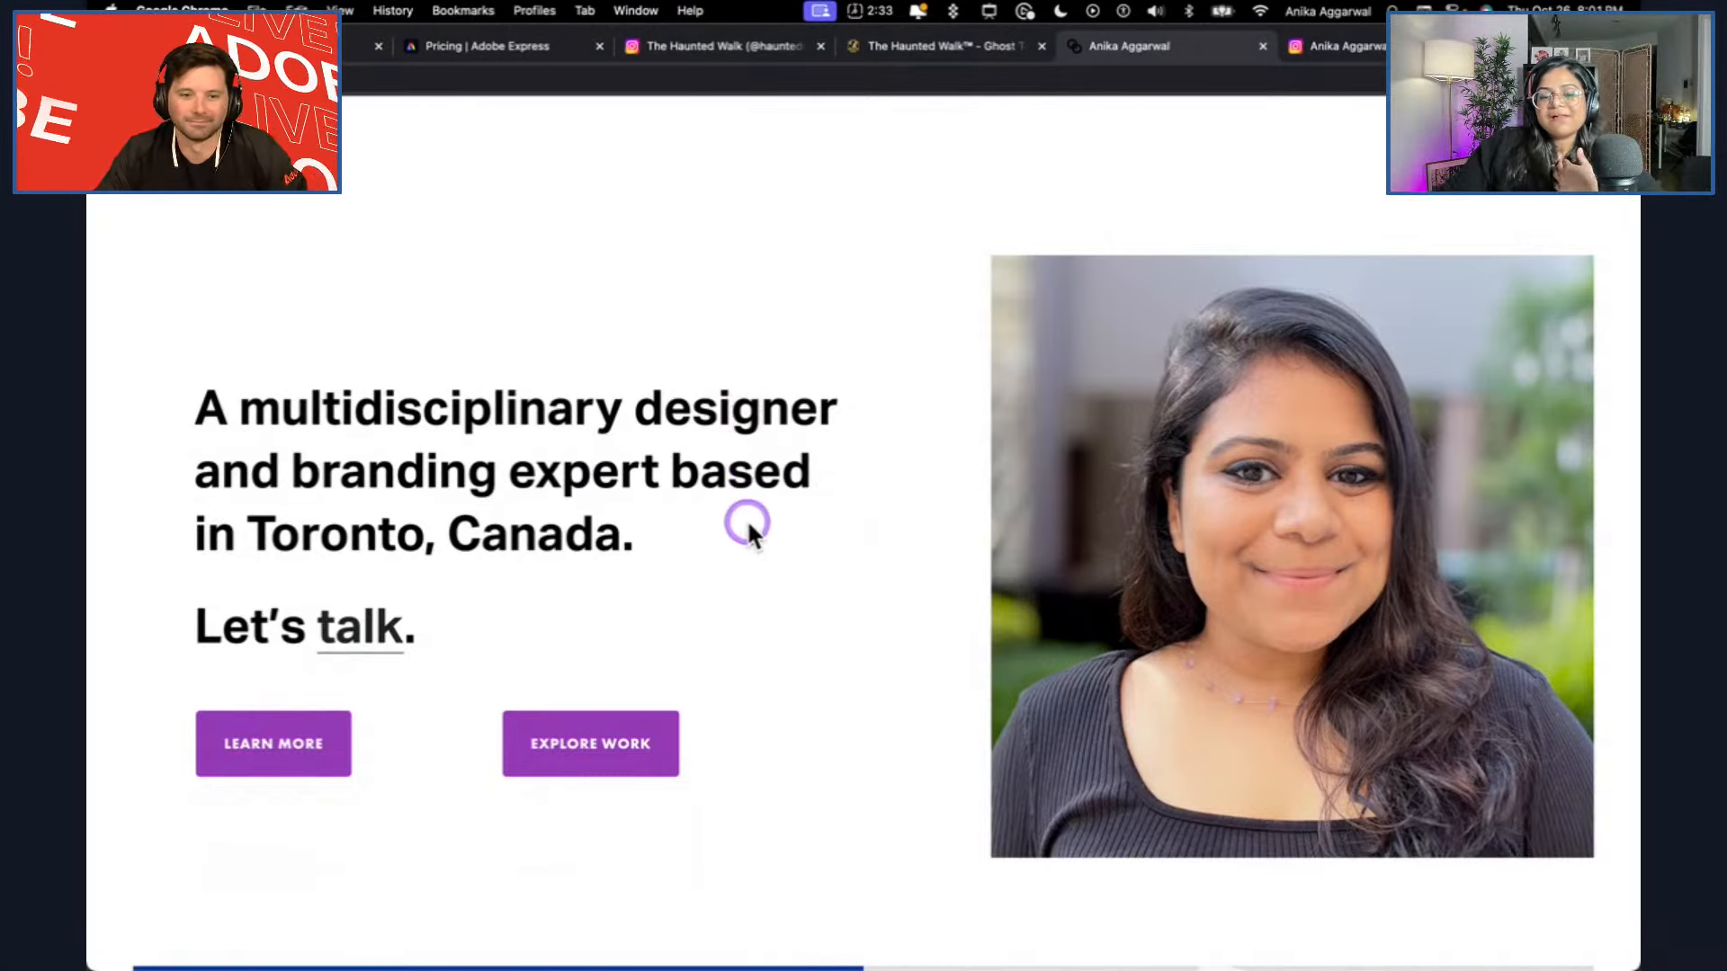
Browse the designer's portfolio website, including the project thumbnails, and view the linked Instagram profile.
scroll(759, 563, down, 3)
scroll(934, 684, down, 3)
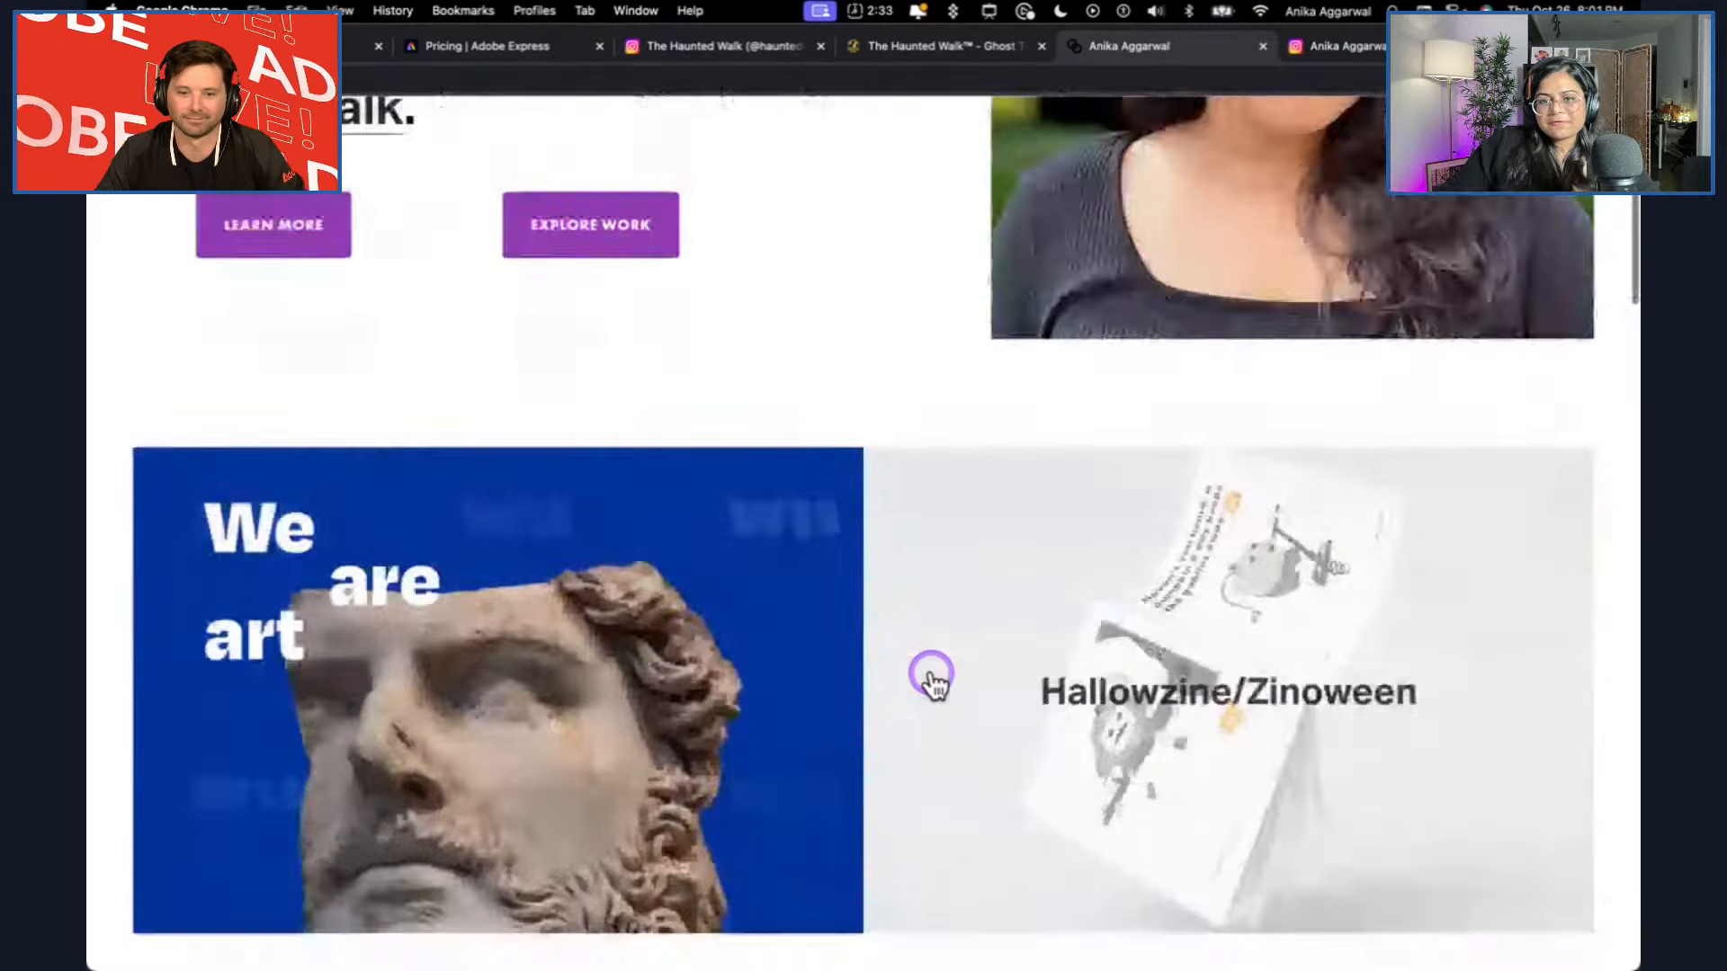
scroll(931, 680, down, 3)
click(1364, 51)
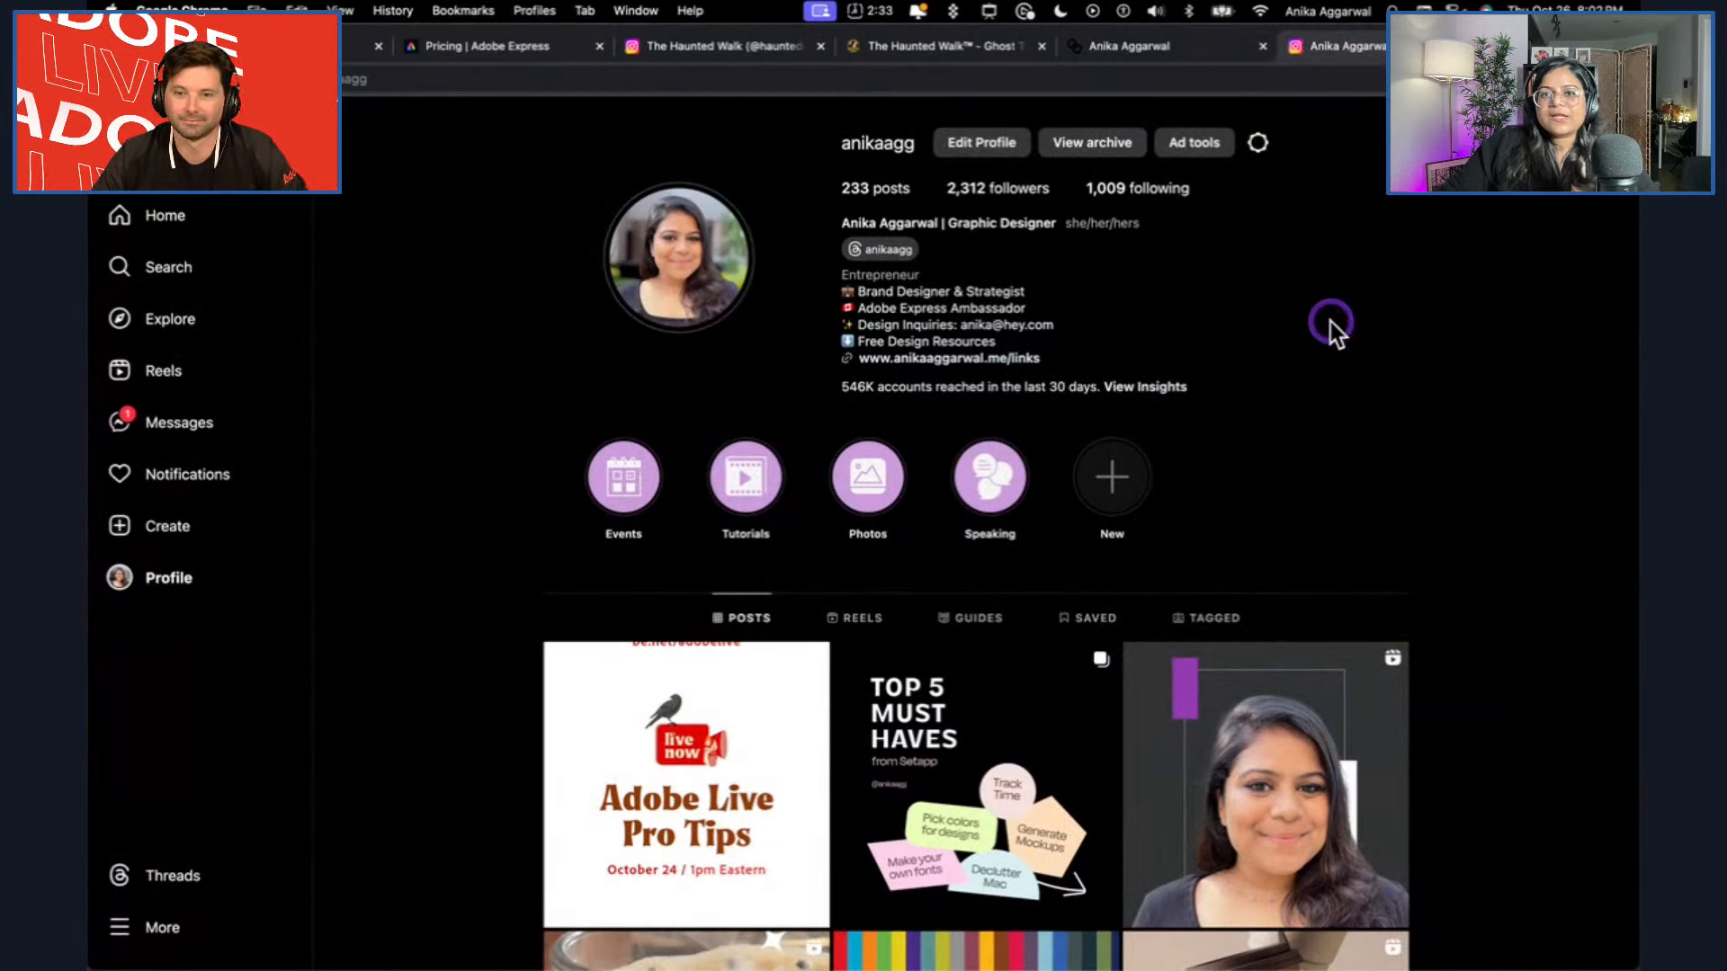
click(1146, 51)
scroll(791, 526, up, 10)
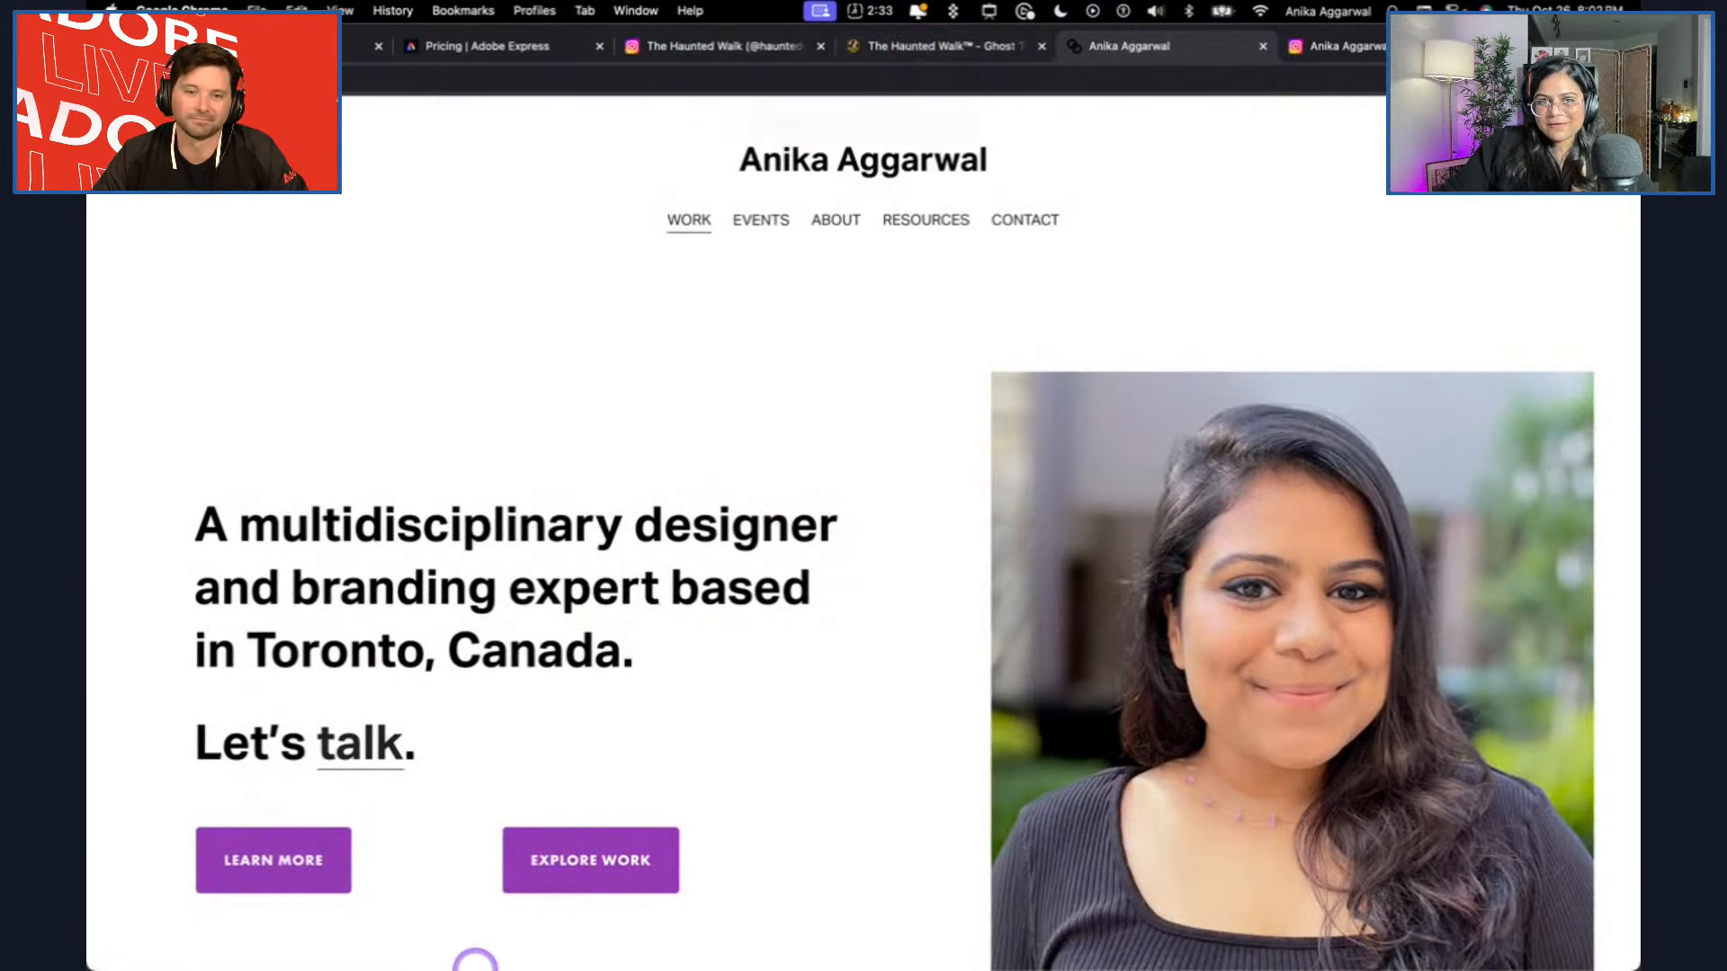
Switch to the Illustrator document and shift the skeleton-hand bouquet down and right, and the berry sprig above it about 27 px right.
click(462, 957)
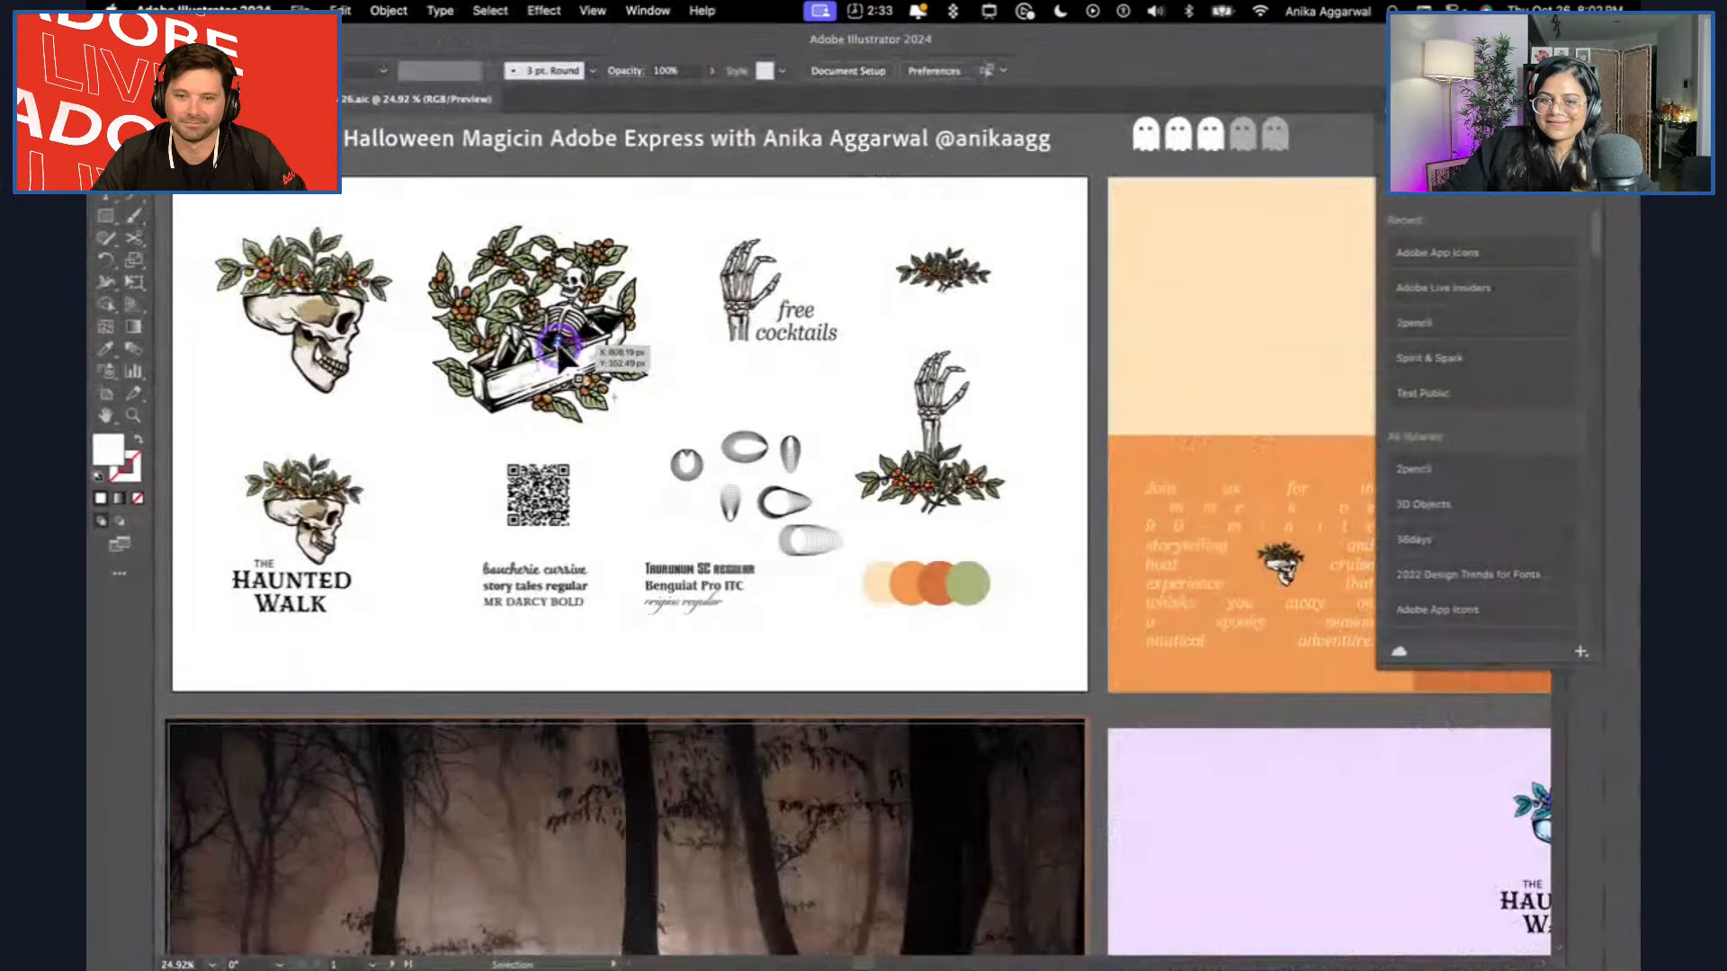
click(1084, 250)
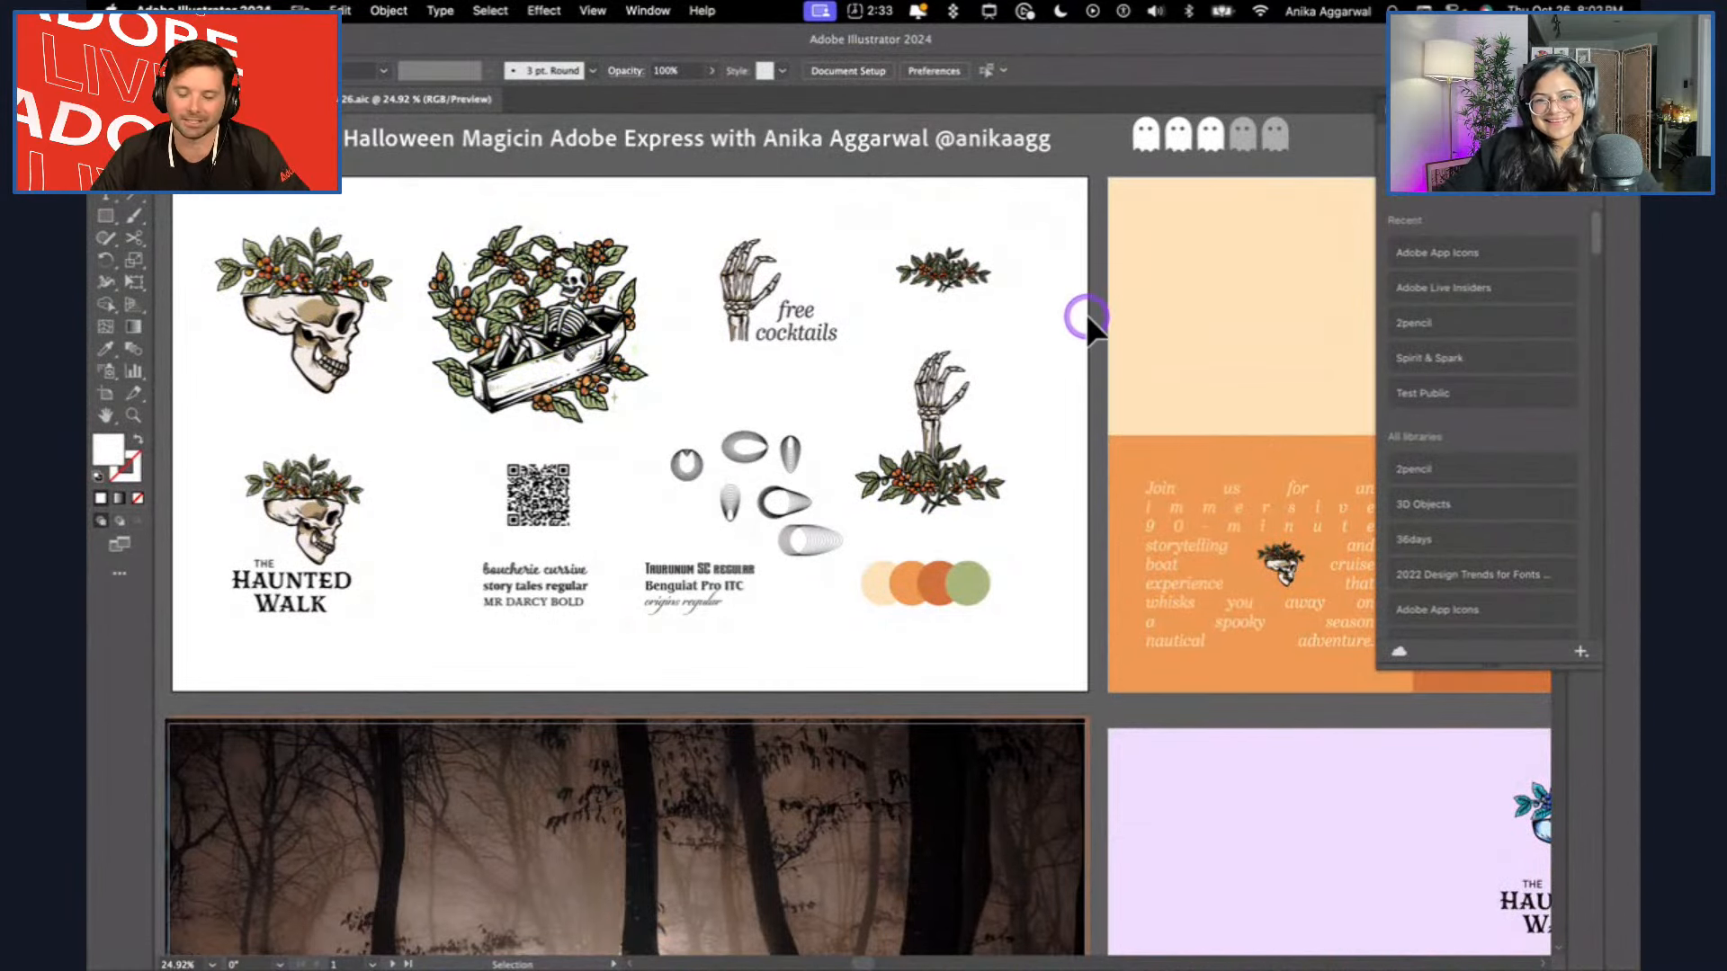
click(939, 470)
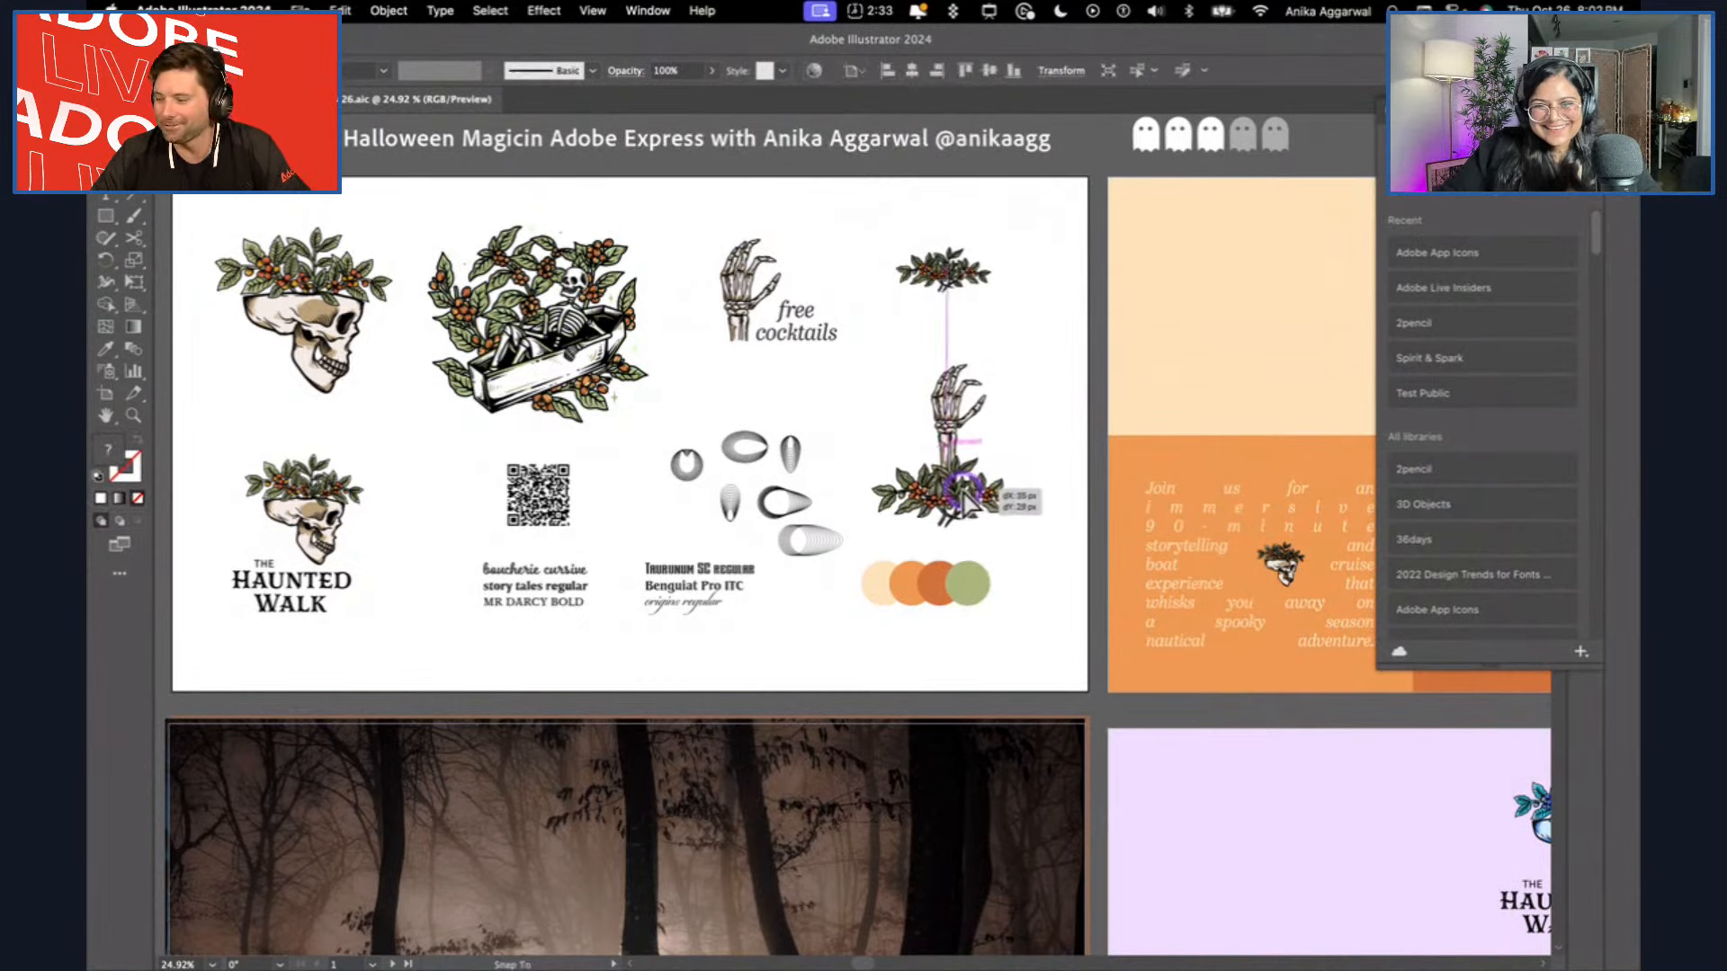
drag(905, 243, 921, 244)
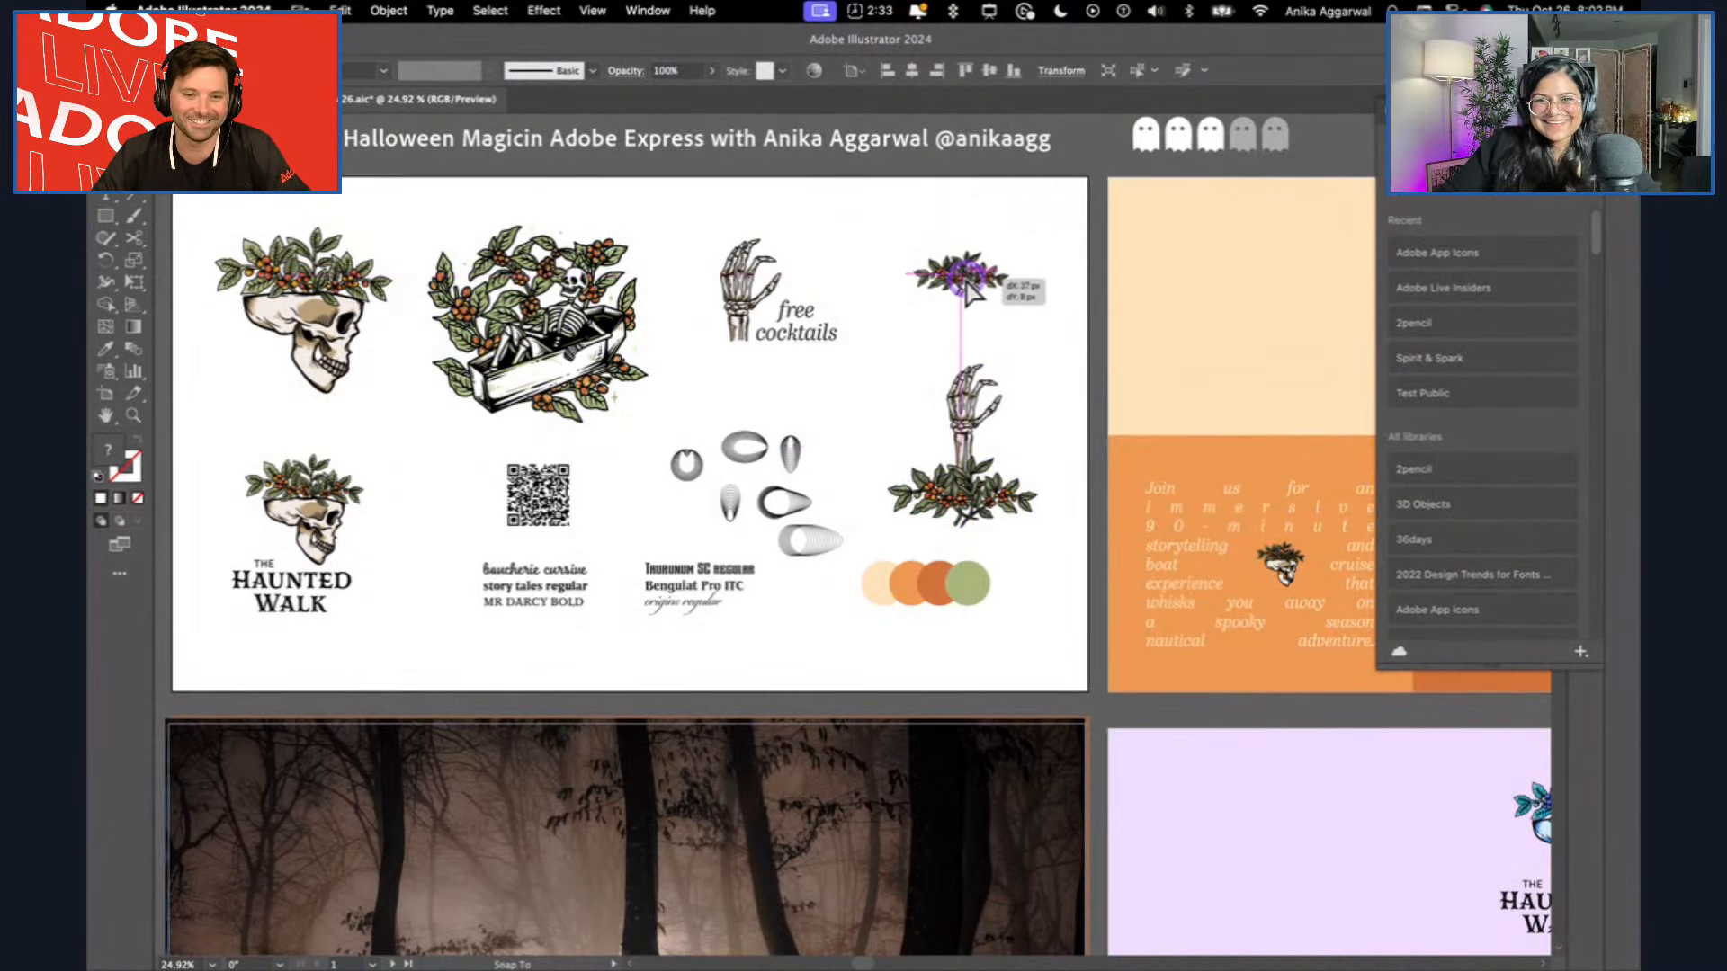
click(1050, 226)
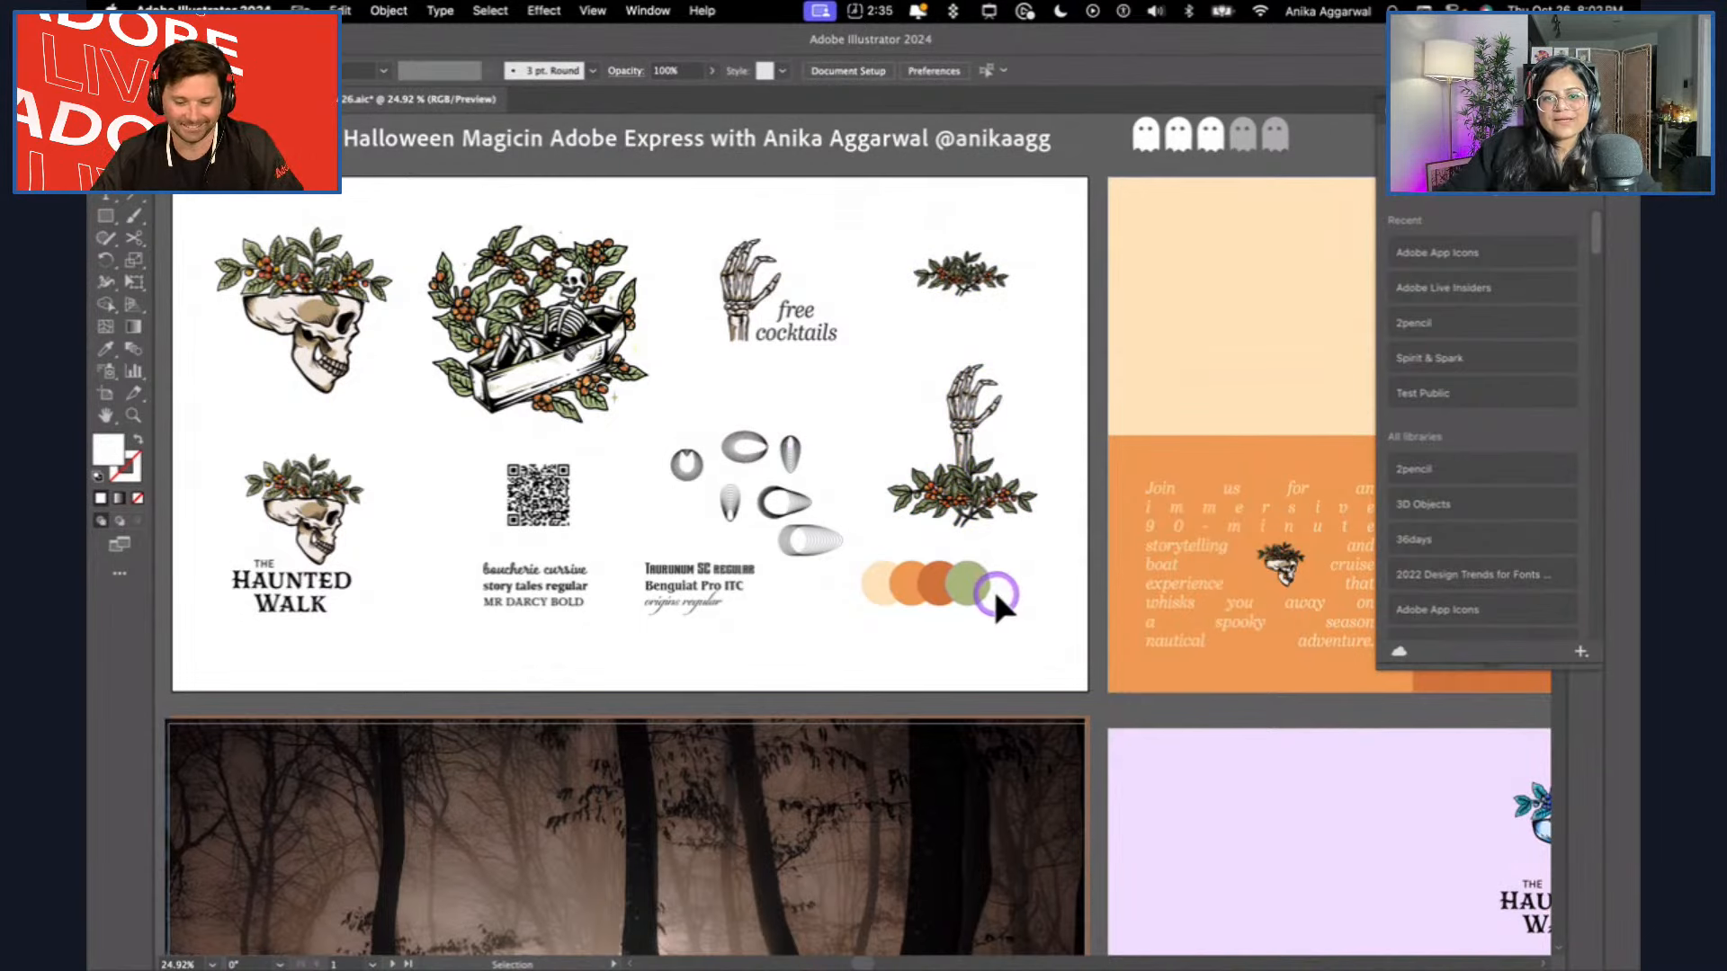
Move both font-name text blocks below the QR code slightly down on the asset artboard.
click(873, 619)
click(1003, 647)
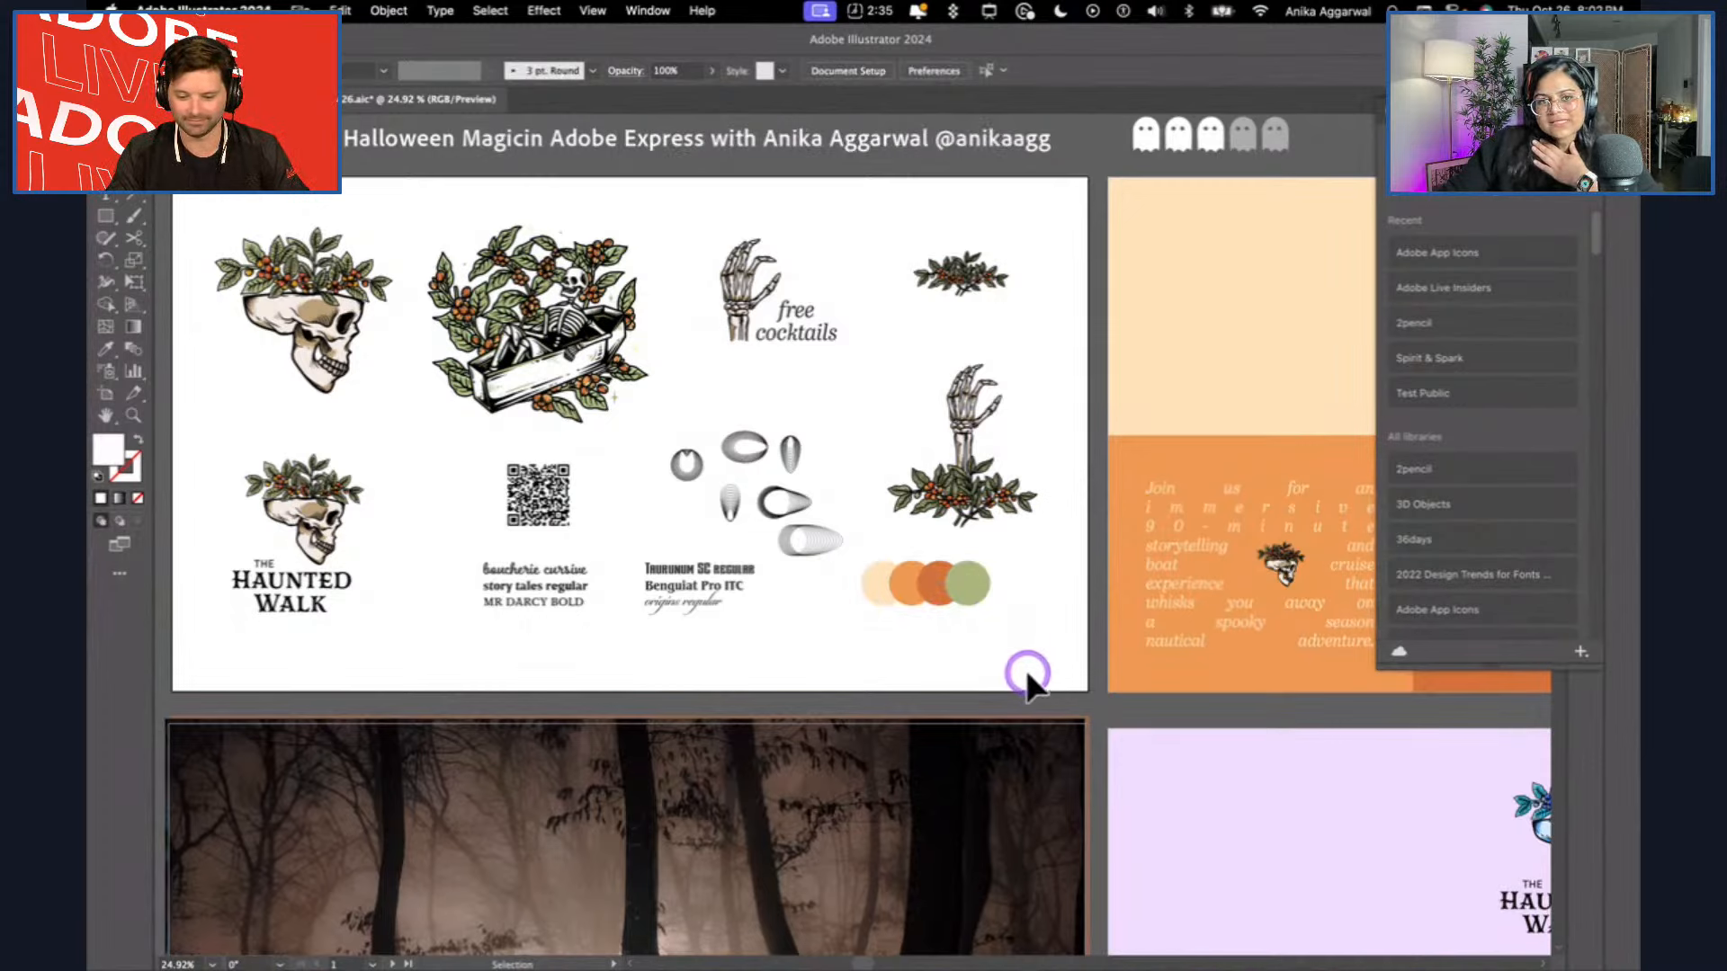
click(720, 565)
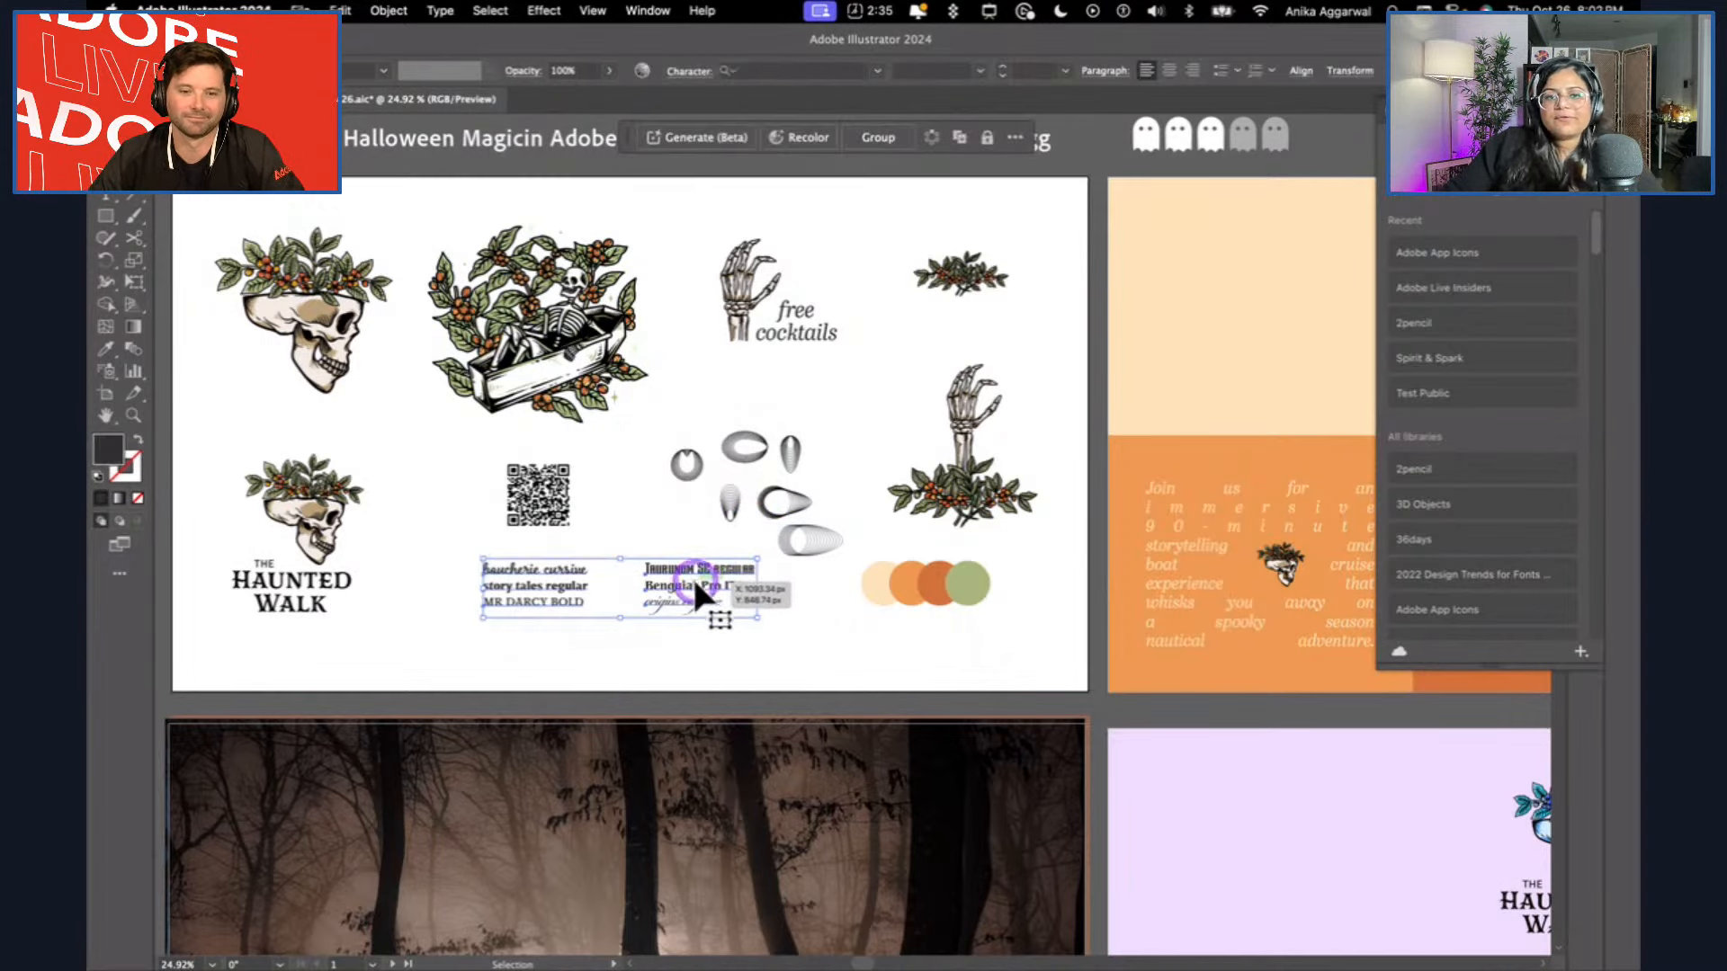
drag(692, 575, 694, 601)
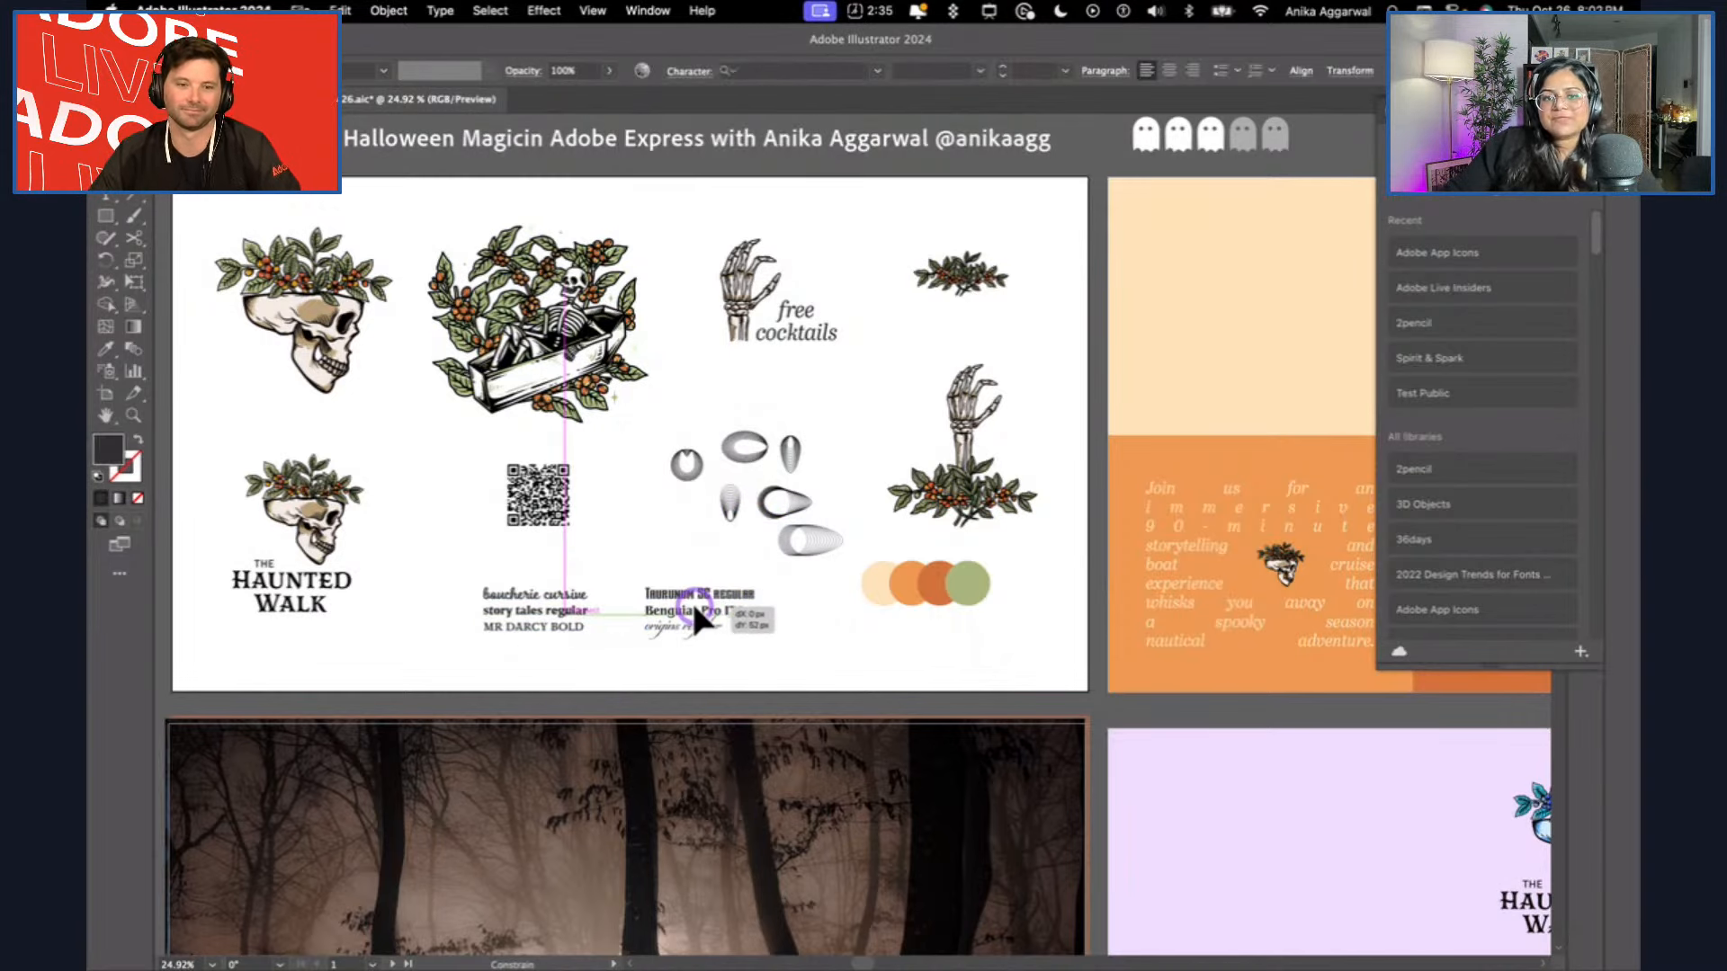
click(932, 639)
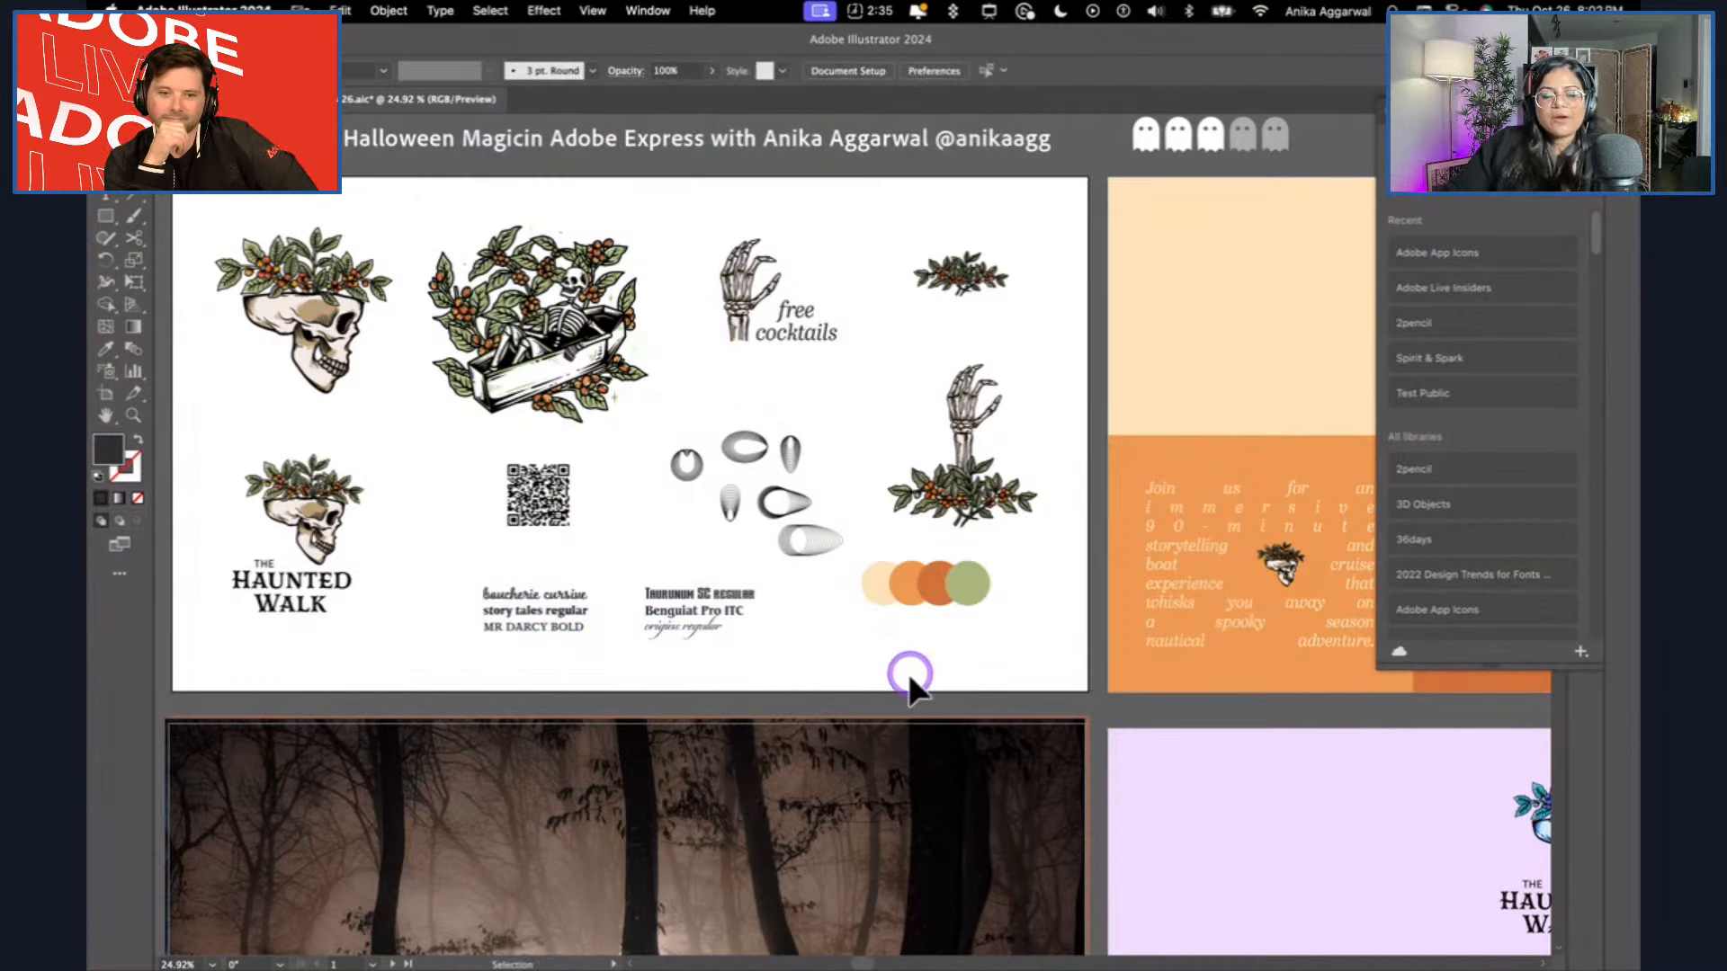
Examine the orange, cream and green Haunted Walk brand artboards, including the free cocktails and coffin skeleton artwork.
scroll(909, 672, right, 15)
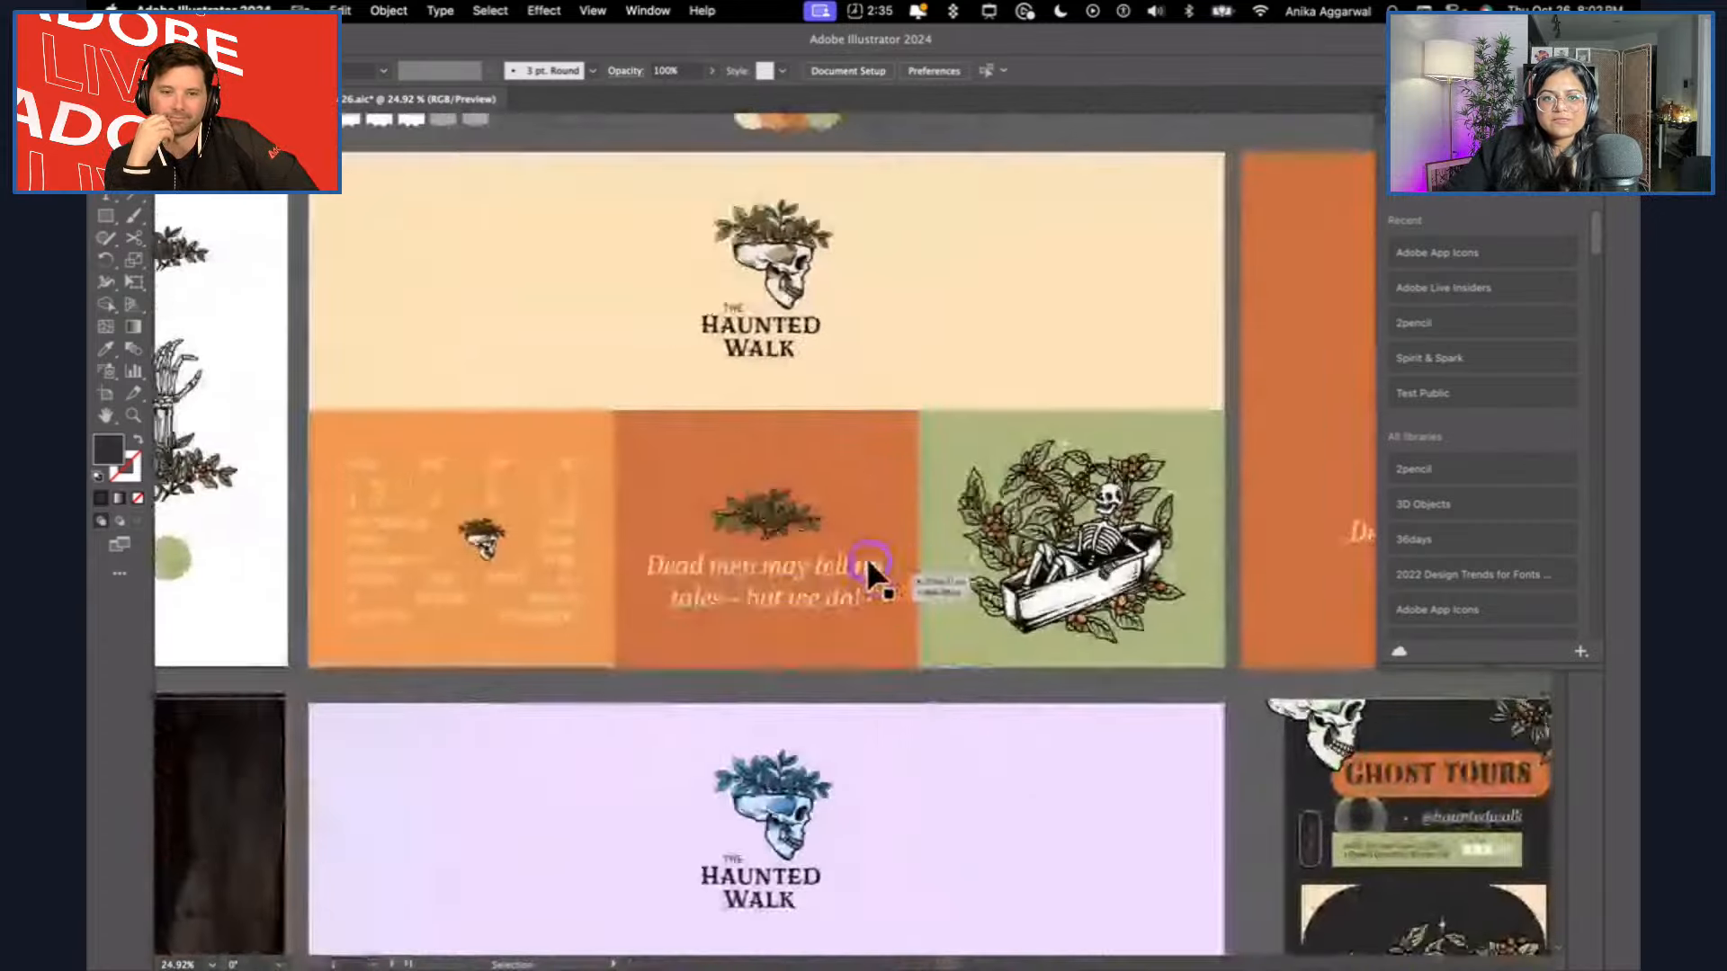
scroll(871, 571, right, 3)
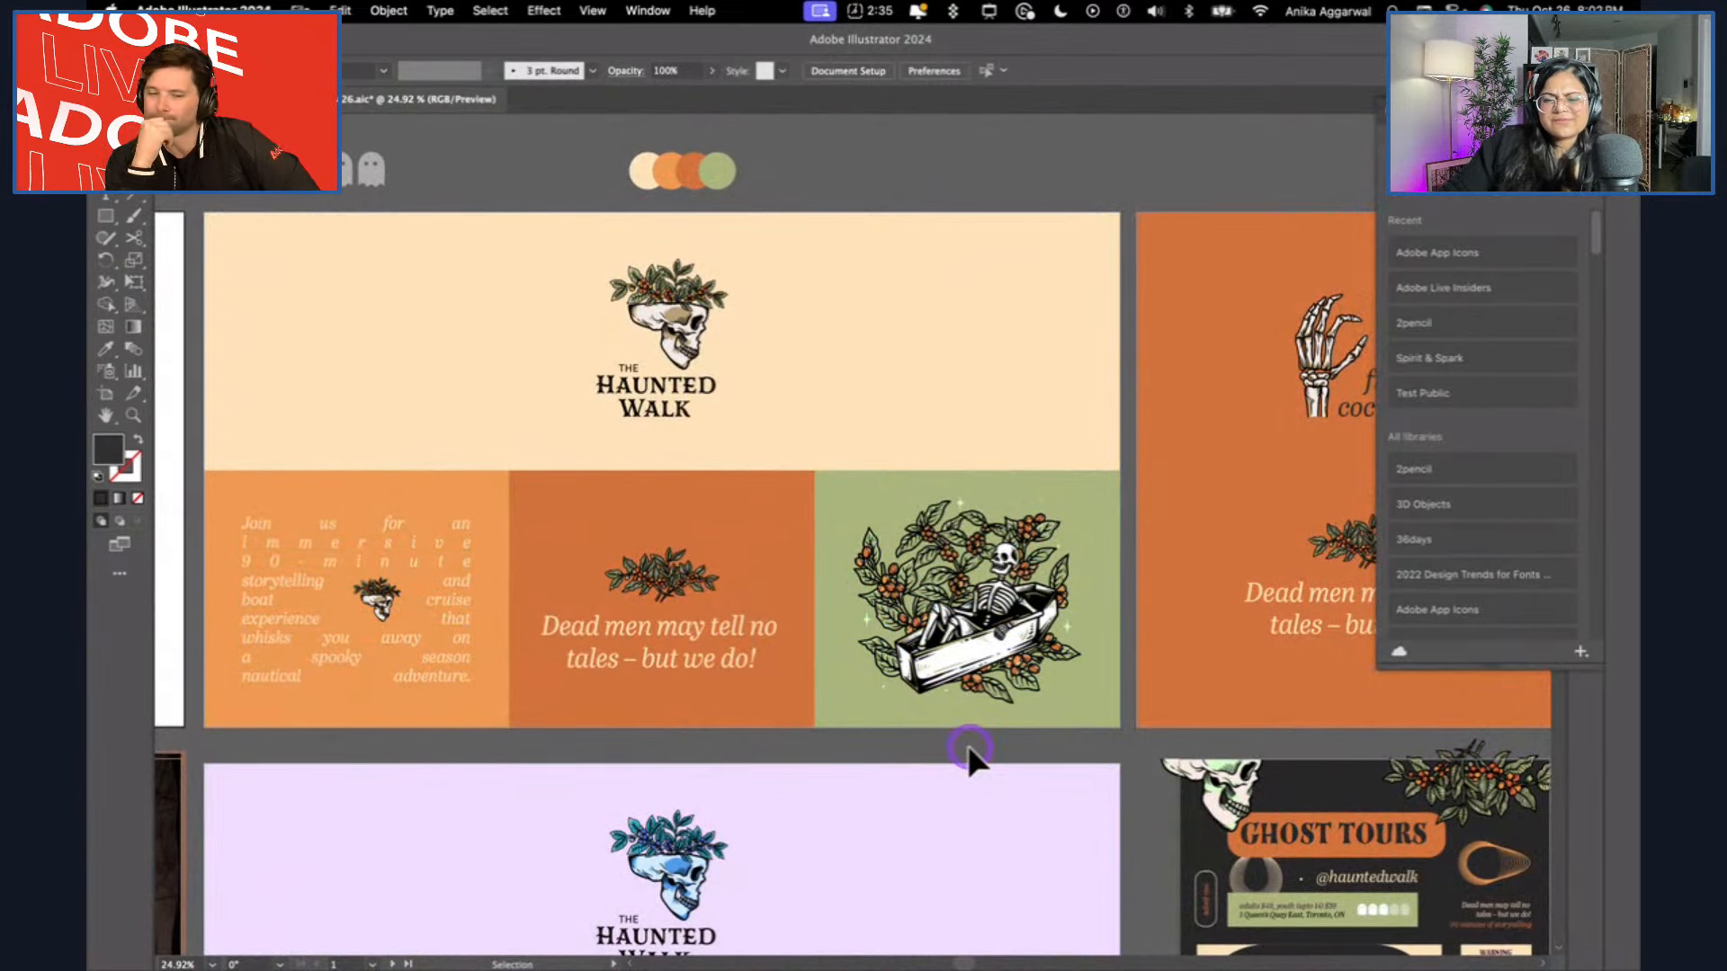
scroll(970, 754, down, 4)
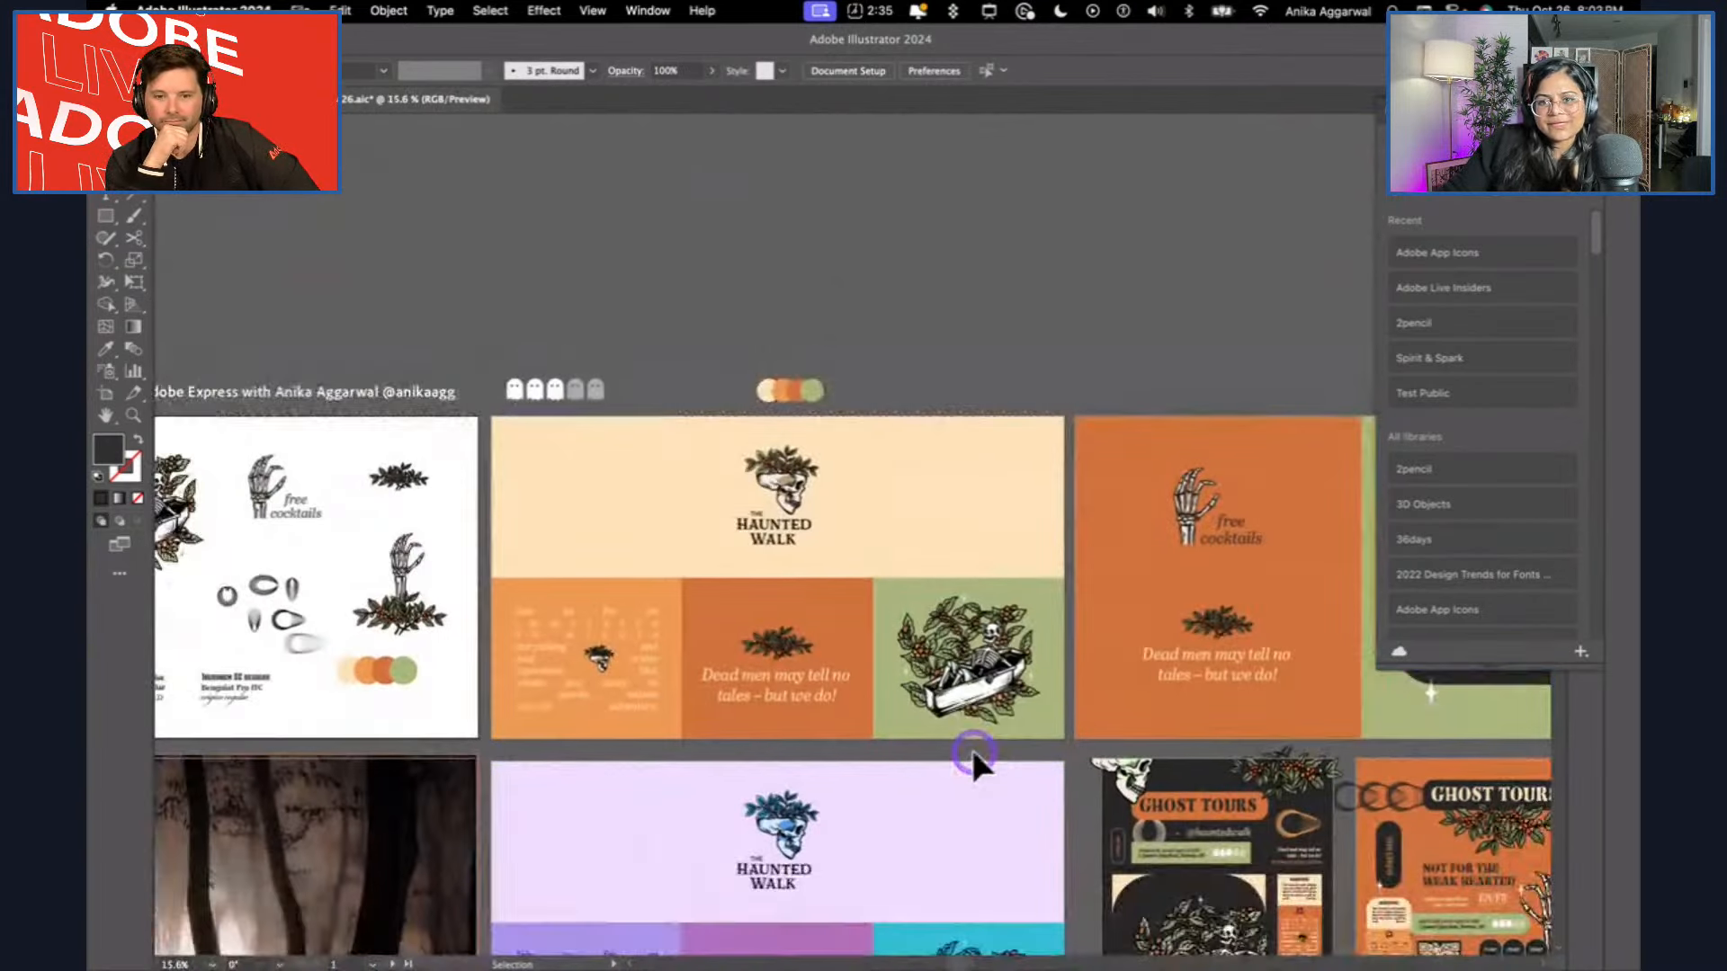
scroll(973, 748, right, 5)
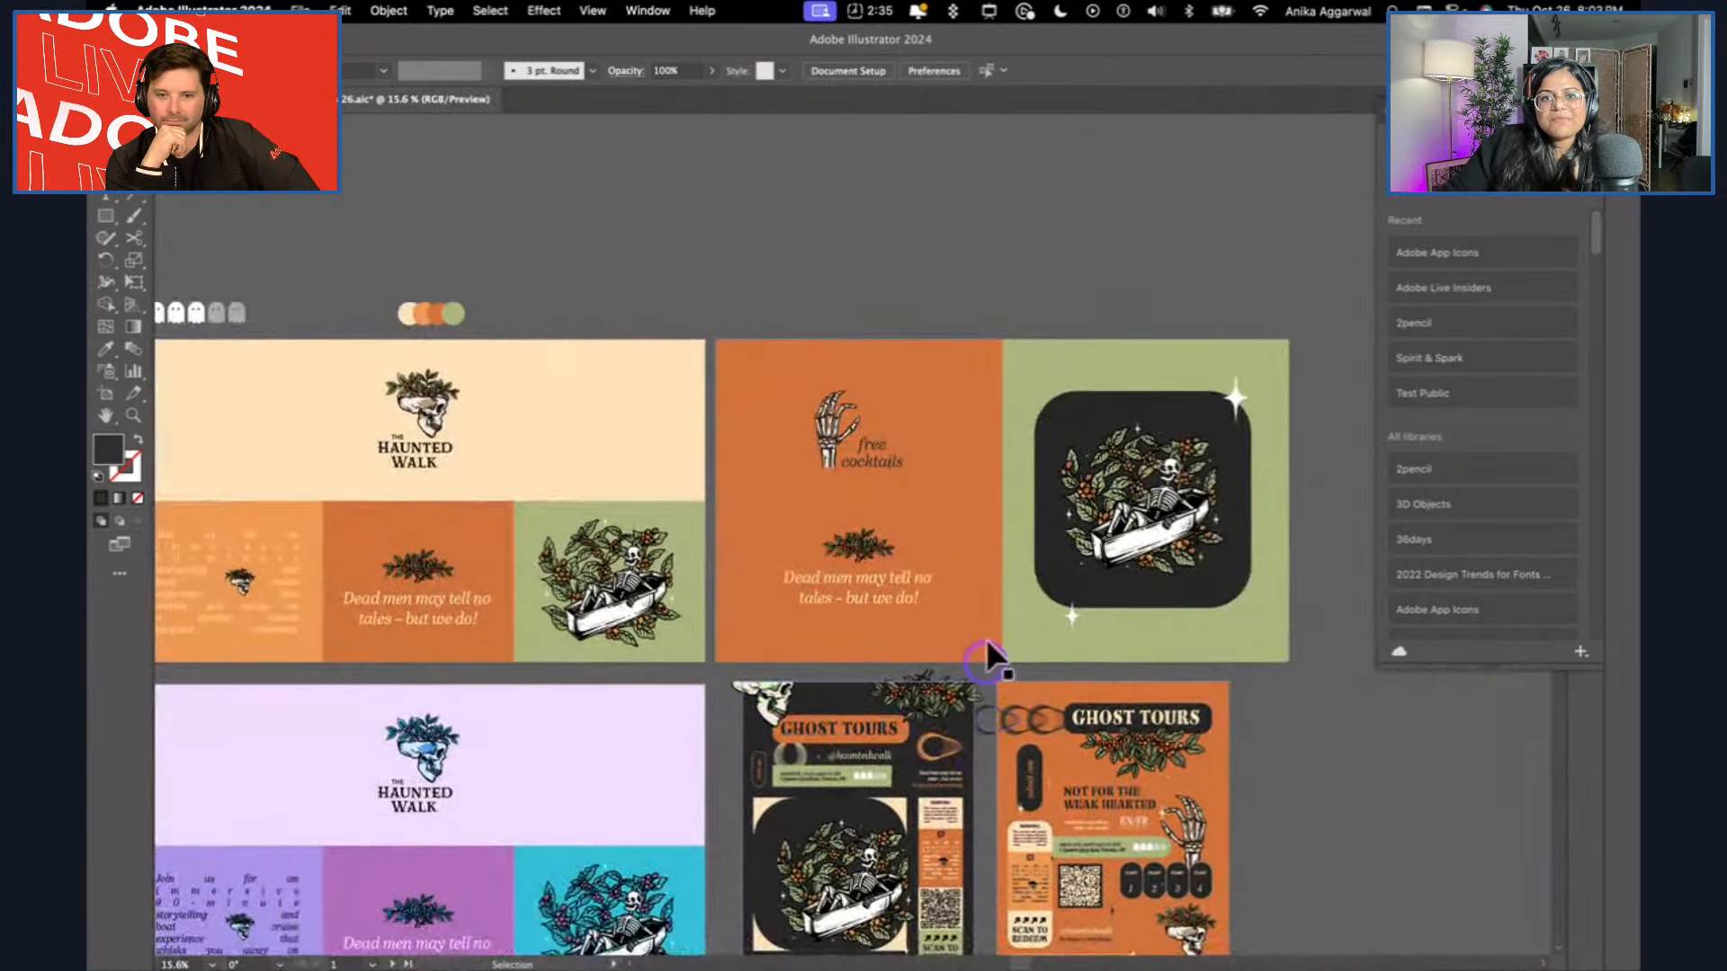
scroll(1023, 544, up, 5)
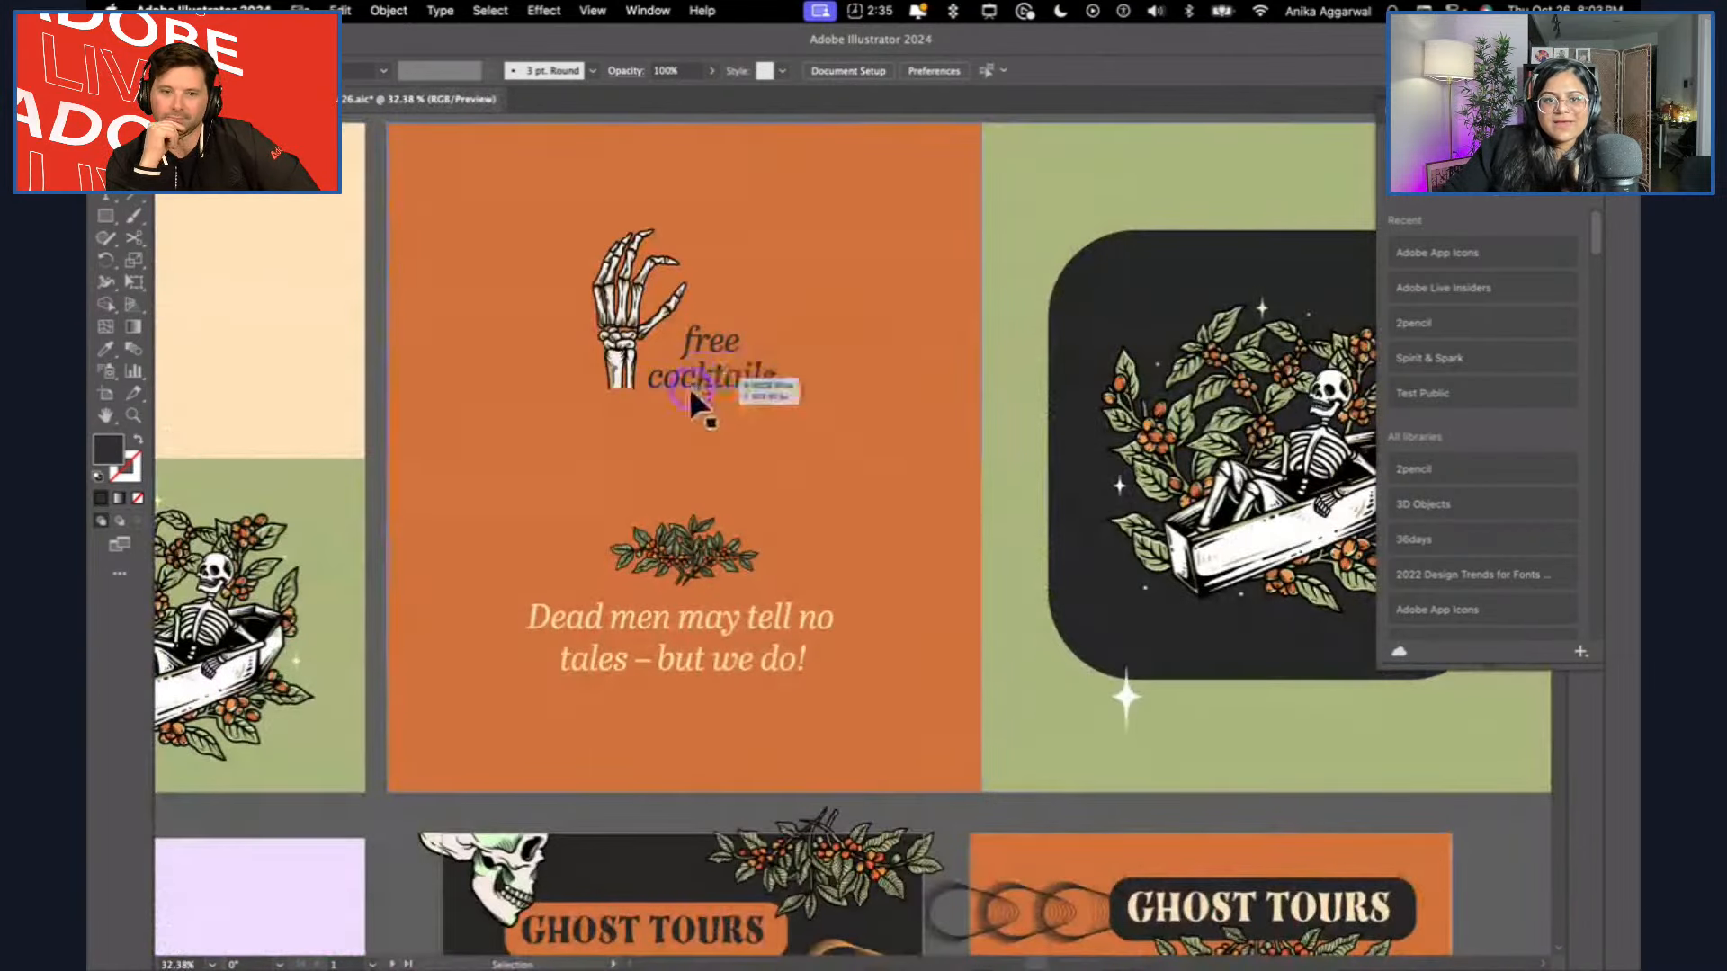
scroll(698, 366, up, 4)
scroll(694, 286, down, 6)
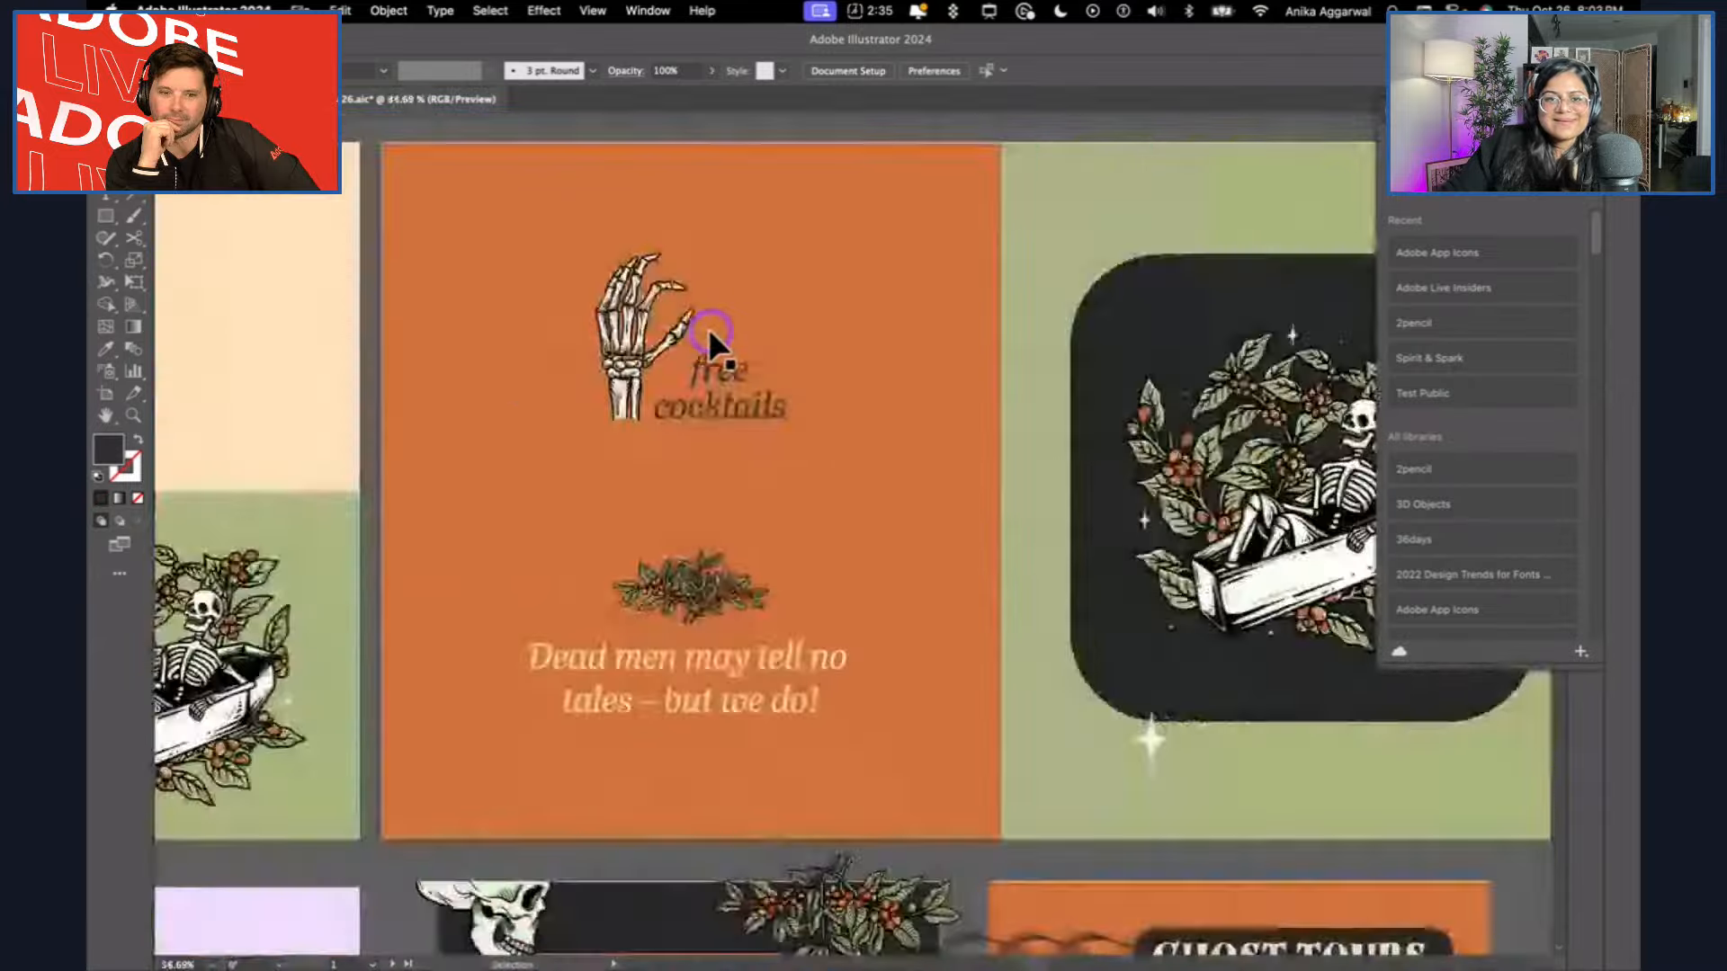
scroll(707, 353, down, 3)
Compare the lilac and turquoise brand board with the dark purple and black colour variation beneath it.
scroll(663, 386, up, 3)
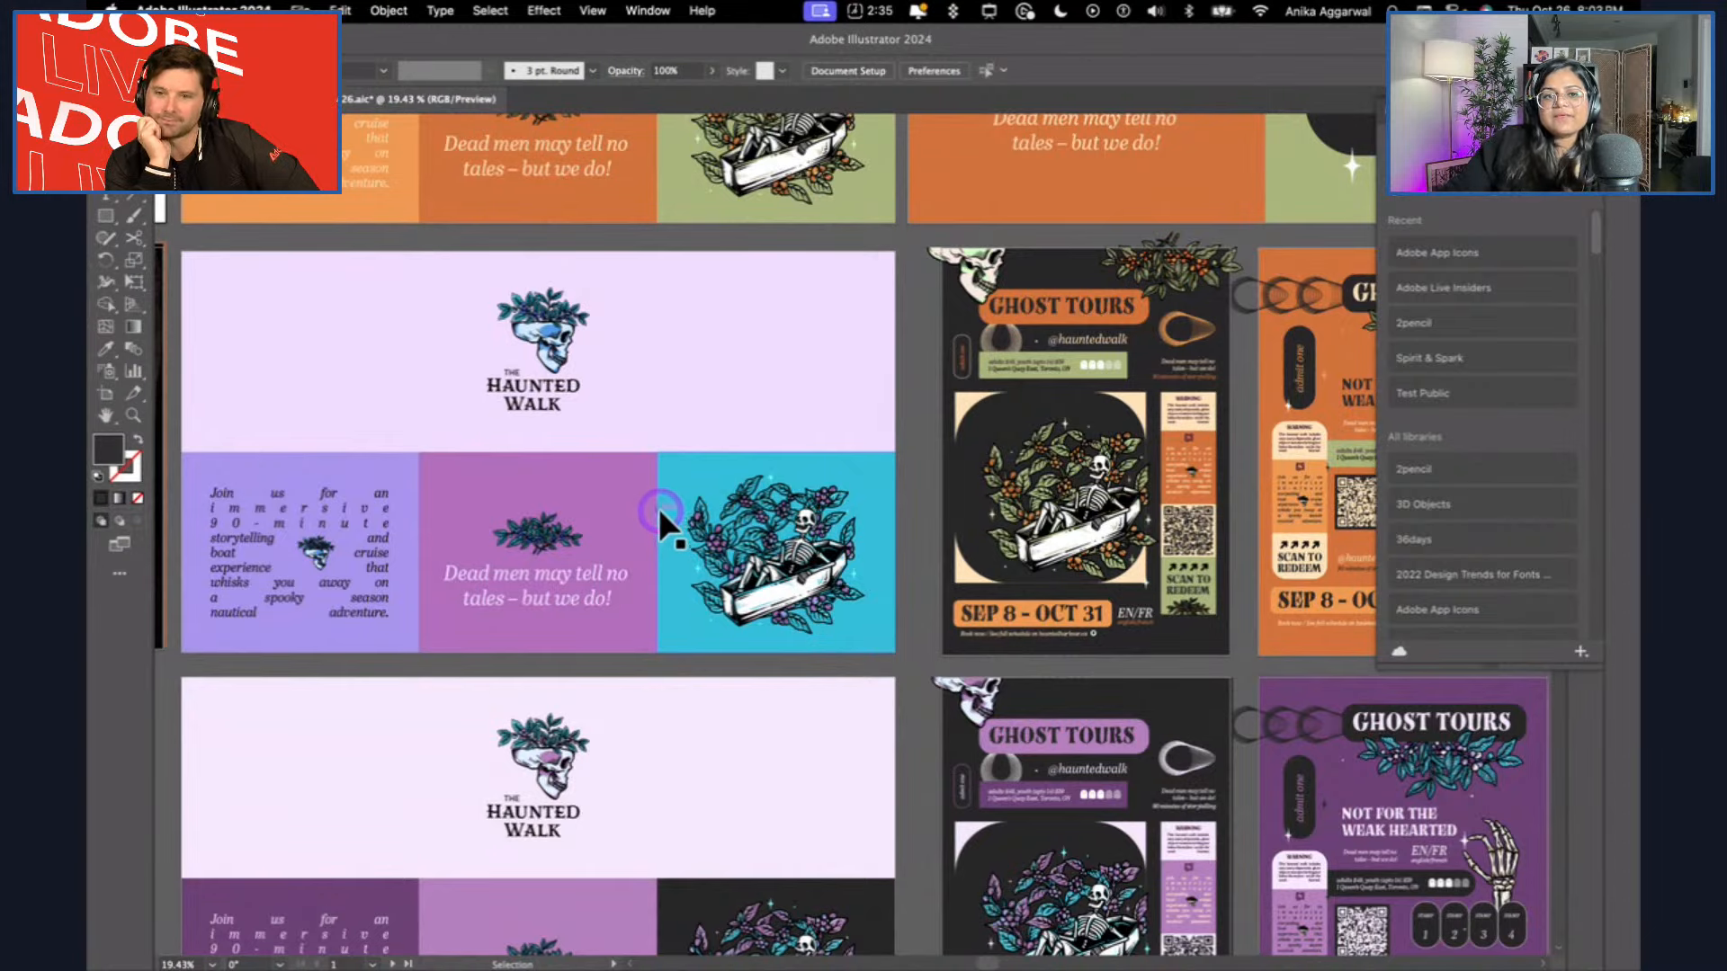
scroll(659, 510, left, 2)
scroll(576, 367, up, 5)
scroll(575, 369, left, 2)
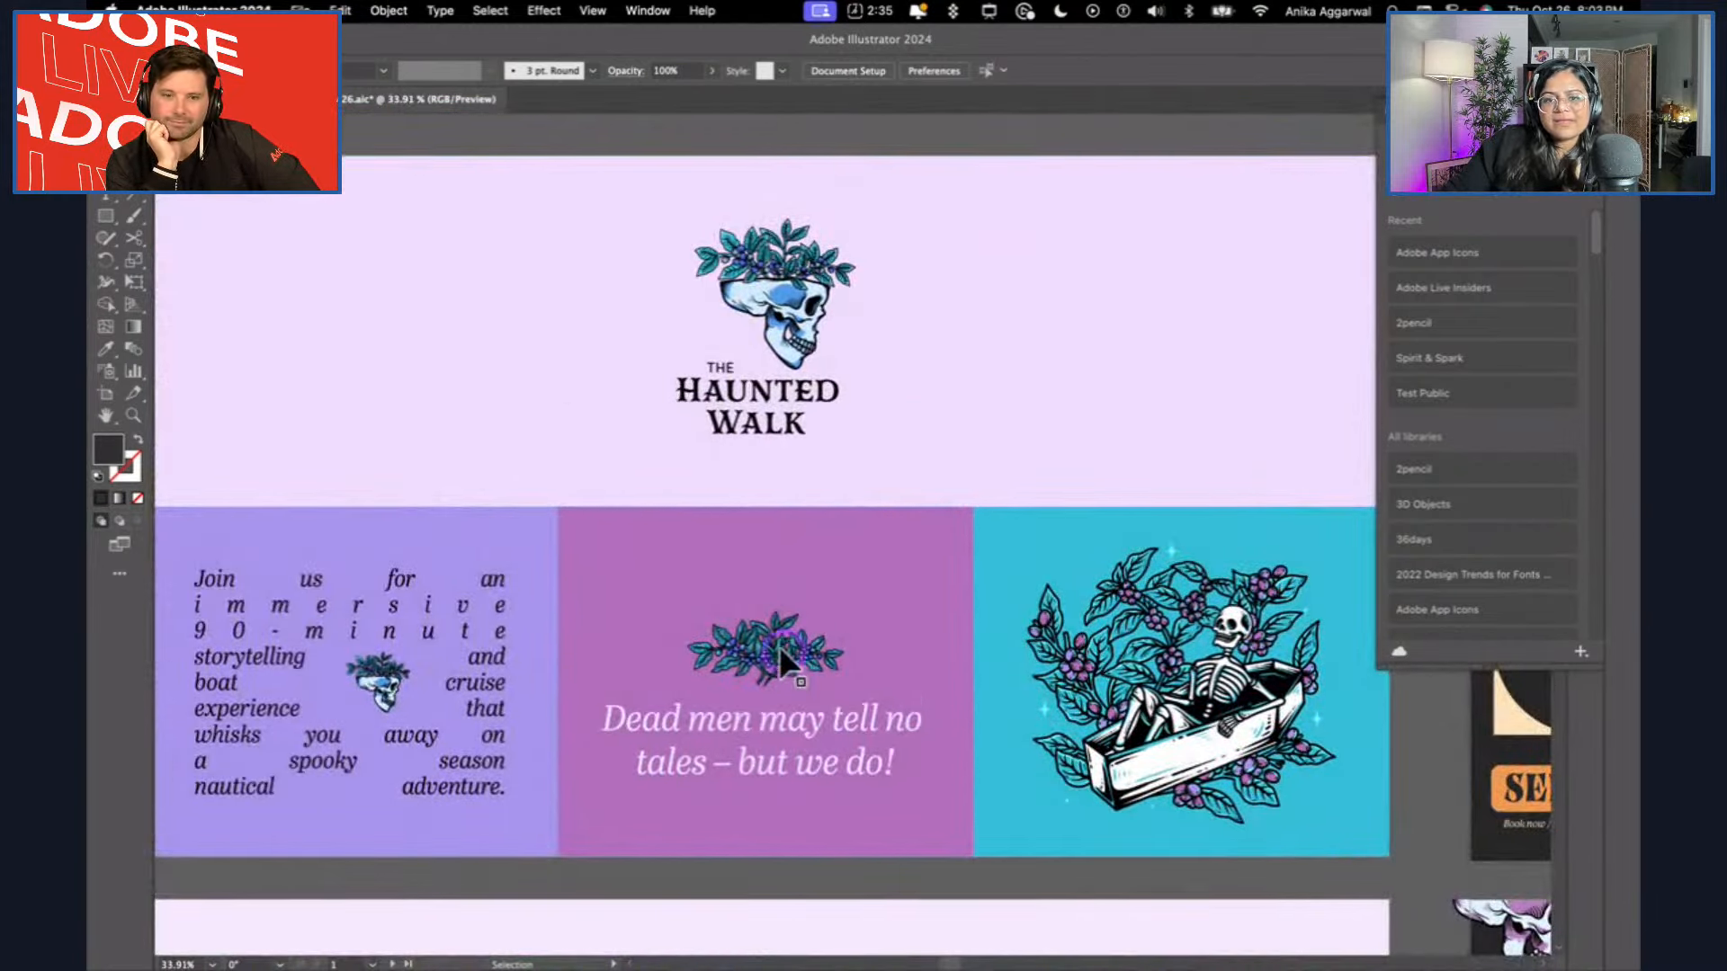
scroll(894, 716, down, 2)
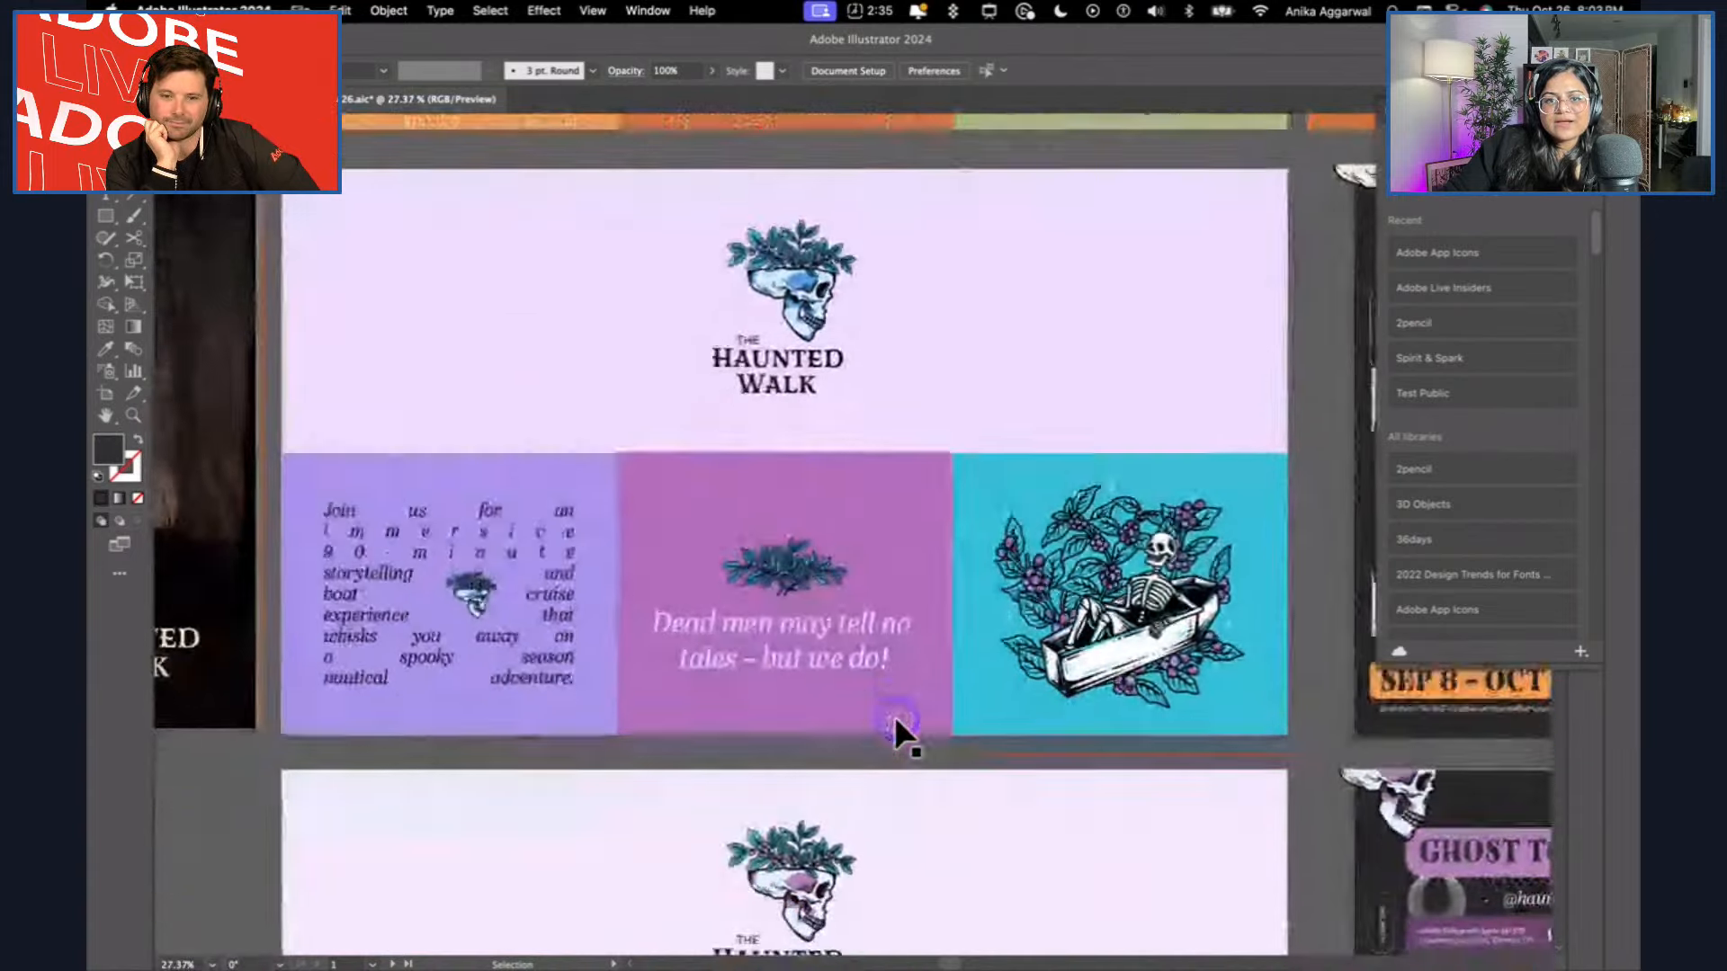
scroll(894, 716, down, 5)
scroll(894, 716, down, 2)
scroll(894, 716, up, 2)
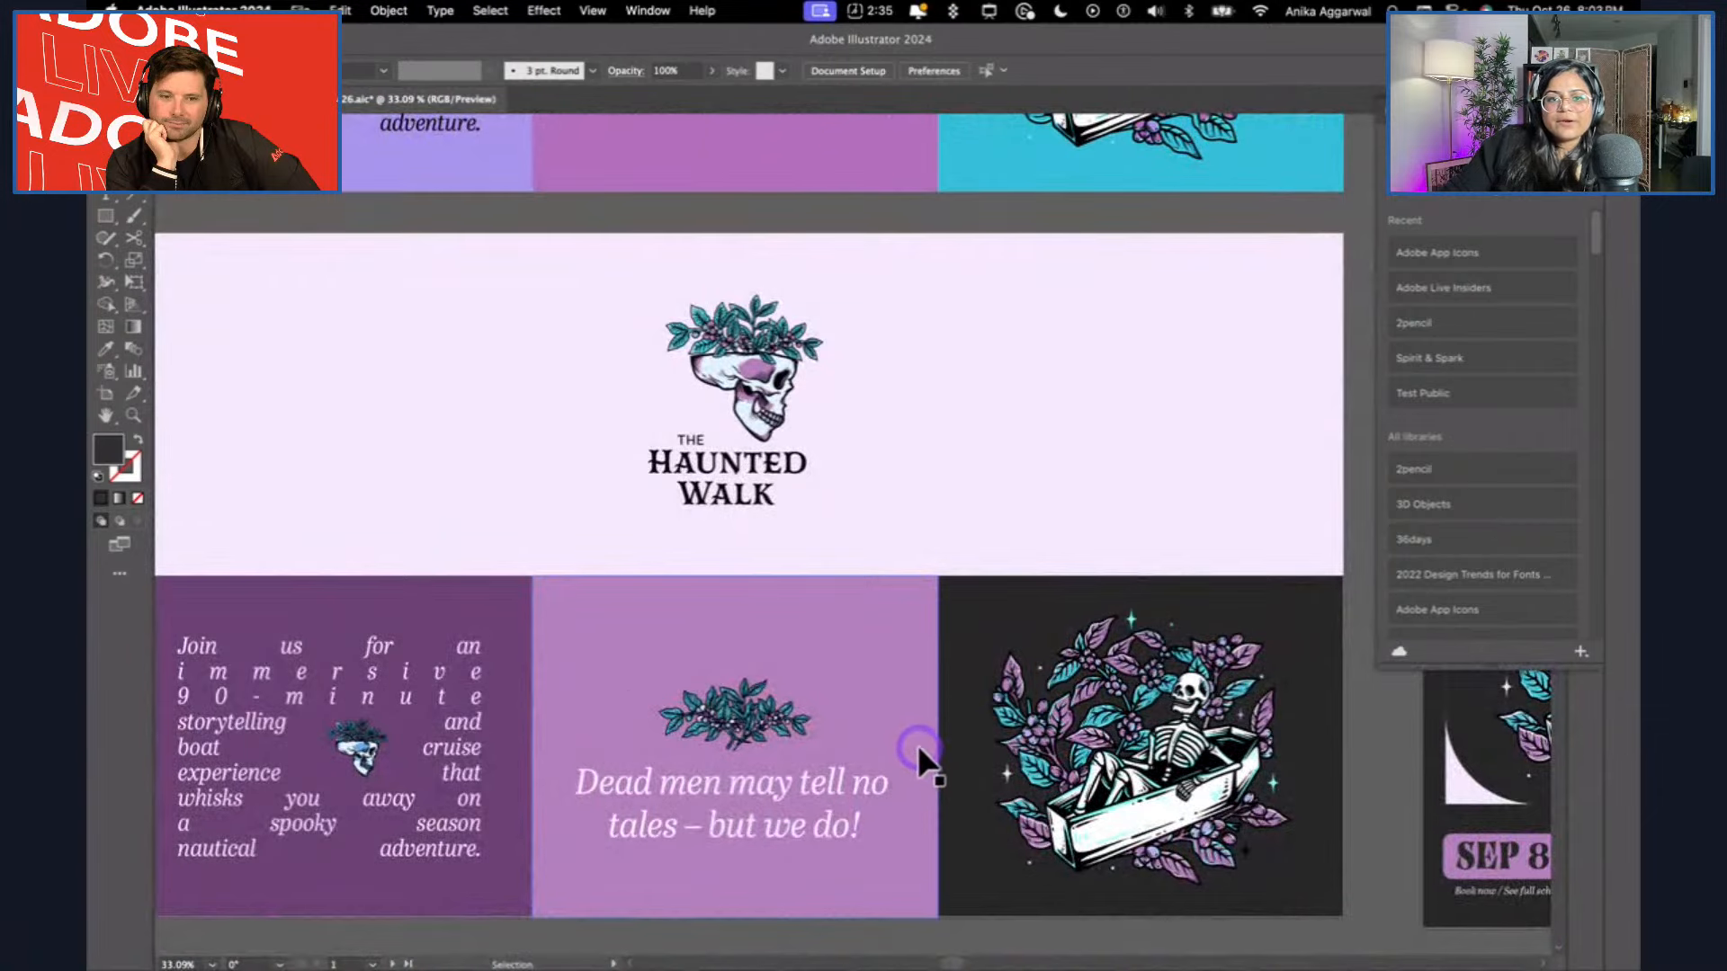
scroll(1059, 540, up, 5)
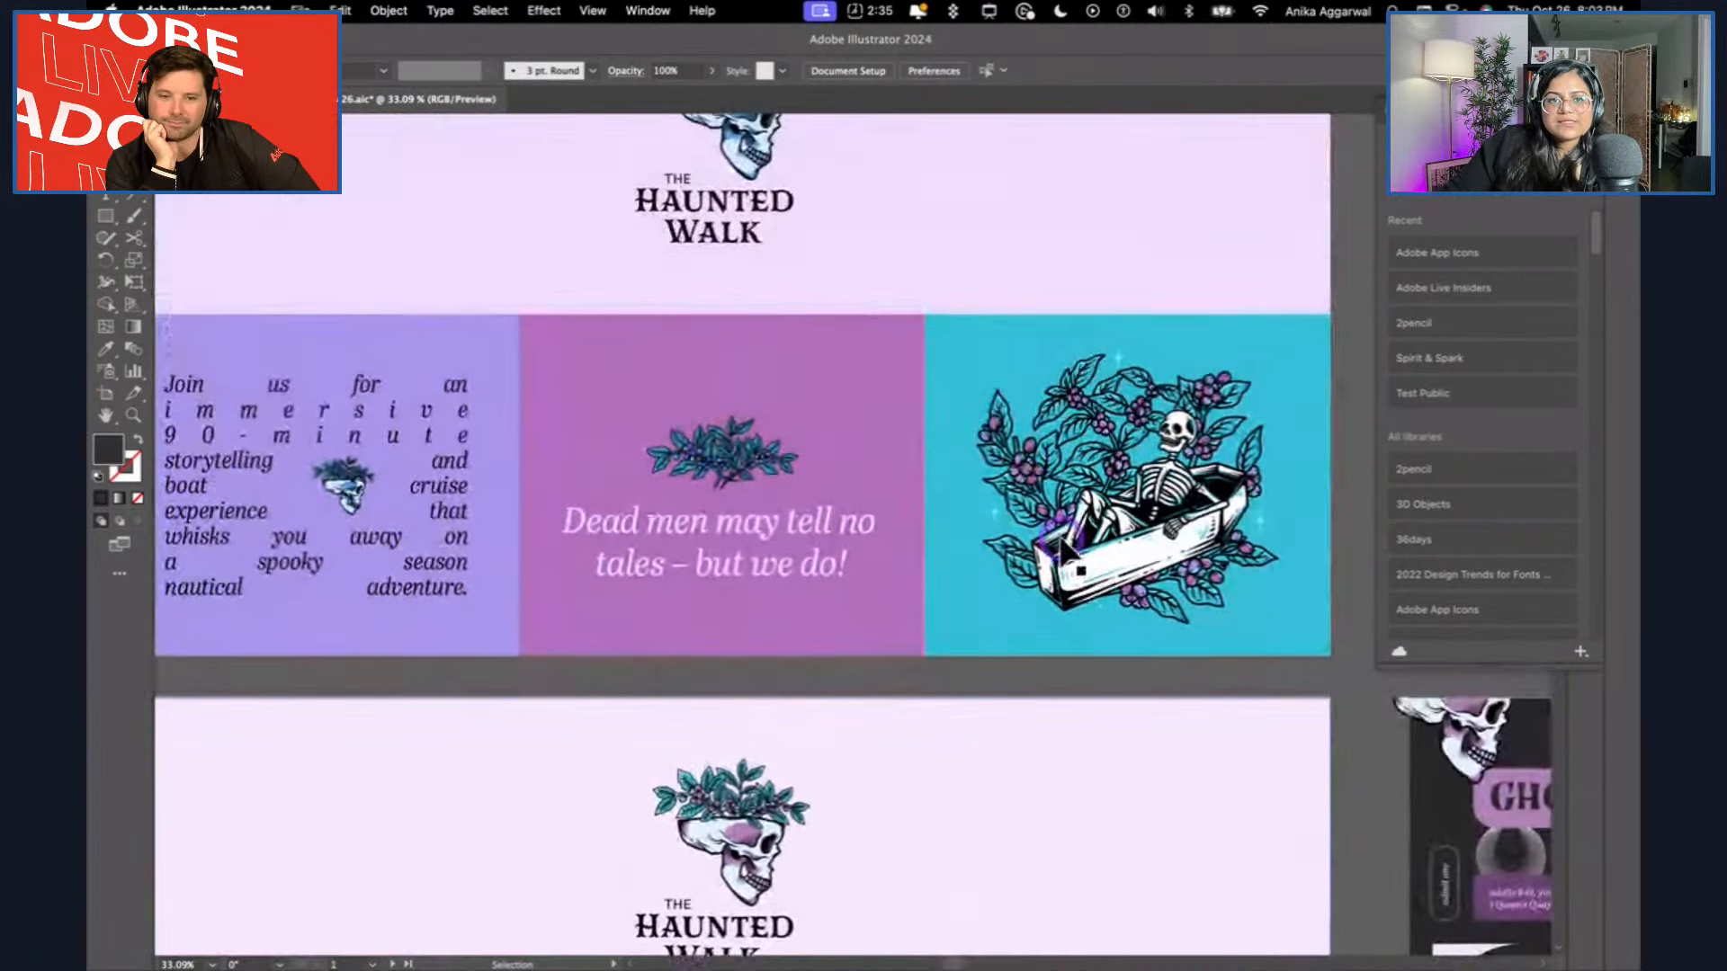
scroll(752, 656, down, 5)
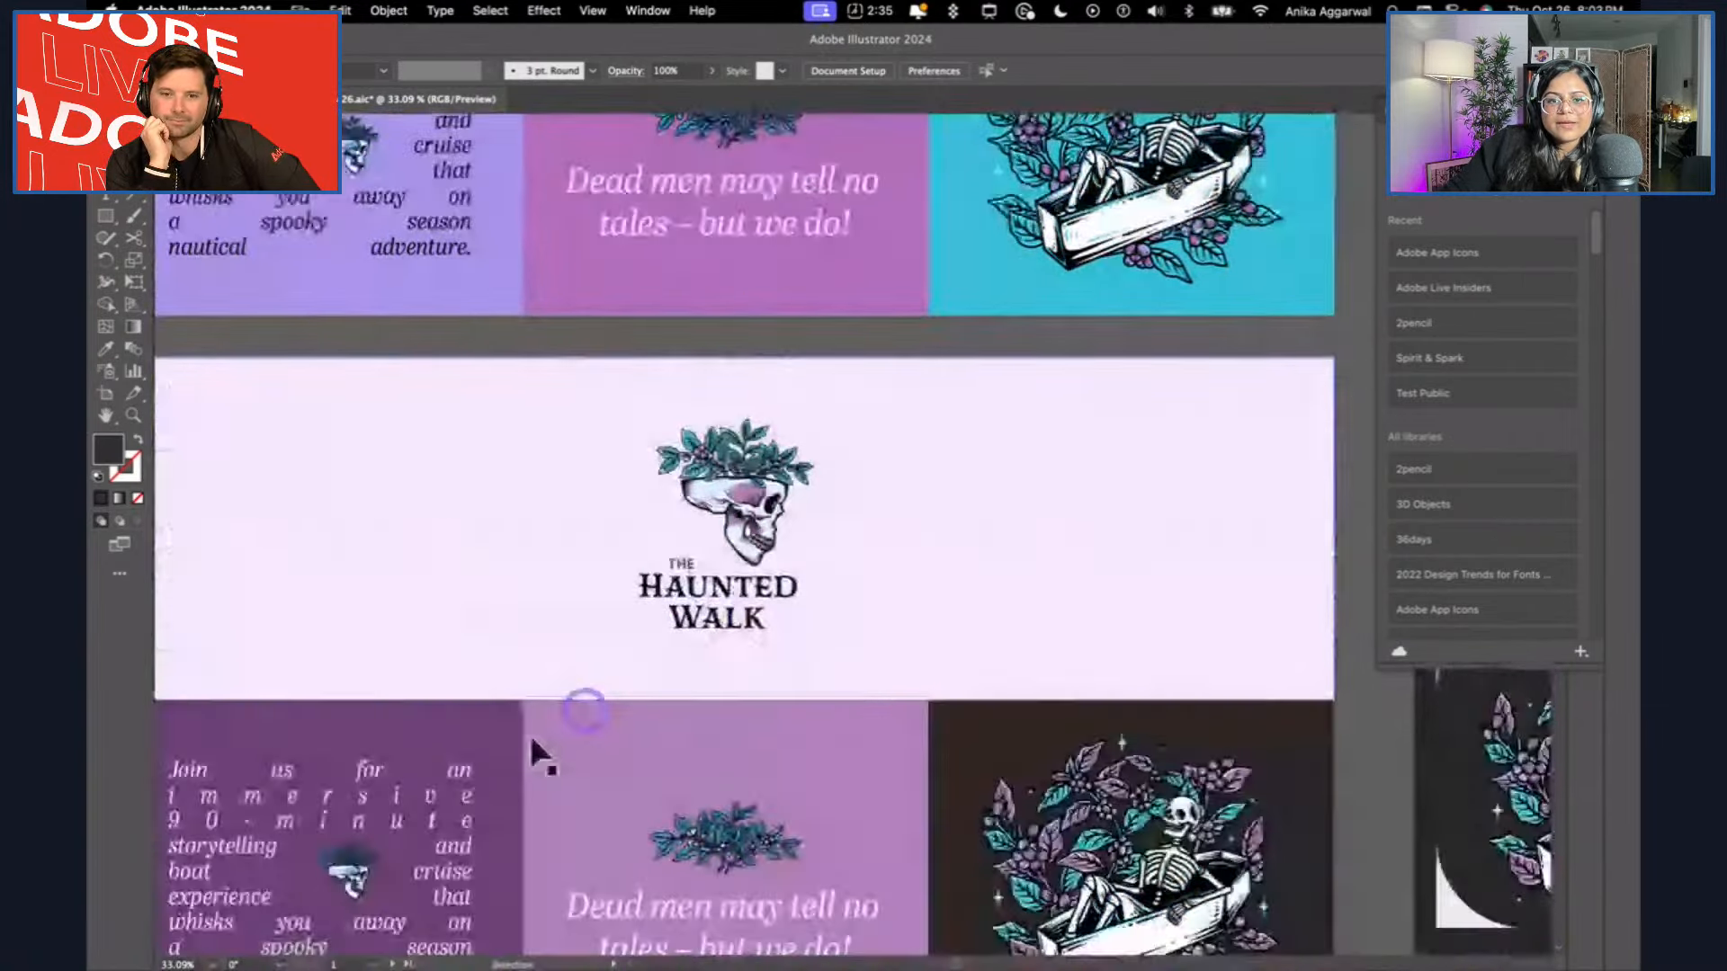
scroll(503, 675, down, 2)
scroll(468, 567, up, 3)
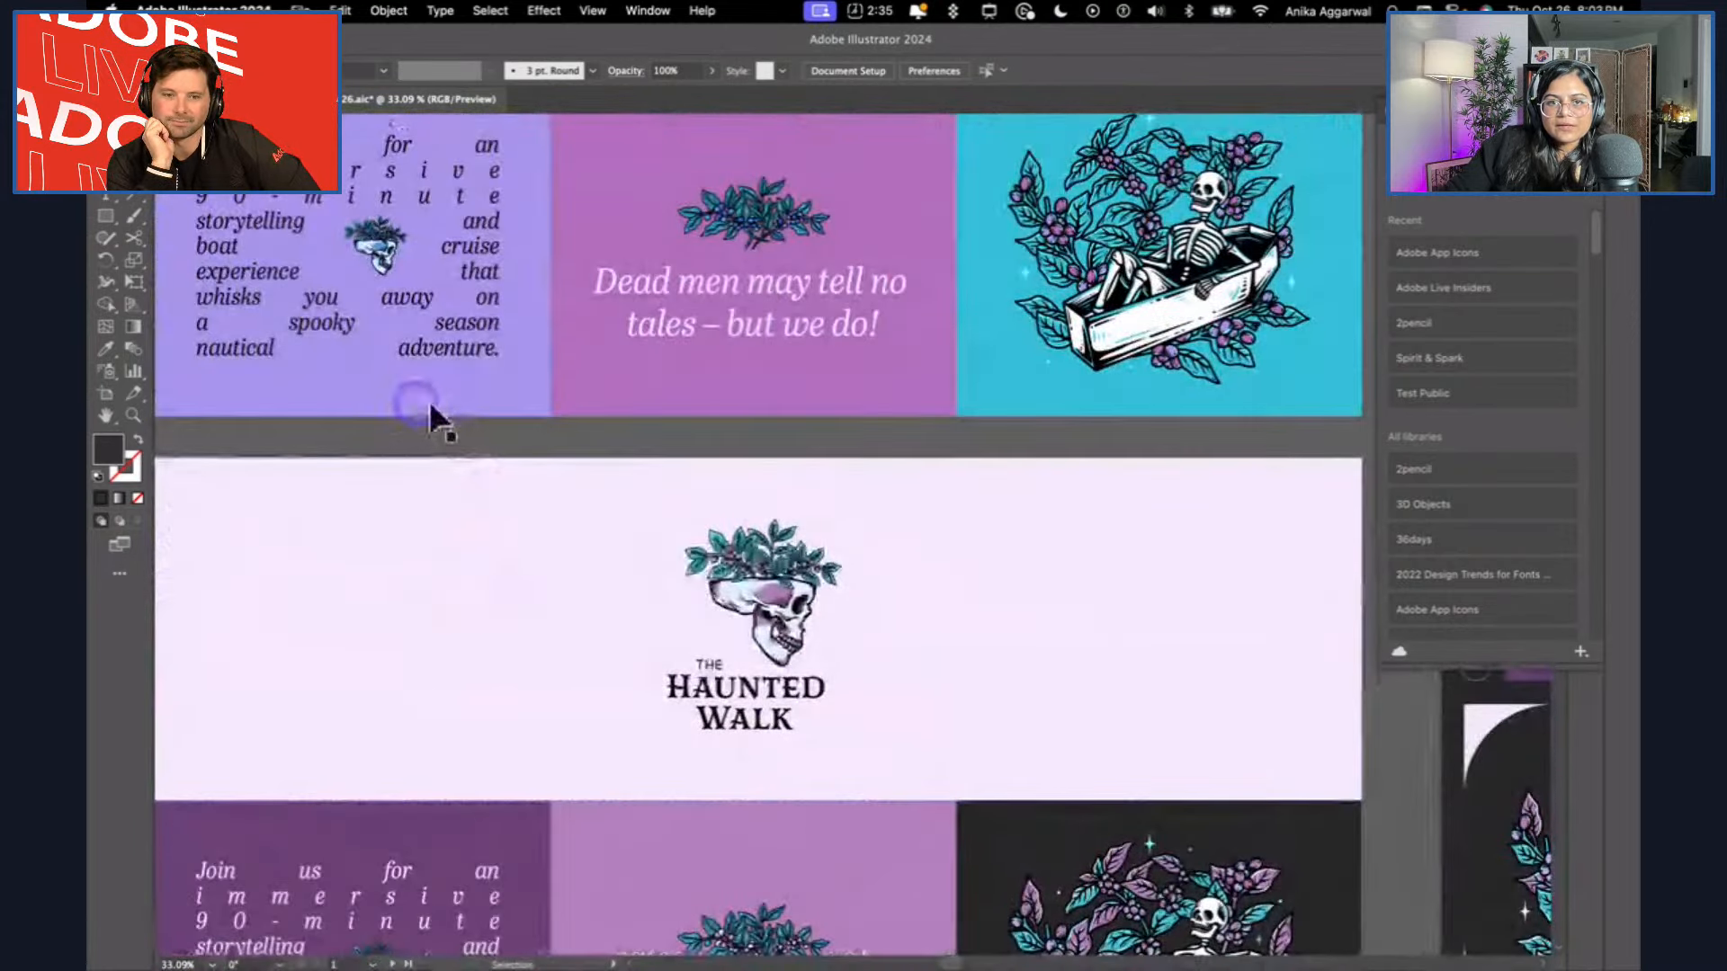
scroll(477, 414, down, 3)
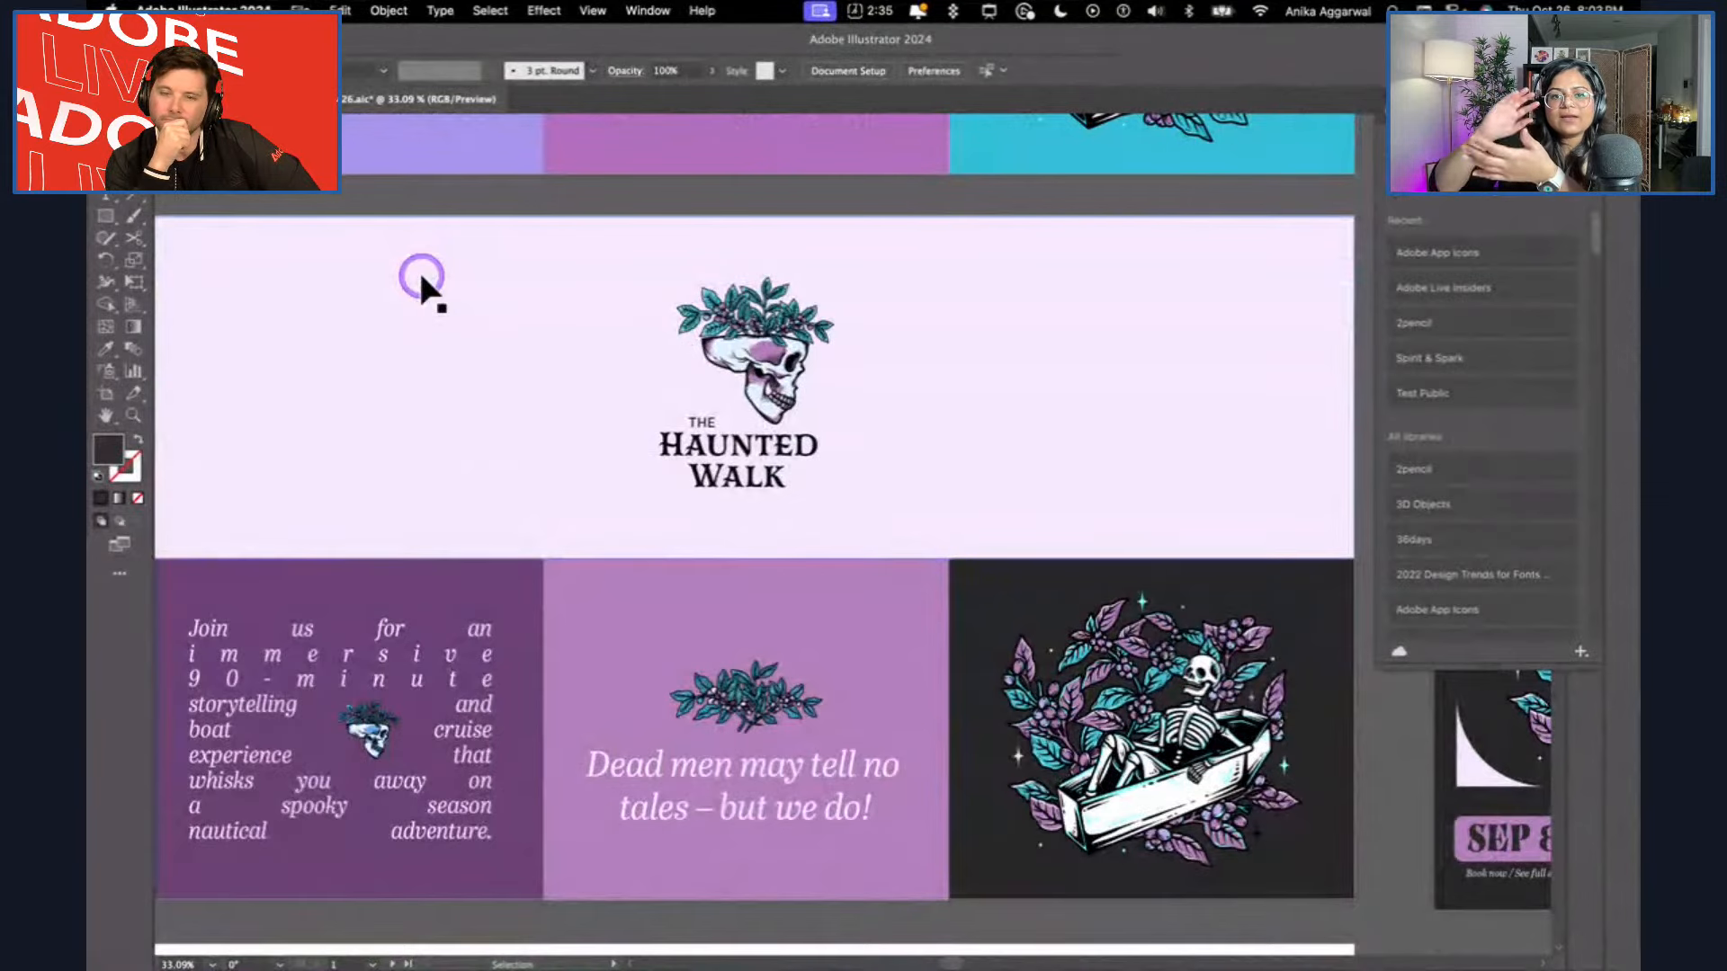
Inspect the background tiles of the dark purple brand board by selecting the black skeleton tile and the dark purple text tile.
click(413, 267)
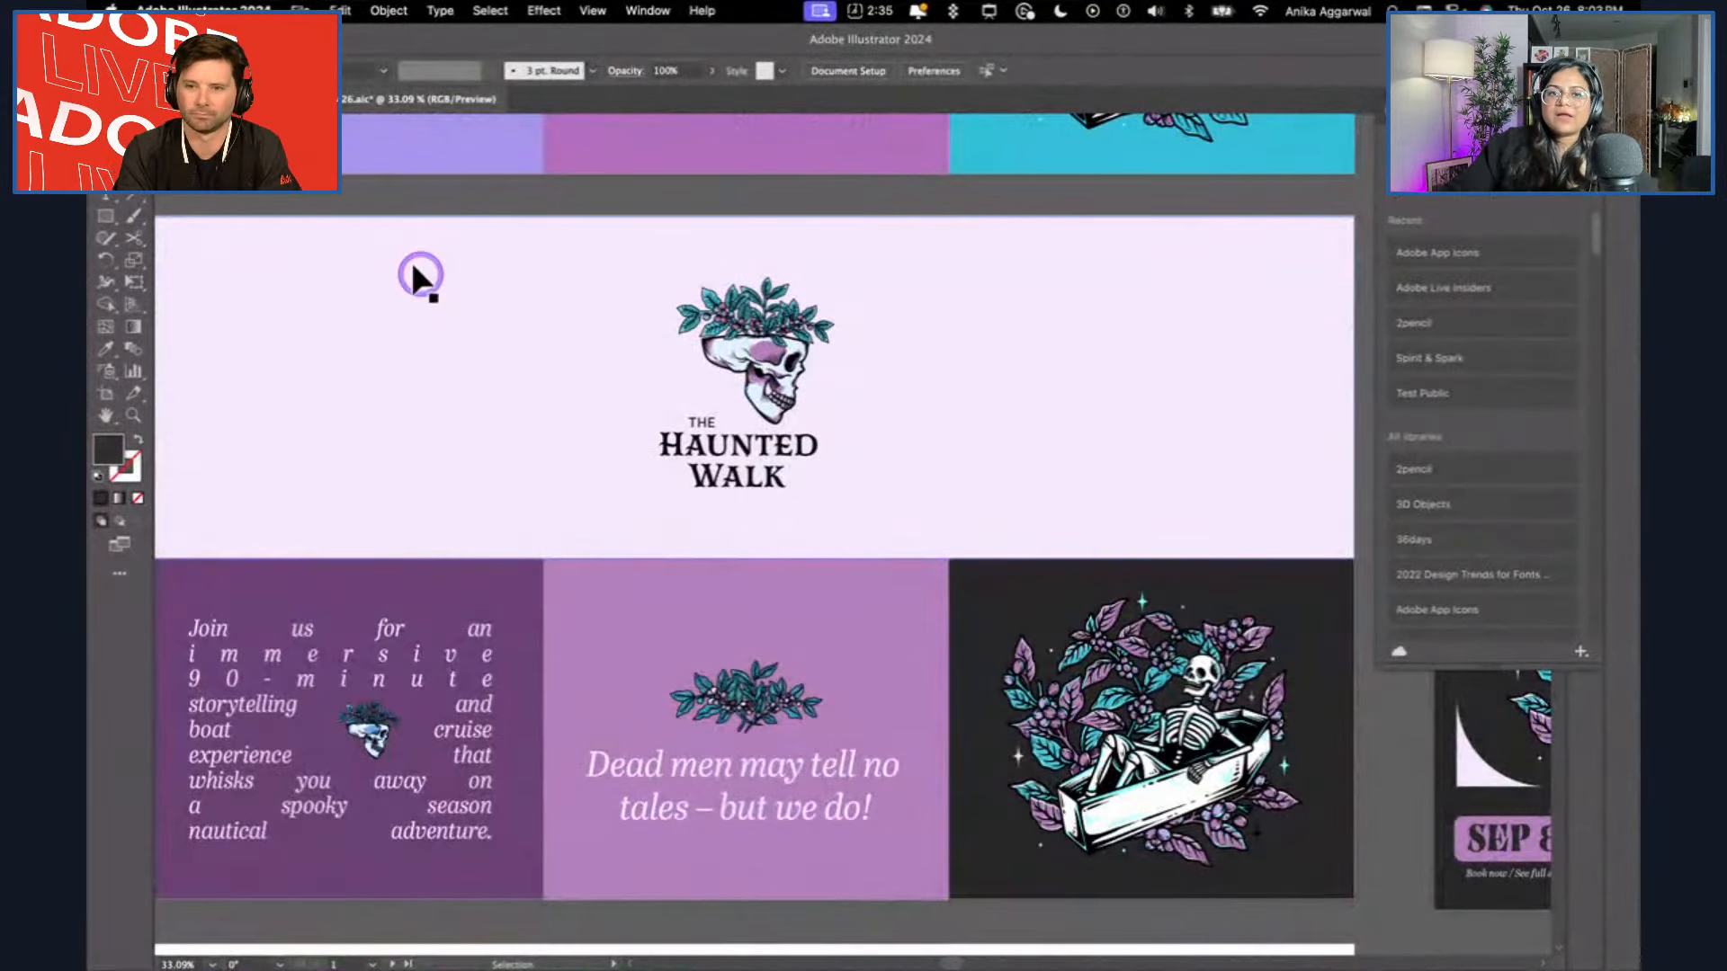
click(1026, 590)
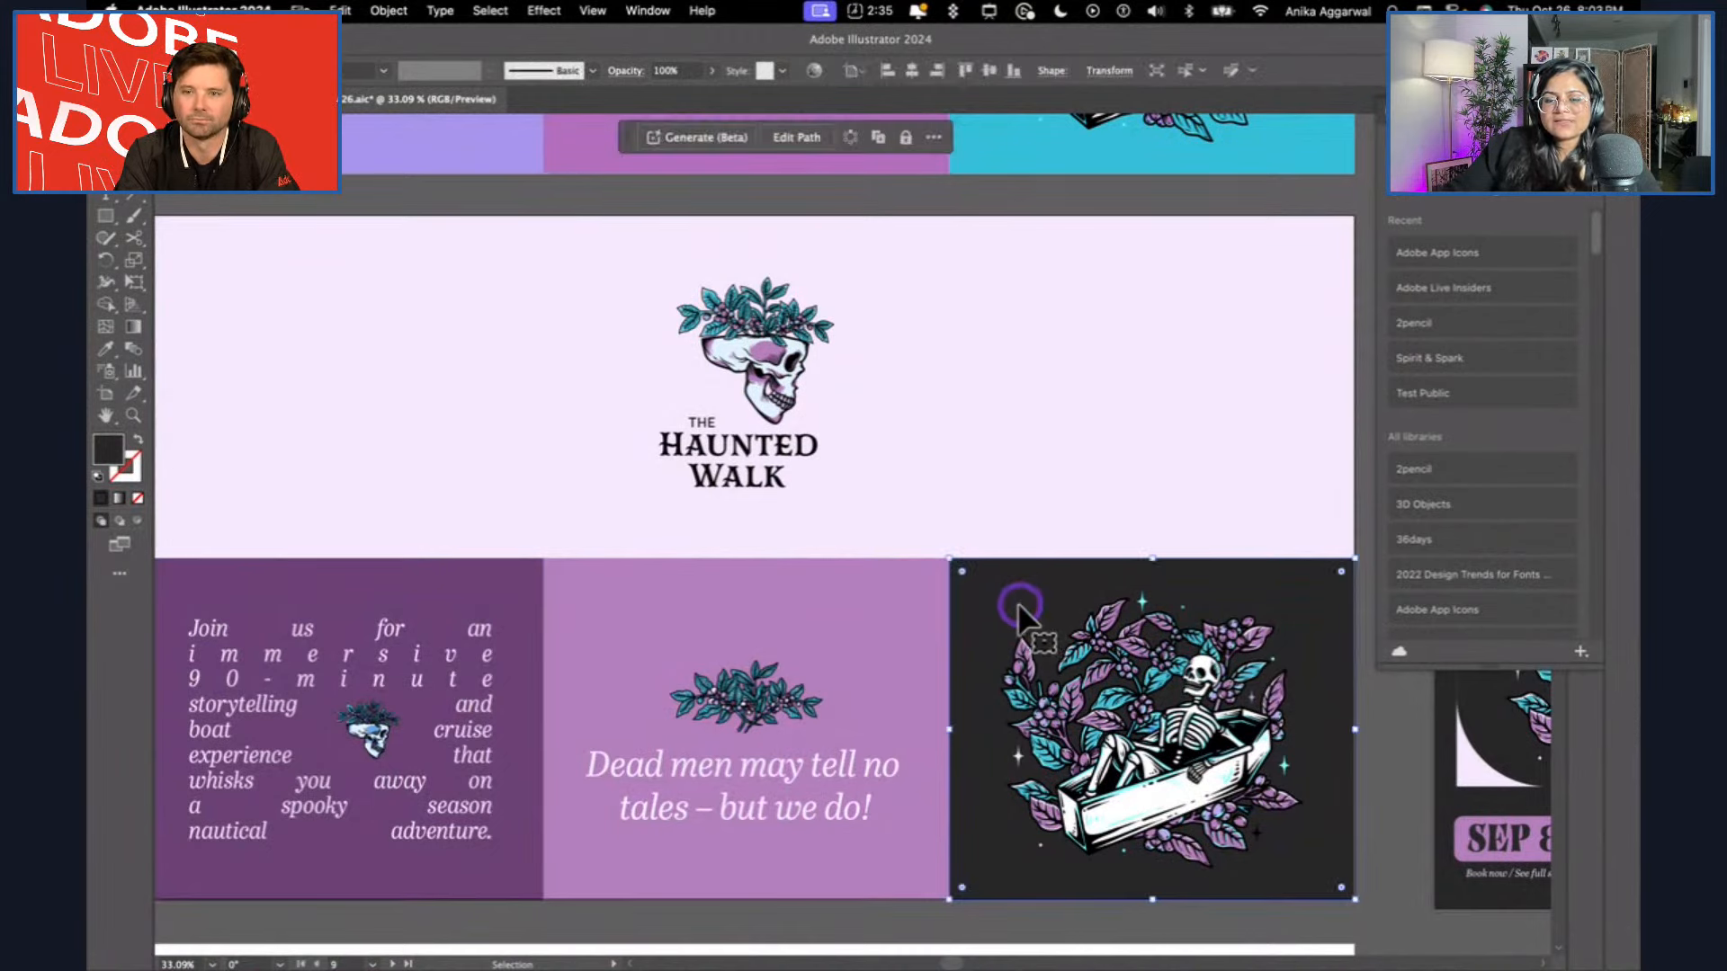
click(919, 466)
click(395, 590)
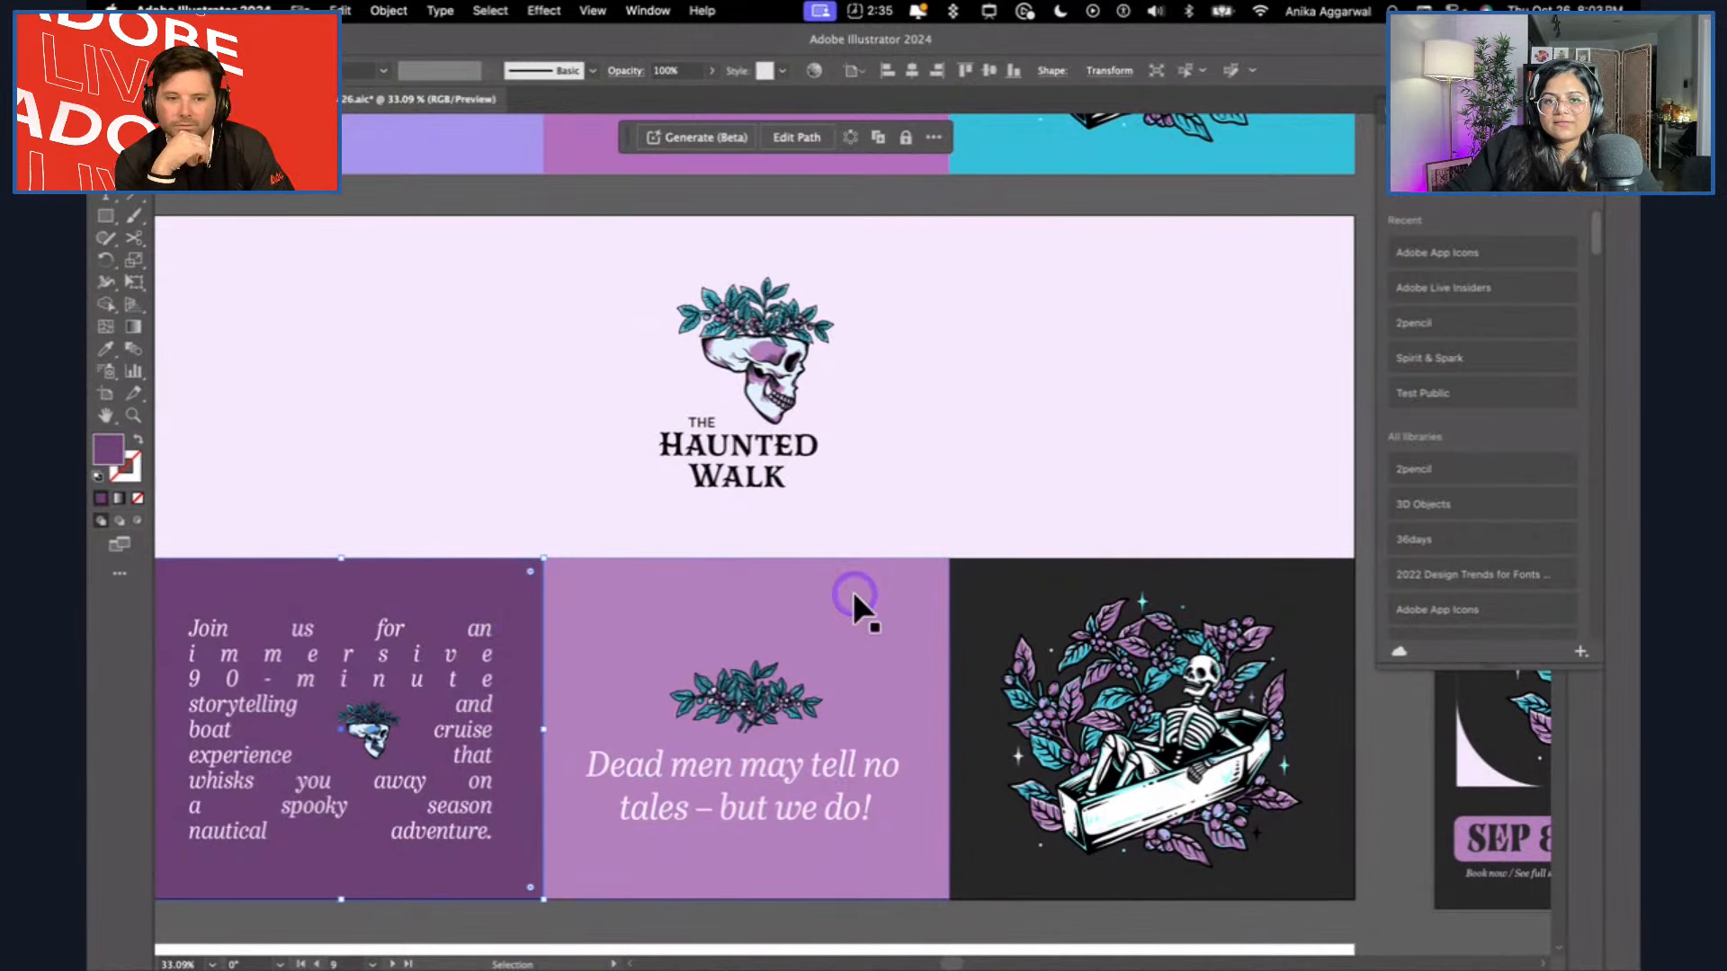
click(1395, 739)
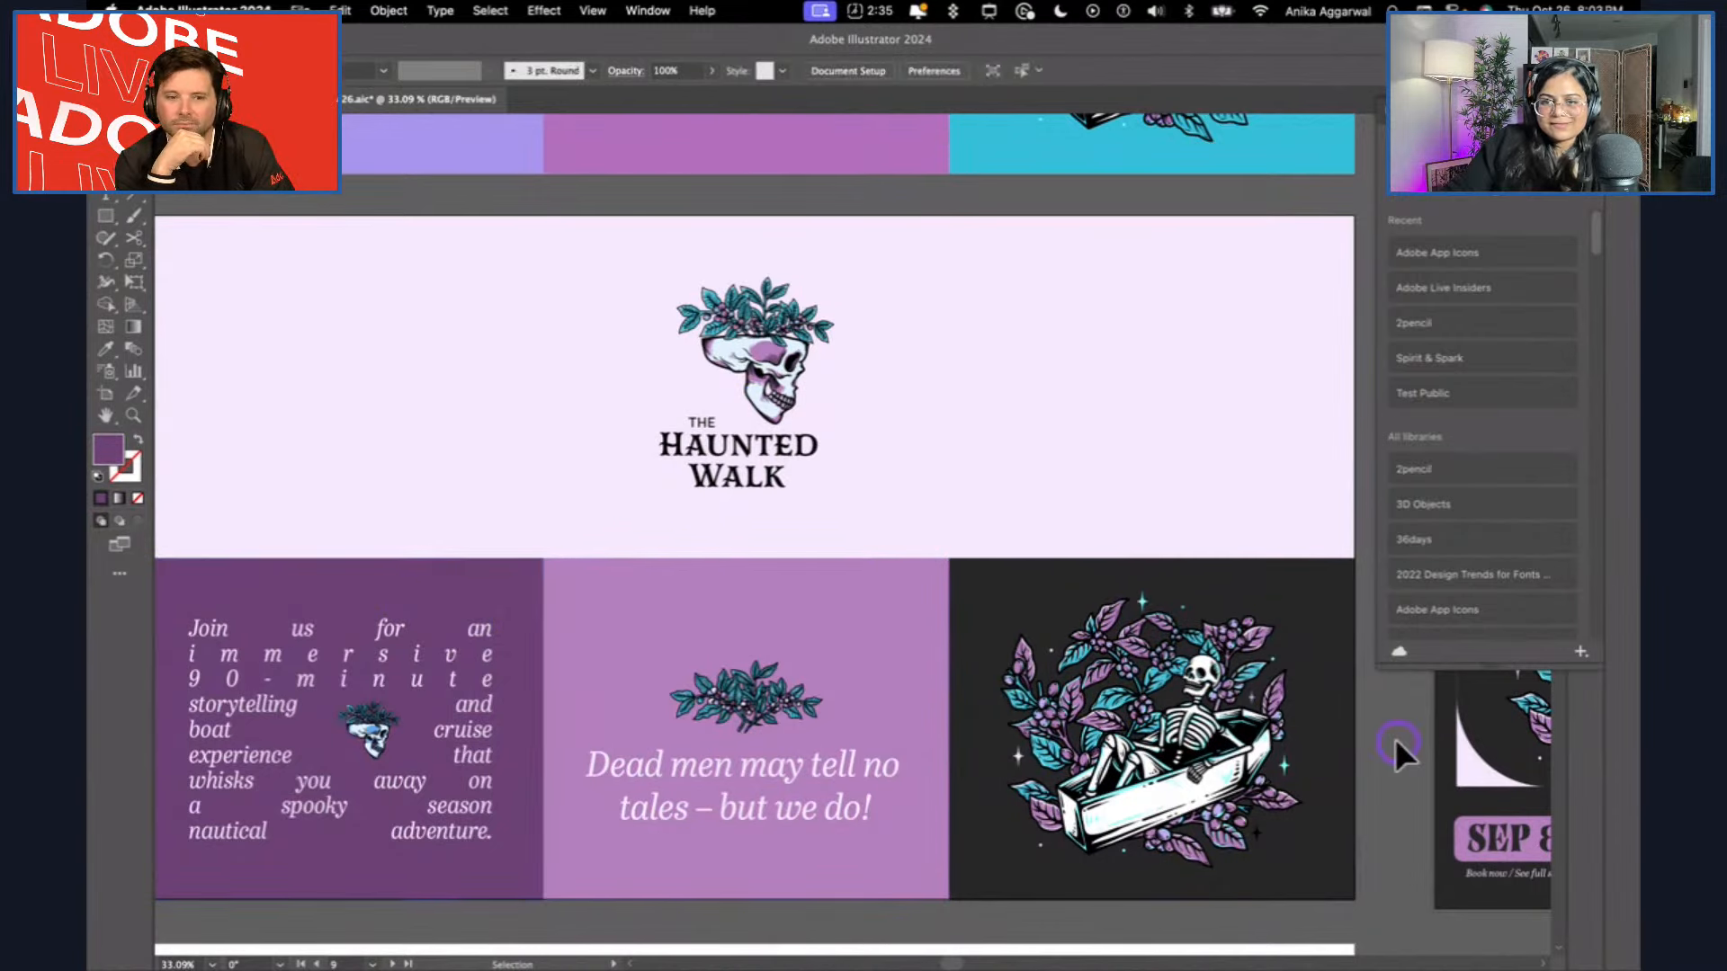
Examine the Ghost Tours posters in their purple and orange colour versions, including the layout details of the orange pair.
scroll(1333, 740, down, 2)
scroll(1332, 738, right, 9)
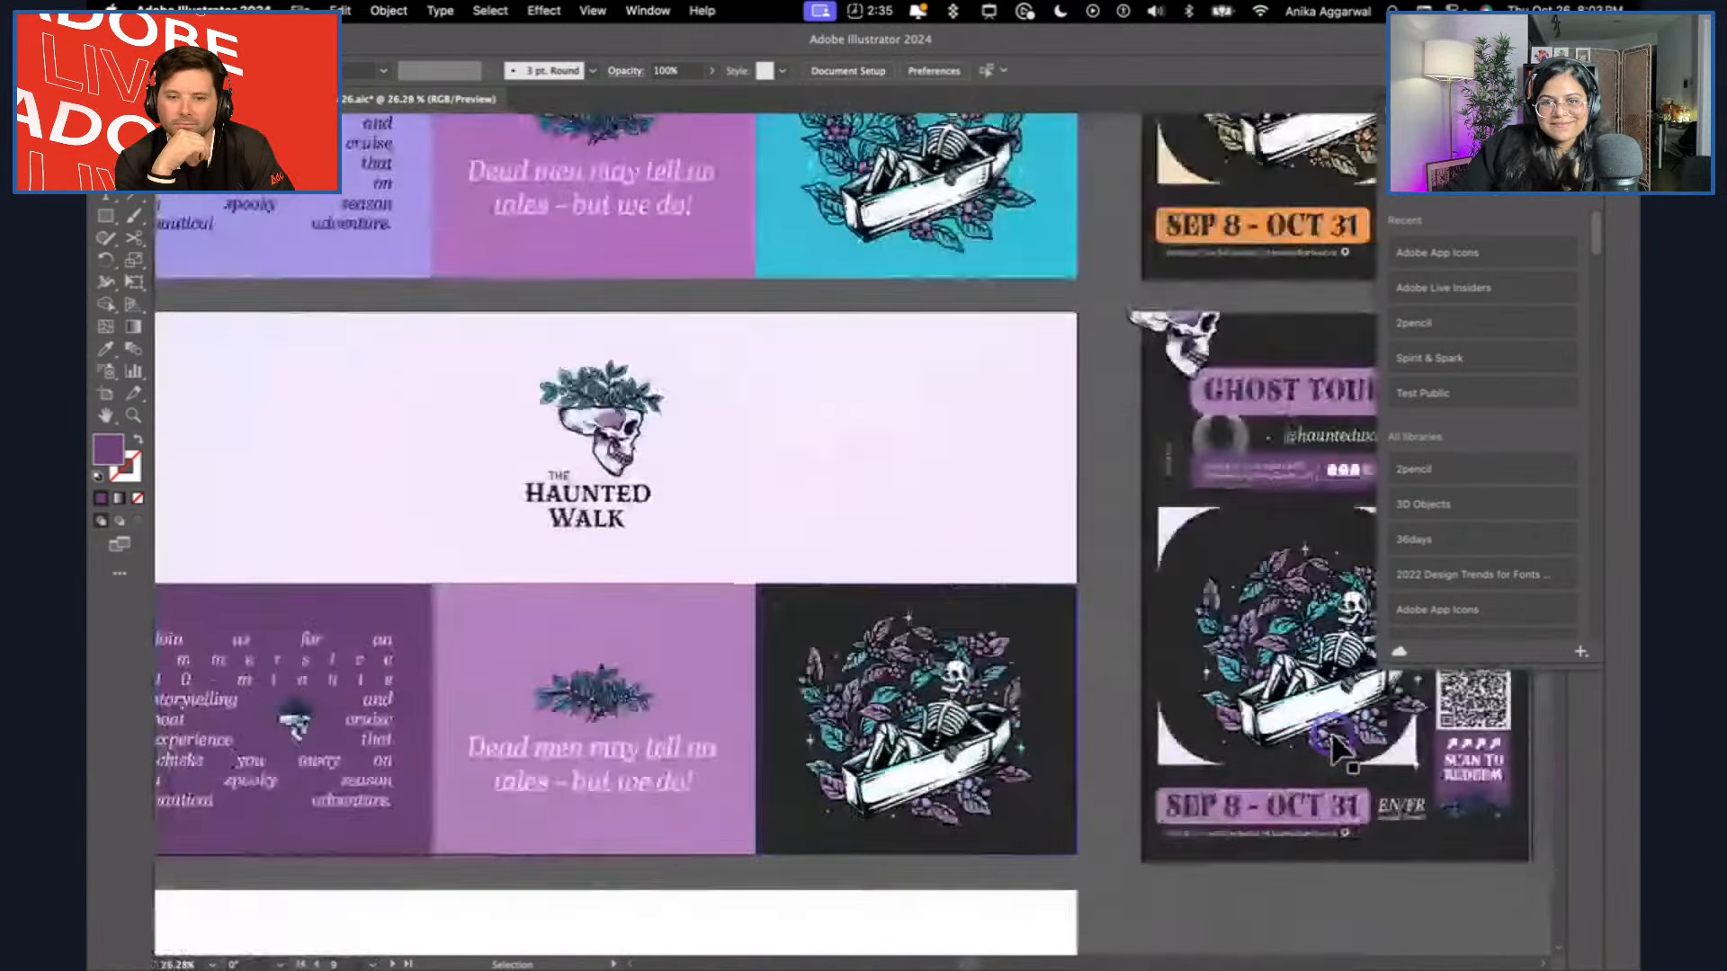
scroll(1319, 731, right, 4)
scroll(1320, 730, up, 1)
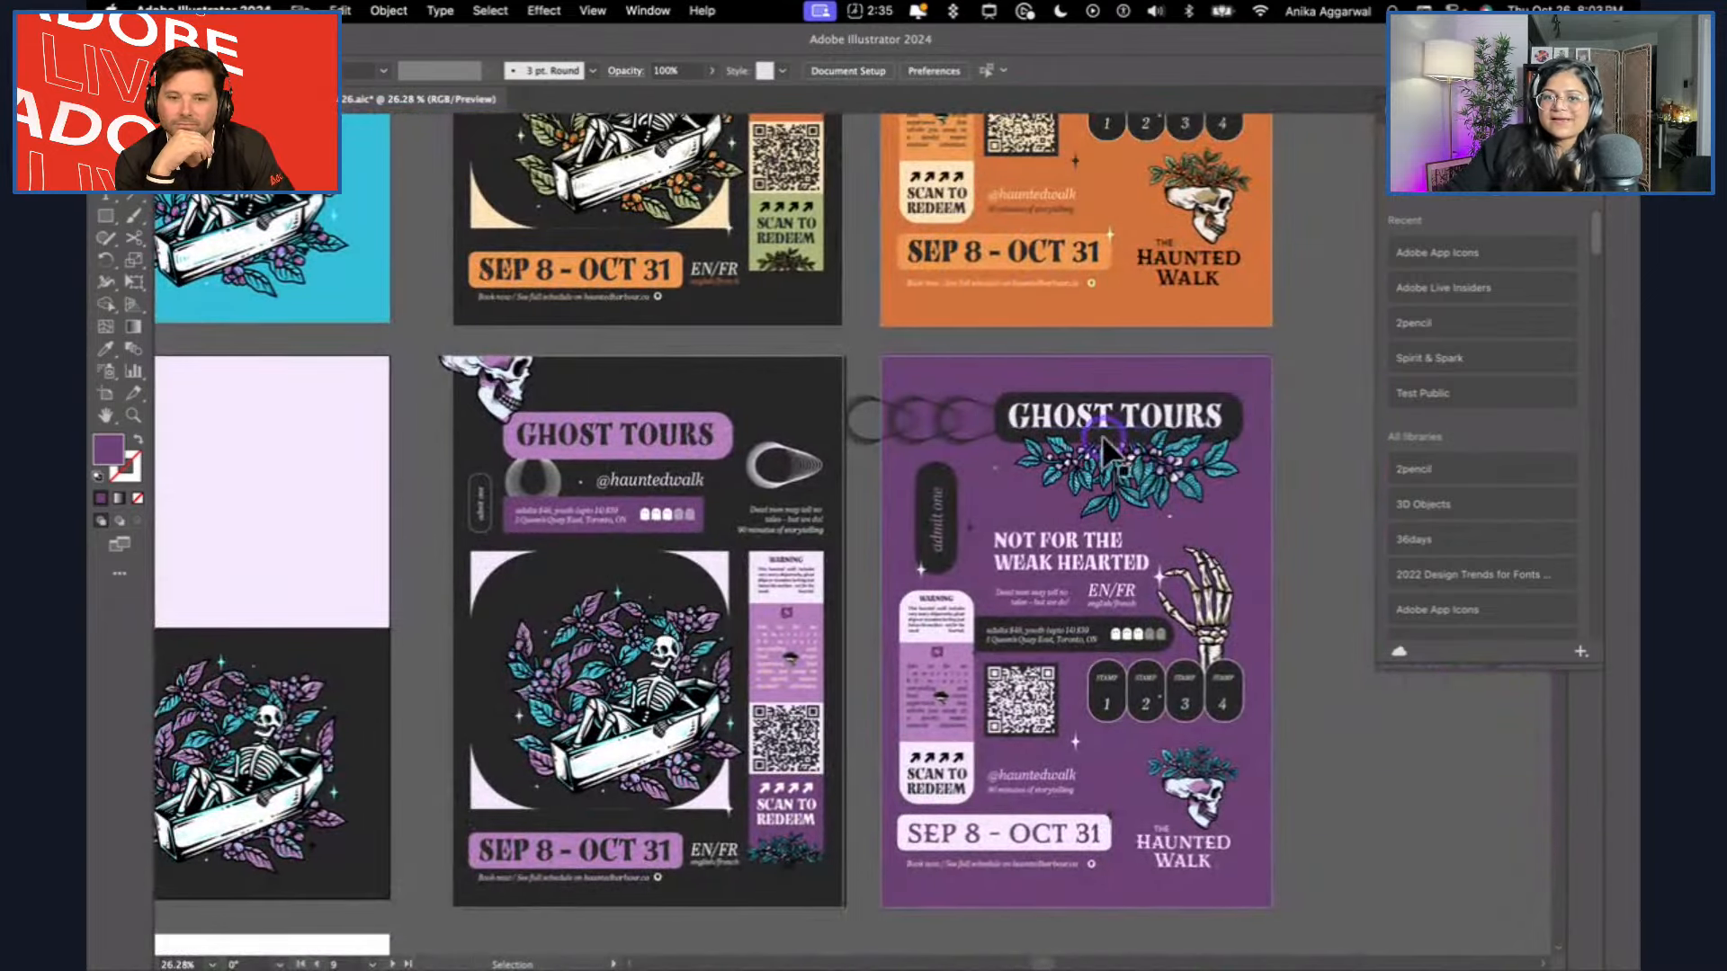
scroll(964, 531, left, 3)
scroll(964, 531, up, 1)
scroll(766, 612, up, 3)
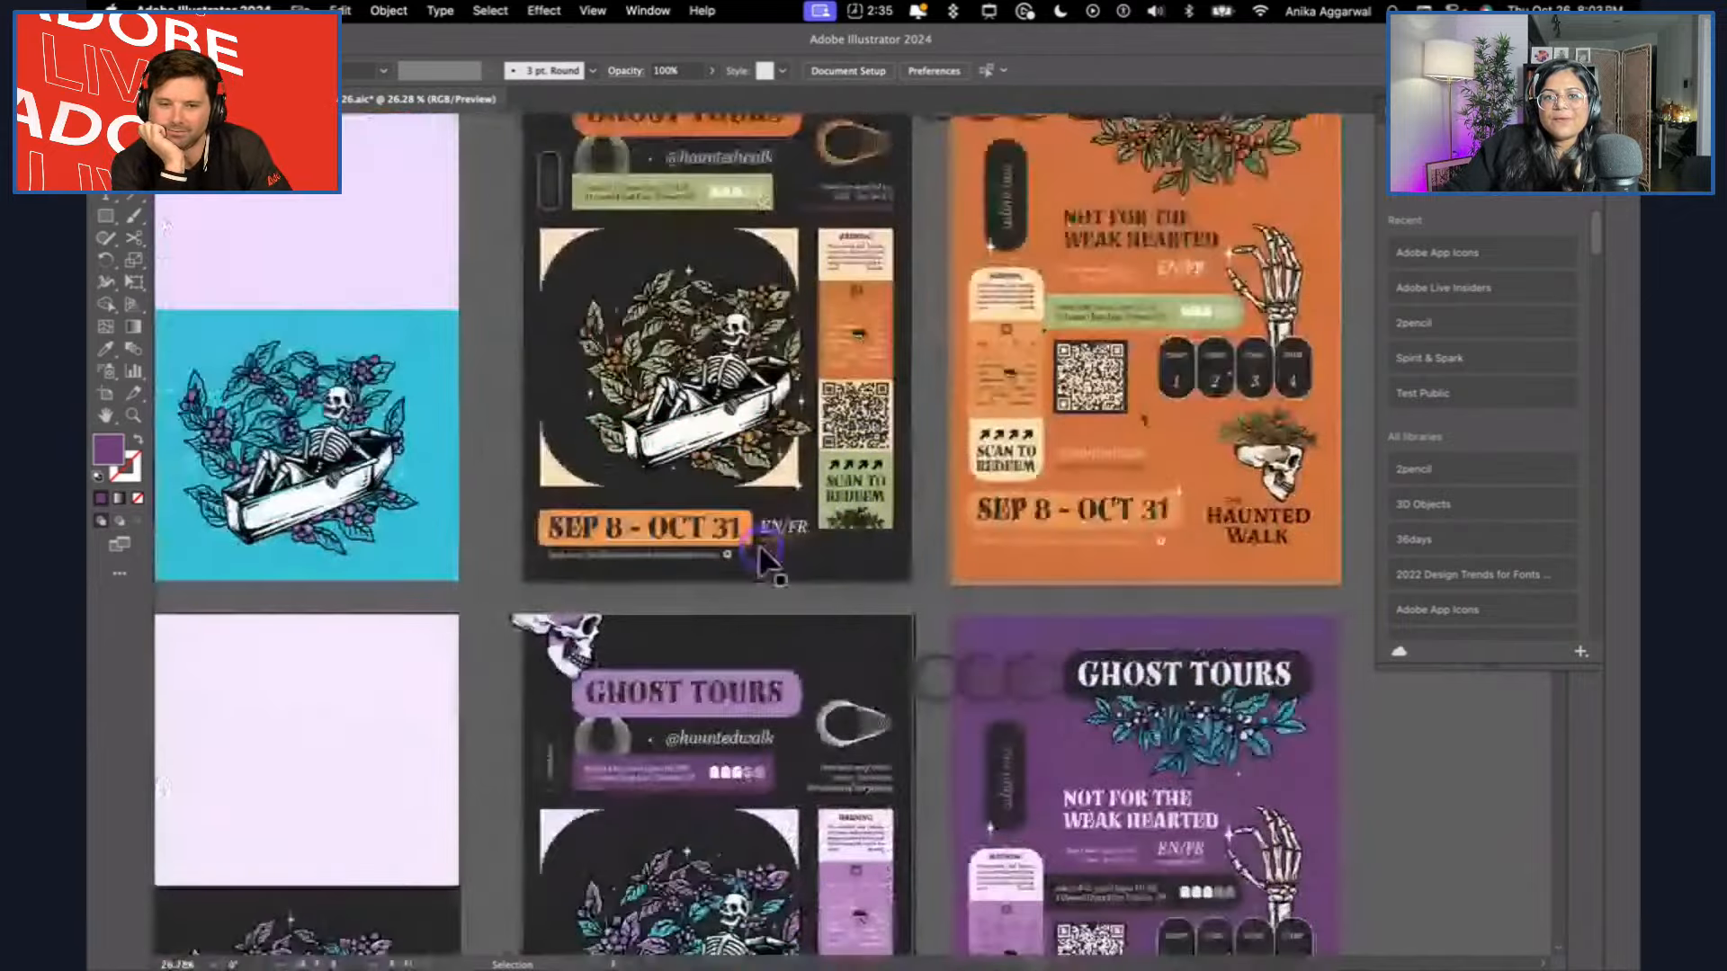
scroll(771, 540, up, 3)
scroll(773, 342, up, 2)
scroll(771, 320, right, 5)
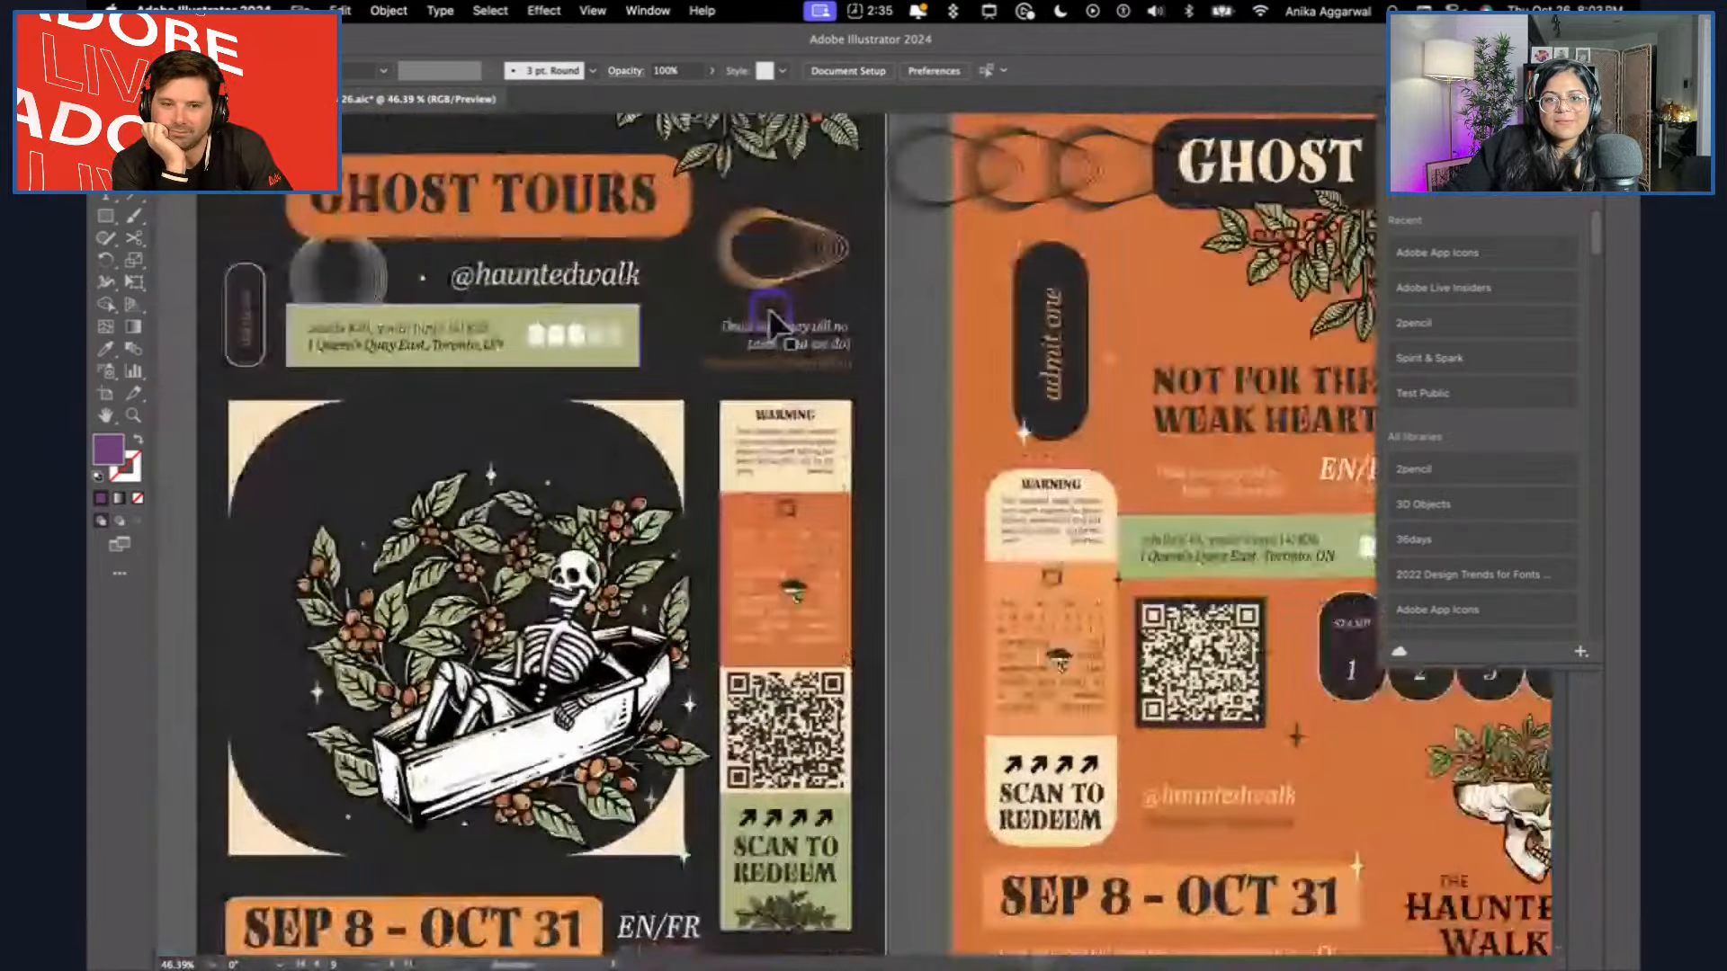
scroll(771, 321, up, 2)
scroll(769, 314, down, 3)
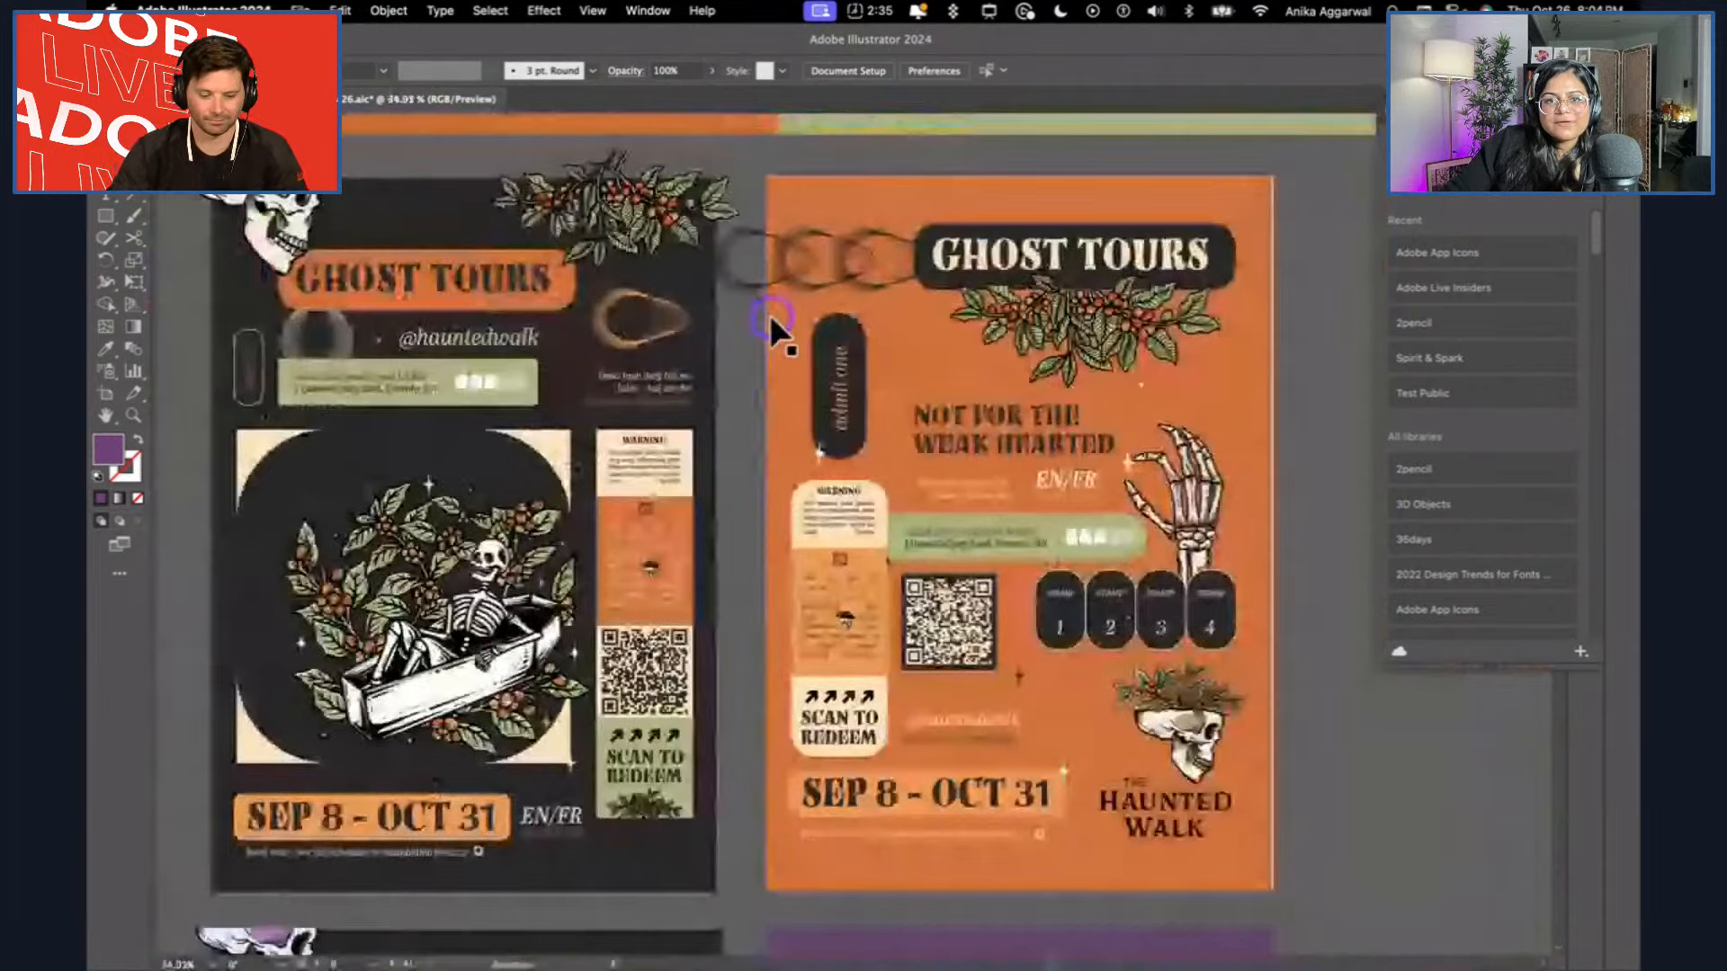
Examine the orange and purple Ghost Tours poster pairs and the APAC Day 2 task list beside the blank artboard.
scroll(1049, 726, down, 10)
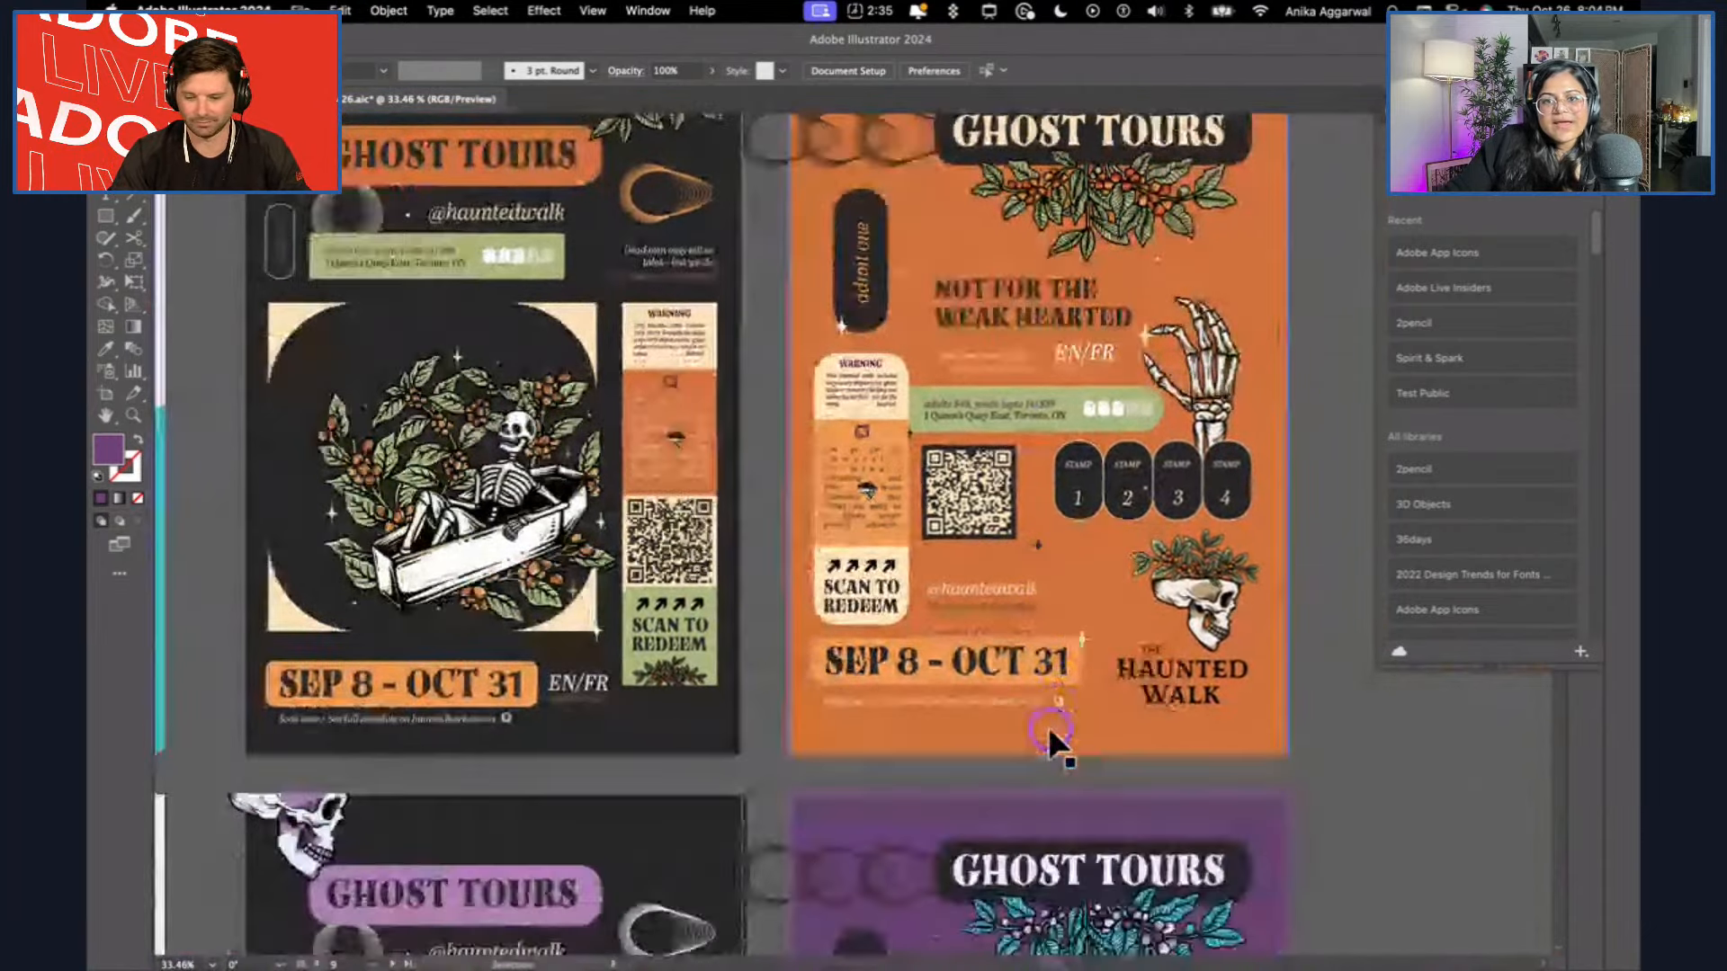
scroll(1049, 736, down, 4)
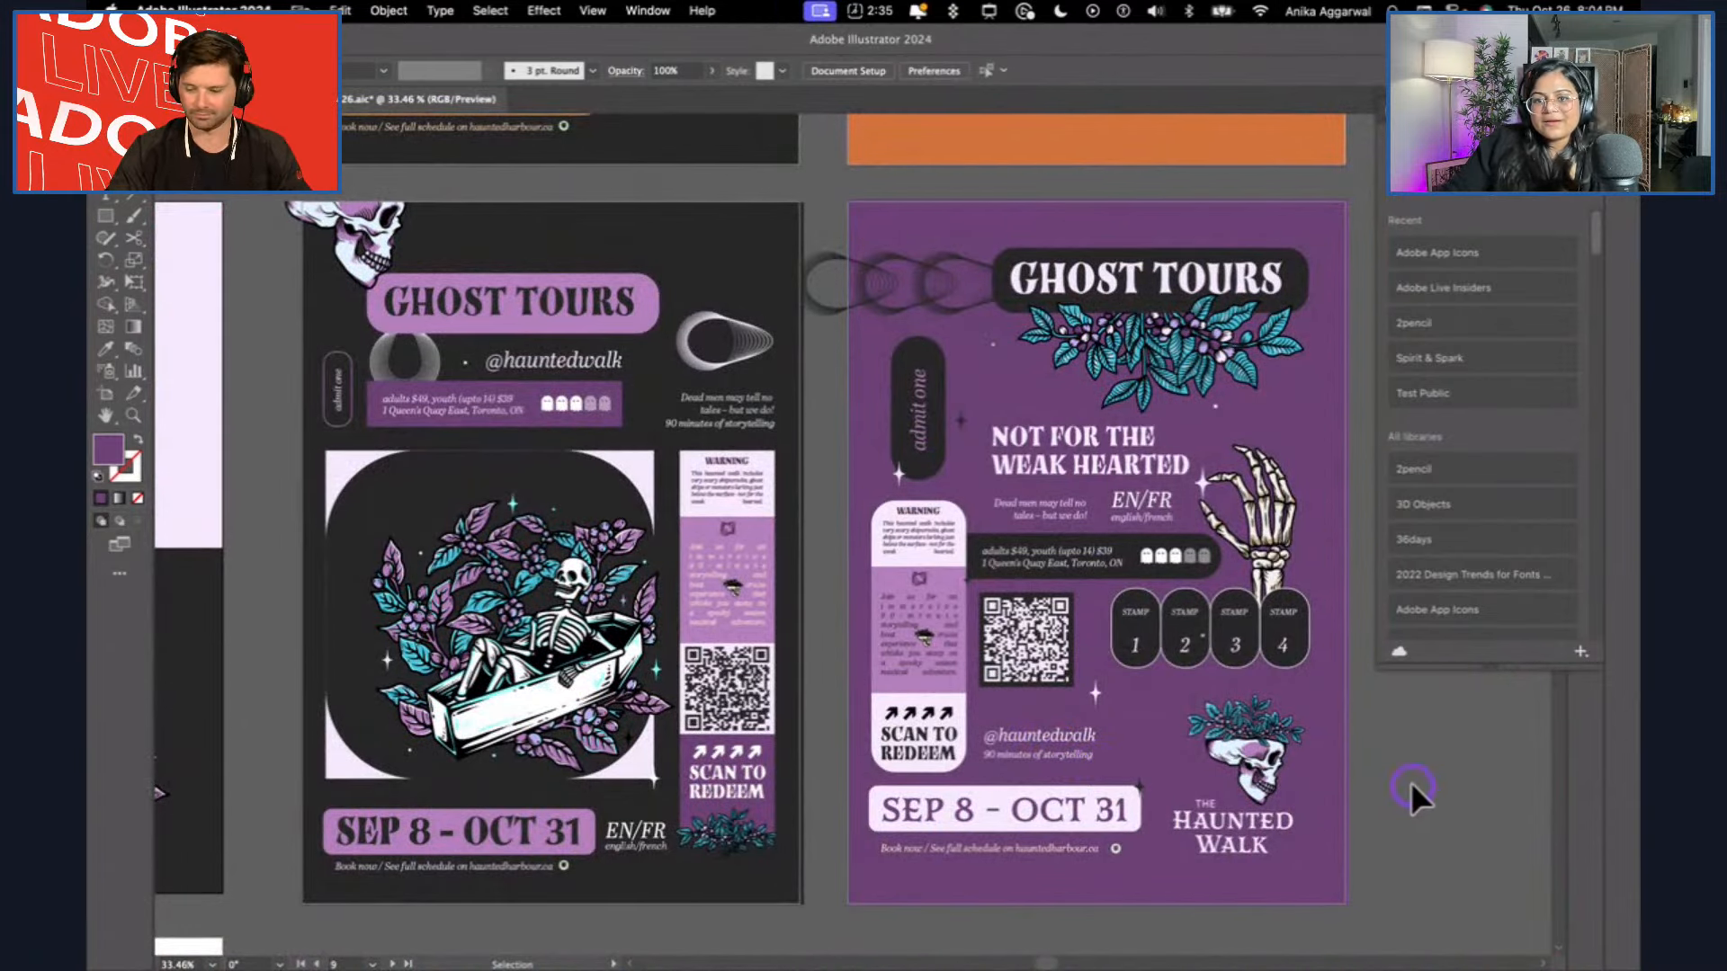
scroll(1413, 784, down, 5)
scroll(1415, 807, left, 5)
scroll(1415, 807, down, 3)
scroll(1412, 809, down, 3)
scroll(1412, 809, left, 4)
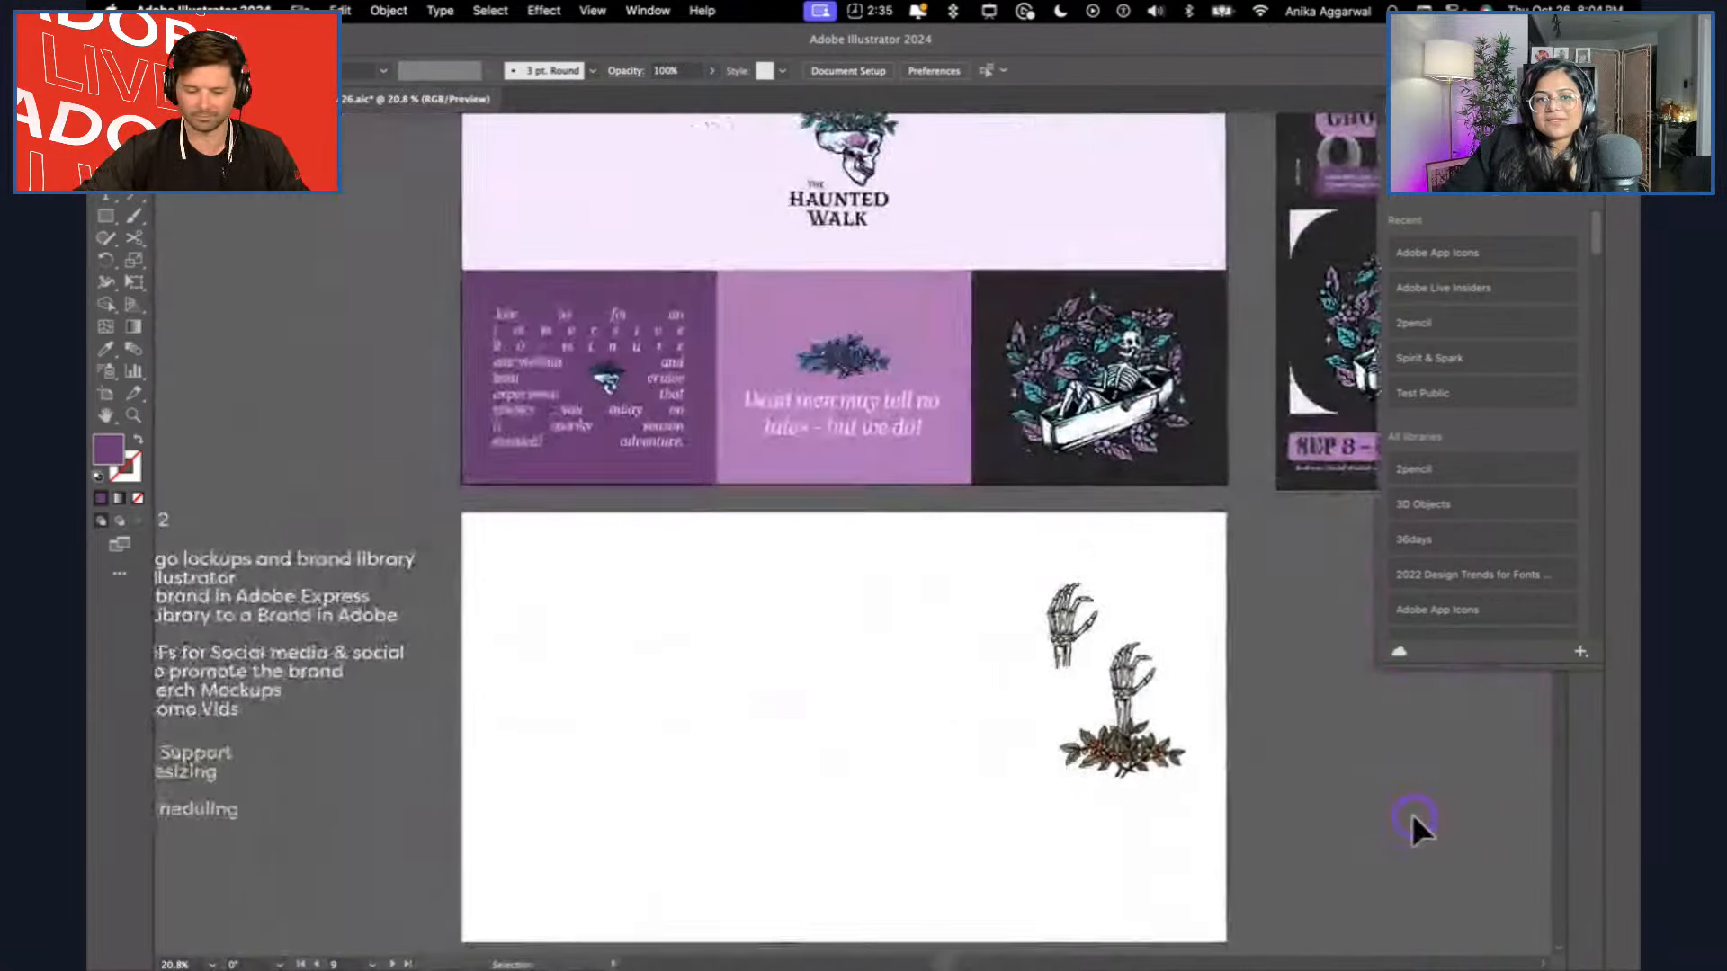
scroll(1008, 711, left, 3)
scroll(527, 566, up, 2)
scroll(531, 572, up, 2)
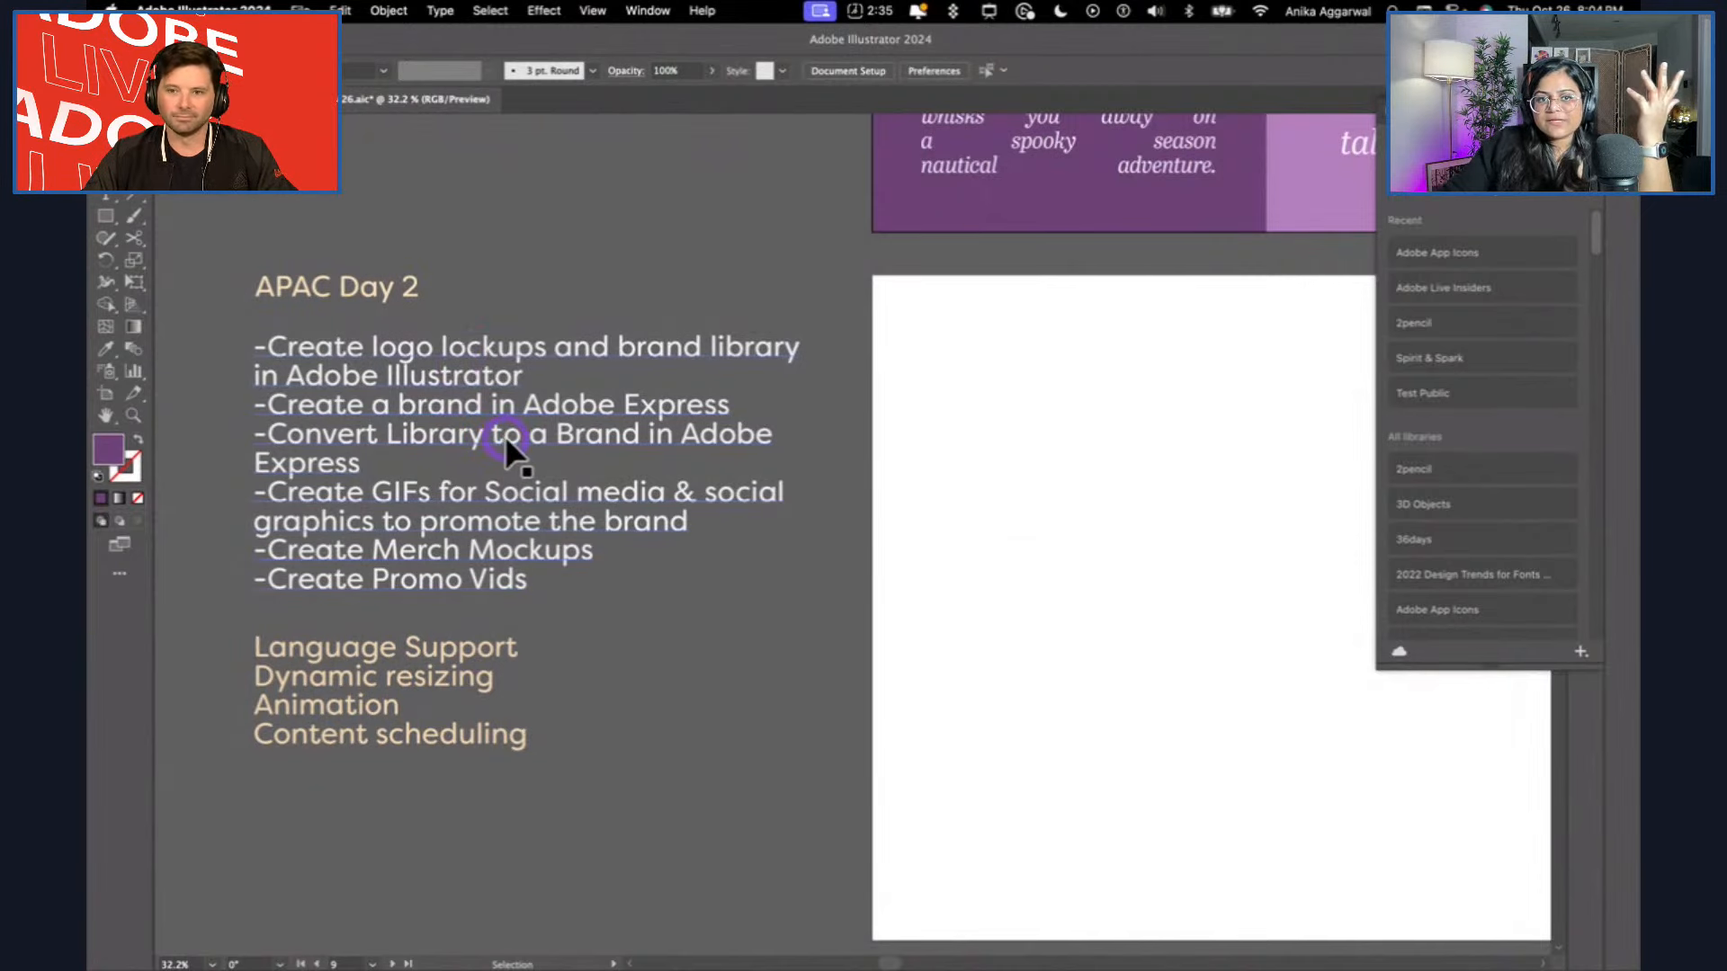
Shrink the text frame around the Language Support to Content scheduling list so it fits its four lines more closely.
click(455, 653)
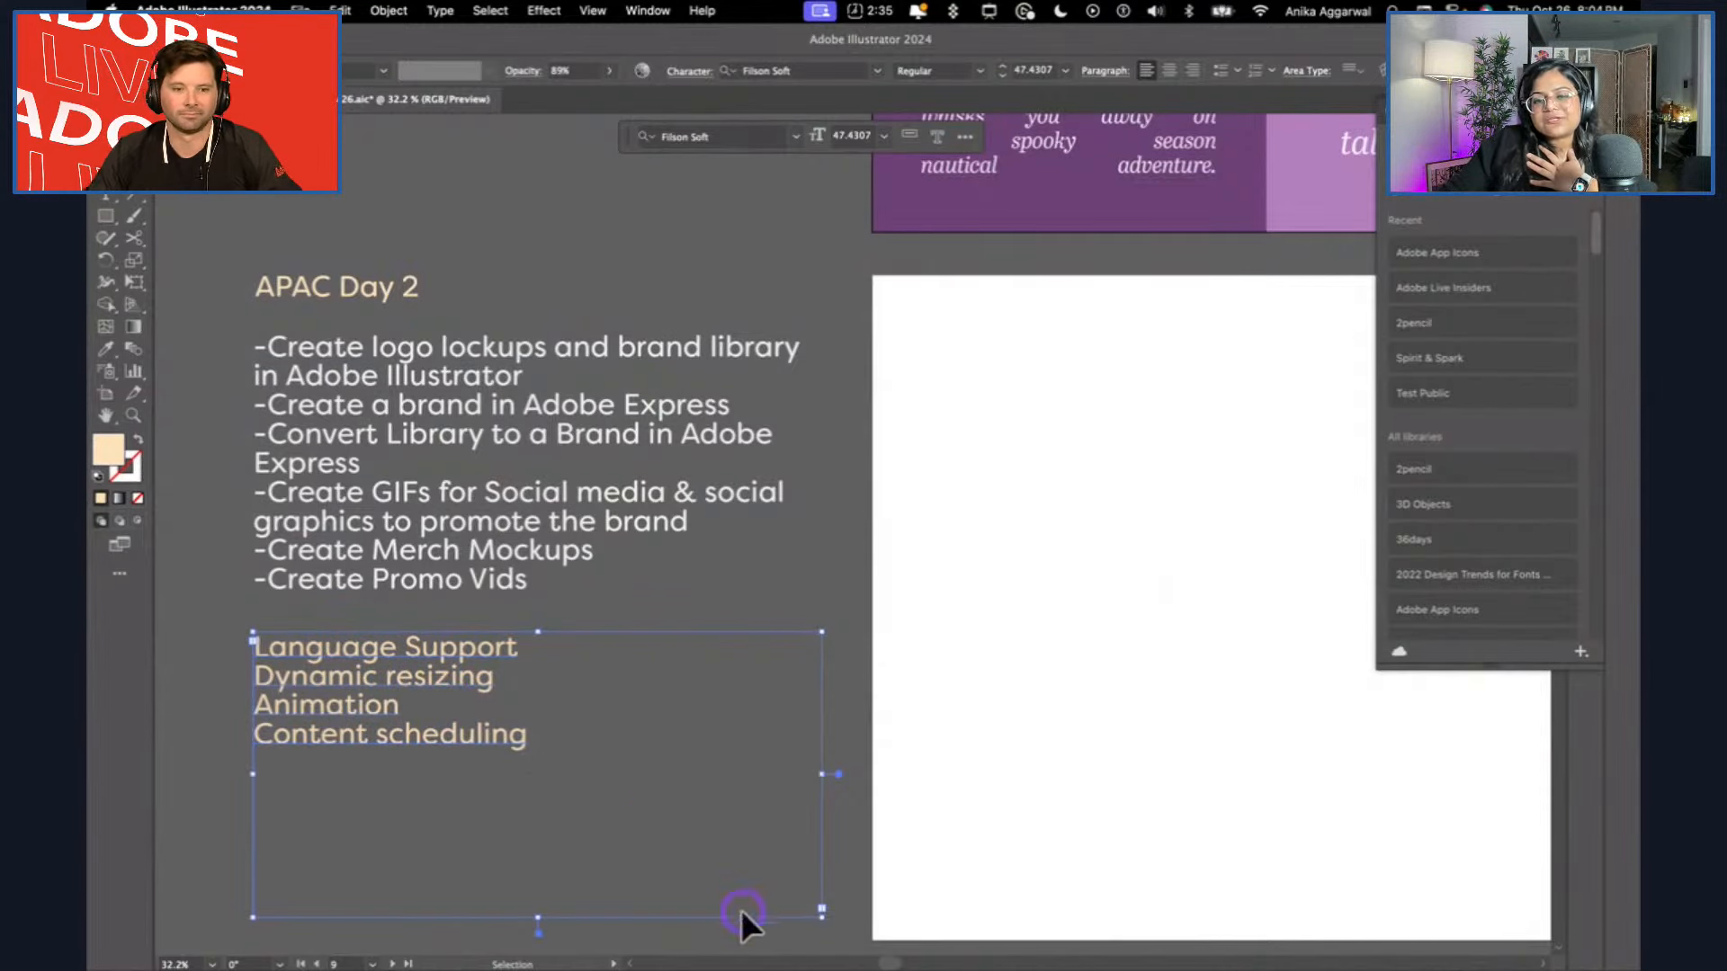
drag(819, 910, 738, 778)
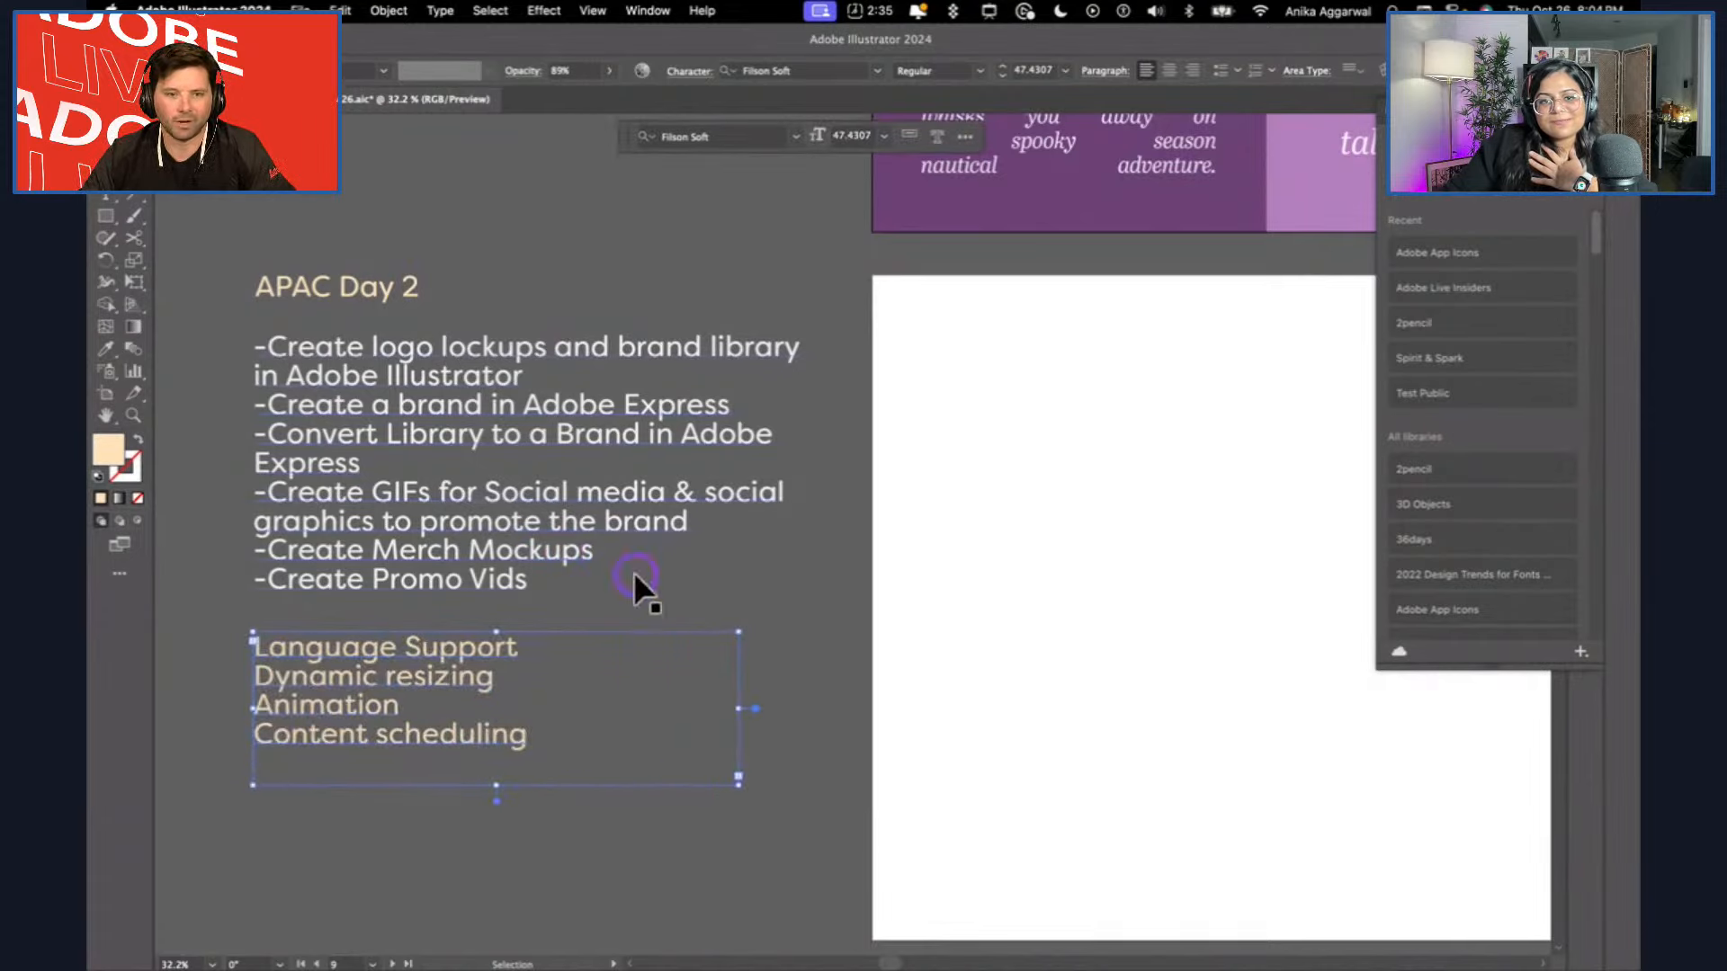
click(931, 580)
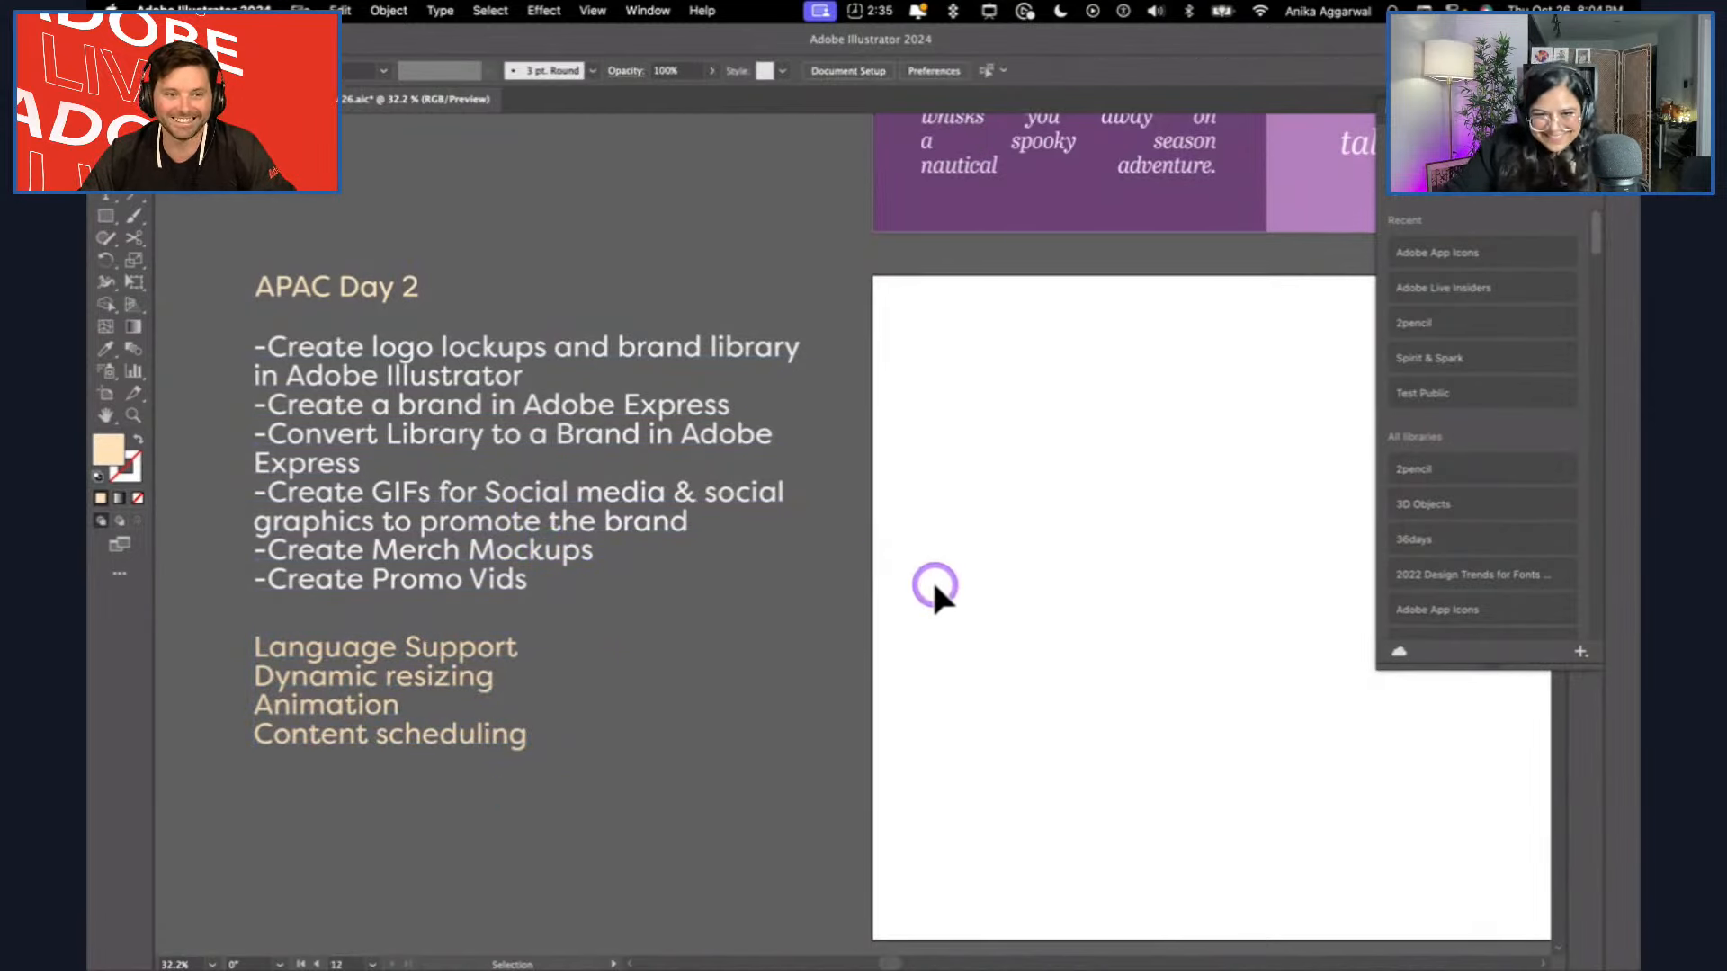
Copy the Haunted Walk skull logo from the dark purple brand board and place it in the blank artboard's upper-left corner.
scroll(931, 577, down, 3)
scroll(968, 628, right, 3)
scroll(967, 628, right, 5)
scroll(971, 639, up, 5)
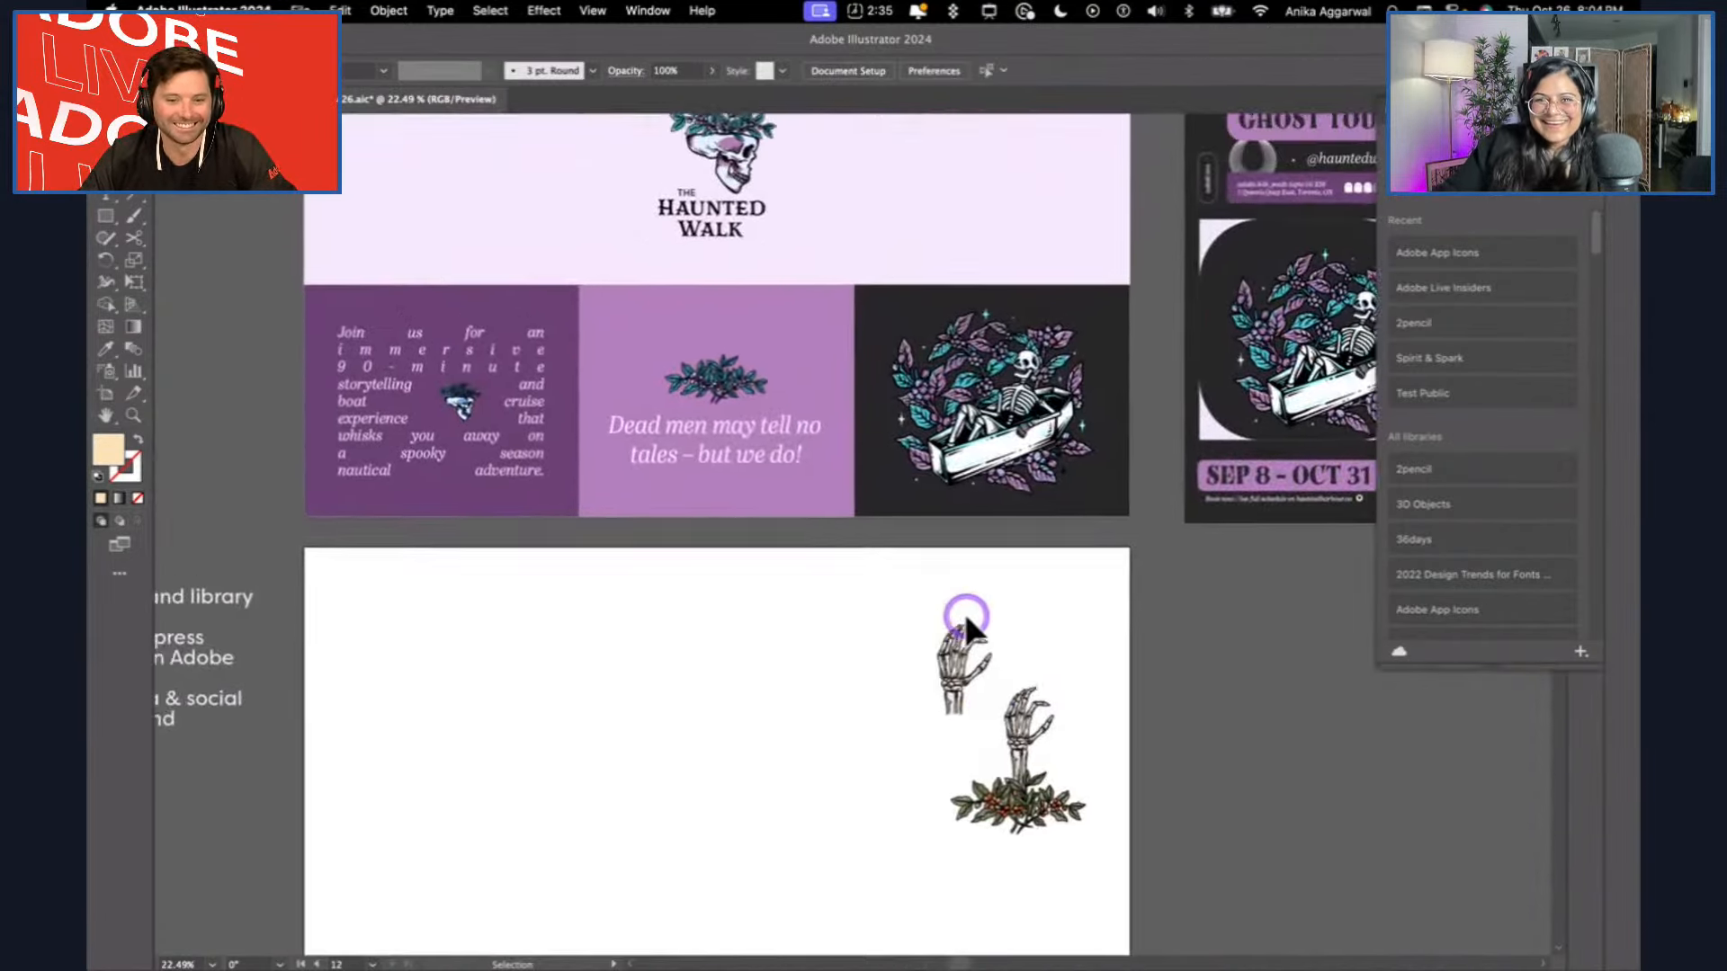
click(815, 261)
key(super+c)
click(827, 800)
key(super+v)
drag(868, 503, 494, 750)
click(636, 720)
scroll(633, 717, down, 3)
scroll(594, 657, up, 2)
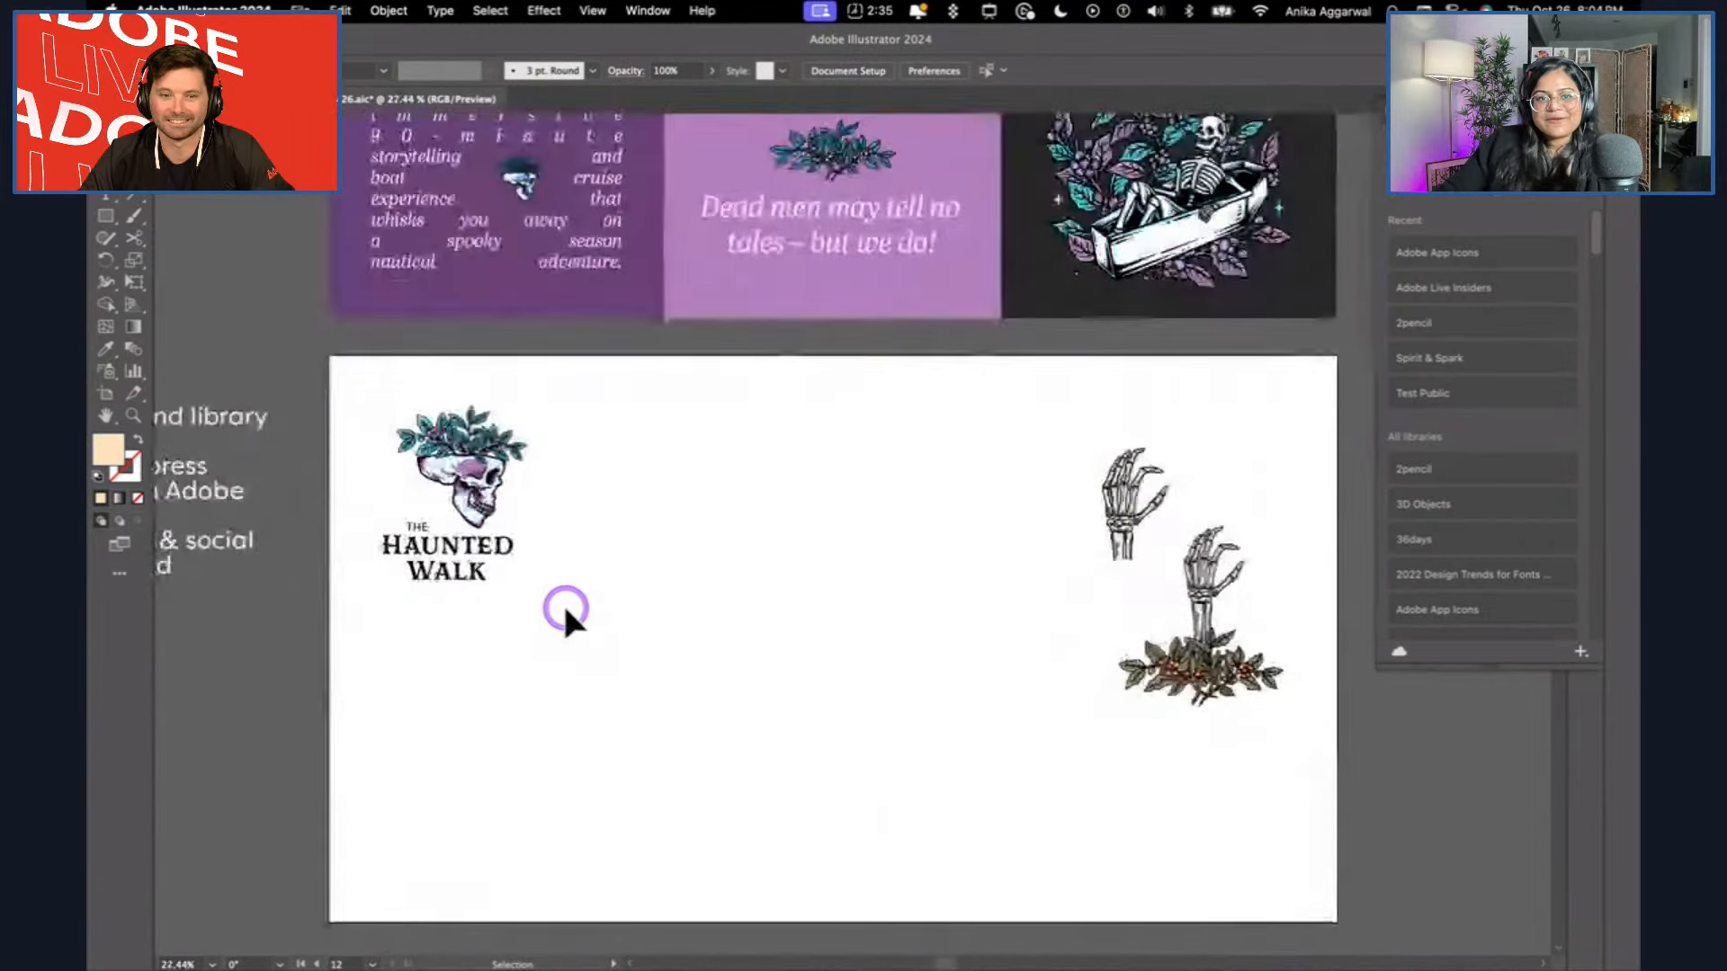
Duplicate the skull logo beside the original on the same row and ungroup the copy.
scroll(522, 521, down, 2)
click(475, 449)
drag(471, 435, 694, 437)
right_click(694, 437)
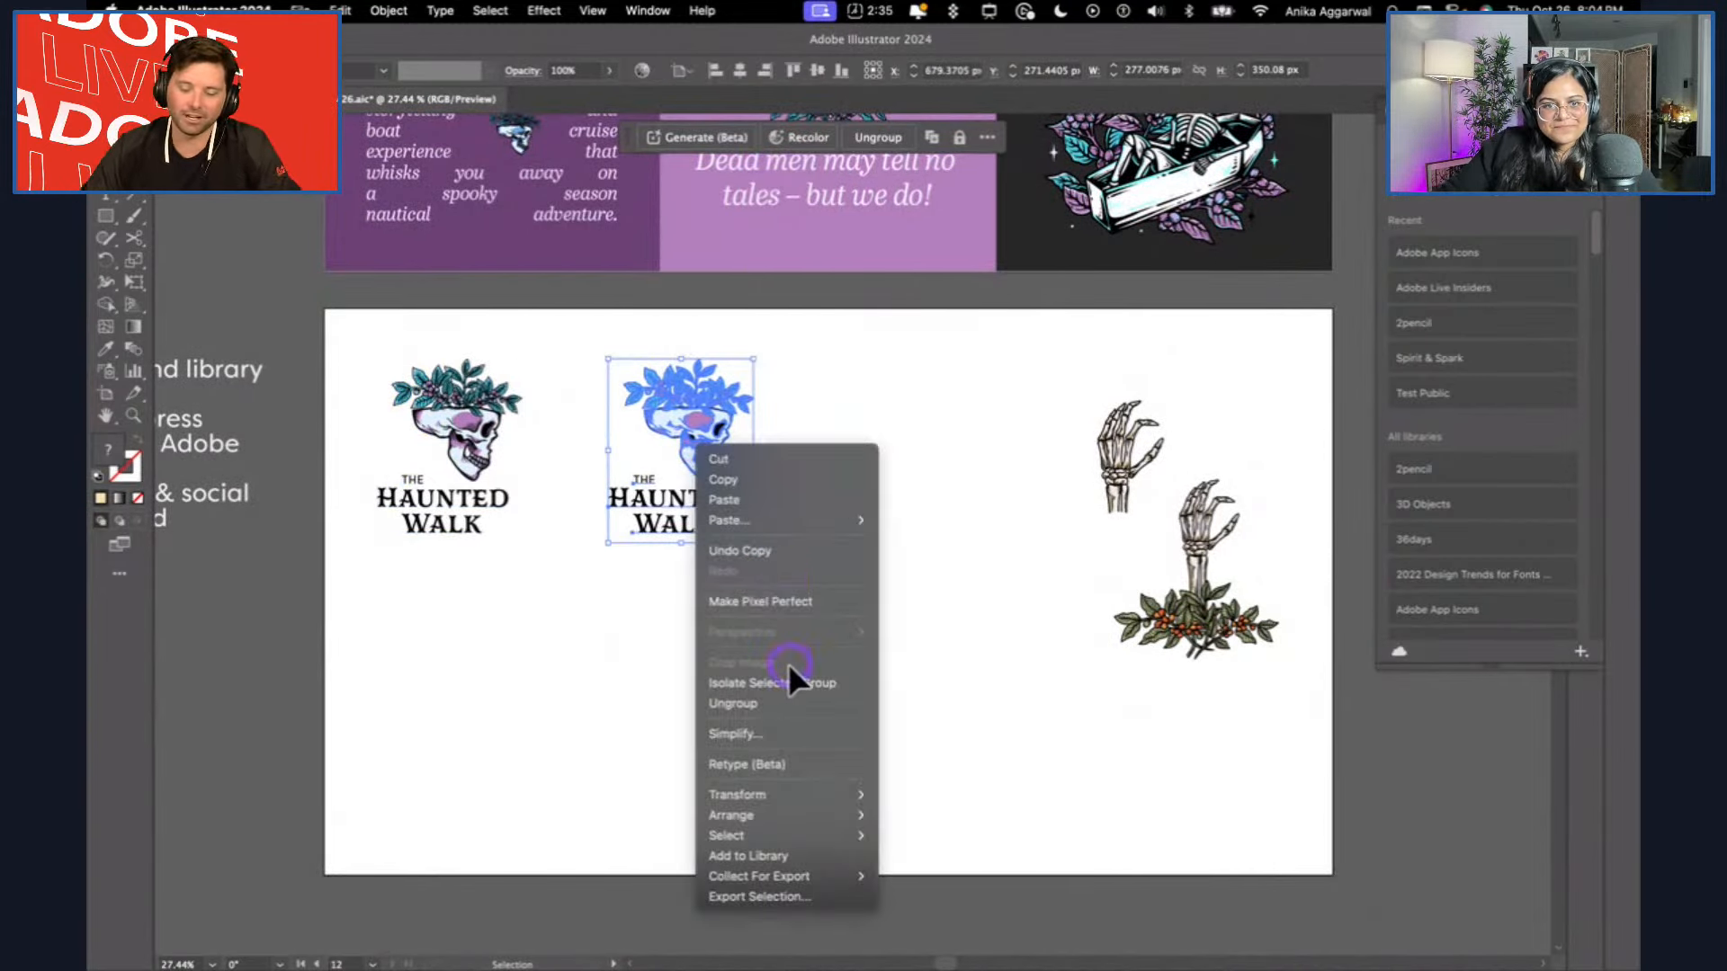
click(788, 702)
click(837, 438)
Separate the "The Haunted Walk" wordmark from the duplicated skull and place it on its own below the first logo.
click(690, 519)
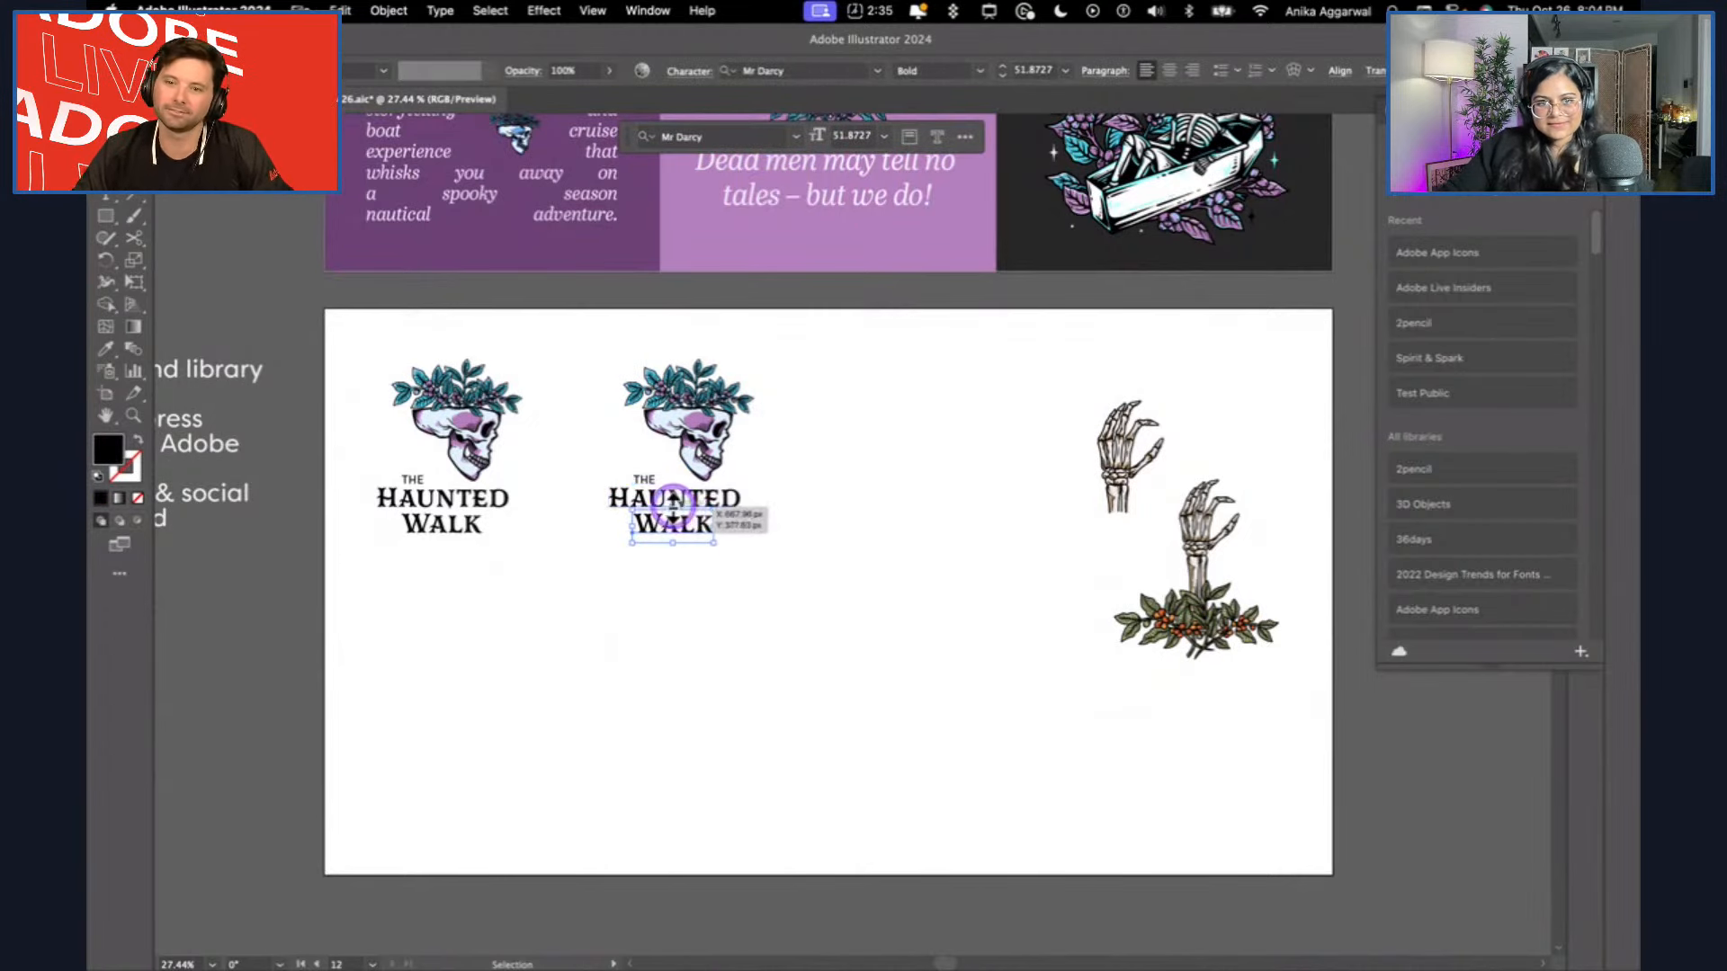
shift+click(641, 492)
shift+click(640, 474)
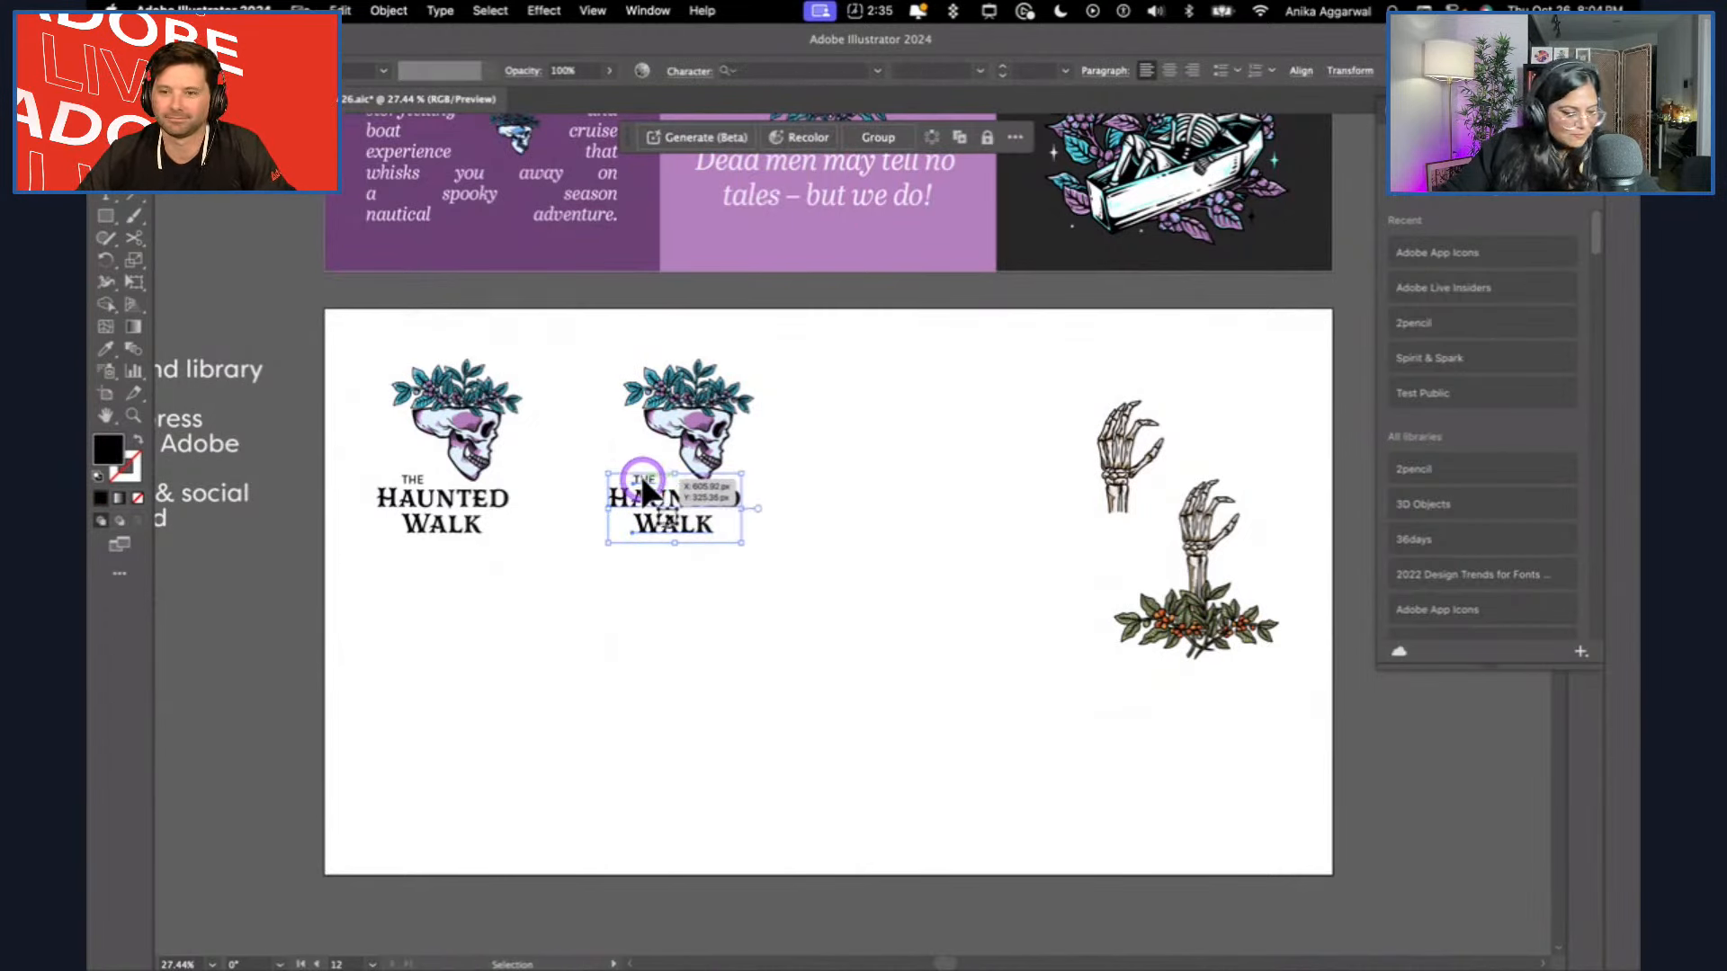
drag(670, 501, 709, 521)
key(Delete)
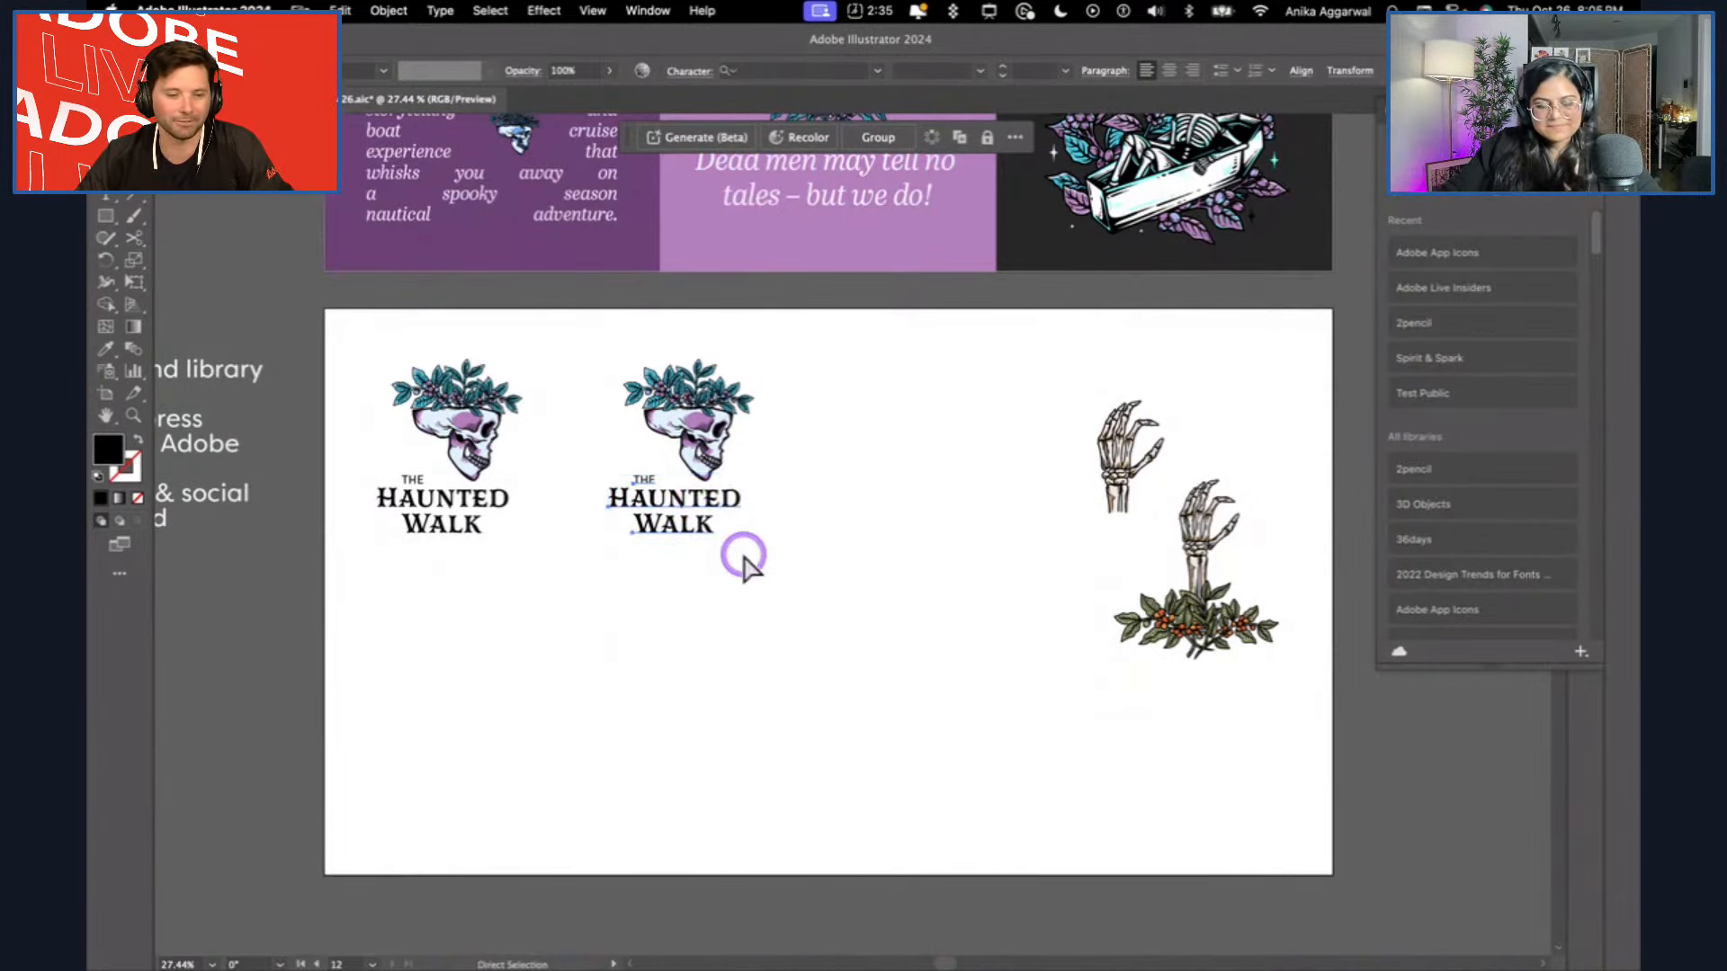
key(ctrl+v)
click(707, 532)
click(866, 540)
drag(866, 539, 472, 641)
click(697, 644)
click(424, 661)
click(454, 640)
click(580, 635)
Draw a wide rectangle covering the standalone wordmark below the first logo.
key(m)
mouse_move(342, 582)
mouse_down()
mouse_move(609, 663)
mouse_move(598, 651)
mouse_move(600, 699)
mouse_up()
key(v)
click(520, 664)
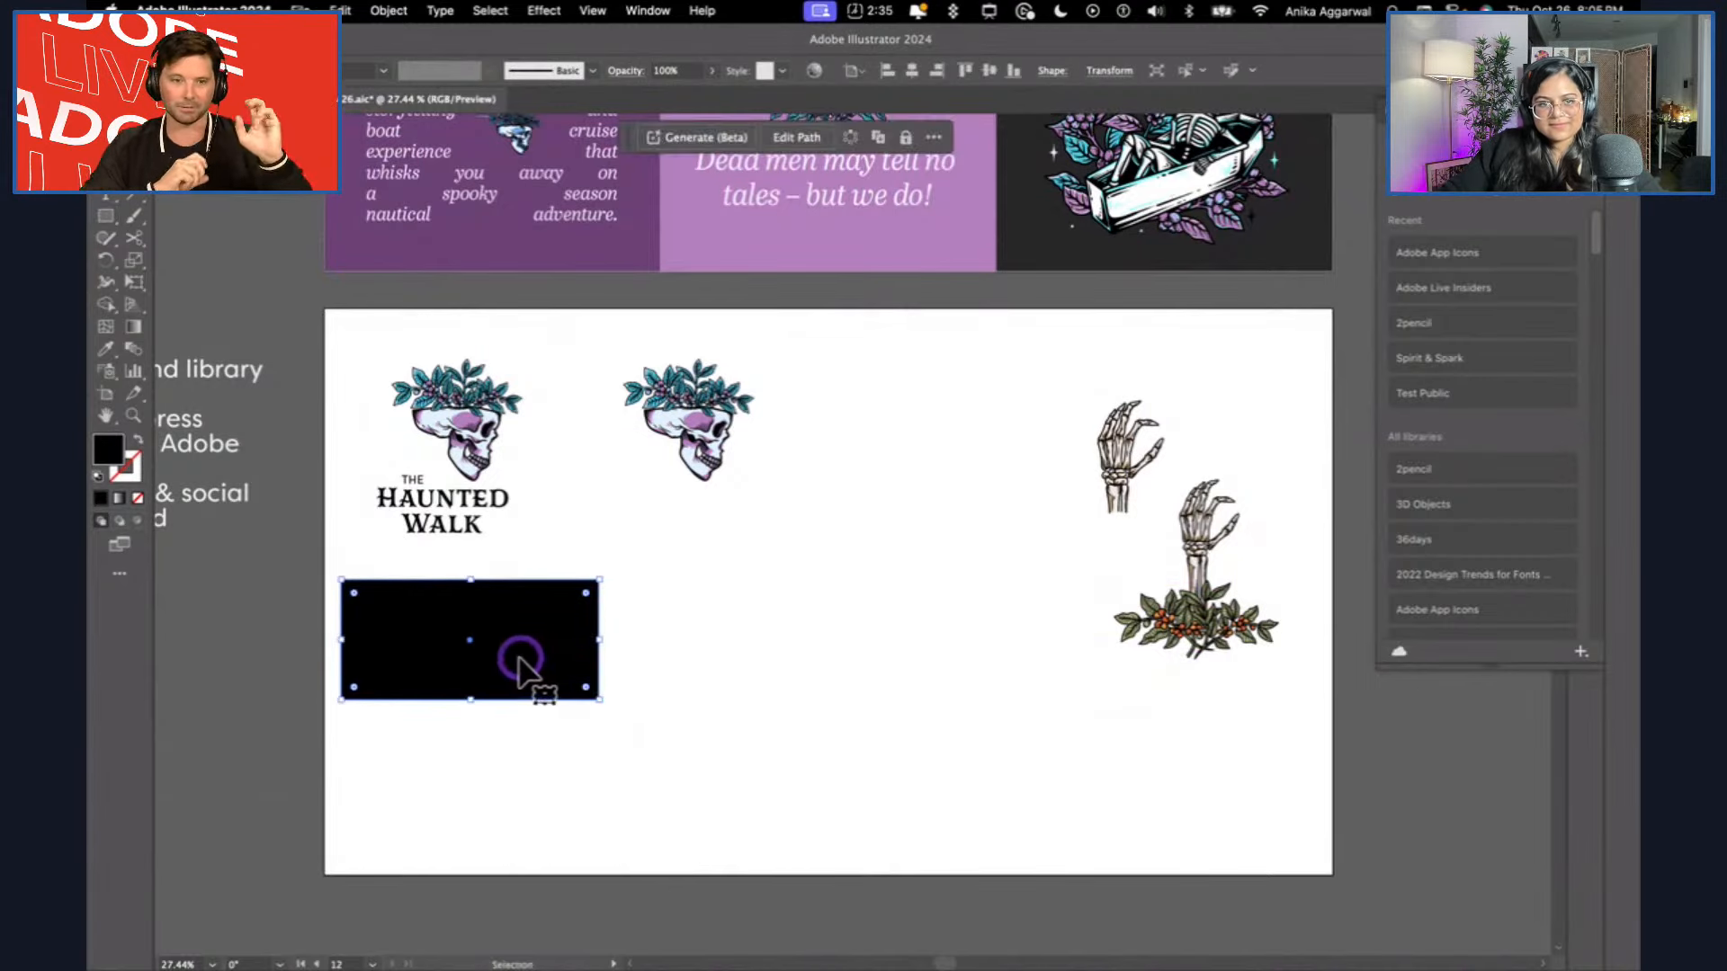
Fill the rectangle with the brand board's pale lilac and send it behind the wordmark.
scroll(628, 521, up, 3)
key(i)
click(710, 220)
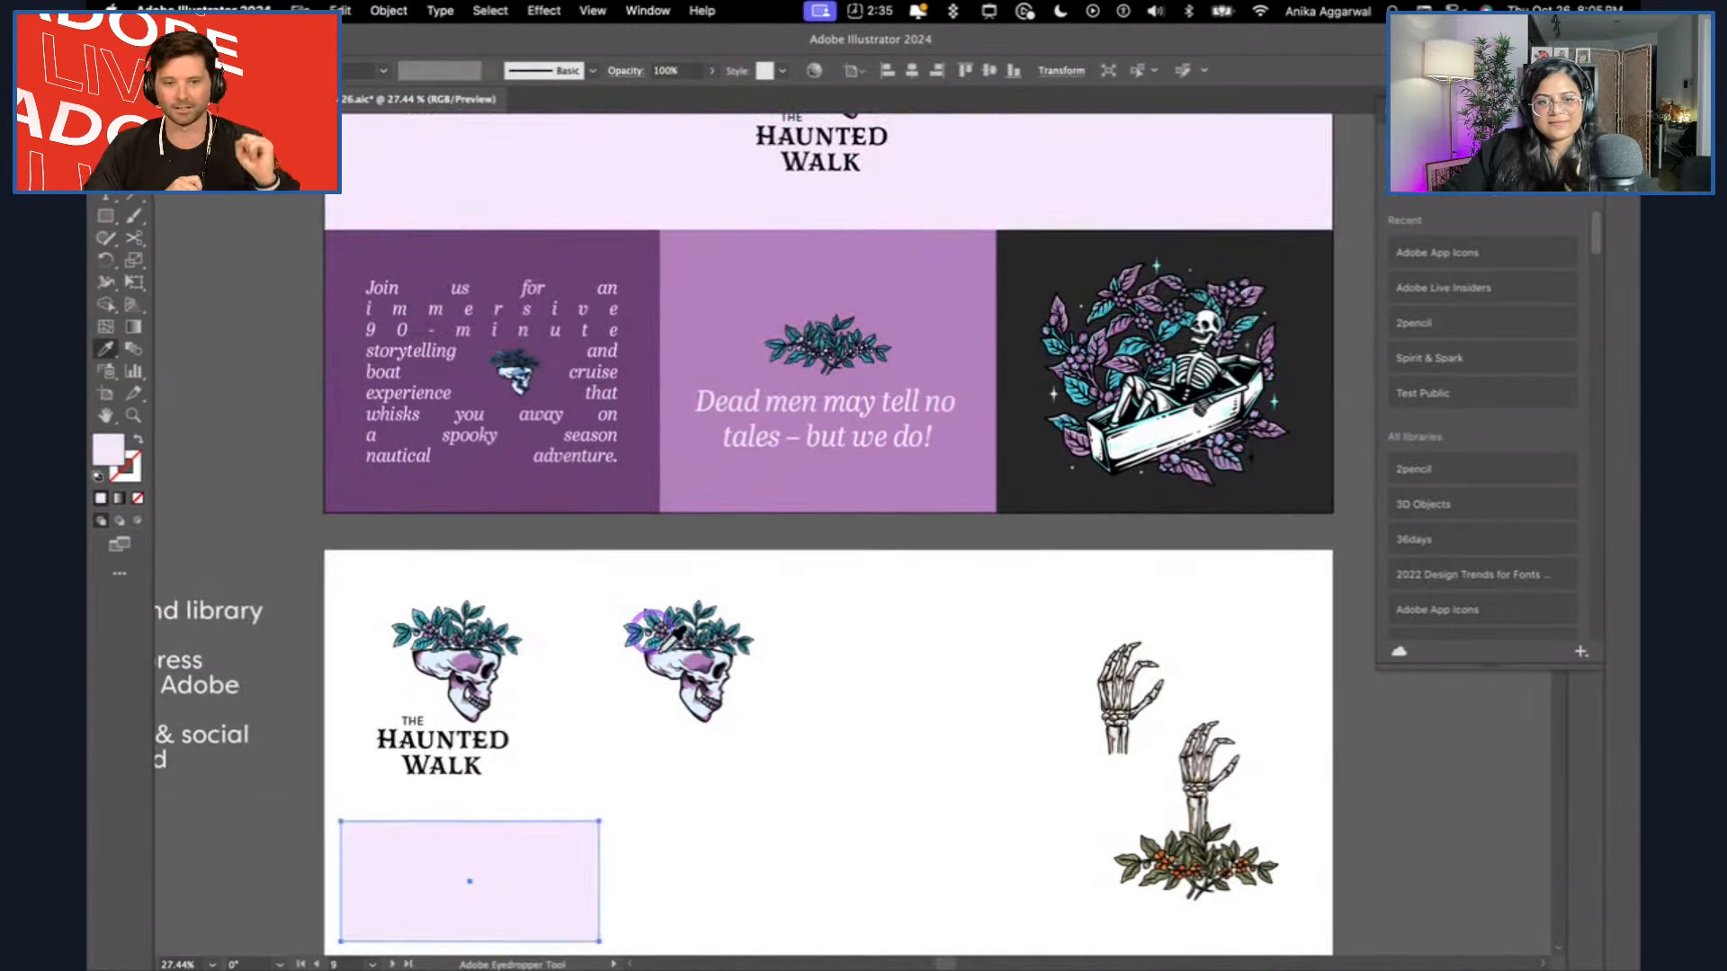
key(v)
key(super+shift+bracketleft)
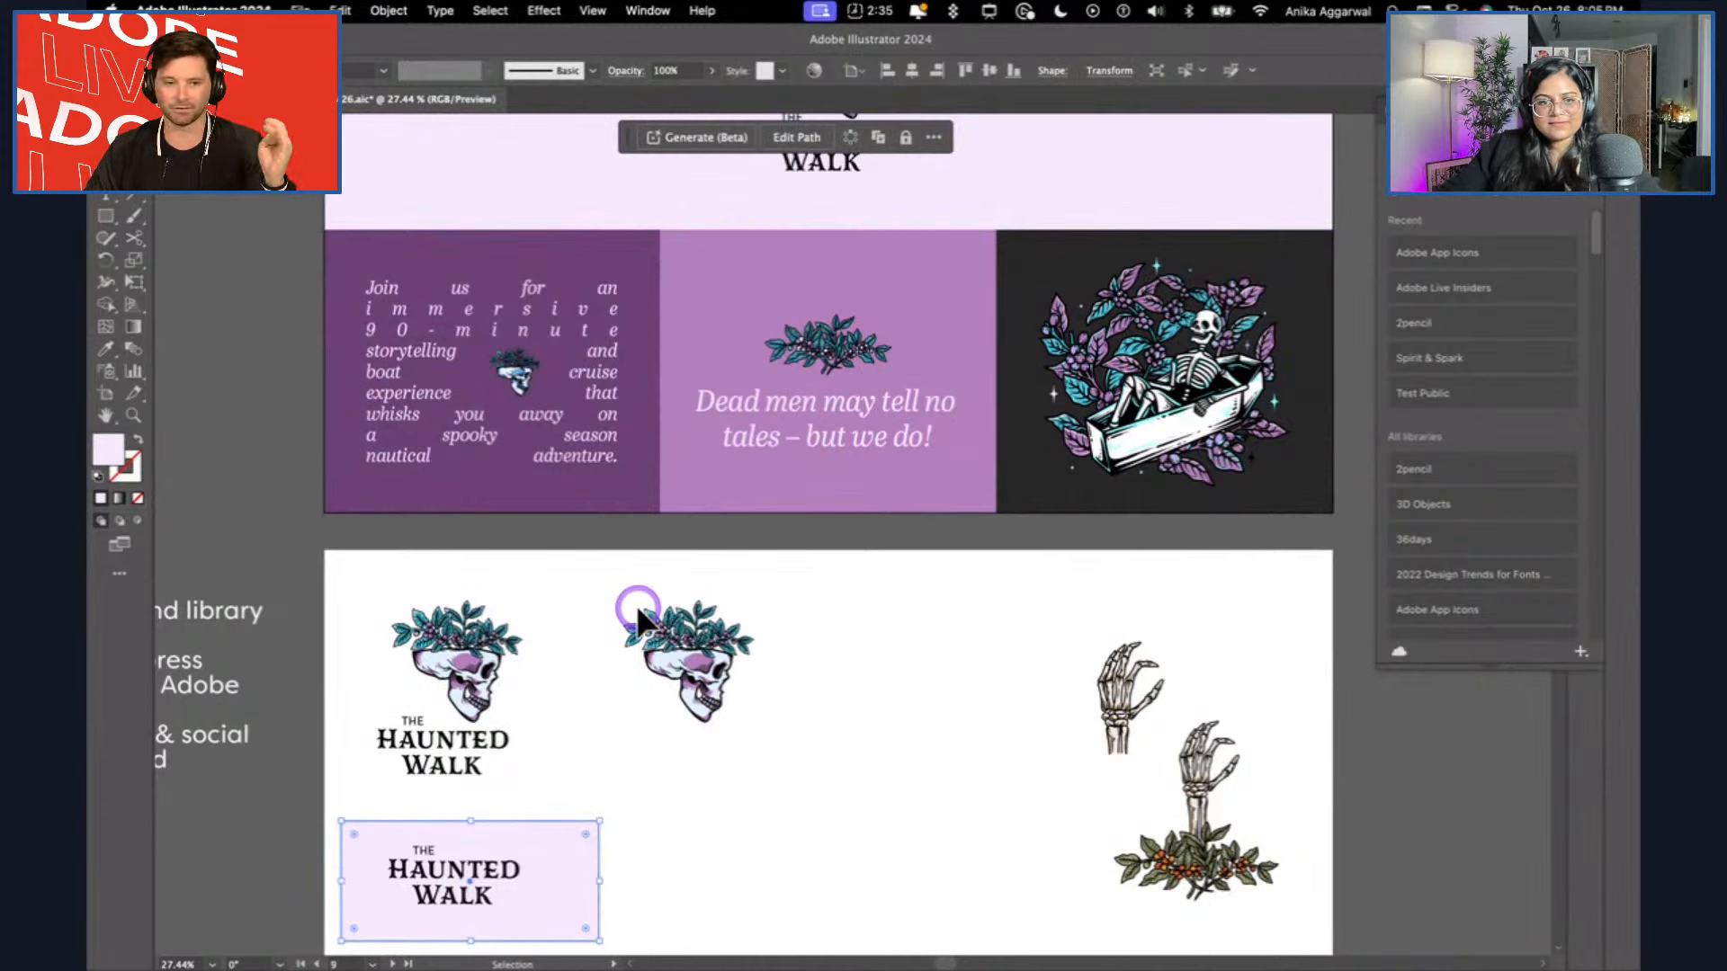
click(651, 843)
Centre the wordmark on its lilac tile and duplicate the tile into a two-by-two grid.
scroll(656, 853, down, 3)
drag(443, 633, 458, 639)
click(556, 582)
drag(467, 697, 509, 724)
drag(655, 567, 504, 717)
drag(468, 732, 708, 733)
click(970, 702)
Recolour the grid's upper-right tile with the brand board's charcoal and its wordmark with pale lilac.
click(796, 587)
key(i)
click(572, 587)
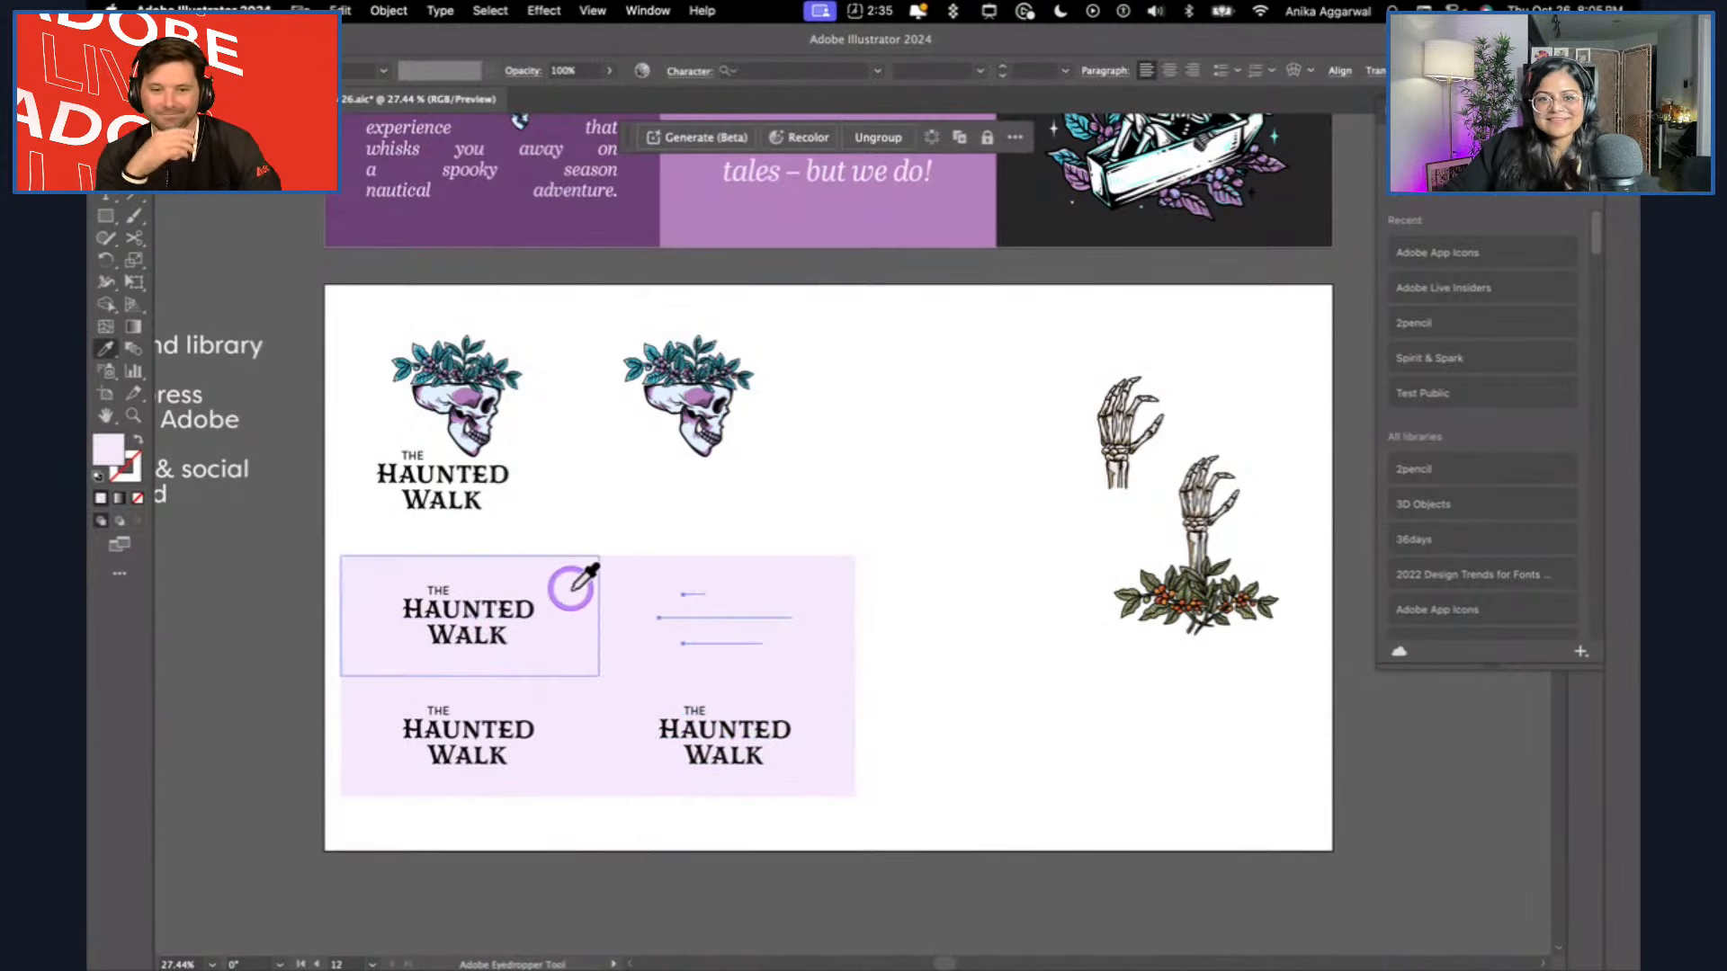
click(825, 574)
key(i)
click(1036, 225)
key(v)
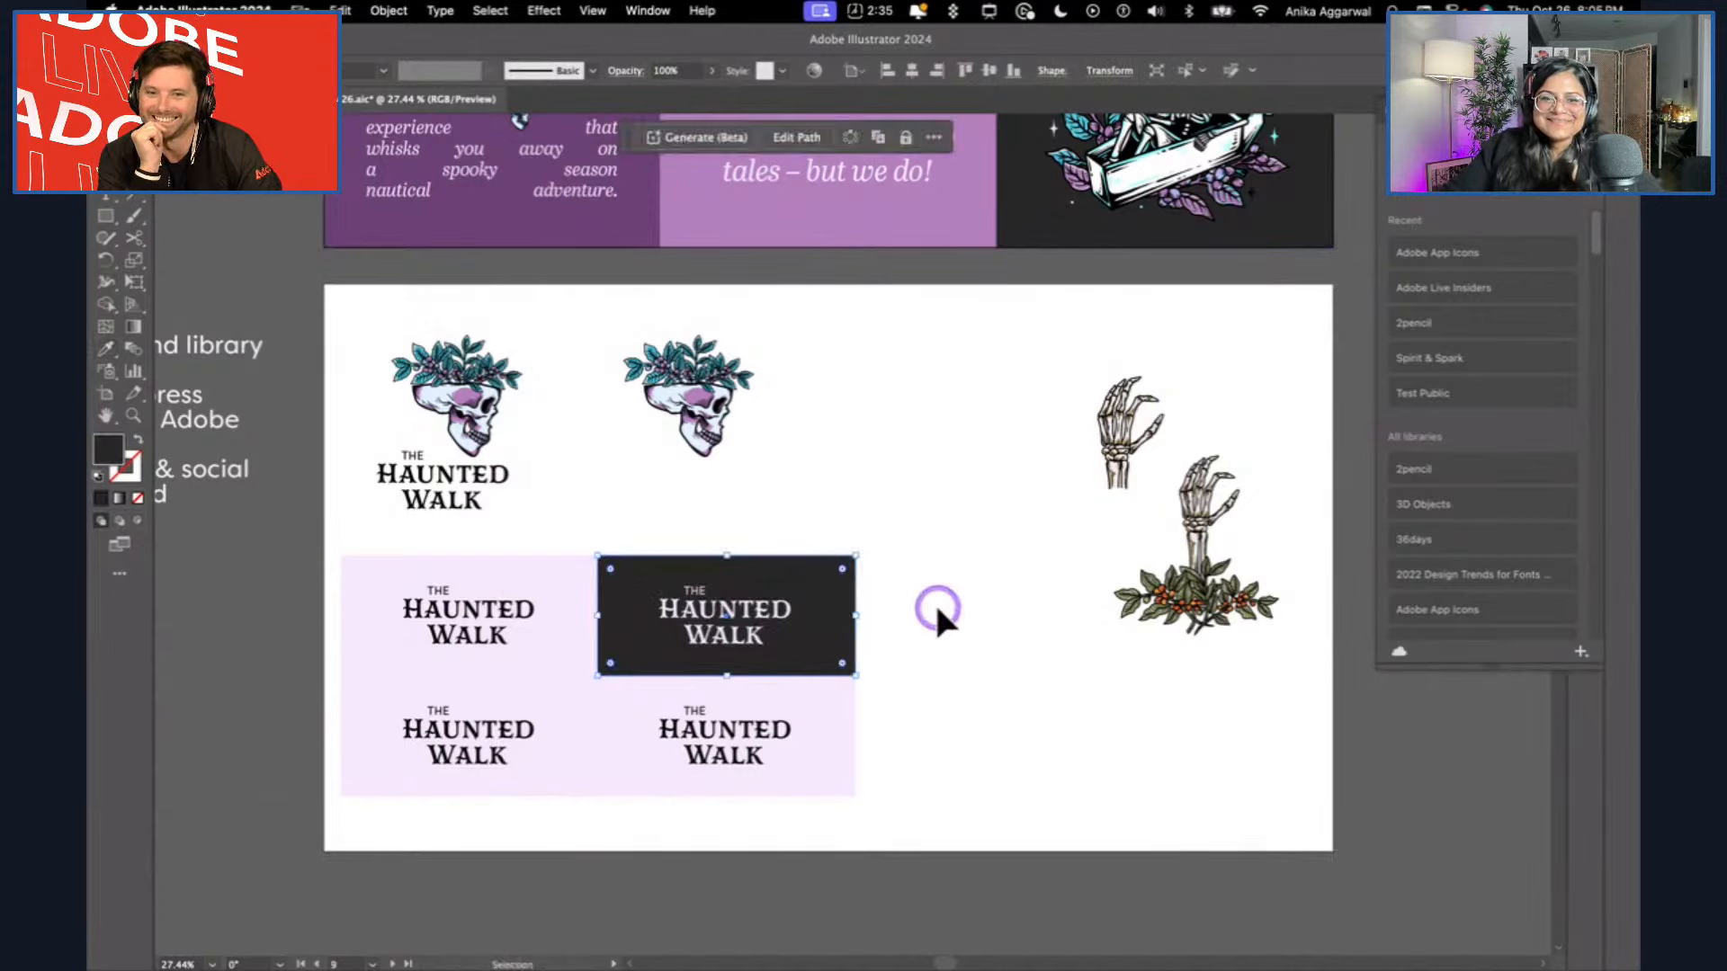
click(938, 612)
Recolour the grid's lower-left tile with the brand board's dark purple and its wordmark with pale lilac.
click(567, 675)
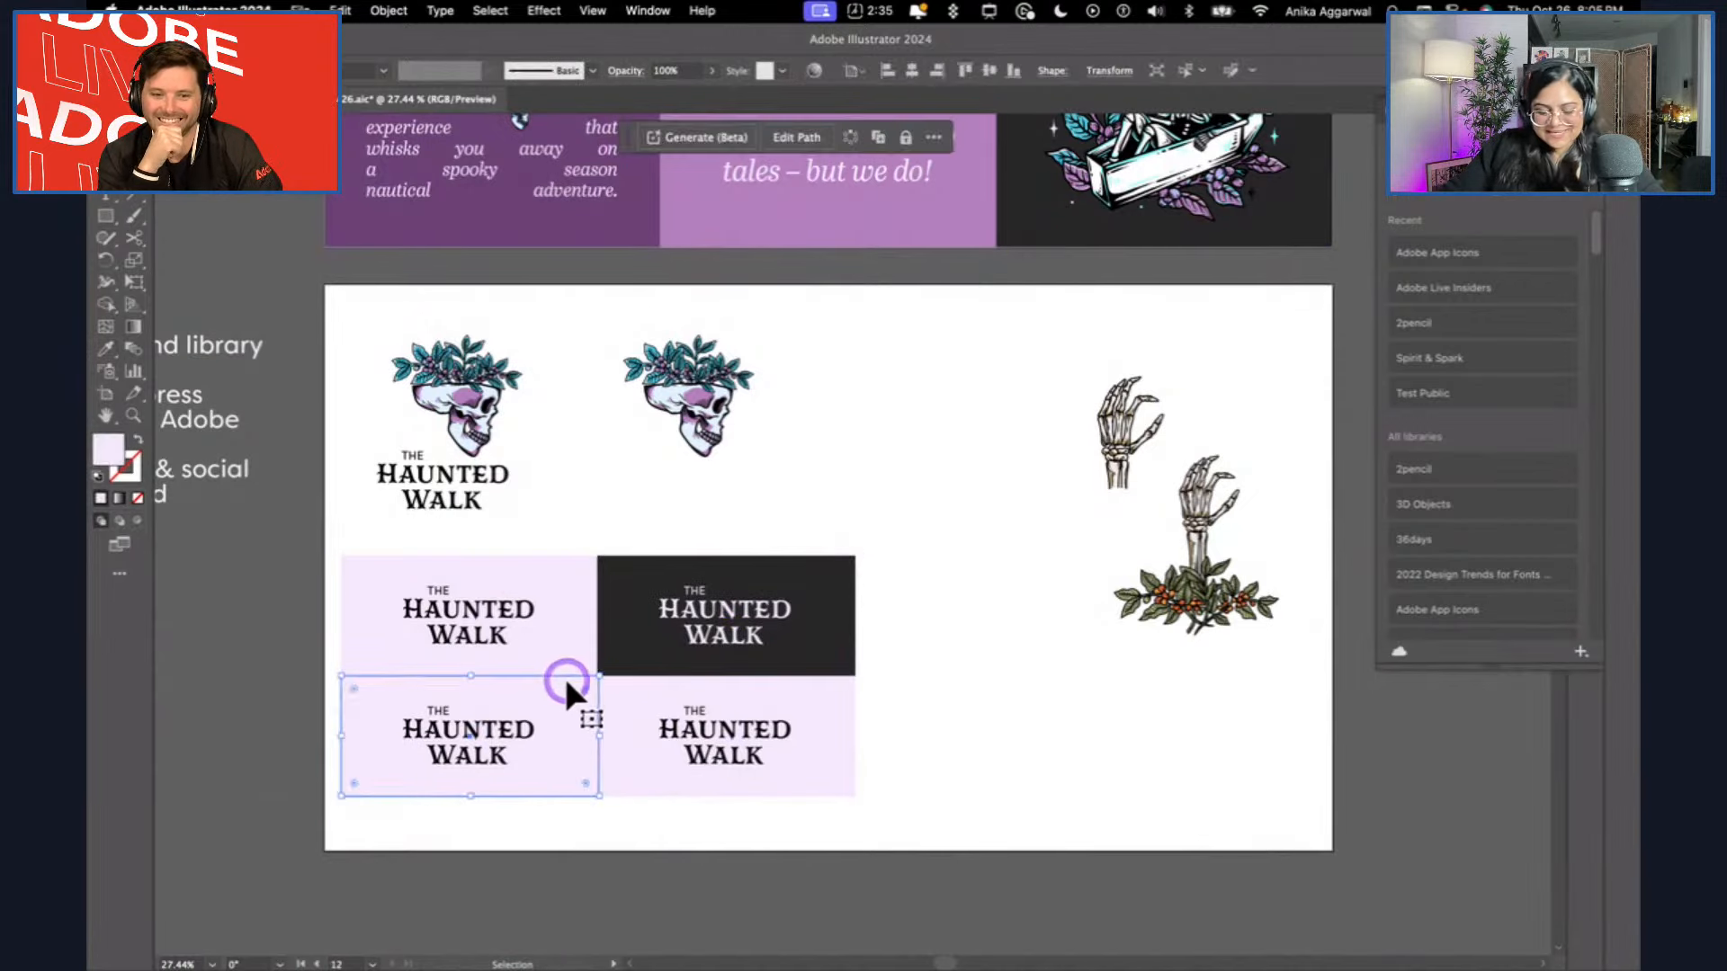
key(i)
click(464, 235)
key(v)
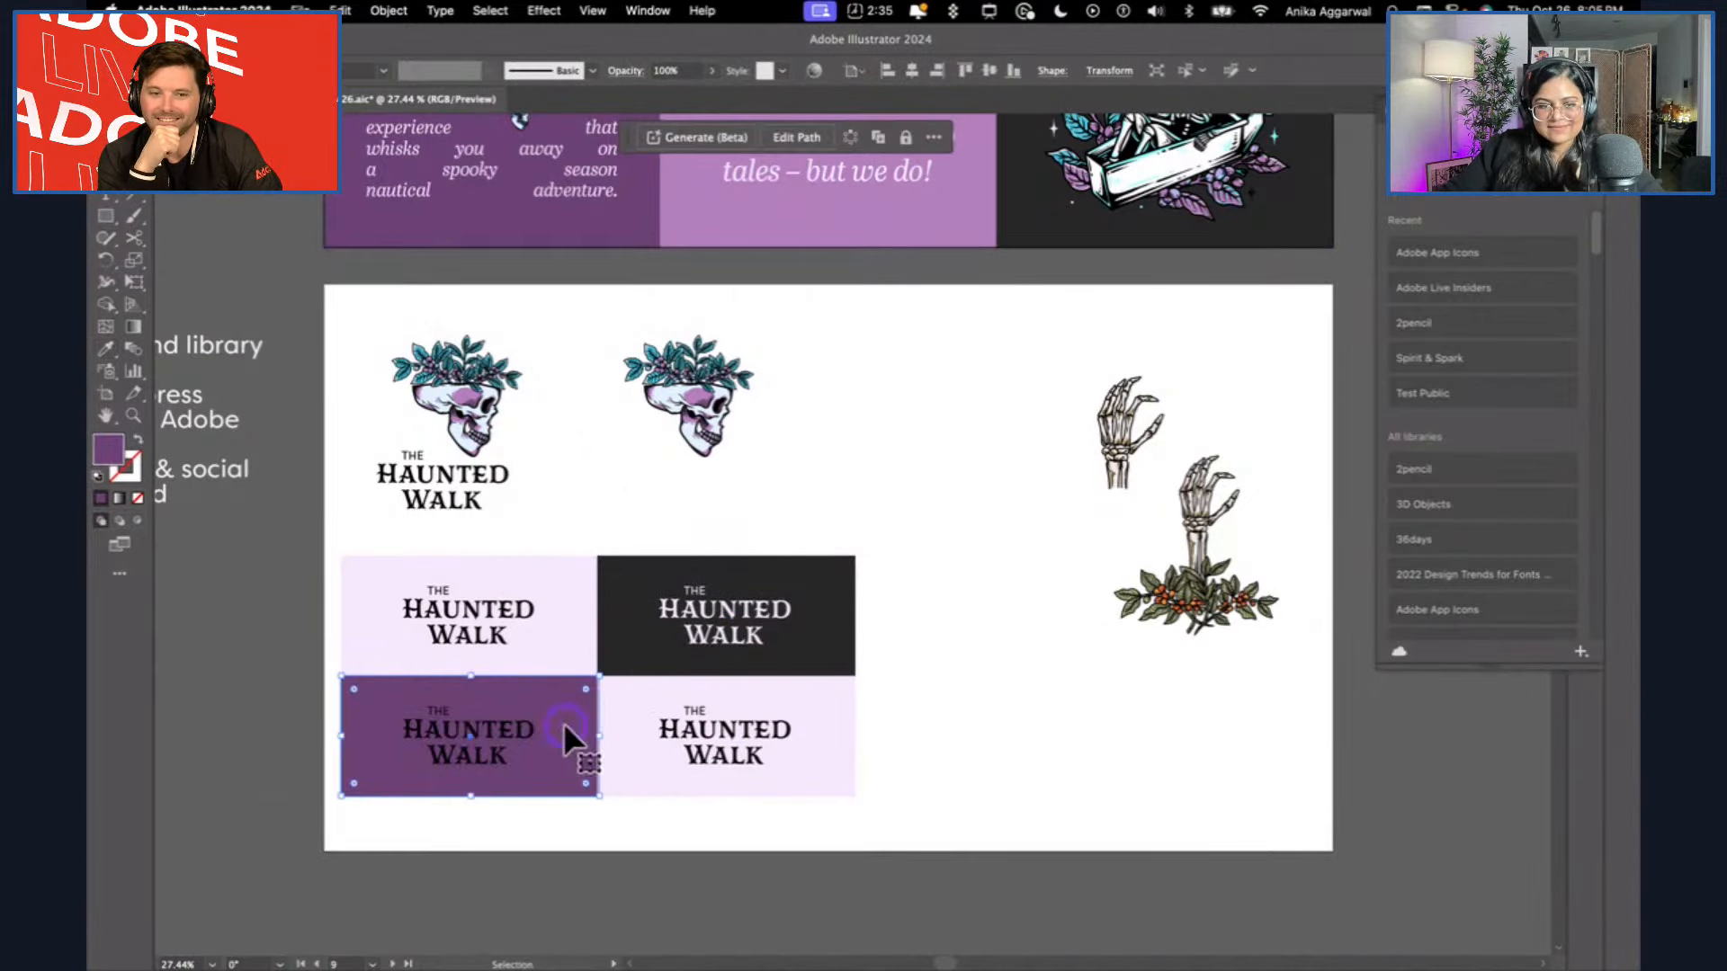
click(464, 760)
key(i)
click(582, 566)
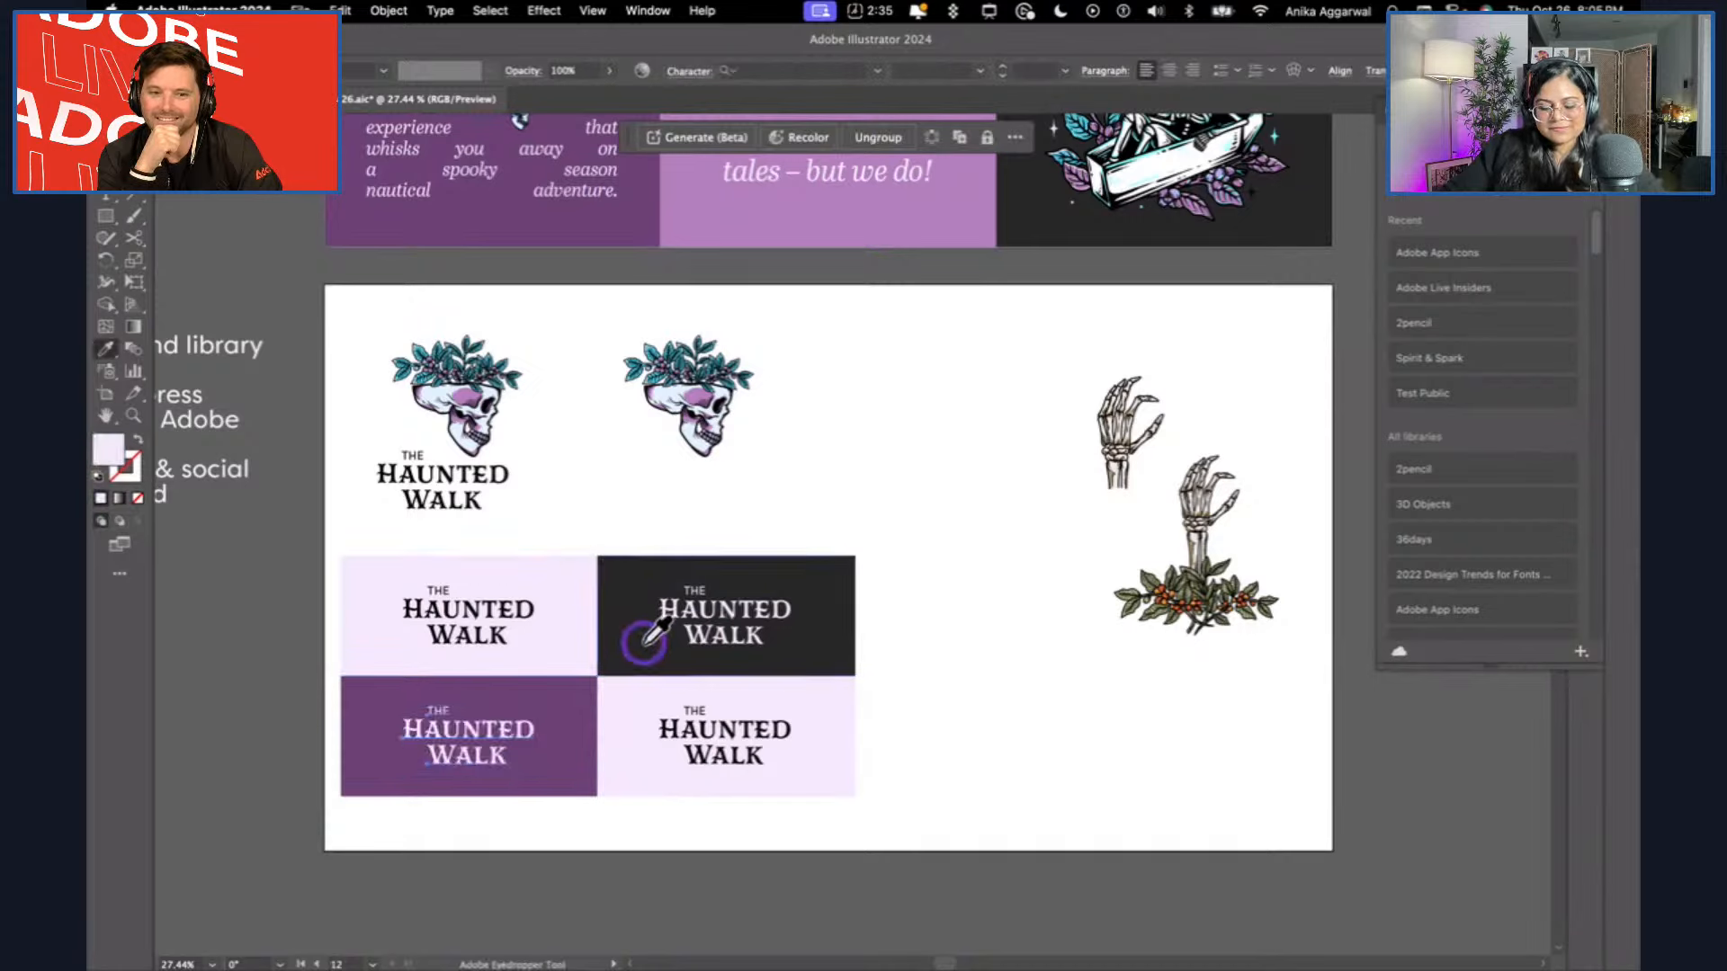
key(v)
Shift the four-tile grid and the two skull logos slightly to the right, away from the artboard's left edge.
drag(930, 569, 446, 801)
drag(414, 683, 444, 678)
click(419, 487)
shift+click(684, 406)
drag(684, 407, 721, 405)
click(774, 423)
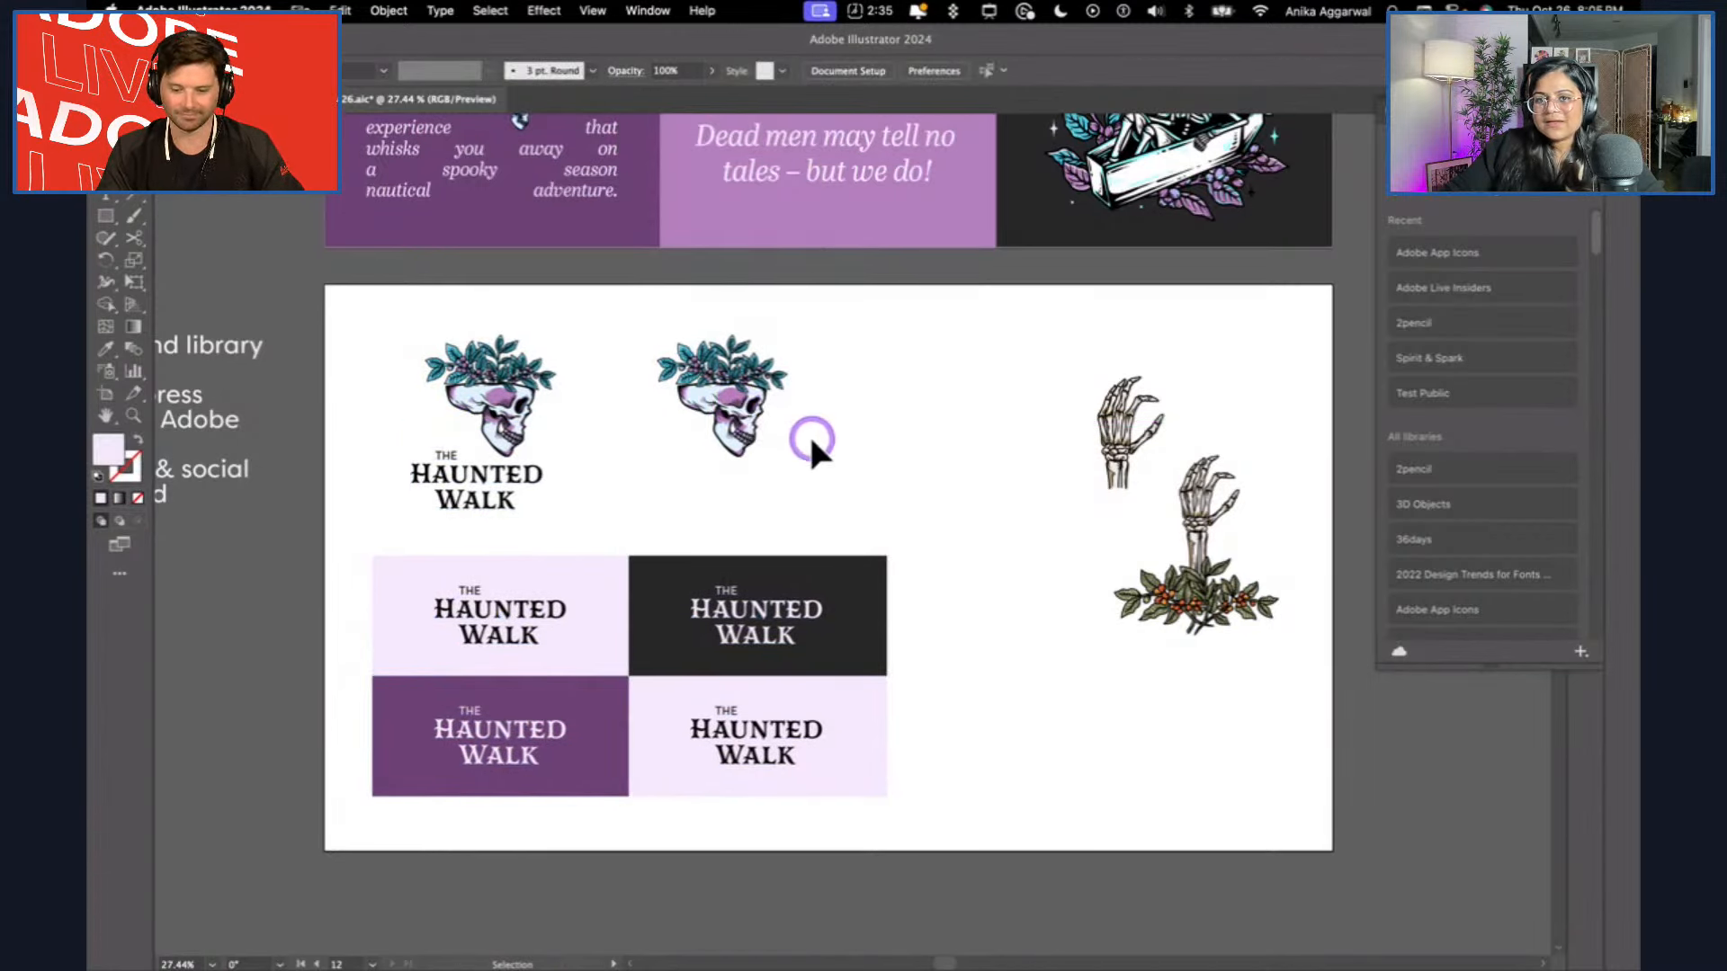
Line up the two skeleton hand illustrations side by side near the artboard's upper-right corner and scale them down together.
click(1108, 434)
drag(1209, 526, 1264, 423)
drag(1122, 452, 1119, 439)
shift+click(1304, 490)
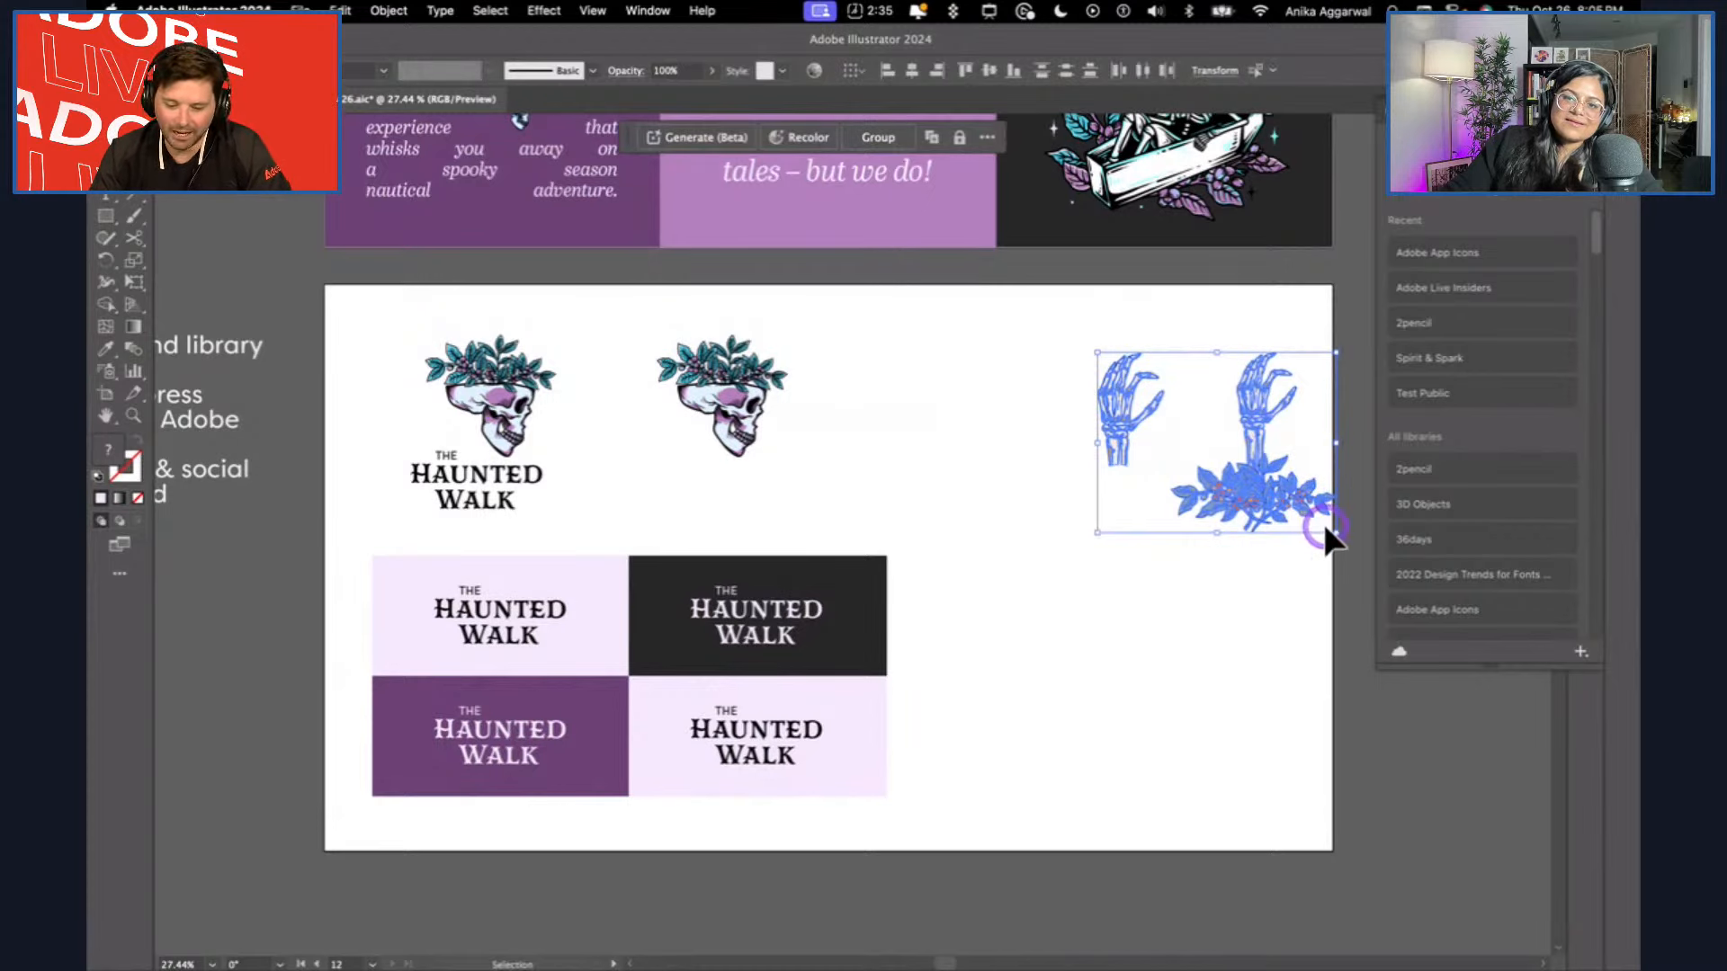
drag(1329, 531, 1238, 462)
click(1237, 545)
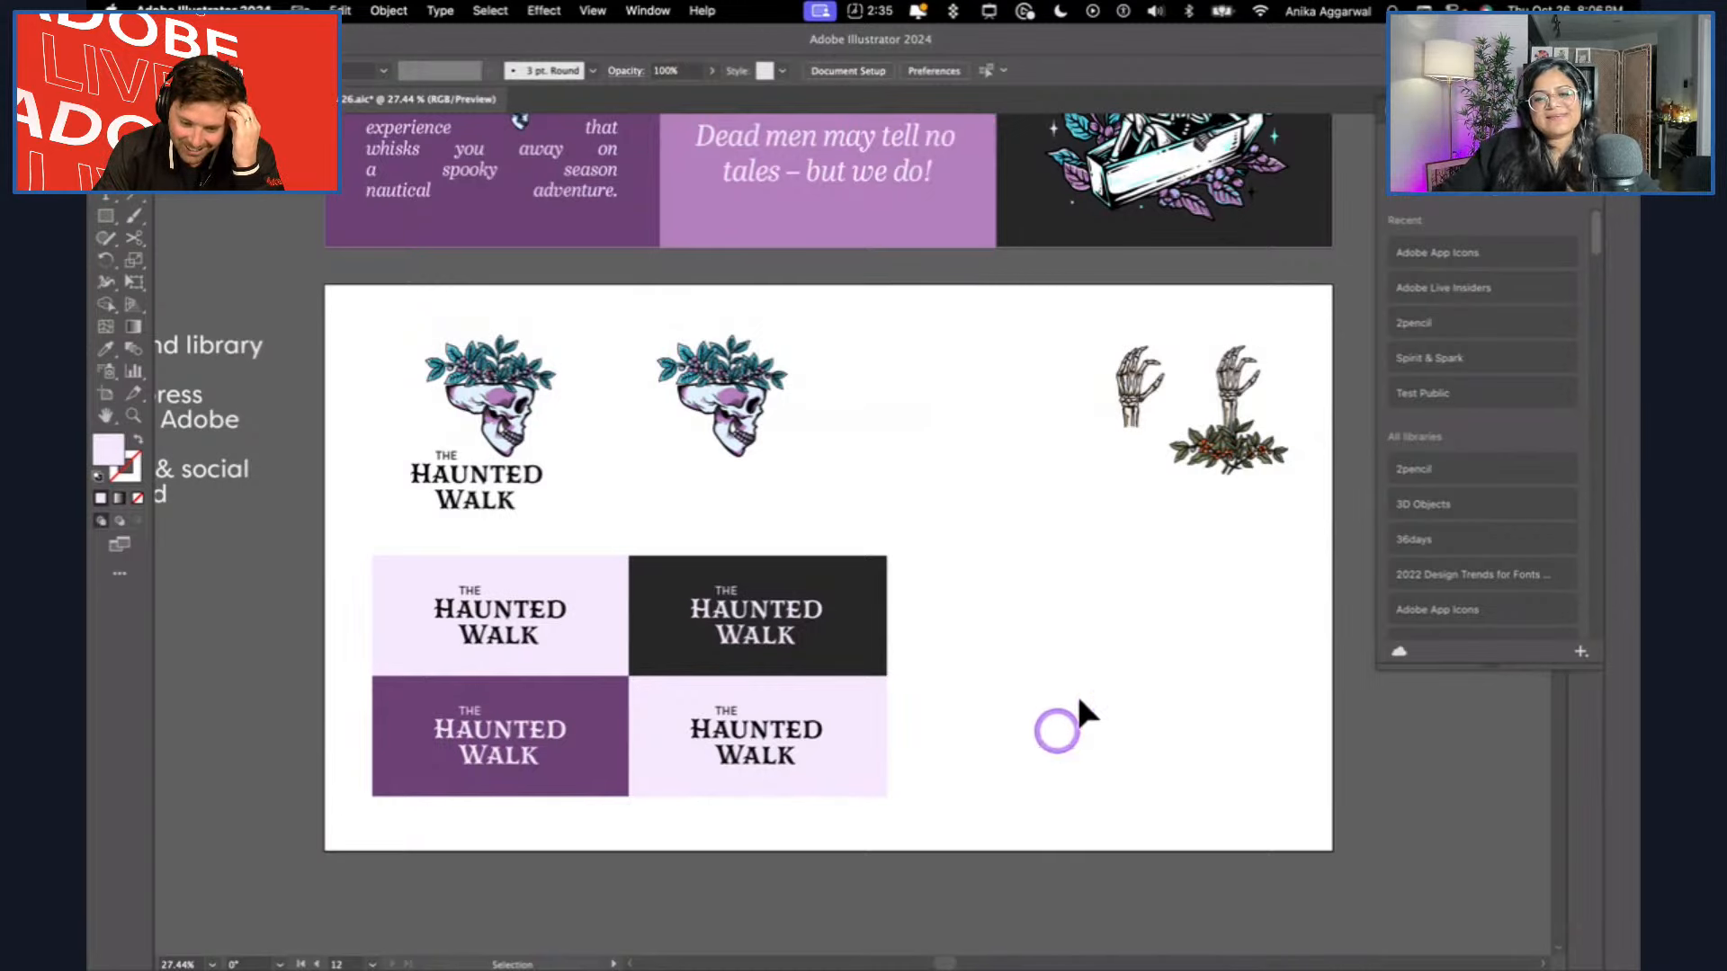
Recolour the grid's lower-right tile with the brand board's medium purple and its wordmark with pale lilac.
click(877, 688)
key(i)
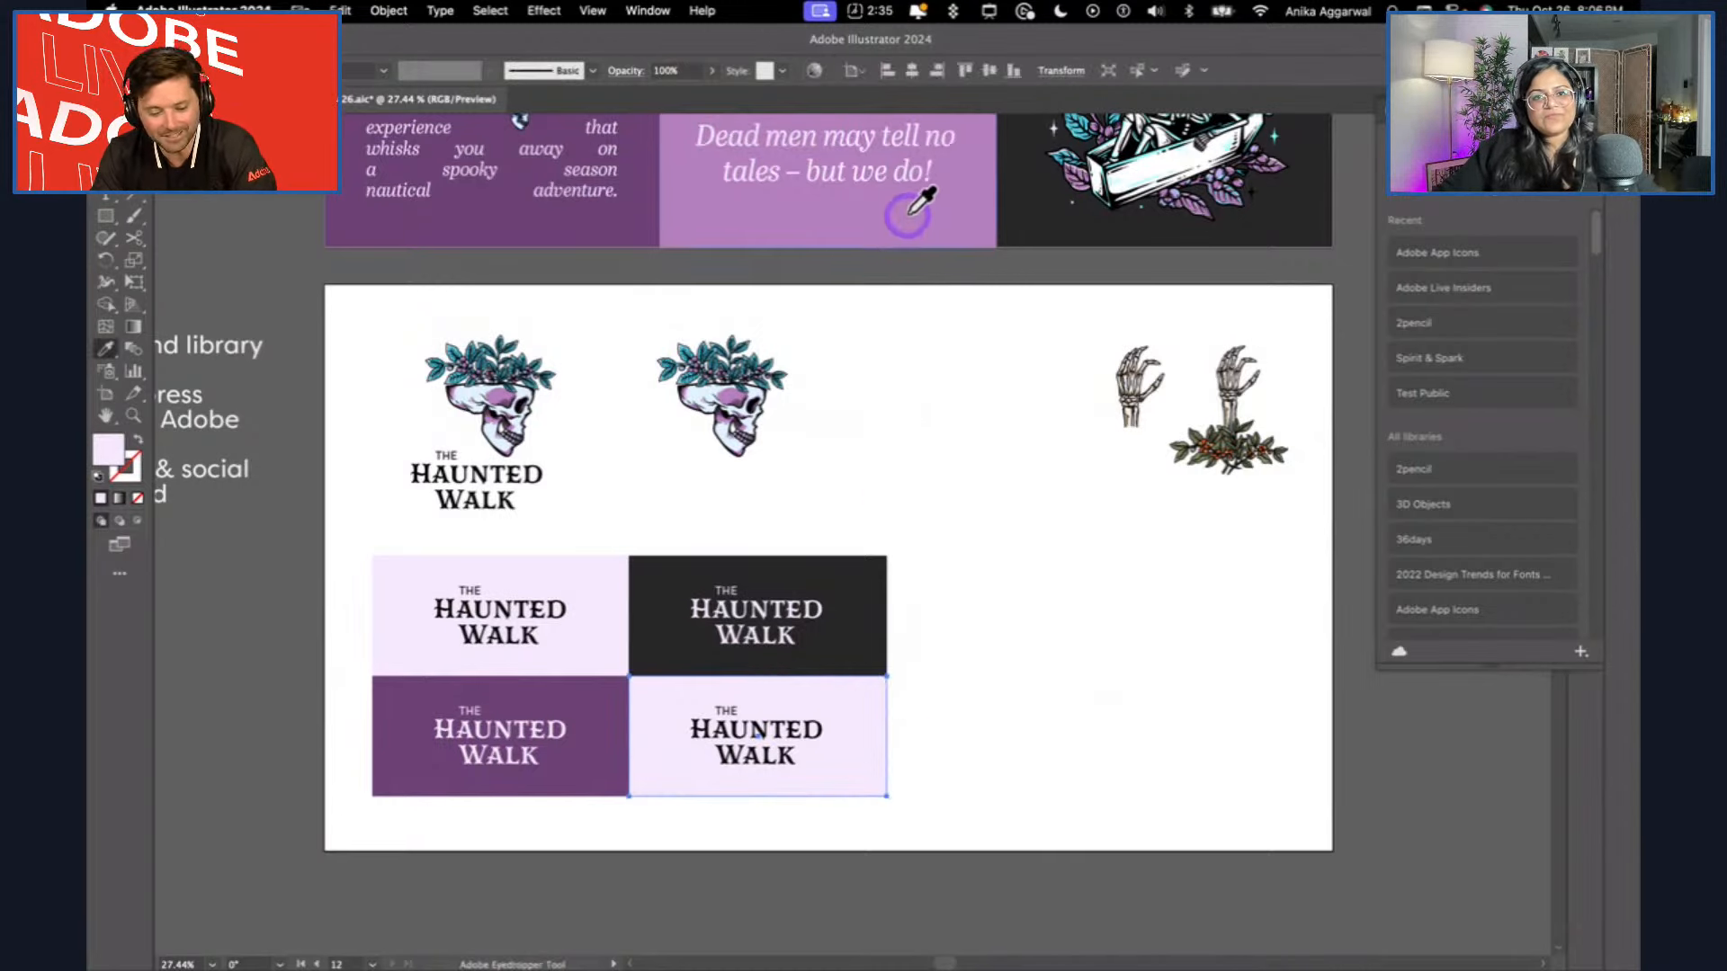
click(910, 214)
key(v)
click(780, 715)
key(i)
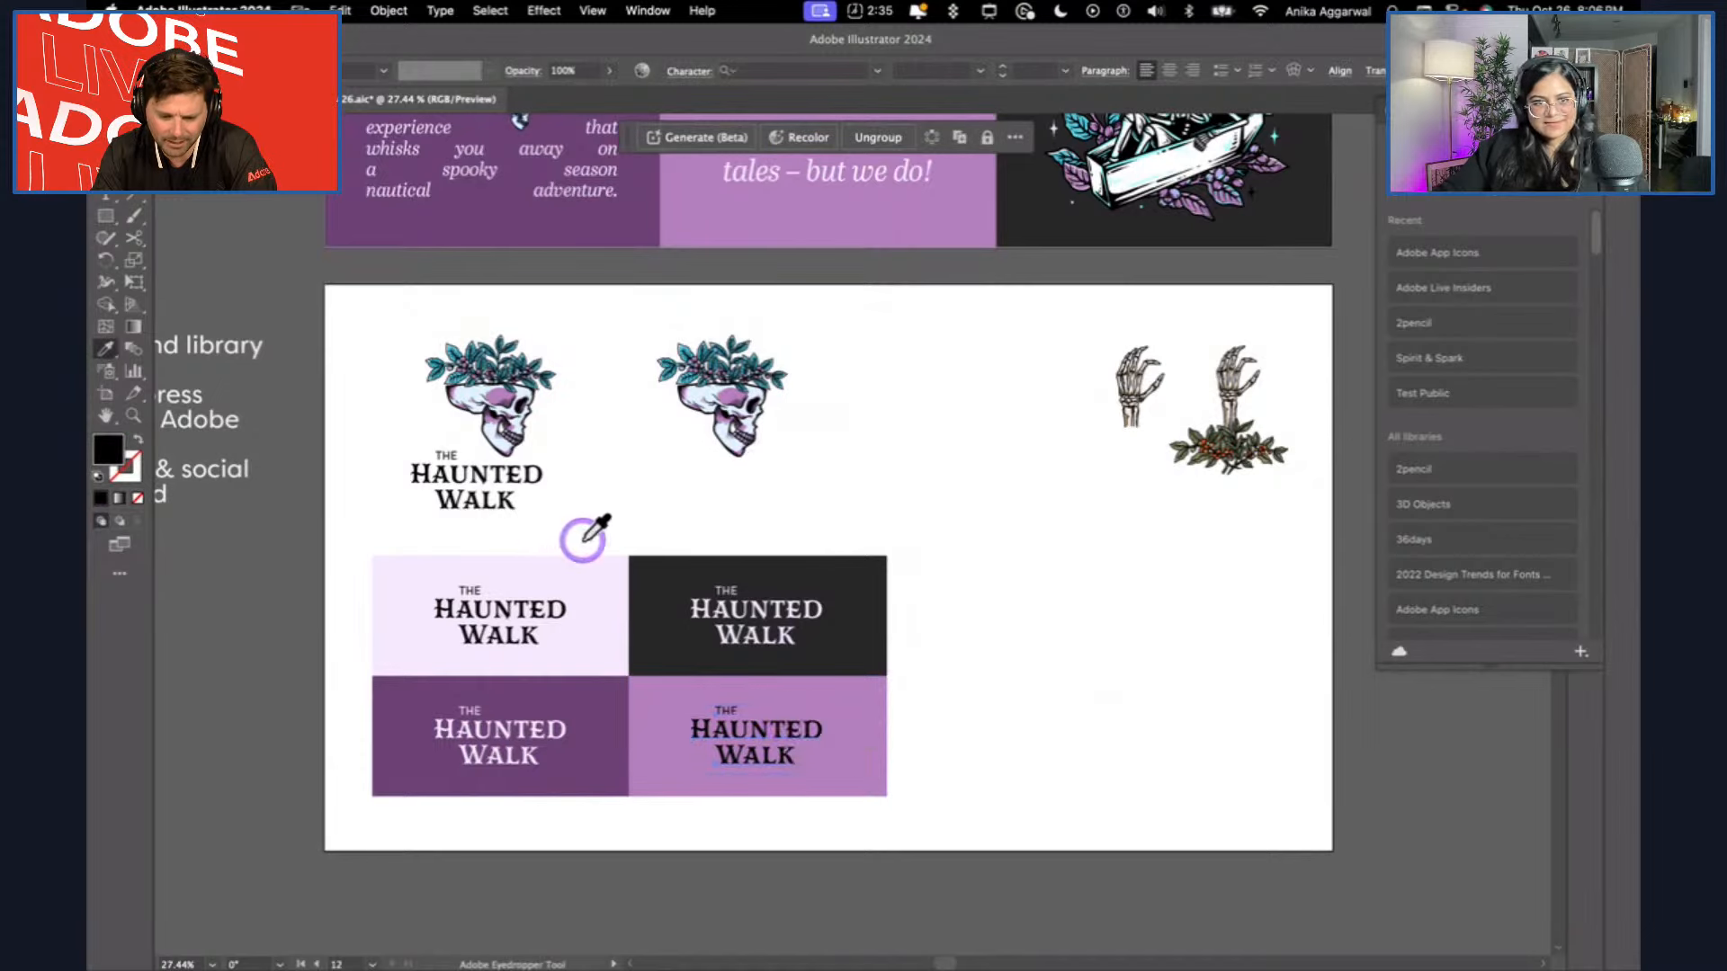
click(603, 576)
key(v)
click(960, 643)
drag(412, 782, 395, 794)
click(942, 578)
Copy the teal leaf branch from the "Dead men may tell no tales" tile and place it beside the standalone skull.
scroll(919, 528, down, 3)
scroll(913, 530, up, 4)
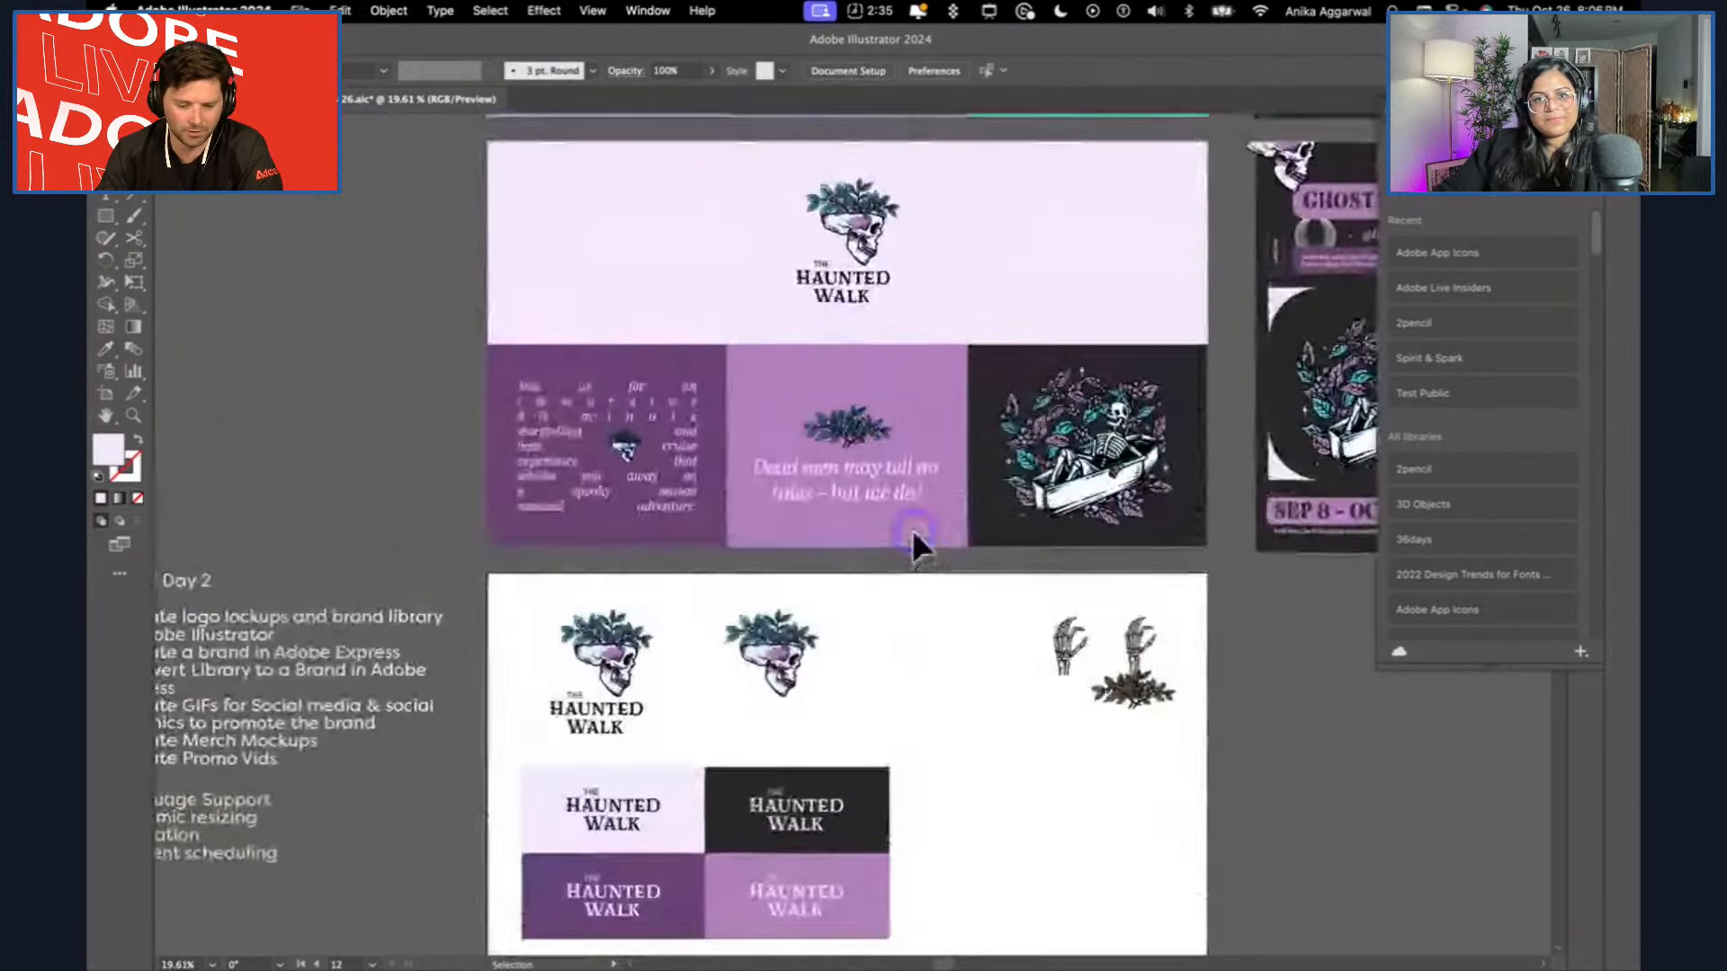
scroll(912, 529, up, 2)
click(856, 421)
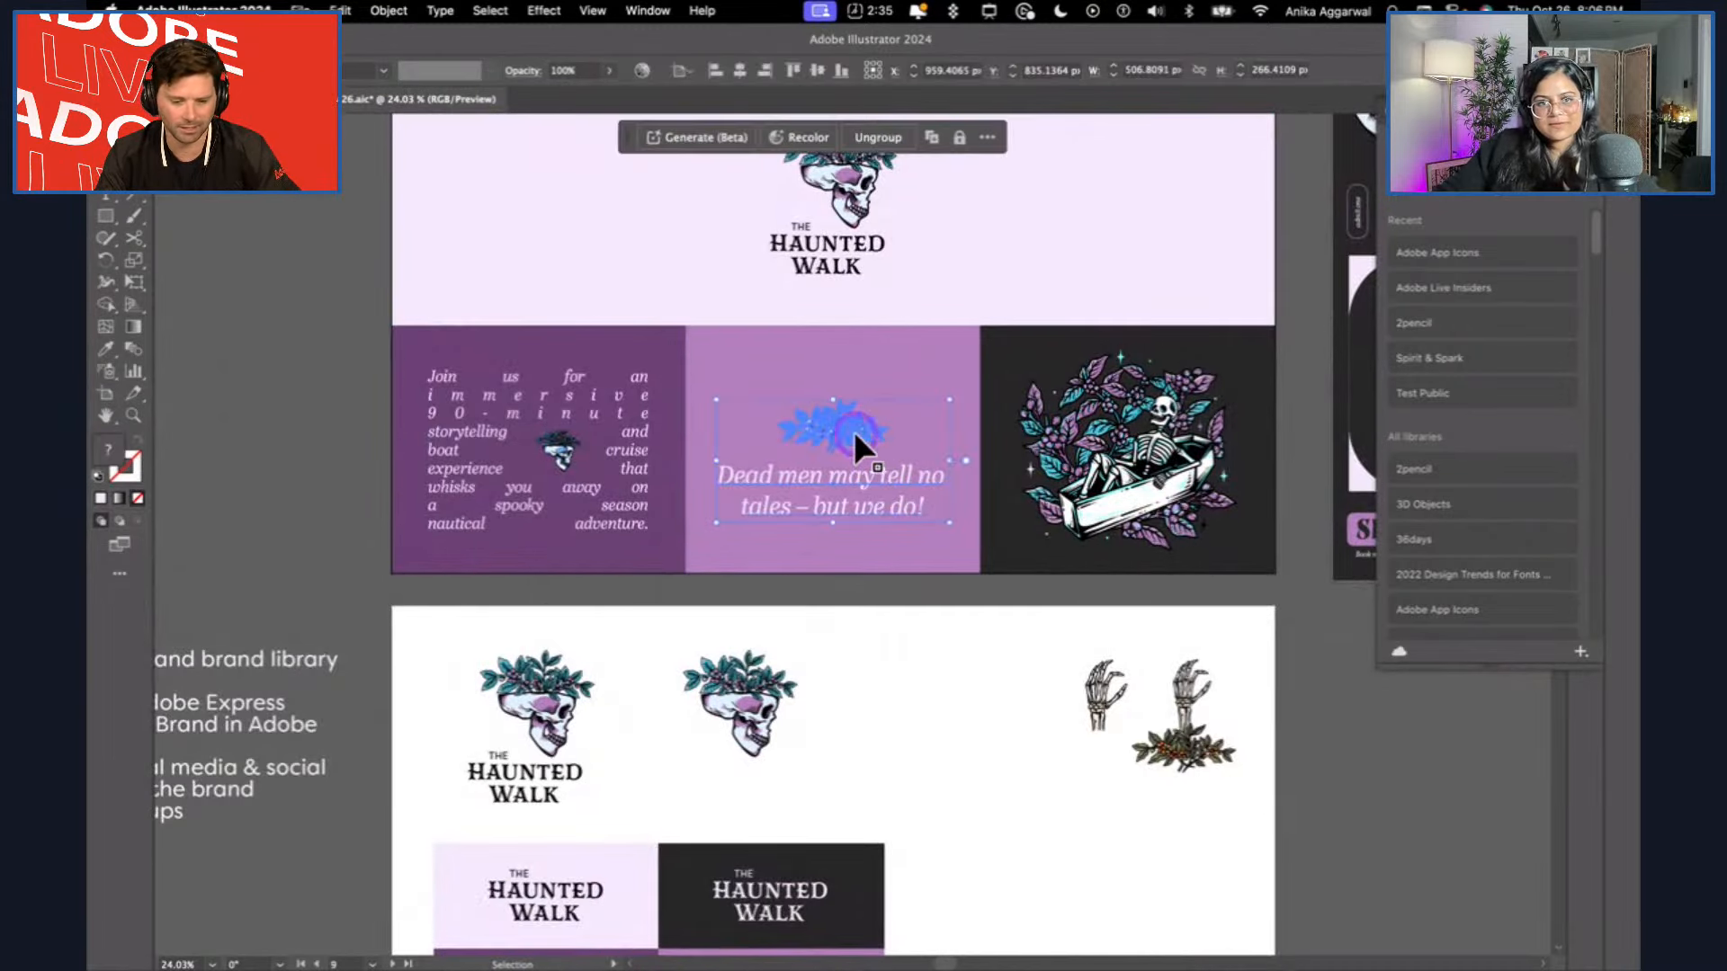
double_click(854, 430)
drag(908, 629, 941, 641)
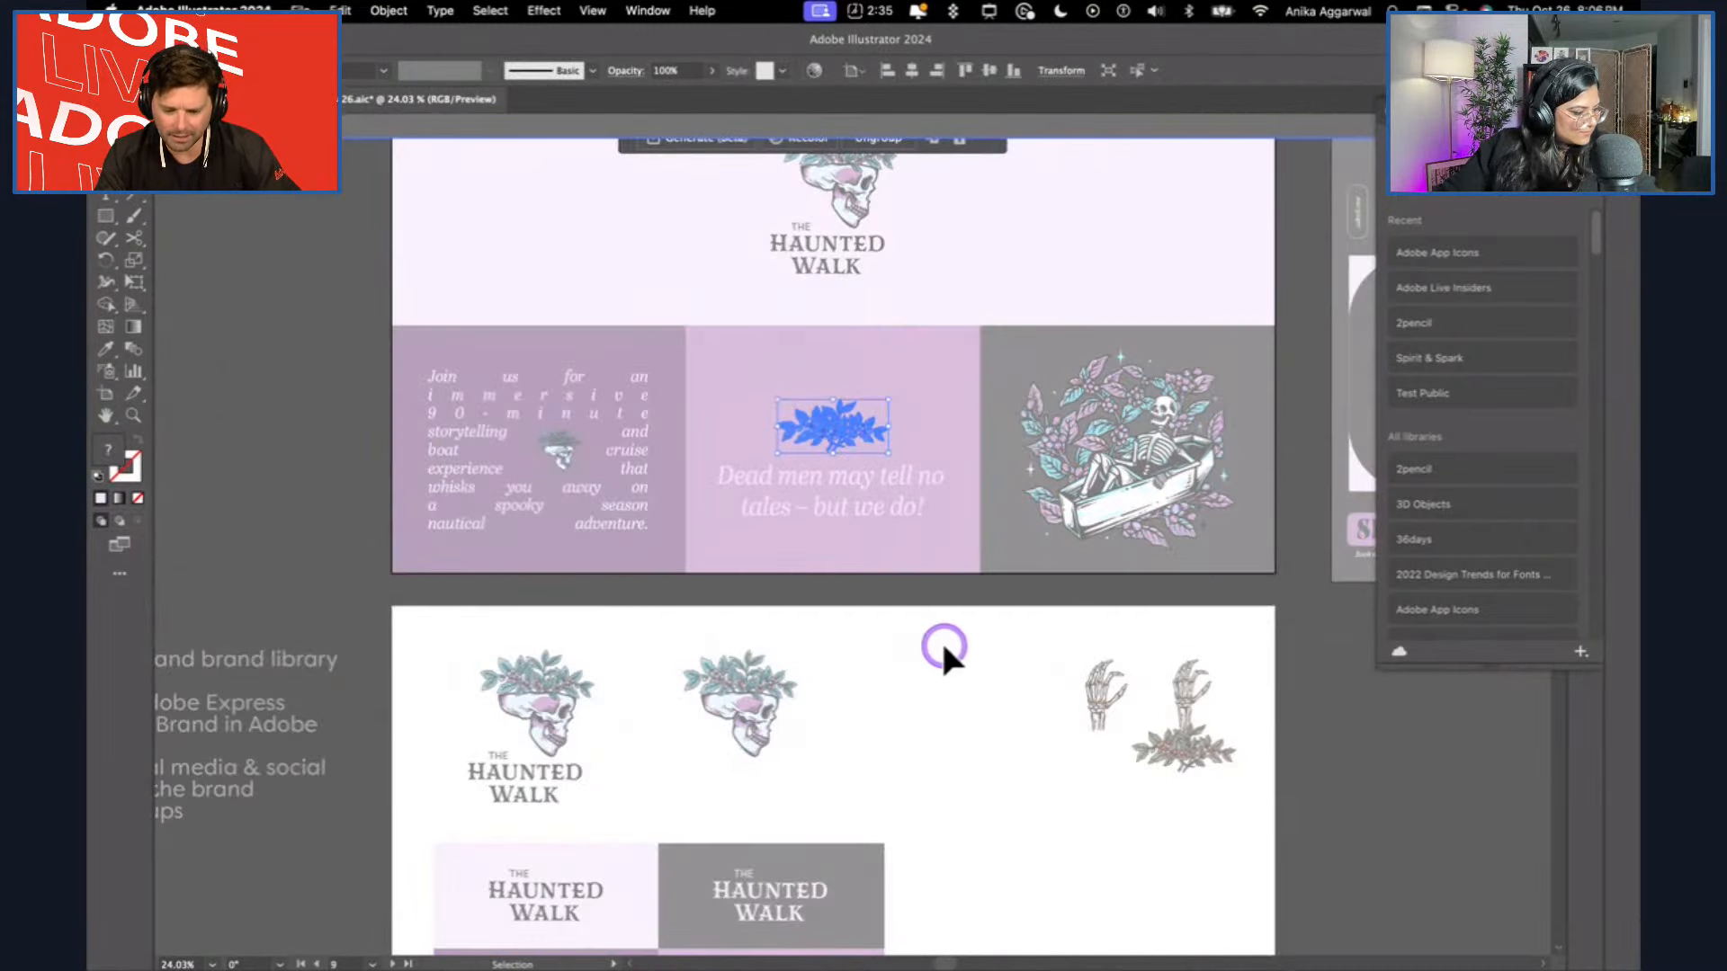
key(Escape)
click(968, 762)
key(super+v)
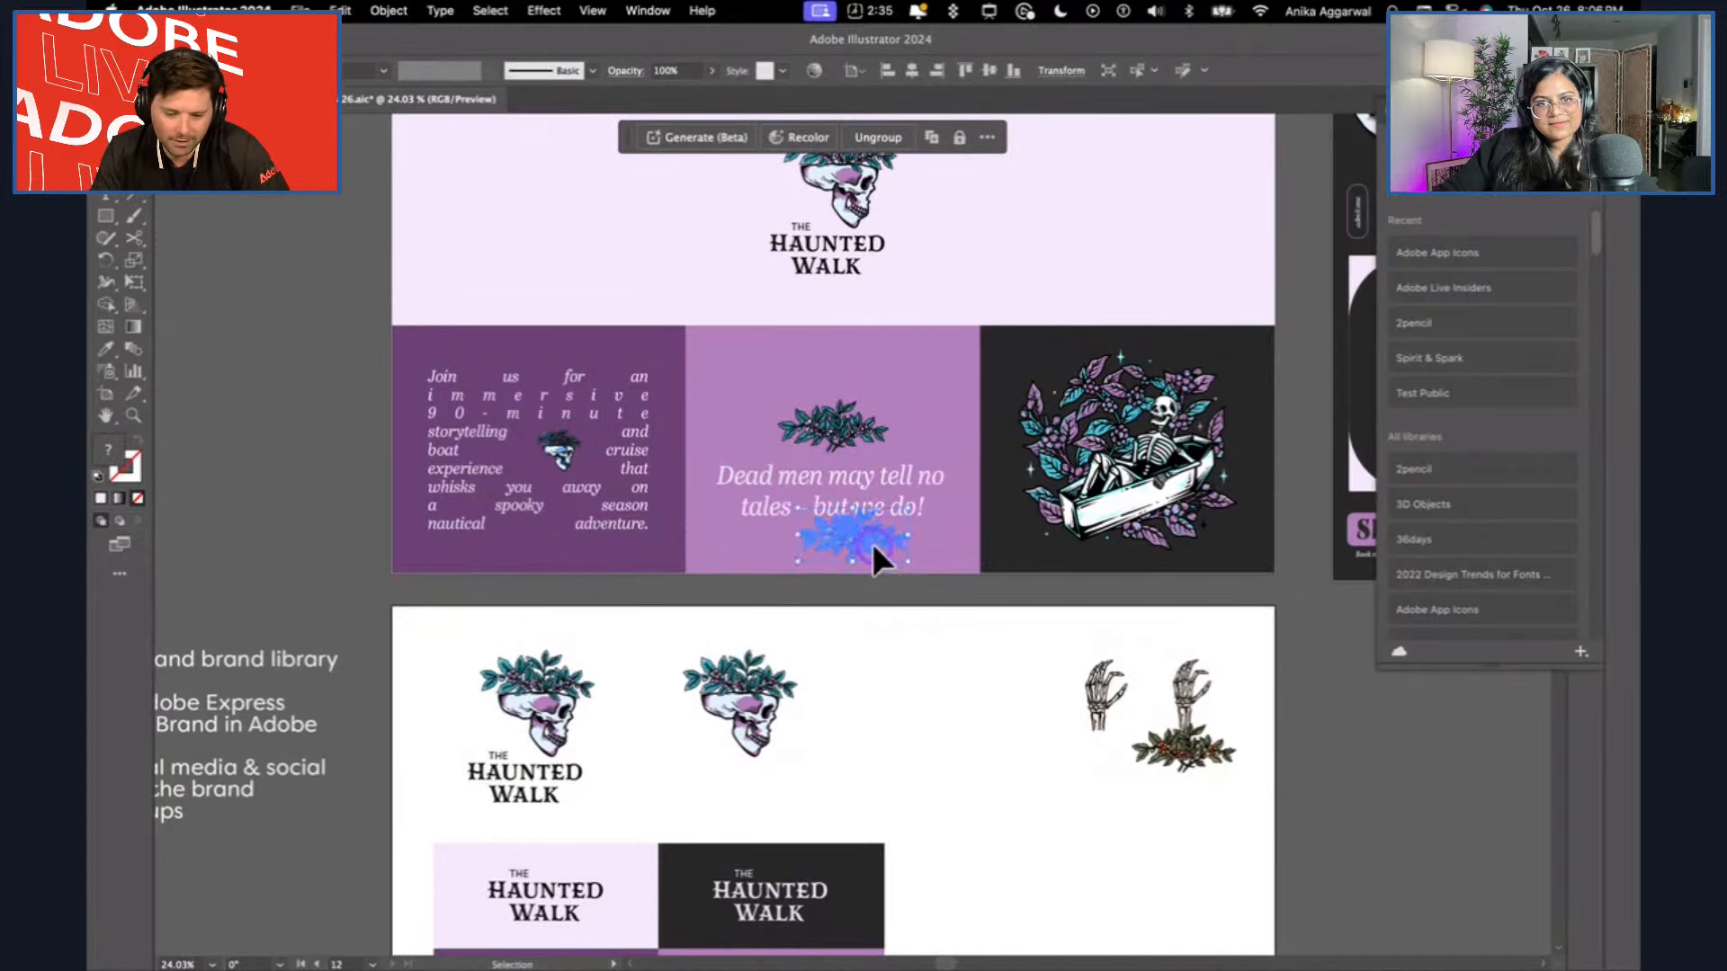
drag(872, 542, 948, 678)
click(961, 772)
Copy the coffin skeleton illustration from the brand board and place it beside the tile grid in the artboard's lower-right area.
scroll(981, 746, up, 3)
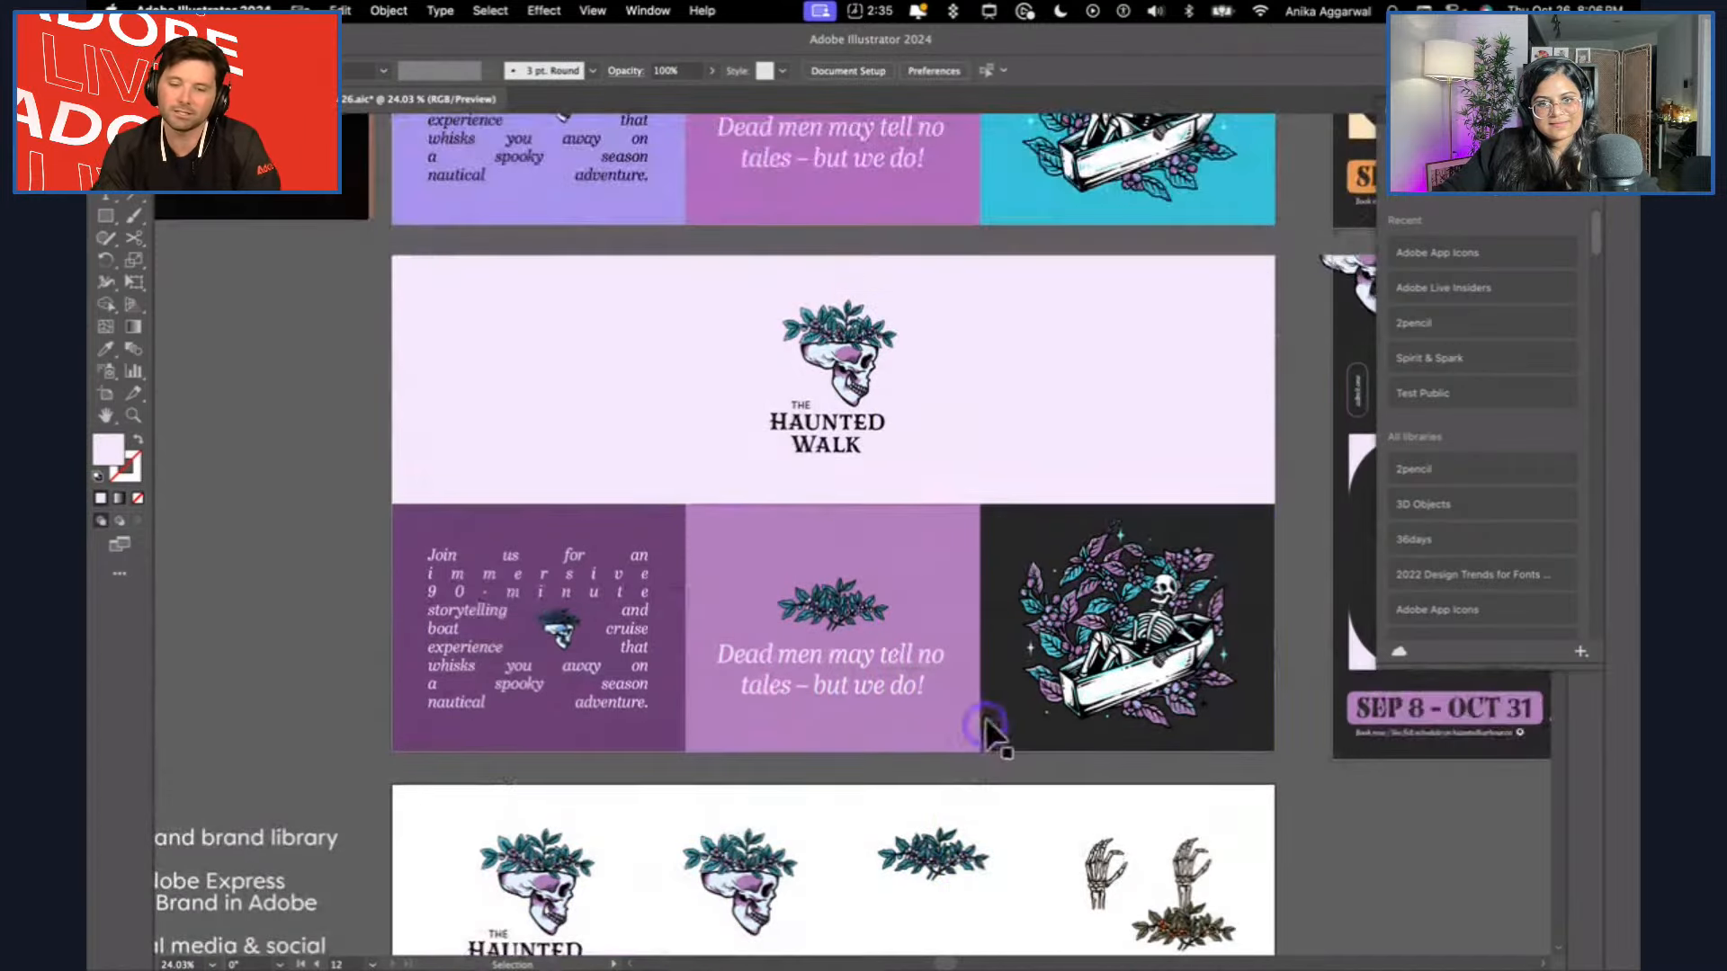
click(987, 727)
scroll(1008, 404, down, 10)
scroll(1008, 405, up, 1)
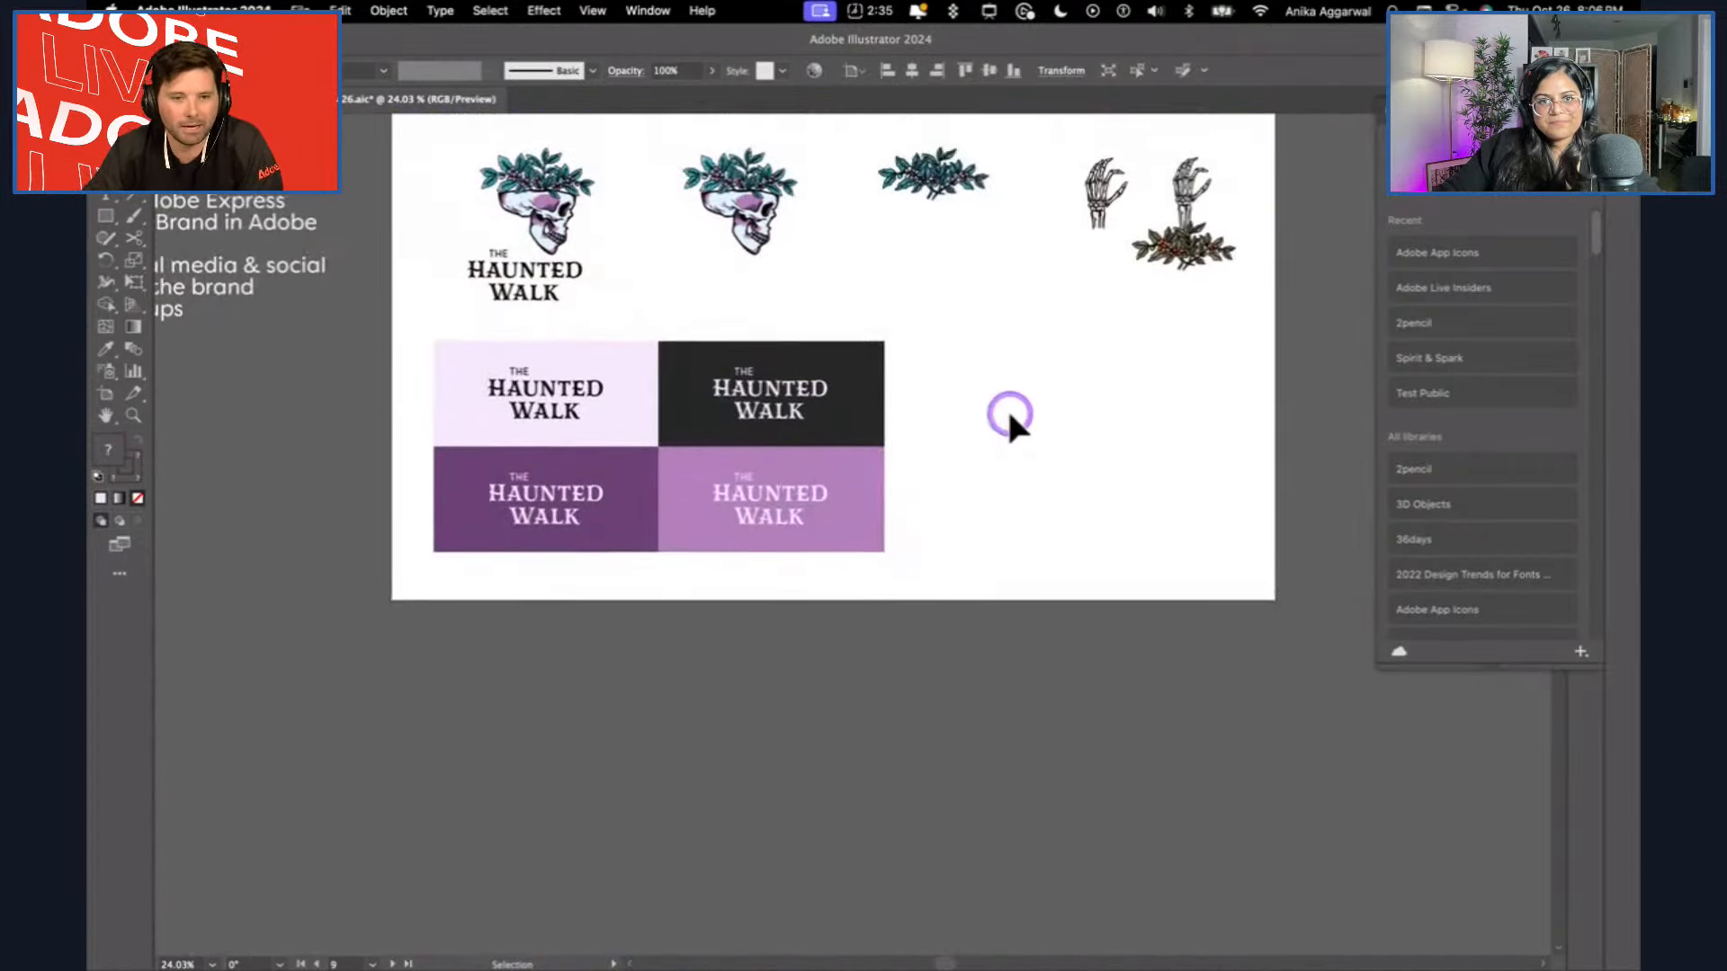
scroll(1009, 413, up, 1)
key(super+v)
drag(878, 536, 1105, 520)
click(885, 387)
Draw an 80 px pale lilac circle between the teal leaf branch and the first skeleton hand.
scroll(886, 387, down, 1)
scroll(1032, 305, up, 6)
scroll(1032, 306, up, 3)
scroll(762, 358, up, 2)
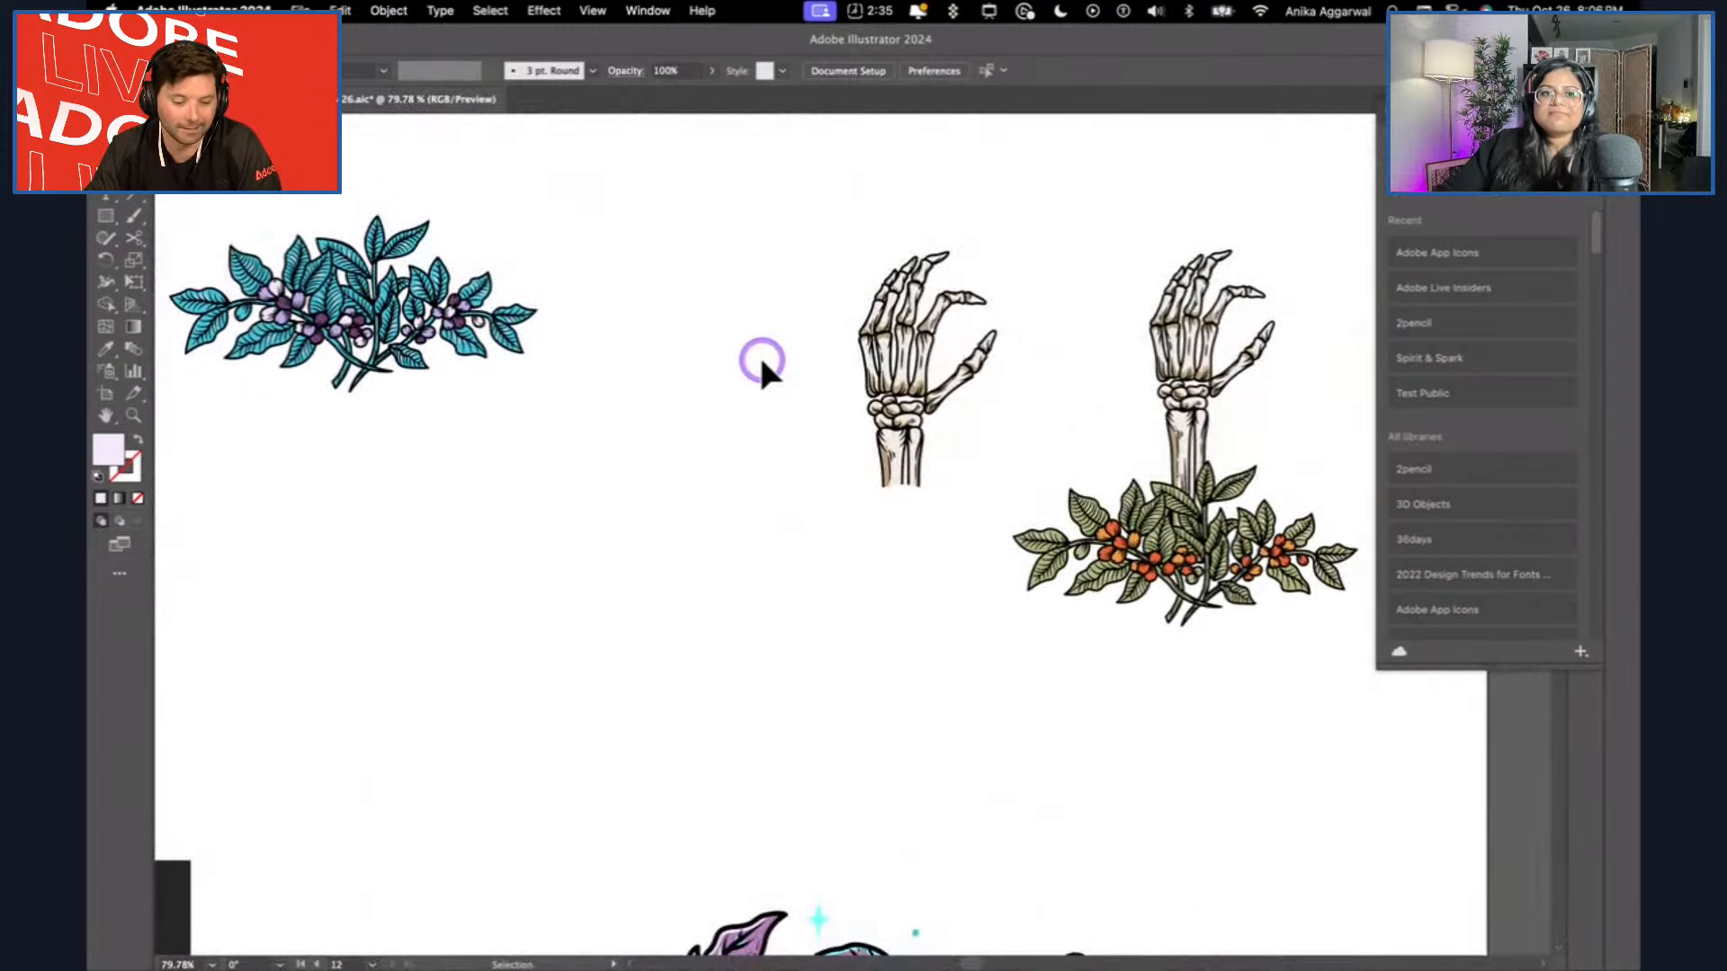
scroll(725, 335, down, 4)
key(l)
drag(690, 269, 722, 328)
key(v)
Duplicate the lilac circle repeatedly downwards at equal spacing to form an overlapping vertical column.
key(super+d)
key(super+d)
key(super+d)
key(super+d)
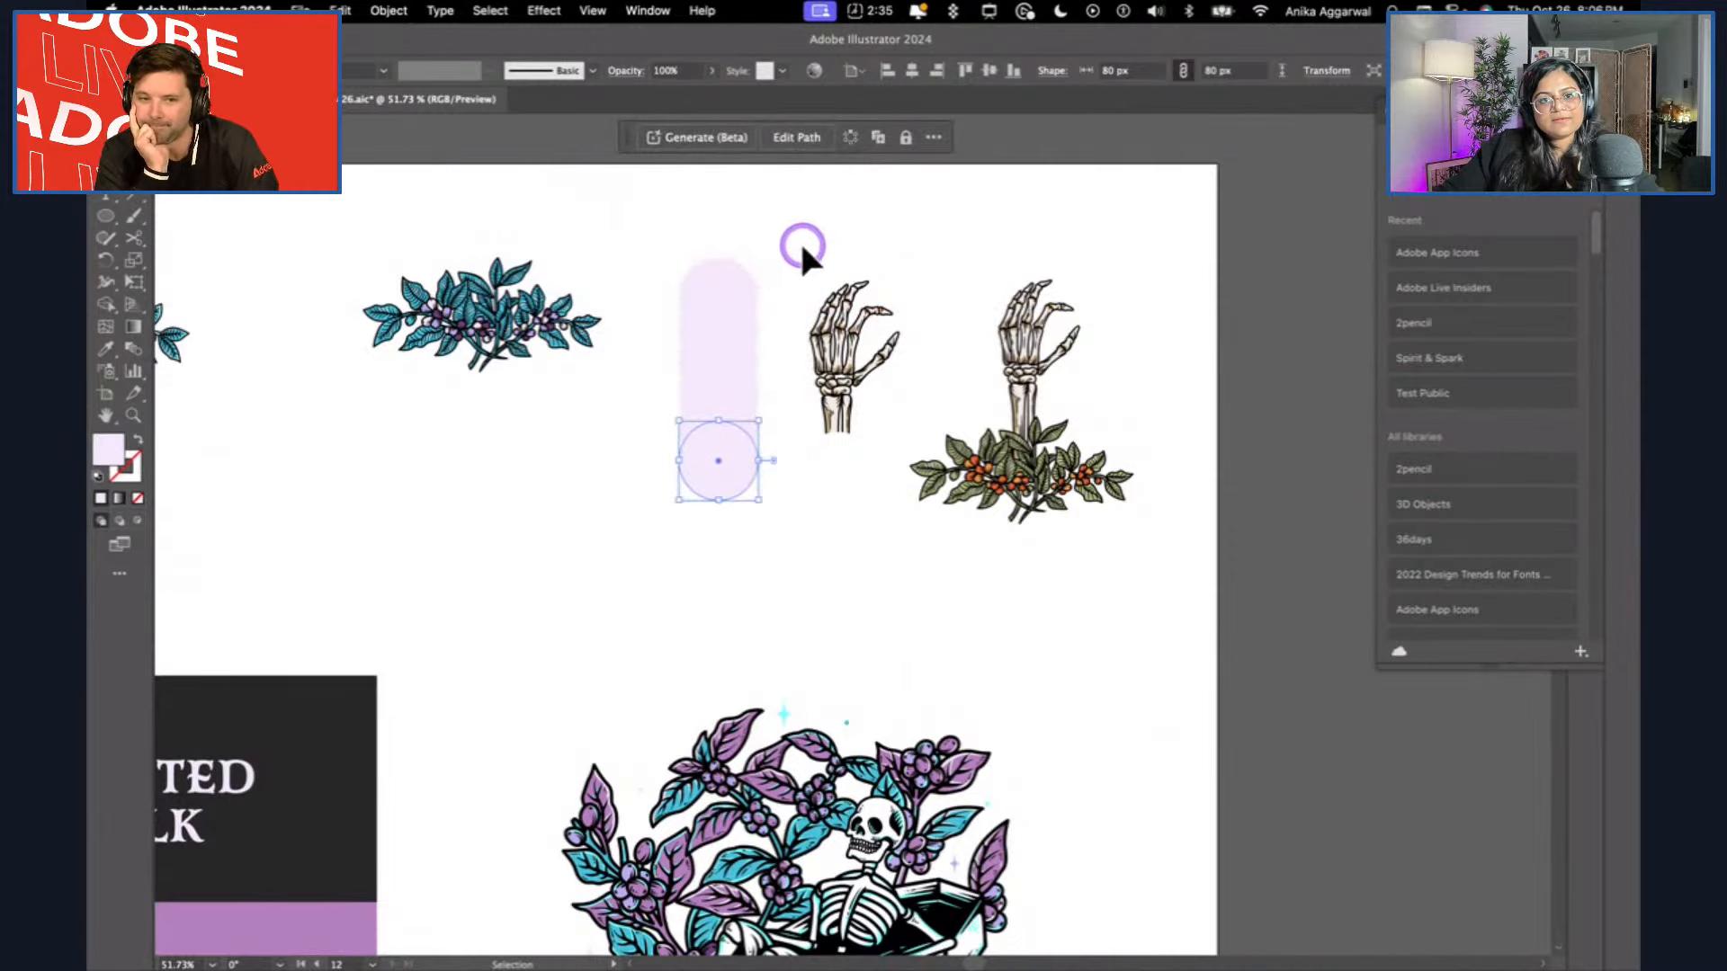
click(802, 248)
scroll(759, 298, down, 4)
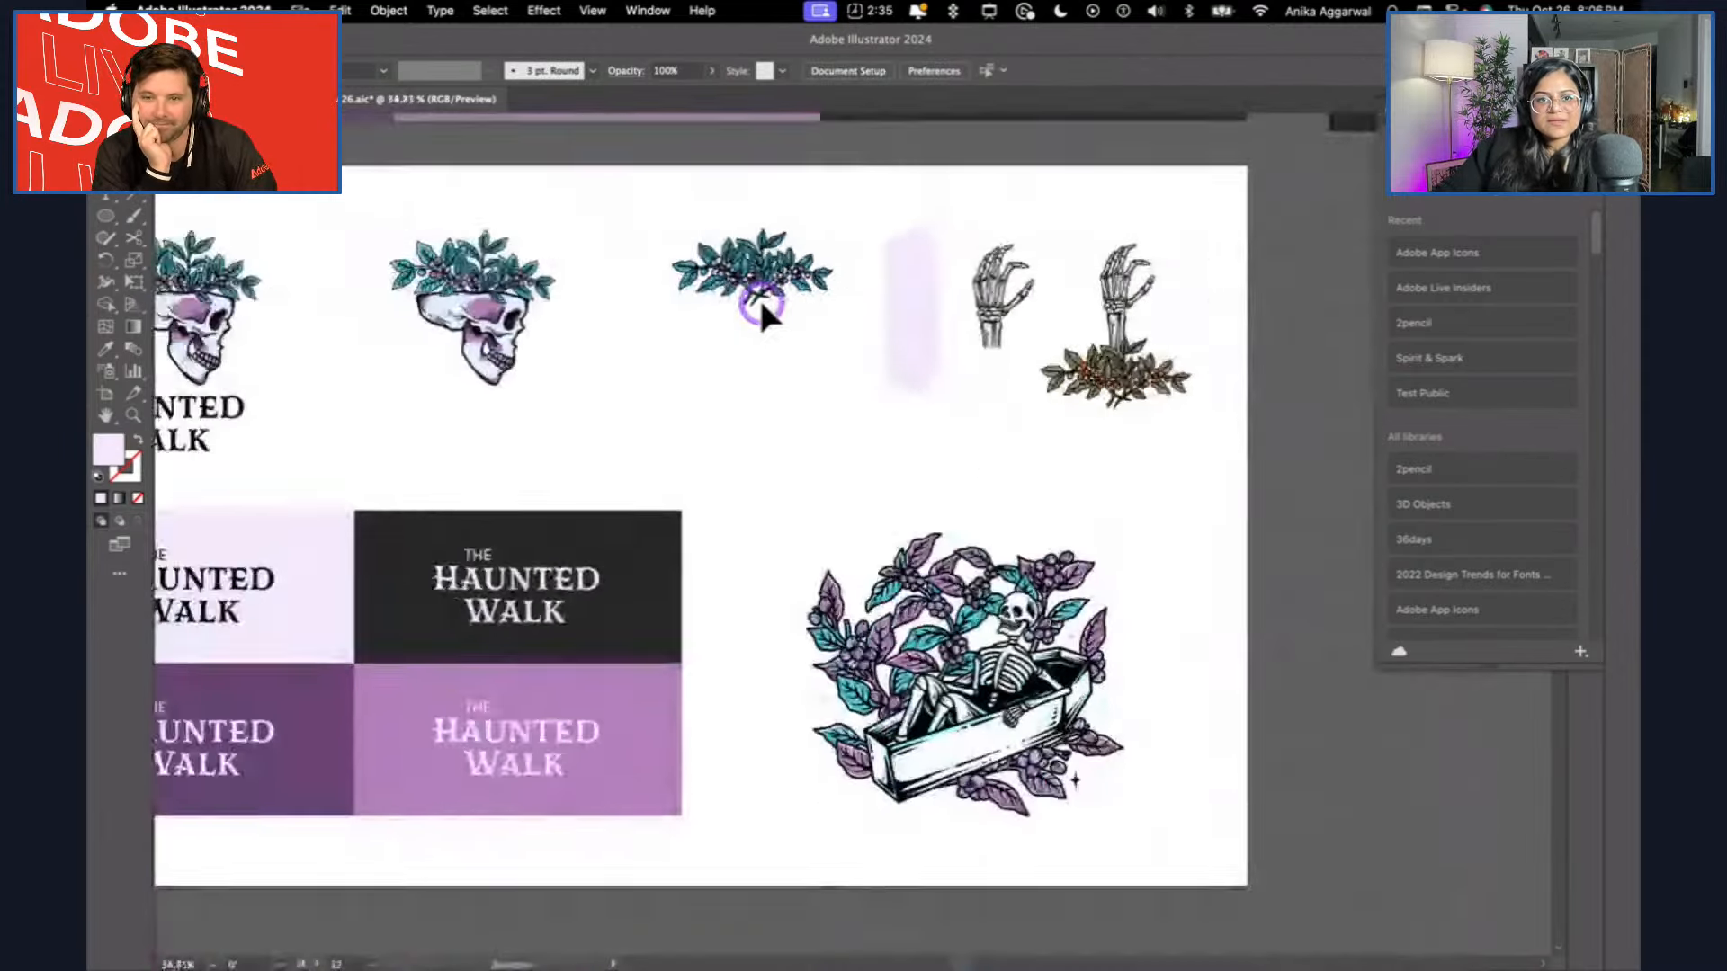
Recolour the second, third and fourth circles of the column with the charcoal, light purple and dark purple of the logo tiles.
scroll(758, 302, down, 1)
scroll(759, 302, left, 2)
scroll(759, 301, up, 2)
scroll(759, 301, left, 2)
key(i)
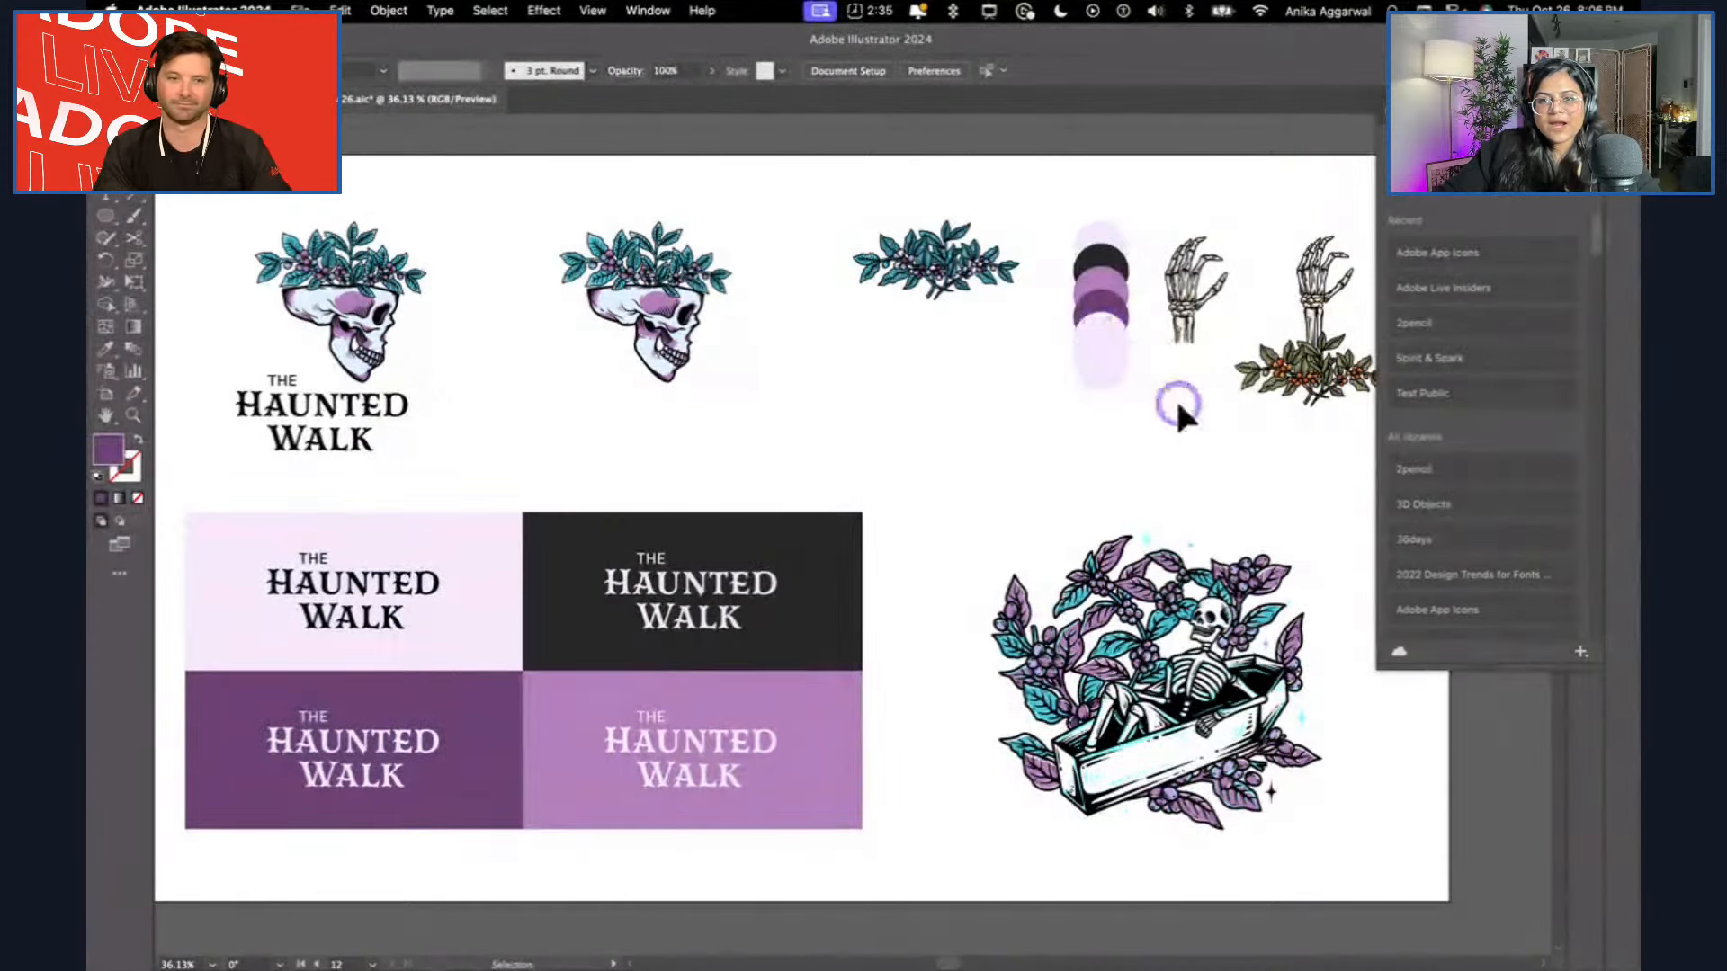
Sample the bright cyan of the sparkle above the coffin illustration and apply it to the fifth circle of the column.
key(i)
scroll(1095, 616, up, 3)
scroll(1096, 645, up, 2)
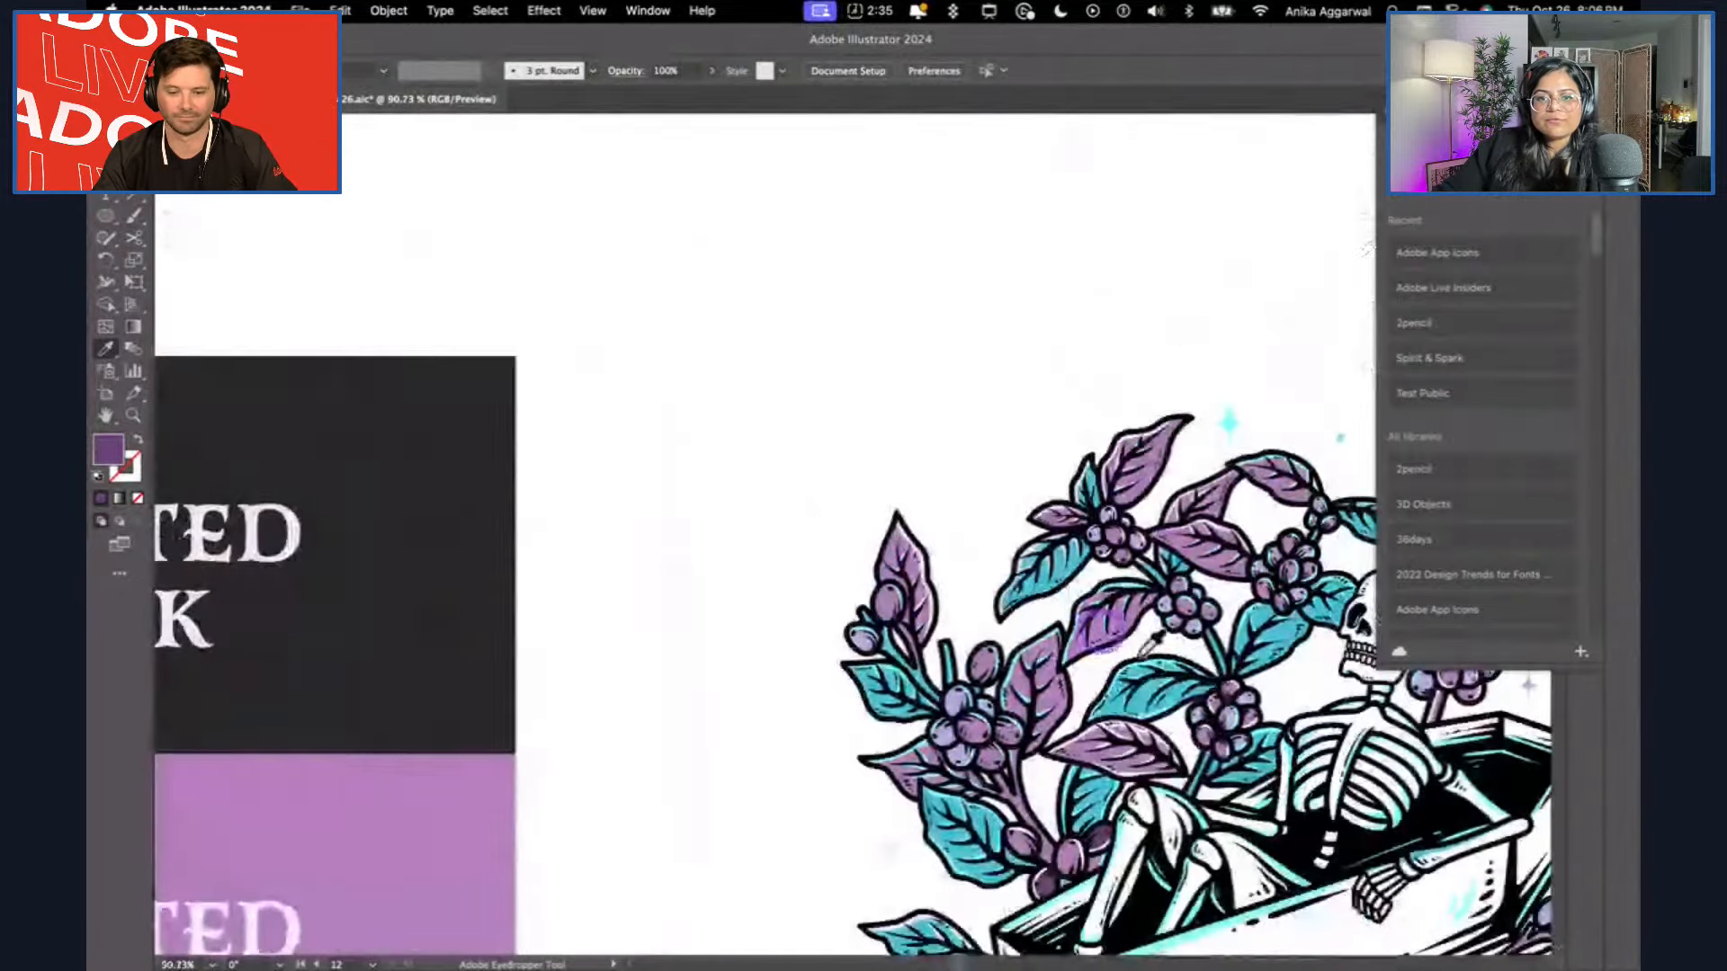
click(1120, 700)
scroll(1196, 549, up, 4)
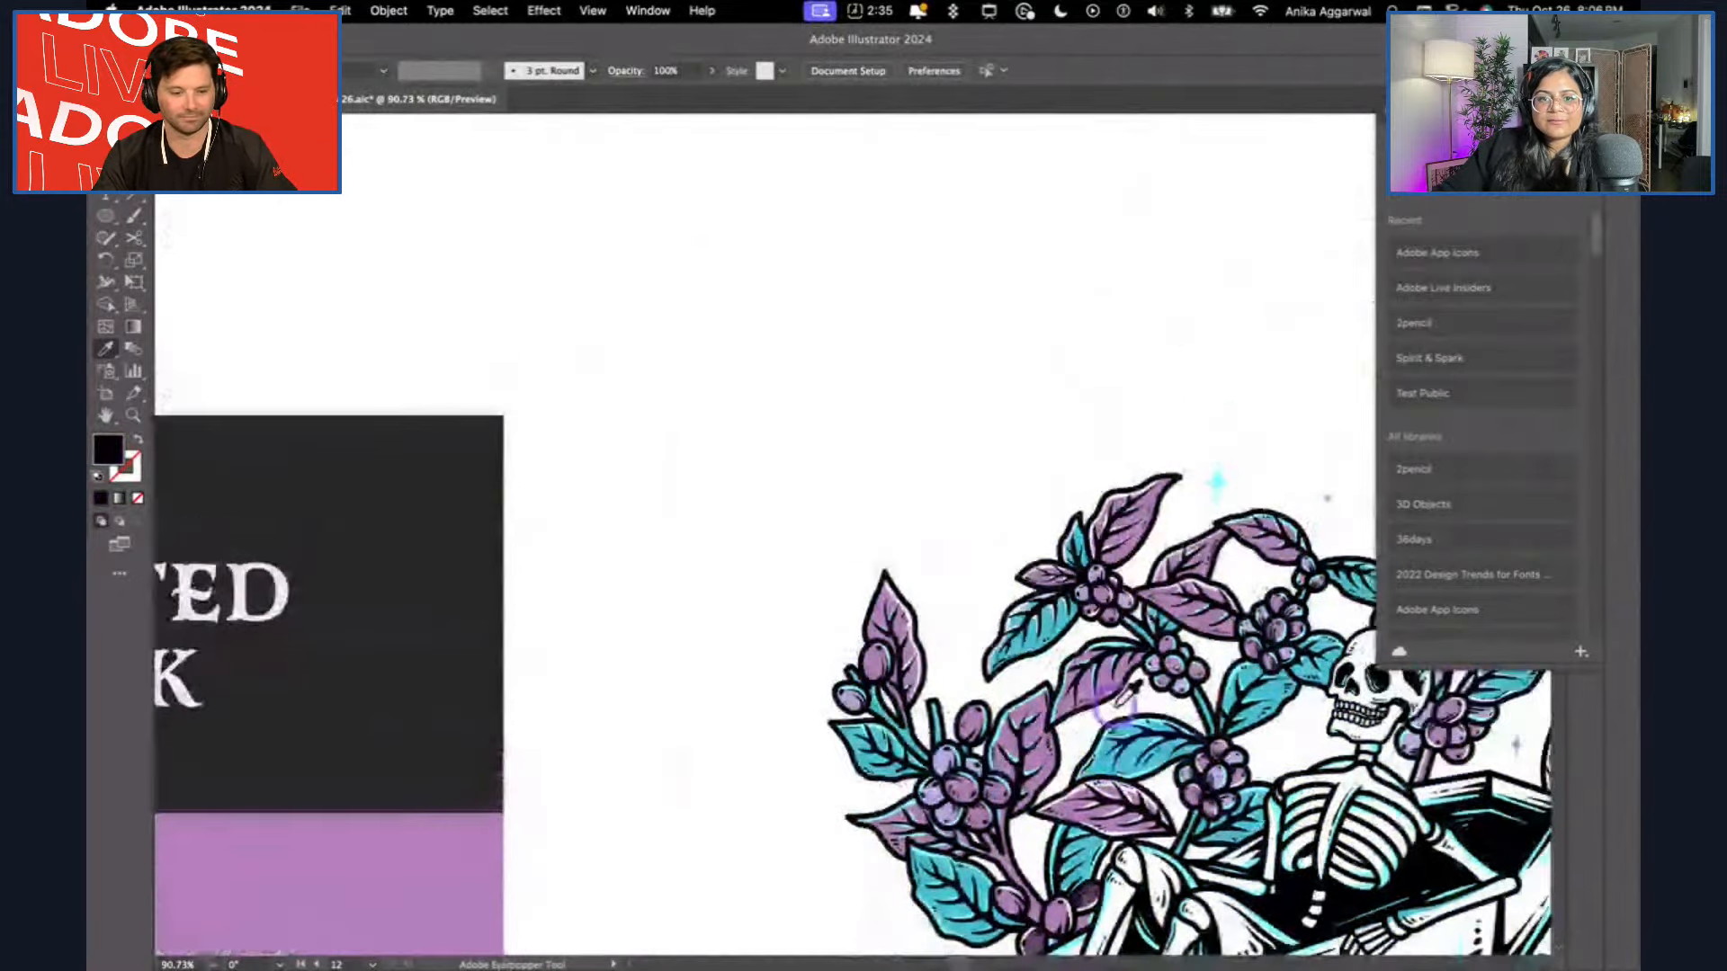
click(1201, 539)
scroll(1200, 540, up, 10)
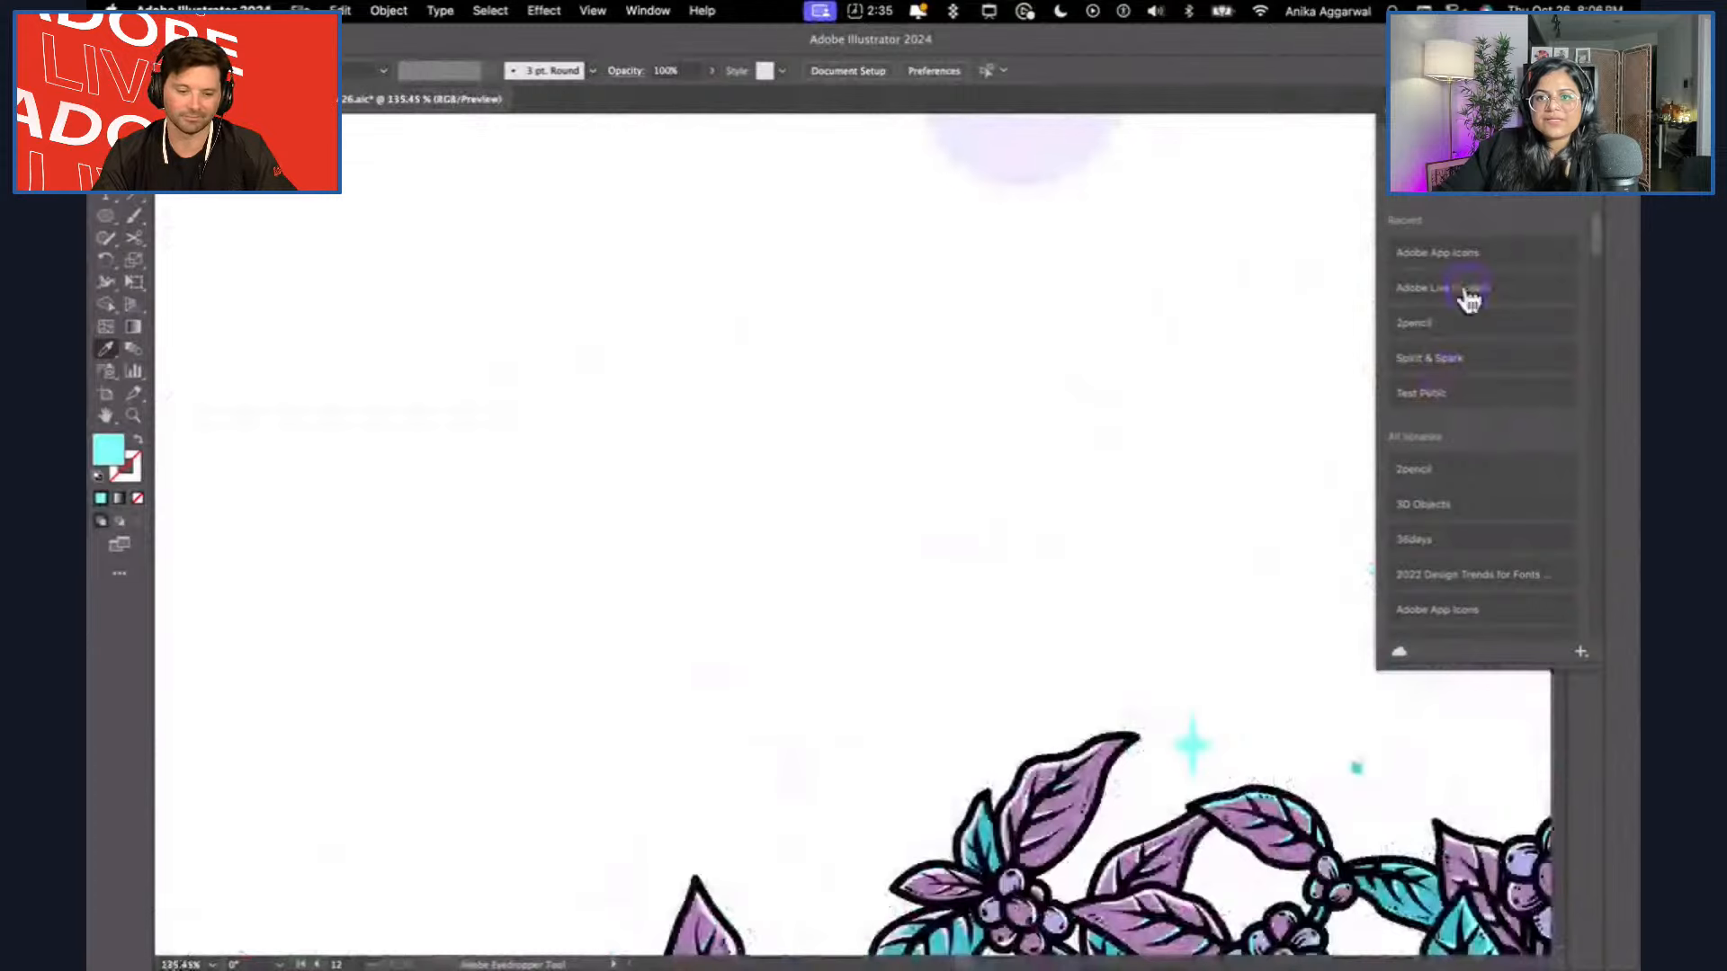
alt+click(1021, 270)
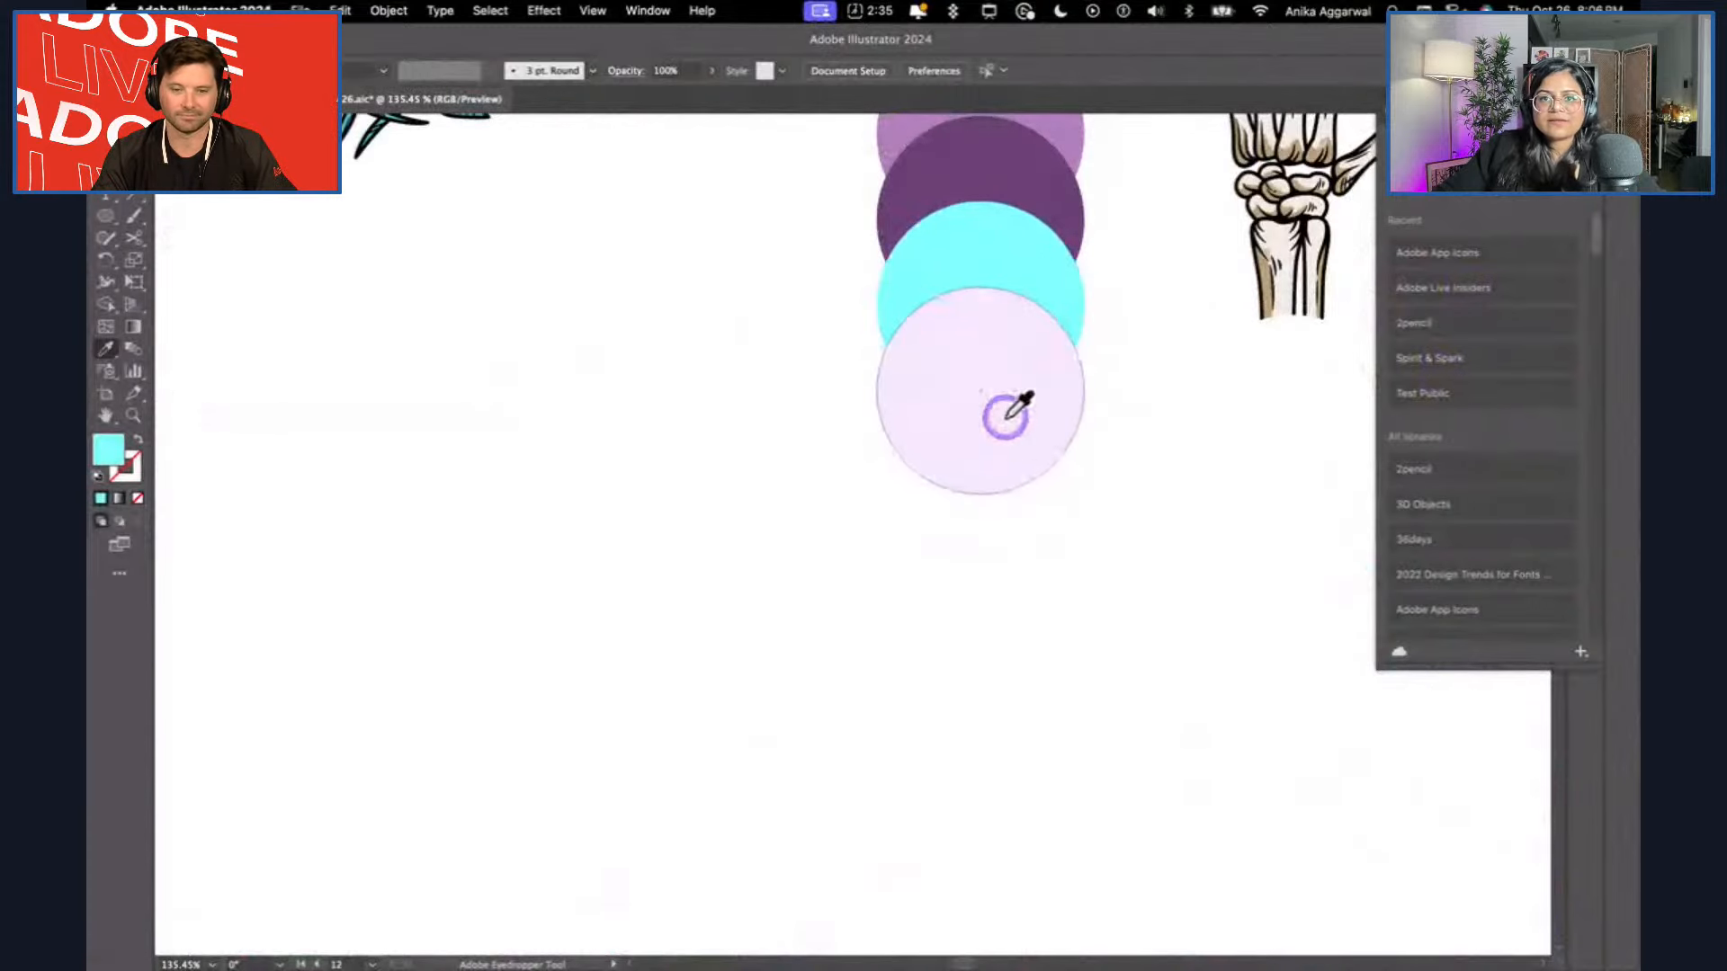
Sample the blue dot beside the sparkle and apply it to the last circle of the column.
scroll(1010, 540, down, 10)
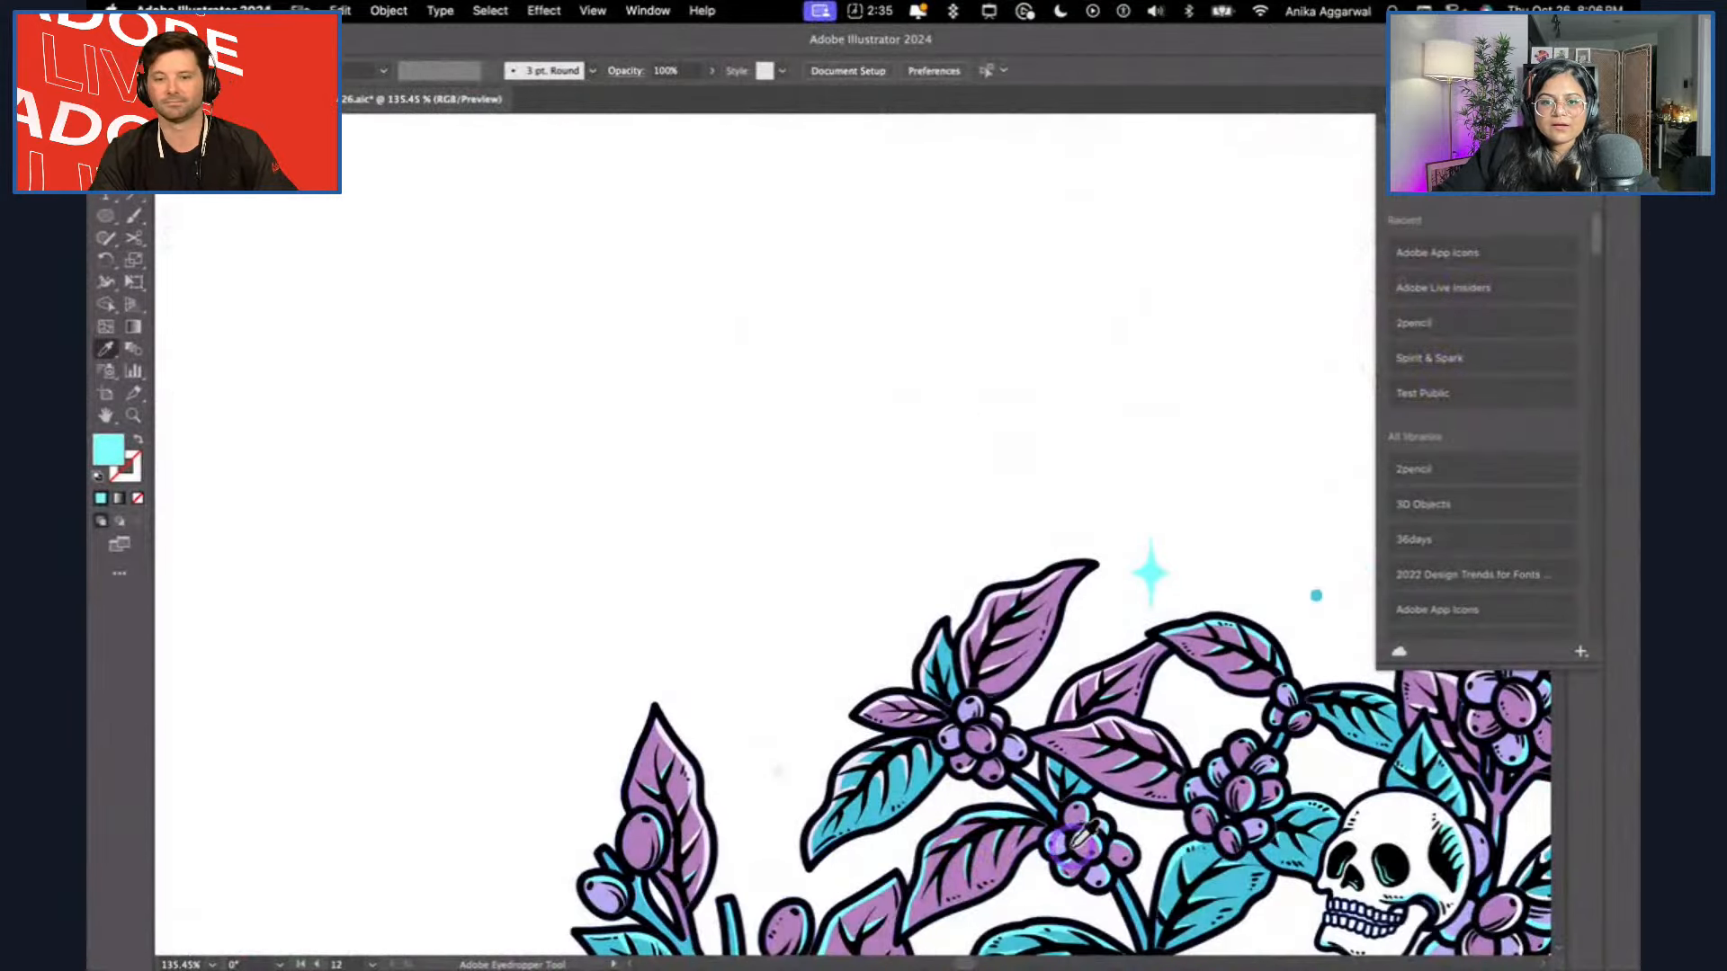
scroll(981, 841, down, 1)
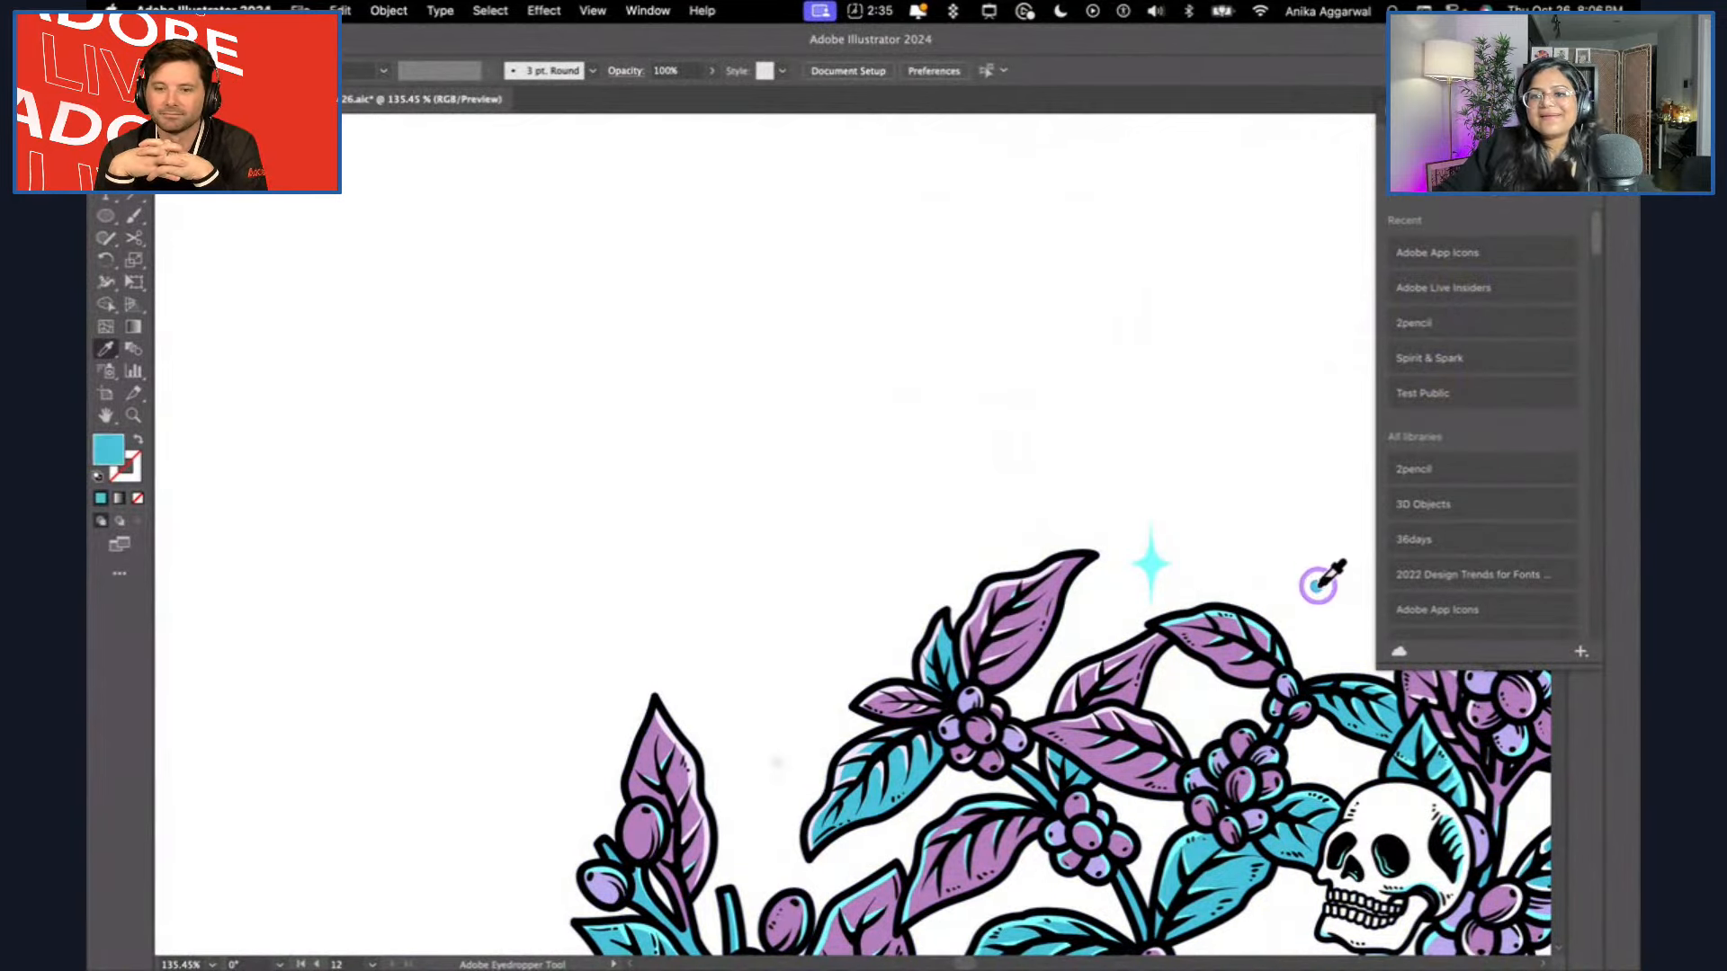
scroll(1319, 586, up, 10)
alt+click(1017, 431)
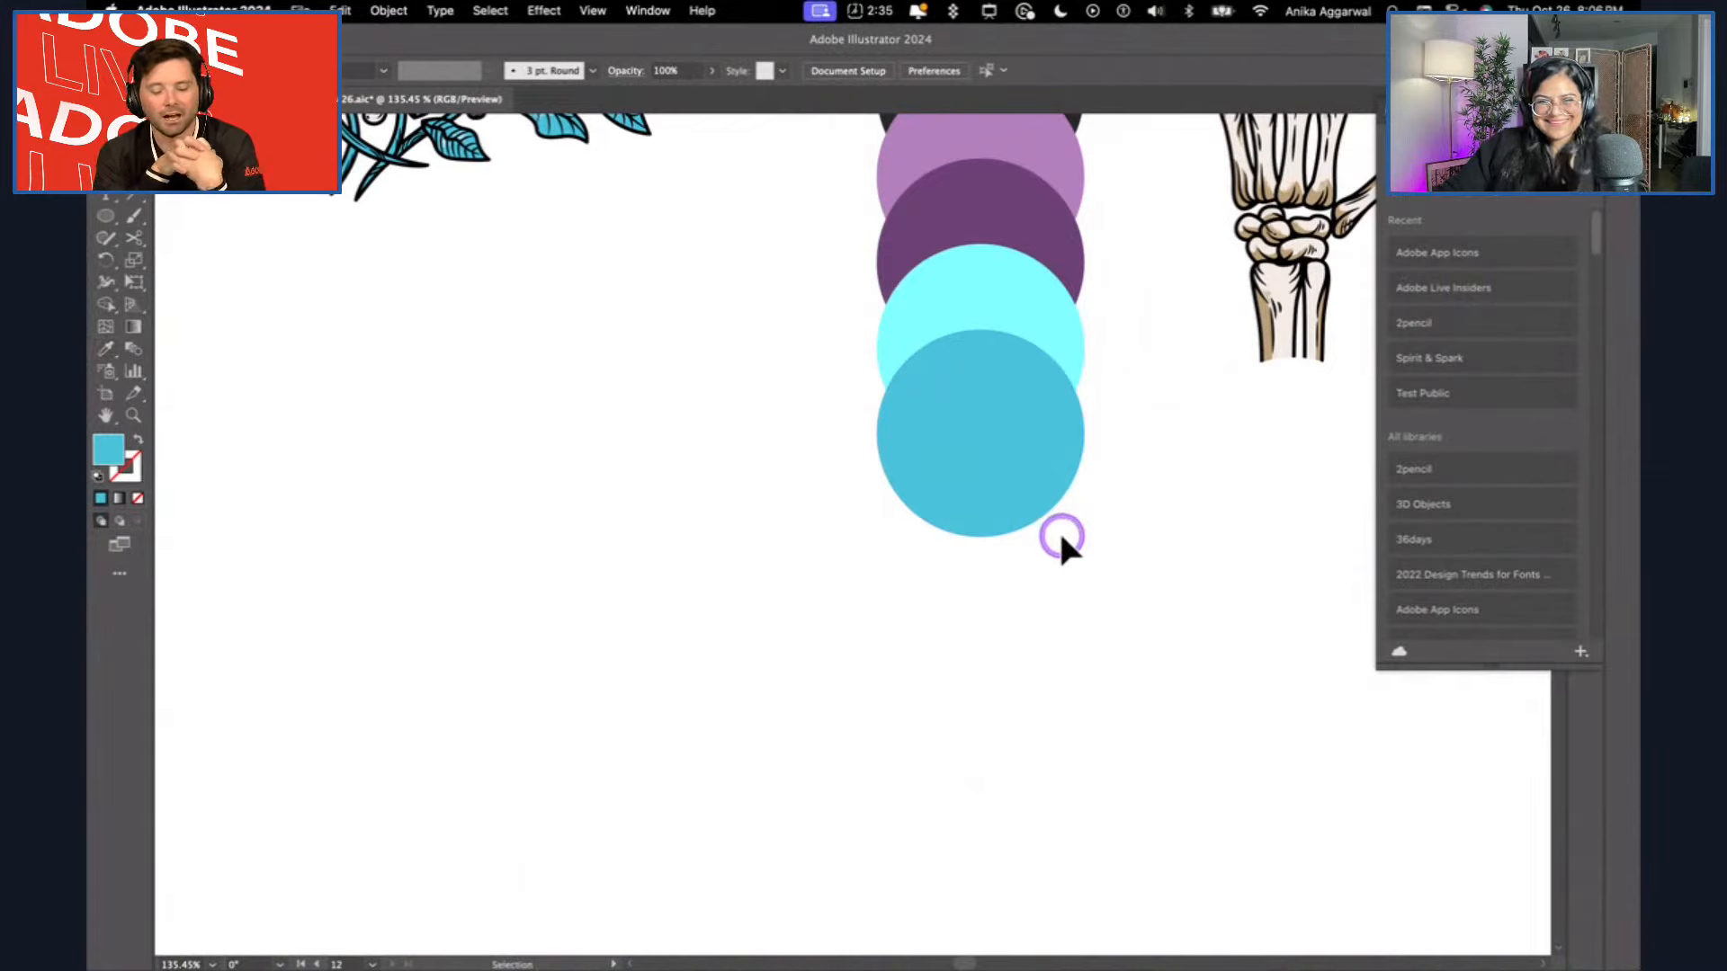
Rotate the whole column of colour circles into a horizontal row and place it below the teal leaf branch.
scroll(1058, 529, down, 5)
scroll(1079, 648, down, 3)
scroll(1079, 647, right, 2)
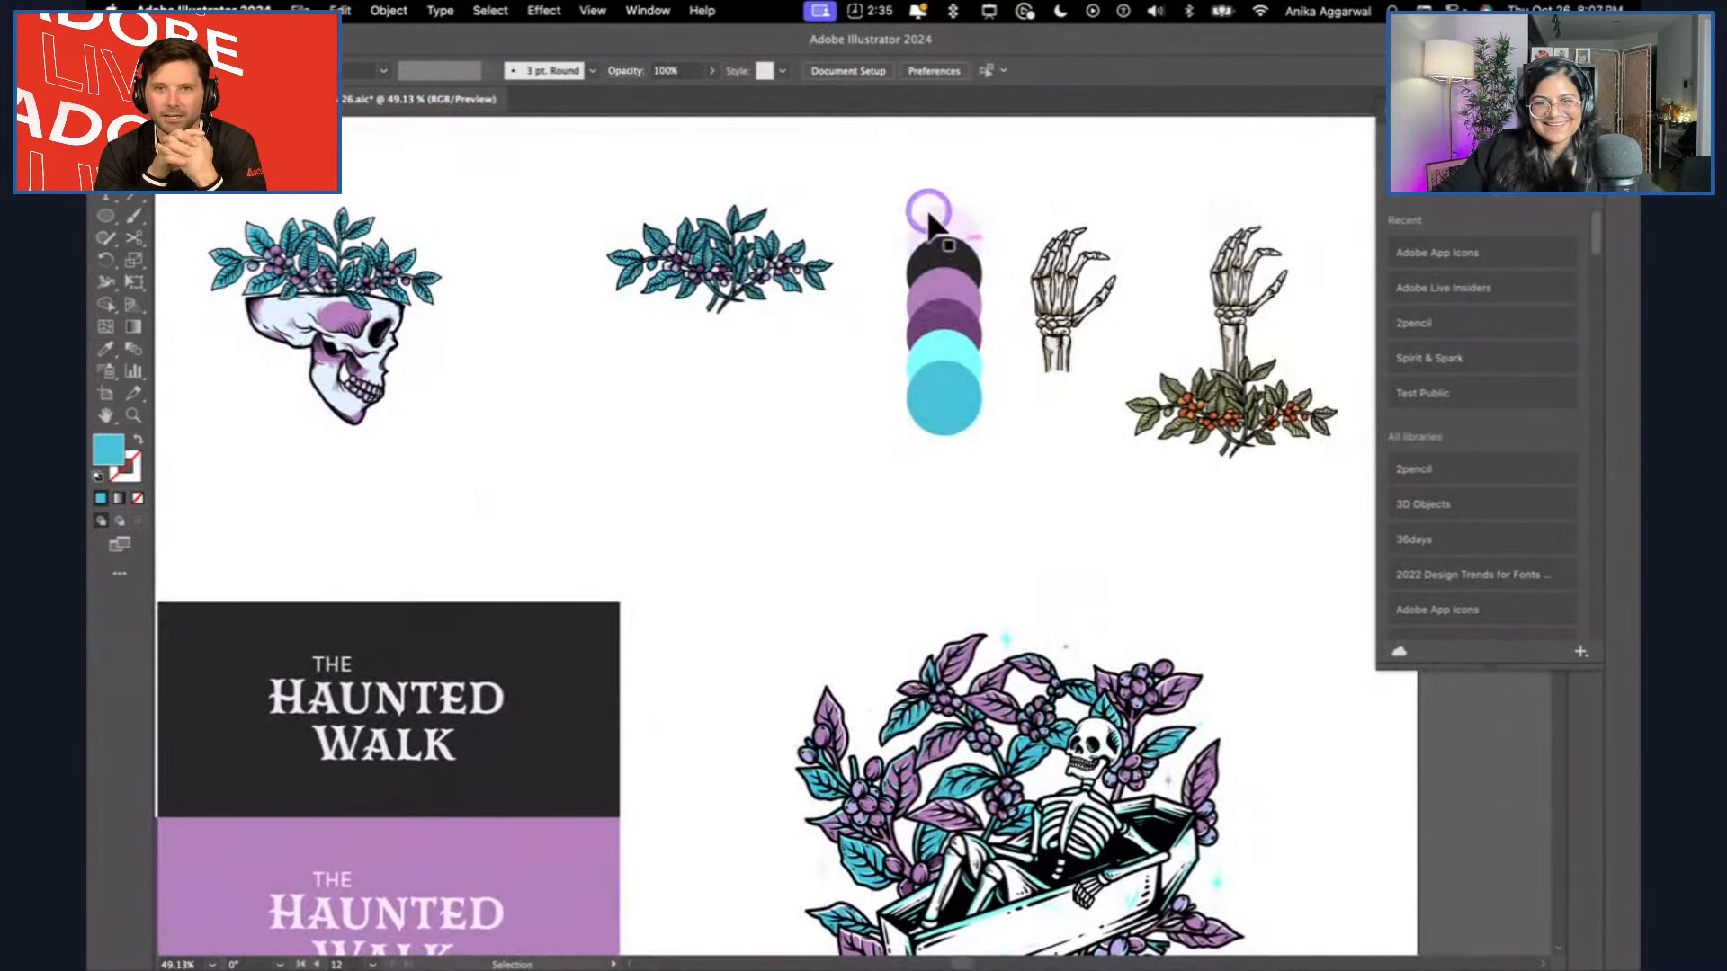
click(955, 322)
drag(988, 447, 953, 268)
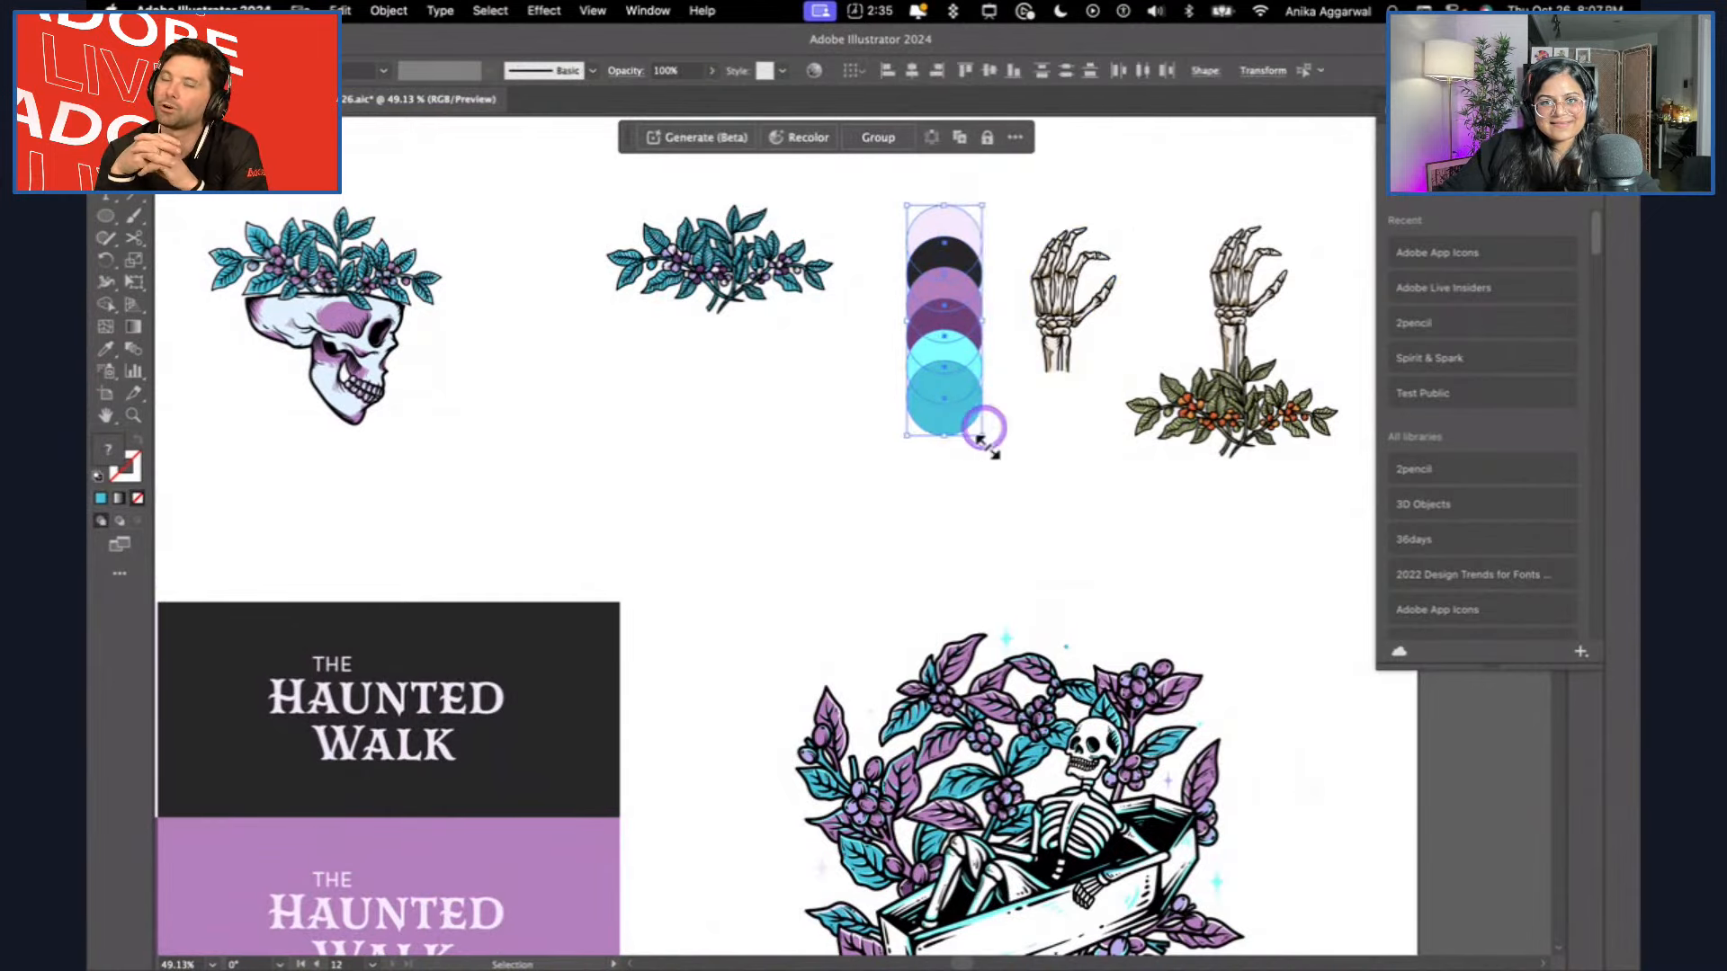
drag(985, 449, 1145, 254)
drag(964, 311, 741, 425)
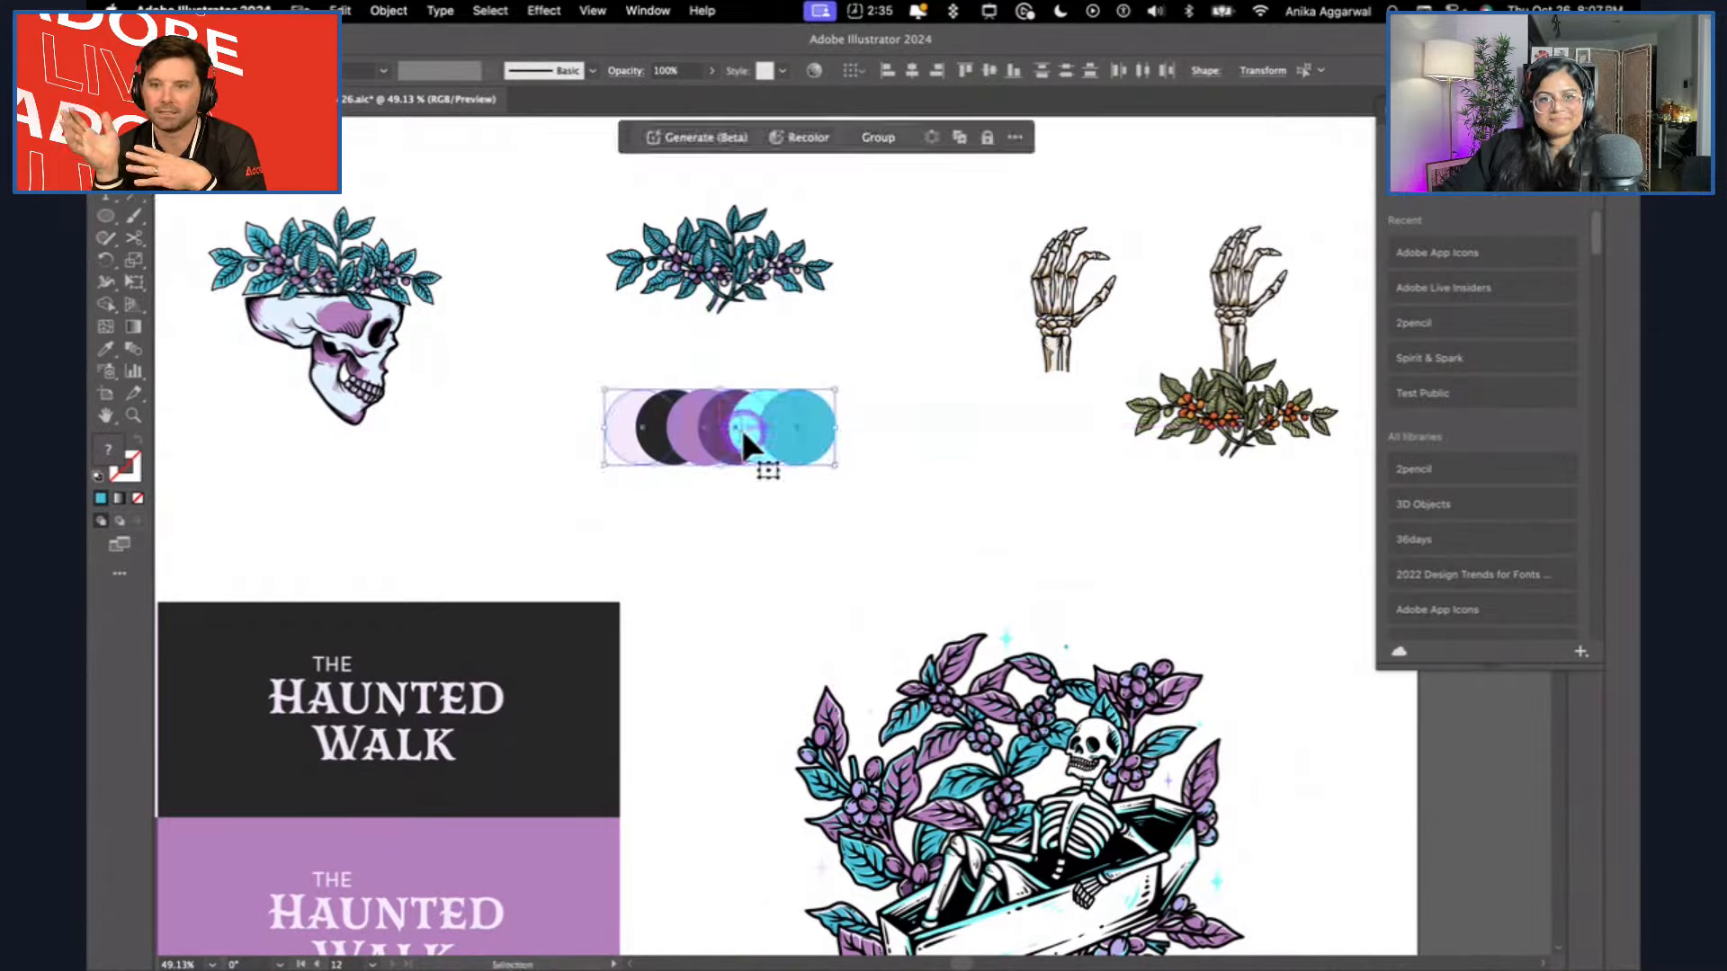
Move the row of colour circles below the standalone skull.
scroll(741, 428, down, 2)
drag(990, 385, 764, 424)
click(763, 340)
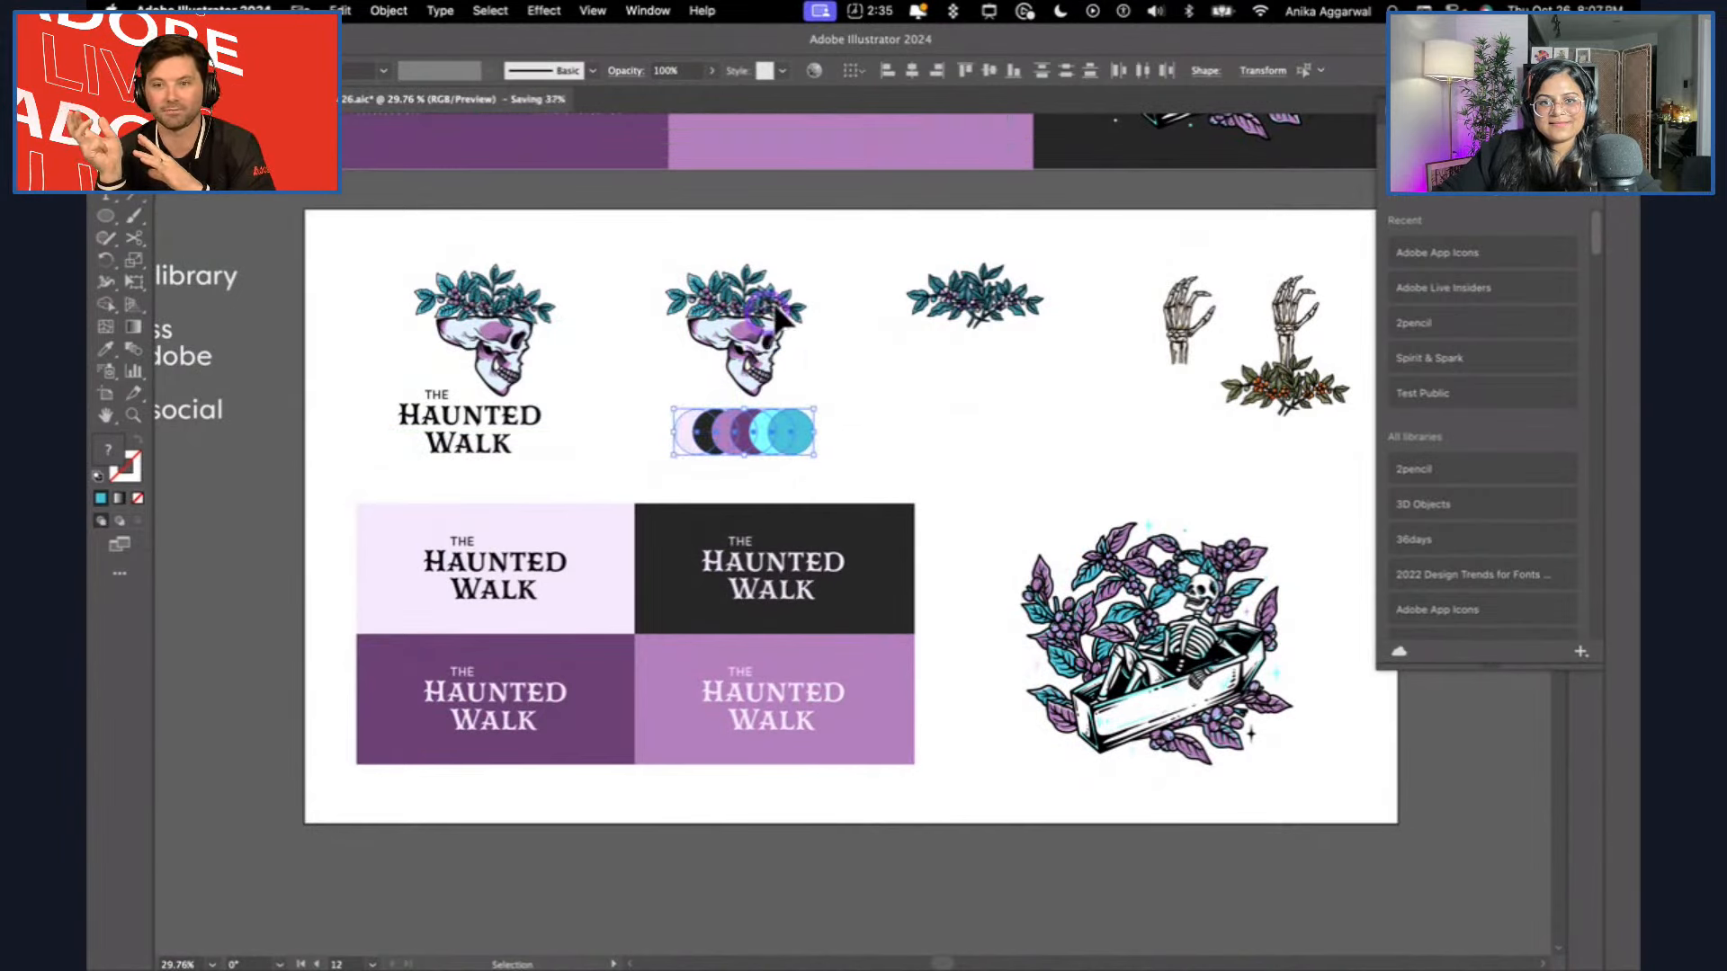
Scale down the standalone skull above the colour circles and shift the row of circles slightly to the right.
click(796, 281)
drag(809, 267, 795, 349)
click(941, 432)
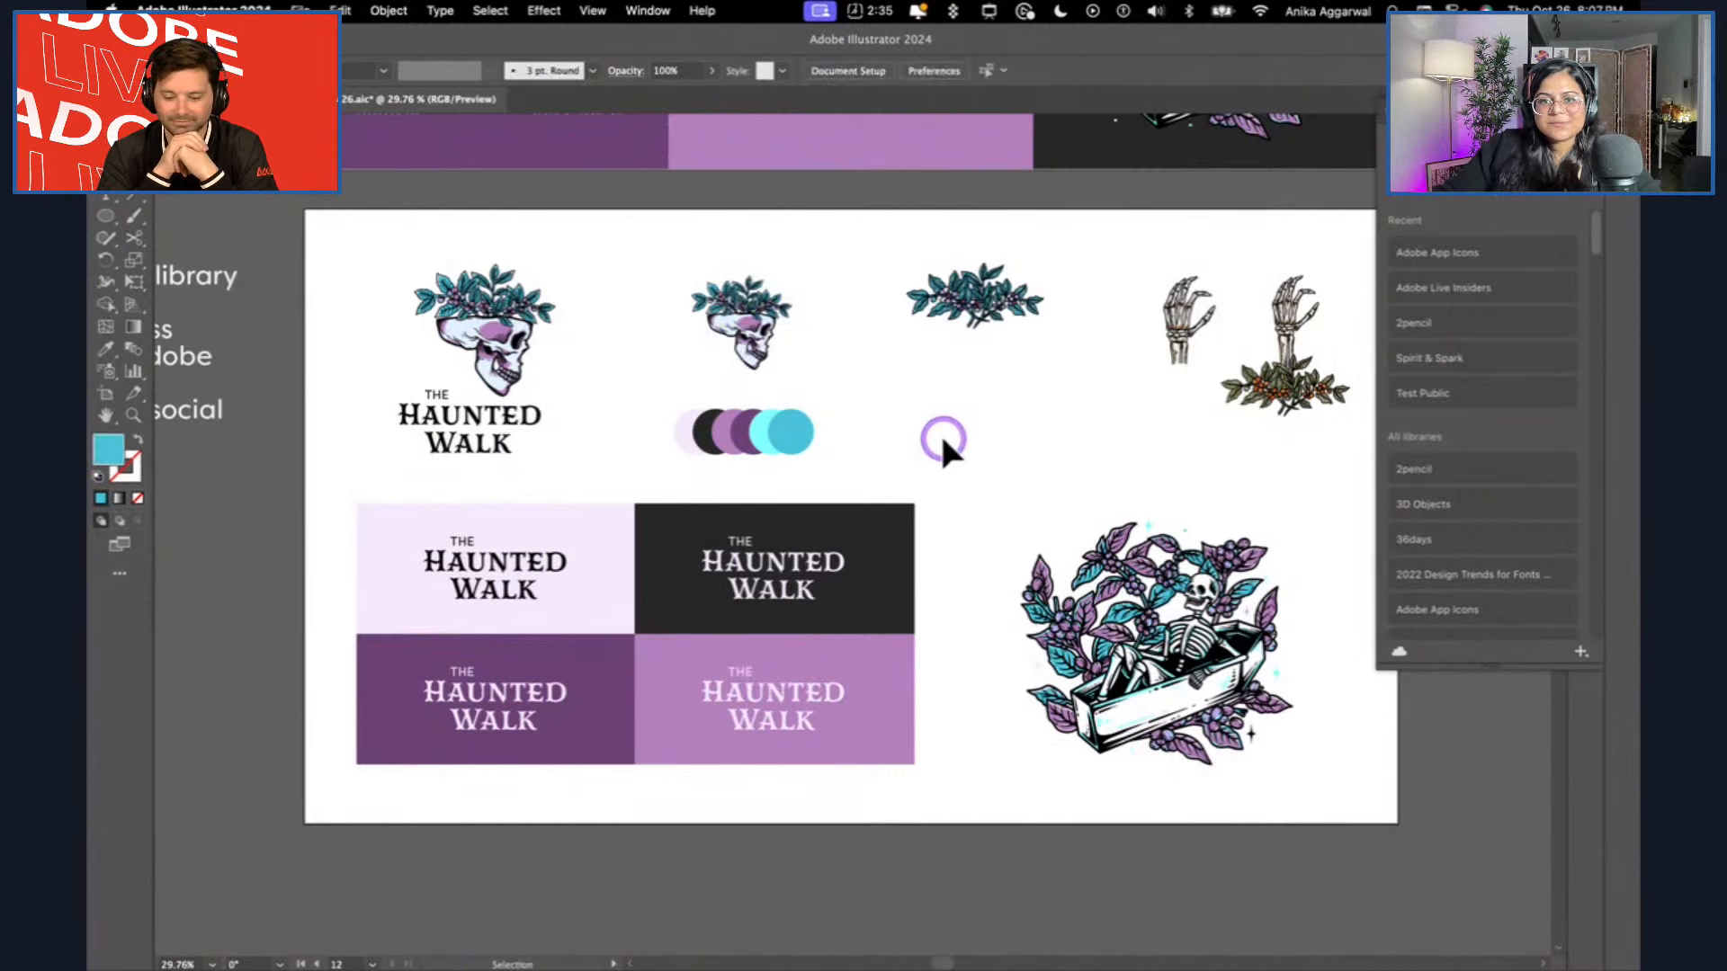
drag(673, 415, 900, 427)
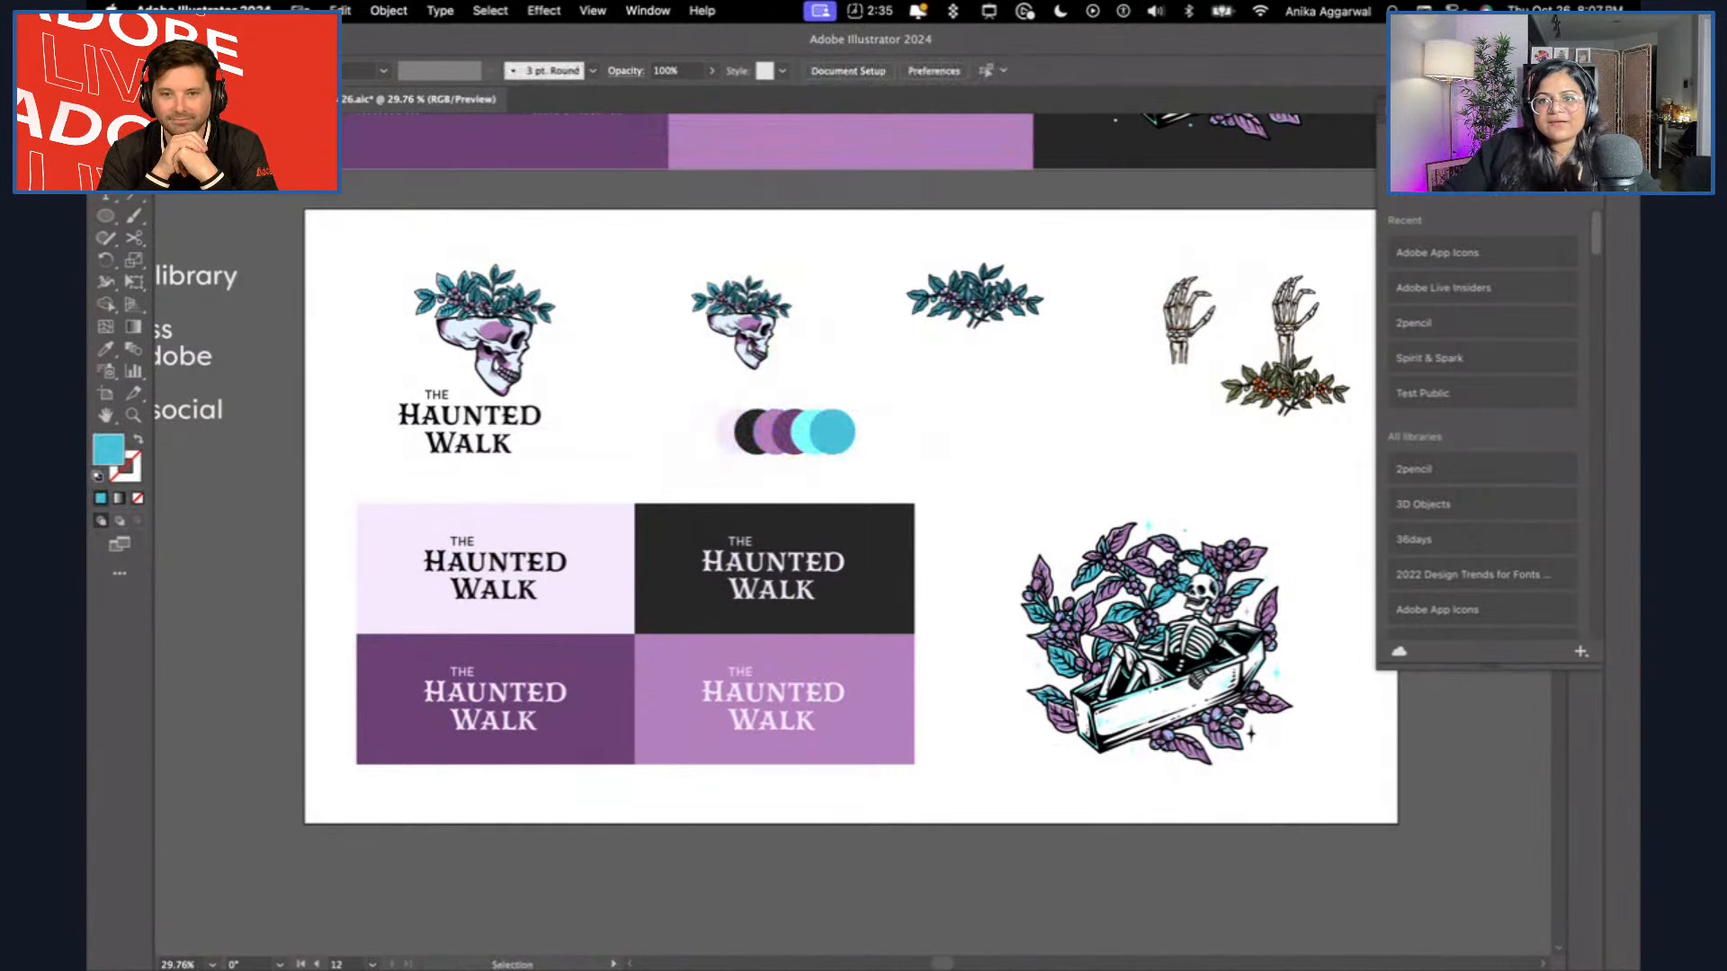
Close the Libraries panel and place an enlarged copy of the bare skeleton hand between the colour circles and the original hand.
click(1384, 197)
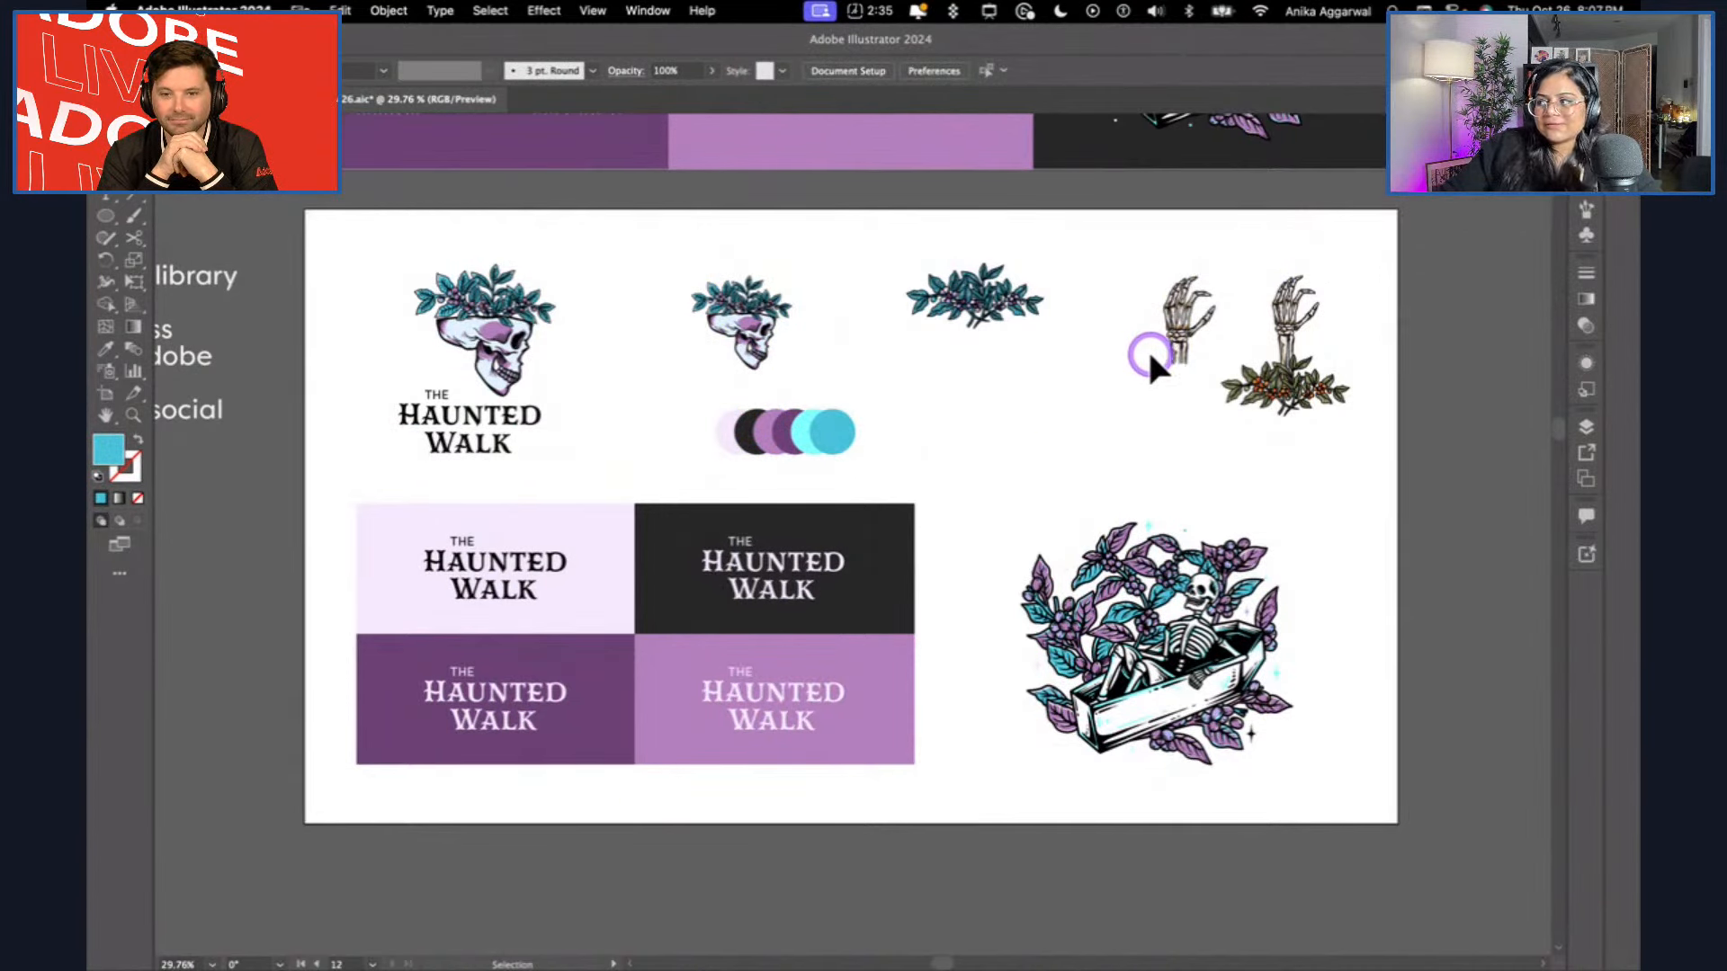
click(1183, 345)
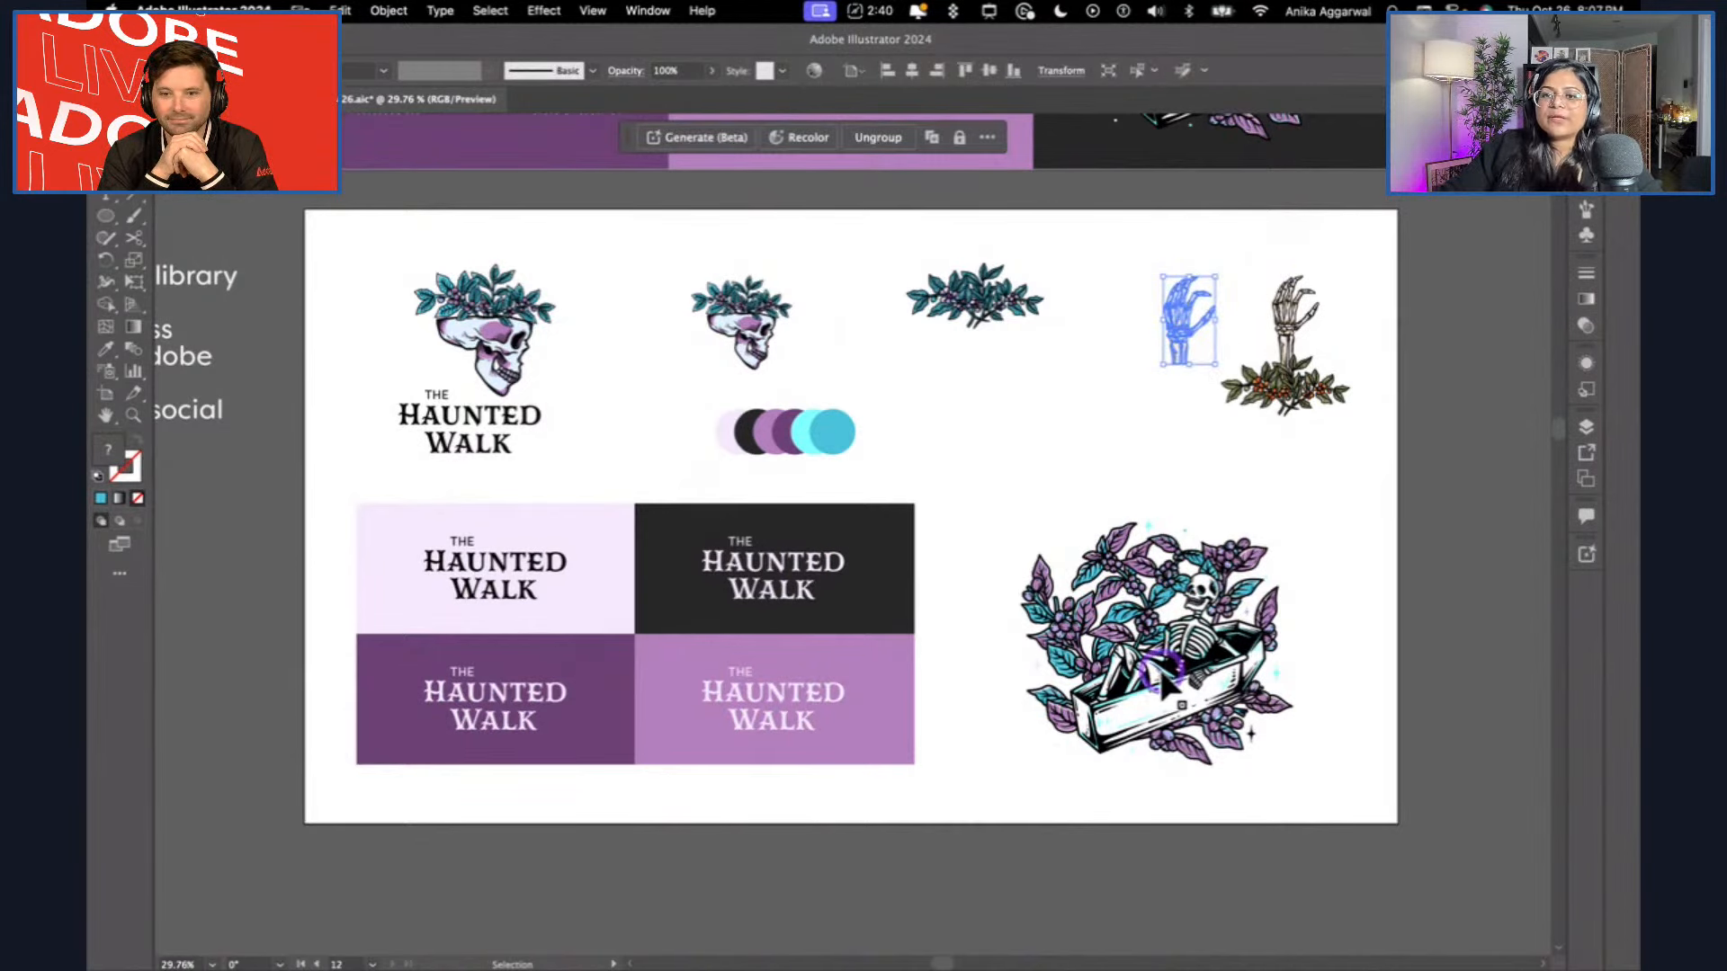
click(1116, 474)
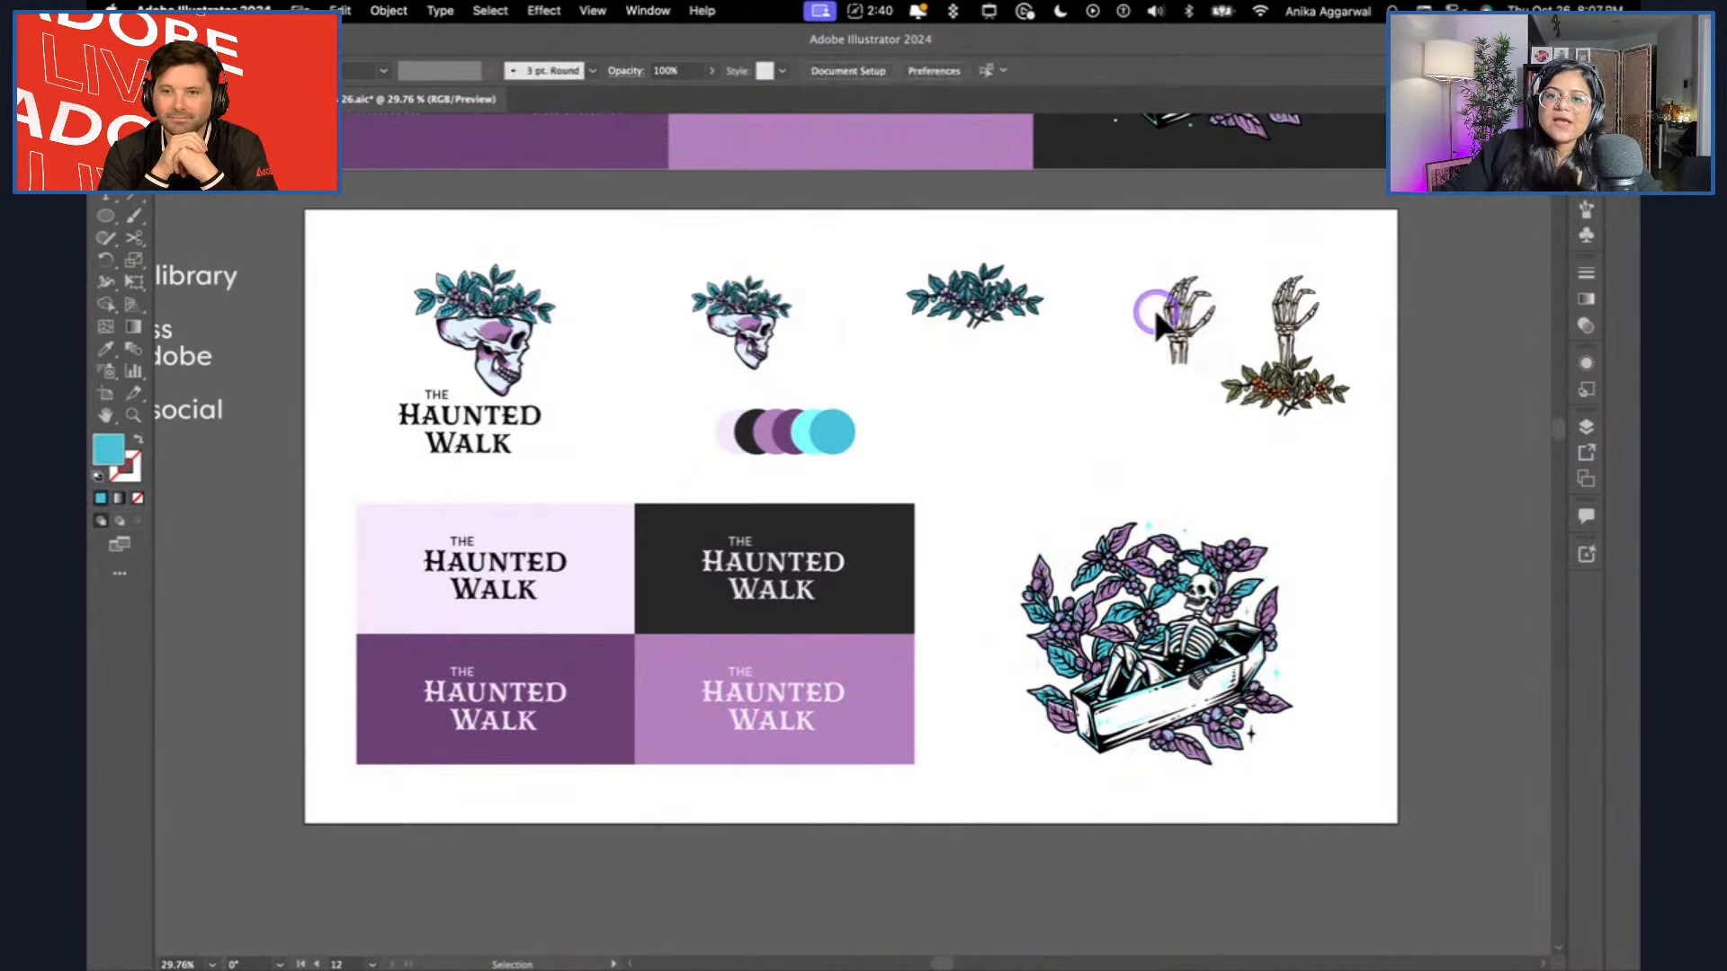
click(1172, 337)
drag(1173, 333, 1090, 308)
drag(1038, 394, 1061, 425)
click(1171, 462)
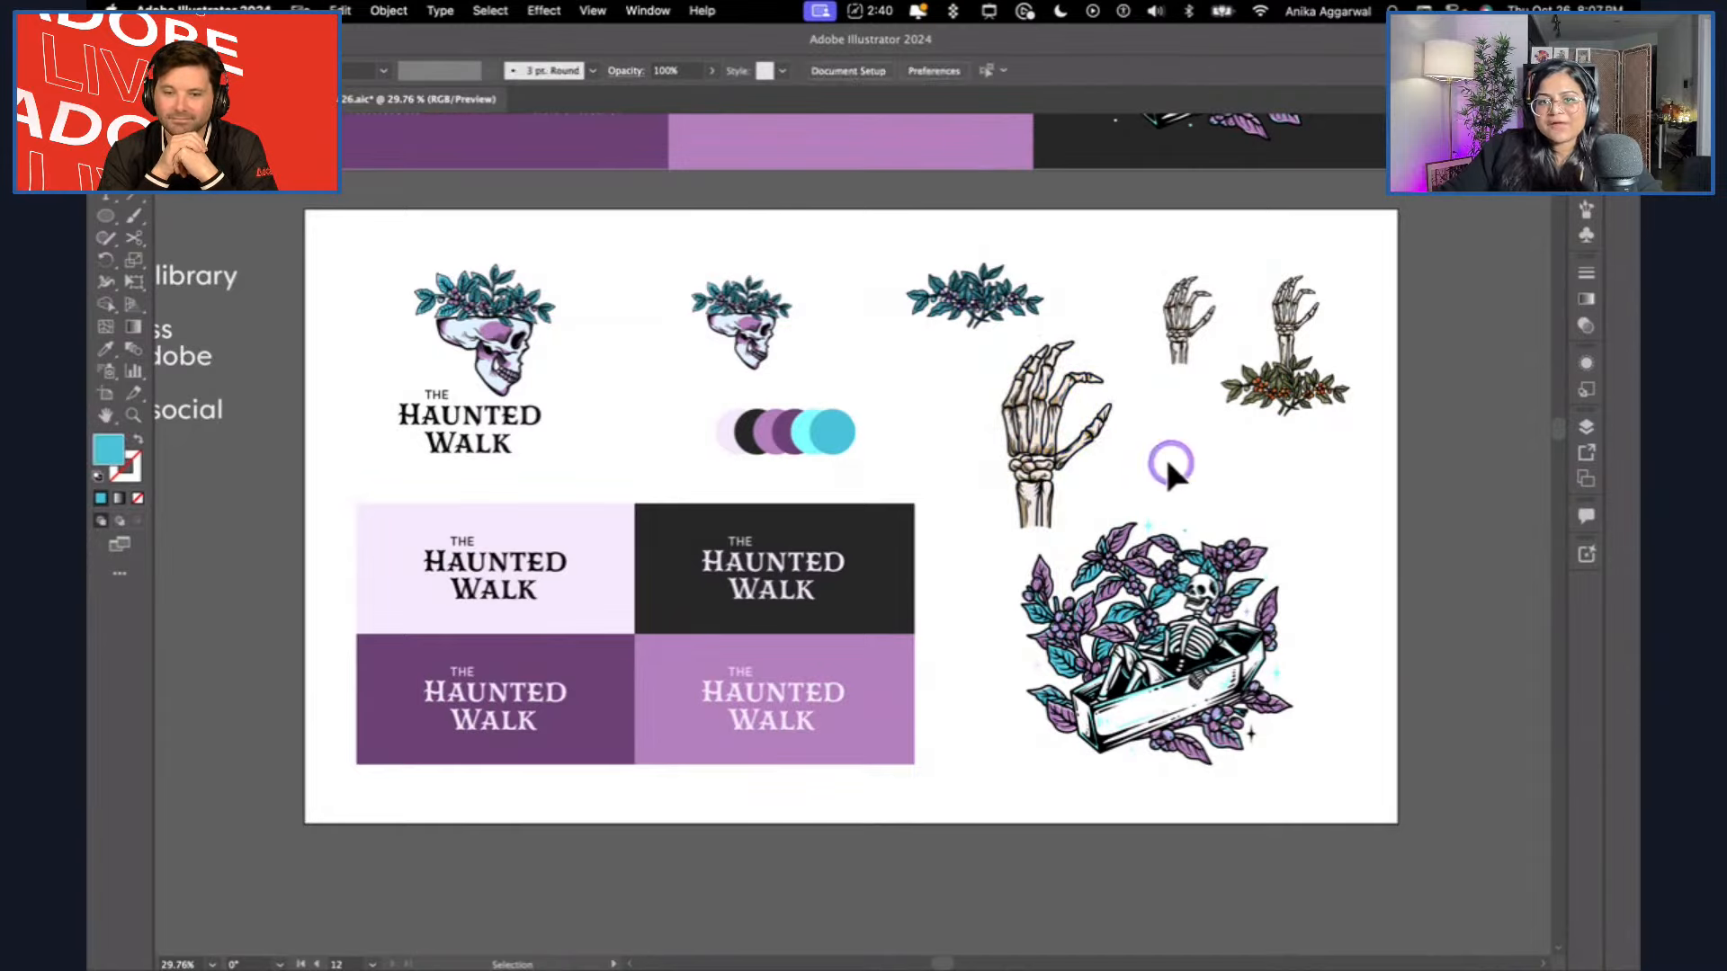
Sample the light purple swatch circle and apply it to the tan shading on the enlarged hand's two forearm bones.
scroll(1086, 429, up, 10)
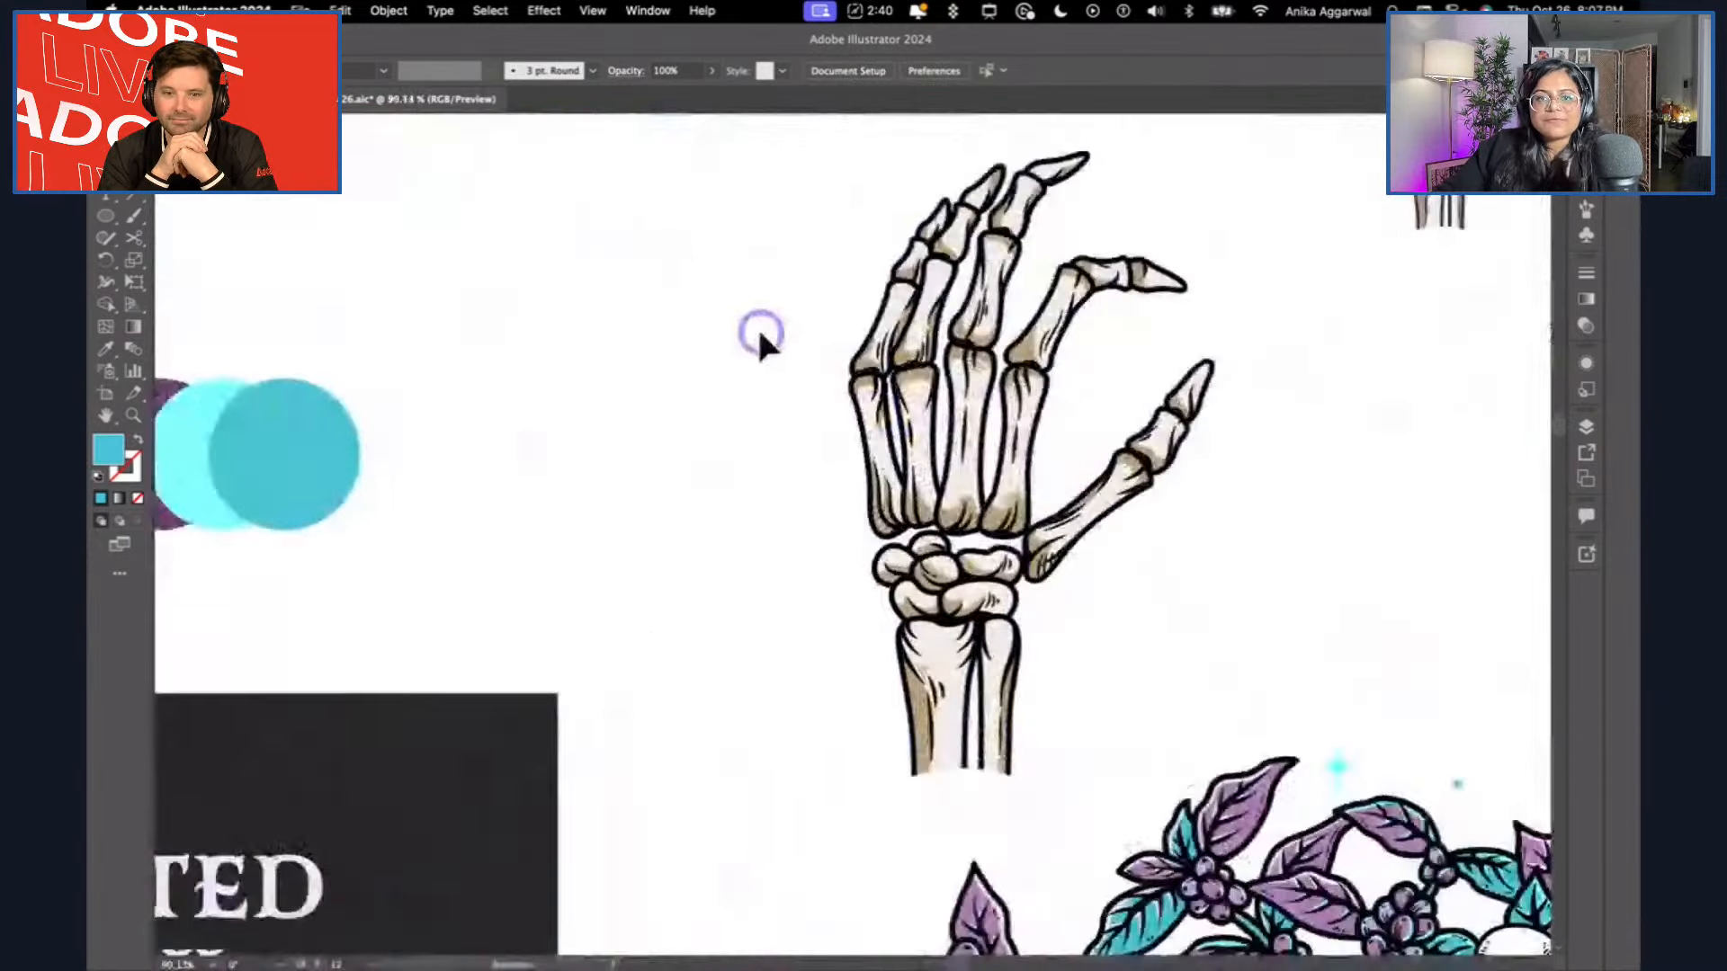
scroll(753, 332, left, 3)
scroll(754, 333, left, 2)
key(i)
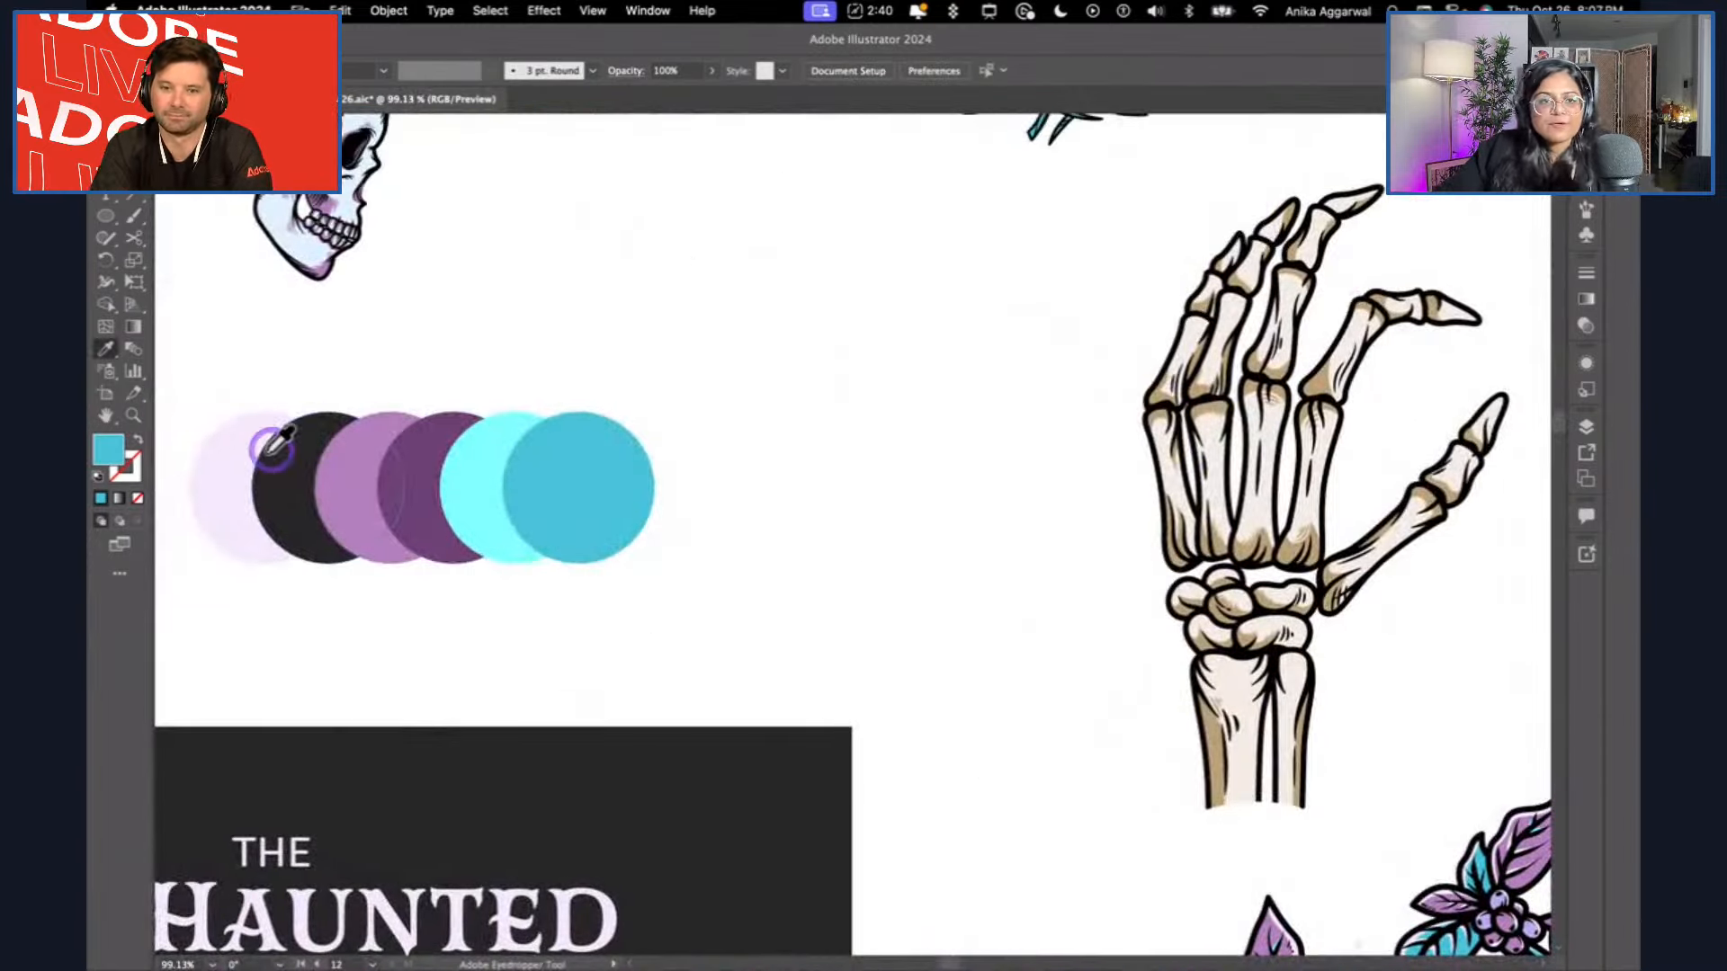
click(248, 449)
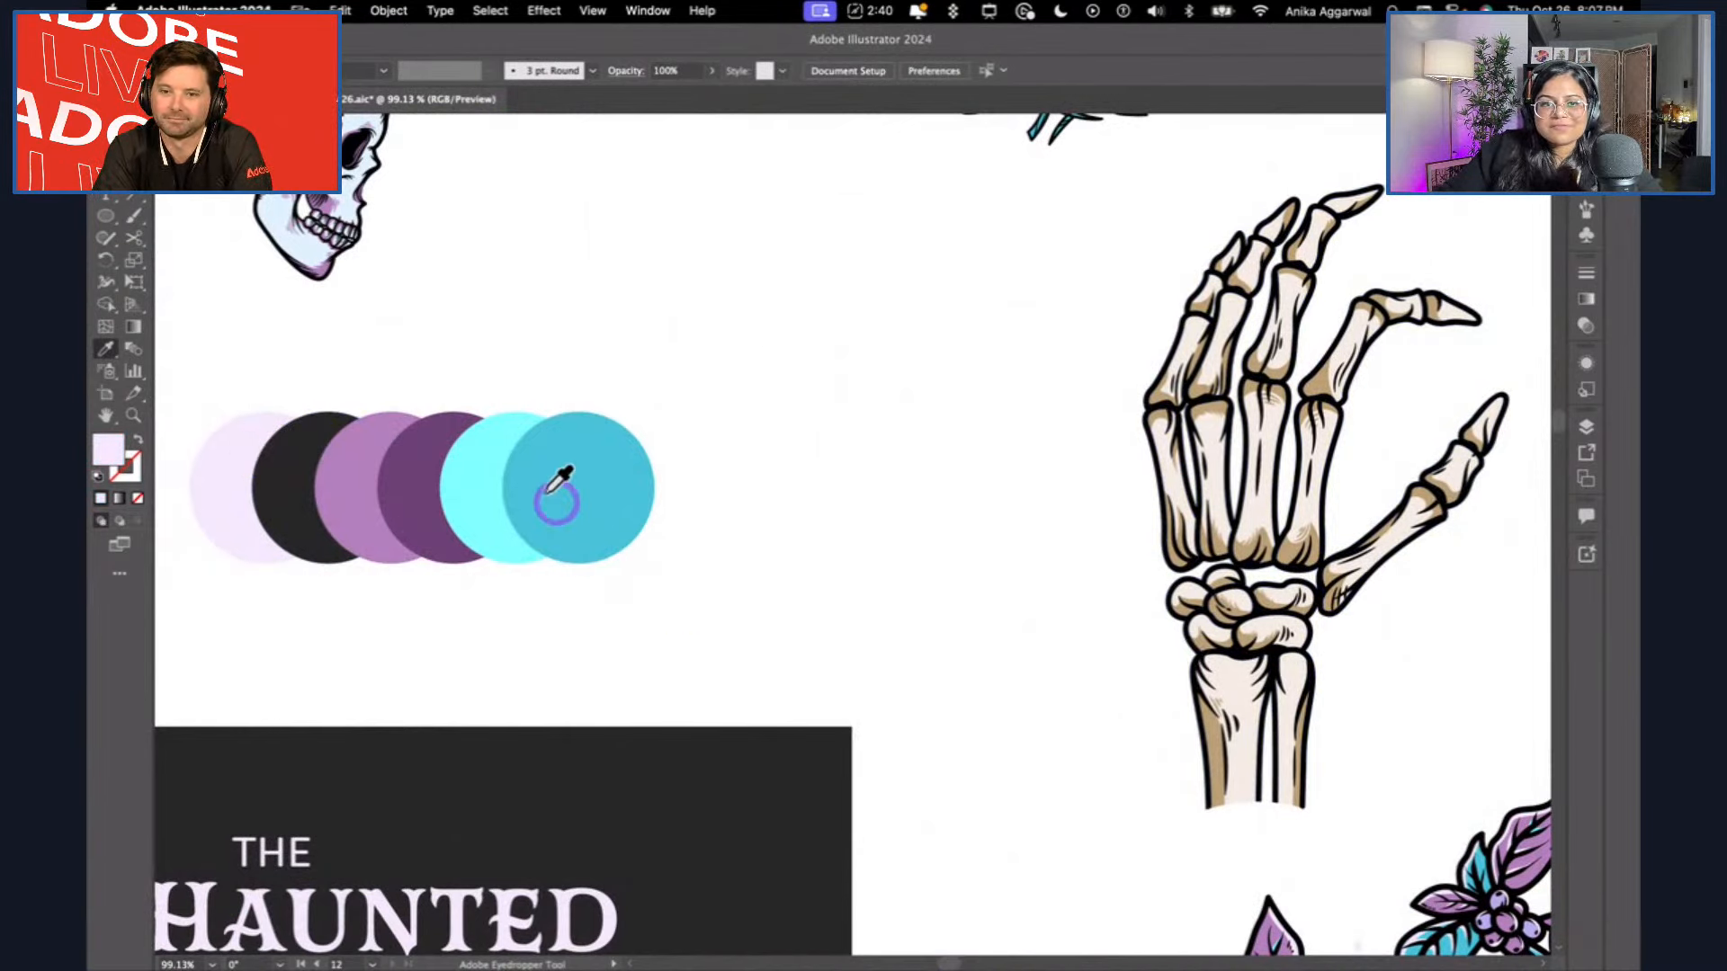
click(364, 448)
alt+click(1204, 733)
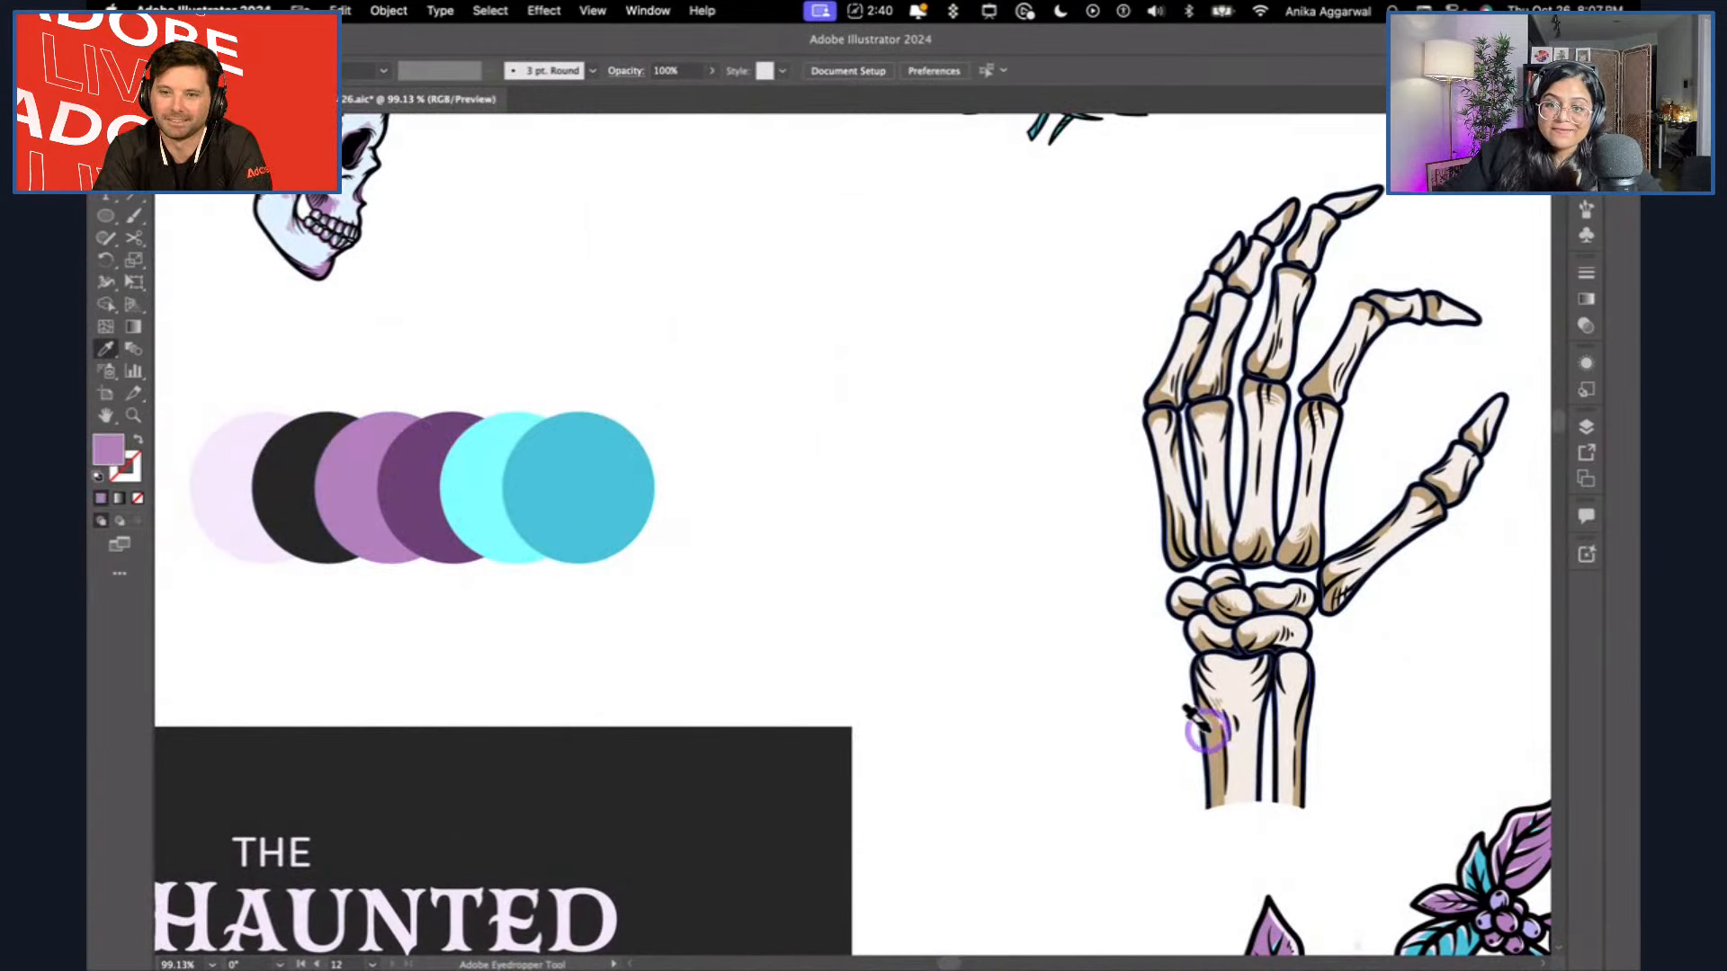
scroll(1305, 720, up, 4)
alt+click(1286, 773)
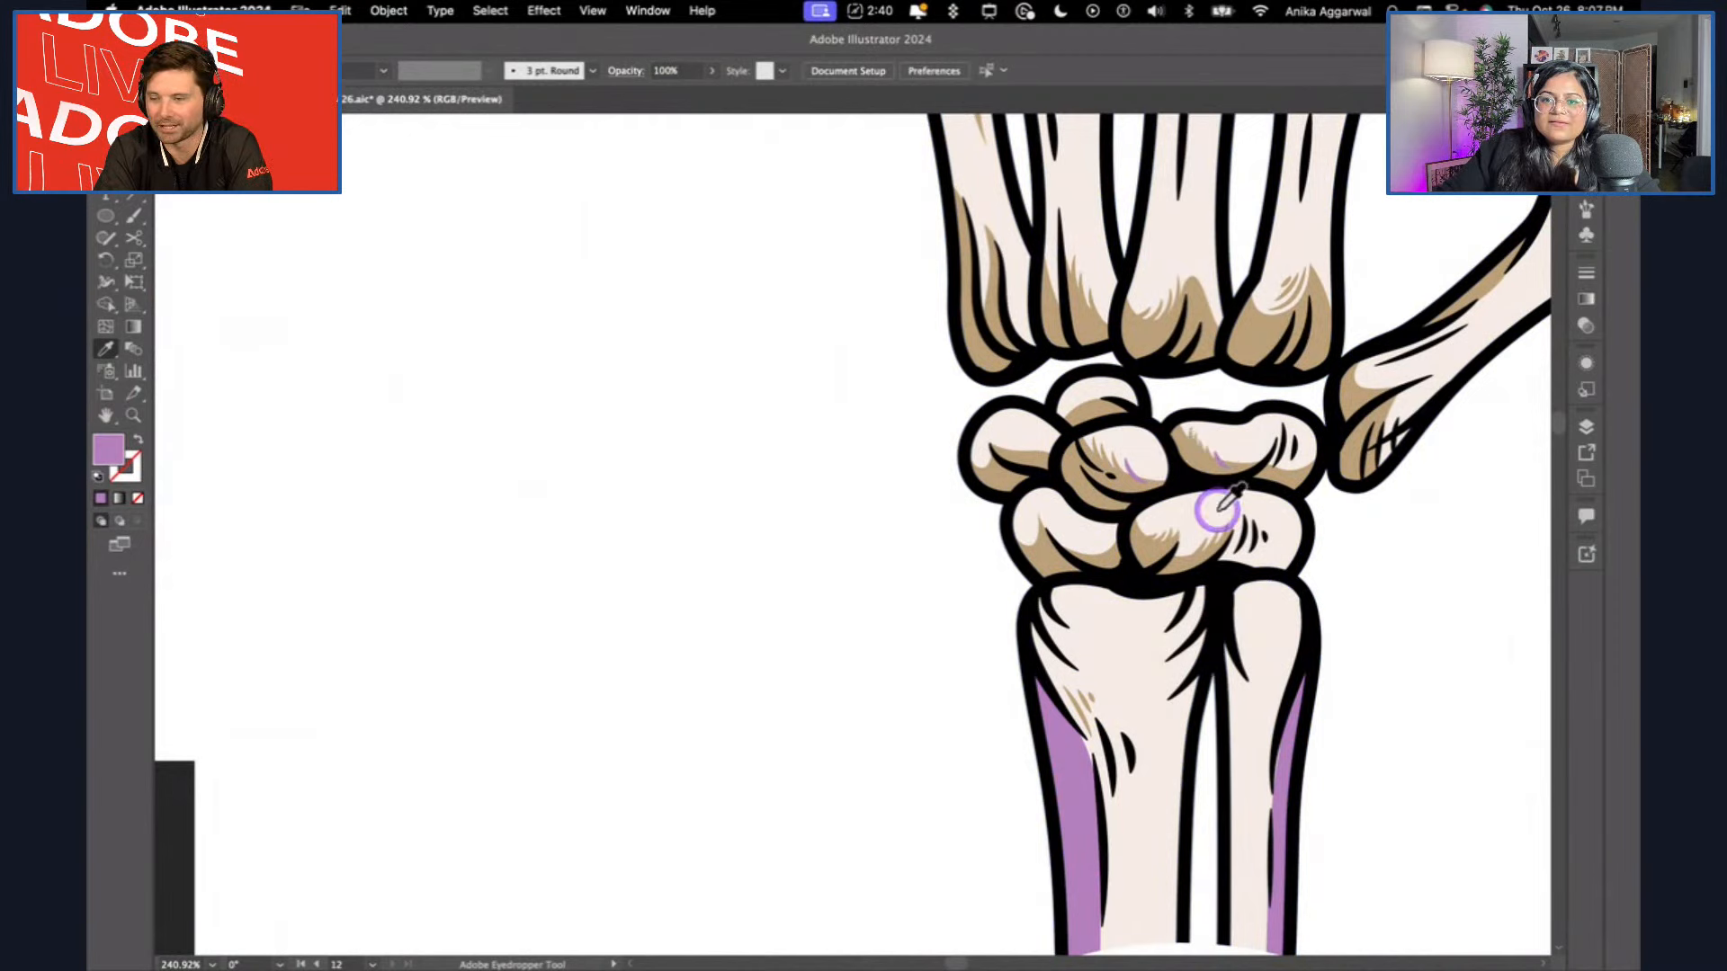
Recolour the tan shading at the lower ends of the four palm bones with the same light purple.
click(1282, 758)
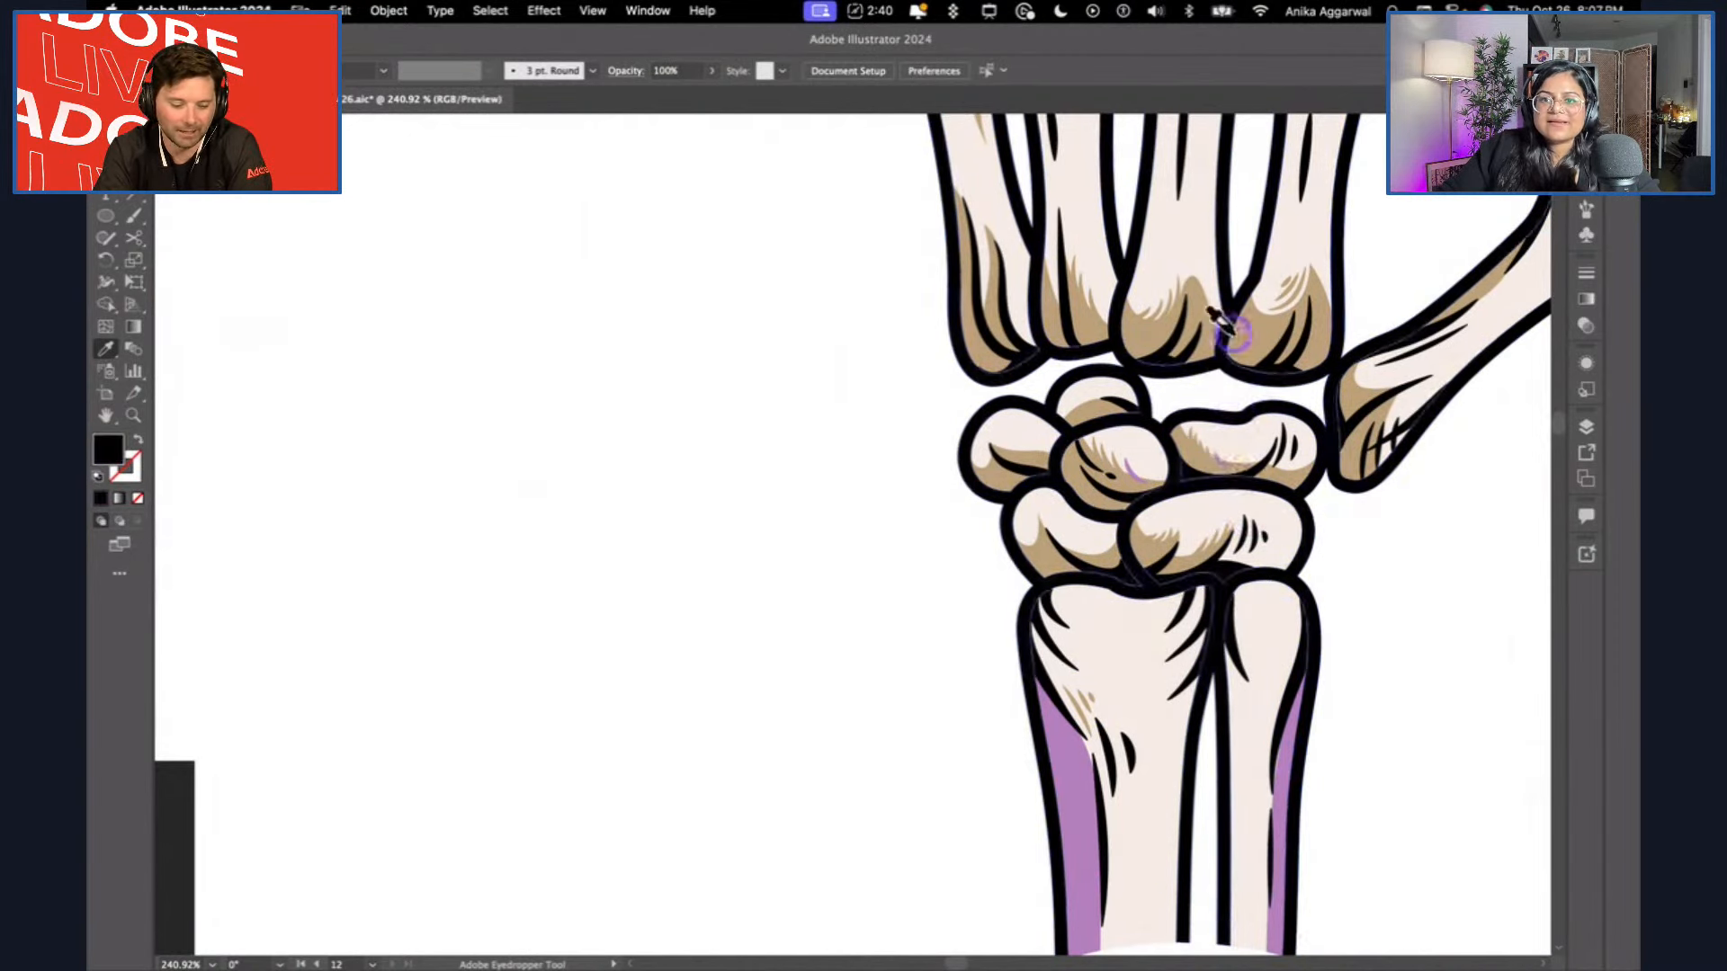
click(1289, 756)
alt+click(1264, 328)
alt+click(1192, 283)
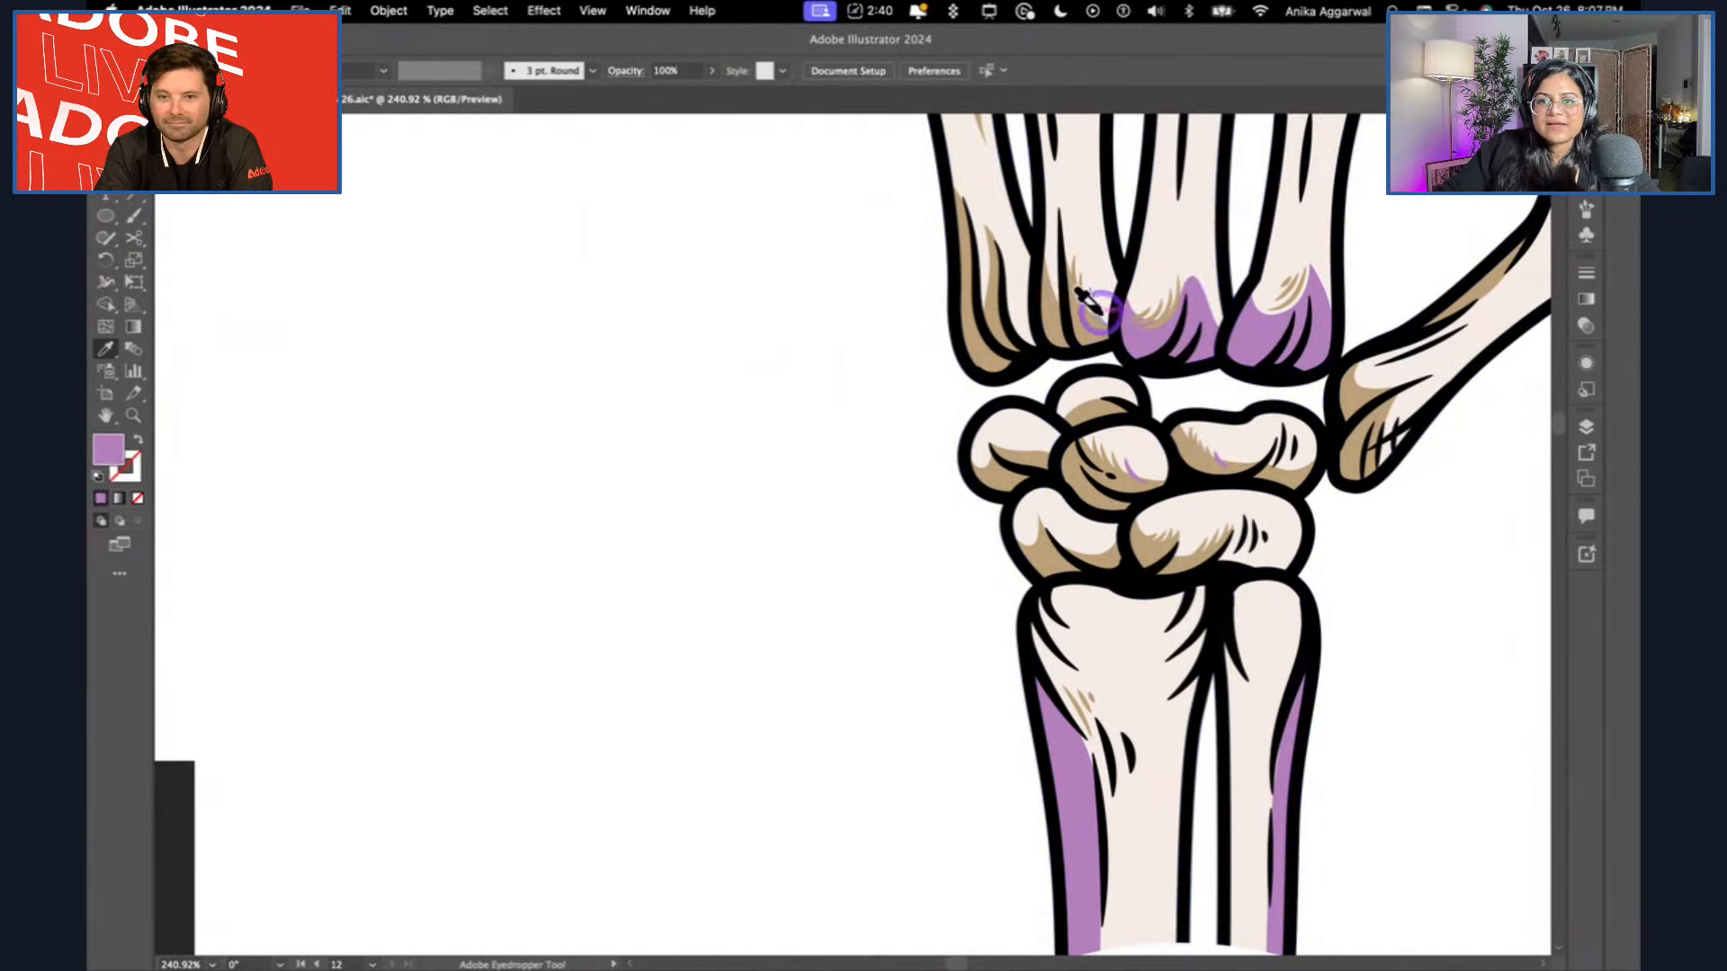
alt+click(1056, 312)
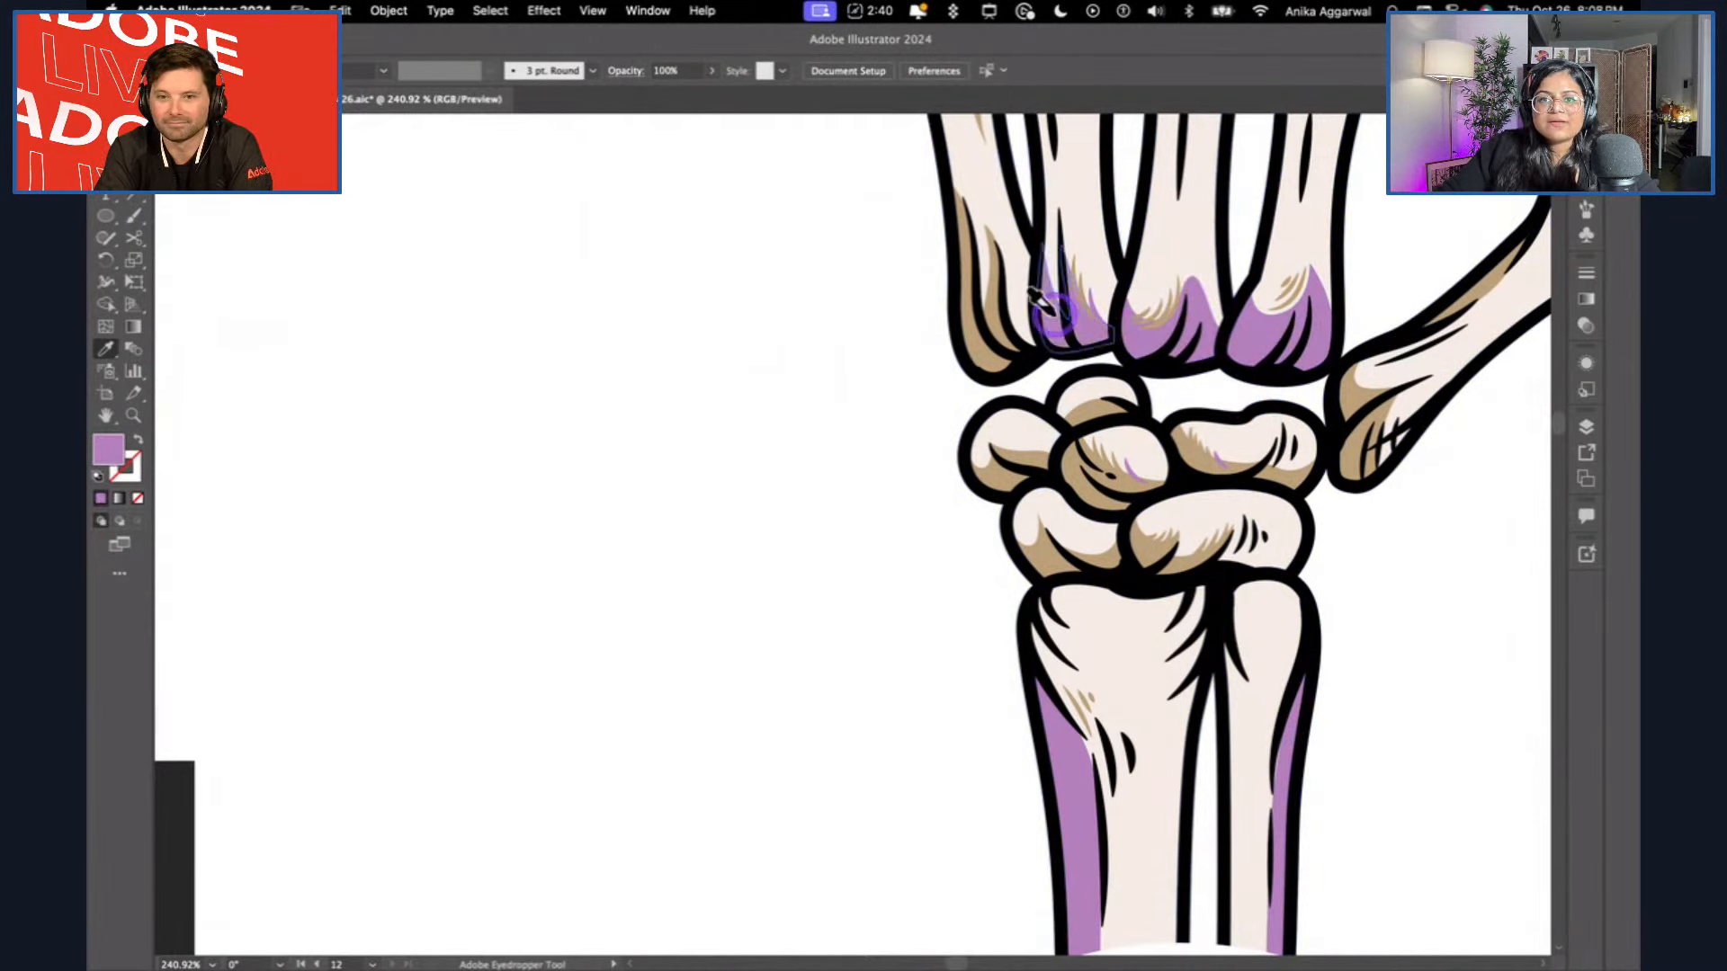
alt+click(977, 293)
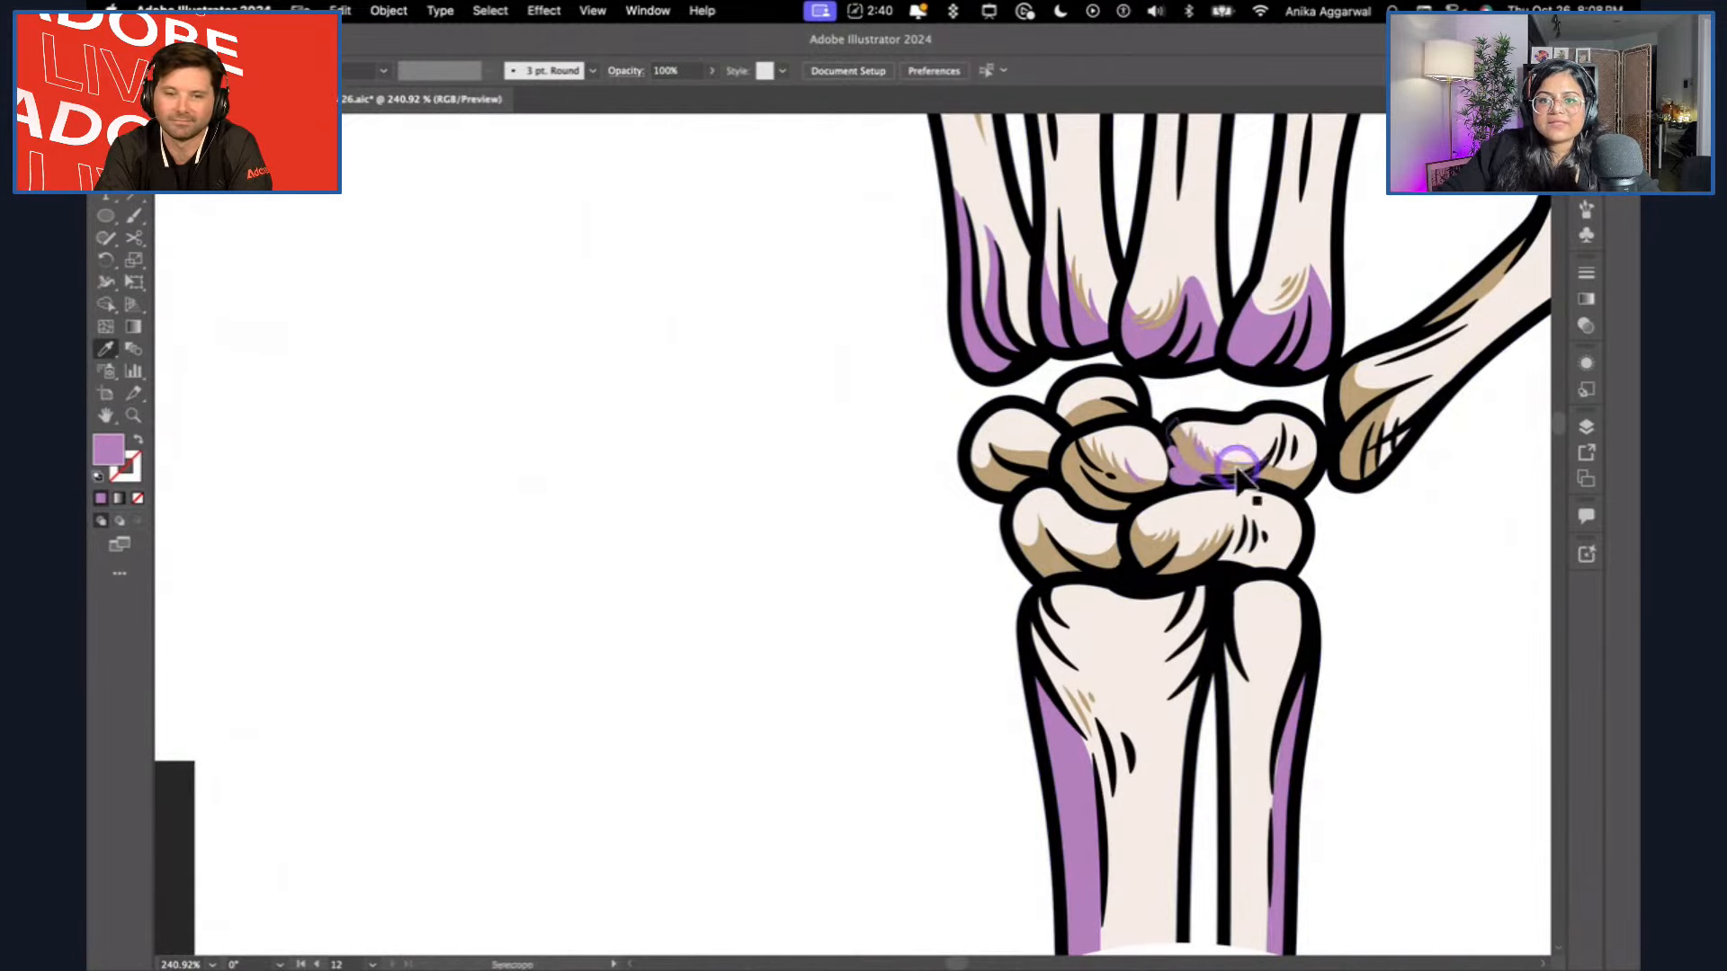
Apply the light purple to the tan shading of the upper-right and central wrist bones.
scroll(1187, 441, up, 5)
alt+click(1155, 360)
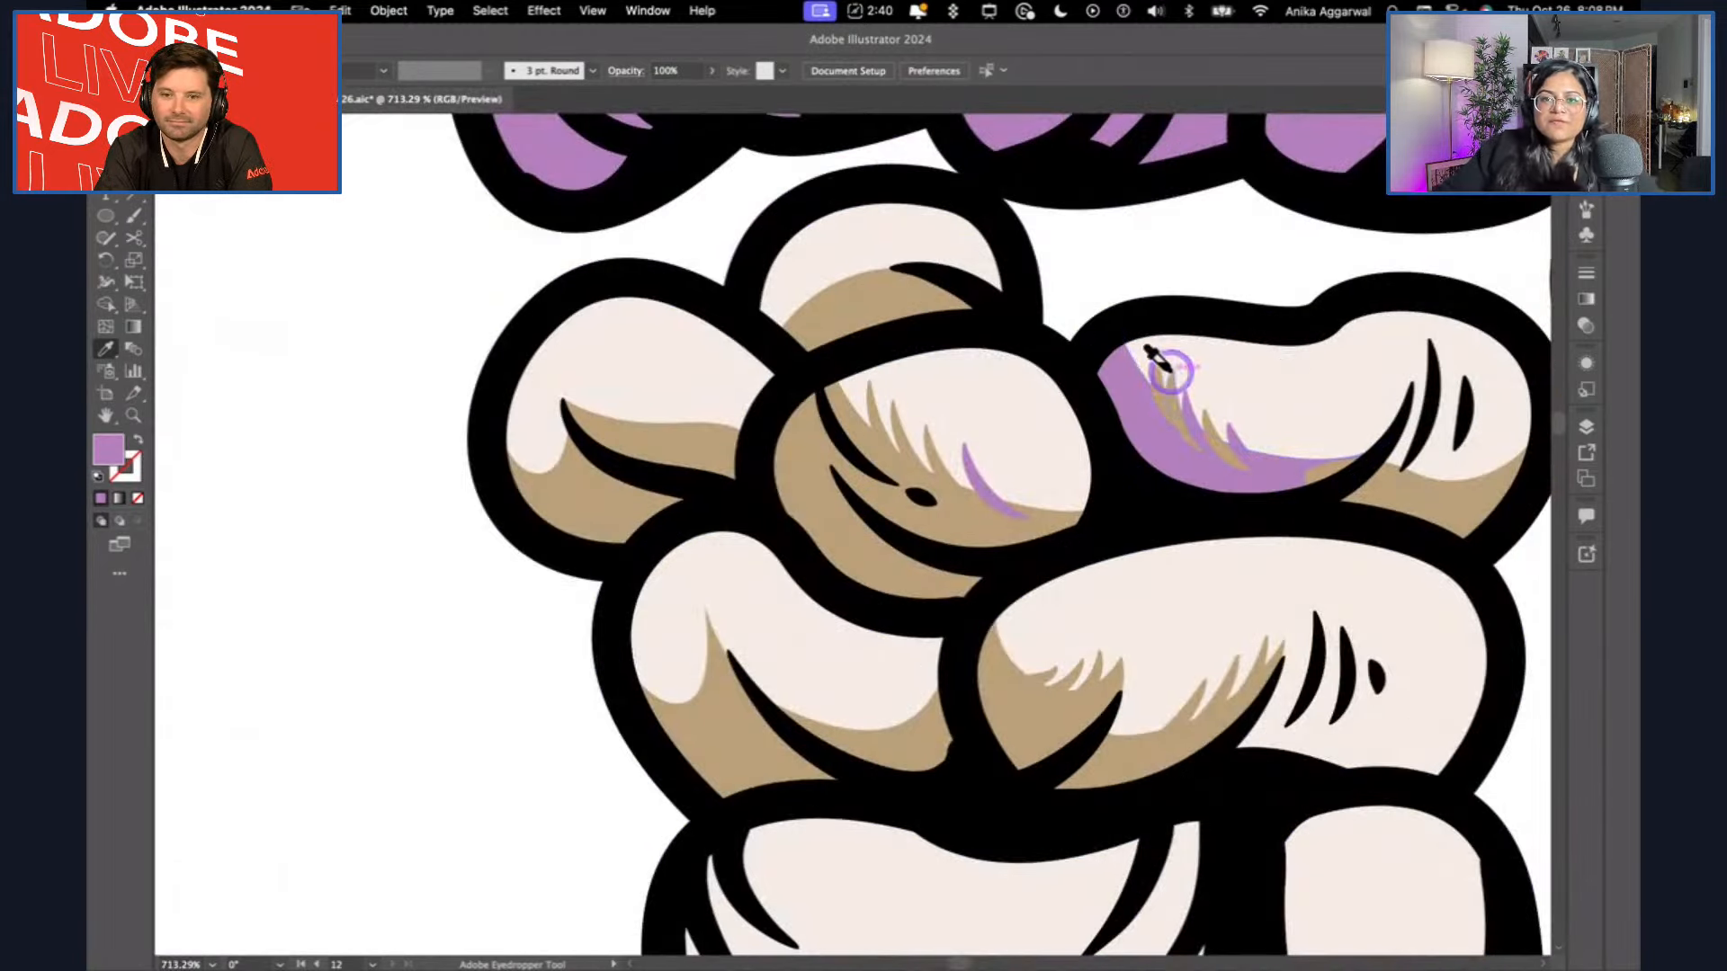
alt+click(1293, 472)
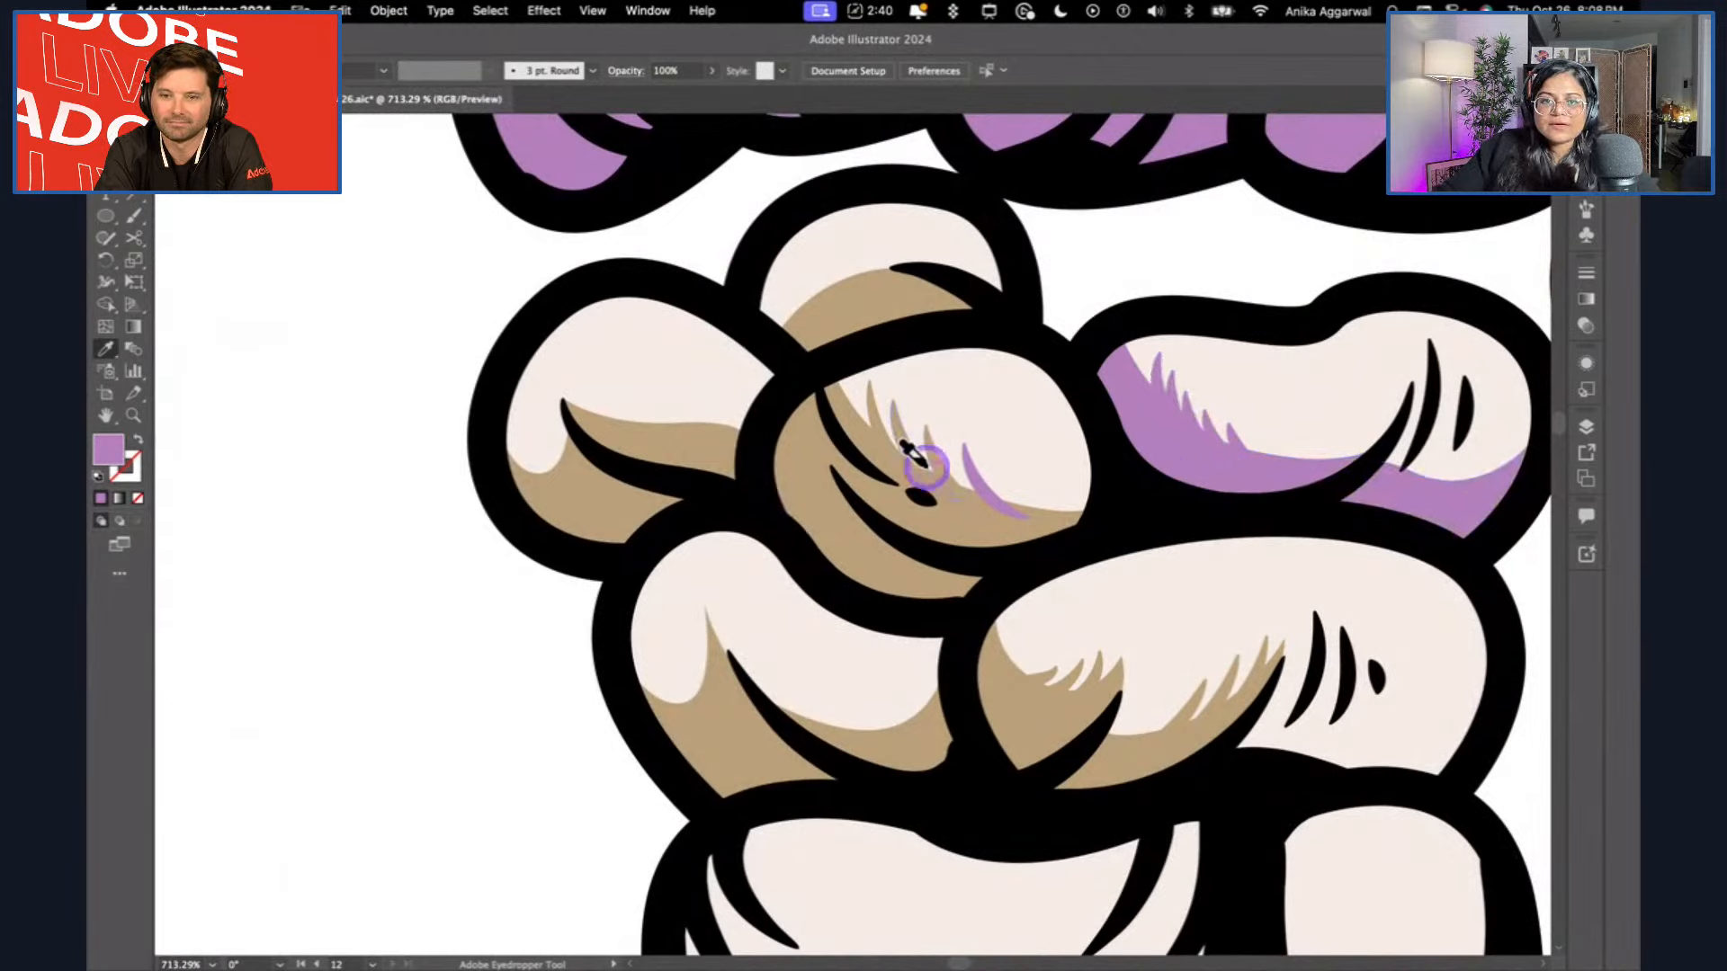
alt+click(857, 414)
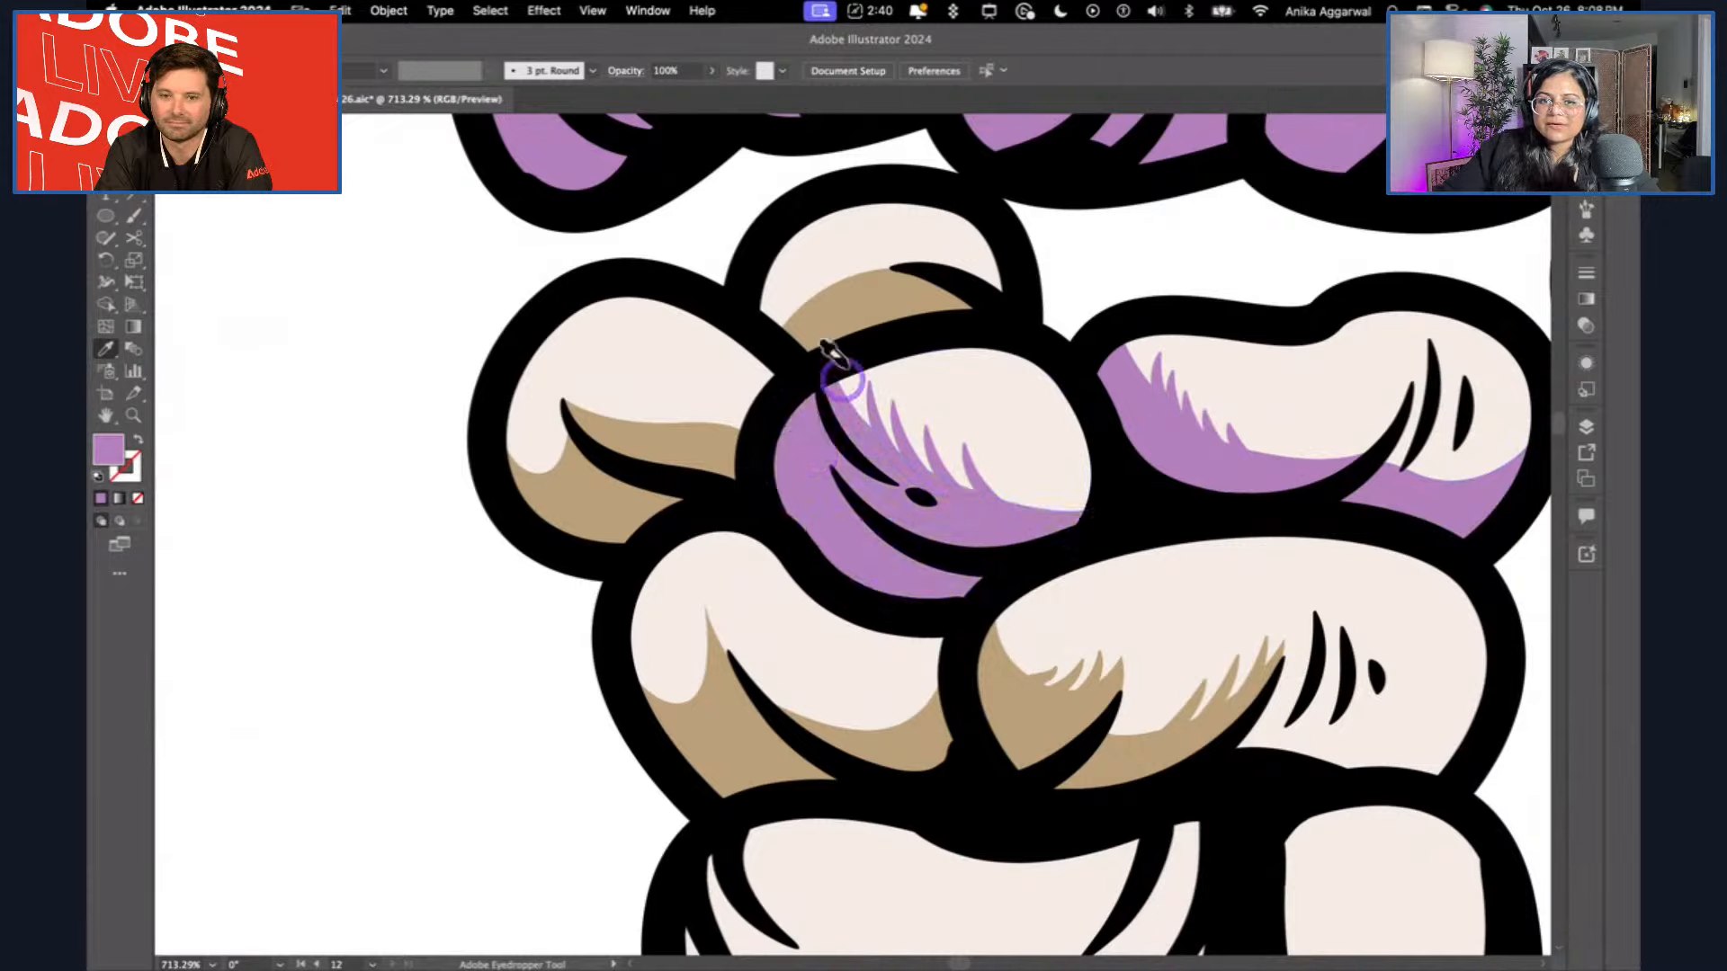
Apply the light purple to the tan shading of the top, left and lower-left wrist bones.
alt+click(813, 337)
alt+click(636, 441)
alt+click(706, 679)
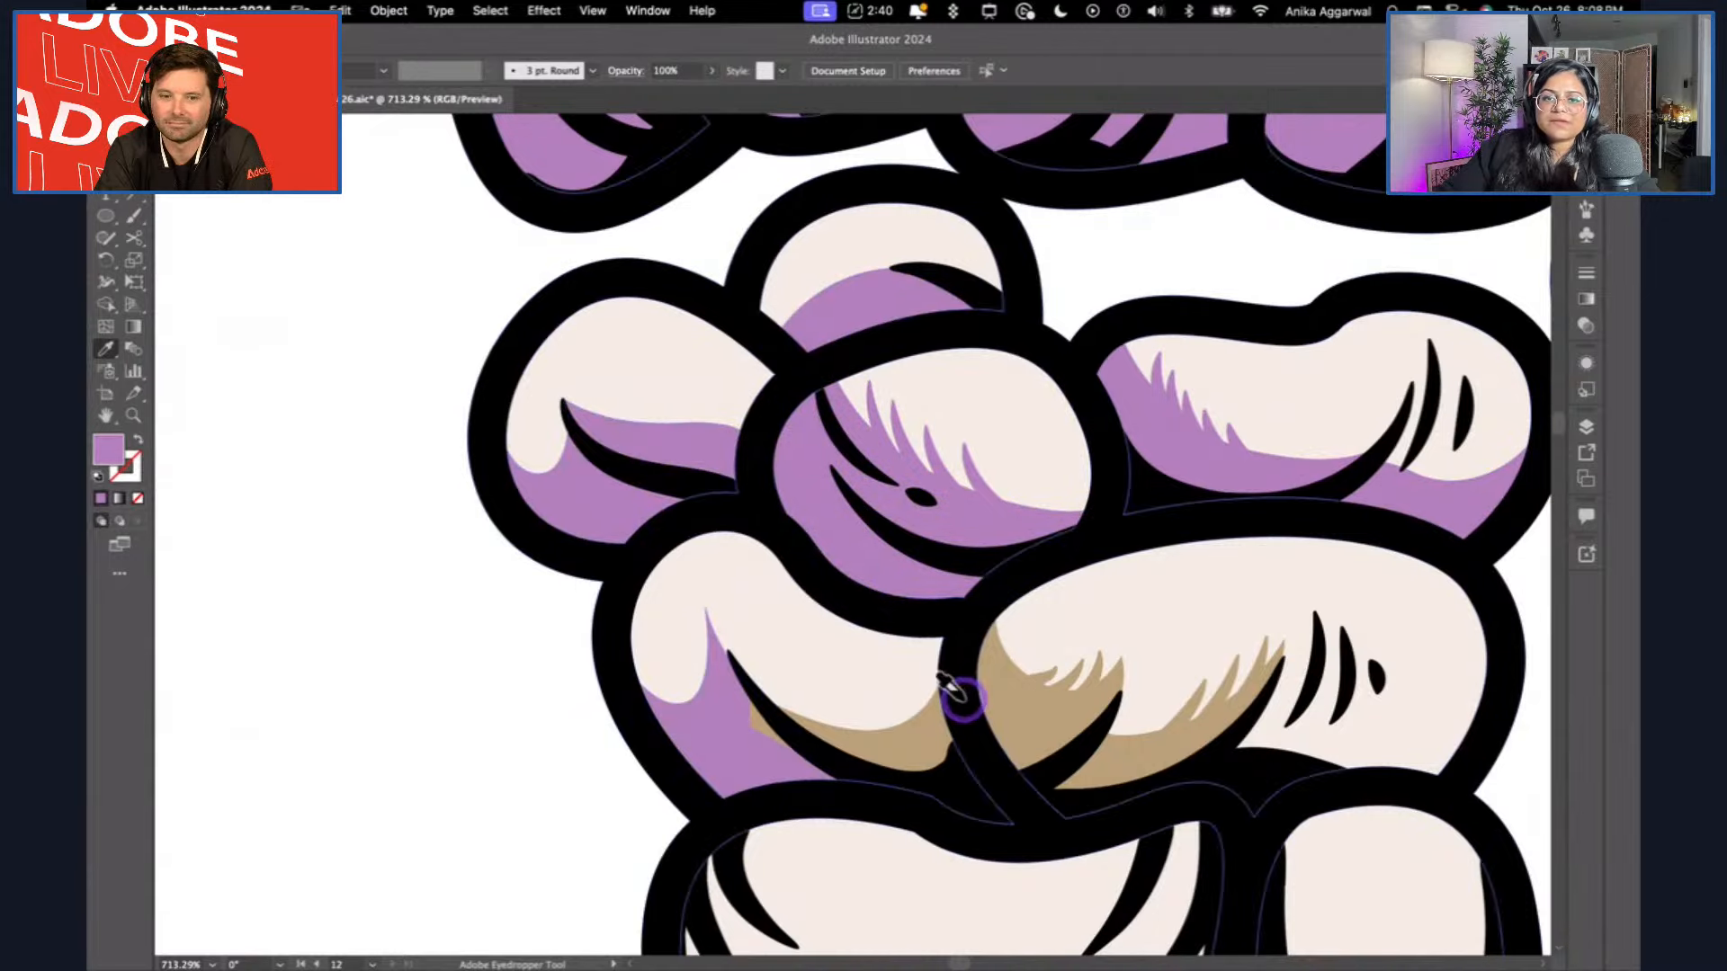
alt+click(944, 698)
key(super+z)
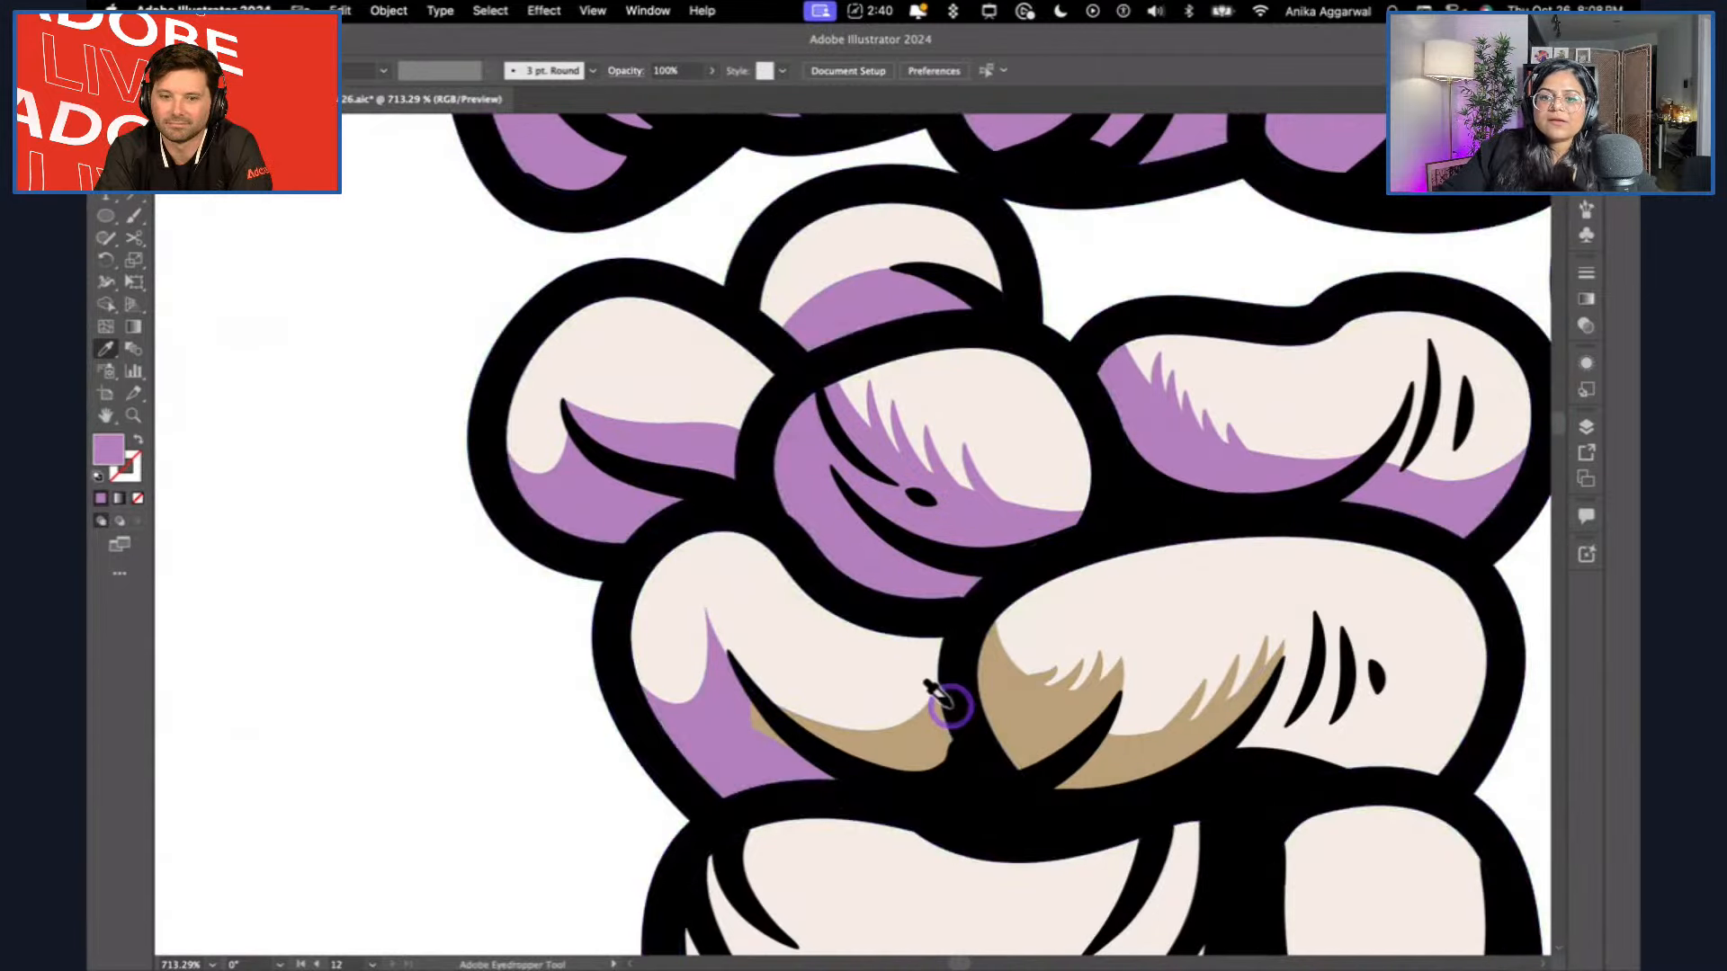
alt+click(894, 717)
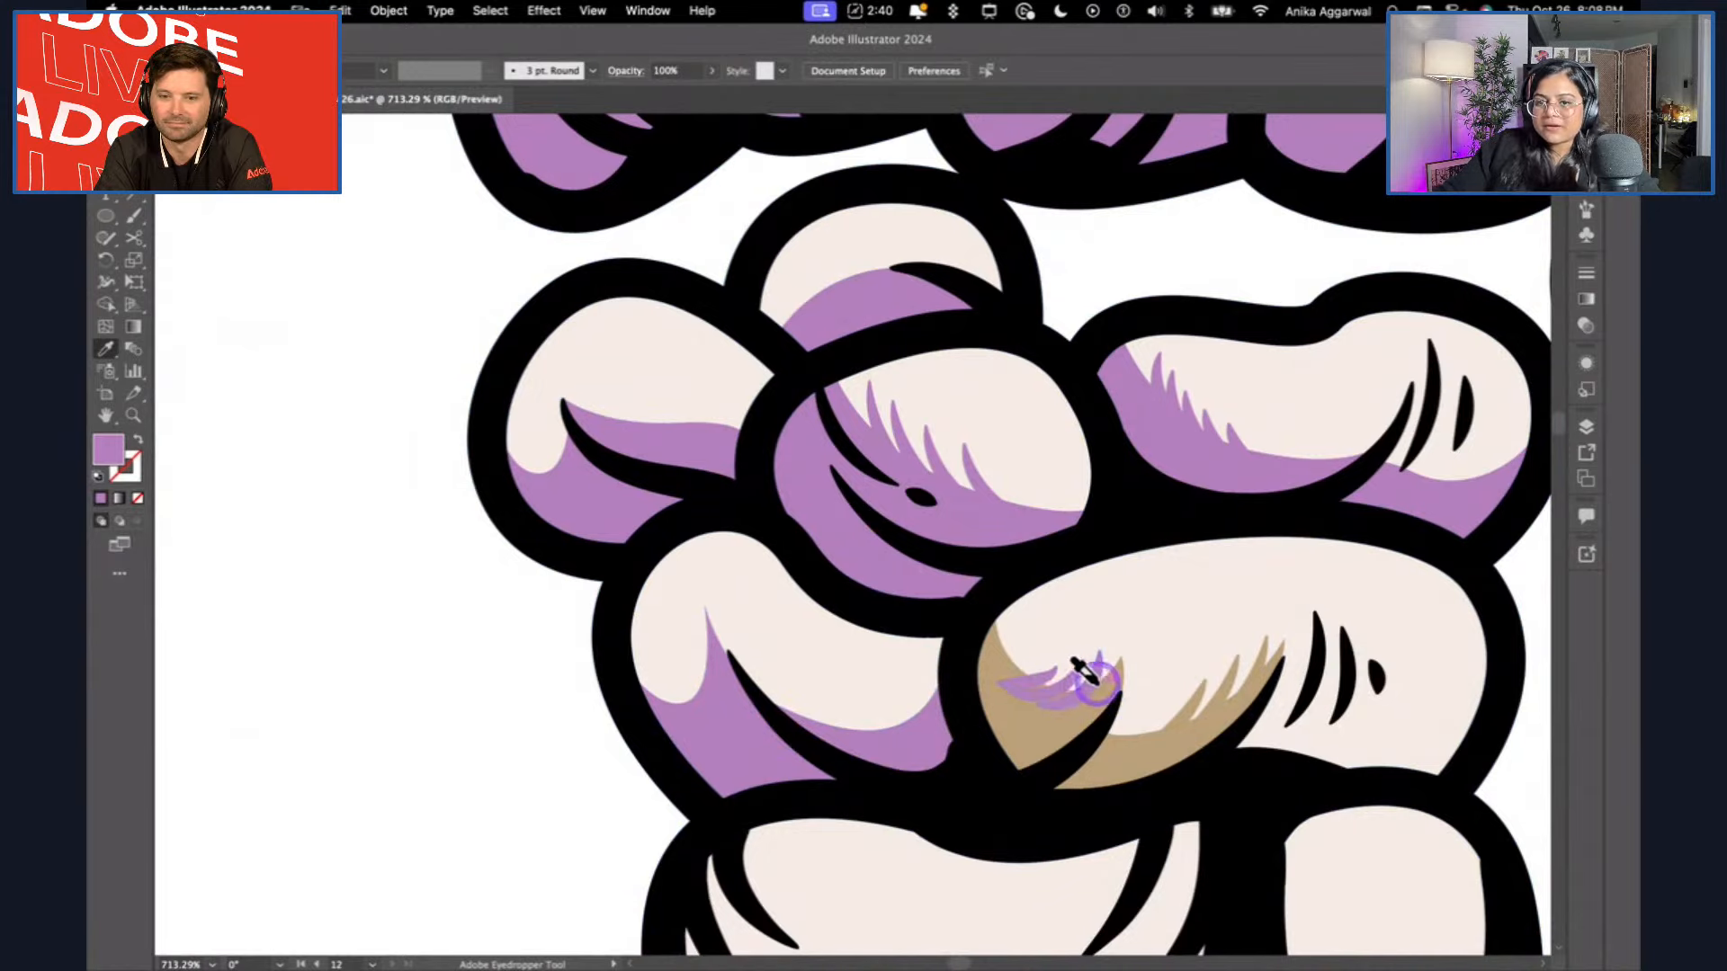
Apply the light purple to the remaining tan shading on the large lower-right wrist bone.
alt+click(1080, 689)
alt+click(1270, 667)
scroll(1131, 608, down, 8)
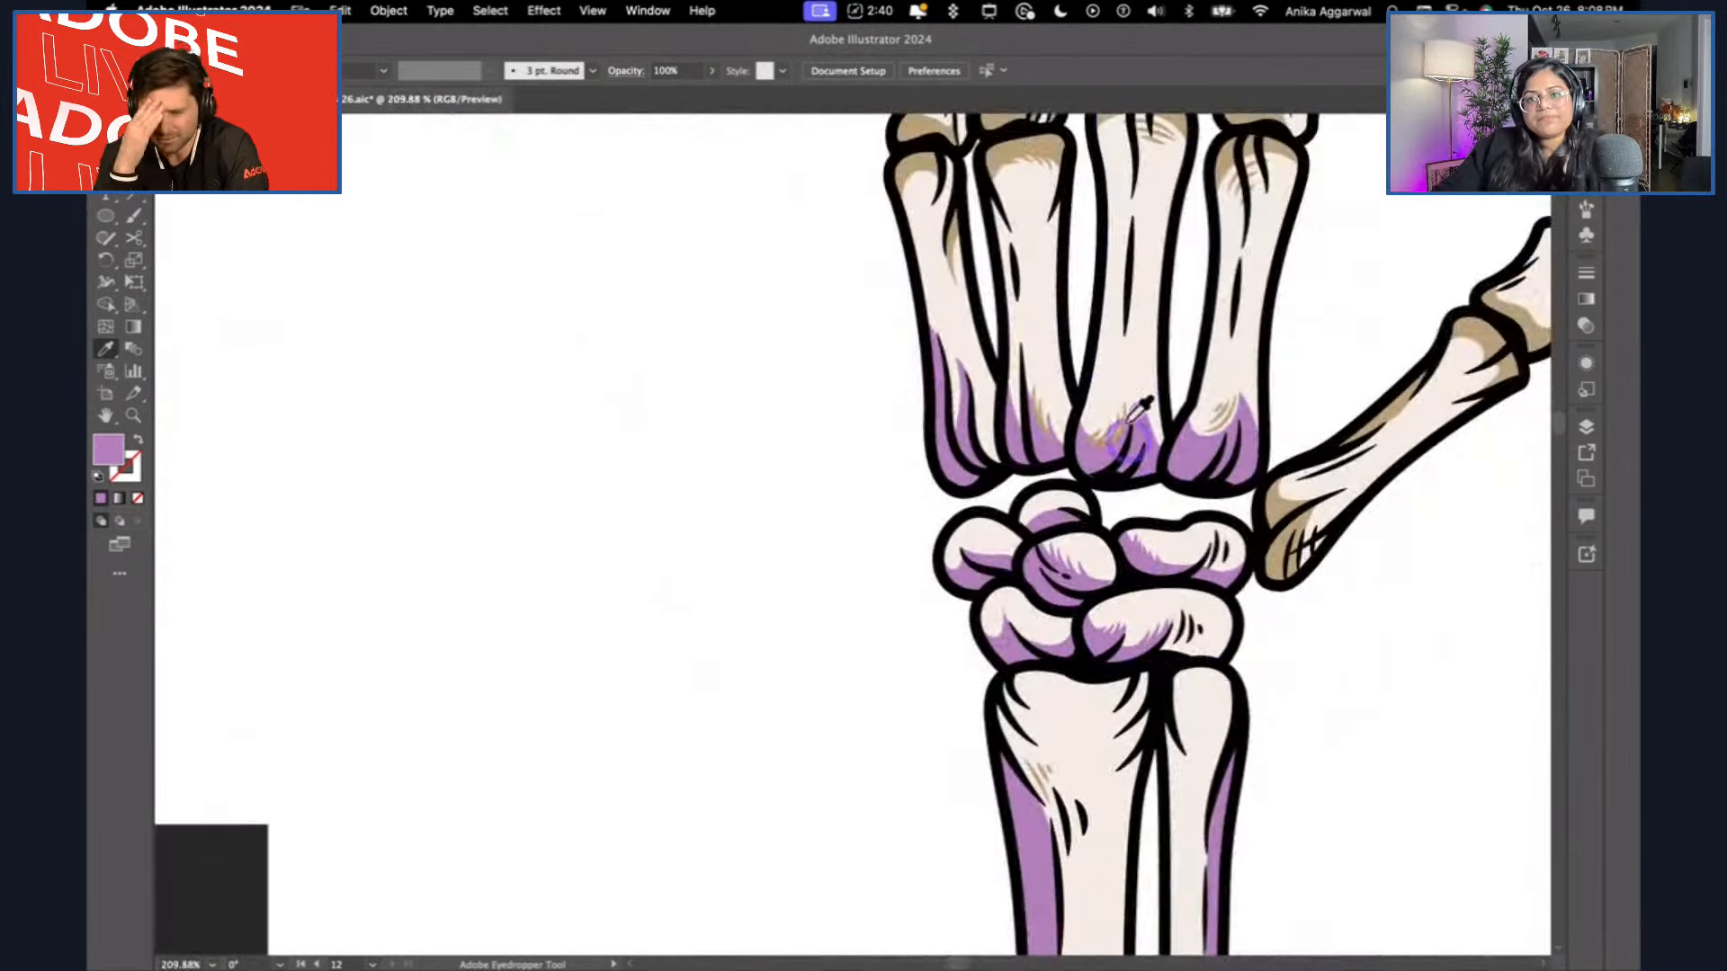
scroll(1122, 347, up, 5)
scroll(1125, 347, down, 4)
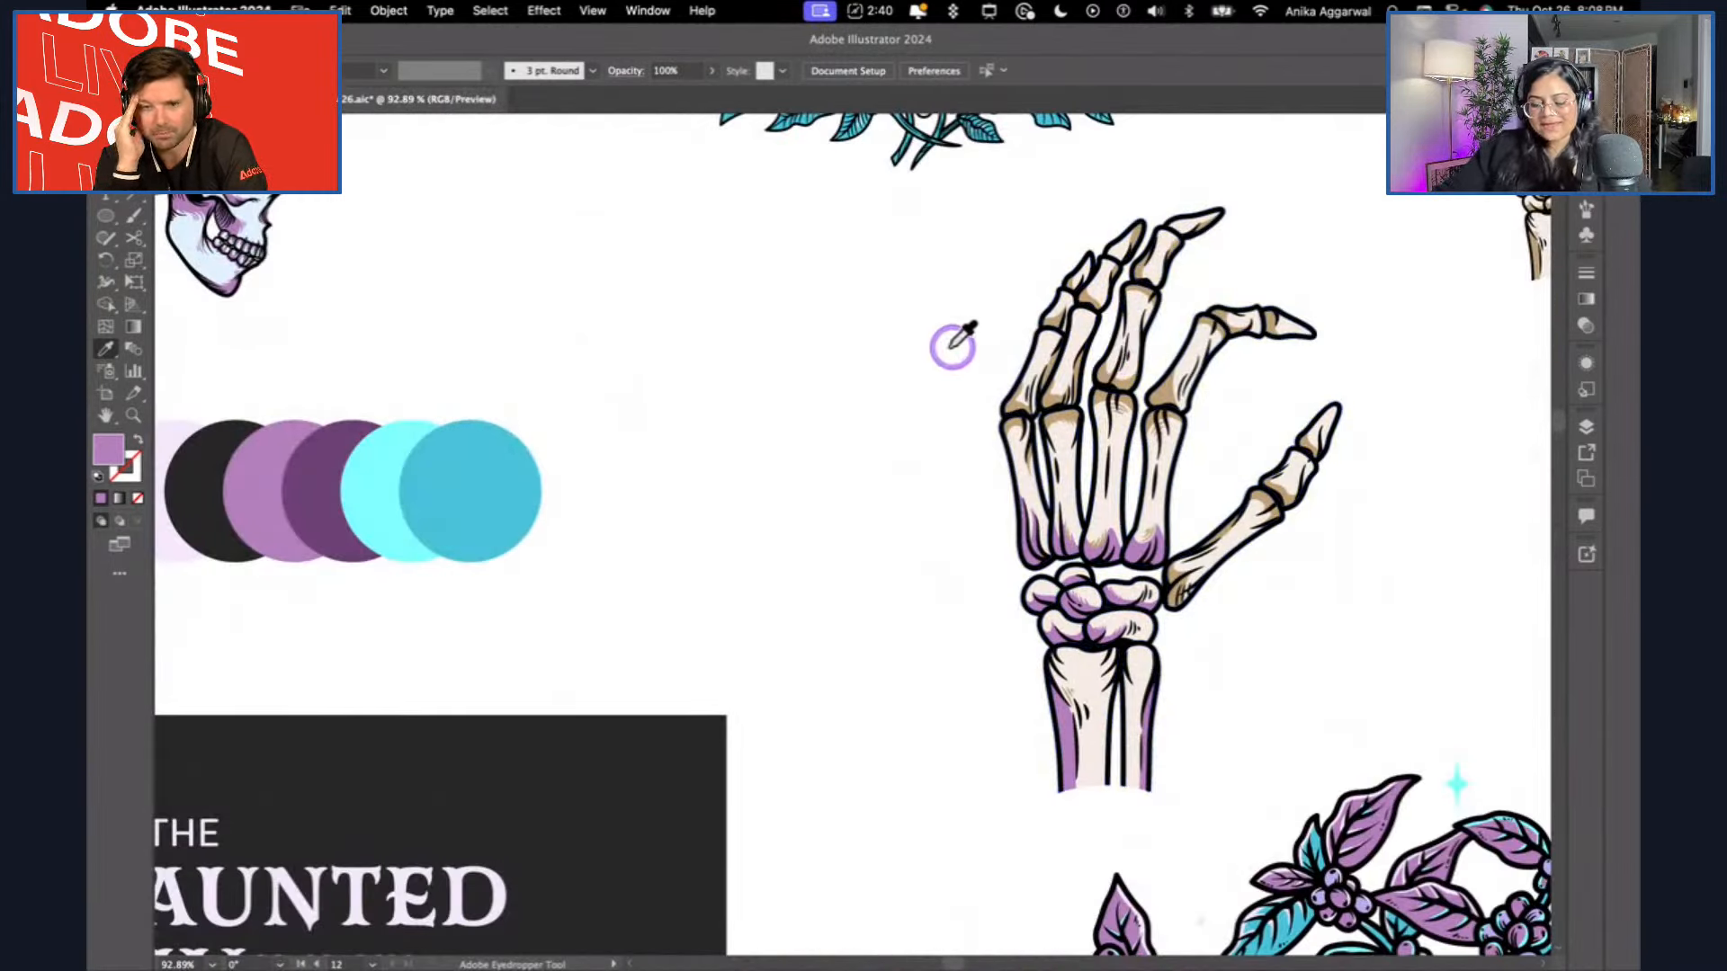
Draw two 80 px circles one above the other beside the skeleton hand, the upper light purple and the lower dark grey.
key(l)
drag(737, 277, 807, 532)
key(v)
click(643, 720)
key(v)
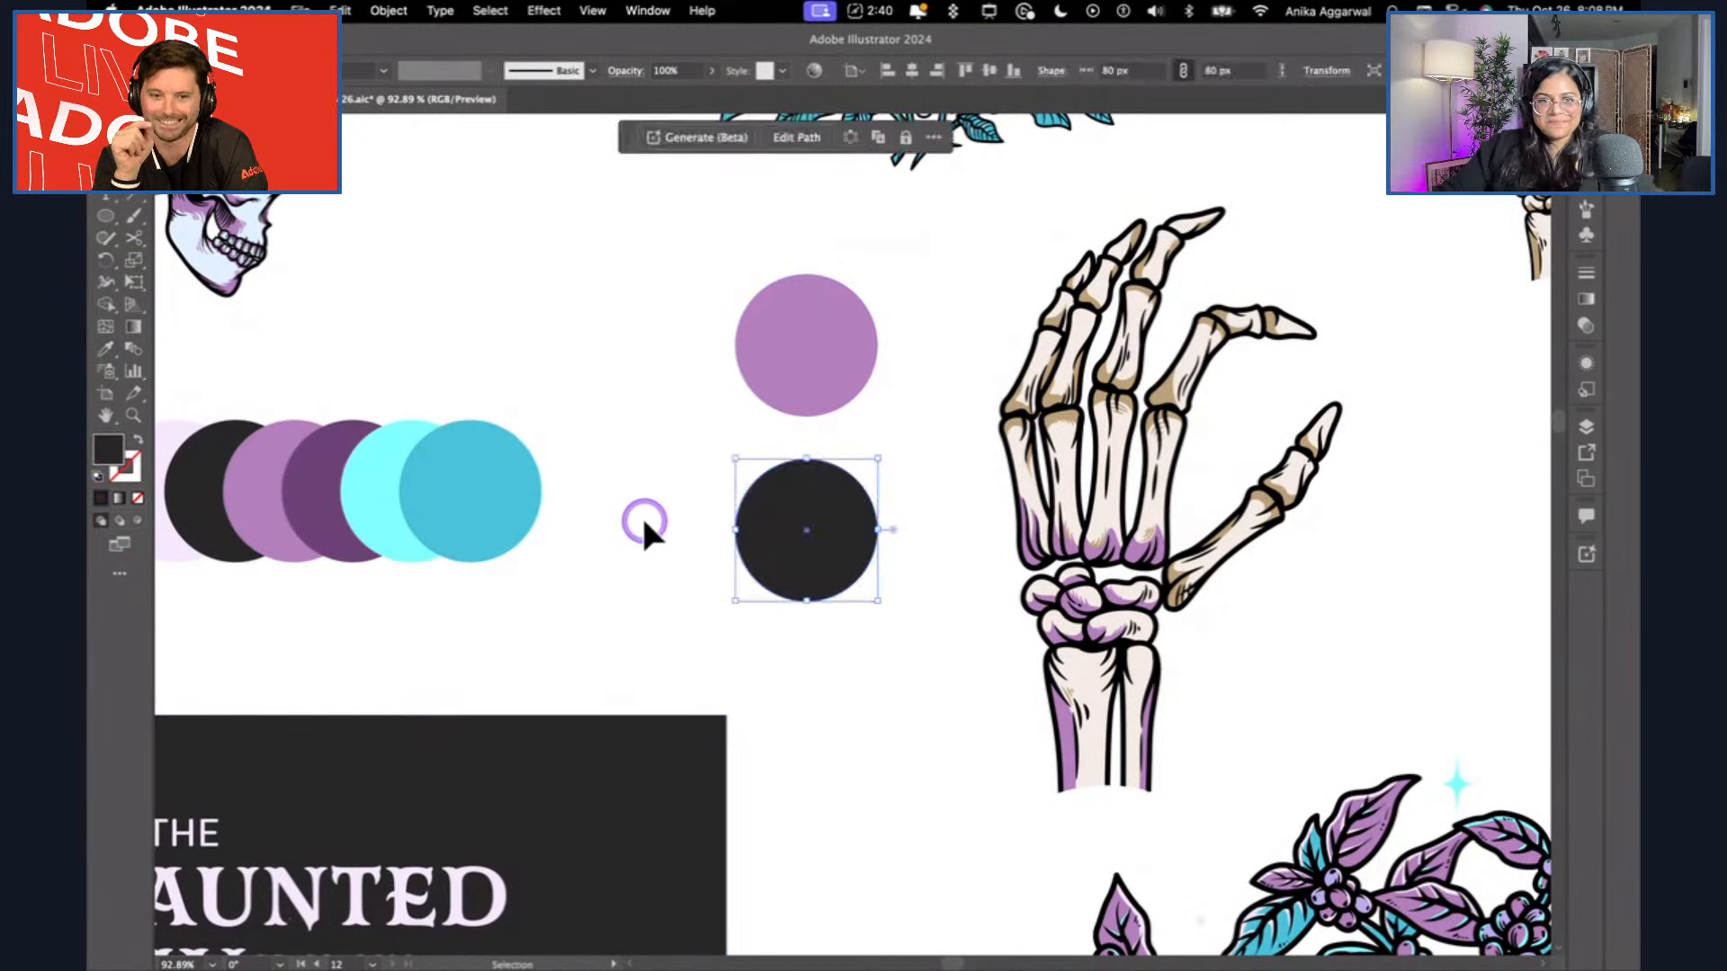
click(648, 529)
key(i)
Search the computer for Keystroke Pro, launch it and close its welcome window.
text(keustr)
key(super+a)
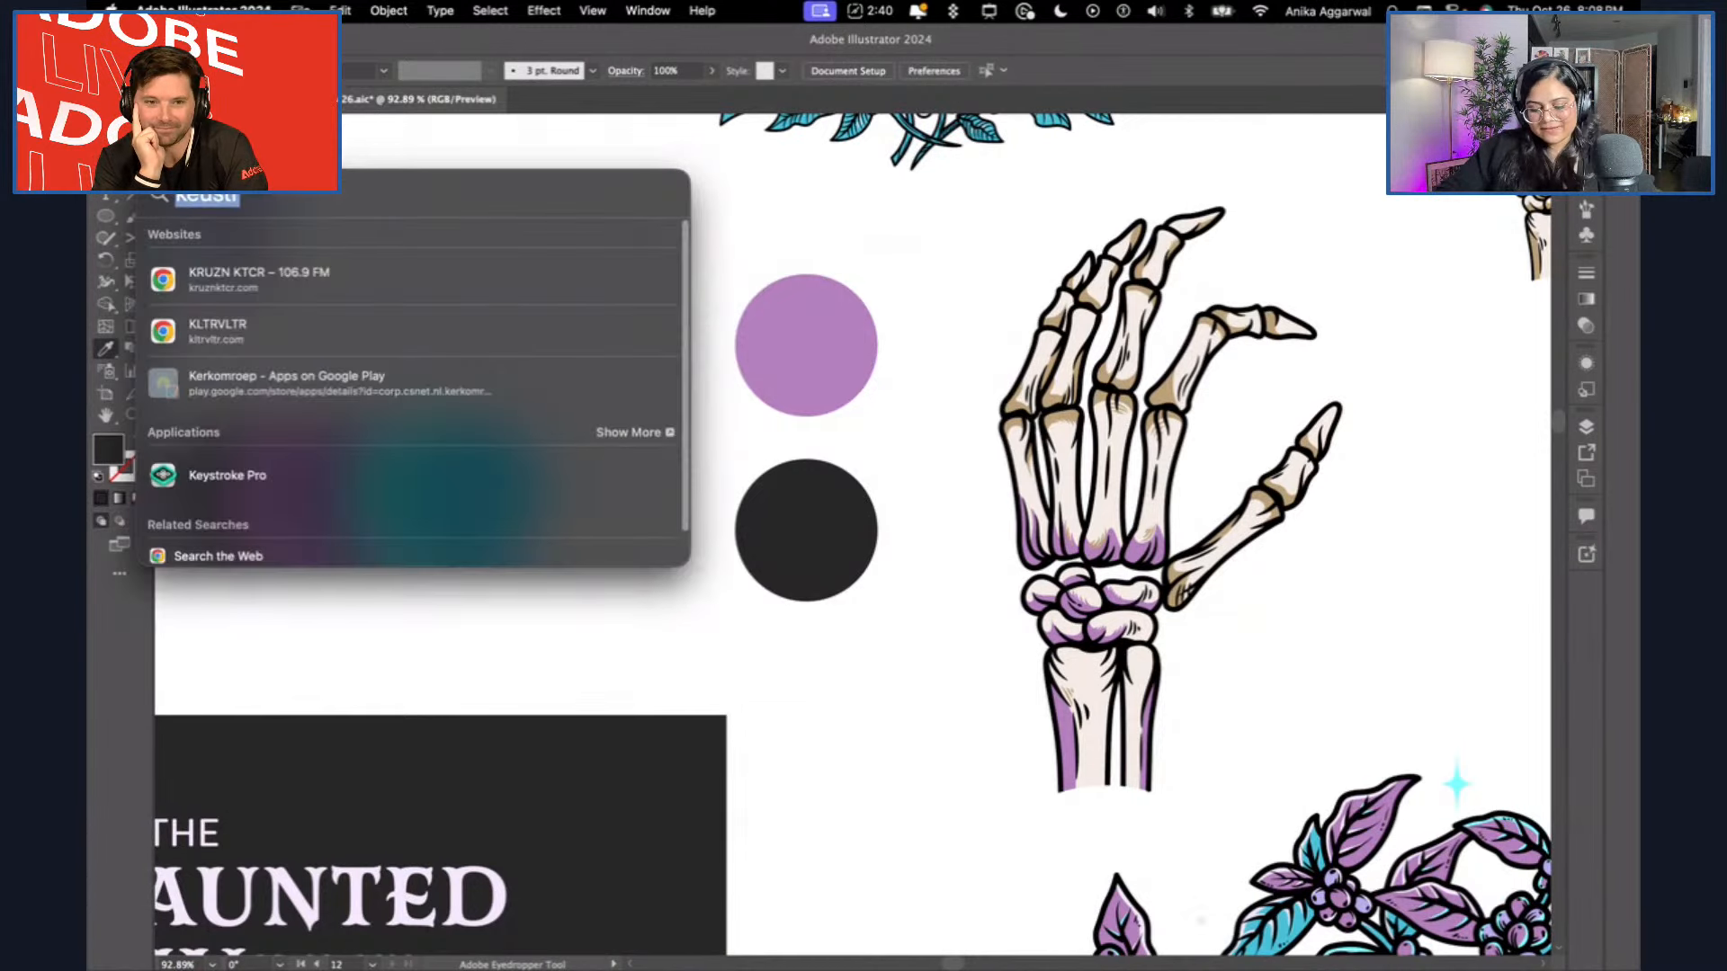
text(keystroke Pro)
key(Return)
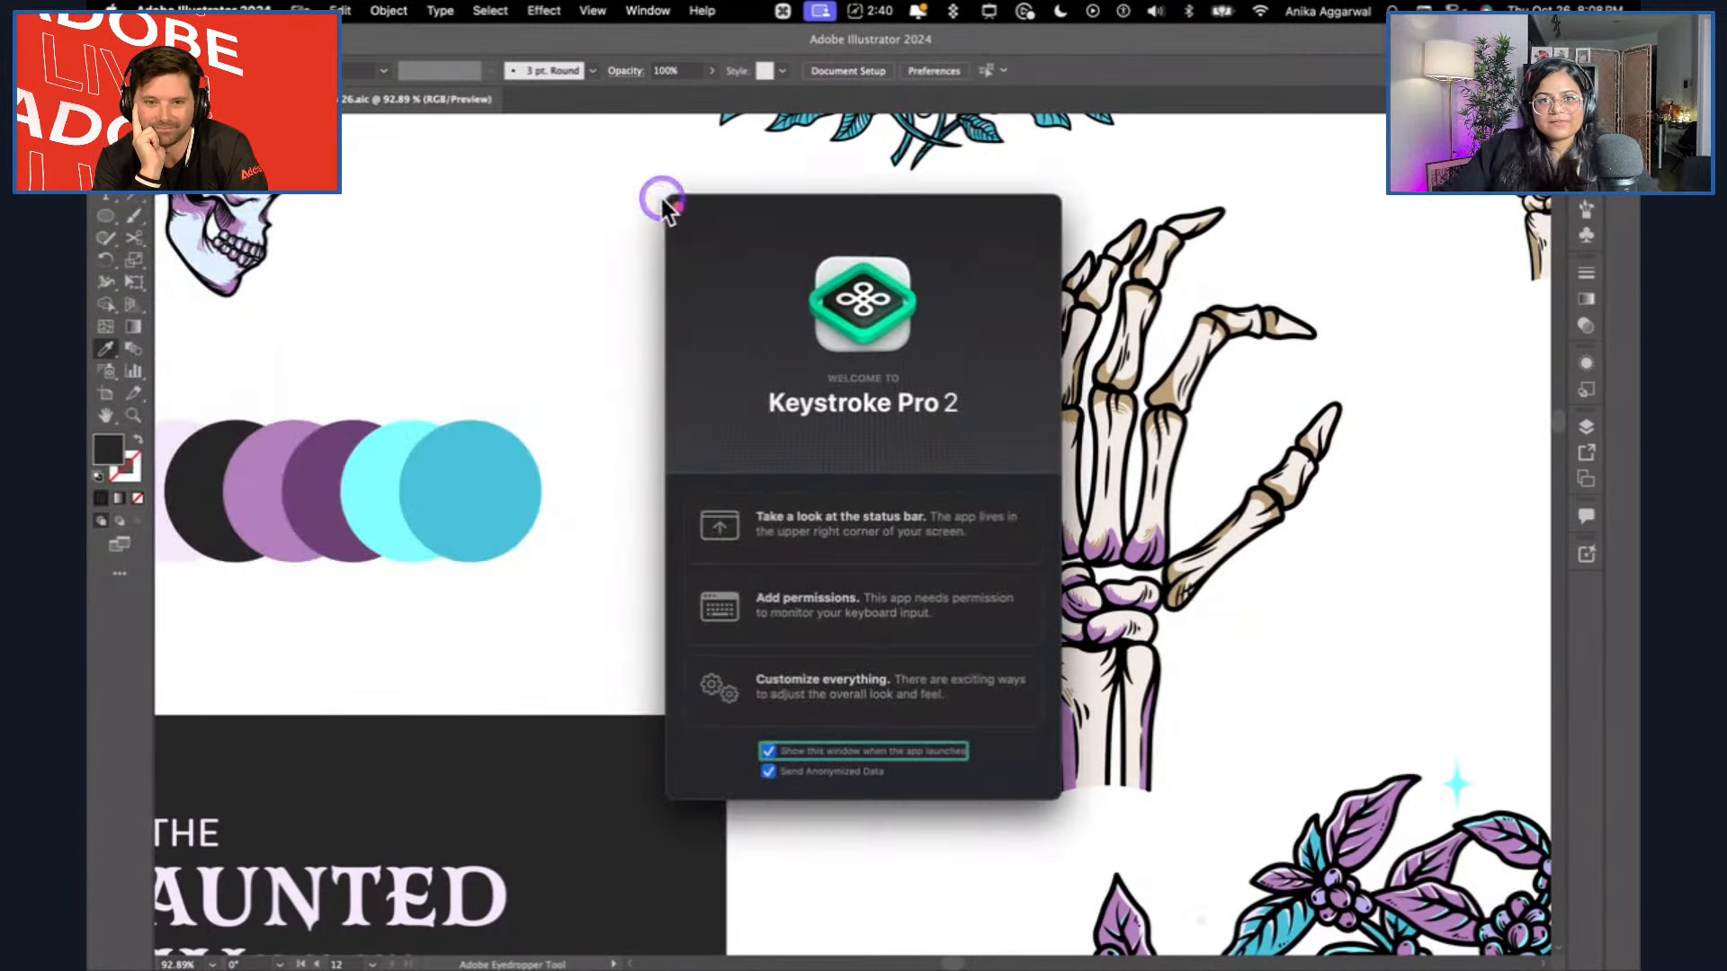
click(678, 209)
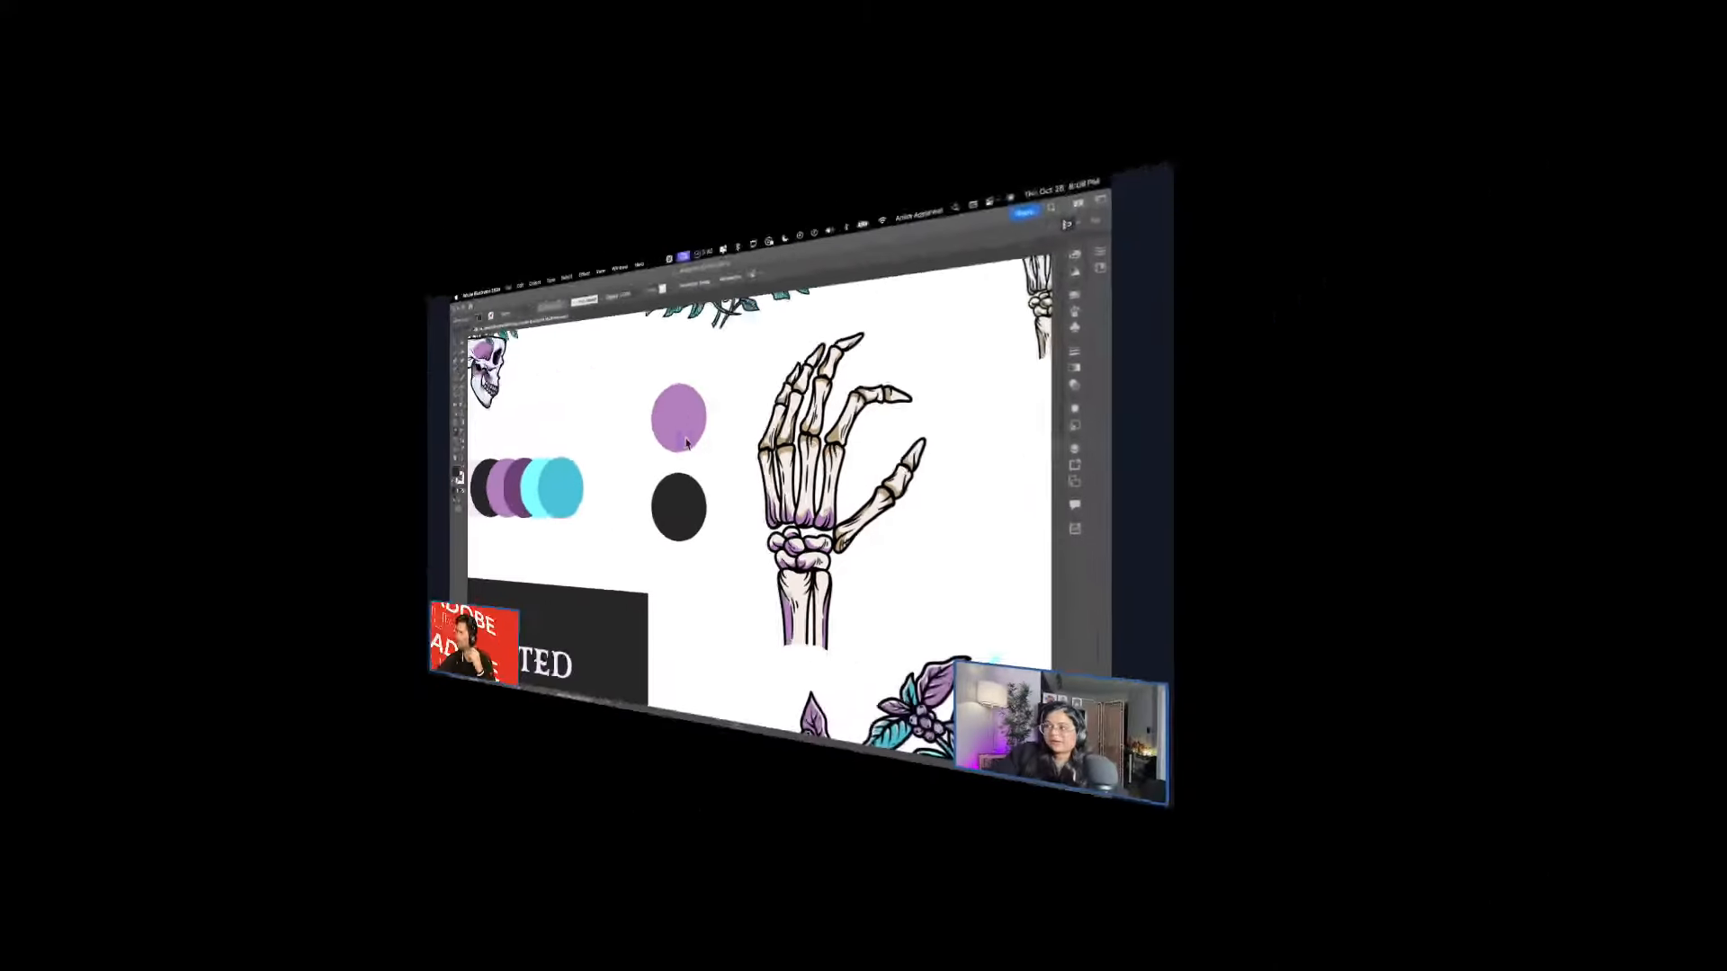
click(830, 354)
click(831, 335)
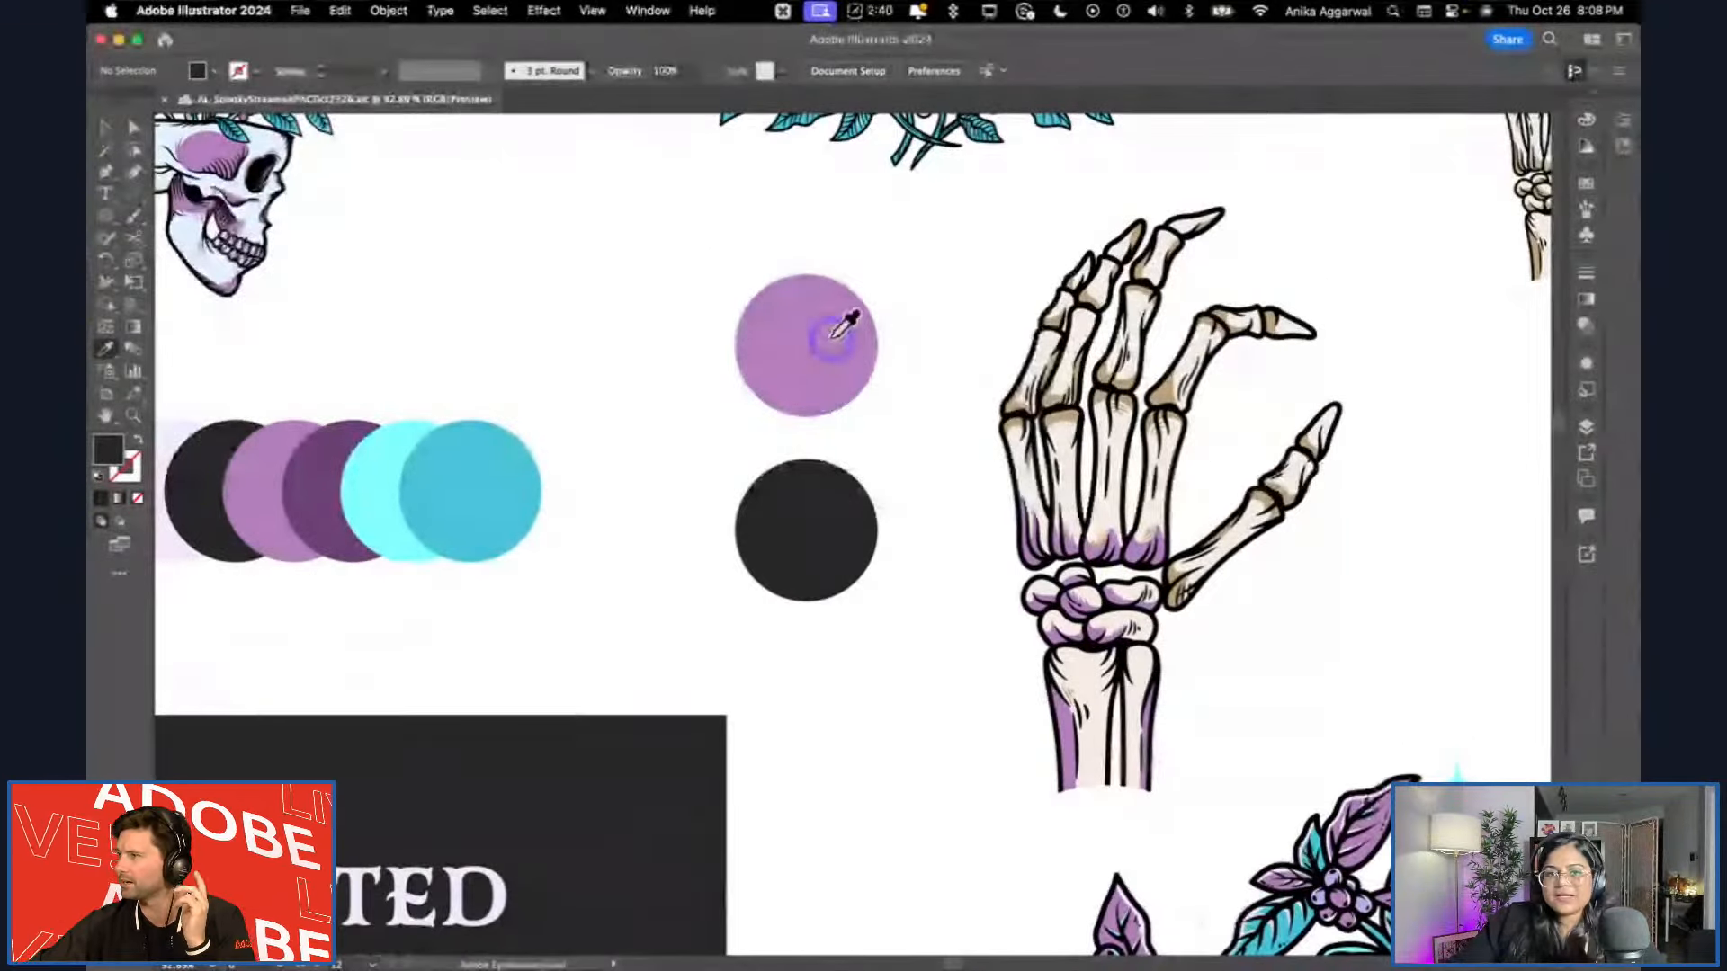
key(v)
click(889, 247)
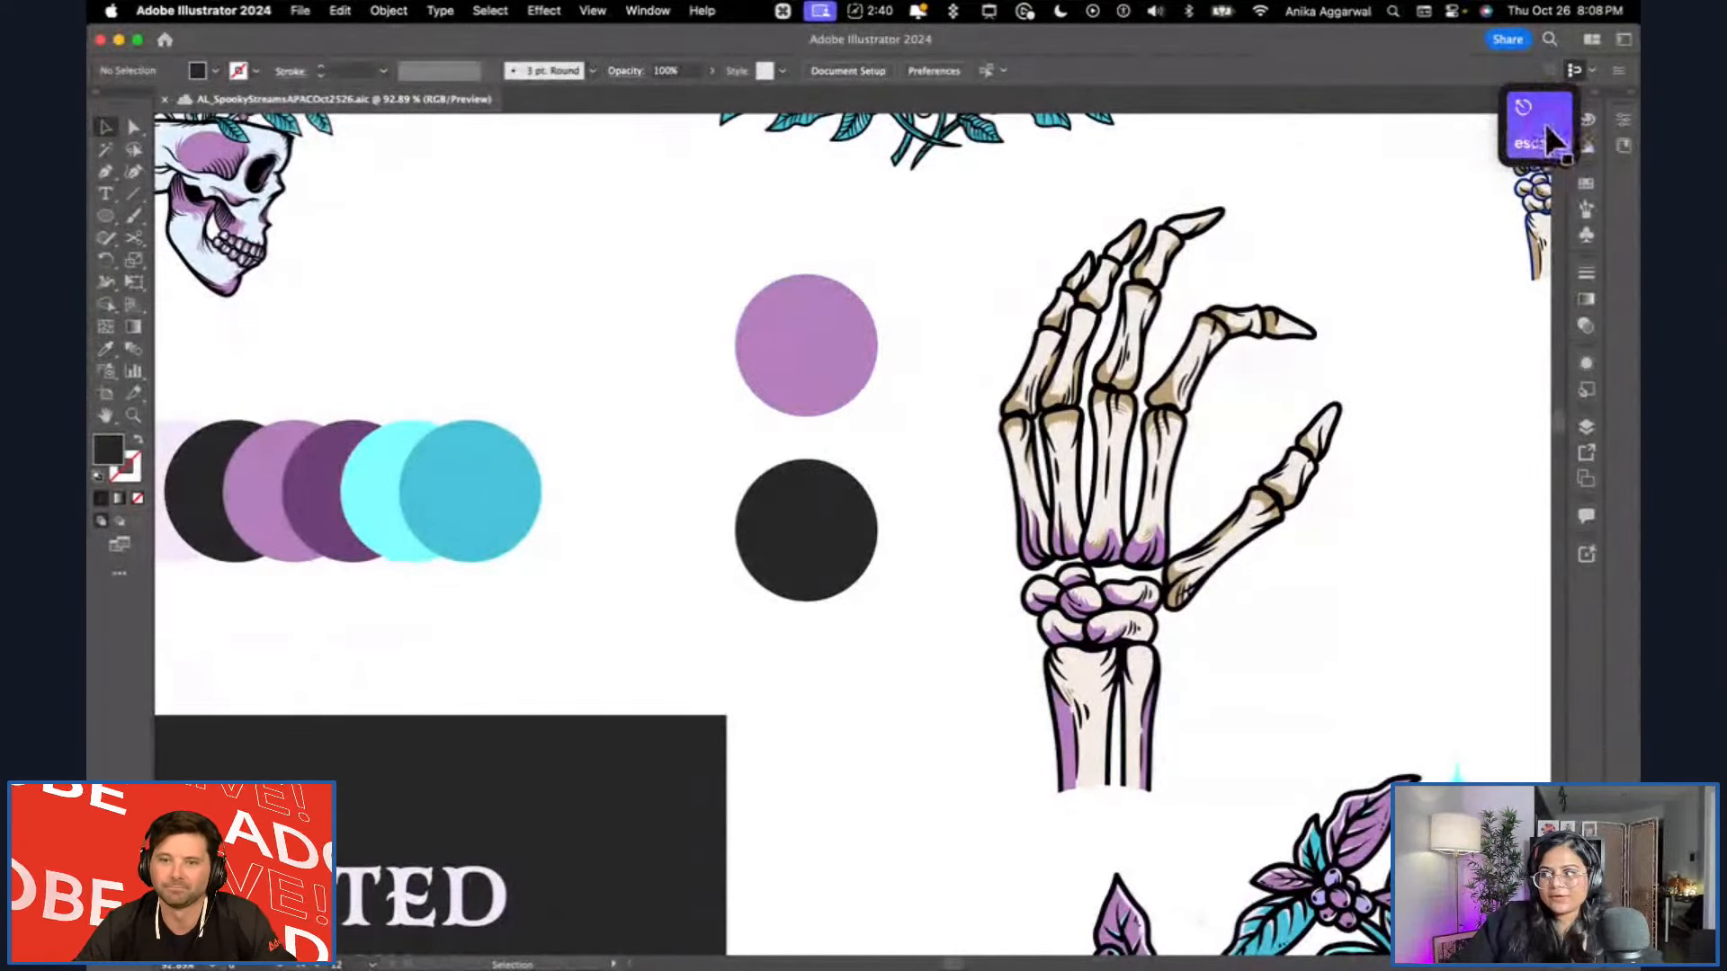
key(space)
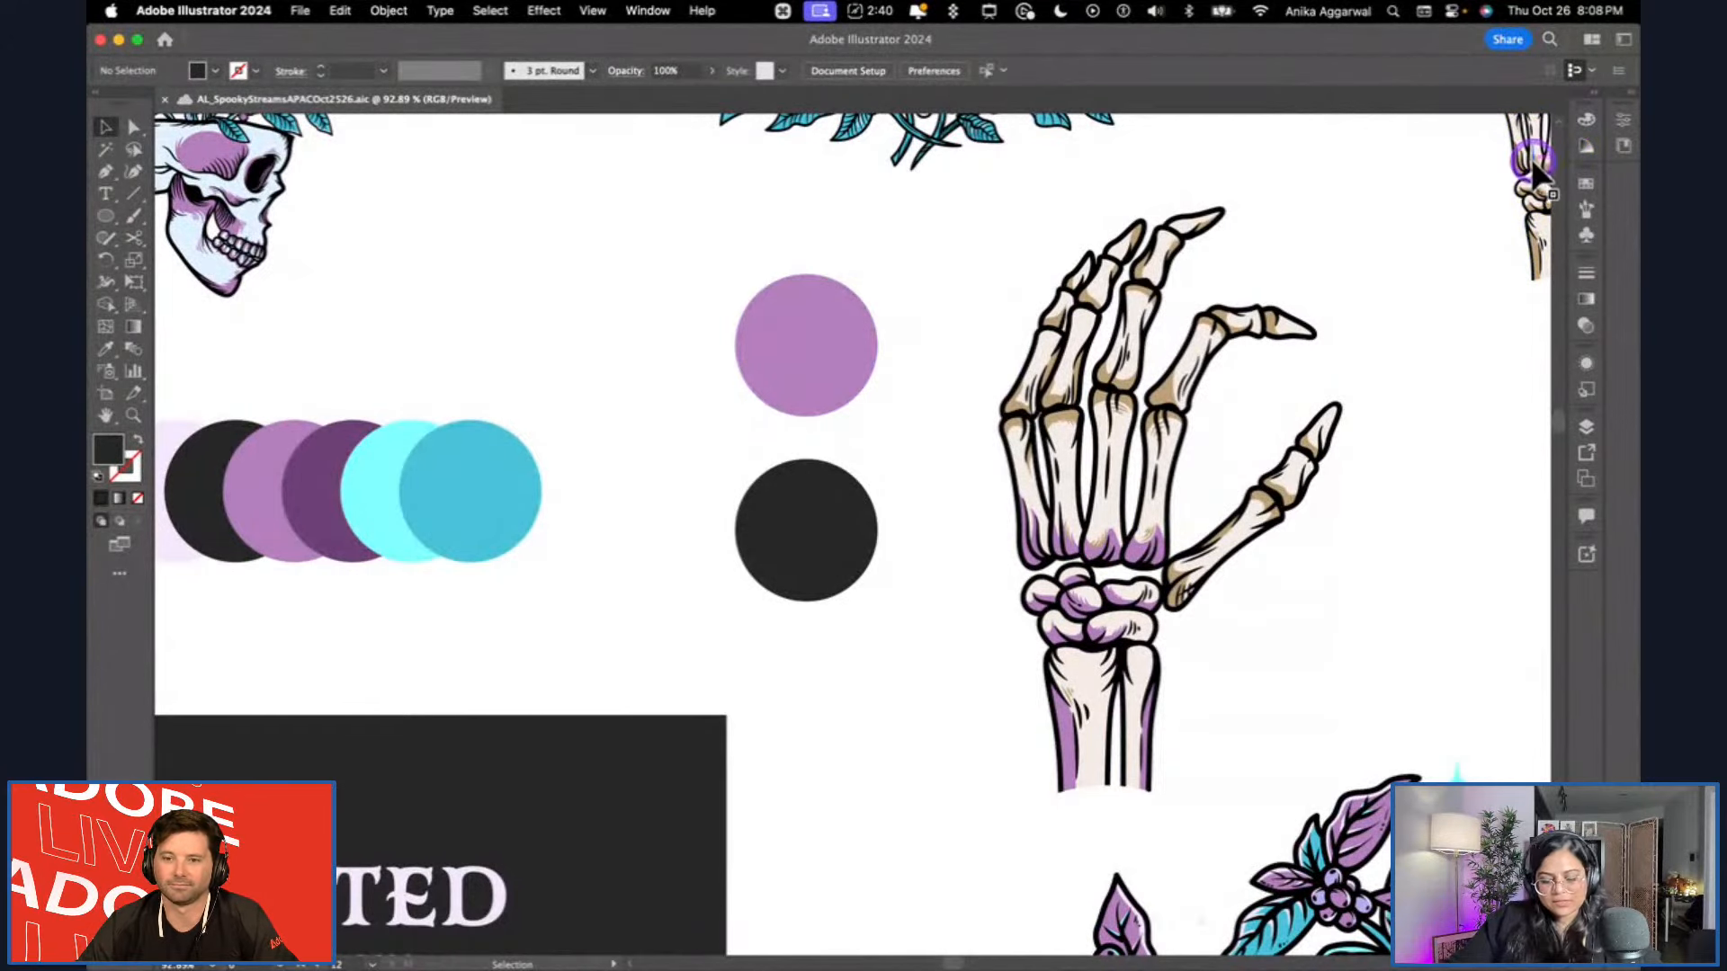
key(alt)
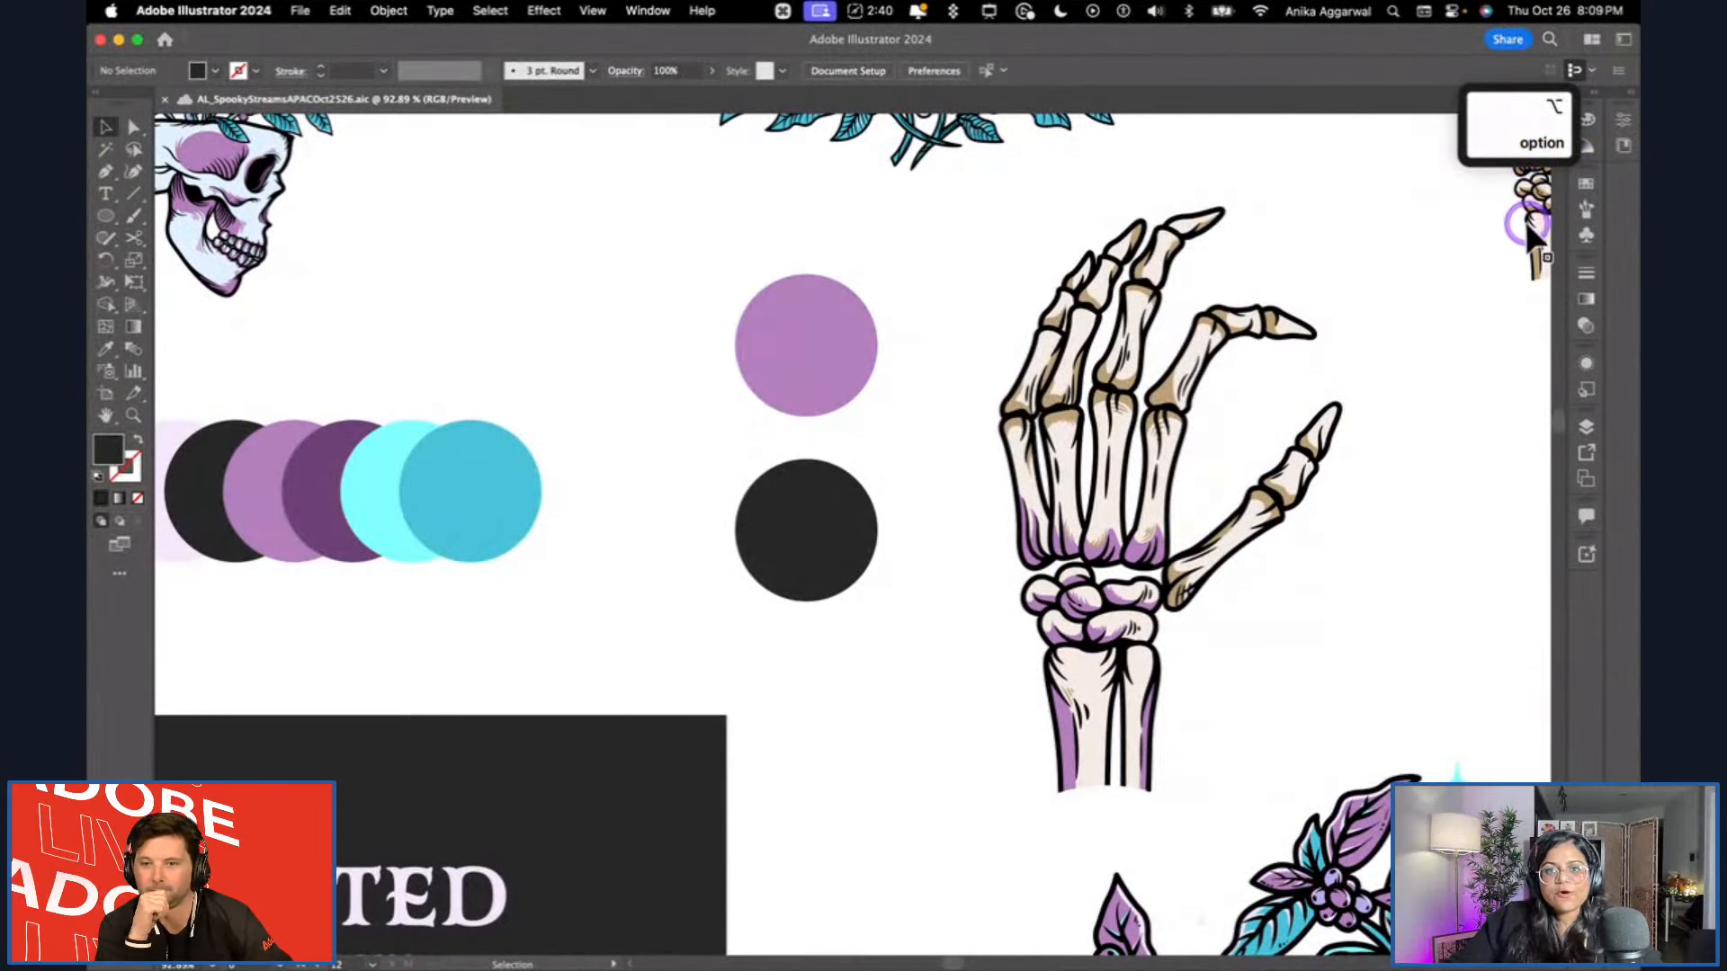
key(ctrl)
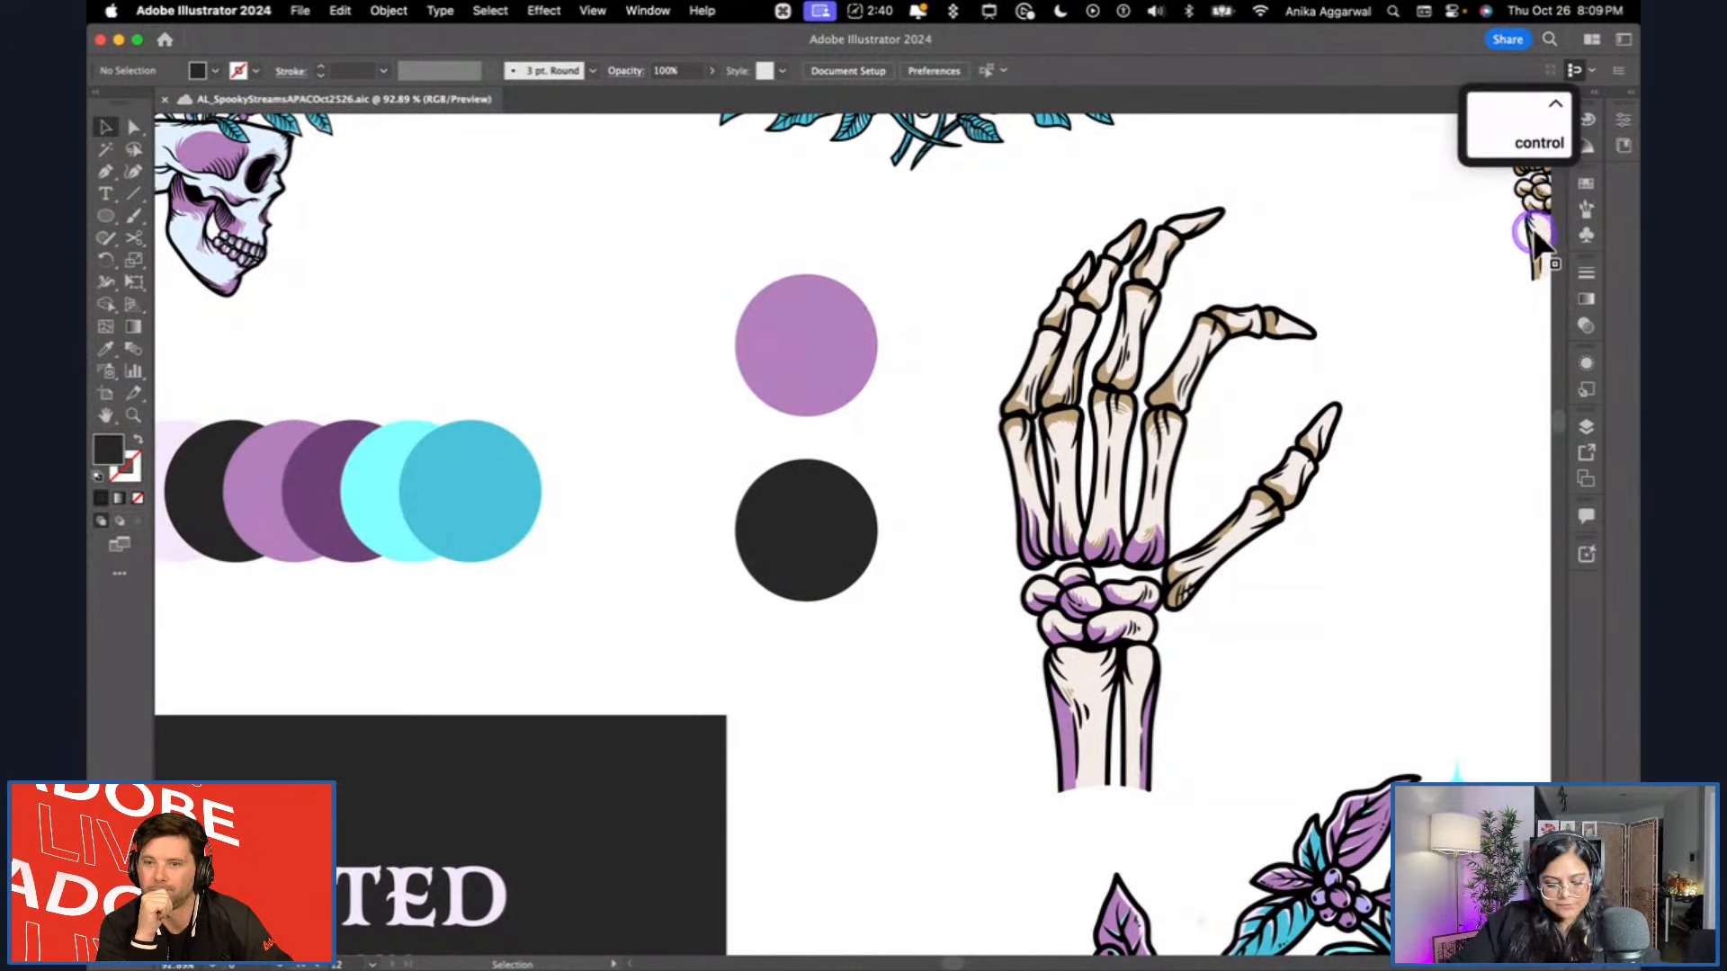
key(super)
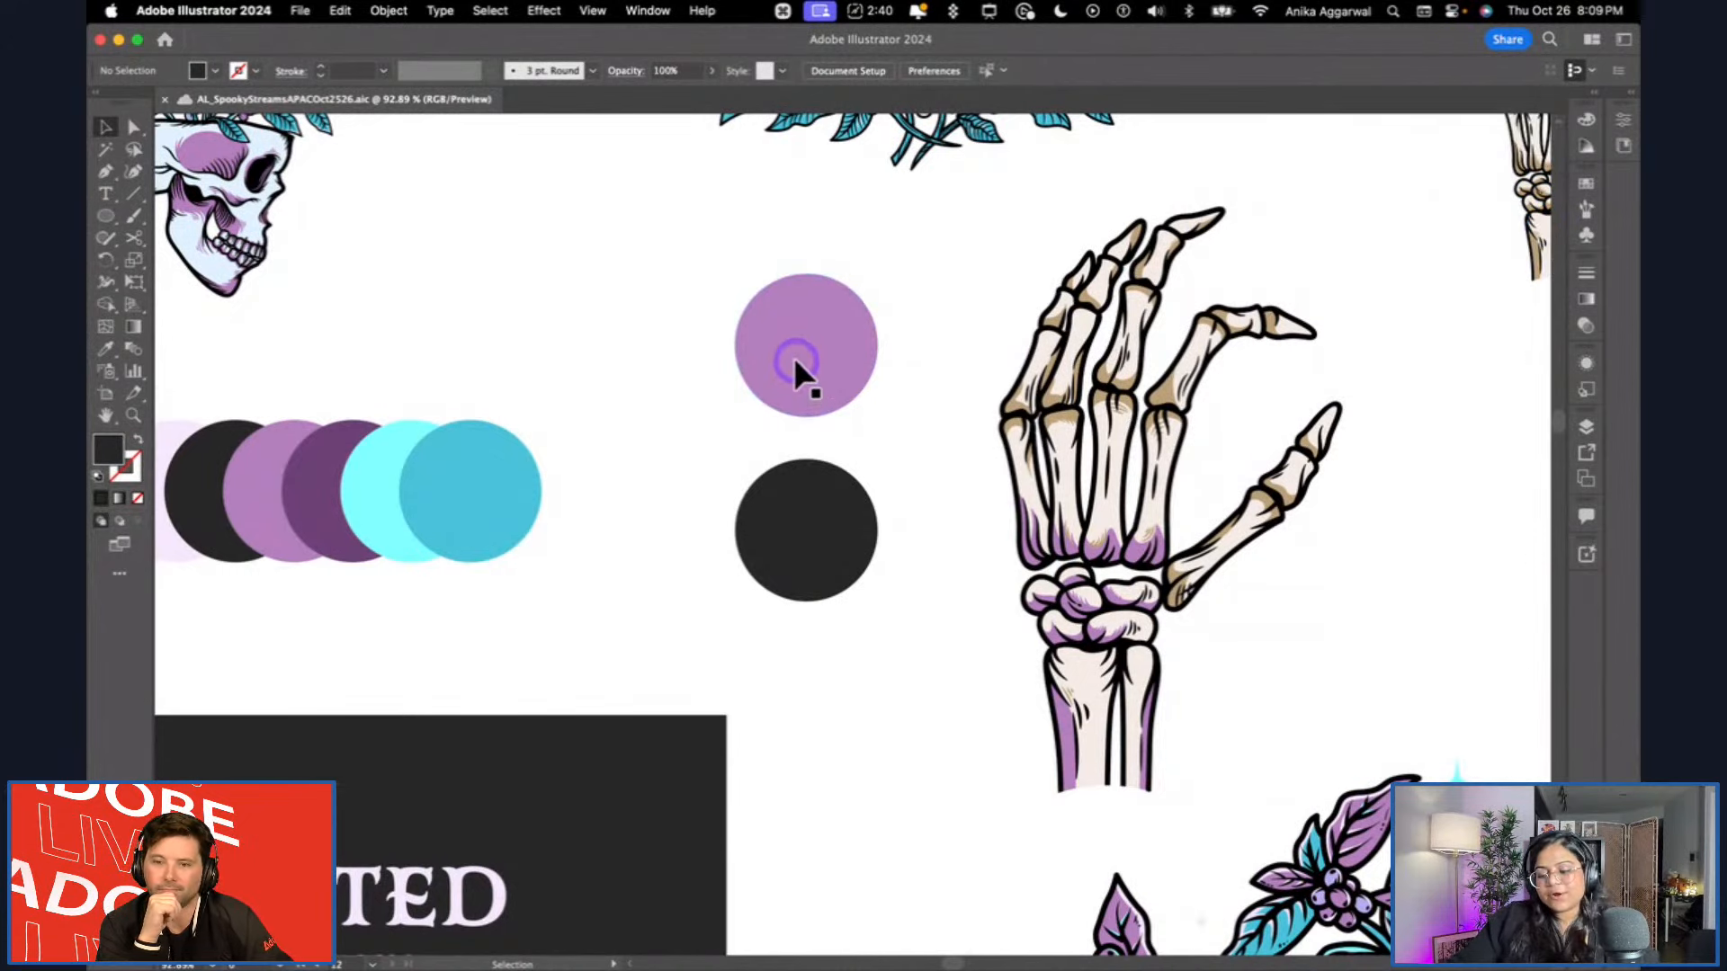
Sample the light purple from the upper circle with the Eyedropper and apply it to the dark circle below.
key(i)
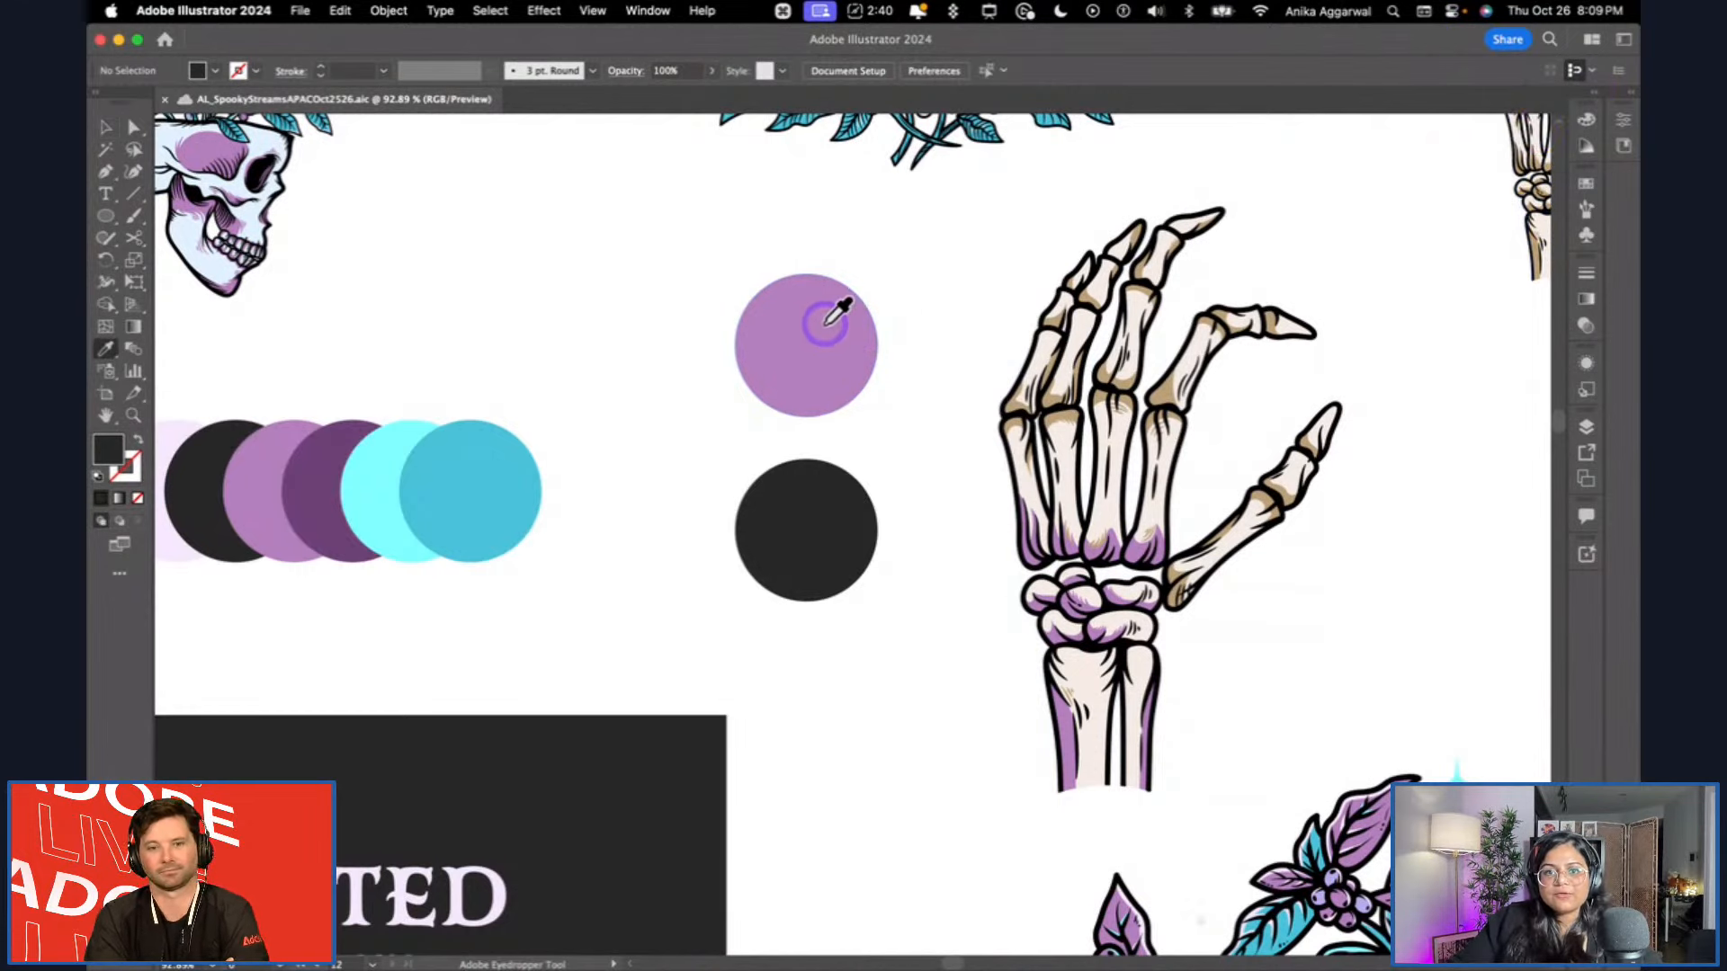
click(824, 324)
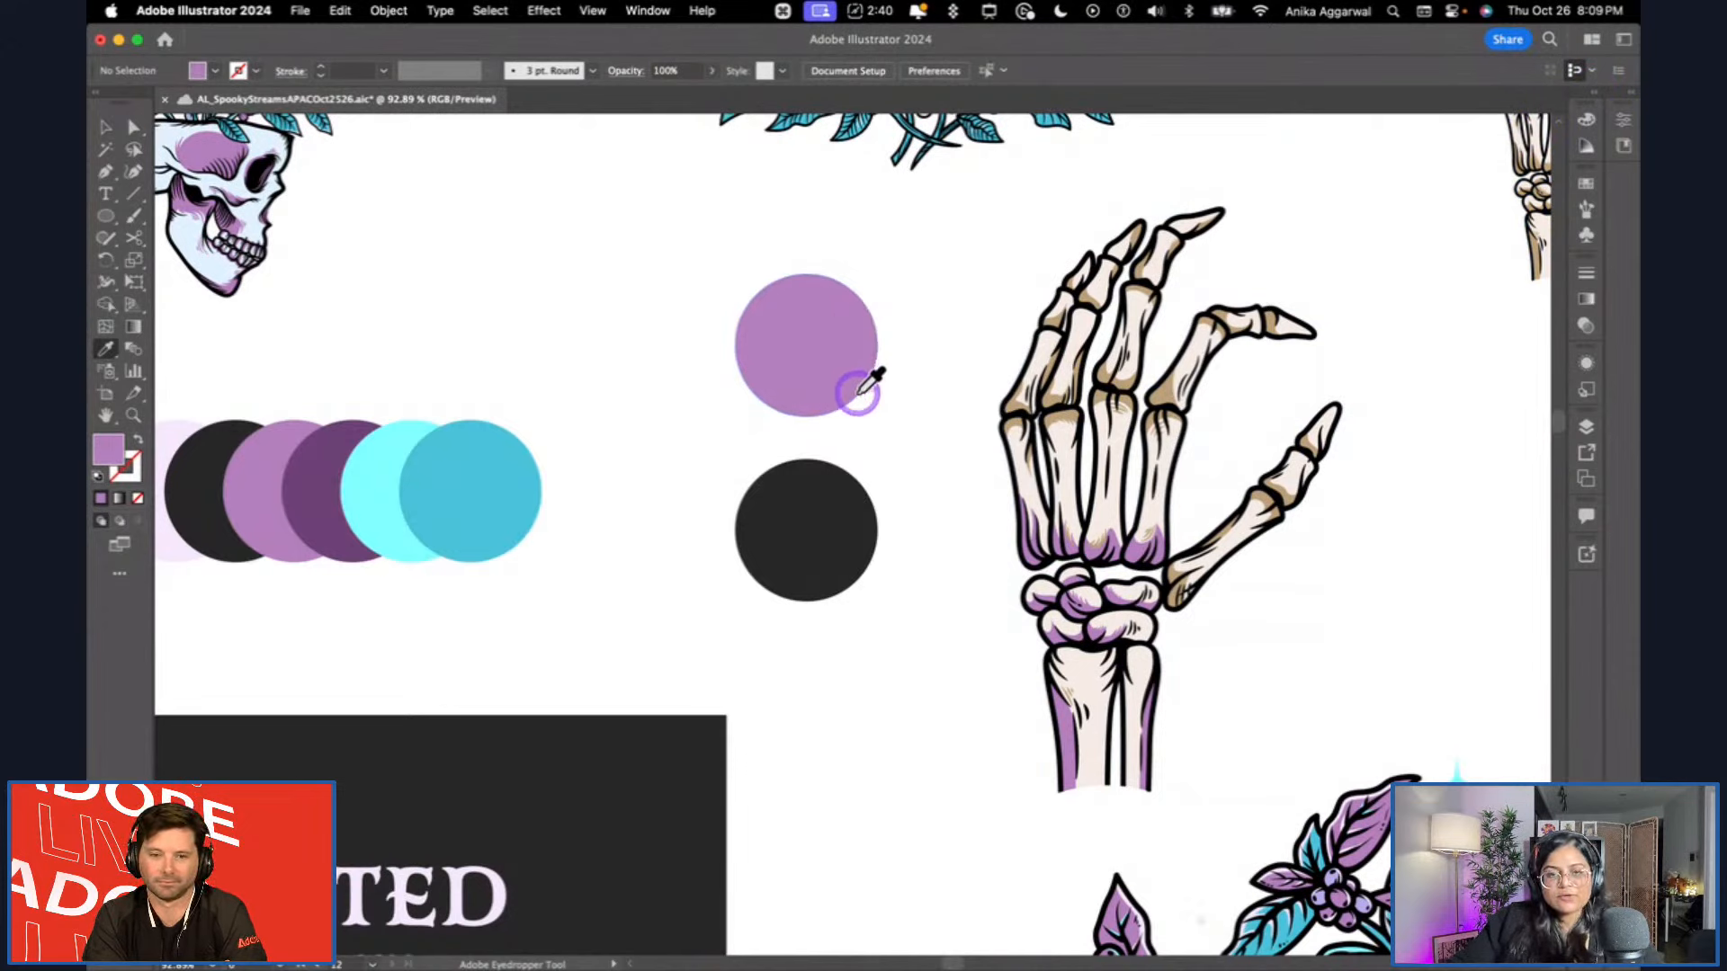
key(alt)
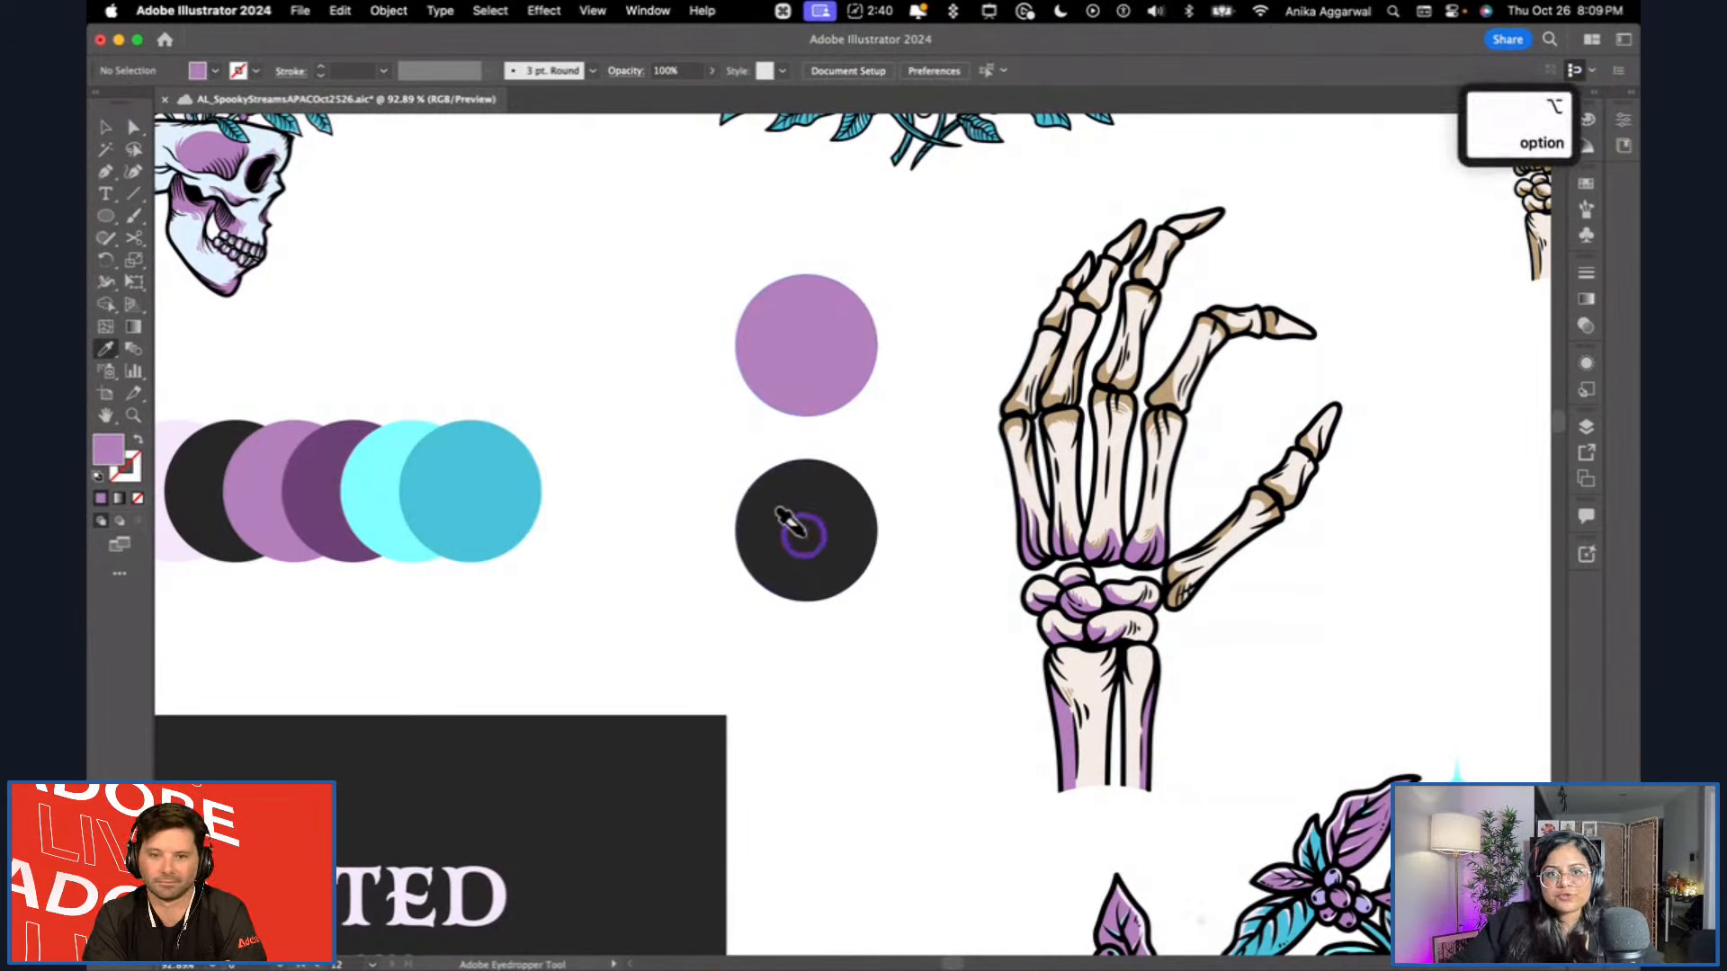
alt+click(780, 481)
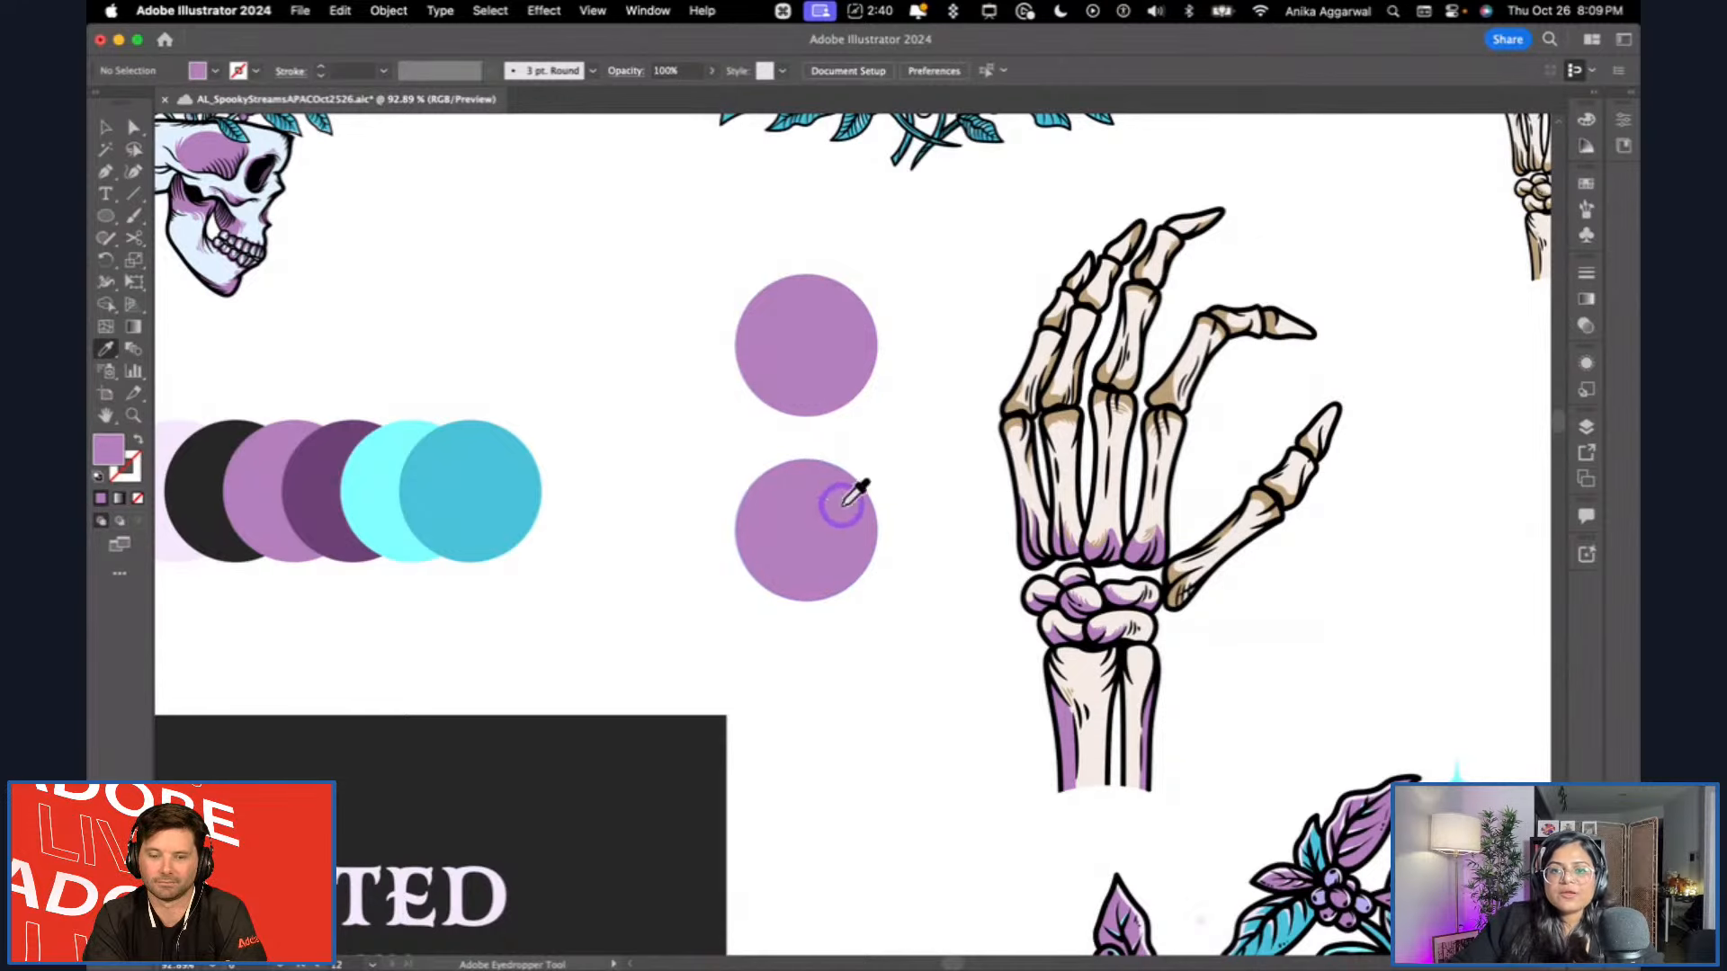
Apply the light purple to tan shading on the little and ring fingers' middle bones, ring finger's lower bone and top of the middle finger's lower bone.
key(alt)
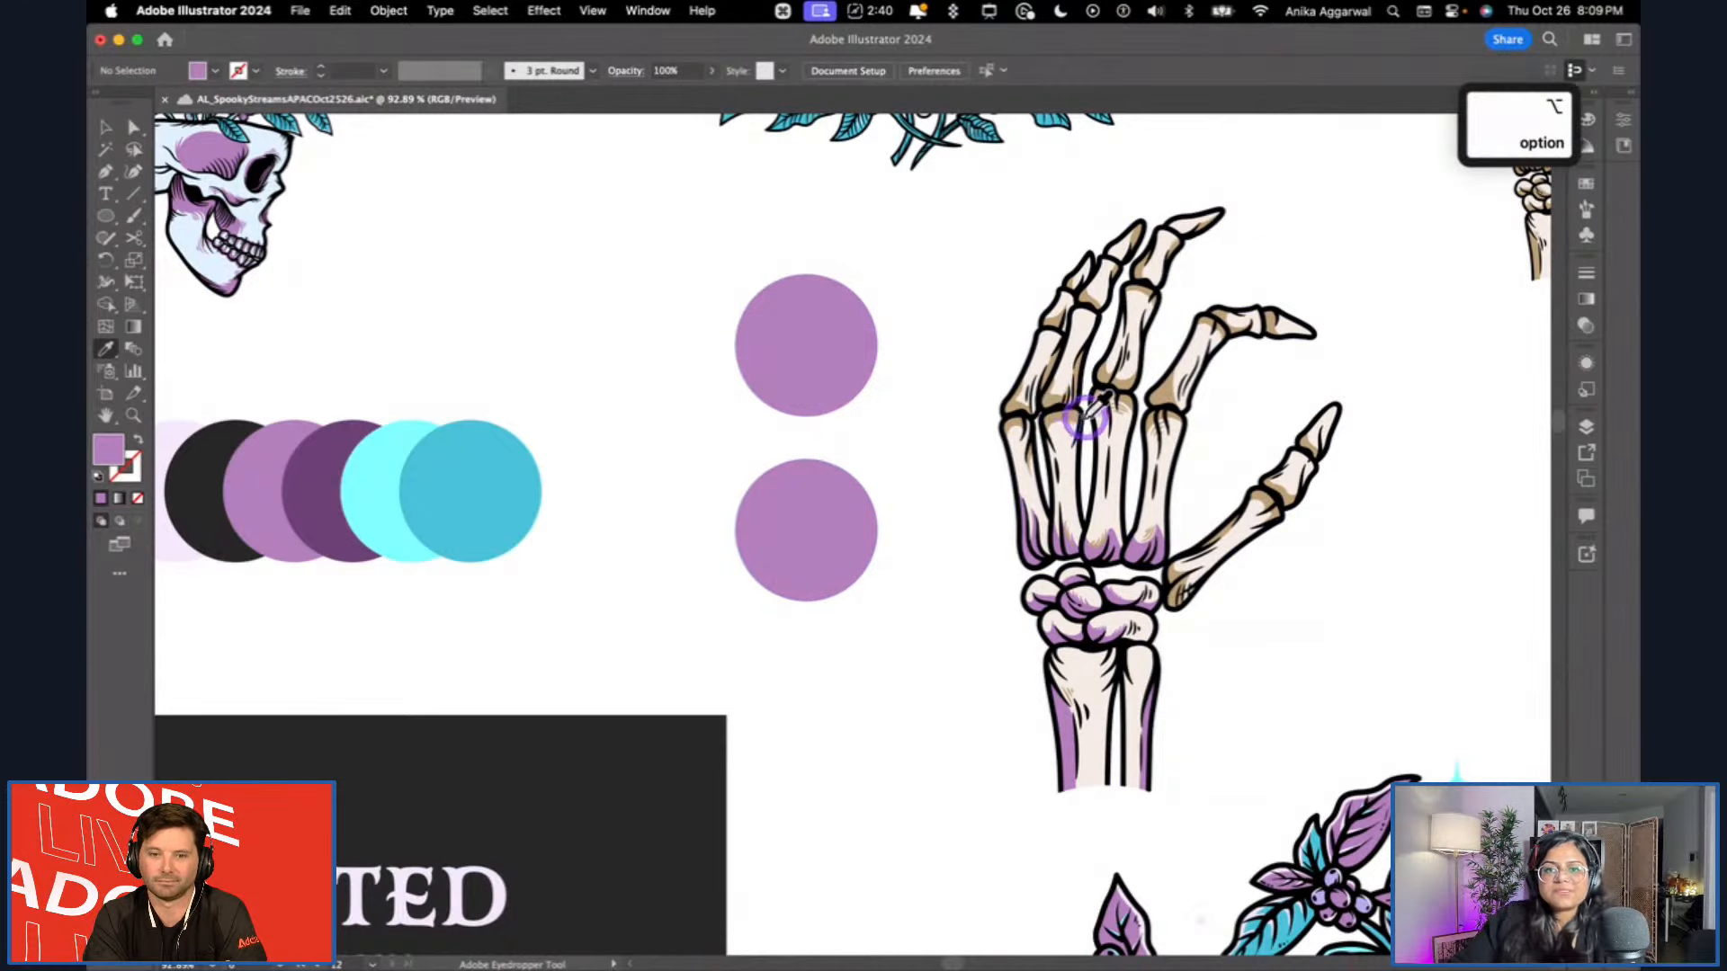
scroll(1071, 419, up, 3)
alt+click(1033, 387)
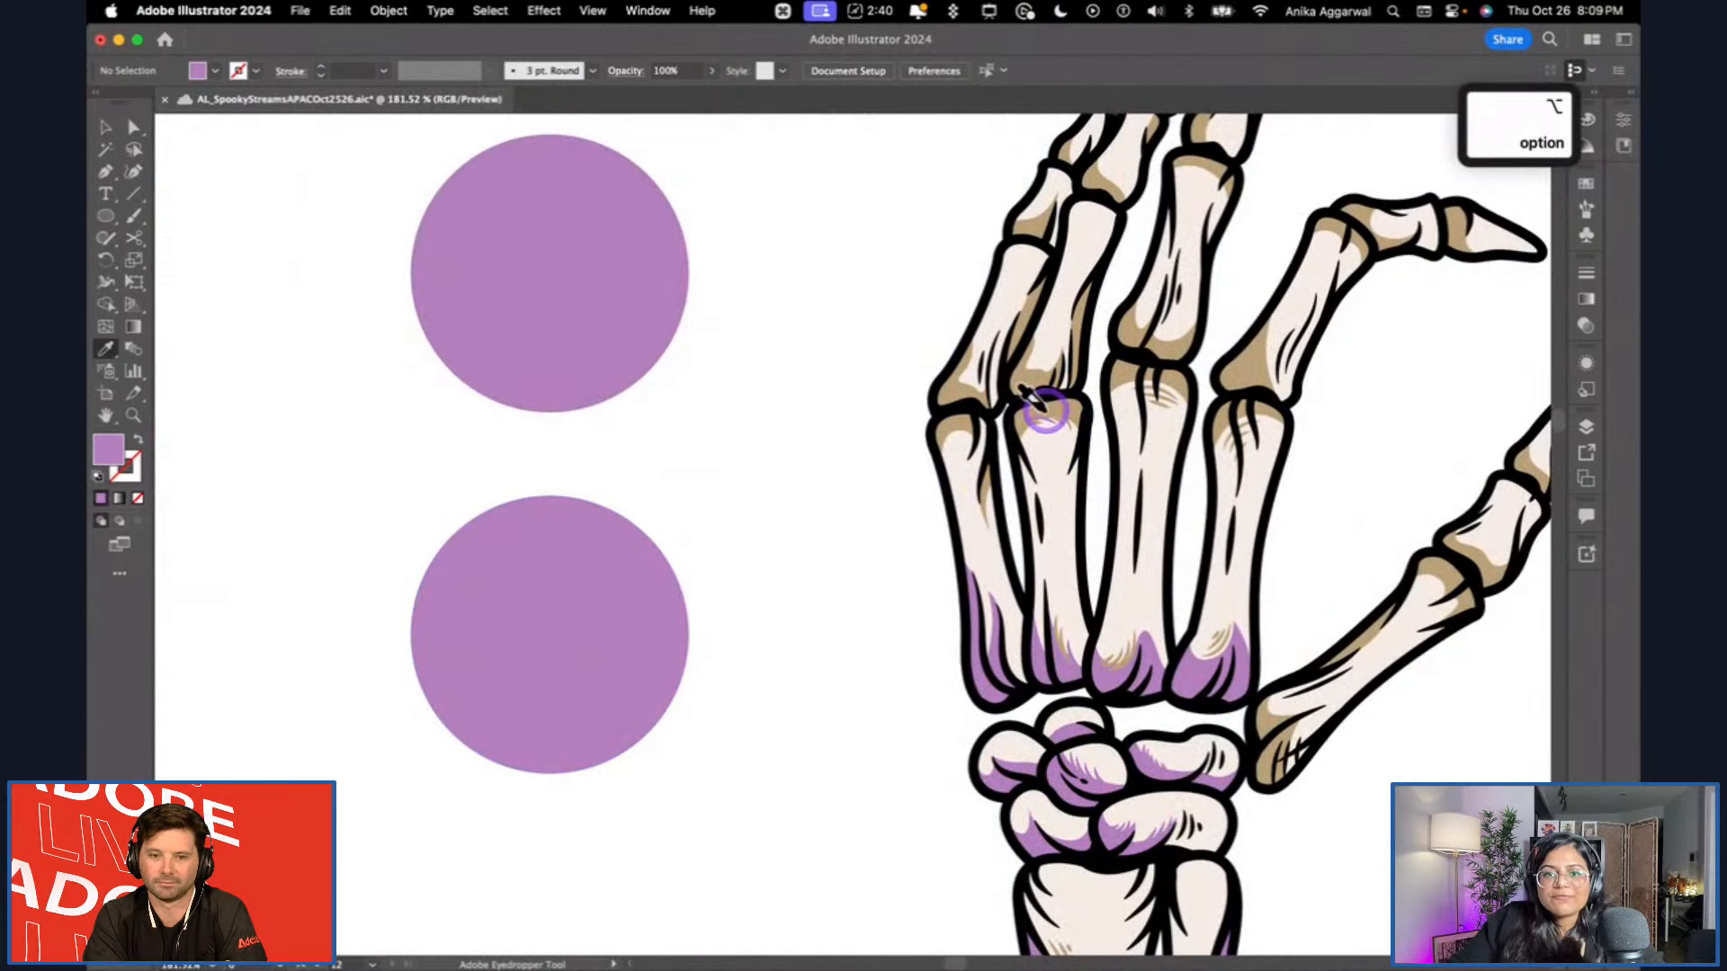
alt+click(1012, 270)
key(super+z)
alt+click(1025, 213)
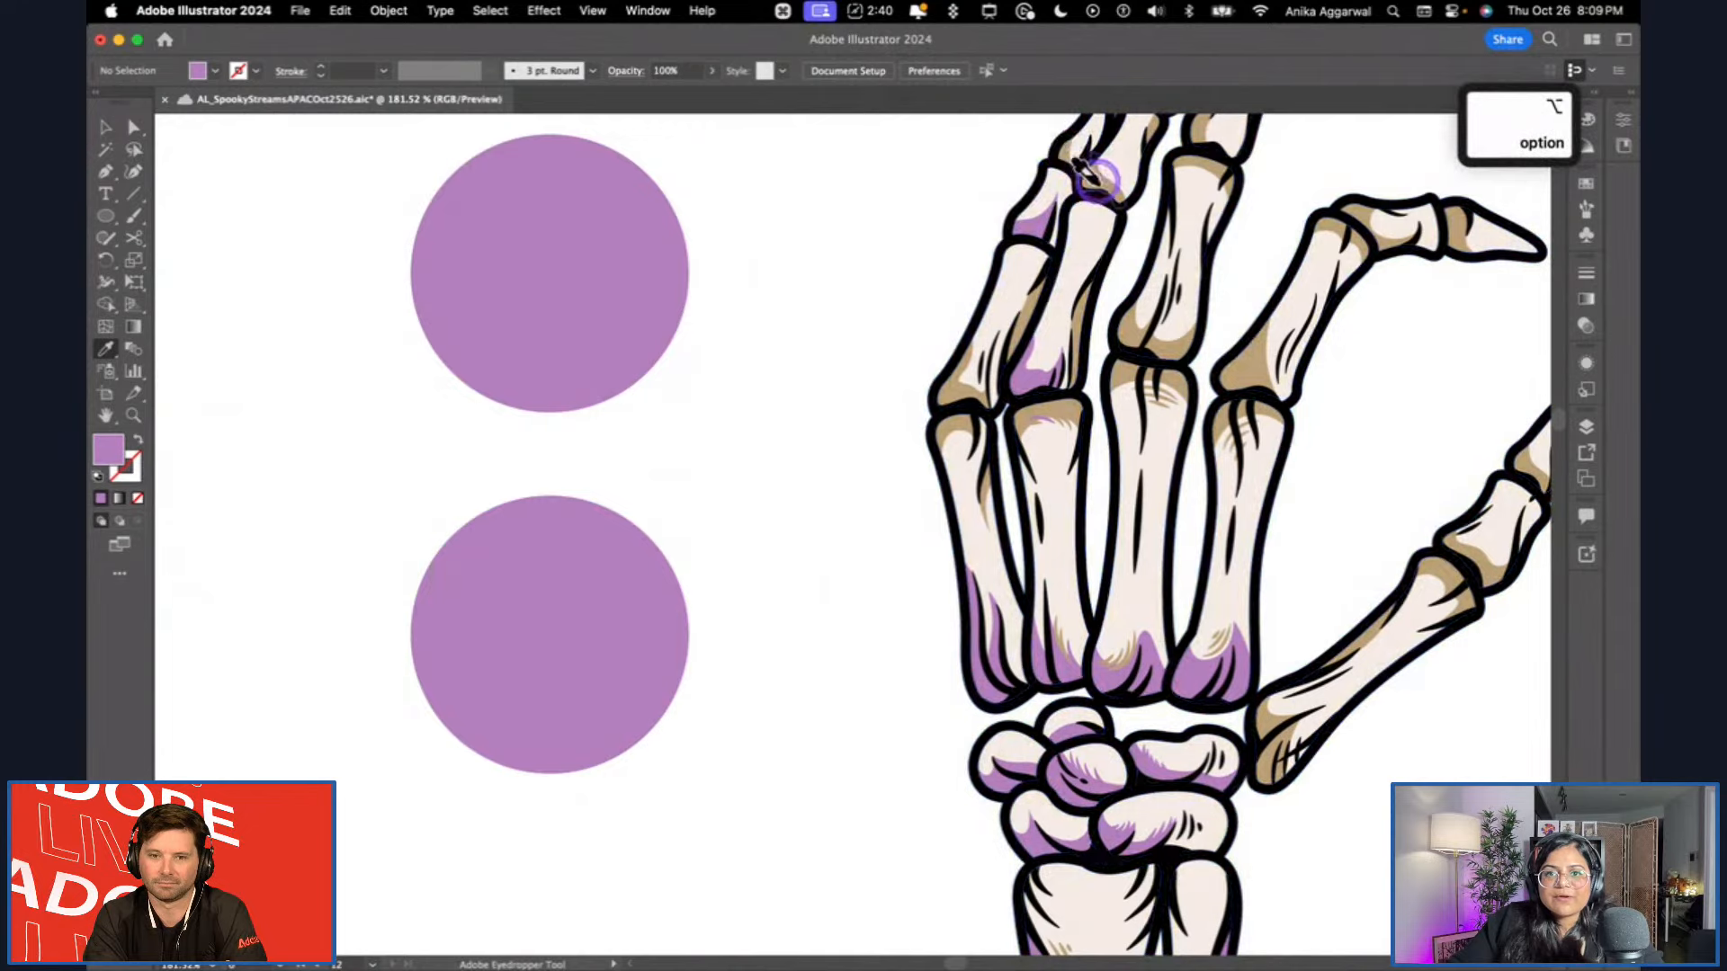
alt+click(1091, 171)
alt+click(1201, 167)
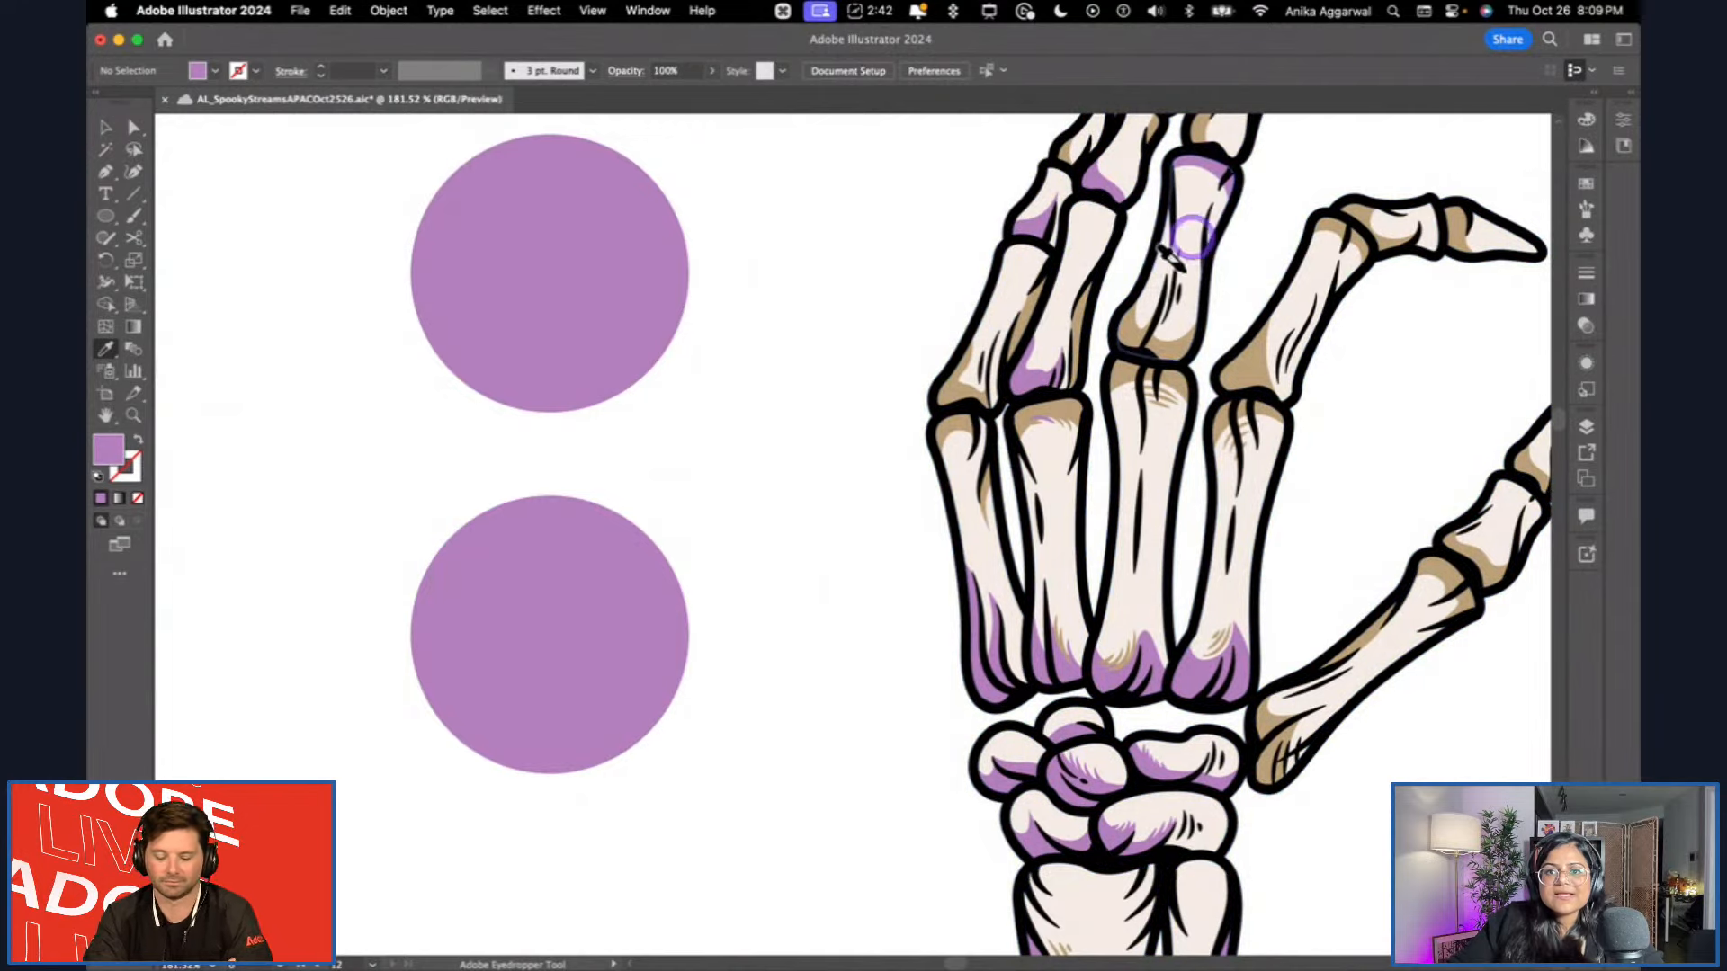
Recolour the tan shading around the four knuckles light purple, covering the finger bones' lower ends and the tops of the adjoining palm bones.
alt+click(1240, 356)
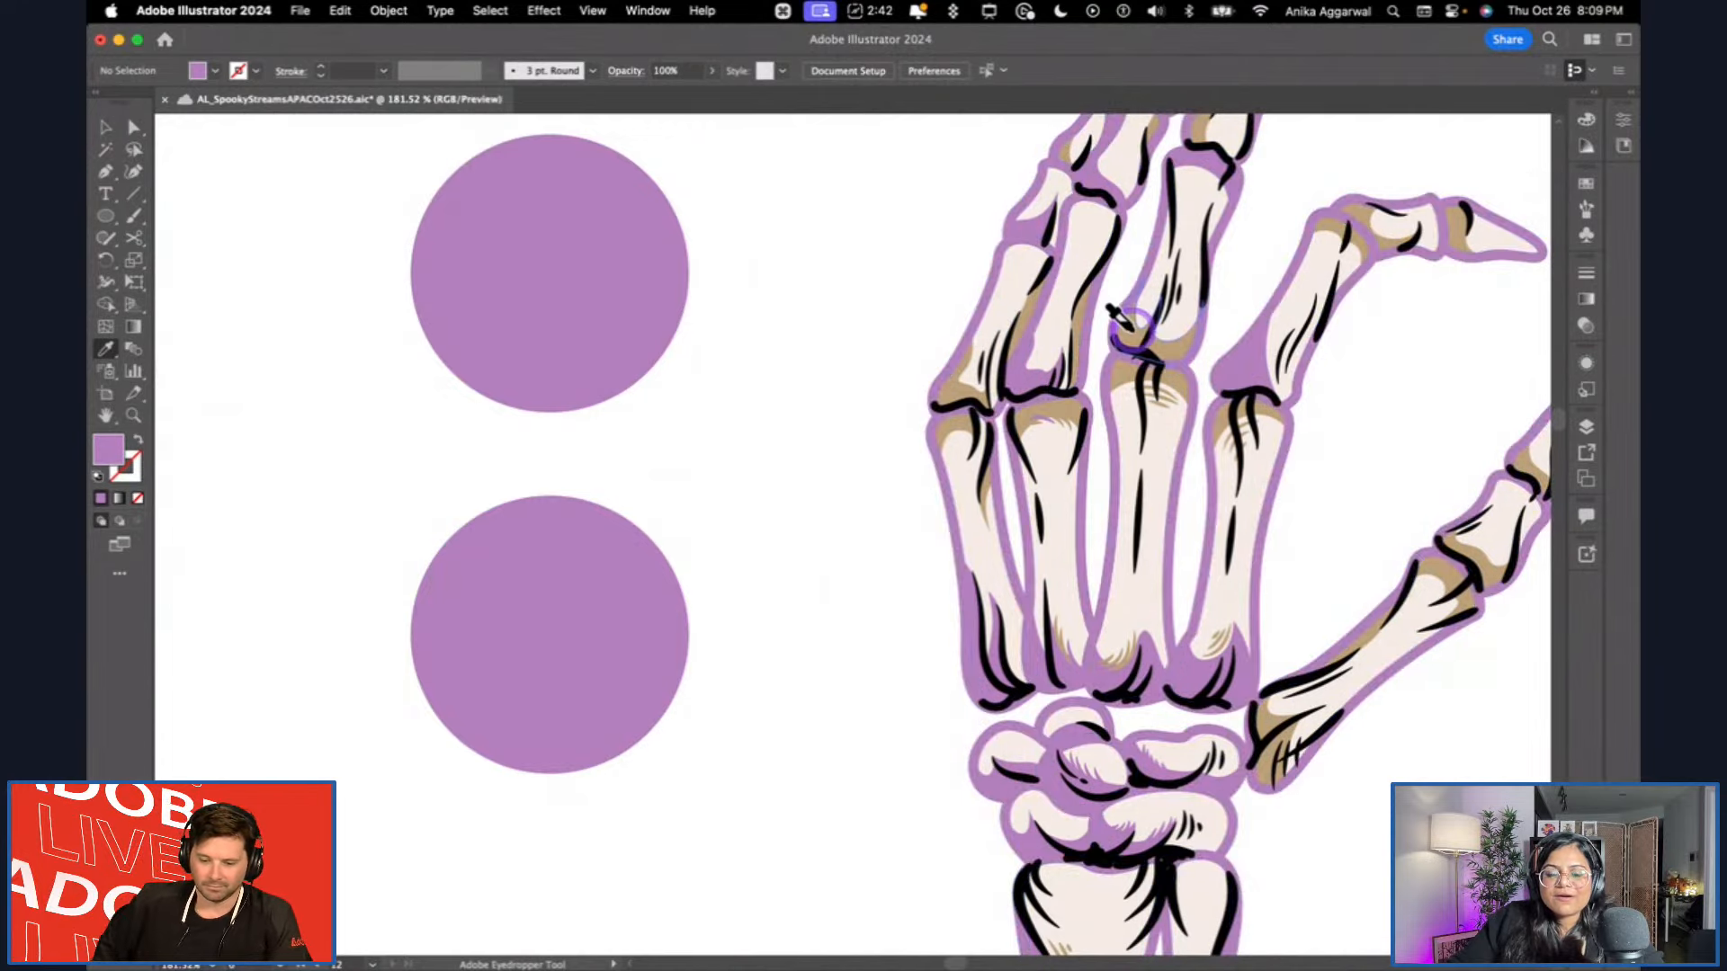
alt+click(1124, 320)
alt+click(1120, 369)
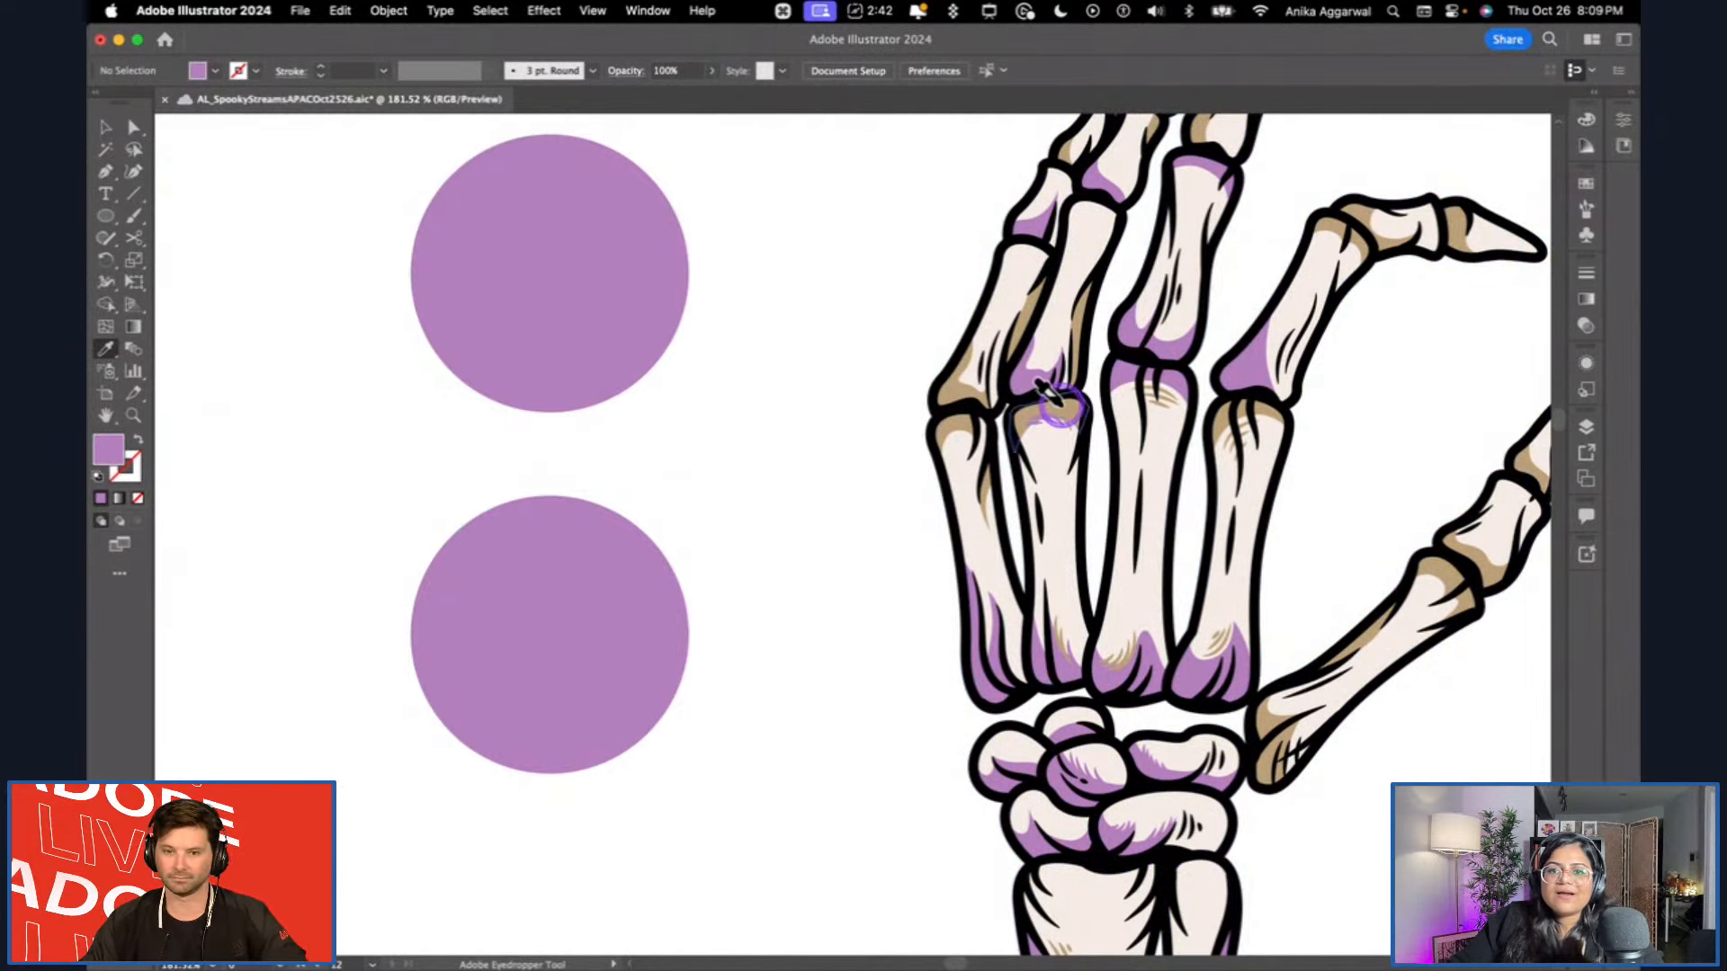
alt+click(1012, 411)
alt+click(949, 391)
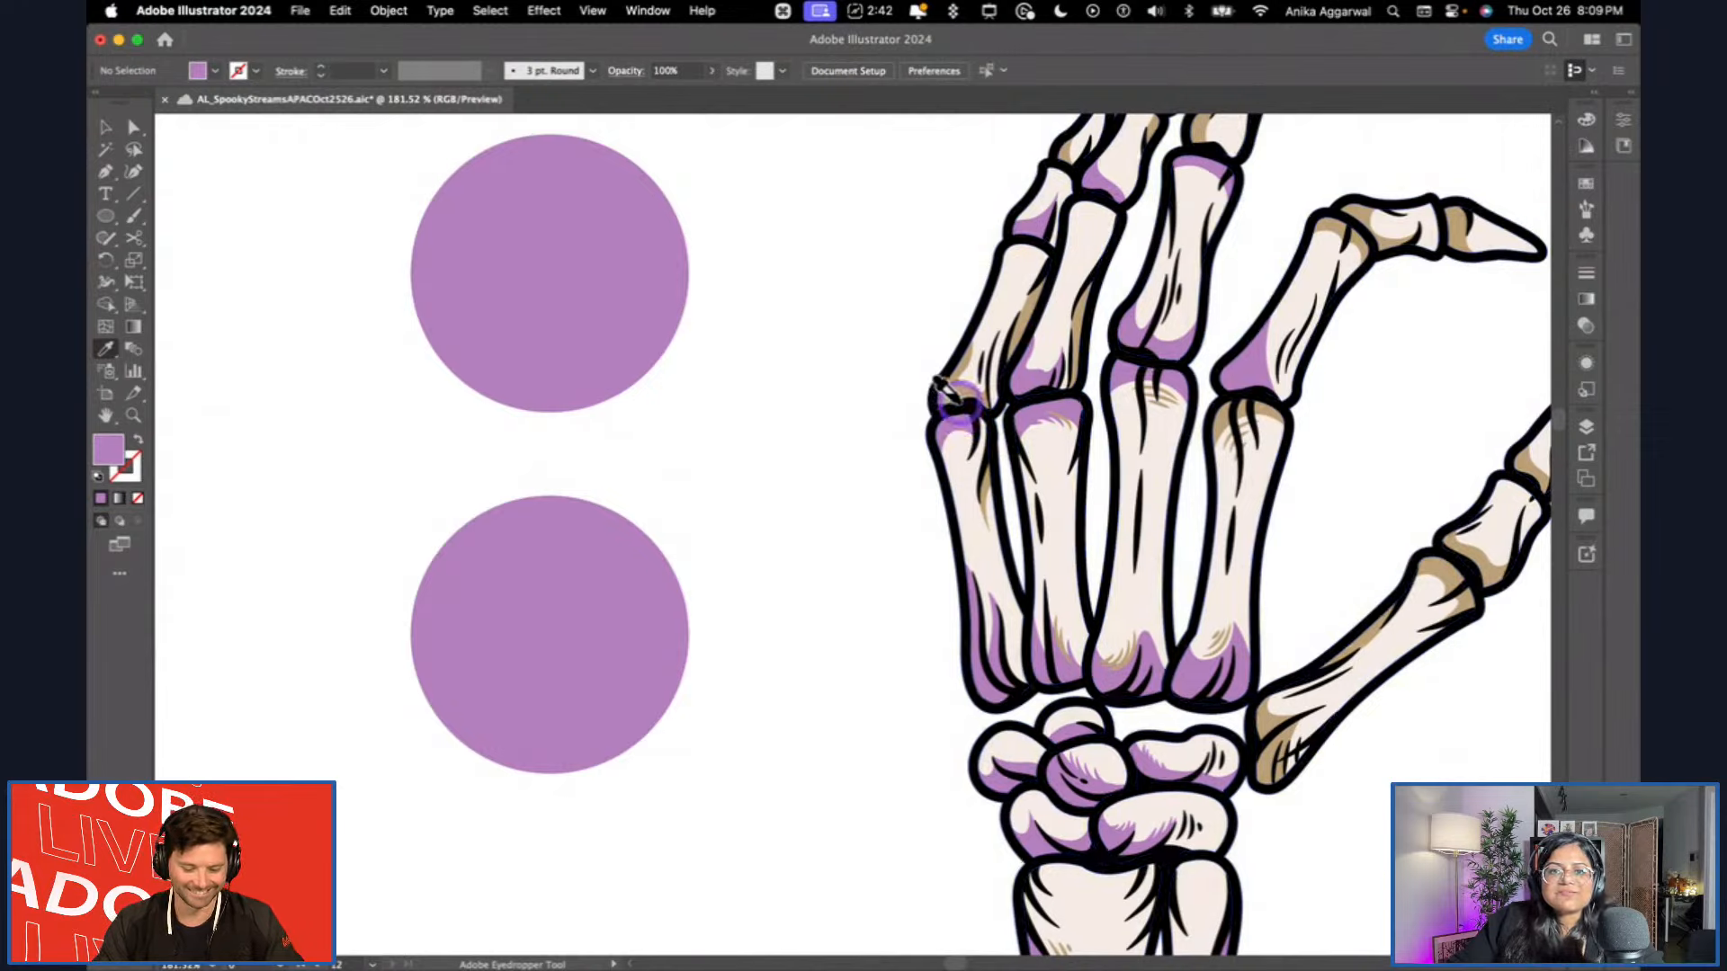
Apply the light purple to the tan side shading of the little and ring fingers' lower bones and the top of the index palm bone.
scroll(1017, 340, up, 1)
scroll(1034, 331, up, 1)
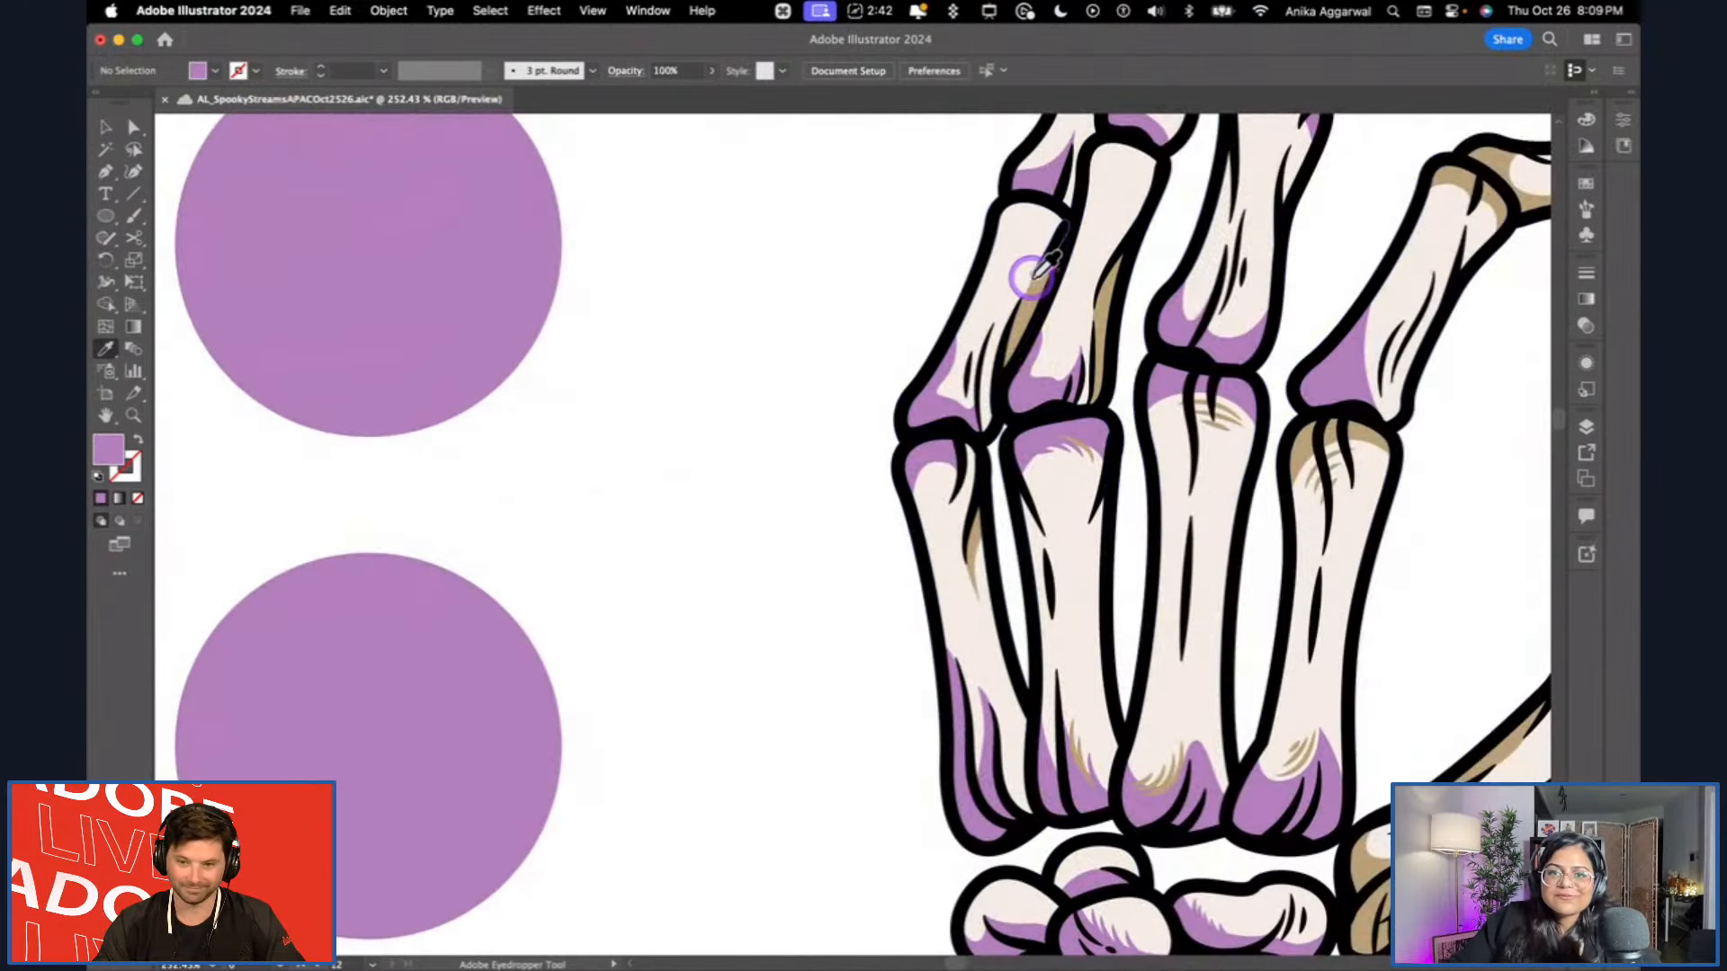
alt+click(1022, 270)
alt+click(1090, 293)
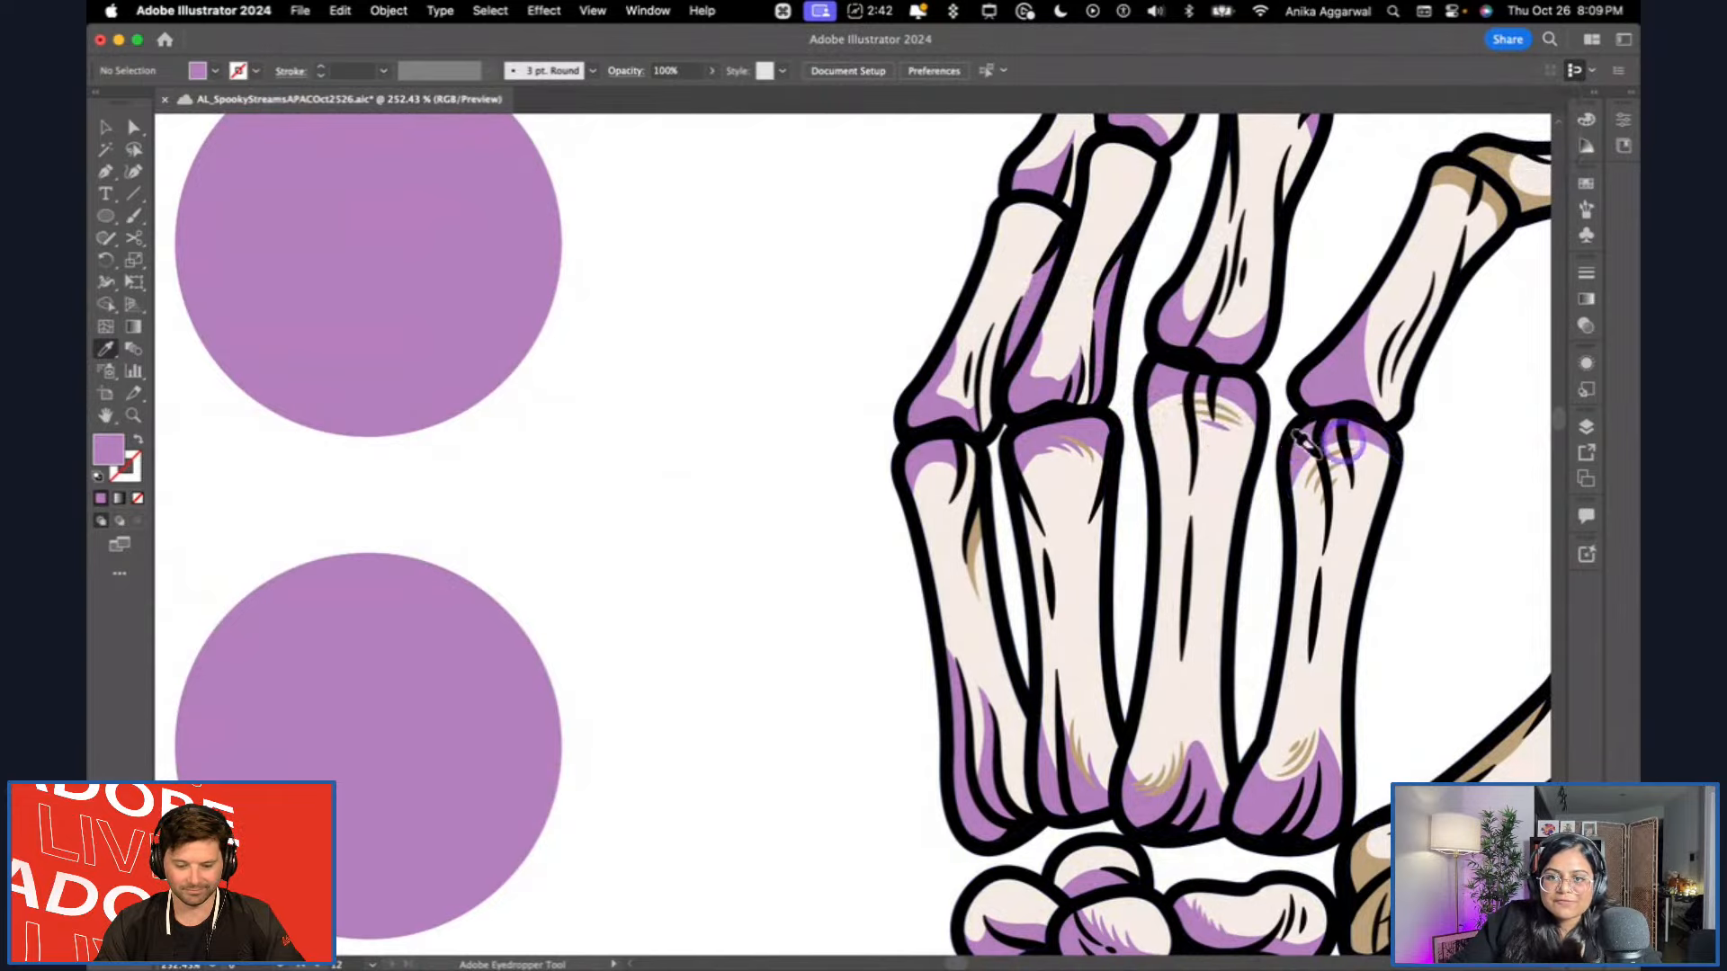
Recolour the tan shading around the index finger's bent joint and on its fingertip bone with the light purple.
scroll(1091, 480, up, 3)
scroll(1087, 479, right, 3)
scroll(1226, 354, up, 5)
alt+click(1090, 414)
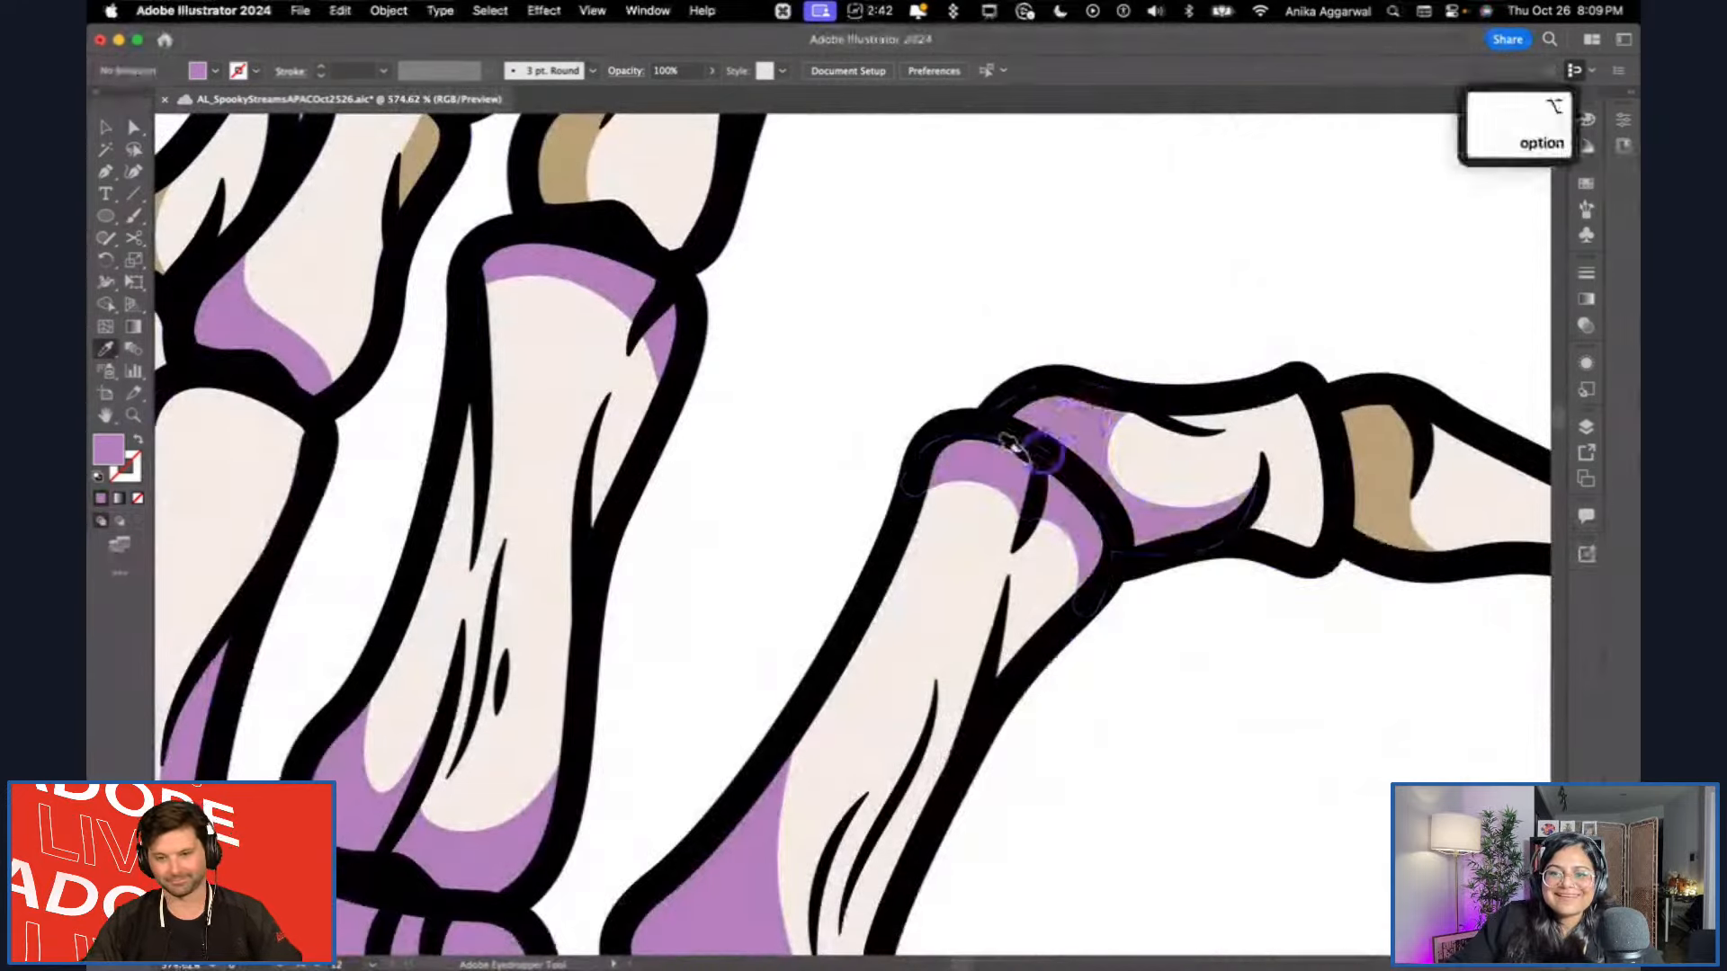
alt+click(1349, 443)
Apply the light purple to the lower shading of the middle finger's middle bone and the shading of the ring finger's middle and tip bones.
alt+click(566, 144)
alt+click(418, 157)
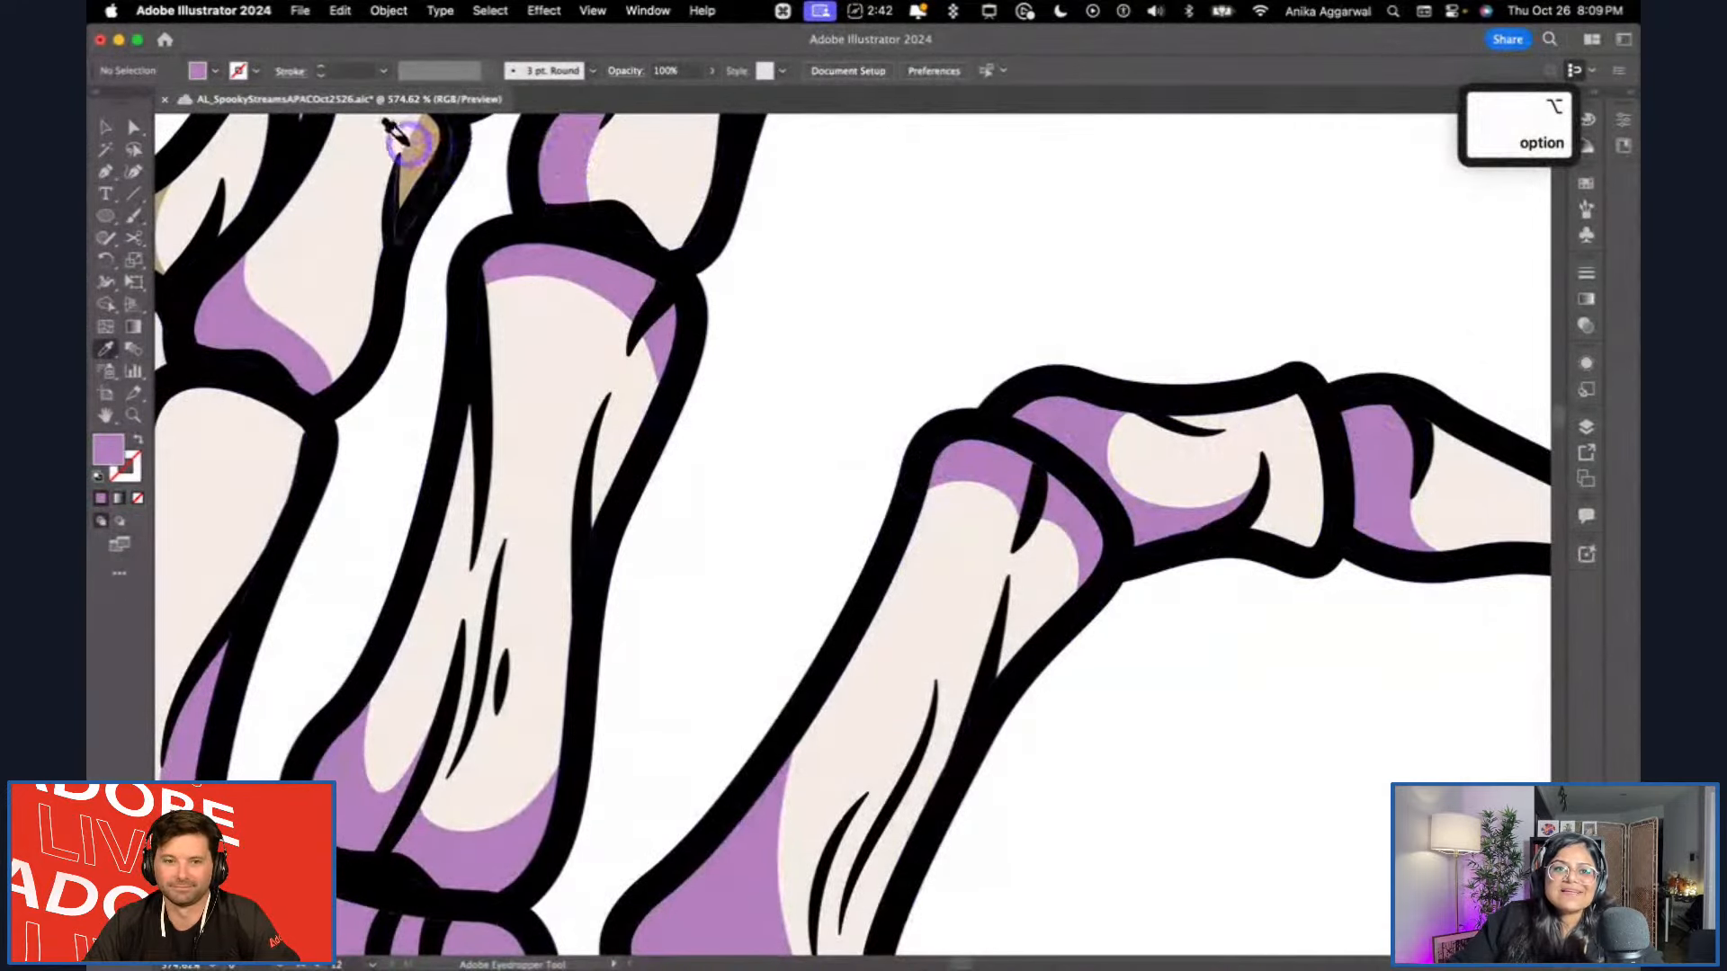
scroll(501, 251, up, 5)
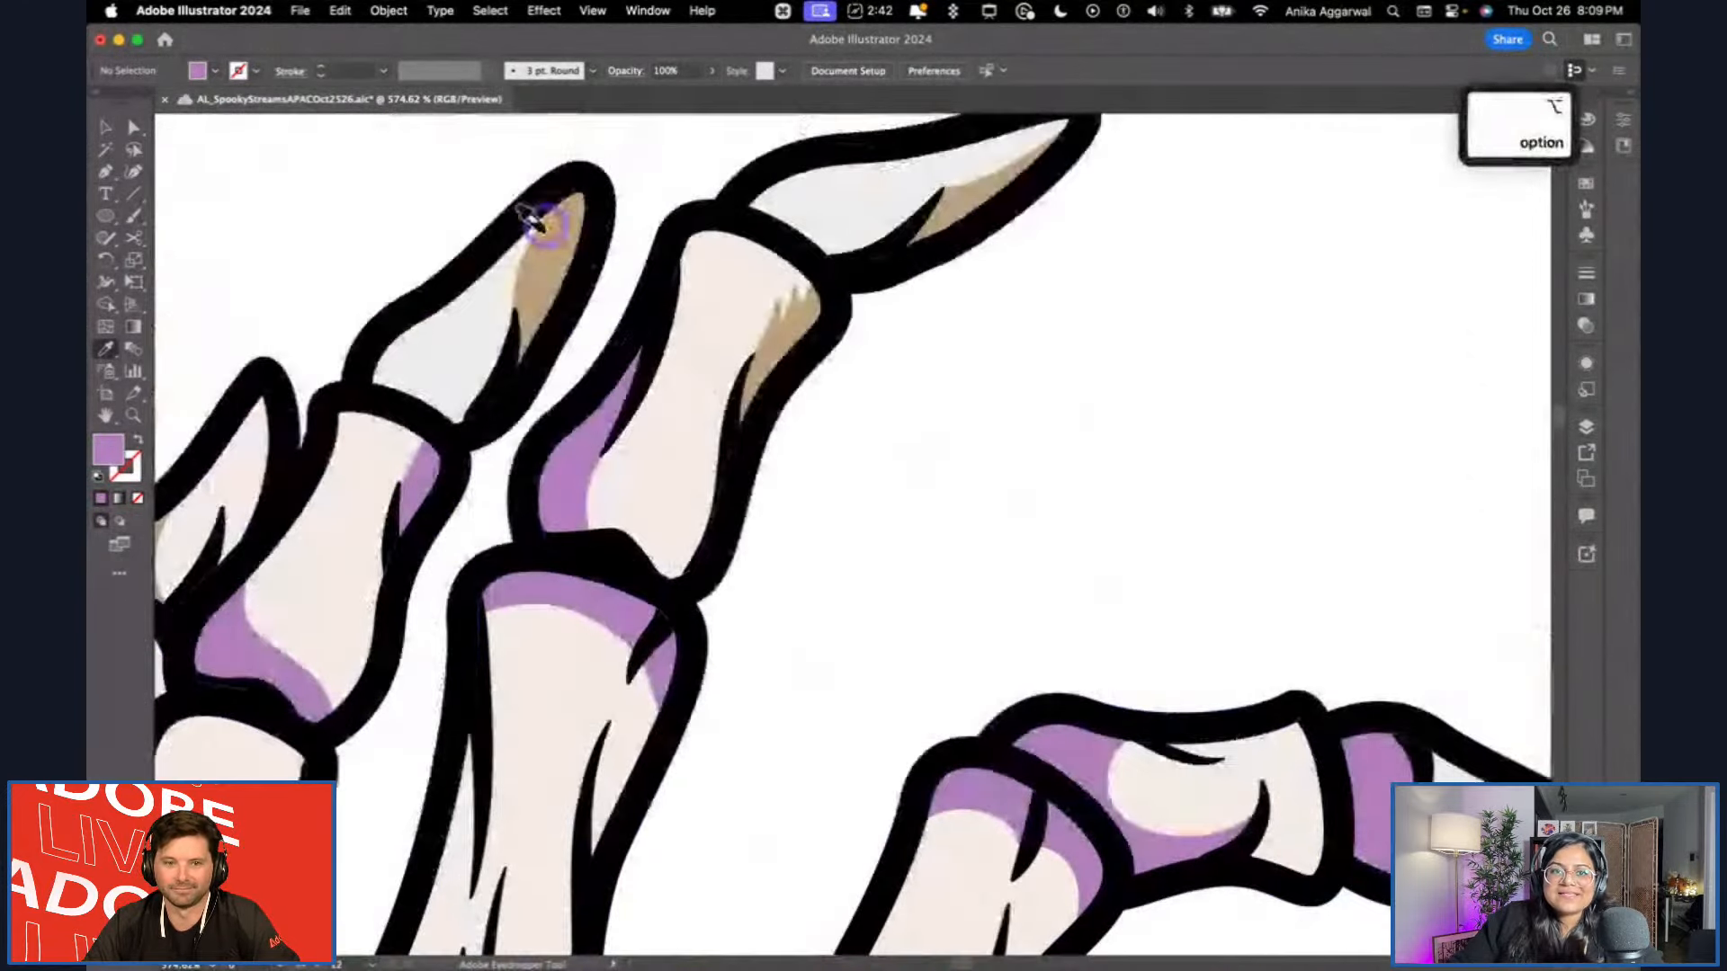
alt+click(538, 223)
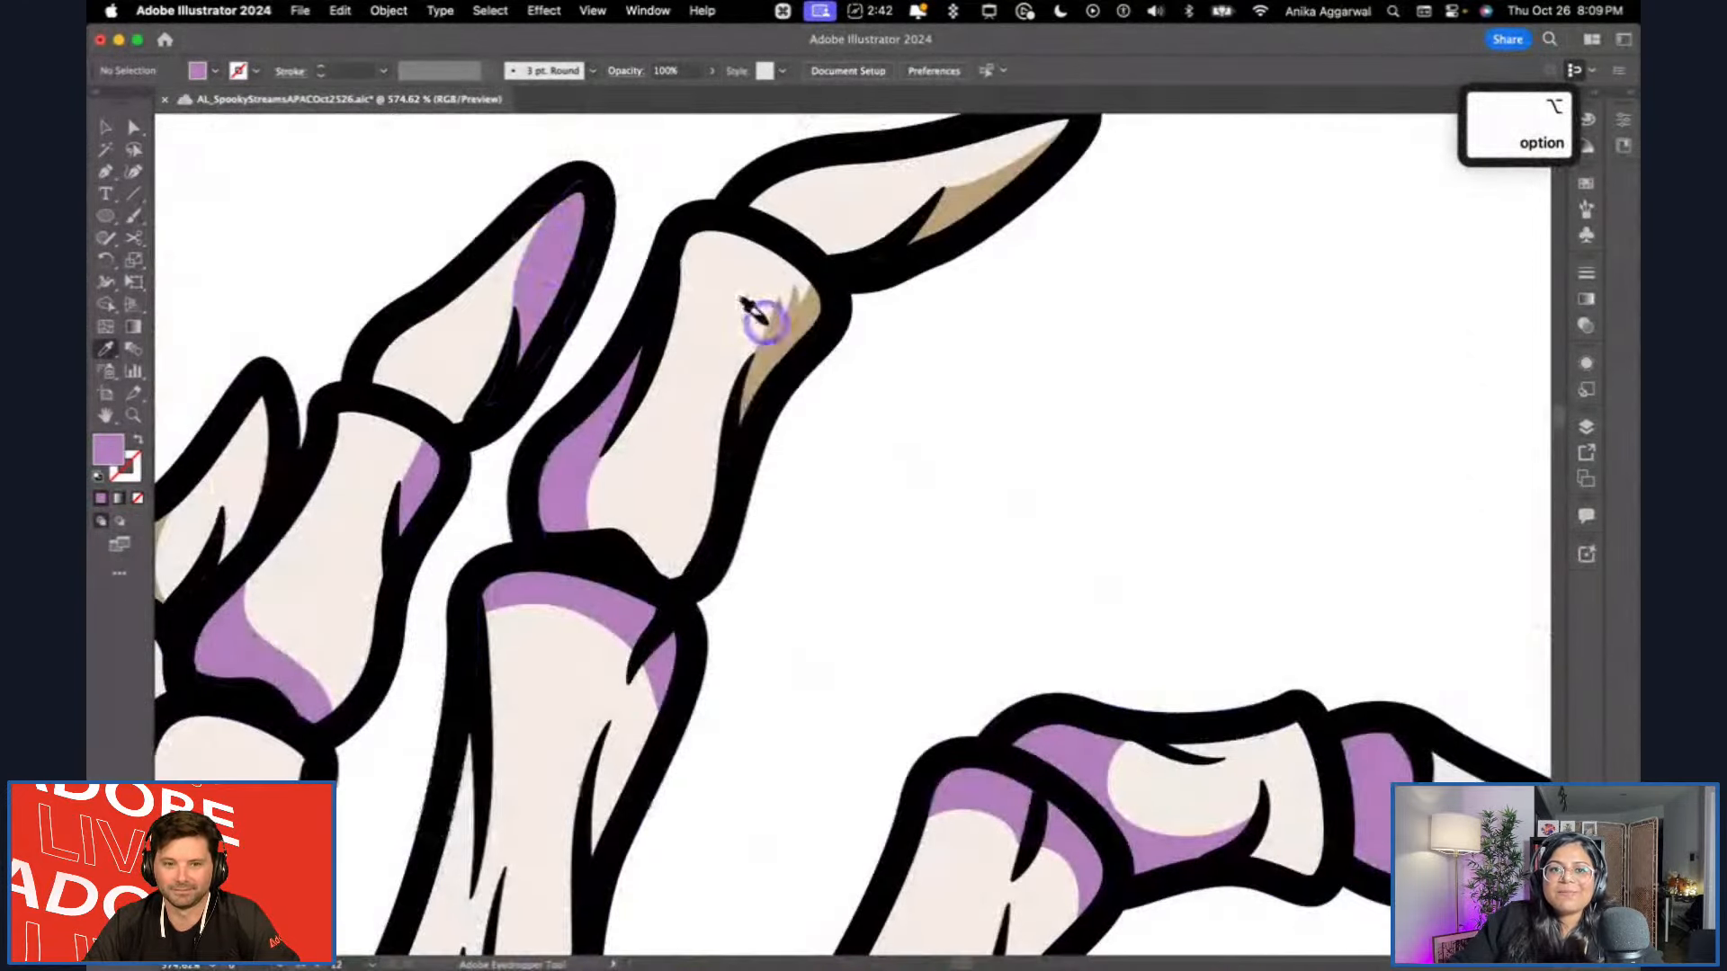
Recolour the upper shading of the middle finger's middle bone light purple and try the same colour on its fingertip shading.
alt+click(776, 310)
key(super+z)
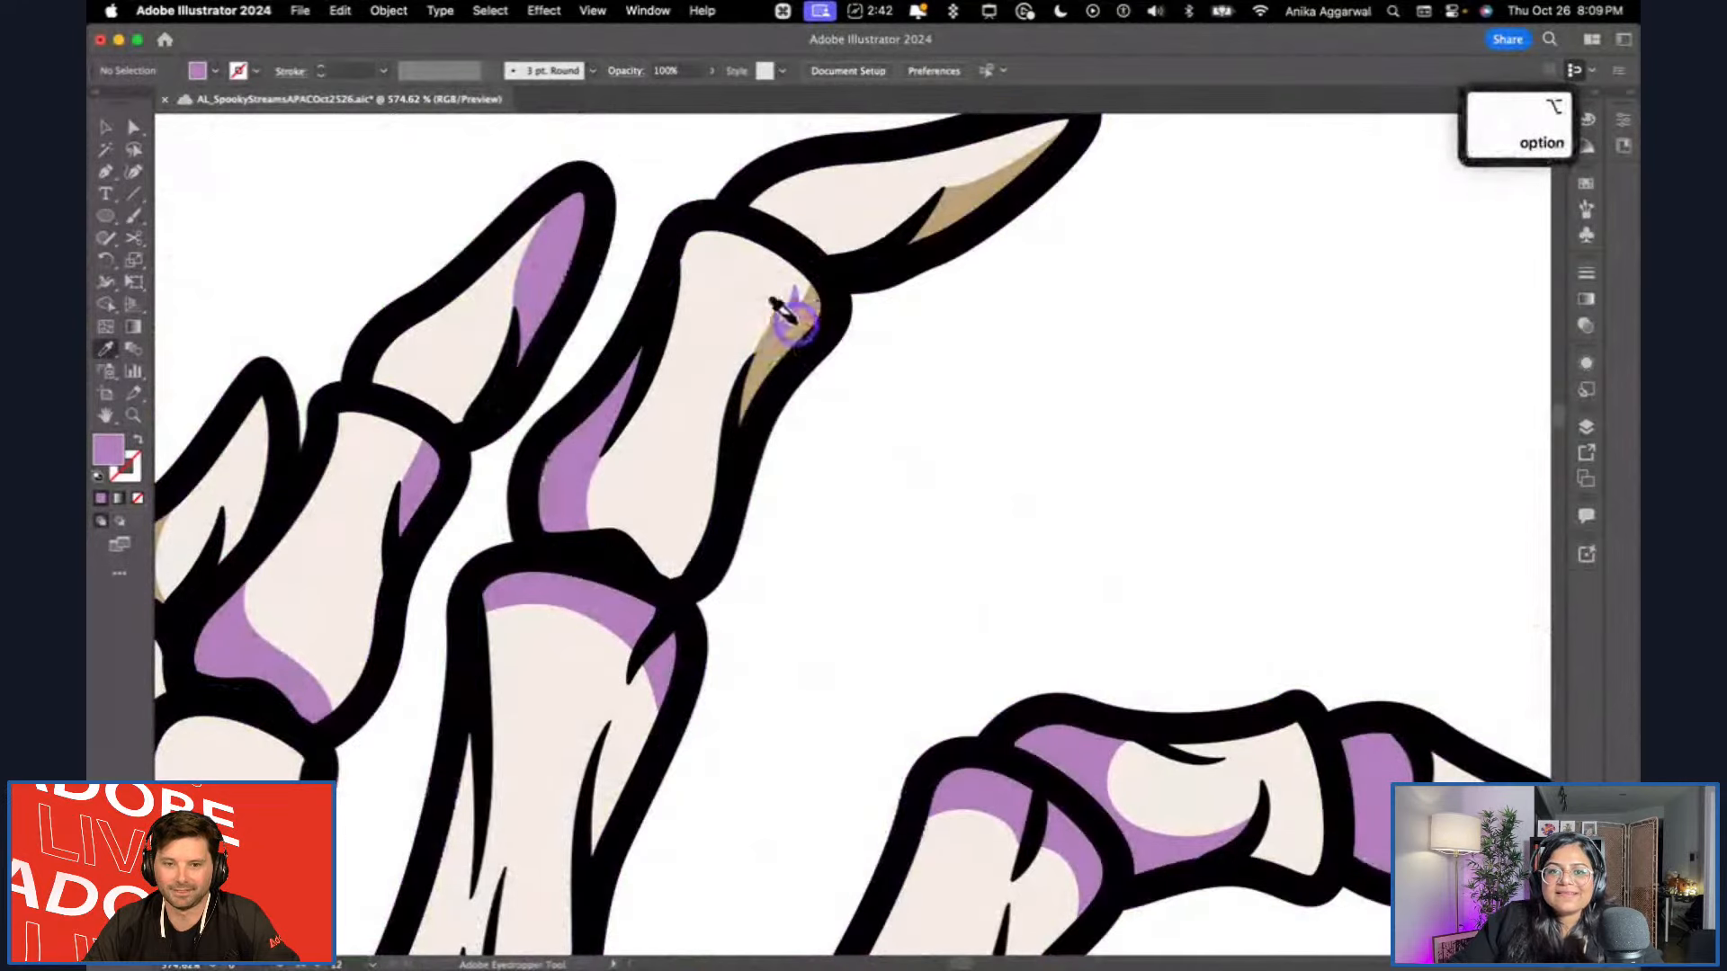
alt+click(813, 310)
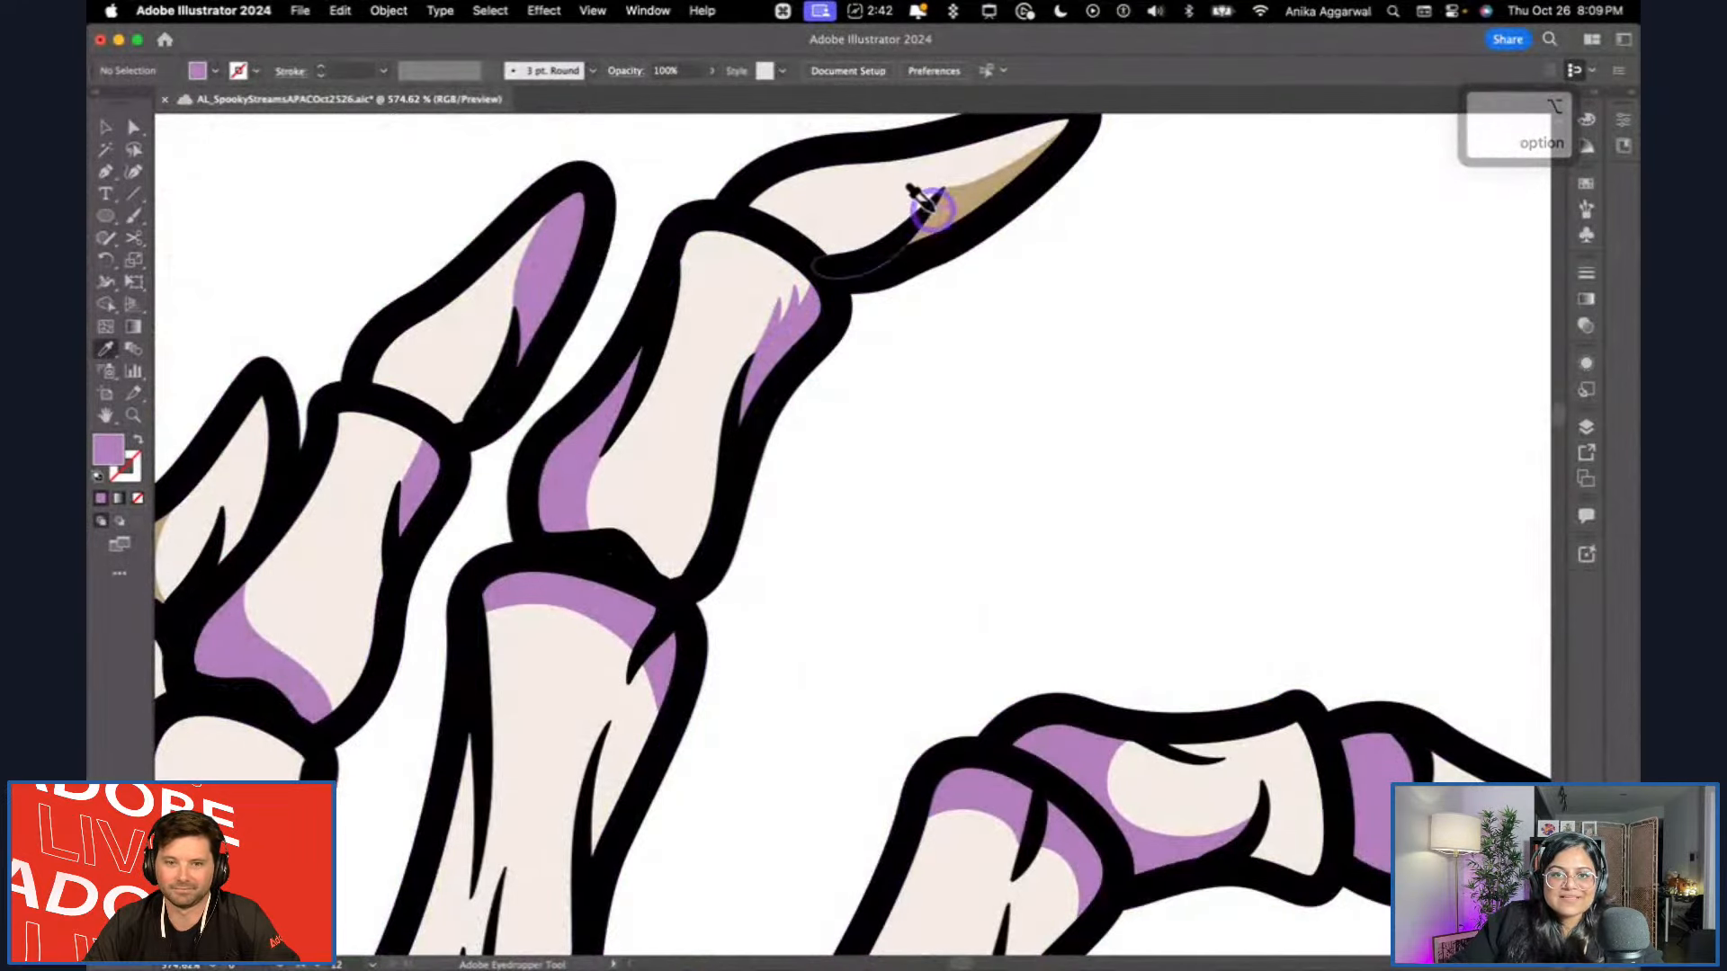
alt+click(993, 202)
key(super+z)
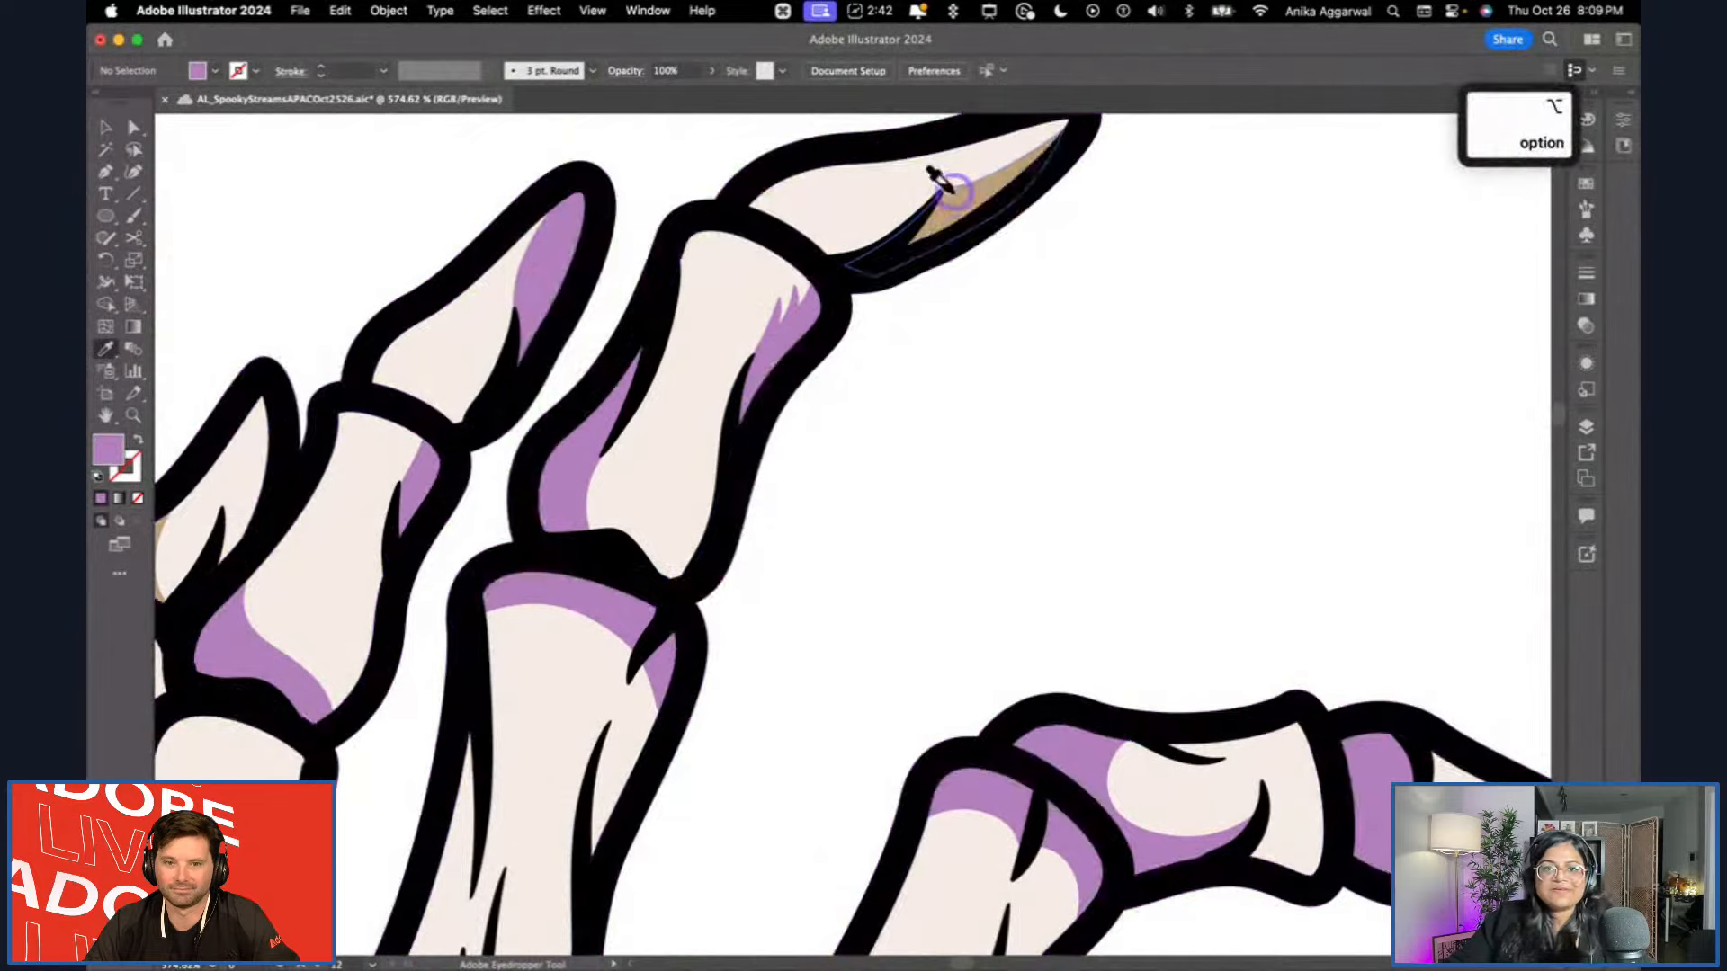
Apply the light purple to the tan shading on the thumb's long base bone and its middle bone.
scroll(969, 239, down, 5)
scroll(962, 279, up, 2)
scroll(958, 323, down, 4)
scroll(920, 583, up, 4)
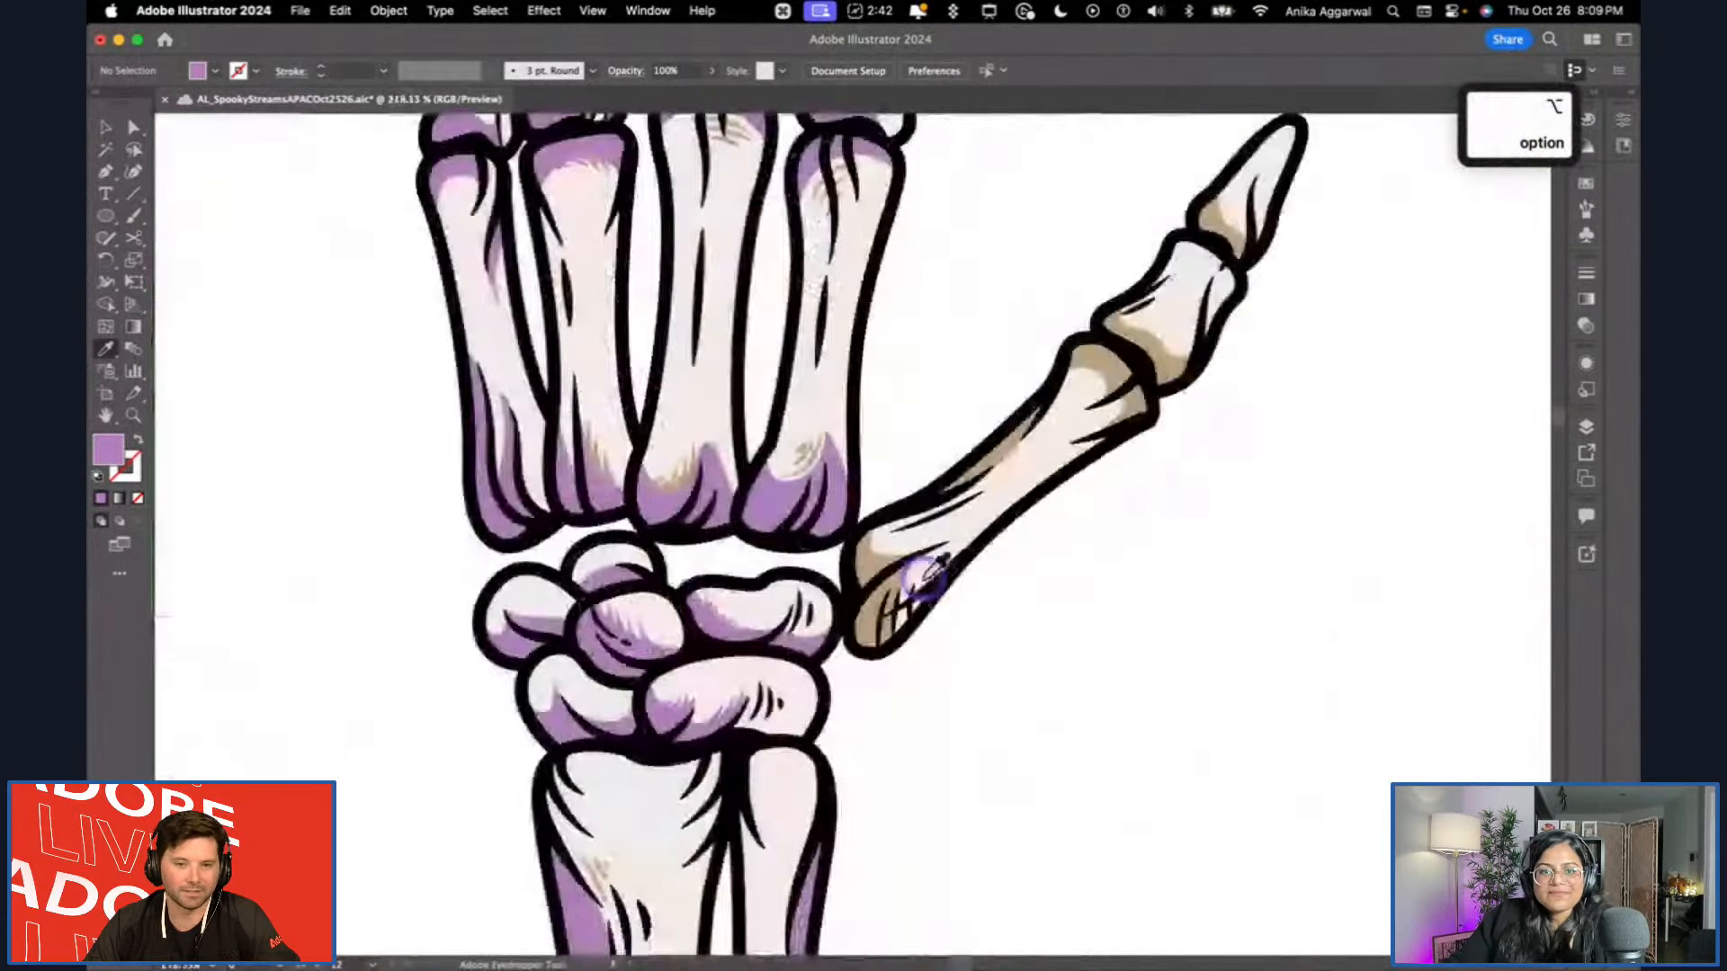
alt+click(851, 544)
alt+click(877, 587)
alt+click(1034, 386)
alt+click(1157, 262)
alt+click(1233, 224)
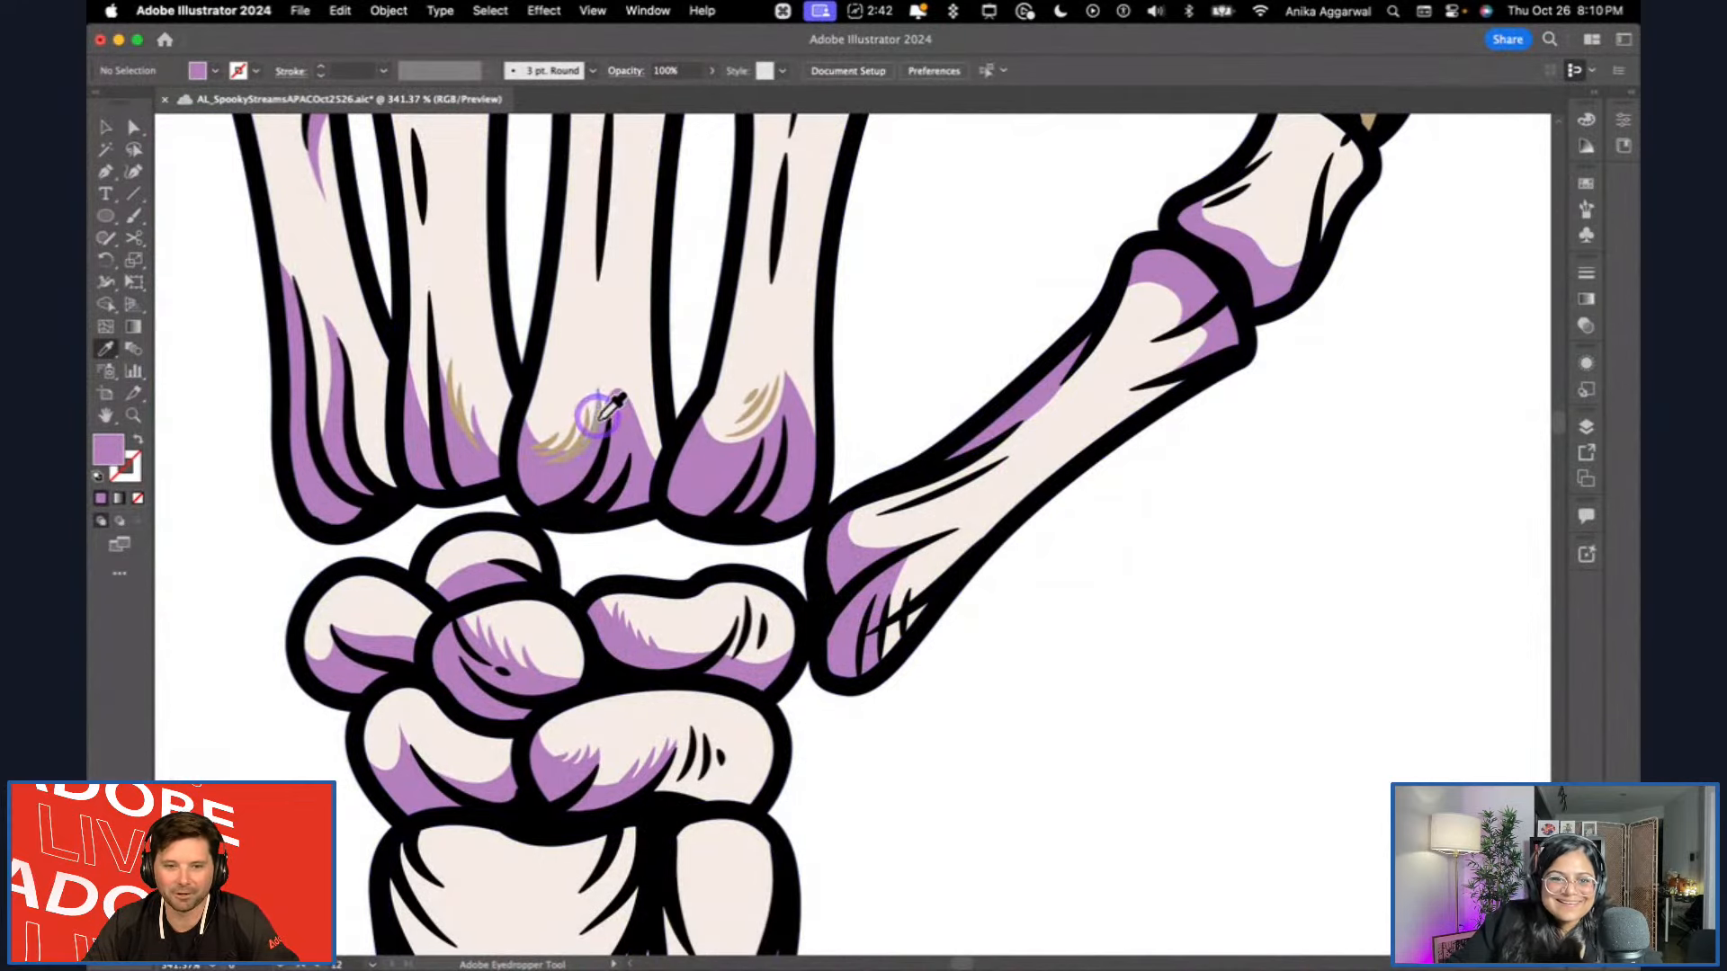
Recolour the fine tan hatching at the lower ends of the ring, middle and index palm bones with the light purple.
key(alt)
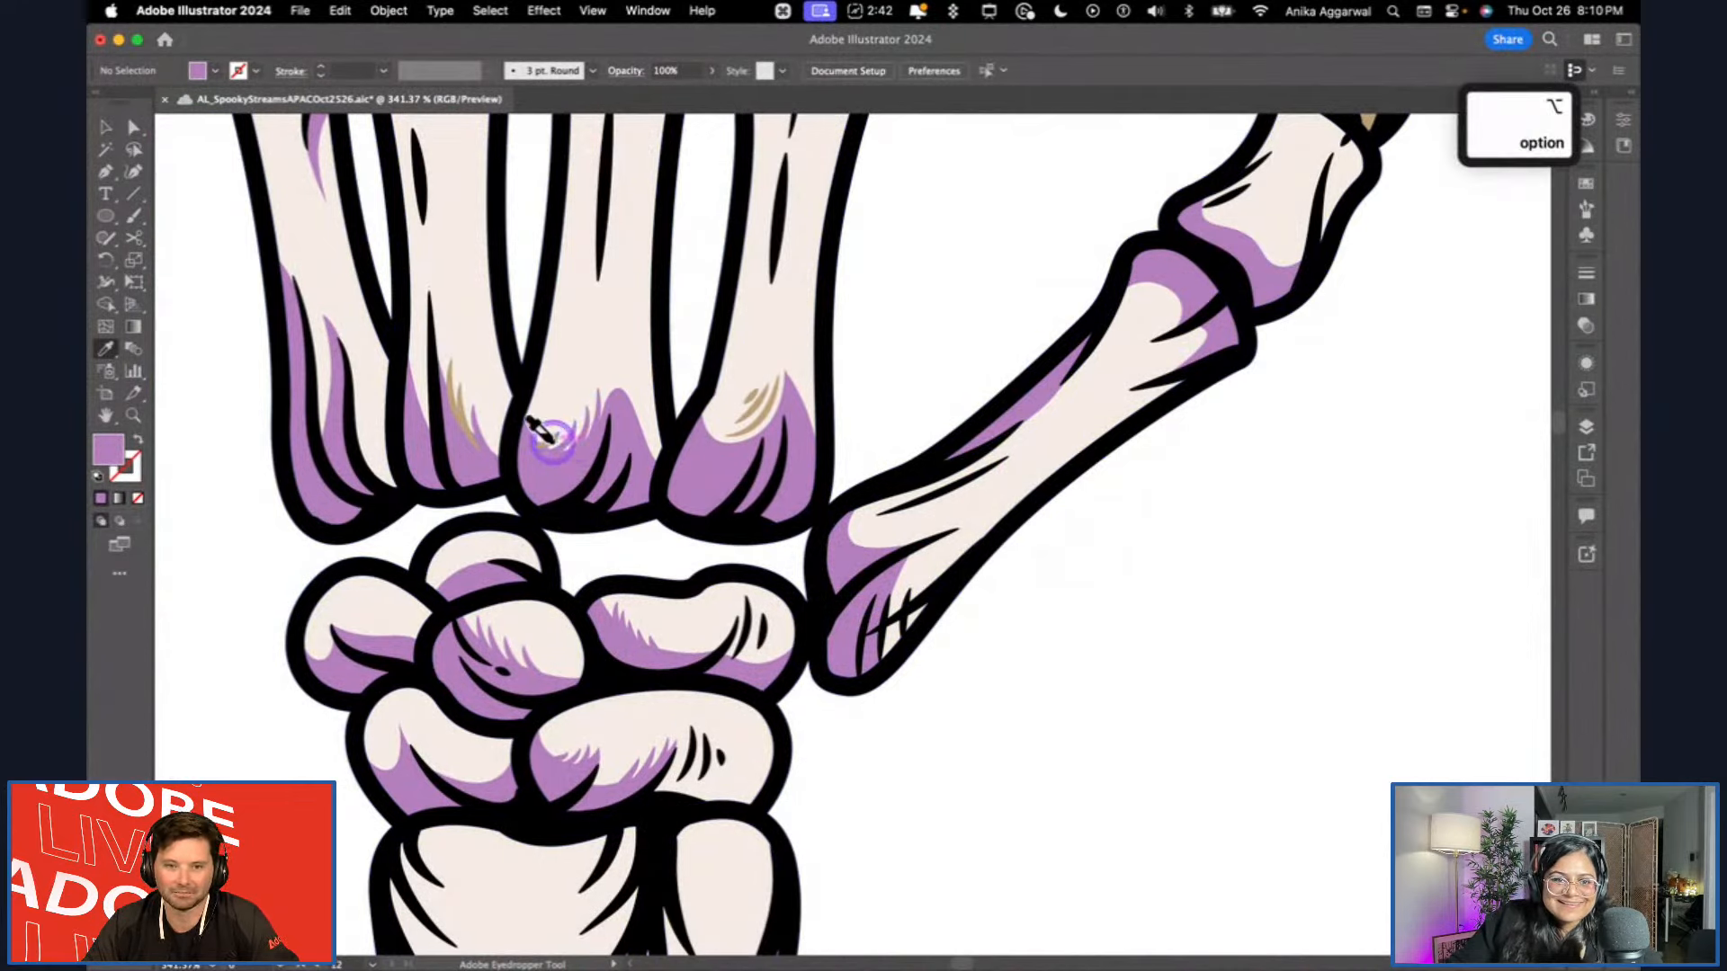
alt+click(451, 386)
key(super+z)
key(alt)
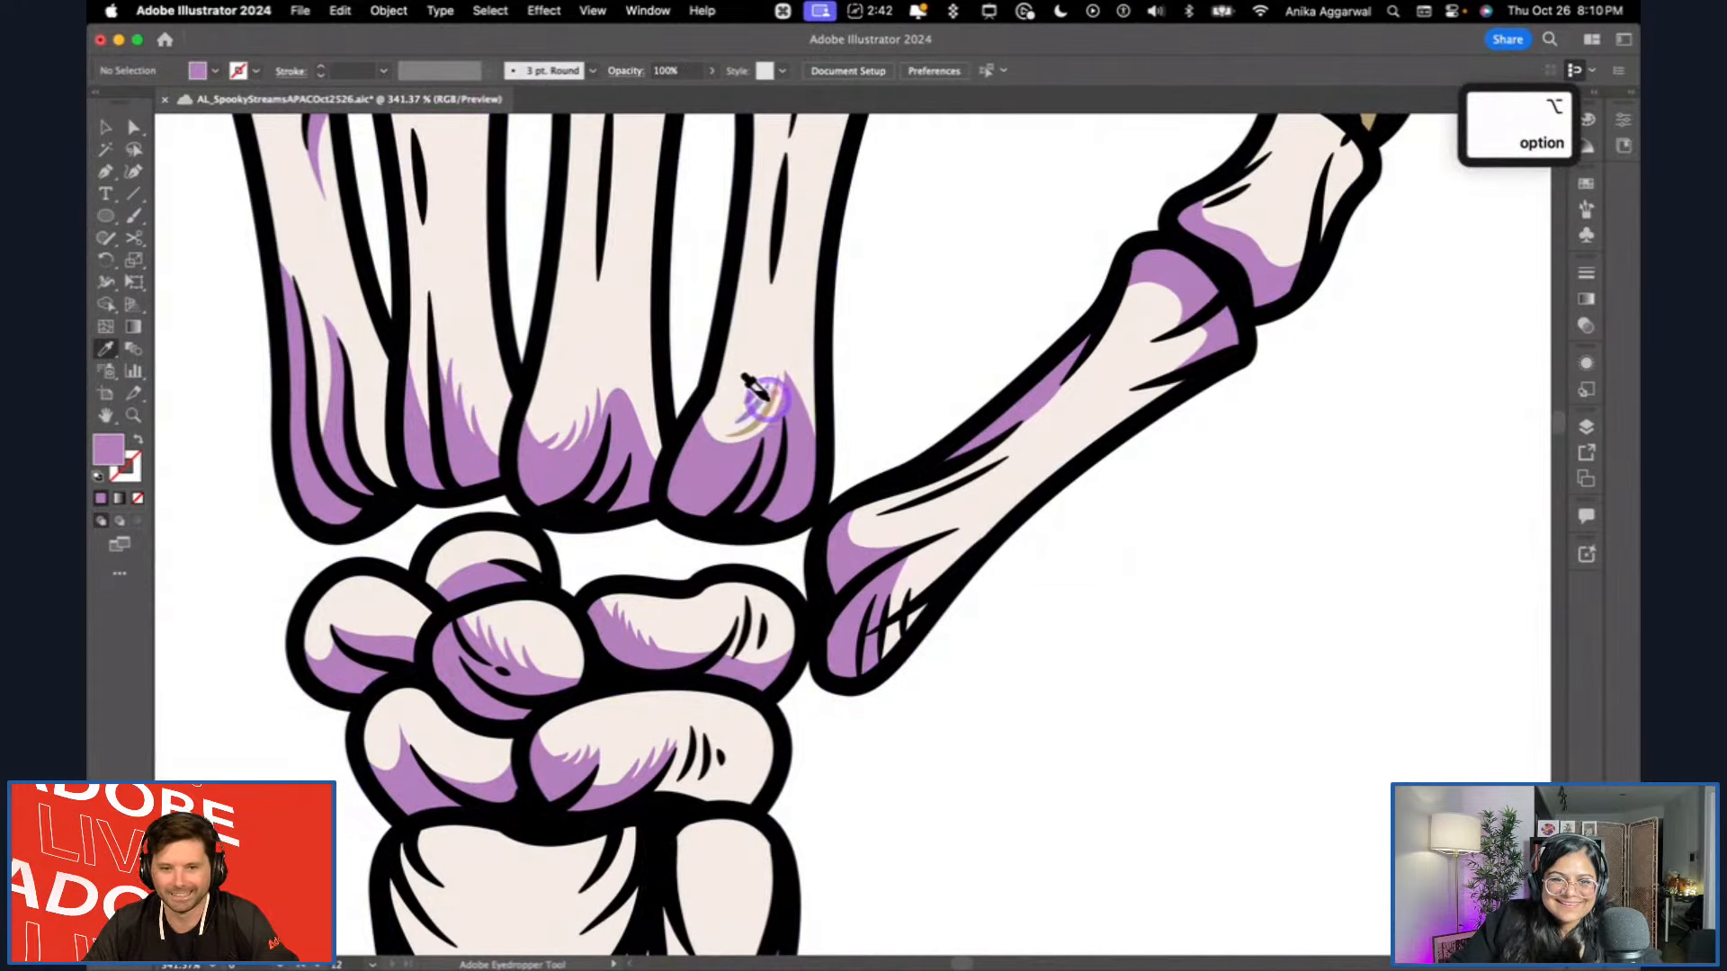
scroll(773, 387, down, 5)
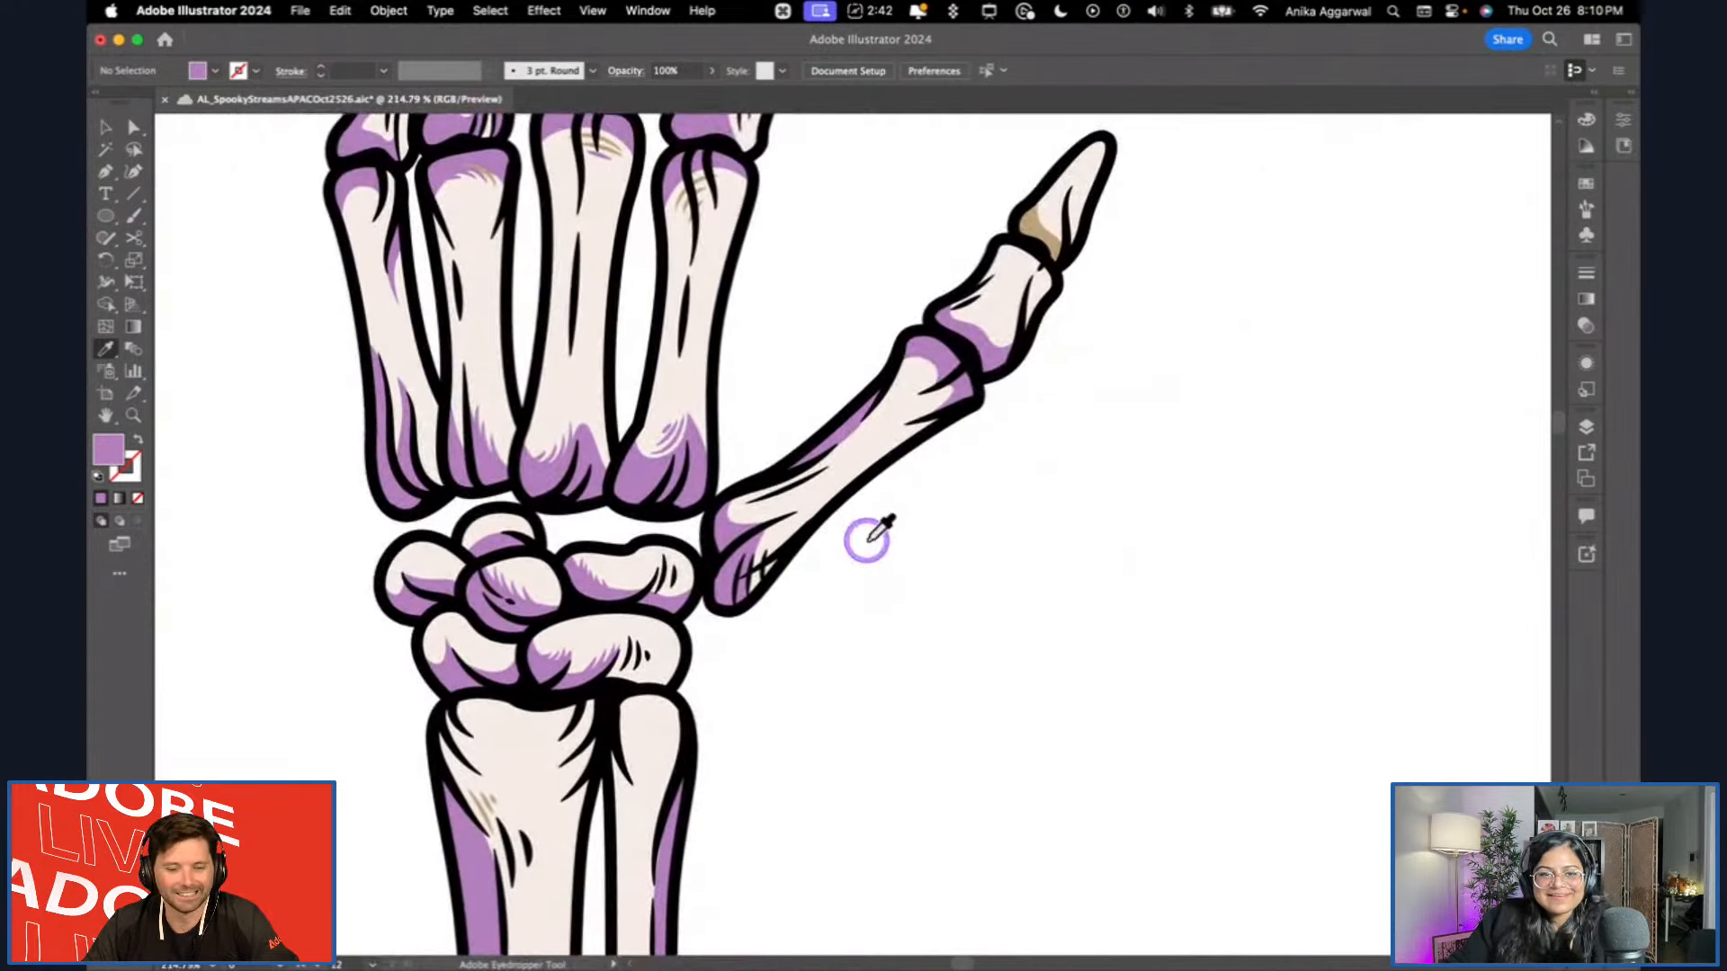
scroll(1008, 245, up, 5)
scroll(1068, 136, down, 5)
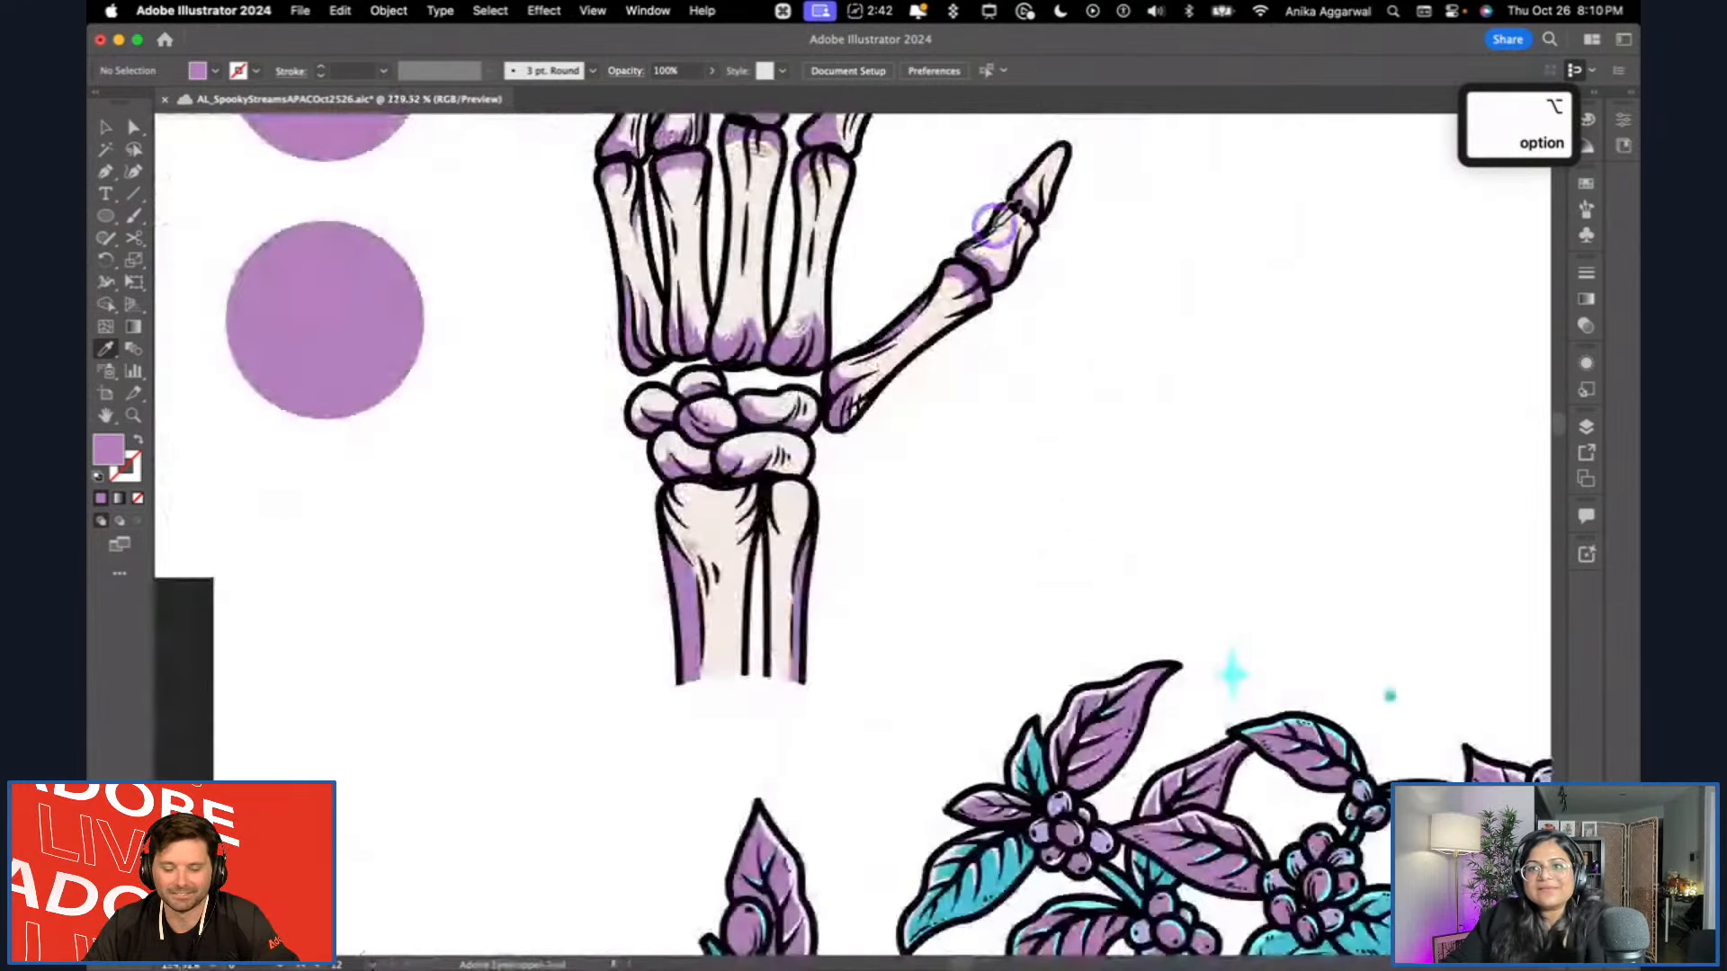
Try the light purple on the fine hatching near the upper end of the wide forearm bone.
scroll(771, 353, up, 5)
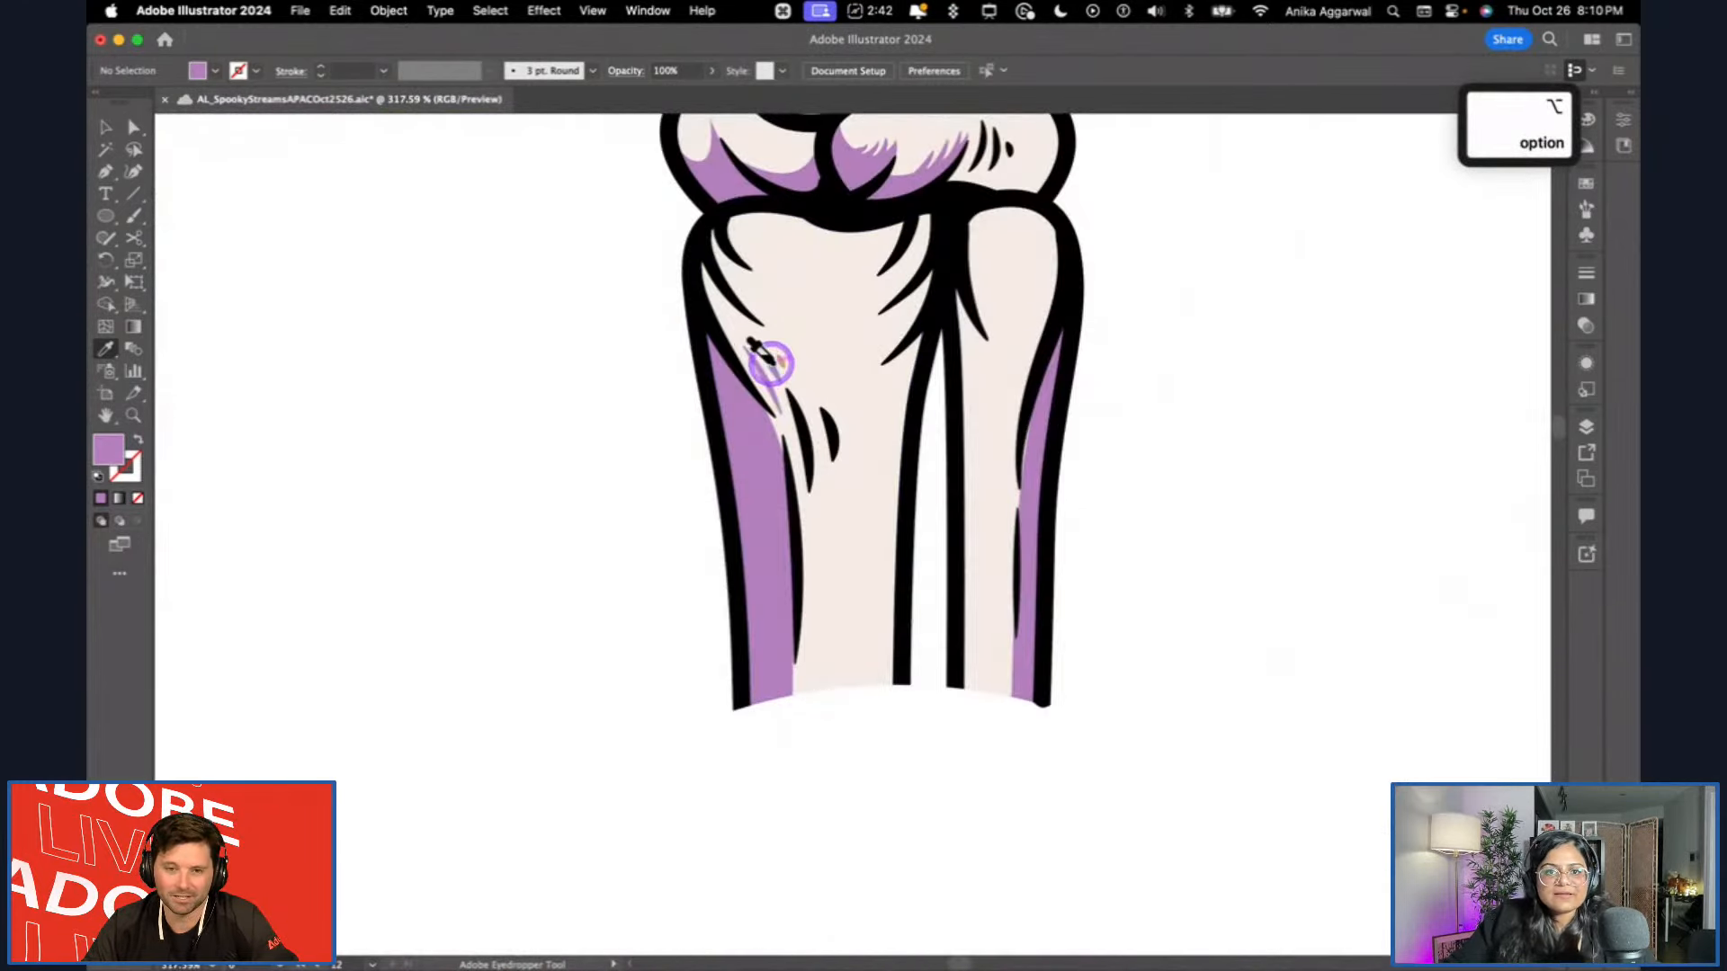
alt+click(772, 360)
key(super+z)
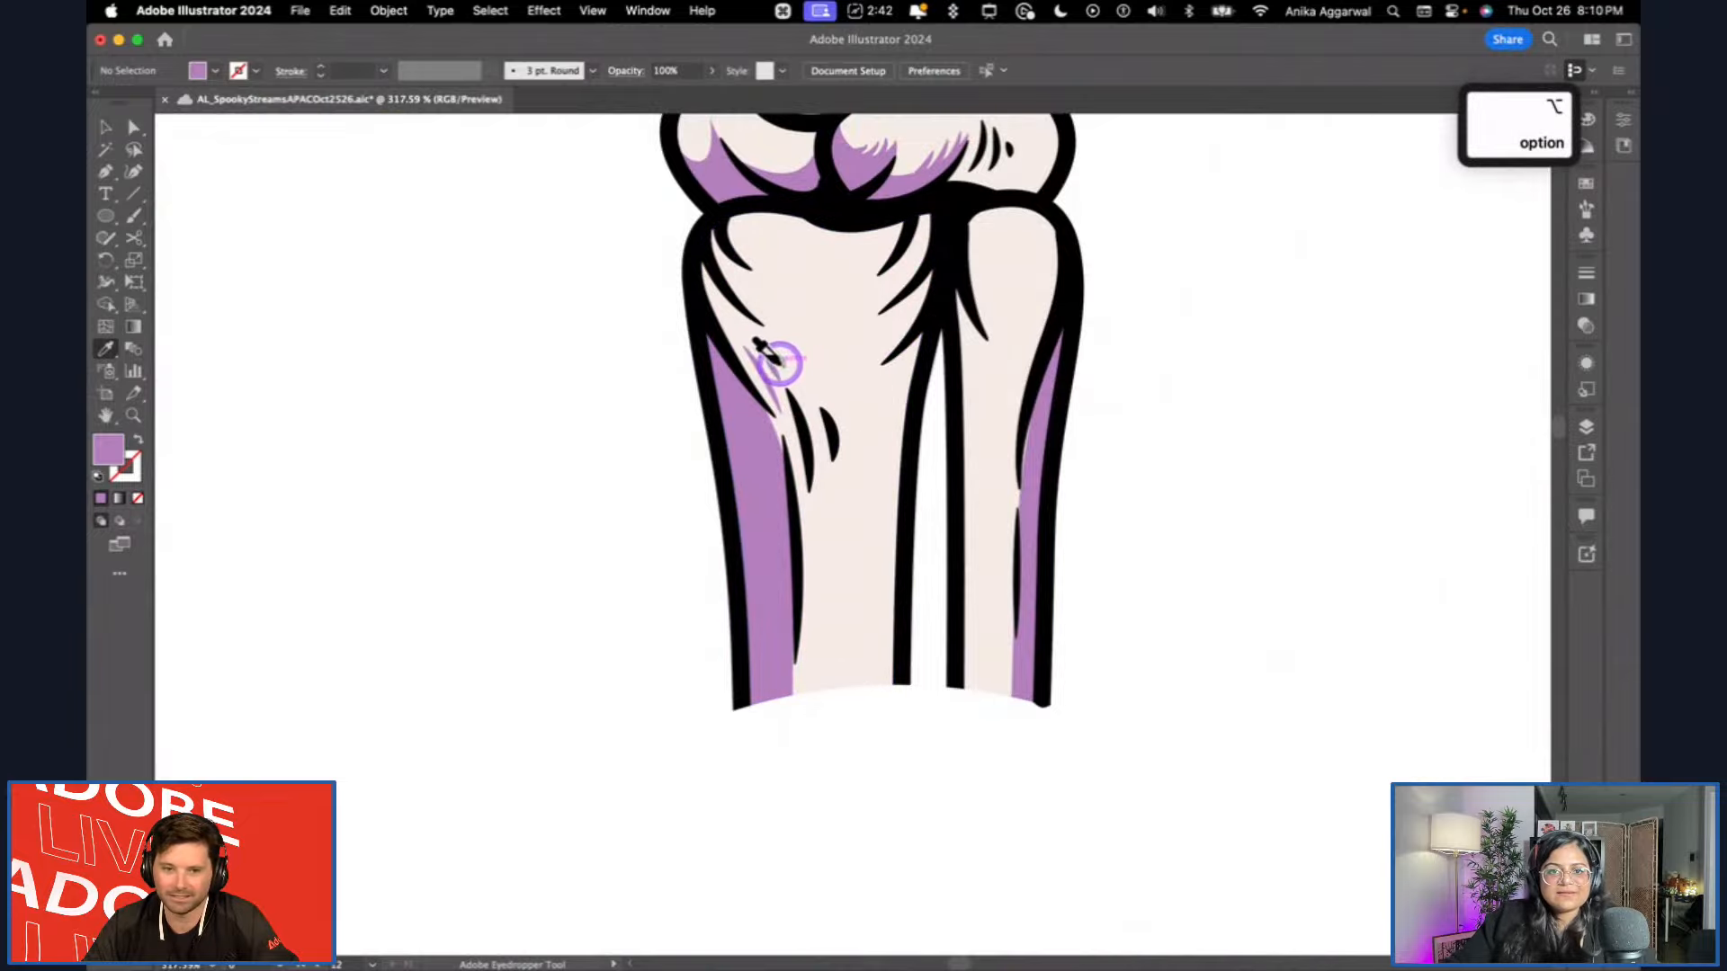
scroll(911, 355, down, 4)
scroll(898, 361, down, 6)
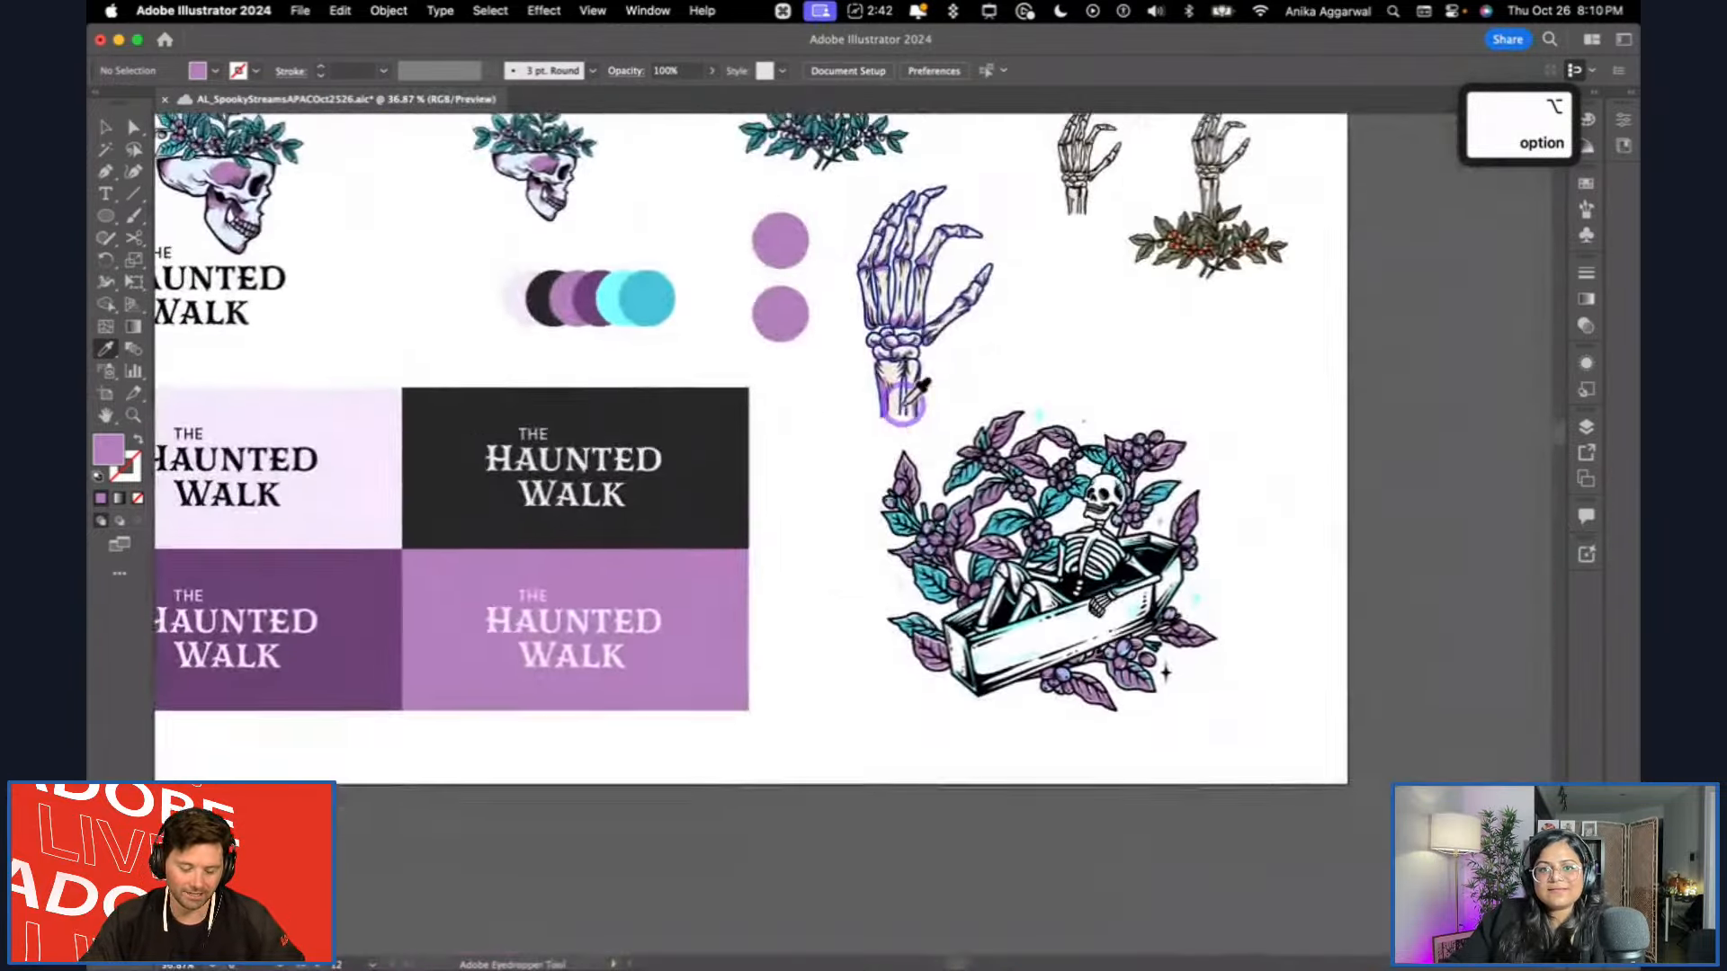
Delete the two large light purple sample circles beside the recoloured skeleton hand.
scroll(904, 405, up, 2)
key(v)
click(899, 531)
drag(857, 557, 879, 420)
drag(764, 275, 734, 396)
key(BackSpace)
click(739, 386)
key(BackSpace)
Delete the original plain skeleton hand and move the recoloured hand into its place beside the hand with leaves.
click(1148, 192)
key(BackSpace)
scroll(1064, 288, up, 2)
drag(1043, 355, 1169, 242)
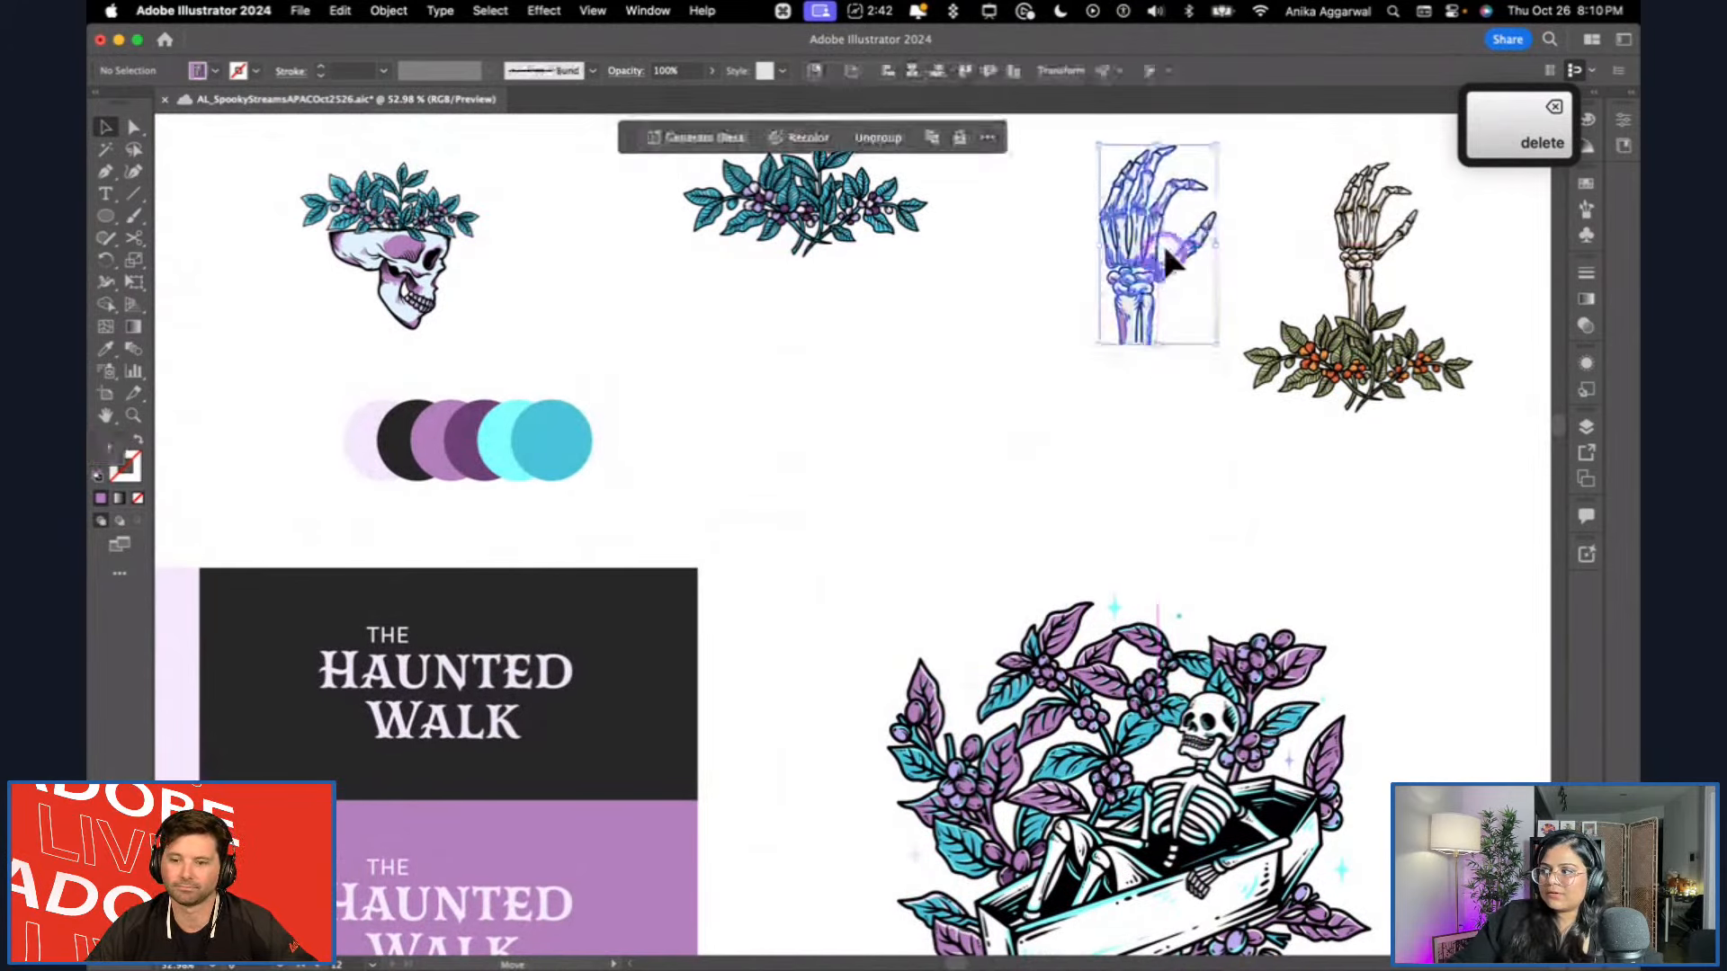
click(1045, 409)
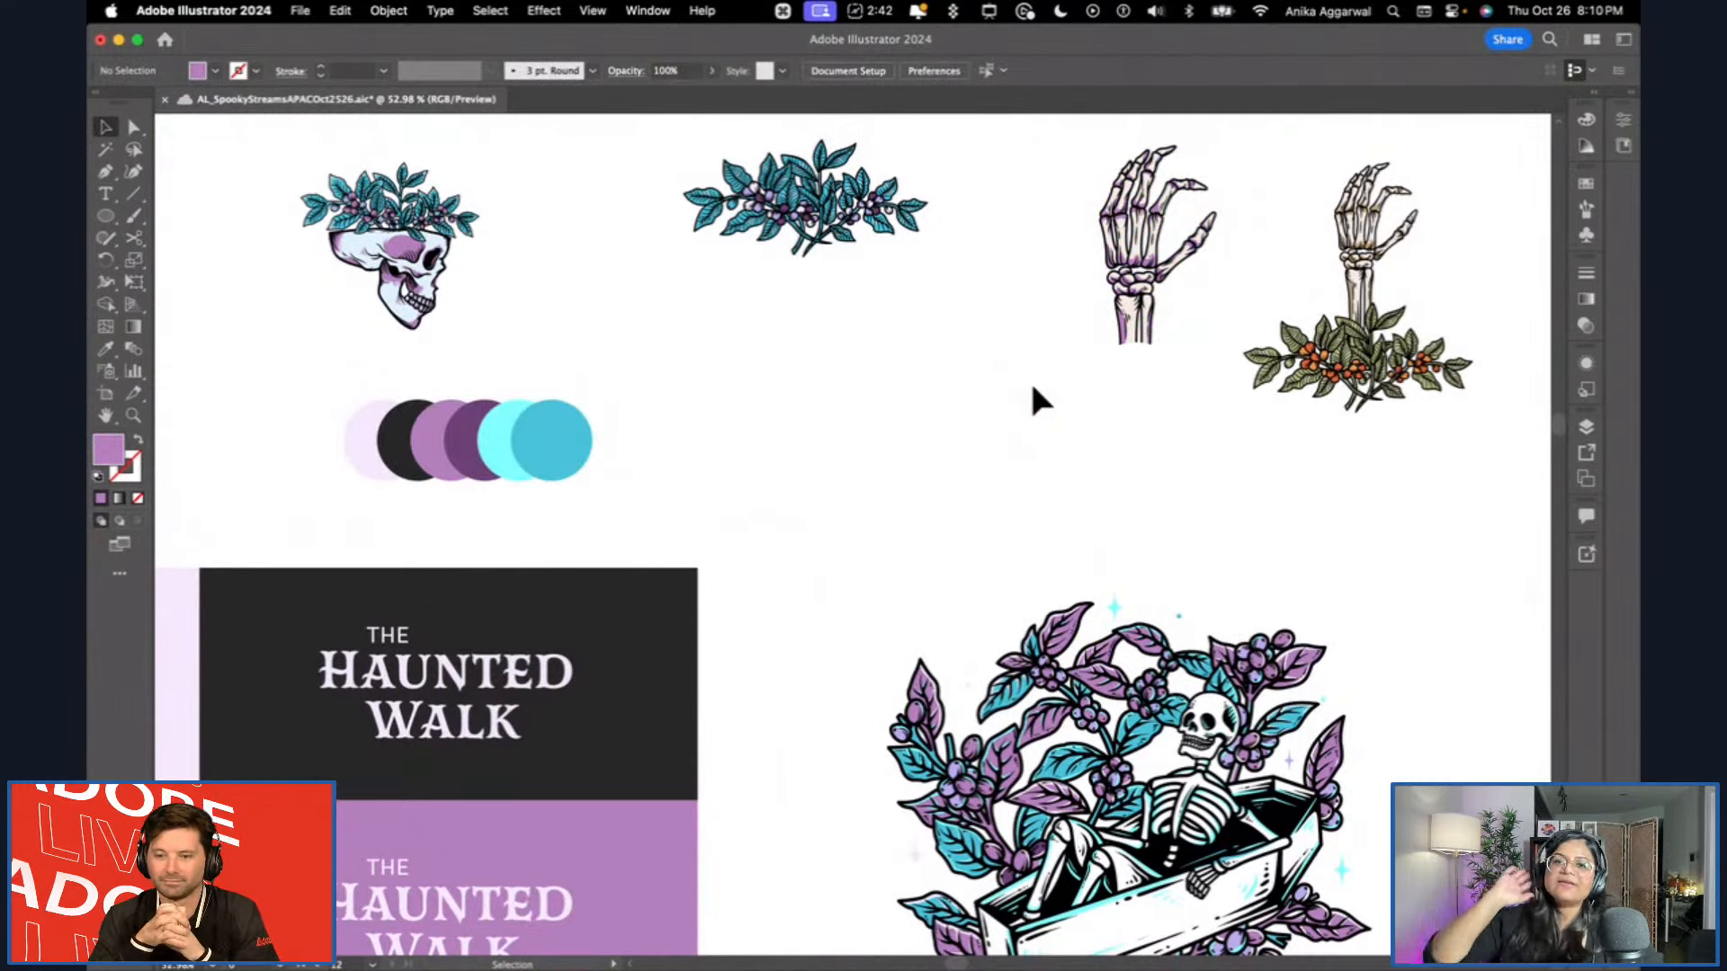
Create a new library named HALLOWEENMAGCAL.
scroll(1031, 385, down, 5)
scroll(1027, 383, left, 2)
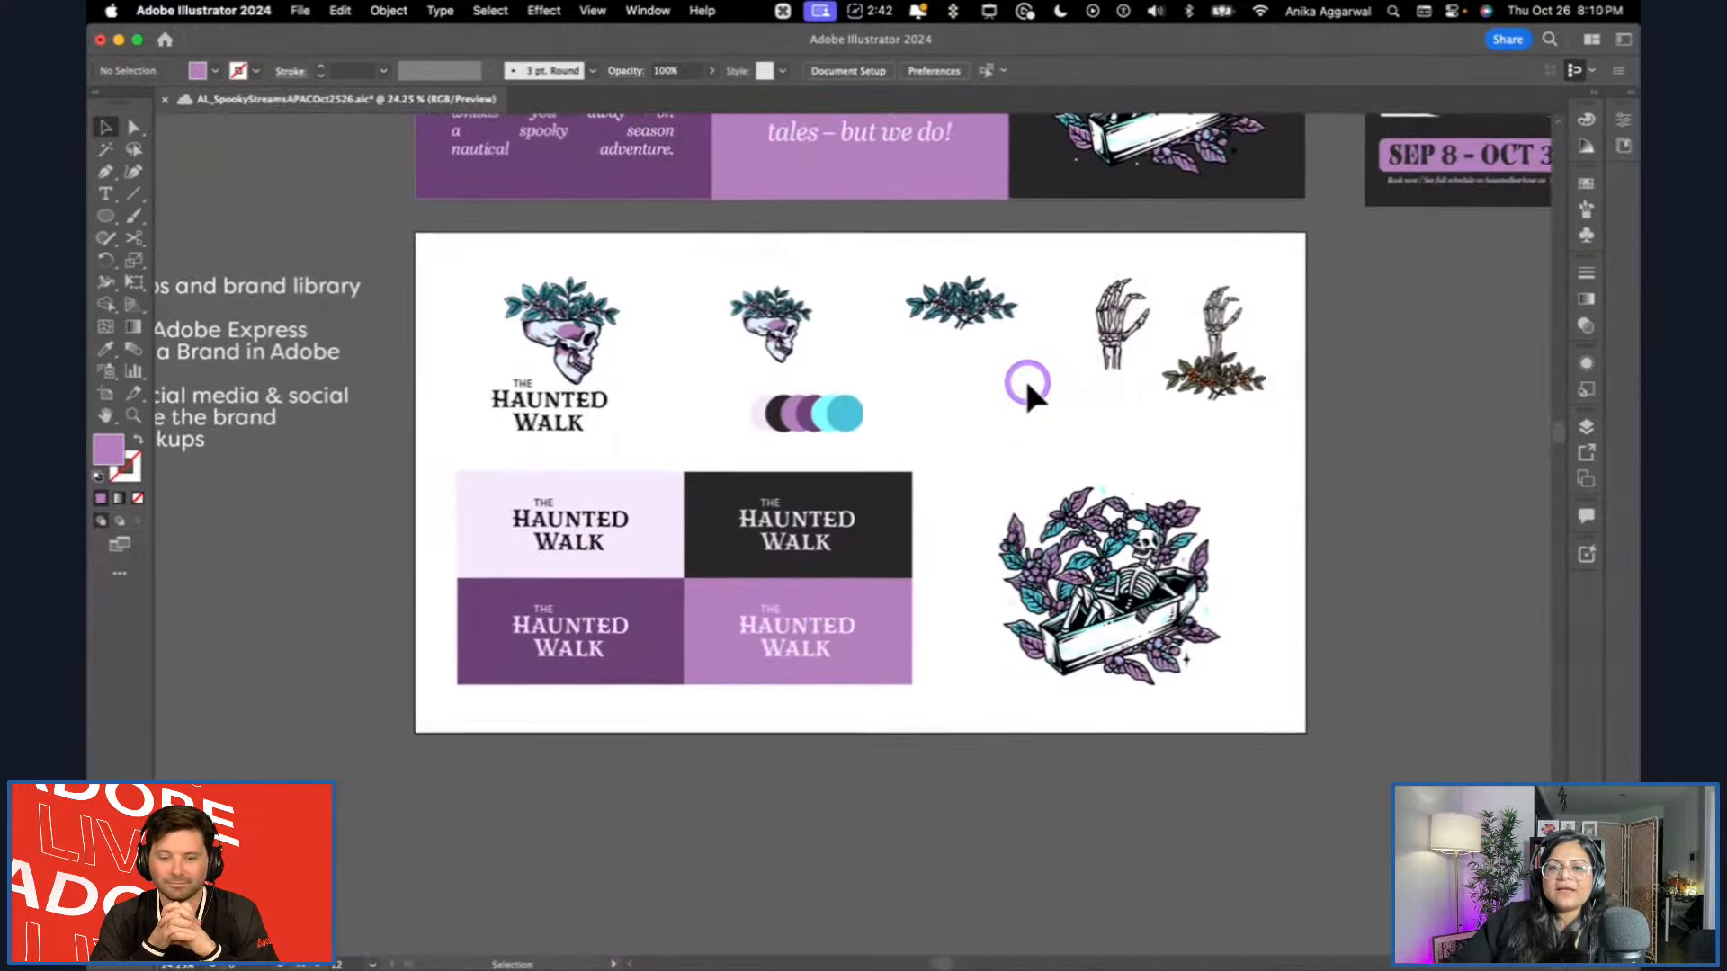
scroll(1028, 385, up, 3)
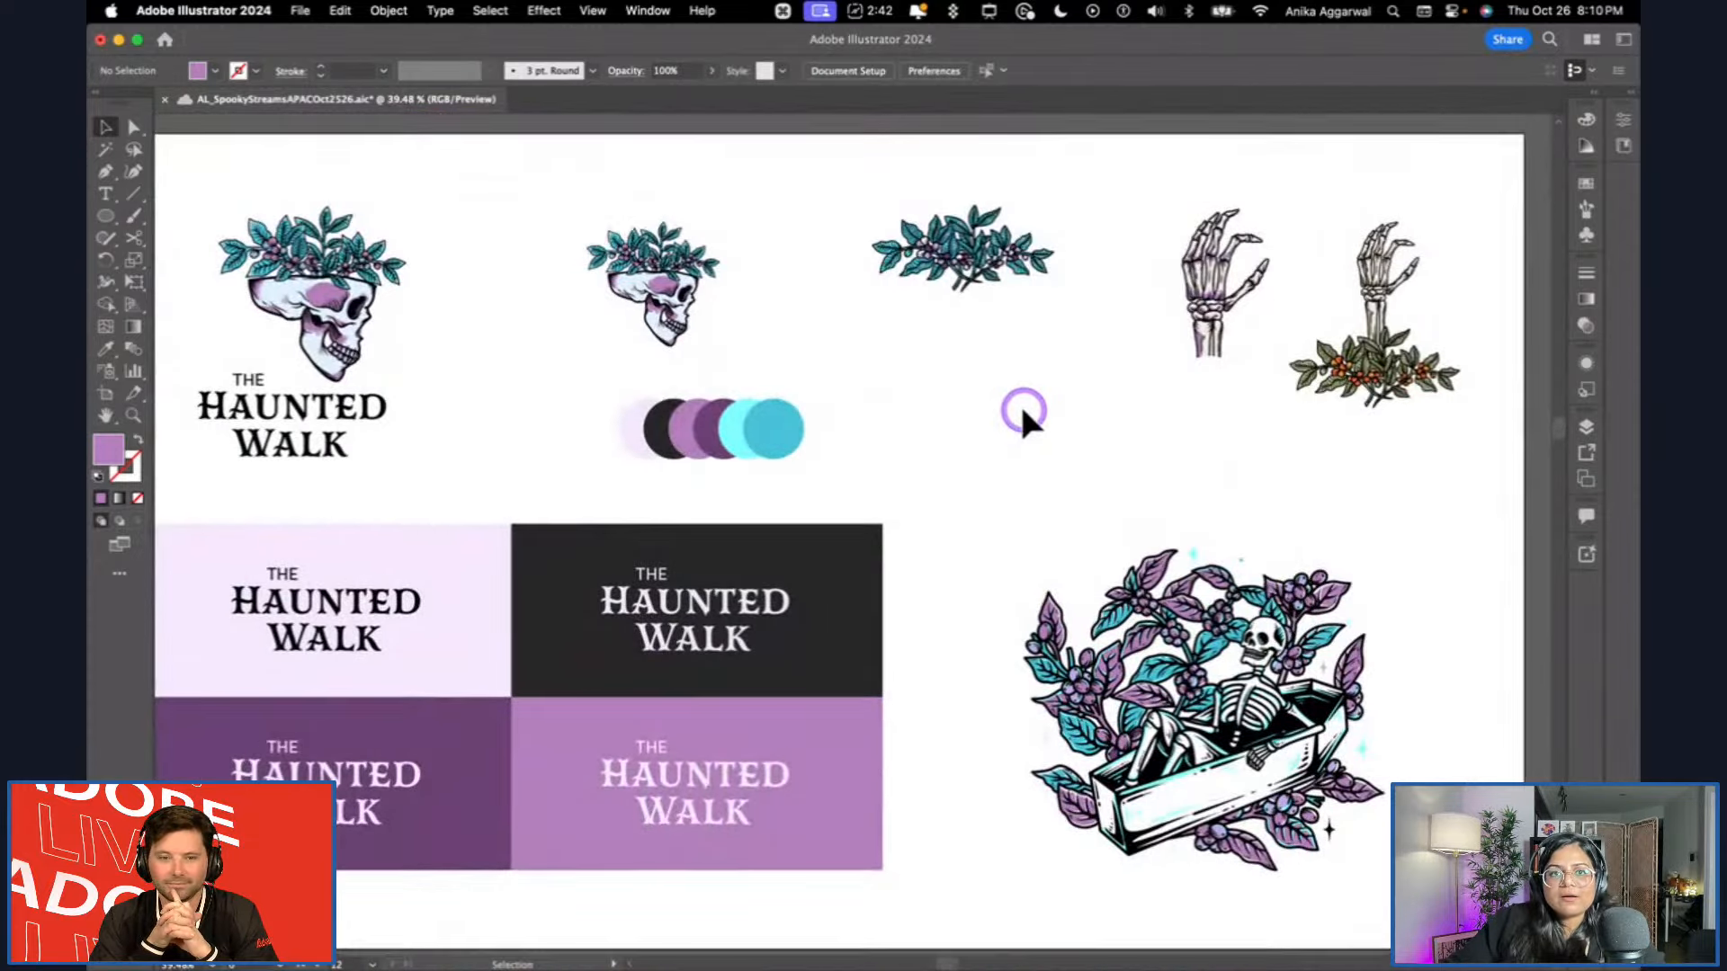
scroll(1033, 405, left, 1)
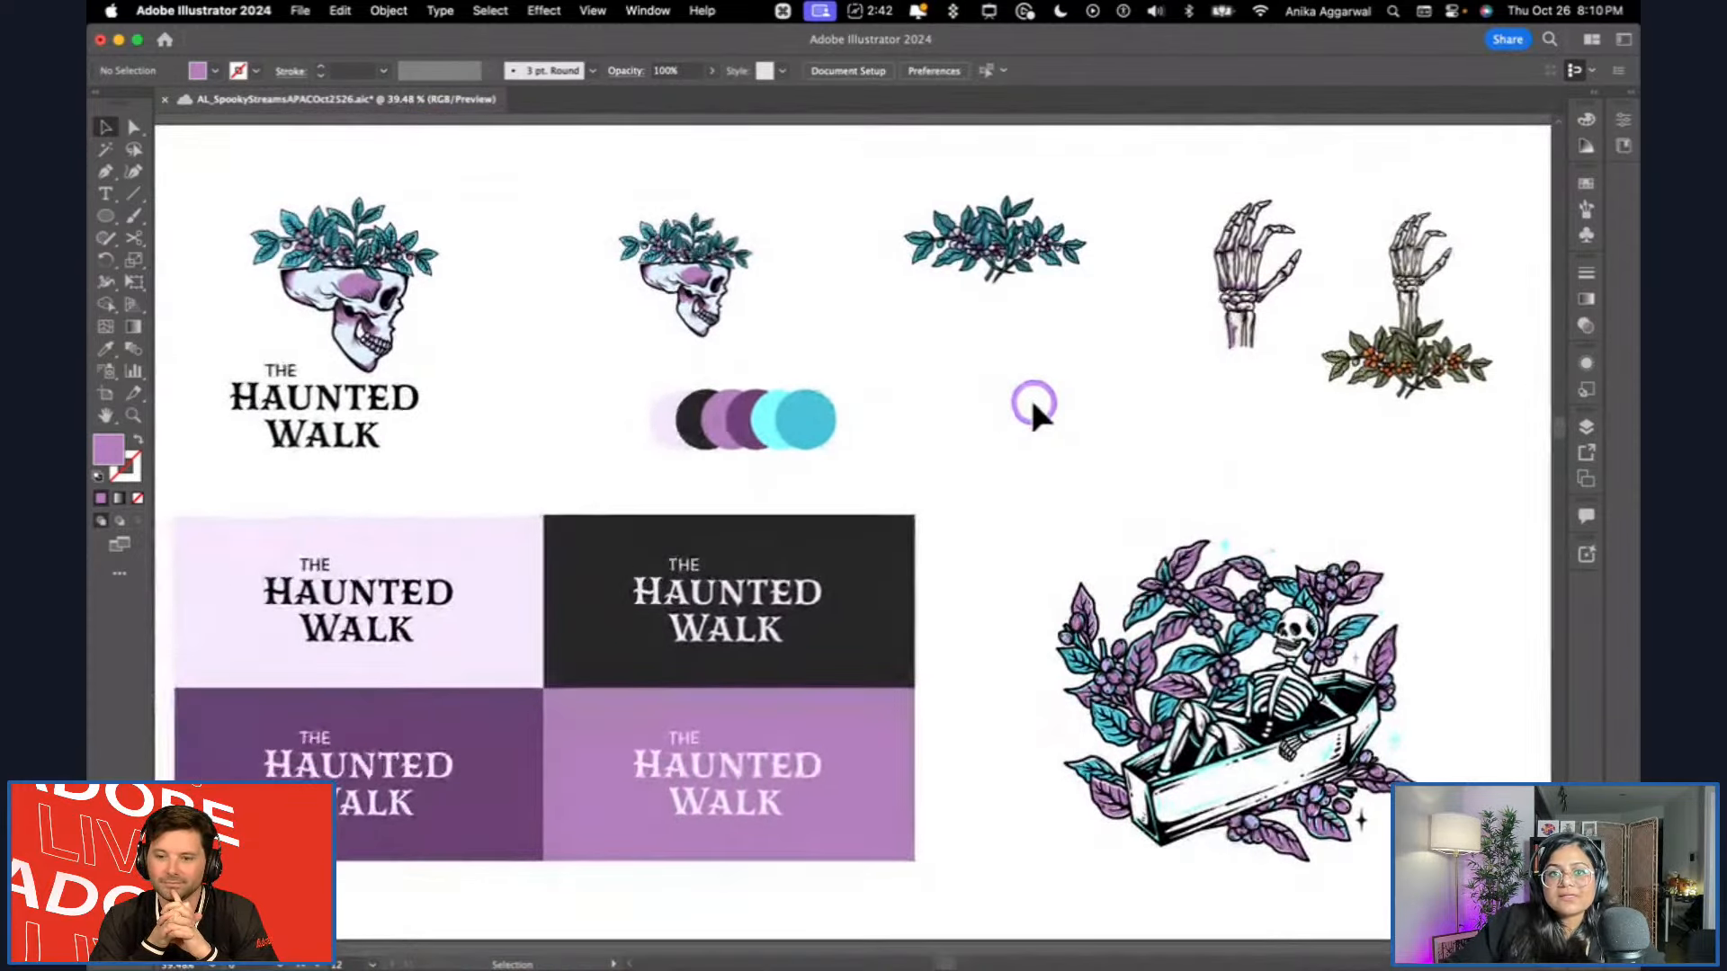
click(641, 11)
click(718, 687)
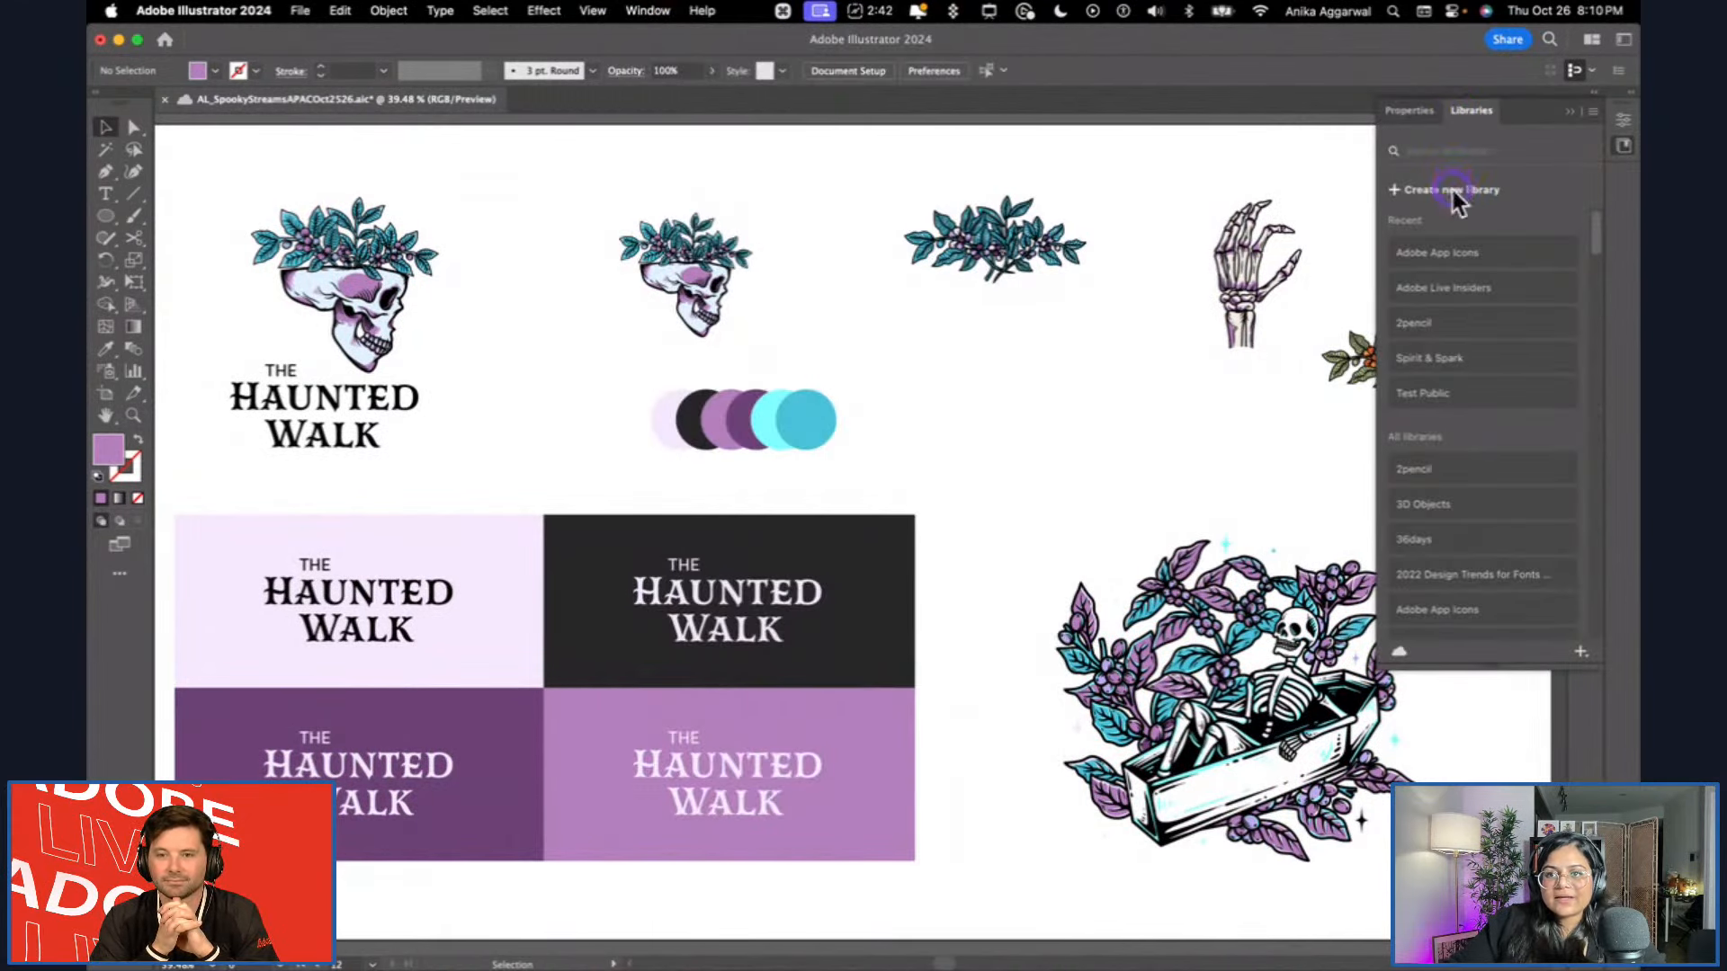
click(1454, 192)
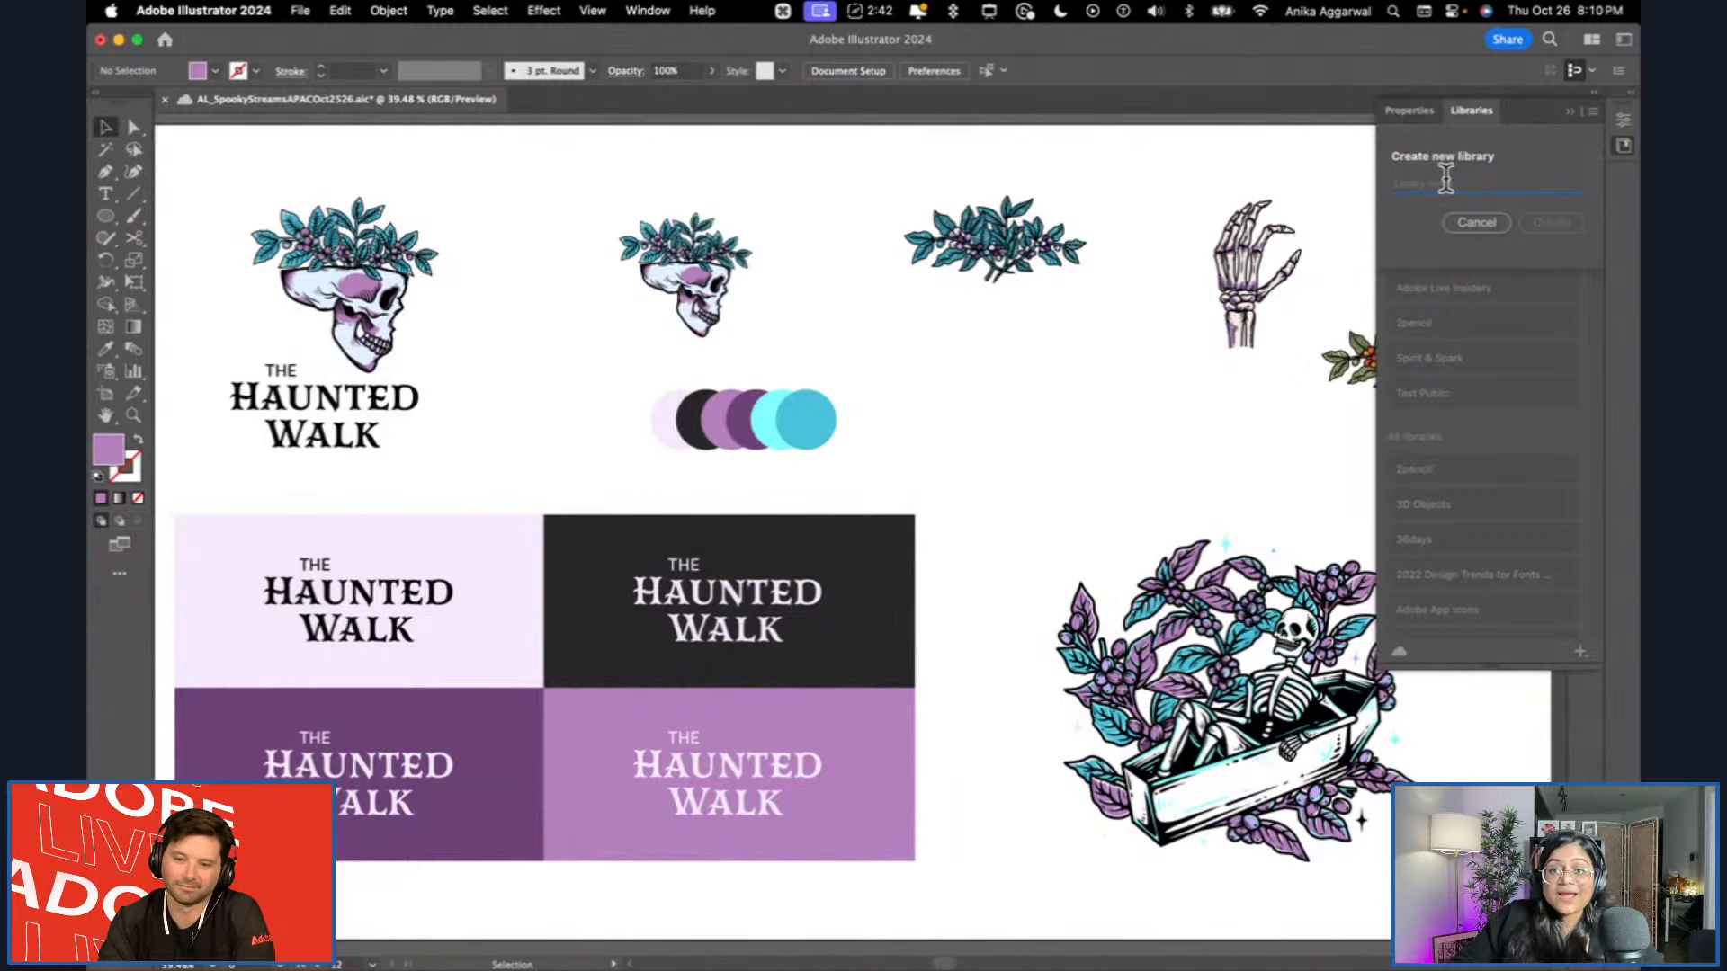
text(Halloween Tehc)
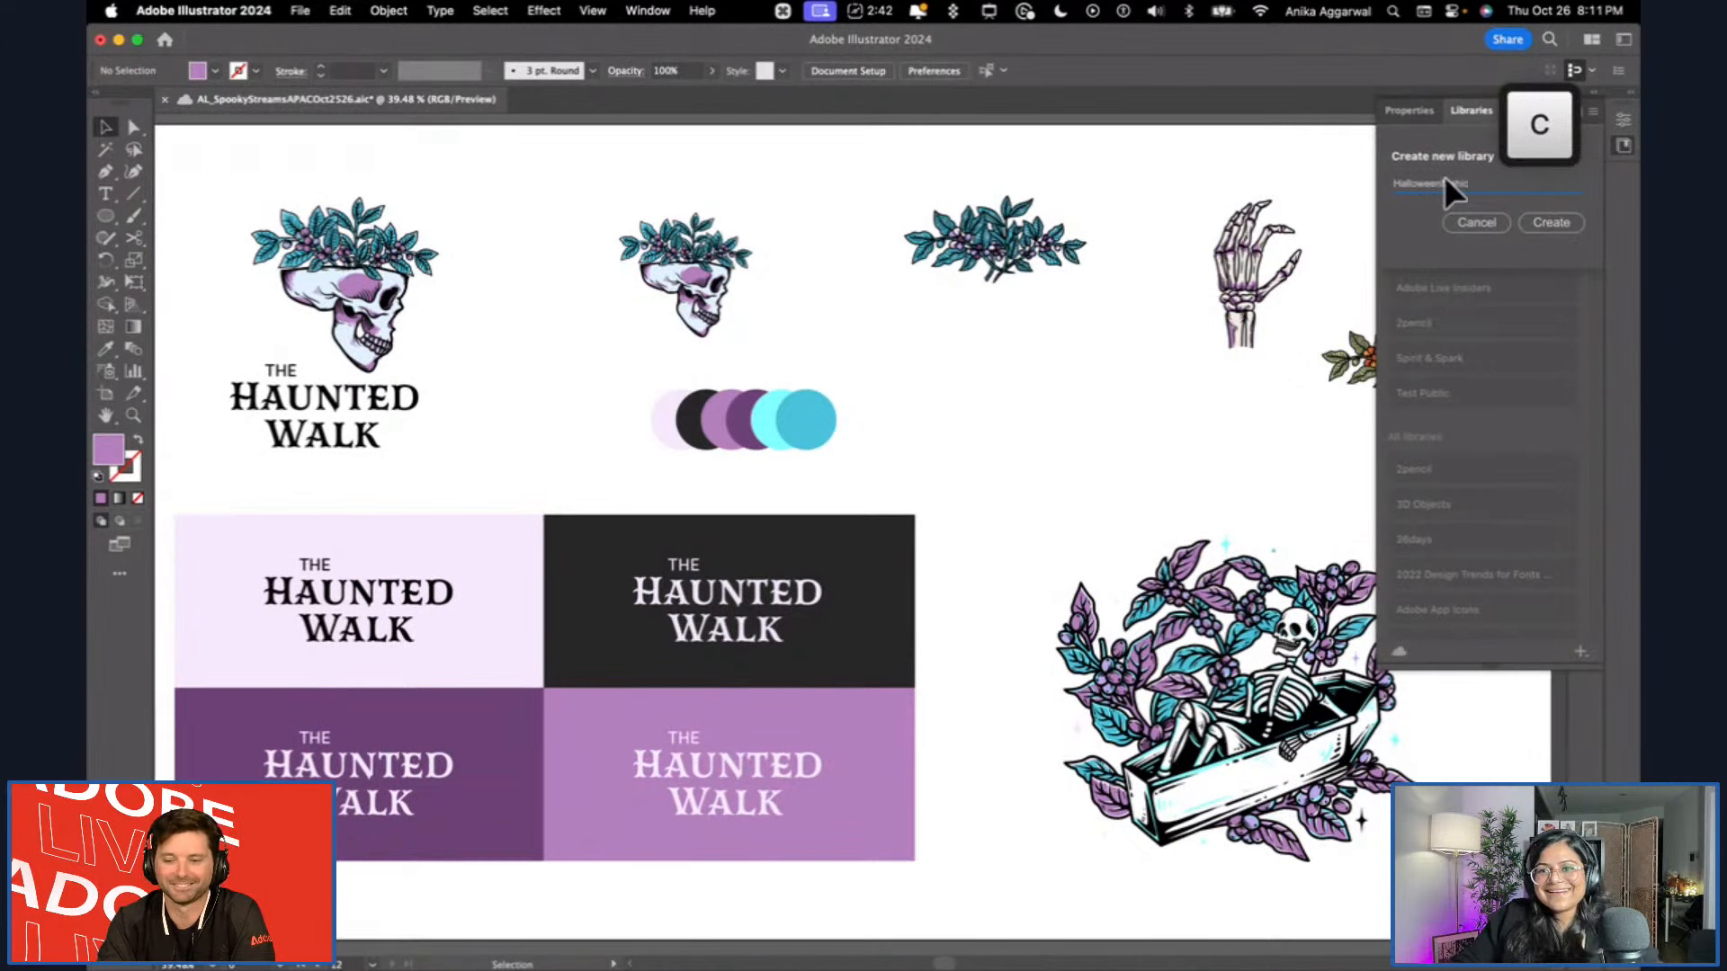
key(BackSpace)
key(BackSpace)
text(ch AL)
key(Return)
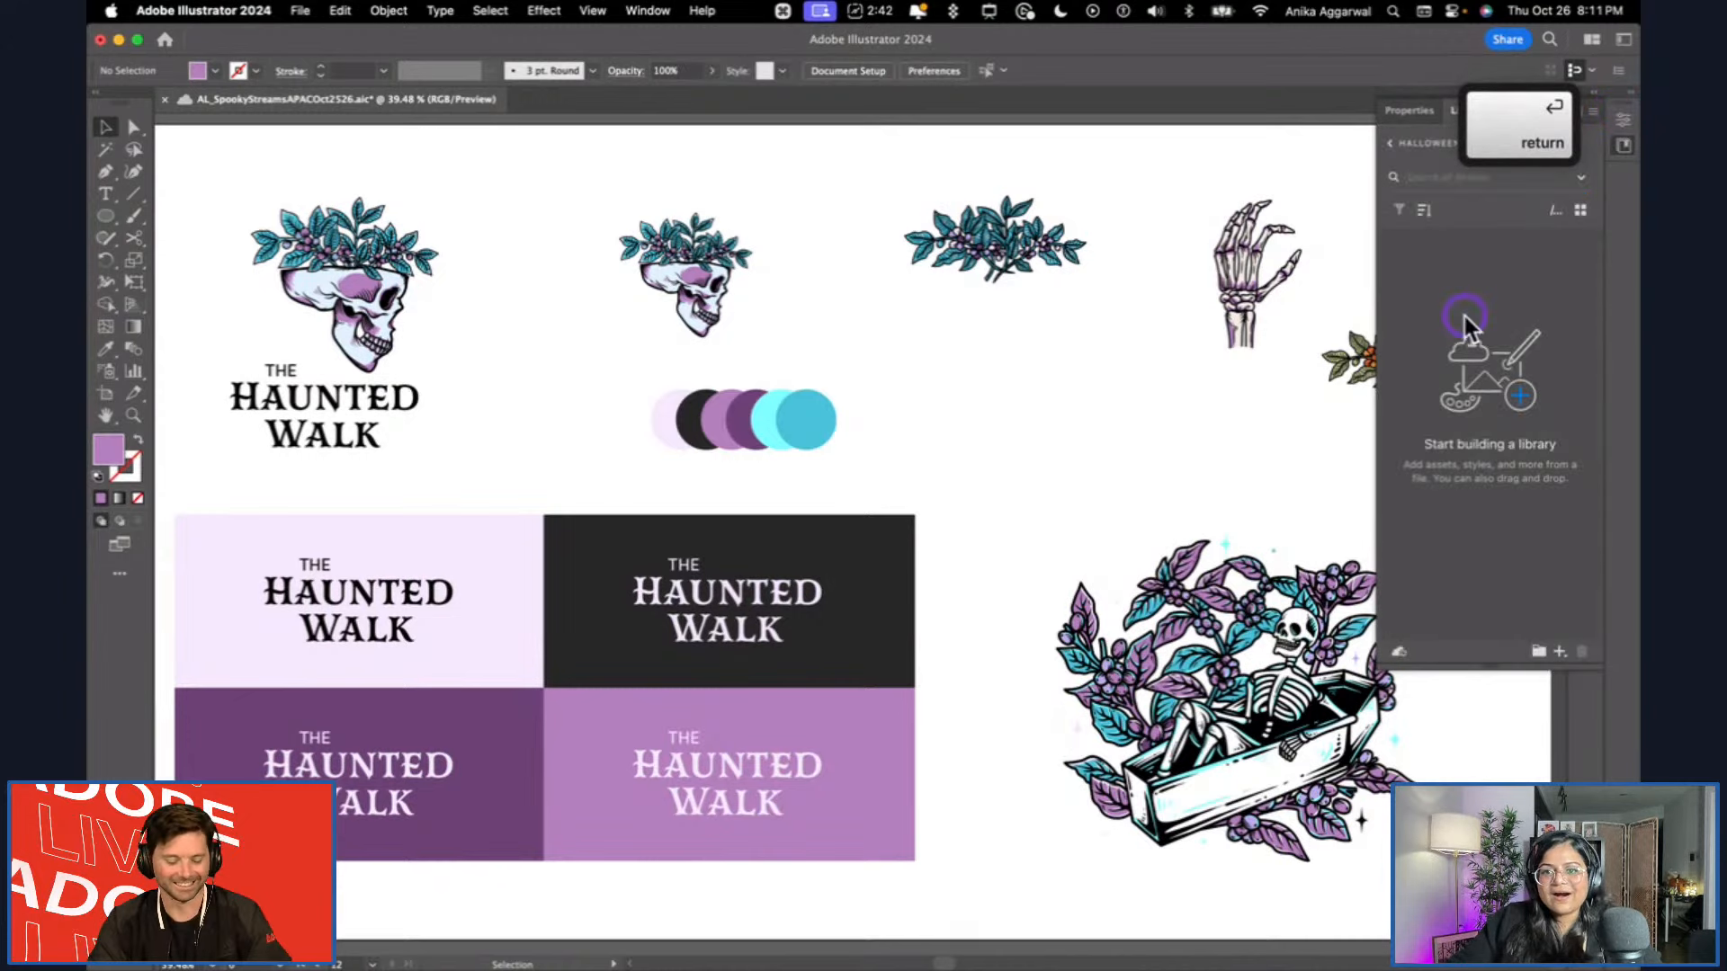
Add the skull logo with wordmark, the leafy skull, the berry branch and the recoloured skeleton hand to the library as graphics.
click(401, 200)
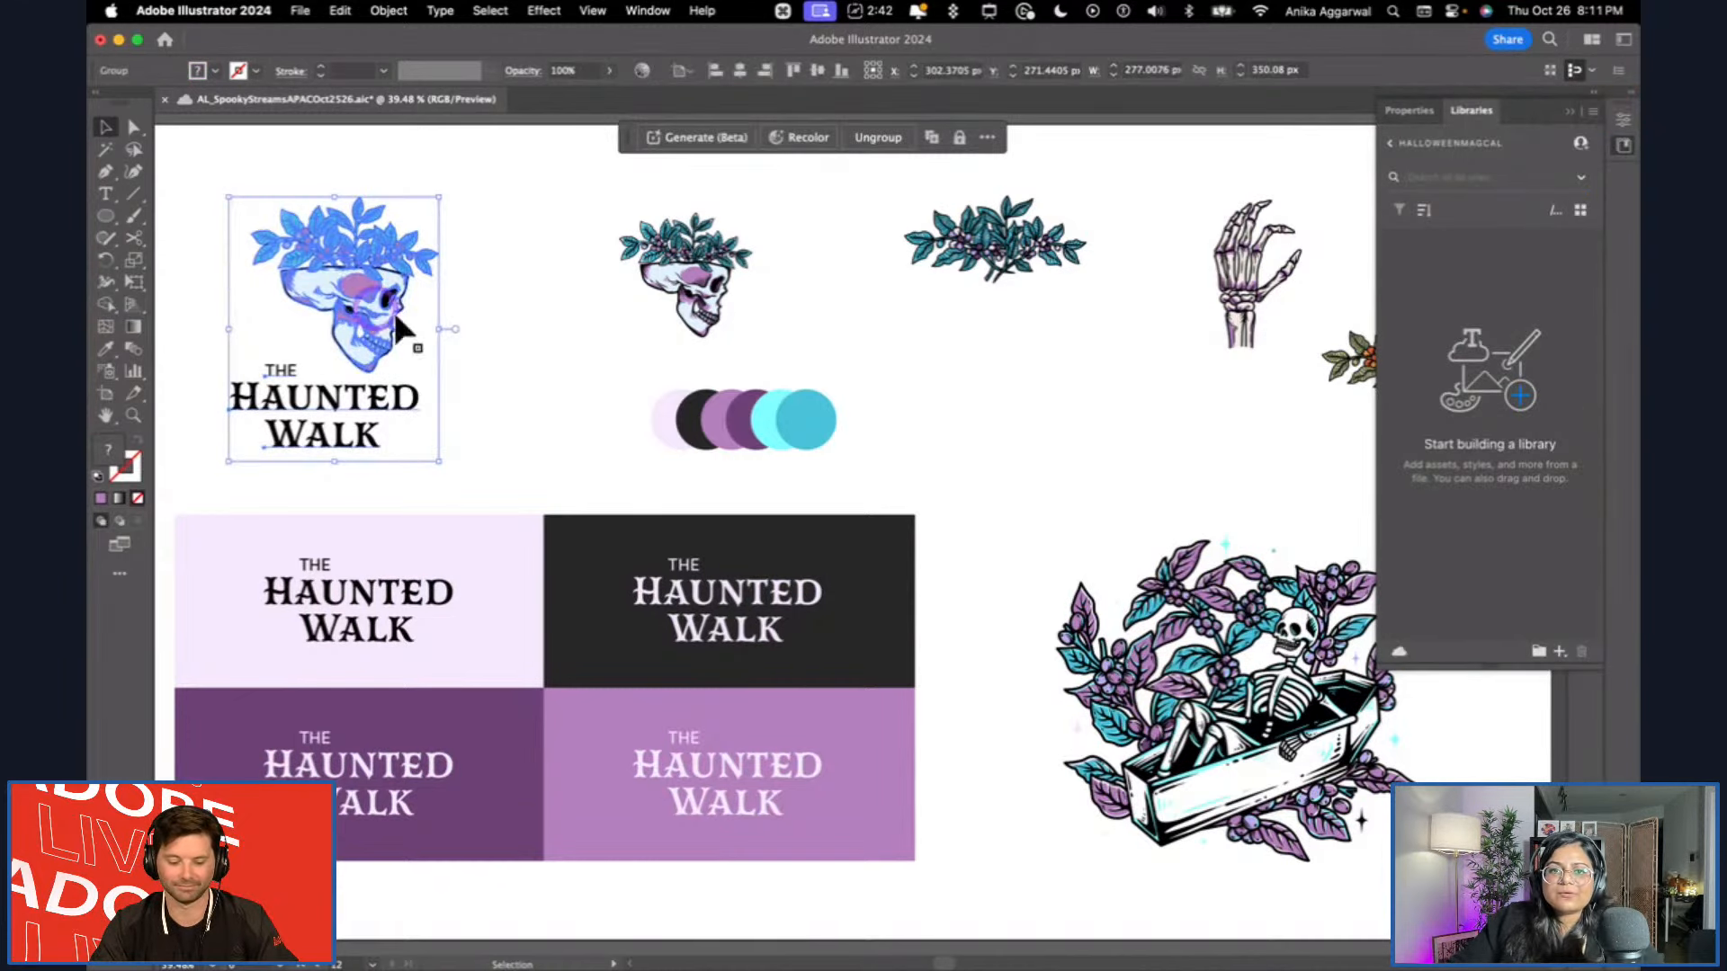
click(1557, 655)
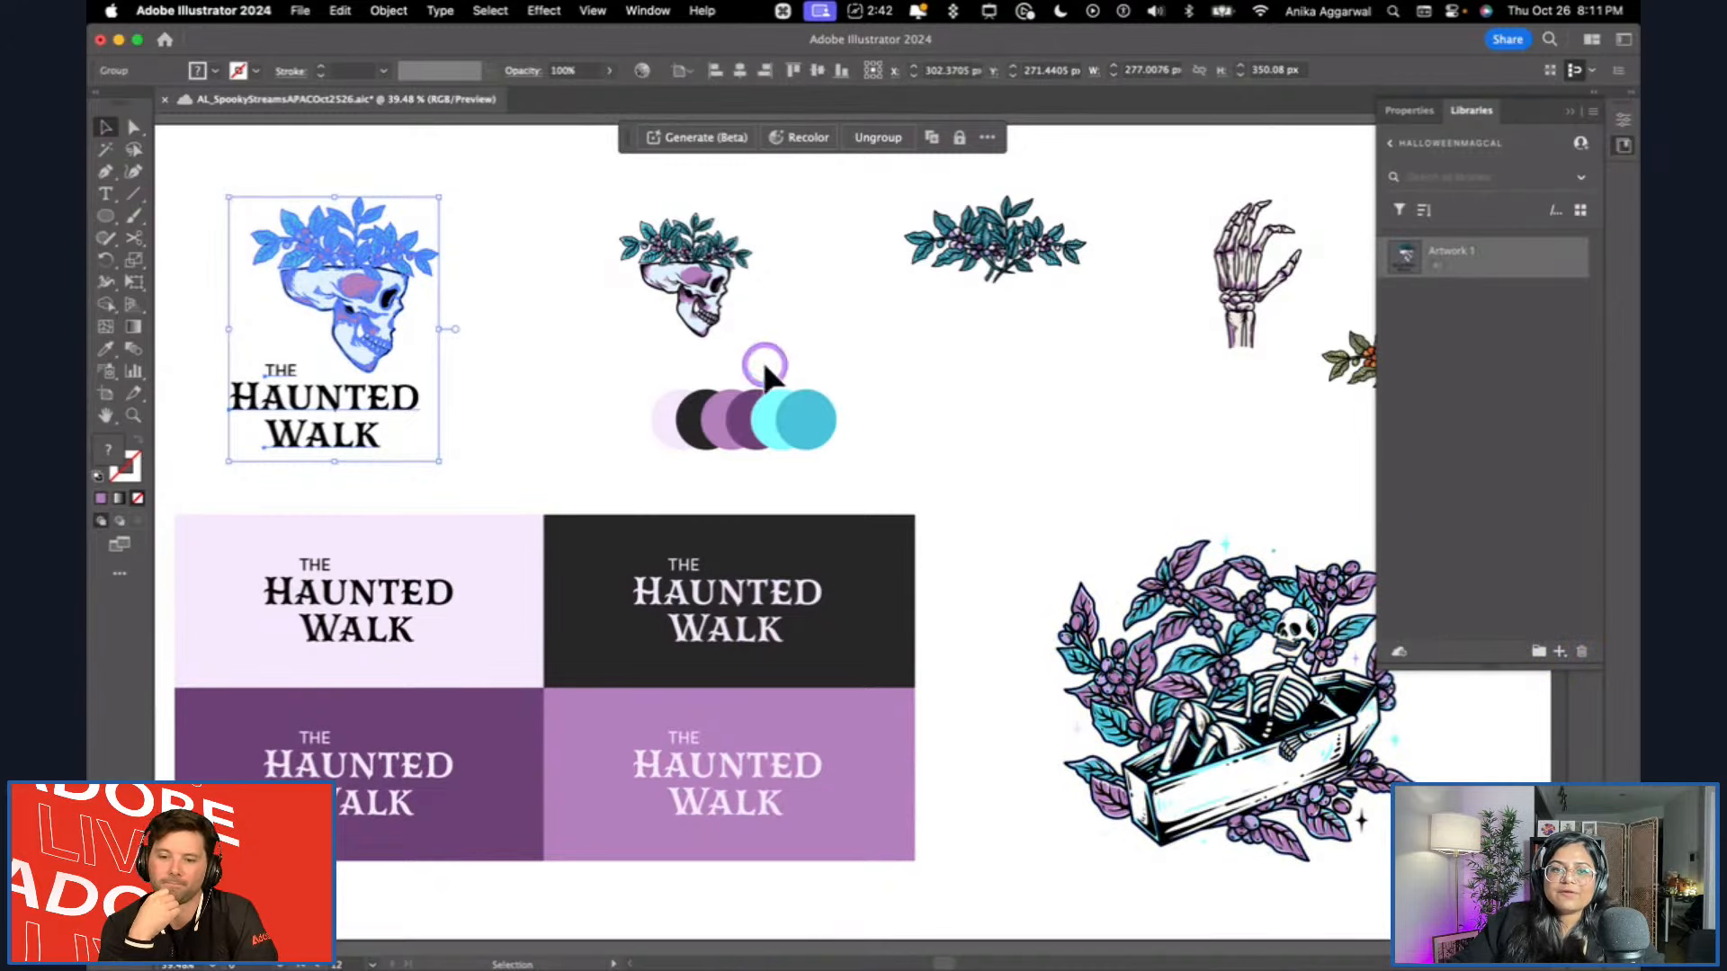
click(667, 244)
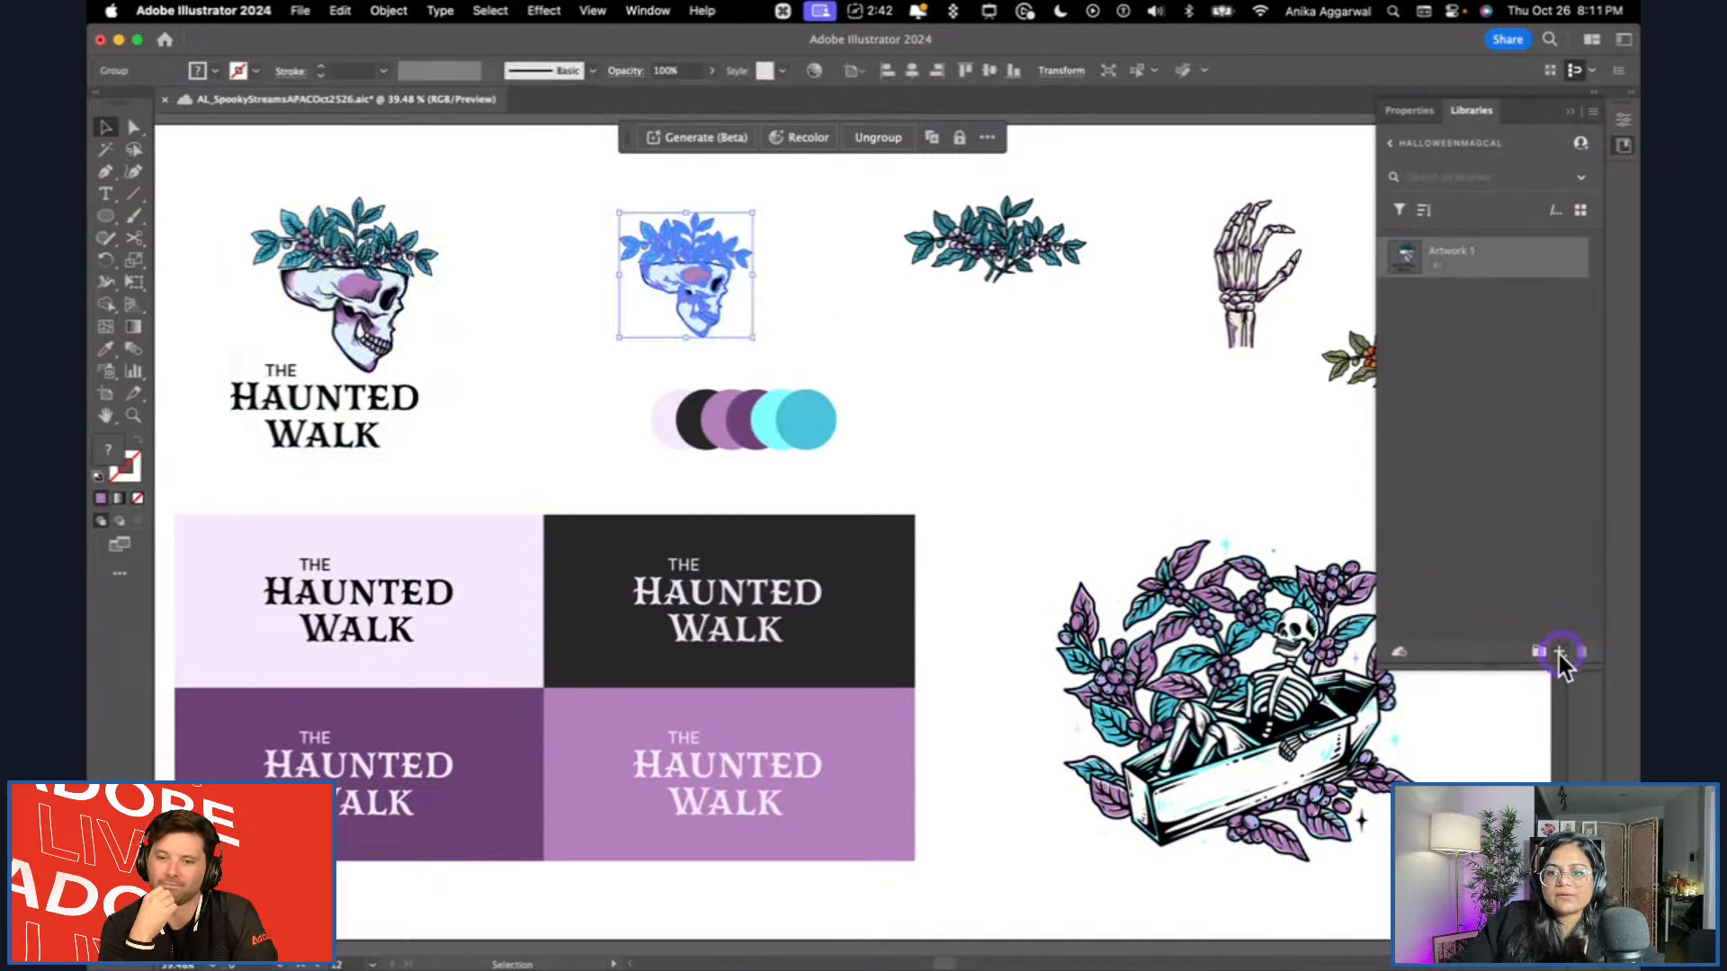
click(1012, 261)
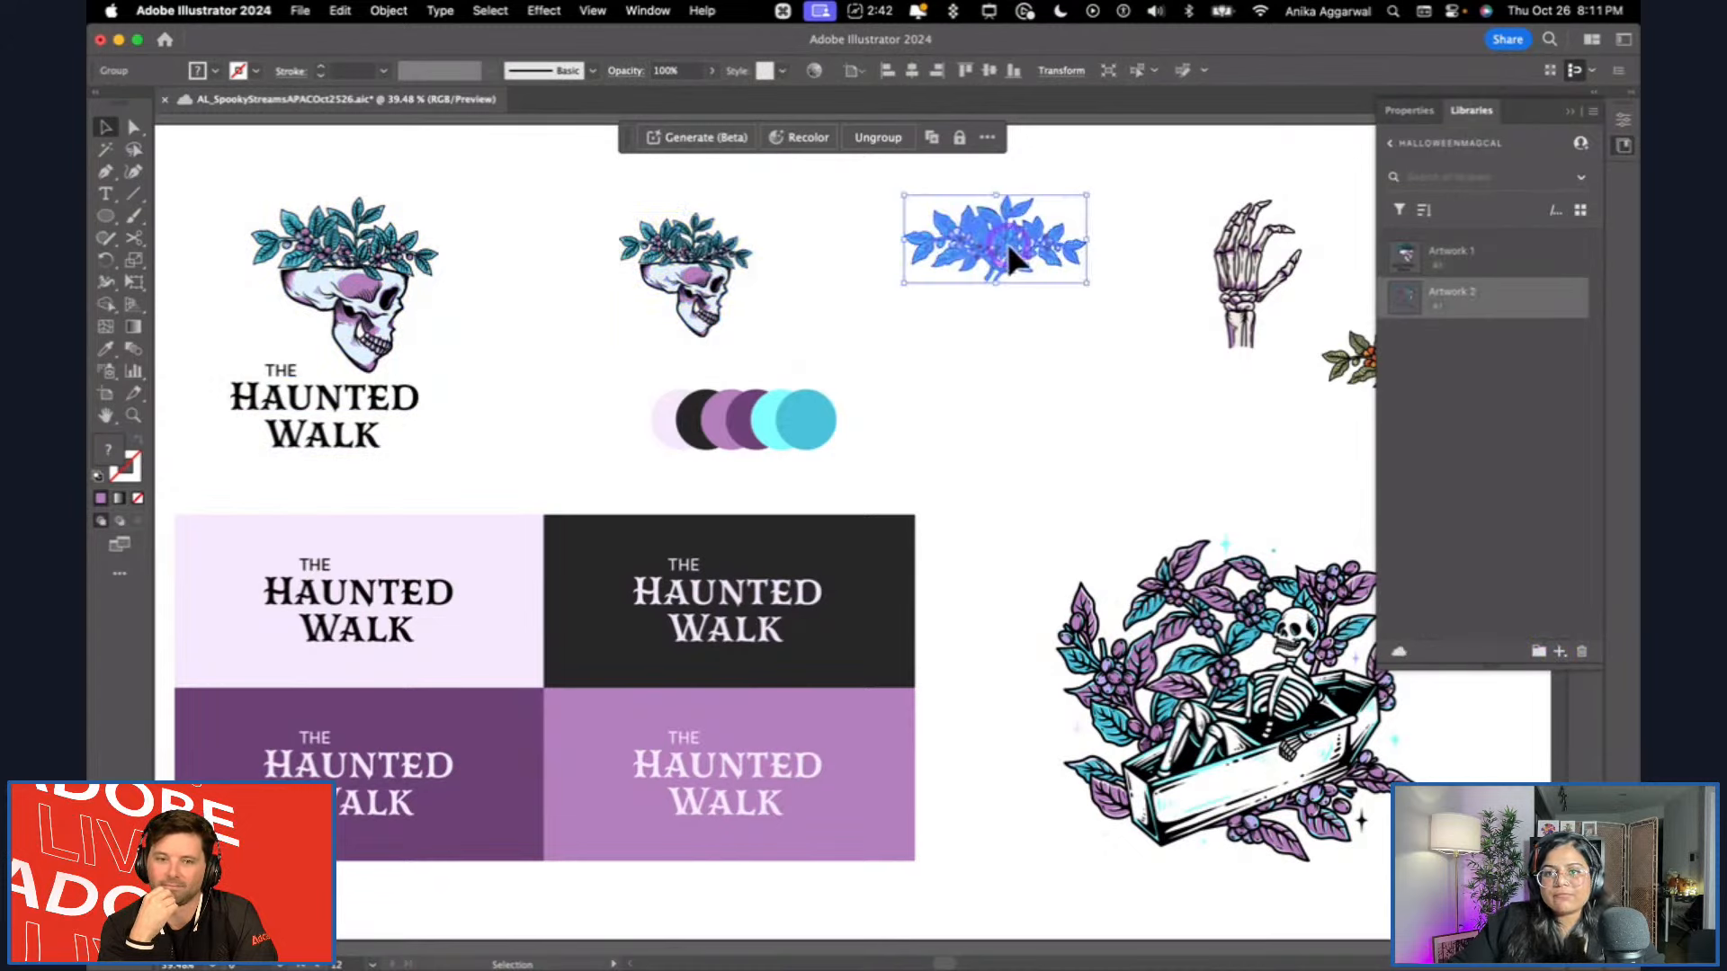
click(1562, 653)
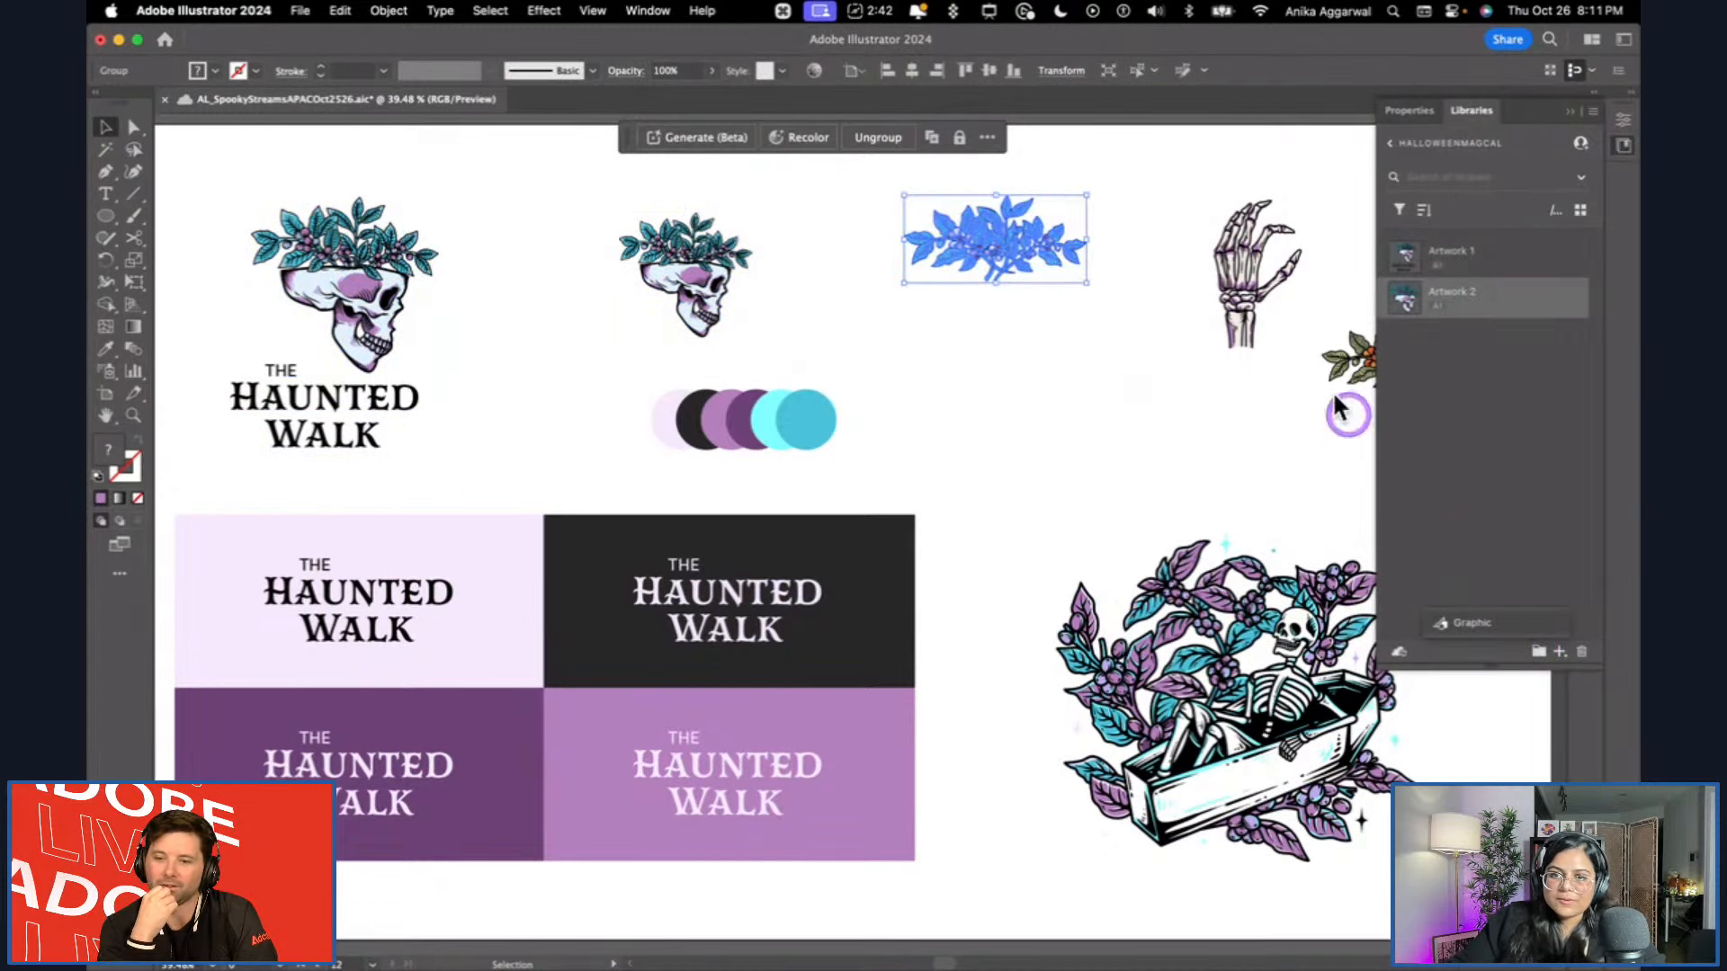
click(1275, 325)
click(1557, 650)
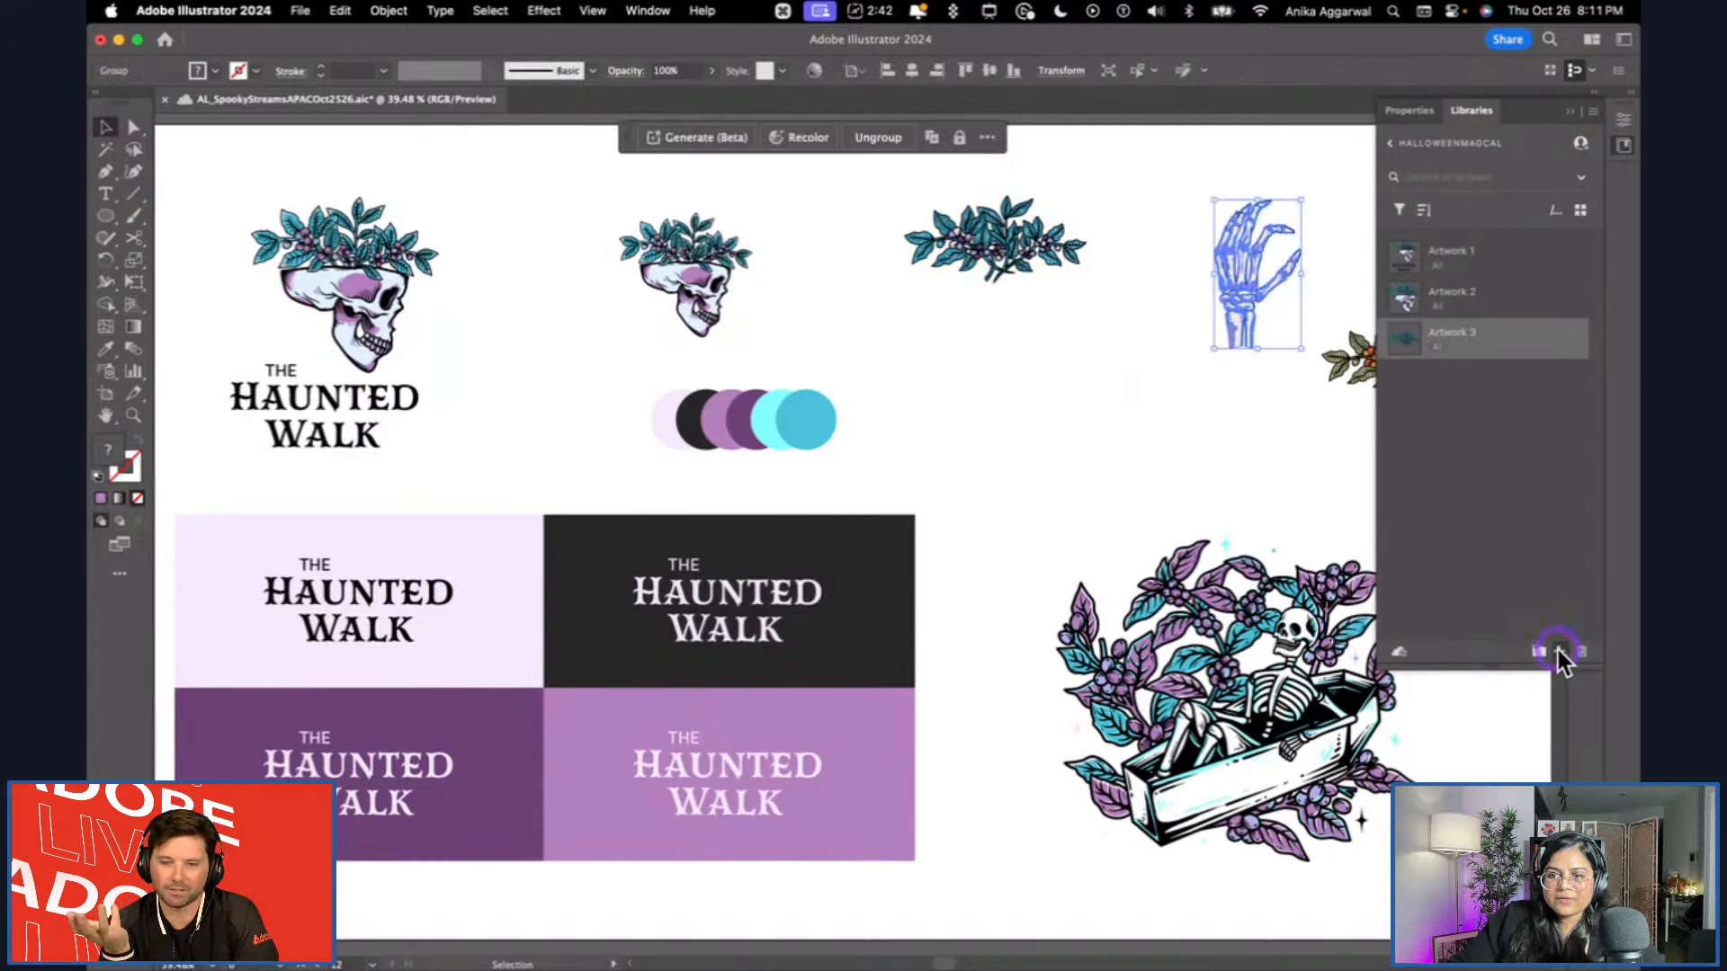
Add the fill colours of the pale lilac, near-black, light purple and dark purple swatch circles to the library.
click(662, 427)
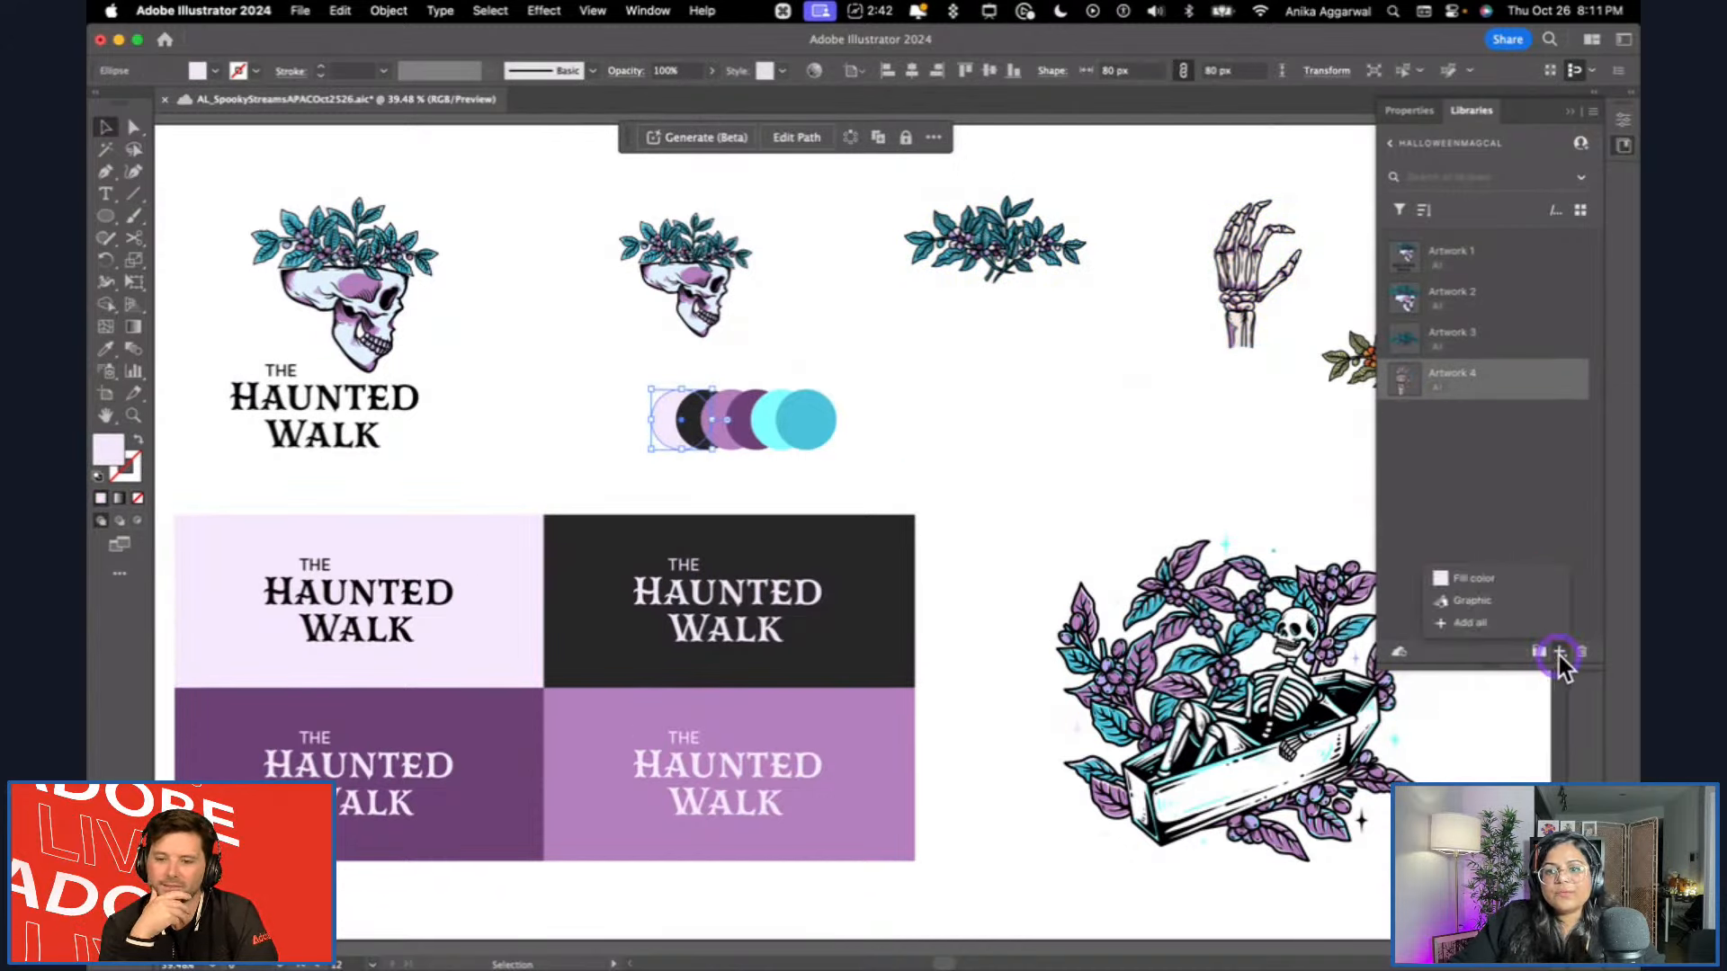
click(1471, 583)
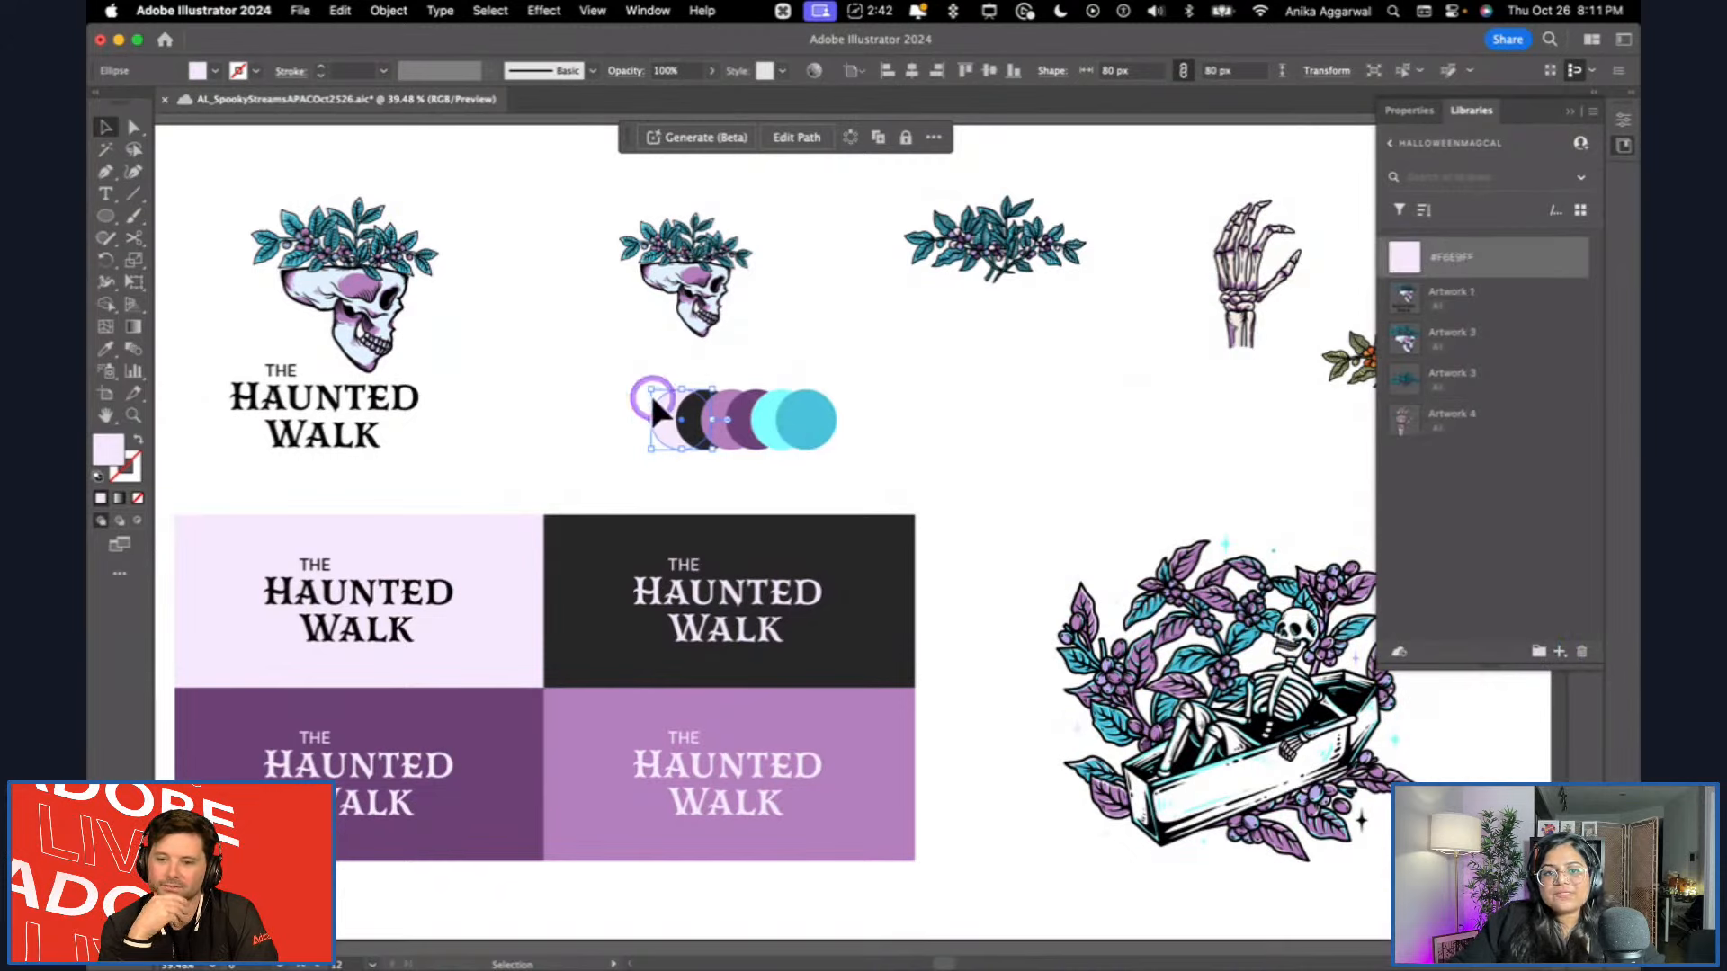
click(694, 421)
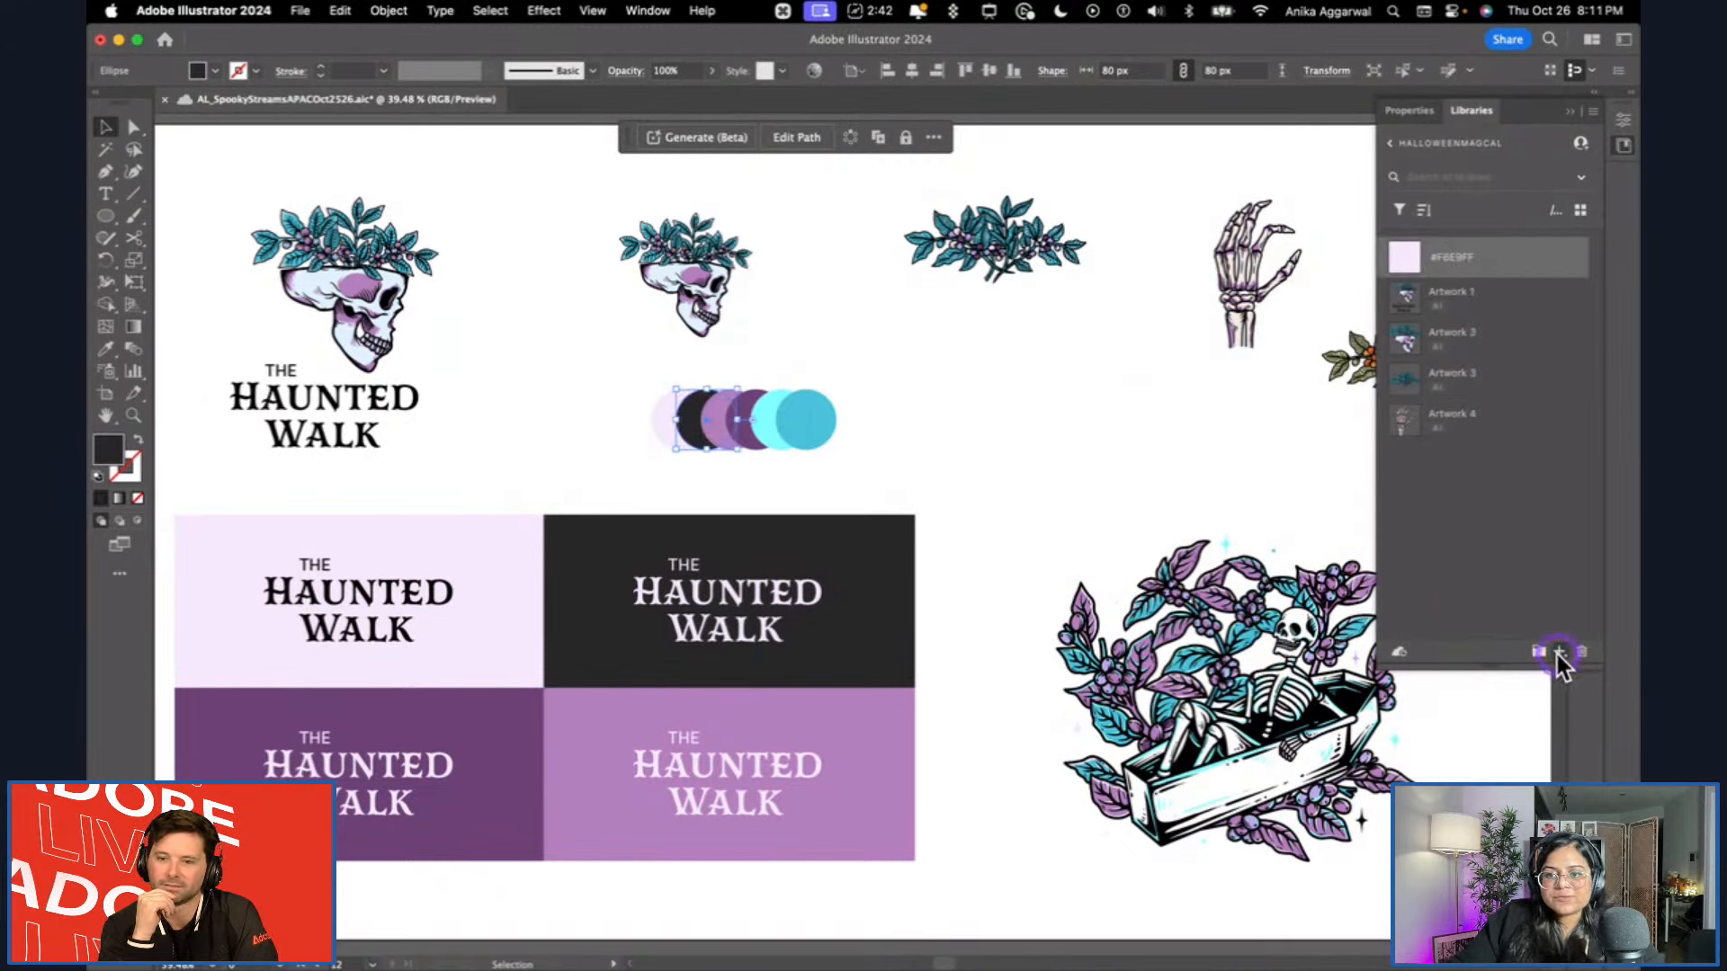
click(1463, 579)
click(730, 421)
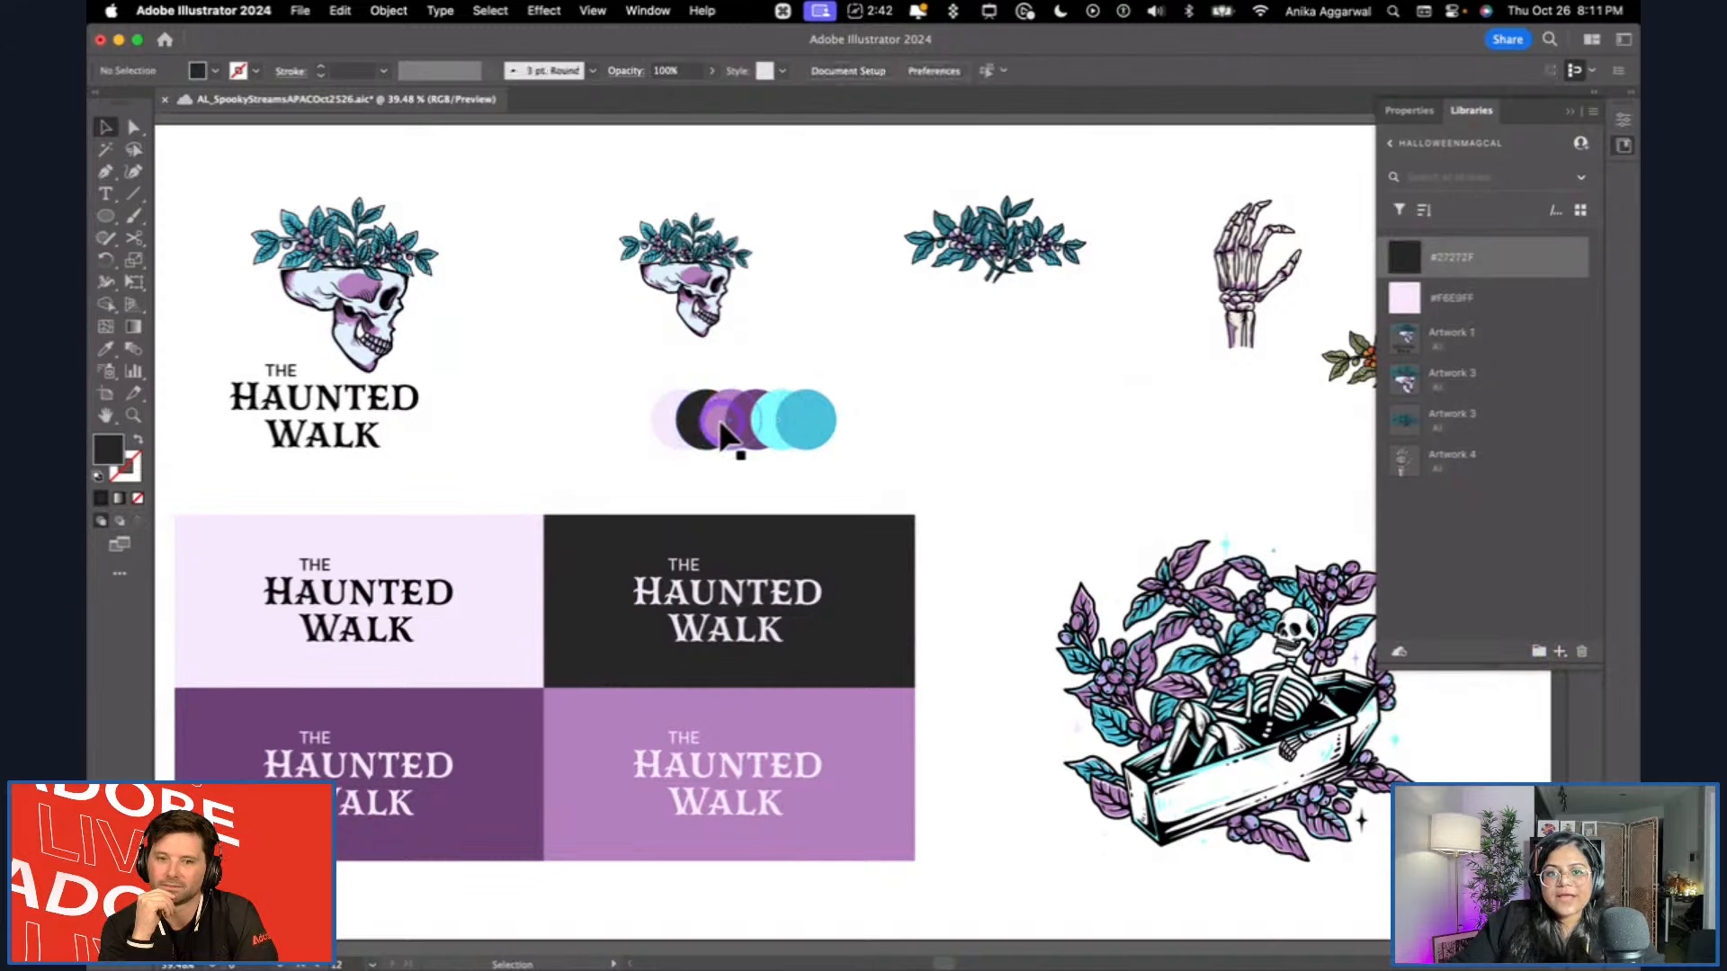
click(1561, 651)
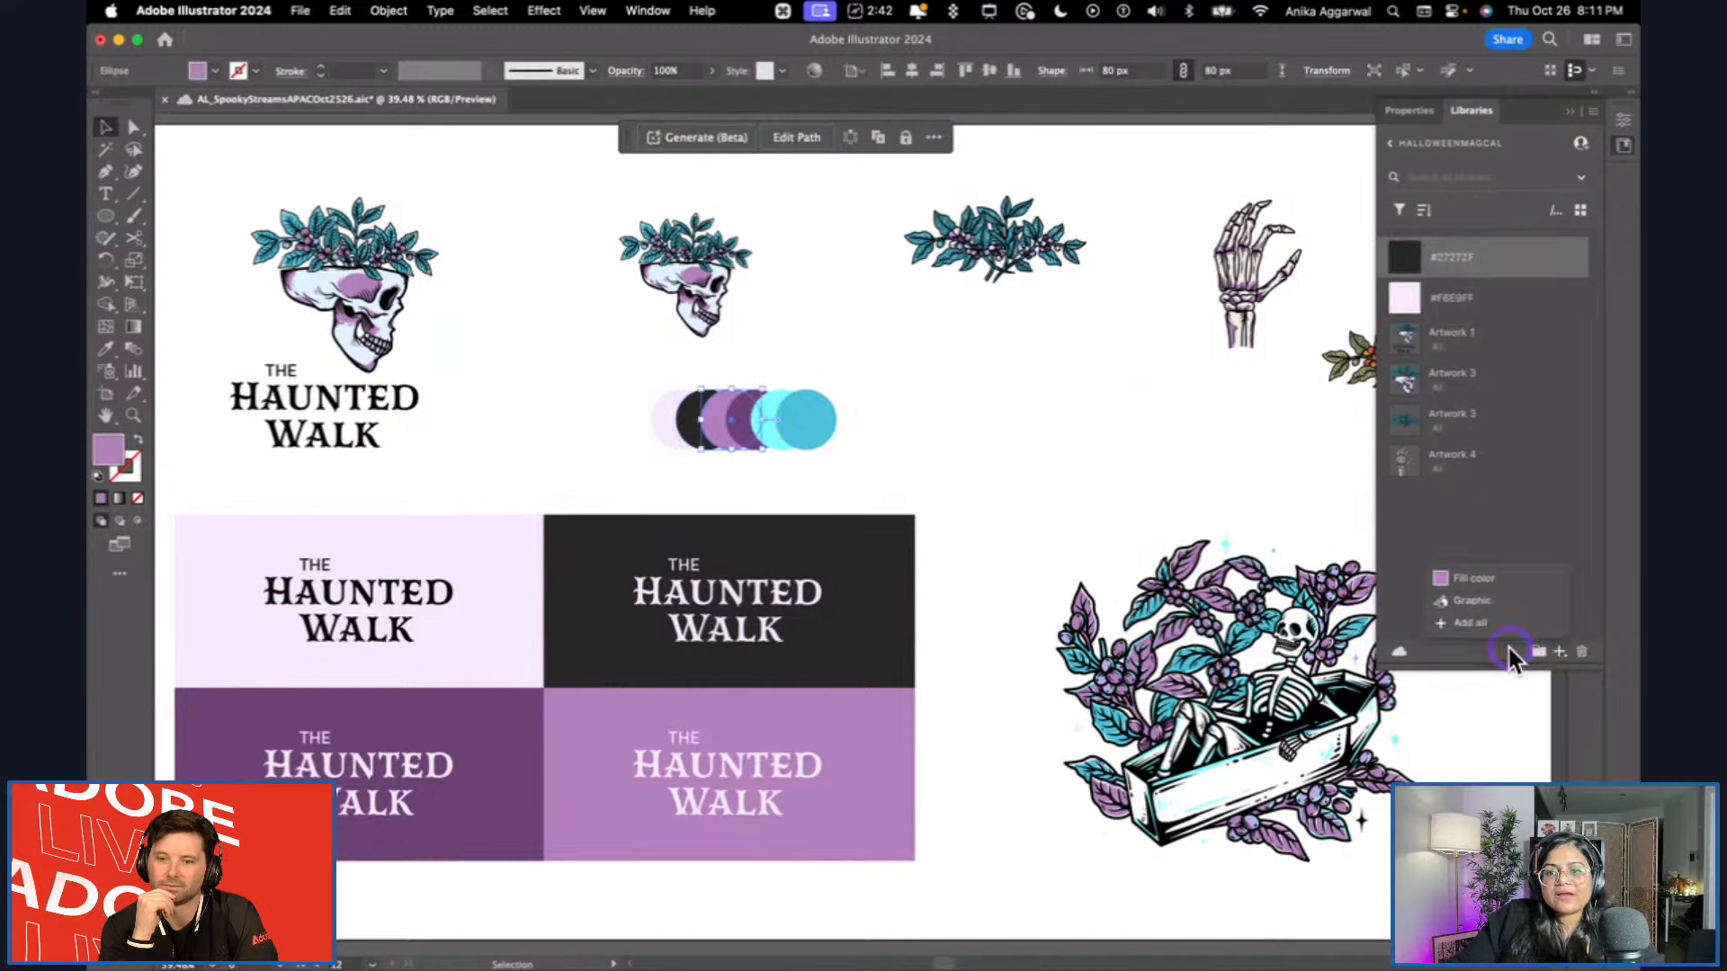
click(1462, 579)
click(748, 422)
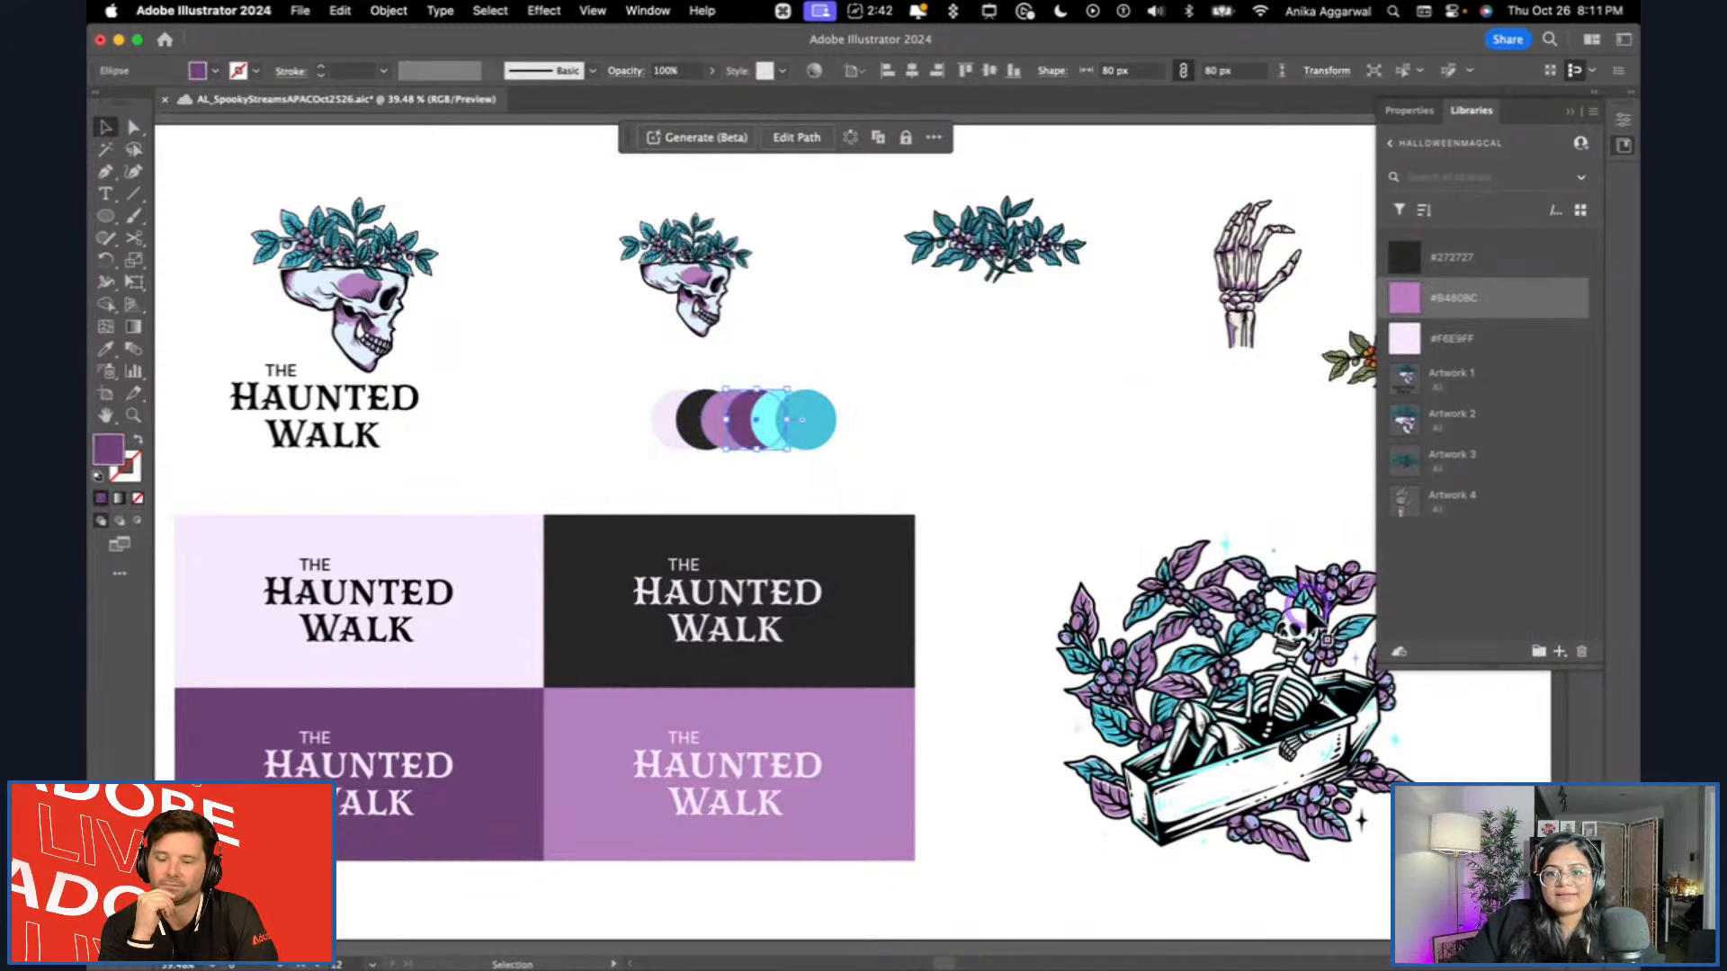
click(1471, 577)
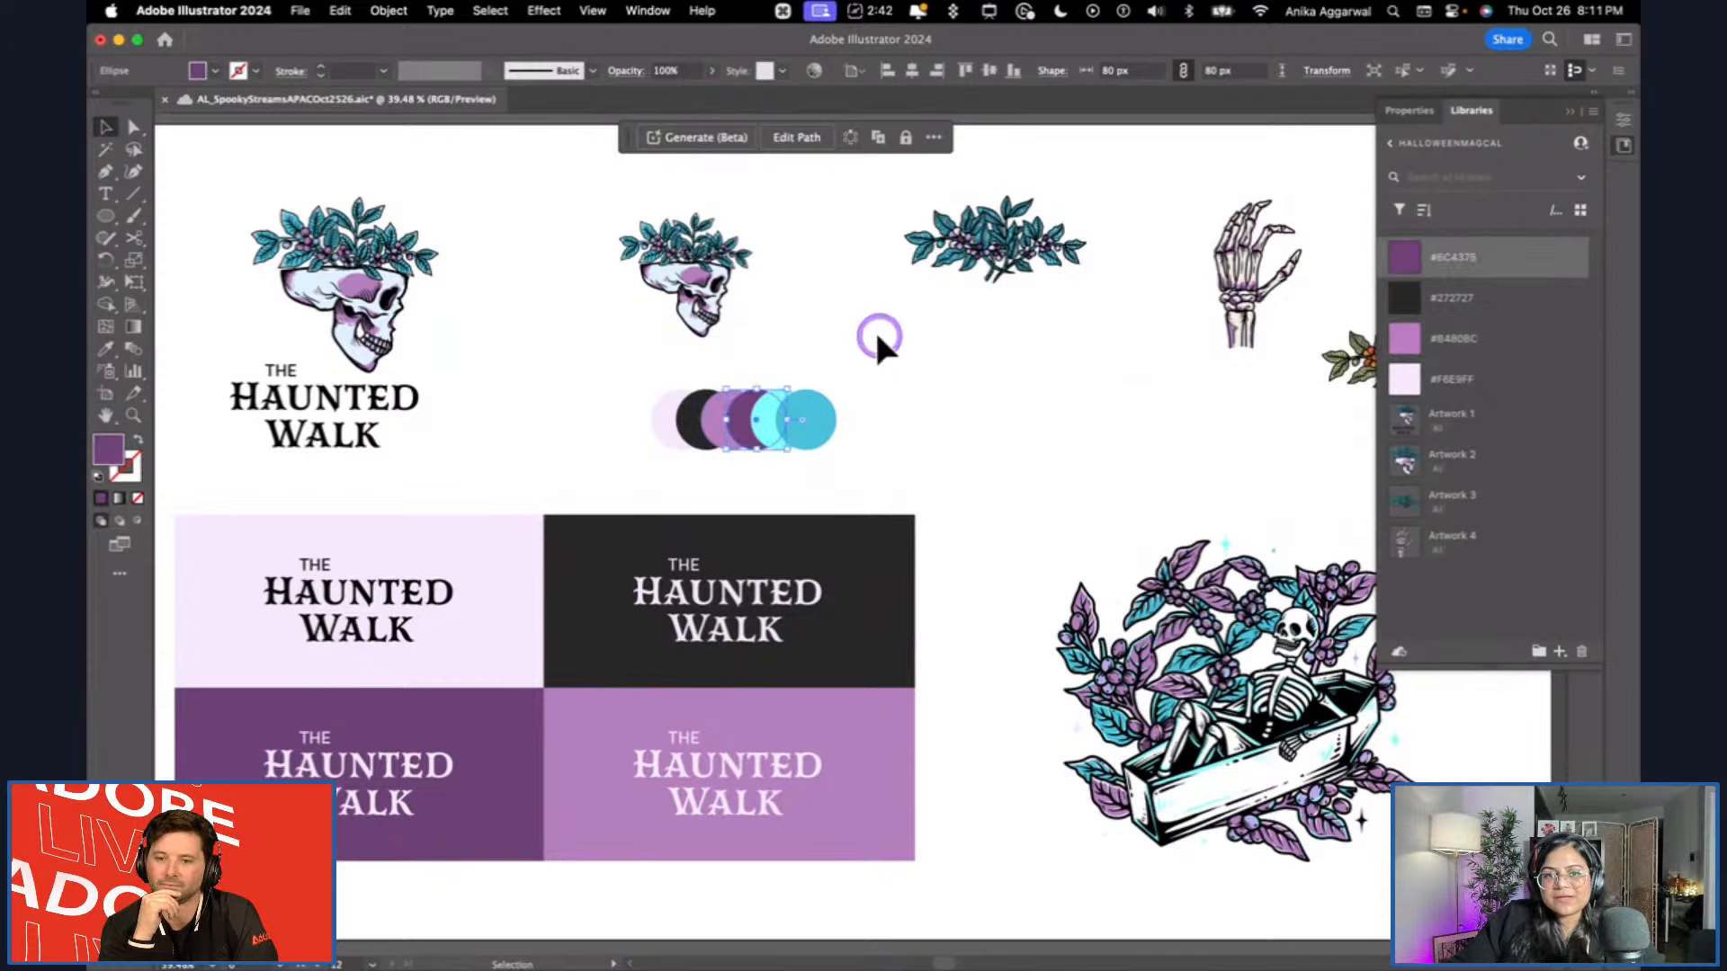
Add the fill colours of the light cyan and blue swatch circles to the library.
click(773, 409)
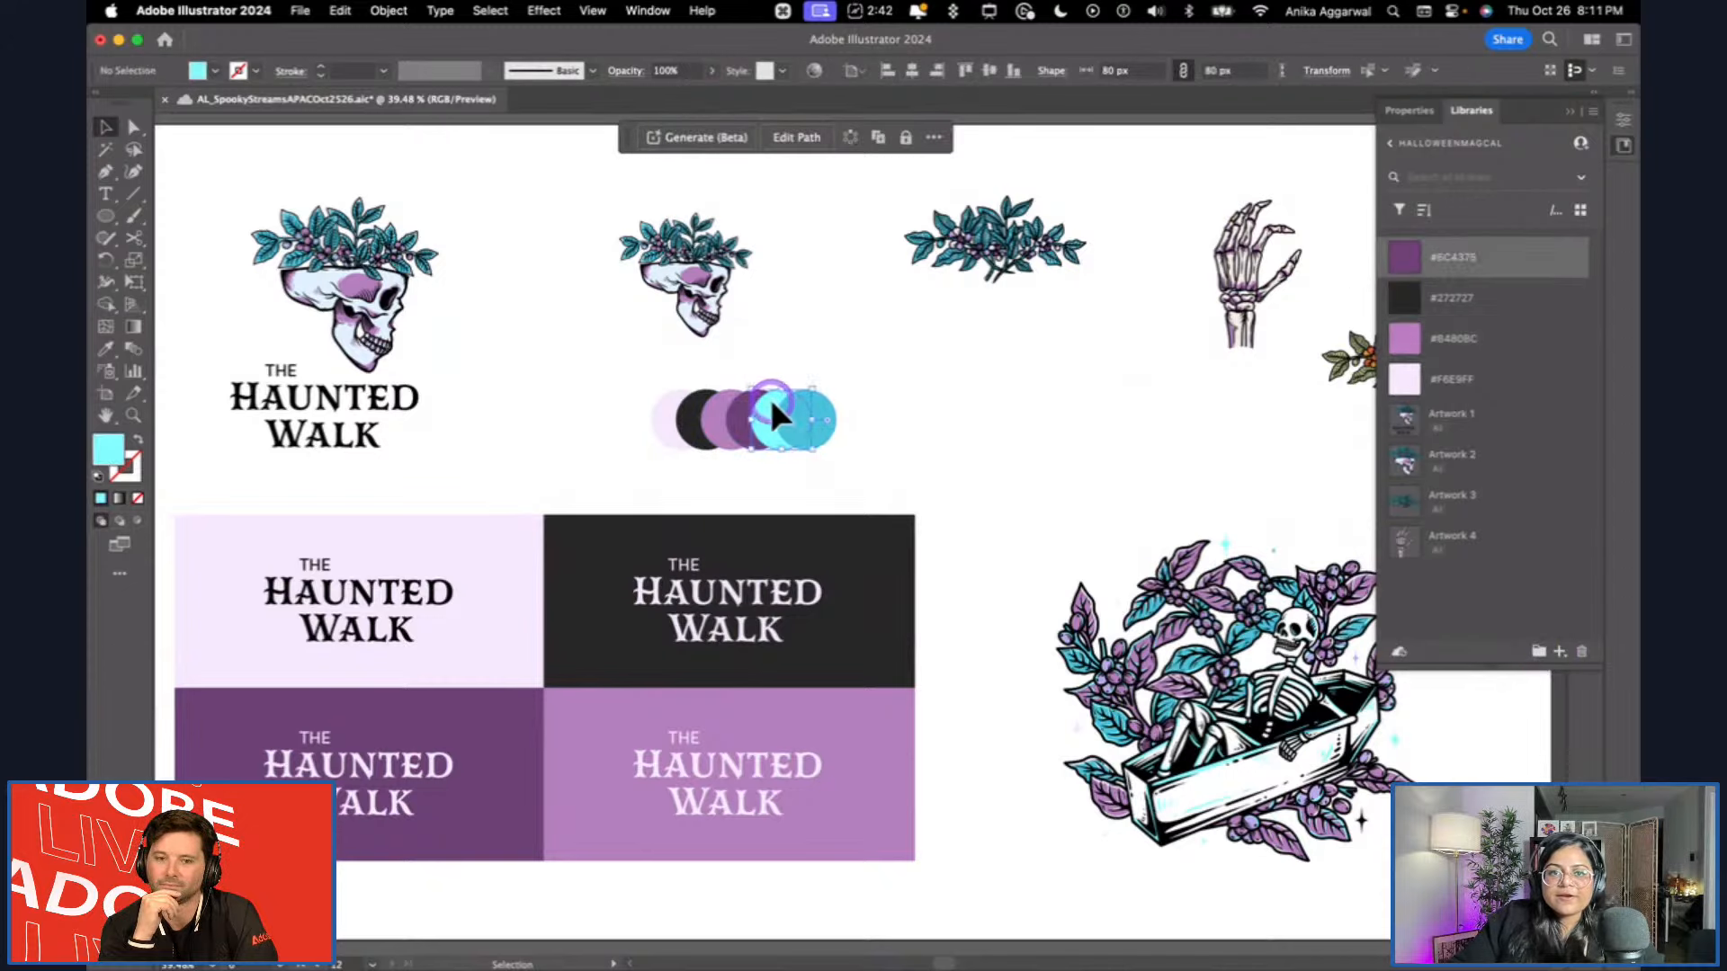
click(1560, 650)
click(1487, 574)
click(797, 338)
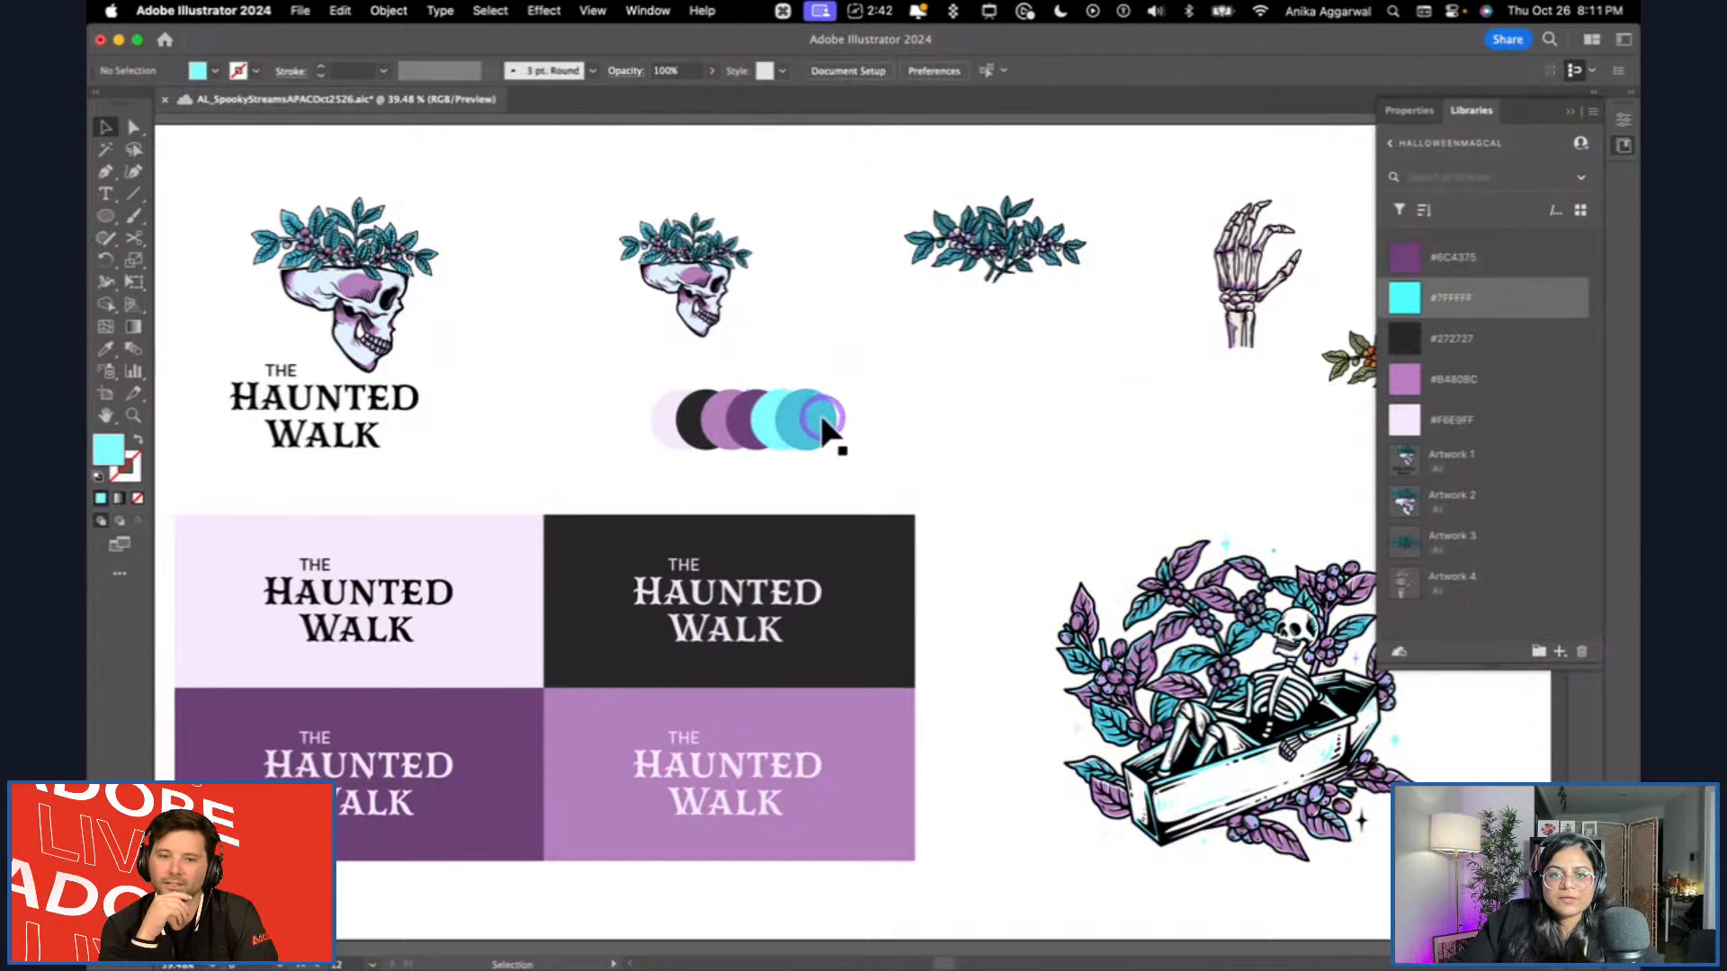
click(823, 430)
click(1572, 651)
click(1472, 567)
click(1023, 415)
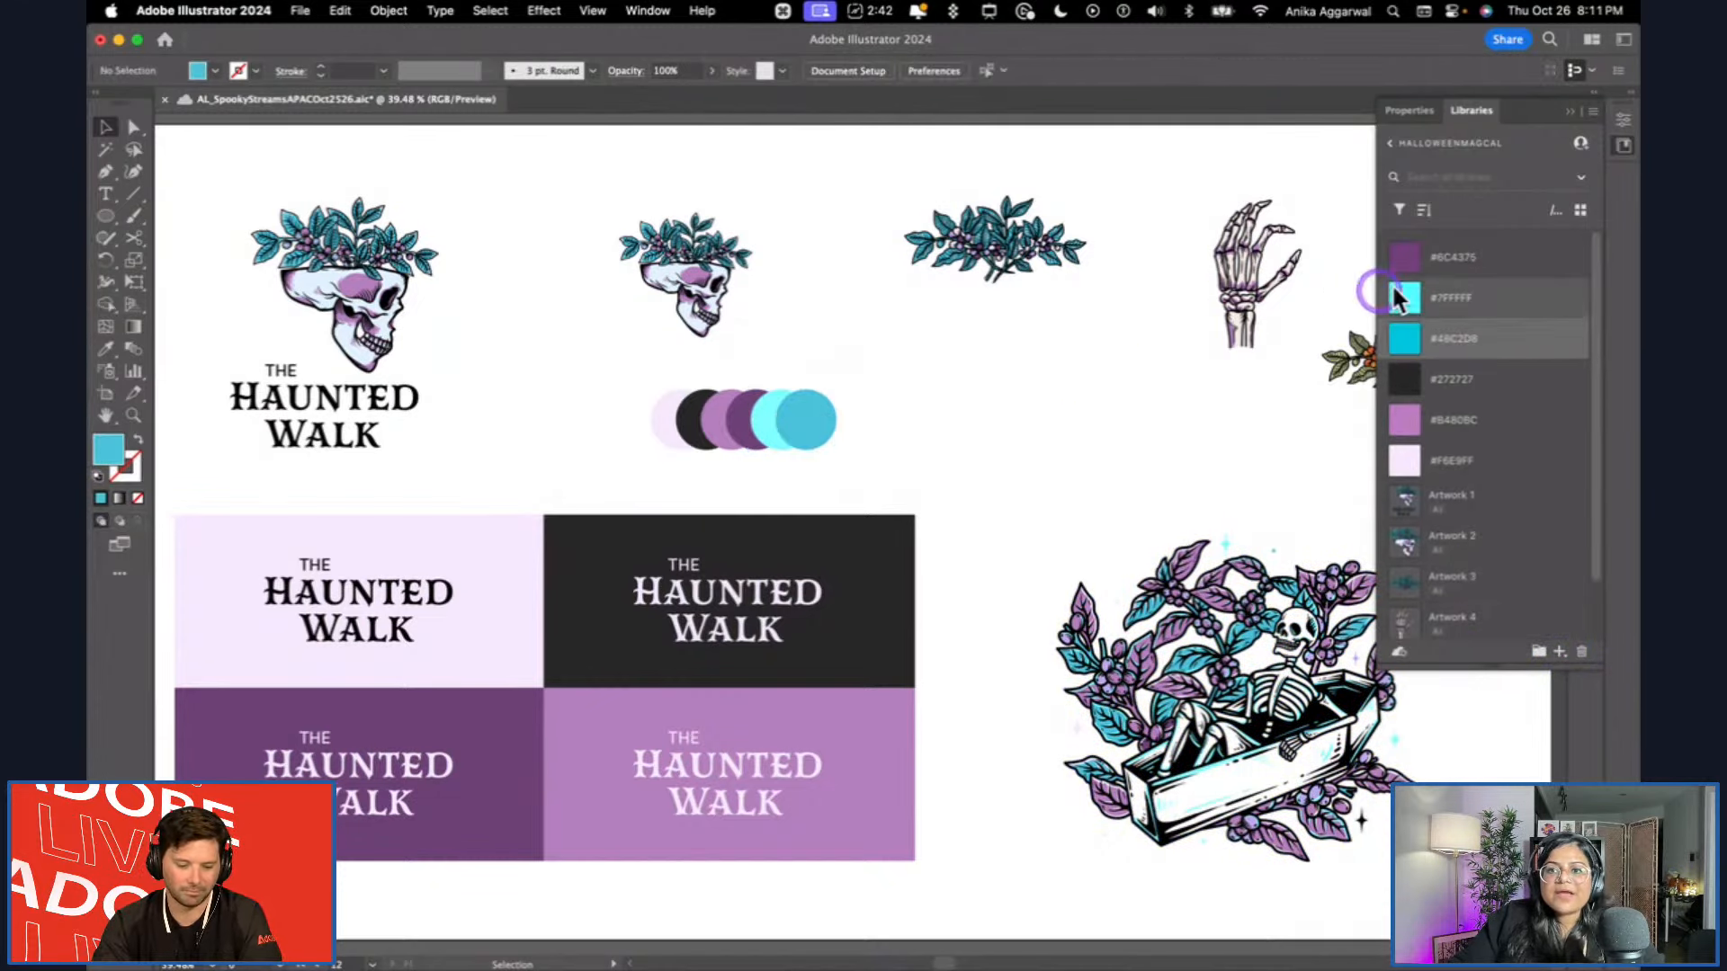
Put all six library colours into a new group named Colors.
click(1435, 275)
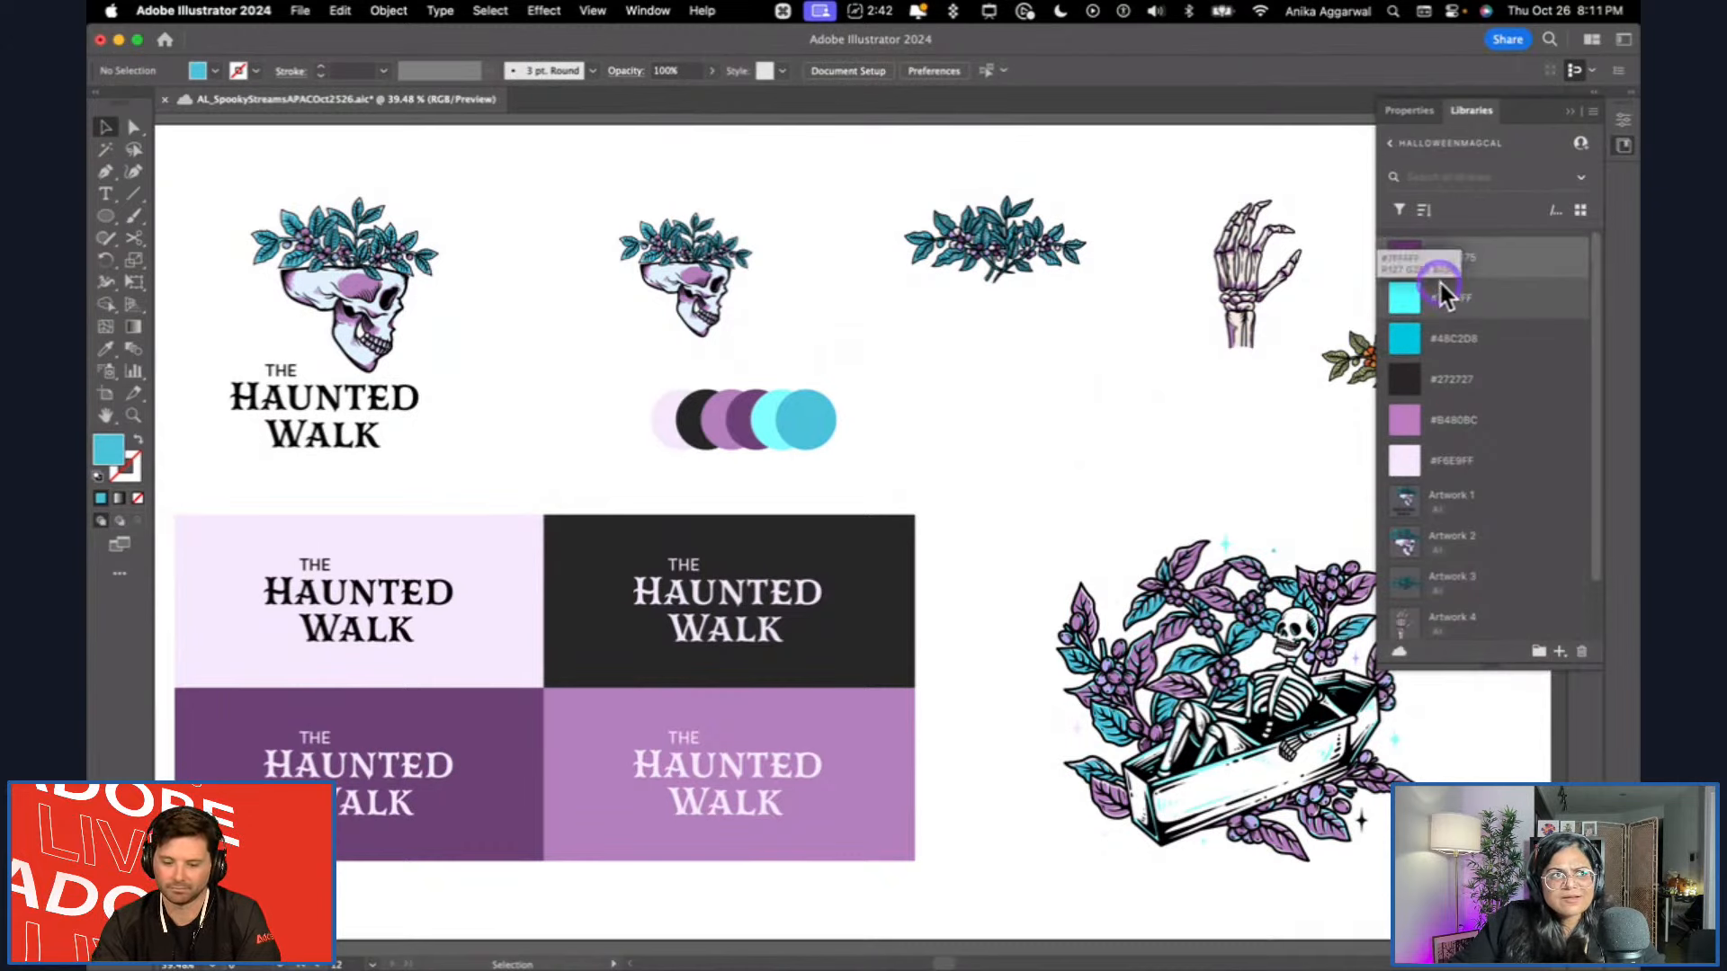
shift+click(1473, 454)
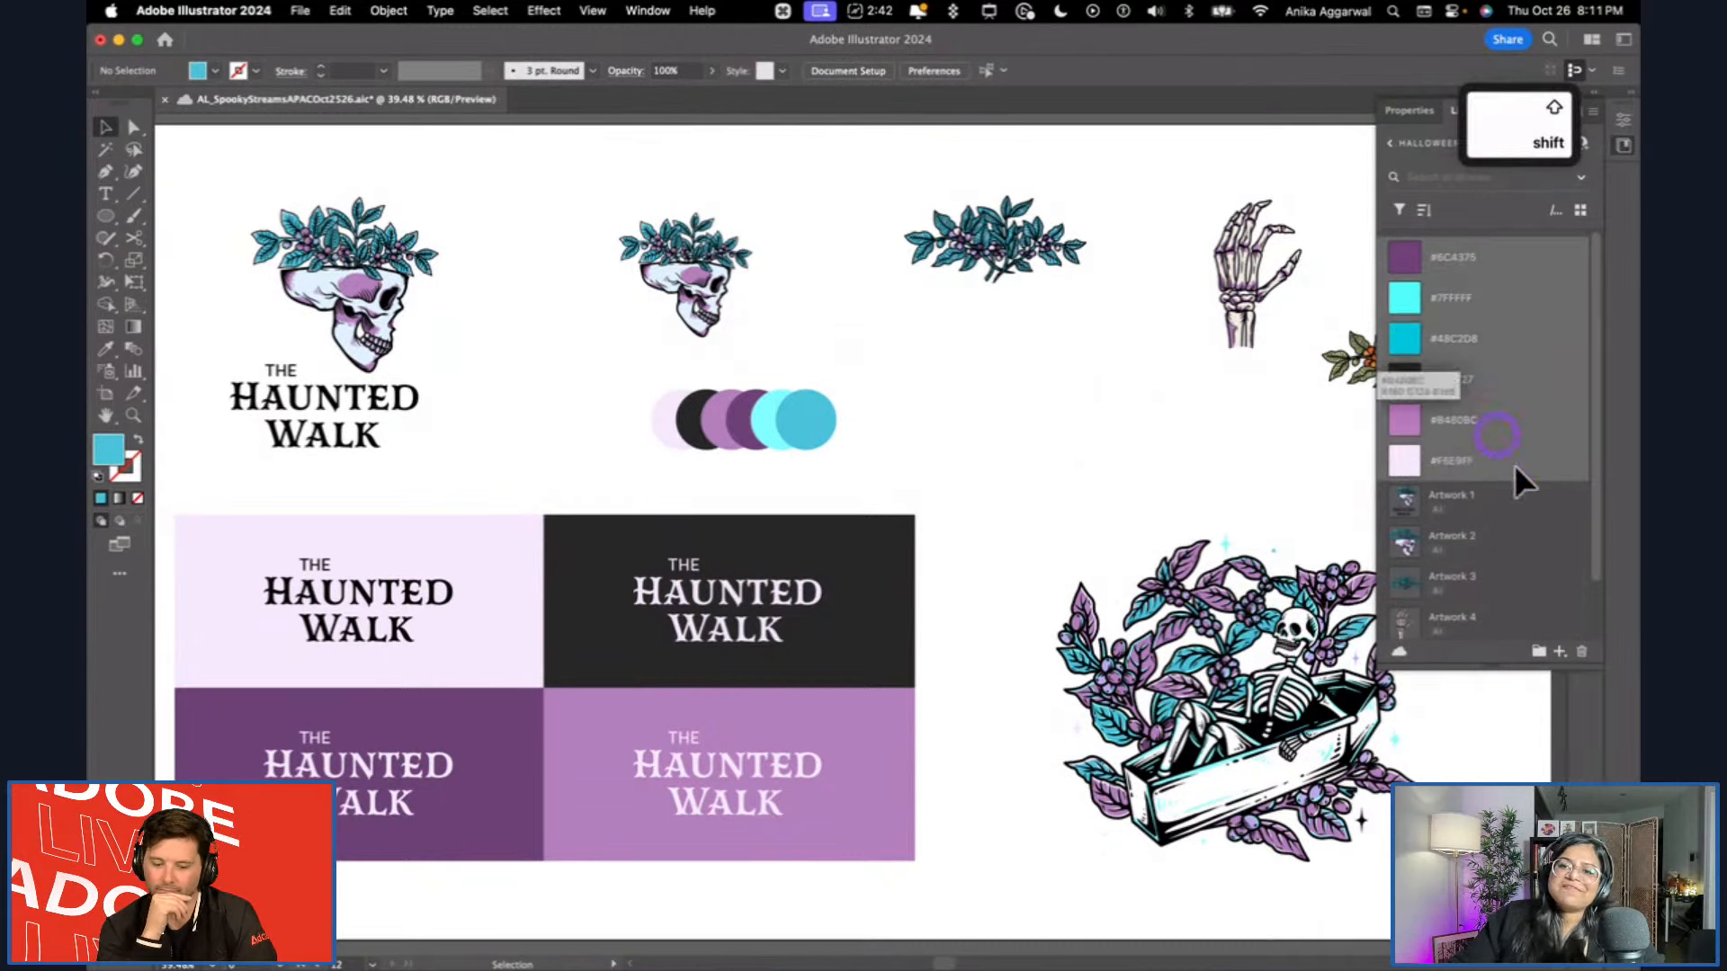
click(1539, 652)
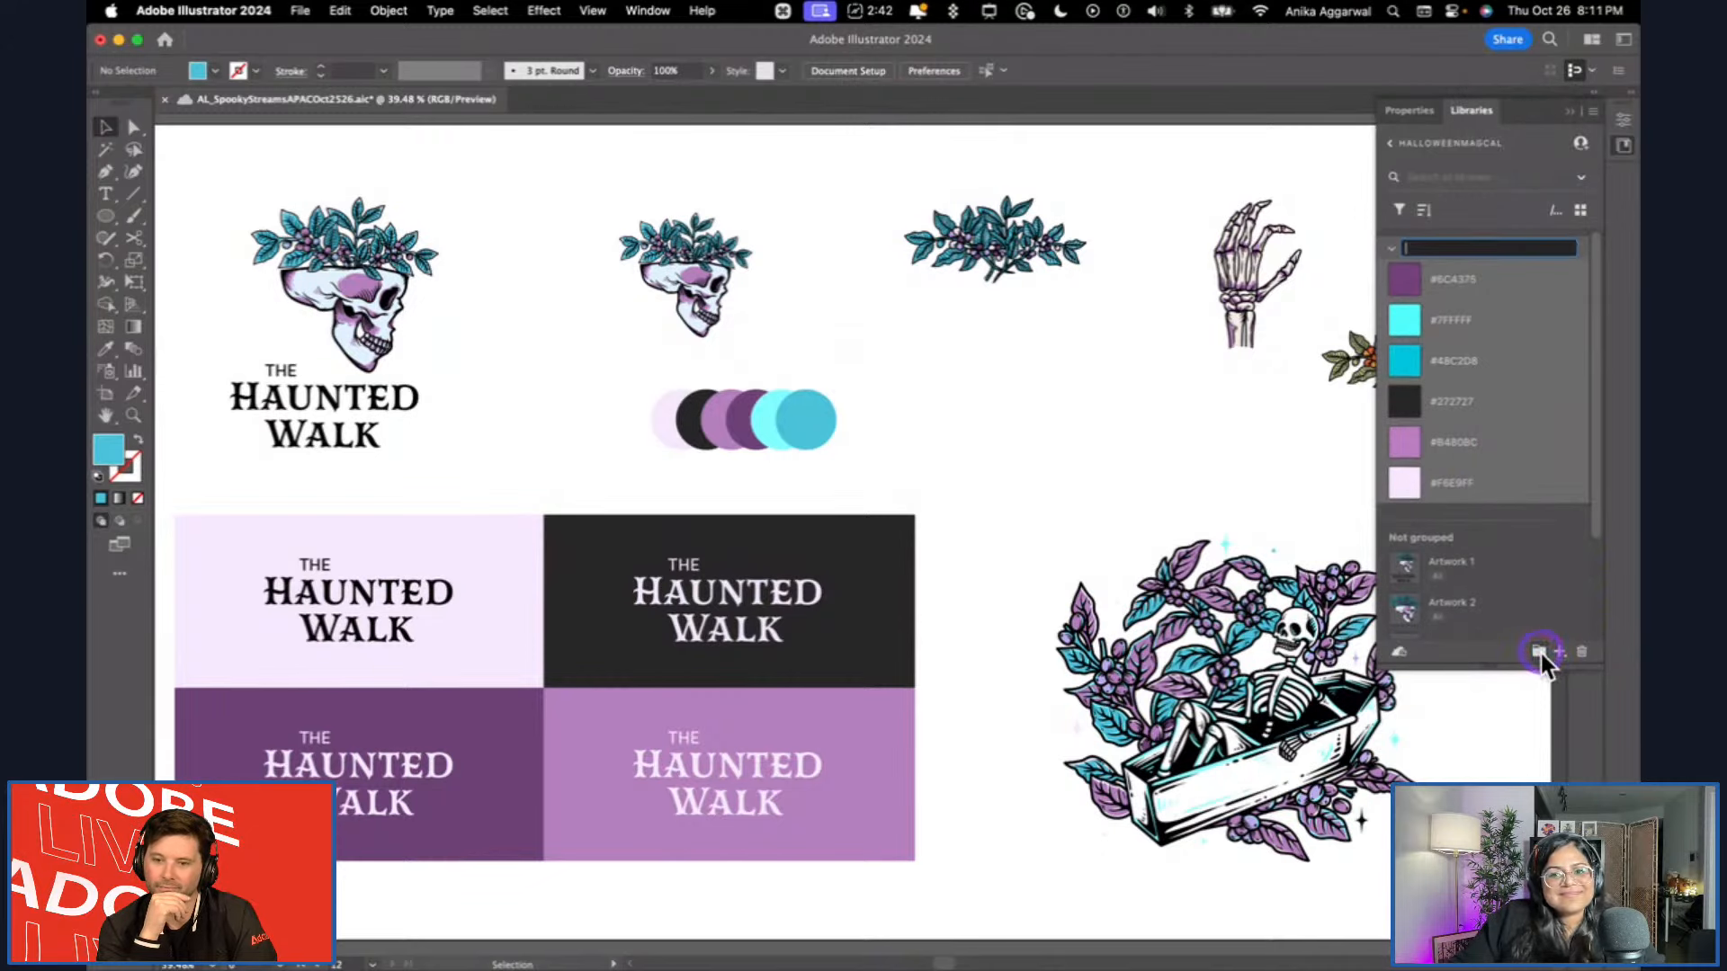
shift+click(1468, 387)
text(rs)
key(Return)
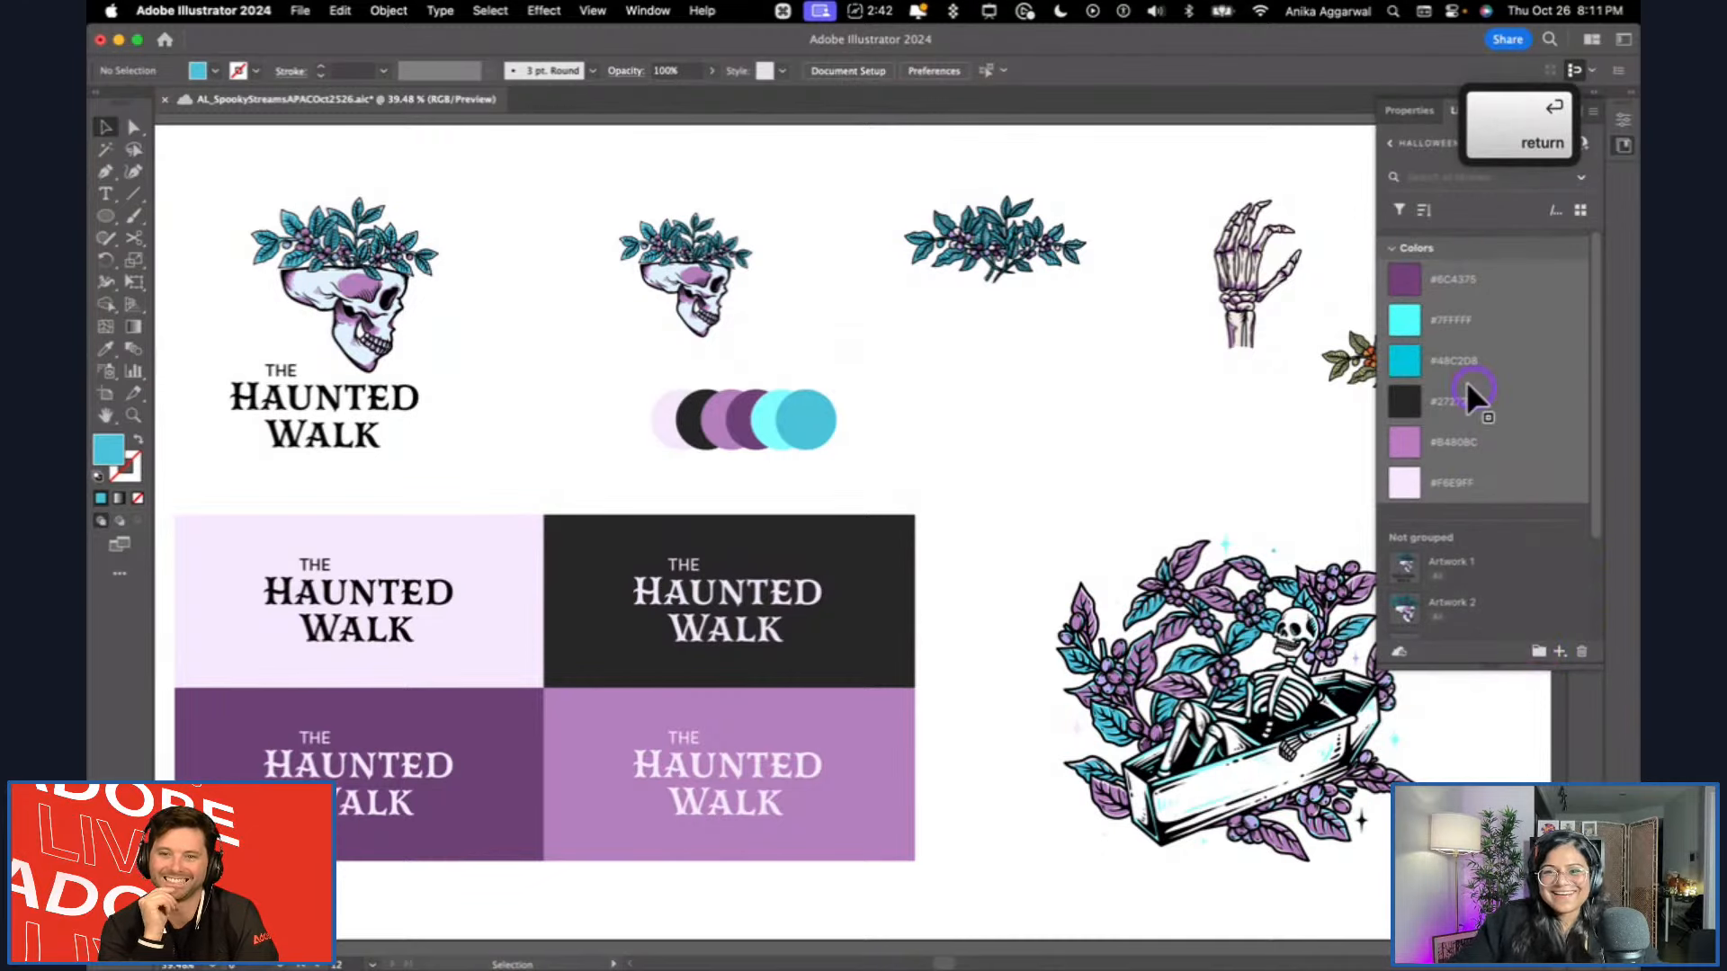
Put the two skull graphics, Artwork 1 and Artwork 2, into a new library group, keeping its default name.
scroll(1486, 517, down, 3)
click(1444, 445)
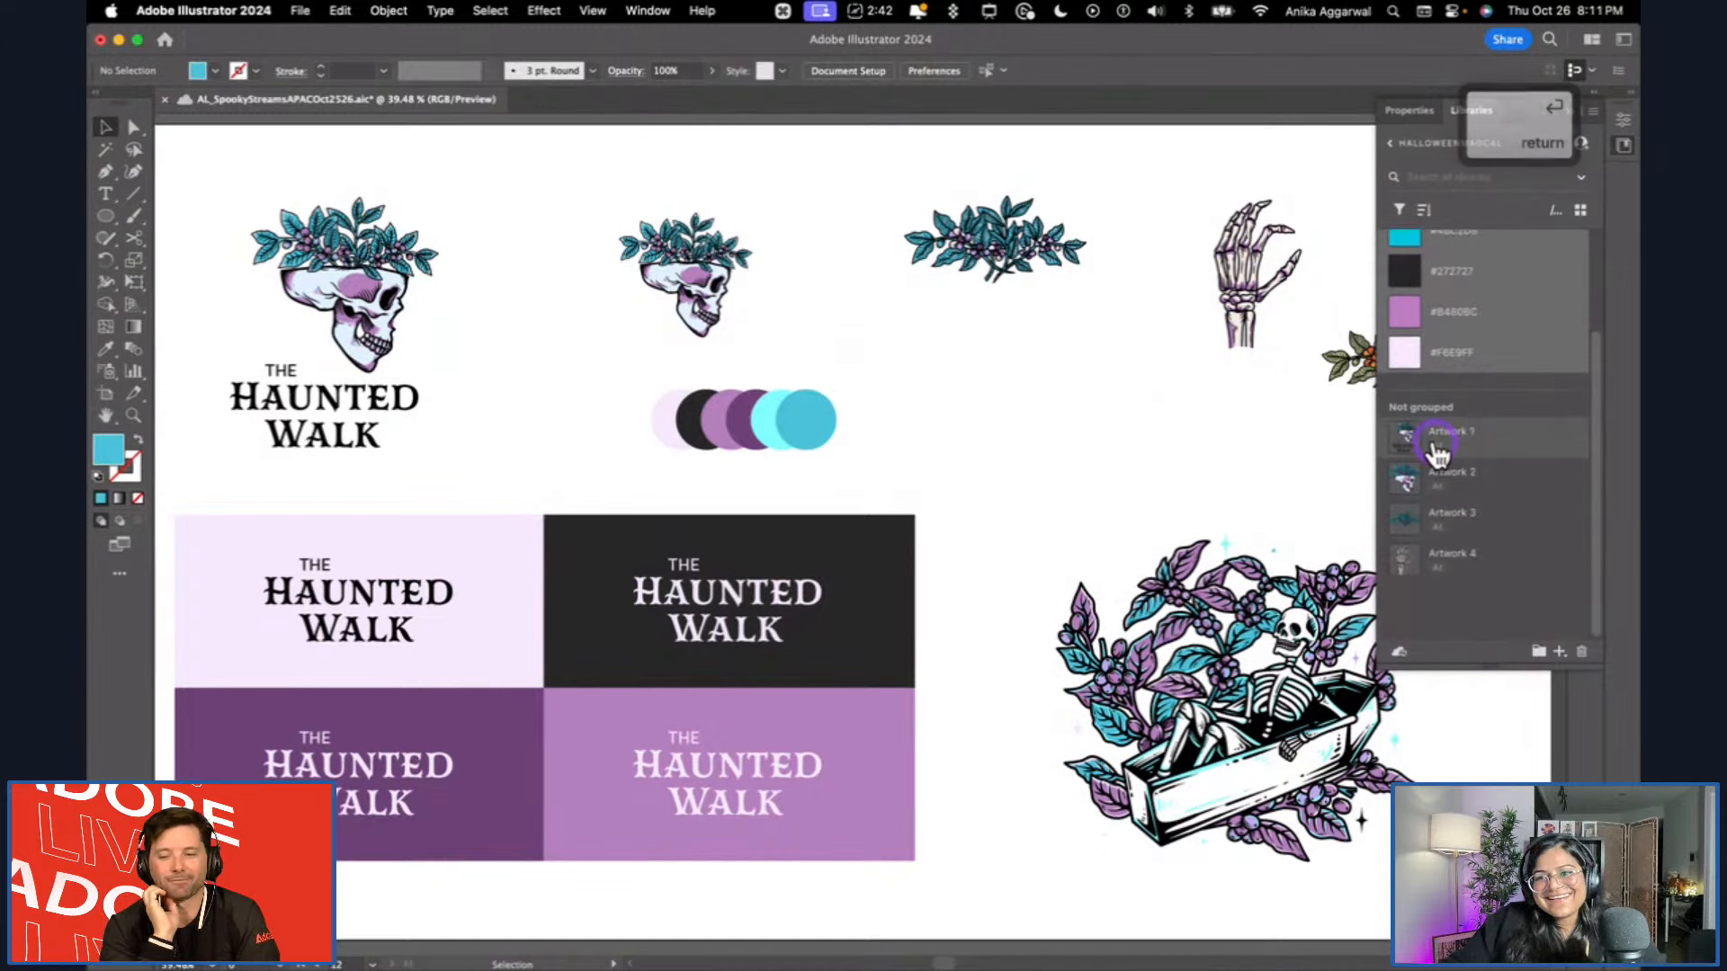
shift+click(1479, 486)
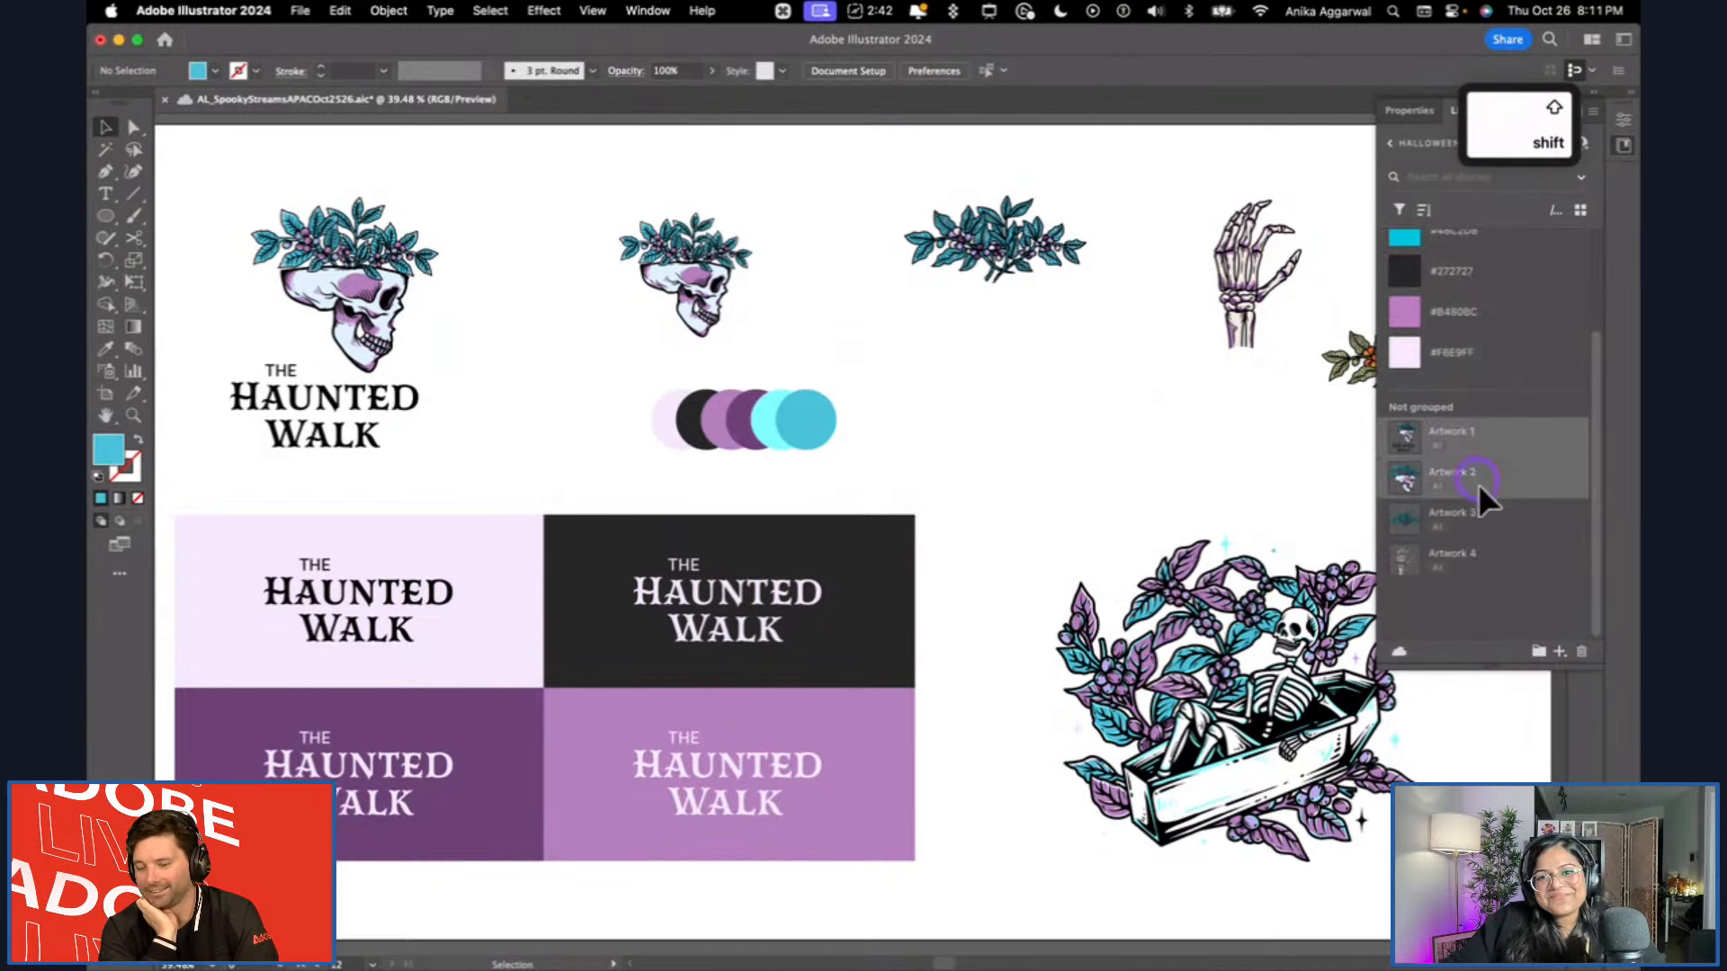
click(1542, 654)
click(1179, 418)
click(1202, 379)
Expand the appearance of the four Haunted Walk wordmarks on the coloured rectangles, and expand their objects and fills into plain shapes.
click(651, 615)
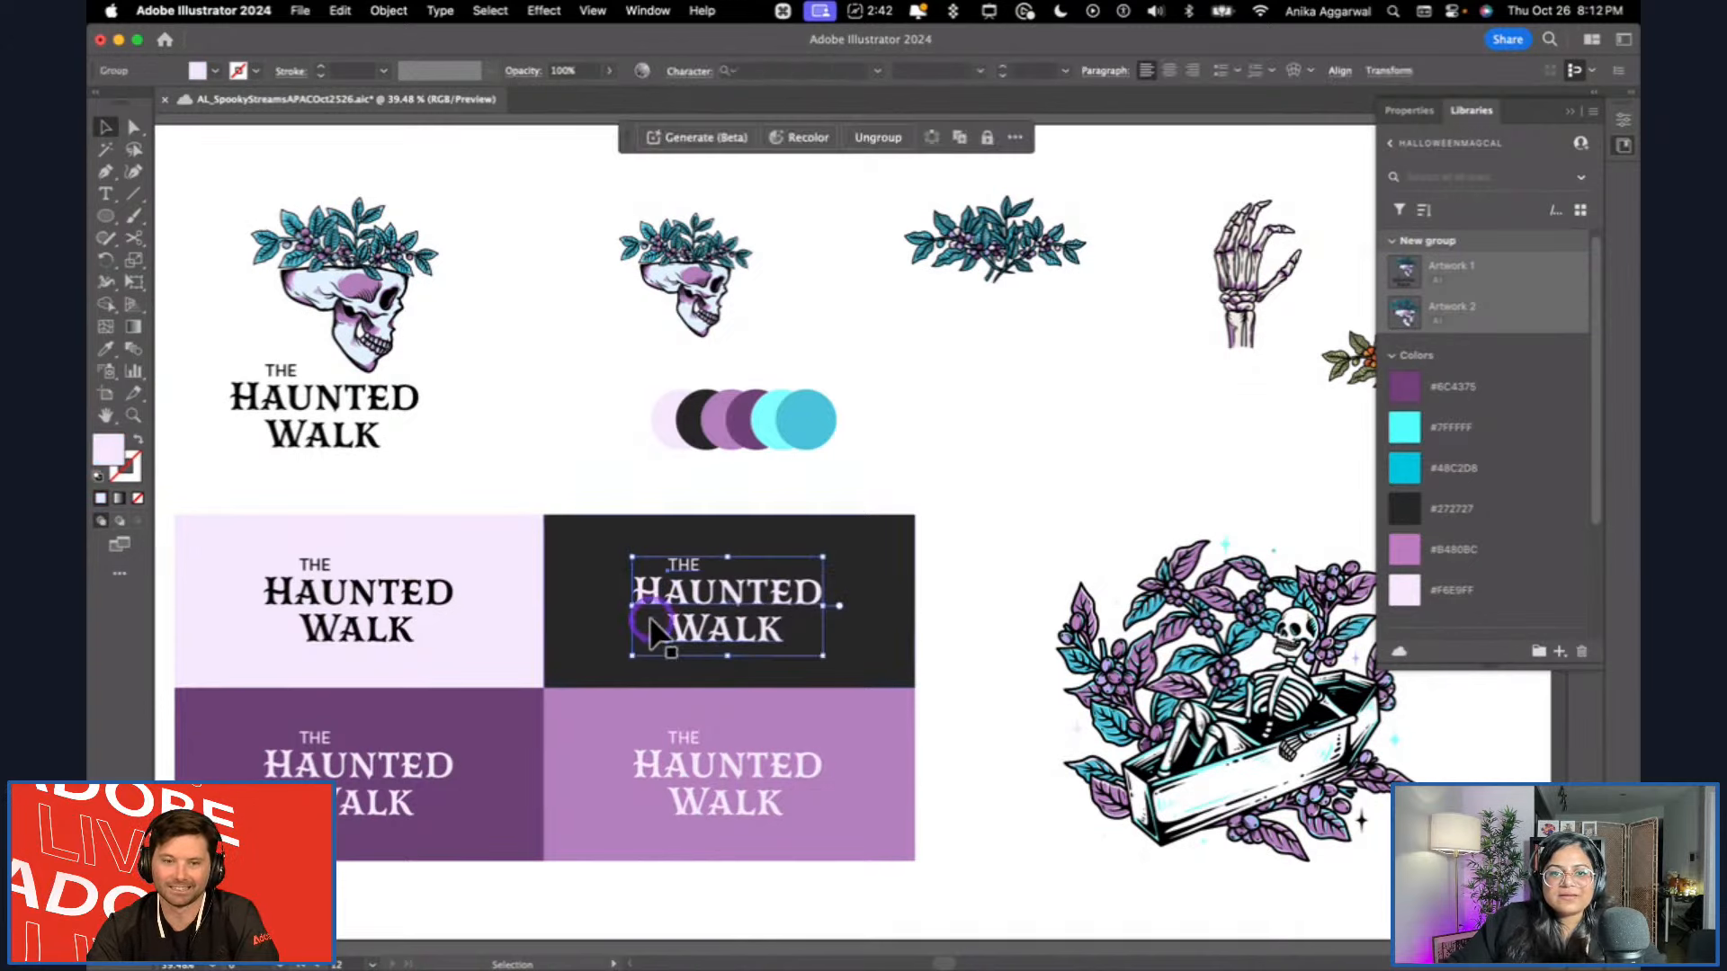
shift+click(423, 599)
shift+click(379, 775)
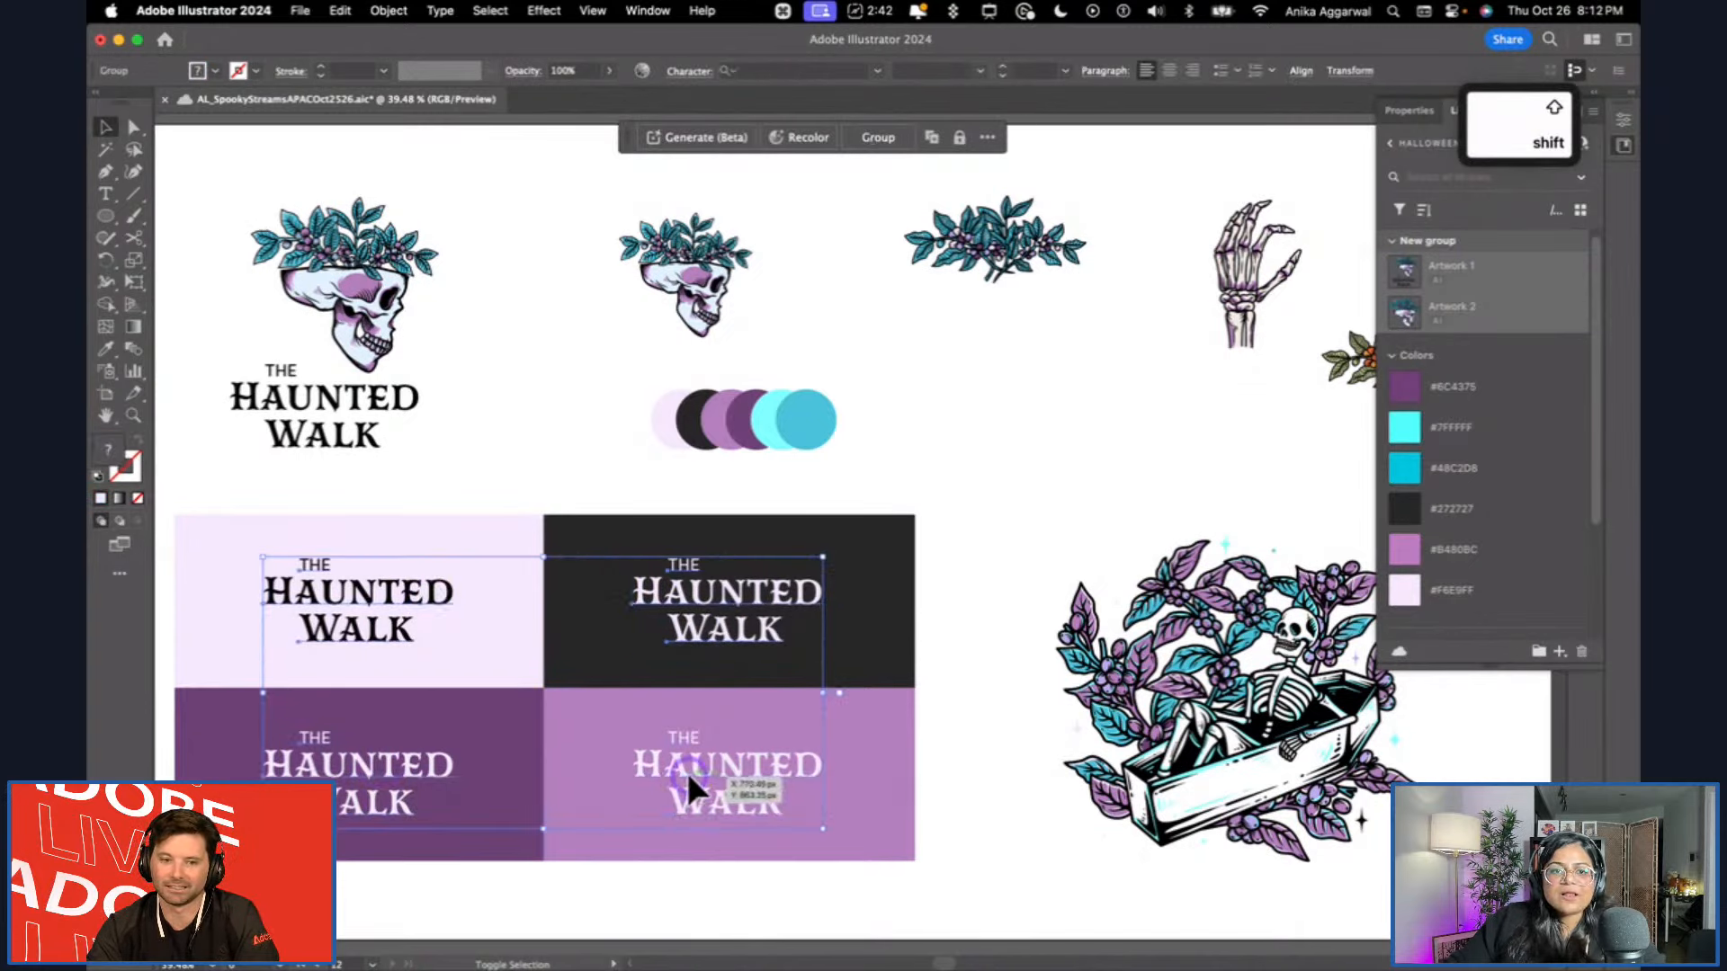
right_click(691, 765)
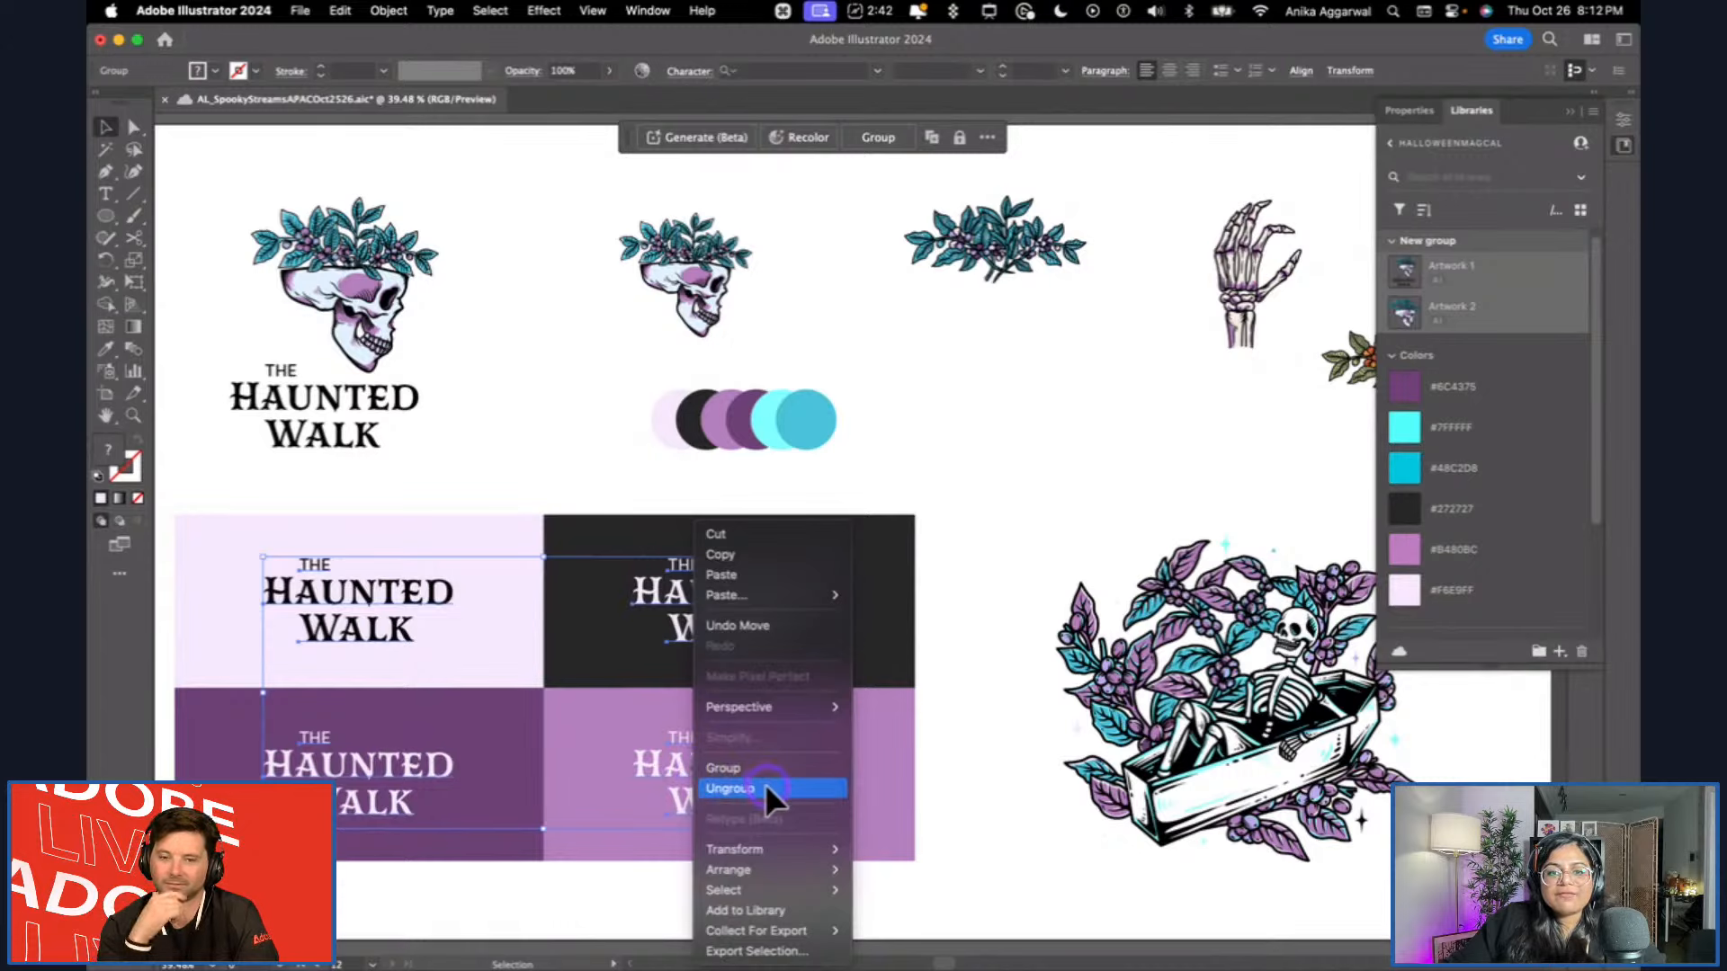
click(1040, 582)
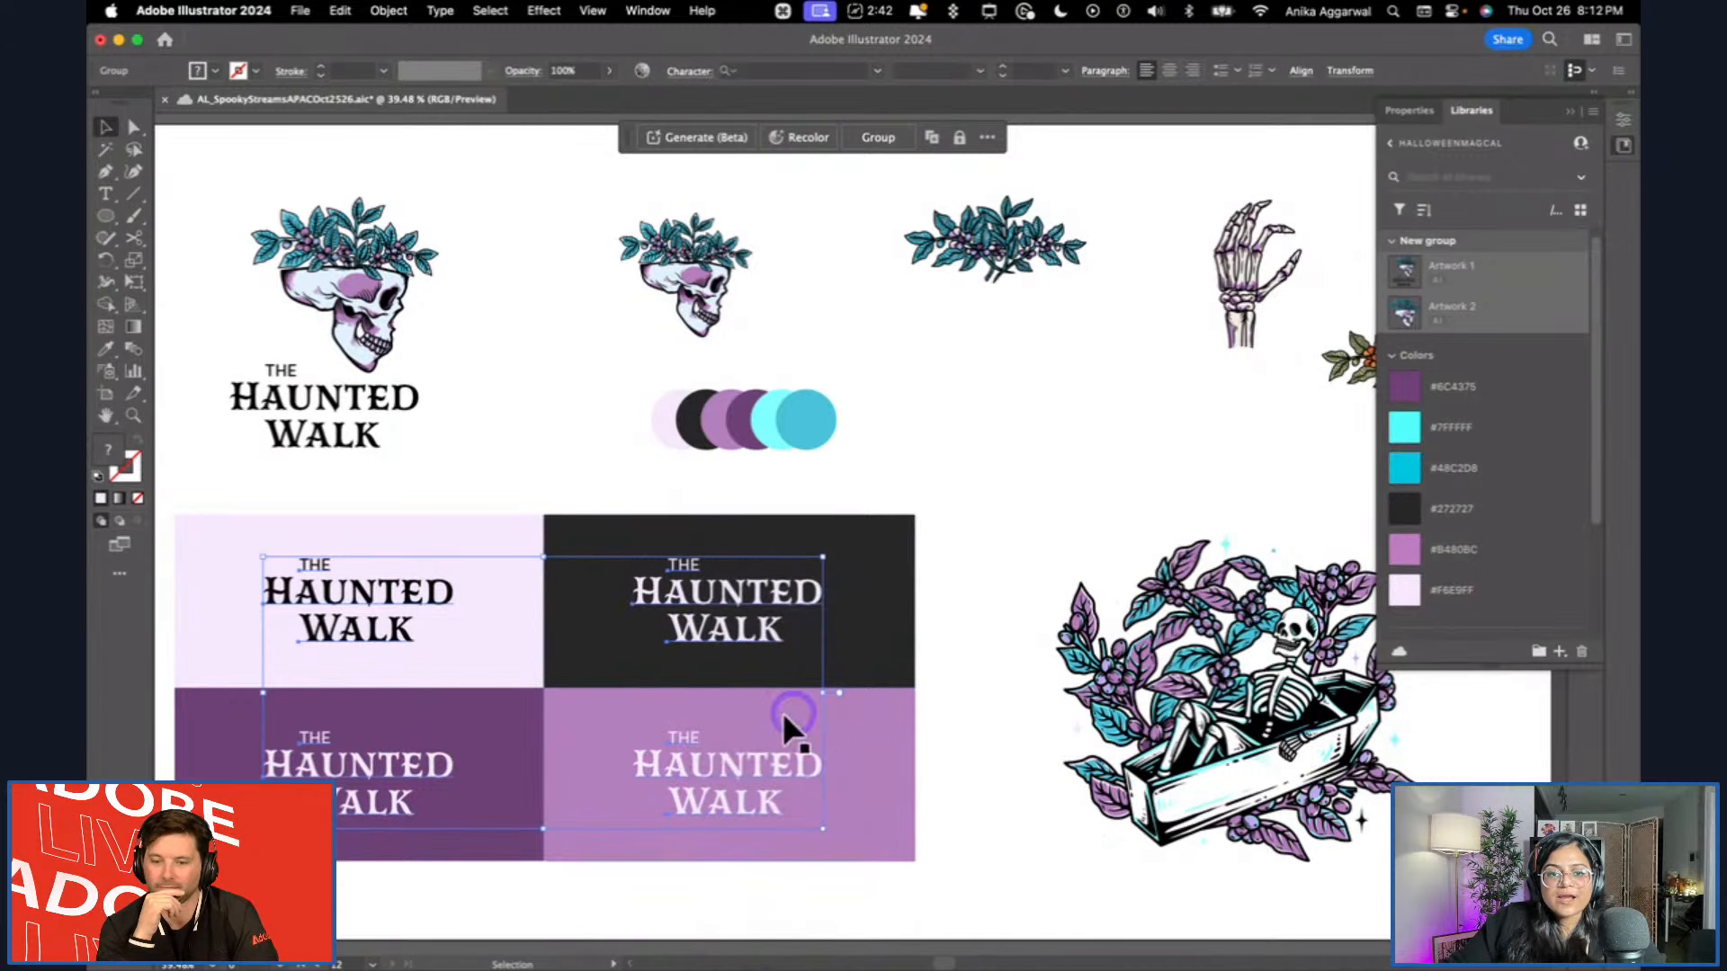
click(389, 11)
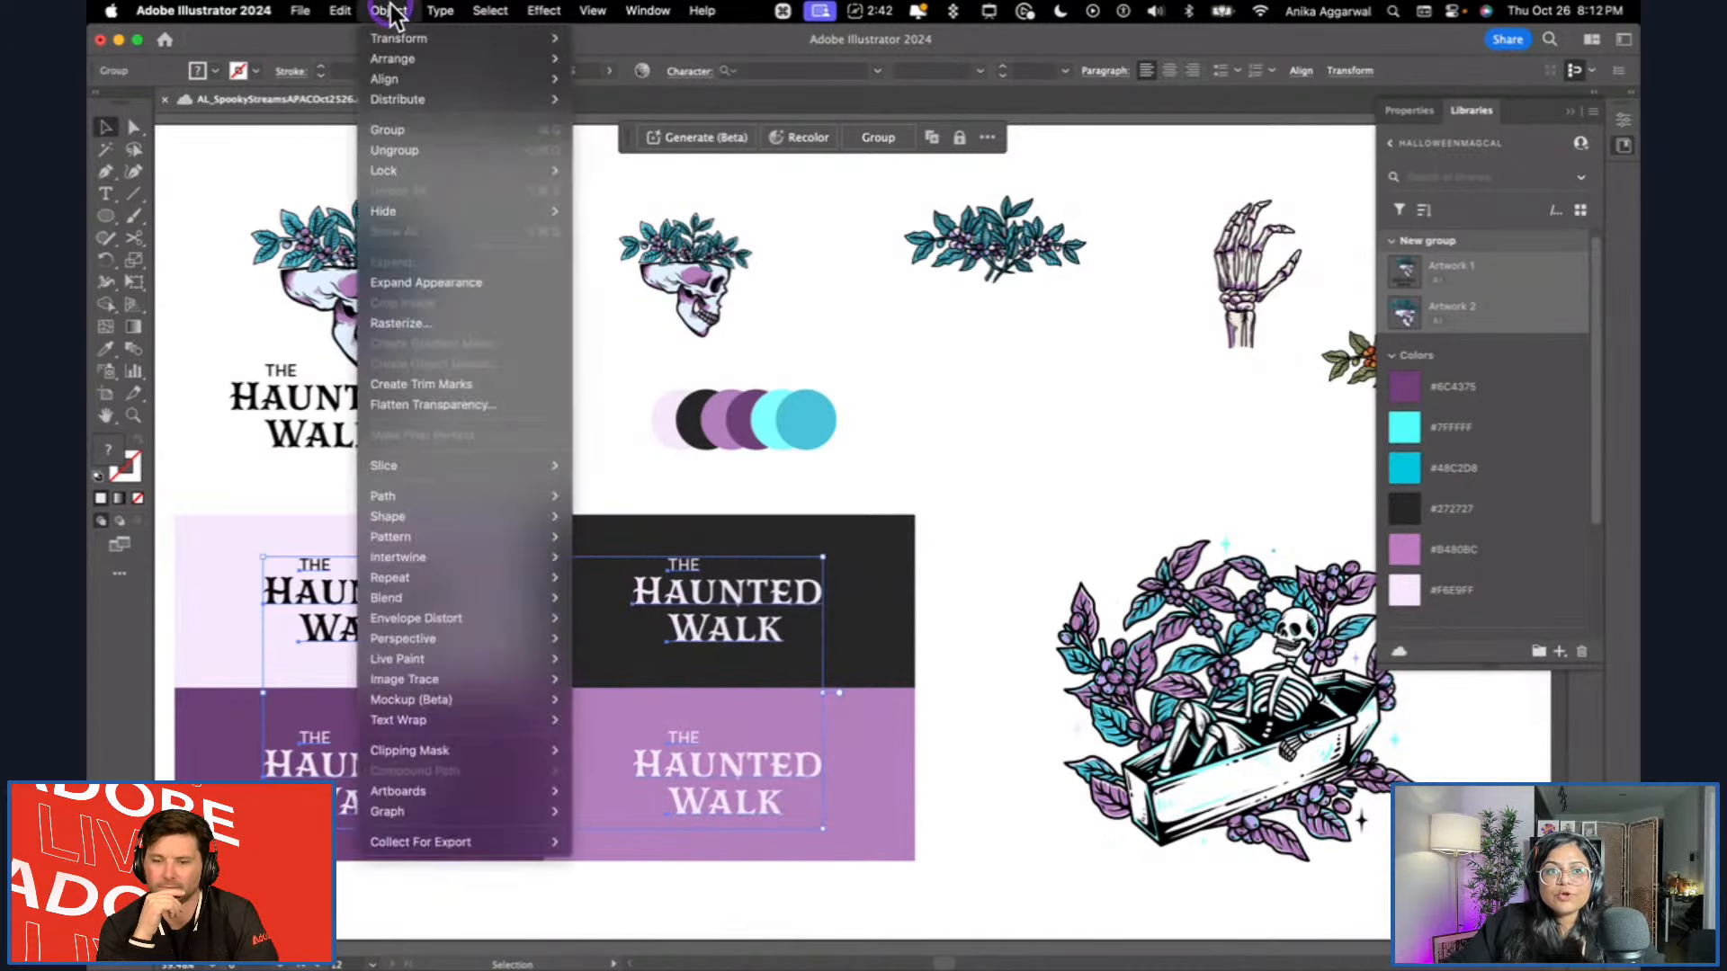
click(441, 282)
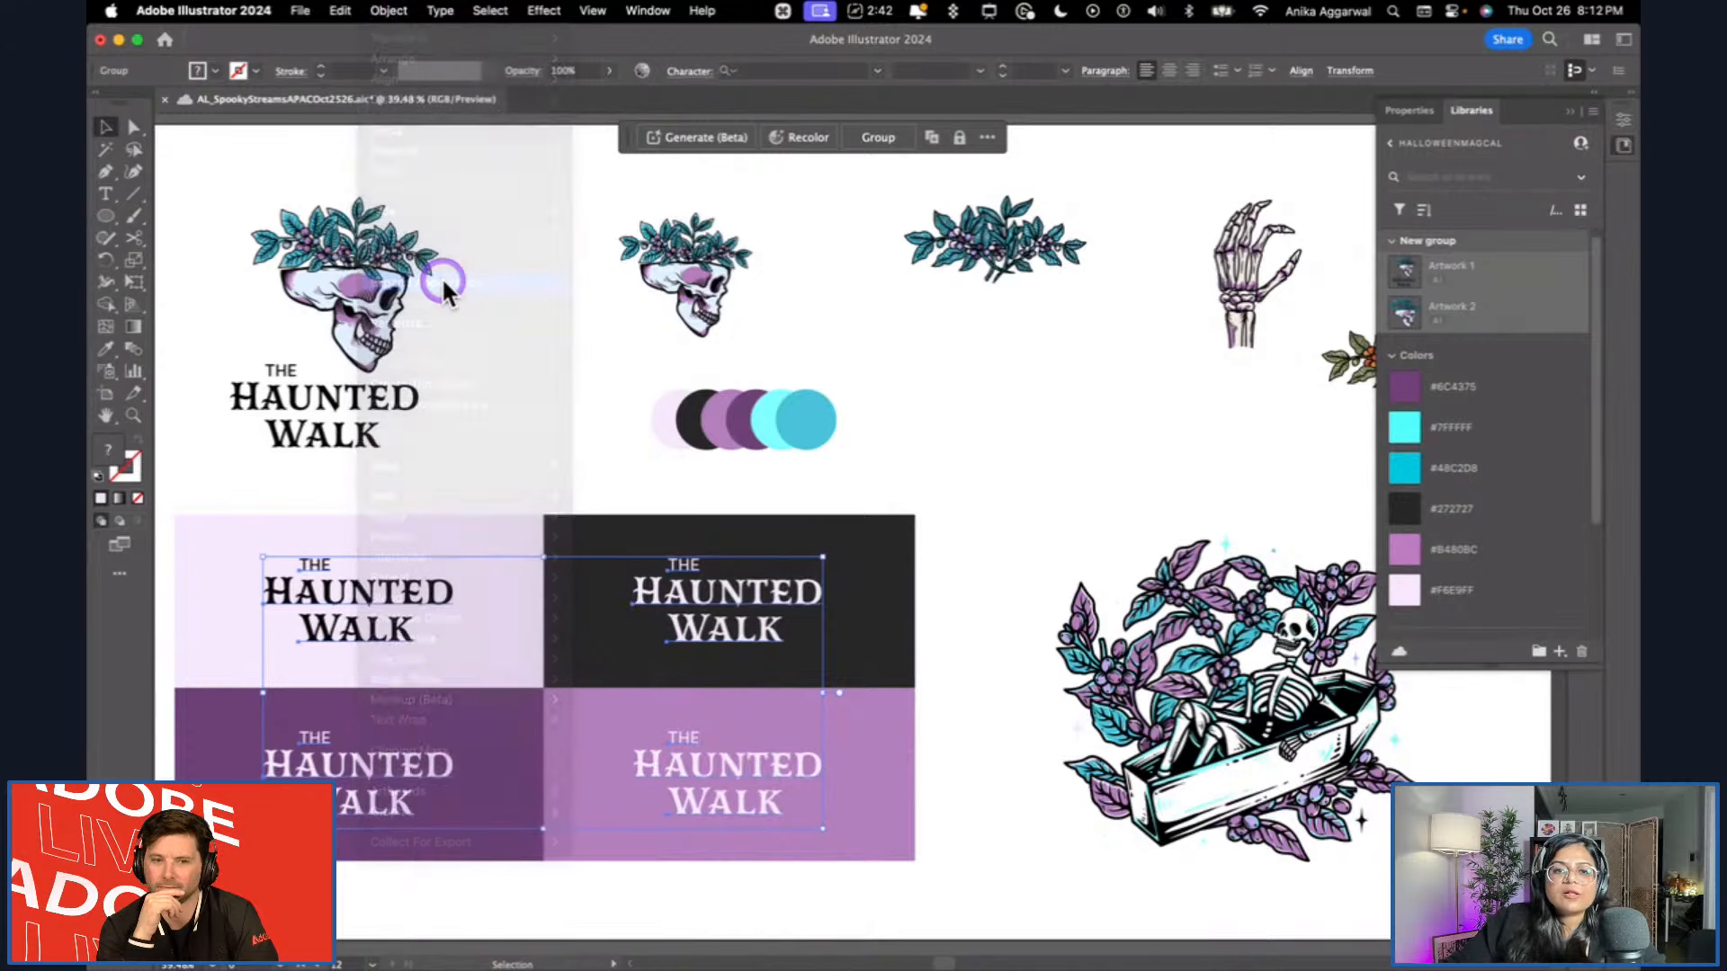
click(387, 11)
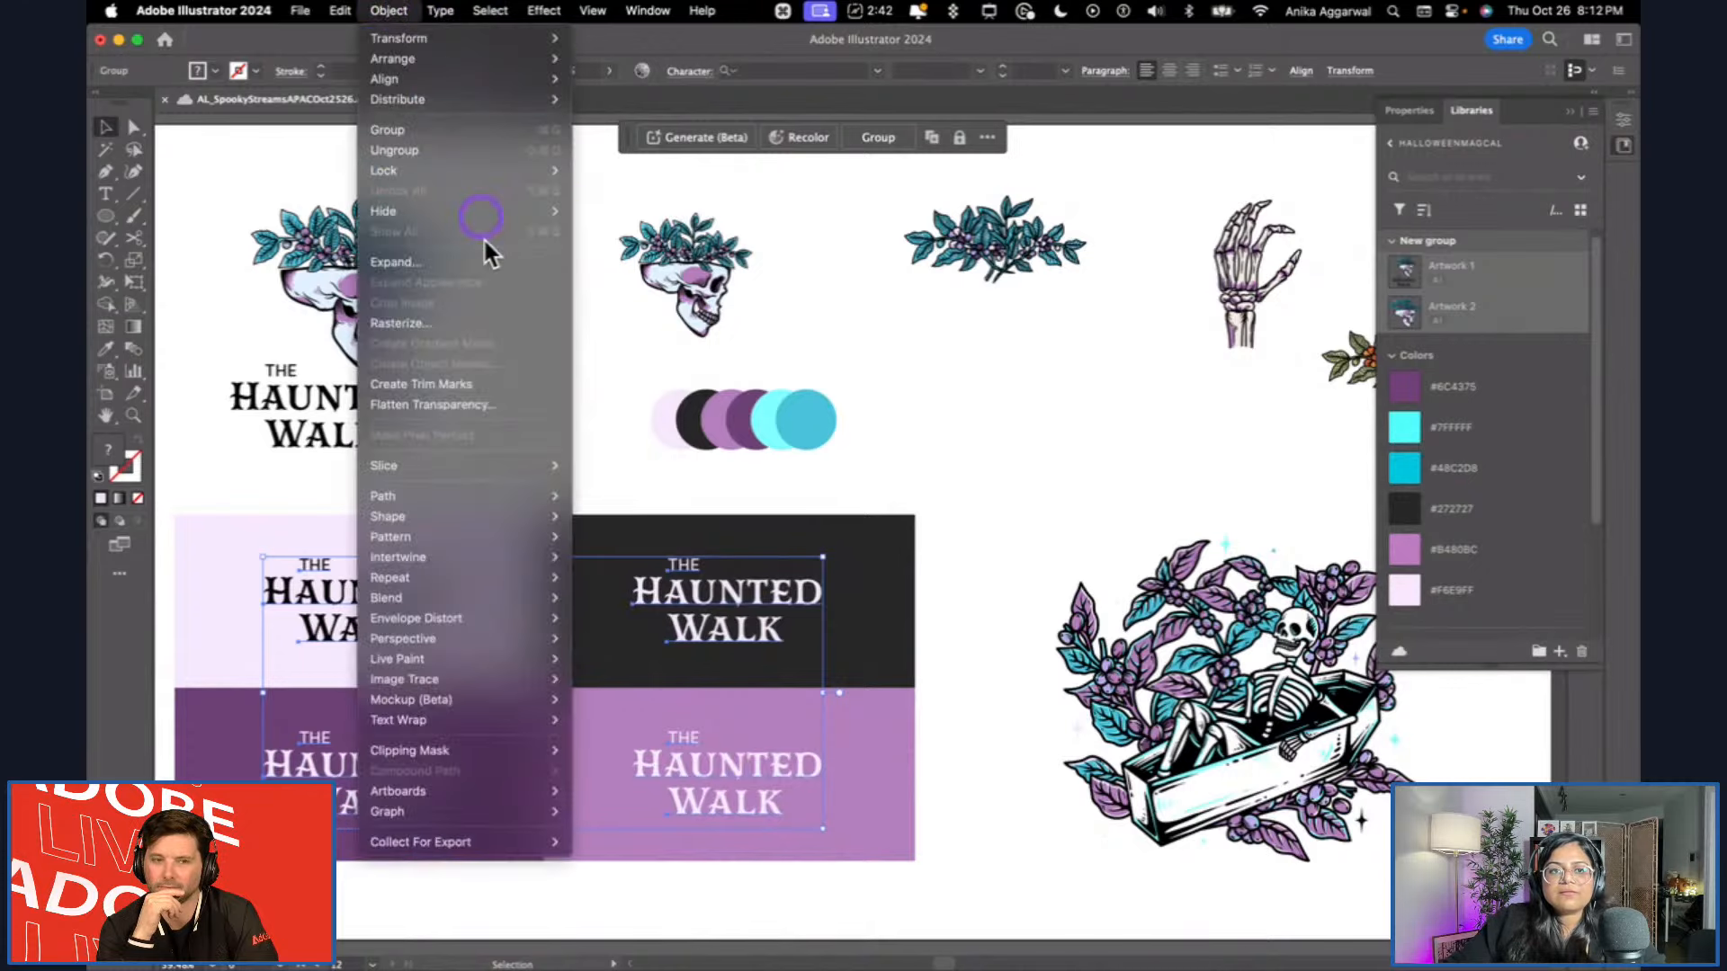
click(478, 268)
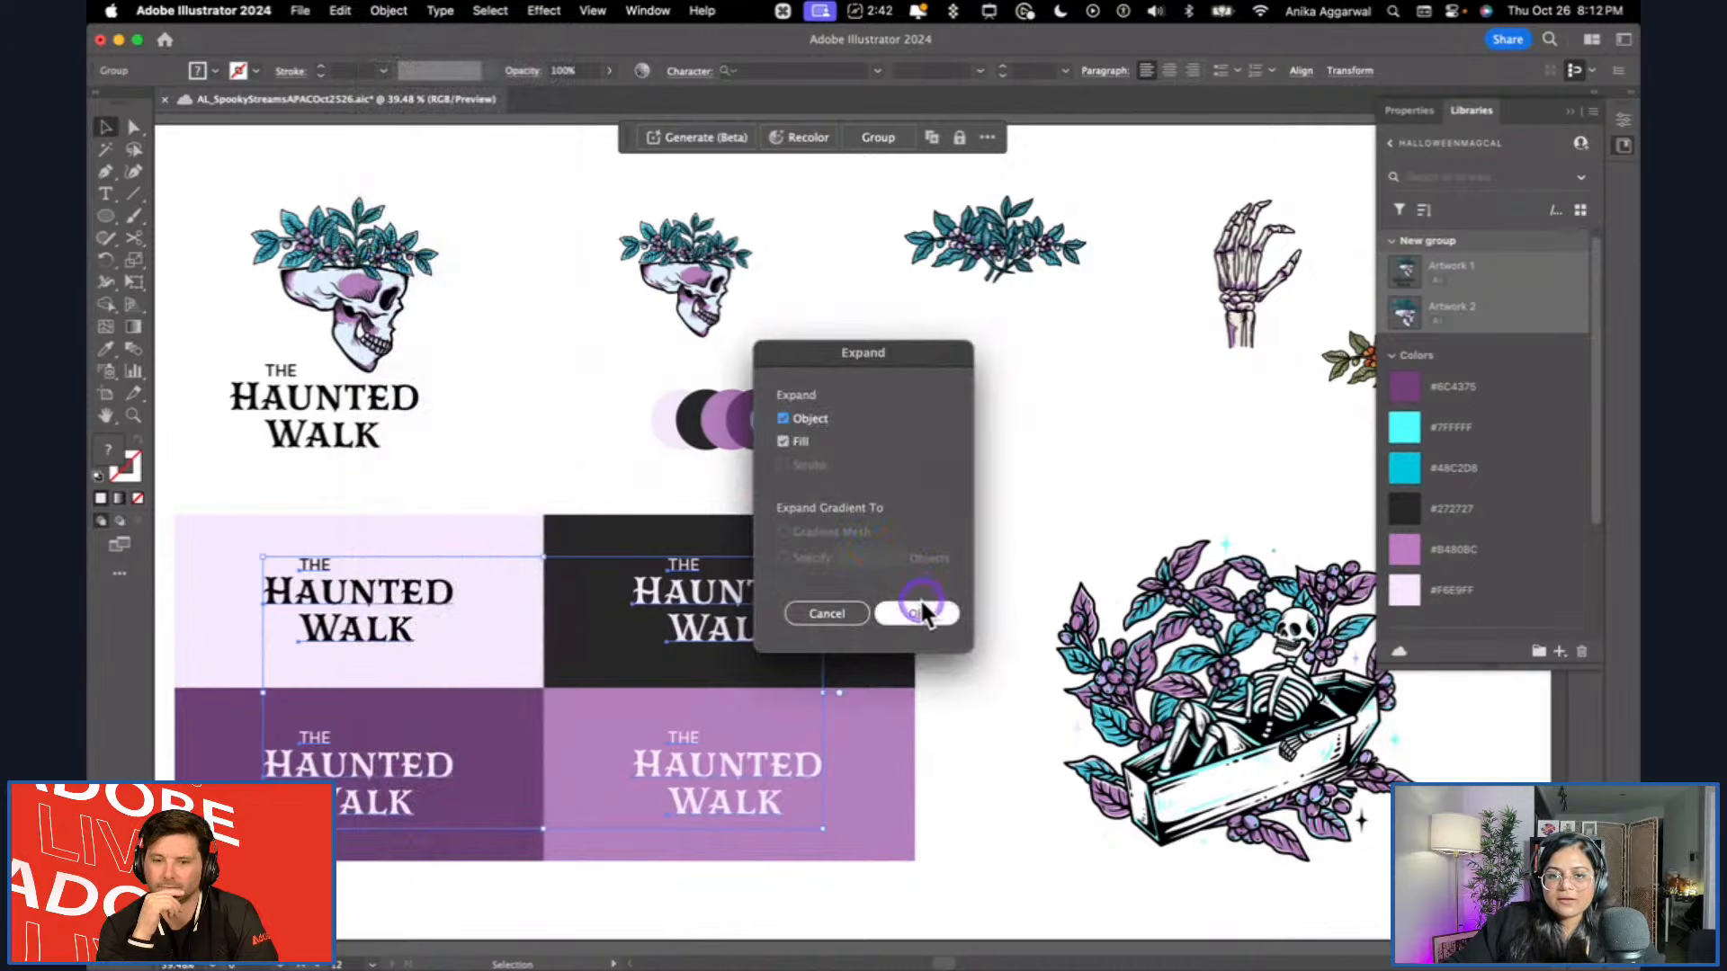
click(940, 613)
click(494, 605)
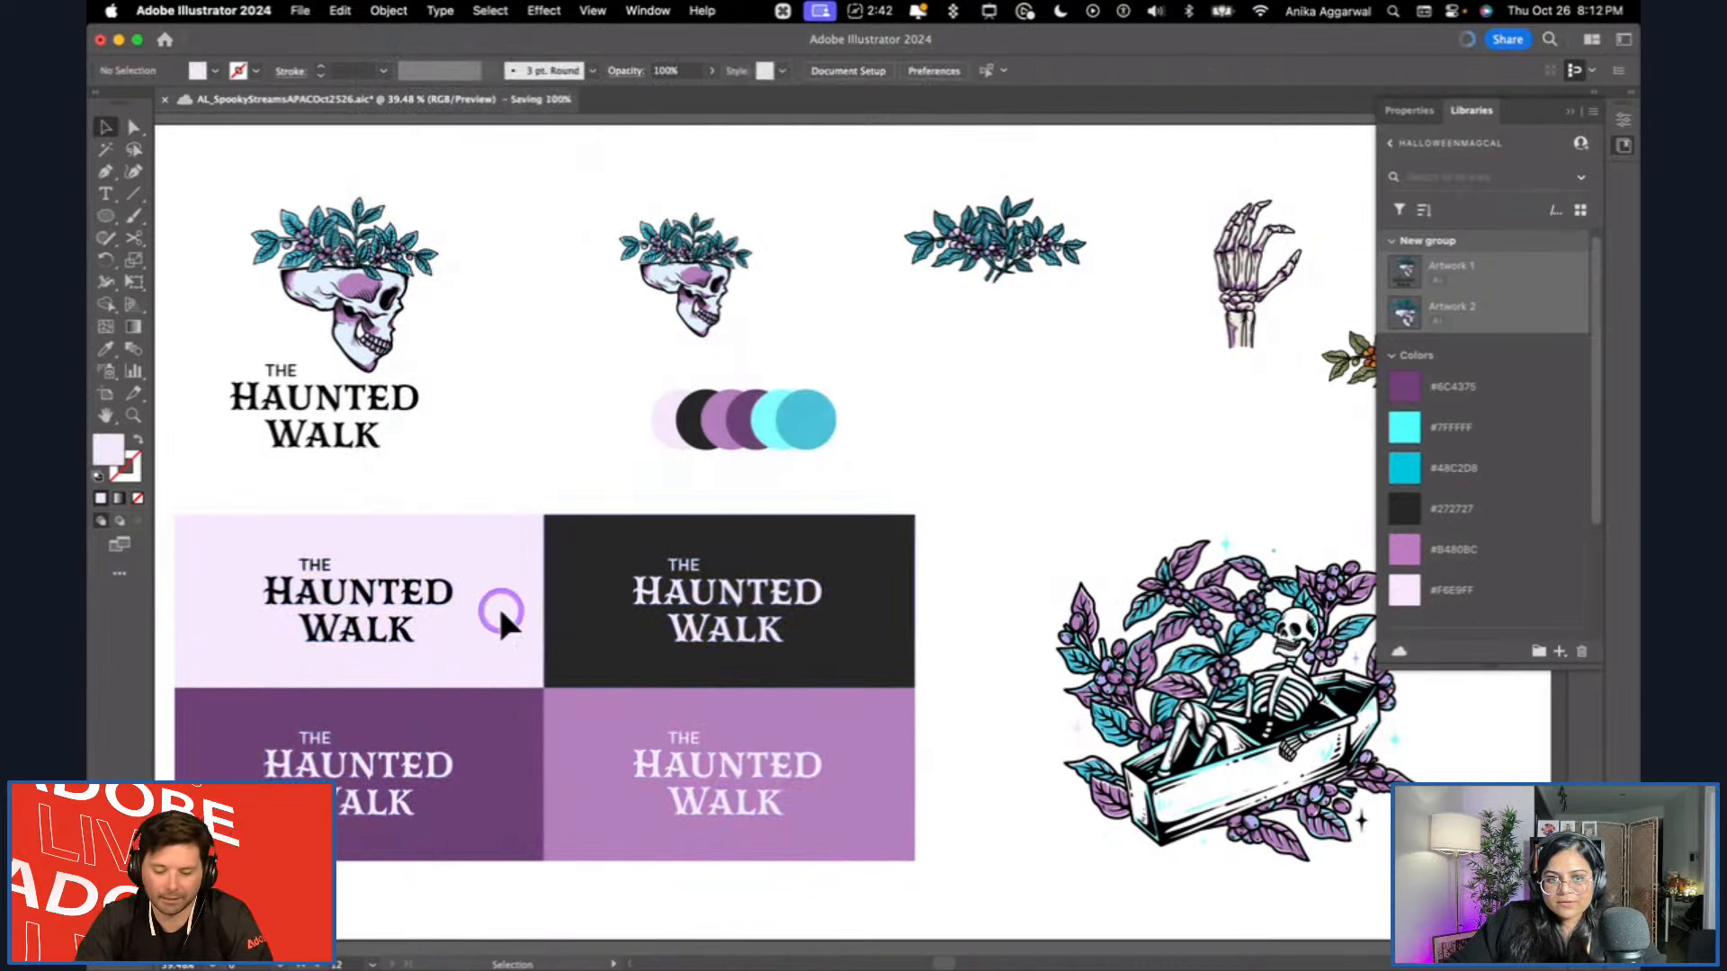
Add the black wordmark on pale lilac and the pale wordmark on near-black to the library as graphics.
click(1560, 651)
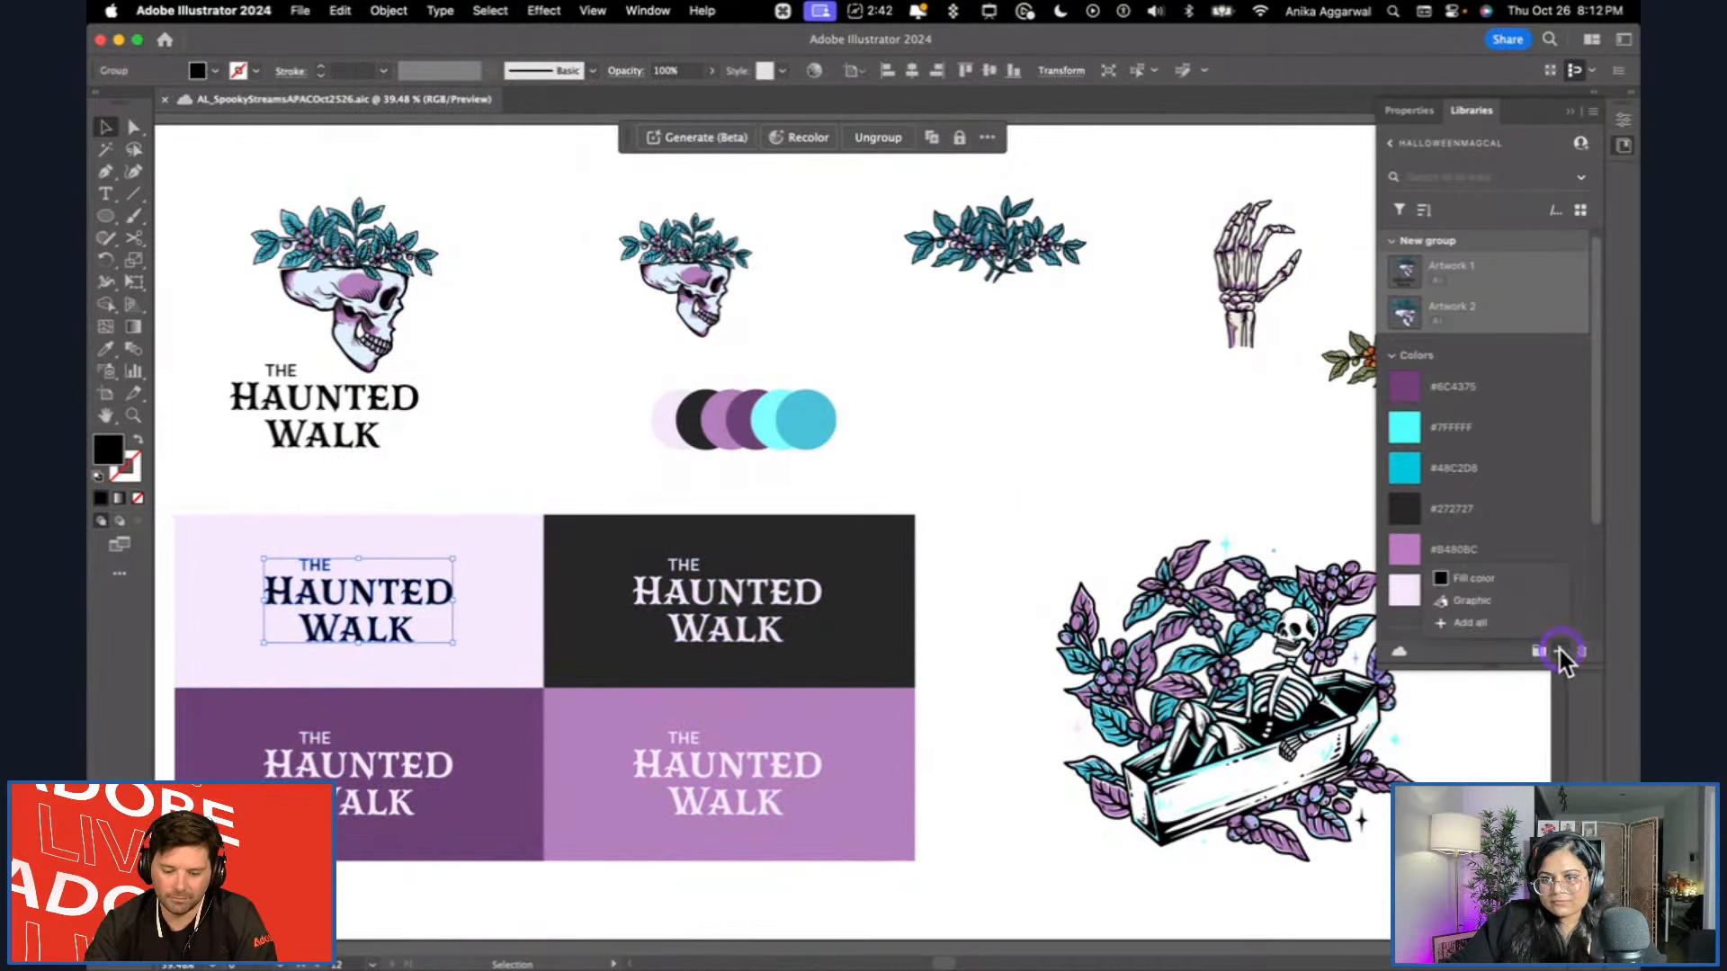
click(1506, 604)
click(741, 595)
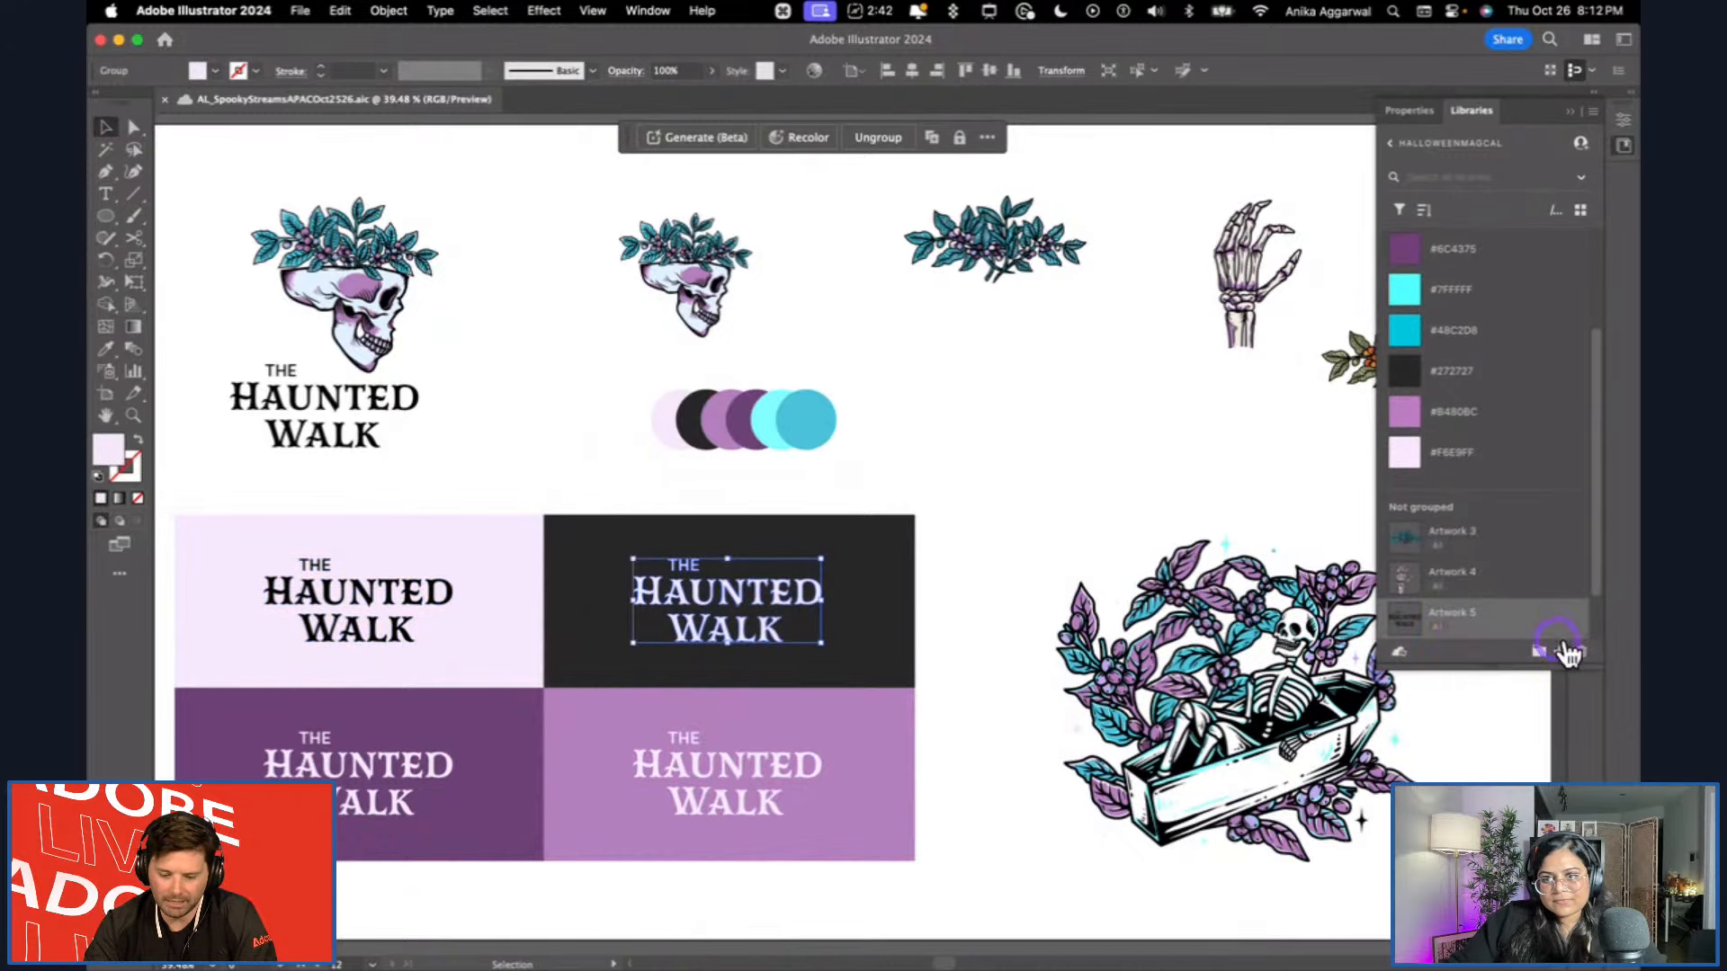
click(1561, 651)
click(702, 738)
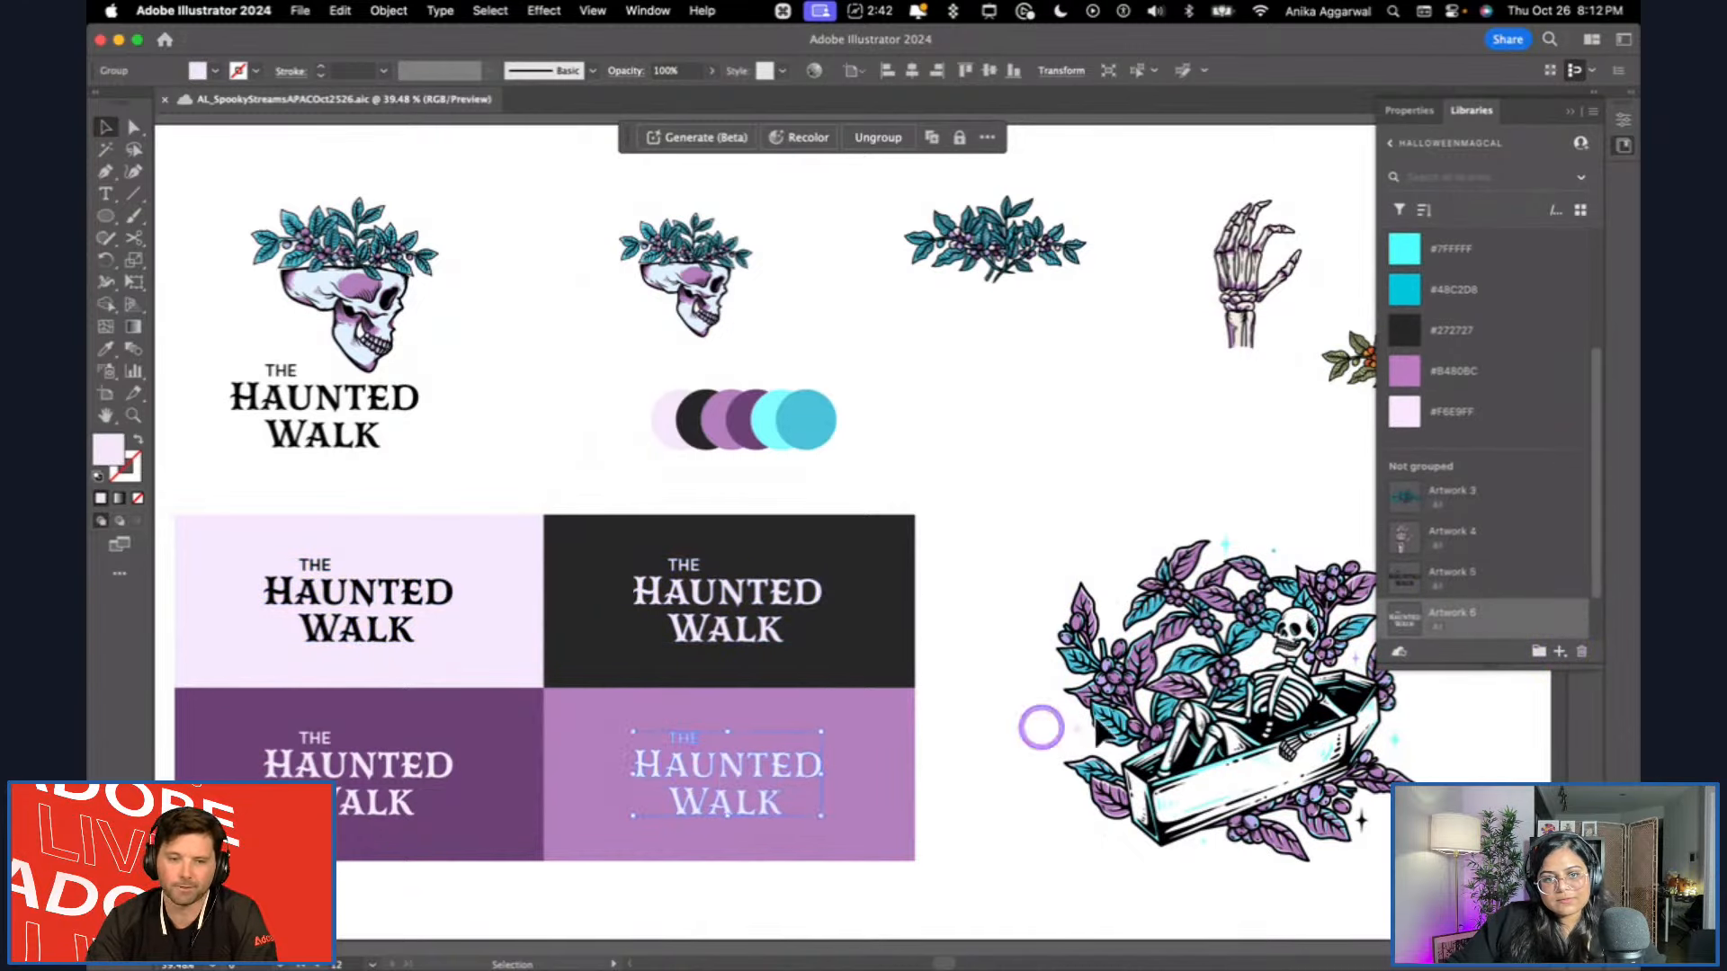
click(949, 454)
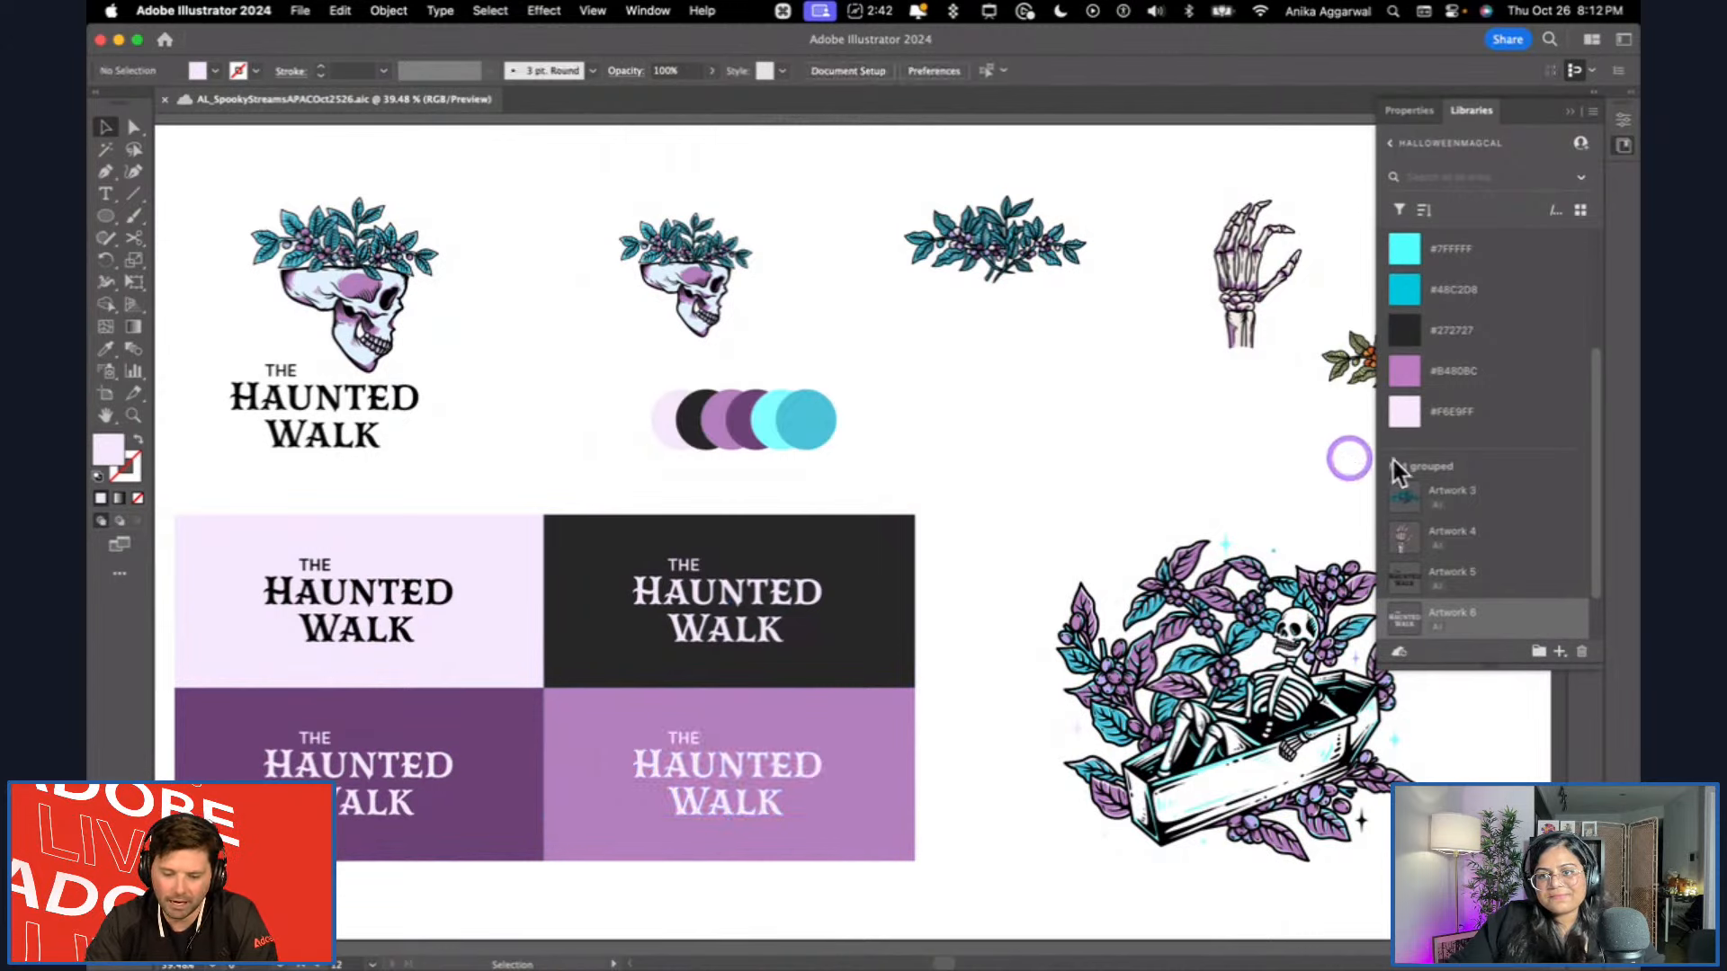
Move the Artwork 4, Artwork 5 and Artwork 6 graphics from the ungrouped library items into New group.
scroll(1464, 477, down, 2)
shift+click(1457, 517)
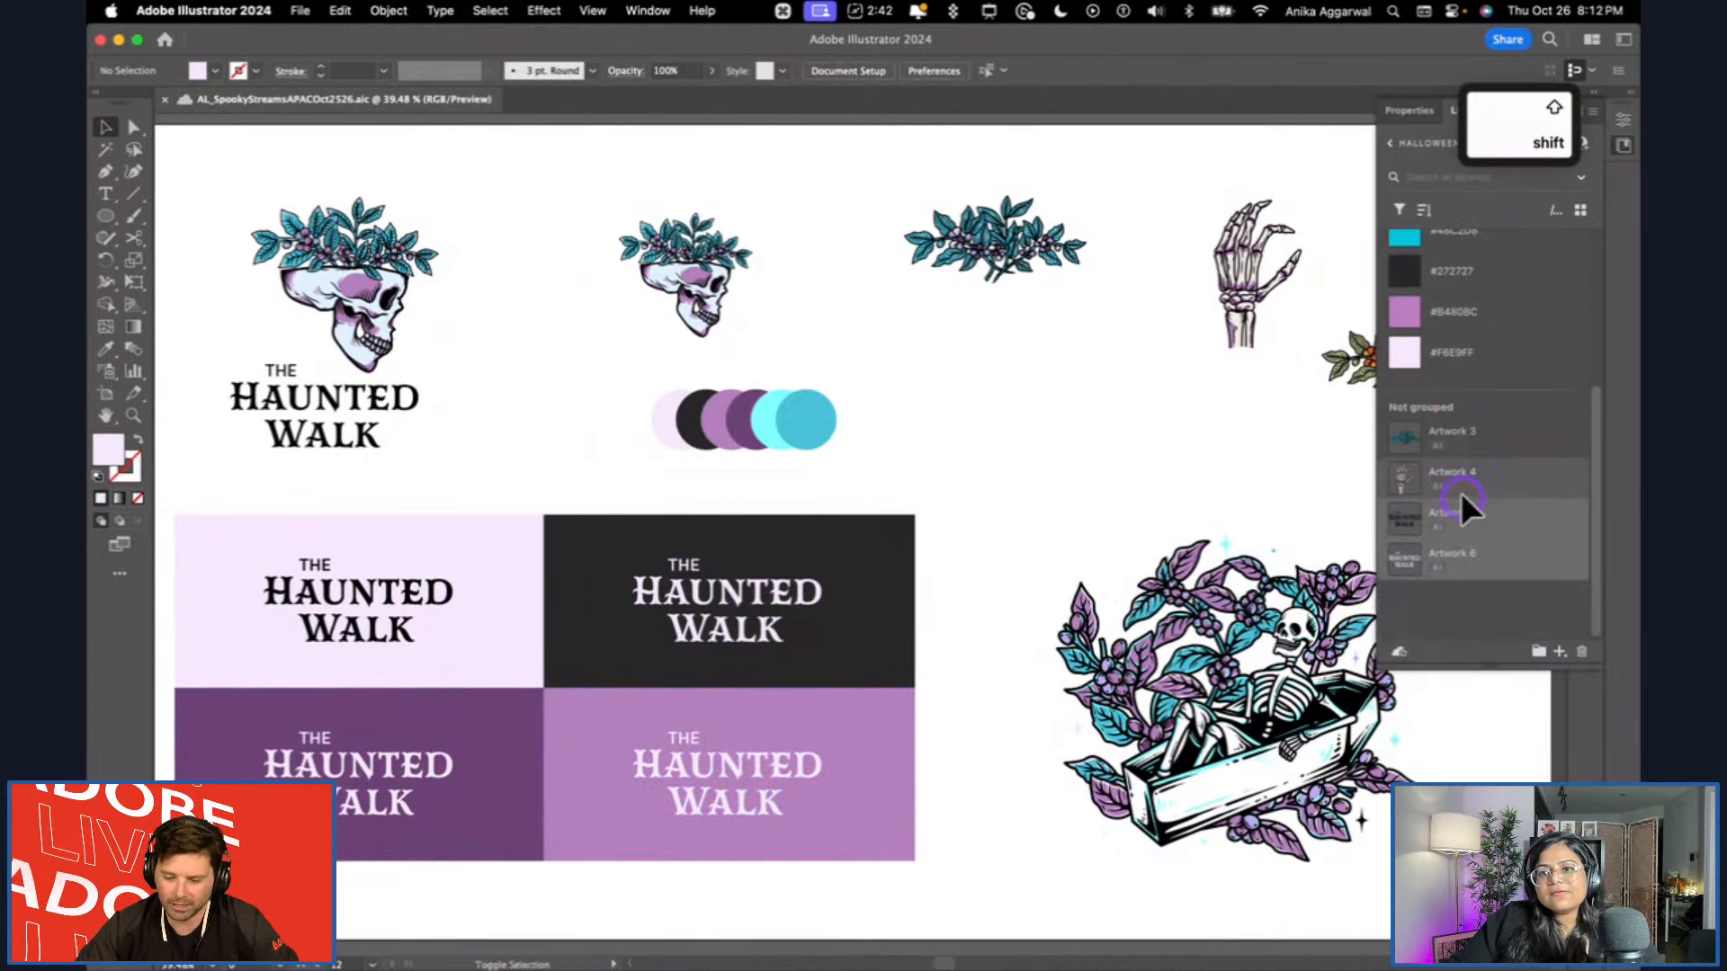
shift+click(1461, 482)
scroll(1468, 512, up, 5)
scroll(1481, 572, down, 4)
drag(1482, 572, 1449, 281)
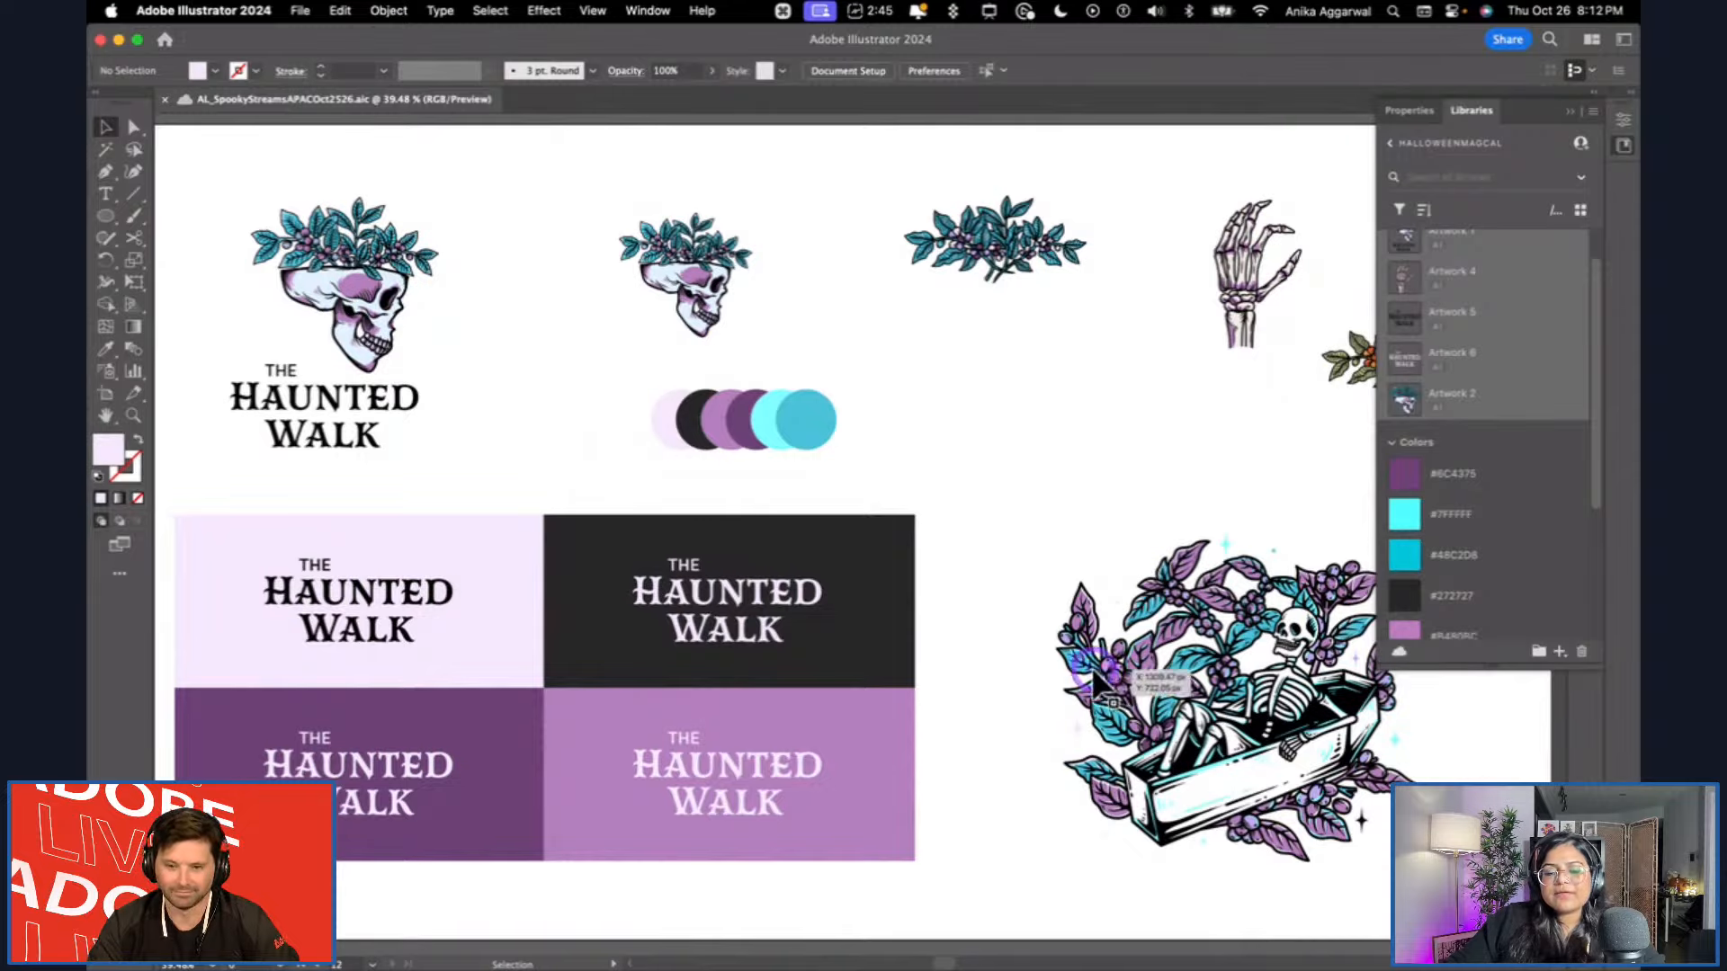
Isolate the skeleton-in-coffin illustration and select all objects with the same black fill colour.
scroll(1196, 652, up, 2)
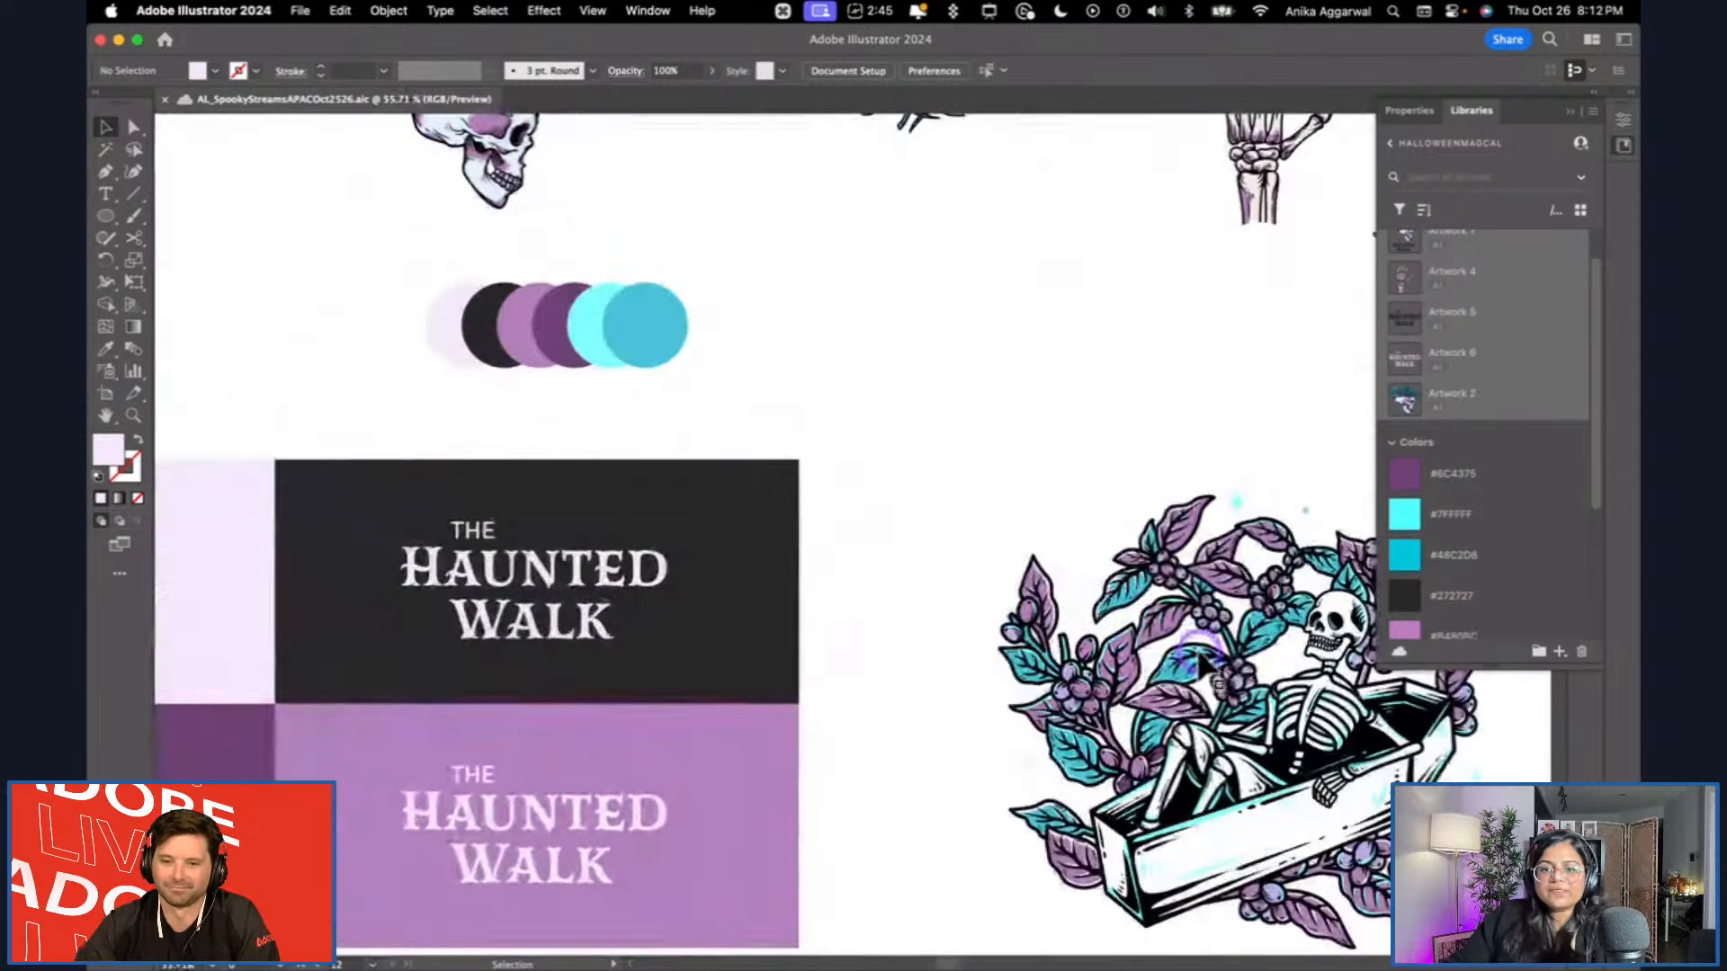
scroll(1169, 654, right, 4)
scroll(1034, 661, down, 2)
scroll(938, 665, up, 4)
scroll(877, 459, down, 2)
scroll(810, 448, up, 2)
click(778, 382)
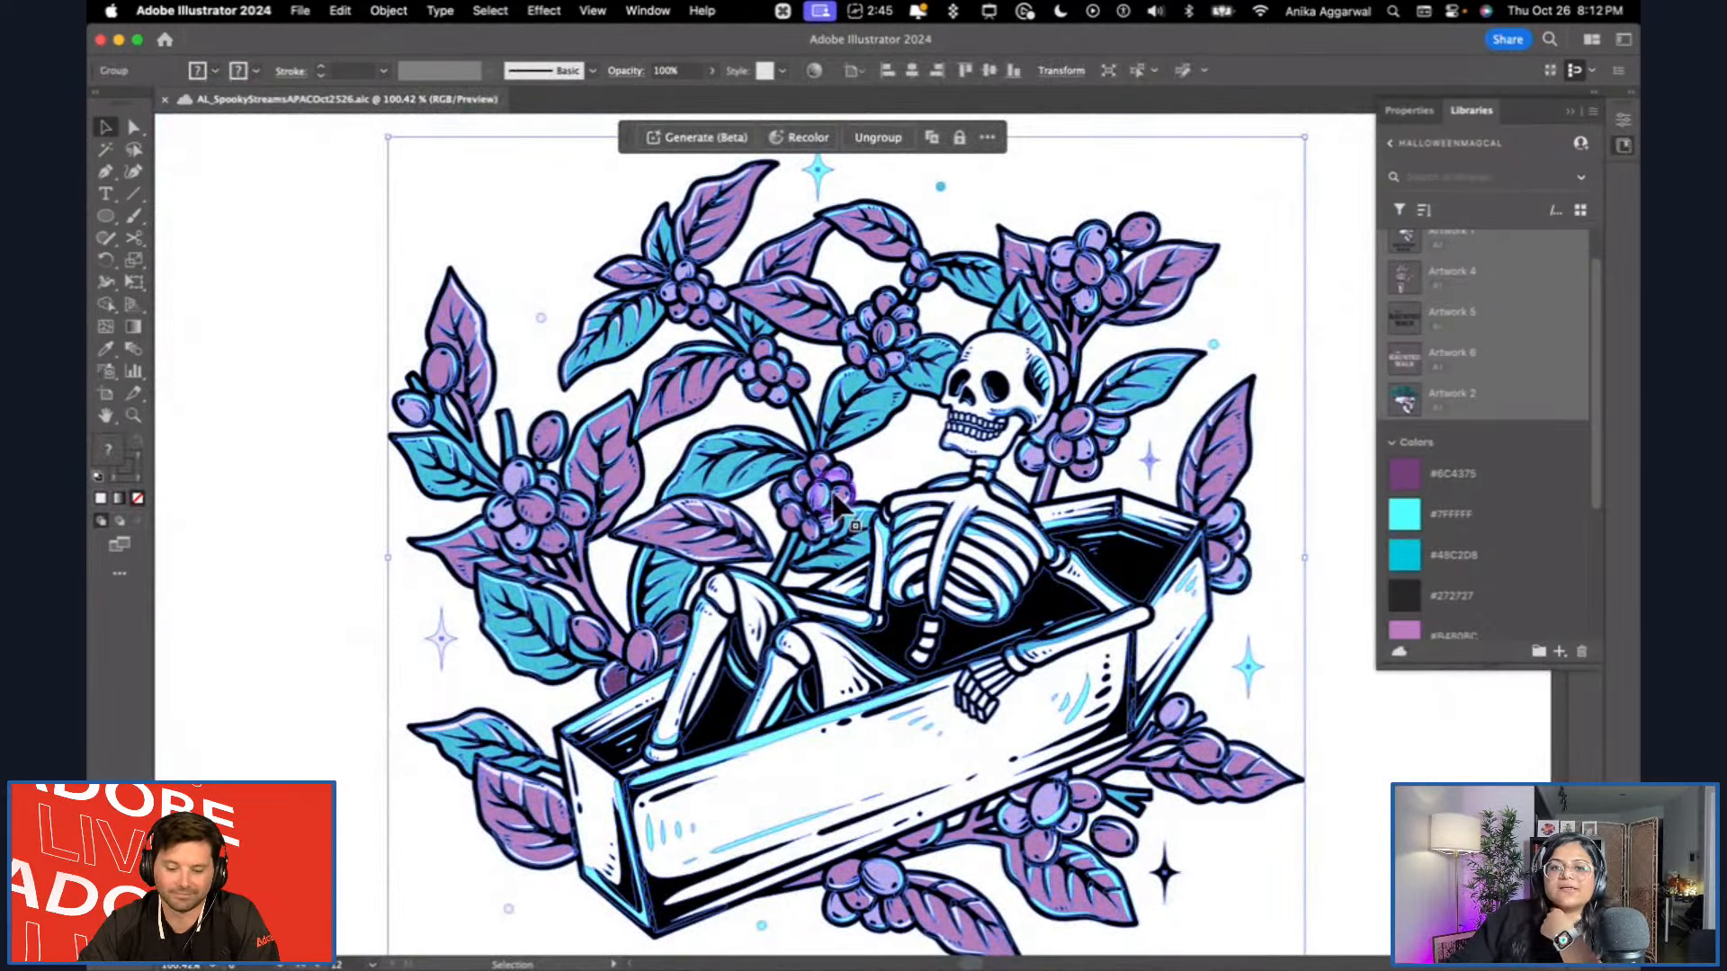
double_click(830, 409)
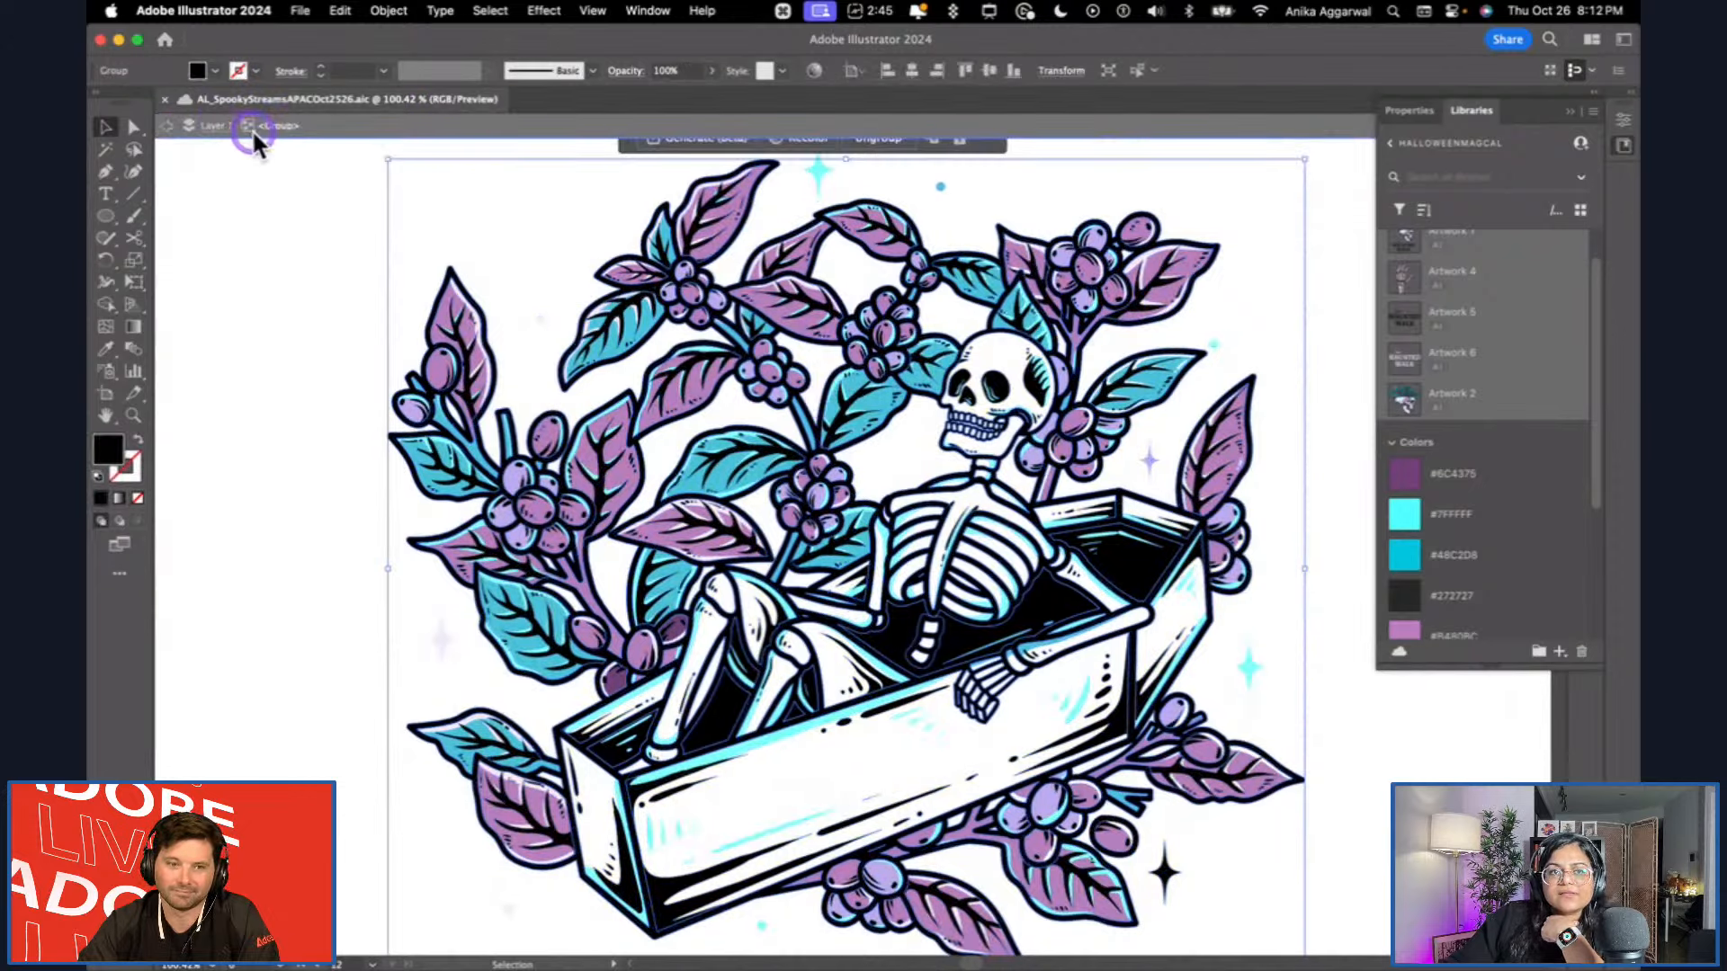
click(285, 133)
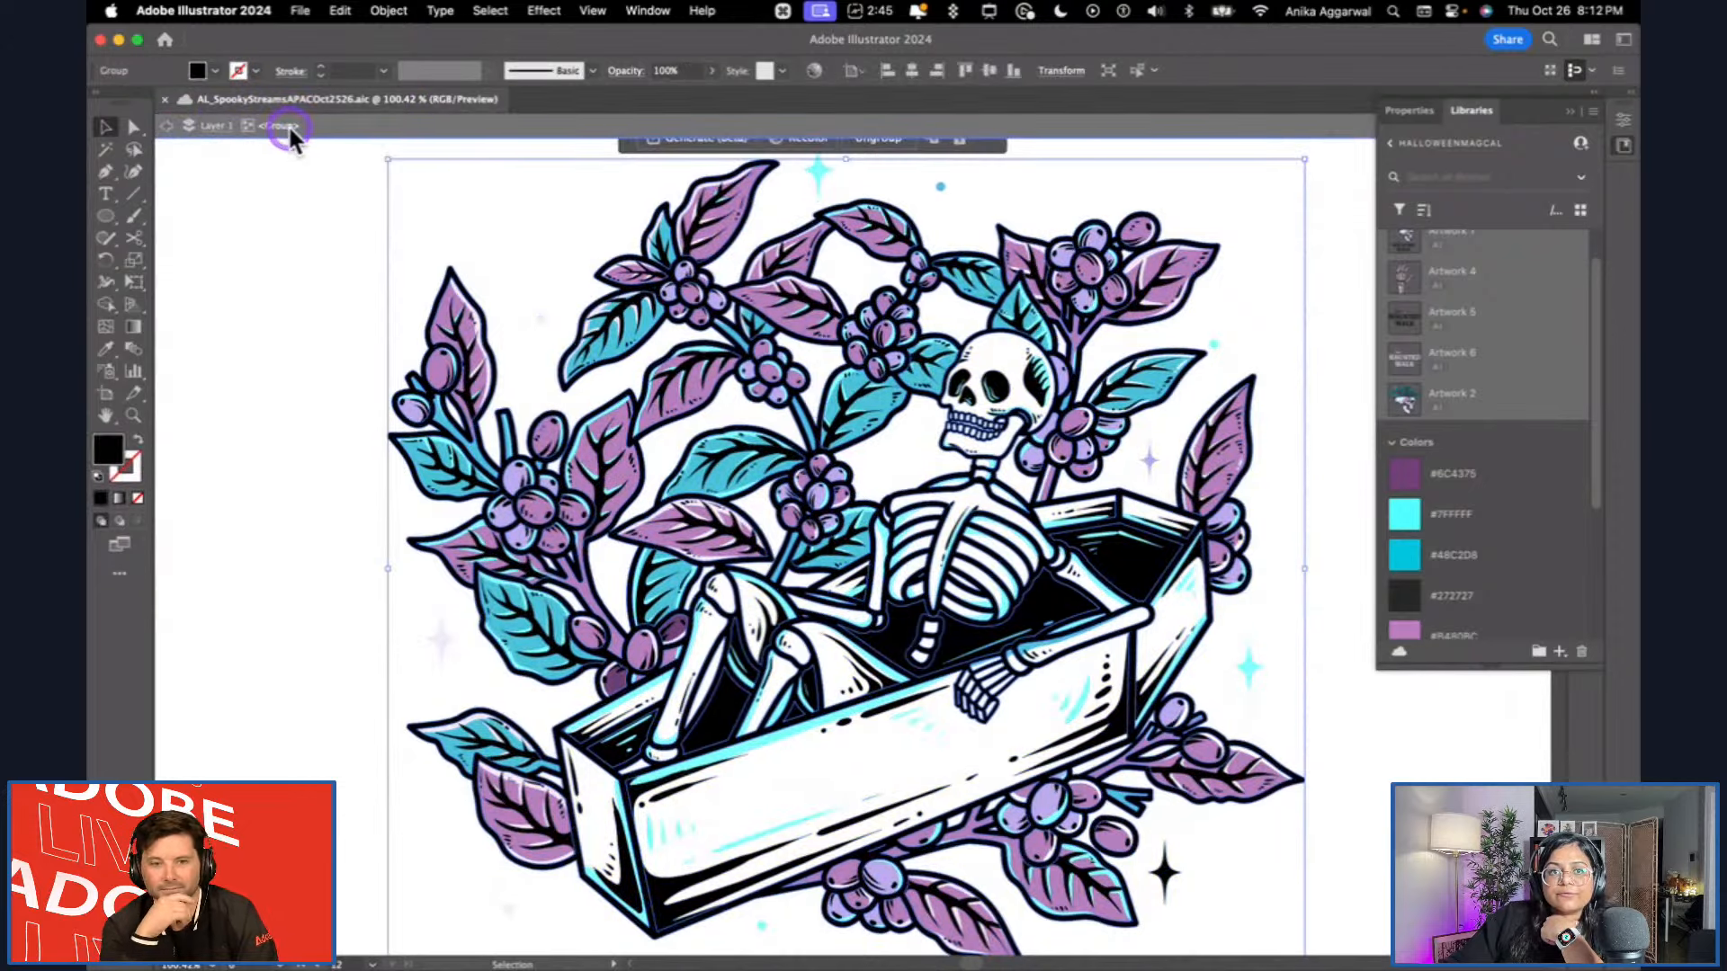
click(488, 13)
mouse_move(601, 201)
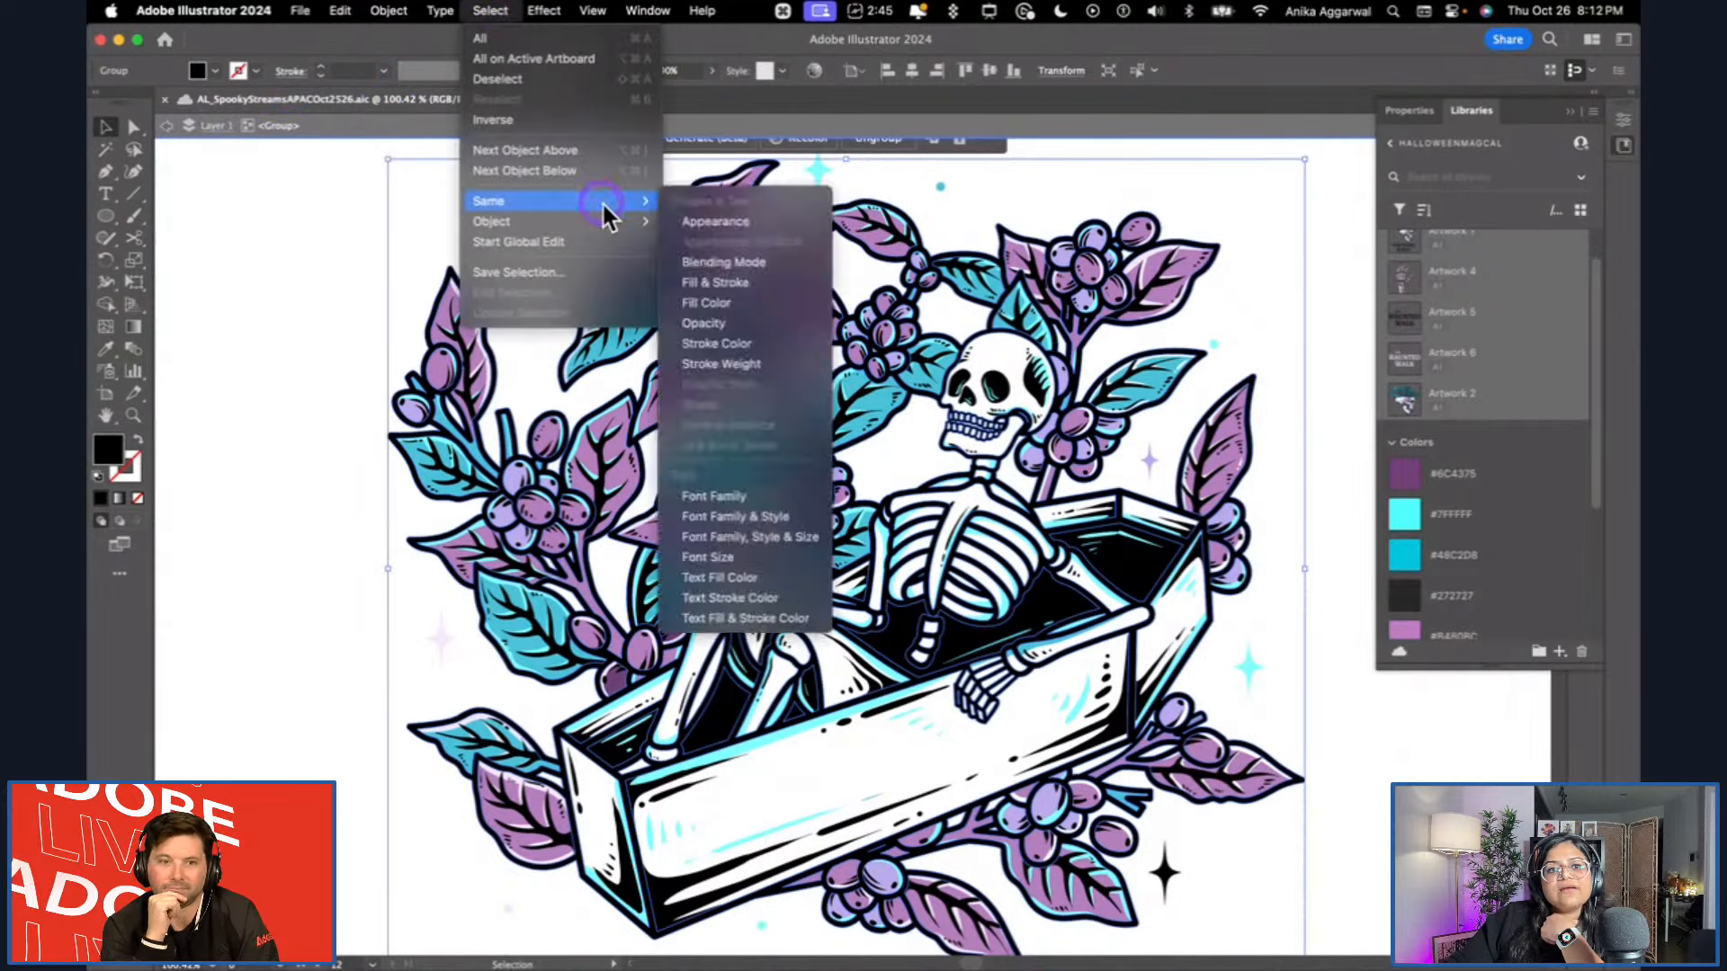
click(743, 304)
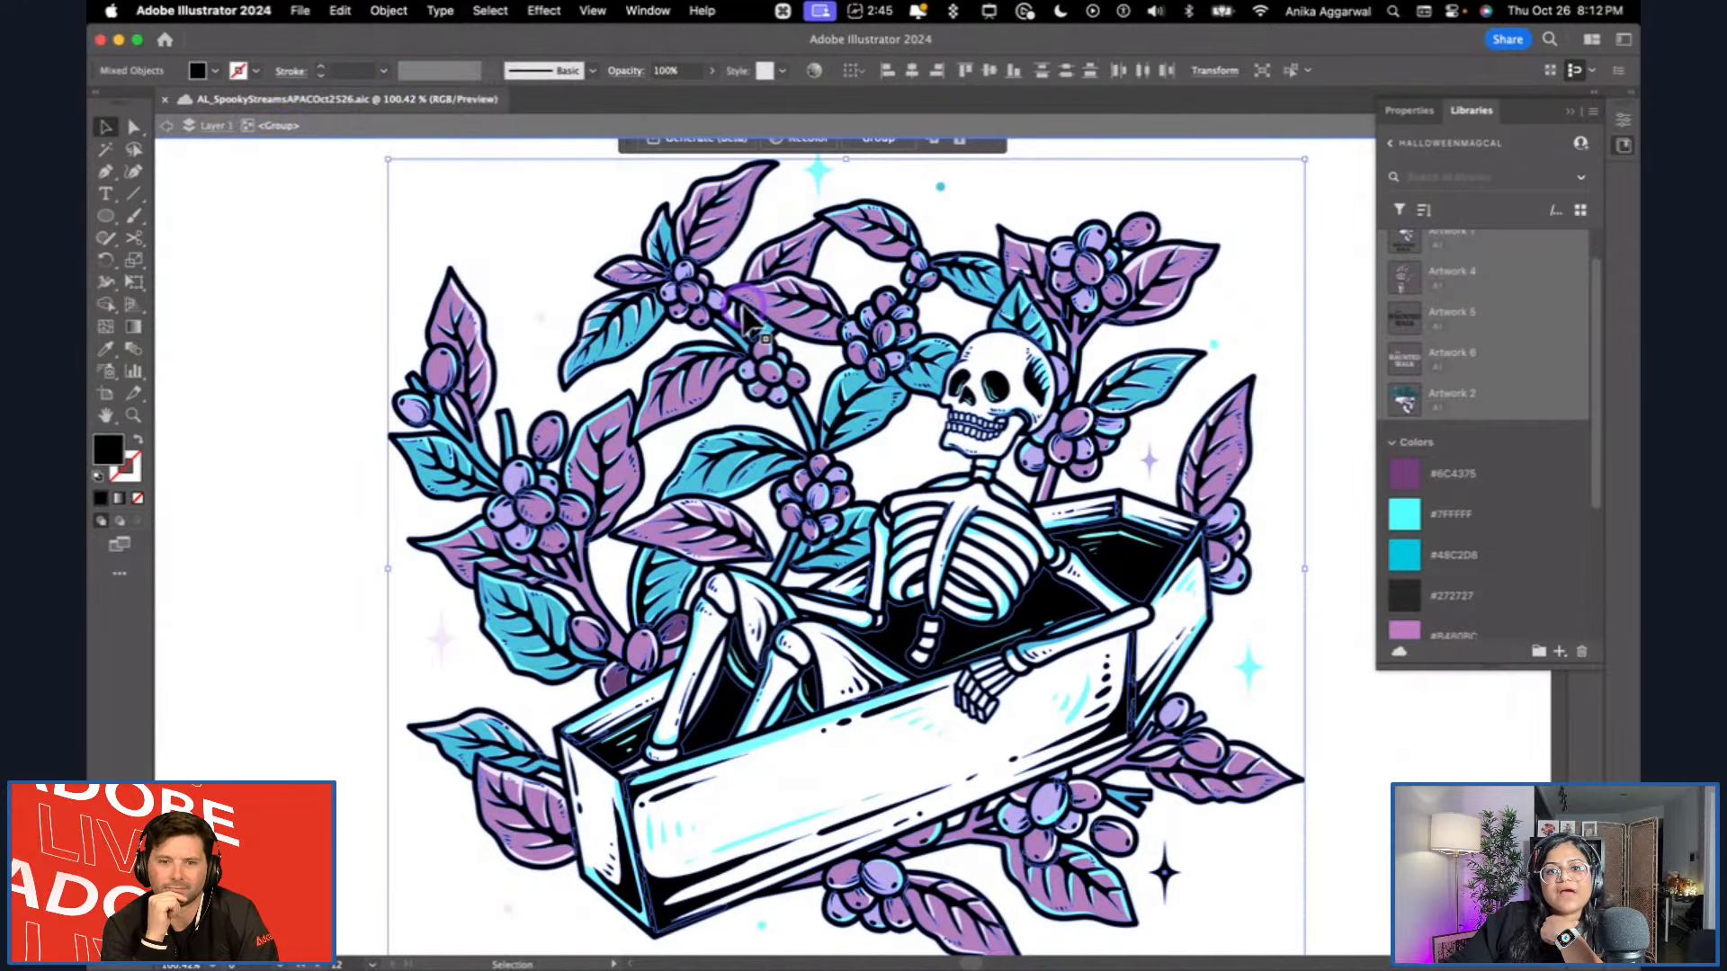
click(1146, 387)
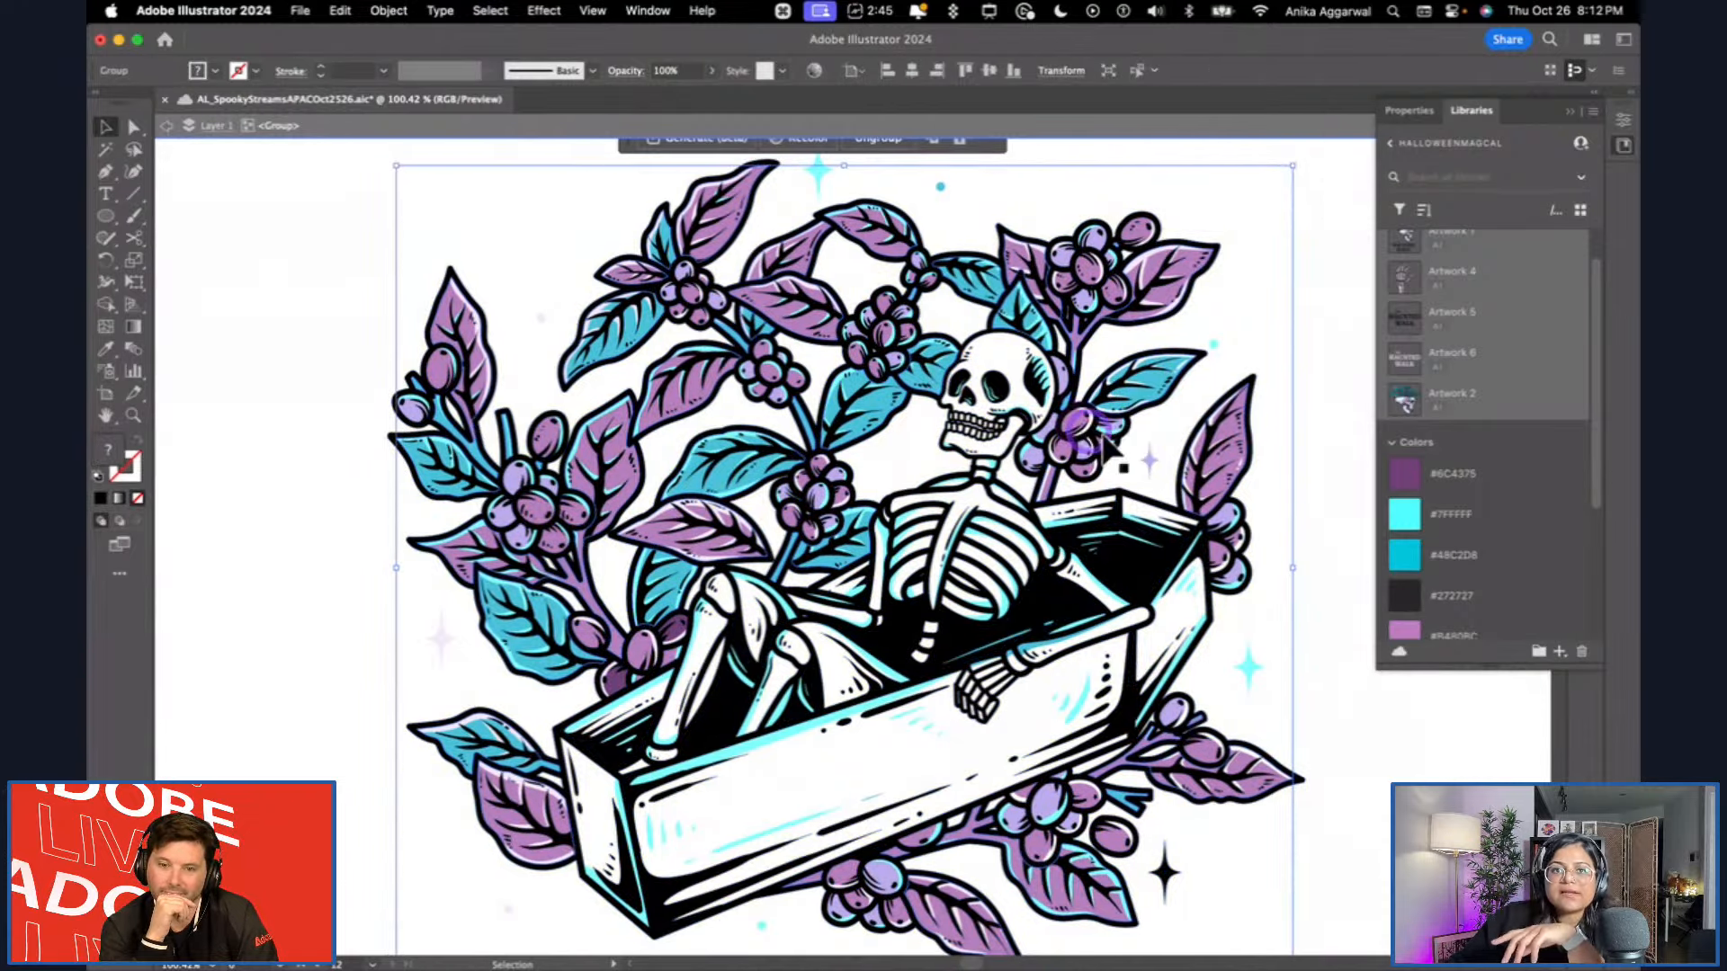
Select the light cyan highlights across the coffin illustration with the Magic Wand, and exit isolation mode with nothing selected.
click(284, 256)
drag(139, 214, 108, 150)
scroll(918, 422, up, 5)
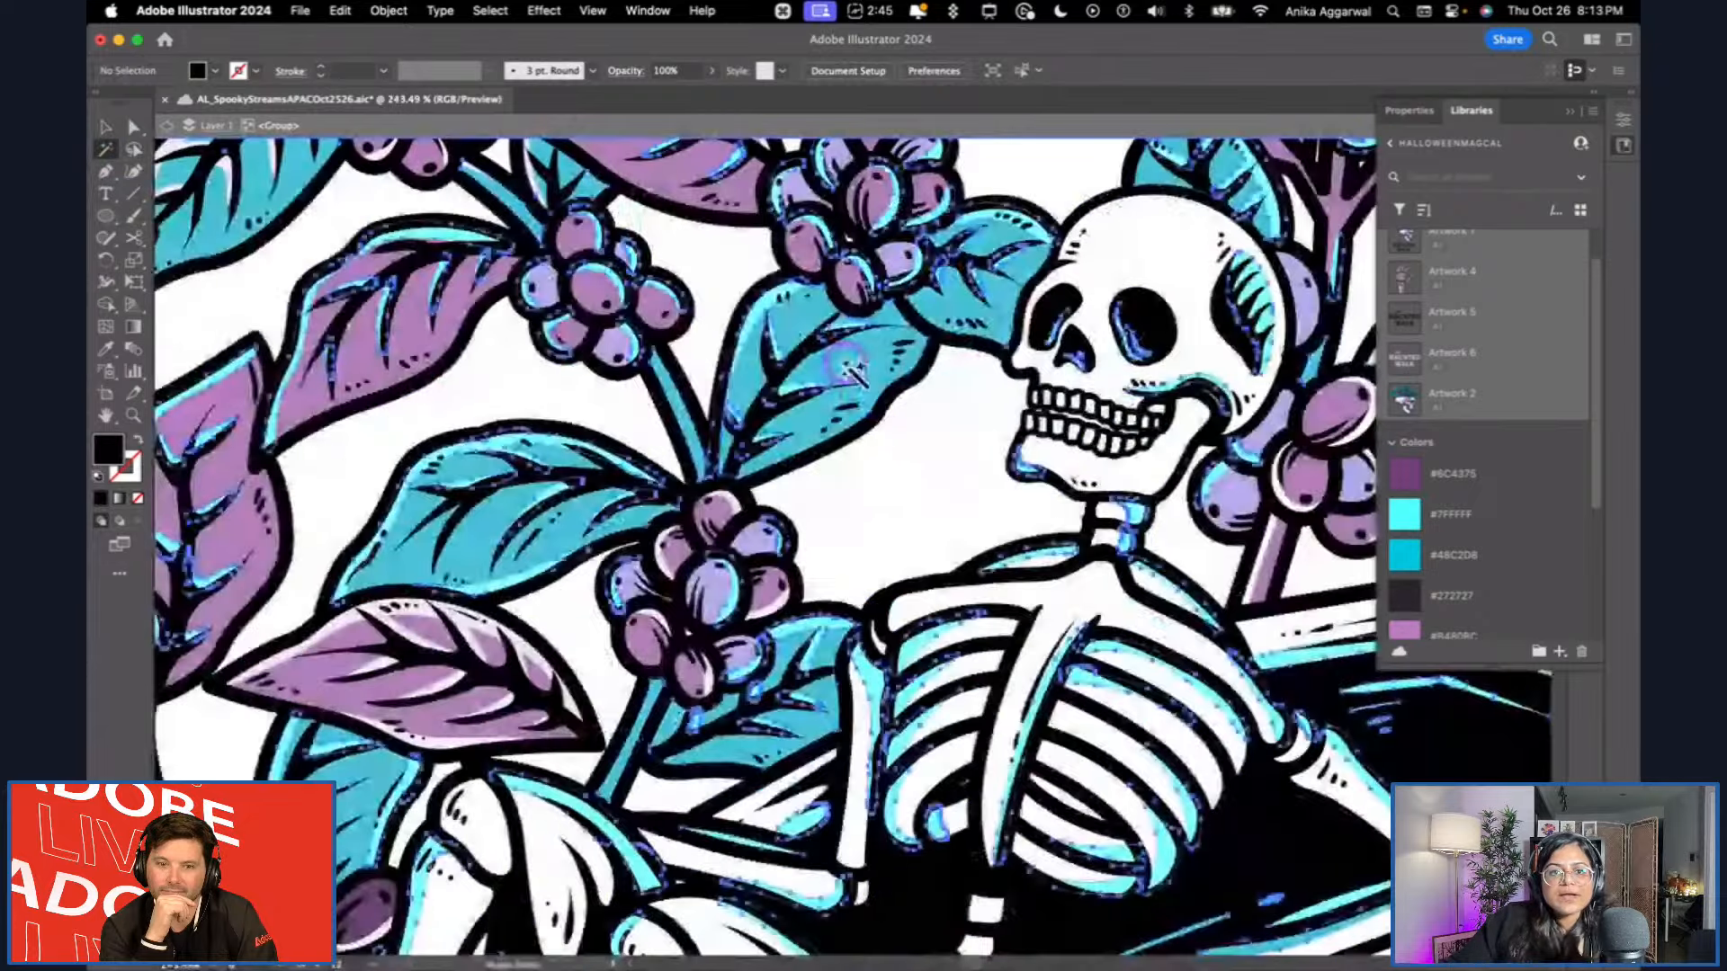
scroll(853, 370, down, 5)
scroll(853, 370, up, 3)
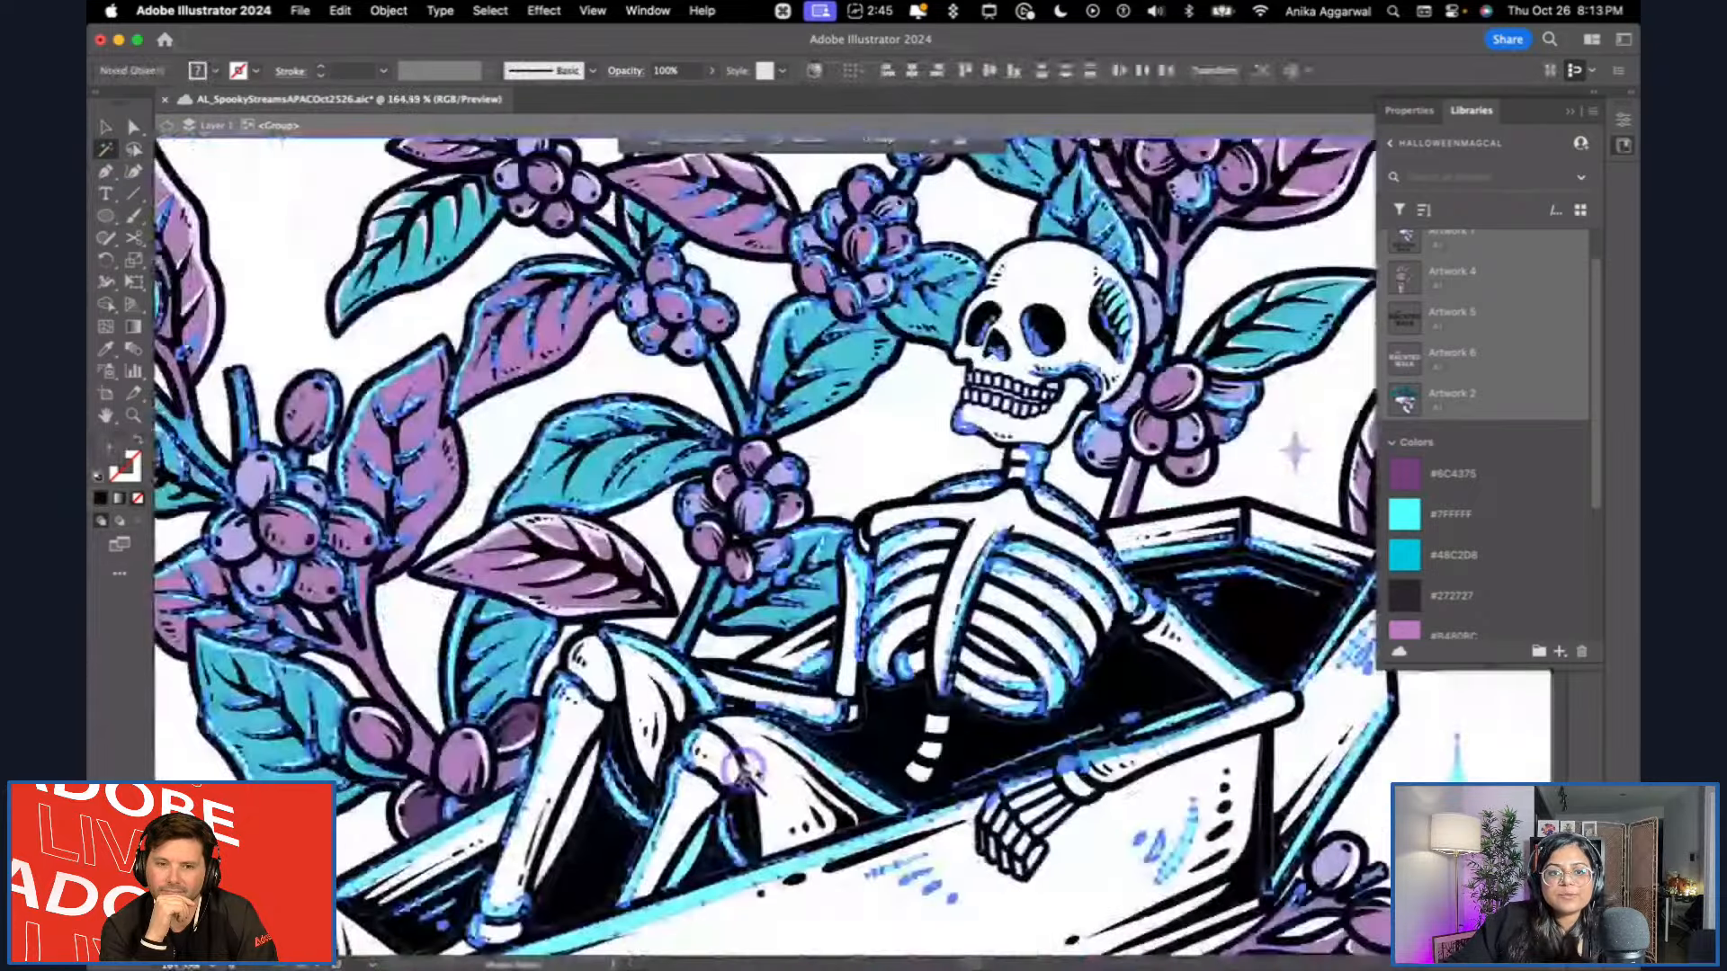
scroll(743, 770, up, 6)
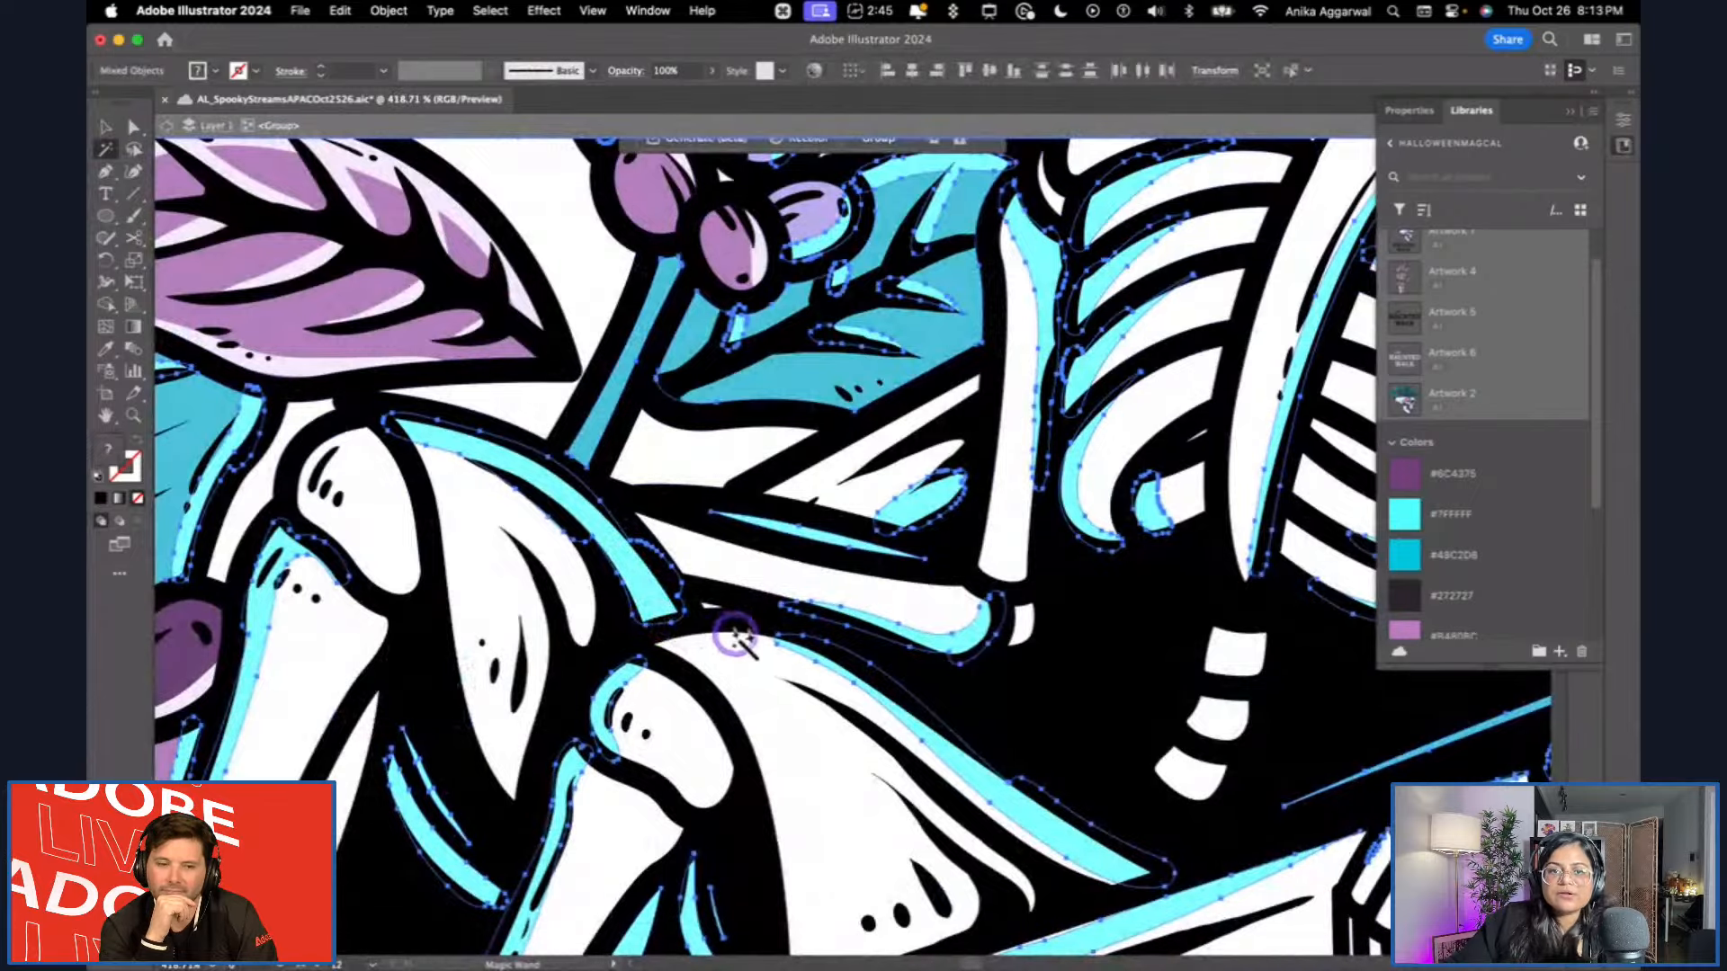
scroll(761, 659, down, 8)
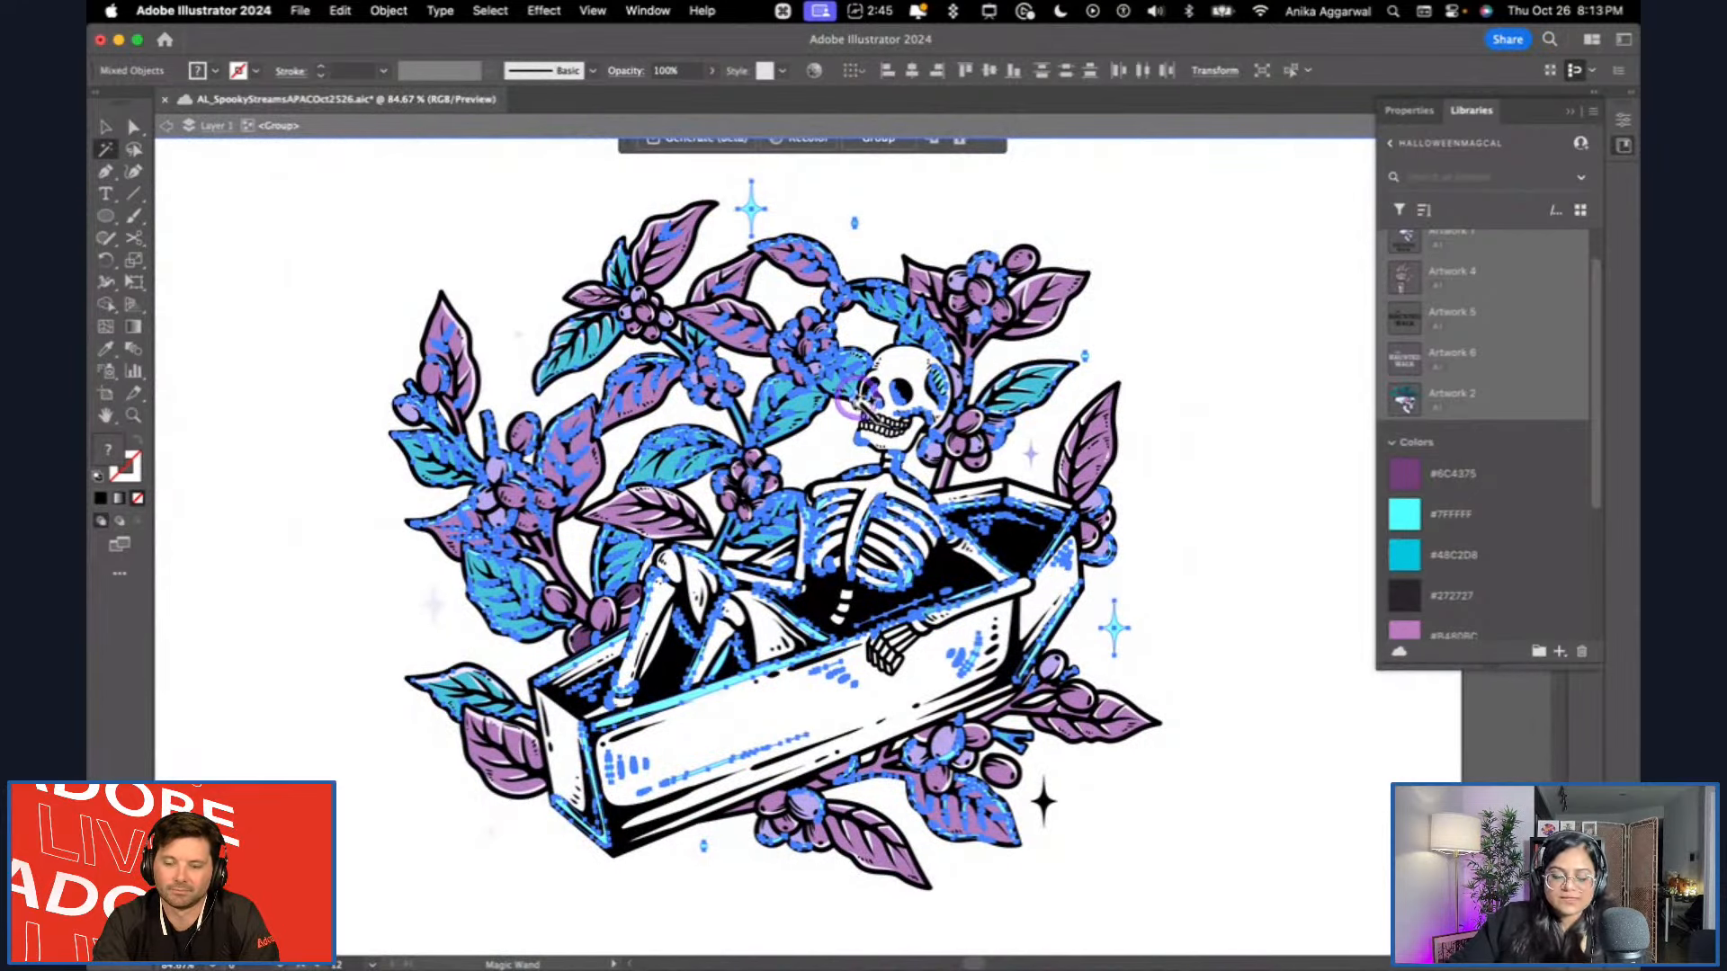
key(v)
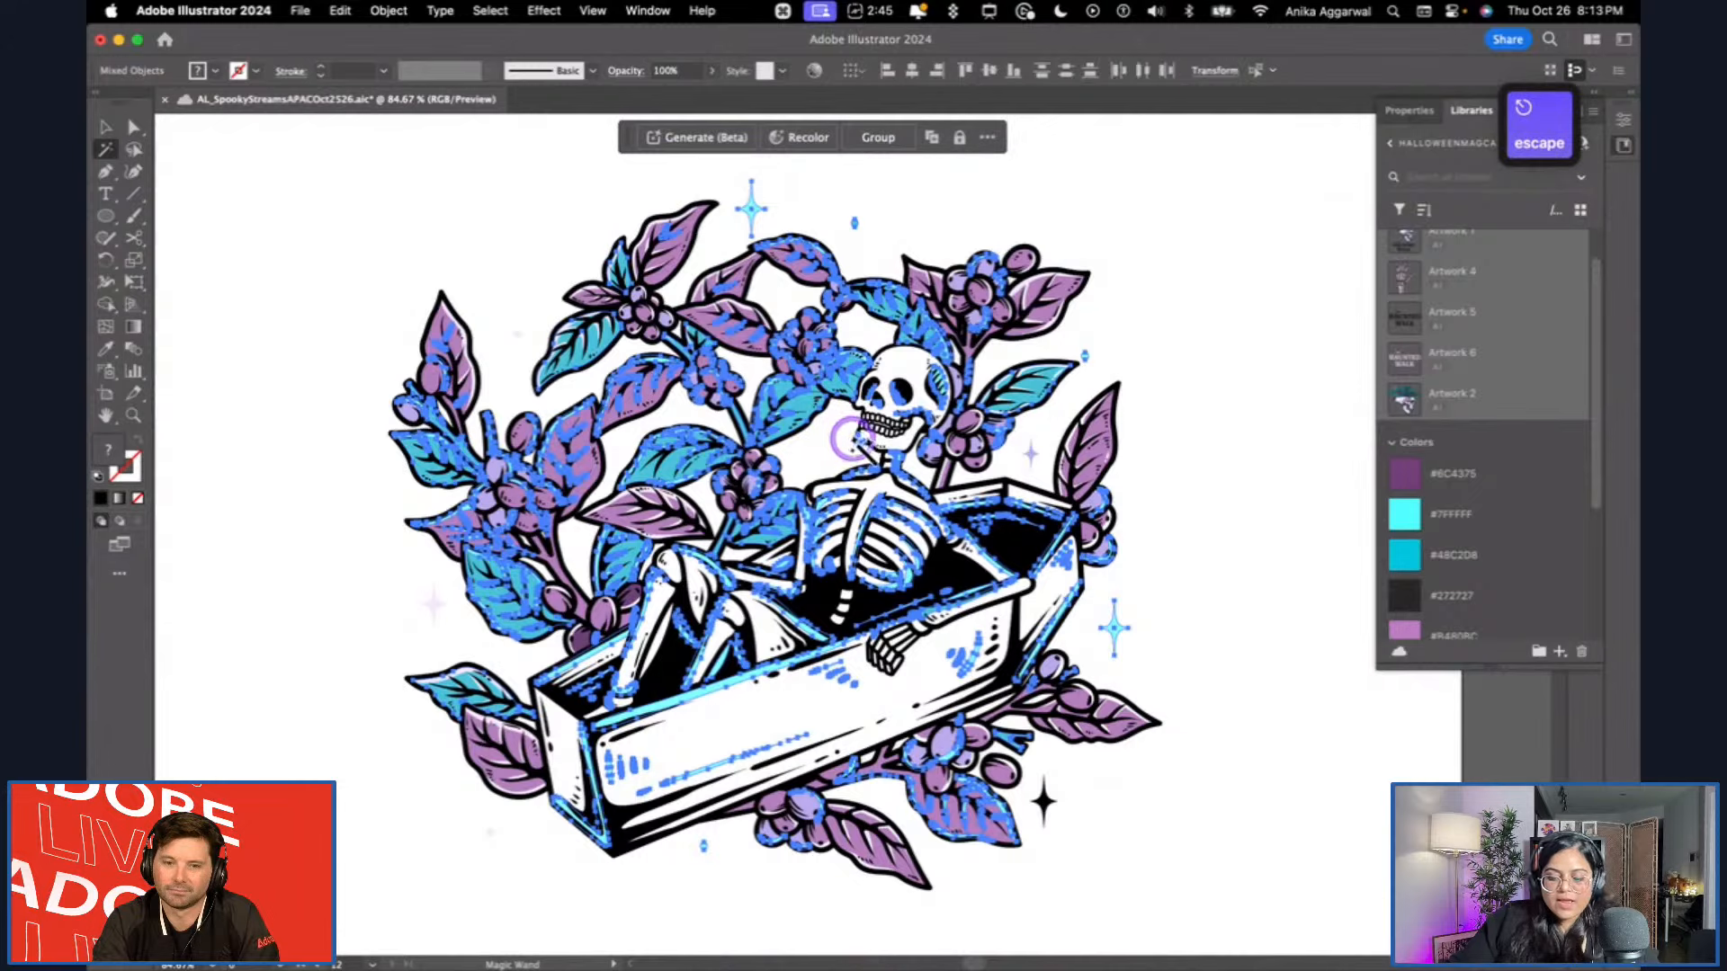
click(1222, 245)
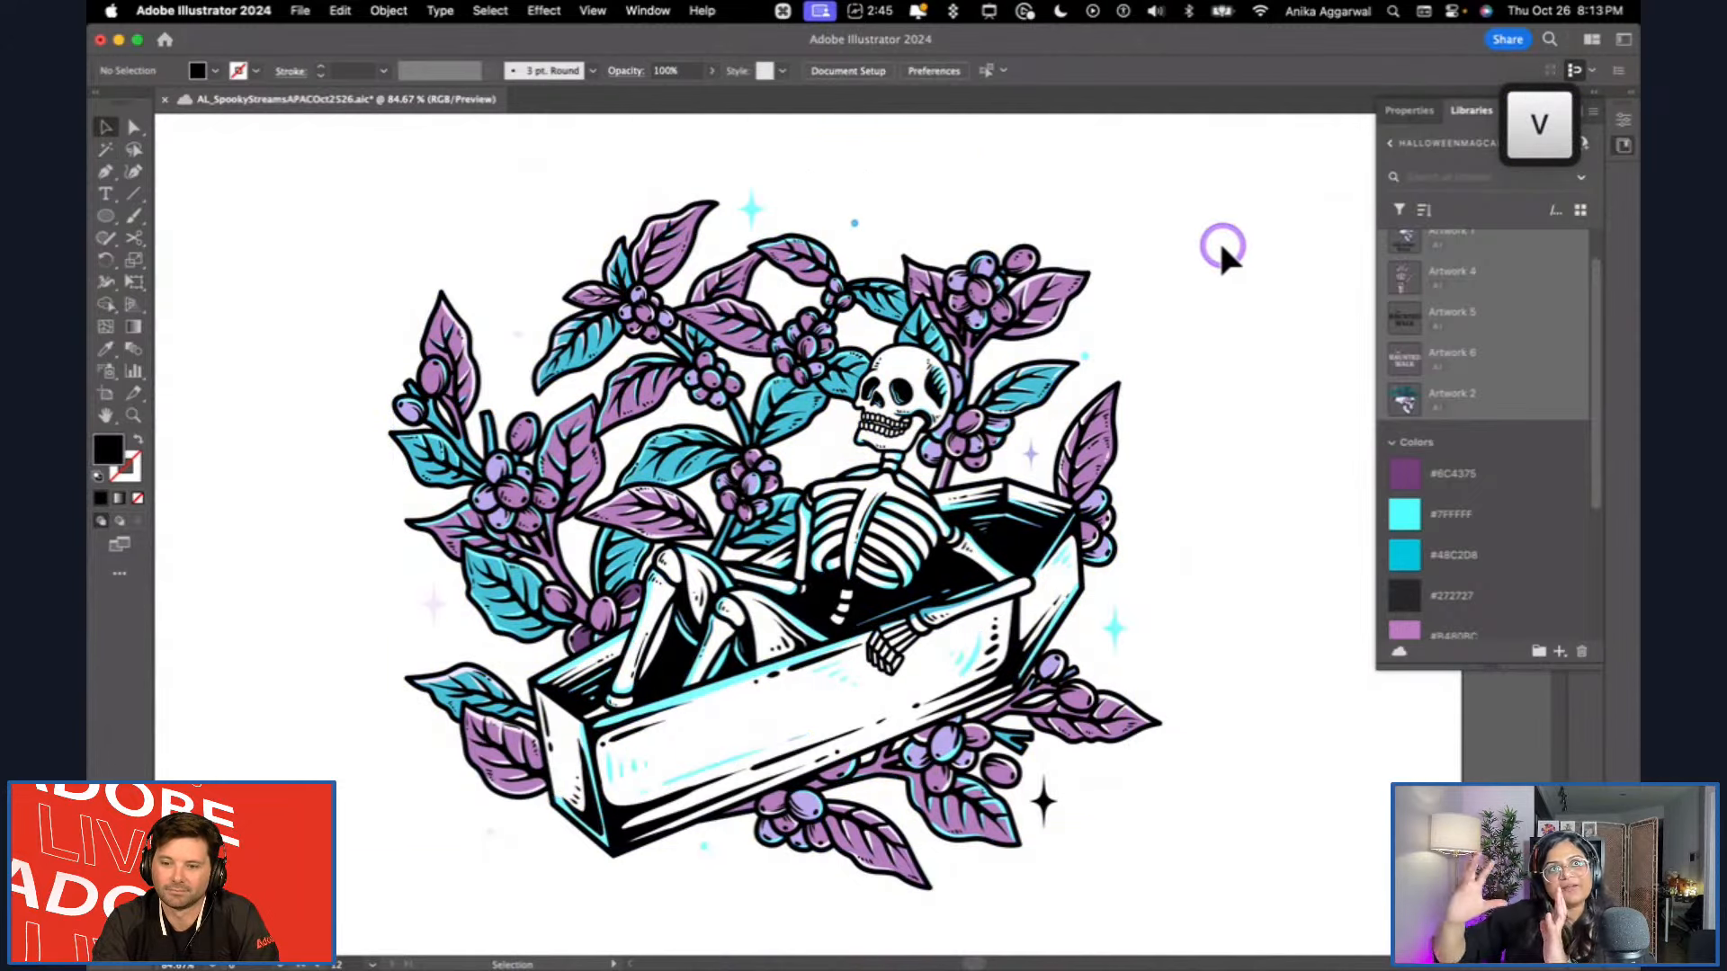
click(1222, 246)
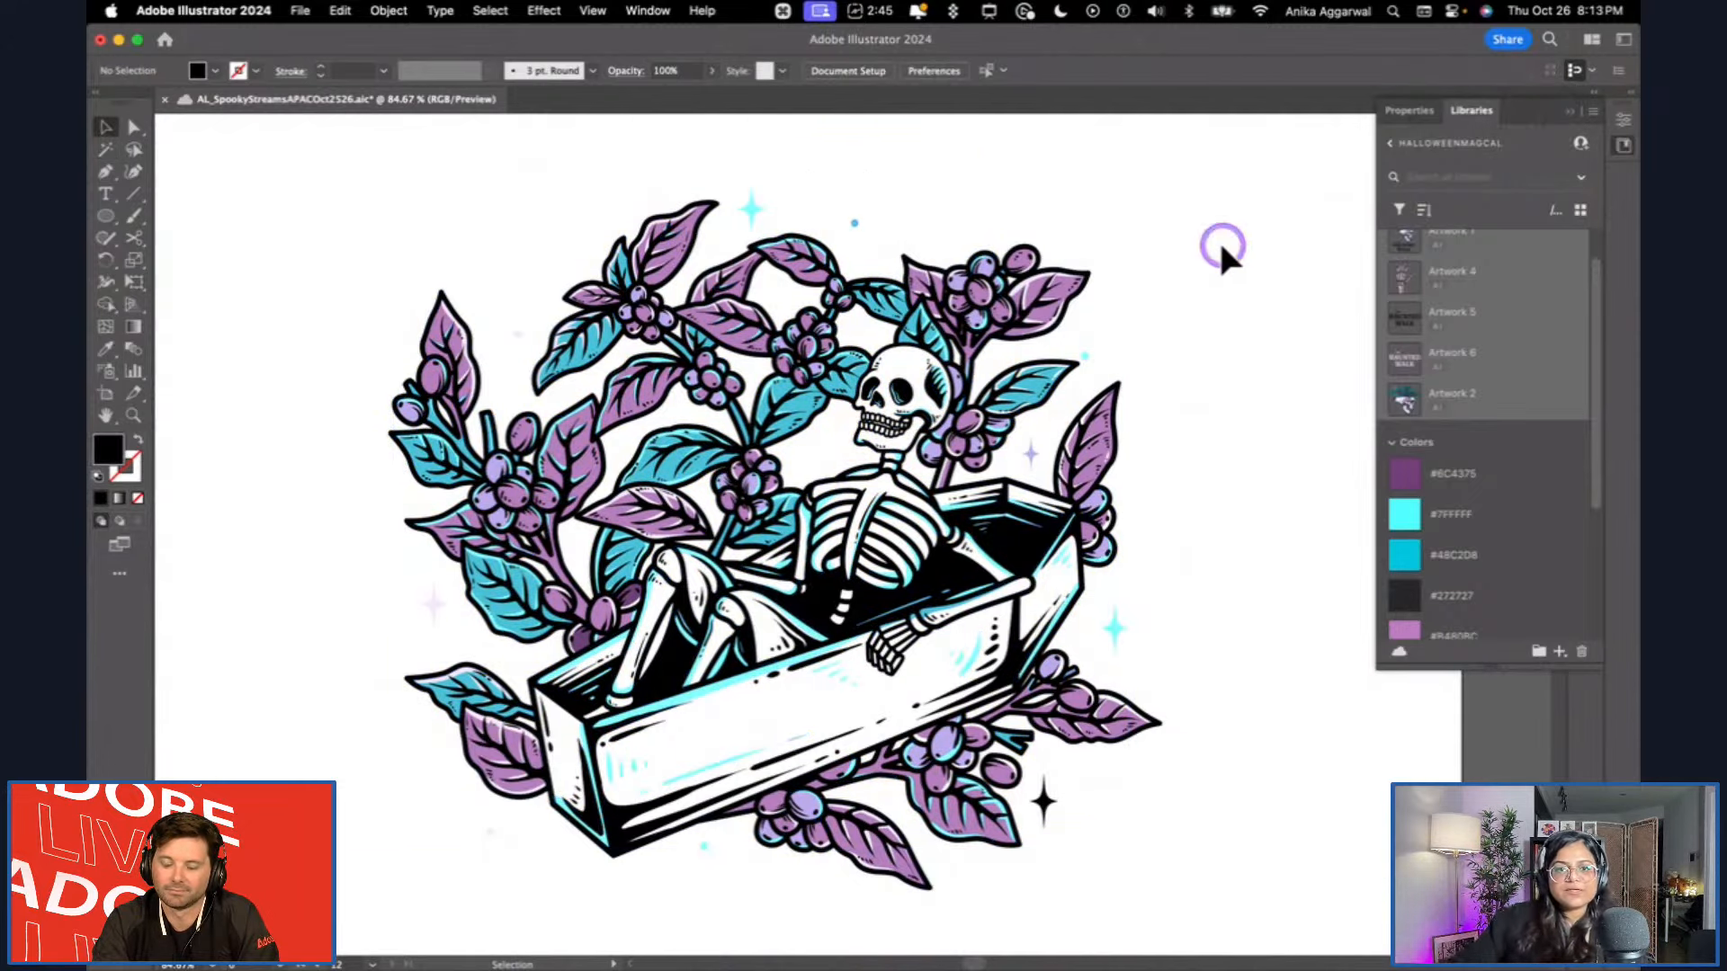
click(102, 208)
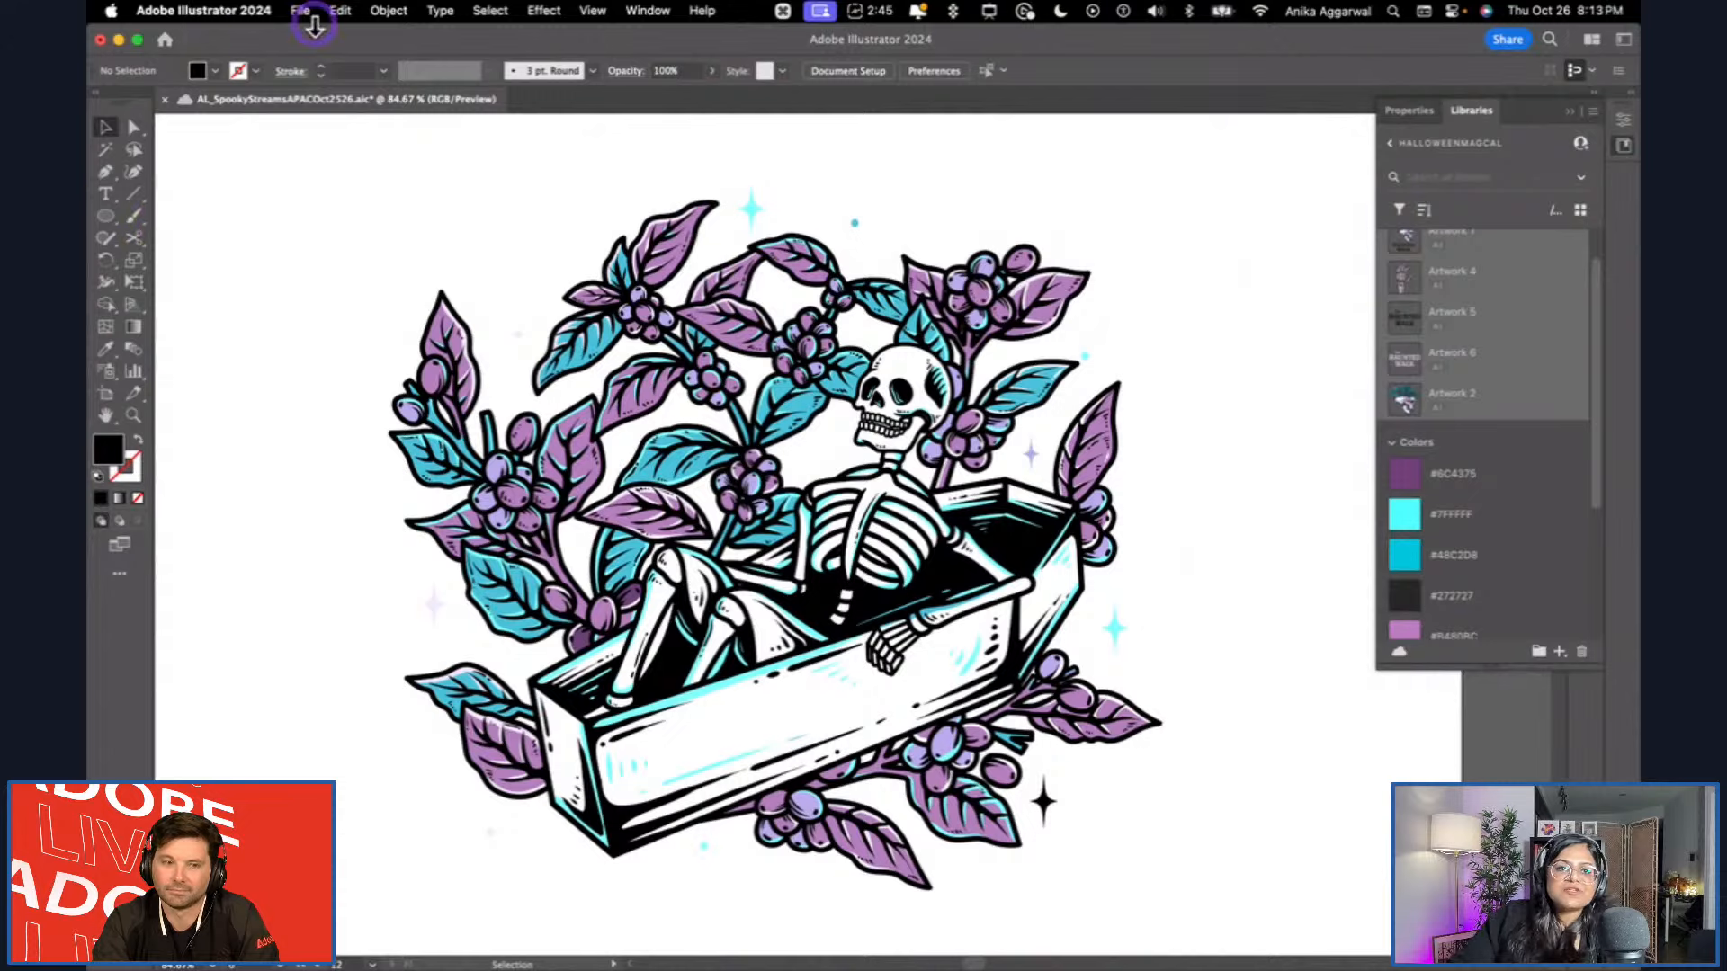
click(490, 10)
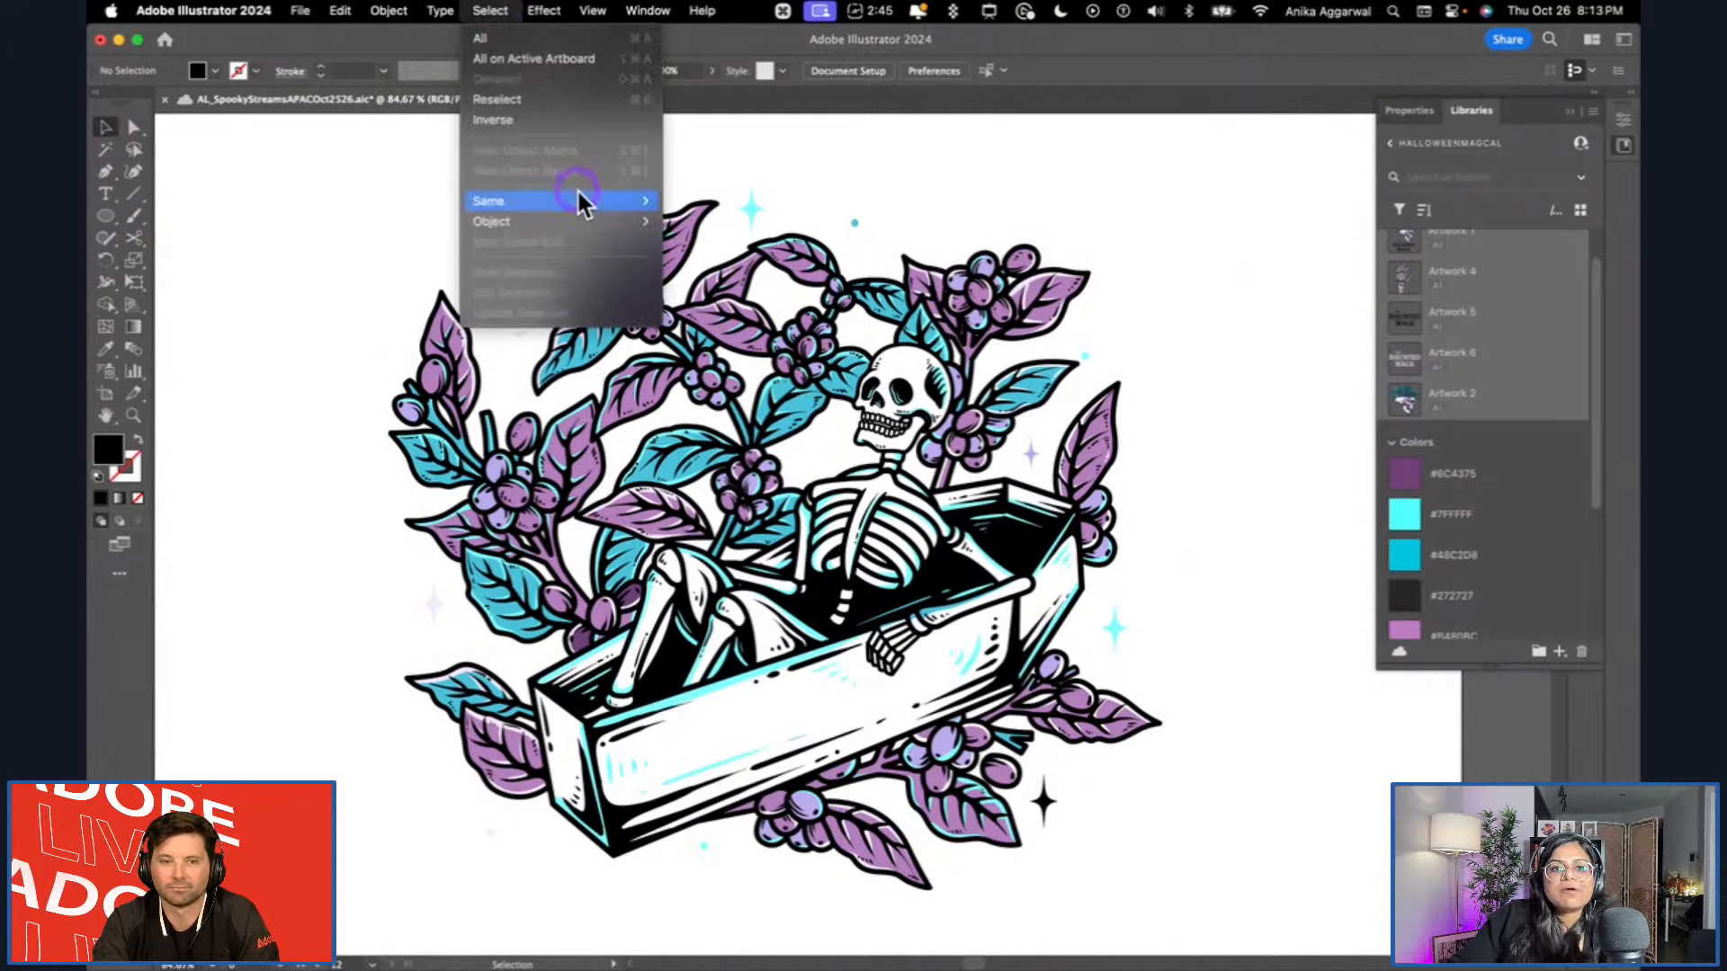
mouse_move(578, 200)
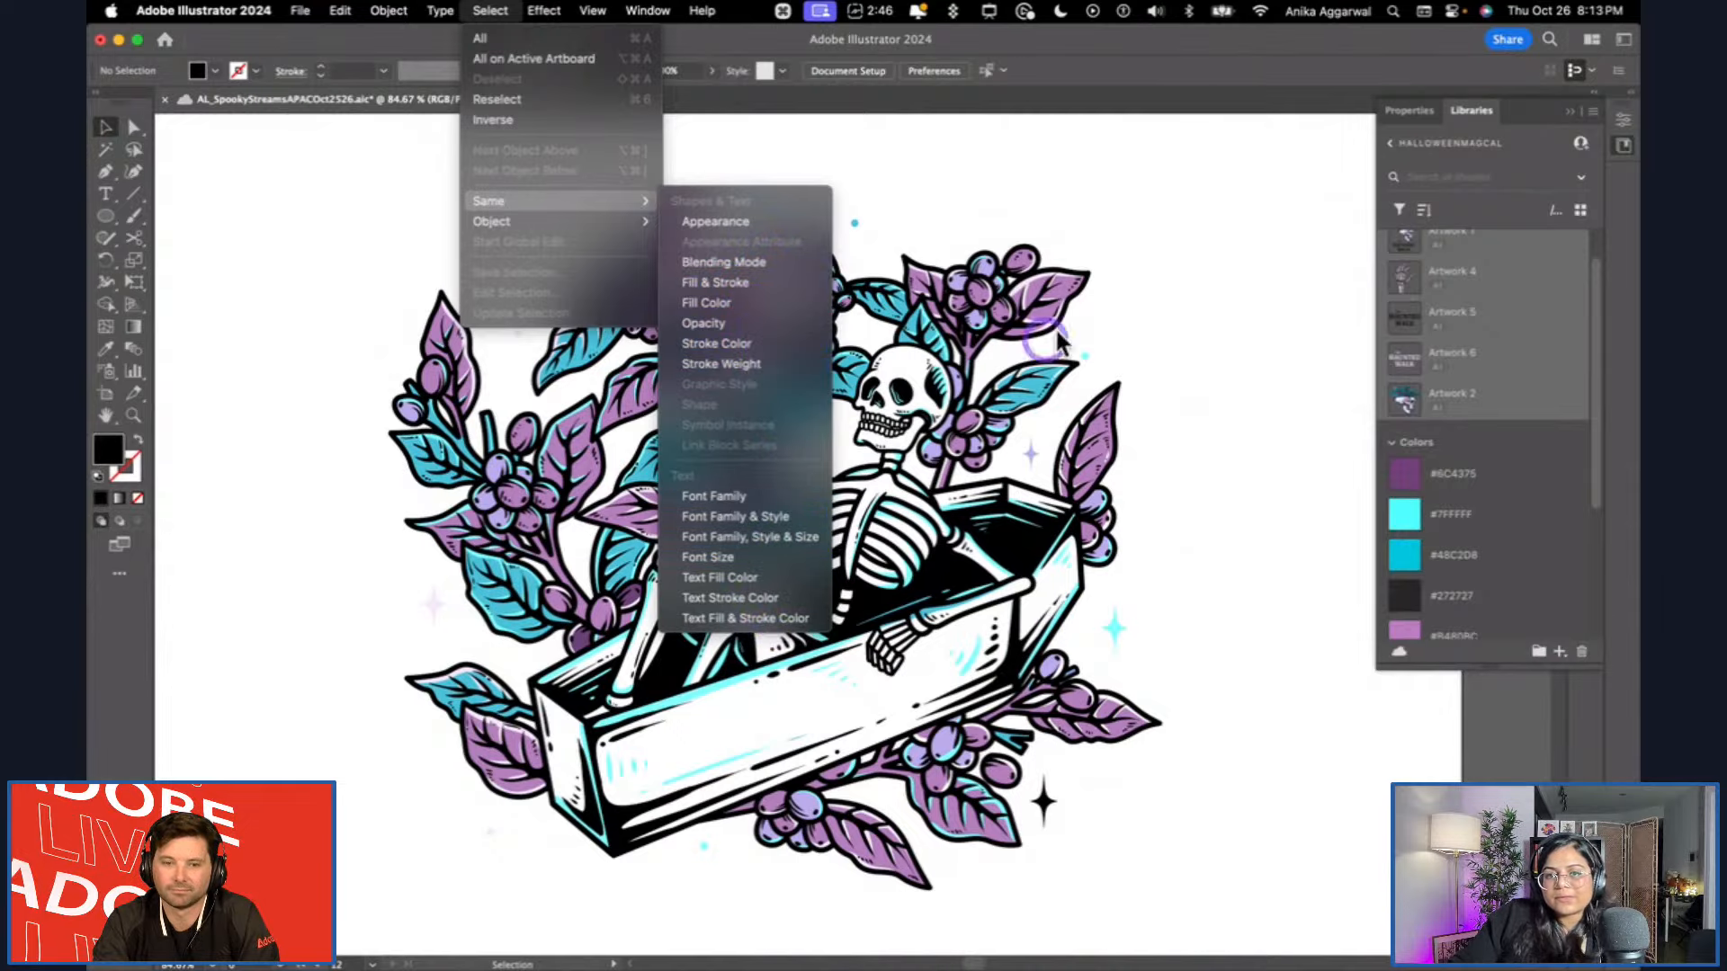
click(1201, 243)
scroll(1201, 245, down, 8)
scroll(1120, 423, up, 3)
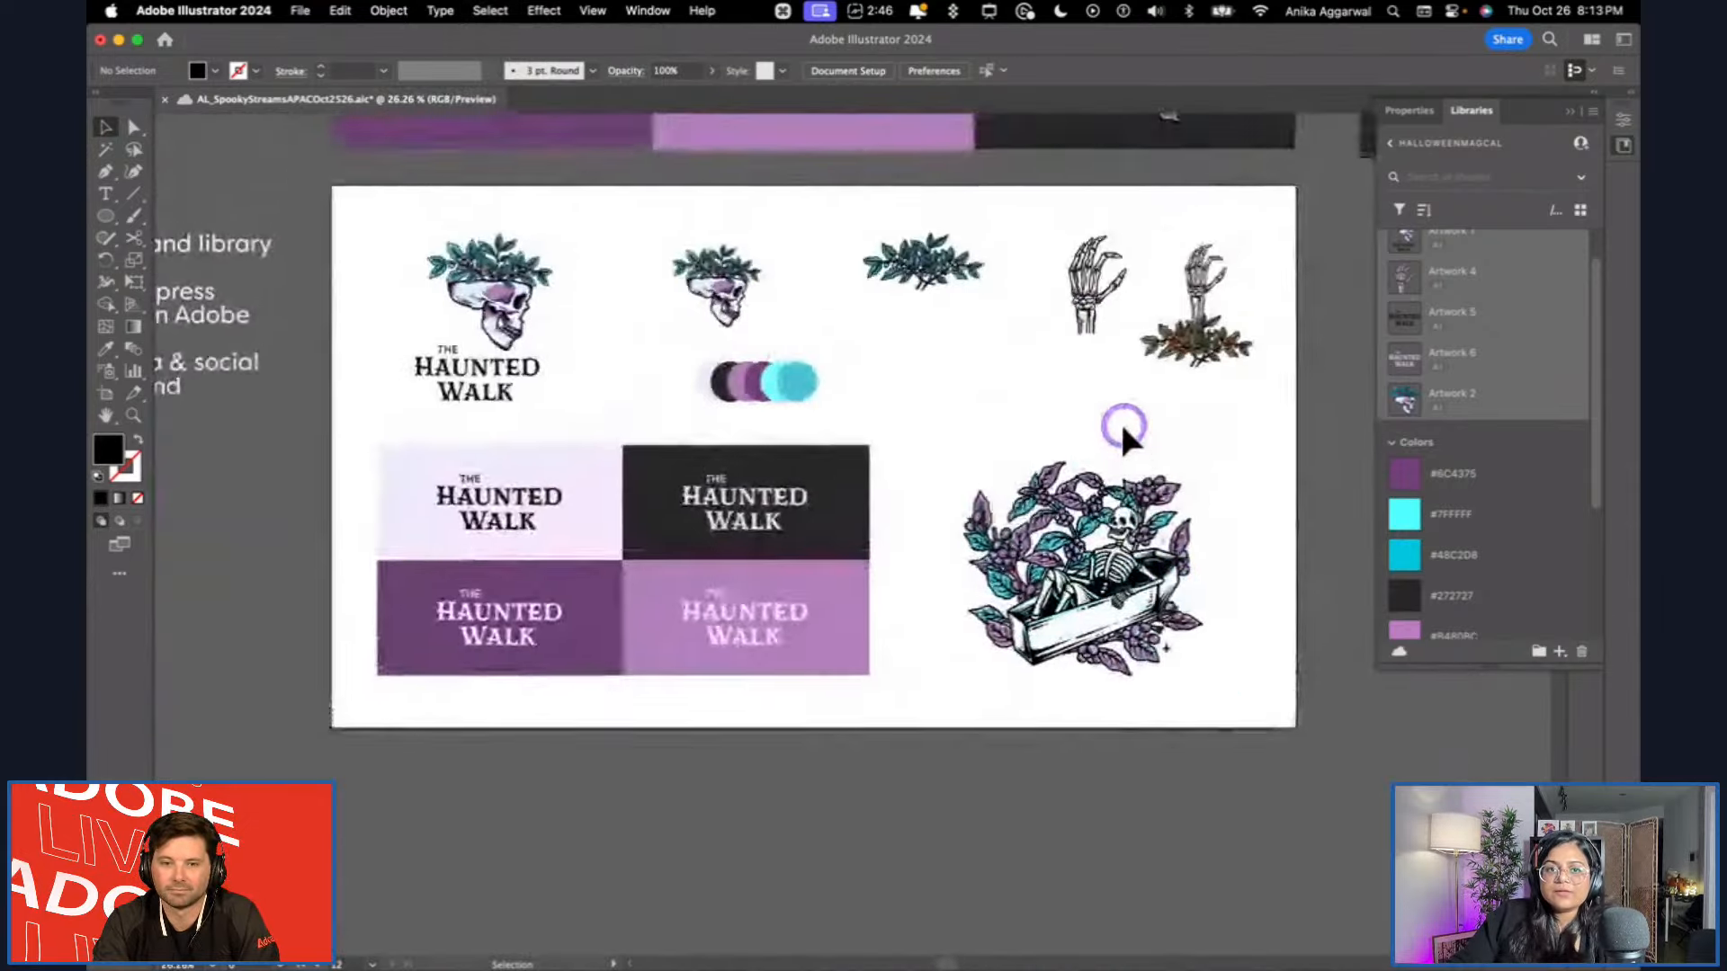
scroll(1104, 424, up, 1)
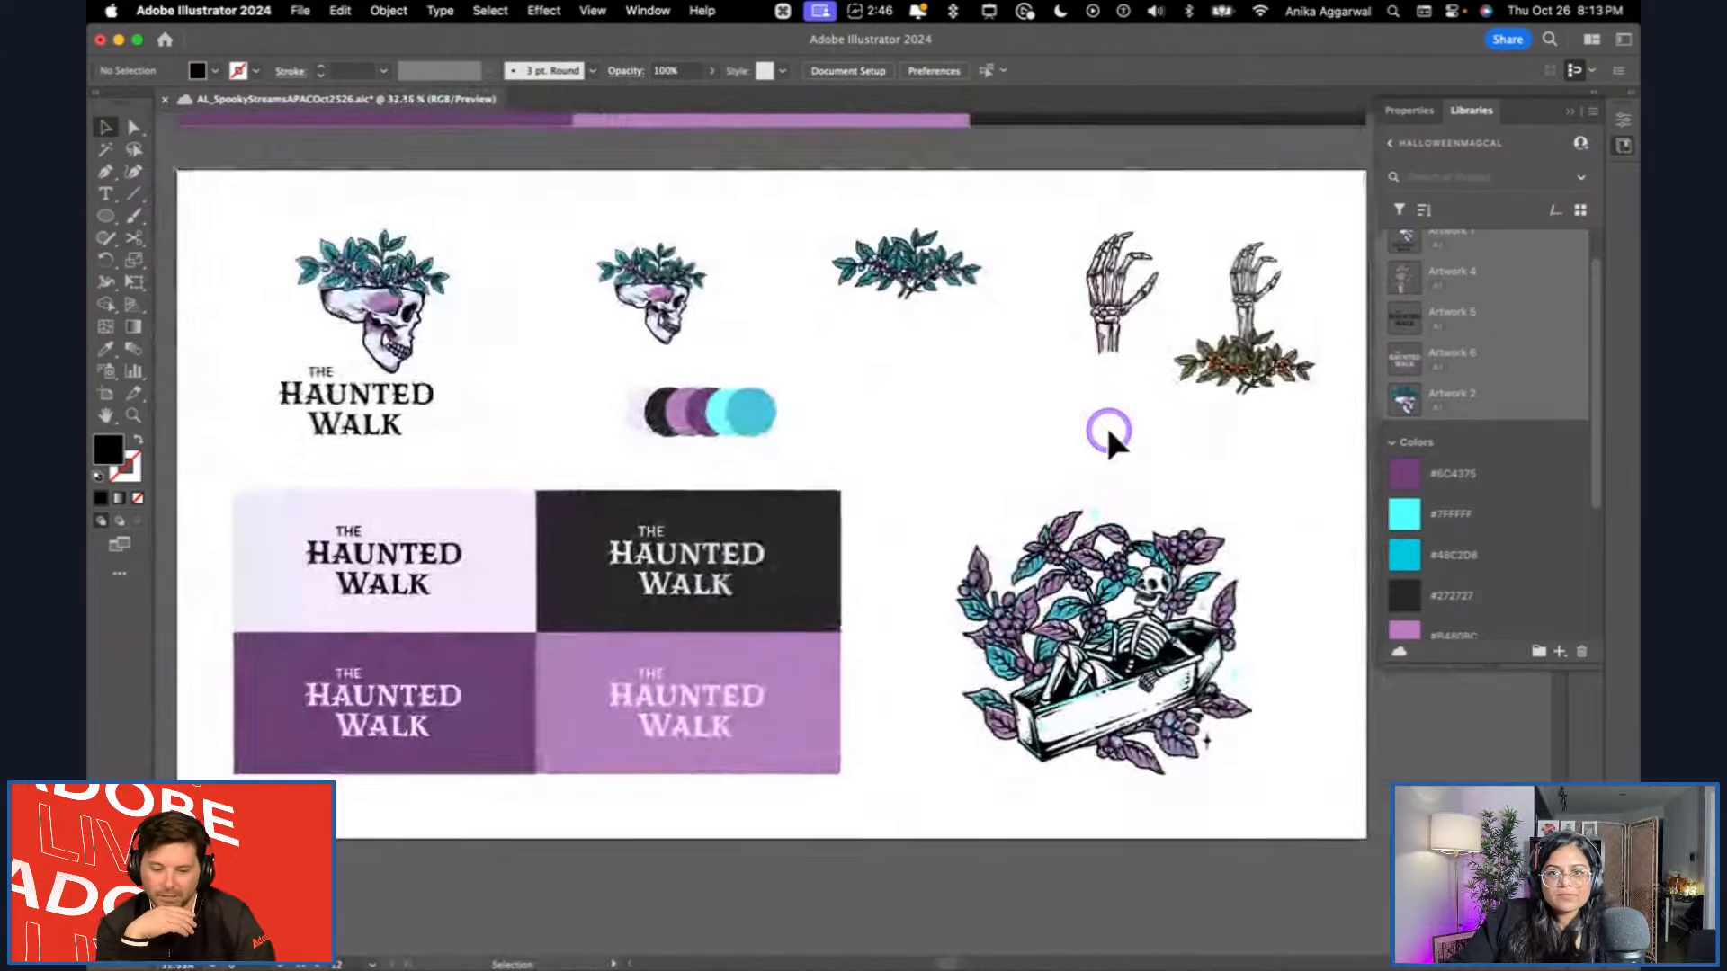
scroll(1500, 513, down, 5)
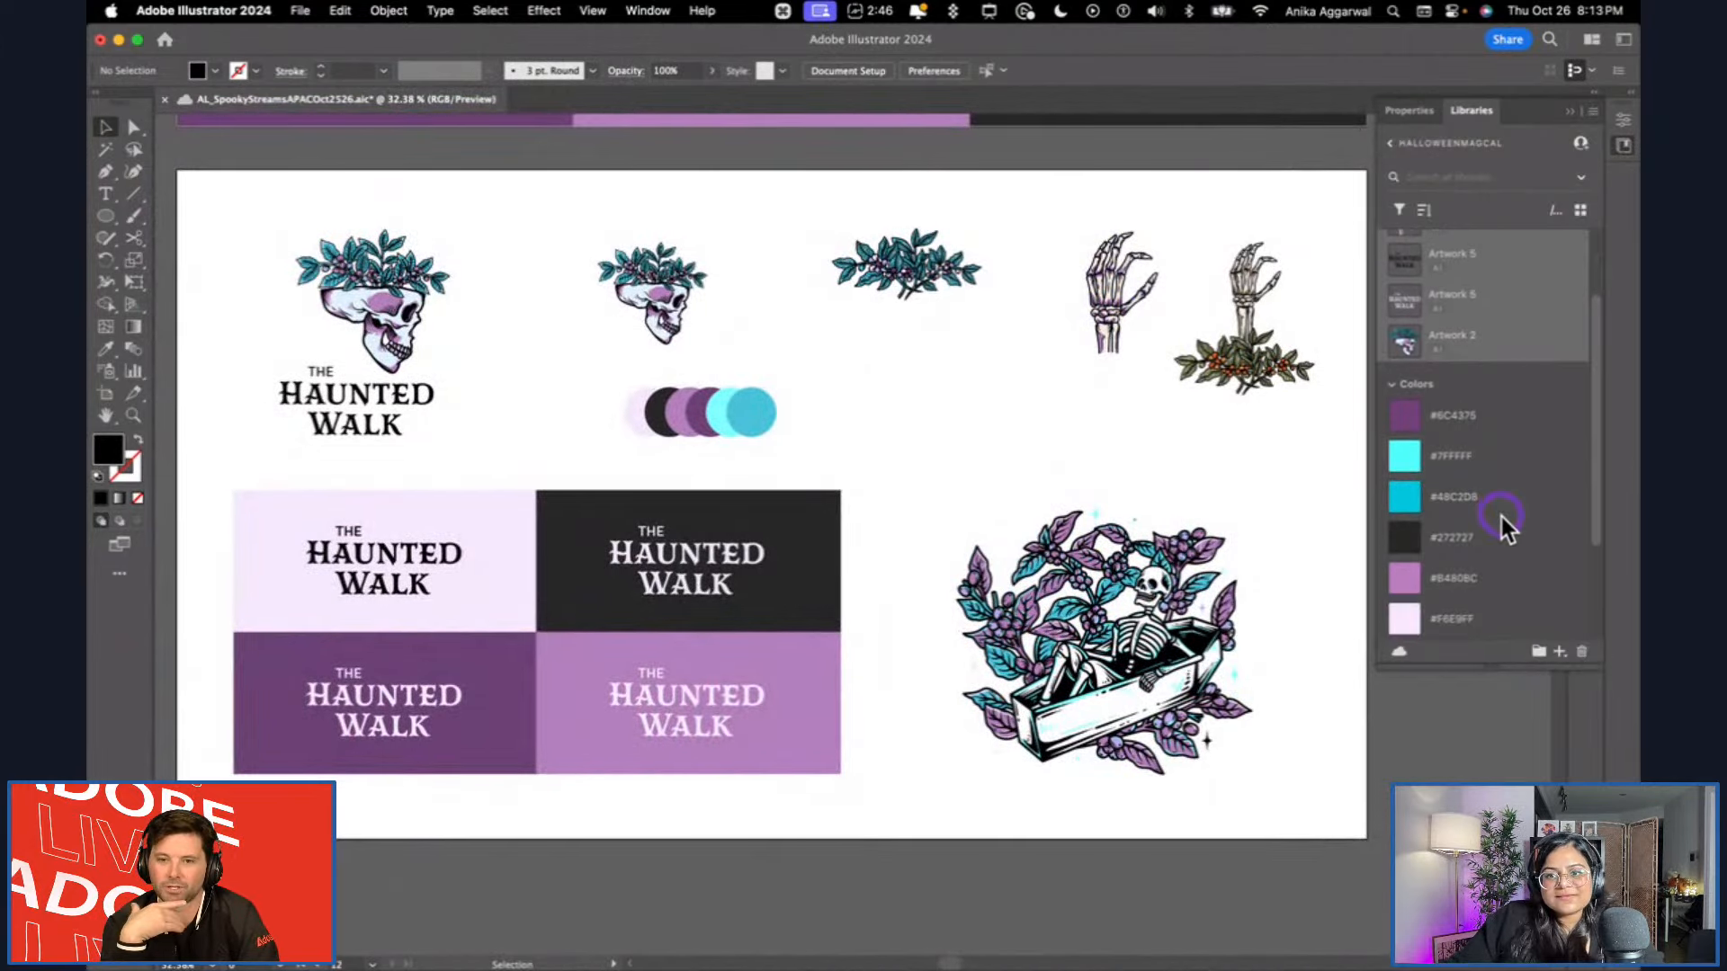
Add the pale overlapping-rings graphic from the dark Ghost Tours poster and the dark one from the purple poster to the library.
click(1502, 525)
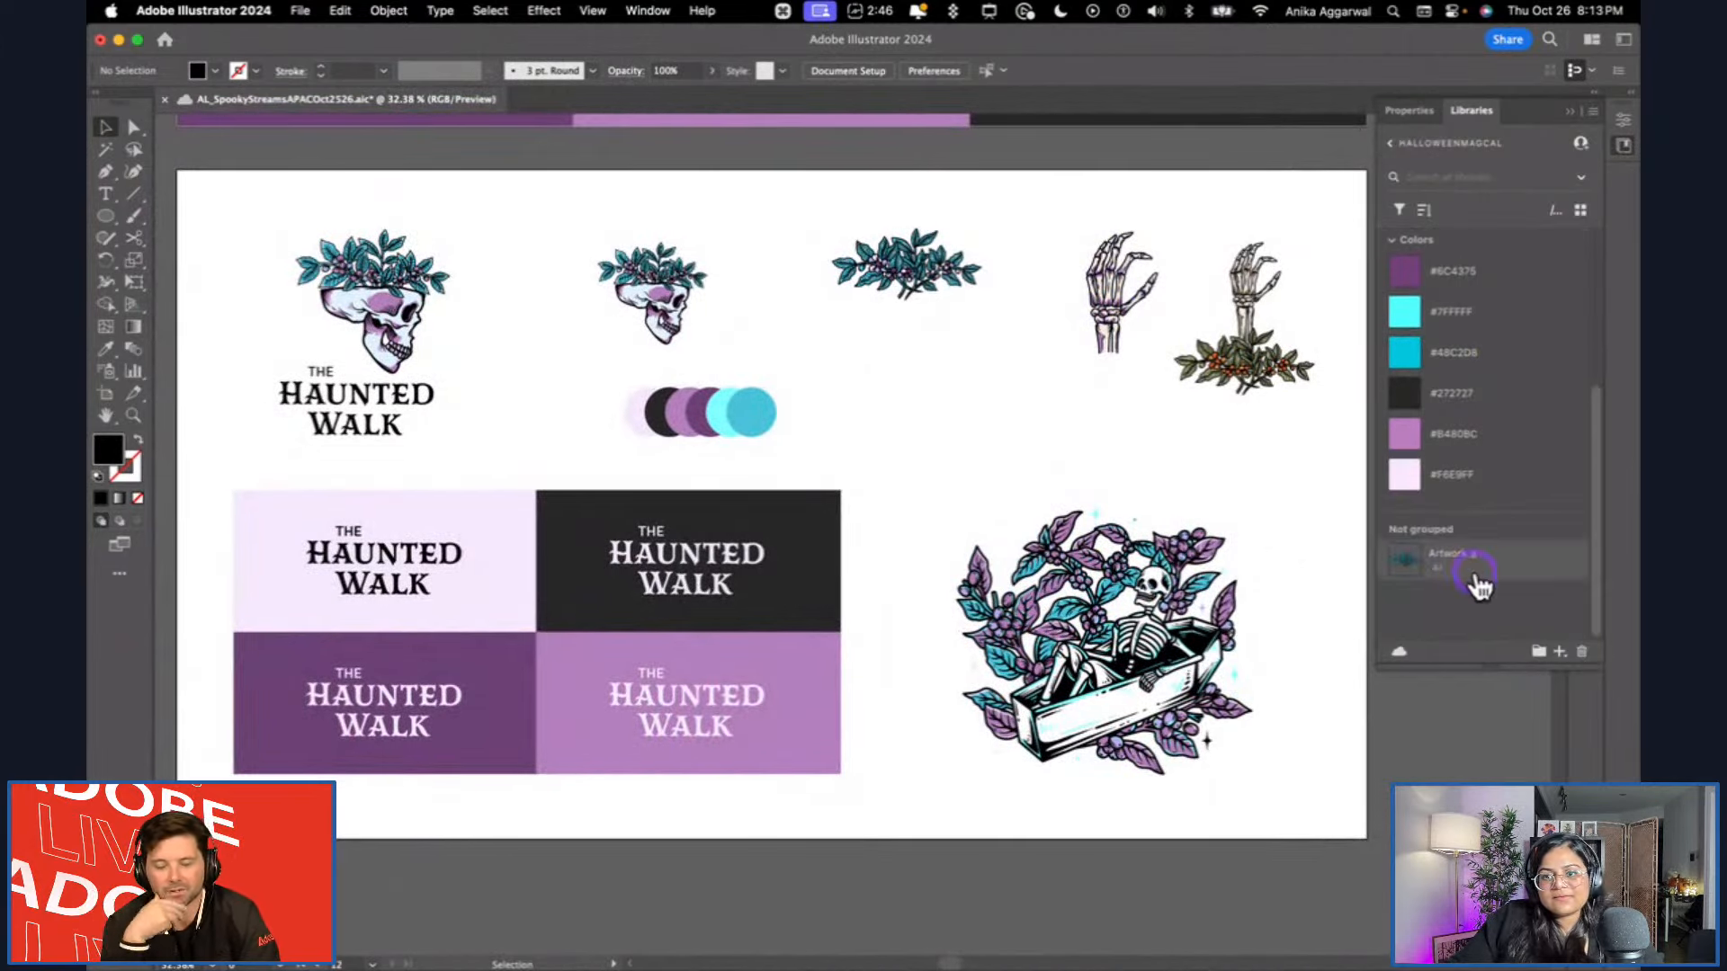
scroll(1466, 575, up, 5)
scroll(1098, 451, down, 5)
scroll(1101, 469, up, 5)
scroll(1101, 469, right, 6)
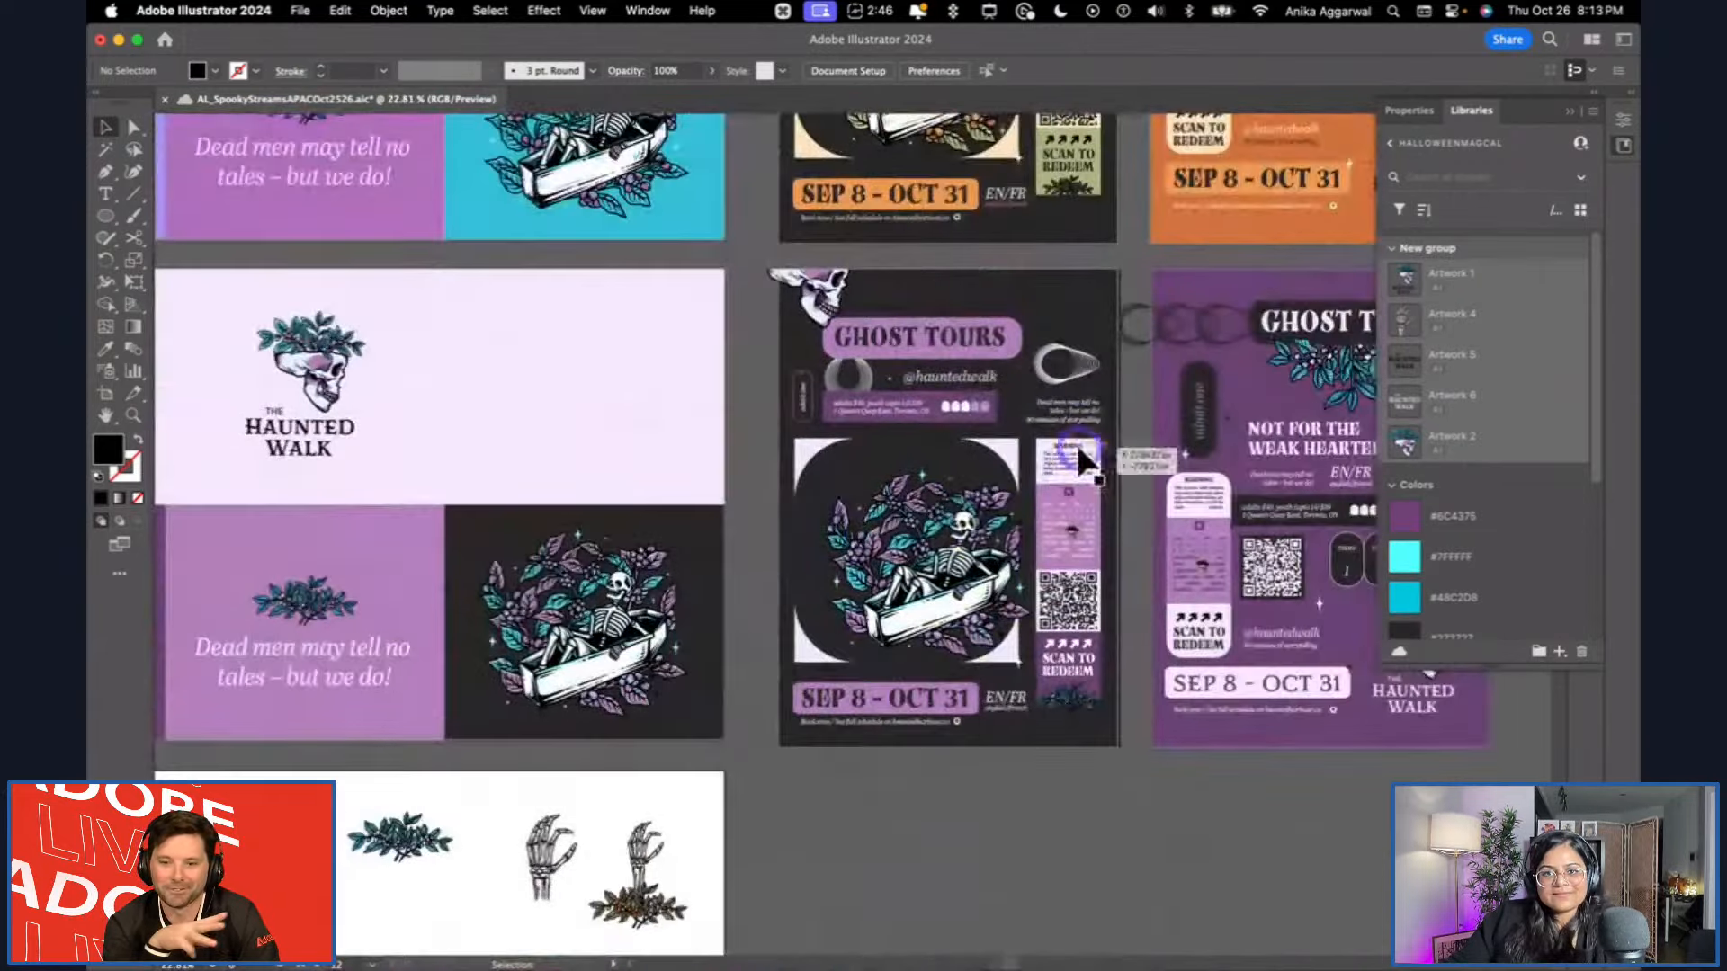
scroll(1077, 448, up, 5)
click(1084, 327)
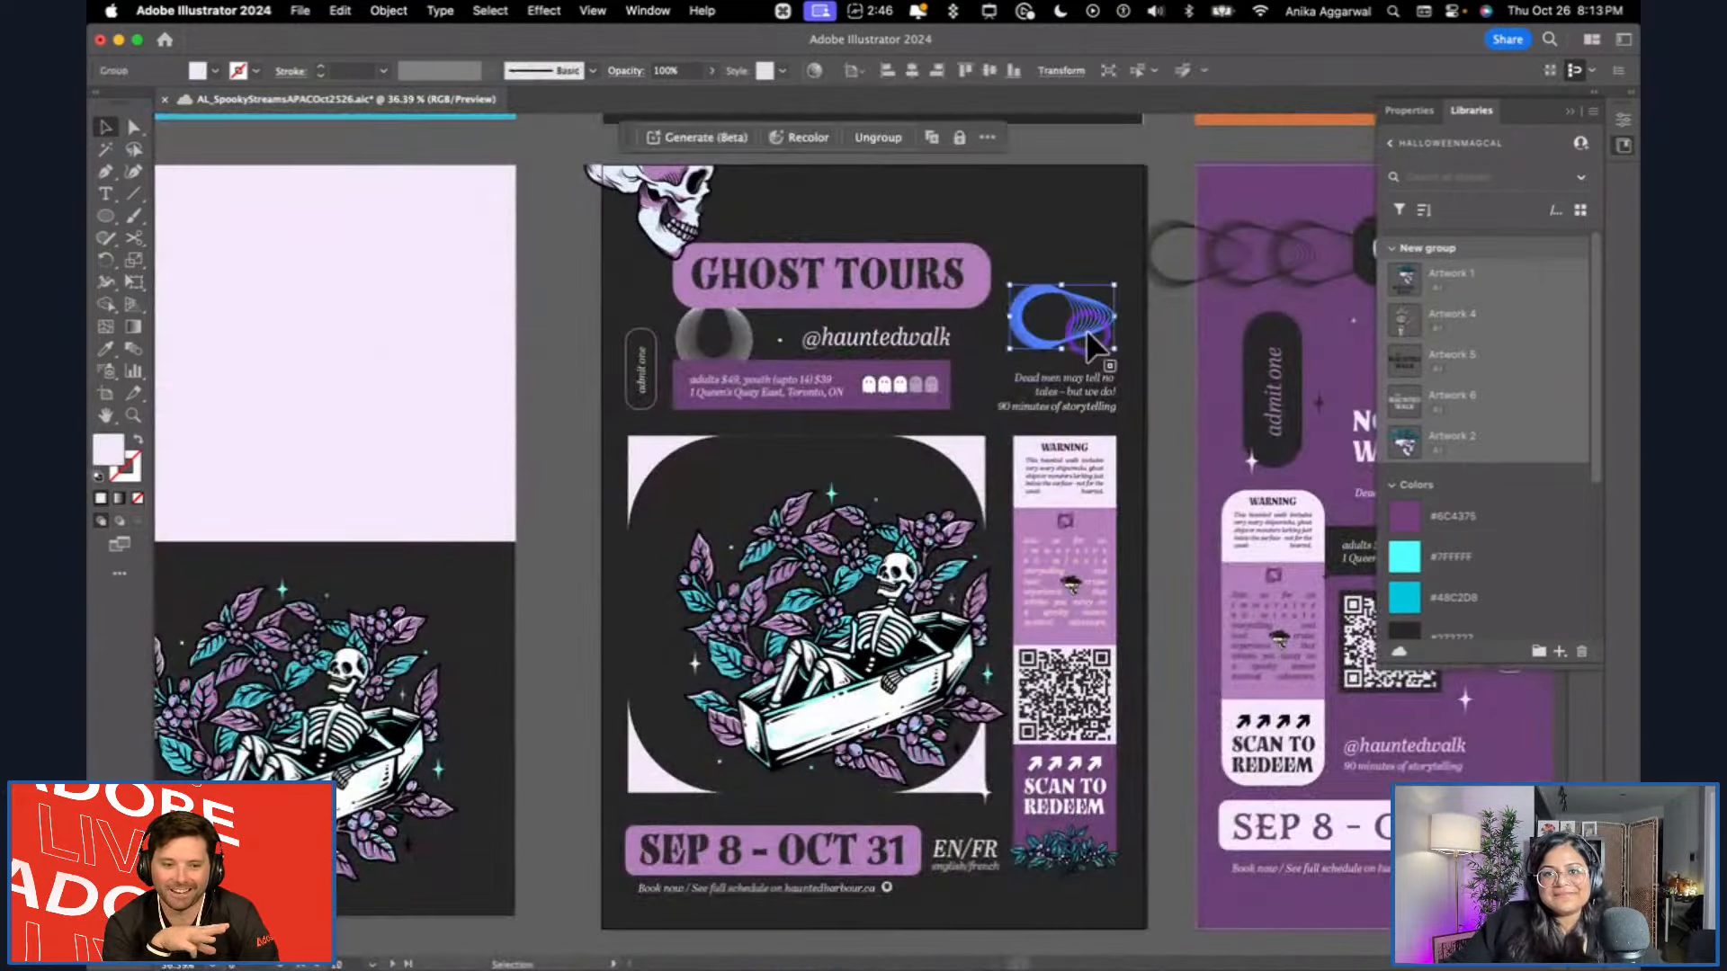
drag(1403, 556, 1403, 557)
click(1306, 252)
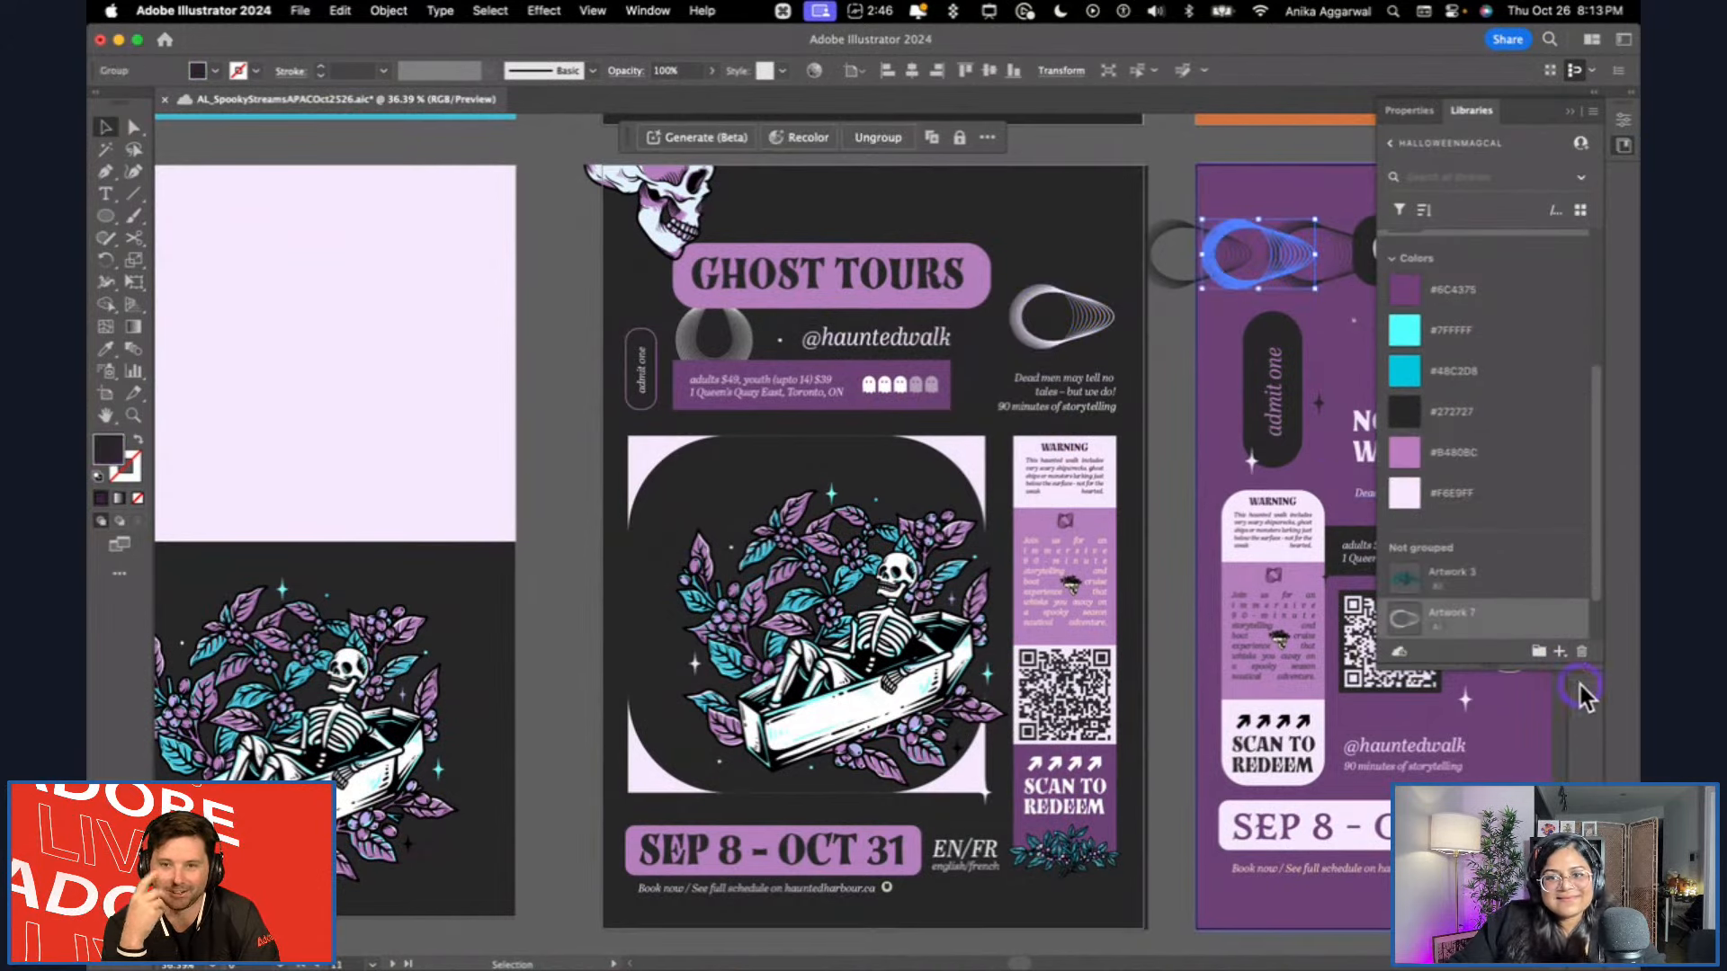
click(1563, 651)
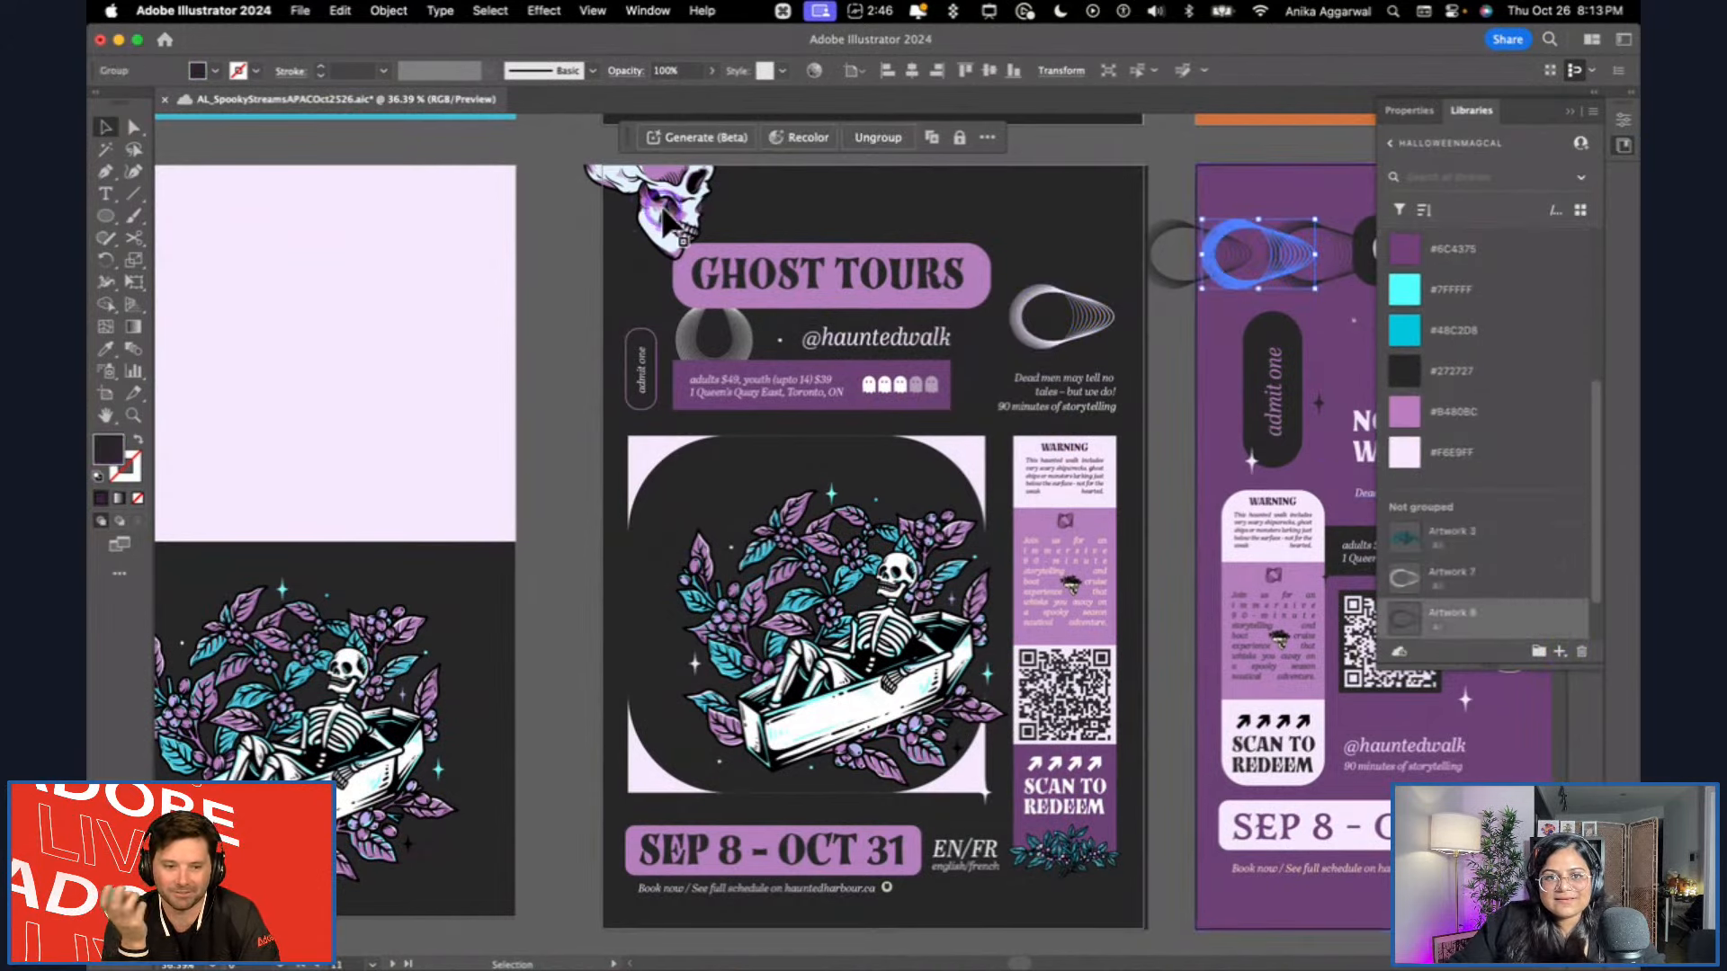
click(665, 256)
click(774, 342)
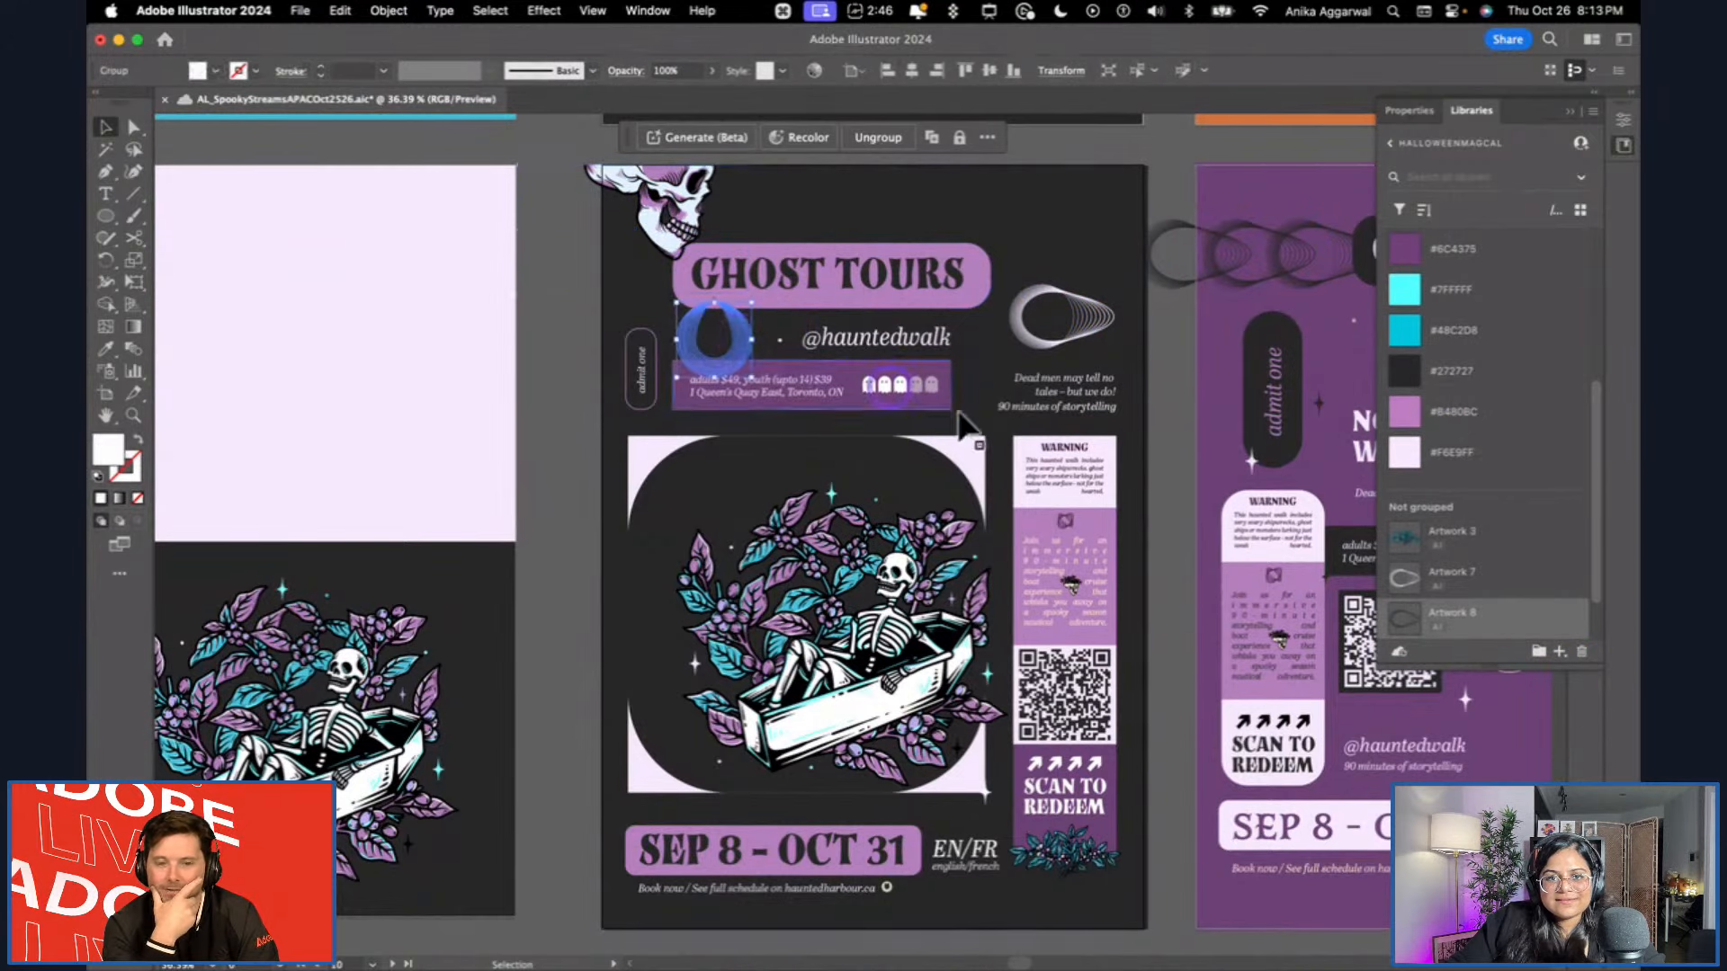
click(1564, 651)
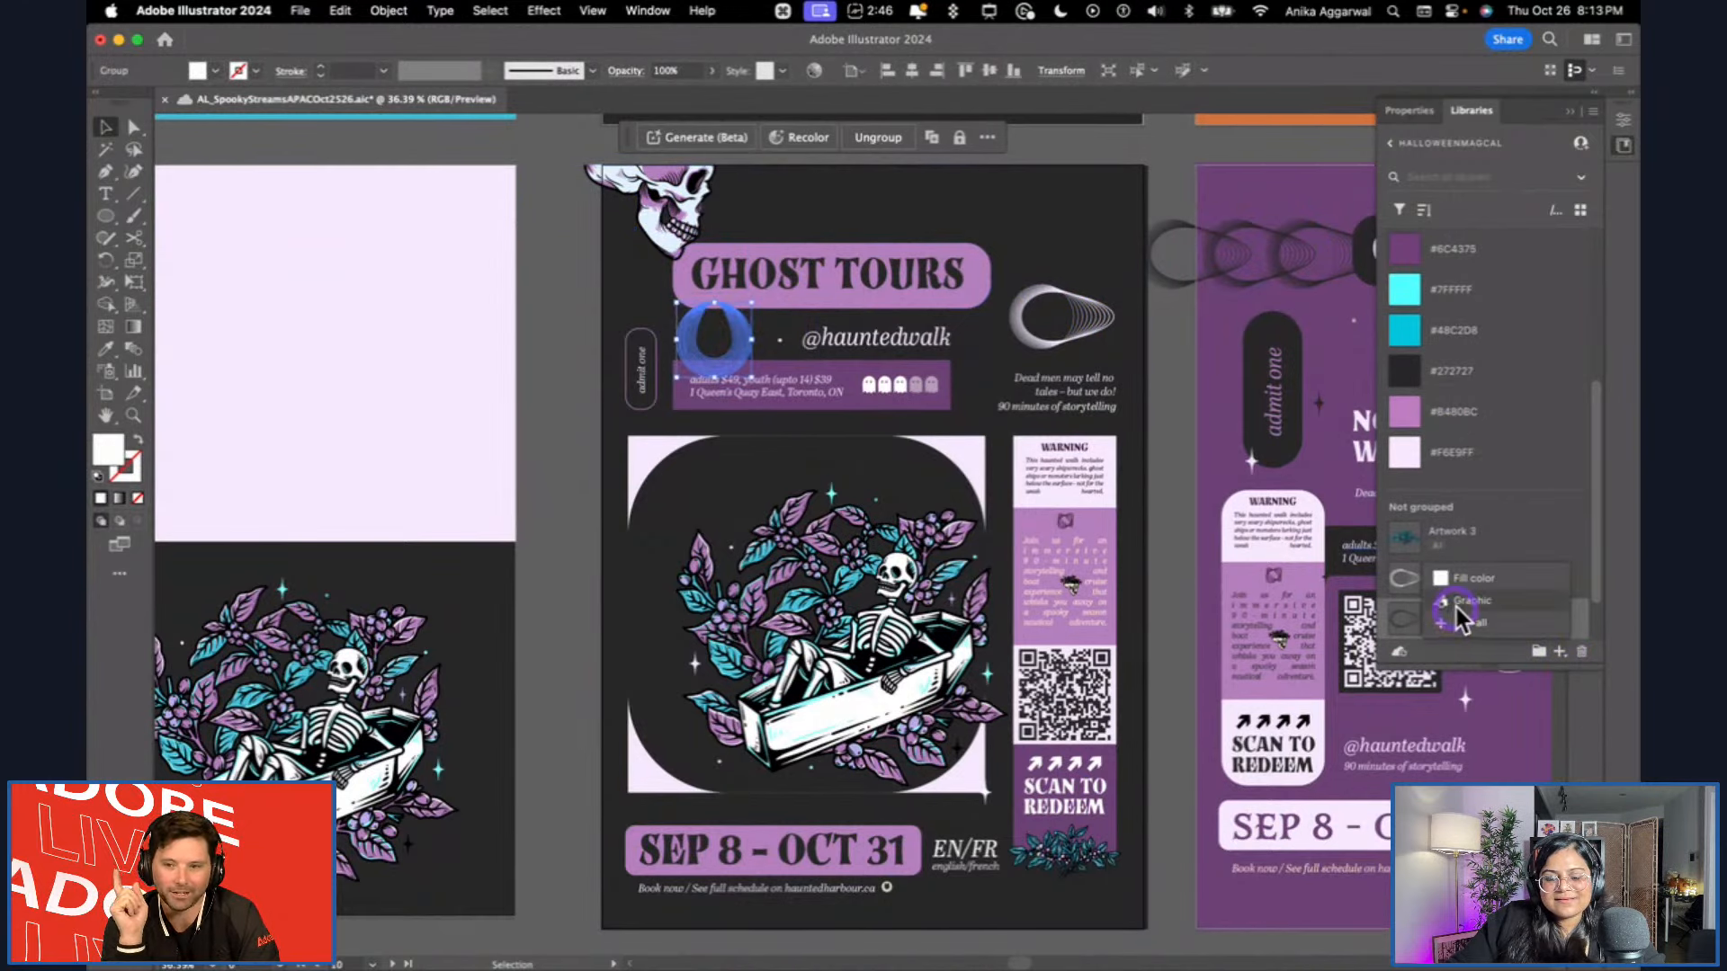
click(1458, 603)
Add the QR code and the teal leaf sprig beneath SCAN TO REDEEM on the dark poster to the library as graphics.
click(1100, 707)
click(1572, 644)
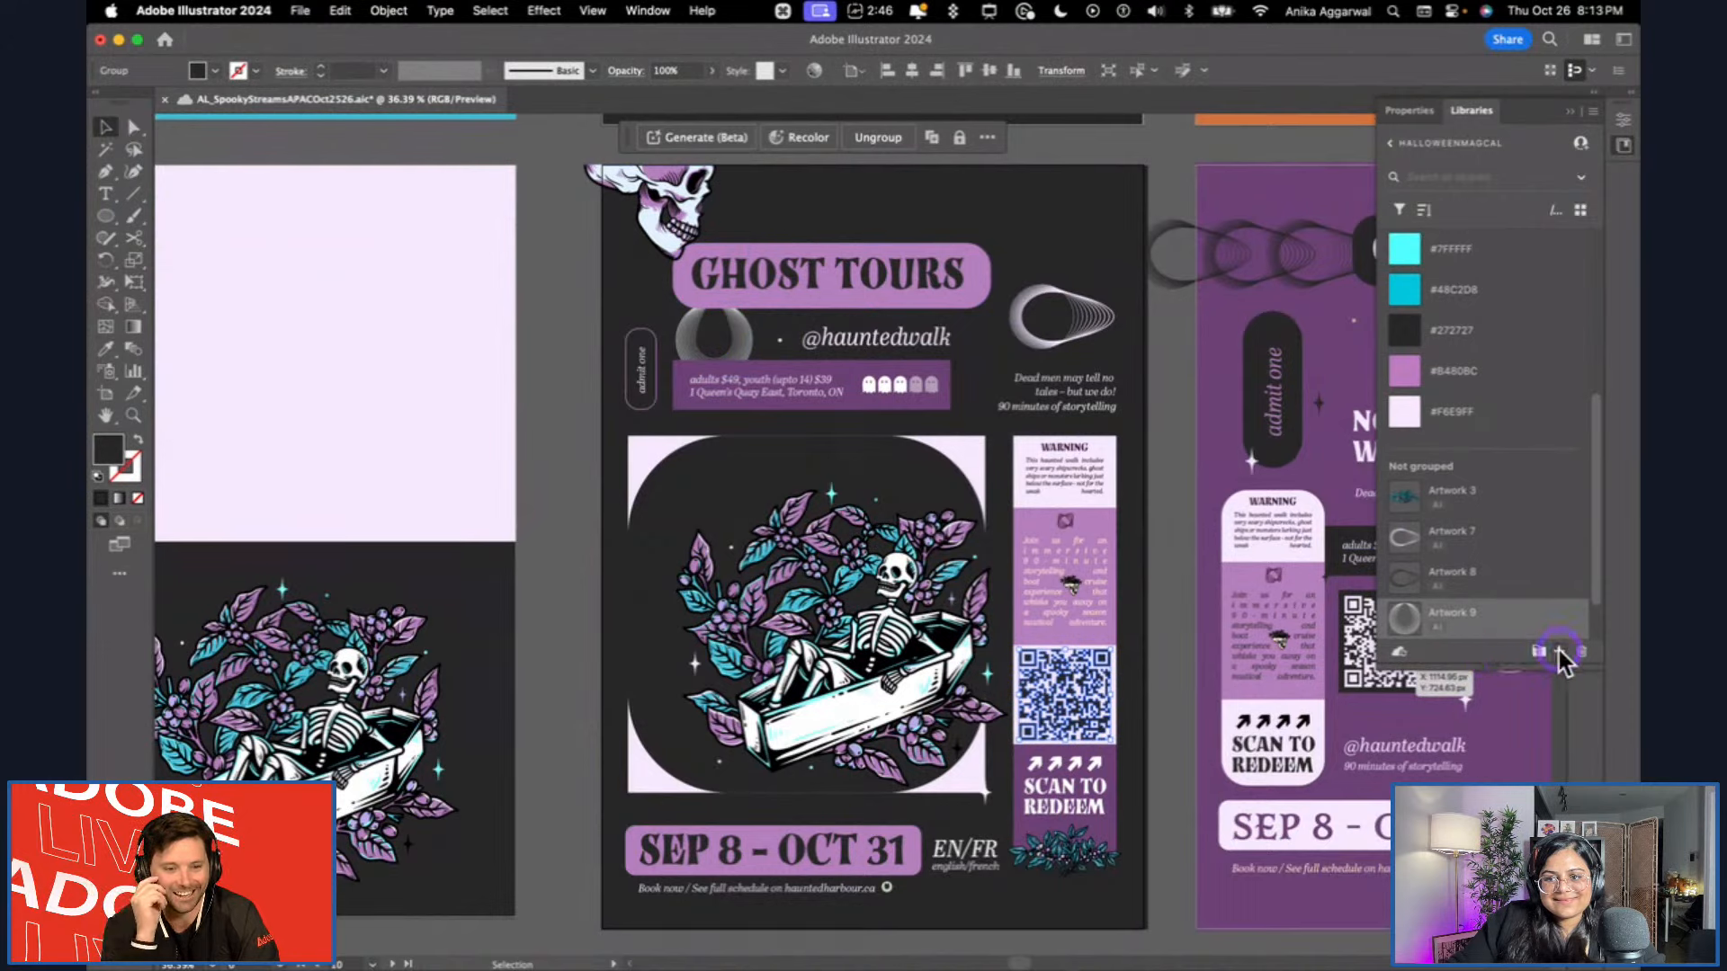
click(1461, 603)
click(1165, 677)
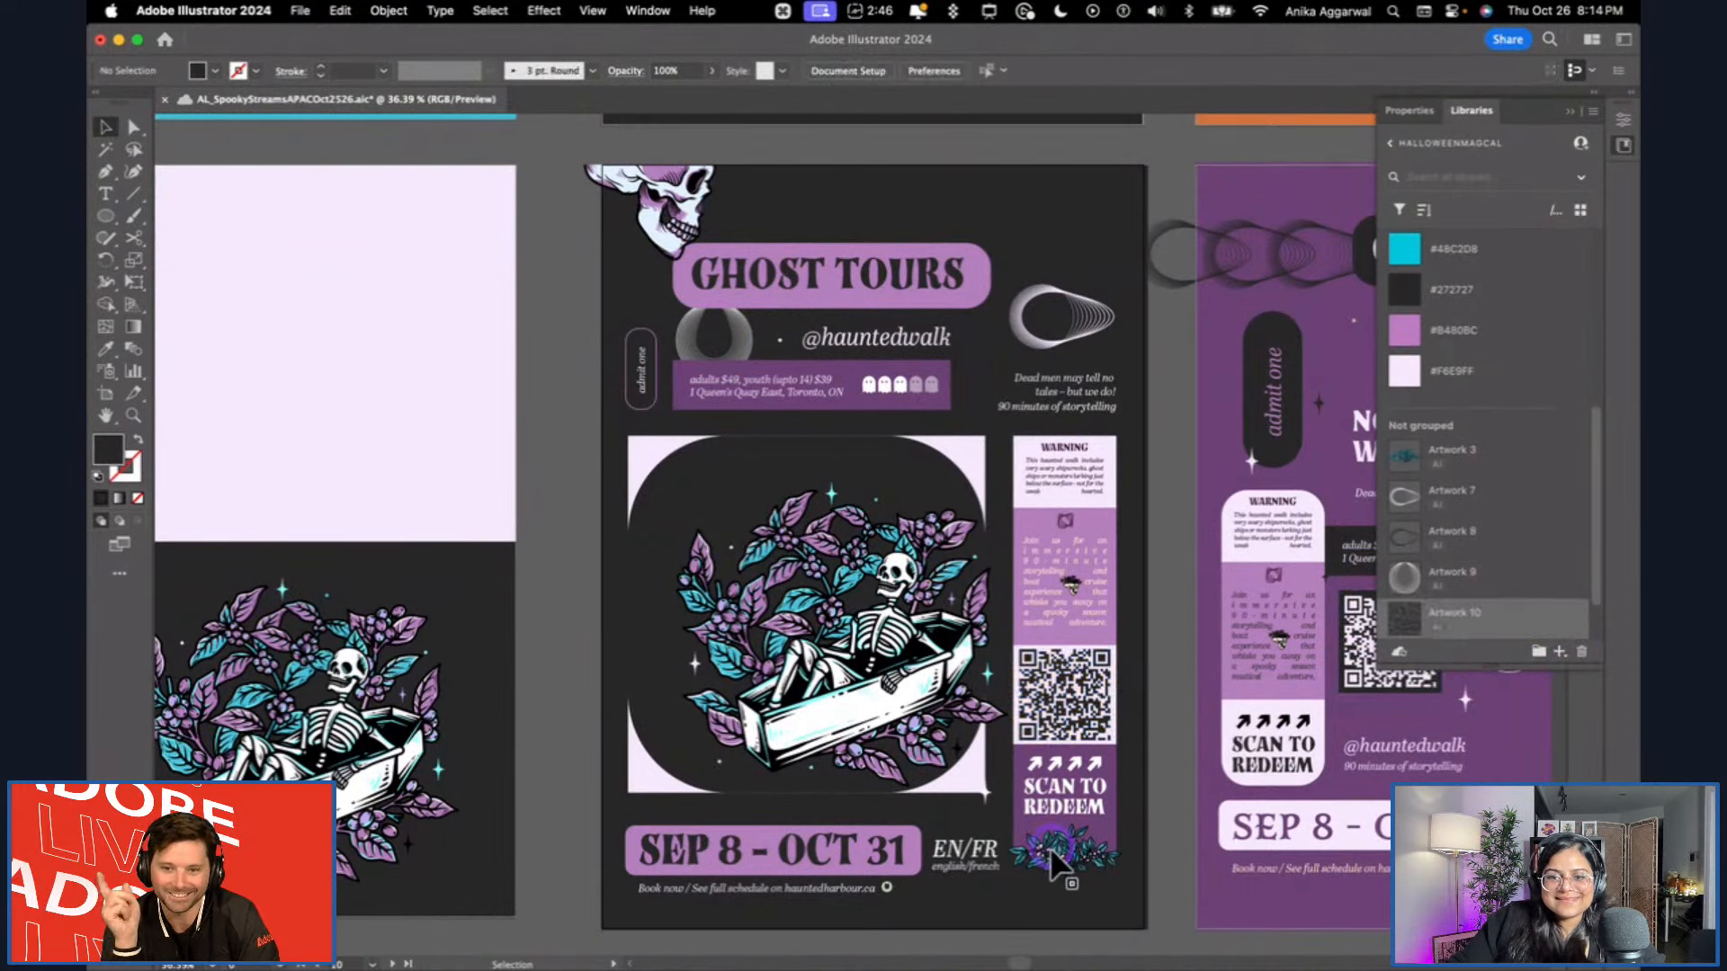
click(1050, 849)
drag(1491, 669, 1508, 627)
click(1170, 621)
Add the skeleton hand above the stamp badges on the purple Ghost Tours poster to the library, leaving nothing selected.
scroll(1171, 621, right, 1)
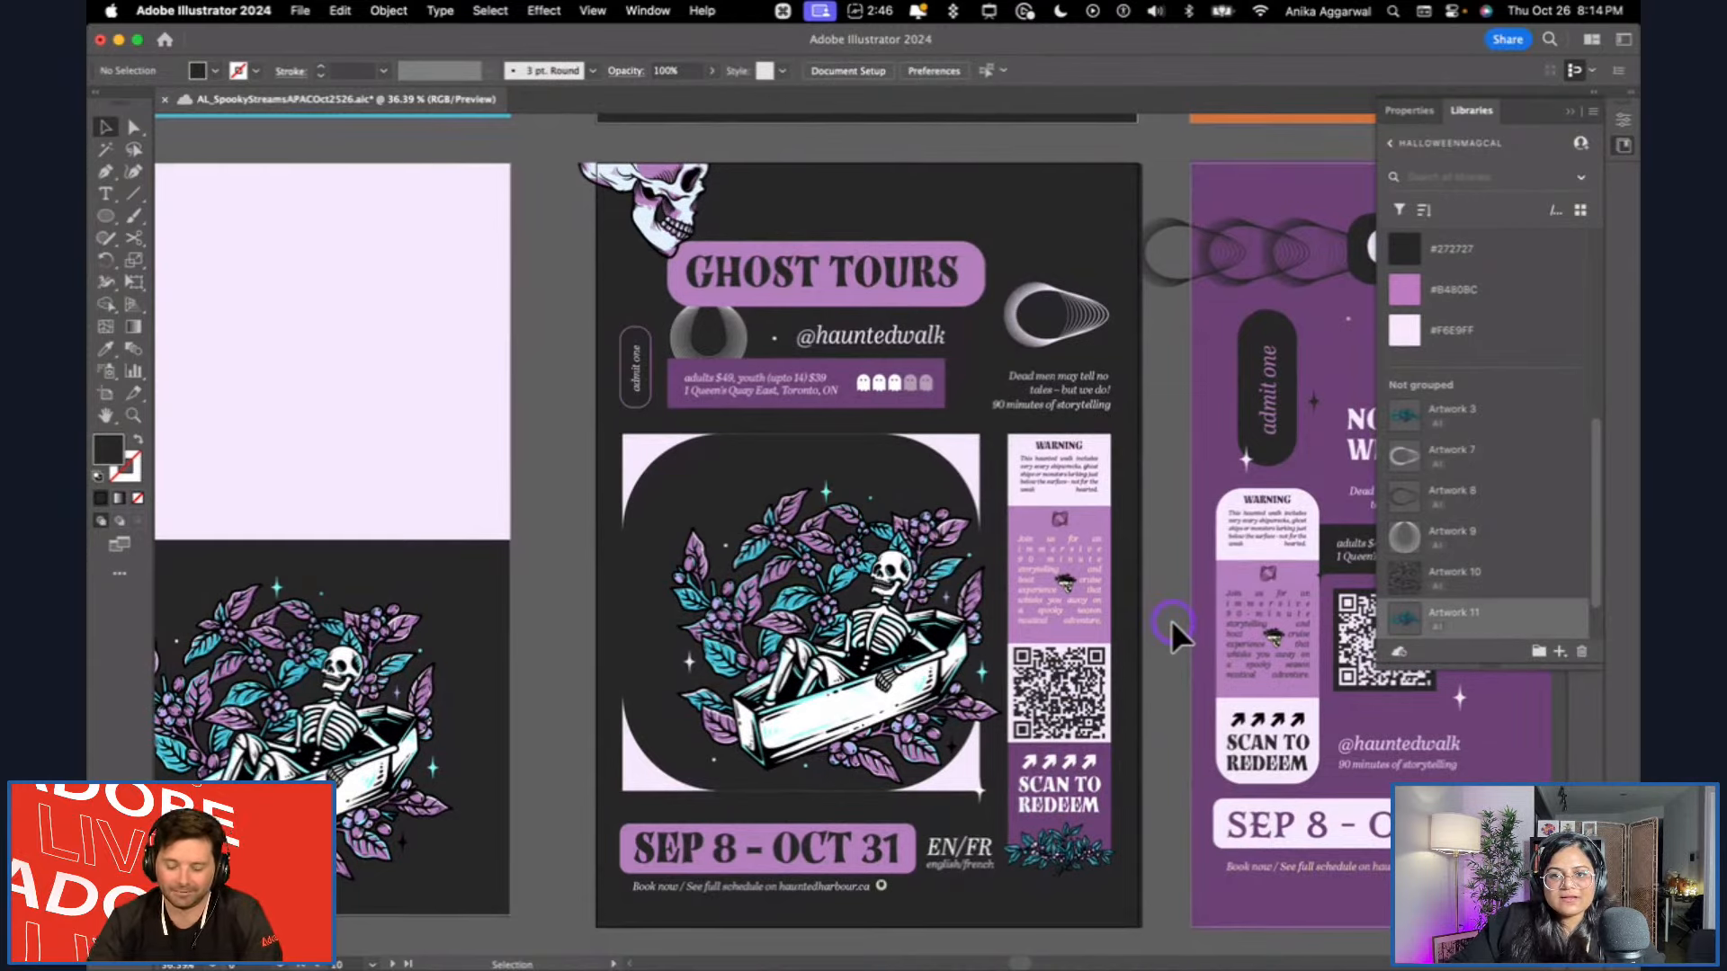
scroll(1171, 620, right, 6)
shift+click(1069, 450)
shift+click(1121, 490)
drag(1427, 580, 1513, 619)
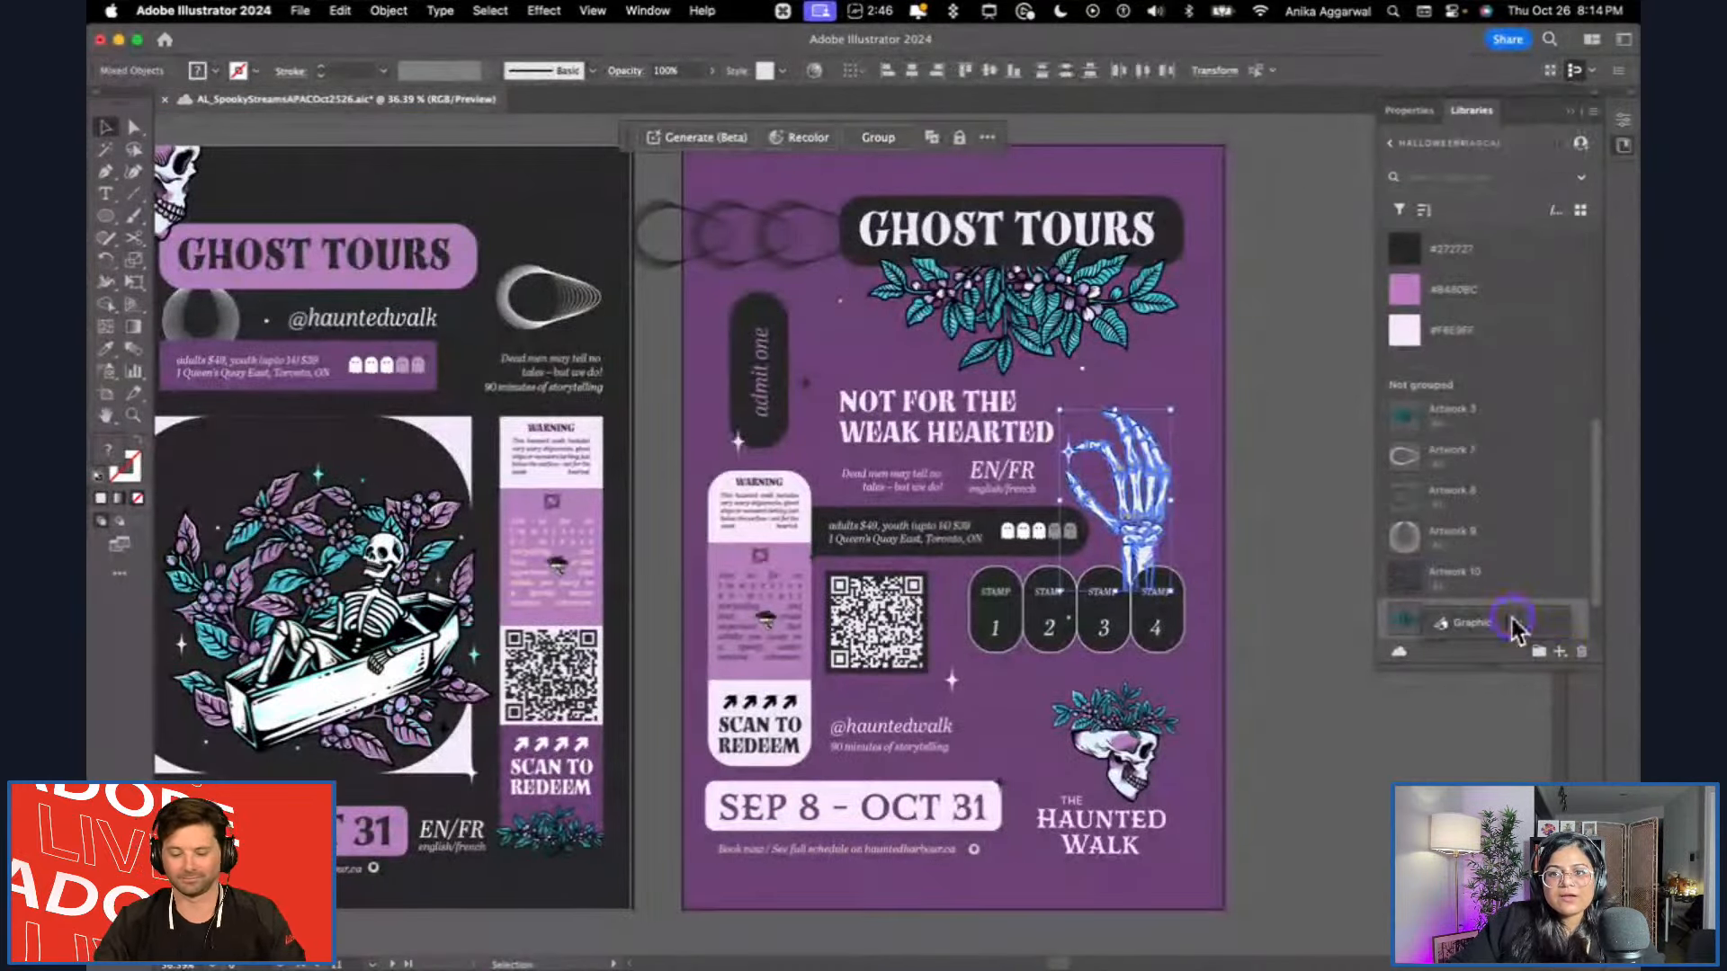
scroll(1499, 537, down, 1)
scroll(1496, 536, up, 10)
click(1356, 475)
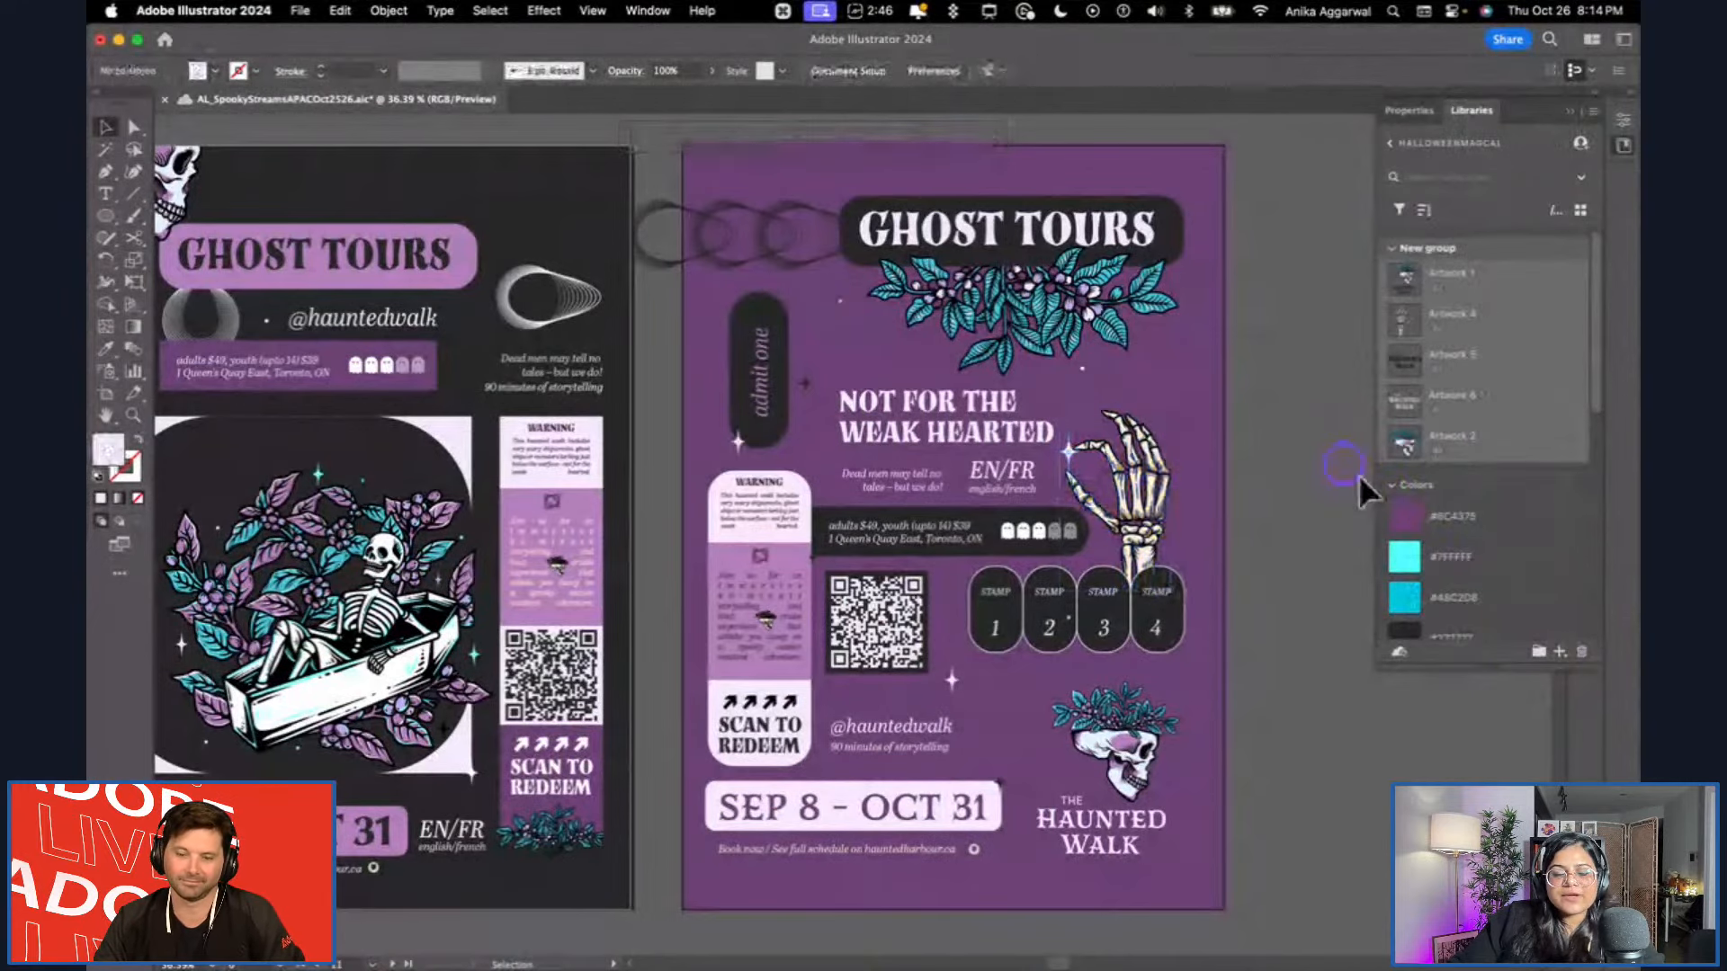
Switch to Chrome and compare the Free and Premium feature lists on the Adobe Express pricing page, including Adobe Fonts and storage.
click(424, 931)
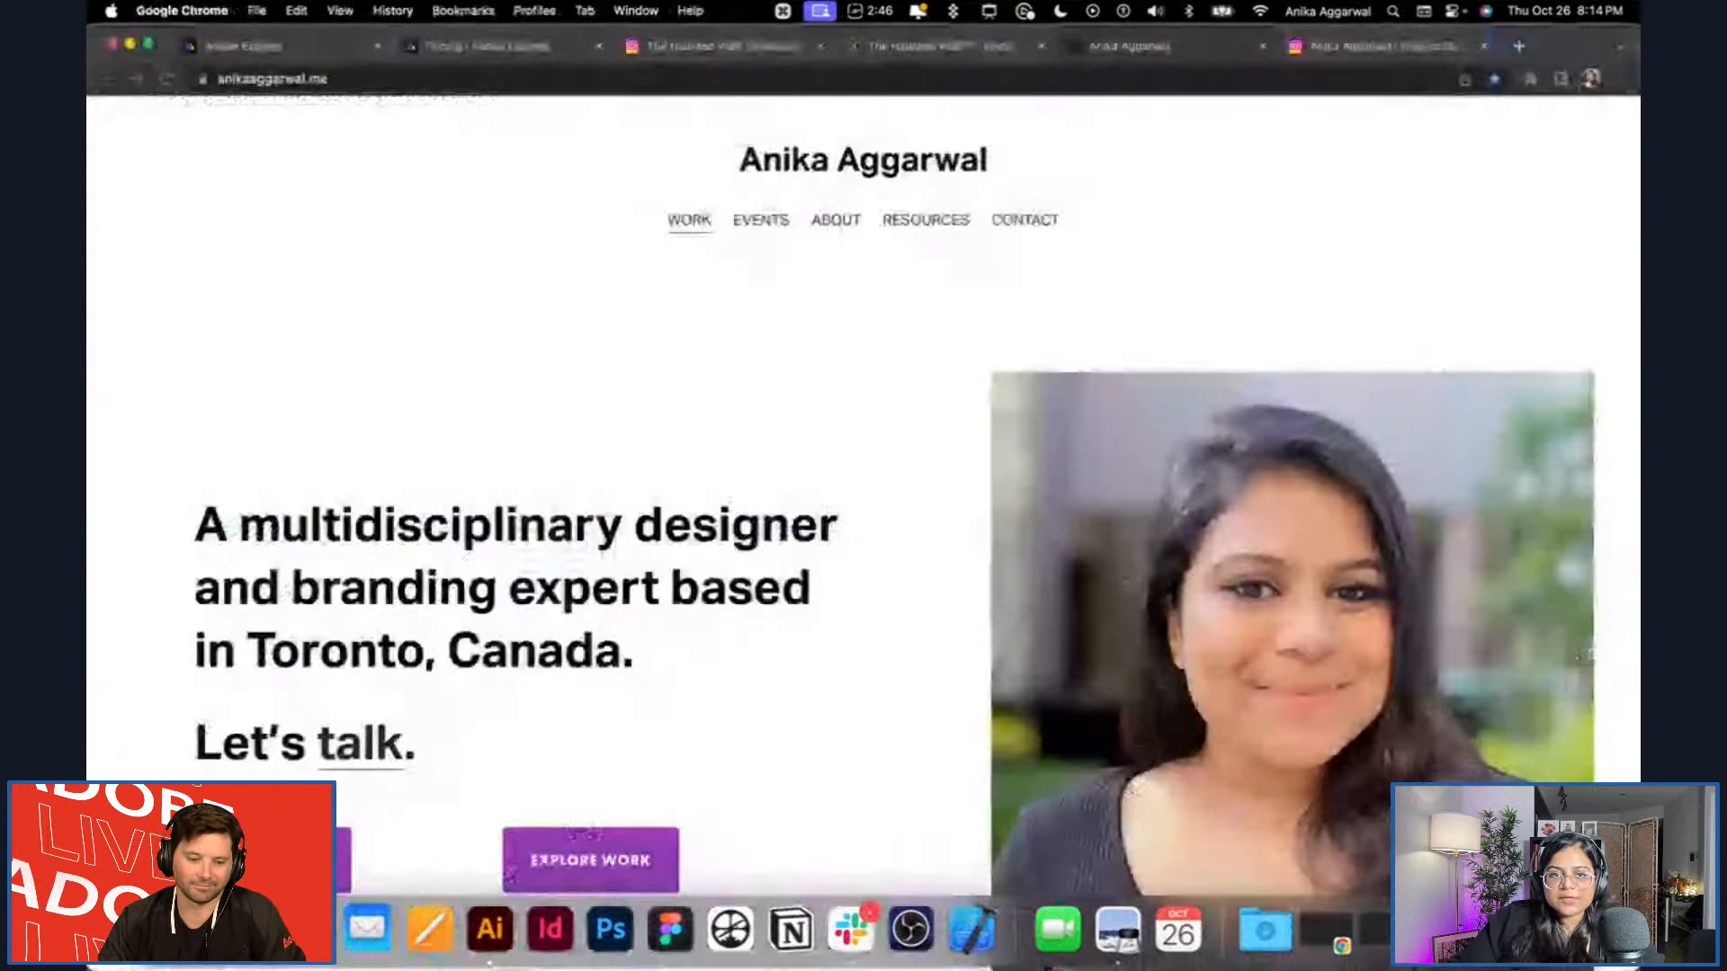
click(289, 47)
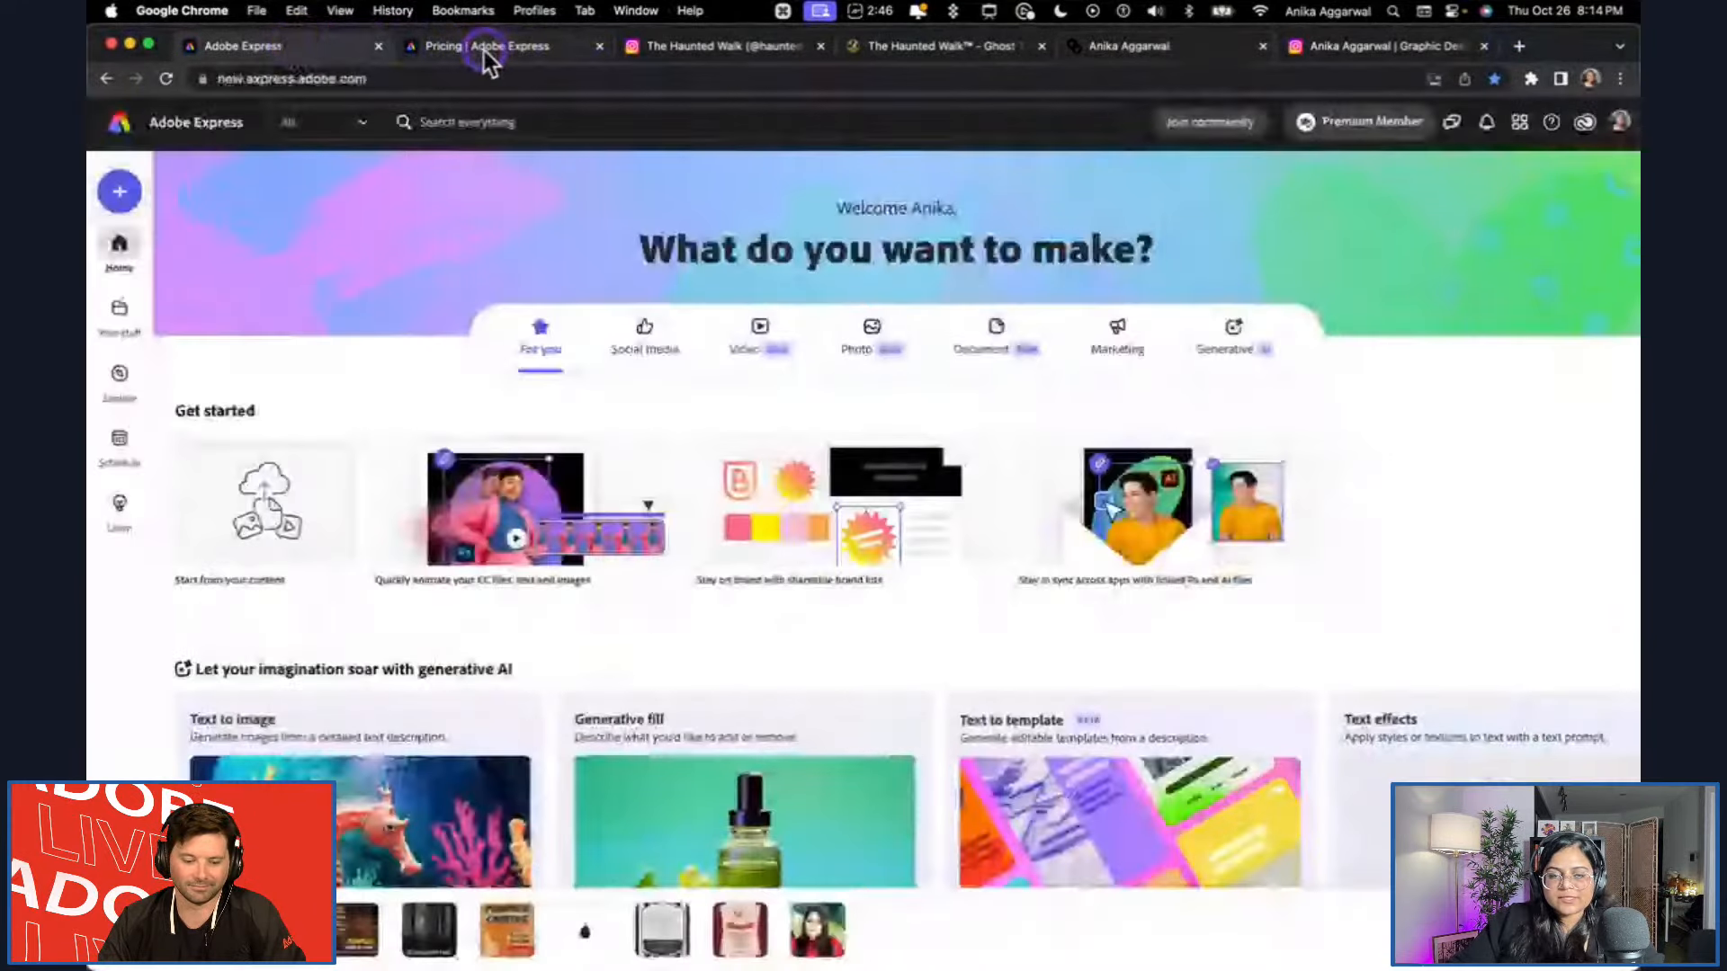
click(492, 50)
scroll(477, 468, up, 20)
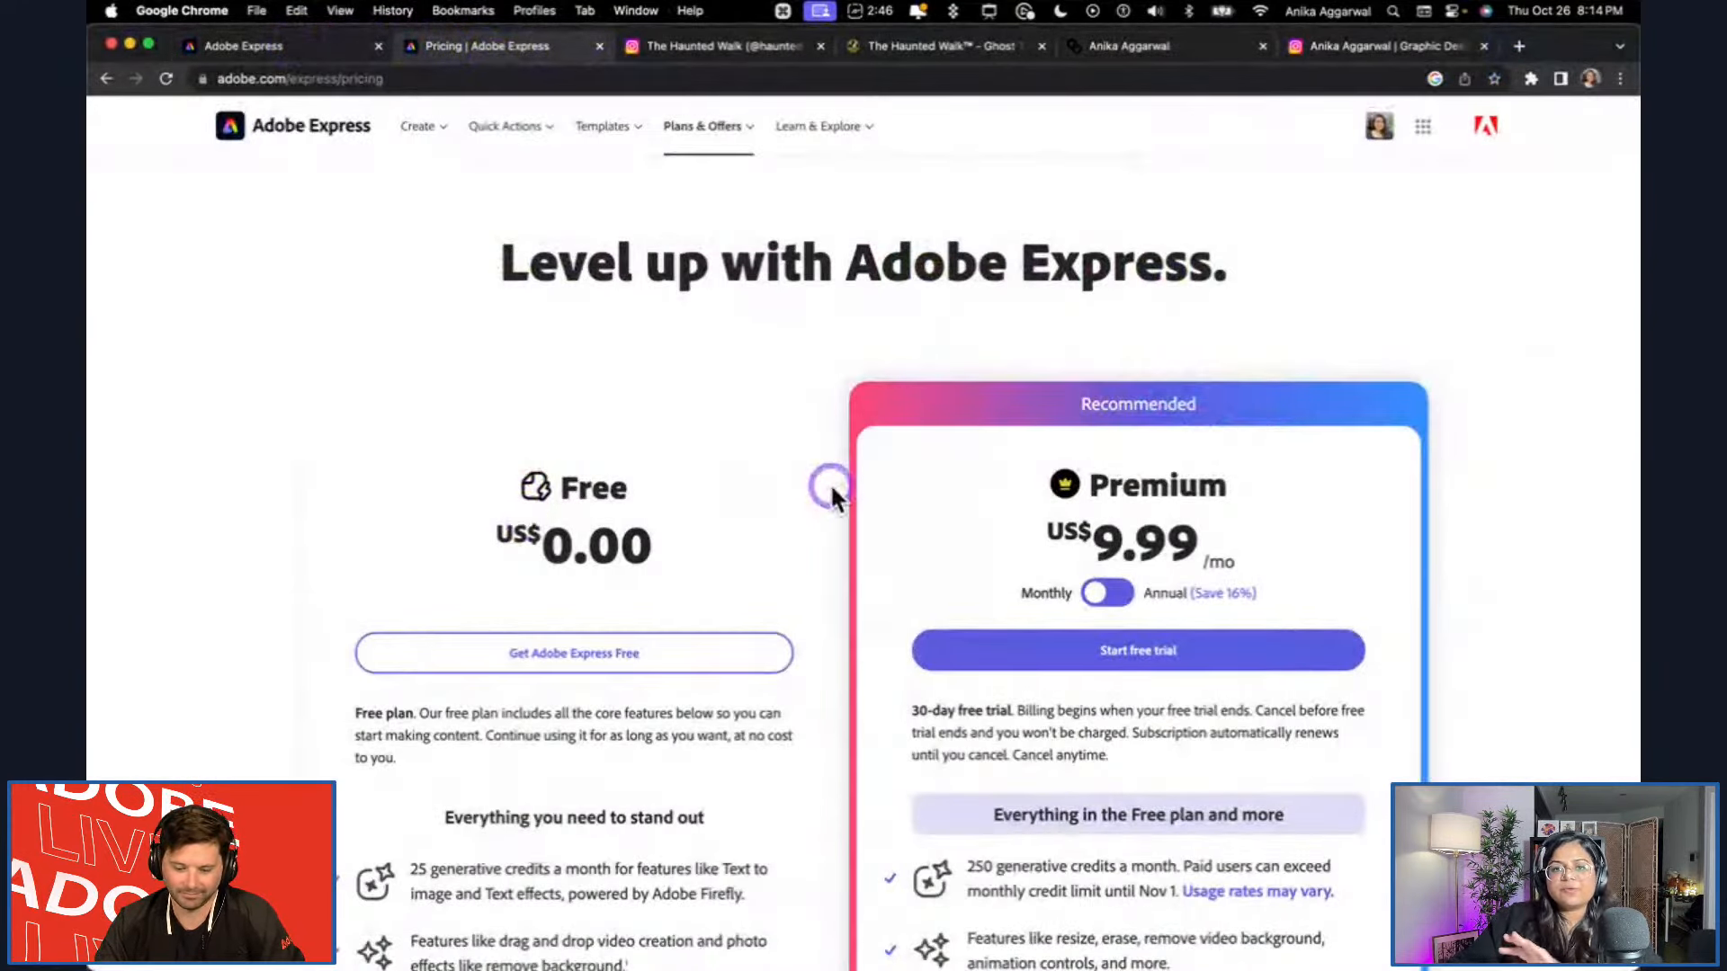
scroll(1147, 486, down, 3)
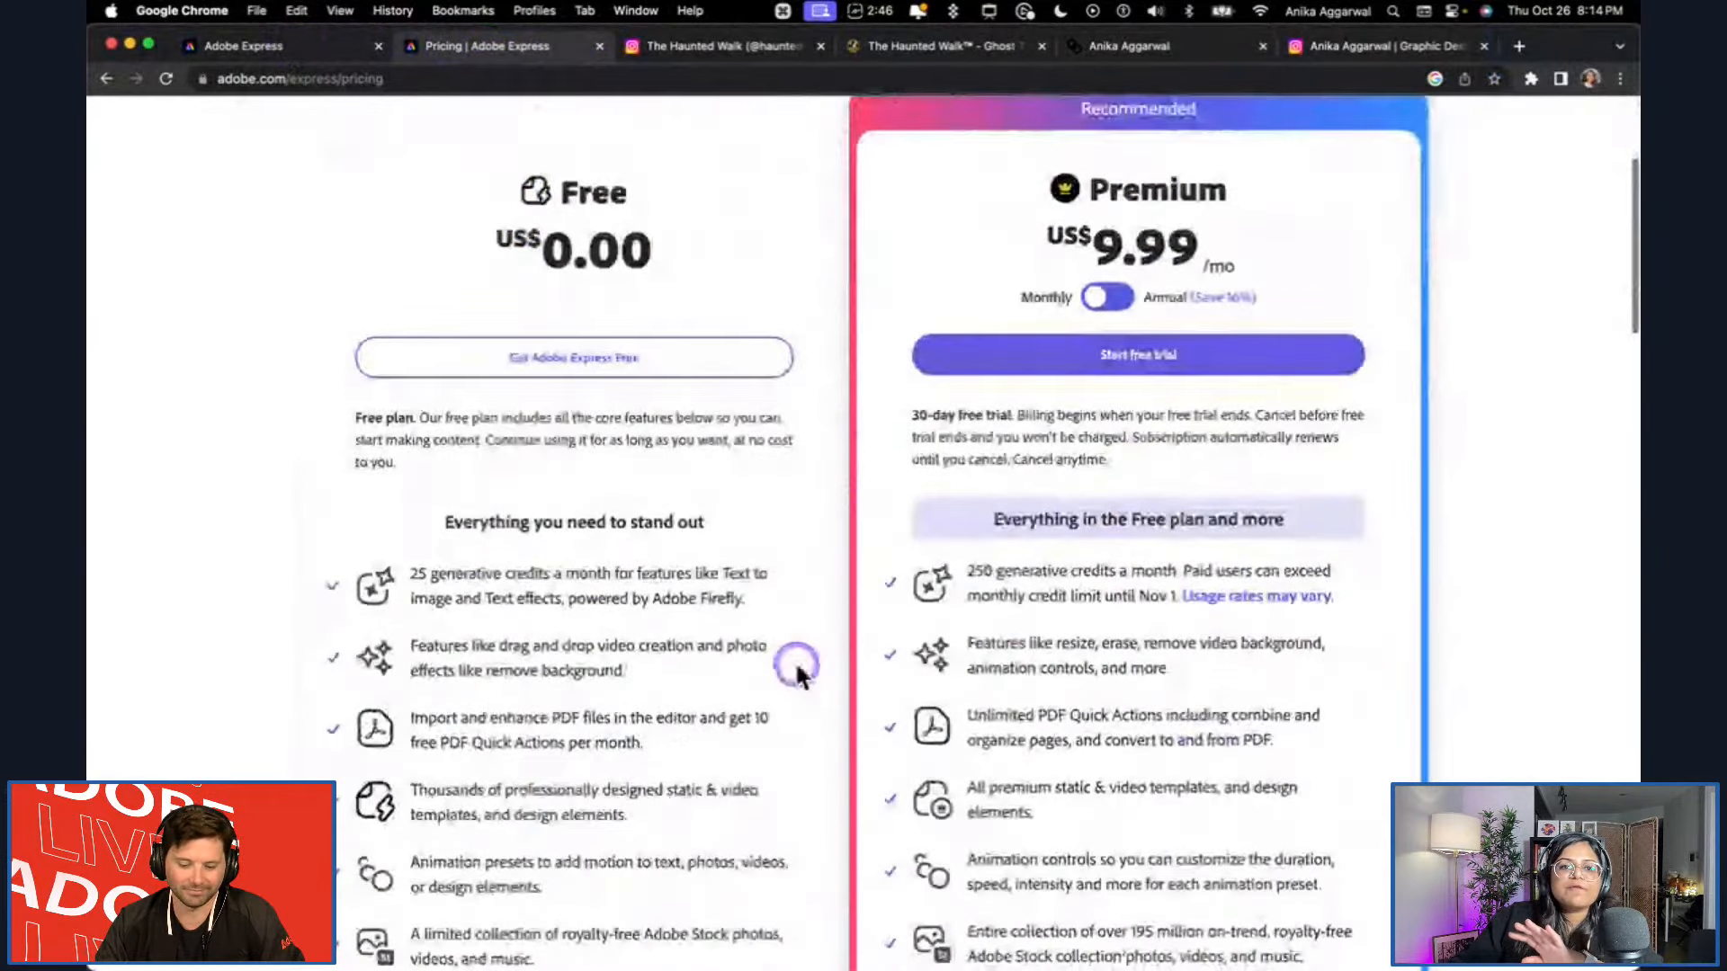
scroll(375, 366, down, 3)
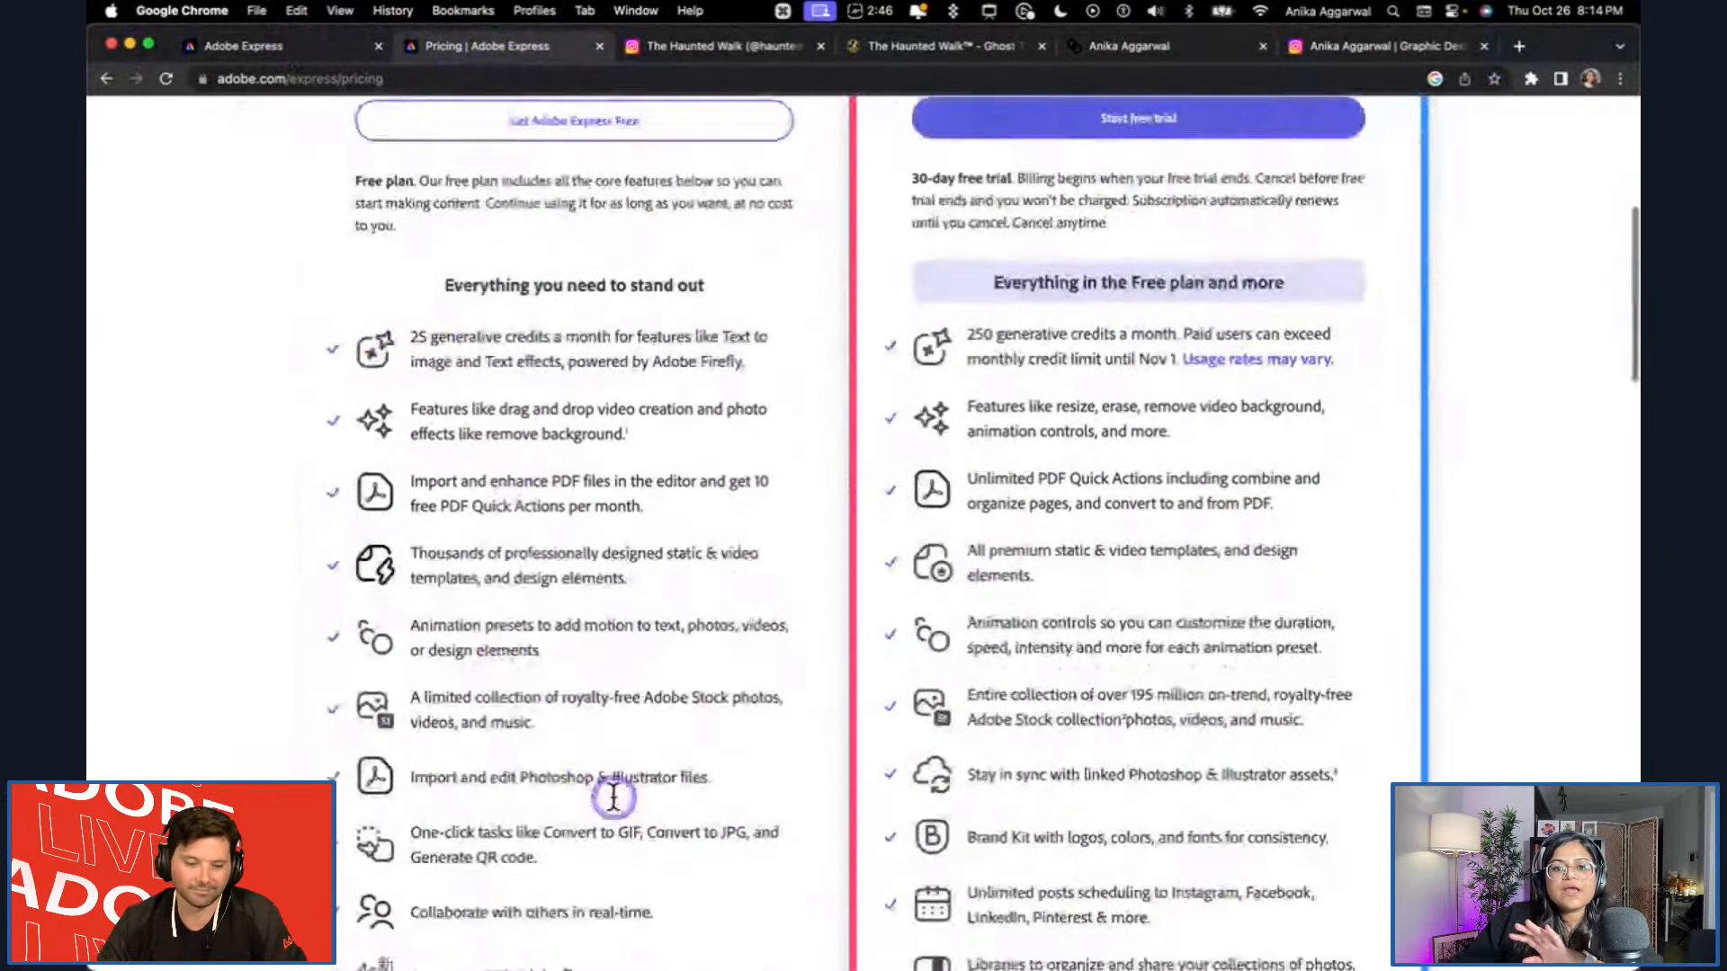
scroll(614, 799, down, 3)
drag(930, 804, 1264, 852)
click(1283, 885)
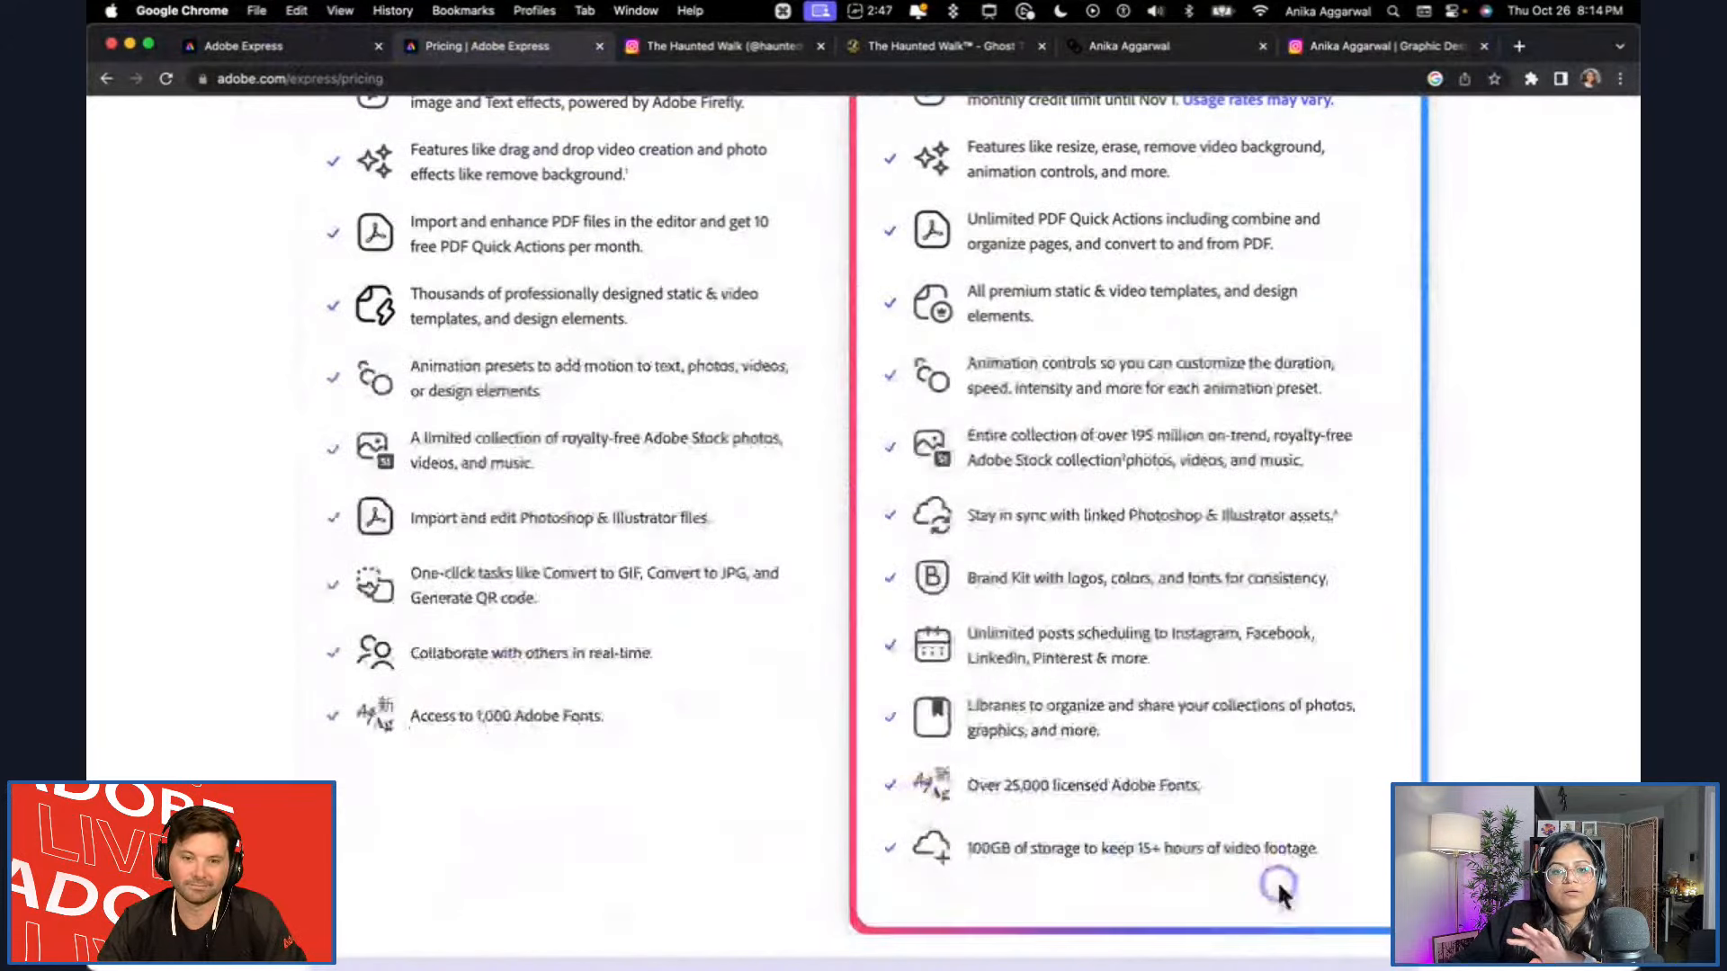
drag(969, 785, 1201, 796)
click(593, 715)
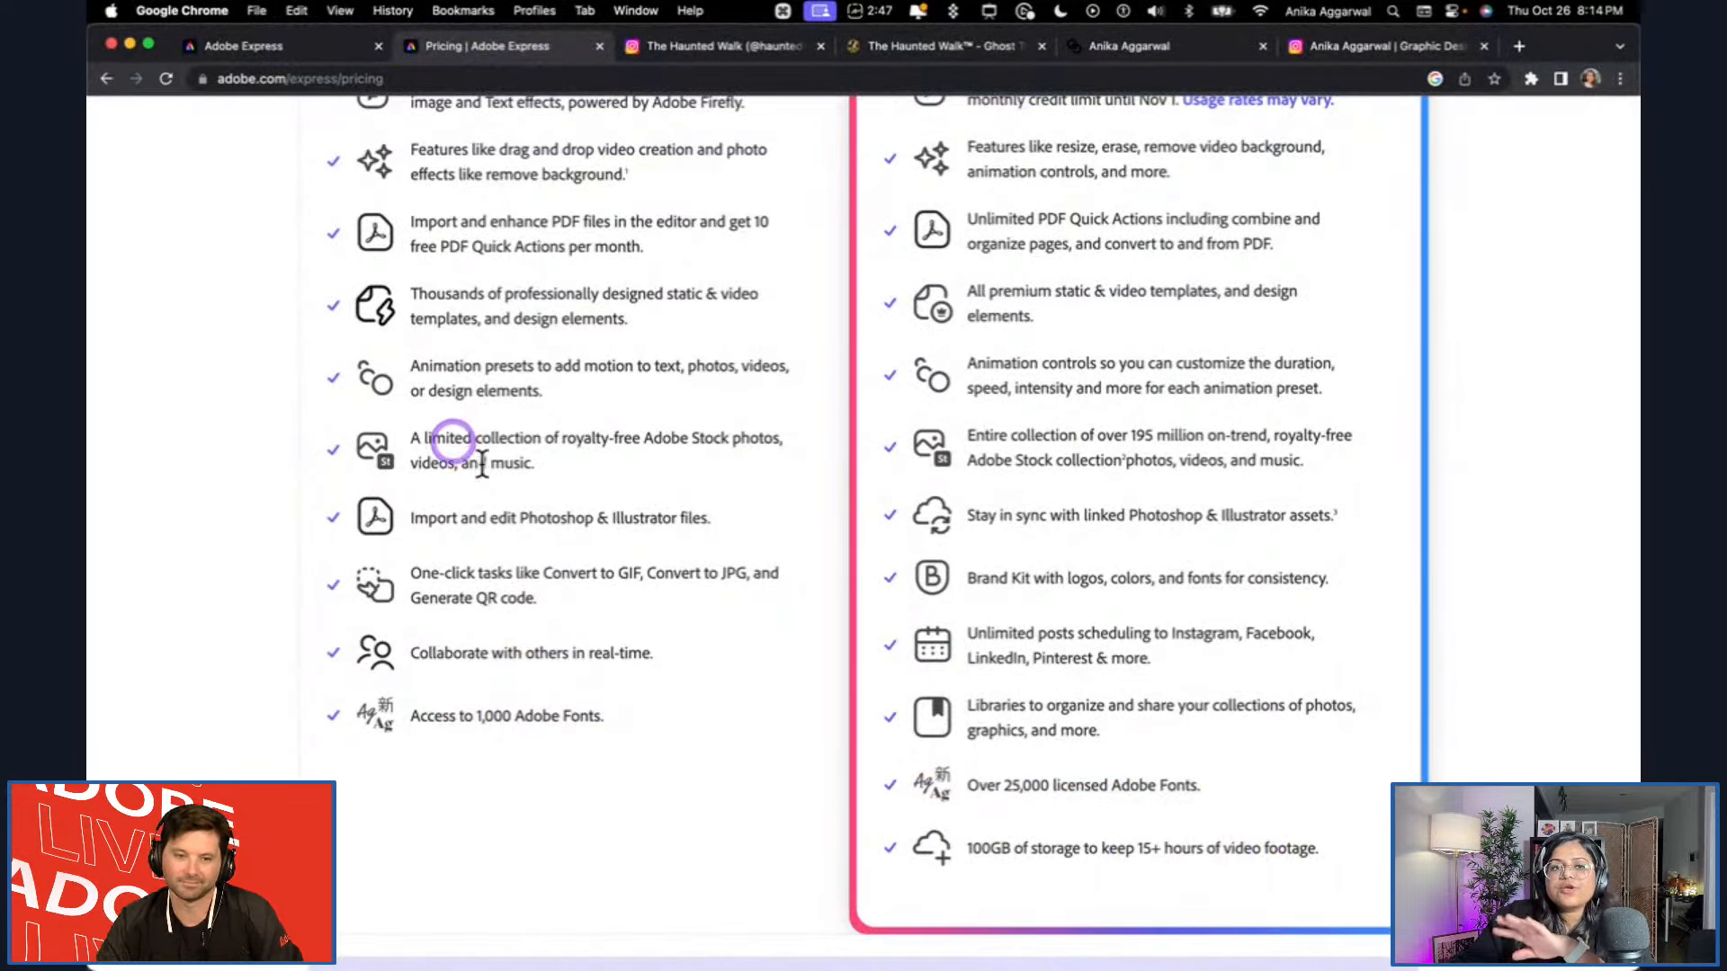
Examine the Premium plan's price and monthly generative credits against those of the Free plan.
scroll(560, 474, up, 5)
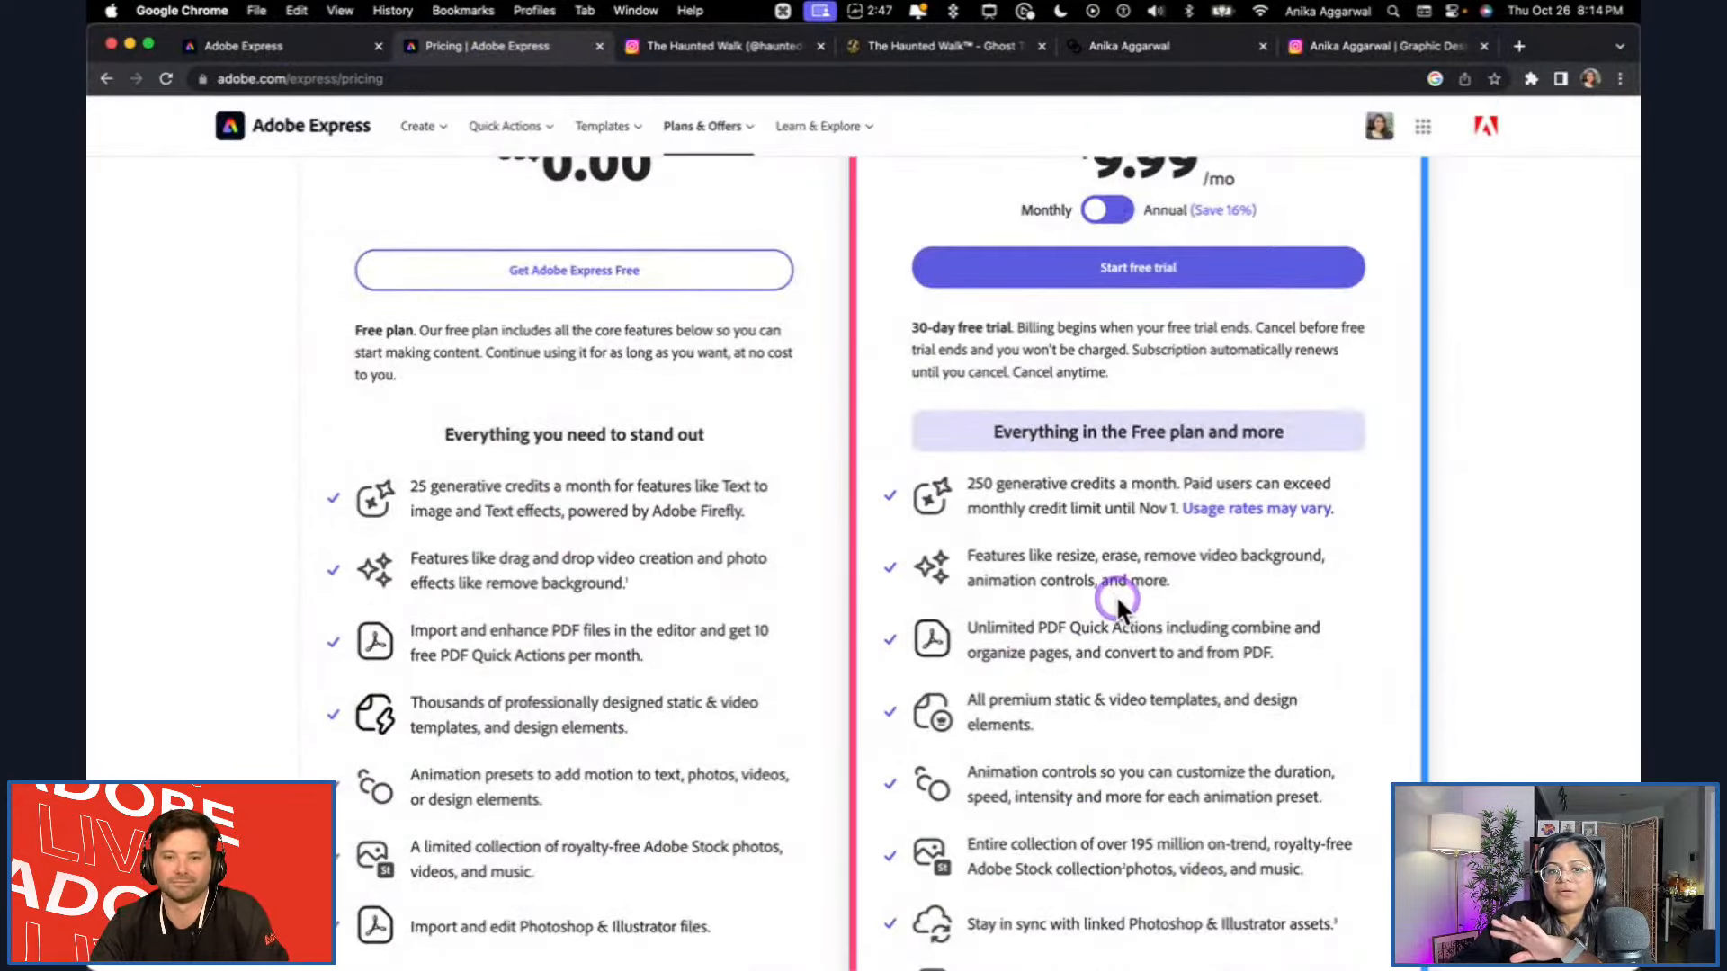
scroll(1169, 695, up, 4)
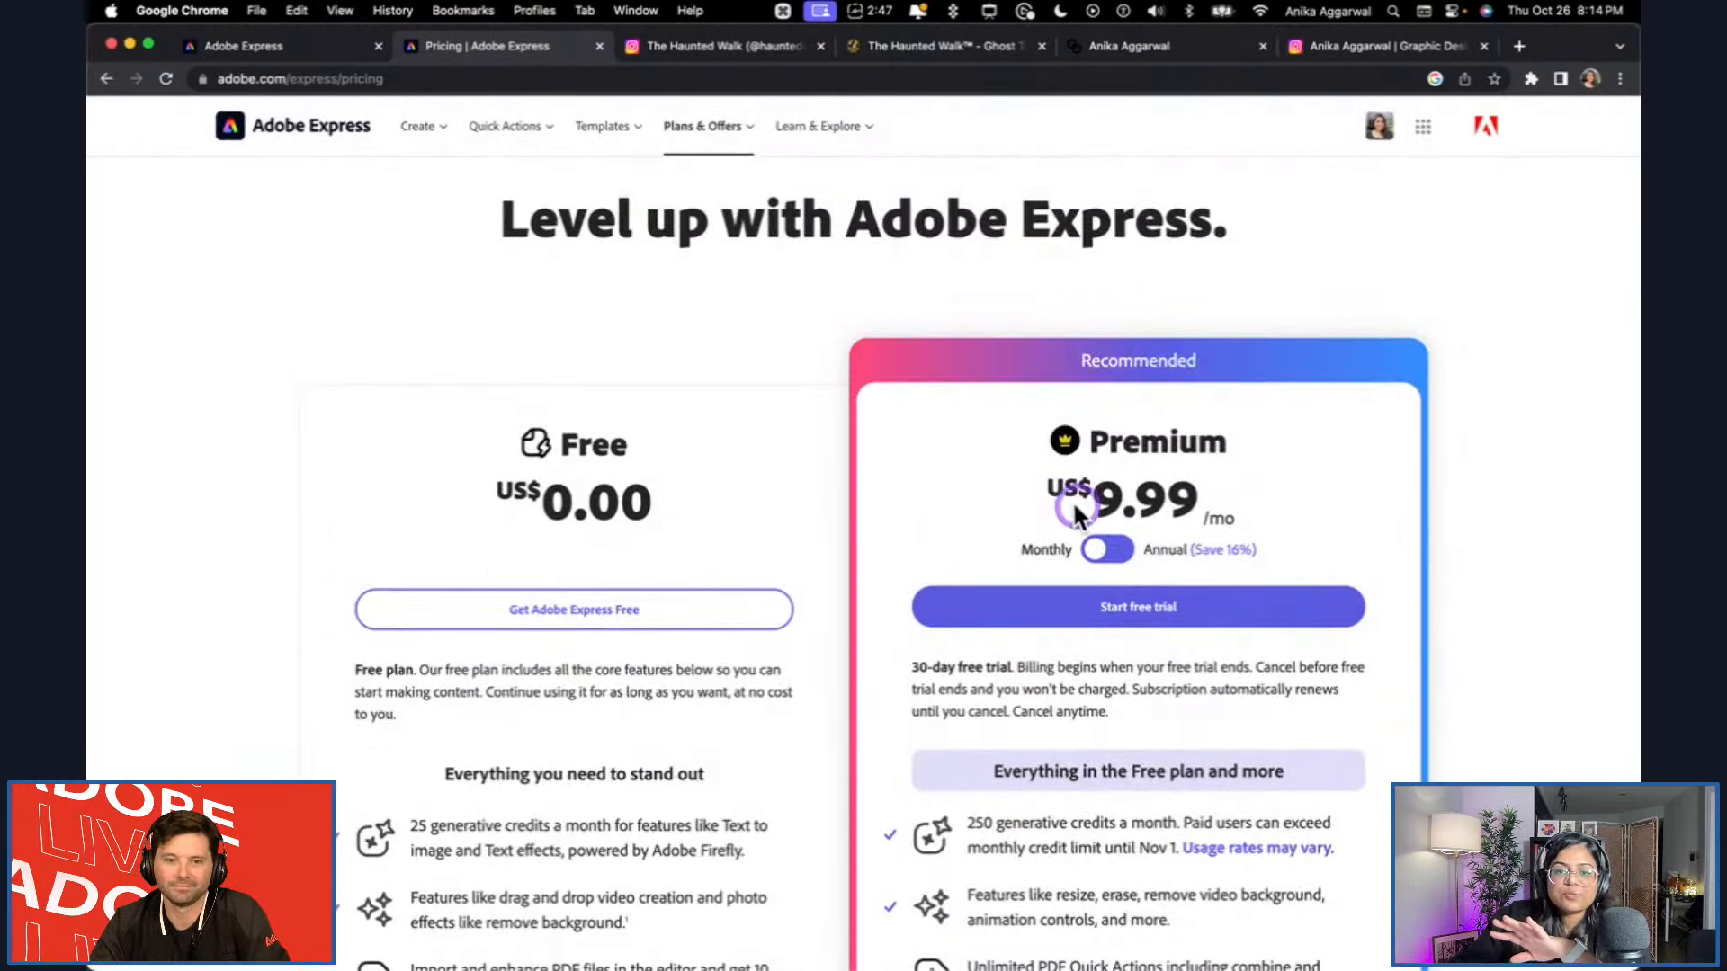
scroll(979, 490, down, 10)
drag(987, 712, 1206, 710)
scroll(1199, 694, up, 4)
drag(998, 350, 1099, 350)
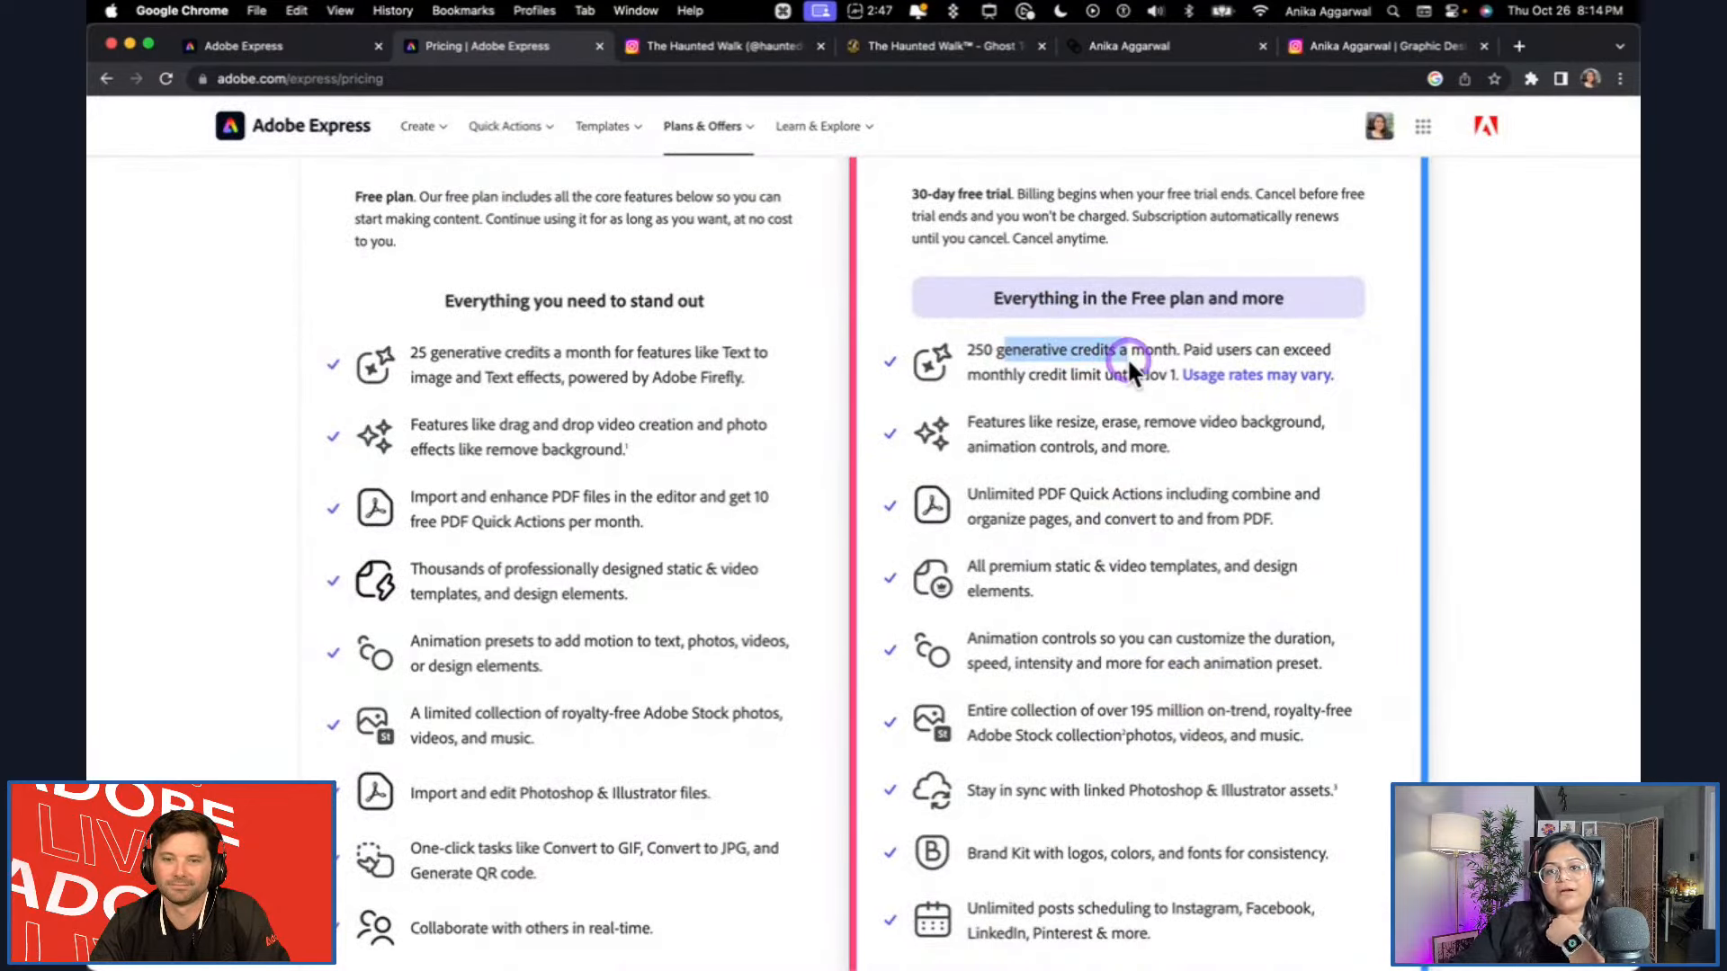
scroll(1122, 370, up, 1)
scroll(1120, 371, up, 5)
click(979, 766)
double_click(978, 765)
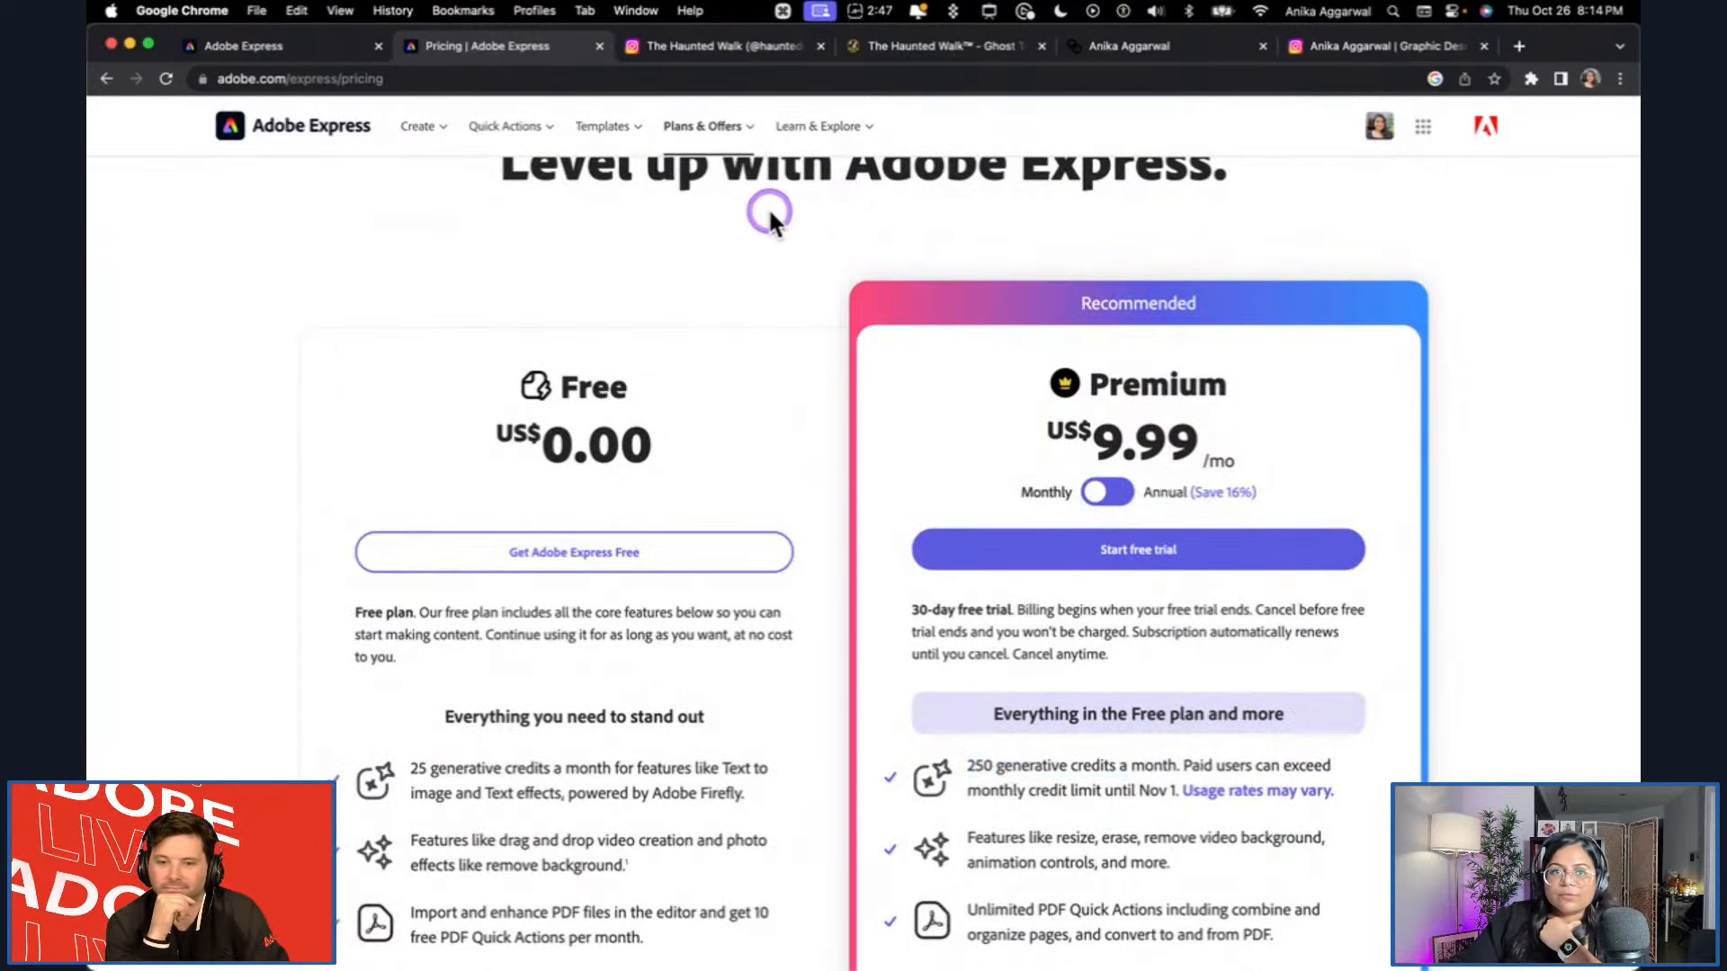
Return to Adobe Express, view the saved libraries under Your stuff, and open the list of brands.
click(317, 48)
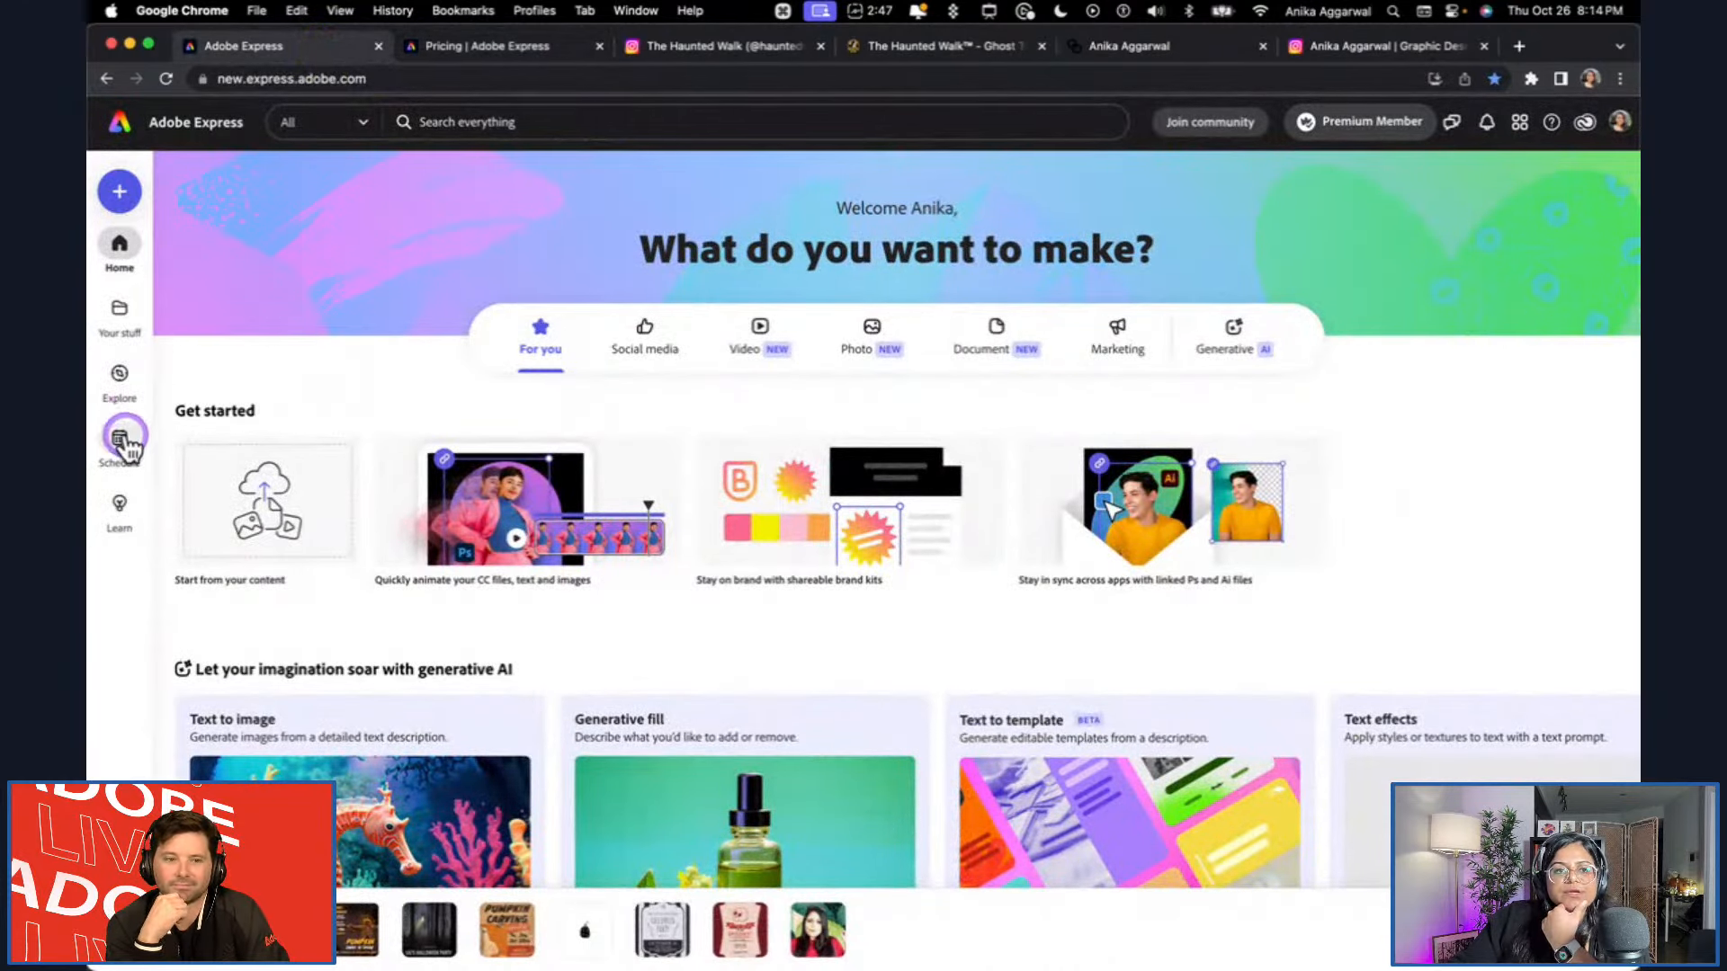
click(121, 317)
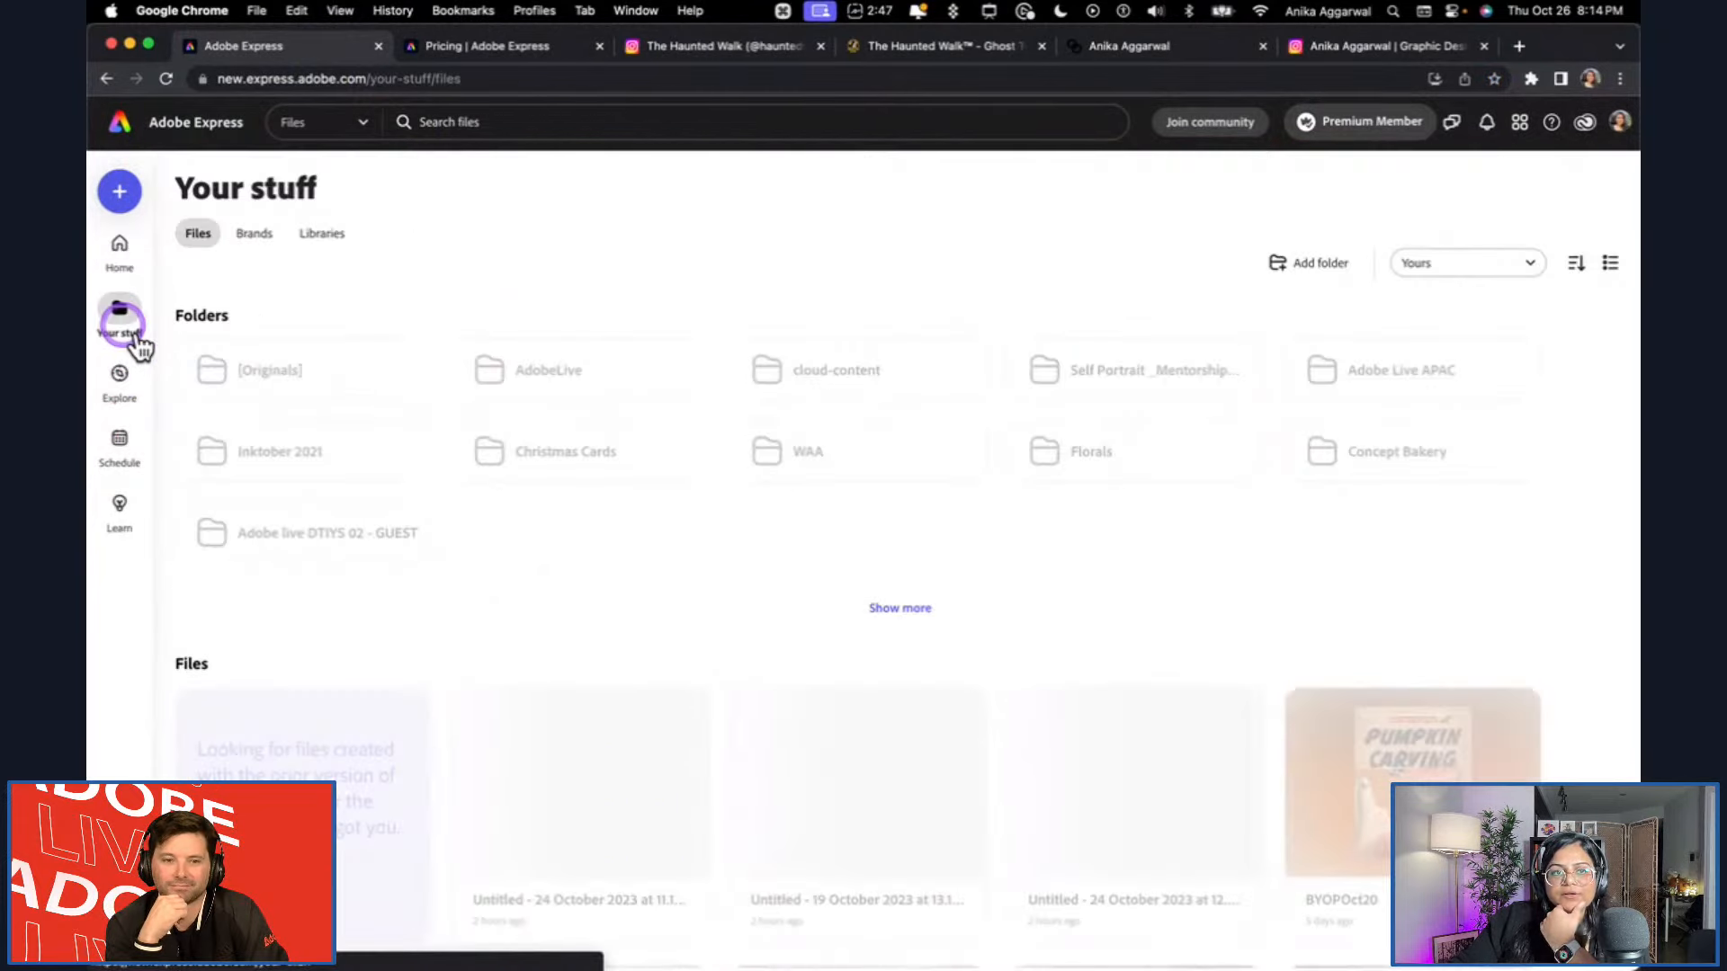
click(351, 247)
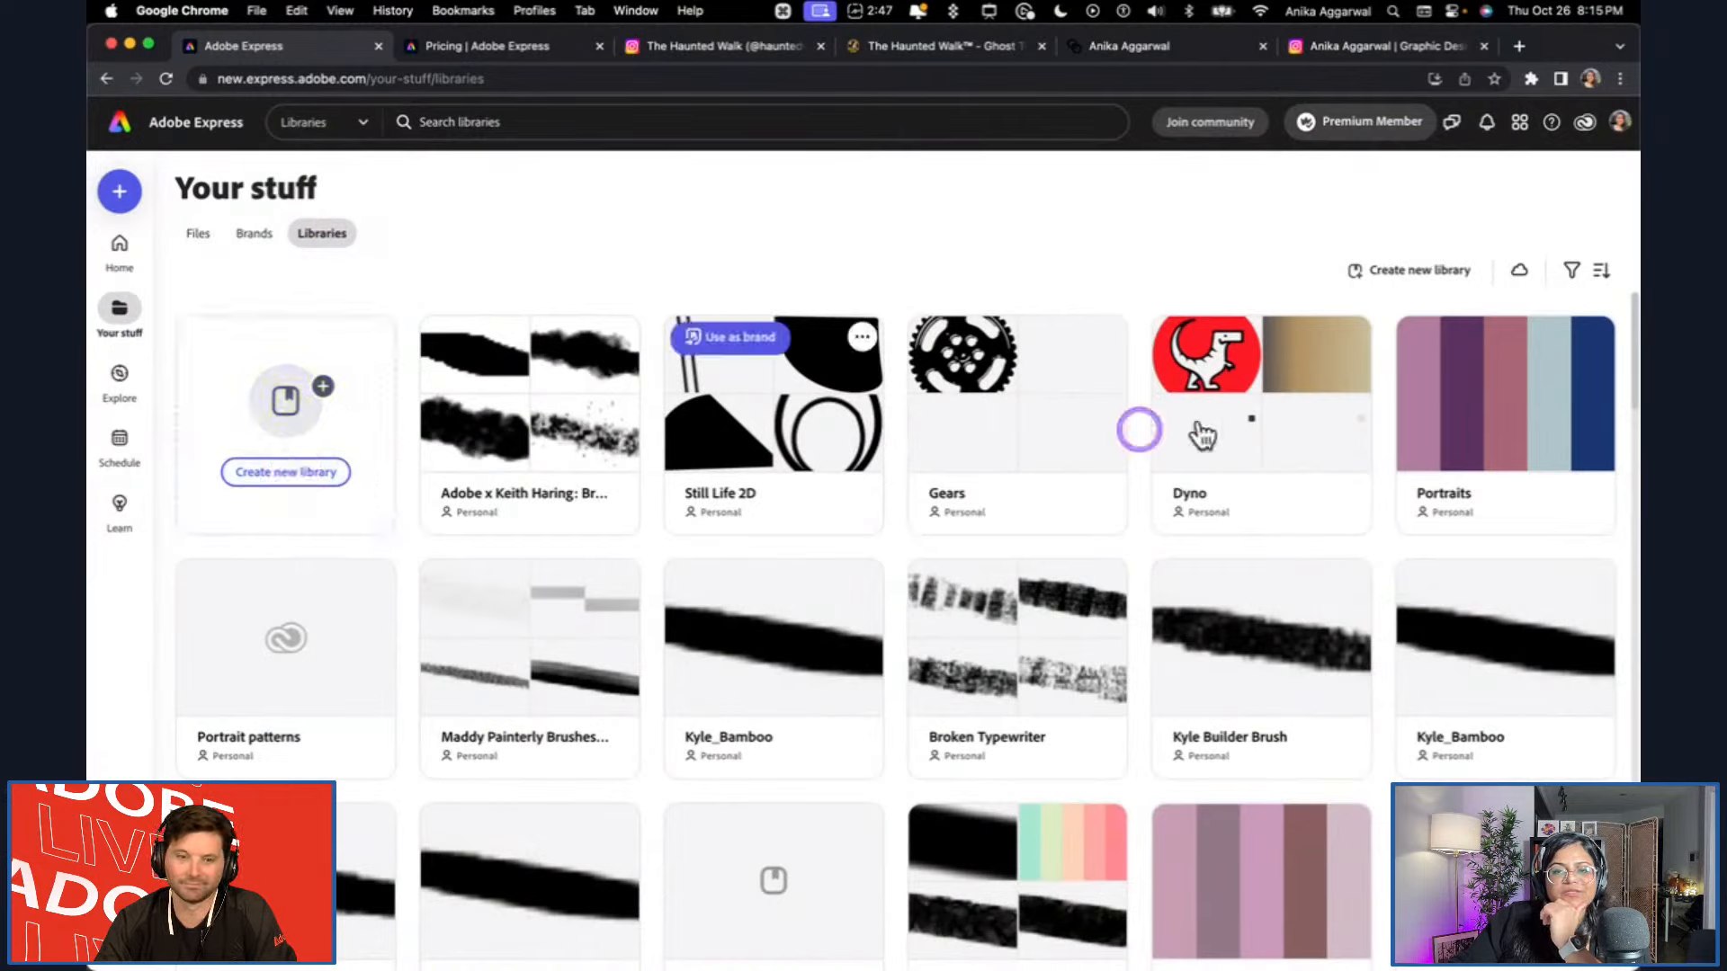
click(250, 255)
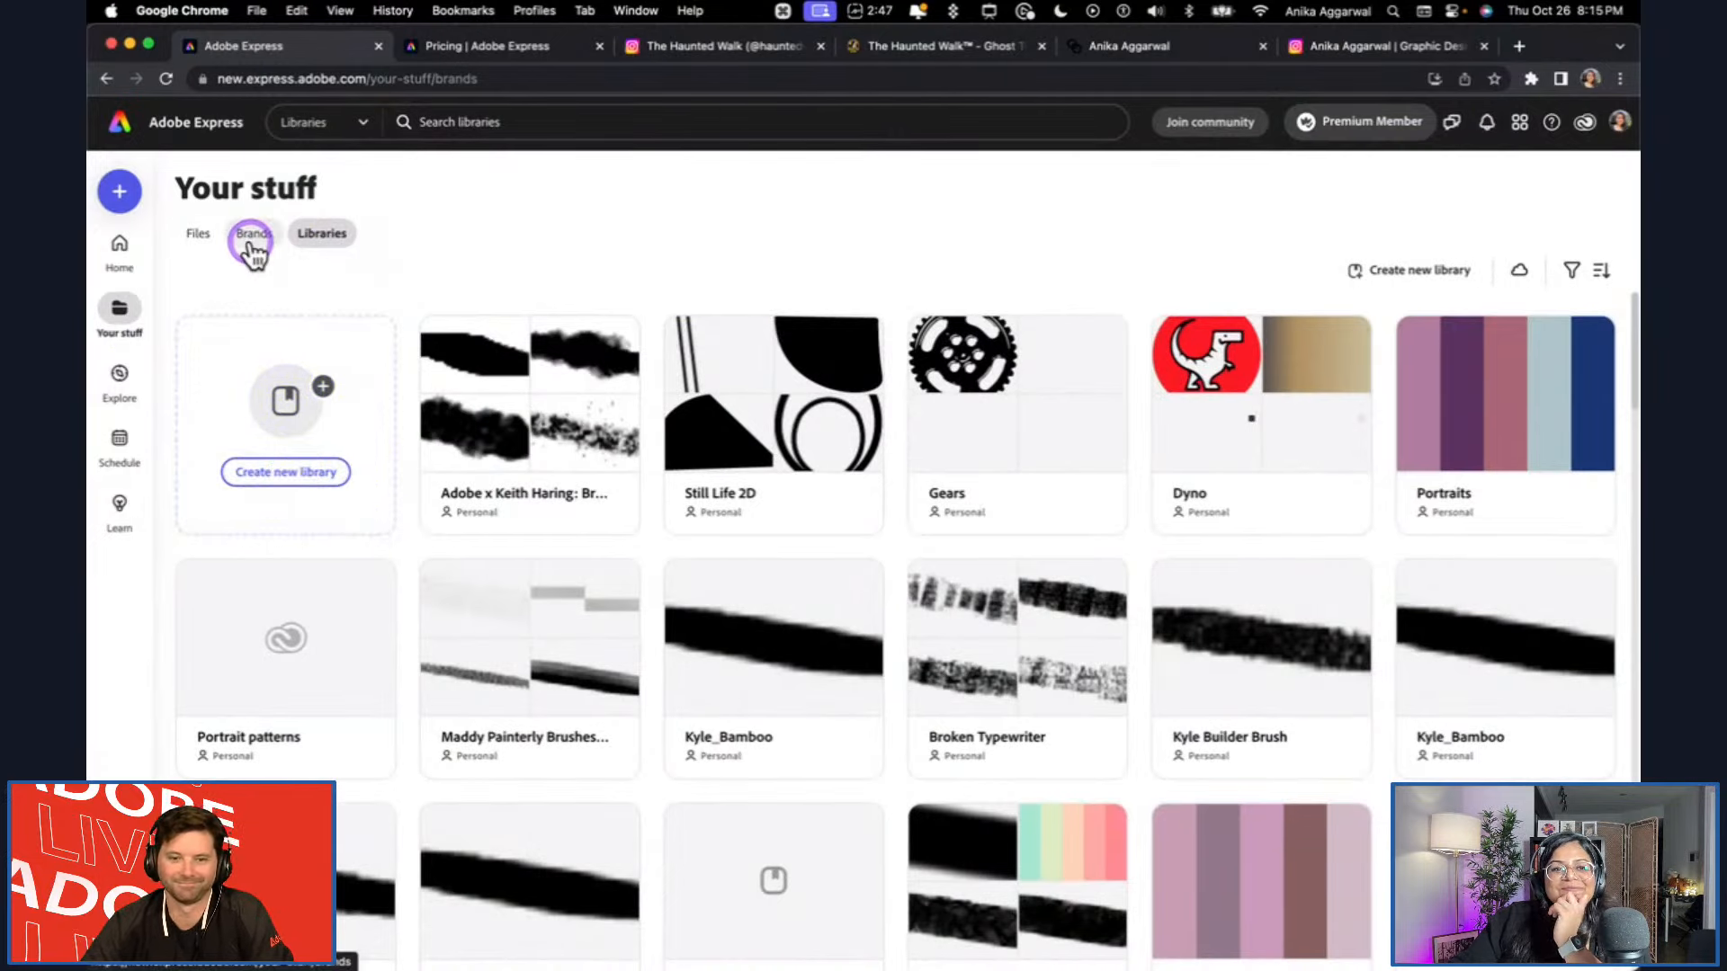
Create a new brand named HalloweenMagicV2 and look over its empty logo, color and font sections.
click(370, 445)
click(326, 475)
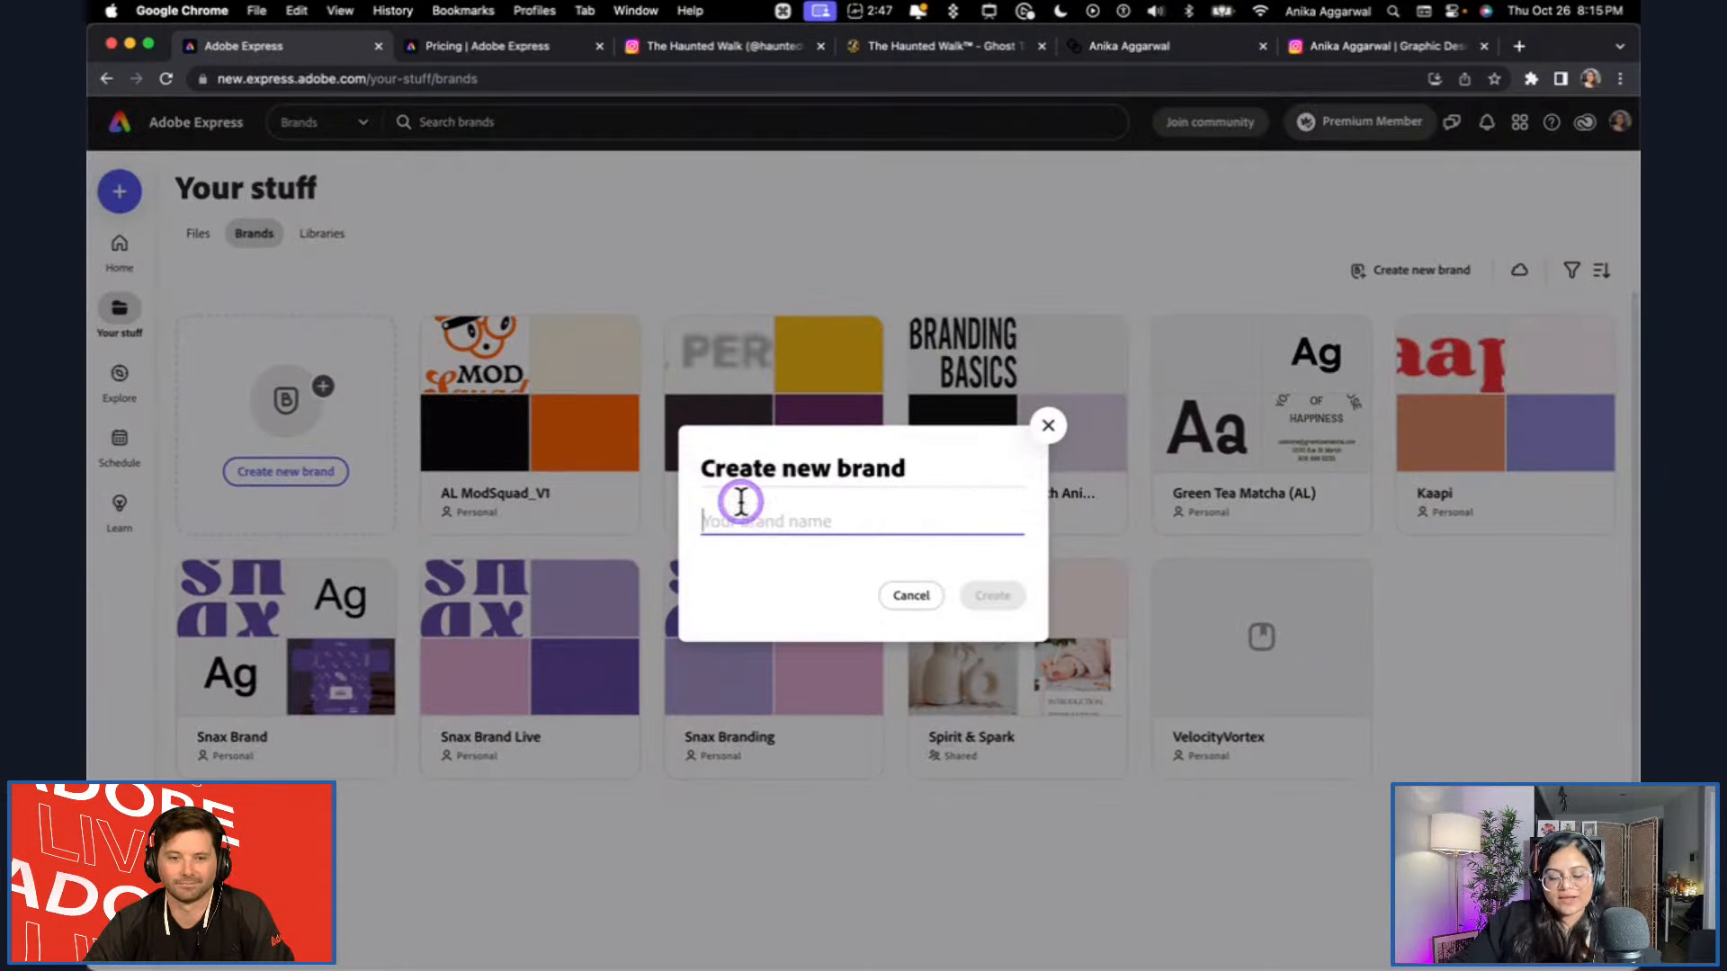
text(HalloweenMahic)
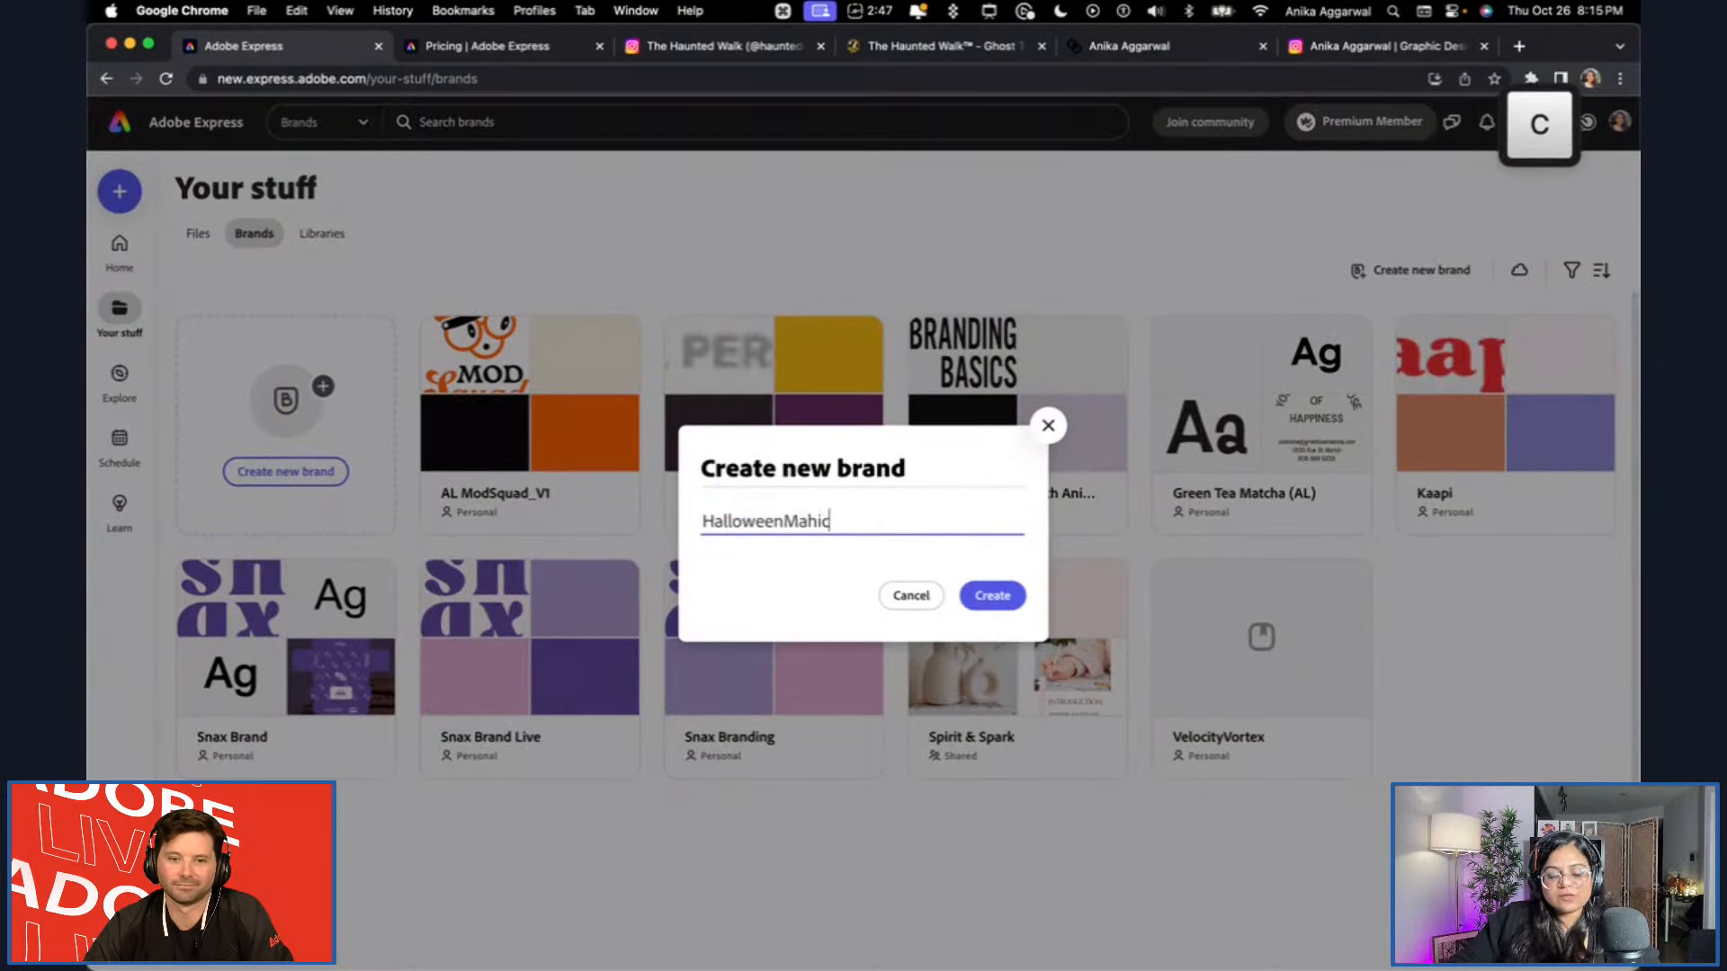
key(BackSpace)
text(V)
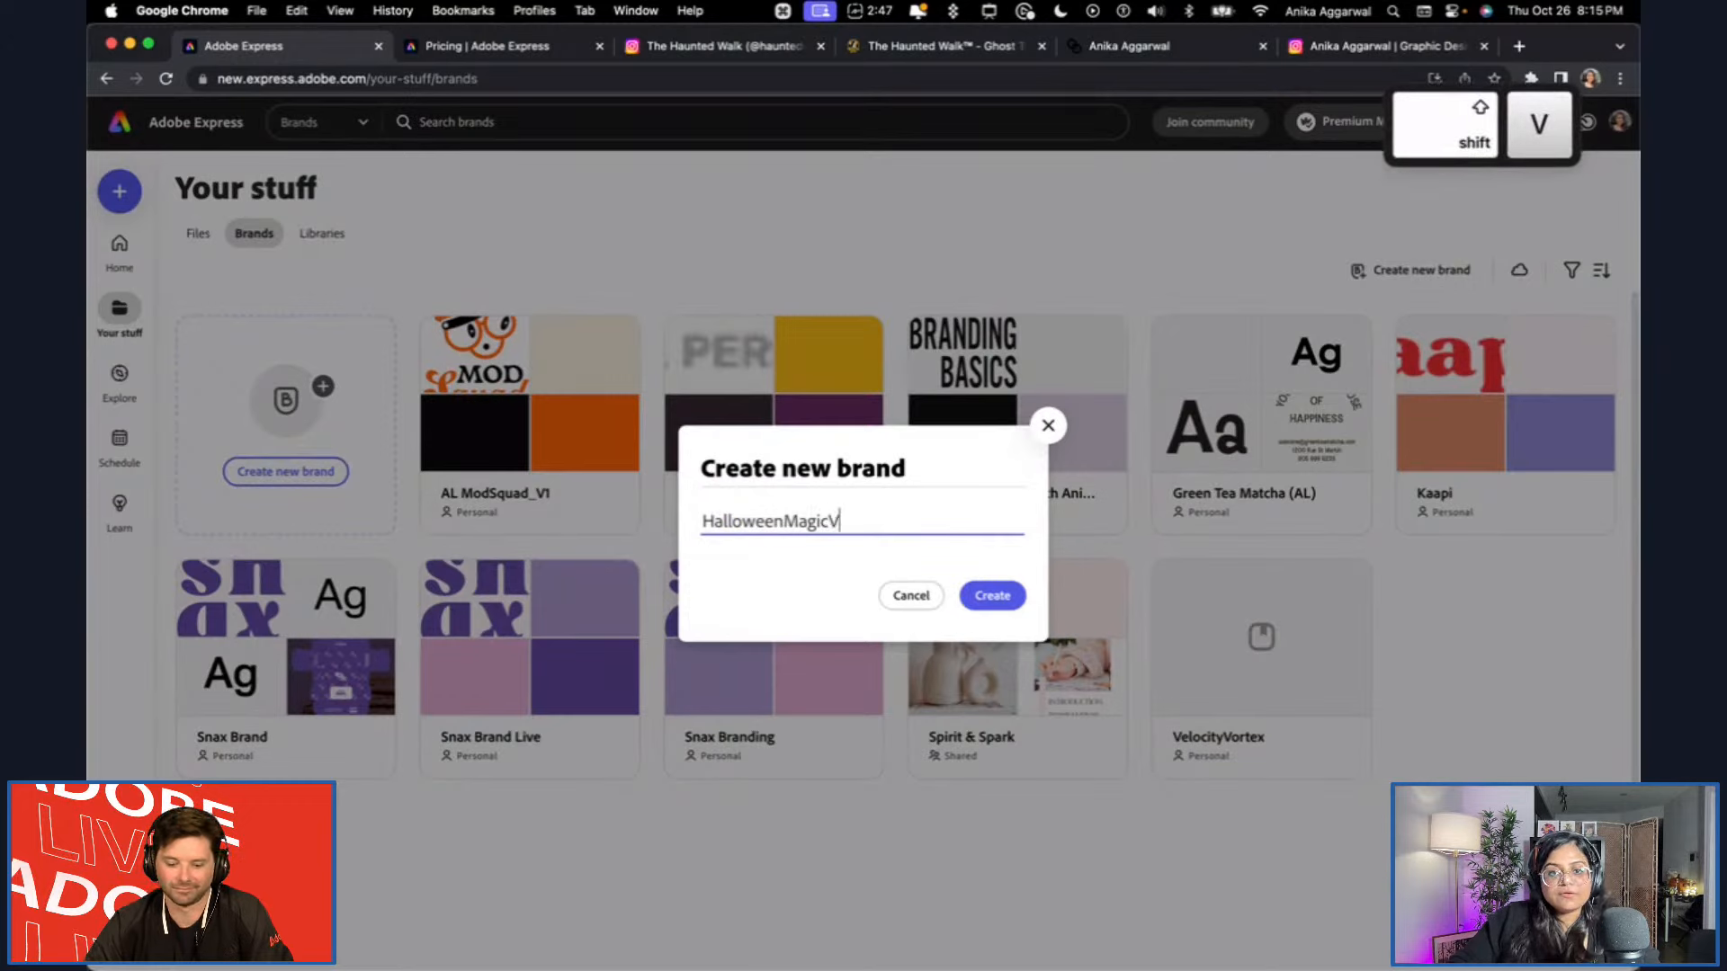
text(2)
click(1016, 596)
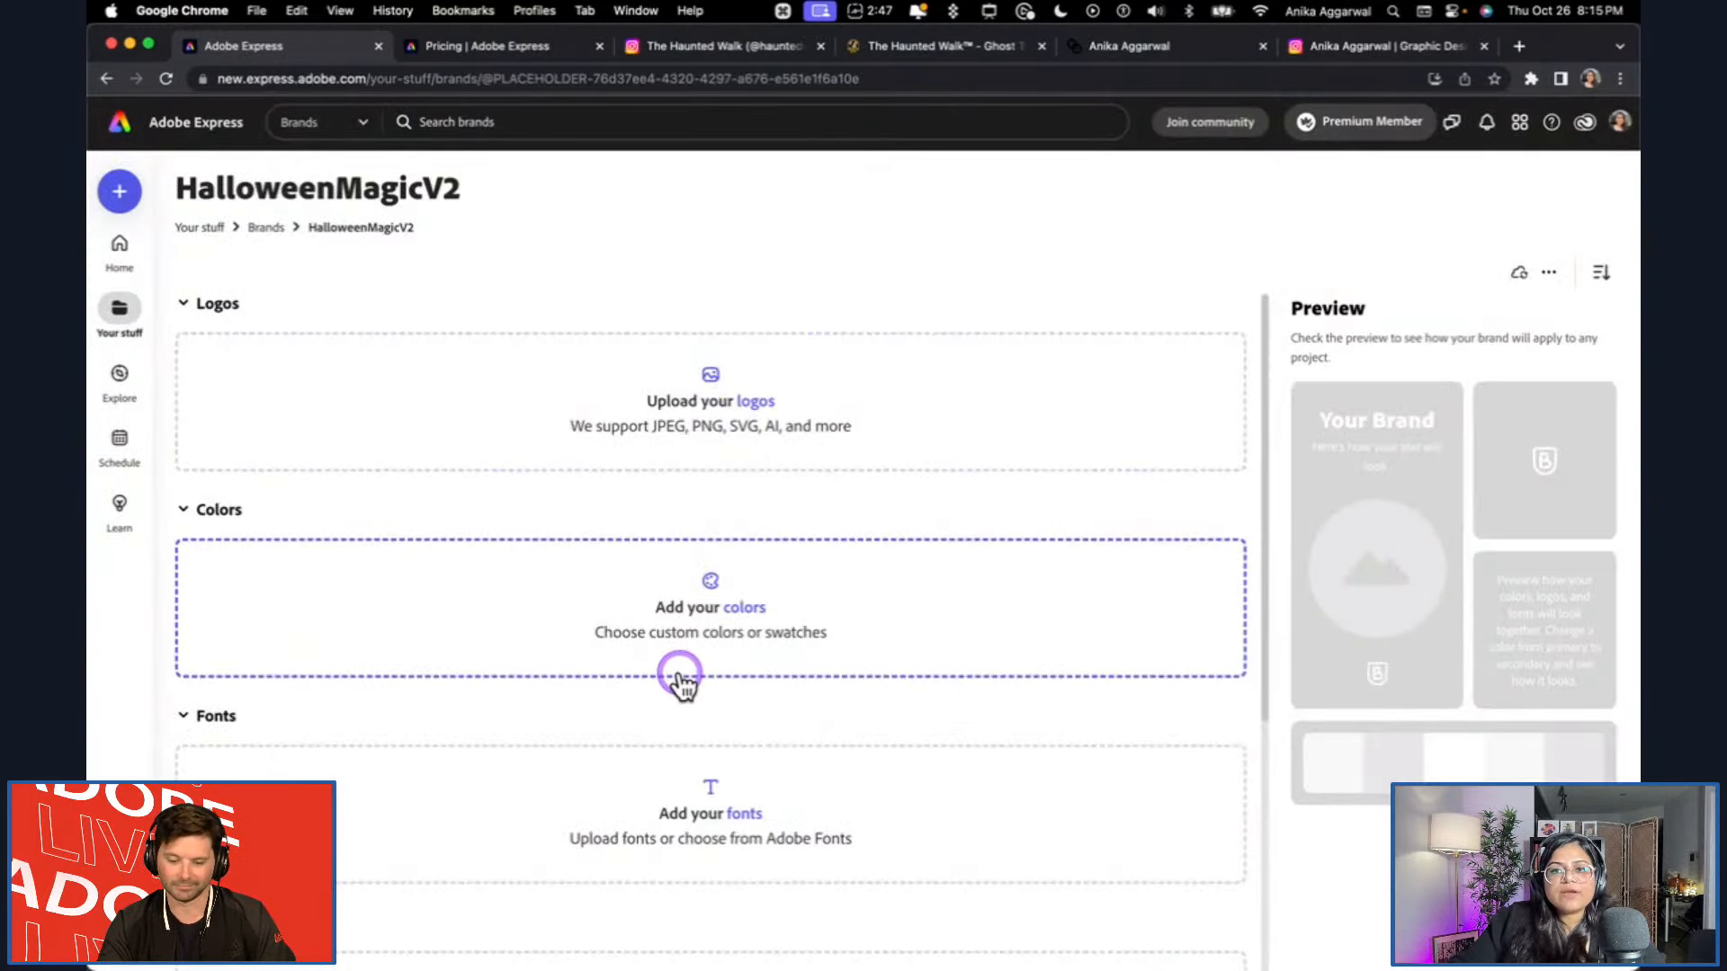
scroll(682, 670, down, 1)
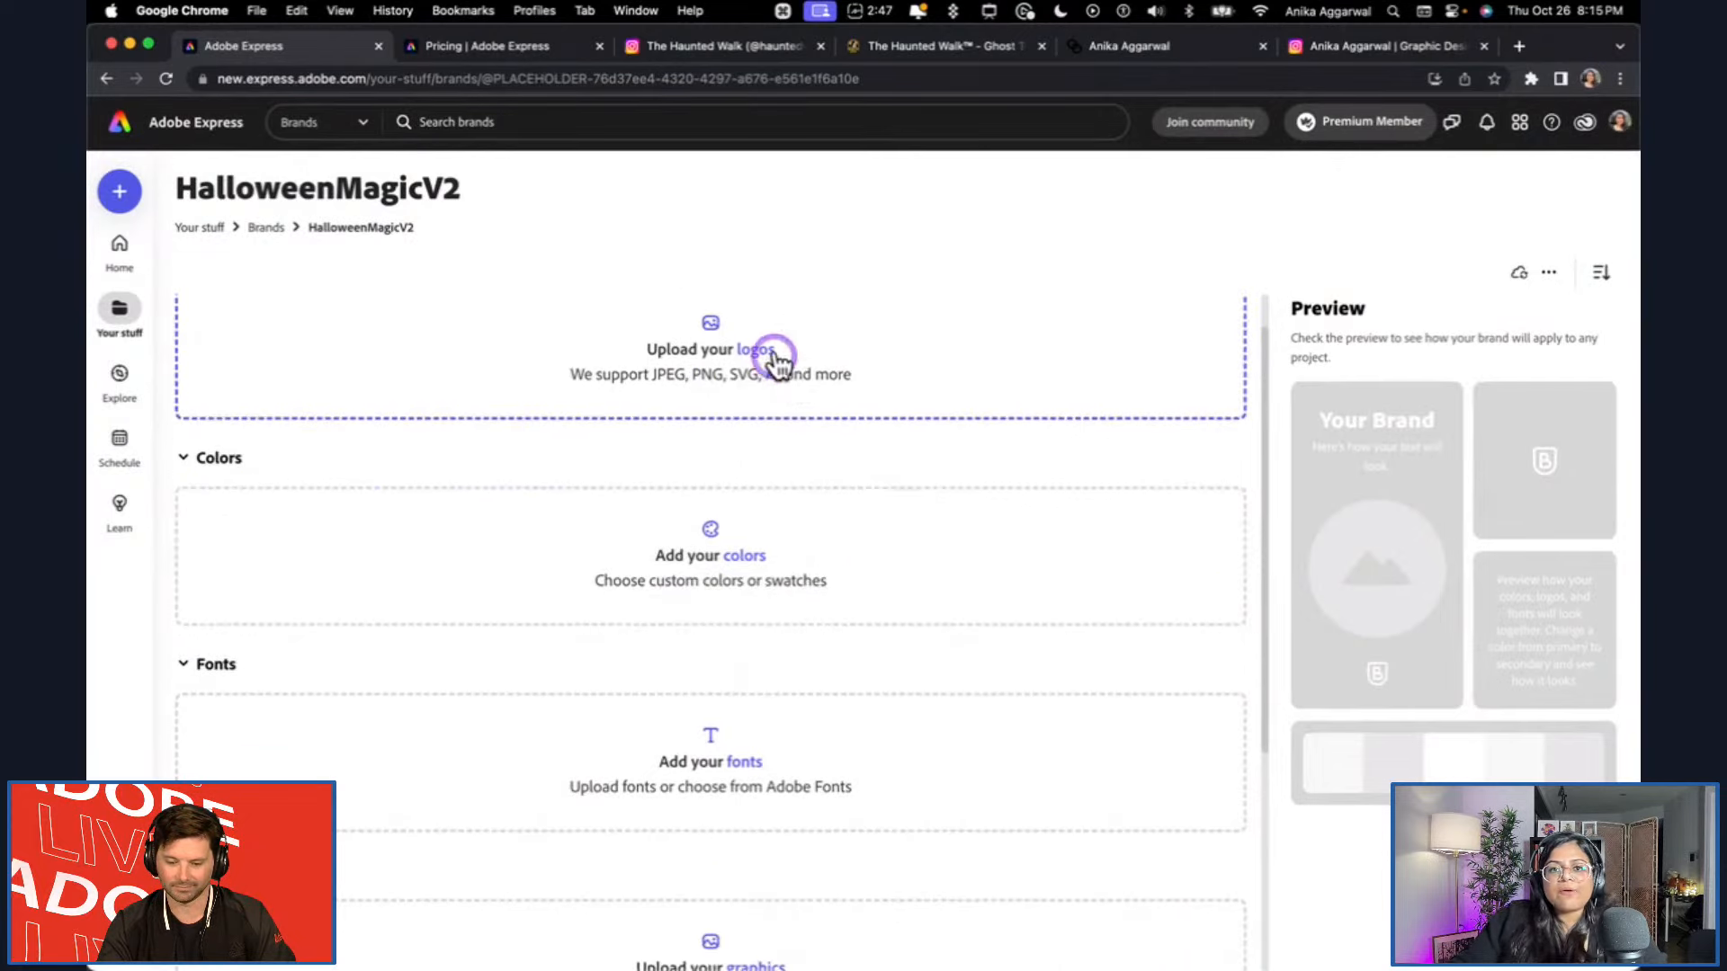
Switch to Illustrator and add the full Haunted Walk skull logo with lettering to the Asset Export panel.
click(467, 927)
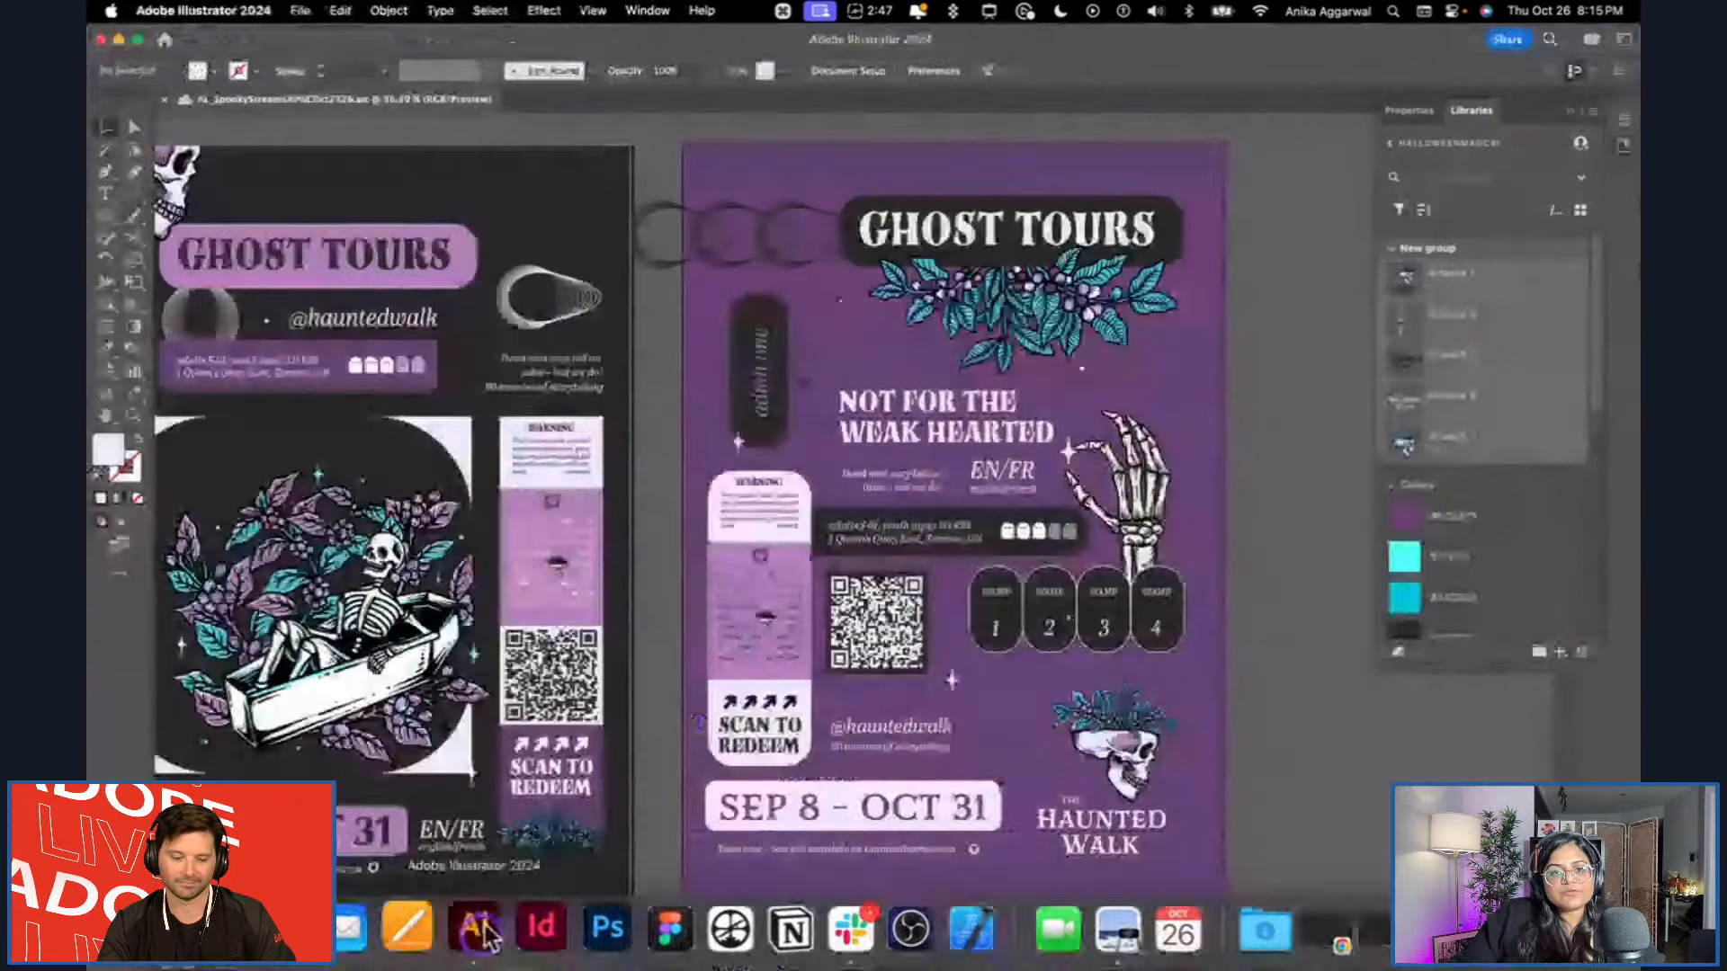
scroll(425, 313, down, 5)
scroll(450, 360, left, 10)
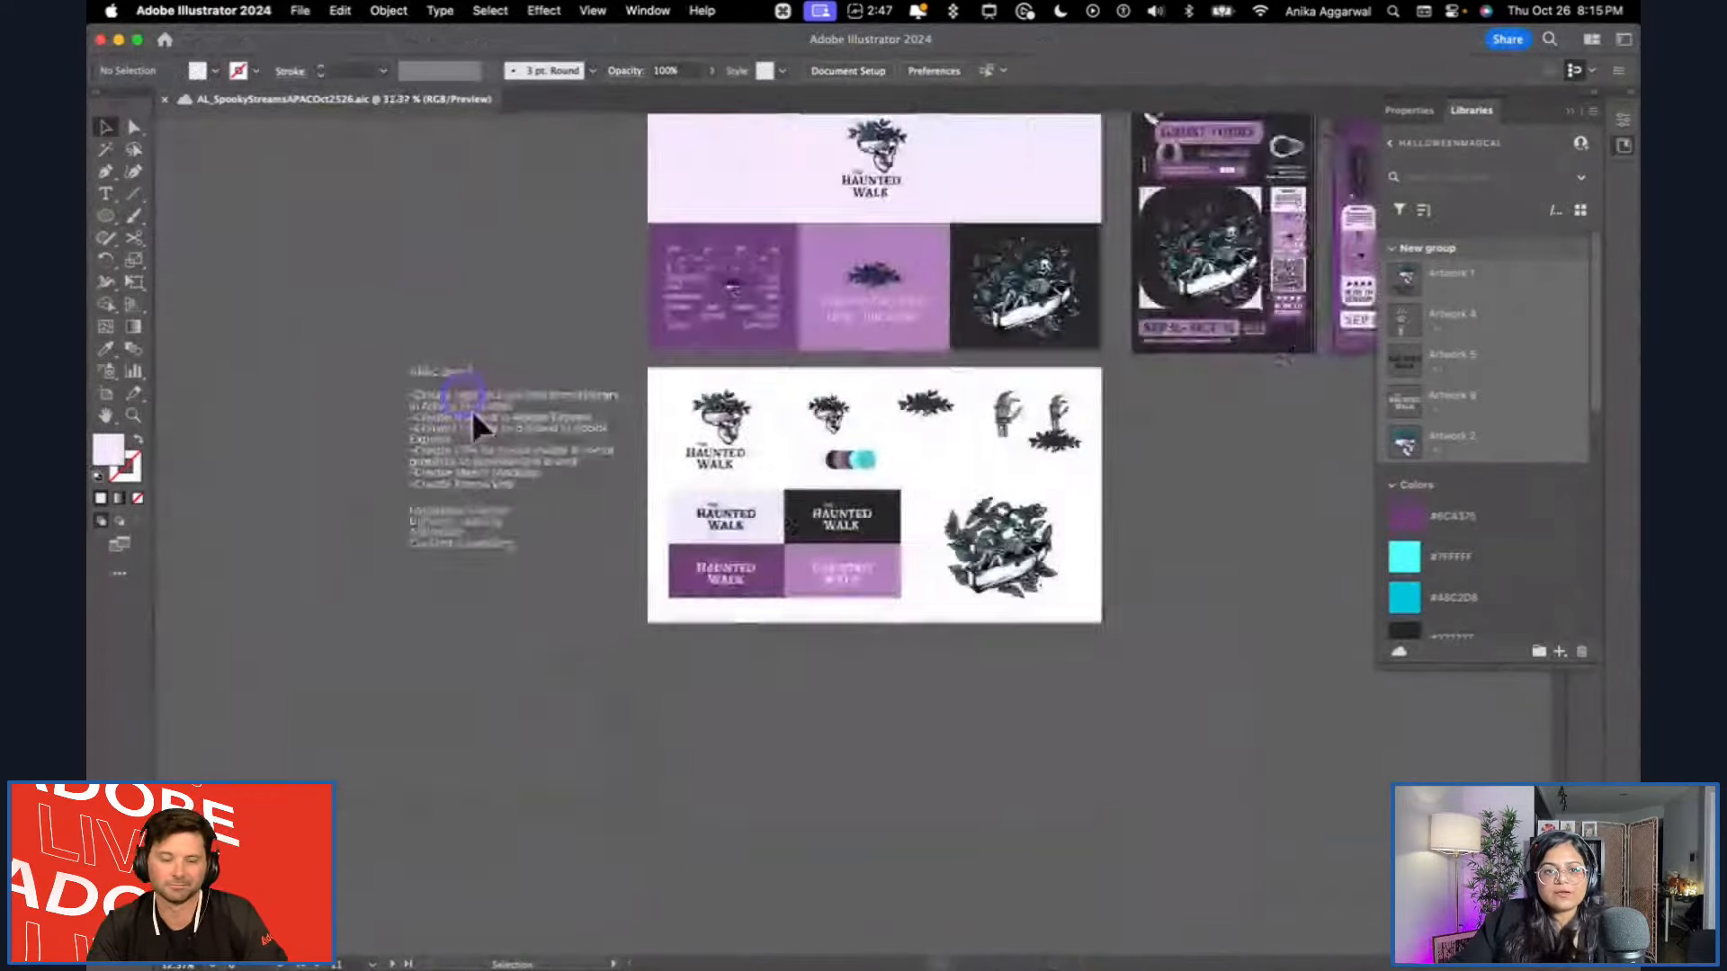
scroll(719, 409, up, 4)
scroll(743, 402, up, 3)
click(867, 267)
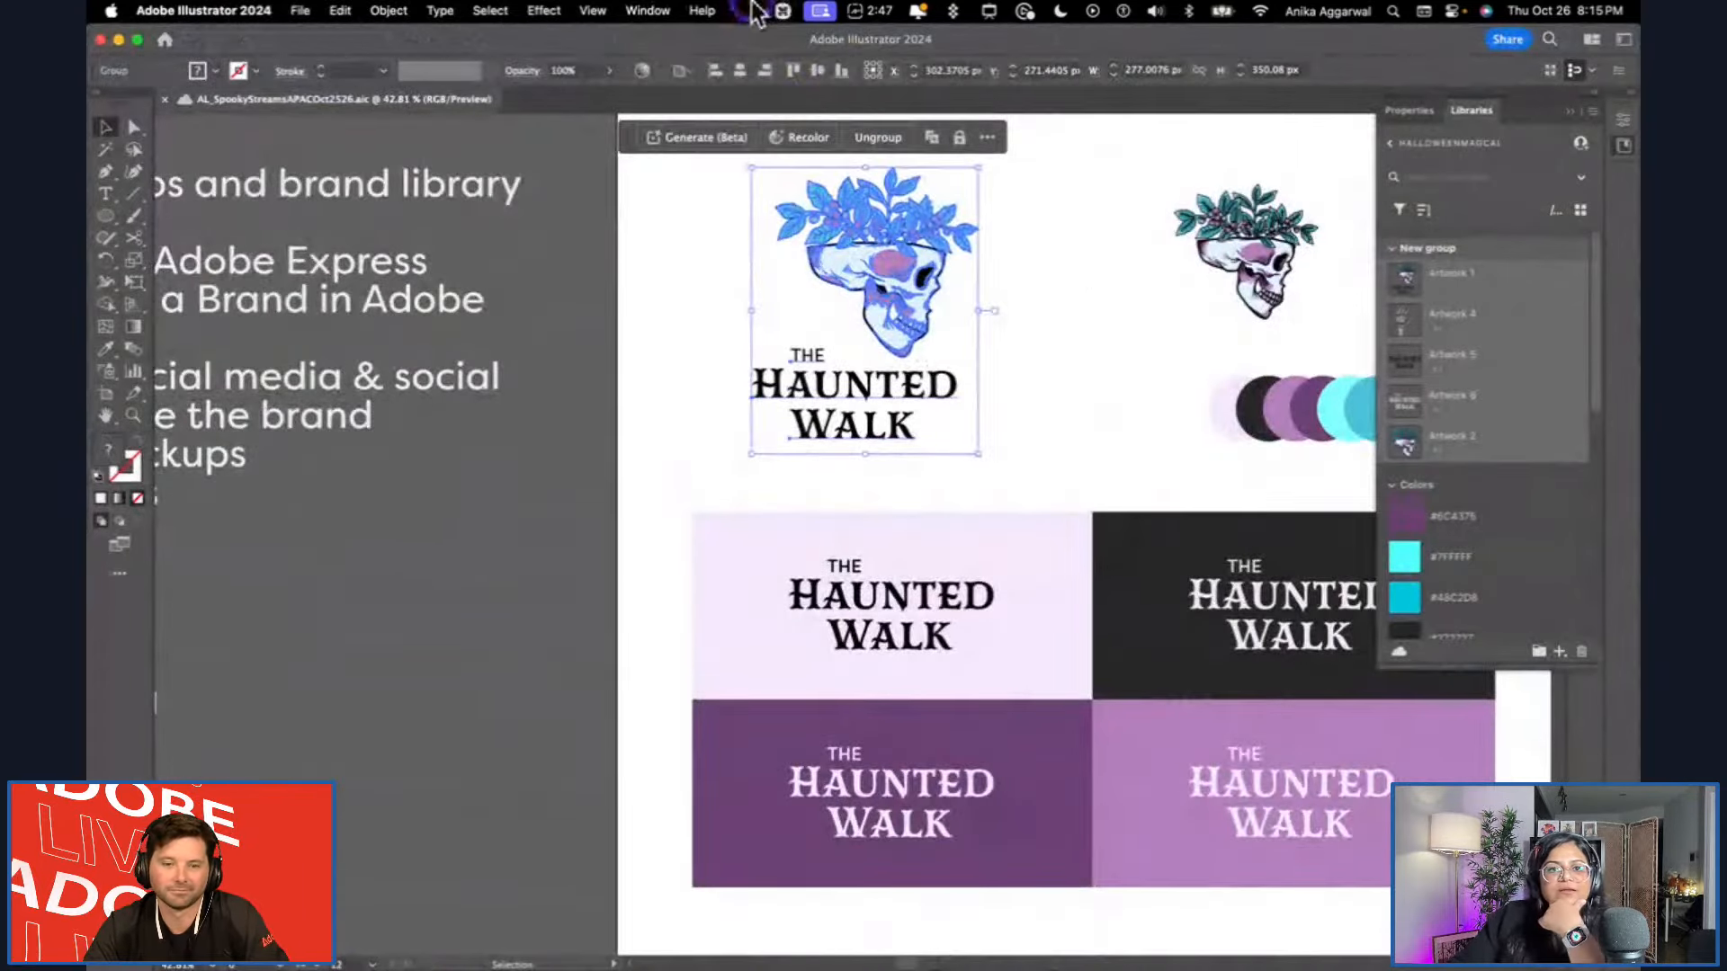
click(655, 9)
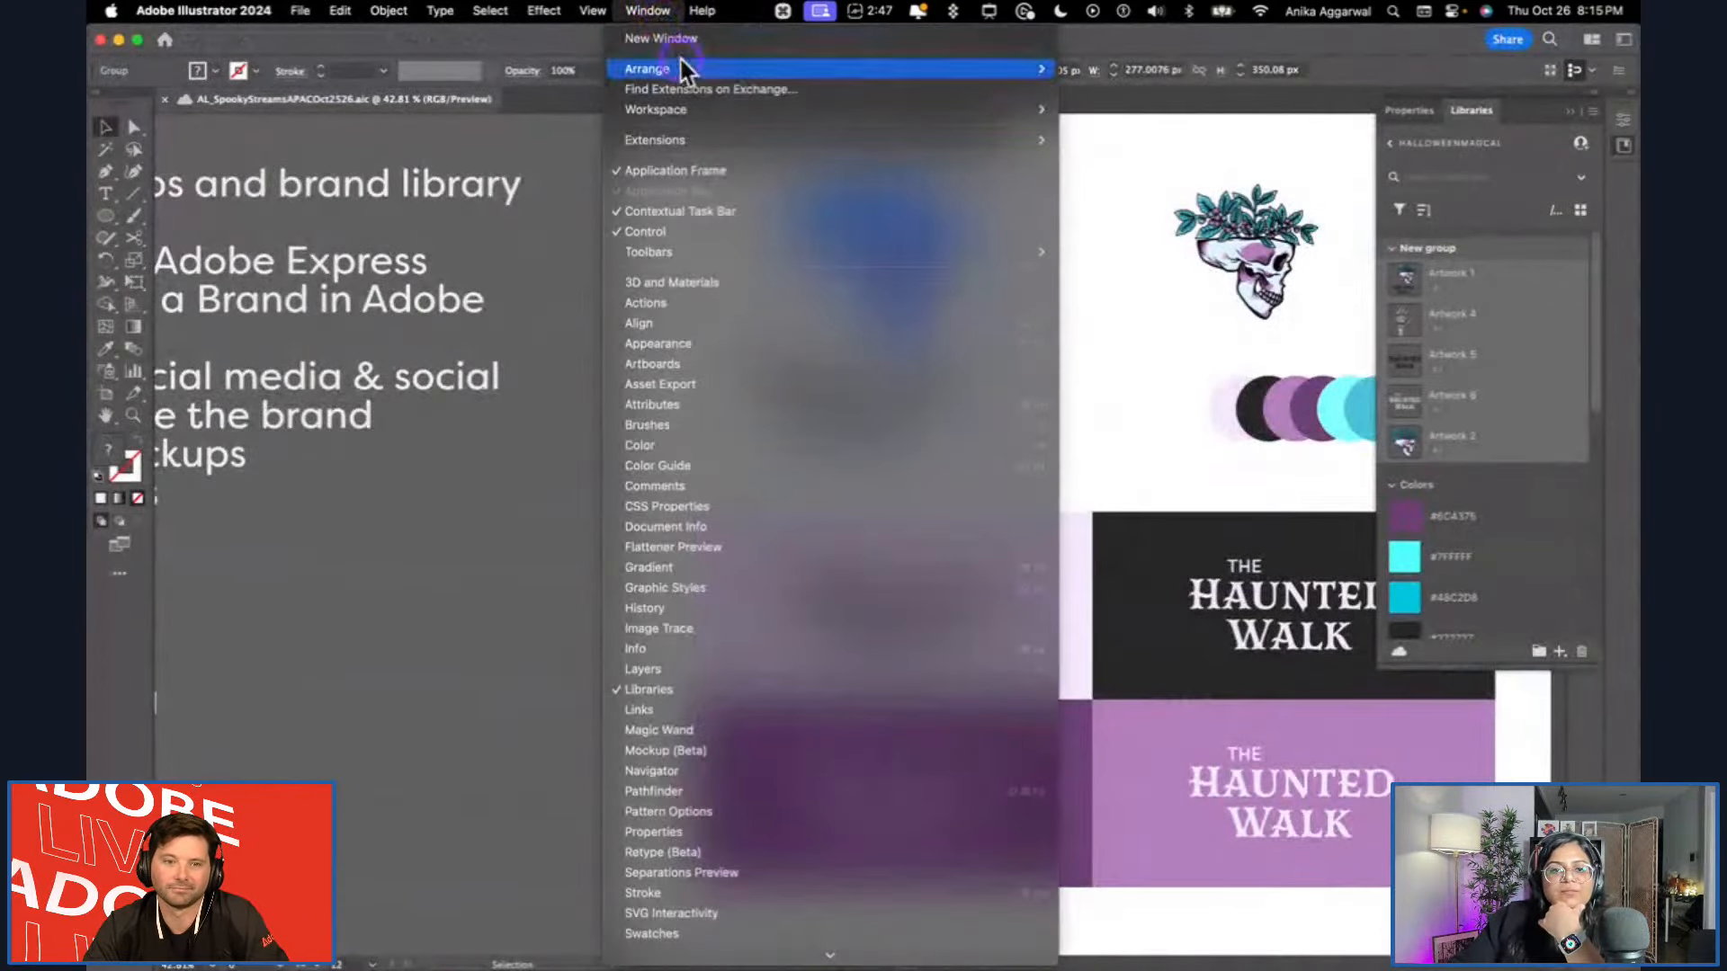
click(734, 385)
drag(1511, 411, 583, 246)
drag(809, 267, 585, 387)
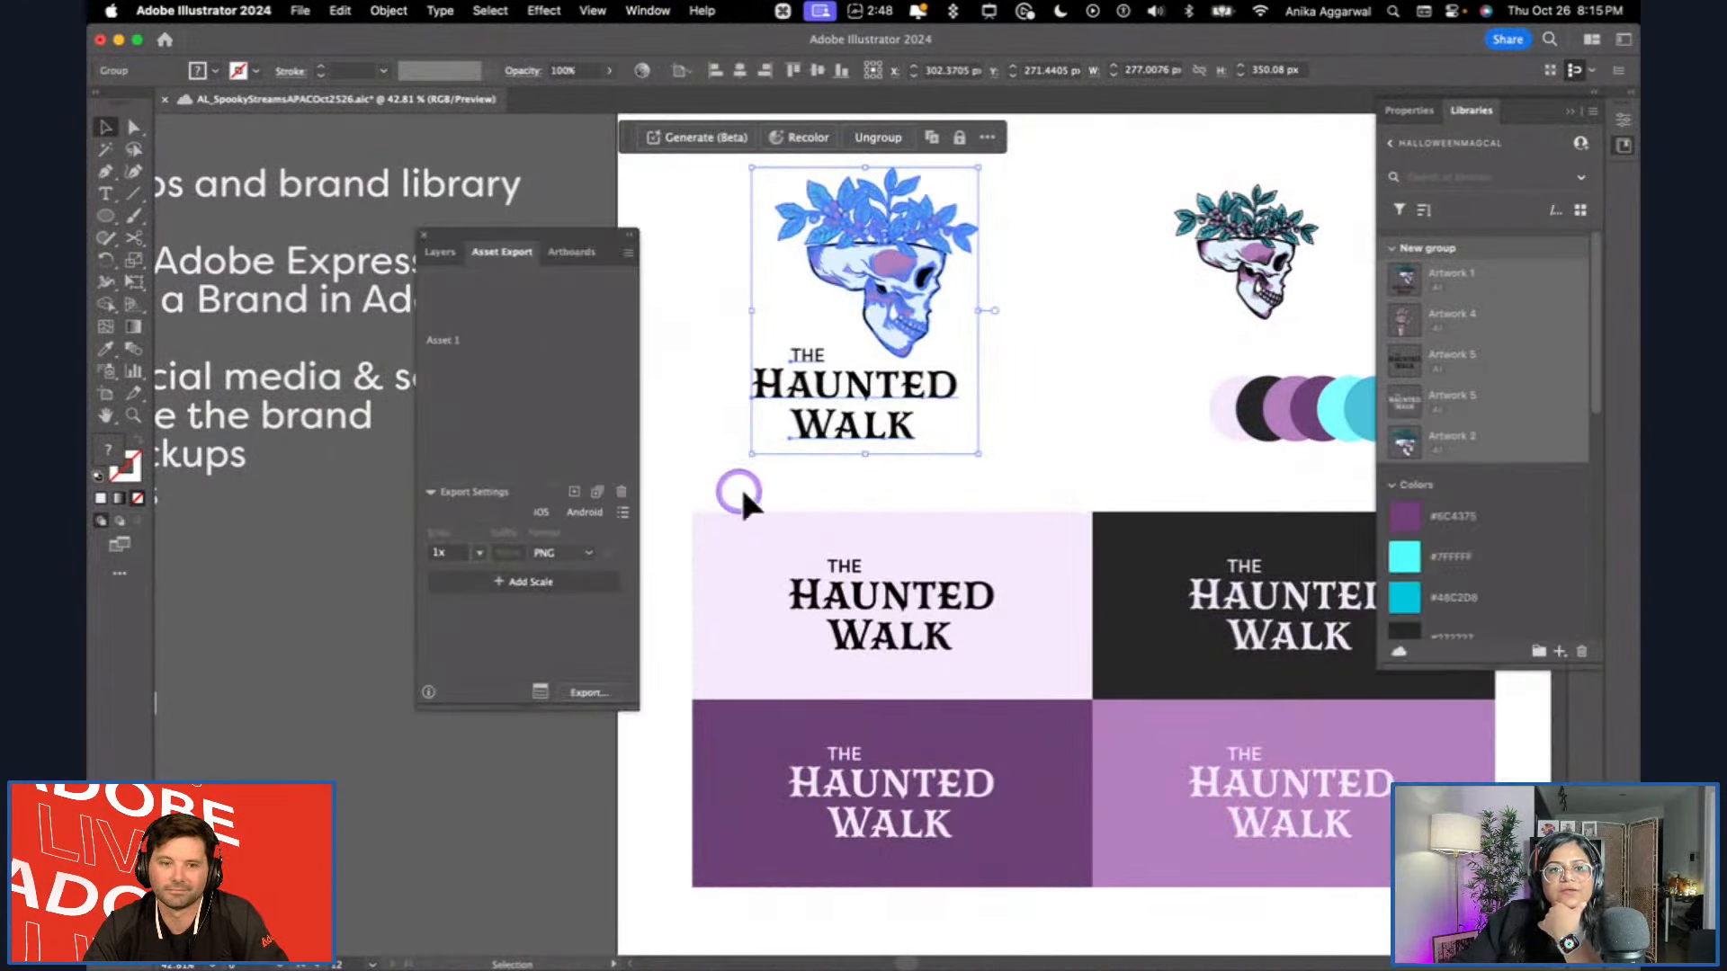
Add the standalone leaf-crowned skull and the berry branch artwork as separate export assets.
drag(1245, 243, 513, 310)
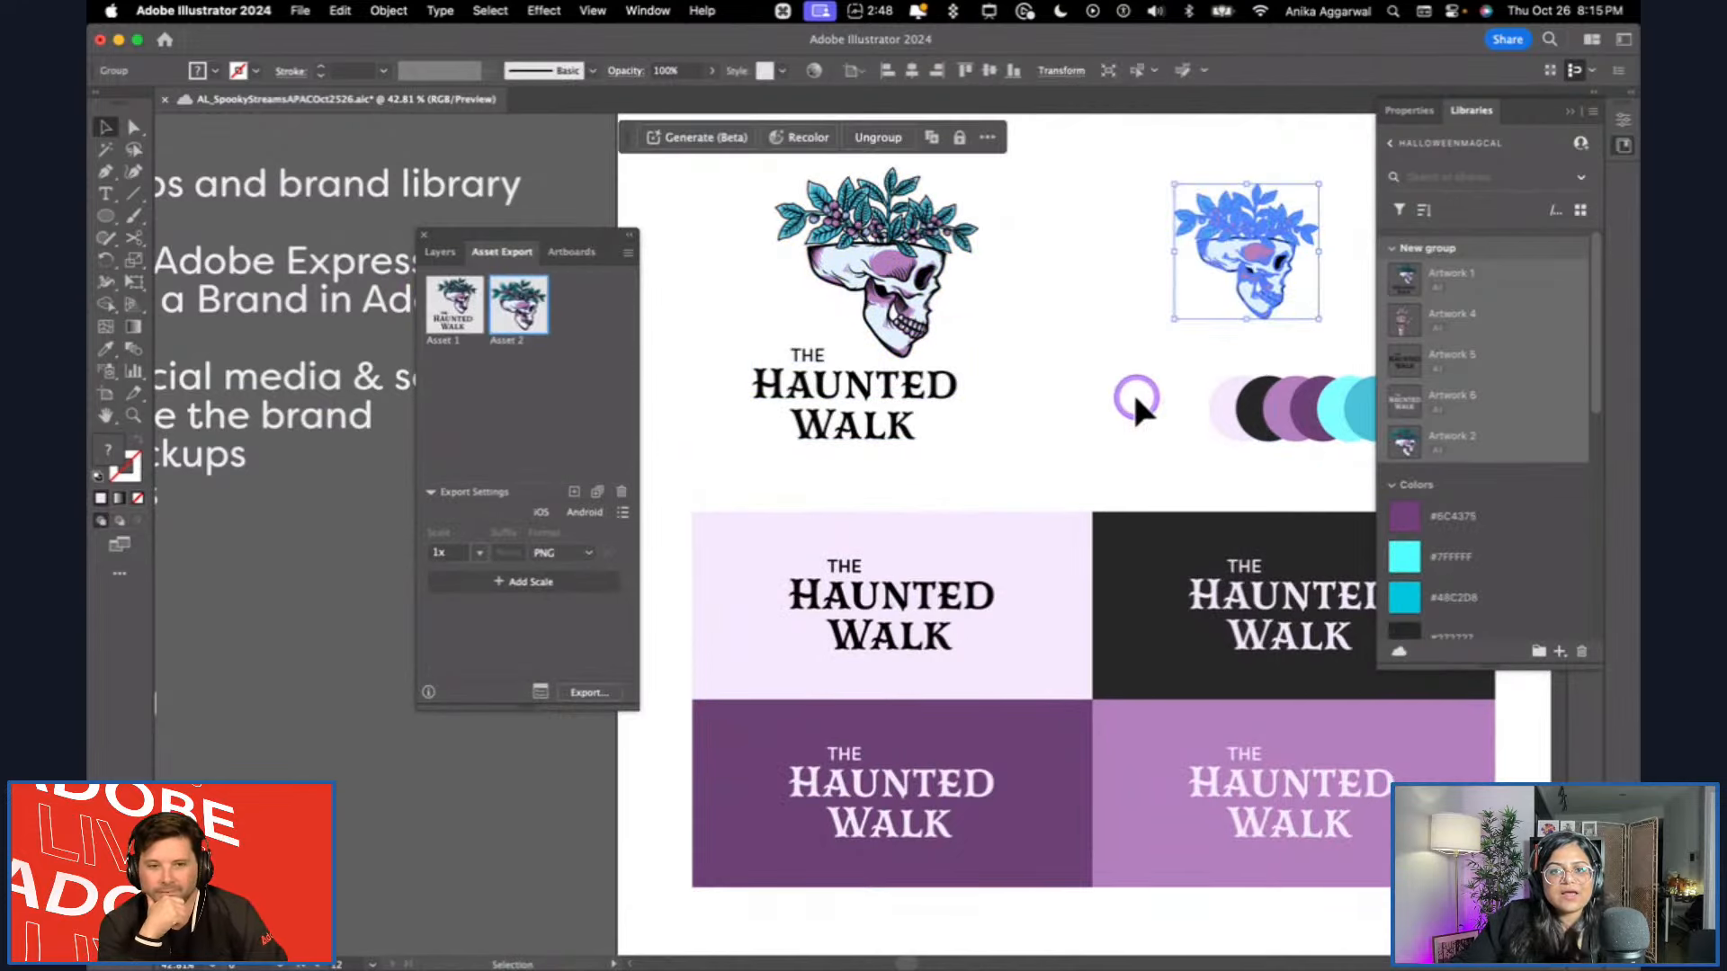
scroll(1147, 386, right, 5)
drag(1176, 281, 545, 410)
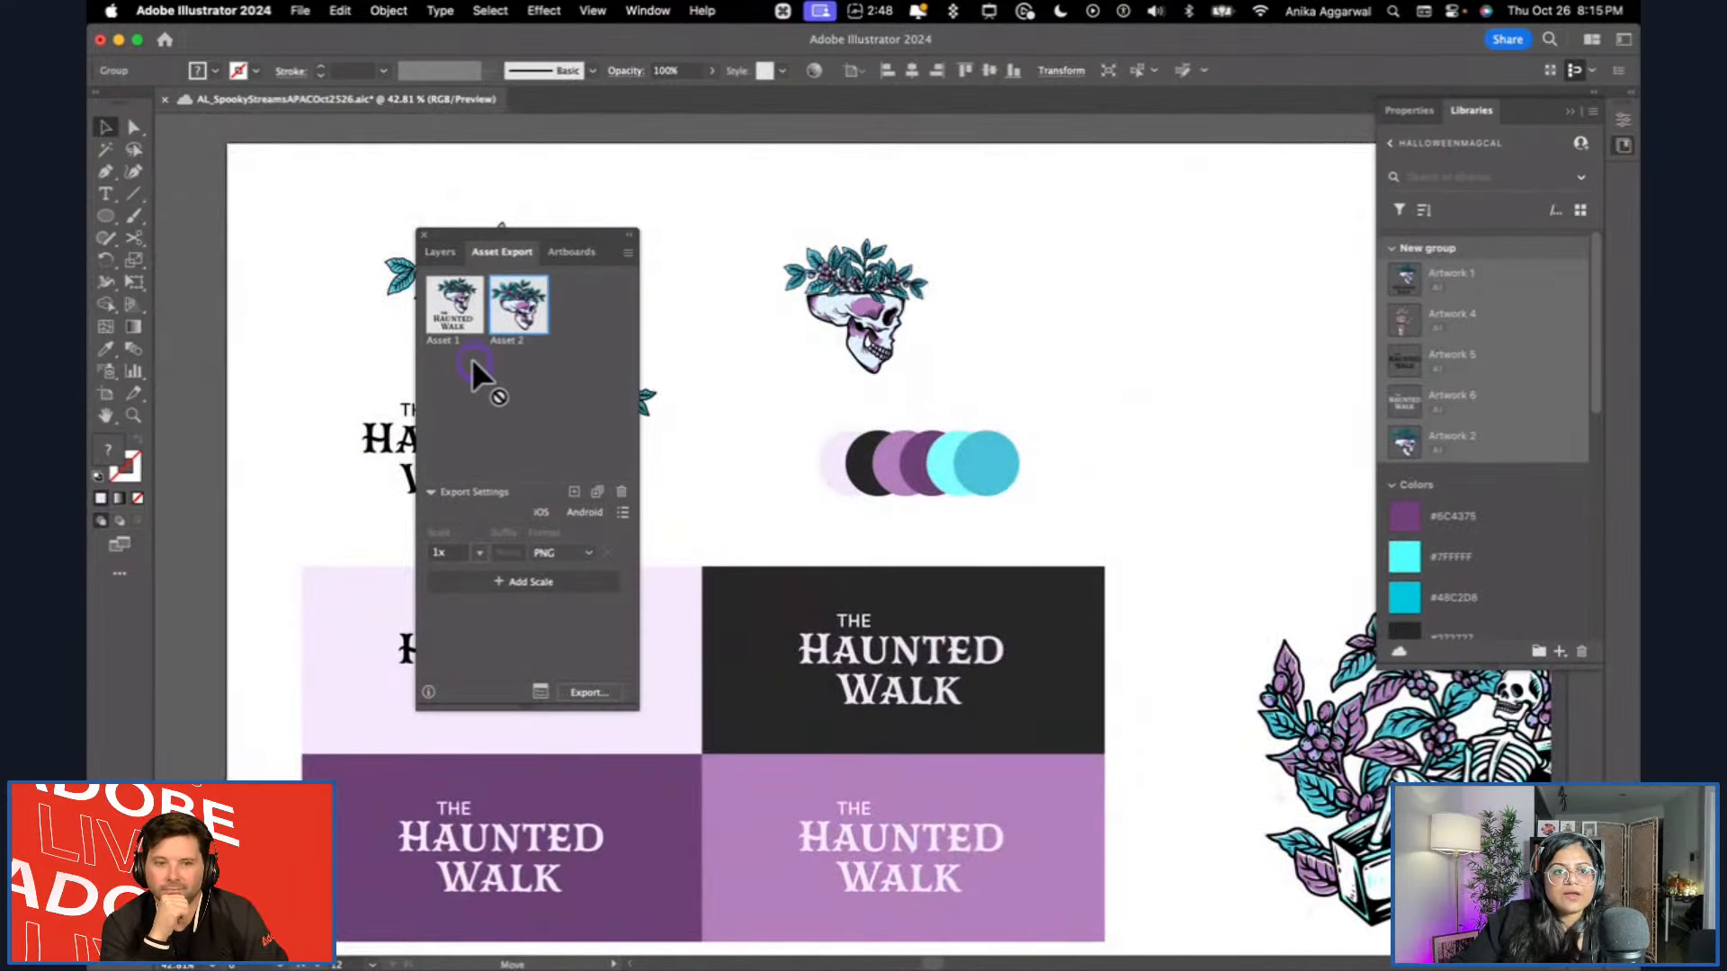
drag(1138, 292, 611, 368)
Add the pale lilac and the black Haunted Walk wordmarks as two more export assets.
click(863, 684)
drag(864, 683, 499, 414)
scroll(528, 752, left, 10)
drag(801, 681, 541, 423)
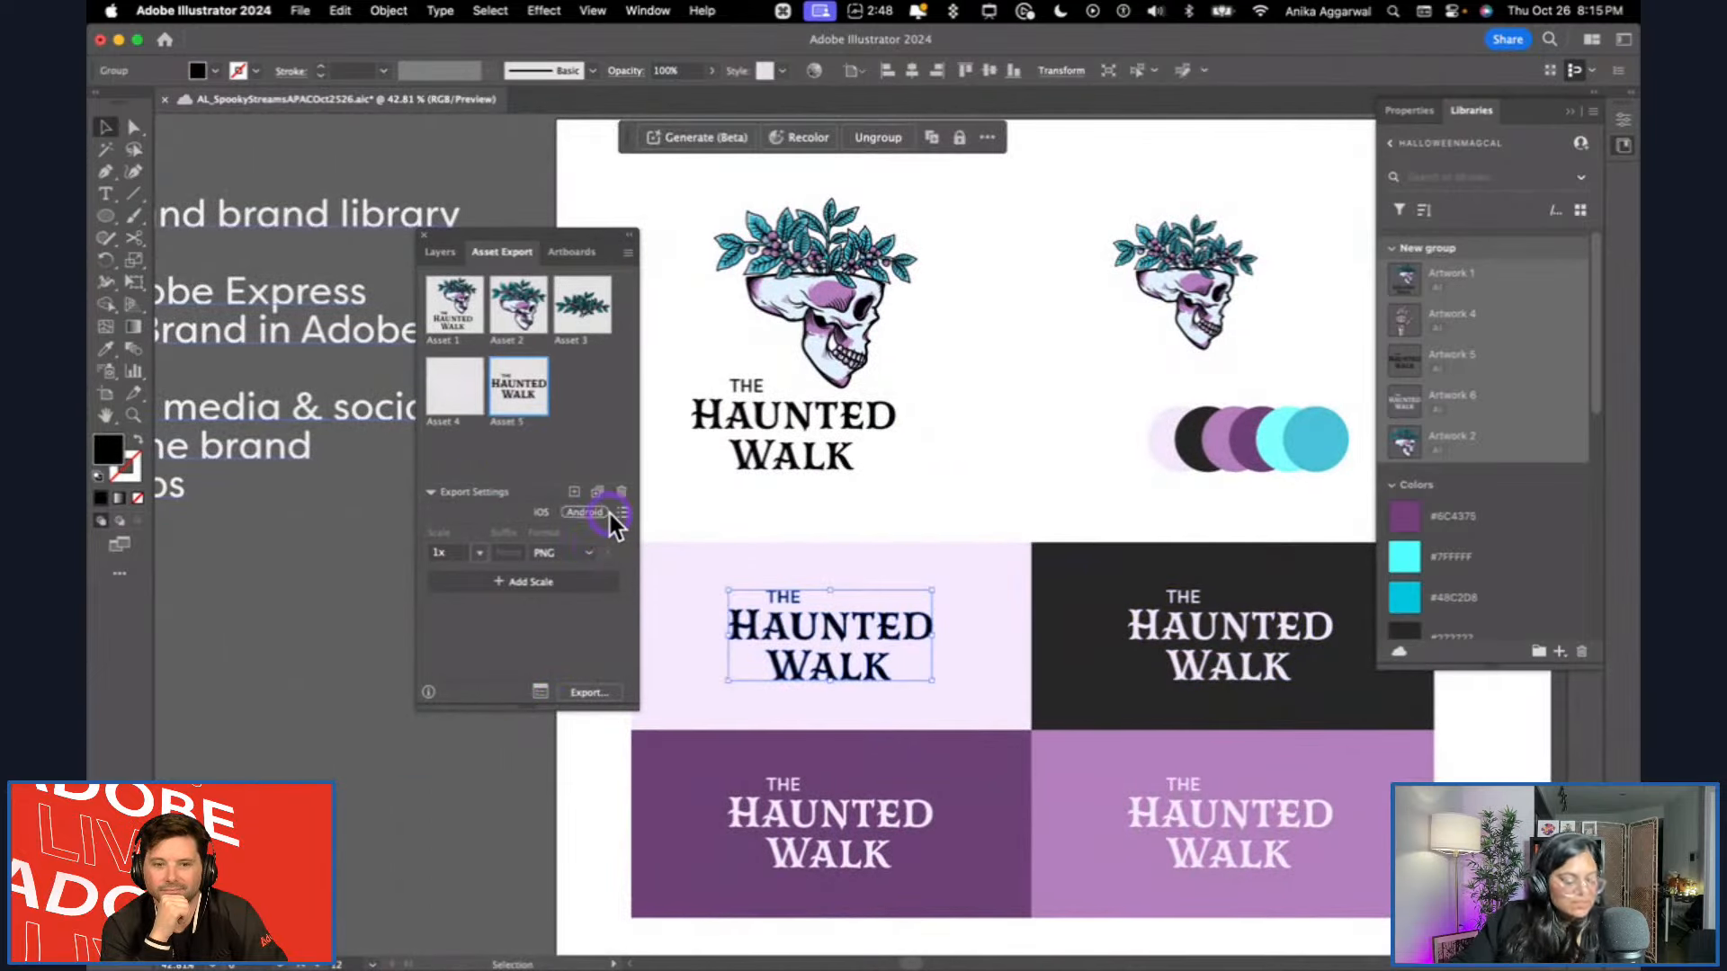
Review the available export scales and file formats for the collected assets, keeping 1x and PNG.
click(604, 556)
click(568, 552)
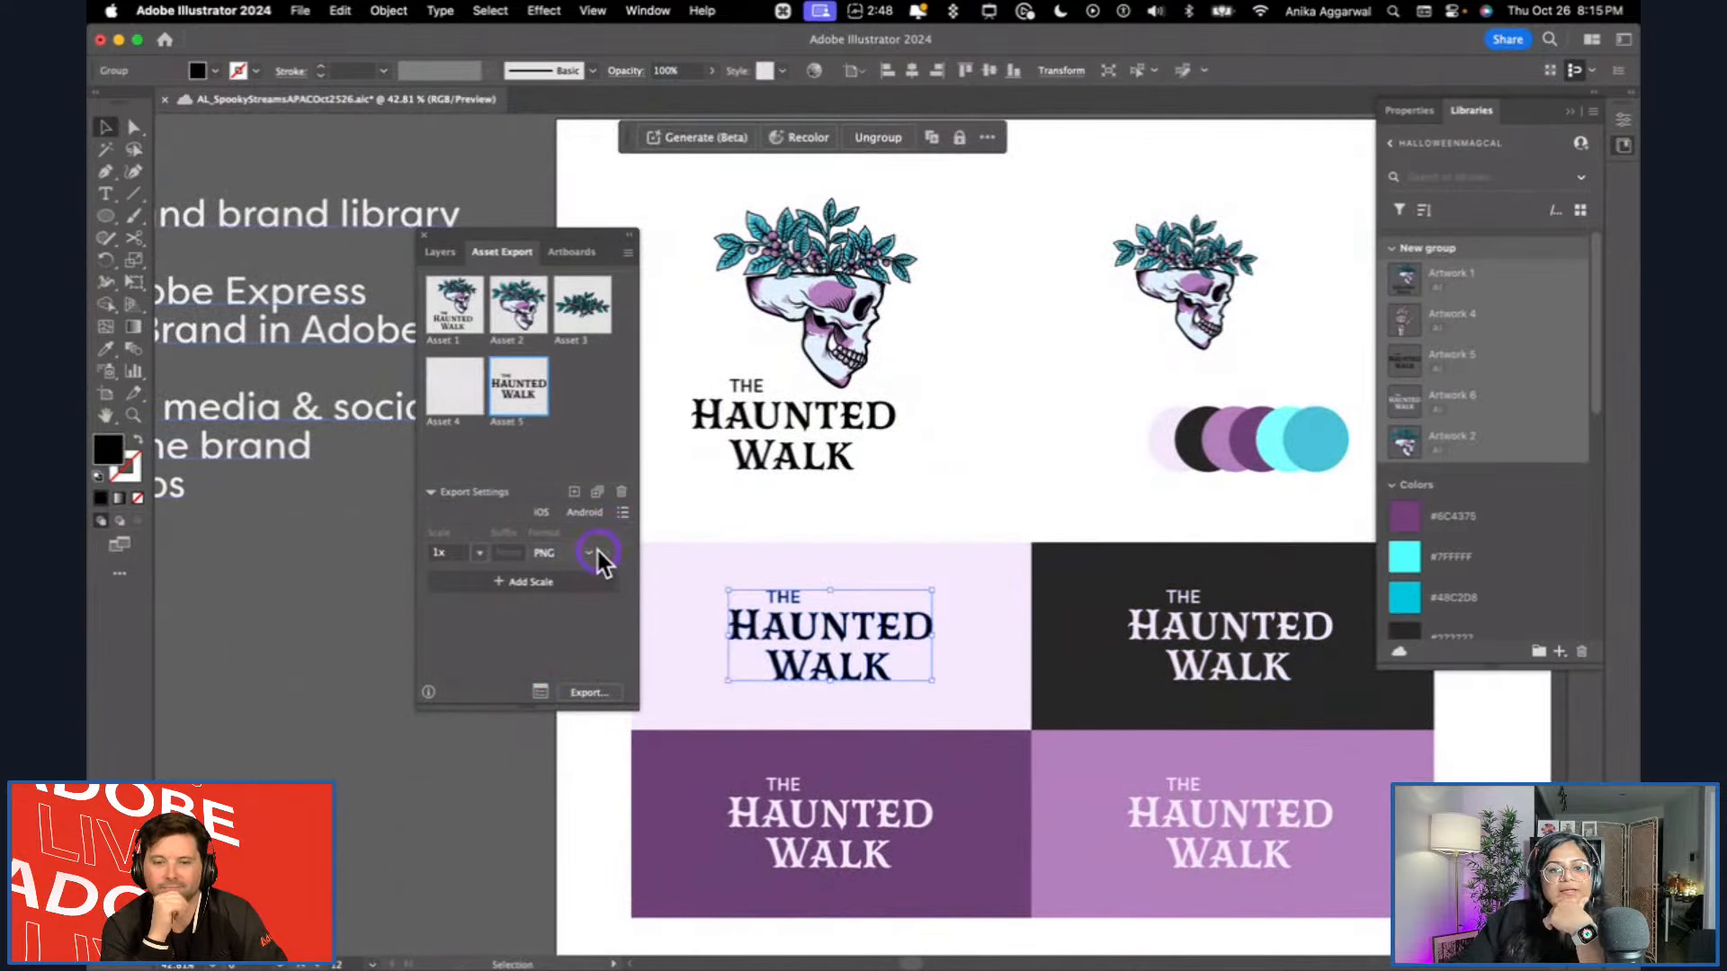
click(472, 552)
click(486, 552)
click(592, 553)
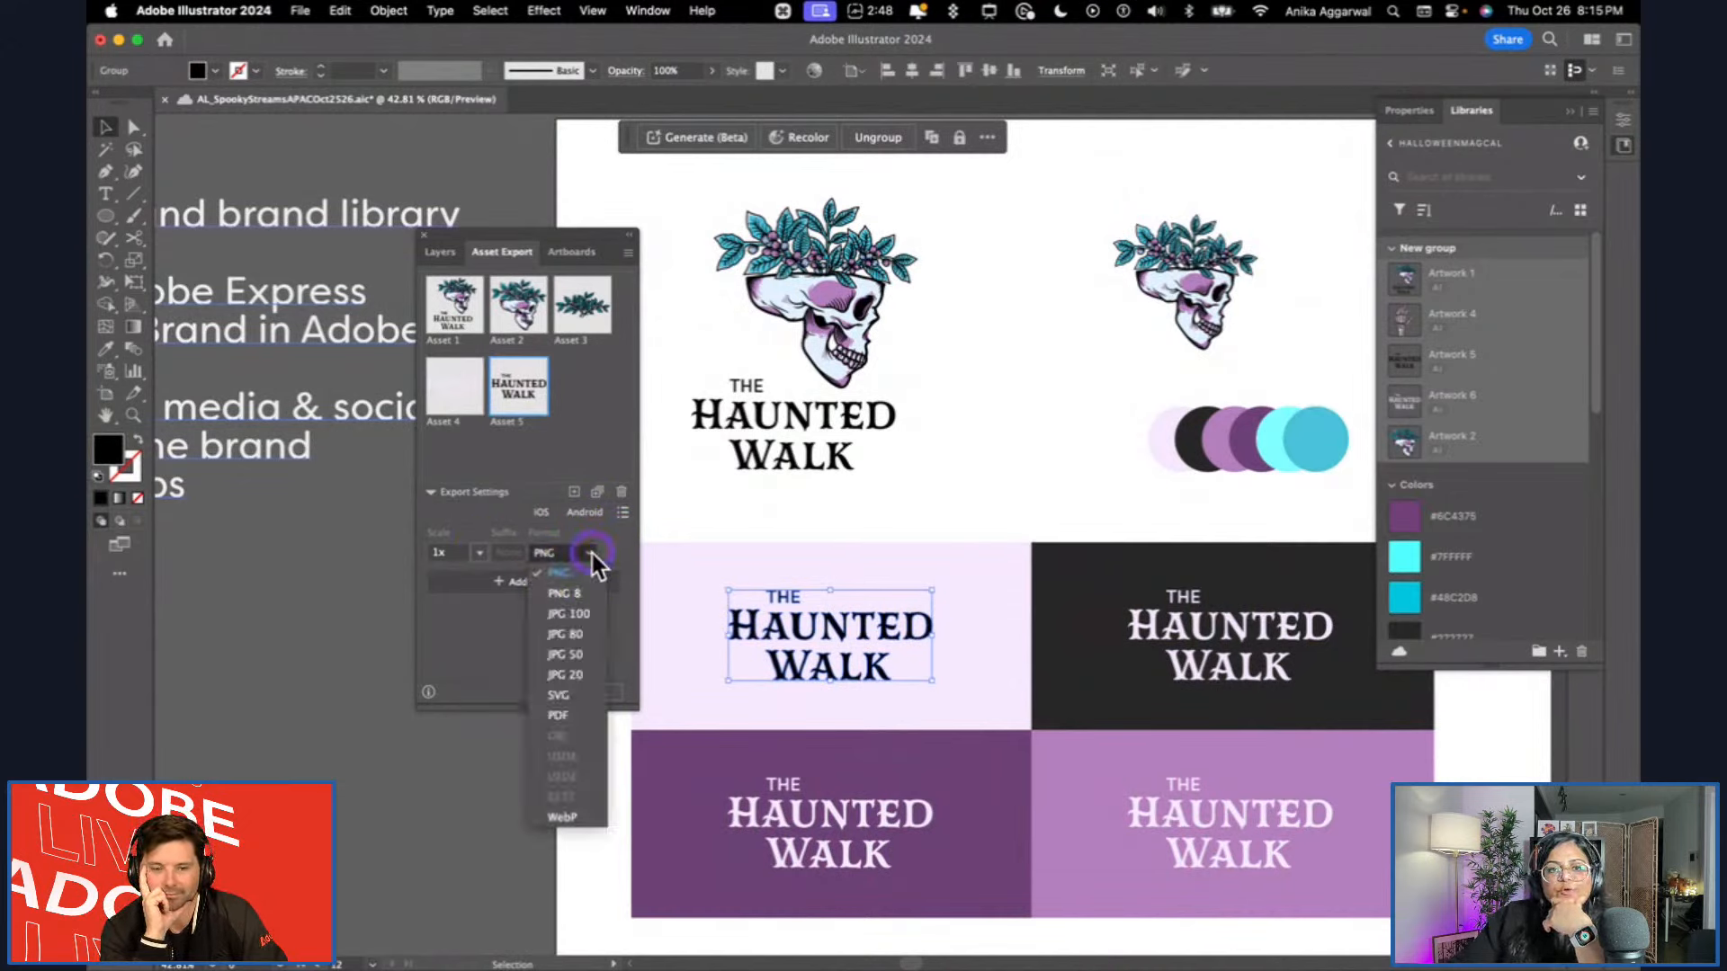
click(591, 553)
click(299, 10)
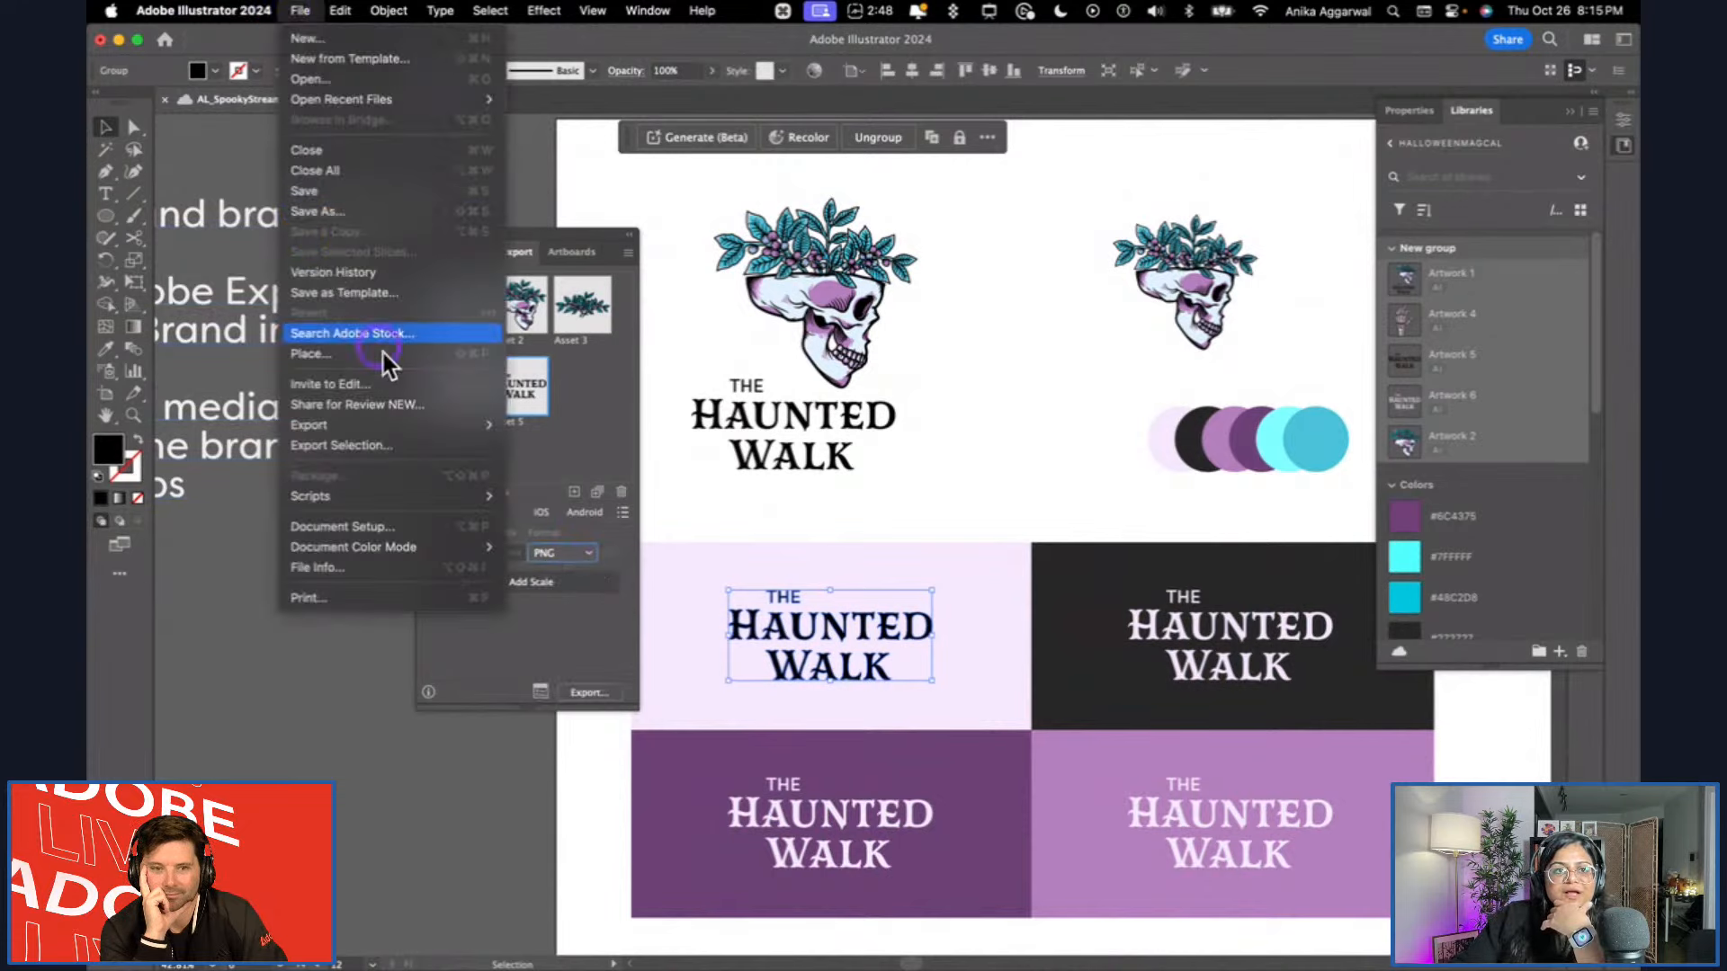
mouse_move(439, 426)
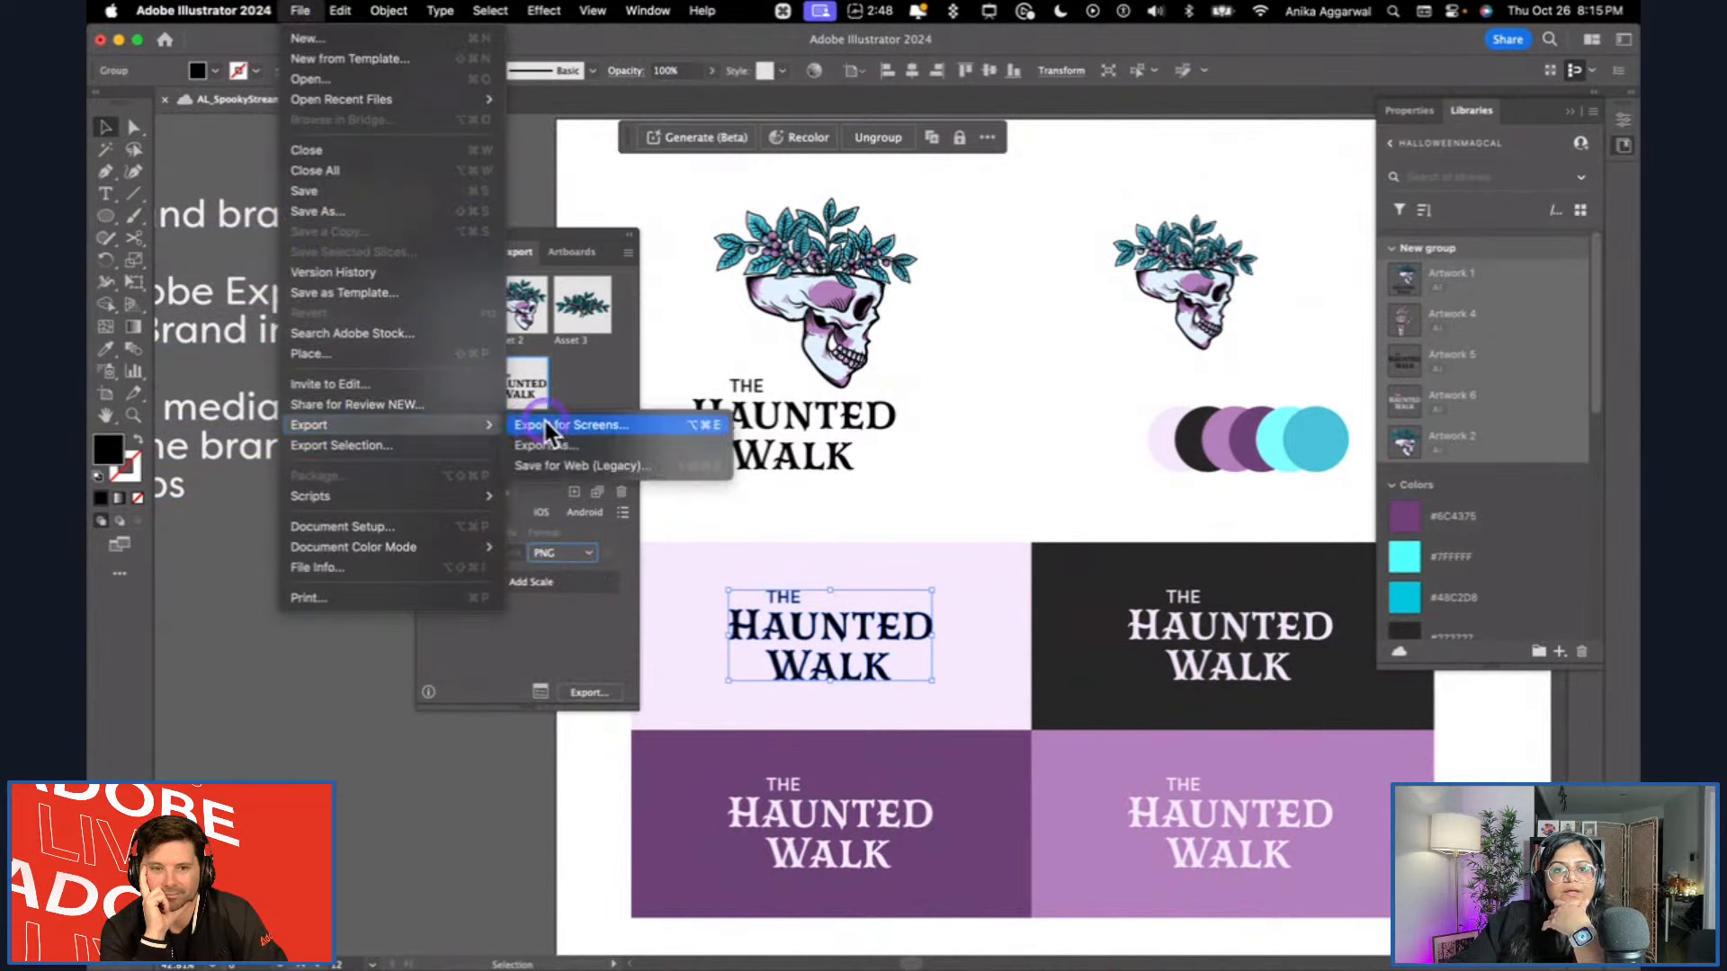
click(547, 423)
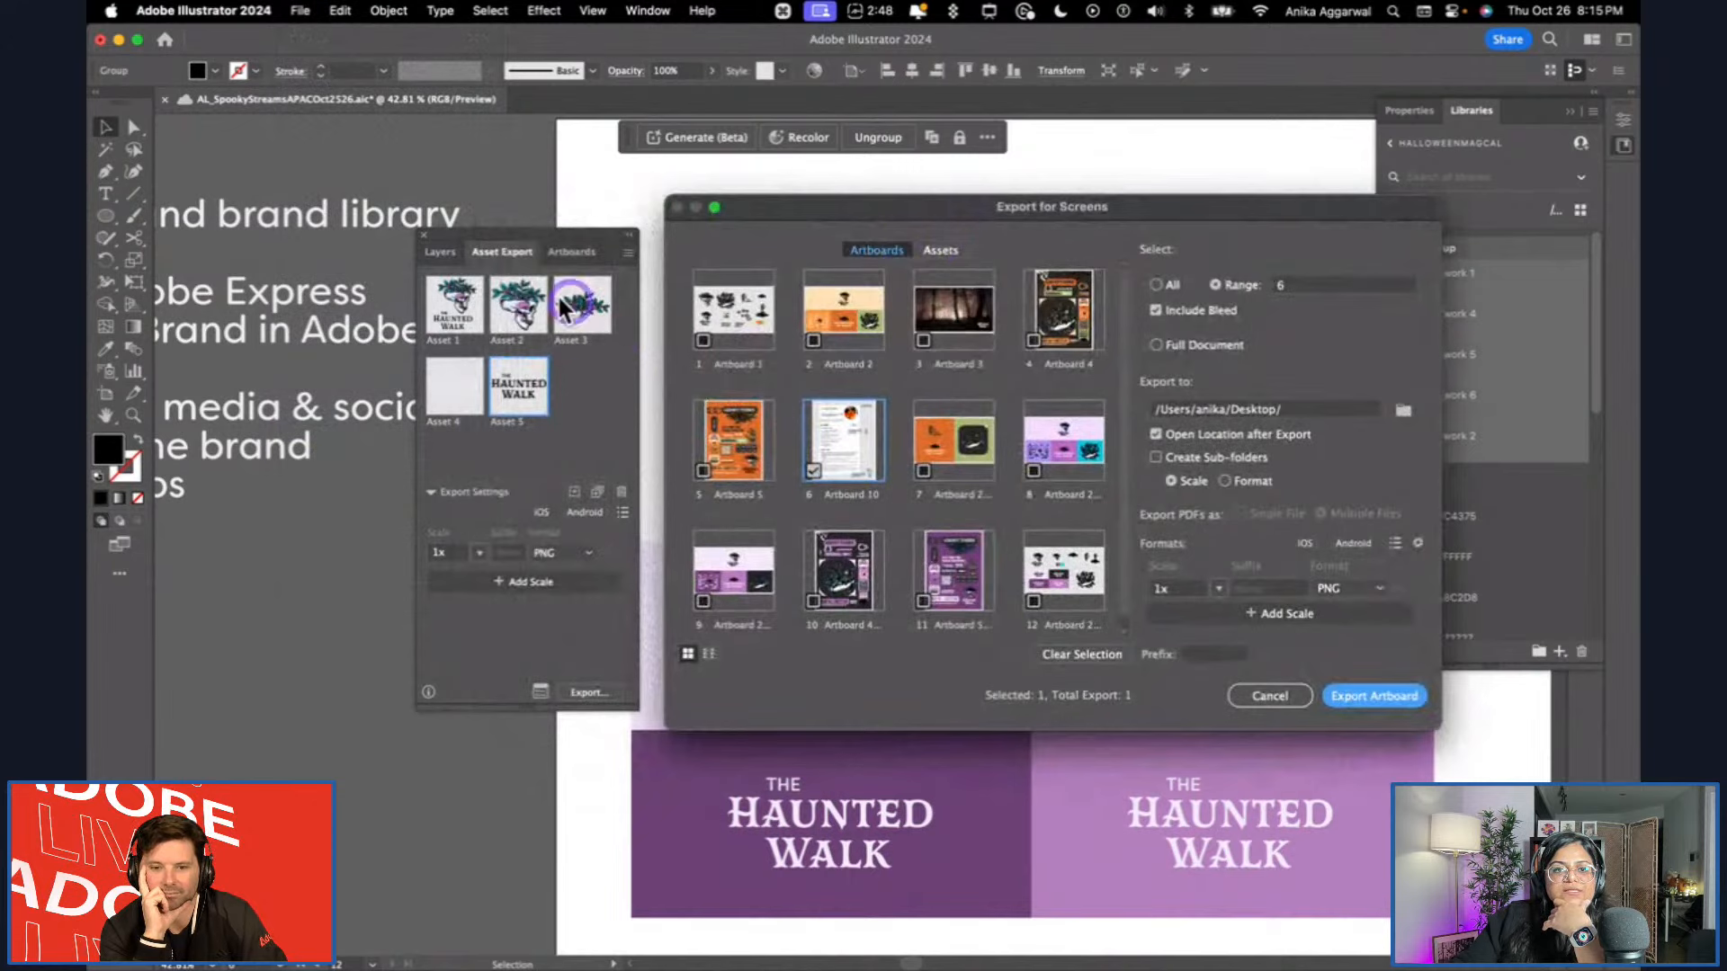
click(1054, 659)
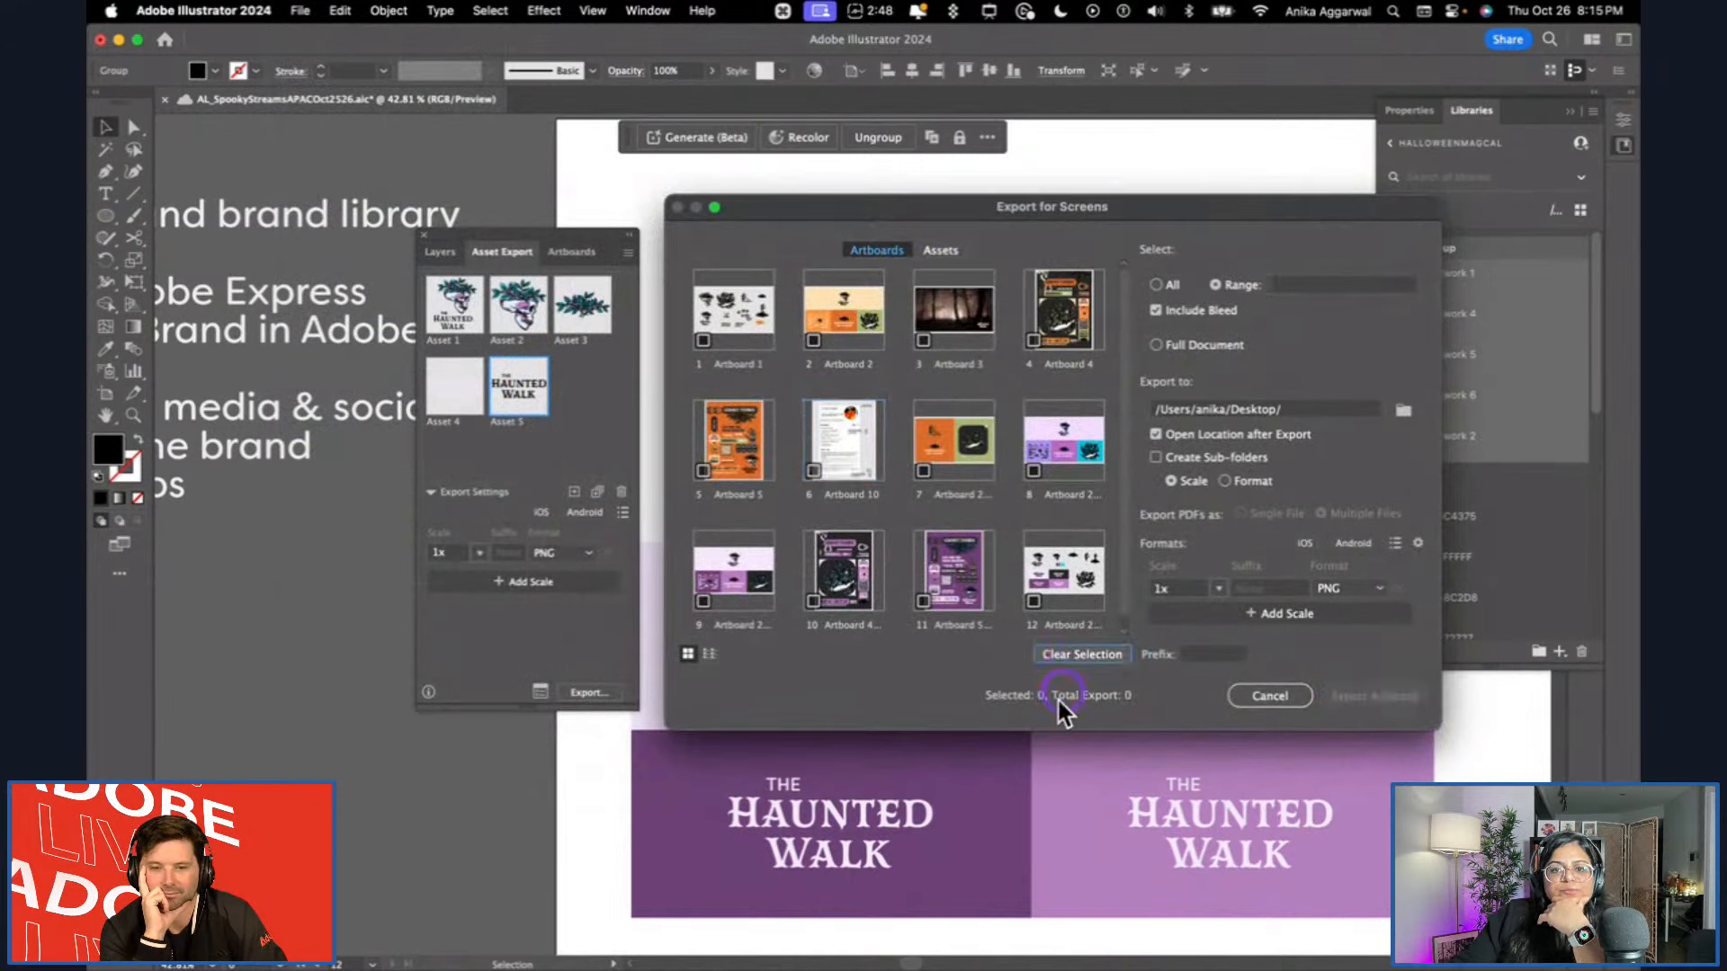
drag(1055, 736, 1035, 882)
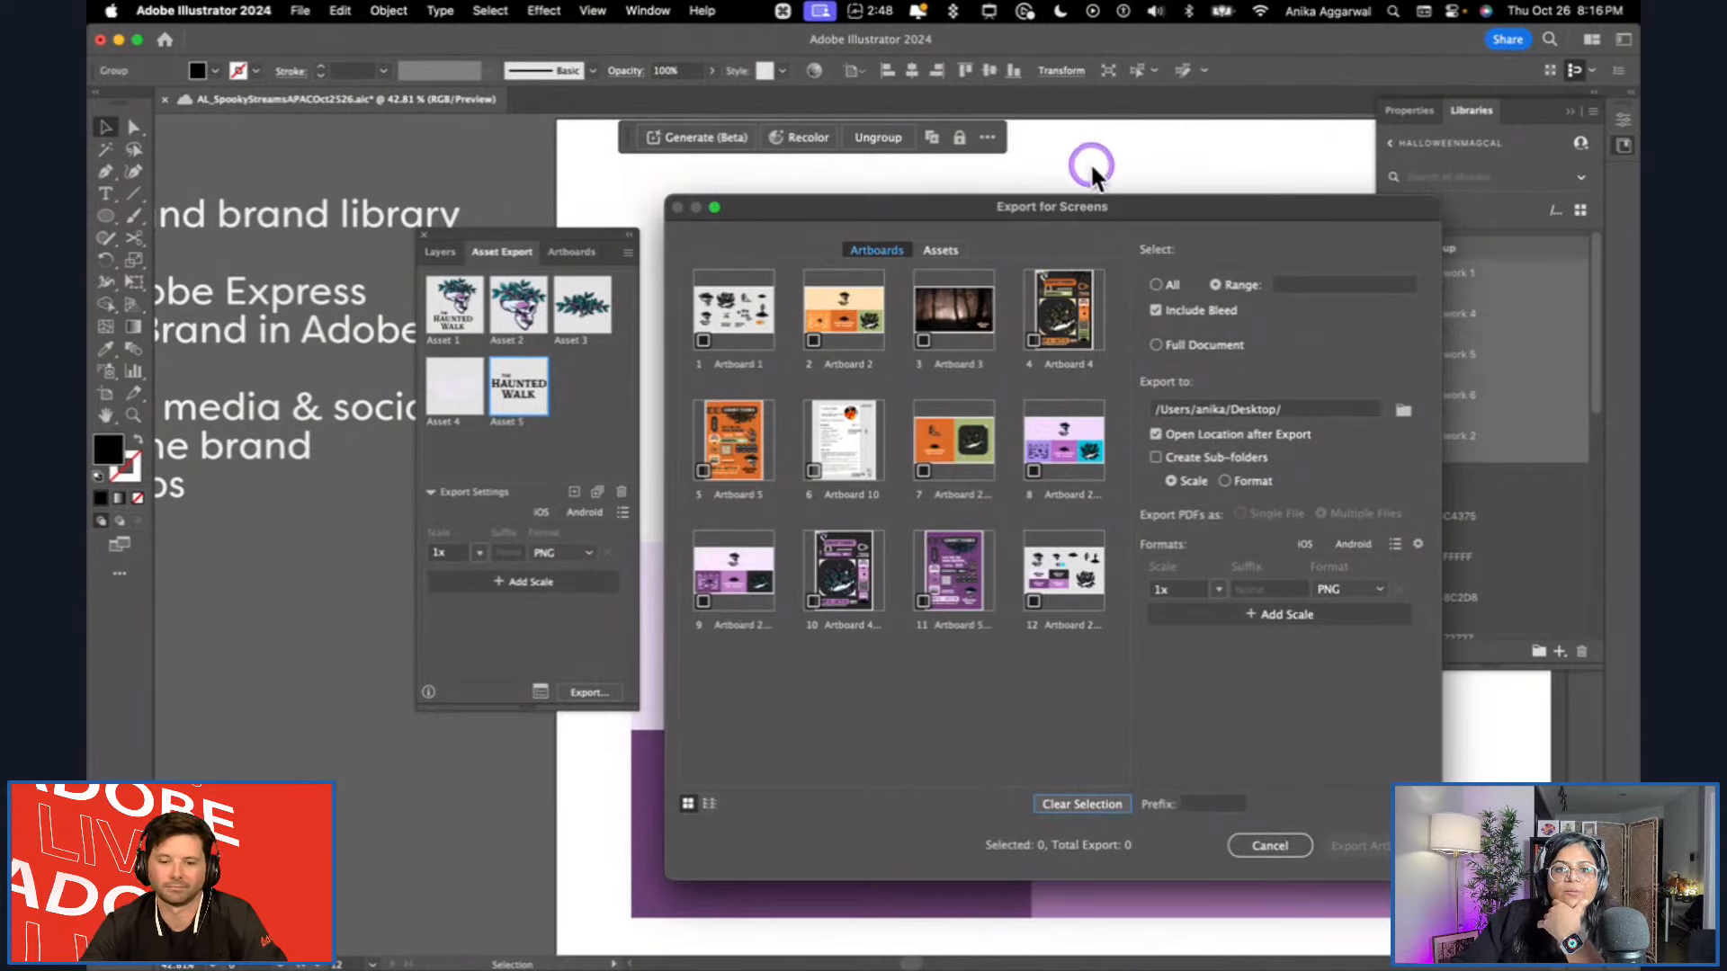
click(1270, 844)
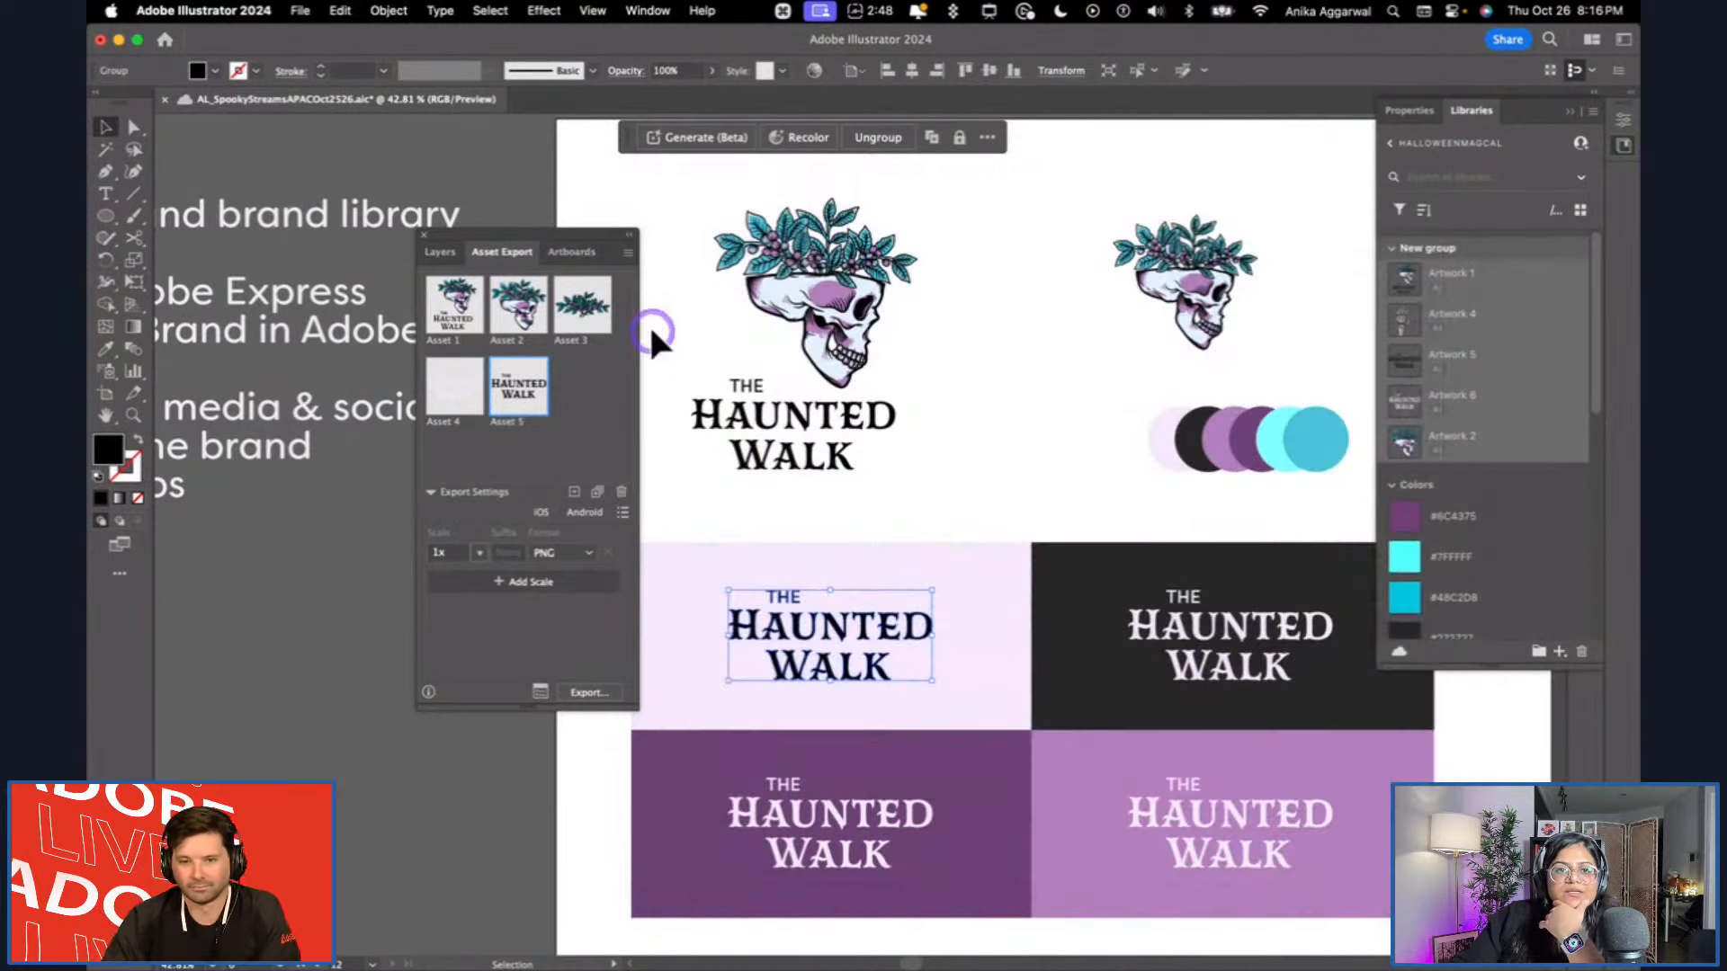
Move the Asset Export panel clear of the logo artwork and leave nothing selected.
drag(567, 244, 690, 219)
click(968, 281)
click(859, 292)
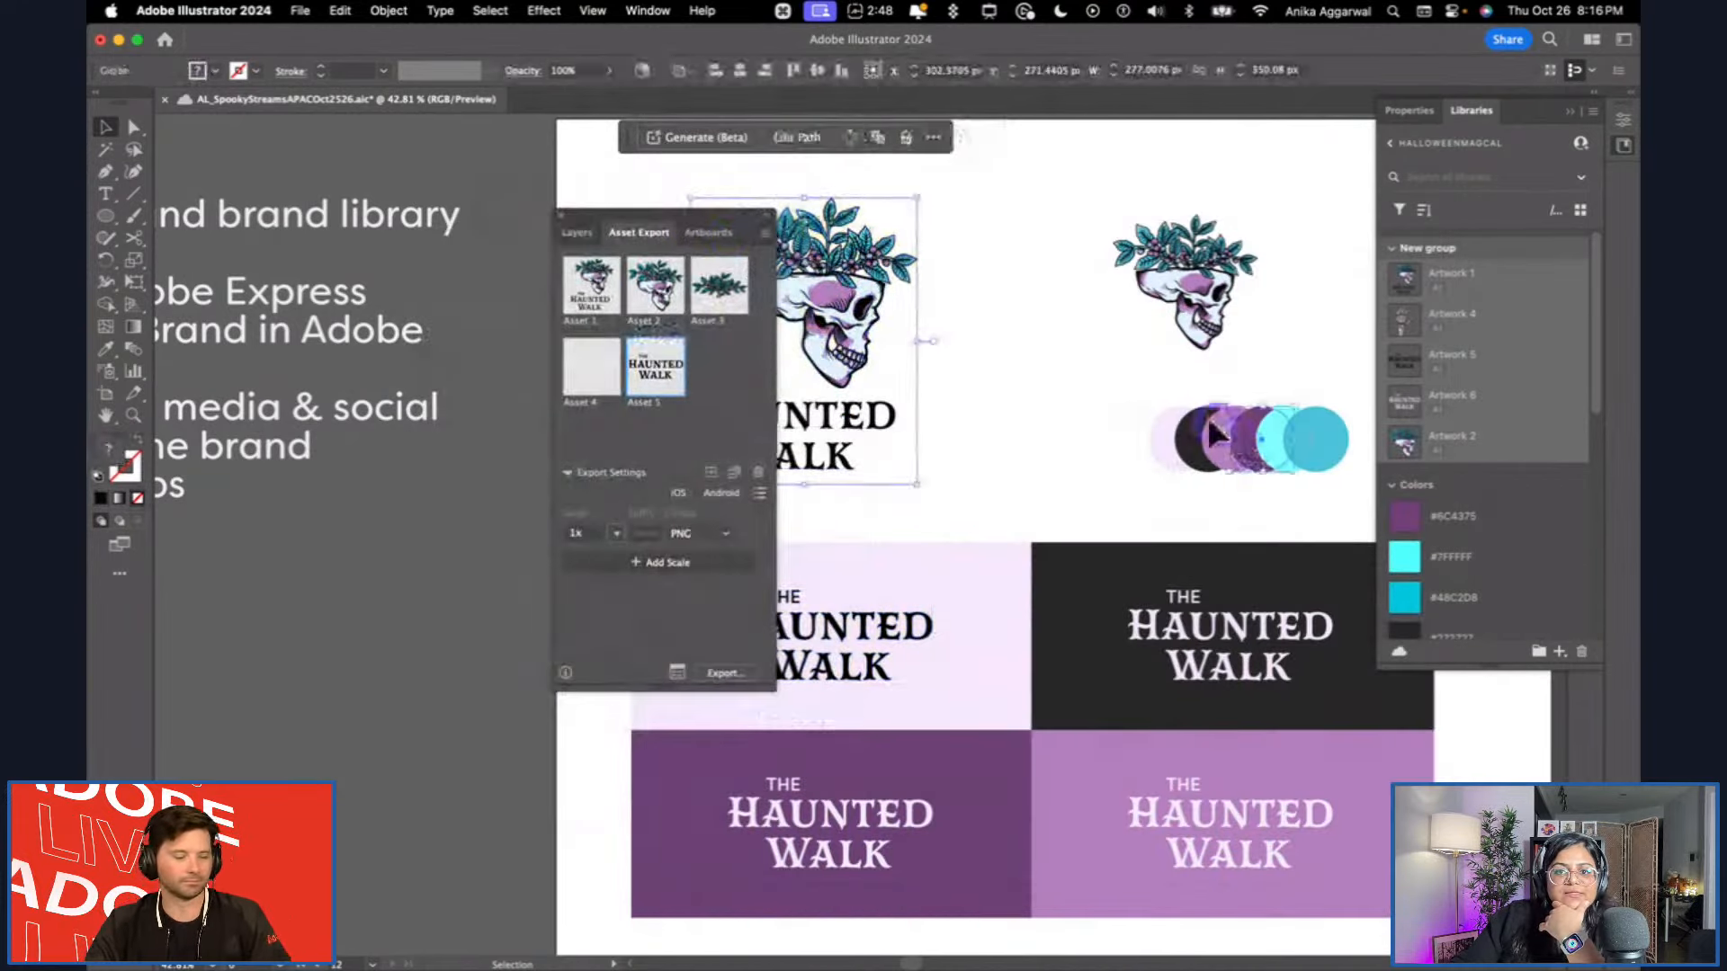
click(1209, 388)
click(1209, 283)
drag(712, 222, 613, 171)
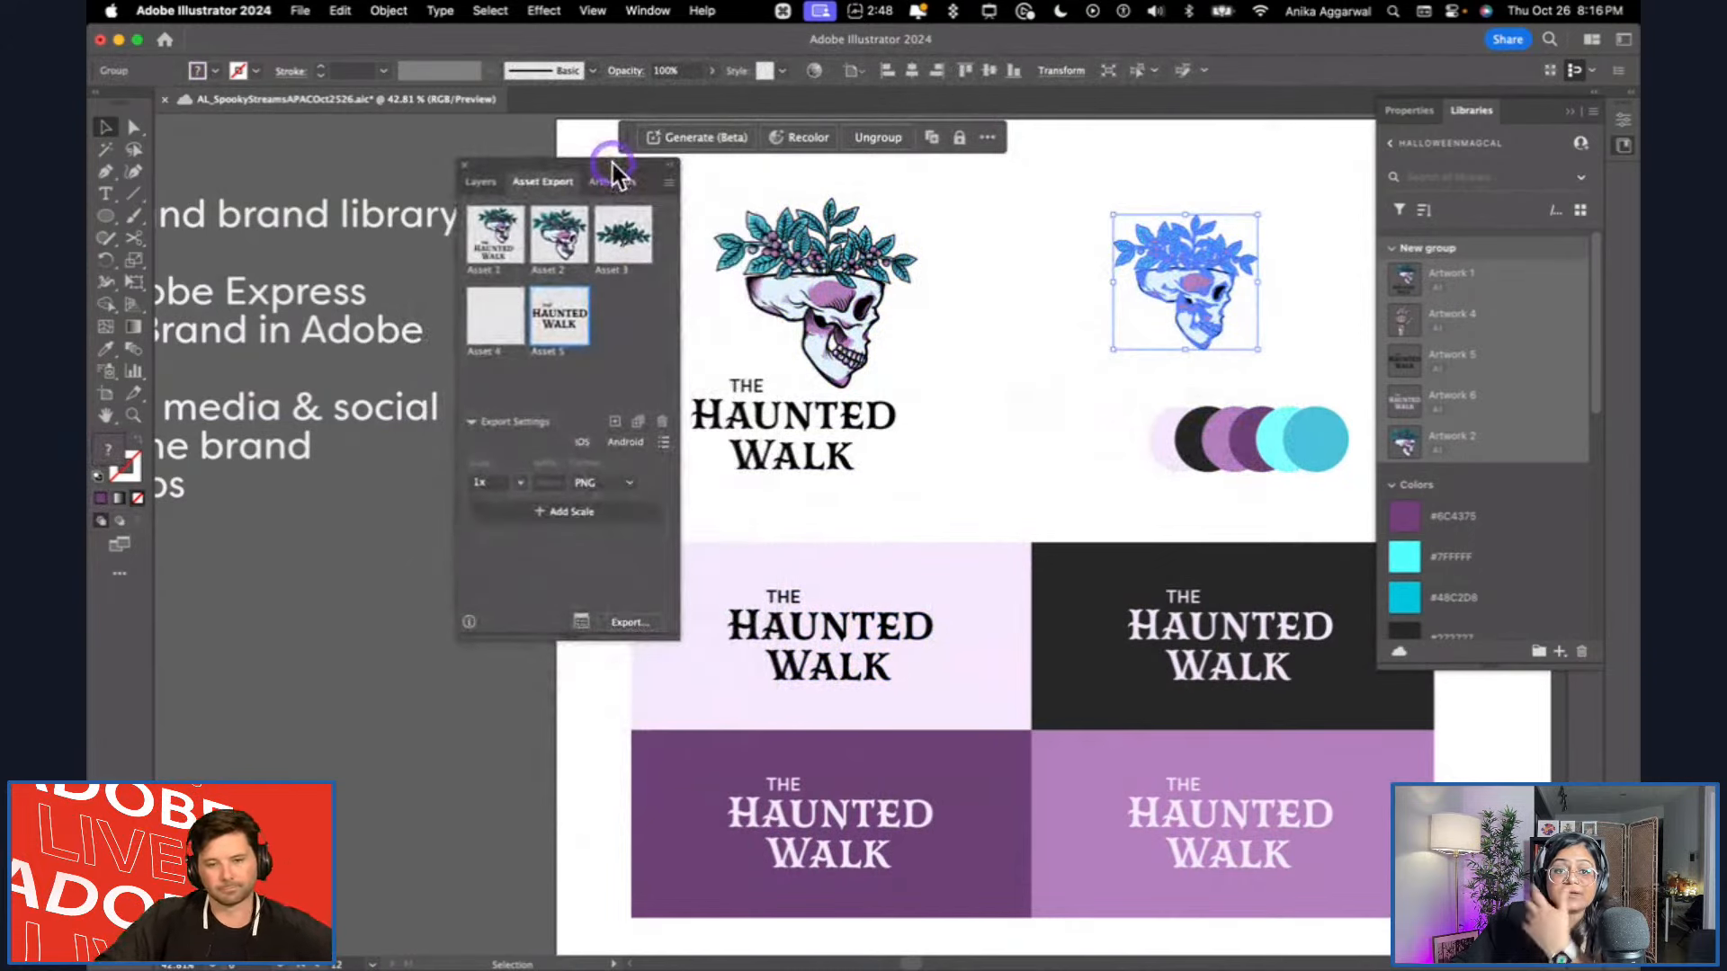
click(1015, 358)
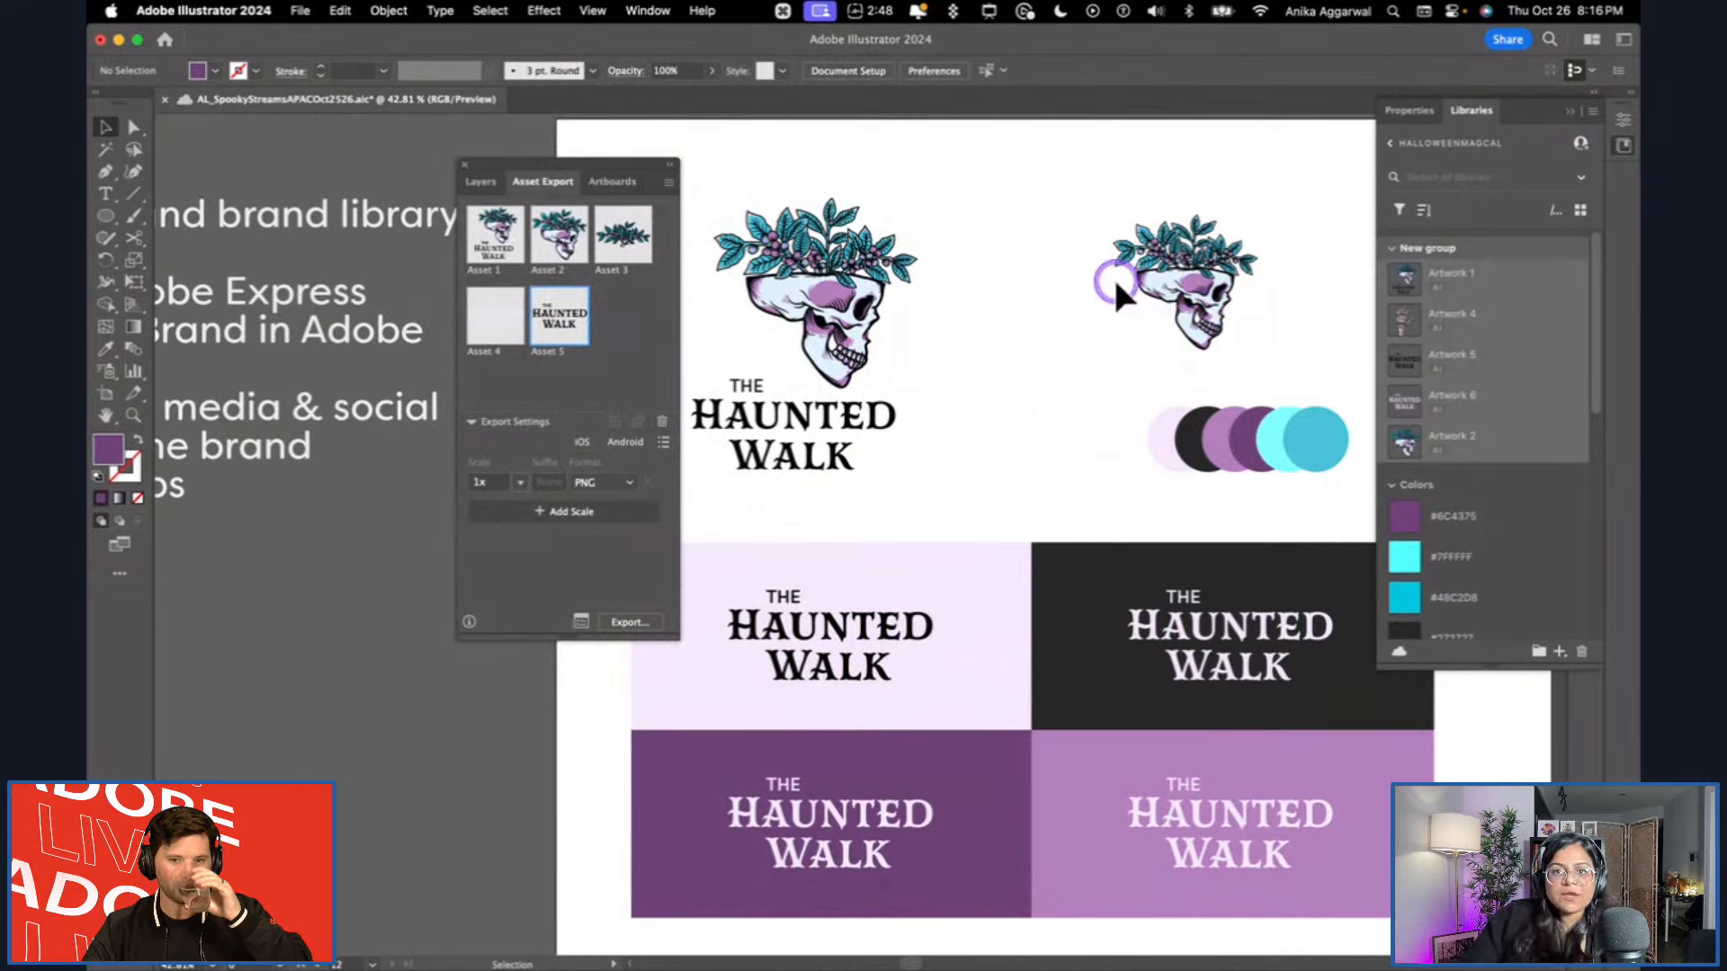
Recolor the purple patch on the standalone skull with the pale lilac sampled from the wordmark's background, and undo the last extra fill.
scroll(1221, 274, up, 4)
key(i)
click(836, 762)
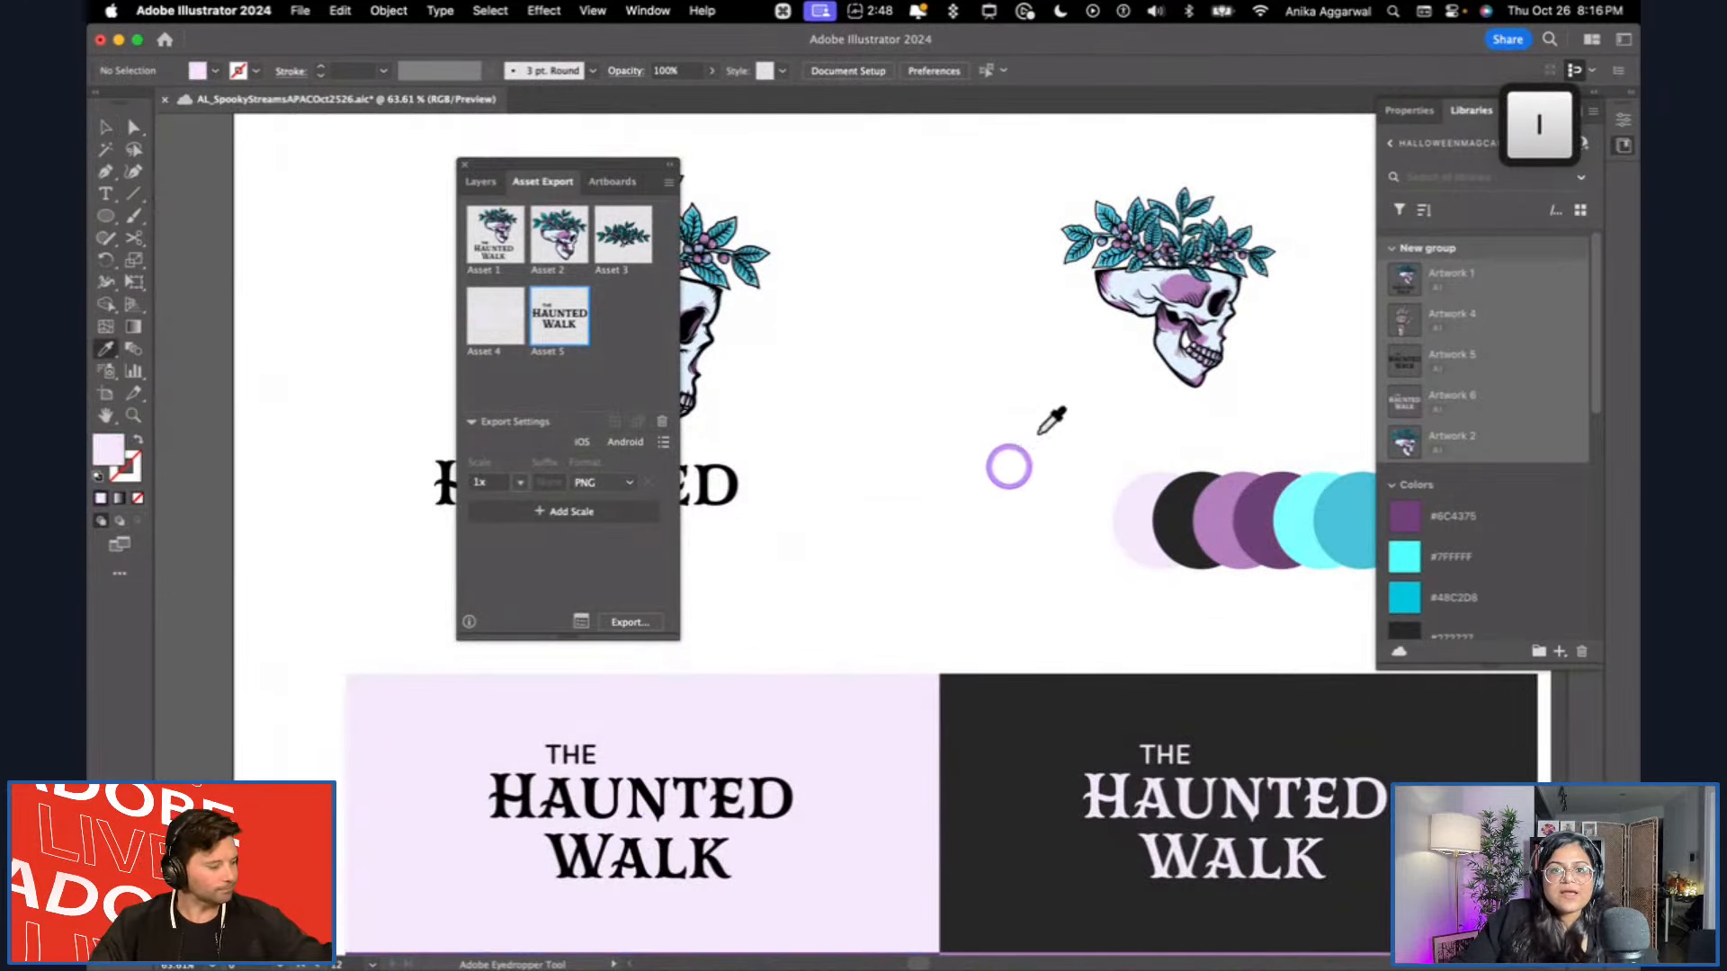
key(alt)
alt+click(1162, 275)
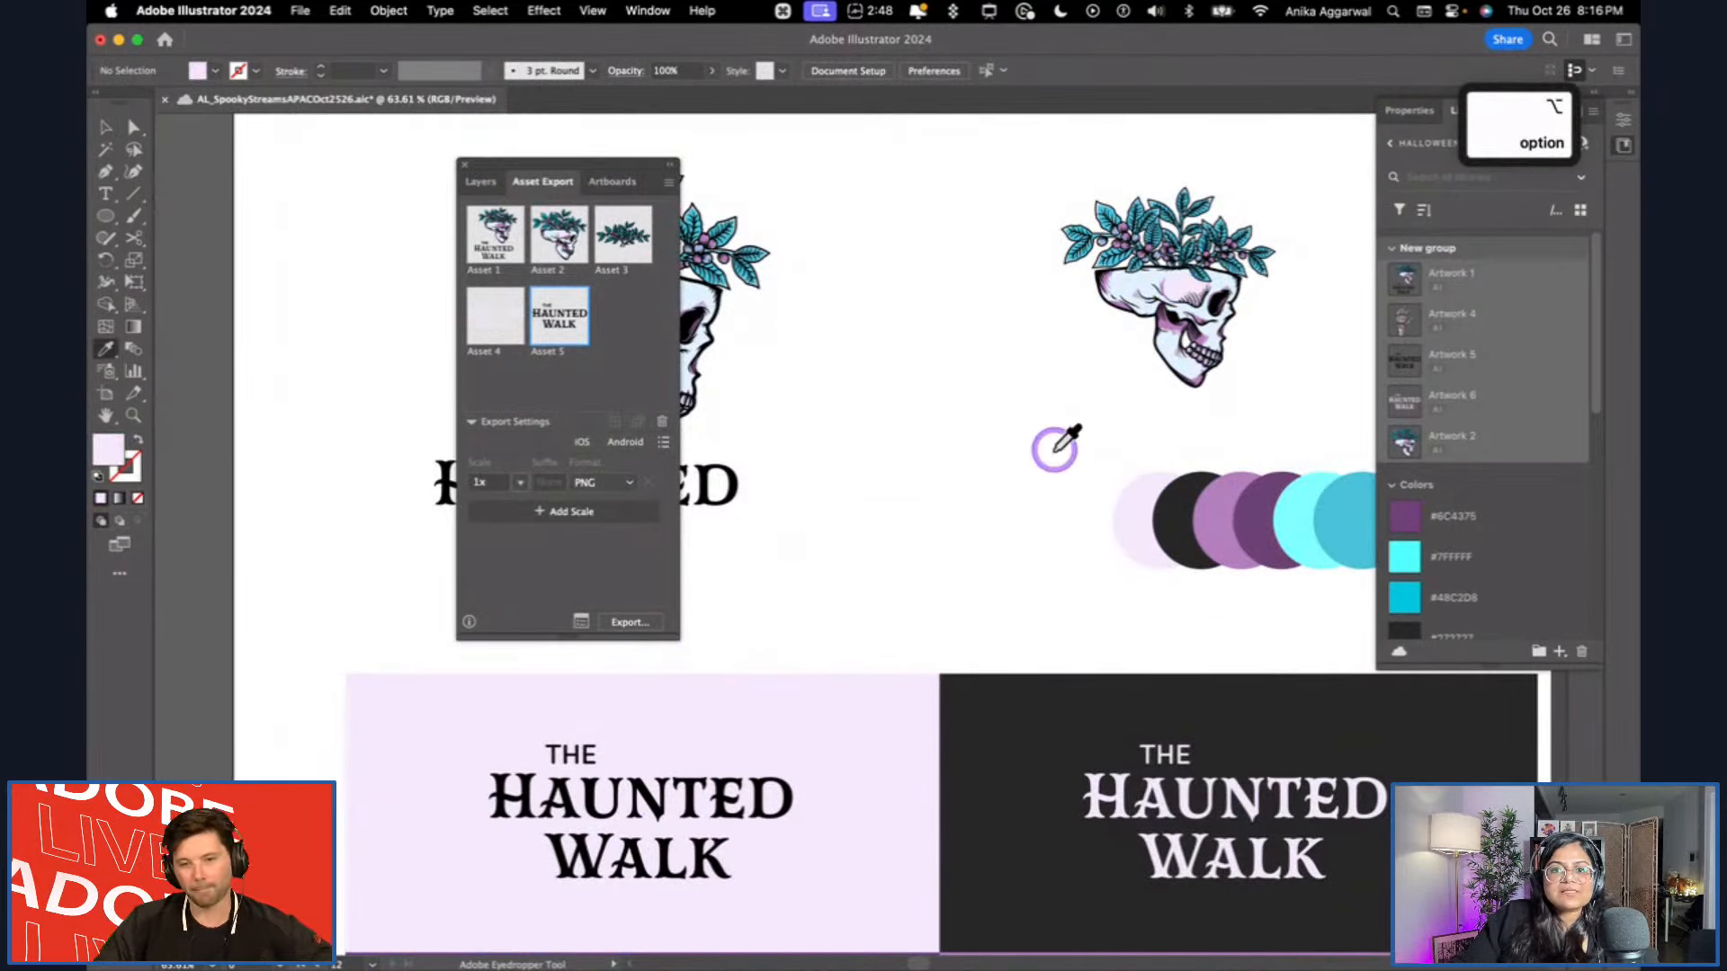
scroll(1252, 290, up, 6)
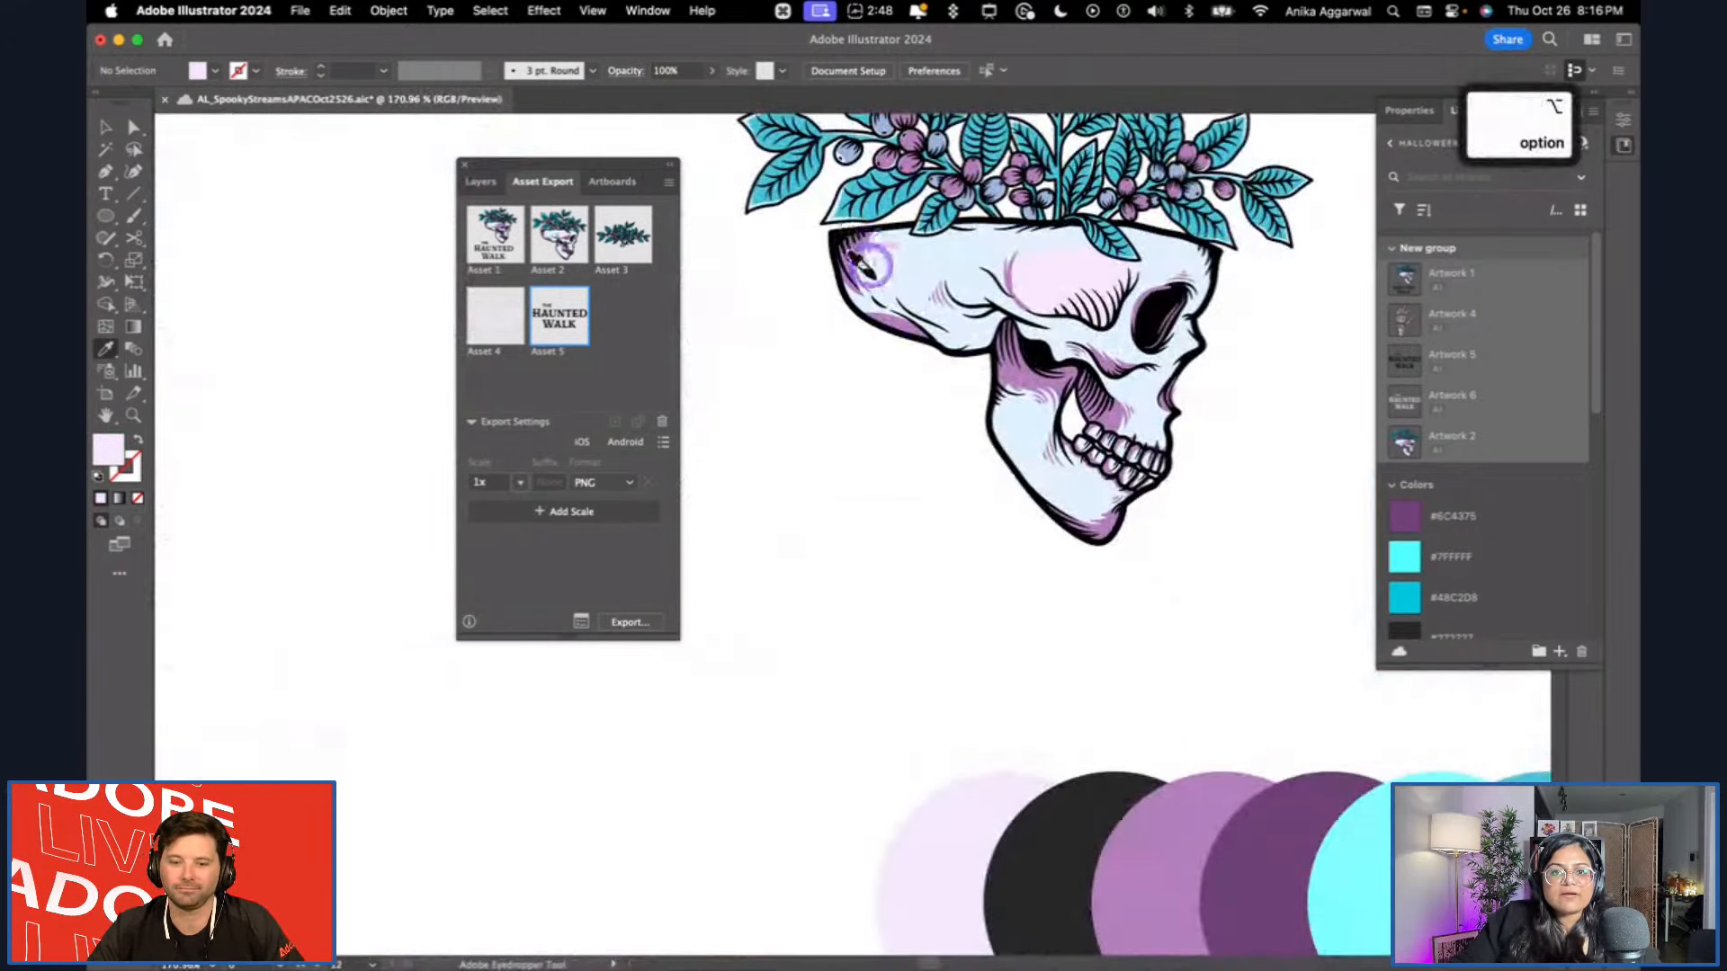
key(v)
key(super+z)
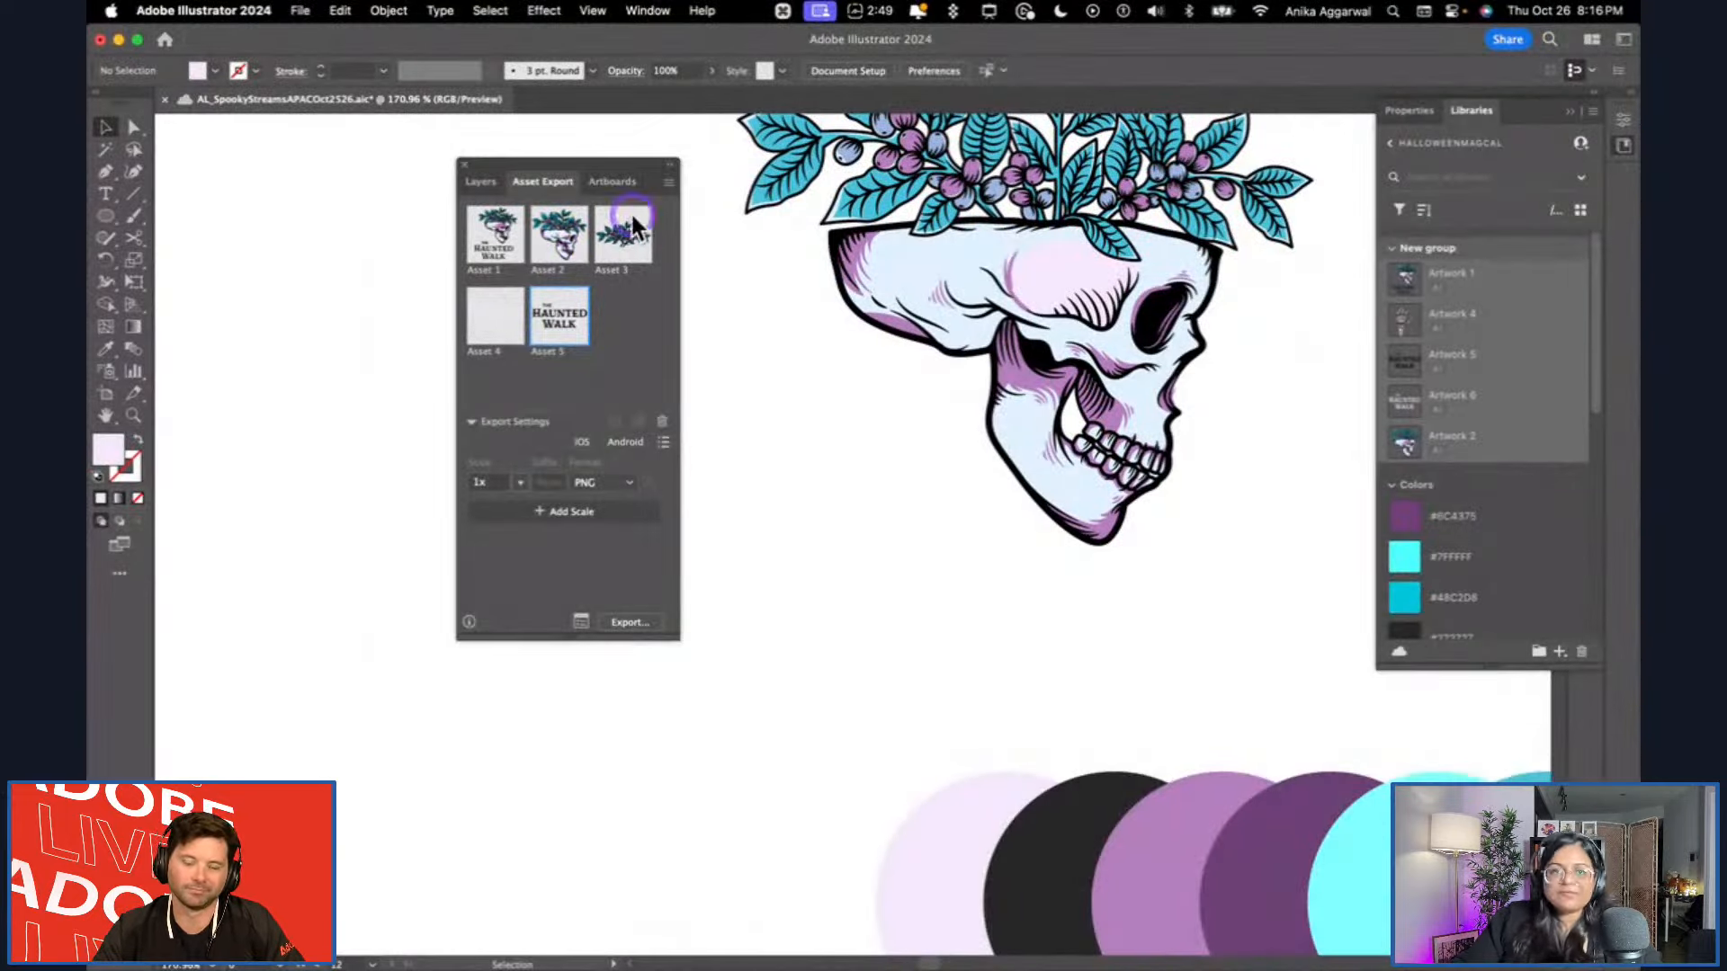
Export all five collected assets to the Desktop as PNG files at 1x scale.
drag(584, 165, 448, 165)
scroll(799, 376, down, 10)
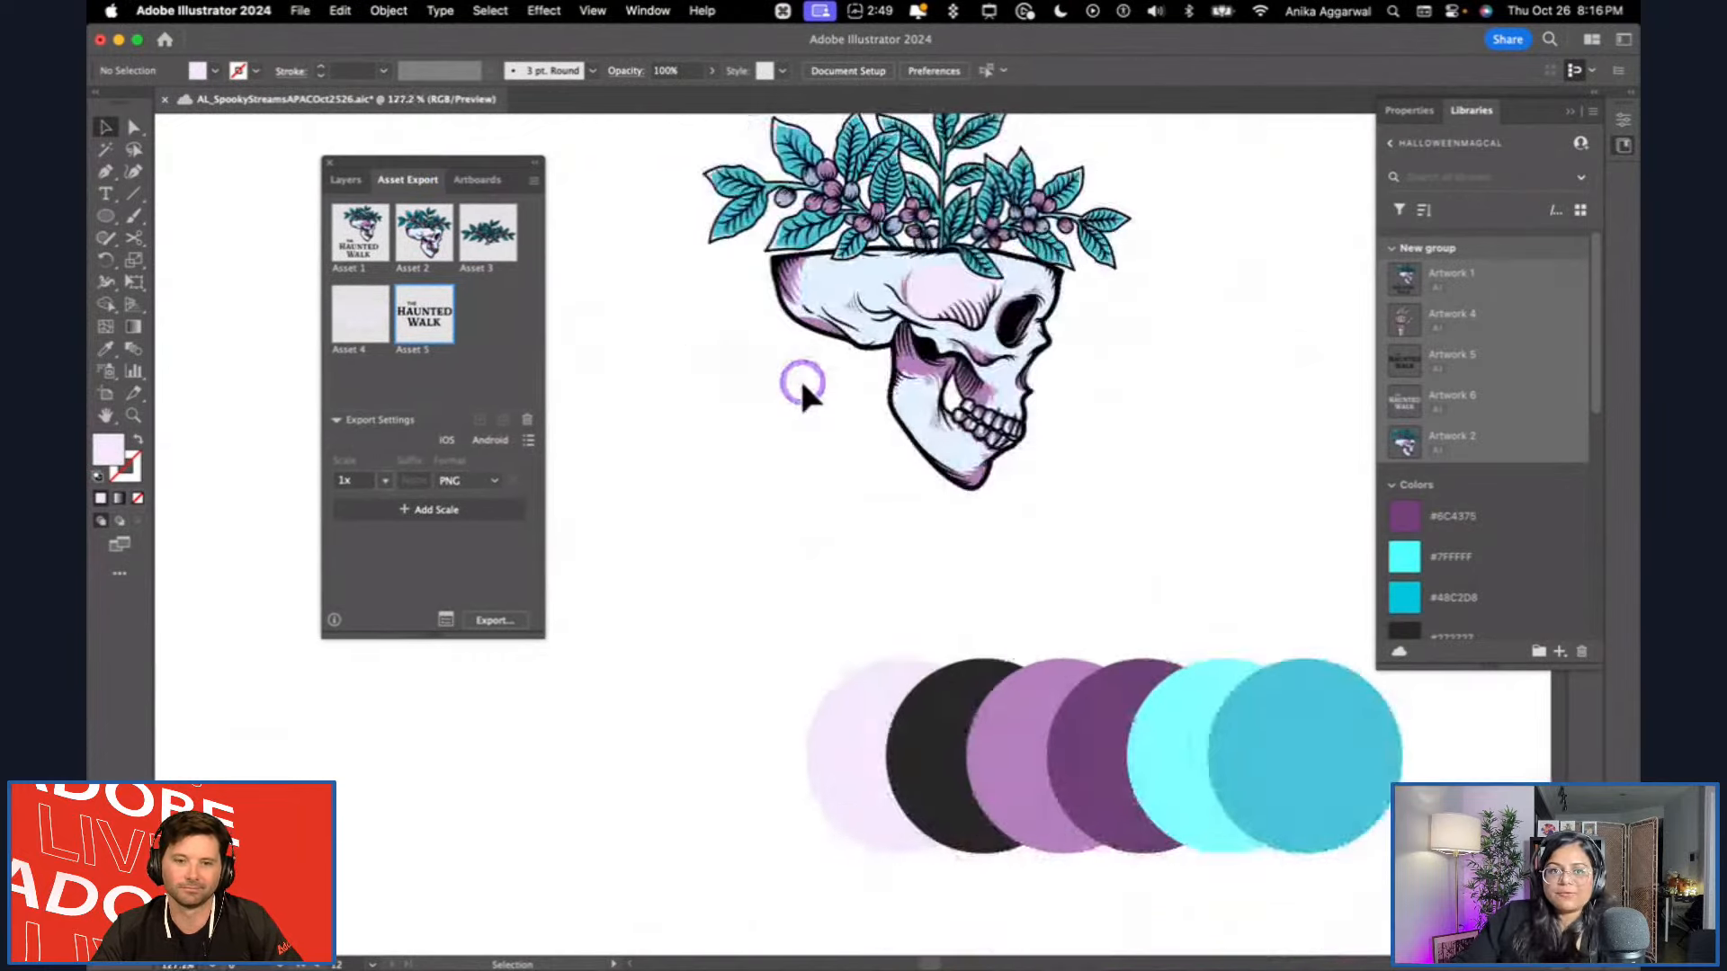
scroll(797, 373, left, 5)
click(492, 478)
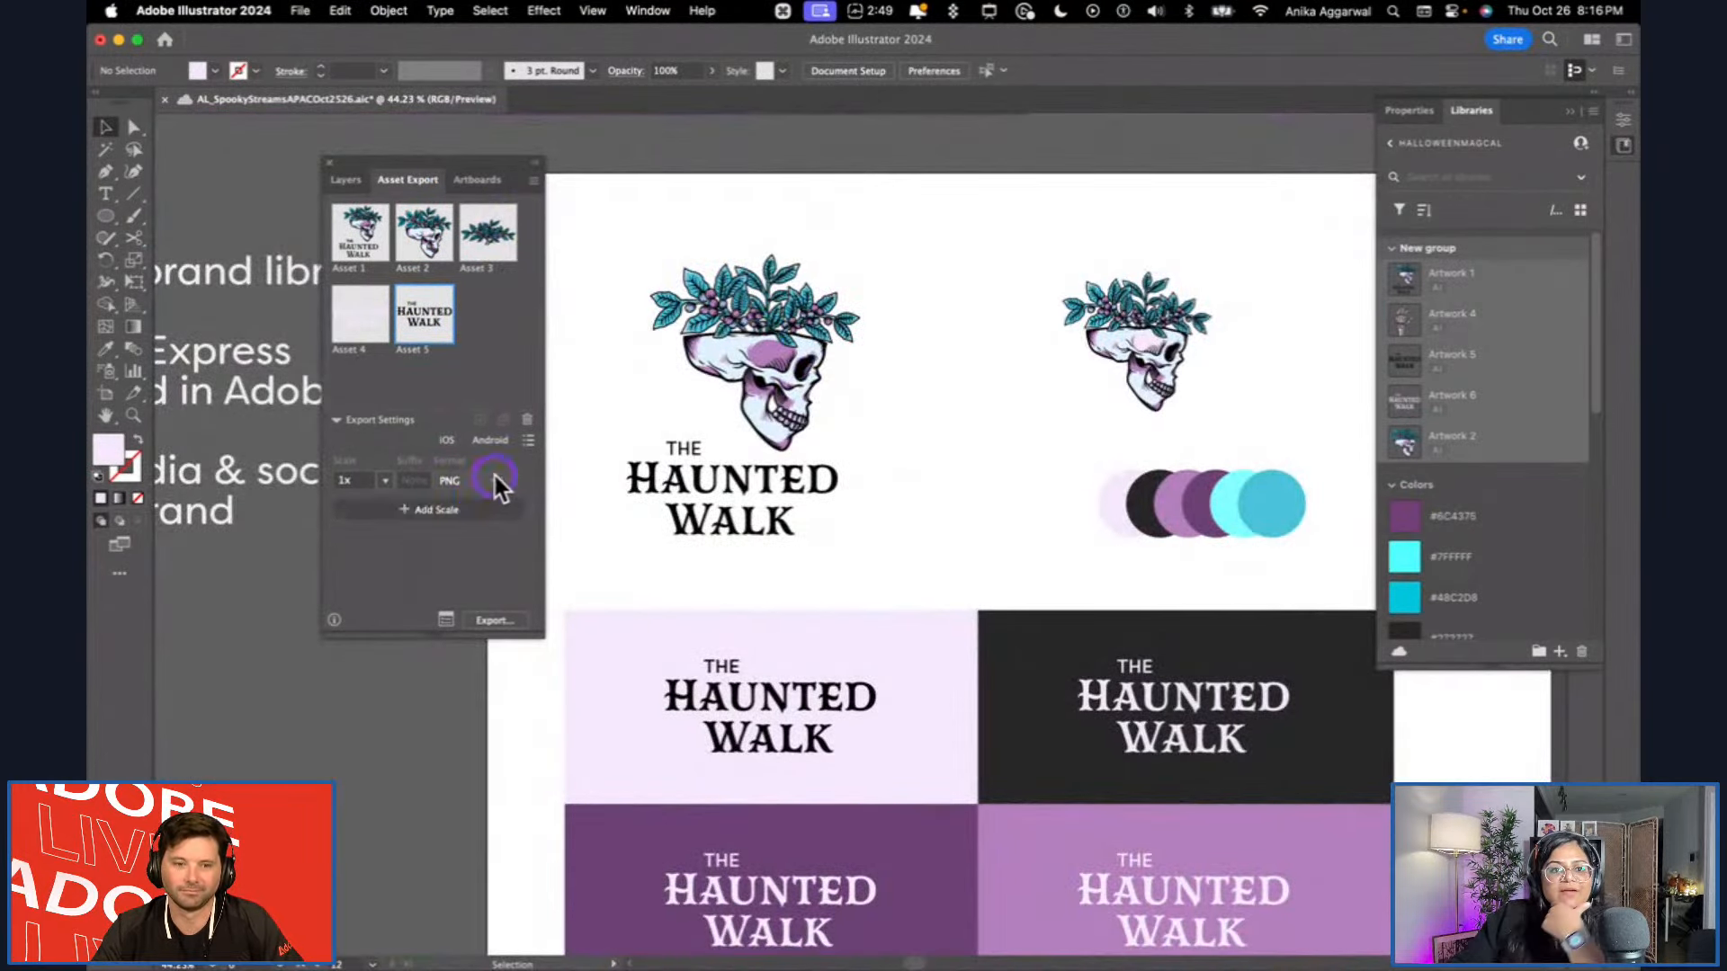
click(446, 621)
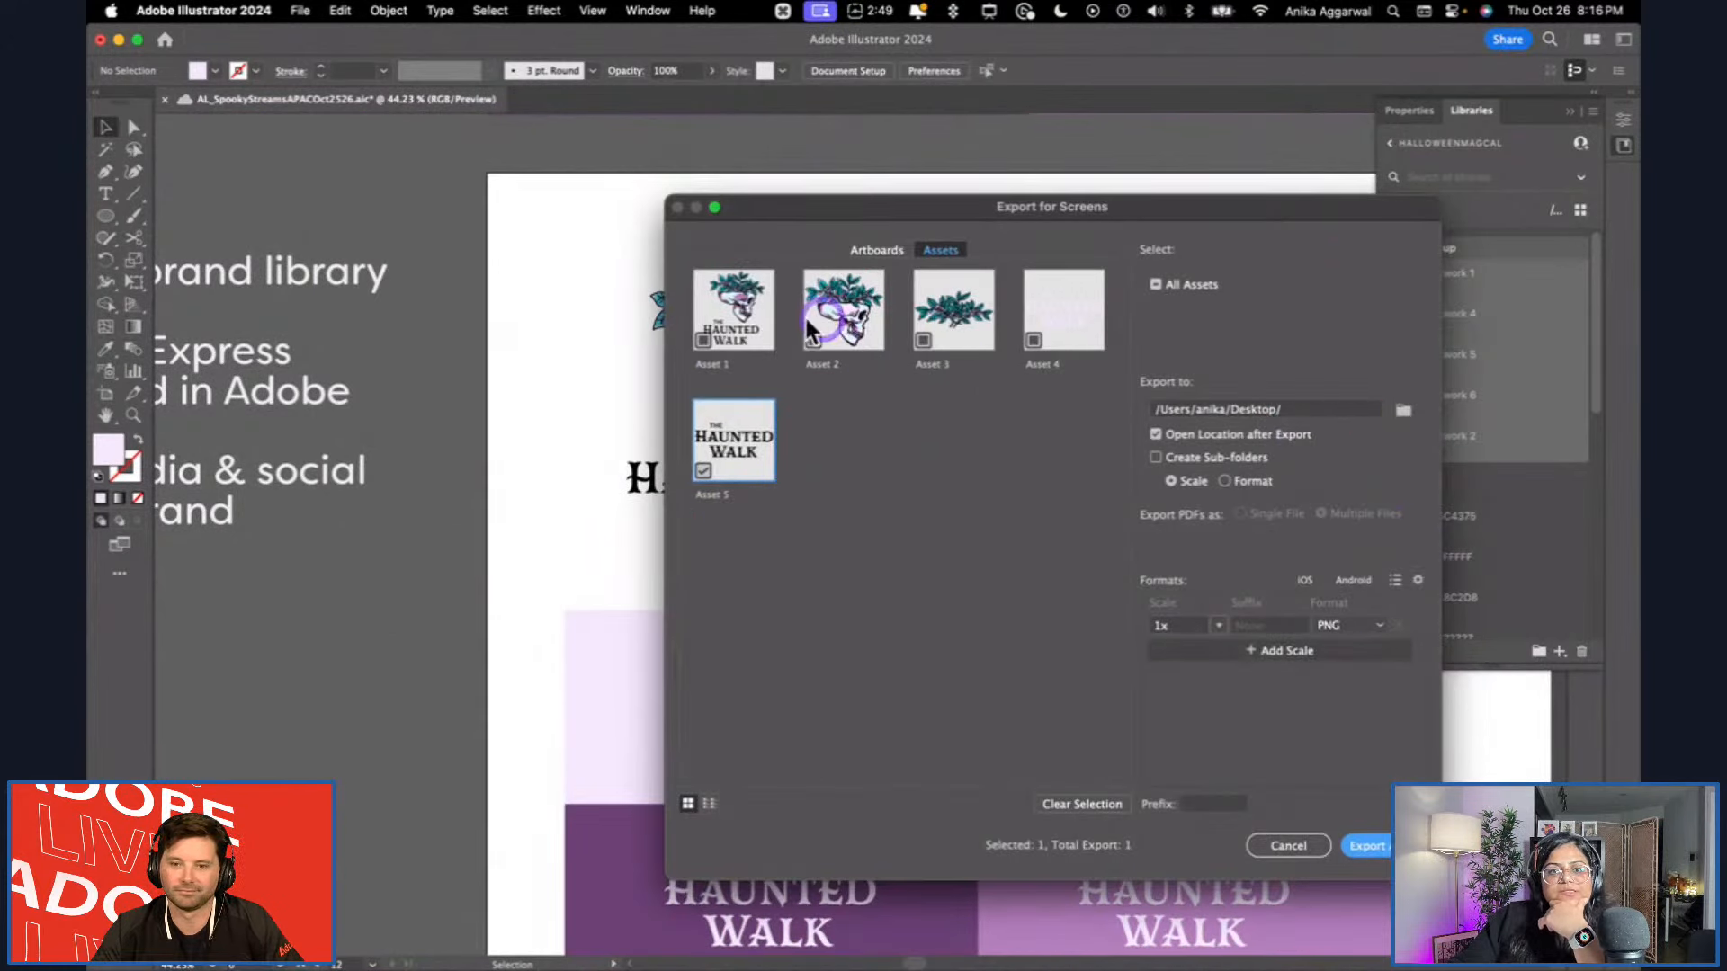
click(752, 318)
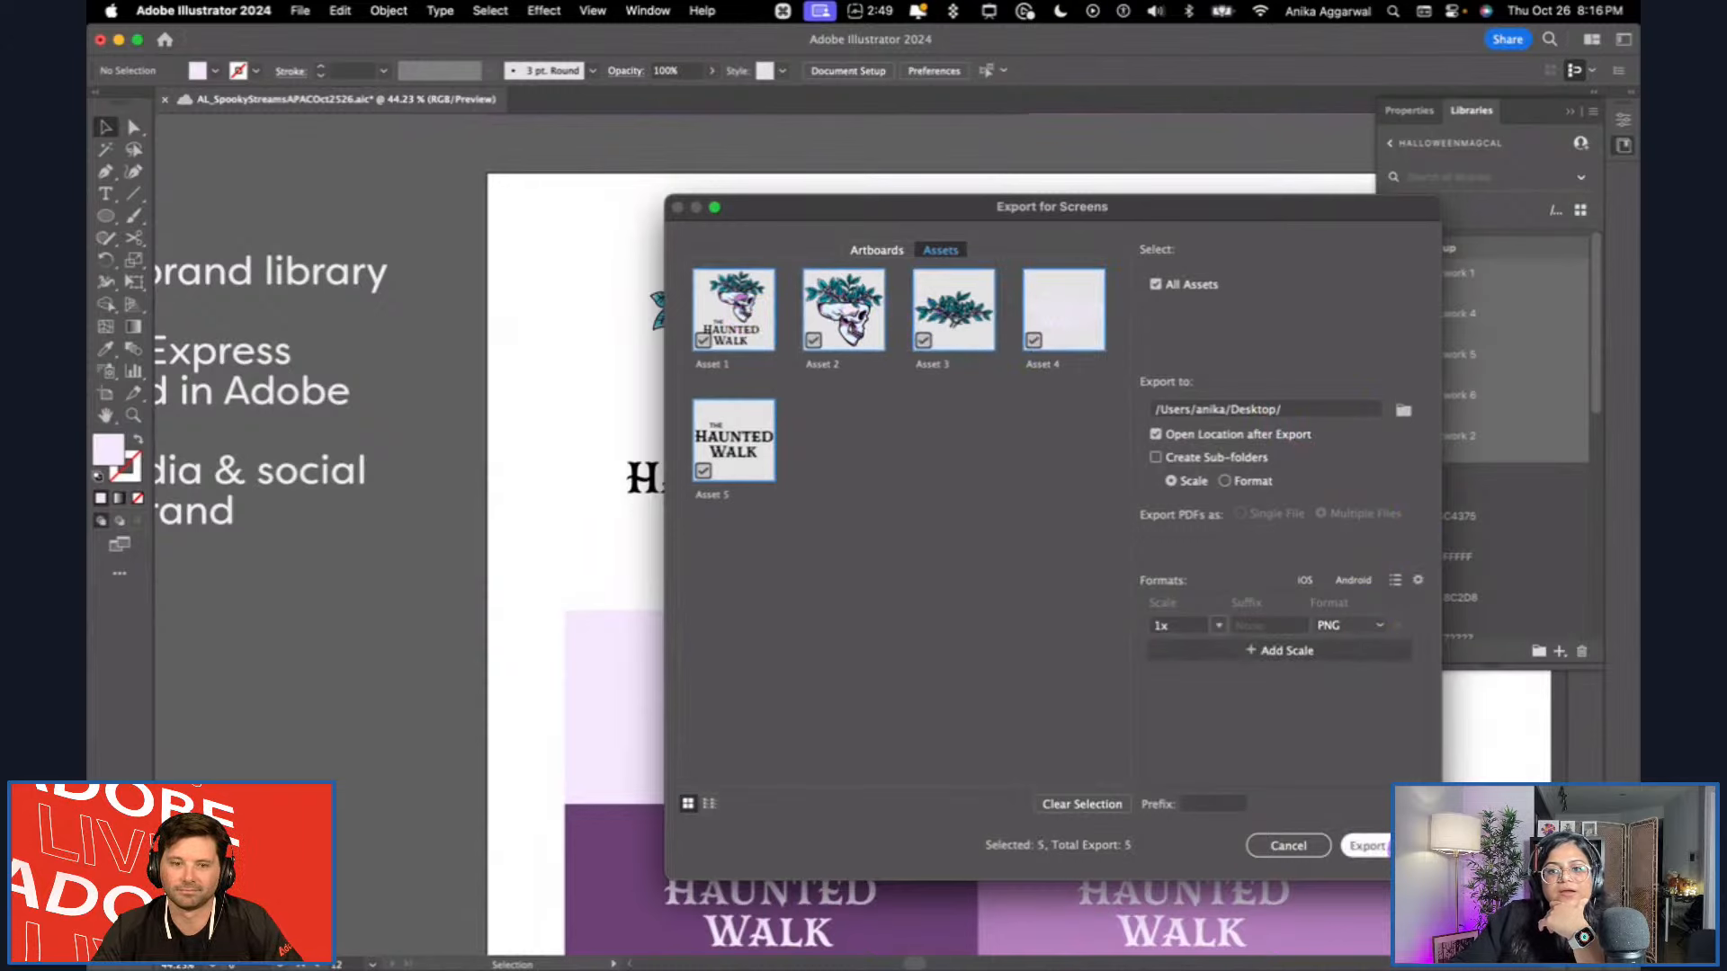
click(1367, 846)
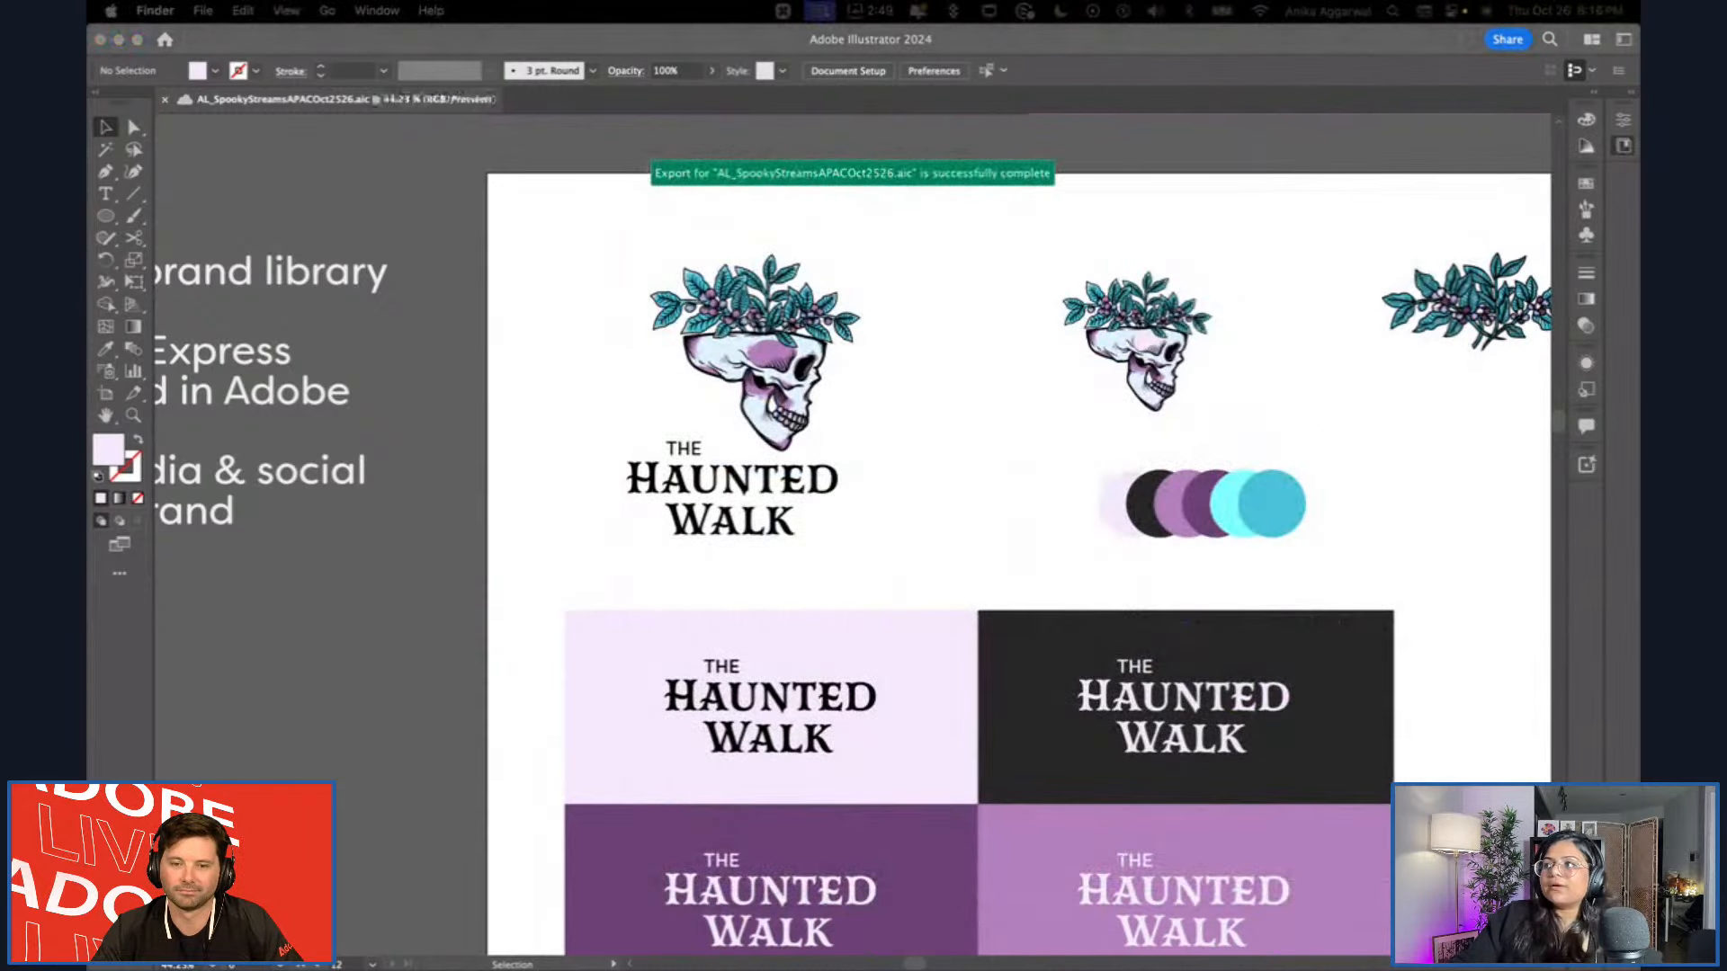
Preview the exported PNG files in Finder, including the skull and the pale wordmark in Asset 4.png.
key(space)
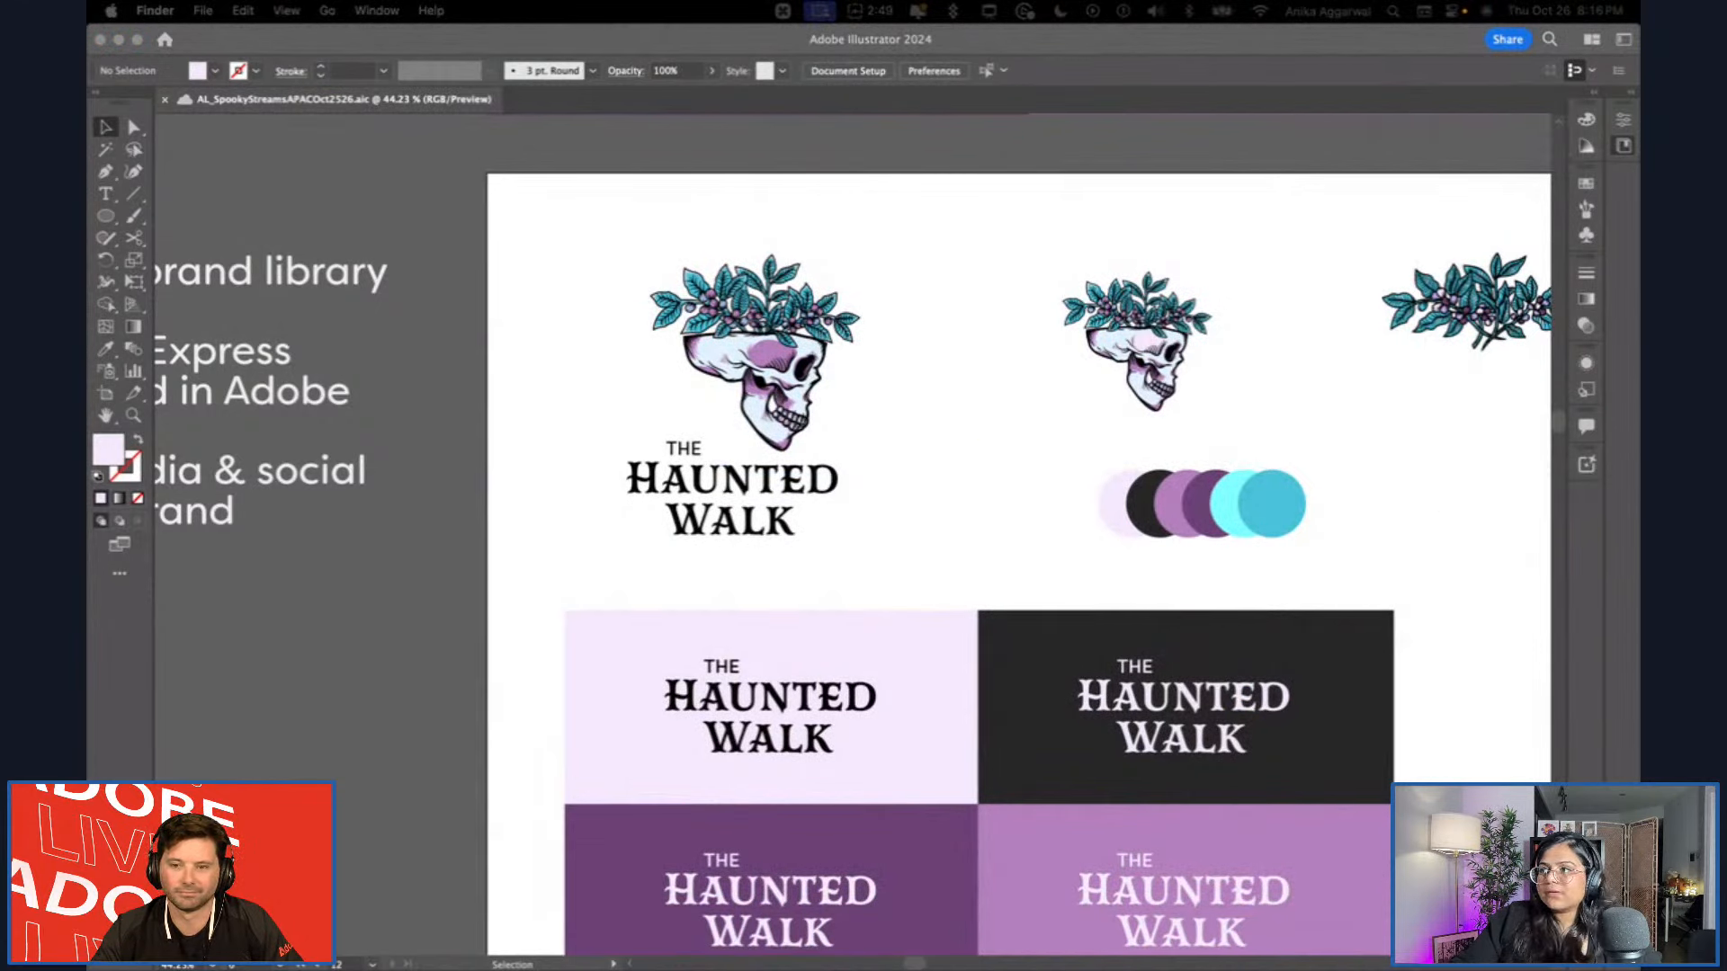
drag(1457, 495, 385, 375)
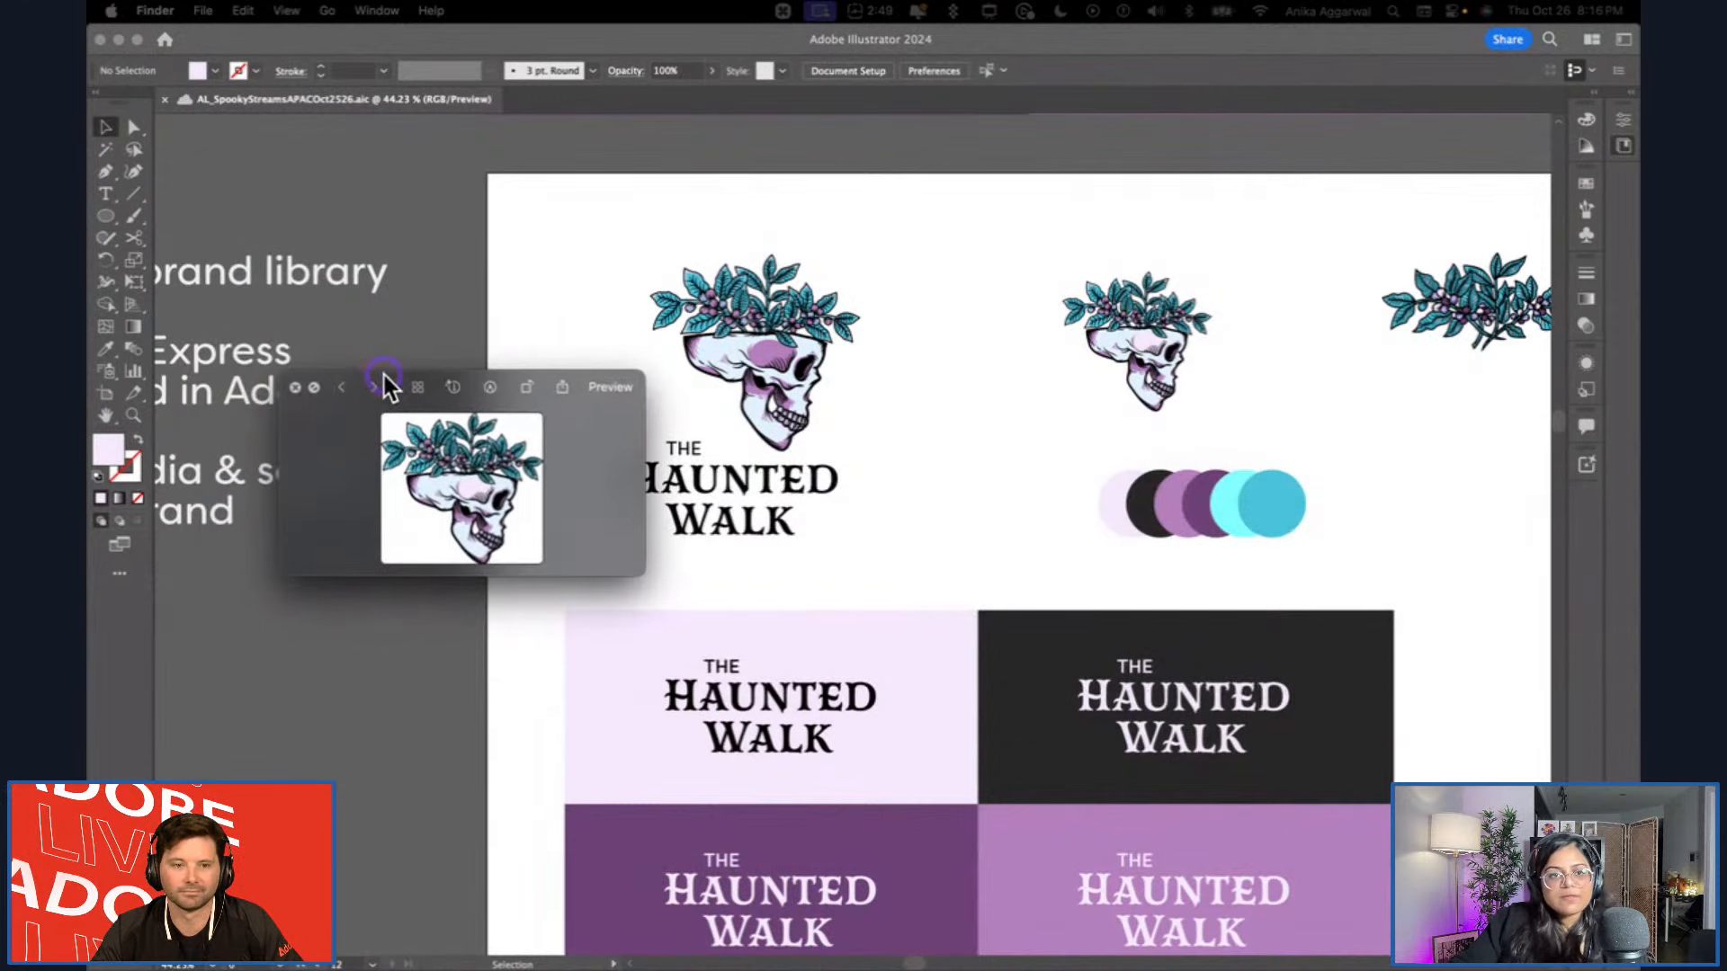
key(Up)
key(Up)
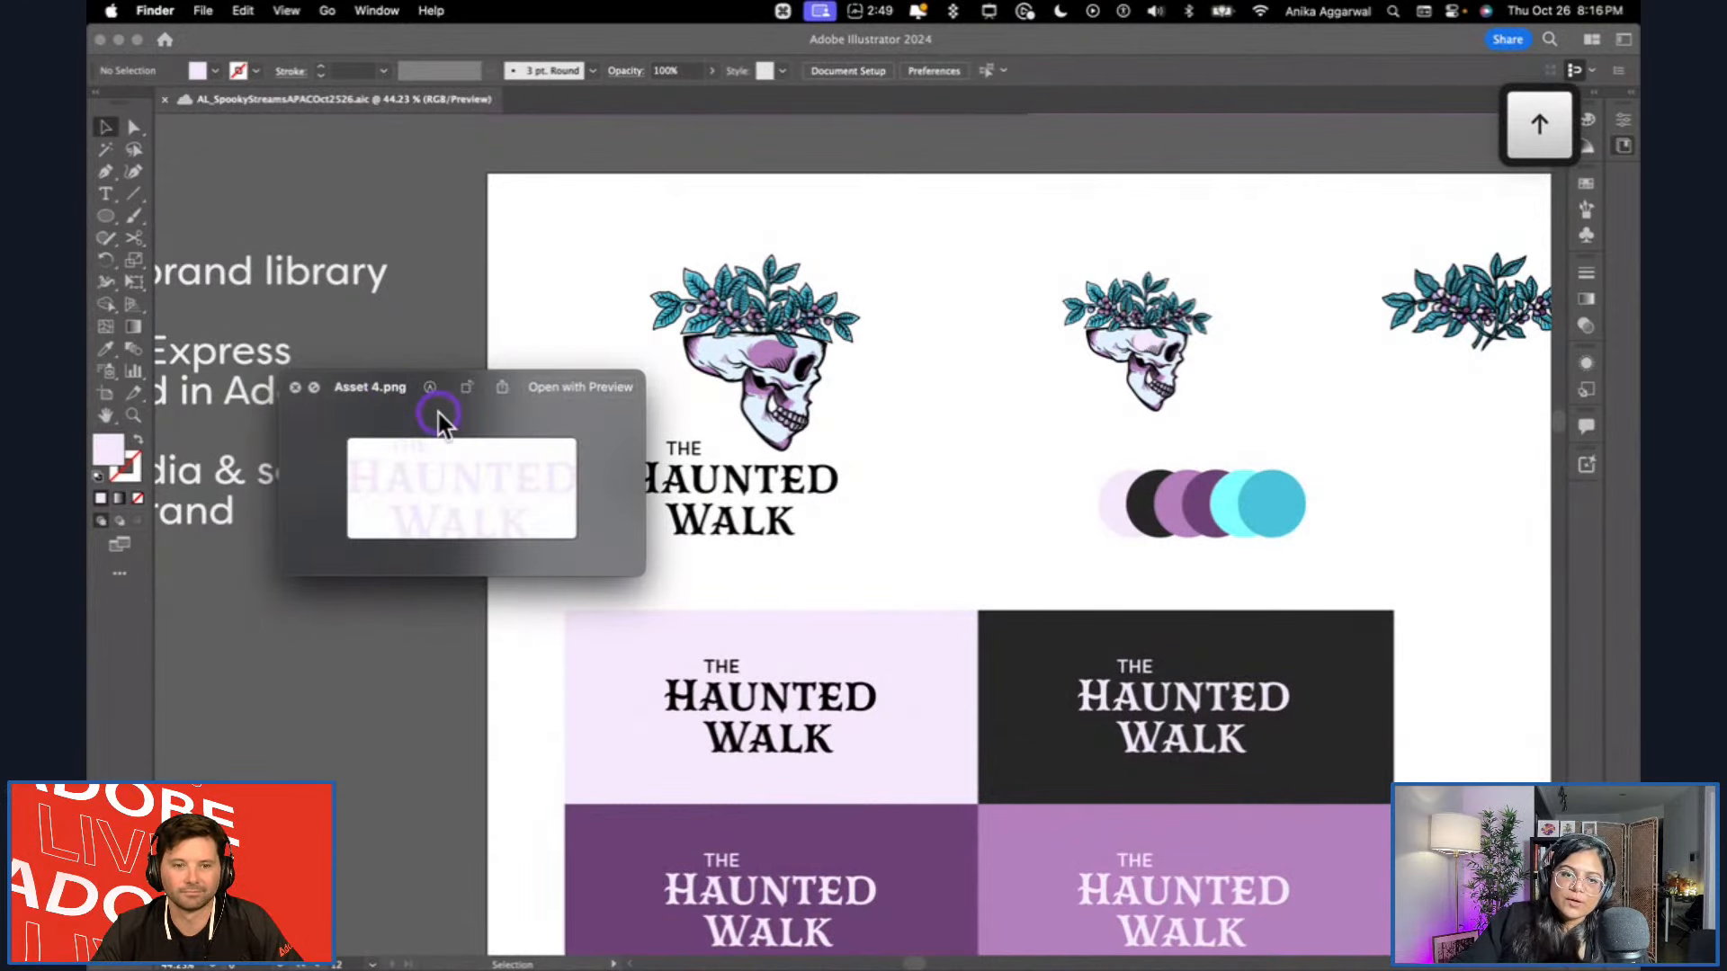
key(space)
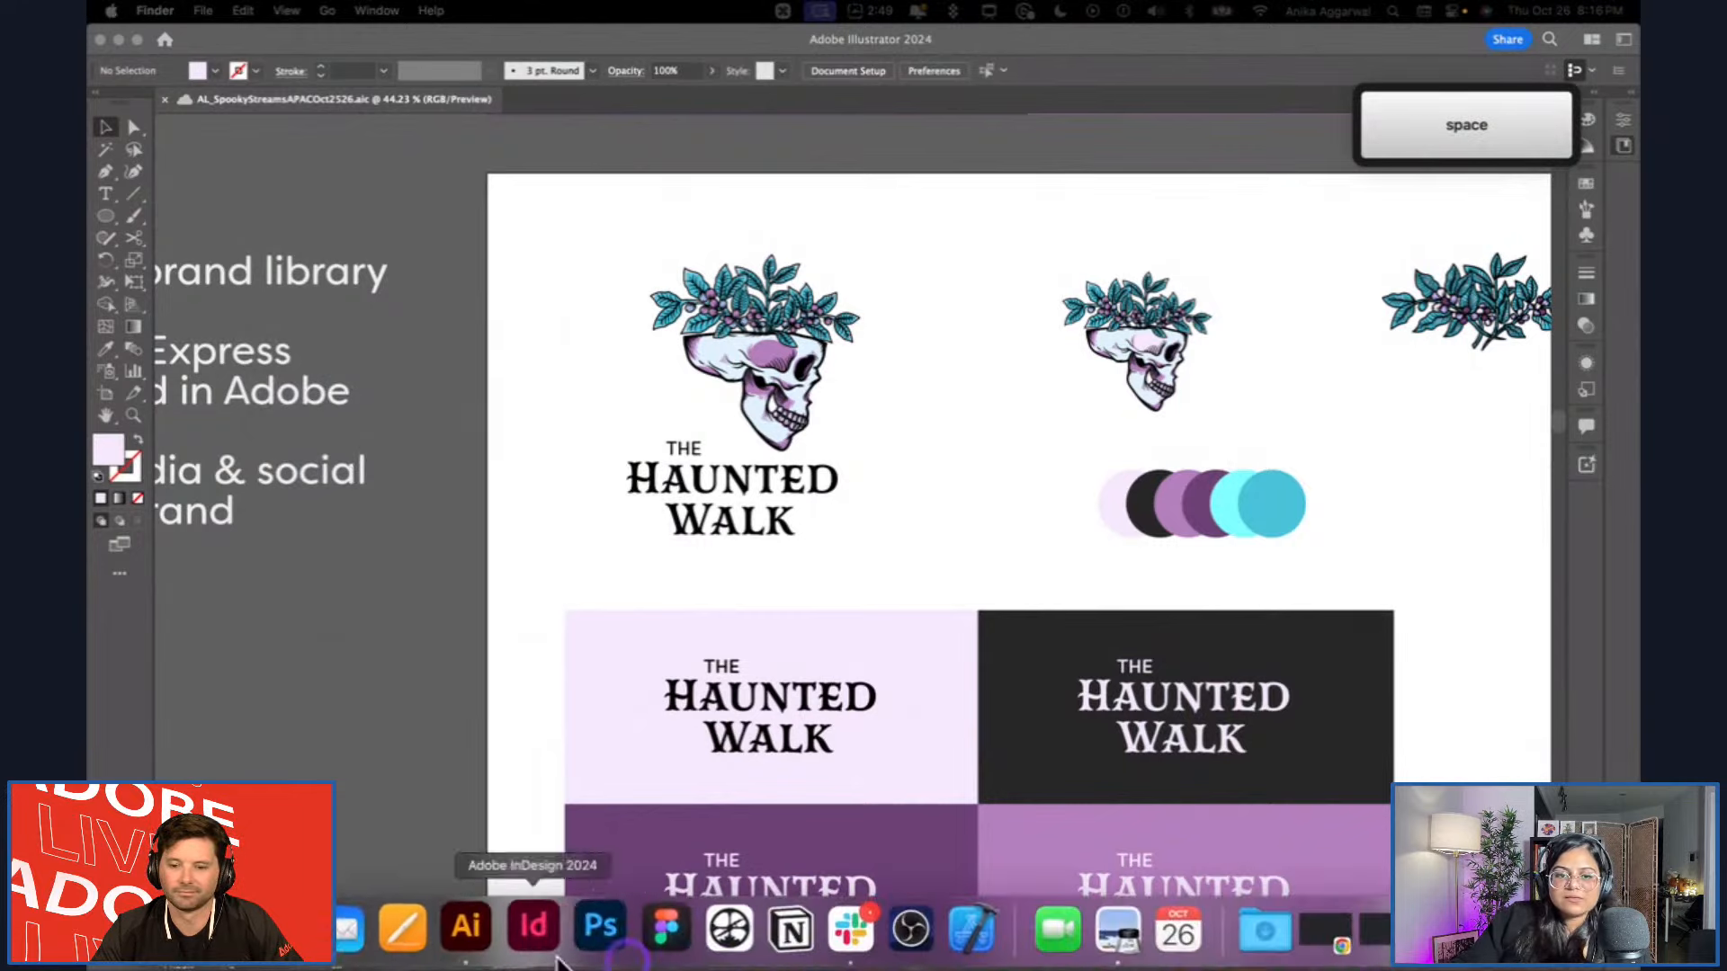
Switch to Adobe Express in Chrome and start a logo upload for HalloweenMagicV2 from the Desktop folder.
click(290, 932)
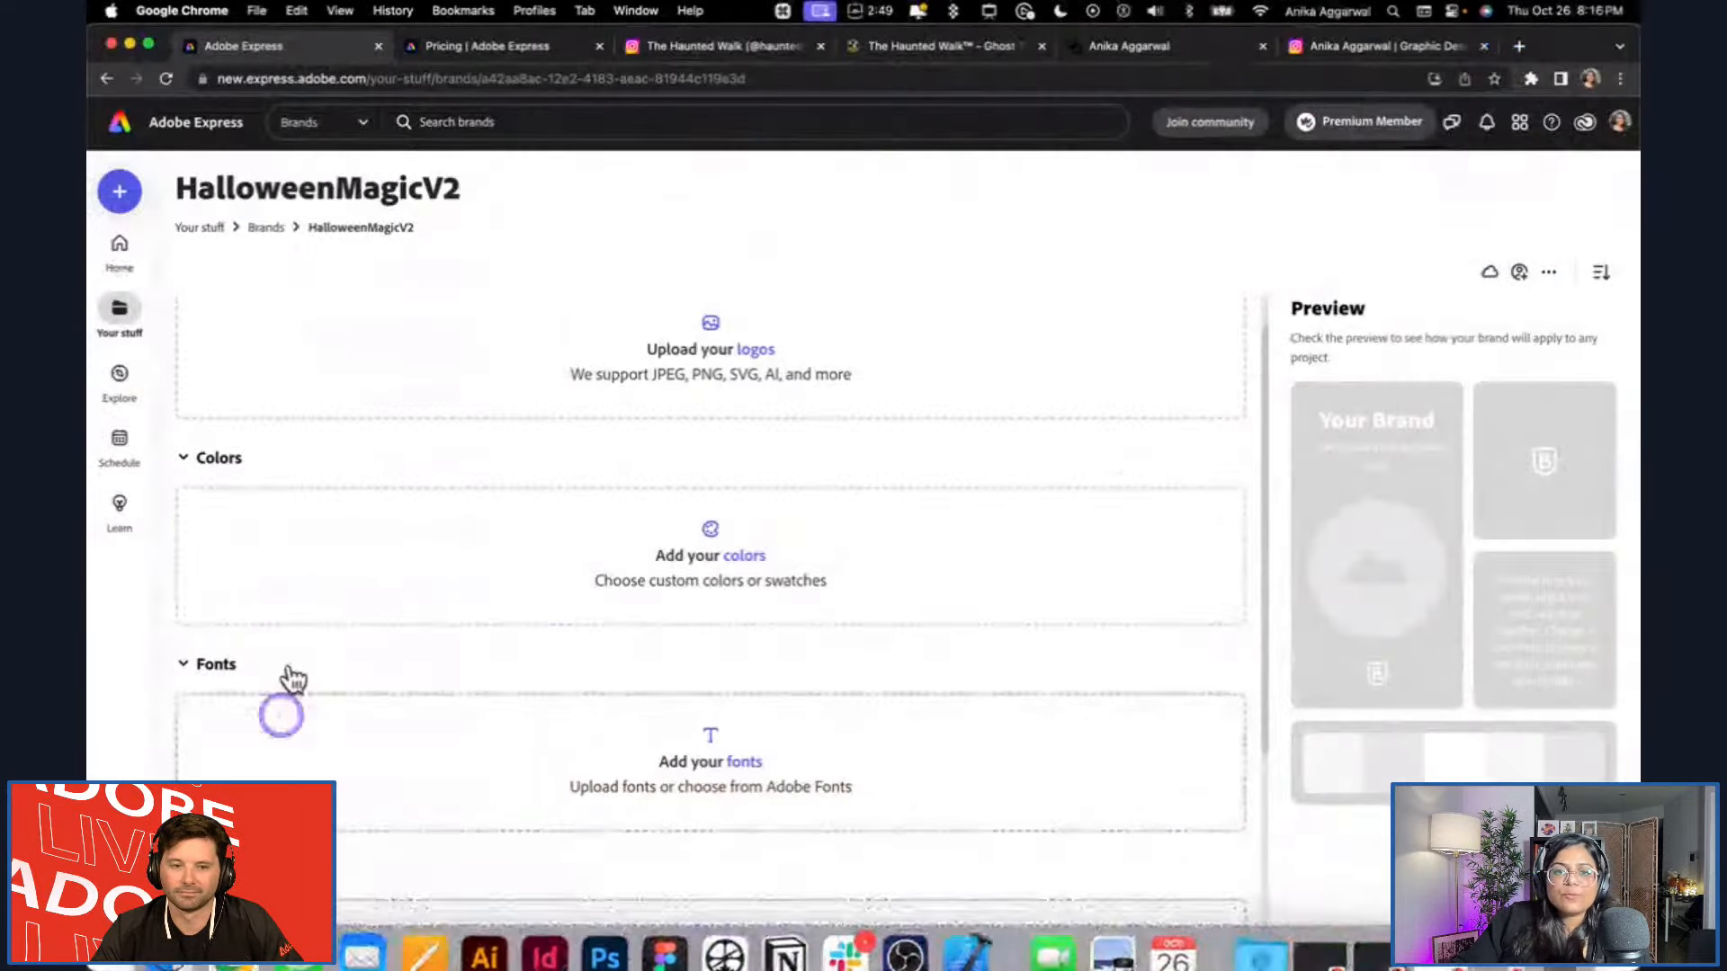
click(758, 351)
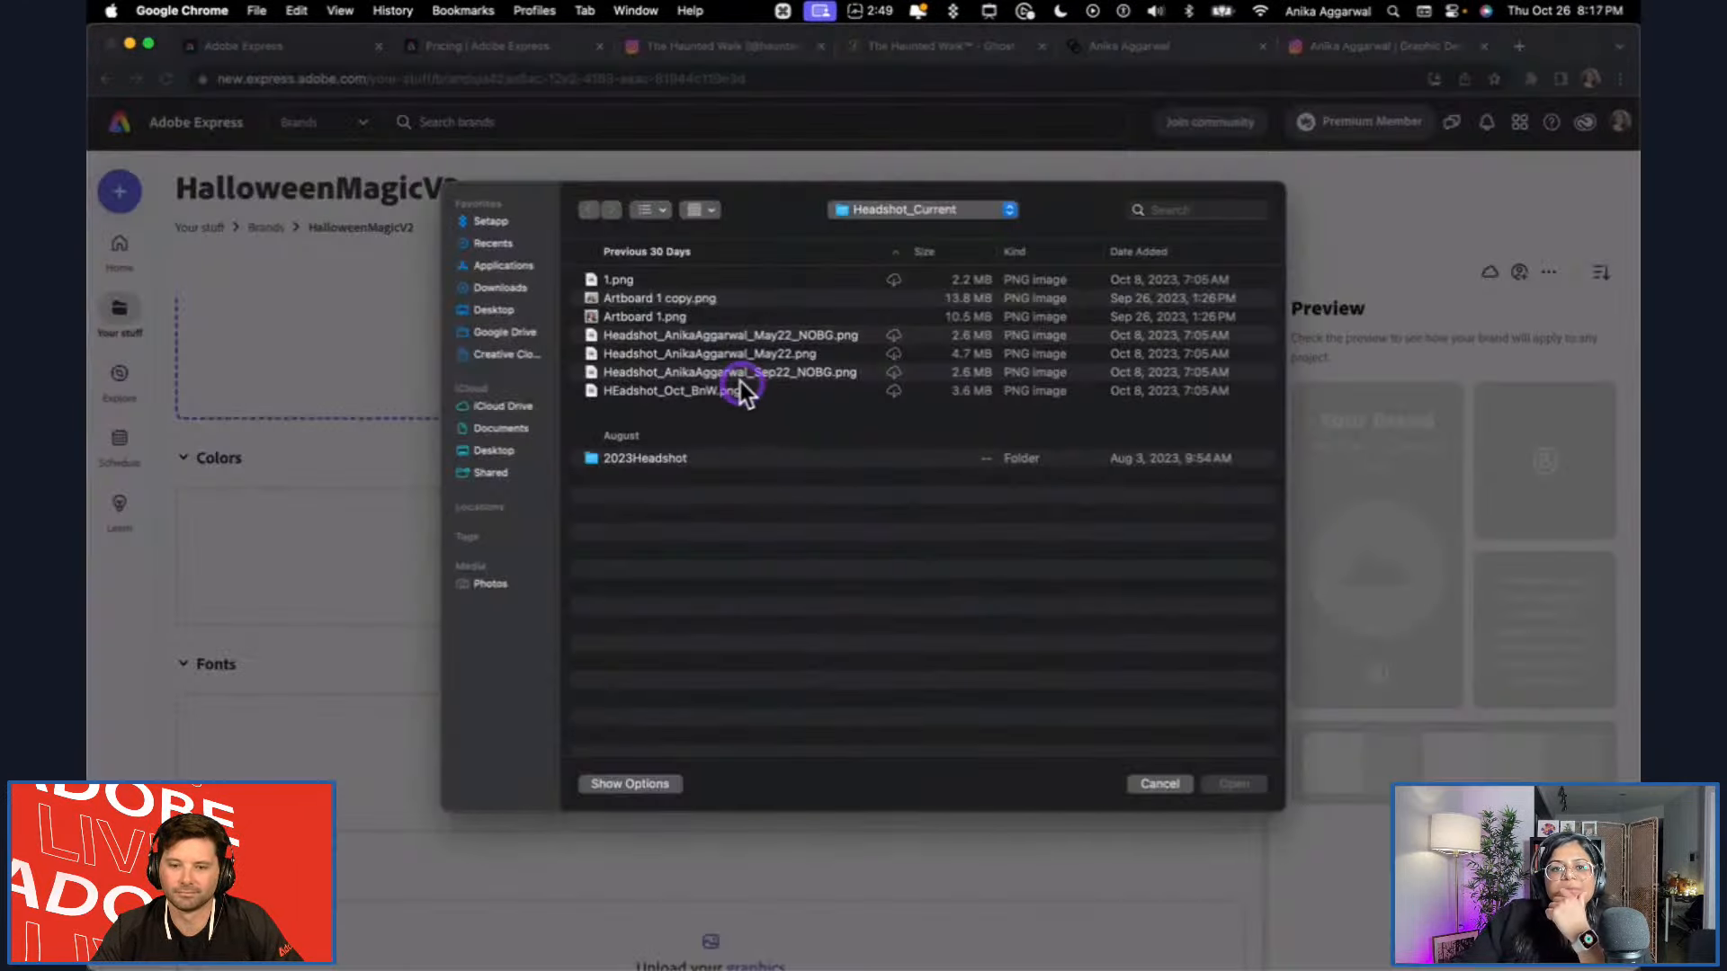
click(511, 311)
Preview the exported assets in the file picker and upload Asset 1.png as the brand's first logo.
click(707, 288)
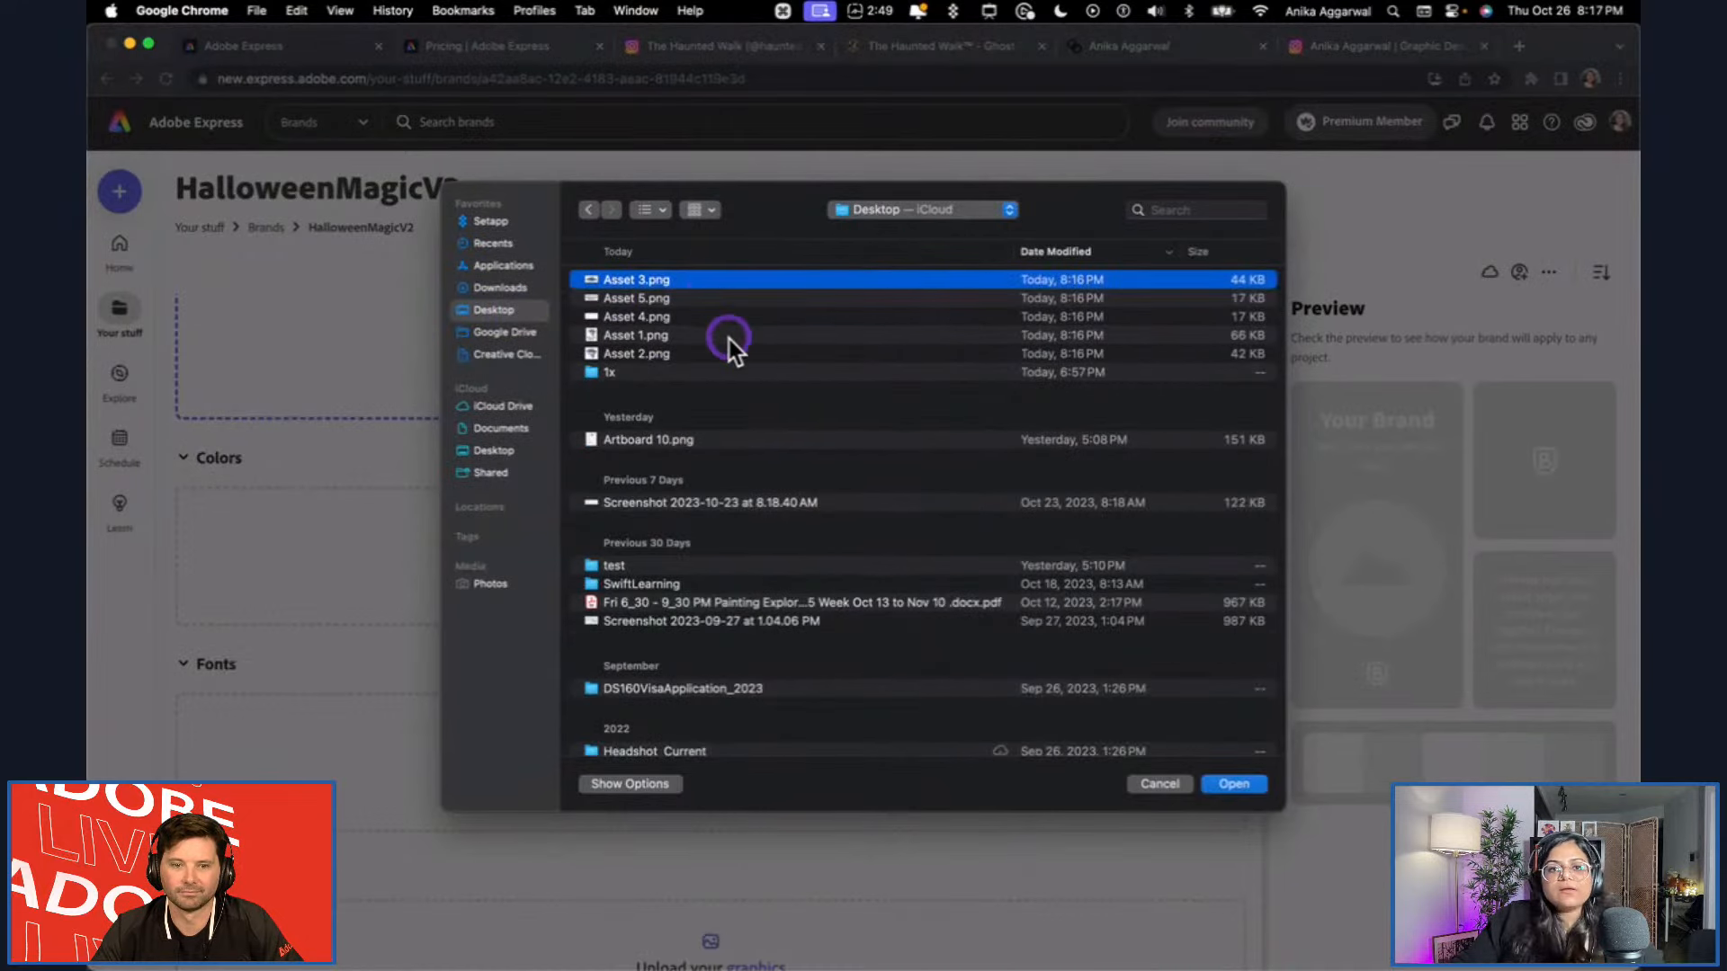
key(space)
key(Down)
key(Down)
key(Down)
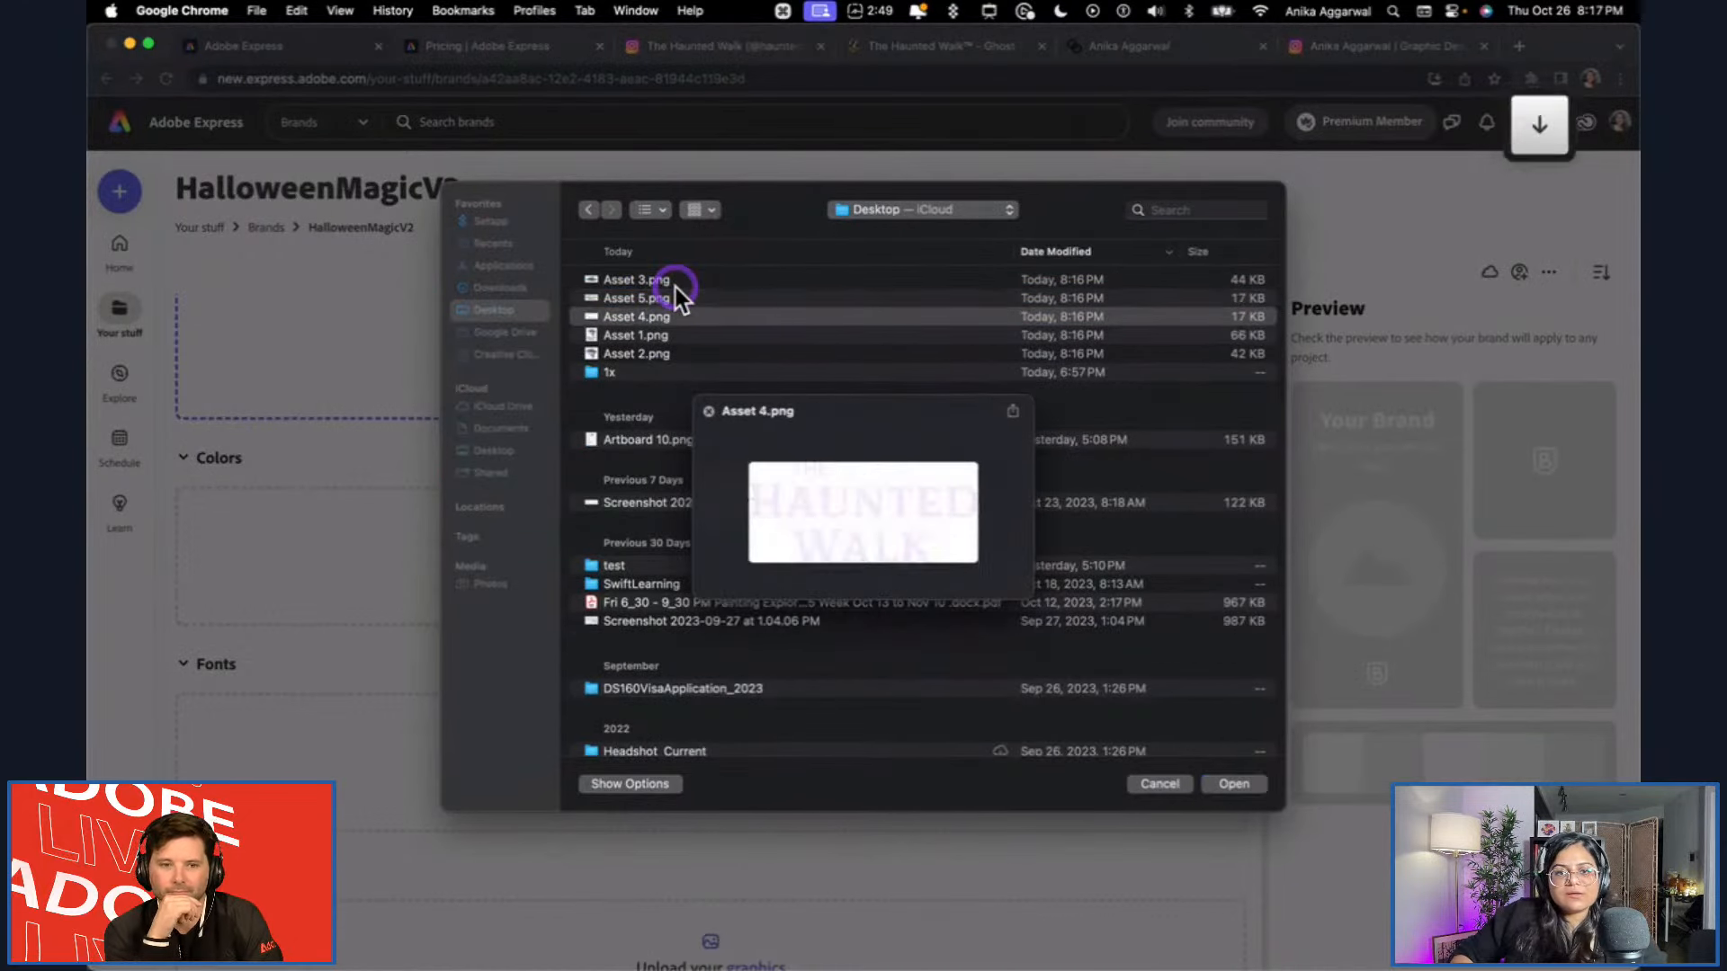
key(space)
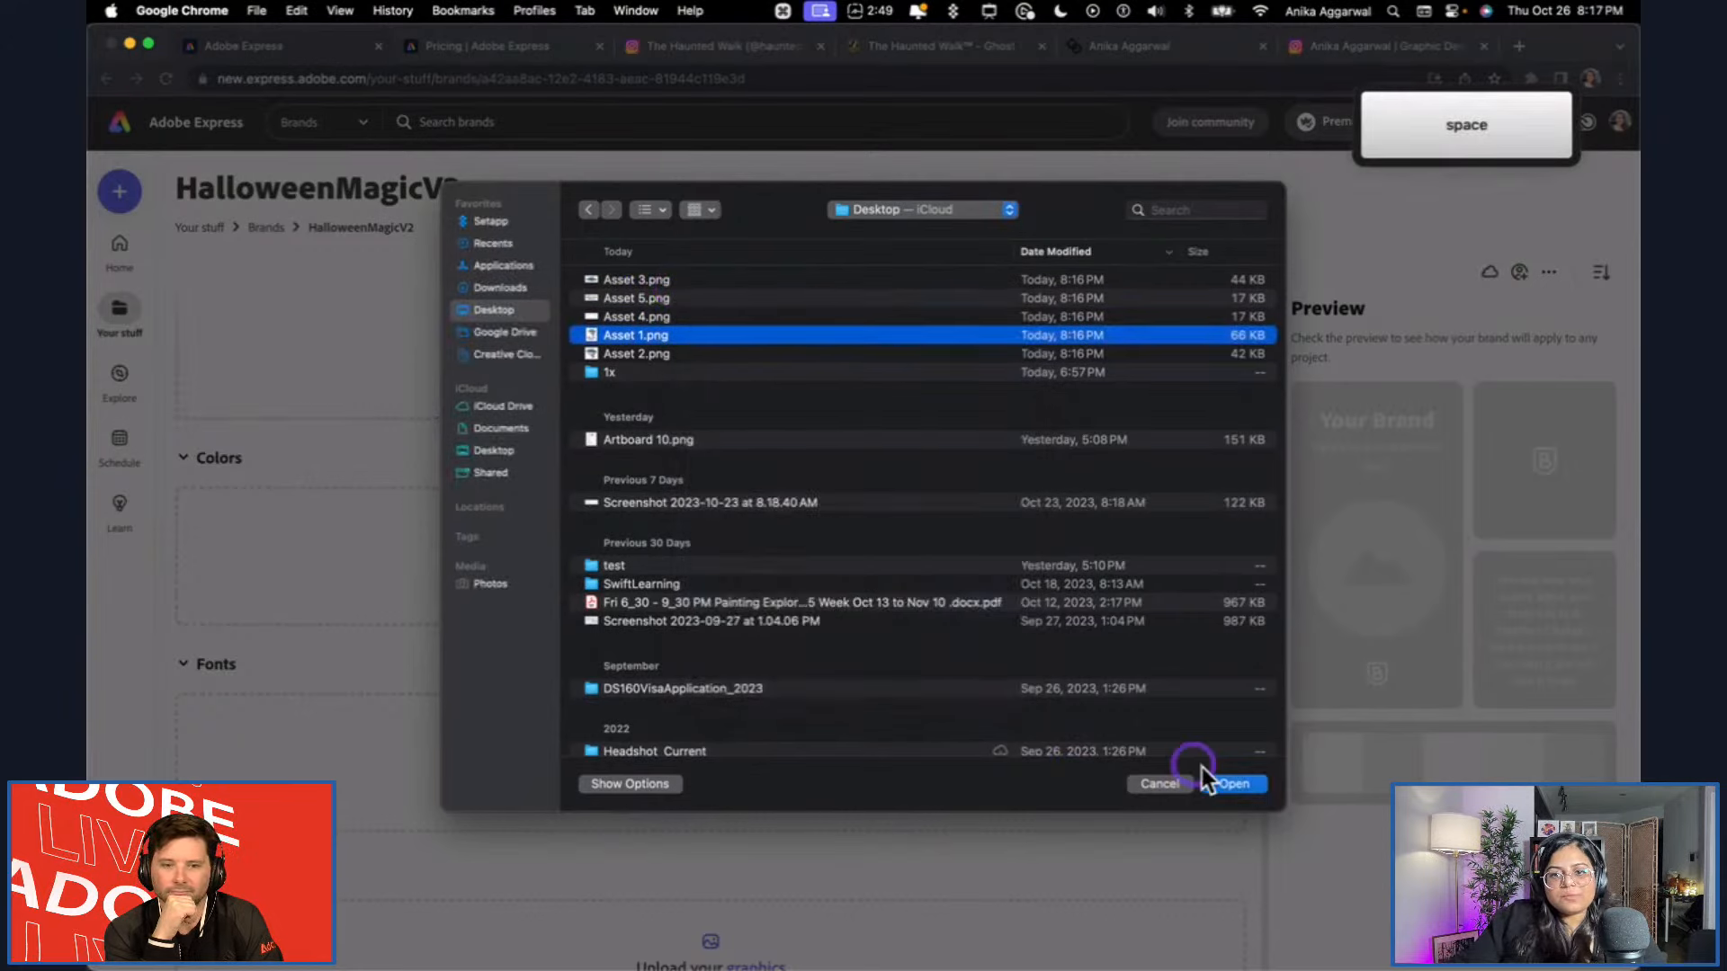
click(1233, 784)
scroll(454, 501, up, 1)
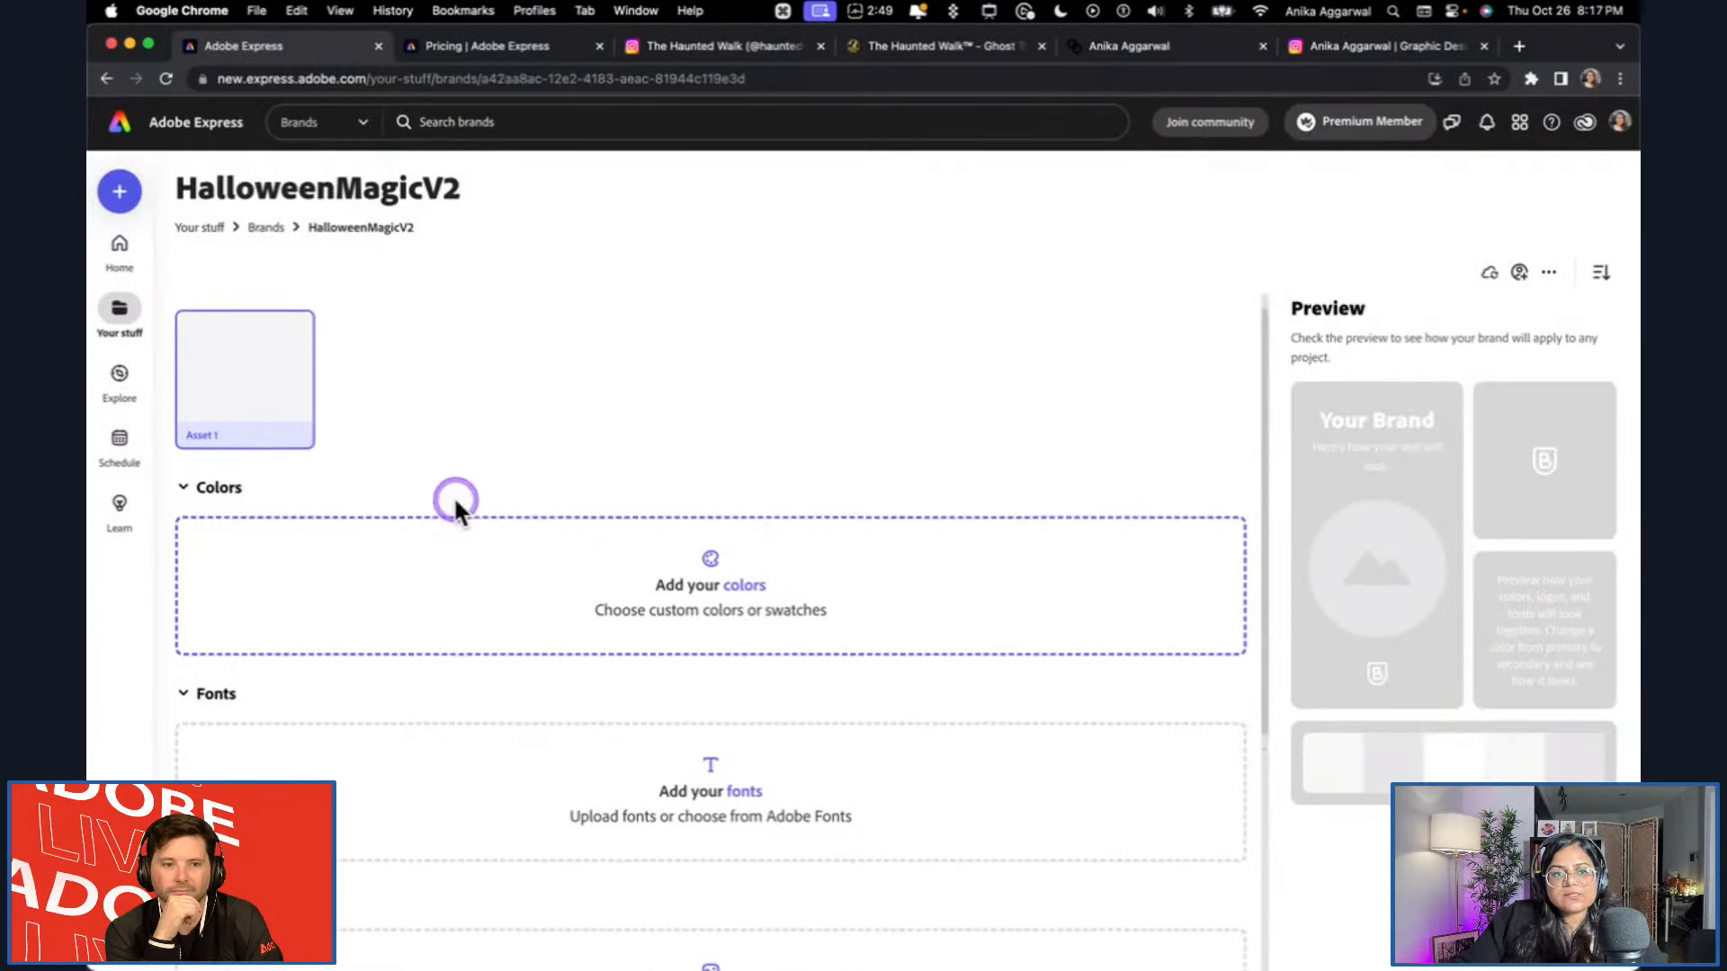
click(295, 356)
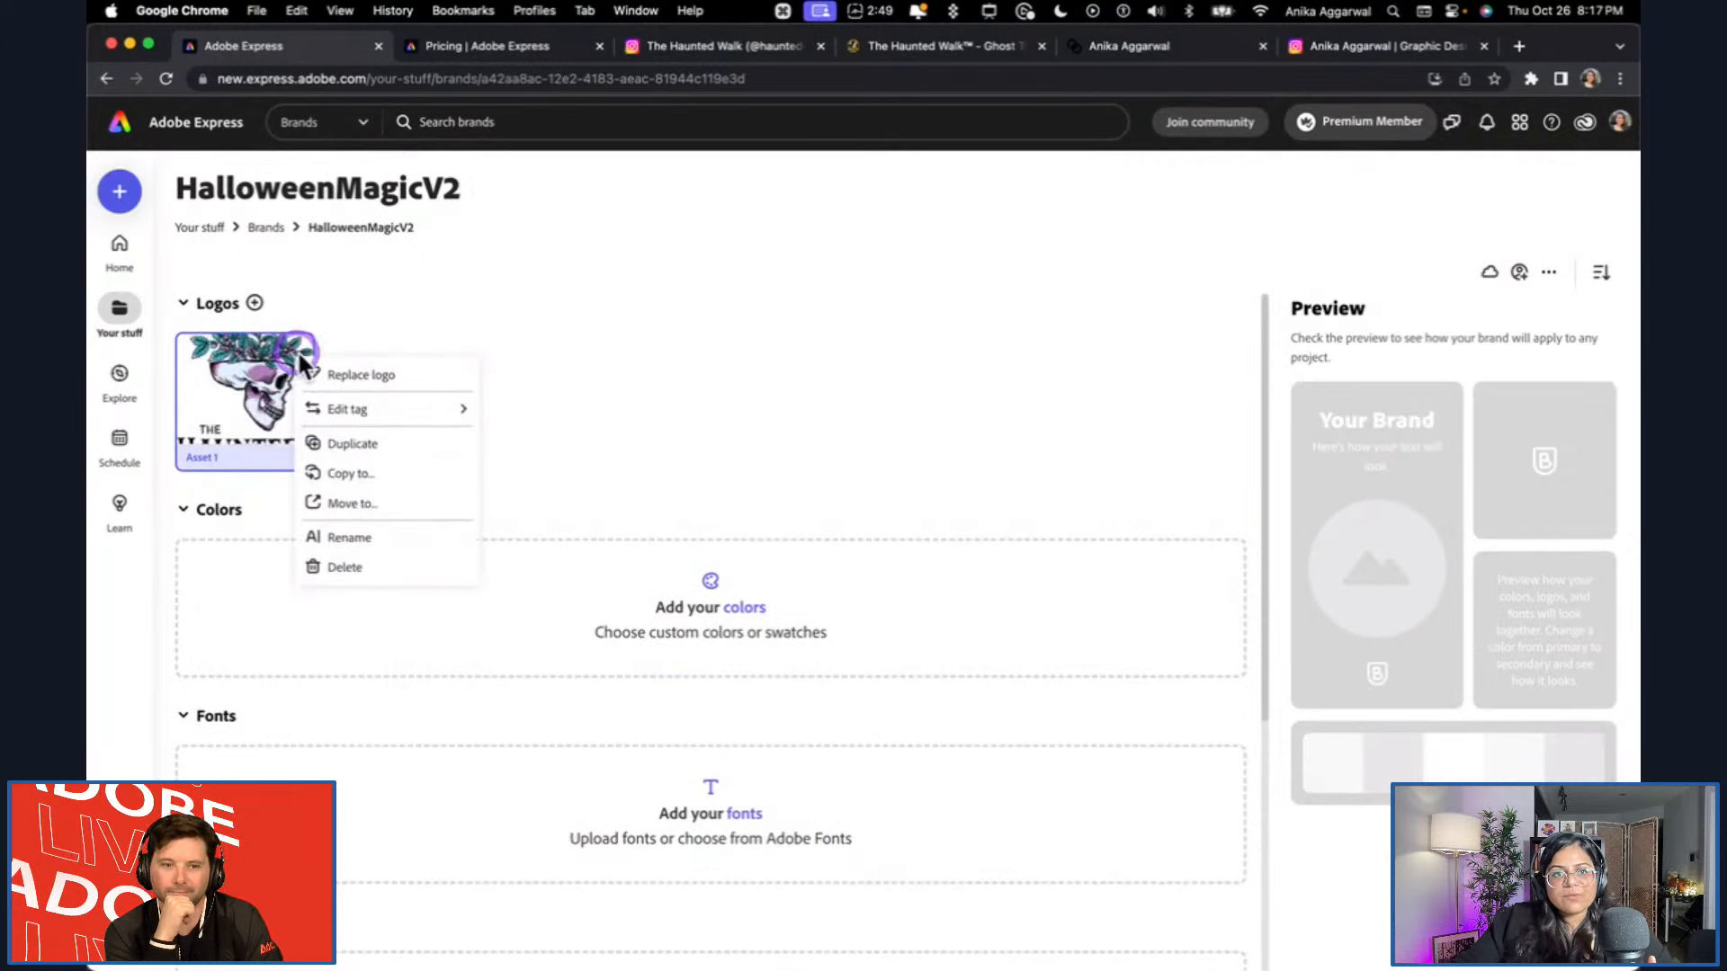
click(451, 320)
click(285, 327)
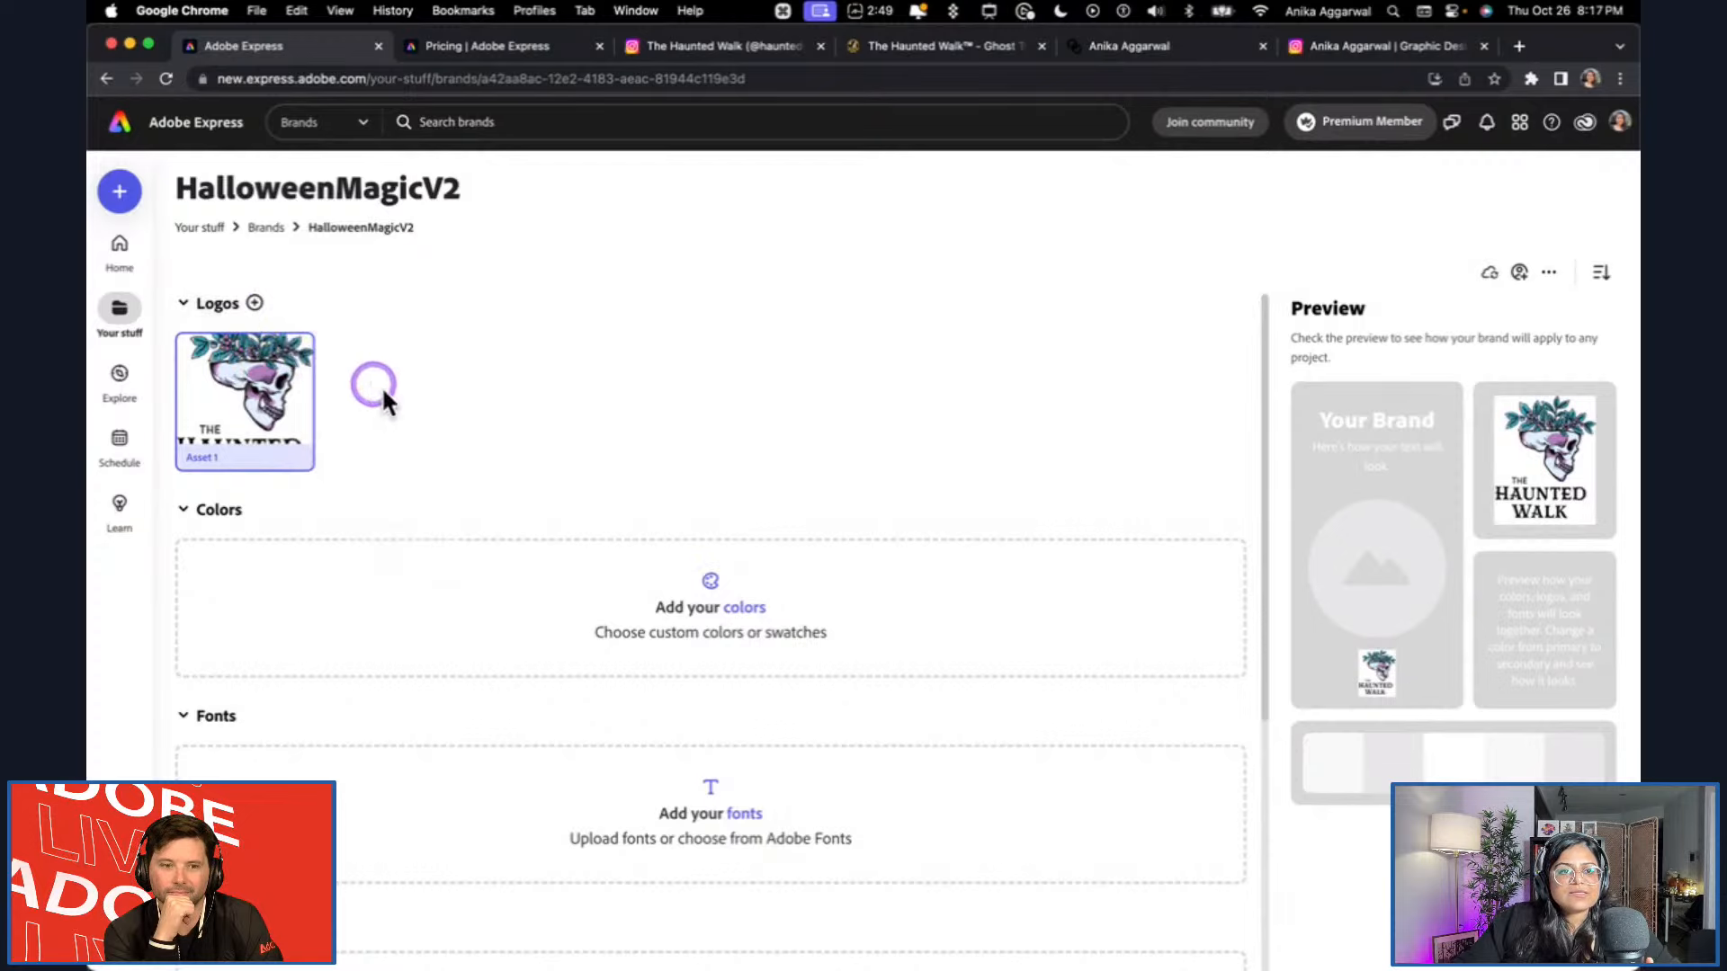
click(332, 334)
Preview and add Asset 2.png, the standalone skull, from the Desktop as a second logo of the brand.
click(256, 305)
click(624, 337)
key(space)
key(space)
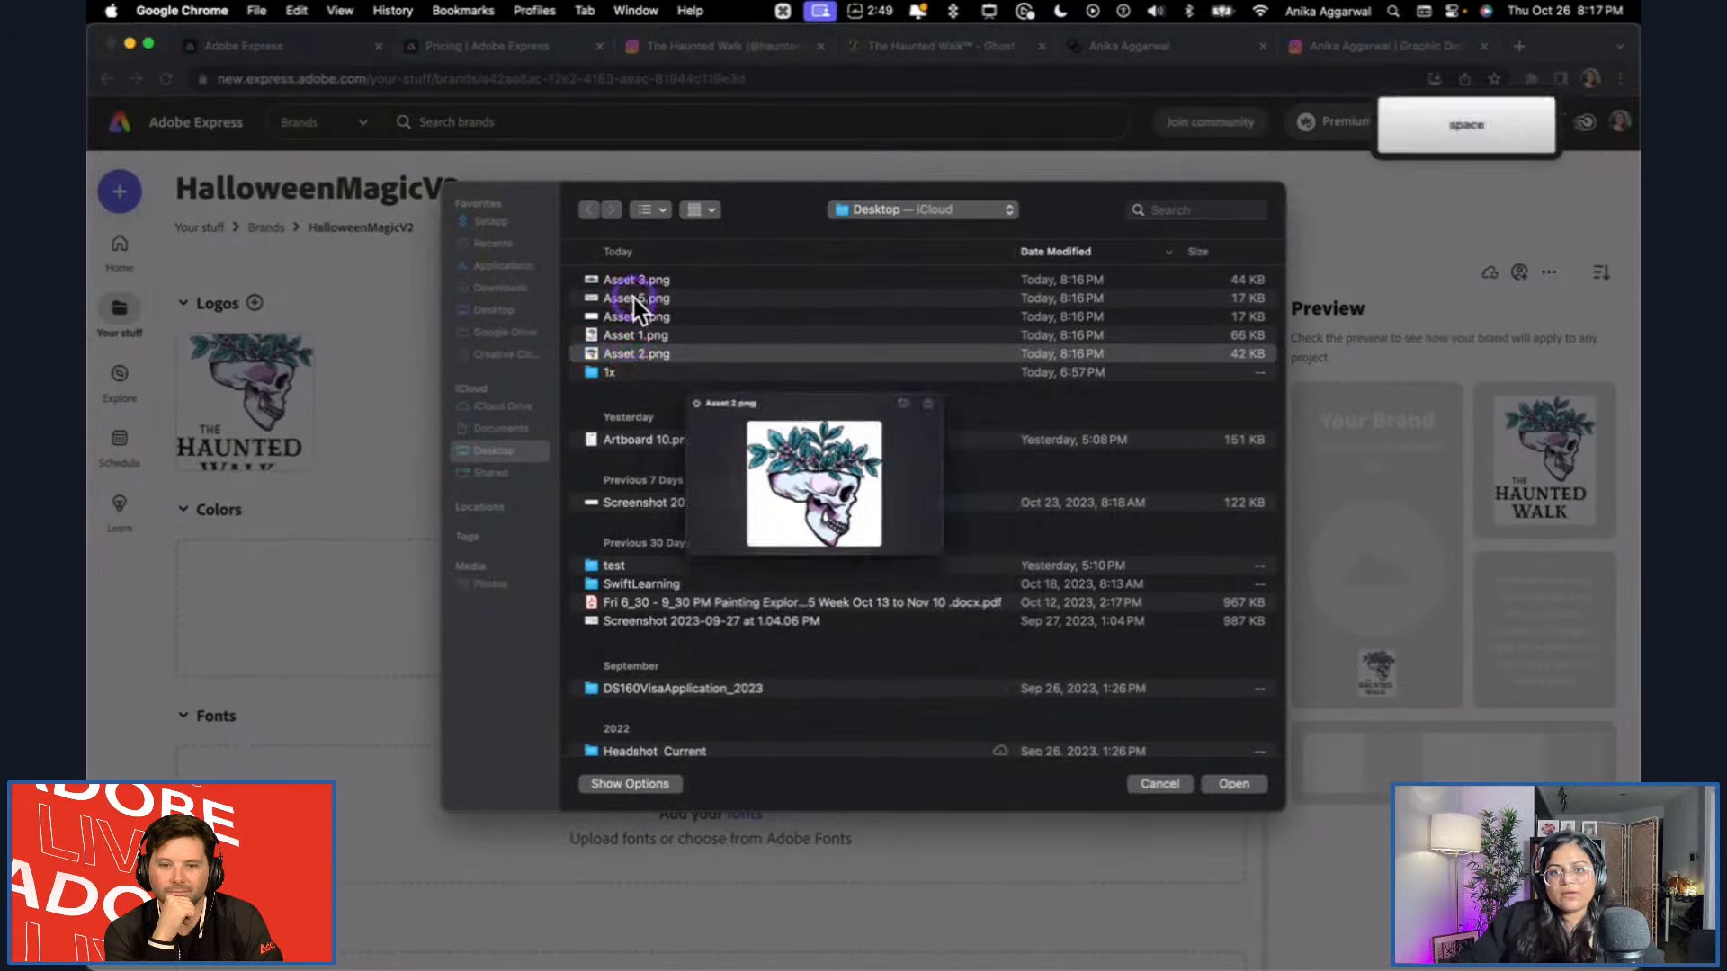
click(1230, 784)
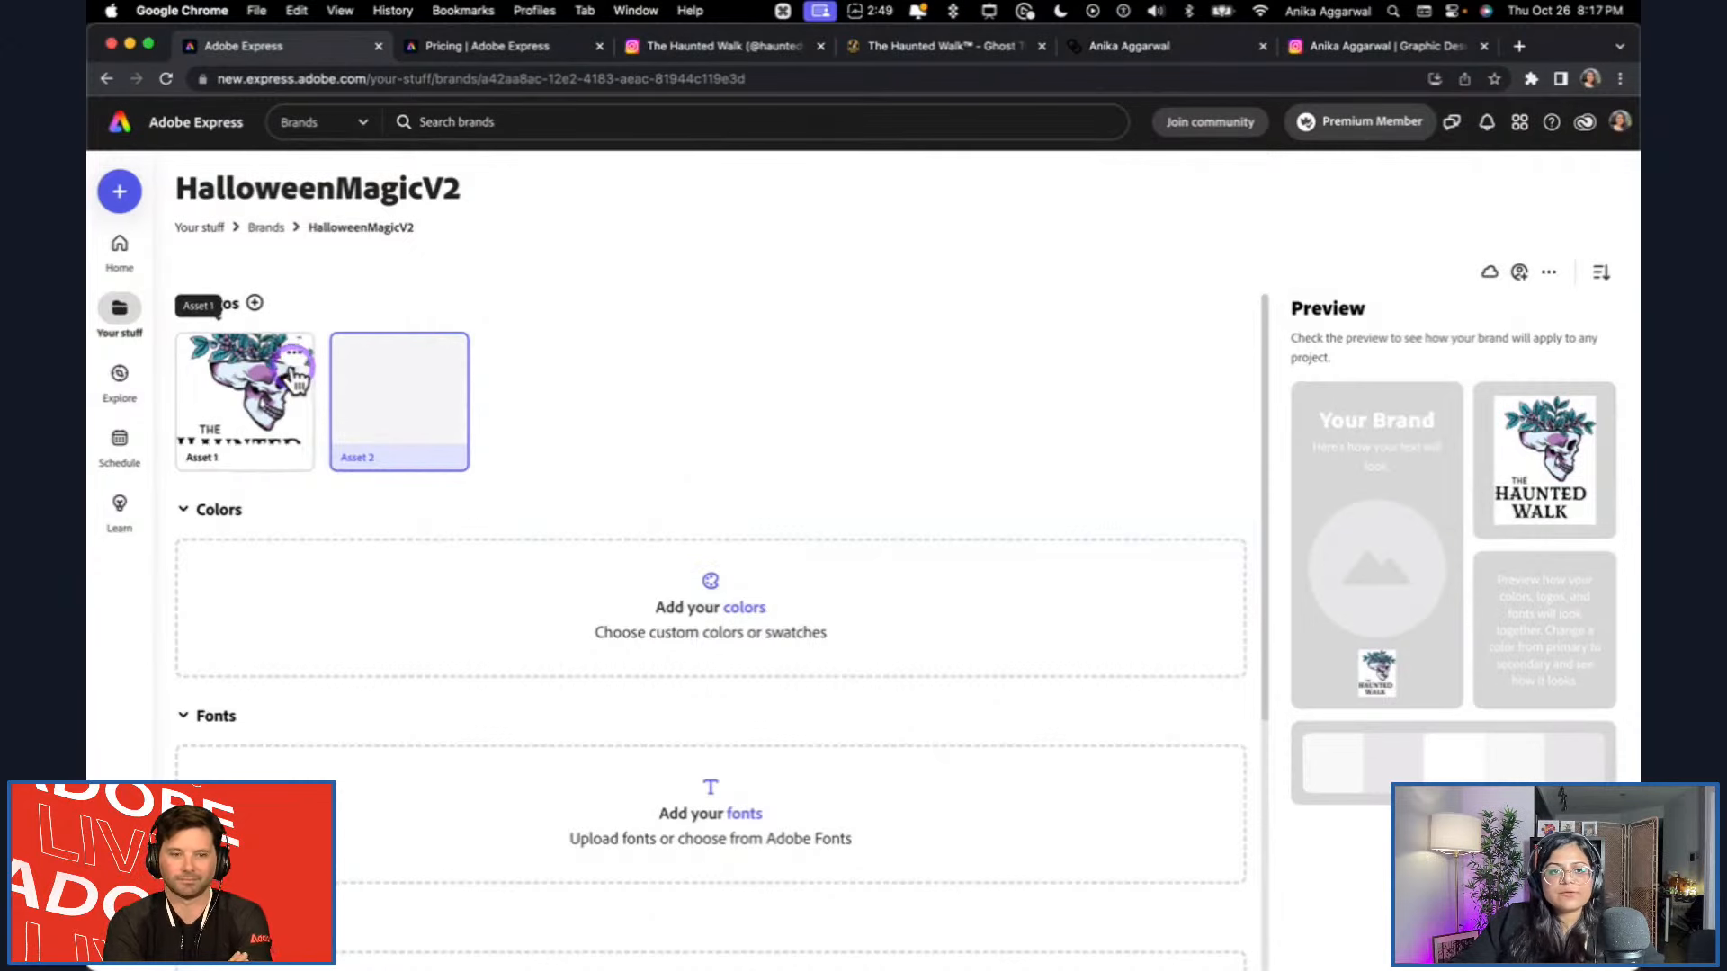
Examine the tag choices available for the Asset 1 logo.
click(297, 360)
mouse_move(385, 415)
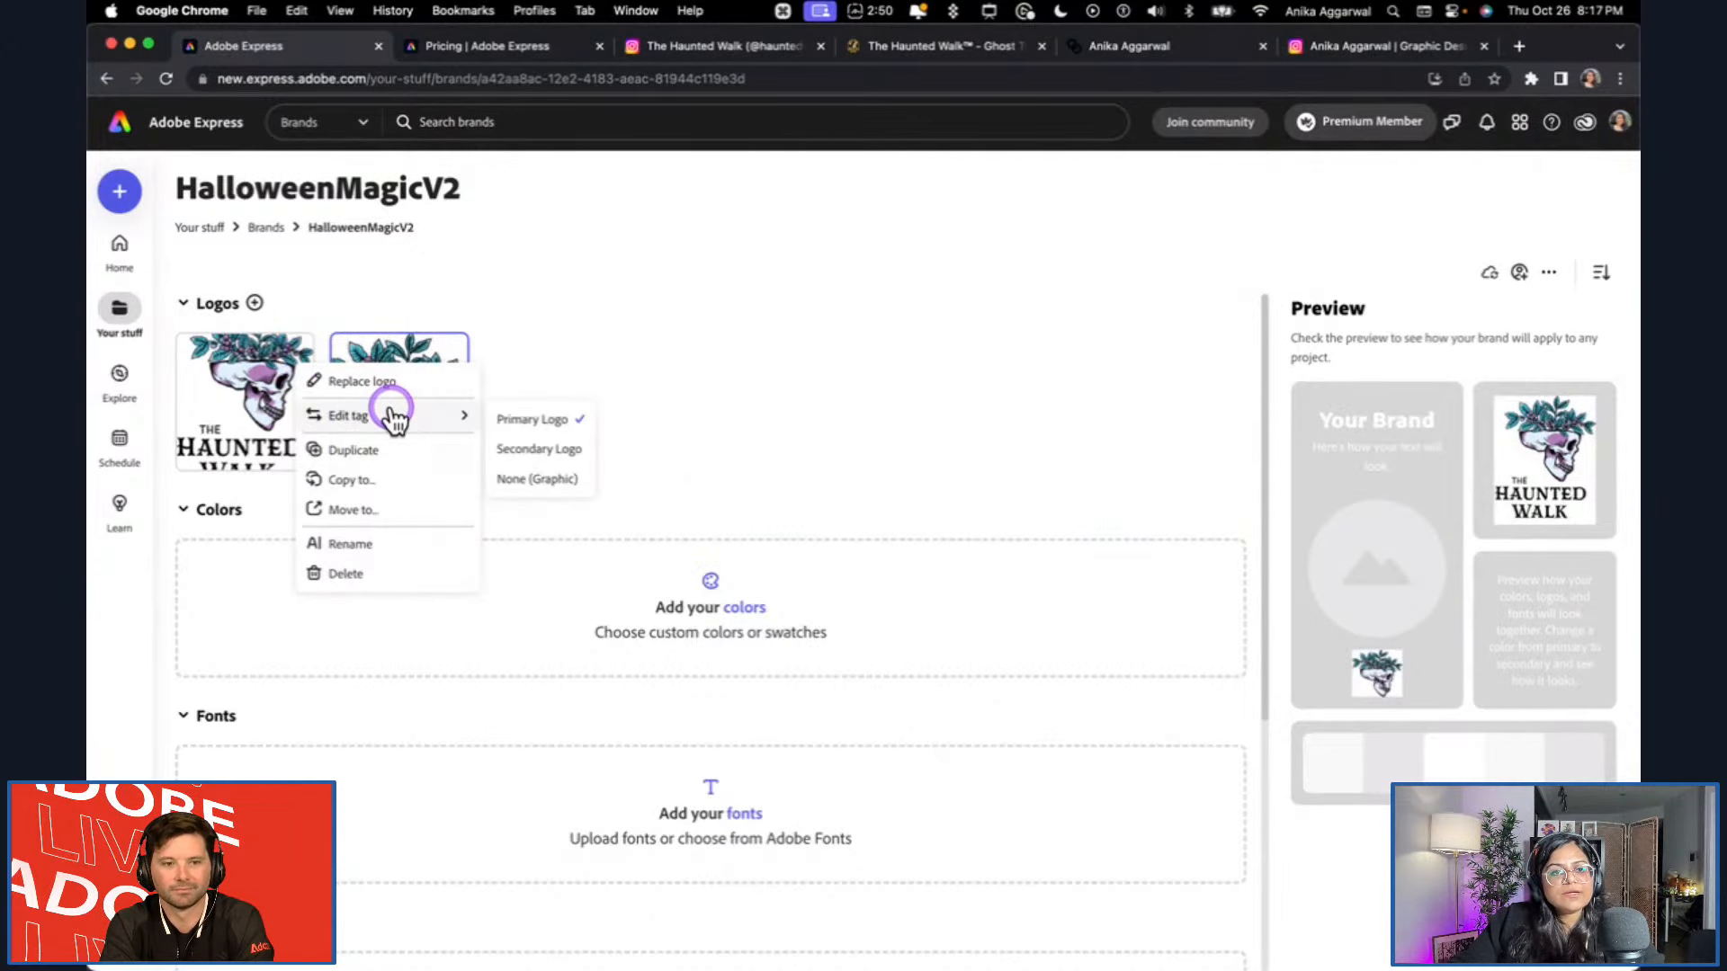
click(648, 381)
click(306, 360)
mouse_move(397, 415)
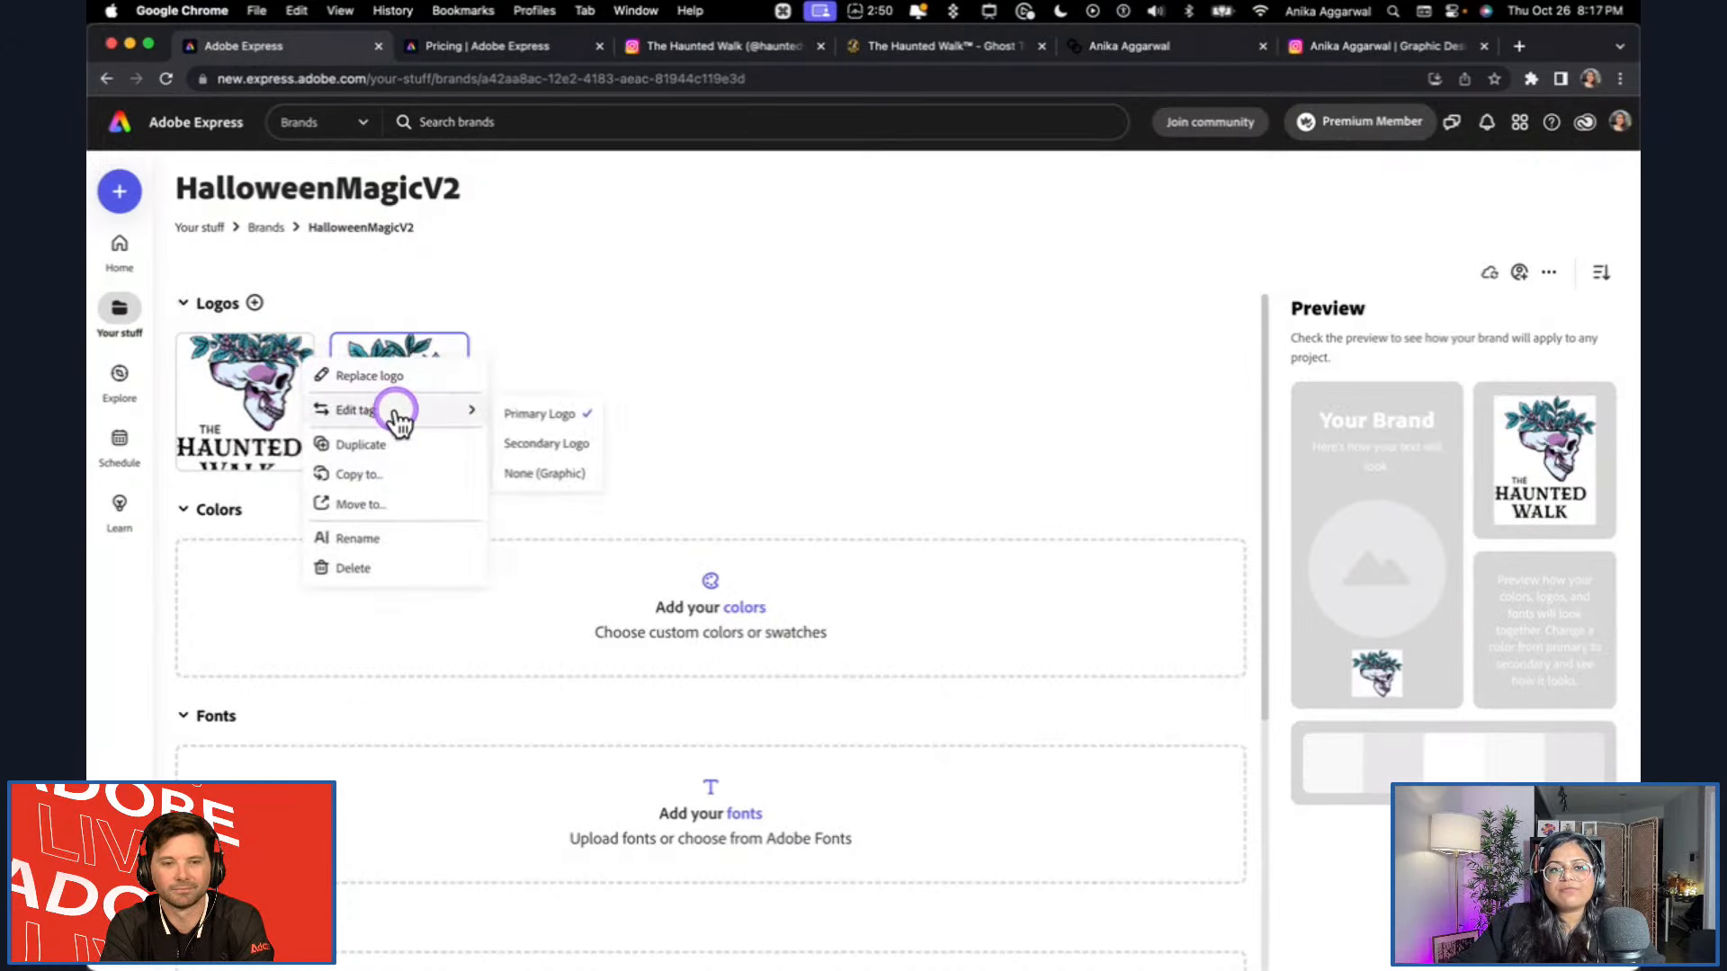
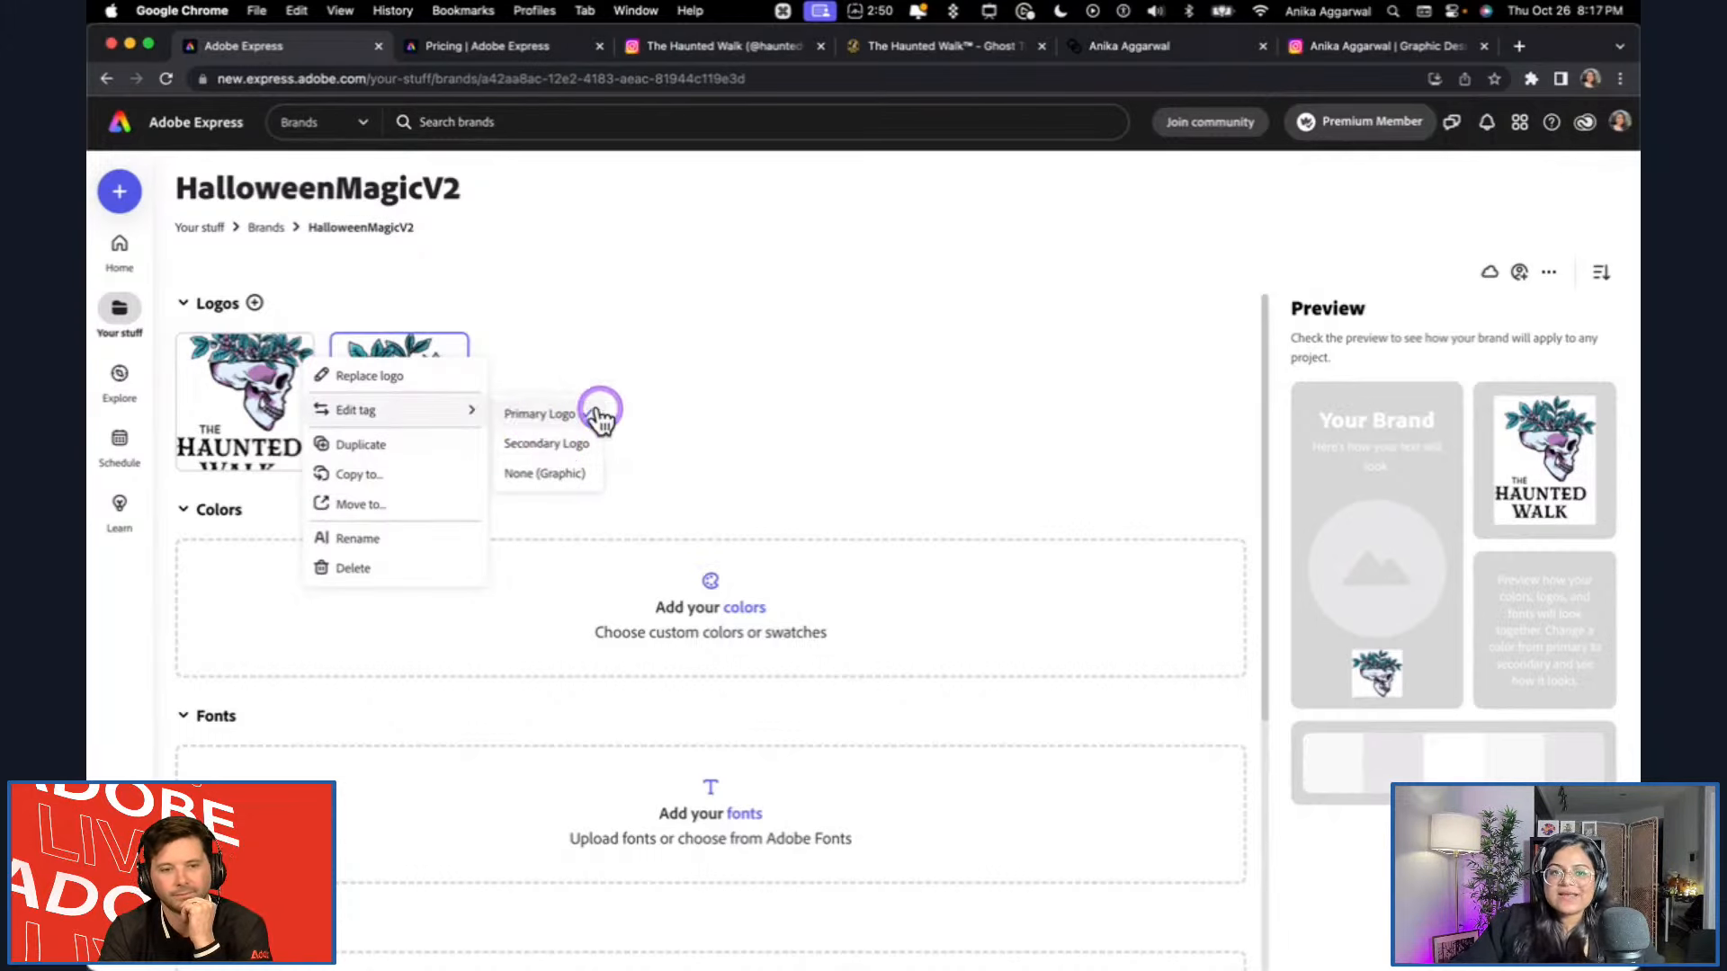
Preview Asset 3.png, the foliage artwork, from the Desktop and upload it as another logo of the brand.
click(551, 474)
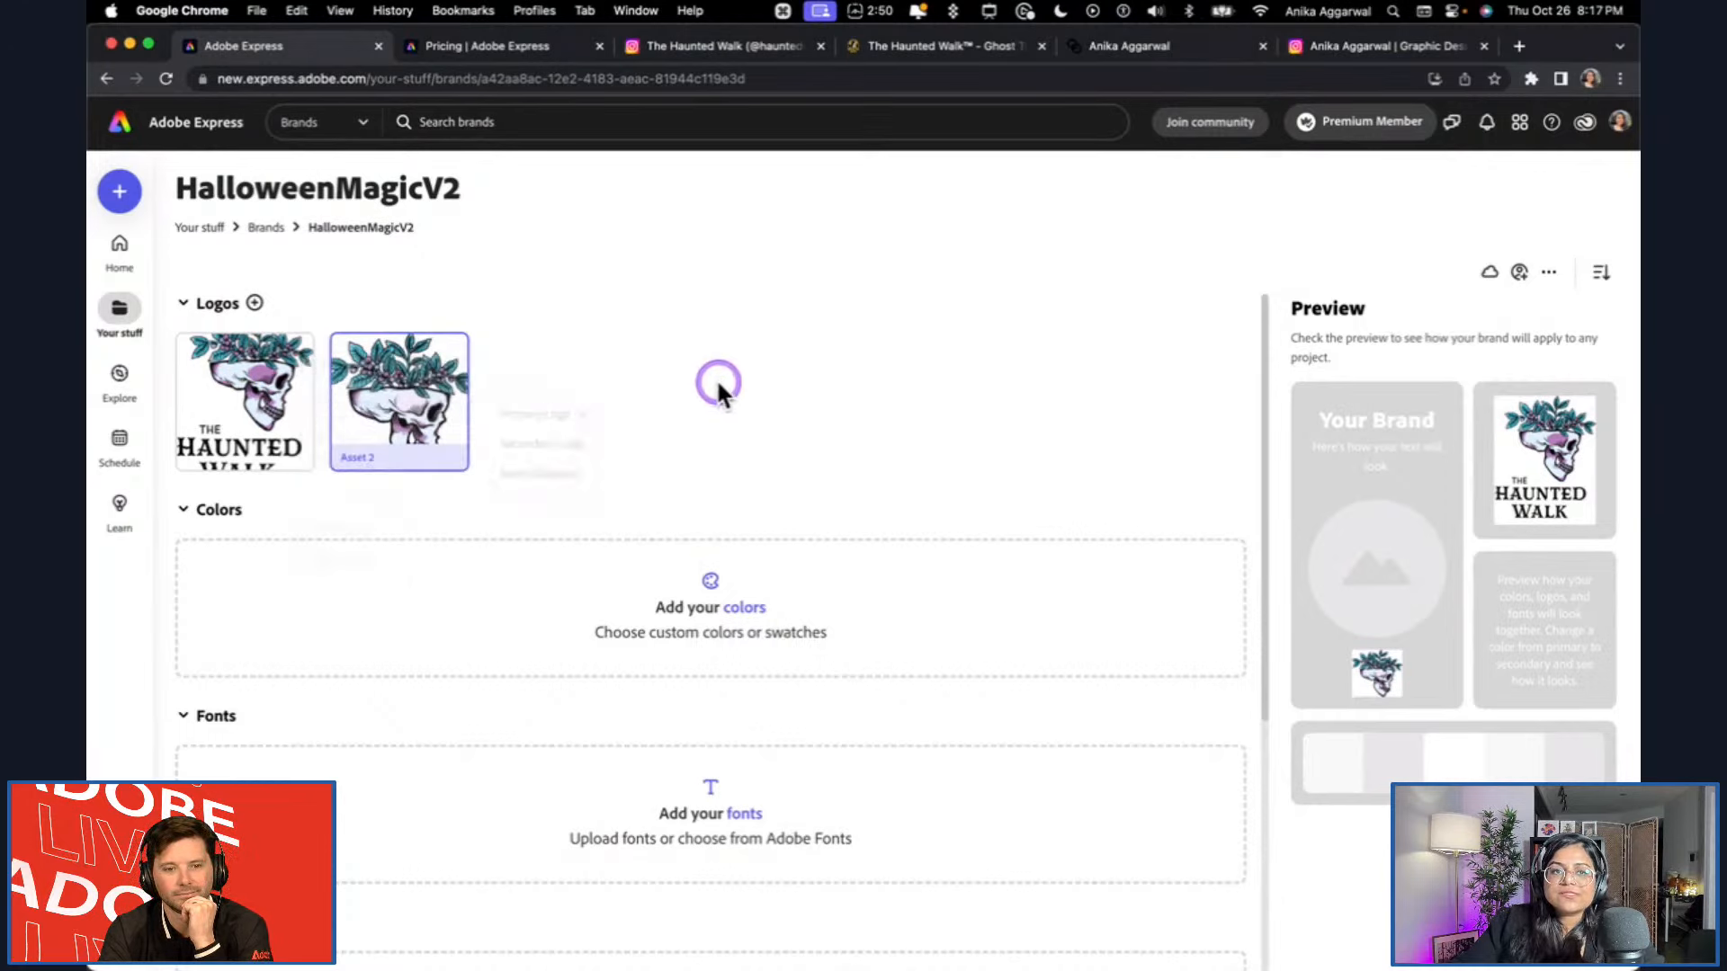
click(256, 303)
click(674, 322)
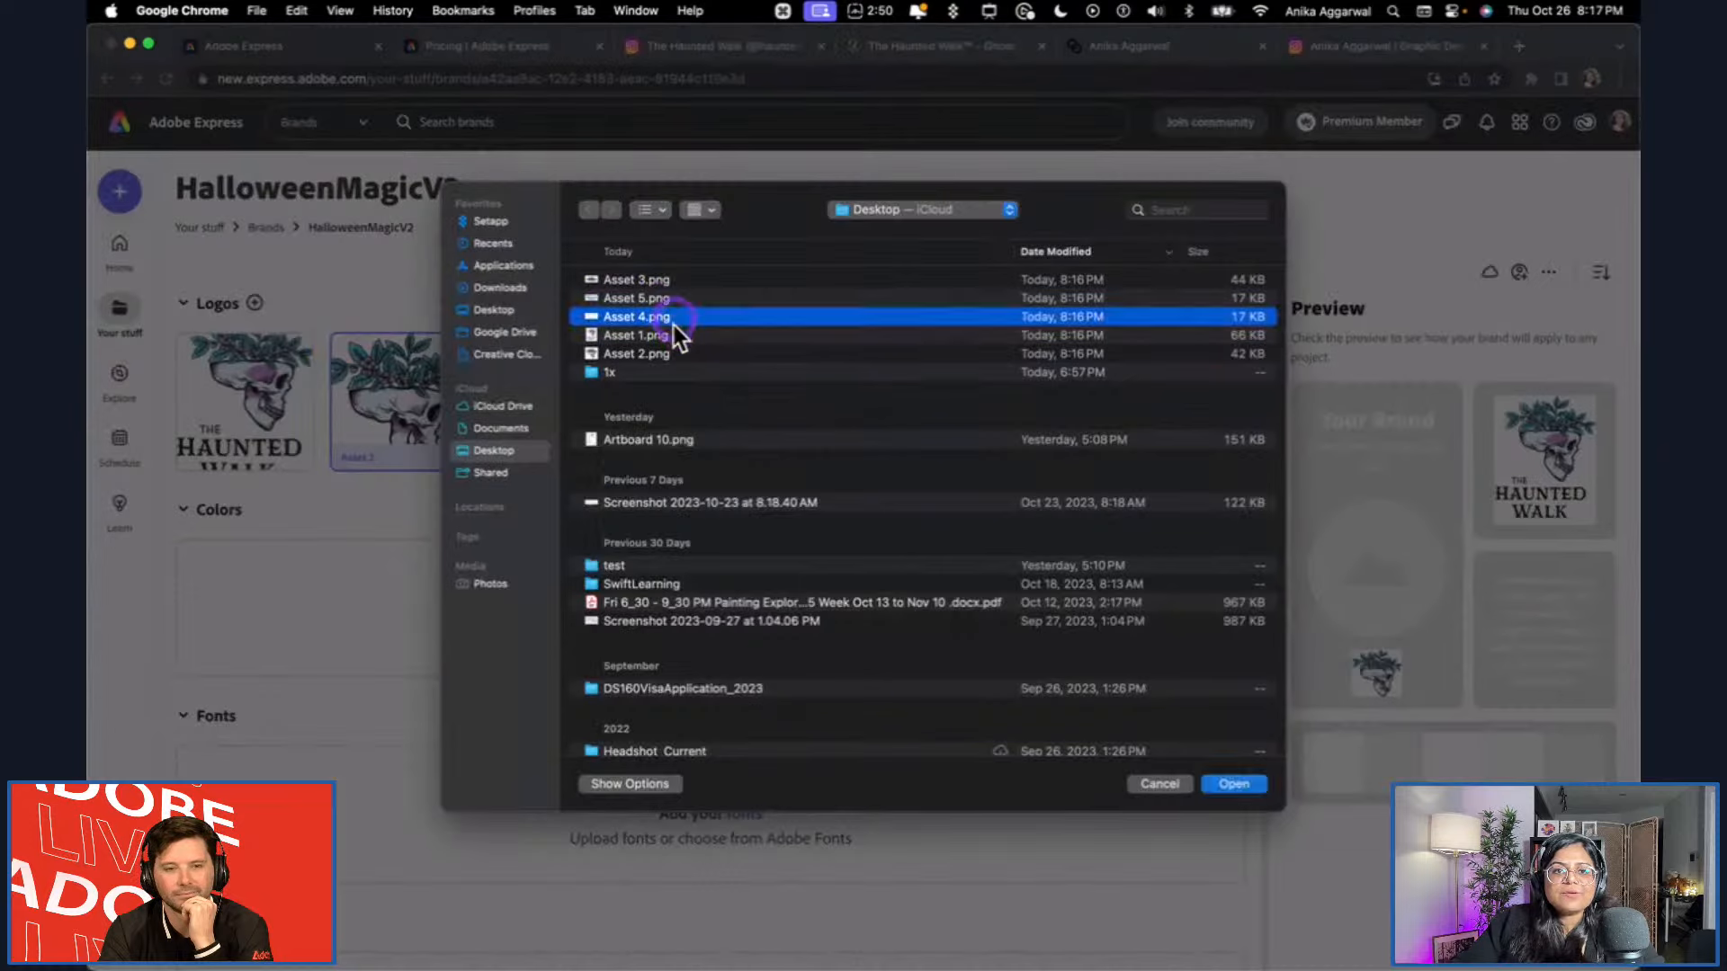
click(666, 283)
key(space)
click(1234, 783)
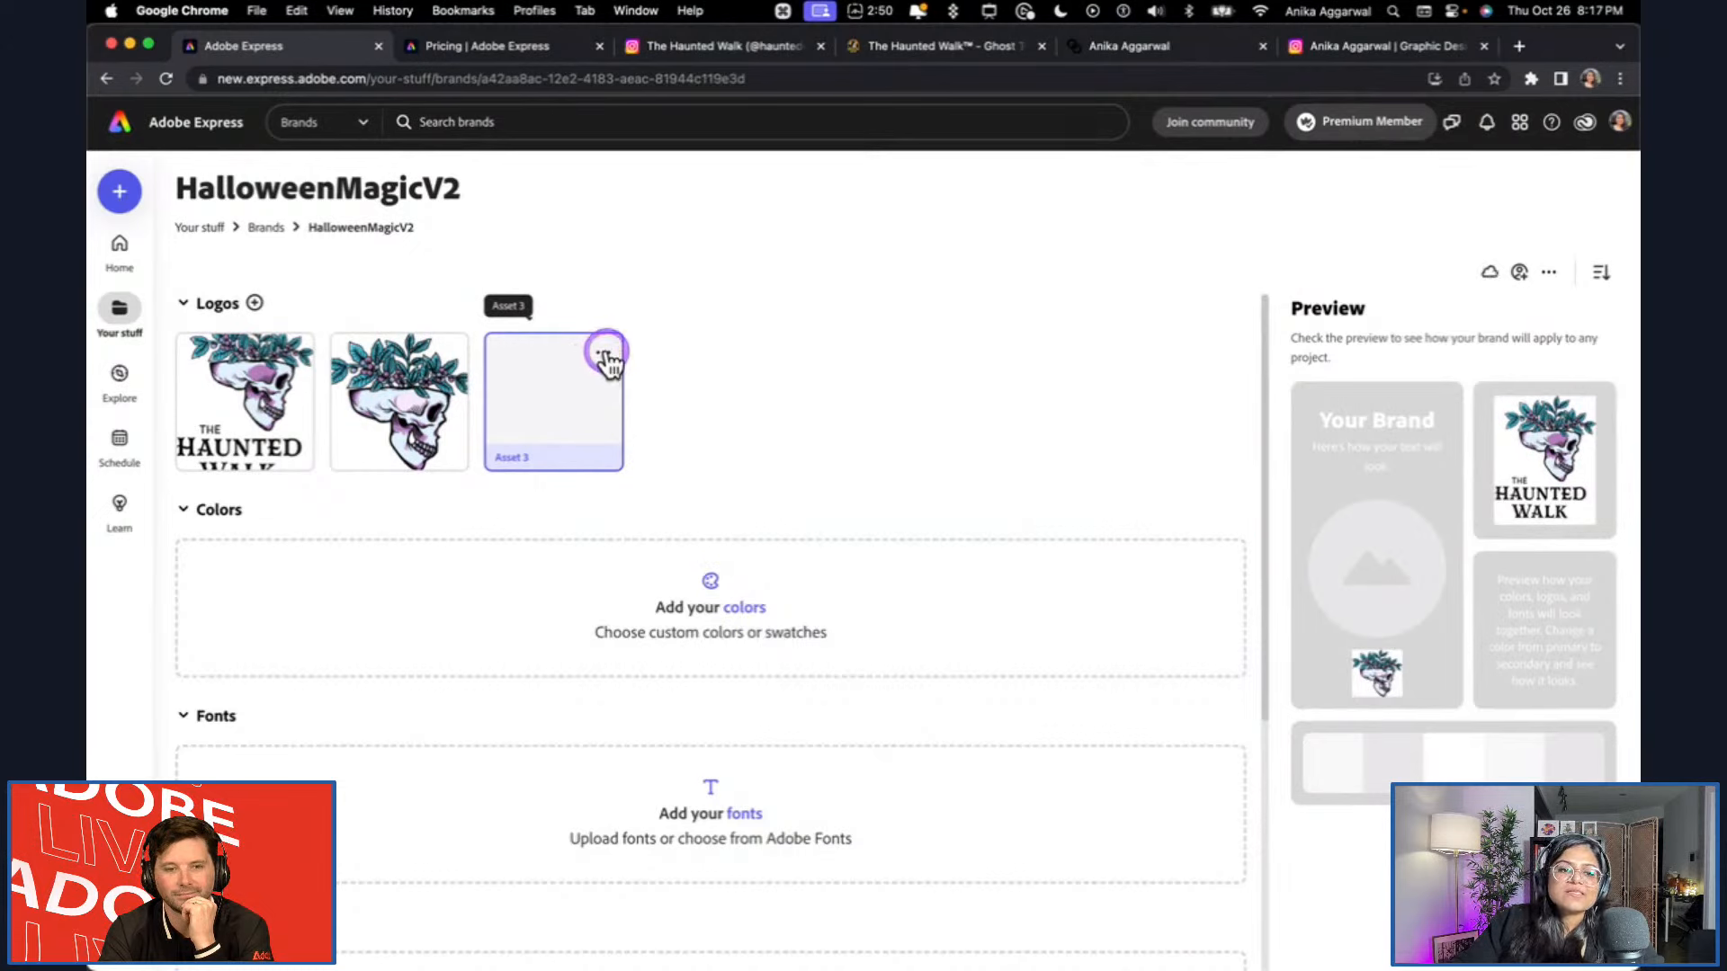
Change the tag of the Asset 3 logo to None (Graphic).
click(607, 356)
mouse_move(733, 413)
click(859, 474)
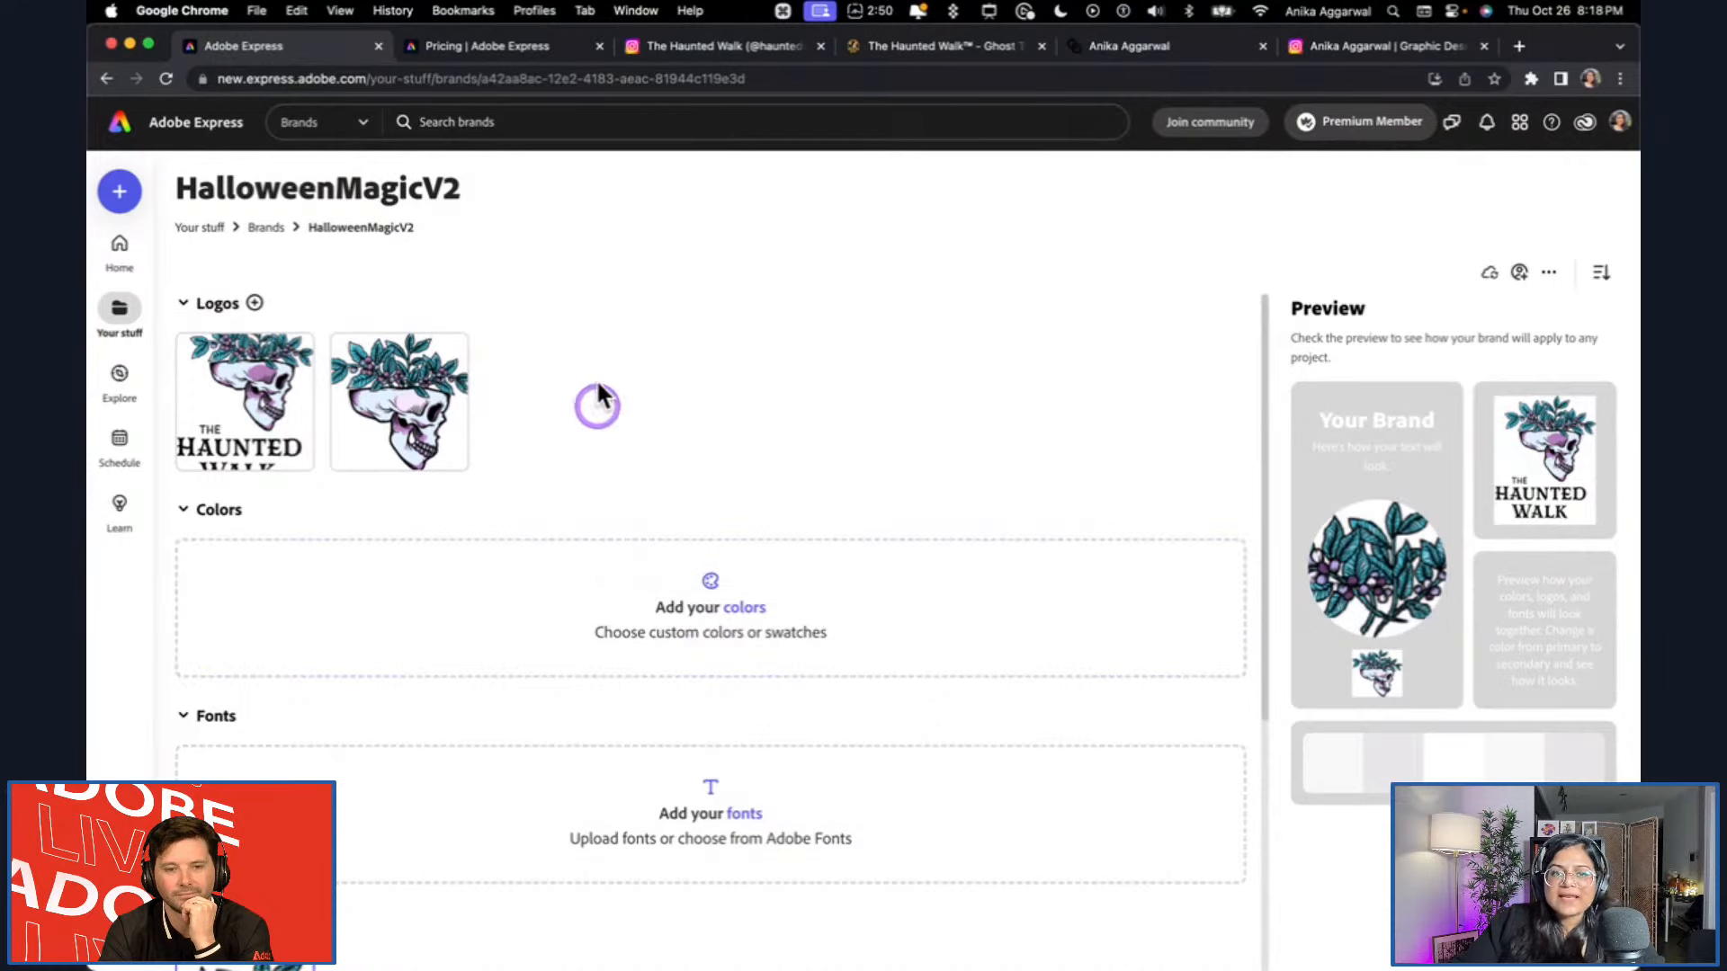
click(186, 333)
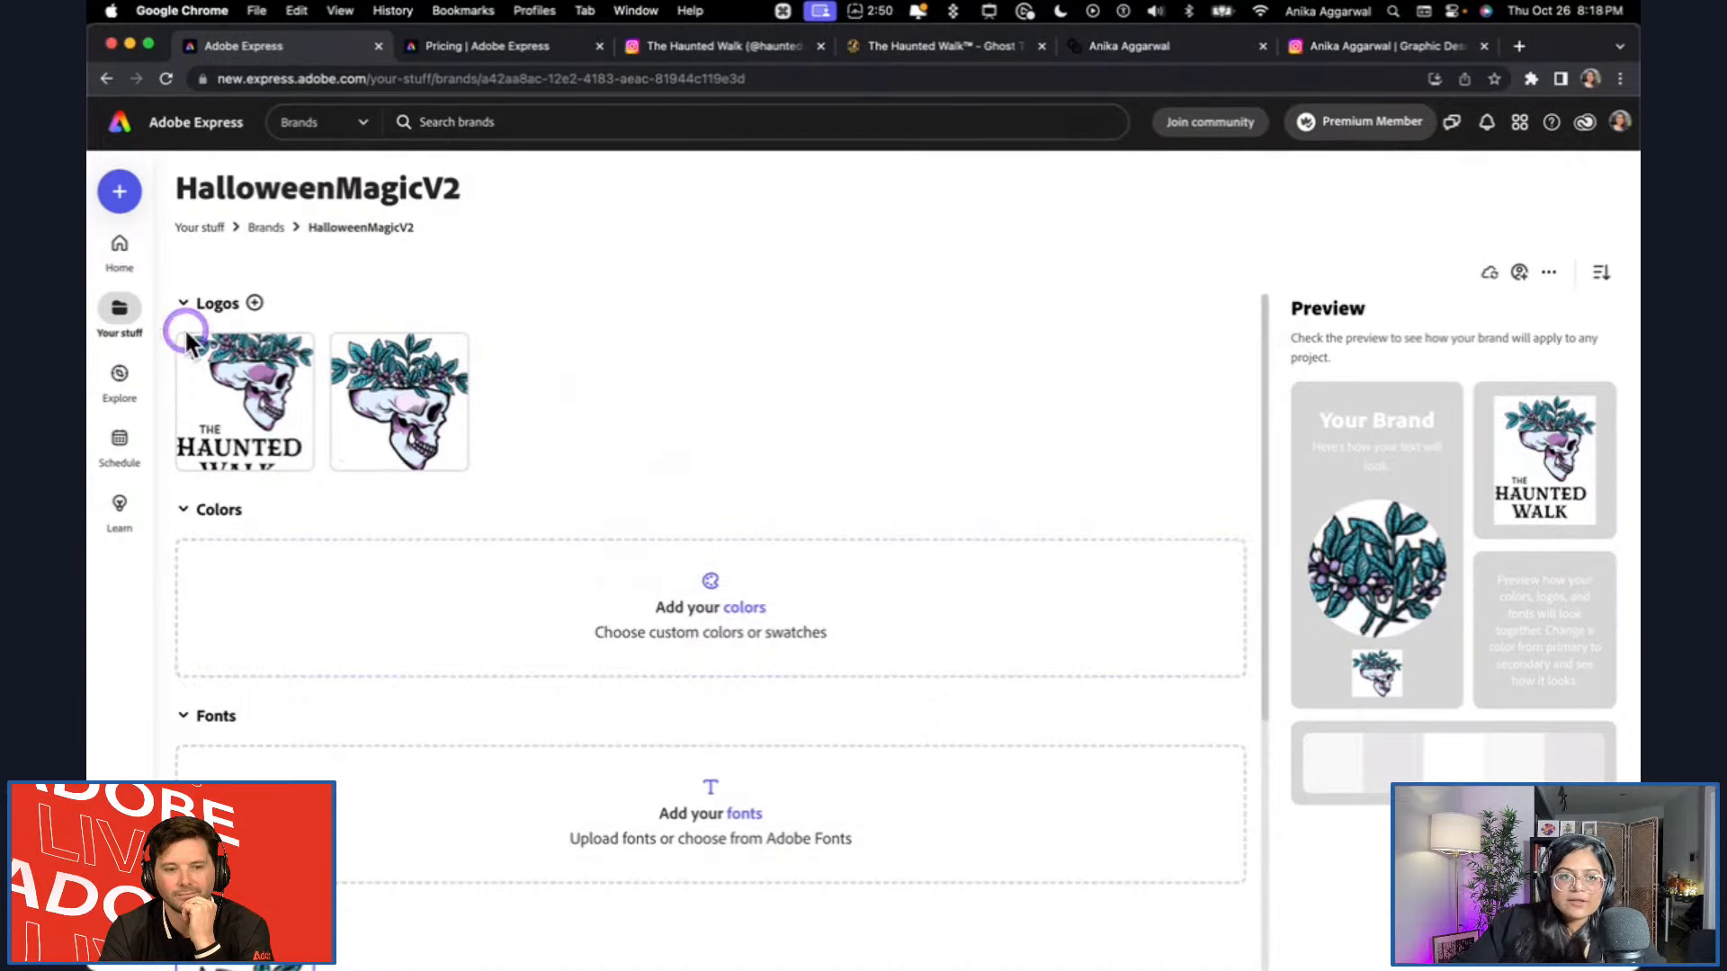
Upload Asset 3.png, Asset 5.png and Asset 4.png together from the Desktop as brand logos.
click(254, 305)
click(630, 282)
click(642, 315)
shift+click(648, 337)
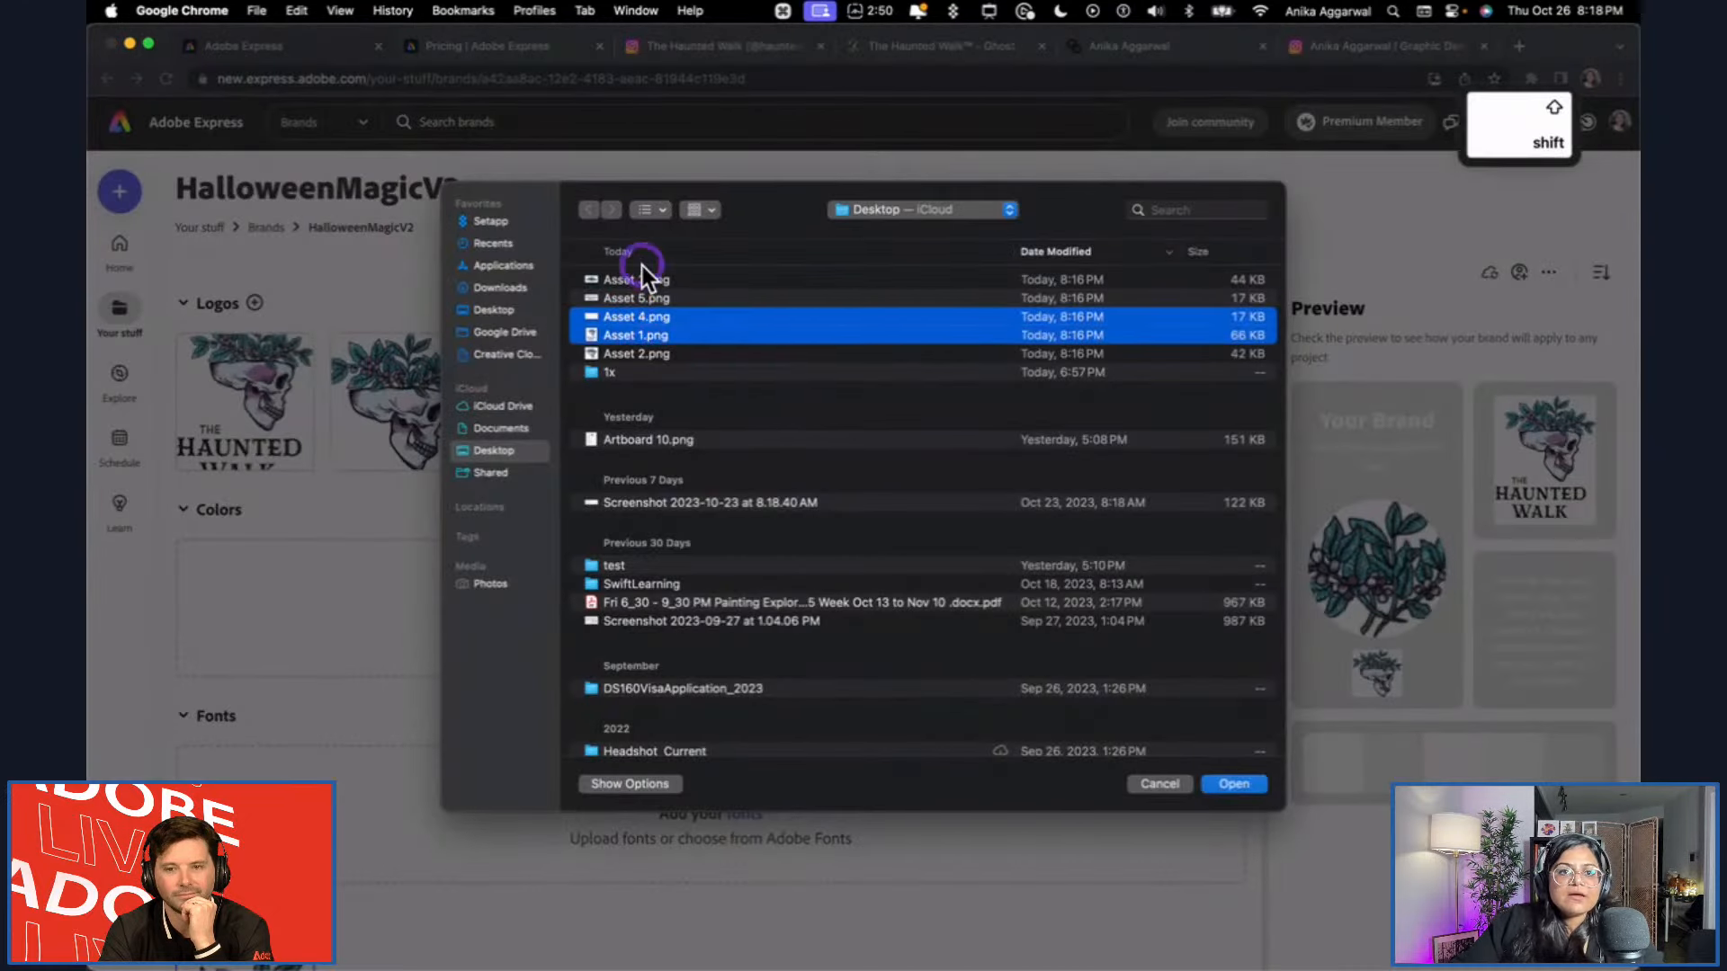
shift+click(643, 277)
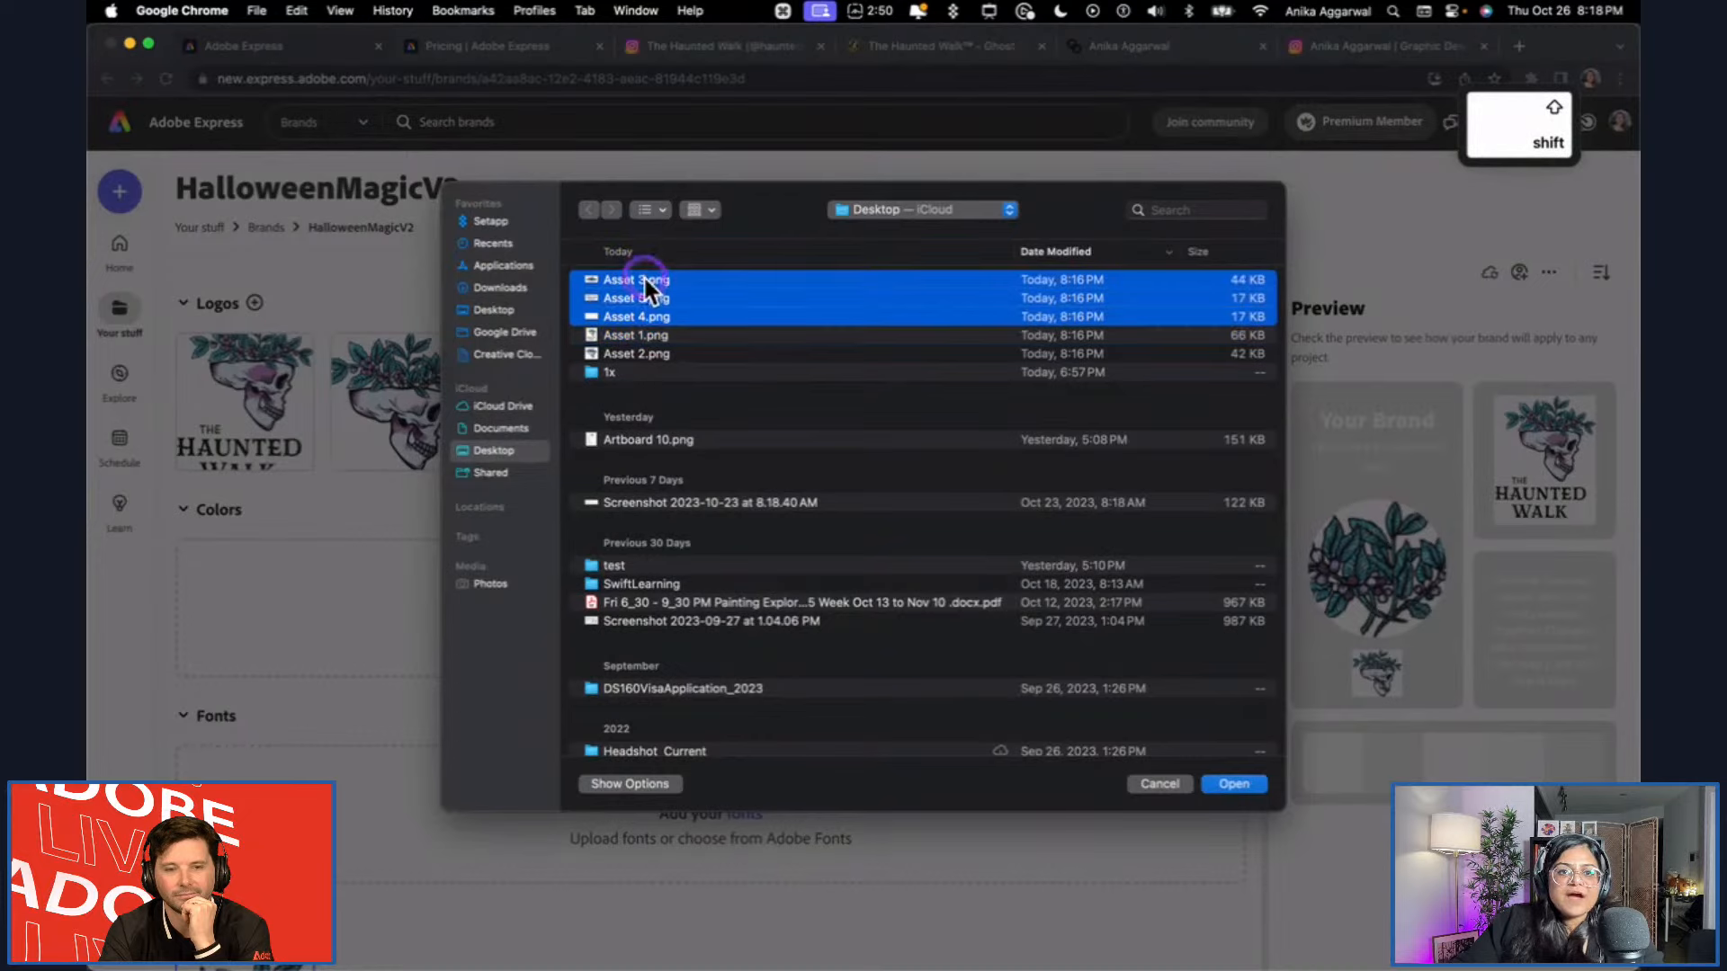
click(1218, 786)
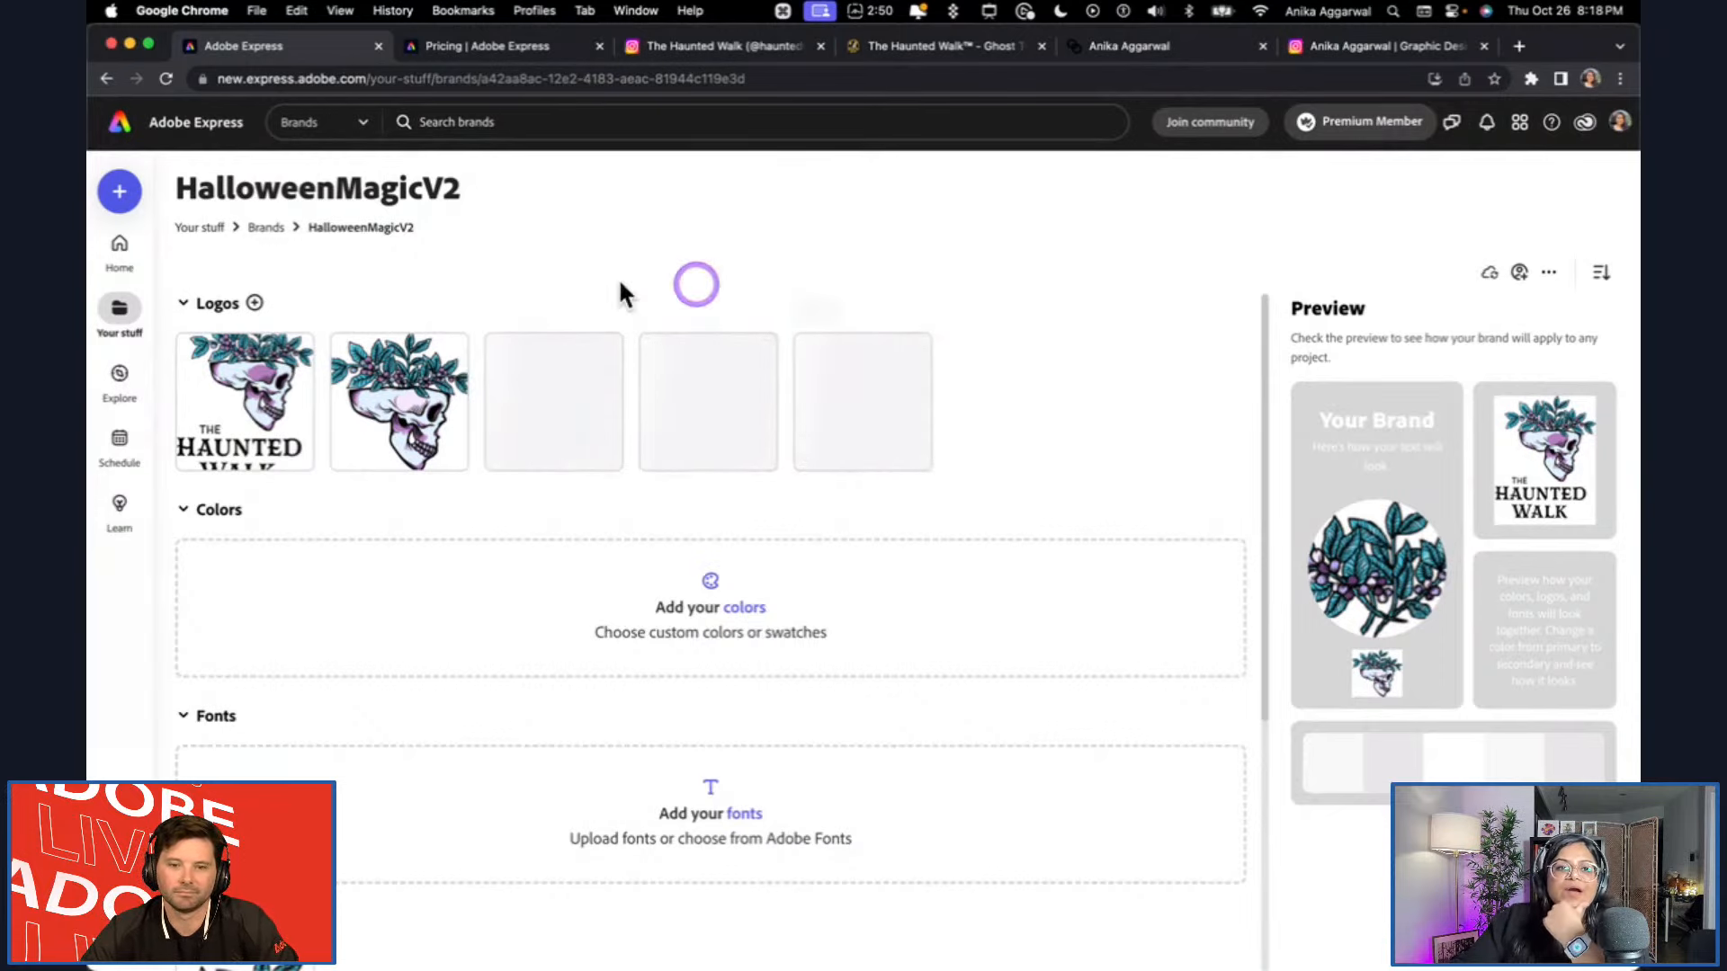
Check which tags are assigned to the Asset 1 and Asset 2 logos.
click(304, 364)
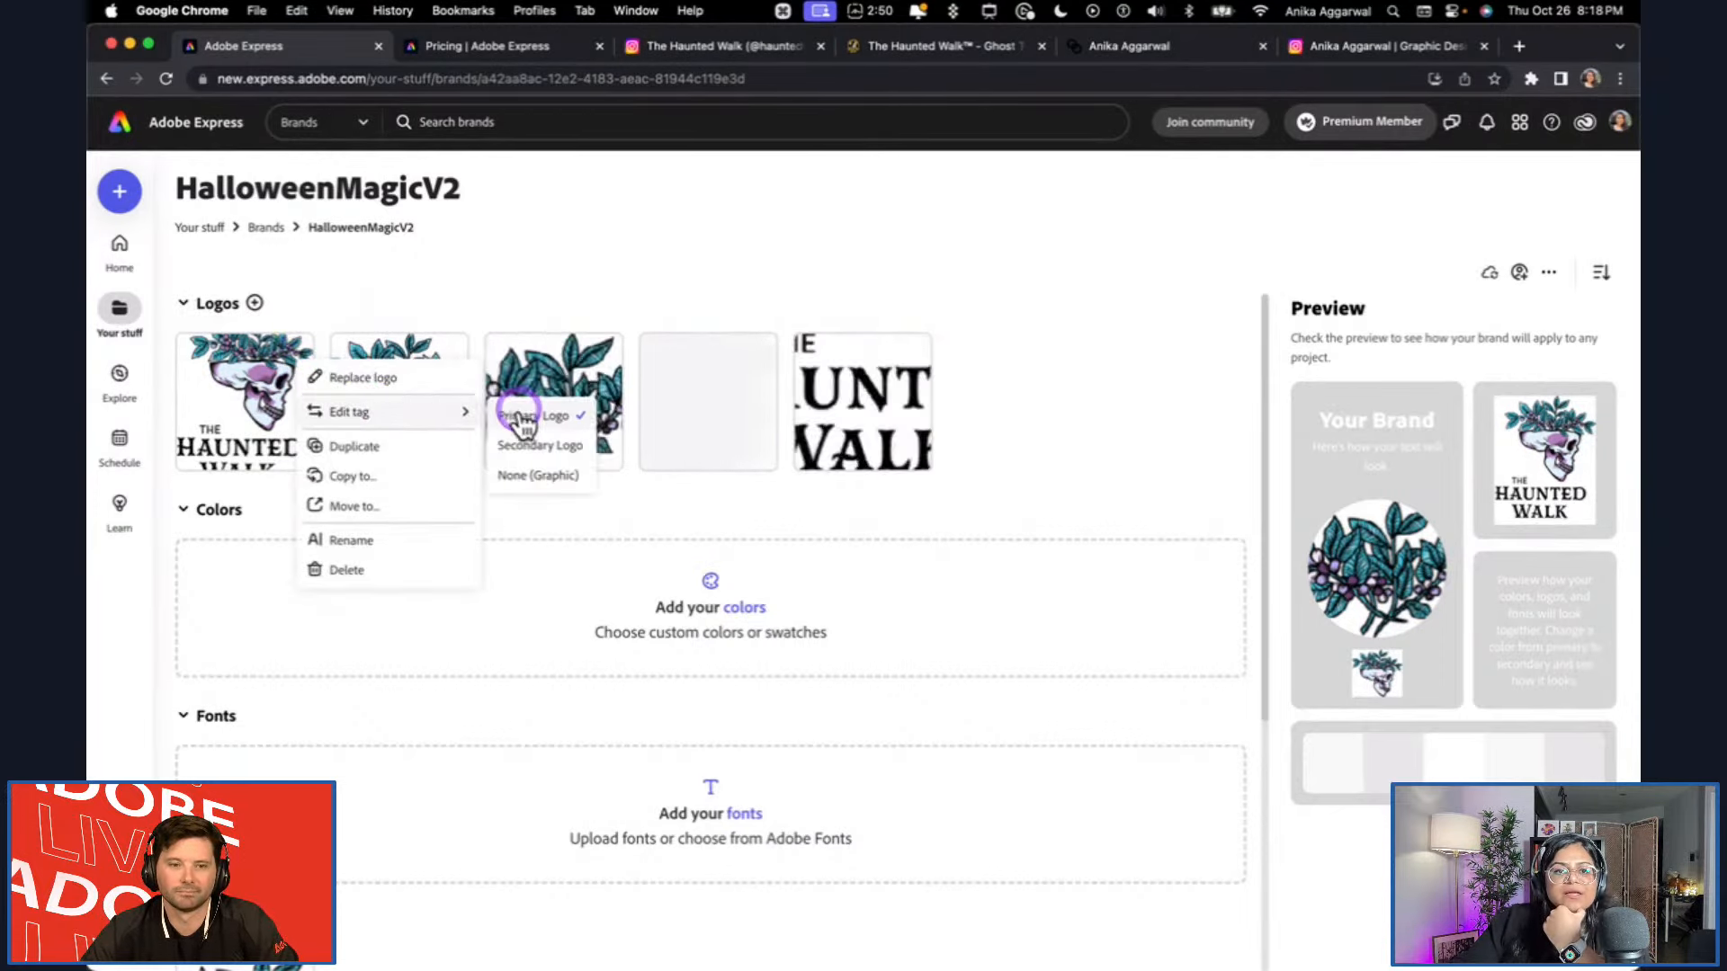
click(566, 345)
click(450, 354)
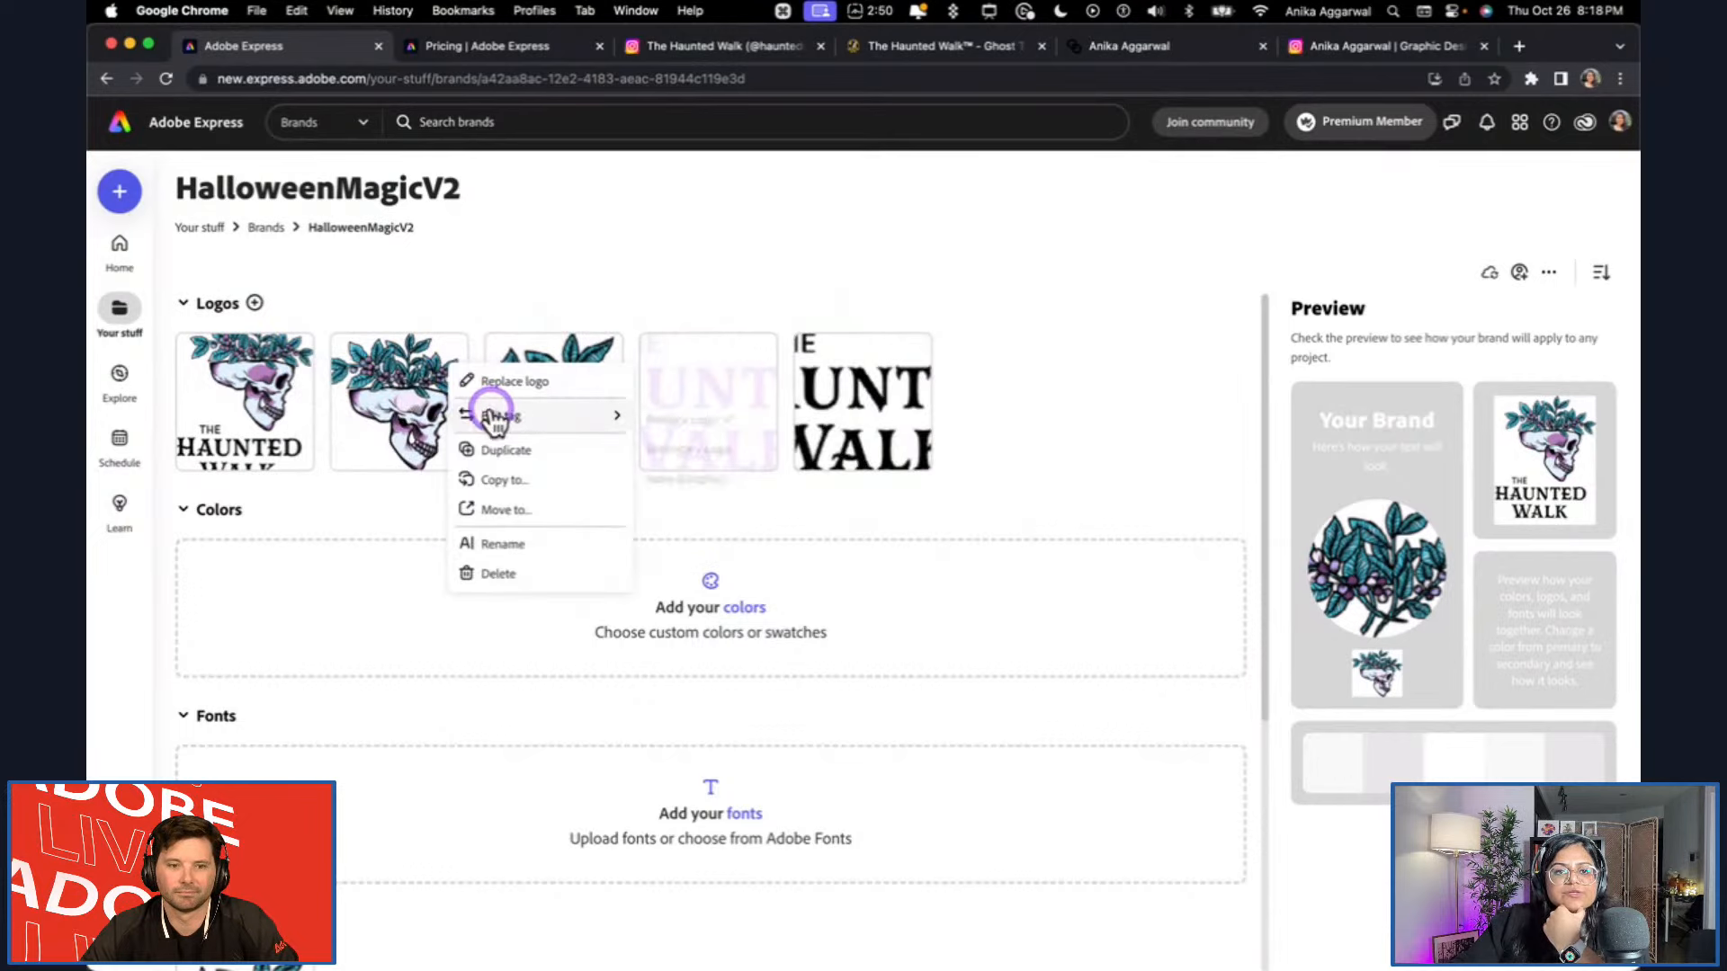
click(936, 417)
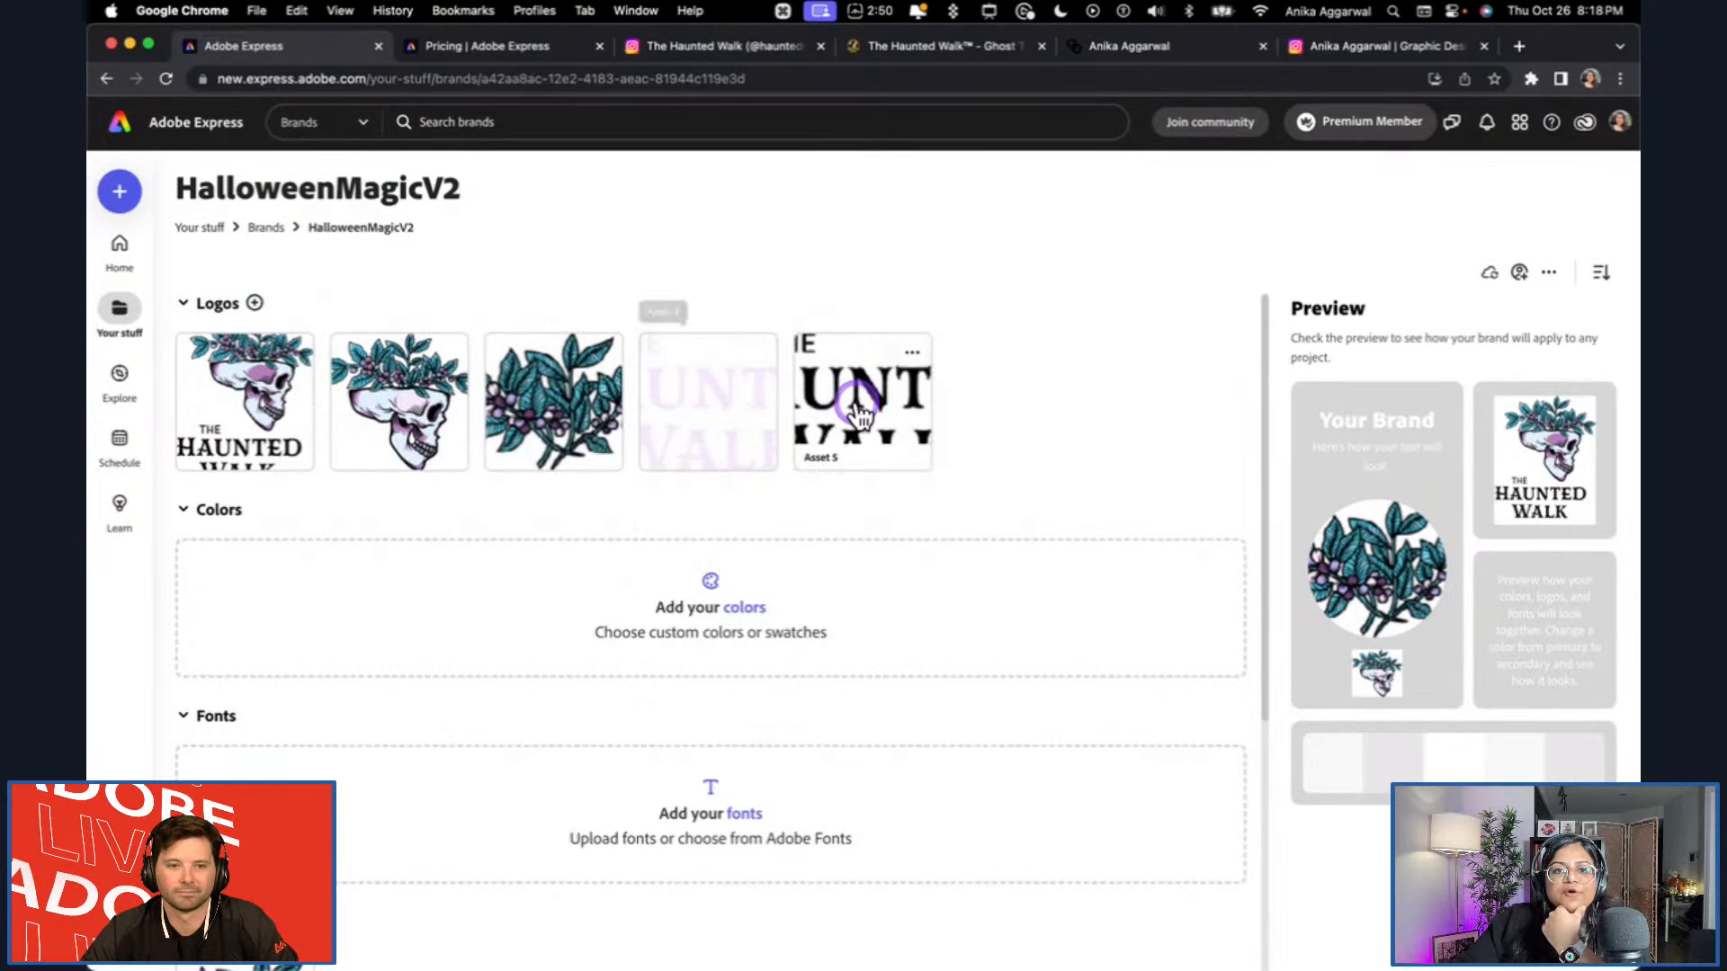
Delete the duplicate Asset 3 foliage artwork from the brand's logos.
scroll(404, 729, down, 1)
scroll(403, 729, down, 5)
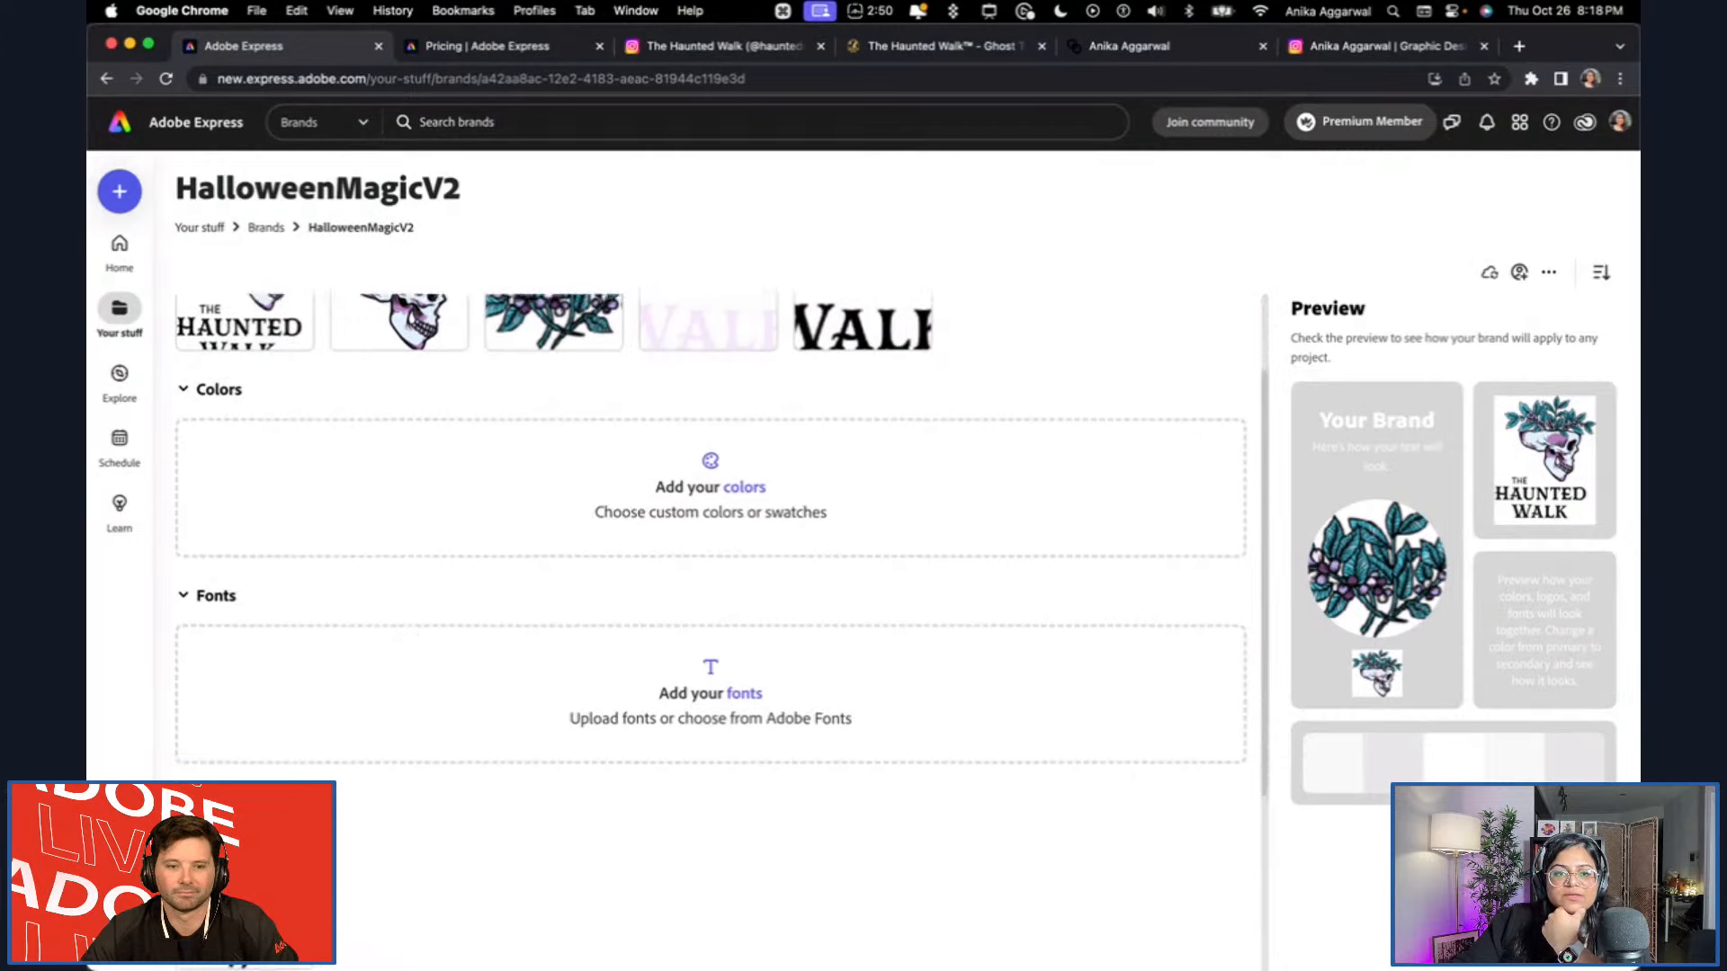
scroll(656, 587, up, 5)
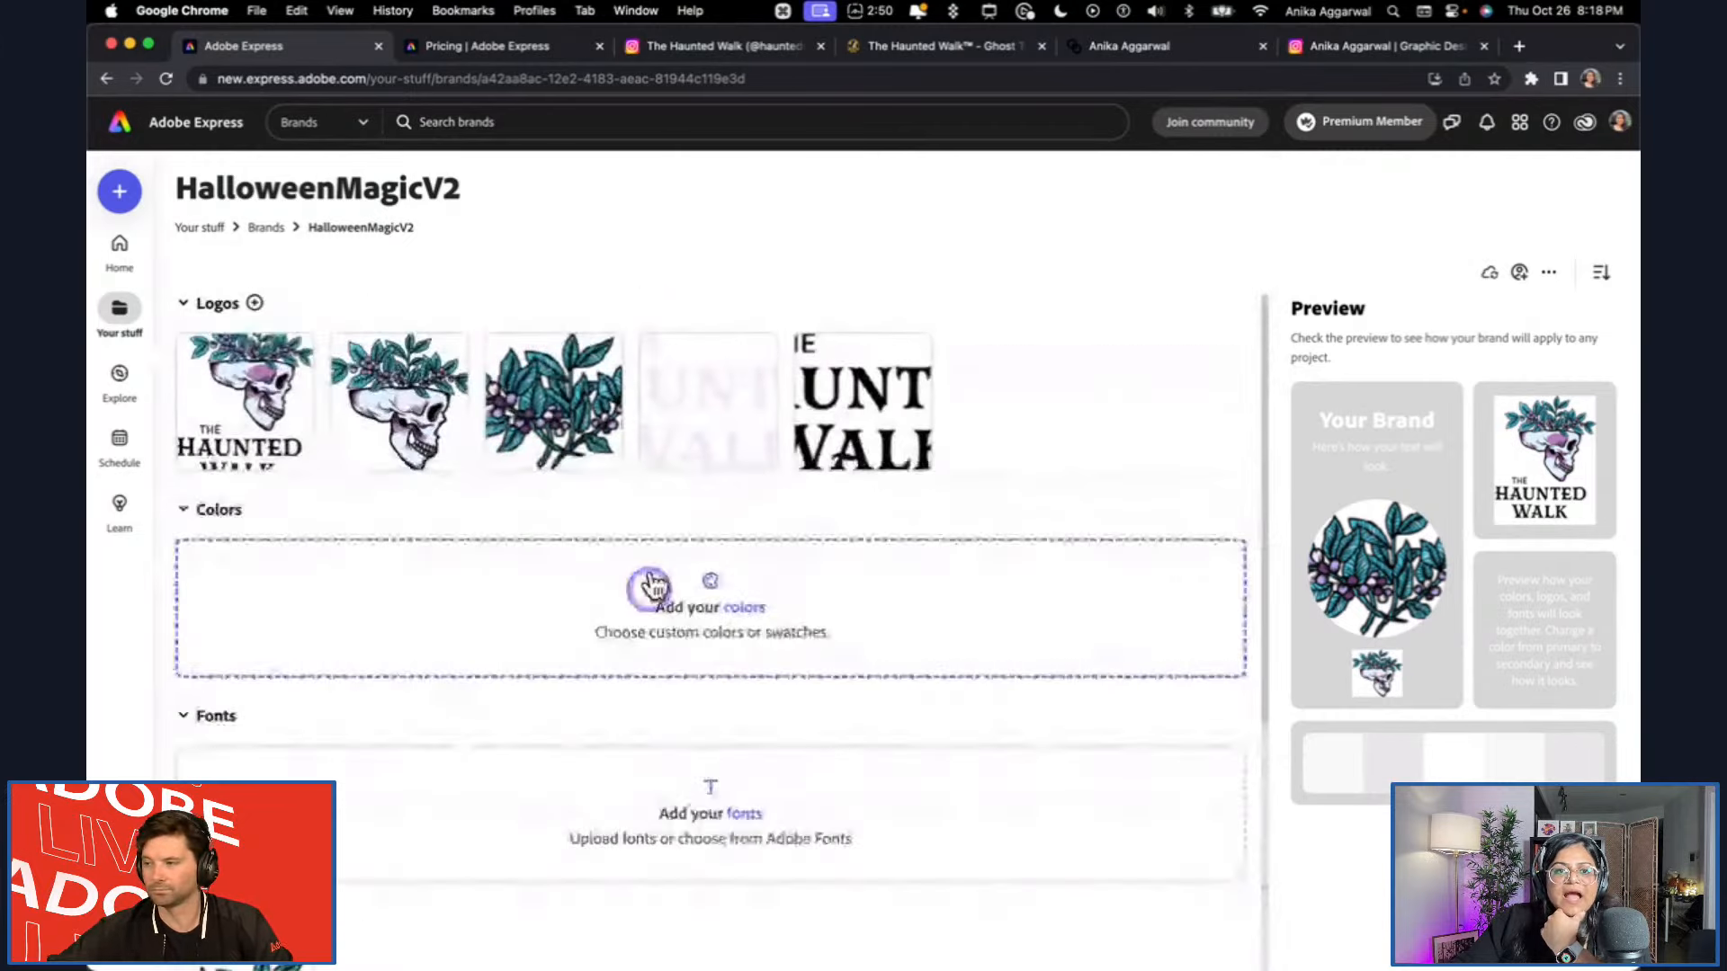
click(599, 359)
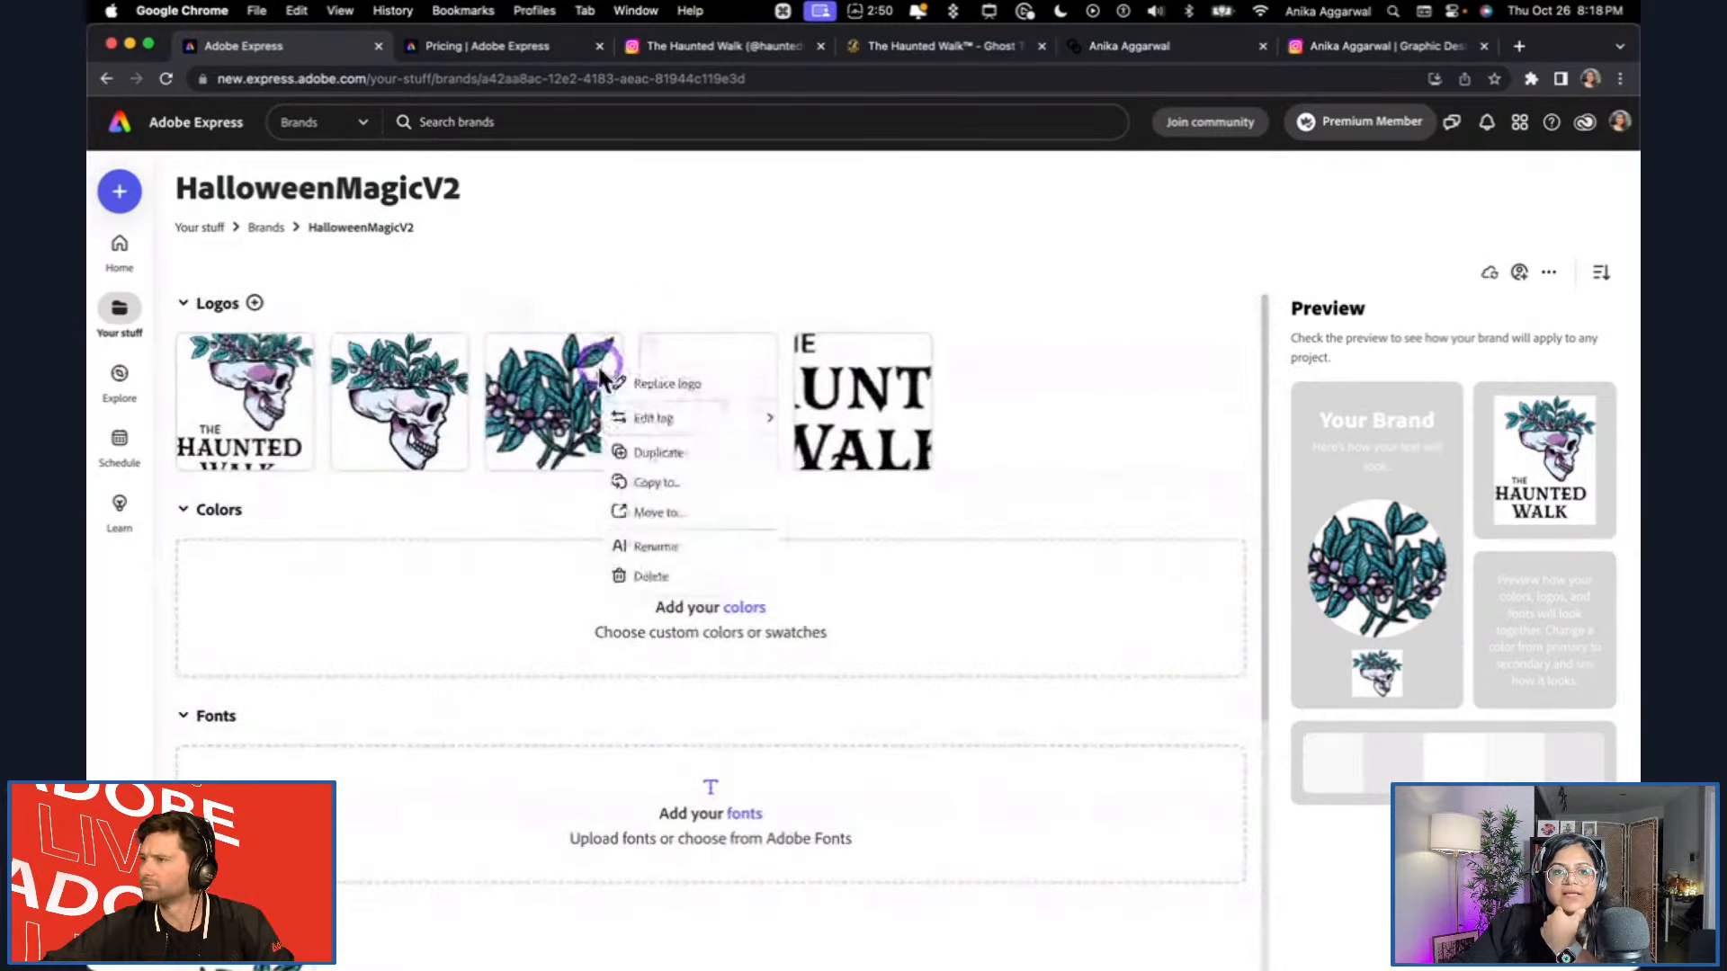
click(659, 579)
Add a brand color by sampling the purple on the skull in the Asset 1 logo.
scroll(963, 625, down, 1)
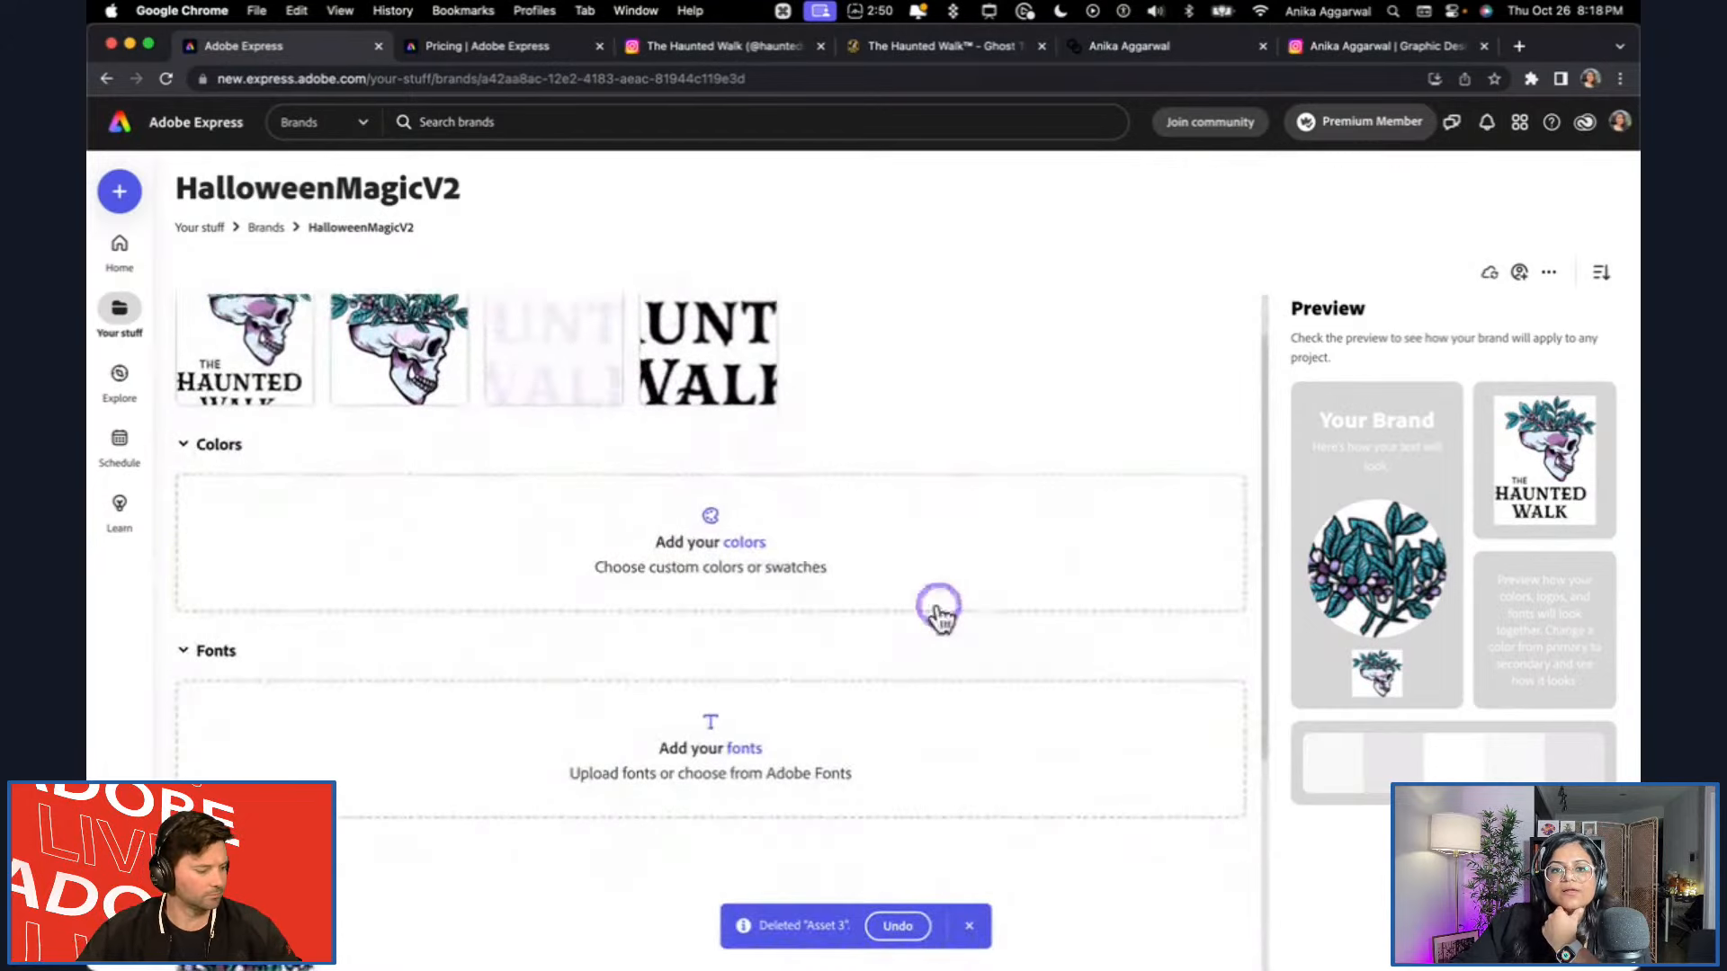
click(744, 544)
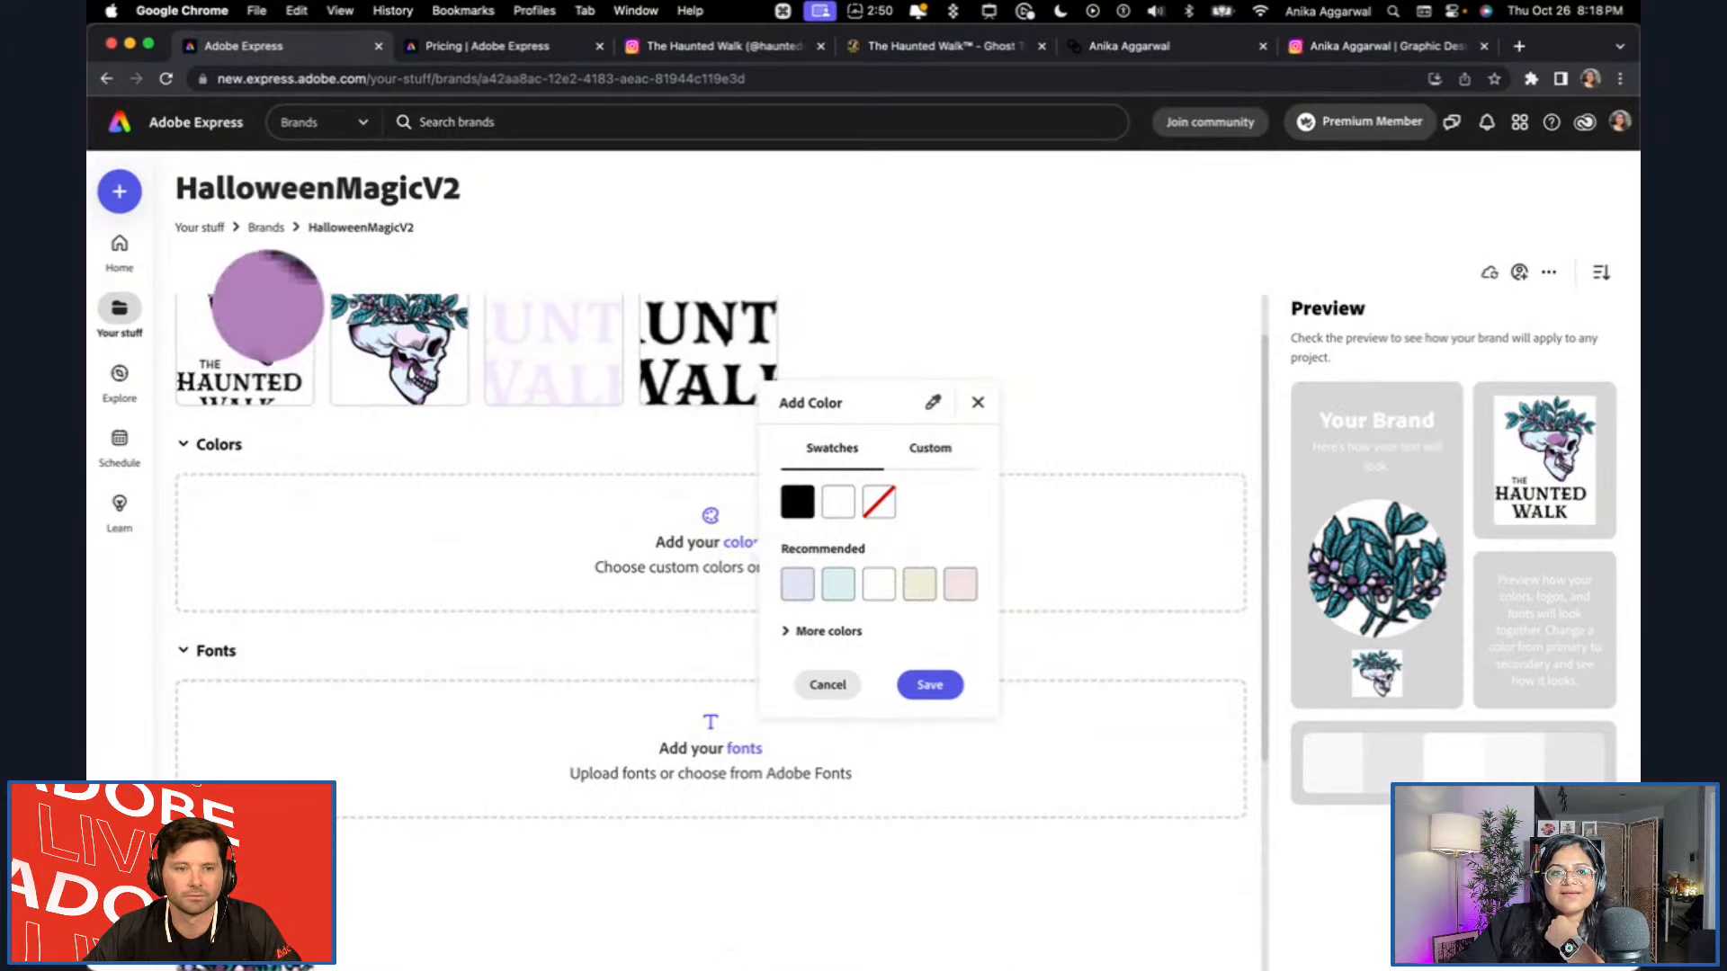
click(268, 306)
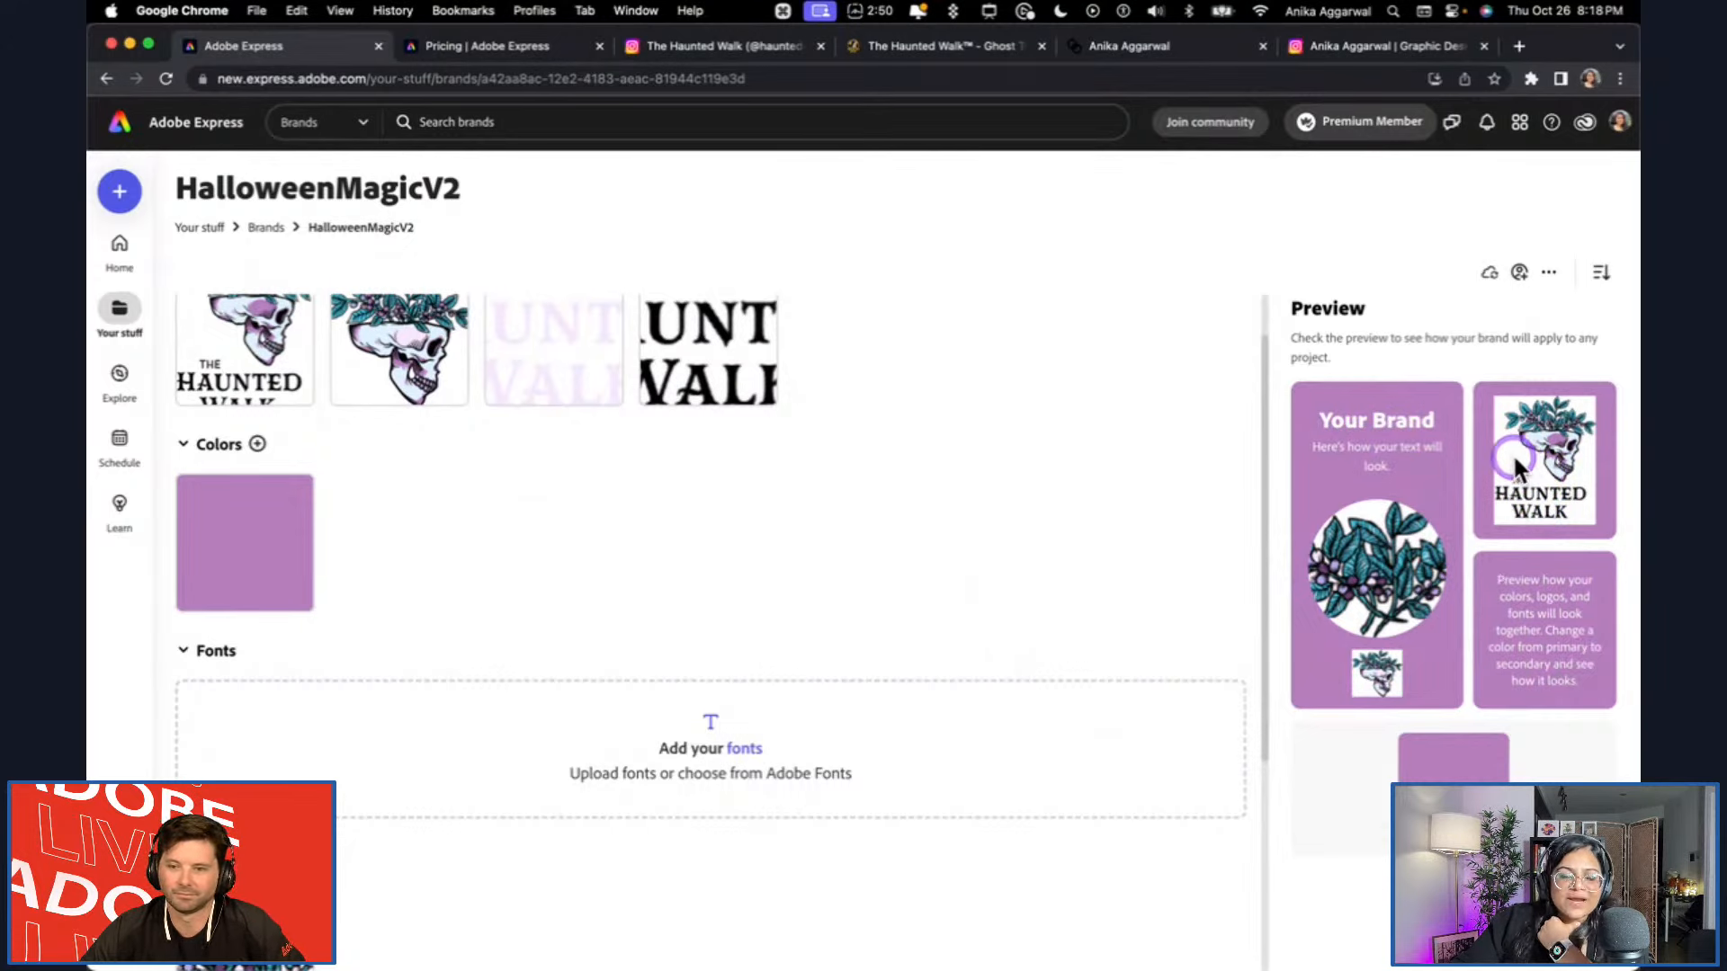
Switch to Illustrator and open the Export for Screens settings for the collected assets.
mouse_move(617, 958)
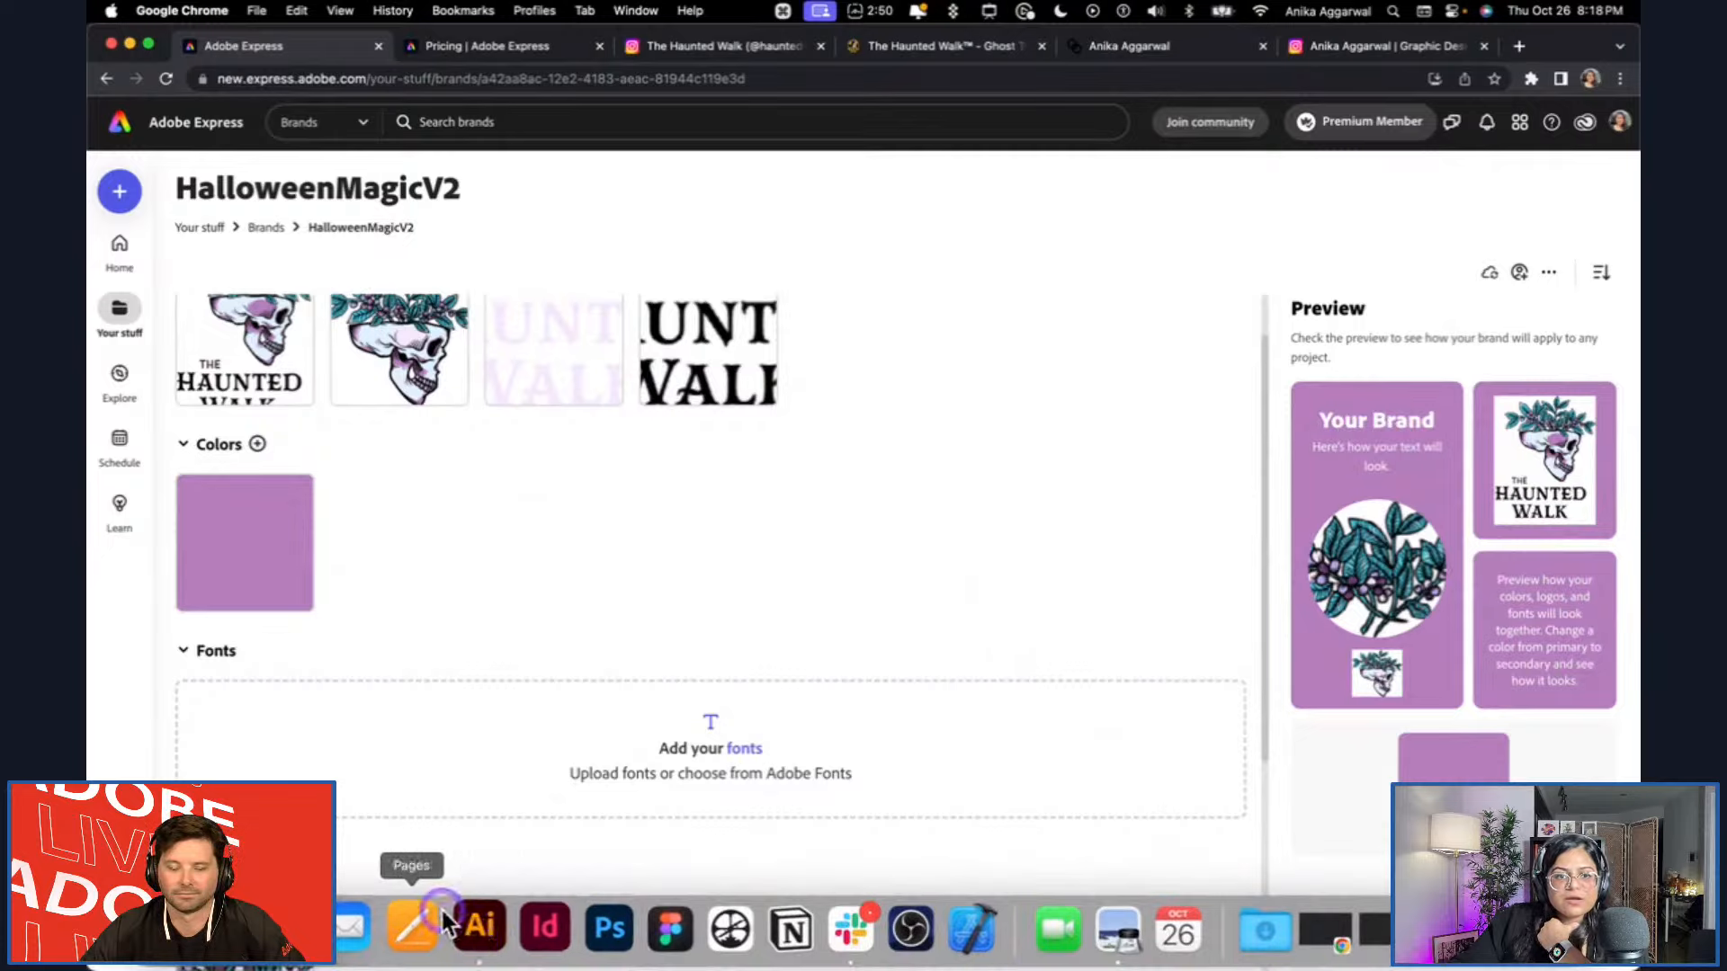
click(471, 930)
click(528, 439)
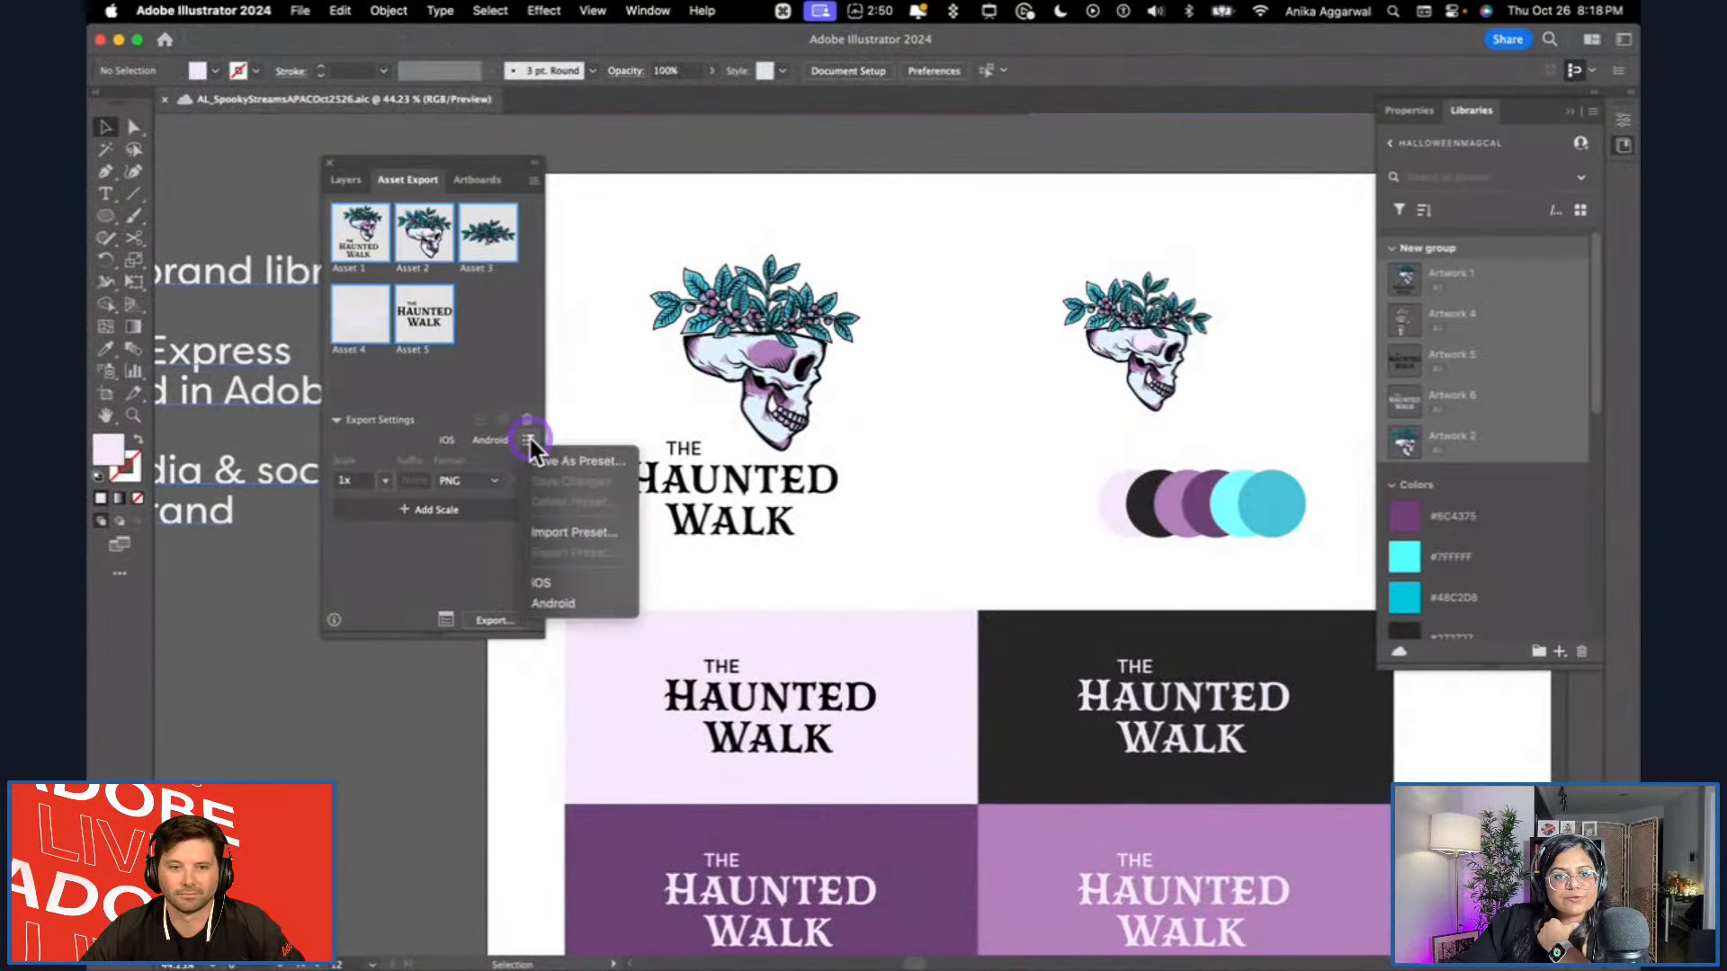
click(430, 581)
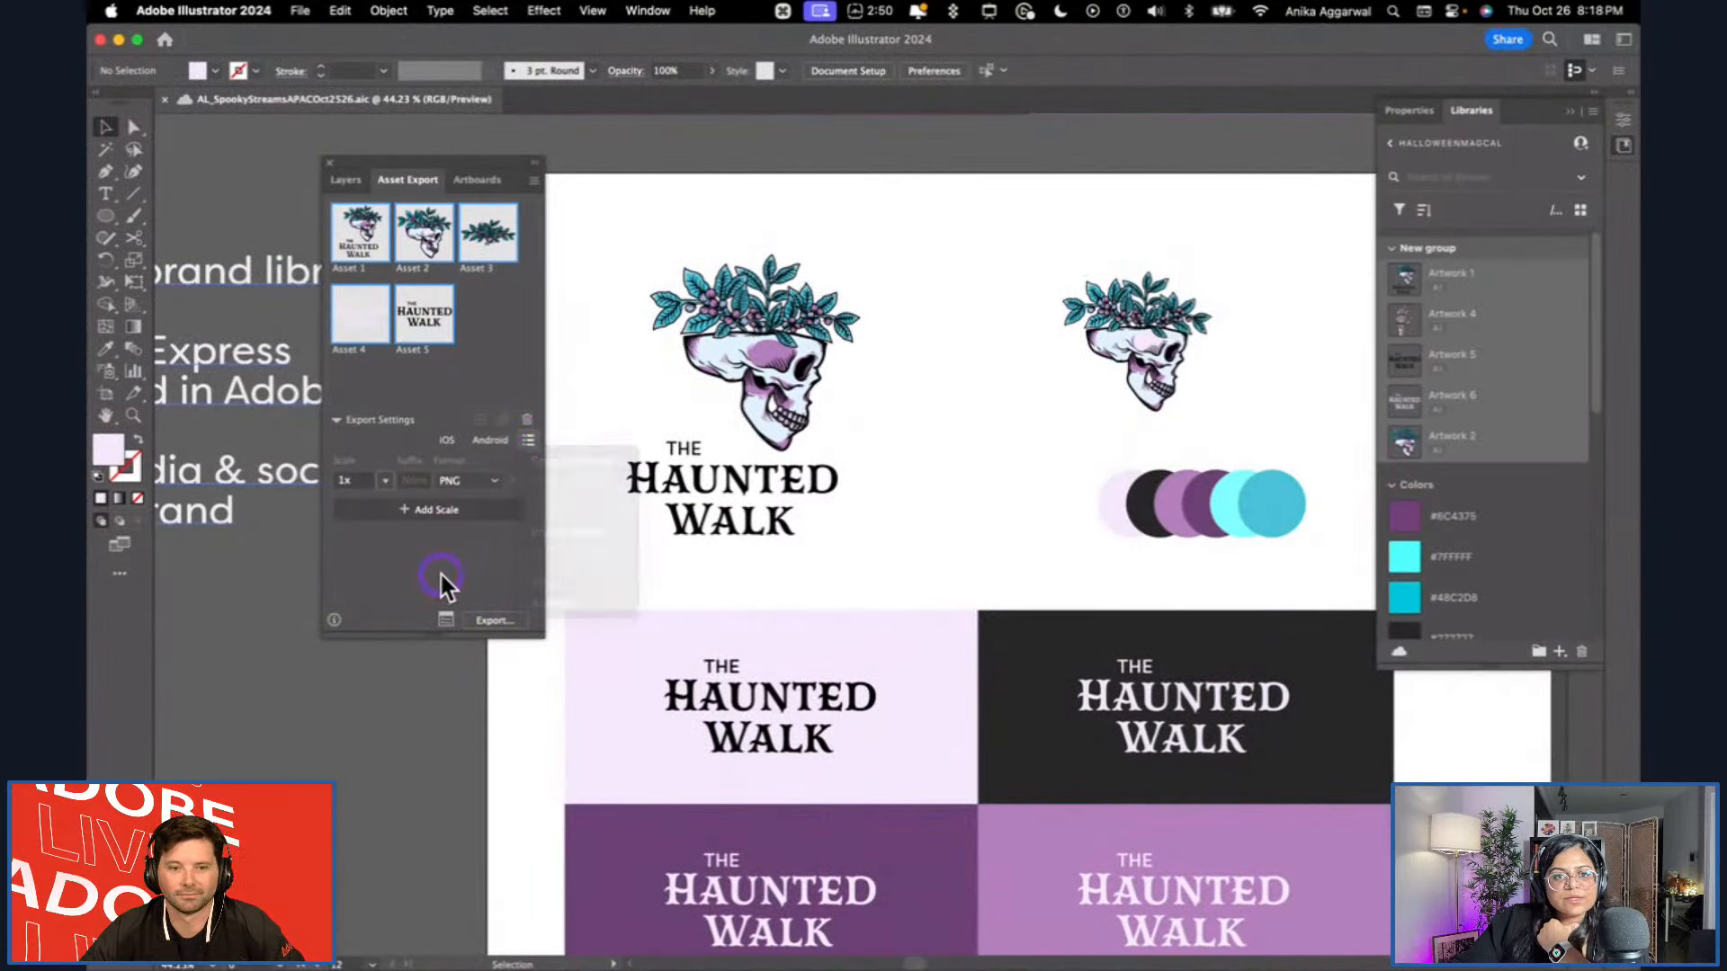
click(447, 620)
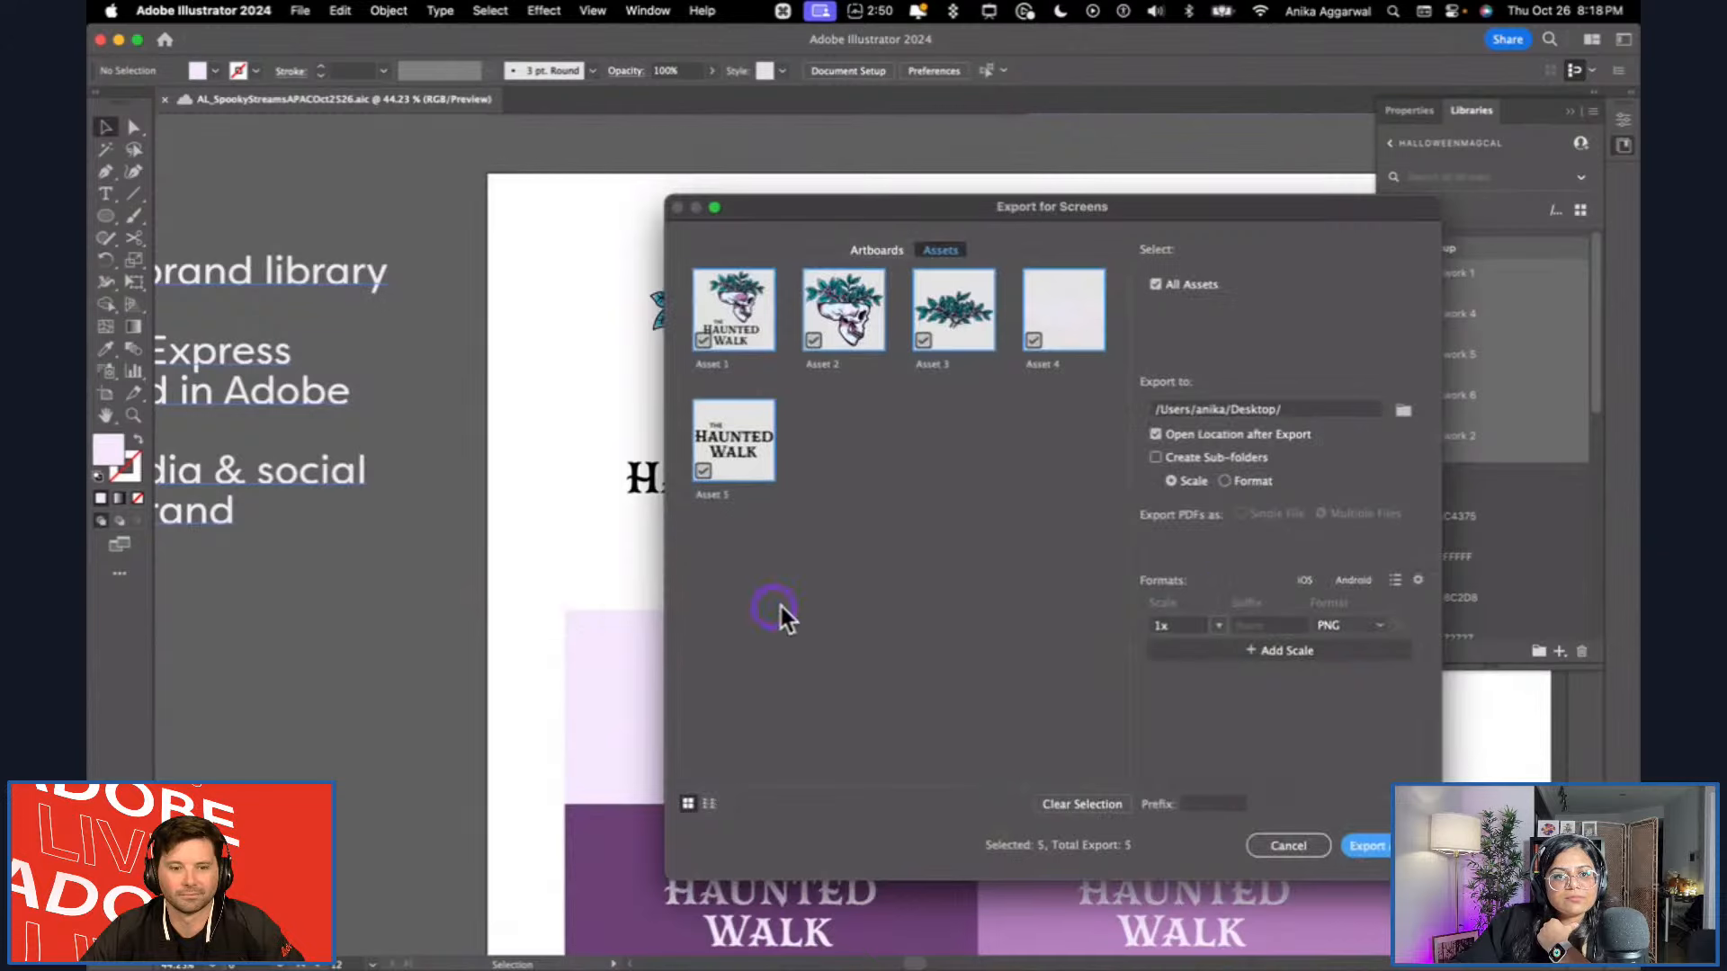
Go through the PNG format settings and export all assets again to the Desktop as 1x PNG files.
click(1417, 580)
click(837, 399)
click(849, 419)
click(1124, 702)
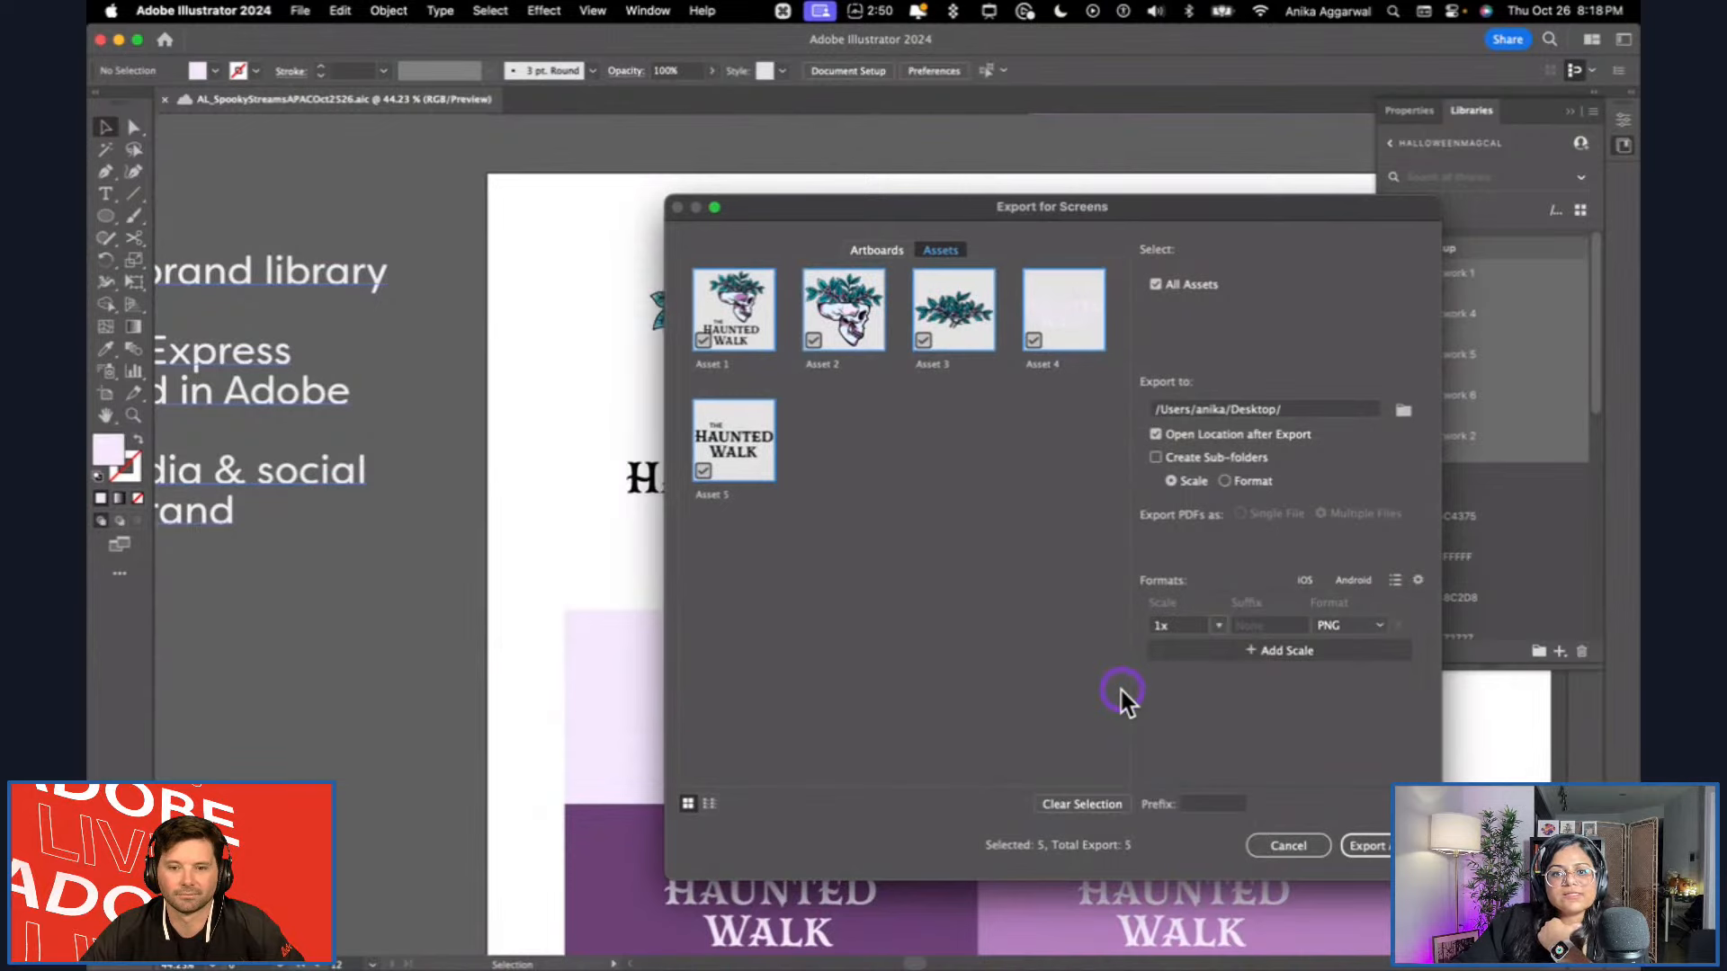
click(1368, 846)
click(1172, 596)
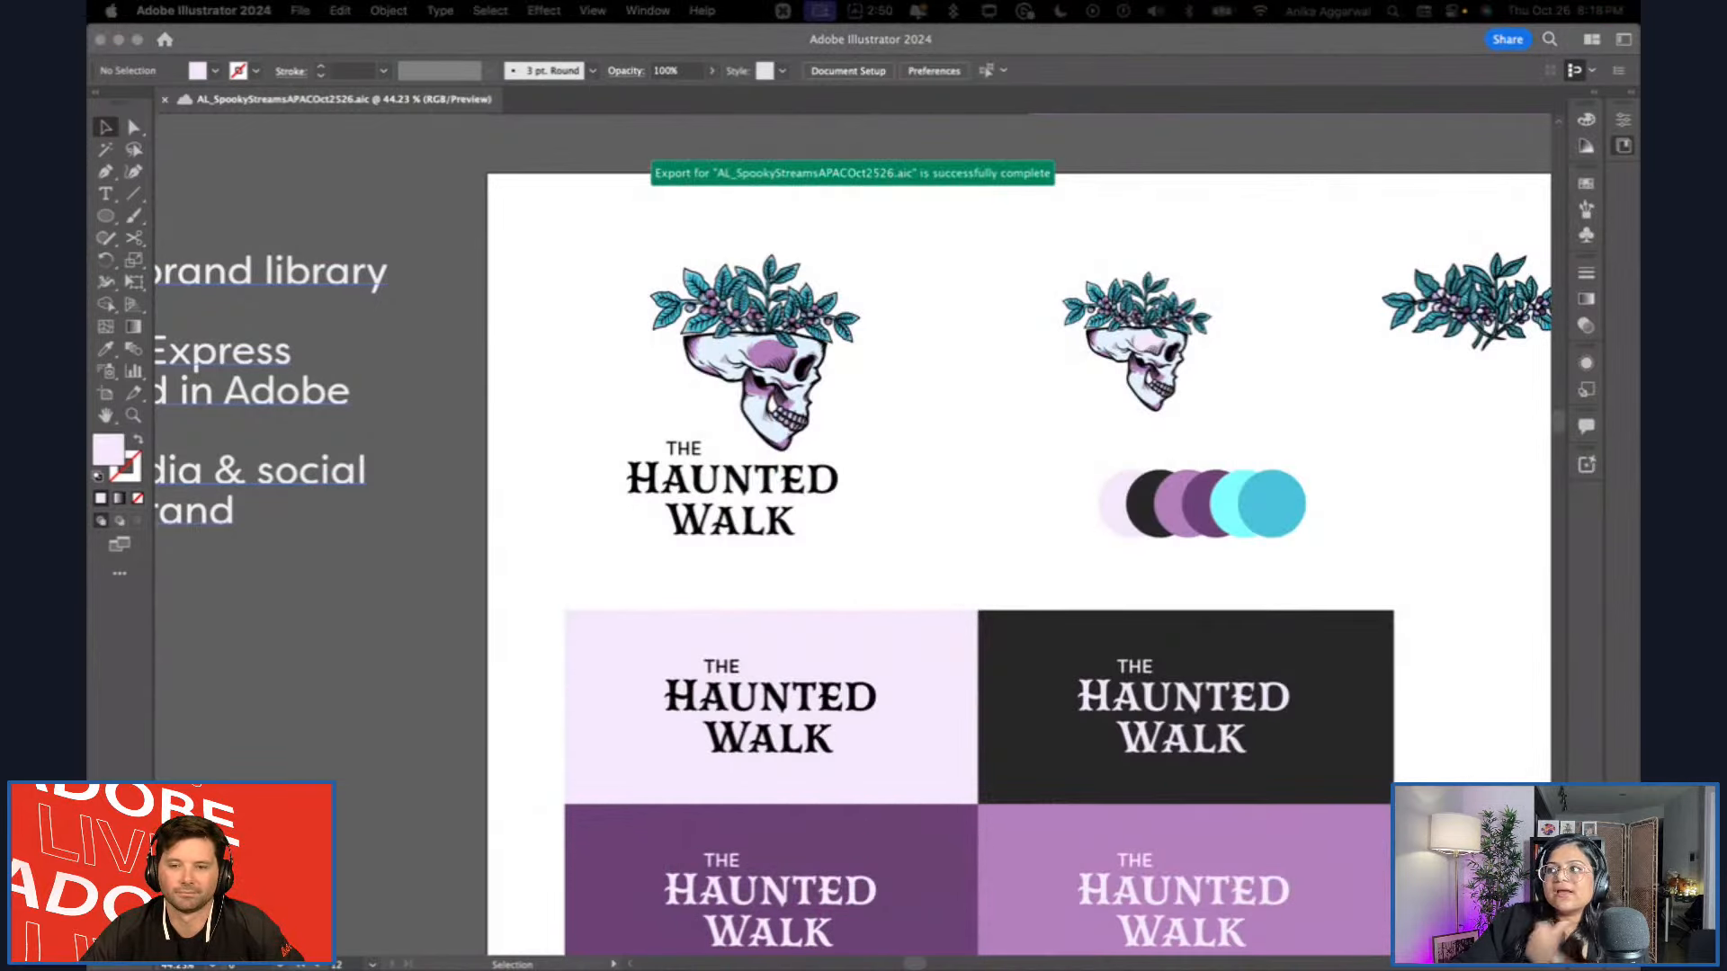
Preview the newly exported asset files one after another in Finder to check their backgrounds.
key(space)
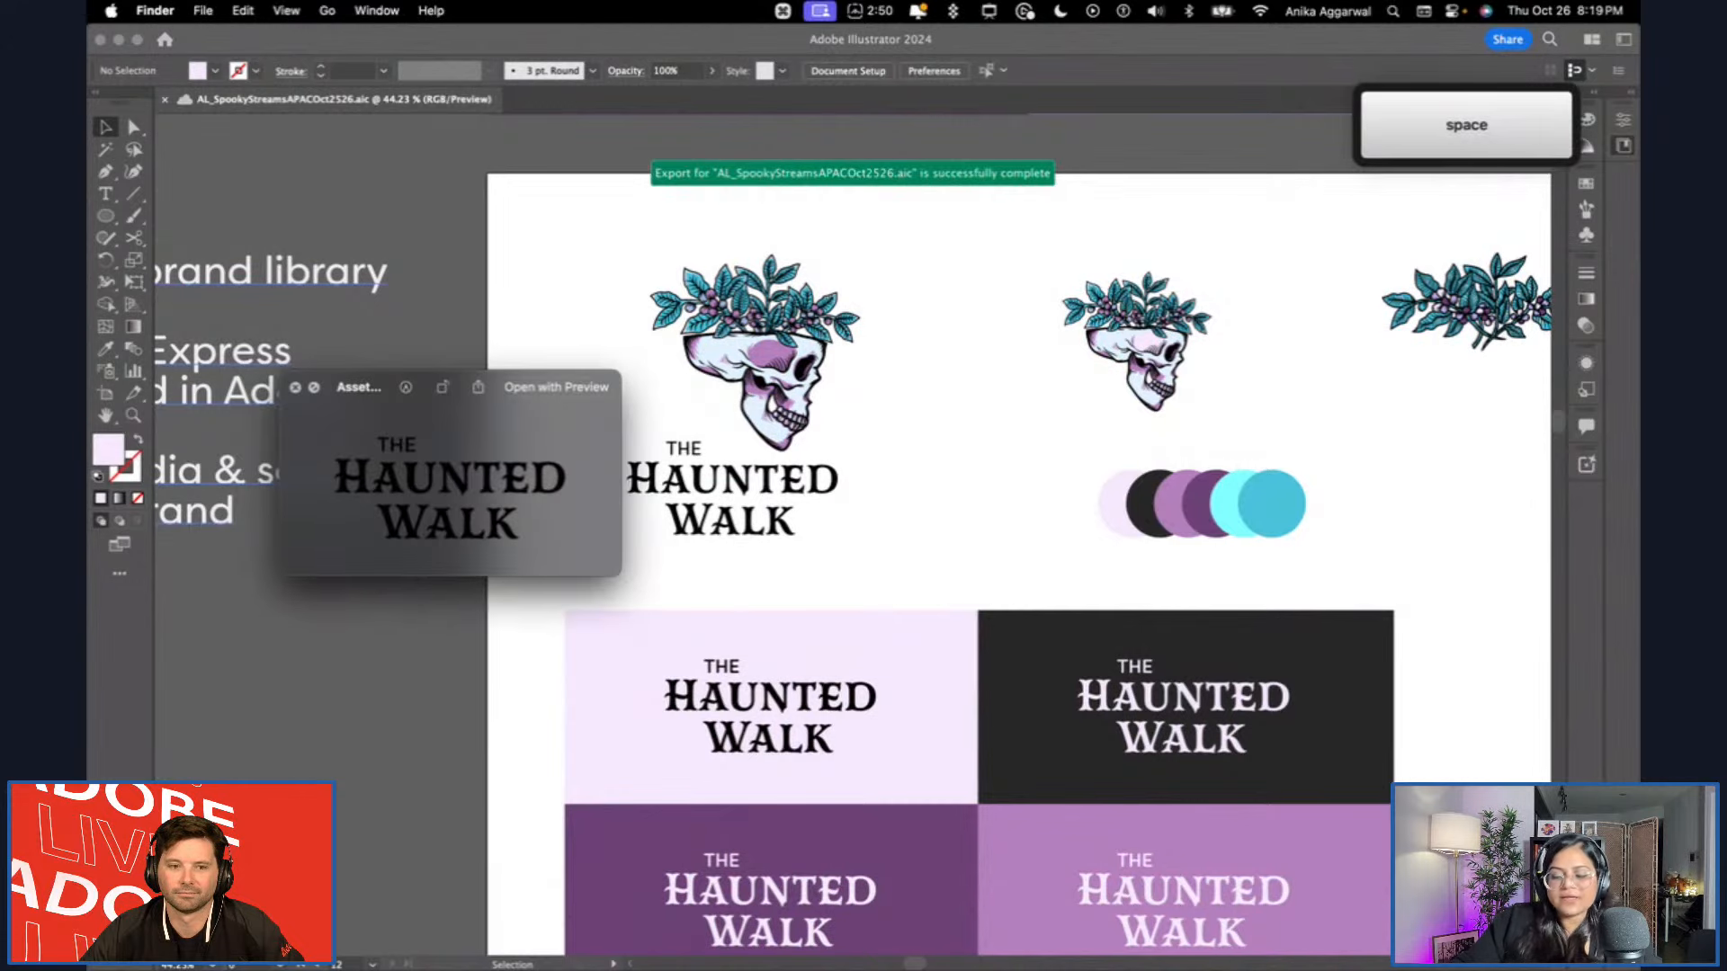
key(Down)
key(Up)
key(Up)
key(Up)
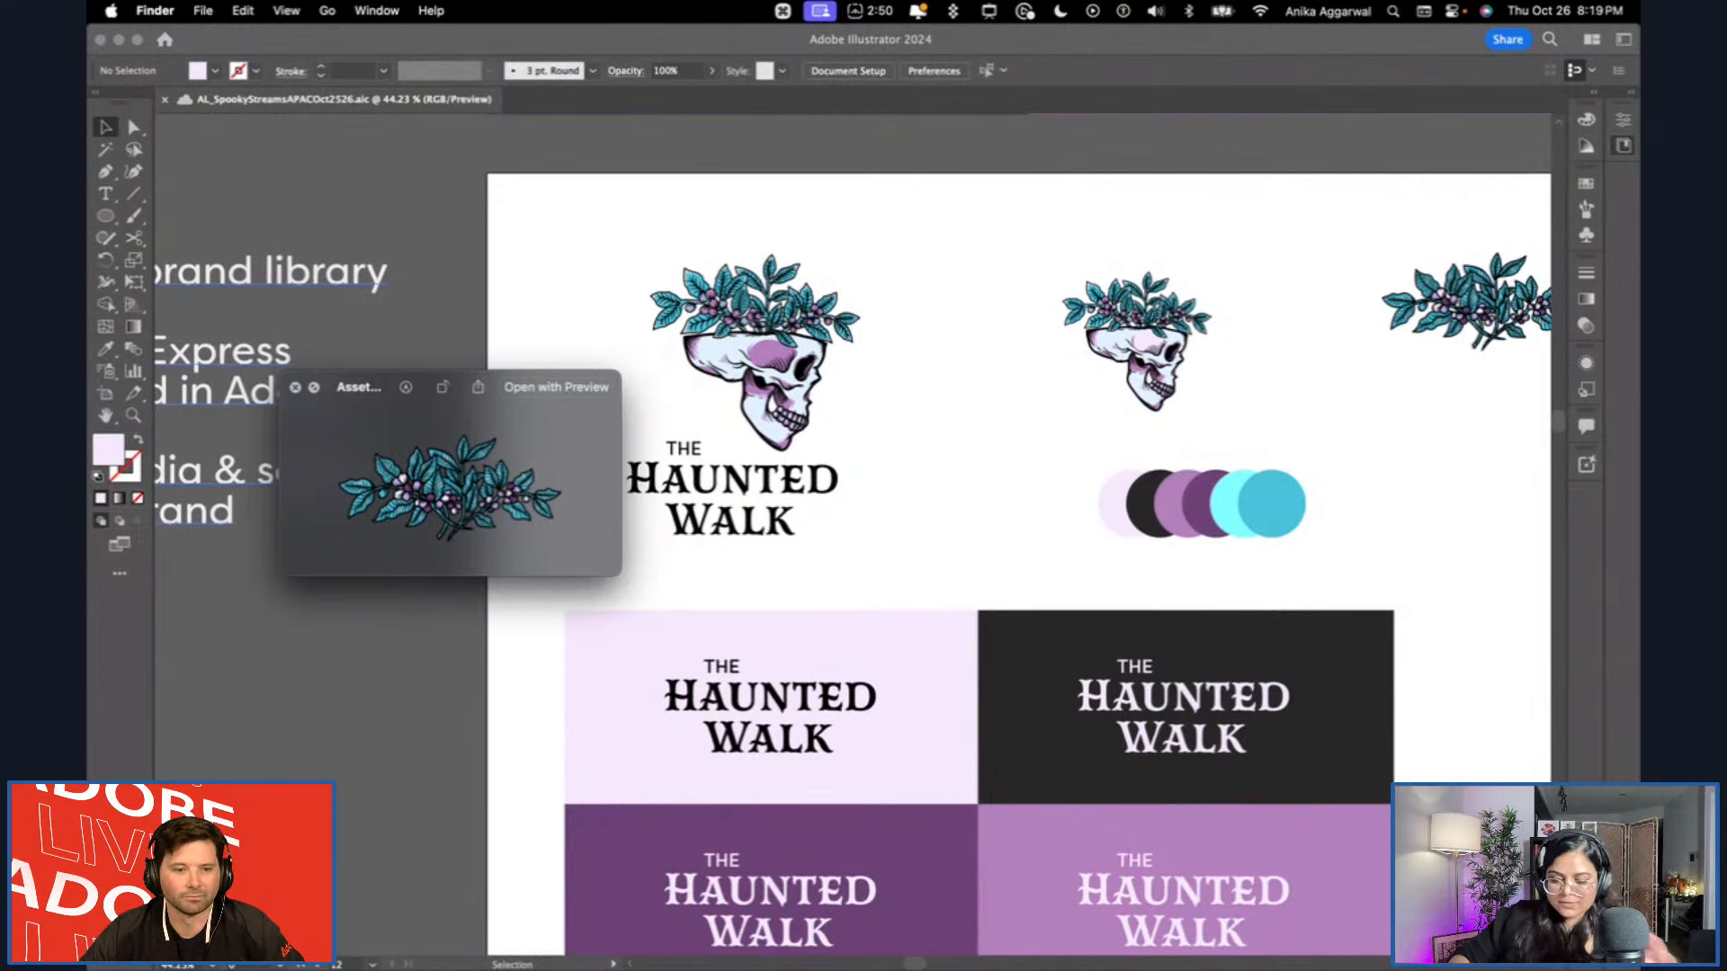
key(space)
Switch back to the HalloweenMagicV2 brand in Chrome and look at its Fonts, Graphics and Templates sections.
key(cmd+Tab)
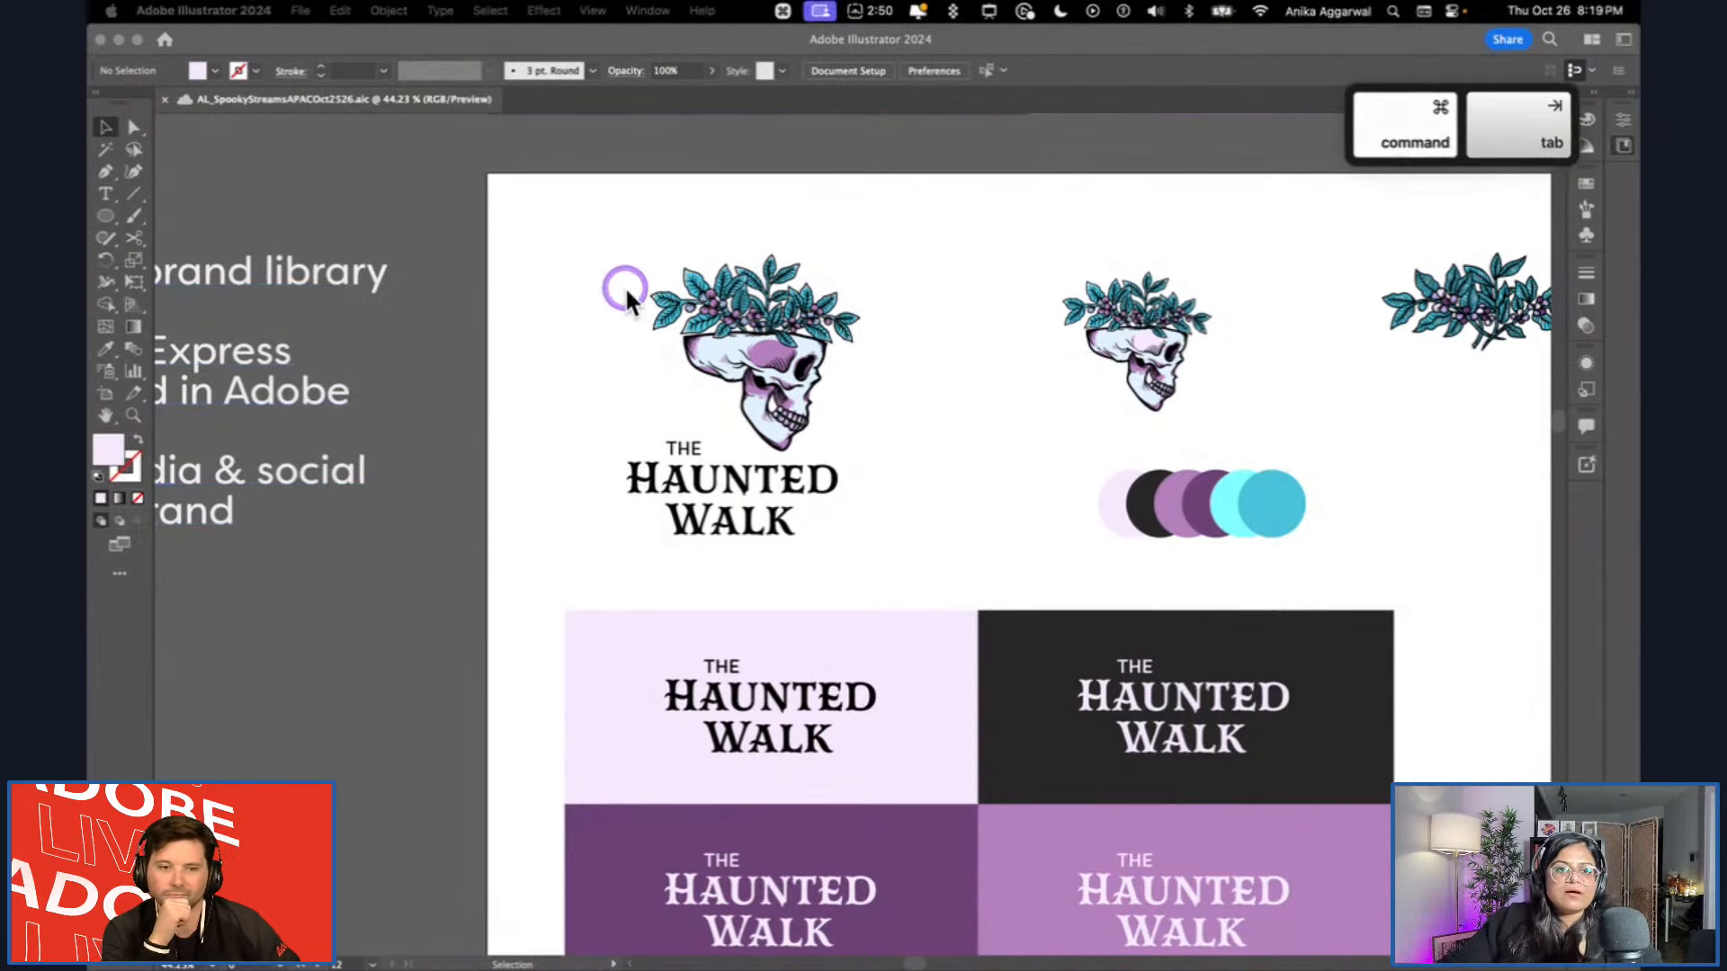
key(super+Tab)
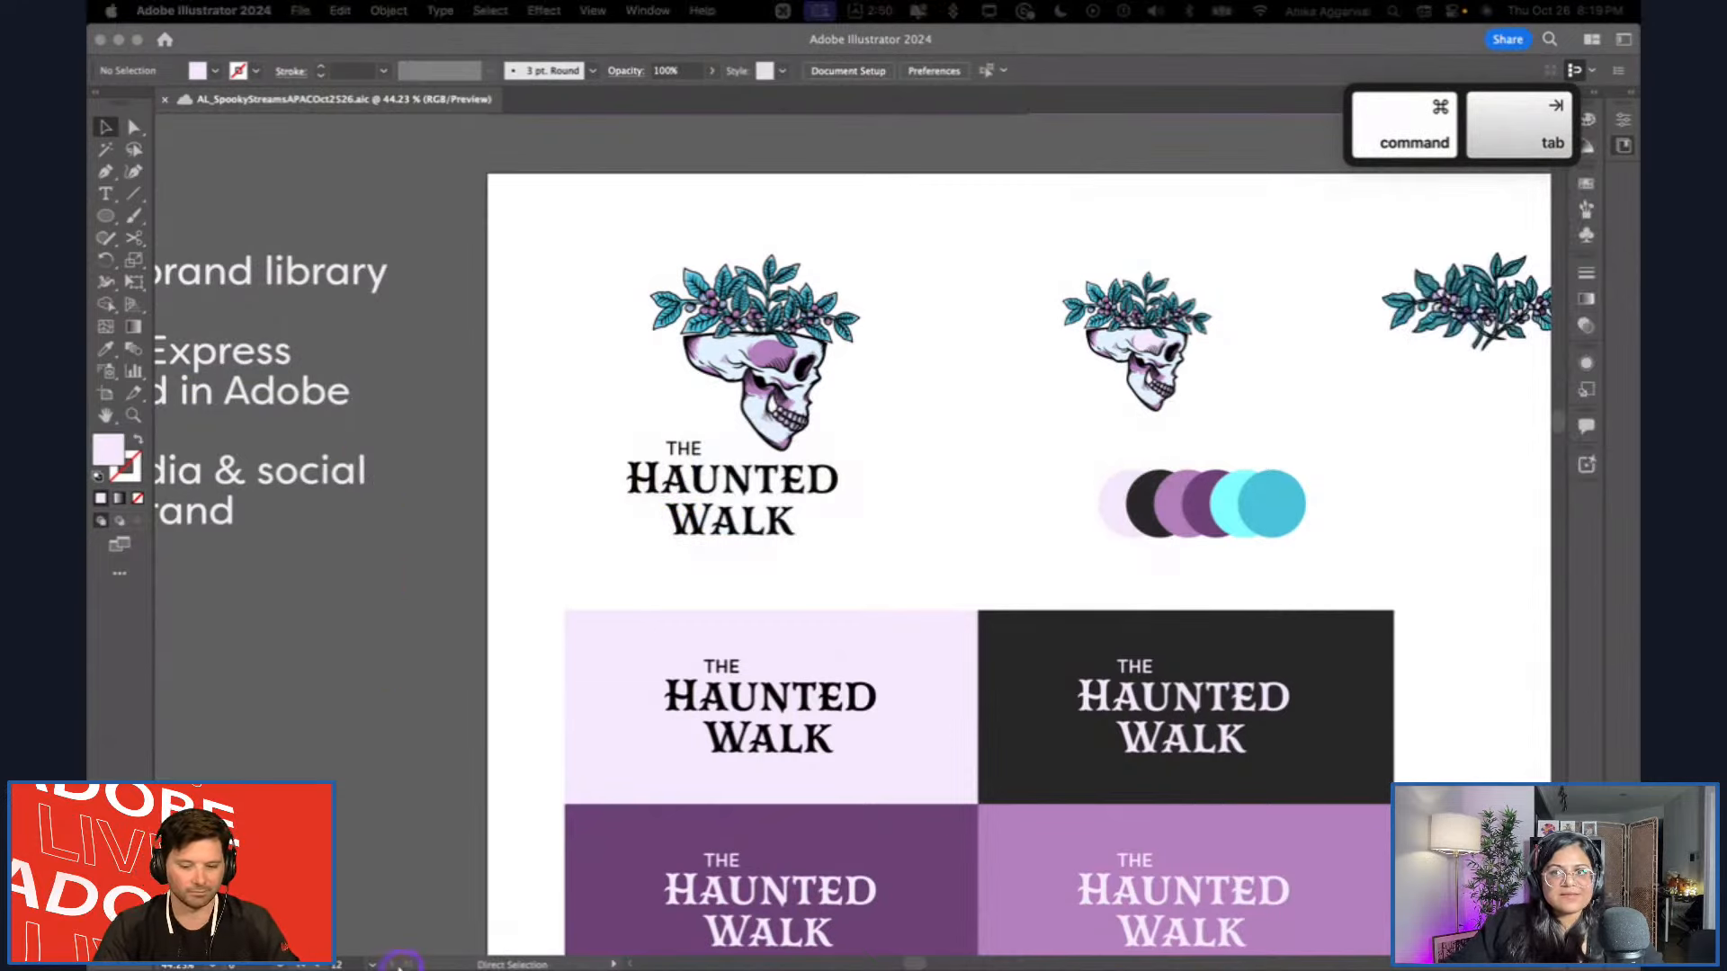
mouse_move(401, 968)
click(286, 931)
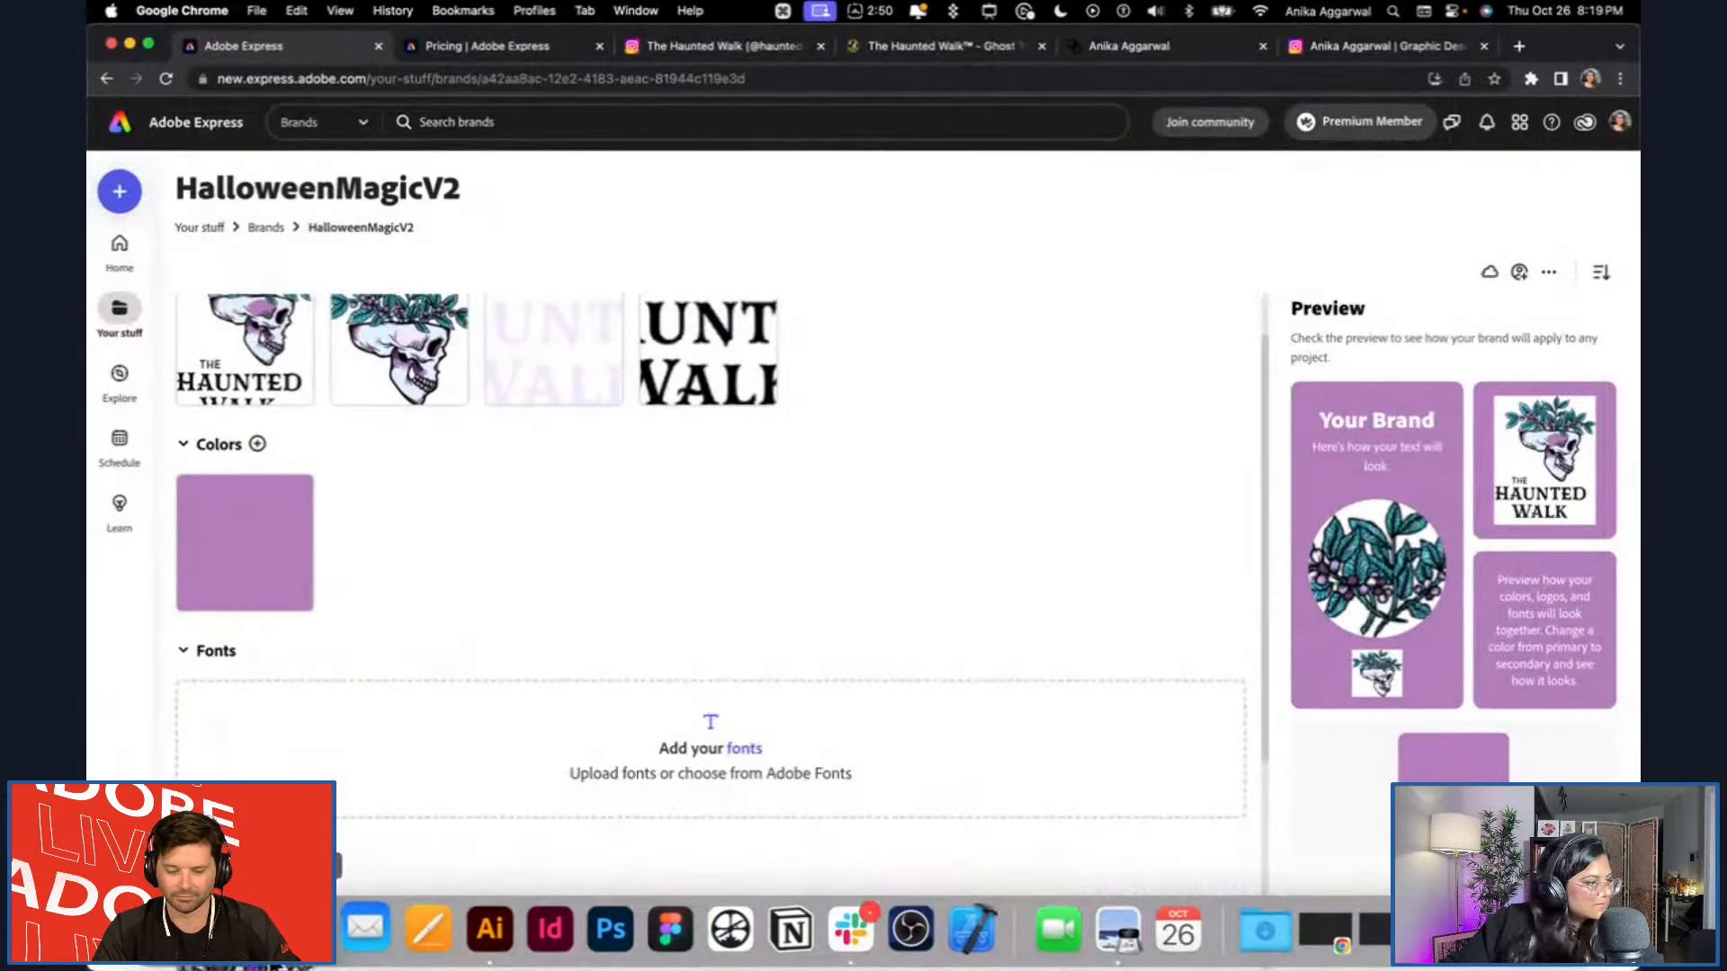
scroll(693, 457, down, 4)
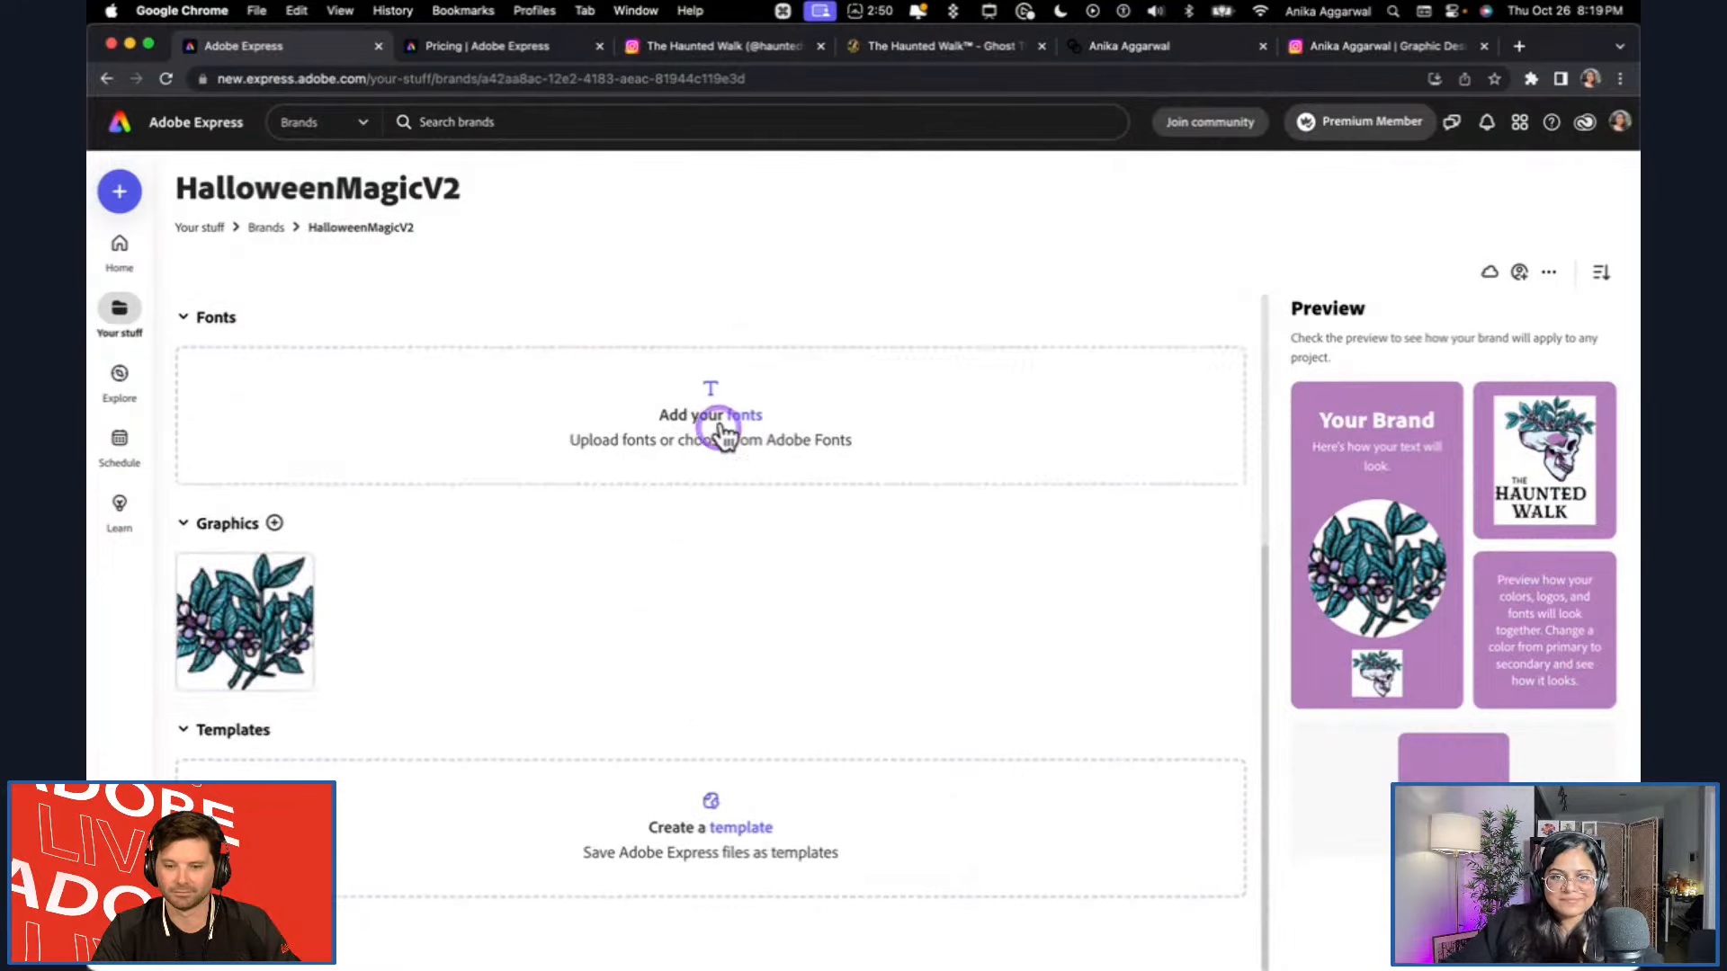
Switch to Illustrator and save the word HAUNTED in the main logo as a paragraph style in the HALLOWEENMAGCAL library.
mouse_move(432, 962)
click(486, 931)
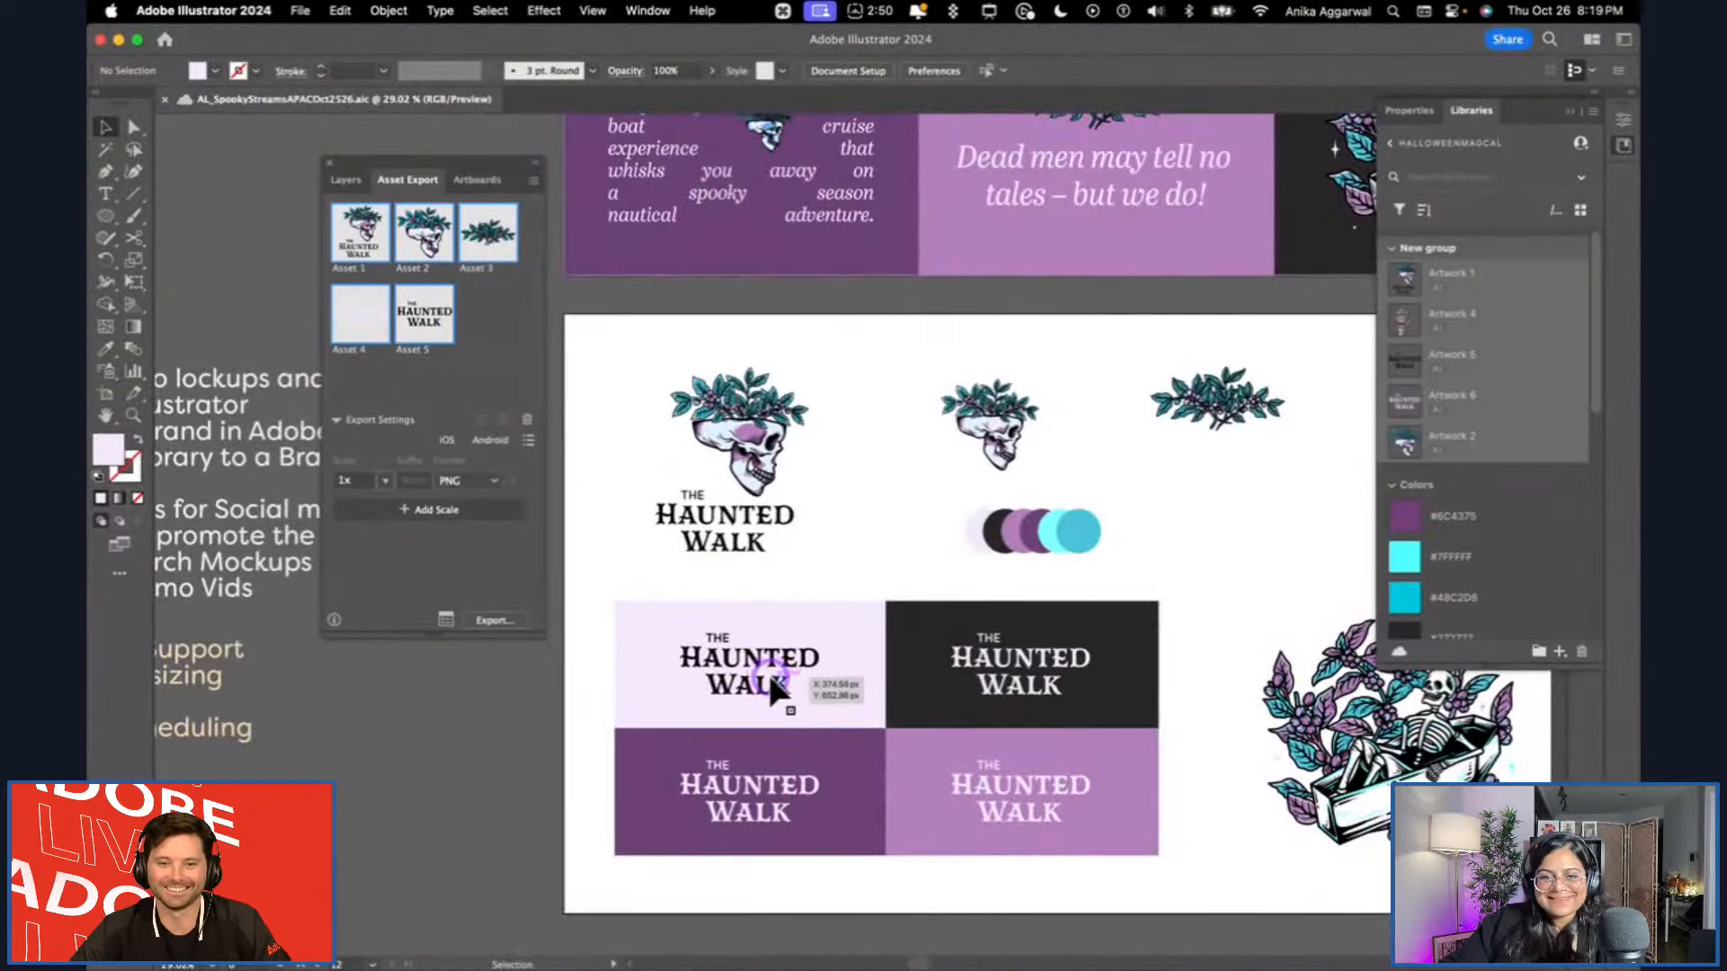
click(770, 677)
scroll(760, 630, right, 2)
scroll(674, 491, up, 4)
click(662, 500)
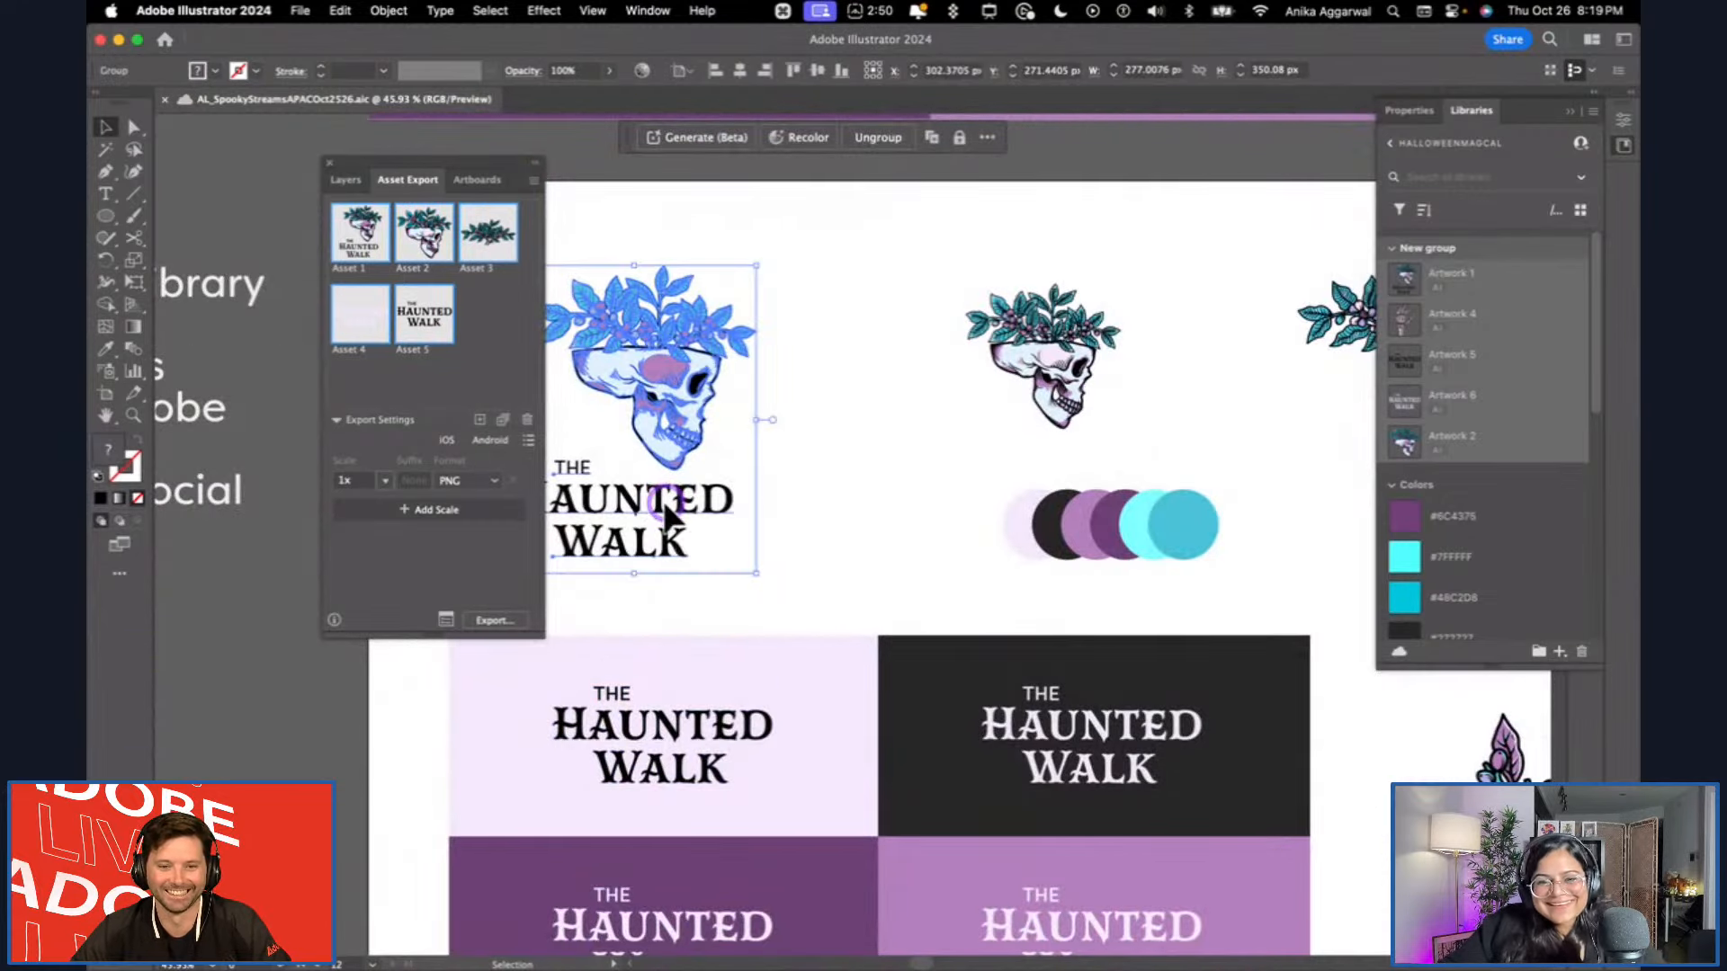
double_click(666, 517)
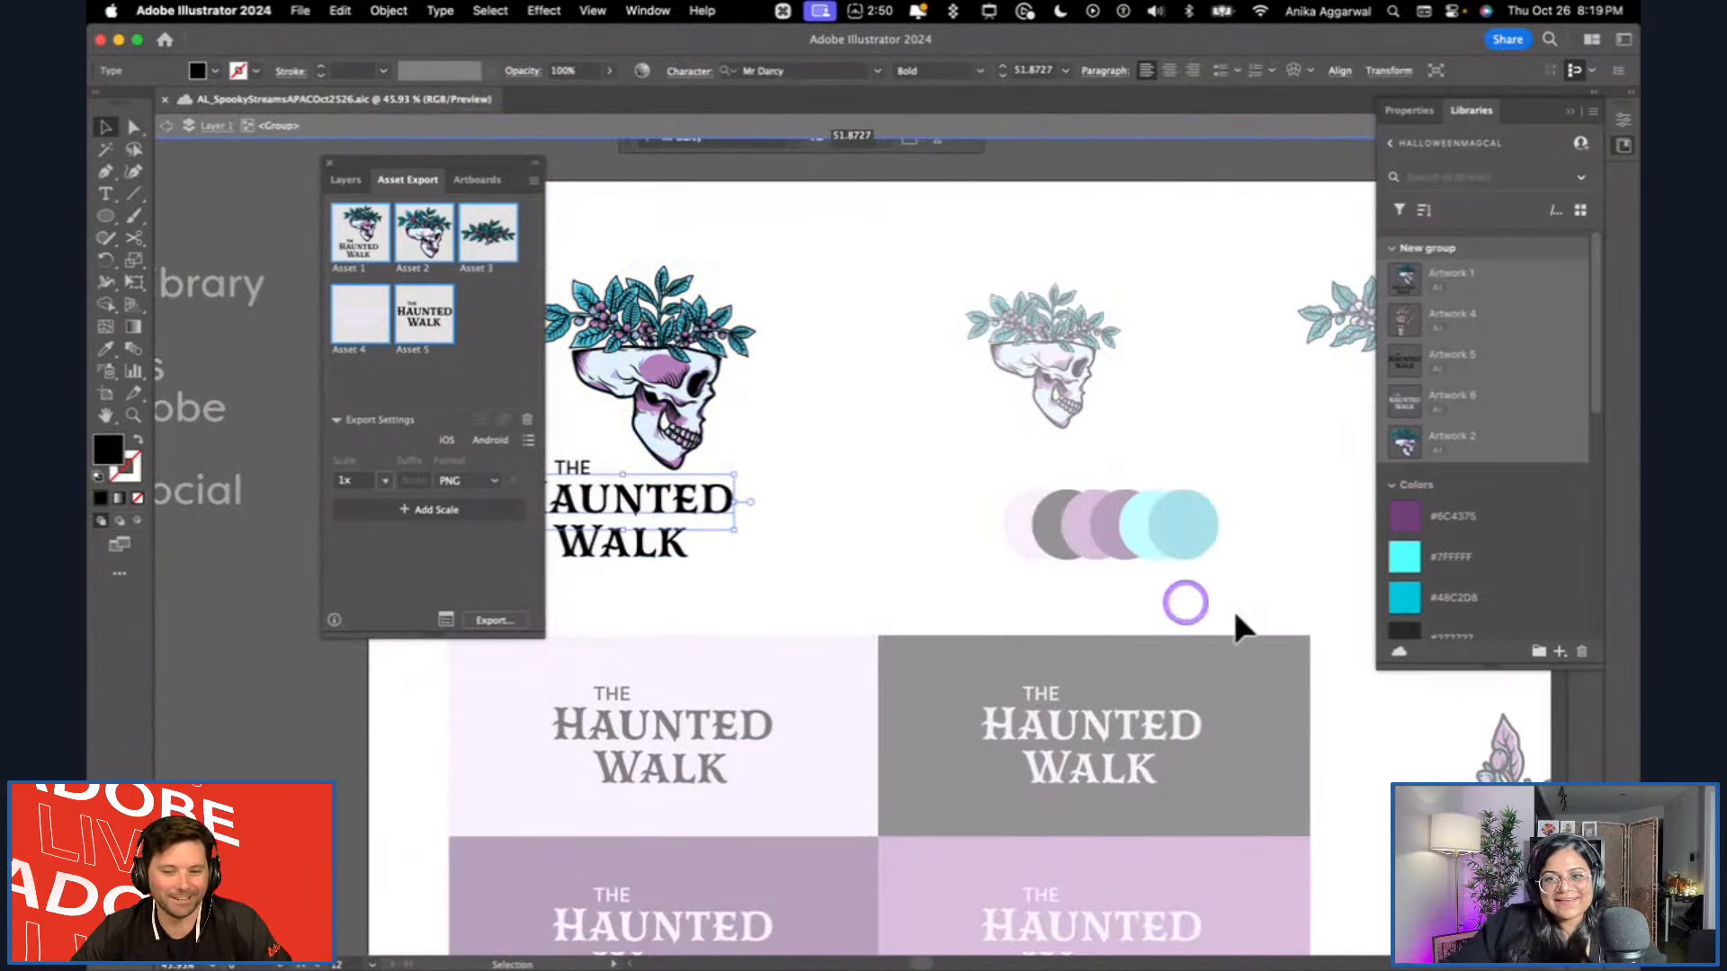
click(1557, 655)
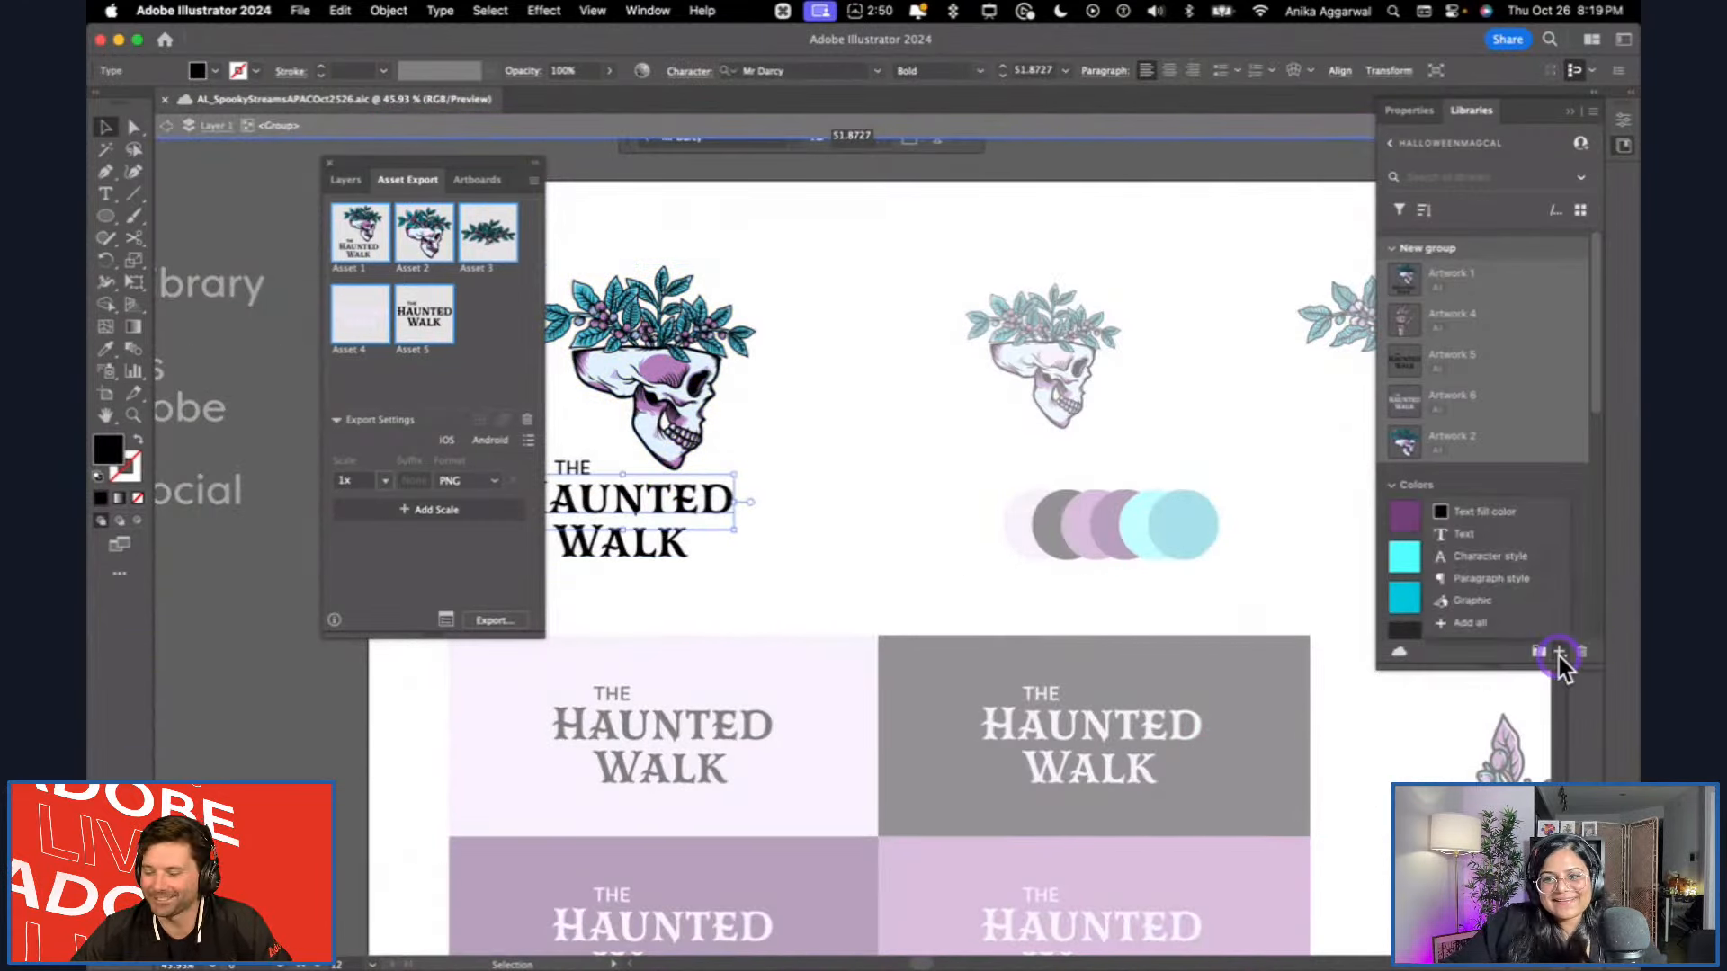
click(1493, 570)
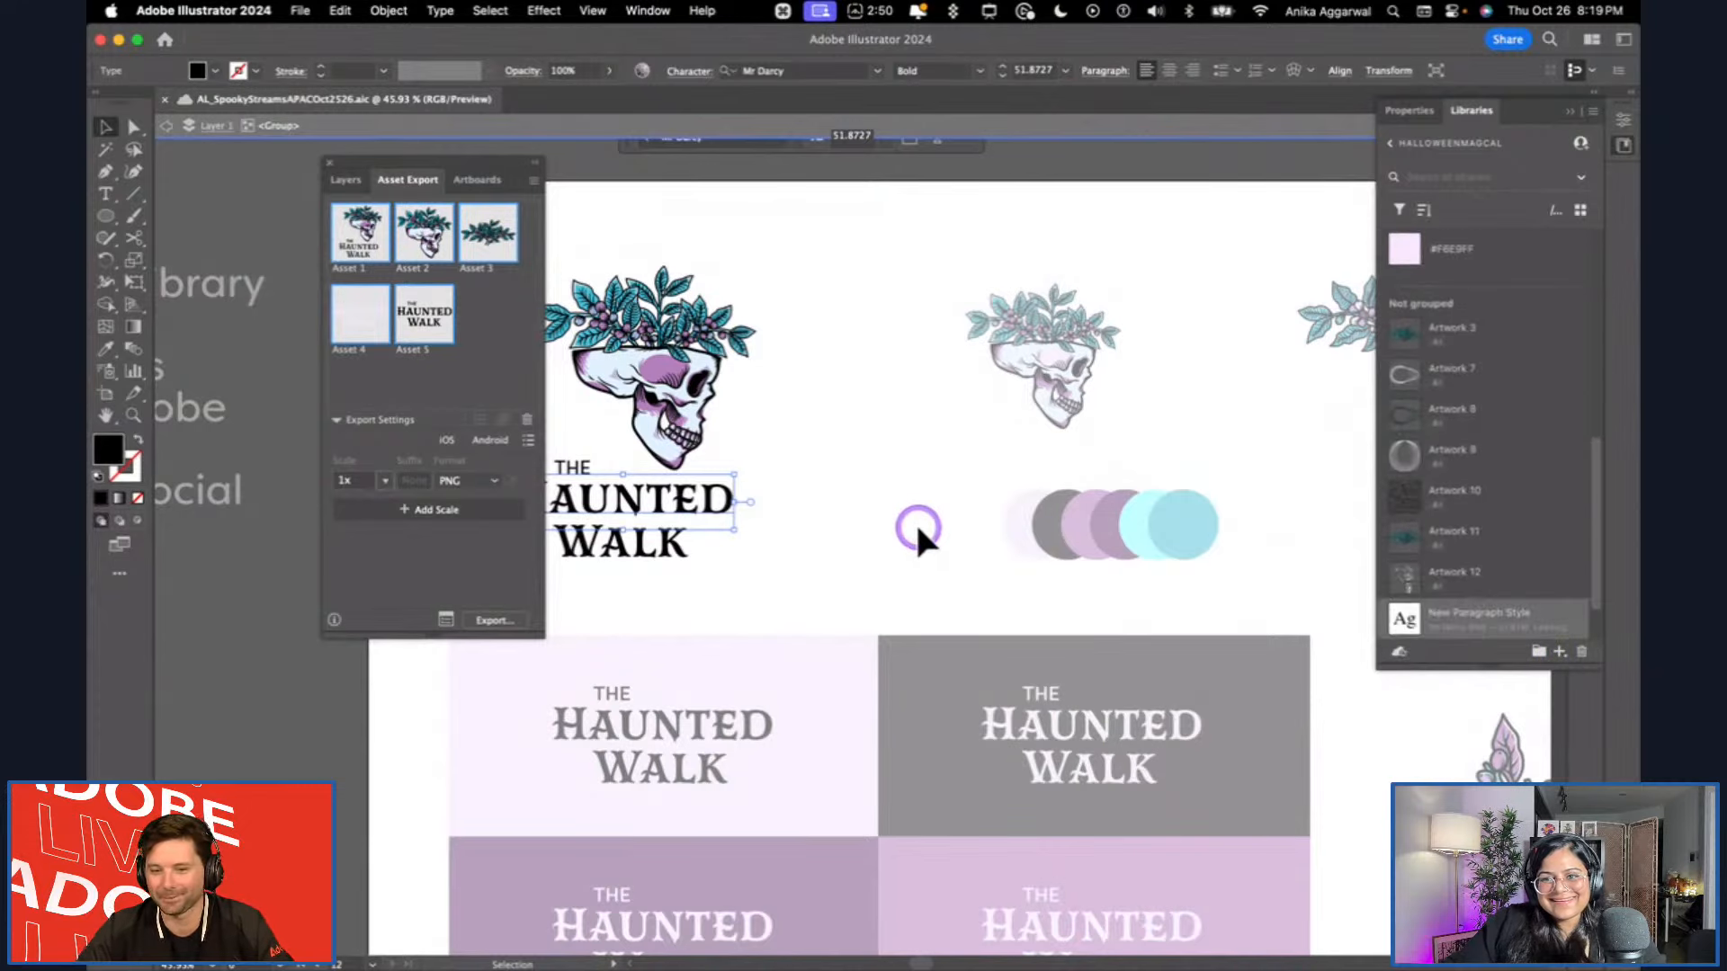
Select the word THE in the main logo and save it as a paragraph style in the HALLOWEENMAGCAL library.
key(Escape)
click(621, 700)
double_click(621, 700)
key(Escape)
click(576, 474)
double_click(576, 469)
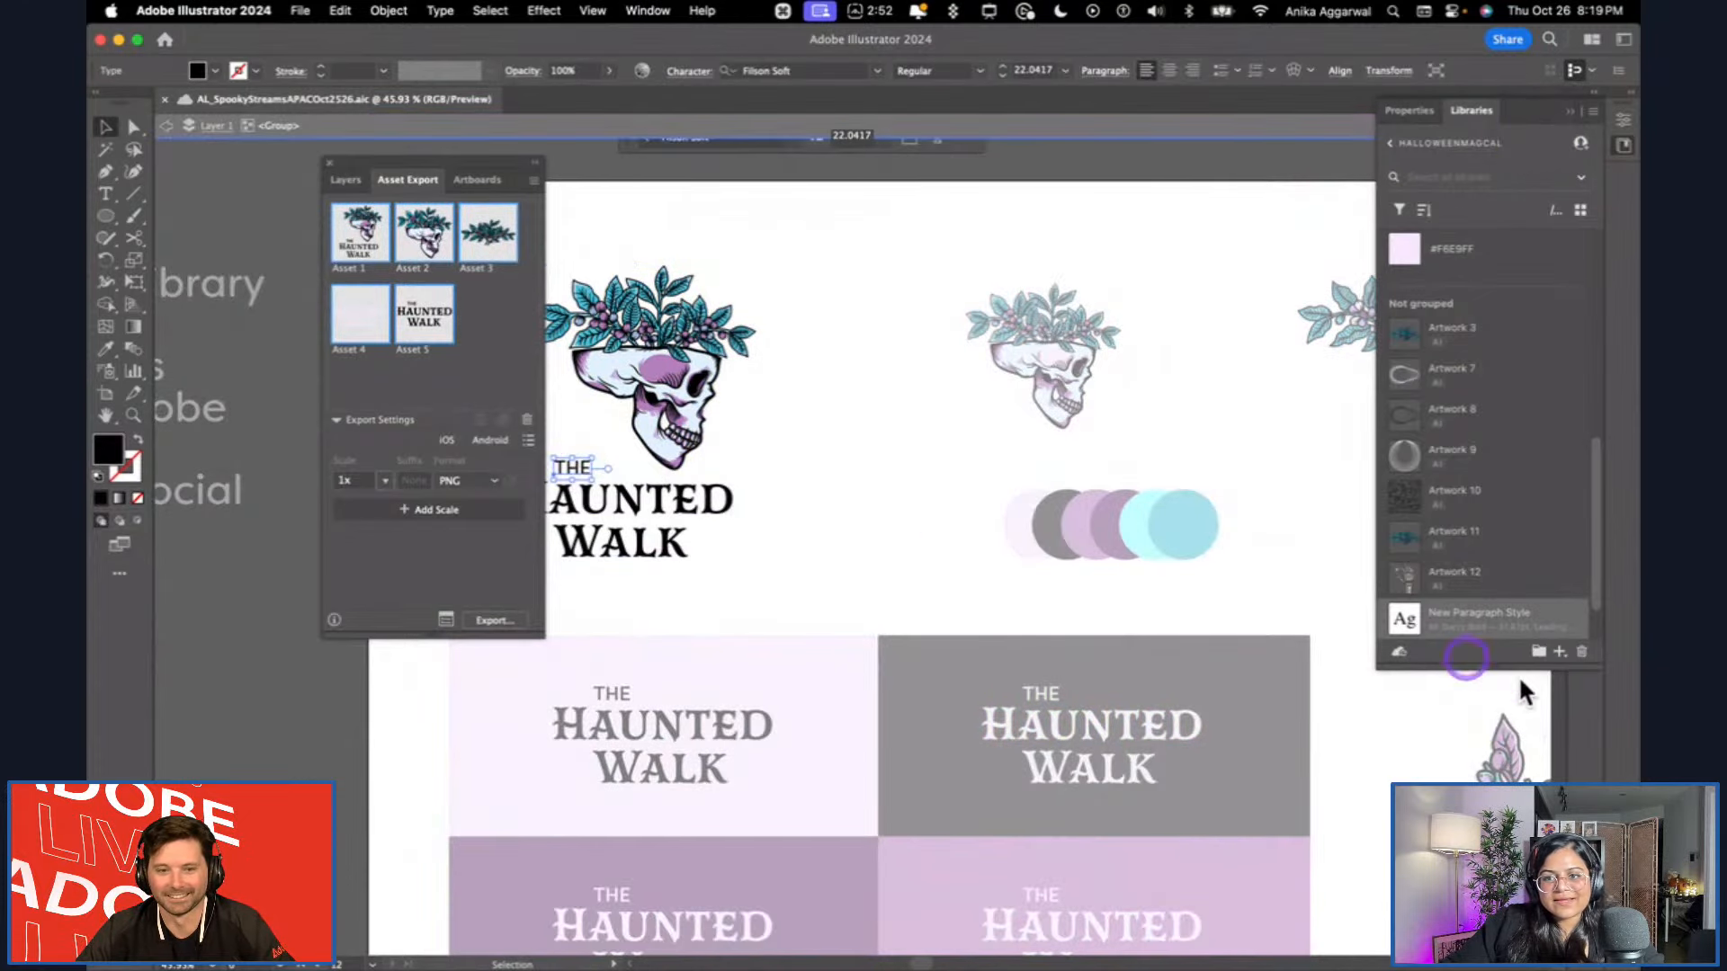
click(1560, 651)
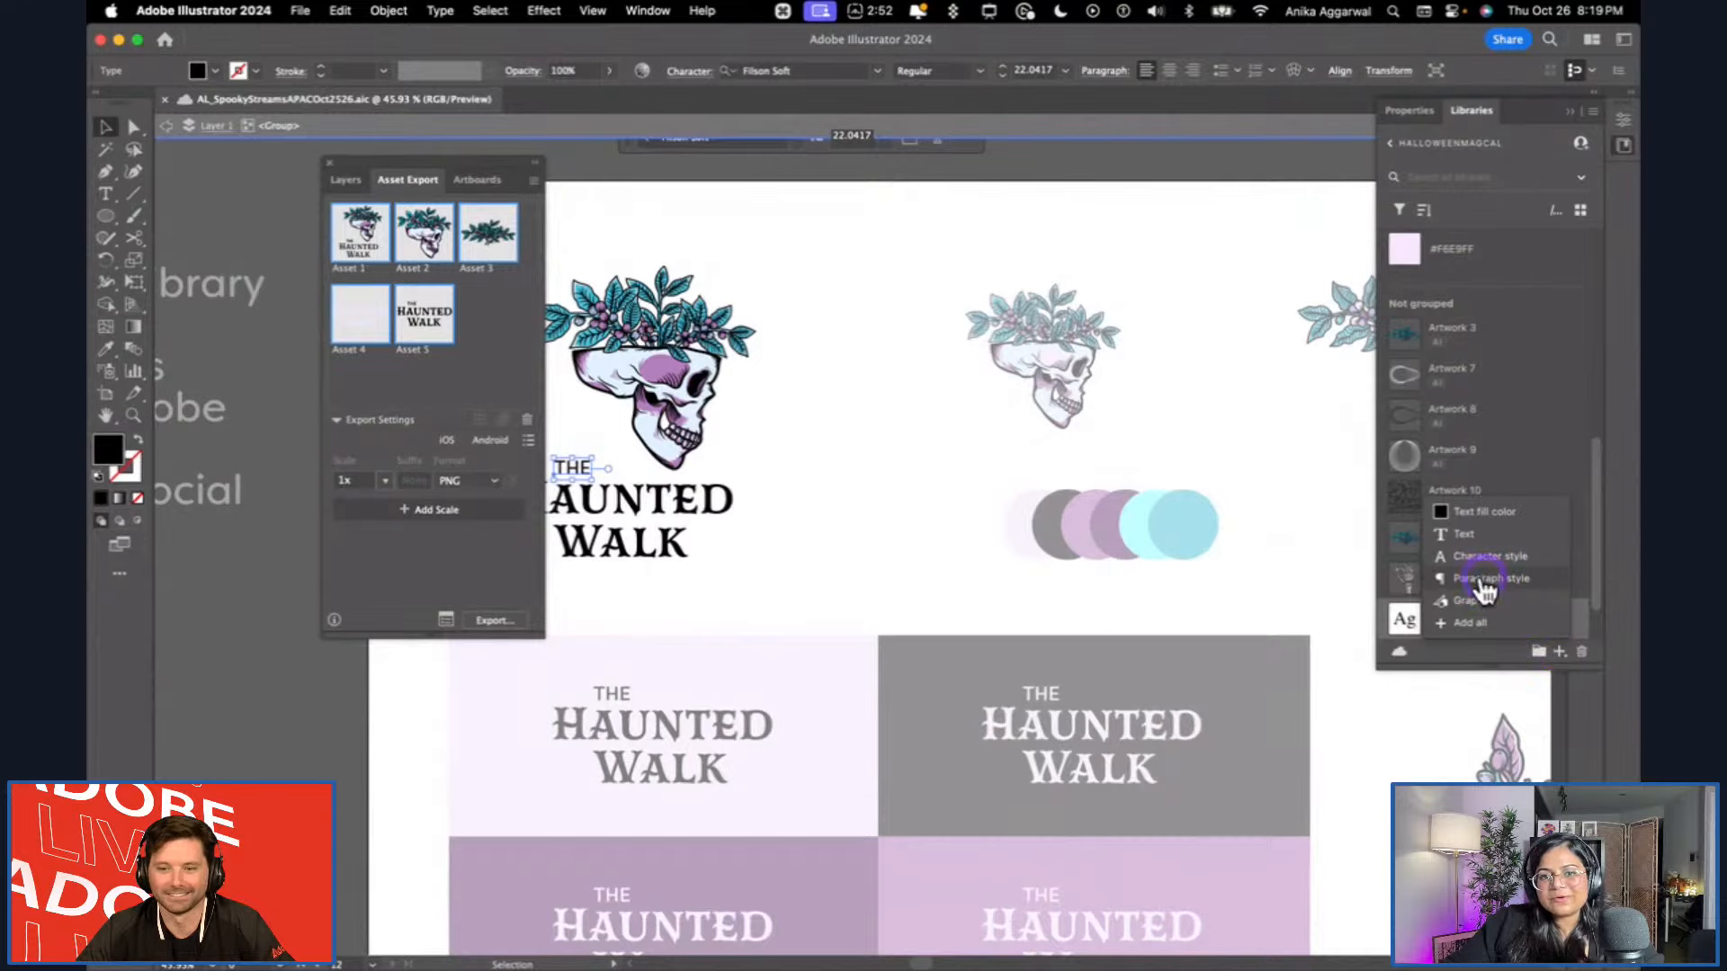
click(1483, 580)
key(Escape)
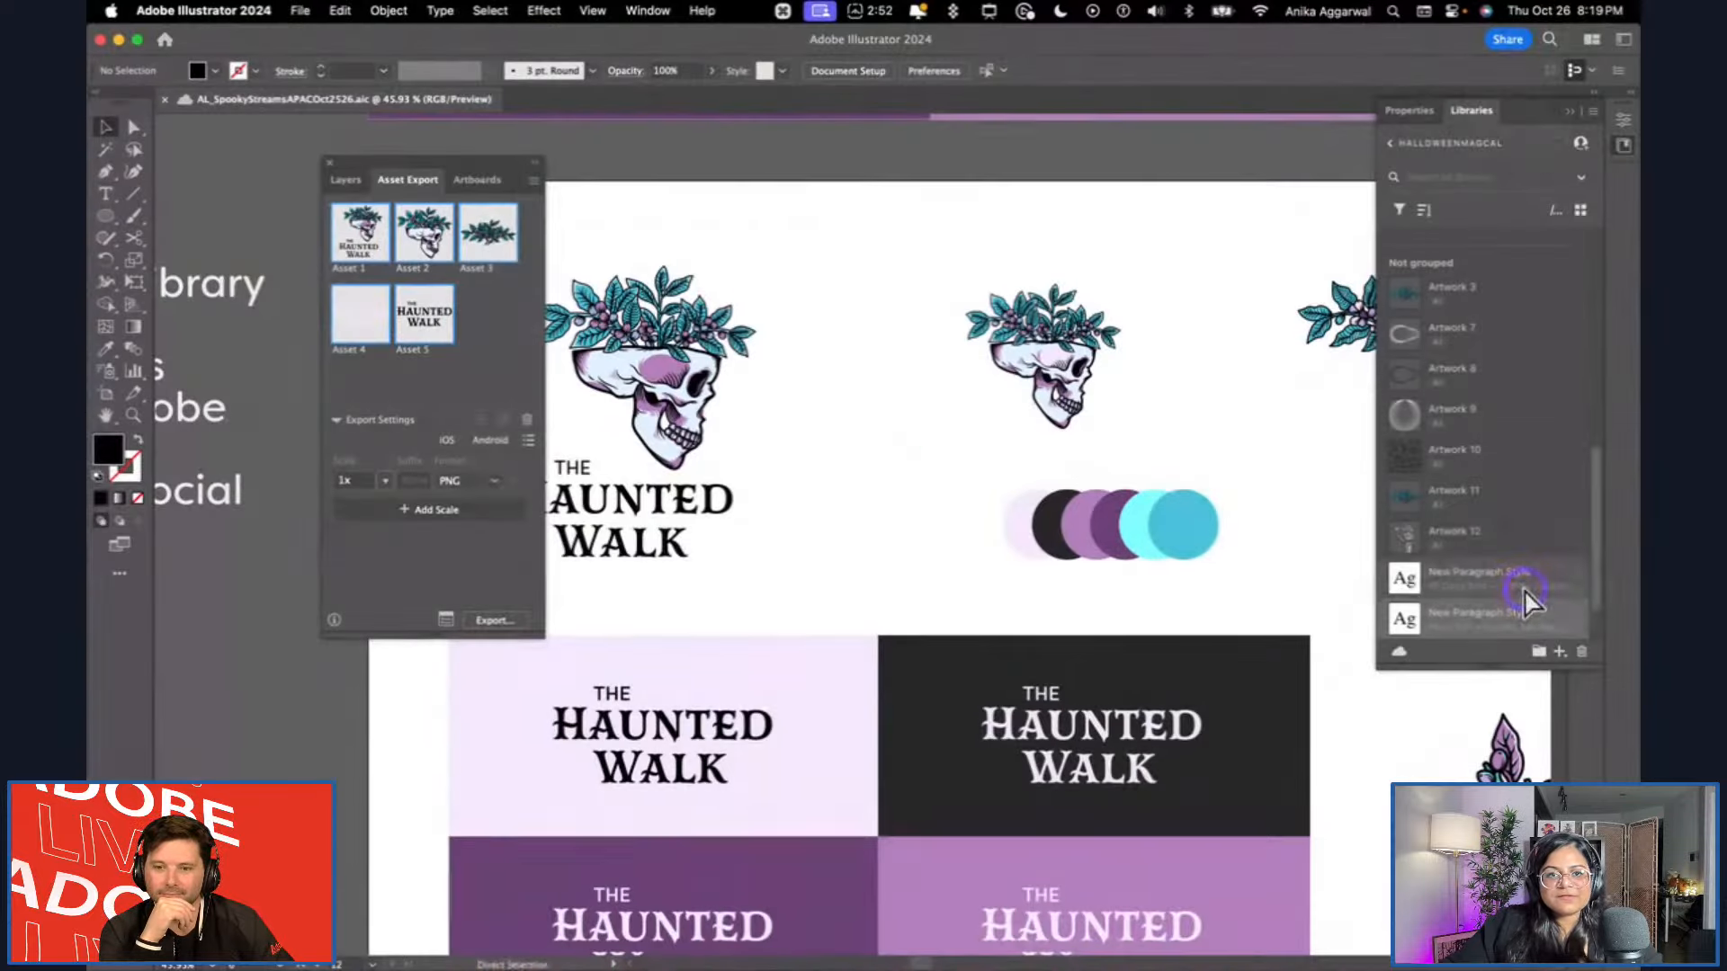
Switch to the HalloweenMagicV2 brand in Chrome and add Mr Darcy Bold as its first brand font.
key(super+Tab)
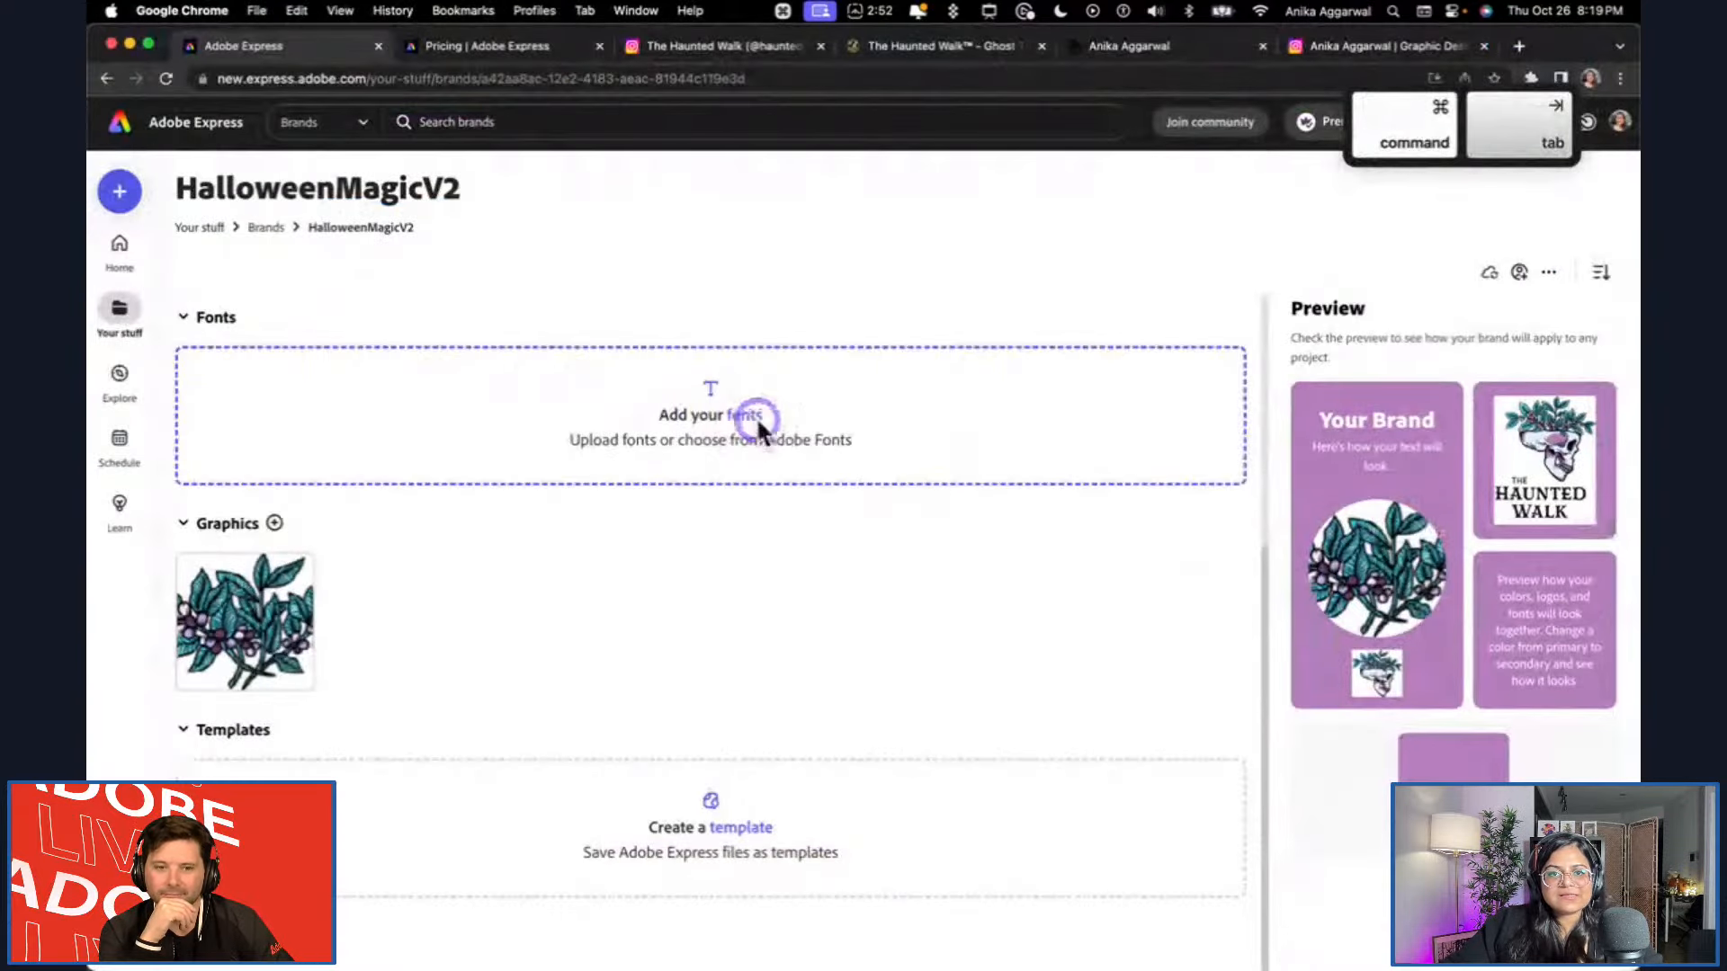
click(747, 416)
click(871, 237)
text(mr darcy)
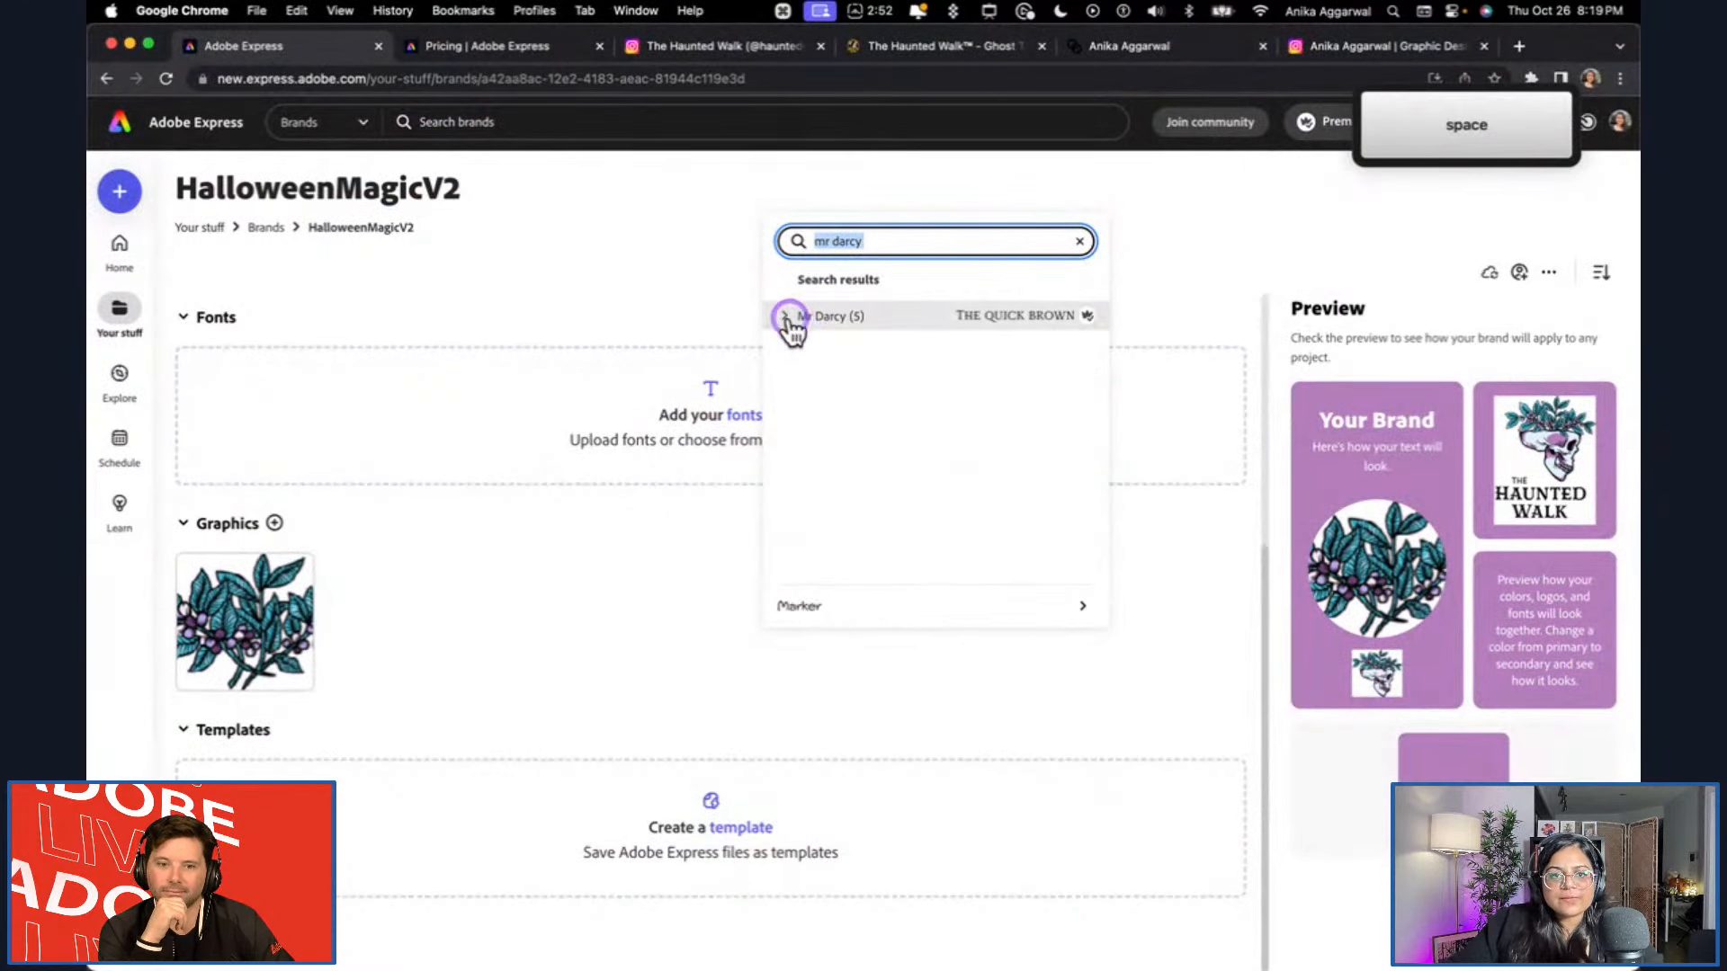
click(788, 318)
click(853, 460)
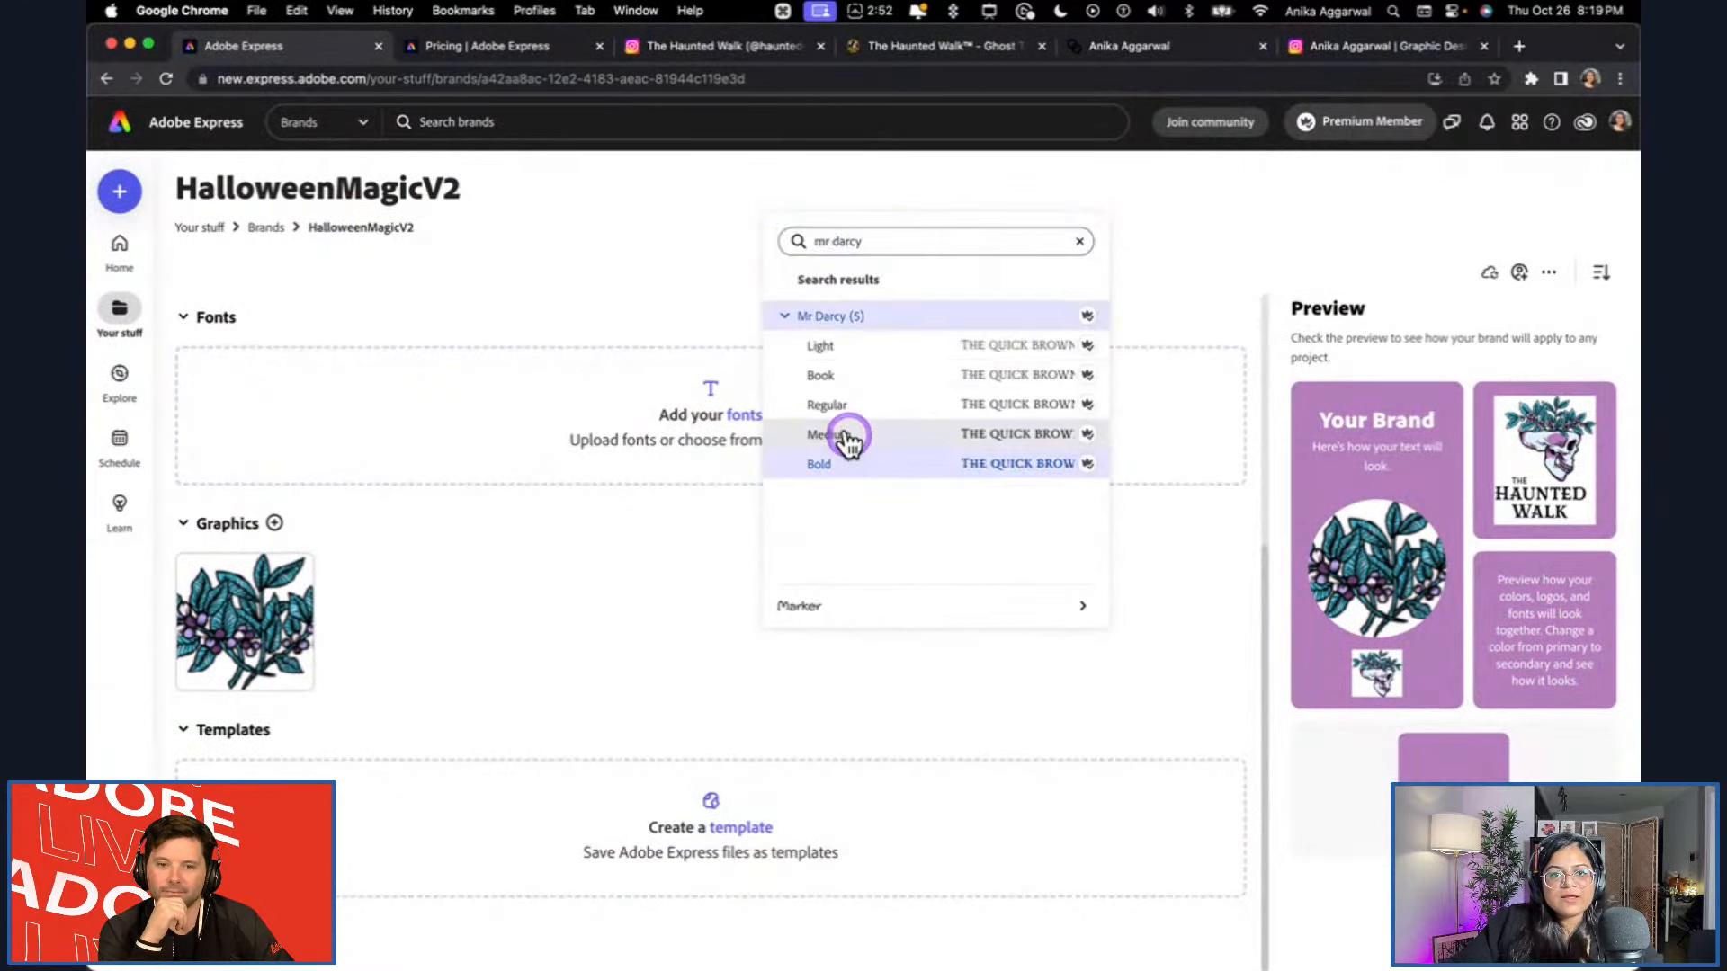
click(641, 592)
scroll(322, 424, up, 1)
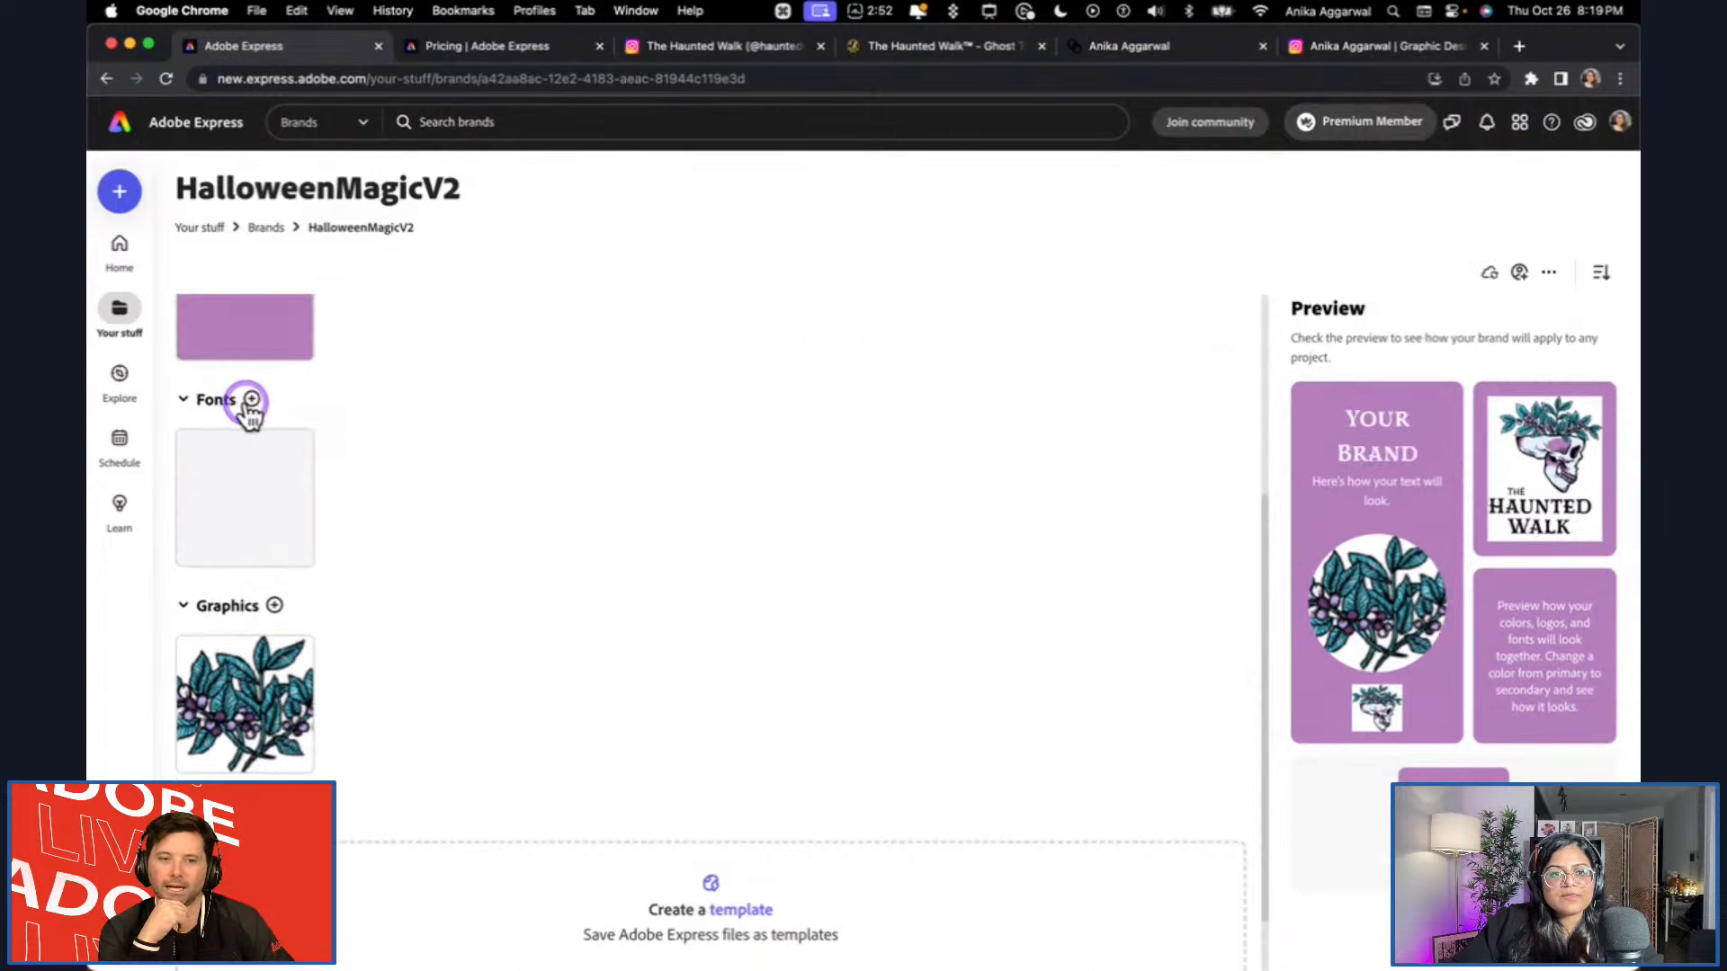
Search for "filson" to add another brand font and list the Filson Soft styles.
click(251, 399)
click(424, 220)
text(fi)
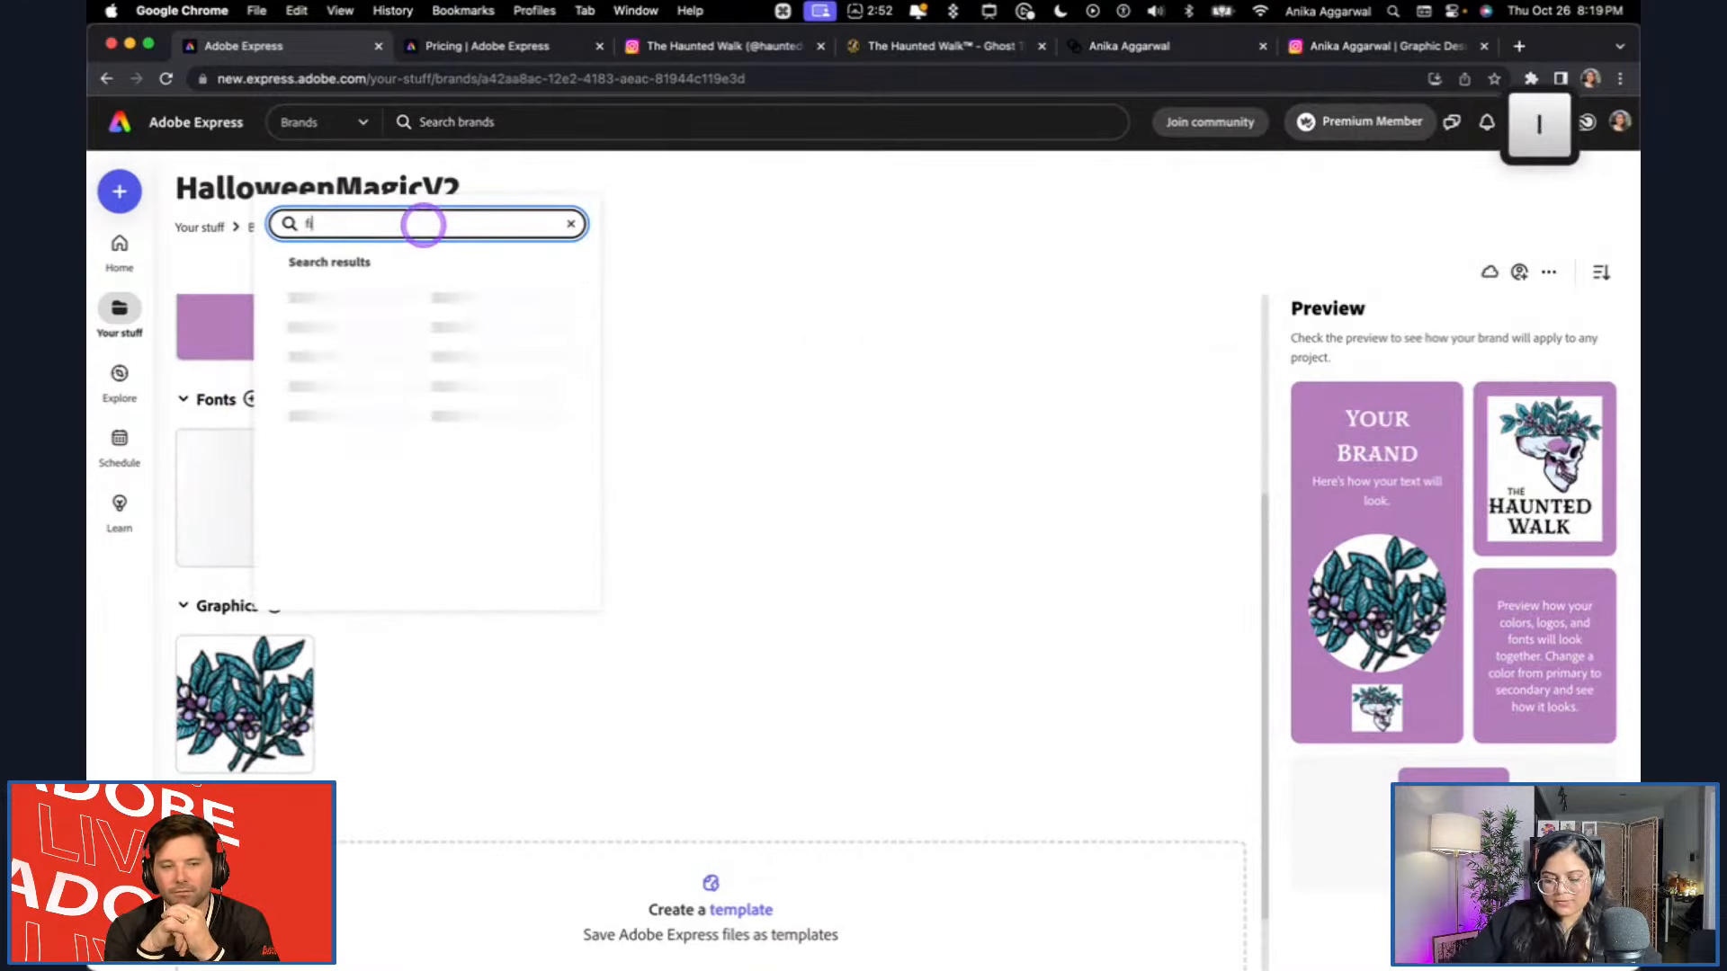
text(lson)
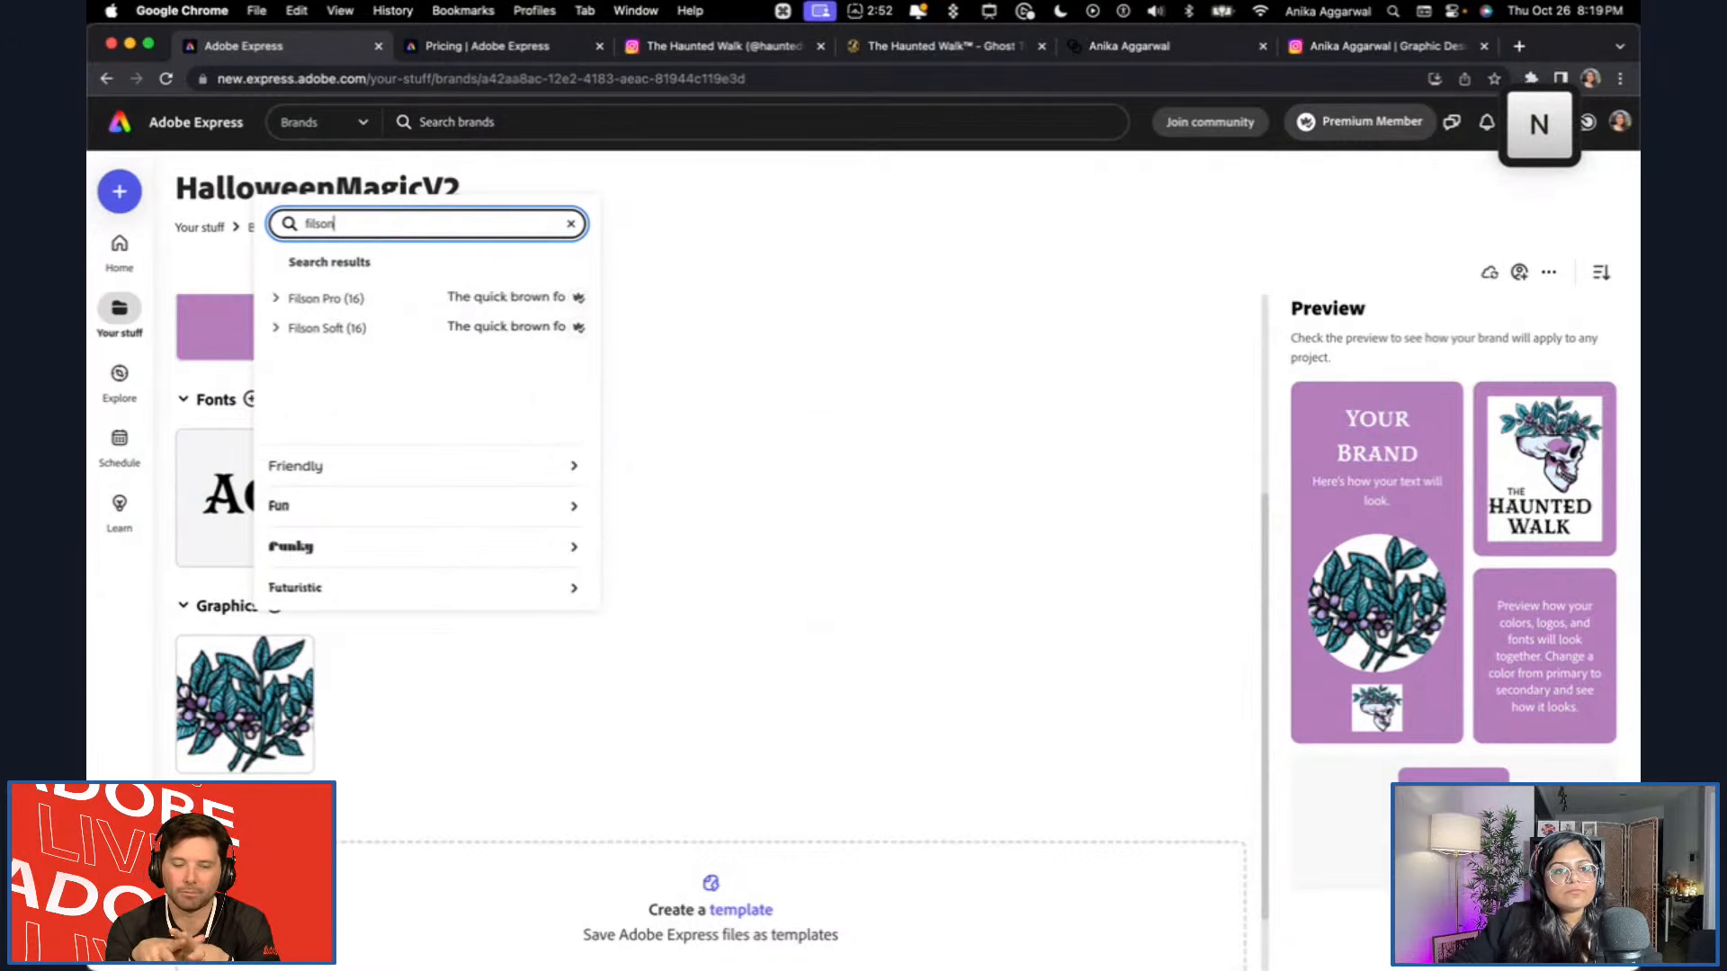
click(270, 329)
click(350, 365)
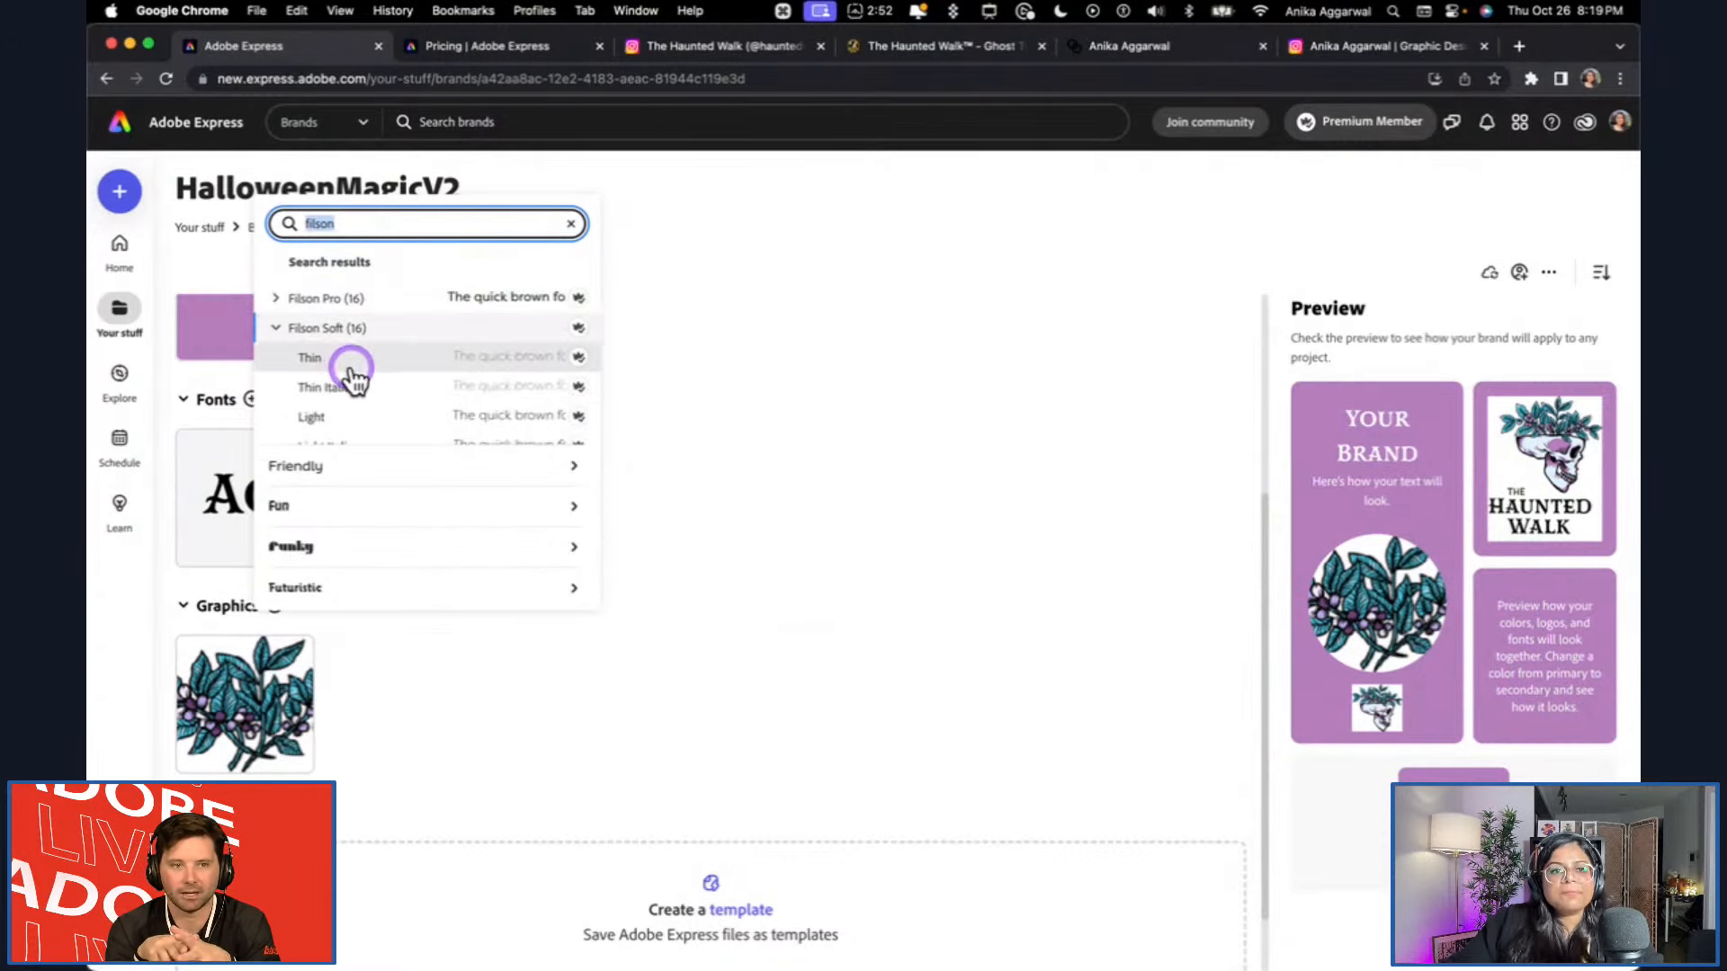
scroll(353, 377, down, 3)
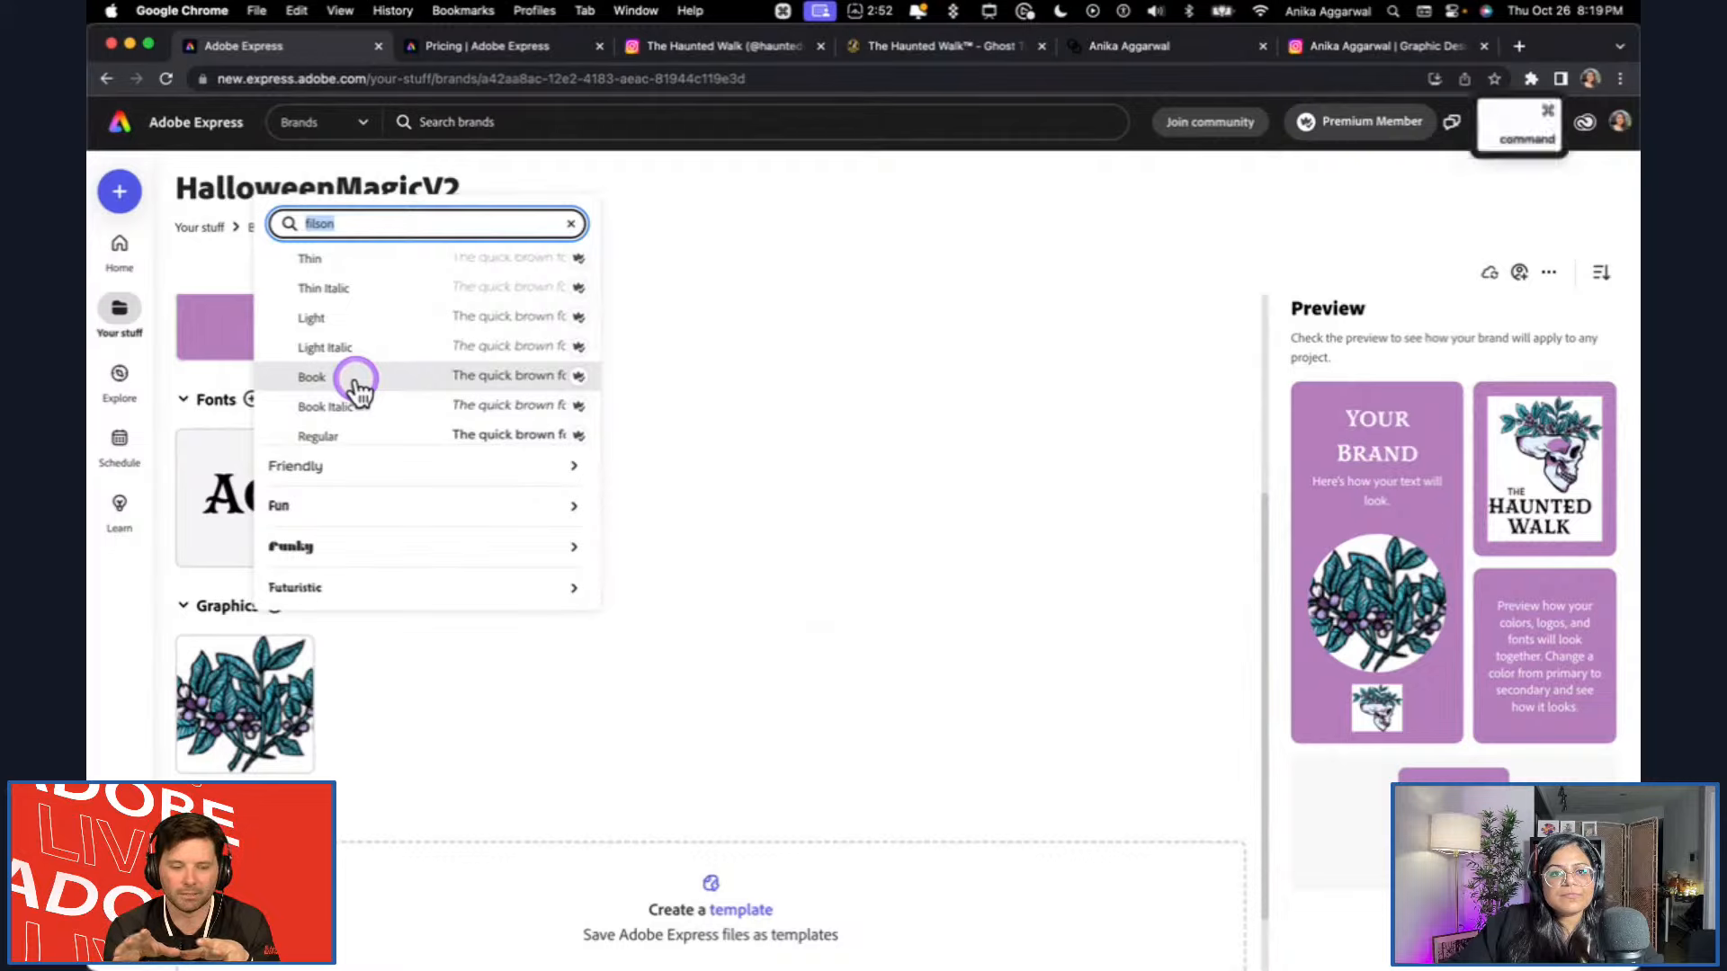
Check the logo font in Illustrator, return to Chrome and add a Filson Soft style to the brand fonts.
key(super+Tab)
key(super+Tab)
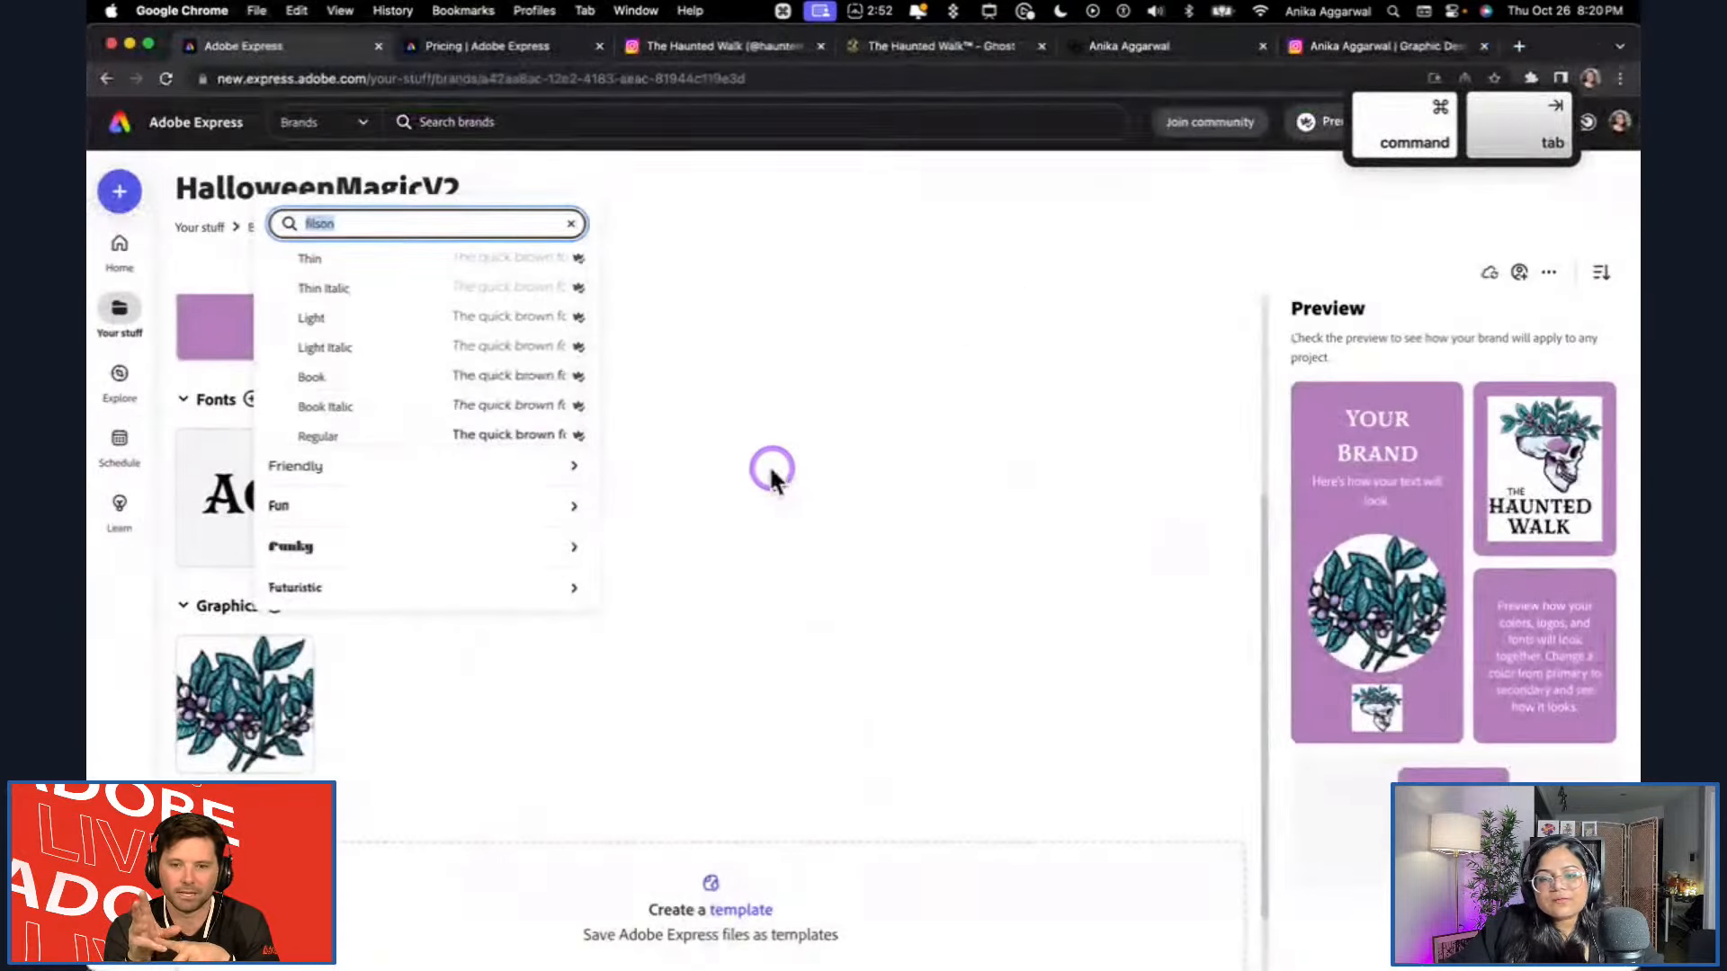
scroll(374, 396, down, 2)
scroll(377, 402, down, 5)
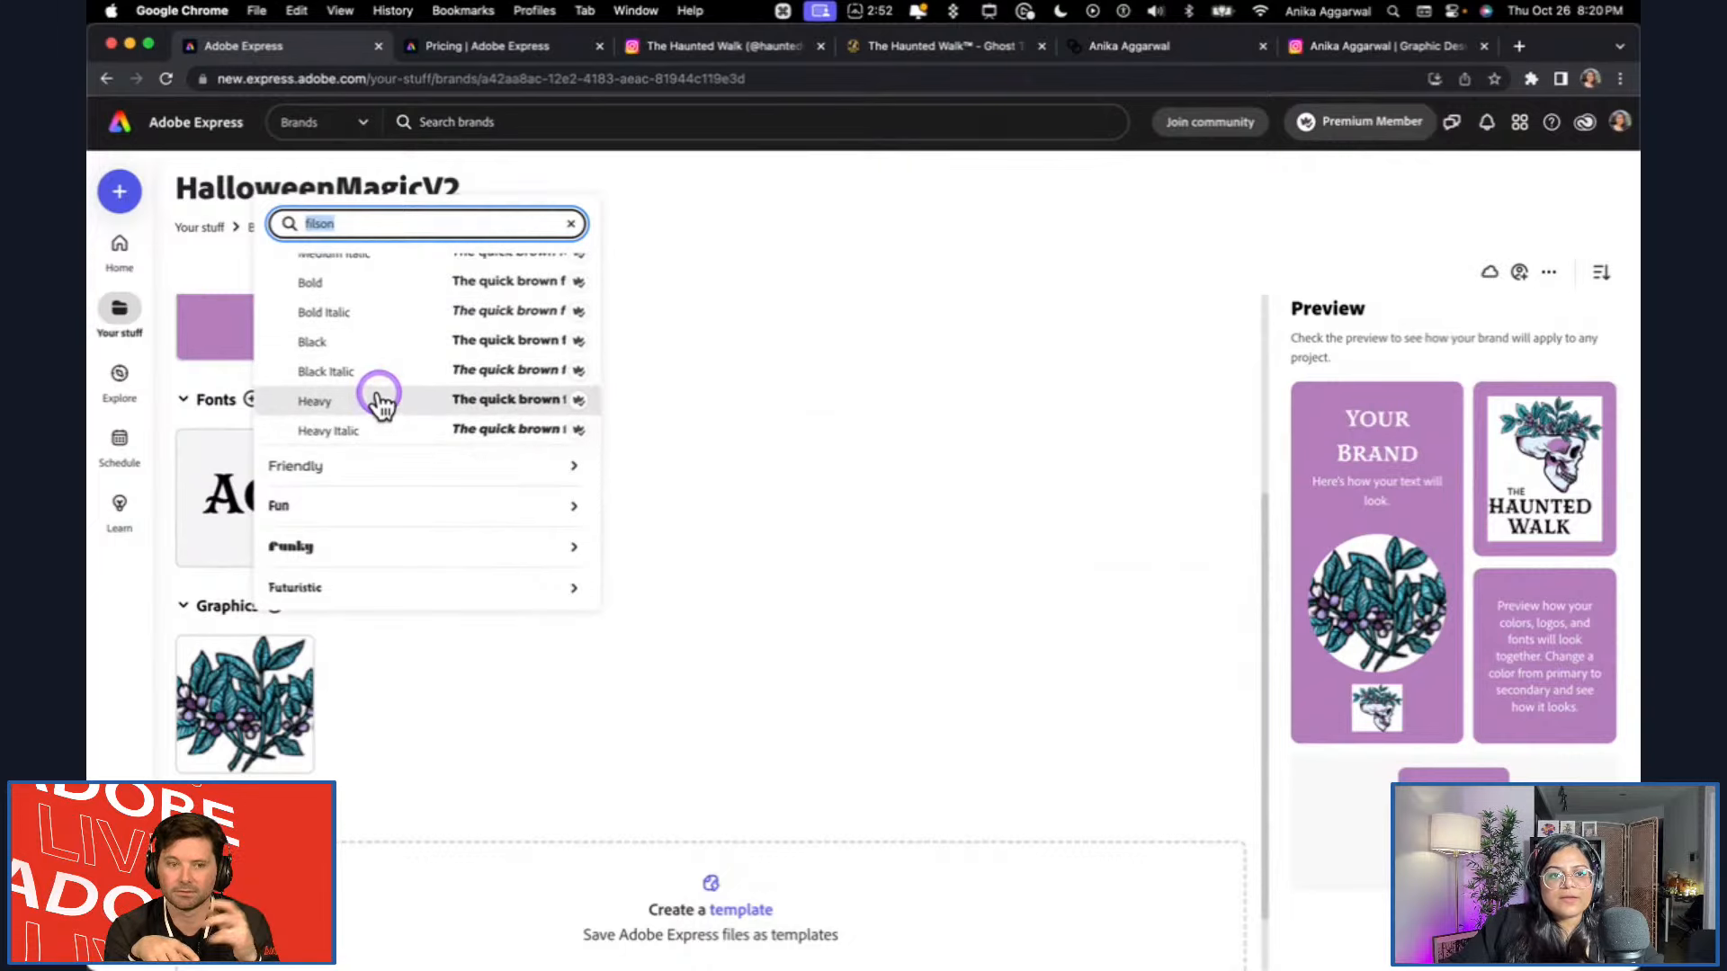
scroll(374, 395, up, 6)
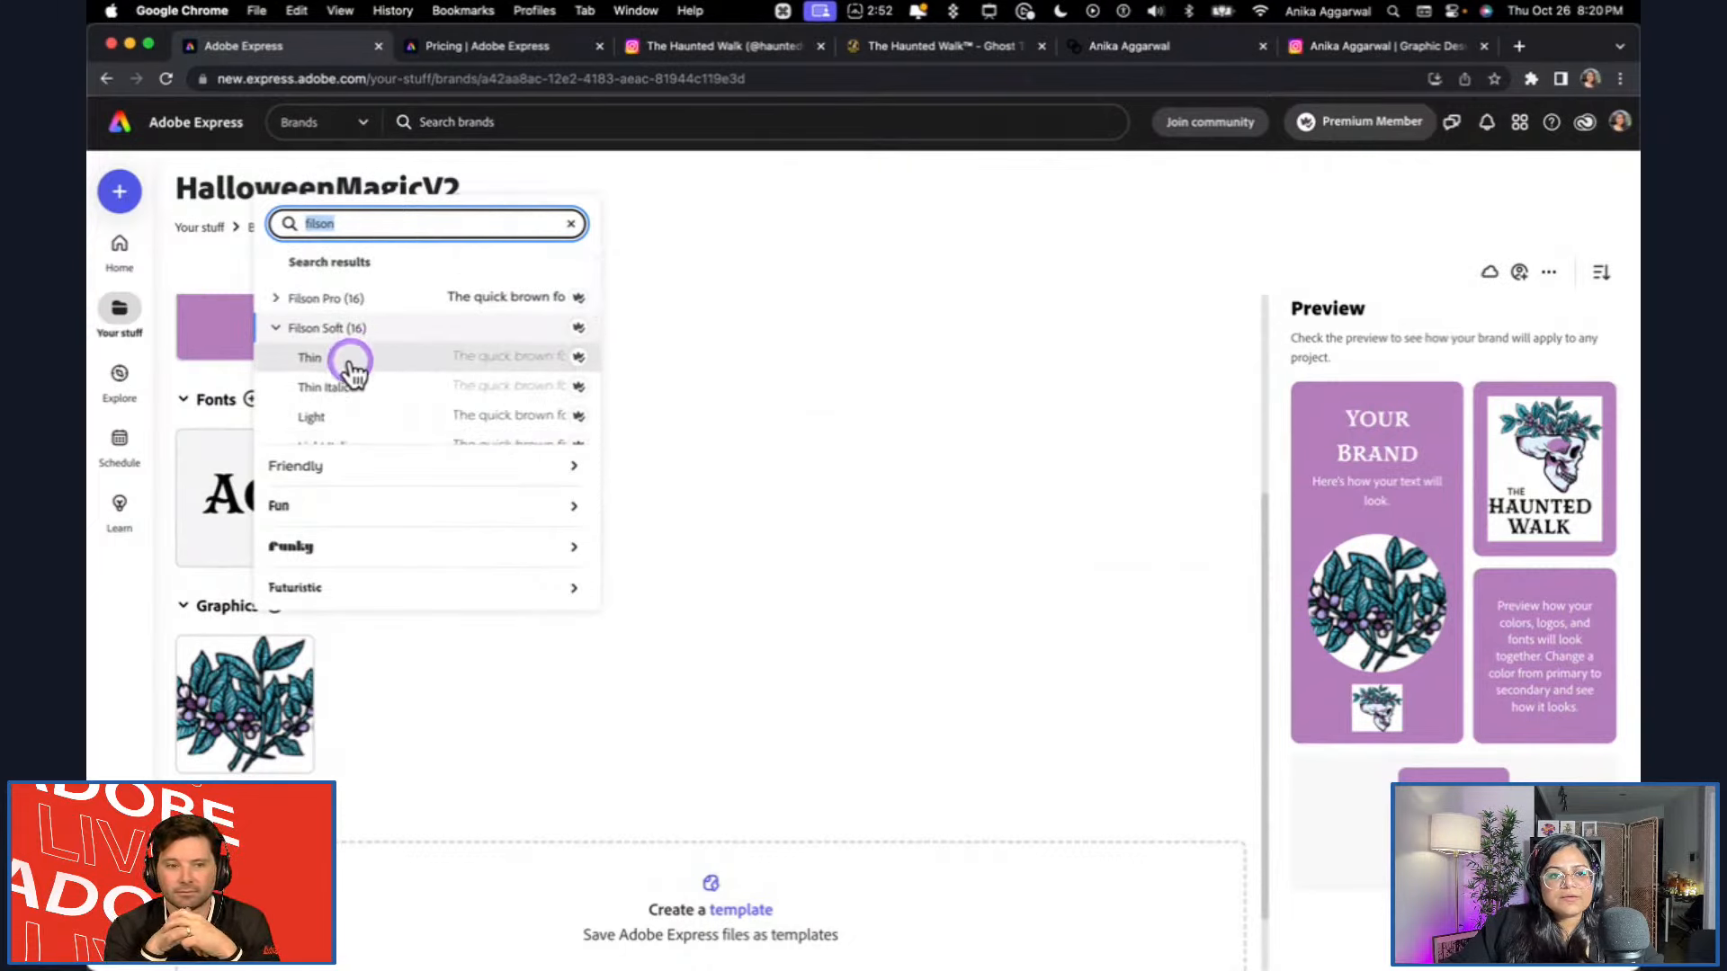
scroll(357, 394, down, 3)
click(350, 333)
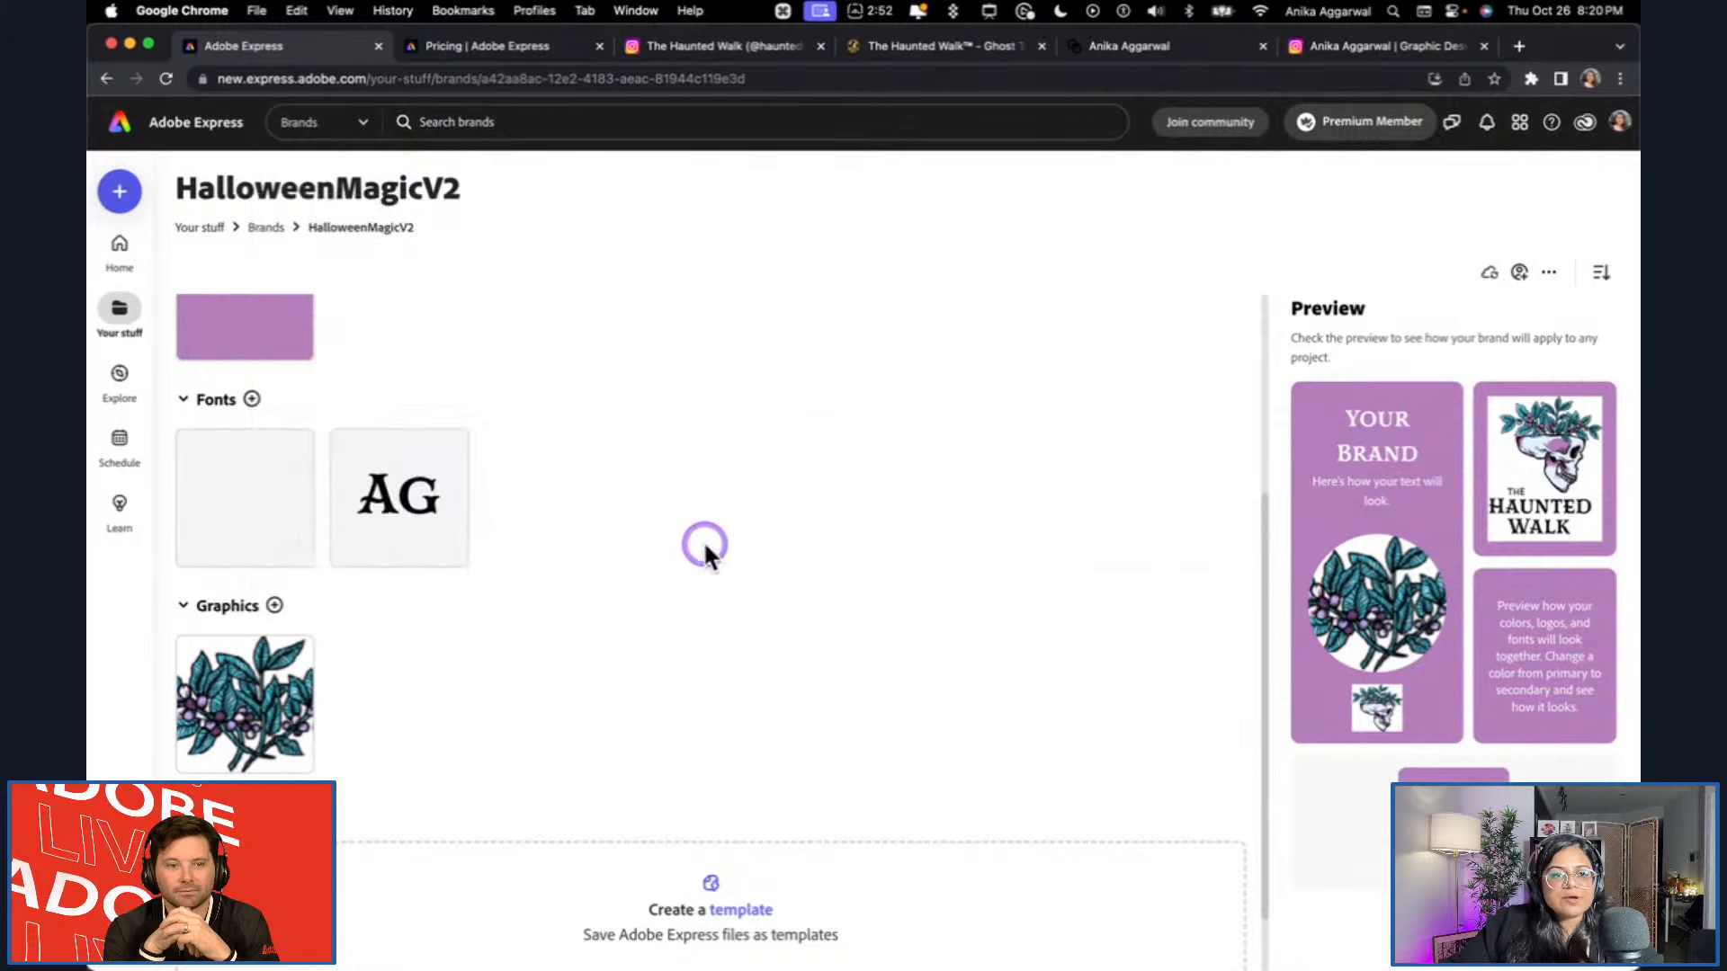
Add BN Sleepy Hollow Clean from the uploaded fonts as another brand font.
click(251, 399)
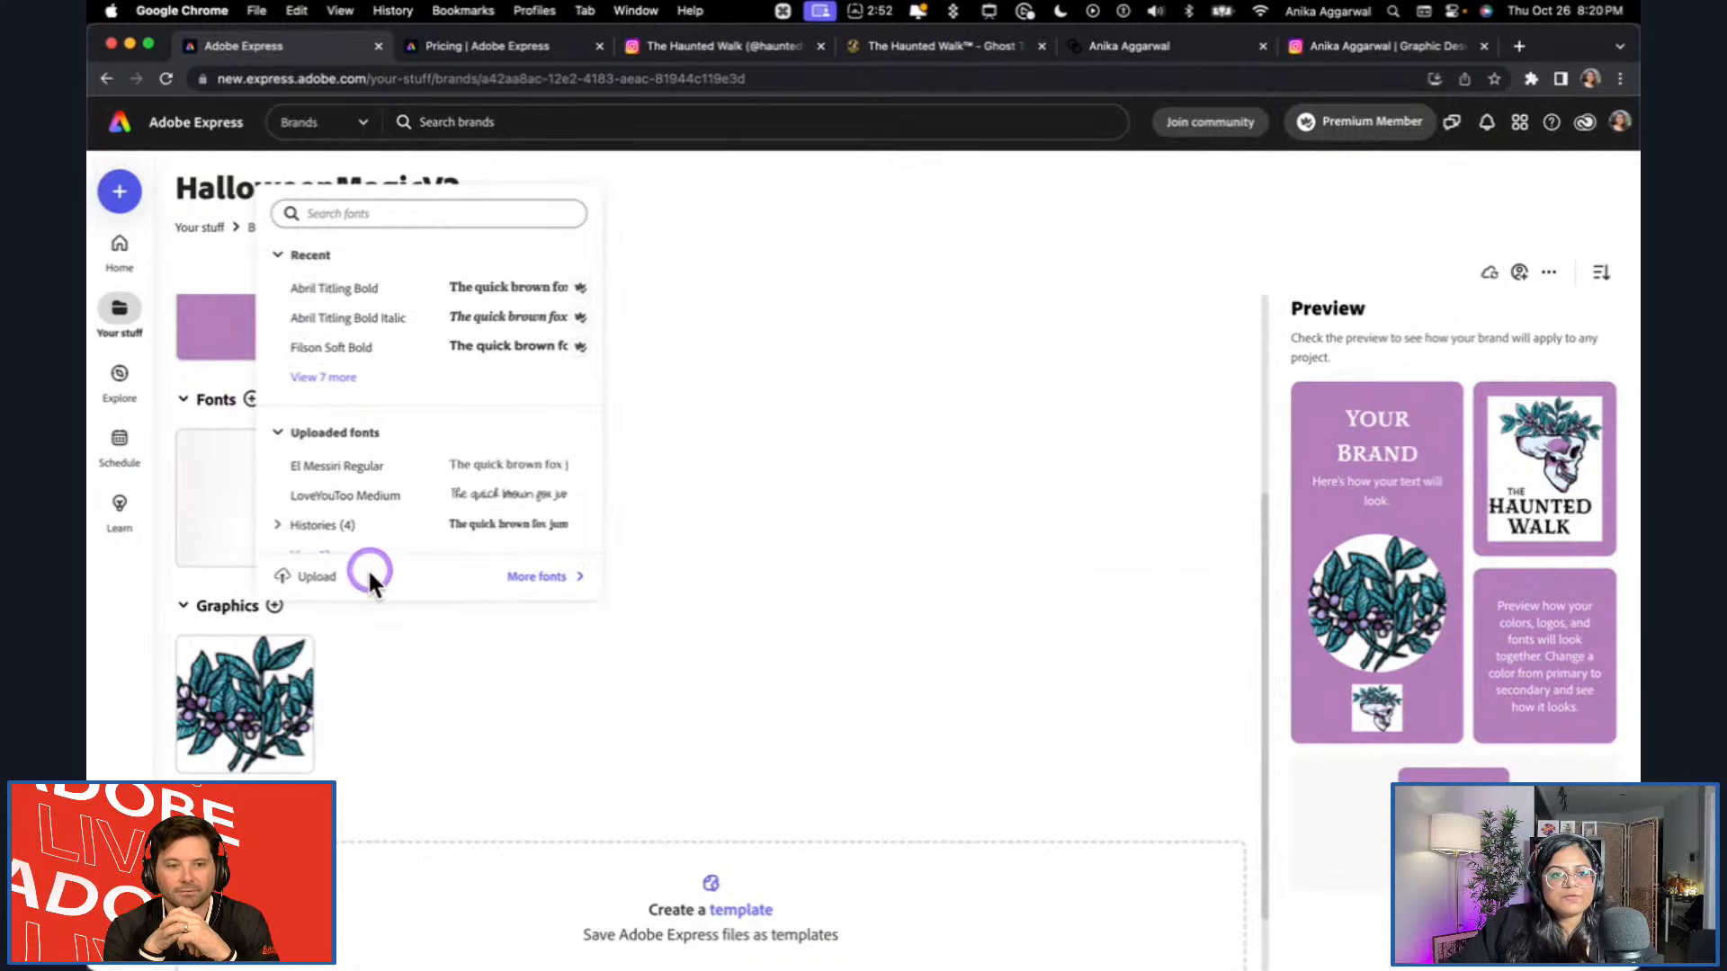
scroll(347, 490, down, 2)
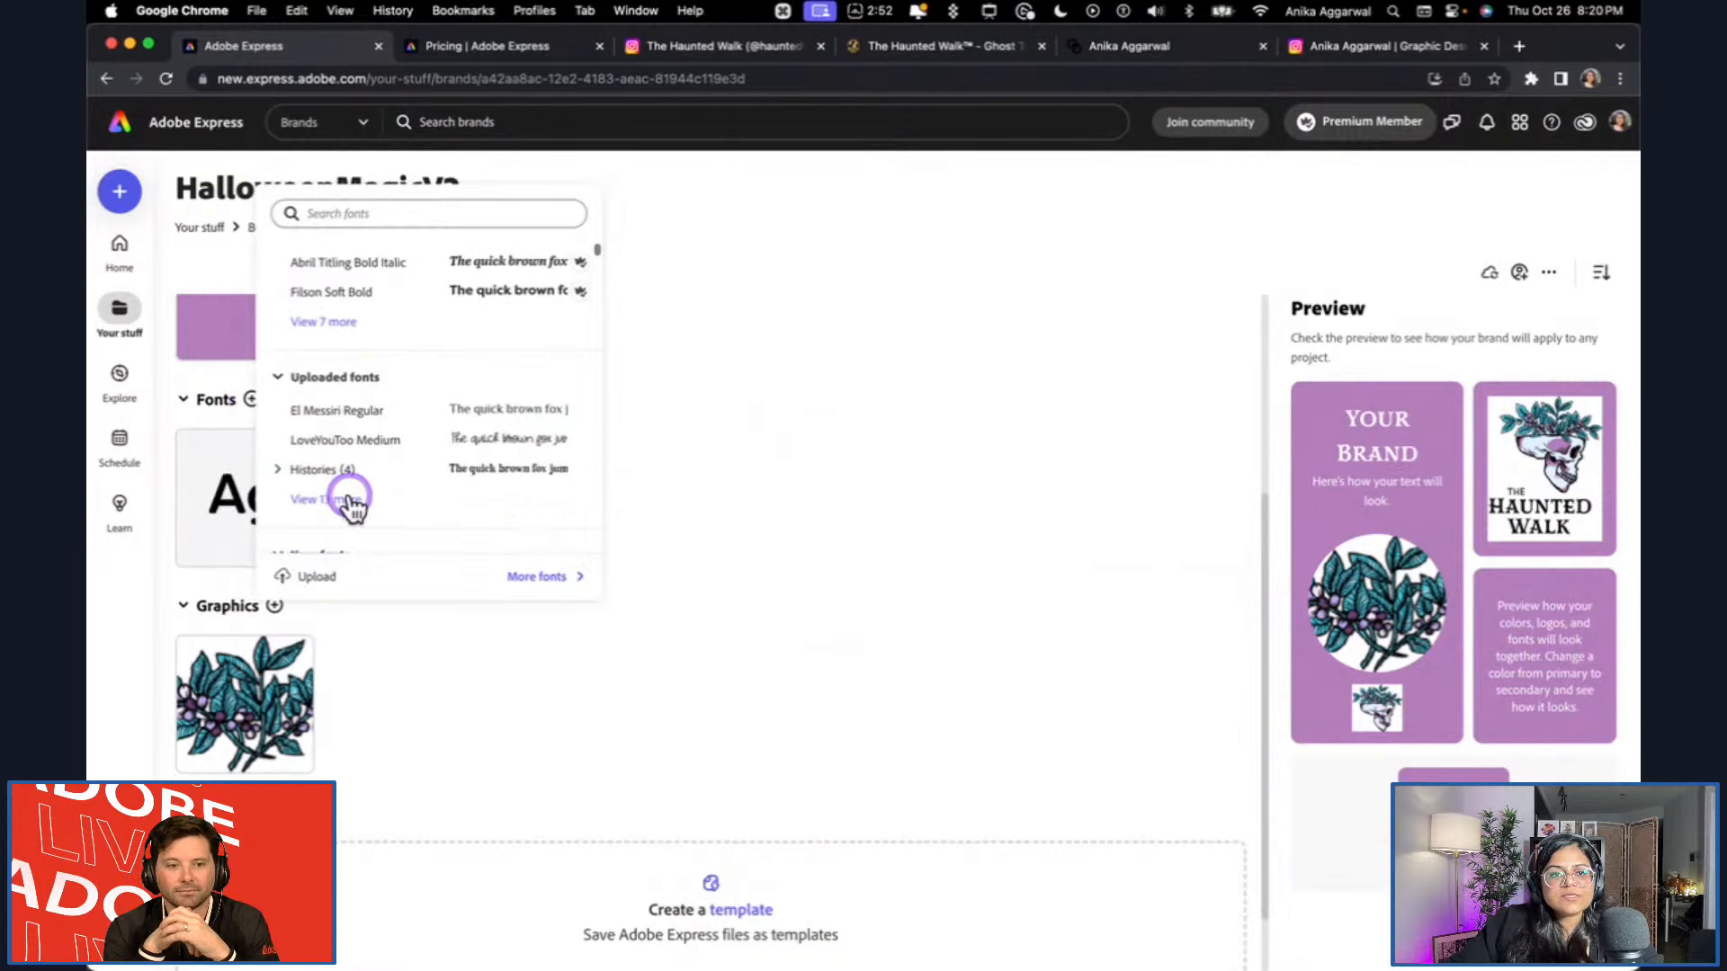
scroll(348, 499, down, 5)
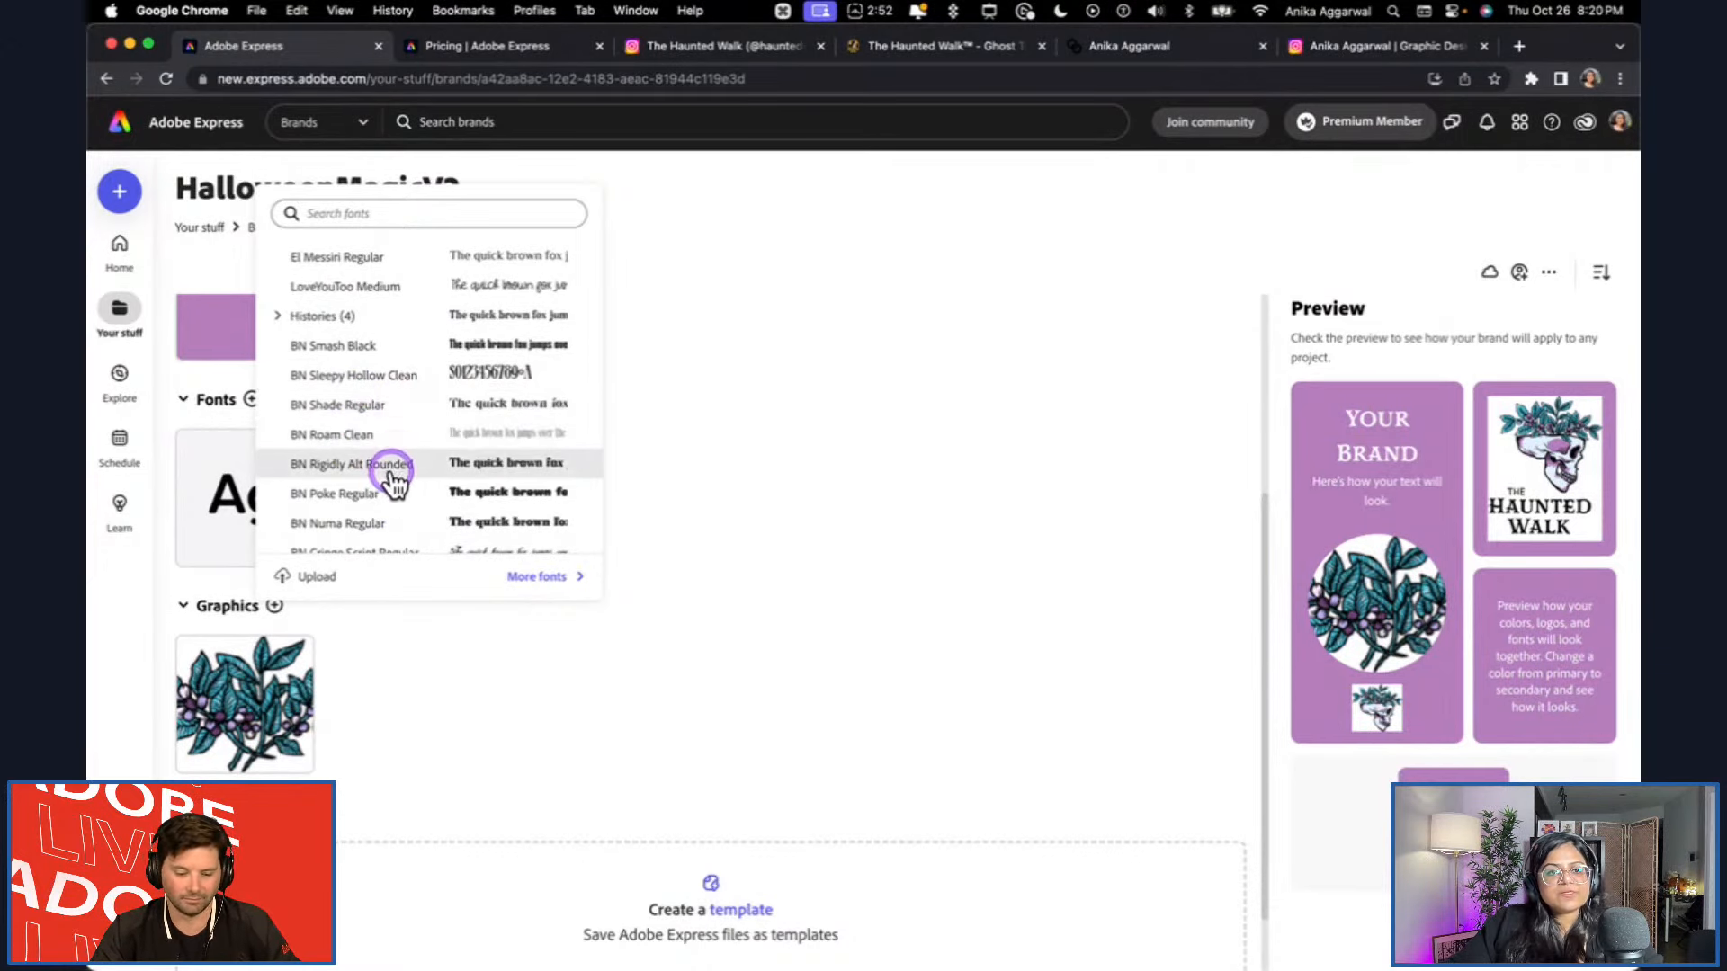
click(385, 377)
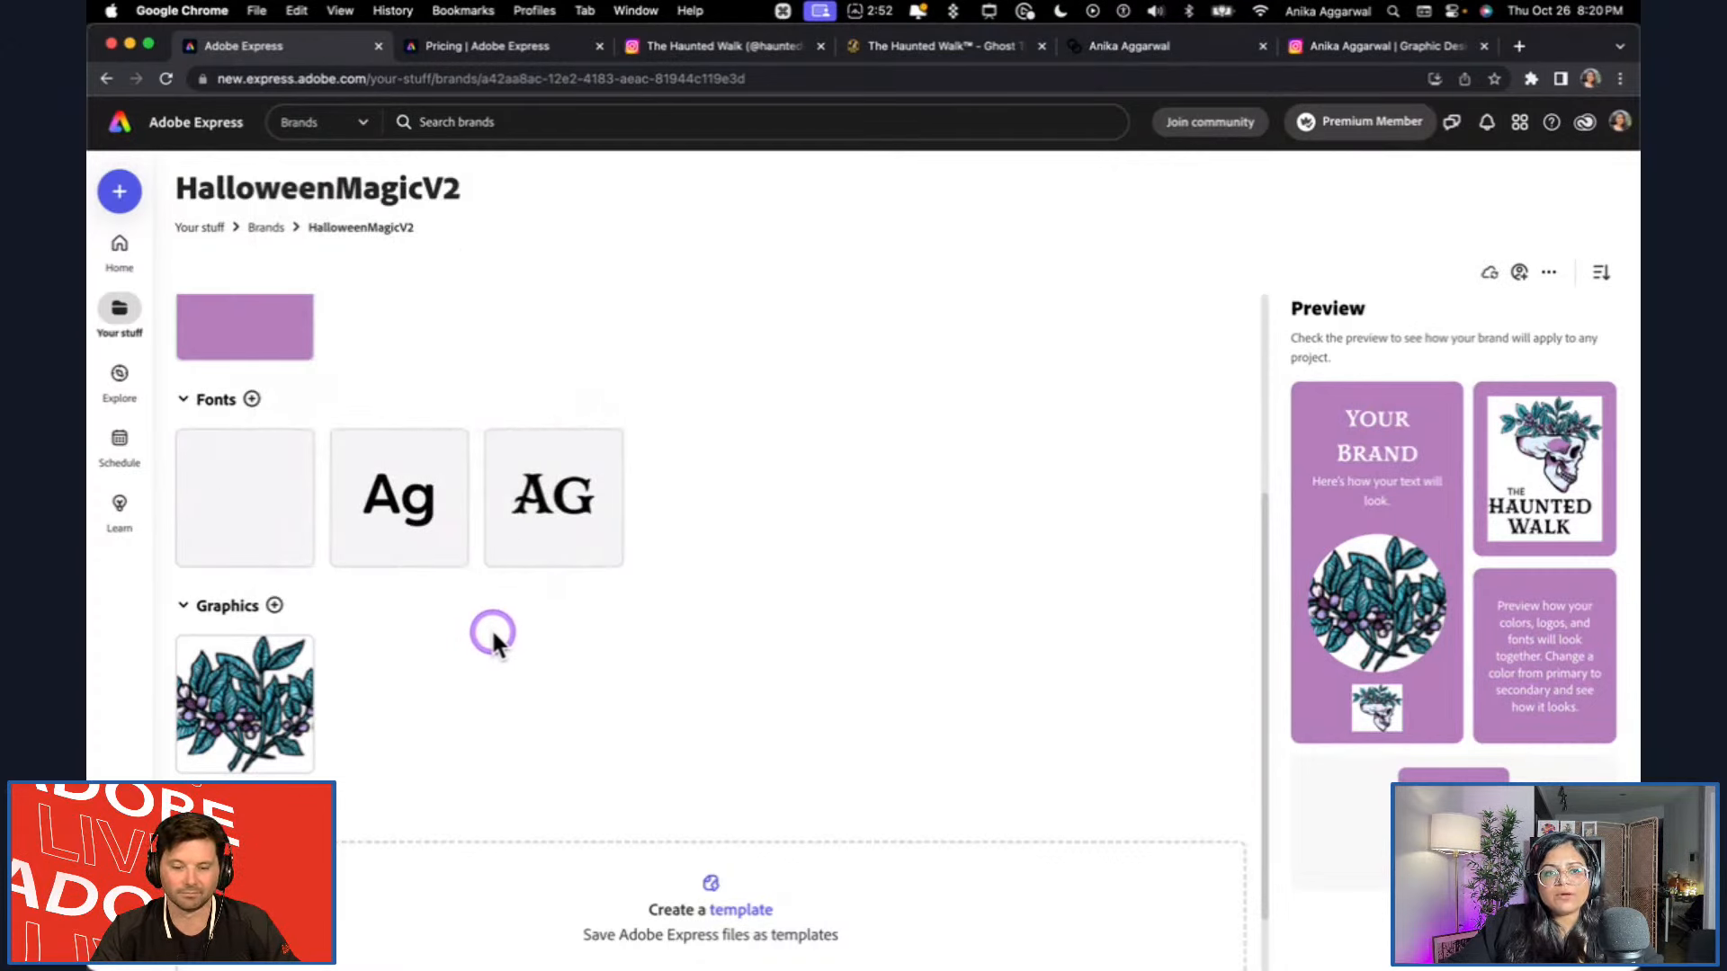
mouse_move(235, 505)
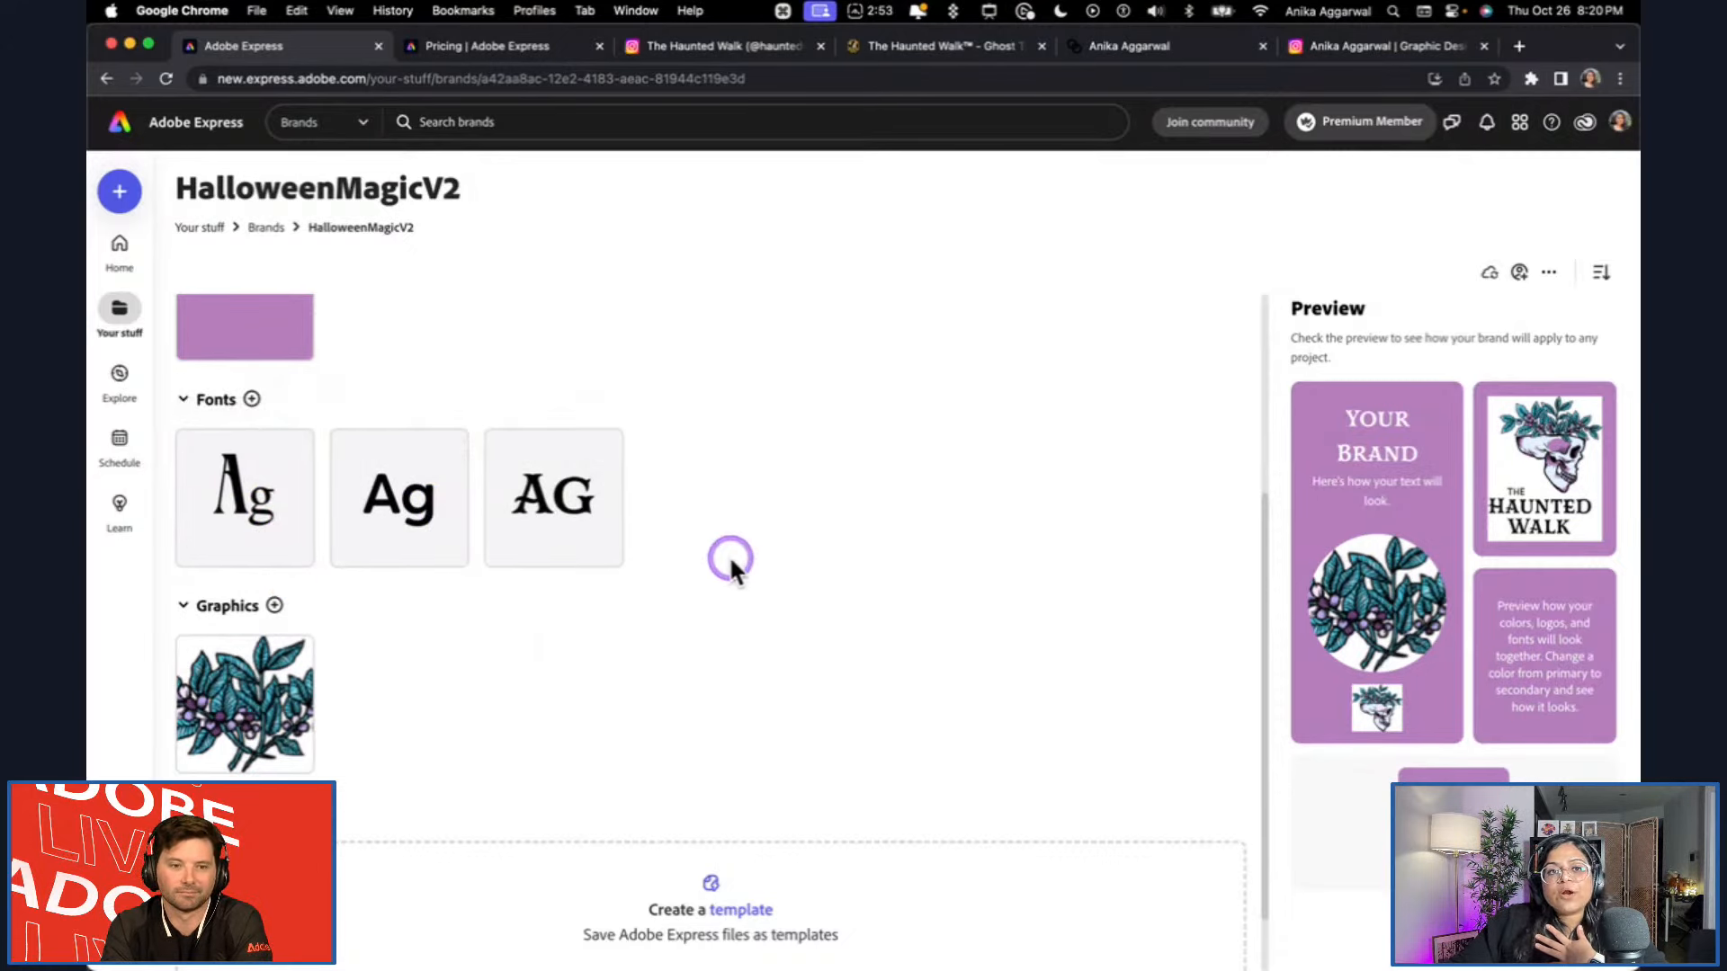
Create a new Instagram square post and close the unneeded browser tab next to The Haunted Walk's website.
scroll(732, 562, down, 2)
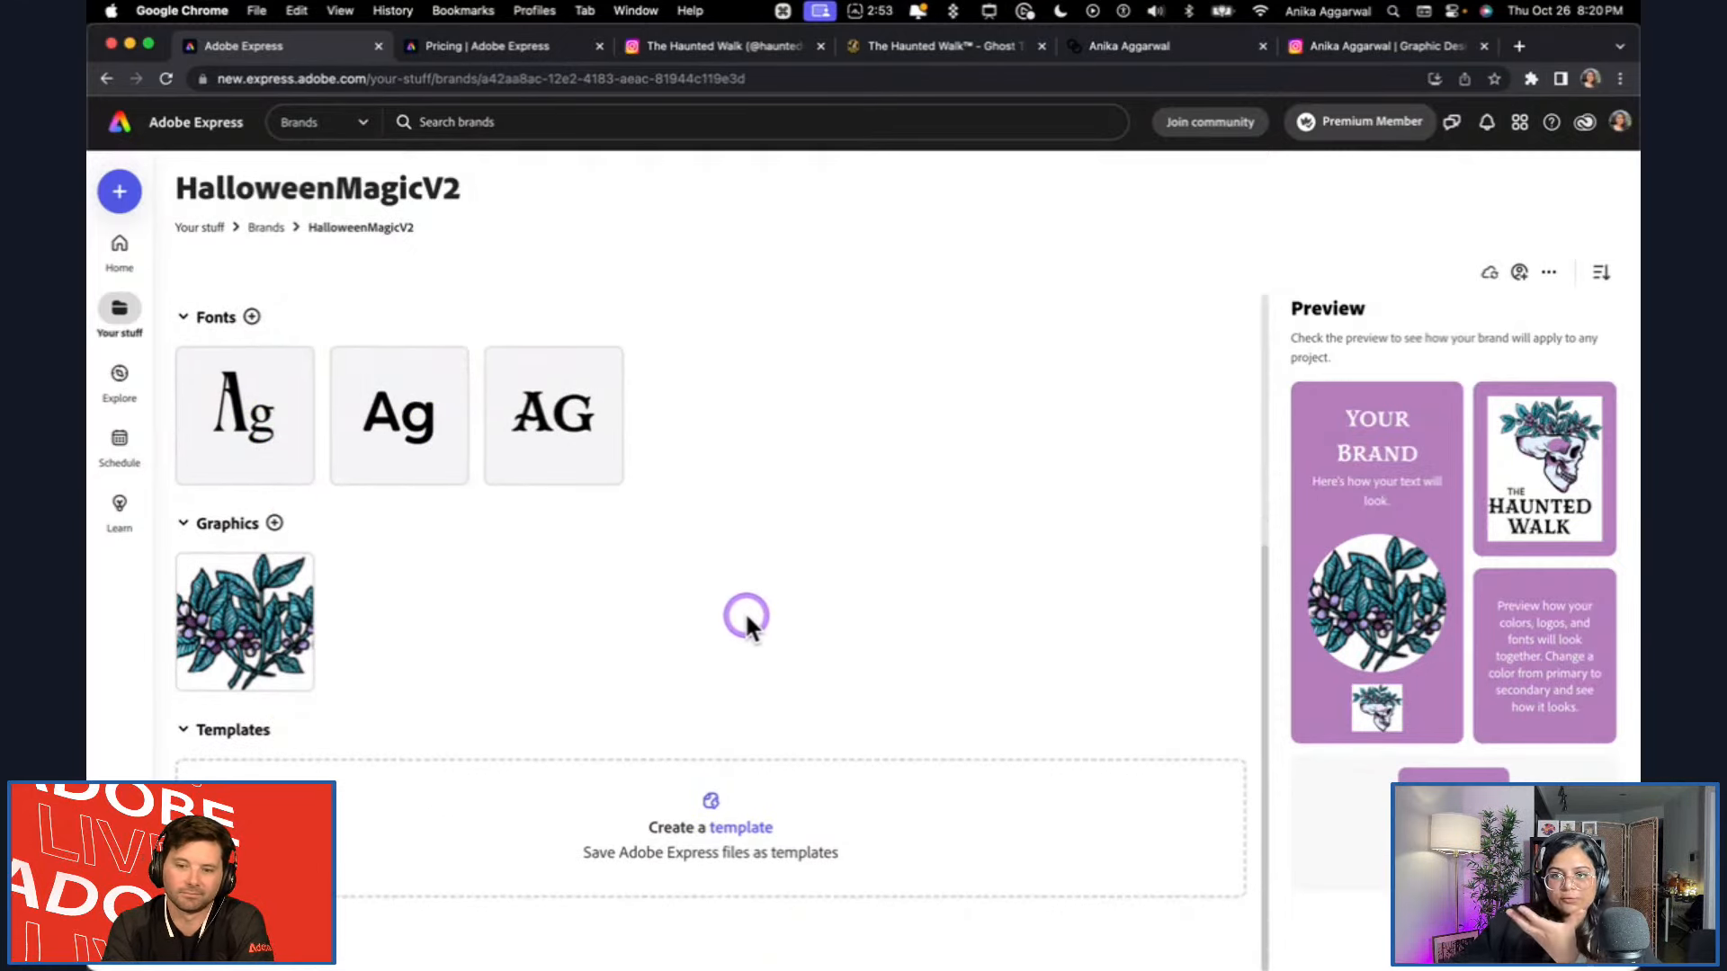
scroll(748, 619, up, 5)
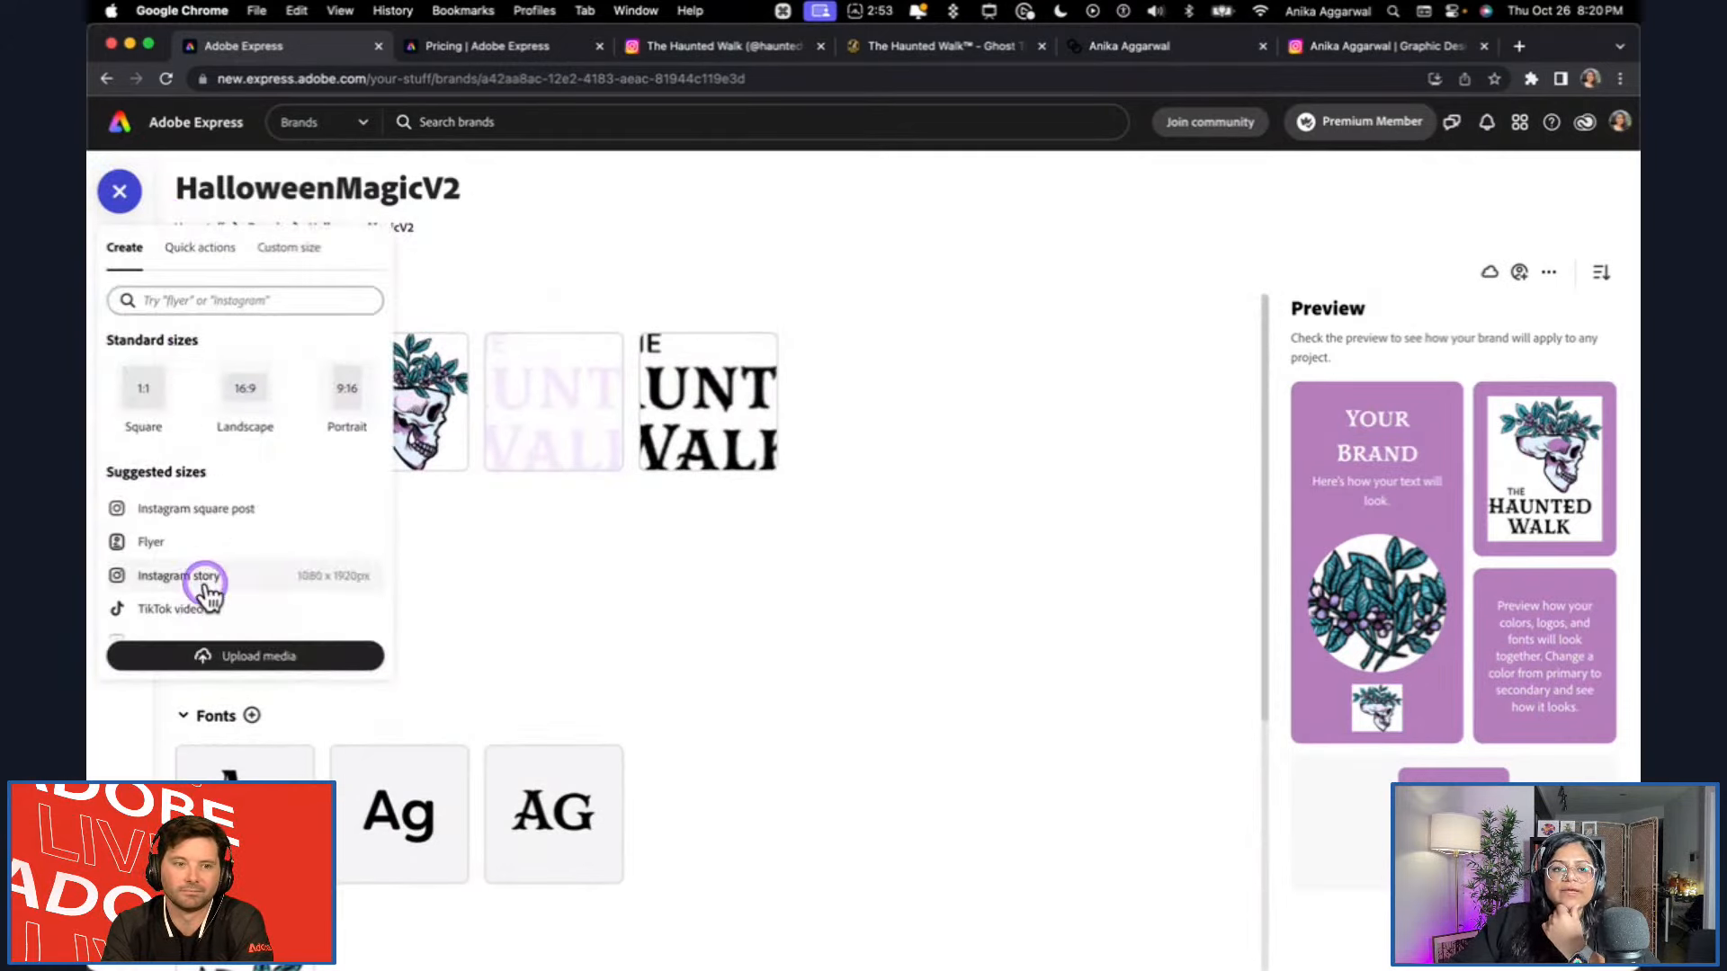
click(223, 509)
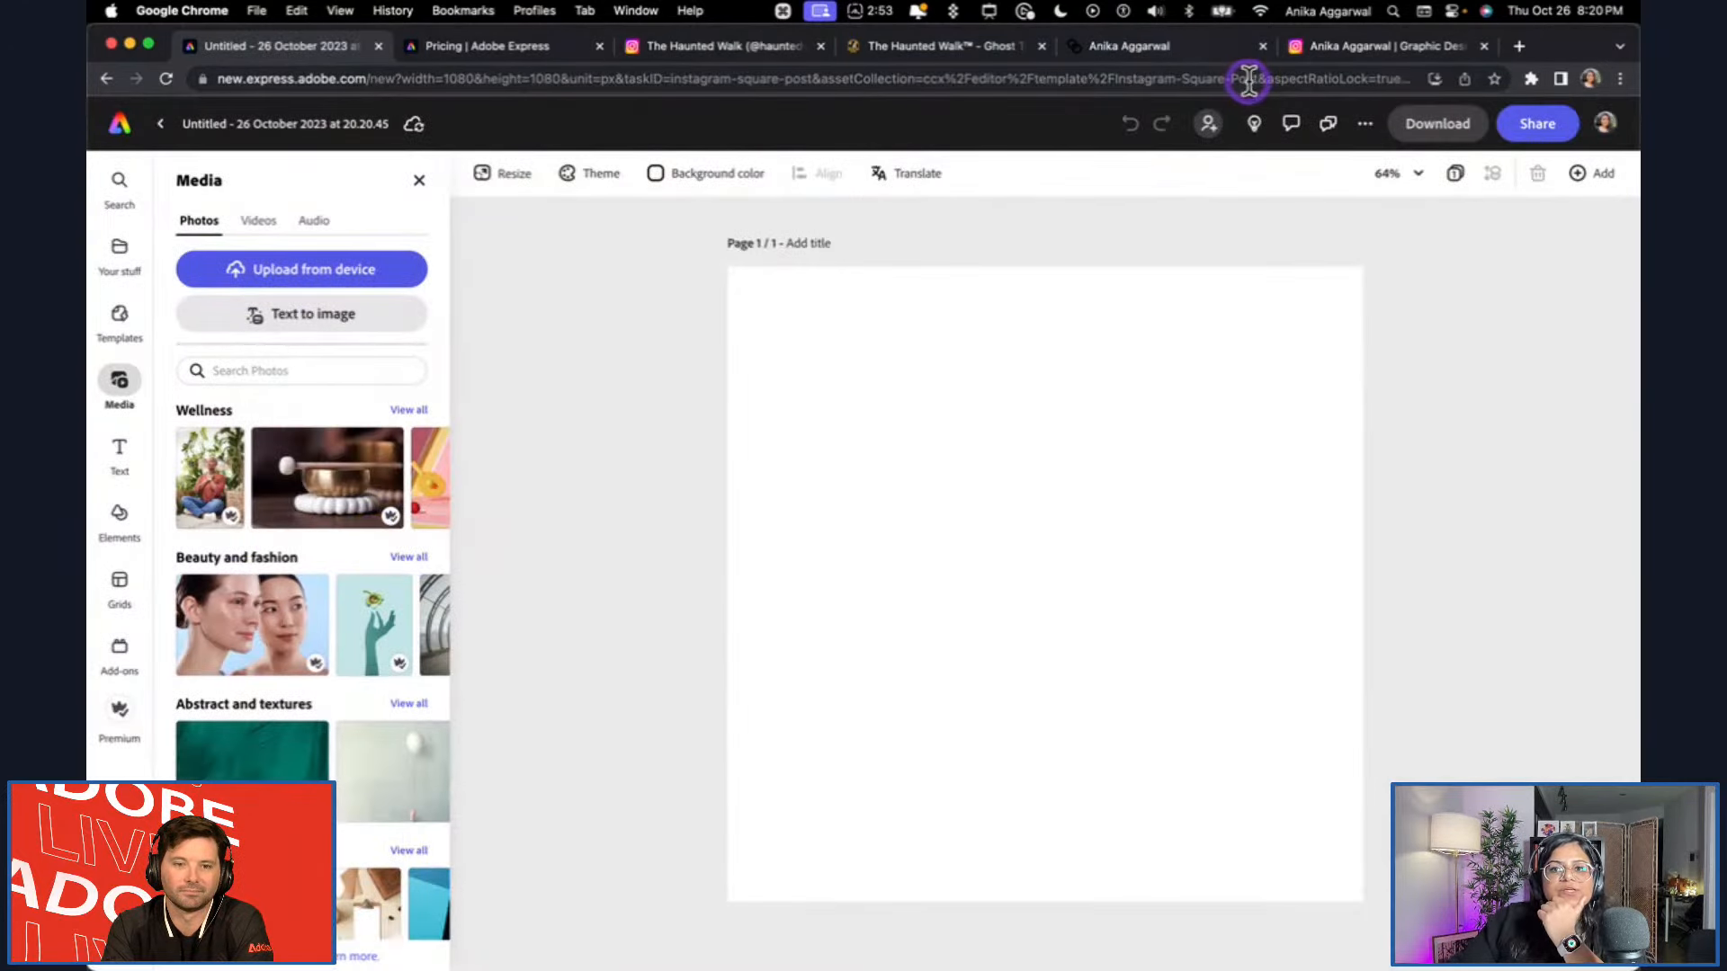
click(1263, 45)
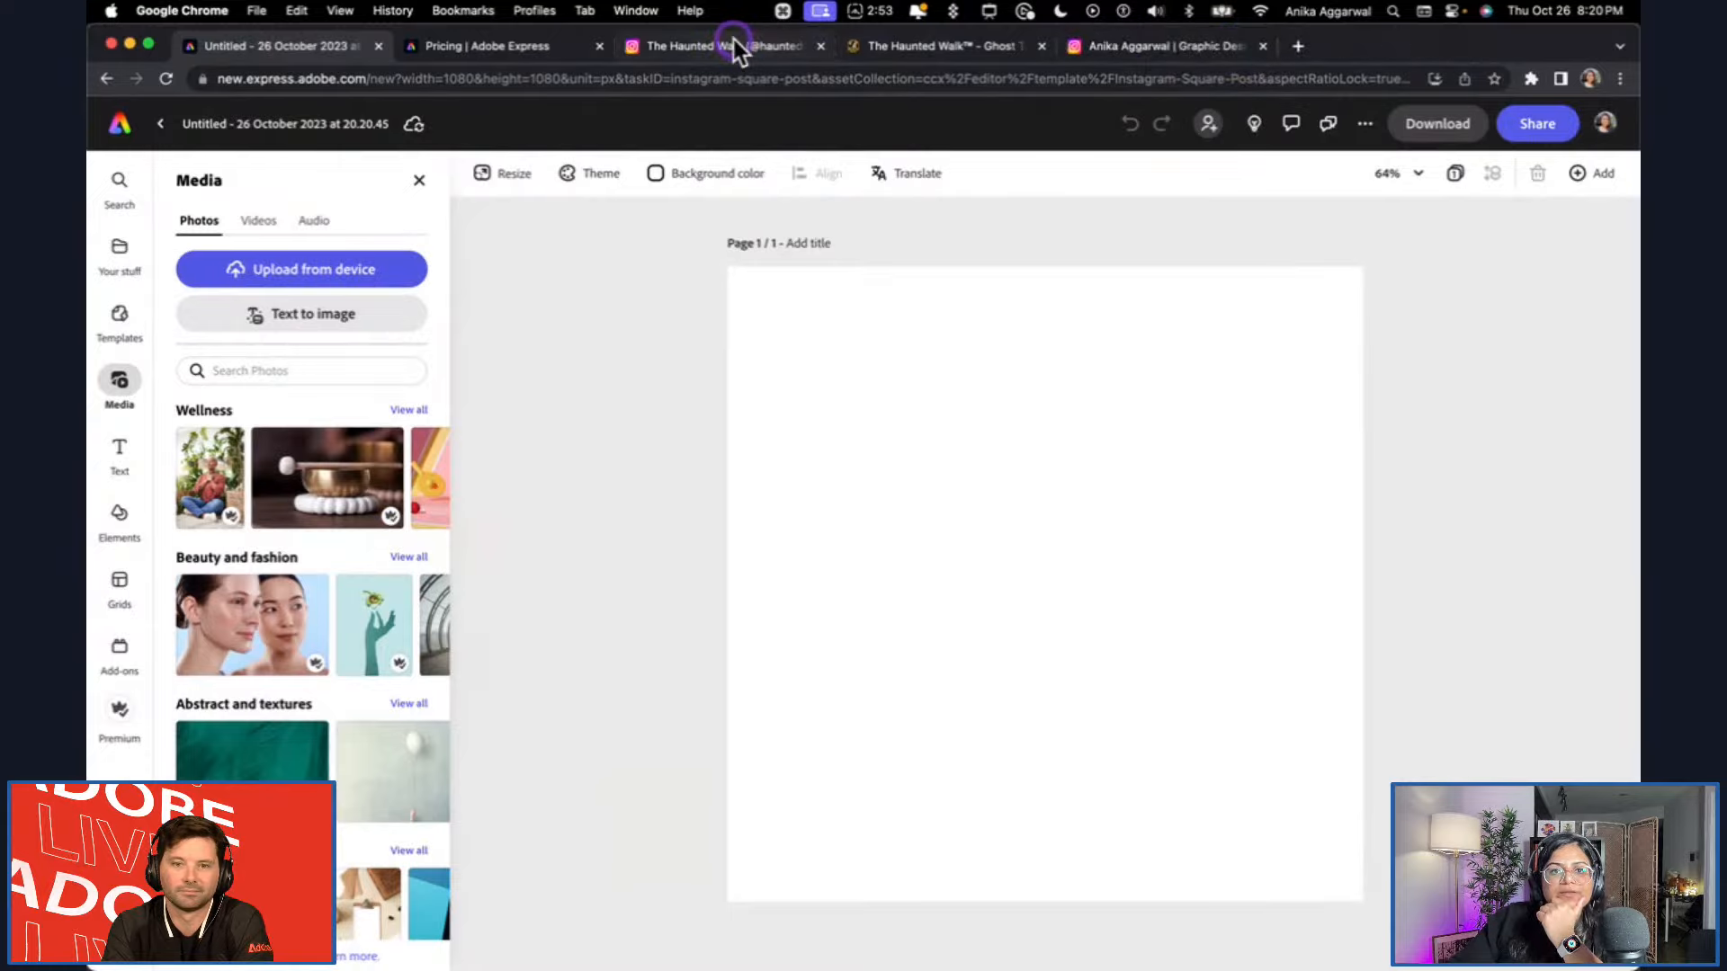
Examine the posts on The Haunted Walk's Instagram profile for their content, typography and layout styles.
click(736, 50)
scroll(809, 747, down, 10)
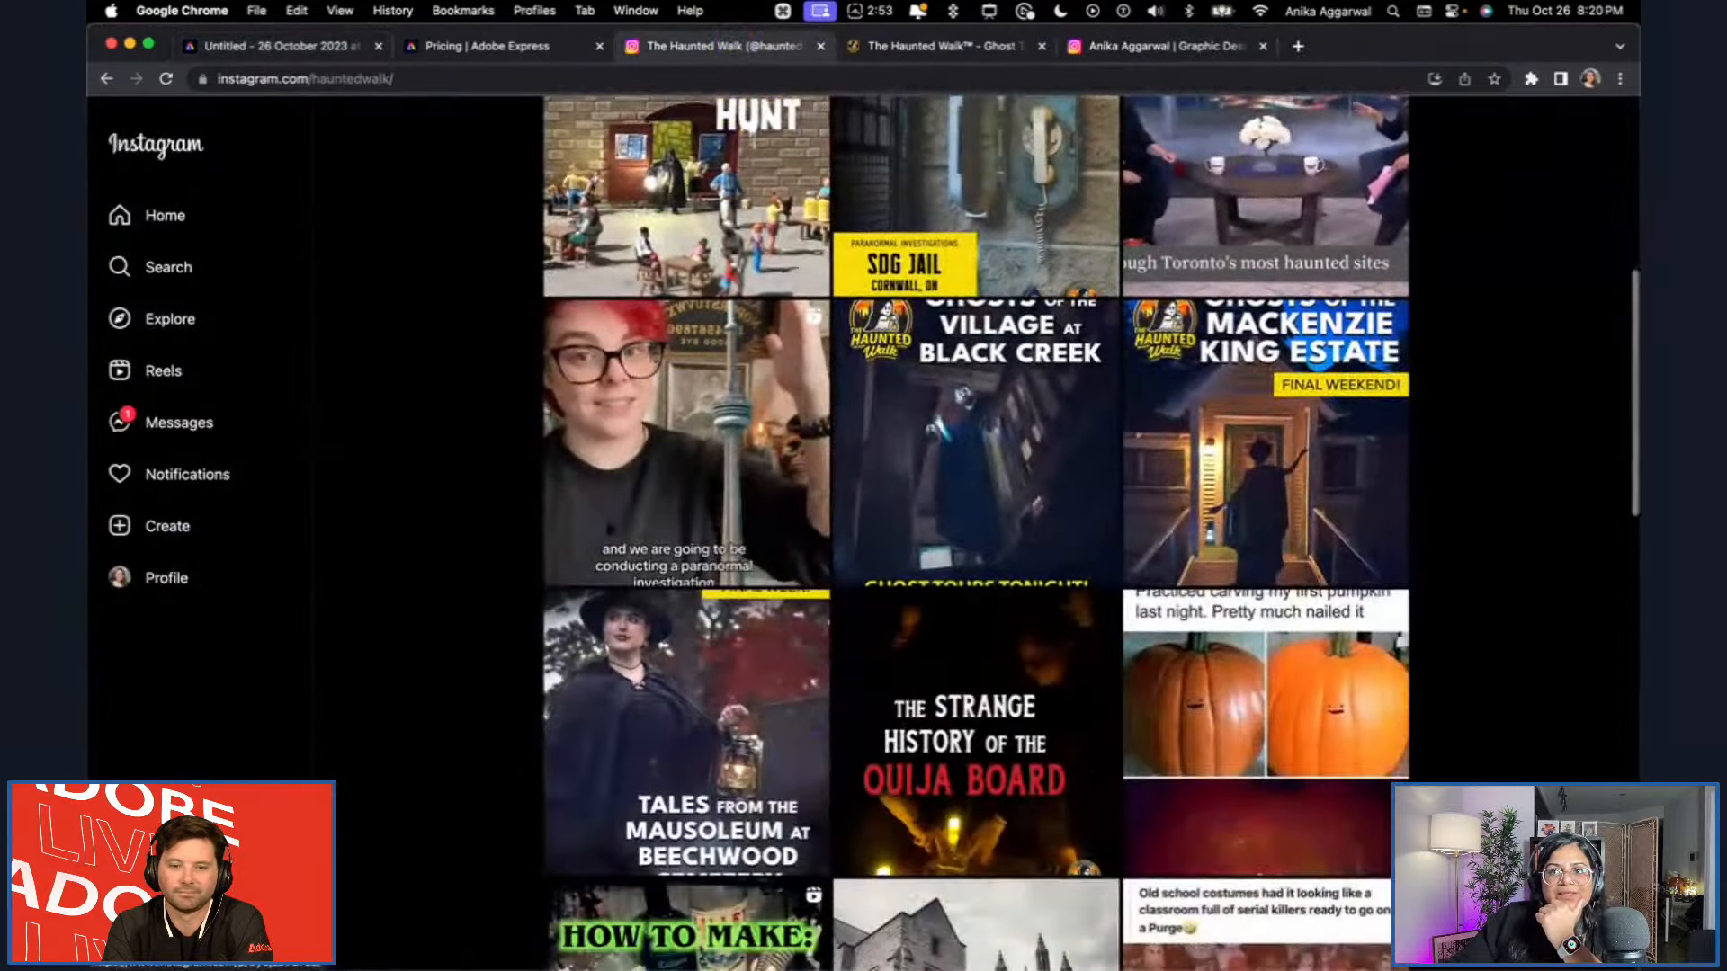
scroll(883, 617, down, 3)
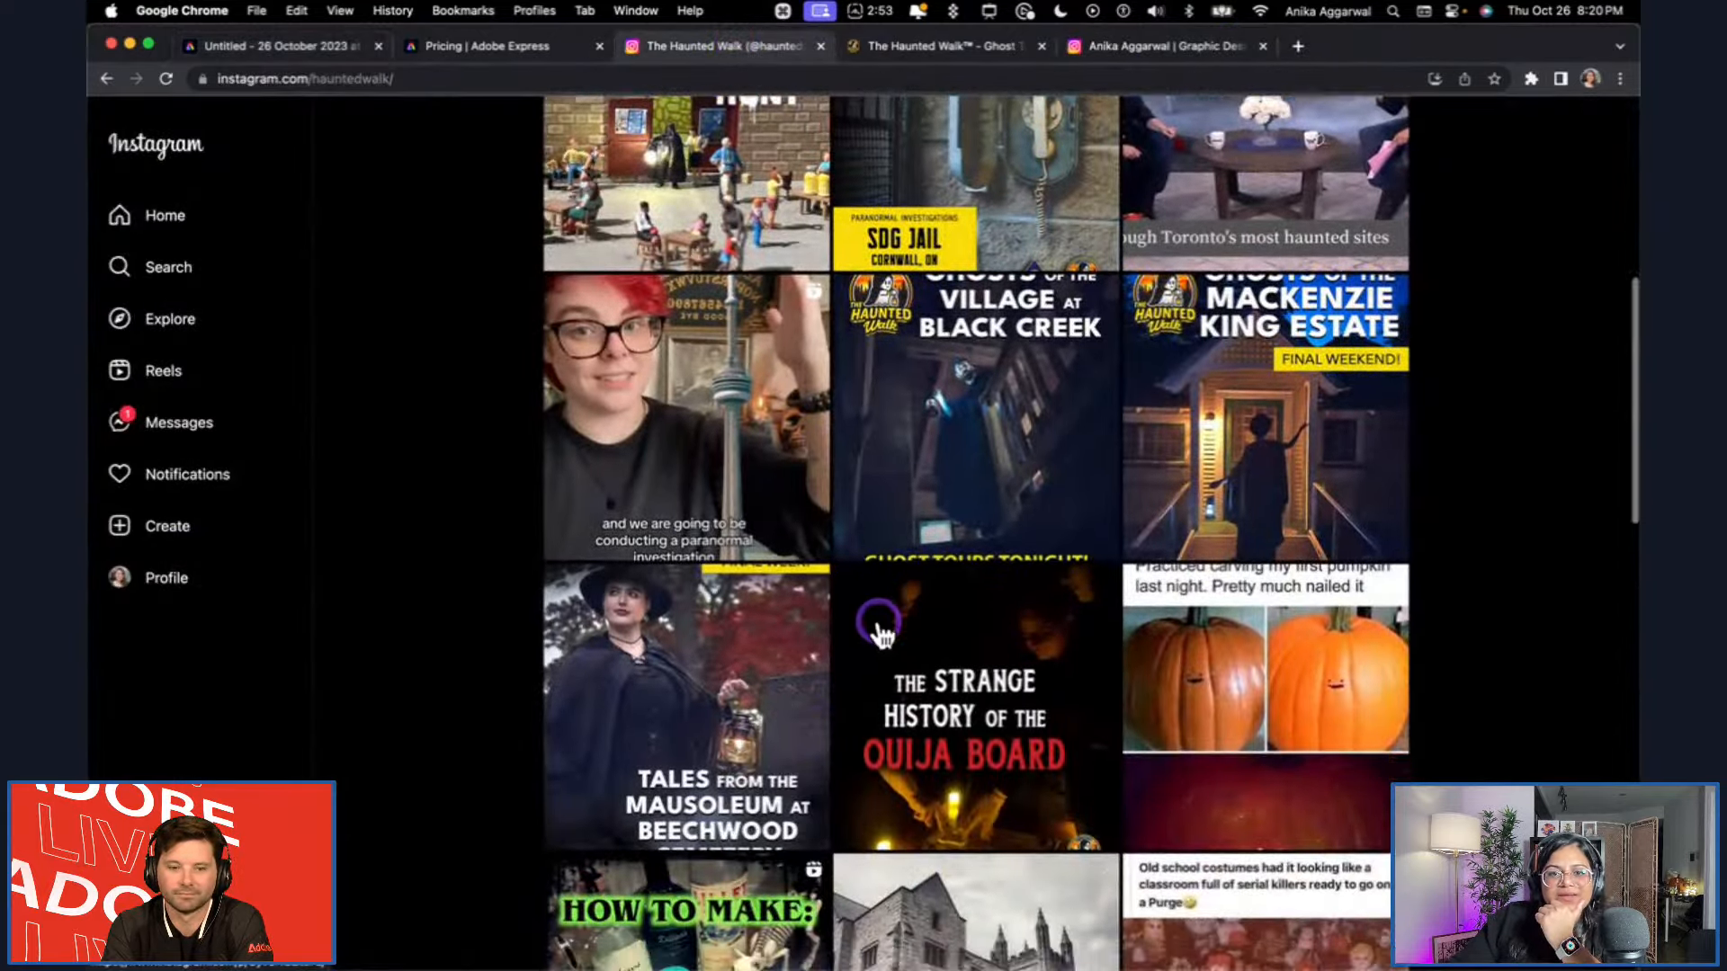
scroll(880, 637, down, 8)
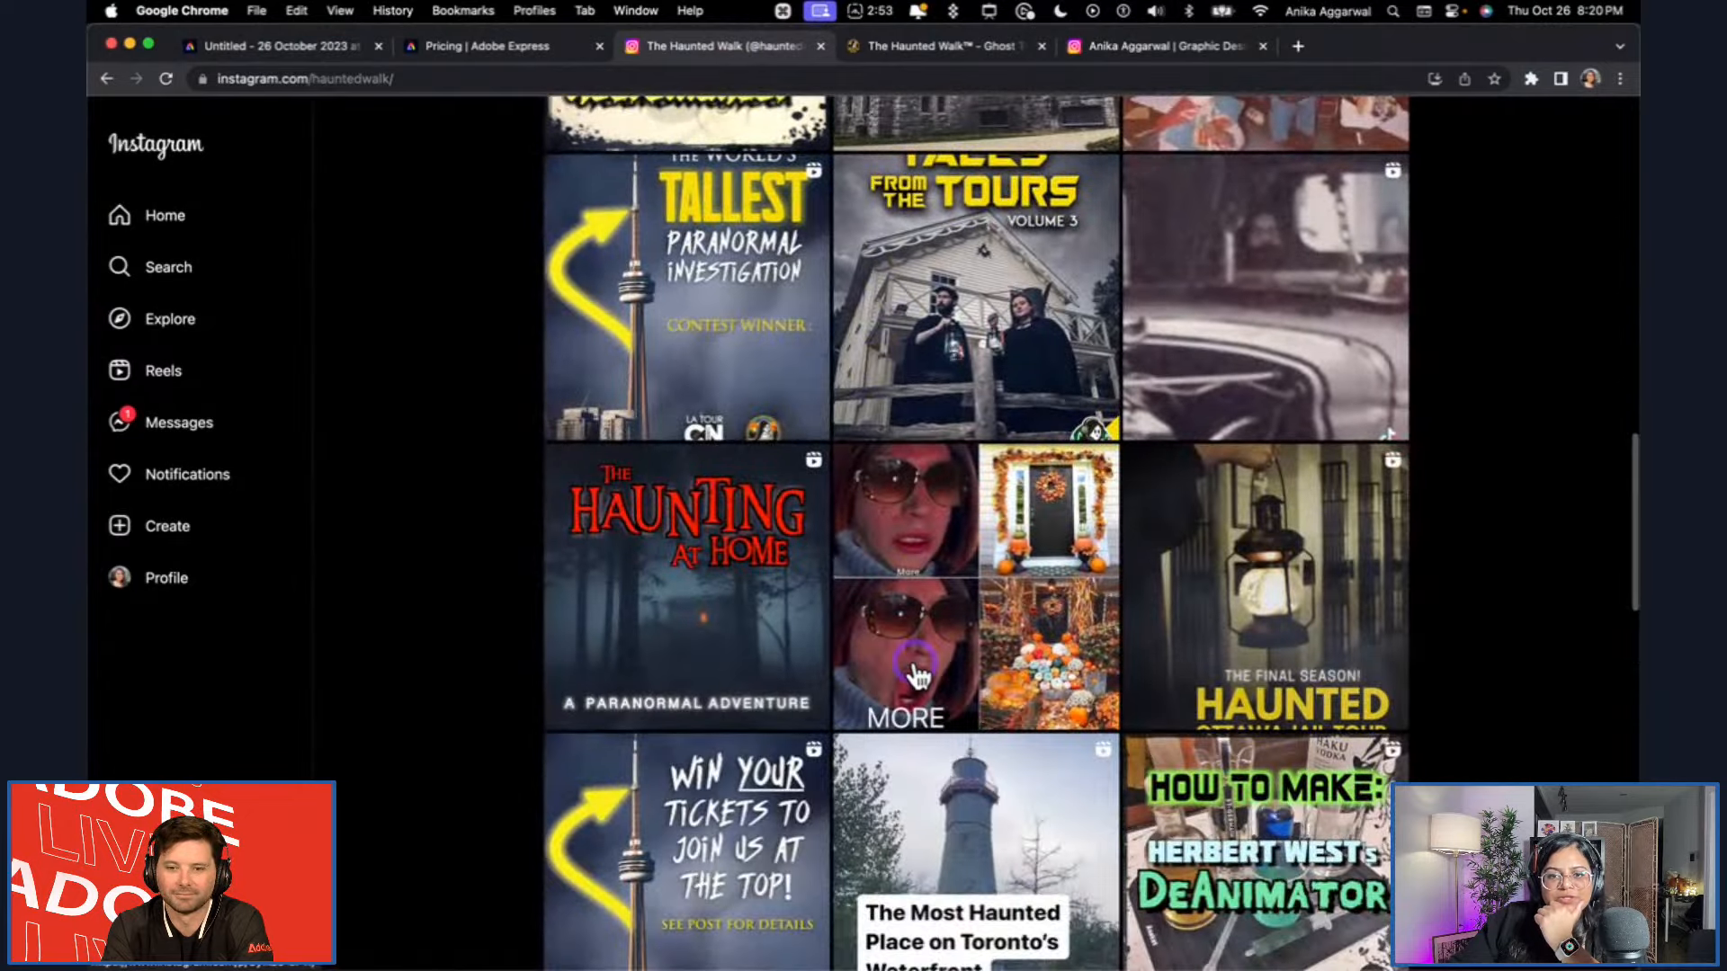
scroll(916, 676, down, 15)
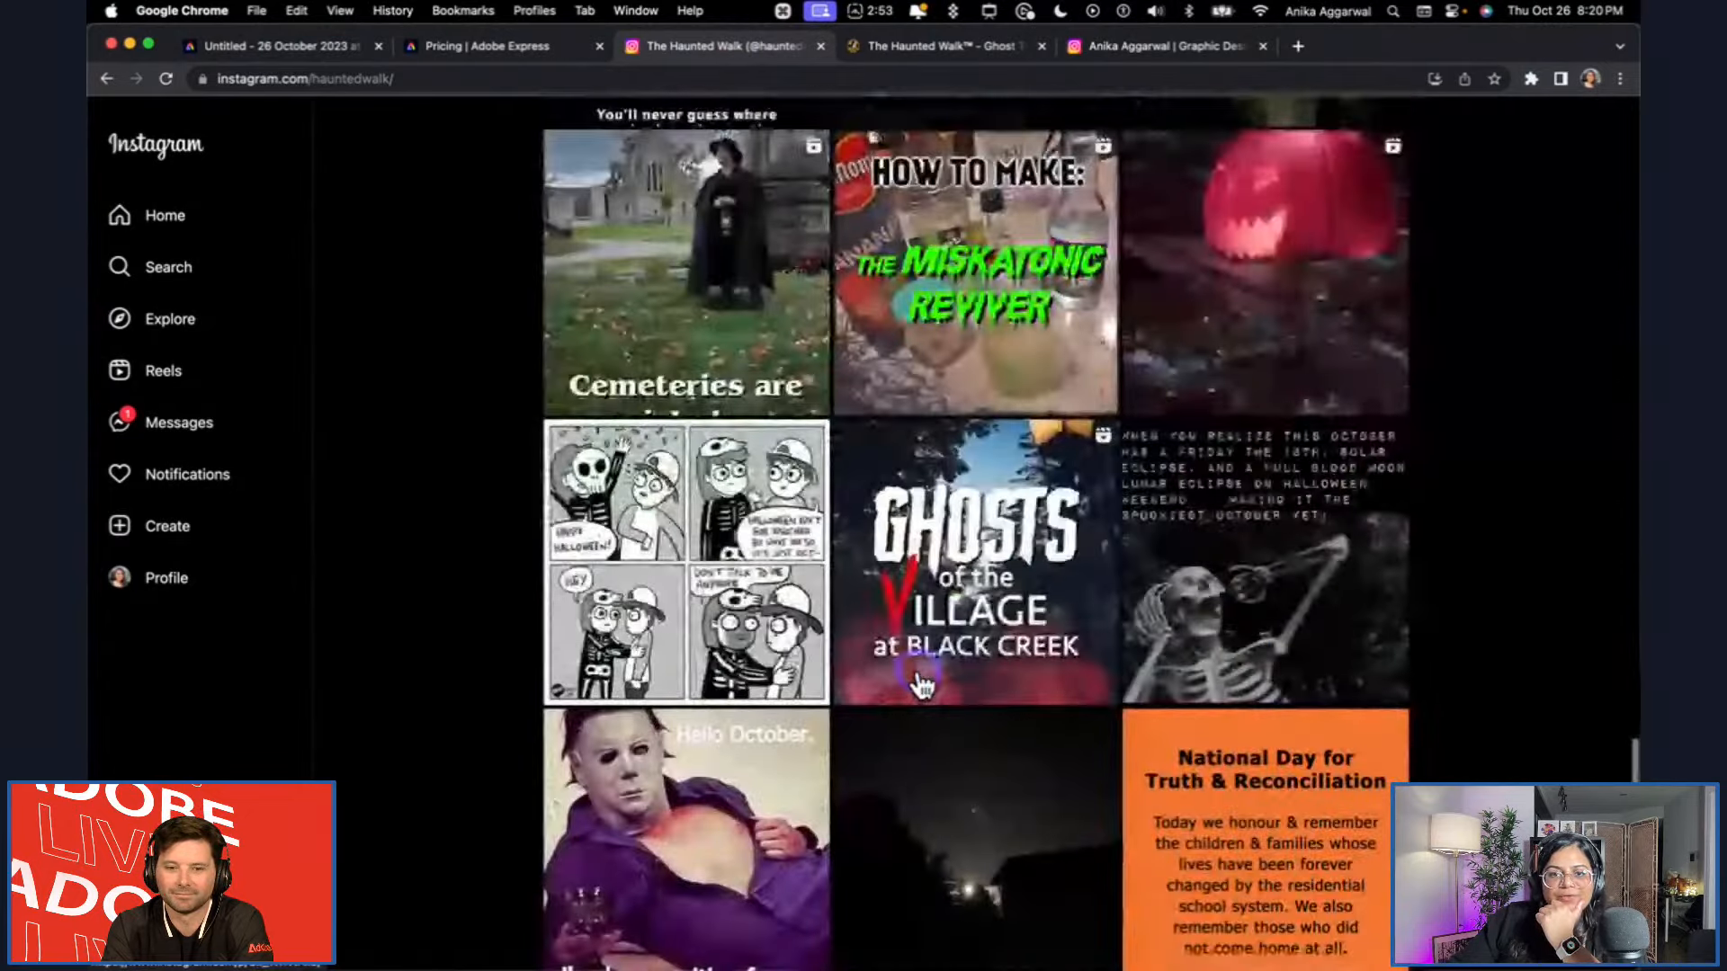
scroll(919, 687, down, 3)
scroll(921, 687, up, 20)
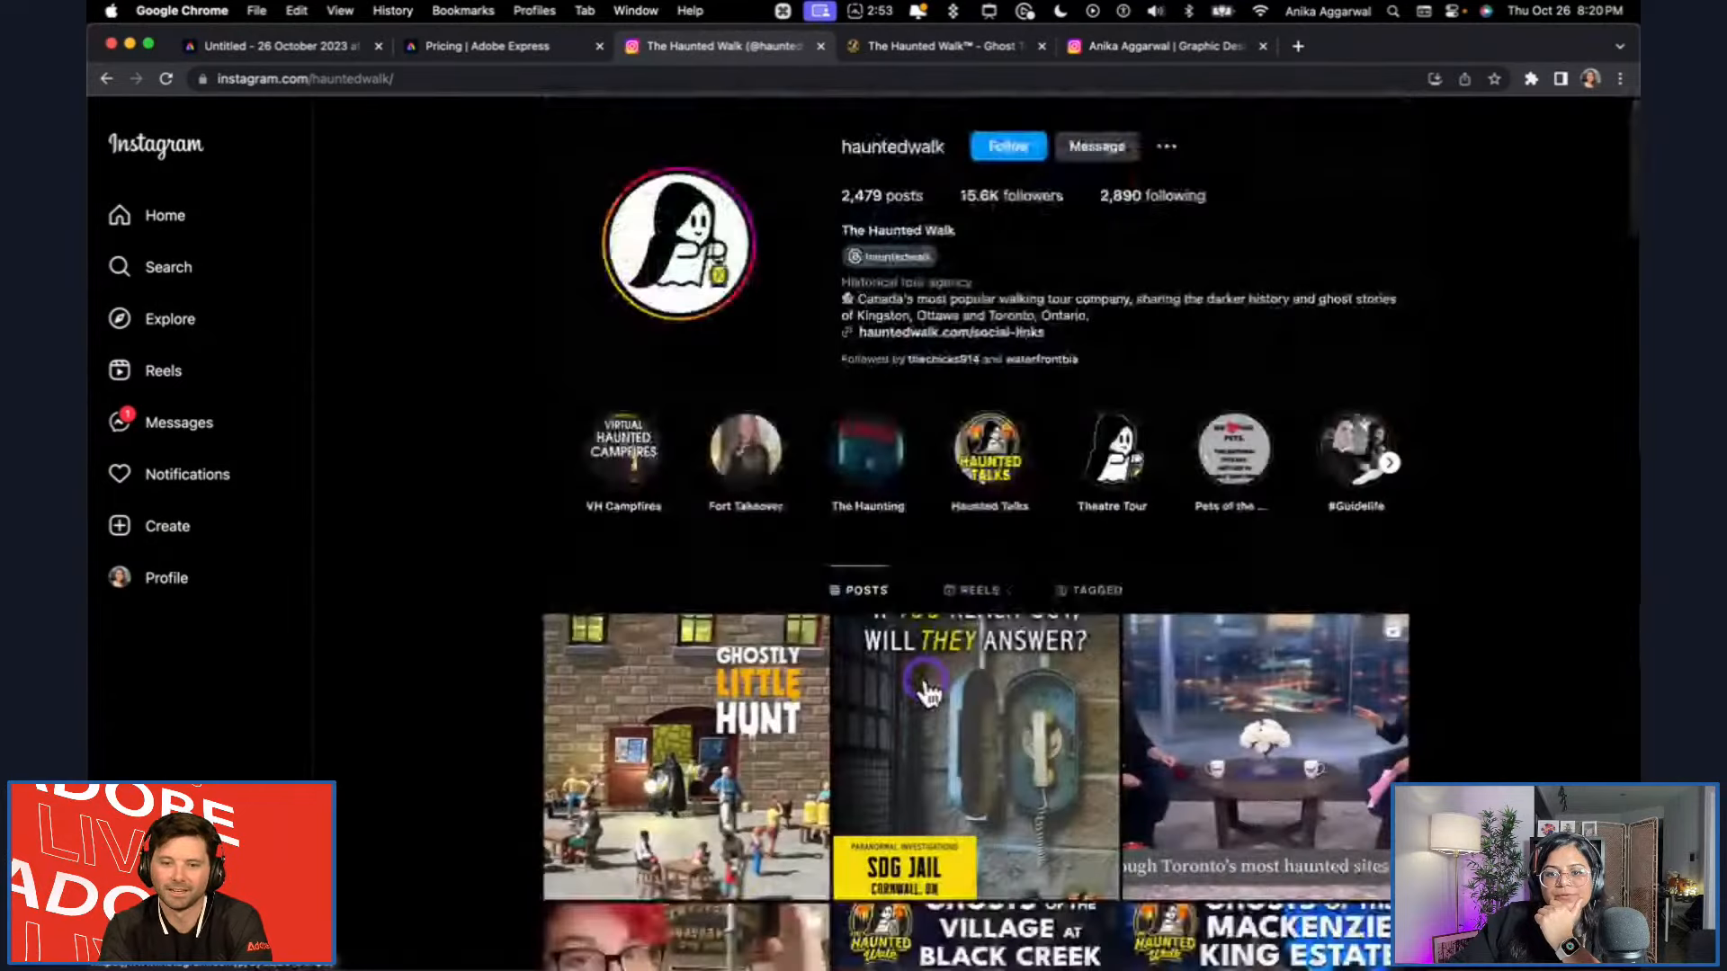
scroll(931, 694, down, 4)
scroll(945, 710, down, 6)
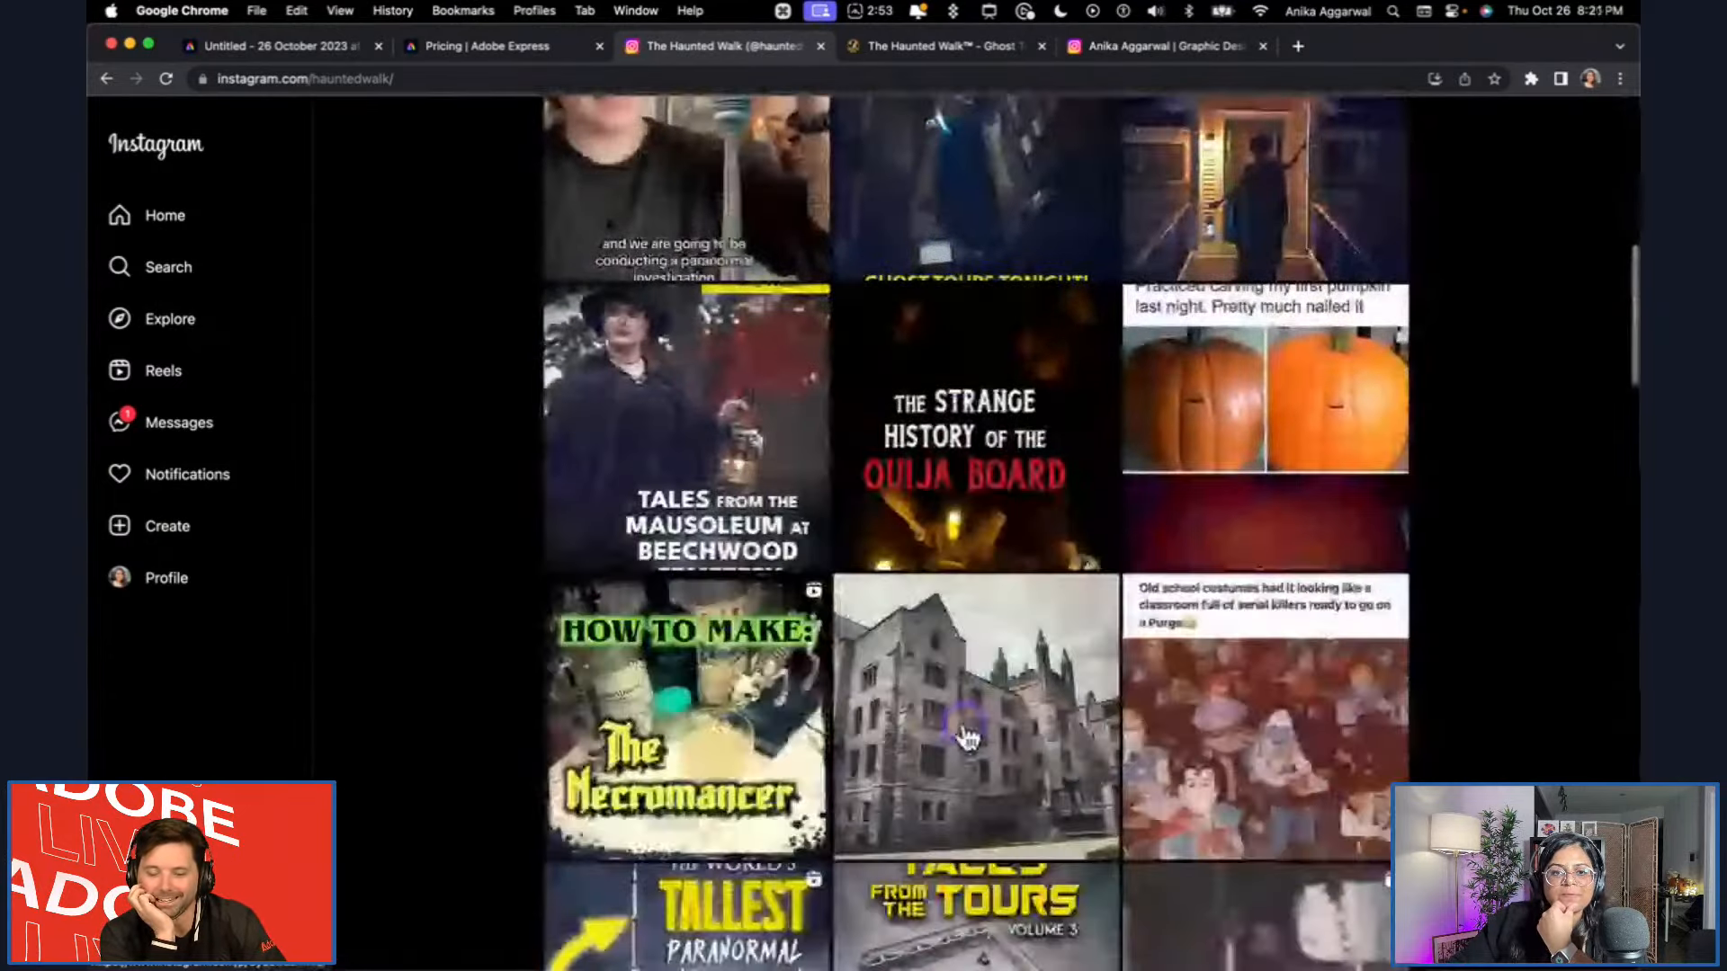
scroll(967, 736, down, 8)
scroll(970, 744, down, 5)
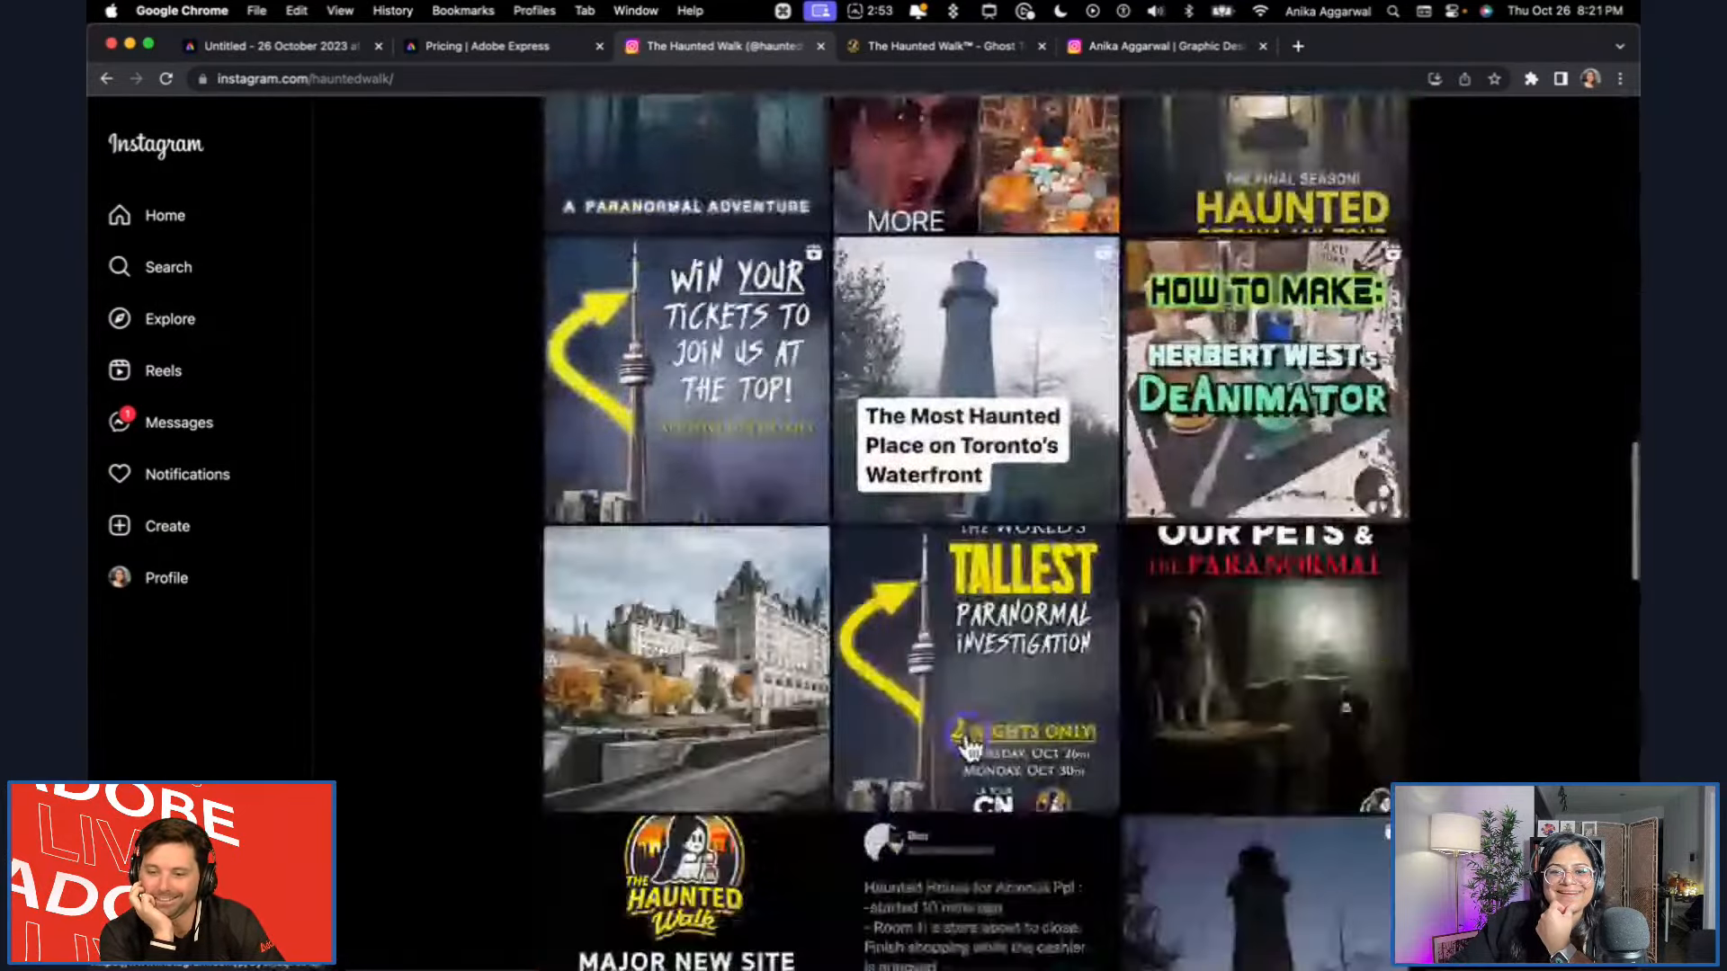
scroll(970, 745, down, 6)
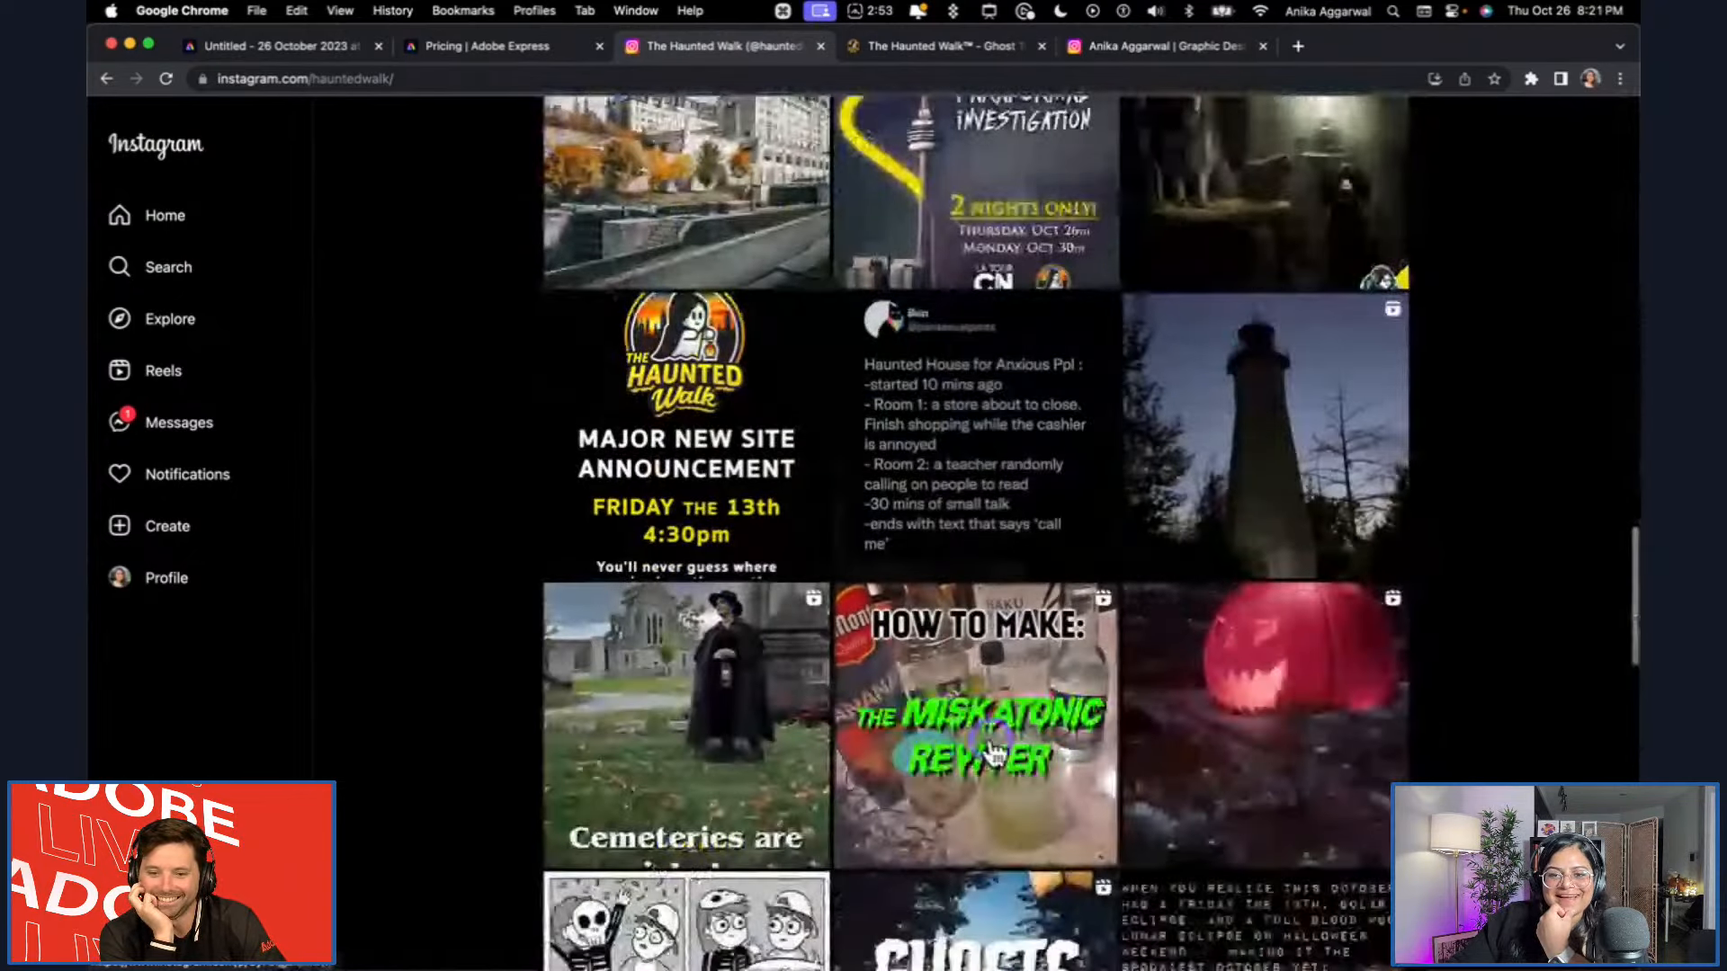
scroll(990, 751, down, 5)
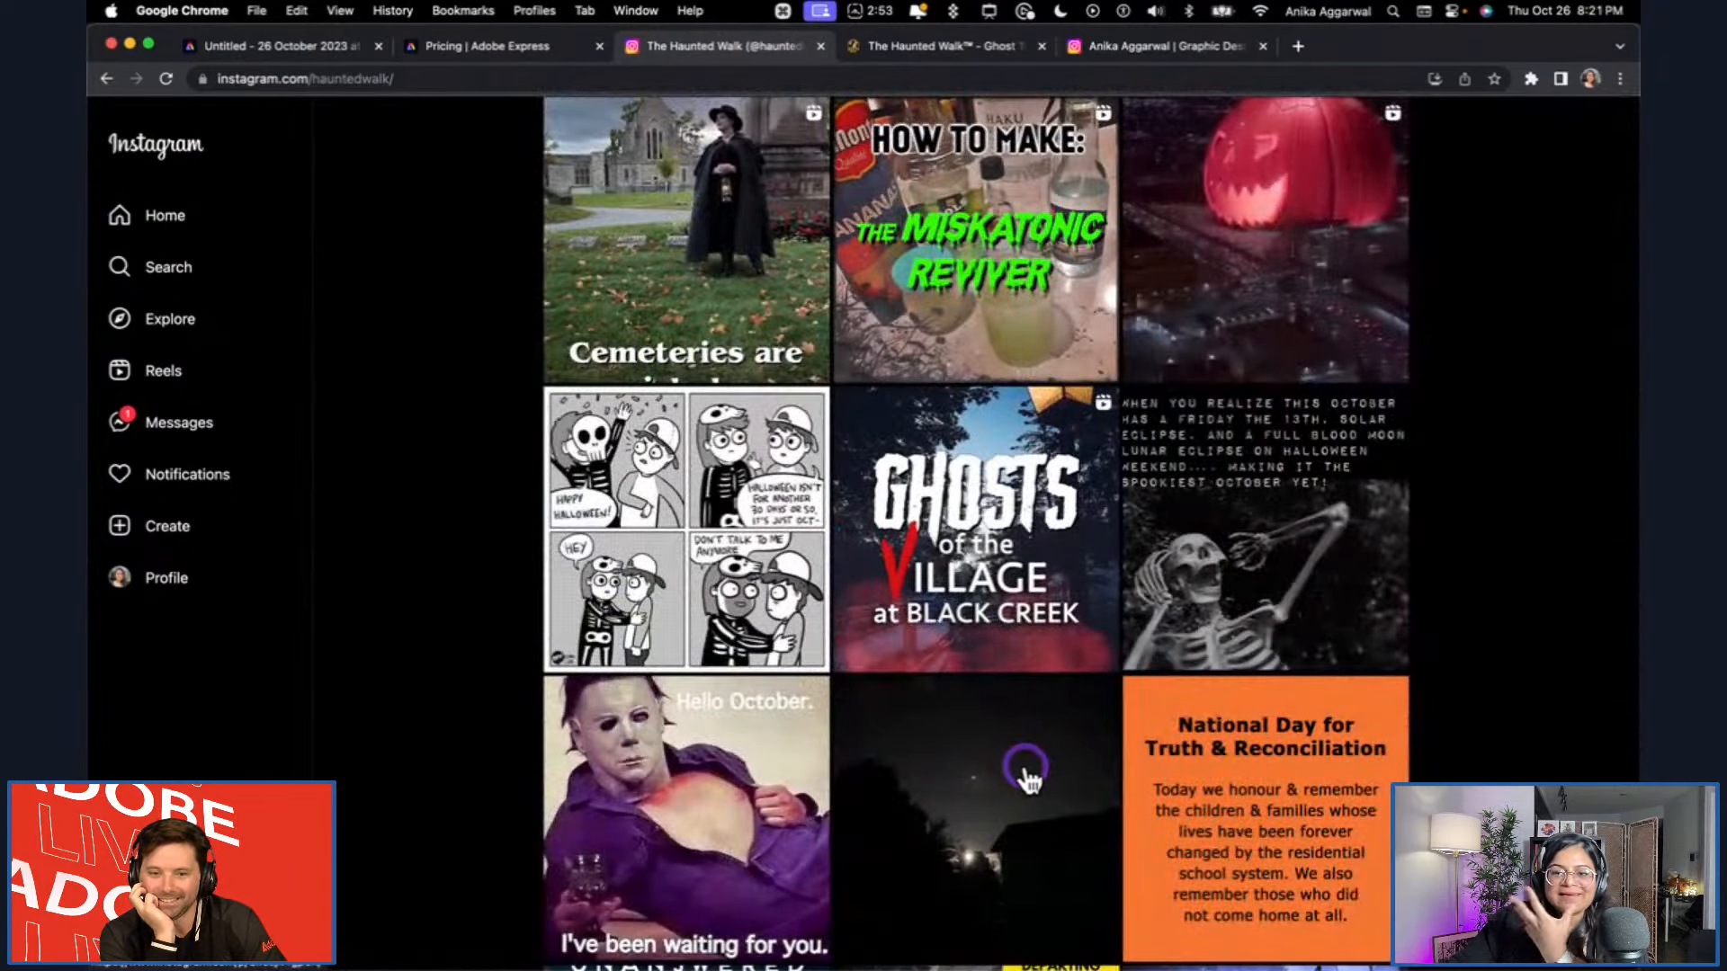
scroll(1031, 779, down, 4)
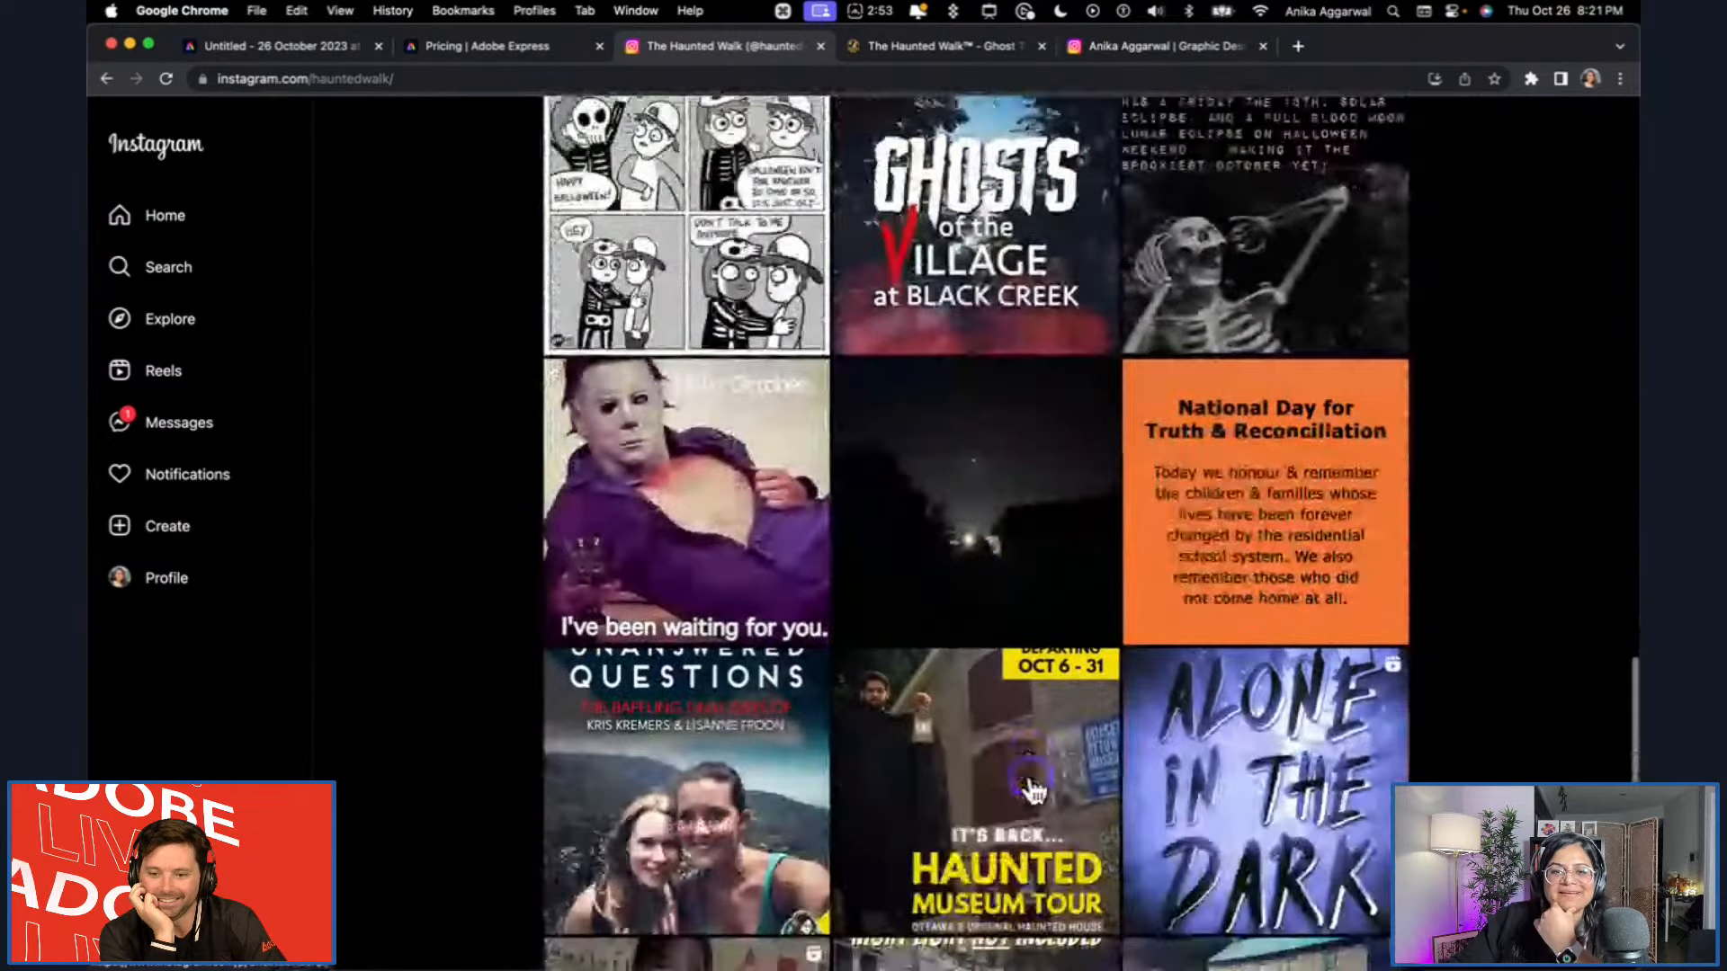
scroll(1032, 789, down, 4)
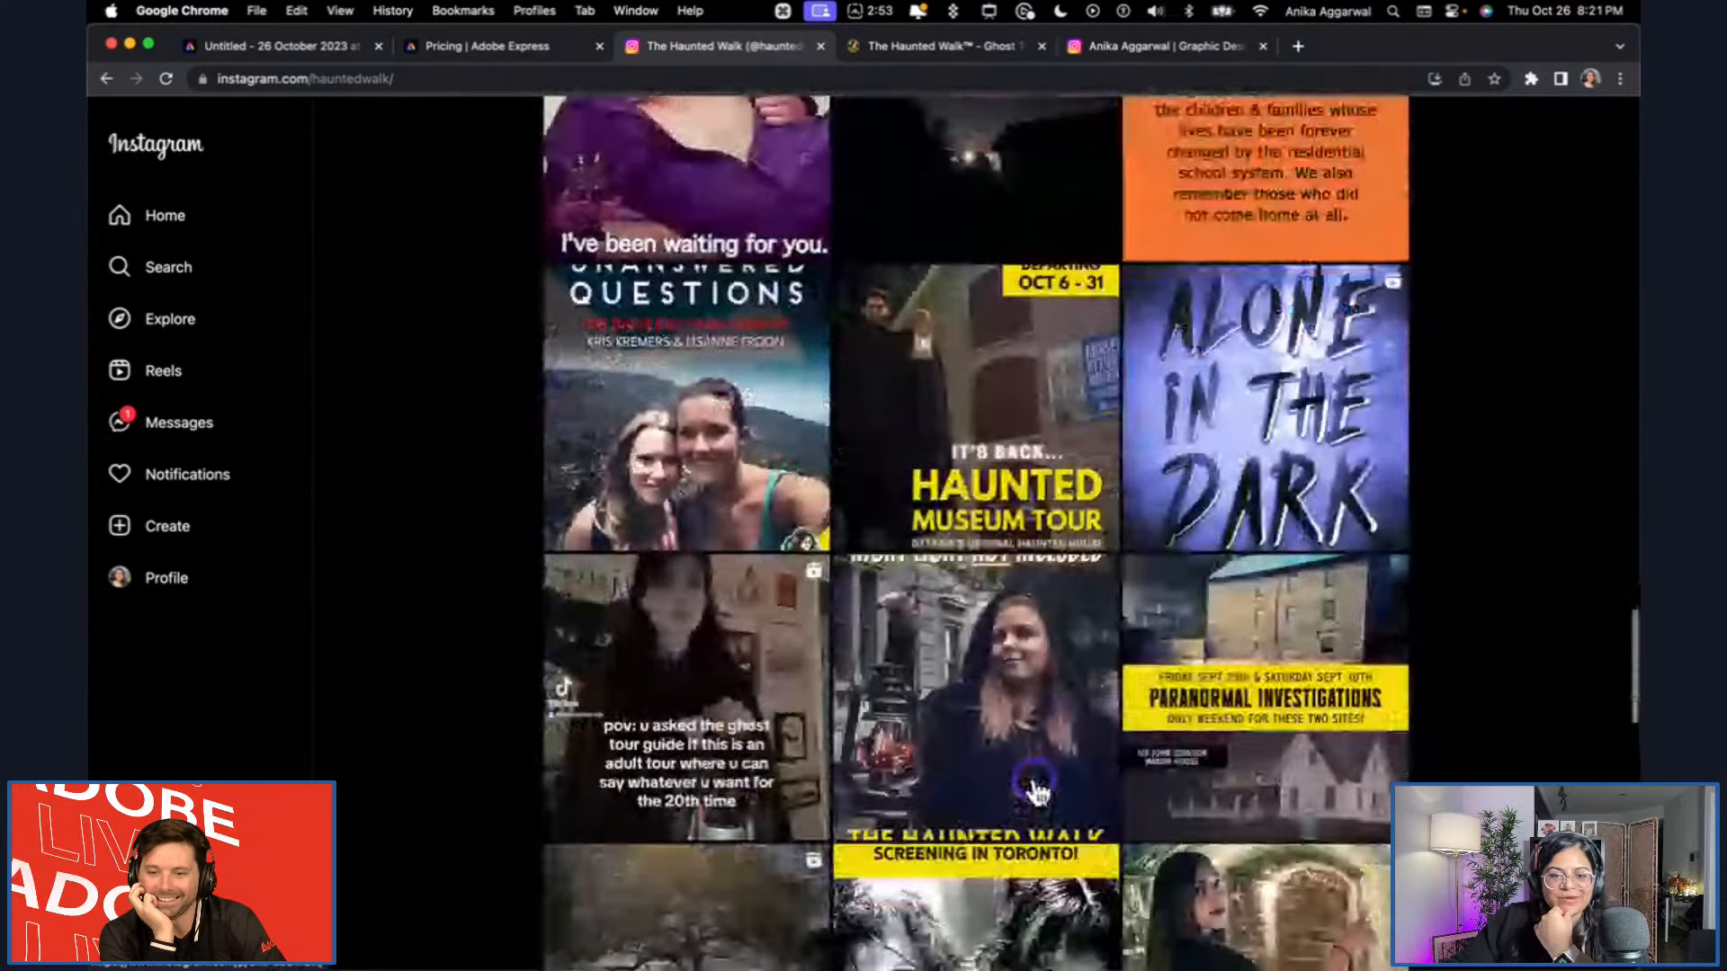
scroll(1036, 791, down, 6)
scroll(1043, 789, down, 2)
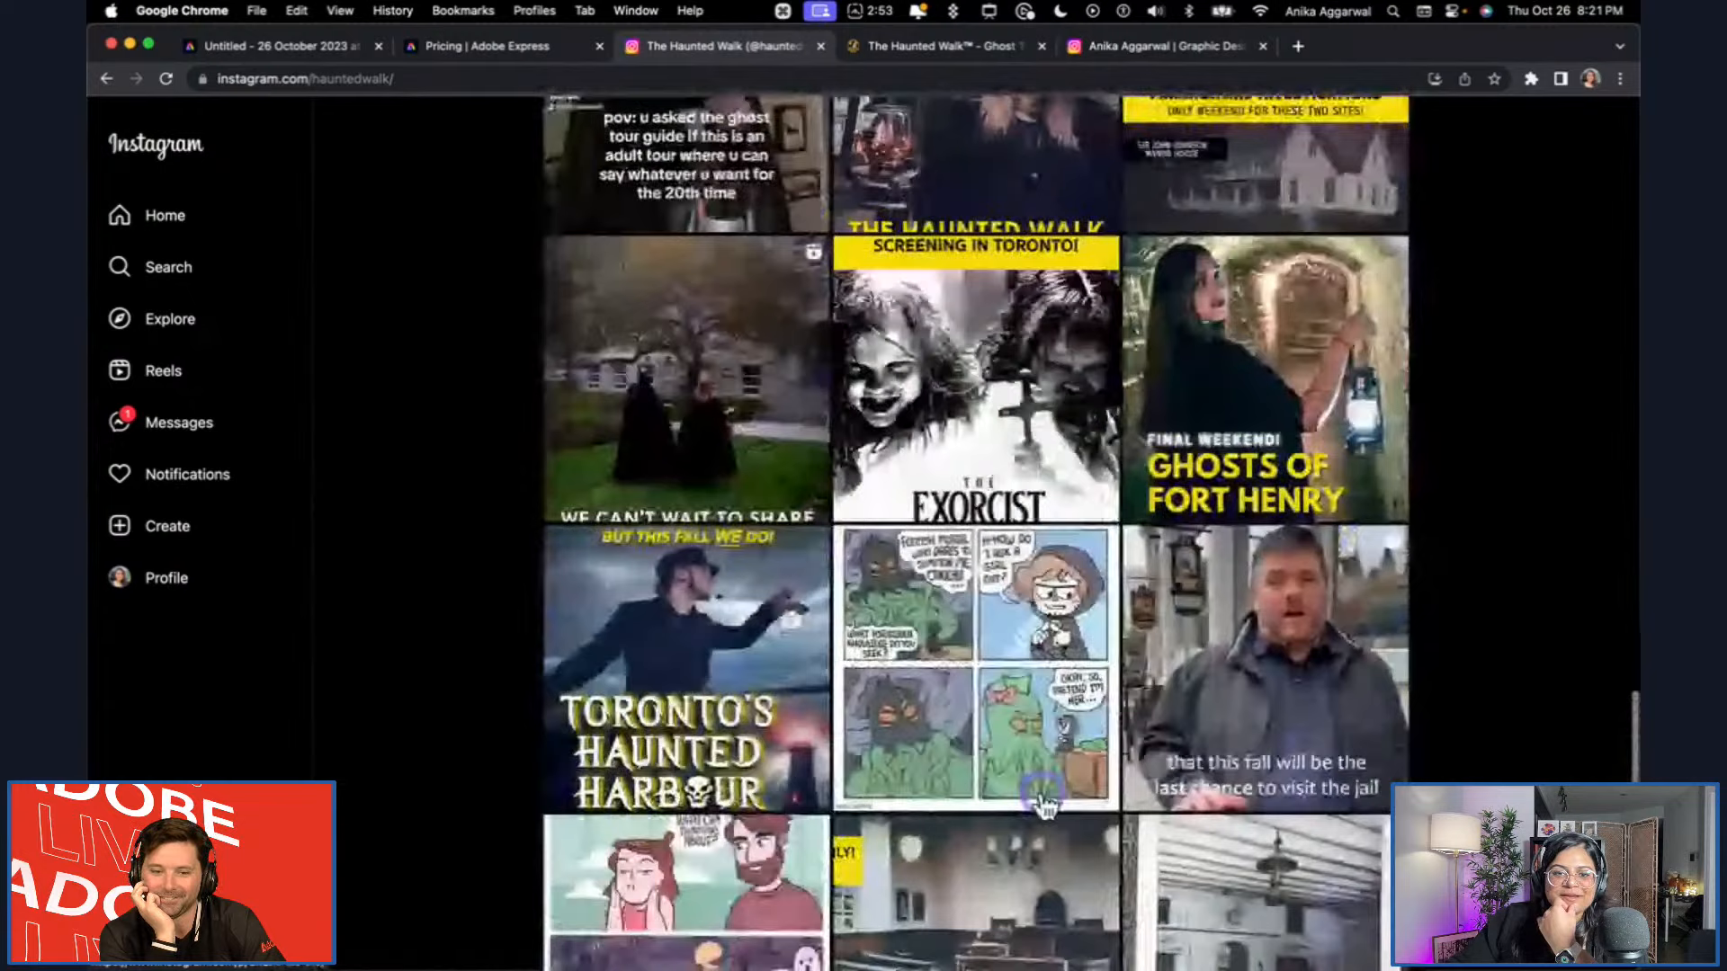
click(756, 661)
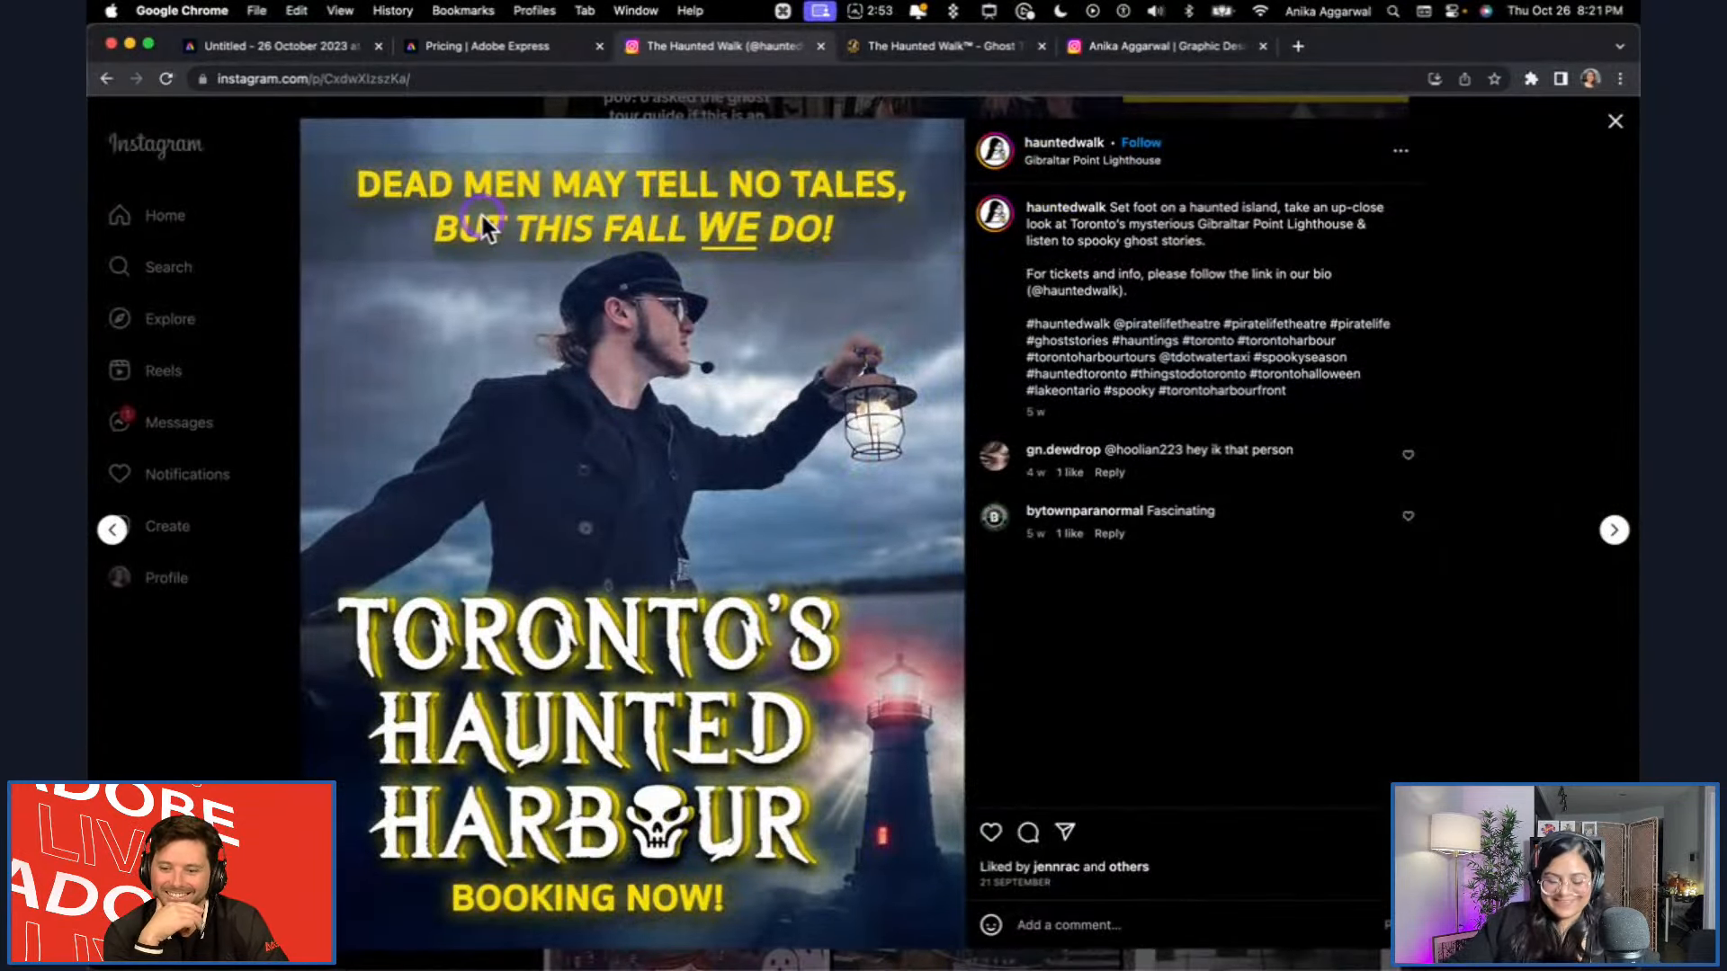
key(shift+super+4)
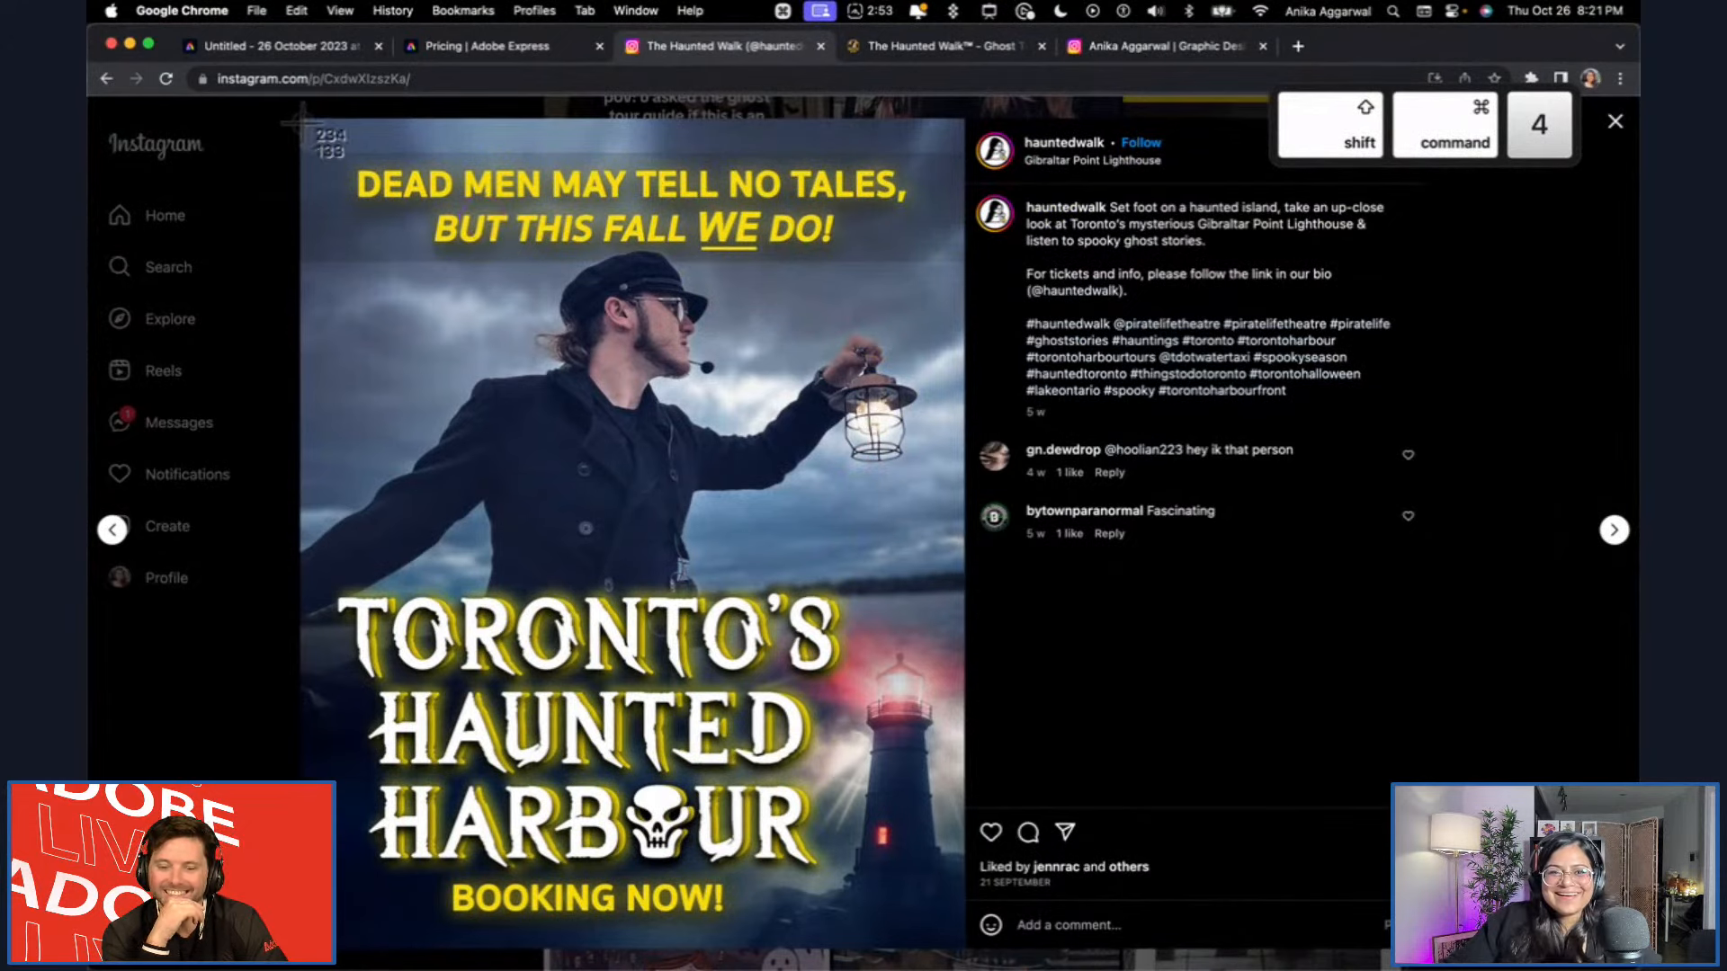
drag(301, 123, 965, 938)
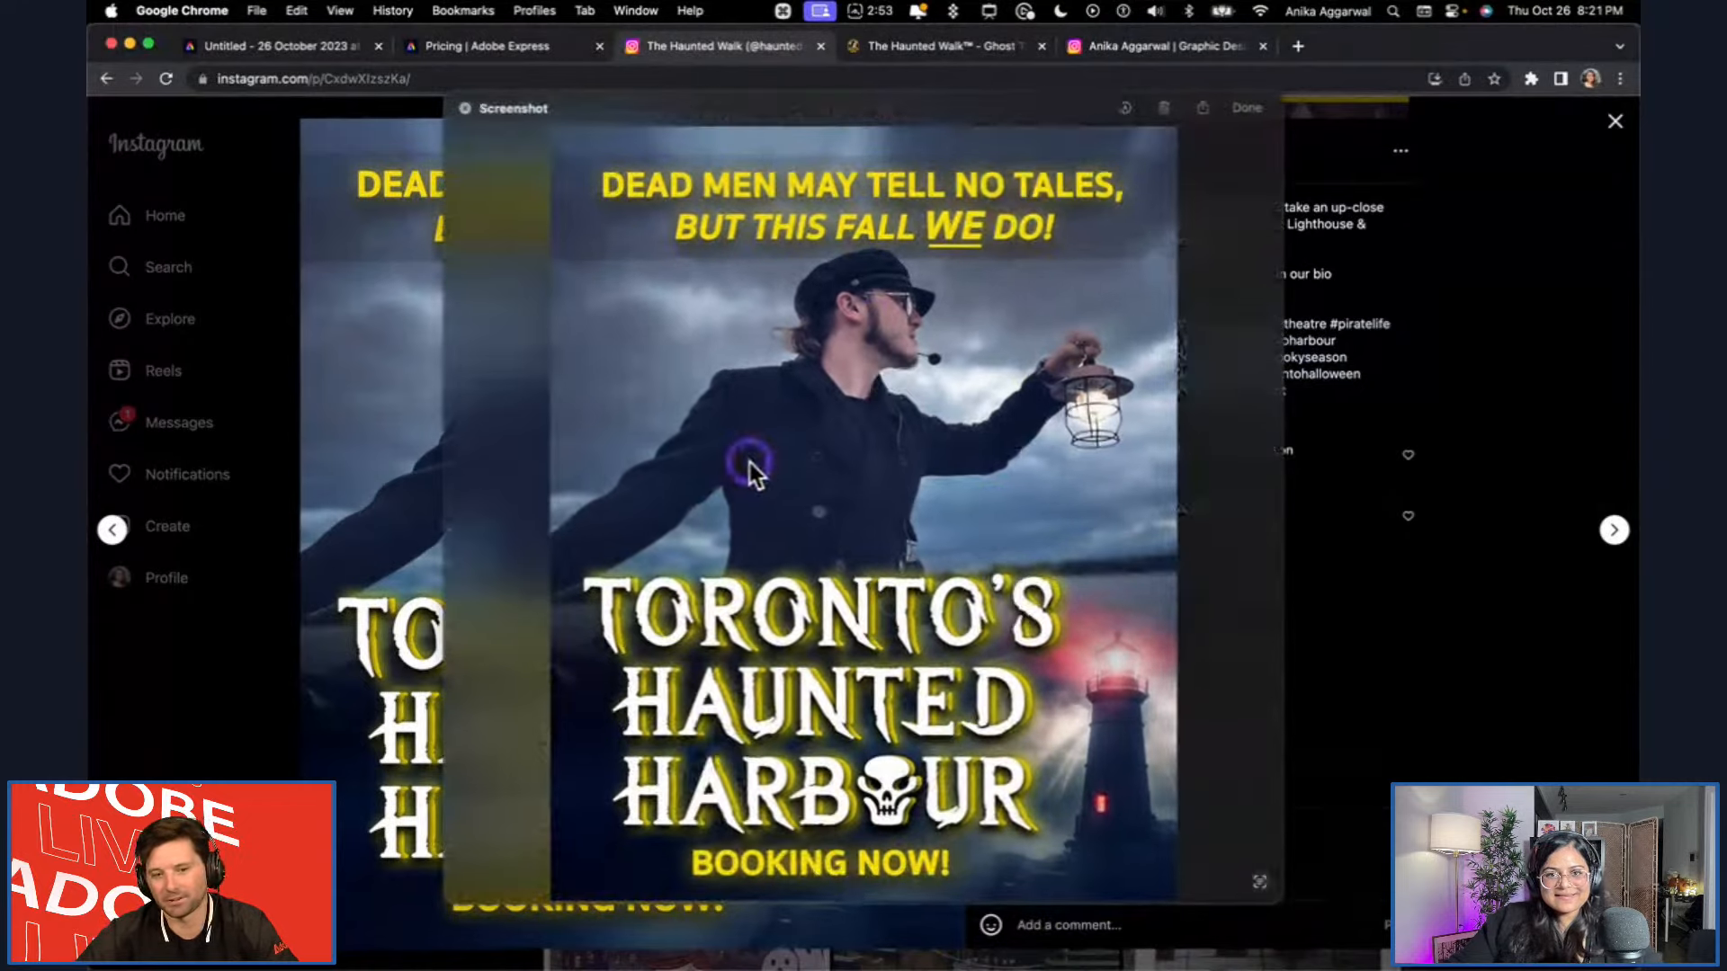
key(super+c)
click(1166, 108)
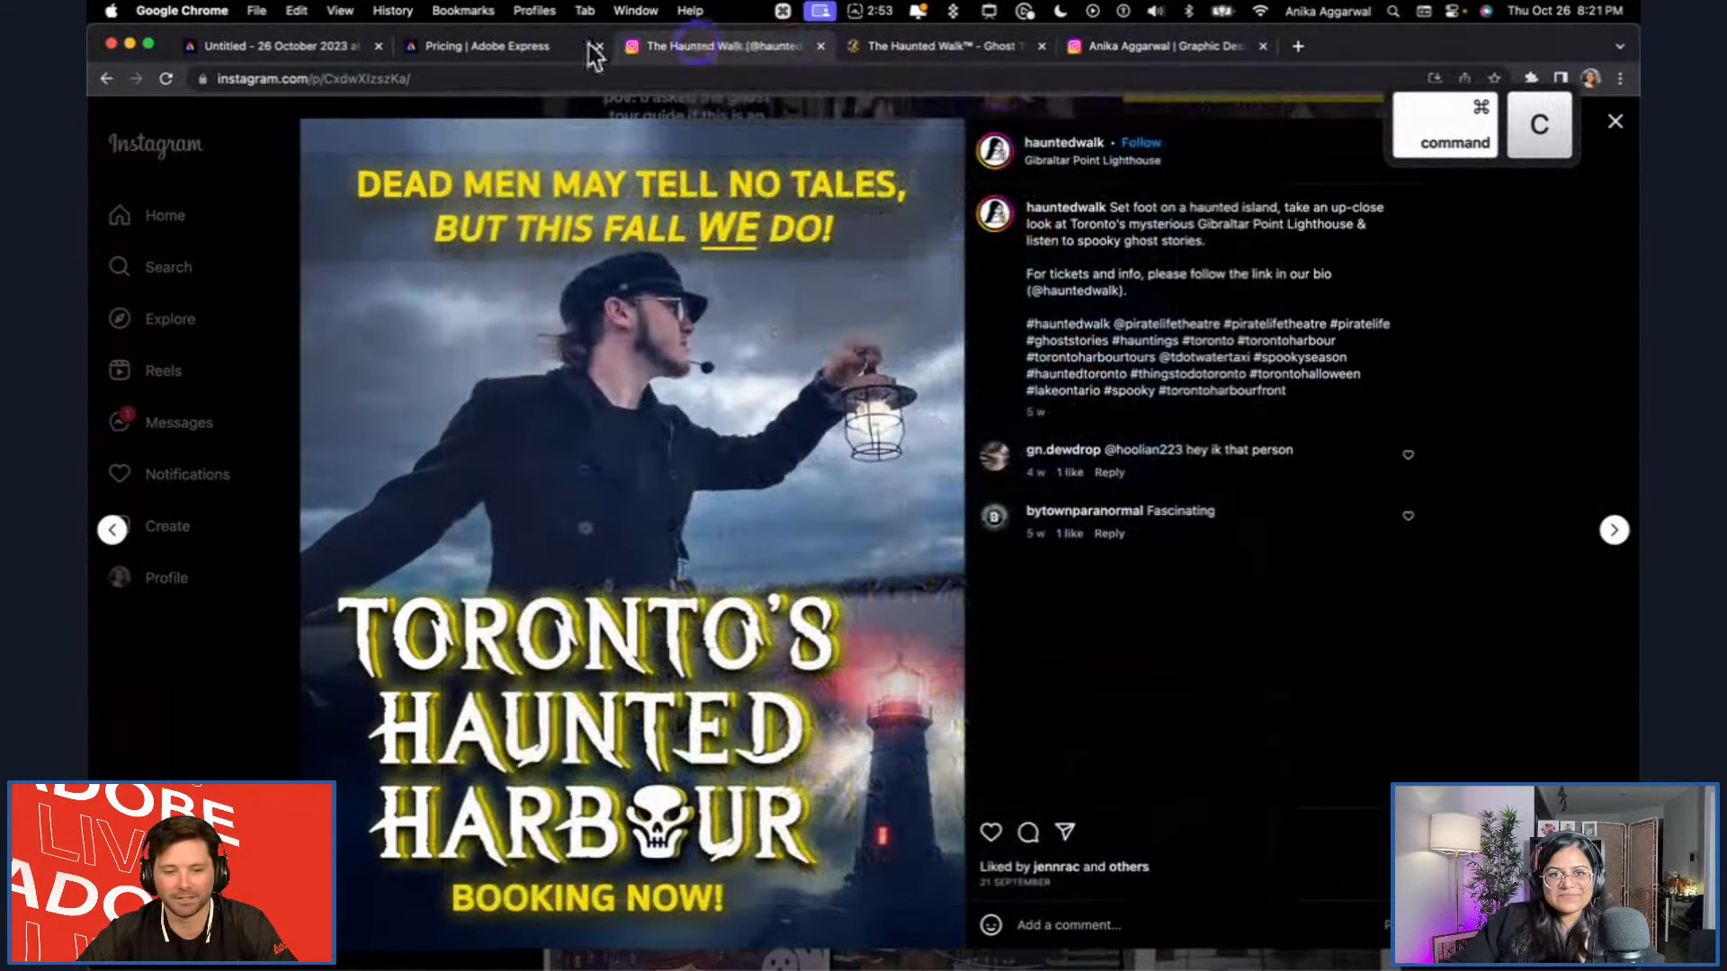
Return to the Adobe Express square post, paste the Toronto's Haunted Harbour screenshot and move it near the page's upper-left corner.
click(468, 45)
click(267, 42)
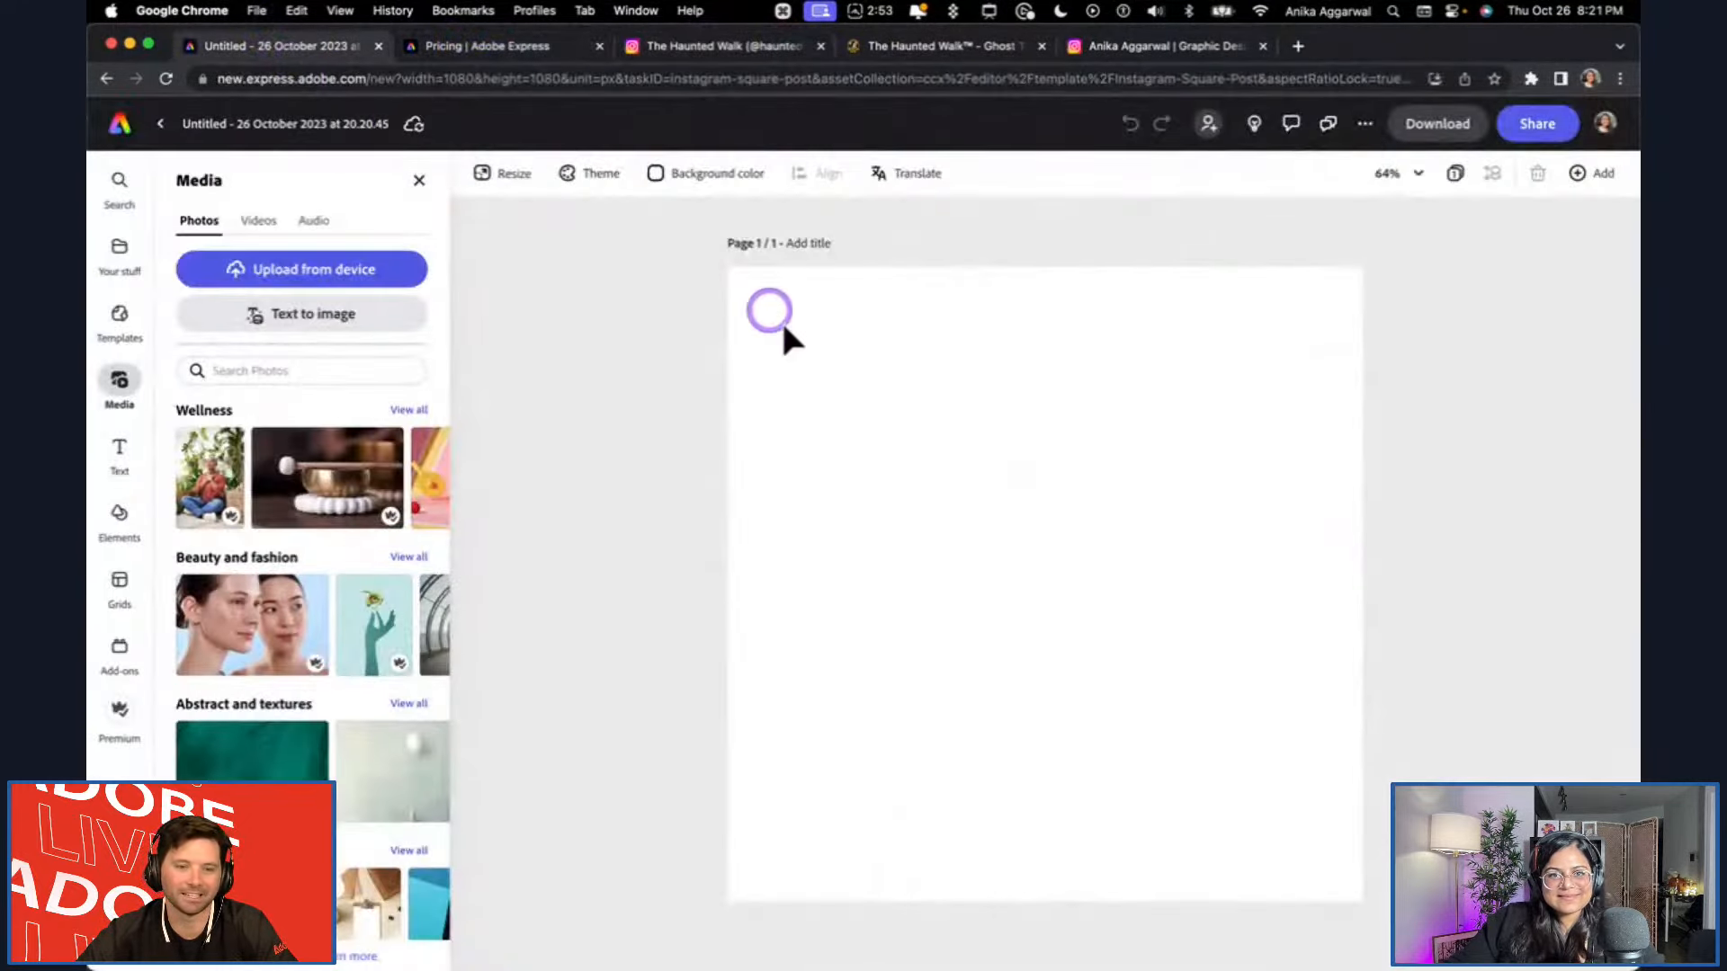
key(super+v)
drag(1101, 664, 936, 504)
click(1154, 513)
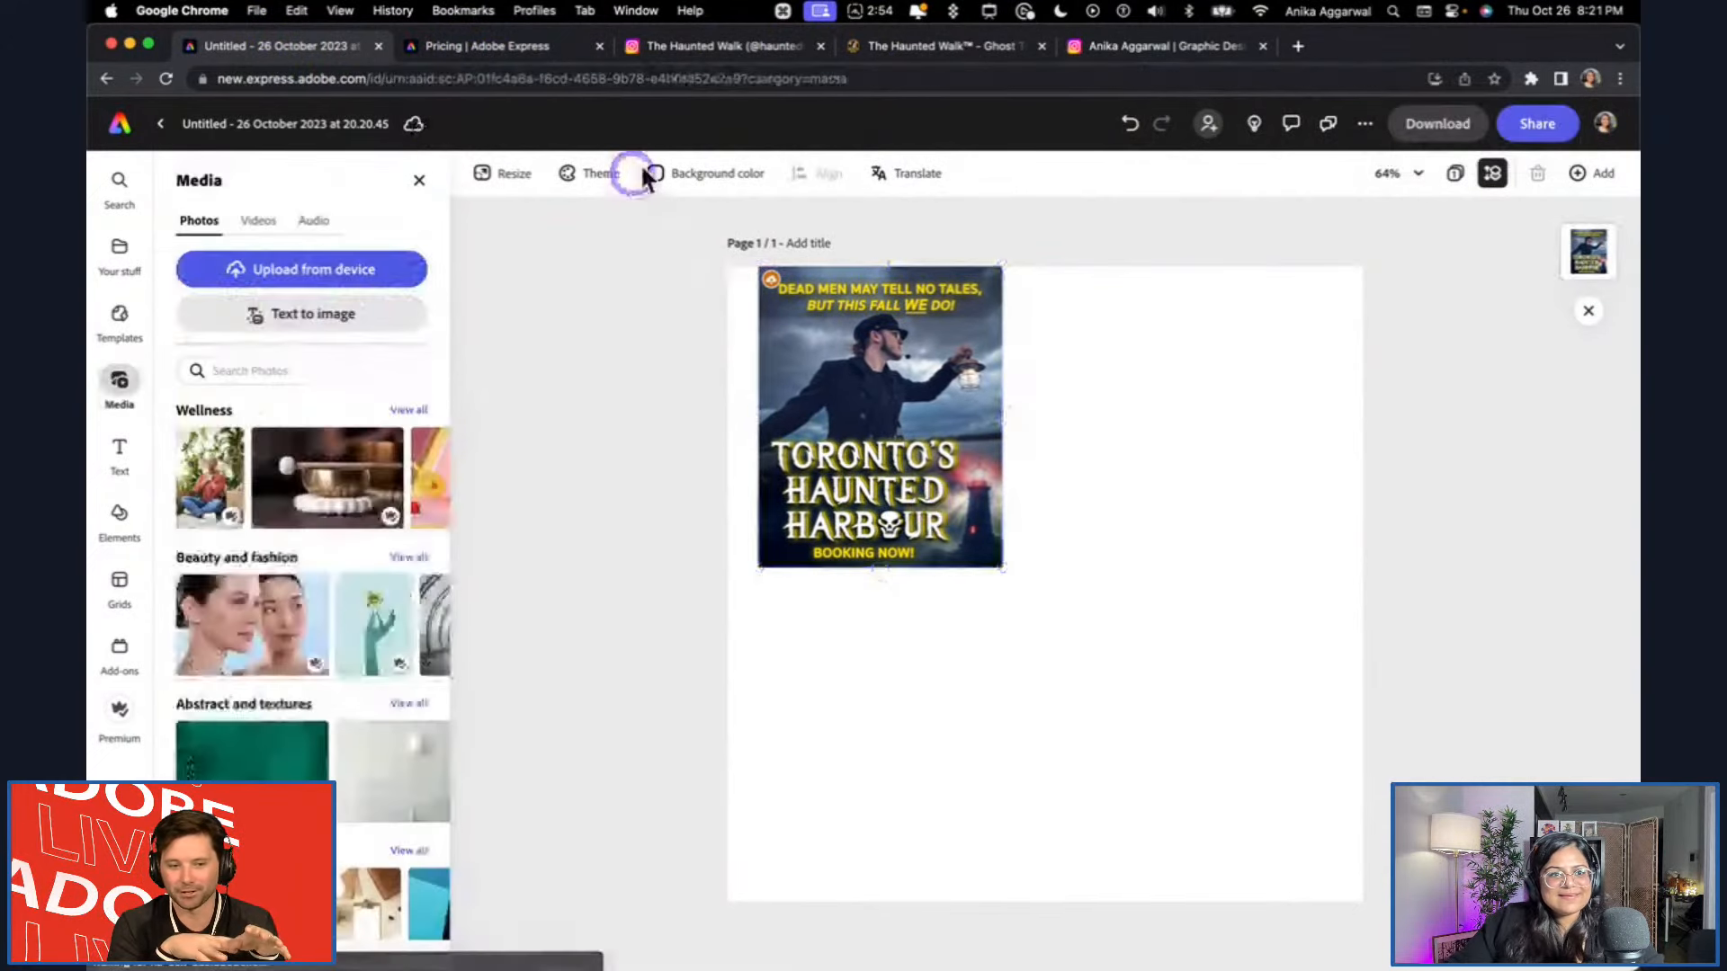
Search the saved brands and libraries for "halloween".
click(125, 286)
click(280, 222)
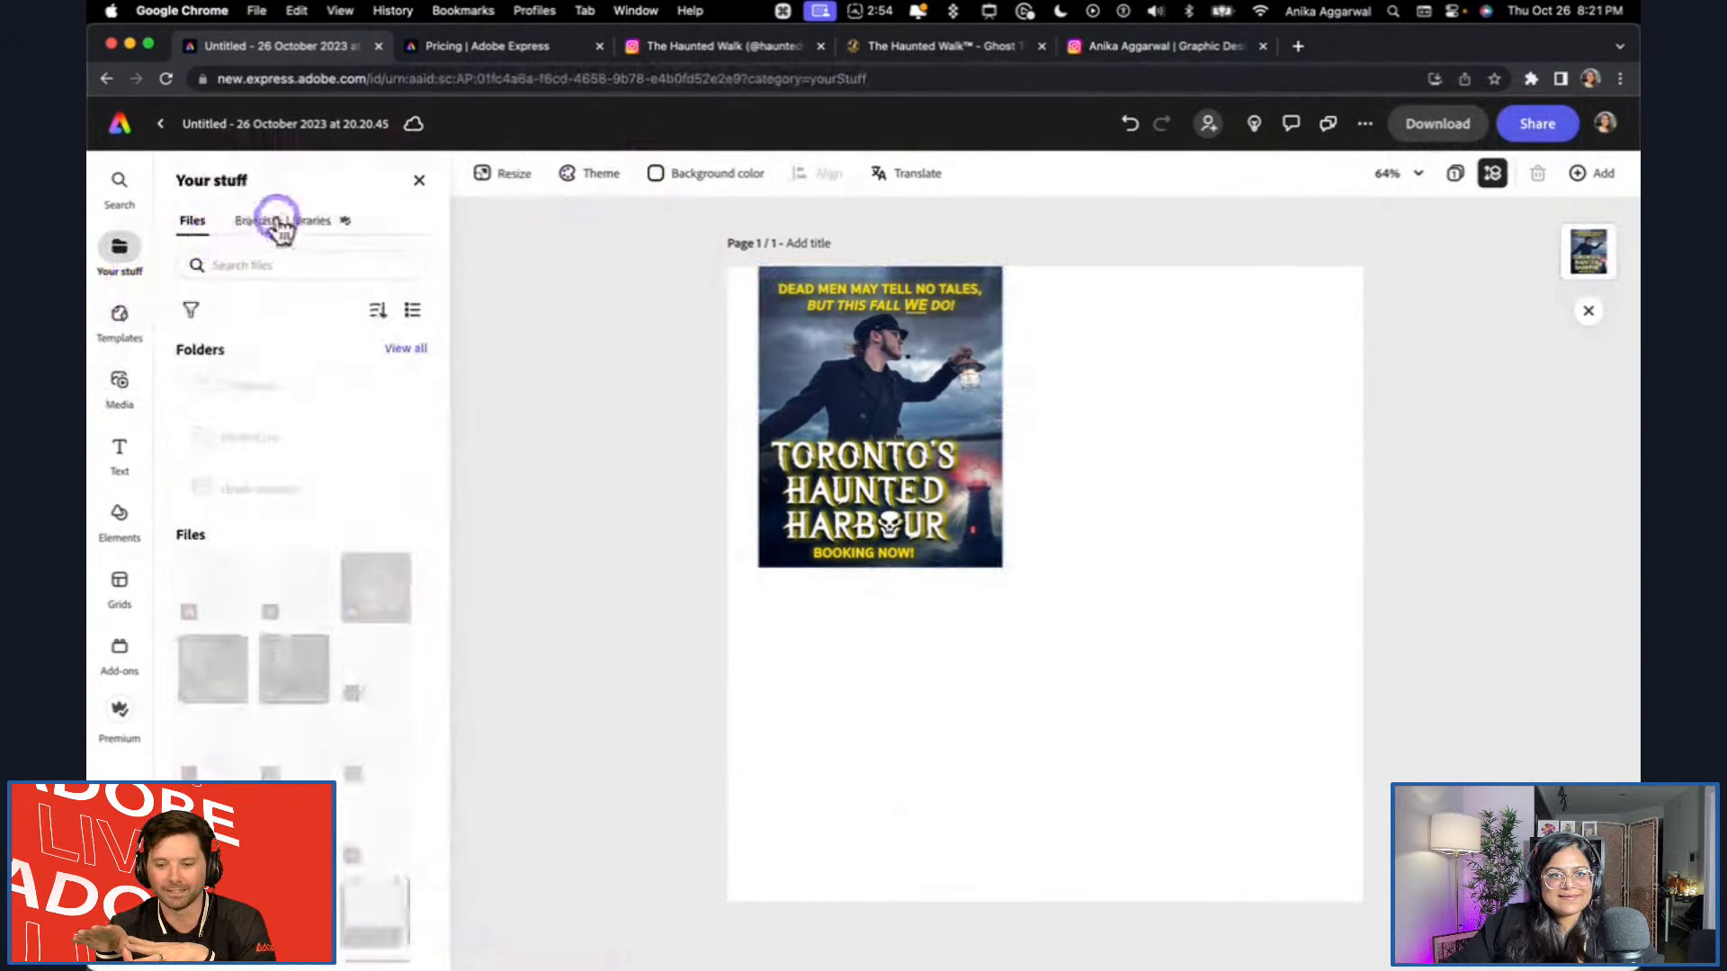
click(185, 180)
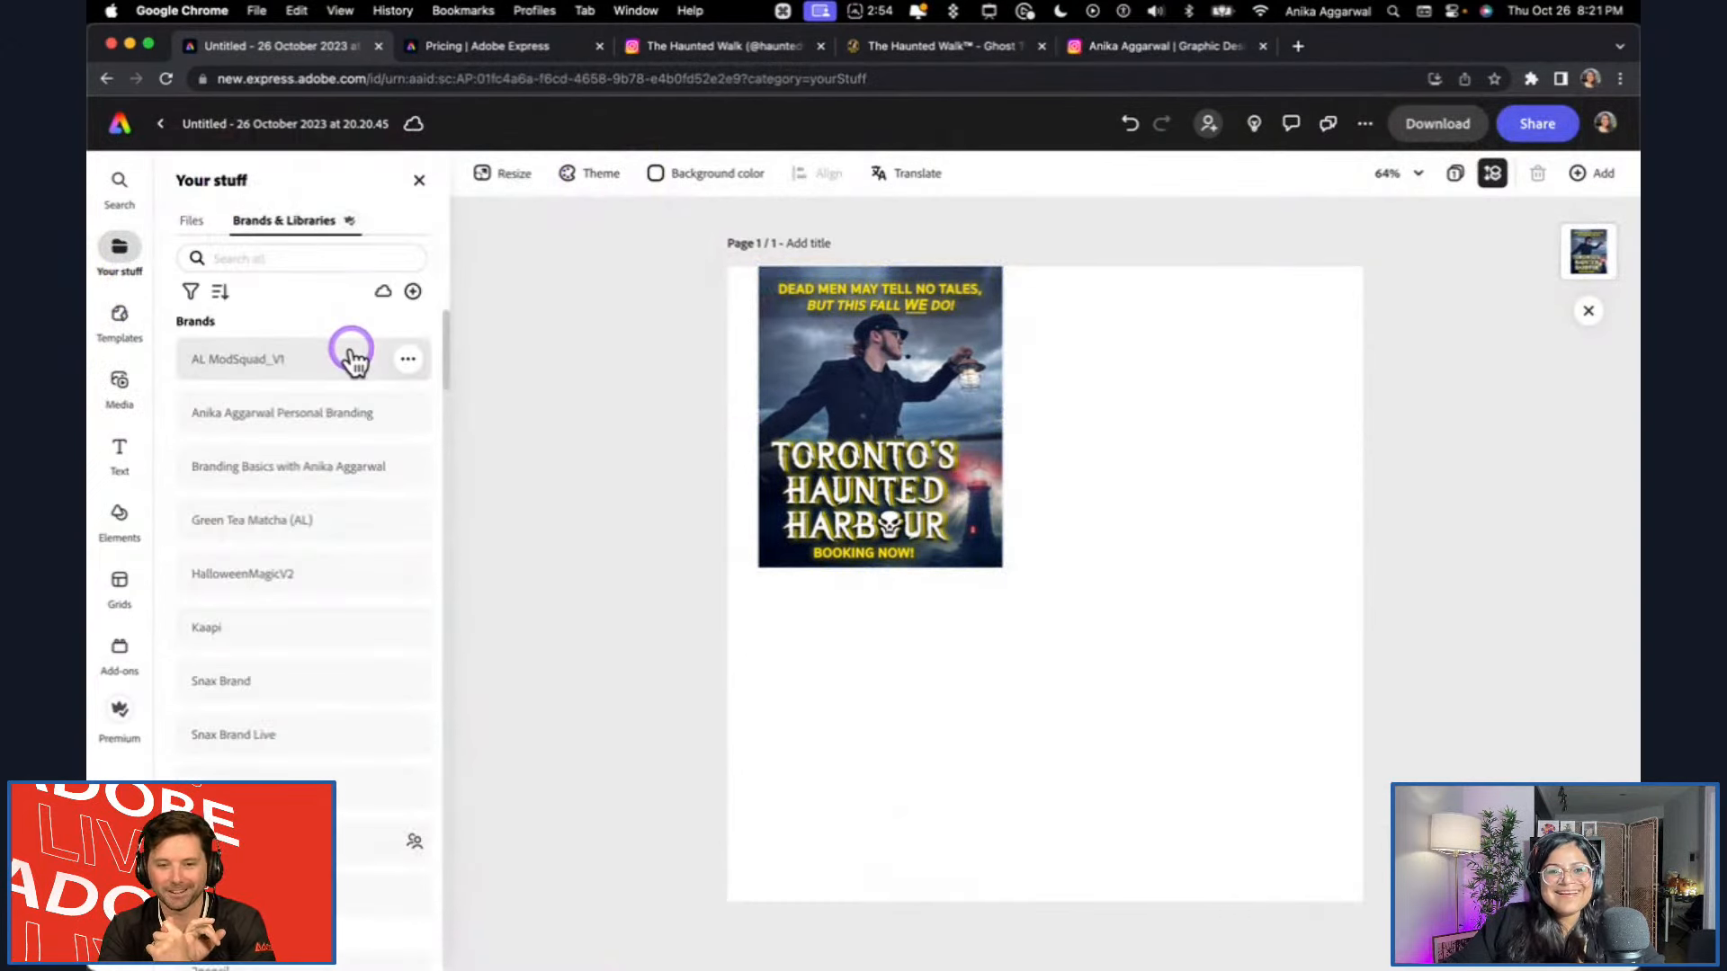
click(270, 258)
text(halloween)
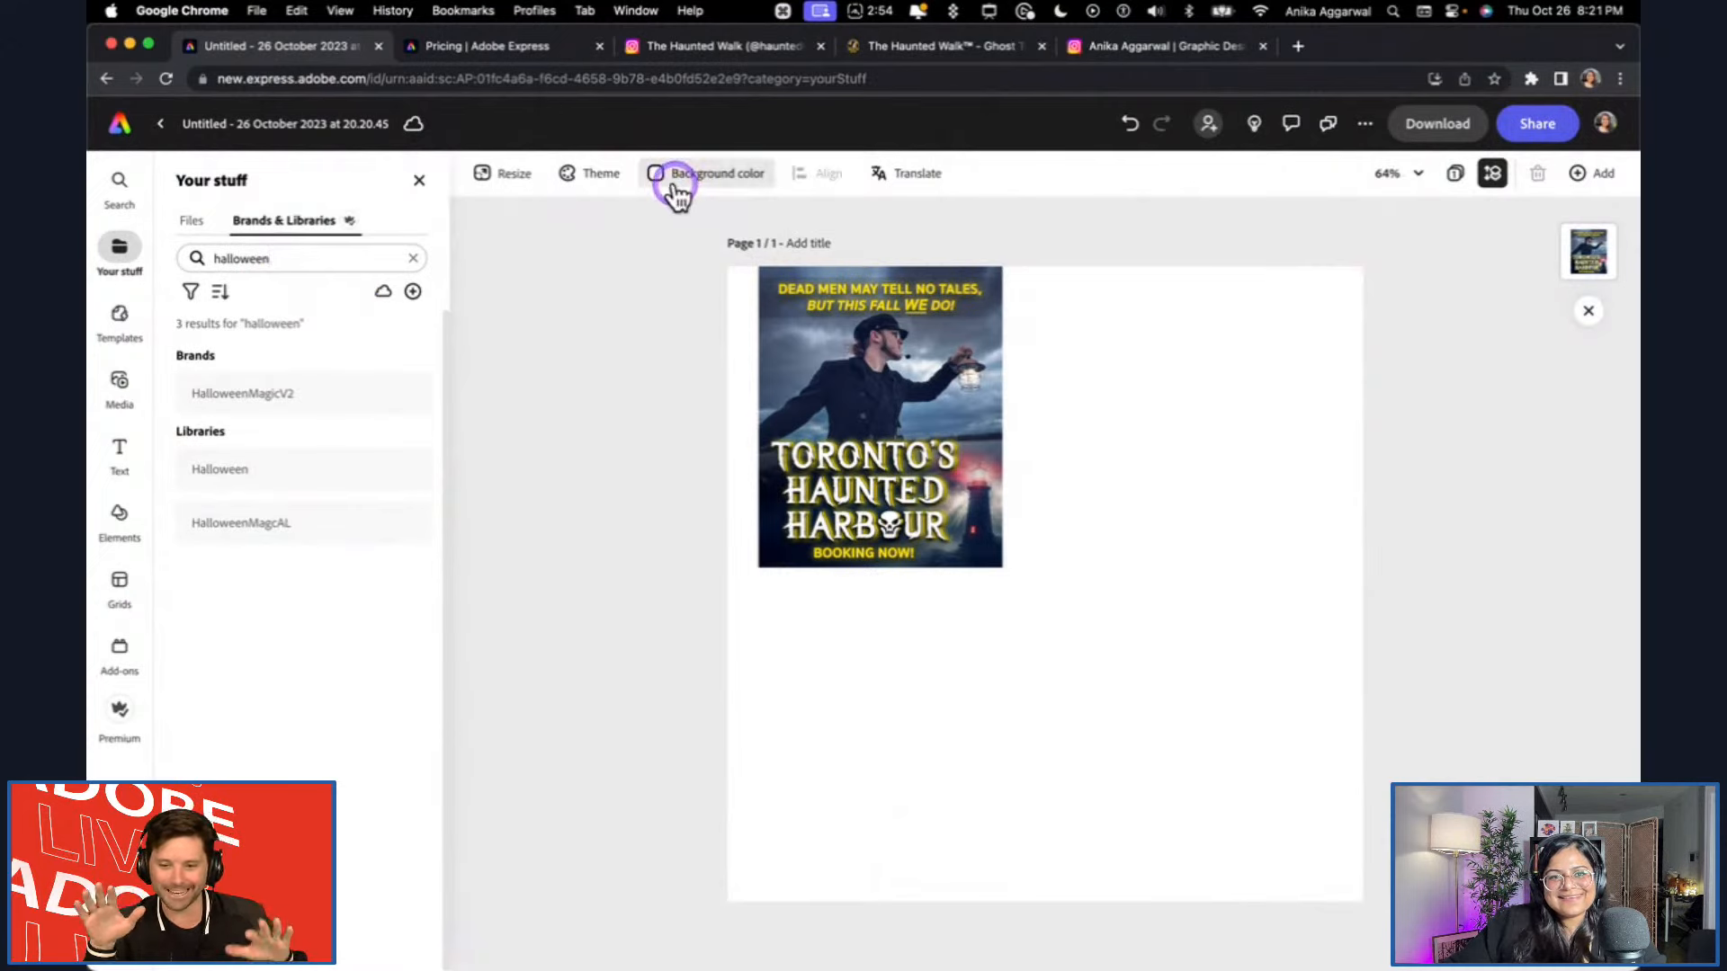
Set the page's background color to black.
click(677, 313)
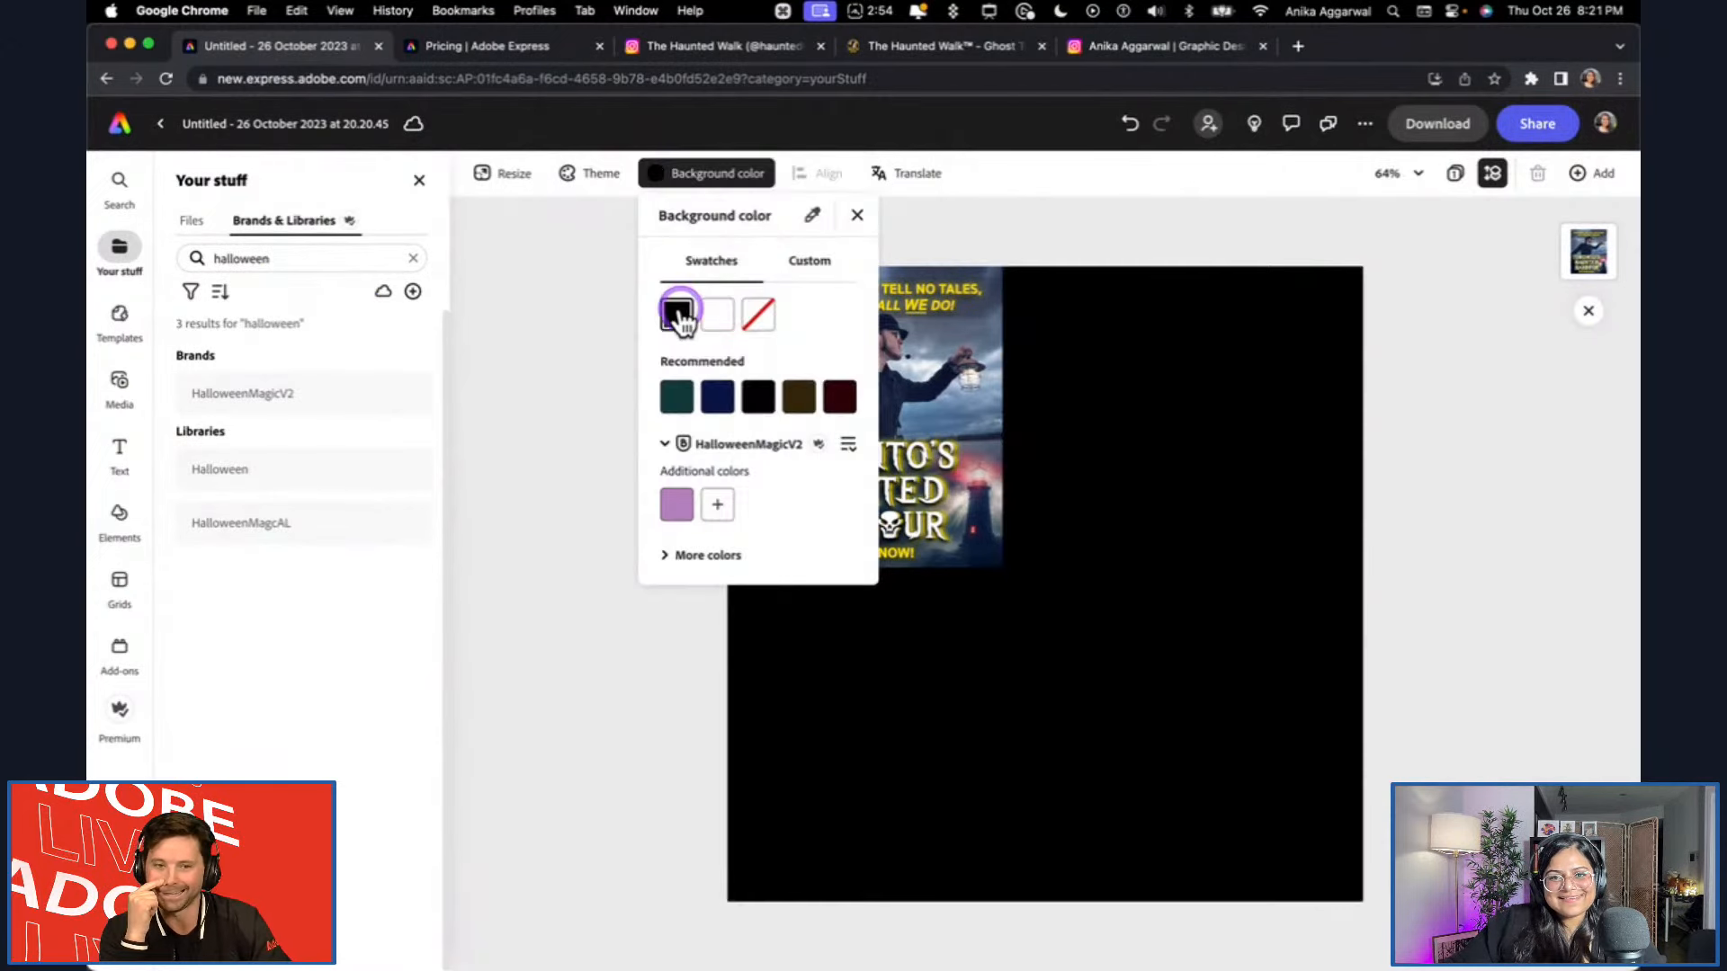
click(564, 332)
click(658, 176)
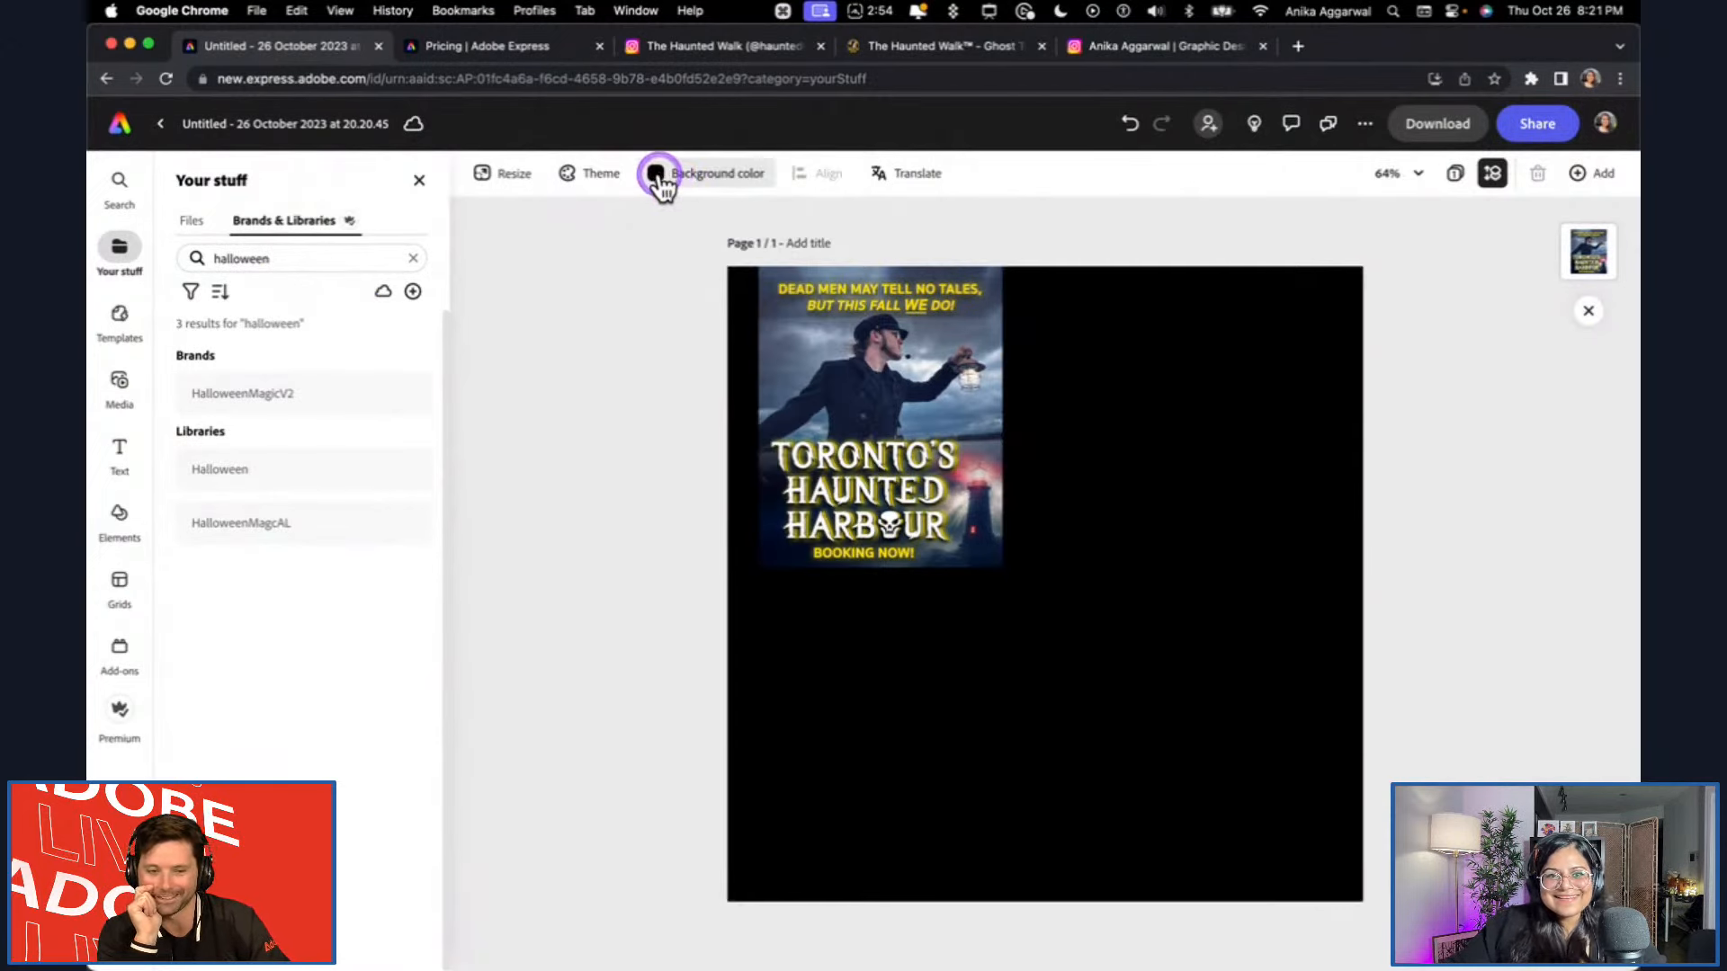
click(660, 176)
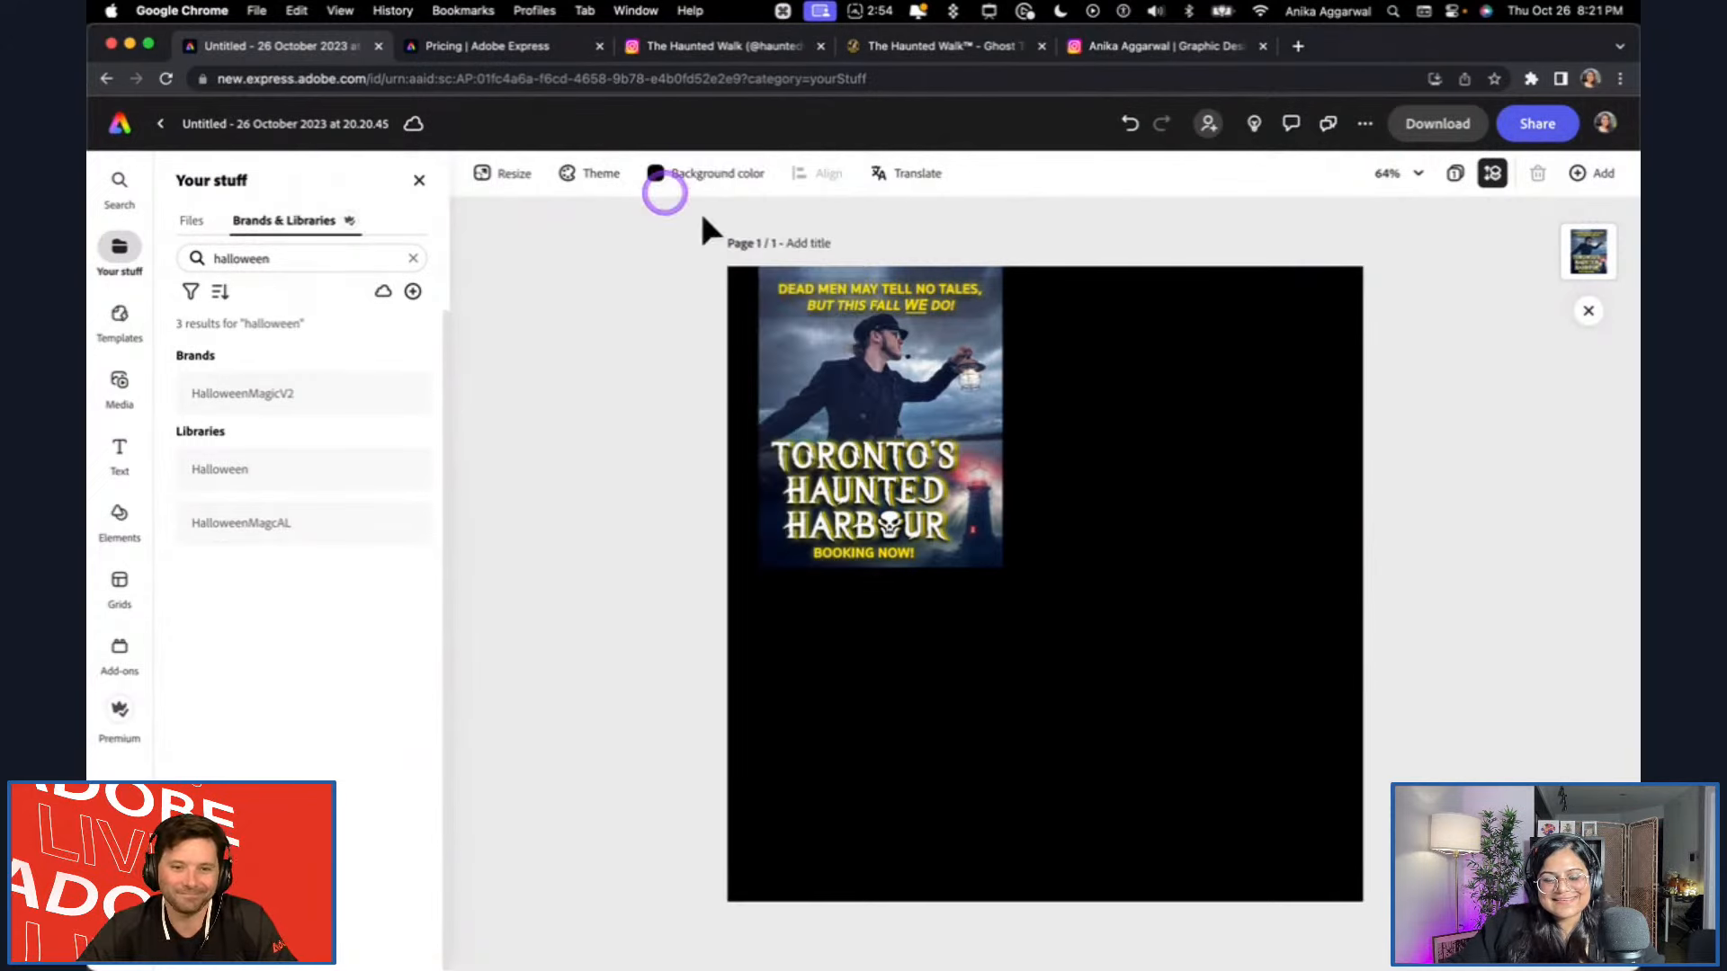
Align the Toronto's Haunted Harbour image flush with the page's upper-left corner.
click(831, 427)
drag(831, 426, 825, 428)
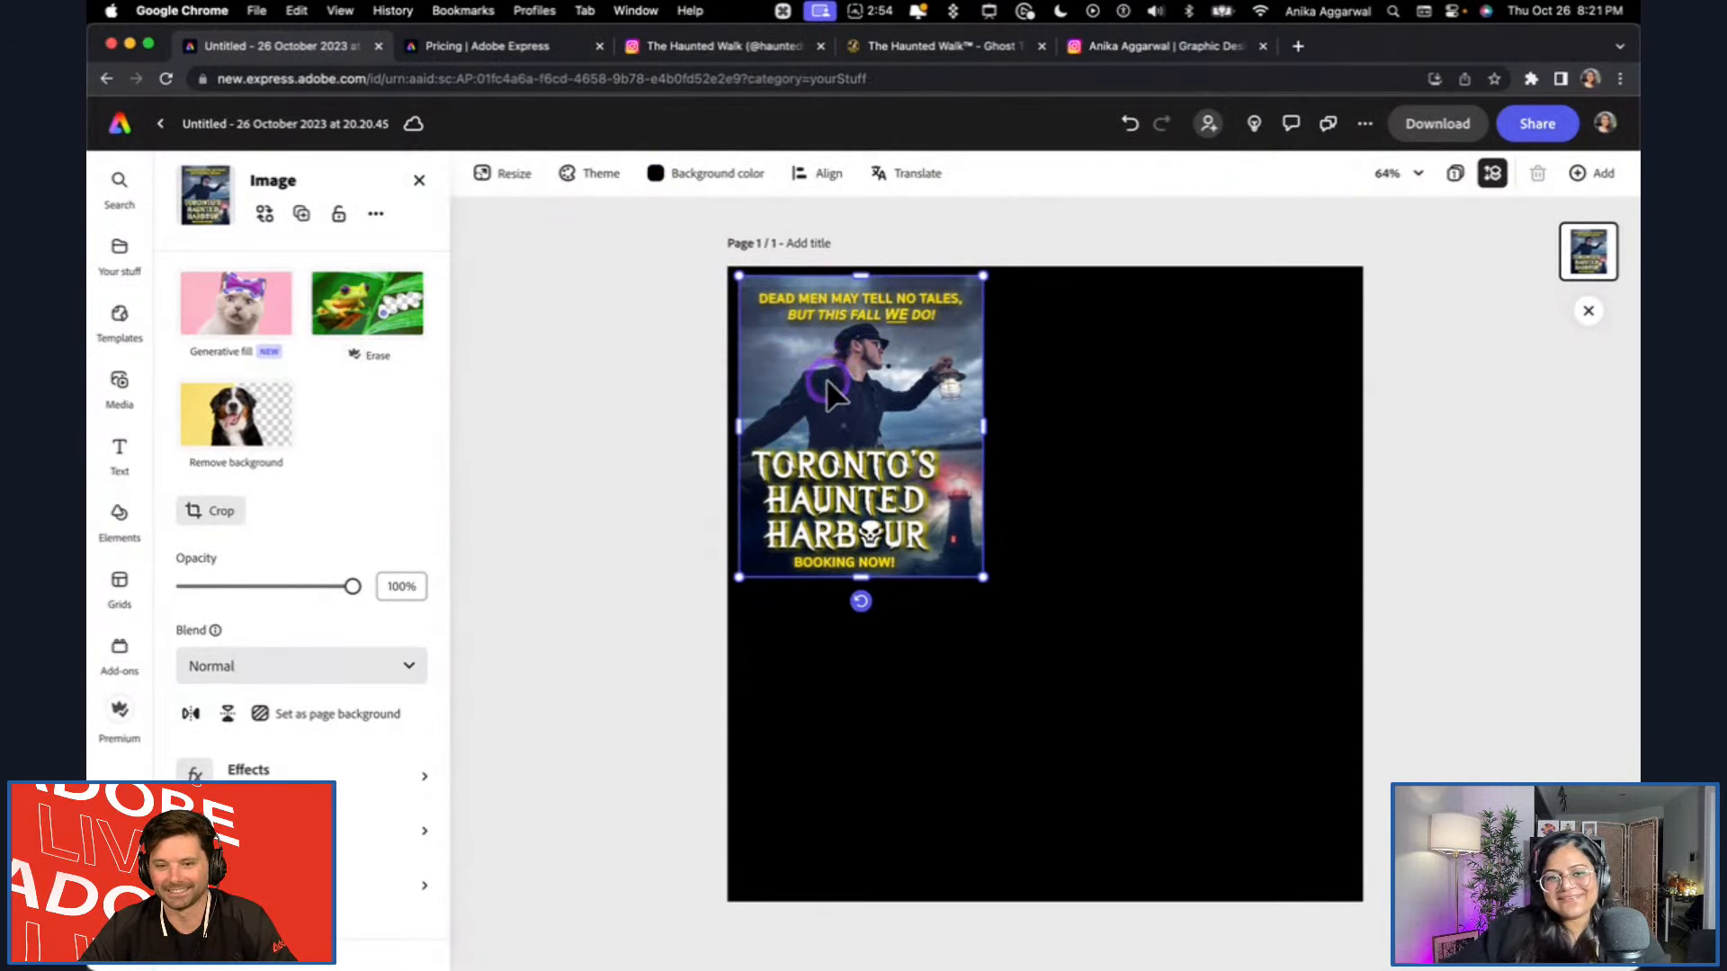
click(1059, 248)
drag(878, 363, 863, 354)
click(967, 228)
click(967, 545)
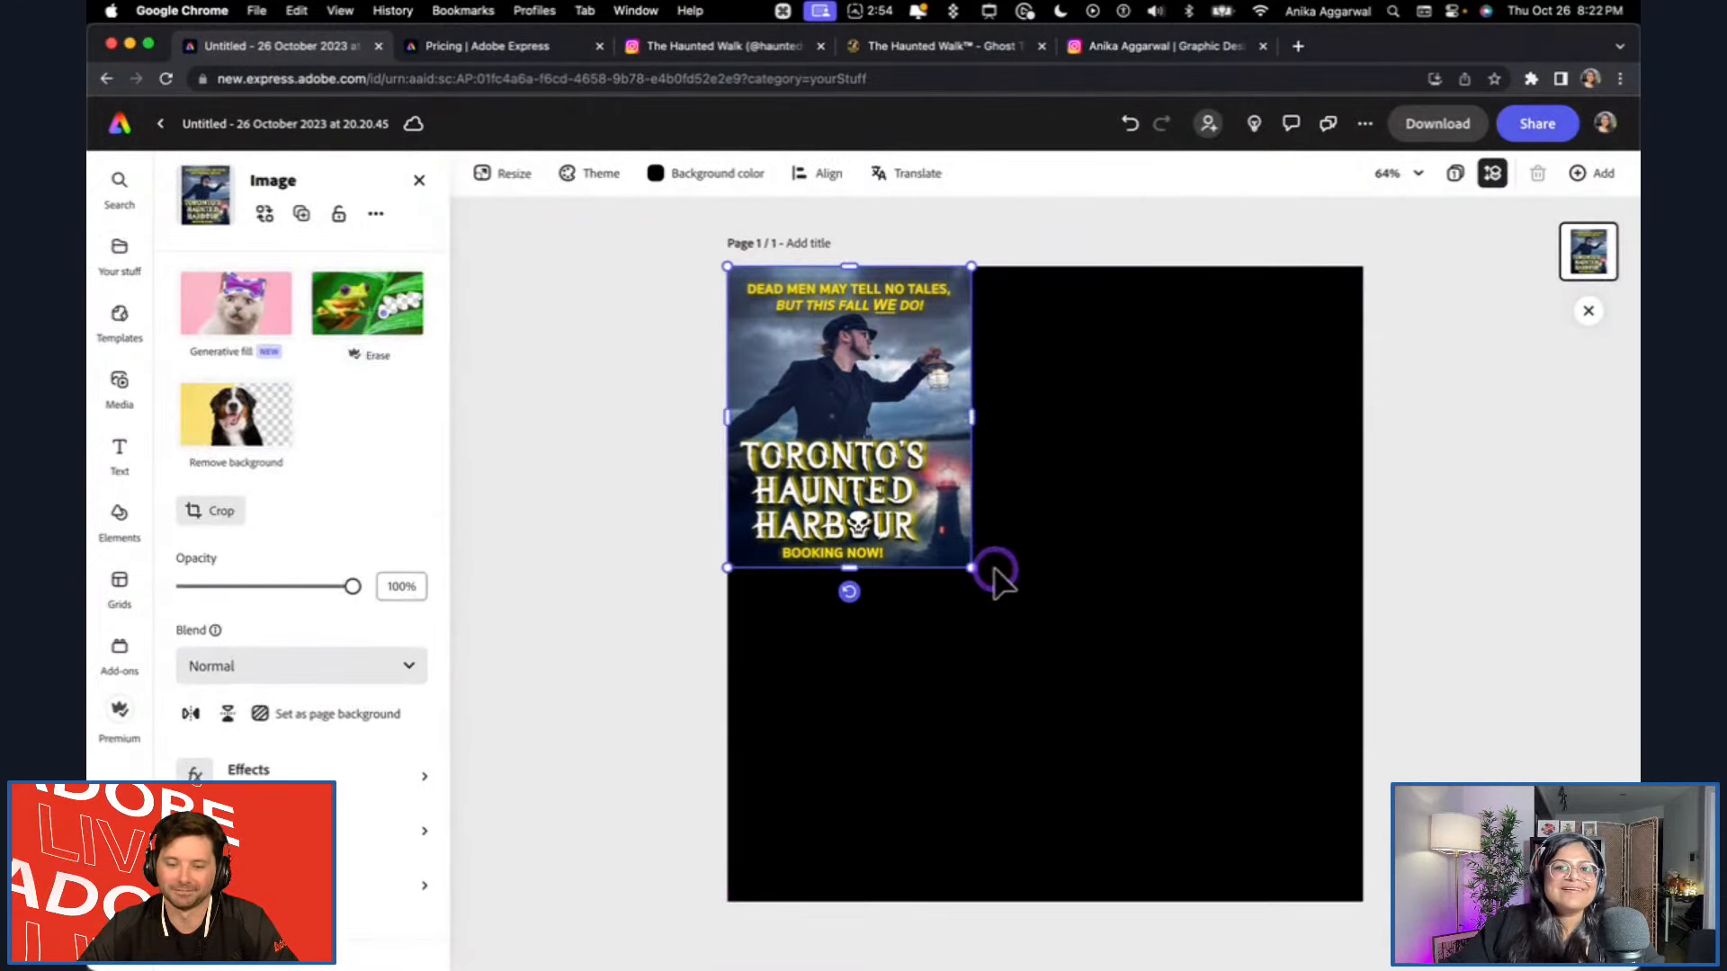
click(1037, 239)
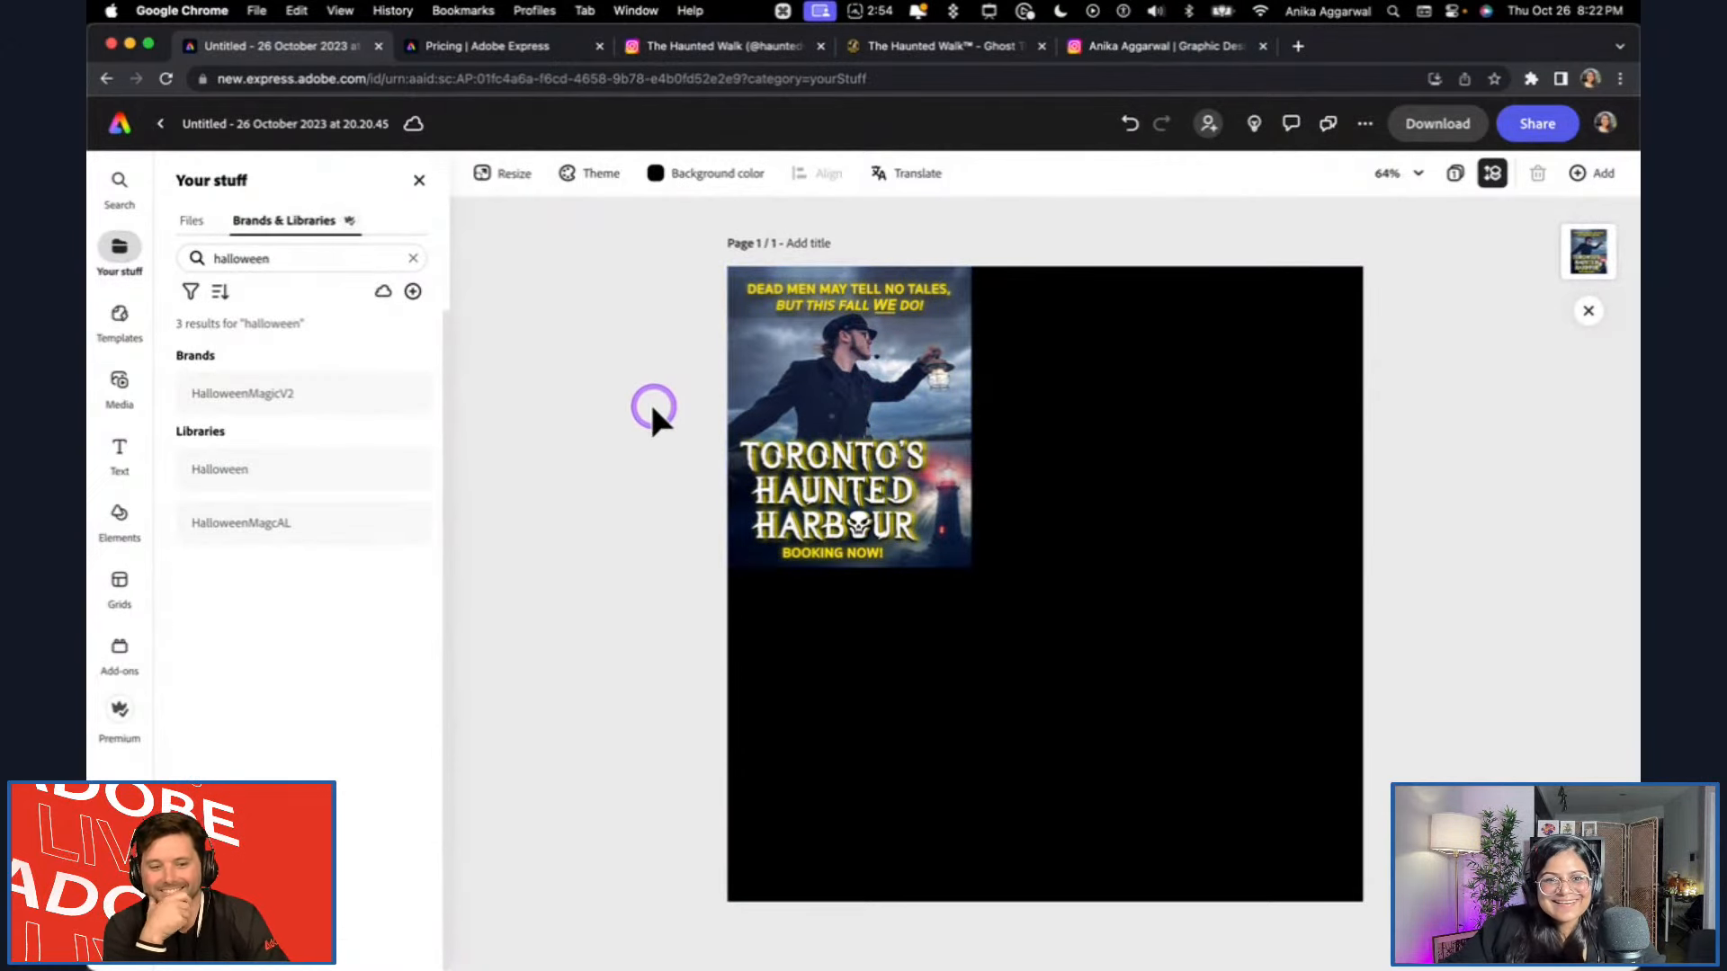
click(880, 369)
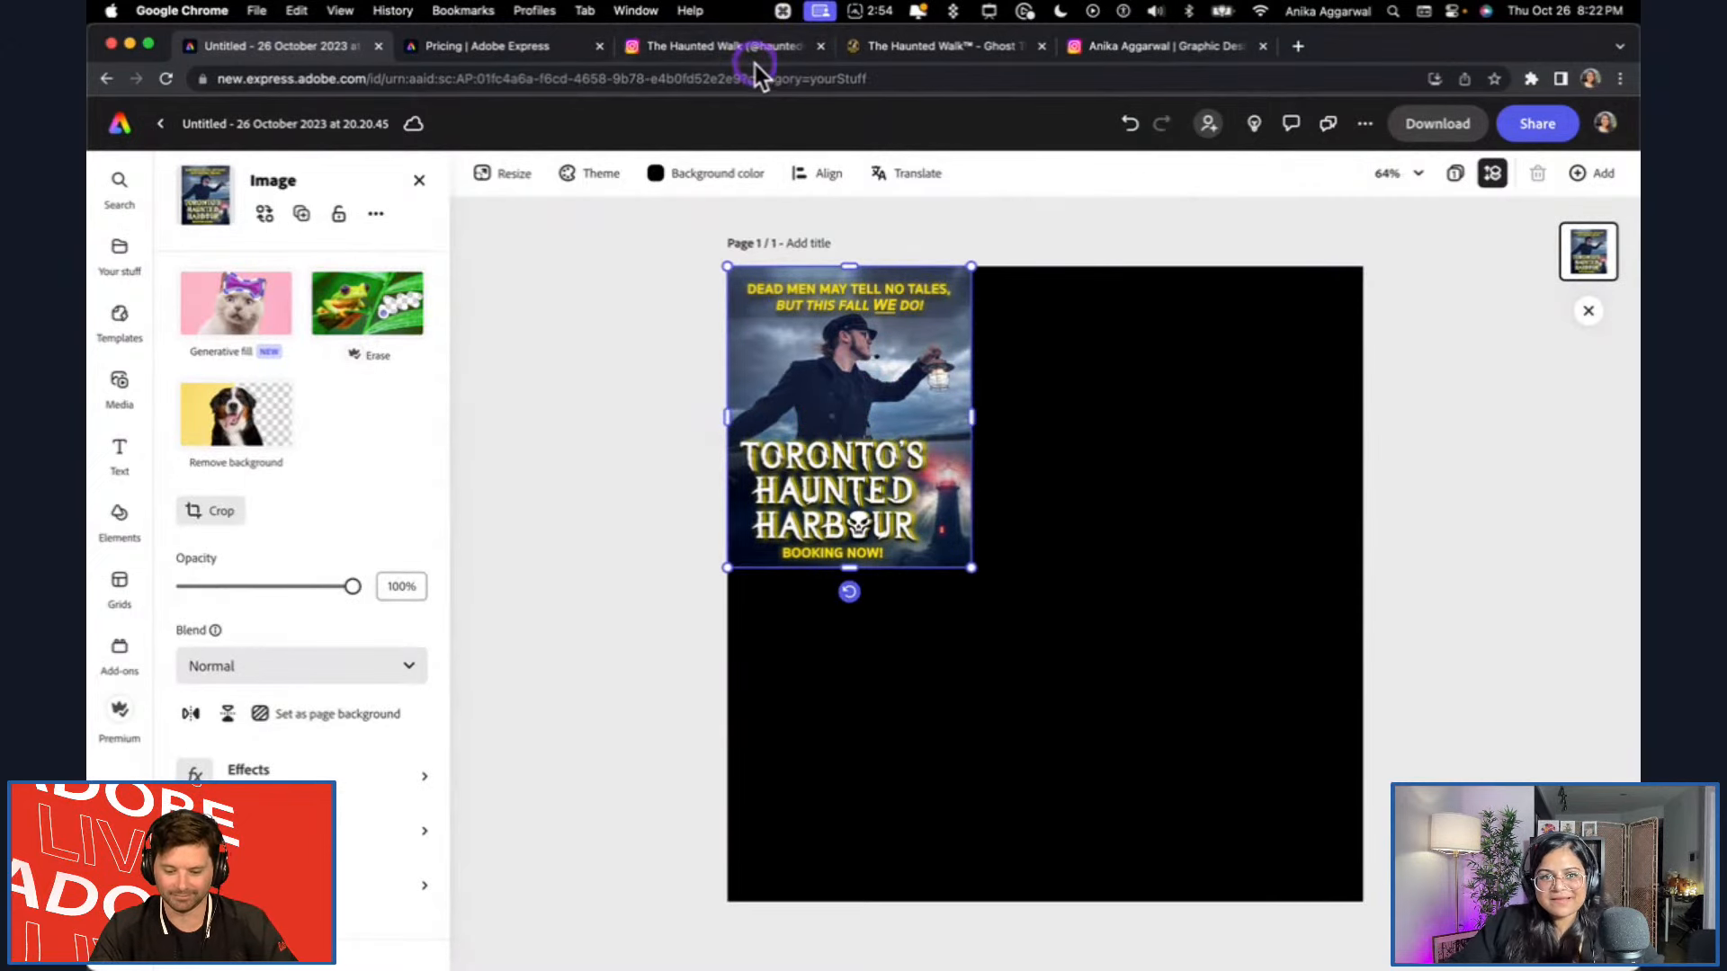
click(540, 311)
click(655, 178)
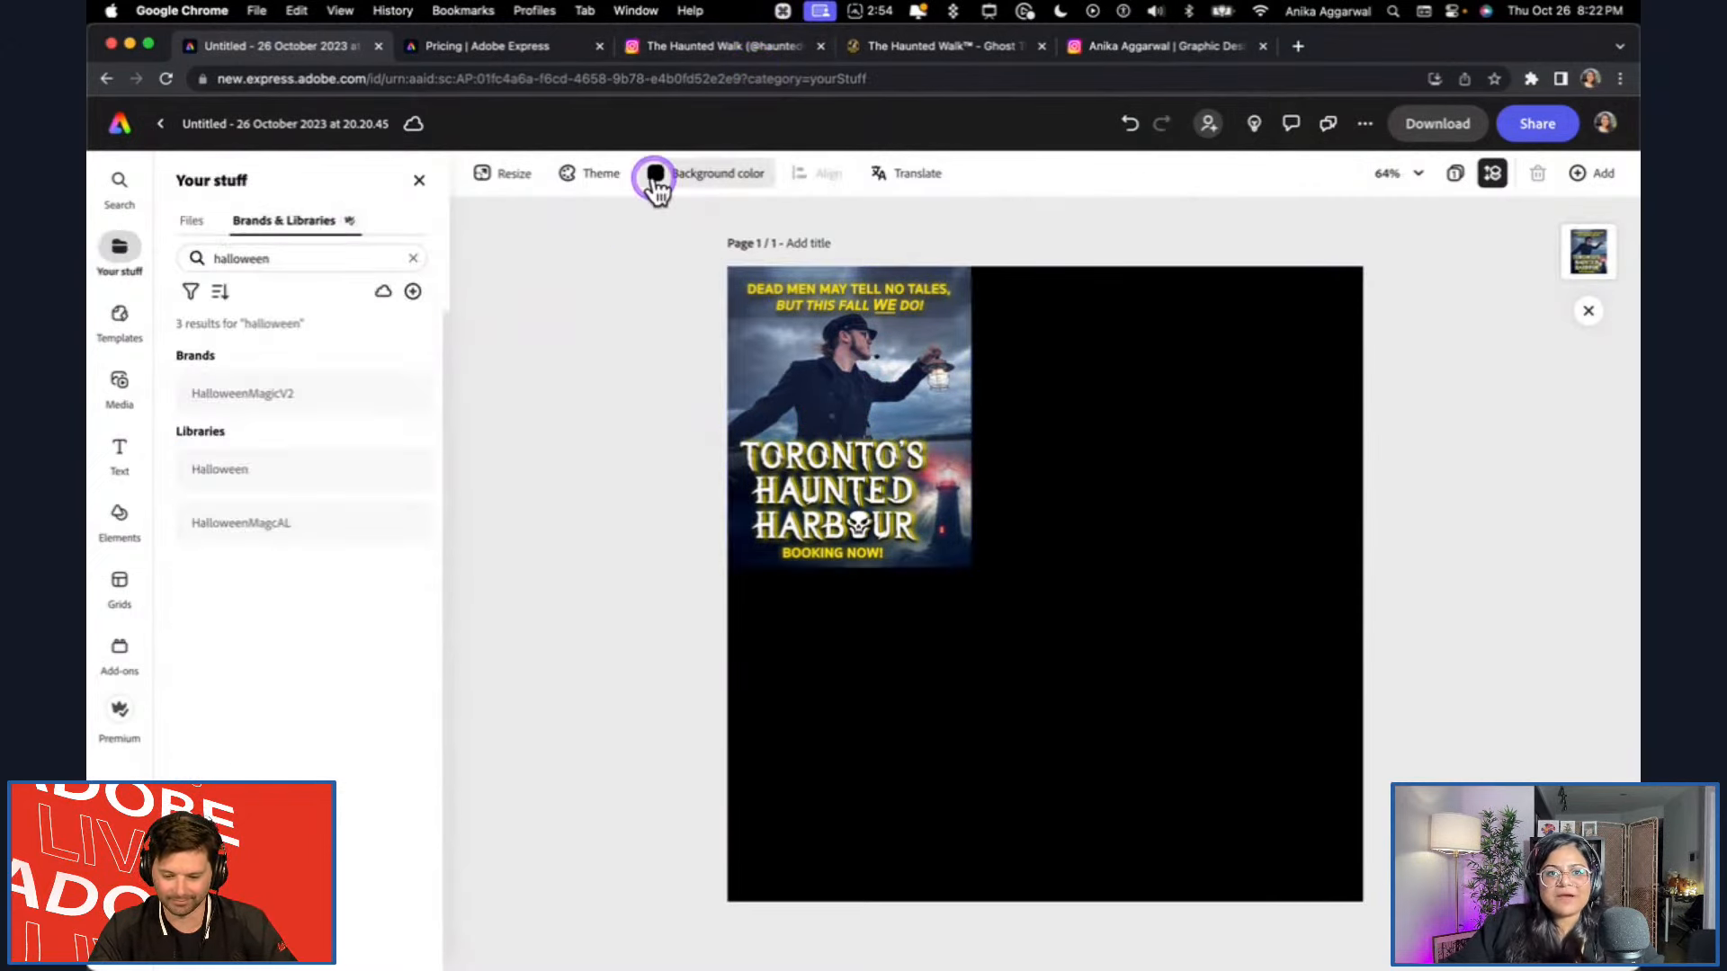
Open the HalloweenMagcAL library and look through its artwork and colors.
click(280, 269)
click(244, 227)
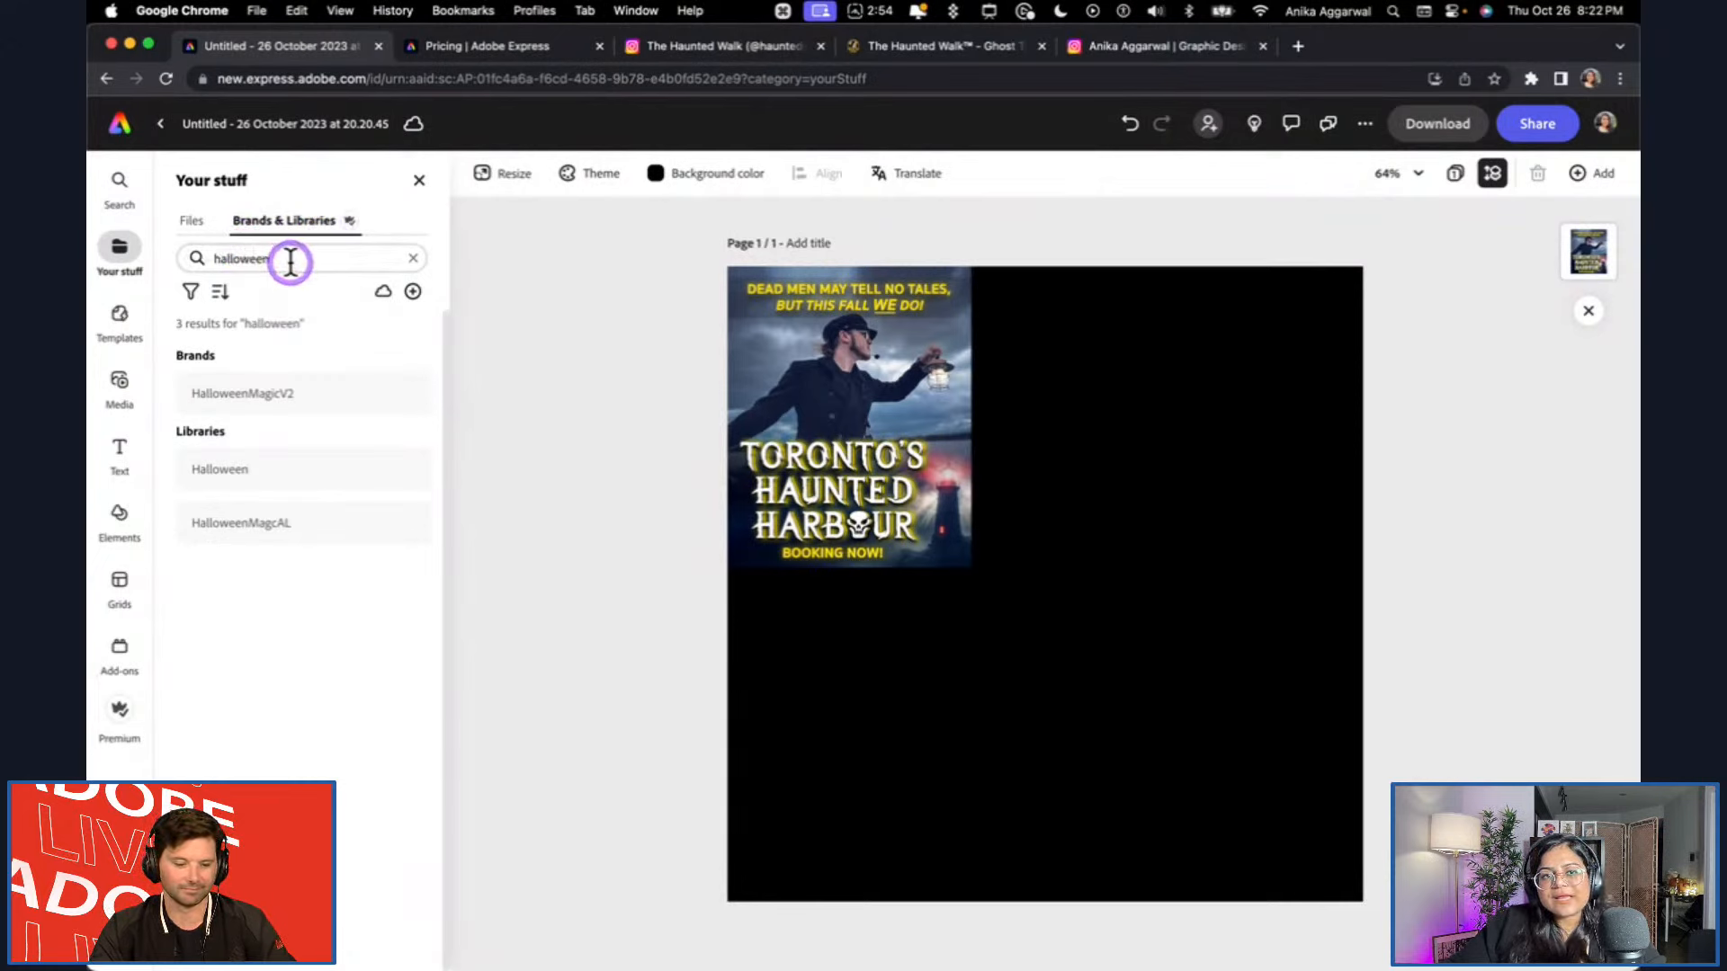
click(317, 531)
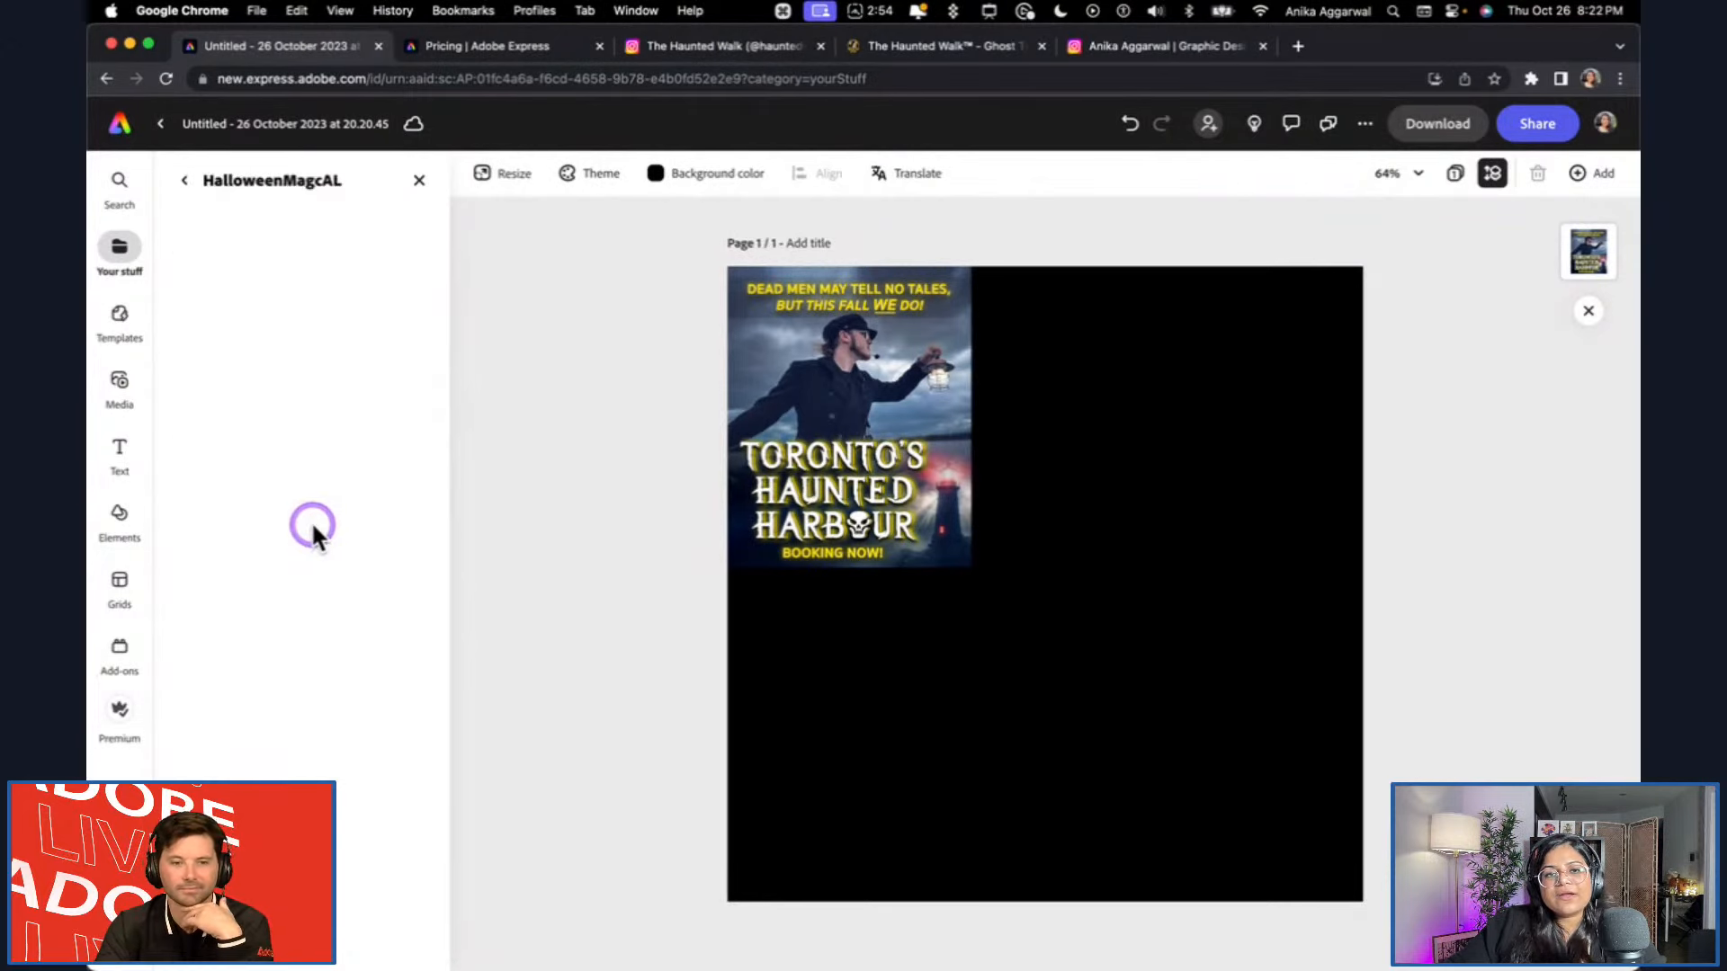
scroll(368, 764, down, 2)
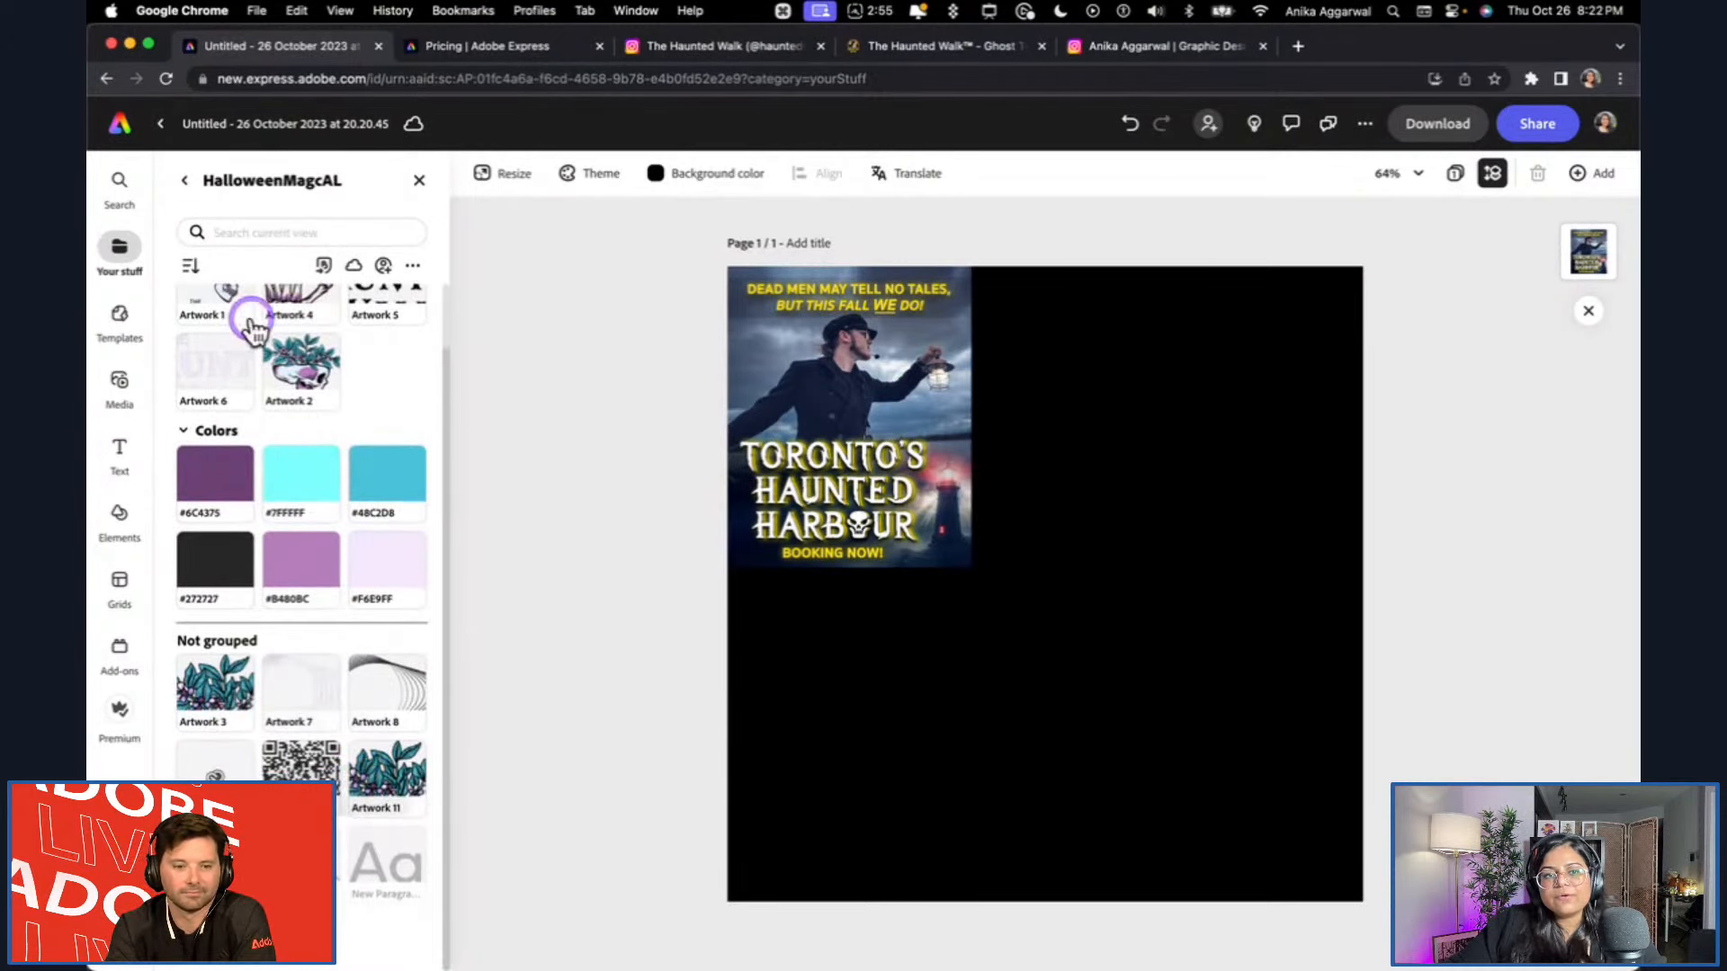
scroll(189, 252, up, 2)
click(185, 181)
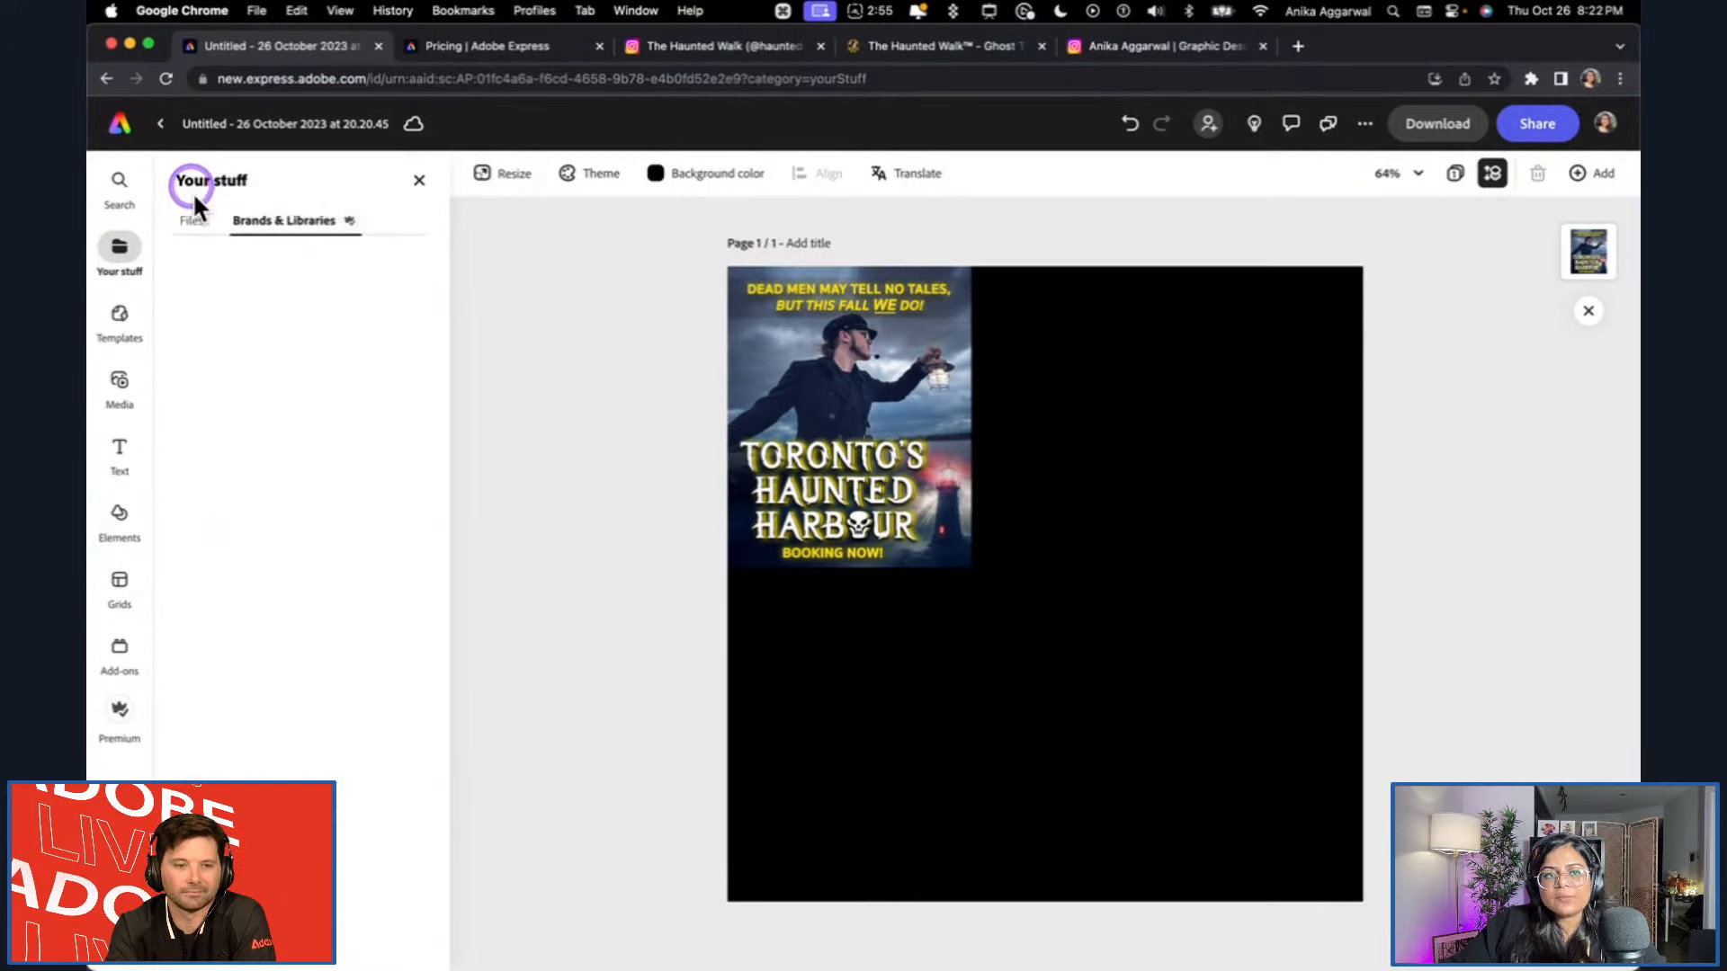
Search the brands for "halloween" and review the logos, colors and fonts in the HalloweenMagicV2 brand.
click(283, 258)
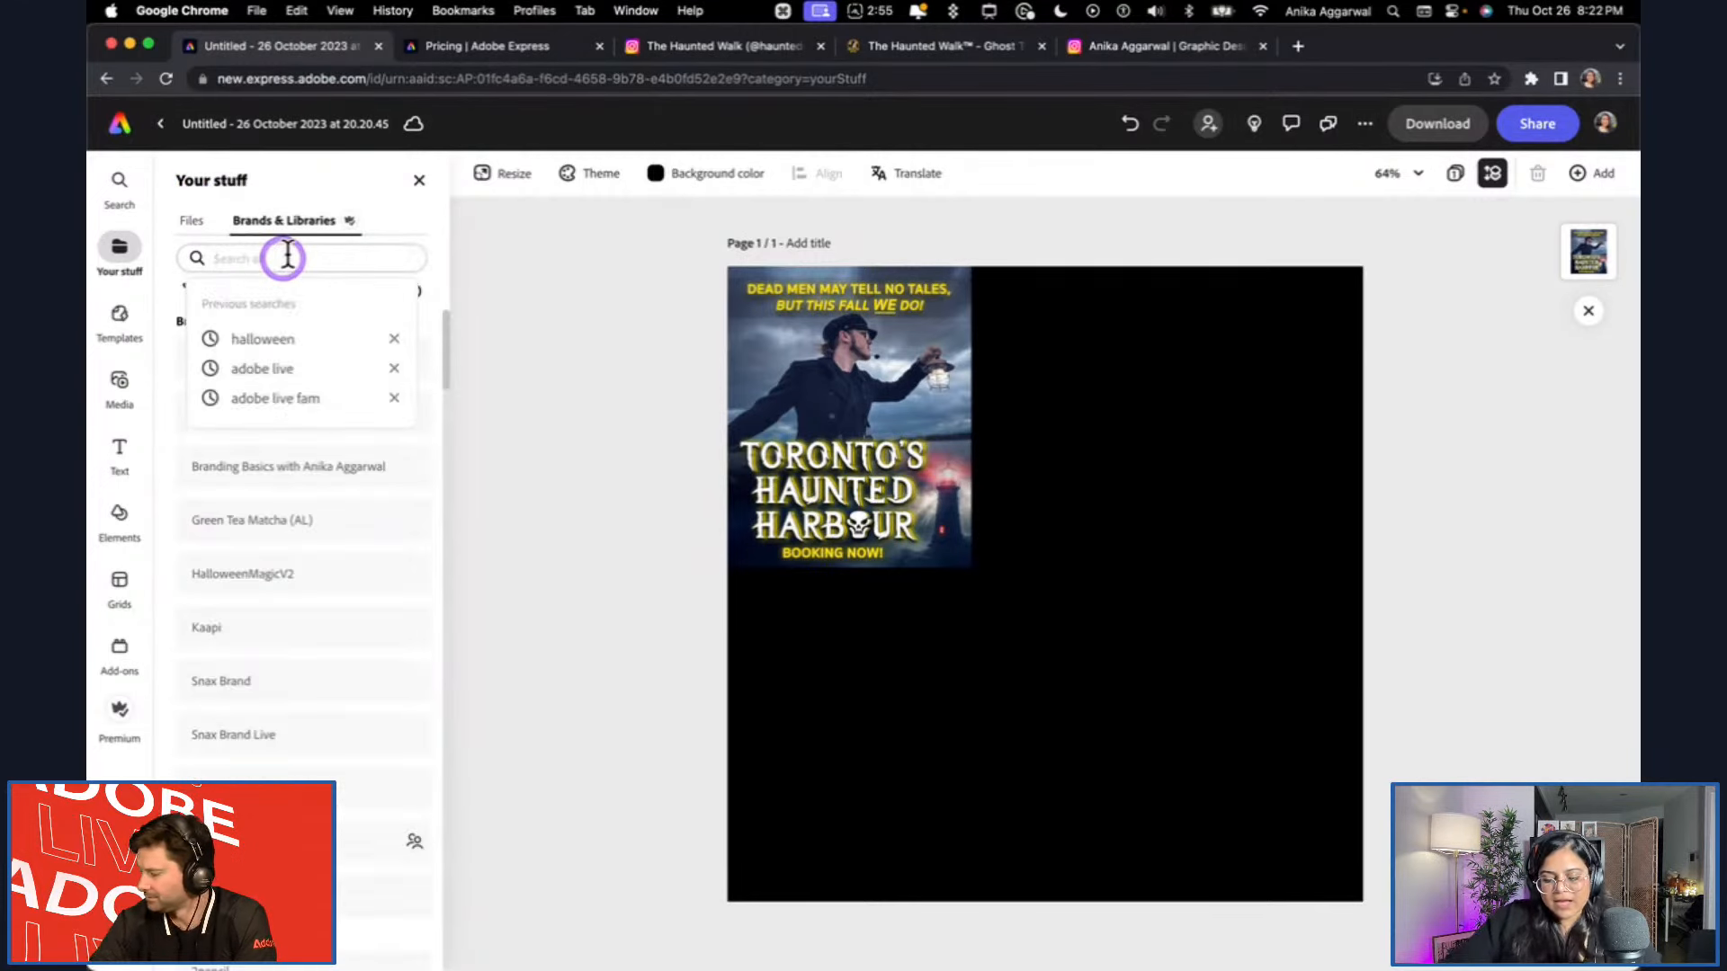
text(g)
key(BackSpace)
text(halloween)
click(295, 403)
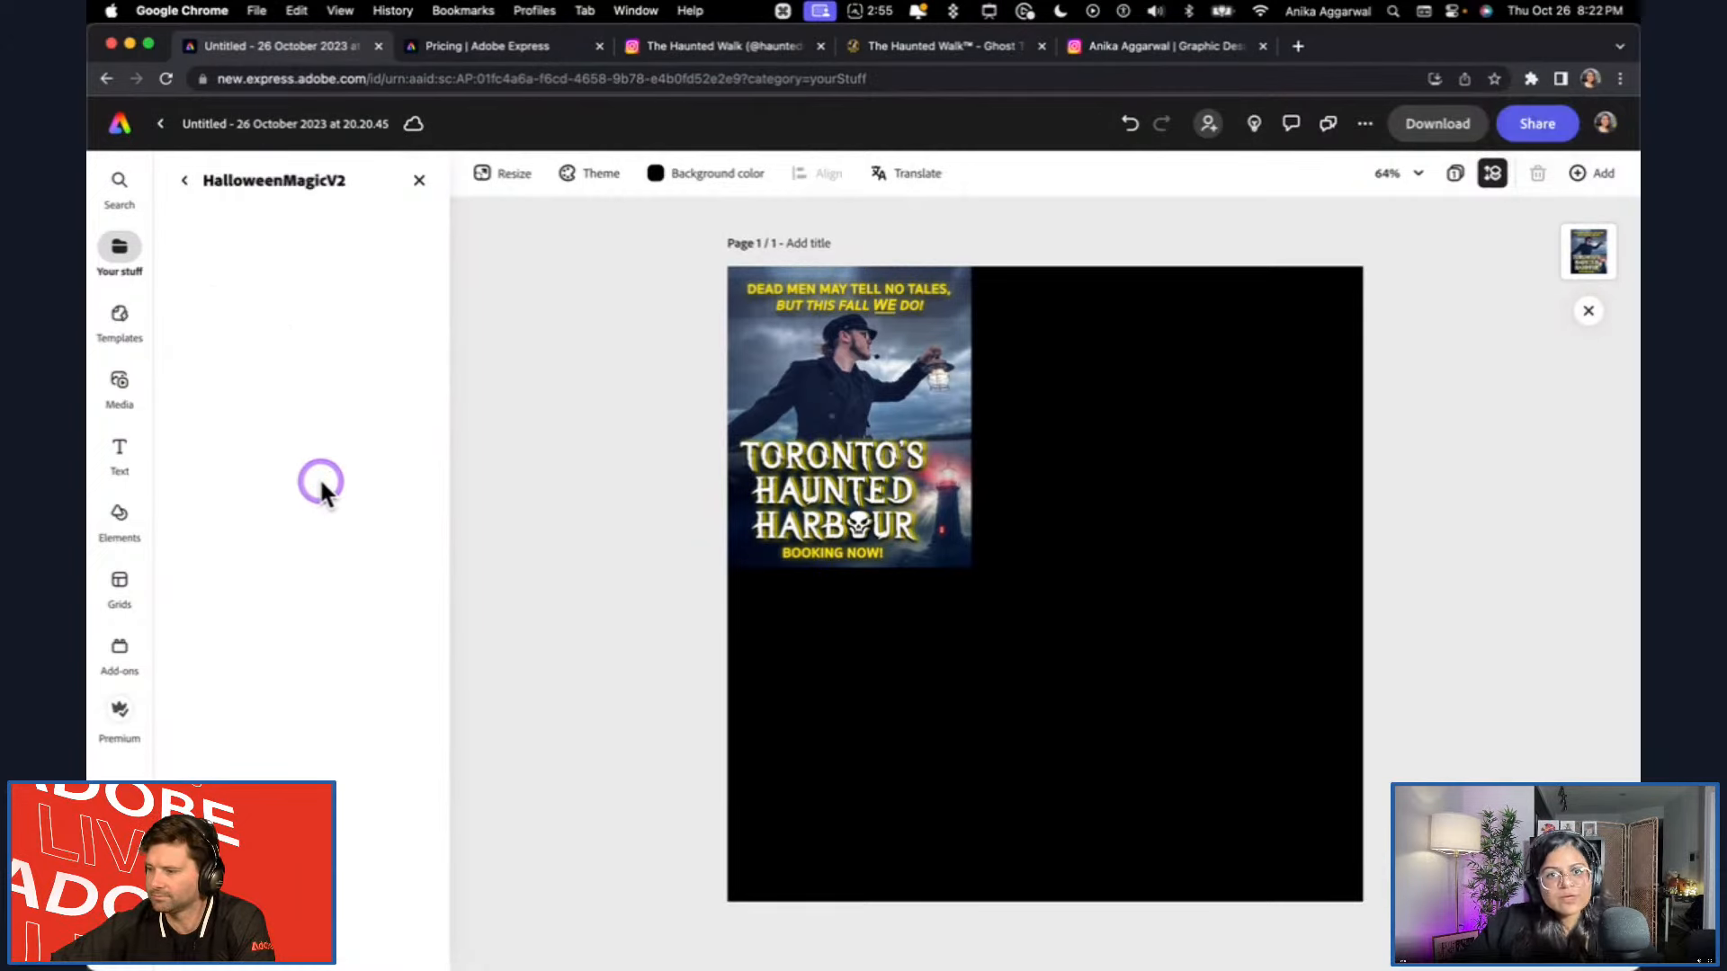
scroll(373, 542, down, 1)
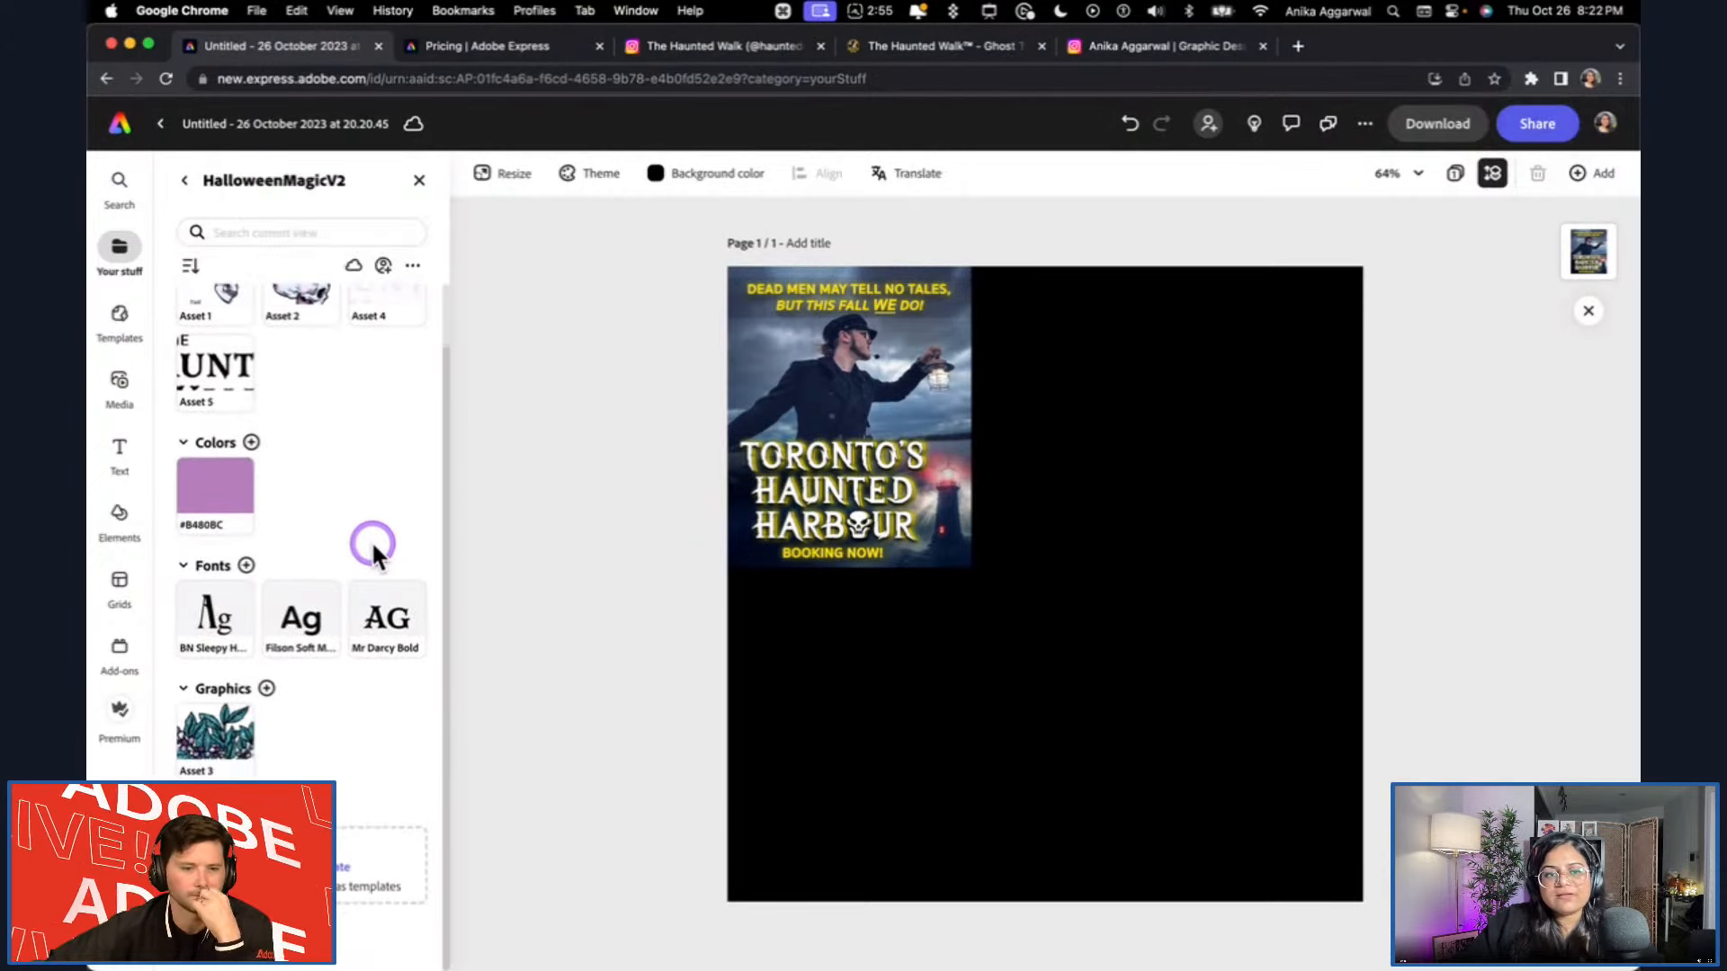
scroll(375, 544, up, 1)
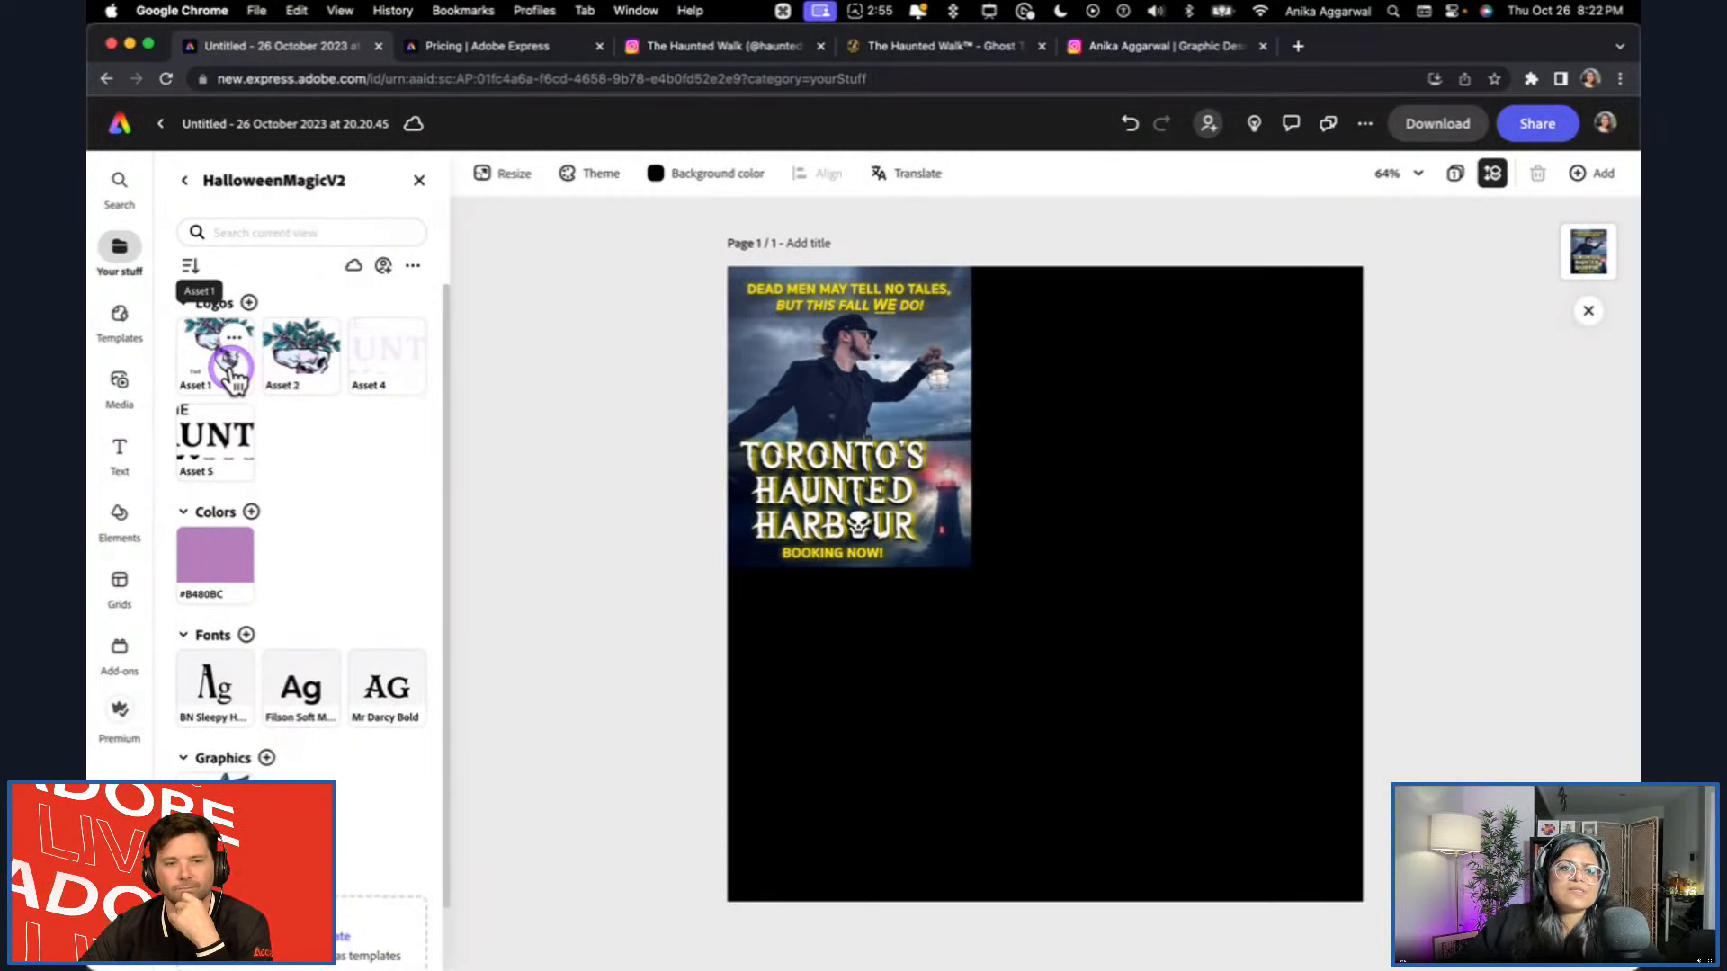
Try the Asset 1 skull logo from the HalloweenMagicV2 brand beside the reference image, and delete it from the page.
drag(227, 371, 1215, 514)
click(538, 428)
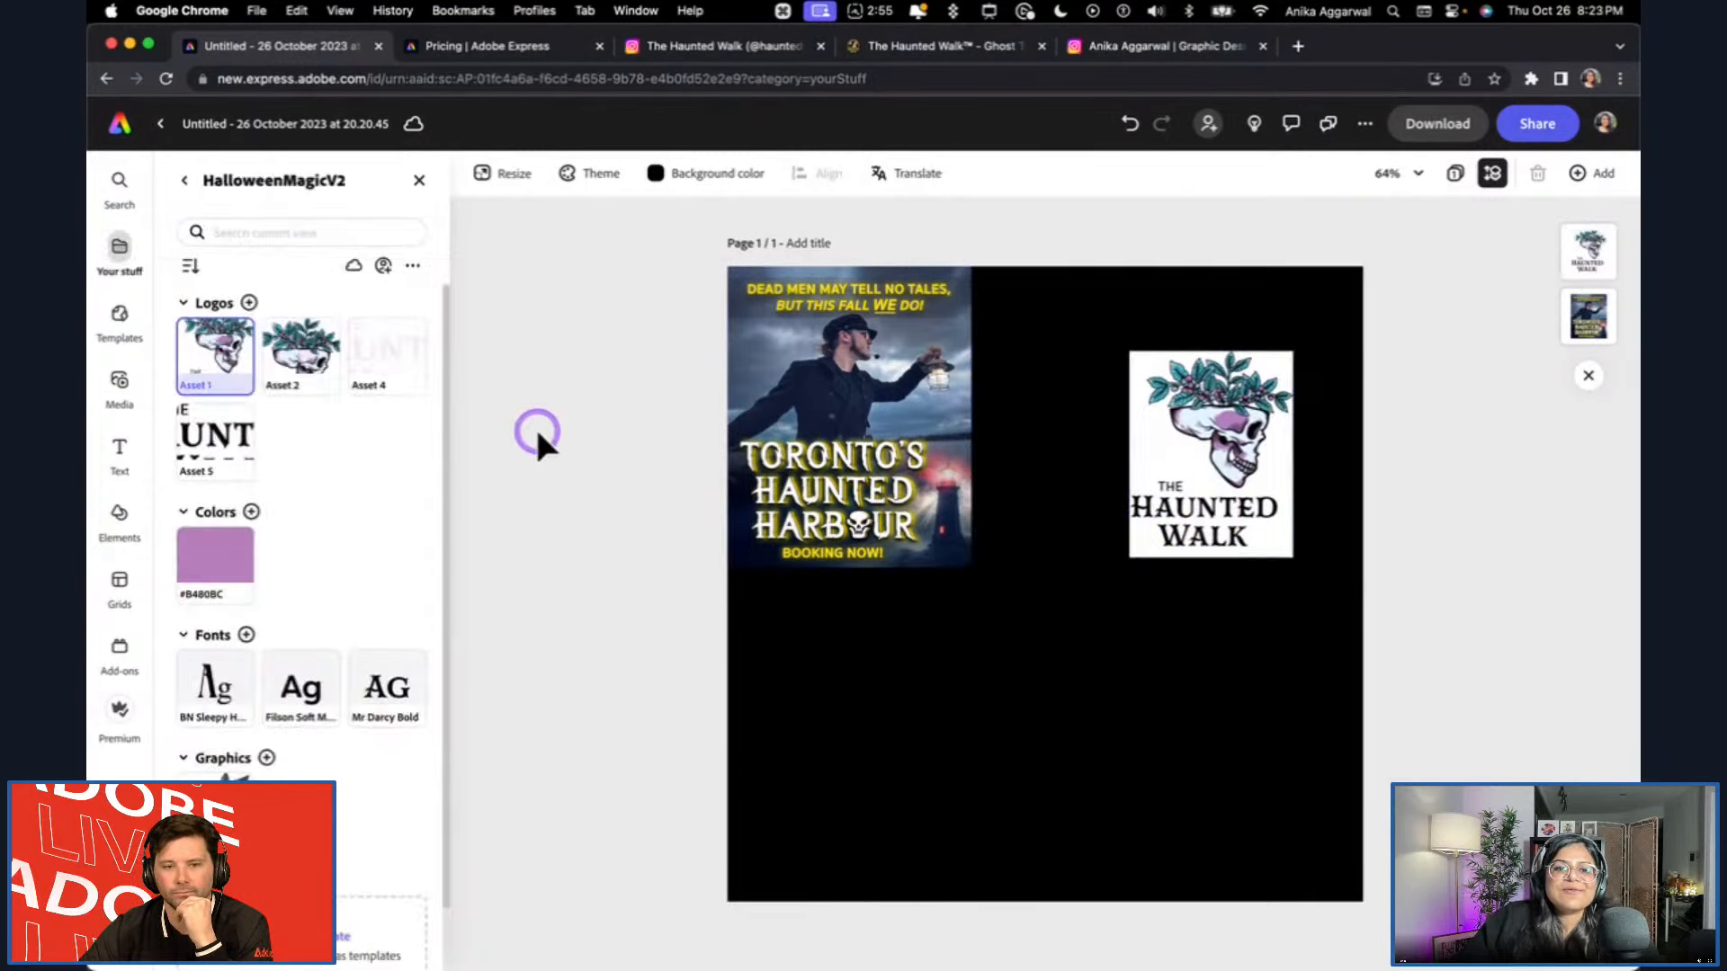
click(185, 183)
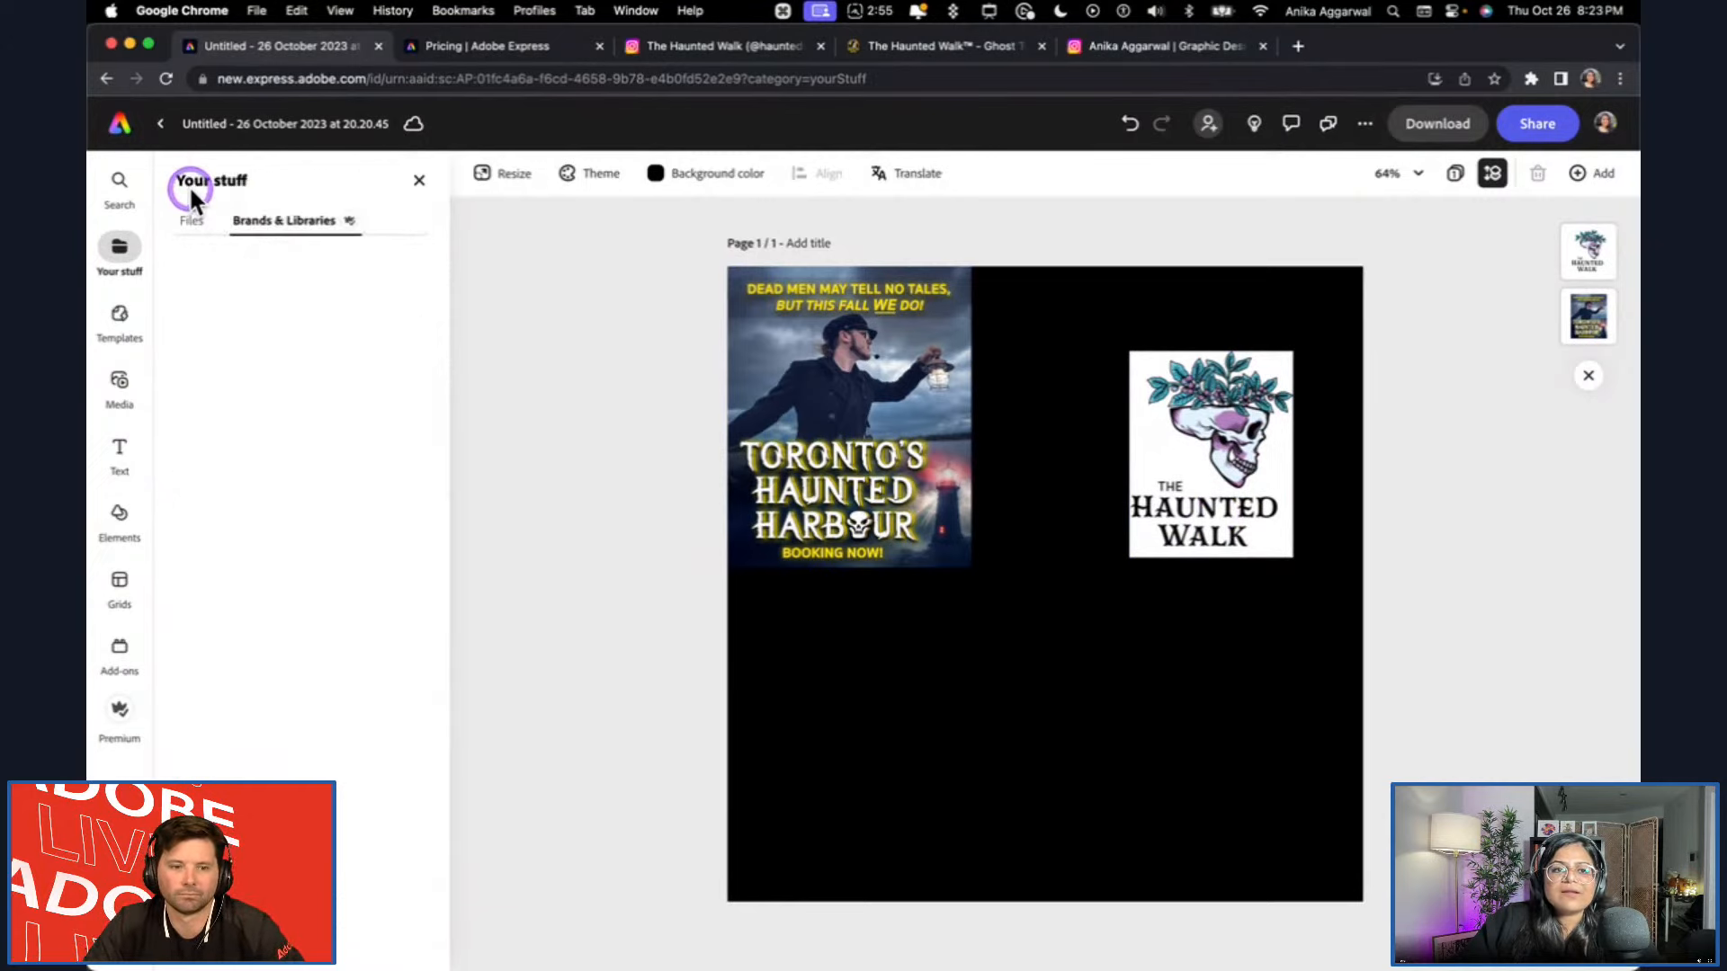
click(1211, 454)
key(BackSpace)
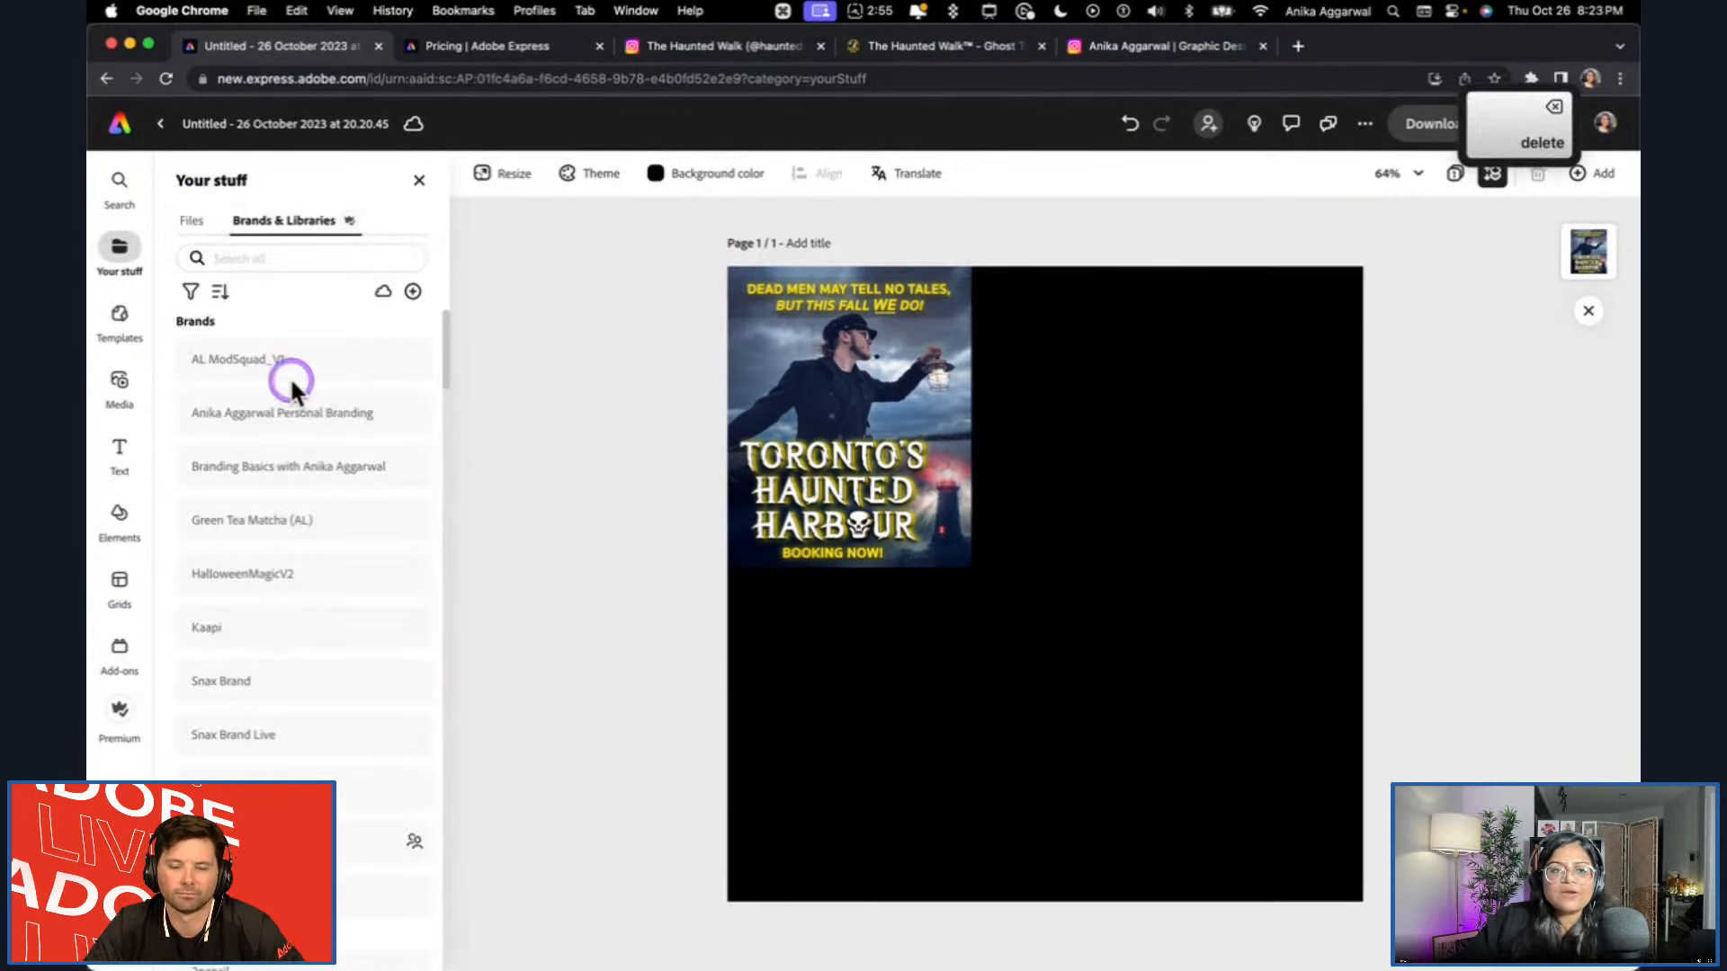
Find the HalloweenMagcAL library by searching "halloween" and place its light Artwork 6 logo beside the reference image.
click(285, 260)
text(hal)
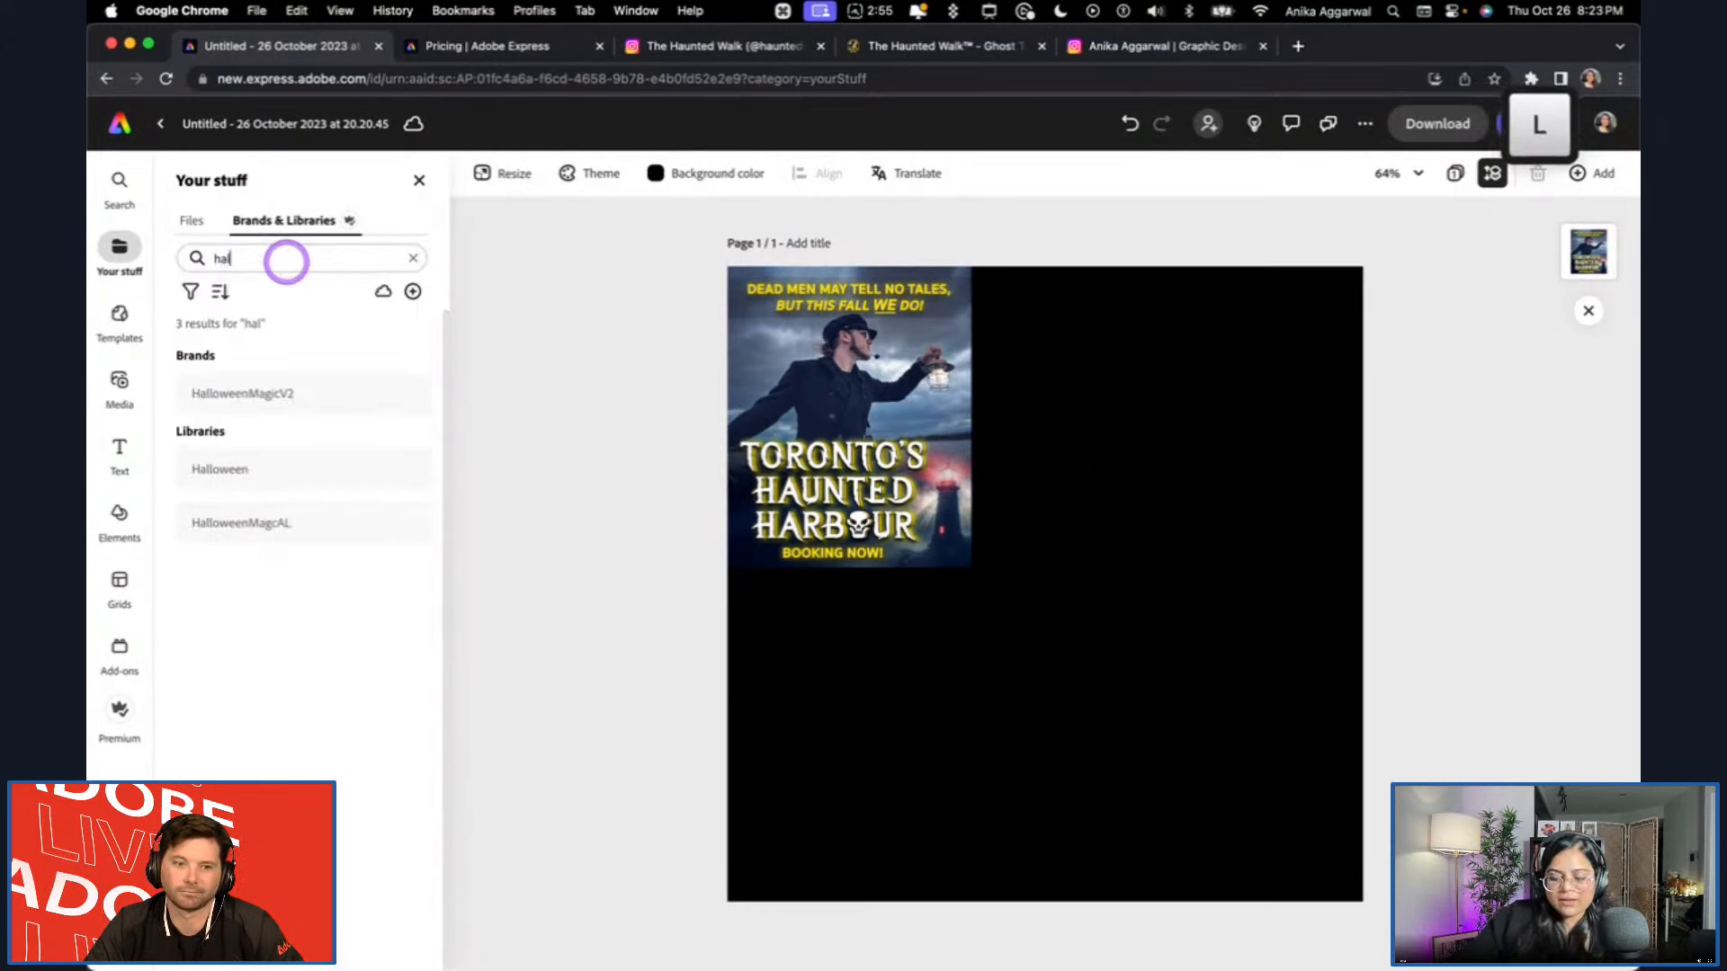
text(loween)
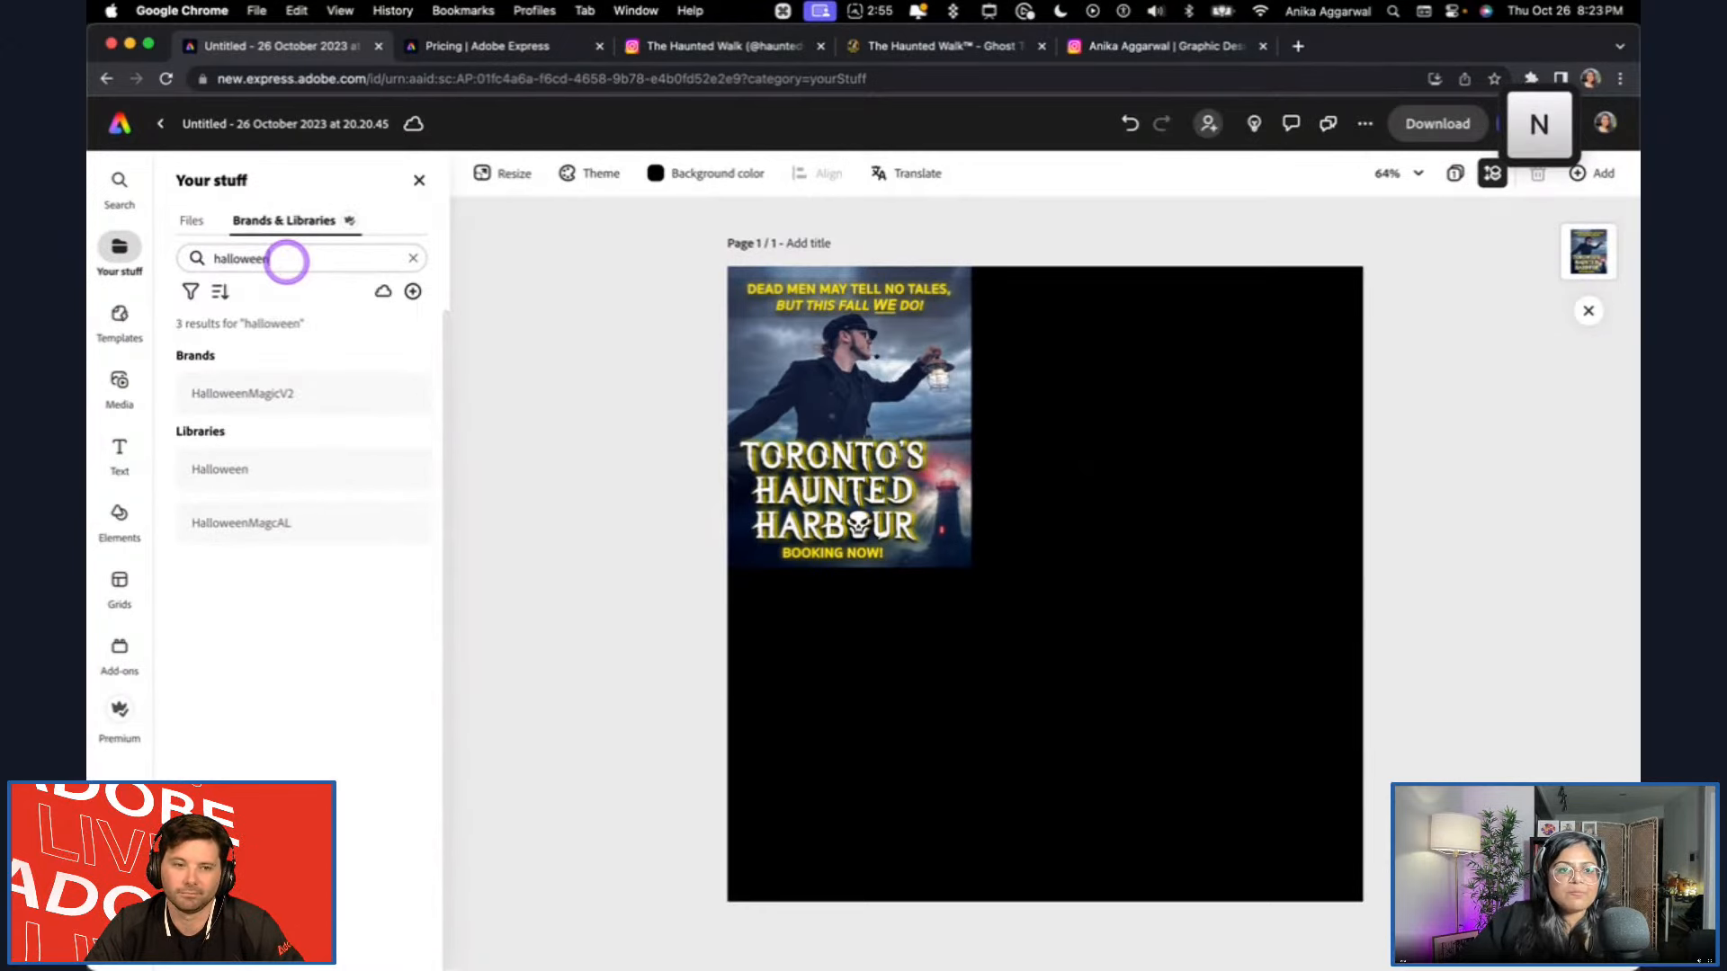
click(307, 526)
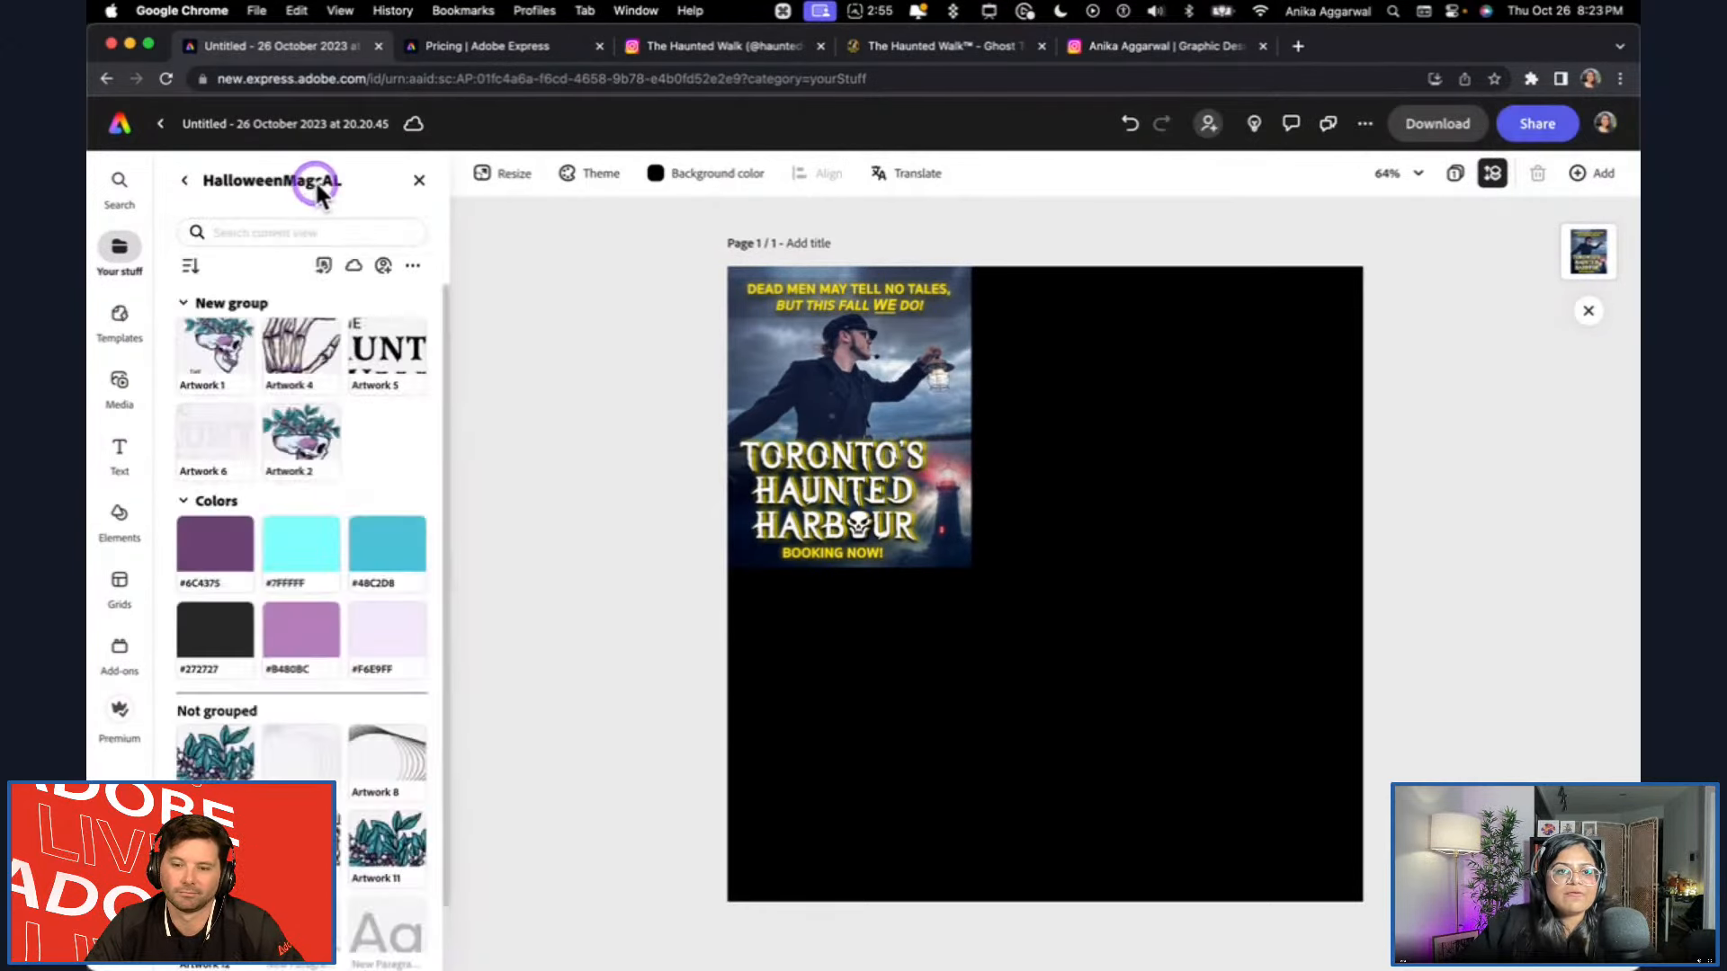
click(207, 425)
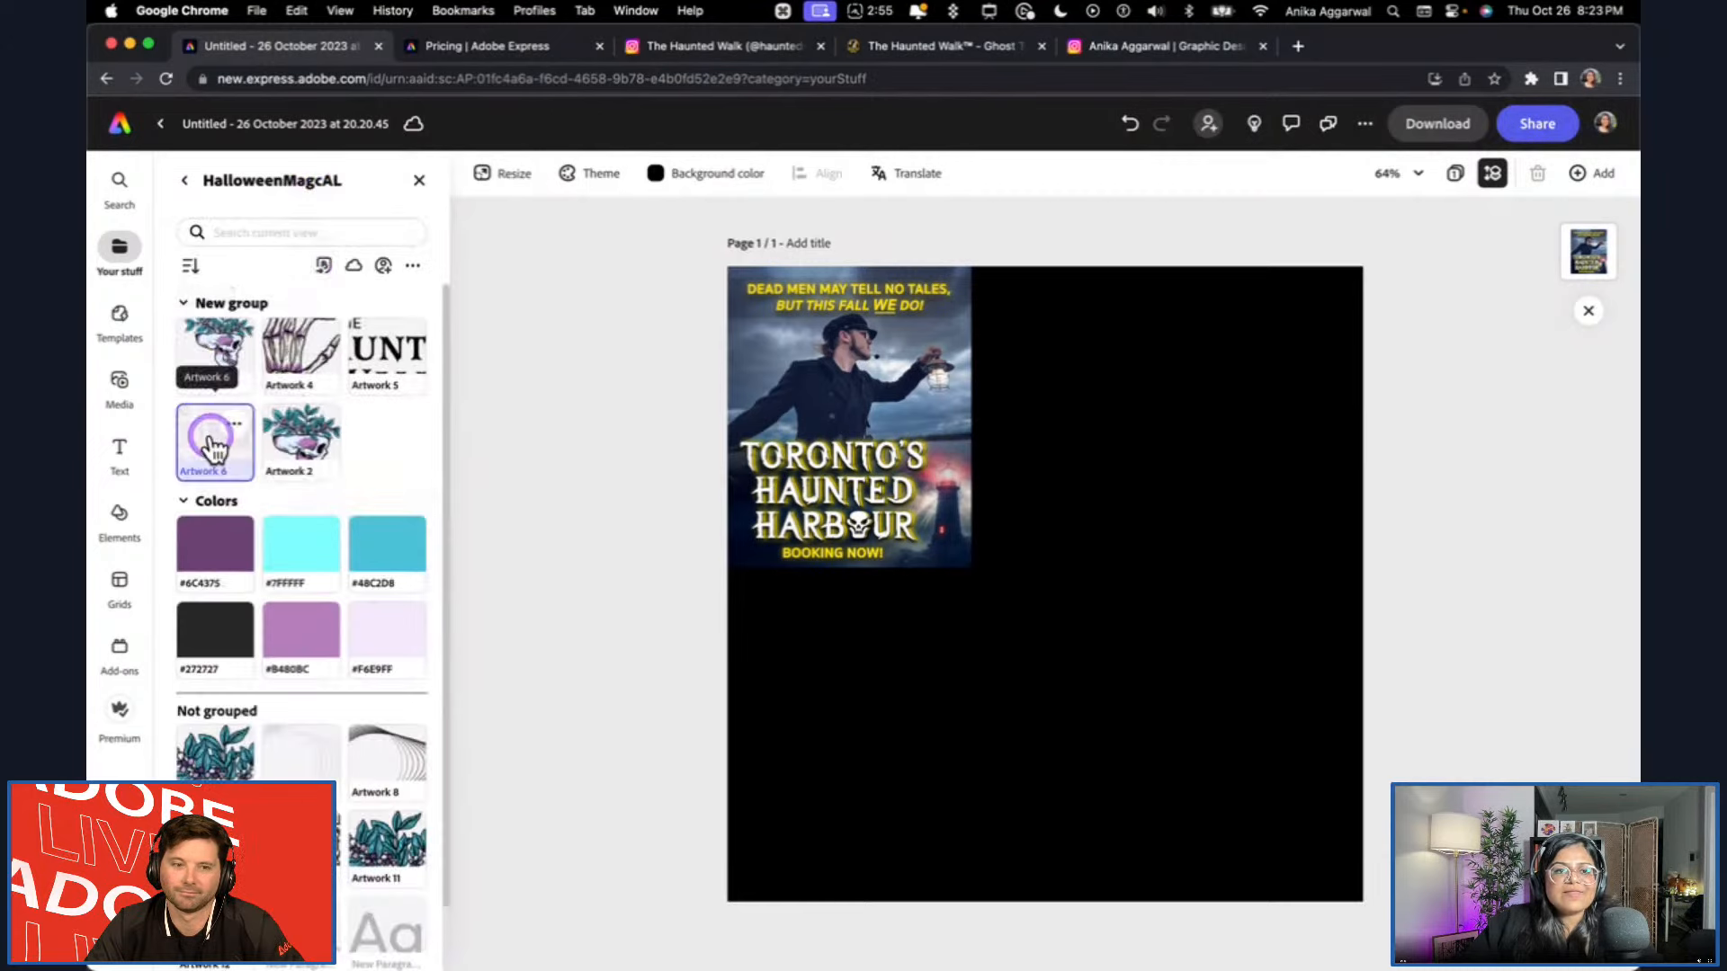
drag(1068, 609, 1186, 546)
click(1451, 740)
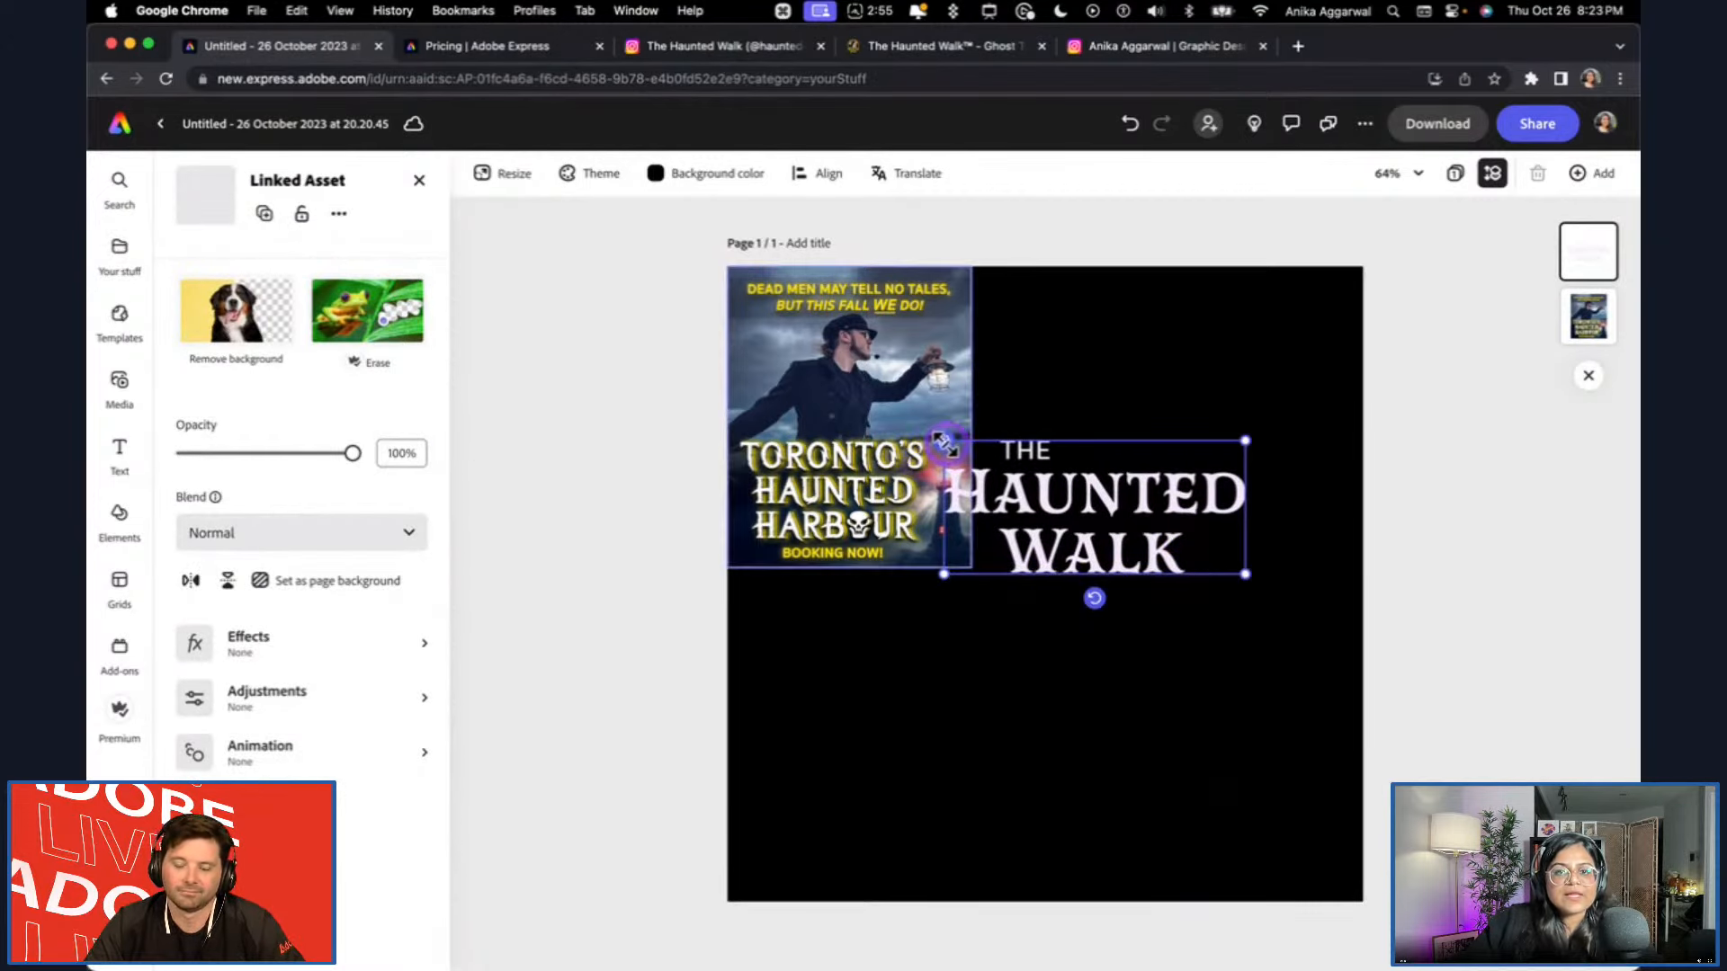
Switch to Illustrator and open Artwork 6 from the HalloweenMagcAL library for editing.
mouse_move(540, 958)
click(476, 928)
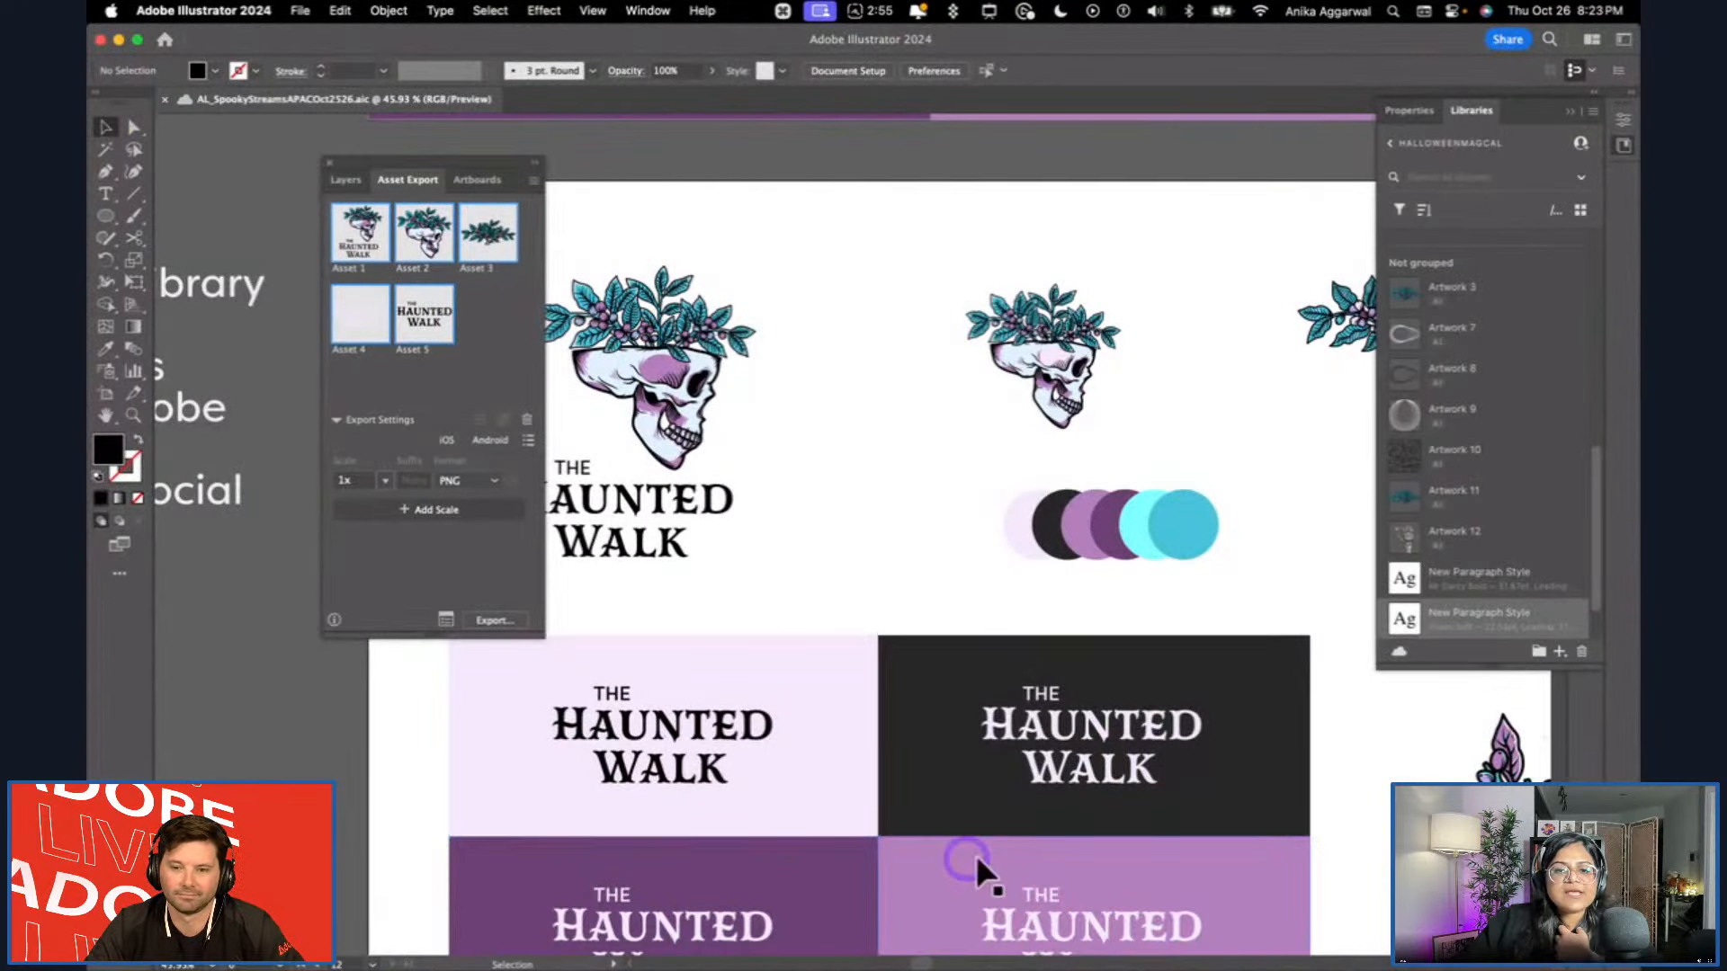
click(1045, 897)
click(937, 559)
scroll(959, 612, down, 2)
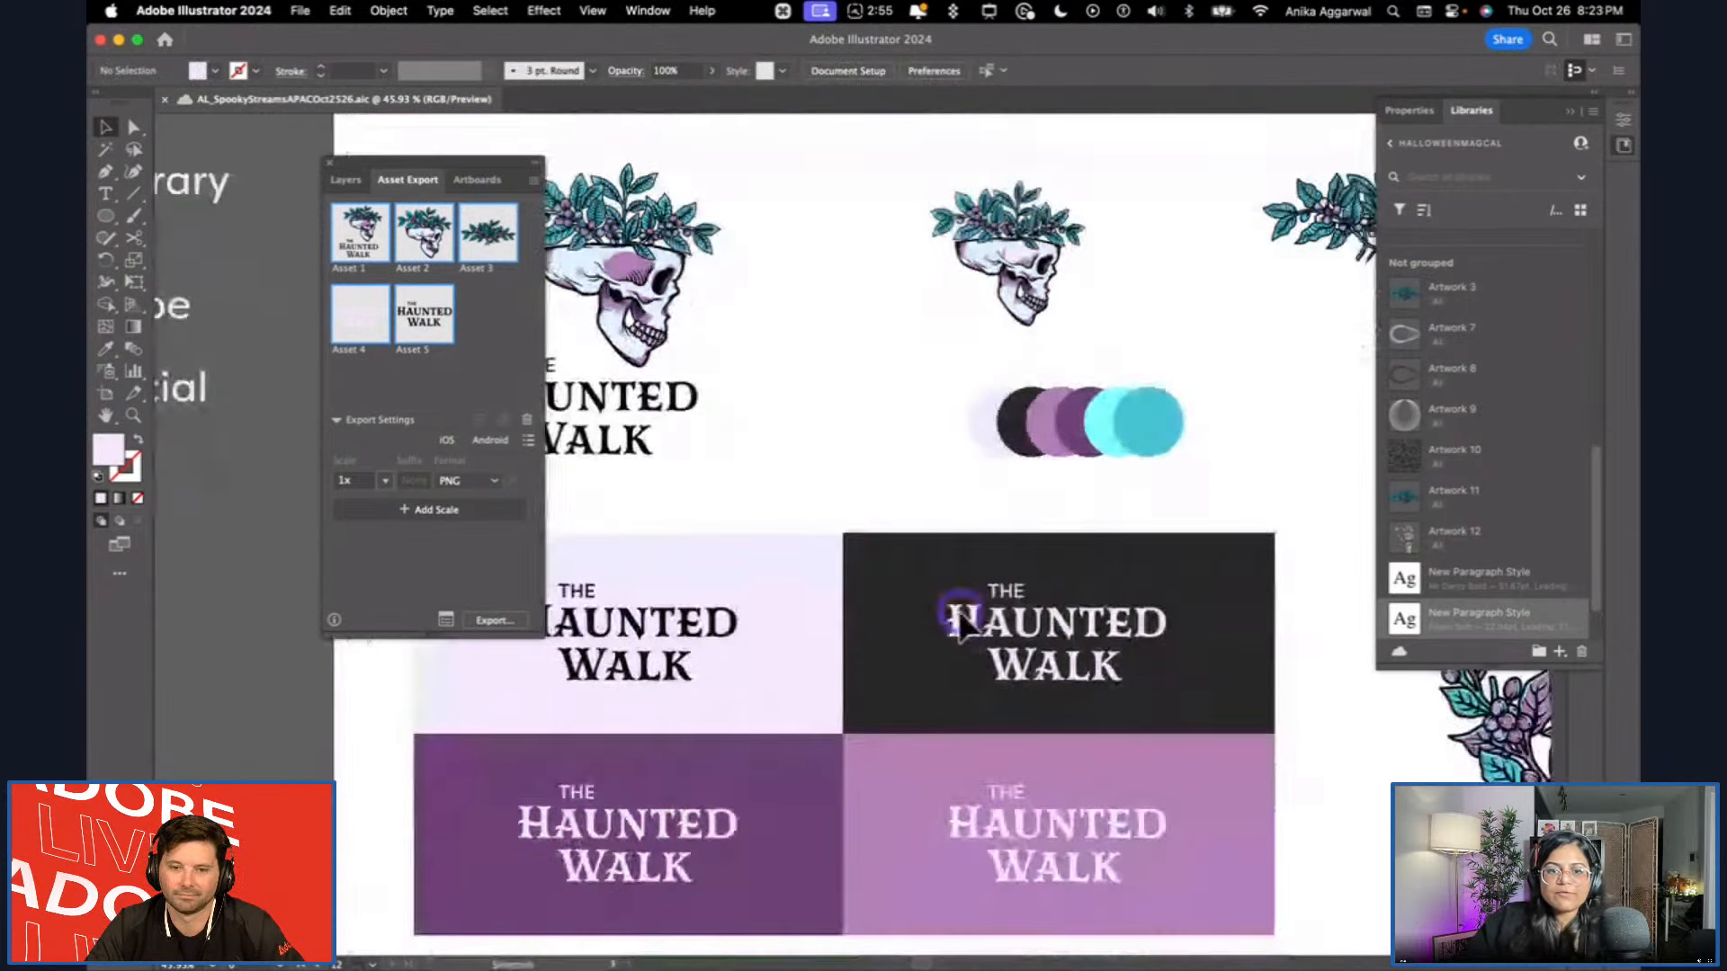
scroll(1010, 752, down, 3)
scroll(845, 649, up, 5)
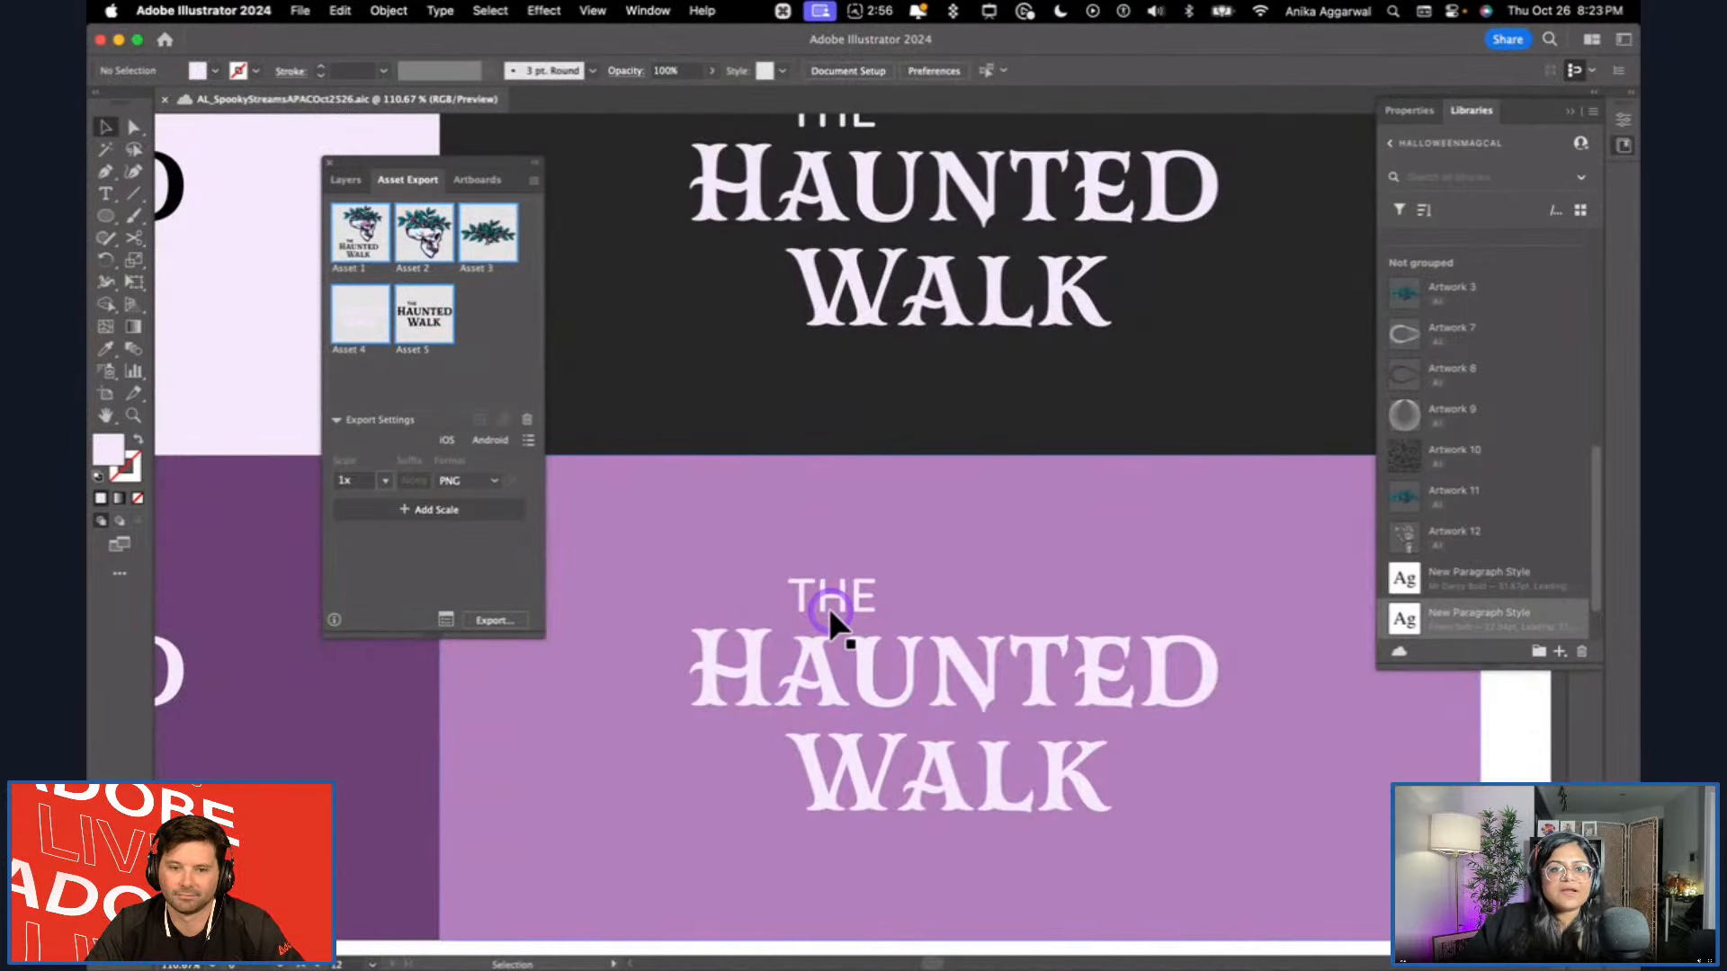
scroll(1499, 557, up, 5)
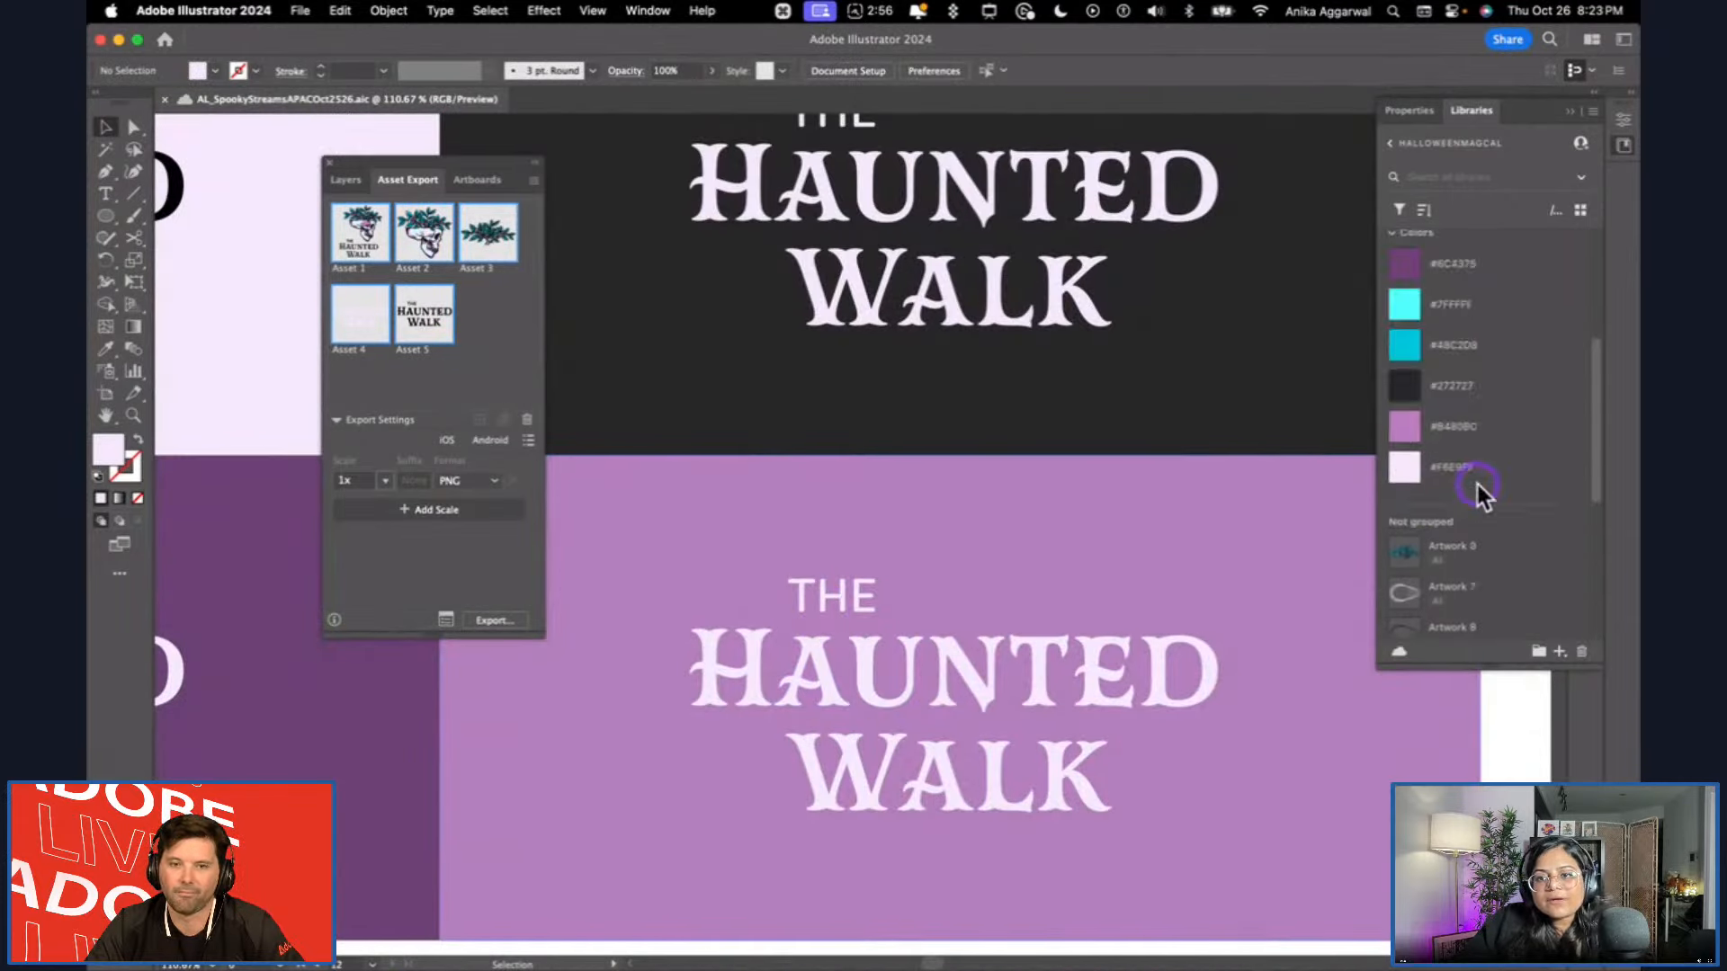
scroll(1479, 492, up, 5)
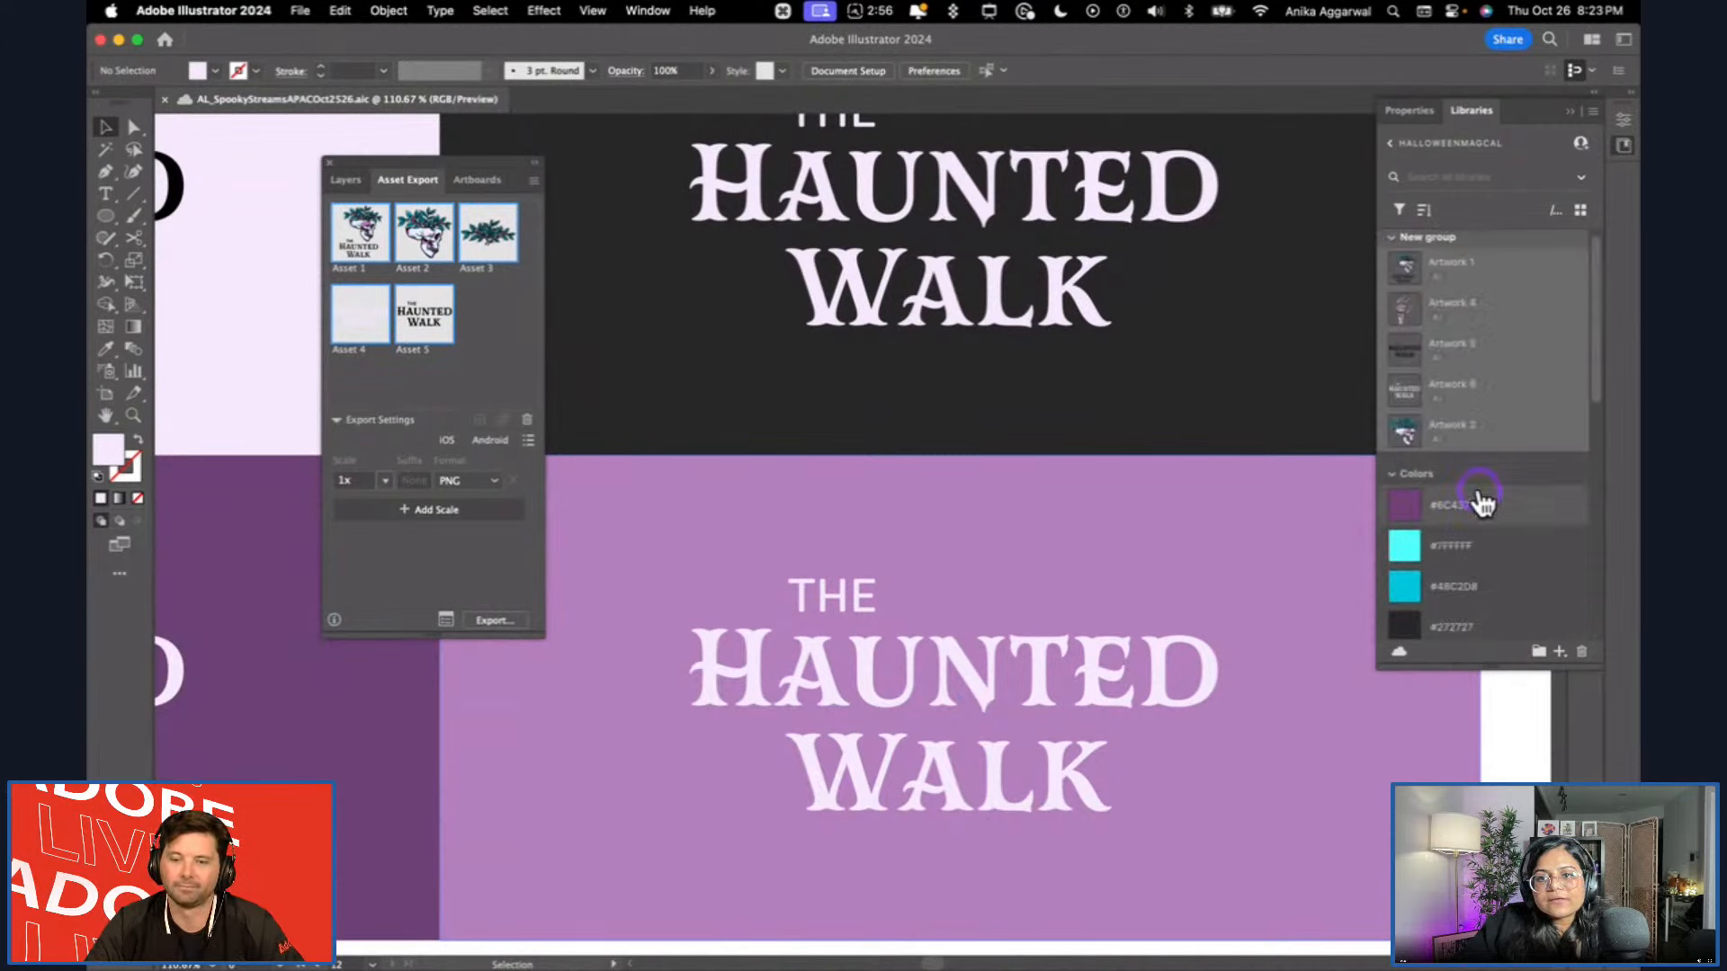
double_click(1473, 409)
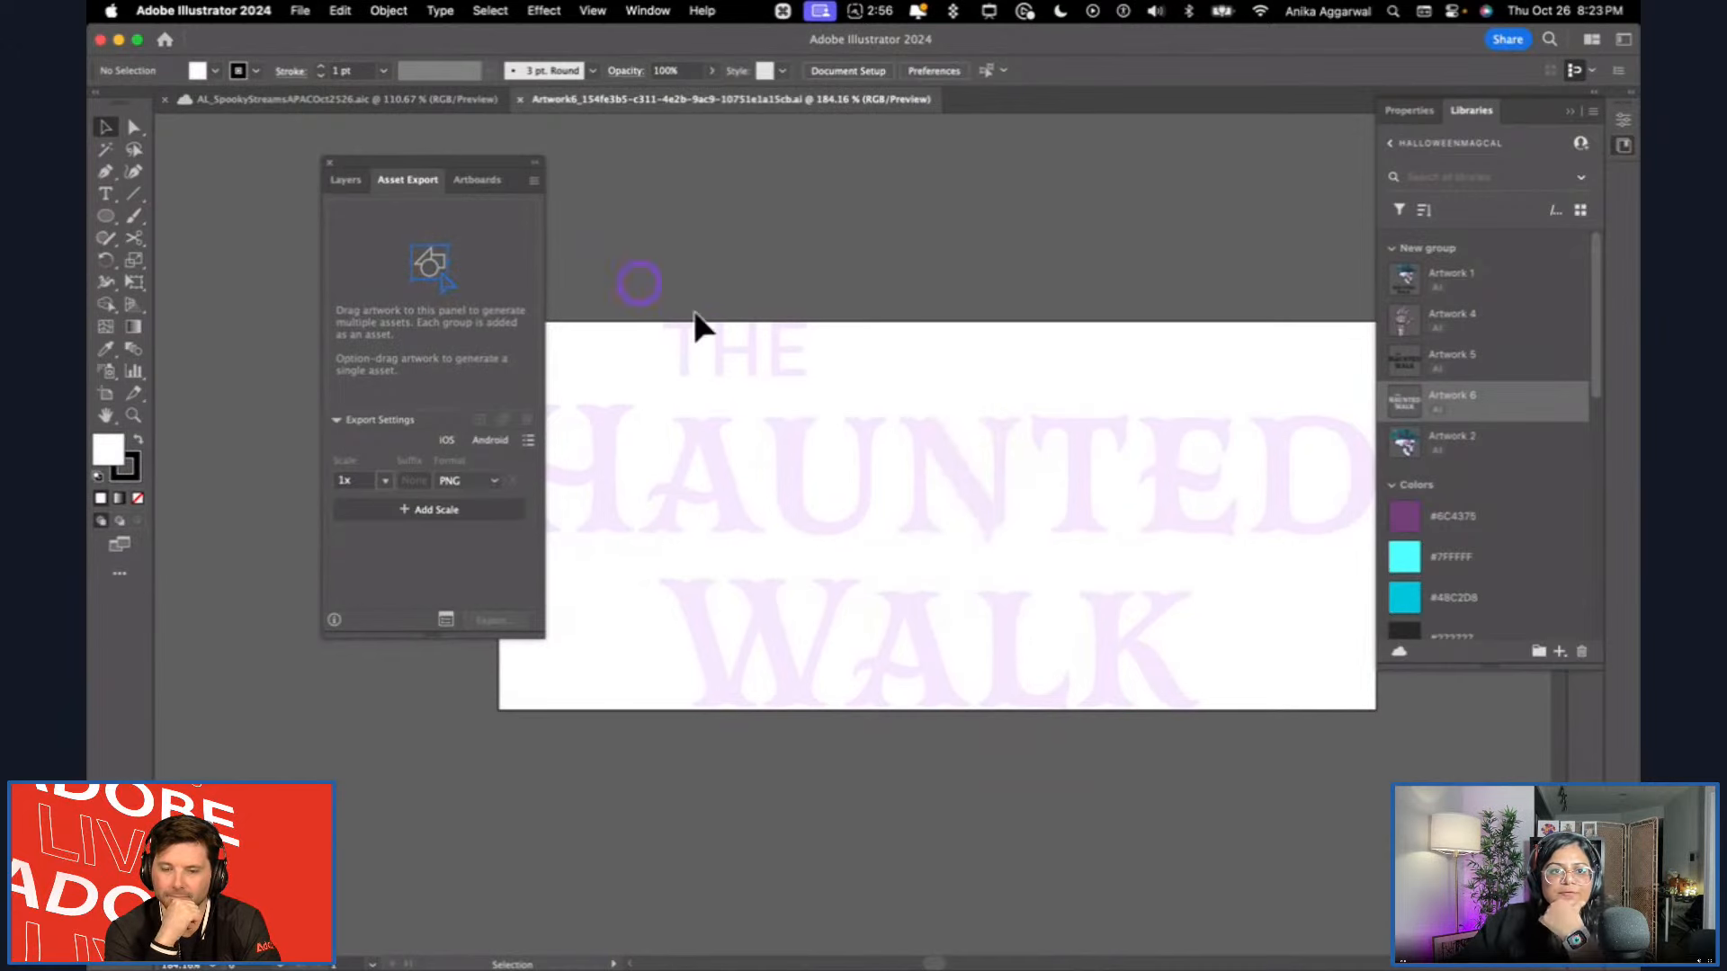
Delete the word THE from the Artwork 6 logo and save the library artwork.
click(718, 337)
double_click(718, 336)
click(701, 349)
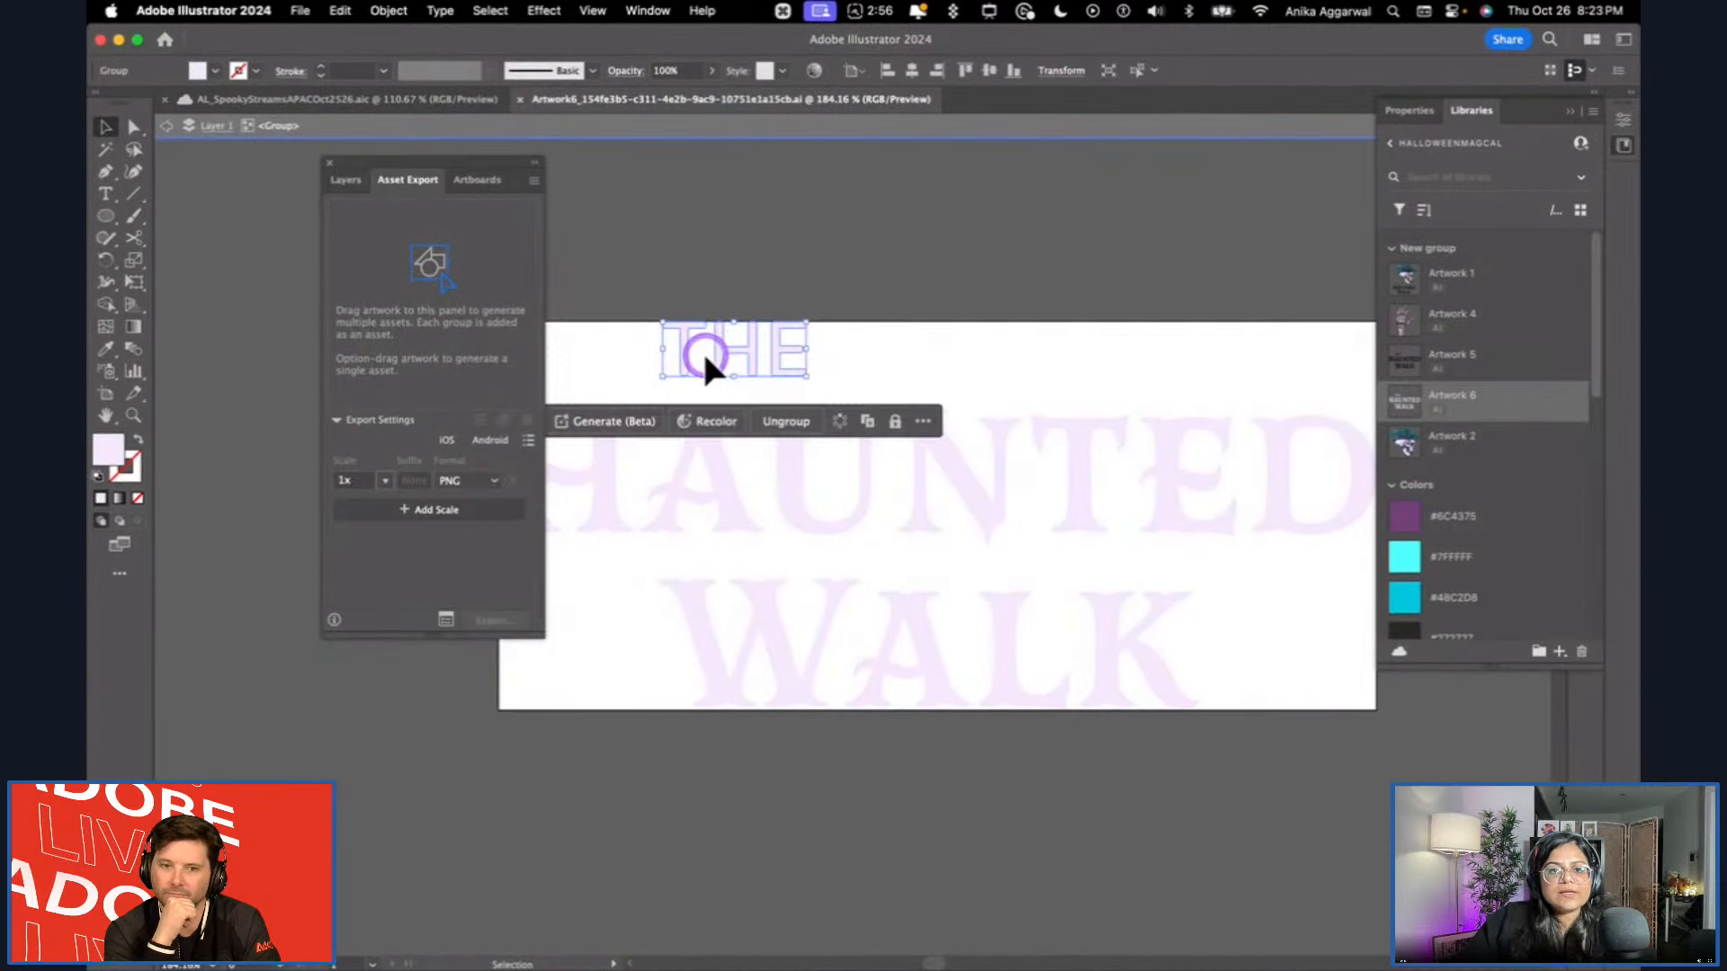
key(Delete)
key(Escape)
key(super+s)
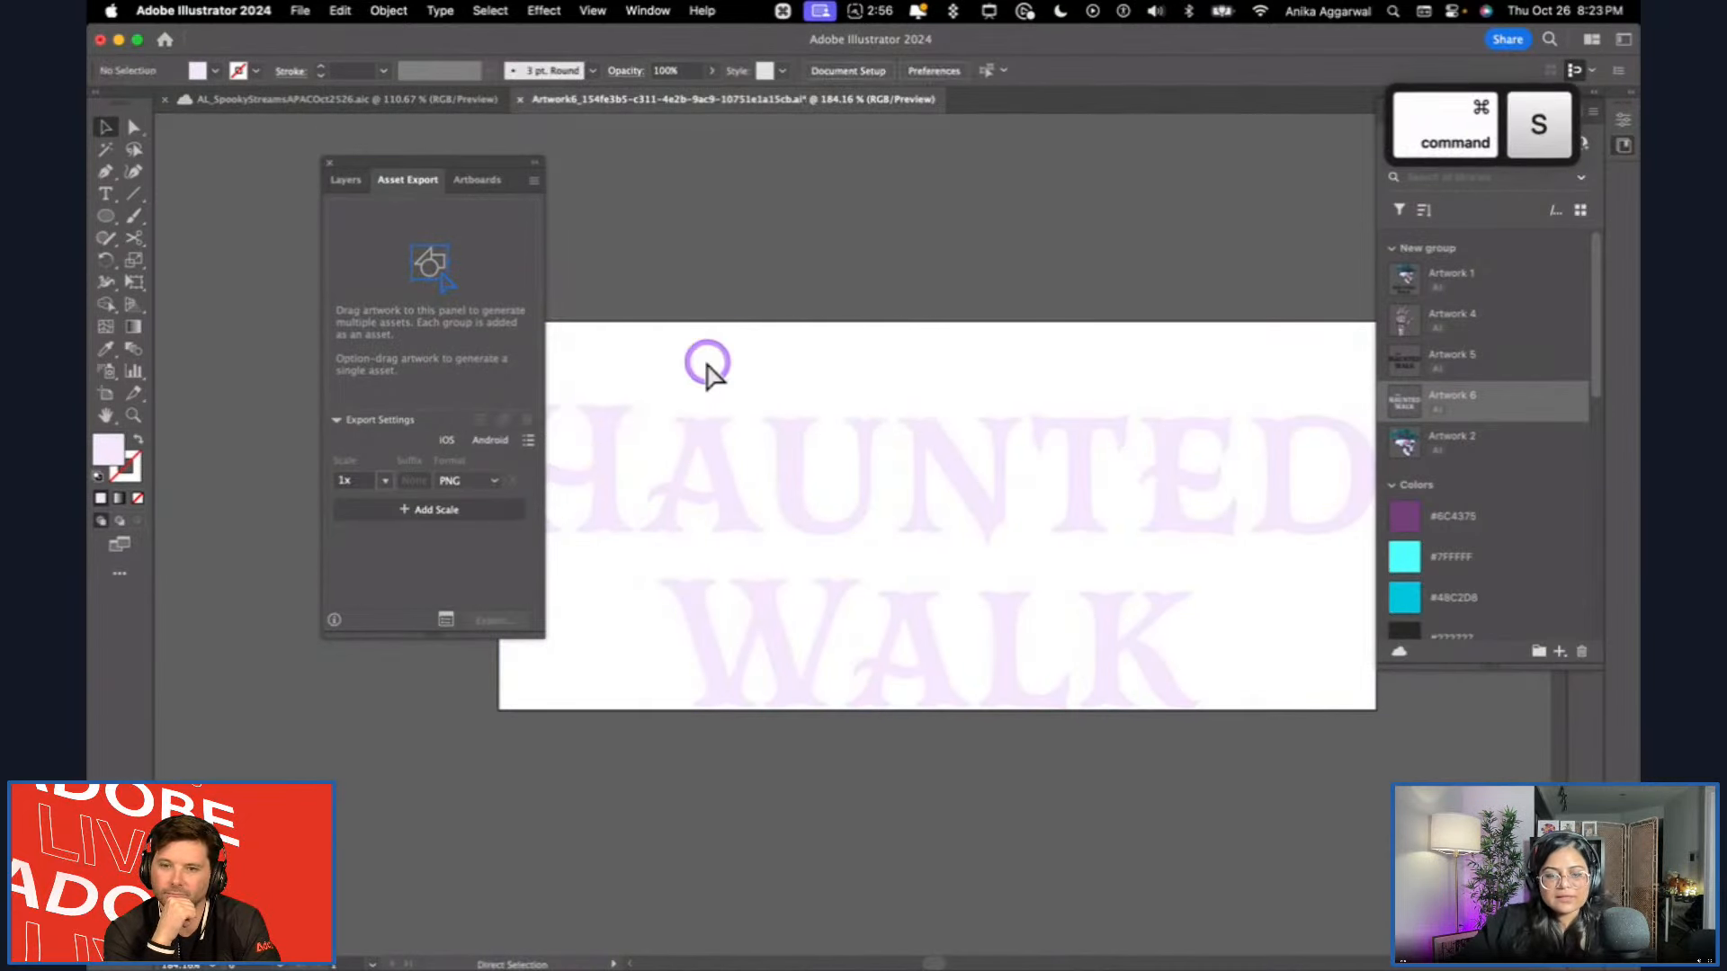
Switch to Adobe Express, place the Artwork 1 skull logo beside the reference image, and arrange the Haunted Walk logo below it.
key(super+Tab)
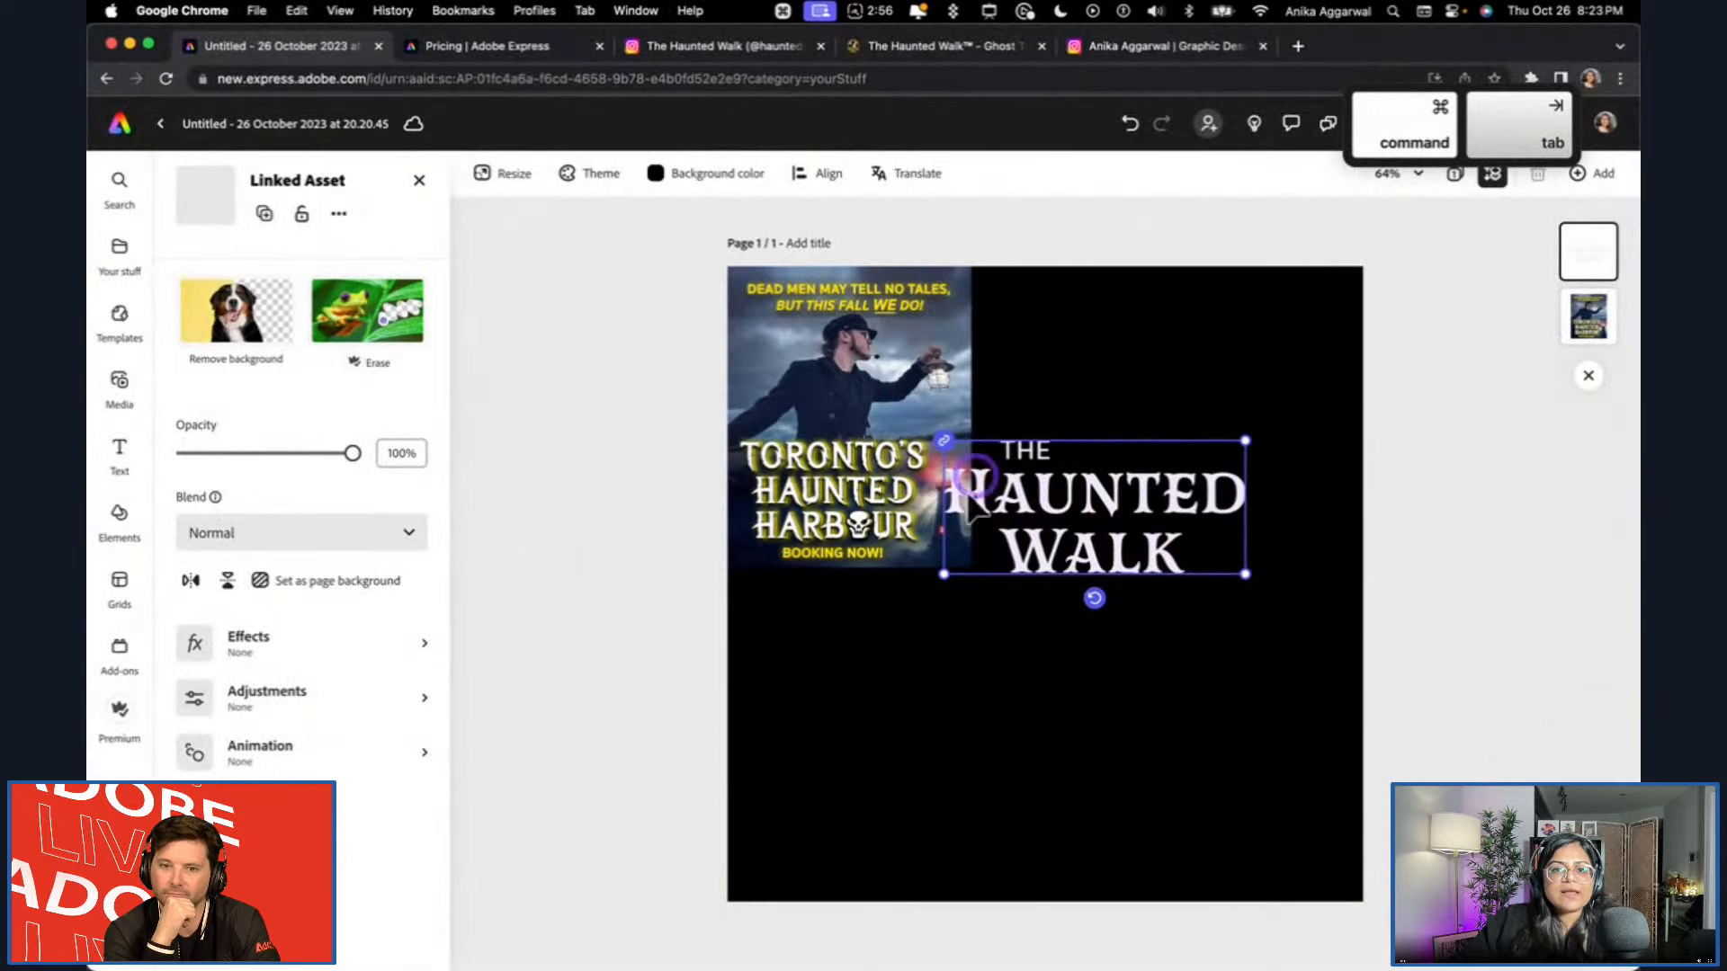
drag(1112, 540, 1179, 751)
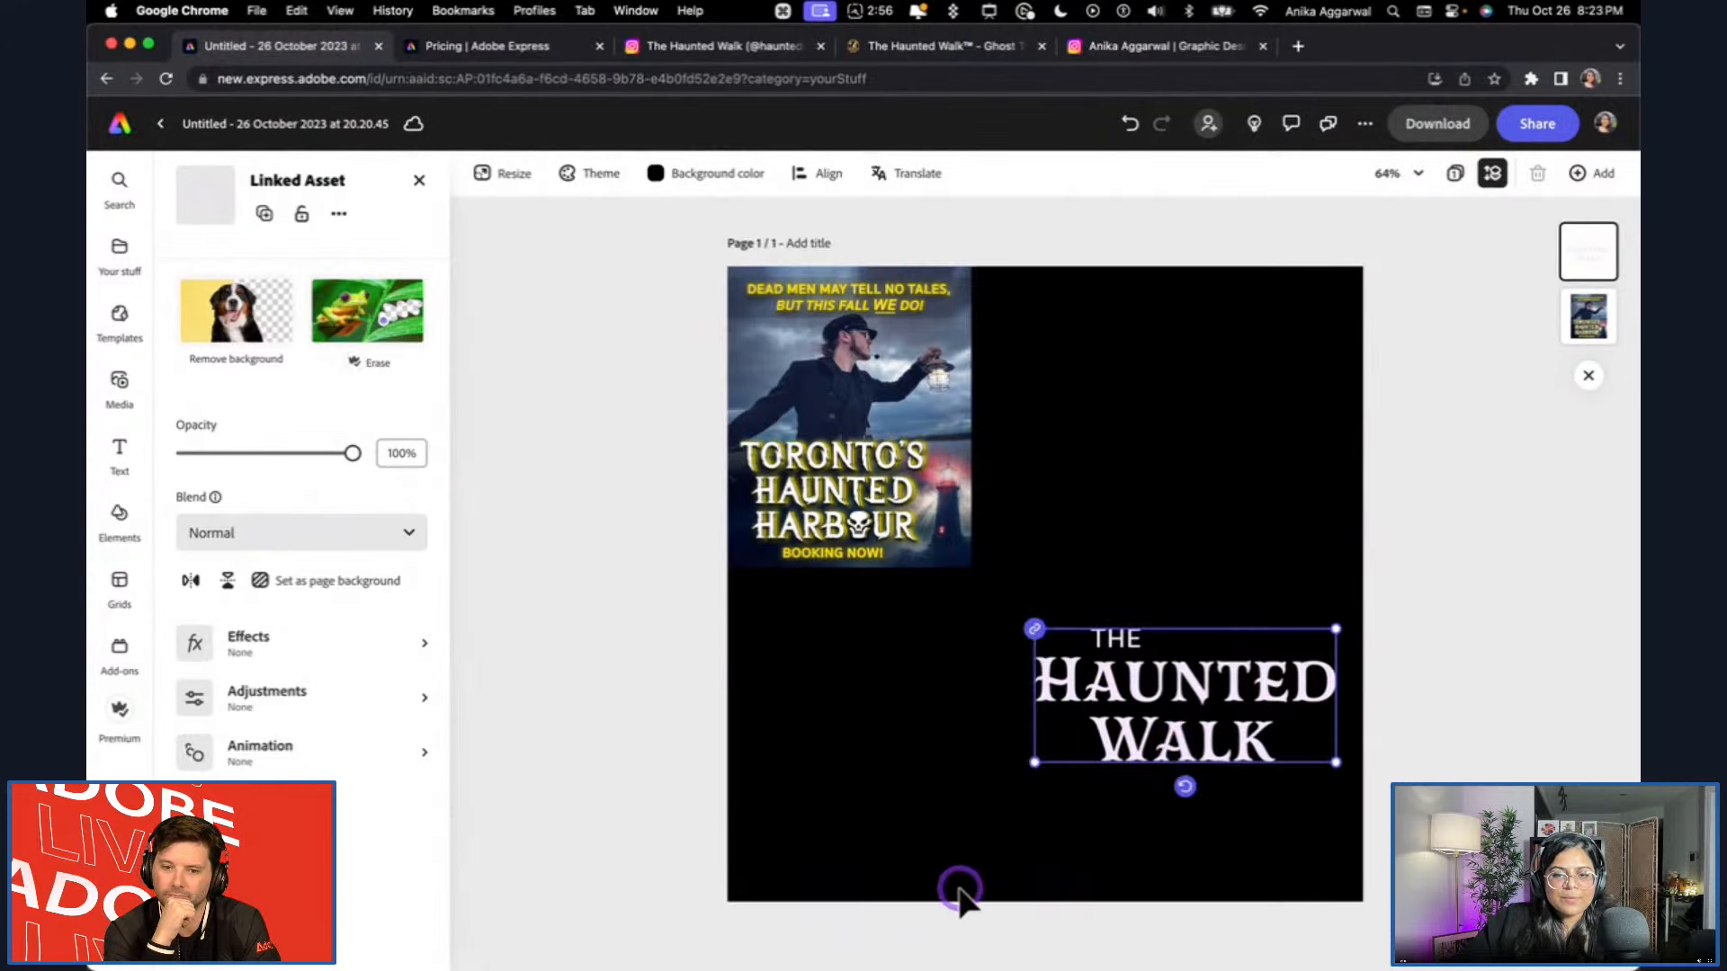
click(636, 650)
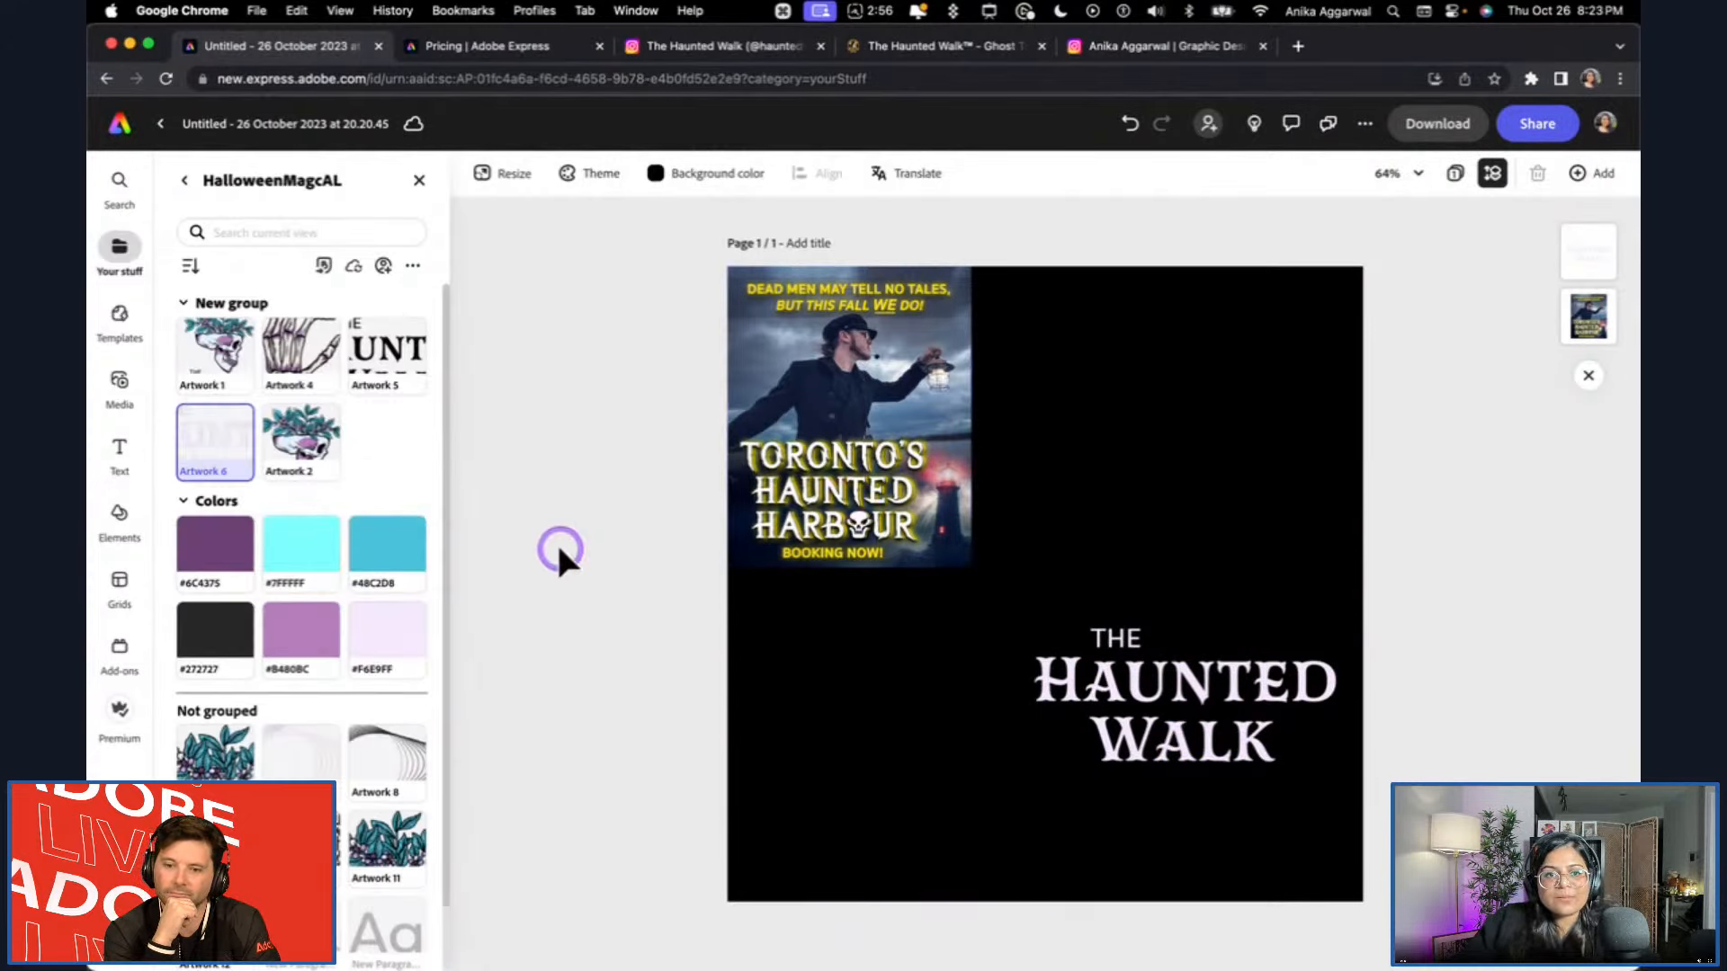
click(209, 352)
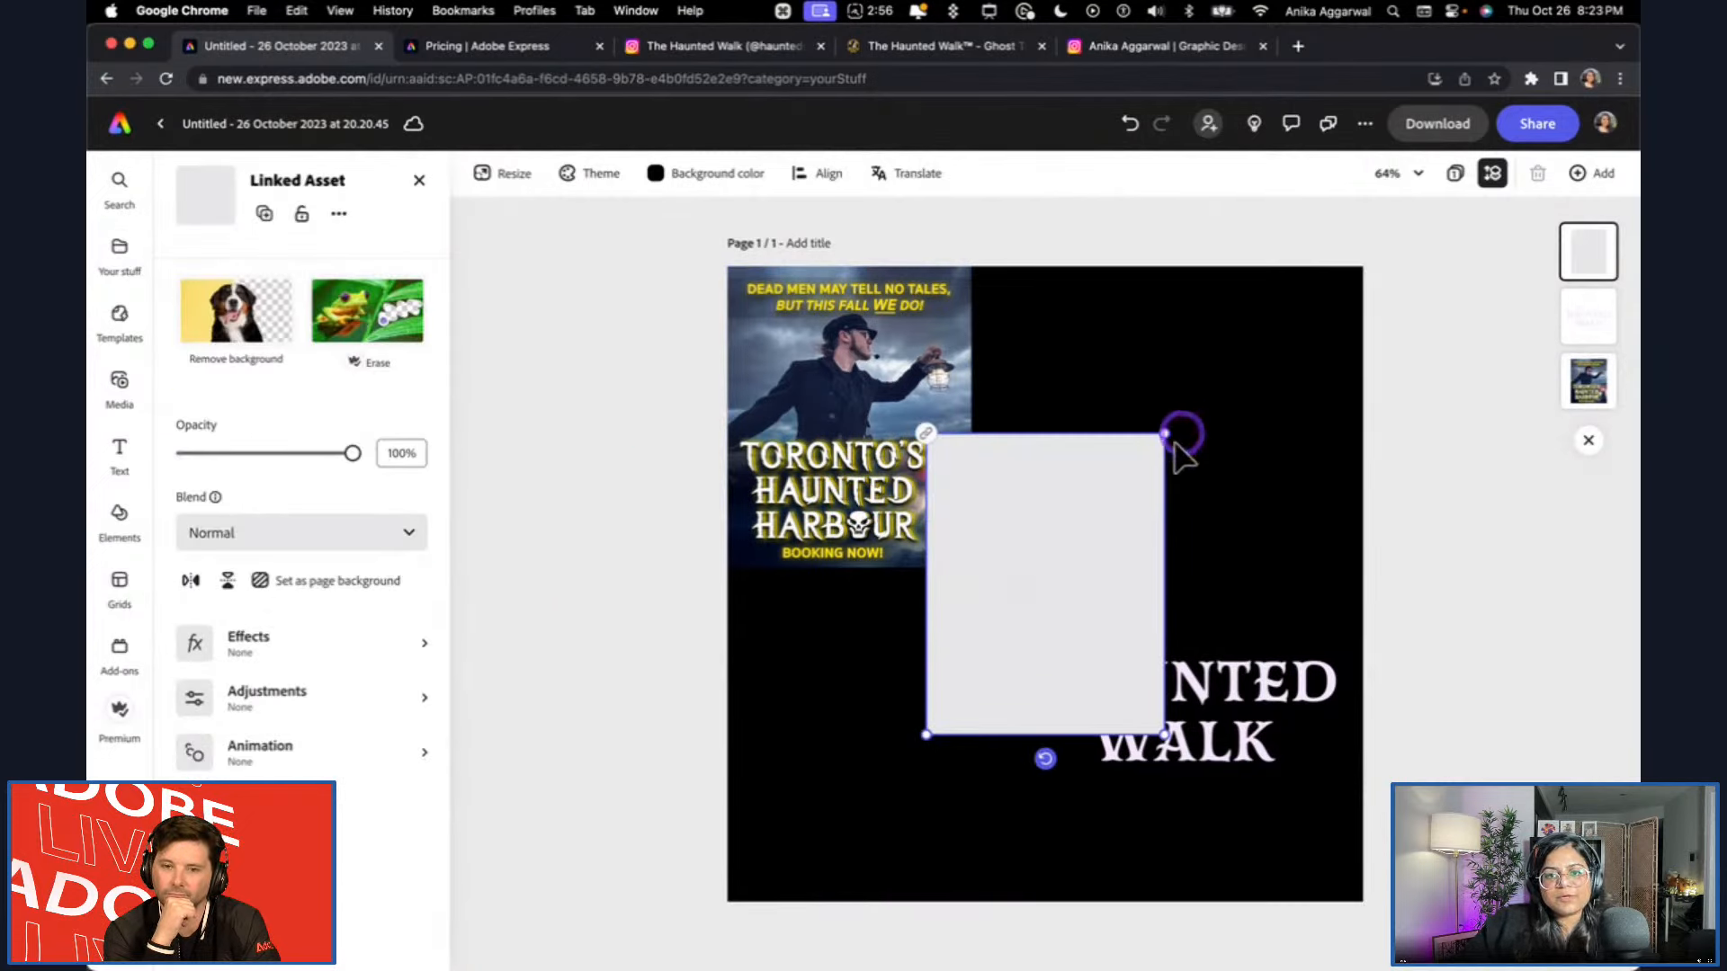
click(1257, 713)
click(1531, 633)
drag(1248, 705, 980, 754)
drag(1057, 619, 1104, 555)
drag(915, 735, 967, 754)
Switch to Illustrator, save the edited Artwork 6 again, and switch back to Adobe Express.
key(super+Tab)
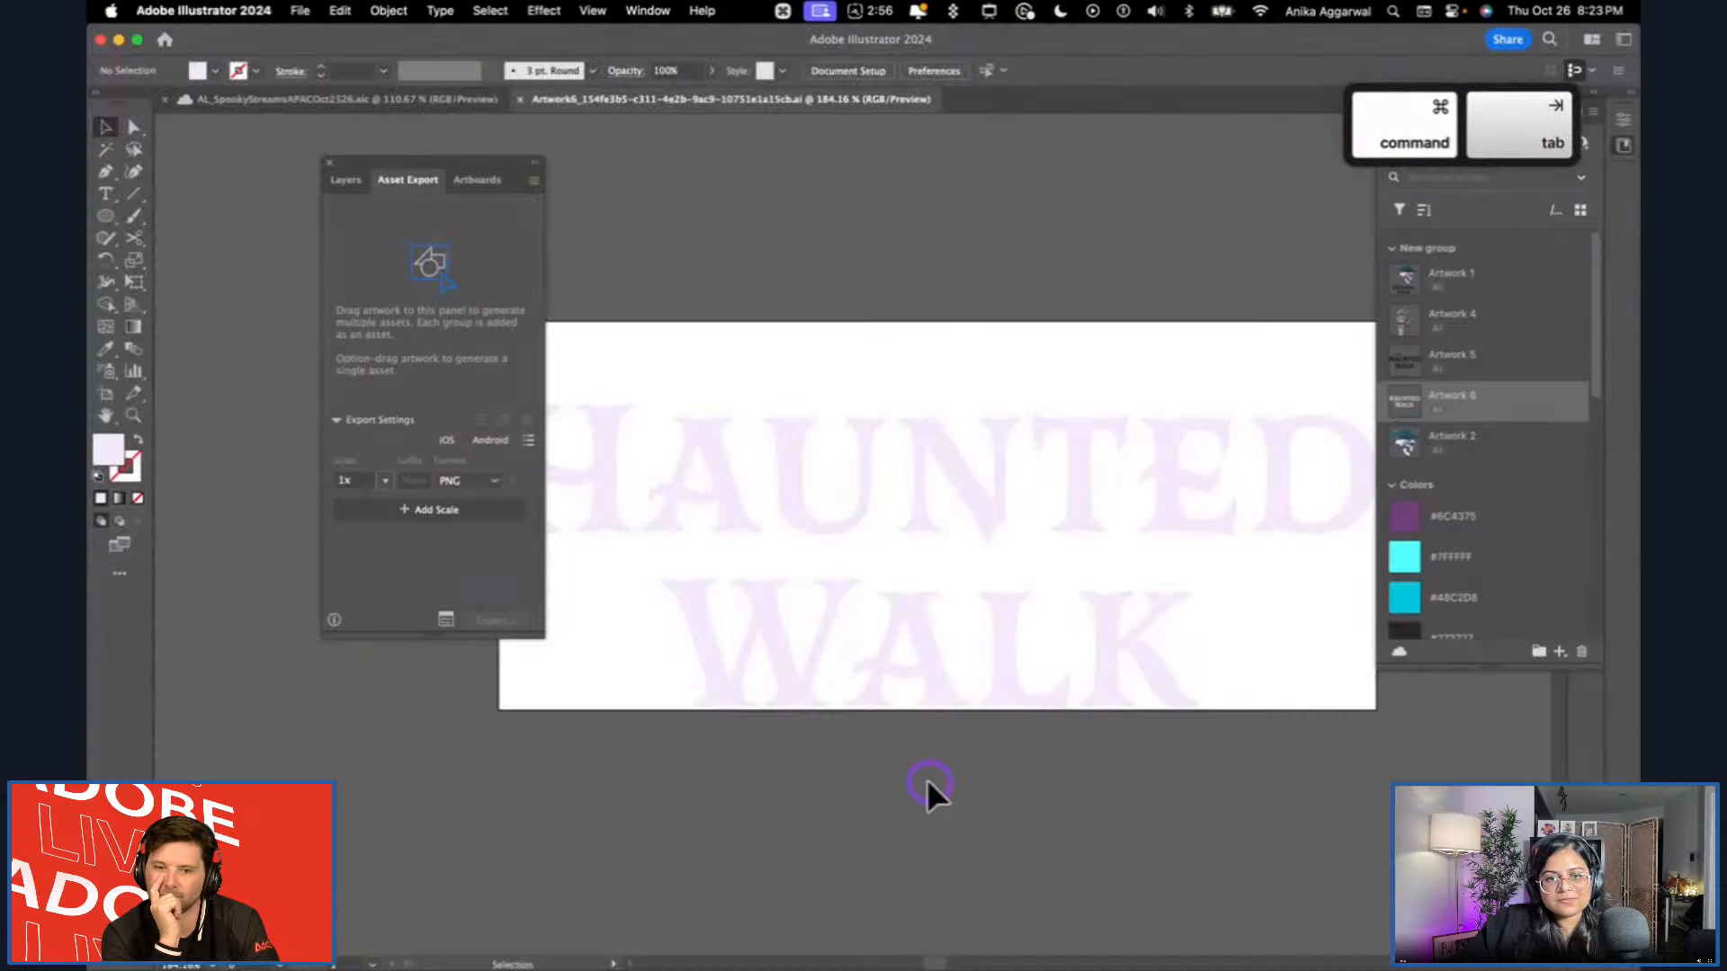
click(912, 455)
key(super+d)
click(841, 295)
key(super+z)
key(super+s)
key(super+Tab)
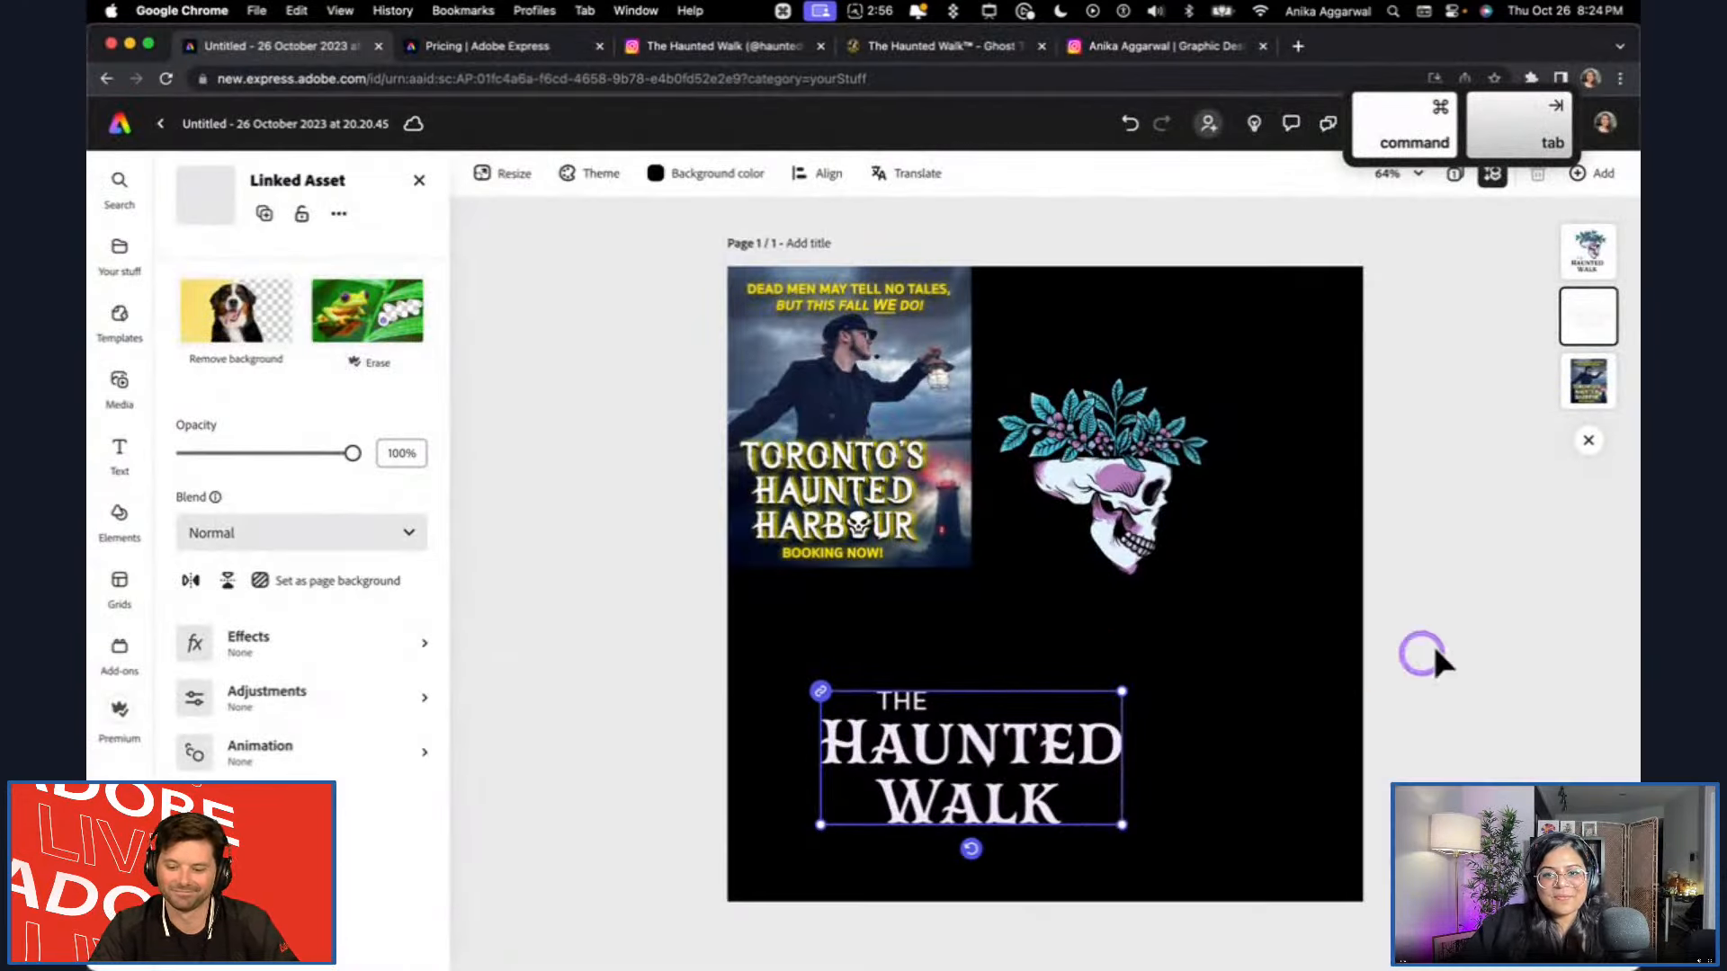
Try to update the linked Haunted Walk logo to its new version.
click(976, 754)
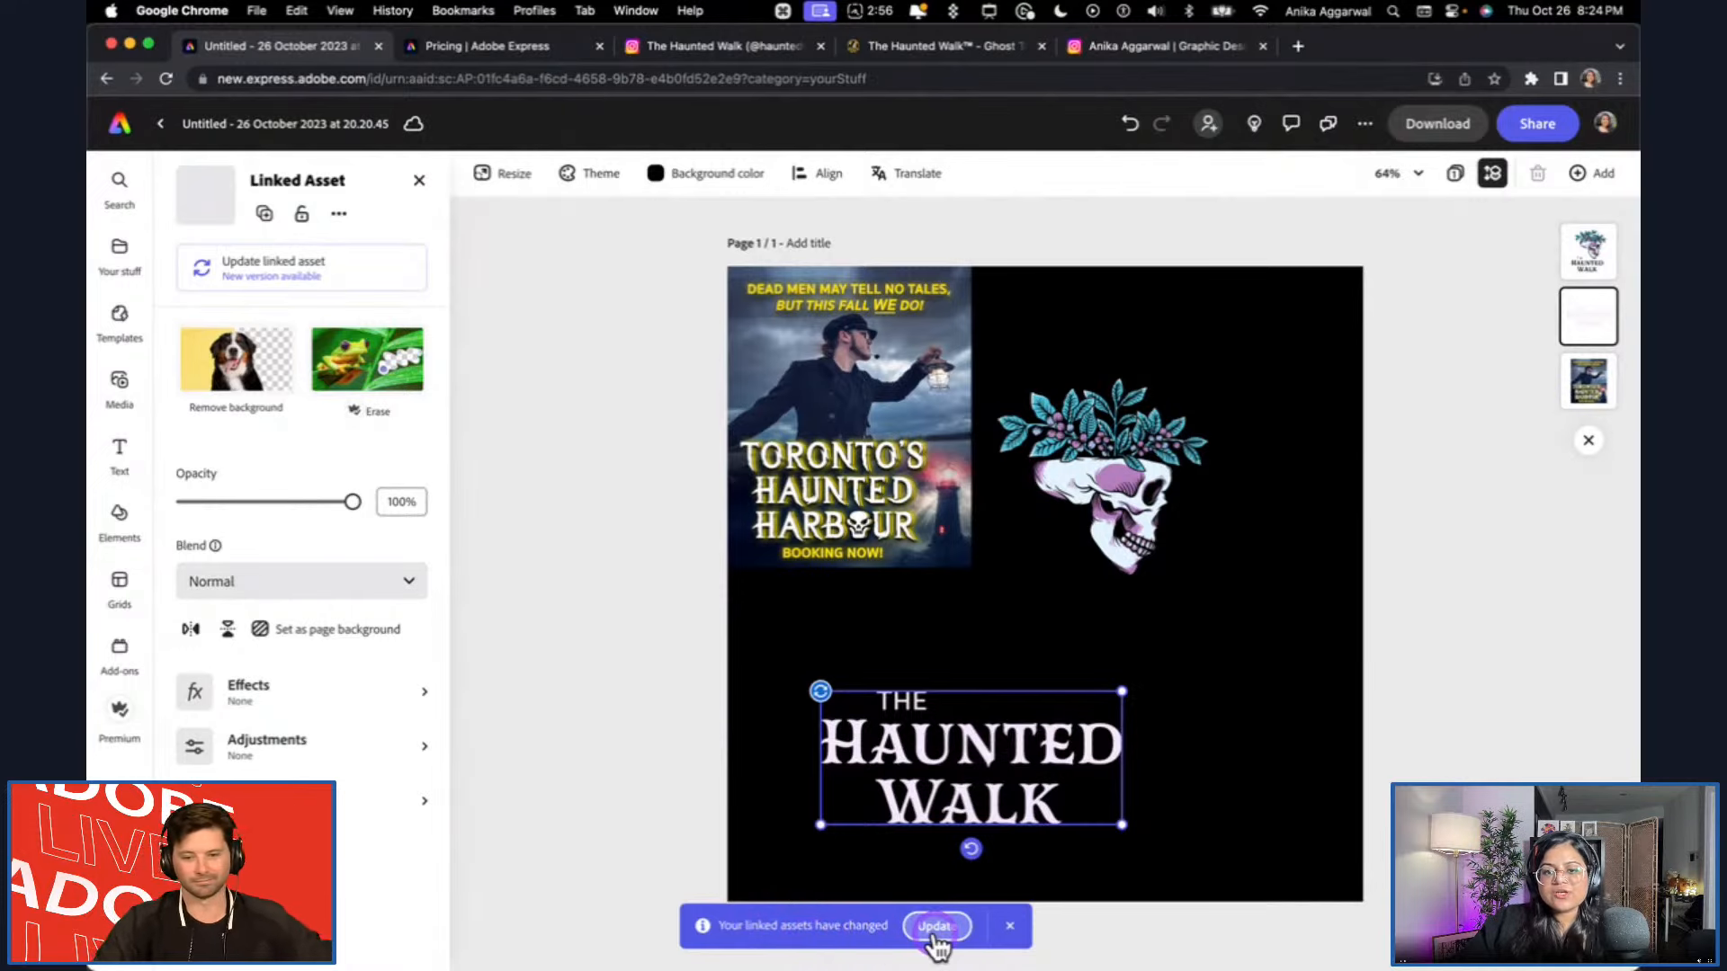
click(890, 693)
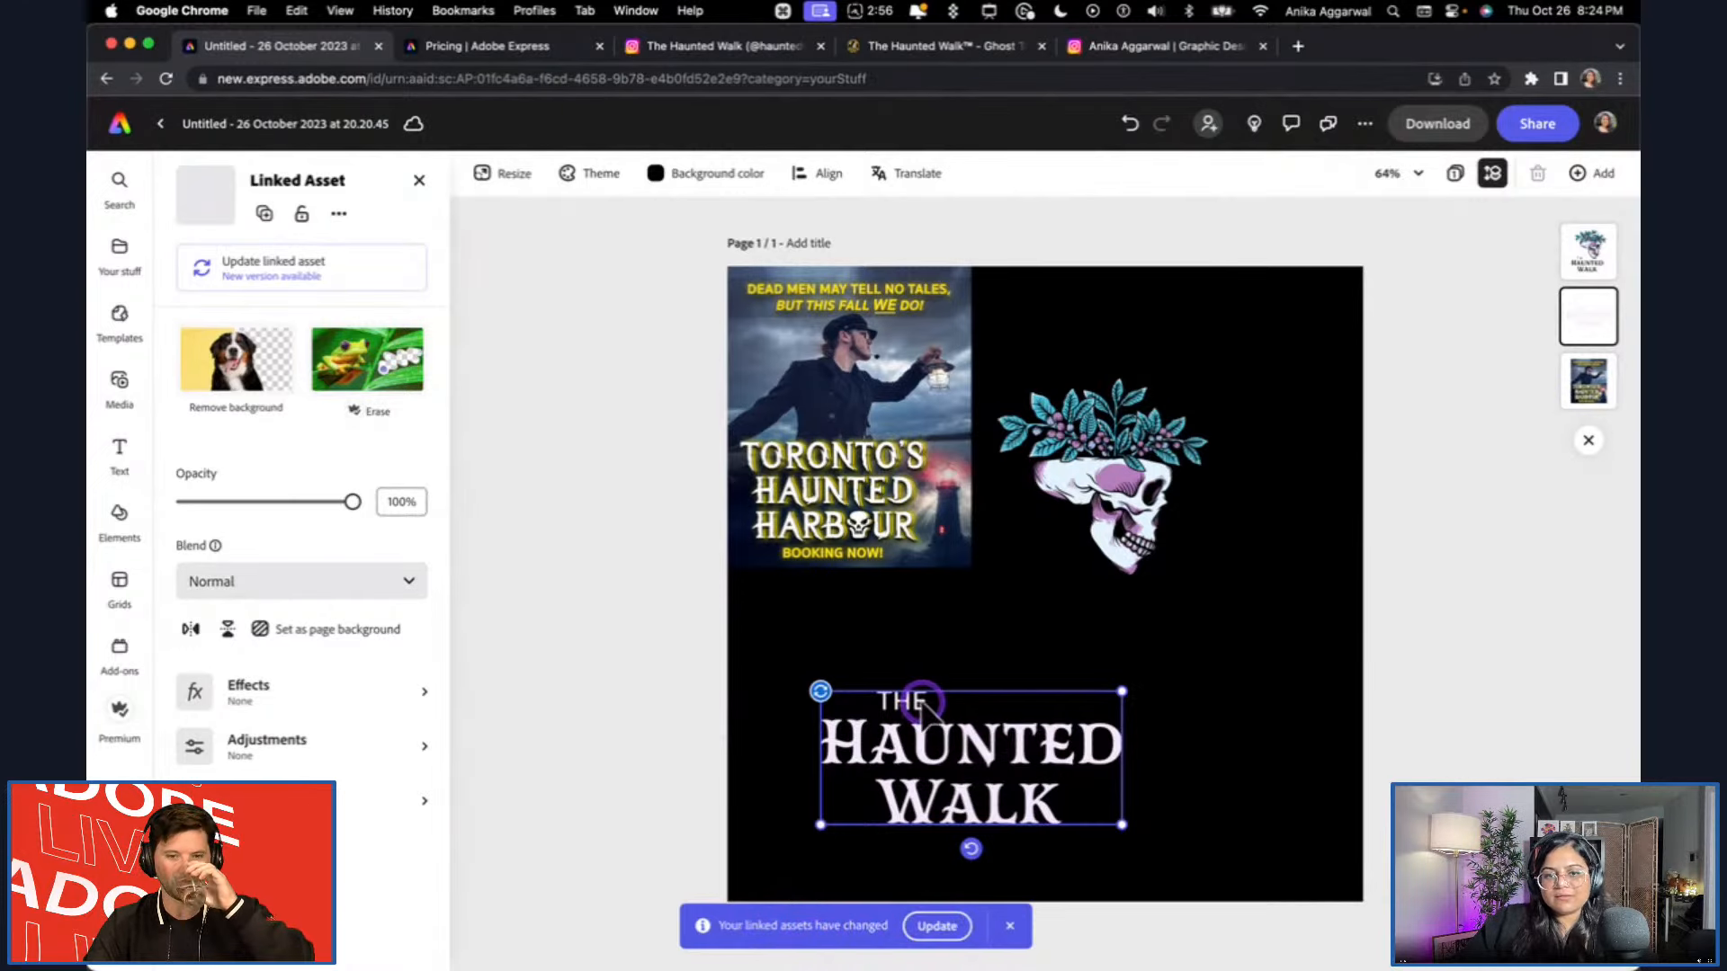
click(970, 928)
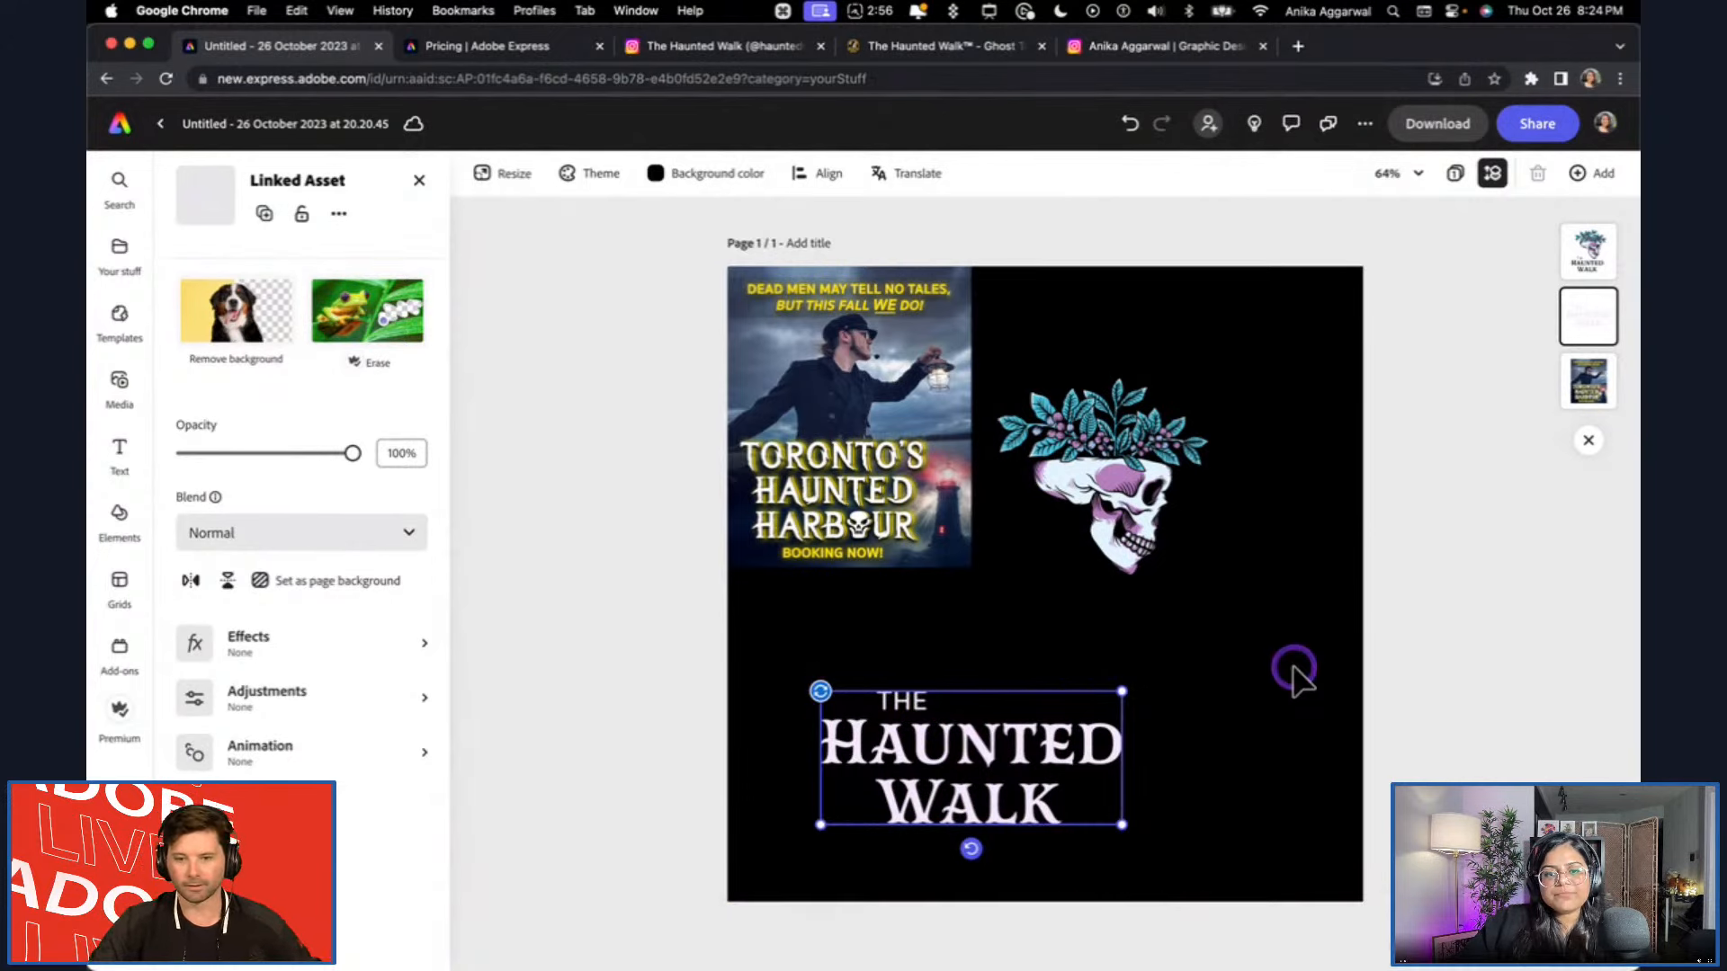
click(1470, 664)
click(1089, 749)
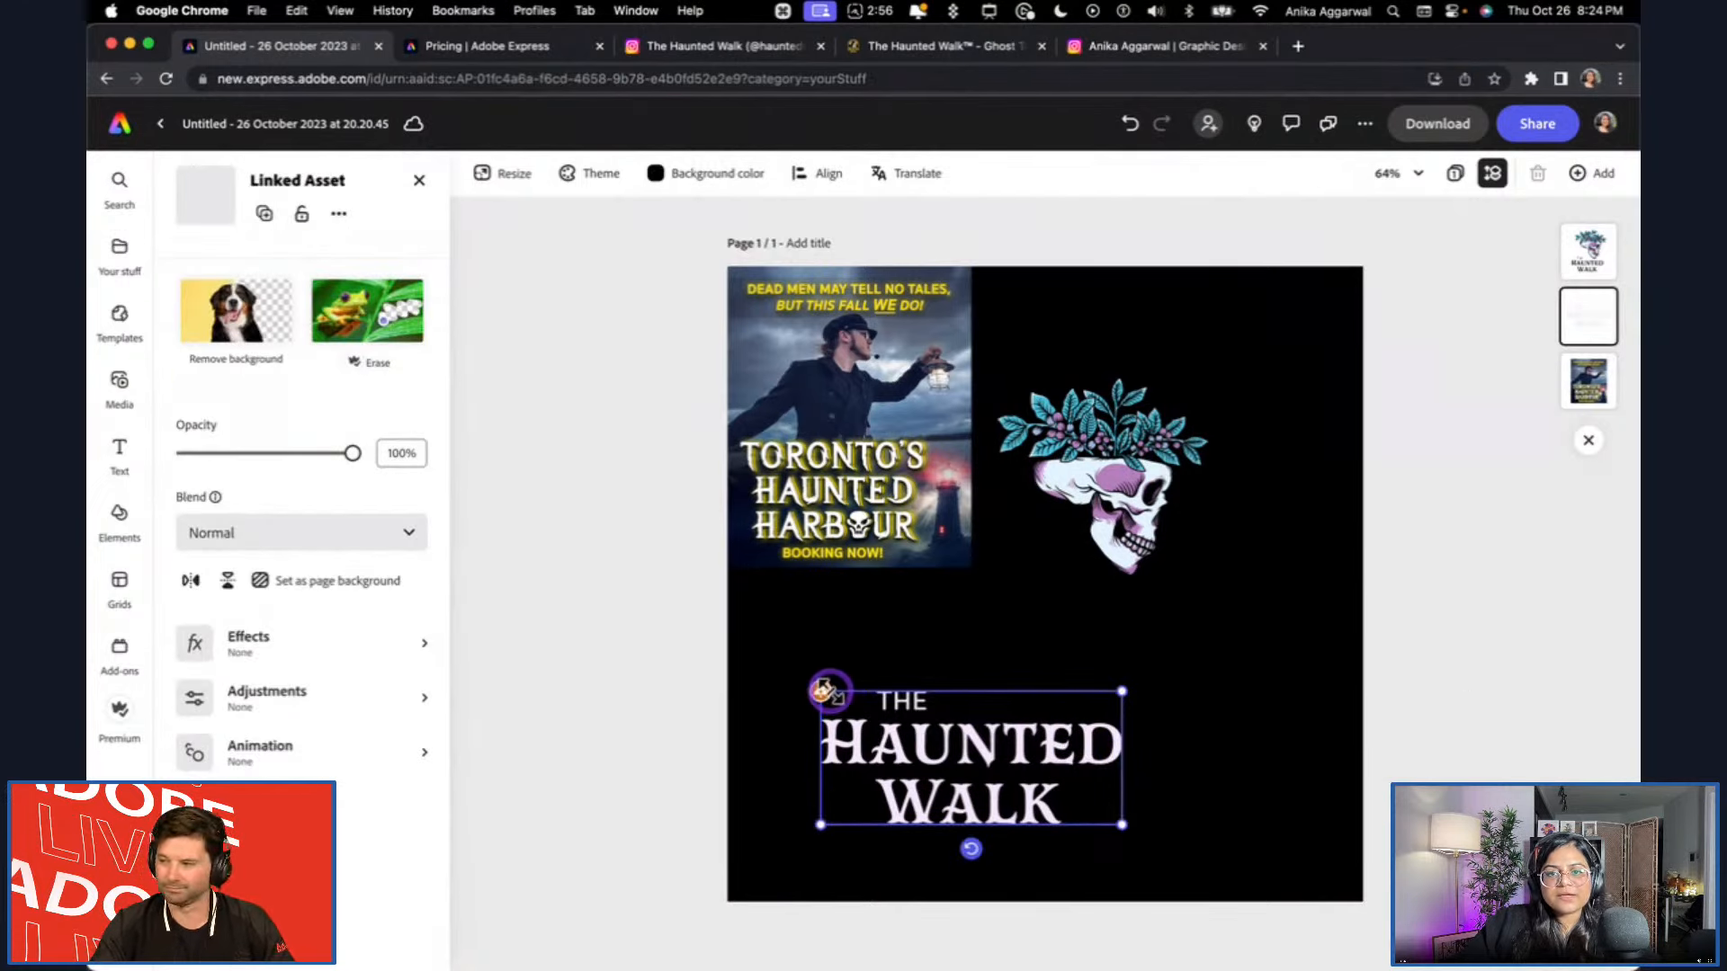
Send the skull logo backward, move the Haunted Walk logo to the page's upper left and the reference image to its right, and center the skull below.
drag(1103, 493, 1043, 565)
key(super+bracketleft)
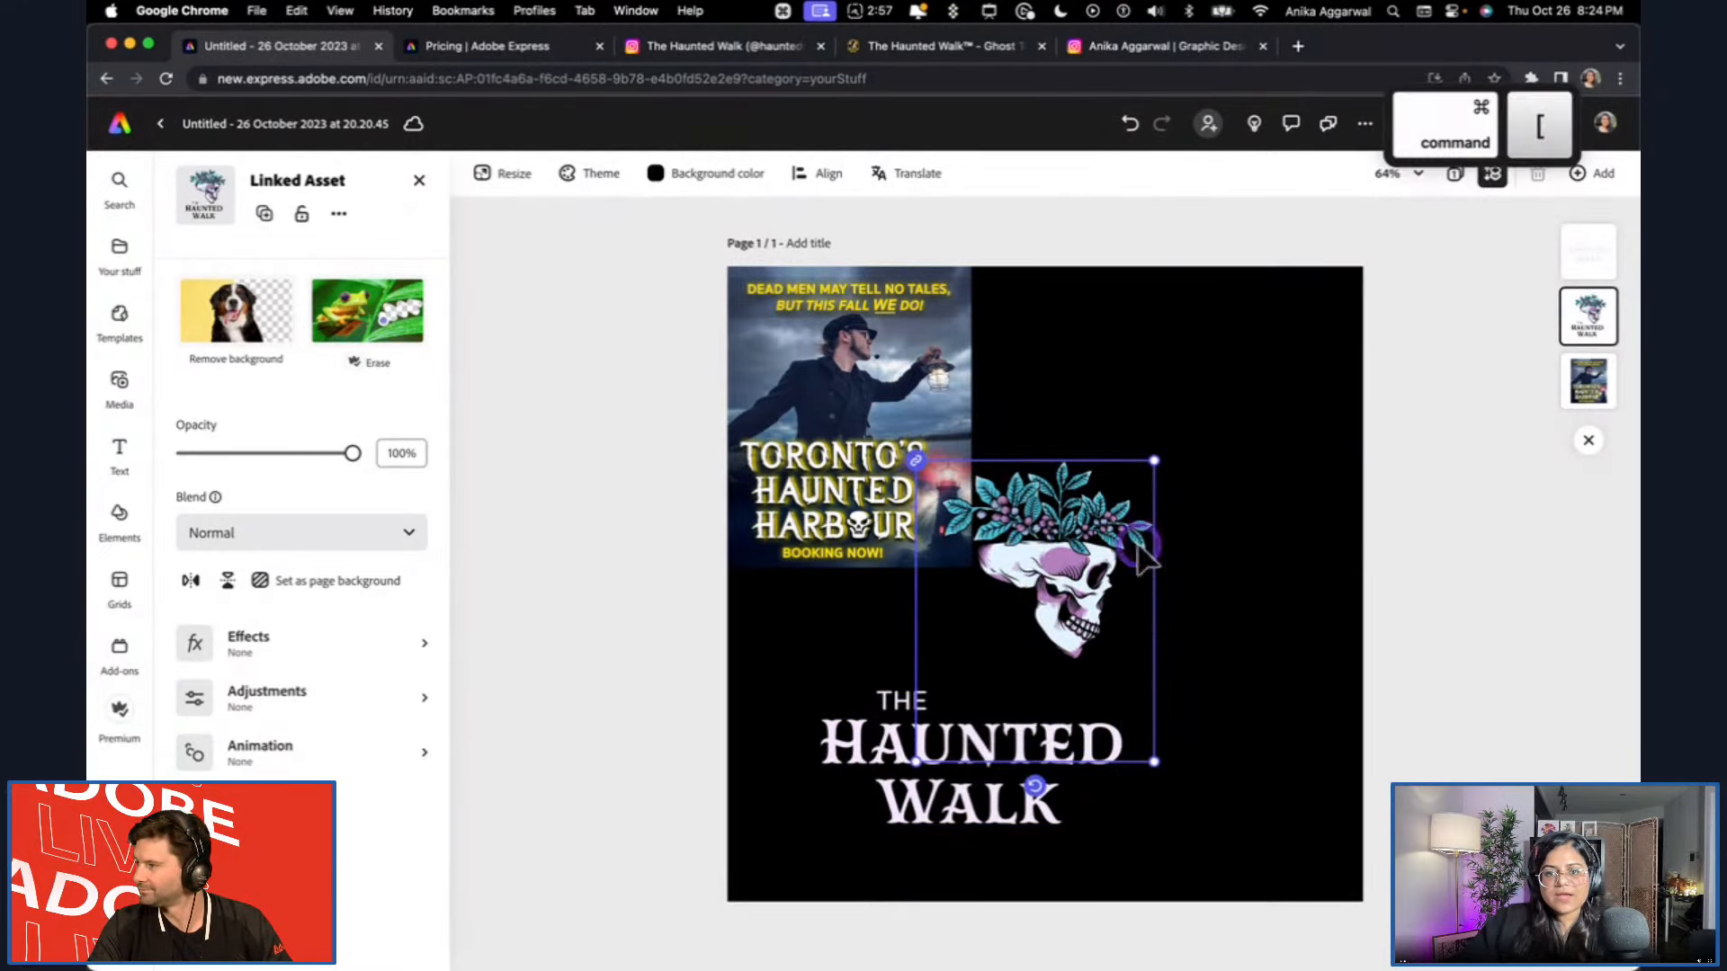
click(1419, 721)
click(963, 838)
drag(963, 838, 936, 459)
drag(855, 540, 1313, 567)
drag(1075, 576, 1084, 612)
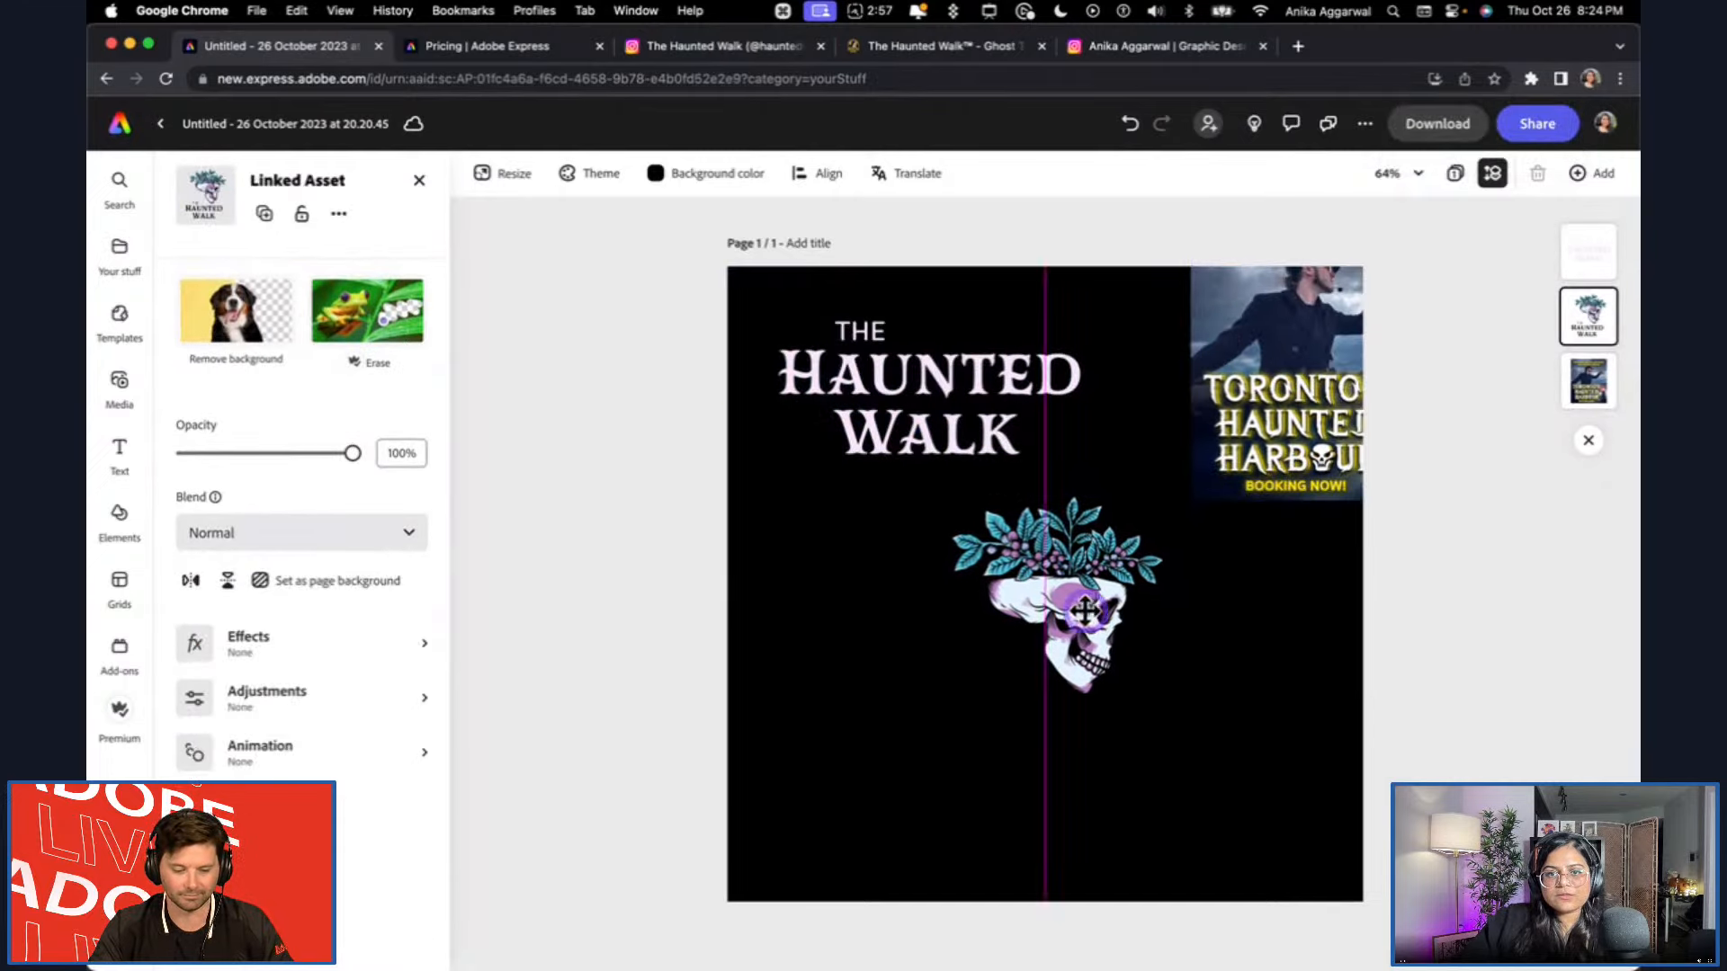
Switch to Illustrator and compare the edited Artwork 6 lettering with its library entry.
click(926, 383)
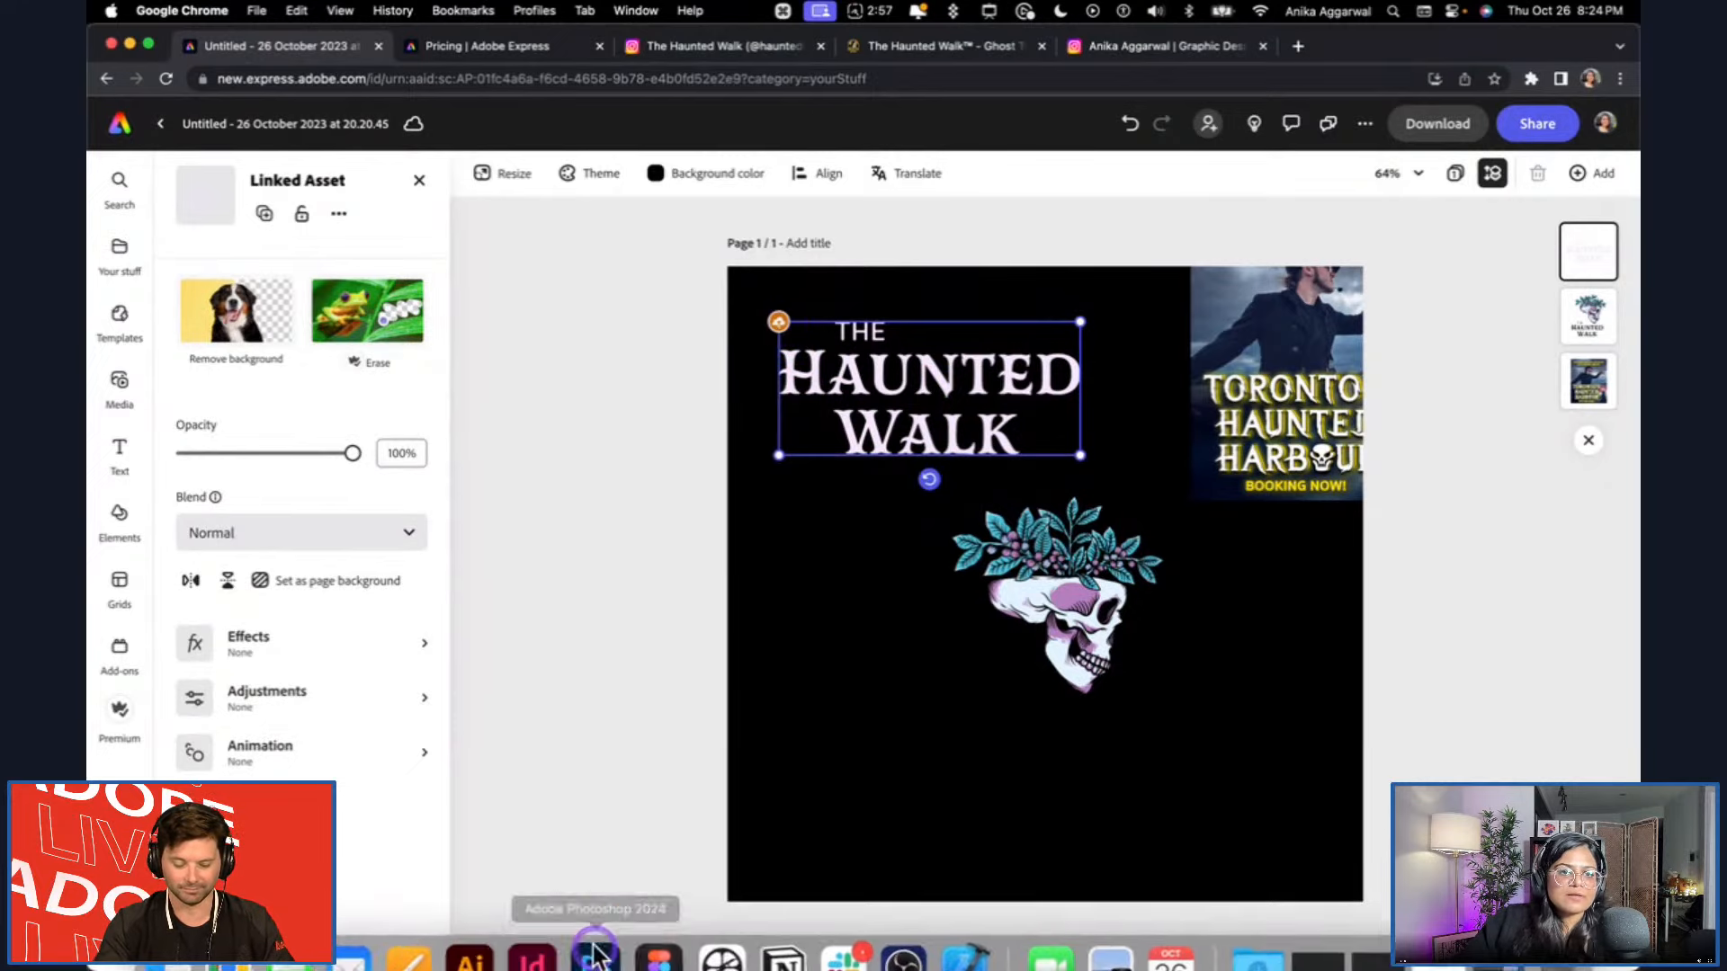
click(470, 931)
click(738, 448)
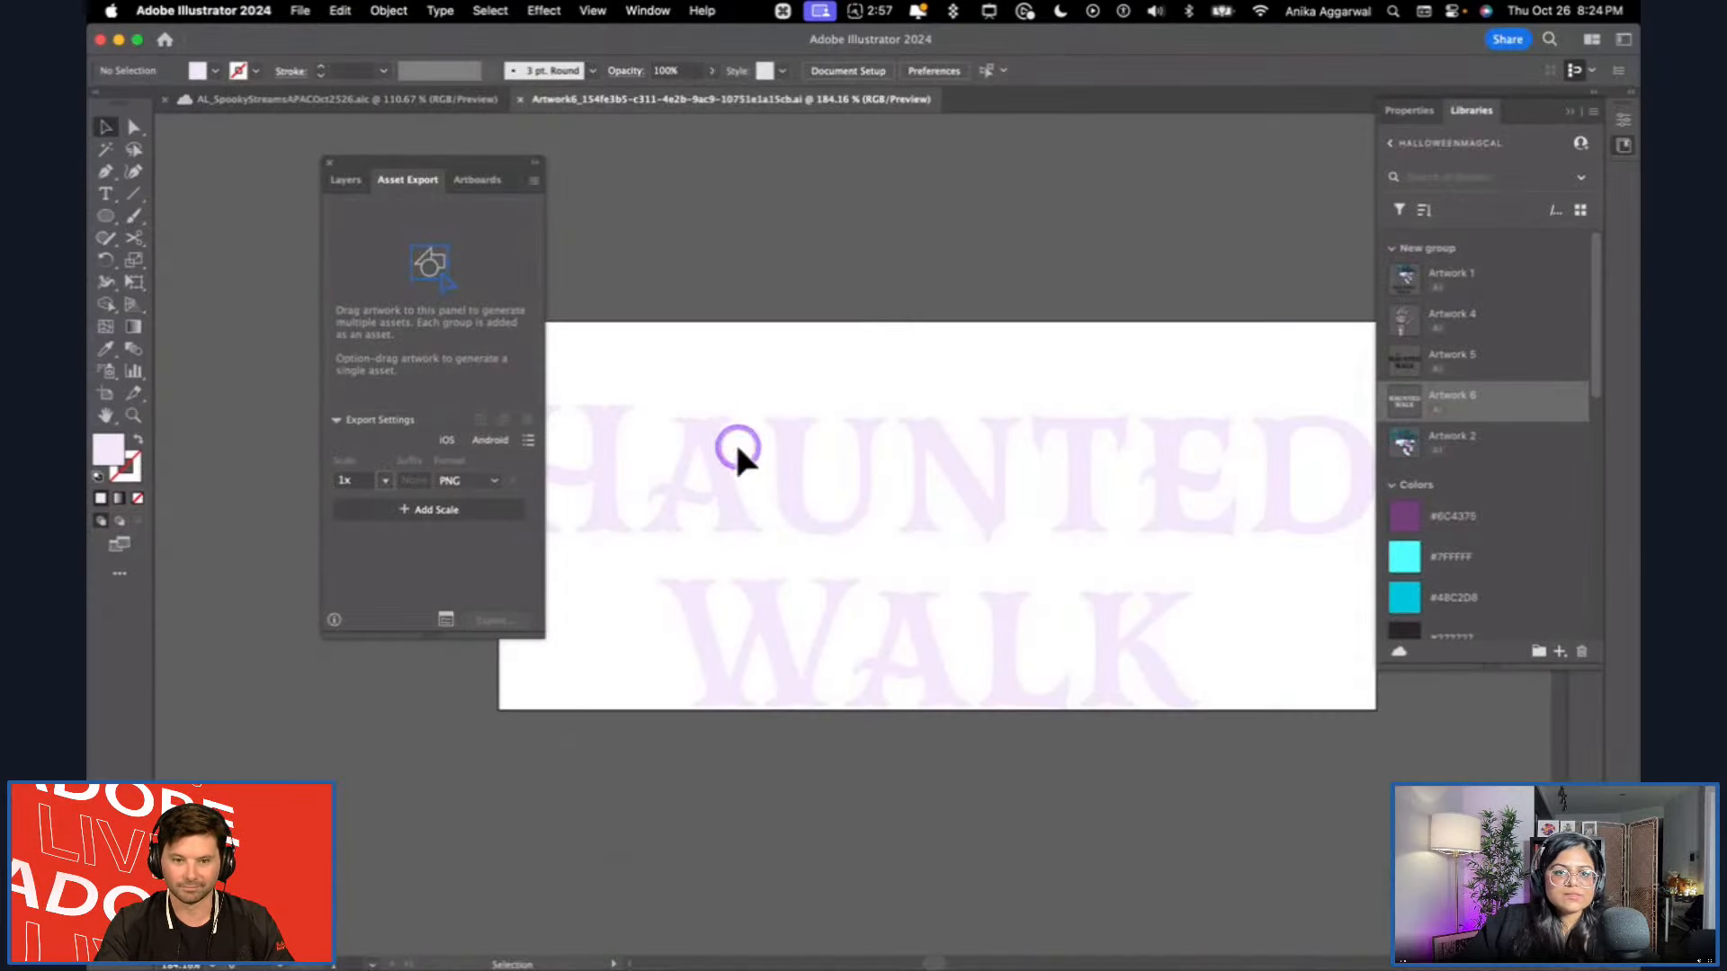
click(814, 493)
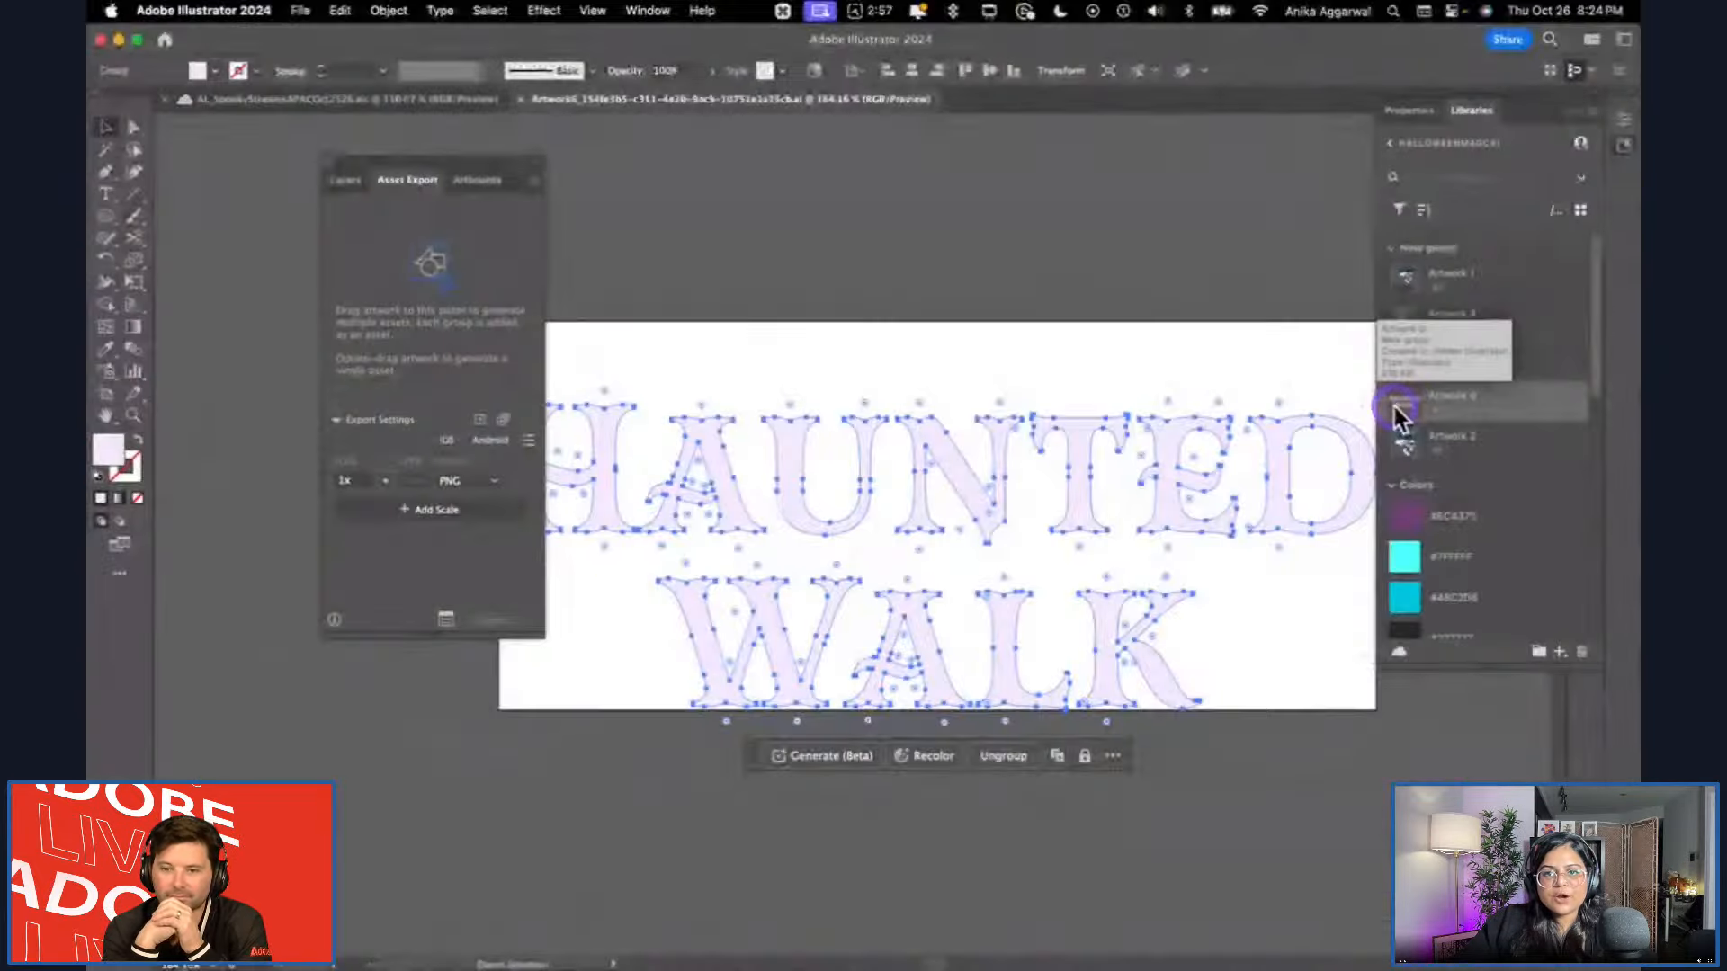
Switch to Adobe Express, reload the project, and apply the linked asset update to the Haunted Walk logo.
key(super+Tab)
click(779, 355)
click(570, 439)
key(super+r)
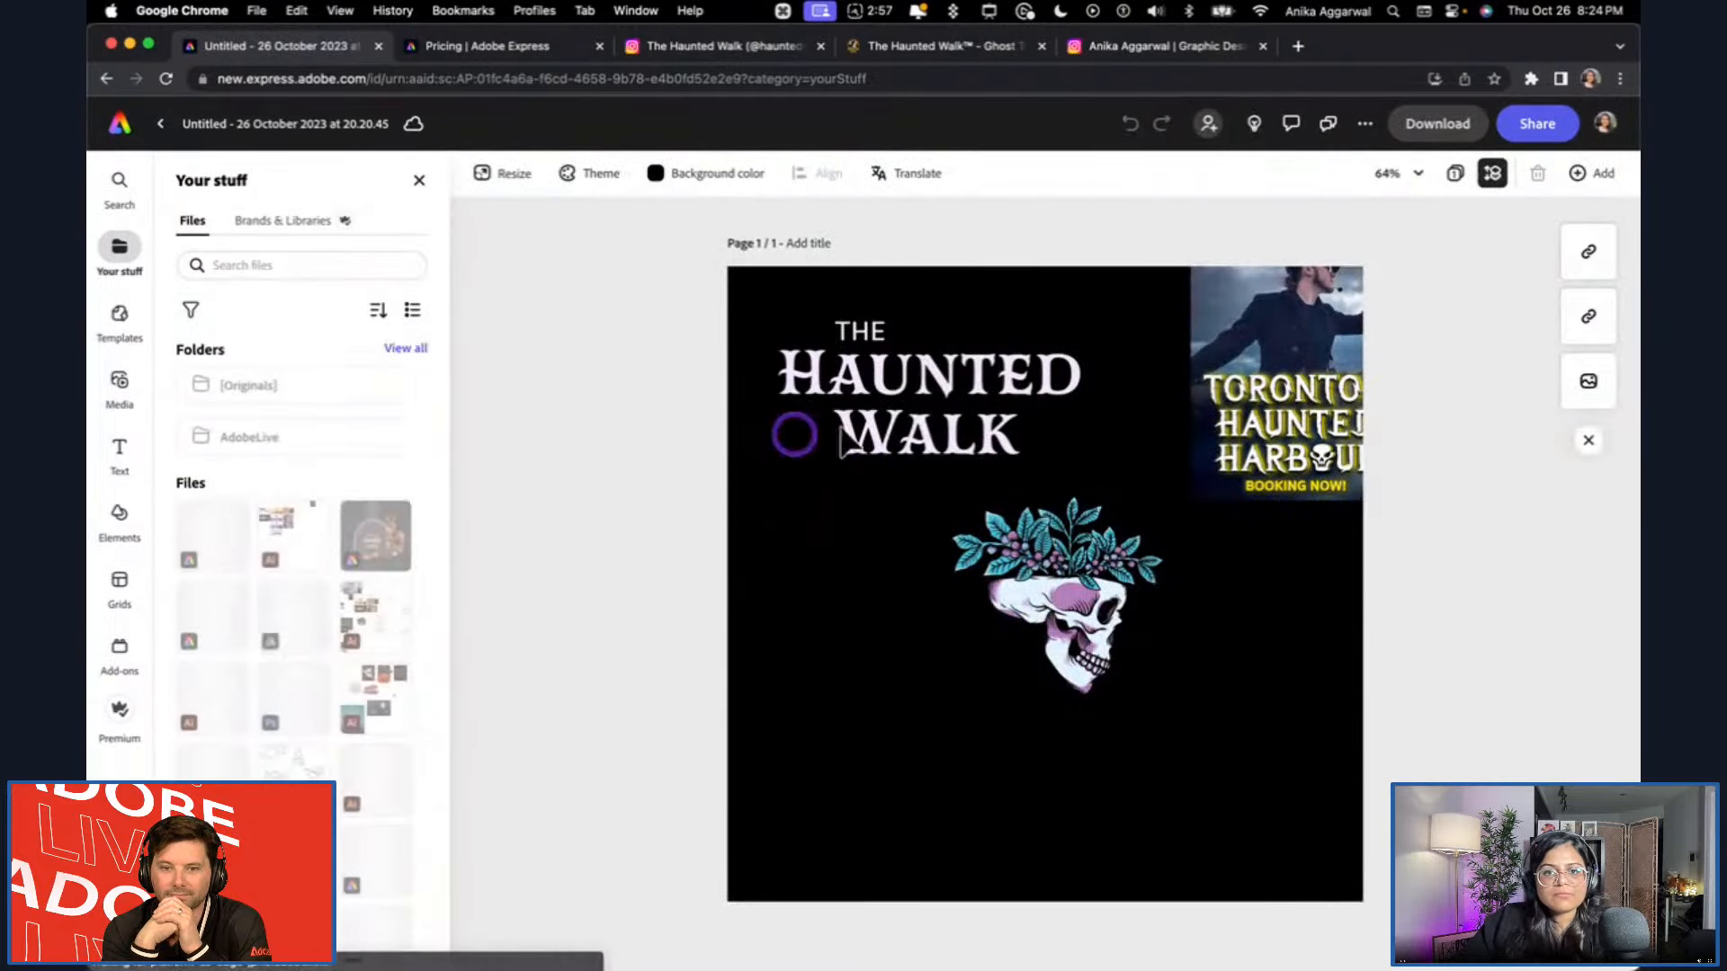
click(900, 415)
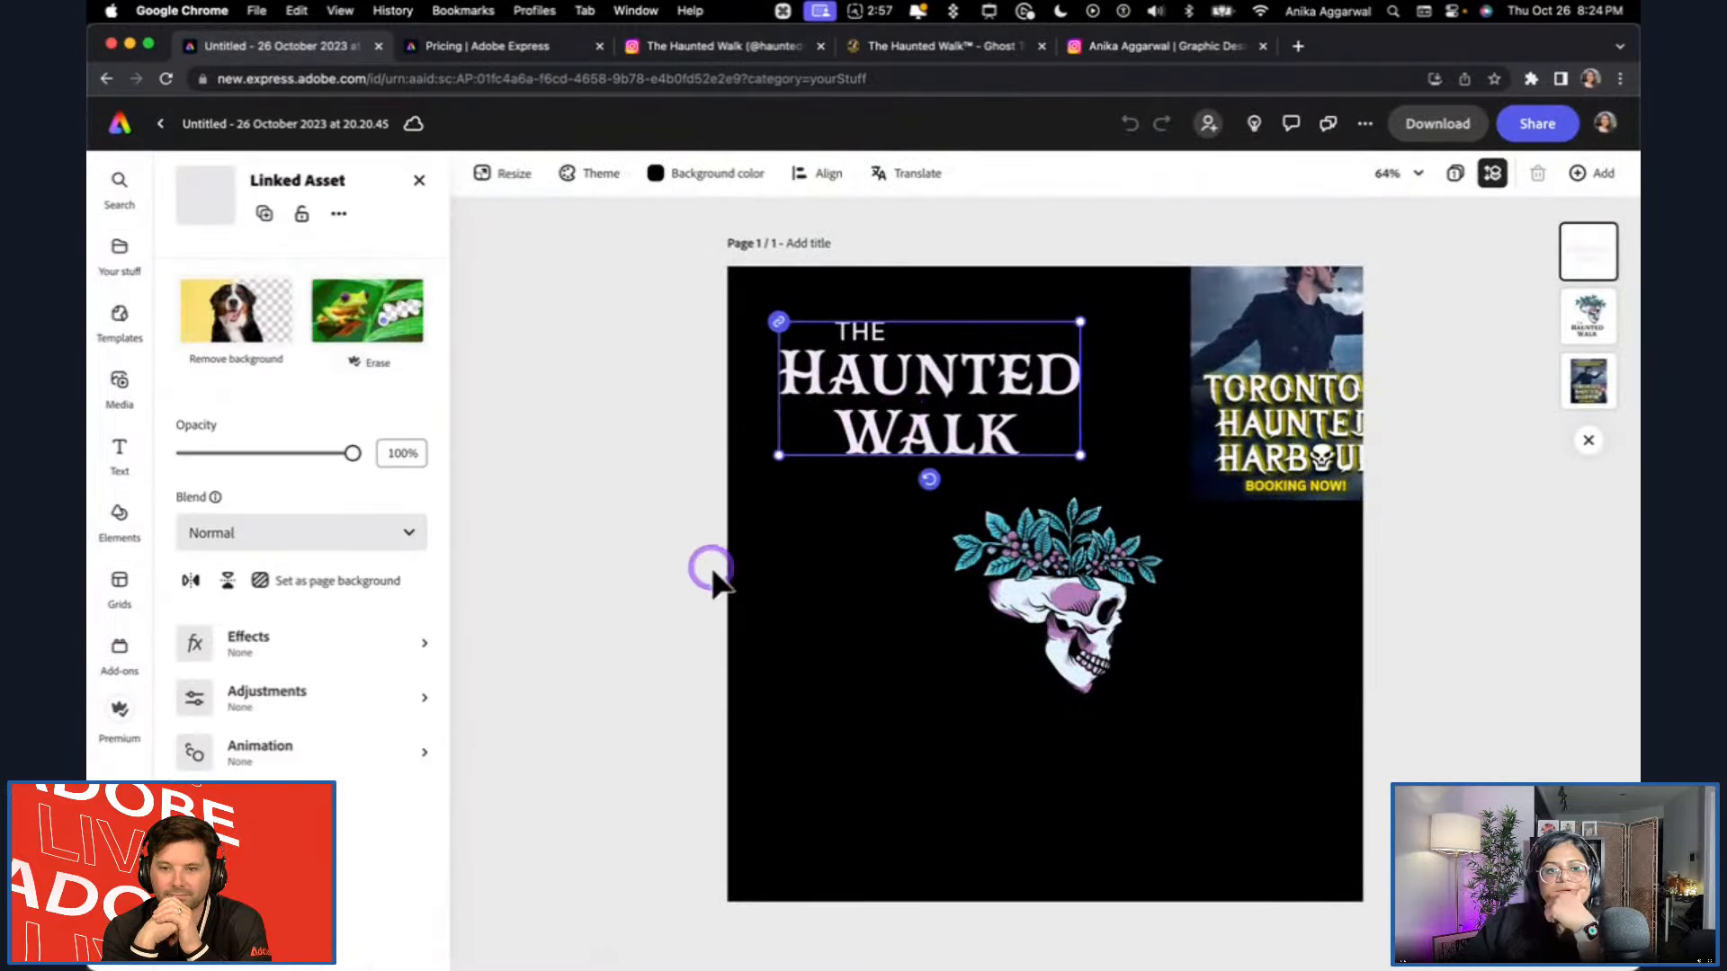
click(949, 925)
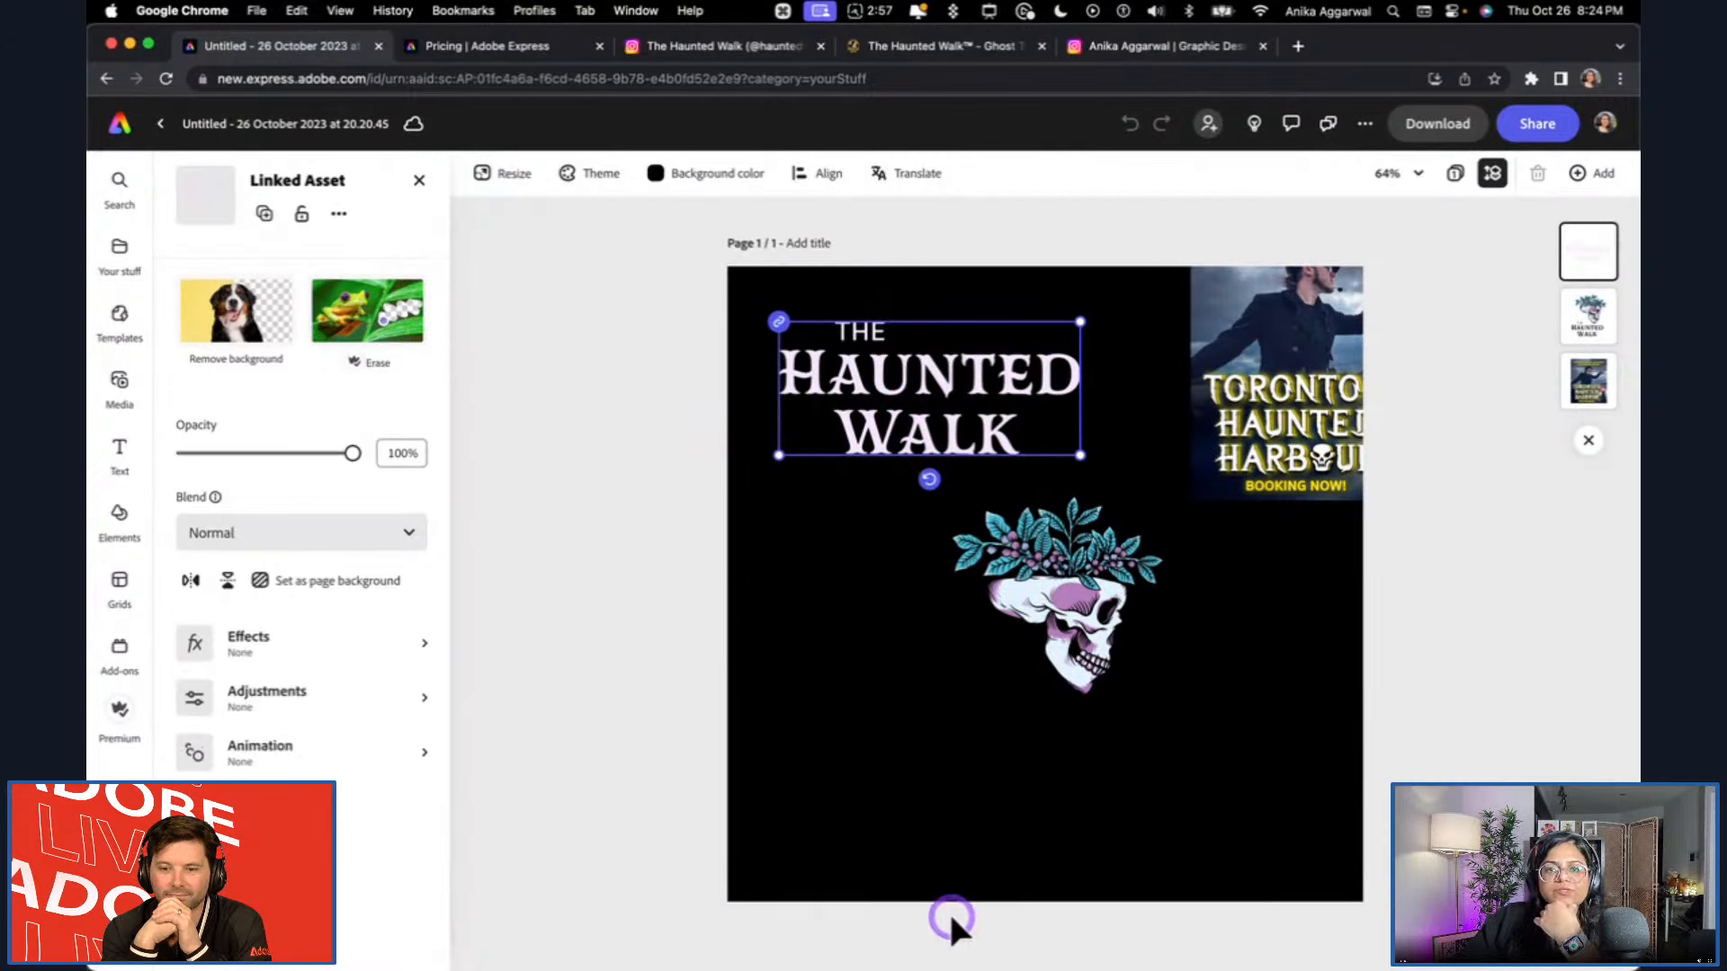
Move the Haunted Harbour reference image to the page's top-right corner and open the text options.
drag(1265, 393, 1205, 461)
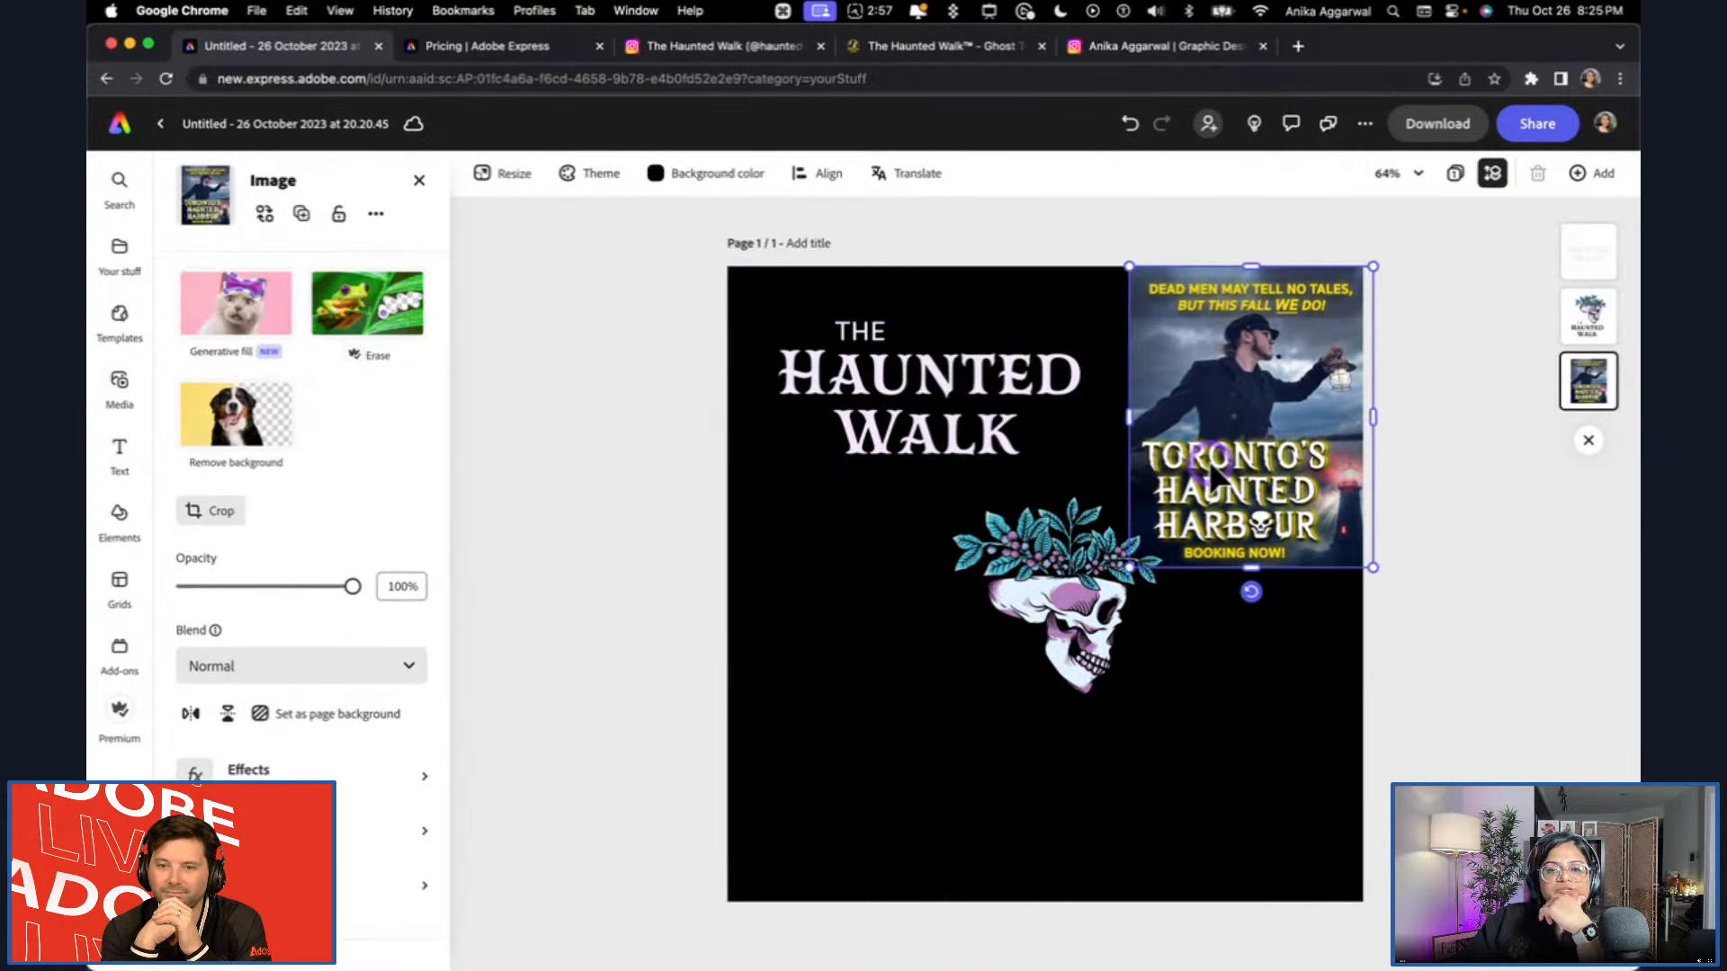
click(804, 645)
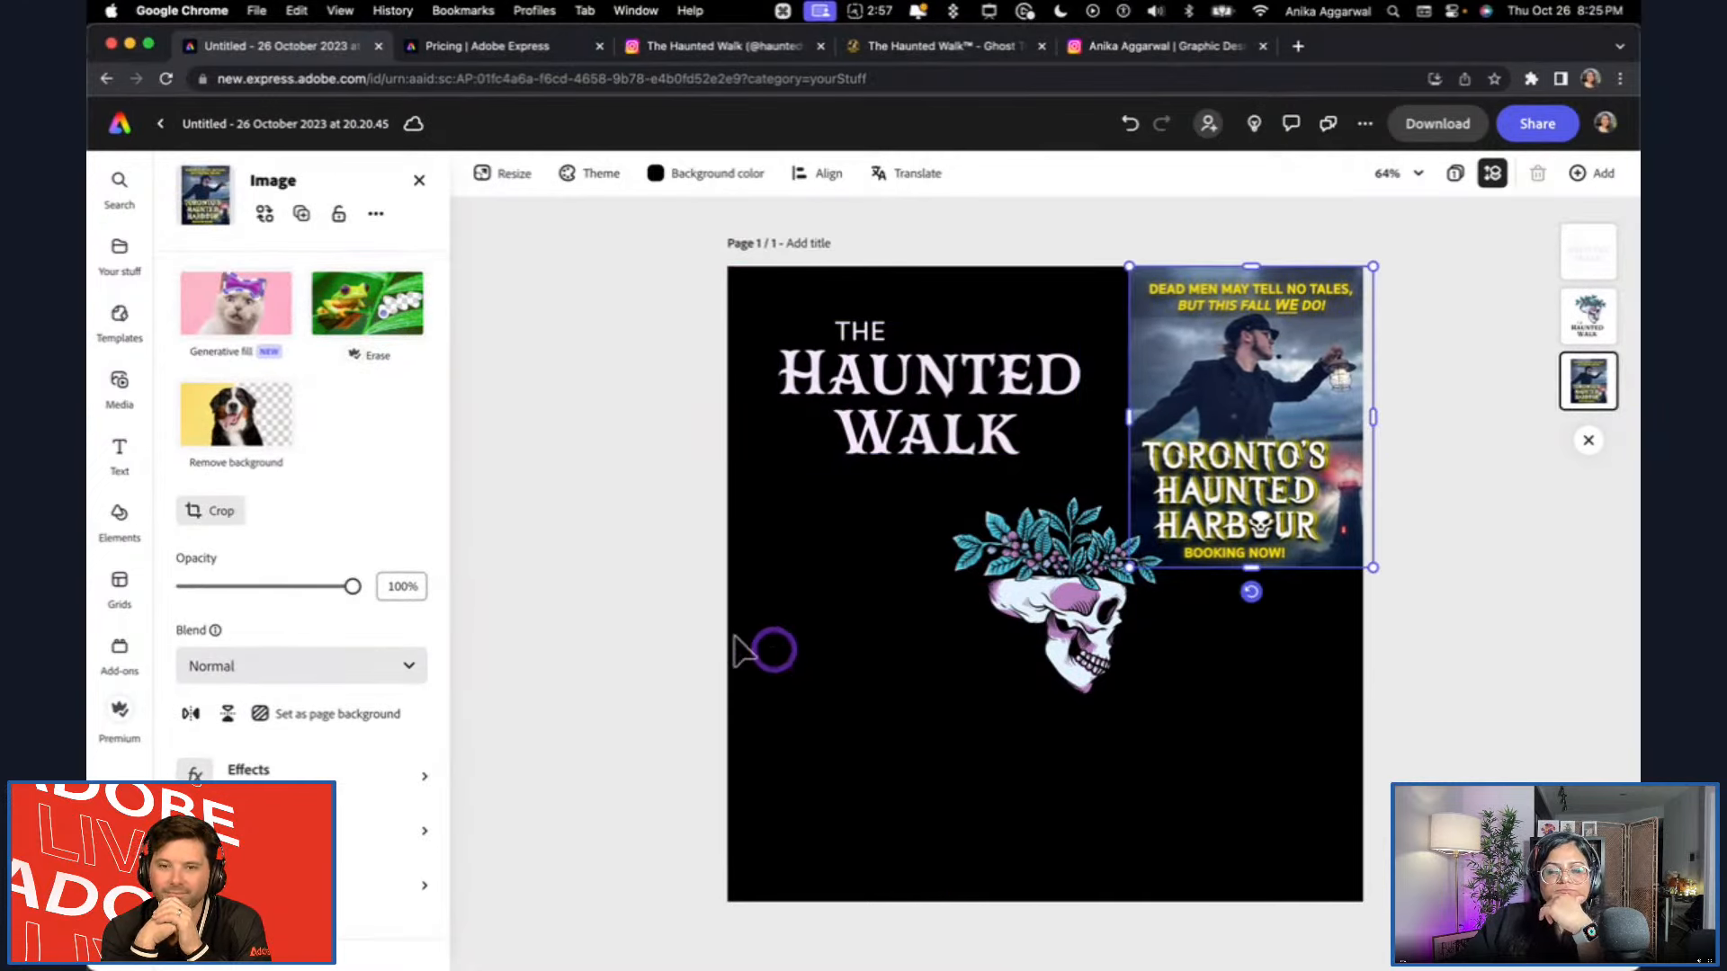
click(120, 251)
click(277, 234)
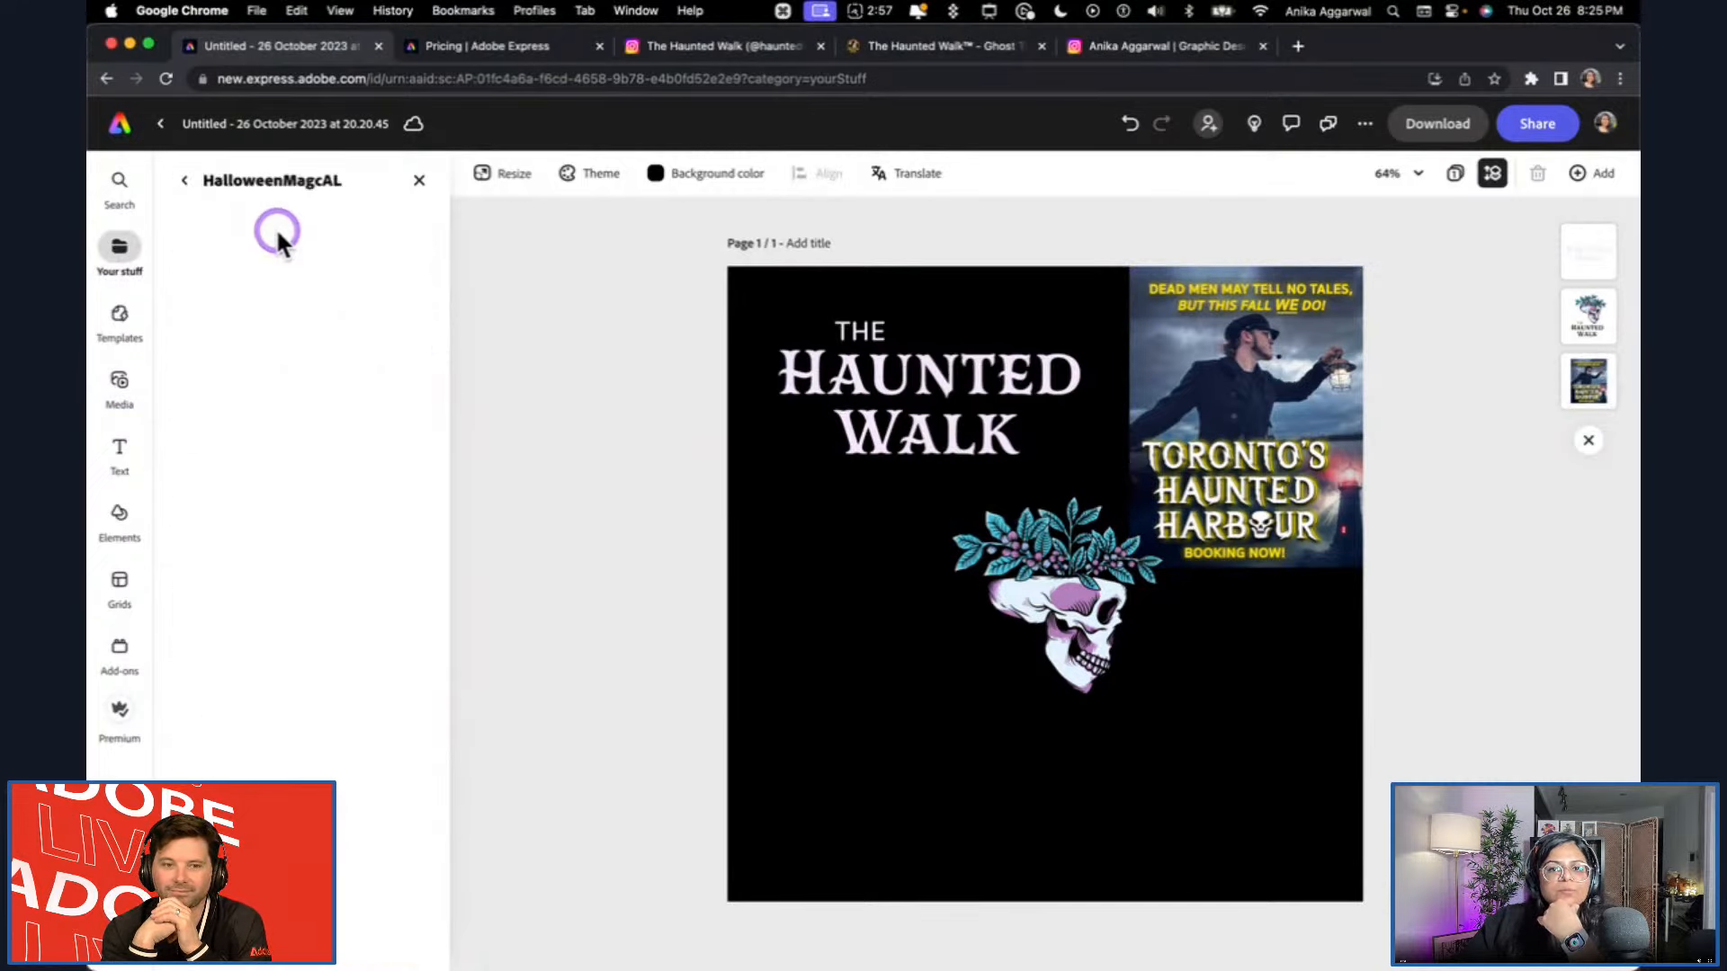
click(130, 455)
Switch to Illustrator, close the Artwork 6 document, and view the logo color variations in the AL_SpookyStreamsAPACOct2526 document.
click(925, 925)
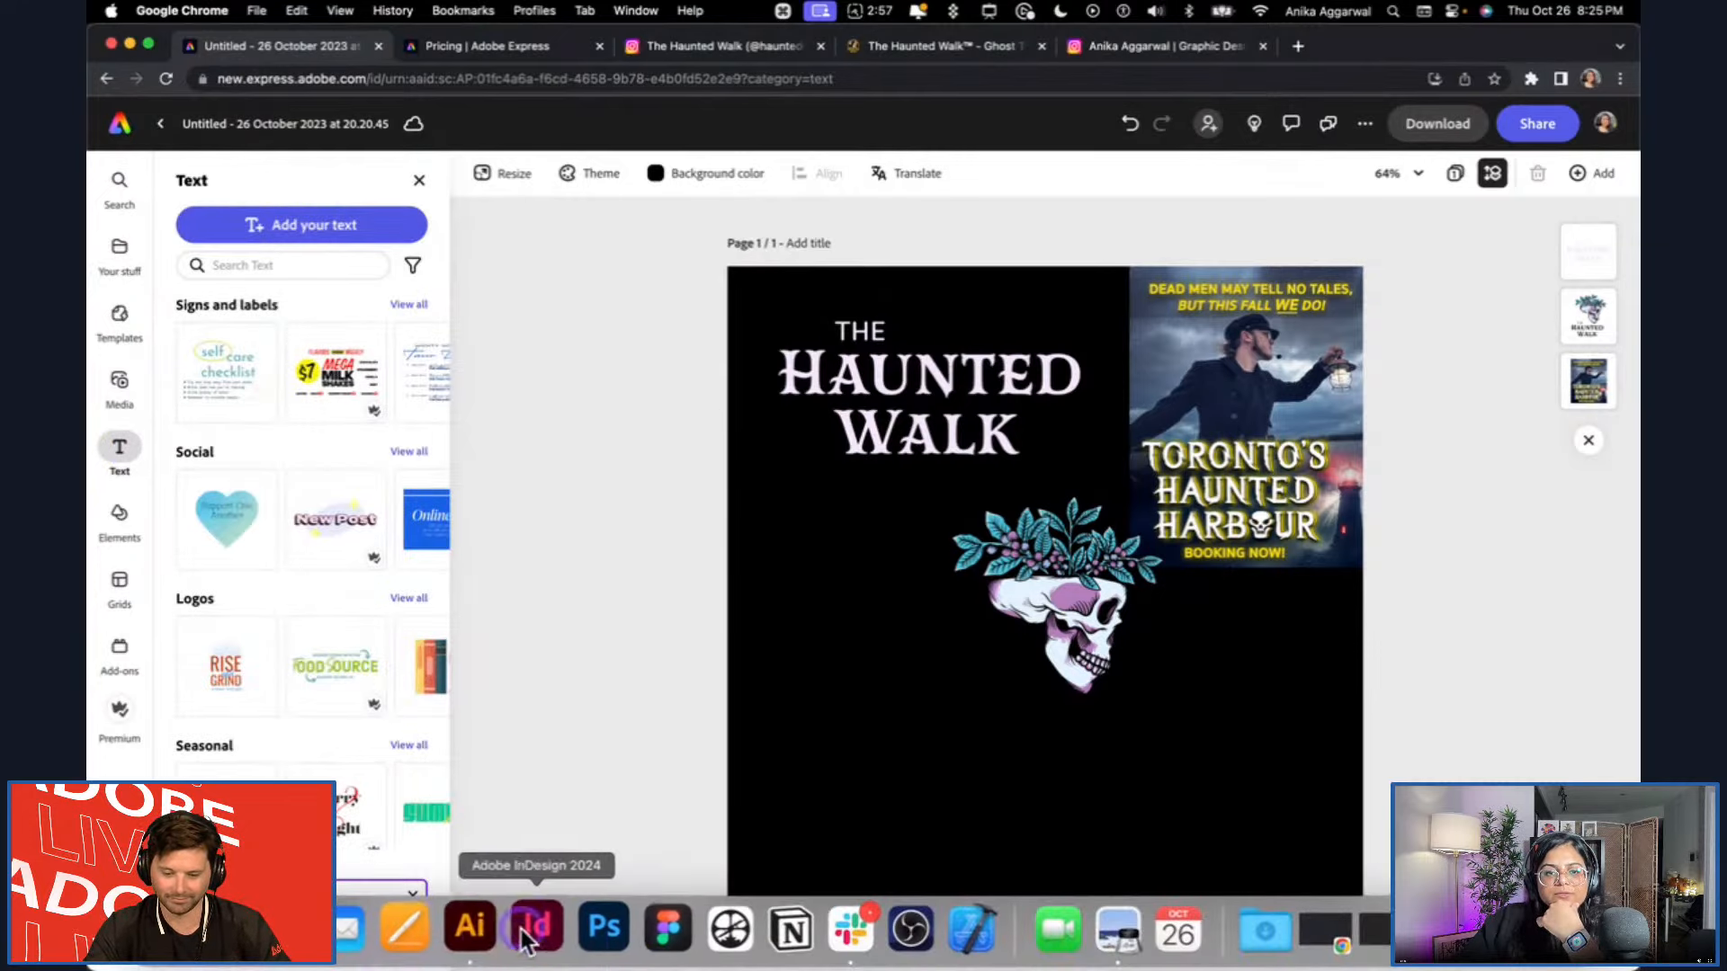
click(506, 940)
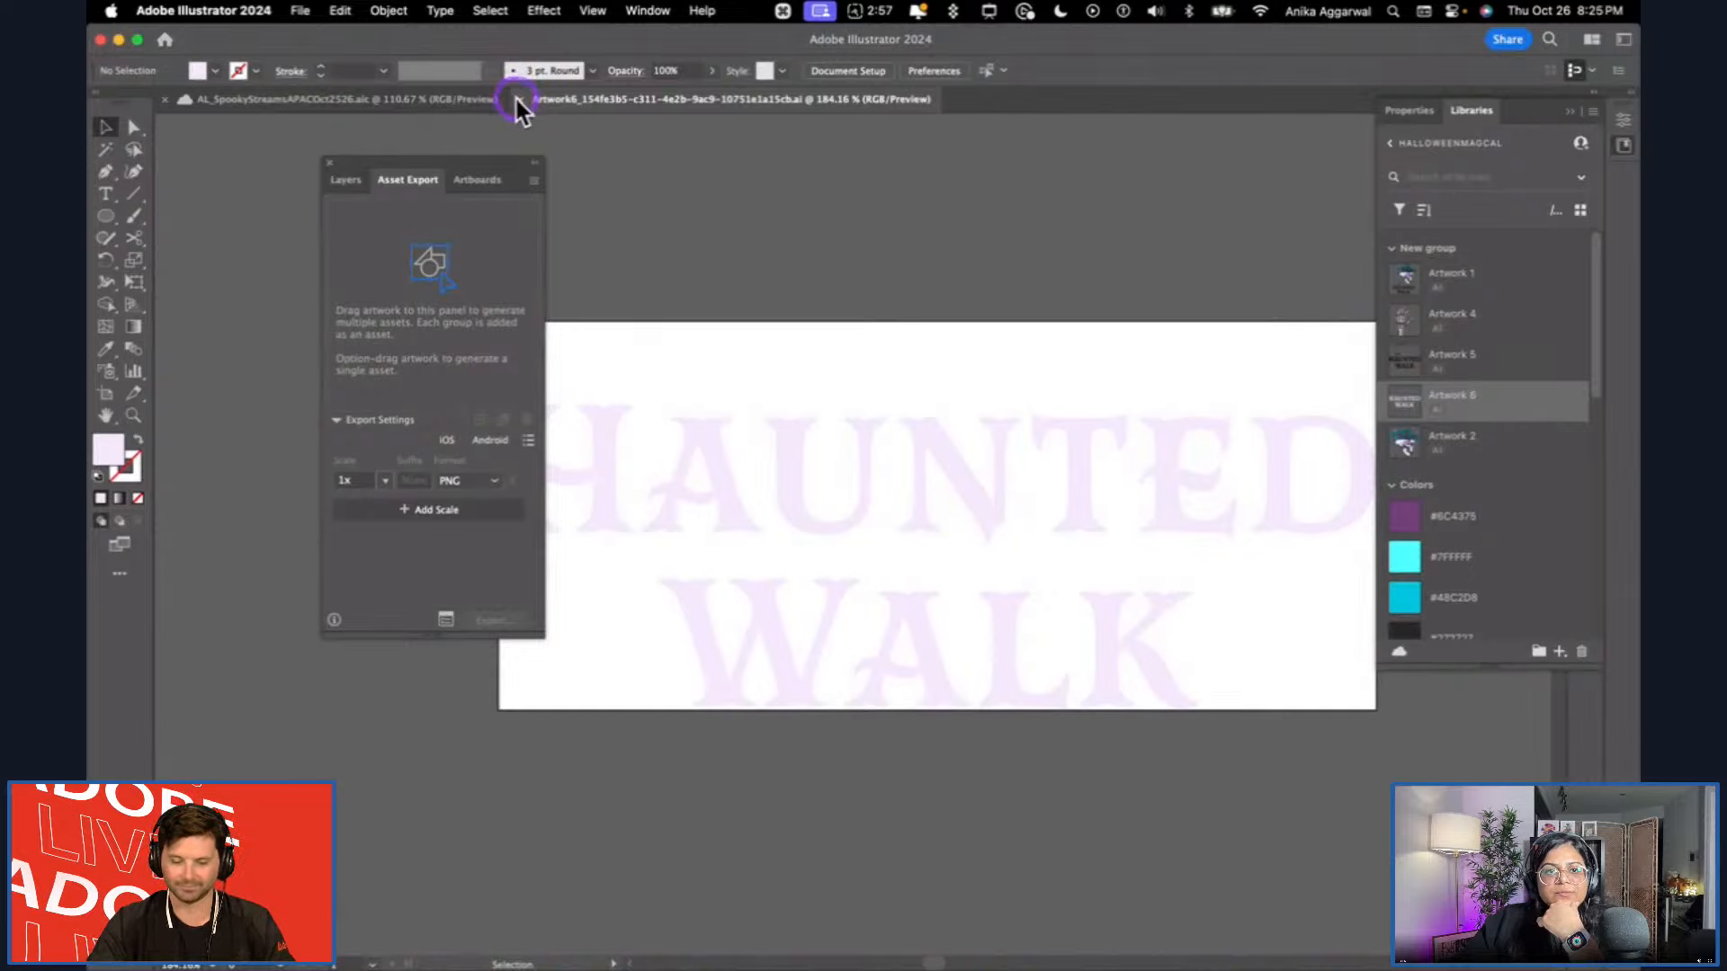
click(517, 99)
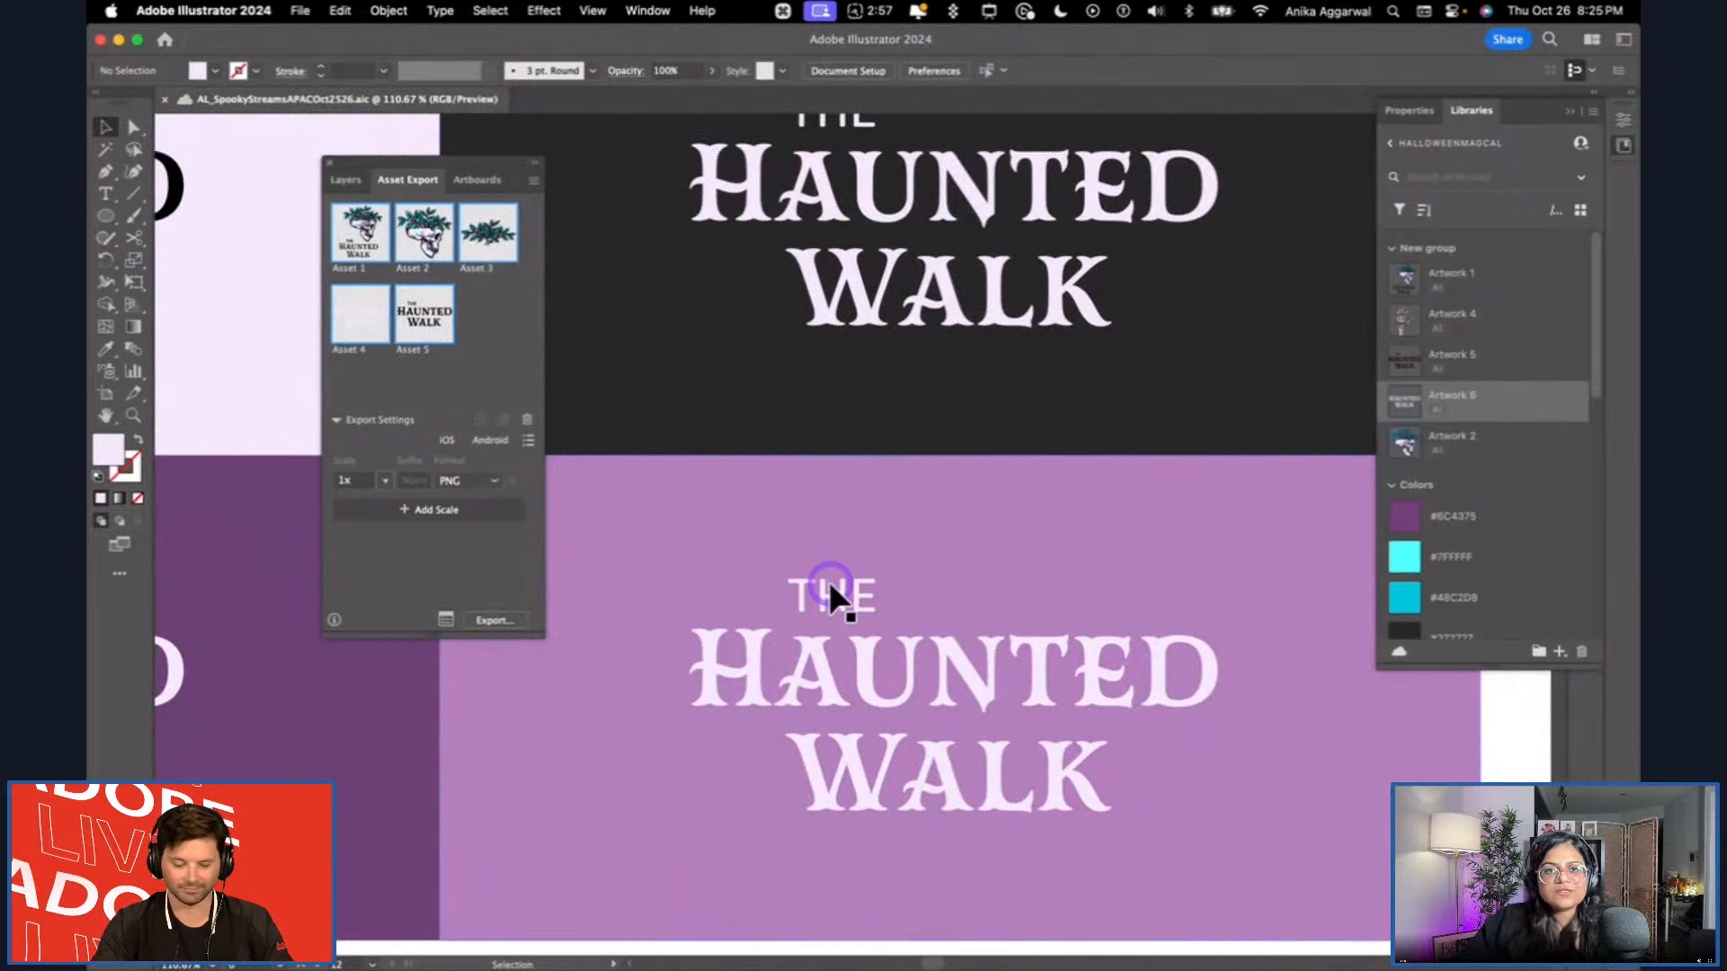
scroll(829, 585, down, 8)
scroll(829, 585, down, 3)
scroll(829, 585, left, 3)
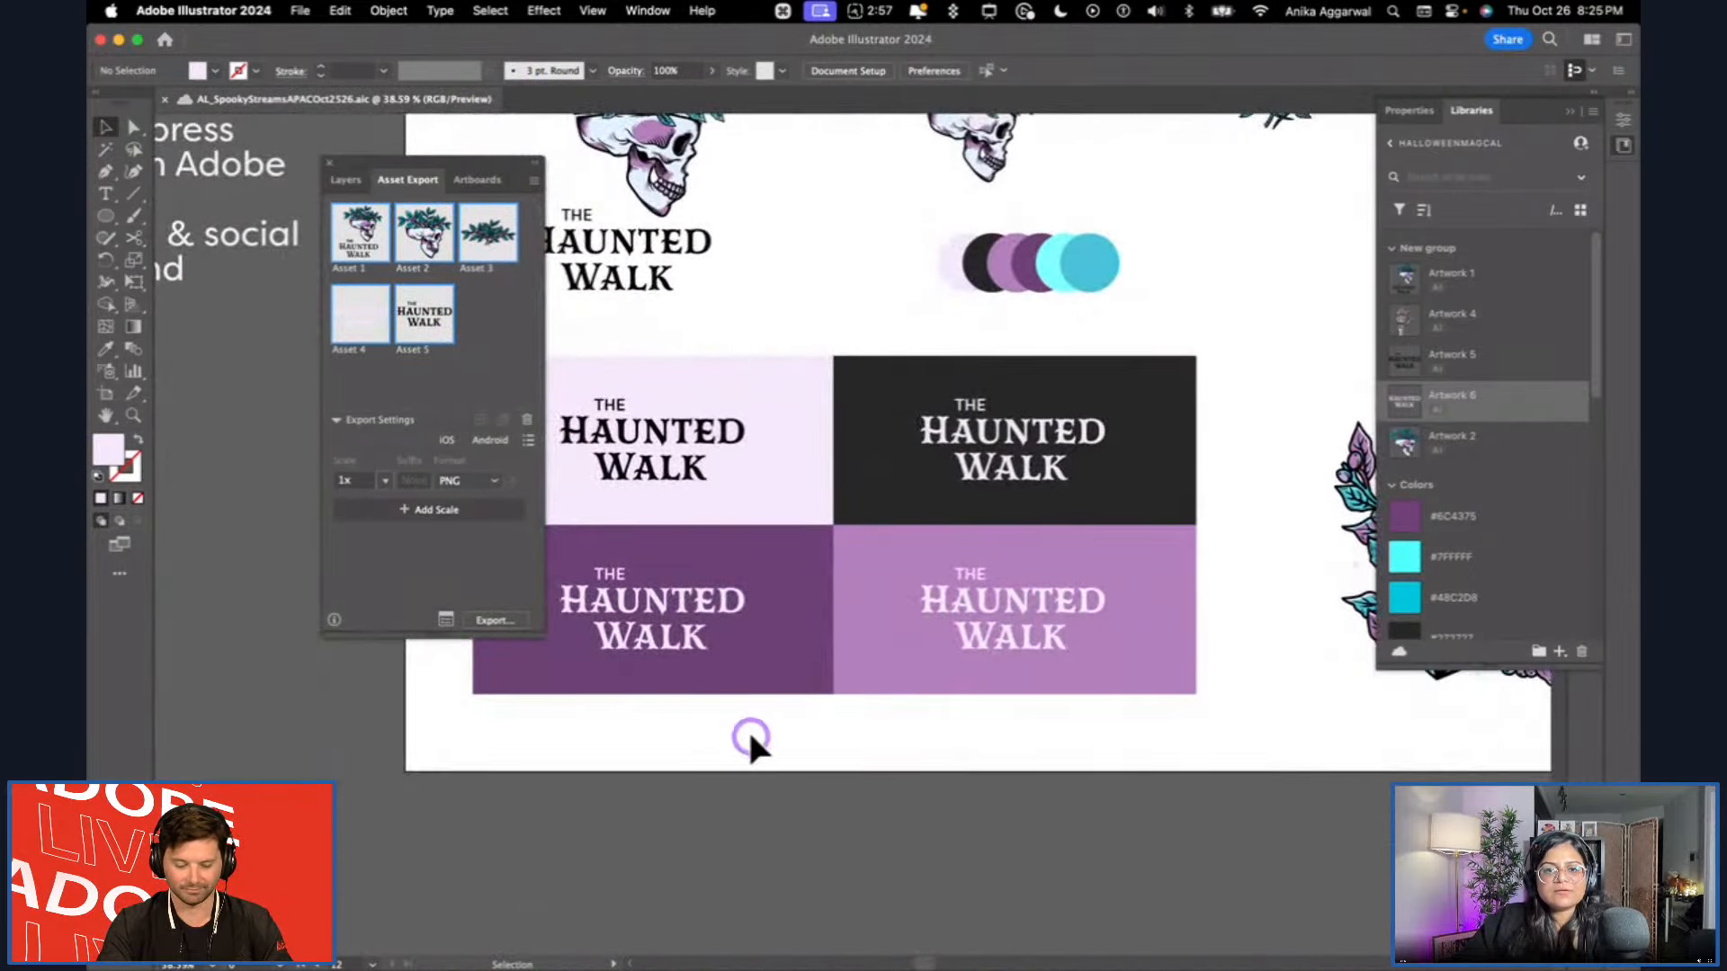
Switch to Adobe Express and look through the HalloweenMagcAL library's artwork, colors and ungrouped assets.
key(super+Tab)
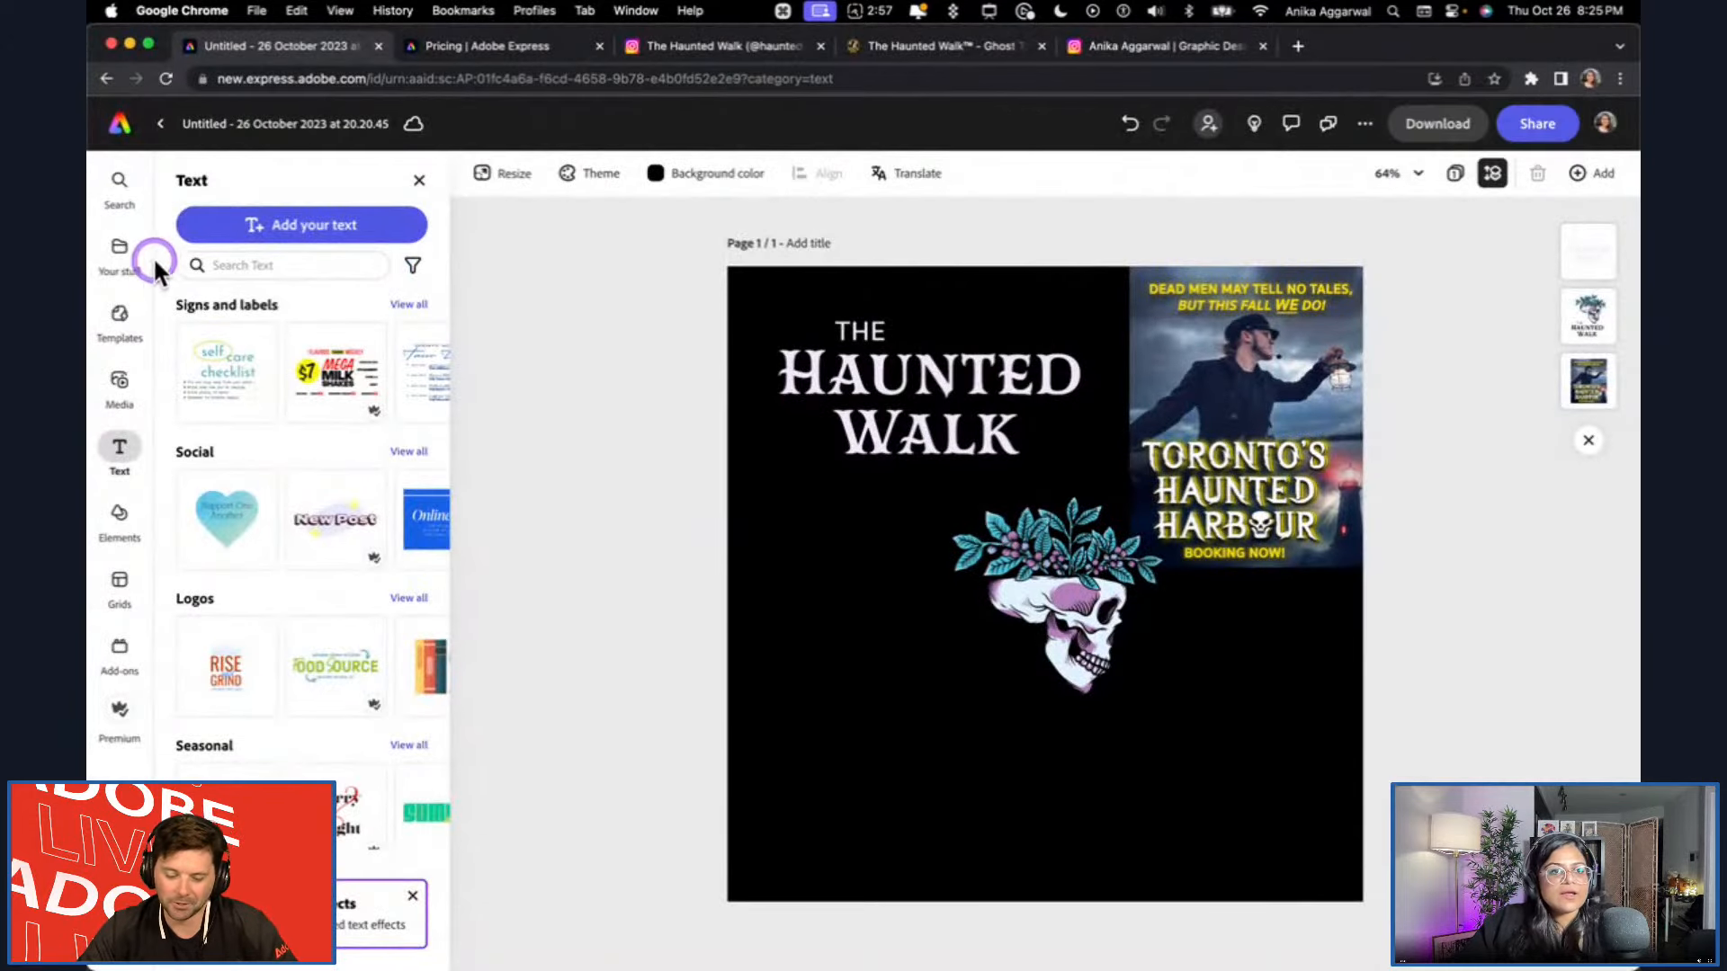
click(121, 280)
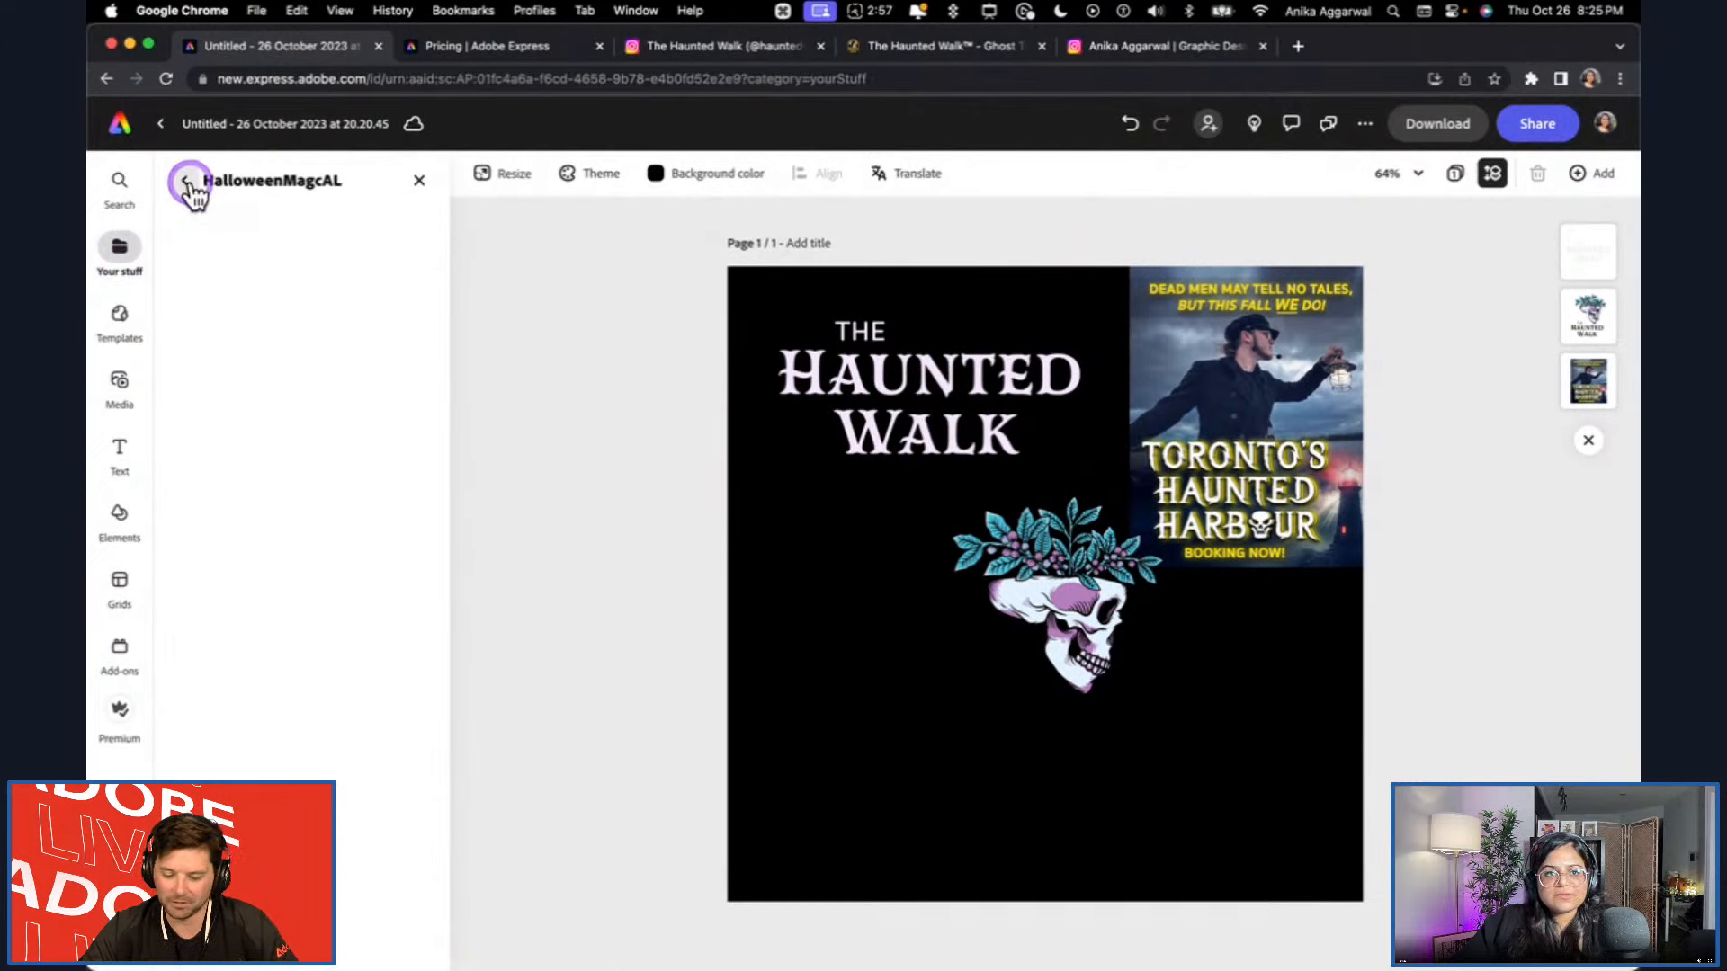
scroll(270, 572, down, 1)
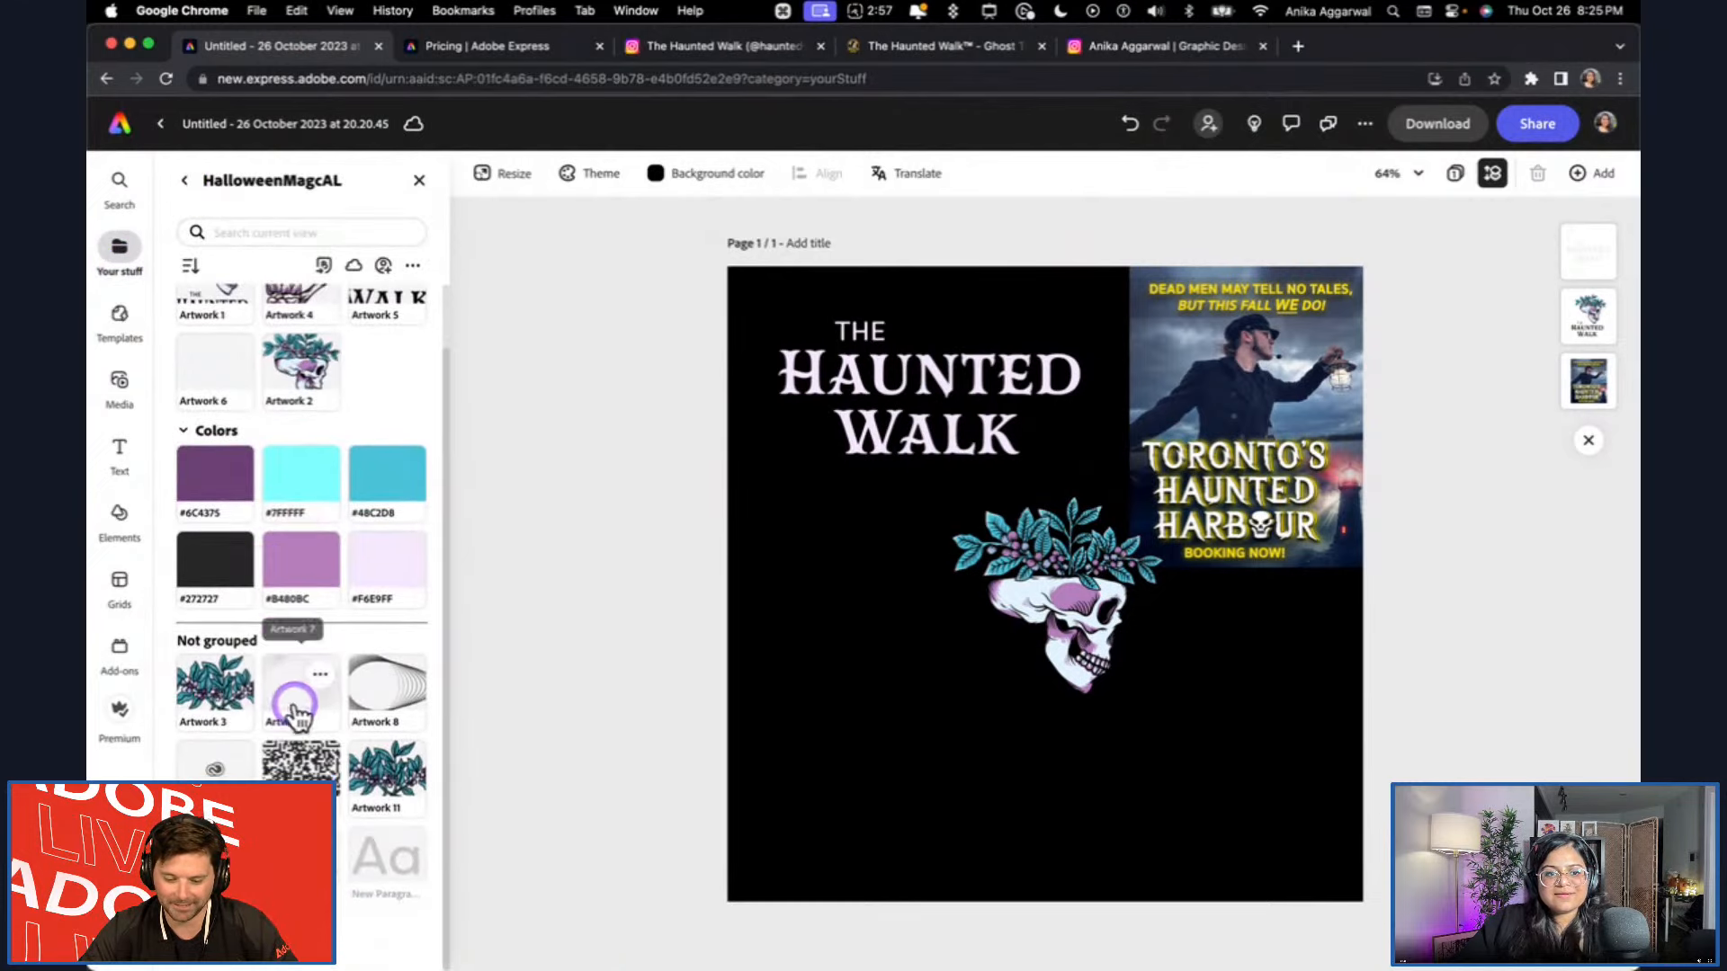
scroll(354, 760, up, 1)
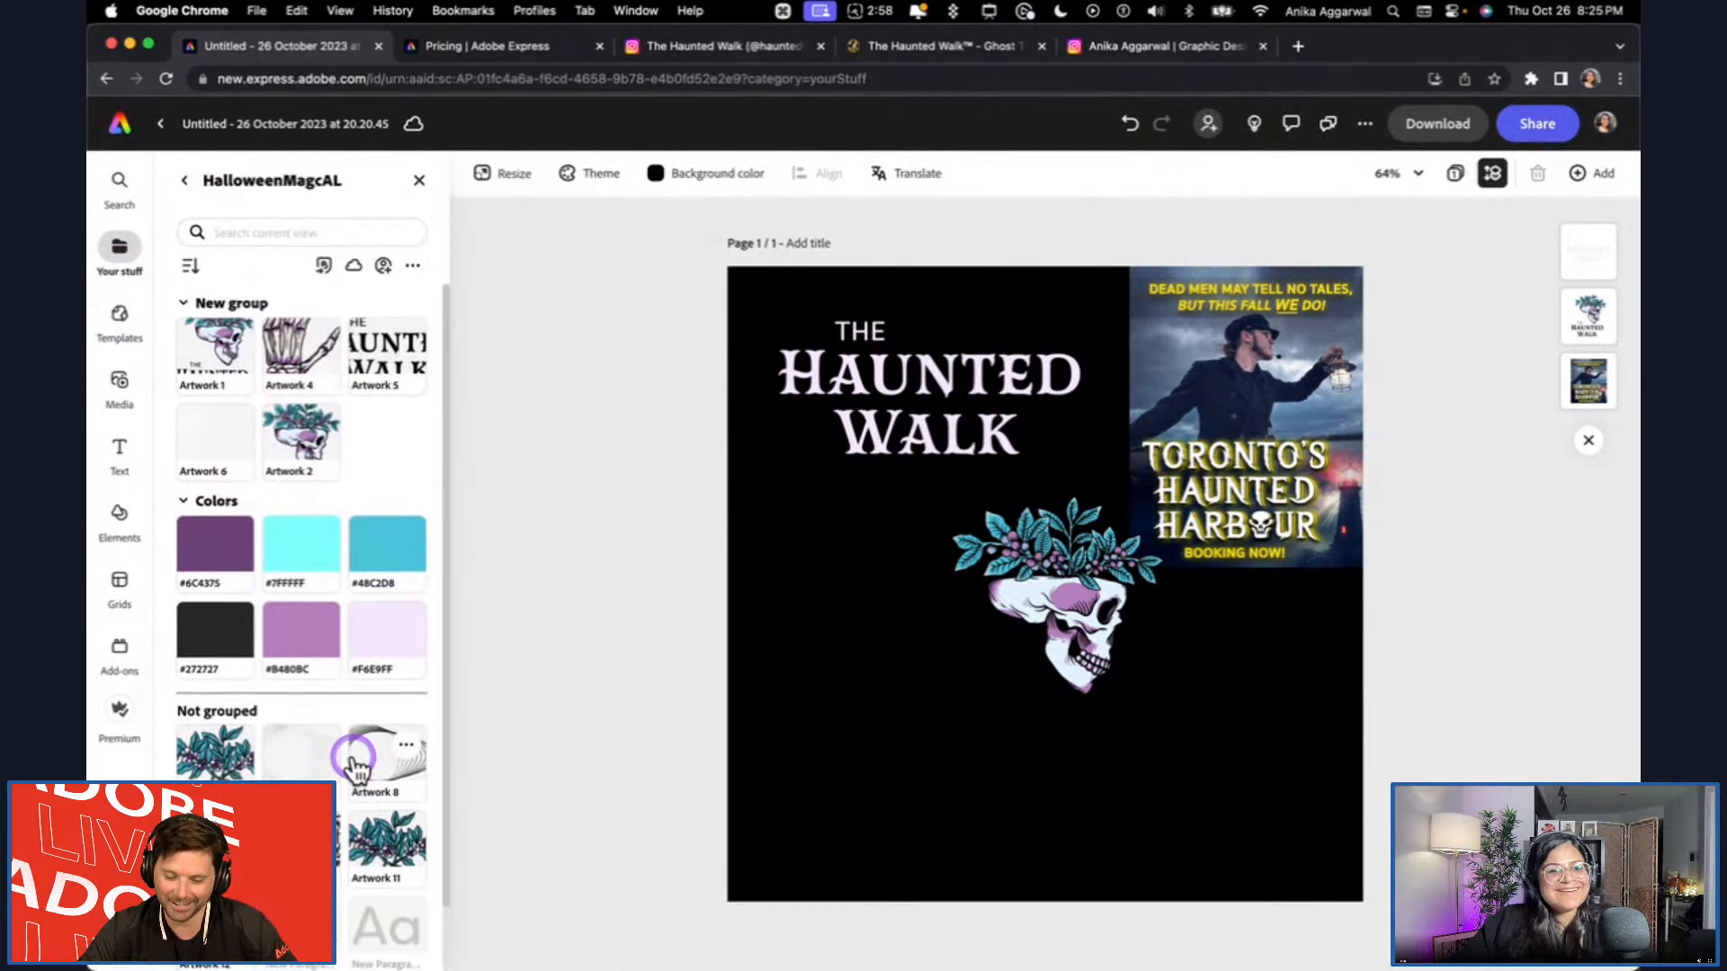
scroll(242, 575, down, 1)
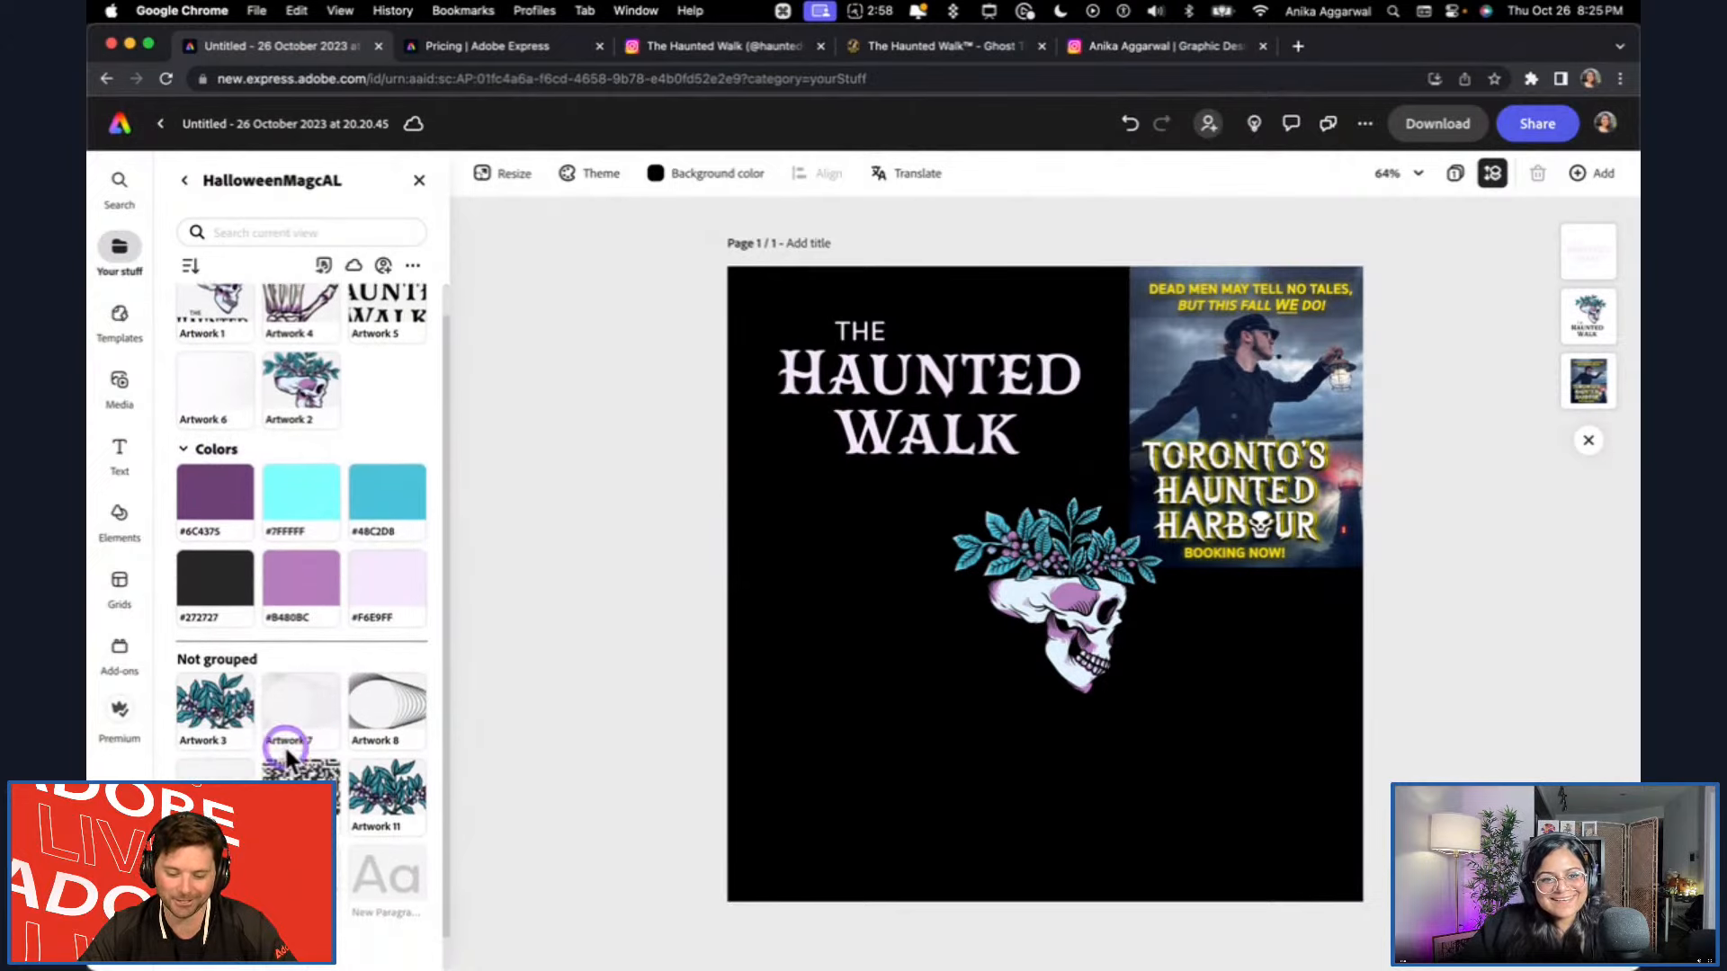
mouse_move(475, 935)
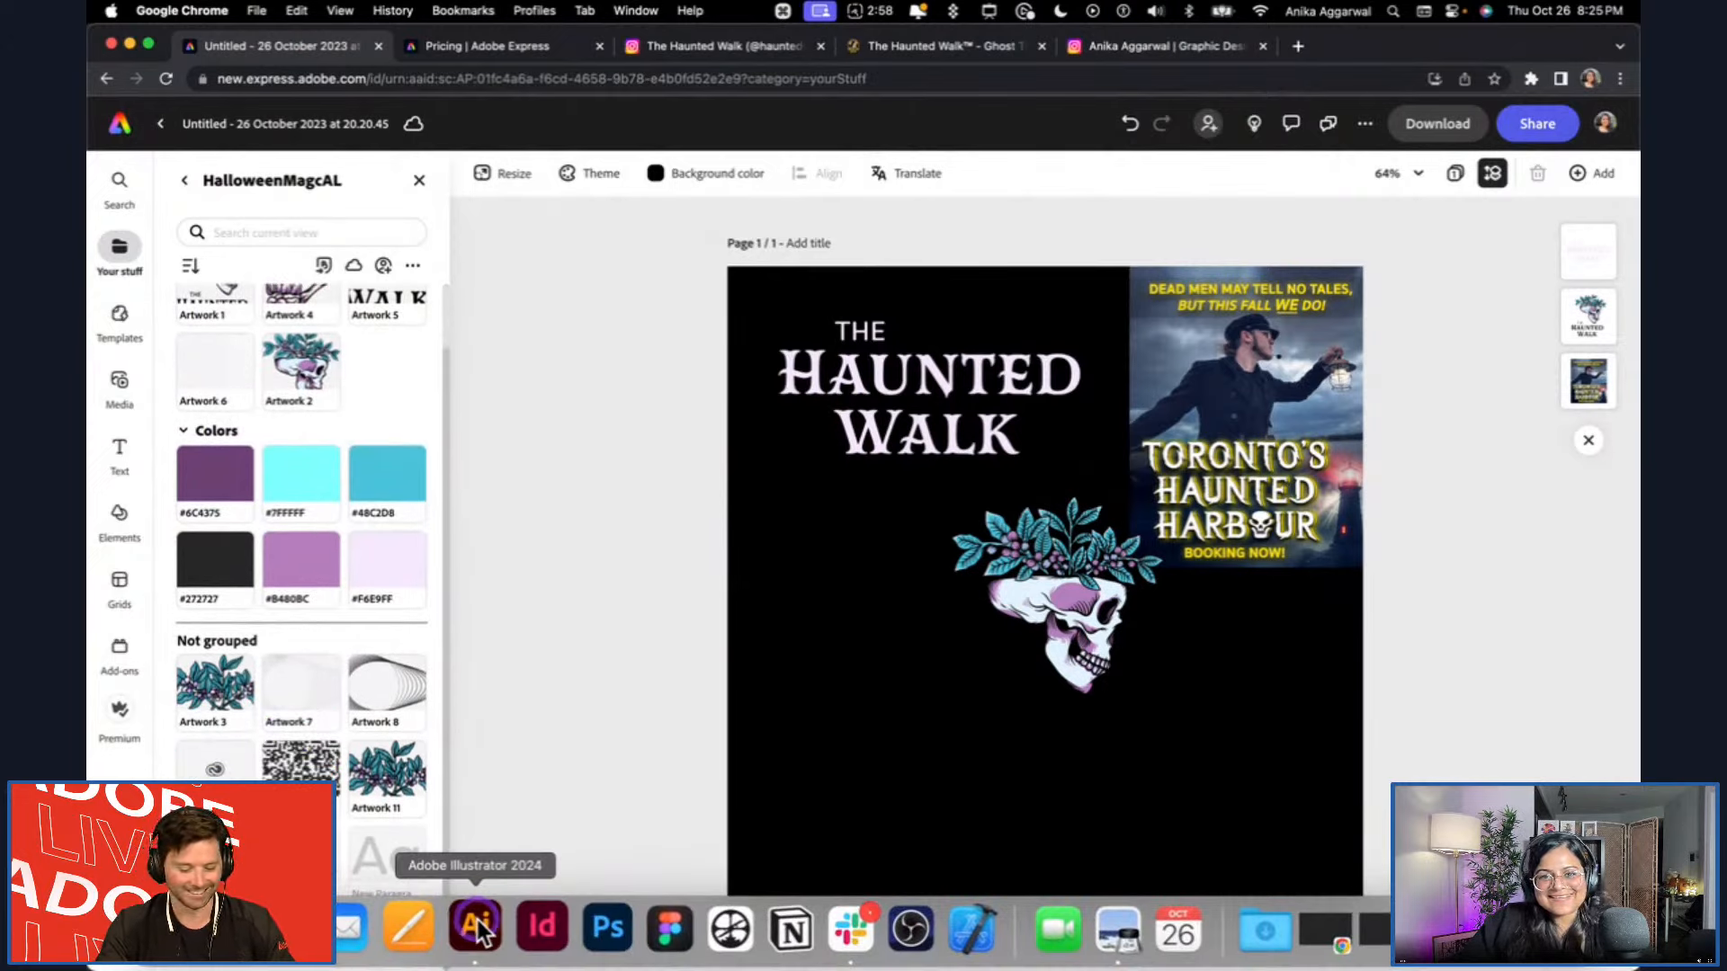
click(477, 929)
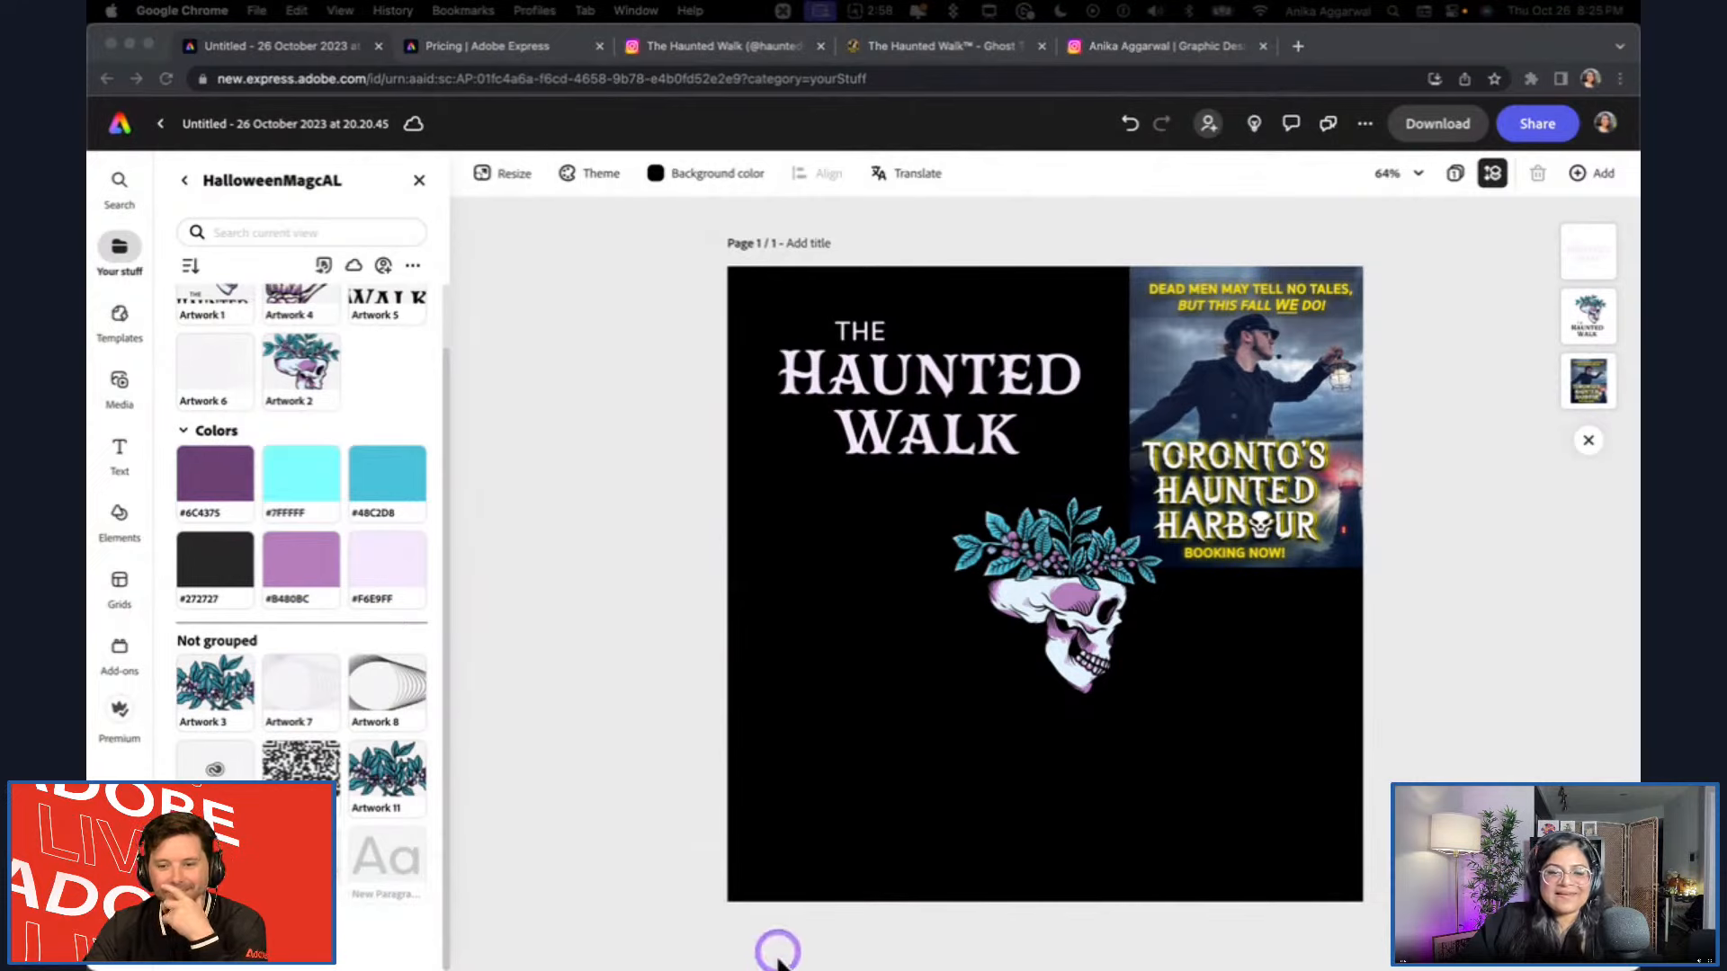
Add a new text box to the page and apply the pending linked asset update.
click(133, 439)
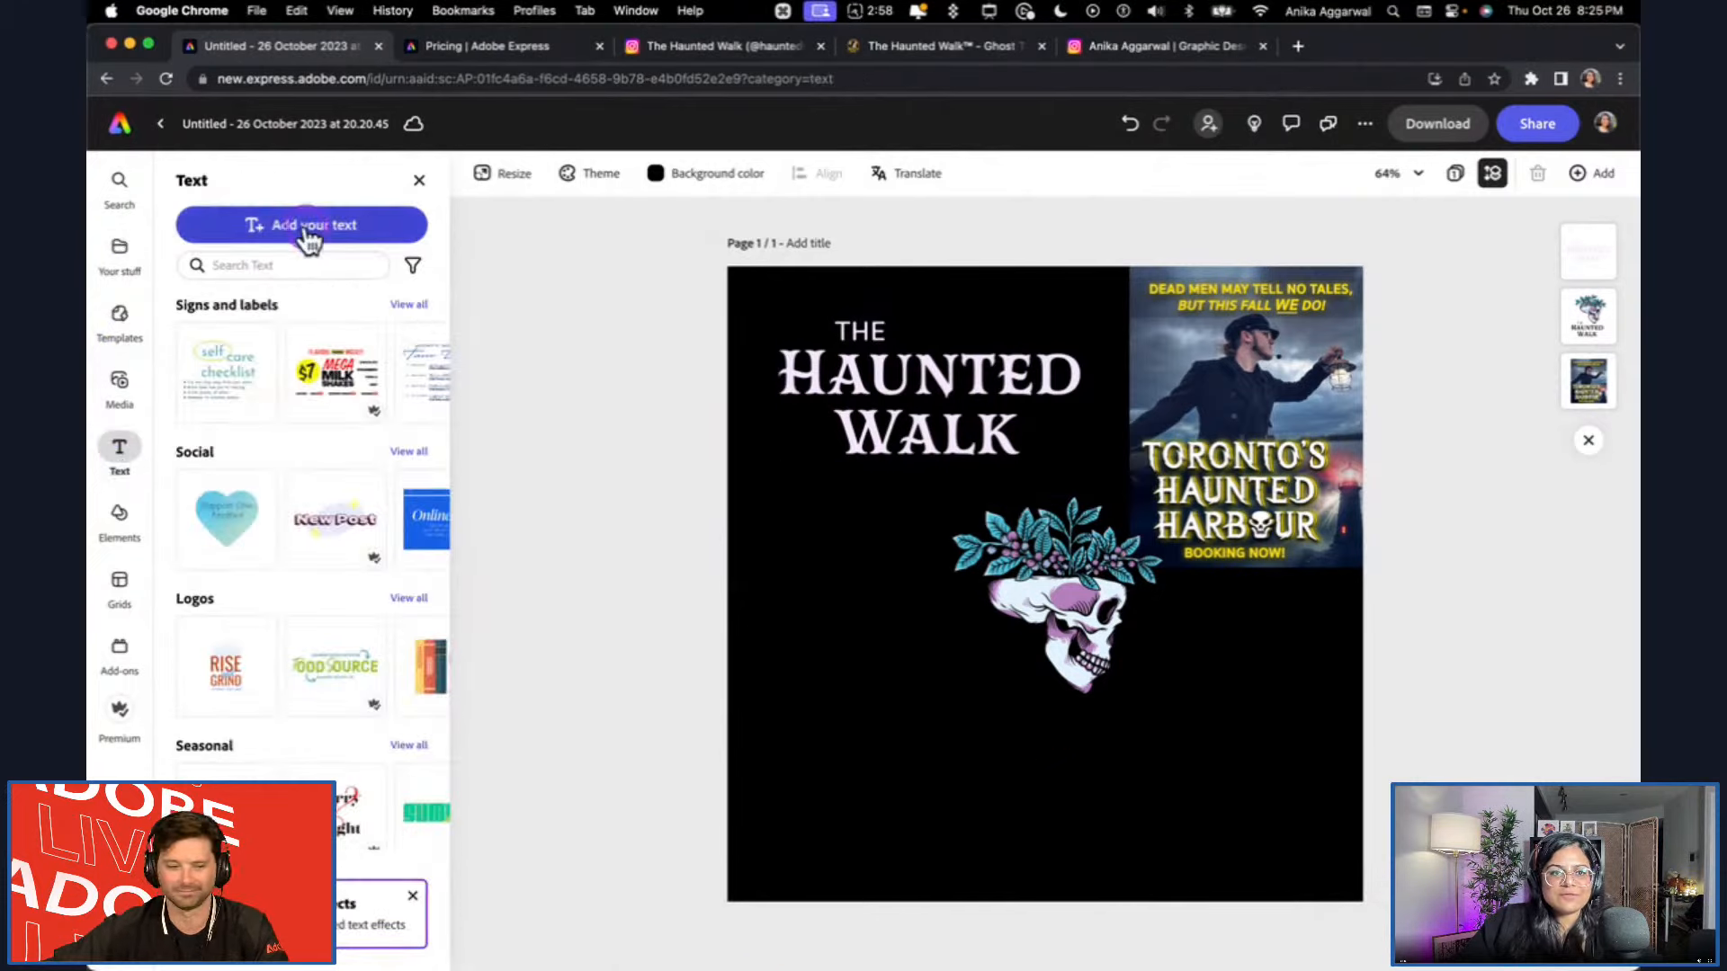
click(306, 227)
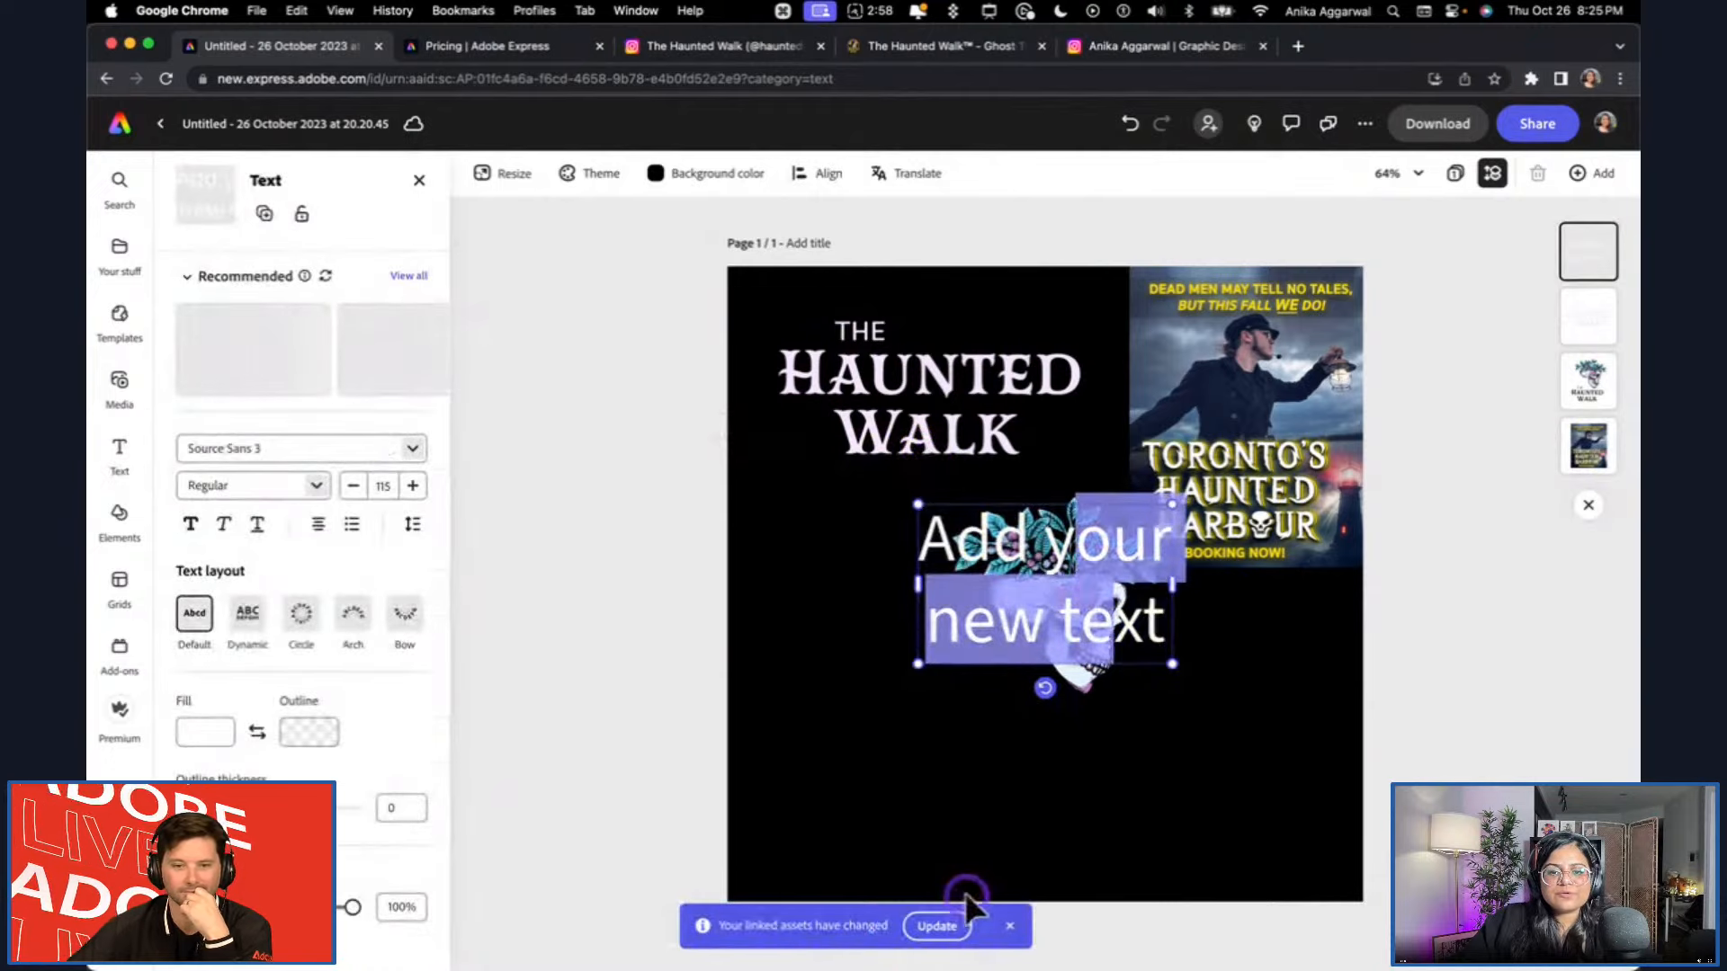
click(934, 926)
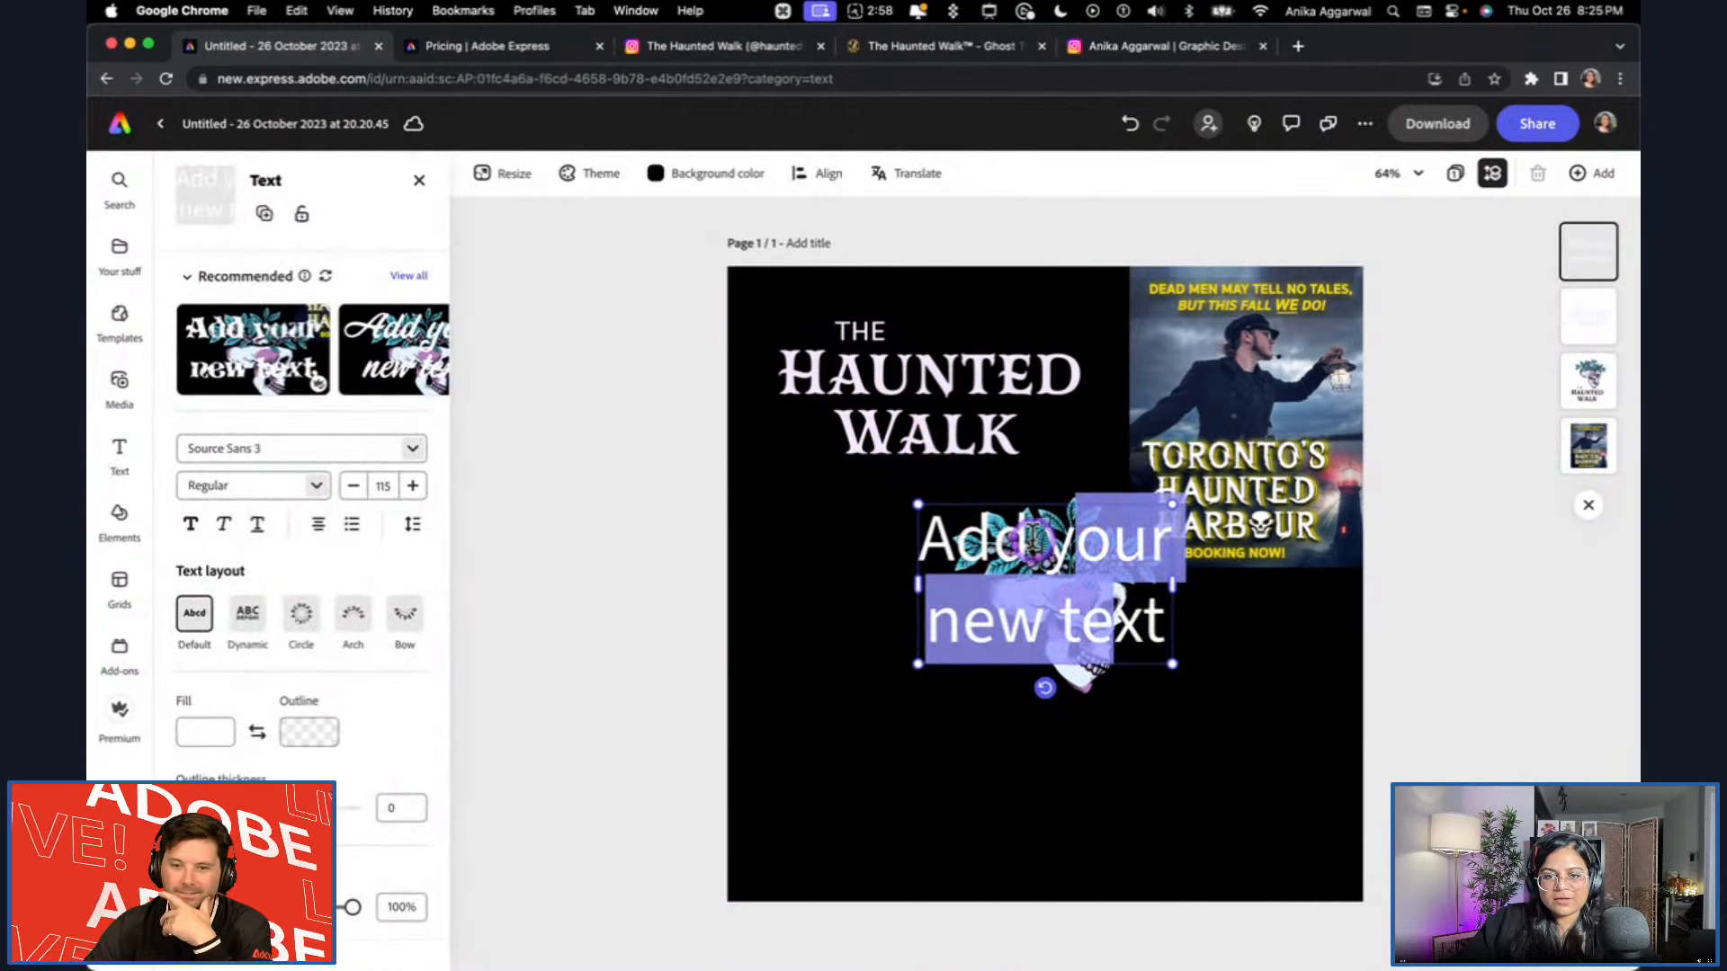
Replace the placeholder with "Dead mean may tell no tales - but we do!", shrink it to size 58, and place it in the page's bottom-right corner.
key(super+a)
text(Dead mean may te)
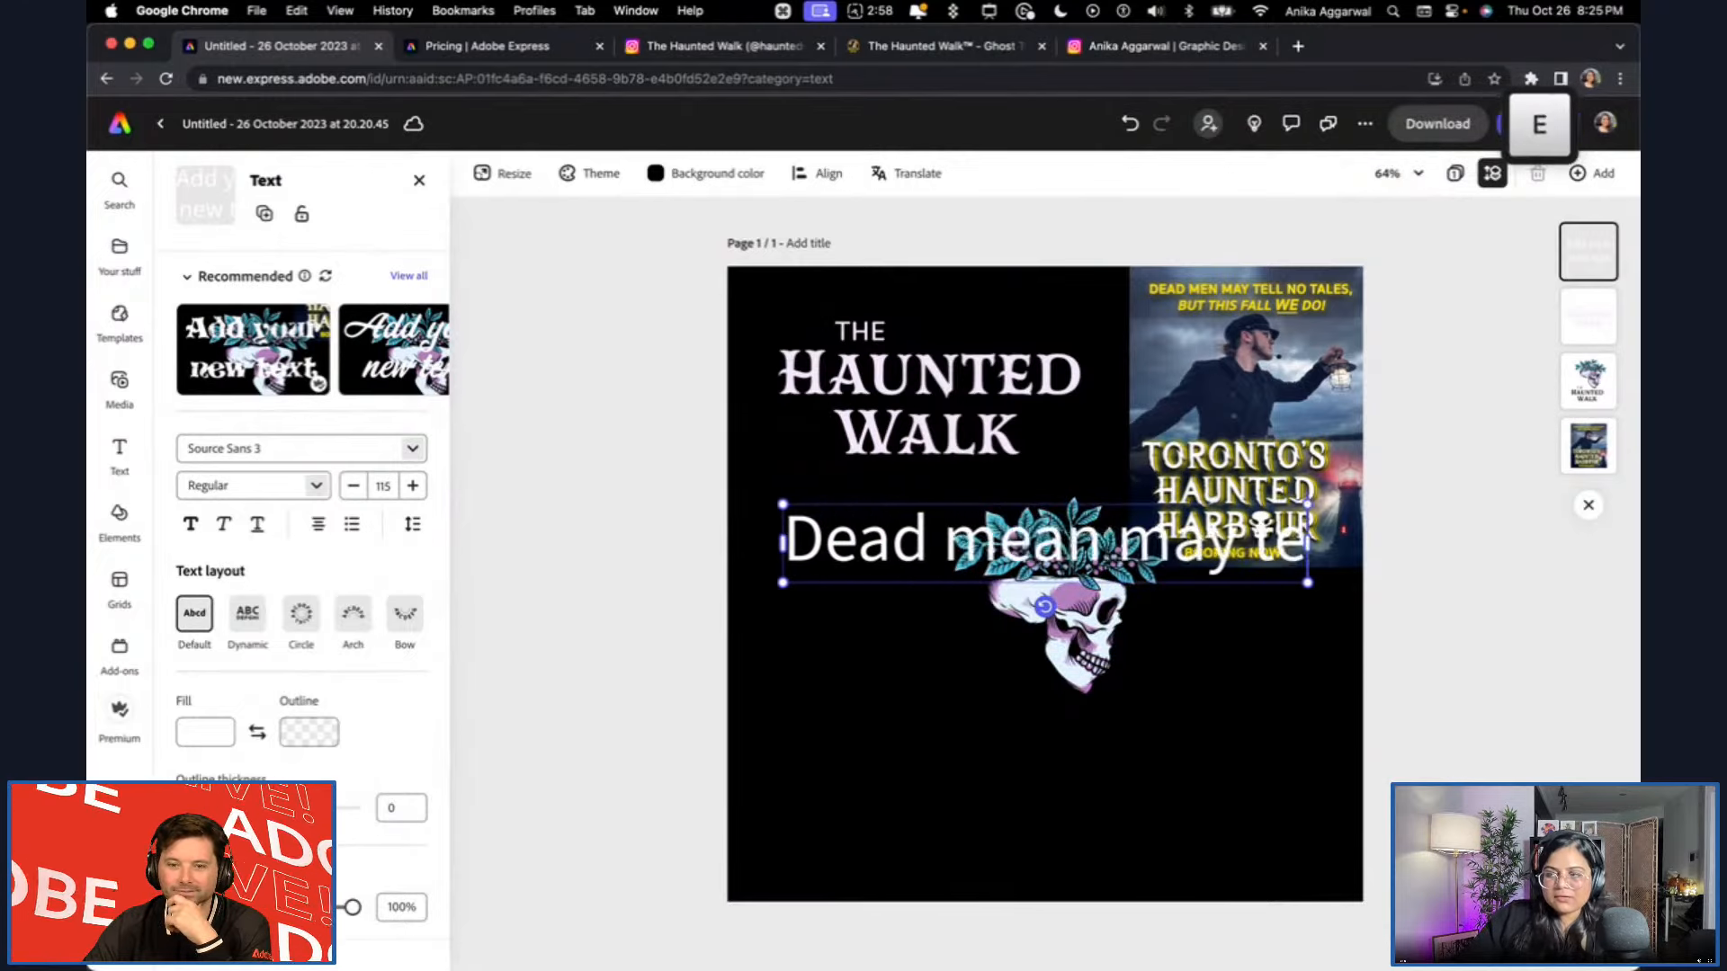
text(ll no te)
key(BackSpace)
text(ales - but we do!)
key(Escape)
drag(1350, 664, 1043, 590)
drag(1044, 688, 1241, 836)
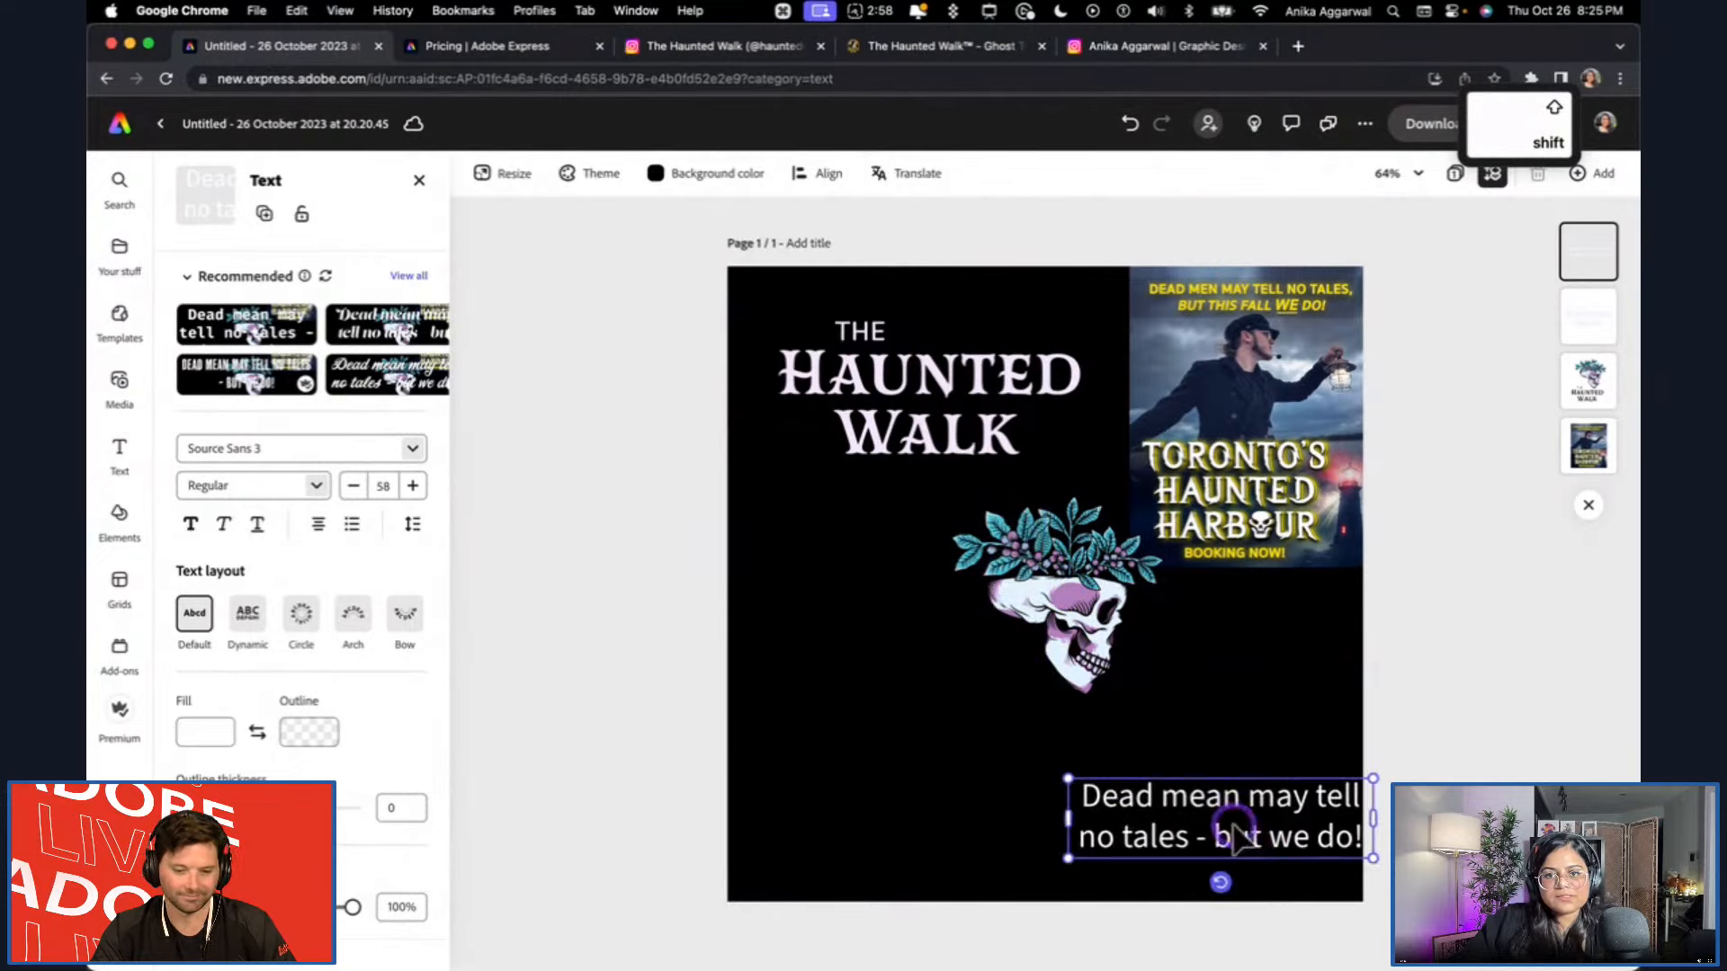
Copy the serif paragraph style from the HalloweenMagcAL library to the HalloweenMagicV2 brand.
click(120, 250)
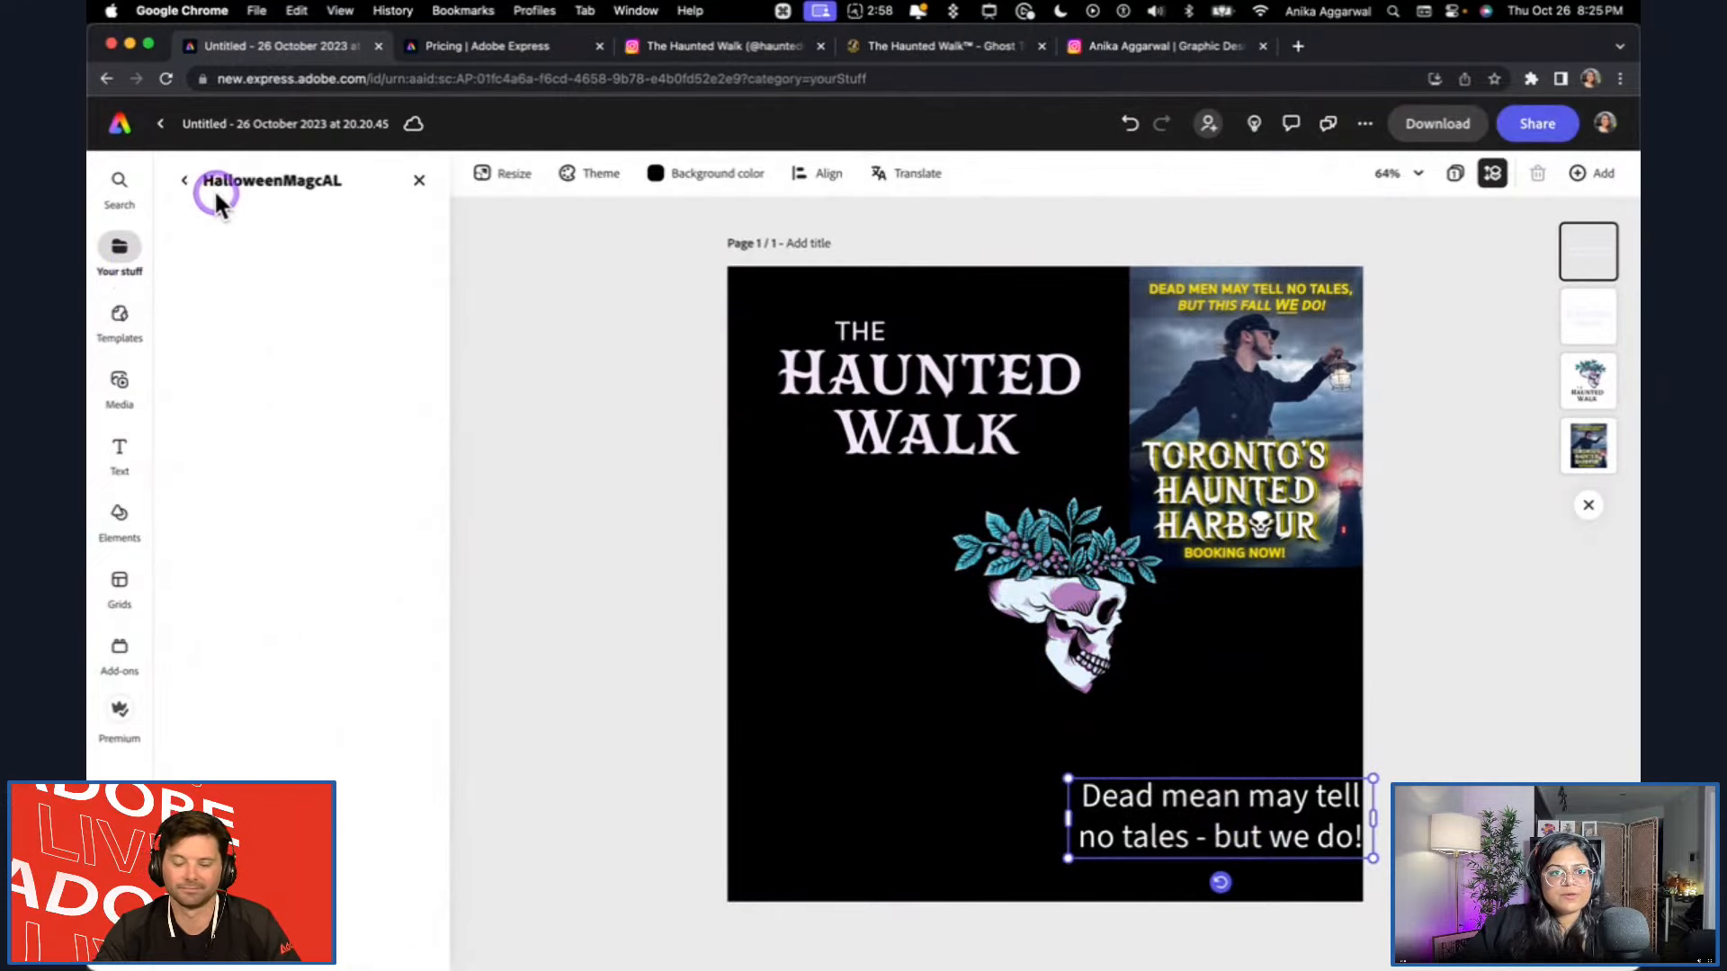
scroll(292, 535, down, 2)
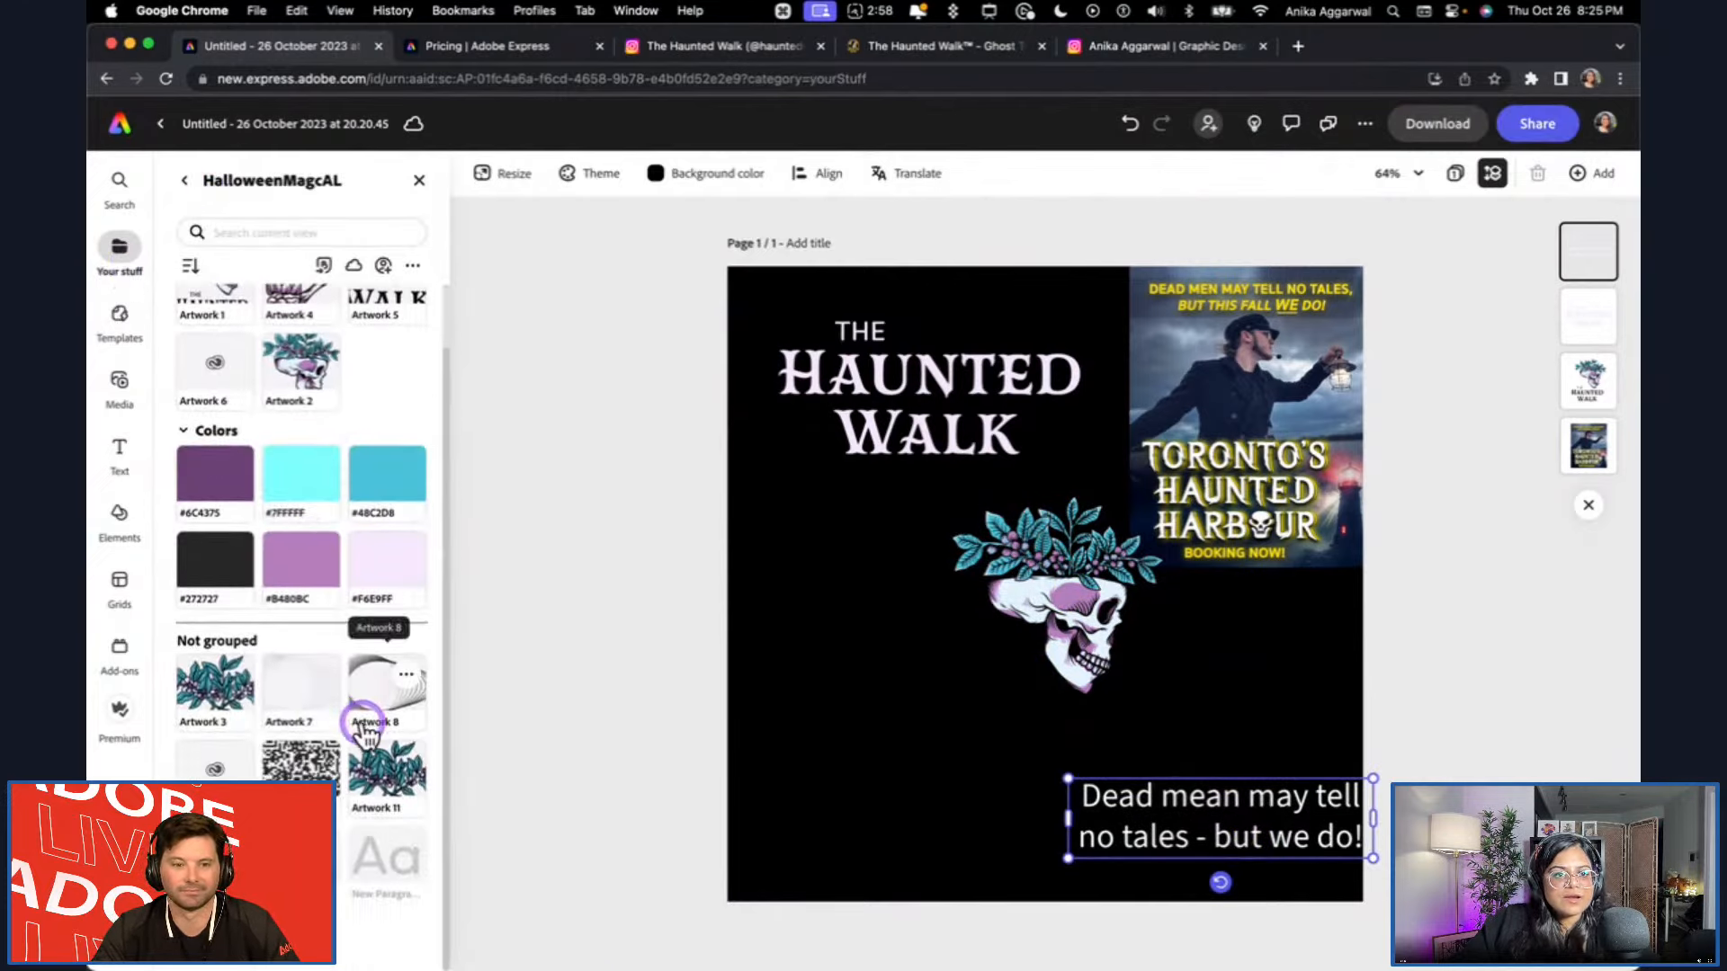
click(321, 844)
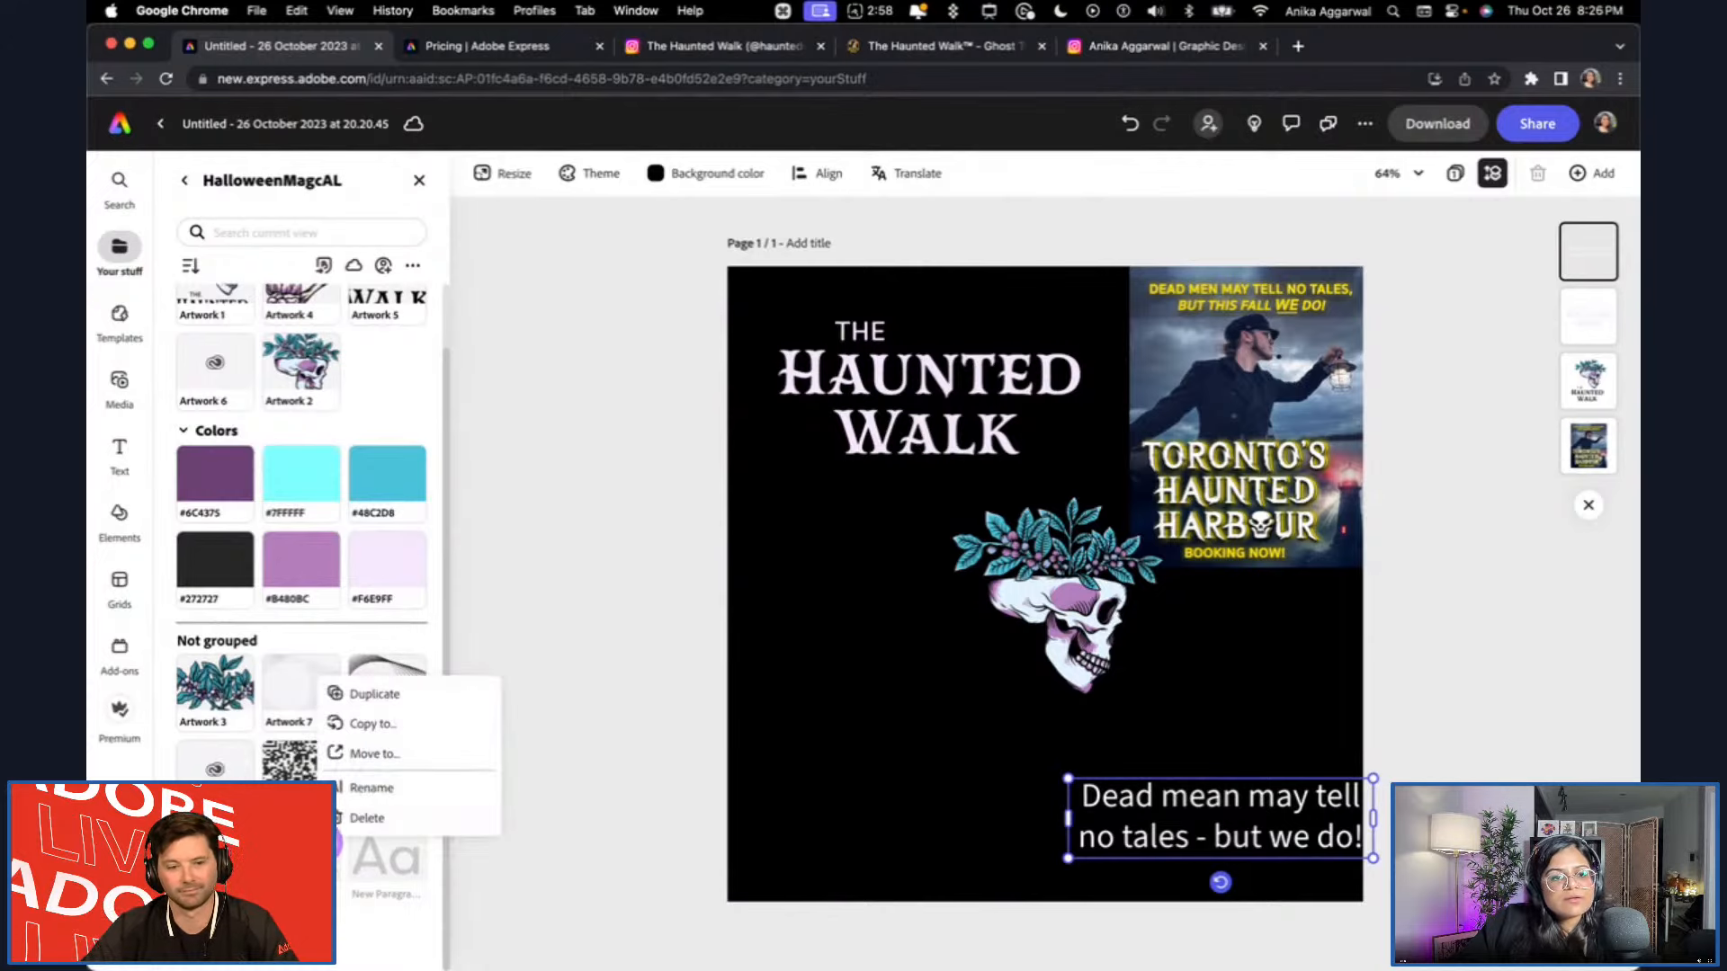
click(364, 726)
scroll(460, 804, down, 15)
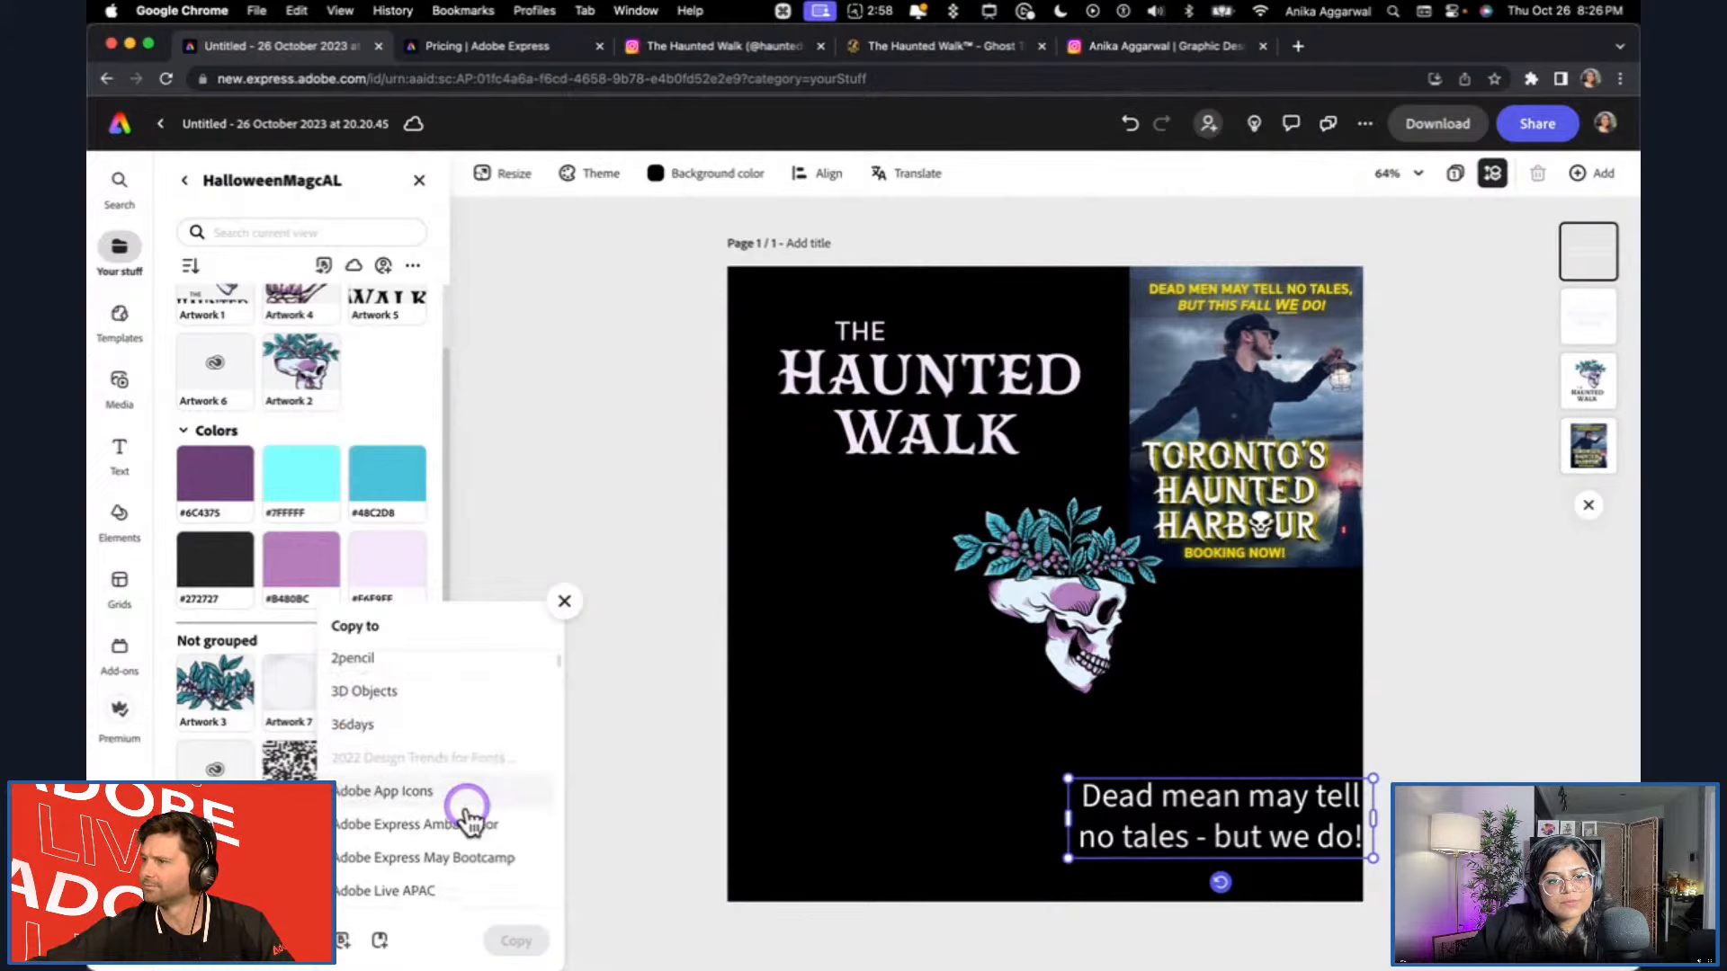
scroll(467, 819, down, 10)
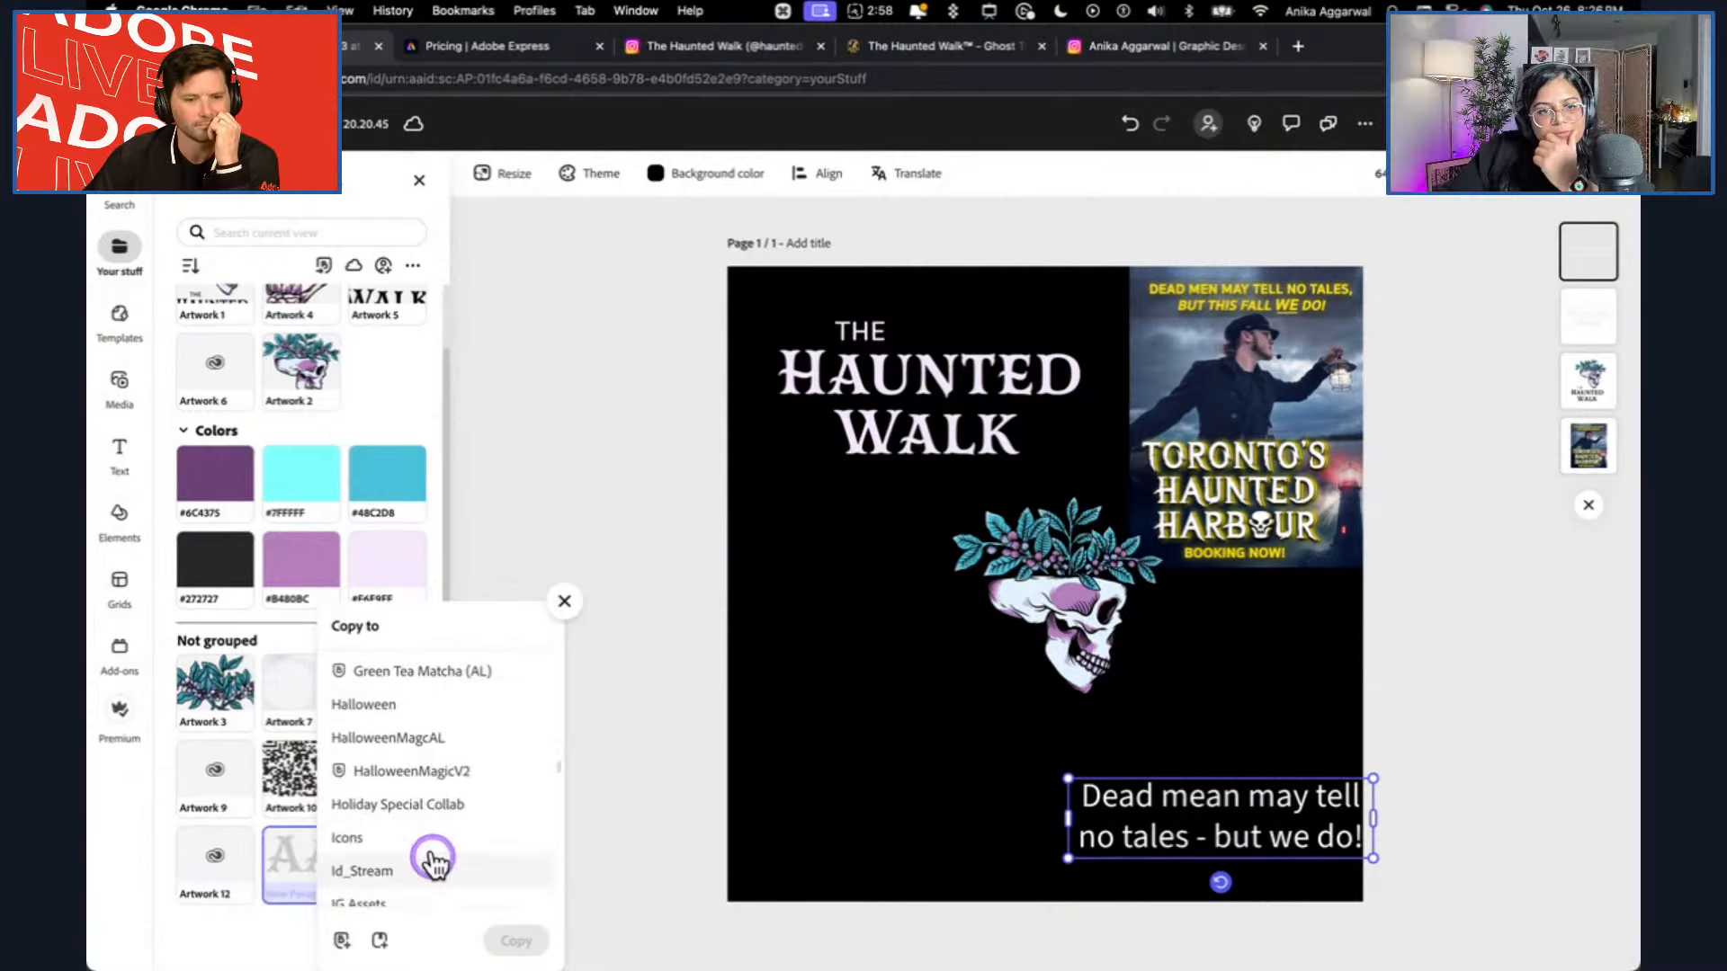
click(432, 771)
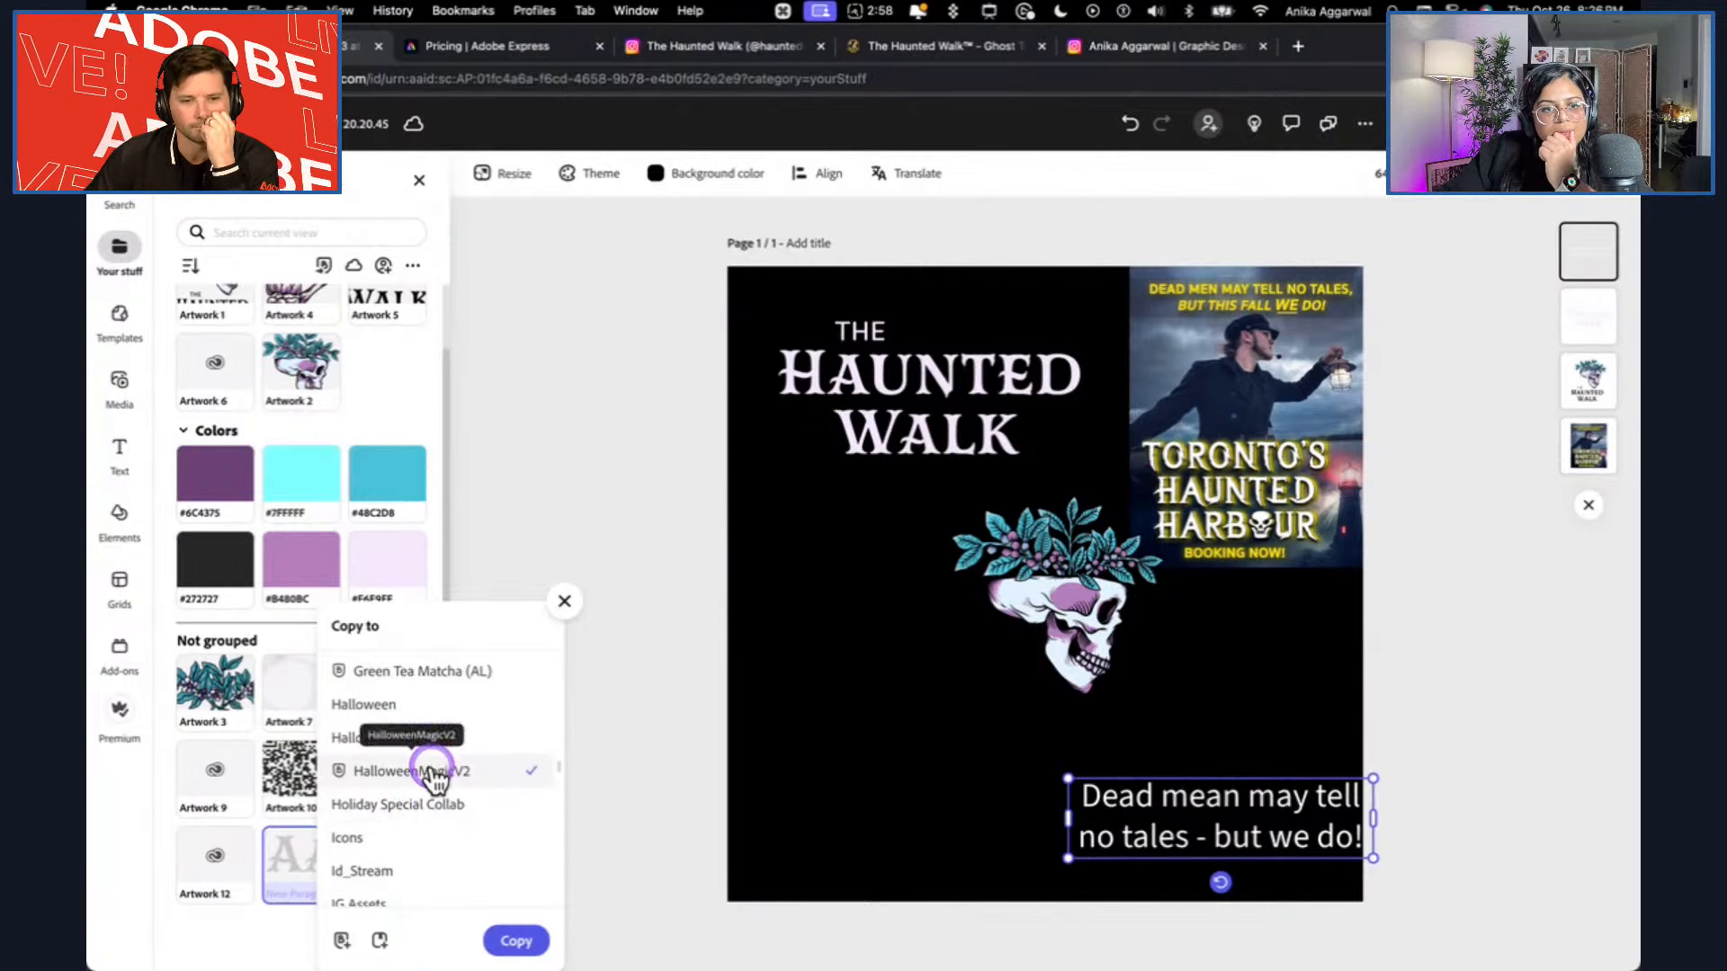
click(517, 938)
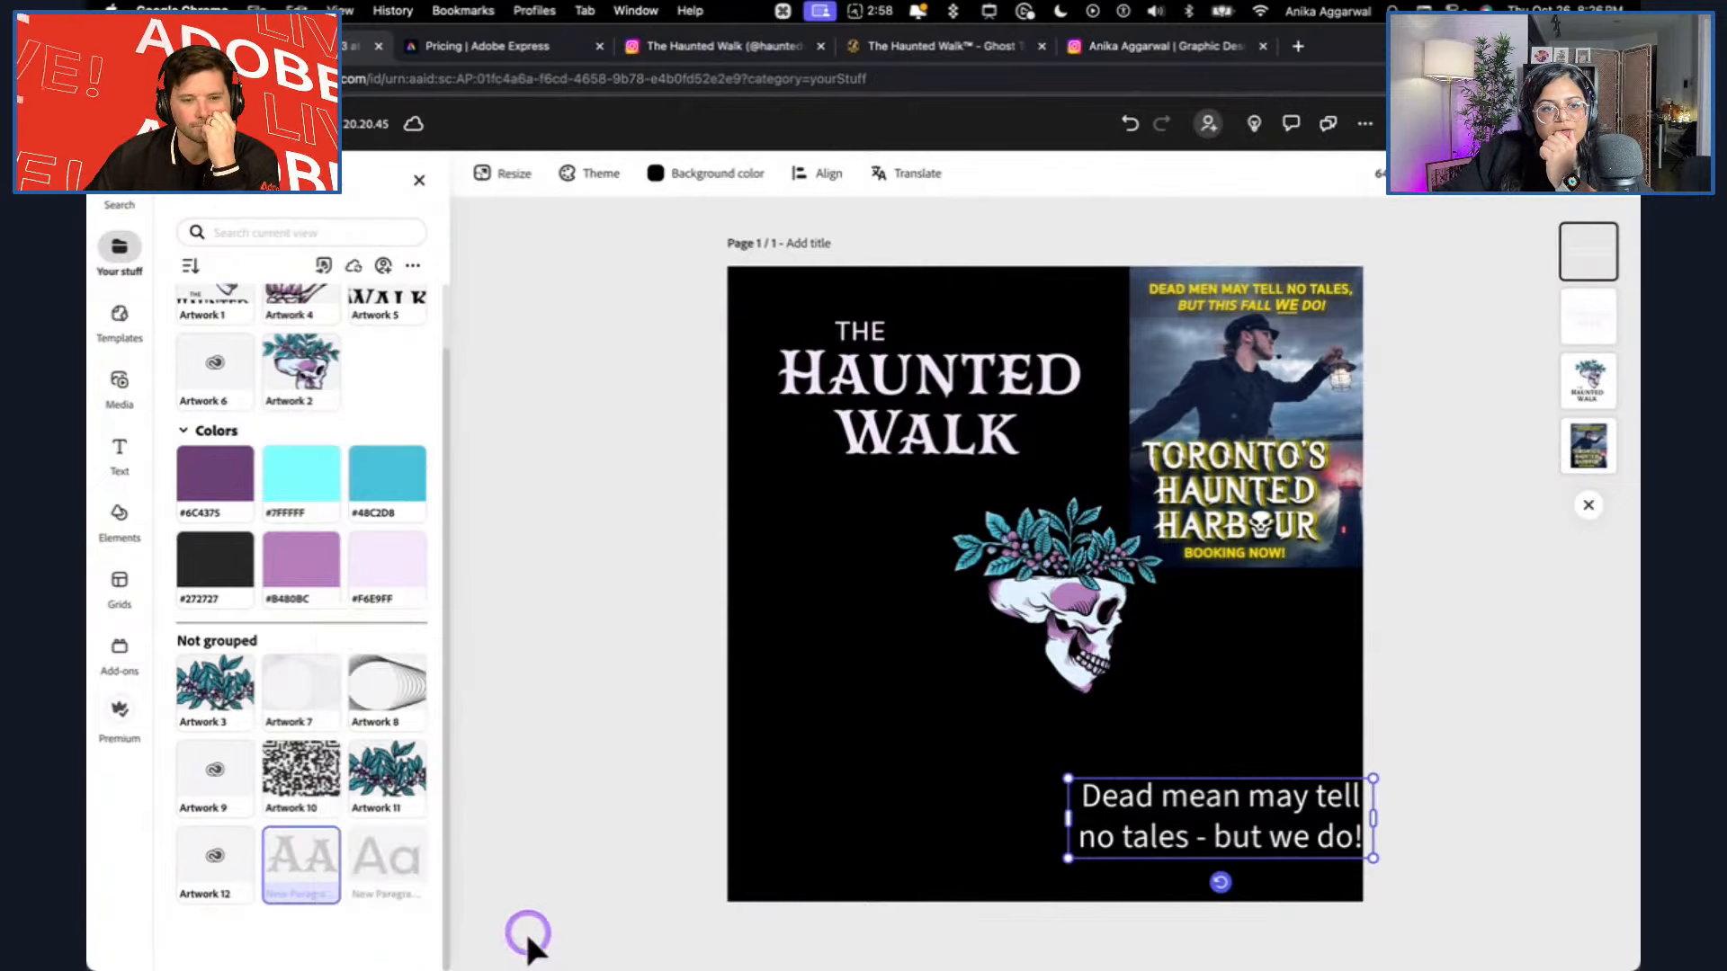
Copy the sans-serif paragraph style to the HalloweenMagicV2 brand and return to the overview of brands and libraries.
click(409, 848)
click(468, 722)
scroll(513, 841, down, 5)
scroll(522, 847, down, 10)
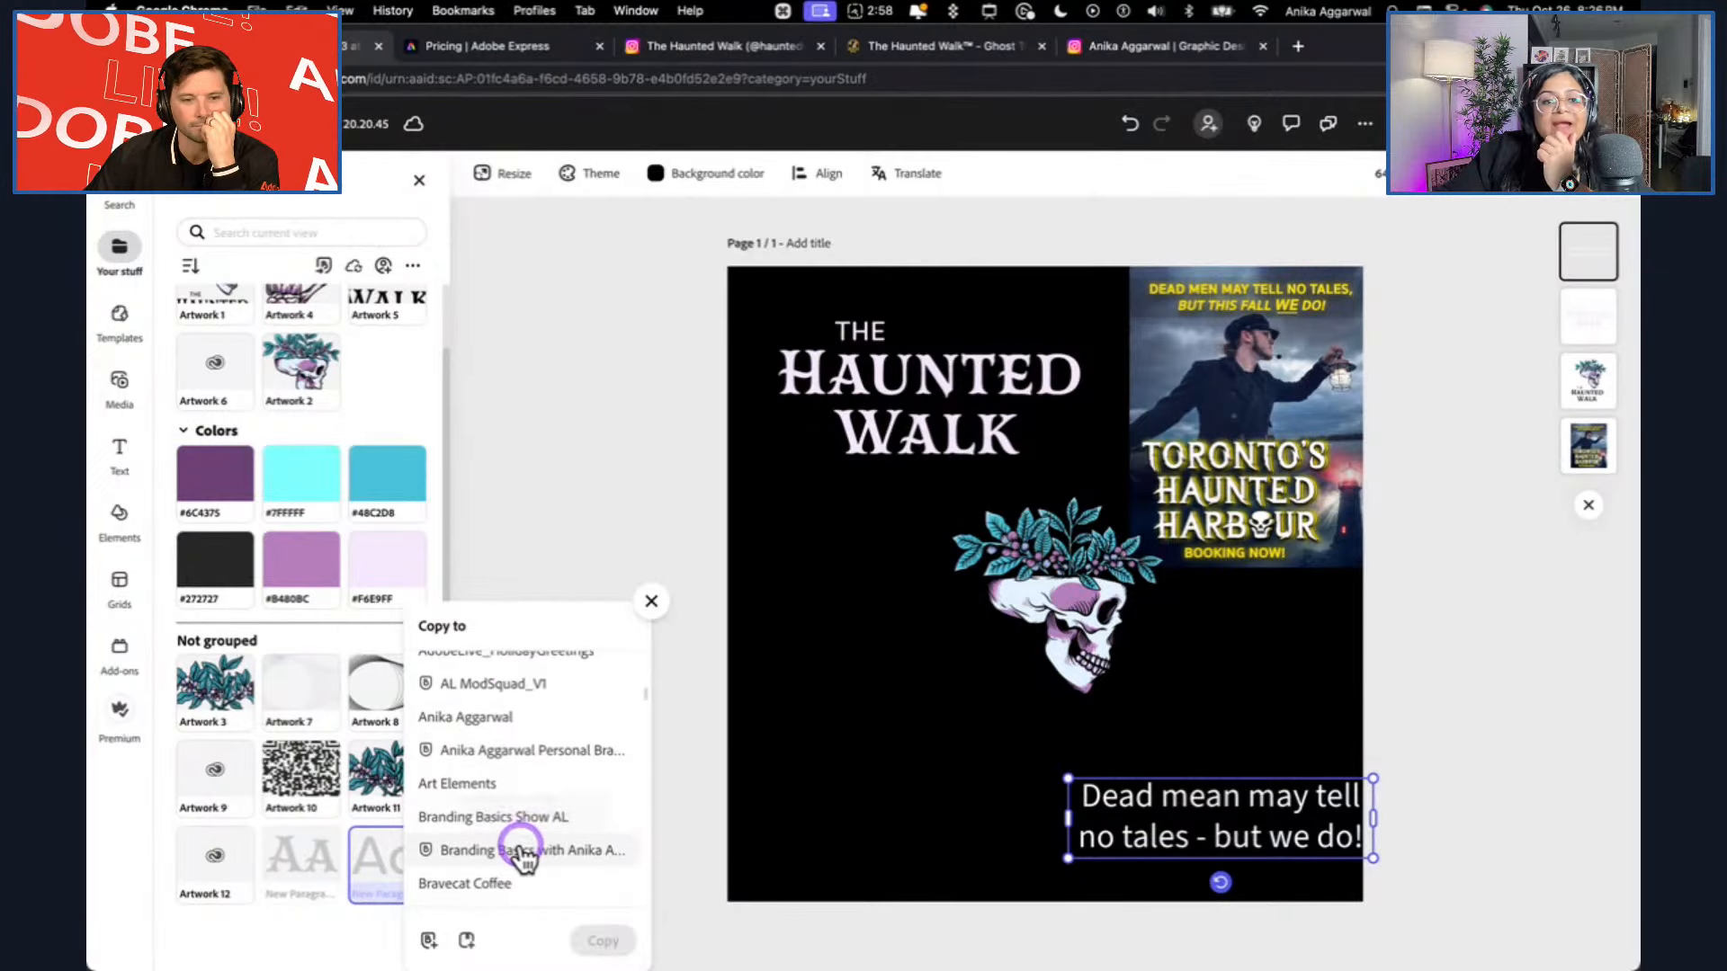
scroll(521, 847, down, 8)
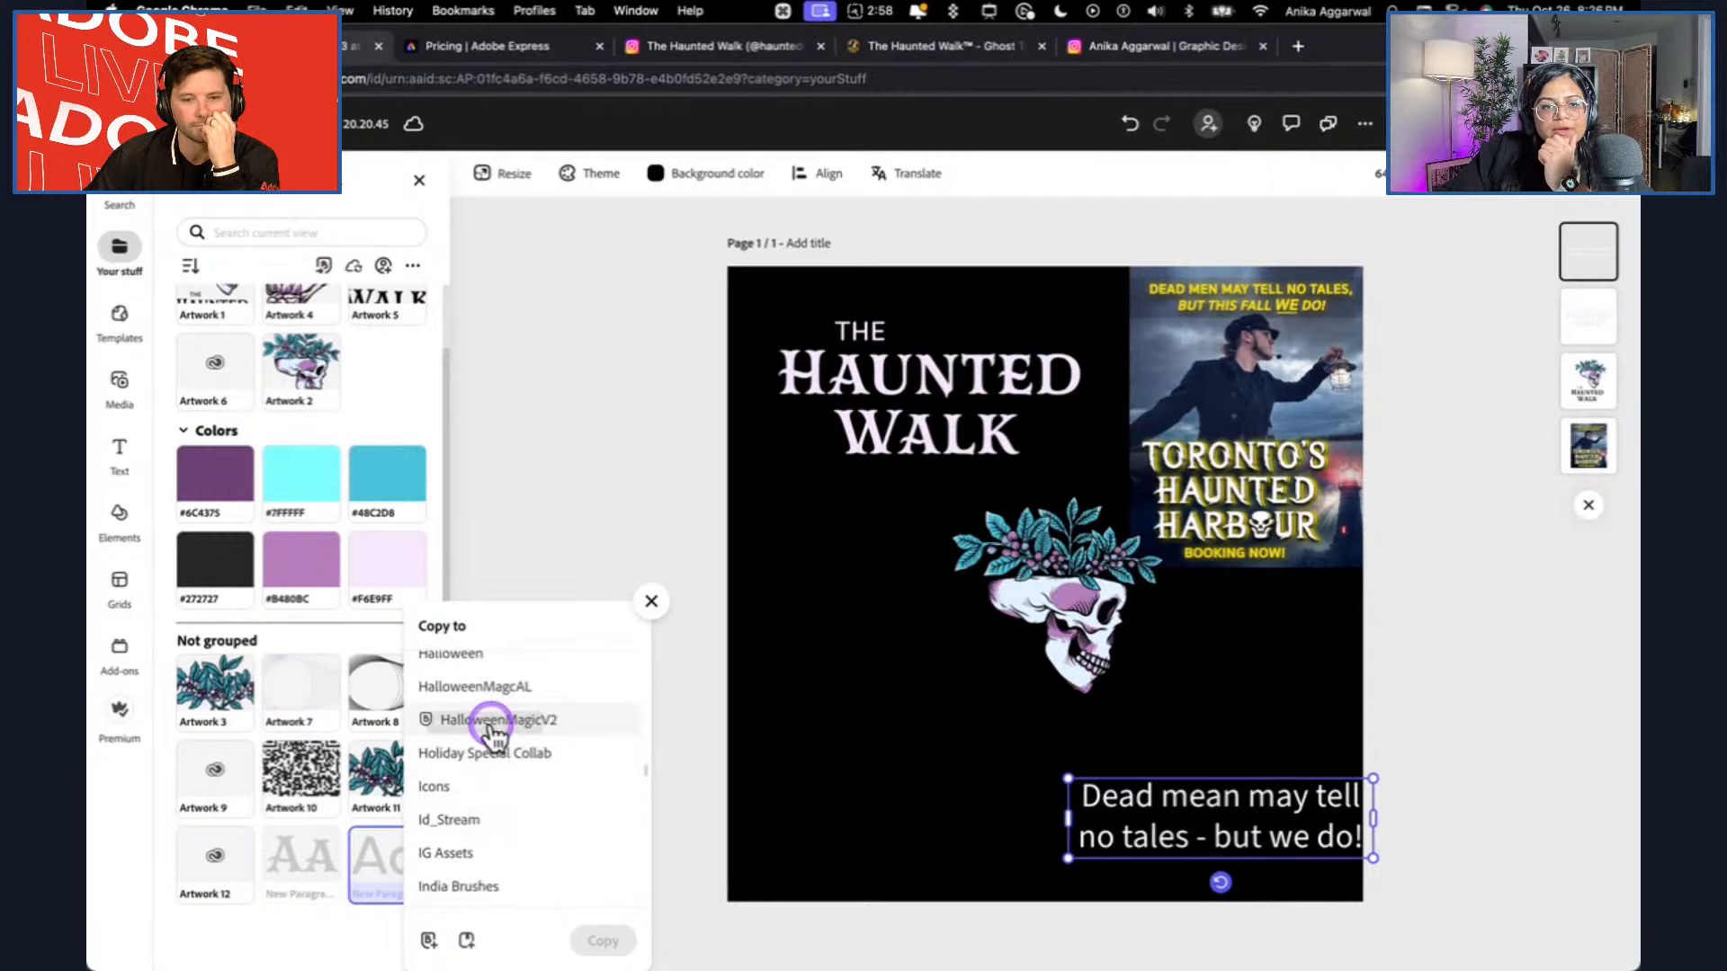
click(509, 717)
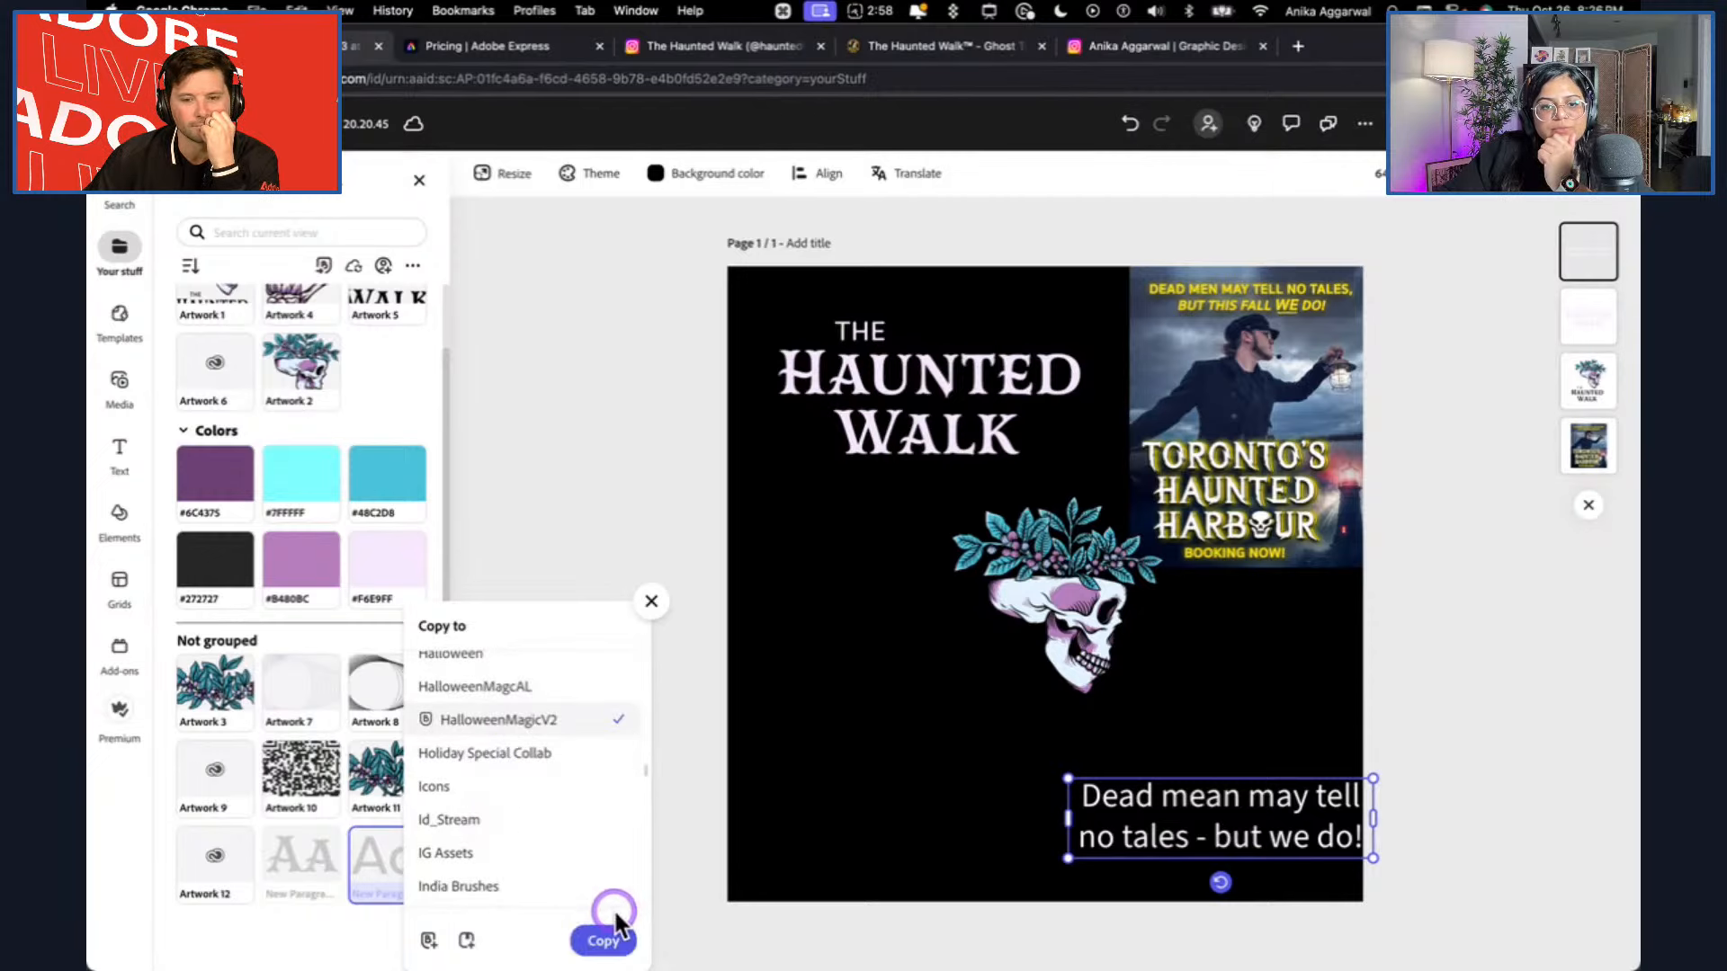
click(608, 939)
click(565, 457)
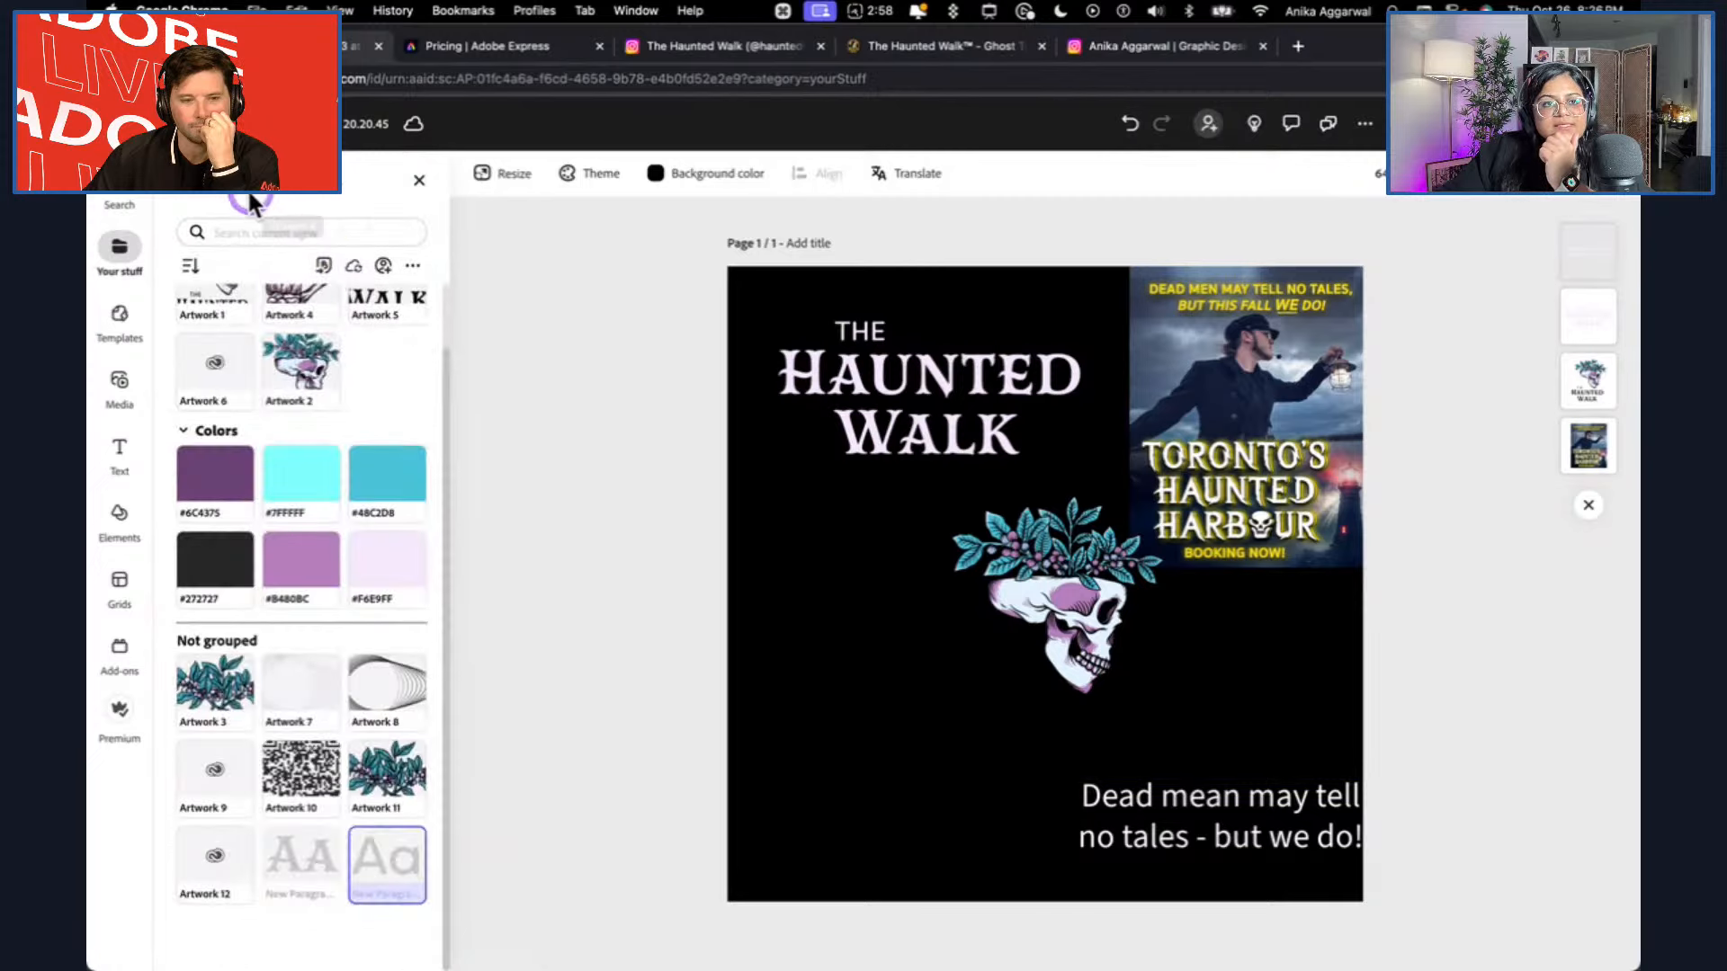
click(196, 198)
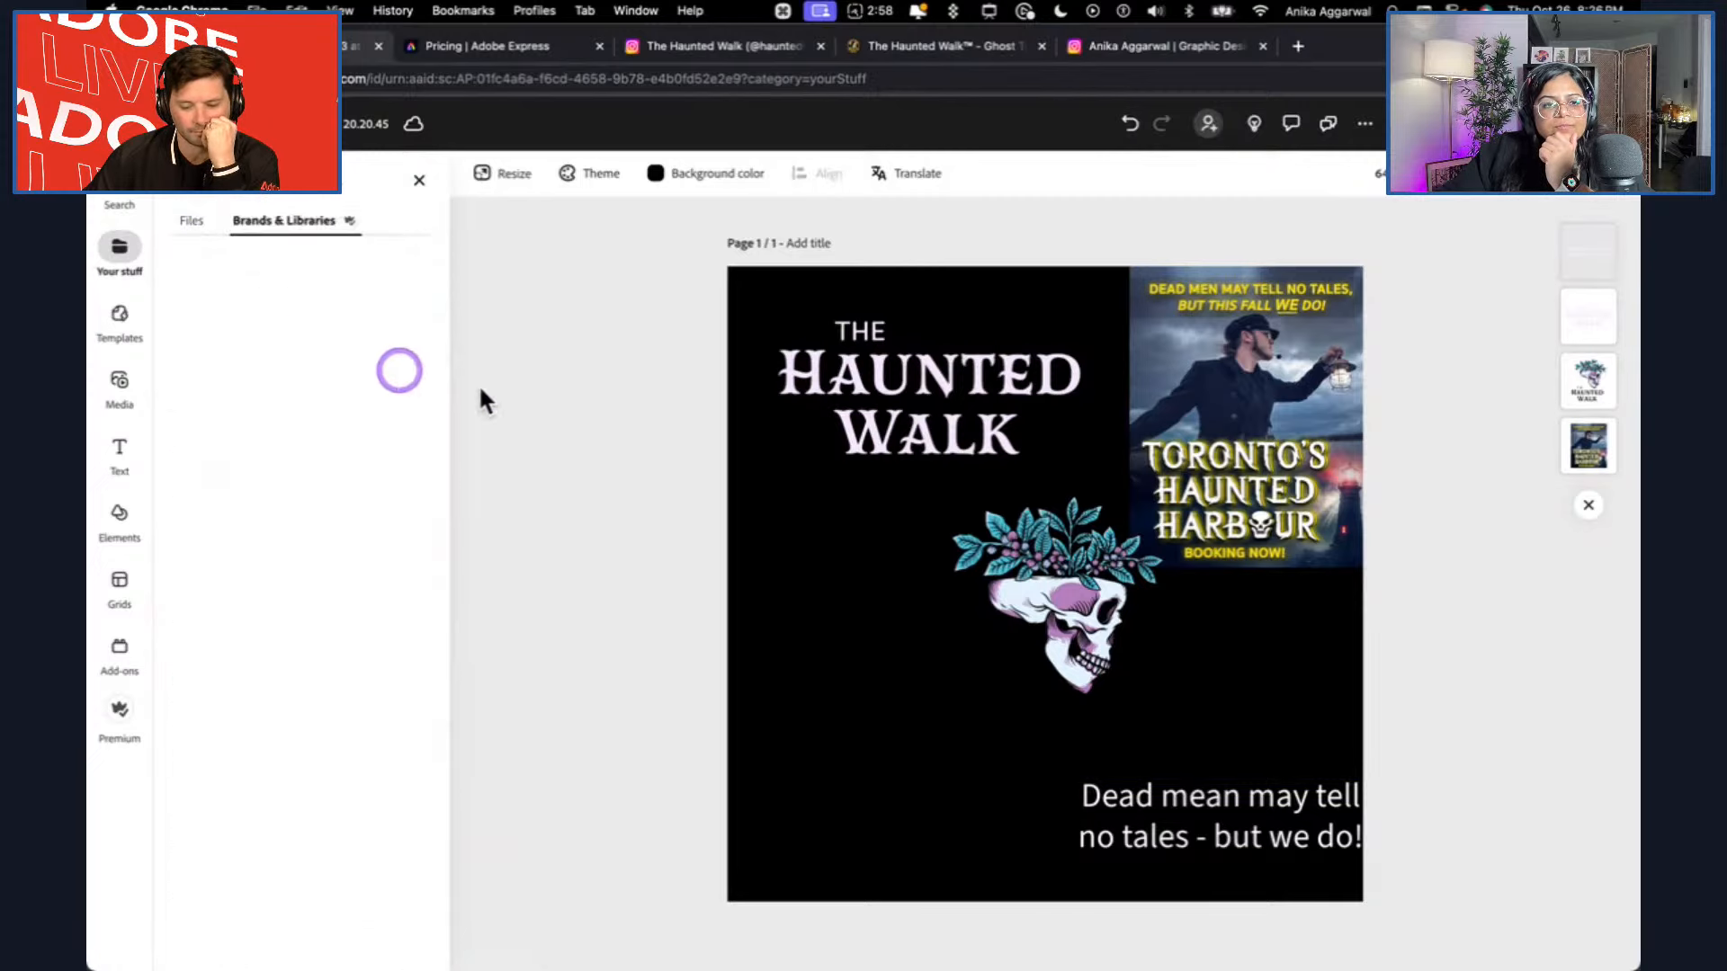
Select the tagline text and switch its font source from HalloweenMagcAL to the HalloweenMagicV2 brand.
click(1151, 796)
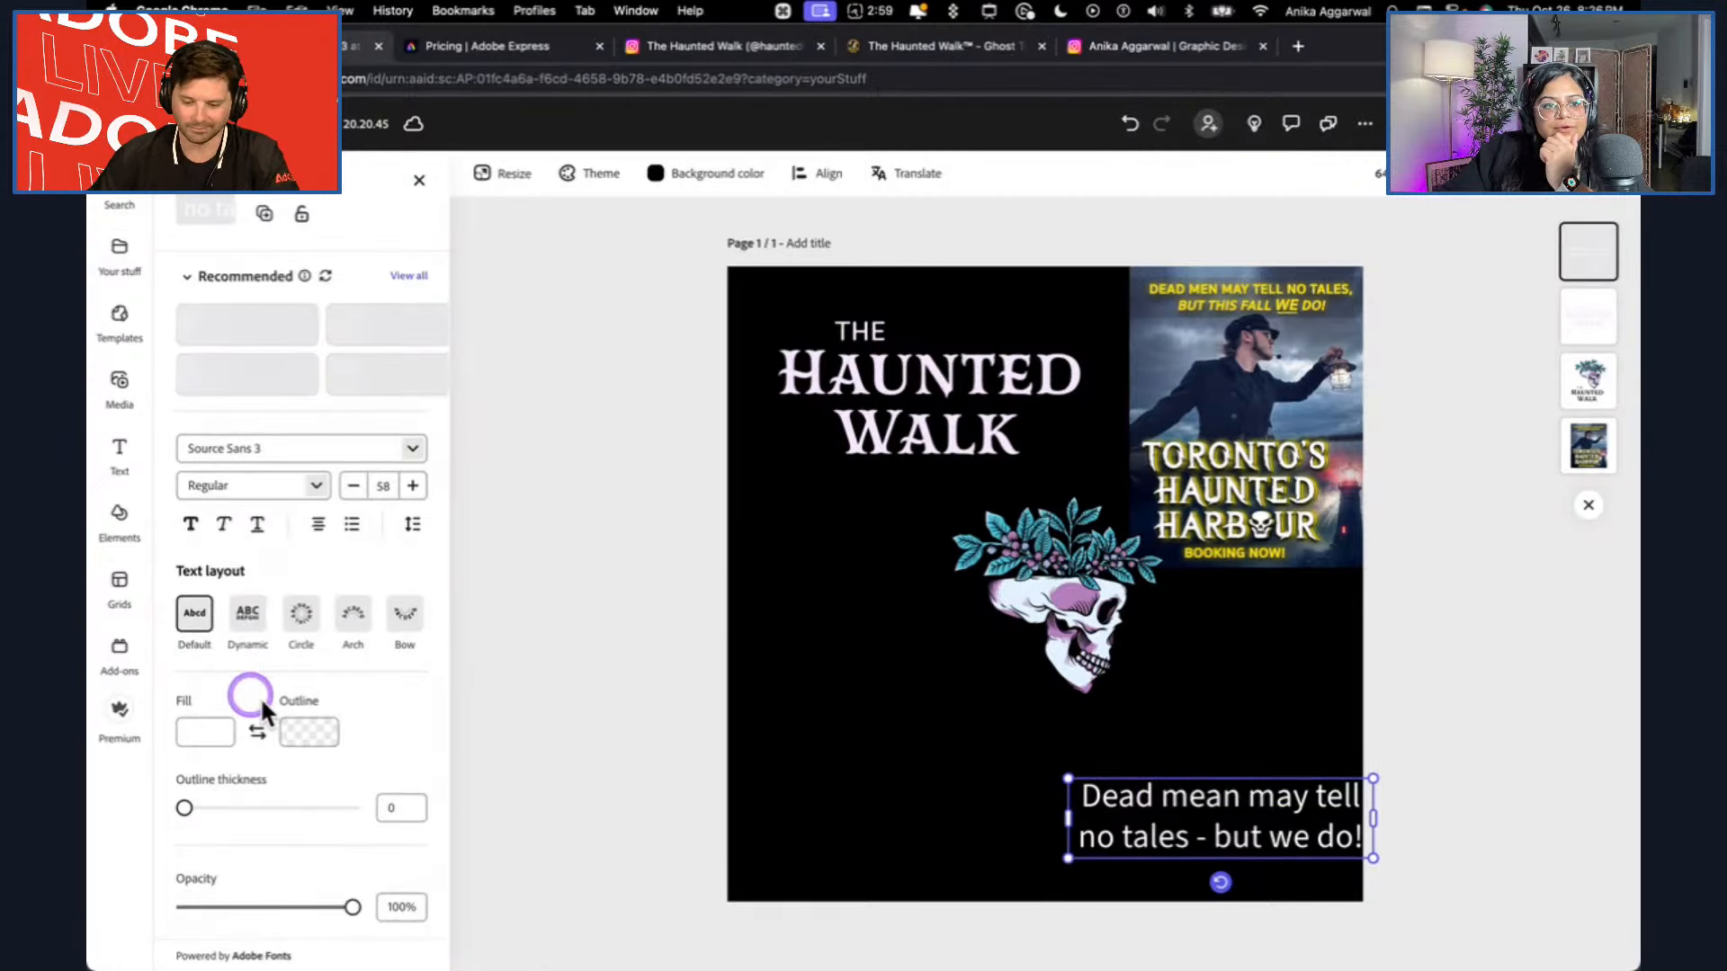
click(414, 448)
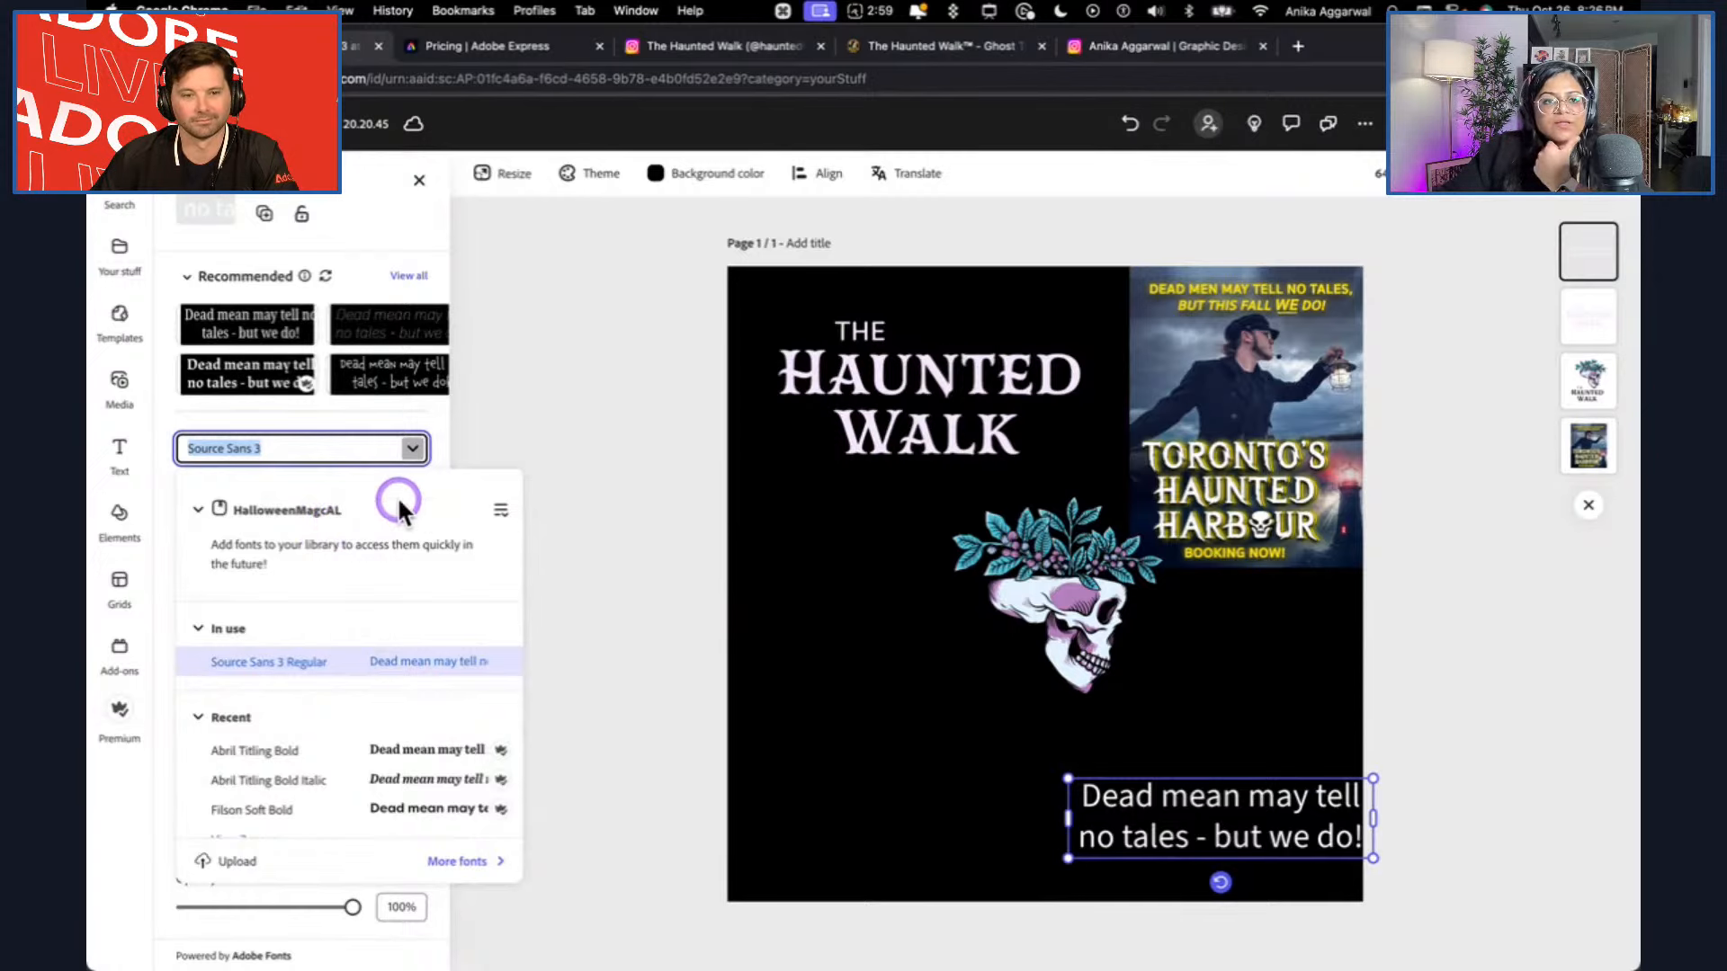
click(501, 514)
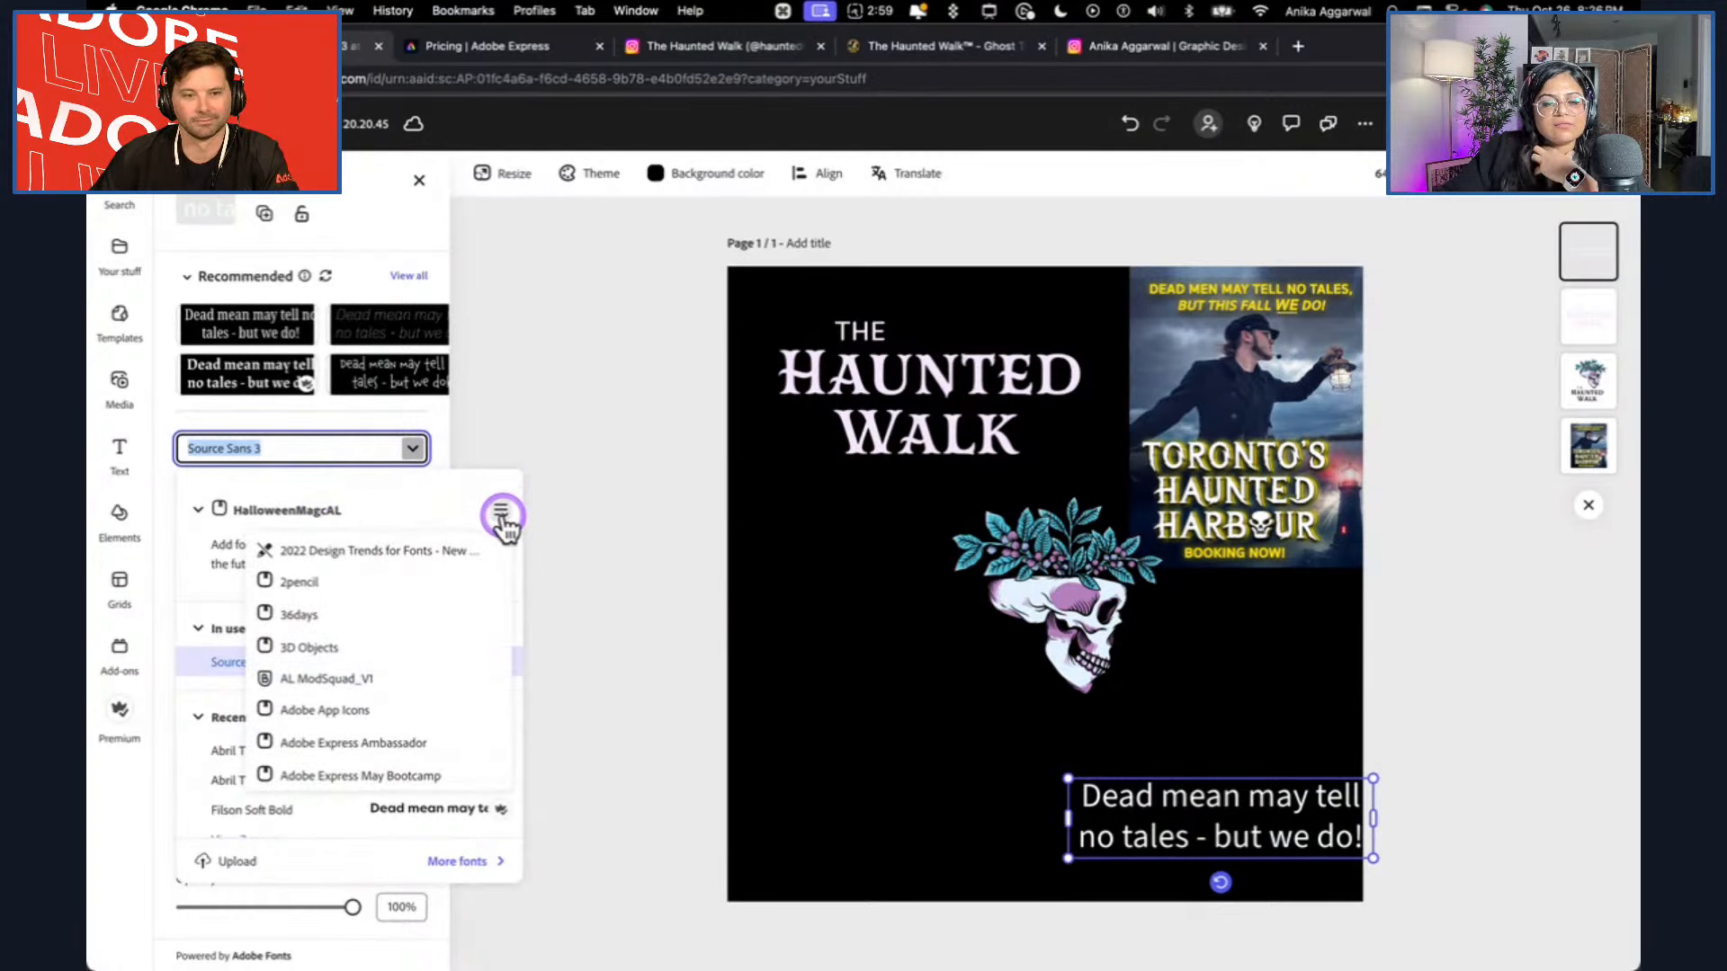
scroll(396, 661, down, 5)
scroll(396, 666, down, 10)
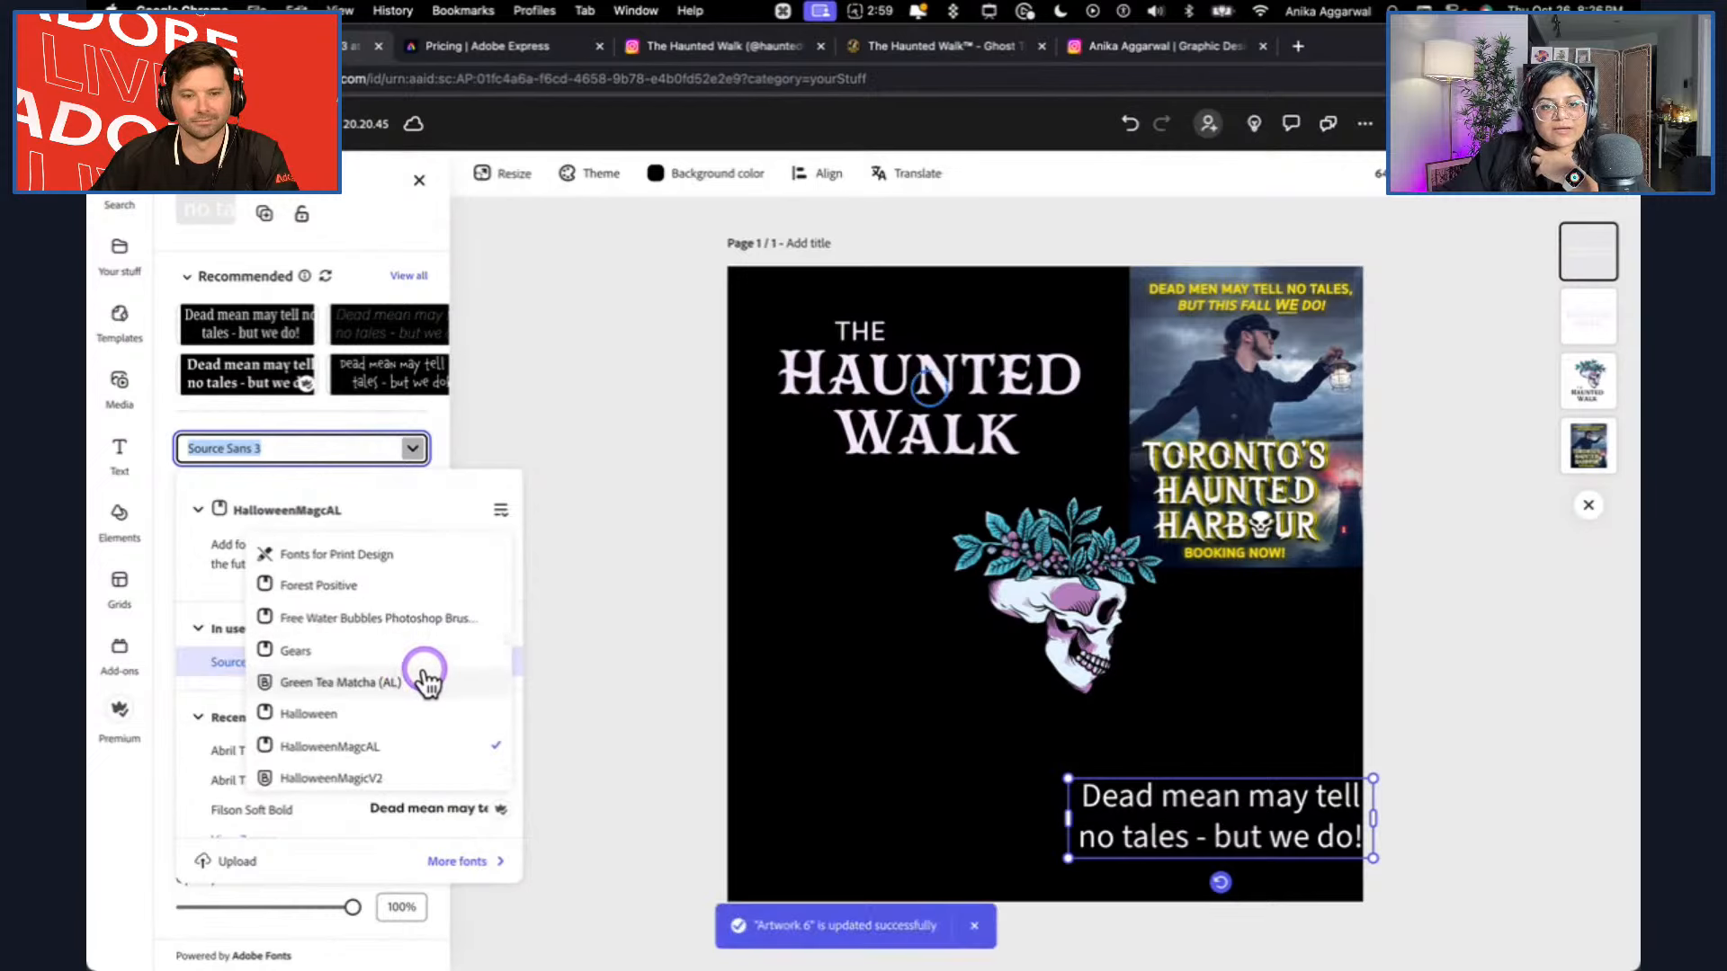
scroll(425, 673, down, 1)
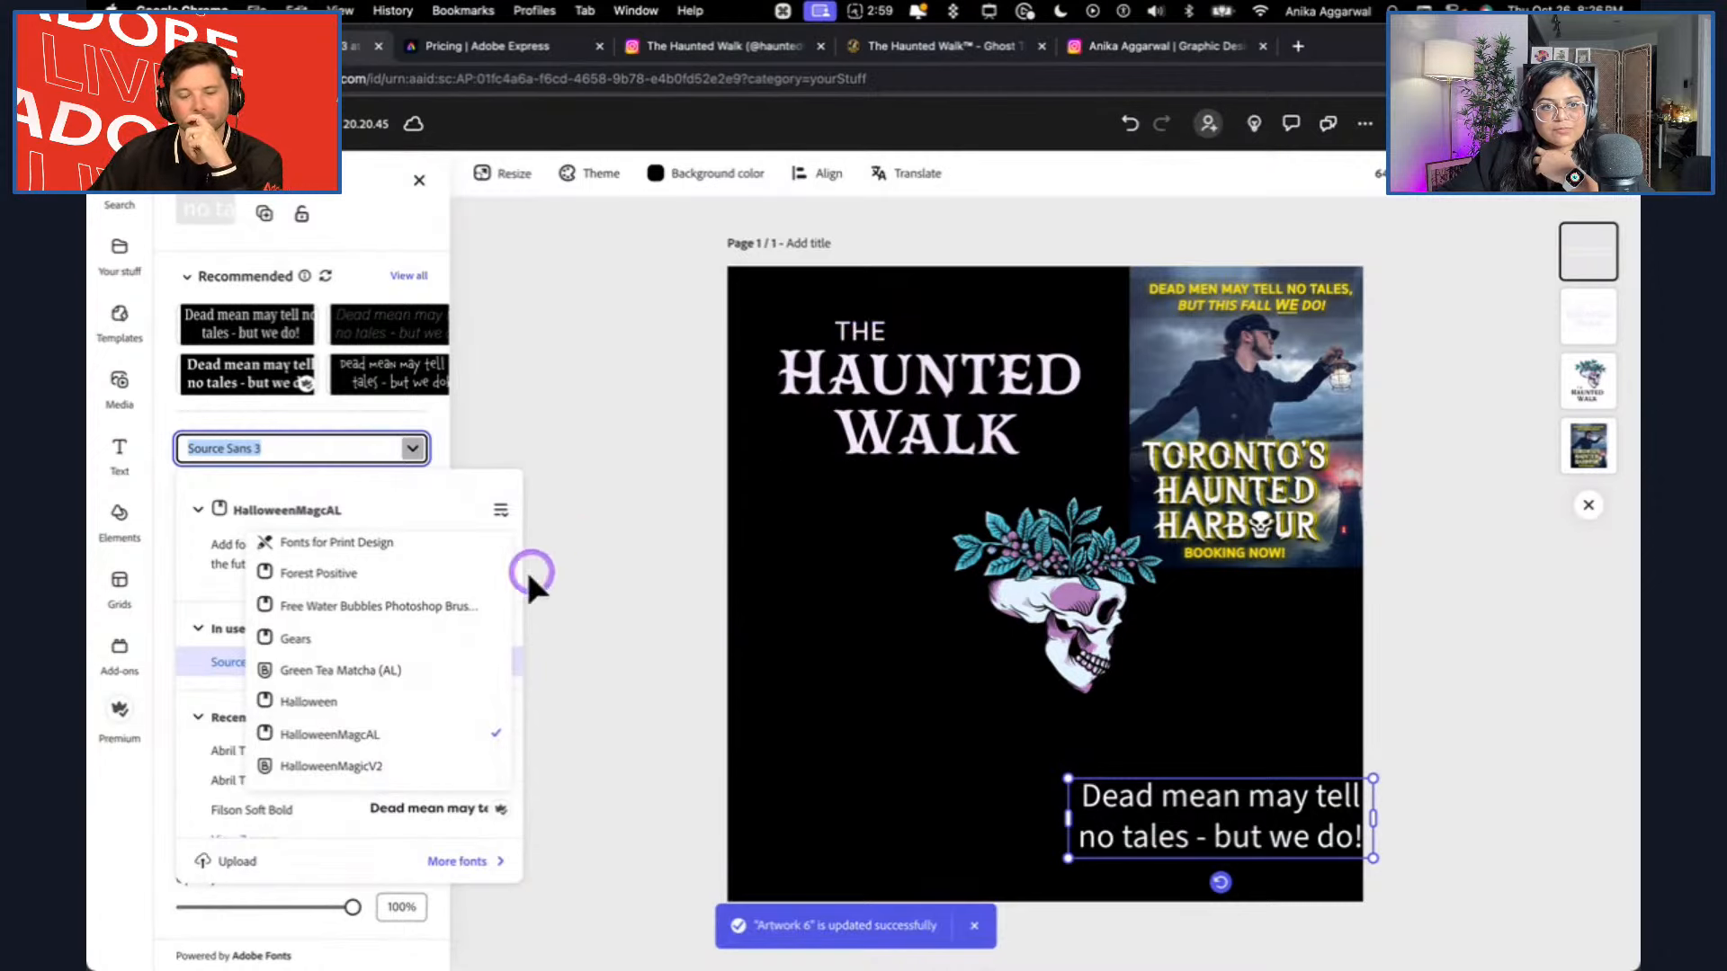
click(377, 765)
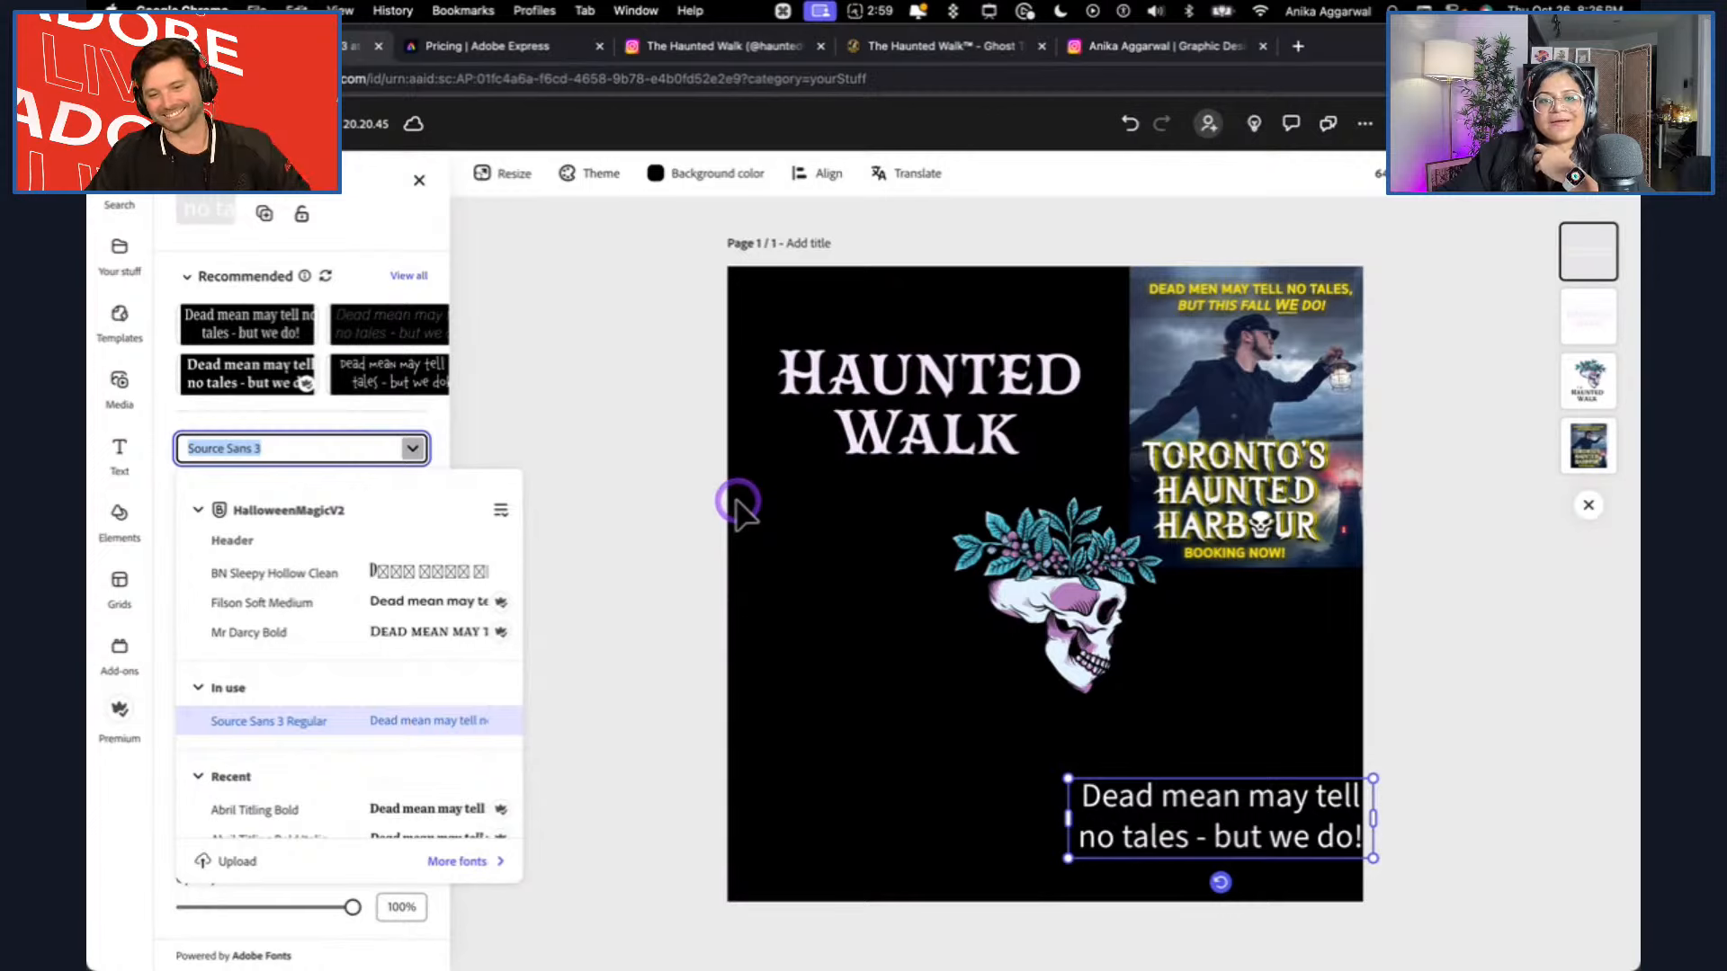
Try Mr Darcy Bold on the tagline, and set its font to Filson Soft Medium.
click(270, 633)
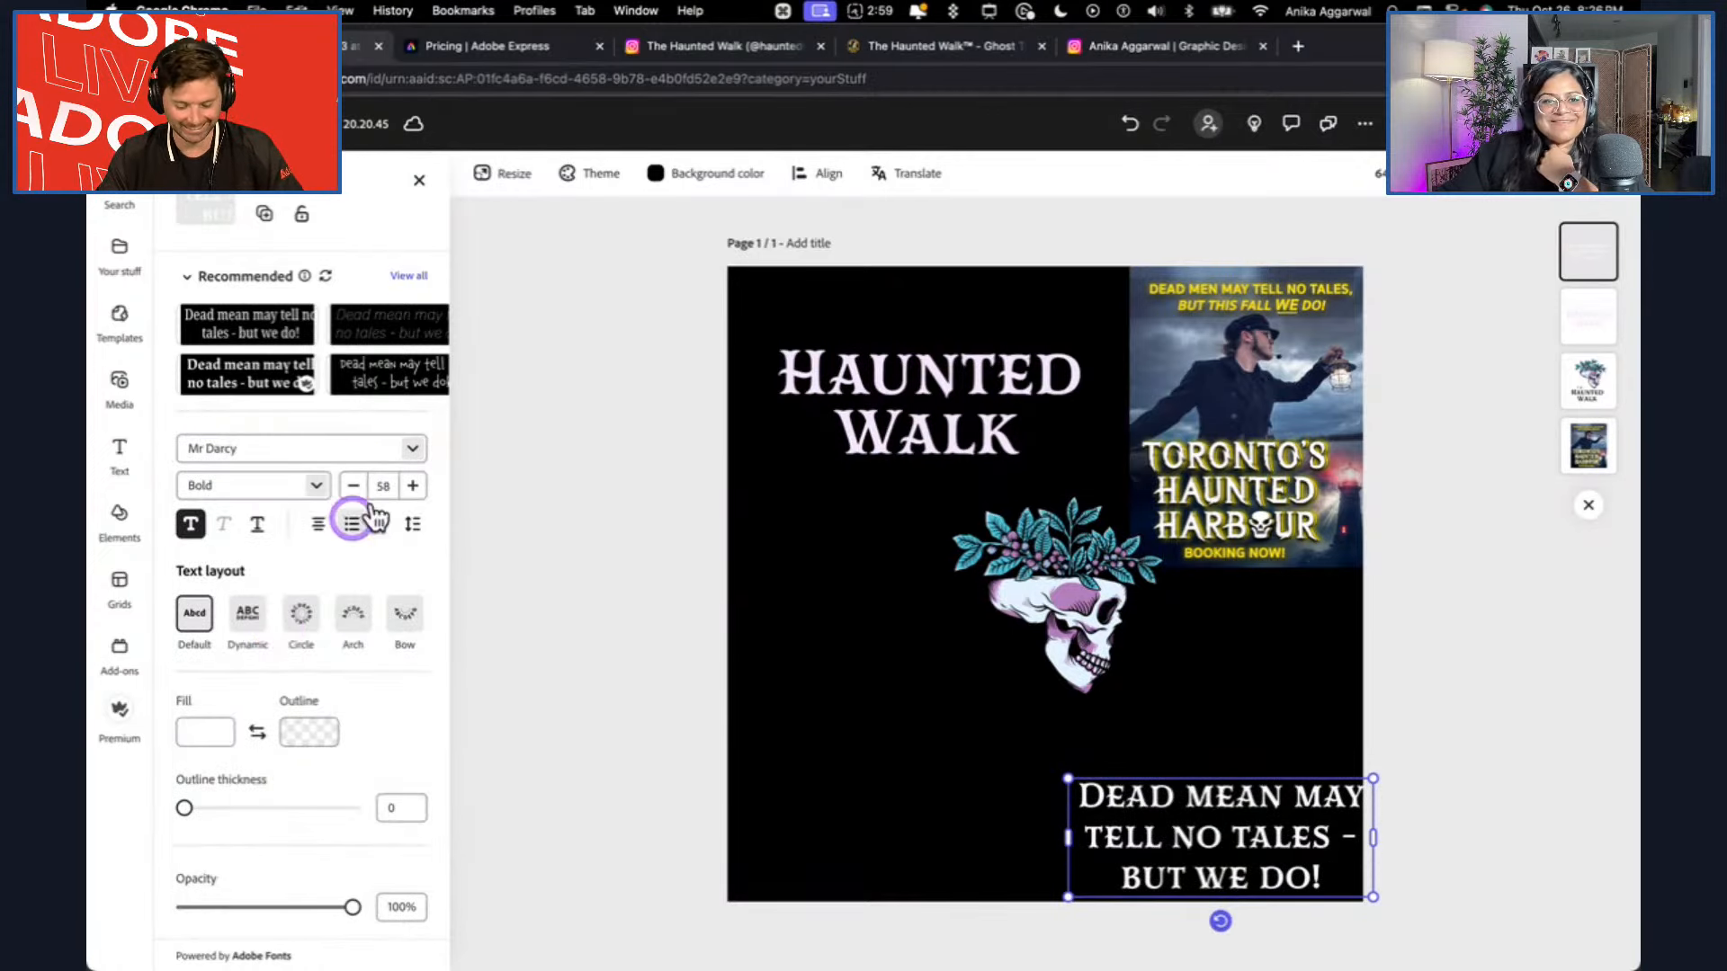
click(414, 449)
click(292, 608)
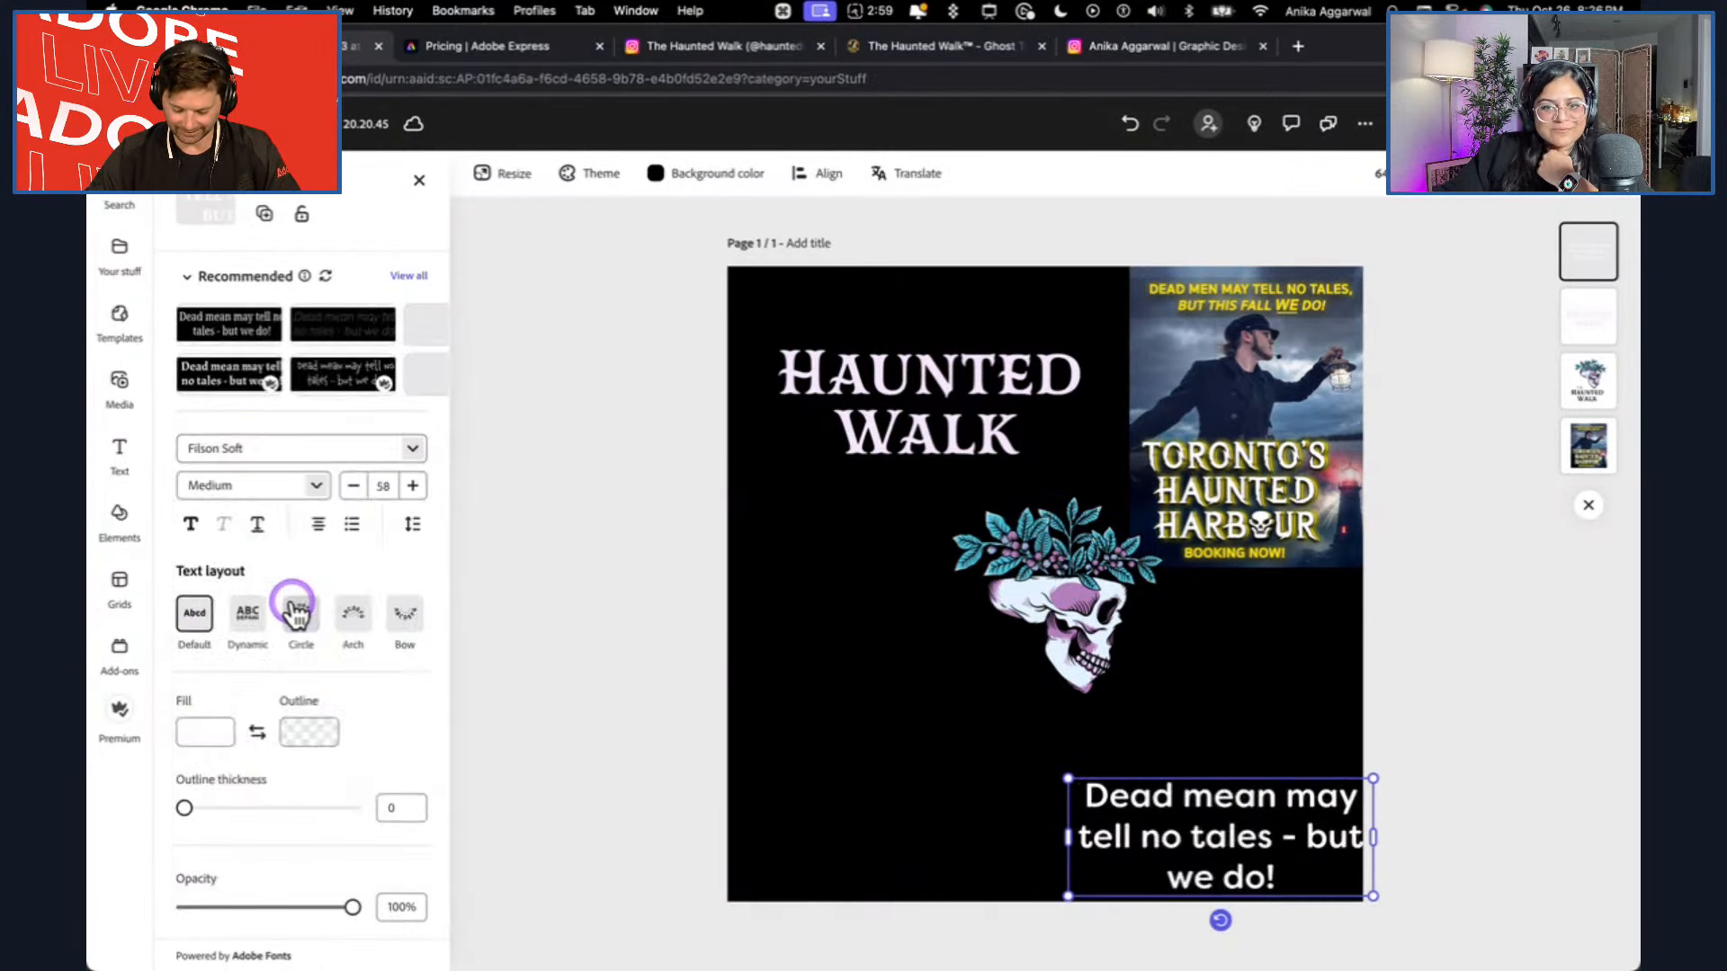
Move the tagline below the skull artwork and widen its text box so the wording wraps onto two lines.
drag(1247, 841, 1071, 794)
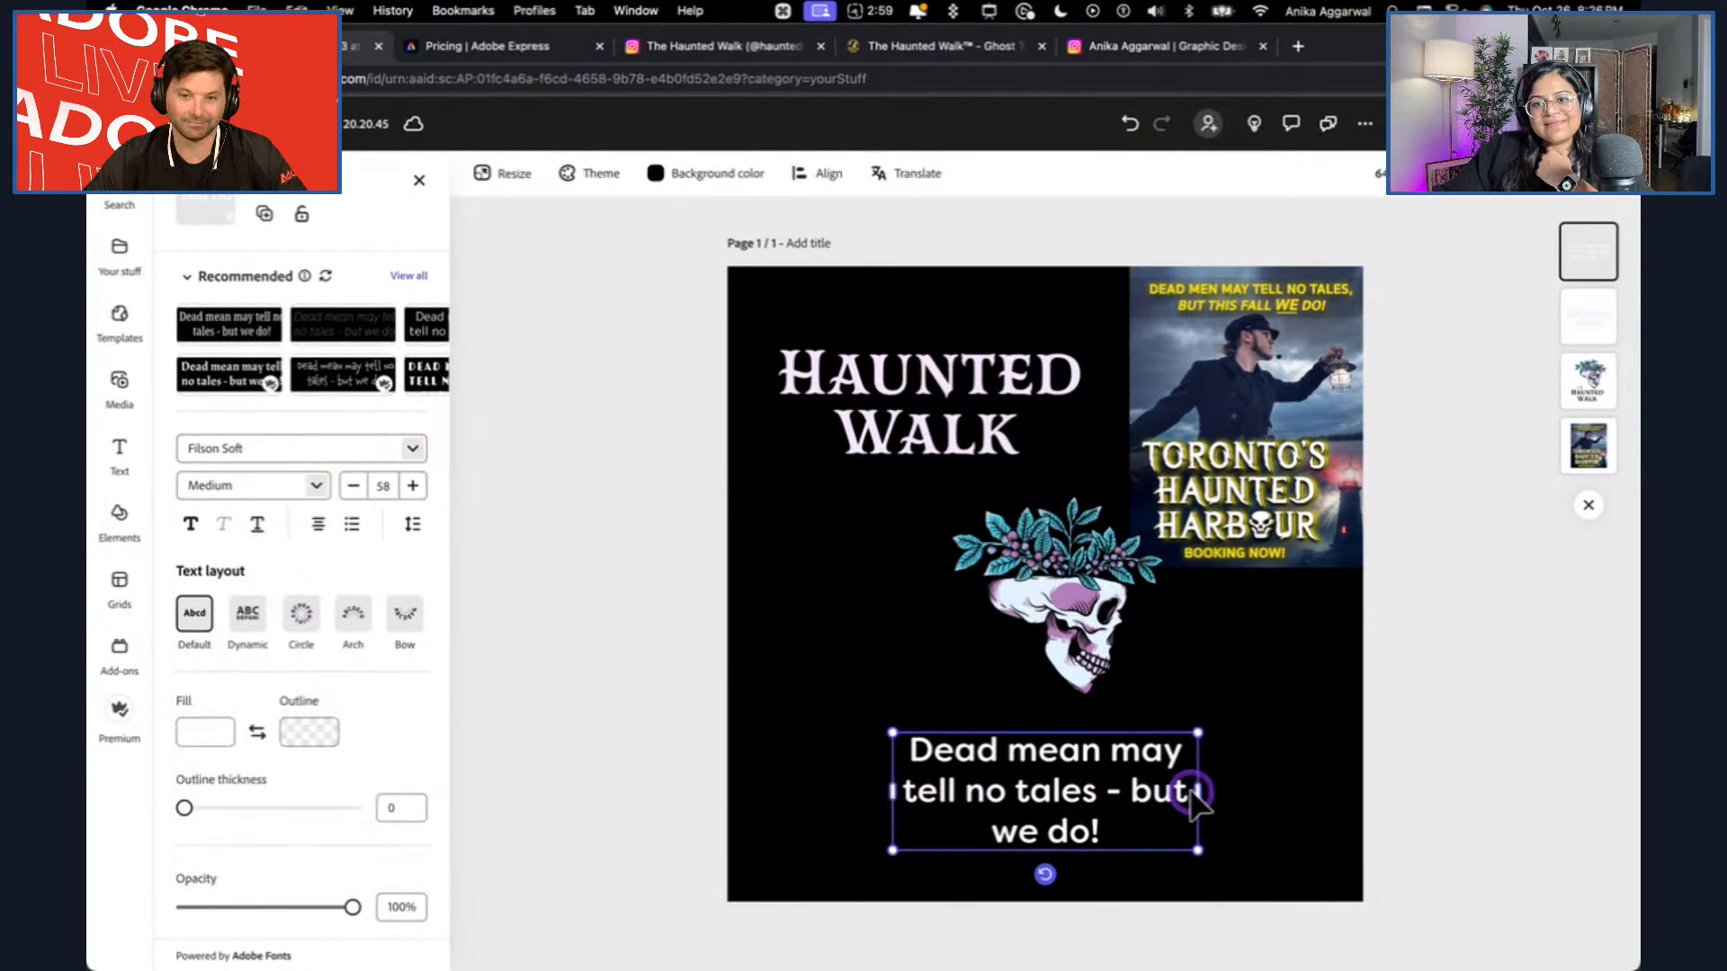
drag(1201, 791, 1269, 774)
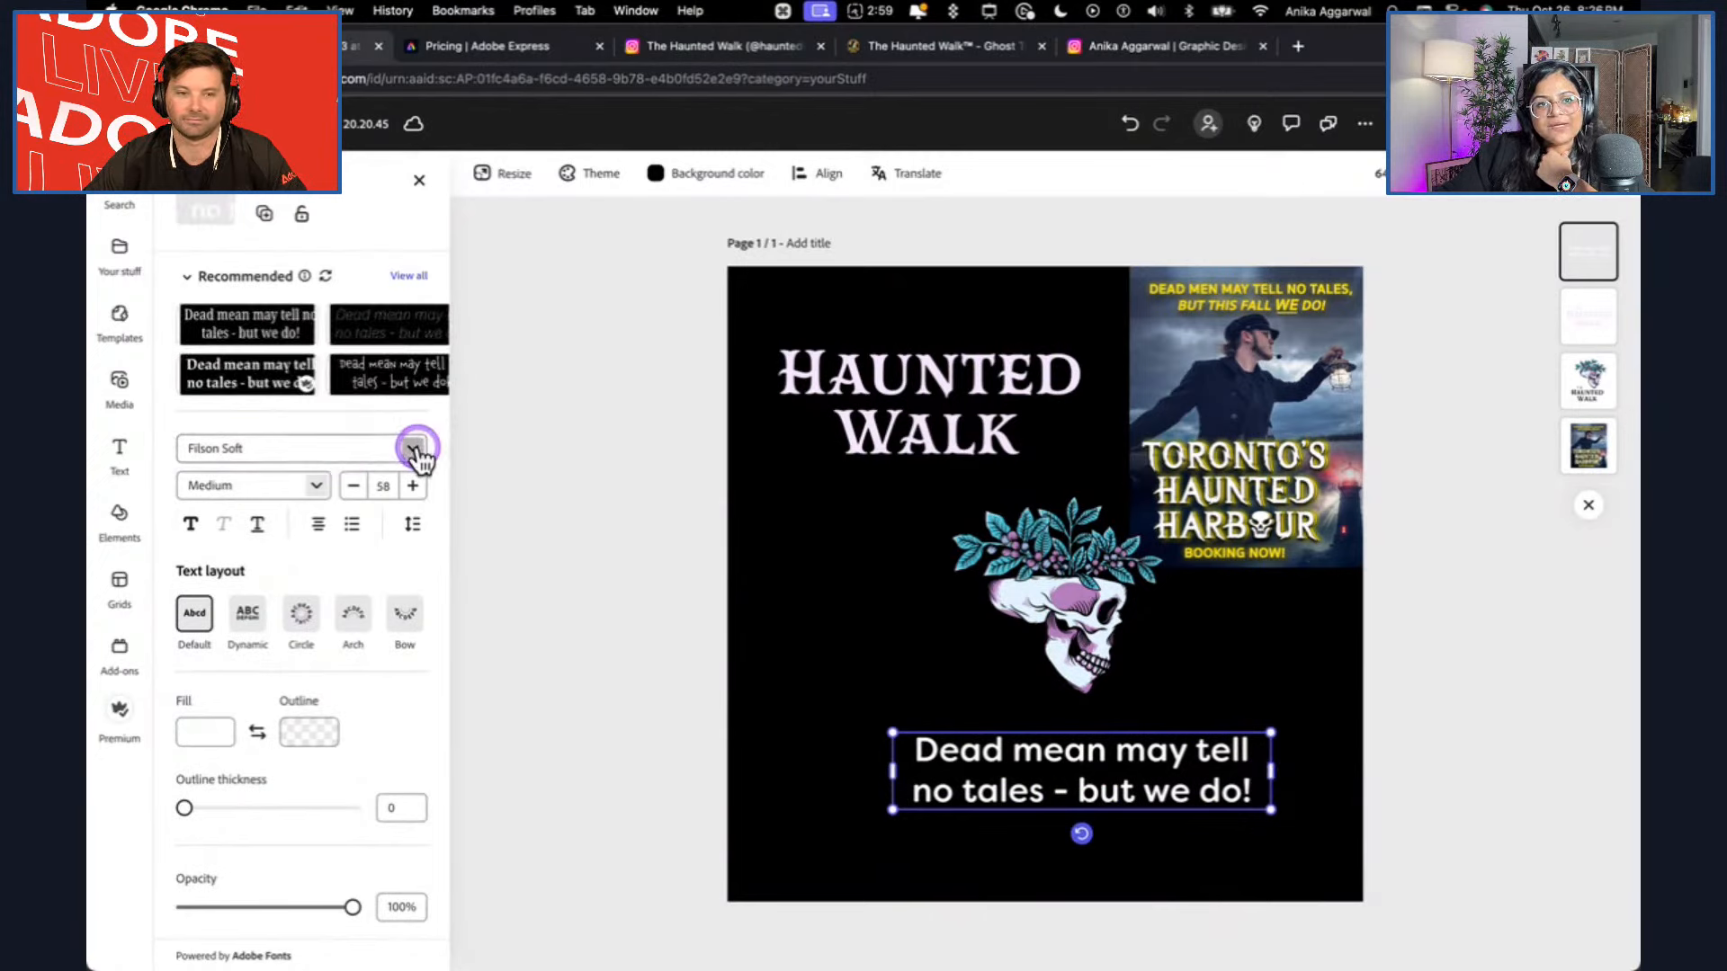
Try BN Sleepy Hollow Clean on the tagline and return its font to Filson Soft Medium.
click(306, 449)
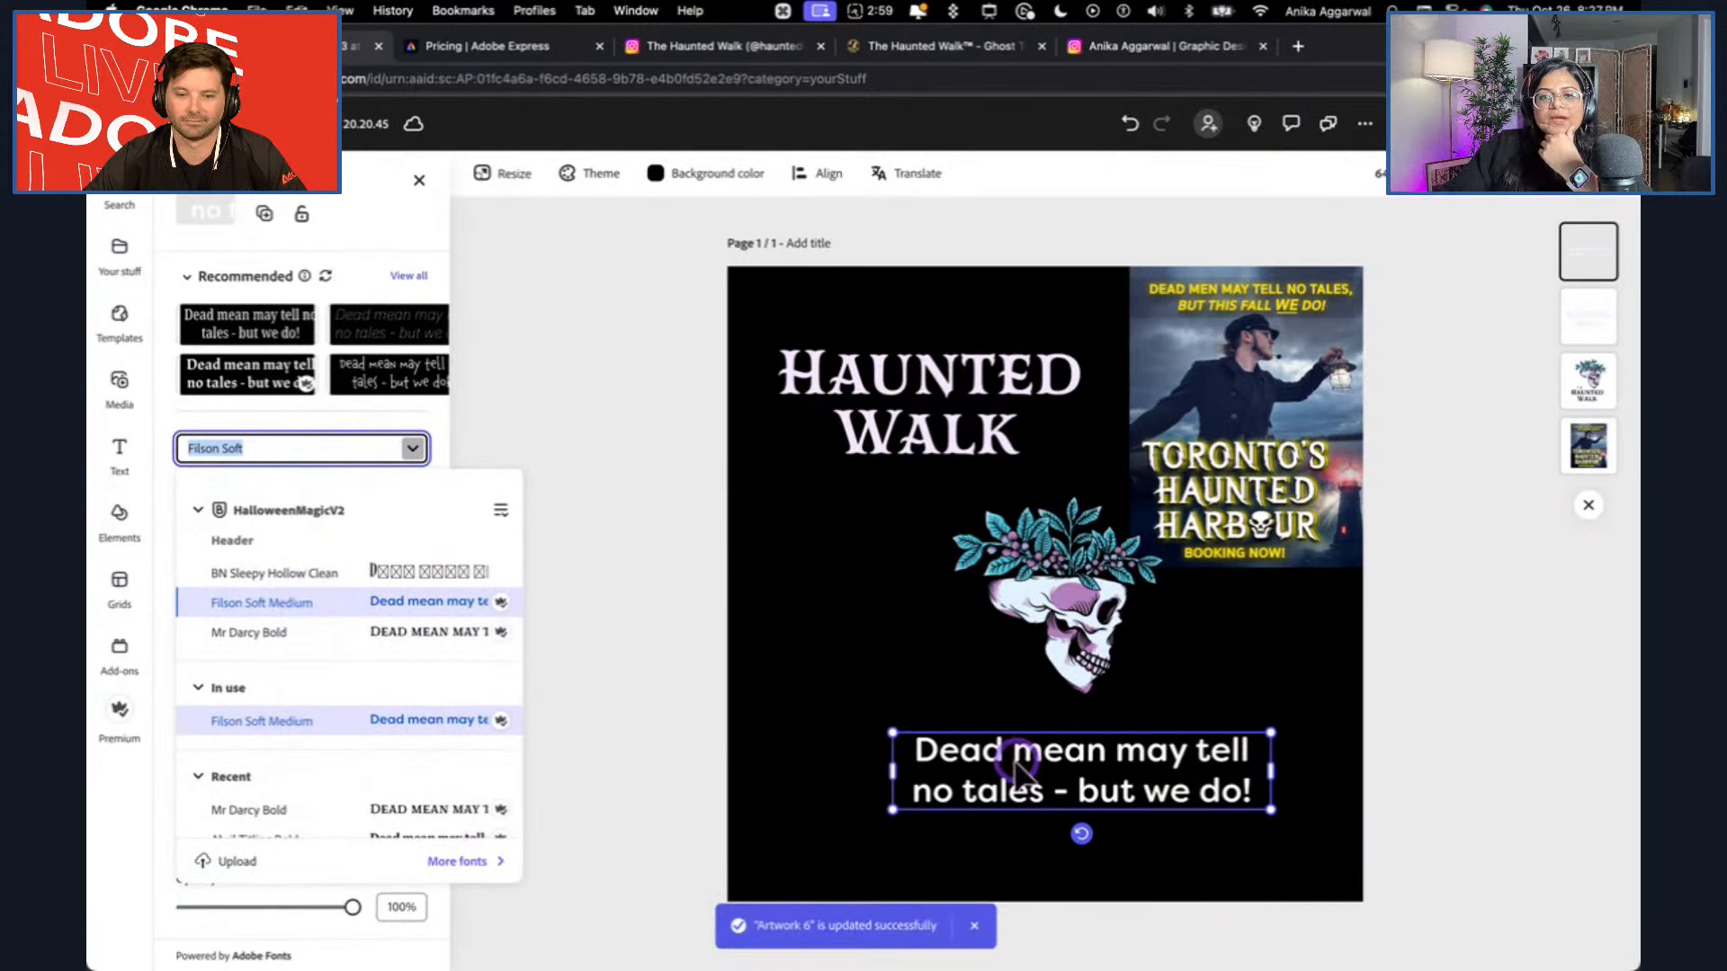
click(379, 630)
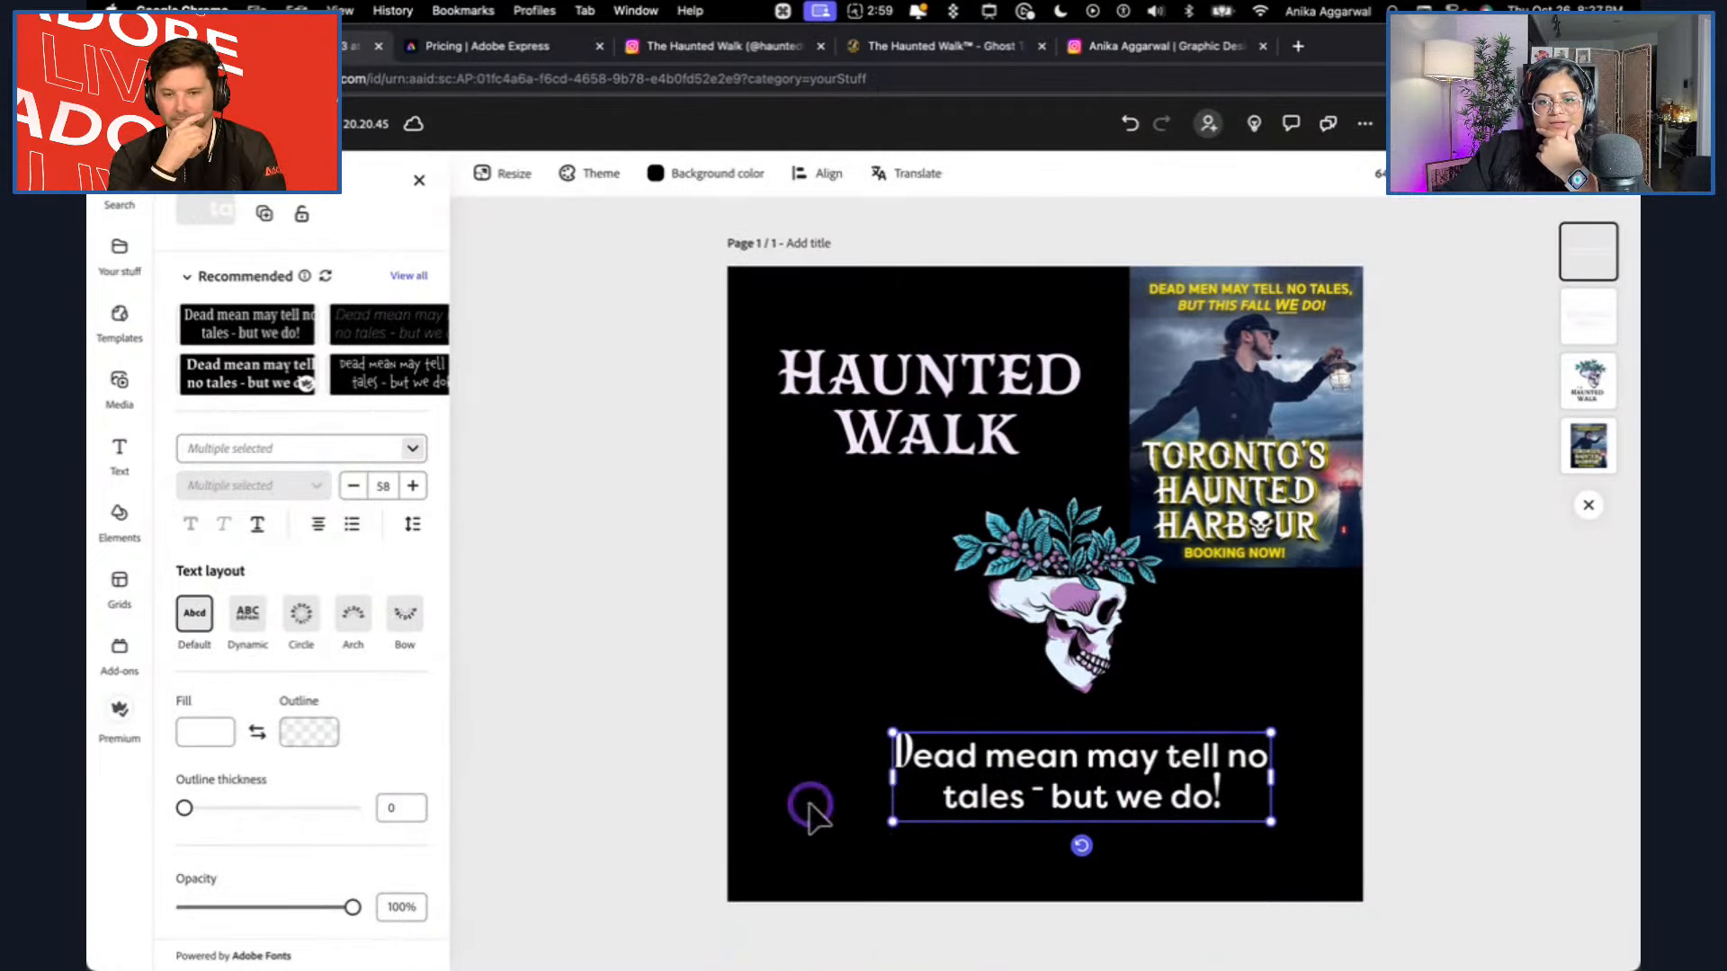
click(809, 805)
click(911, 779)
click(775, 799)
click(898, 774)
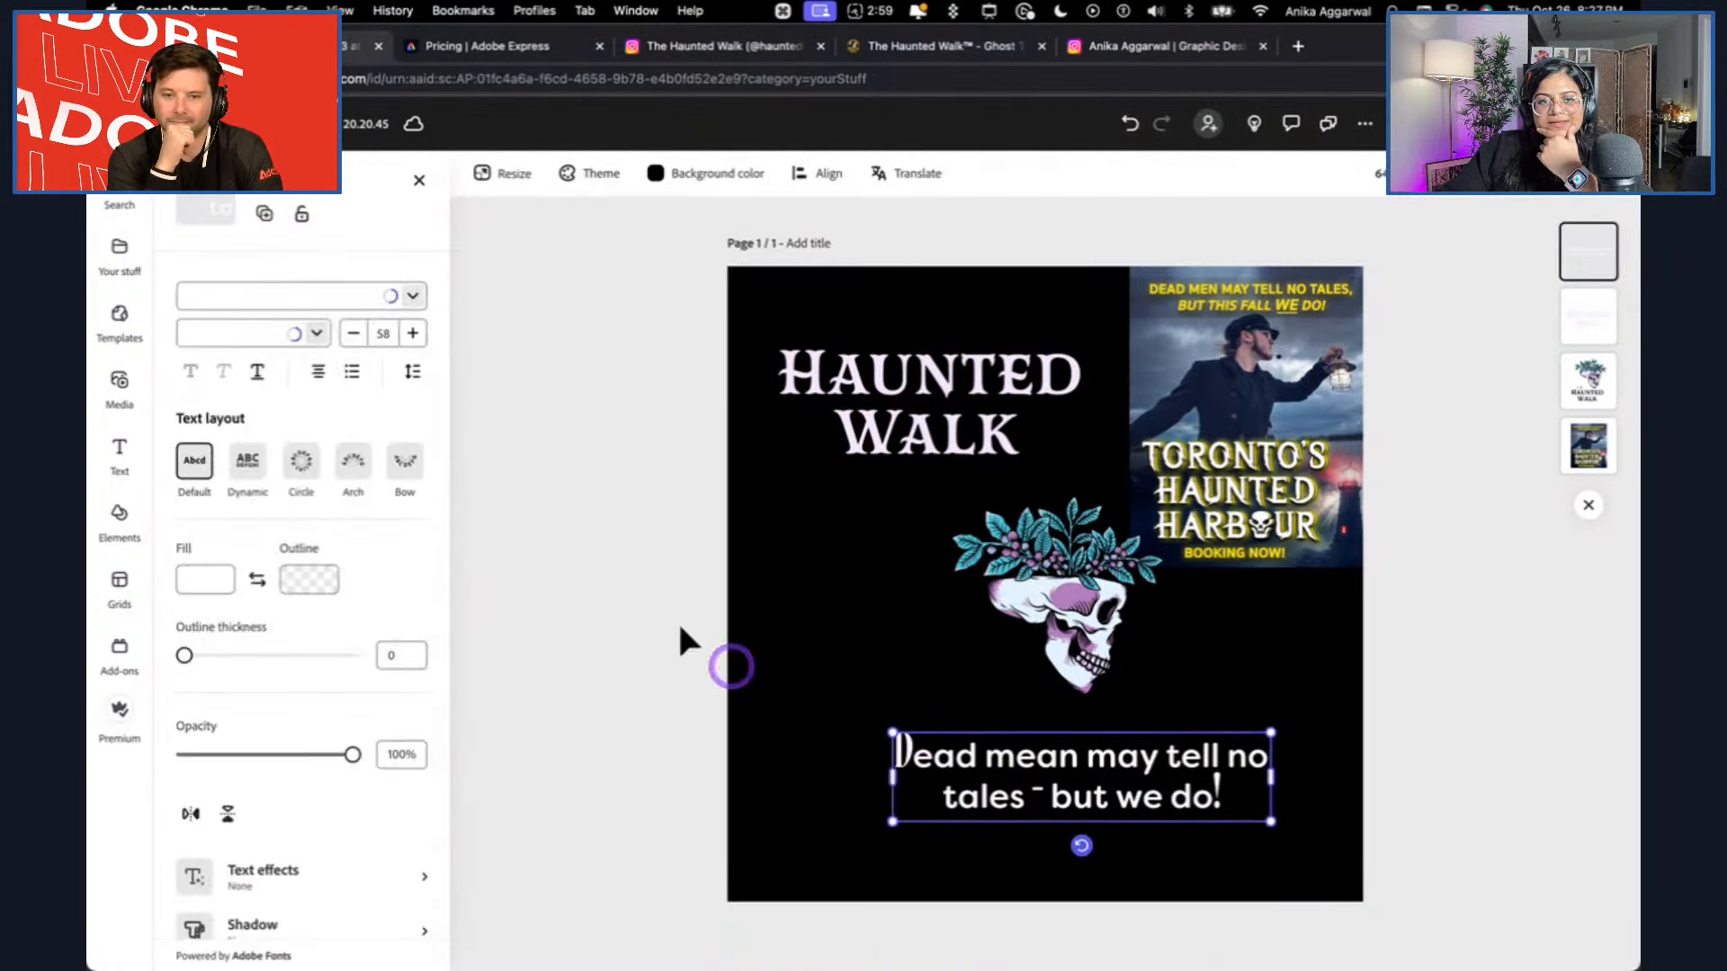
click(412, 342)
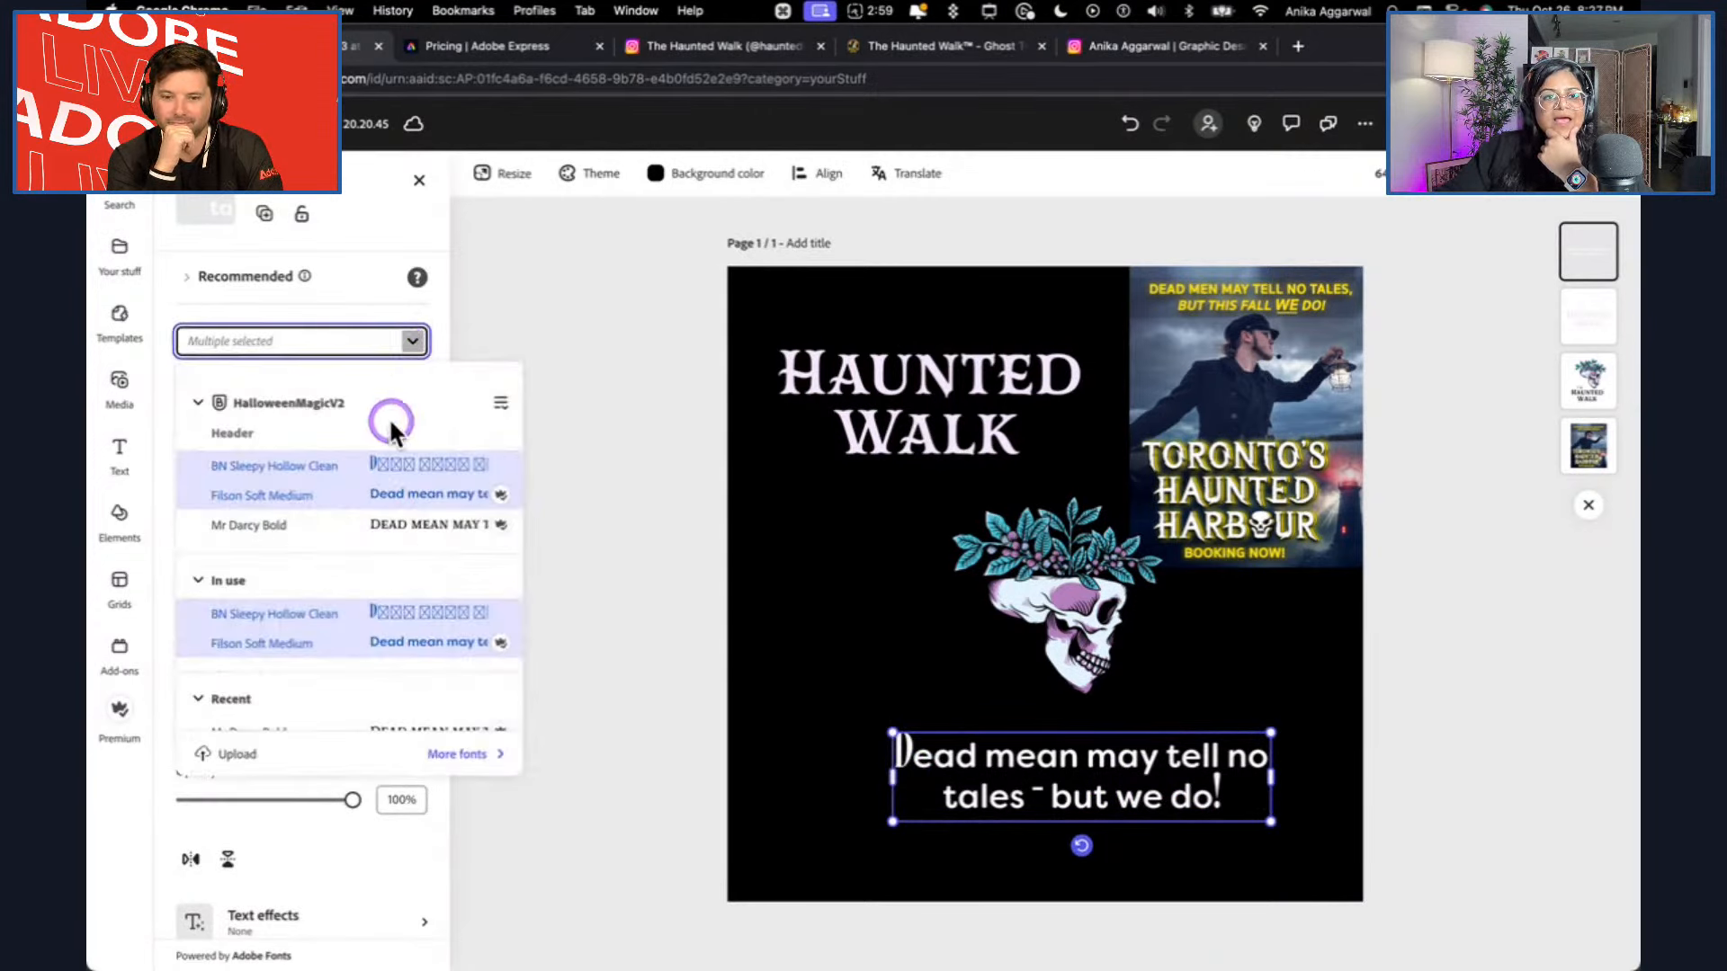
click(358, 504)
Move the tagline toward the lower-right area of the design and delete the Haunted Harbour reference image.
click(828, 701)
click(1206, 774)
drag(1207, 774, 1284, 792)
click(1259, 560)
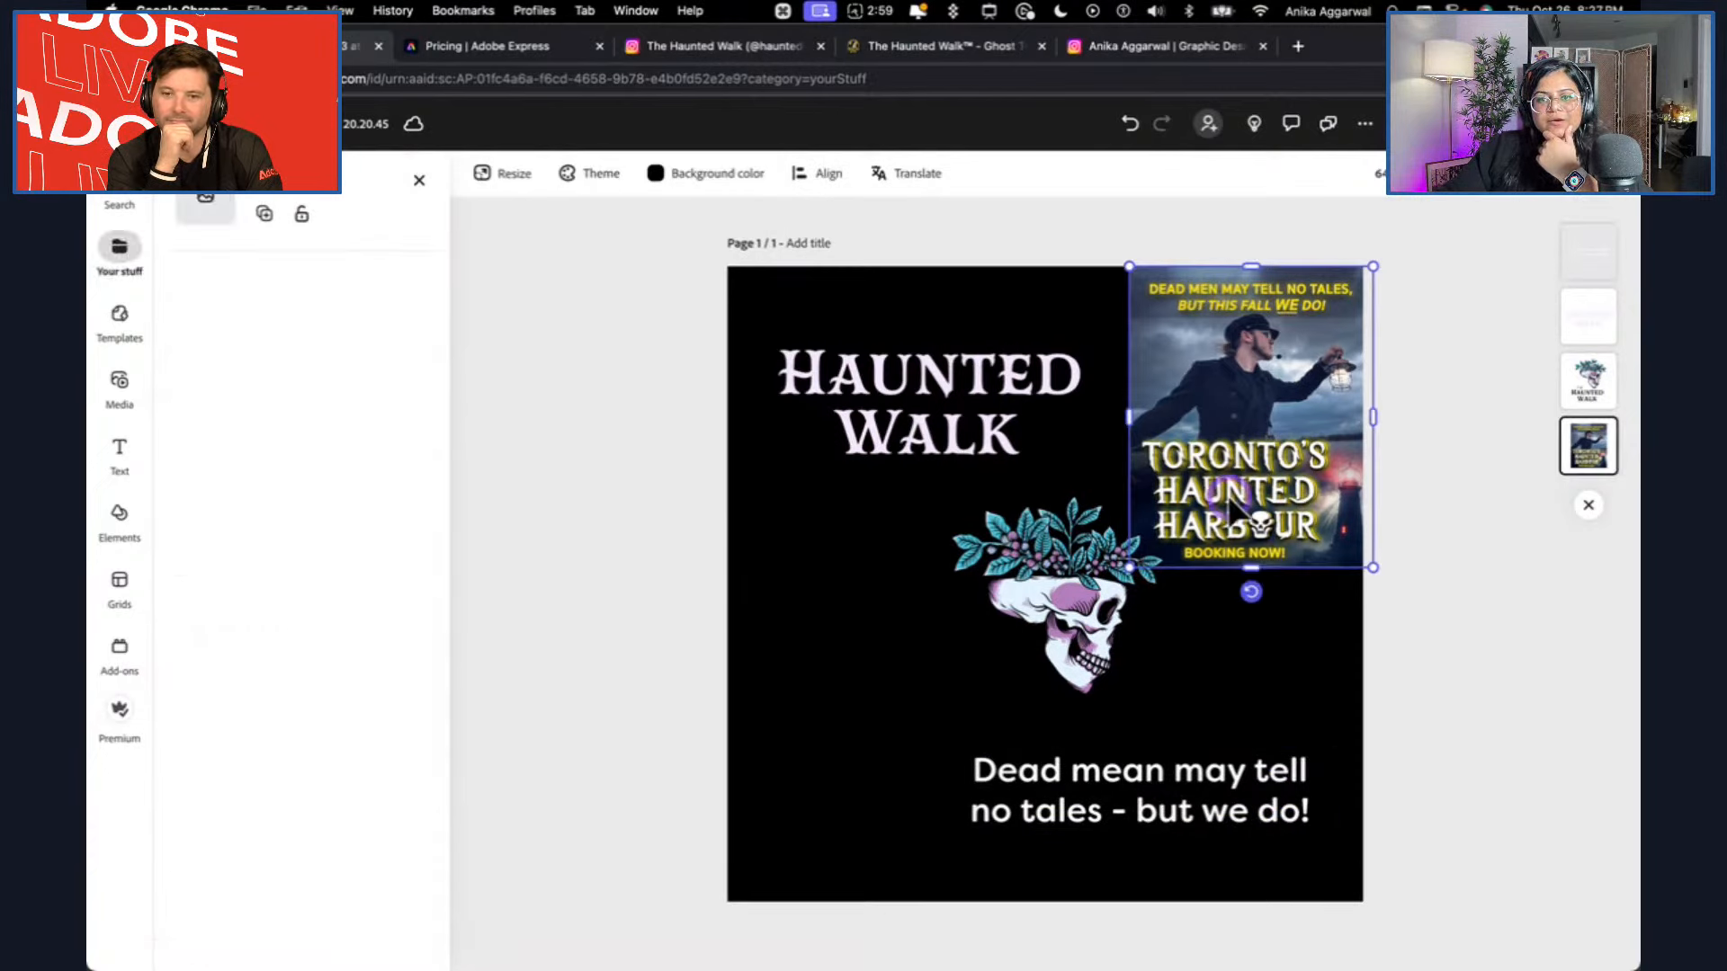
key(Delete)
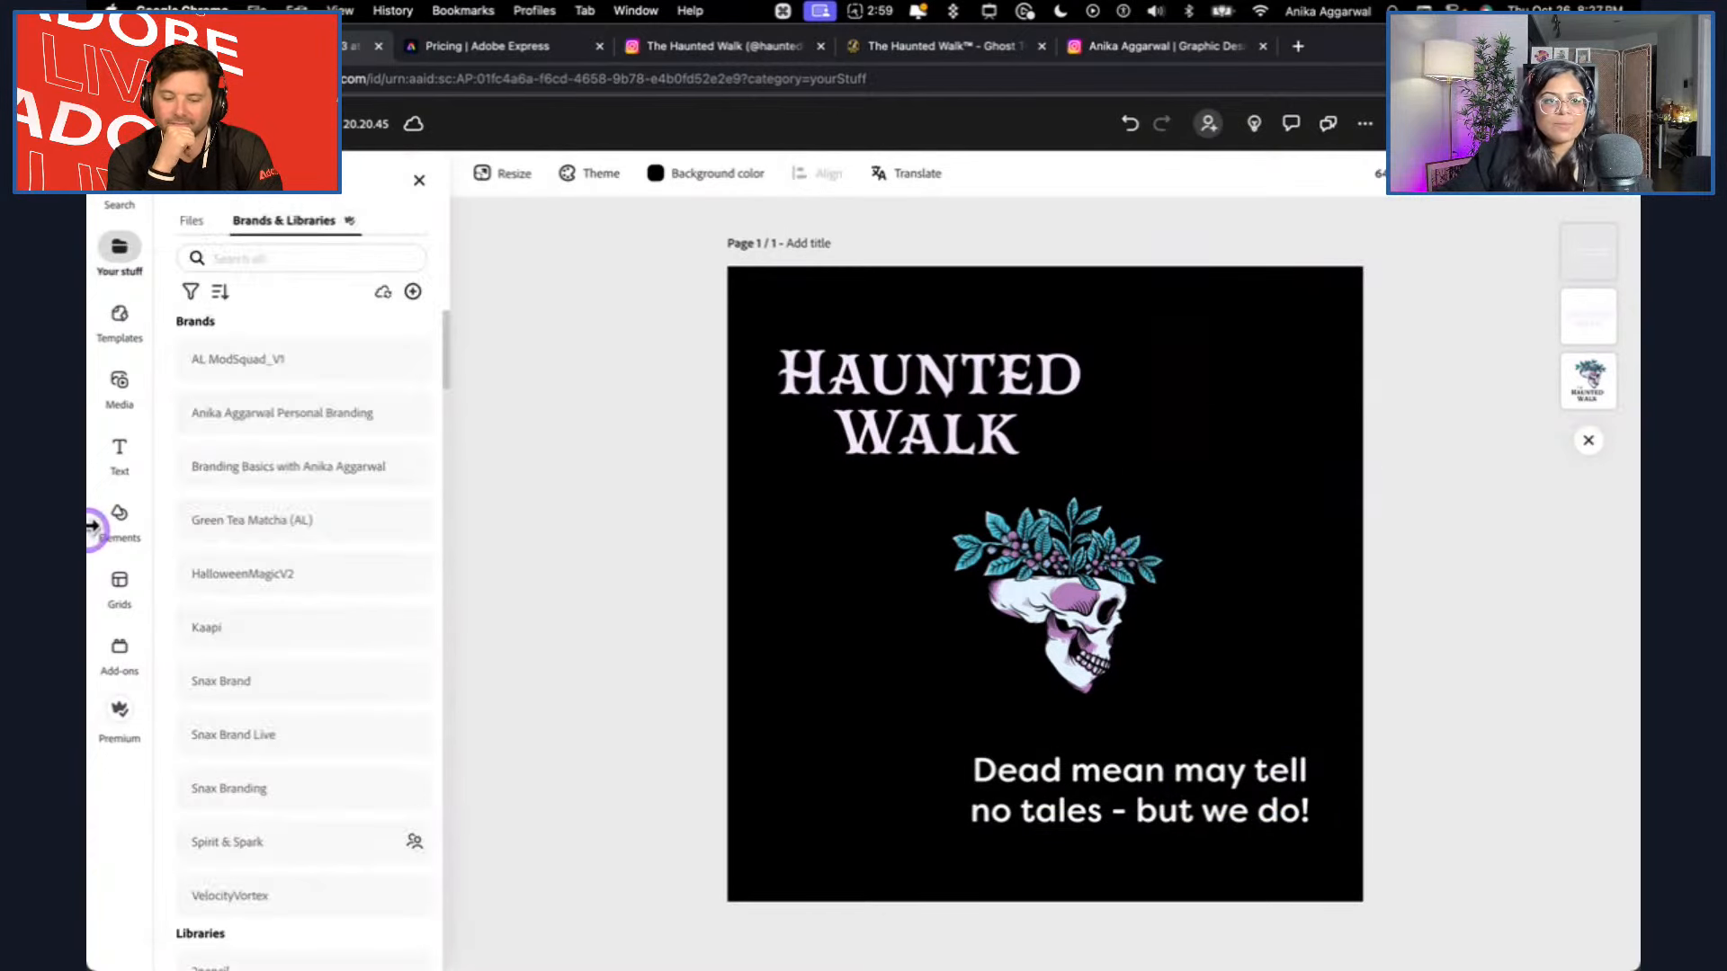
Add a new text reading BOOK NOW and place it beside the skull's jaw, against the design's left edge.
click(116, 449)
click(302, 236)
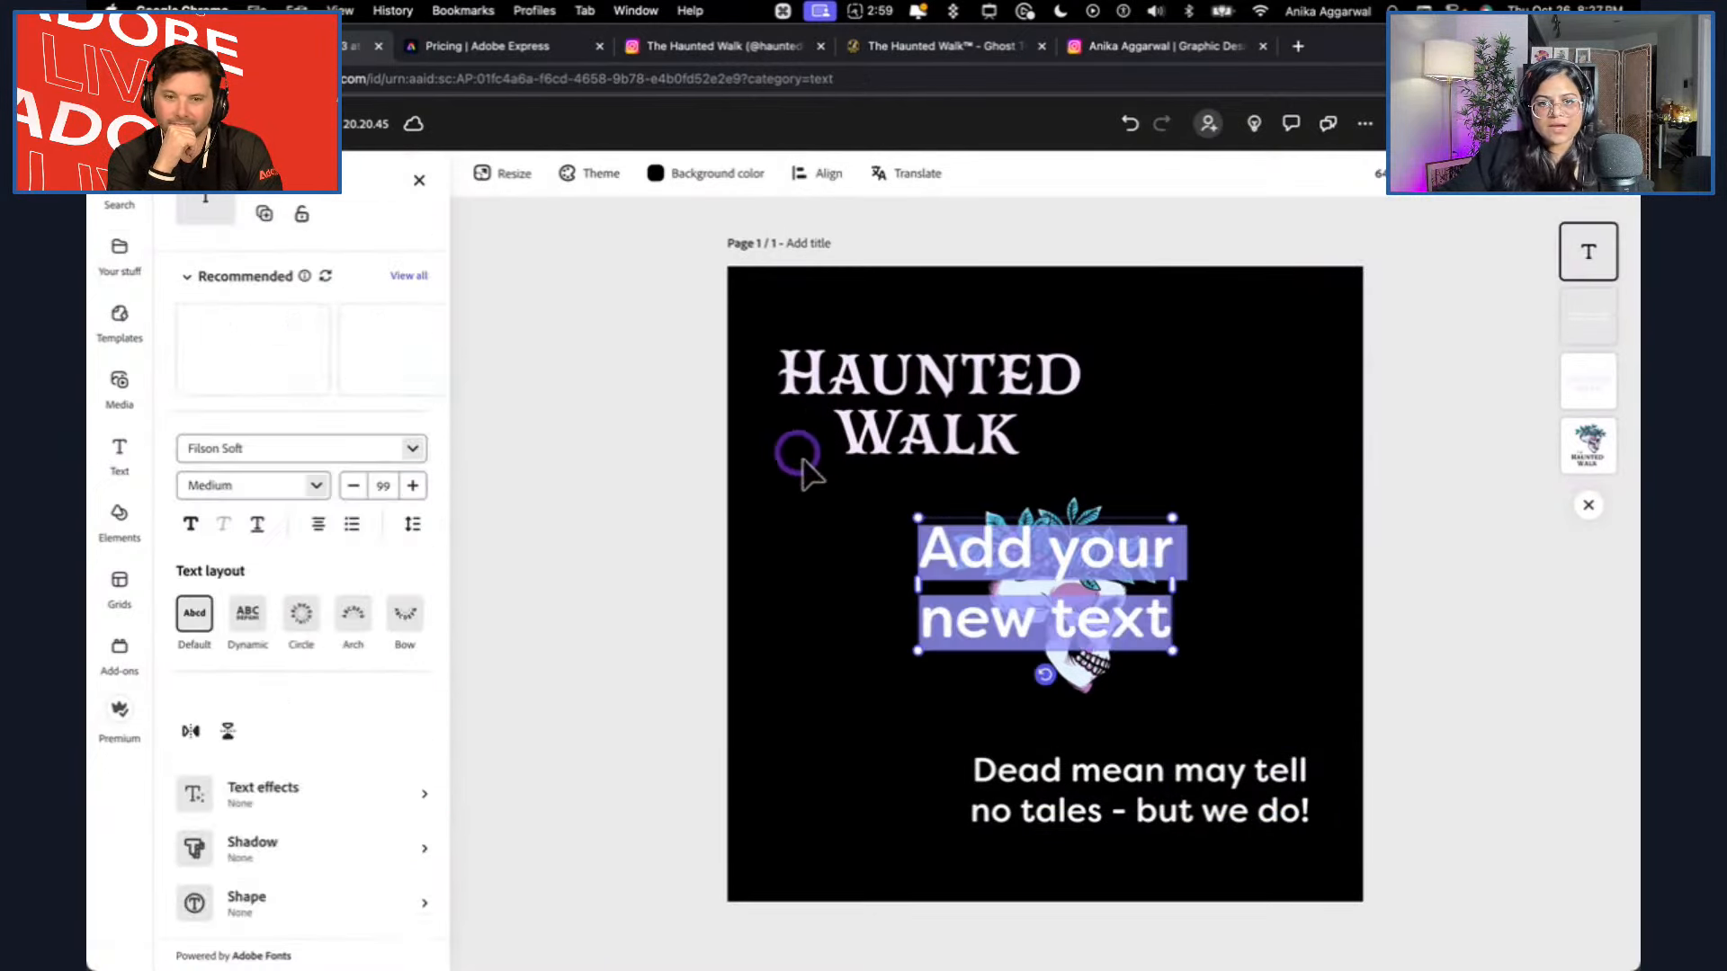
text(BOOKING NOW)
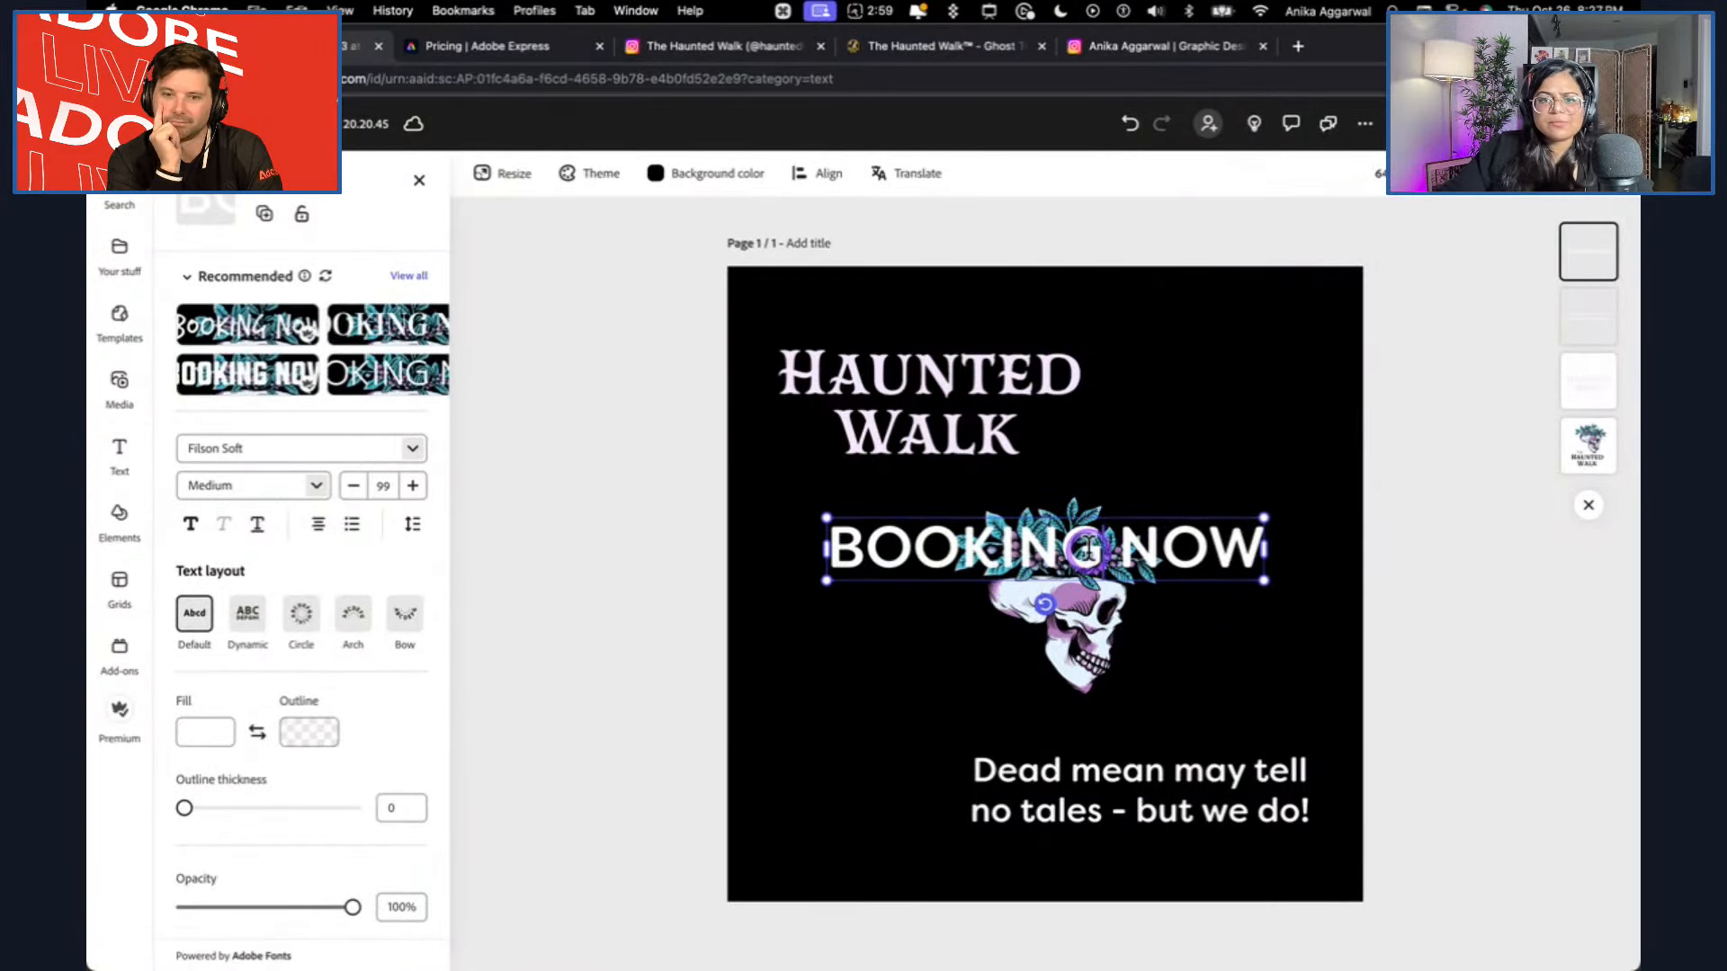
double_click(1088, 546)
text(BOOK)
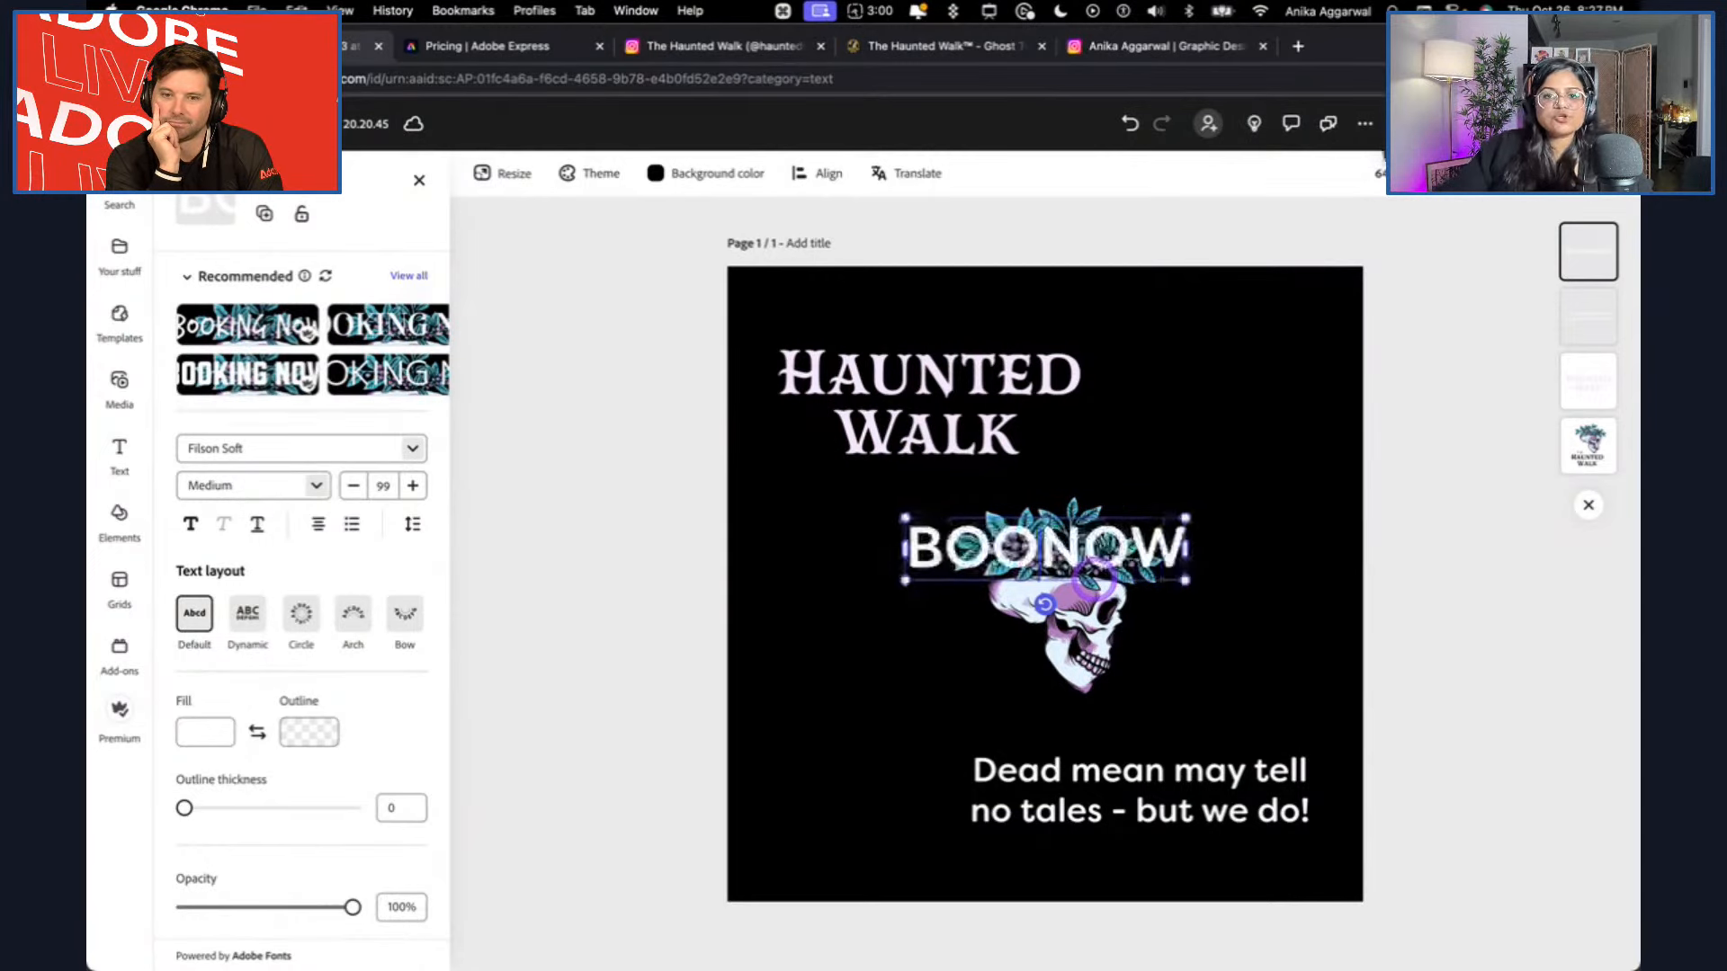
drag(1098, 562, 936, 706)
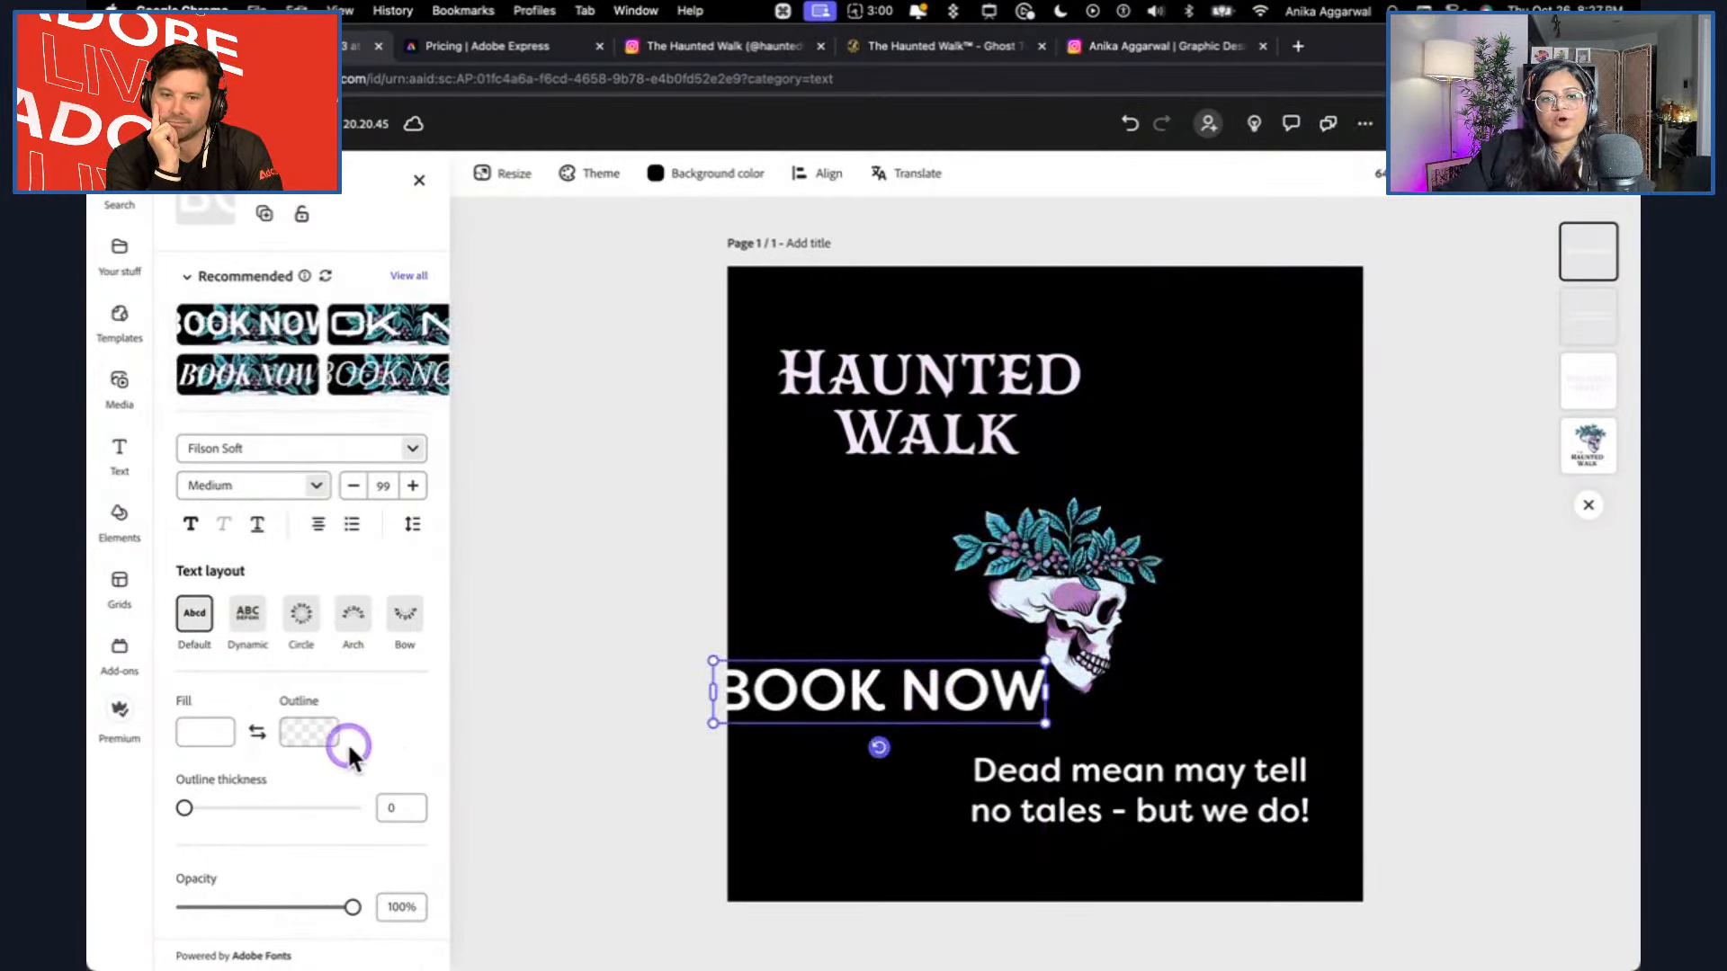
Give BOOK NOW a line-hugging background shape filled with the brand purple, and enlarge the shape size to 56.
scroll(384, 755, down, 4)
click(404, 828)
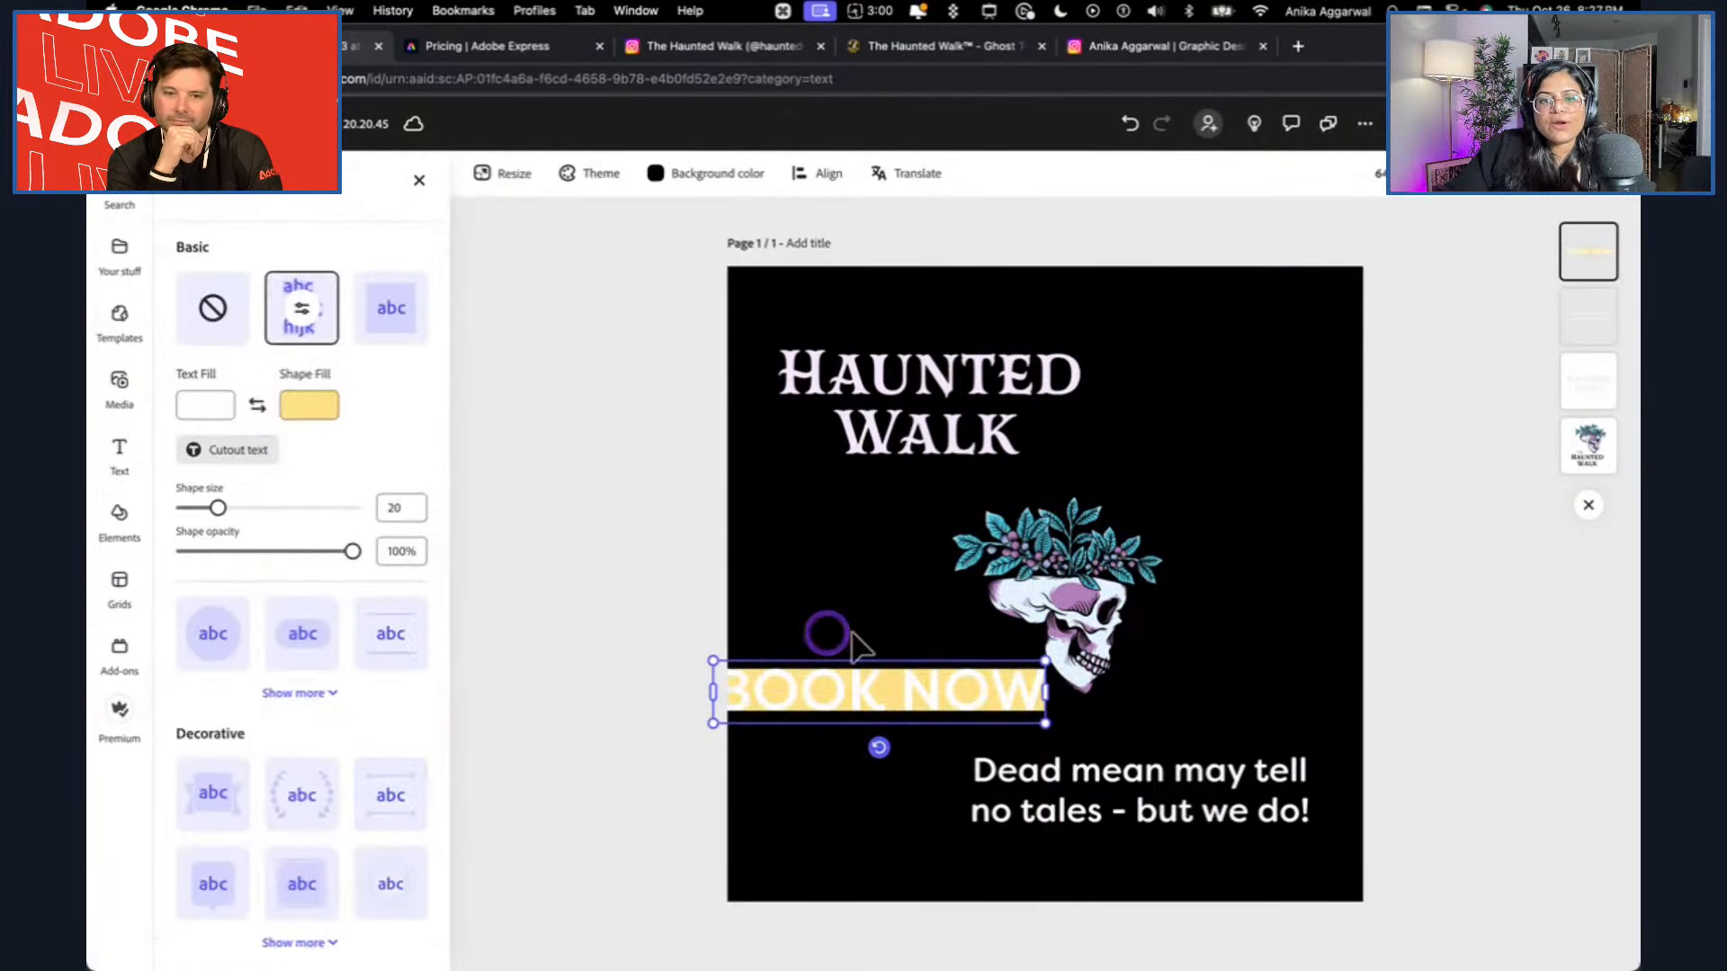
click(317, 410)
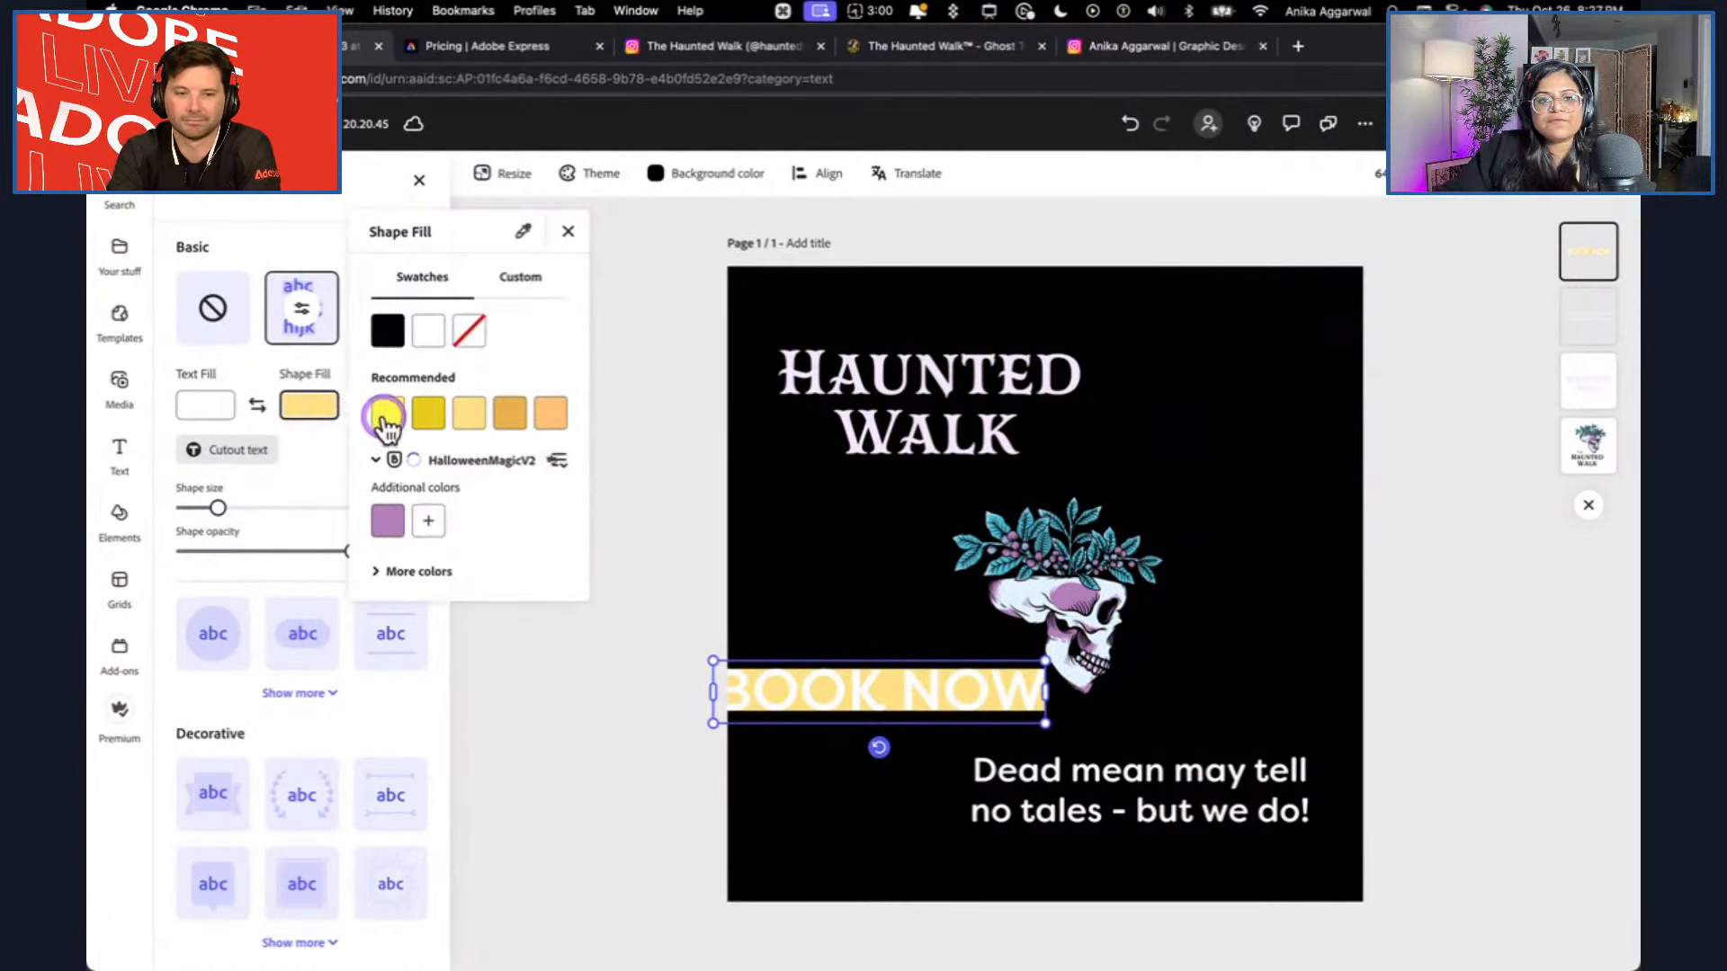
click(388, 521)
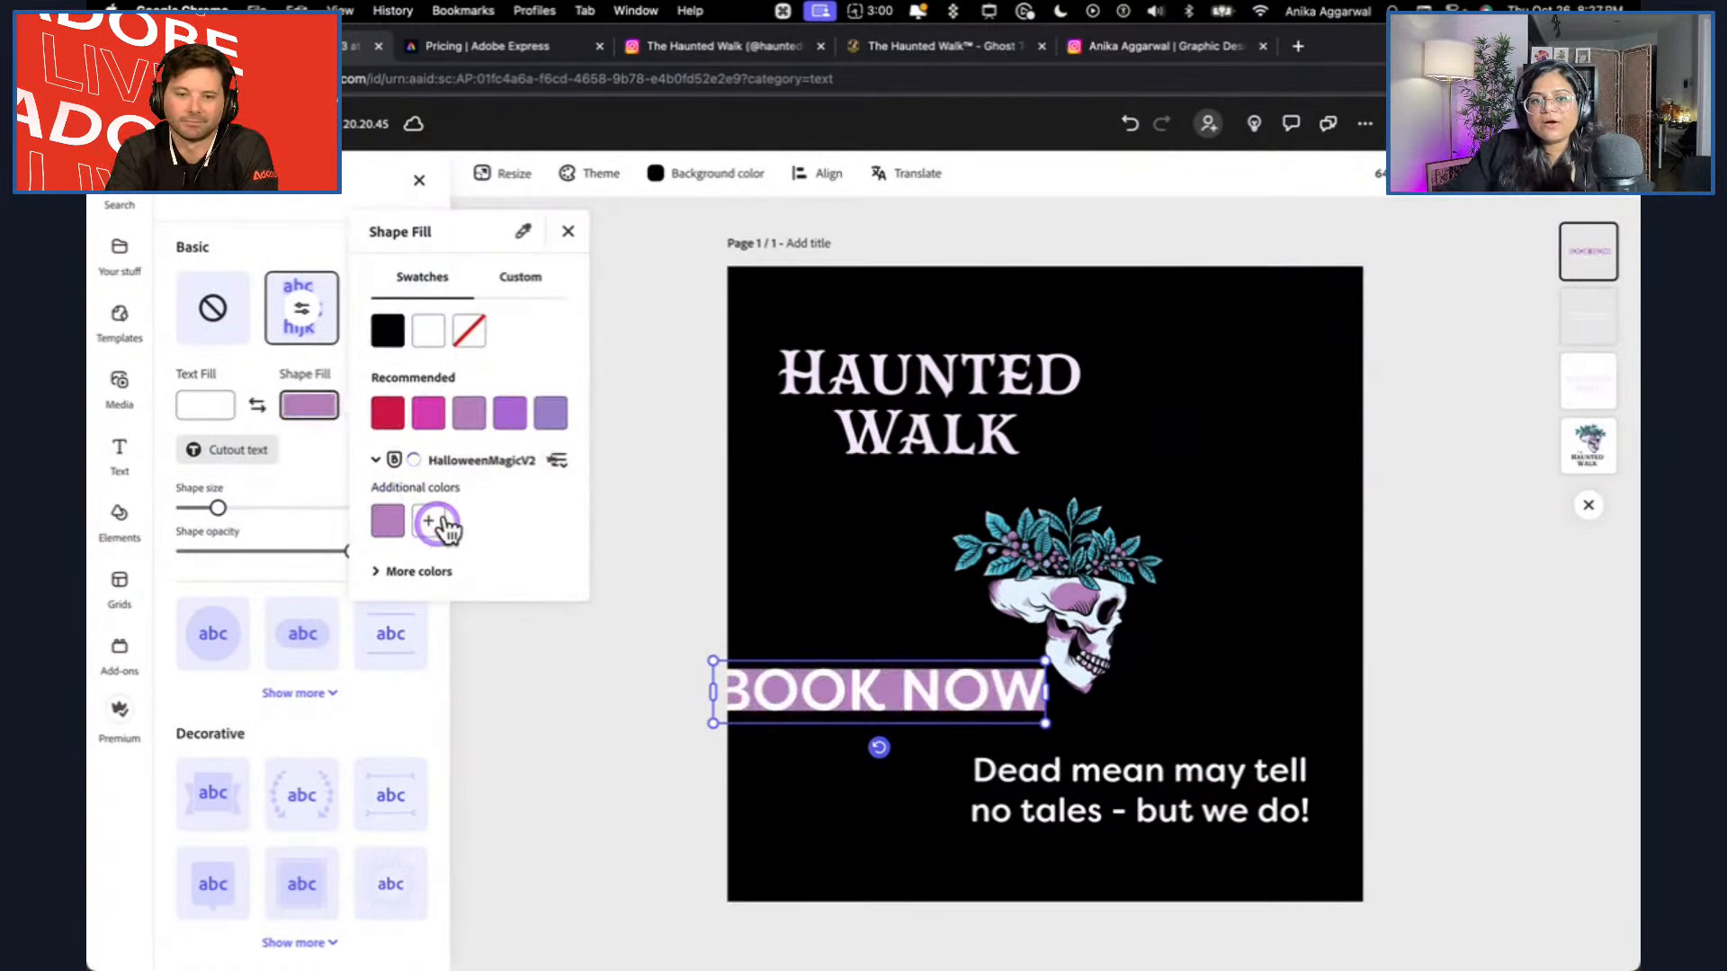
click(306, 477)
click(261, 508)
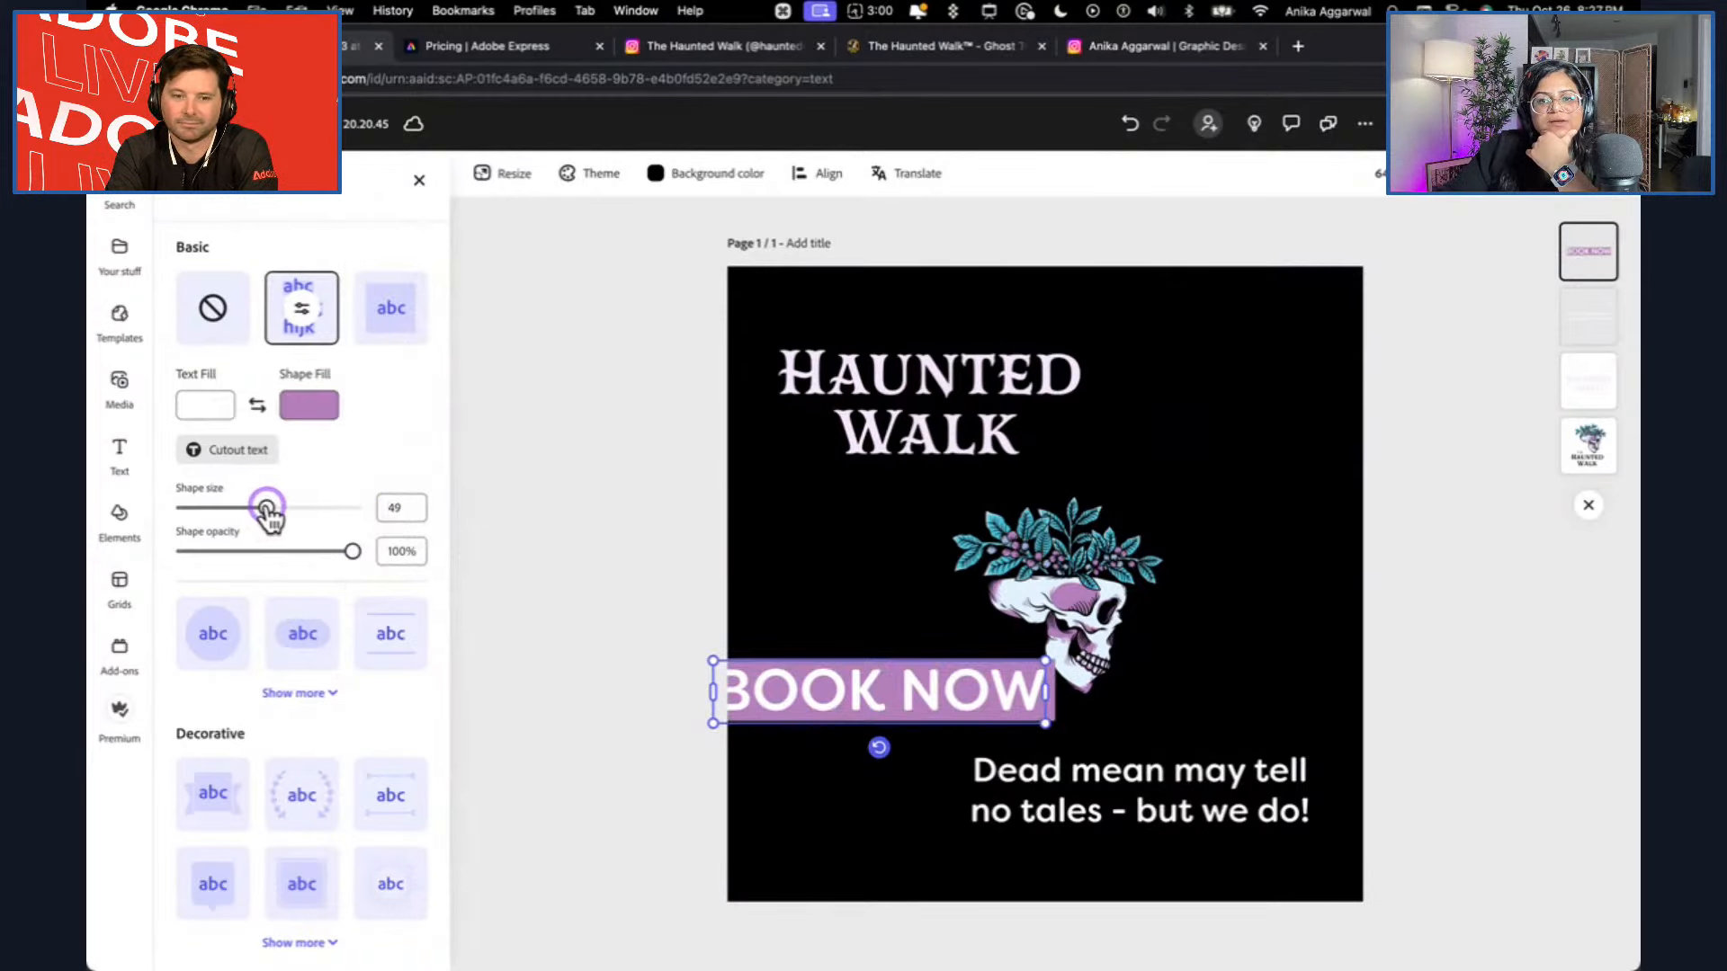
Try several decorative background shapes on BOOK NOW, including vine wreaths, a looped frame, a hexagon and a label badge.
click(289, 678)
scroll(305, 834, down, 1)
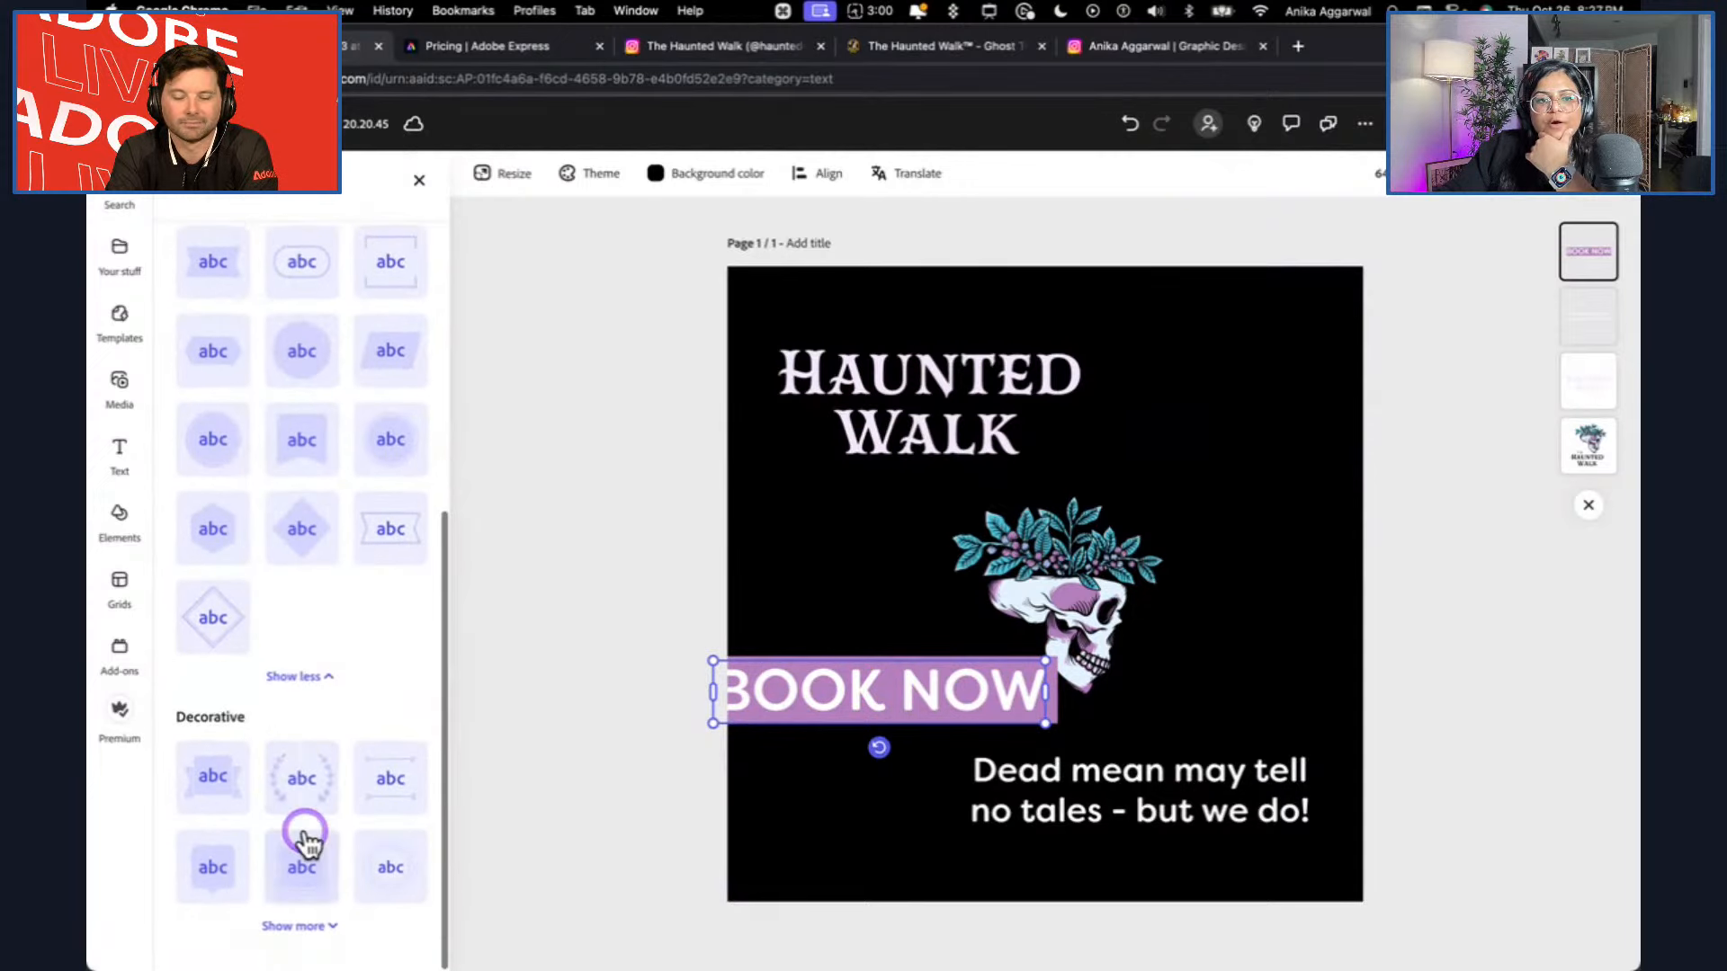
click(324, 925)
scroll(325, 922, down, 3)
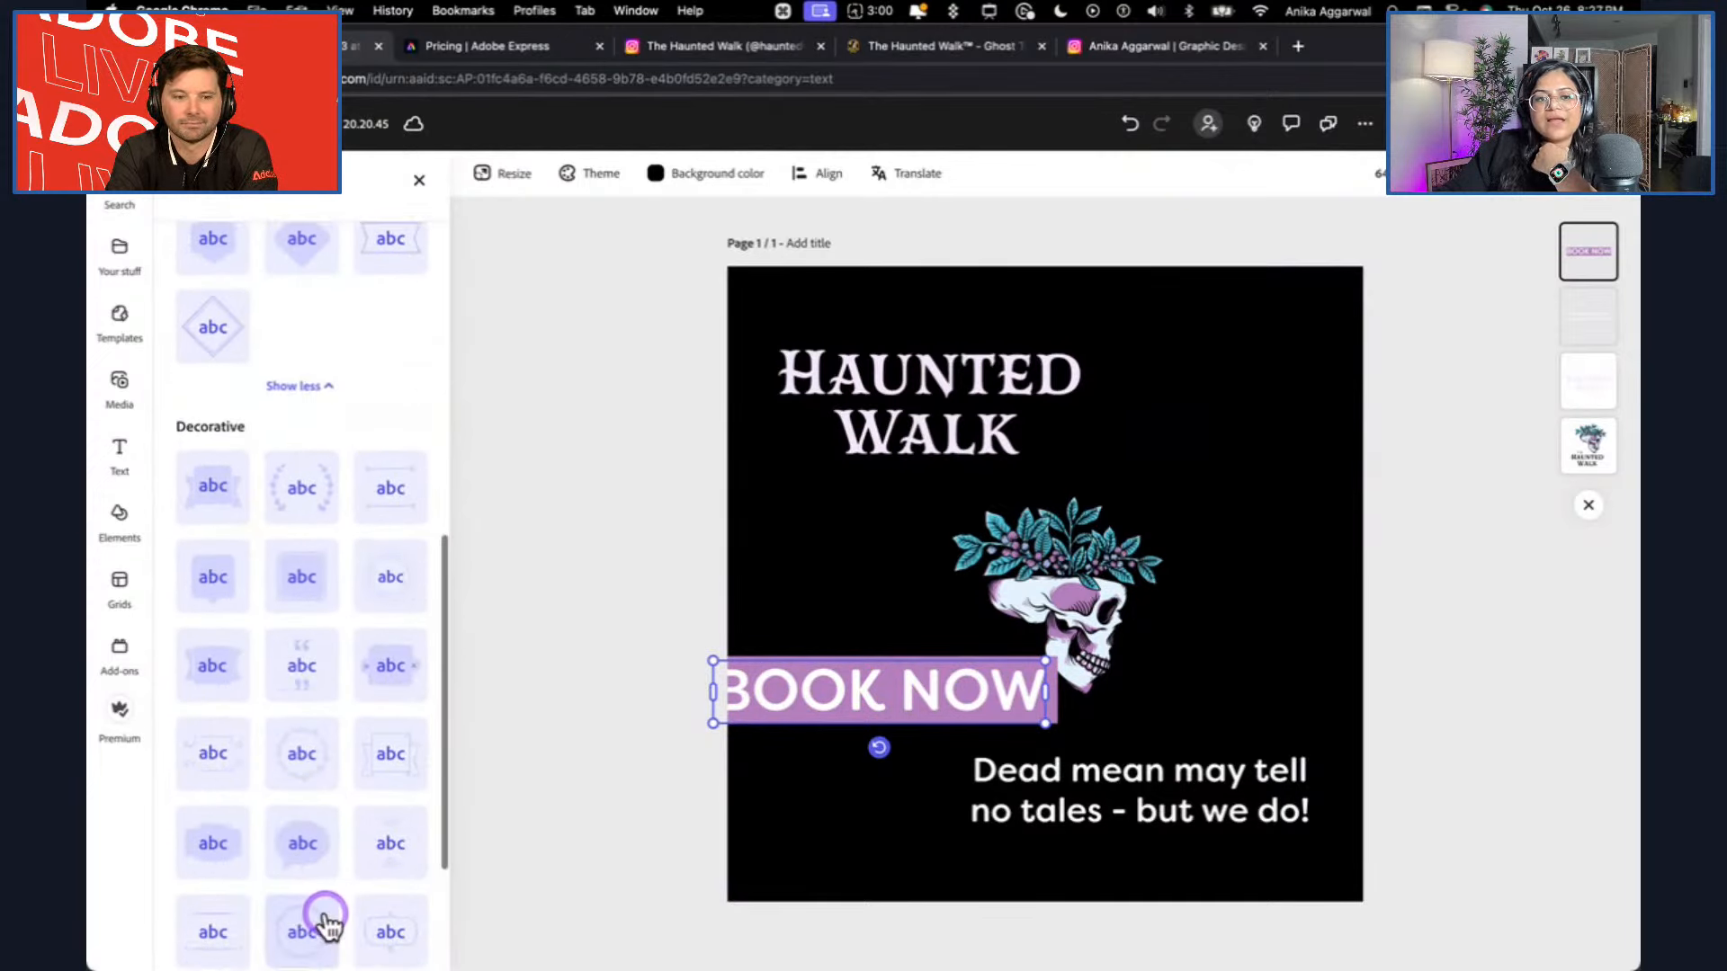
click(303, 773)
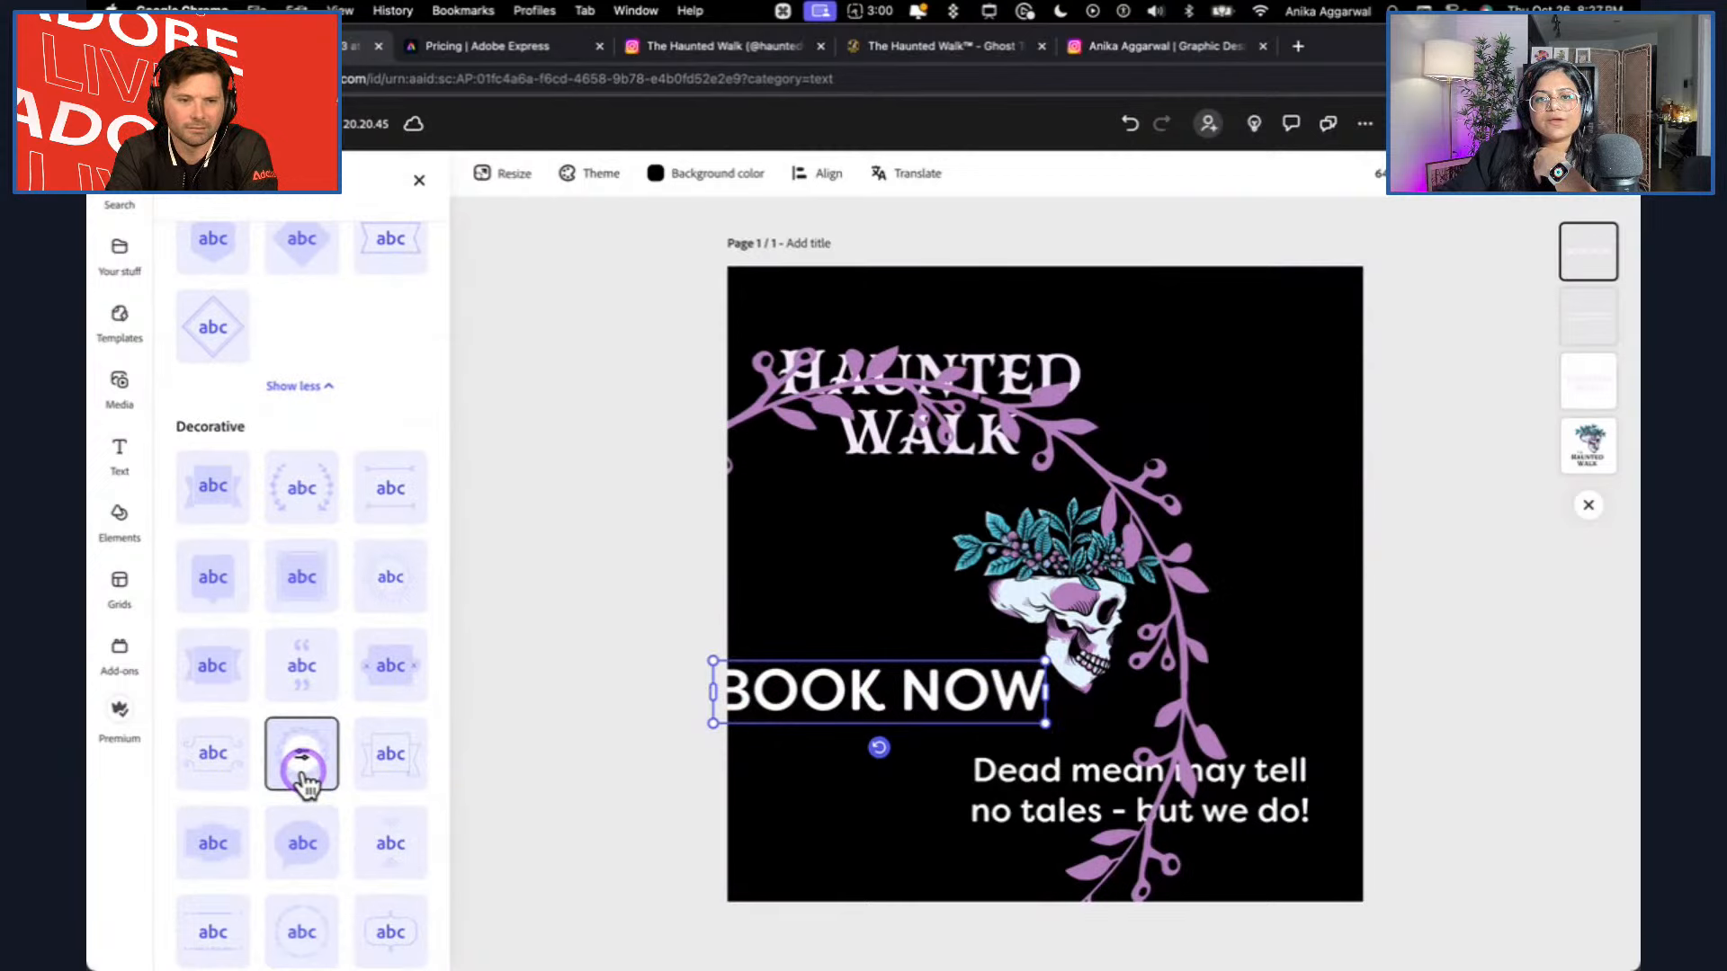
scroll(304, 778, down, 3)
click(309, 743)
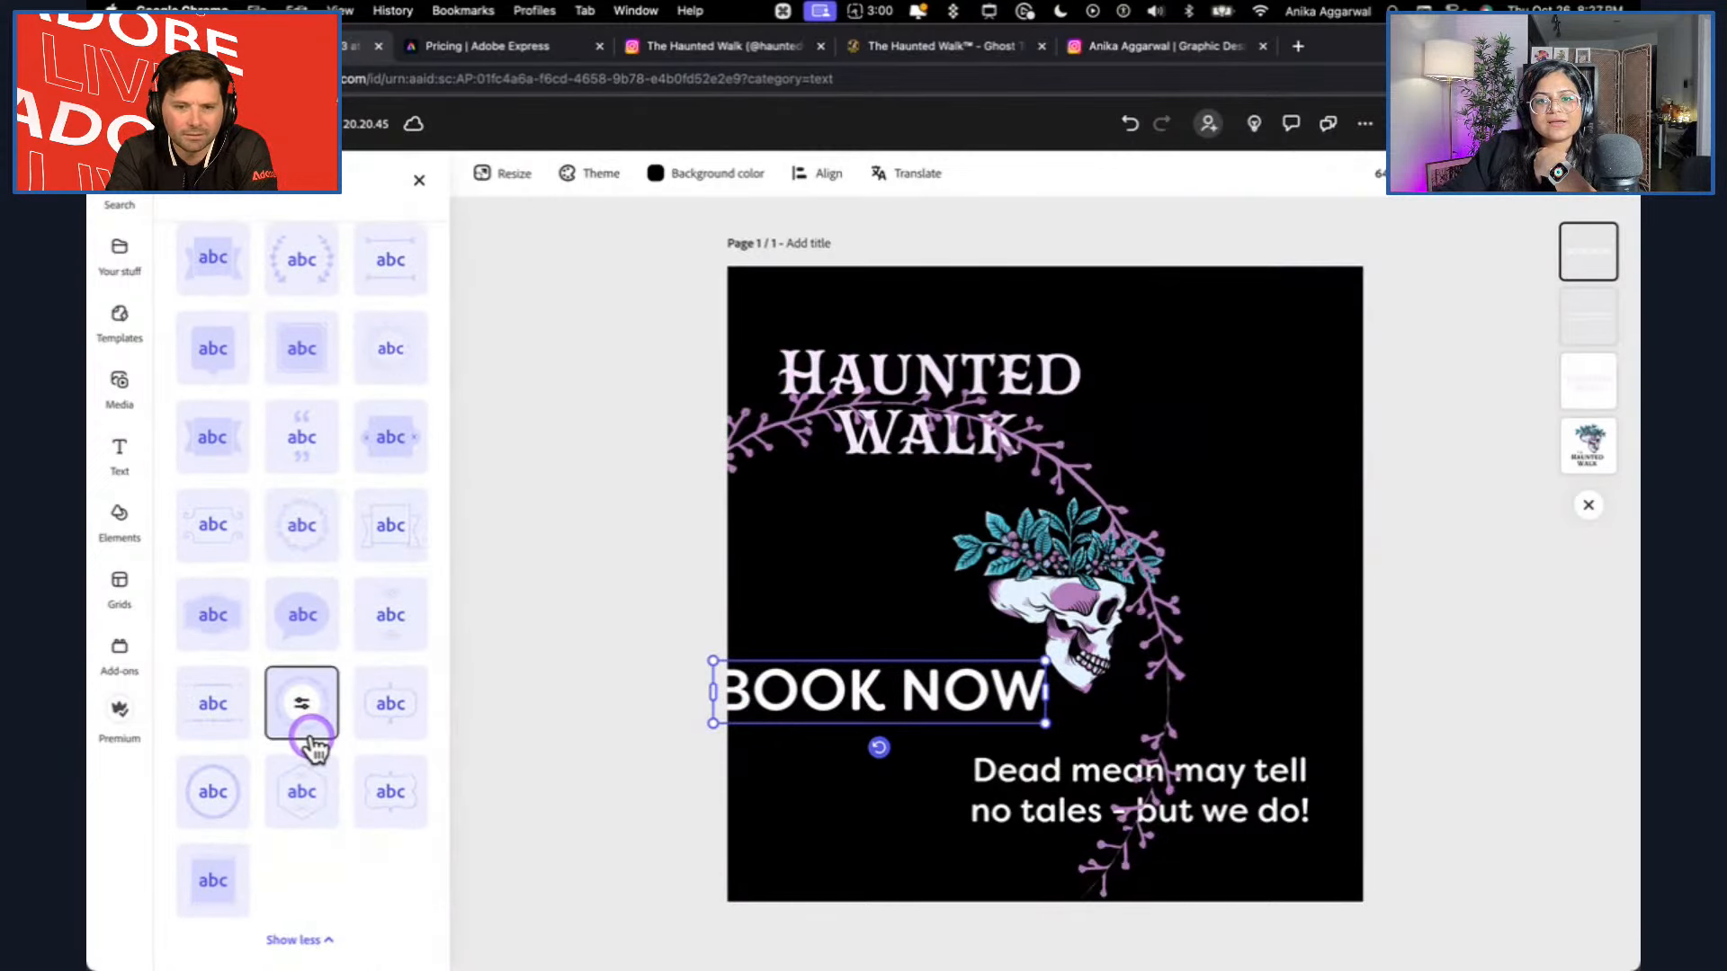
click(378, 713)
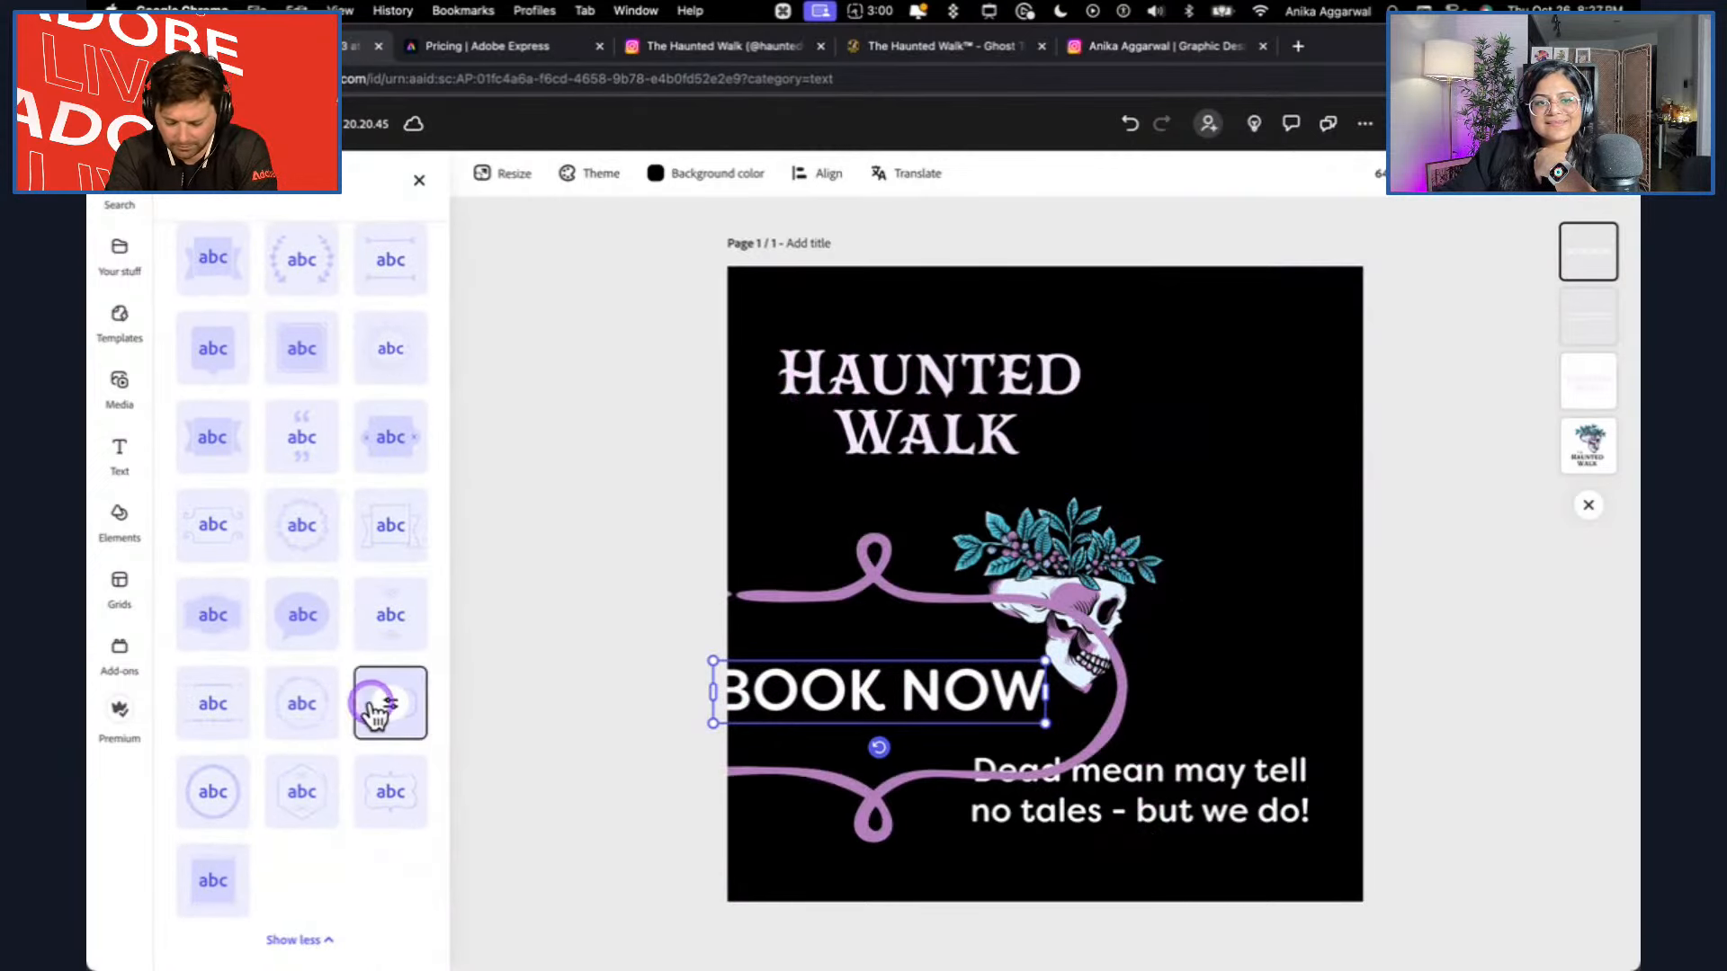
click(206, 707)
click(299, 808)
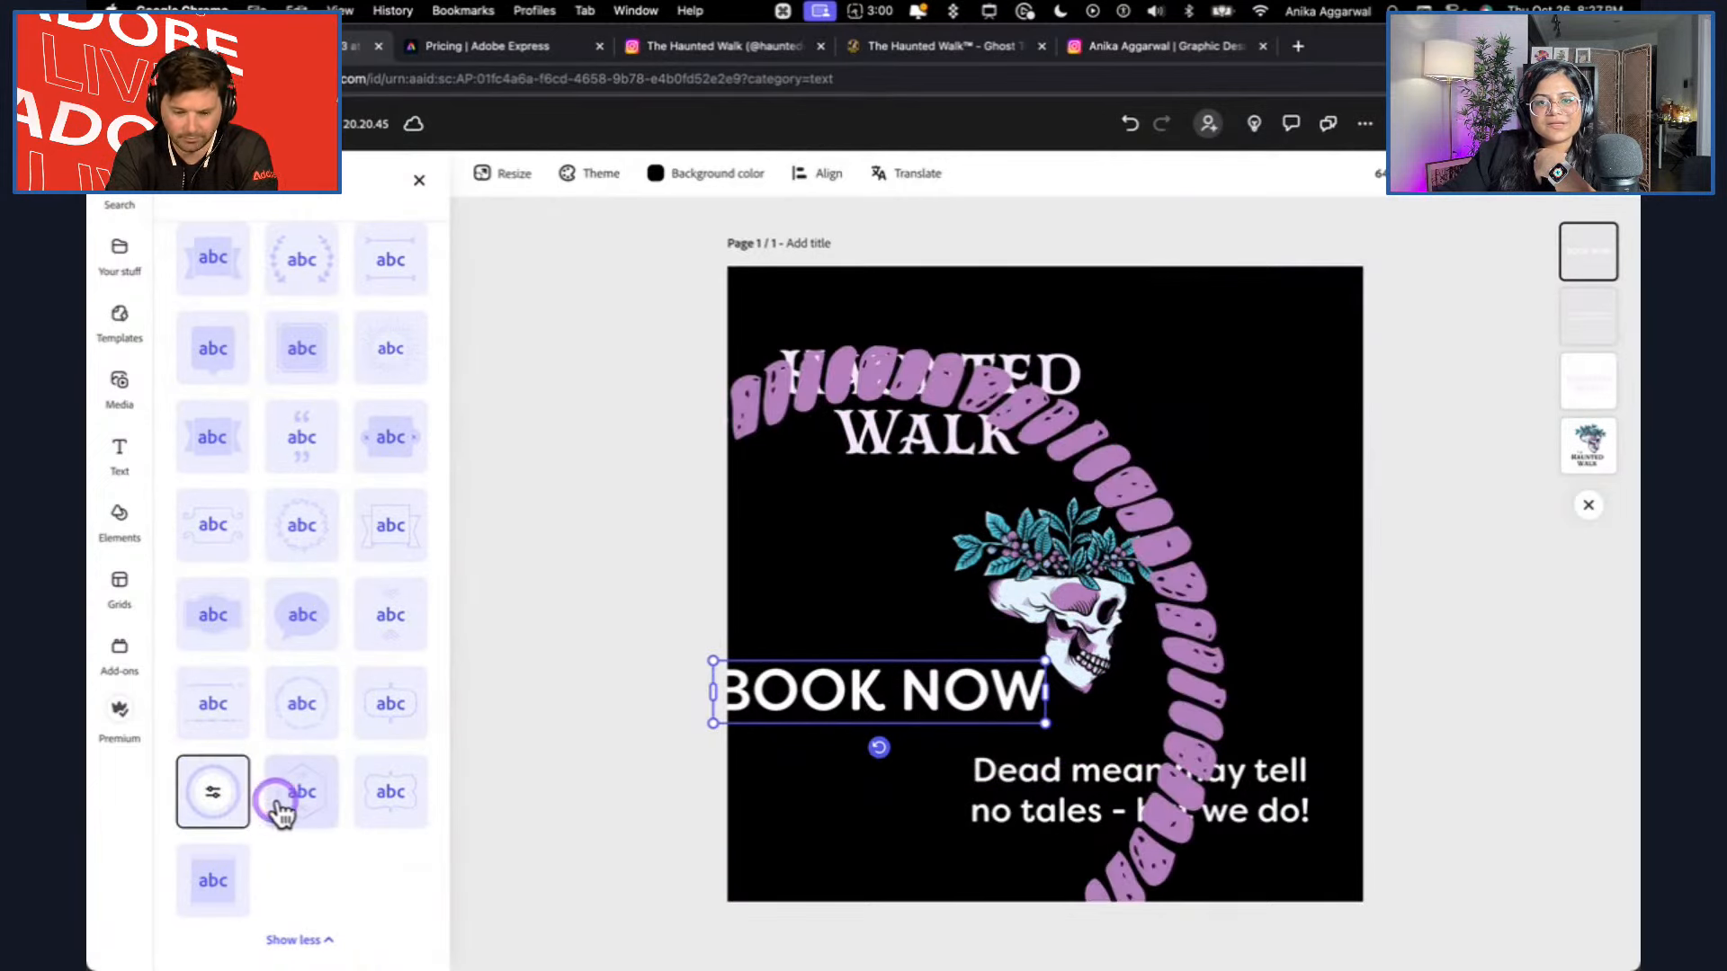
click(209, 795)
click(203, 617)
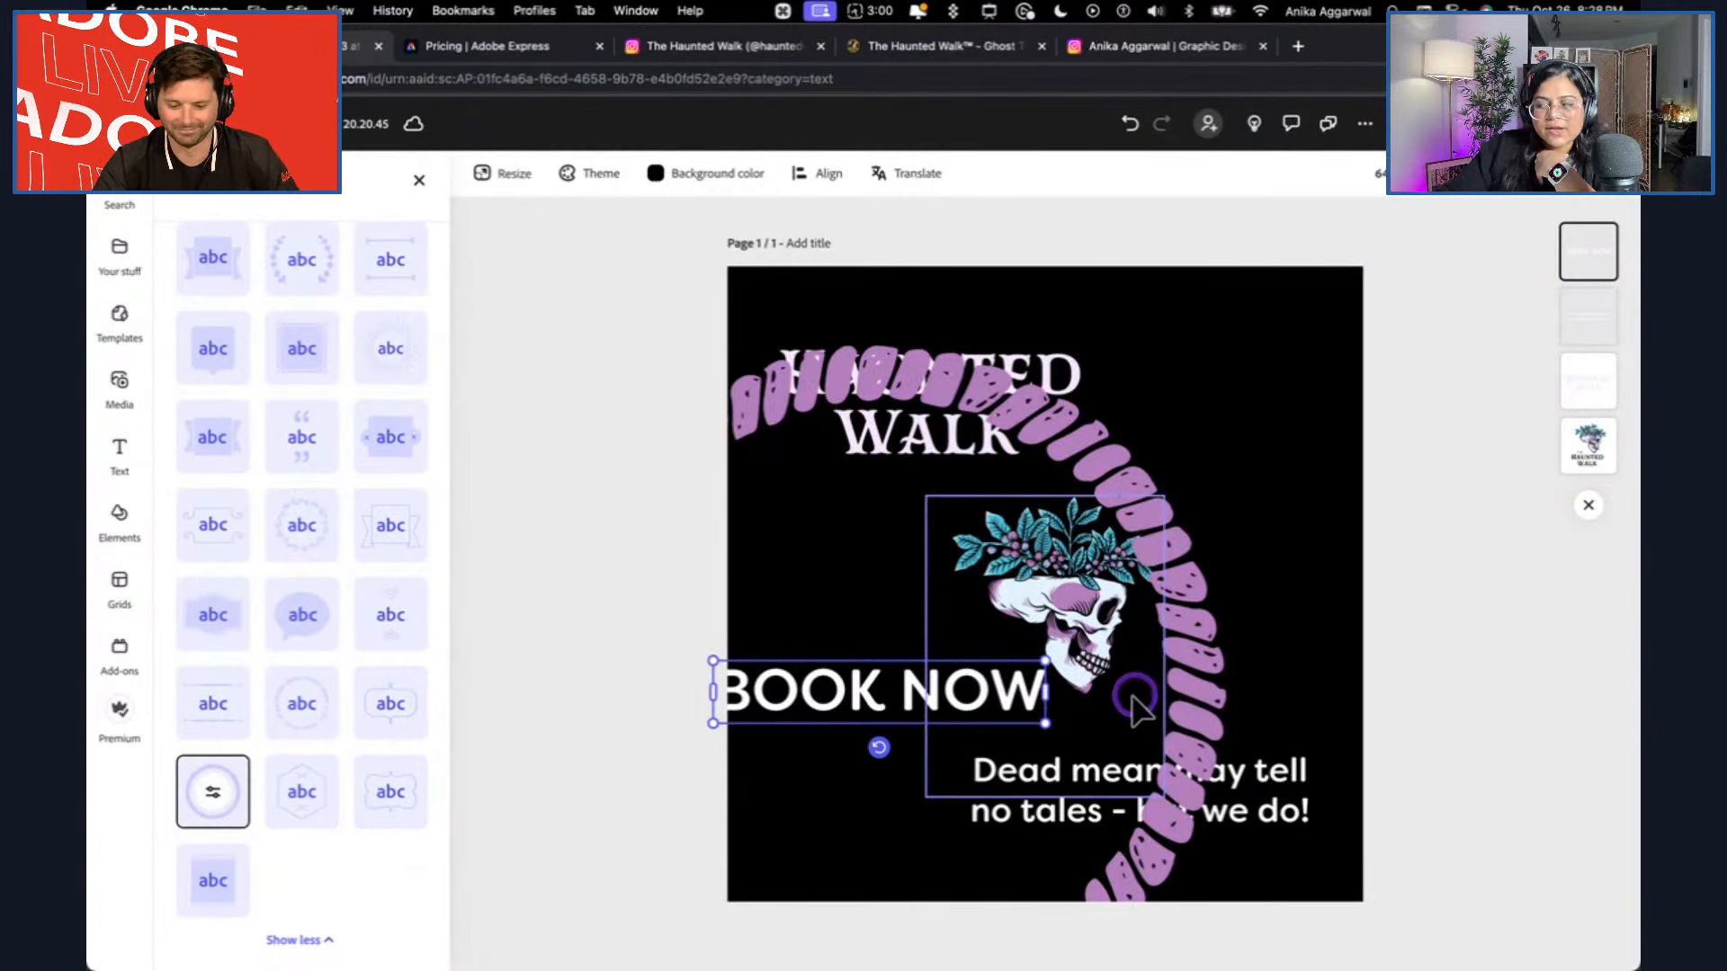
click(219, 619)
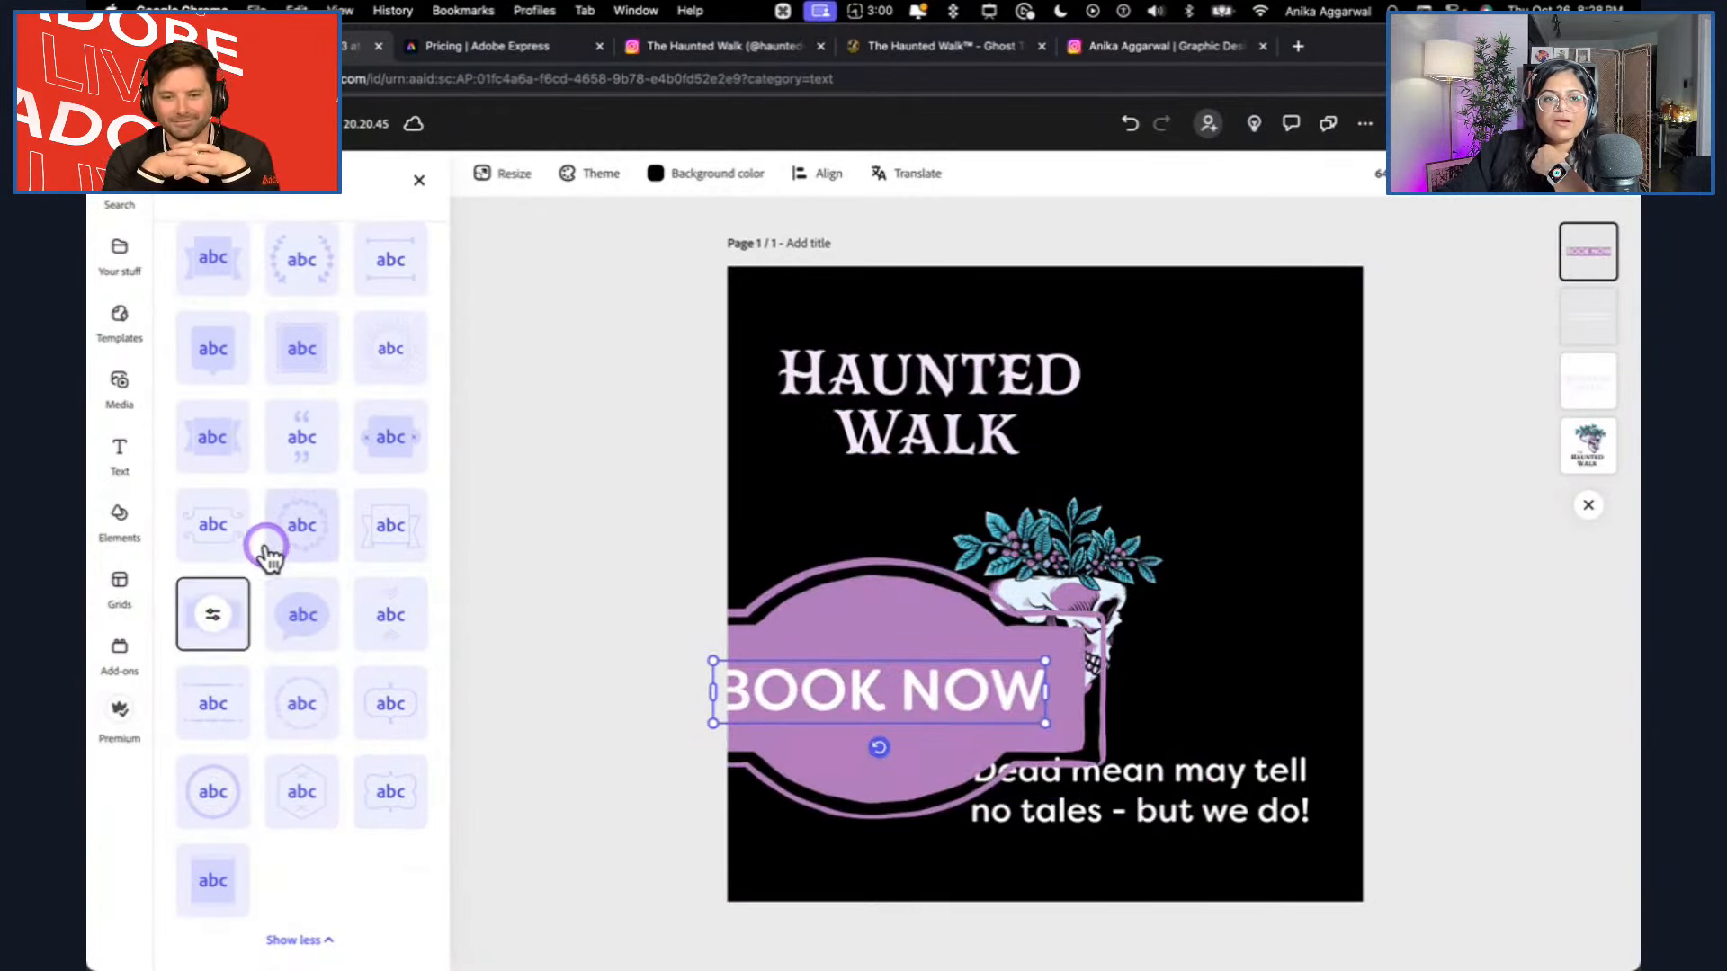
Try the full-page and rounded-rectangle shapes behind BOOK NOW, and apply the basic pill shape.
scroll(268, 555, up, 10)
click(212, 460)
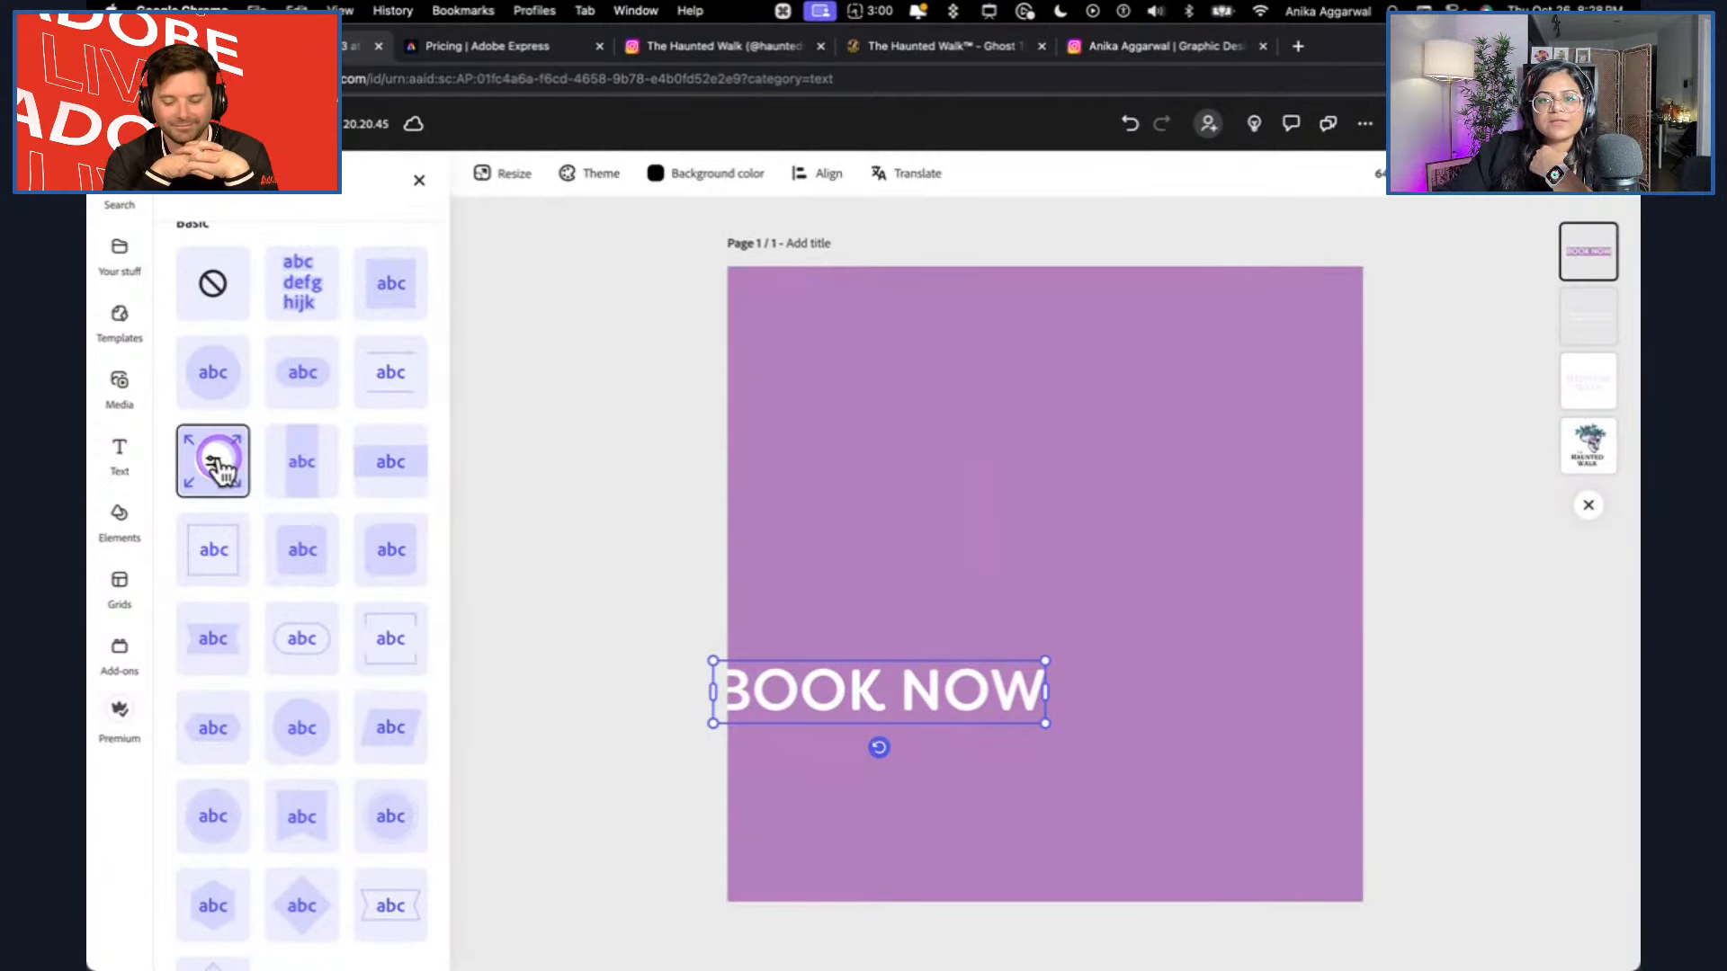
click(216, 460)
click(304, 597)
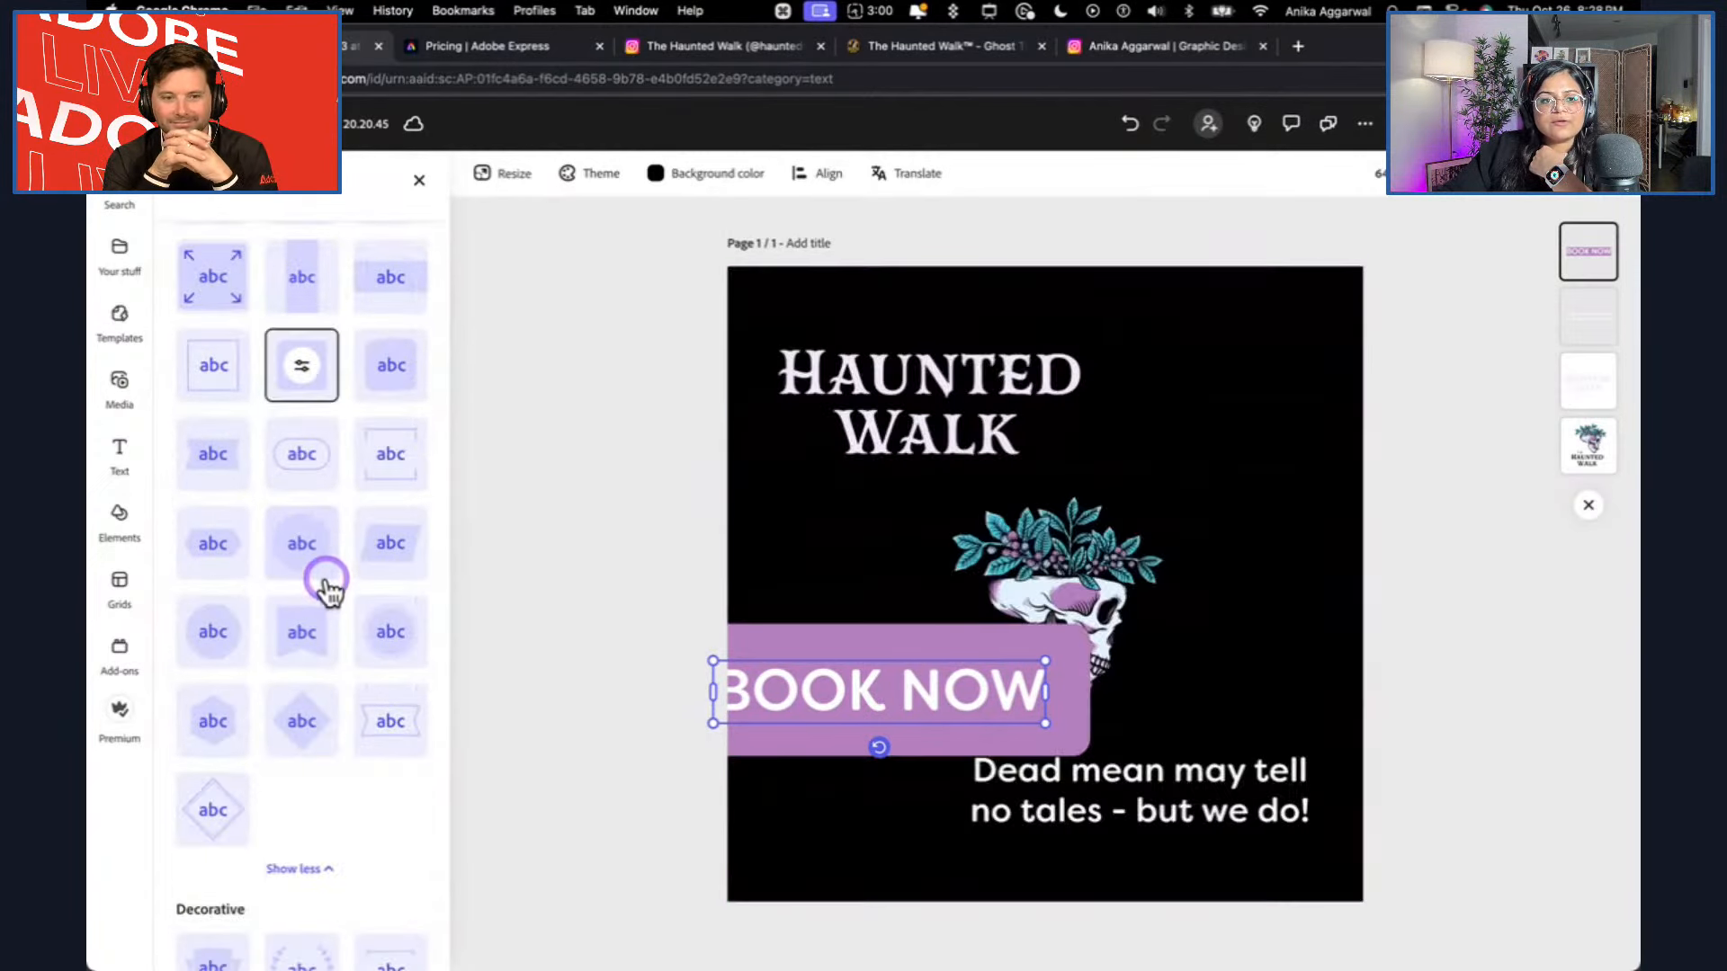
scroll(297, 630, up, 3)
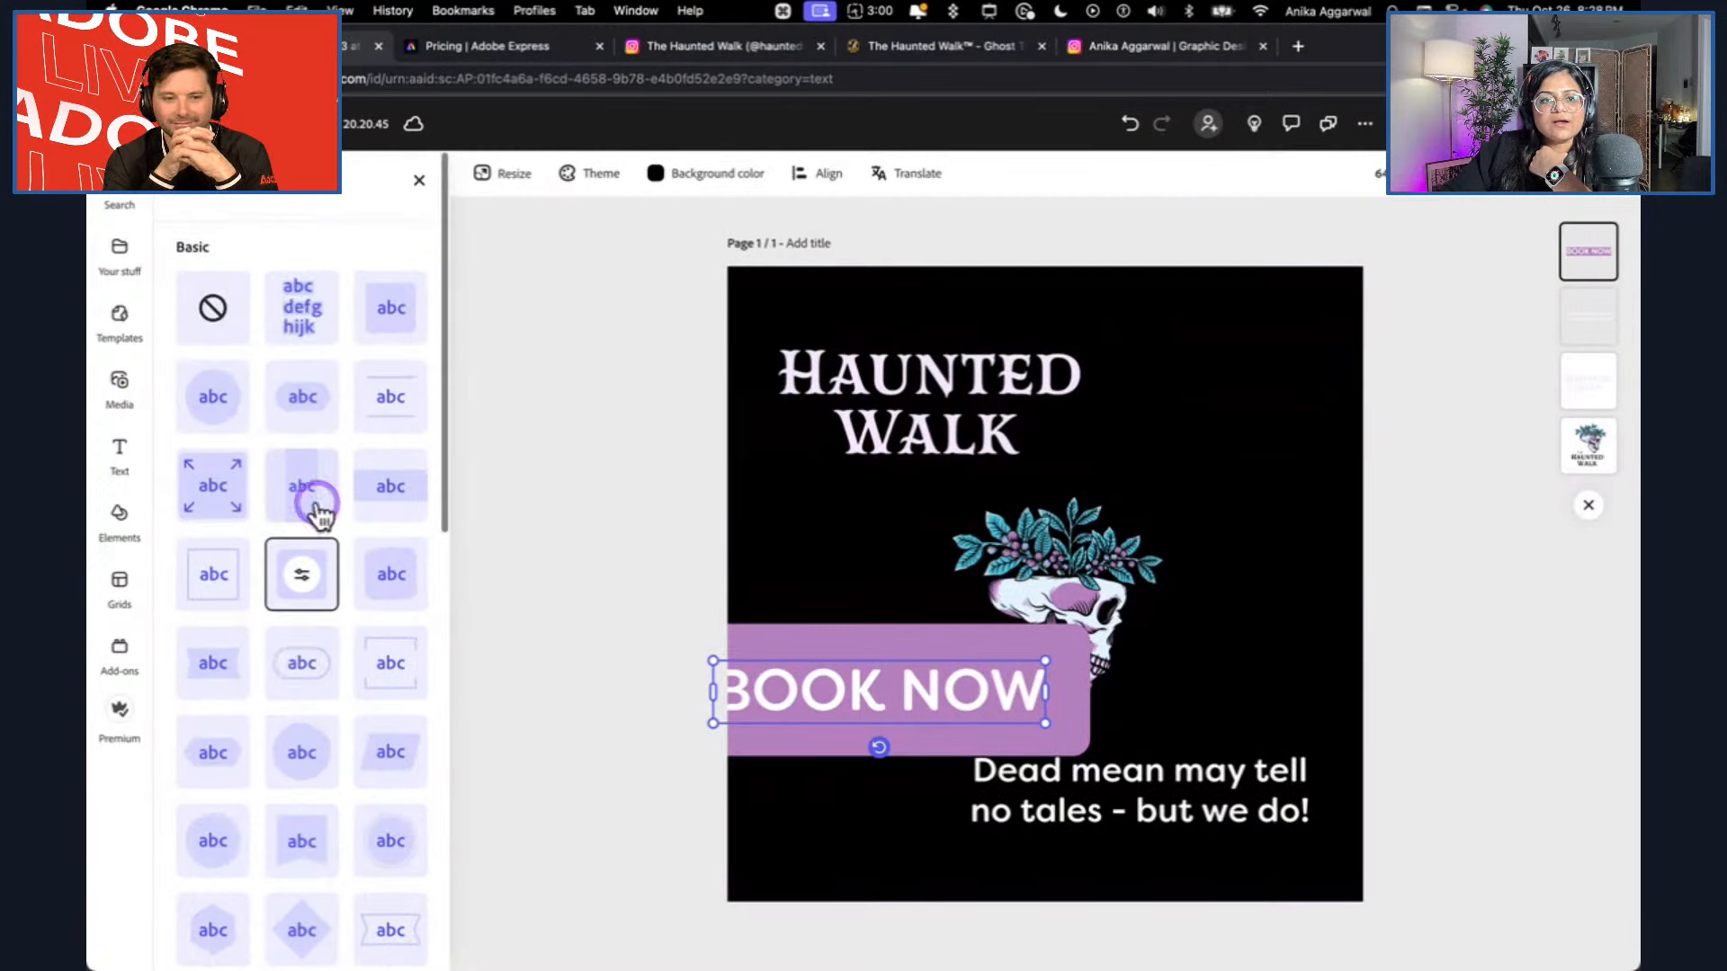
click(292, 430)
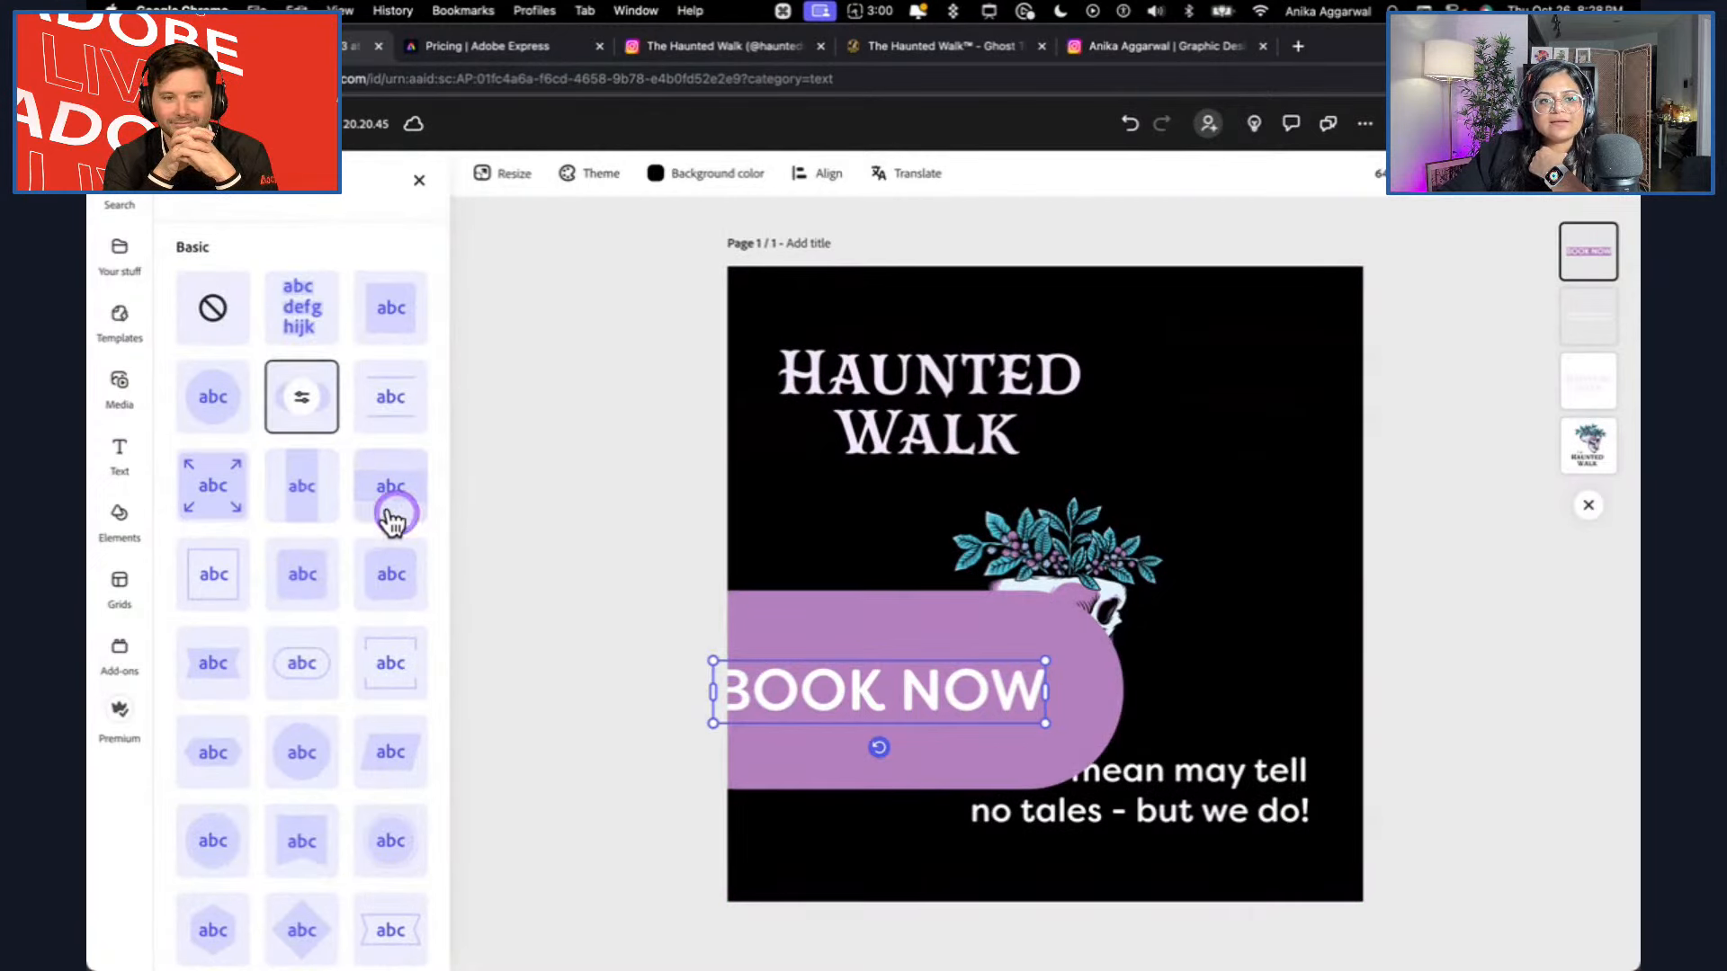
Try cutout text on the BOOK NOW pill, and set its shape size to 17 and shape opacity to 75%.
click(302, 402)
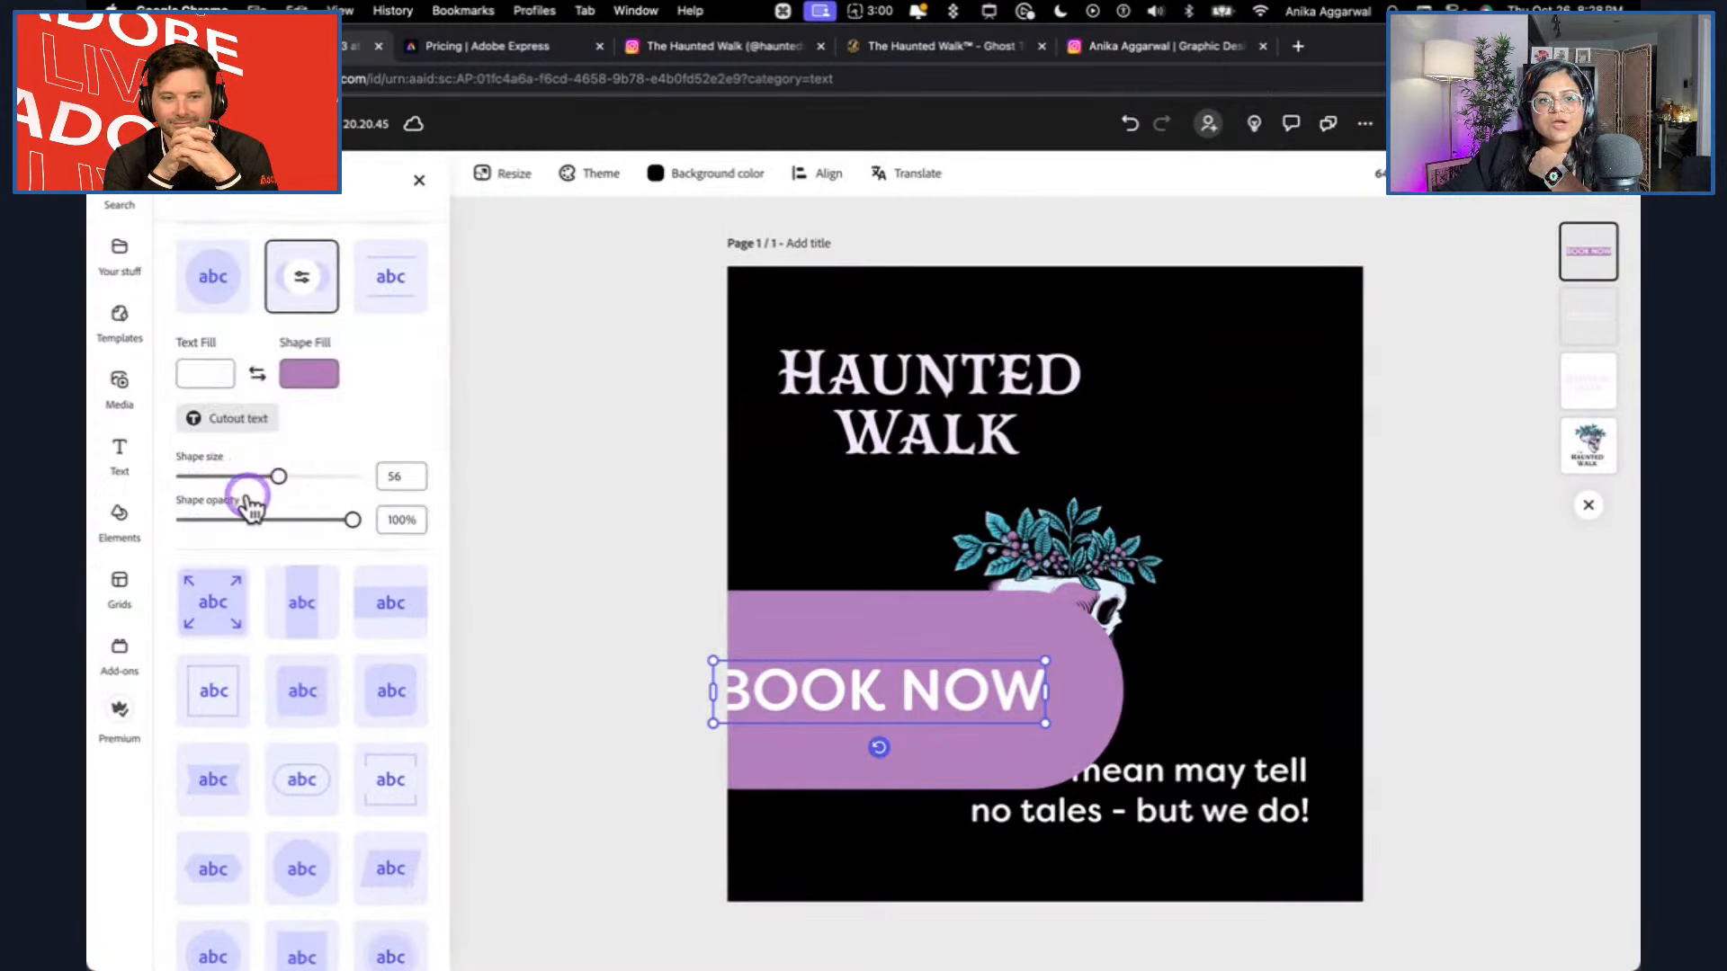
click(213, 421)
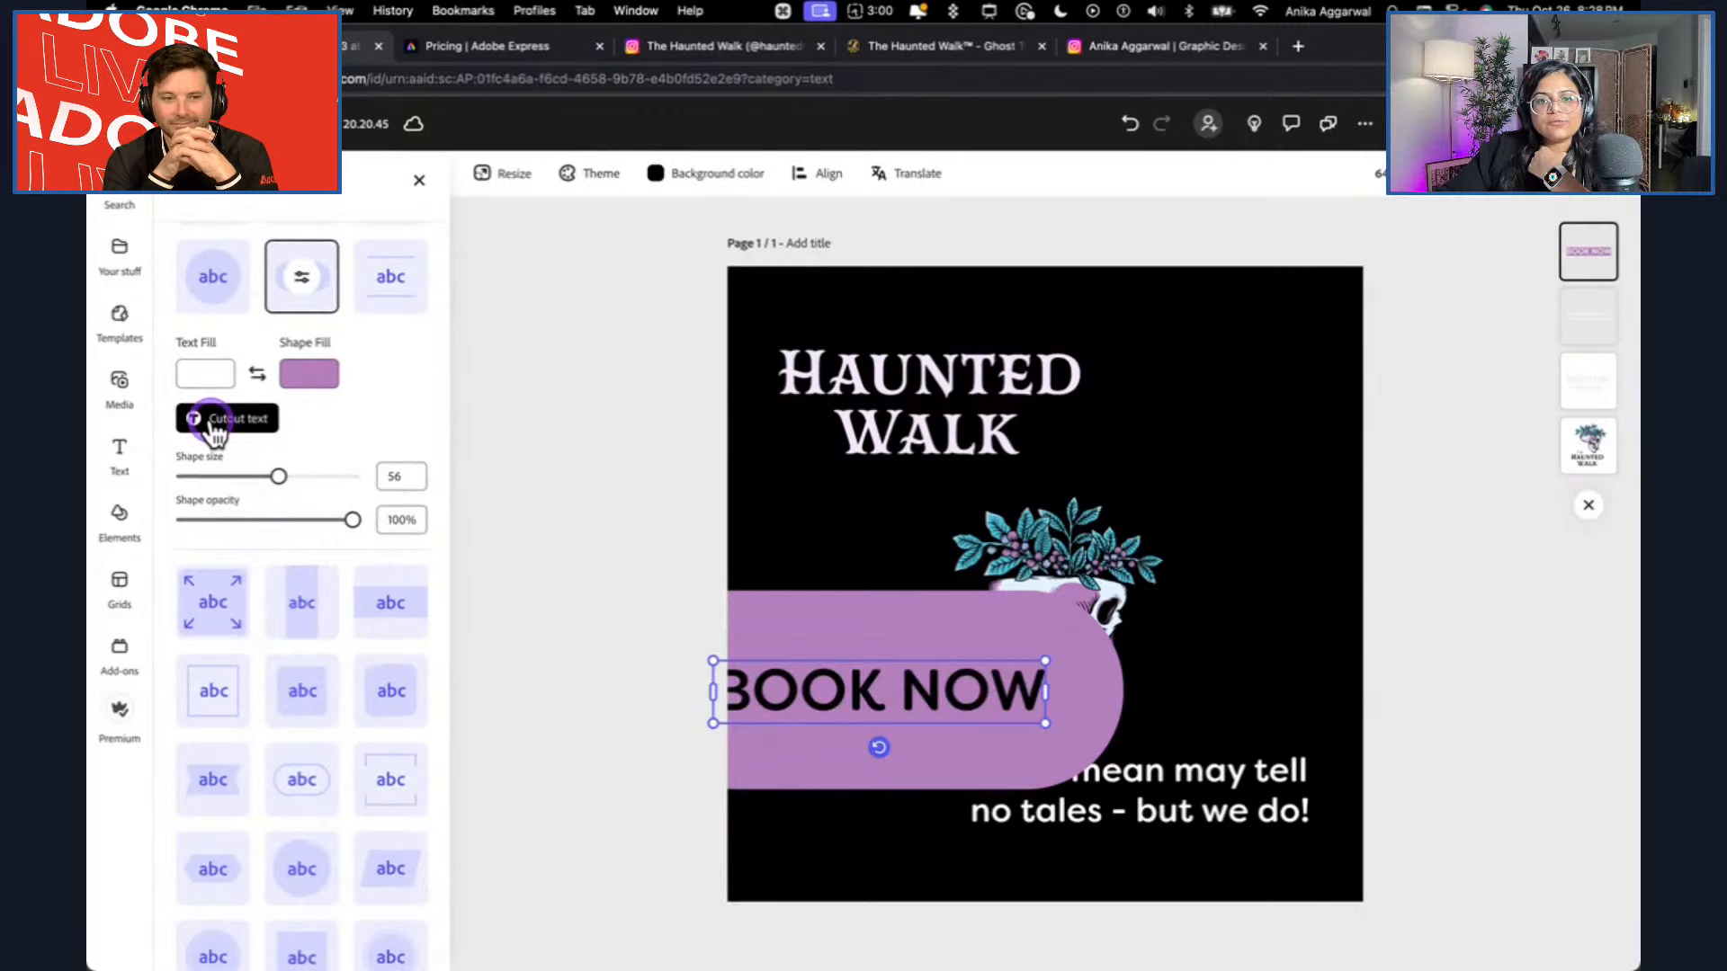
click(215, 429)
drag(244, 486, 314, 526)
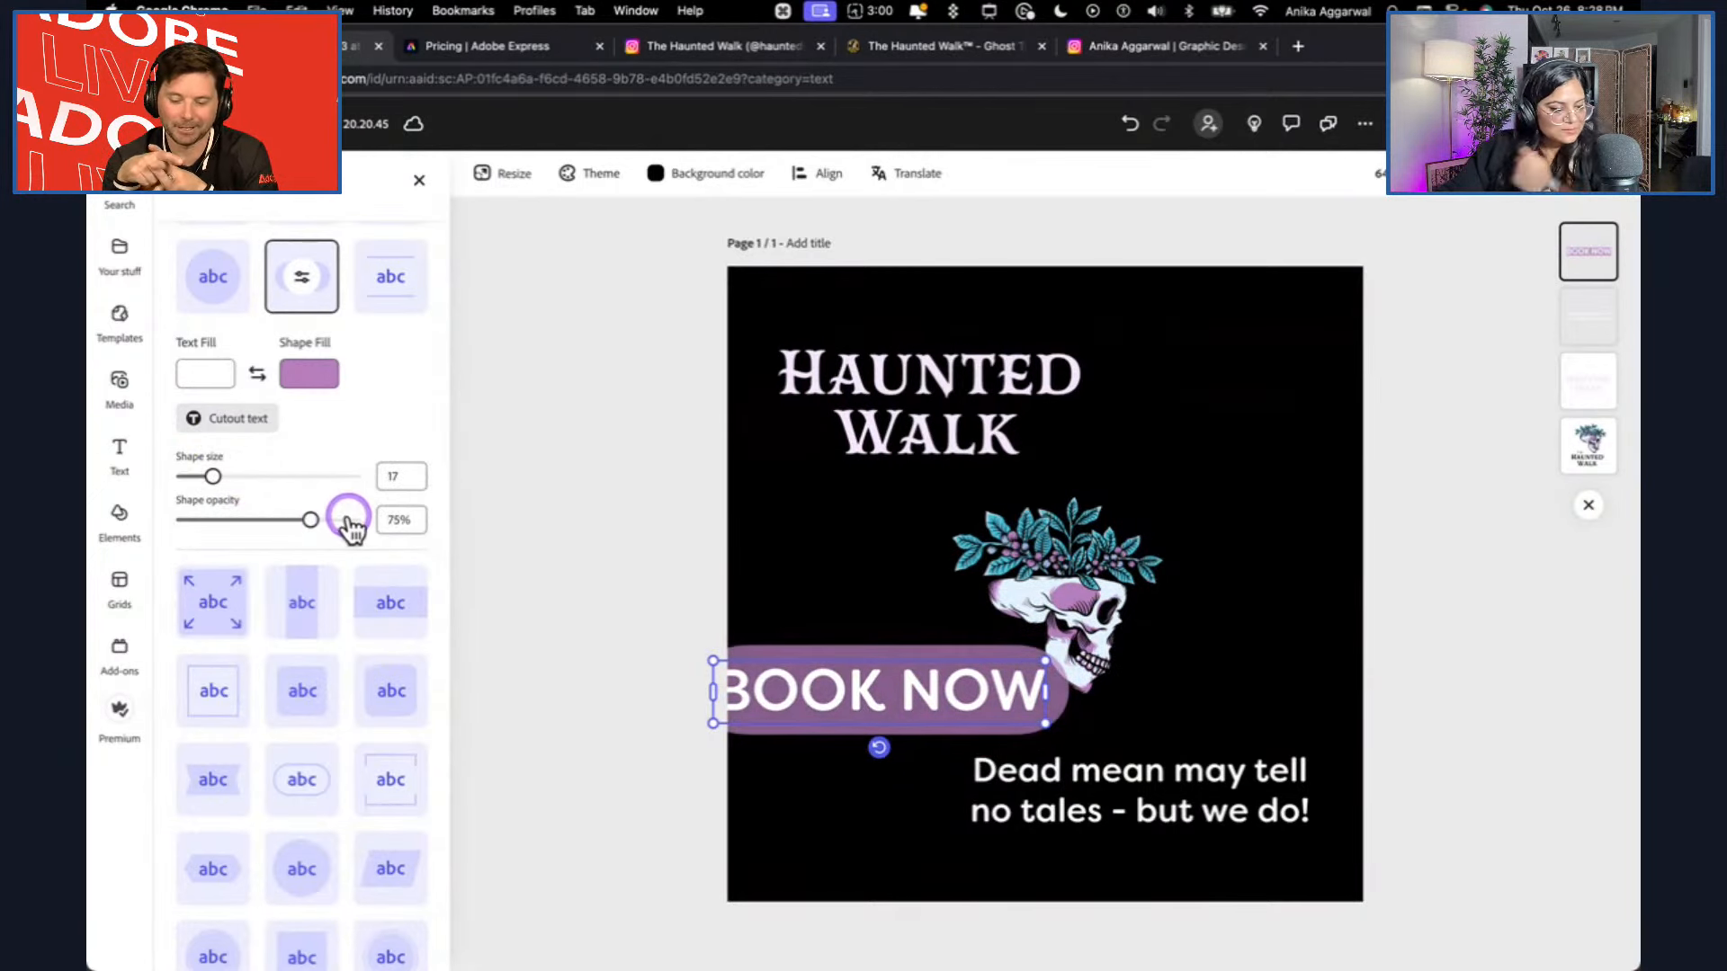
Correct "mean" to "men" in the tagline and left-align its text.
click(1136, 779)
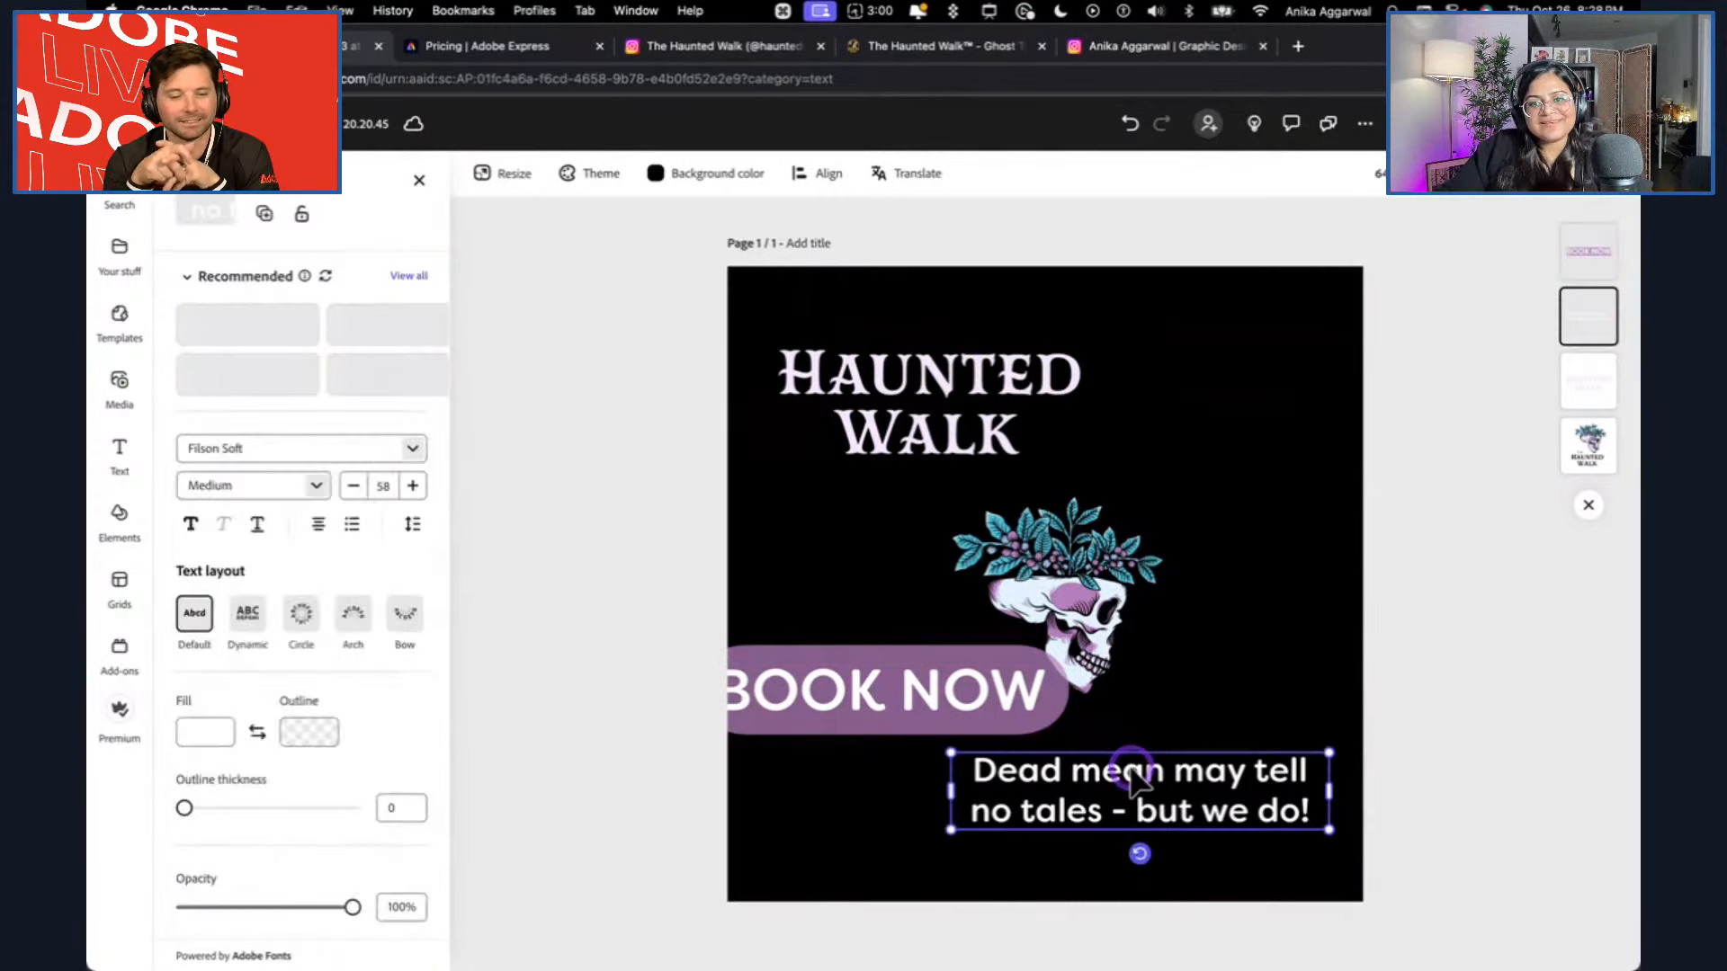
click(1144, 770)
key(BackSpace)
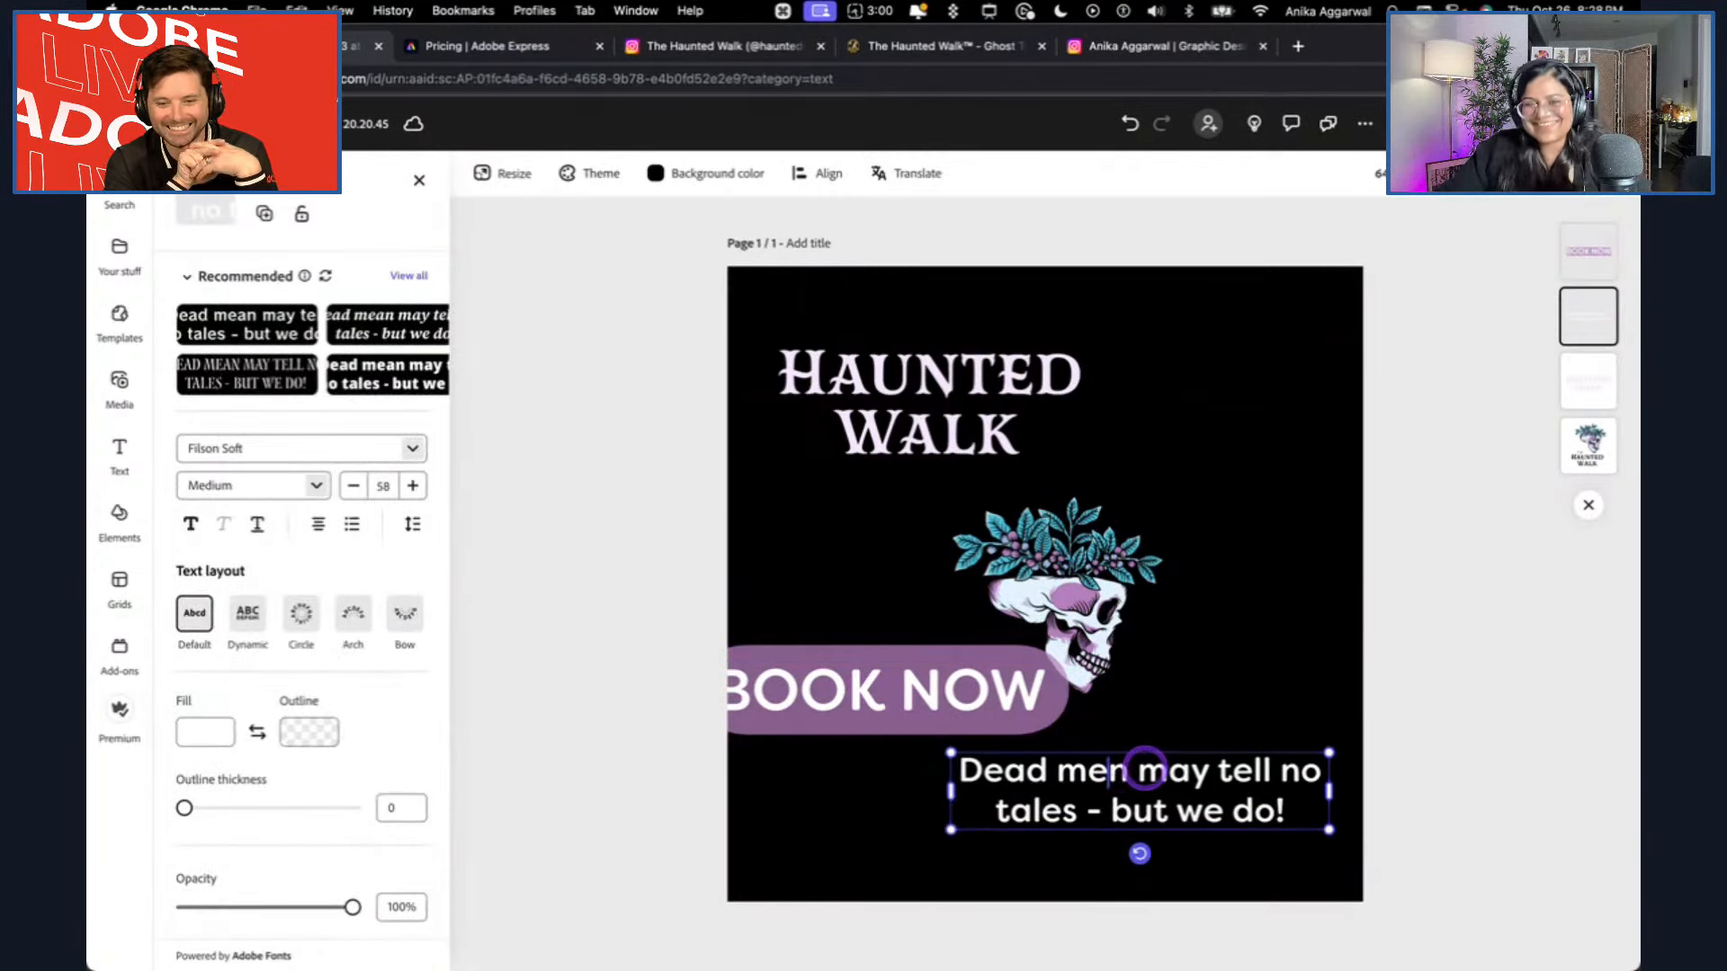
click(1432, 677)
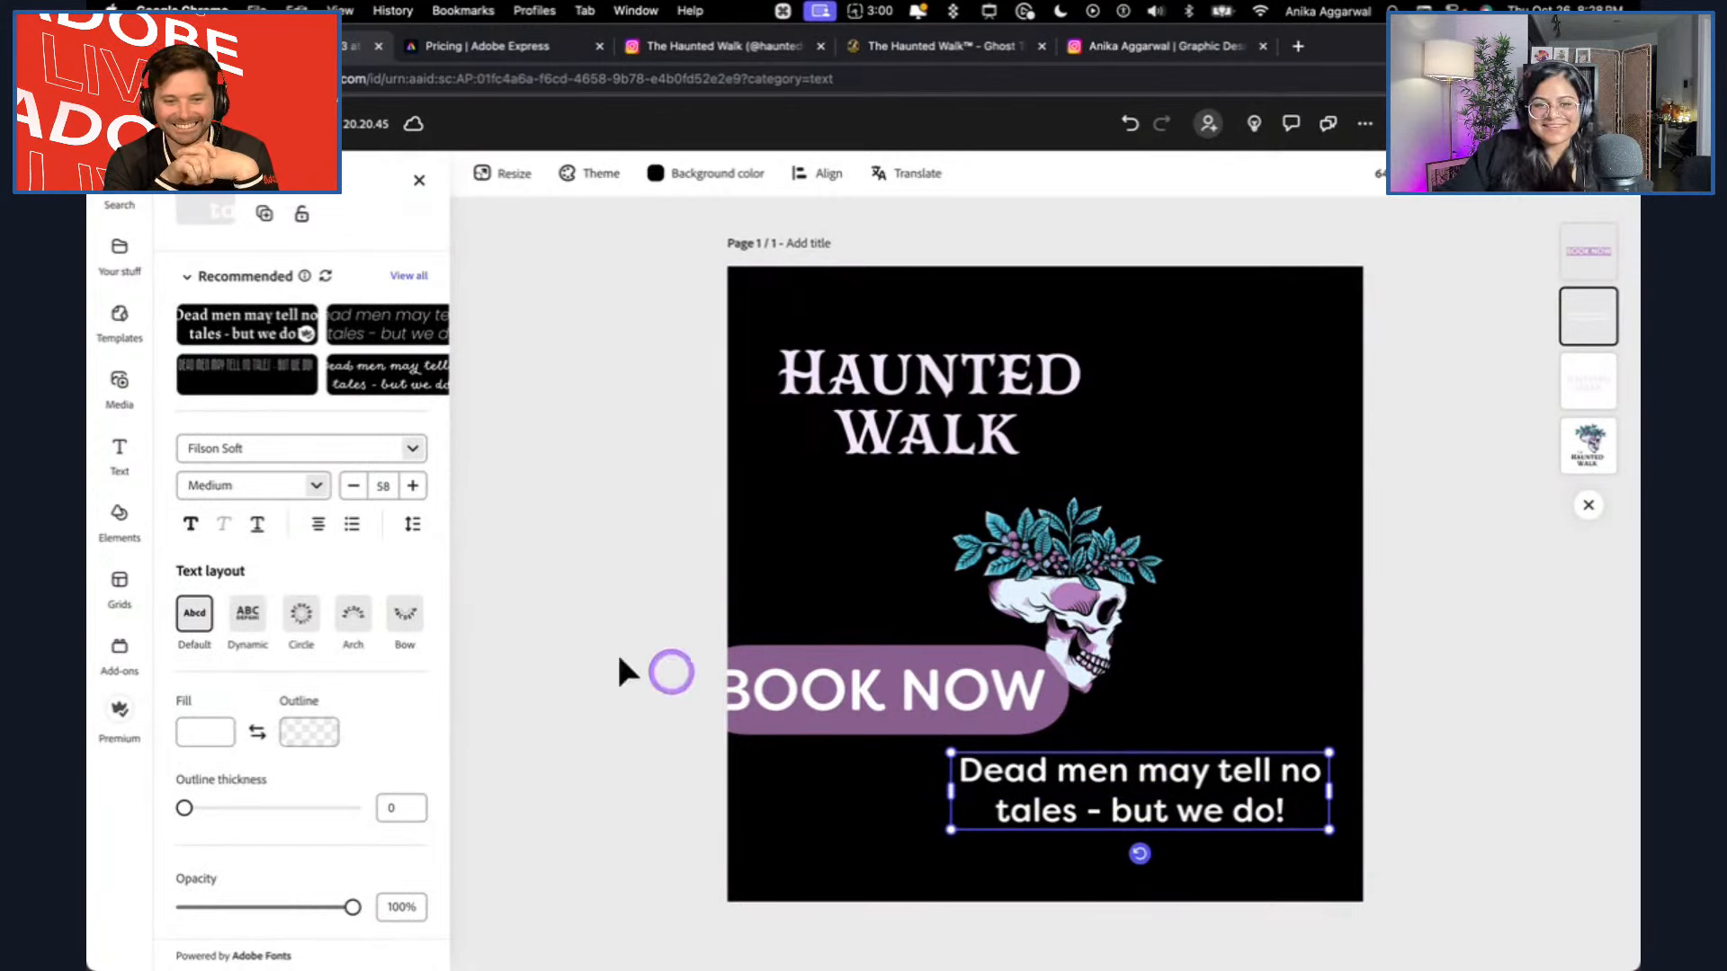
click(318, 524)
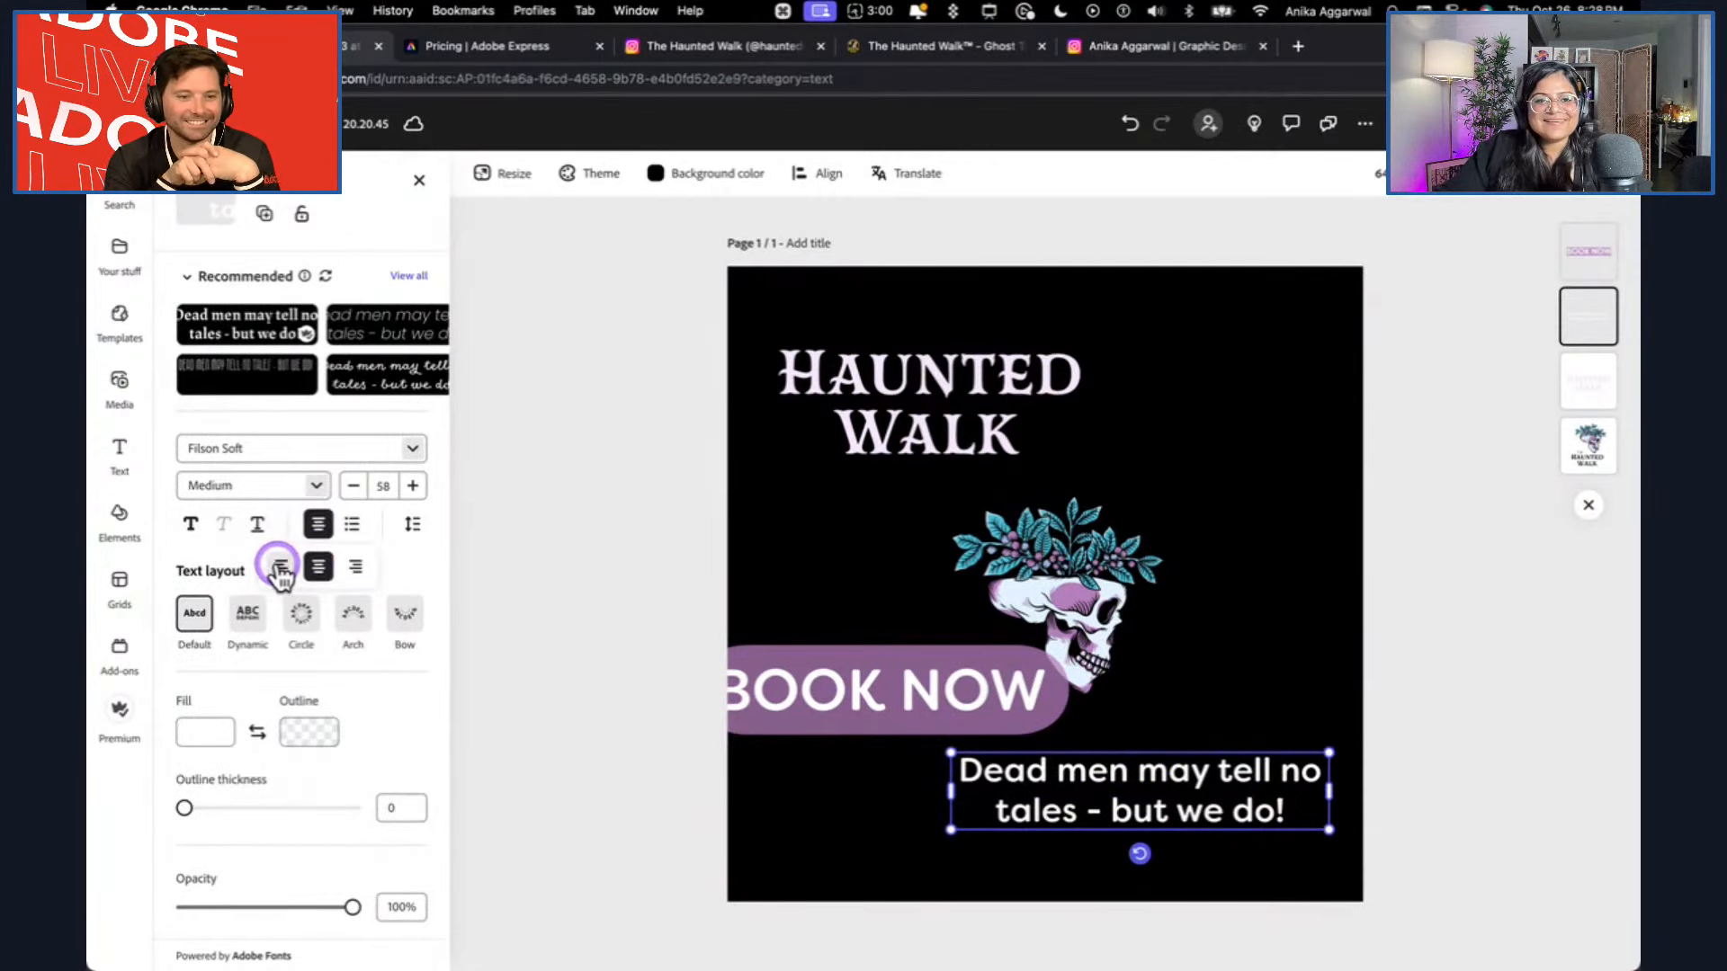
click(279, 568)
click(600, 619)
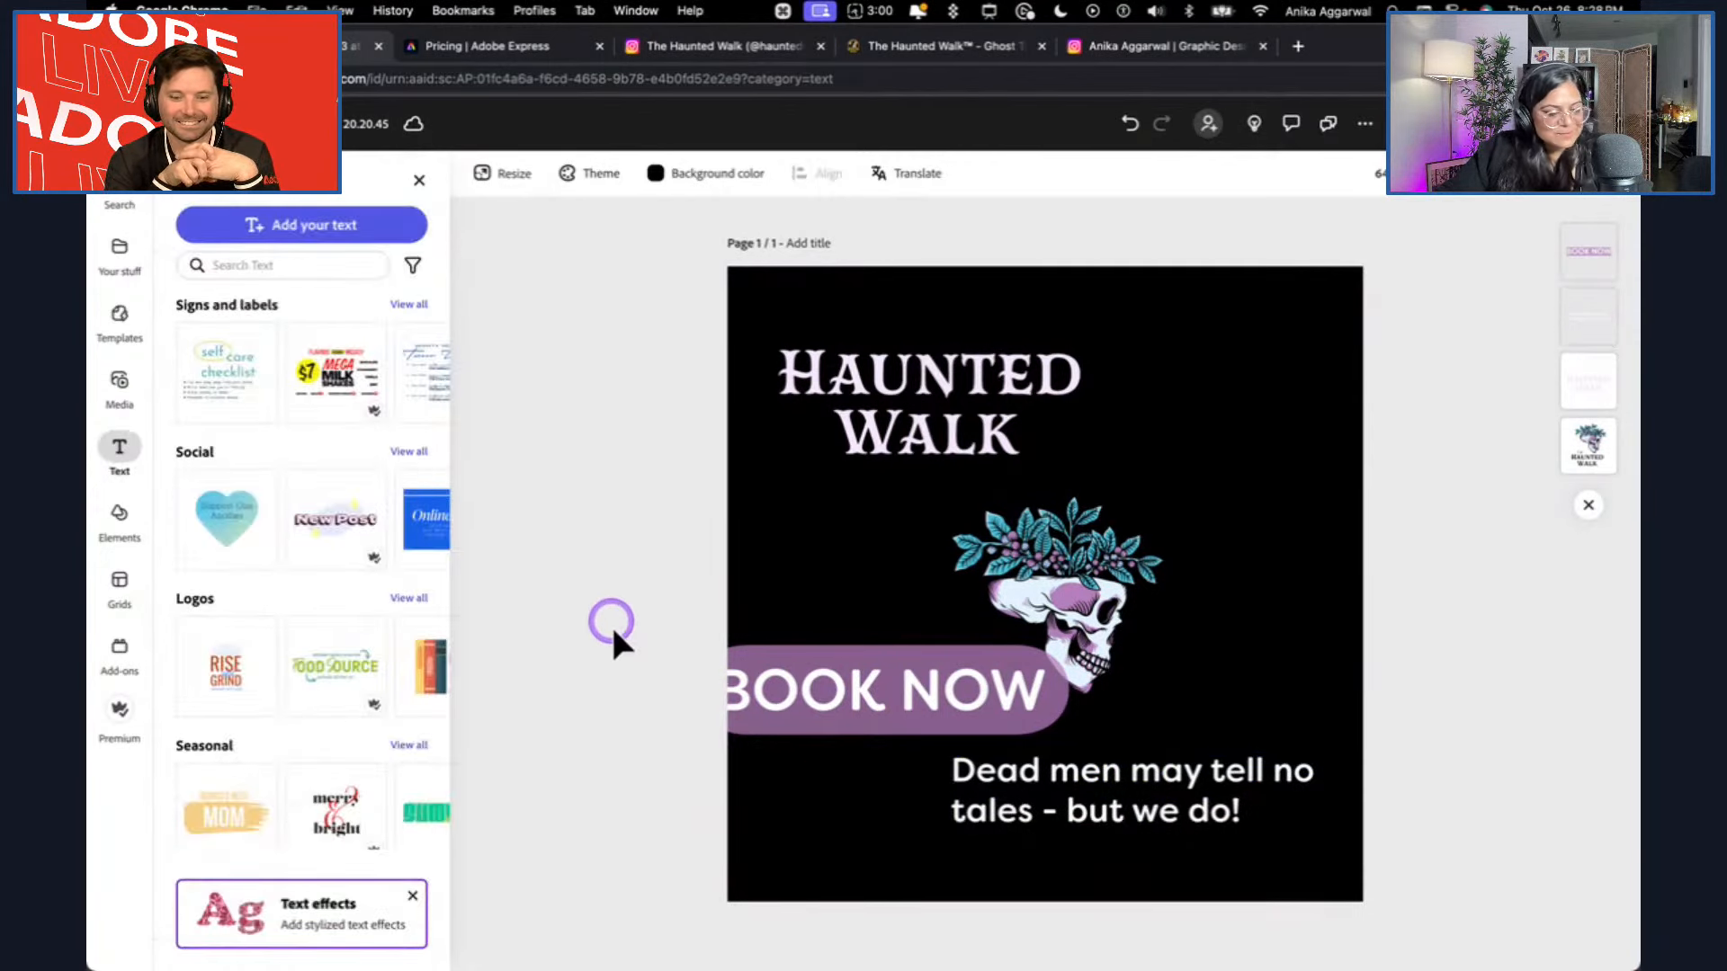
Scale the tagline down to font size 50 and shift it slightly toward the design's lower-right corner.
click(1288, 777)
drag(1326, 829, 1277, 802)
drag(1190, 759, 1225, 779)
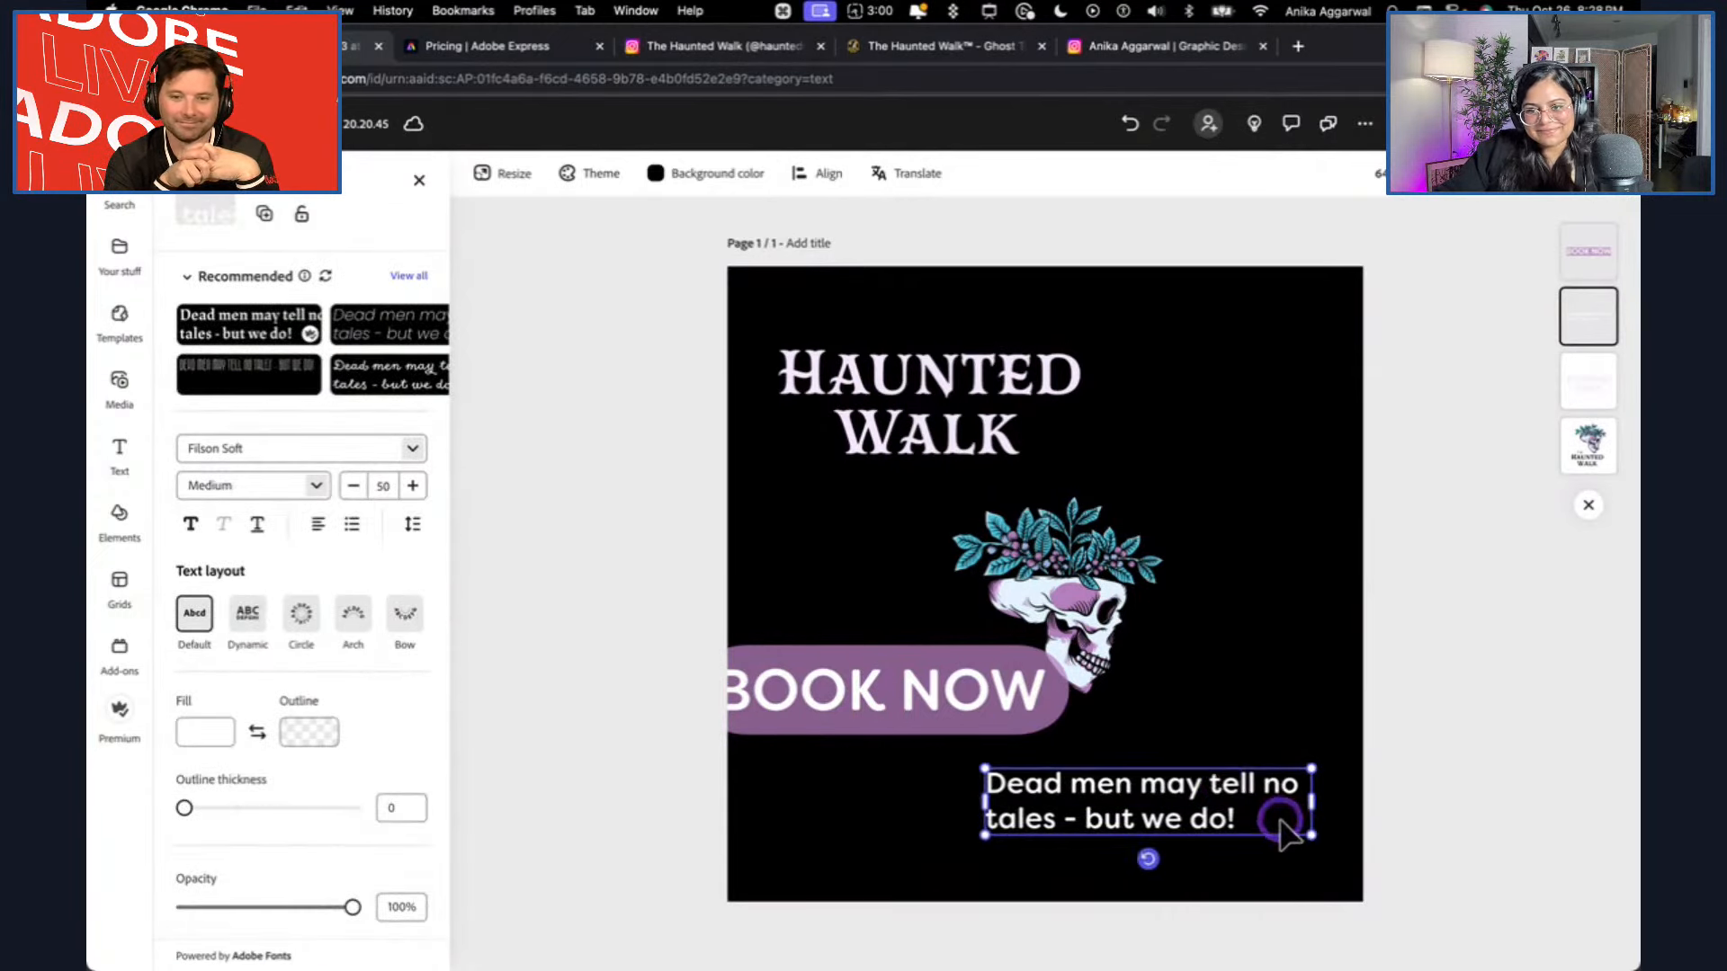
Scale the tagline down to font size 45 and place a smaller BOOK NOW pill beneath it in the design's lower-right area.
drag(1309, 830, 1283, 818)
drag(1184, 791, 1231, 806)
click(1420, 800)
click(953, 705)
drag(1066, 646, 1167, 822)
shift+click(1175, 848)
click(1458, 742)
shift+click(1068, 782)
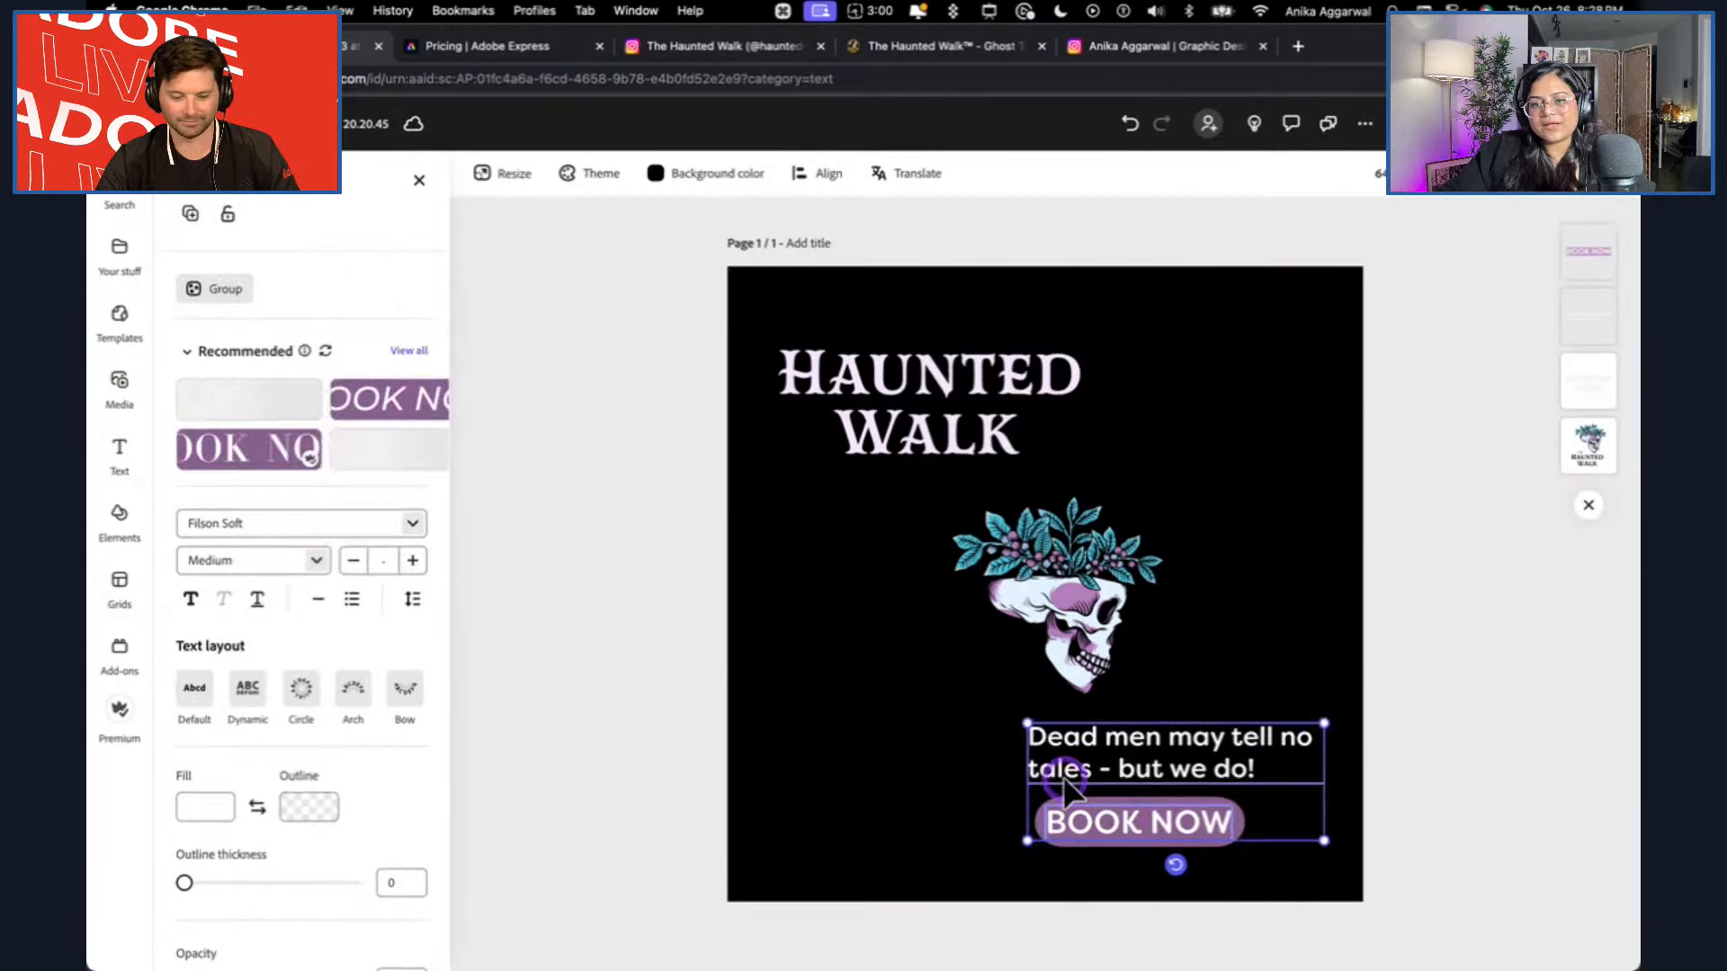
click(1489, 781)
Enlarge the skull artwork and shift it toward the design's right edge, and scale down the Haunted Walk title.
scroll(1099, 828, up, 5)
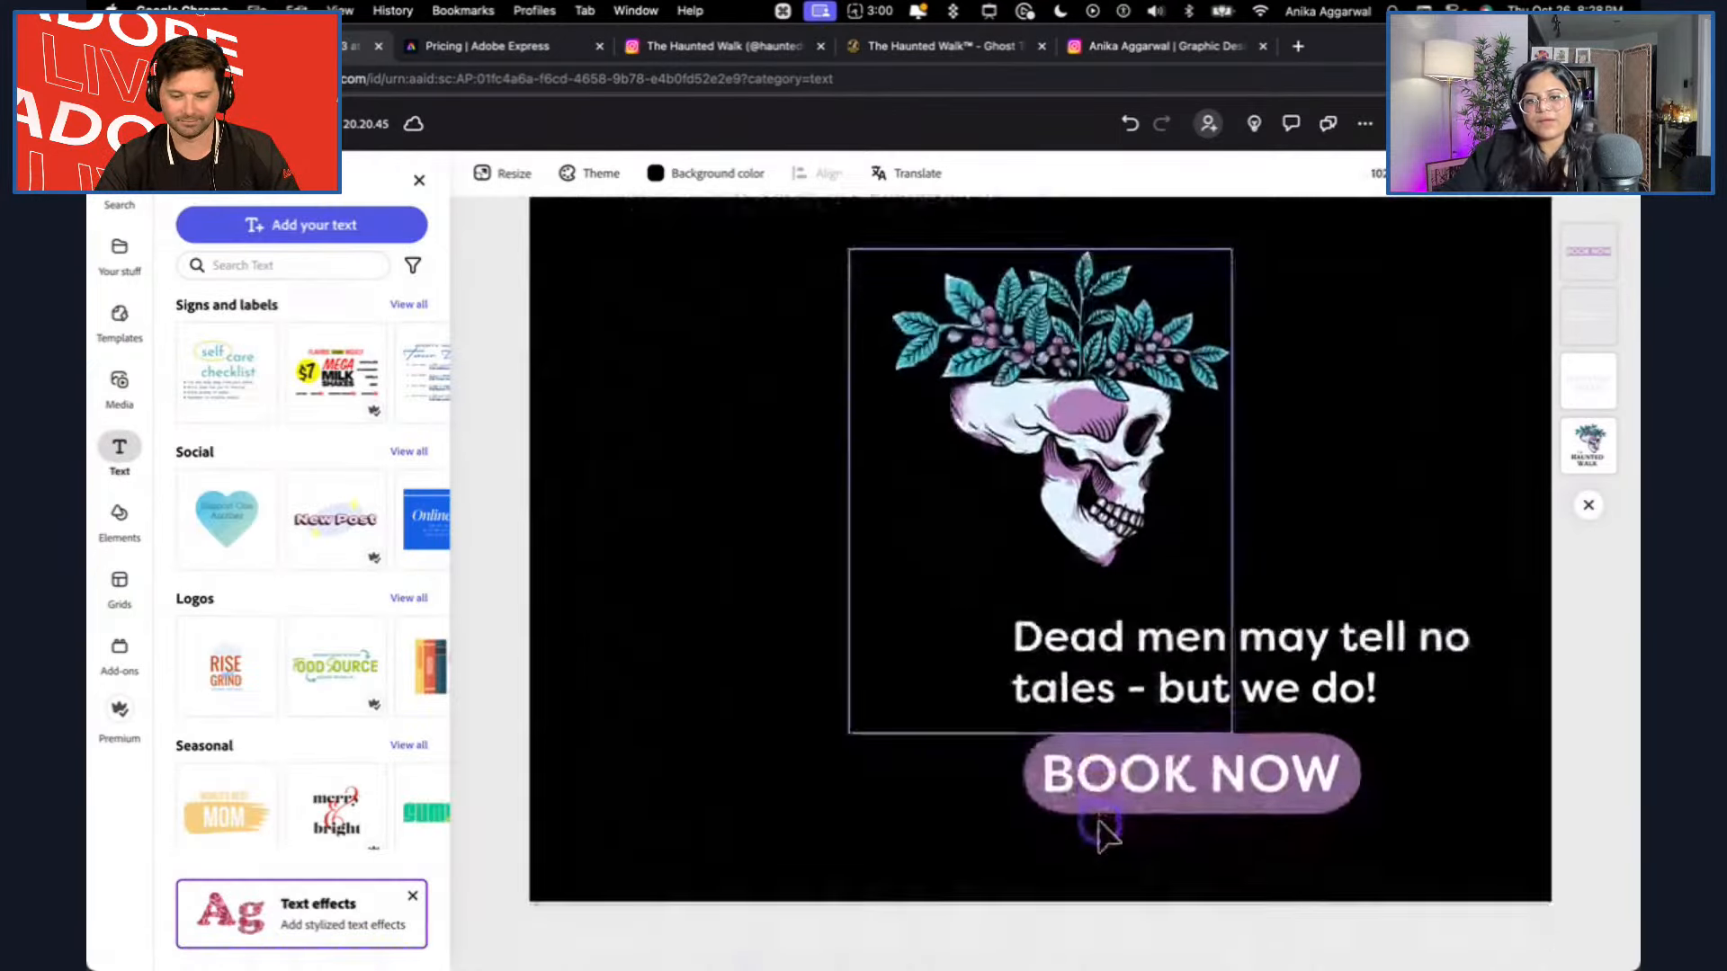
scroll(1093, 783, up, 3)
click(1089, 750)
click(755, 666)
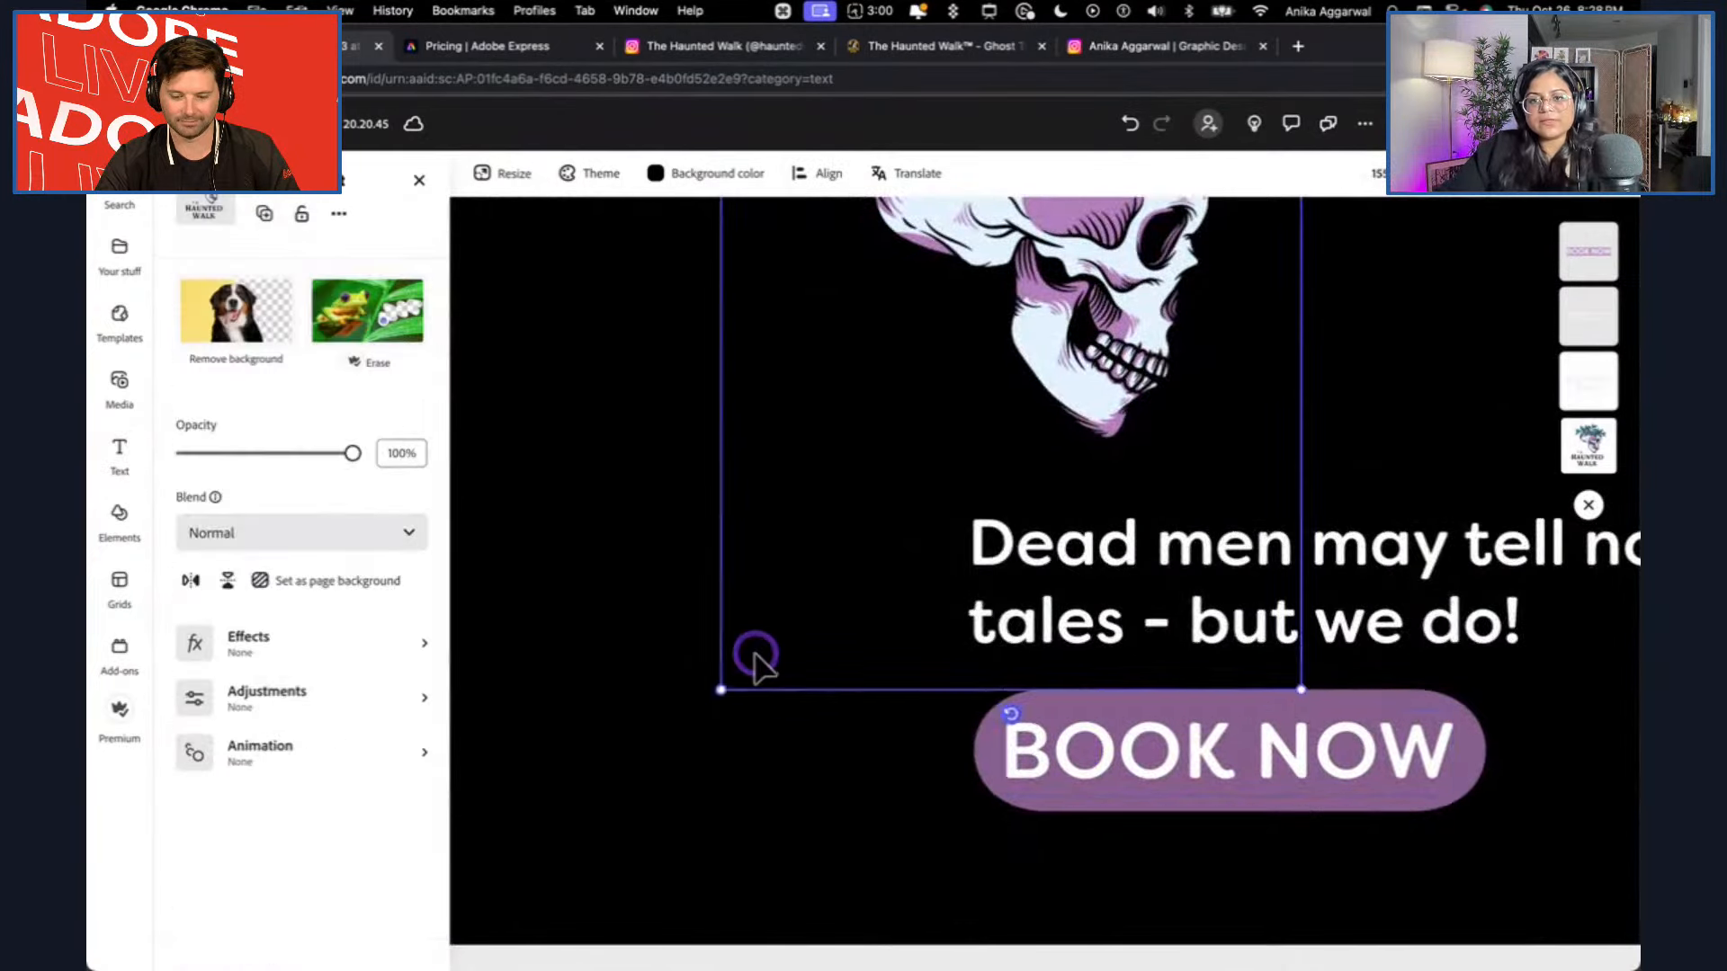
scroll(758, 664, down, 6)
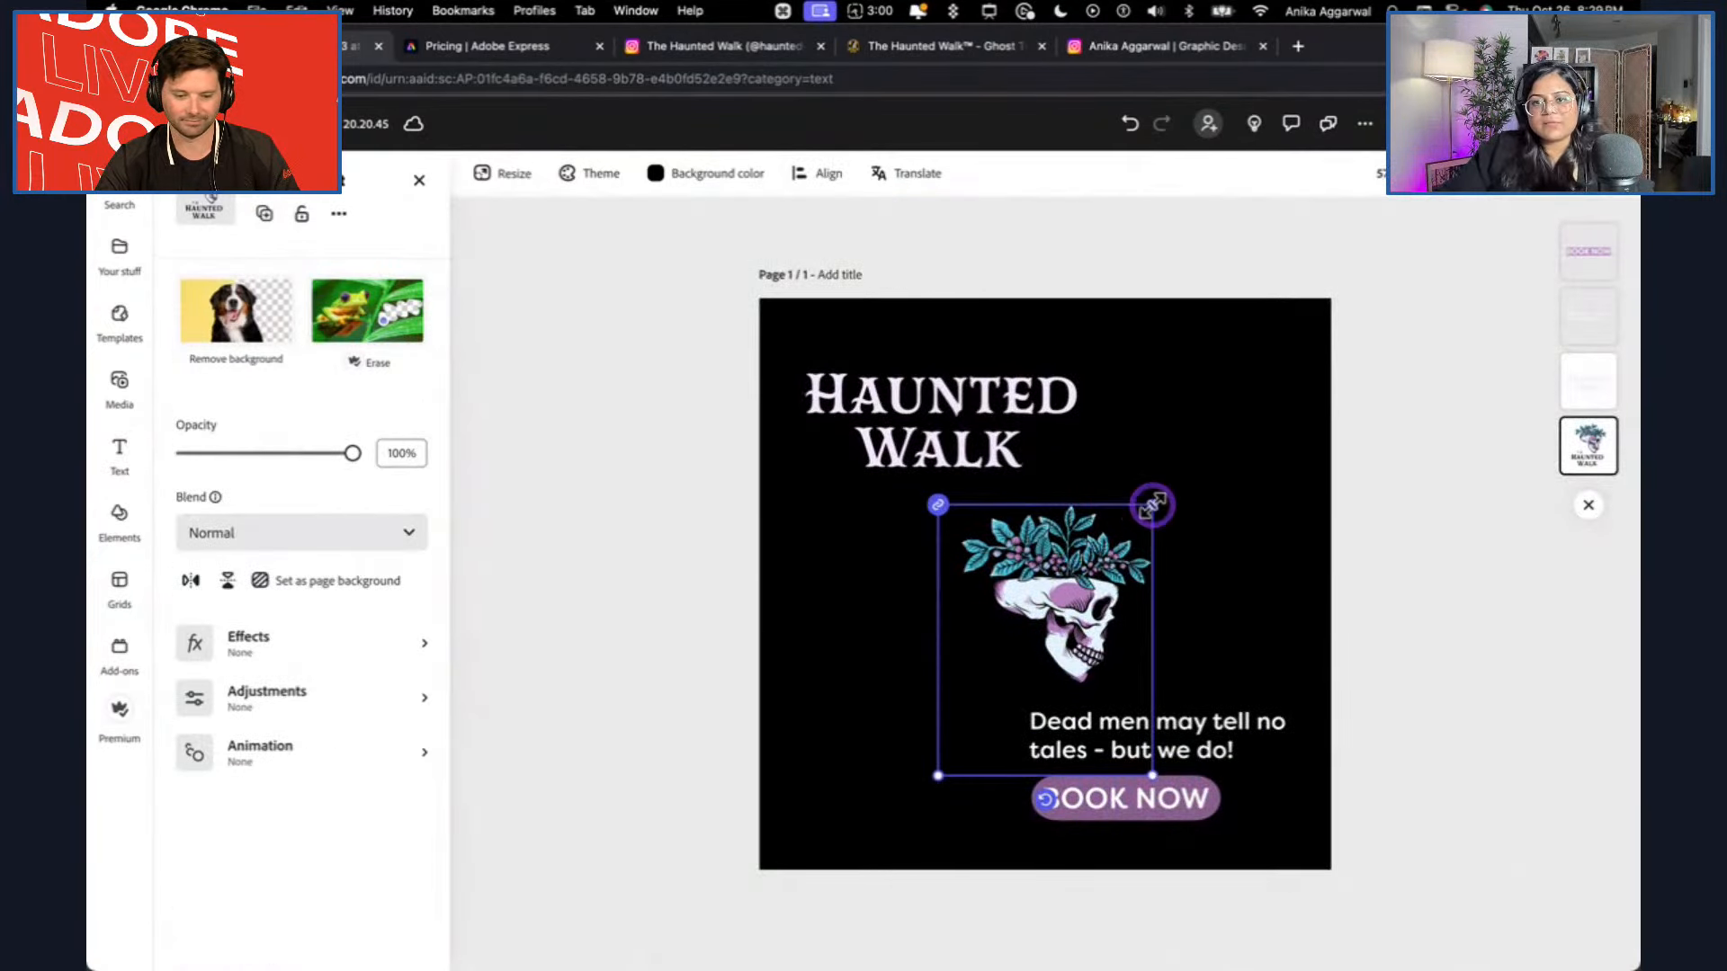
drag(1152, 505, 1188, 462)
drag(1109, 549, 1164, 548)
click(936, 444)
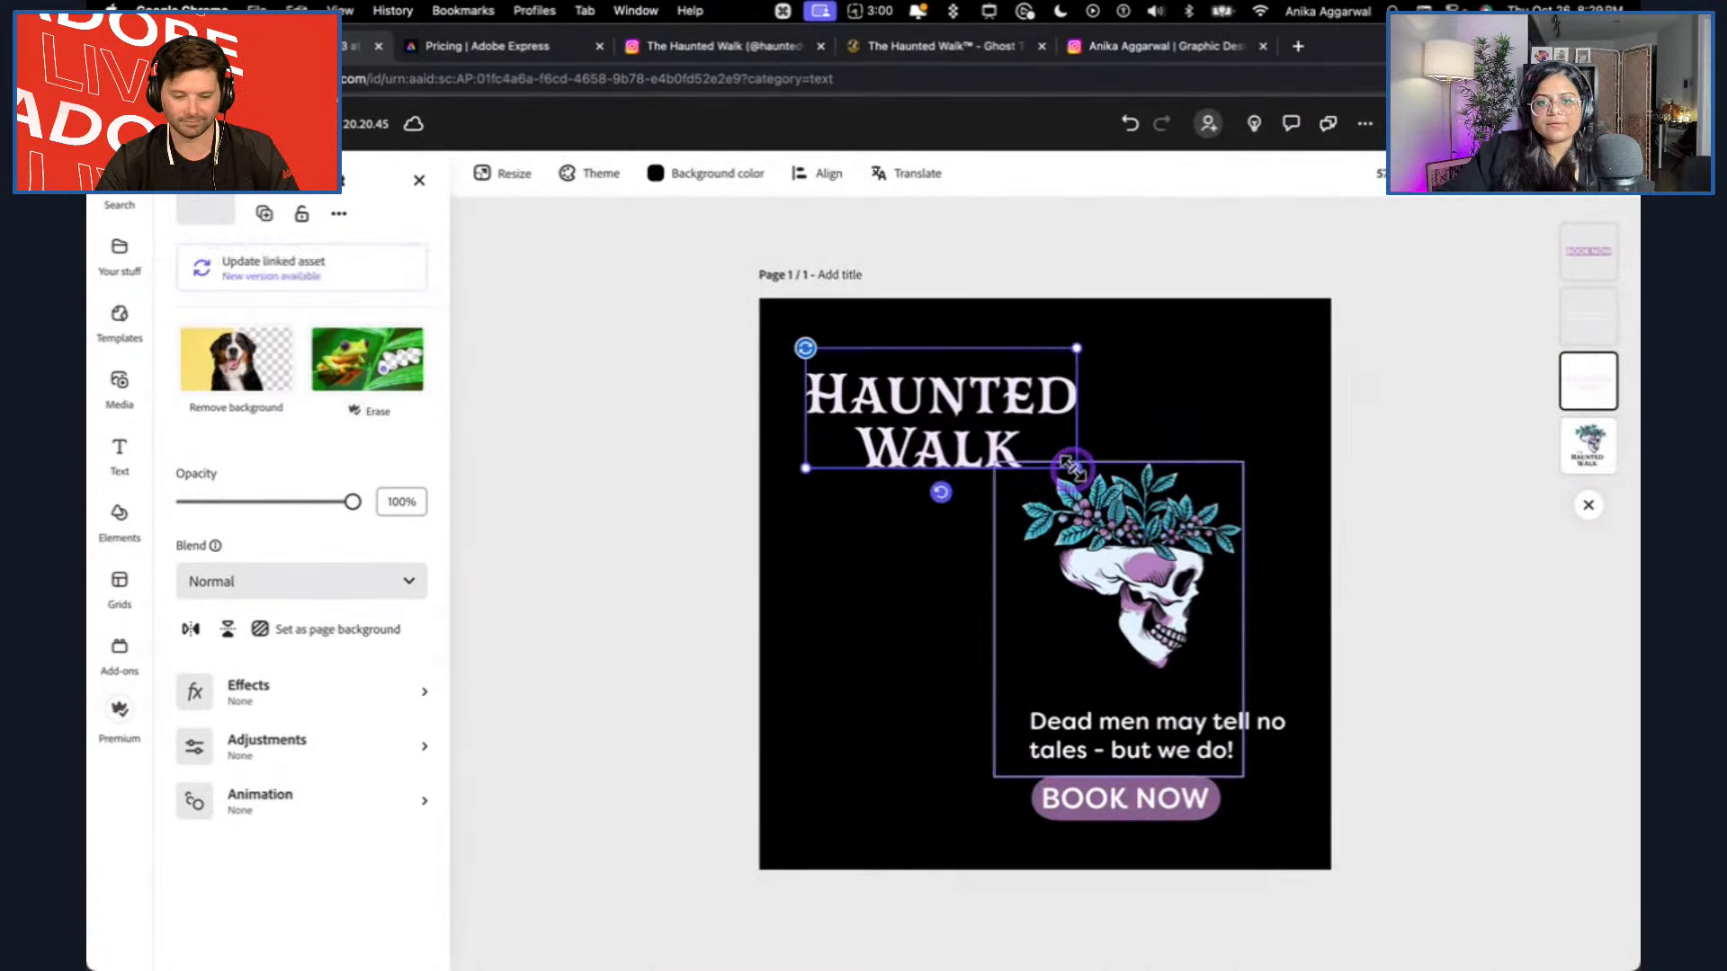
drag(1073, 467, 1023, 450)
click(656, 477)
click(617, 234)
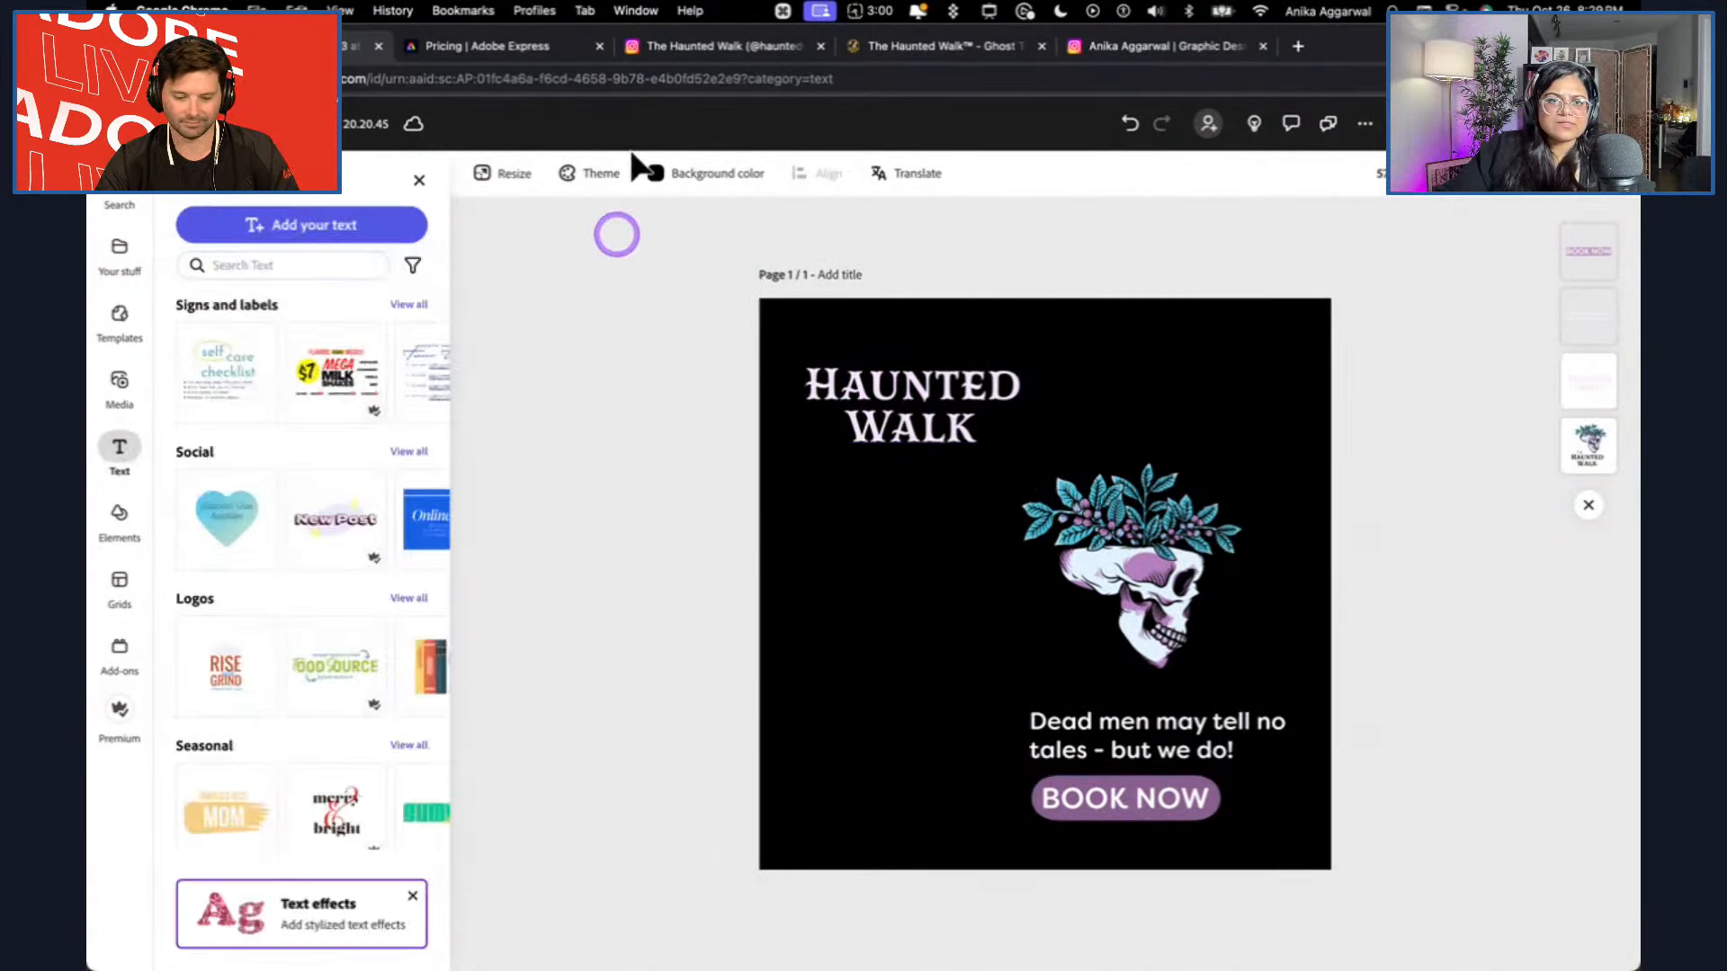
Check the title wording in the Toronto's Haunted Harbour Instagram post, and switch to Illustrator.
click(688, 47)
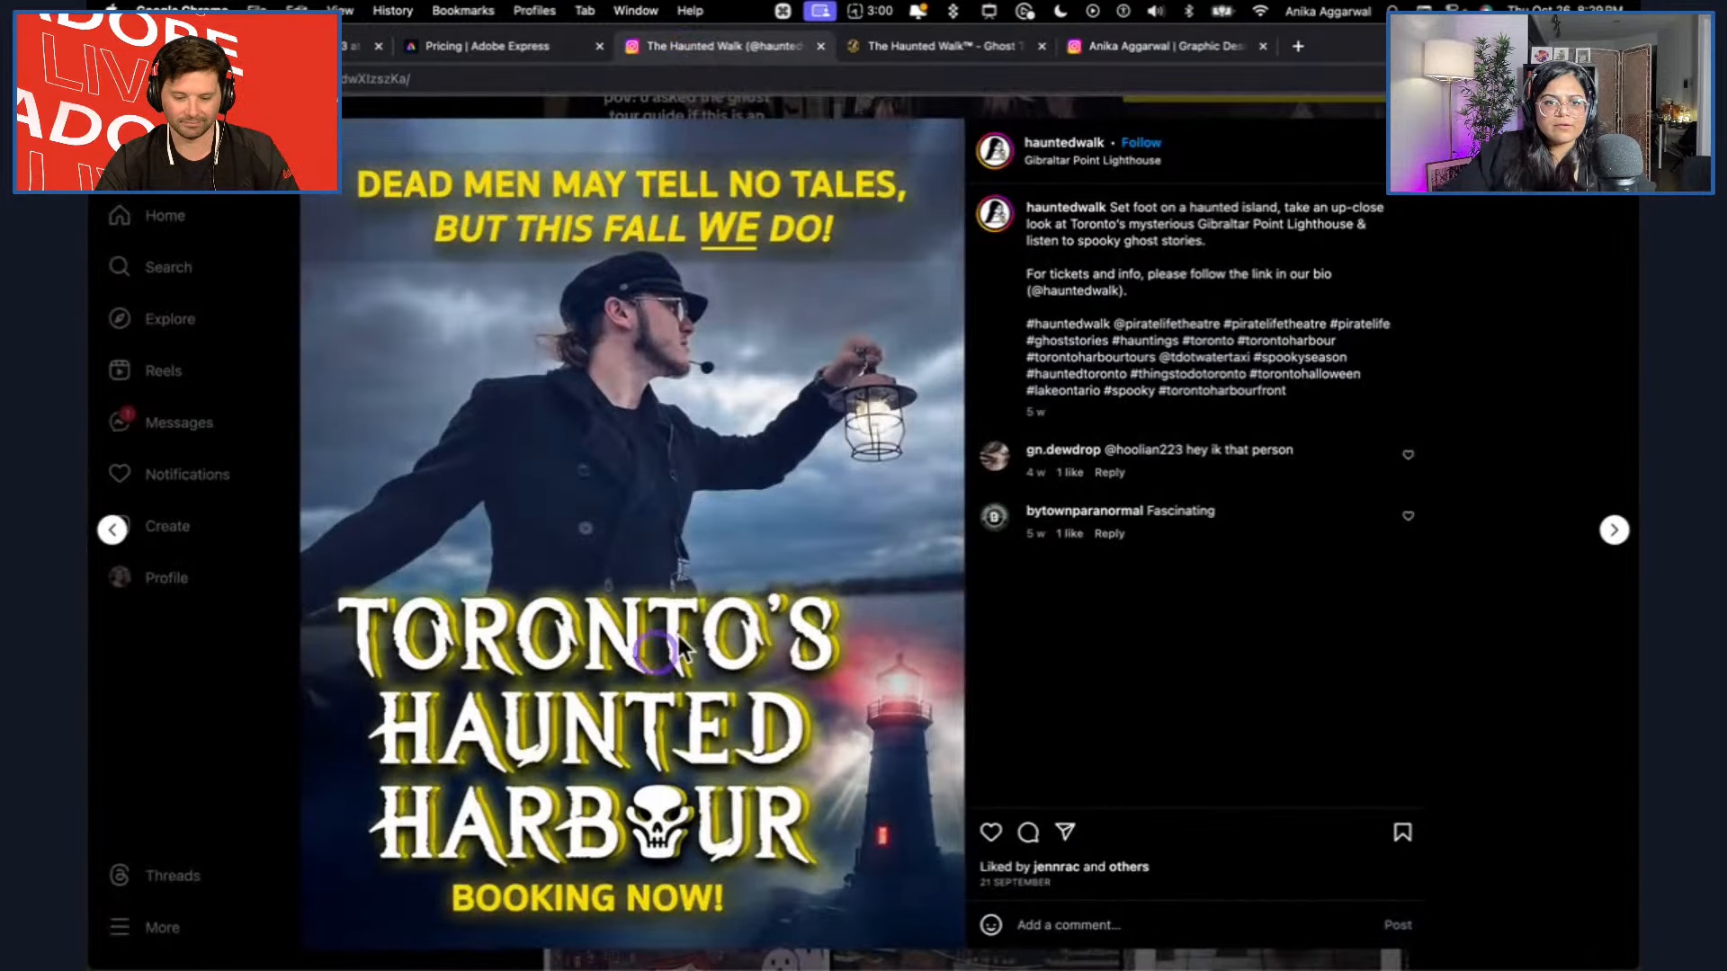
click(310, 47)
mouse_move(620, 964)
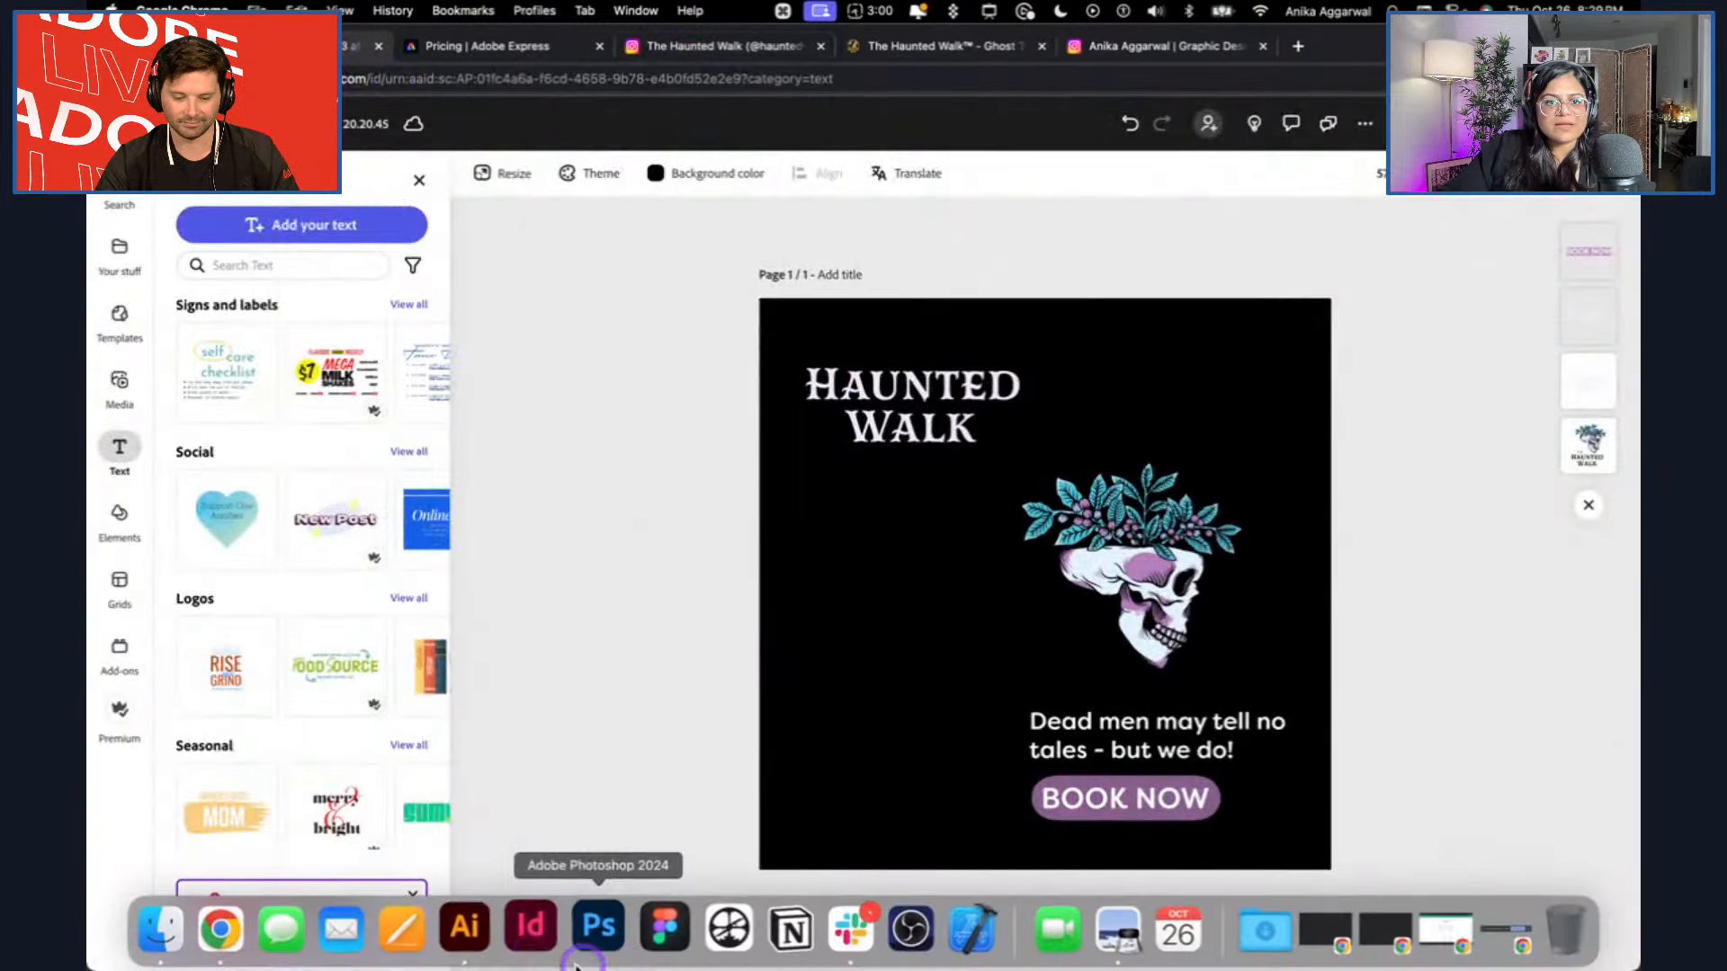
click(481, 931)
mouse_move(541, 961)
click(482, 933)
Copy the black The Haunted Walk wordmark and place the copy in the blank area above the skeleton coffin illustration.
click(661, 263)
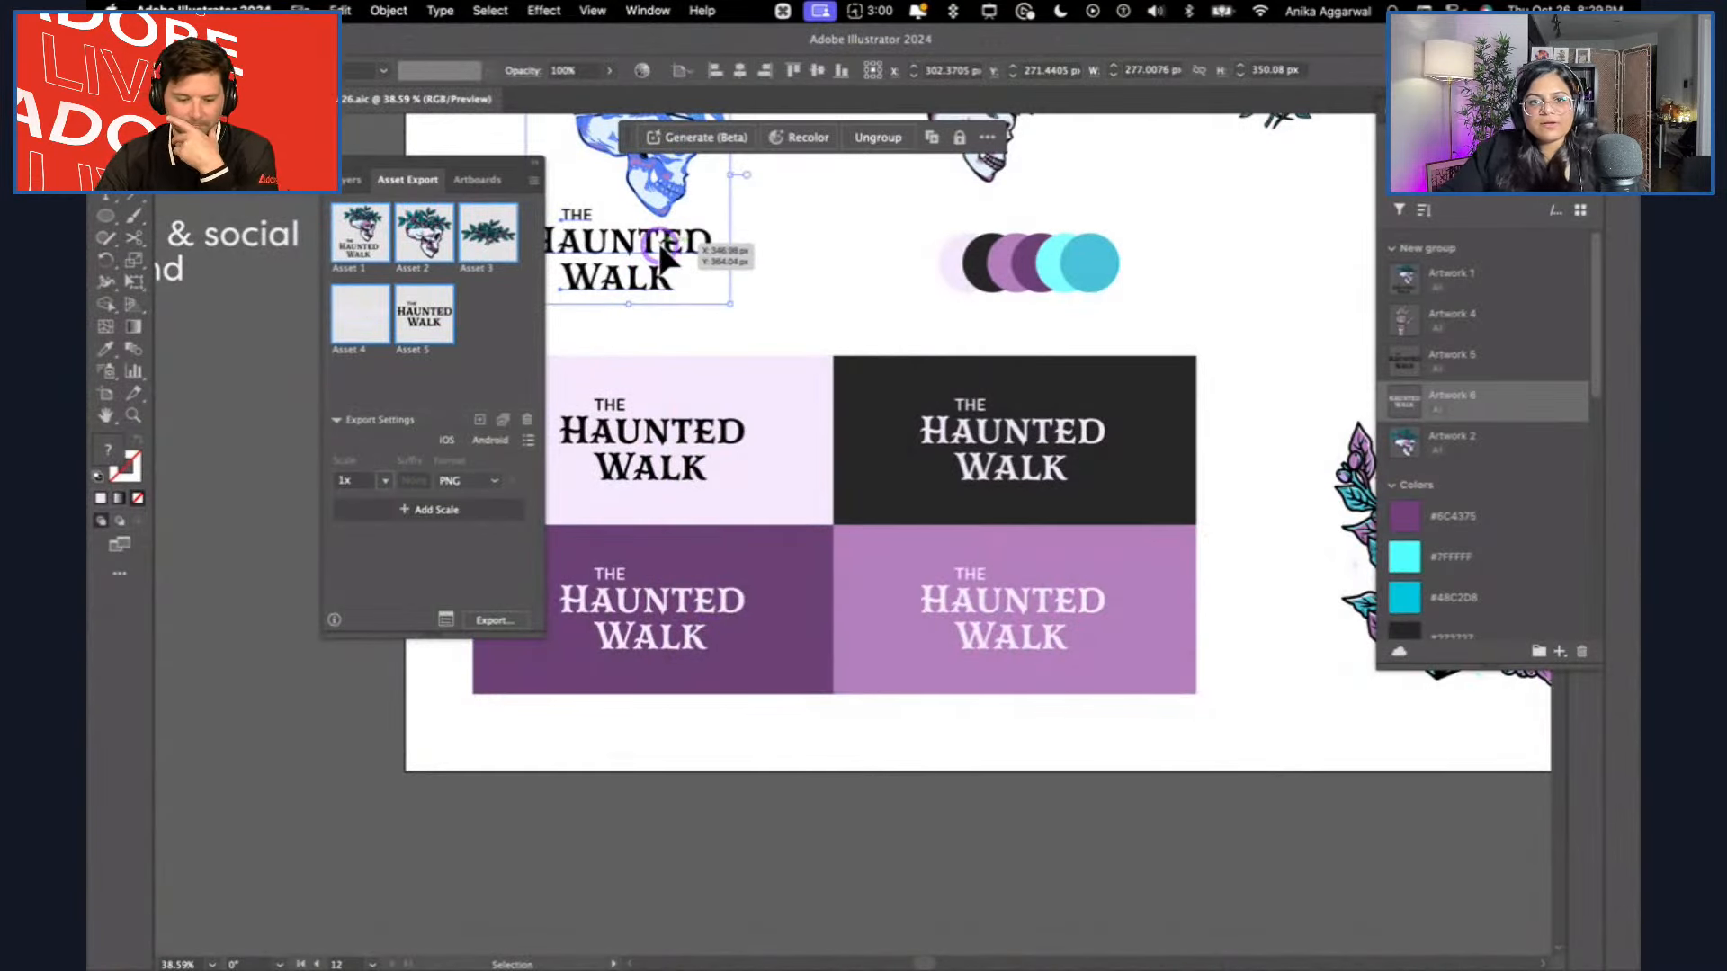
double_click(661, 261)
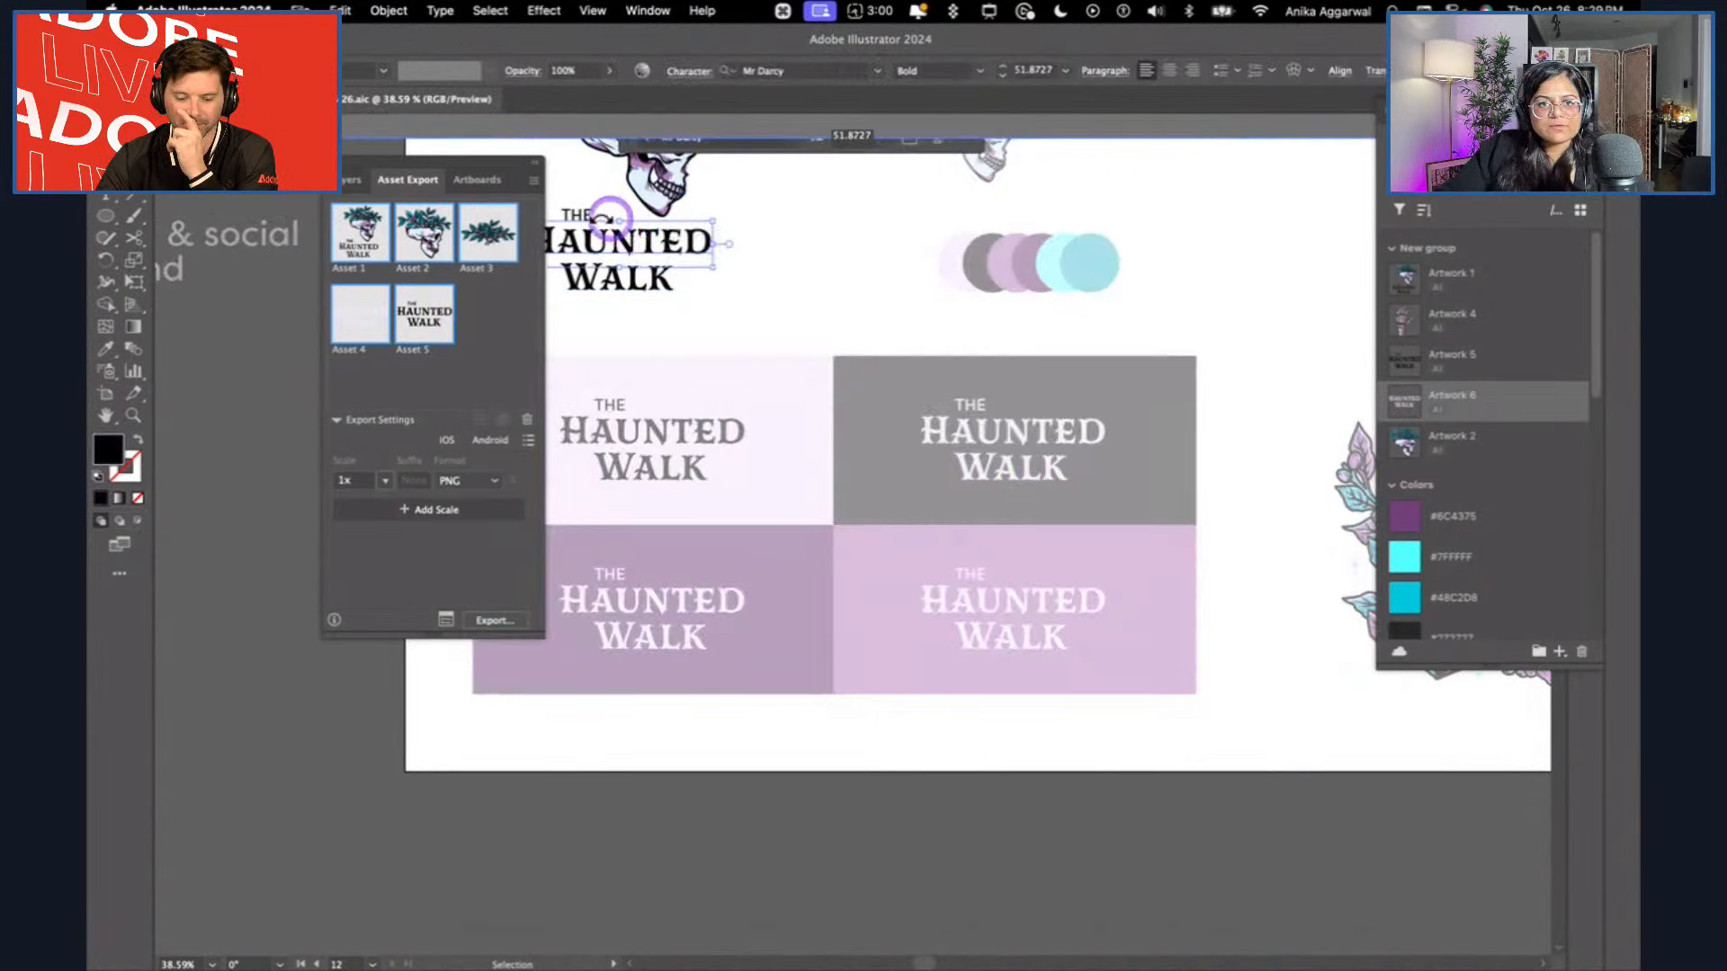
double_click(686, 351)
scroll(885, 454, down, 2)
key(ctrl+v)
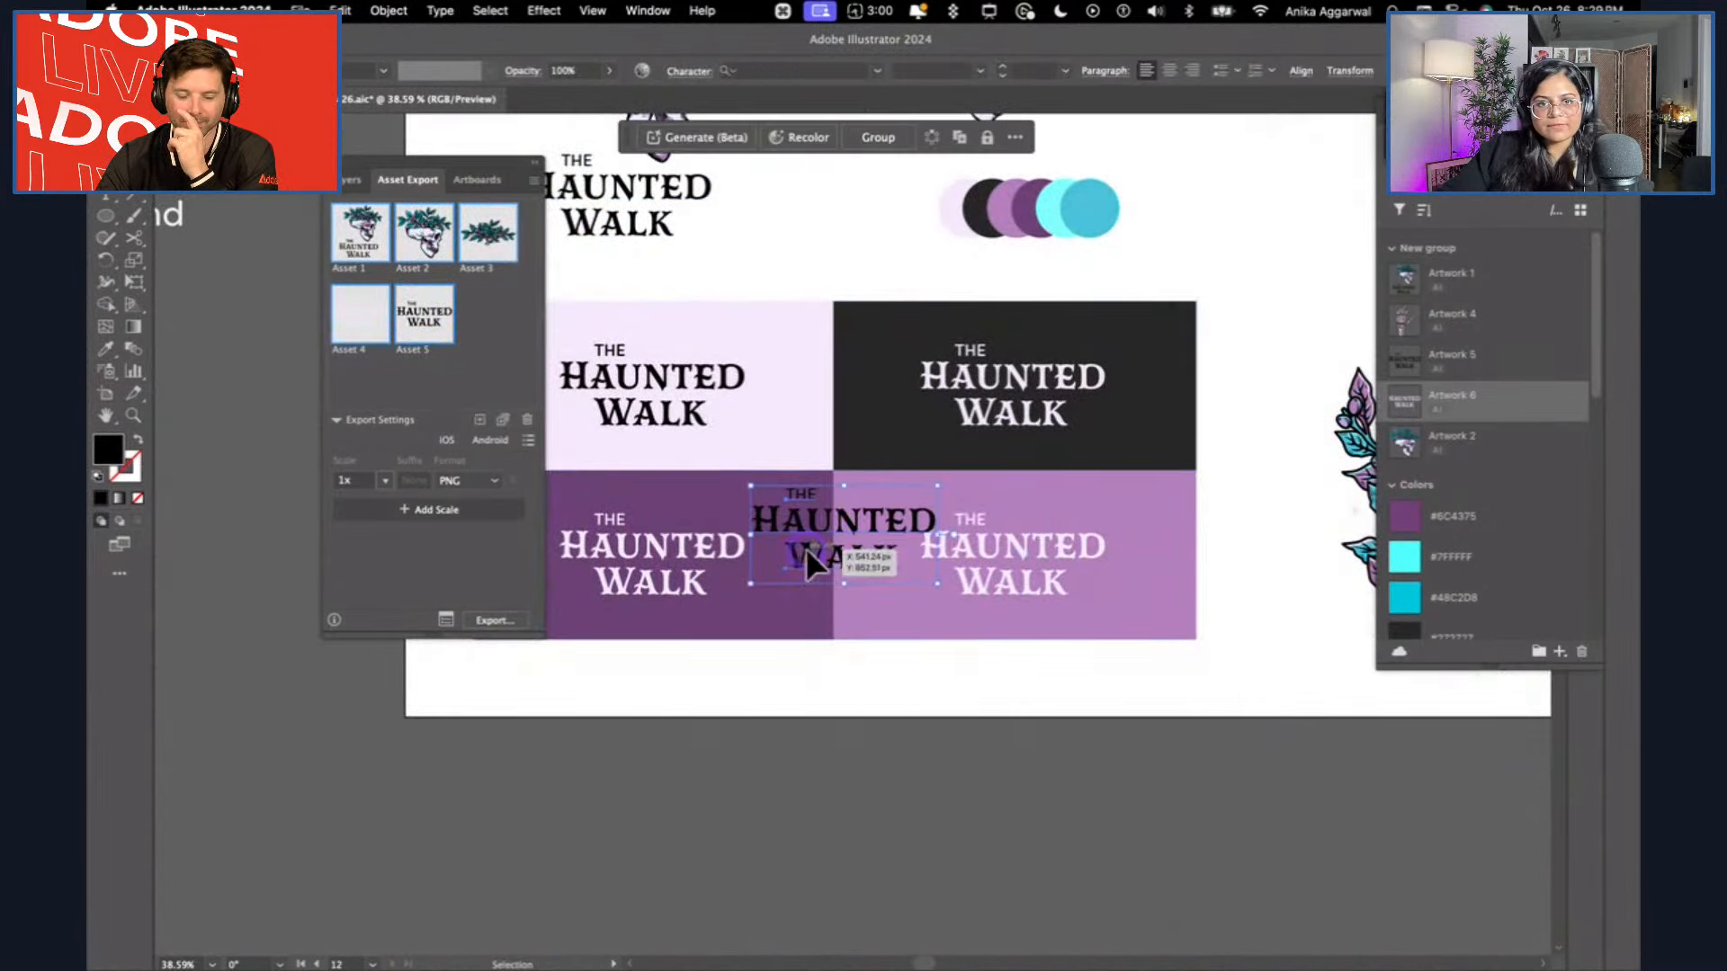
drag(804, 546, 1225, 288)
scroll(1207, 322, up, 4)
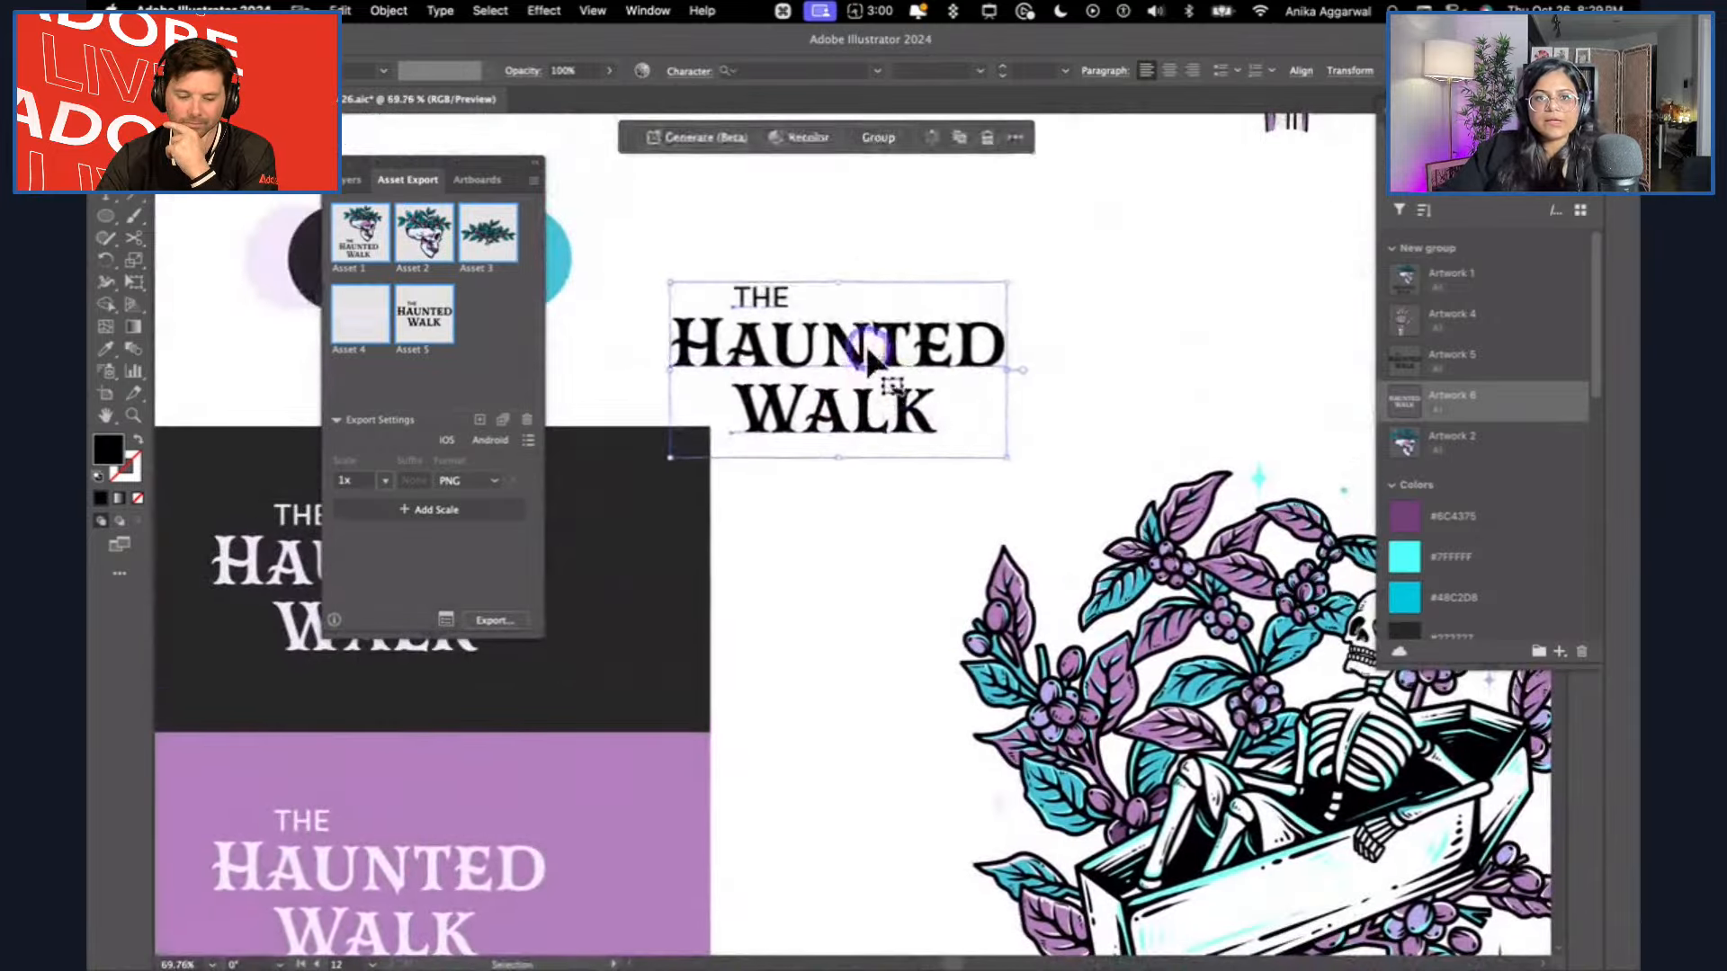
drag(865, 342, 1027, 246)
click(967, 176)
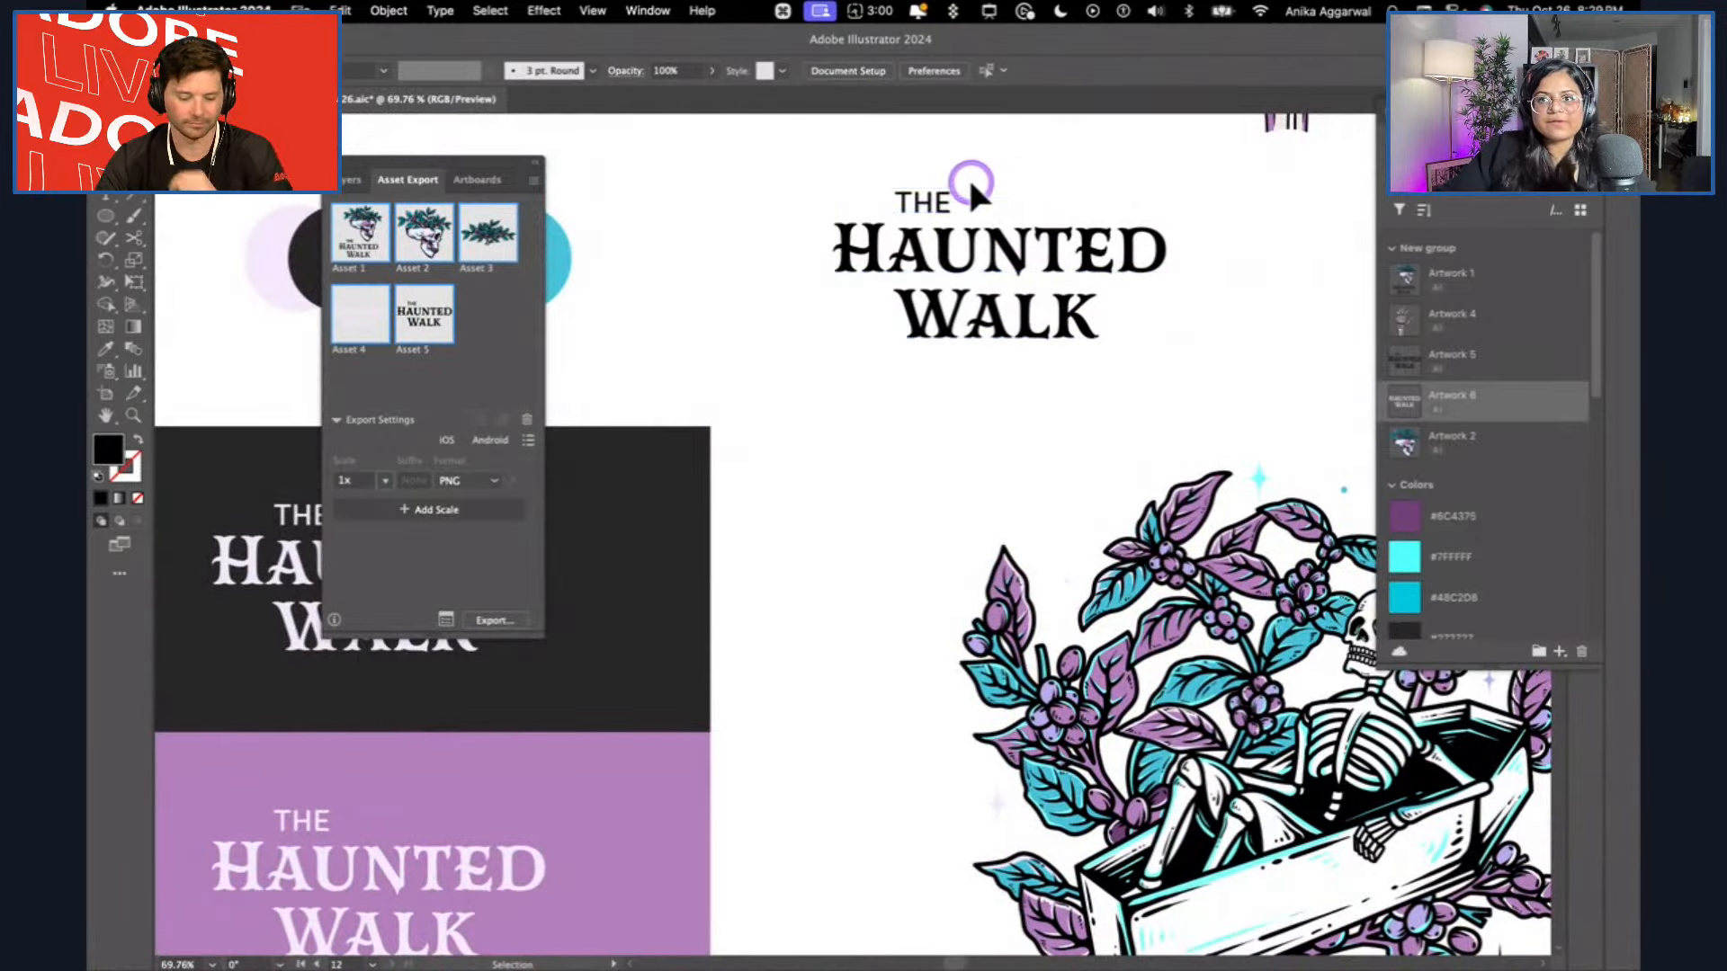
Replace "THE" in the copied wordmark with "TORONTO'S".
double_click(917, 203)
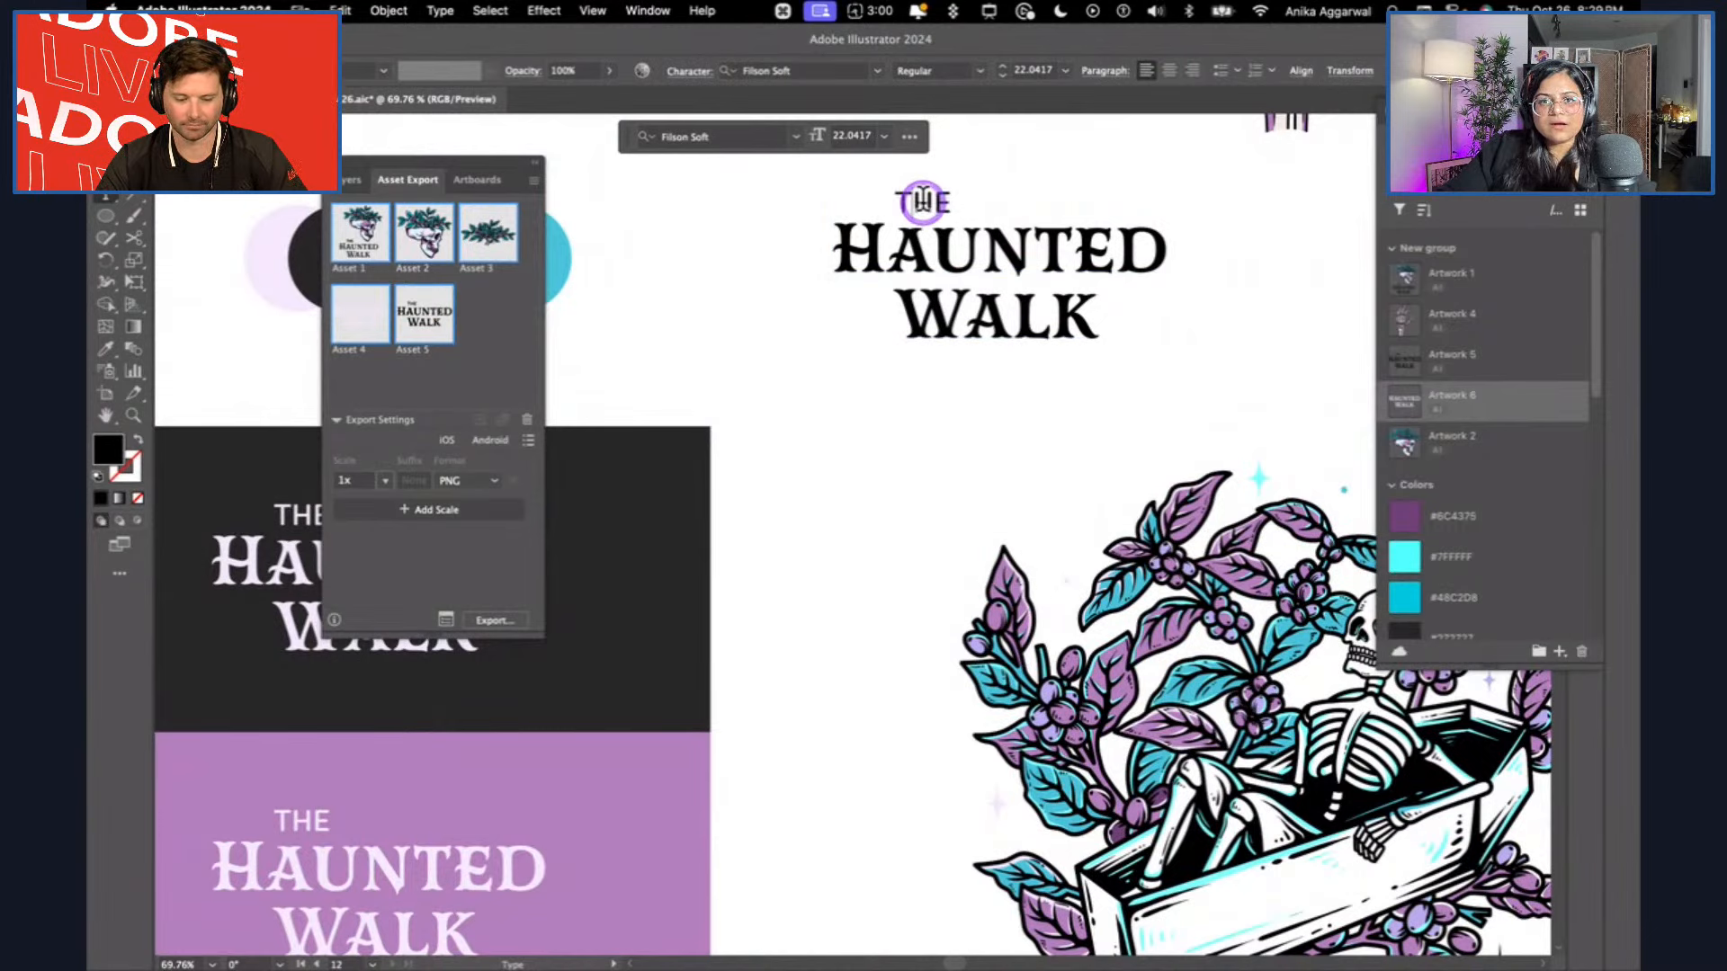
key(Escape)
double_click(924, 207)
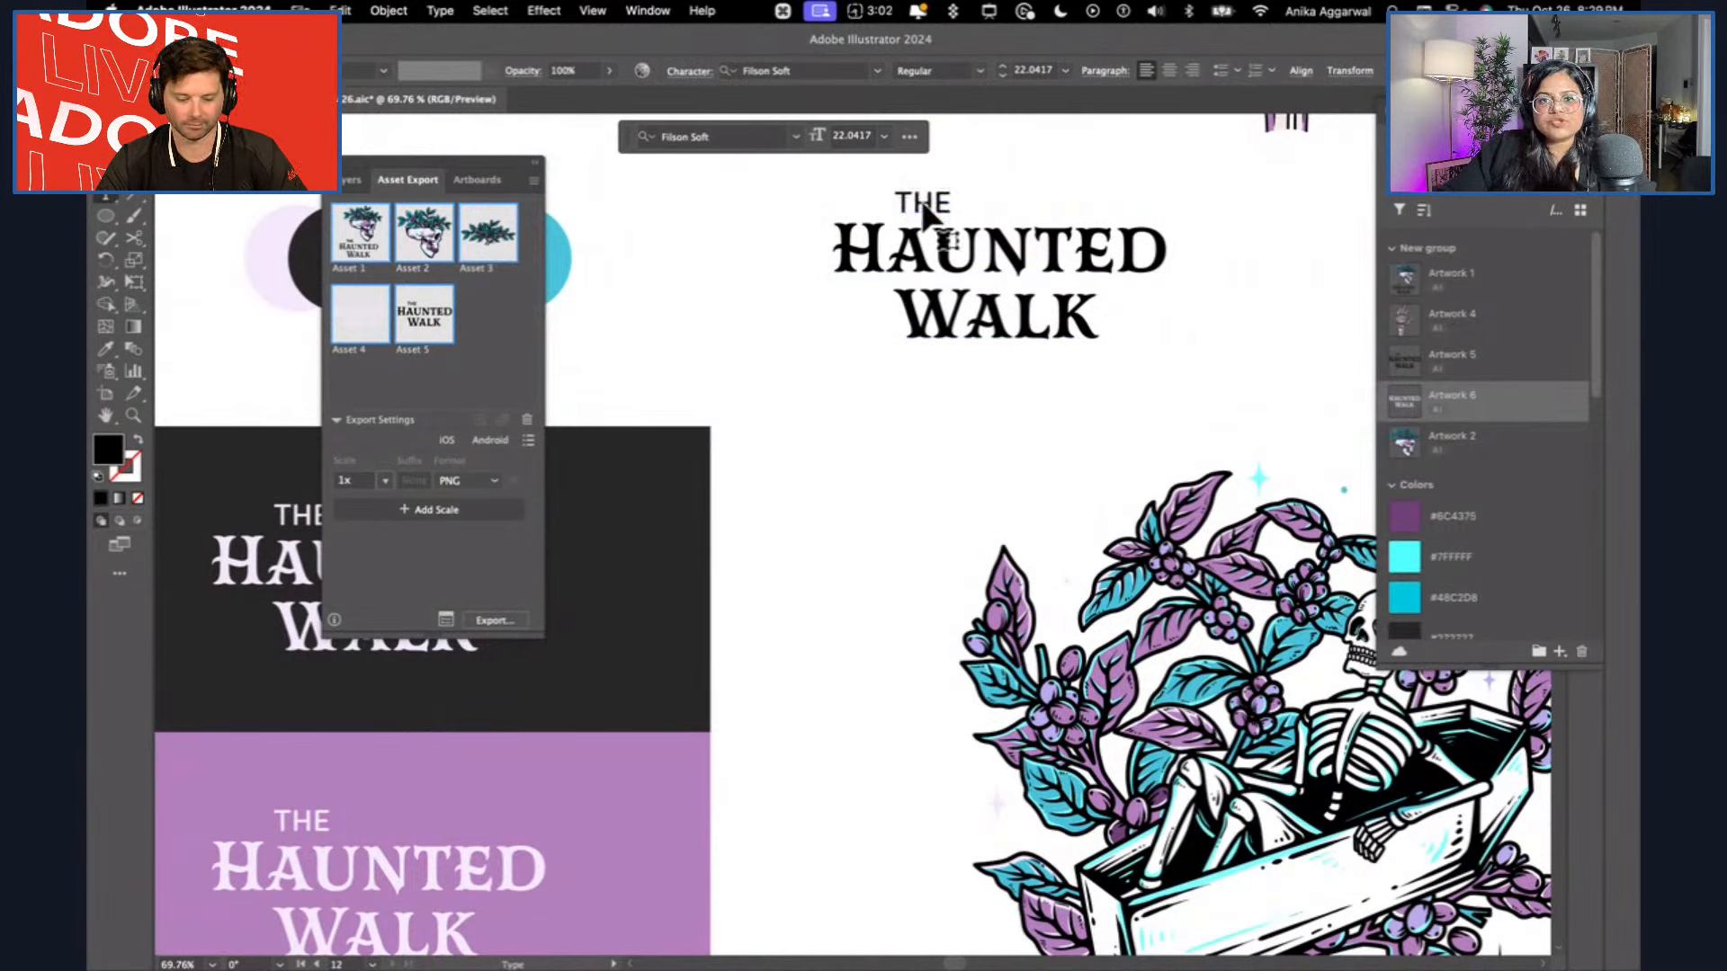
key(super+v)
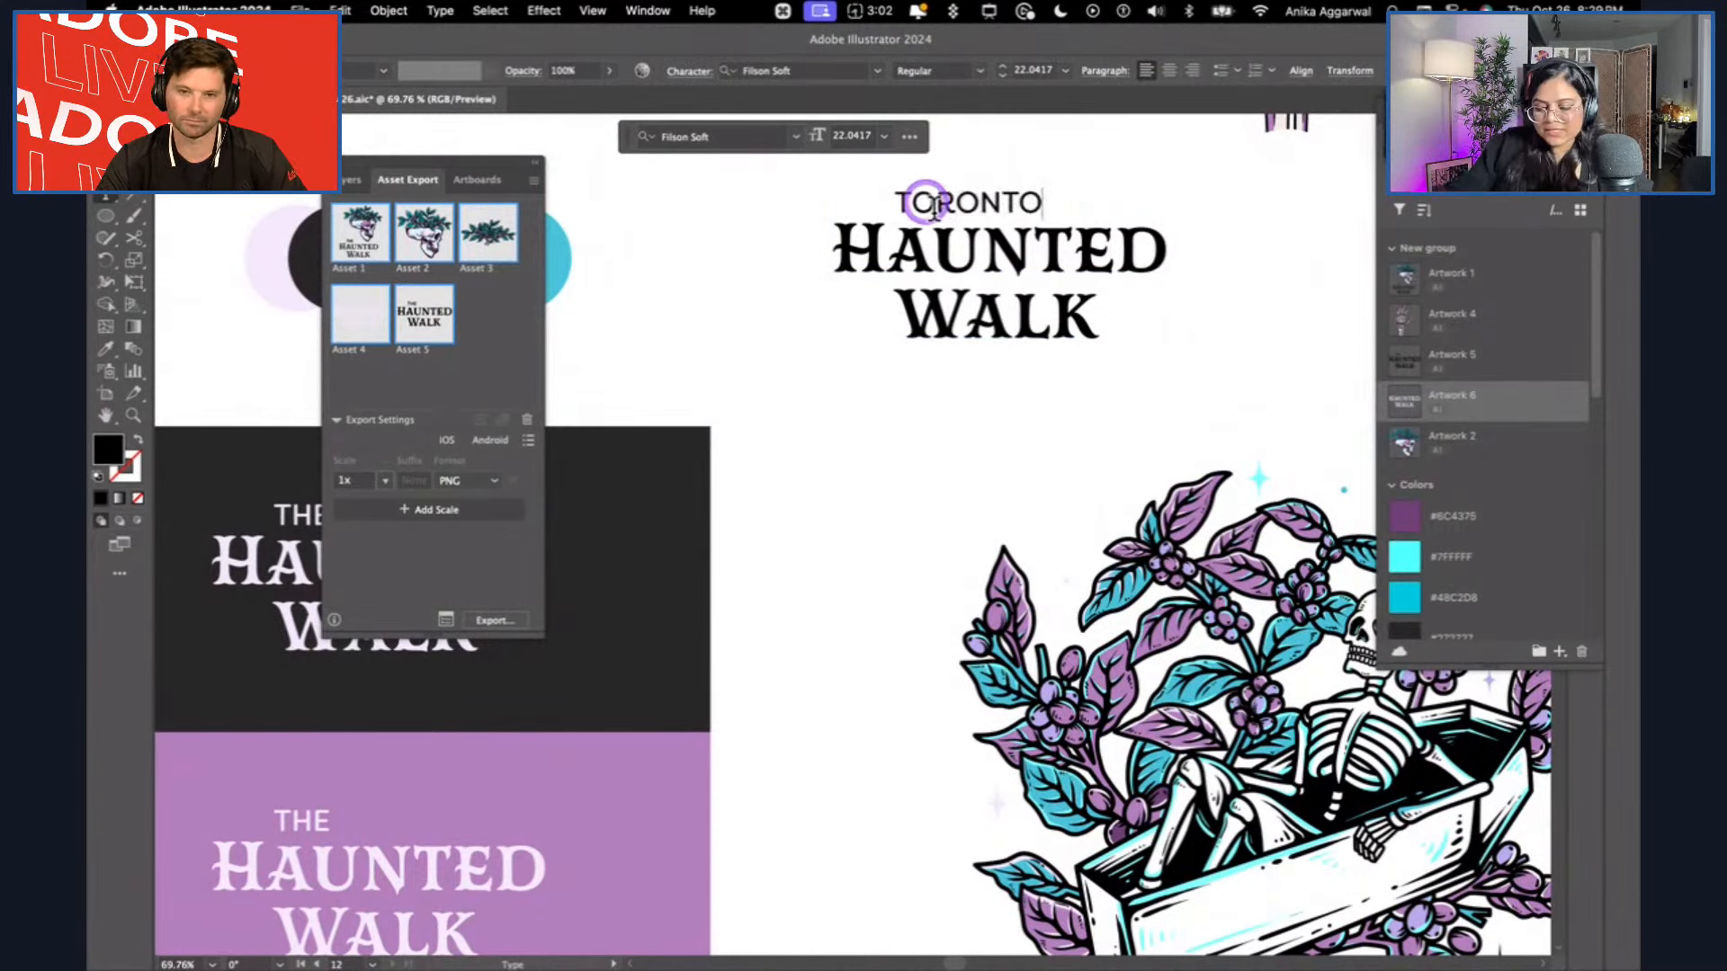
key(Escape)
Replace "WALK" in the copied wordmark with "HARBOUR".
click(970, 260)
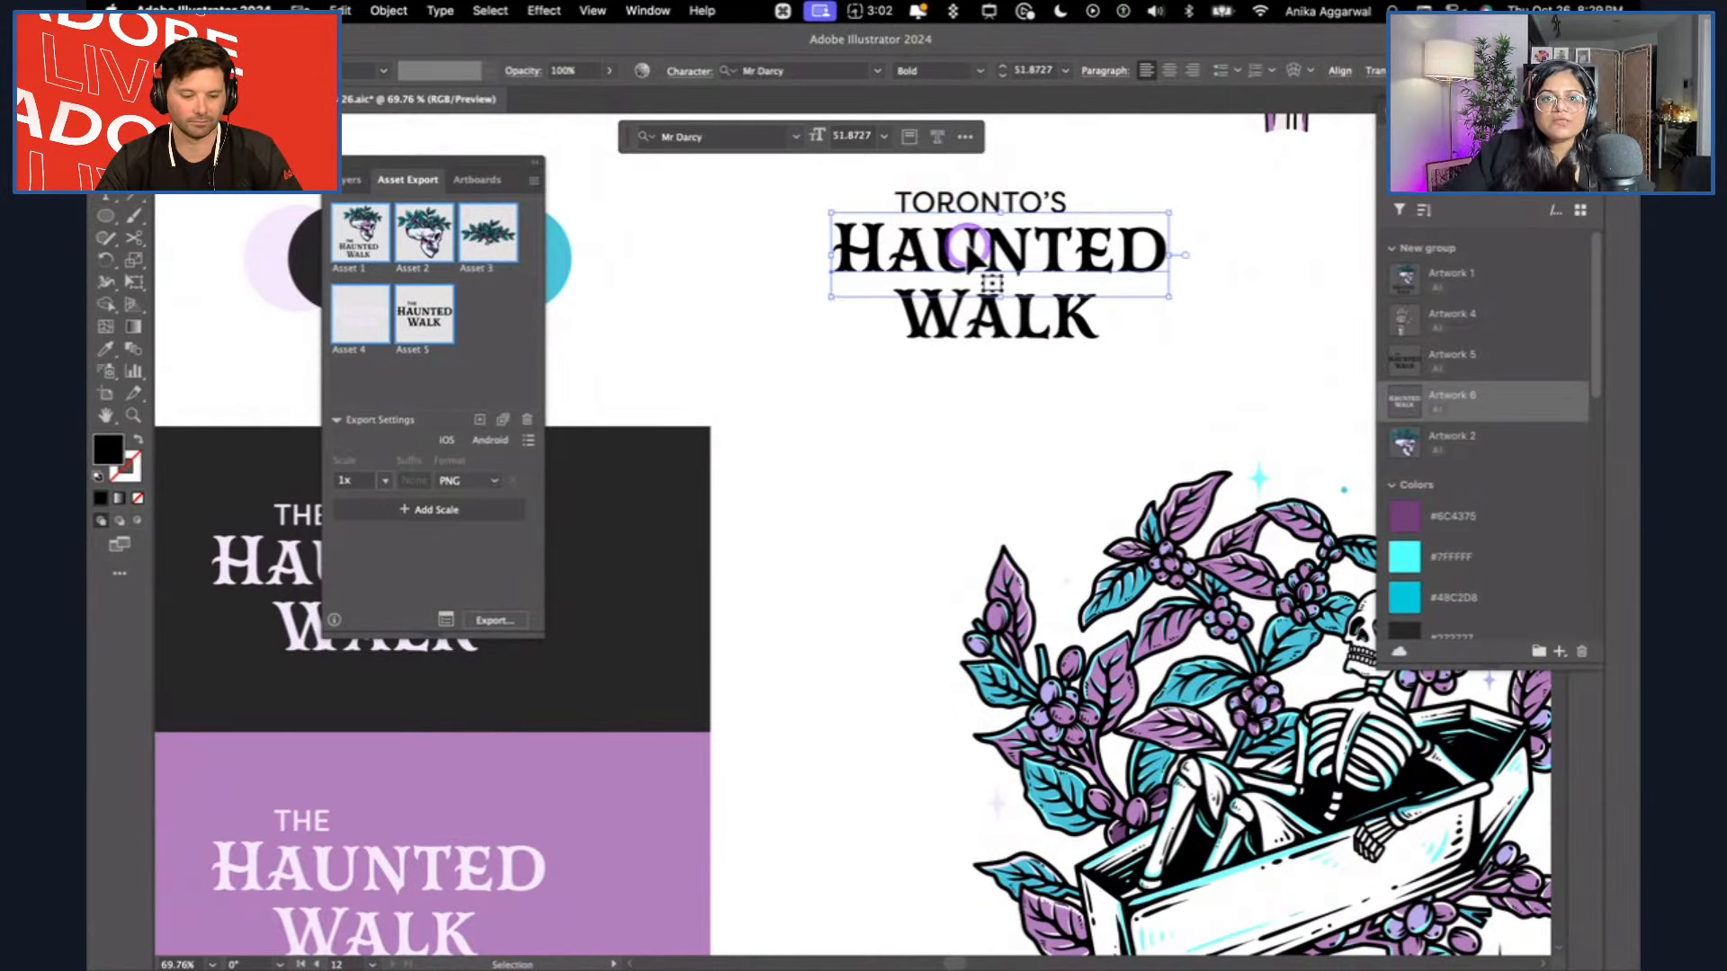
double_click(1009, 334)
double_click(1009, 337)
text(HARBOUT)
key(BackSpace)
text(R)
key(Escape)
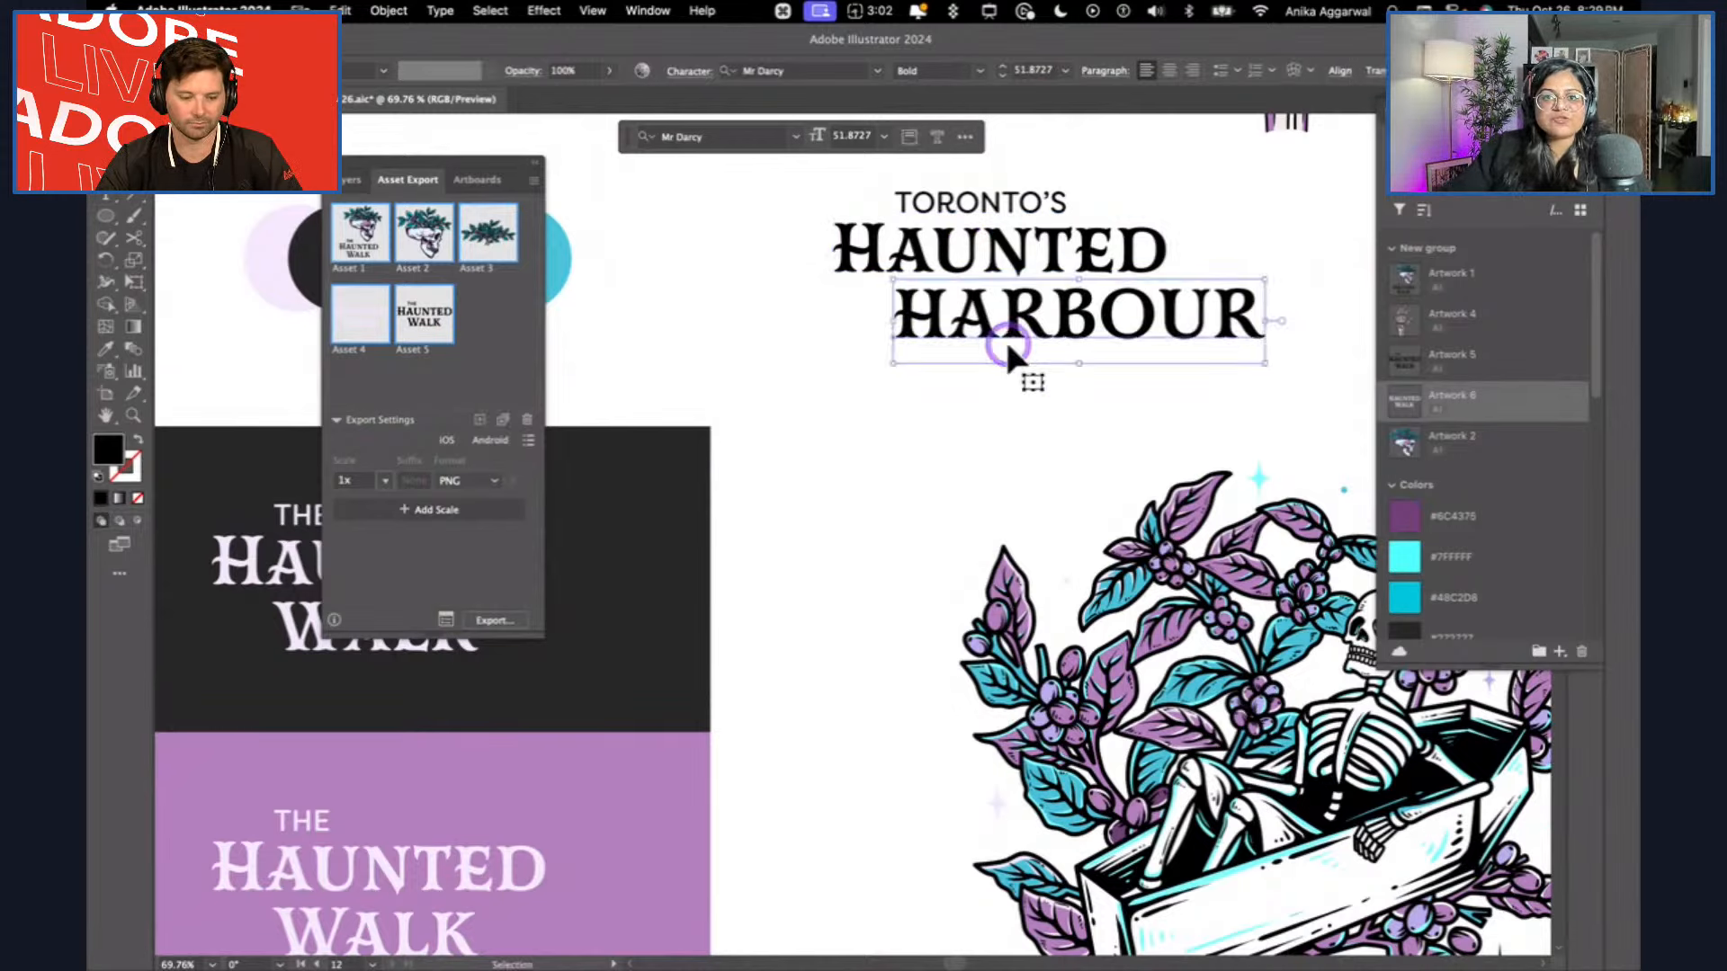
Duplicate the Toronto's Haunted Harbour wordmark below the original and recolor the duplicate with the light lavender sampled from the existing brand artwork.
shift+click(1000, 268)
shift+click(1012, 203)
drag(1019, 288, 929, 468)
key(i)
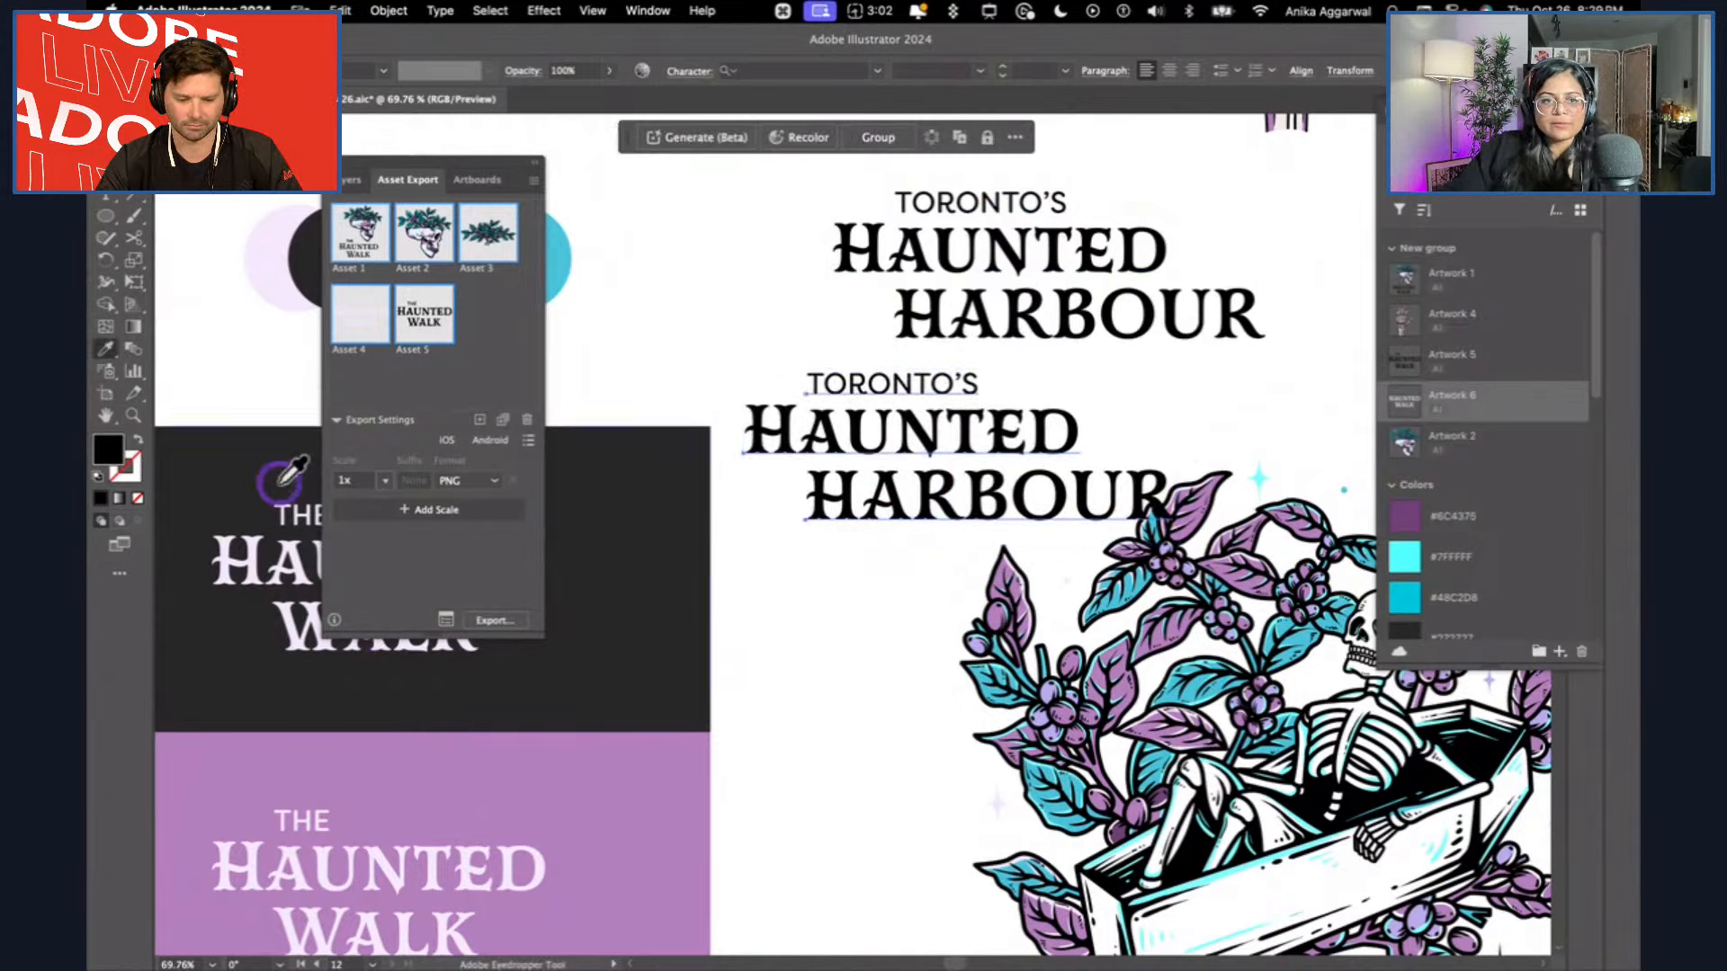
scroll(305, 504, left, 5)
click(299, 456)
key(v)
Move the lavender Toronto's Haunted Harbour wordmark onto the grey canvas below the artboard.
scroll(878, 414, right, 5)
scroll(877, 415, right, 4)
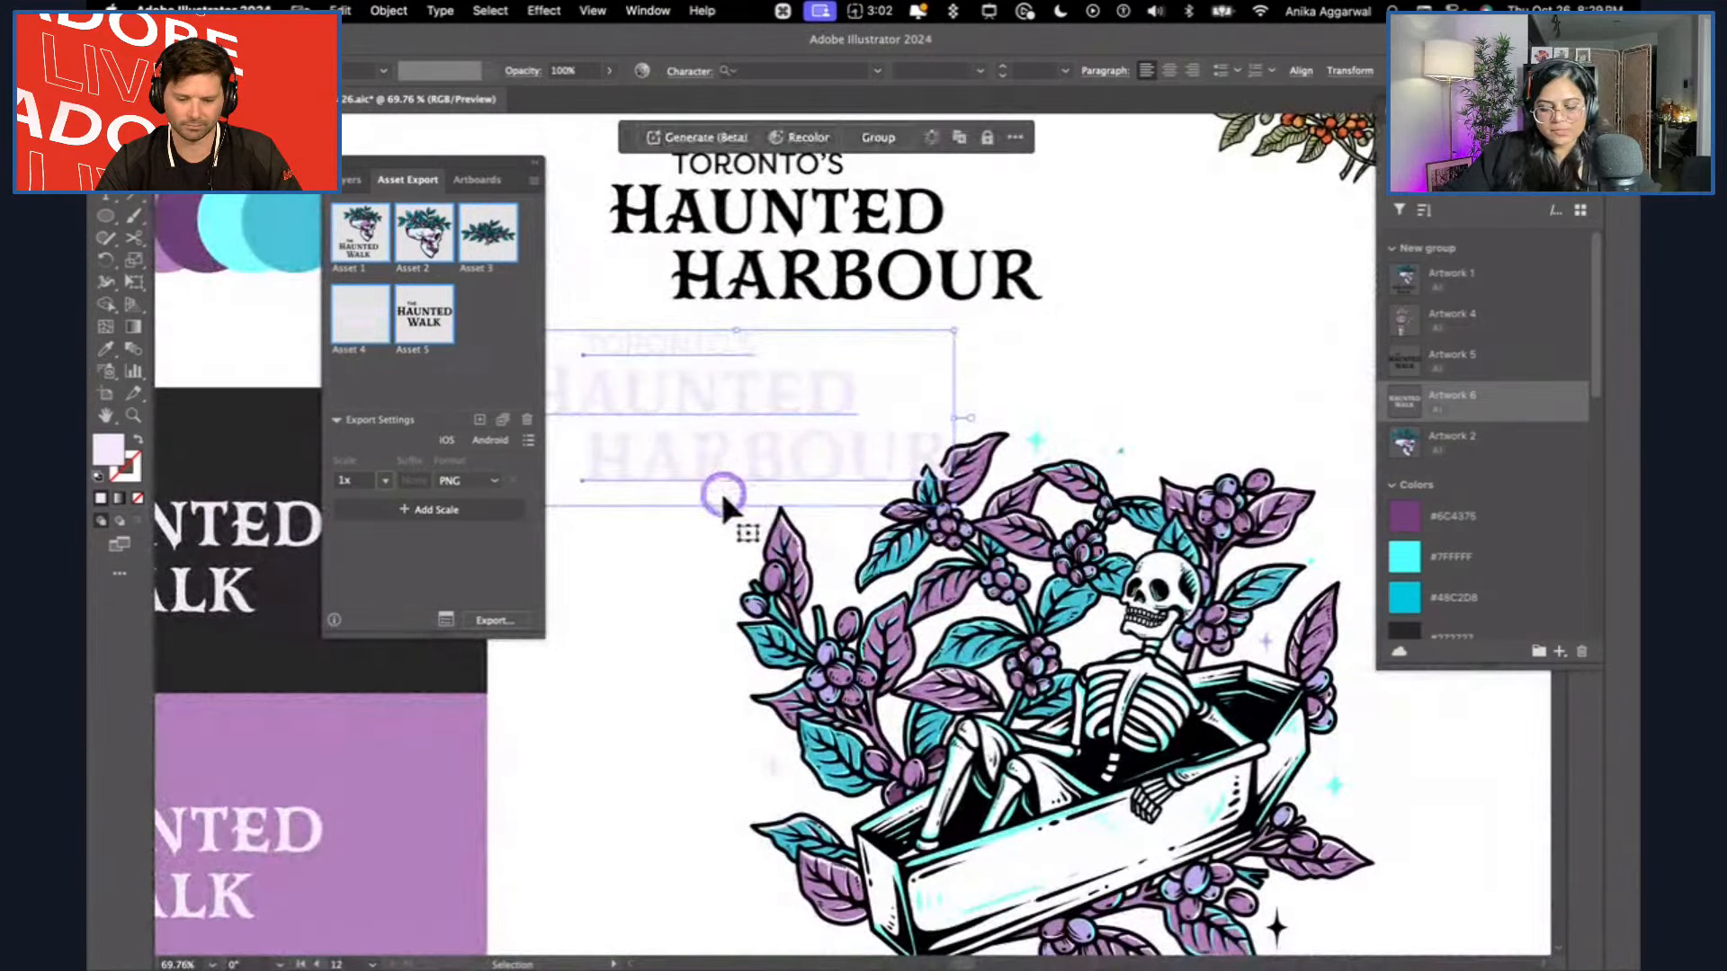
drag(701, 360, 418, 606)
scroll(436, 676, left, 4)
scroll(437, 674, down, 5)
drag(960, 378, 779, 775)
click(772, 817)
scroll(779, 720, down, 1)
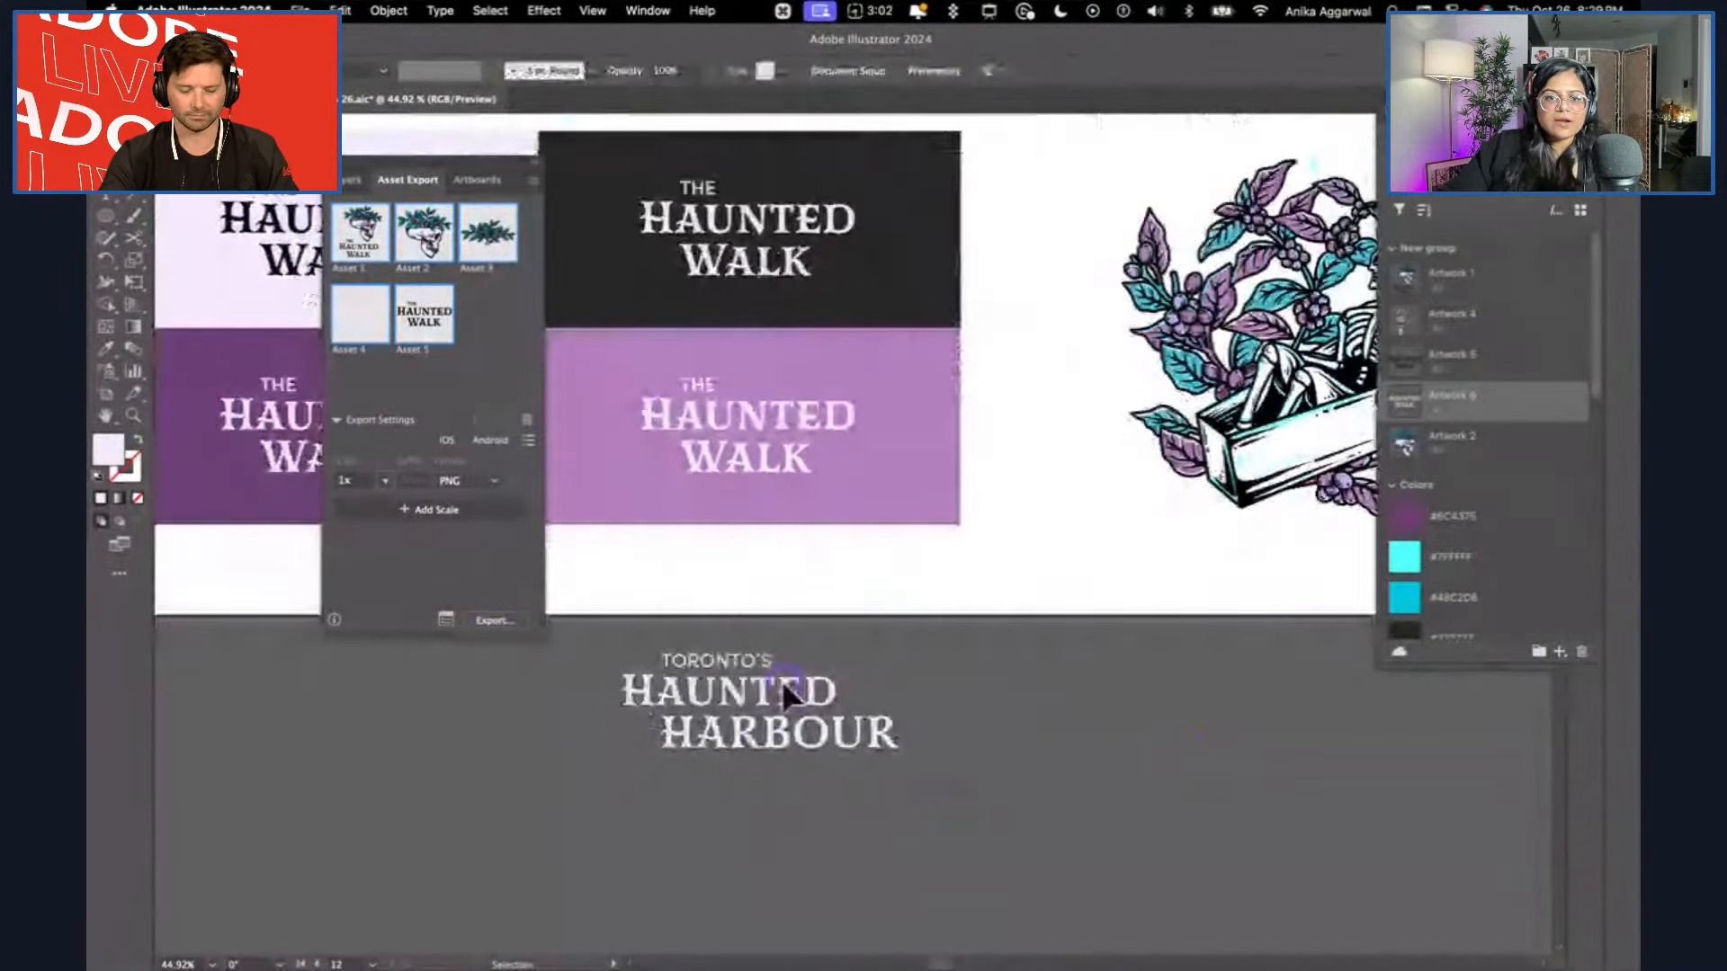
click(827, 652)
Switch to Adobe Express, paste the Toronto's Haunted Harbour wordmark into the design, and delete the old Haunted Walk title.
key(super+Tab)
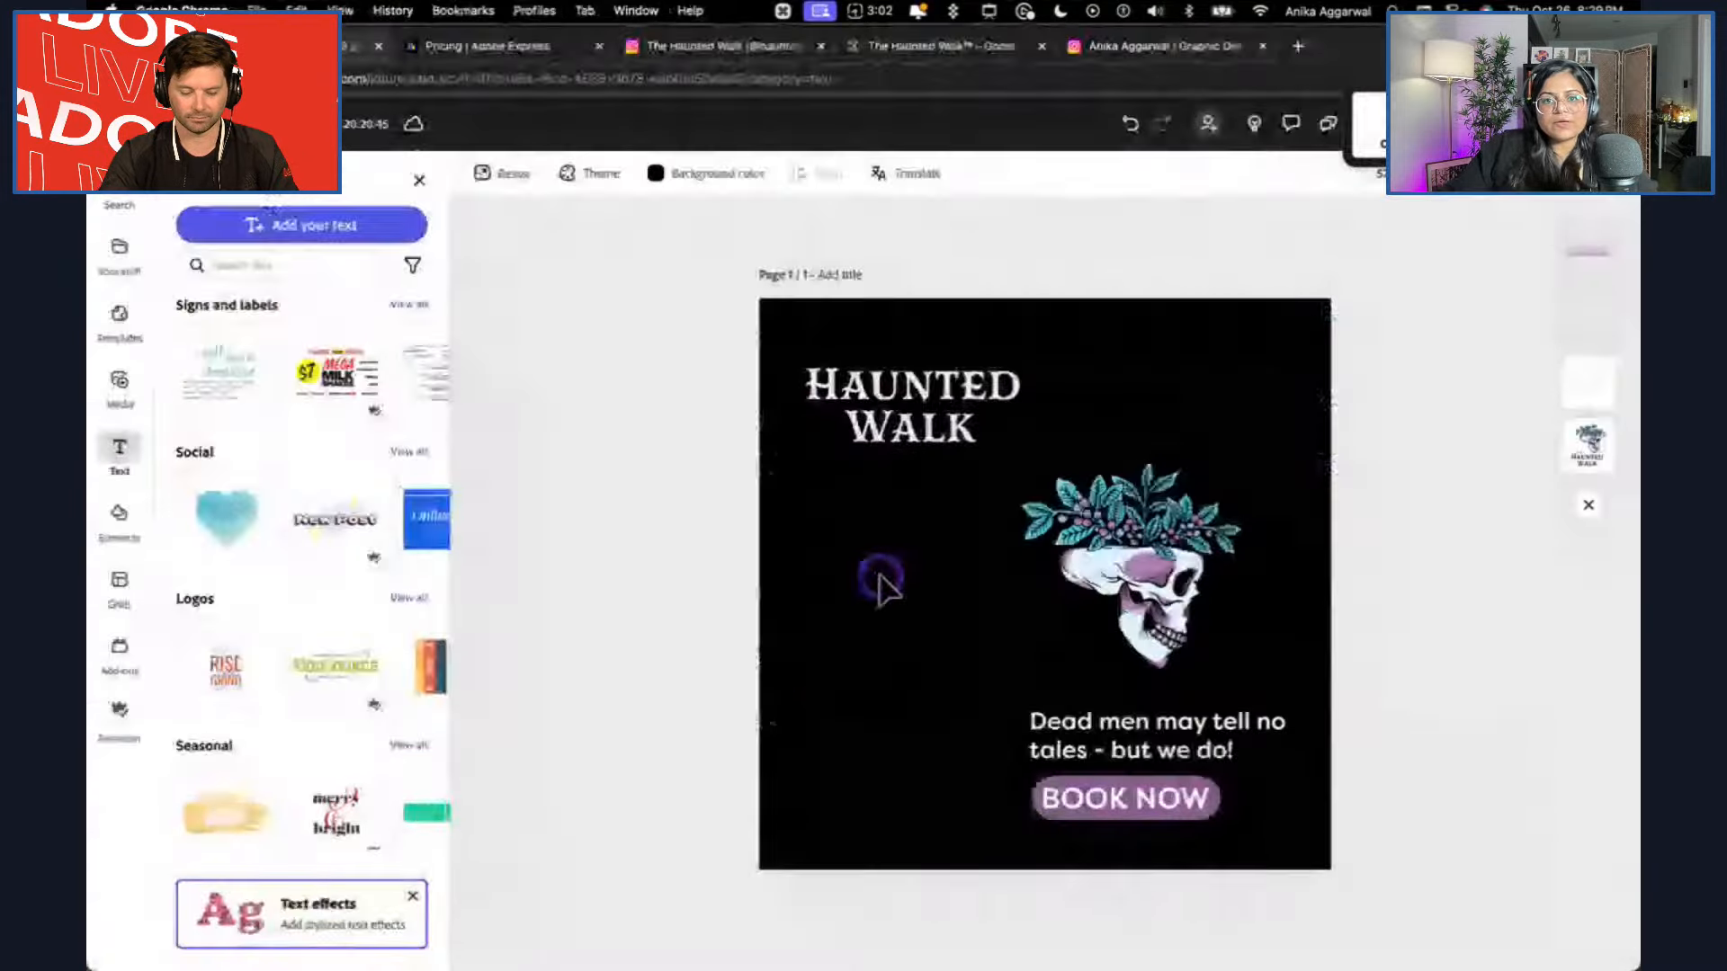
key(super+v)
drag(1030, 601, 864, 576)
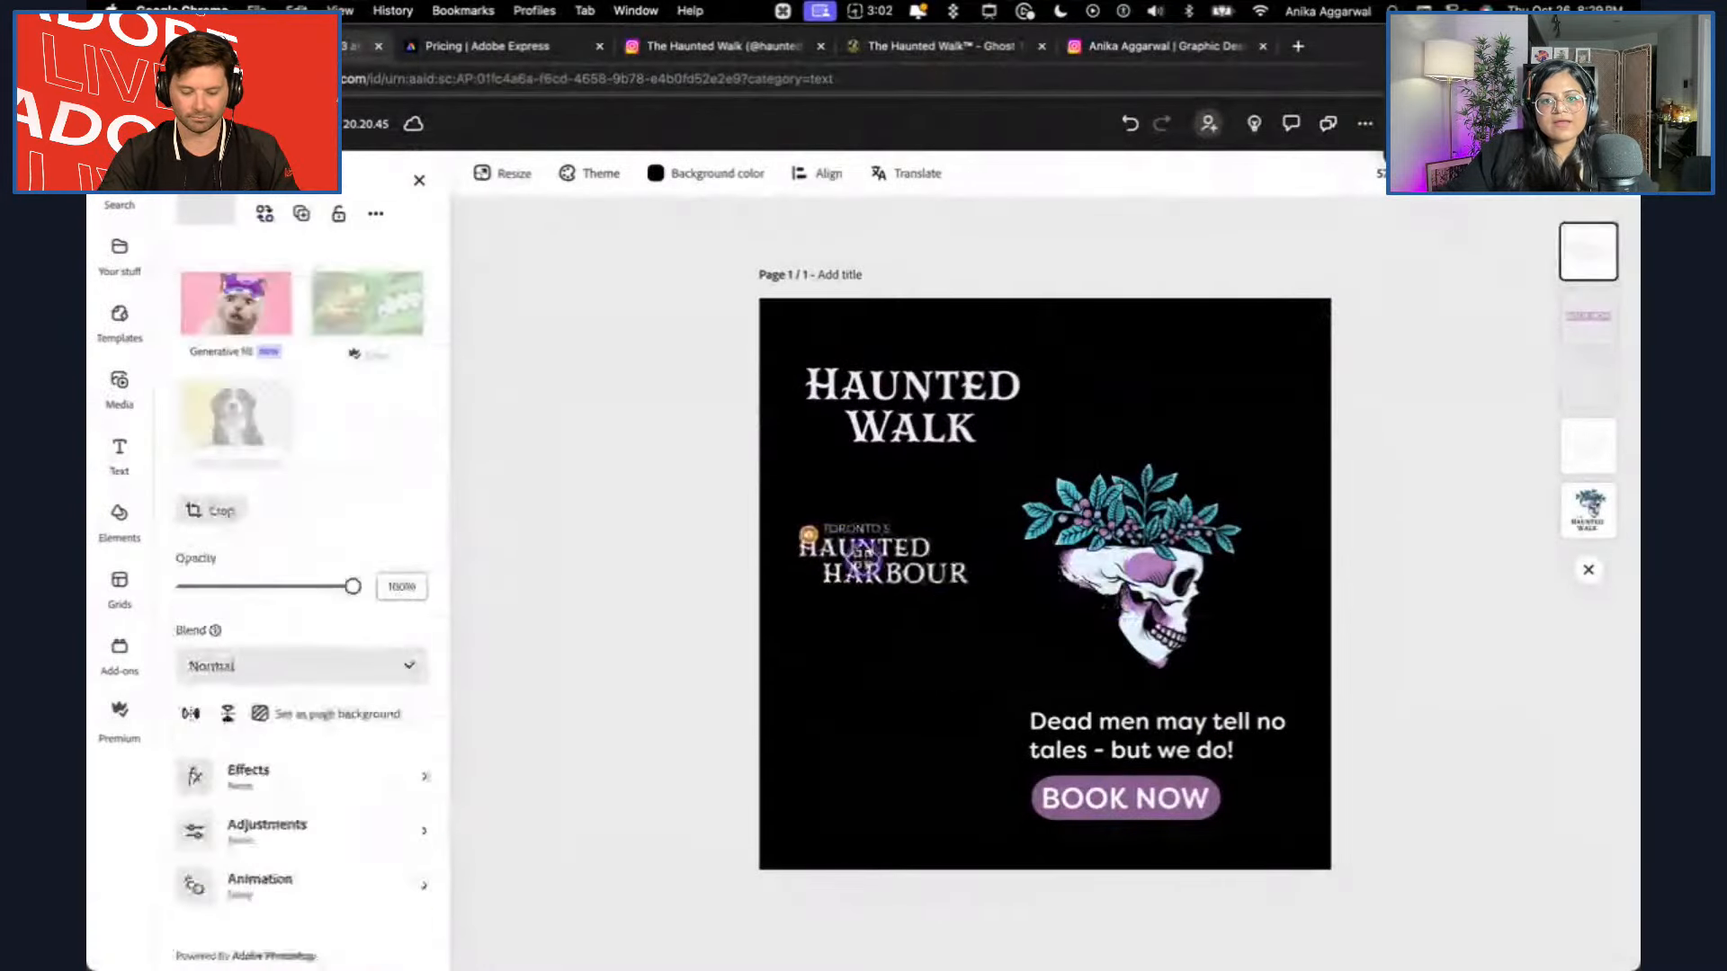
click(918, 418)
key(Delete)
click(854, 580)
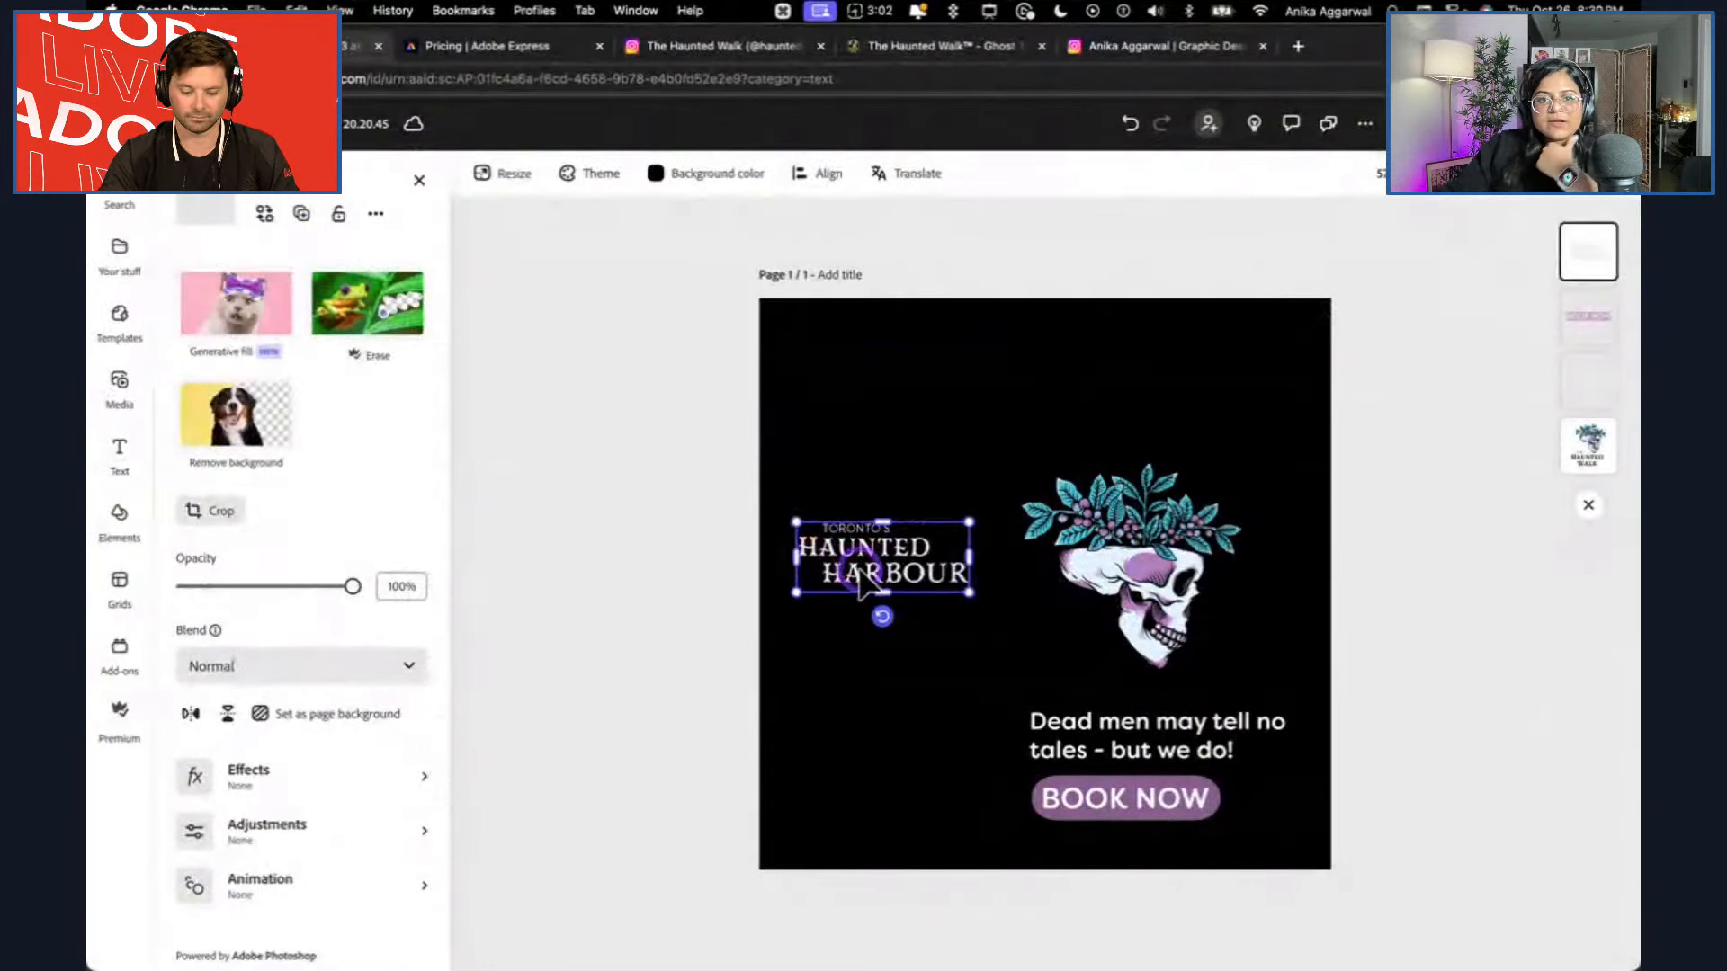
Enlarge the Toronto's Haunted Harbour wordmark and place it in the design's upper-left corner.
drag(969, 522, 1074, 479)
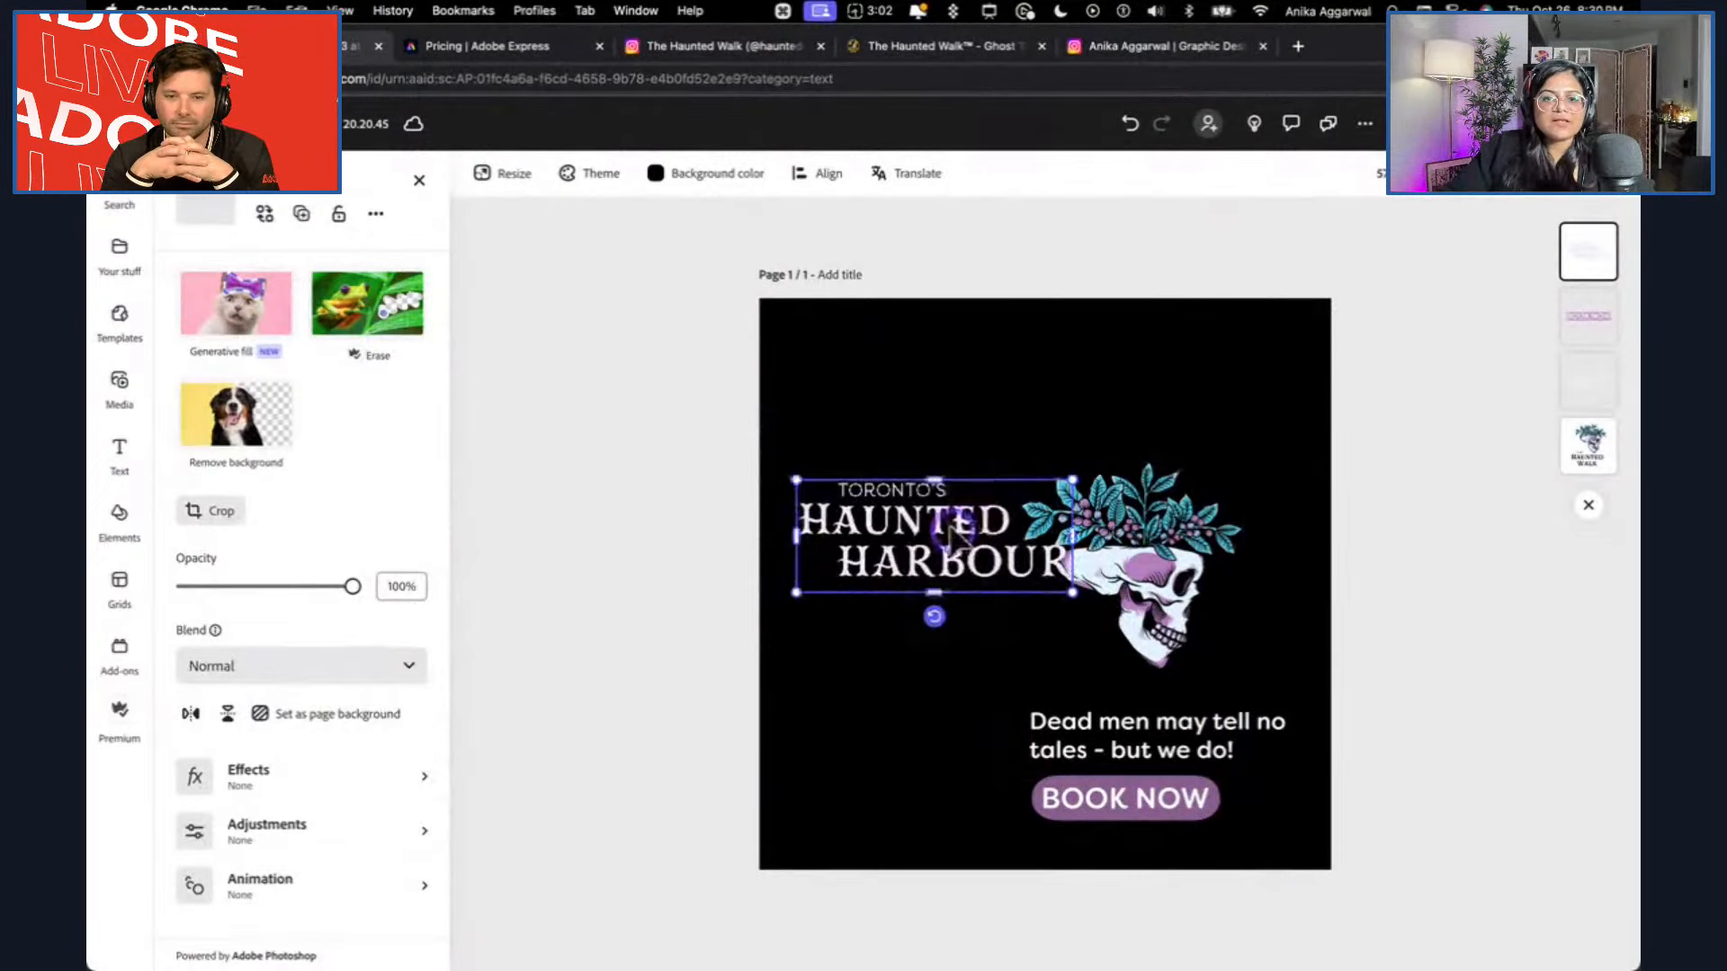
key(super+Tab)
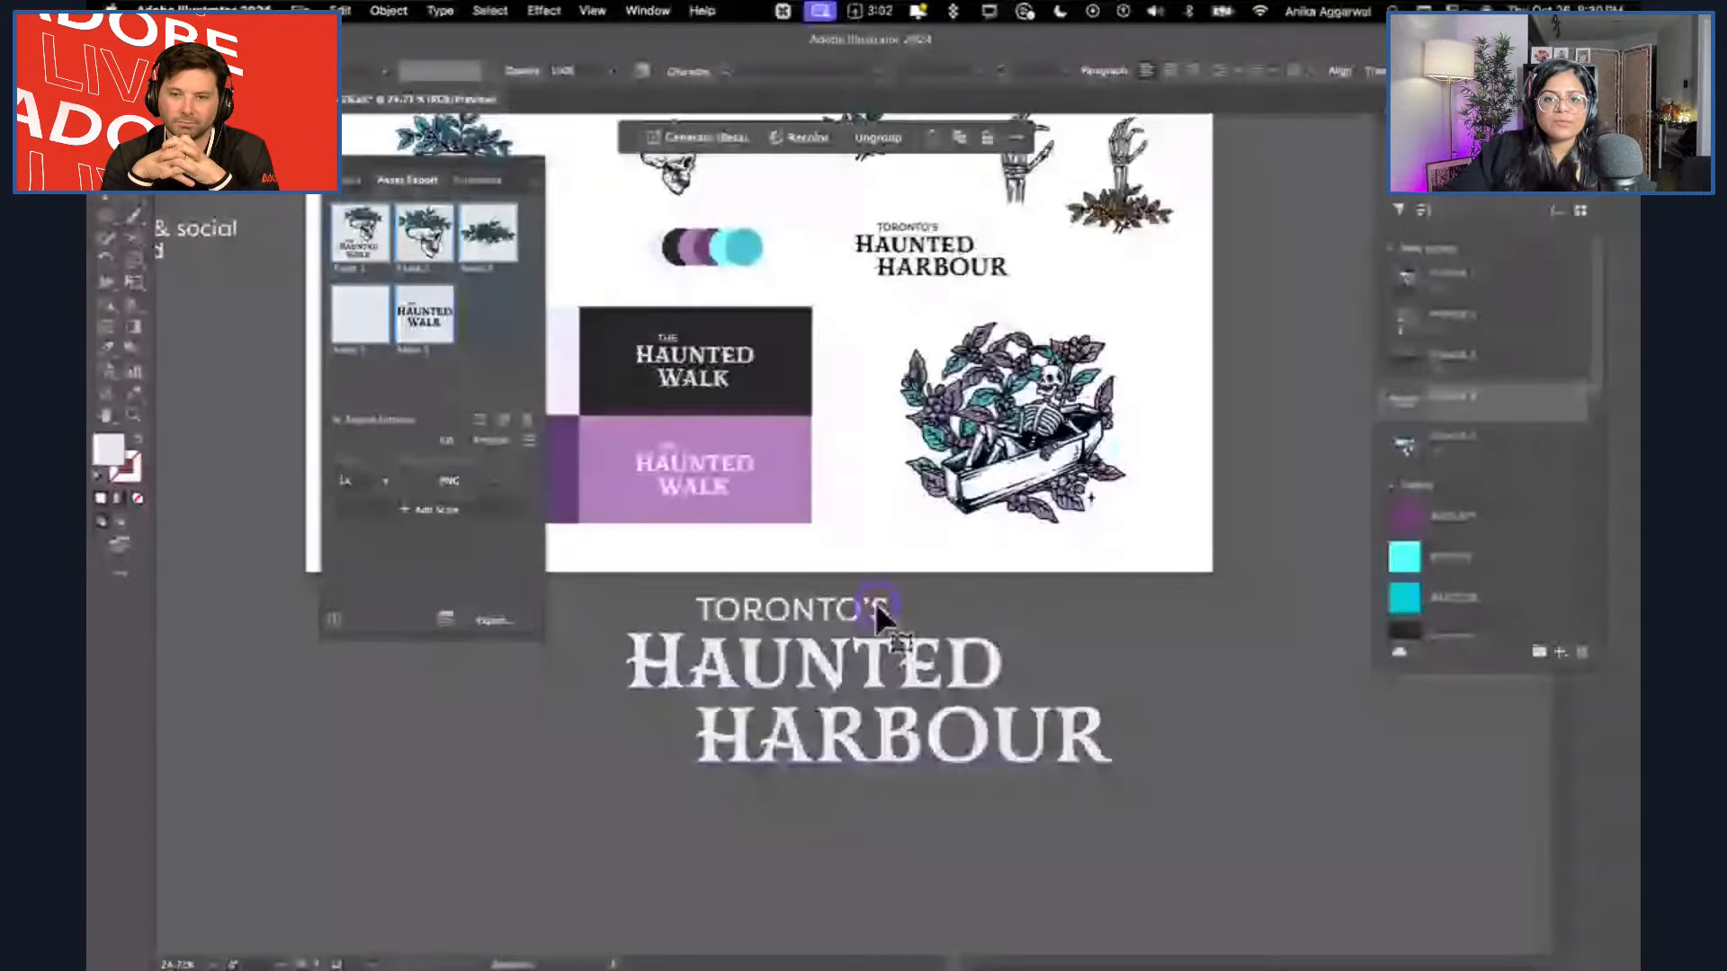
key(super+Tab)
drag(989, 576, 900, 388)
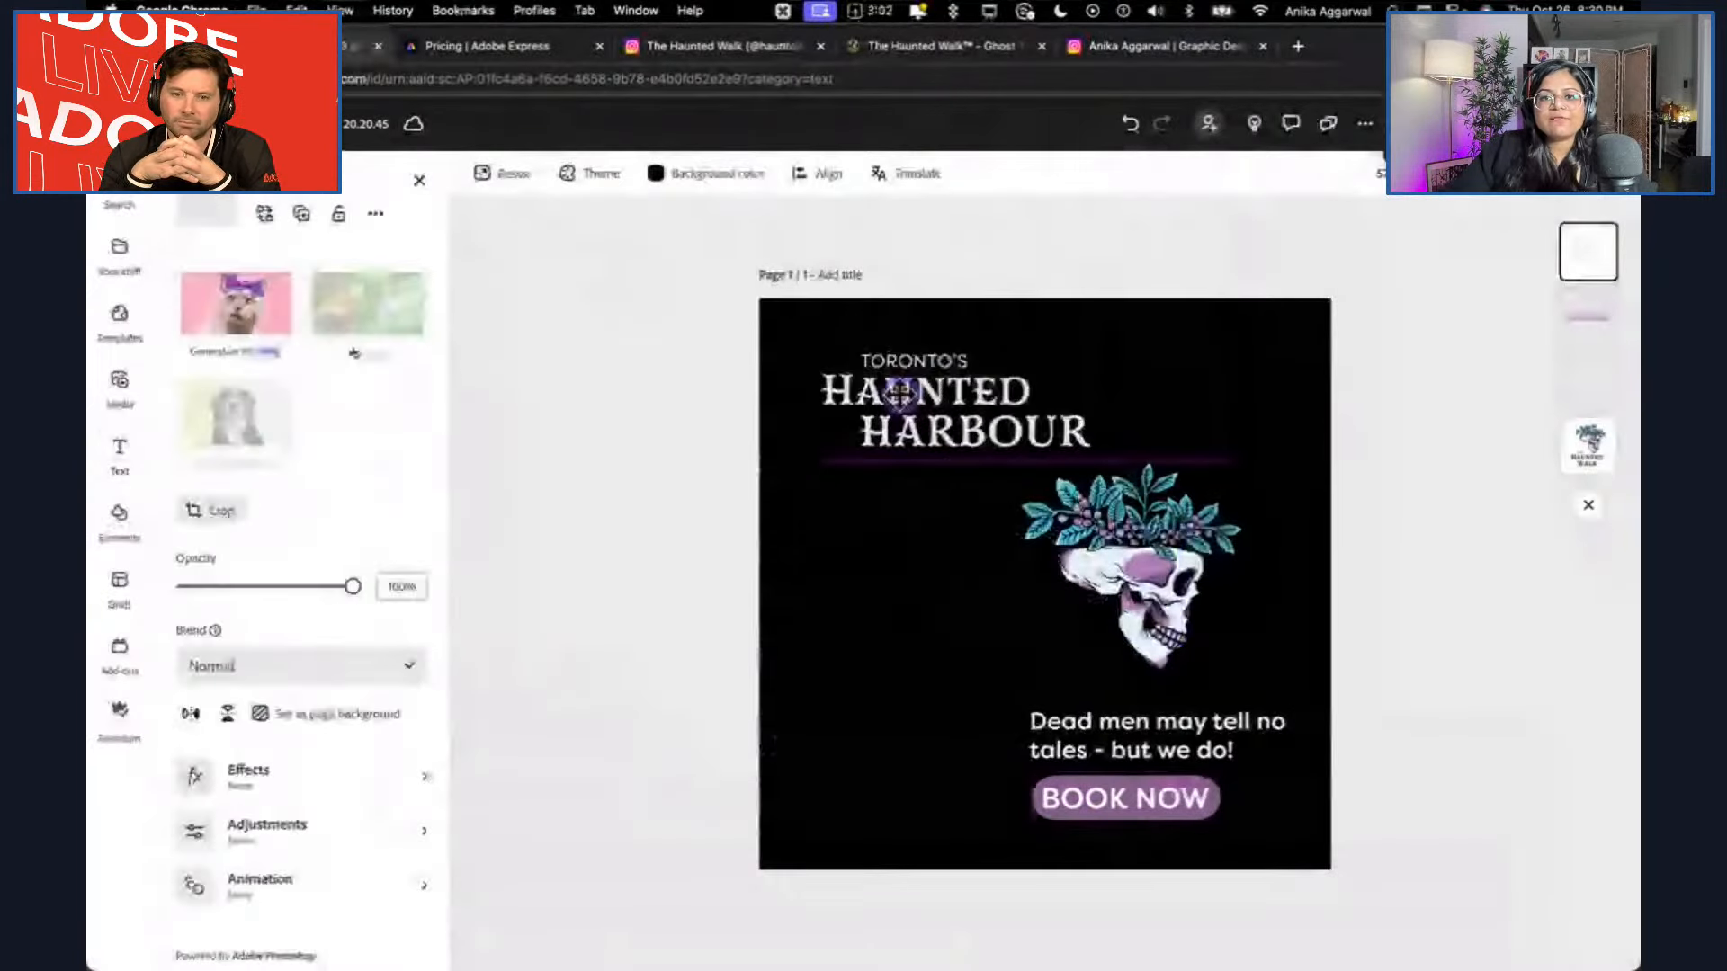
click(629, 520)
Scale down the skull artwork and move it toward the middle of the design, between the title and the tagline.
click(1034, 602)
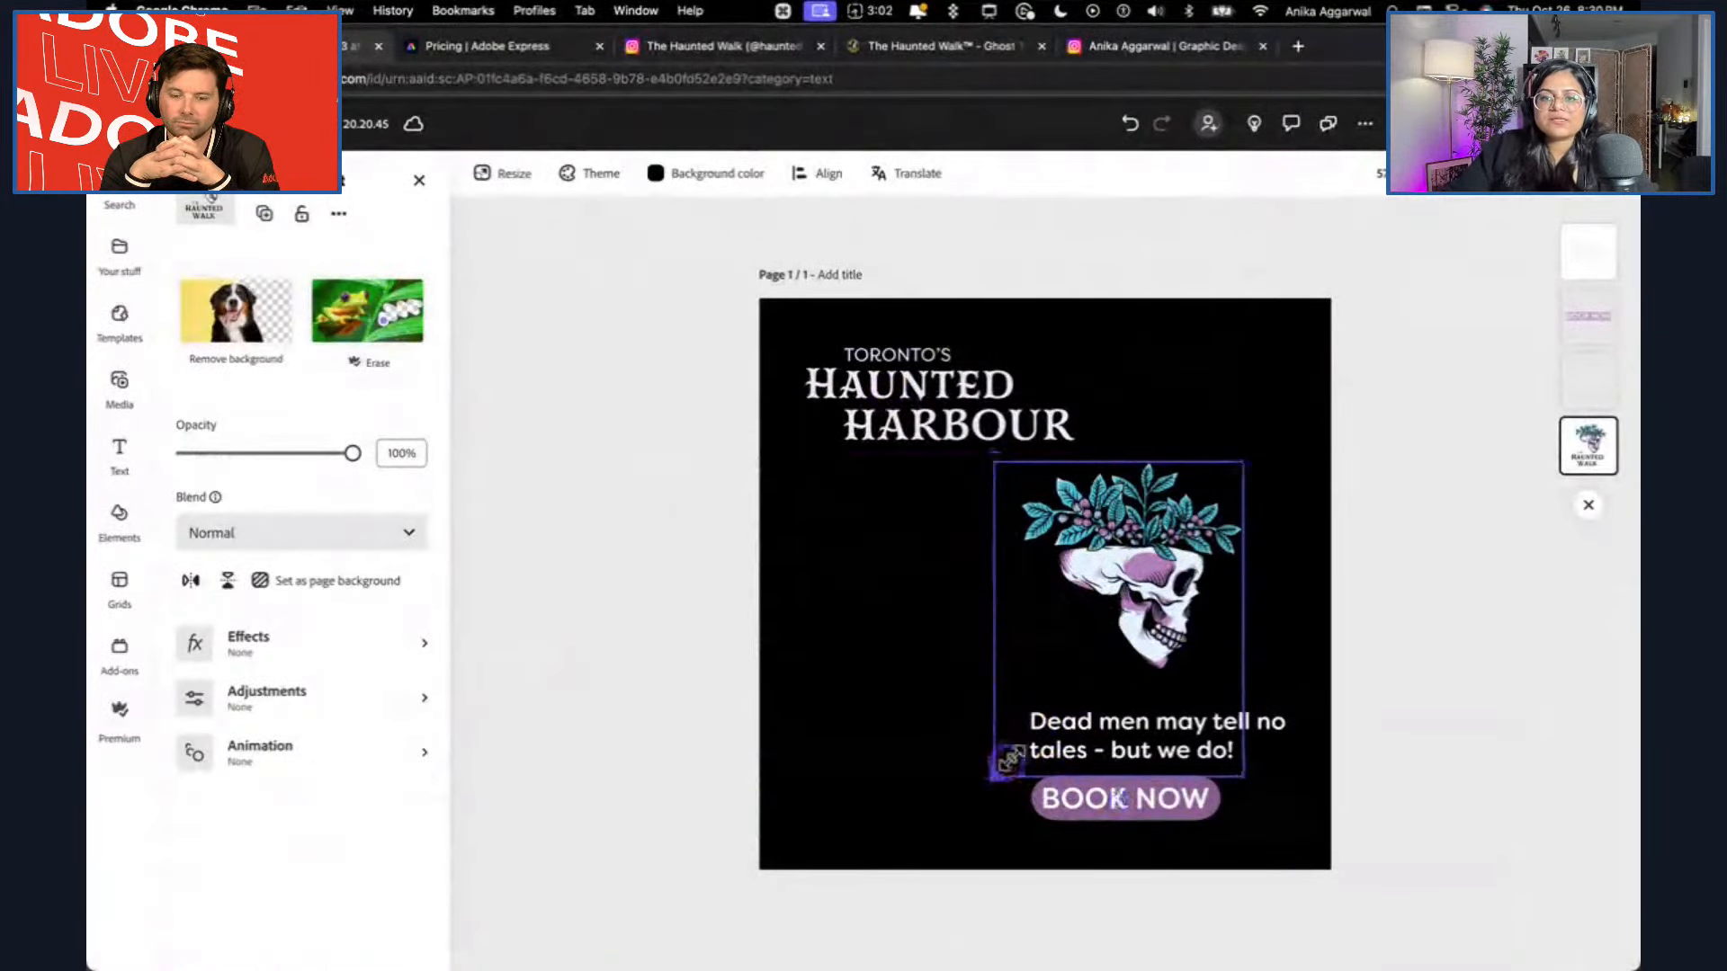
drag(994, 776, 1047, 713)
drag(1191, 551, 1120, 584)
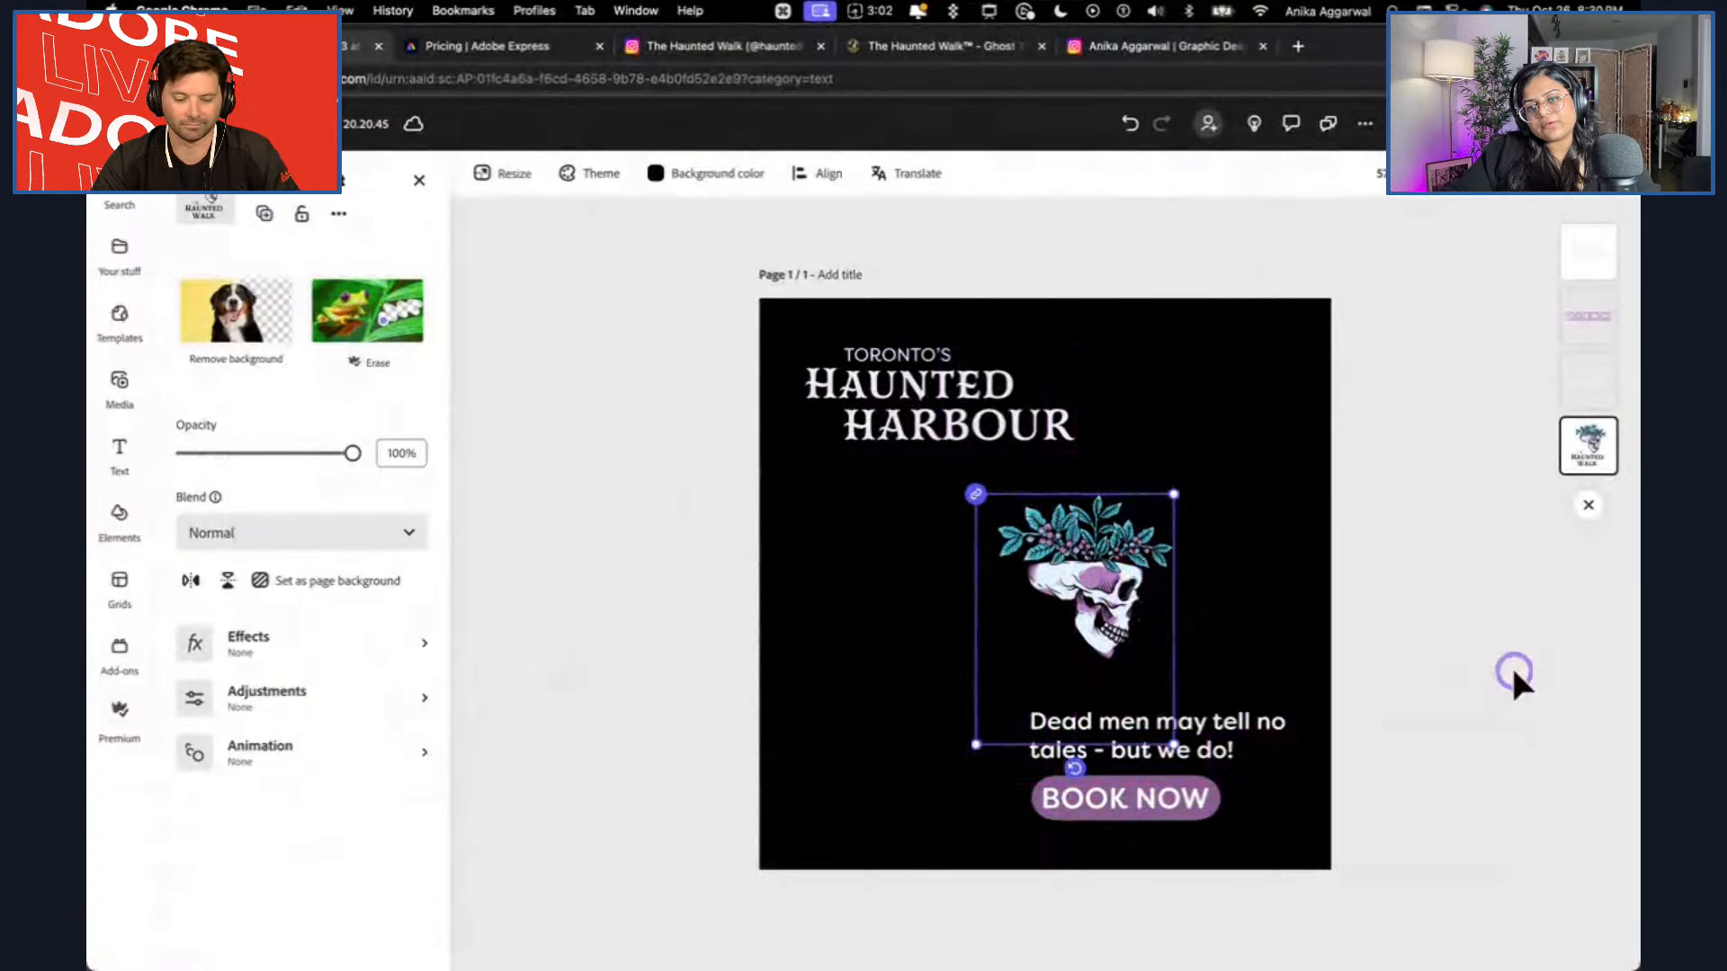
Shift the BOOK NOW pill toward the design's right margin, right-align the tagline text, and line it up with the pill's right edge.
drag(1098, 798, 1190, 800)
click(1151, 747)
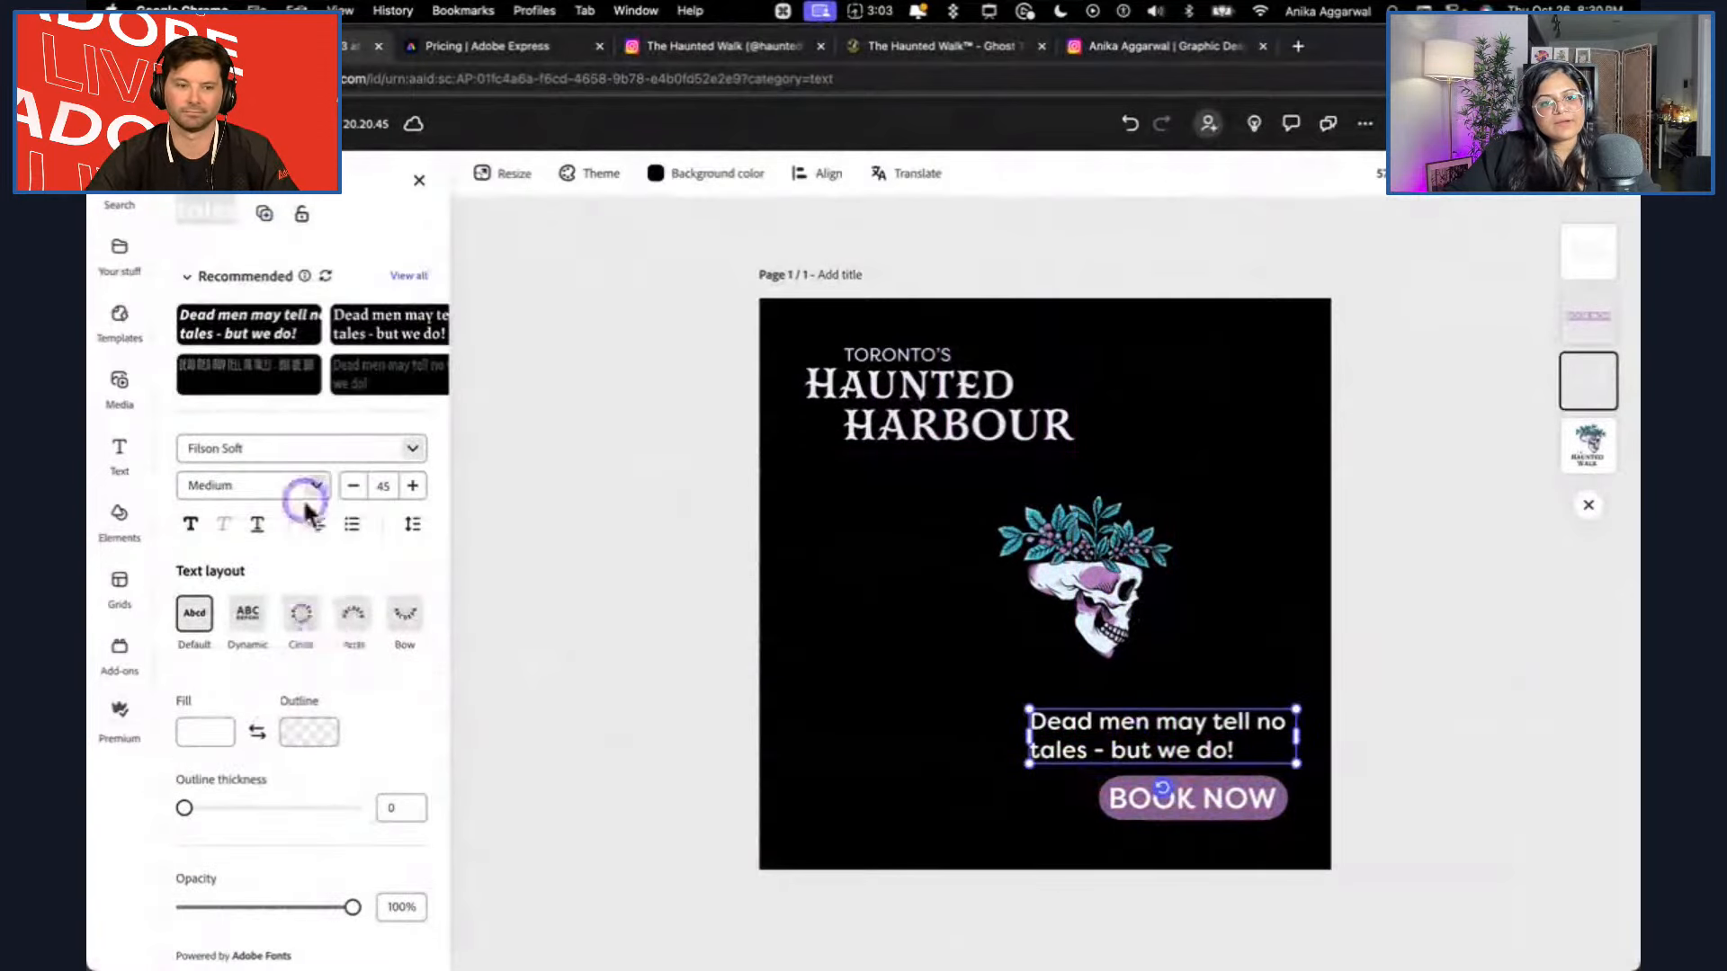
click(329, 527)
click(349, 571)
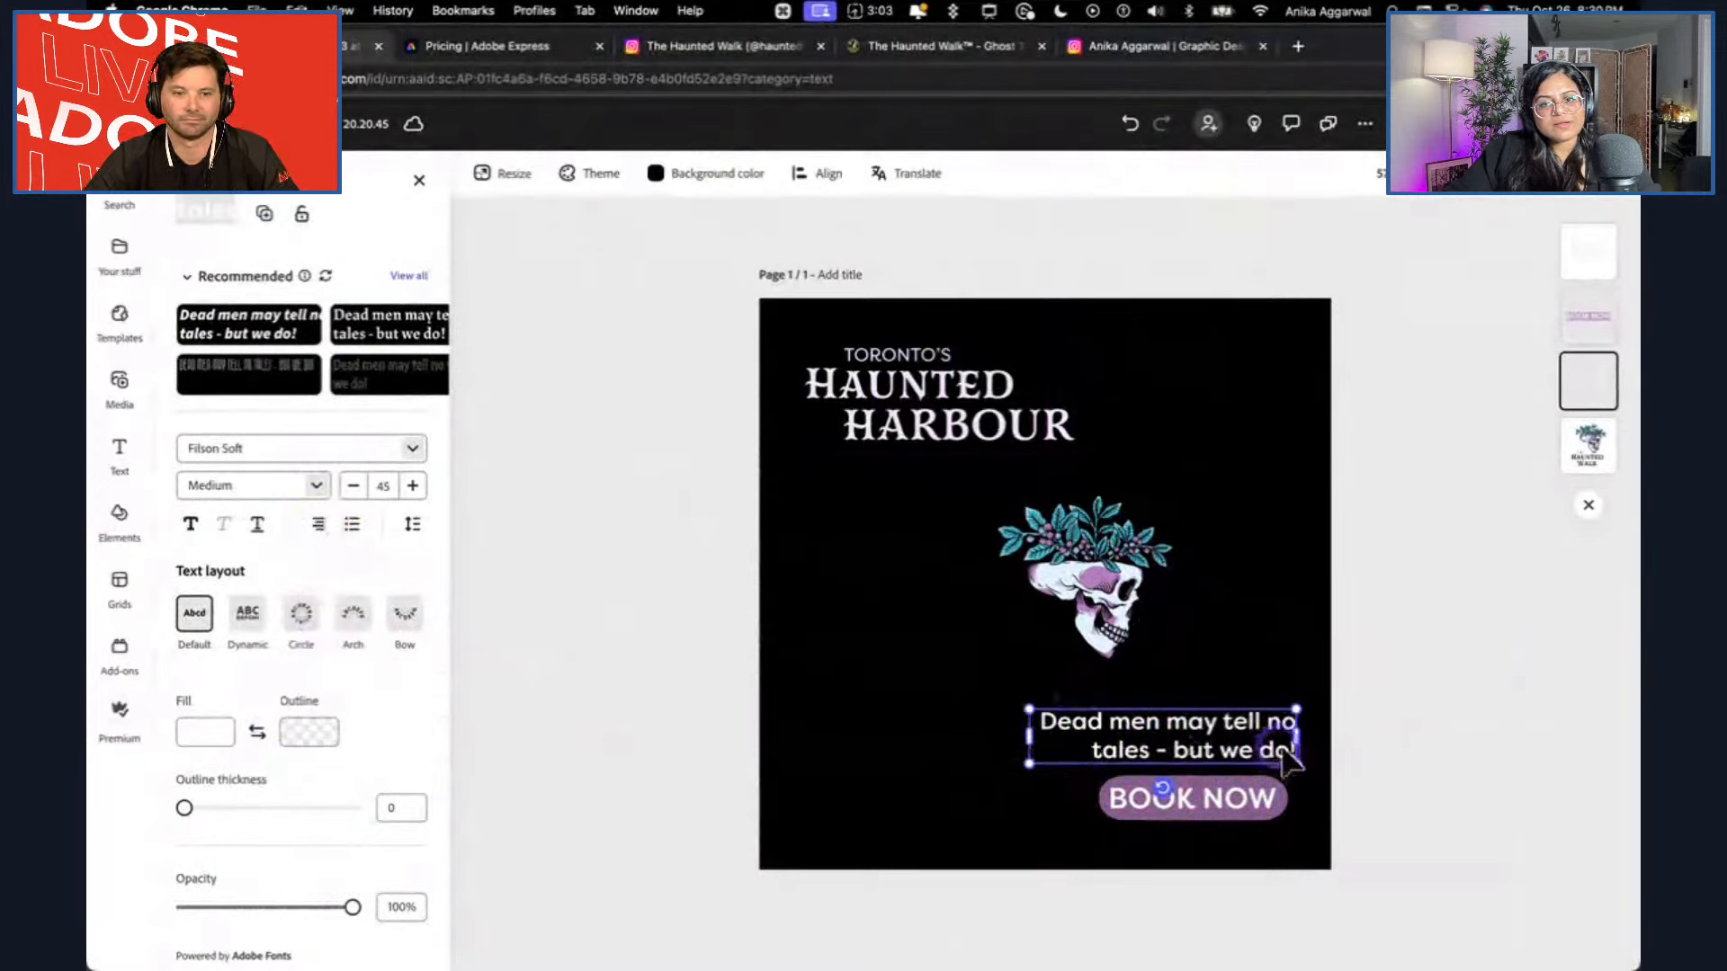
click(1395, 756)
drag(1220, 754, 1207, 753)
click(1430, 759)
Reduce the BOOK NOW pill's size, keeping it beneath the right end of the tagline.
click(1205, 805)
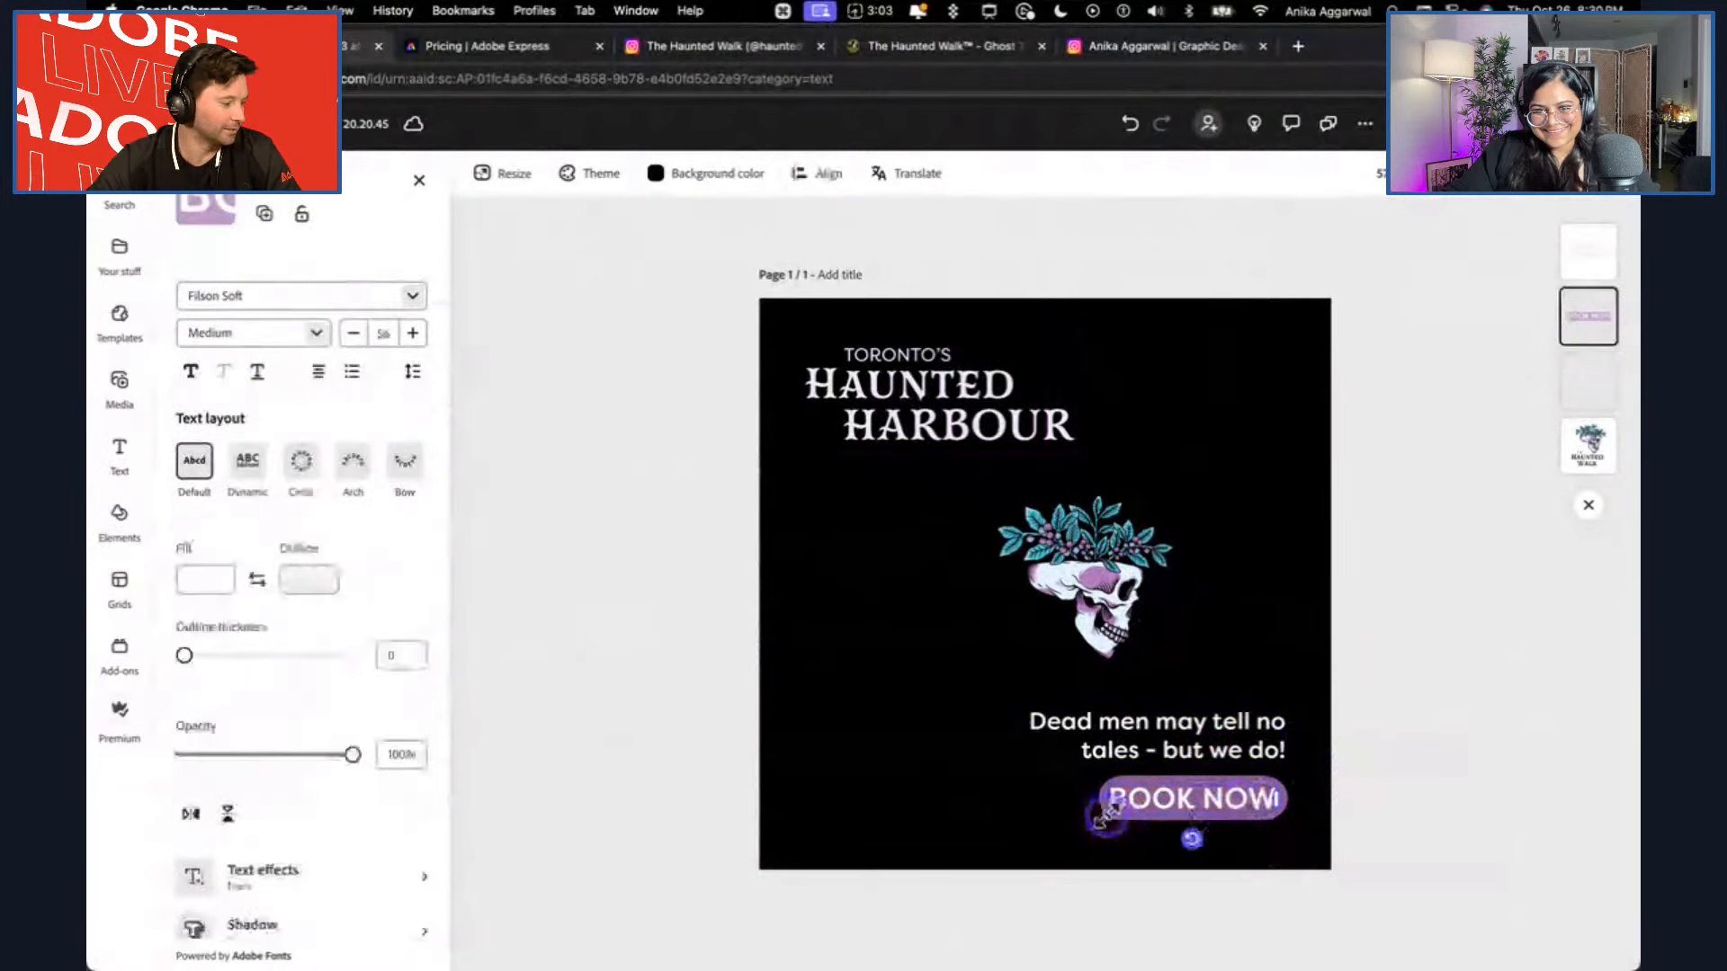
click(1246, 756)
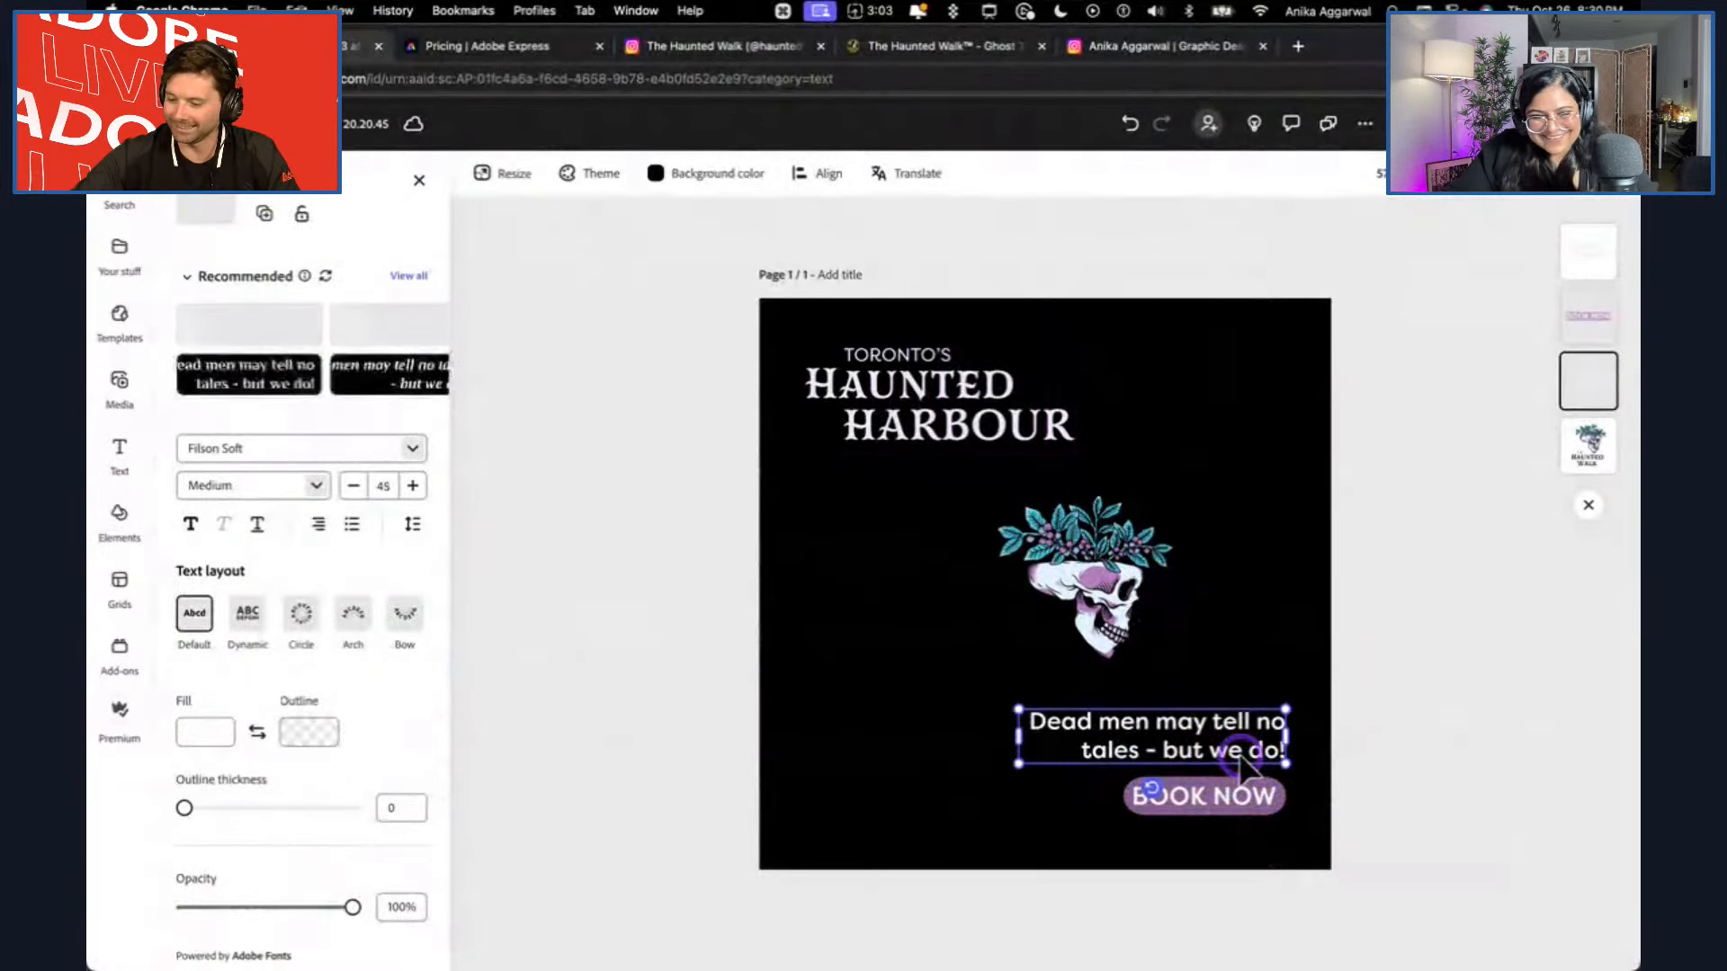
click(1181, 809)
click(419, 493)
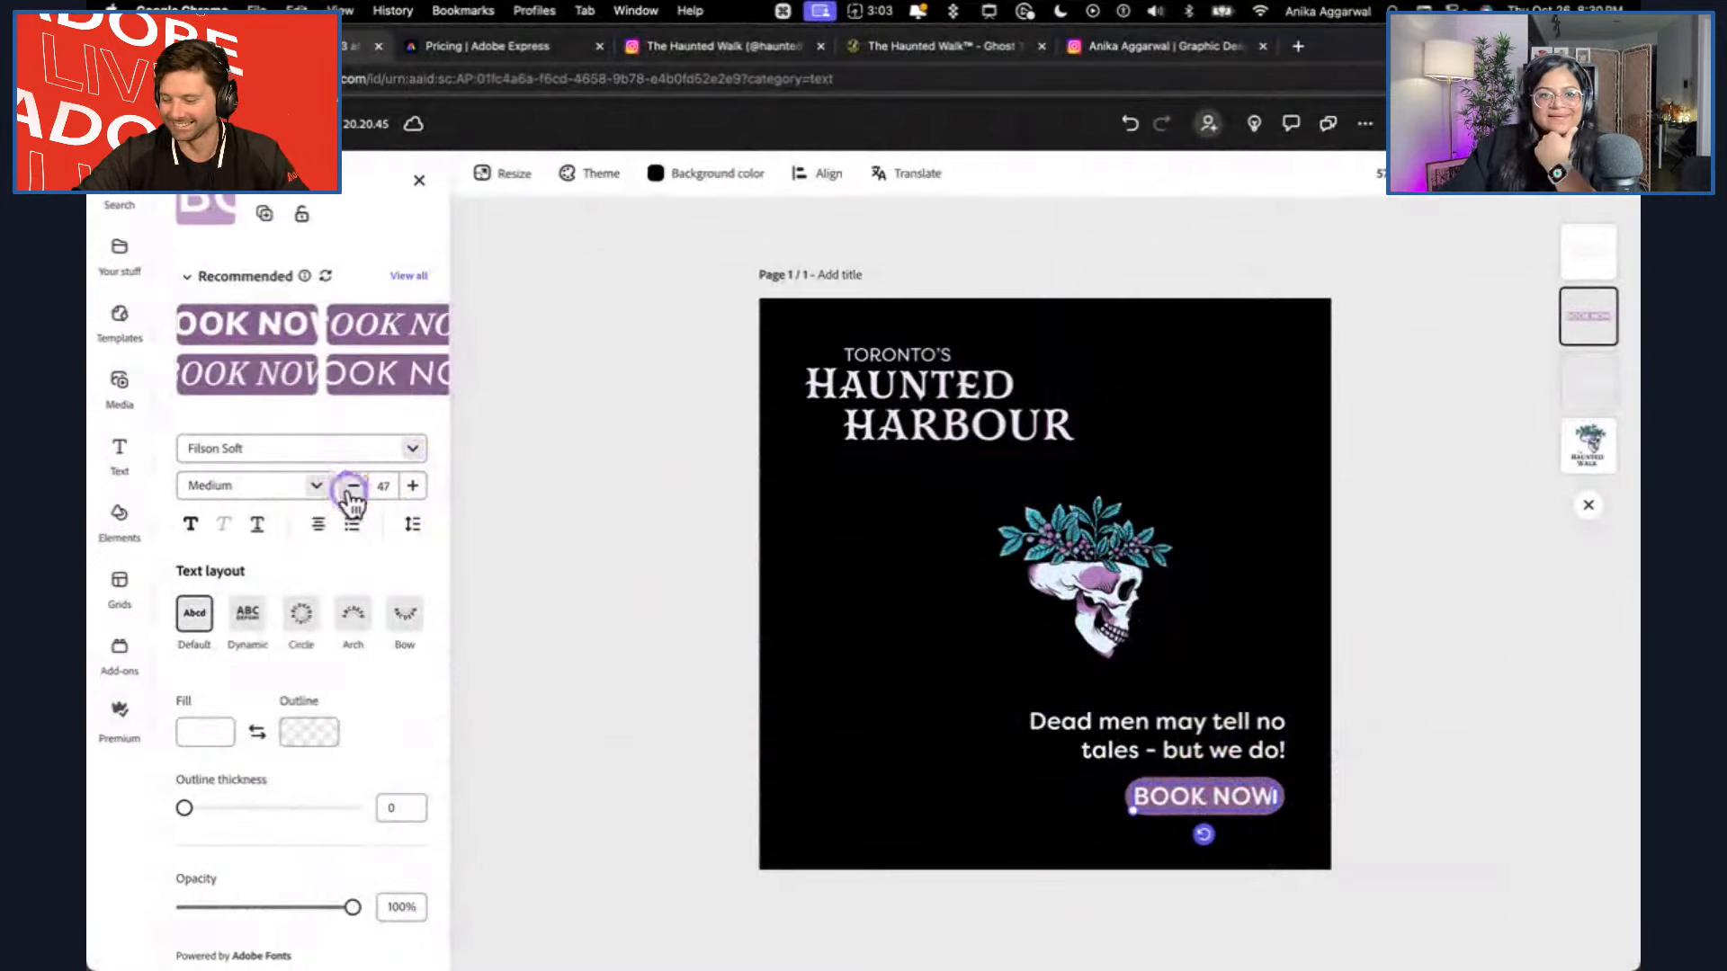
click(594, 590)
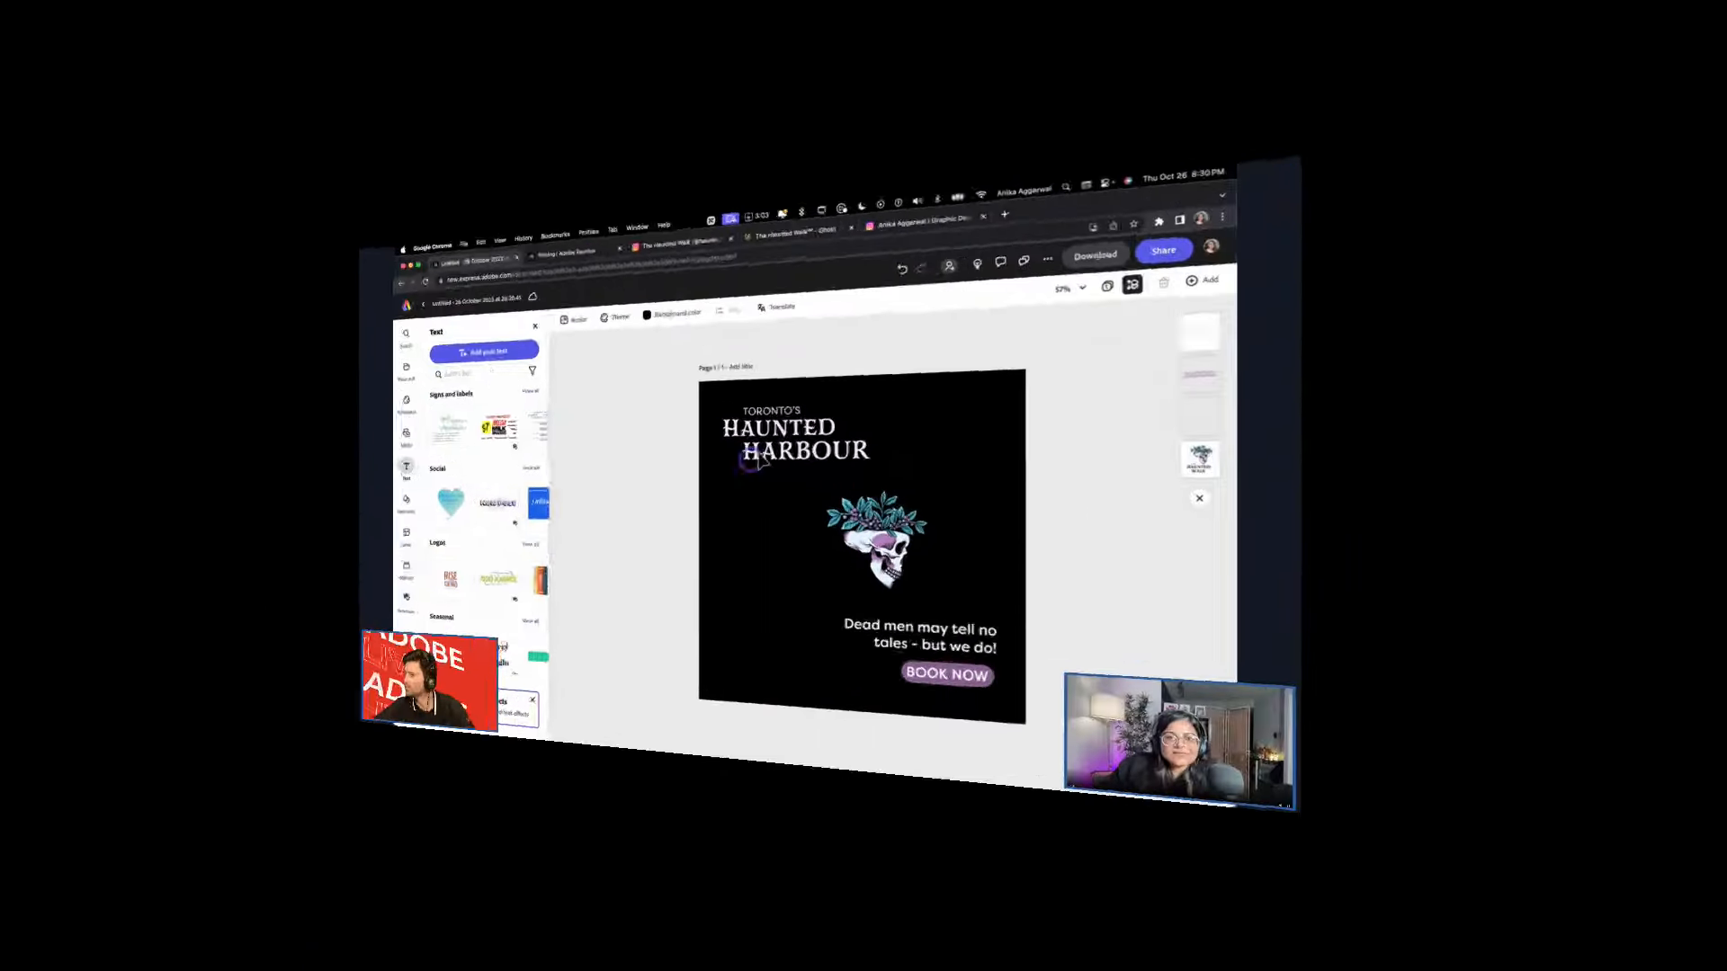
Nudge the Toronto's Haunted Harbour wordmark slightly lower in the design's upper-left corner.
click(759, 459)
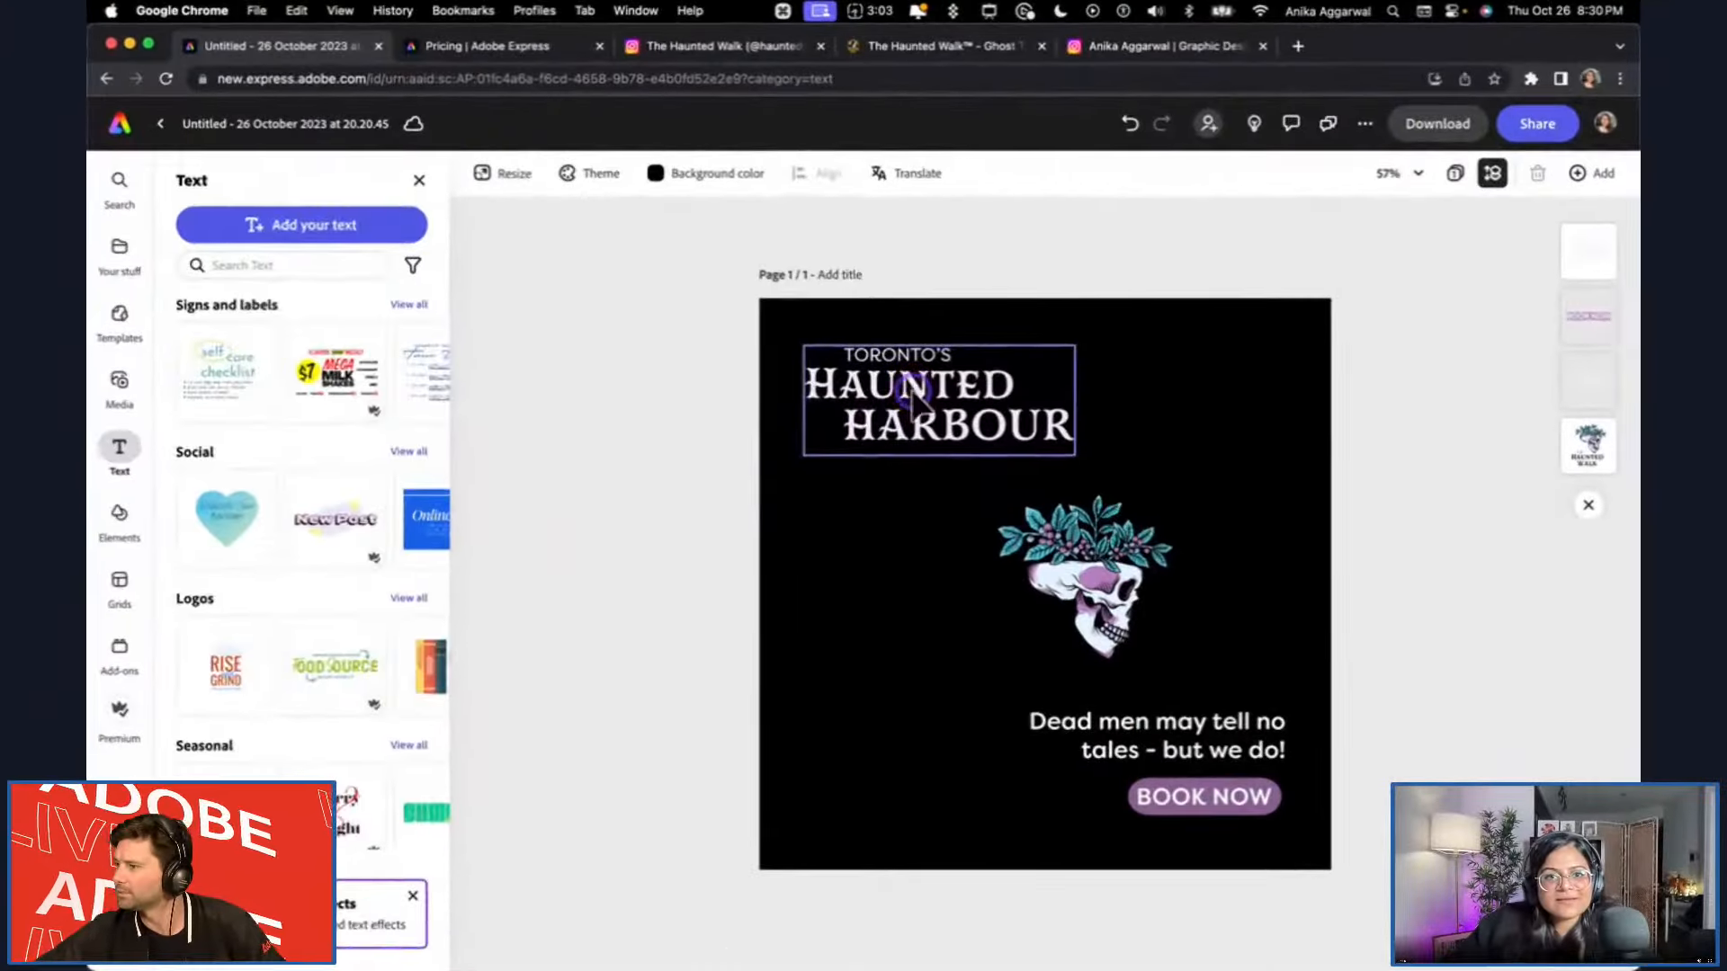
click(670, 461)
Slightly enlarge the skull artwork and reposition it near the middle of the design, between the wordmark and the tagline.
click(1174, 496)
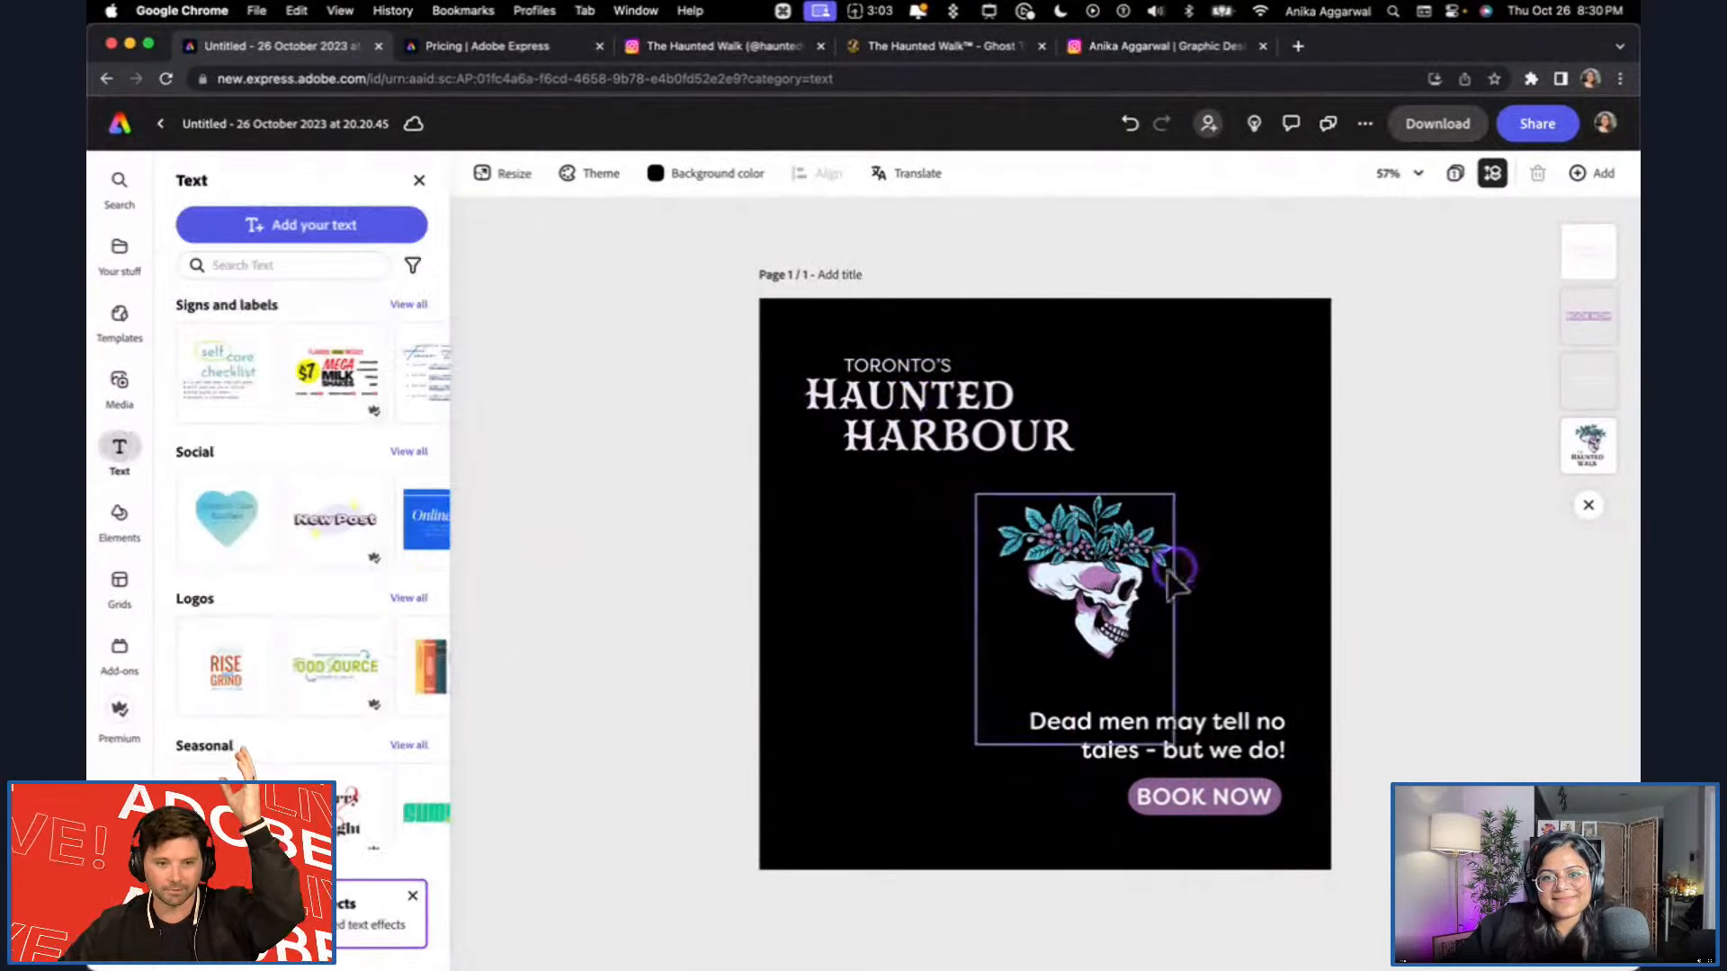
drag(1173, 510, 1123, 558)
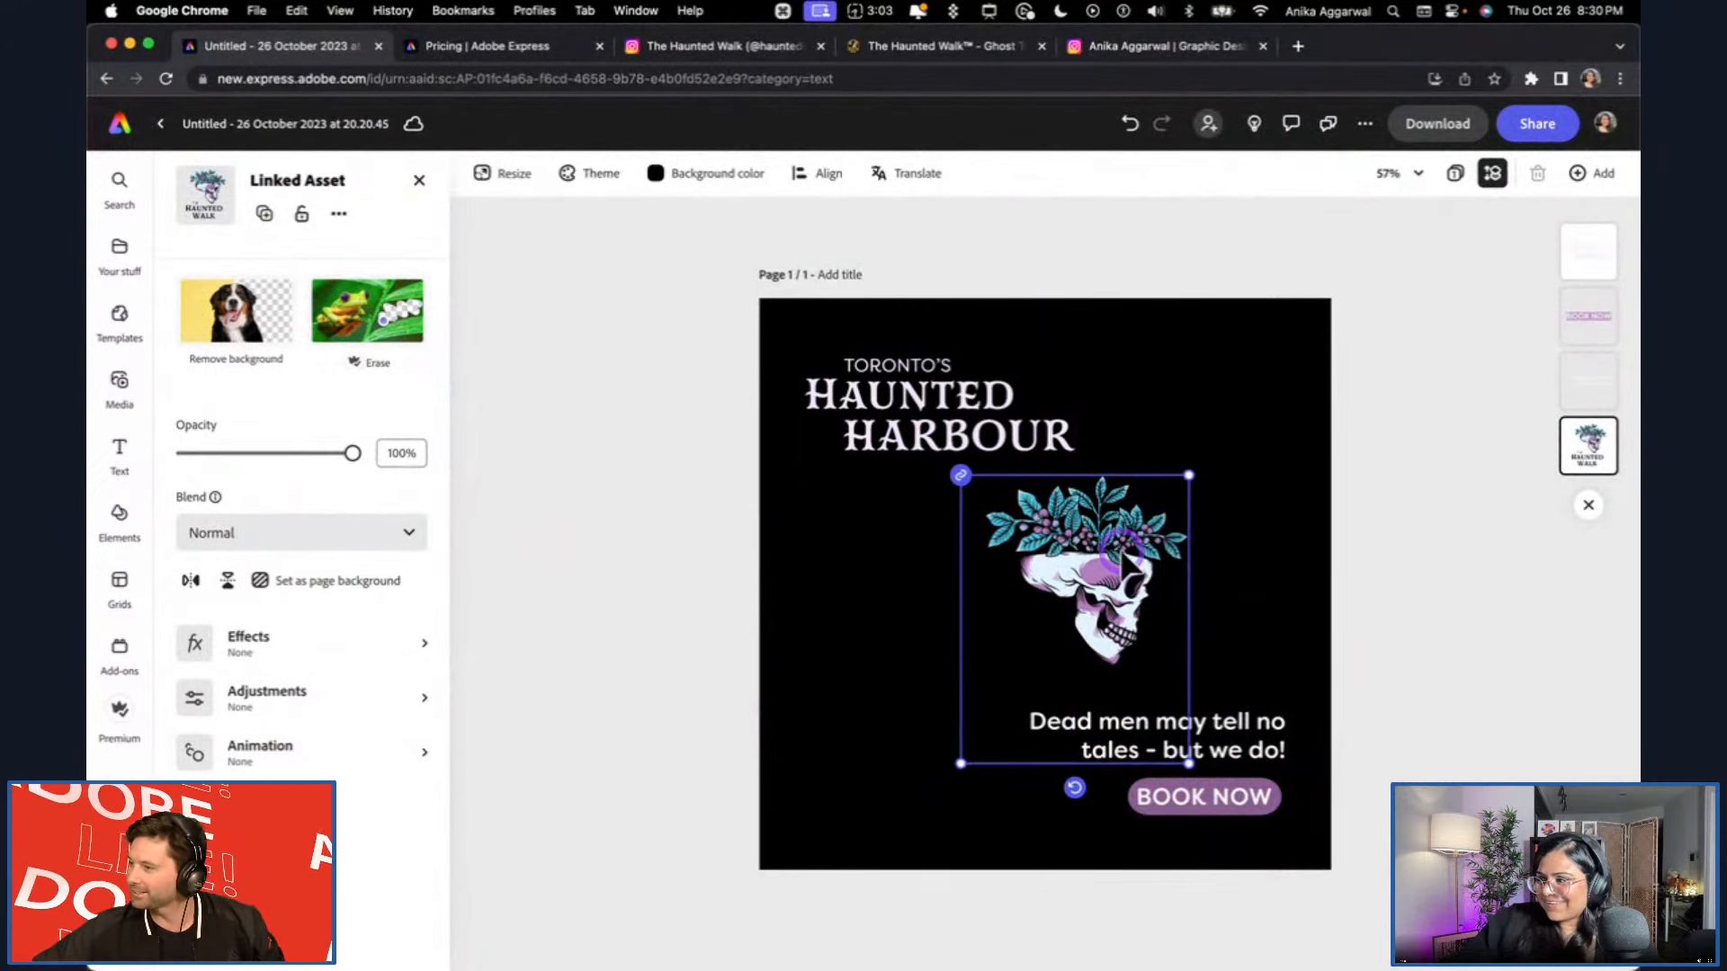
drag(955, 769, 979, 751)
drag(1133, 562, 1113, 572)
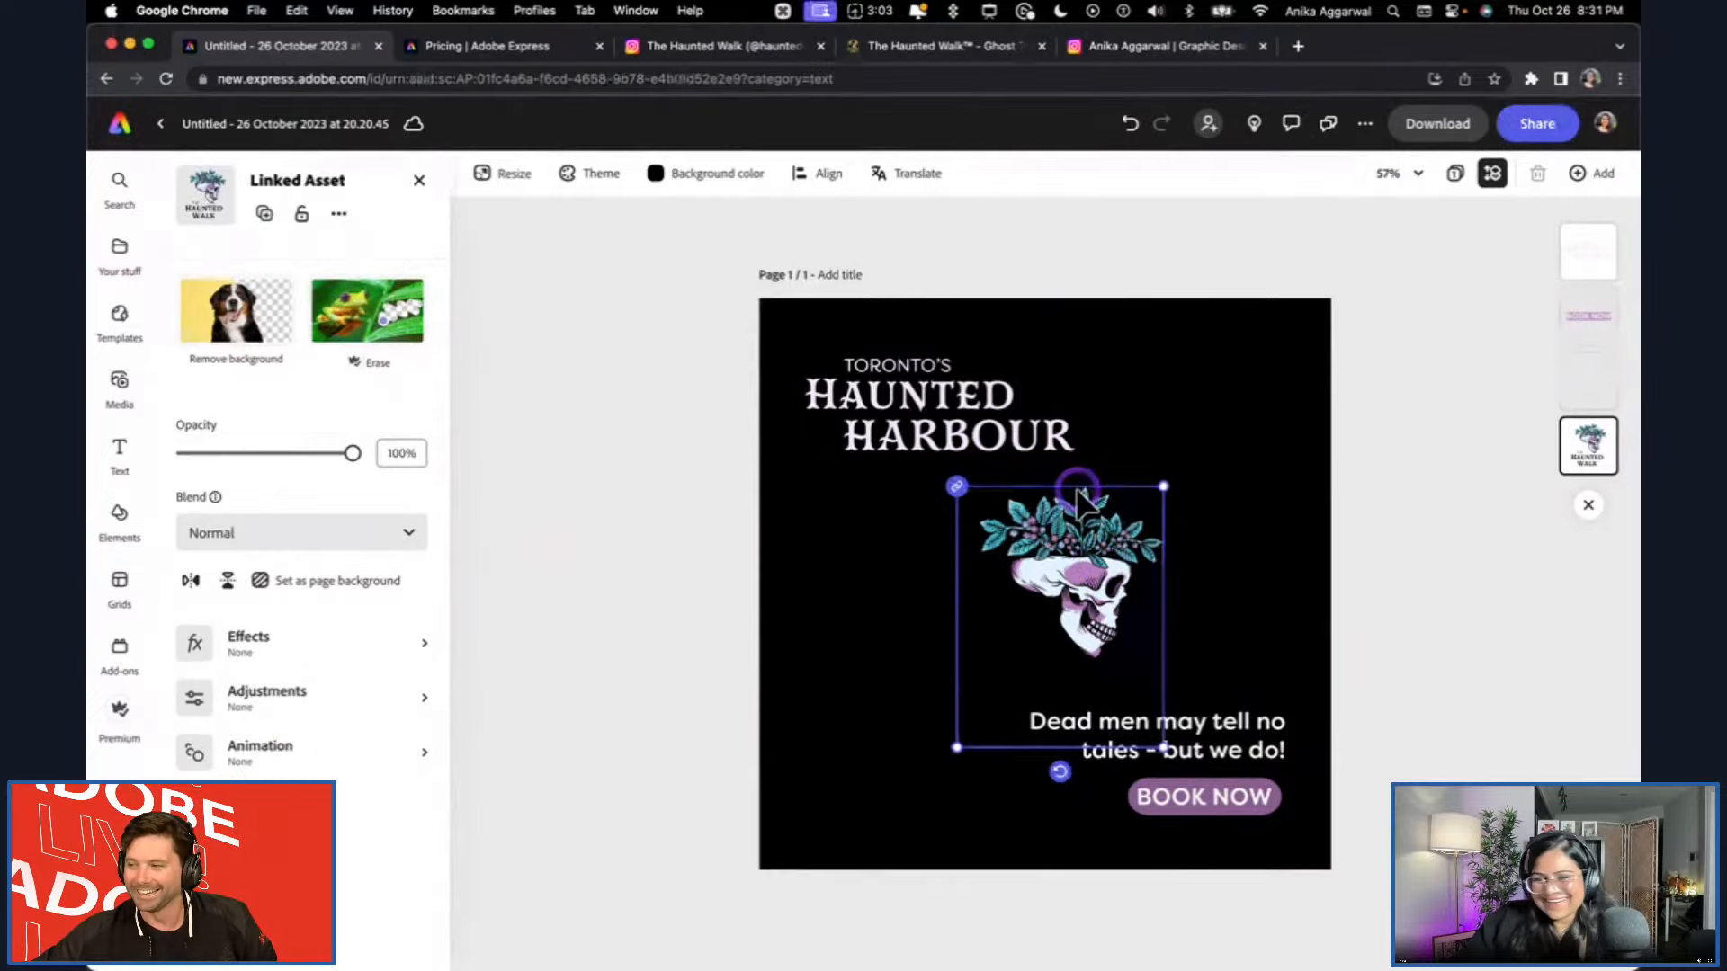
drag(1109, 589, 1098, 593)
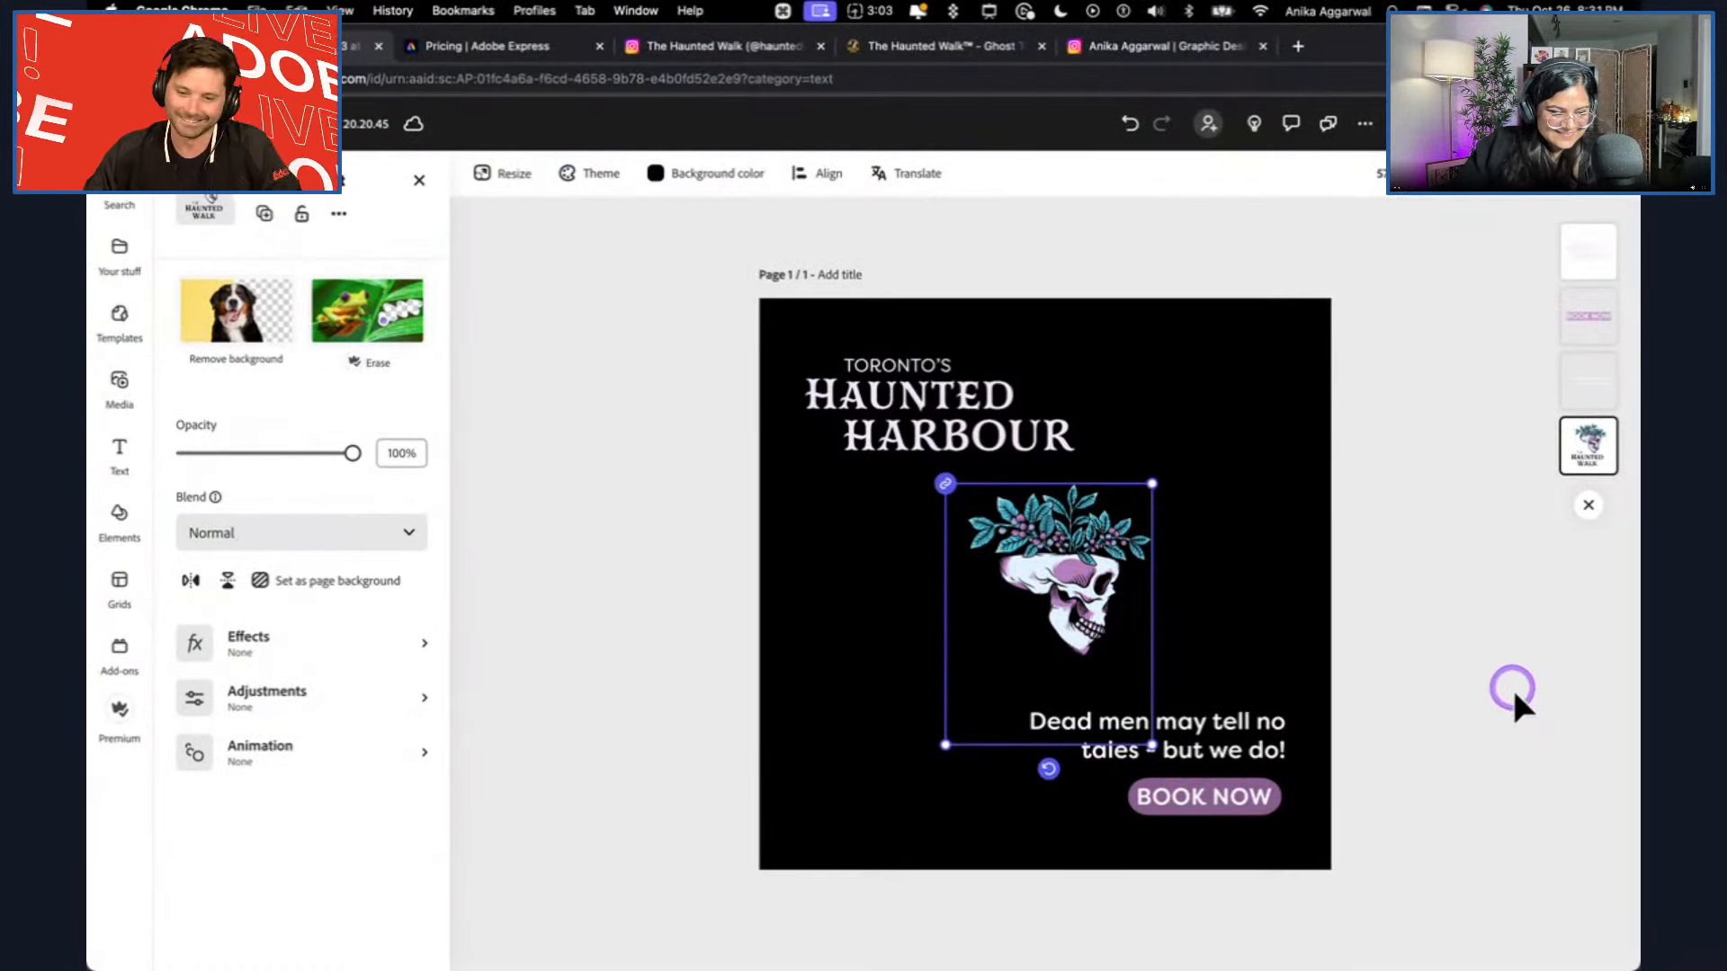
click(1404, 641)
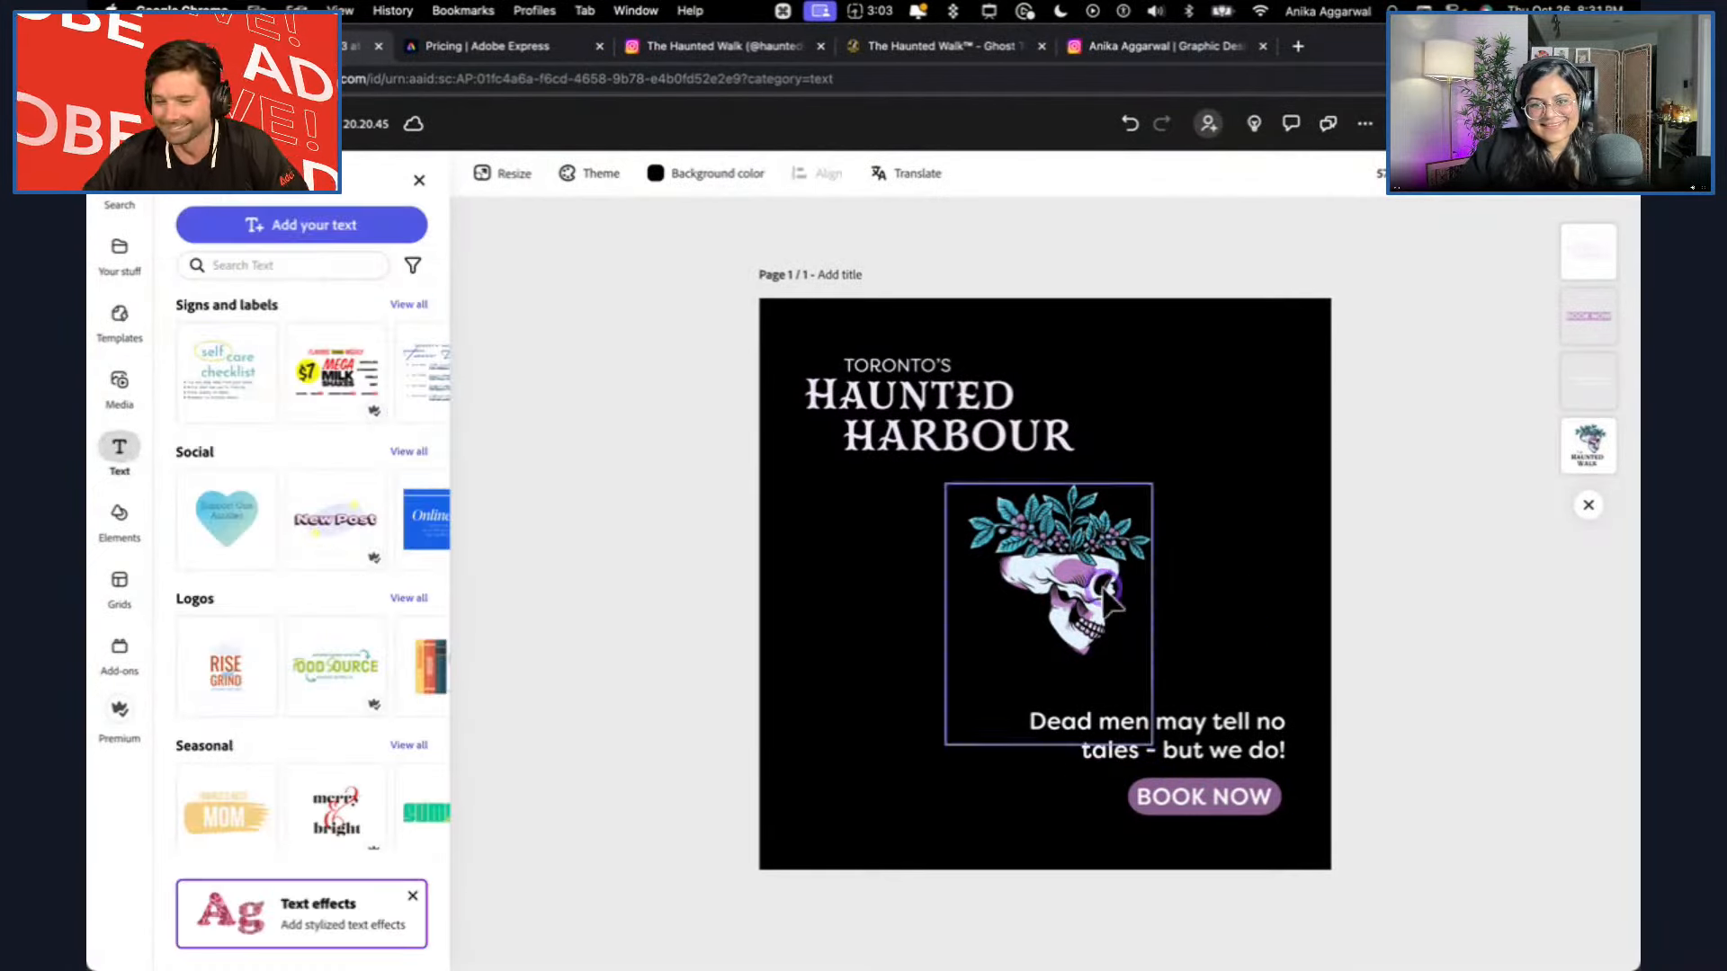
drag(1107, 599, 1125, 599)
click(1430, 600)
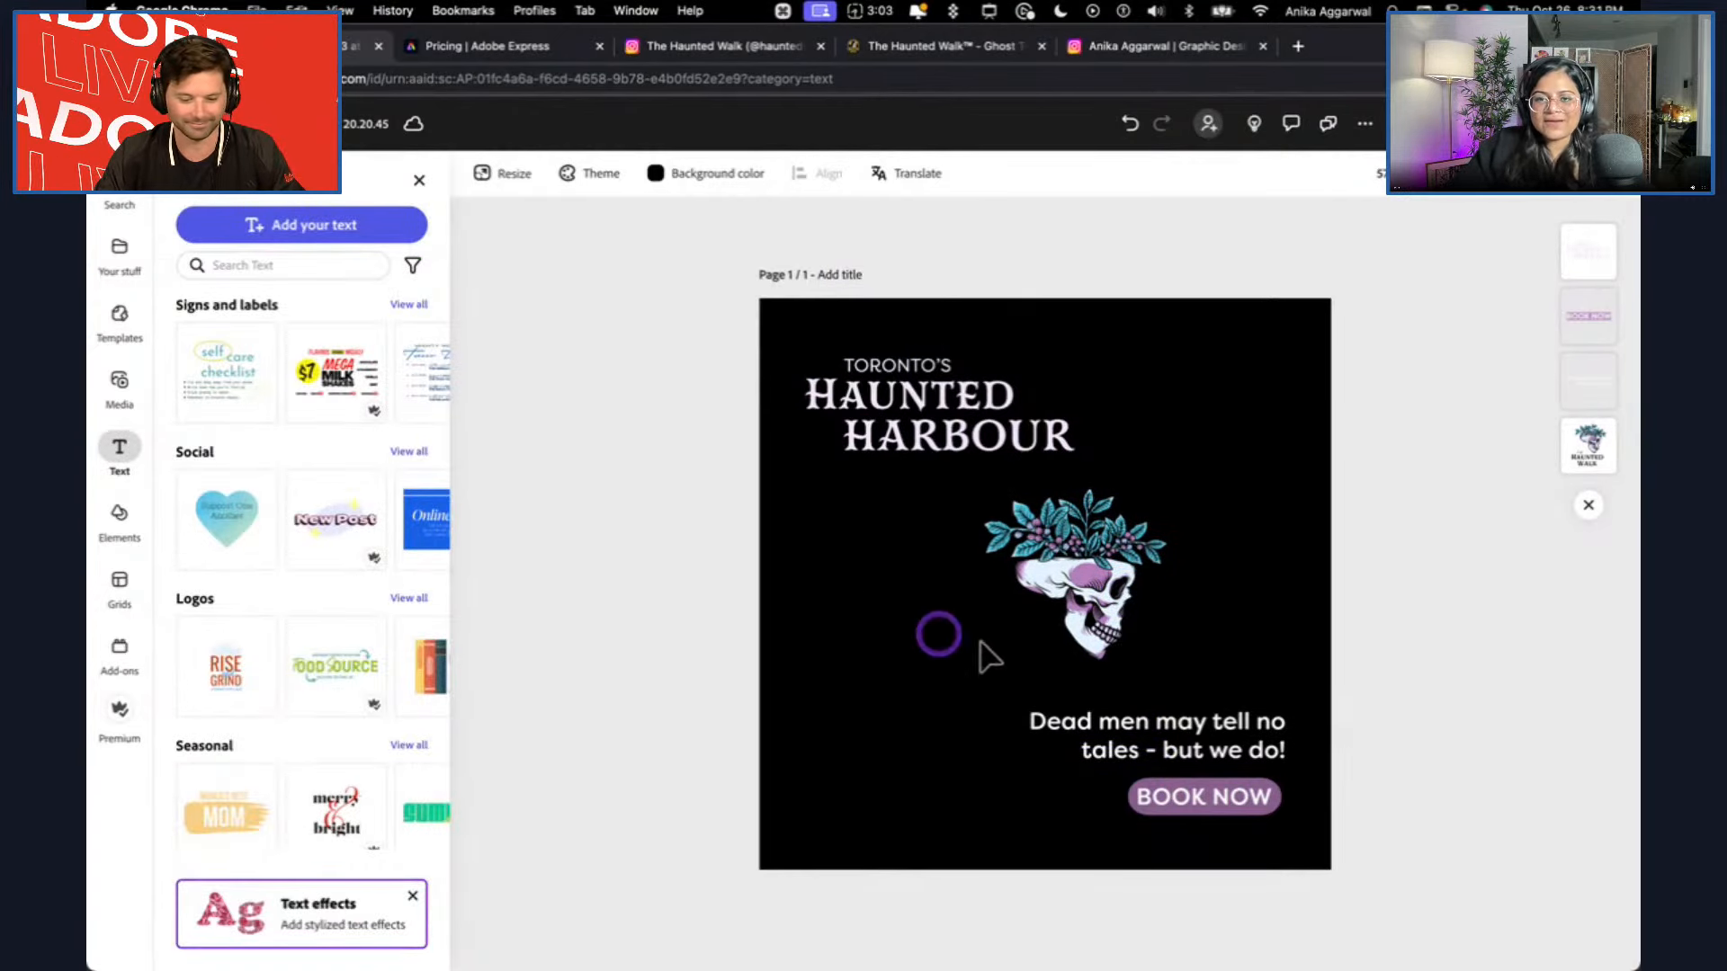
Compare the design with the Haunted Walk's original Instagram post, checking its tagline wording and layout, and return to the design.
click(677, 42)
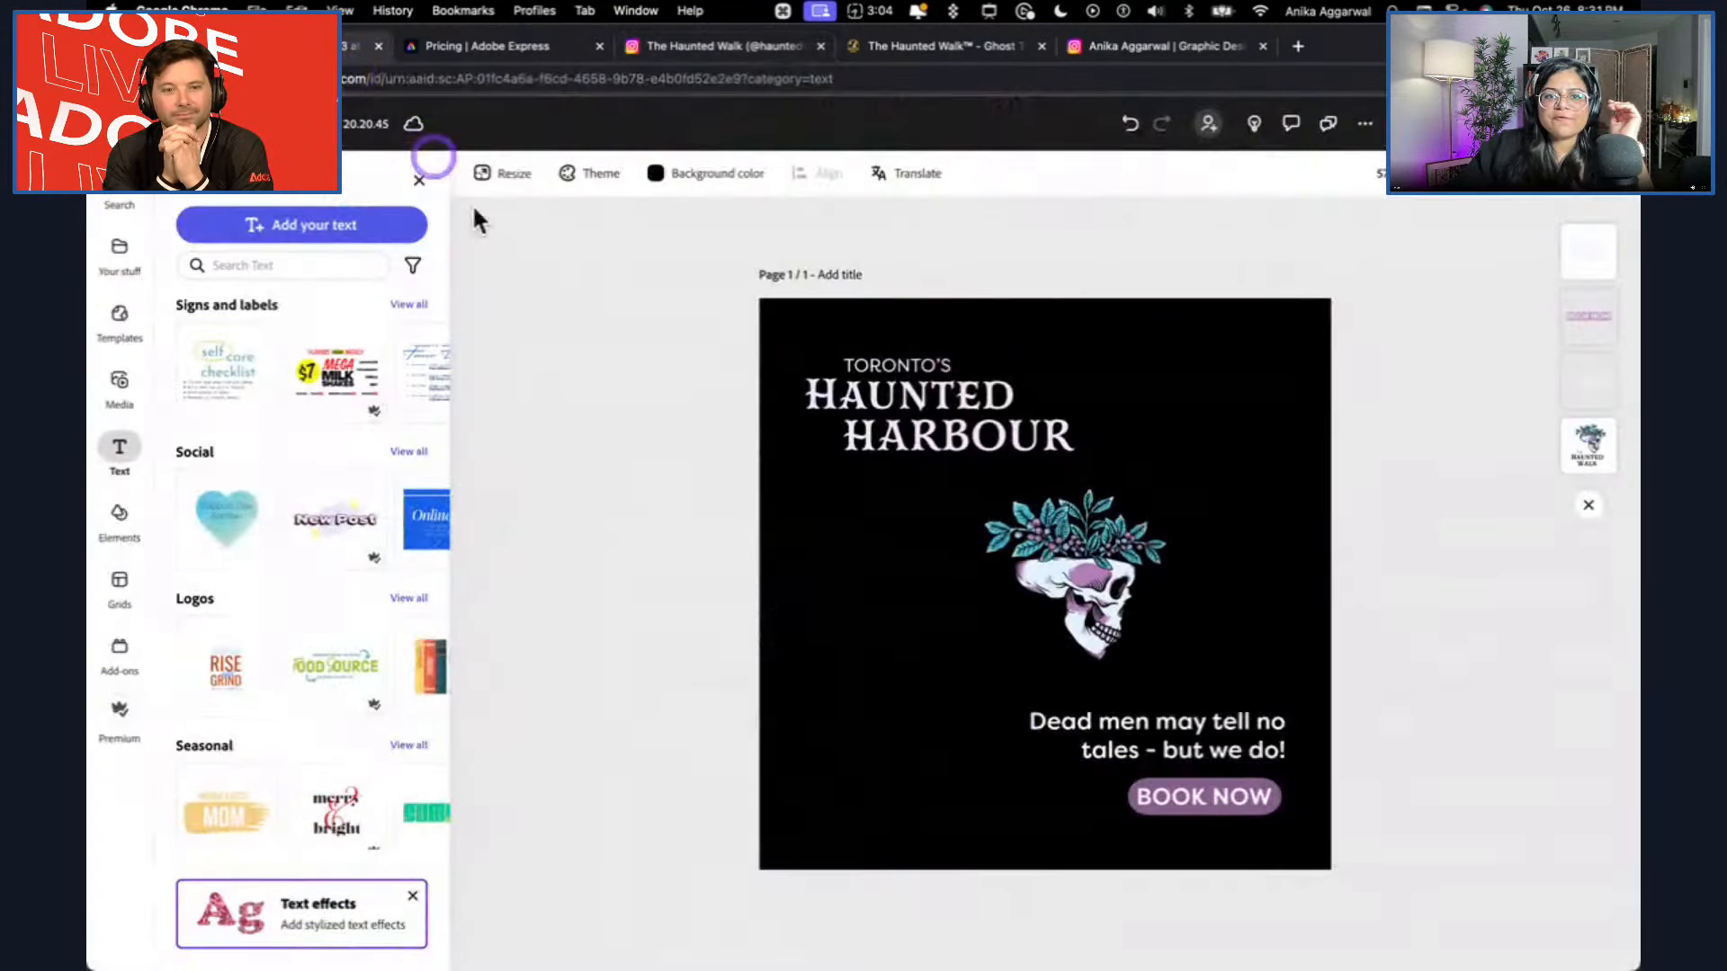
click(1187, 753)
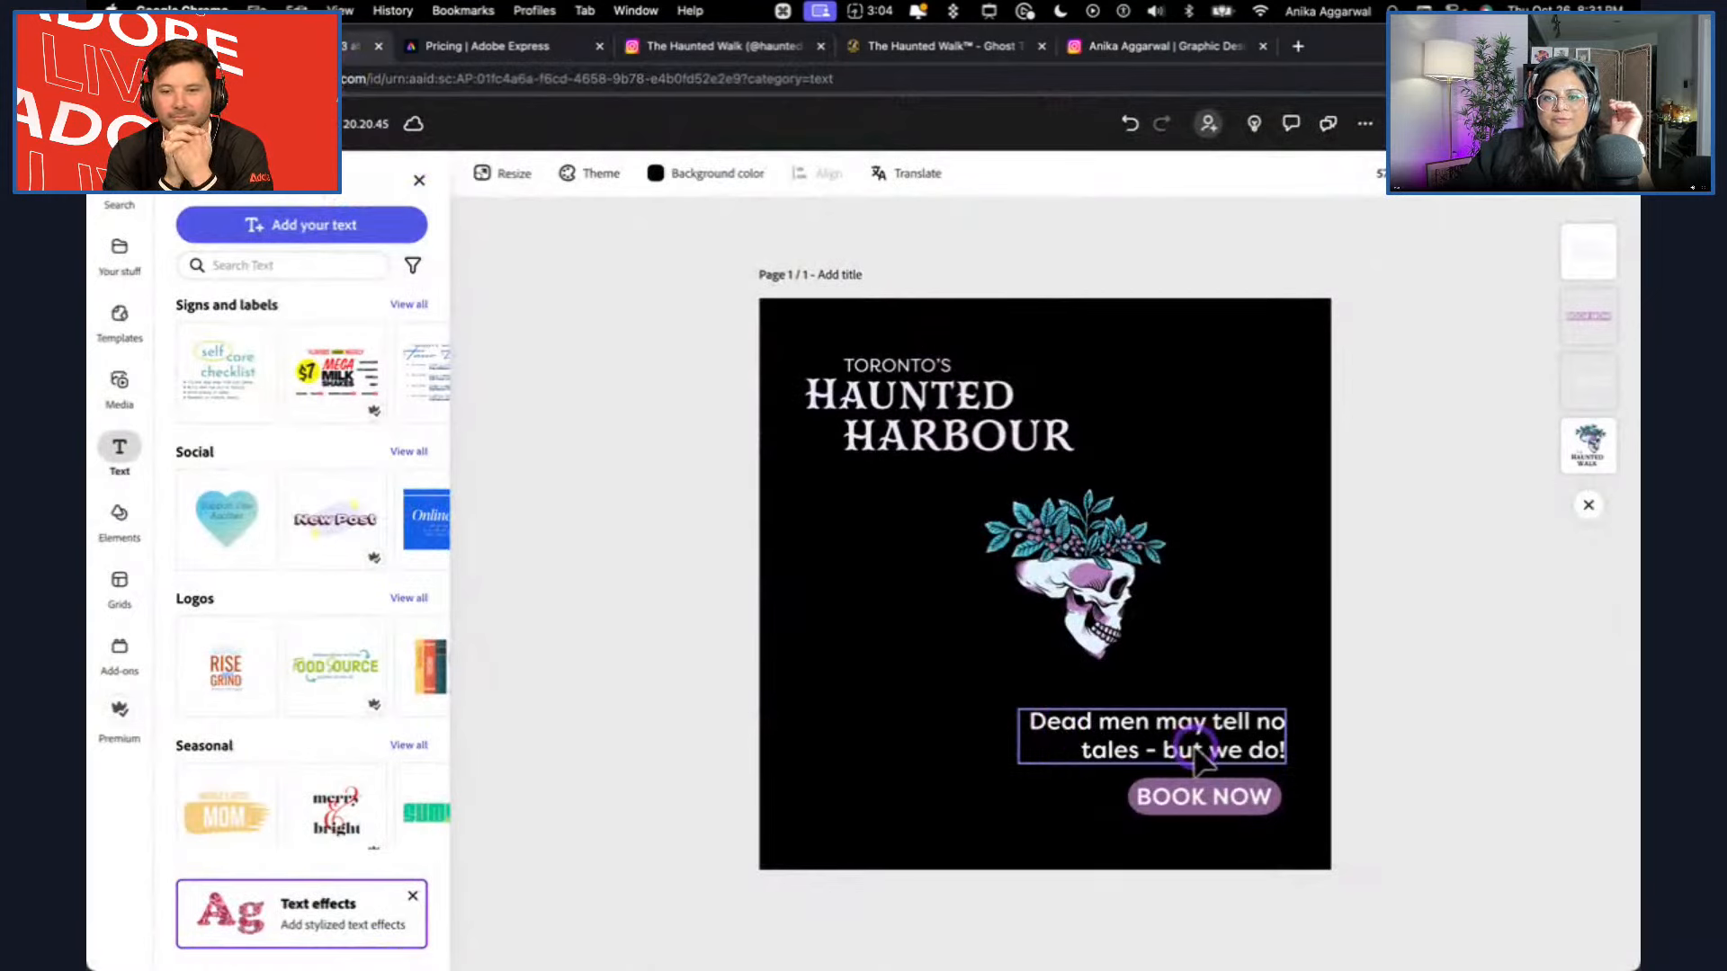
click(1330, 674)
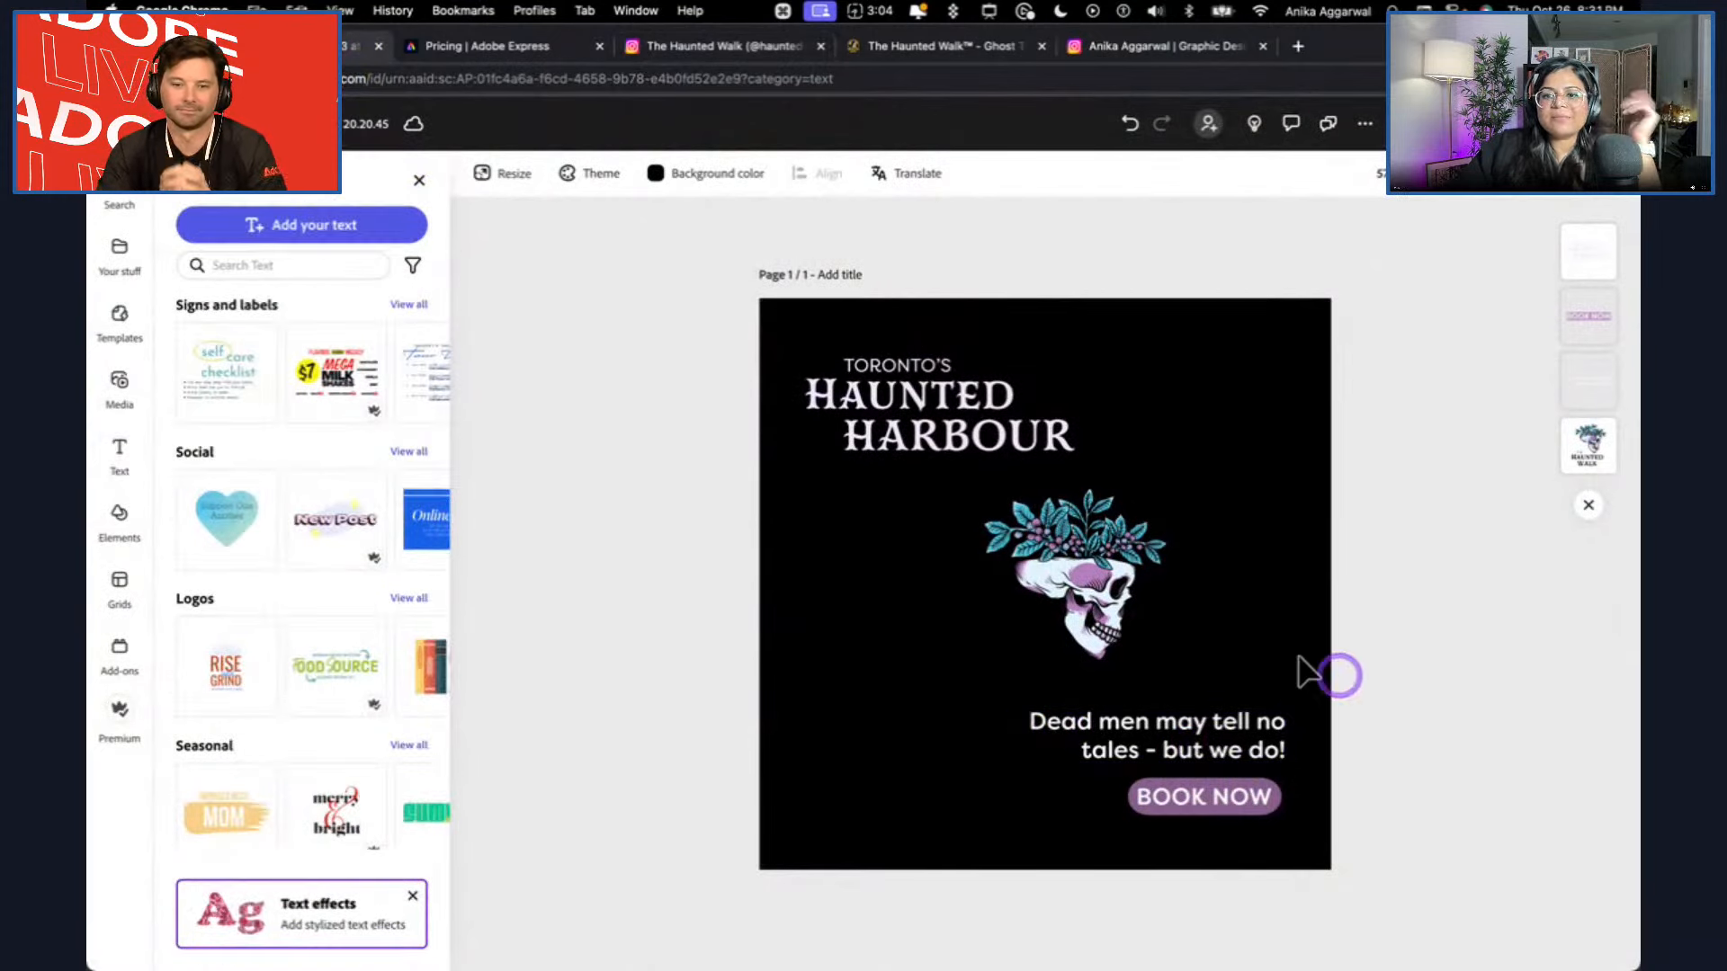
click(702, 50)
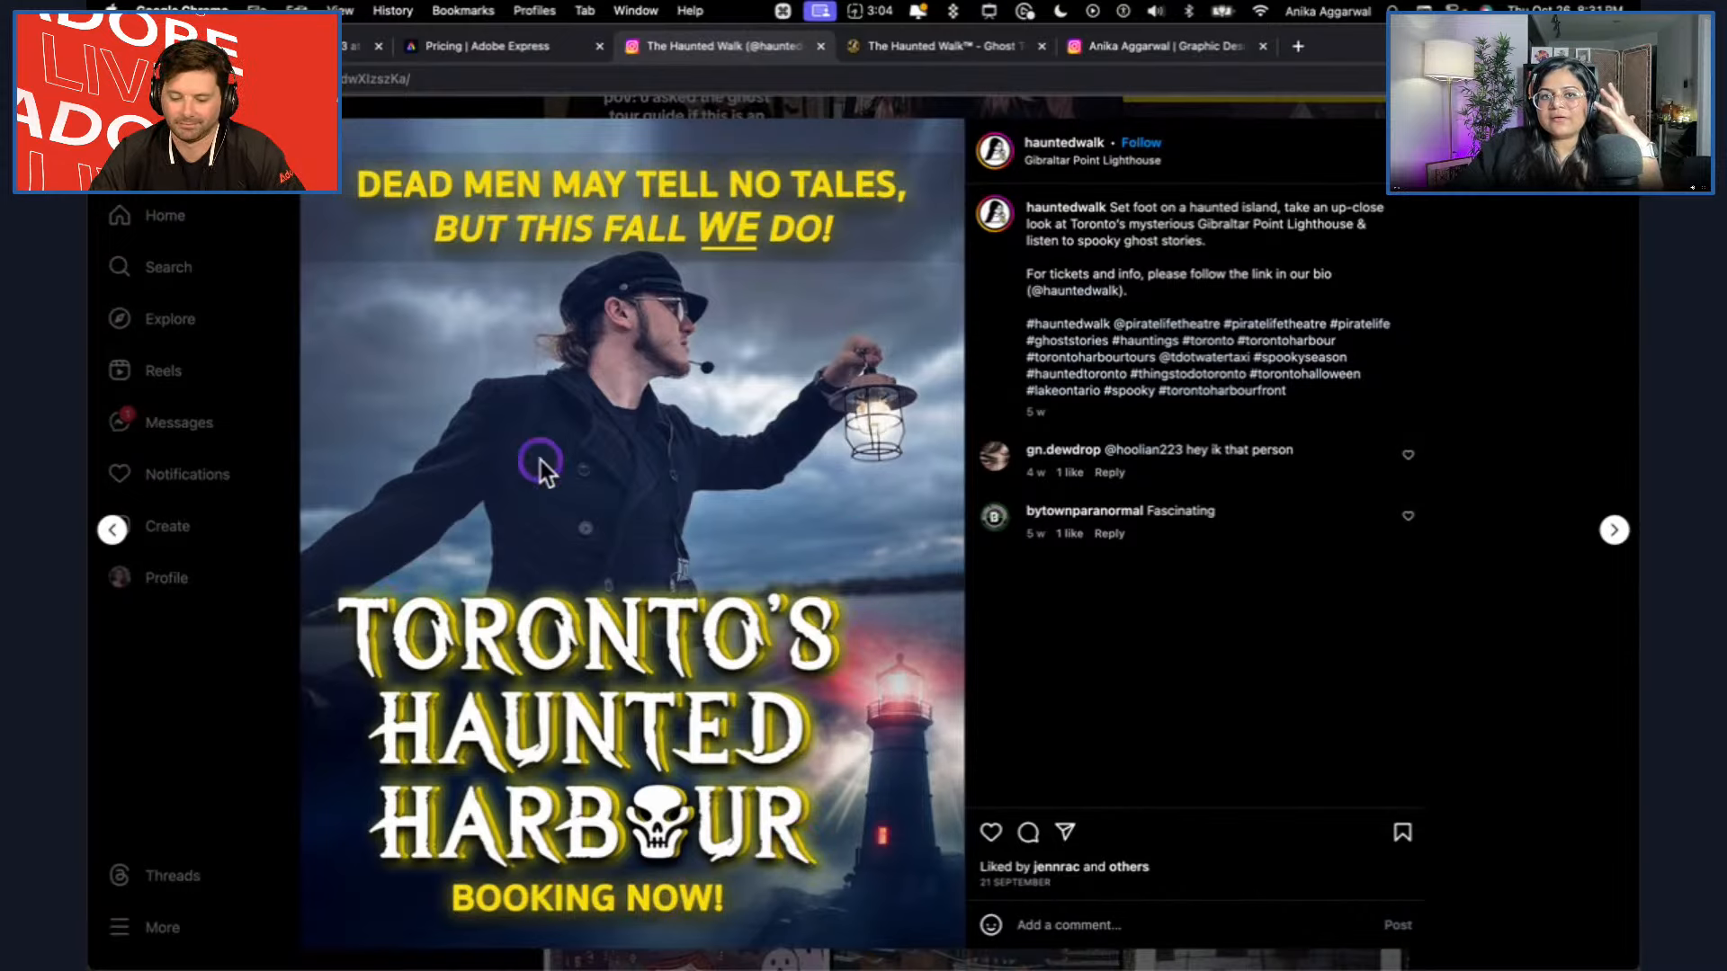
click(308, 40)
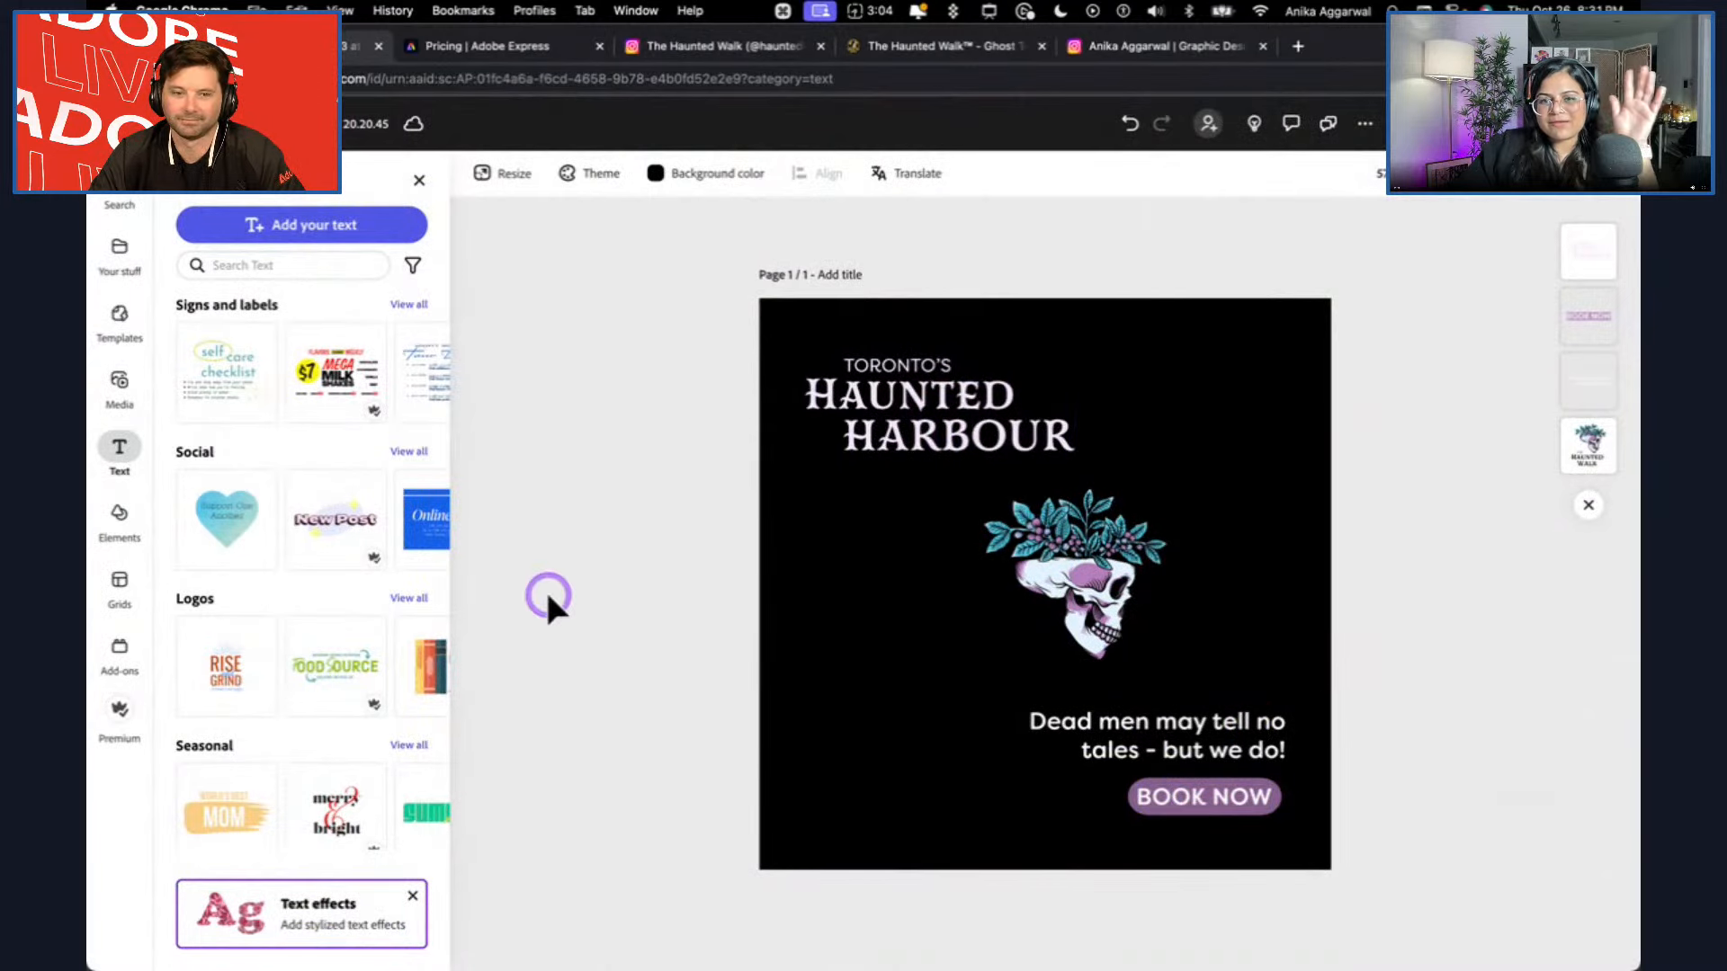
Look through the installed add-ons and the full list of discoverable add-ons for a design analysis tool.
click(420, 181)
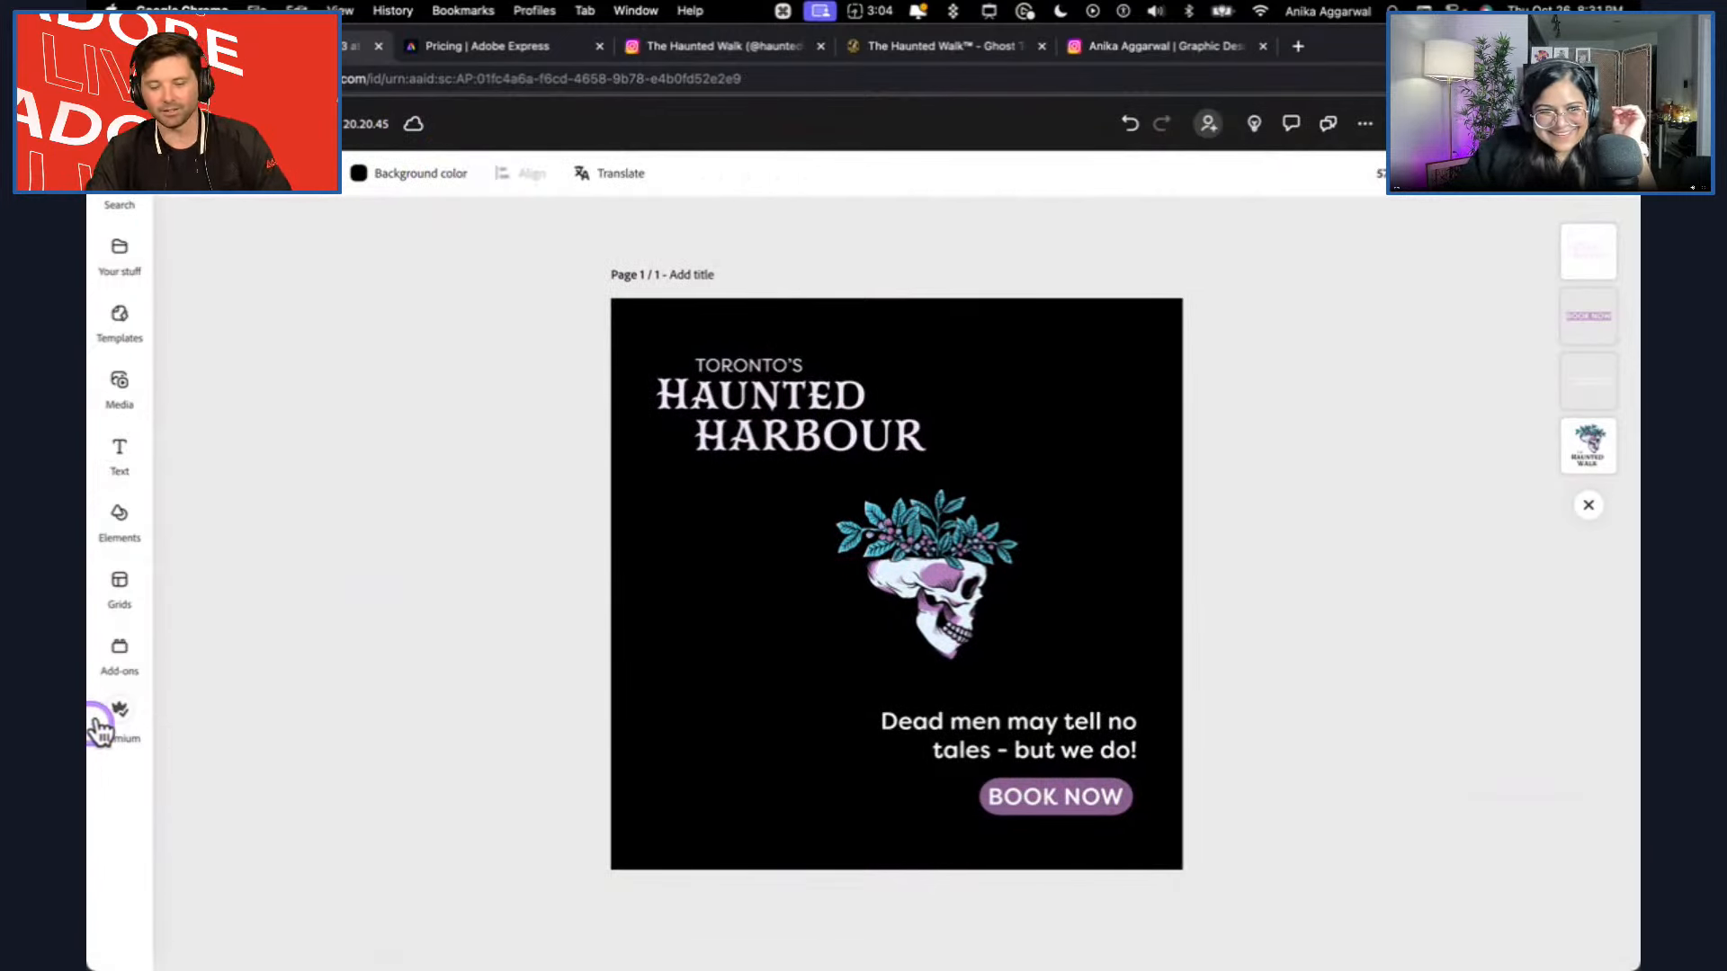
mouse_move(118, 663)
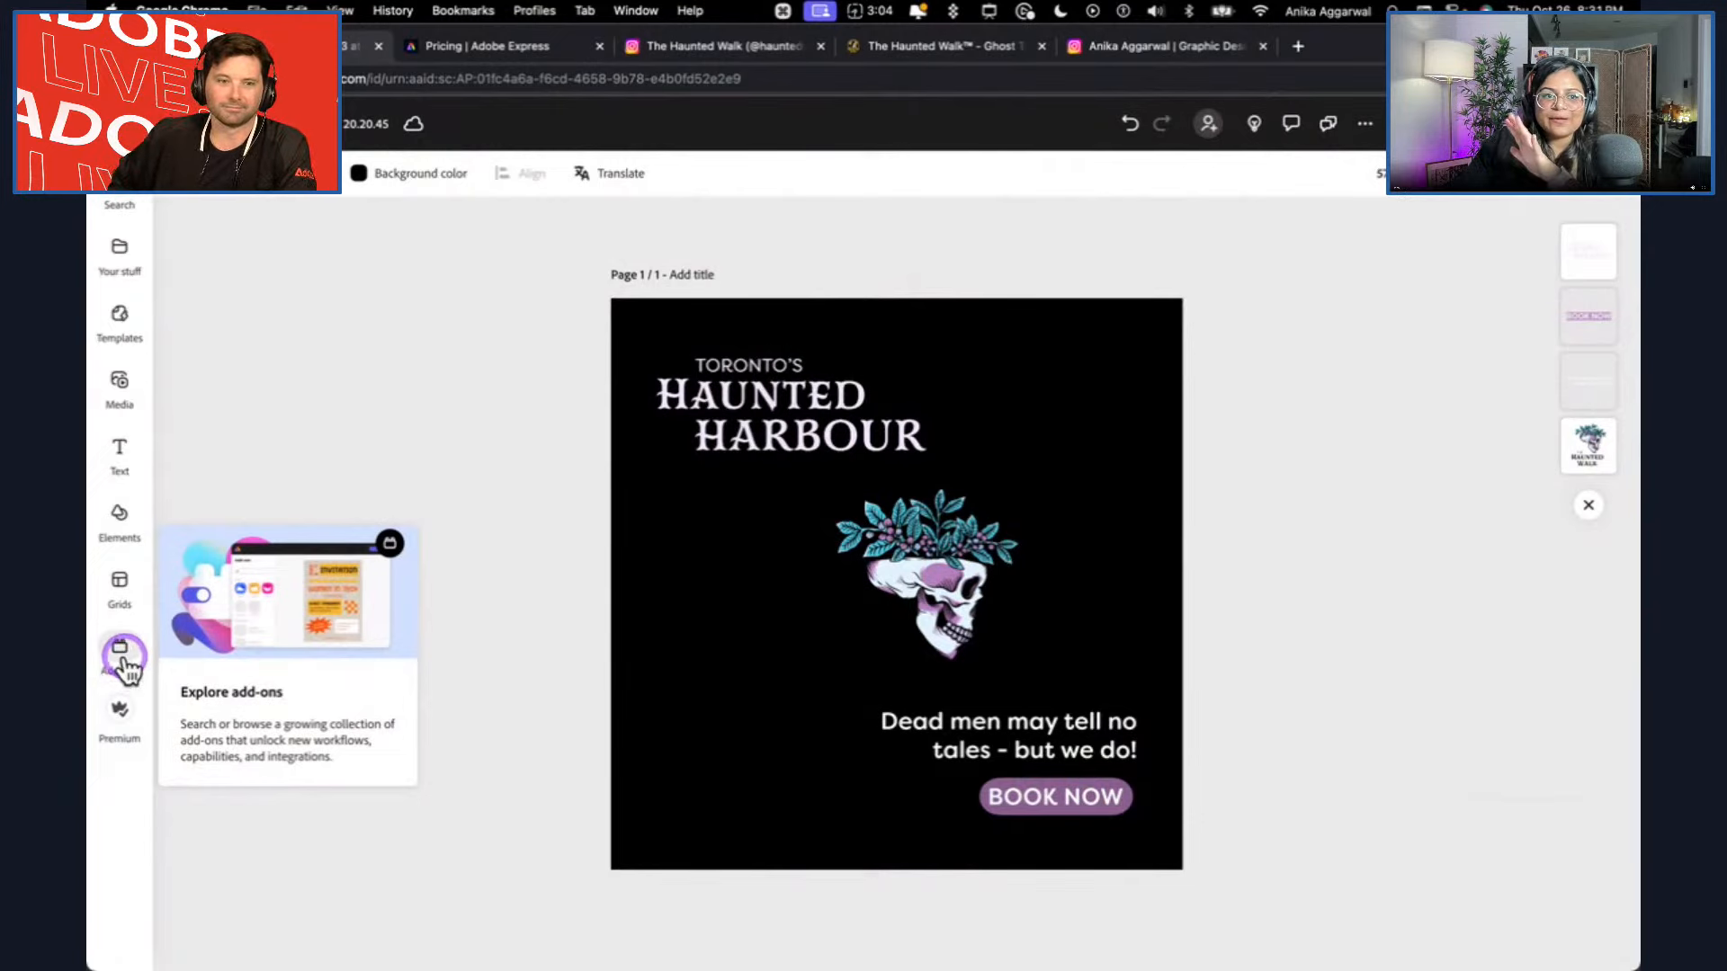
click(123, 655)
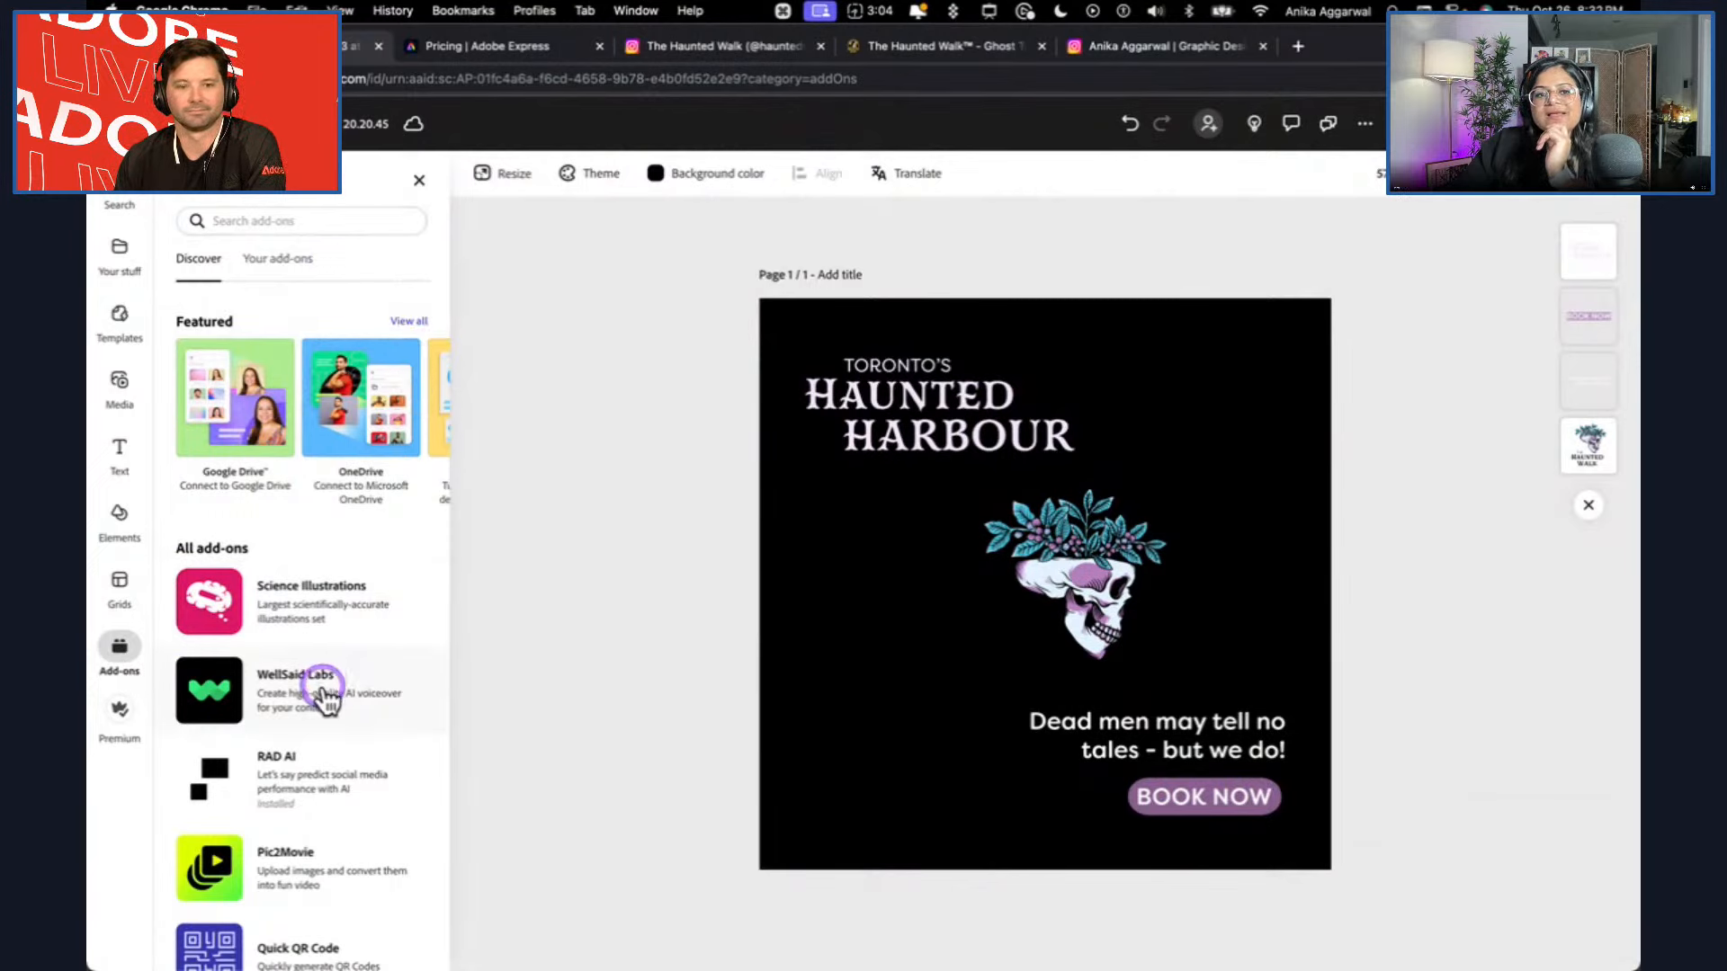
scroll(323, 691, down, 1)
scroll(324, 691, up, 1)
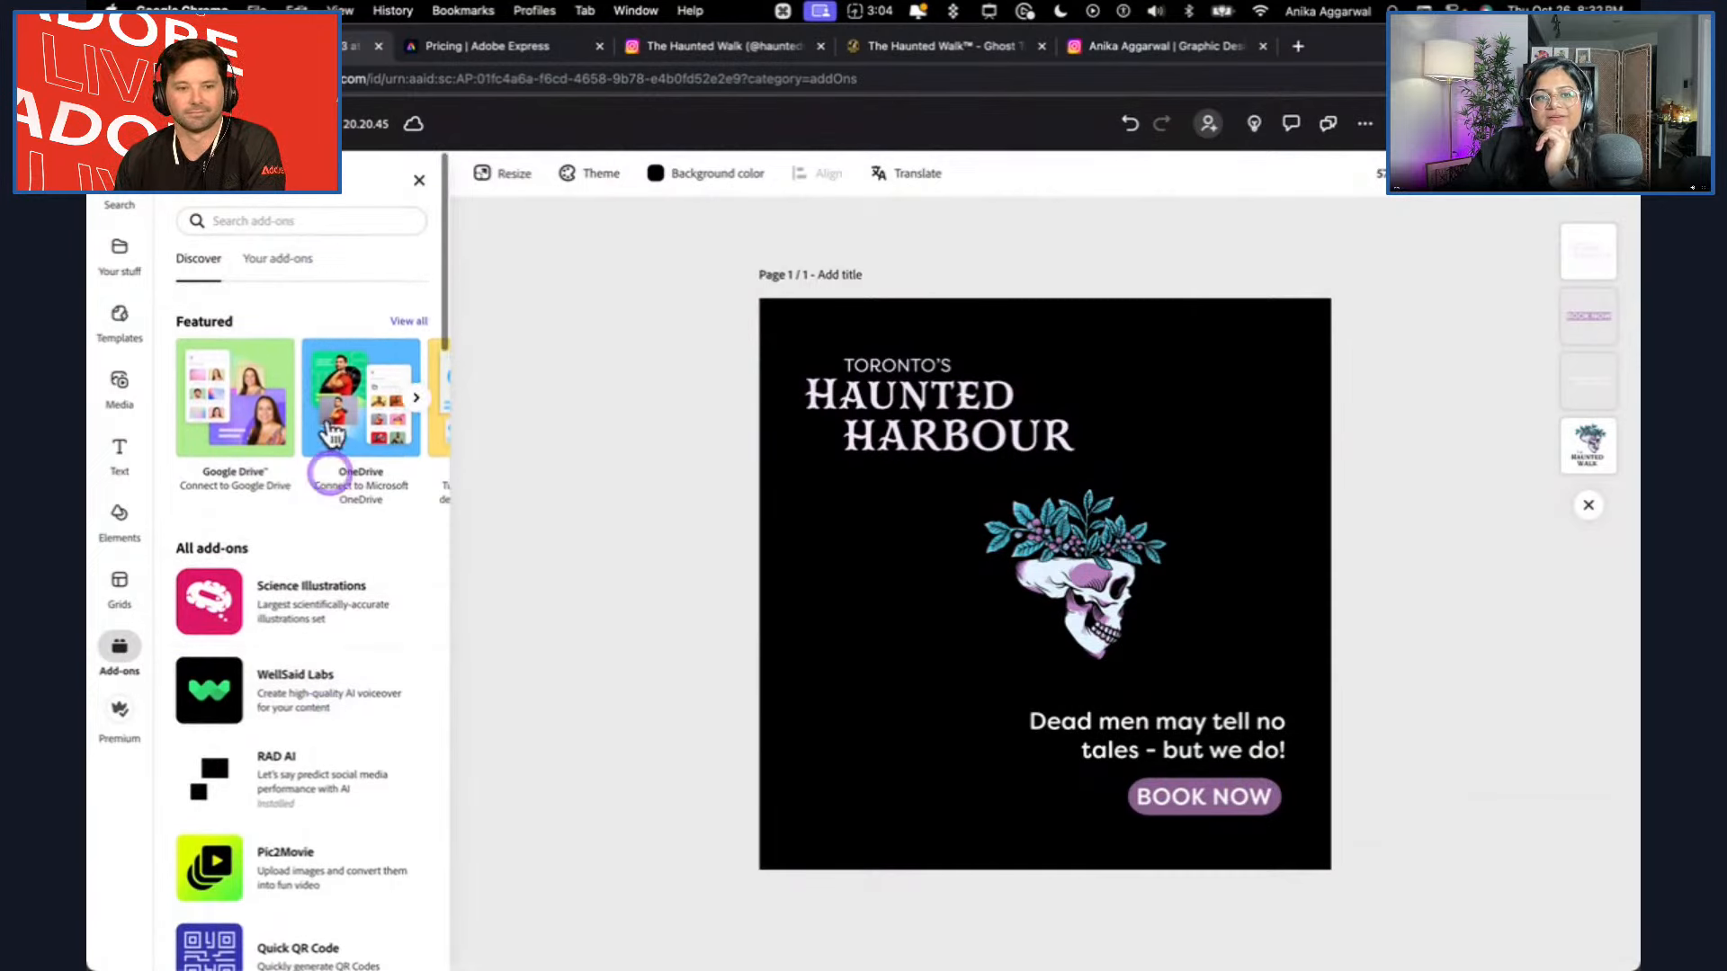
click(279, 259)
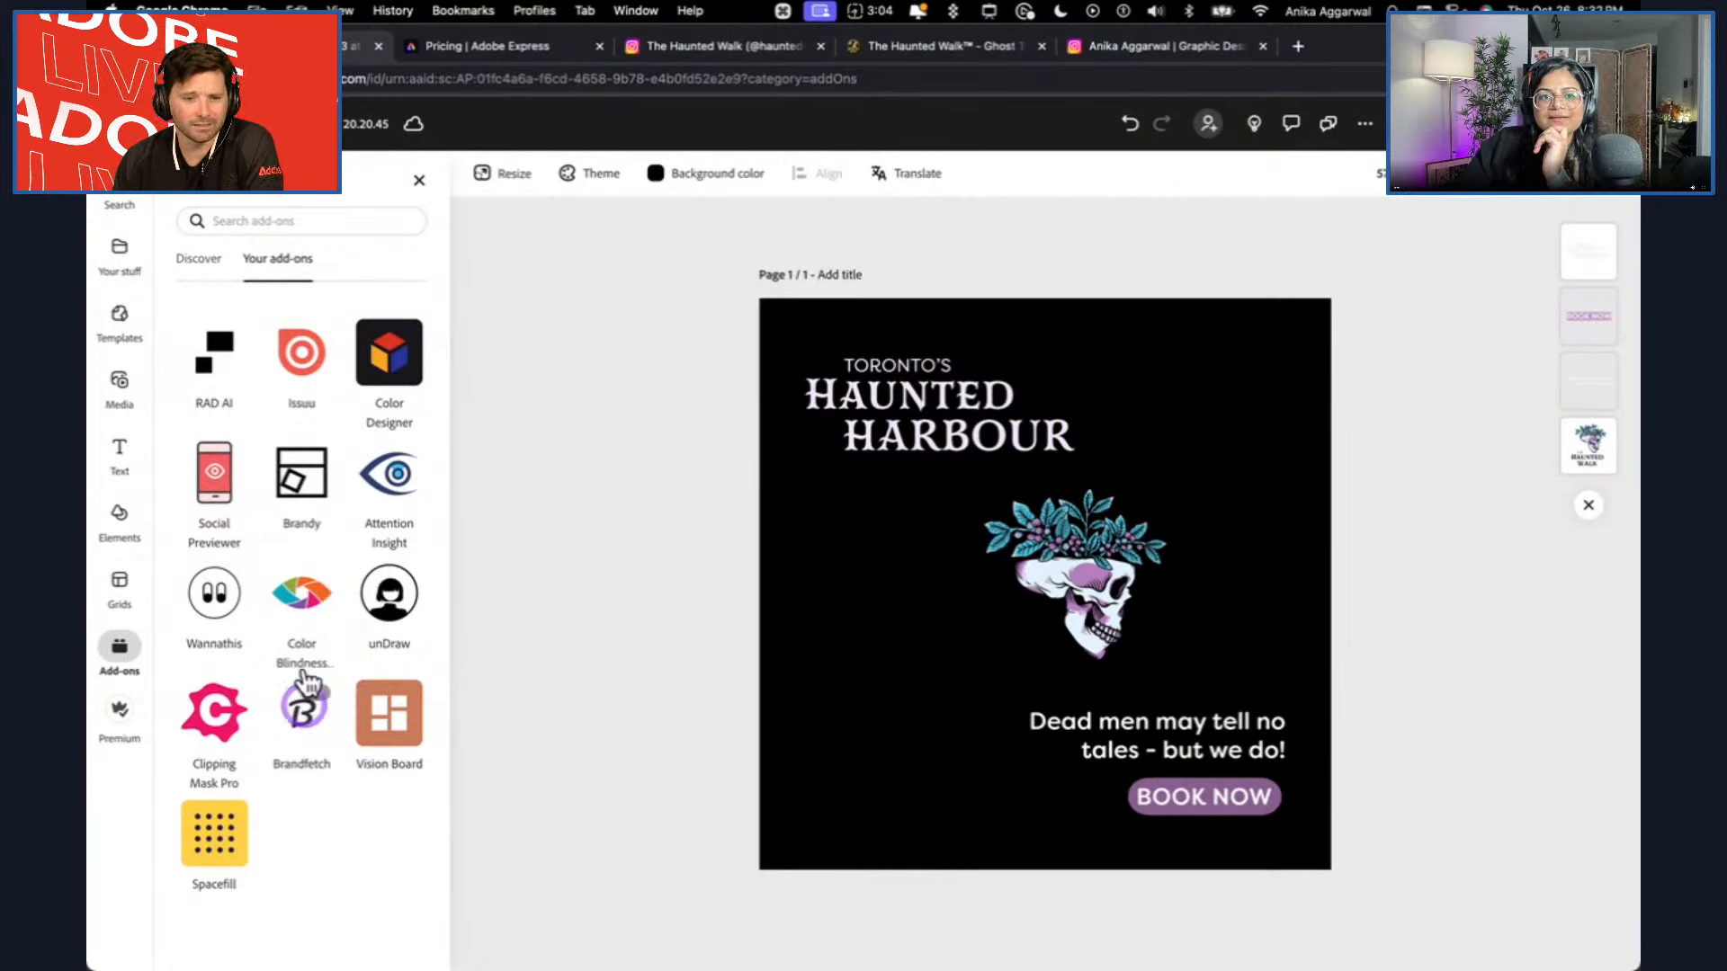
click(195, 268)
scroll(314, 791, down, 10)
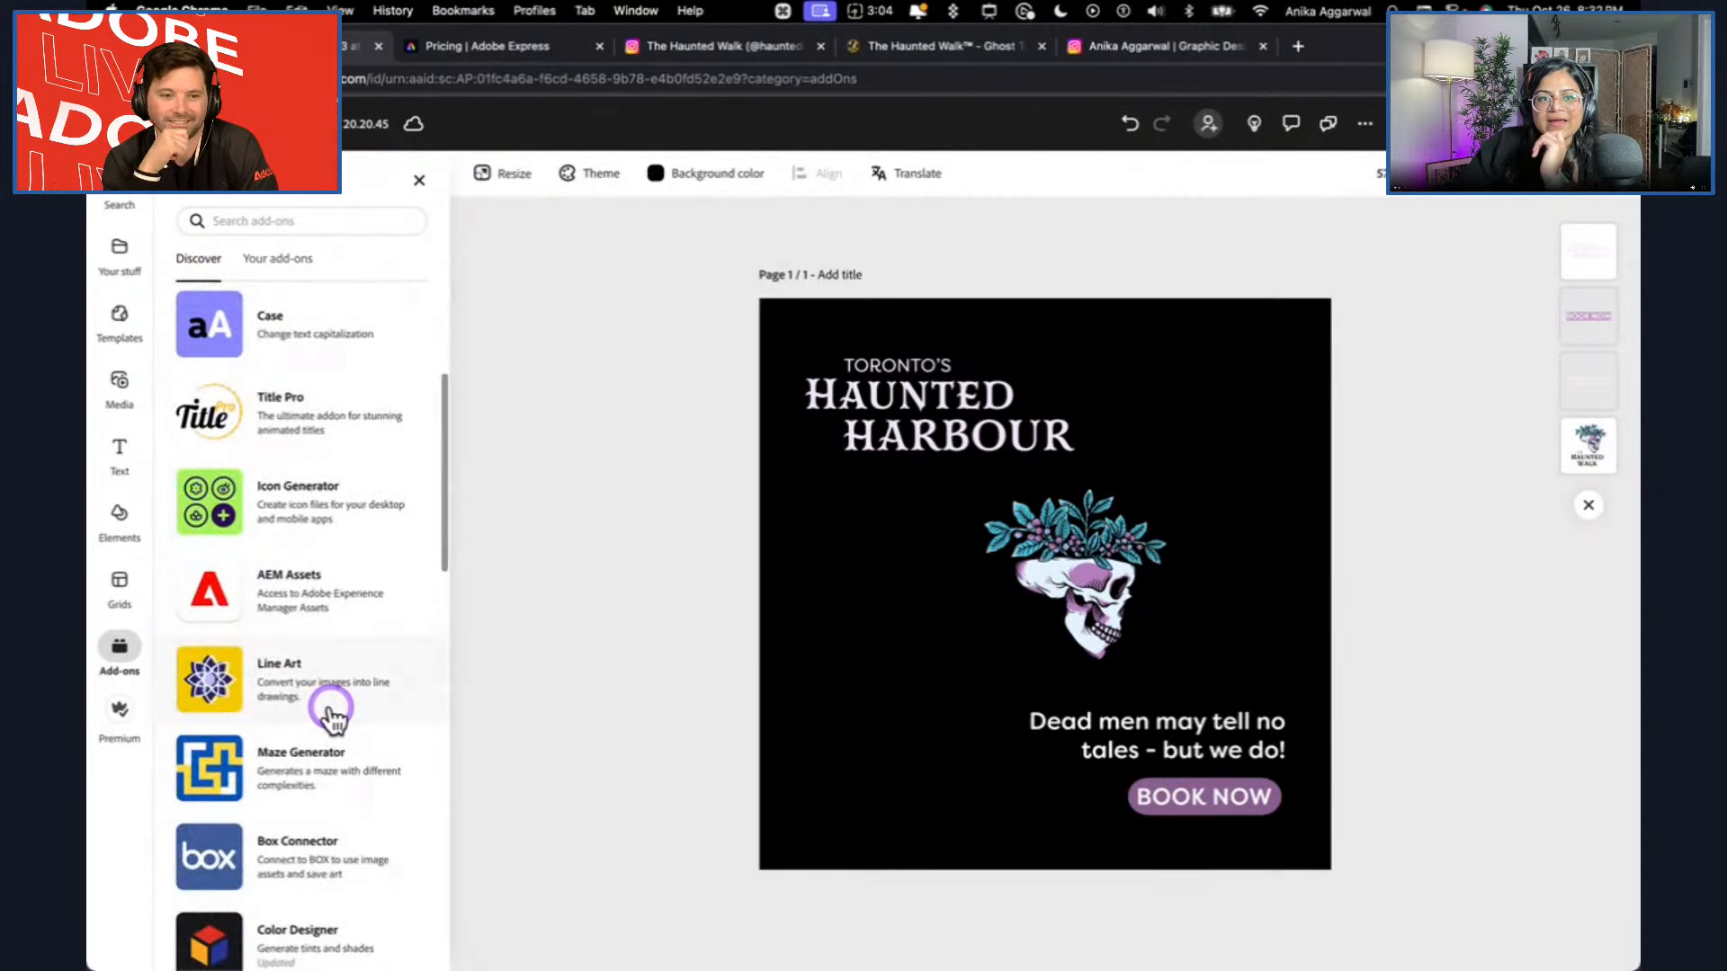
scroll(332, 717, down, 3)
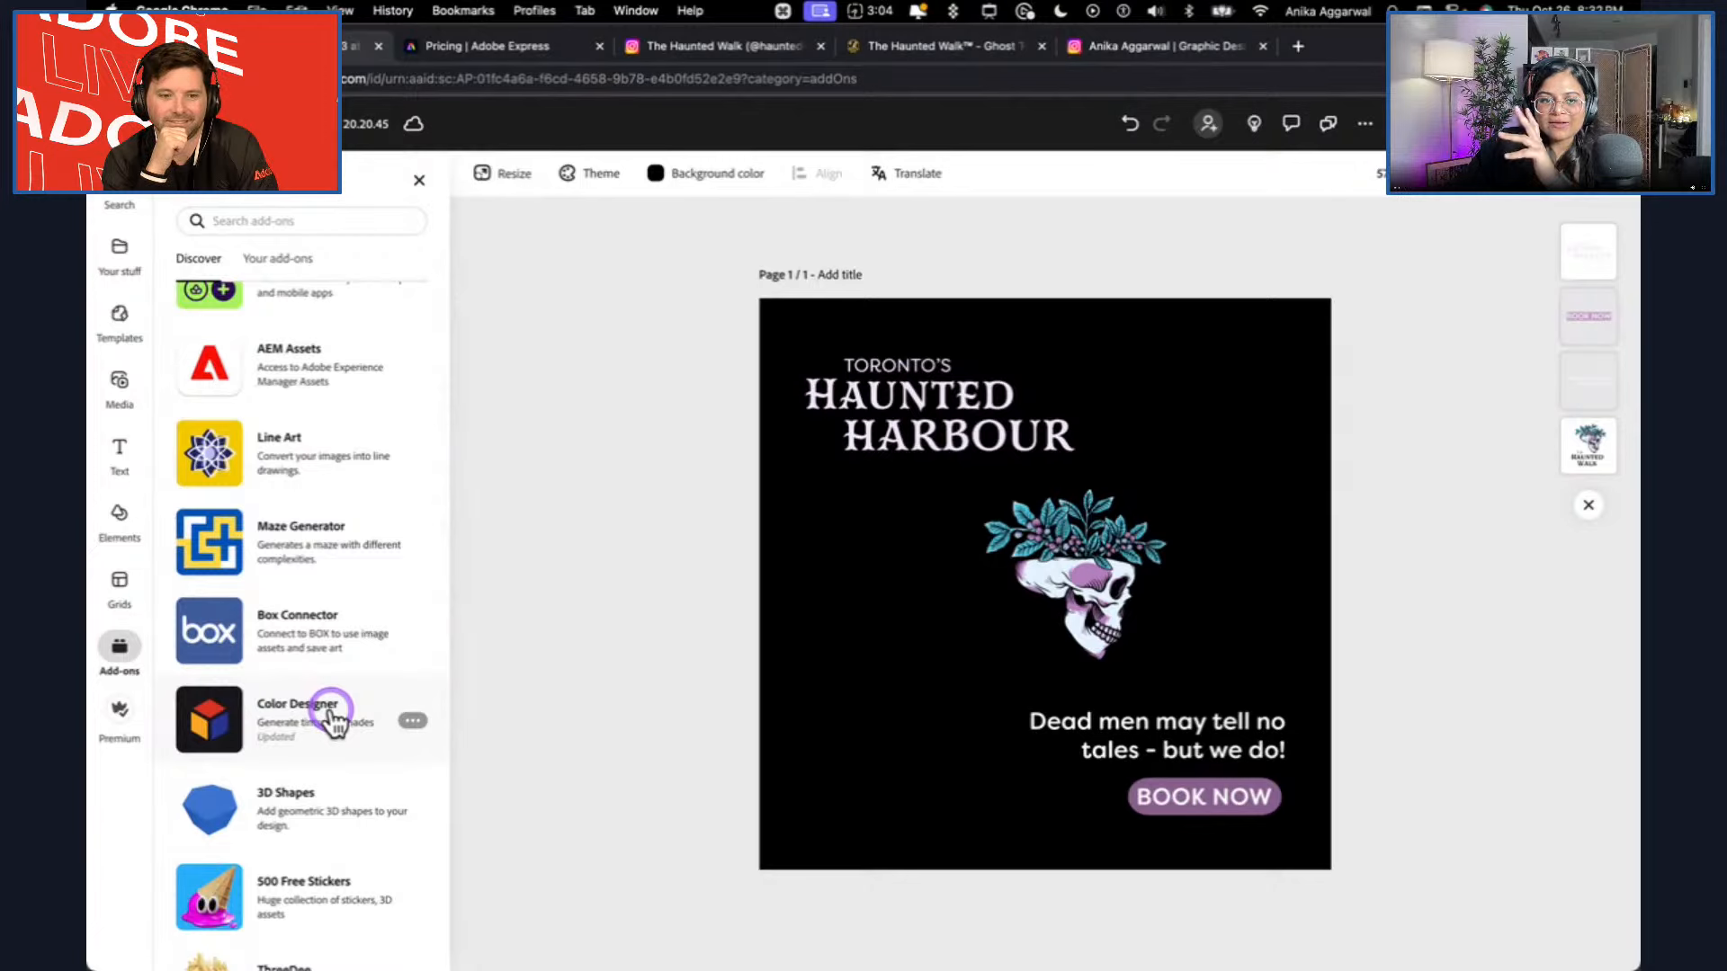
scroll(333, 717, down, 6)
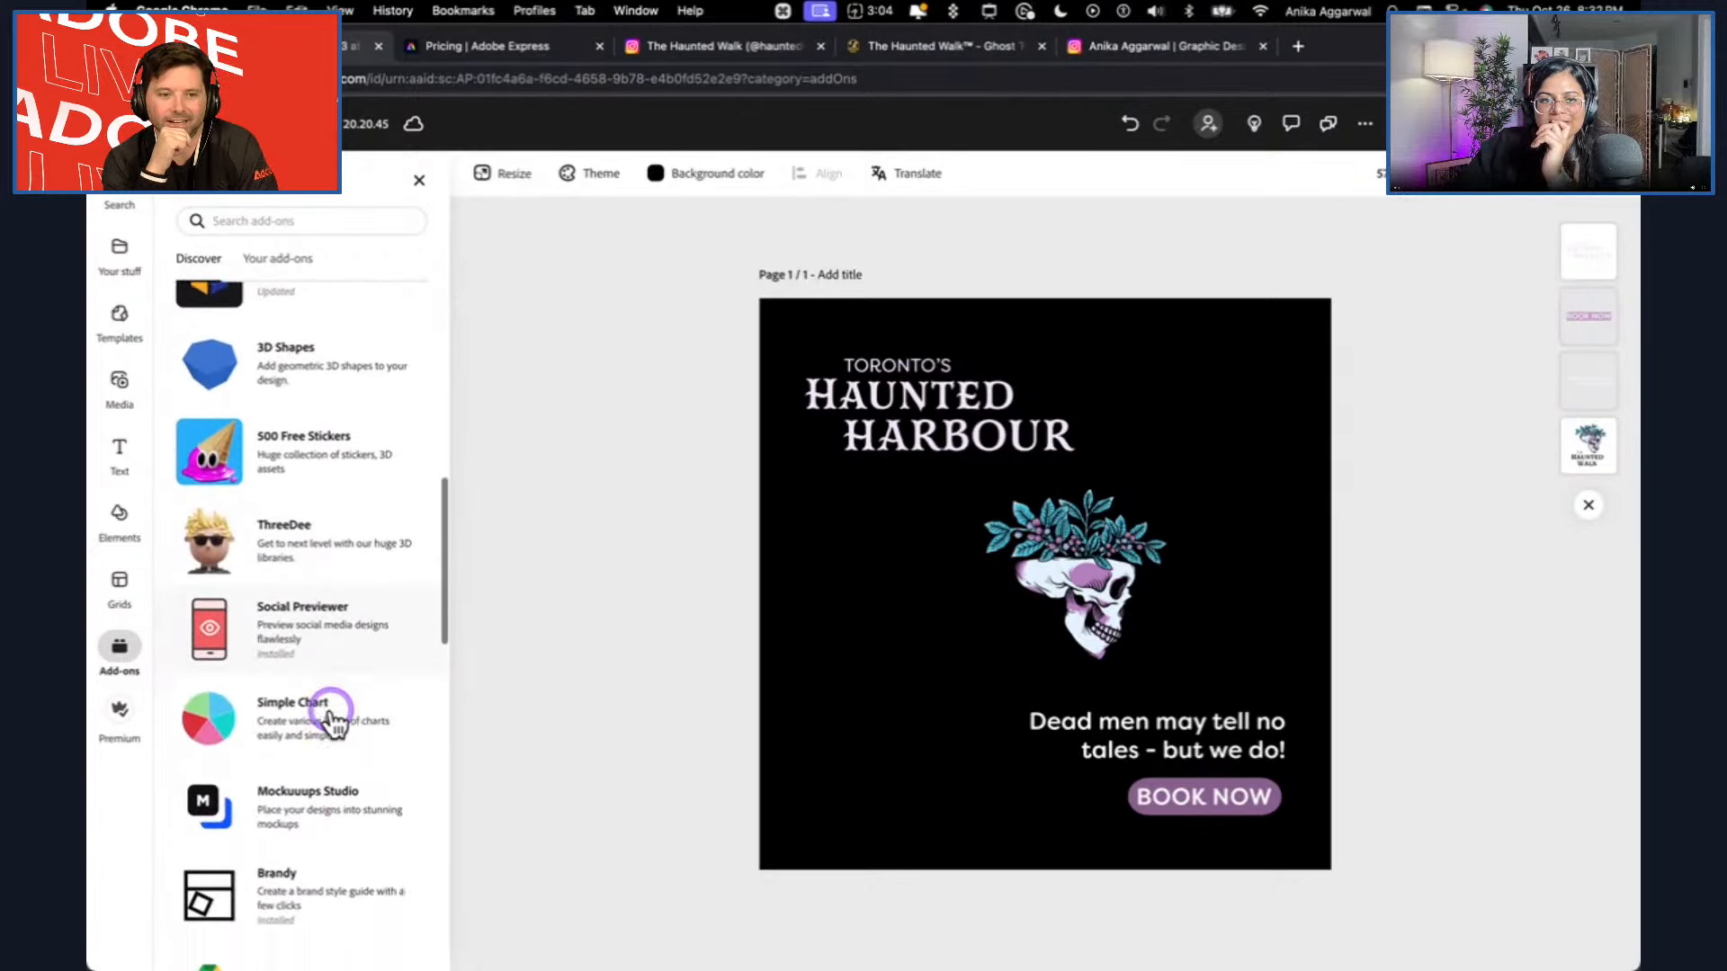
scroll(332, 717, down, 1)
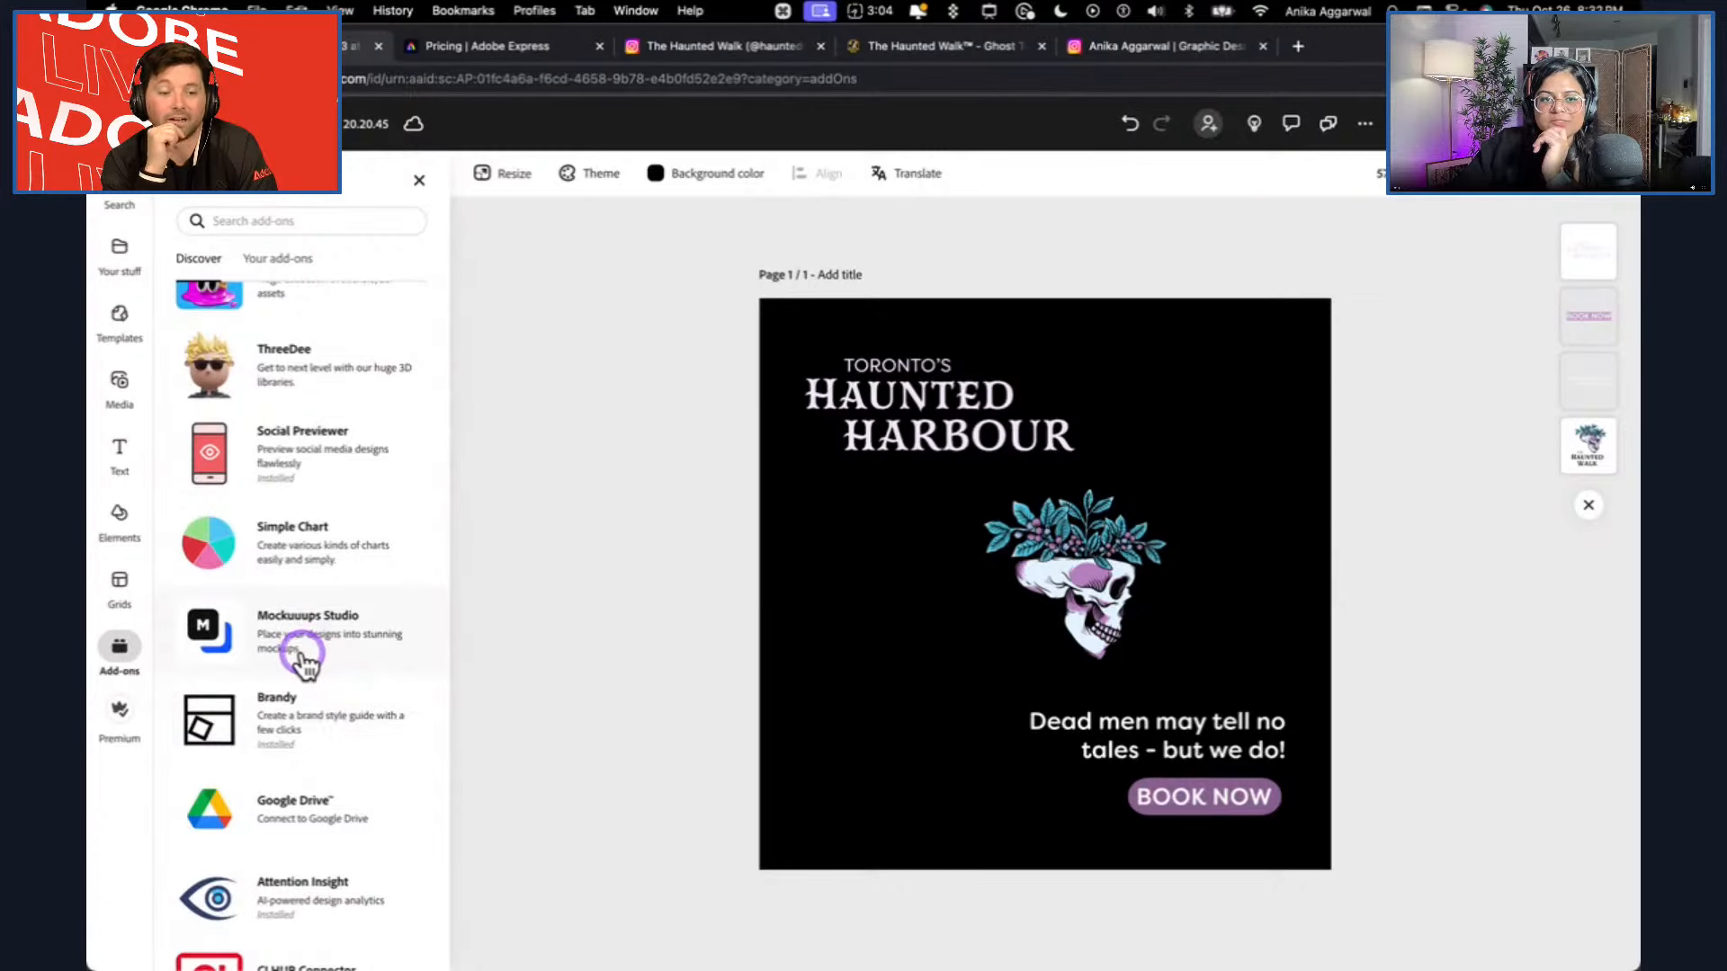
scroll(306, 664, down, 3)
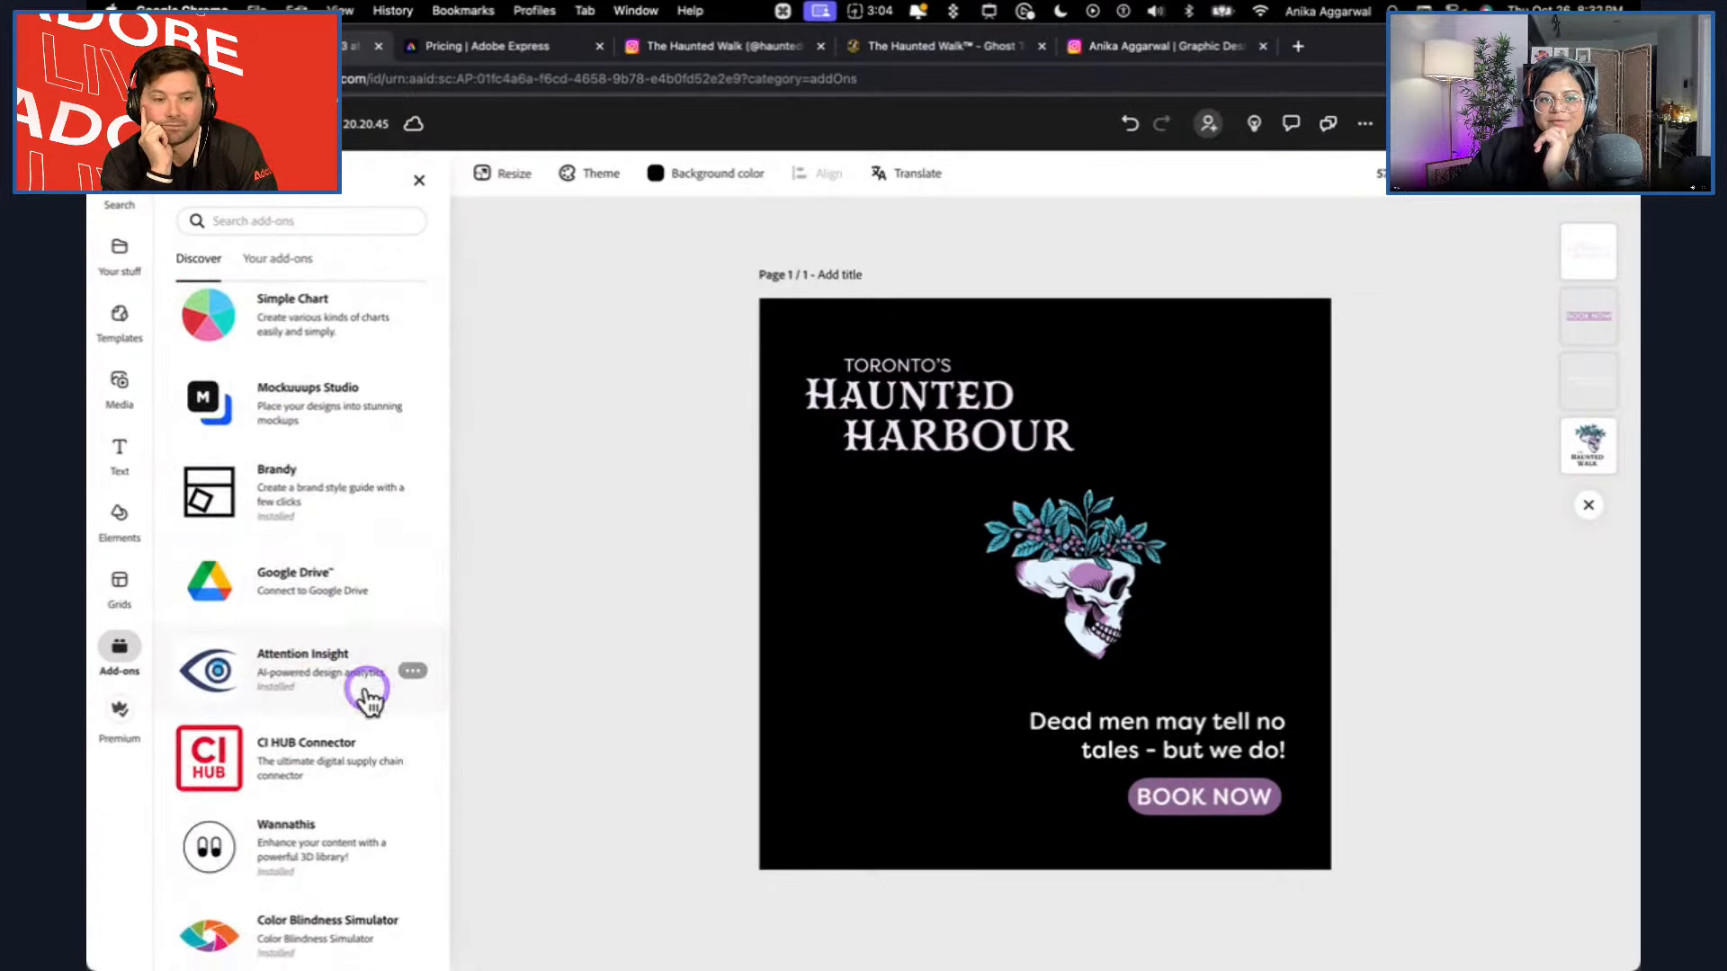
Open the Attention Insight add-on and test the design as Banners, posts, thumbnails, ads.
click(369, 697)
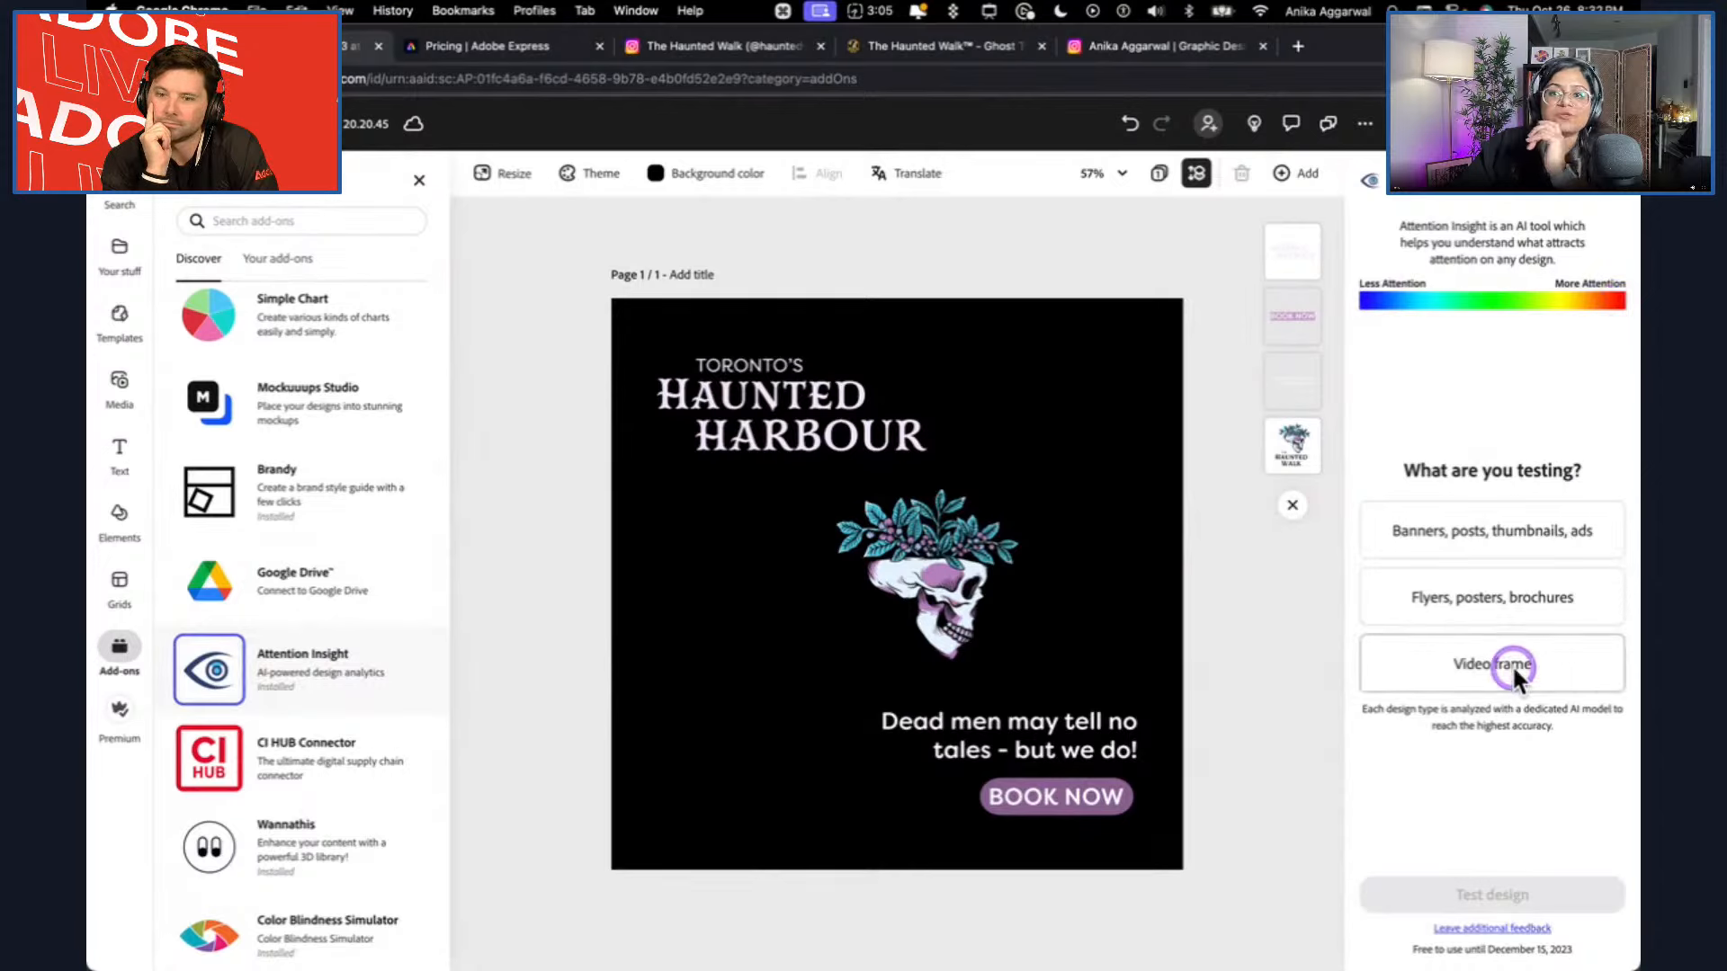
click(1519, 550)
click(1511, 882)
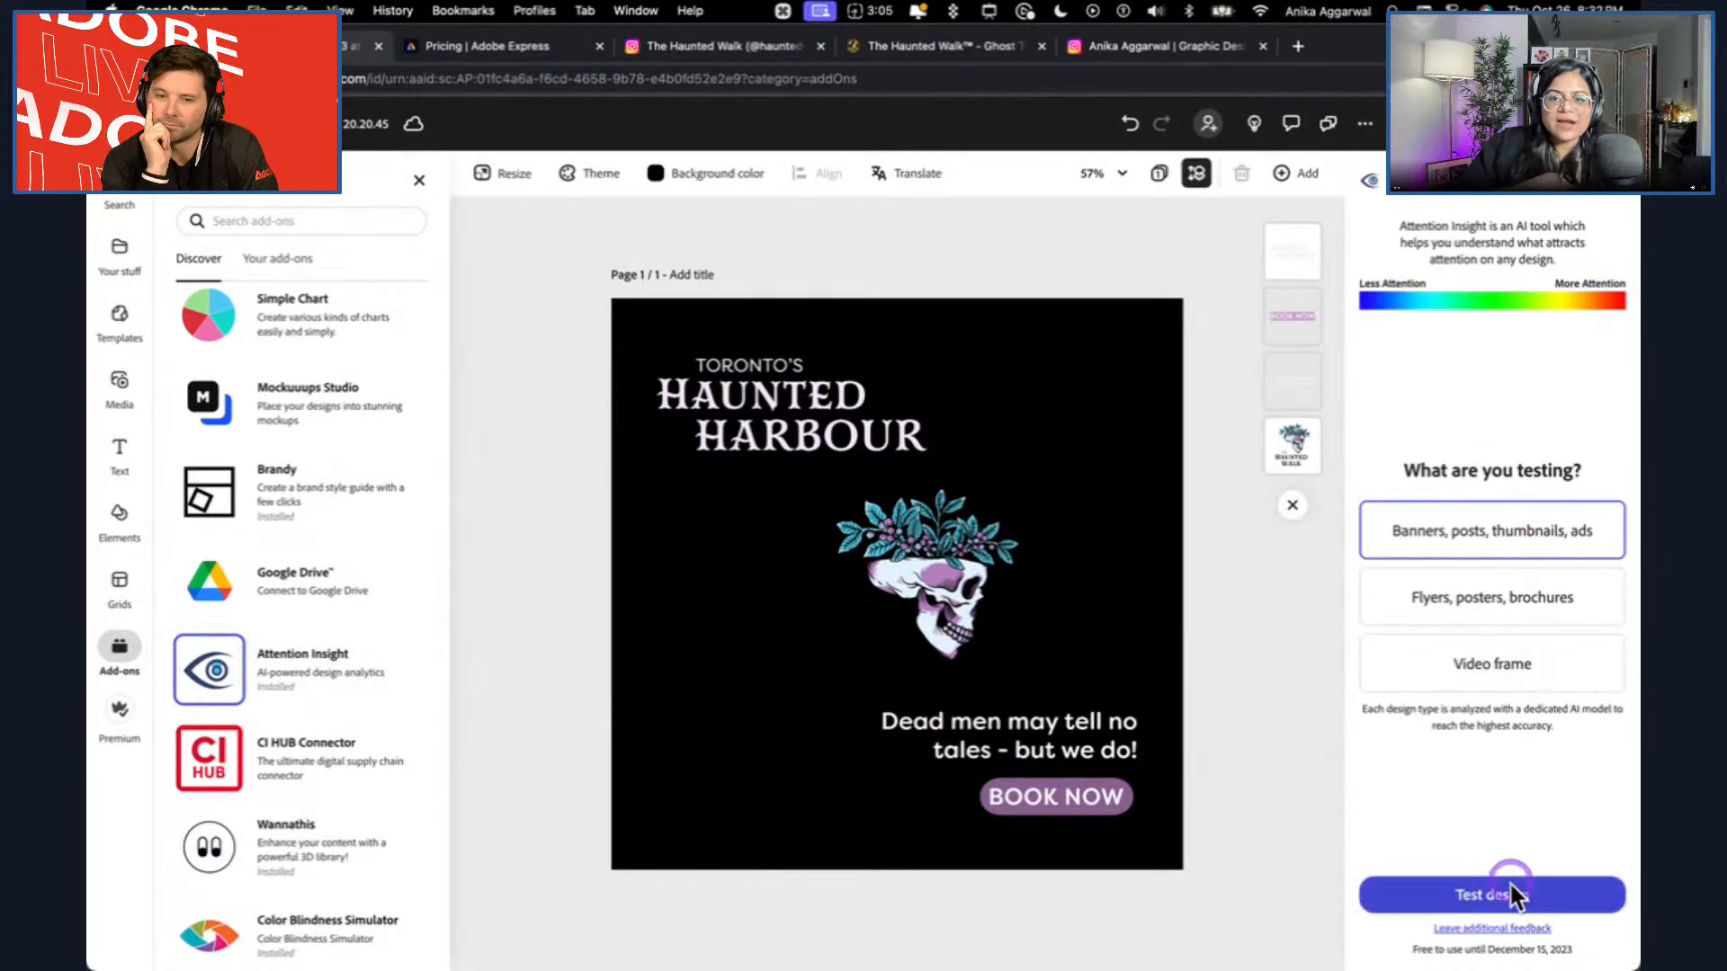
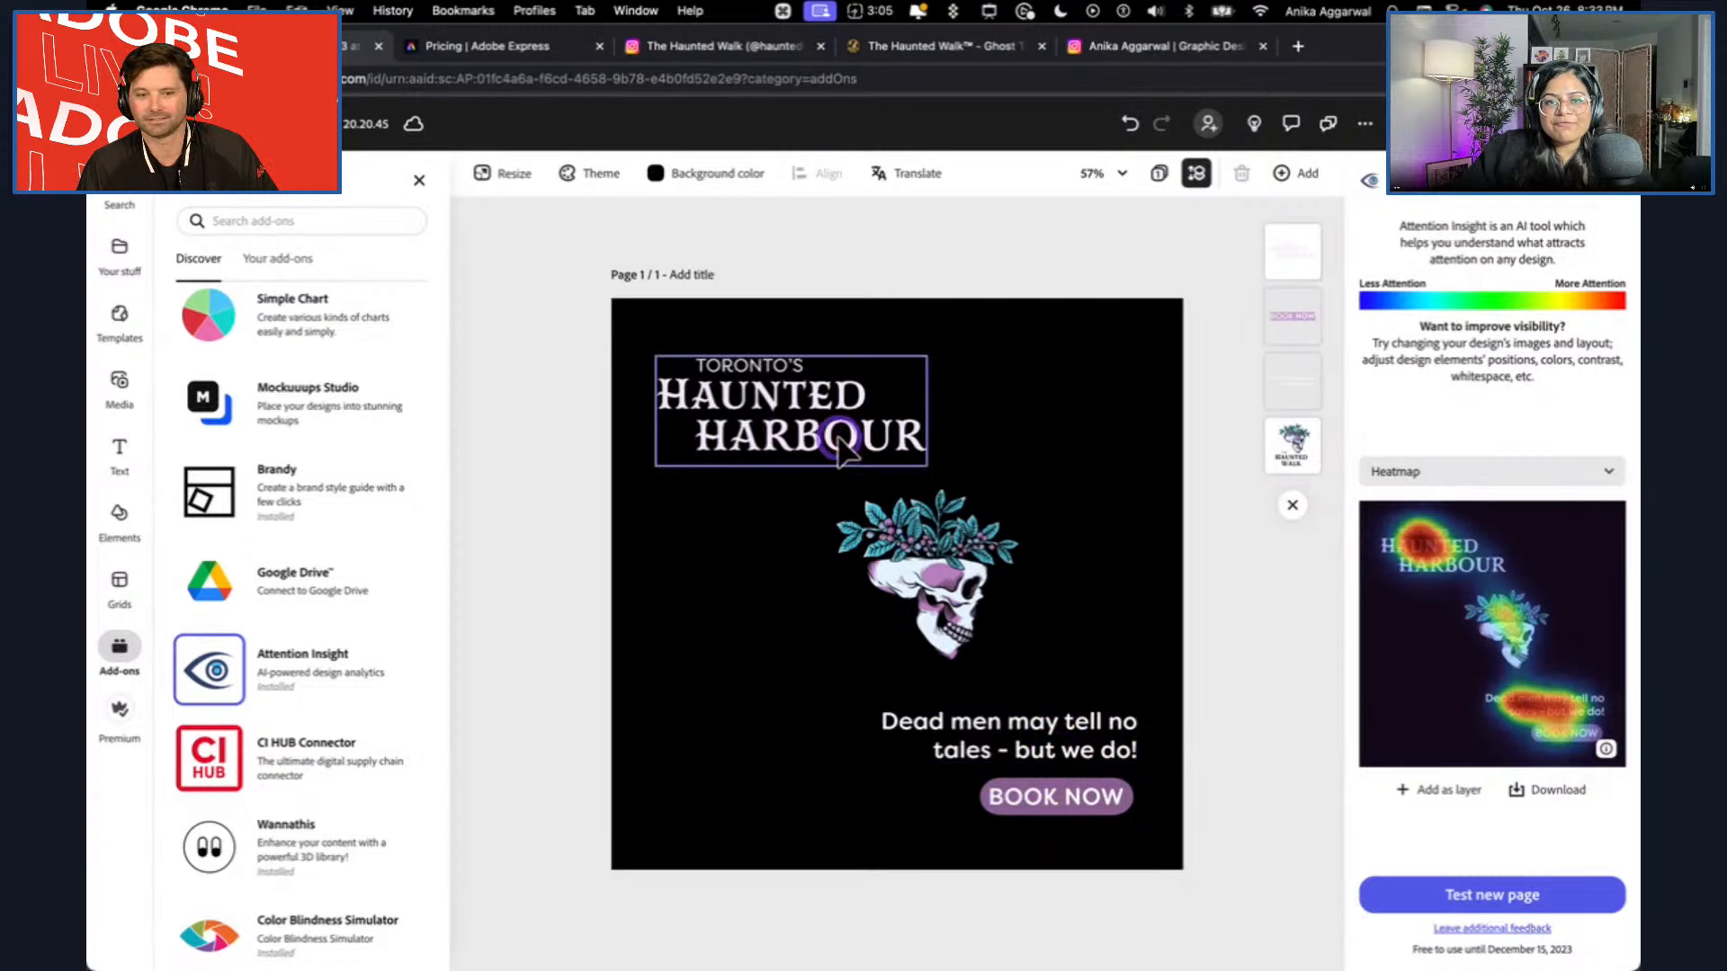
Switch the Attention Insight result to the Focus Map view to examine which parts of the design stand out.
click(1476, 475)
click(1479, 536)
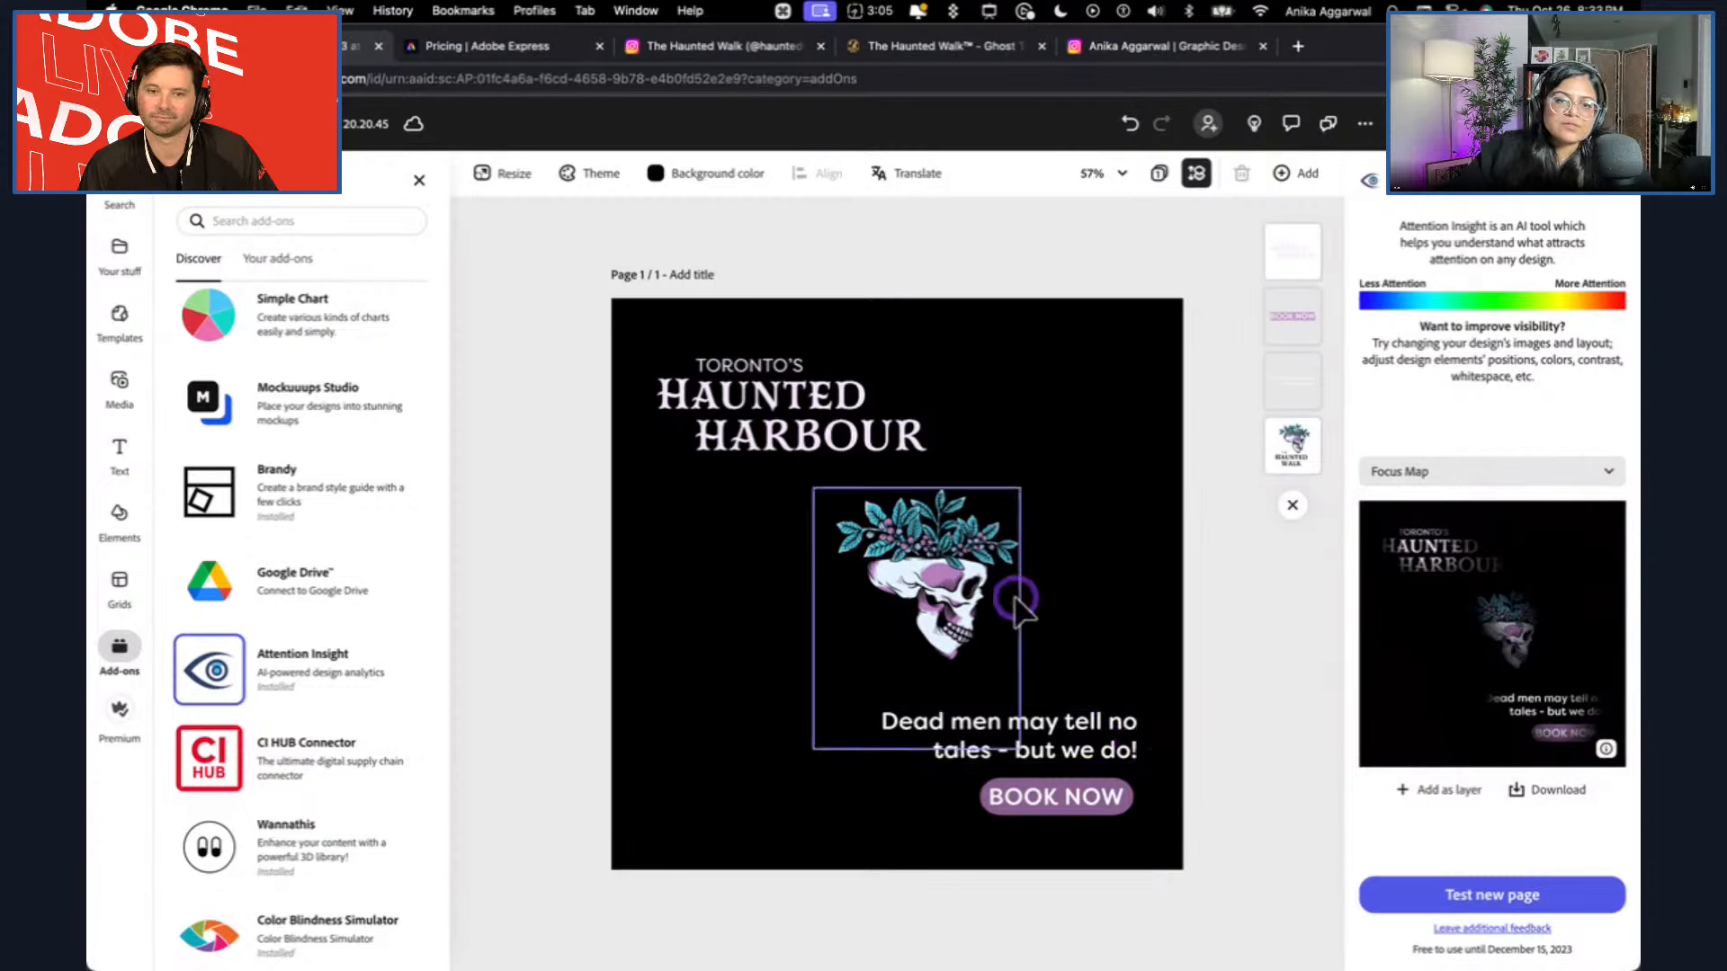
Set the page background to the brand's light purple, #B480BC, and check the skull logo against it.
click(661, 175)
click(671, 506)
click(505, 459)
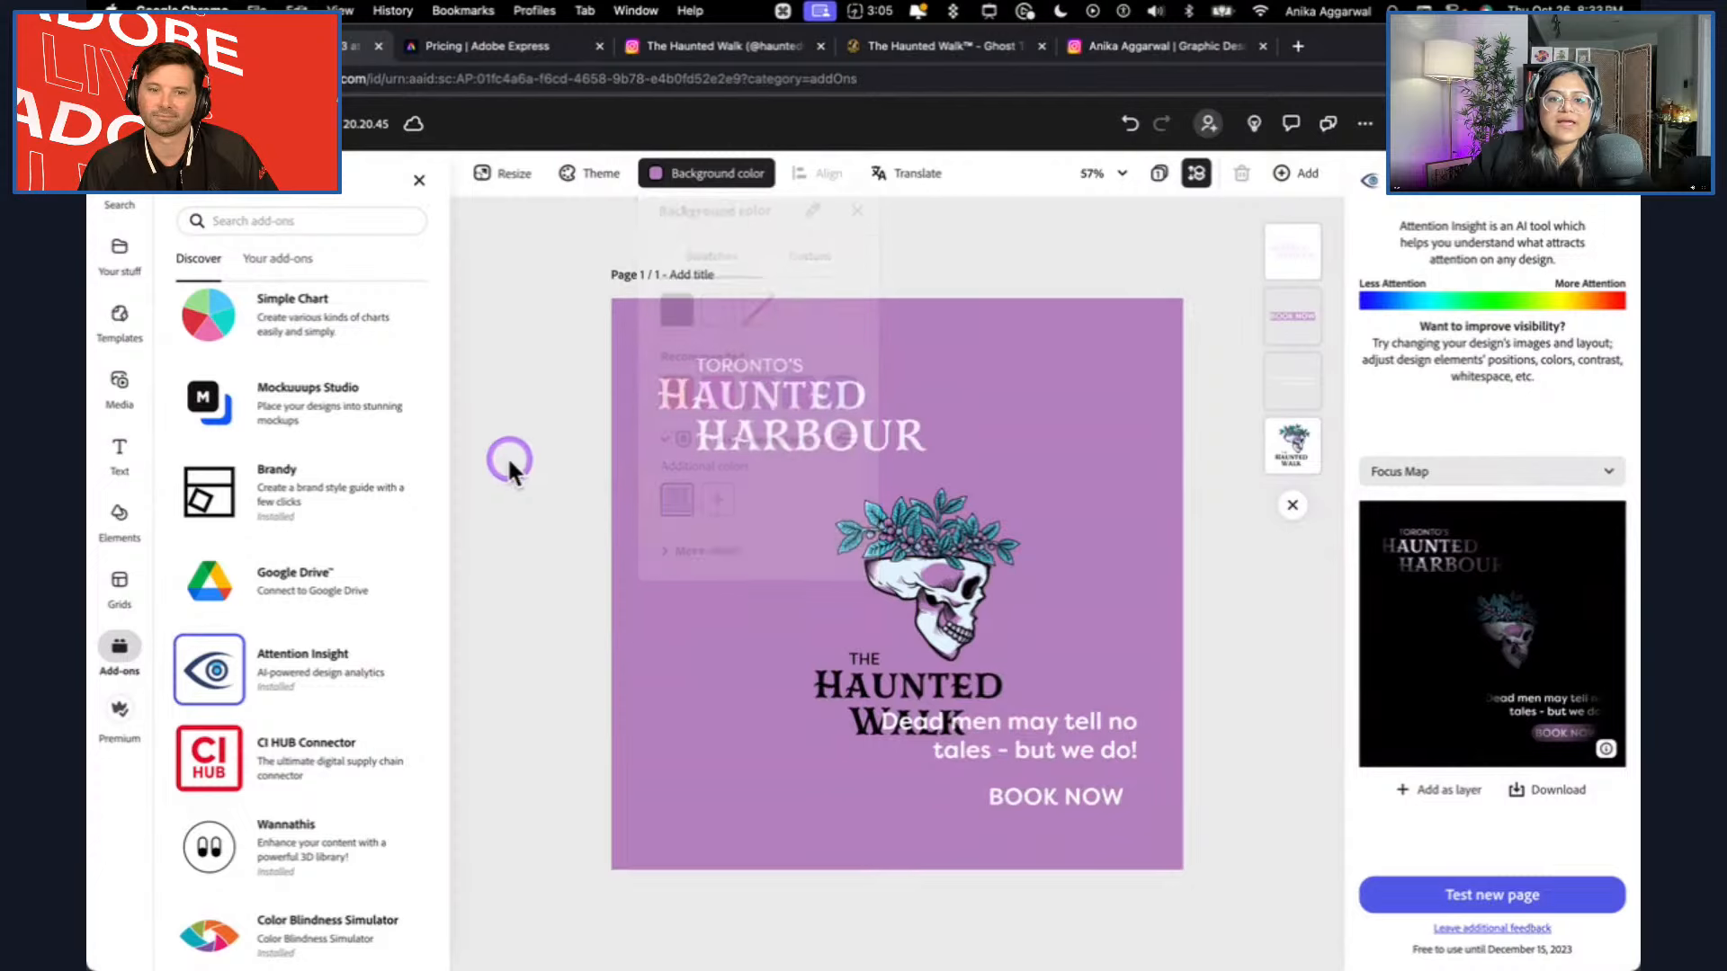
click(1002, 628)
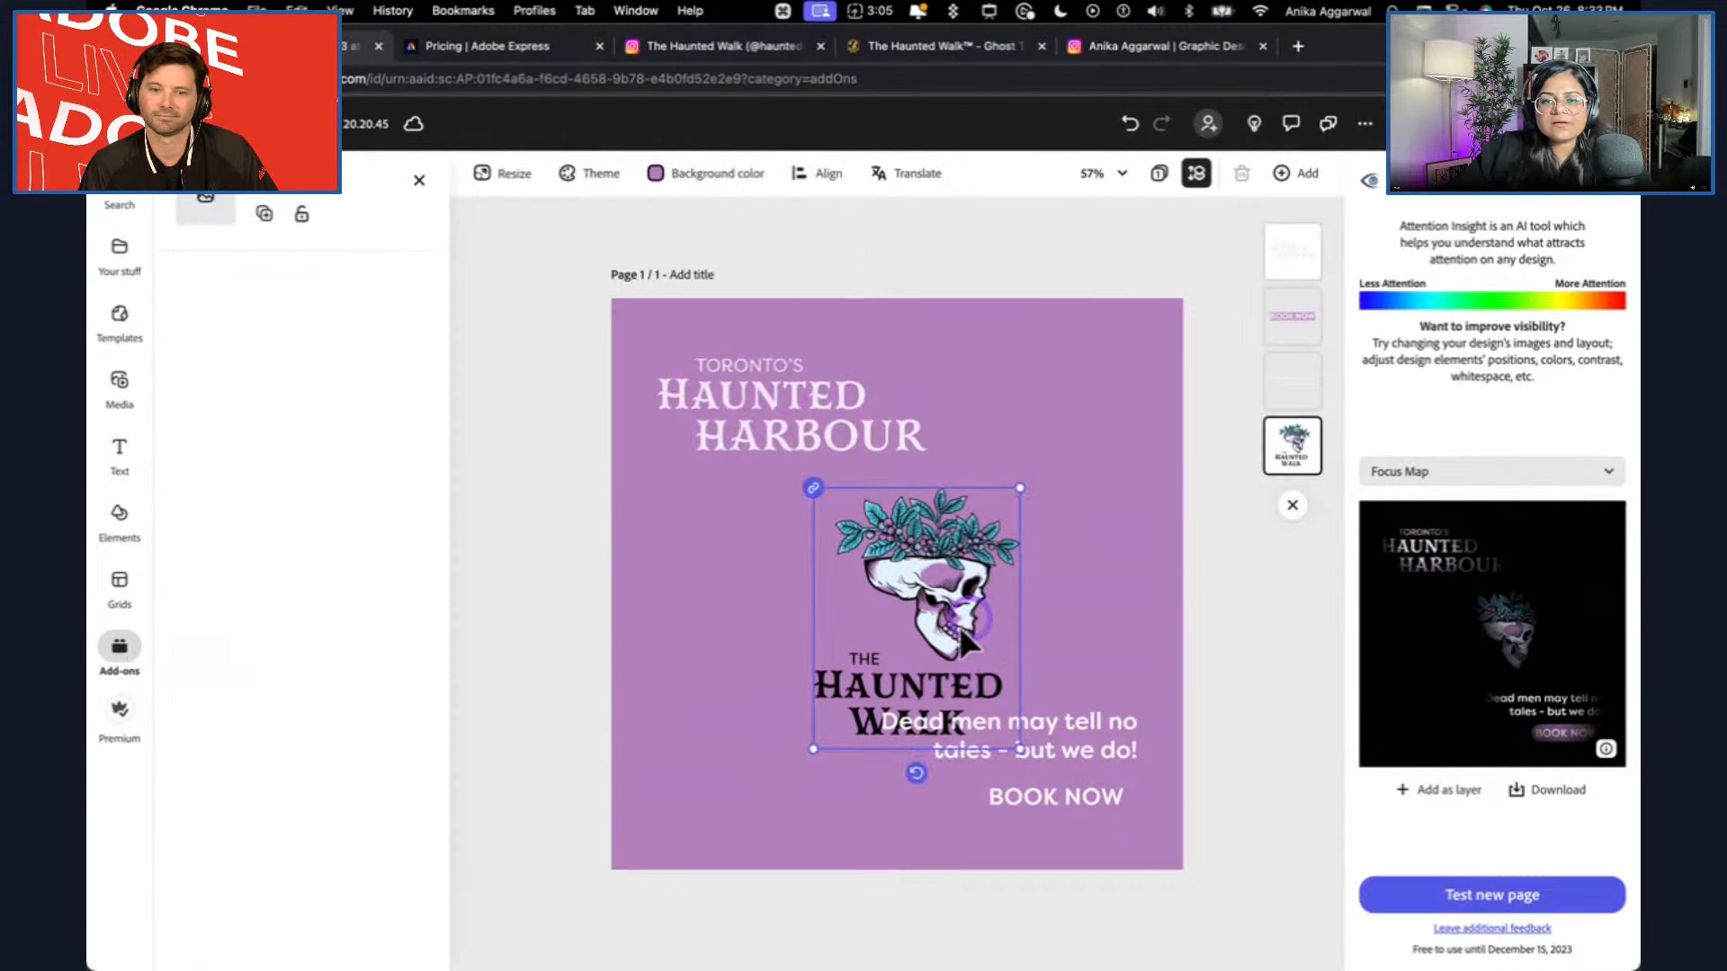
click(795, 601)
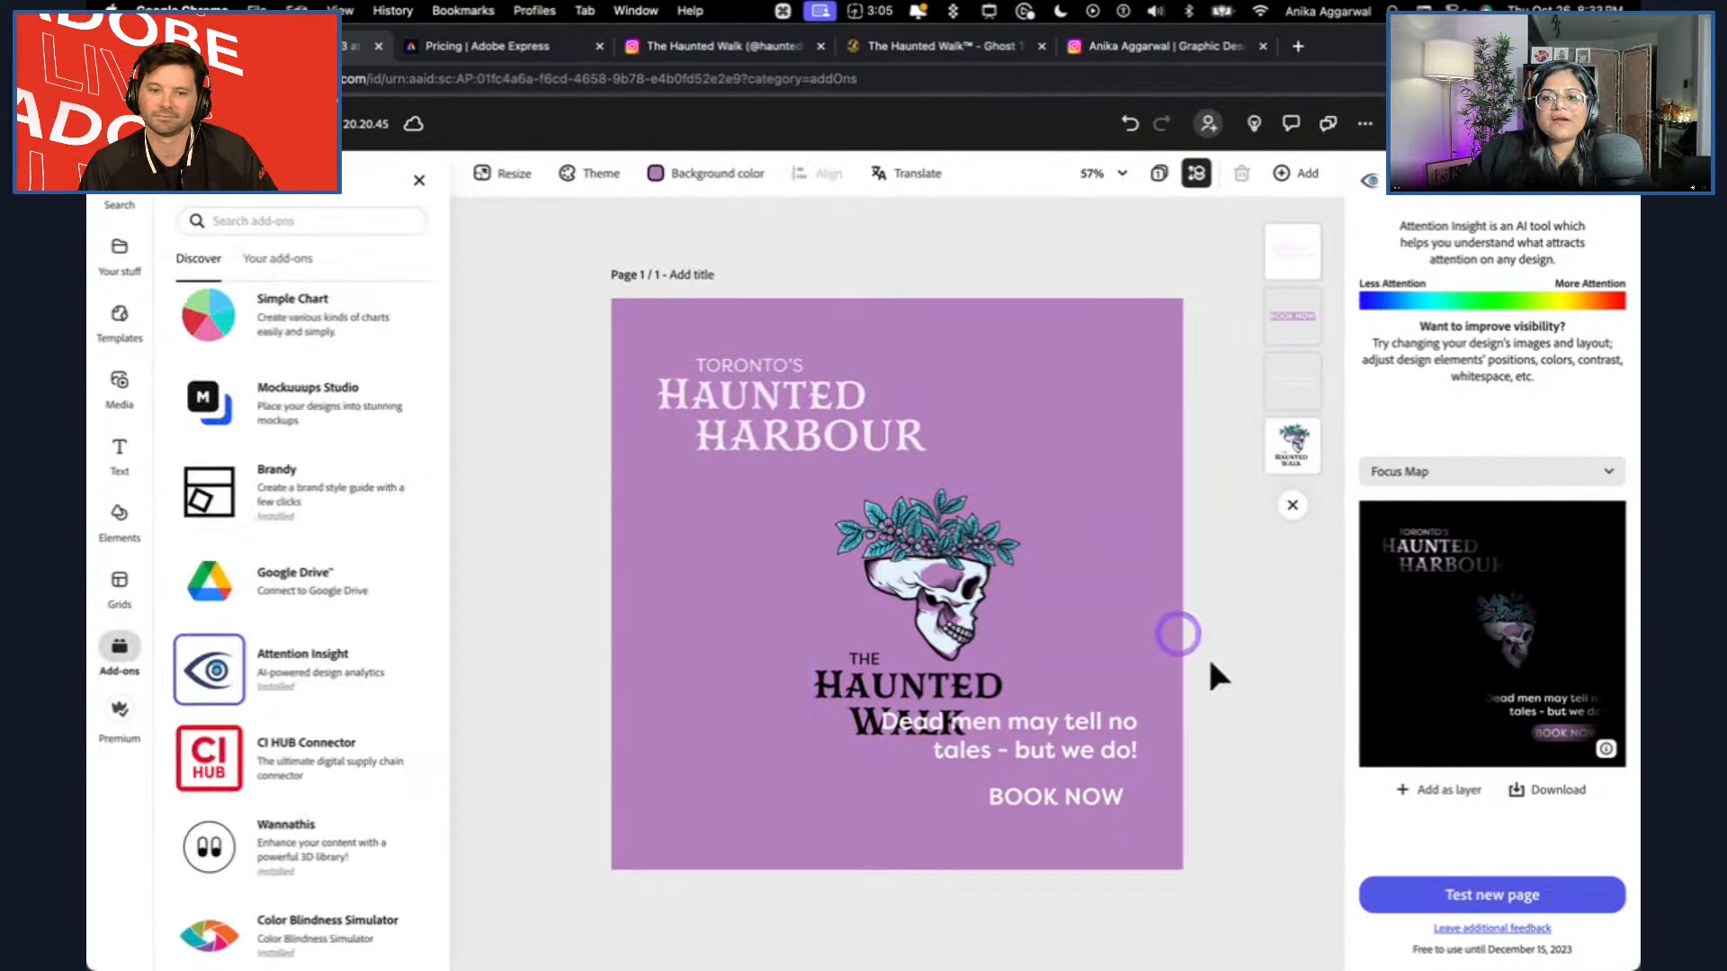
Run a new Attention Insight test of the purple version as Banners, posts, thumbnails, ads.
click(1472, 883)
click(1434, 522)
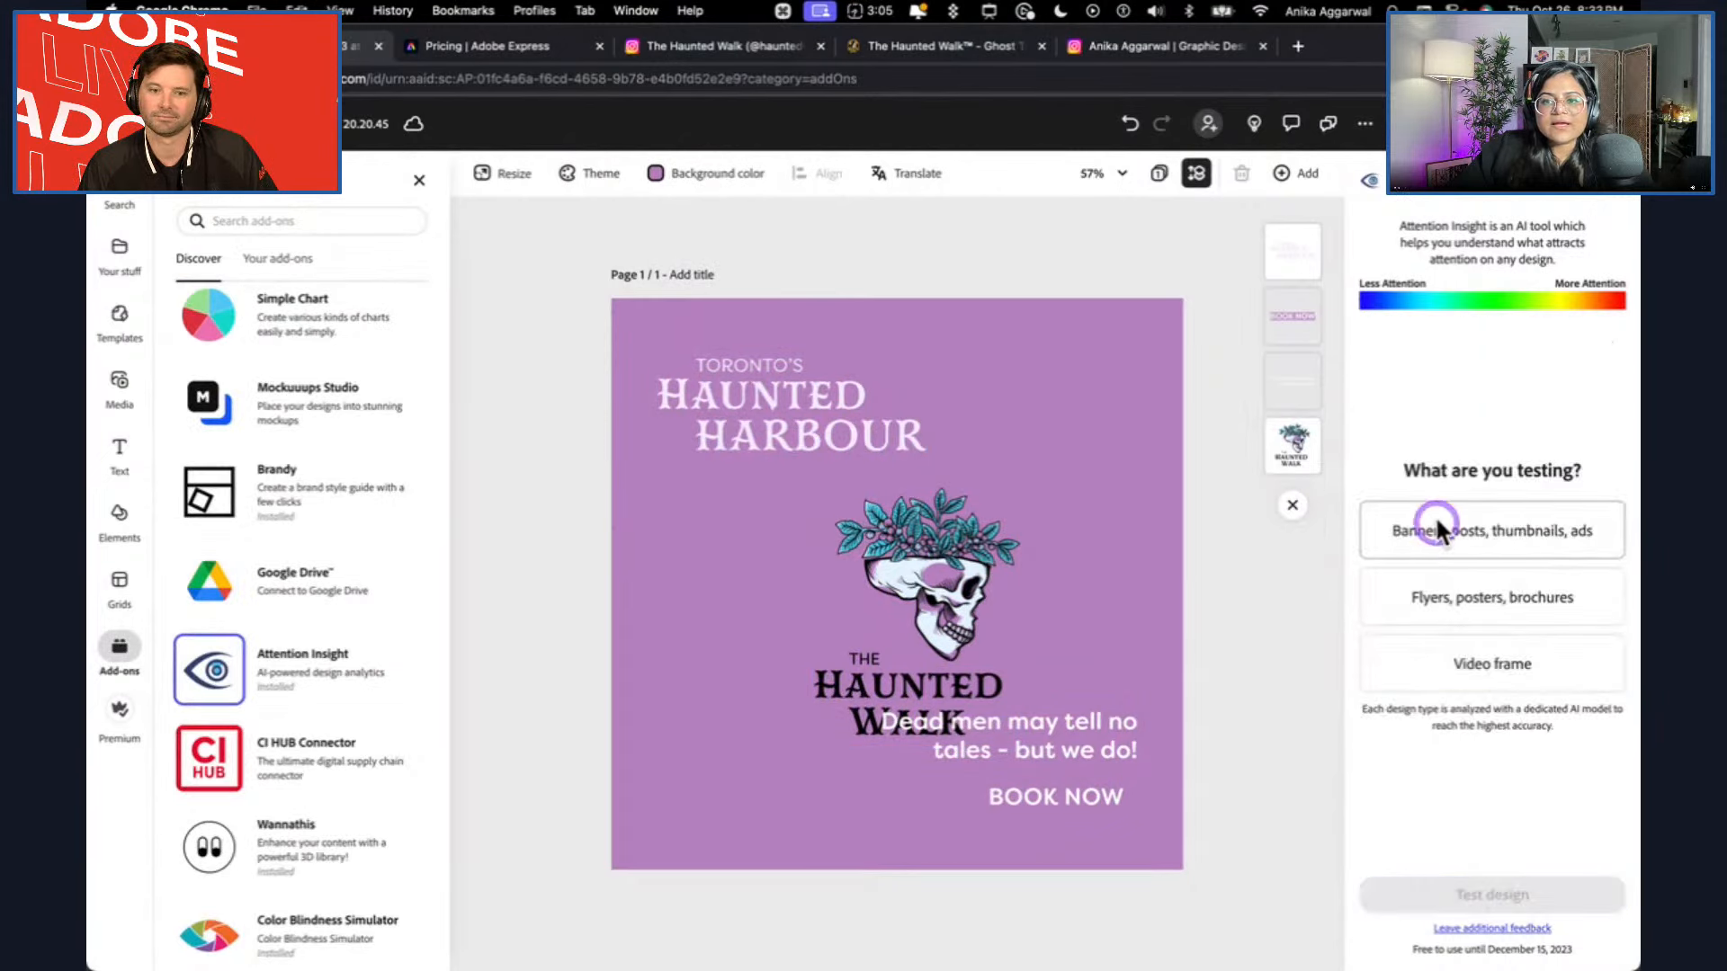
click(1490, 888)
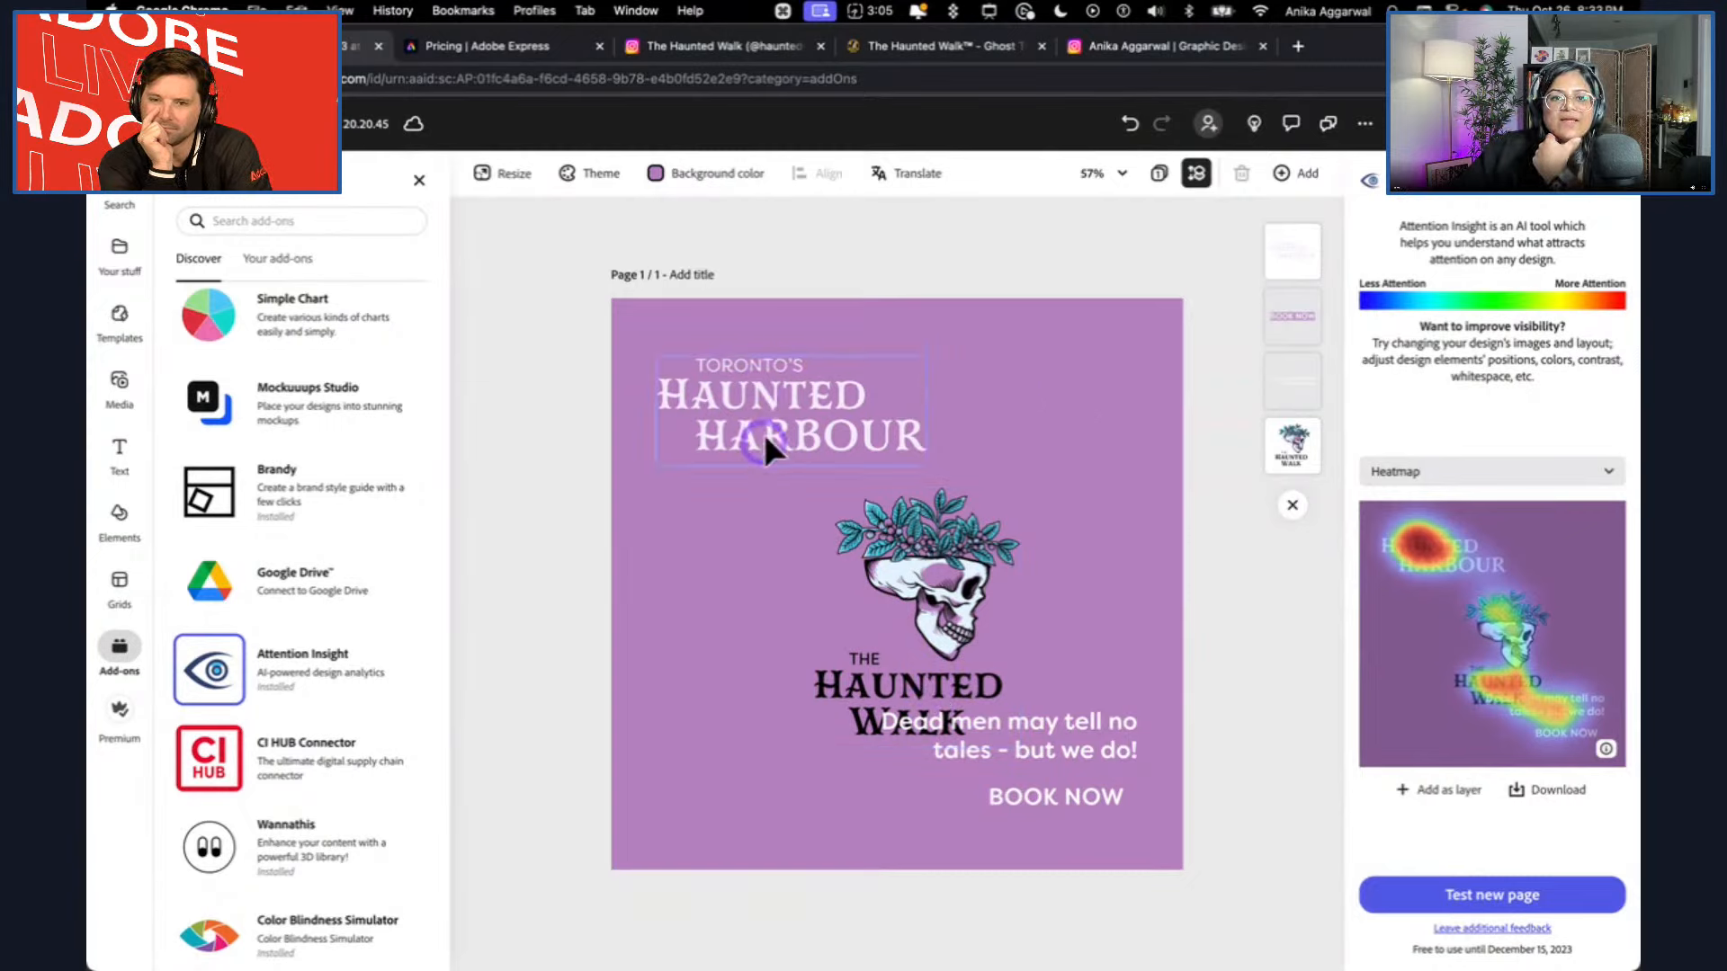
Try to replace the skull logo with Asset 2 from the HalloweenMagicV2 brand, found by searching for halloween.
click(902, 702)
click(112, 266)
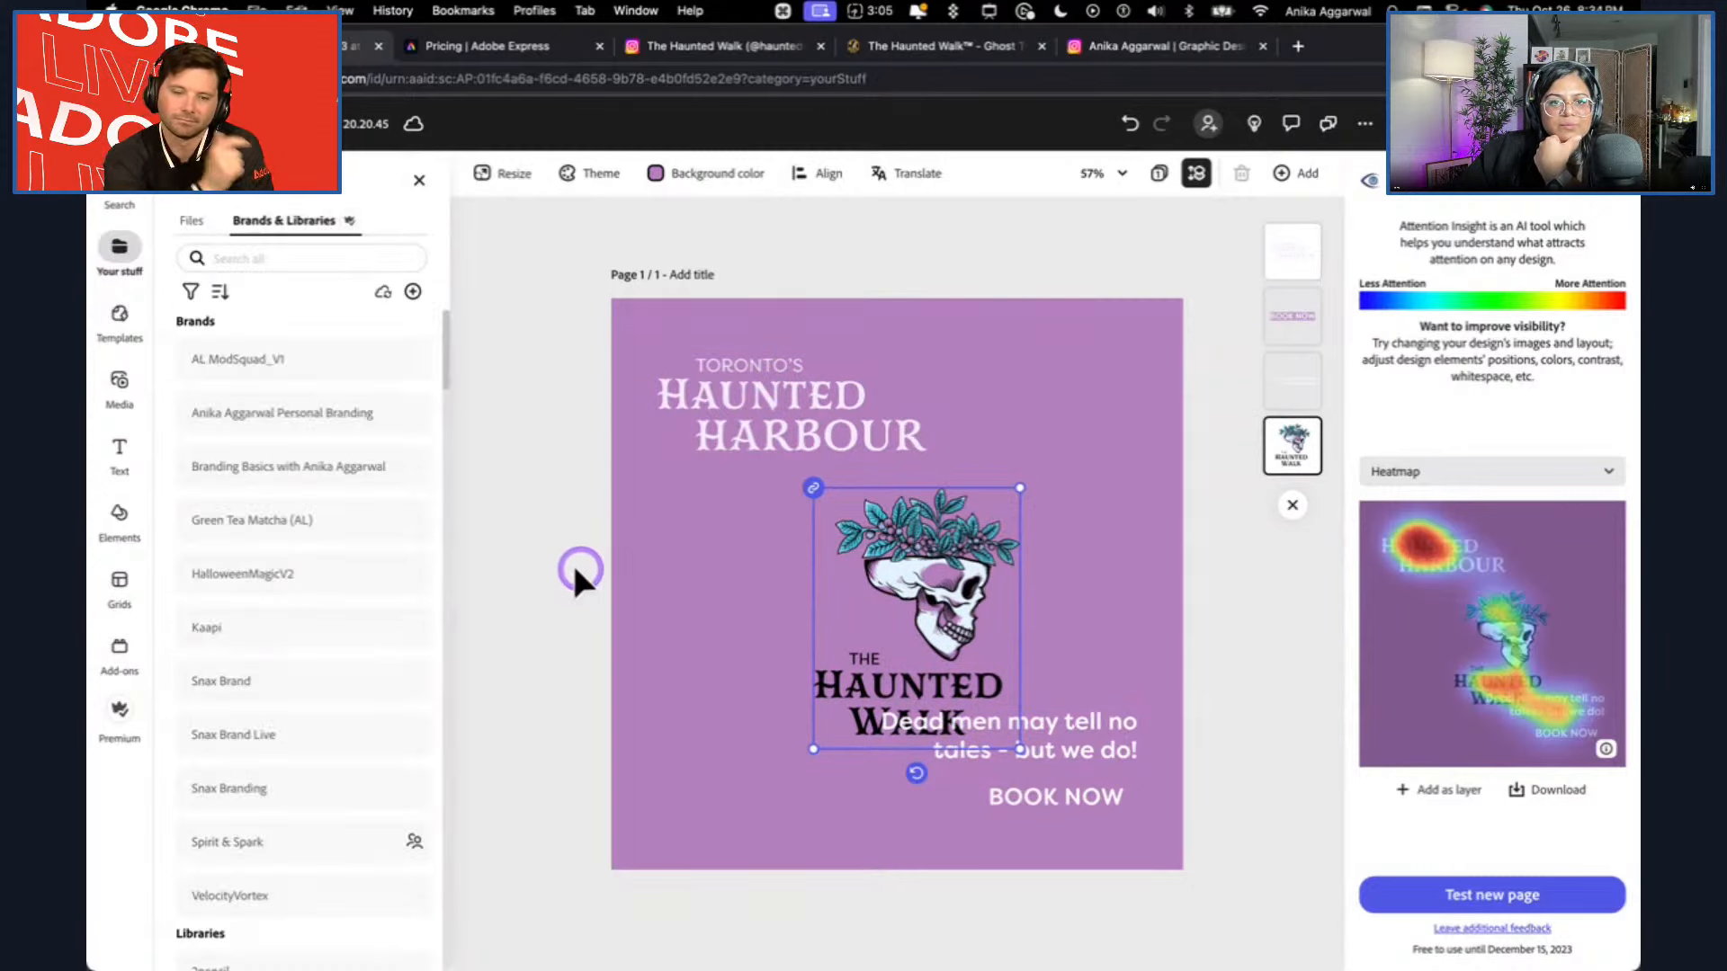
click(269, 259)
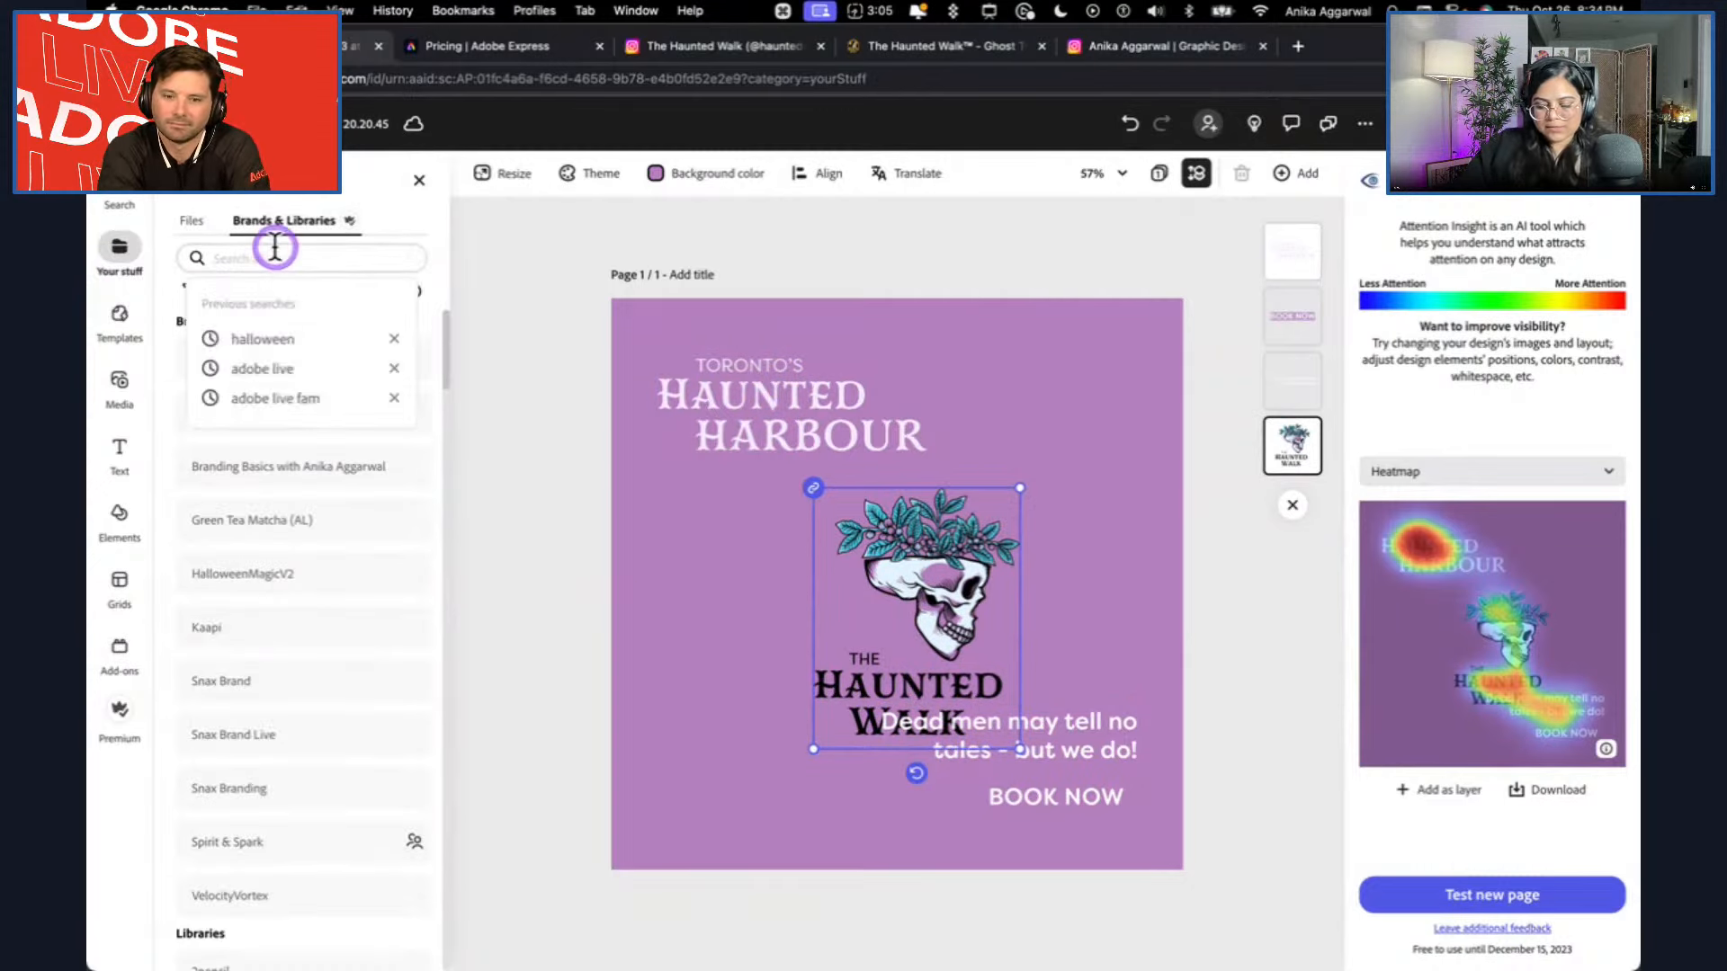
text(halloween)
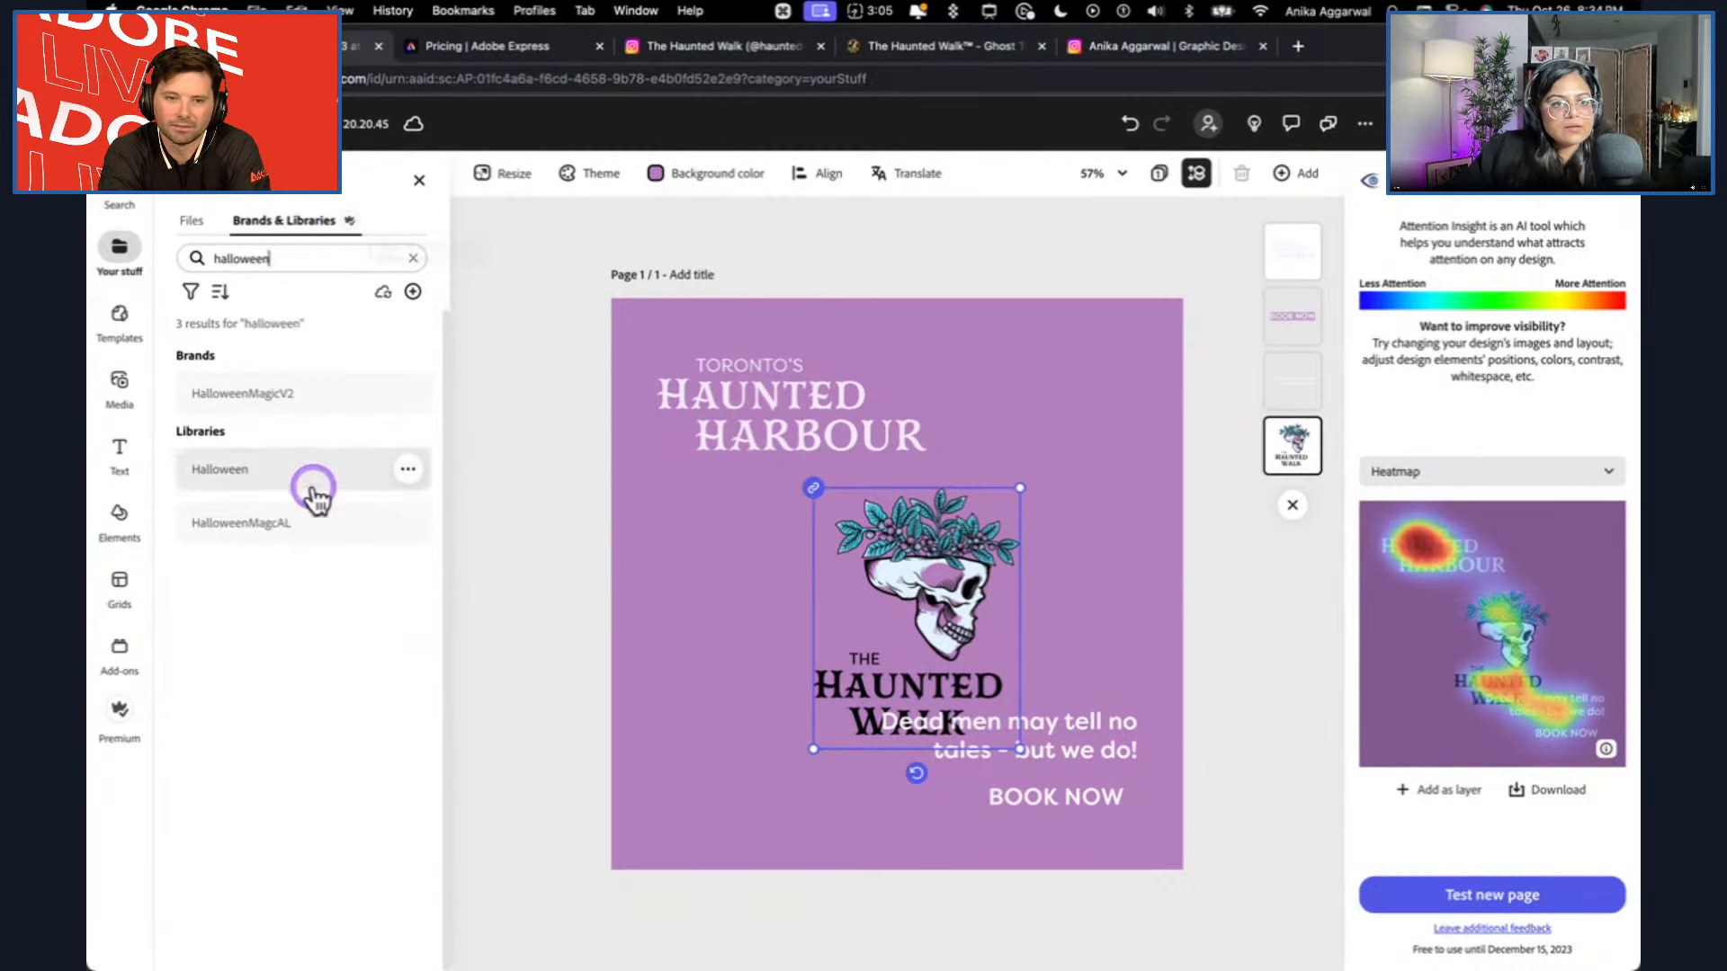
click(302, 389)
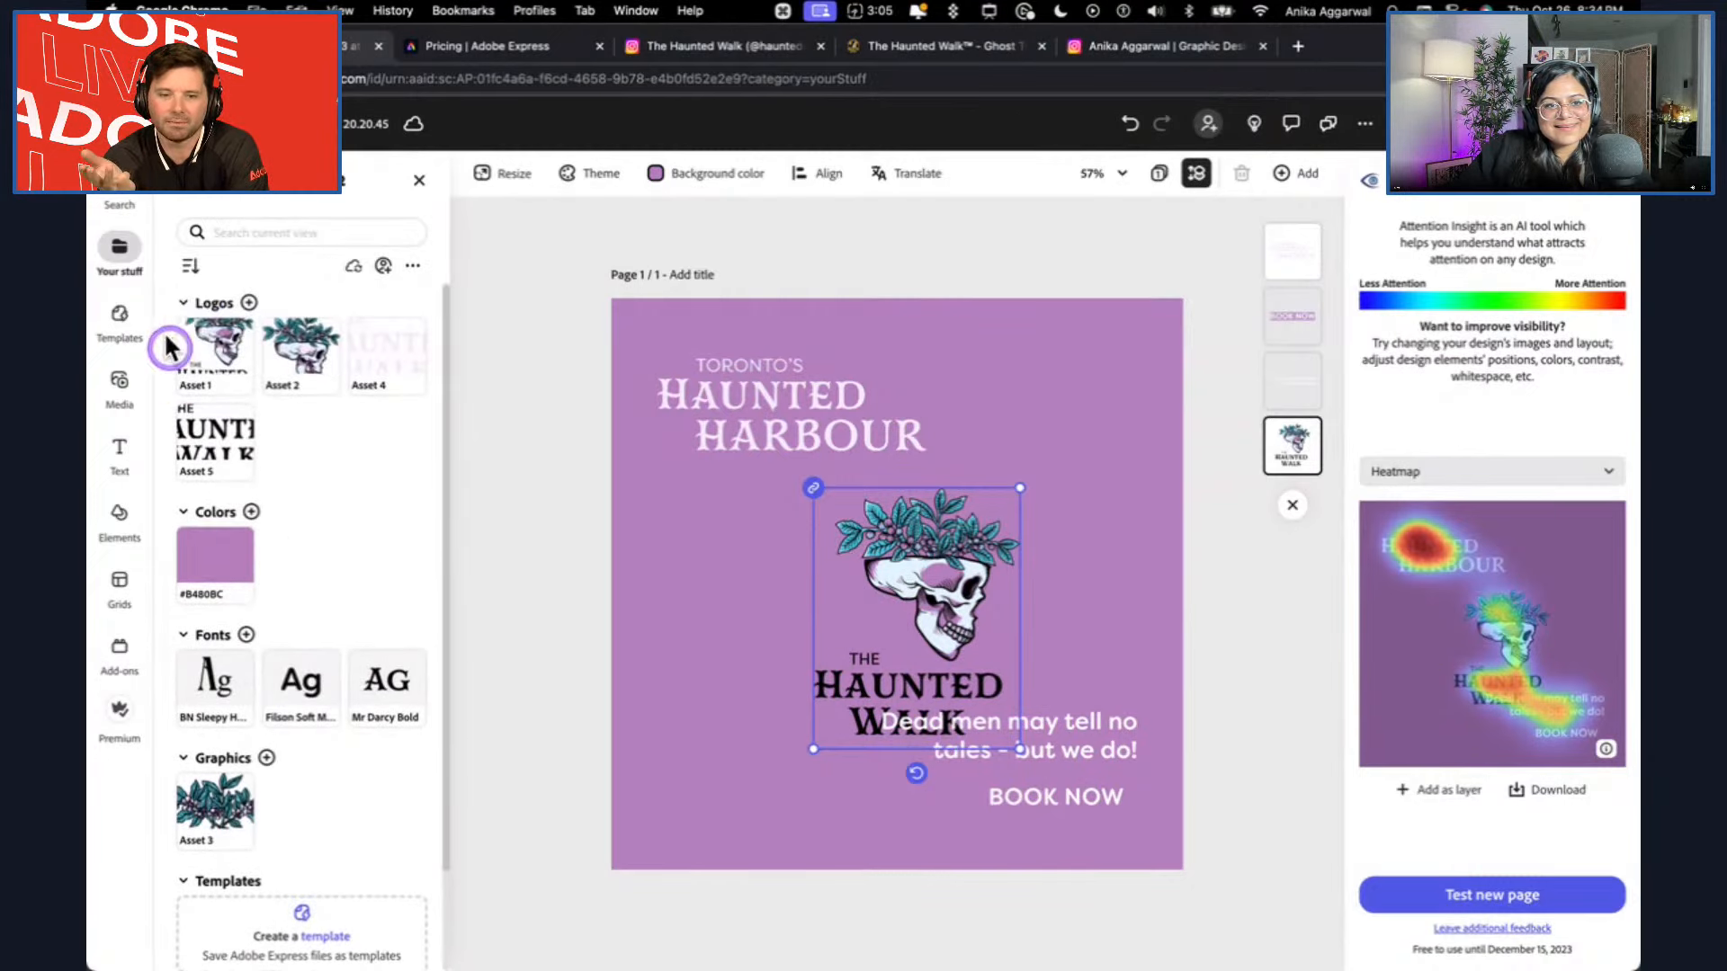
drag(311, 355, 887, 611)
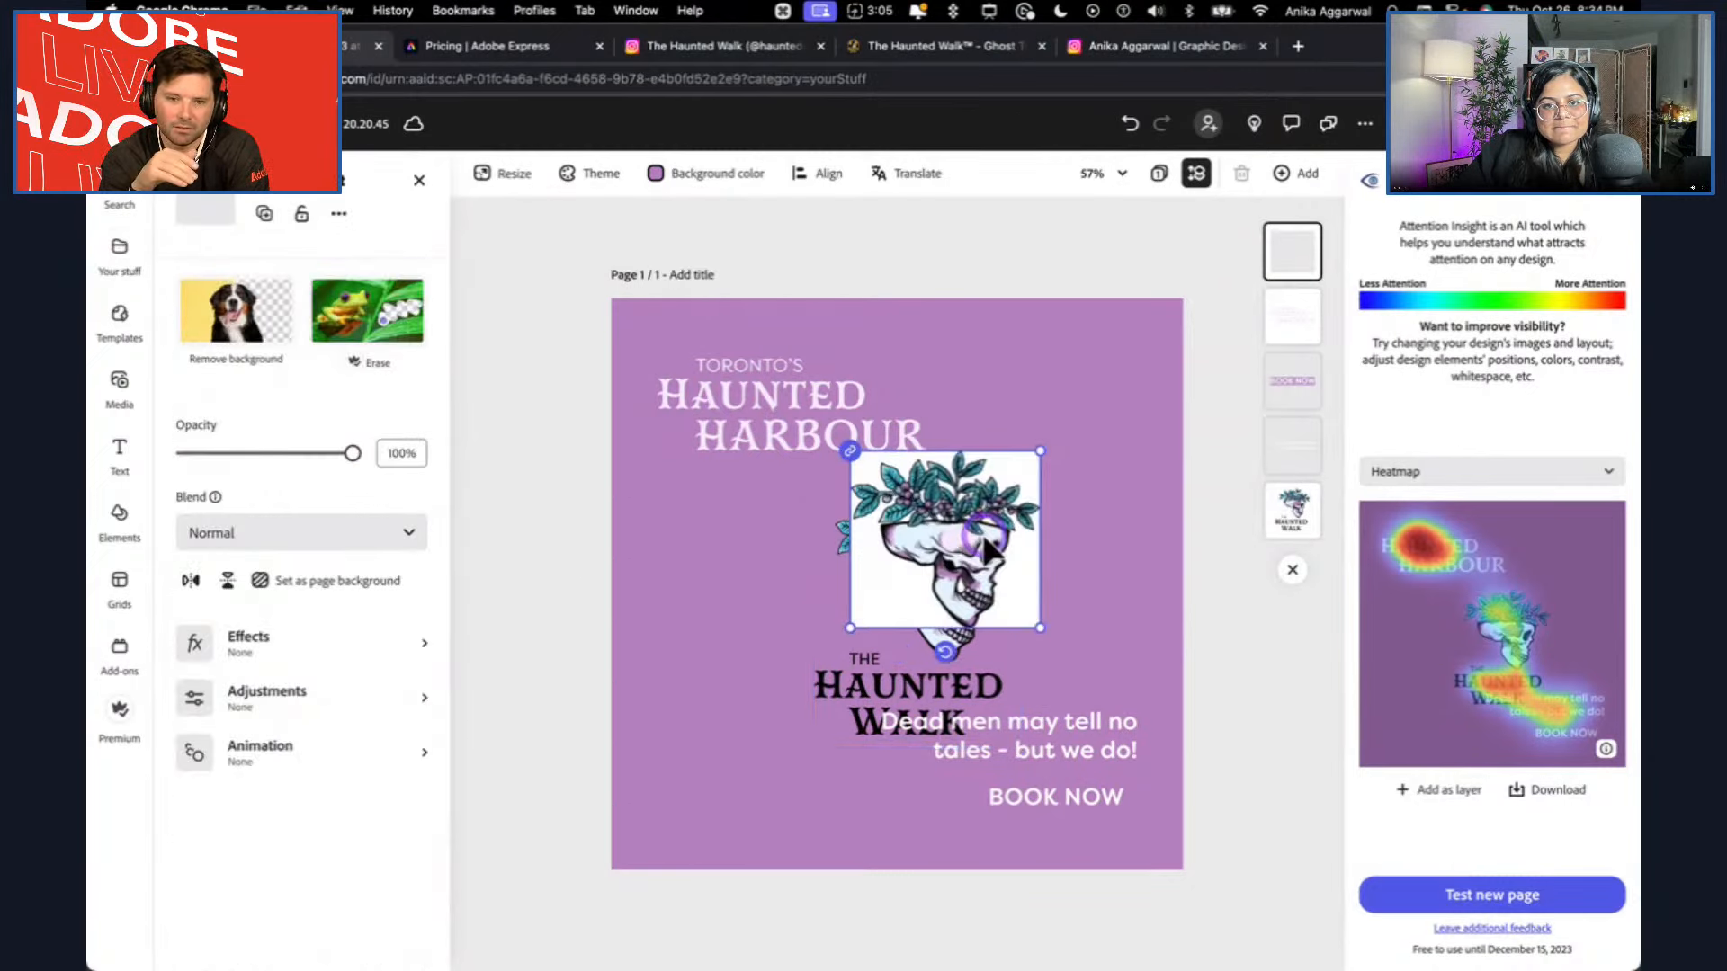
click(643, 320)
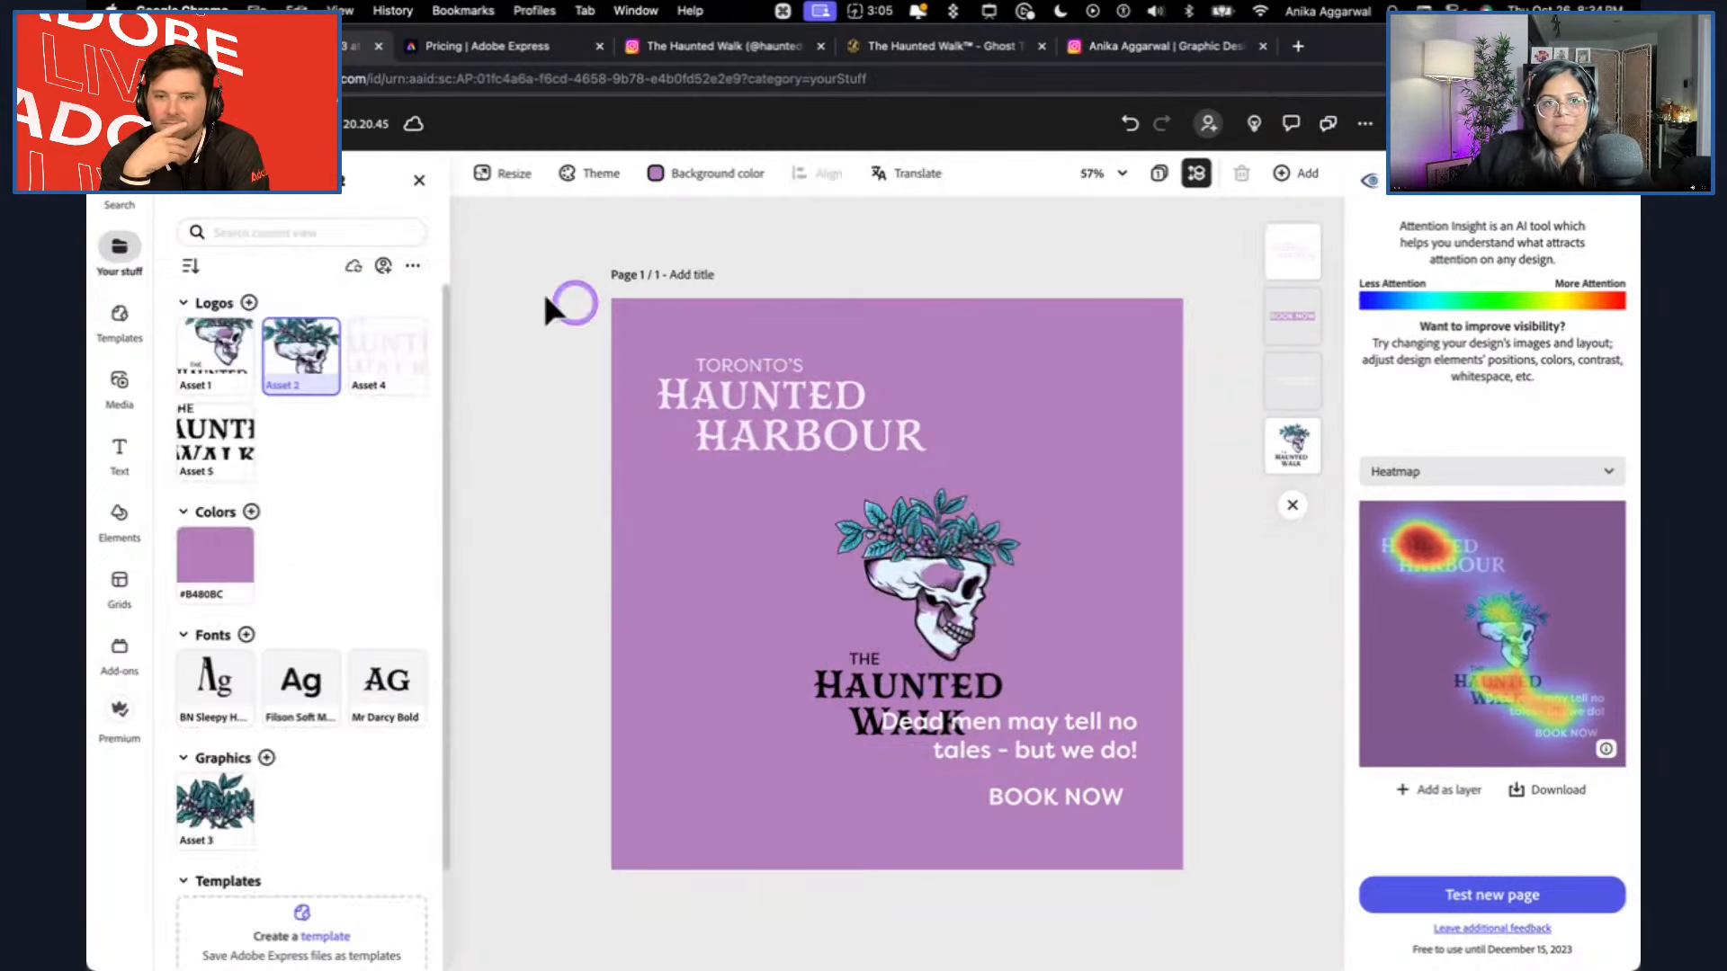
Search the libraries for halloween, open HalloweenMagcAL, and add its Artwork 2 skull to the design.
click(185, 181)
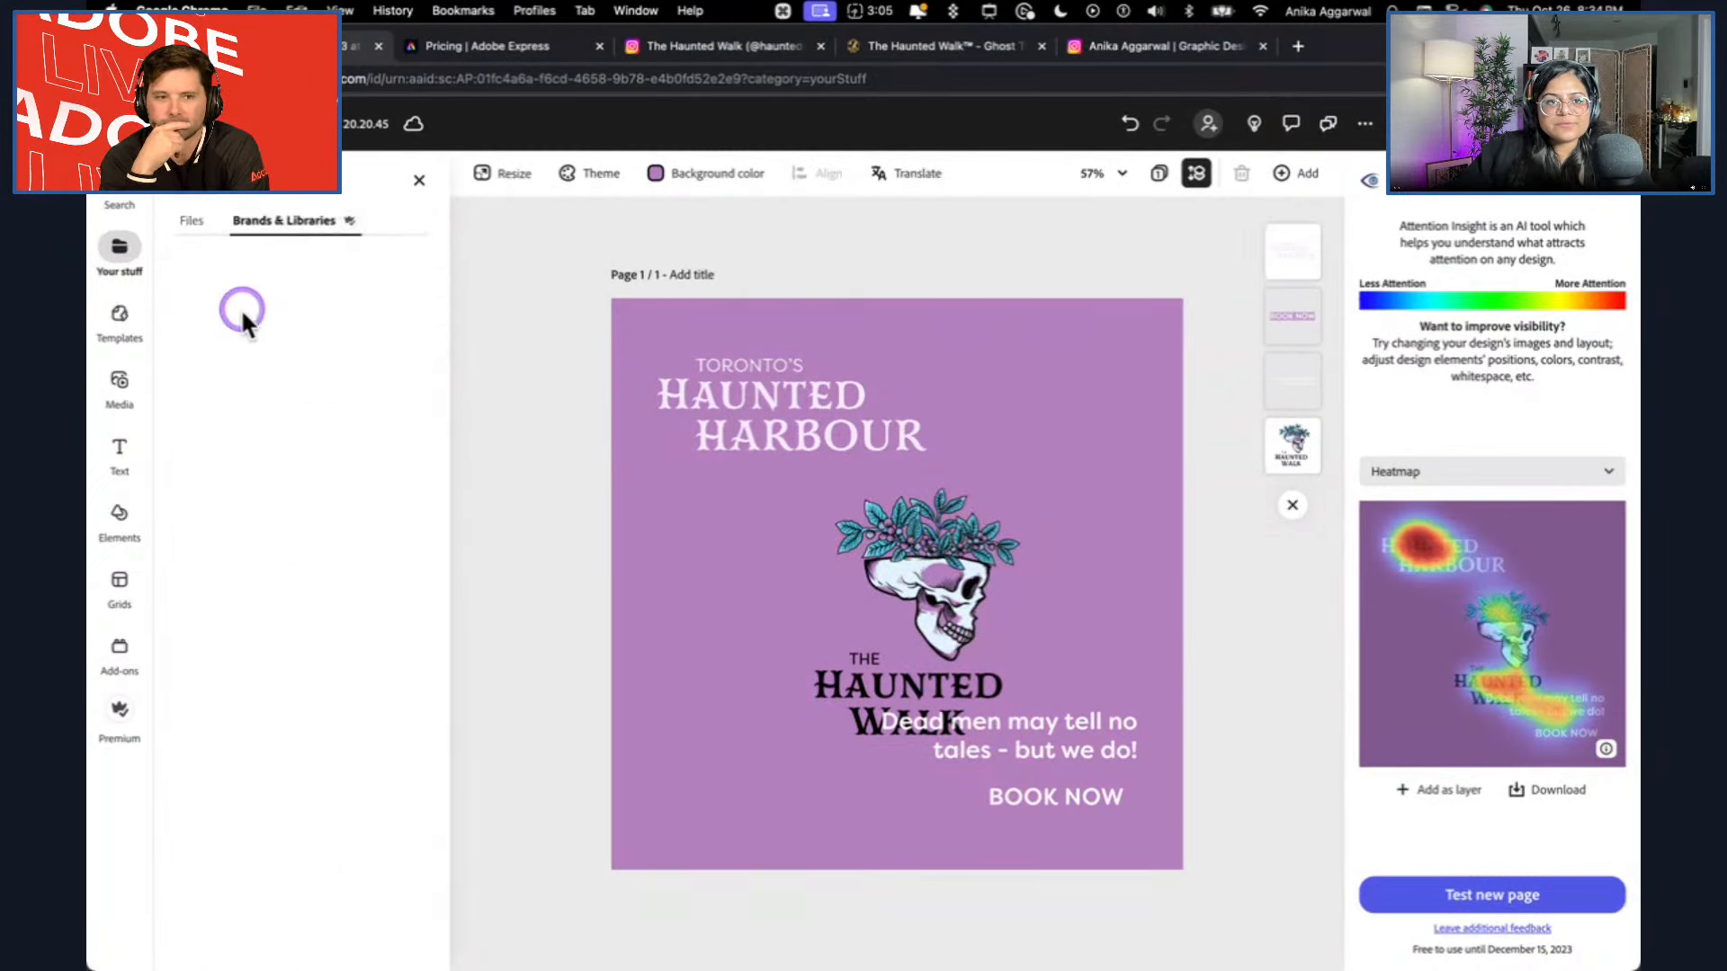
click(257, 256)
text(hallo)
key(Return)
text(ween)
click(301, 521)
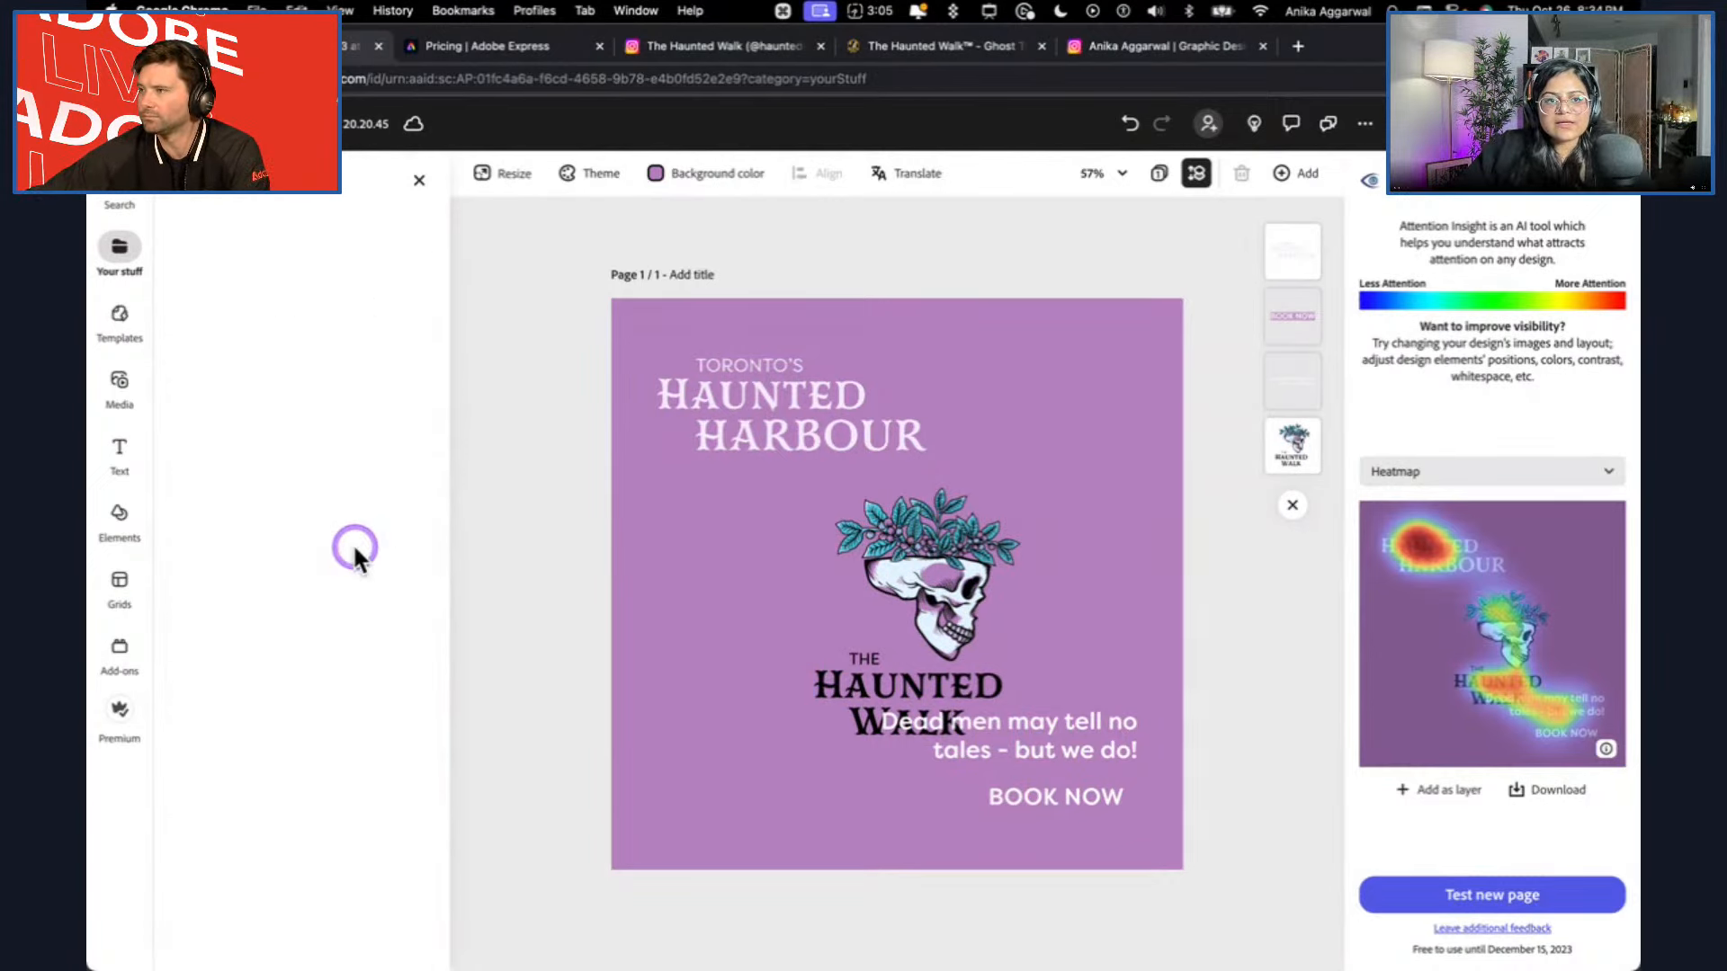
click(236, 472)
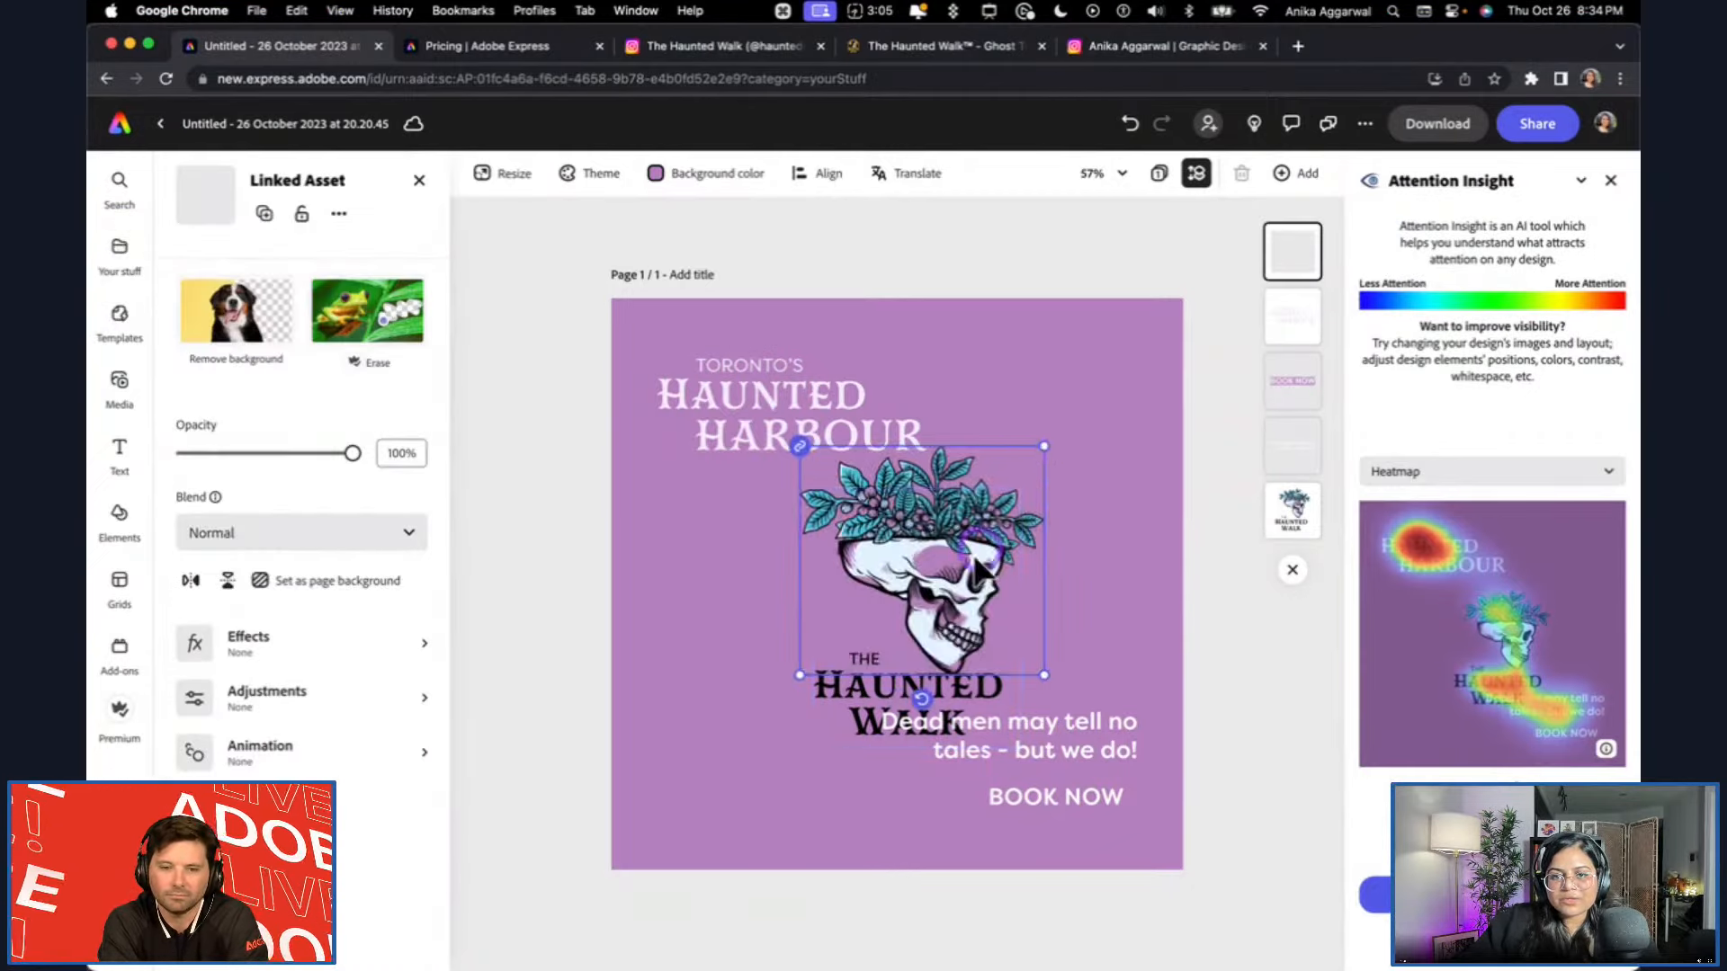
Delete the old Haunted Walk skull logo, then shrink the new skull and centre it between wordmark and tagline.
click(970, 585)
key(BackSpace)
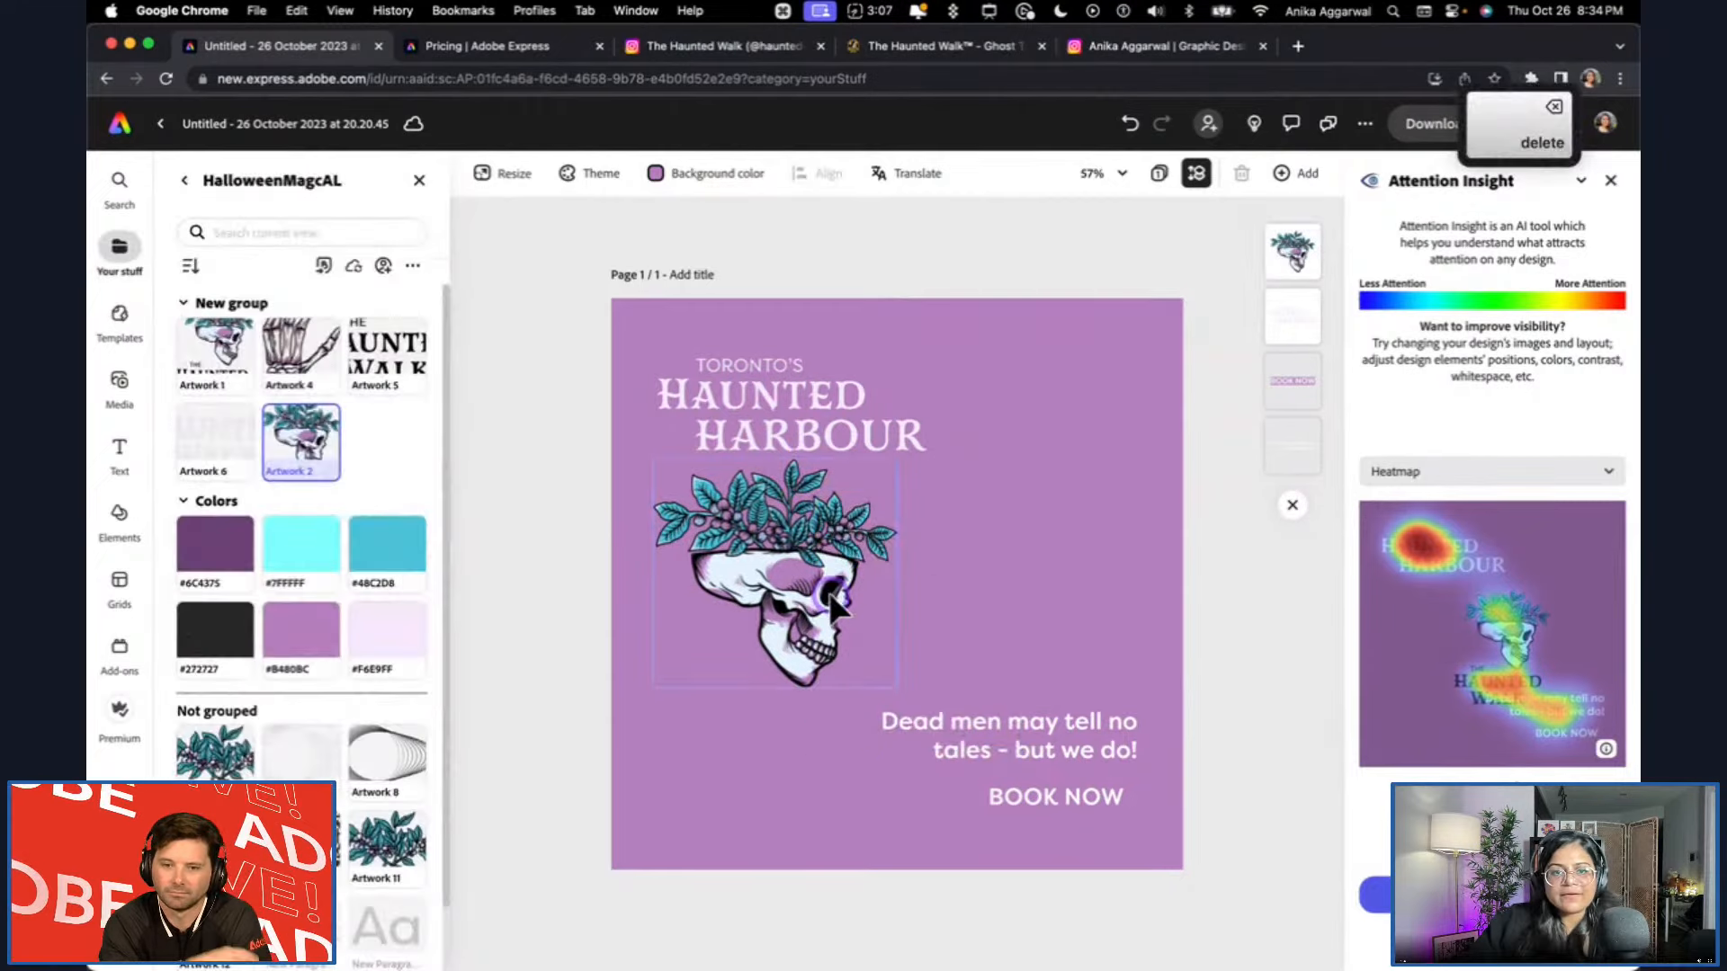
drag(829, 591, 934, 590)
drag(1010, 456, 970, 491)
drag(914, 579, 938, 560)
Retest the design containing the new skull in Attention Insight as Banners, posts, thumbnails, ads.
click(1194, 684)
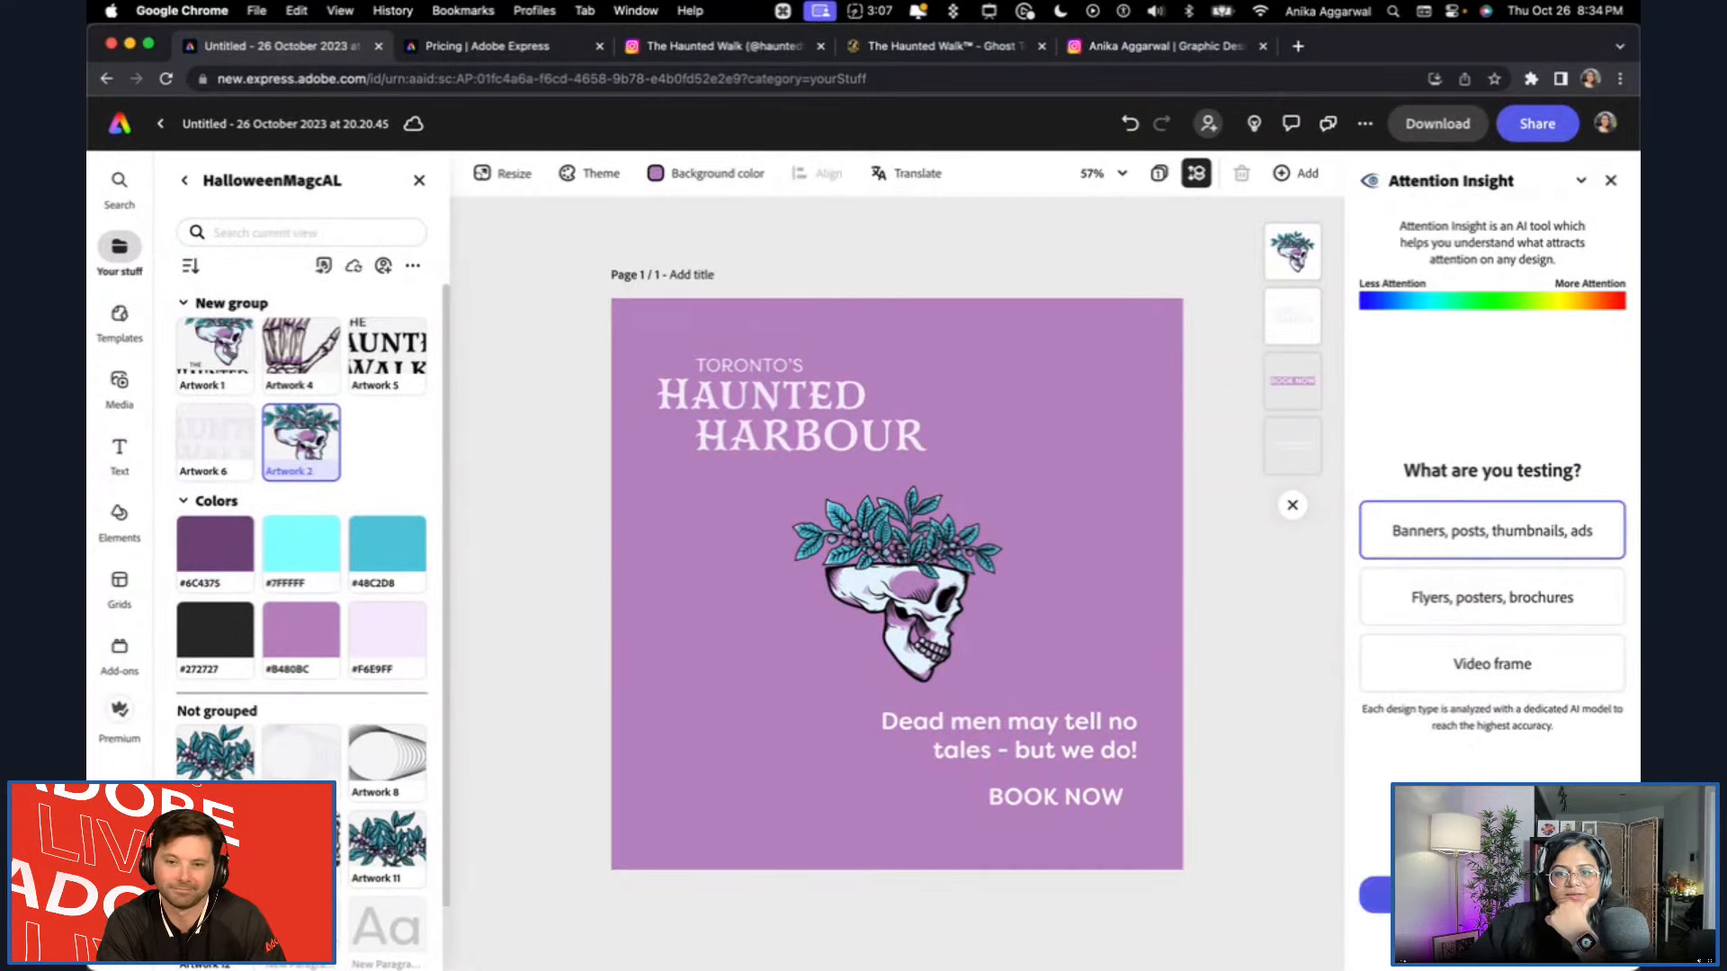
click(1493, 531)
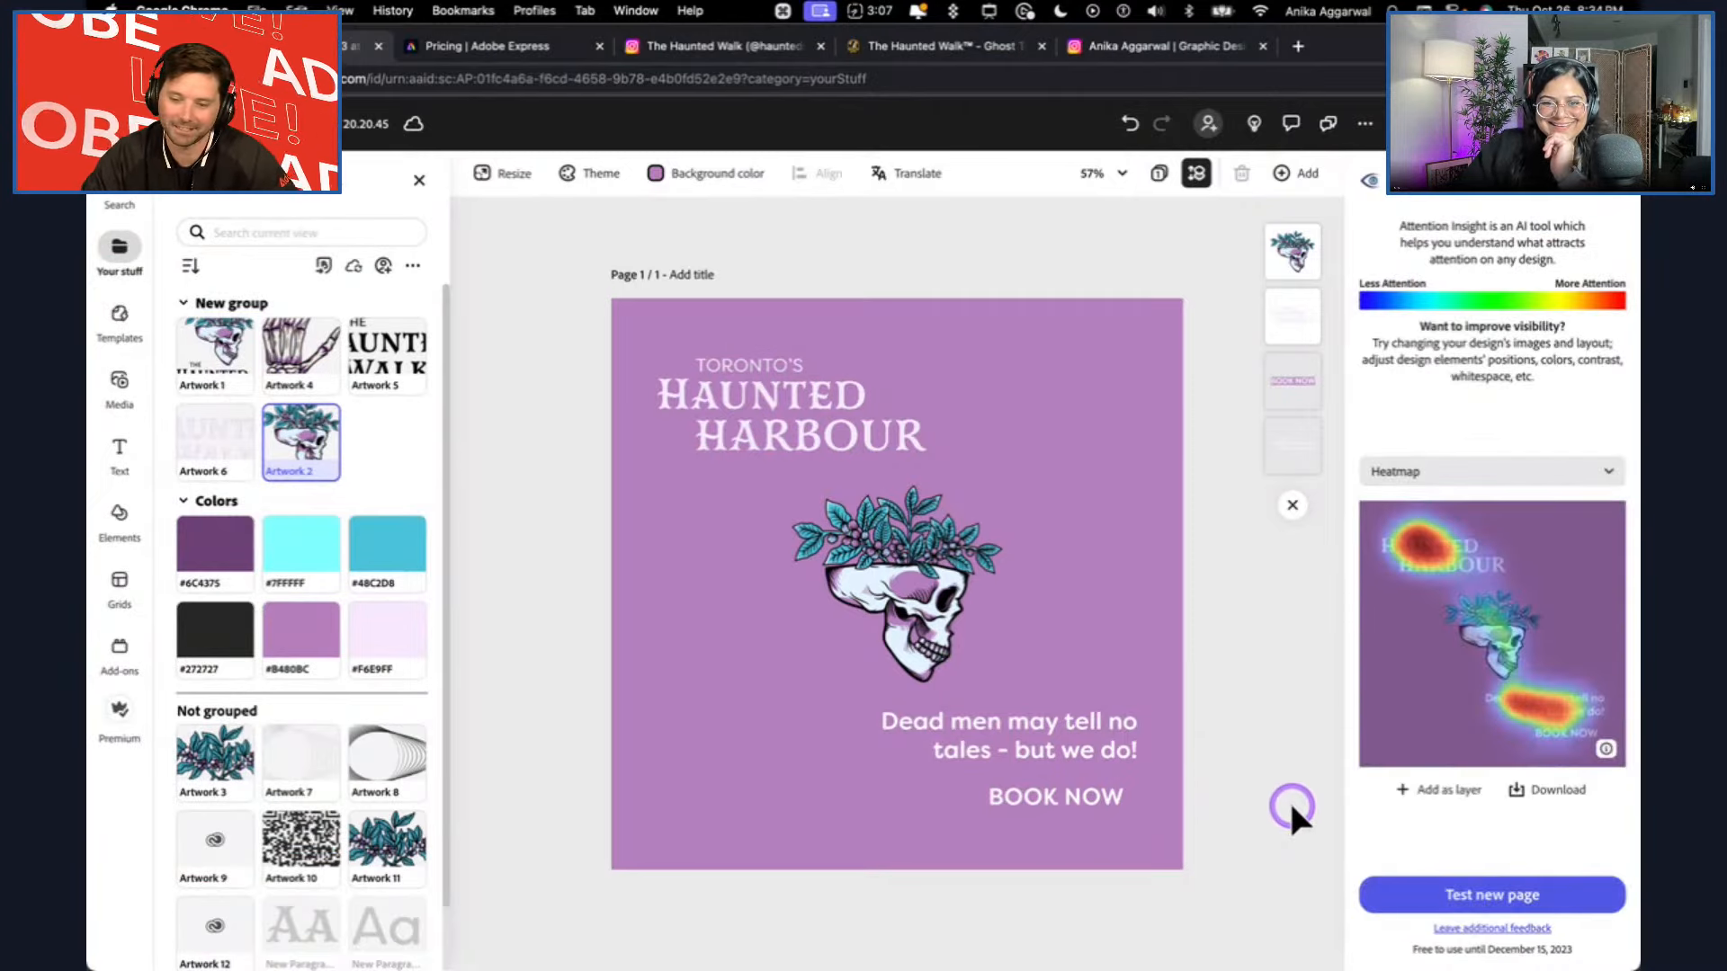
Nudge the skull artwork and the Haunted Harbour wordmark slightly upward on the page.
drag(928, 608, 929, 598)
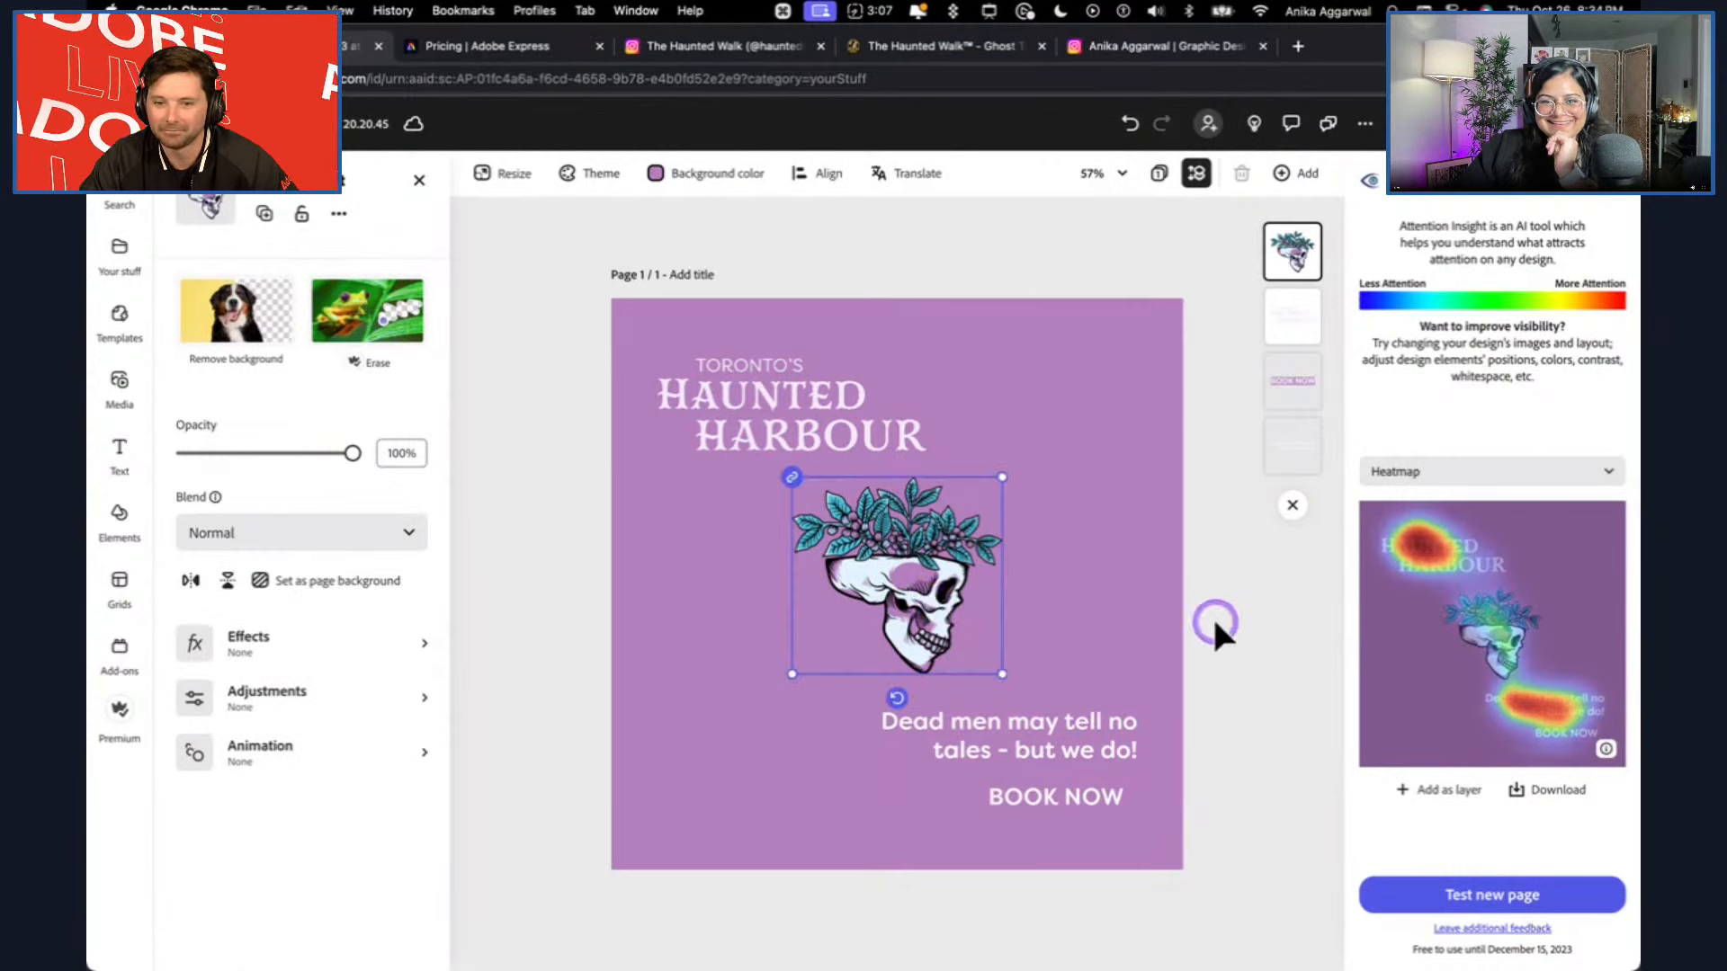
click(1259, 615)
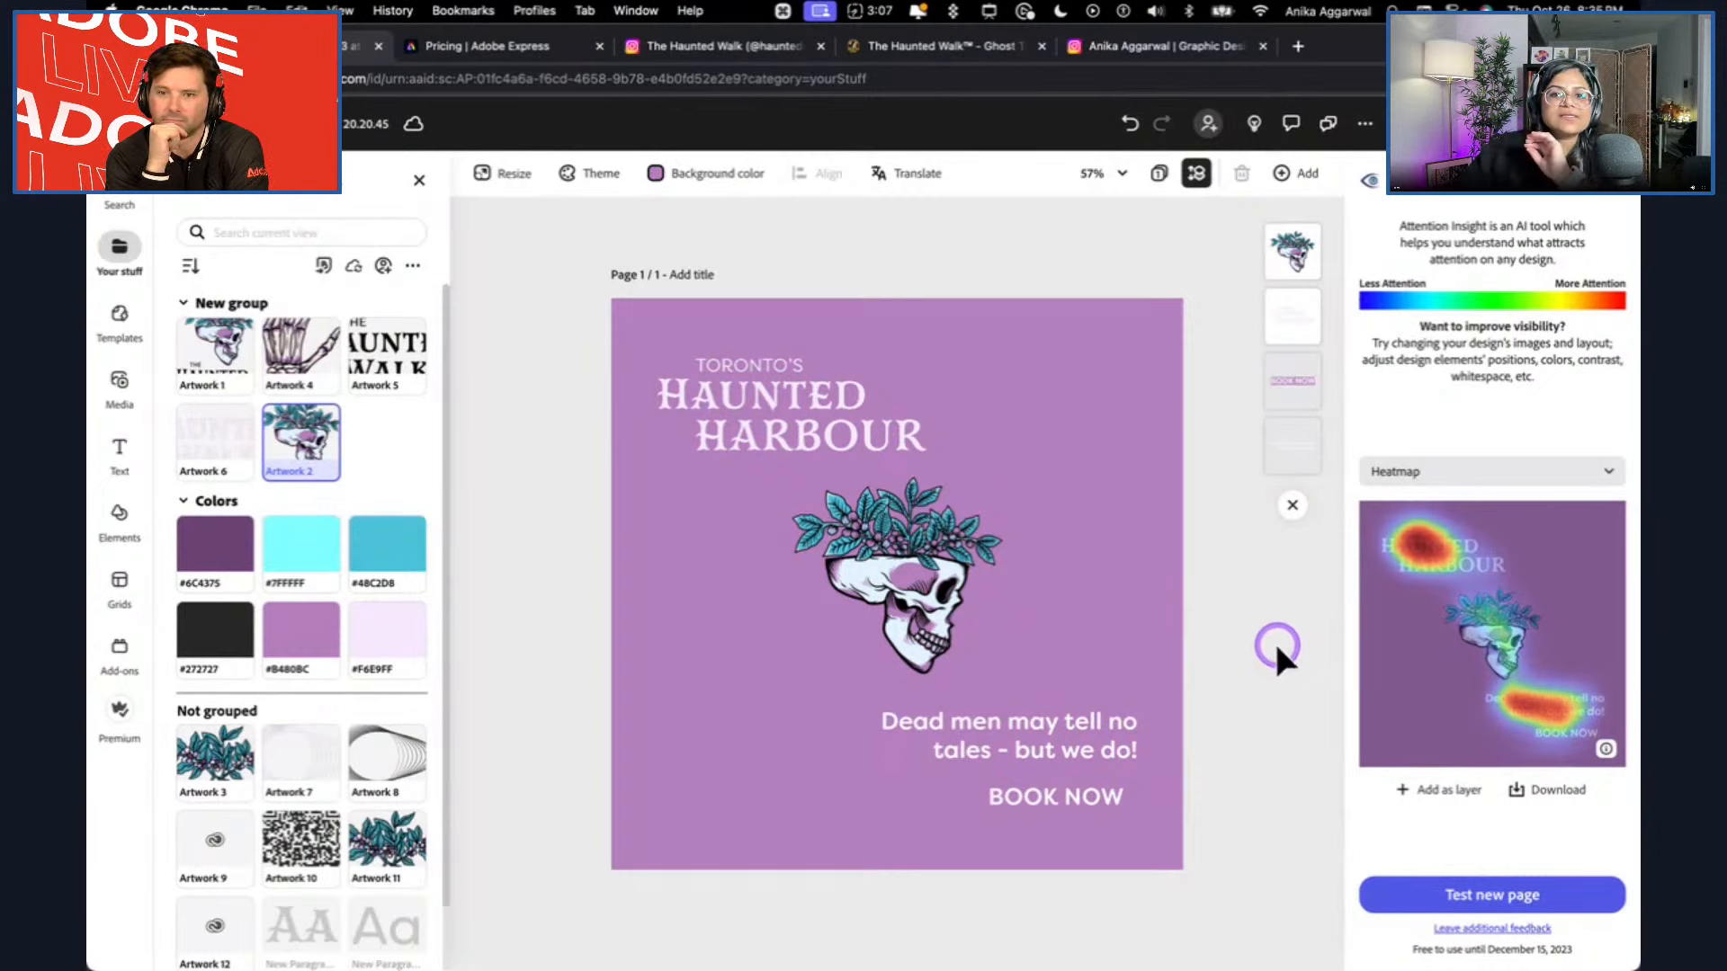
click(769, 406)
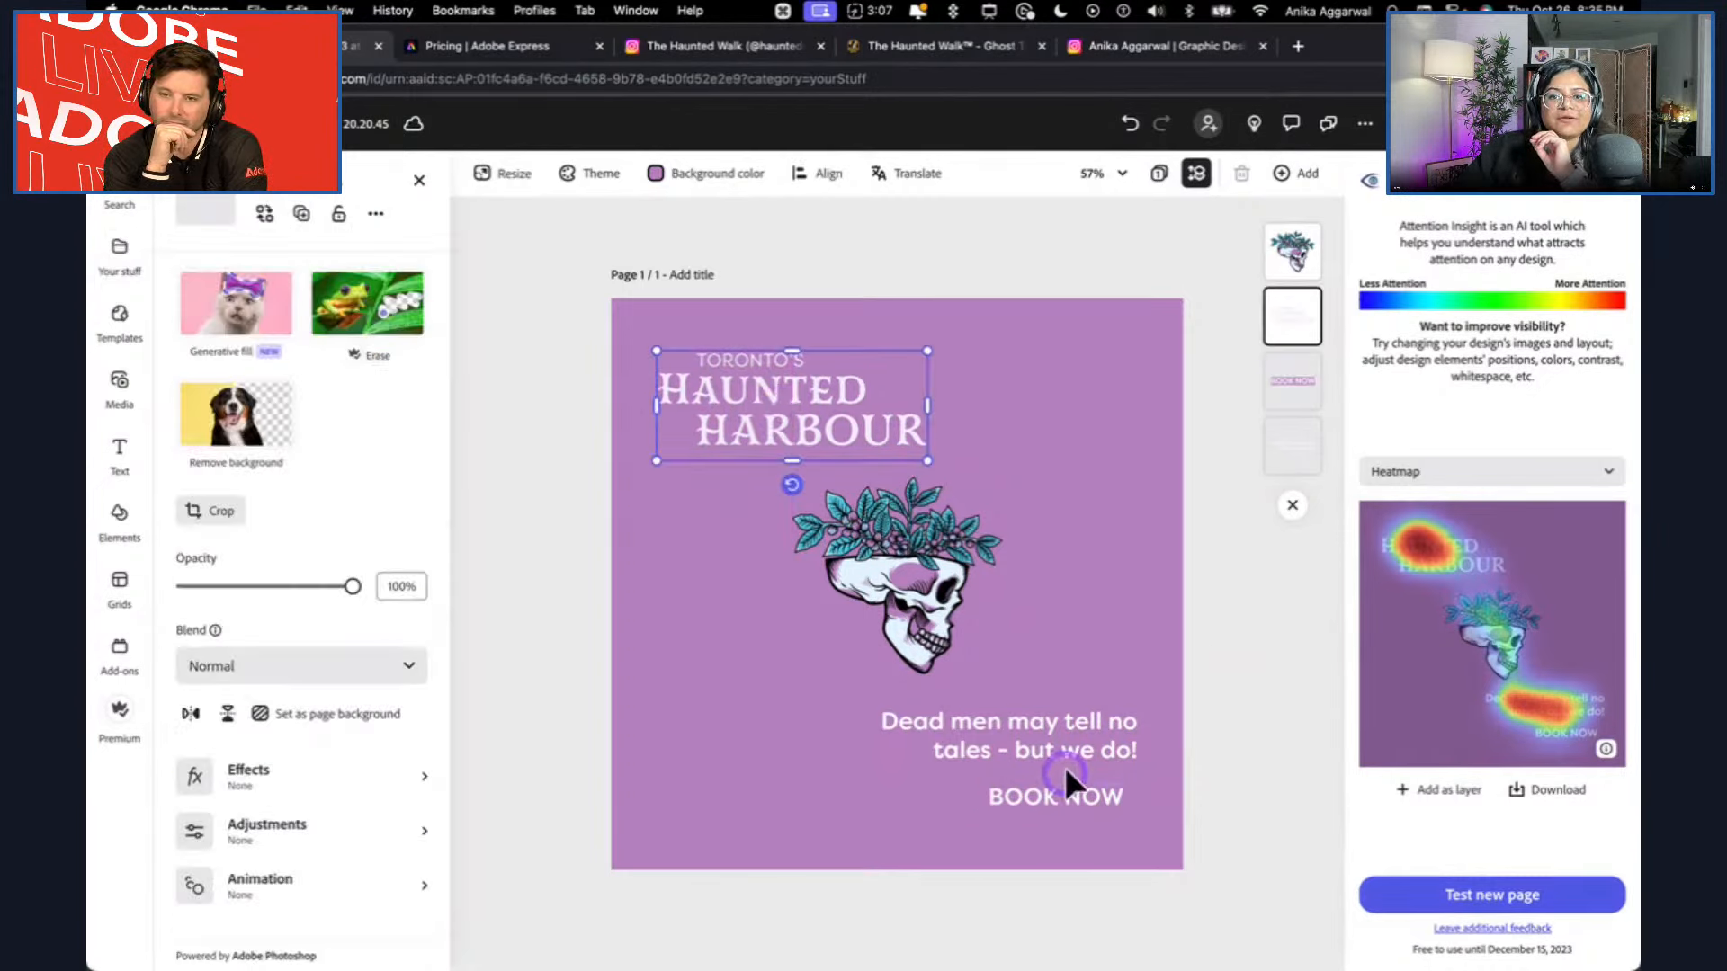
click(1052, 800)
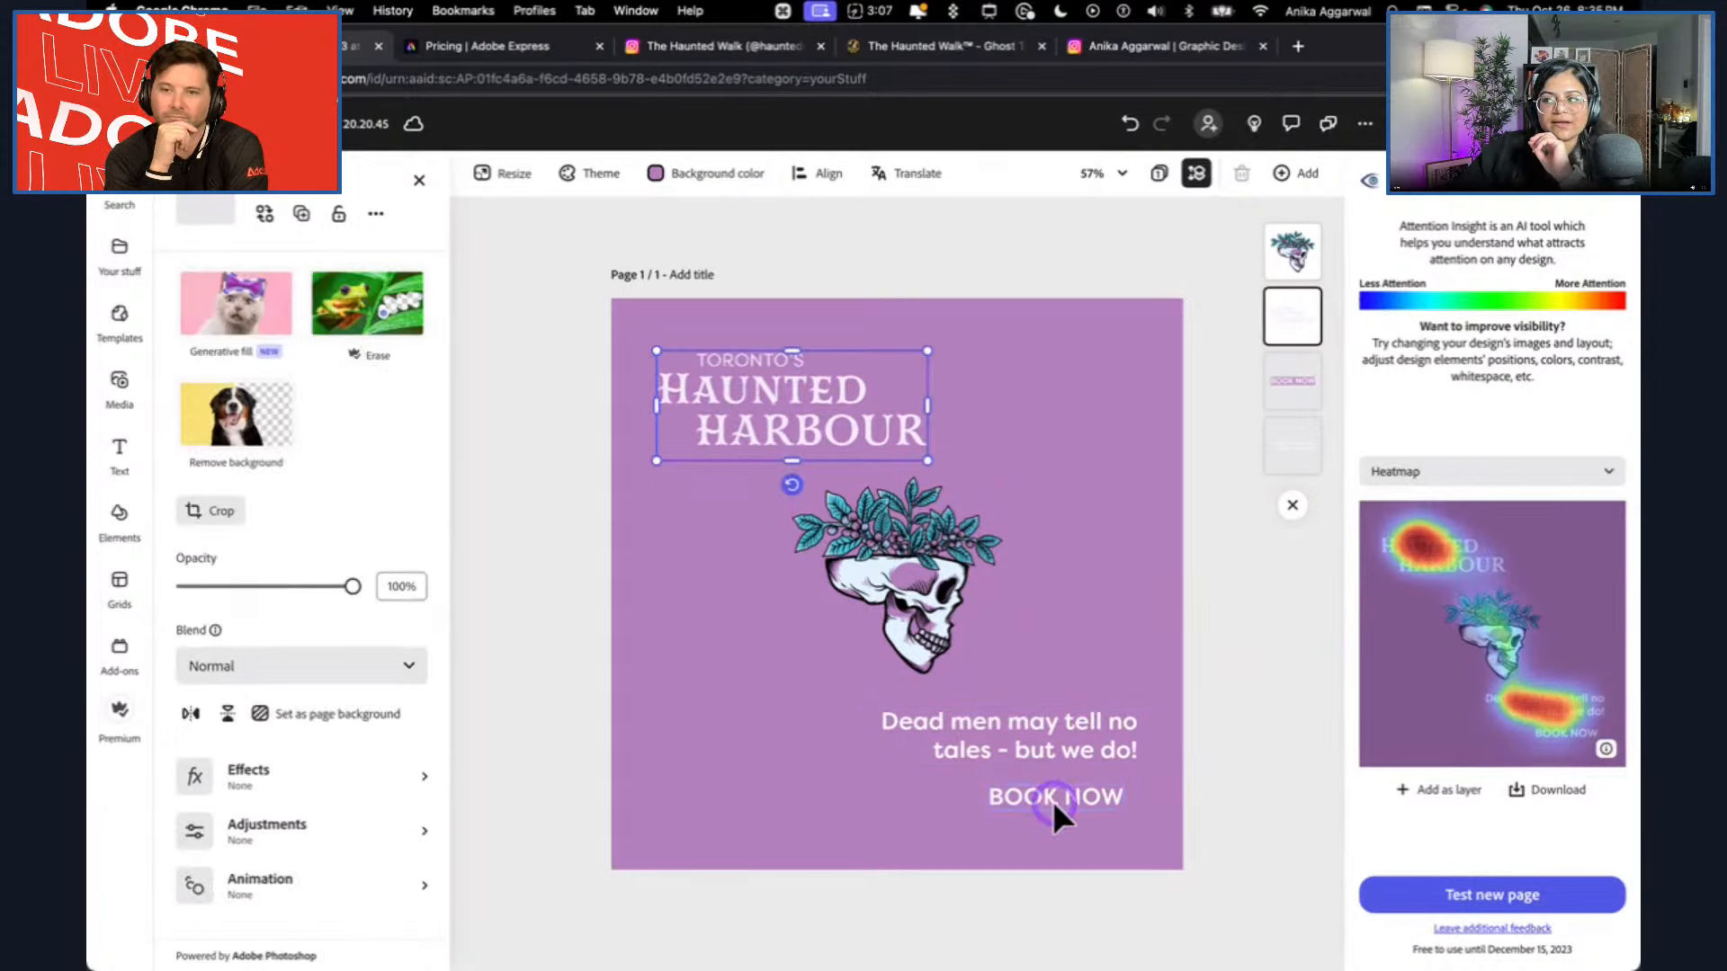
click(1252, 670)
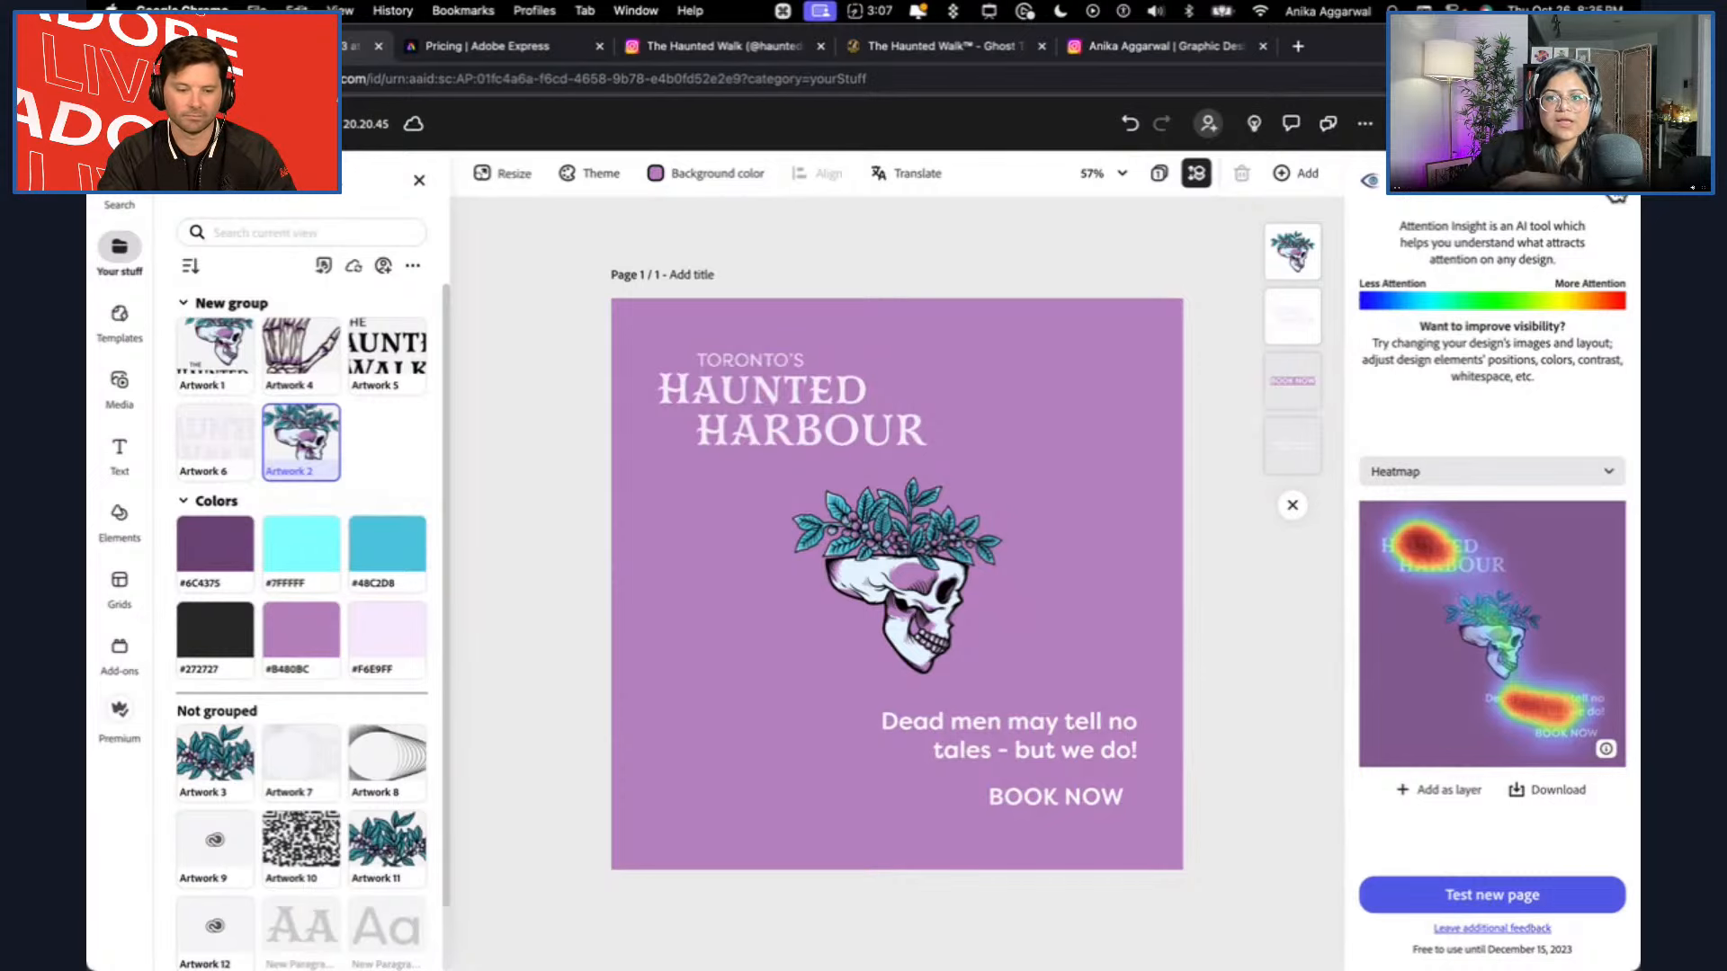
Close the Attention Insight add-on and set the page background to black.
click(1611, 180)
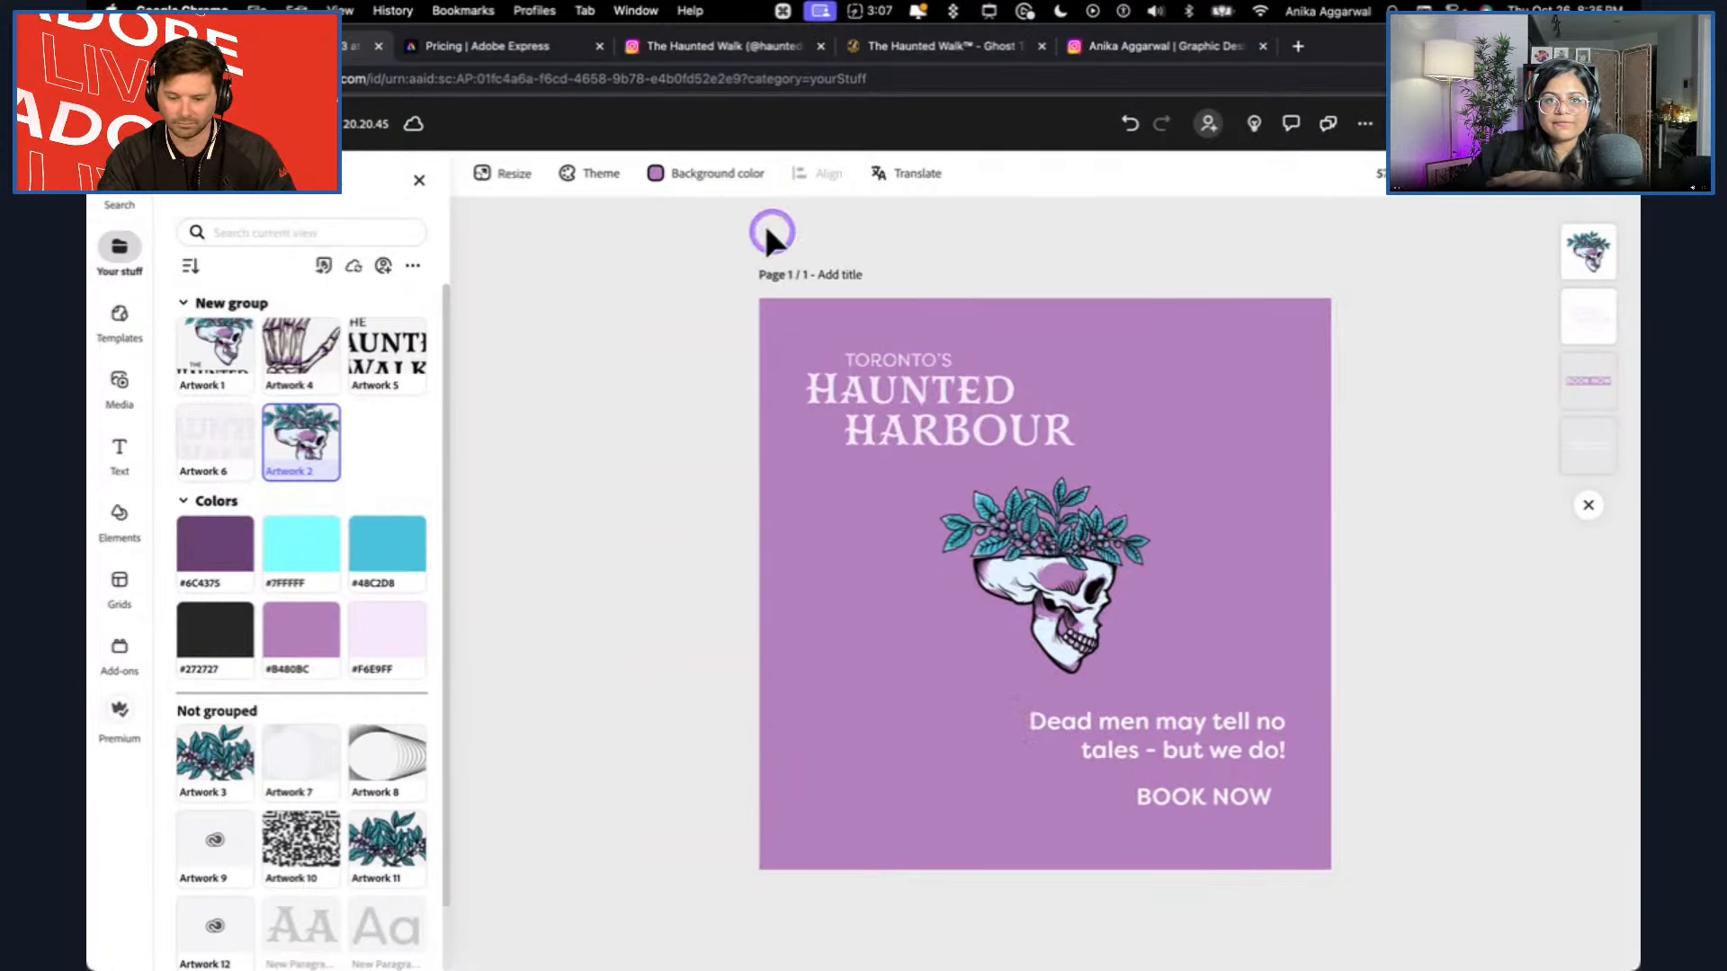
click(670, 173)
click(676, 314)
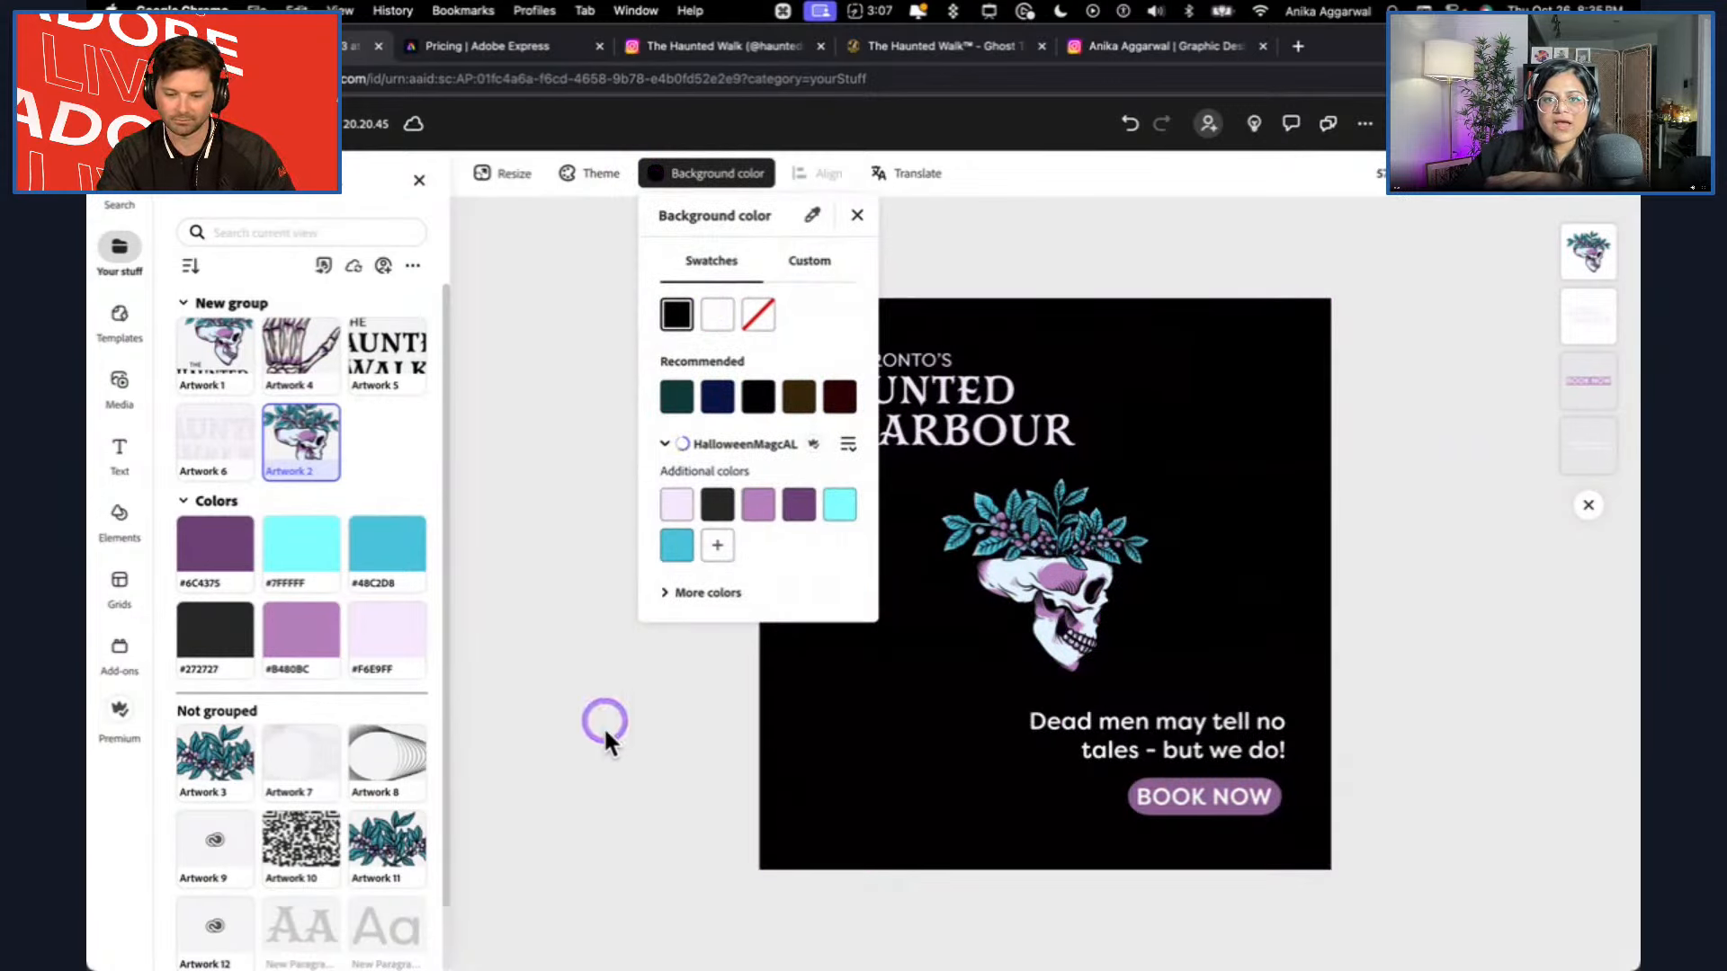
click(583, 805)
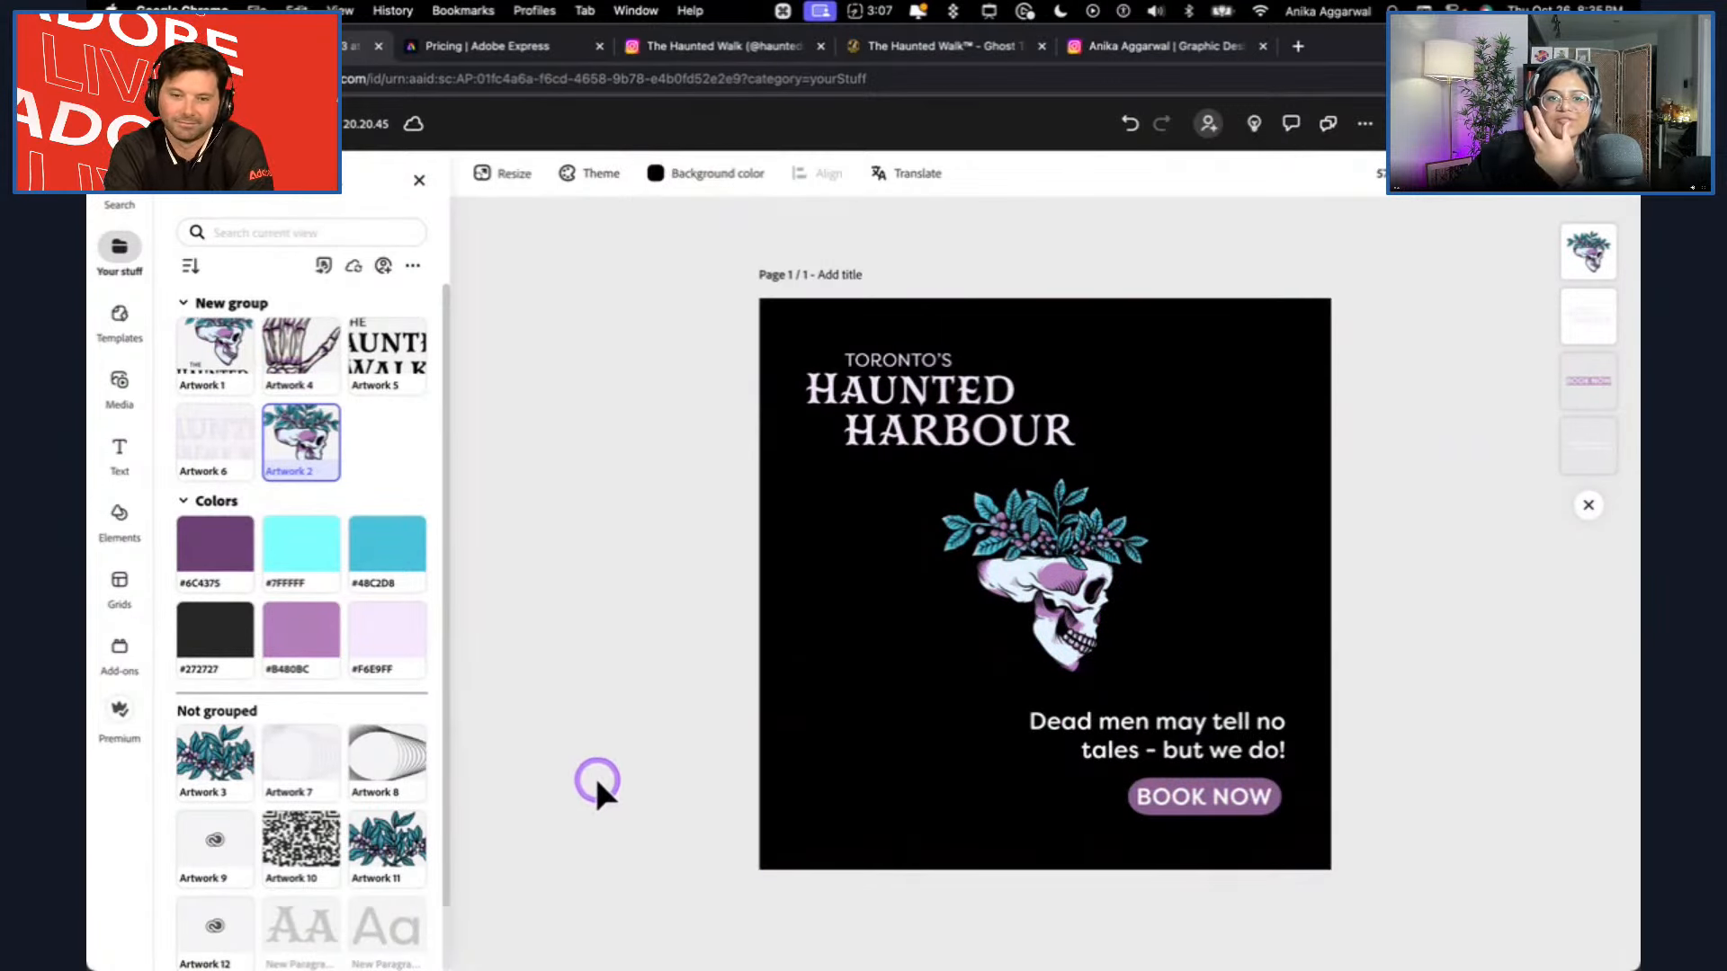
Try the library colours #6C4375, #7FFFFF and #48C2D8 as the page background and settle on dark grey #272727.
click(654, 170)
click(654, 171)
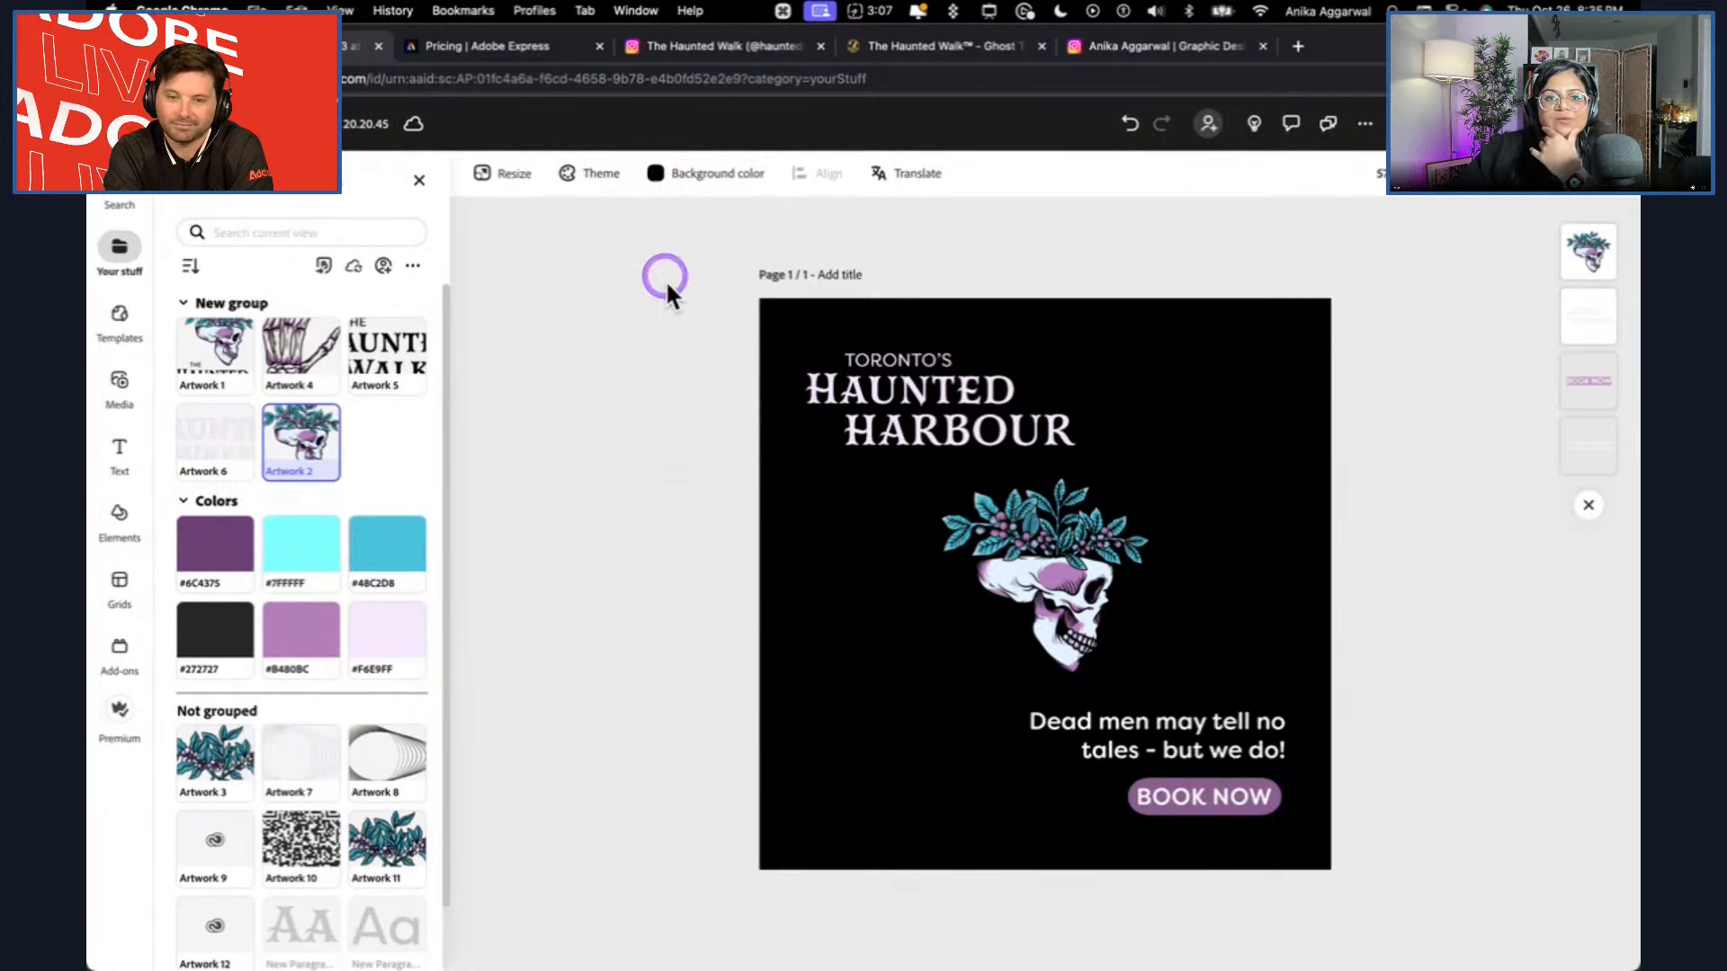
click(798, 508)
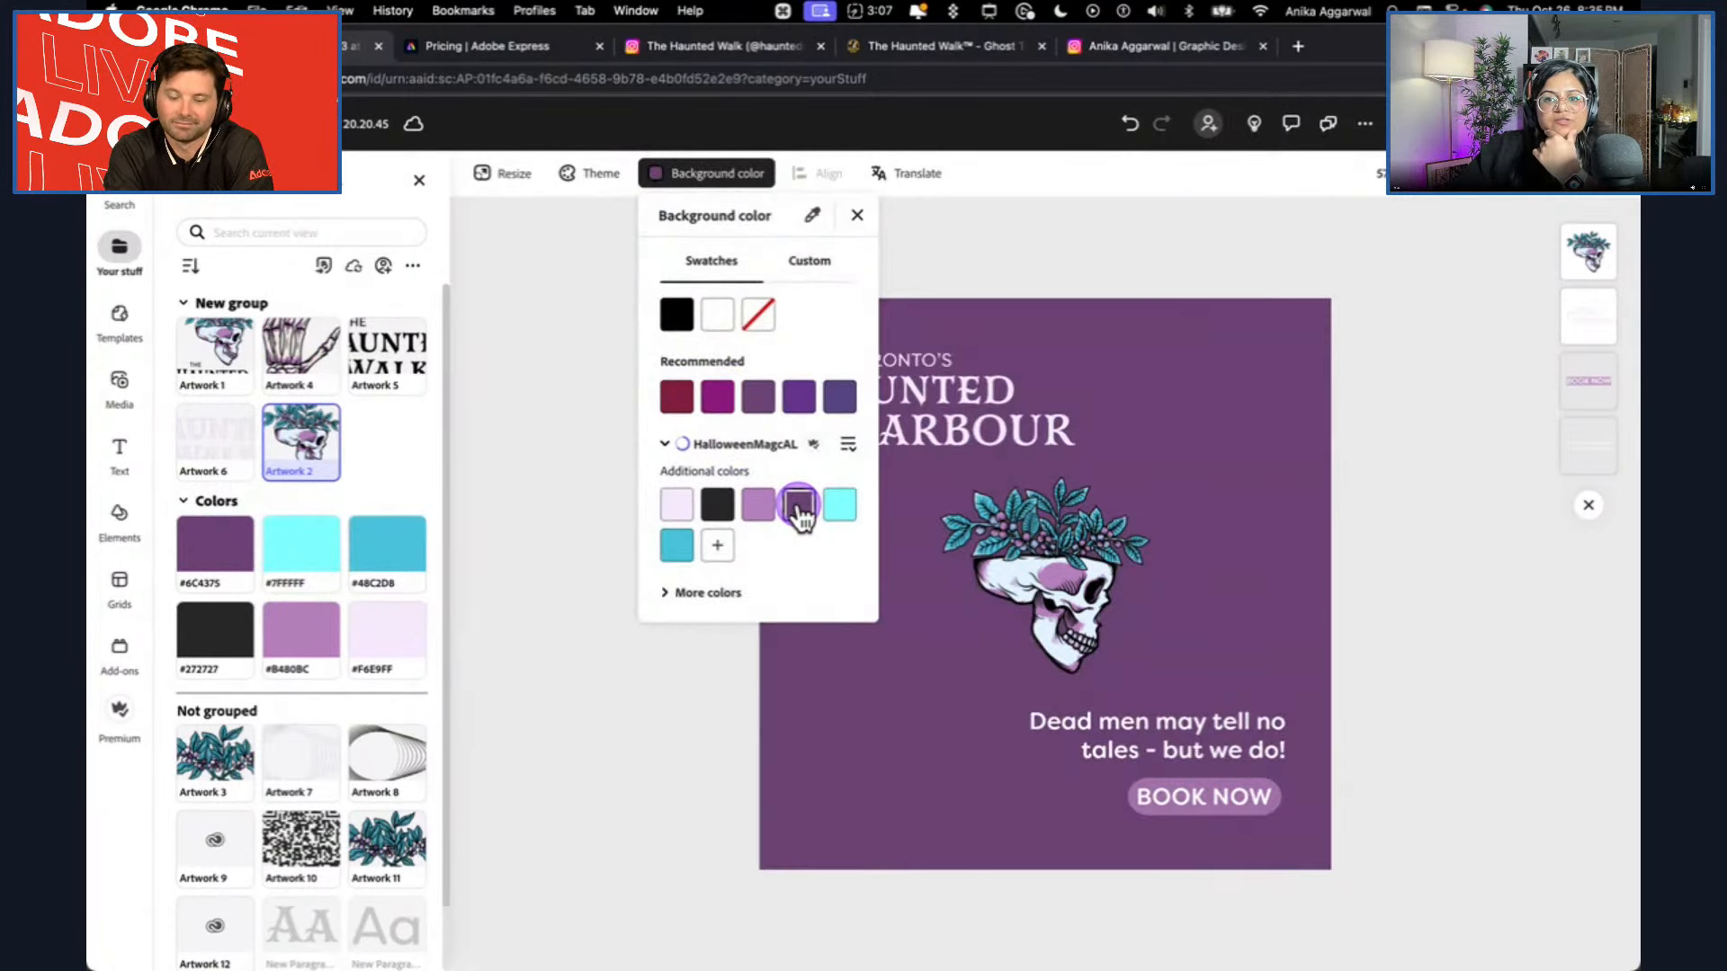
click(832, 509)
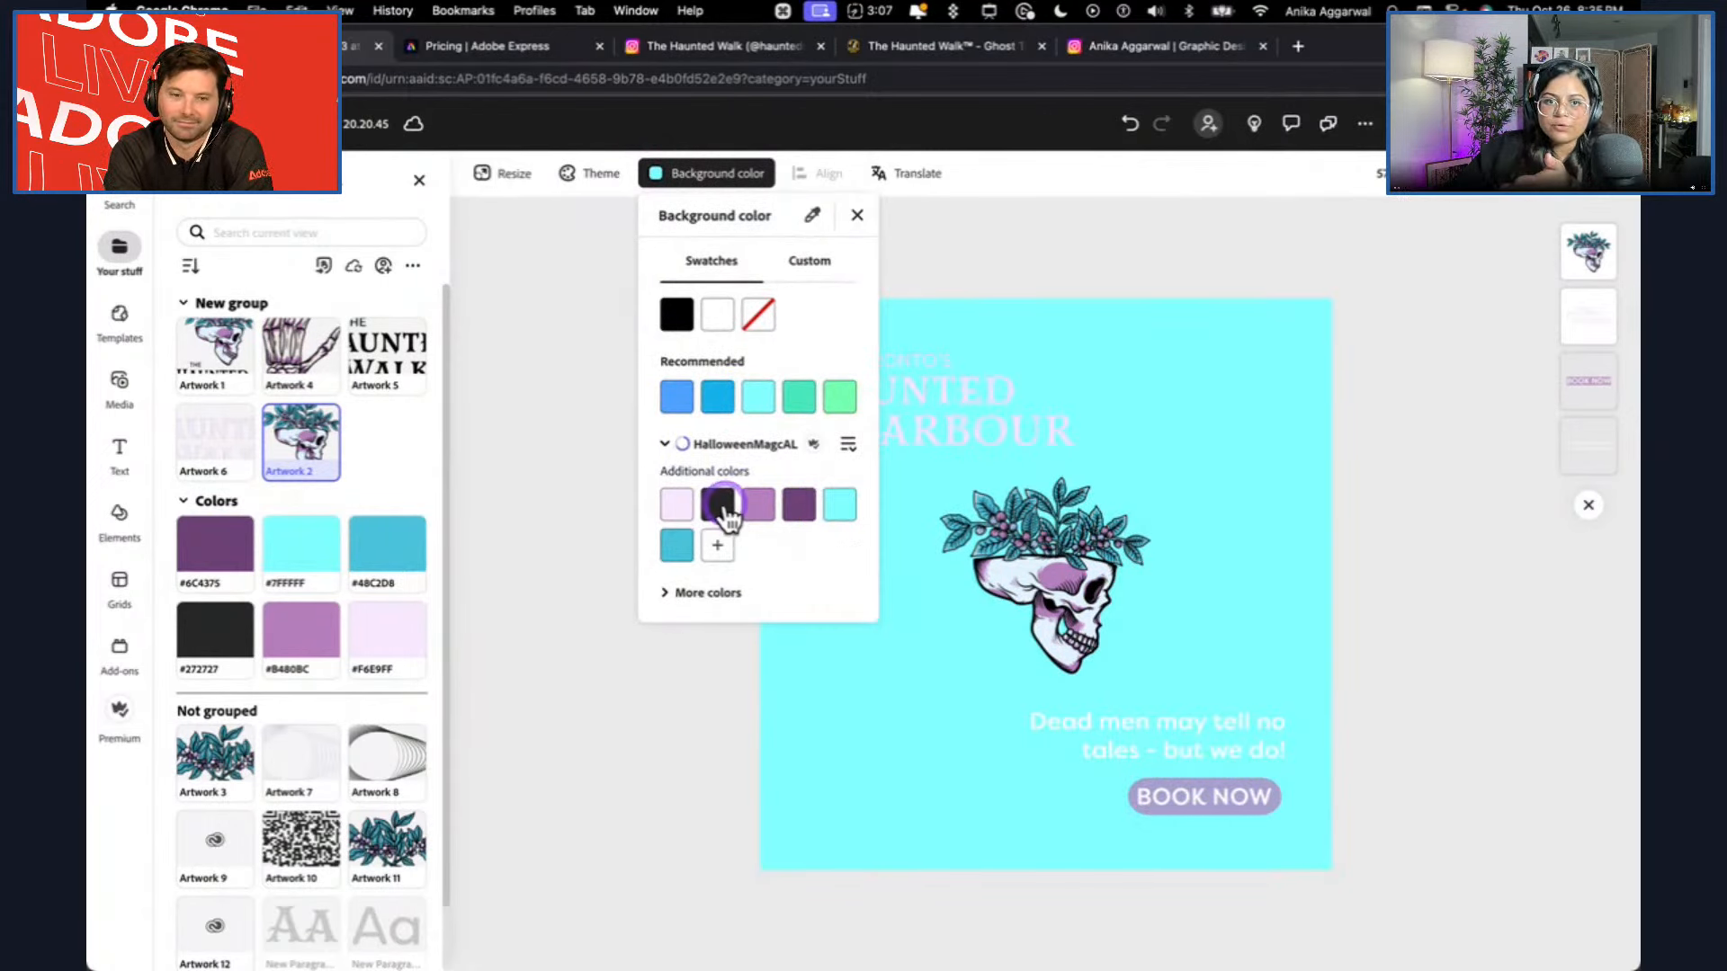
click(686, 543)
click(841, 509)
click(719, 508)
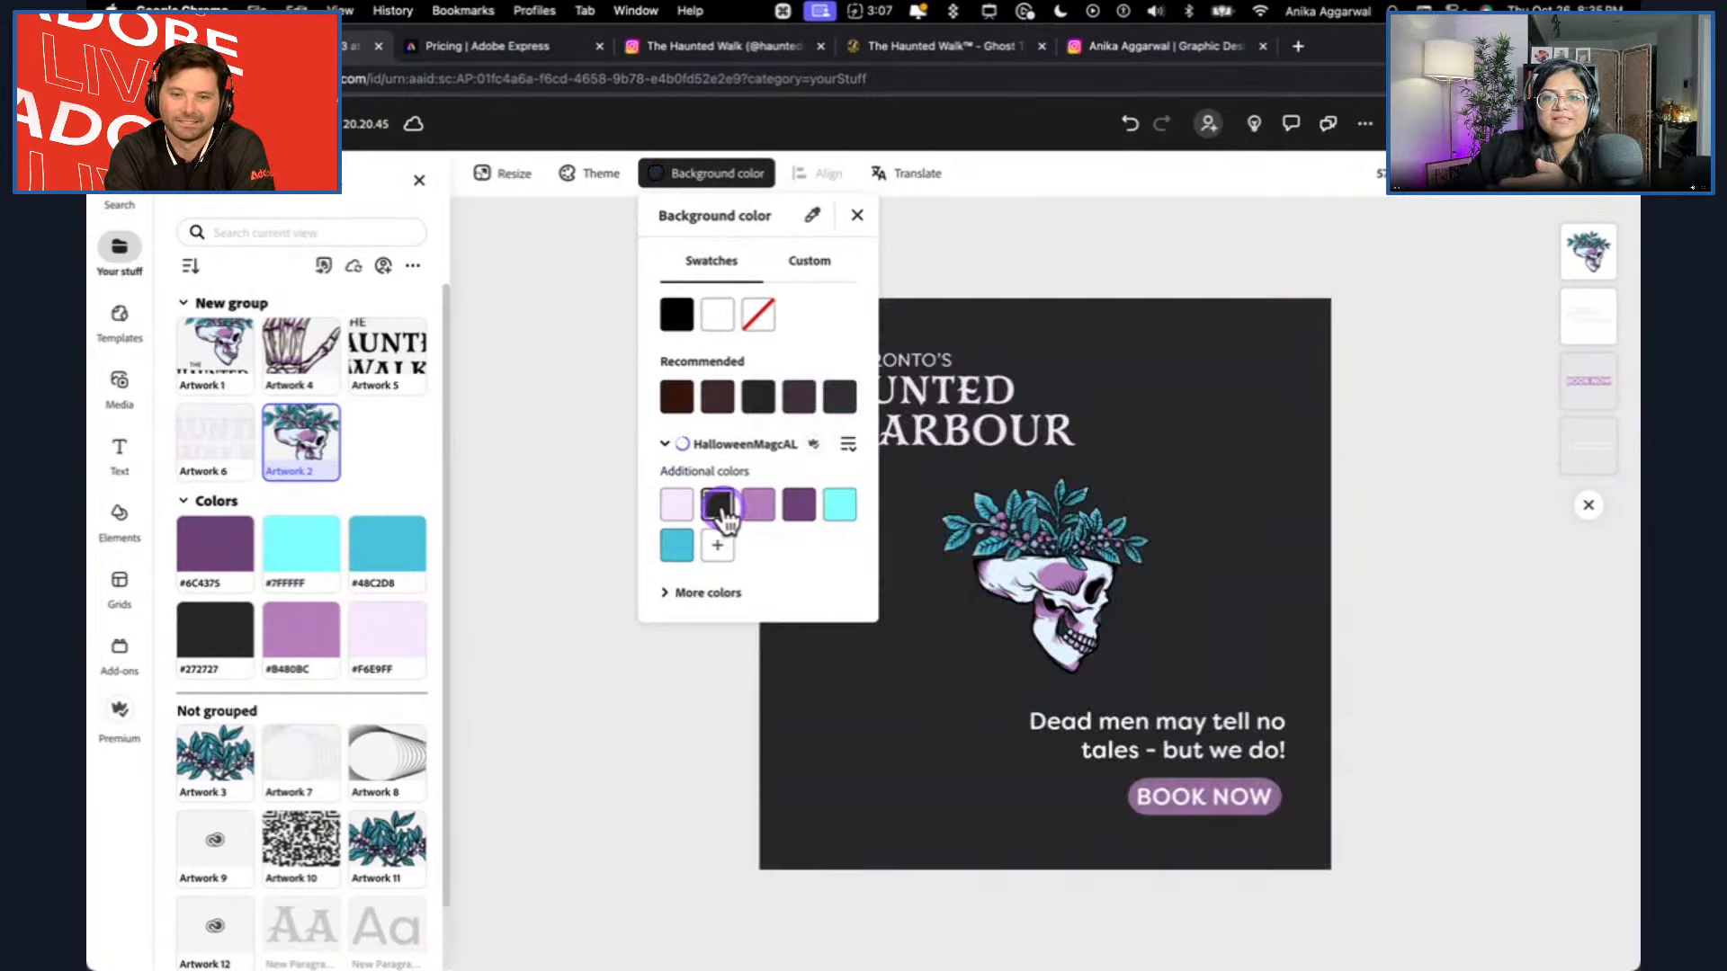
click(1233, 467)
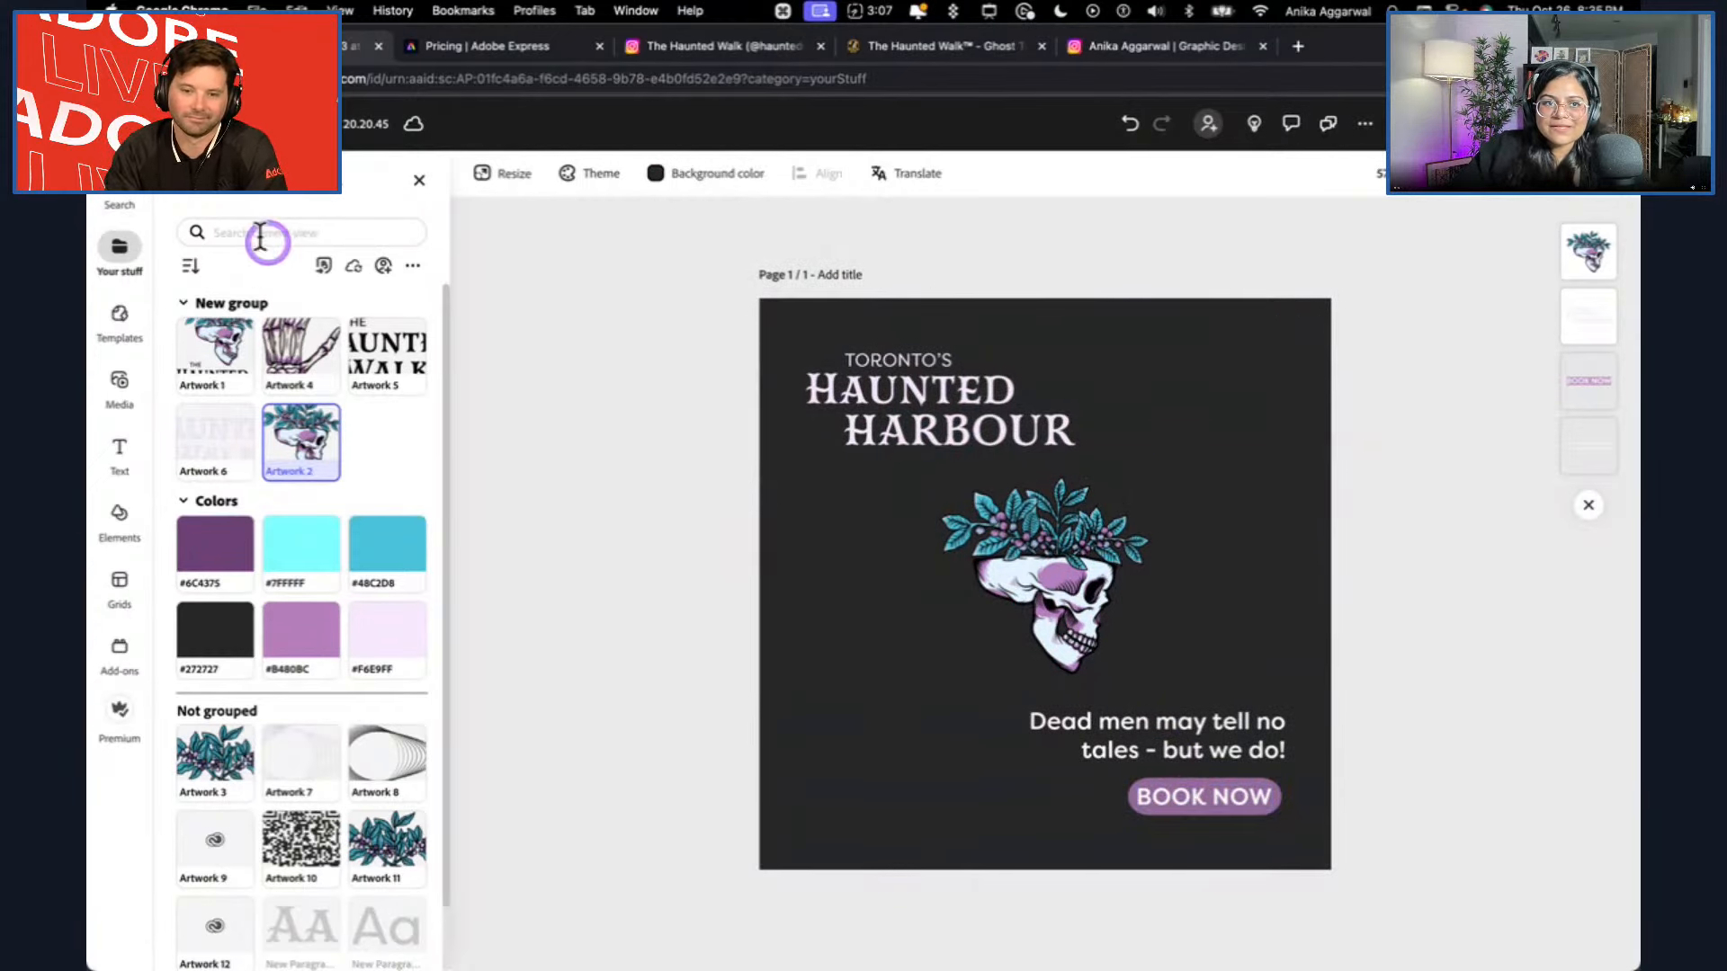
Close the library assets and browse the full set of featured add-ons.
click(419, 179)
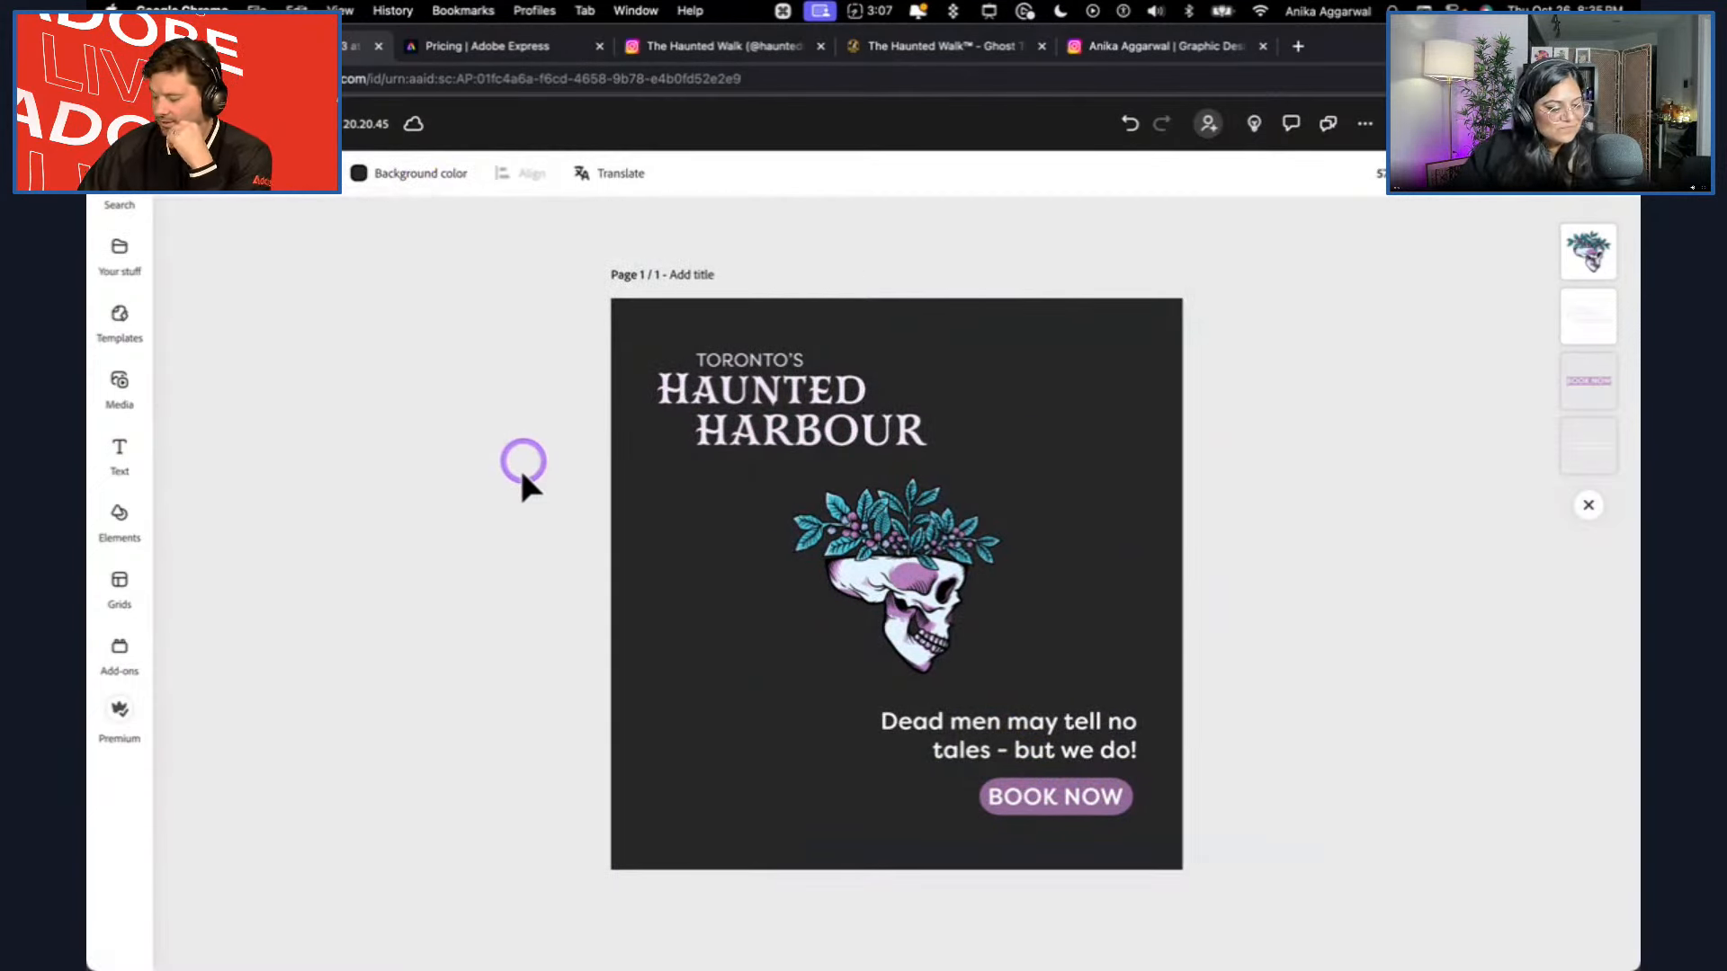
click(533, 578)
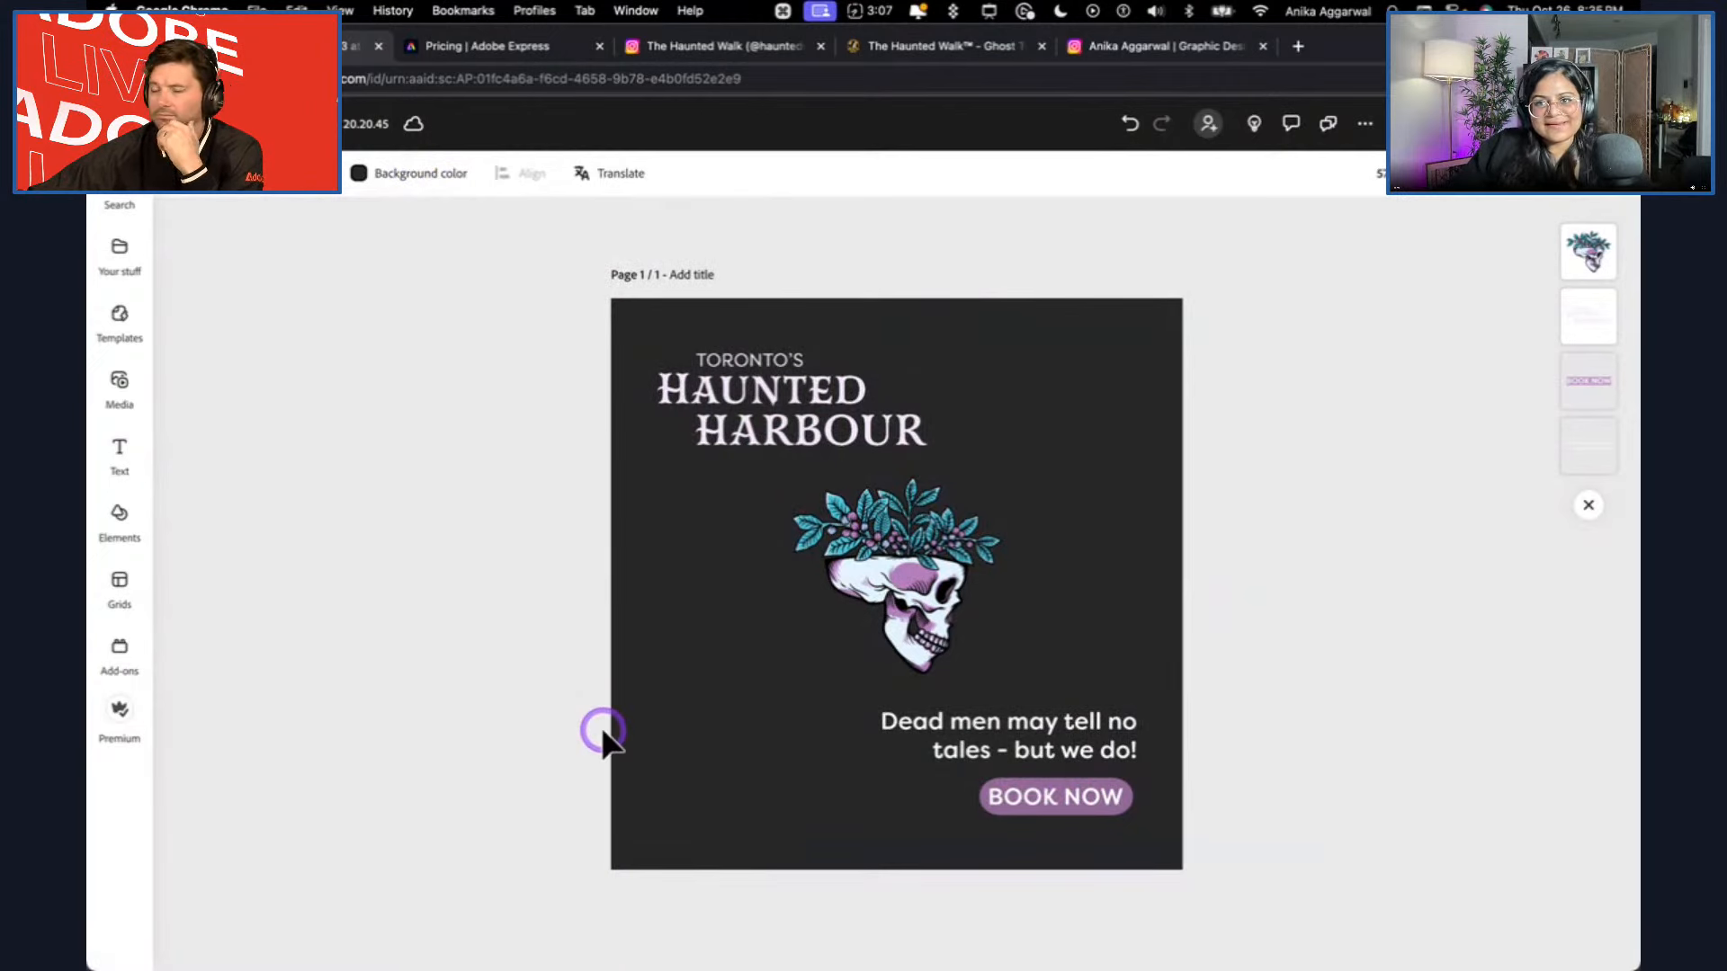
click(119, 652)
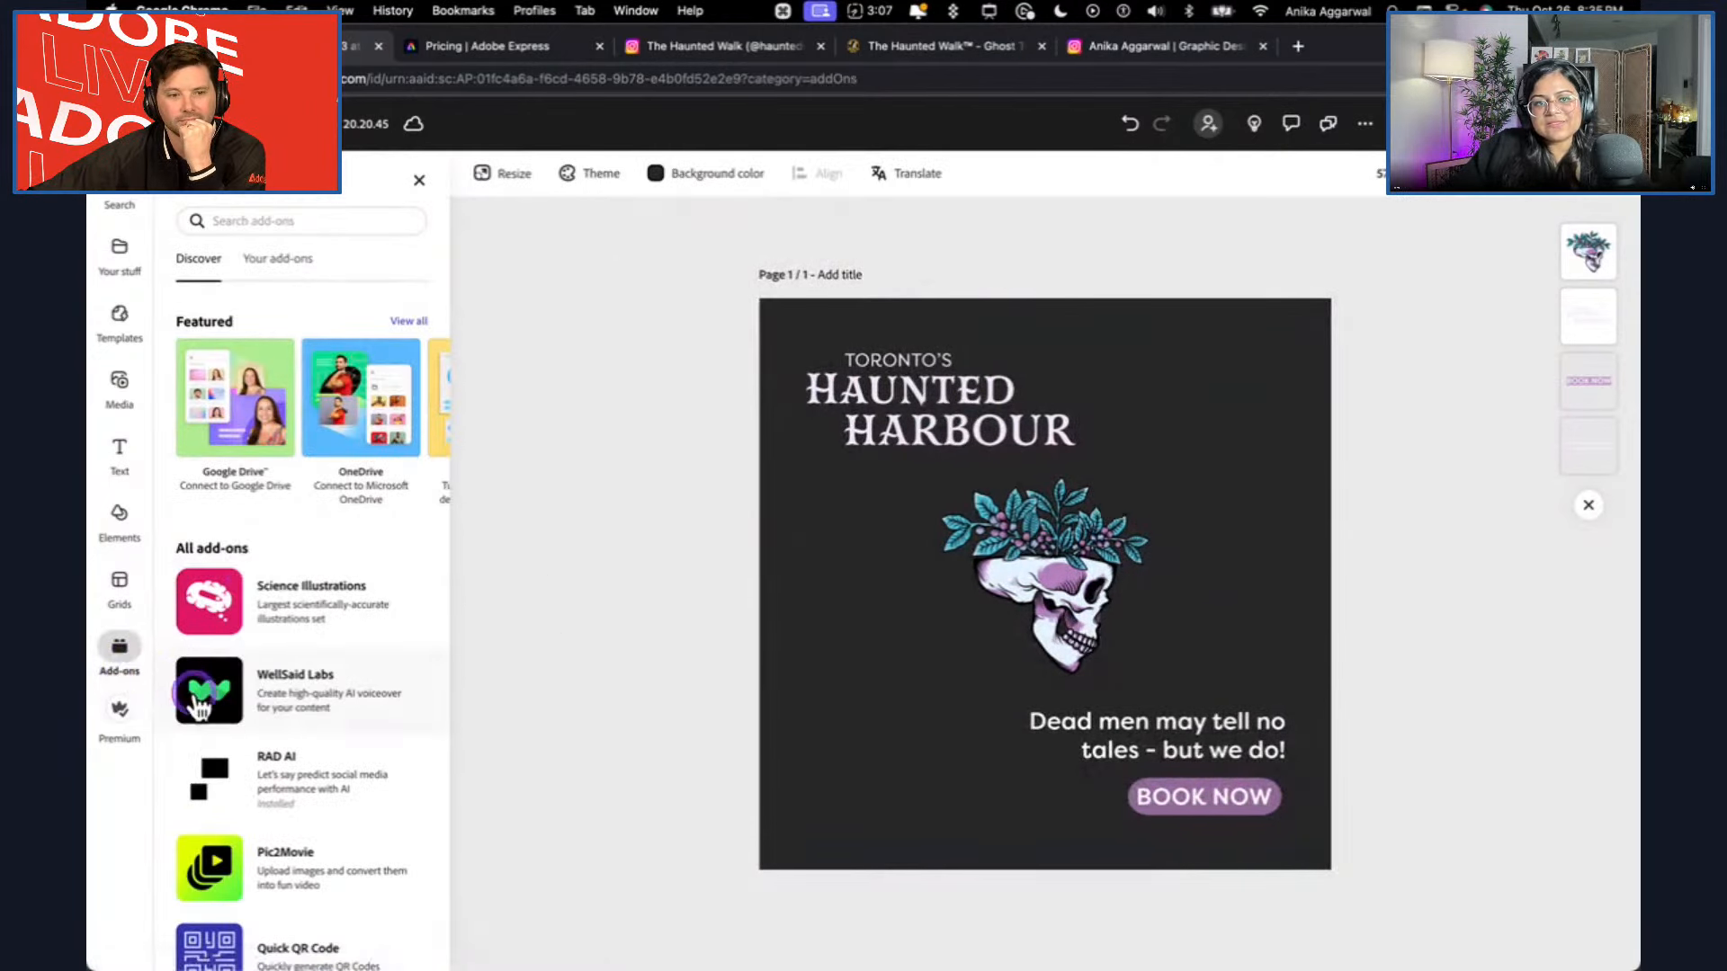
click(399, 329)
click(358, 583)
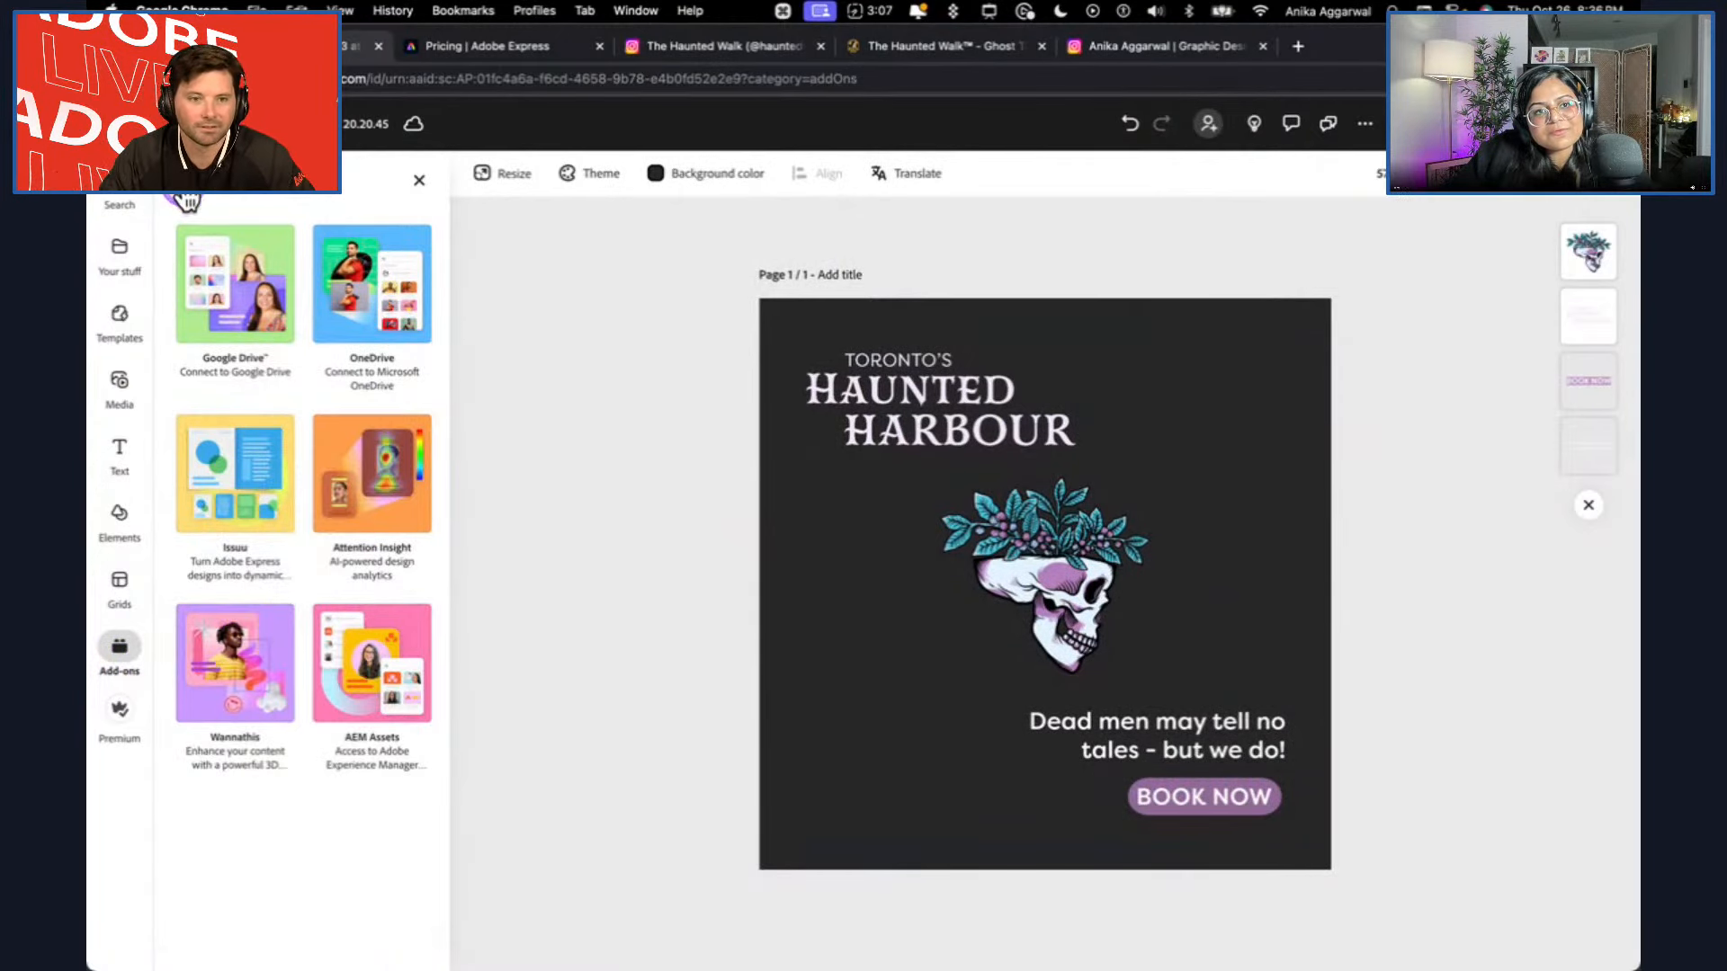
Review the featured add-ons, open Wannathis and go to its Halloween 3D collection.
click(208, 466)
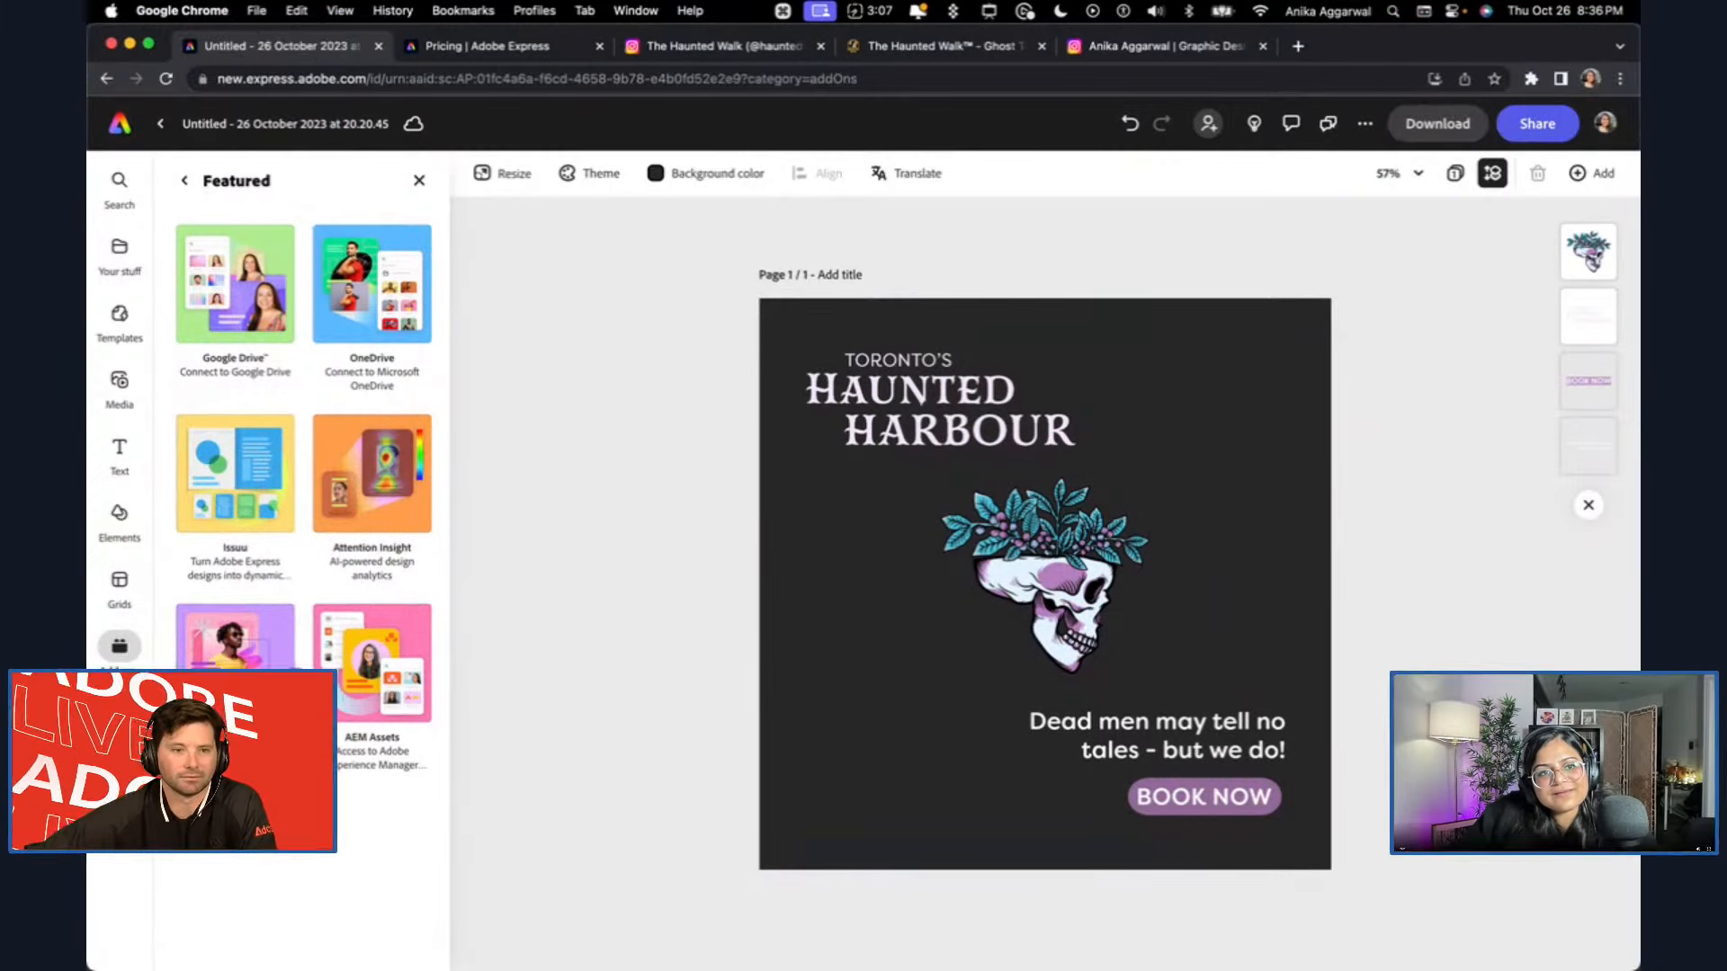
click(240, 367)
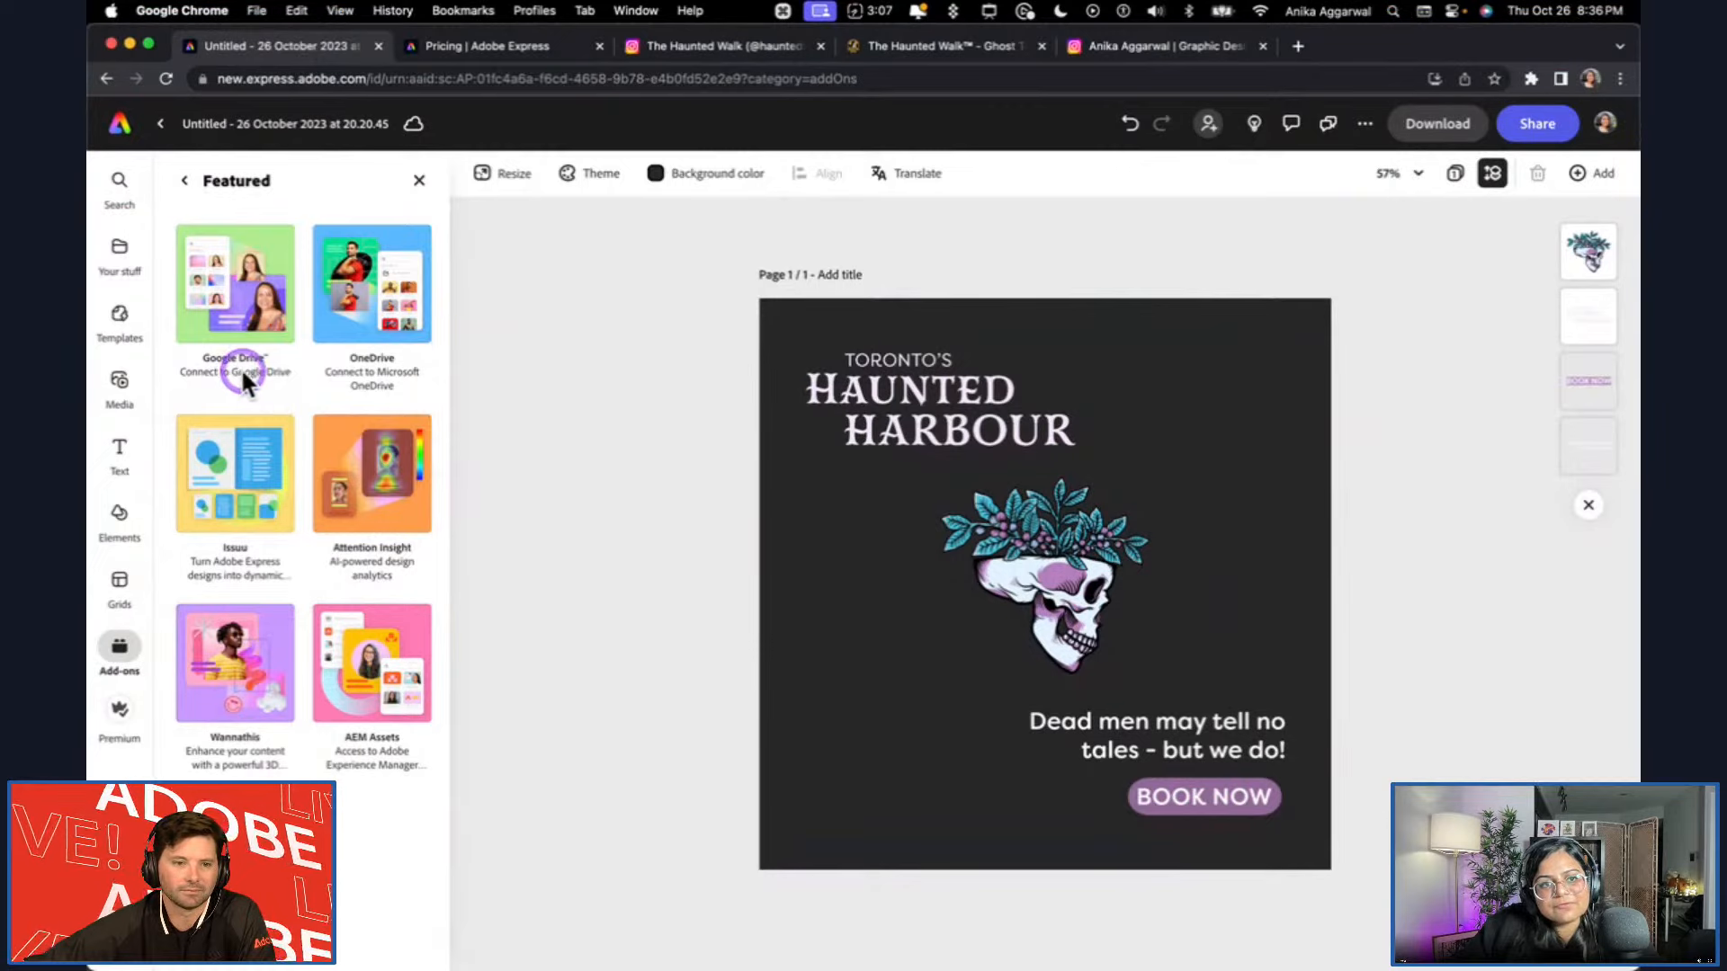
click(366, 385)
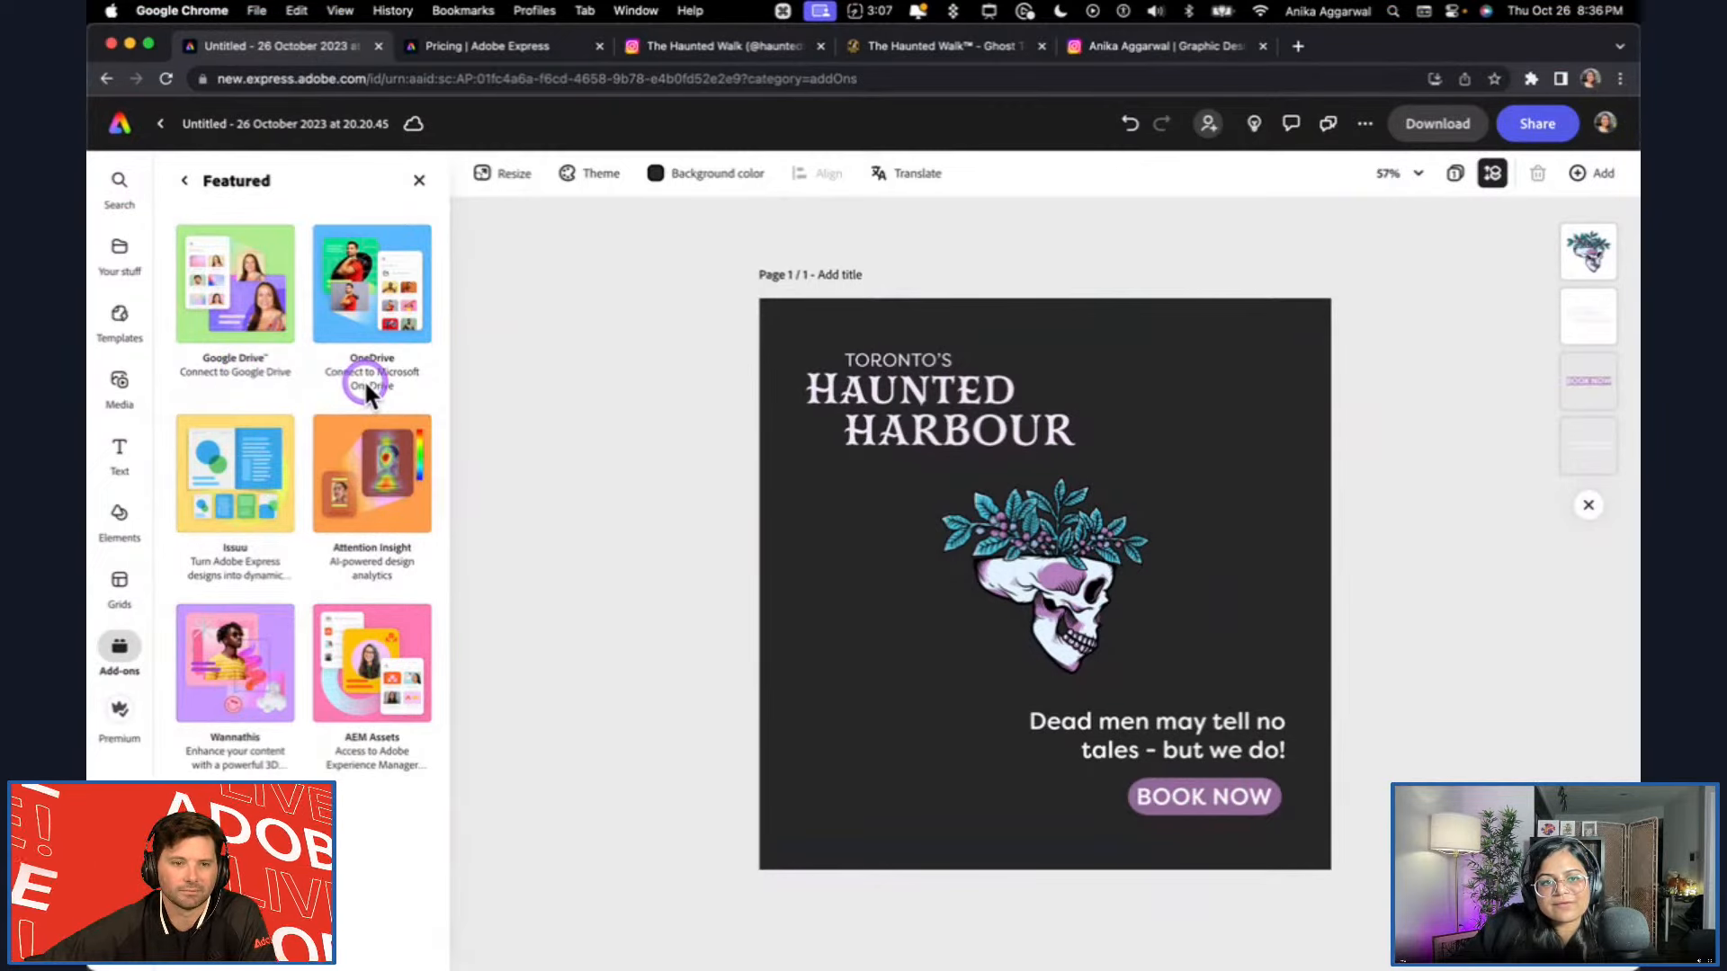
click(187, 571)
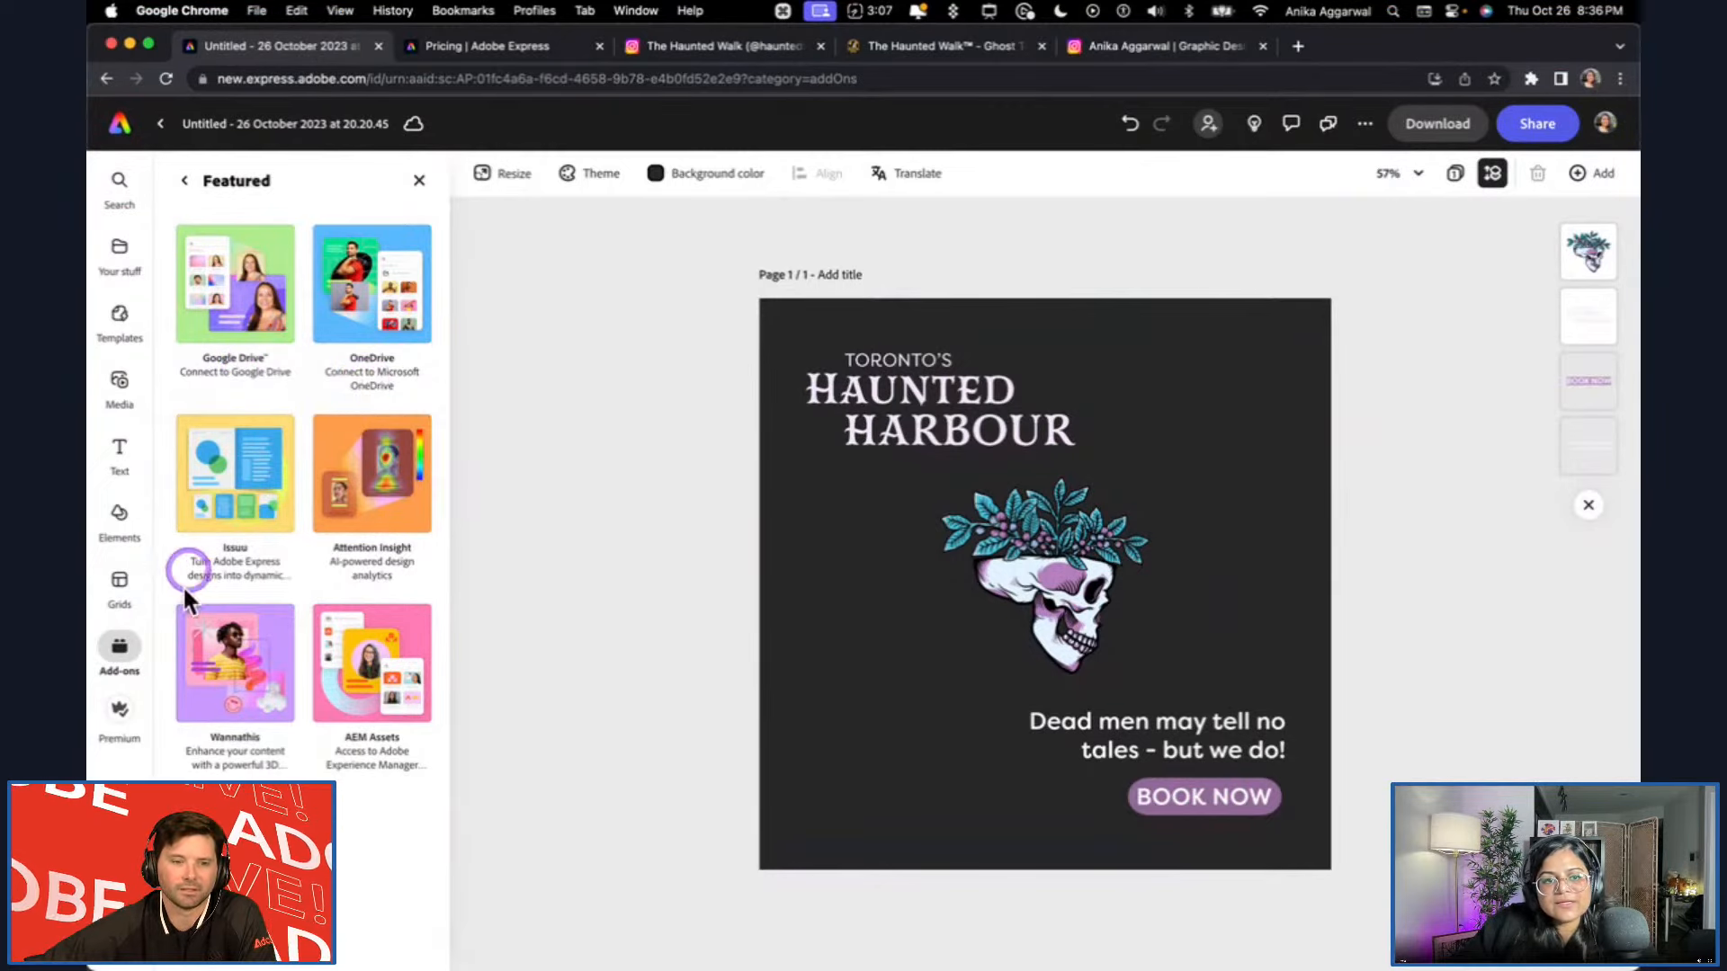
click(262, 684)
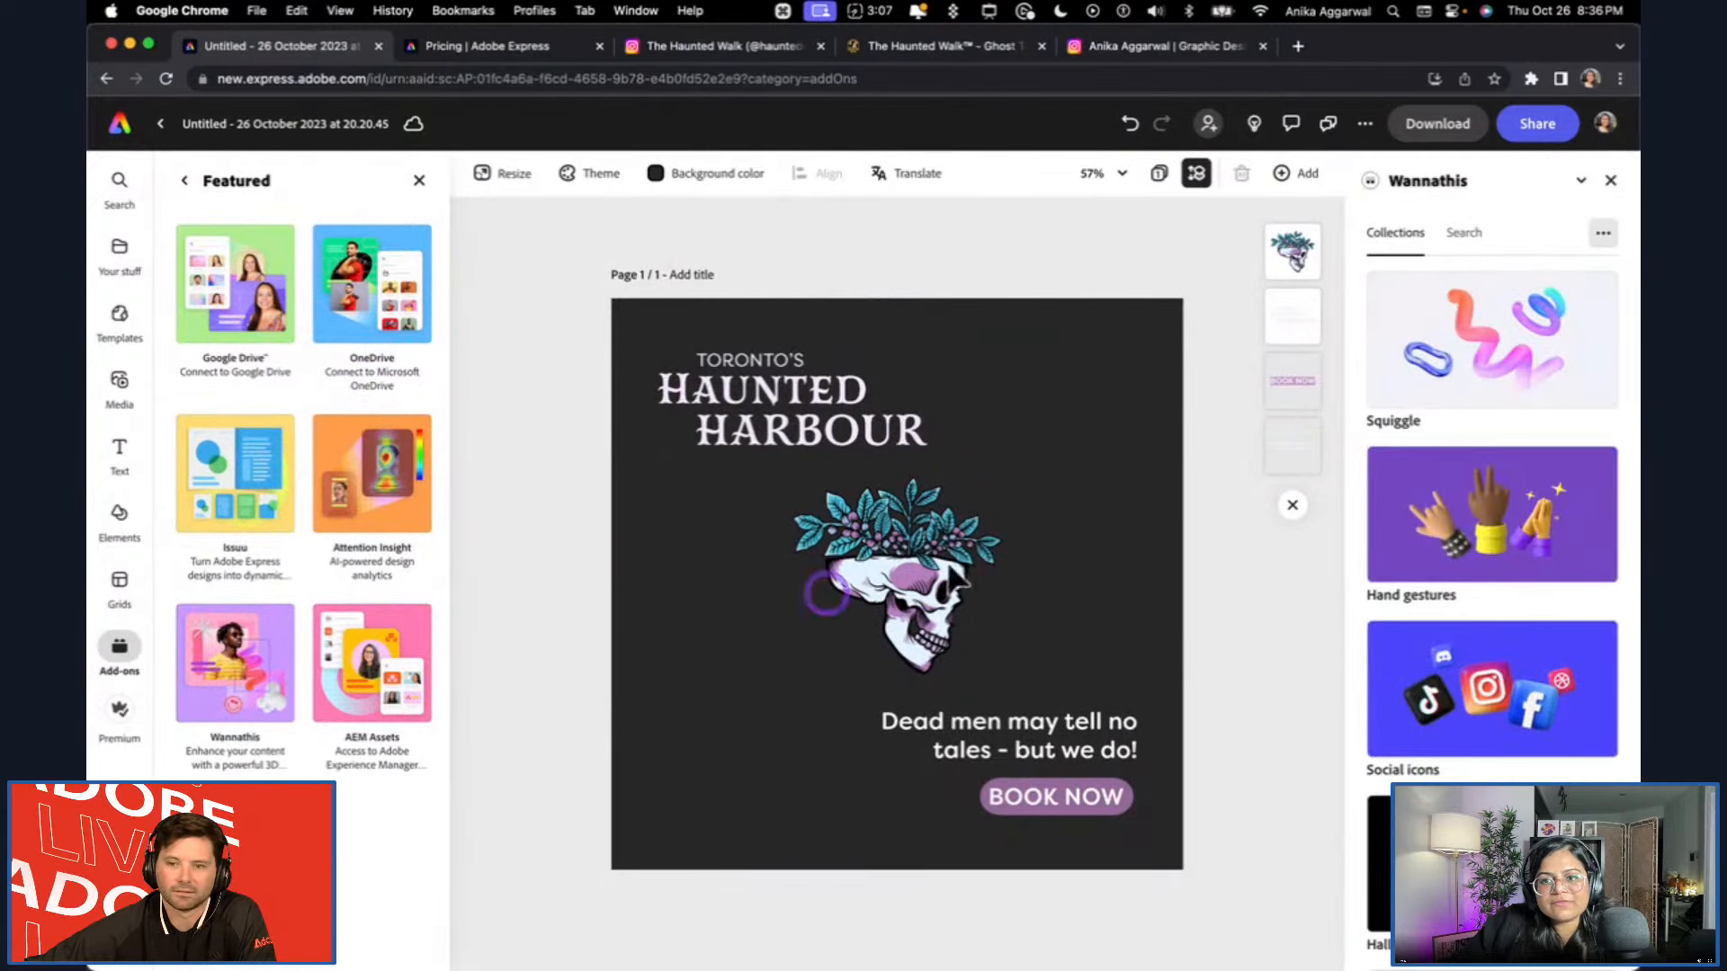
scroll(1491, 364, down, 5)
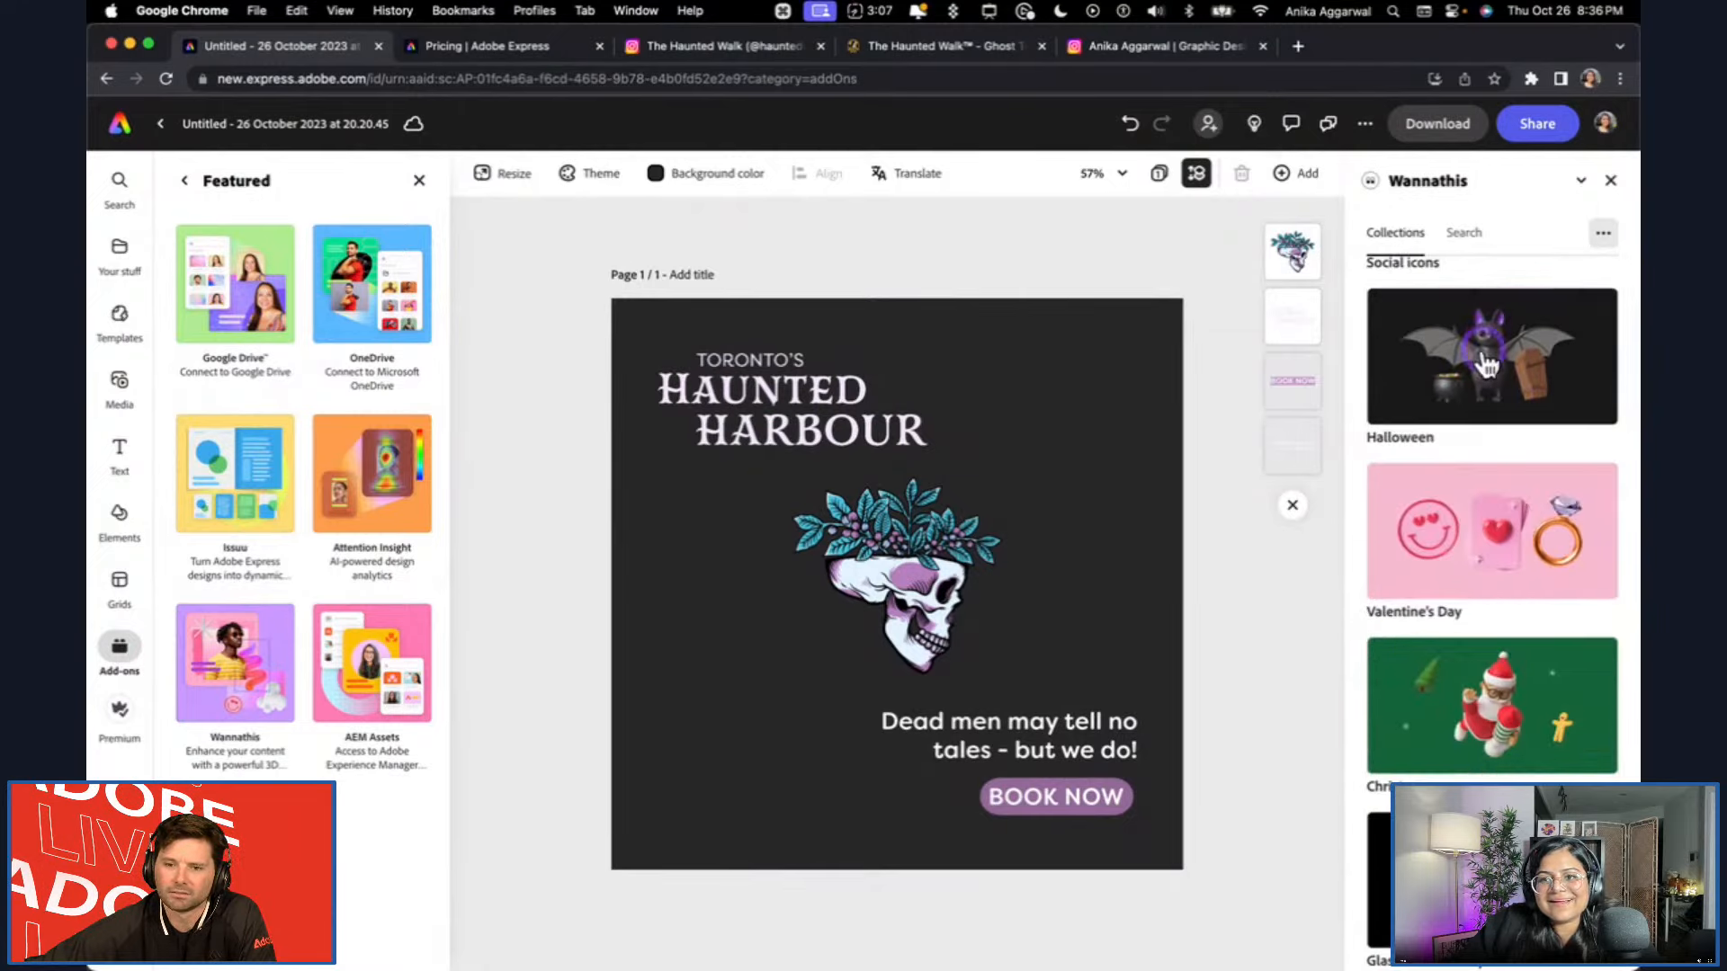
click(1478, 481)
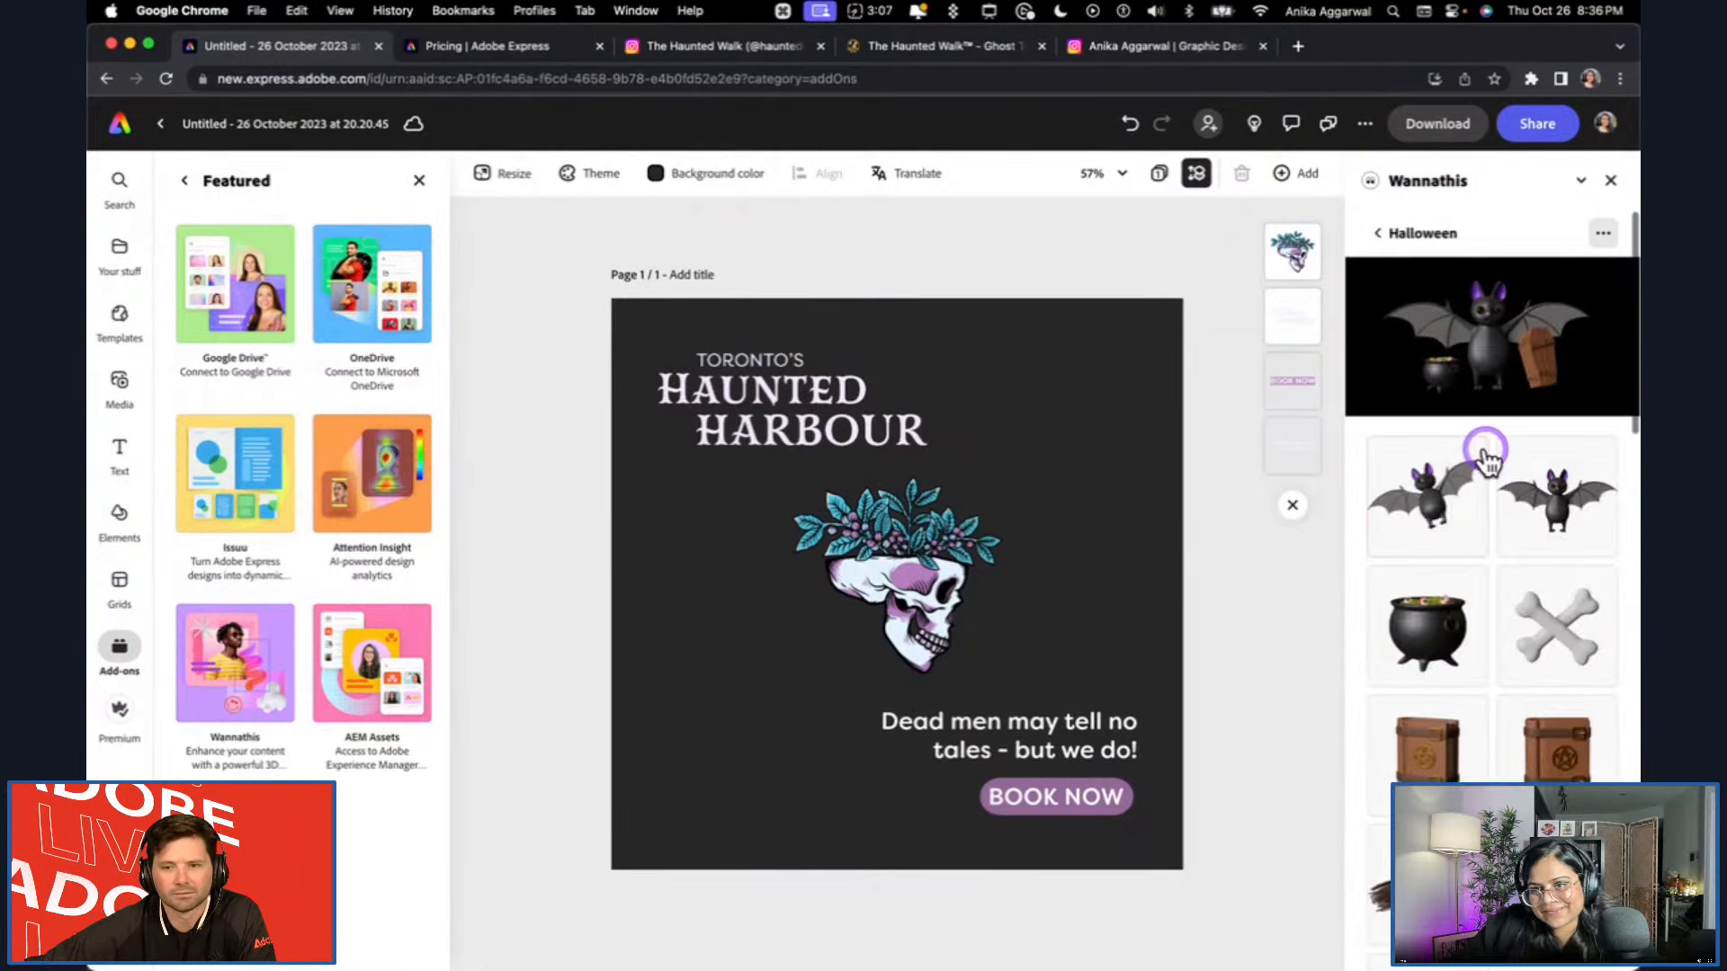
Look through the Halloween 3D assets, try adding the crossbones and a carved pumpkin, and close Wannathis.
scroll(1484, 656, down, 2)
click(1567, 504)
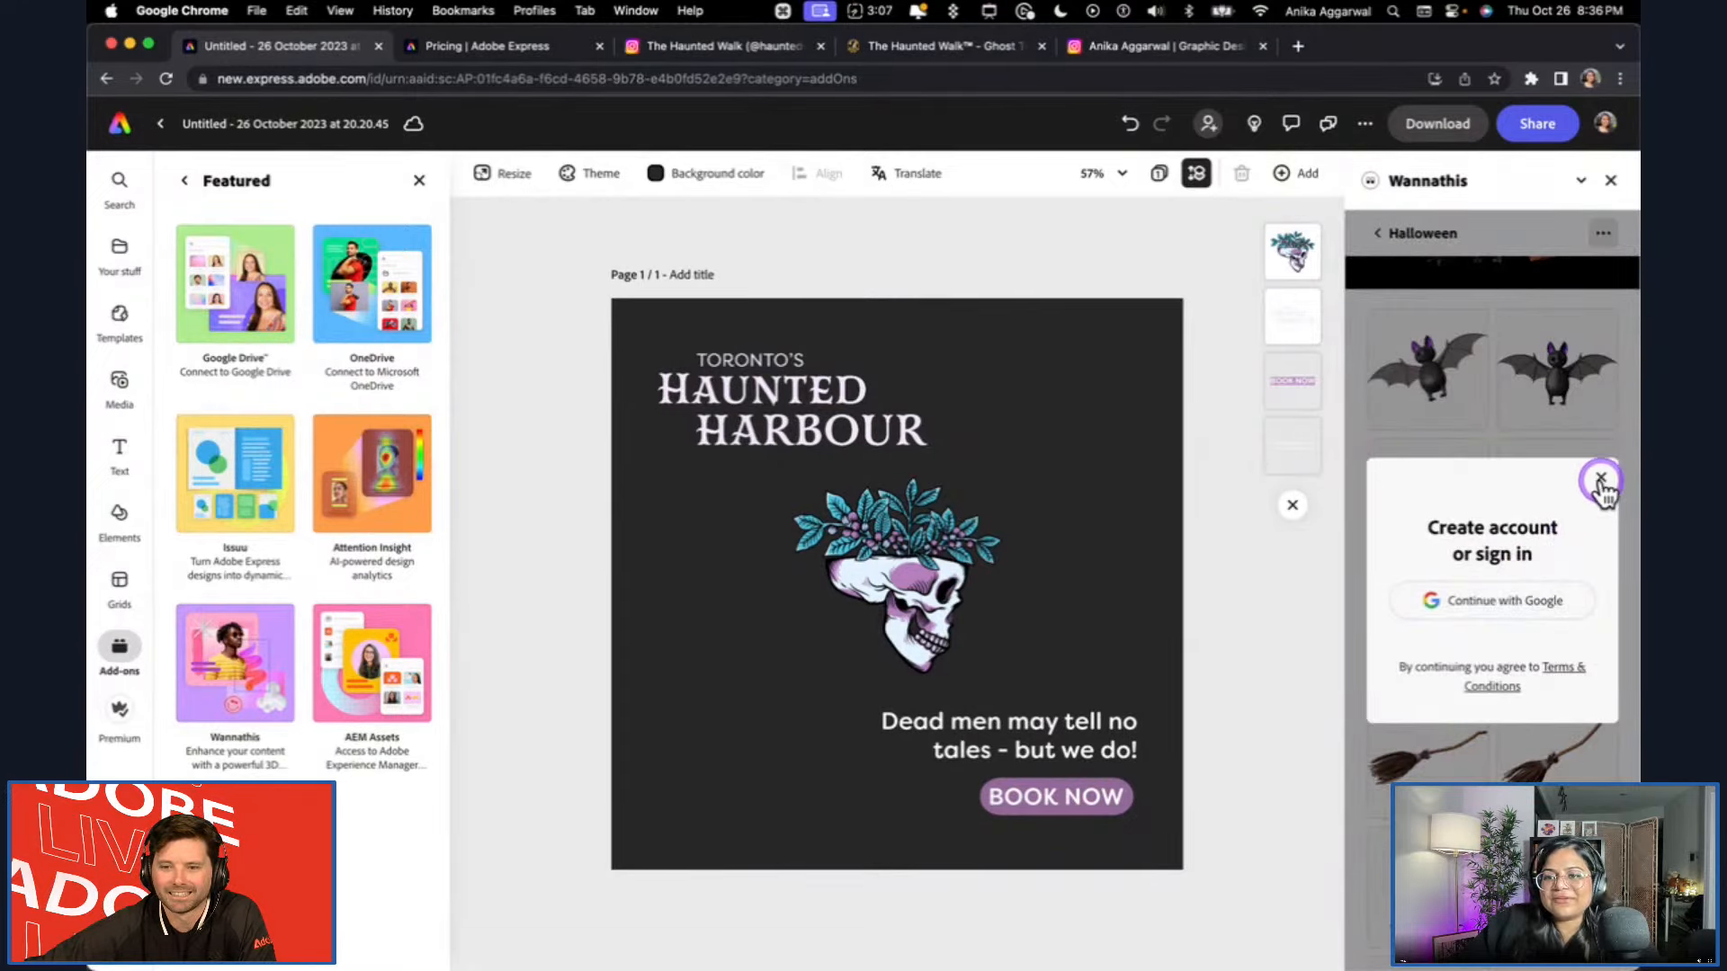
click(1600, 479)
scroll(1439, 629, down, 8)
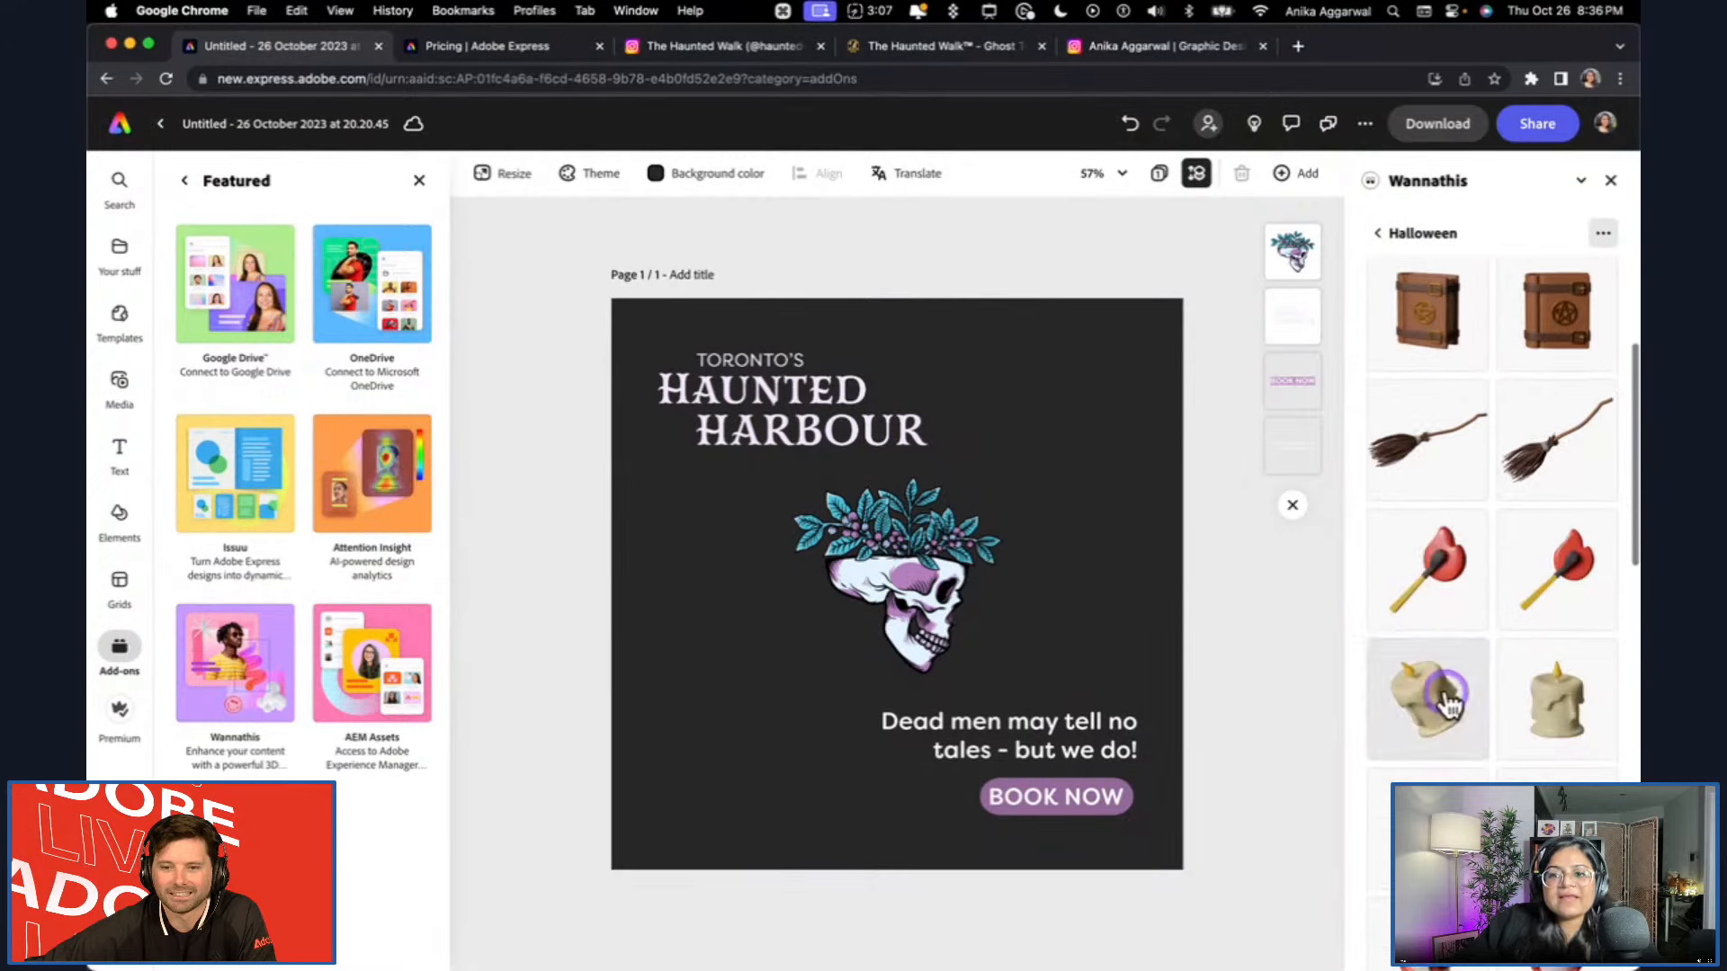
scroll(1448, 697, down, 5)
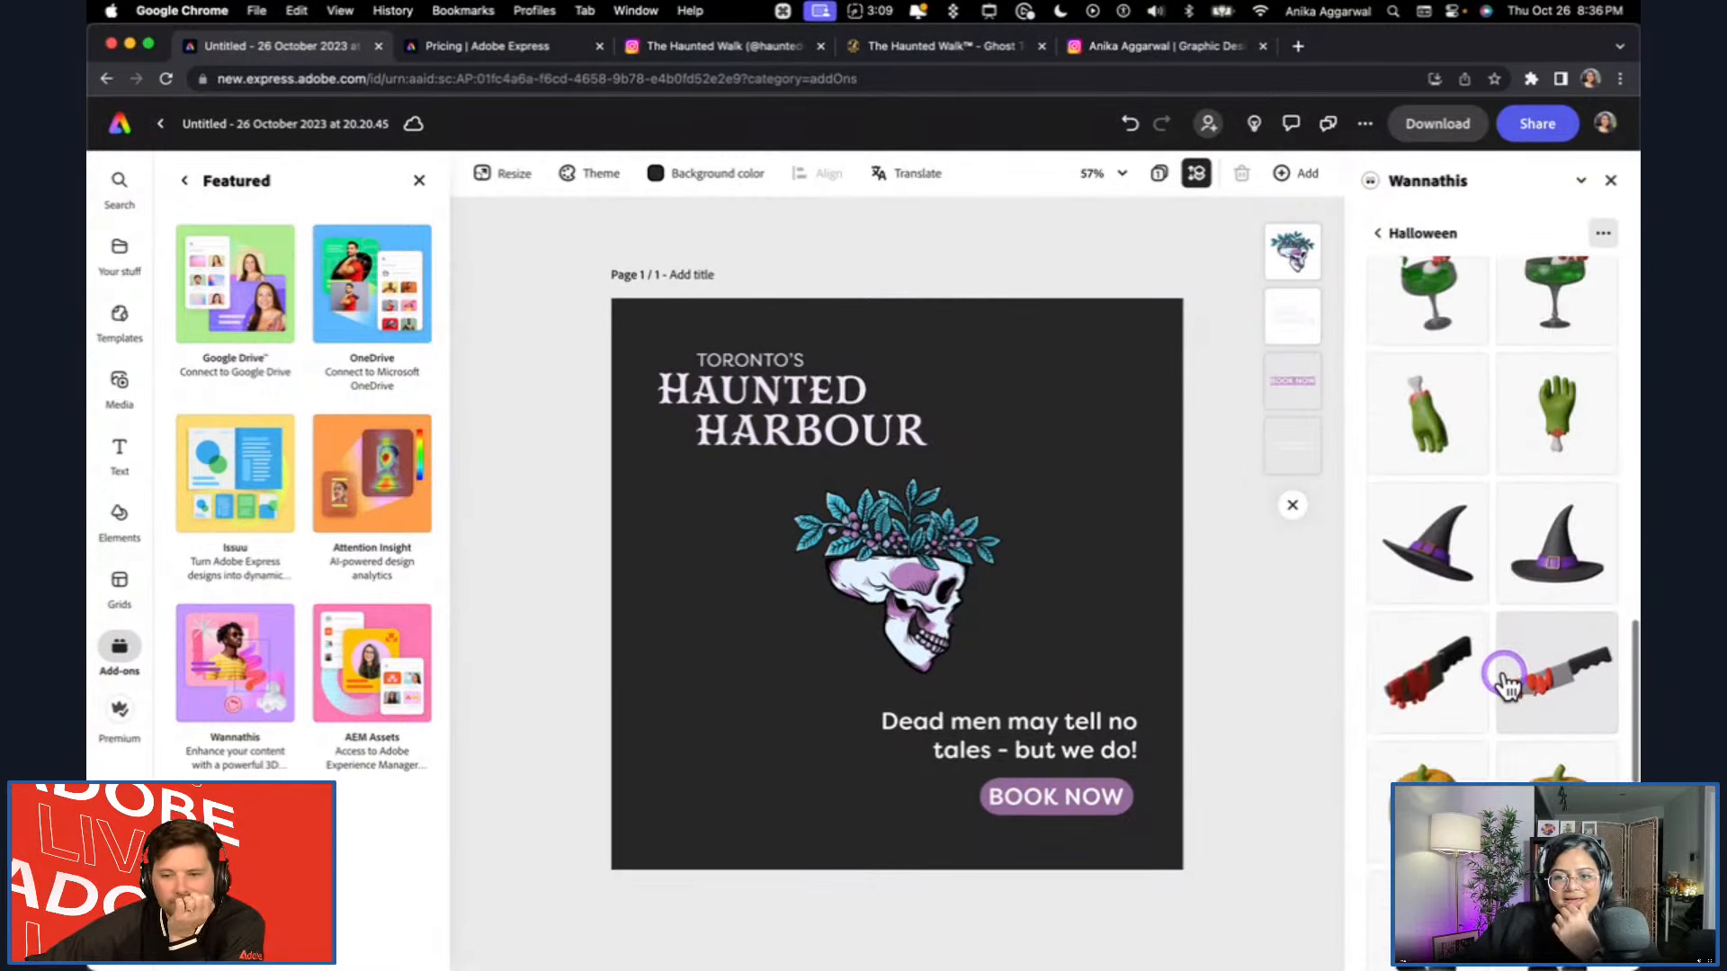
scroll(1520, 719, down, 1)
scroll(1542, 772, down, 3)
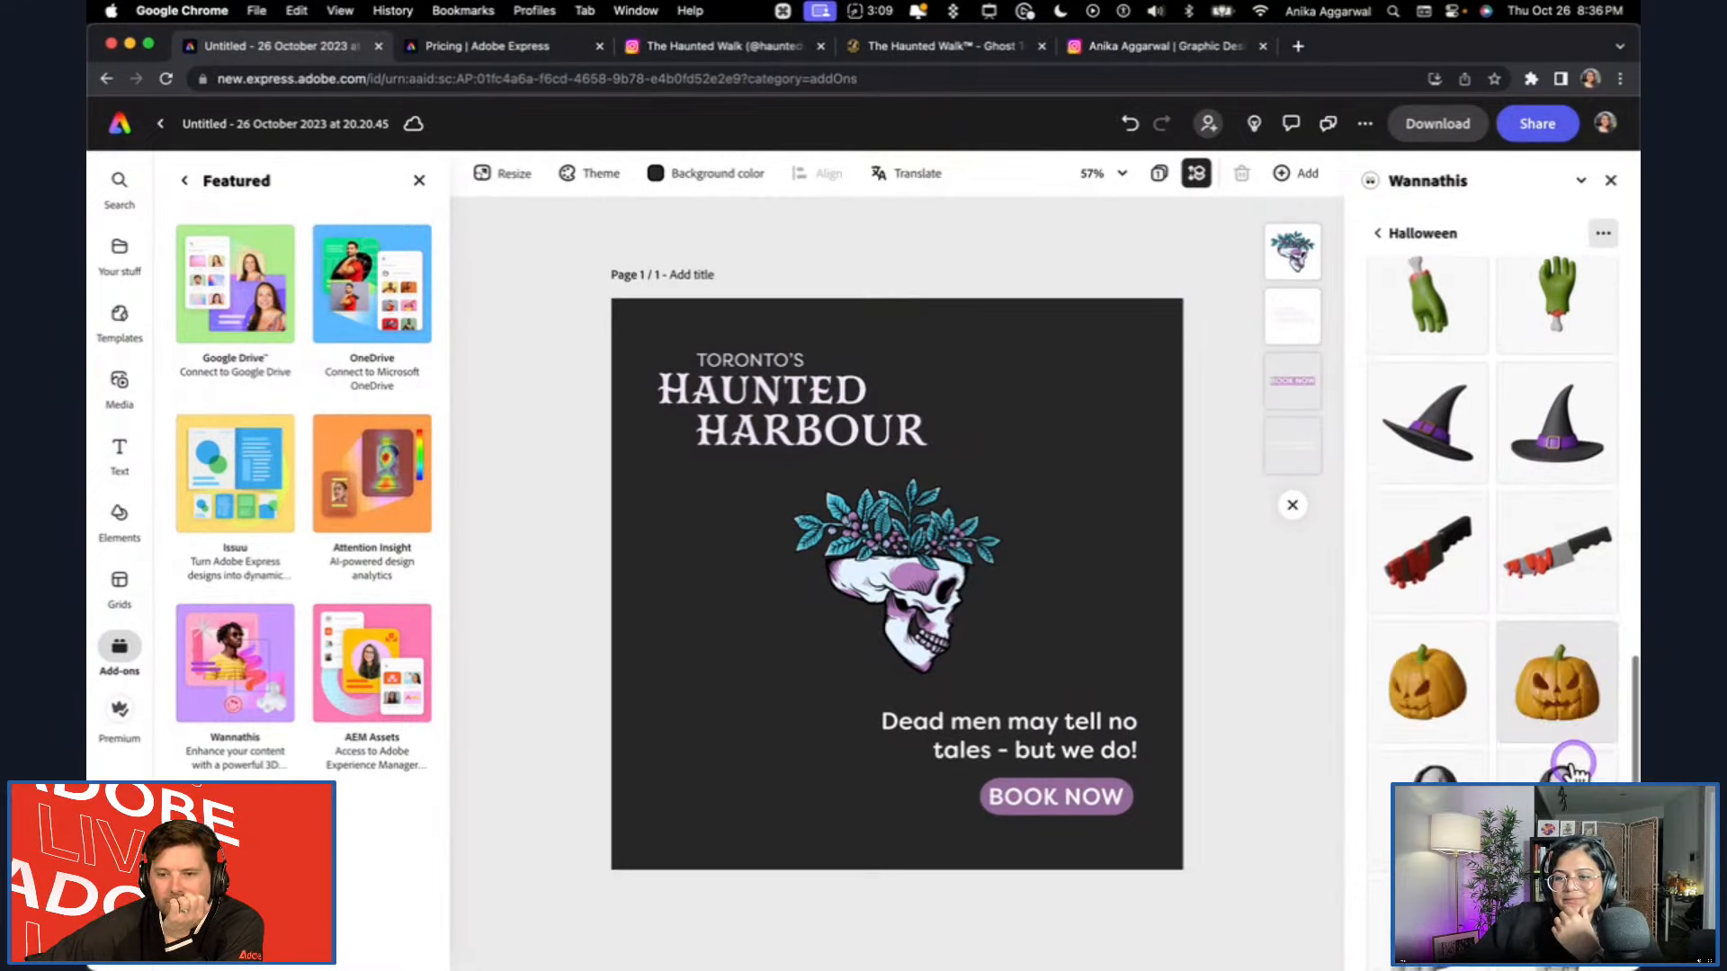
click(1547, 649)
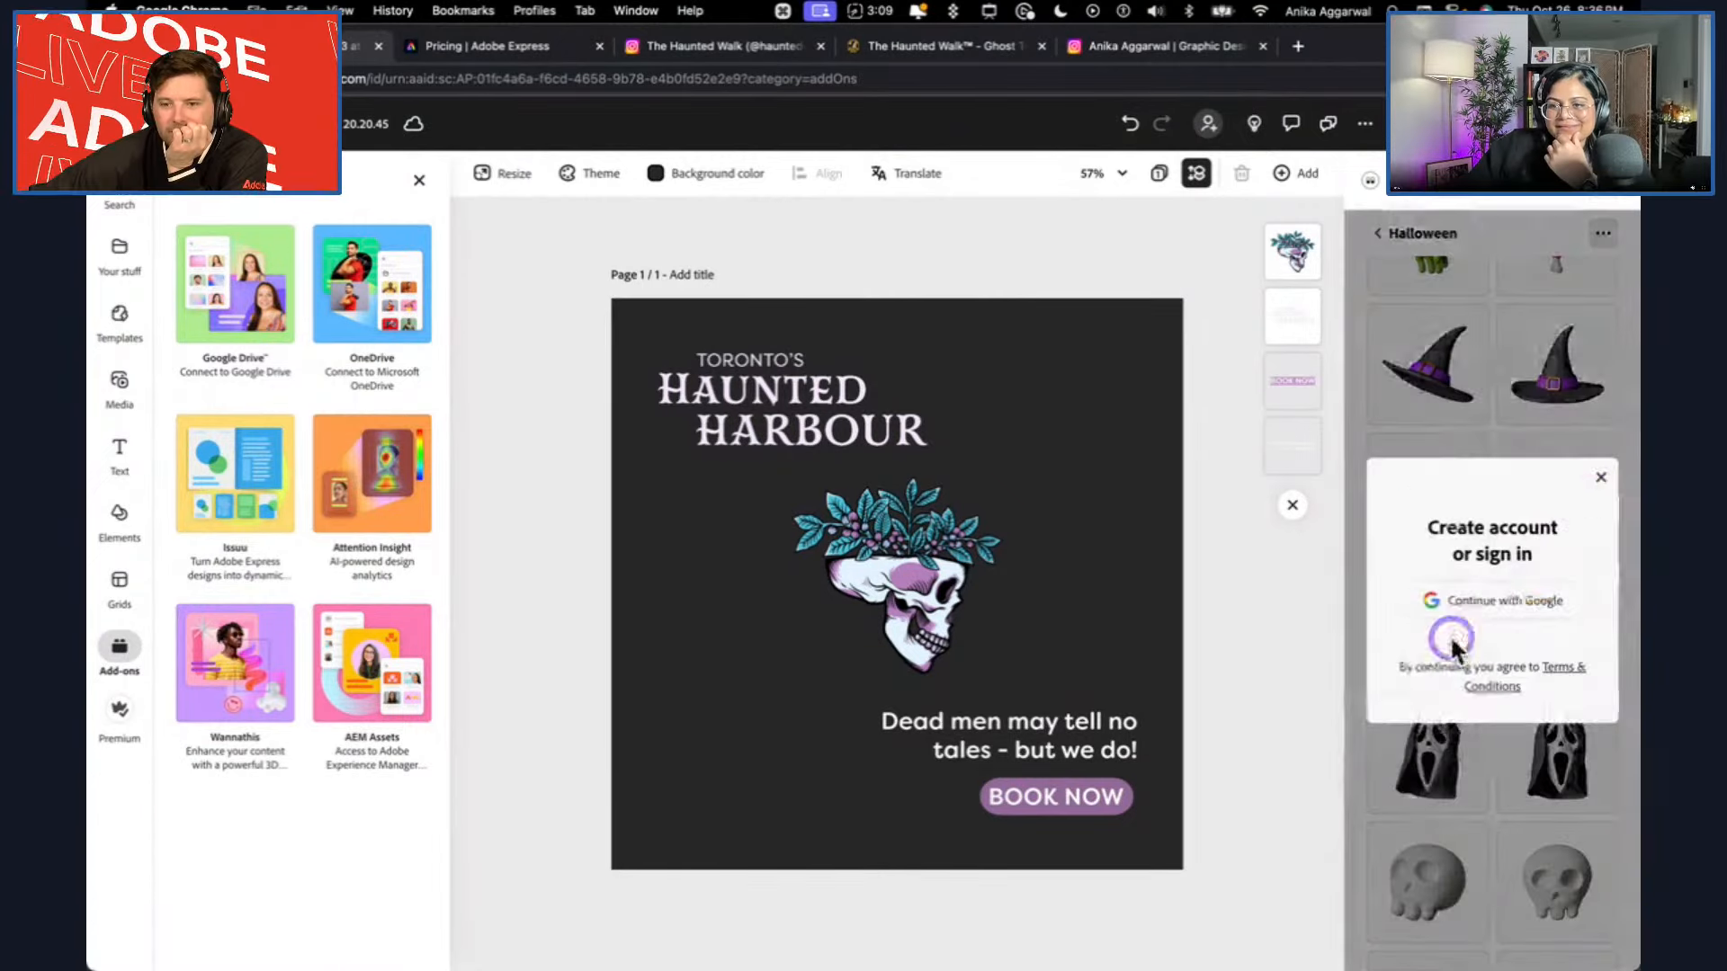
click(1601, 481)
scroll(1544, 587, down, 3)
scroll(1543, 586, up, 12)
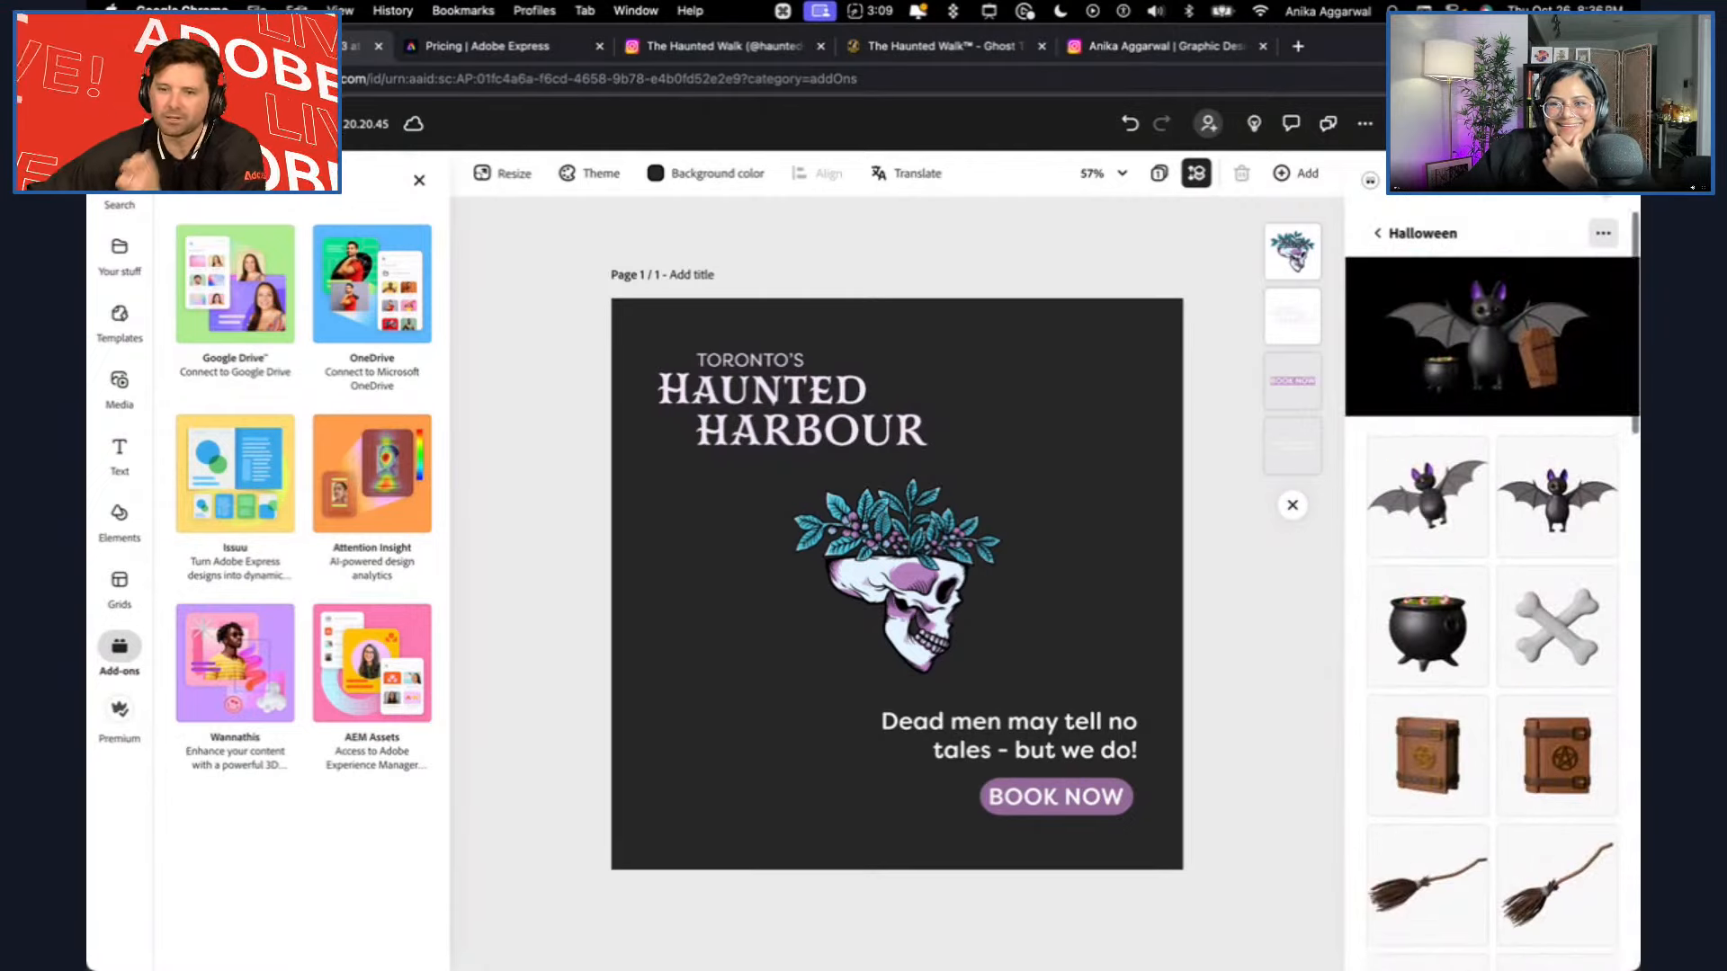
click(1615, 186)
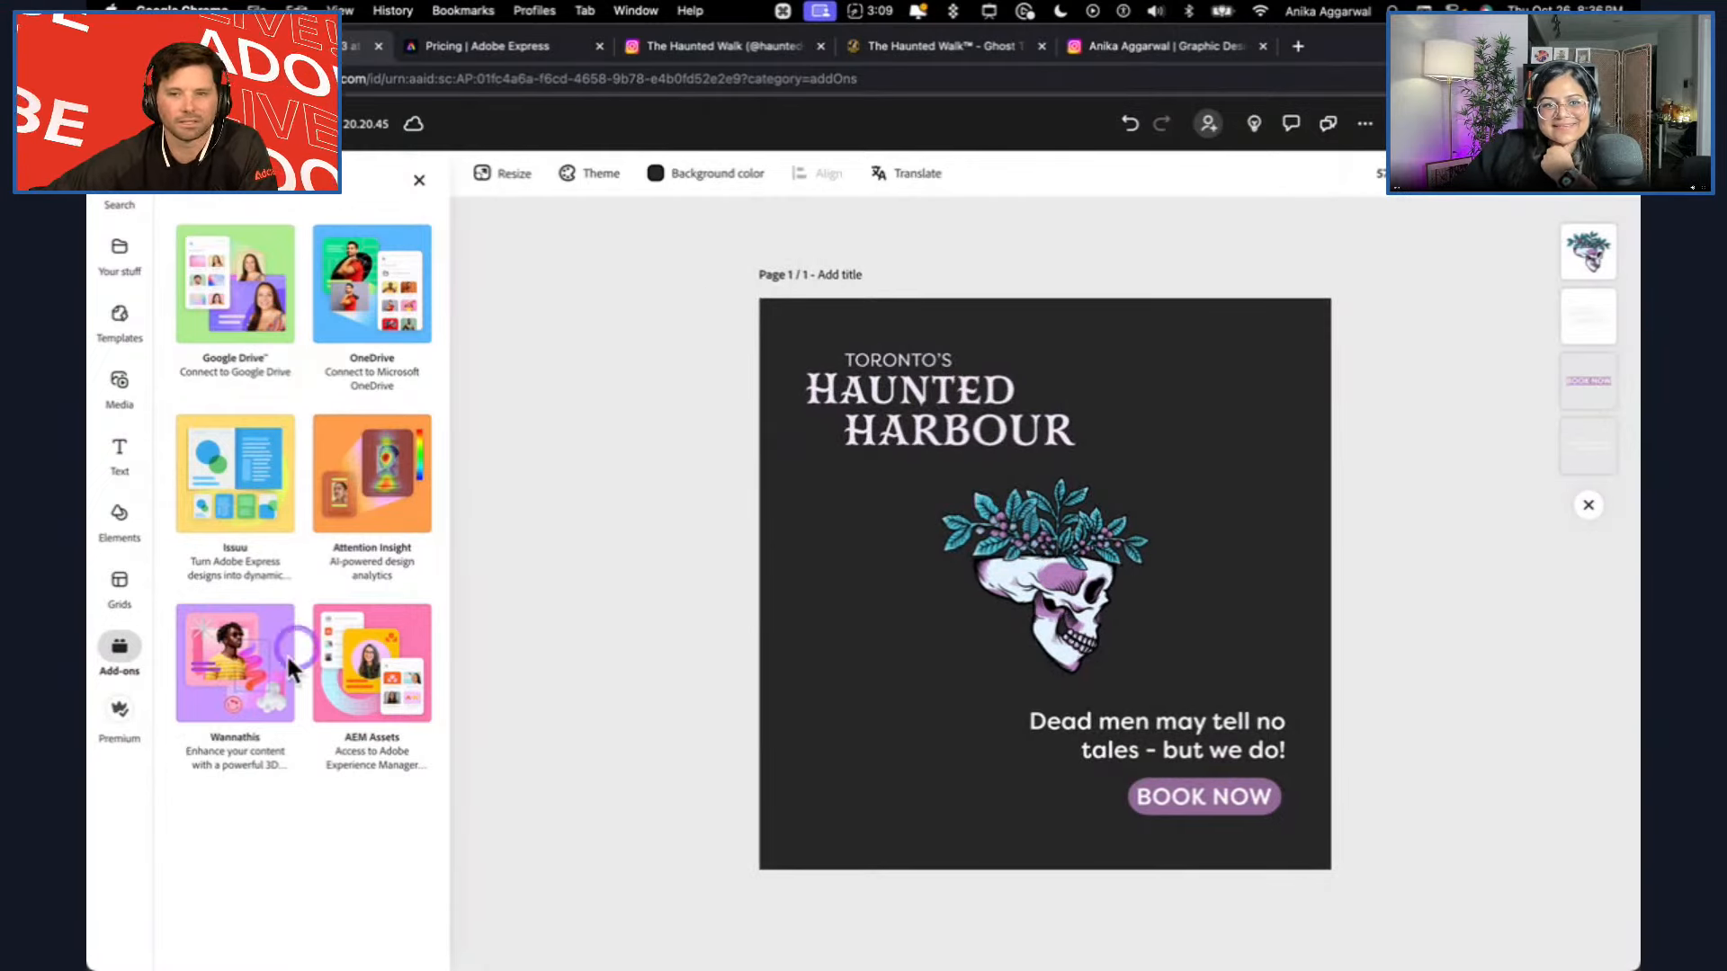
Reopen Wannathis on its searchable asset library, try adding the squiggle, and keep the results limited to free assets.
click(241, 710)
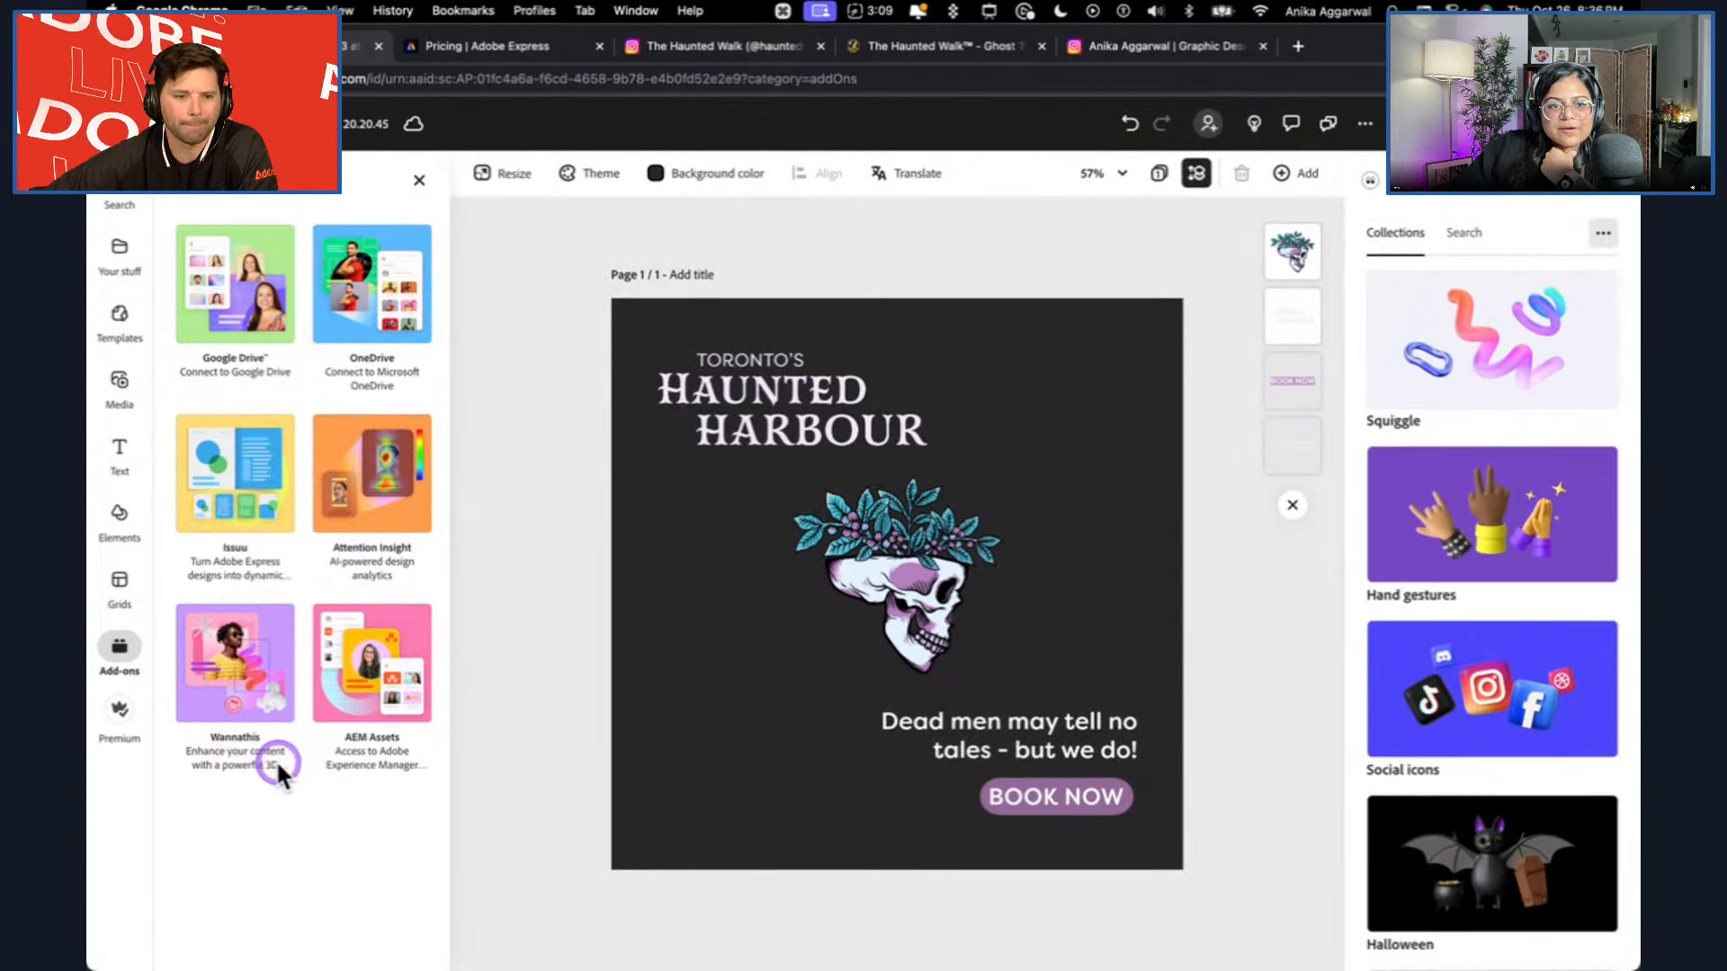
click(1464, 236)
click(1423, 438)
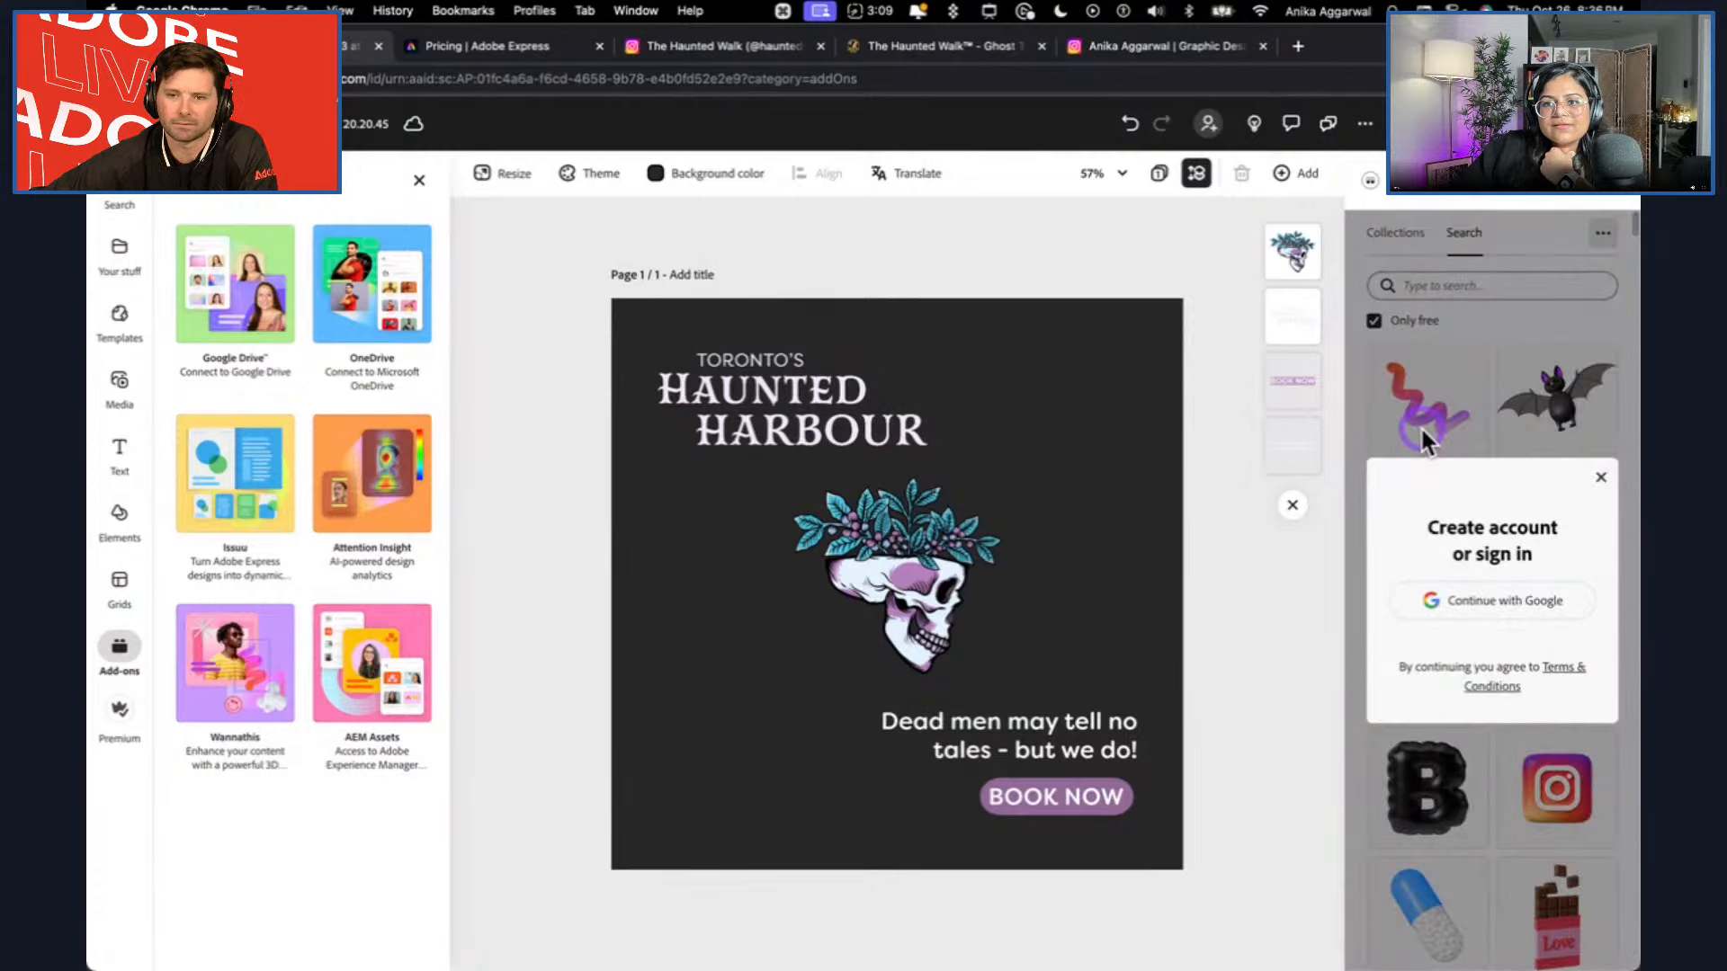
click(1606, 476)
click(1374, 322)
click(1375, 321)
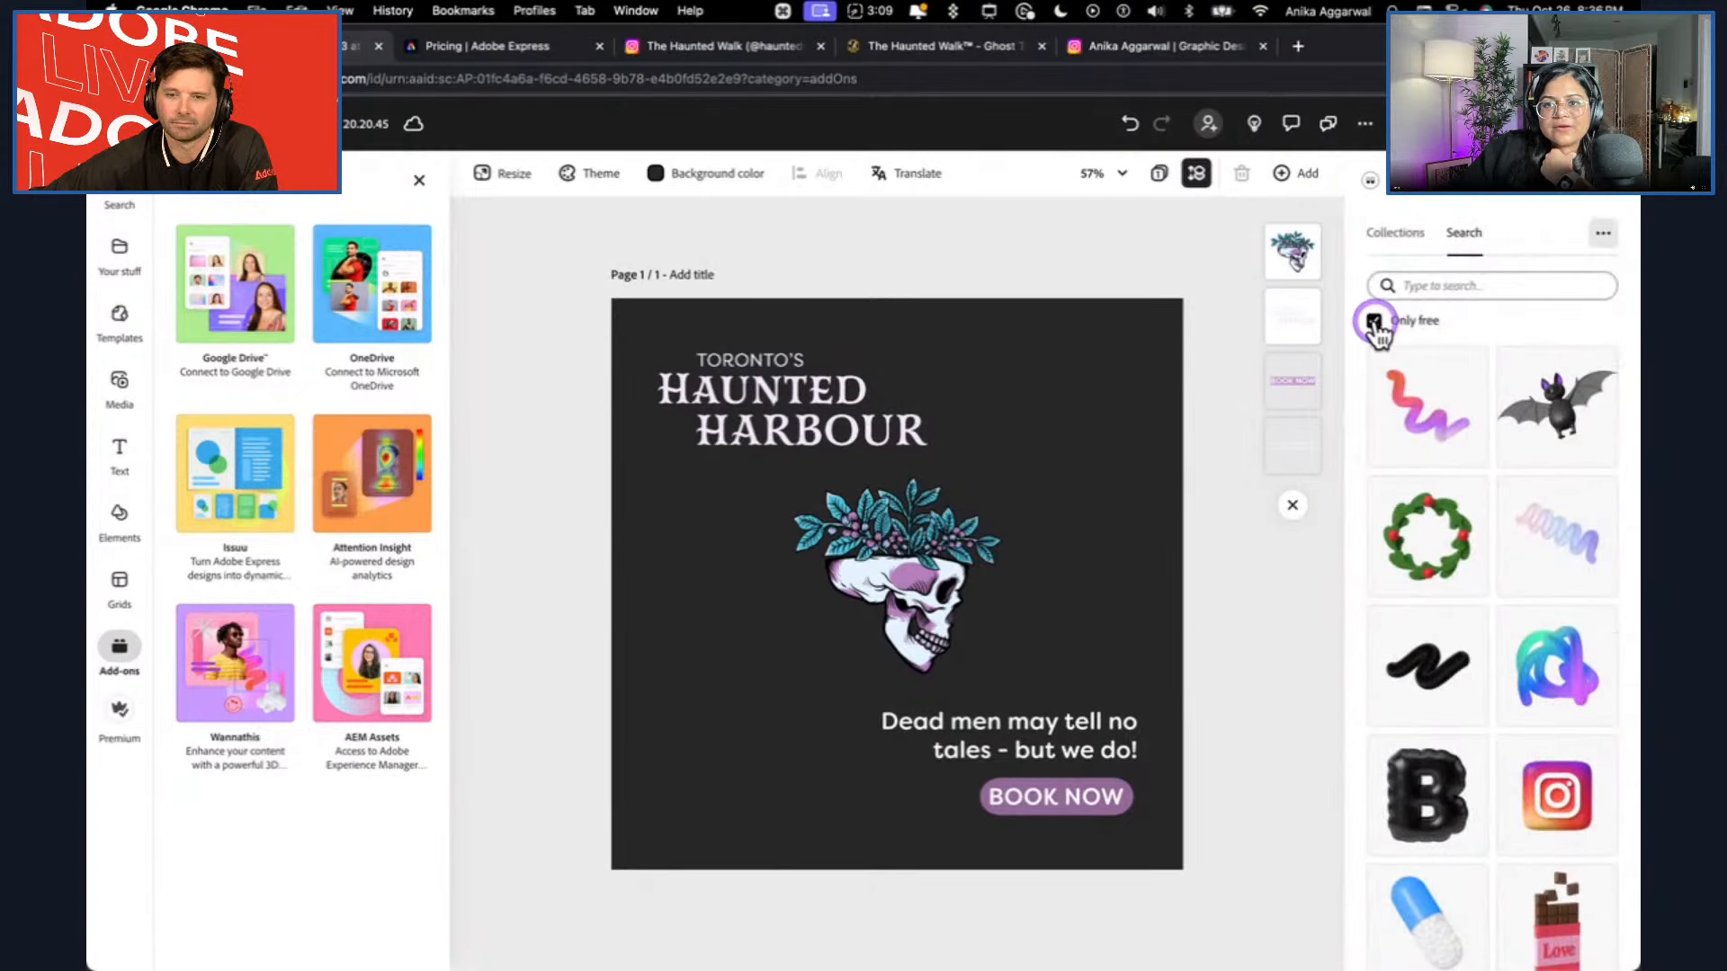
Examine the free 3D assets in the Wannathis library for artwork that could suit the post.
scroll(1487, 730, down, 5)
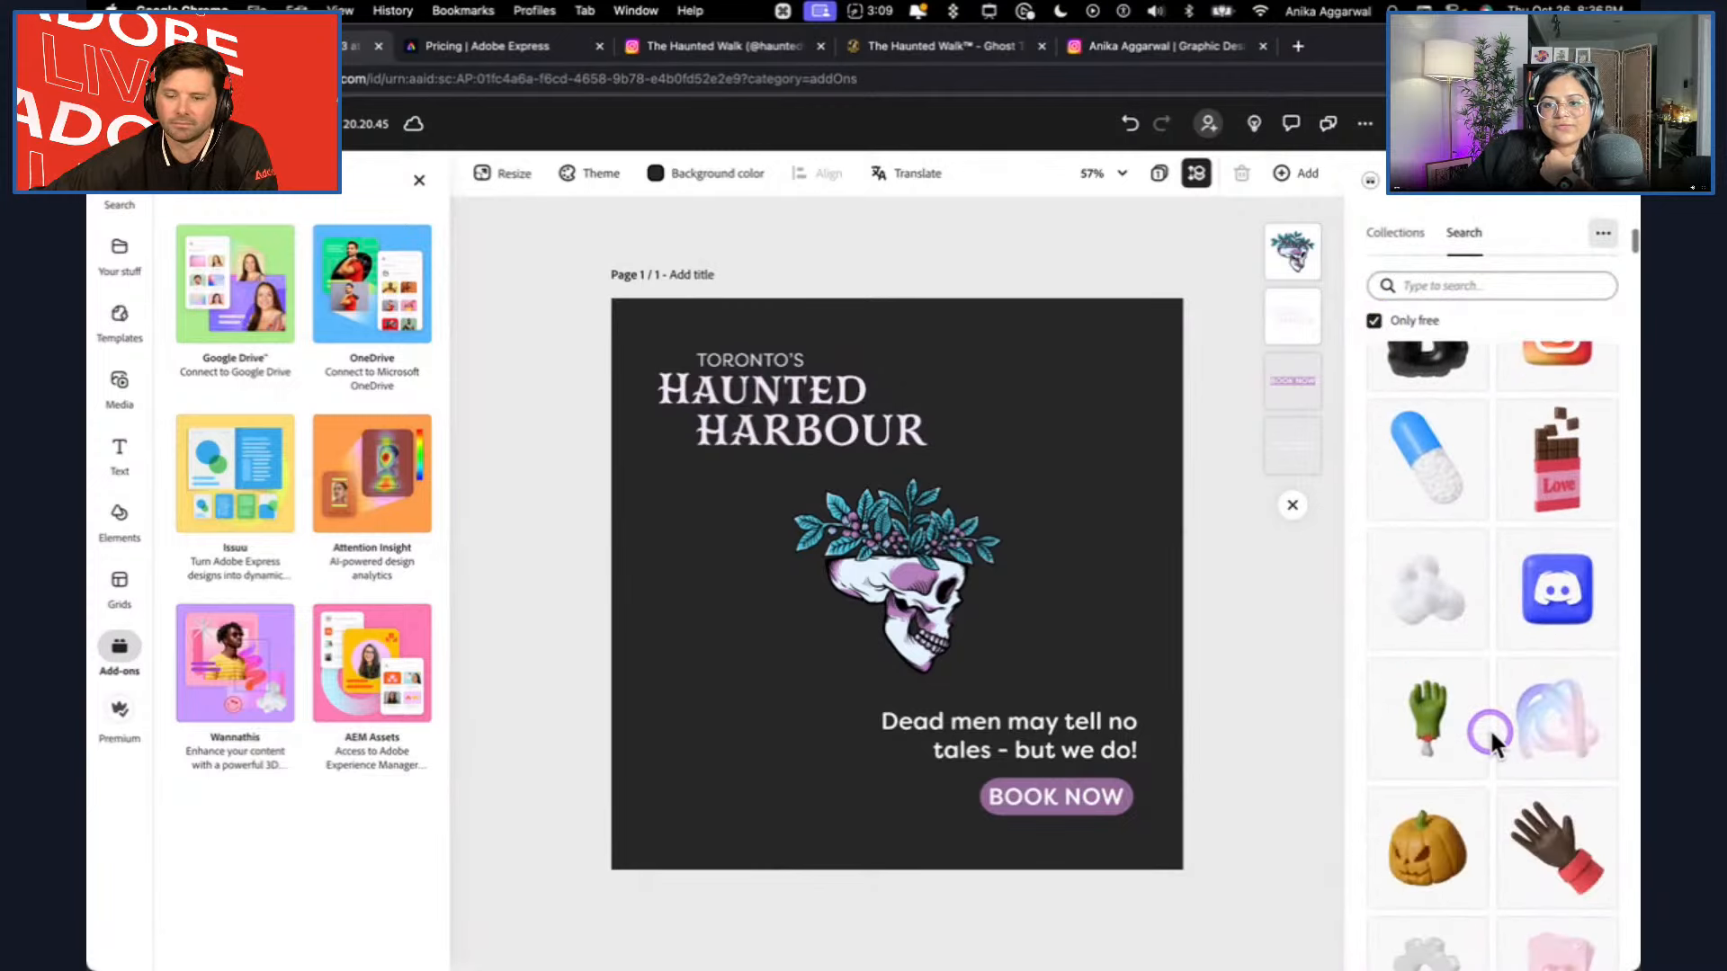
scroll(1544, 769, down, 5)
scroll(1544, 770, down, 5)
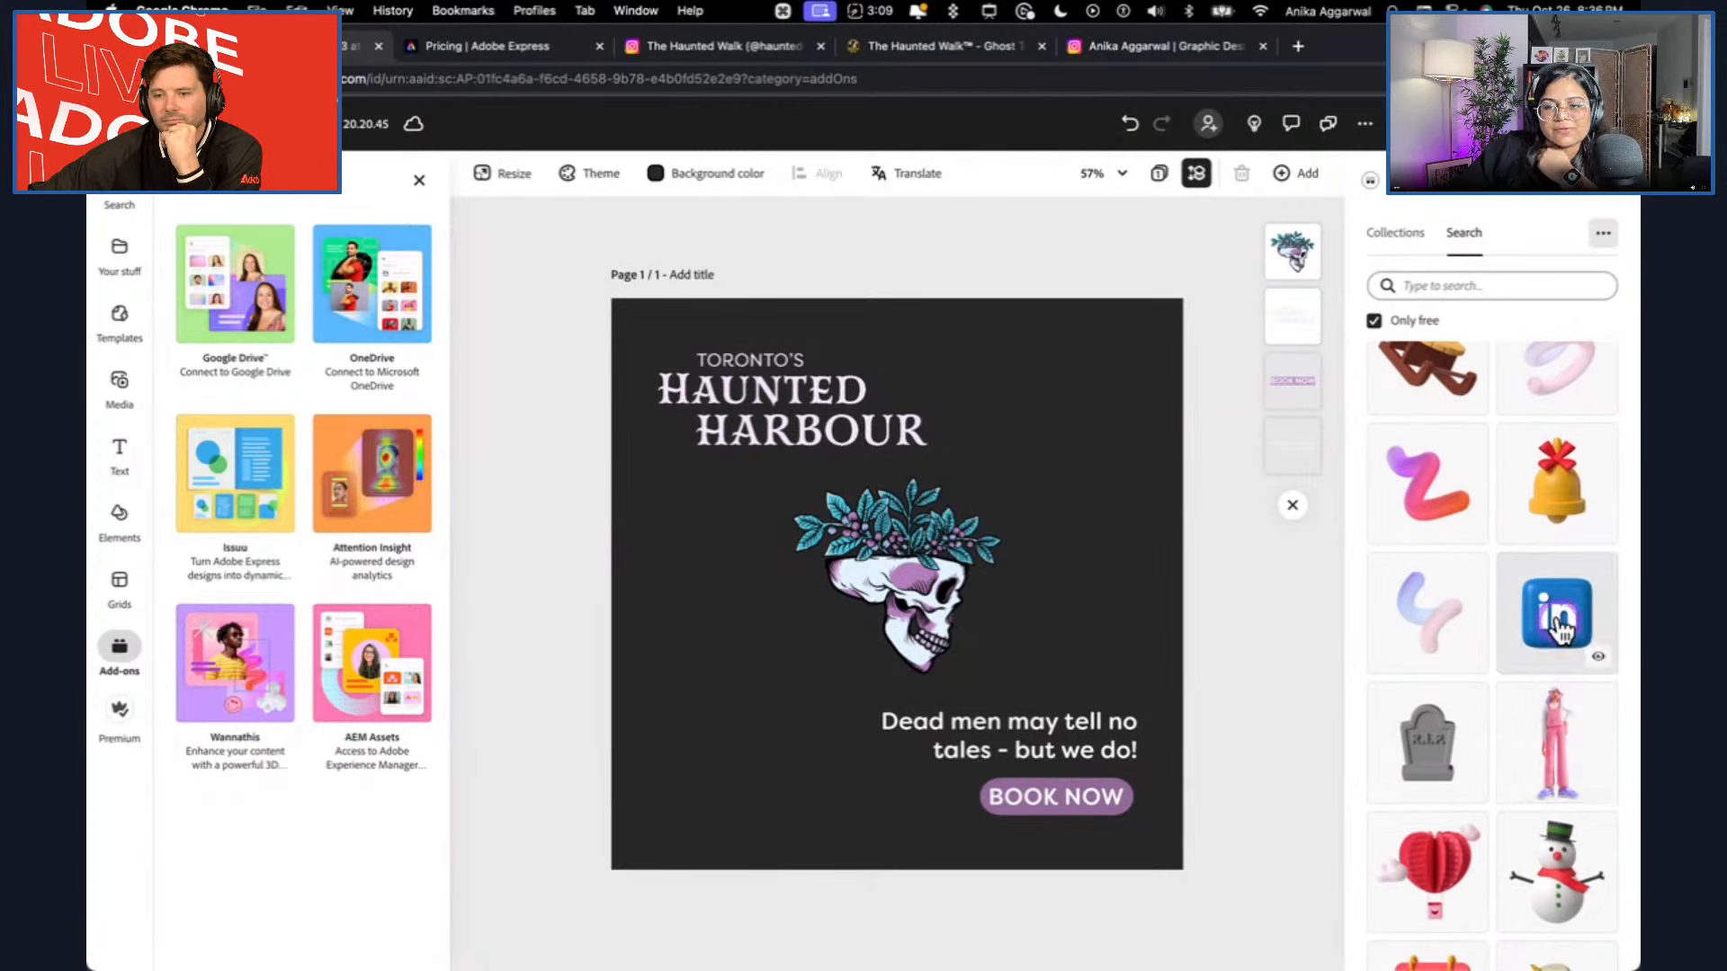
scroll(1547, 638, down, 5)
scroll(1439, 719, down, 5)
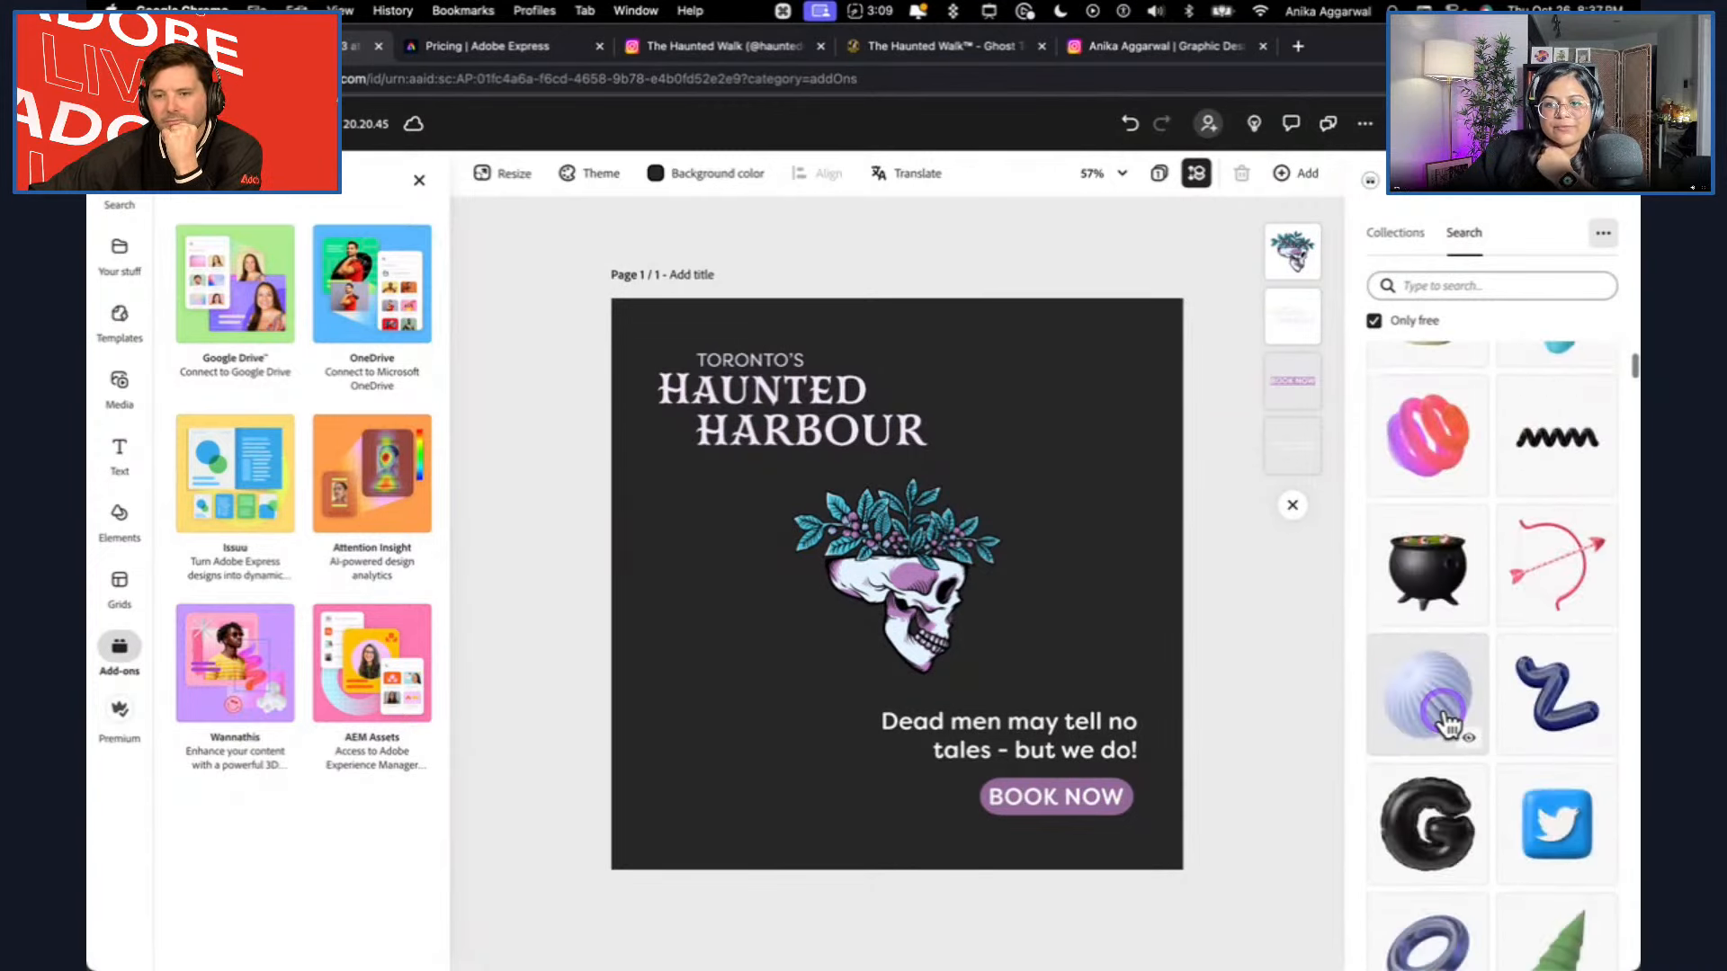
scroll(1446, 715, down, 4)
scroll(1455, 584, down, 3)
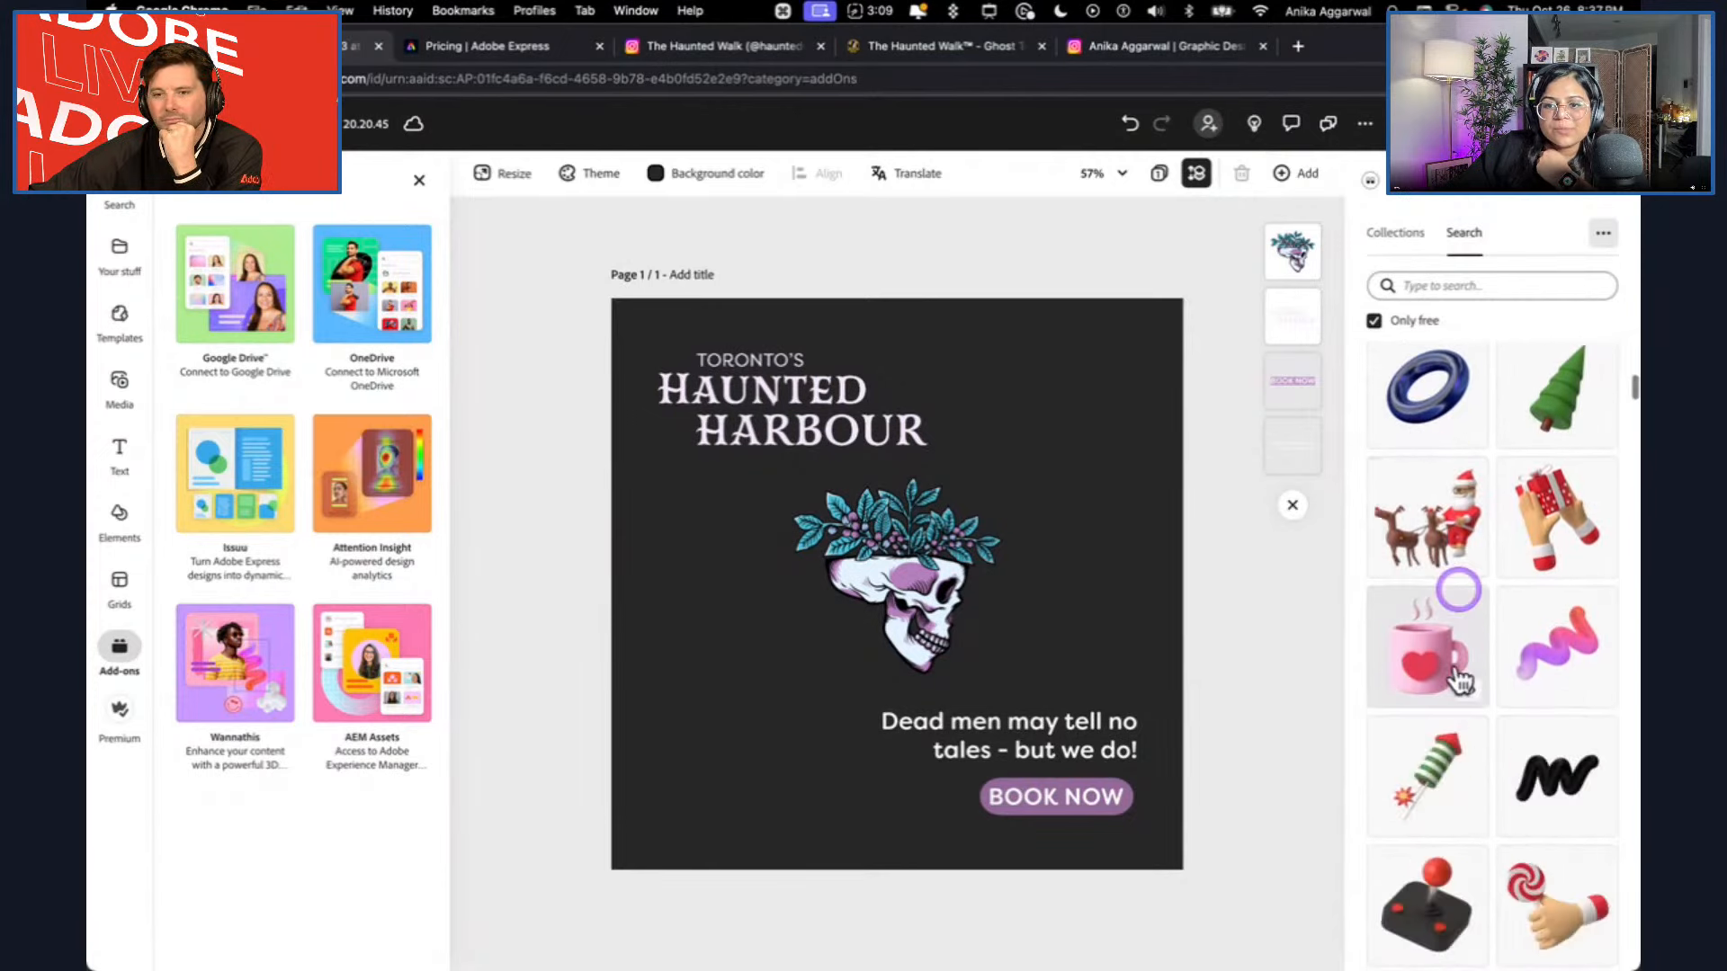
scroll(1430, 805, down, 3)
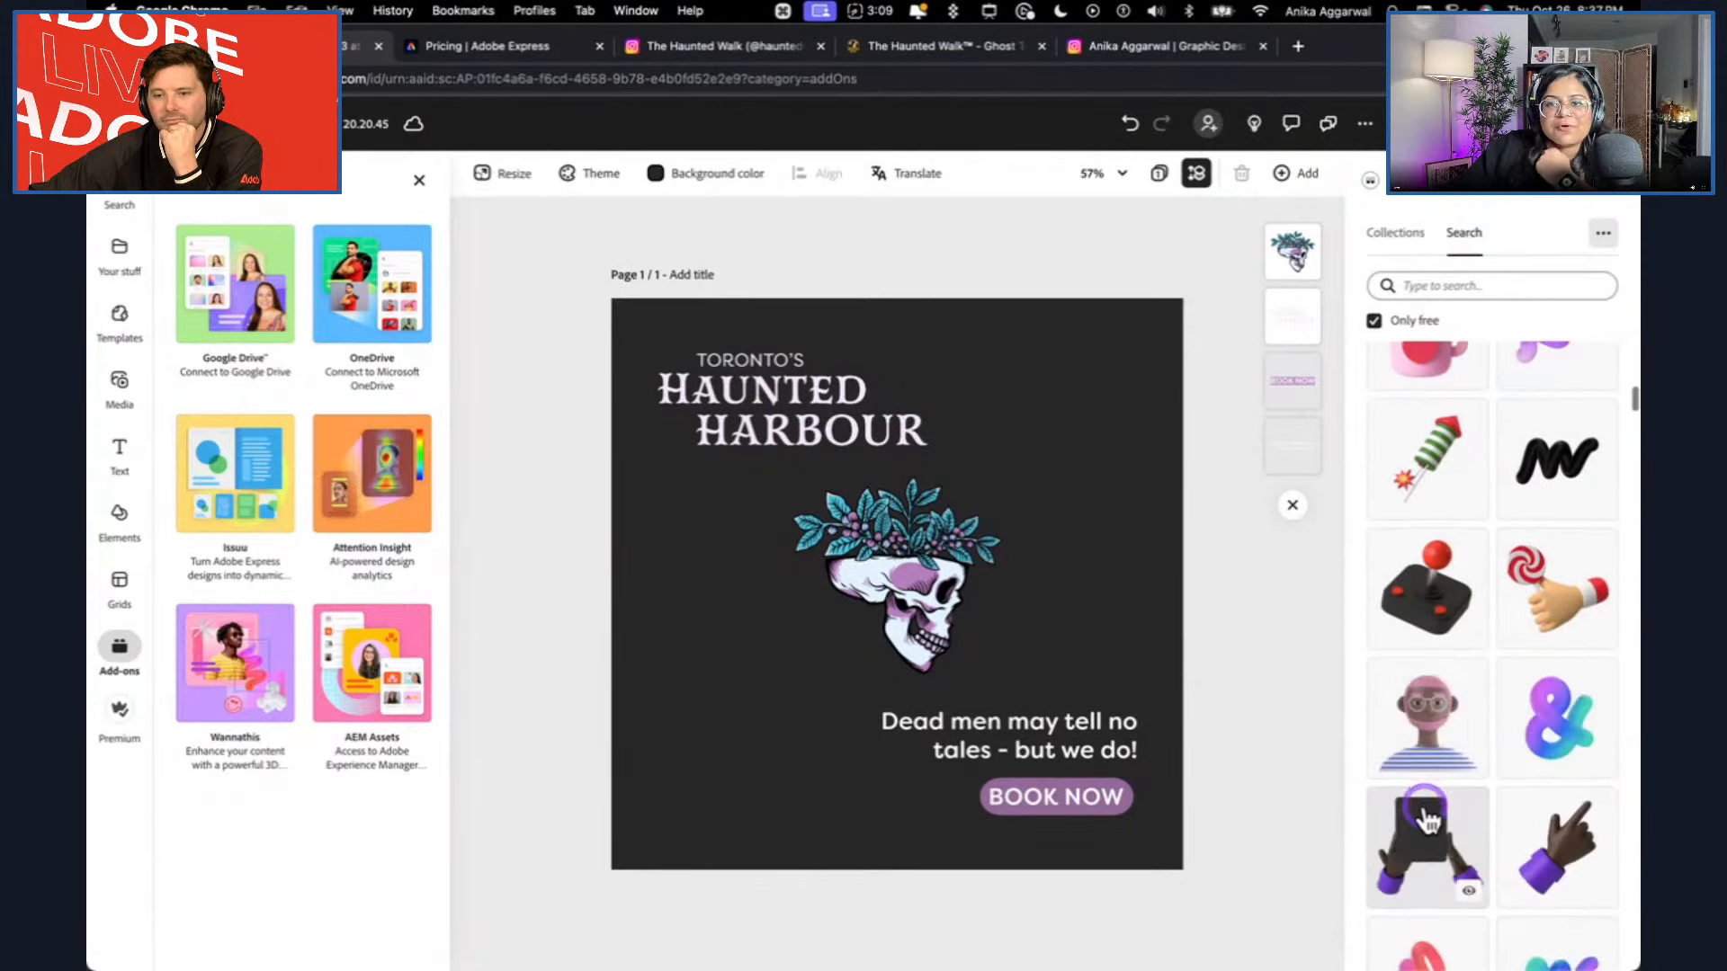
scroll(1425, 814, down, 5)
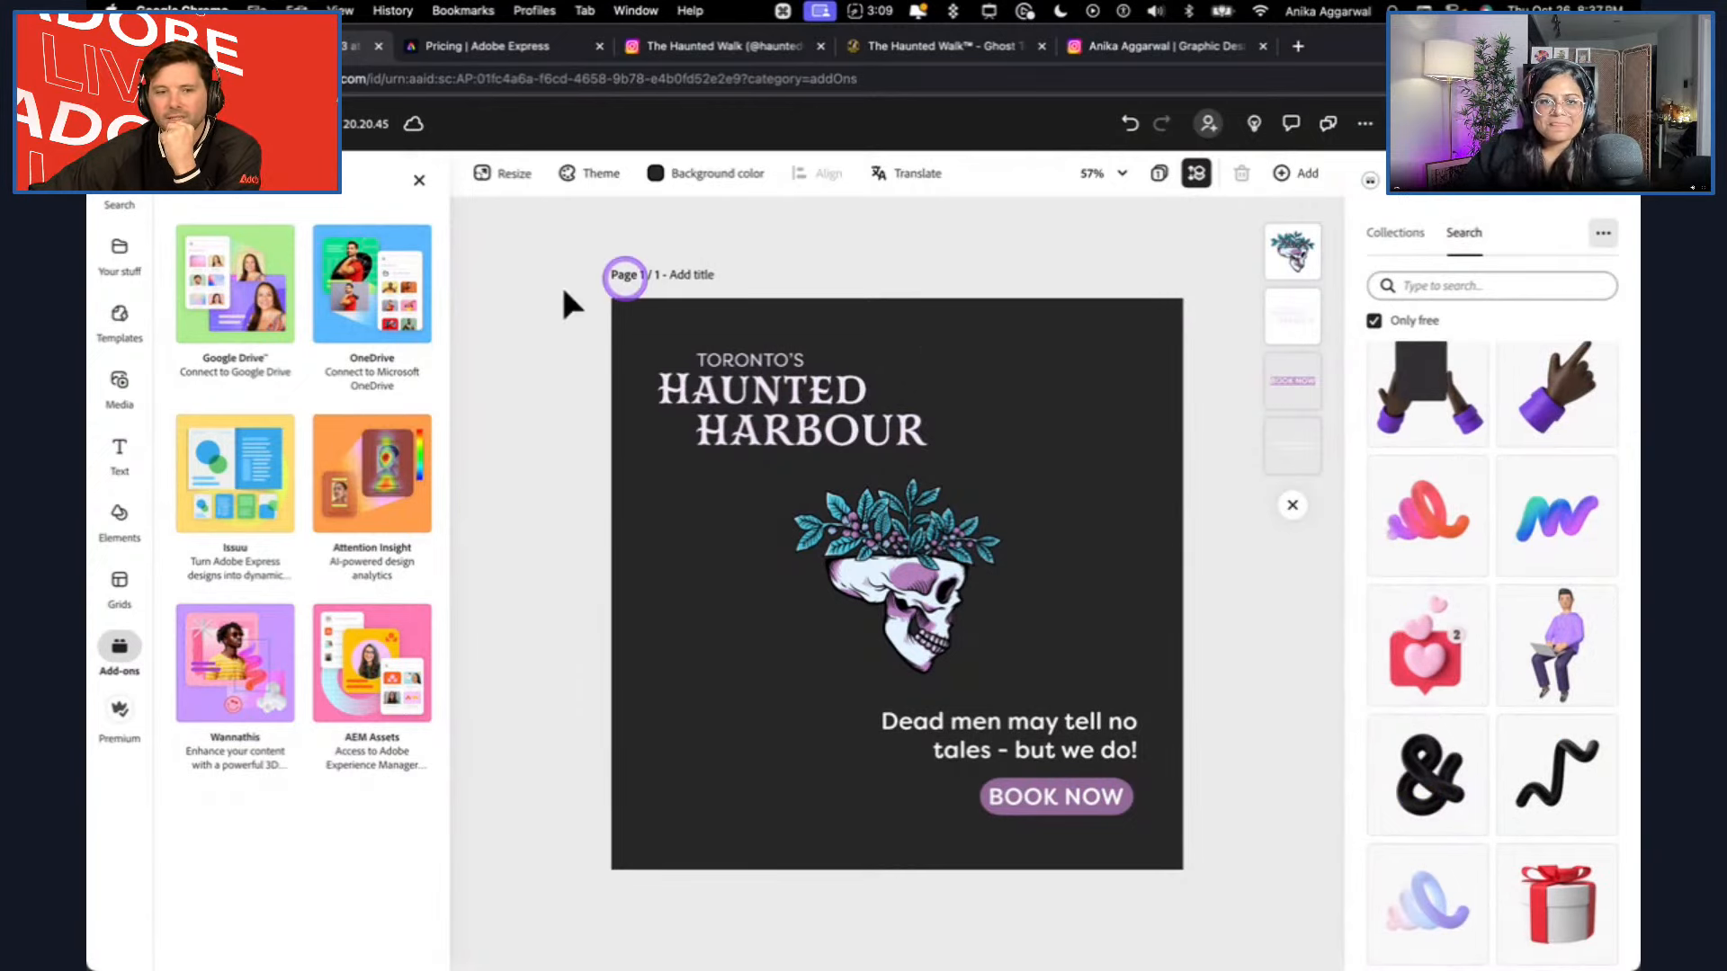
Return to the full add-on list, open RAD AI and analyze the Haunted Harbour page.
click(197, 193)
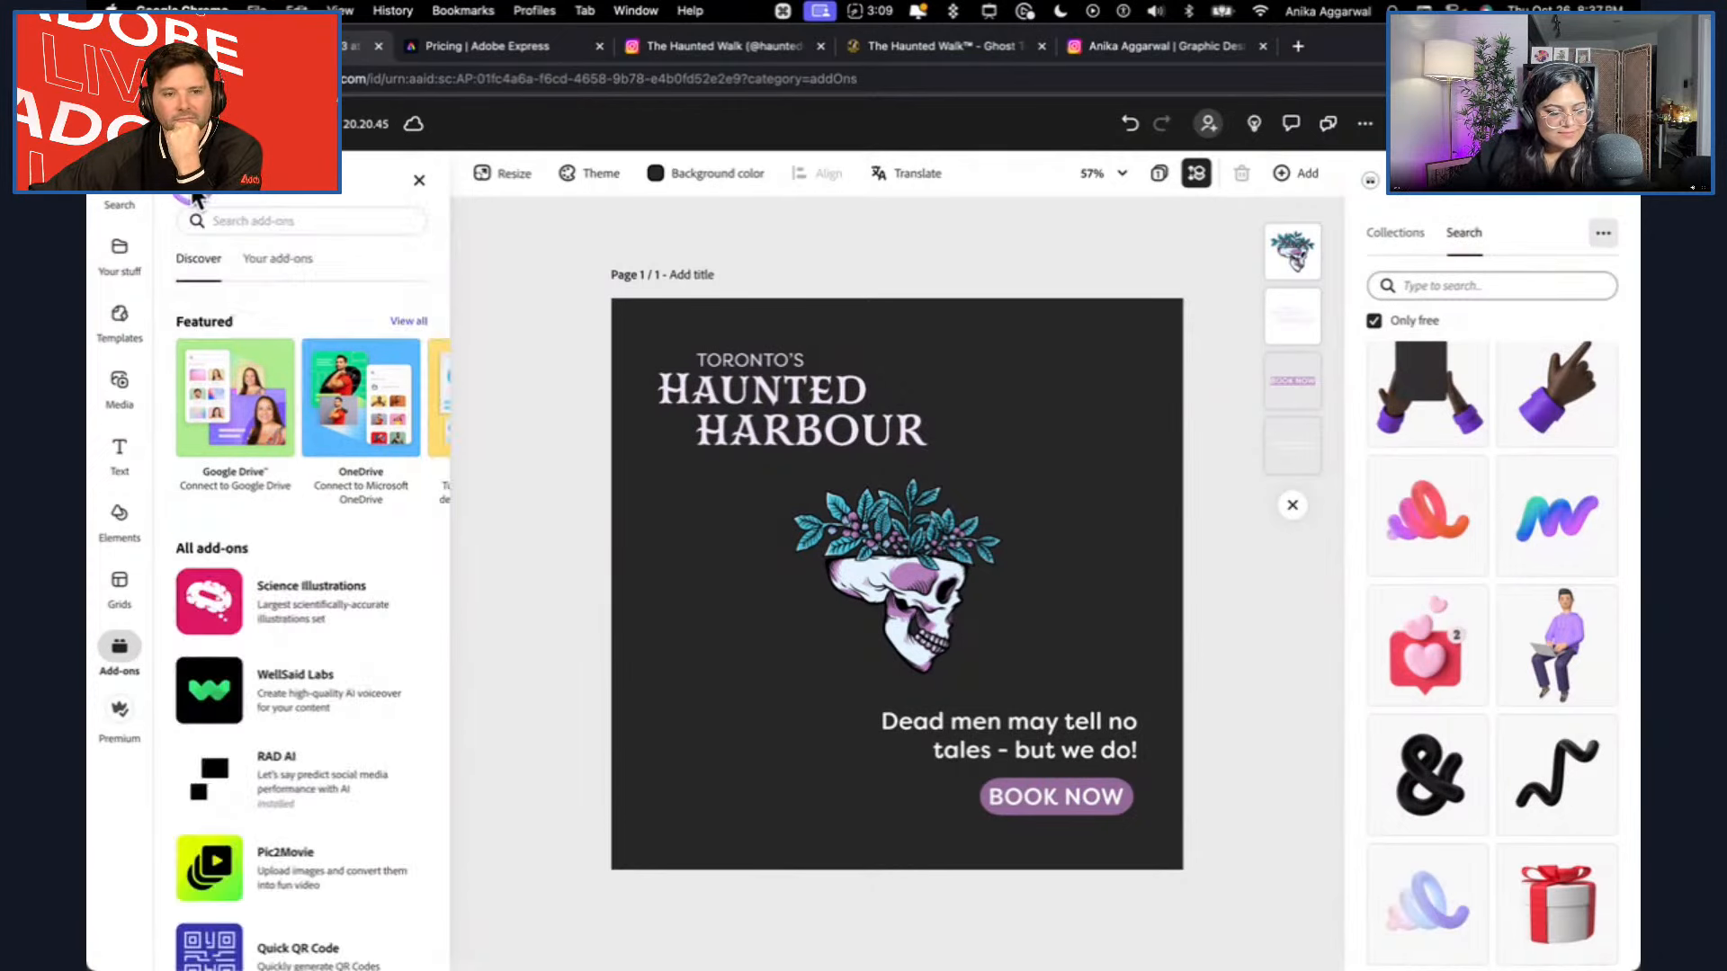
scroll(310, 676, down, 1)
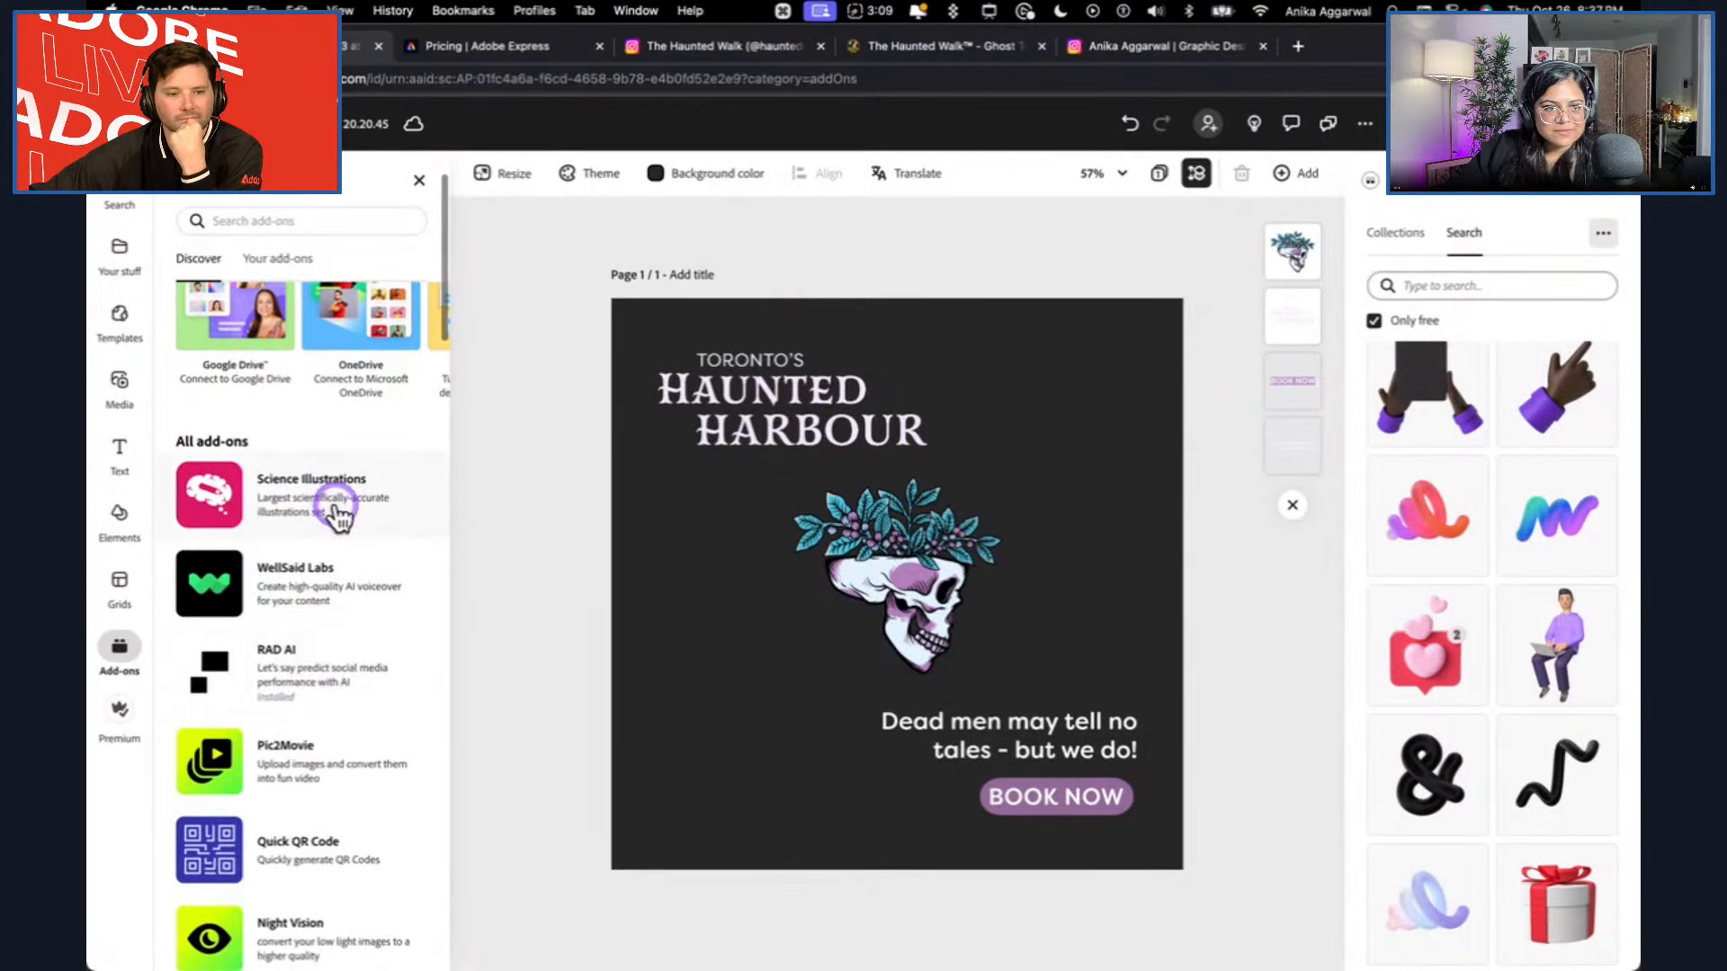
scroll(353, 575, down, 3)
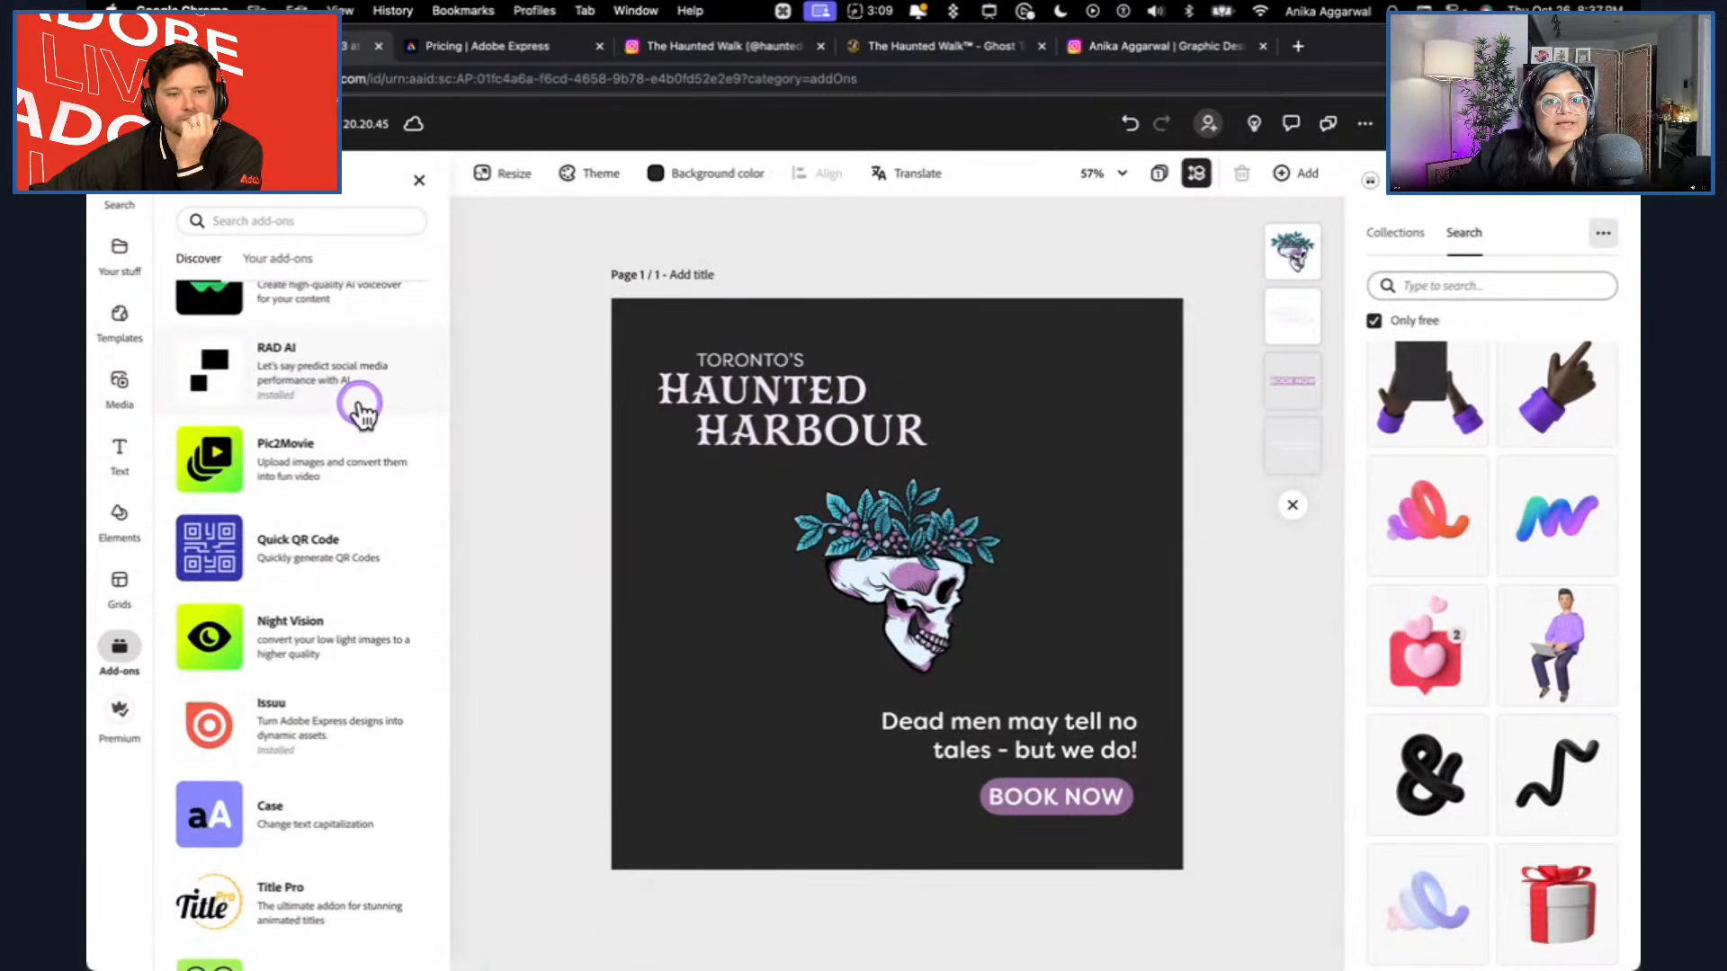
scroll(360, 405, down, 1)
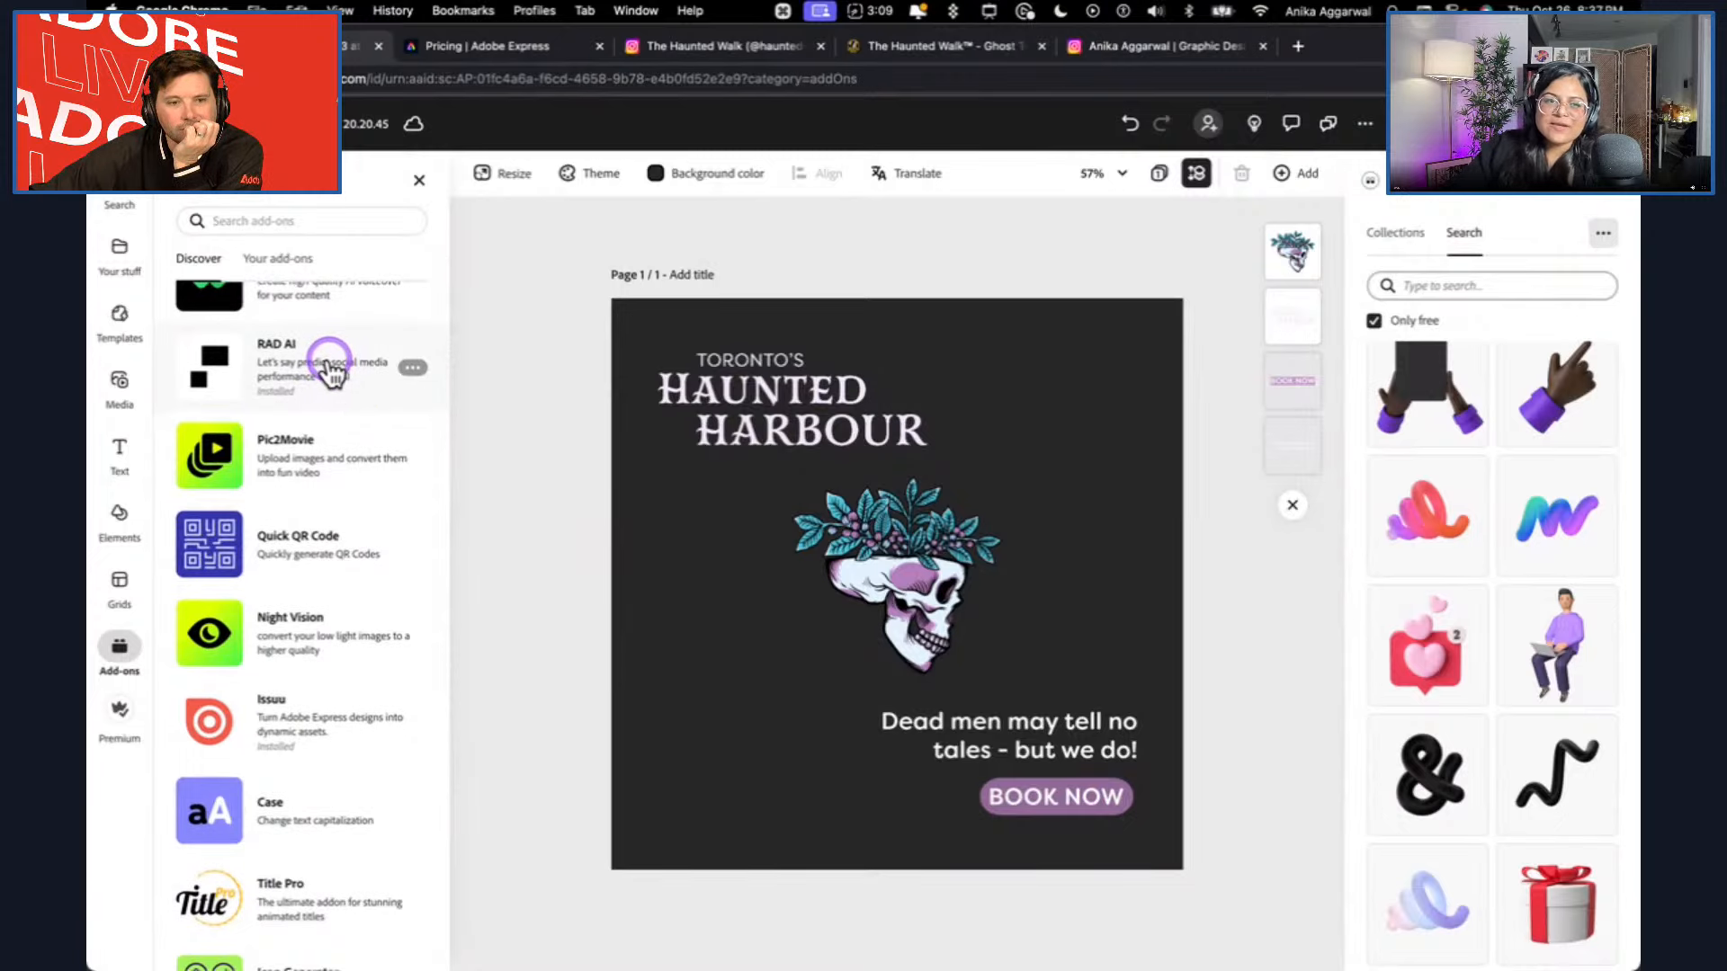
click(331, 369)
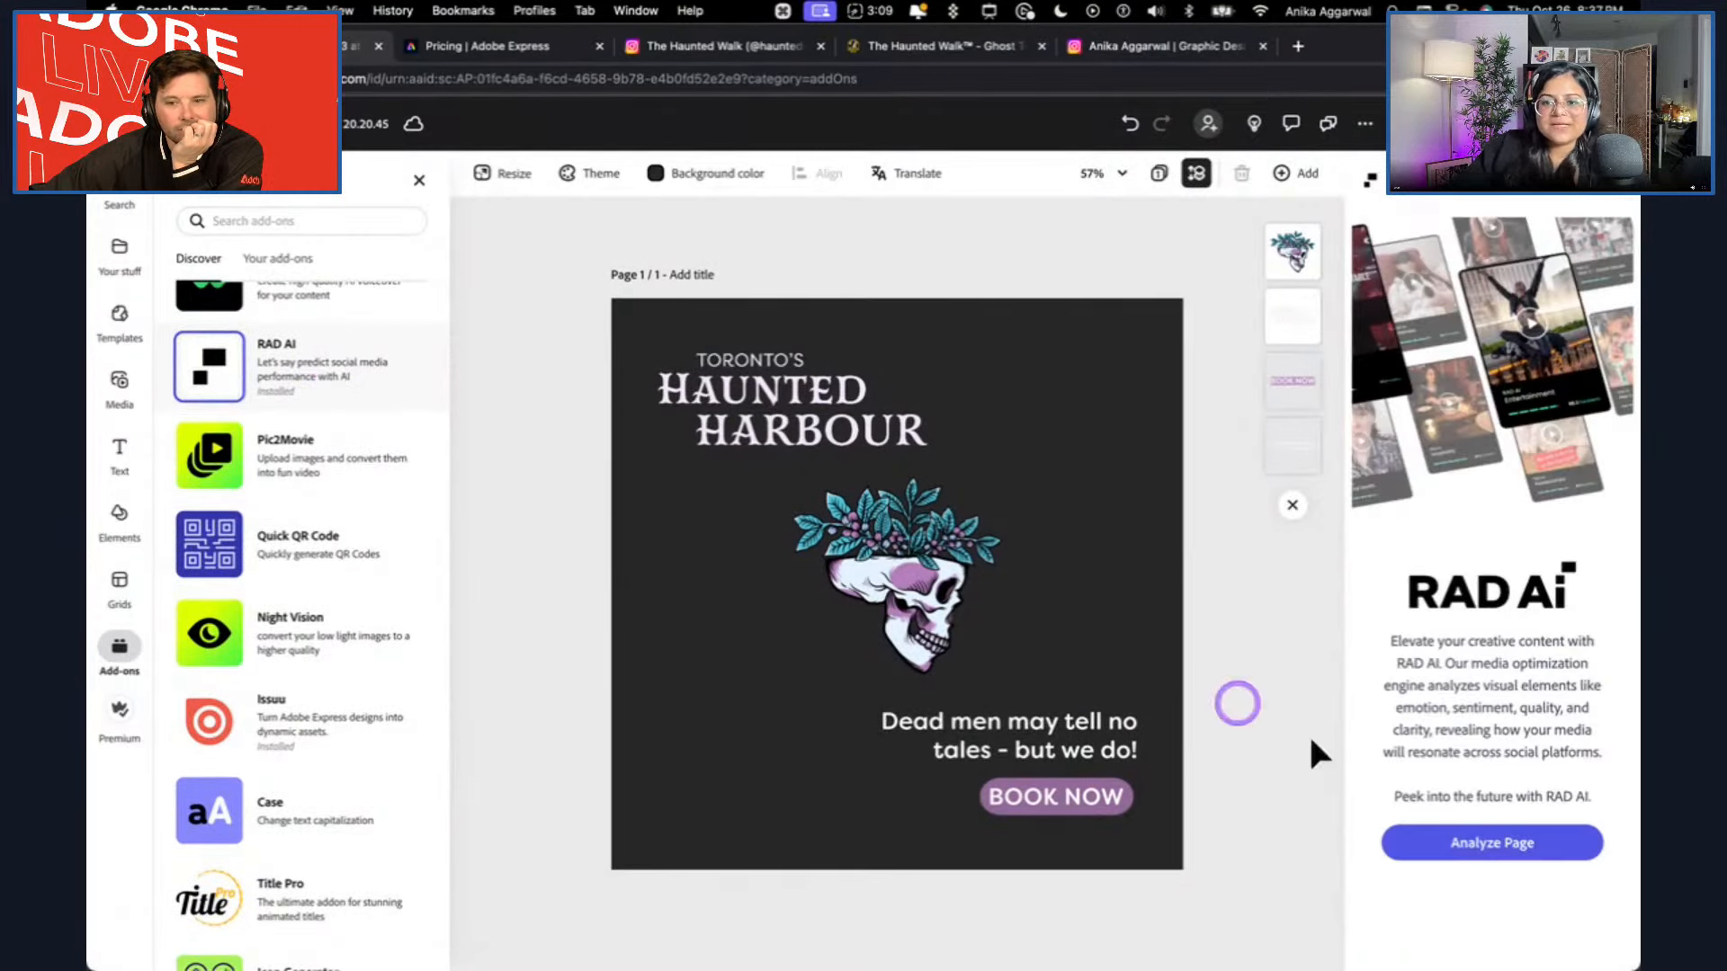
click(1519, 843)
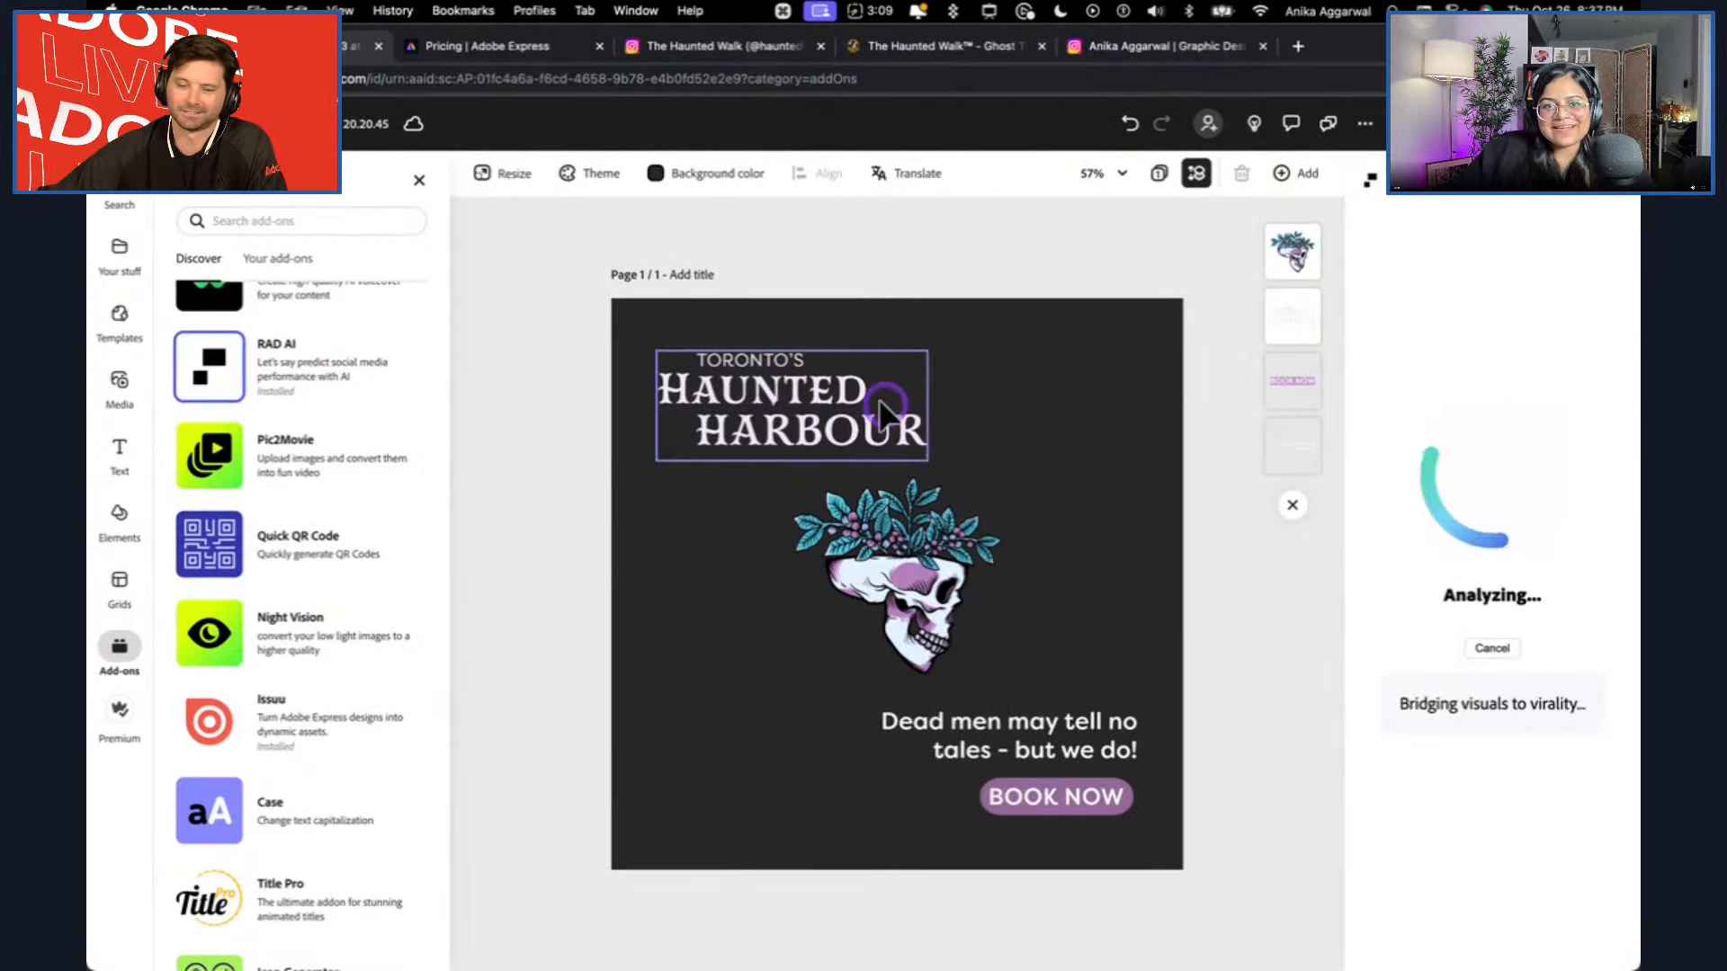
click(810, 409)
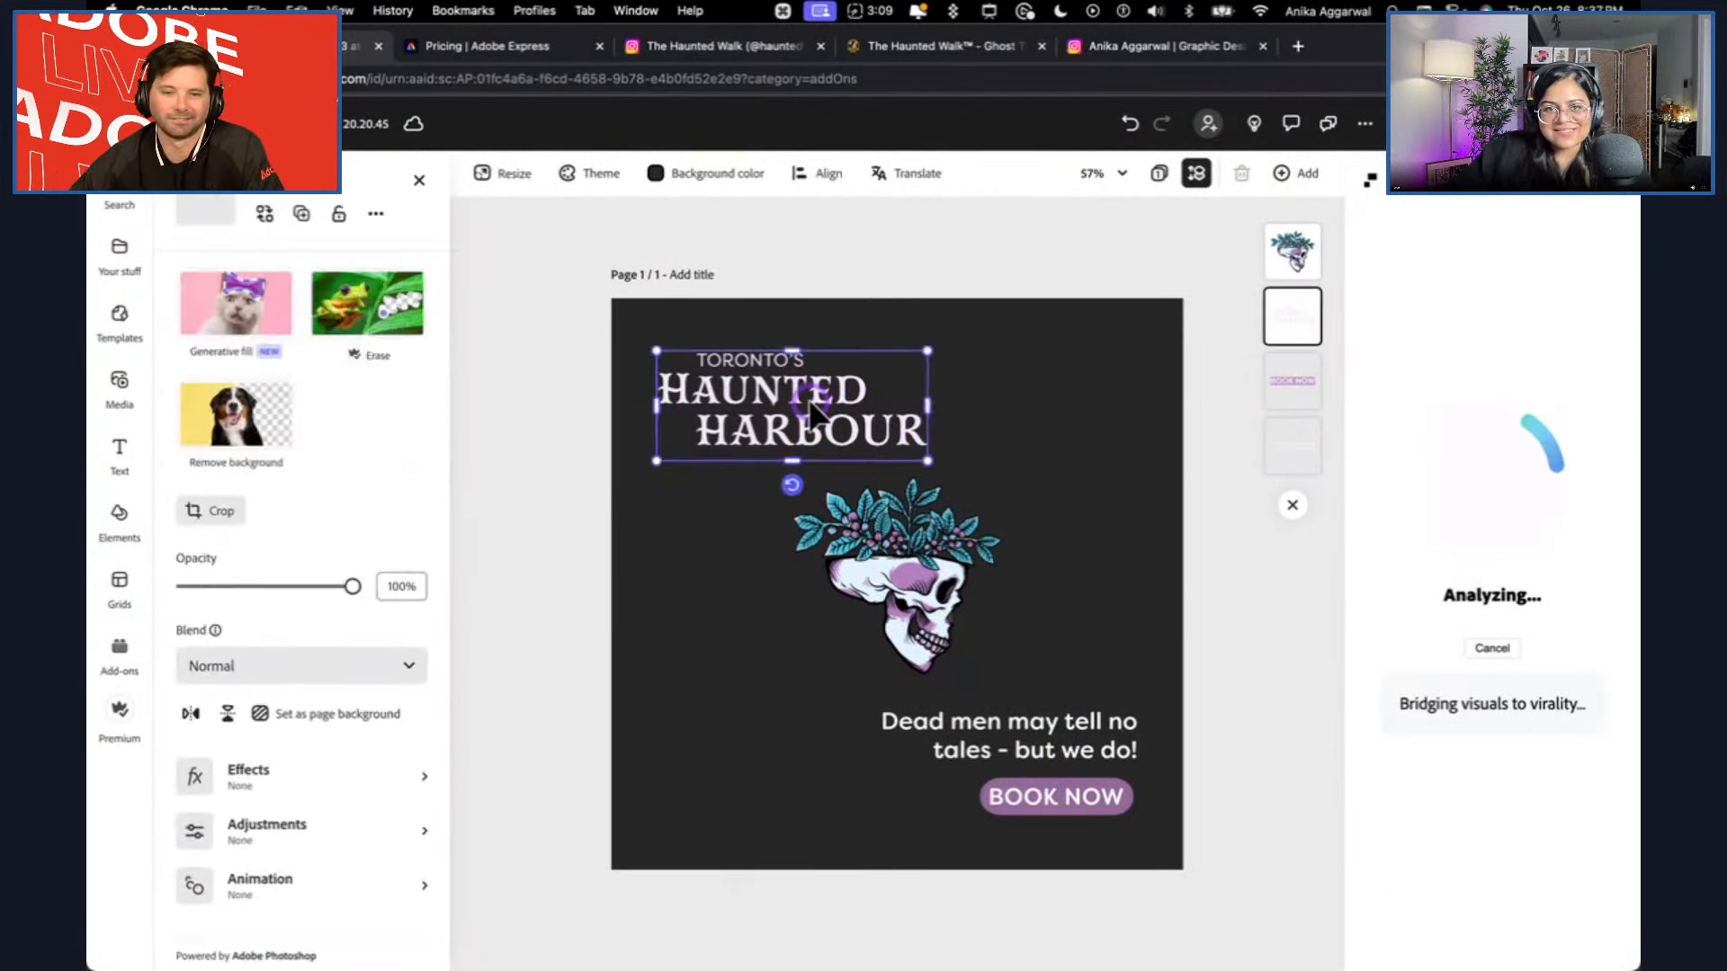
click(905, 258)
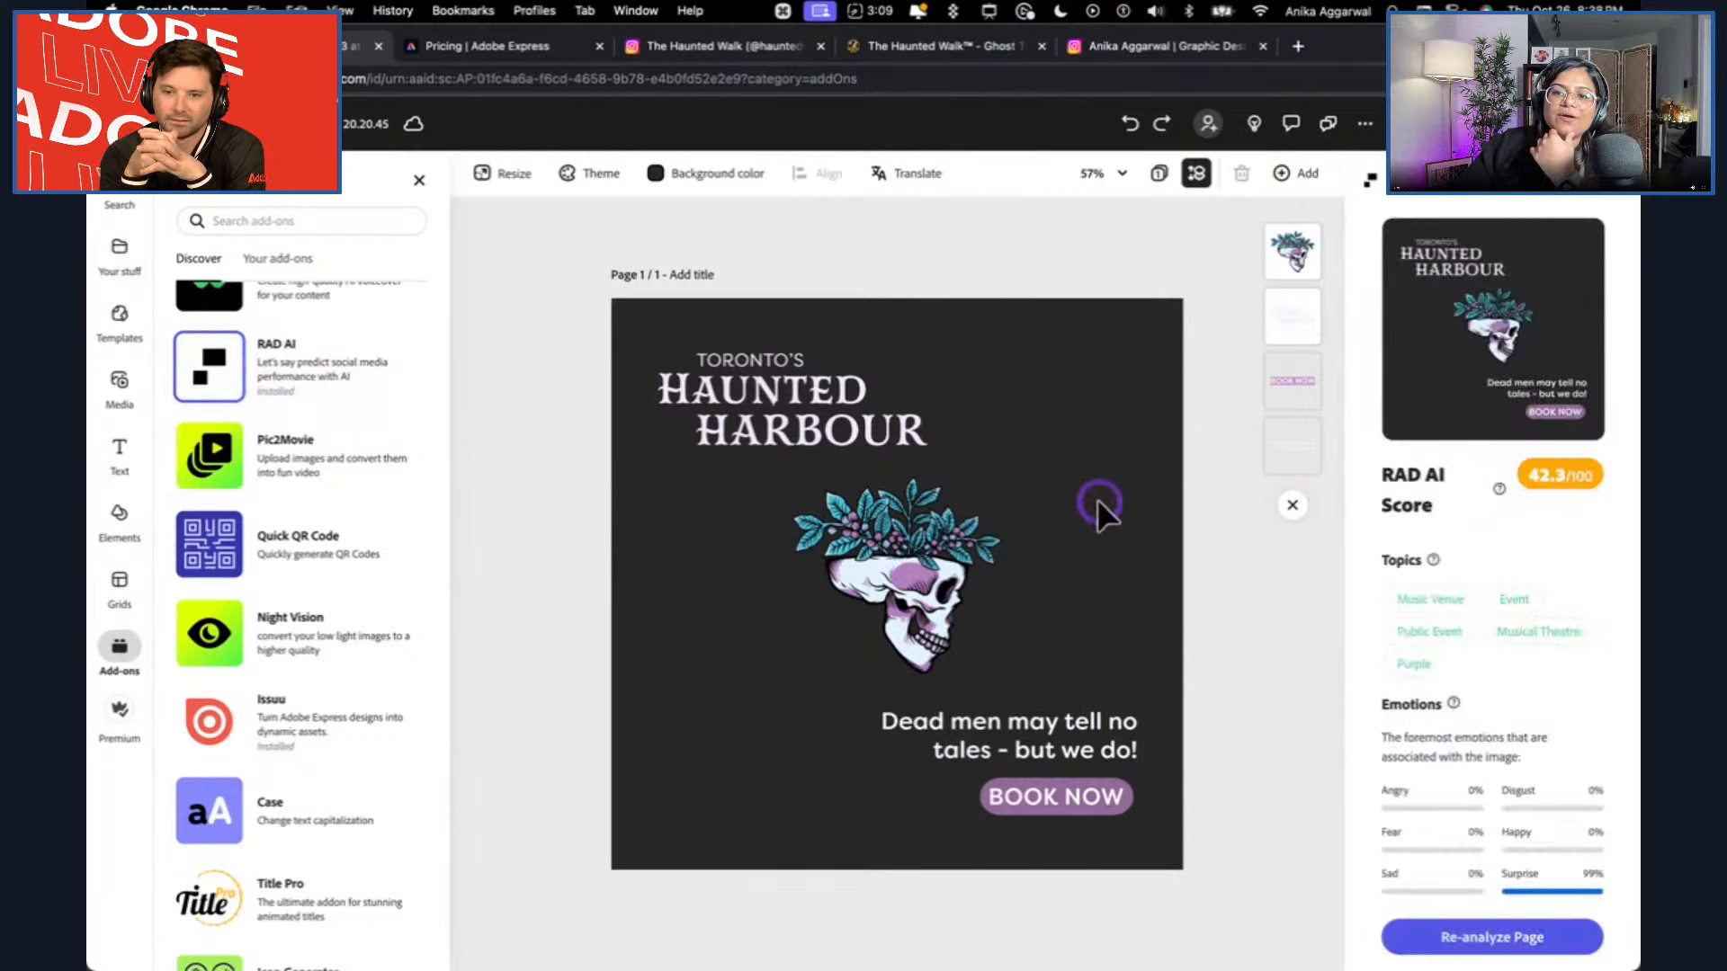
Read through the RAD AI report's score, topics, emotions, sentiment and viral potential for the page.
scroll(1557, 697, down, 1)
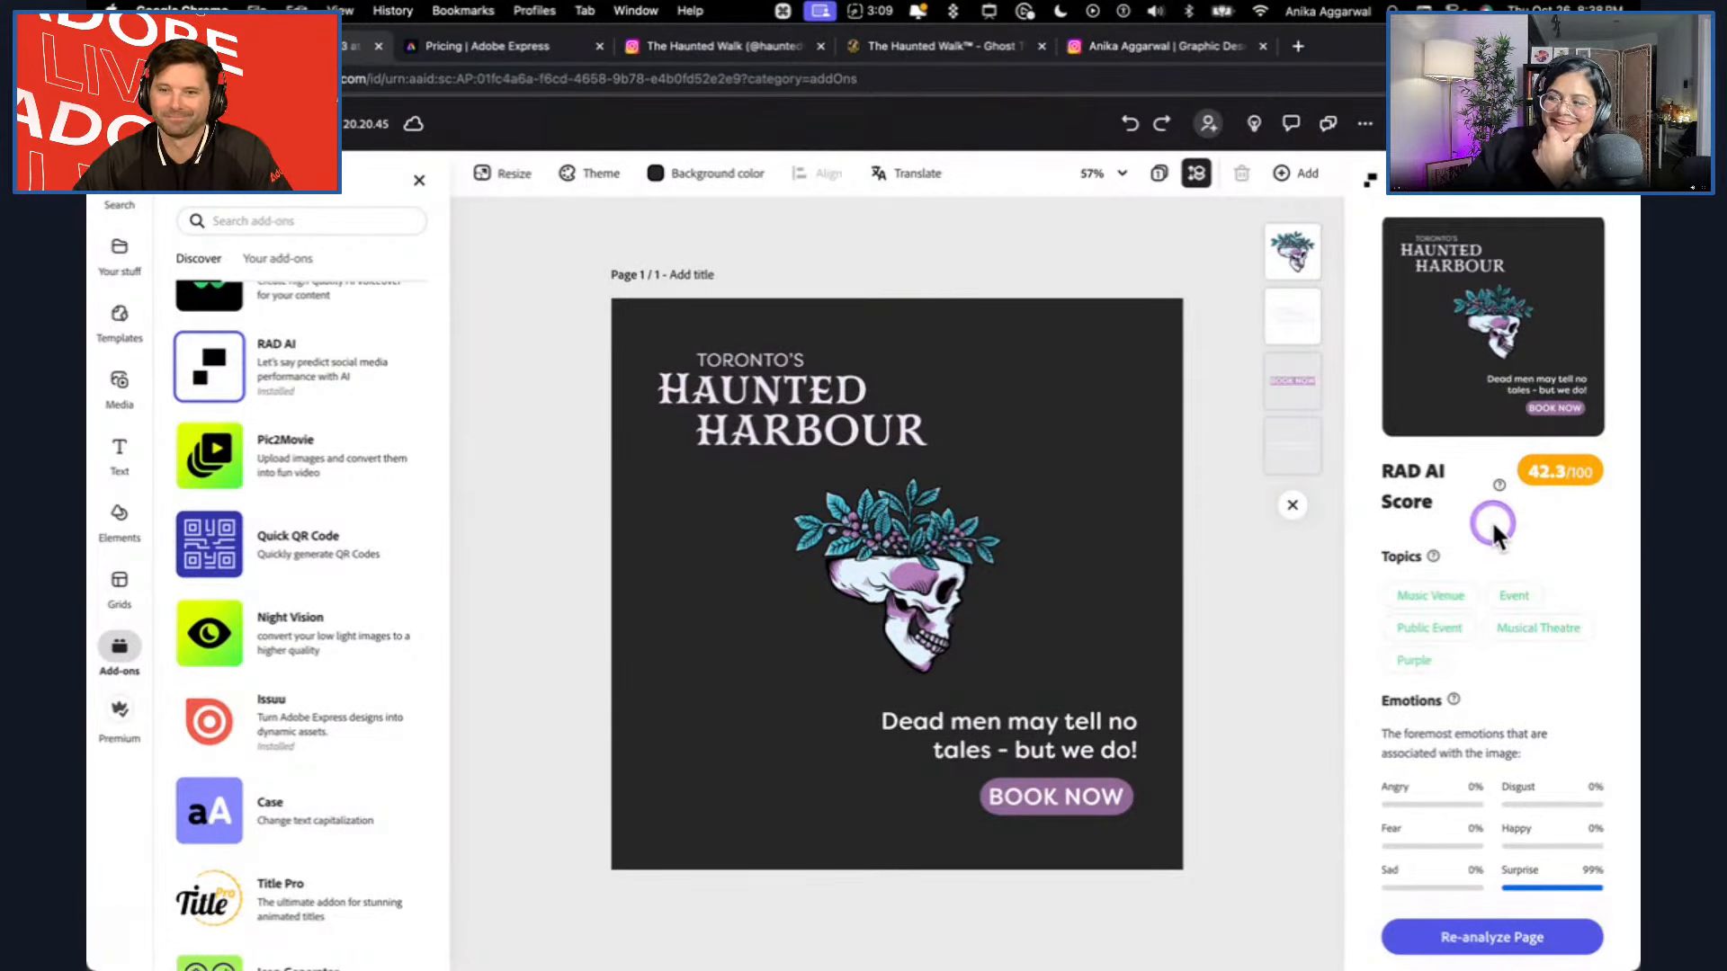
scroll(1497, 522, down, 4)
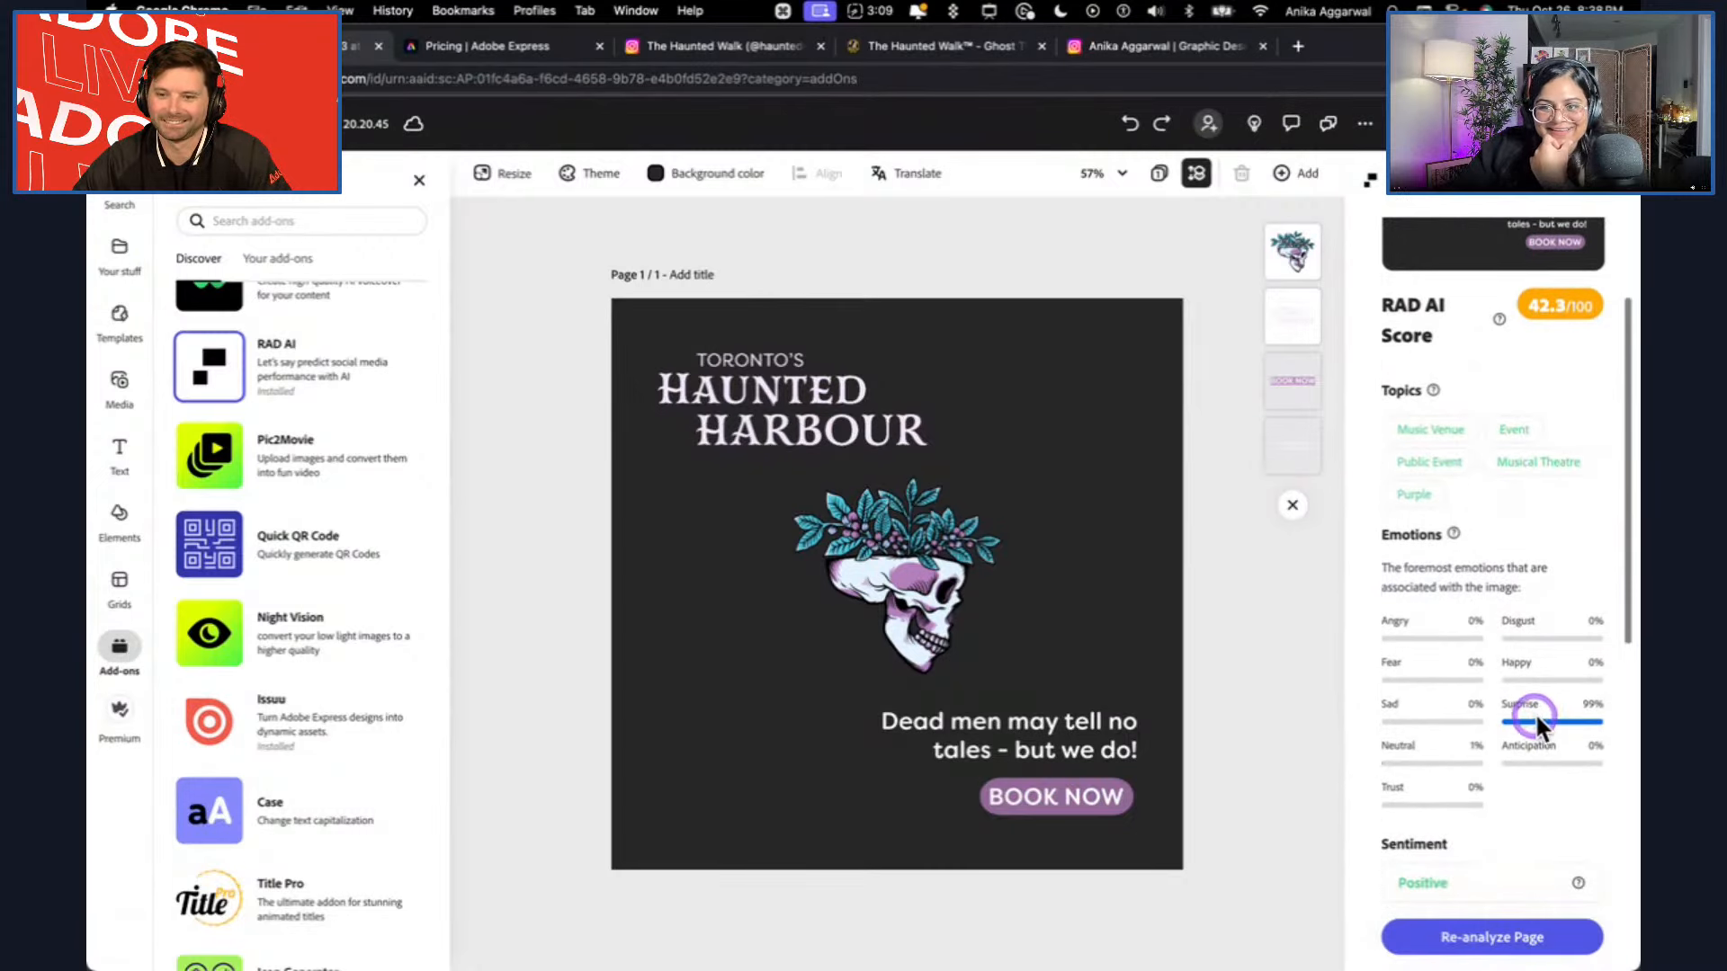
drag(1515, 681, 1610, 706)
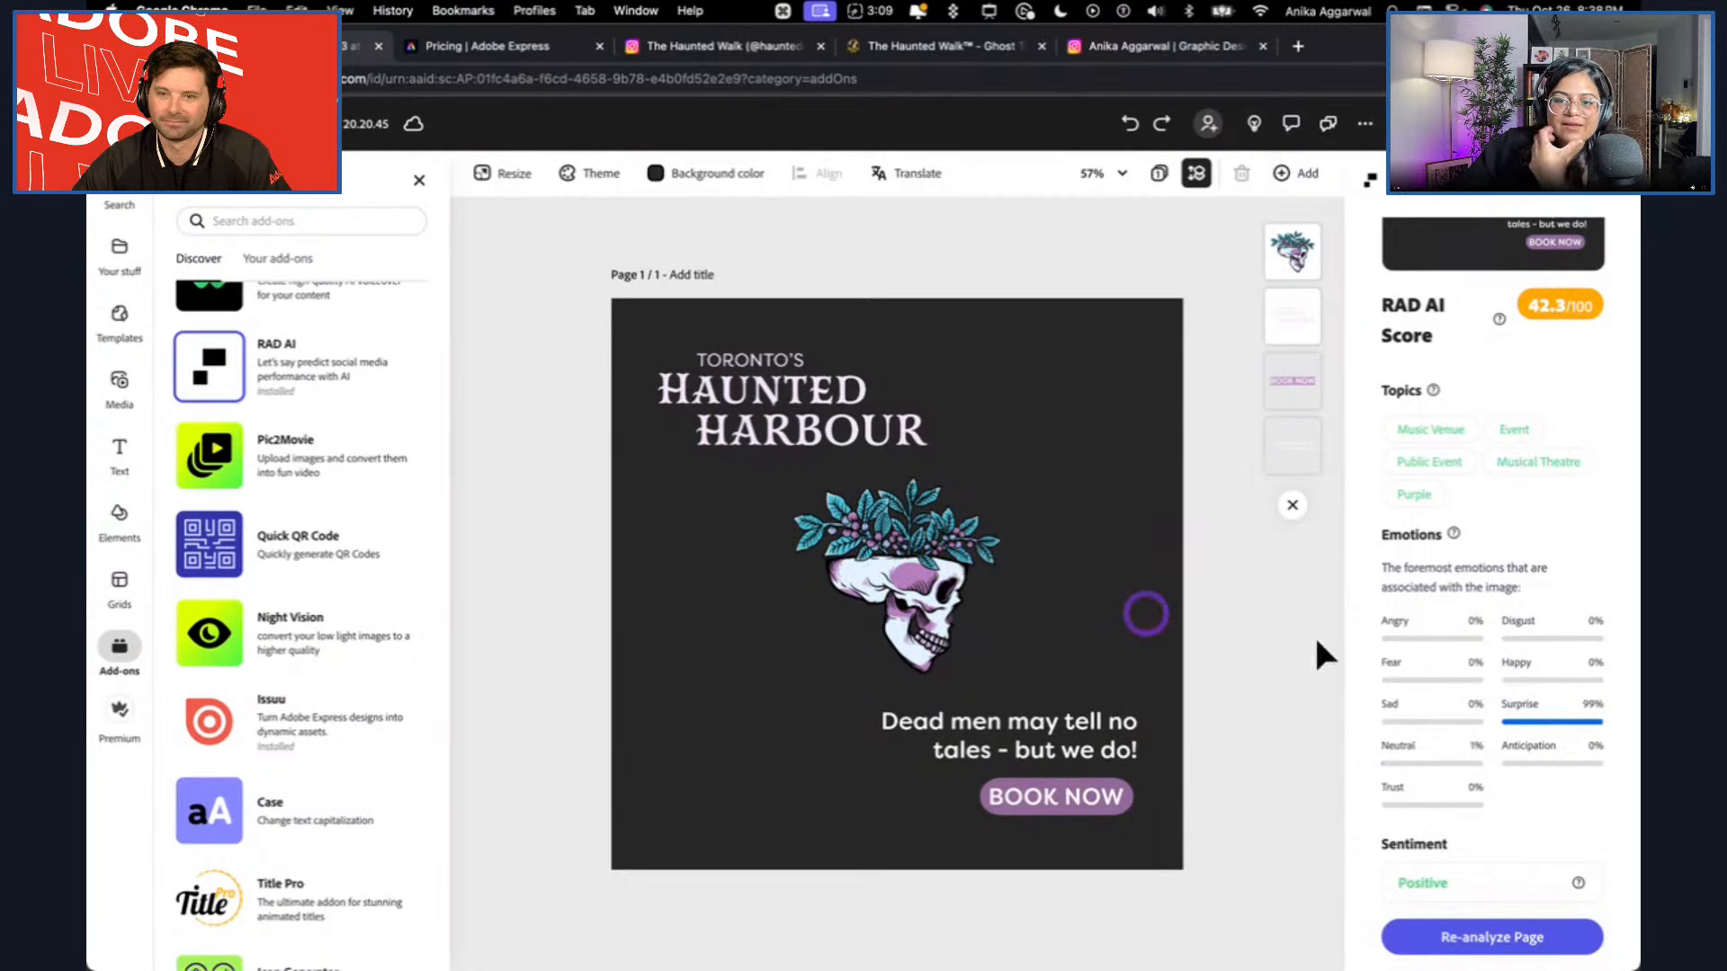
scroll(1493, 693, down, 5)
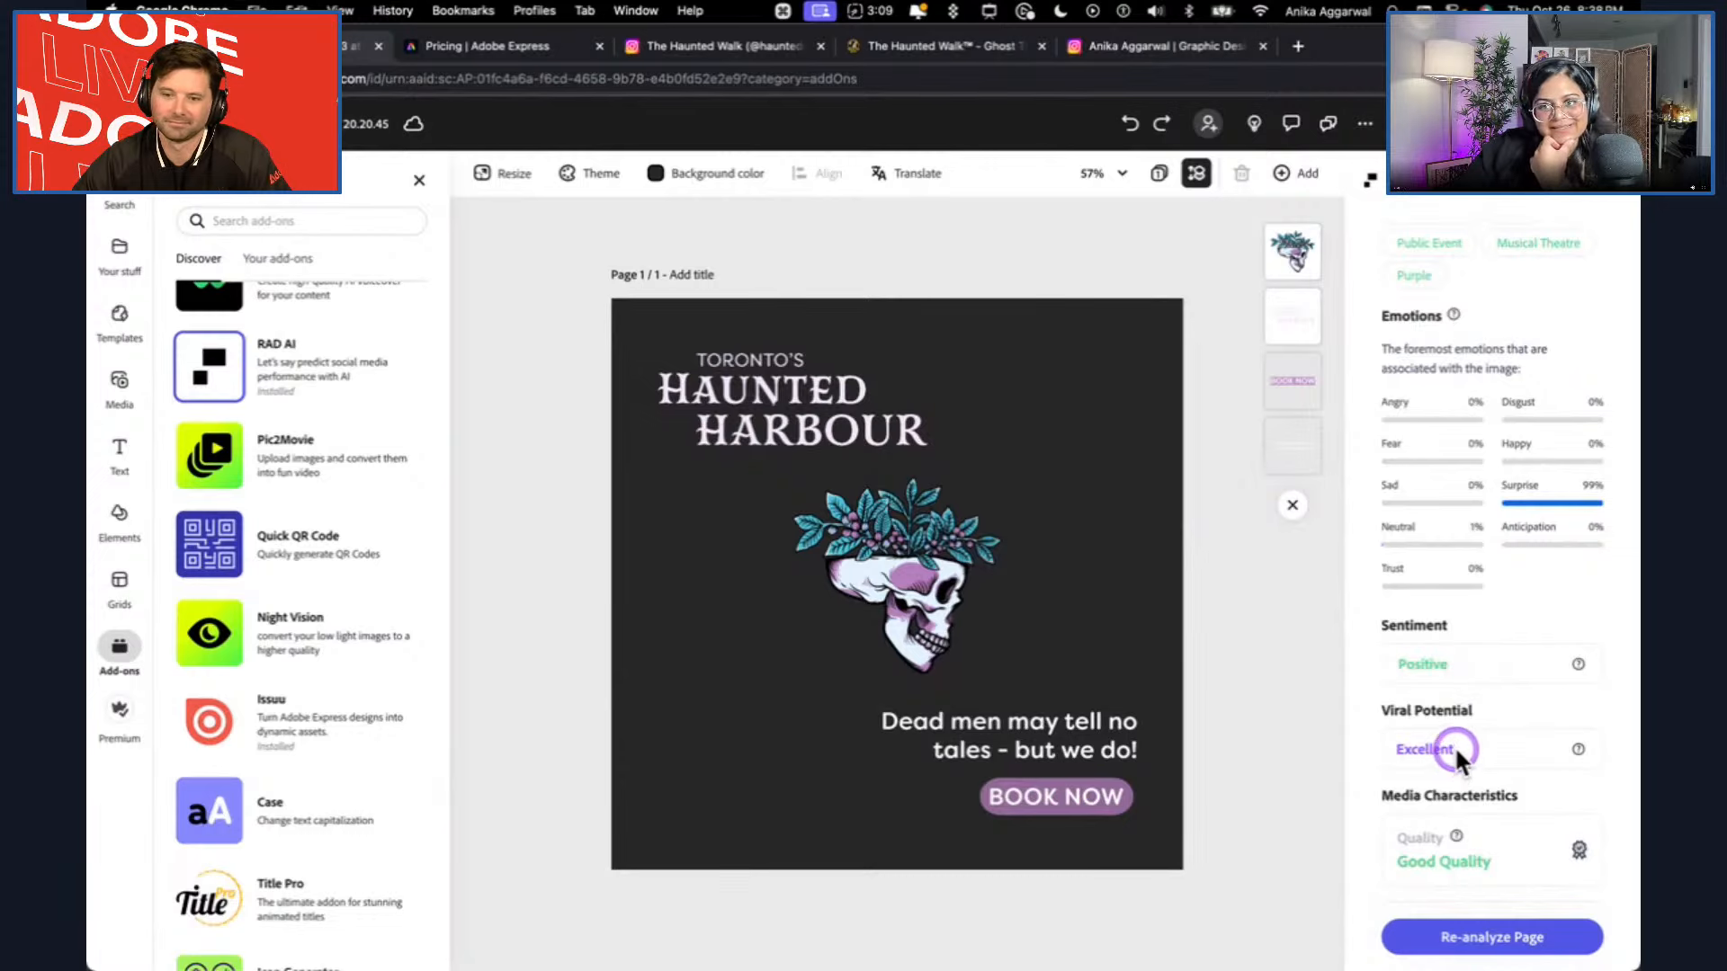
Read through the RAD AI report's media characteristics and channel performance ratings, and recheck its overall score.
scroll(1470, 725, down, 1)
scroll(1475, 749, down, 5)
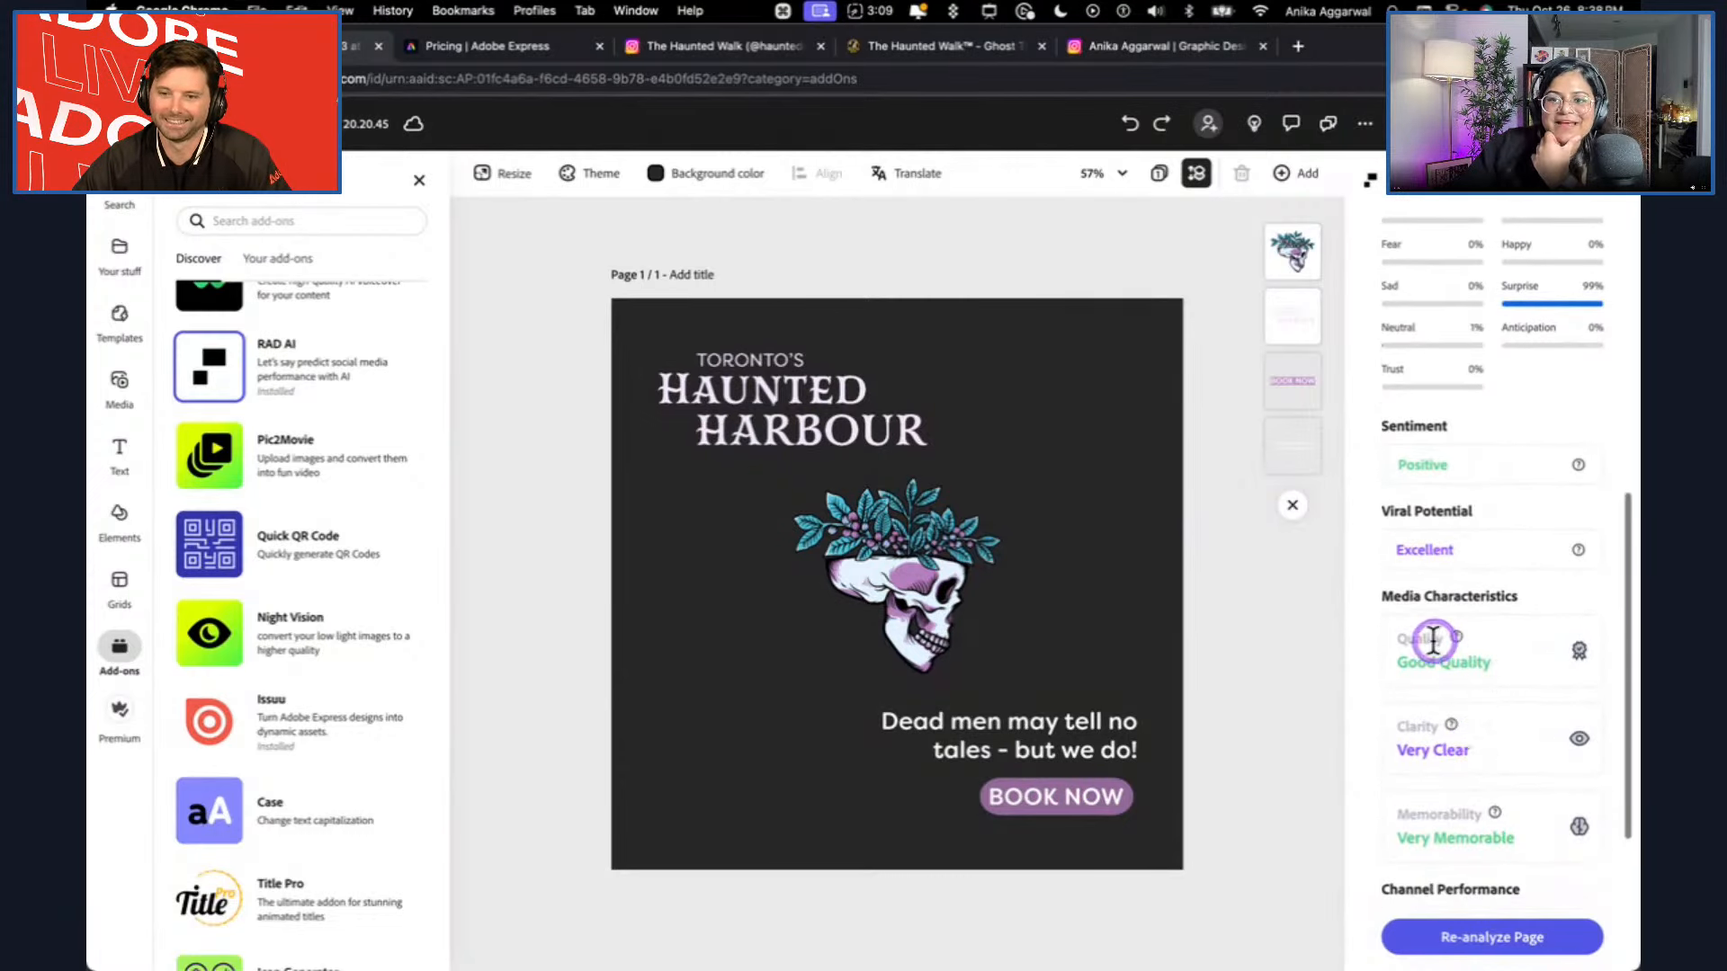
scroll(1486, 725, down, 2)
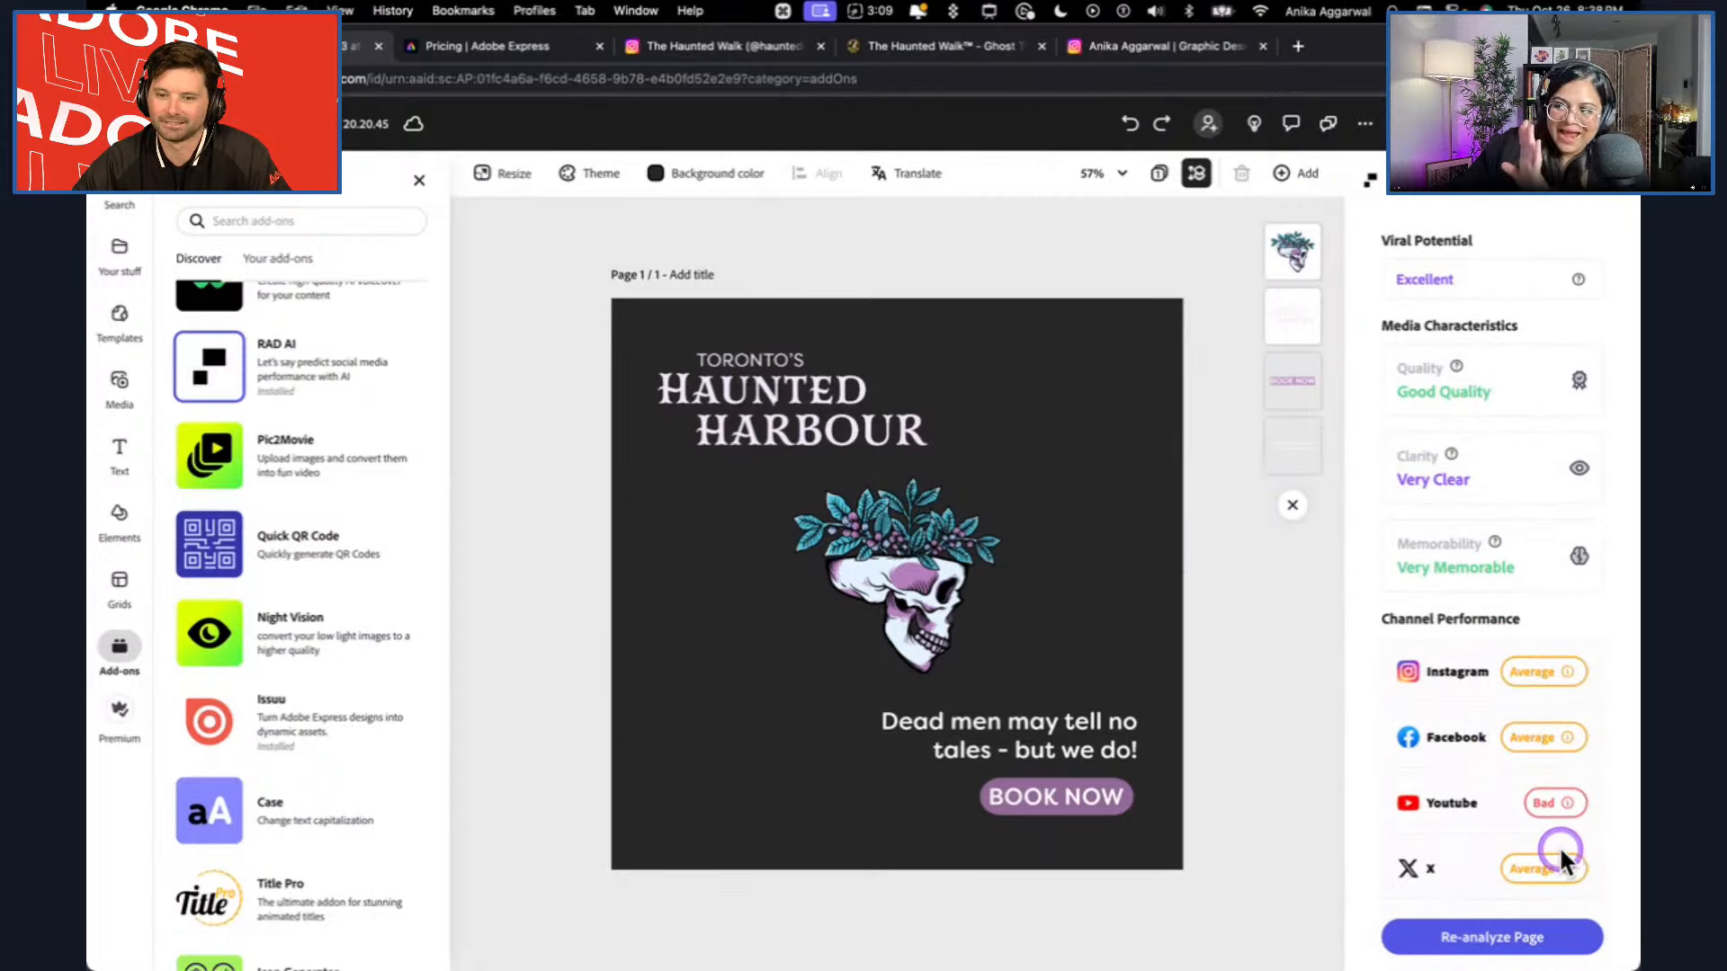
scroll(1444, 736, up, 1)
scroll(1444, 733, up, 8)
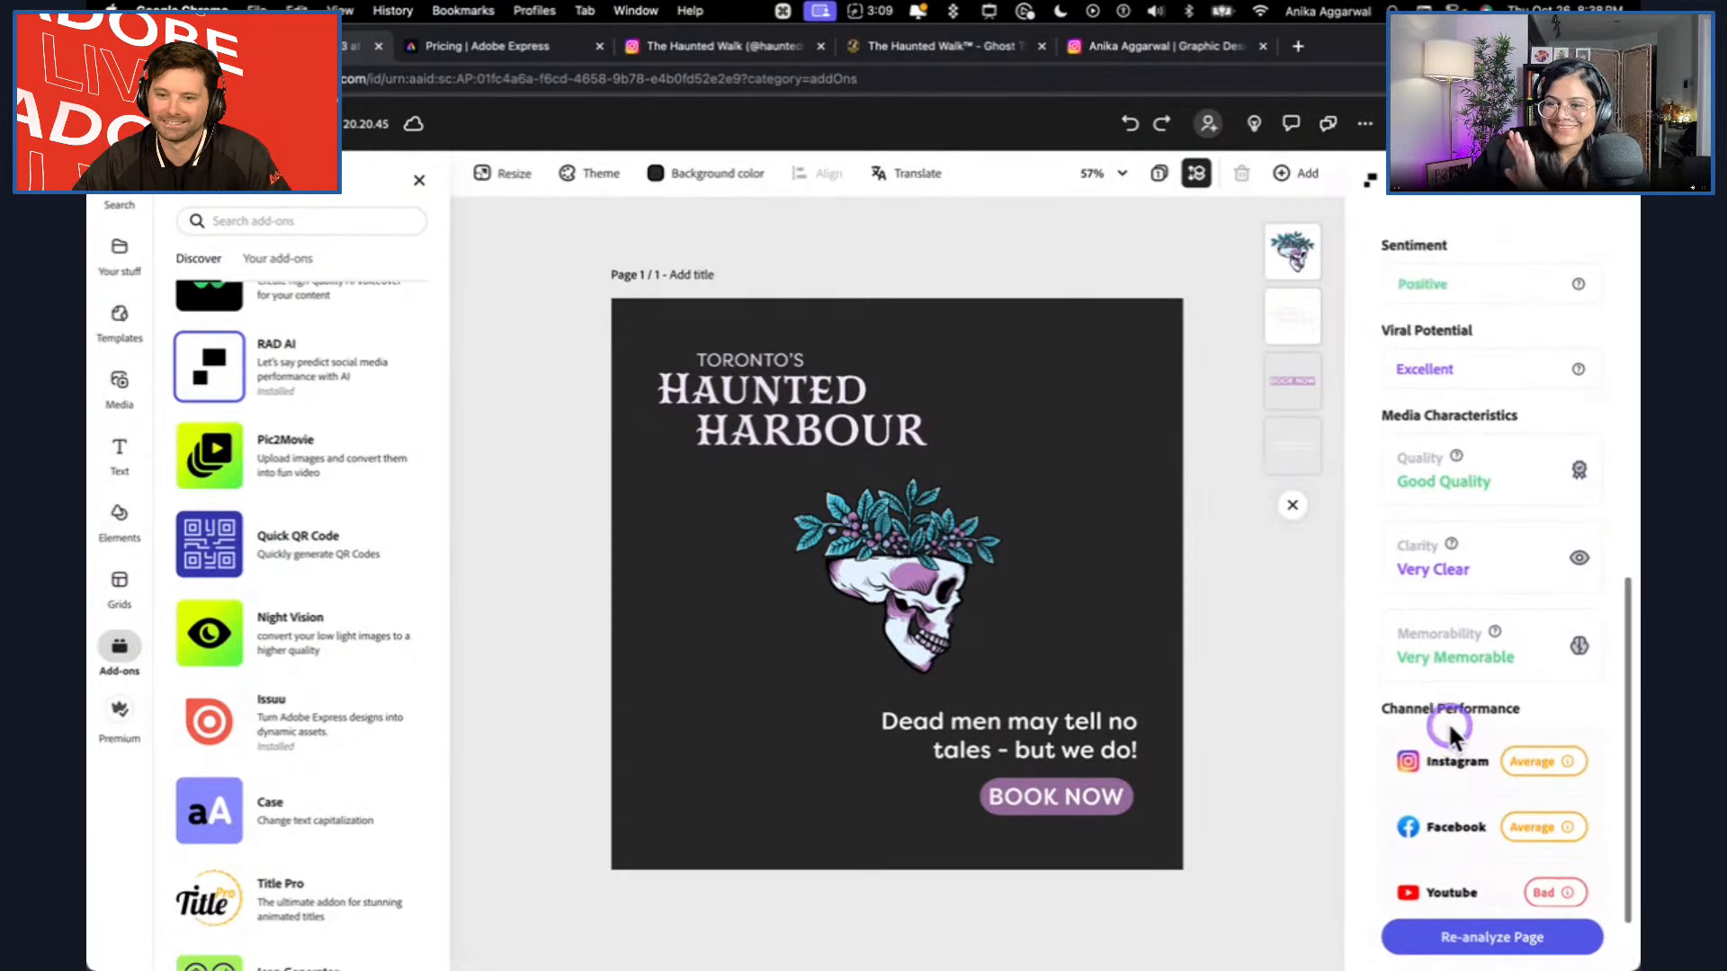
scroll(1449, 702, down, 2)
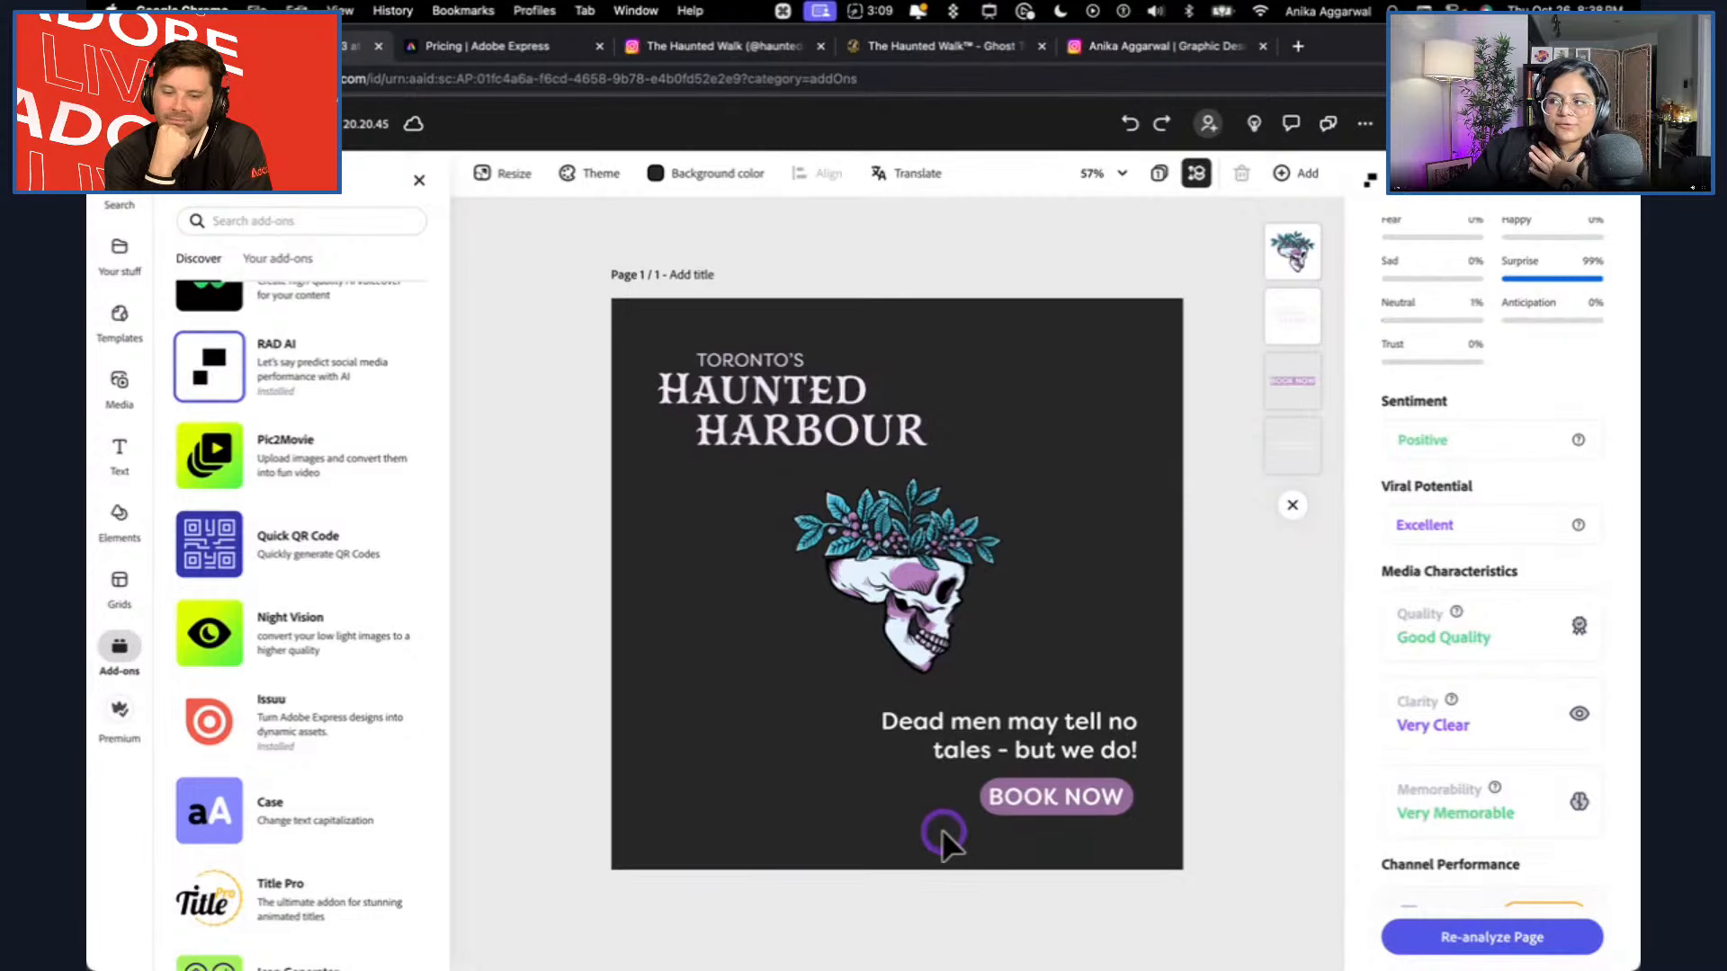
scroll(1547, 598, up, 8)
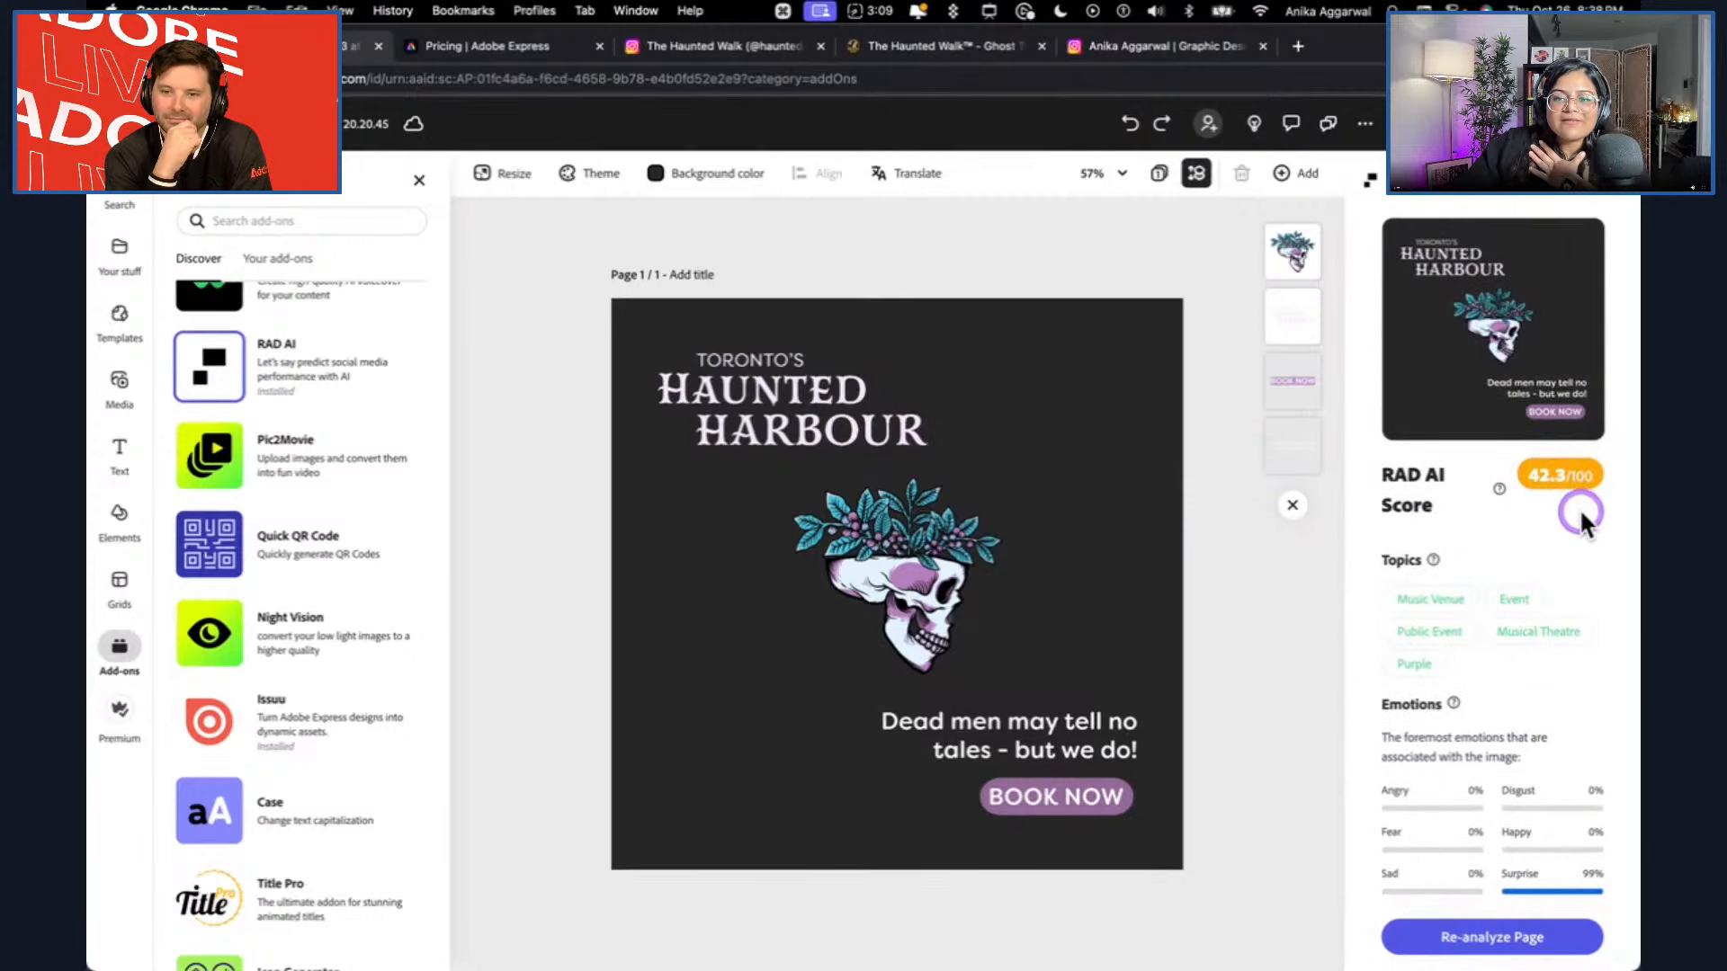
scroll(1579, 527, down, 1)
scroll(1578, 527, down, 10)
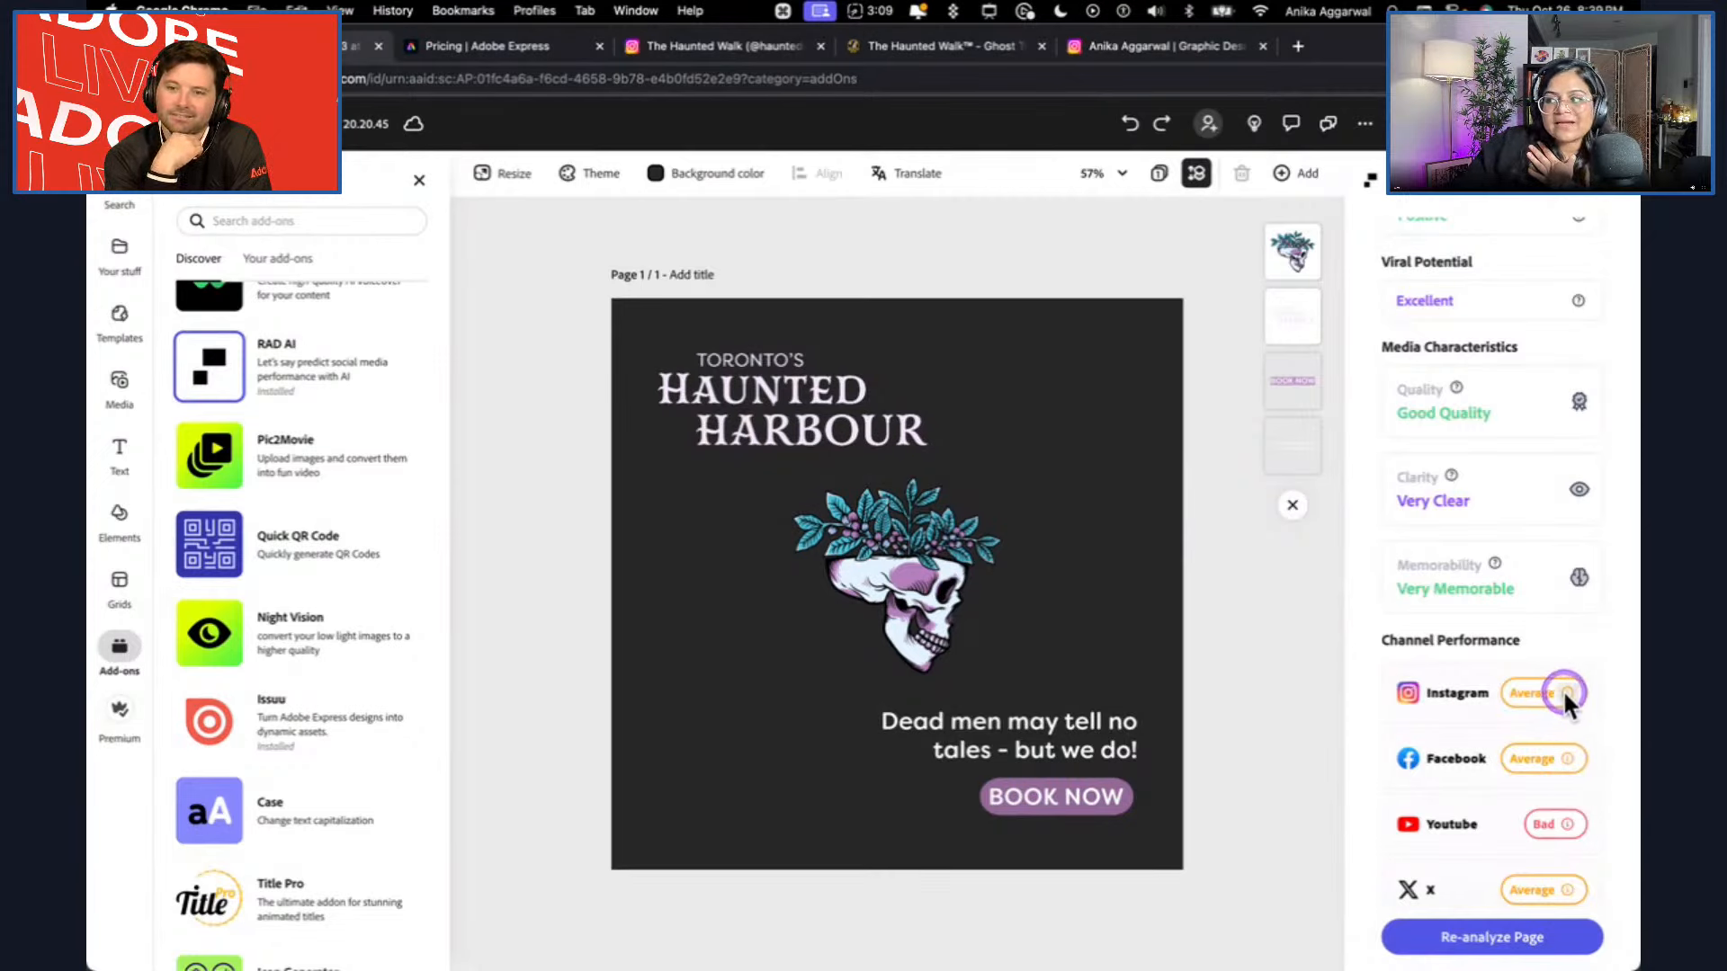
Read the explanation behind the report's Instagram performance rating, and close RAD AI.
mouse_move(1568, 698)
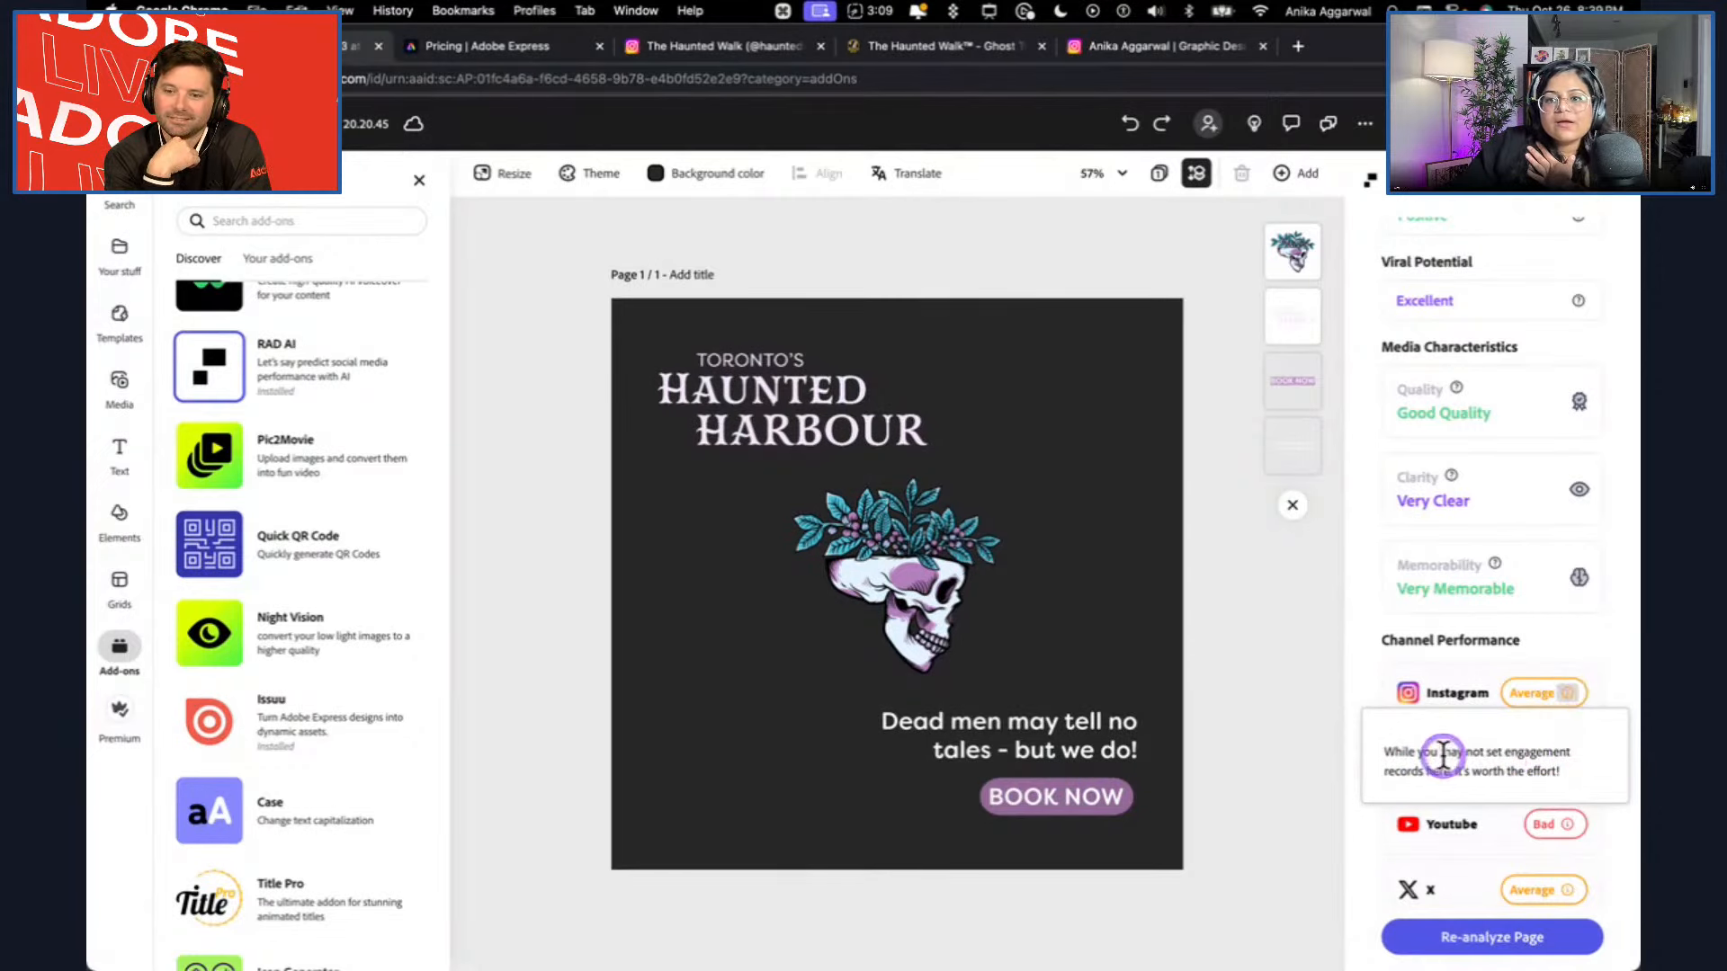
drag(1409, 753, 1571, 770)
click(1585, 767)
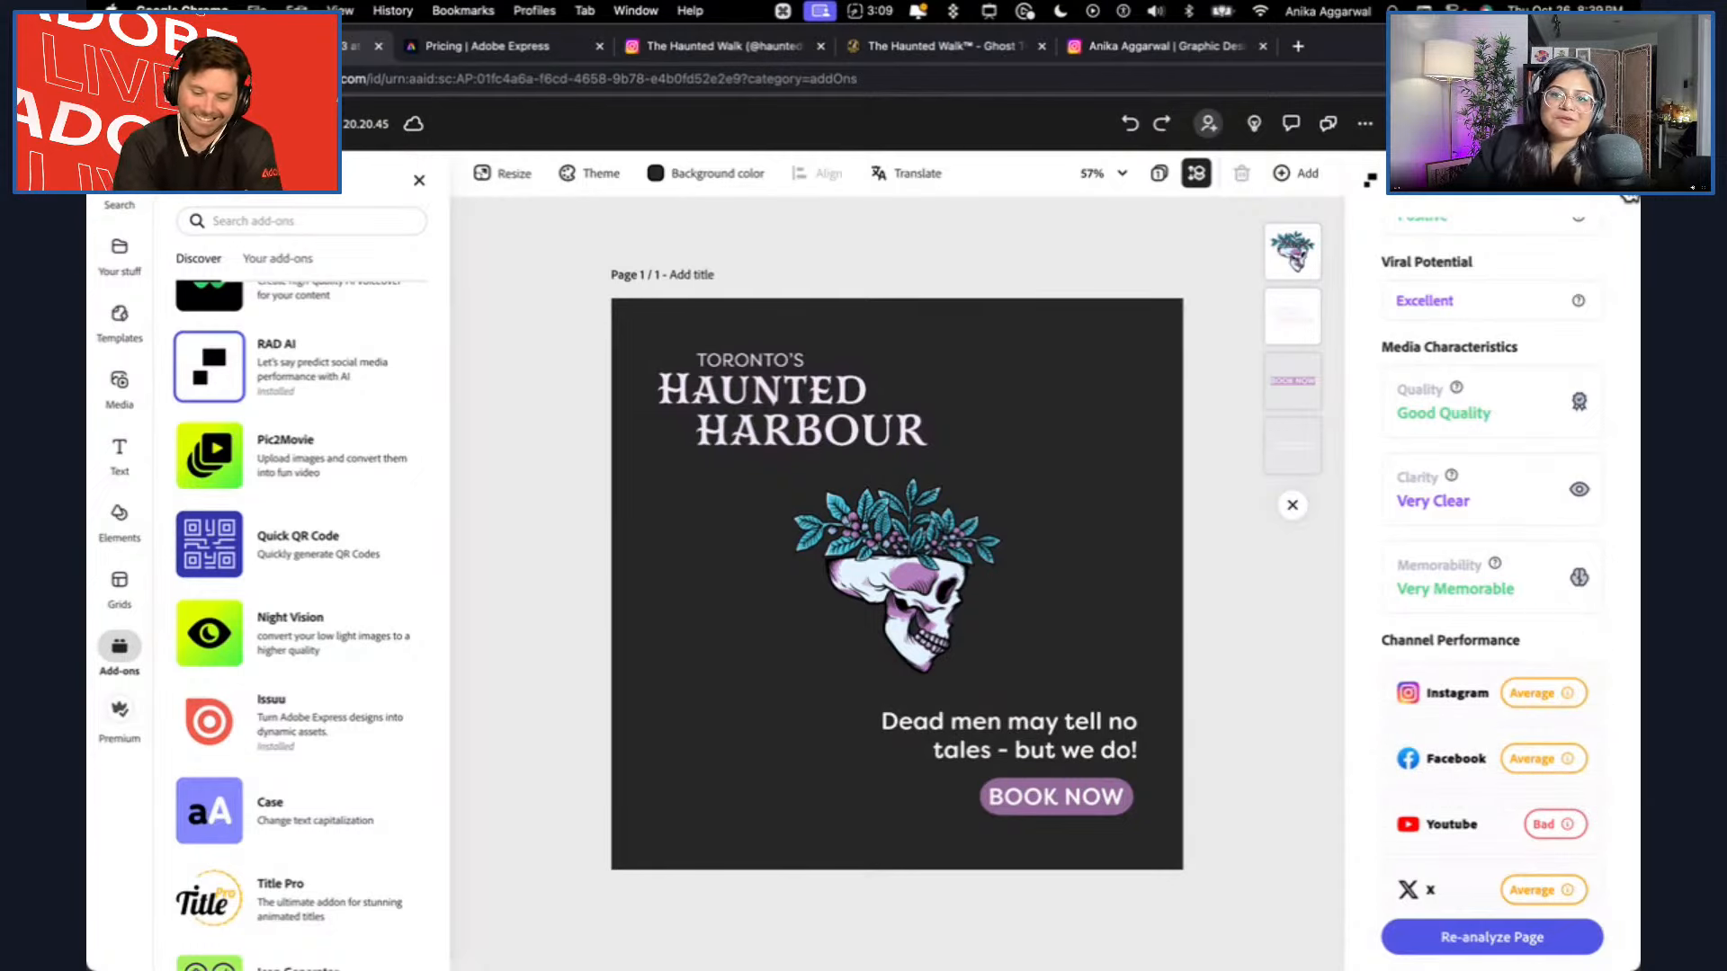
click(1622, 180)
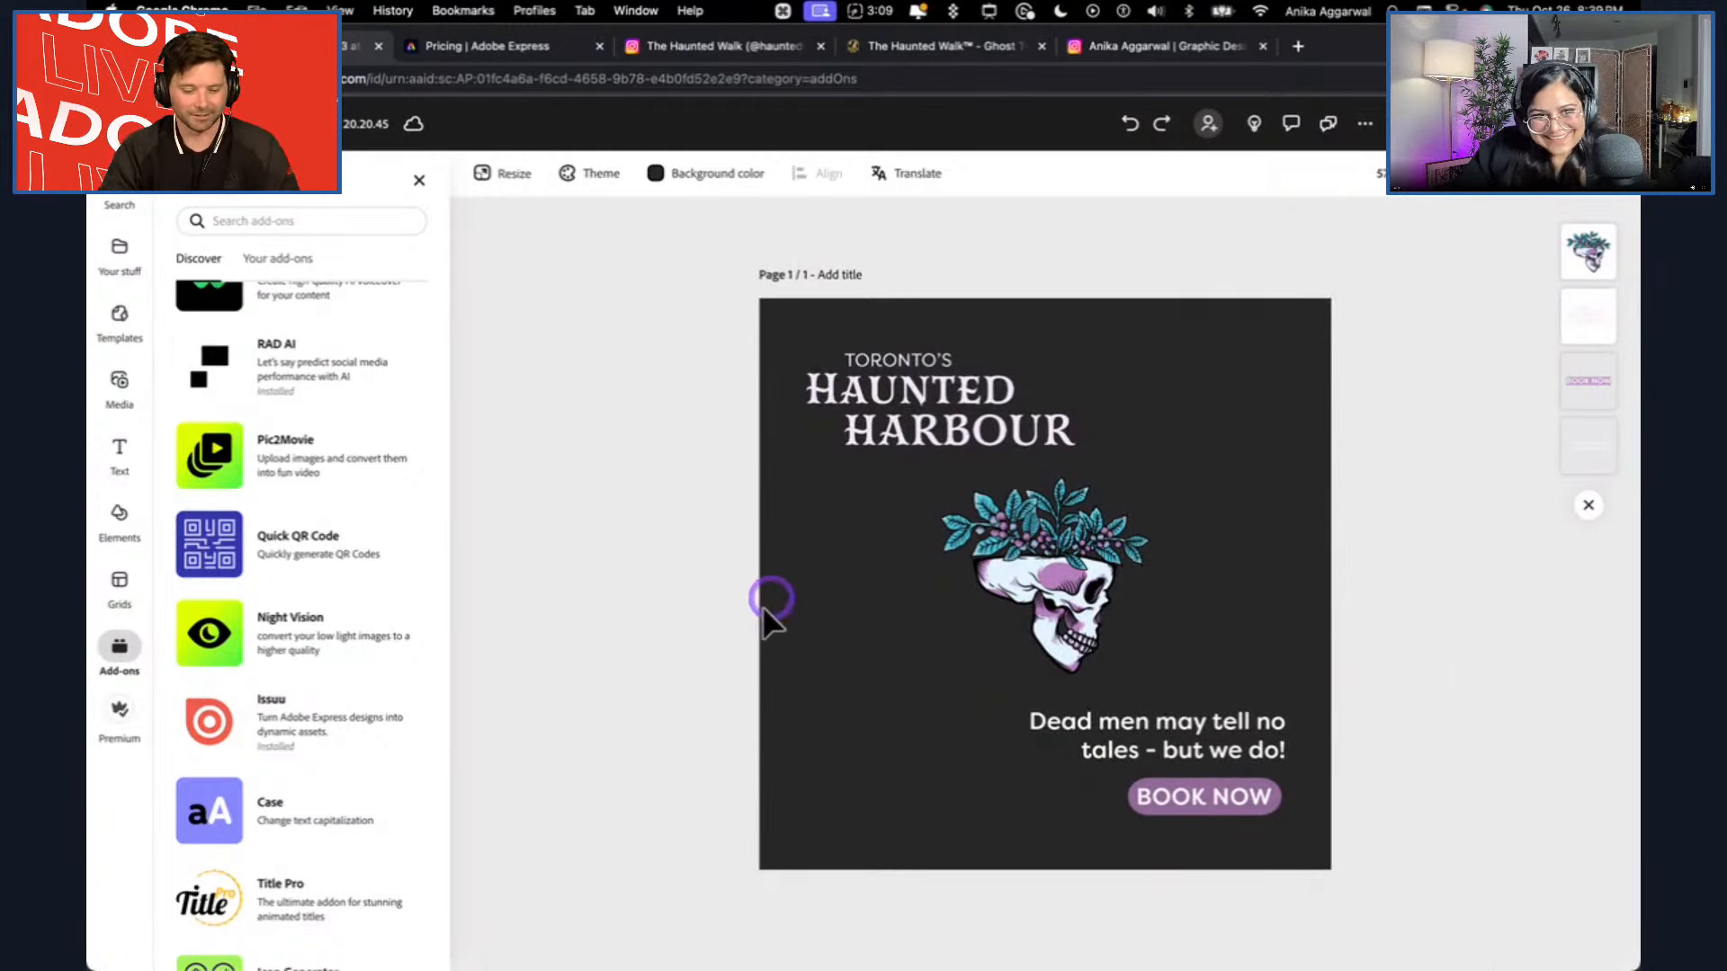
Install the Night Vision add-on from the add-on list.
click(295, 654)
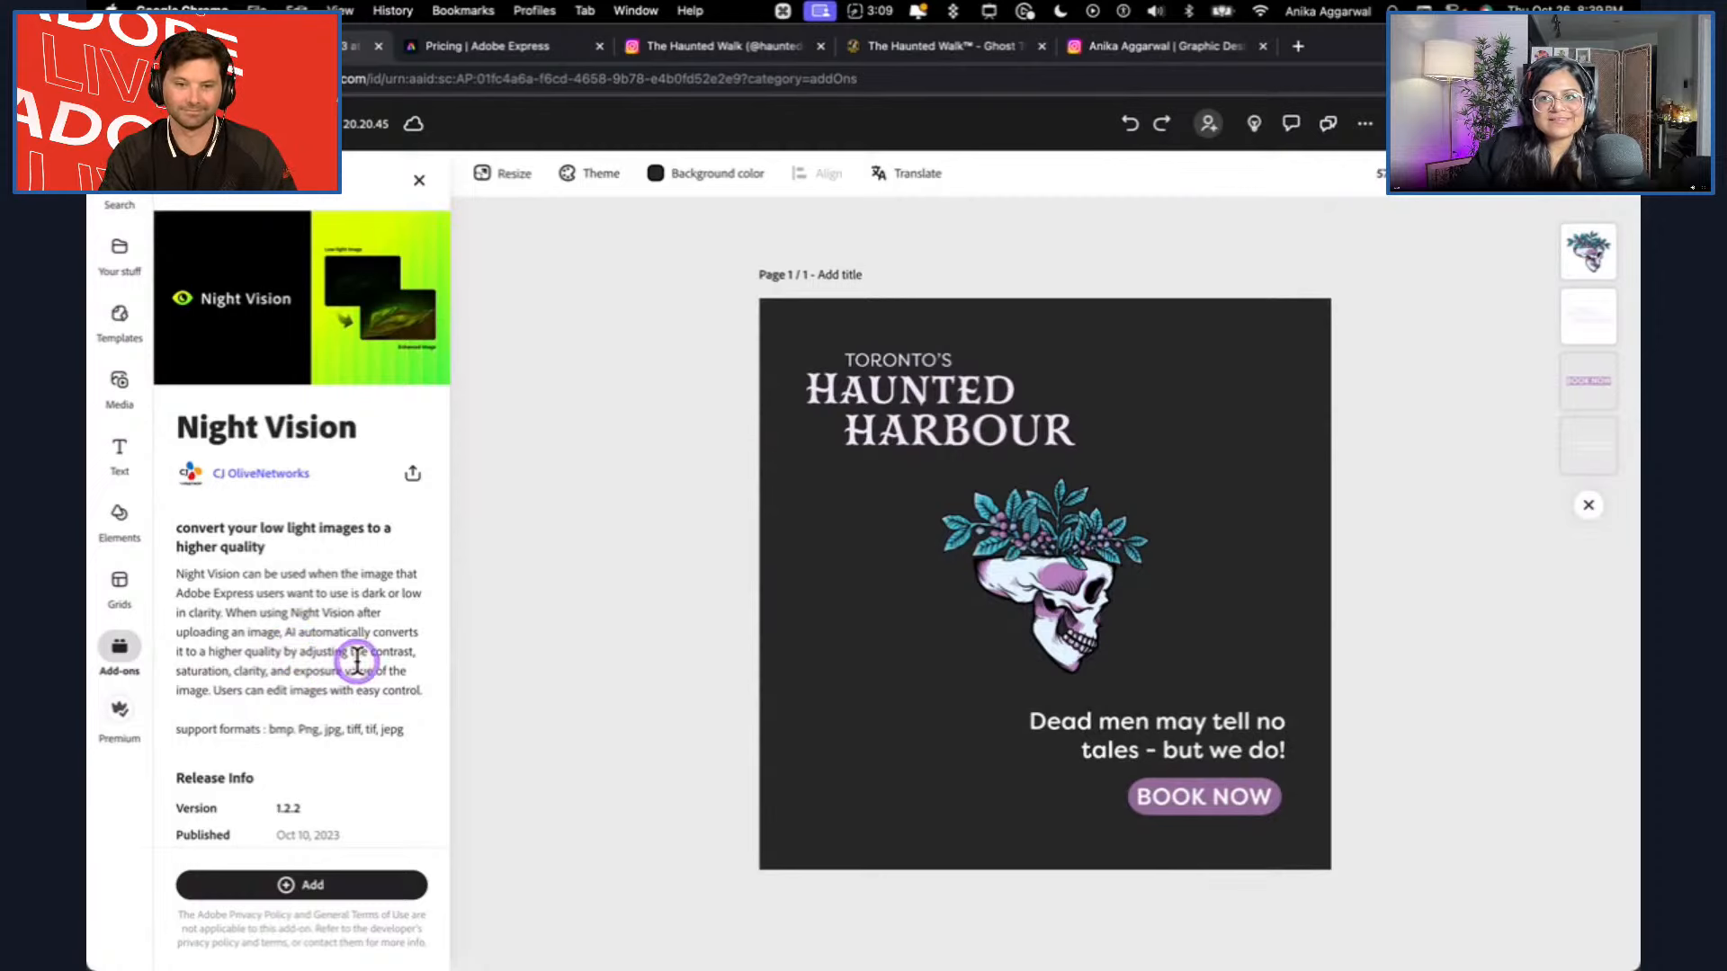
click(360, 886)
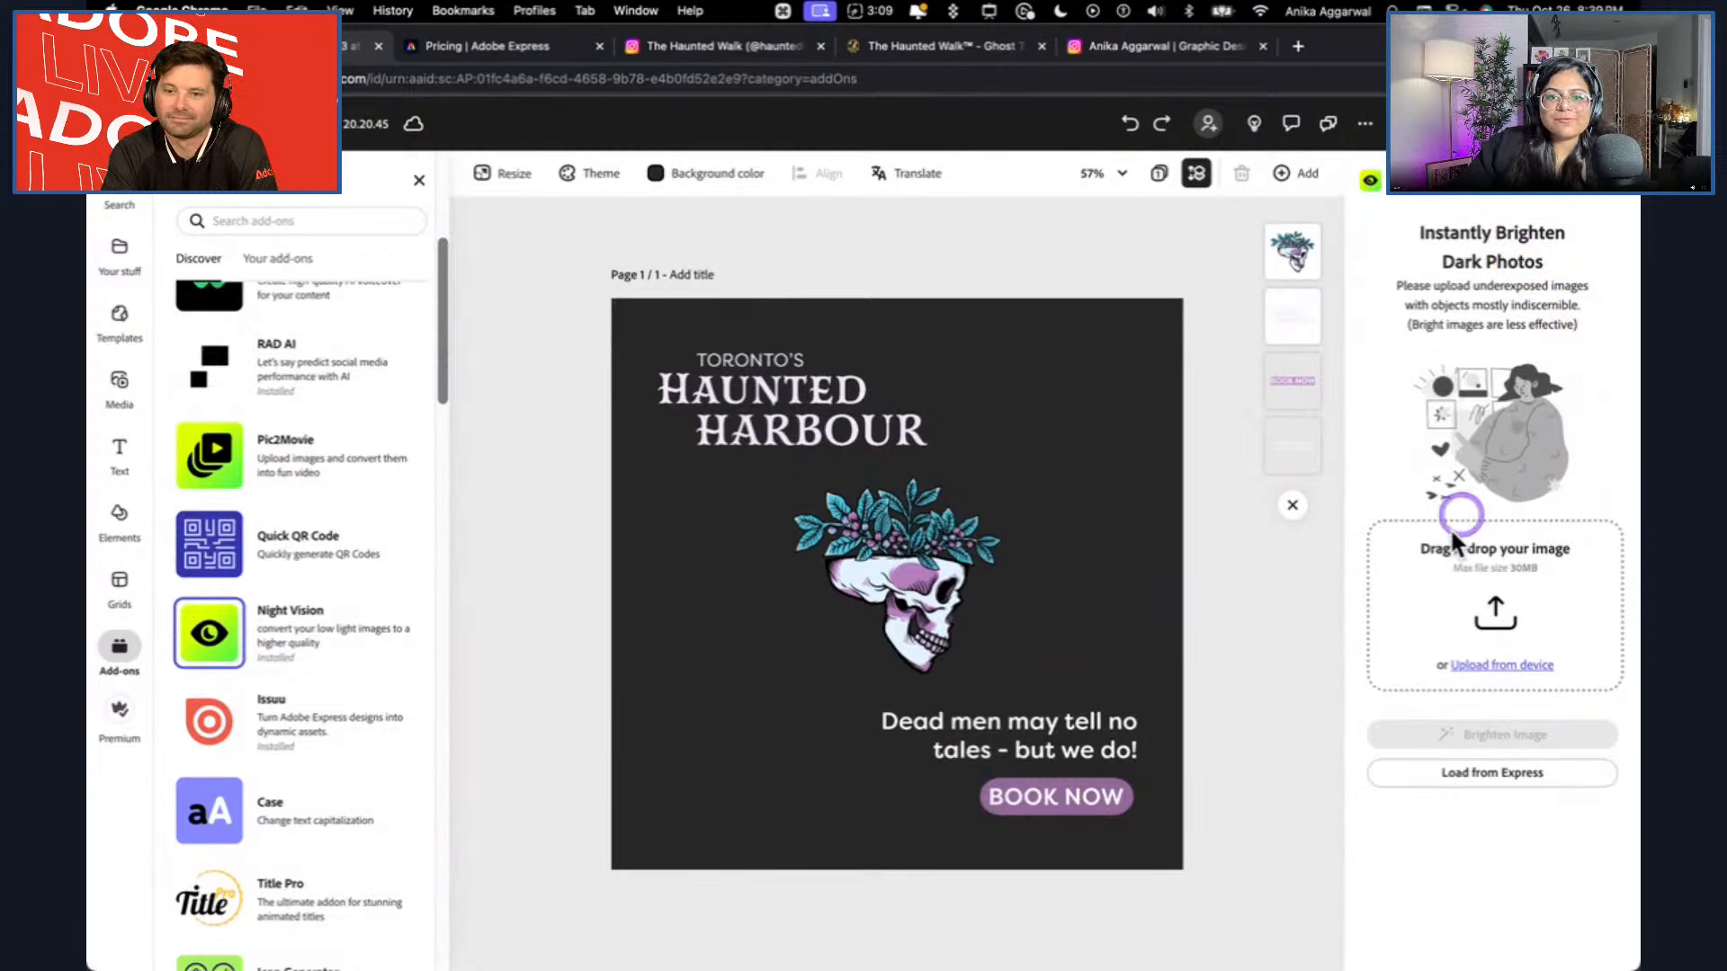
drag(971, 585, 854, 533)
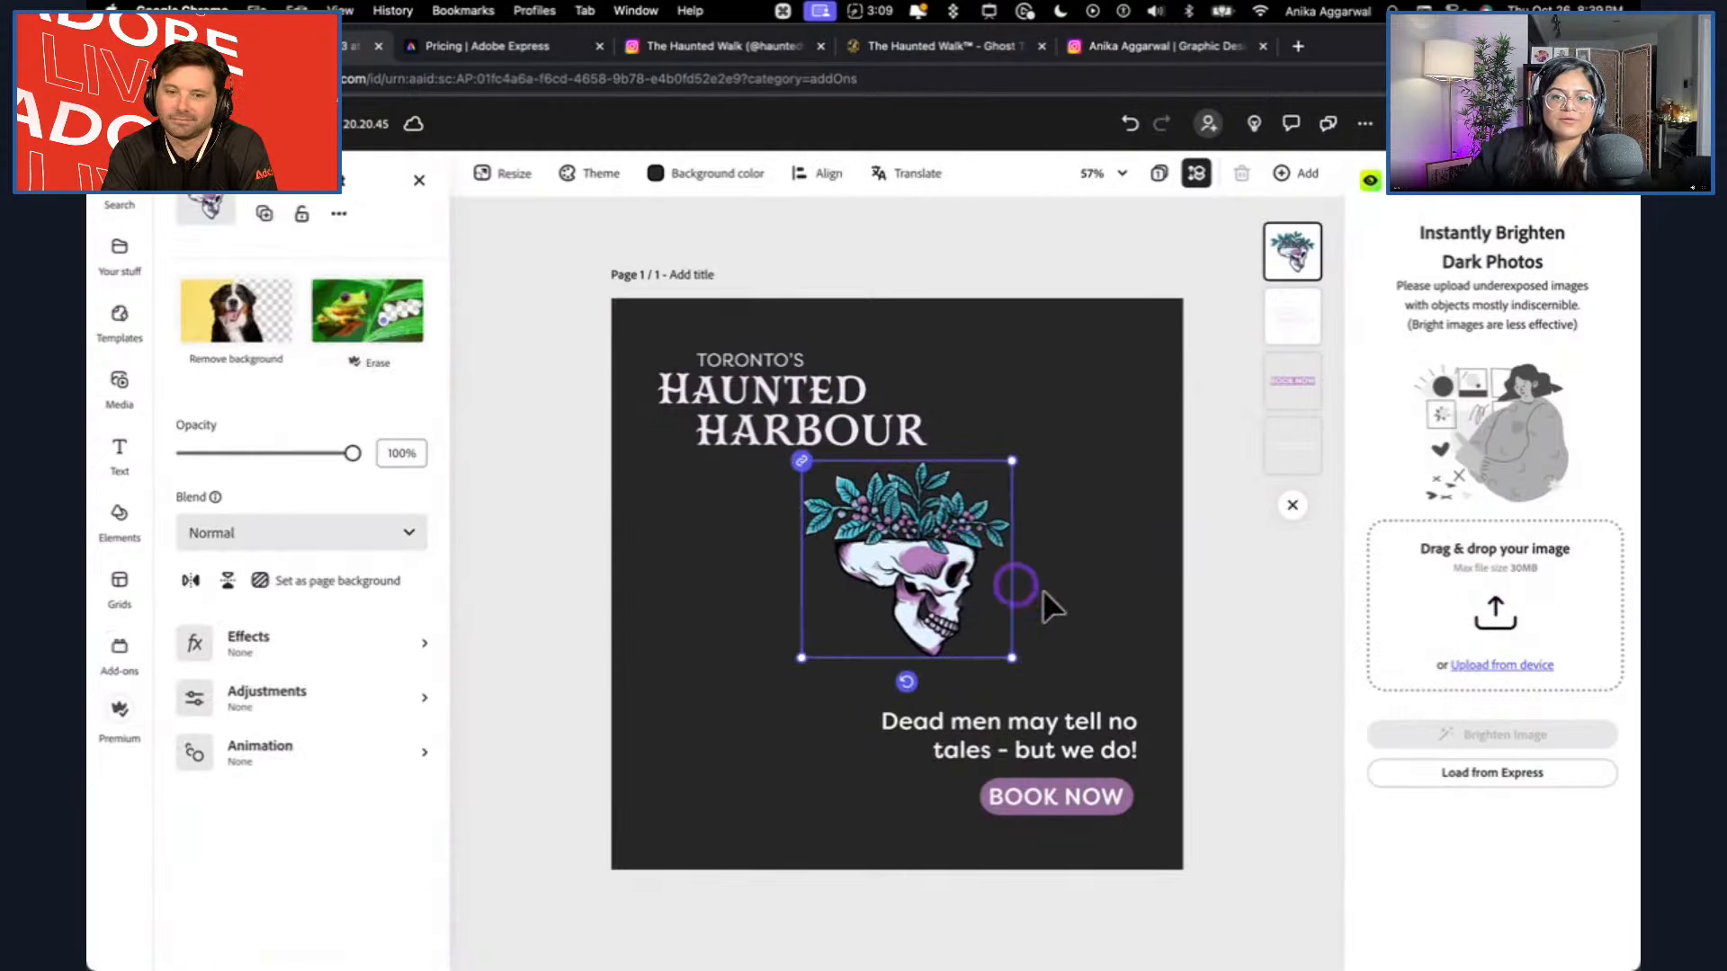
key(super+z)
click(1237, 588)
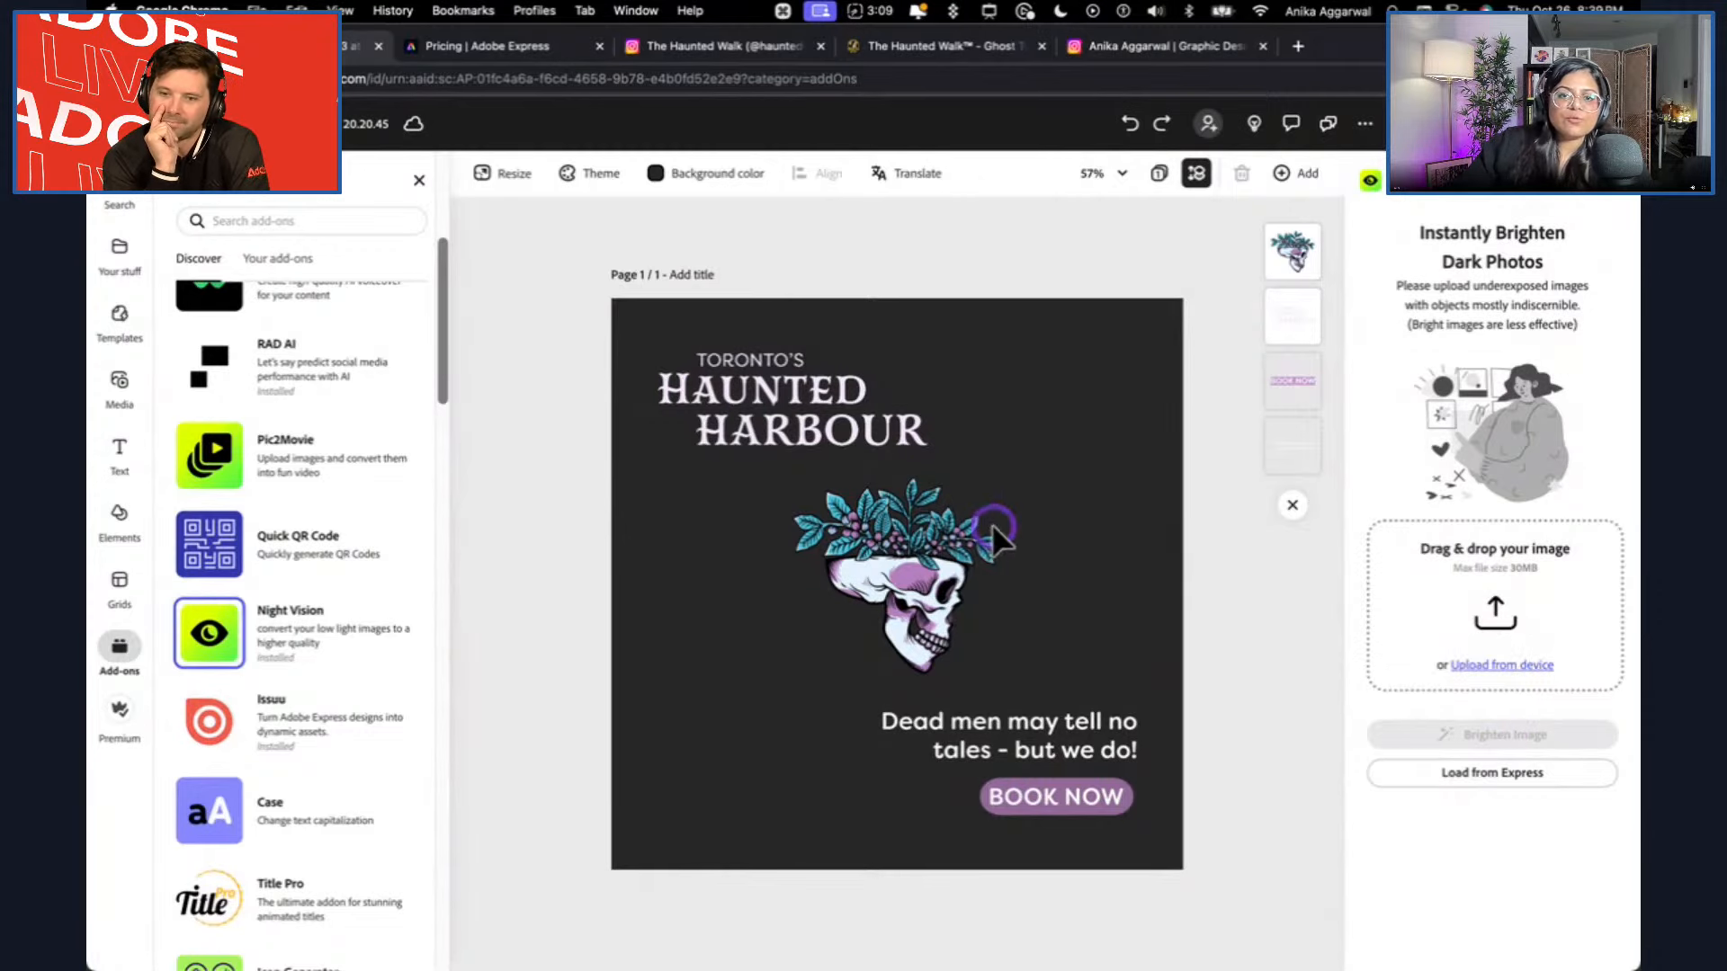
Brighten the current page with Night Vision, and place the result on the canvas scaled to cover the whole page.
click(1529, 771)
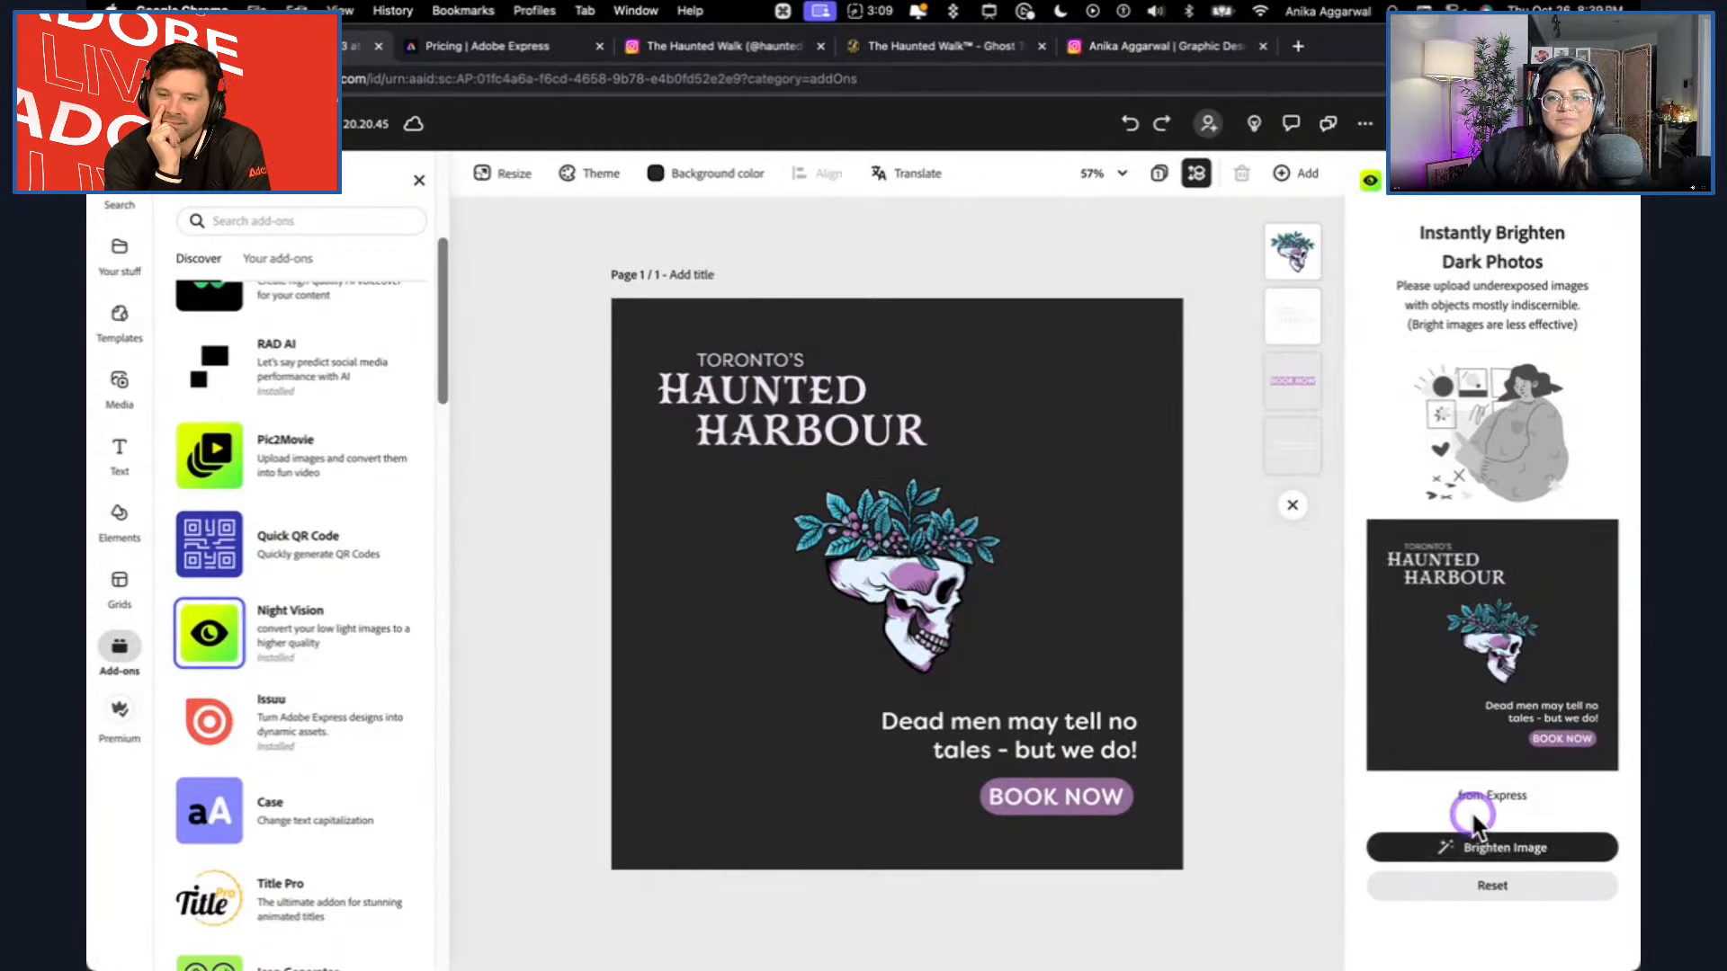
click(1495, 856)
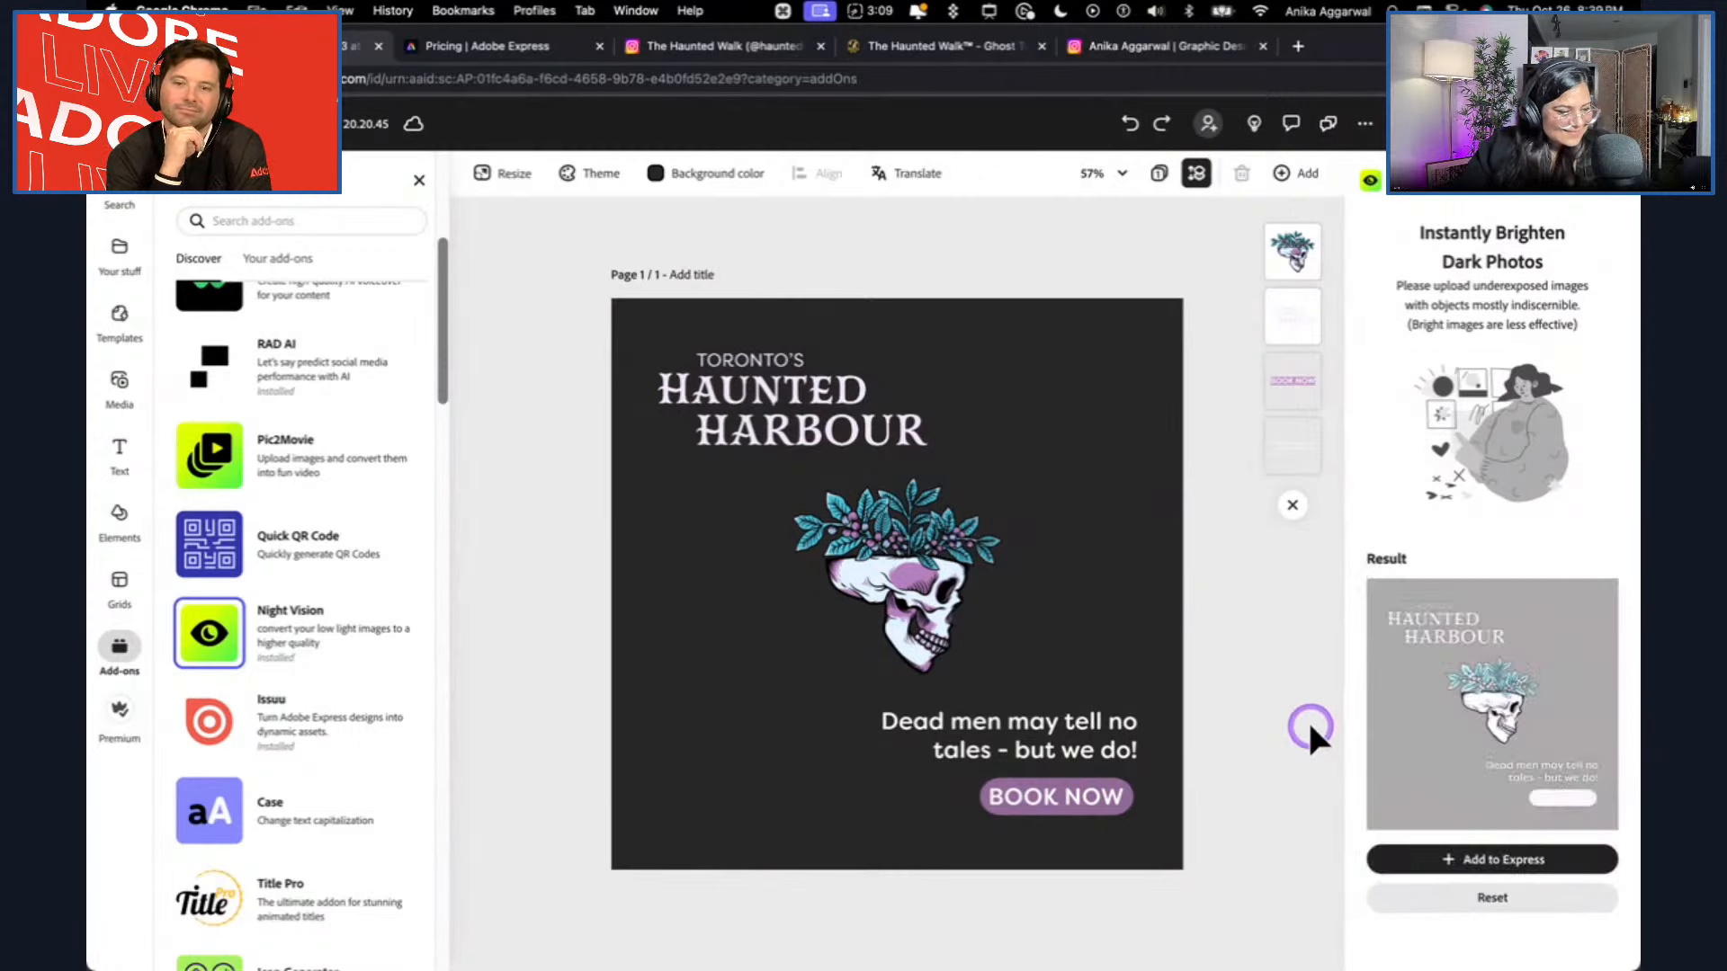
click(1438, 851)
click(851, 484)
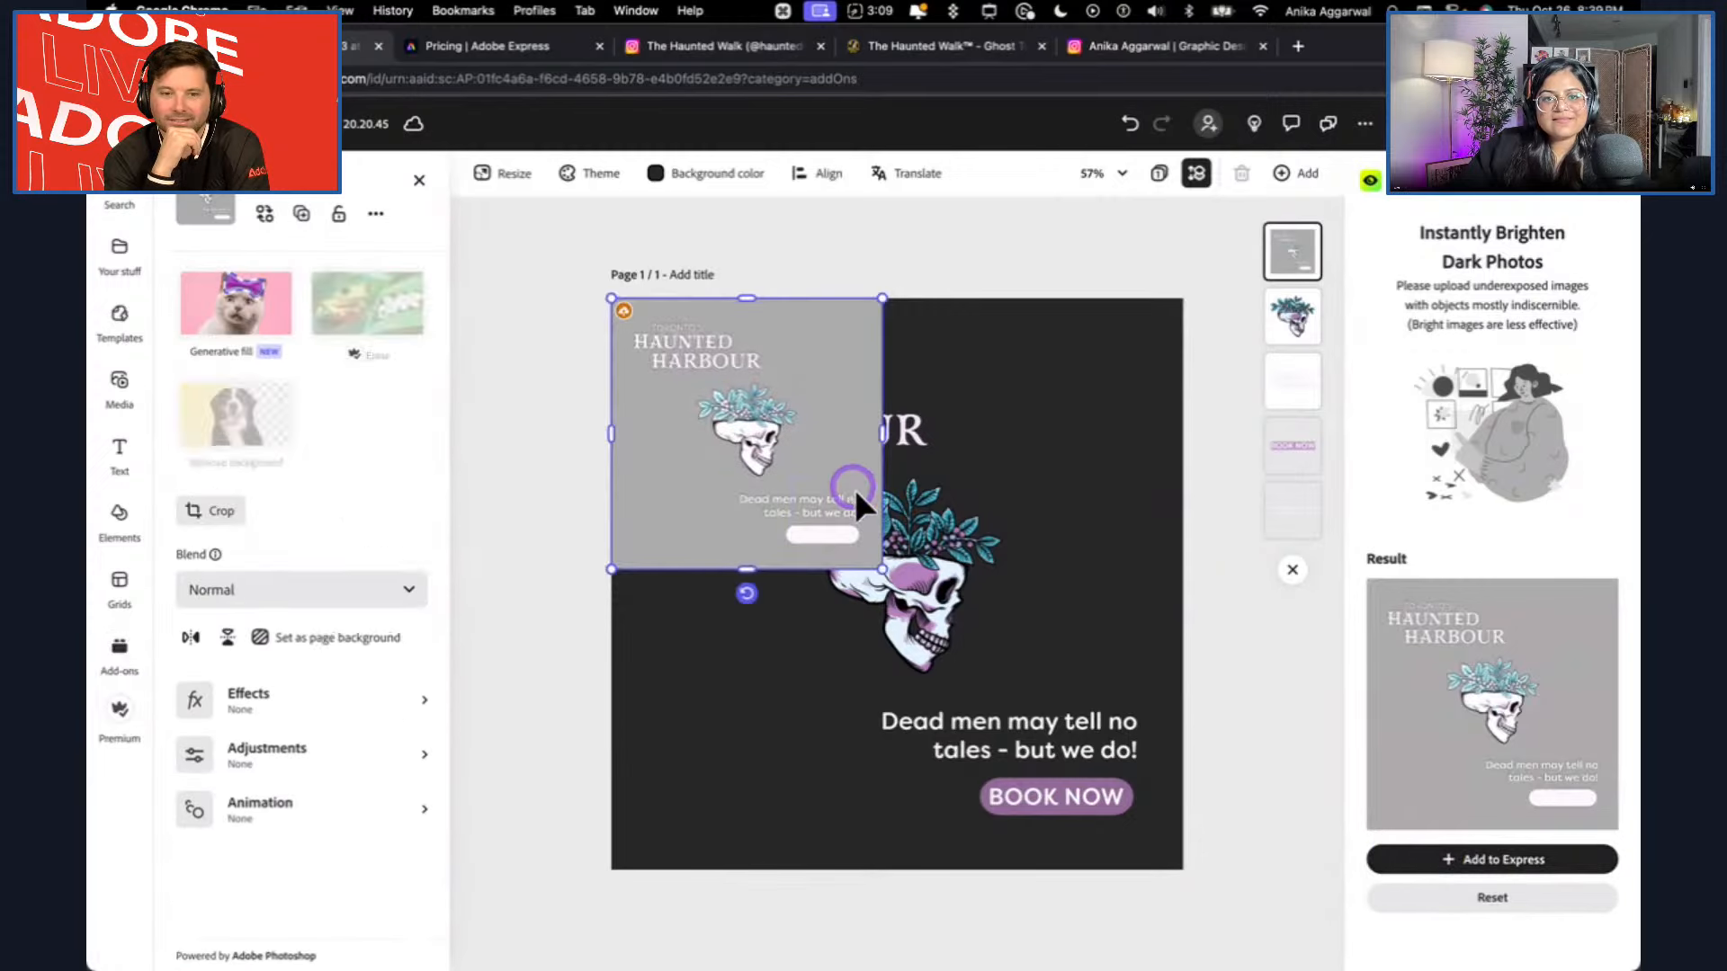
drag(882, 569, 1214, 836)
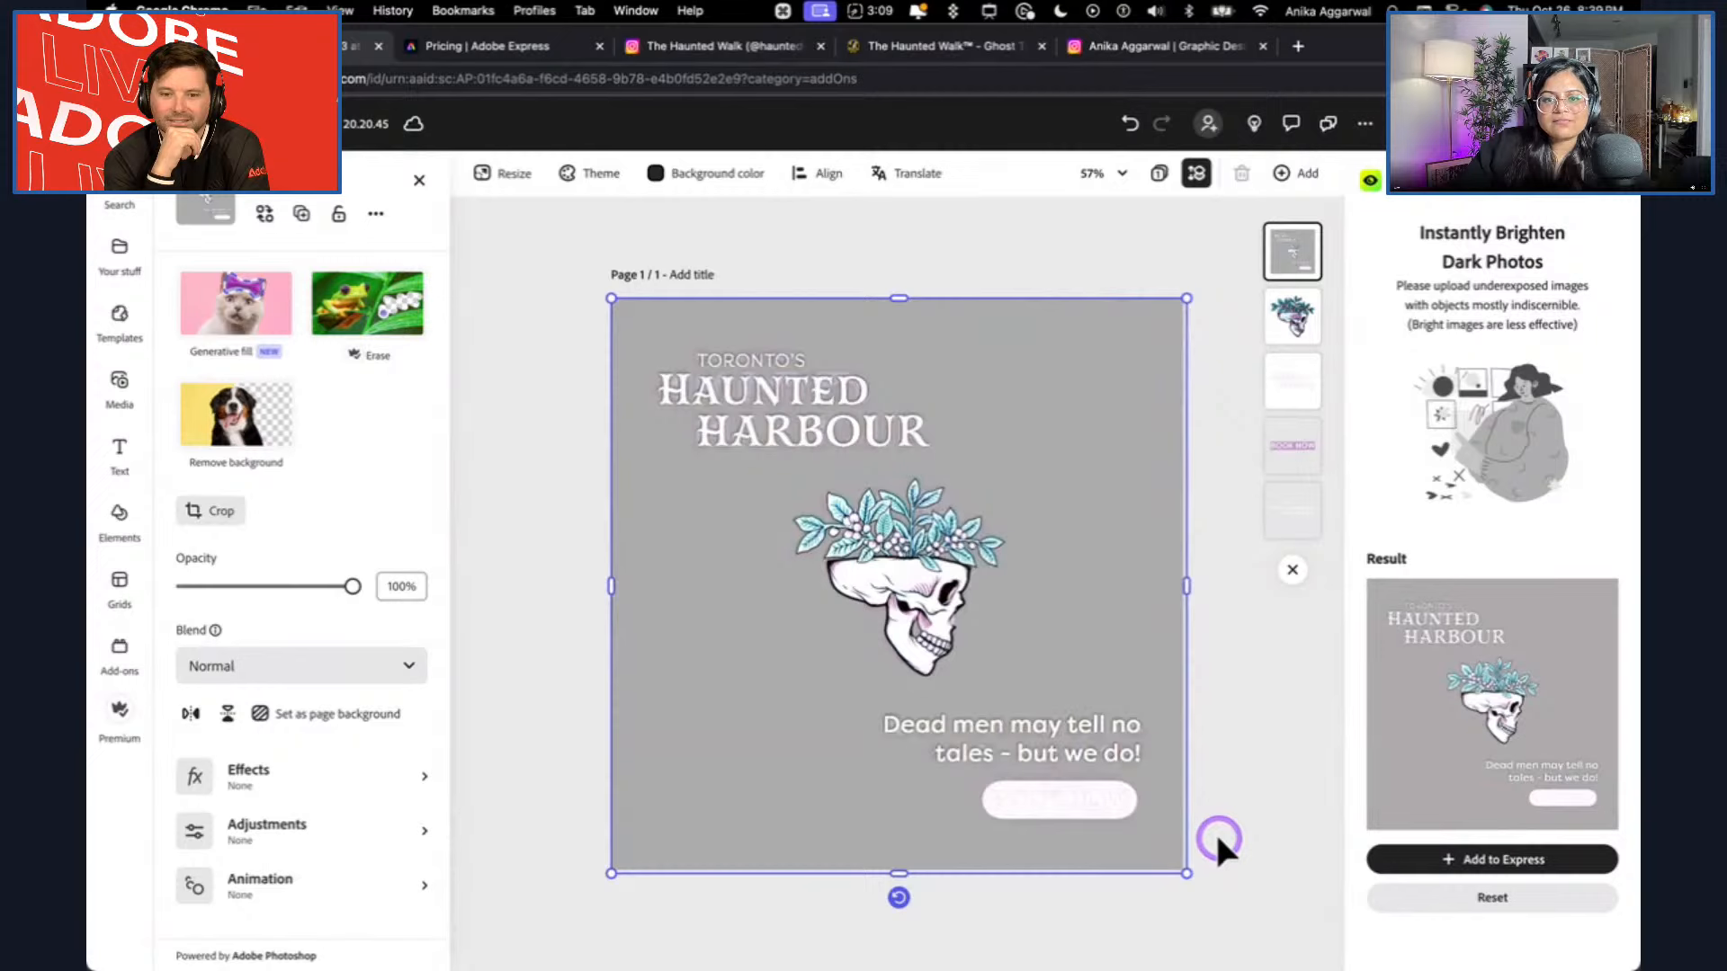
Delete the brightened image from the page, and close Night Vision and the add-on list.
key(Delete)
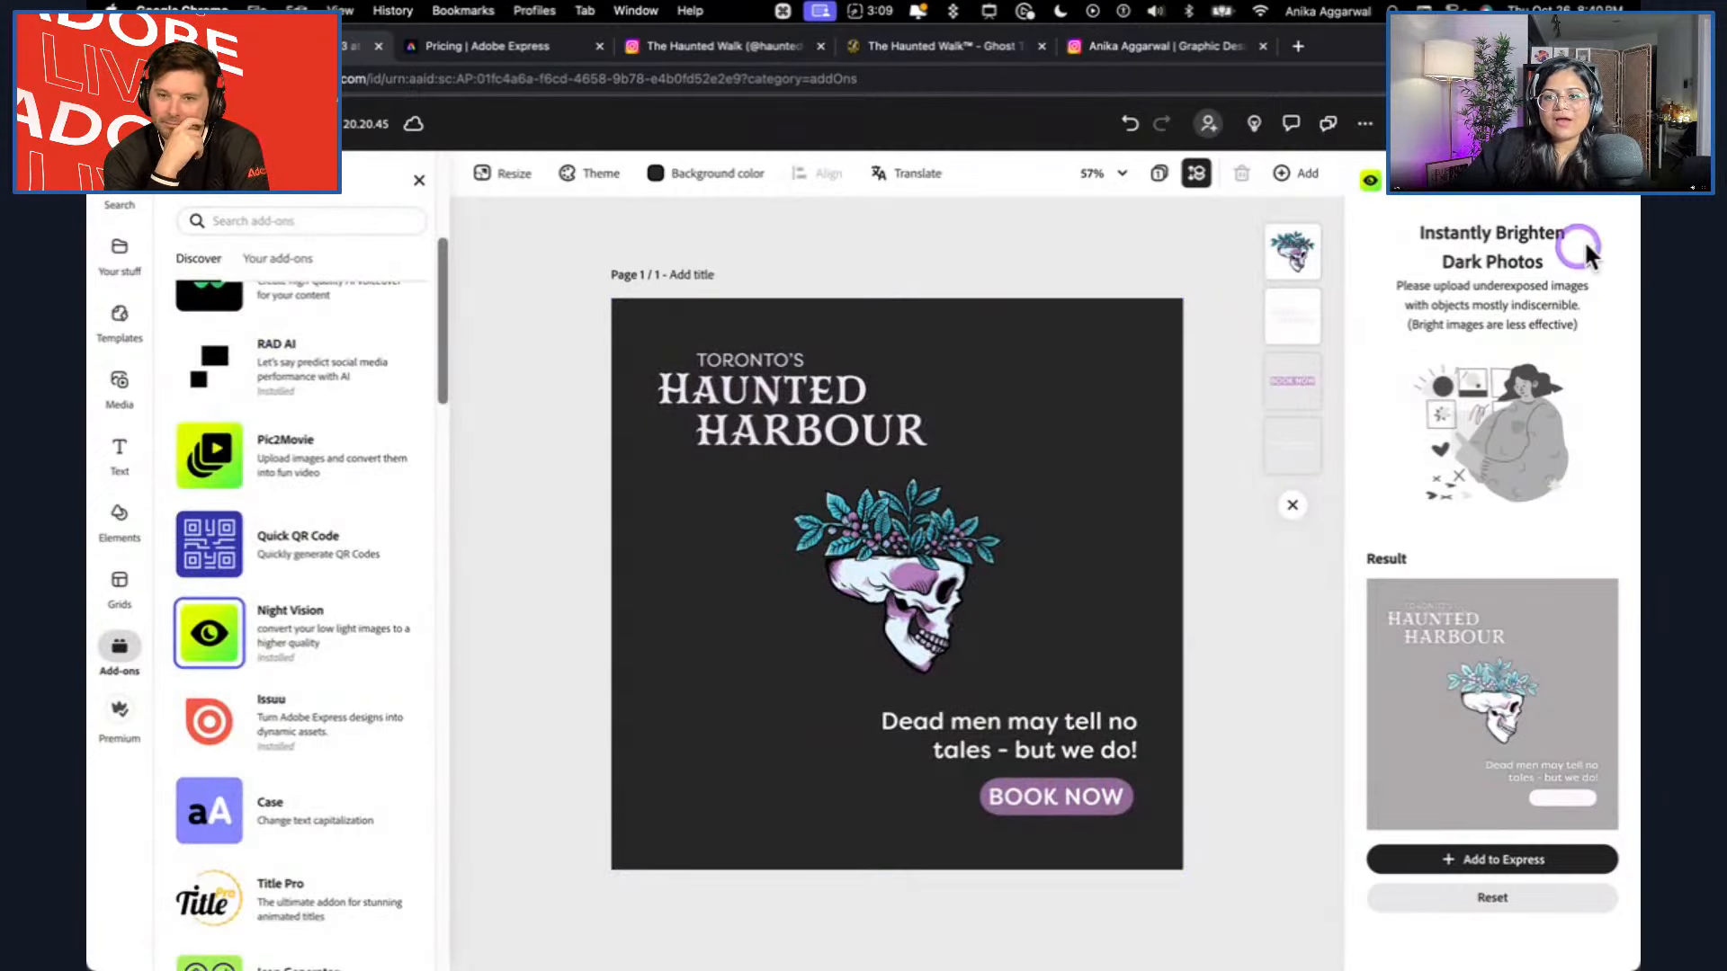
click(1630, 199)
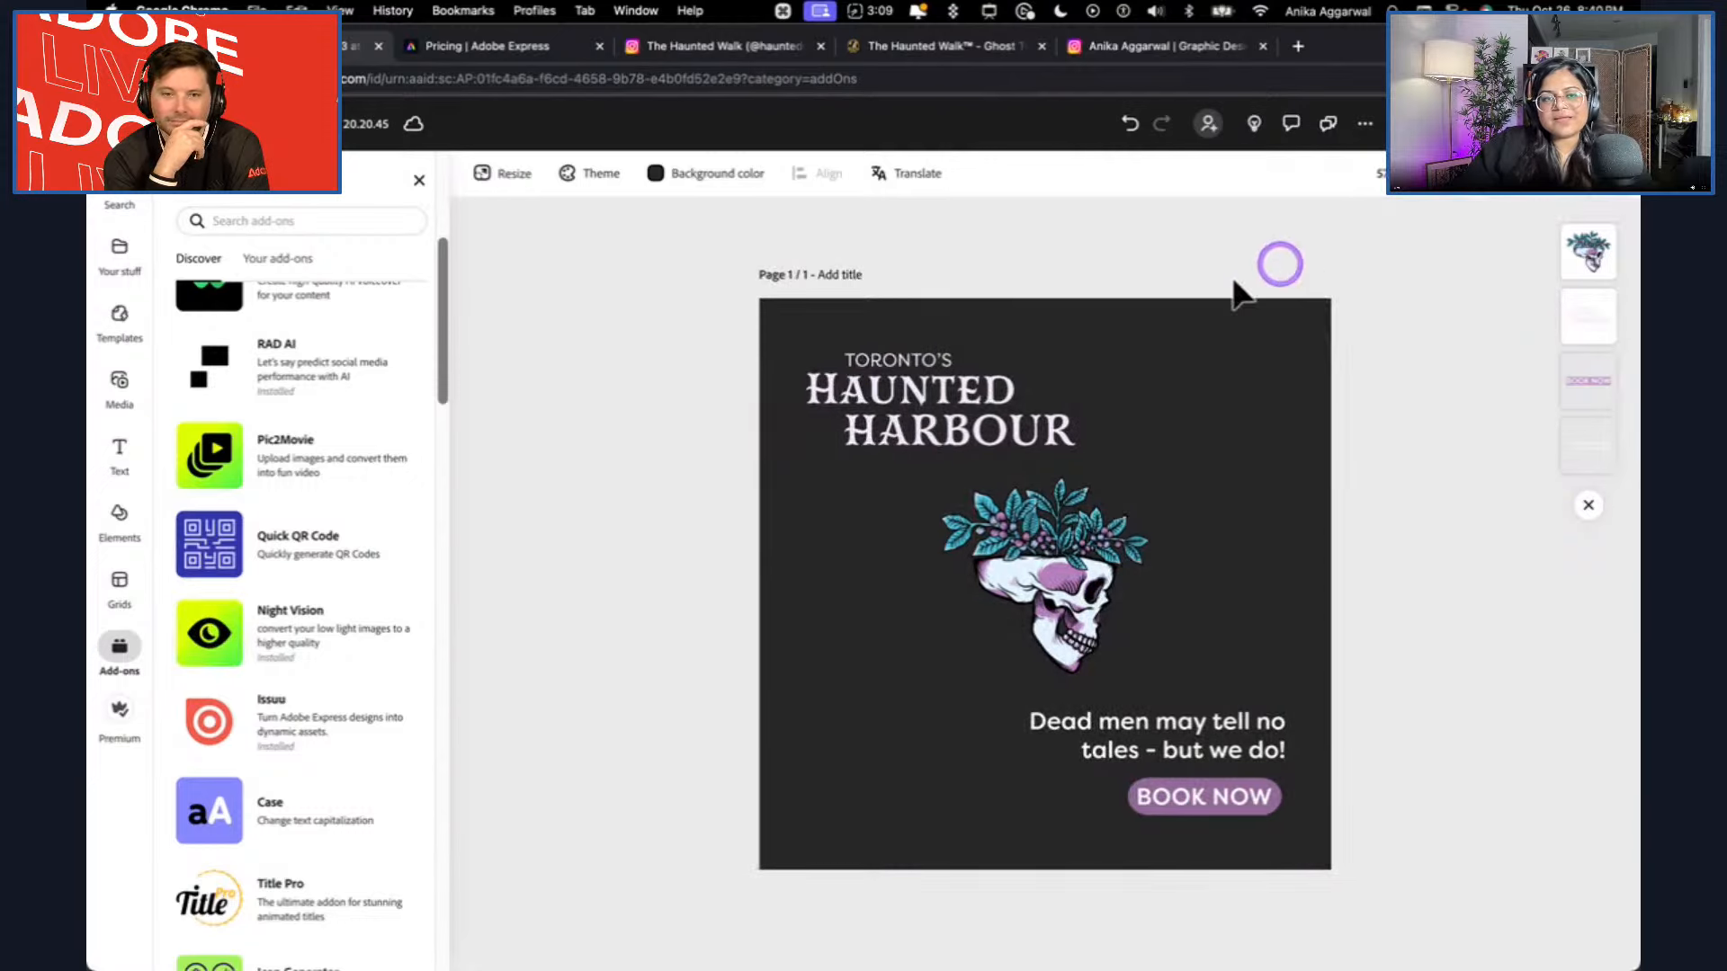
click(419, 179)
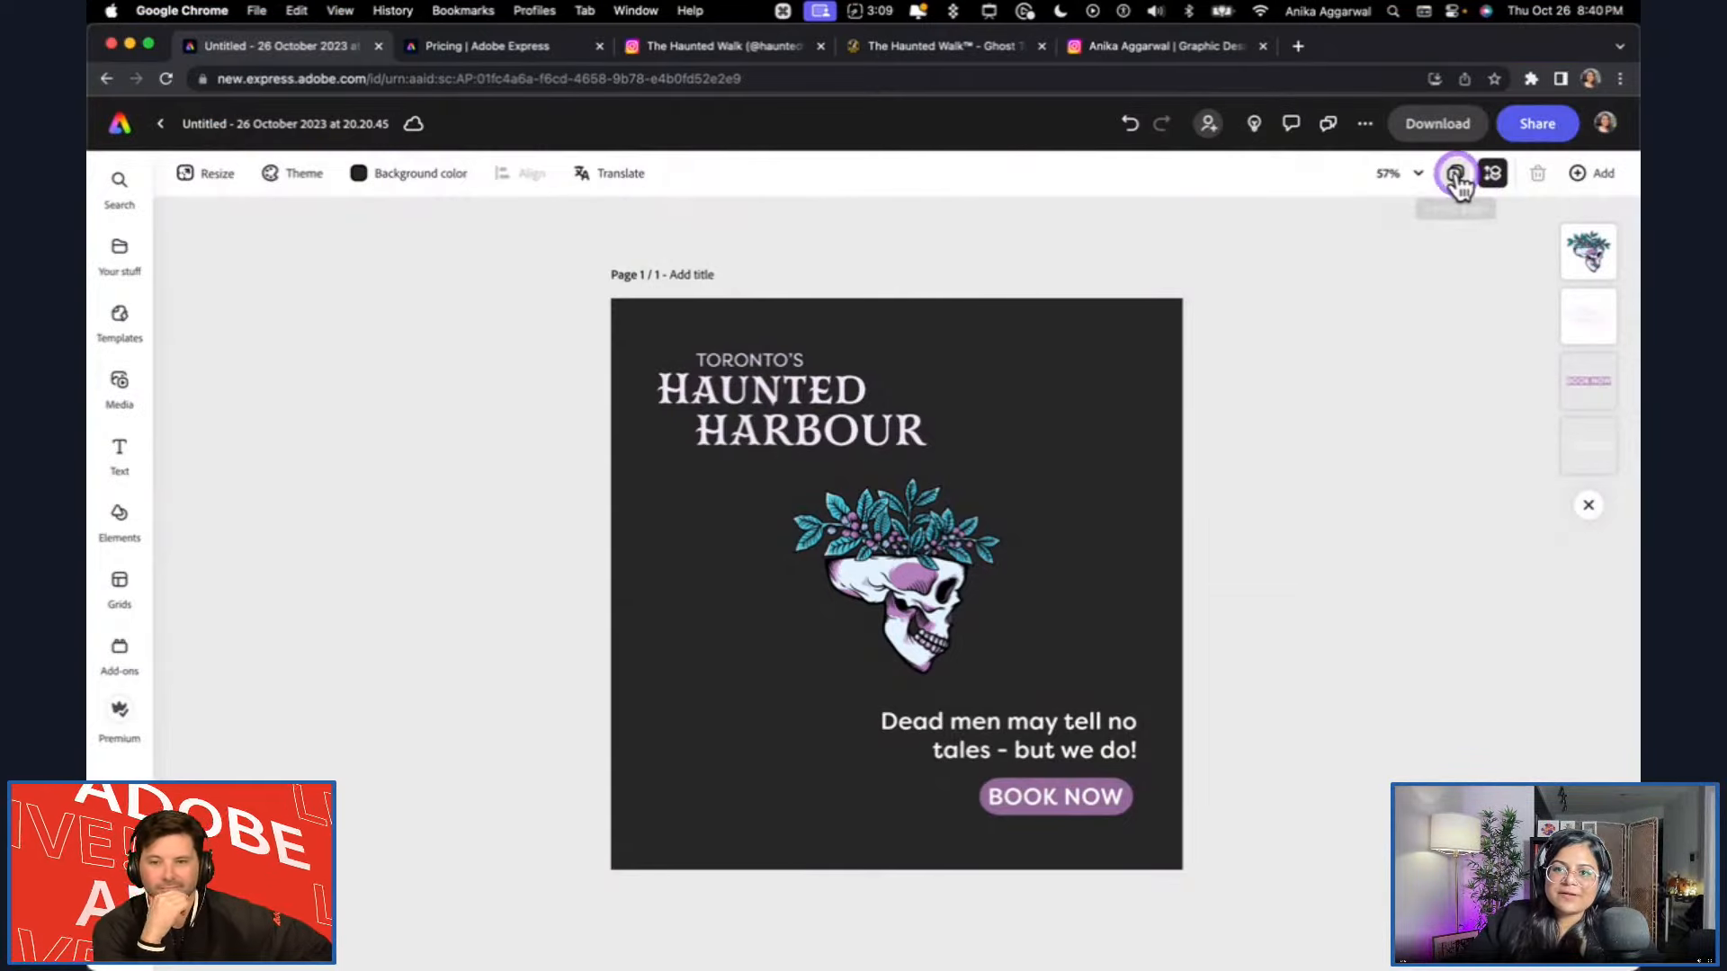
Check the page overview, and inspect the title, skull, tagline and BOOK NOW button to see which are live text and which are images.
click(1456, 173)
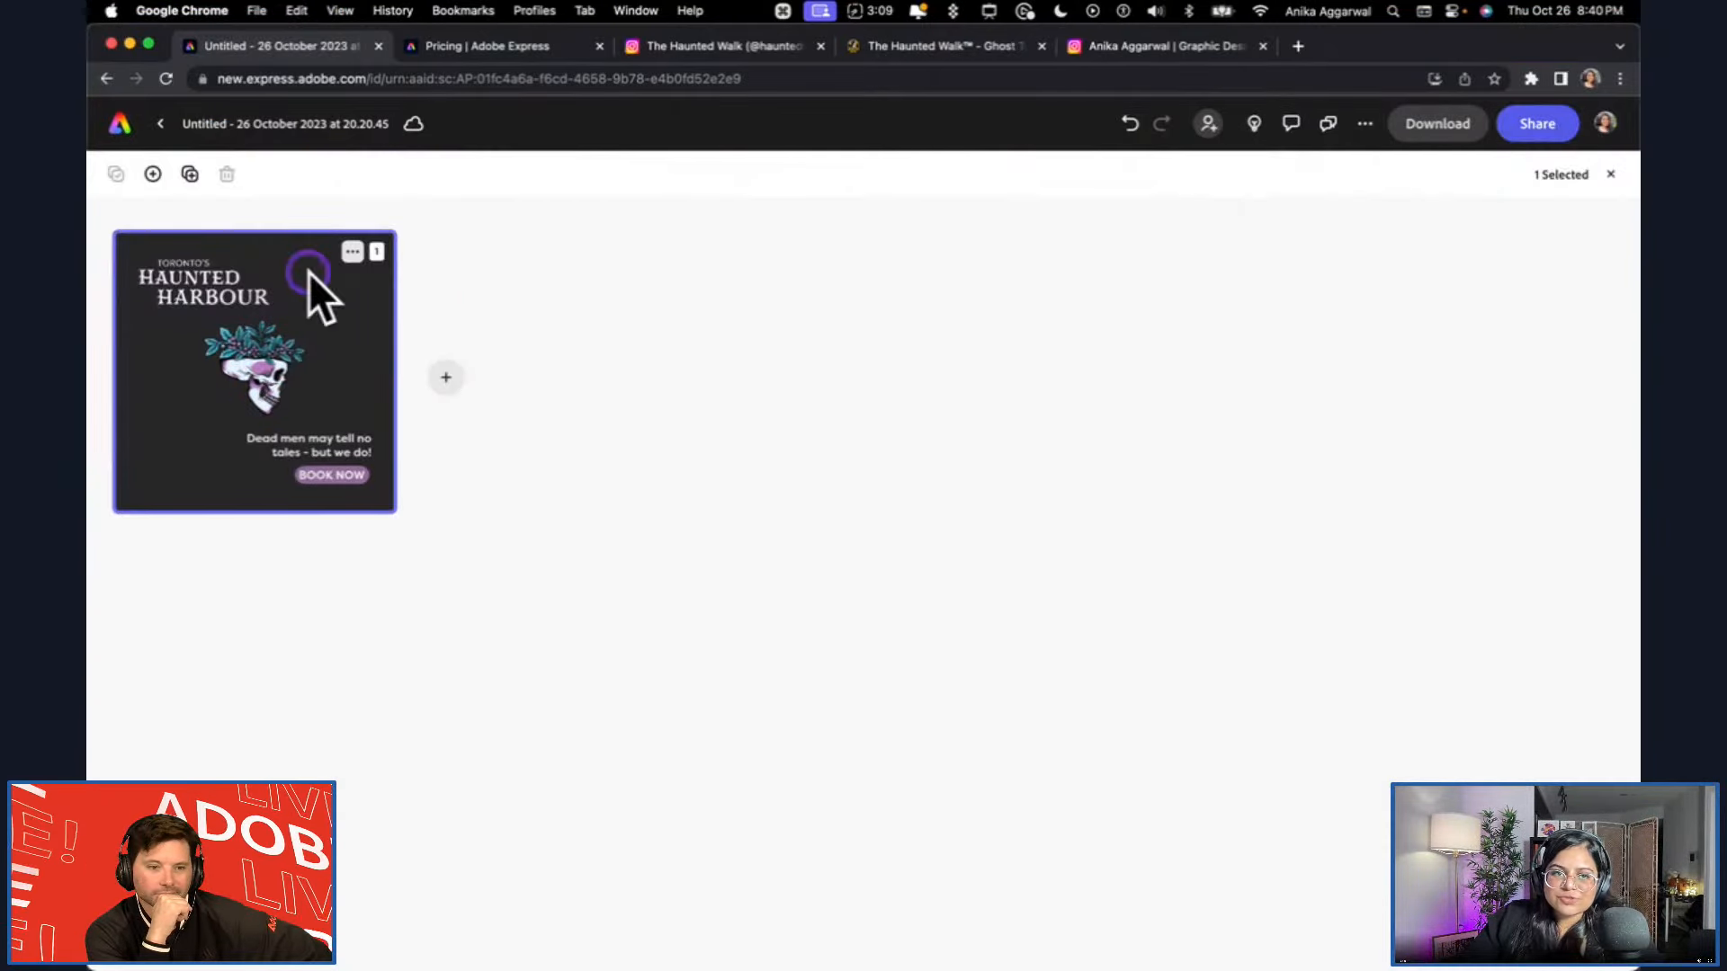
double_click(327, 409)
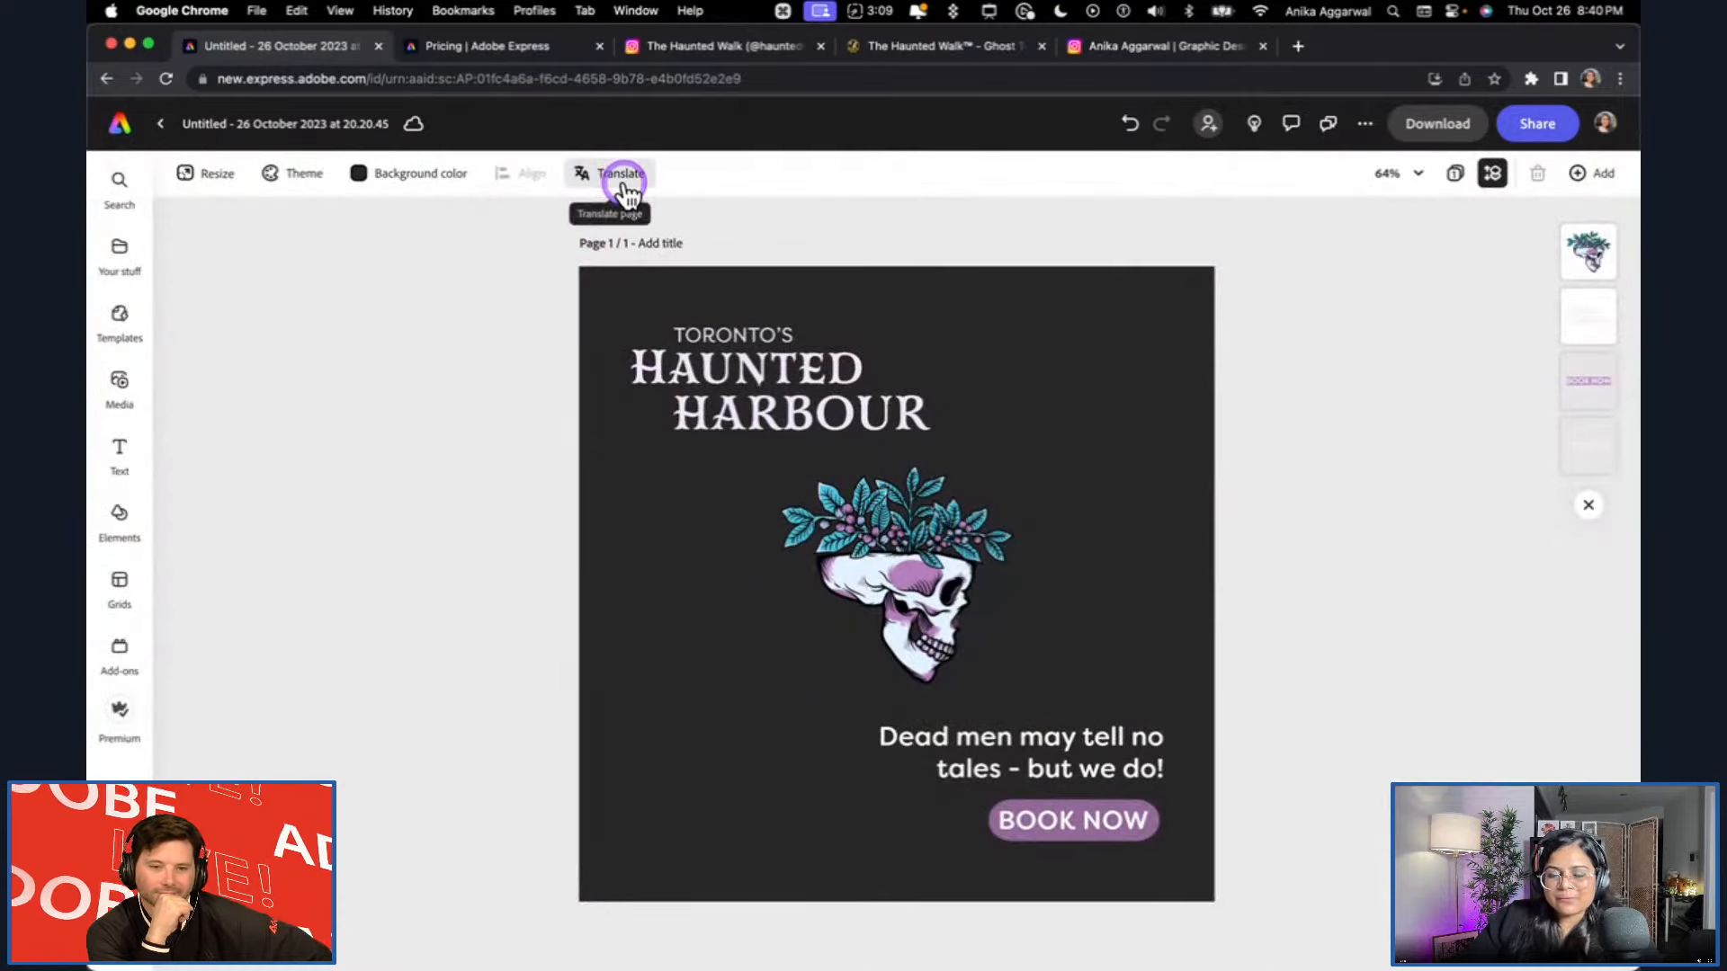
click(691, 329)
click(1214, 781)
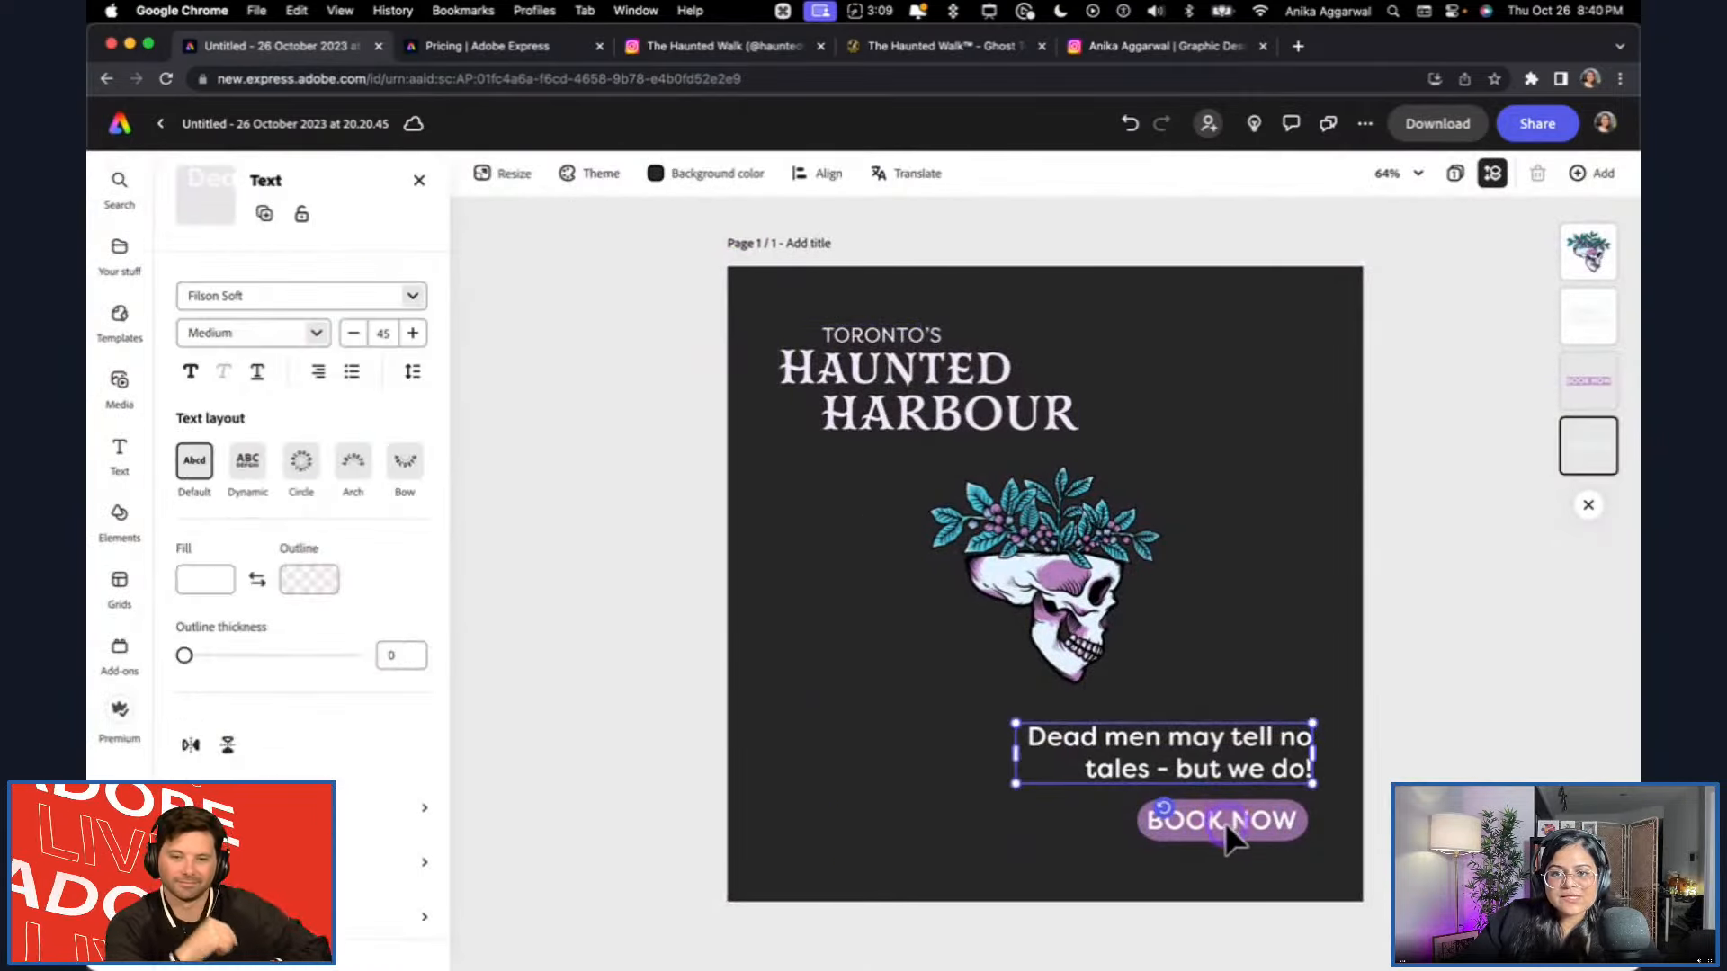
click(1225, 821)
click(1385, 749)
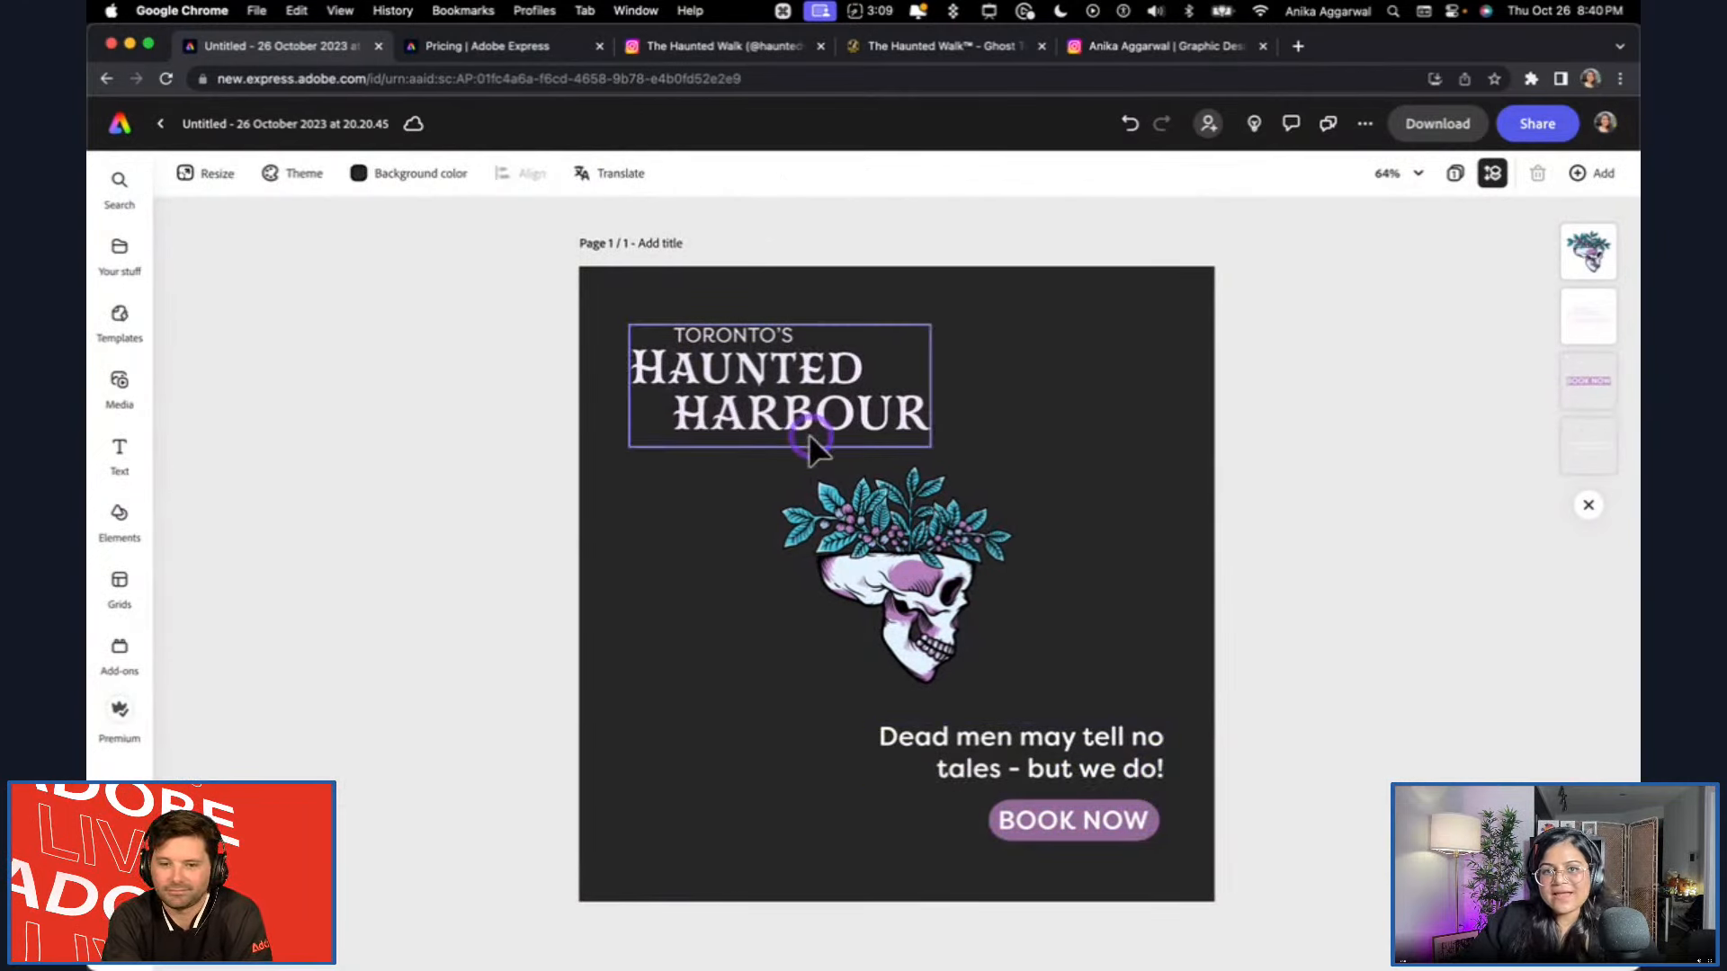
click(743, 382)
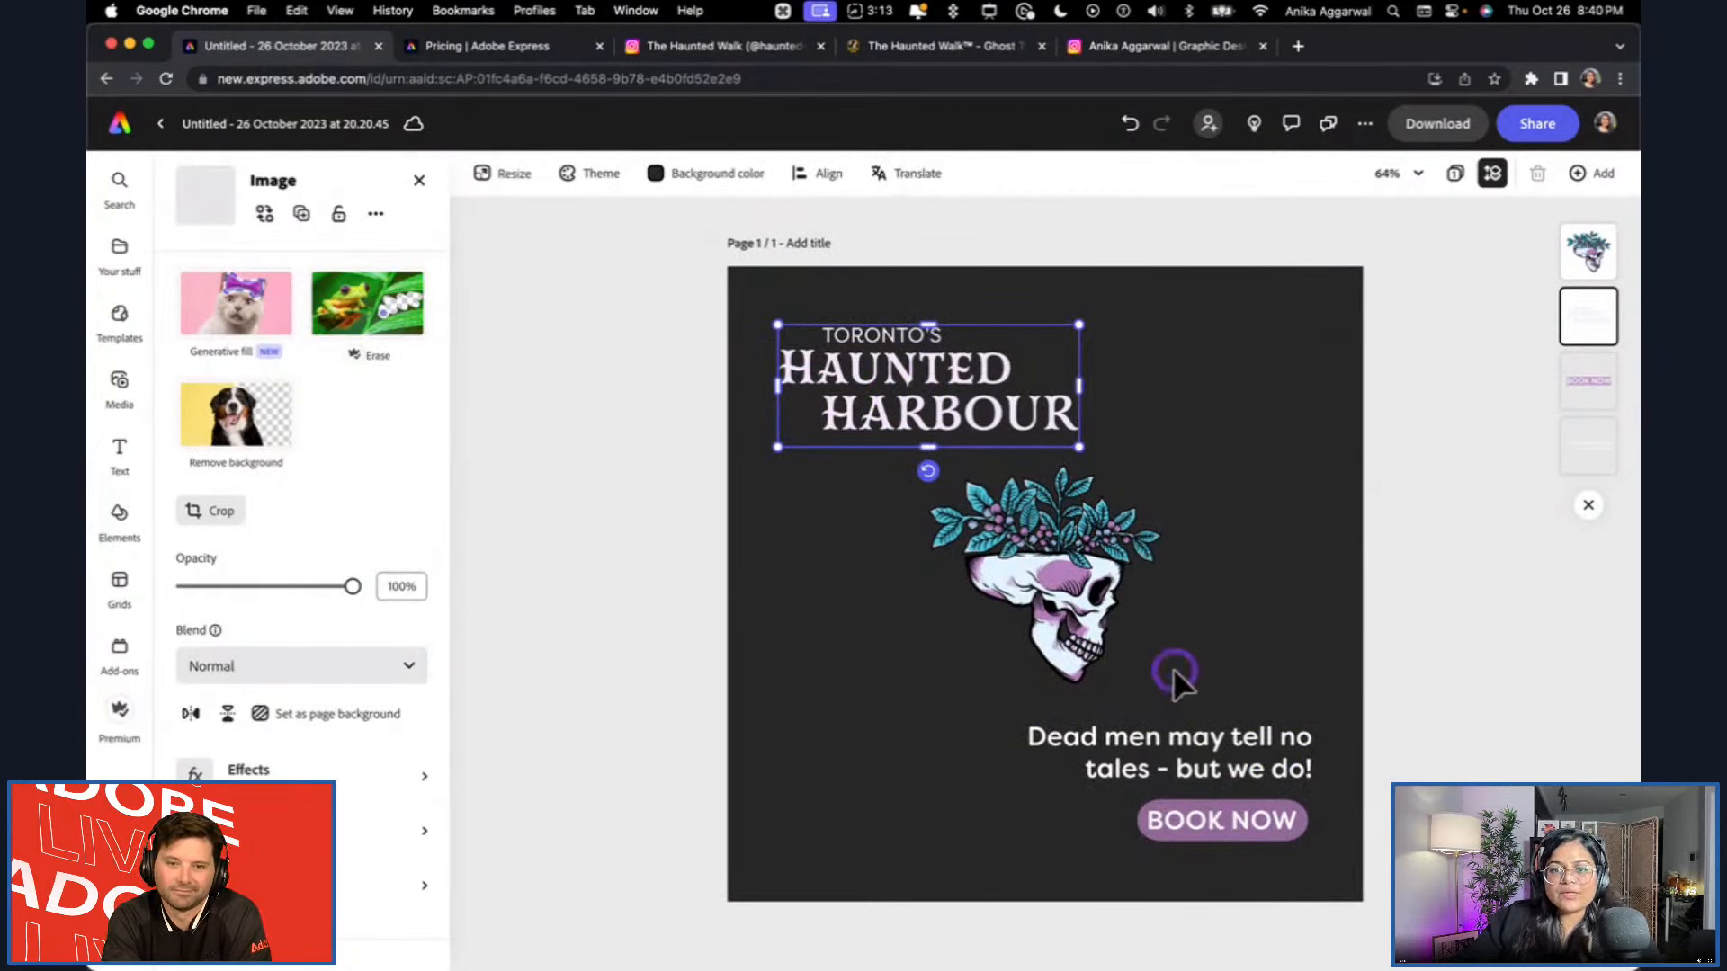
click(1167, 745)
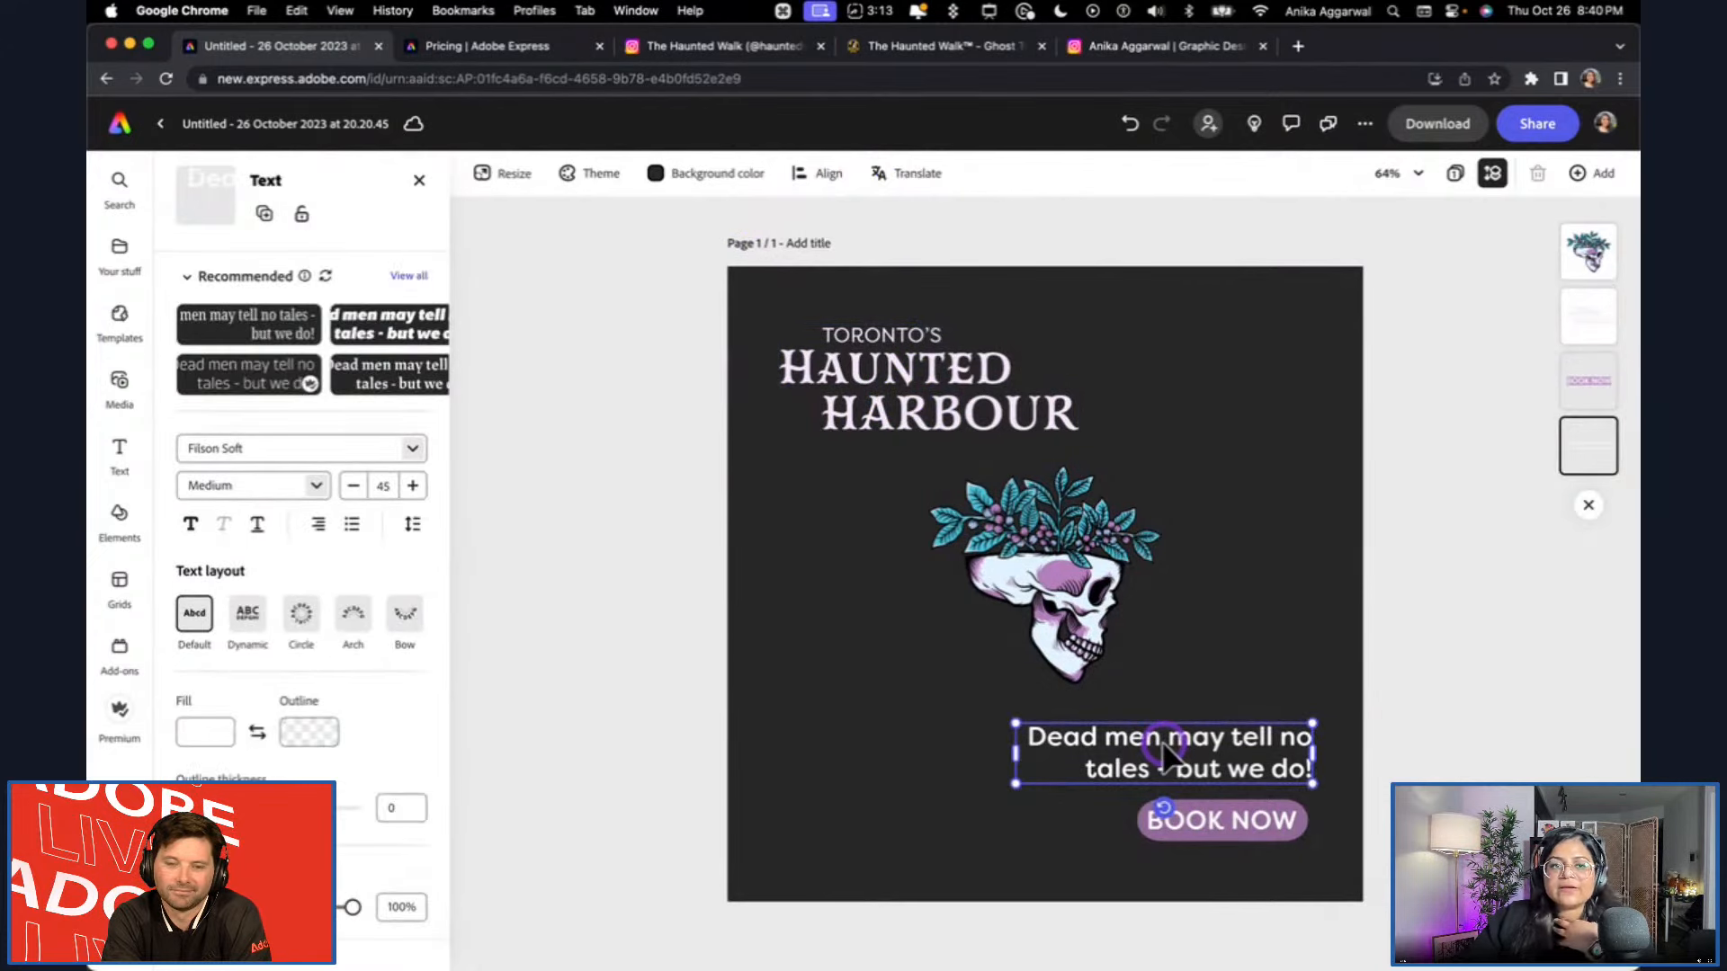
click(917, 395)
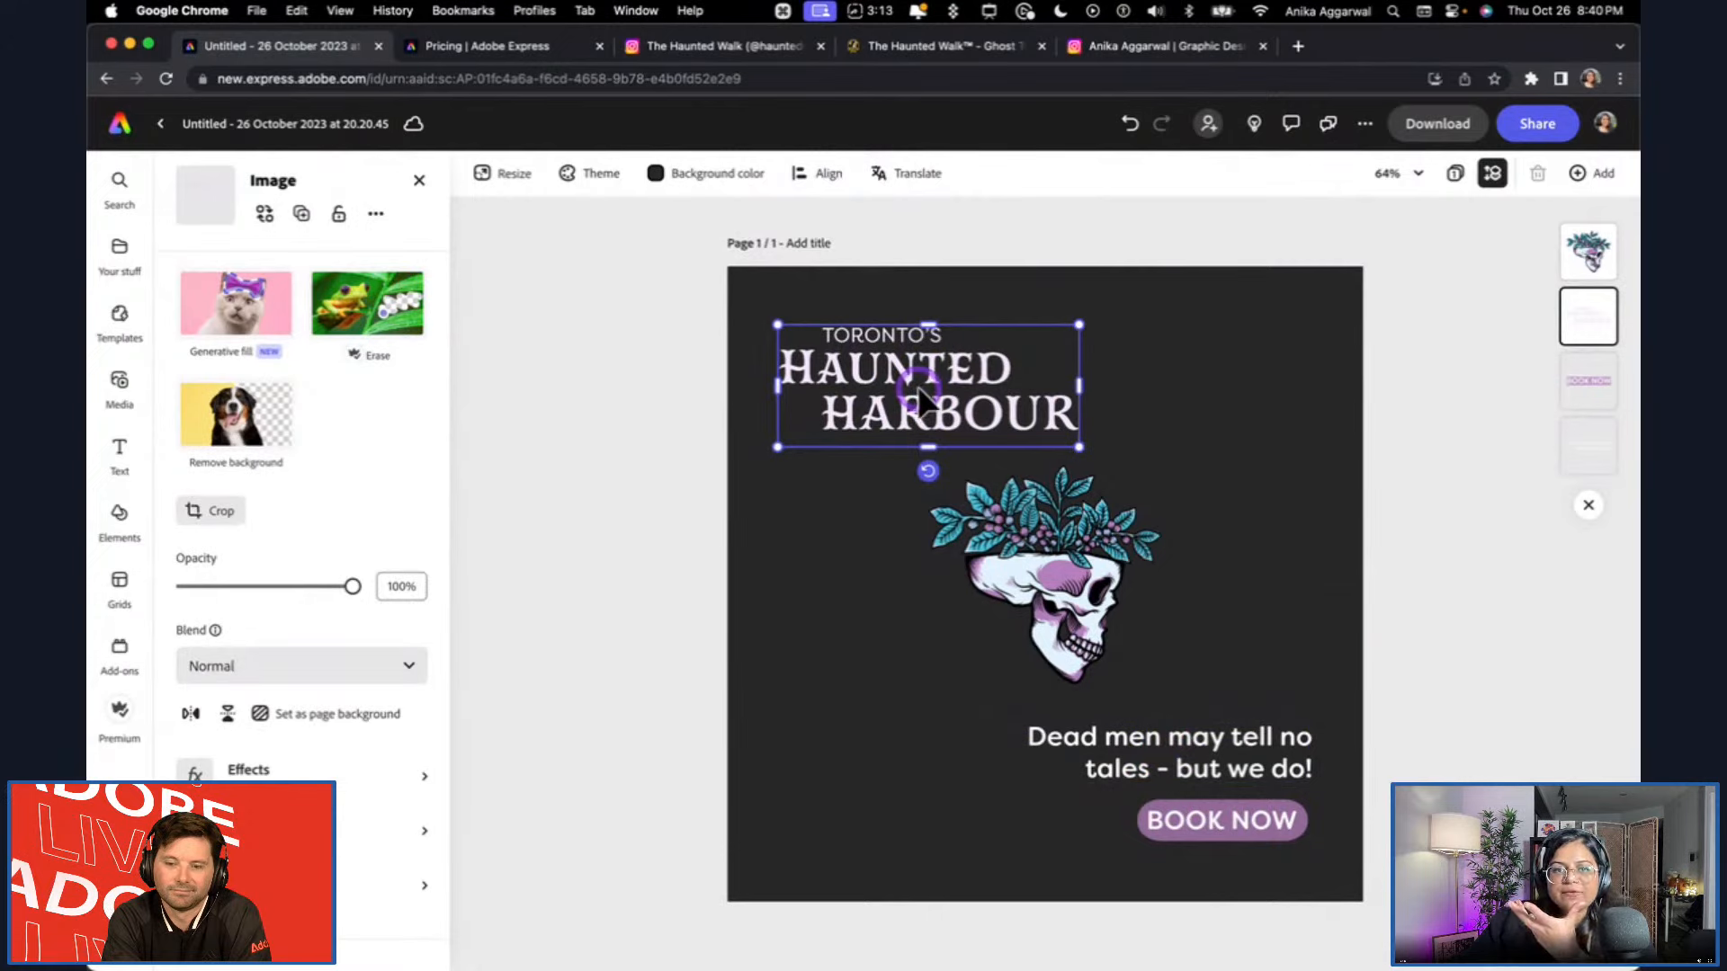
click(1054, 601)
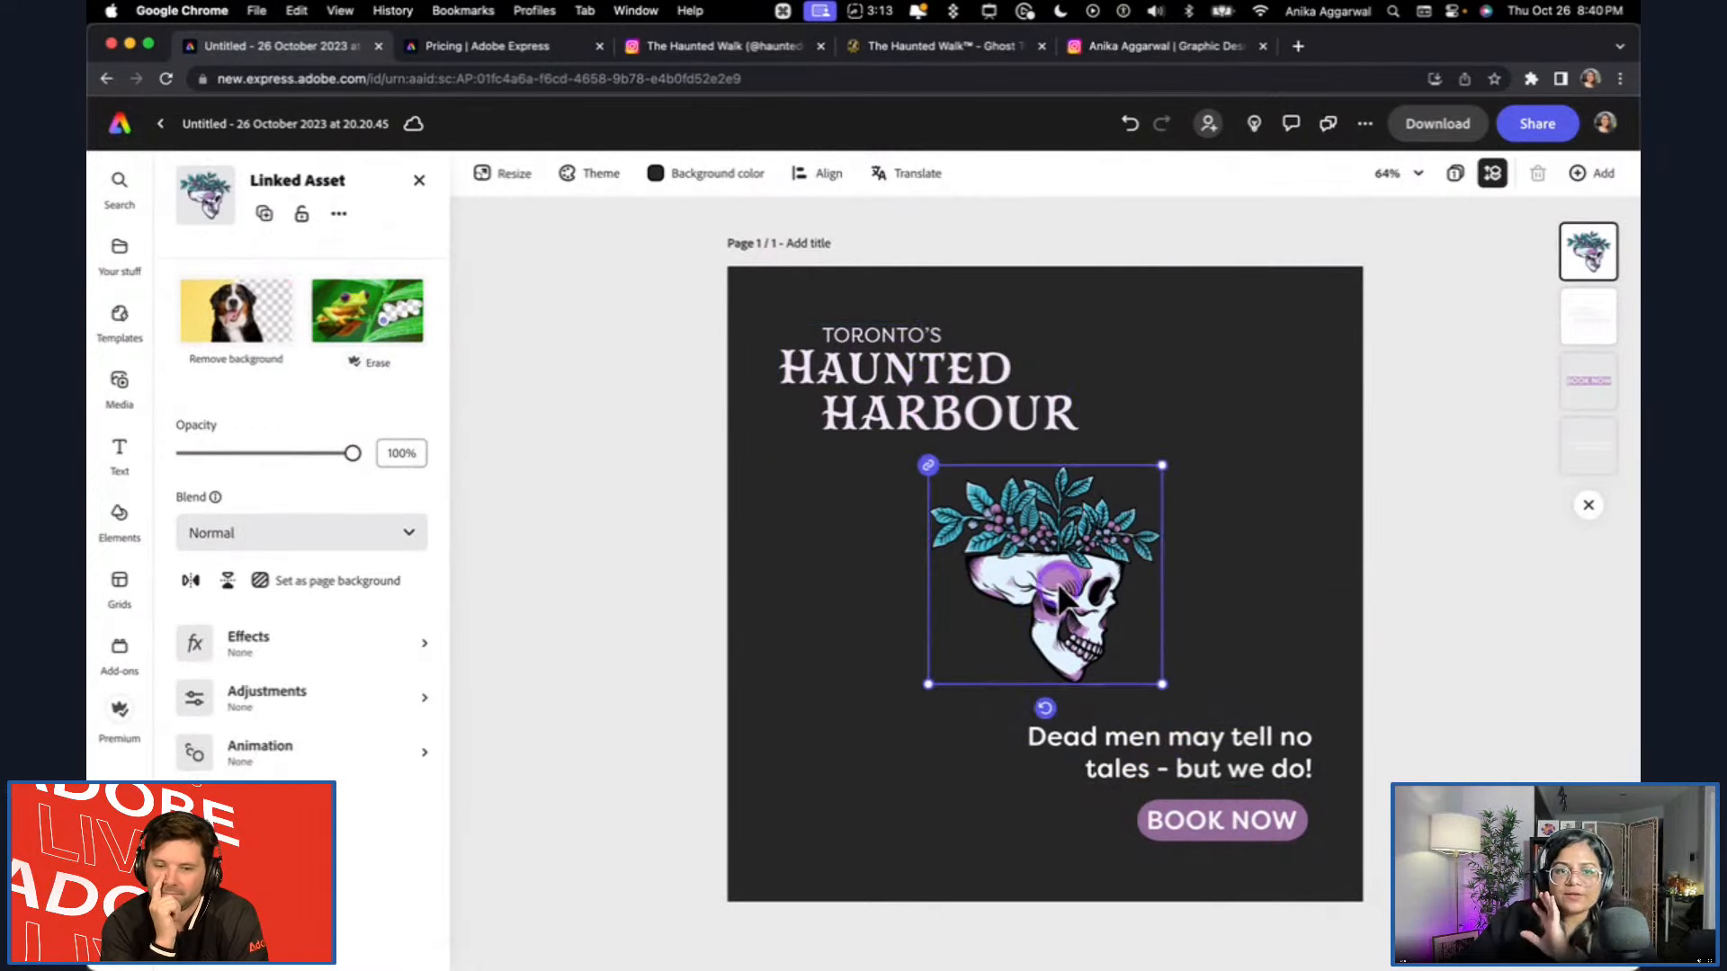
click(1206, 739)
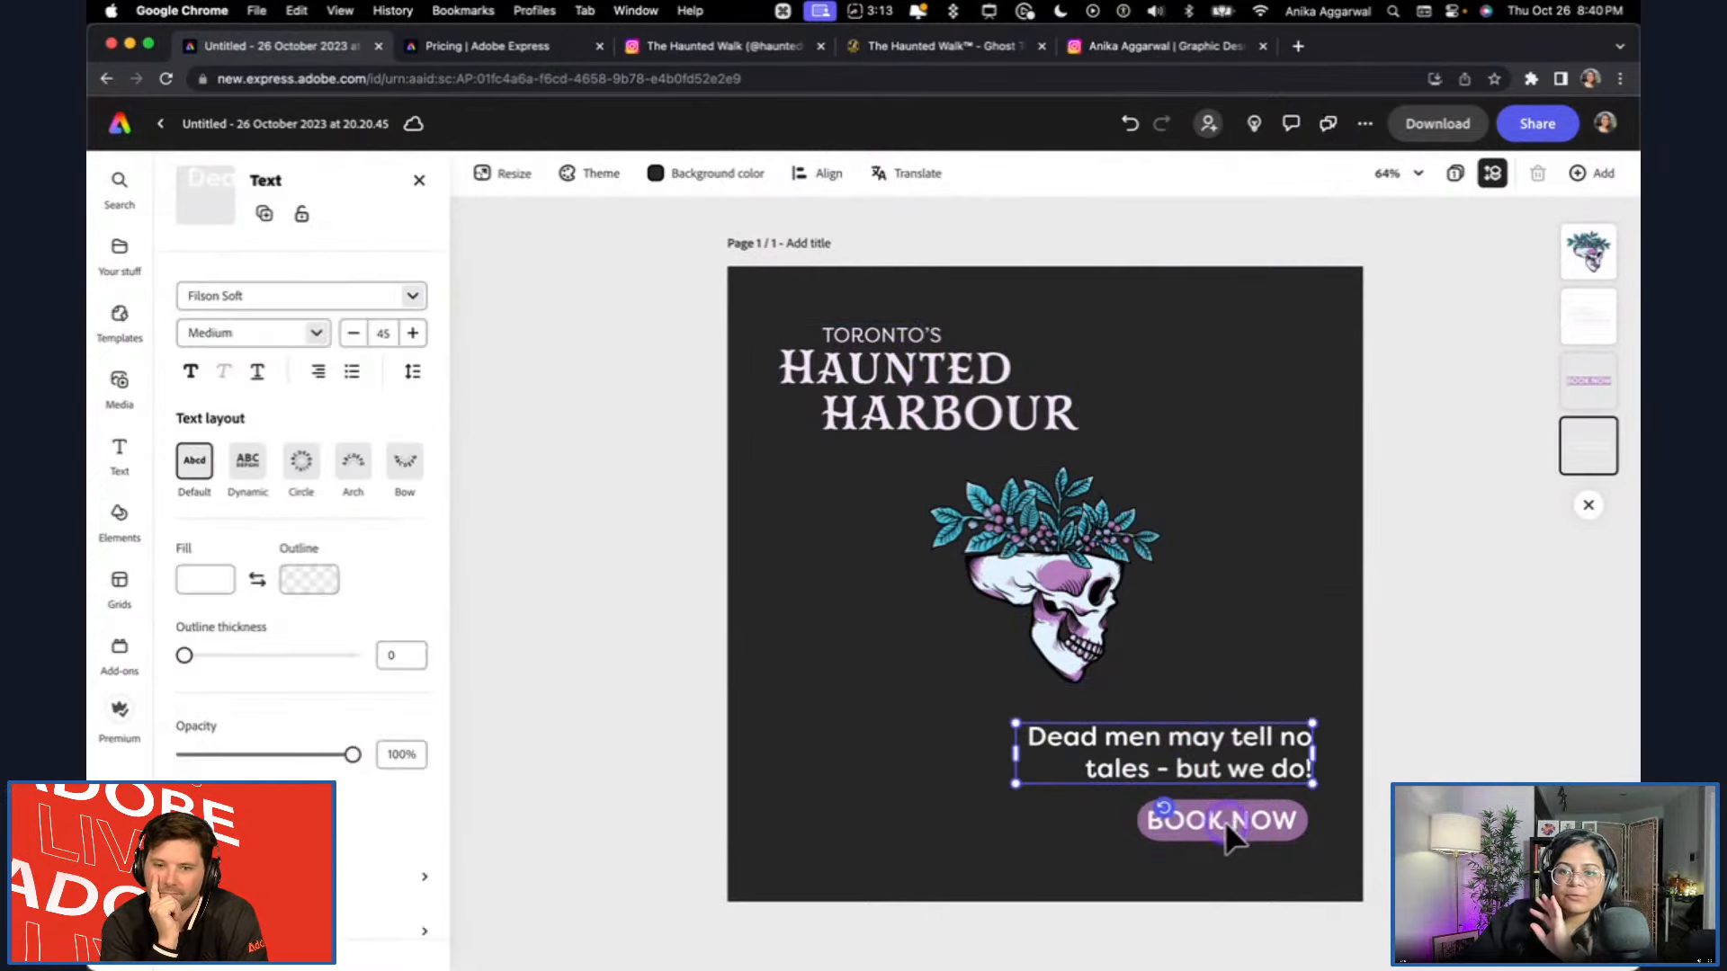
click(1466, 630)
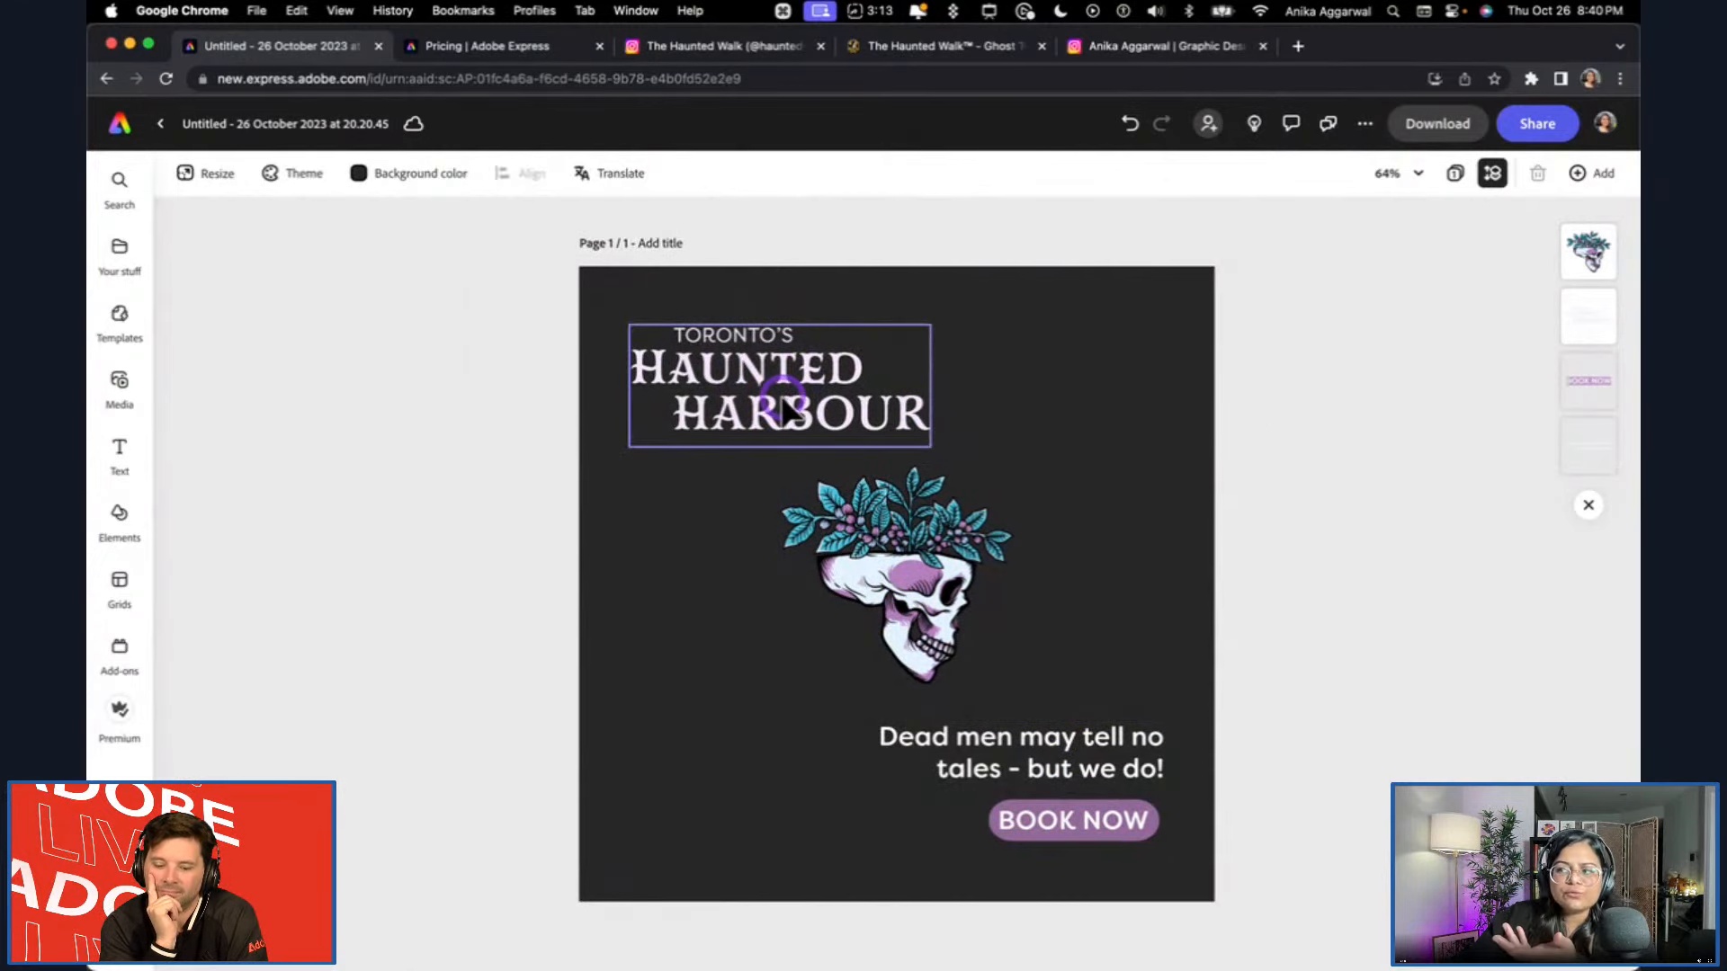
Set up a page translation from the detected English, with French and Spanish as target languages.
click(619, 174)
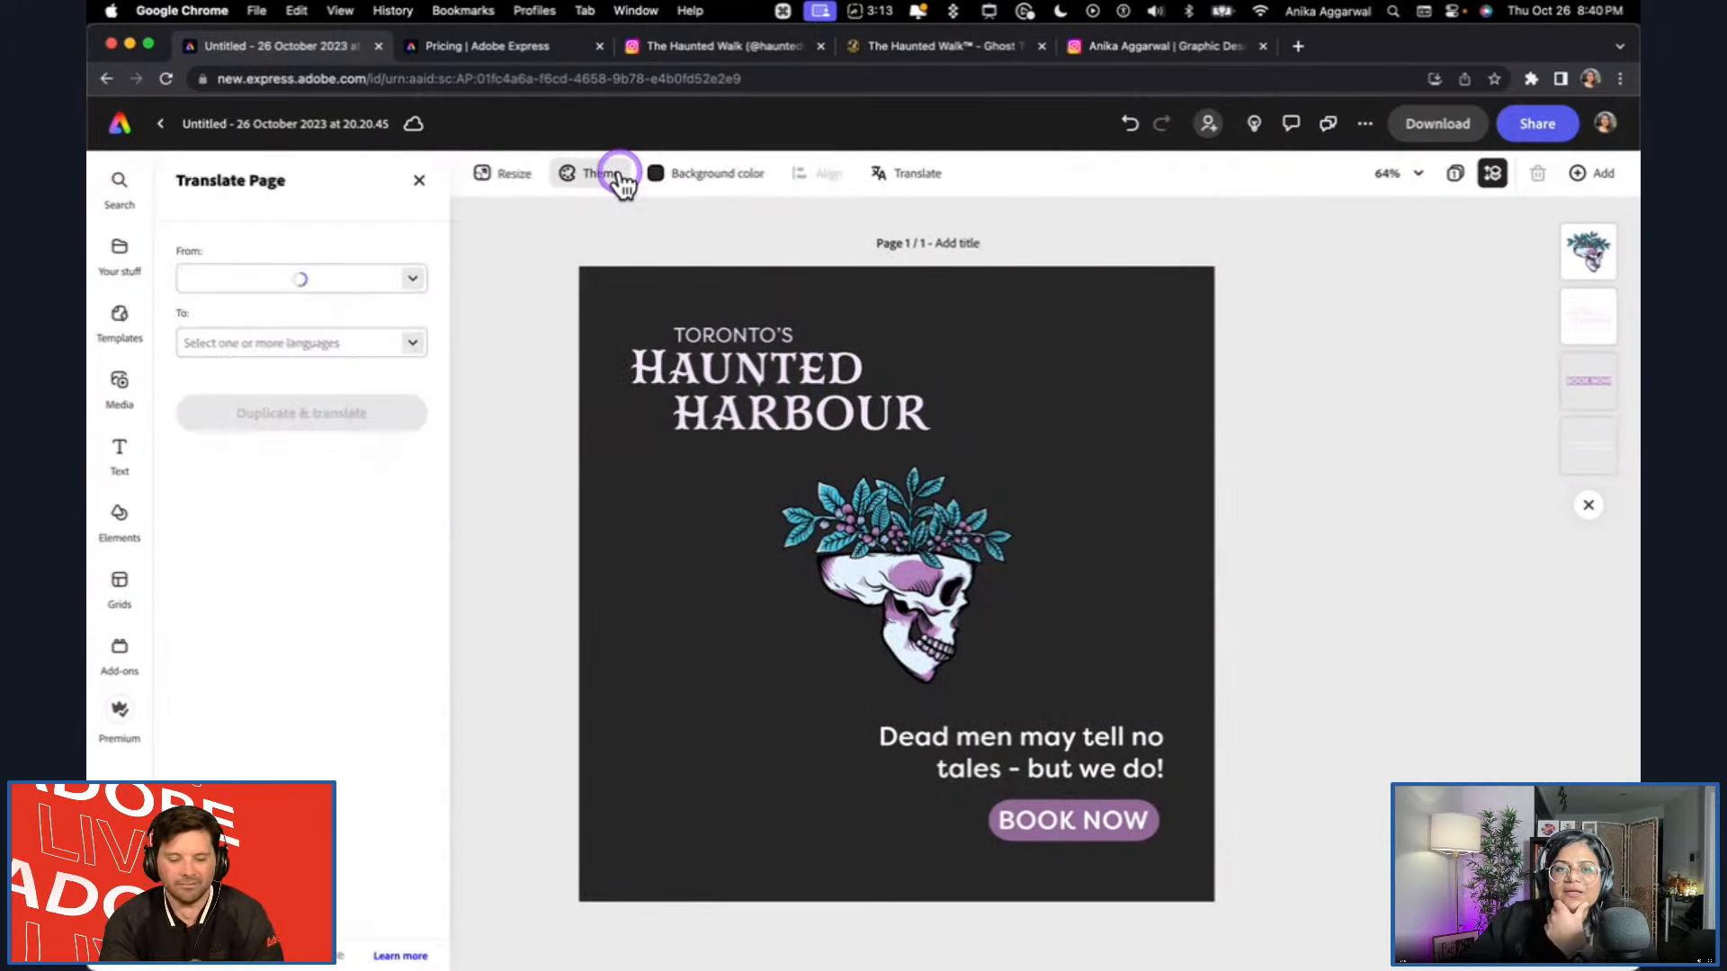
click(310, 341)
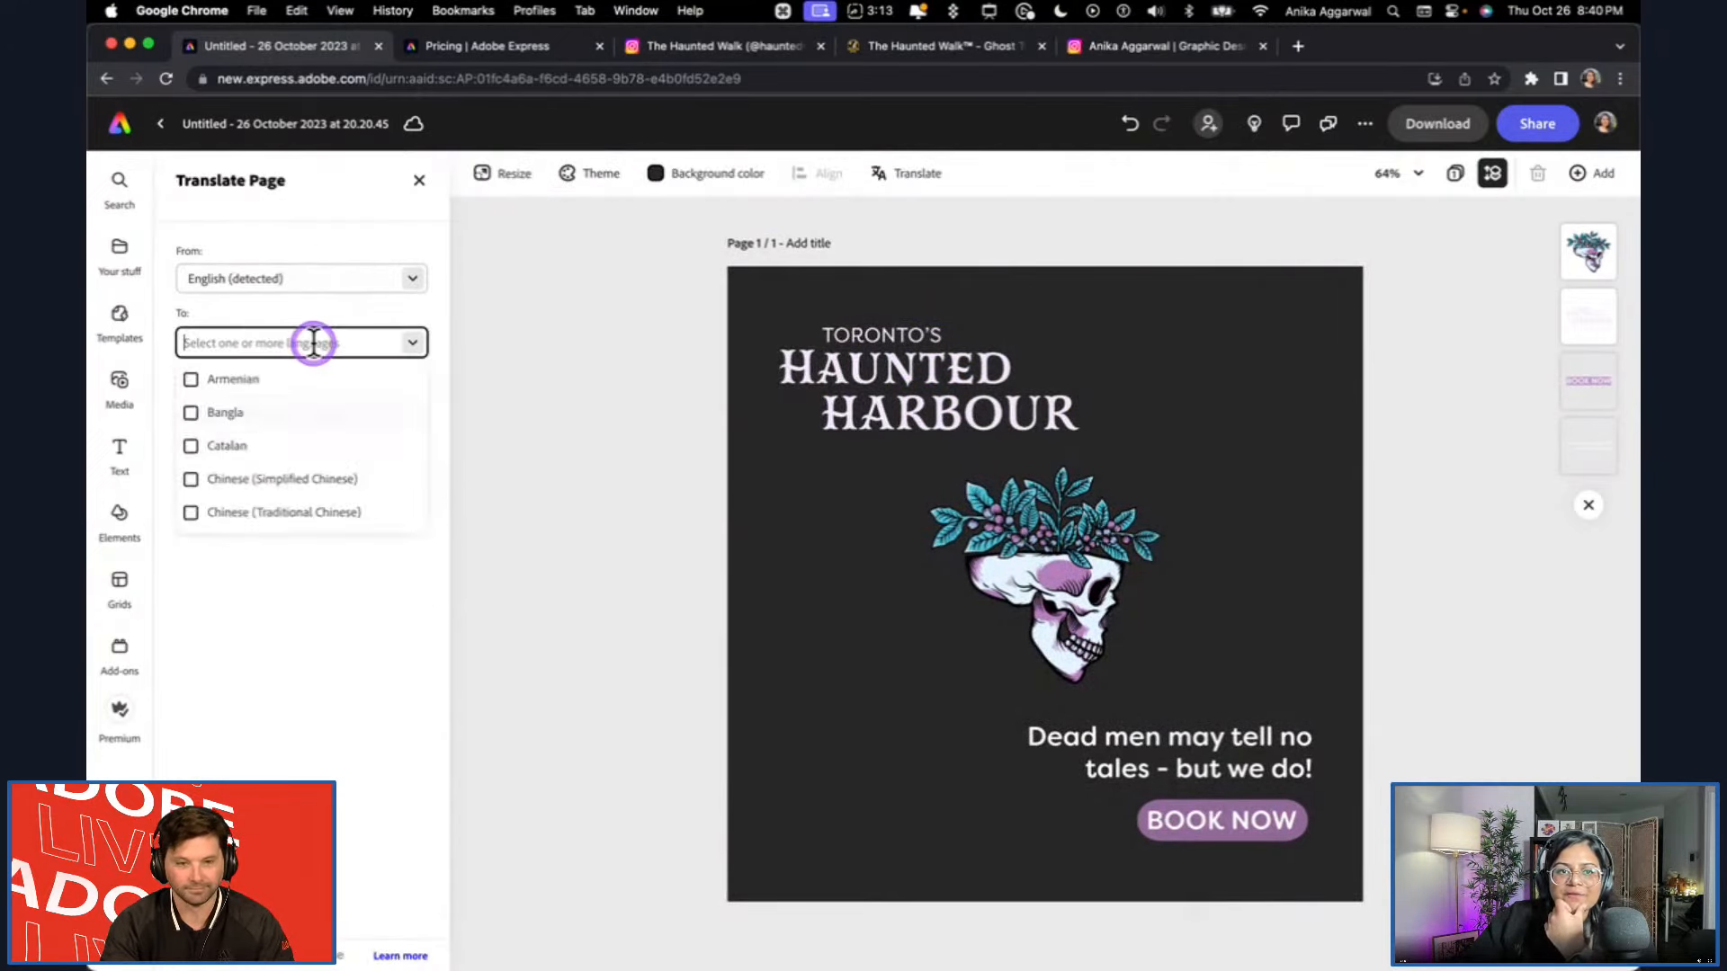
text(french)
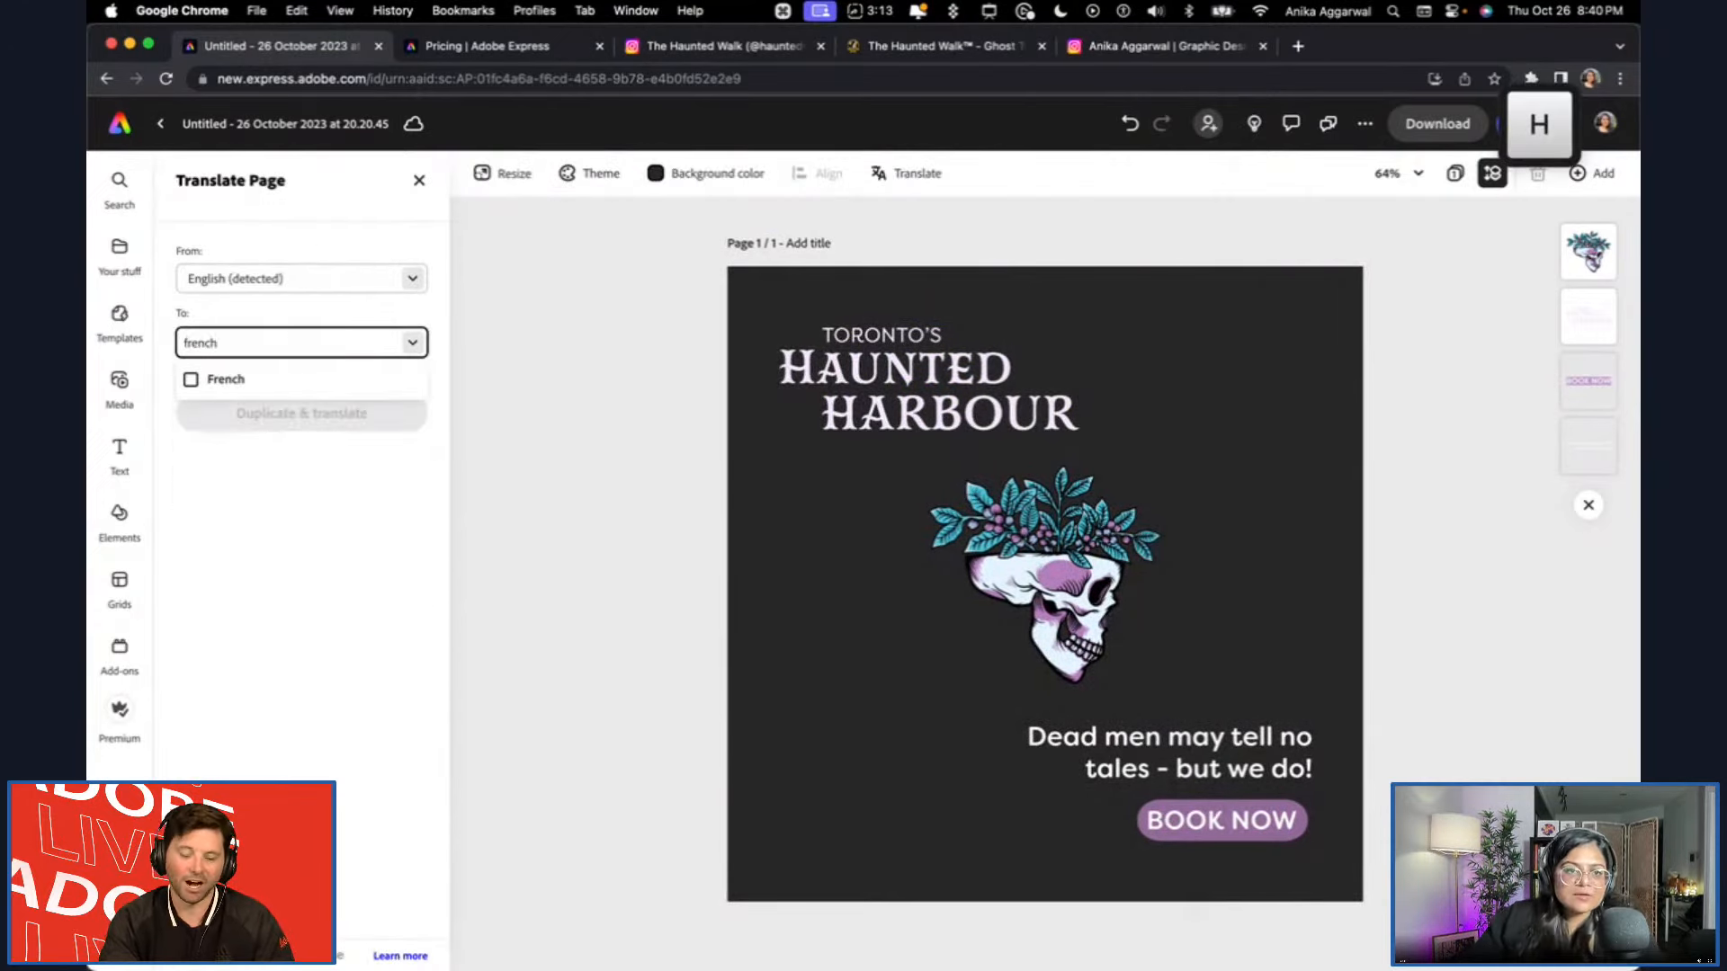
click(205, 378)
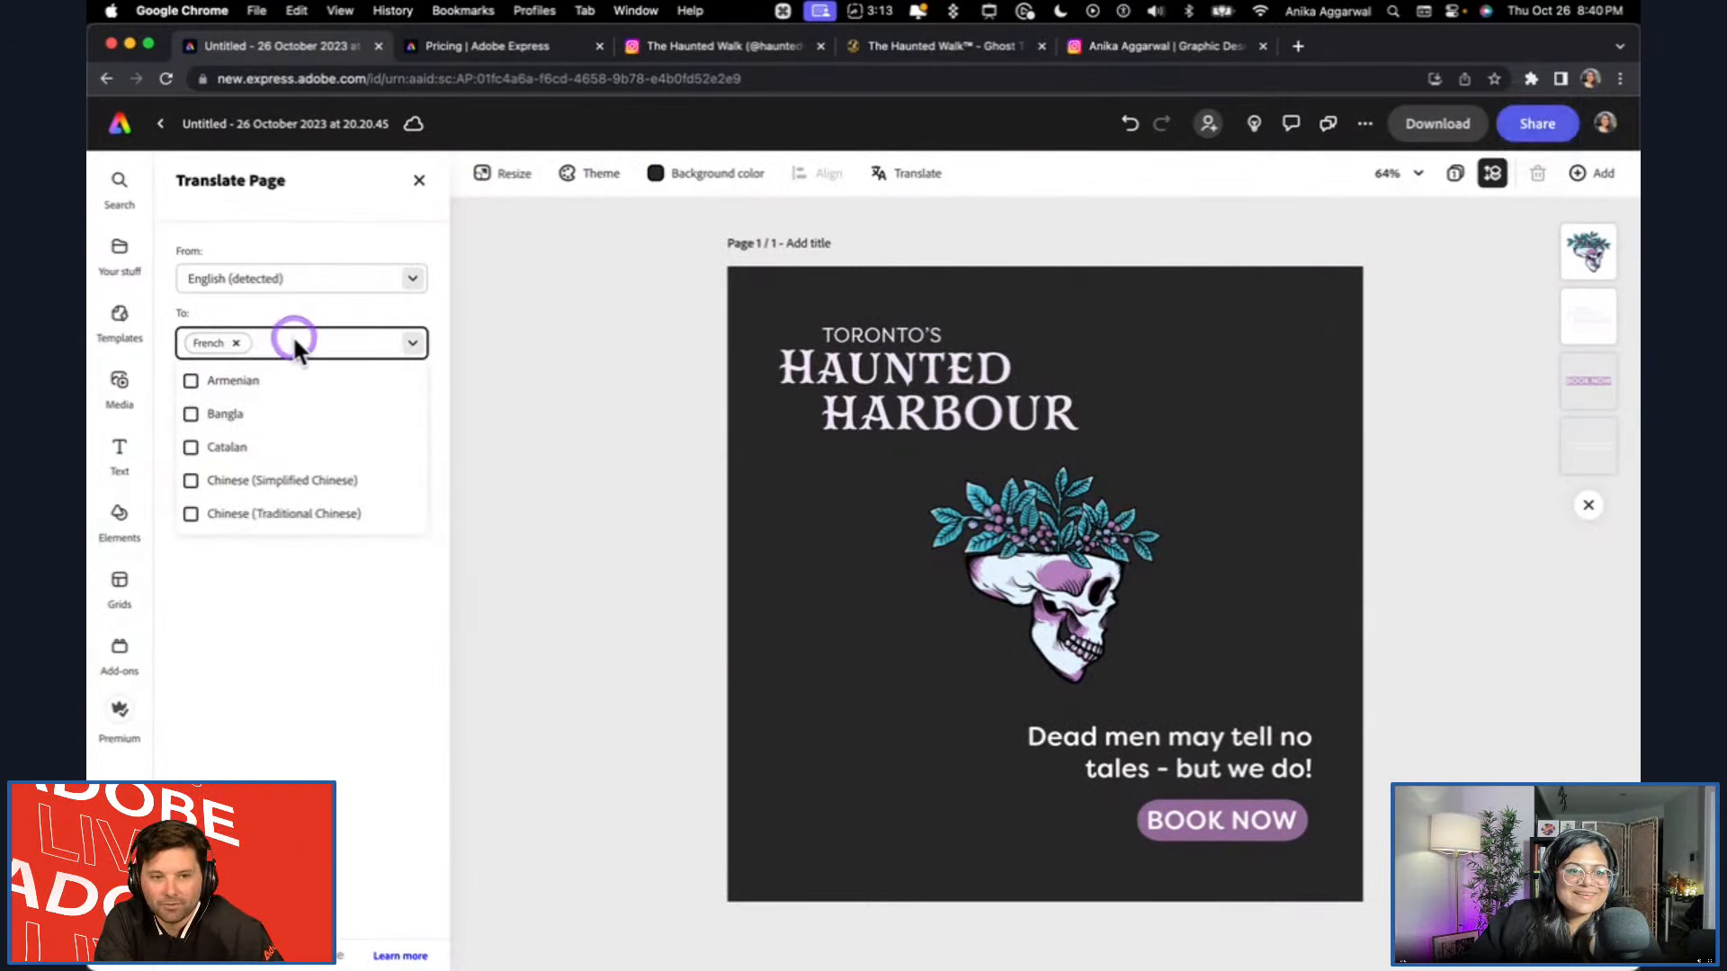
text(spanish)
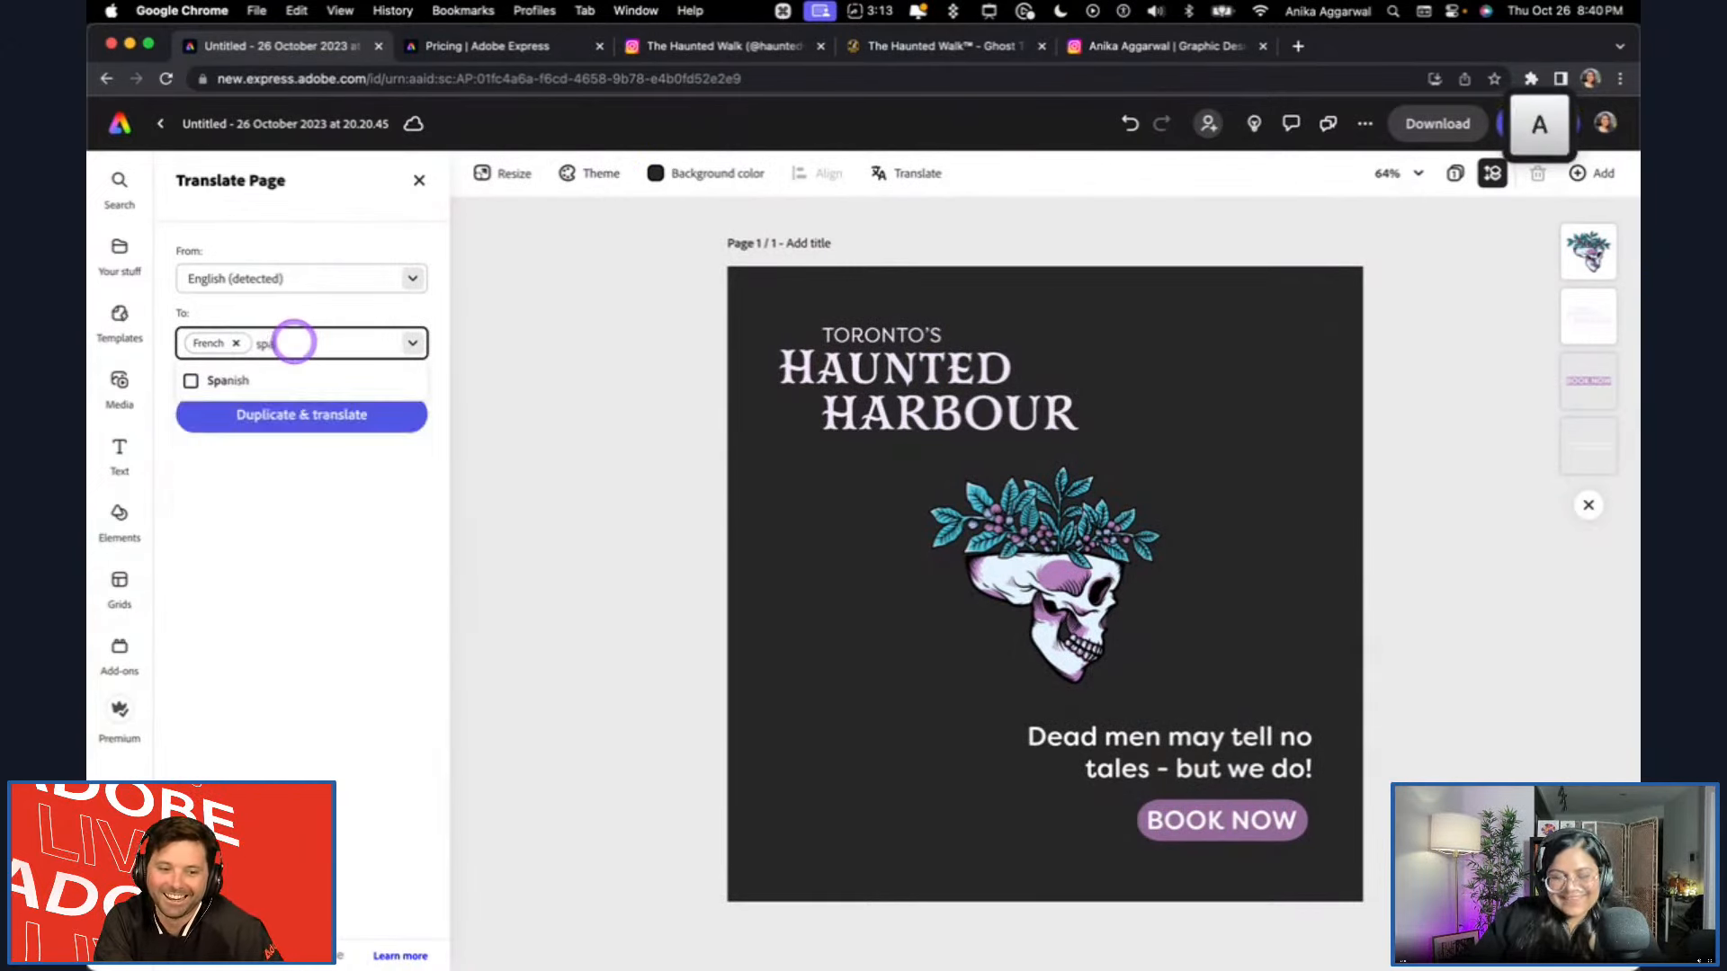
click(219, 393)
Add Korean to the target languages for the page translation.
click(375, 339)
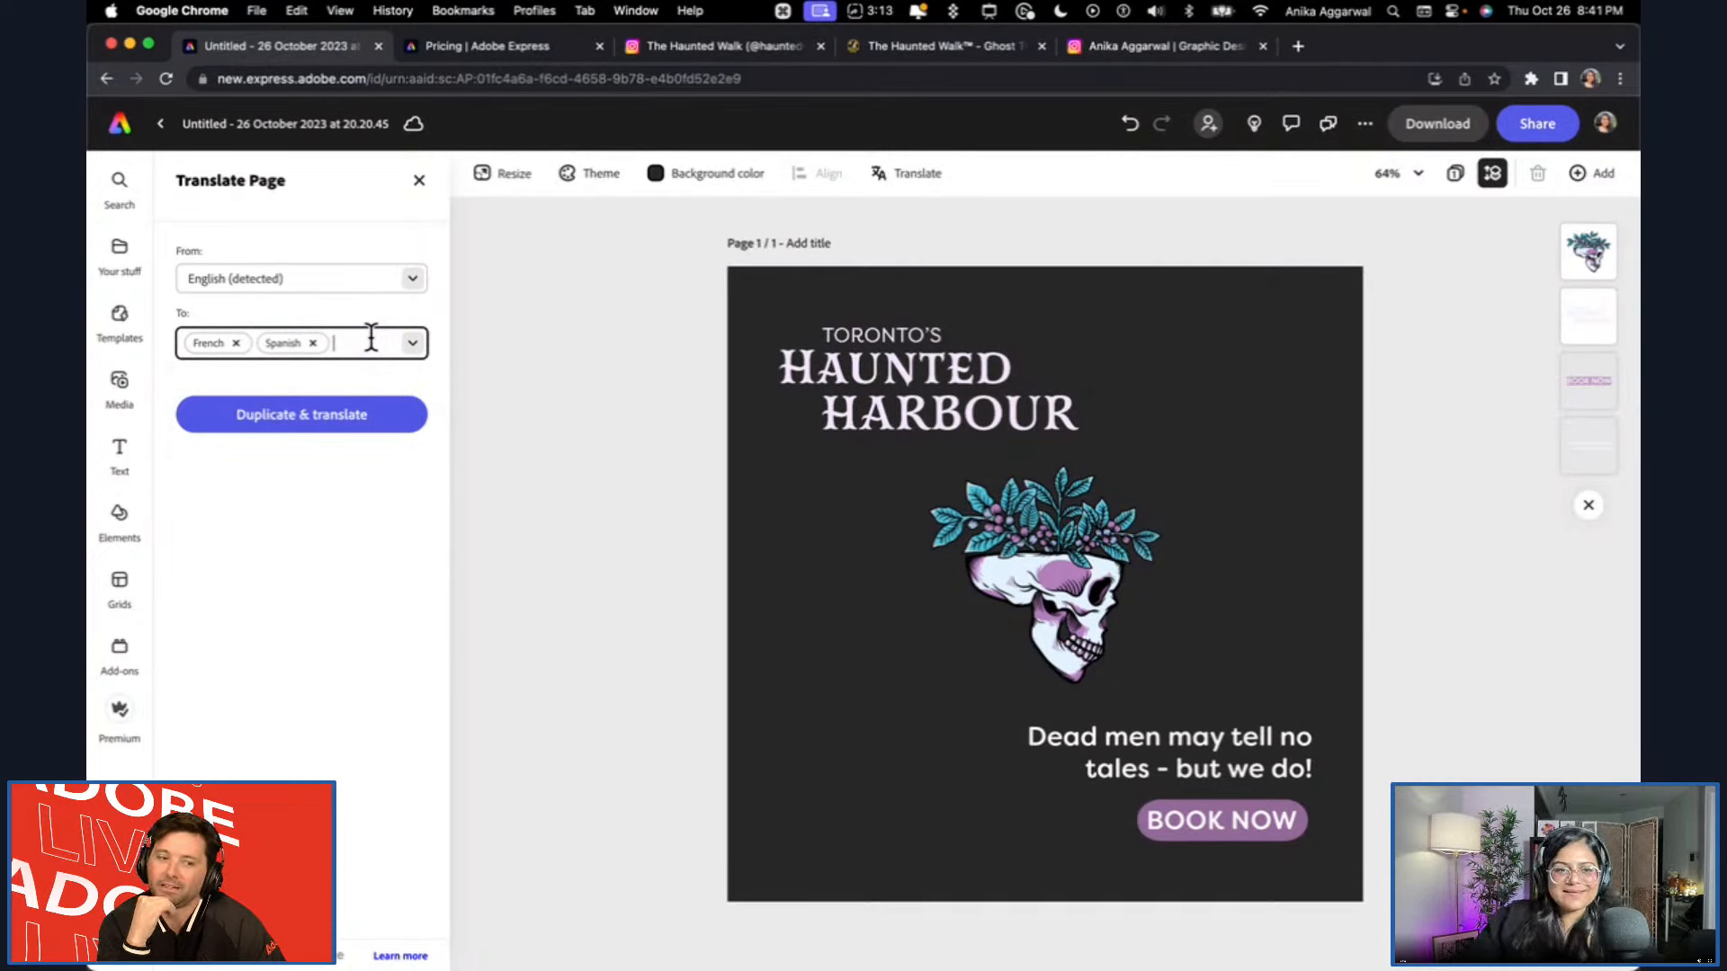
text(korean)
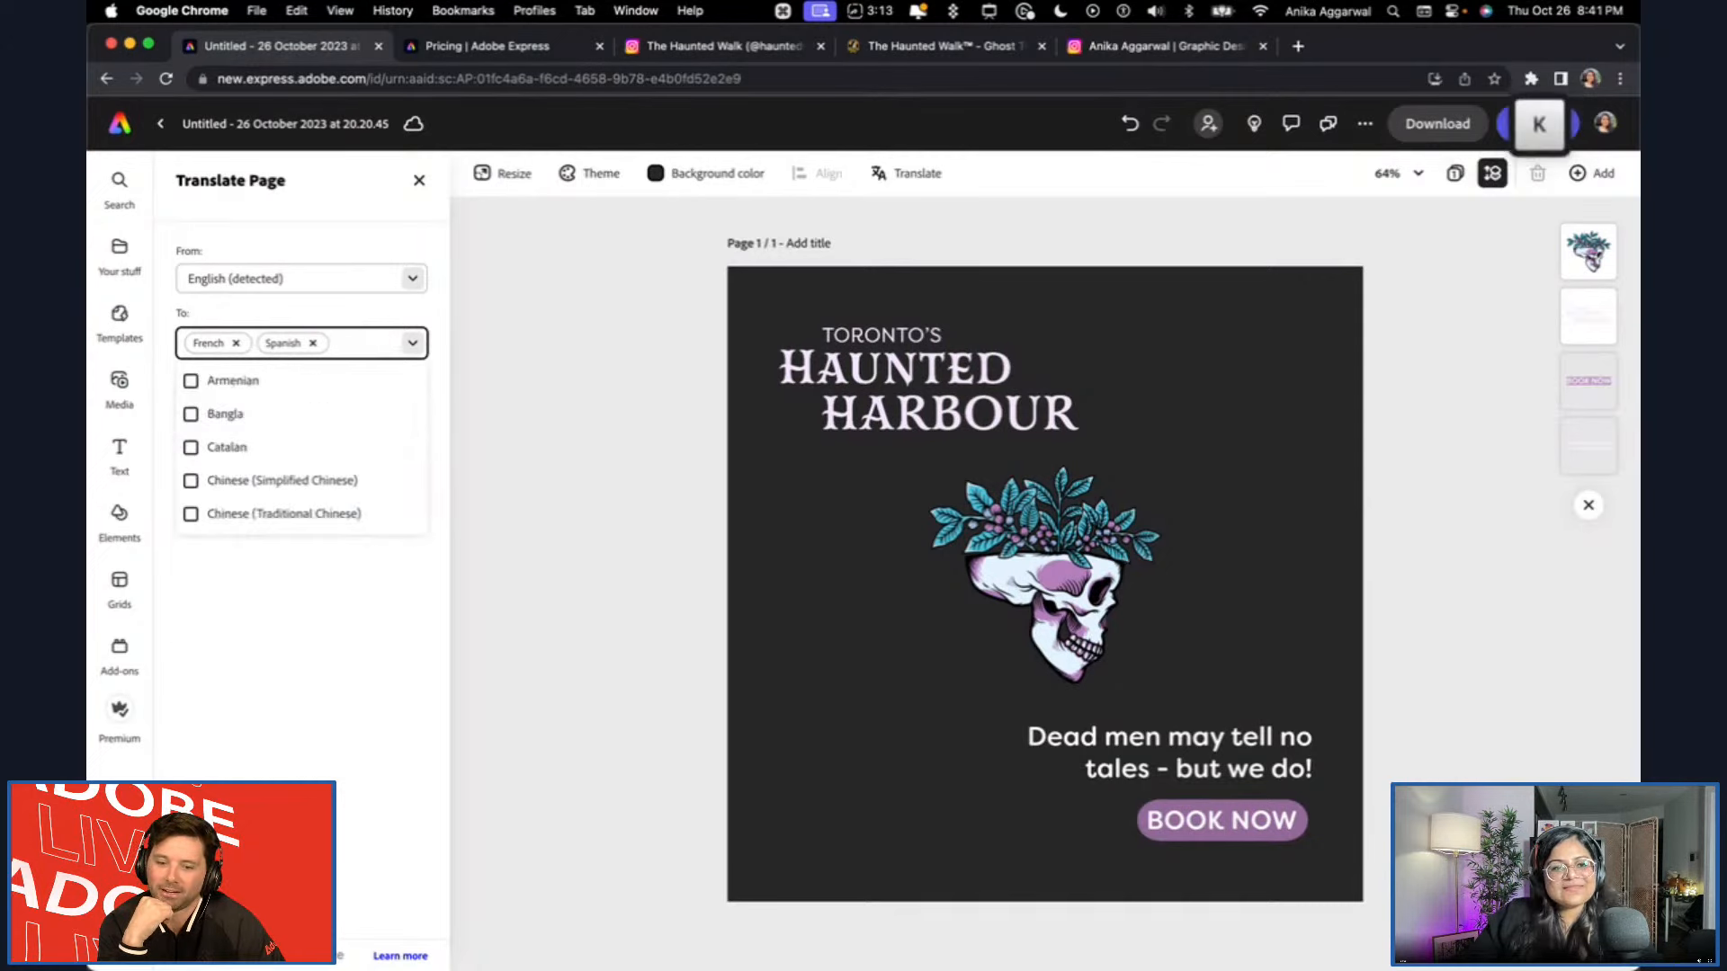
key(Return)
click(339, 558)
click(302, 381)
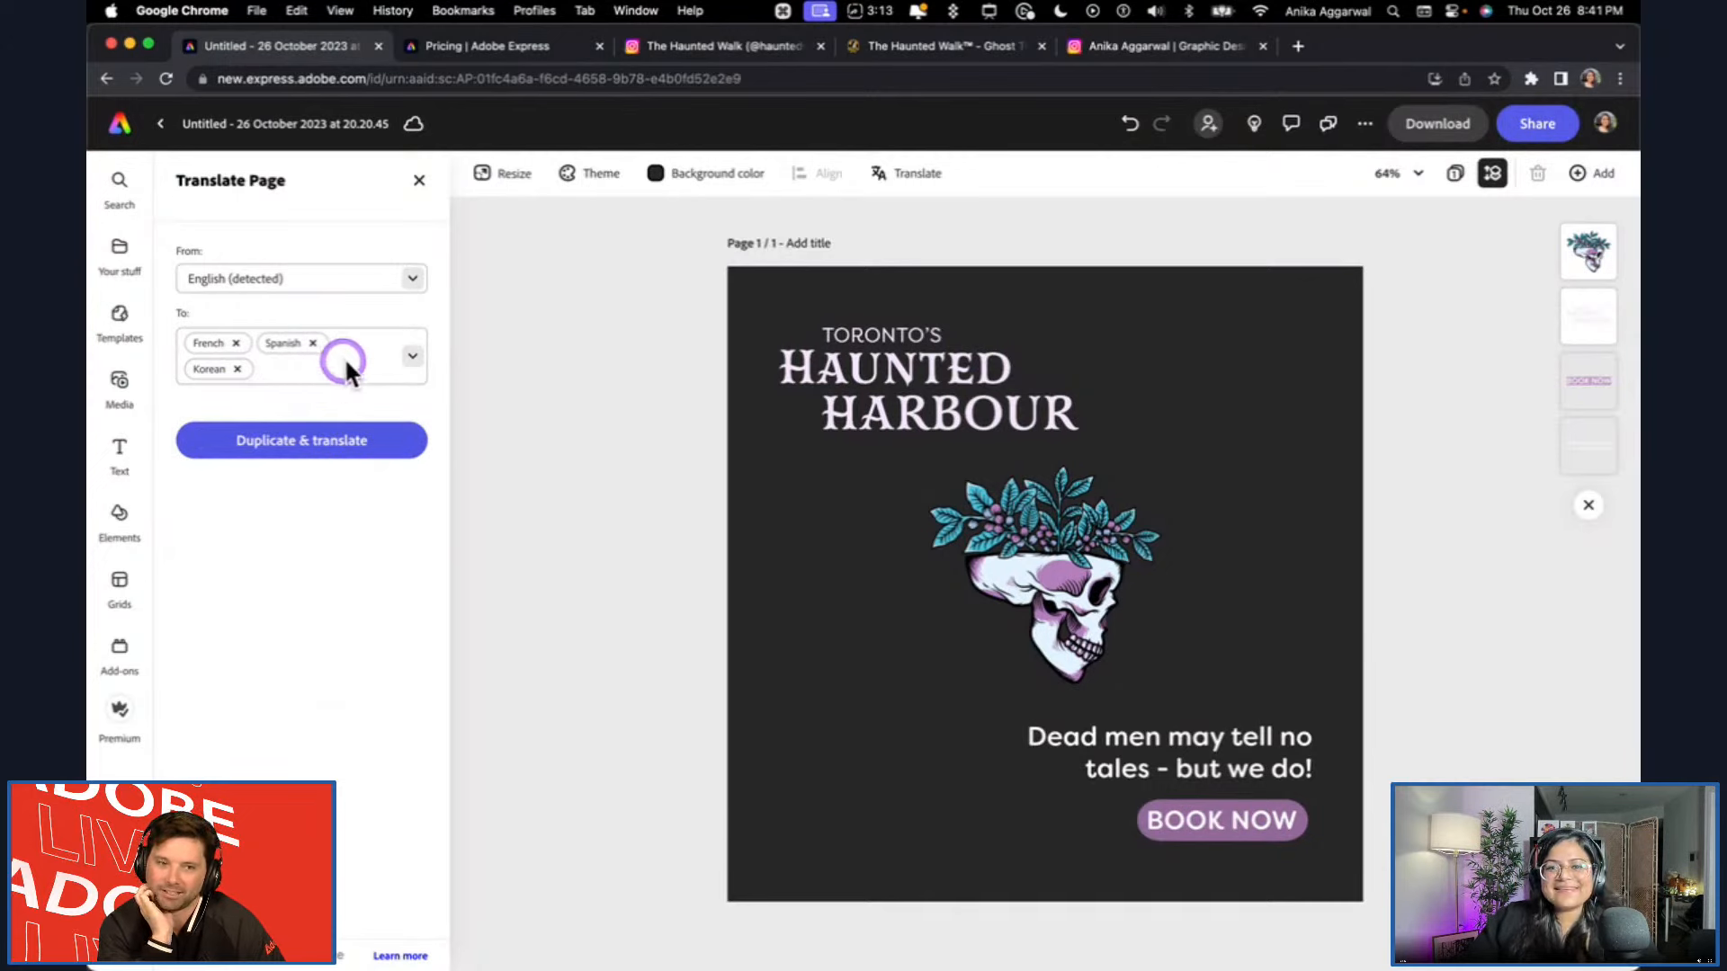
click(1010, 639)
click(689, 552)
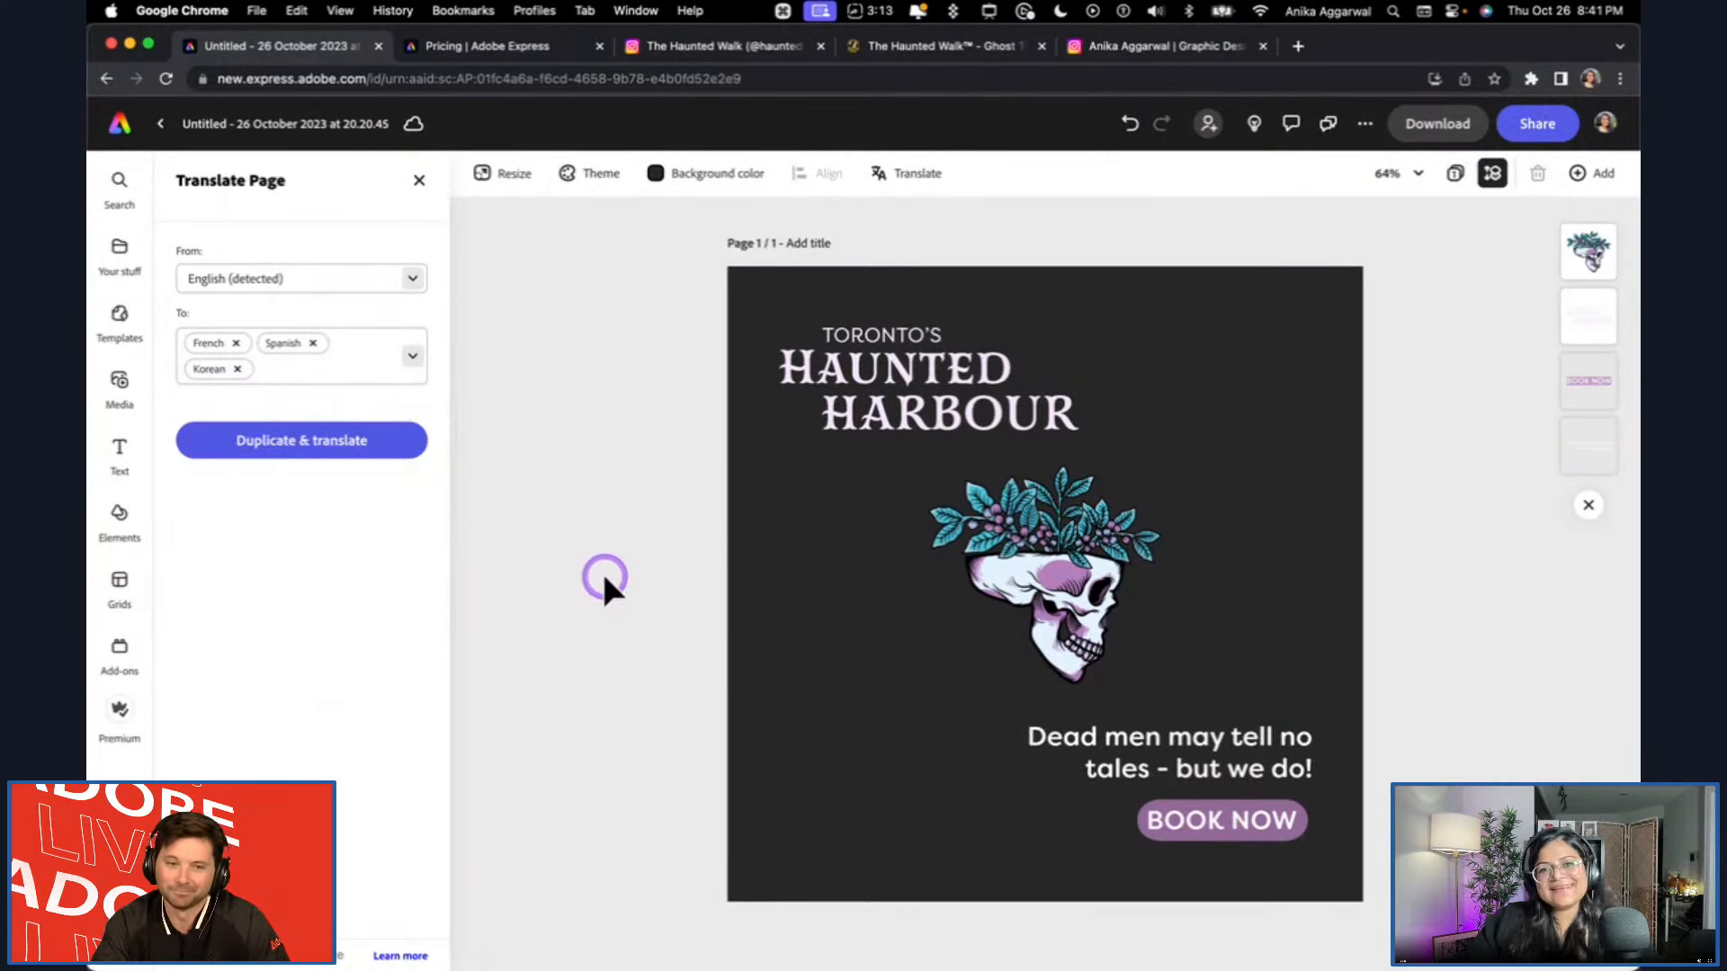
Add Swedish to the translation's target languages.
click(290, 370)
text(swedish)
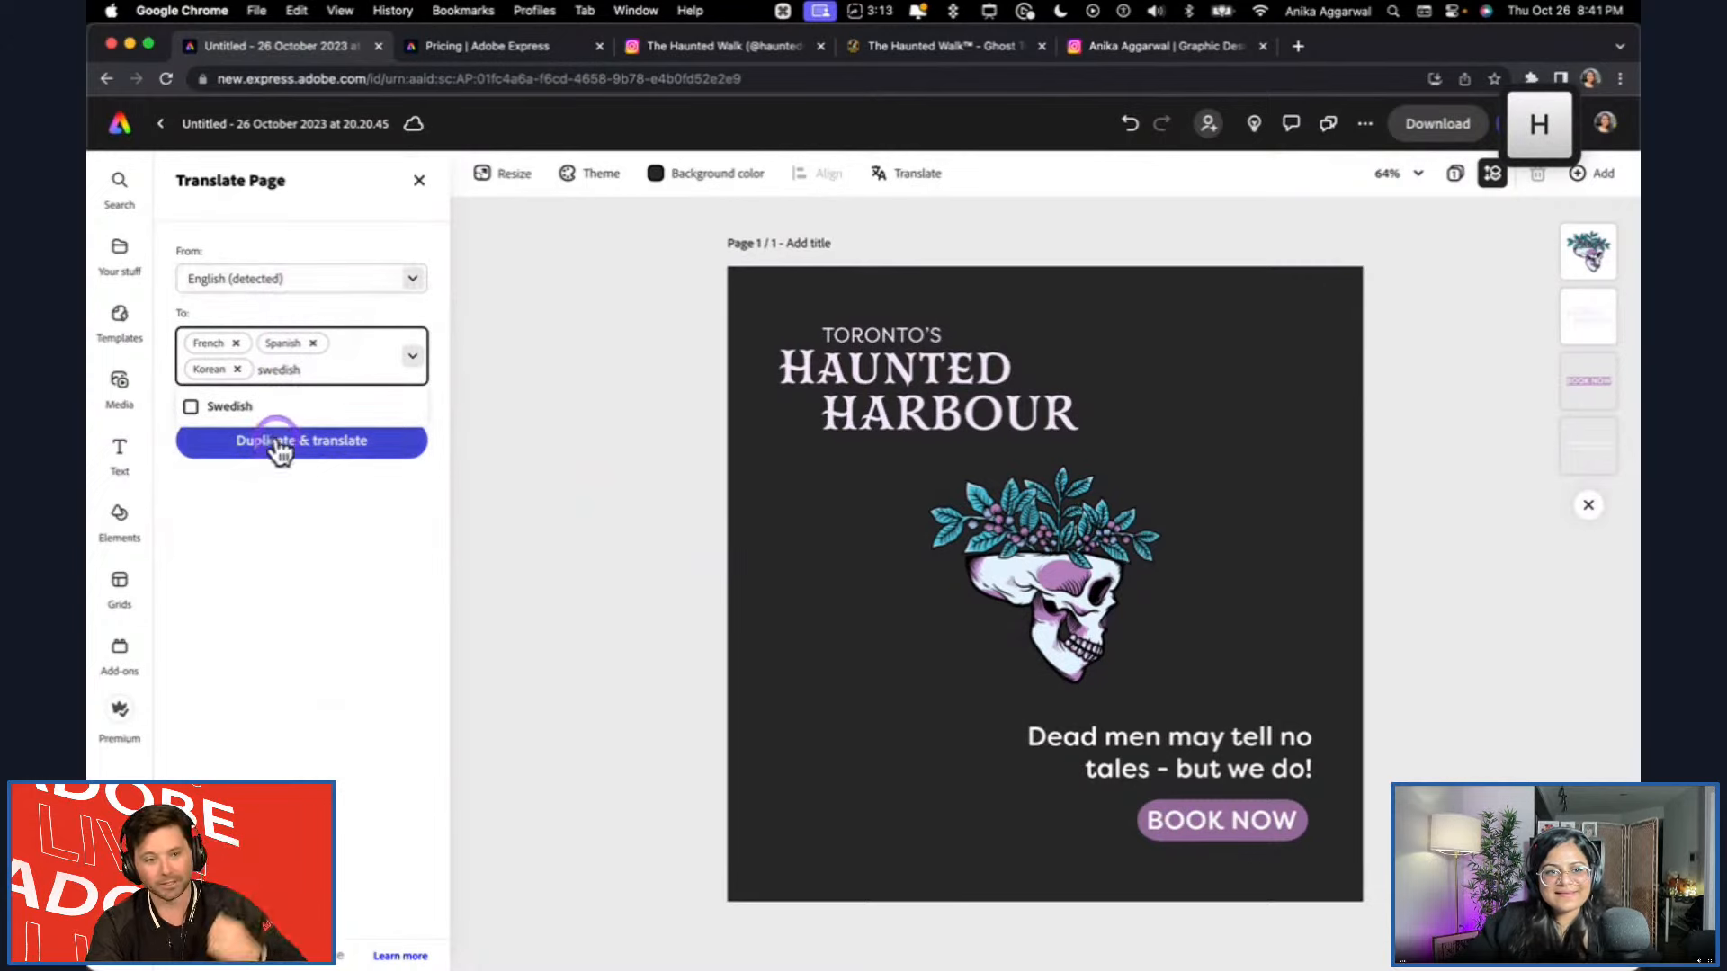
click(240, 408)
click(566, 435)
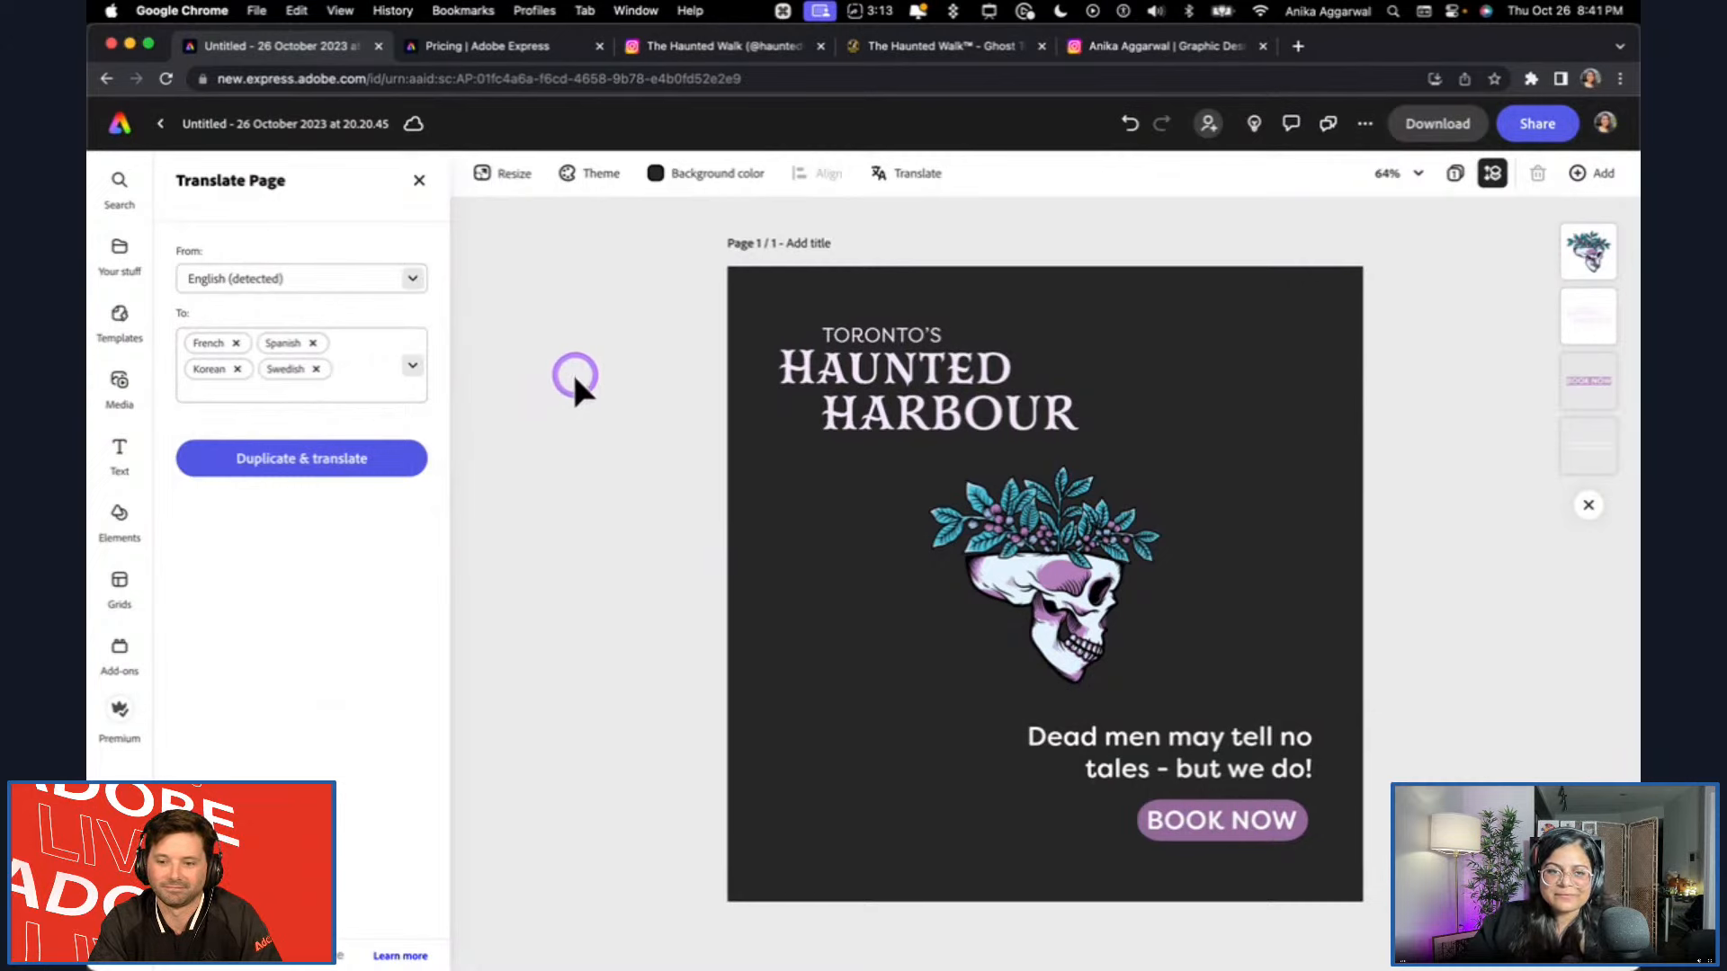
click(227, 360)
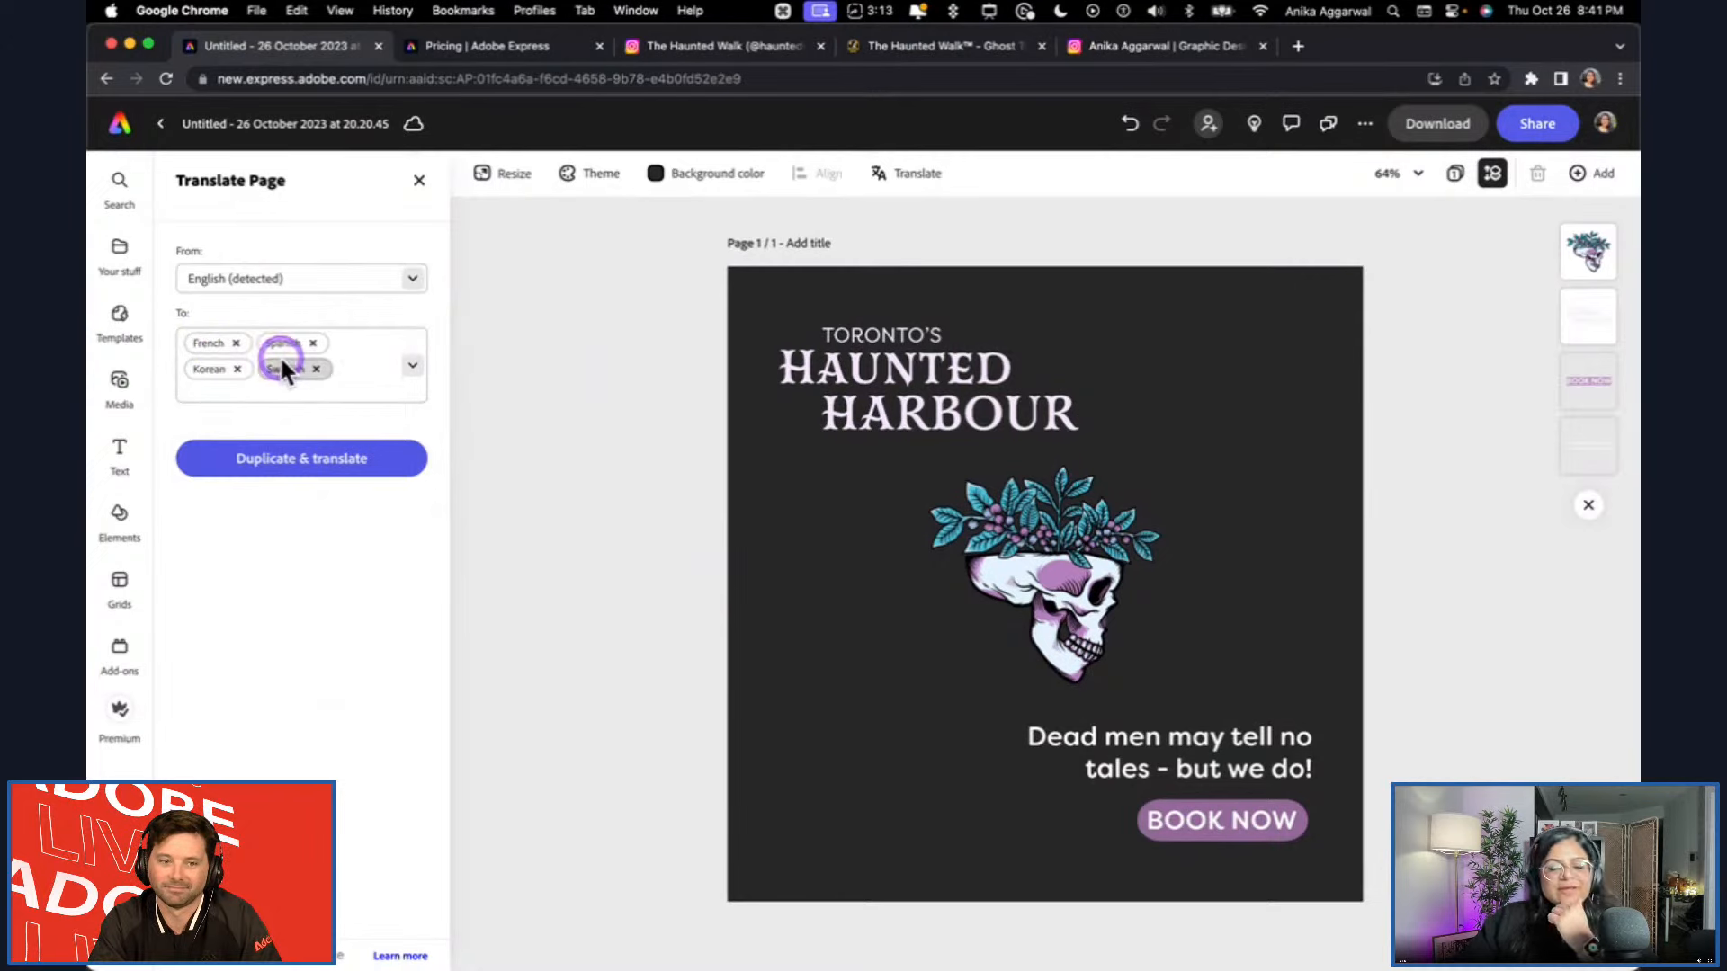
click(340, 475)
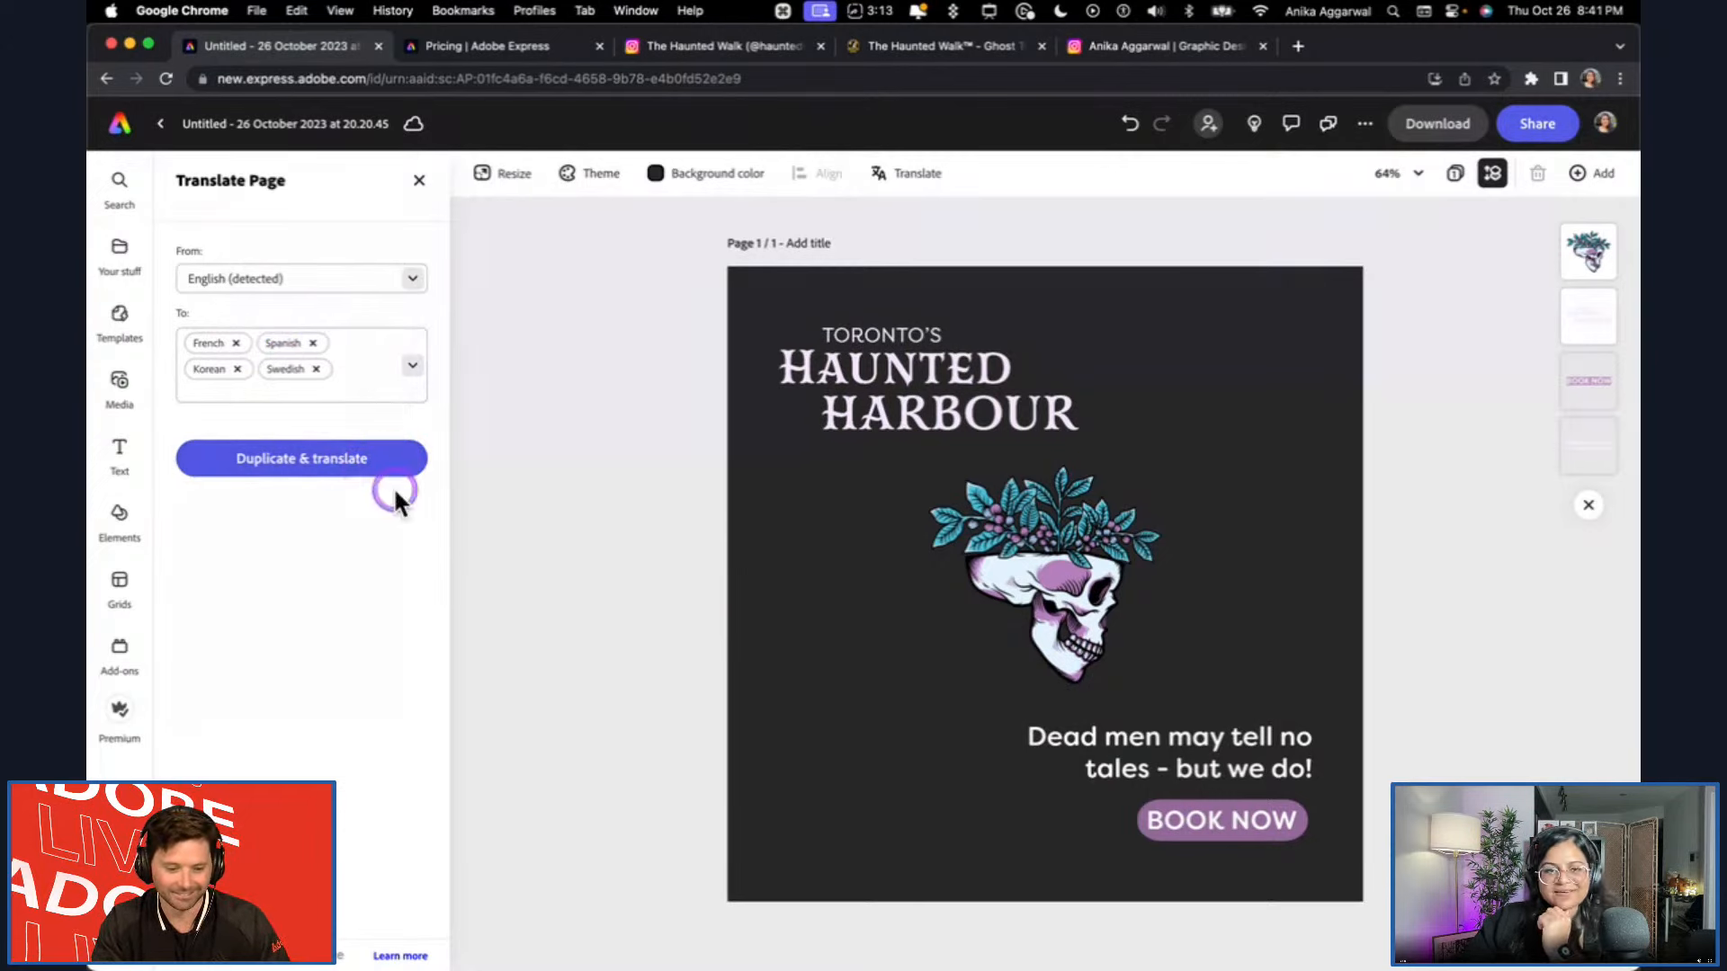
Find German in the language list and include it as another translation target.
click(347, 383)
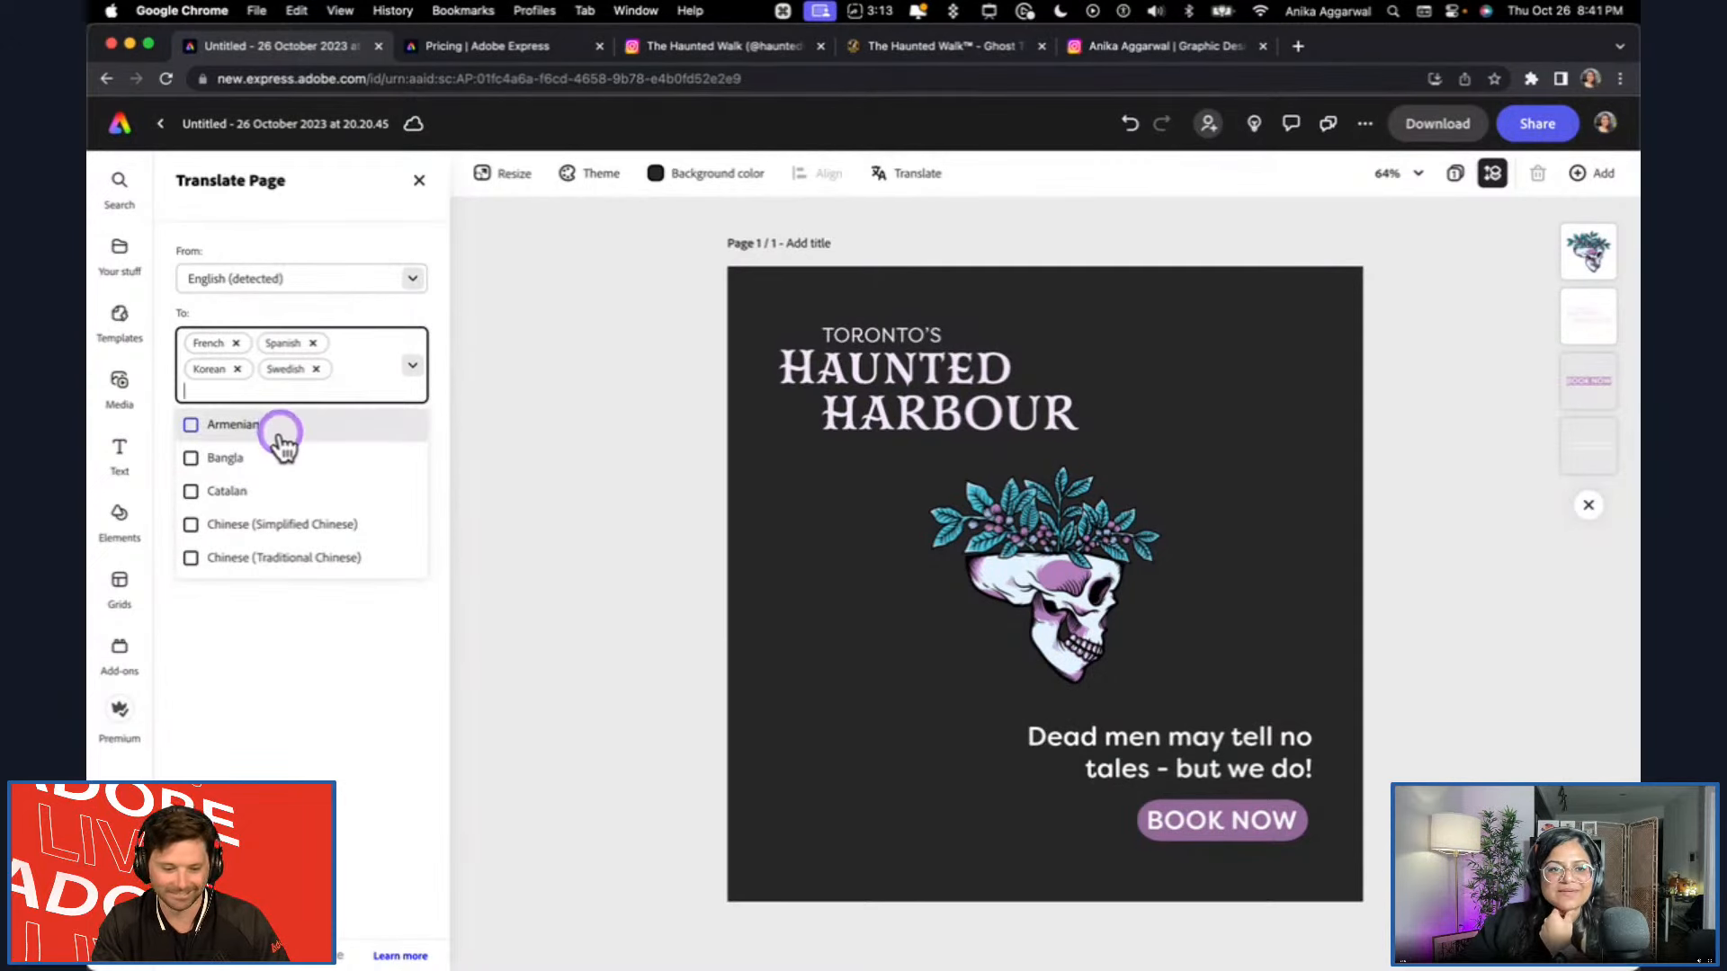
scroll(280, 445, down, 1)
scroll(281, 446, down, 5)
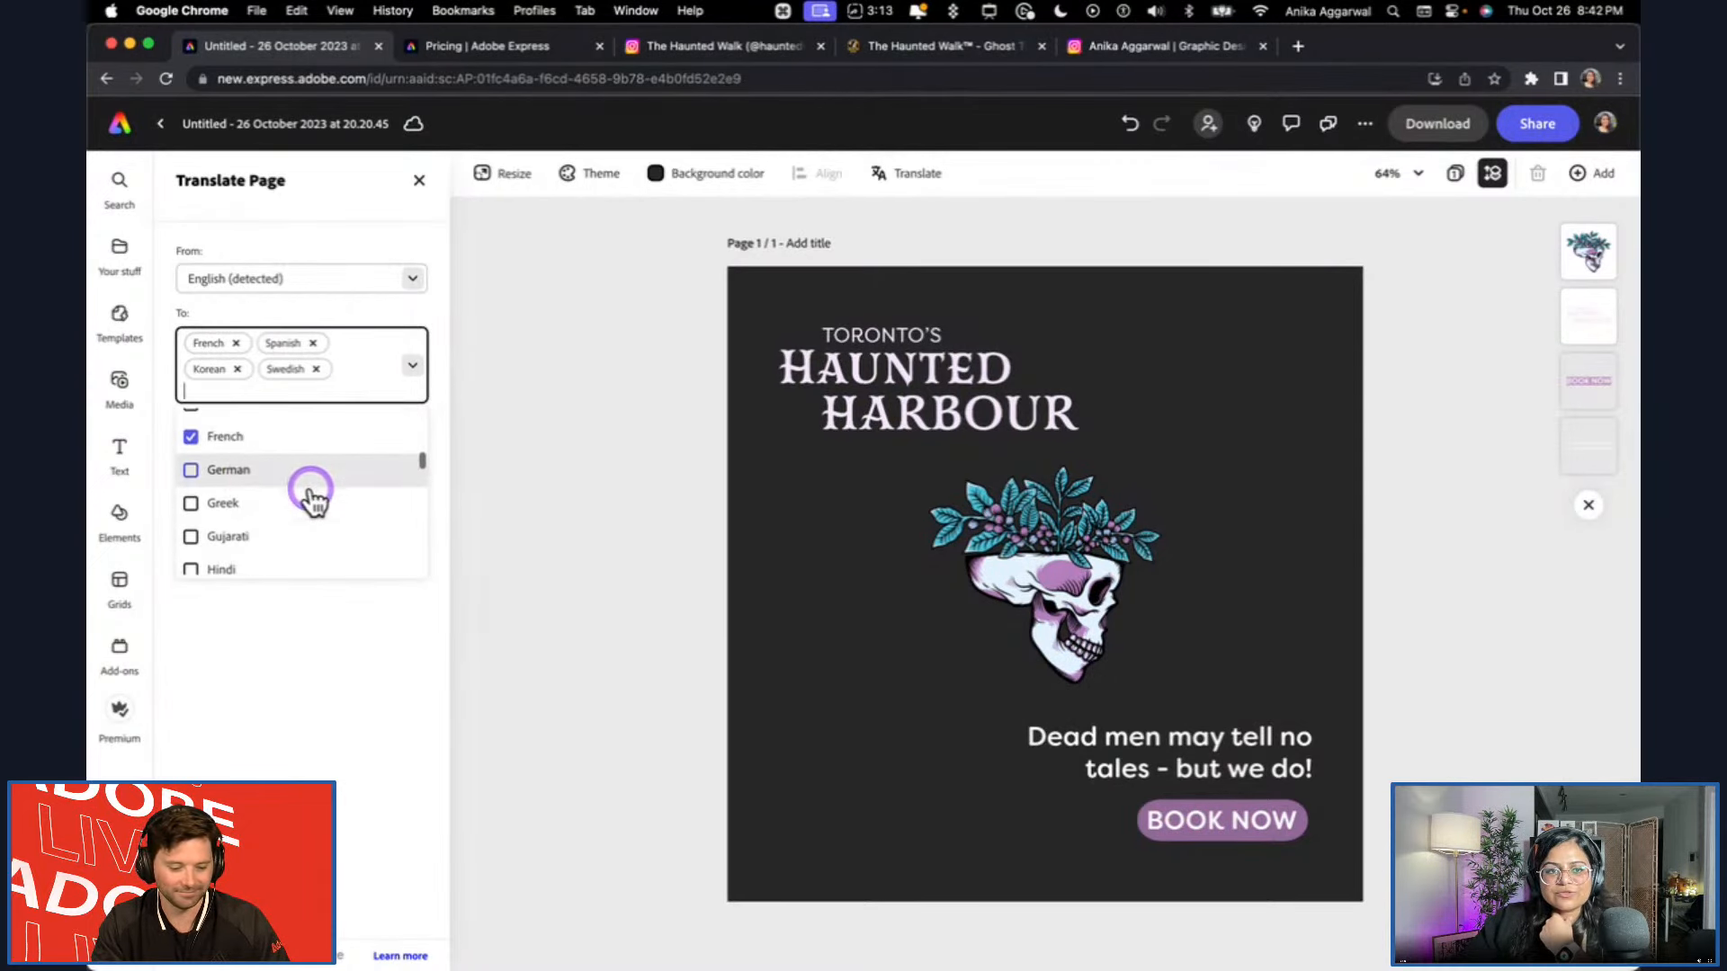
click(228, 470)
scroll(251, 504, down, 3)
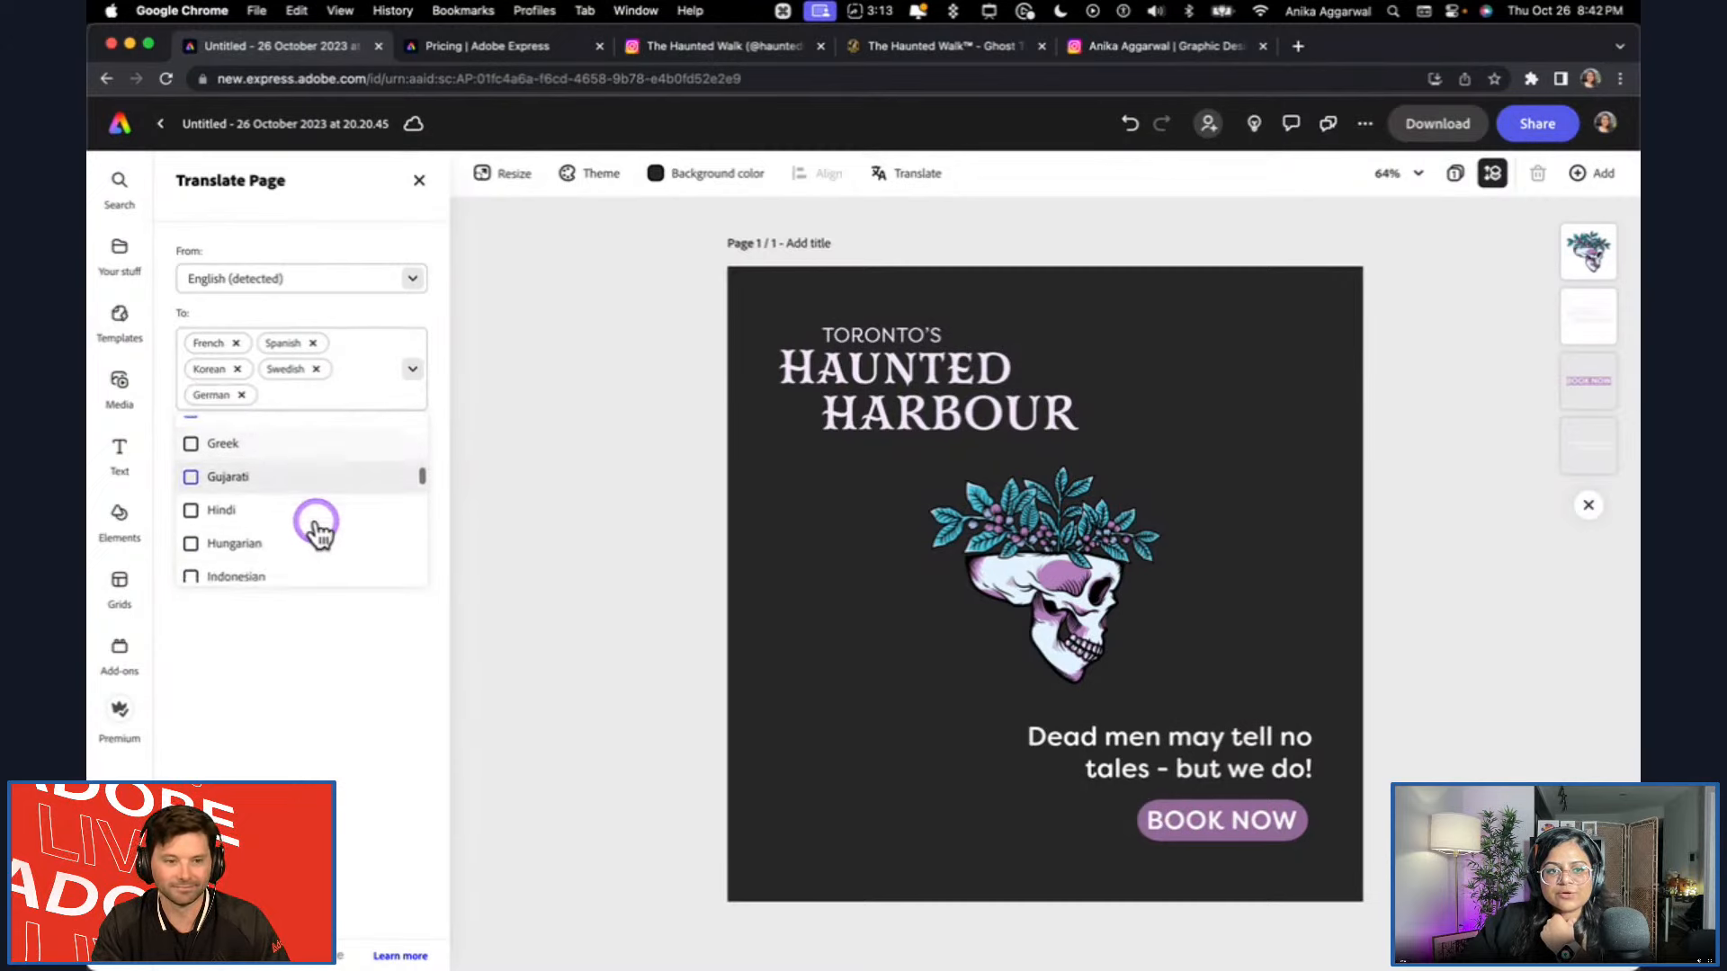
click(257, 509)
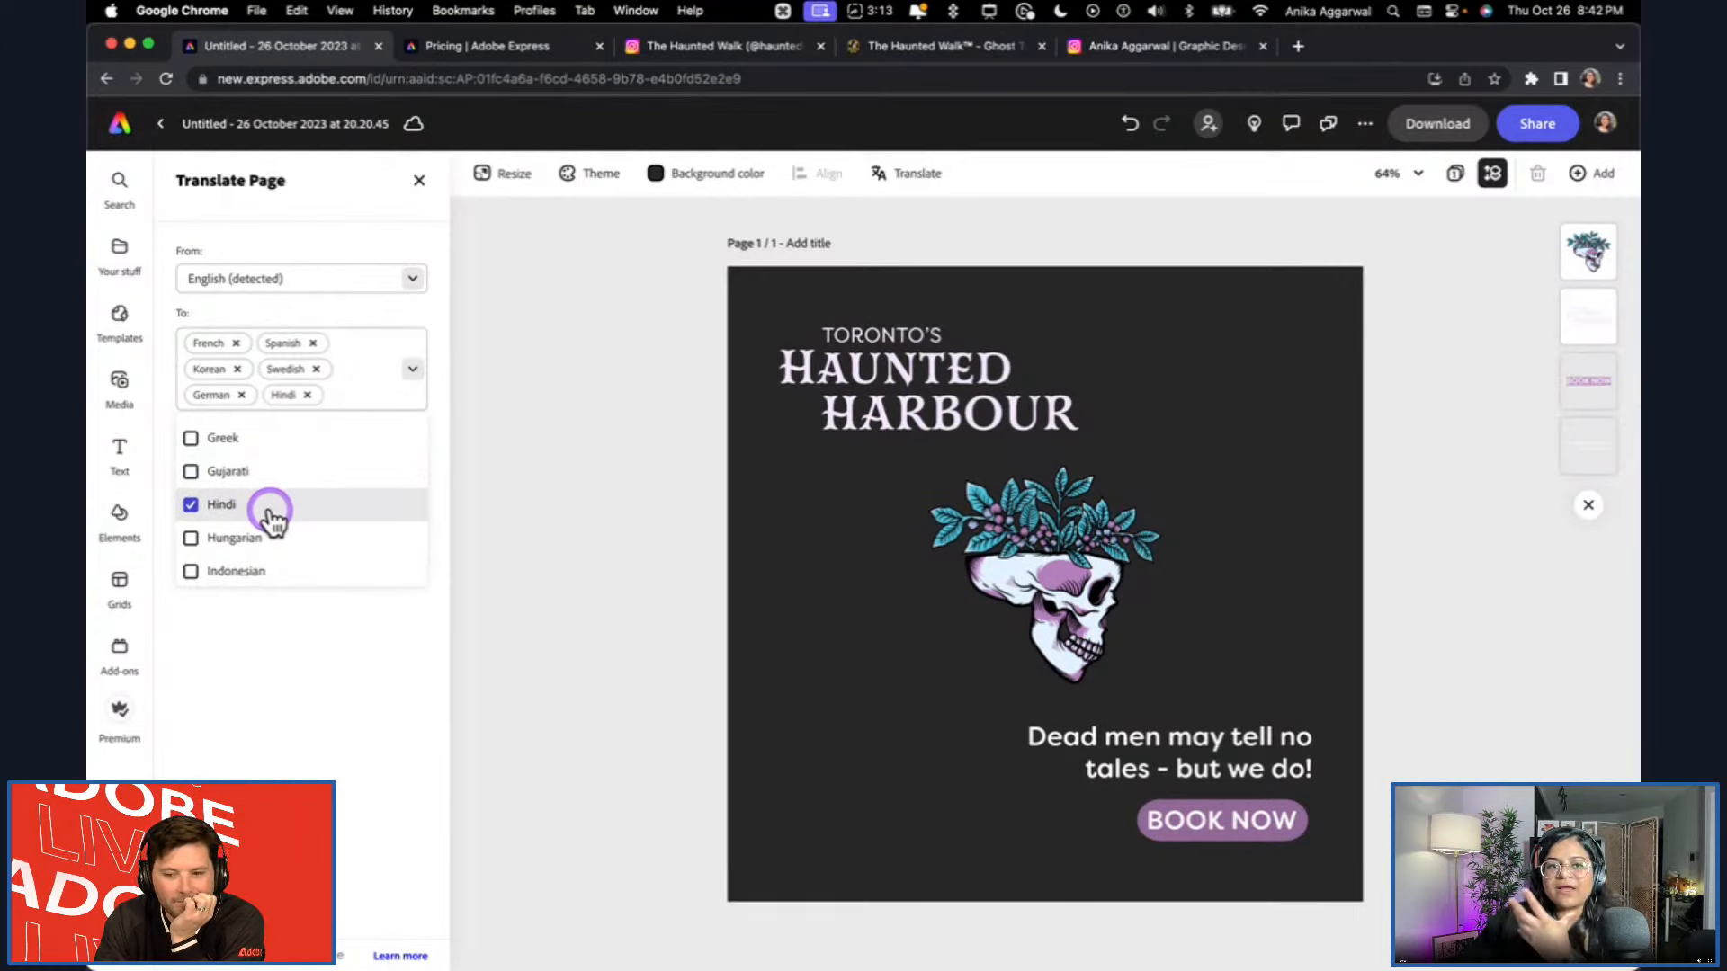
click(270, 510)
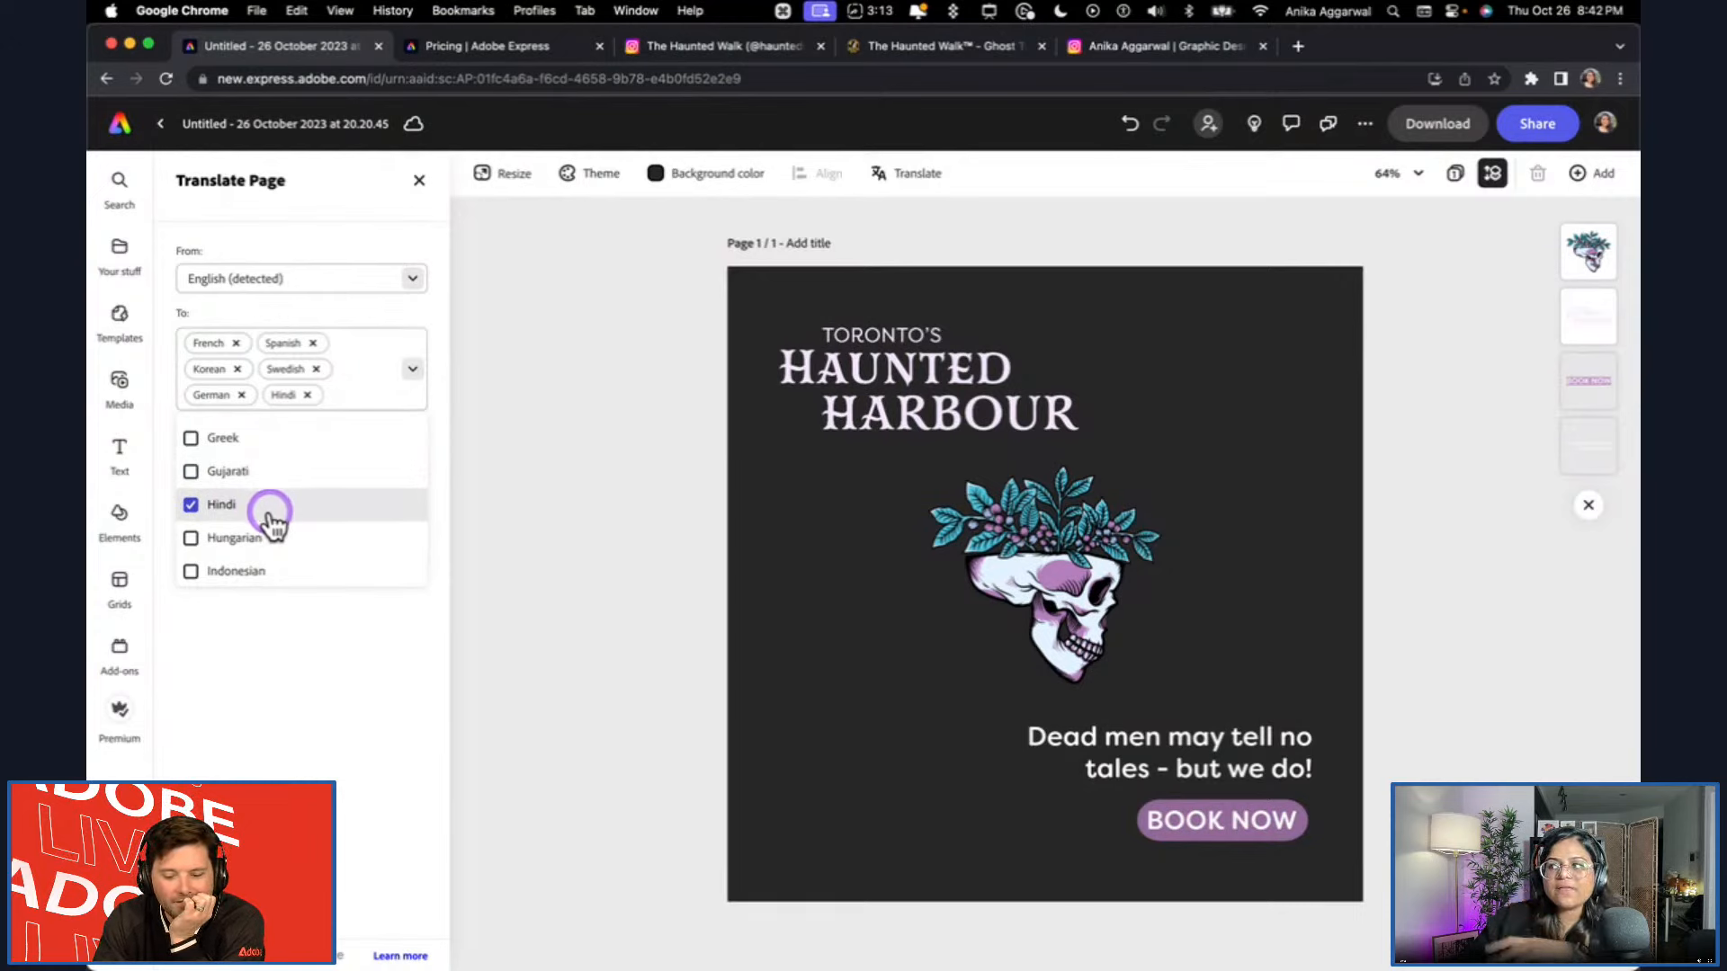
click(1118, 751)
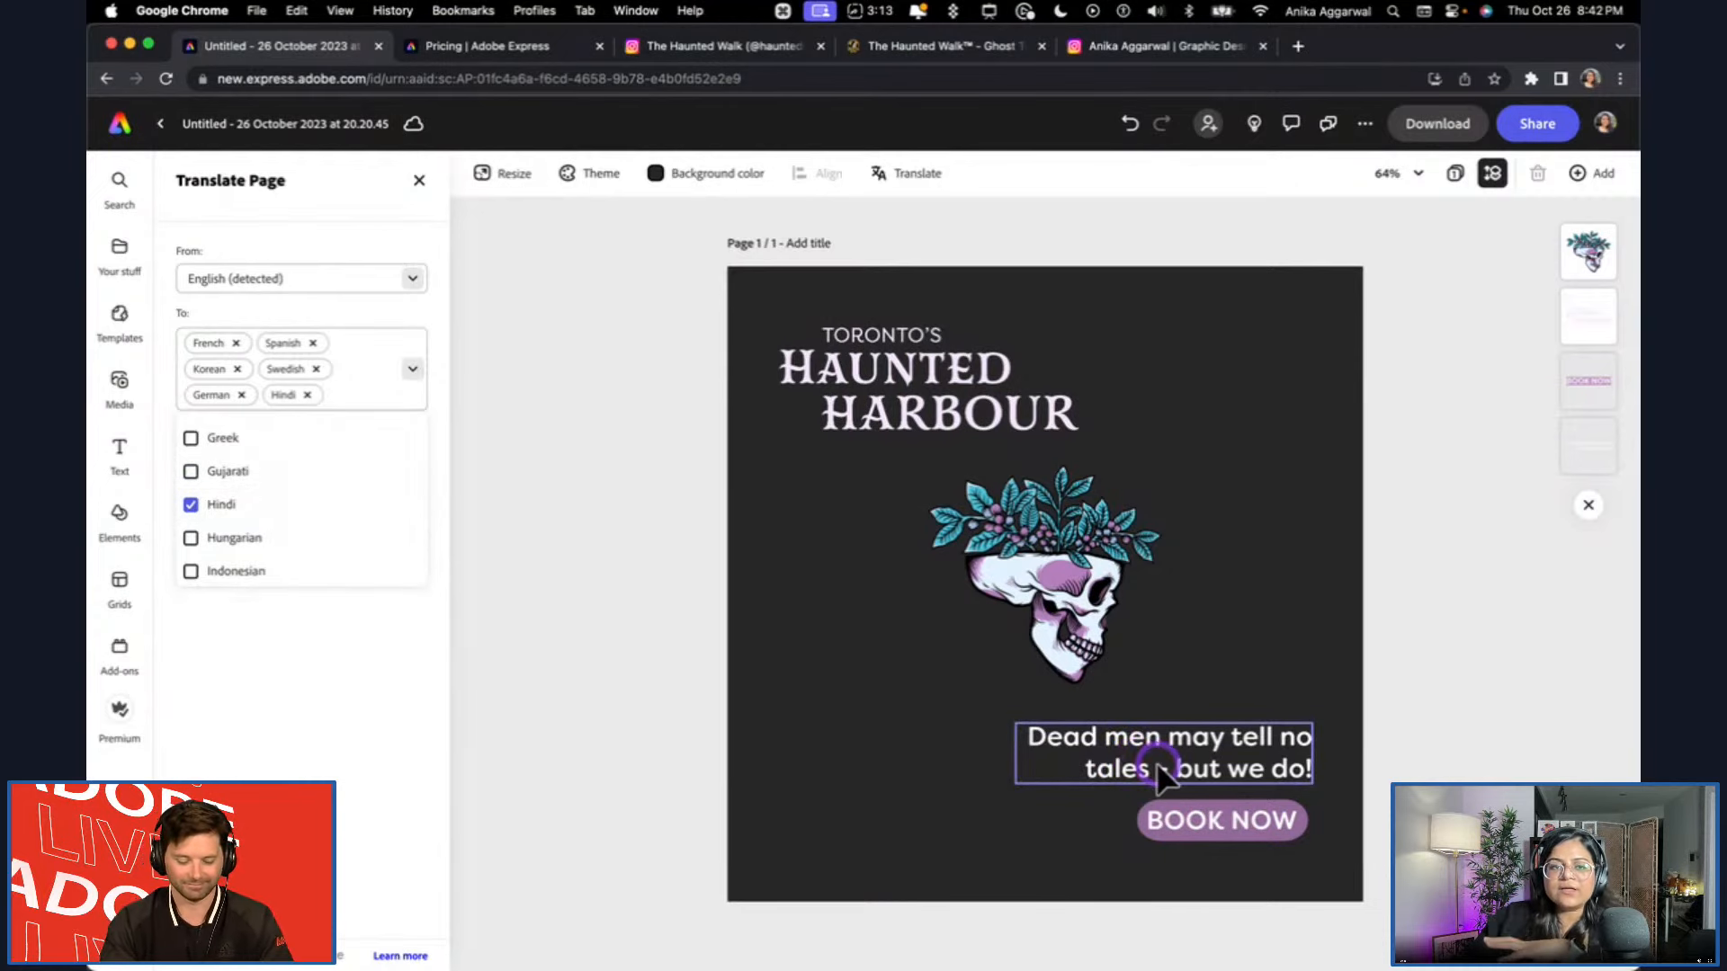
click(191, 506)
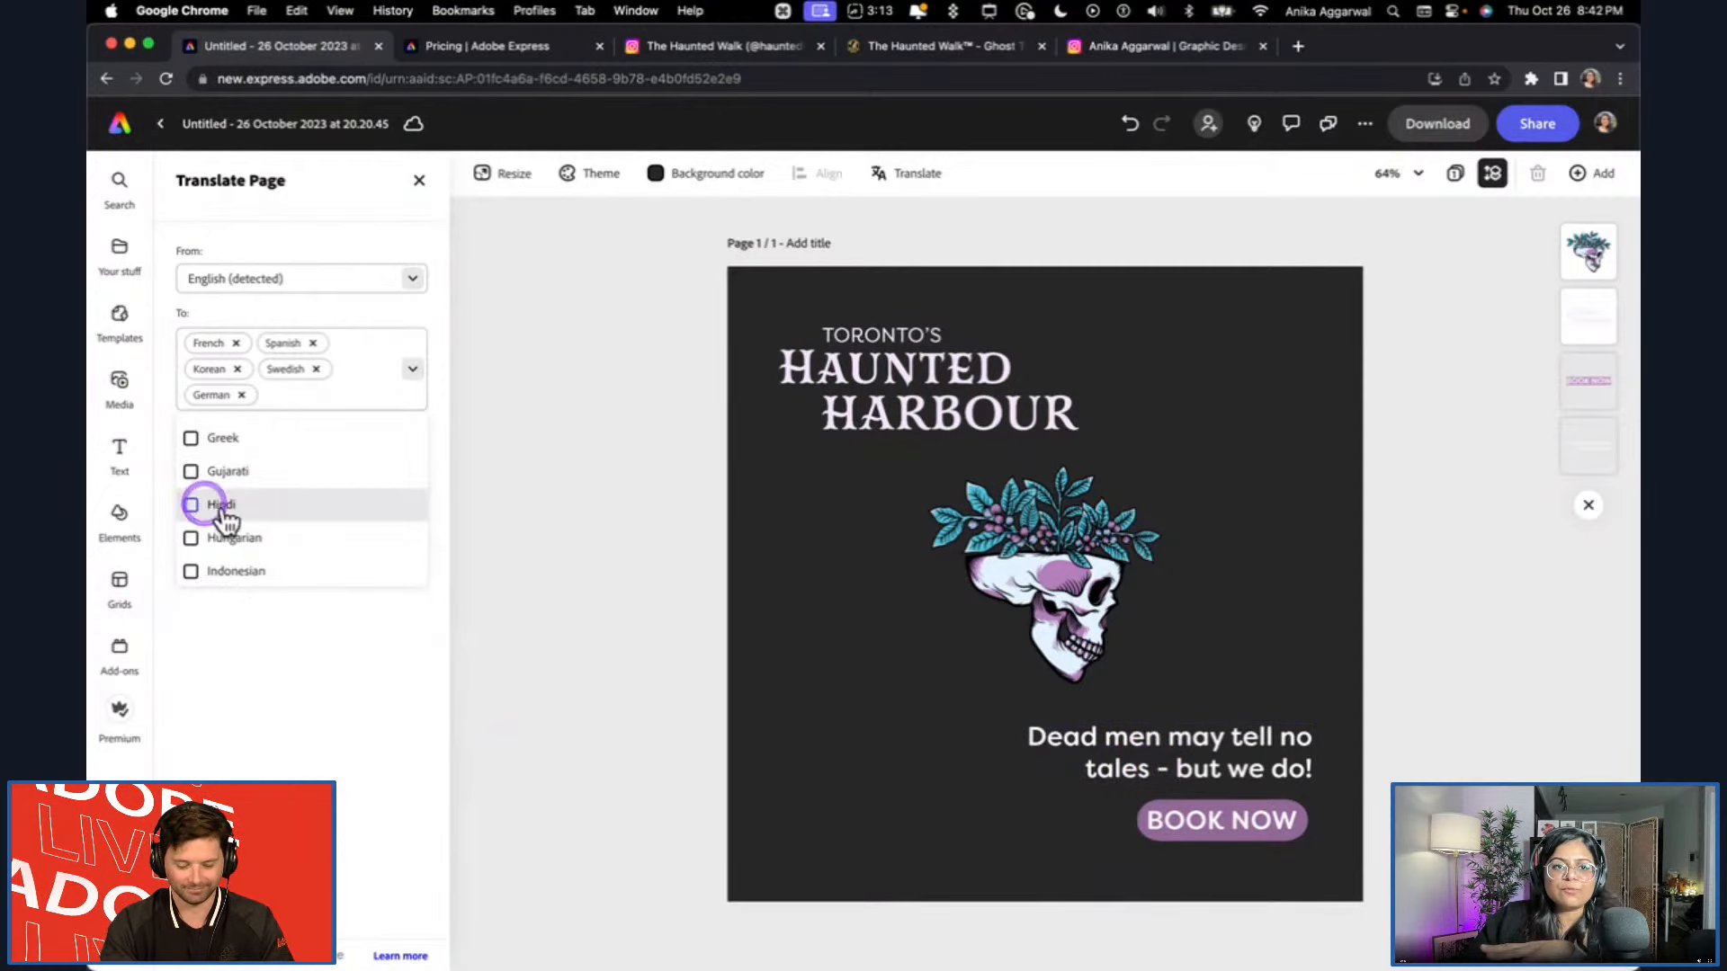
Look up Portuguese among the available languages and add it to the translation targets.
scroll(258, 513, down, 4)
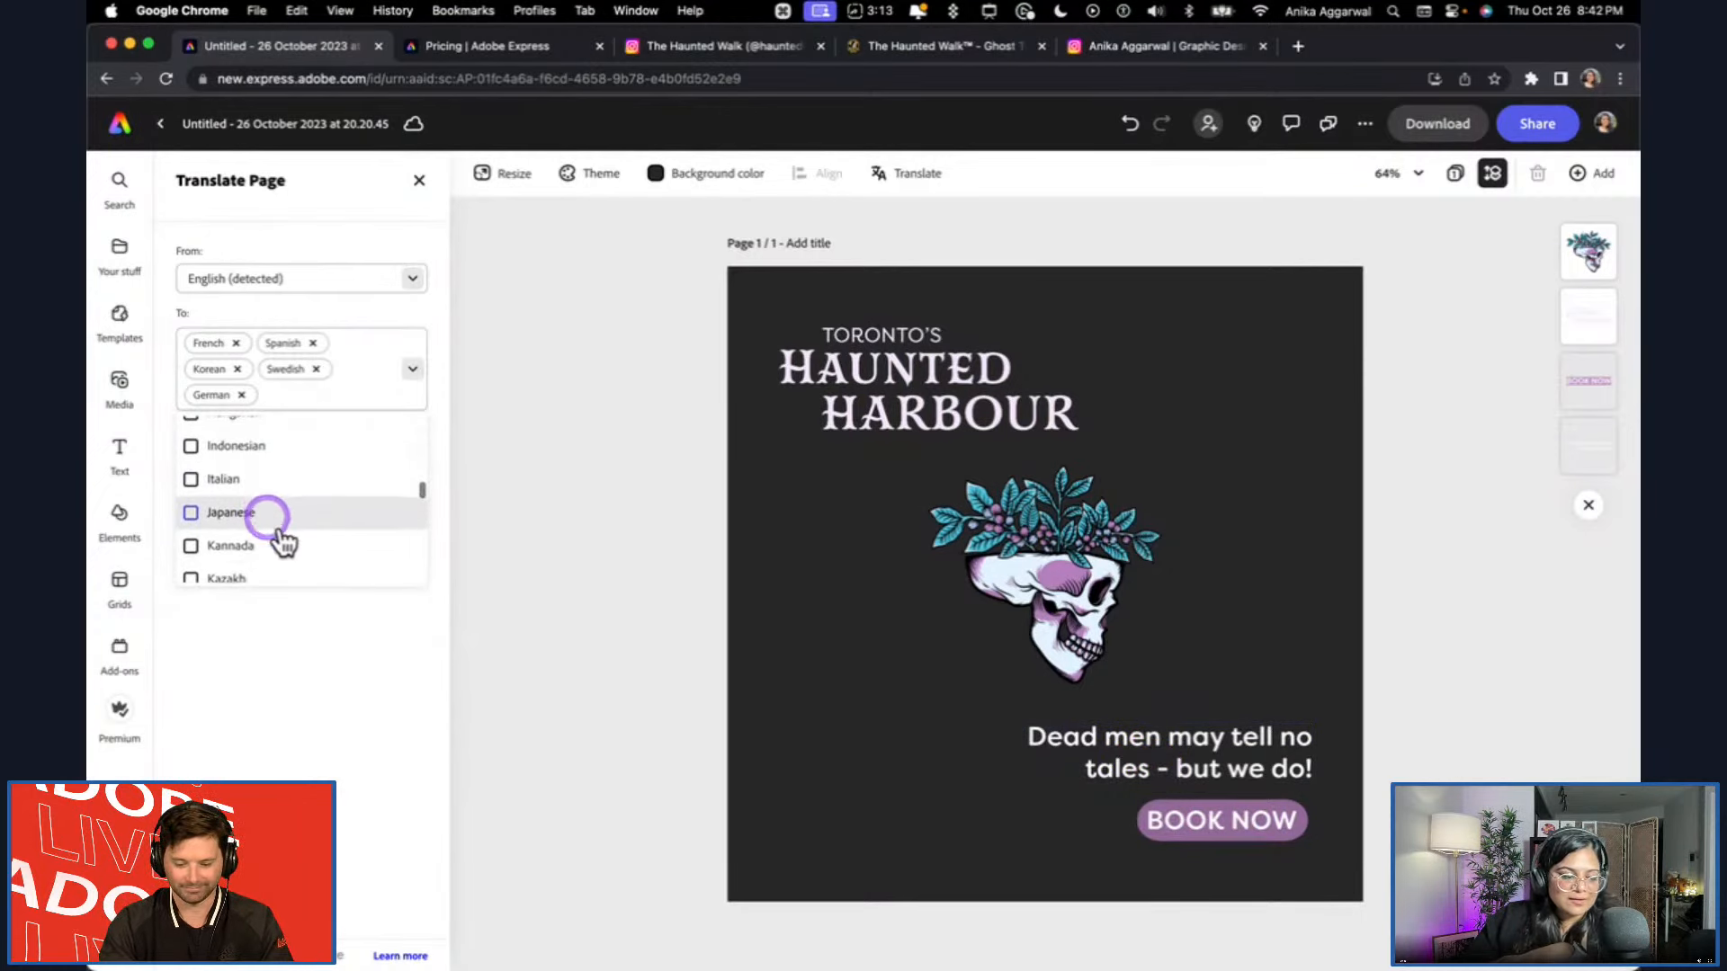
click(334, 402)
click(332, 391)
text(portugese)
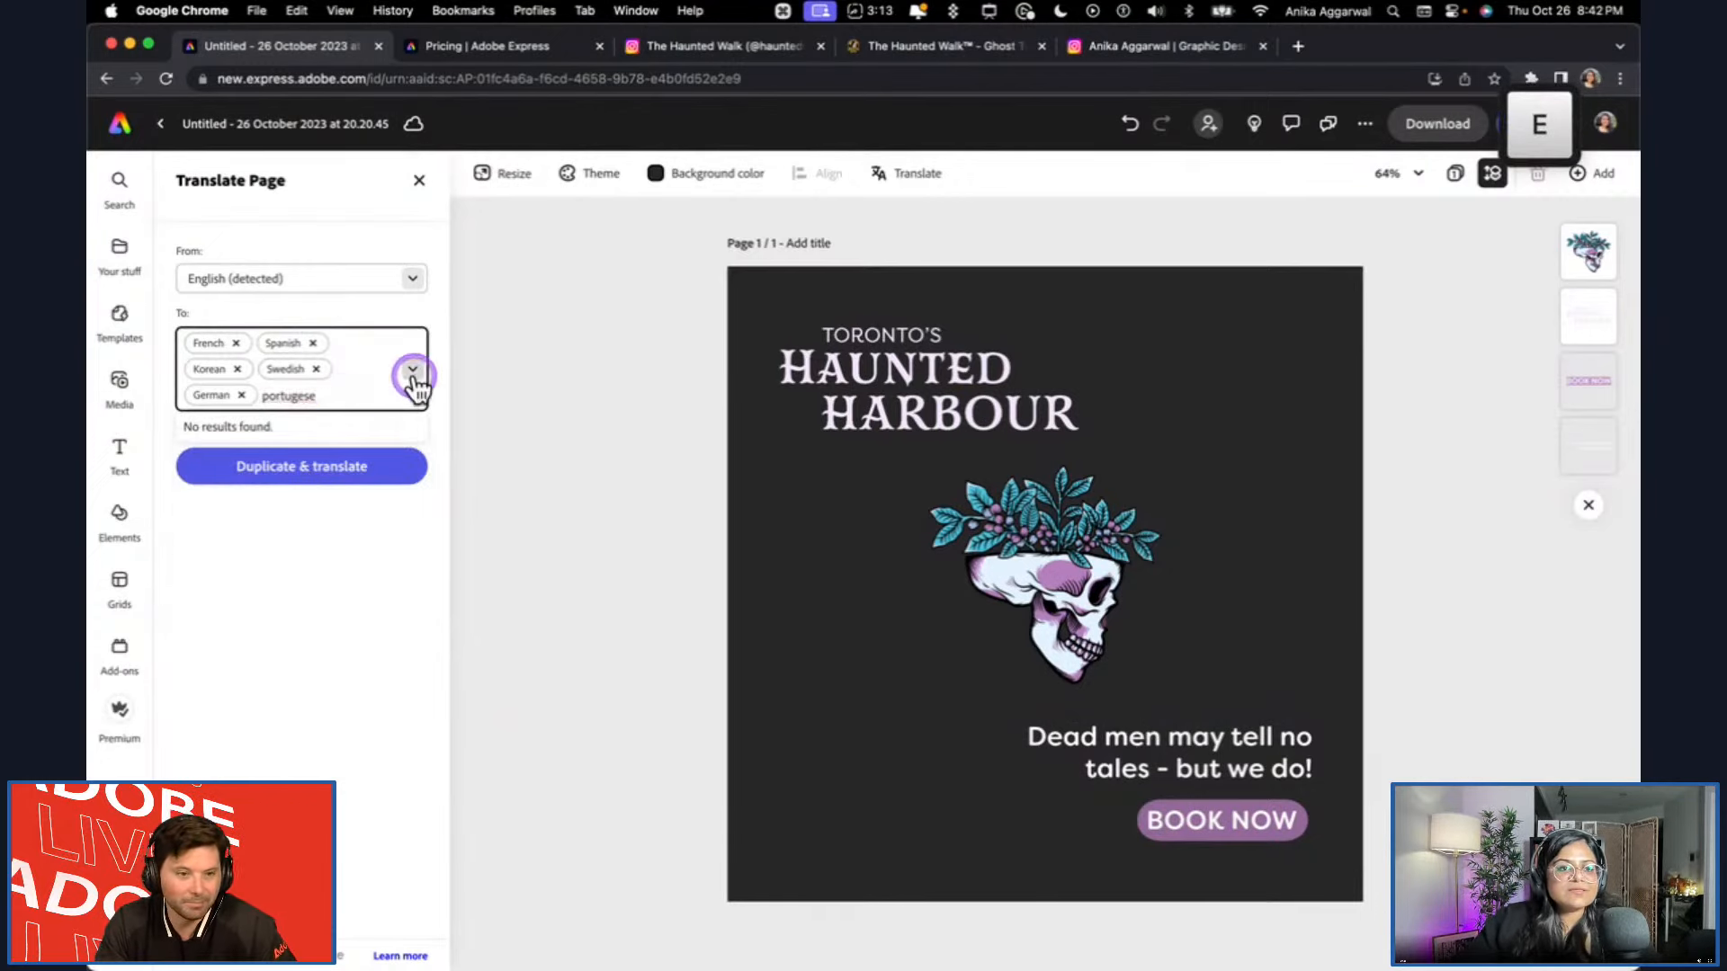
key(BackSpace)
key(BackSpace)
key(BackSpace)
key(BackSpace)
key(BackSpace)
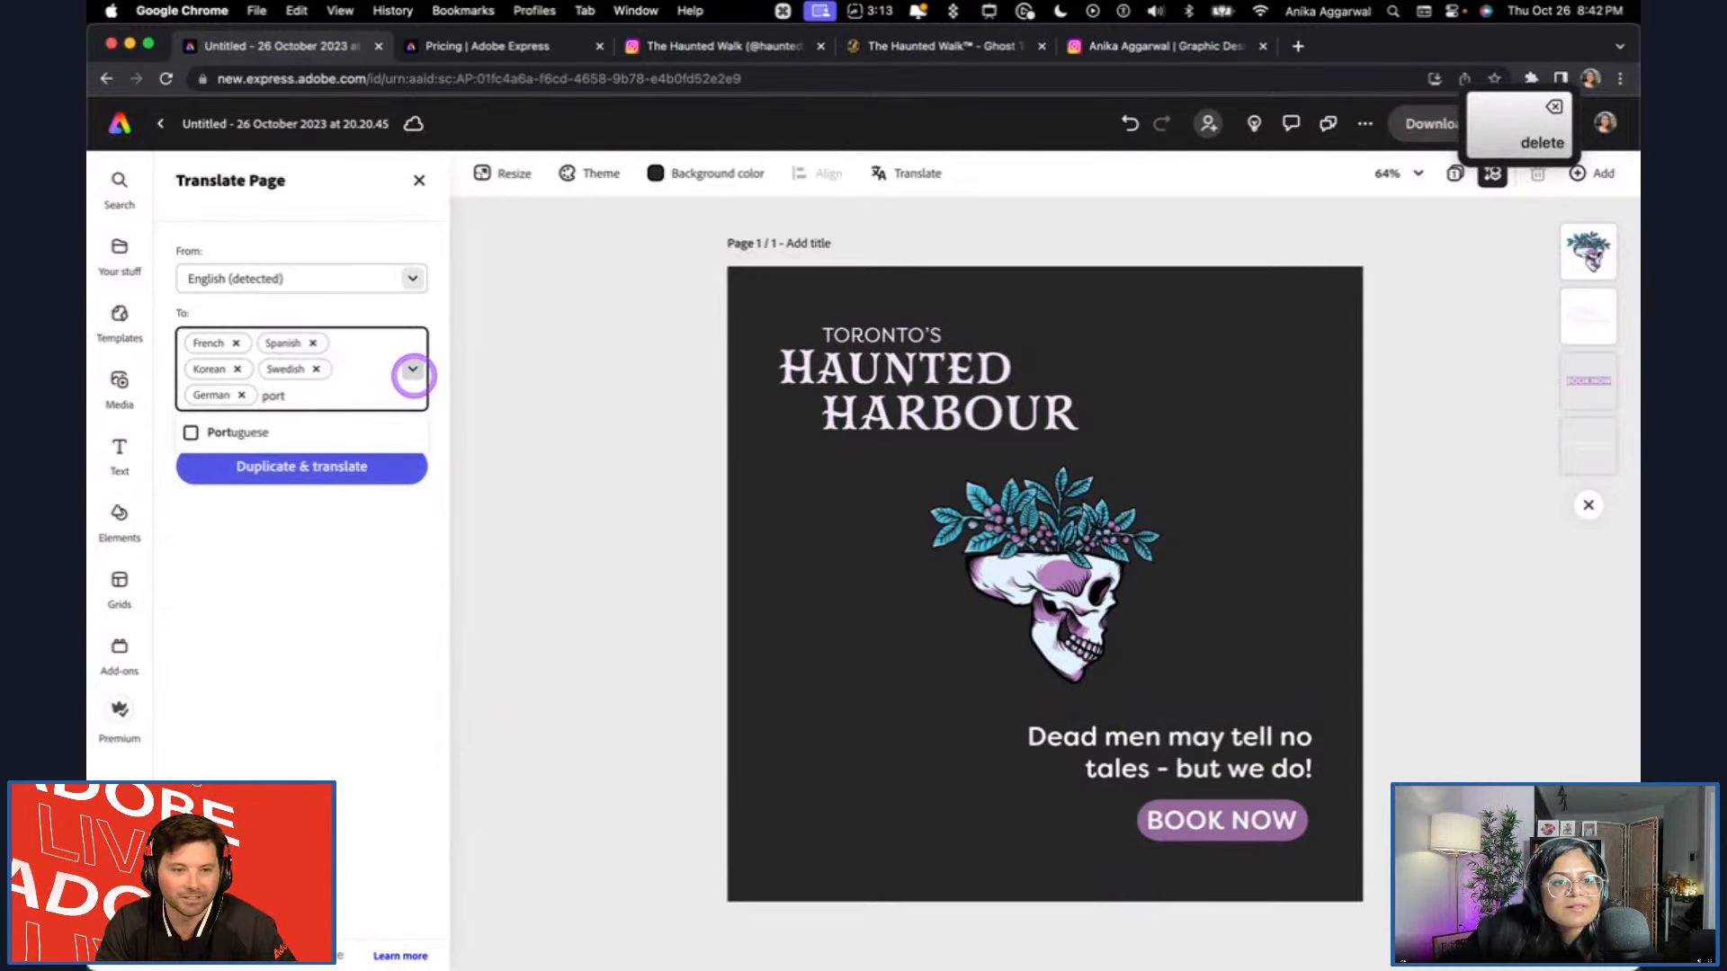
click(297, 422)
click(351, 421)
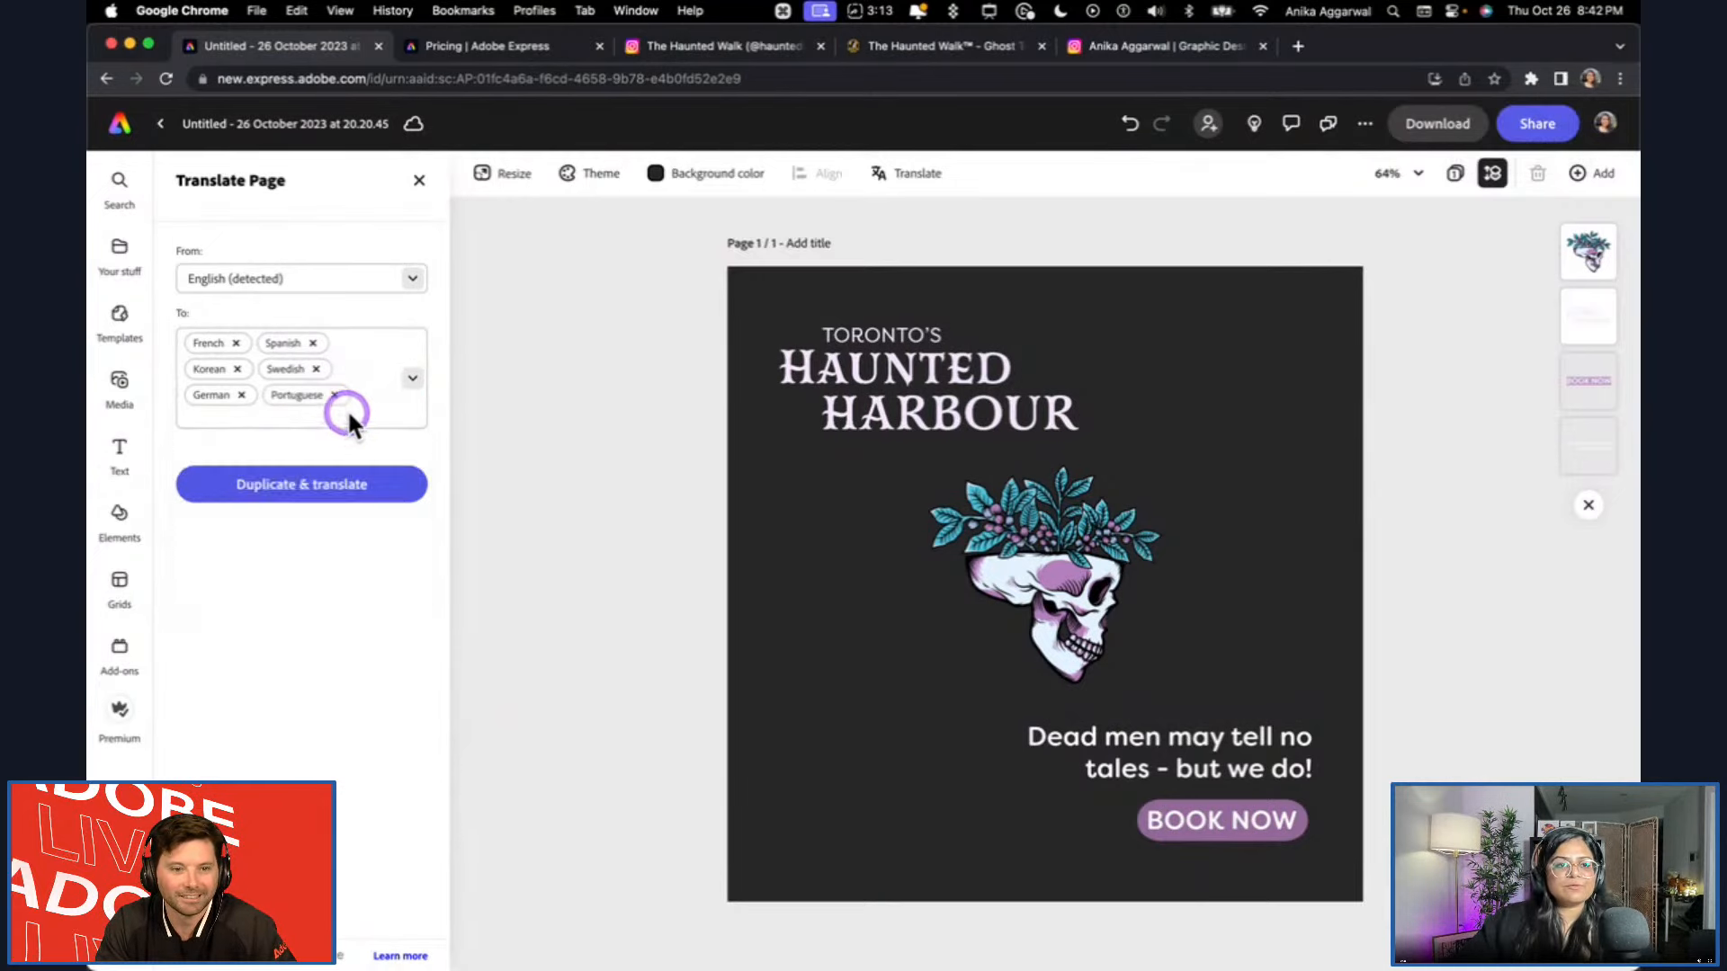
Add Japanese to the selected target languages.
click(367, 409)
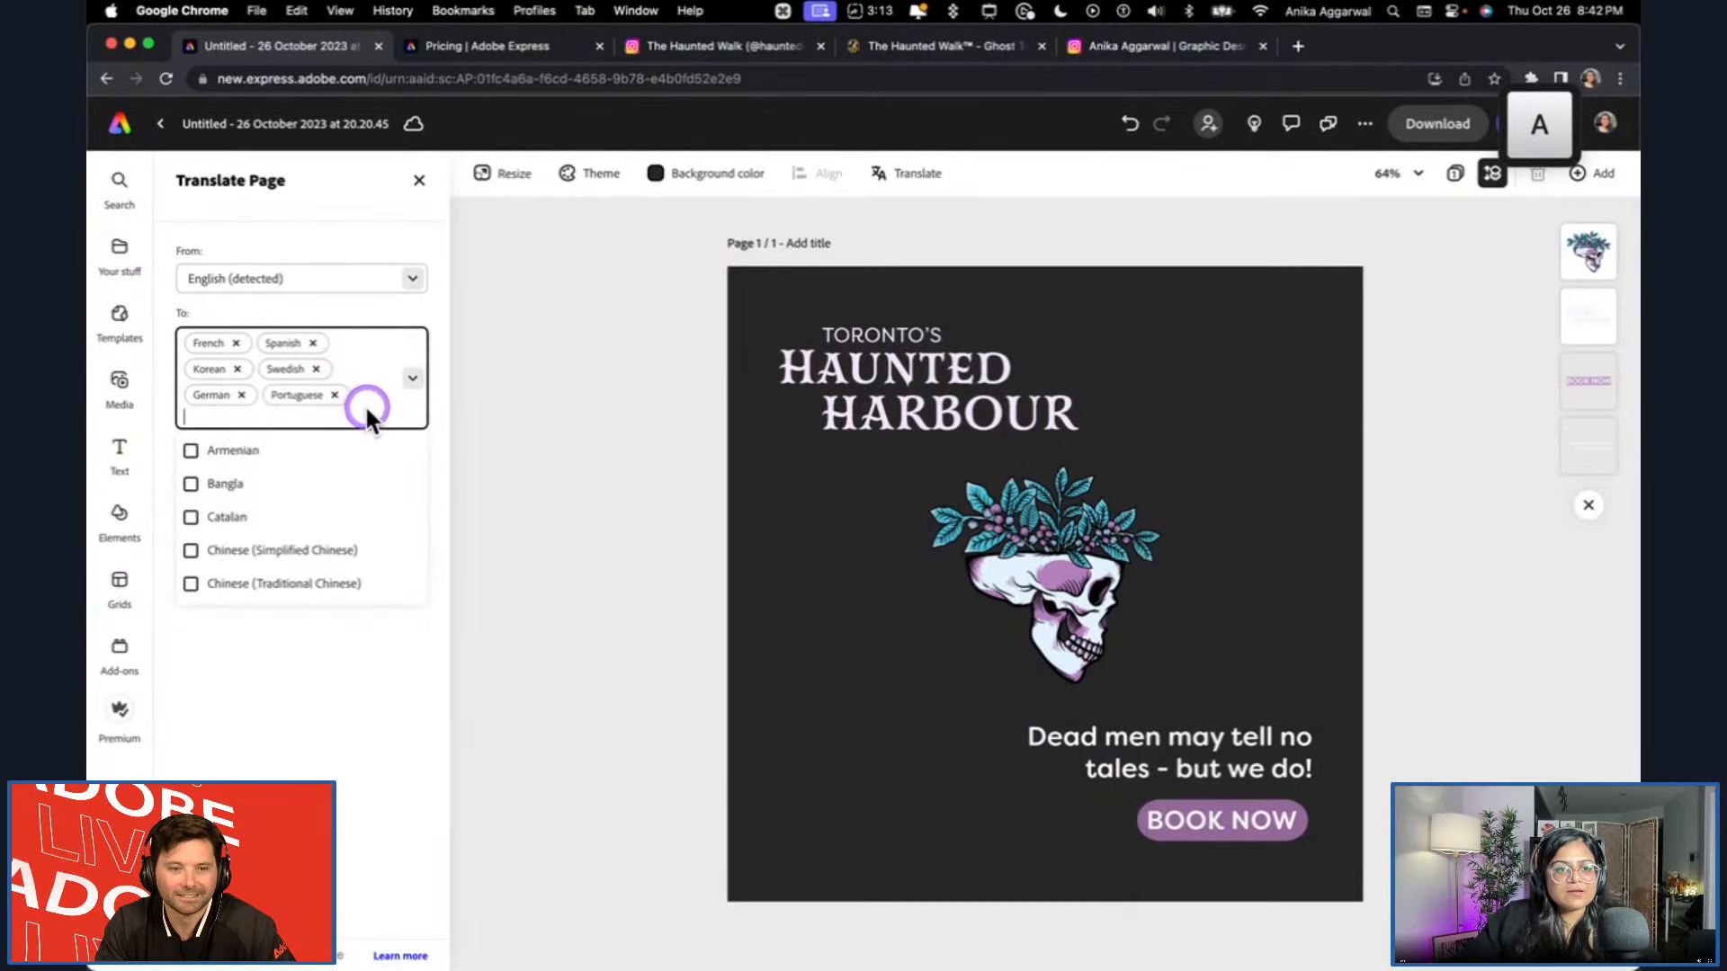
text(japan)
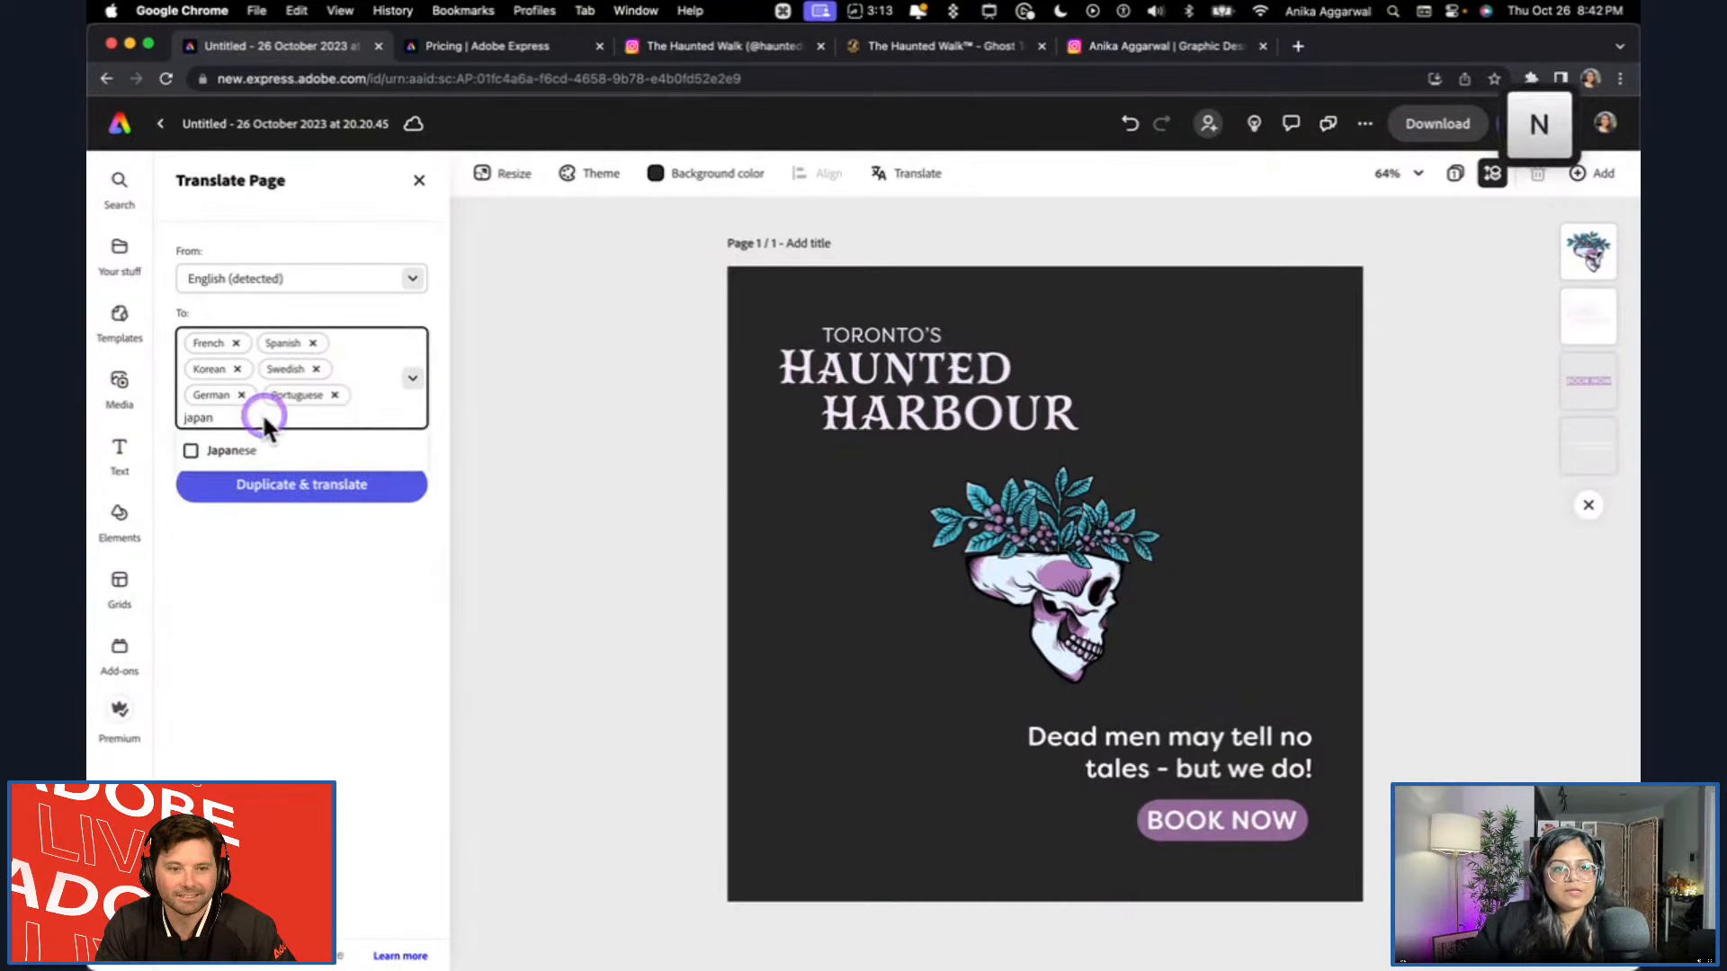
click(245, 450)
click(297, 454)
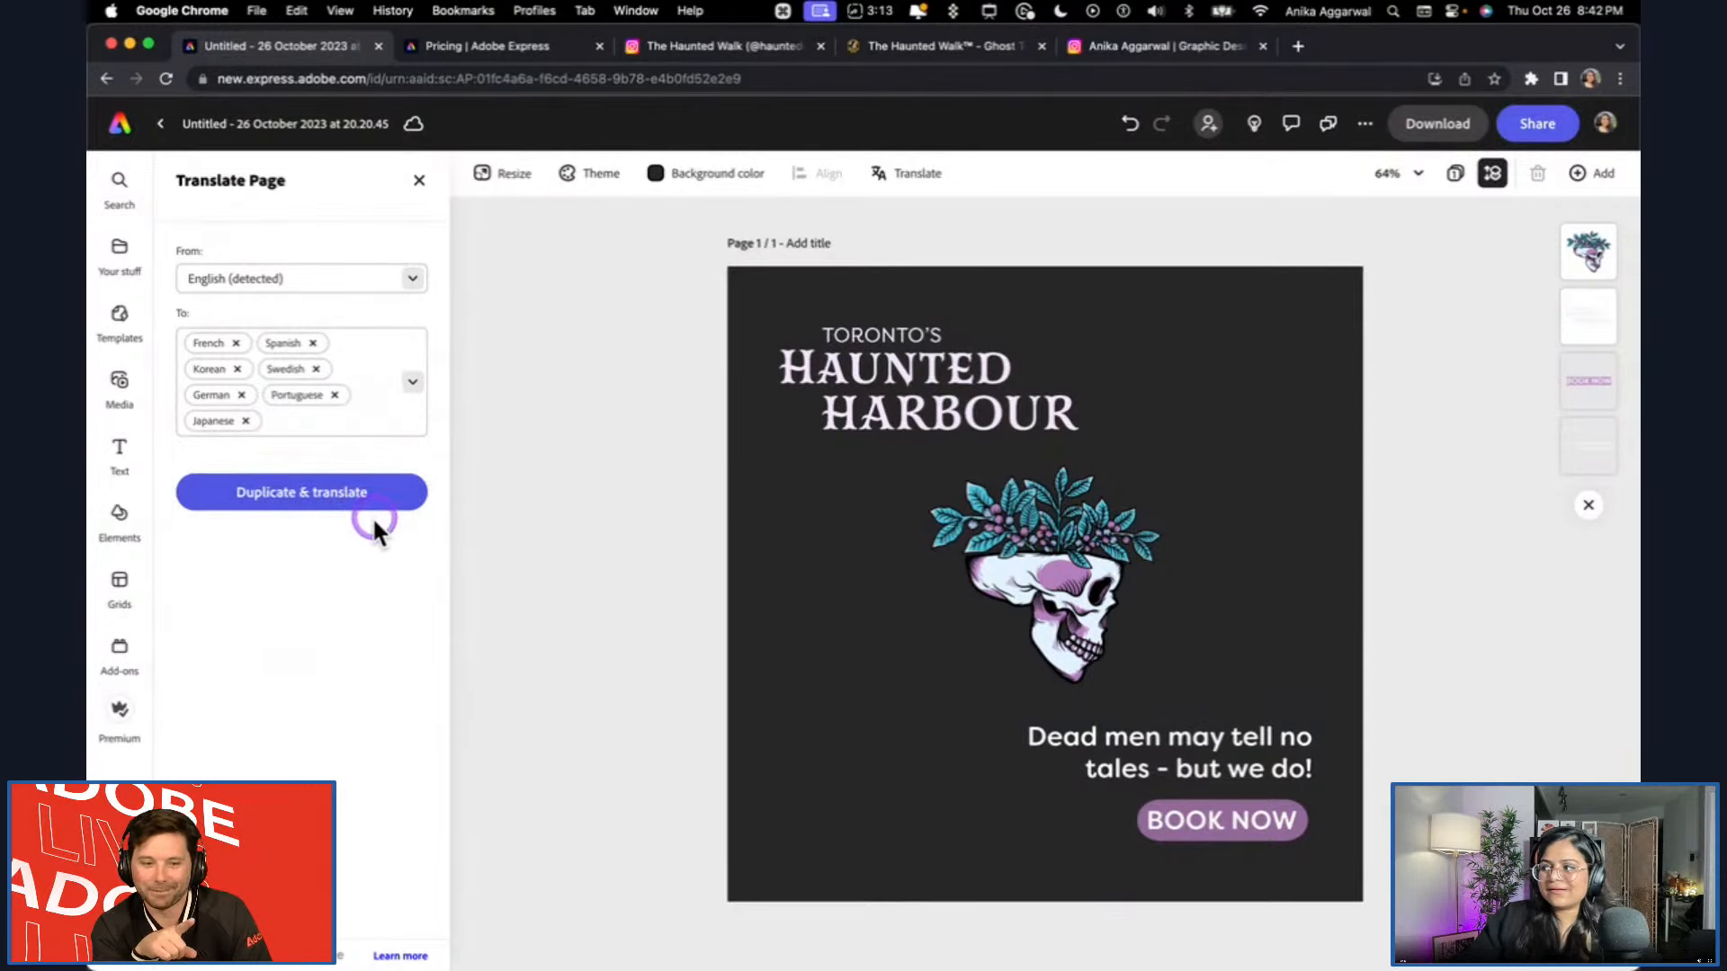
Duplicate and translate the page into all the selected target languages.
click(338, 424)
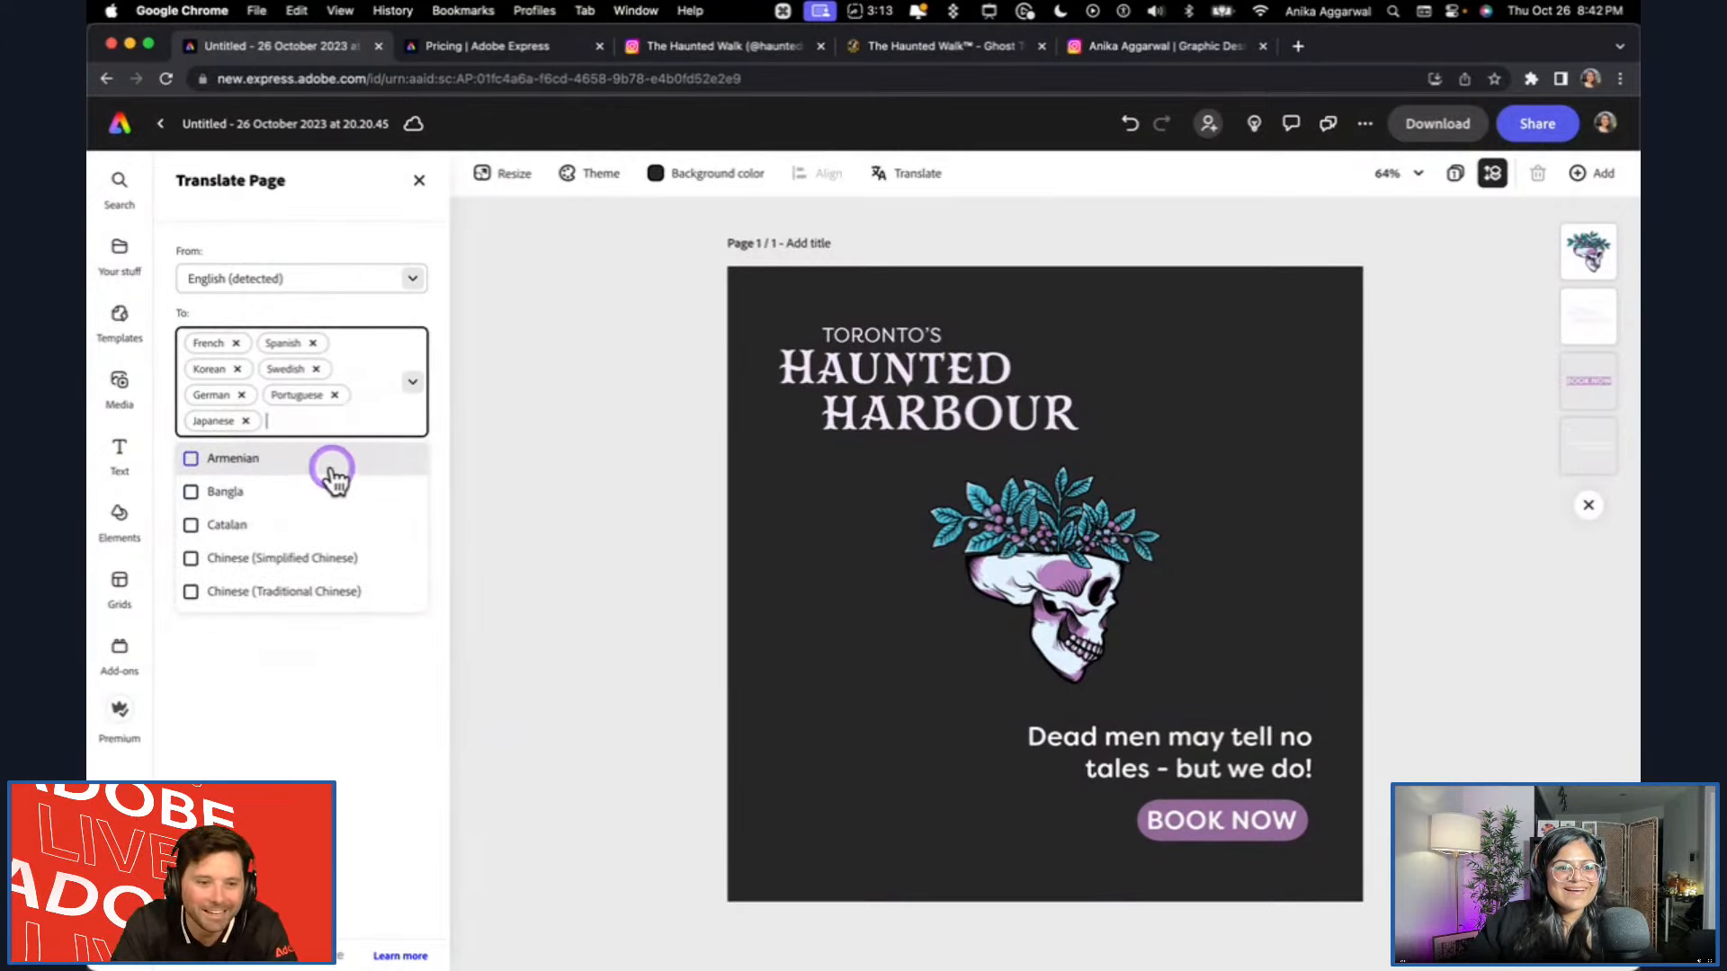
click(285, 717)
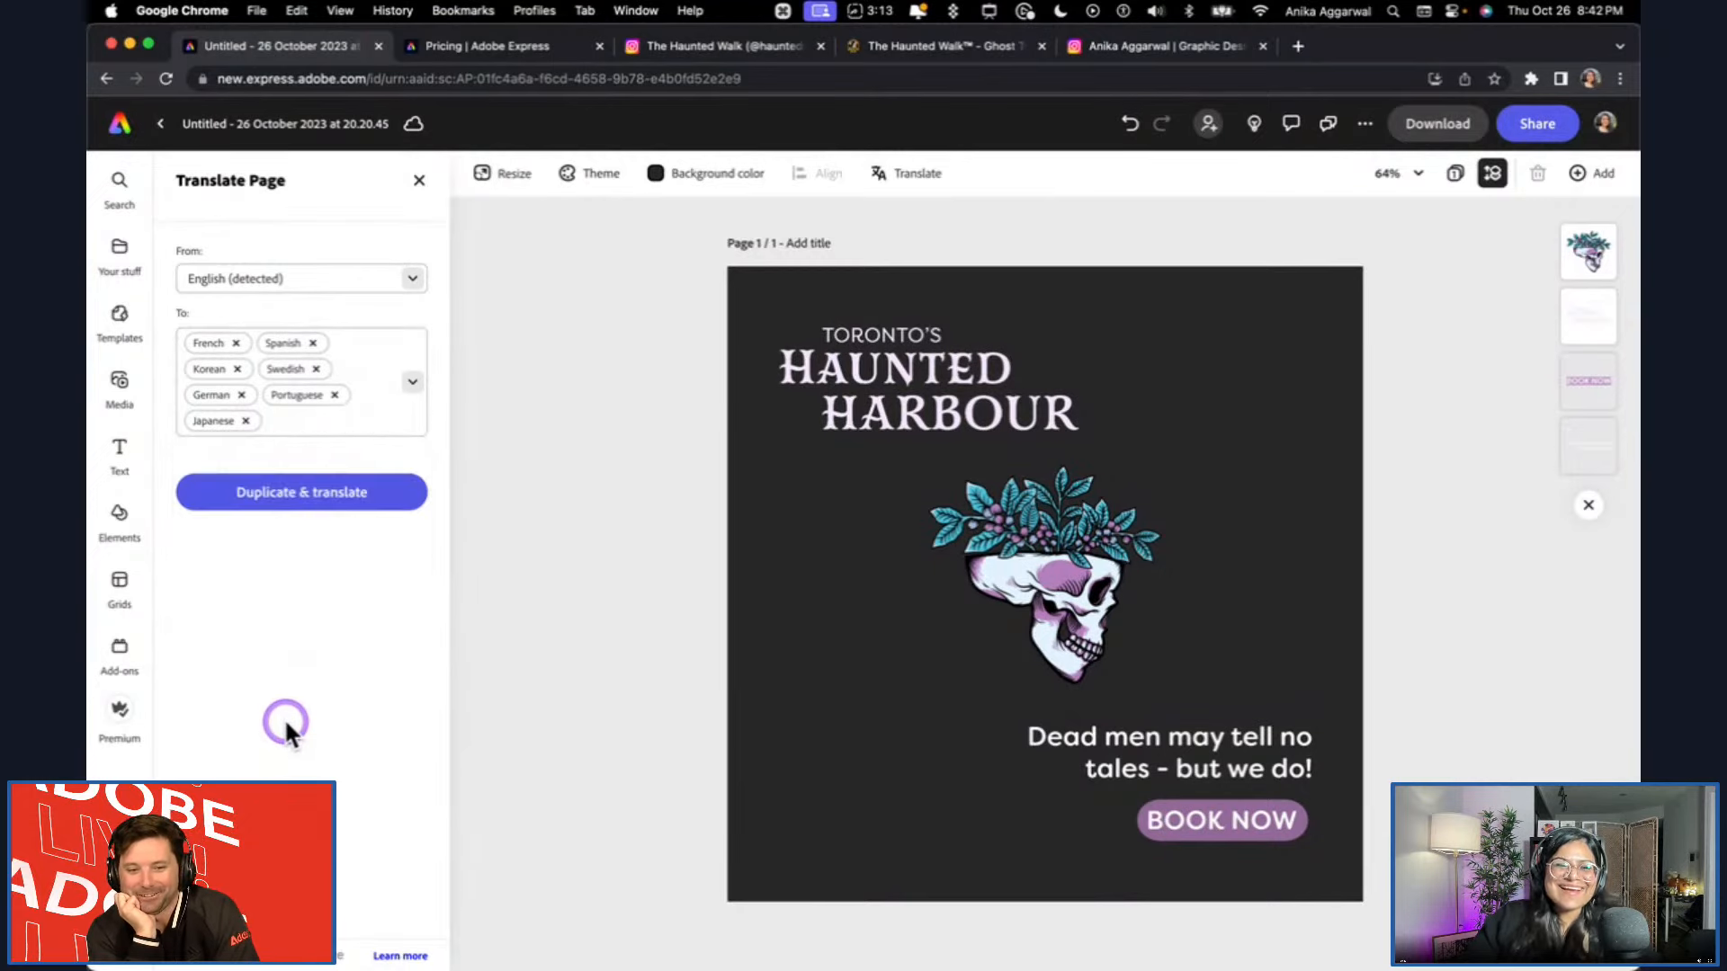
click(347, 493)
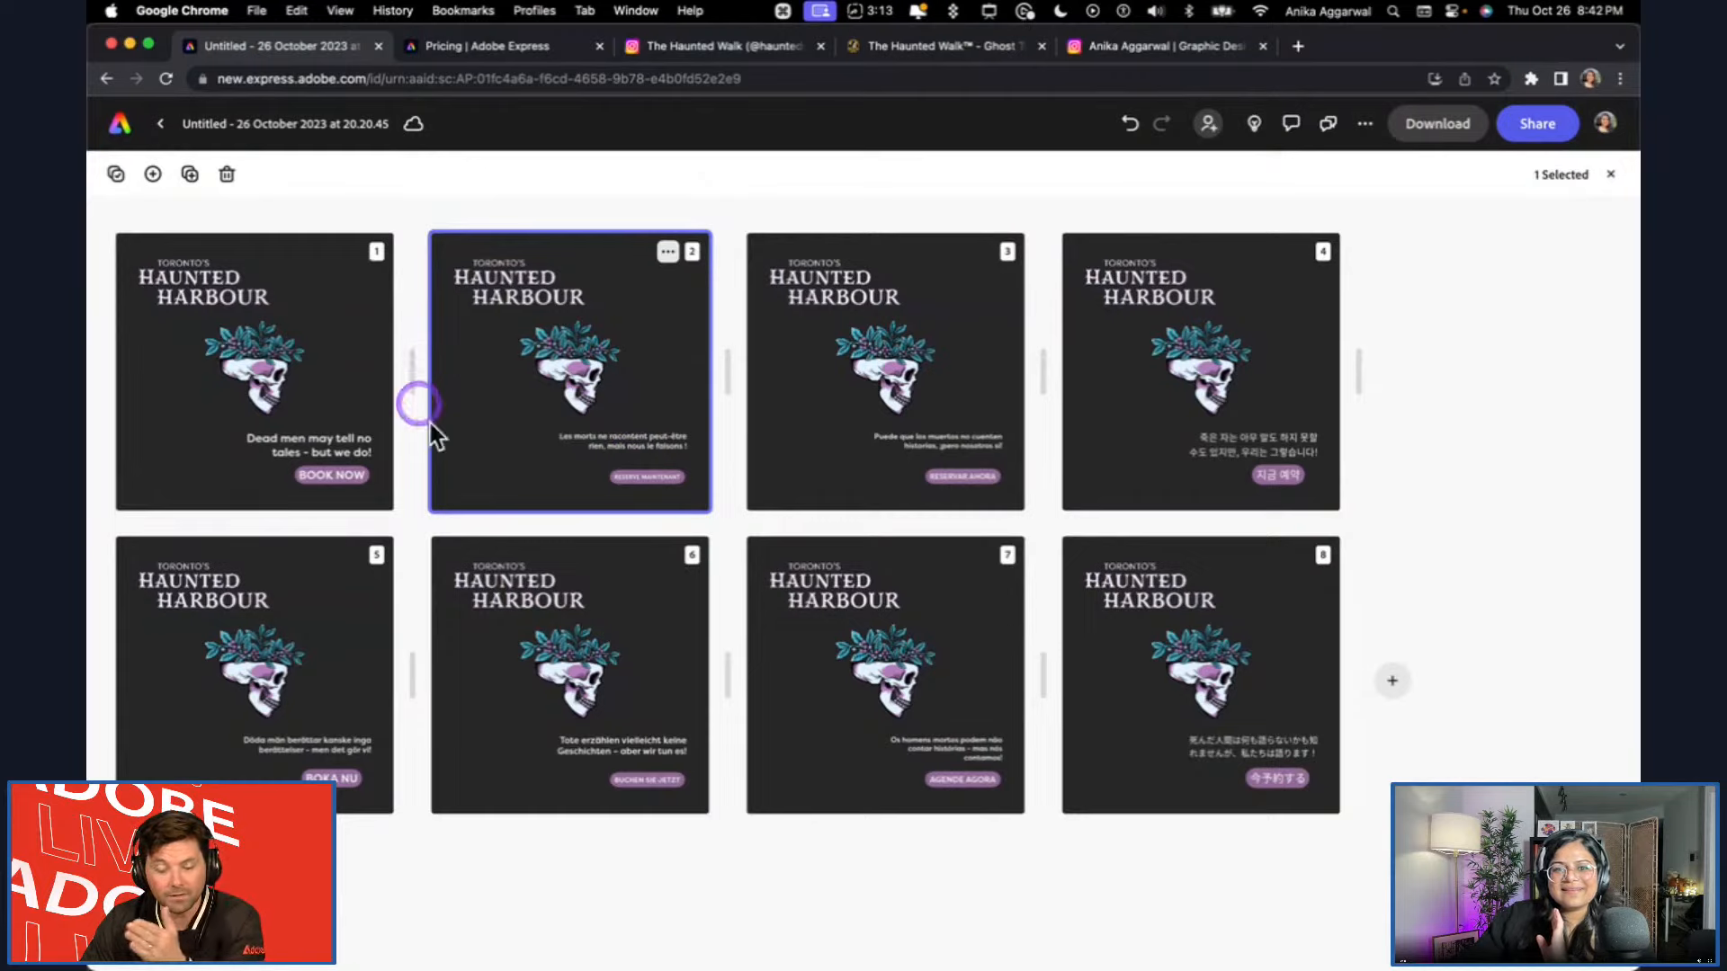
Open the original English page, go to the French version, and inspect its translated tagline and RESERVE MAINTENANT button text.
click(214, 407)
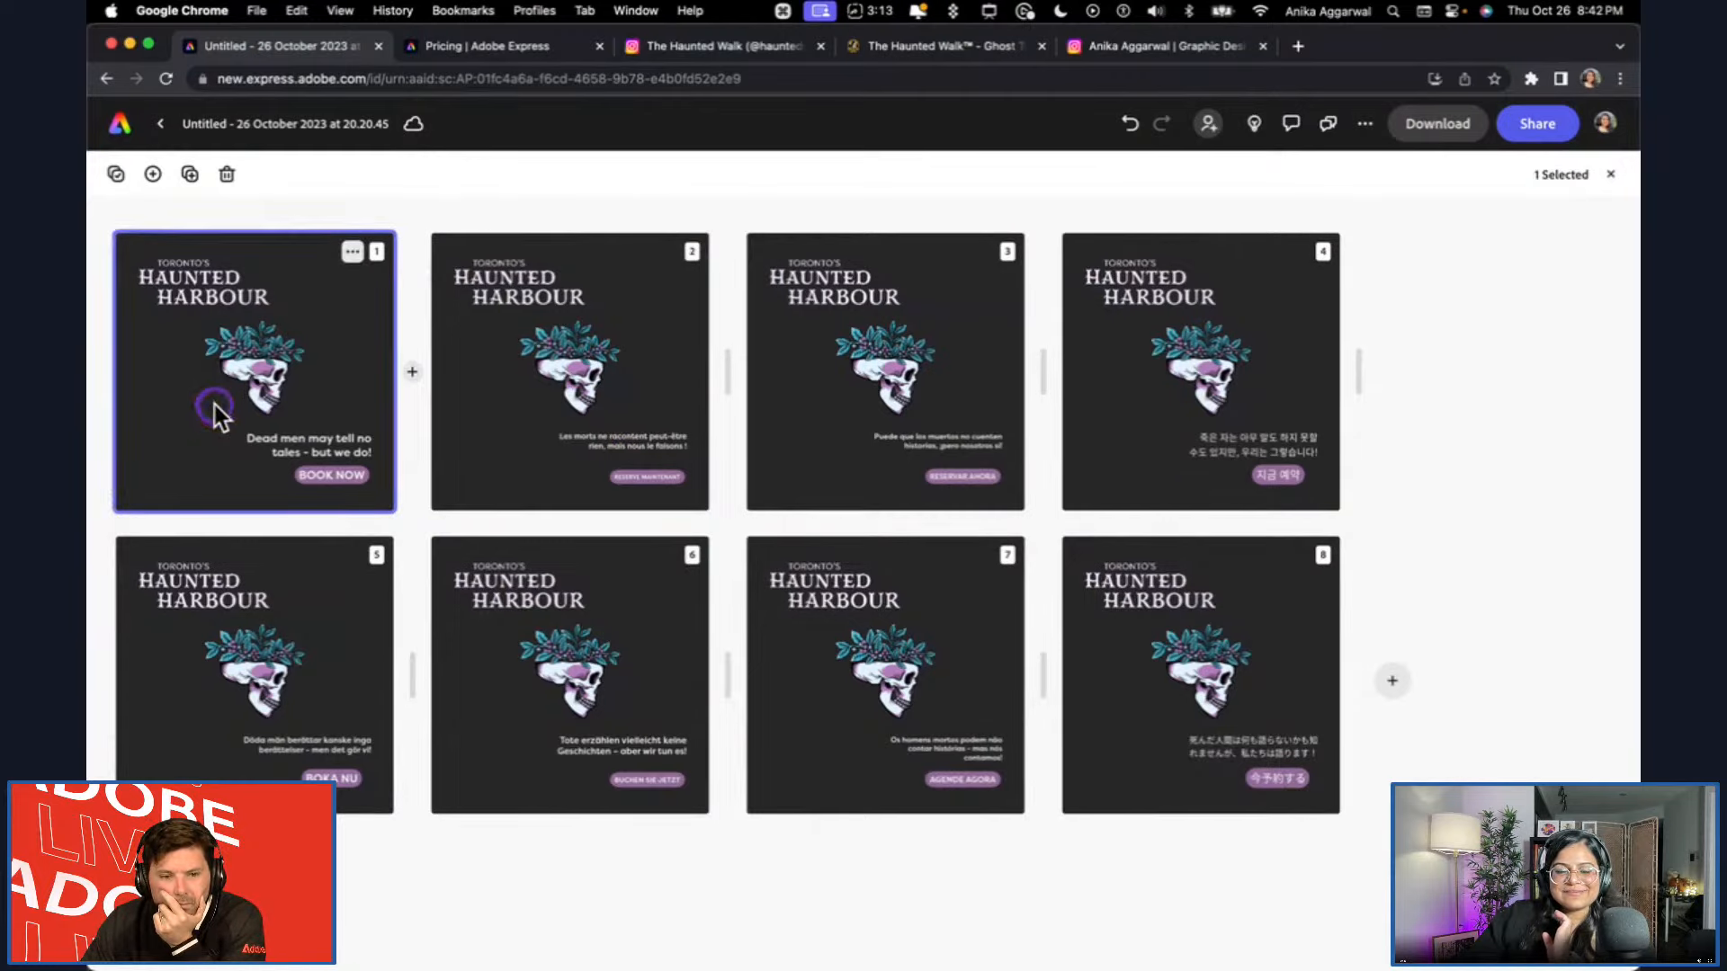
click(216, 409)
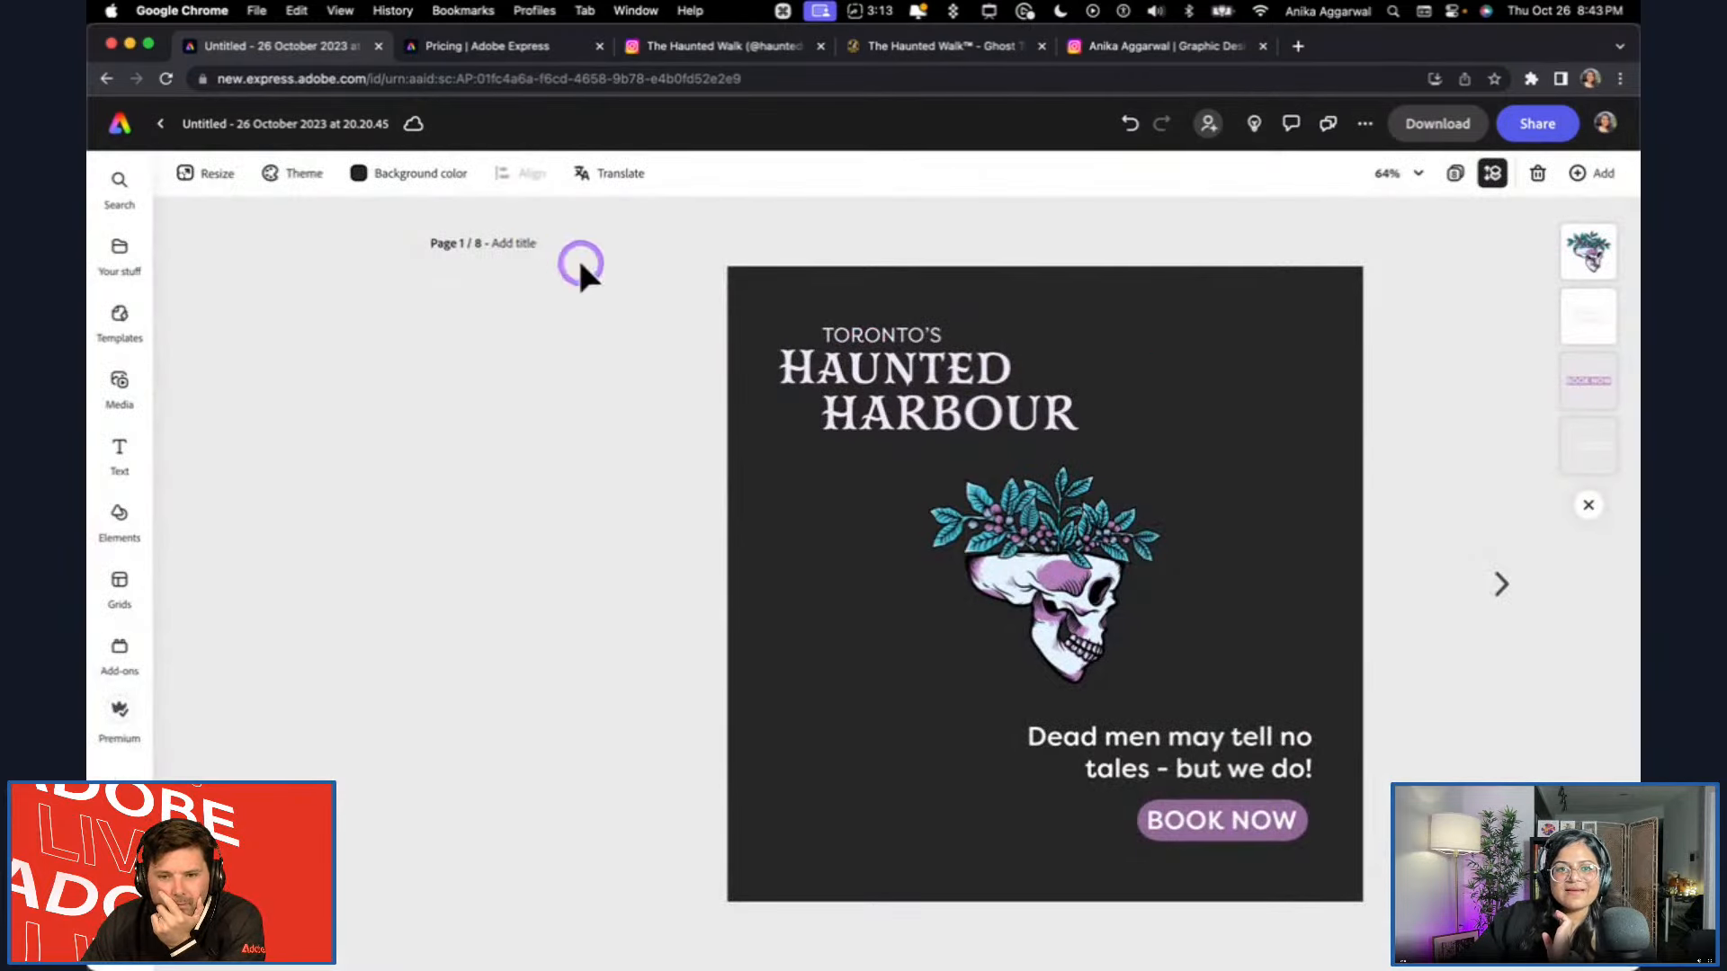
click(1503, 585)
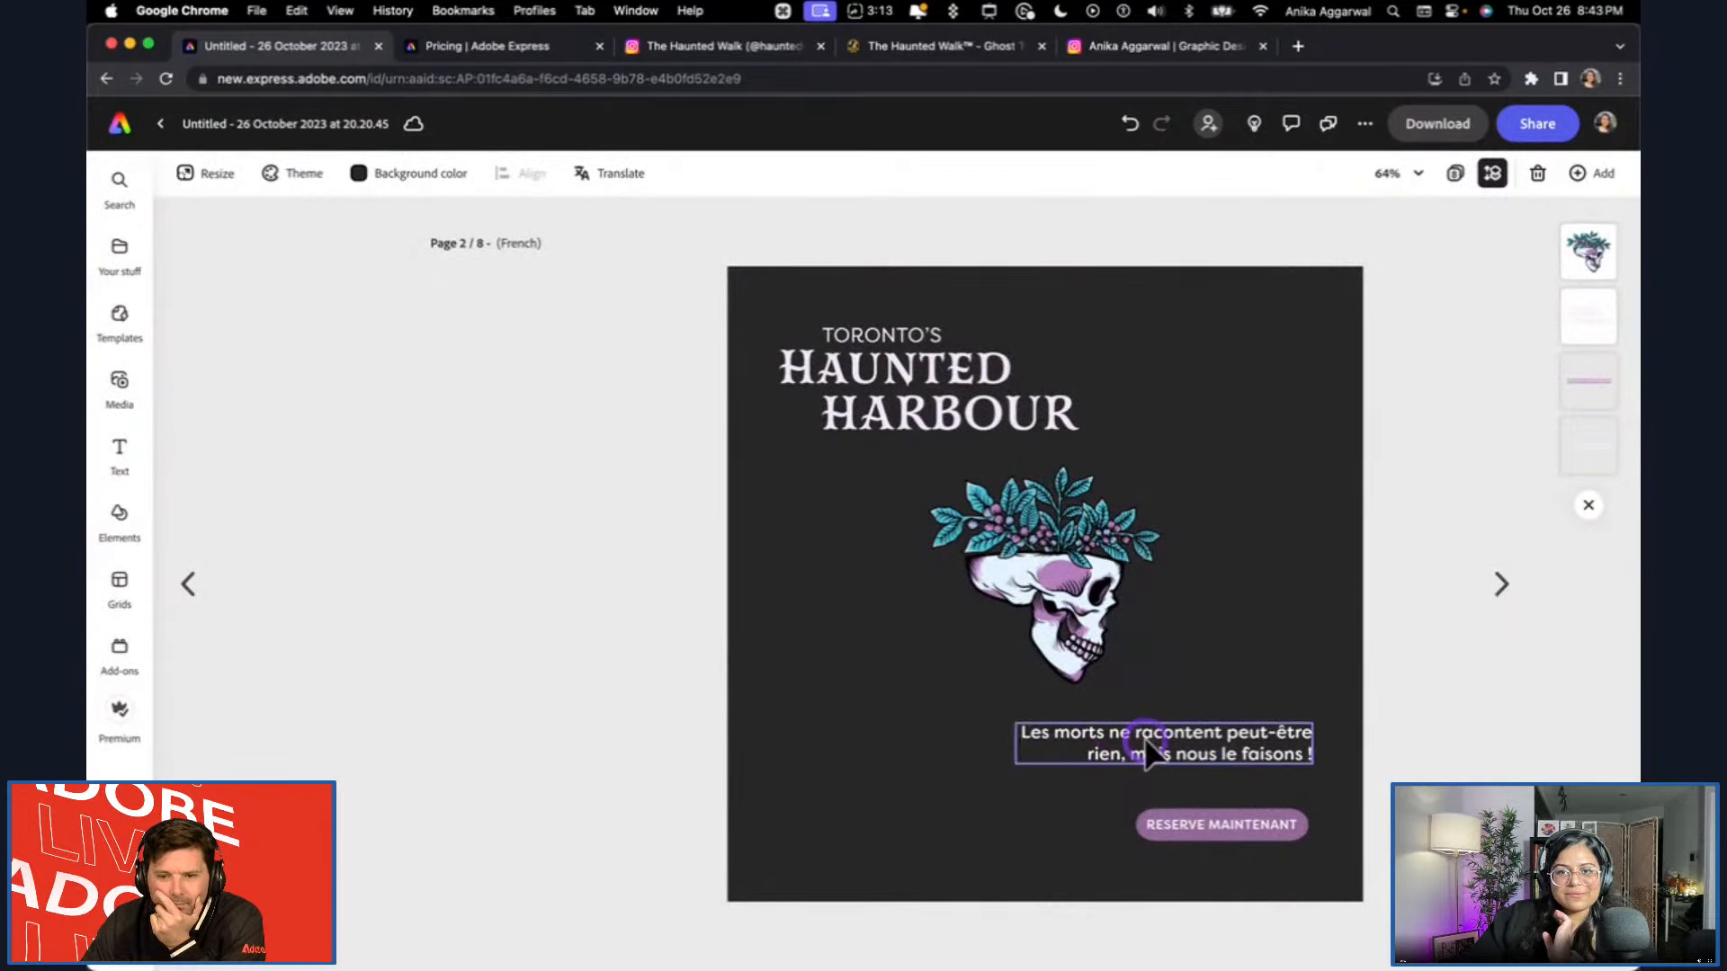
click(1280, 755)
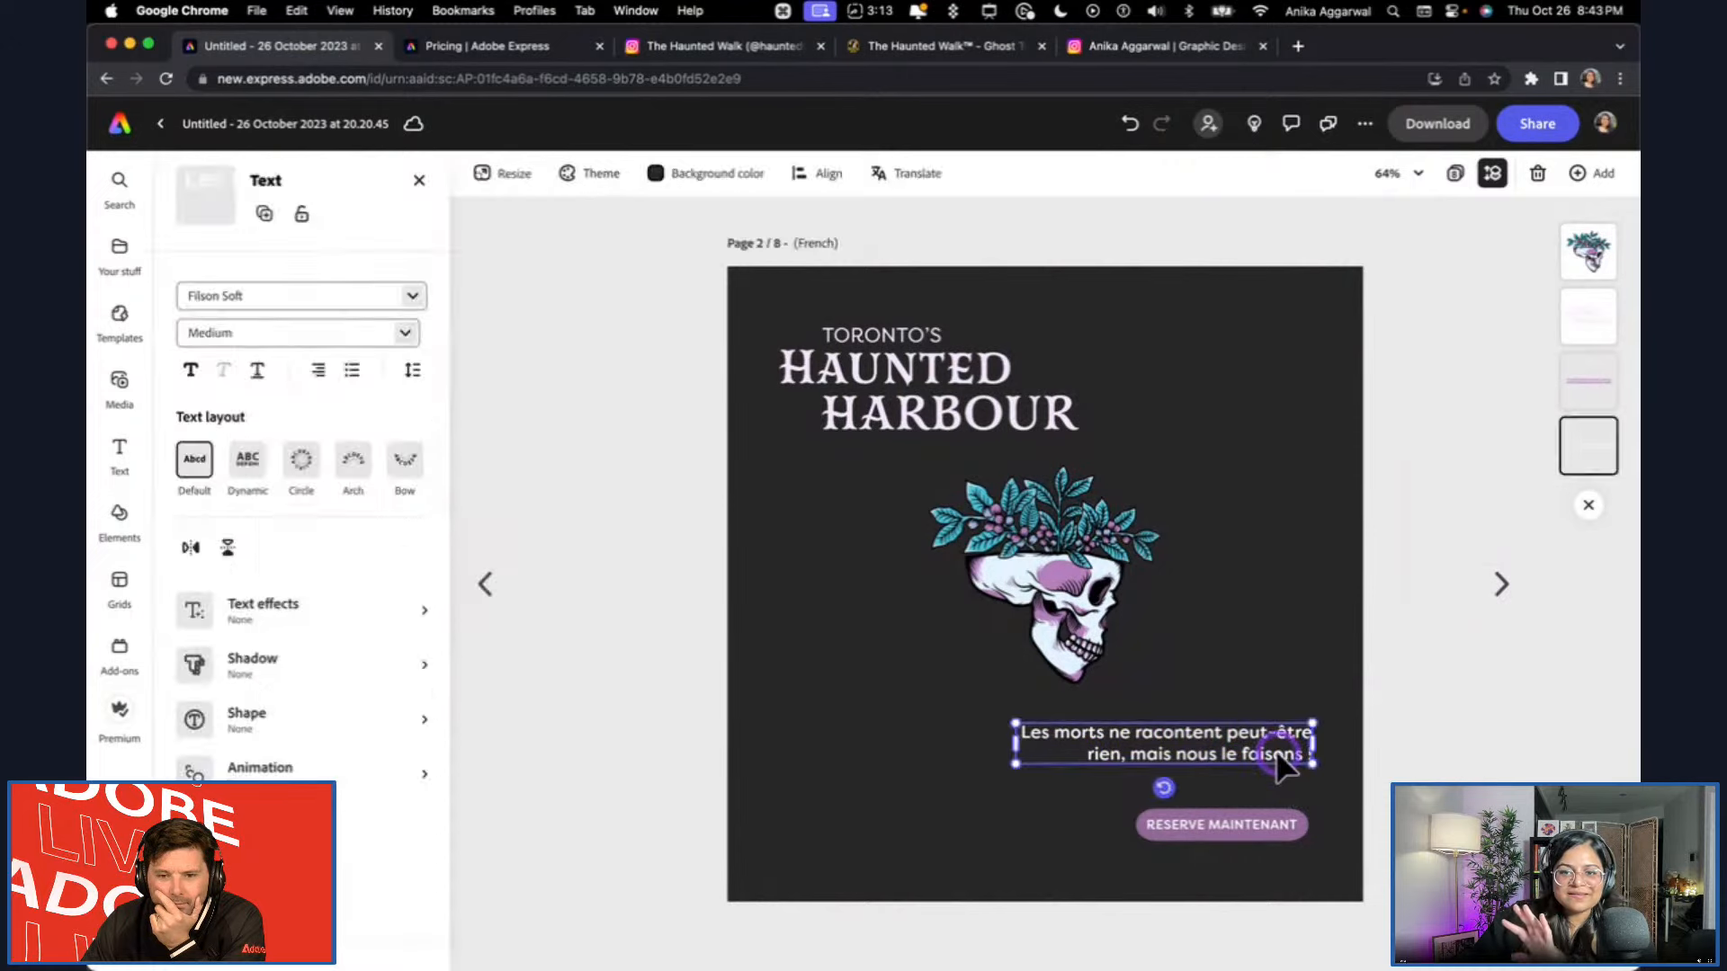
click(1258, 825)
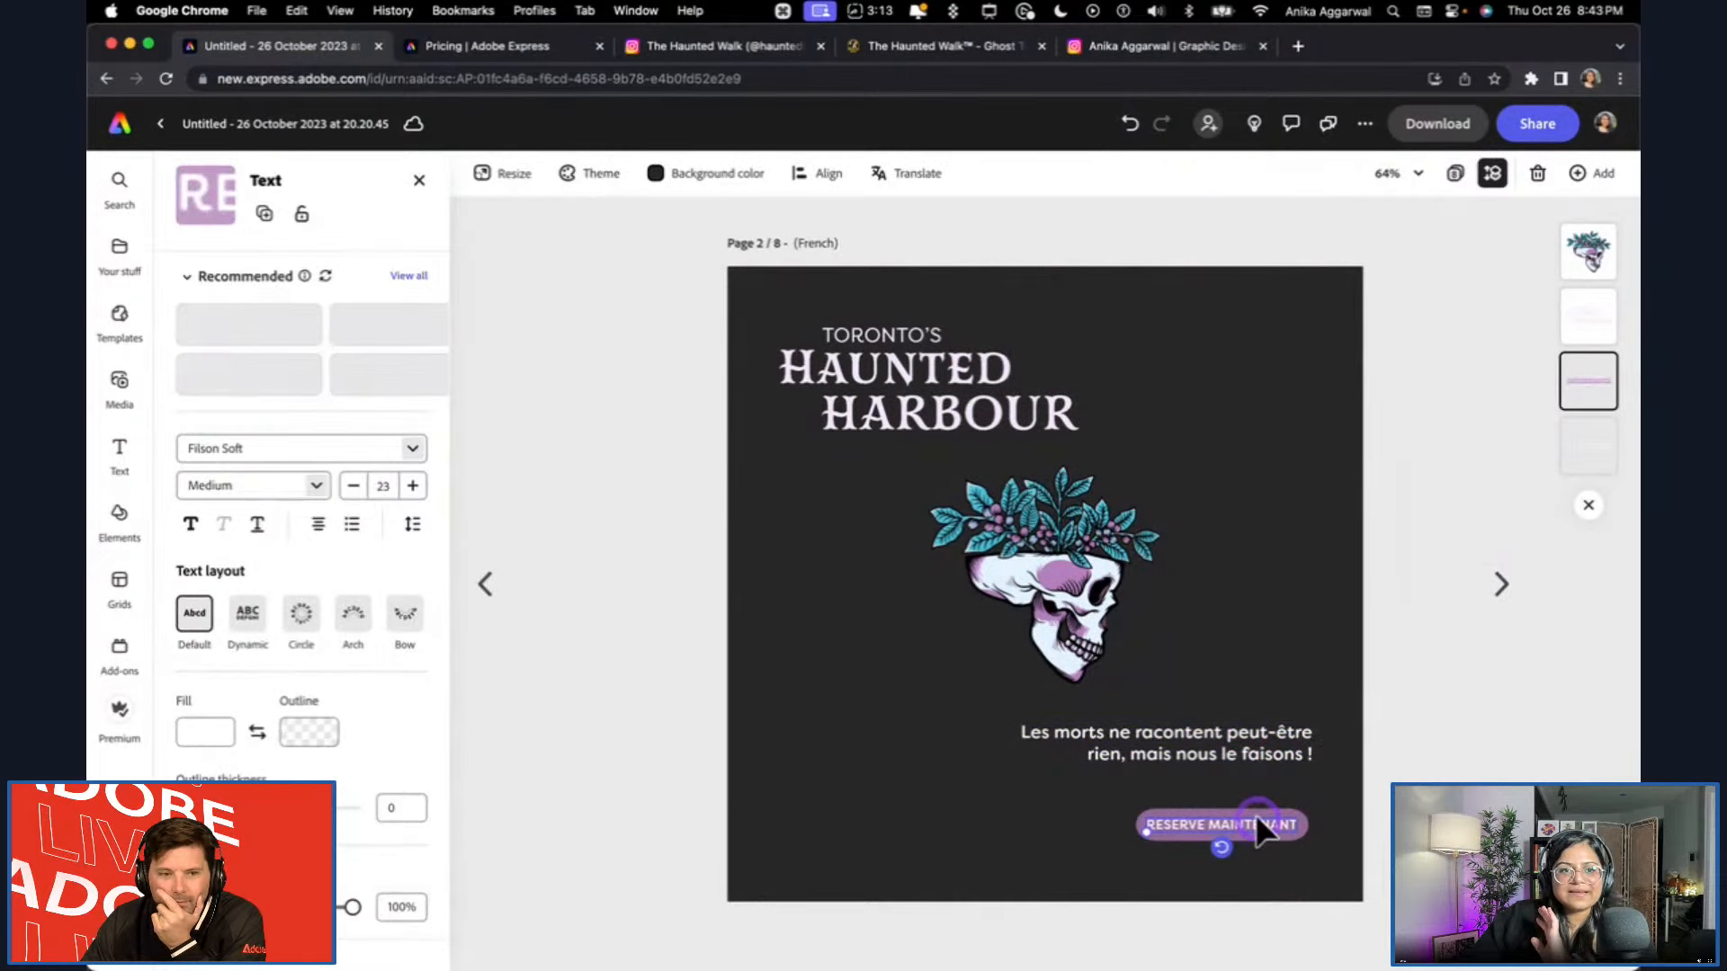
On the French page, enlarge the tagline to font size 50 and scale up the RESERVE MAINTENANT button.
click(1169, 754)
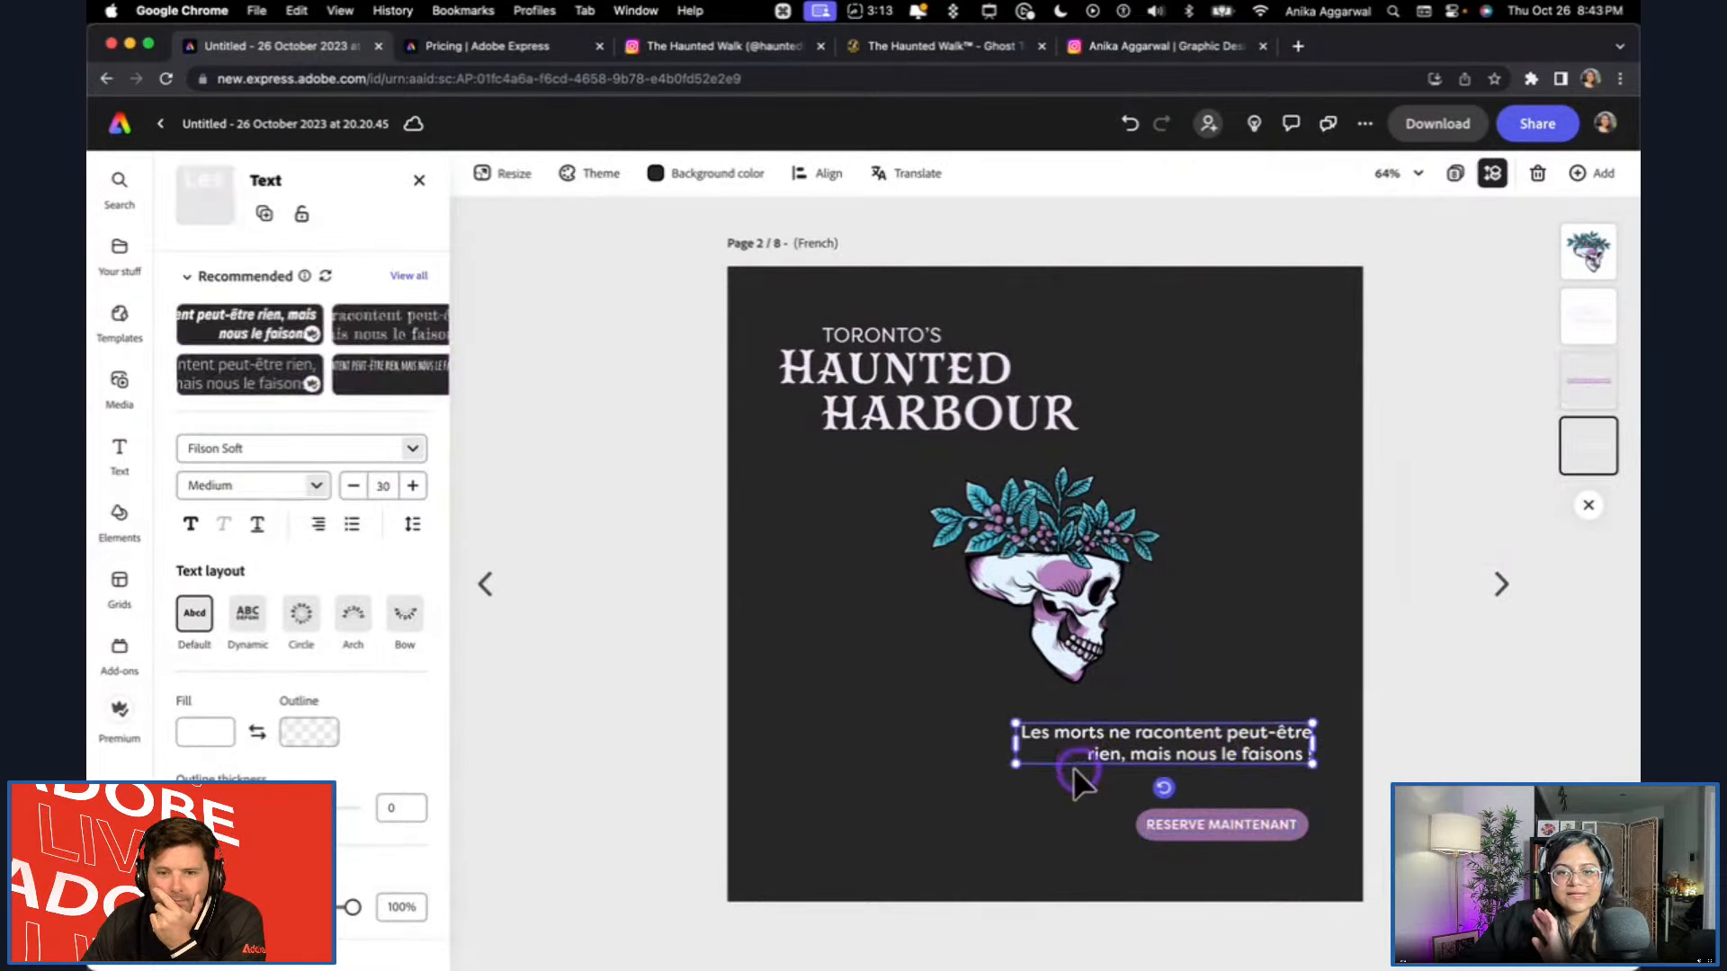
drag(1015, 764, 836, 813)
click(1190, 849)
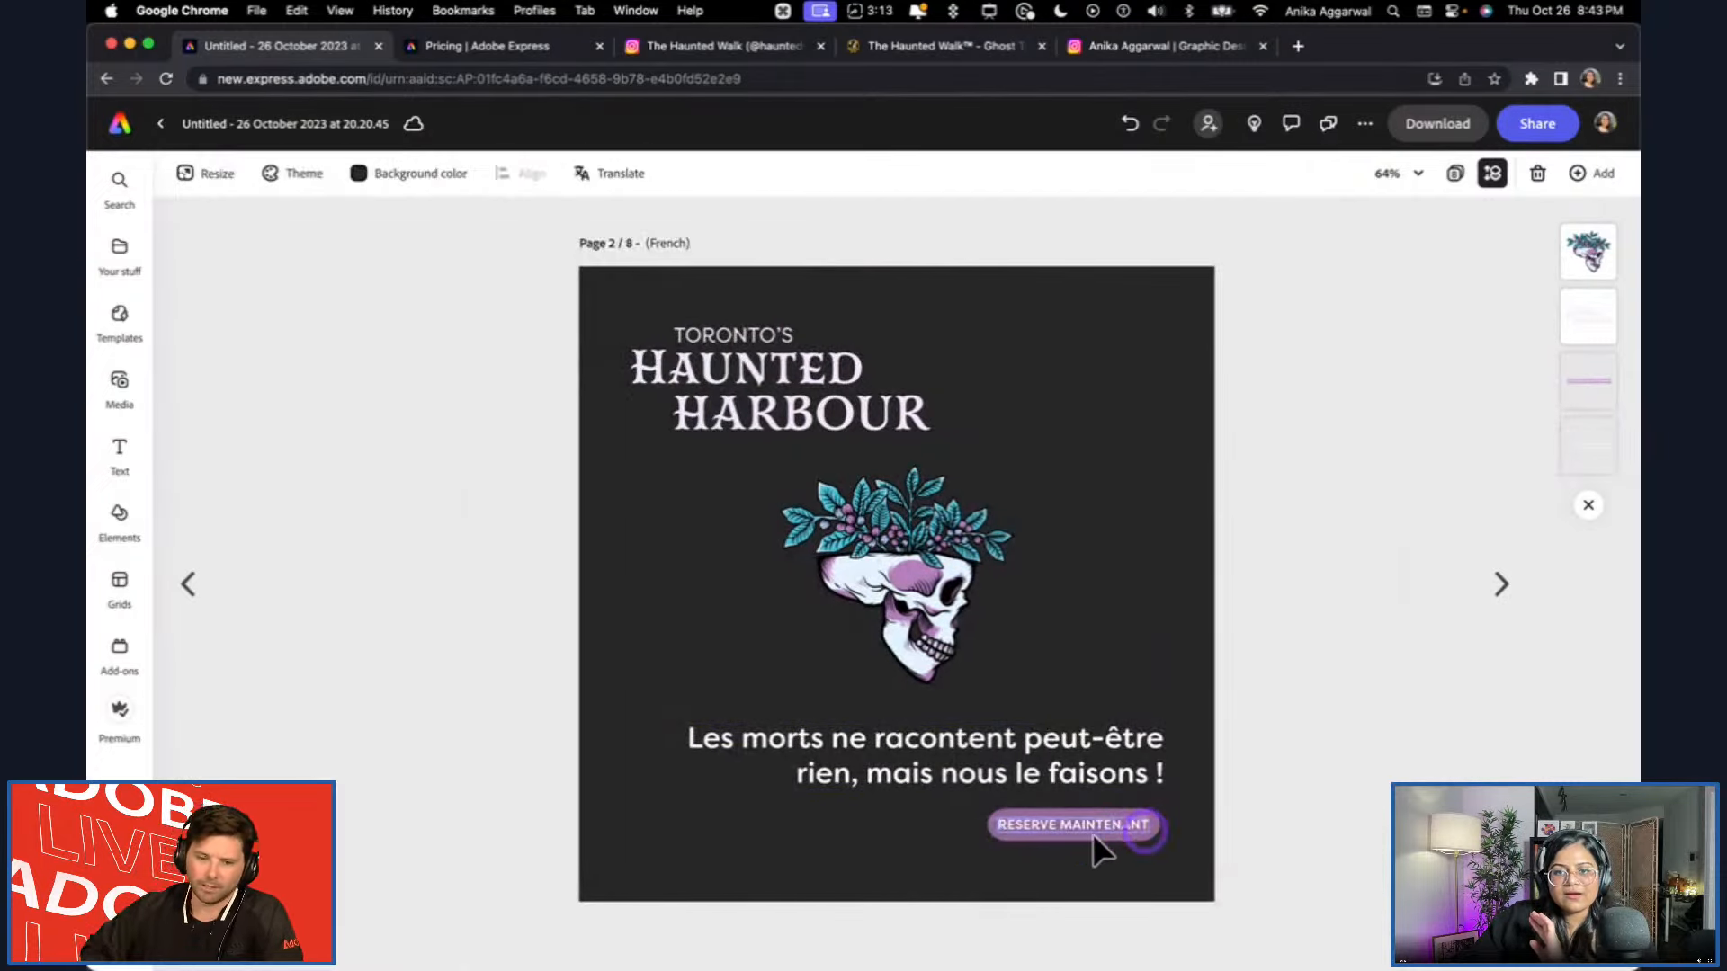
click(1128, 822)
drag(1142, 839, 961, 855)
Select the French tagline and its button together and move them up, closer to the skull.
shift+click(1167, 765)
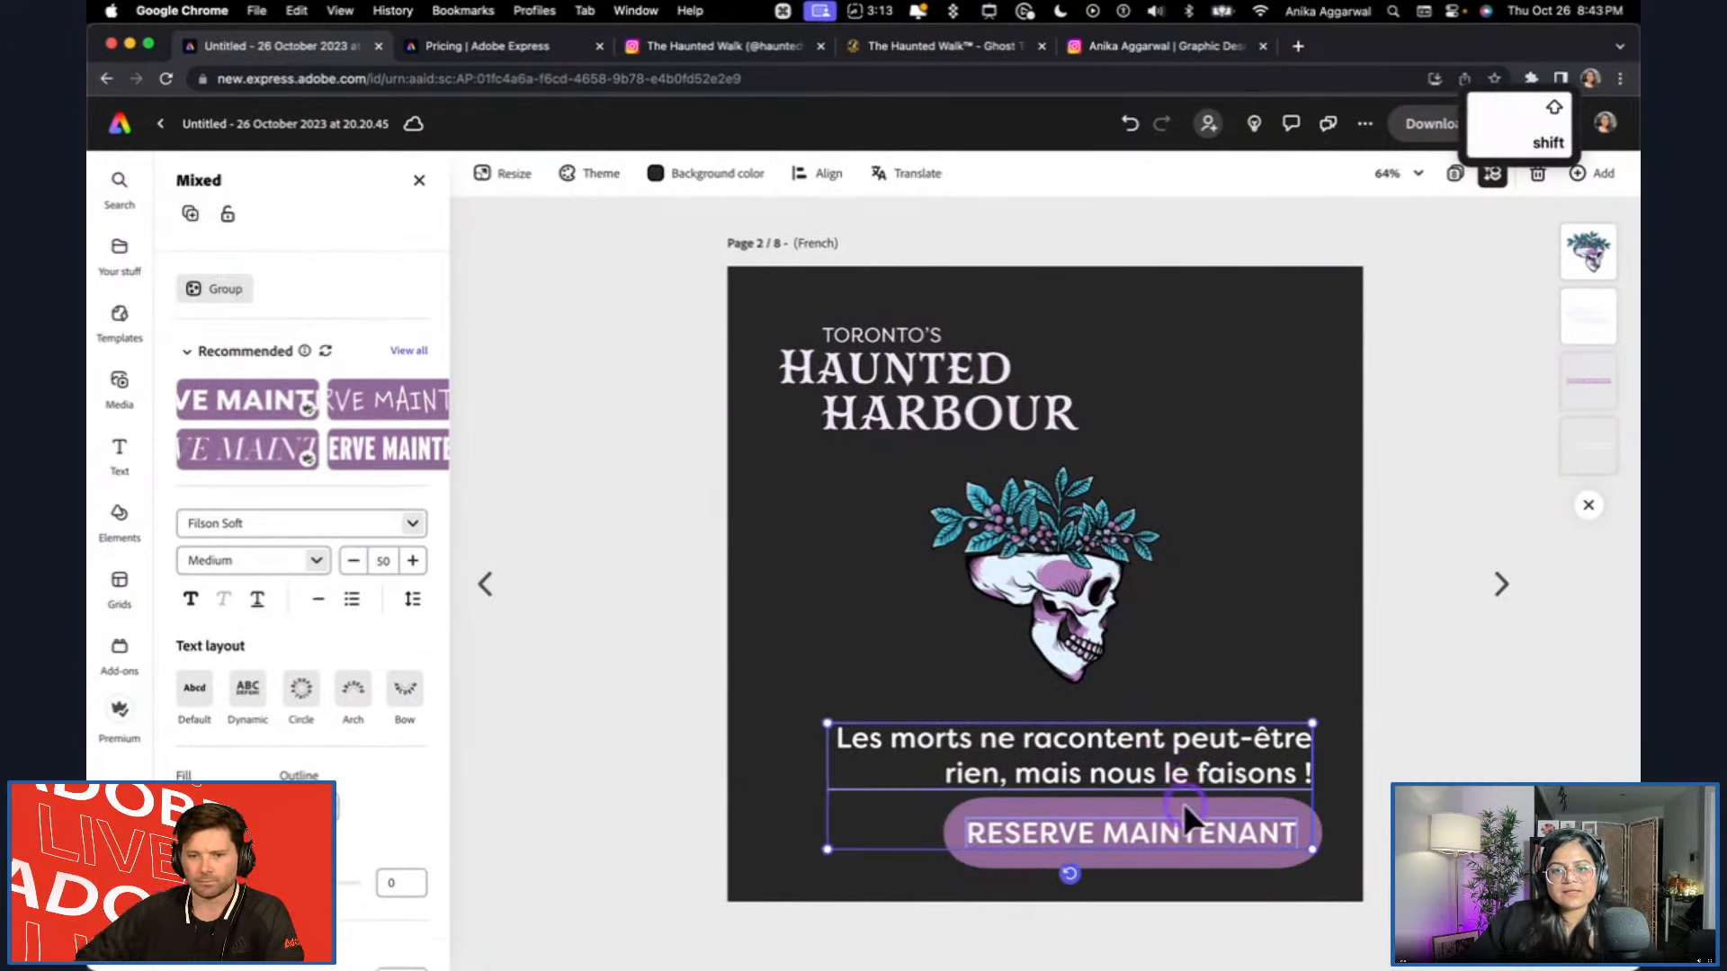
drag(1178, 824, 1178, 798)
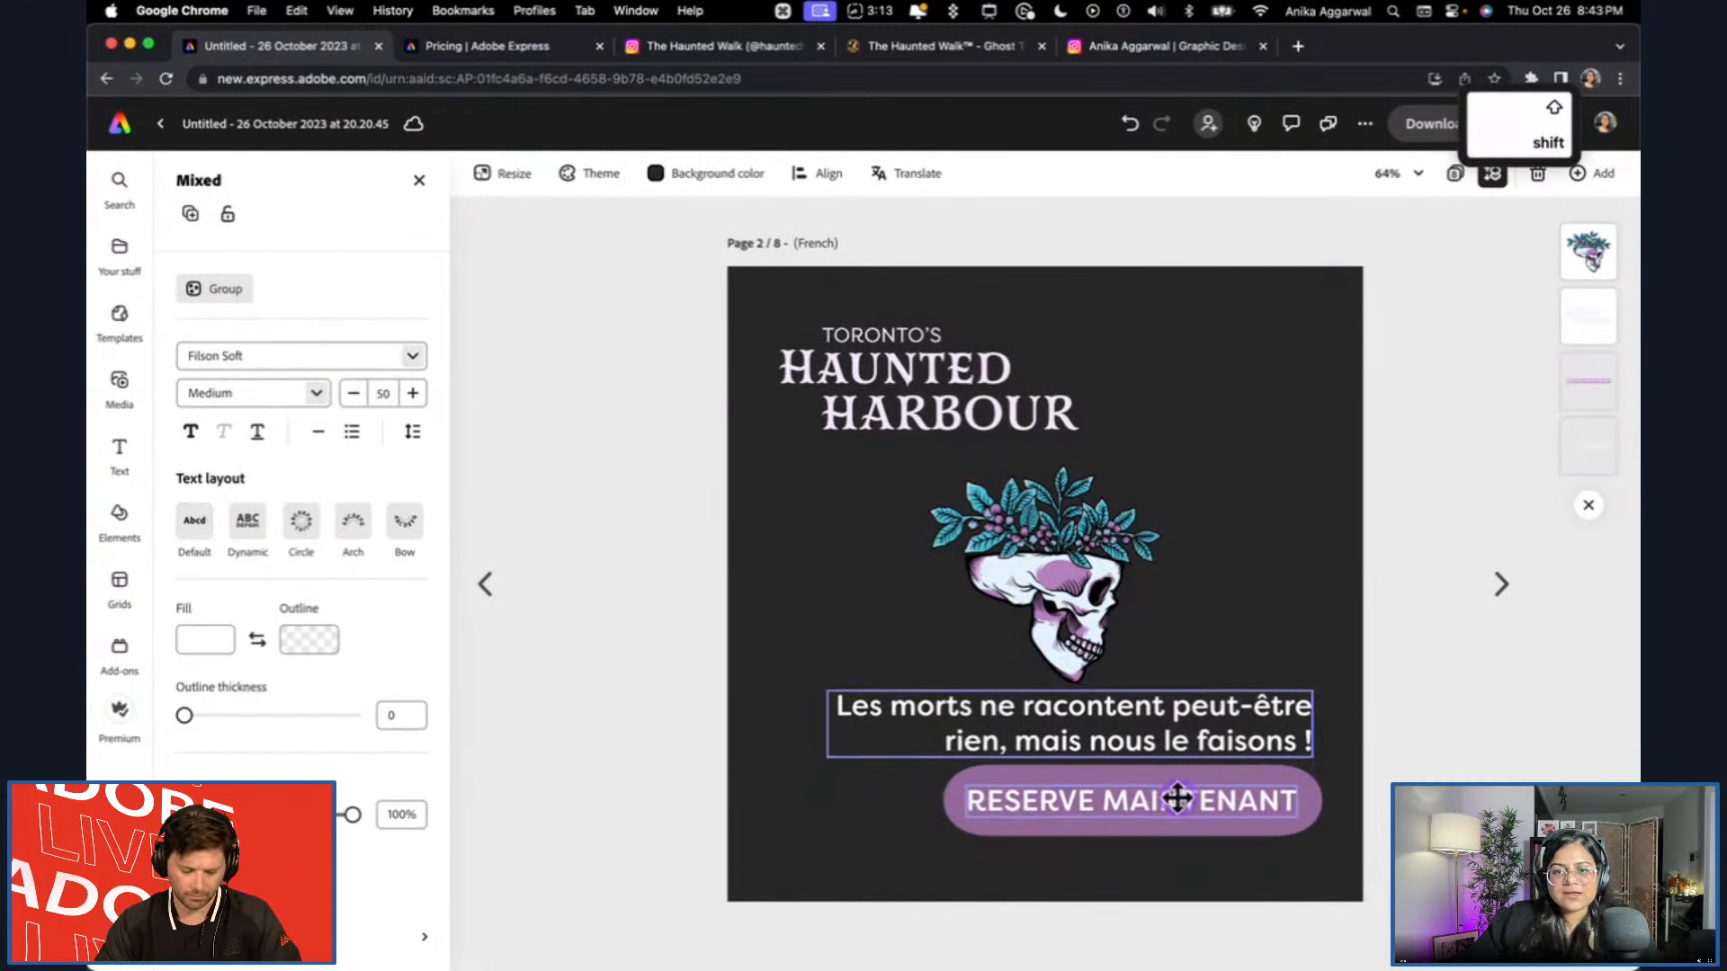
click(1509, 722)
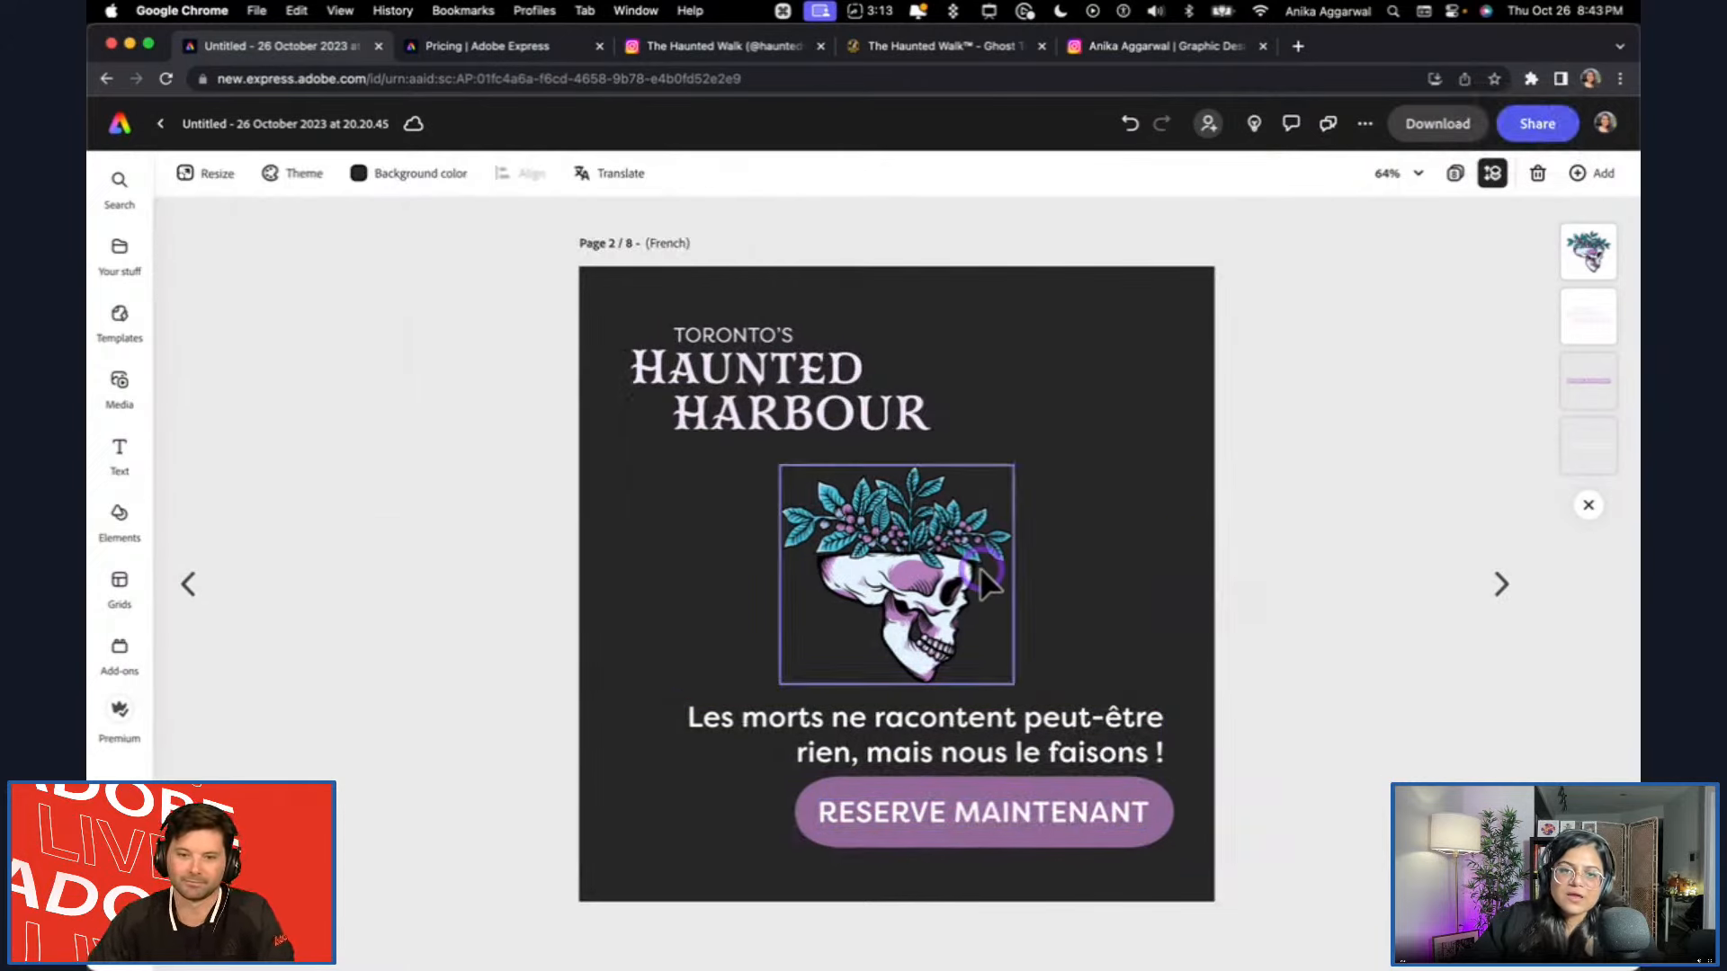
Shrink the skull illustration on the French page slightly and move it up to clear space above the tagline.
click(980, 567)
drag(1160, 467, 1132, 493)
drag(1039, 598, 1054, 577)
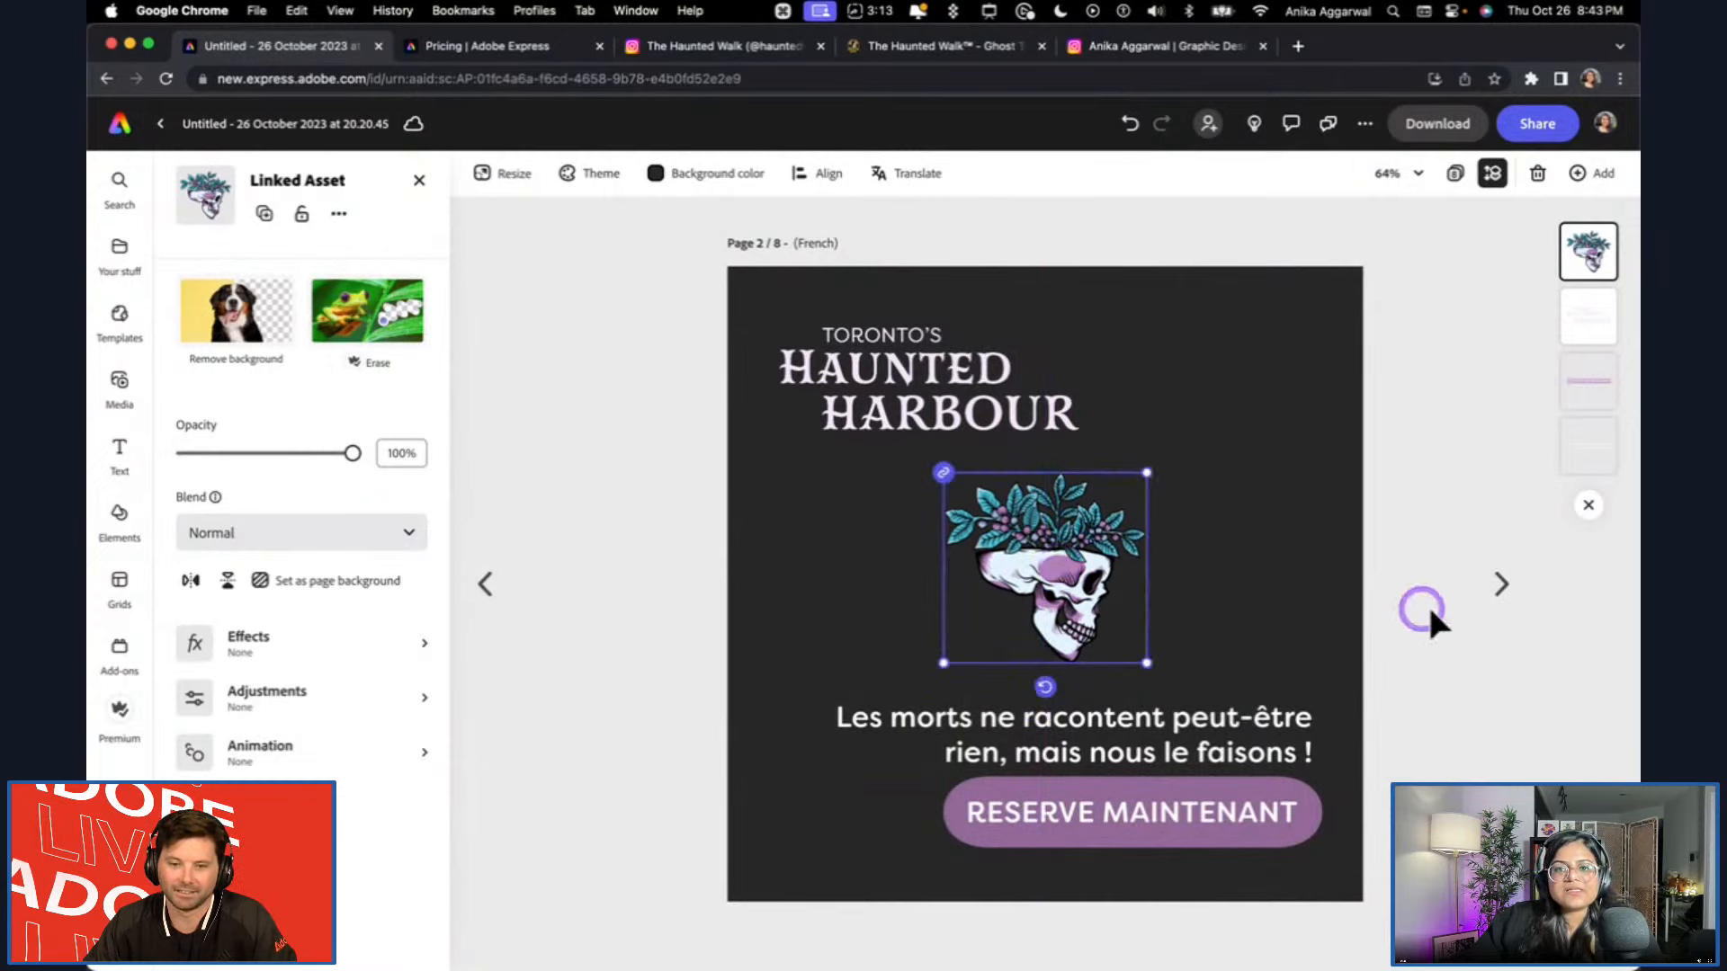
Reduce the French tagline slightly so it sits with more room above the RESERVE MAINTENANT button.
click(1507, 589)
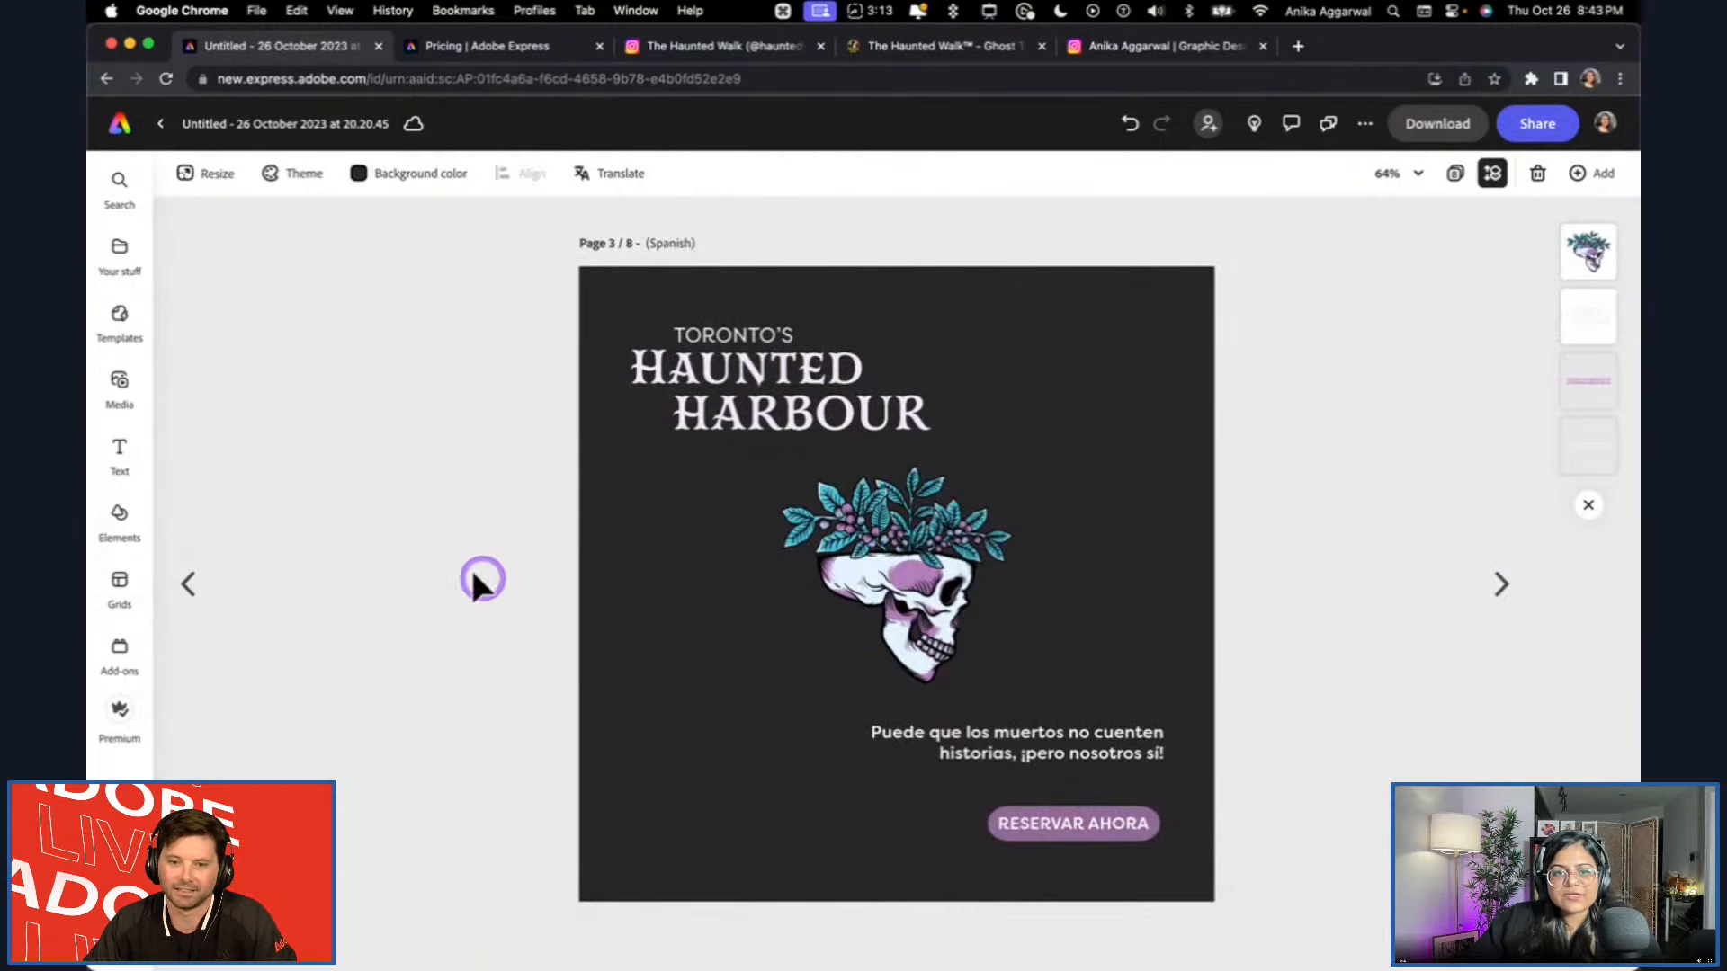
click(190, 589)
click(995, 753)
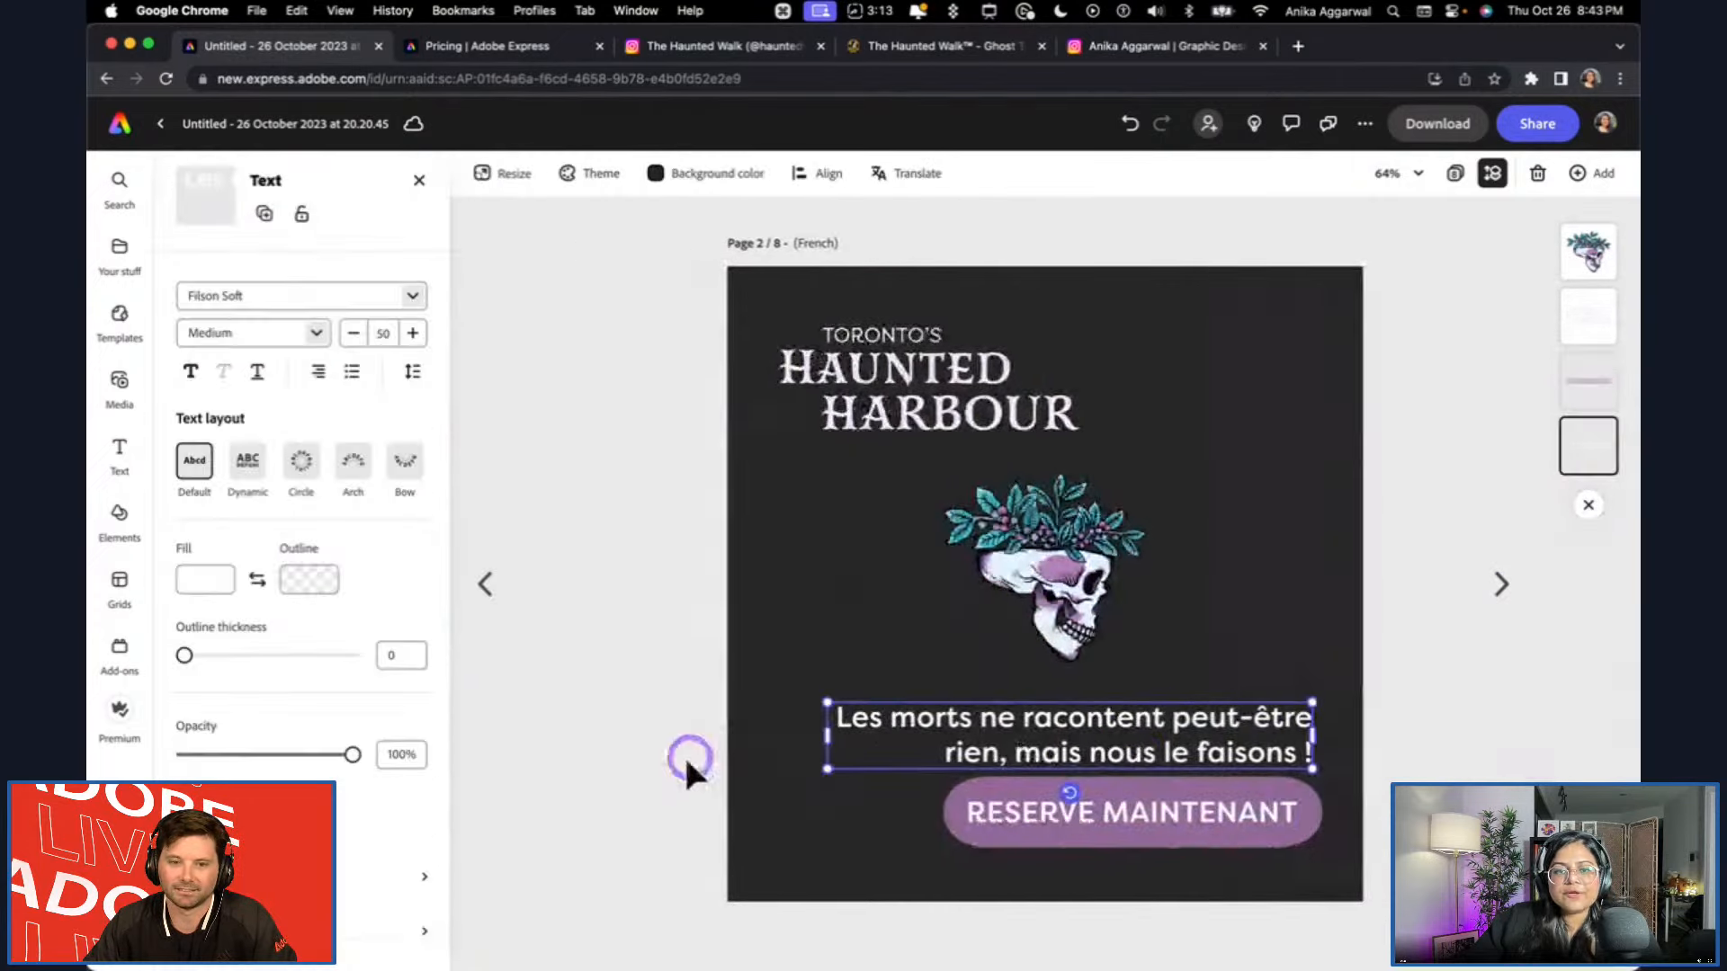
drag(811, 761, 877, 743)
click(1414, 683)
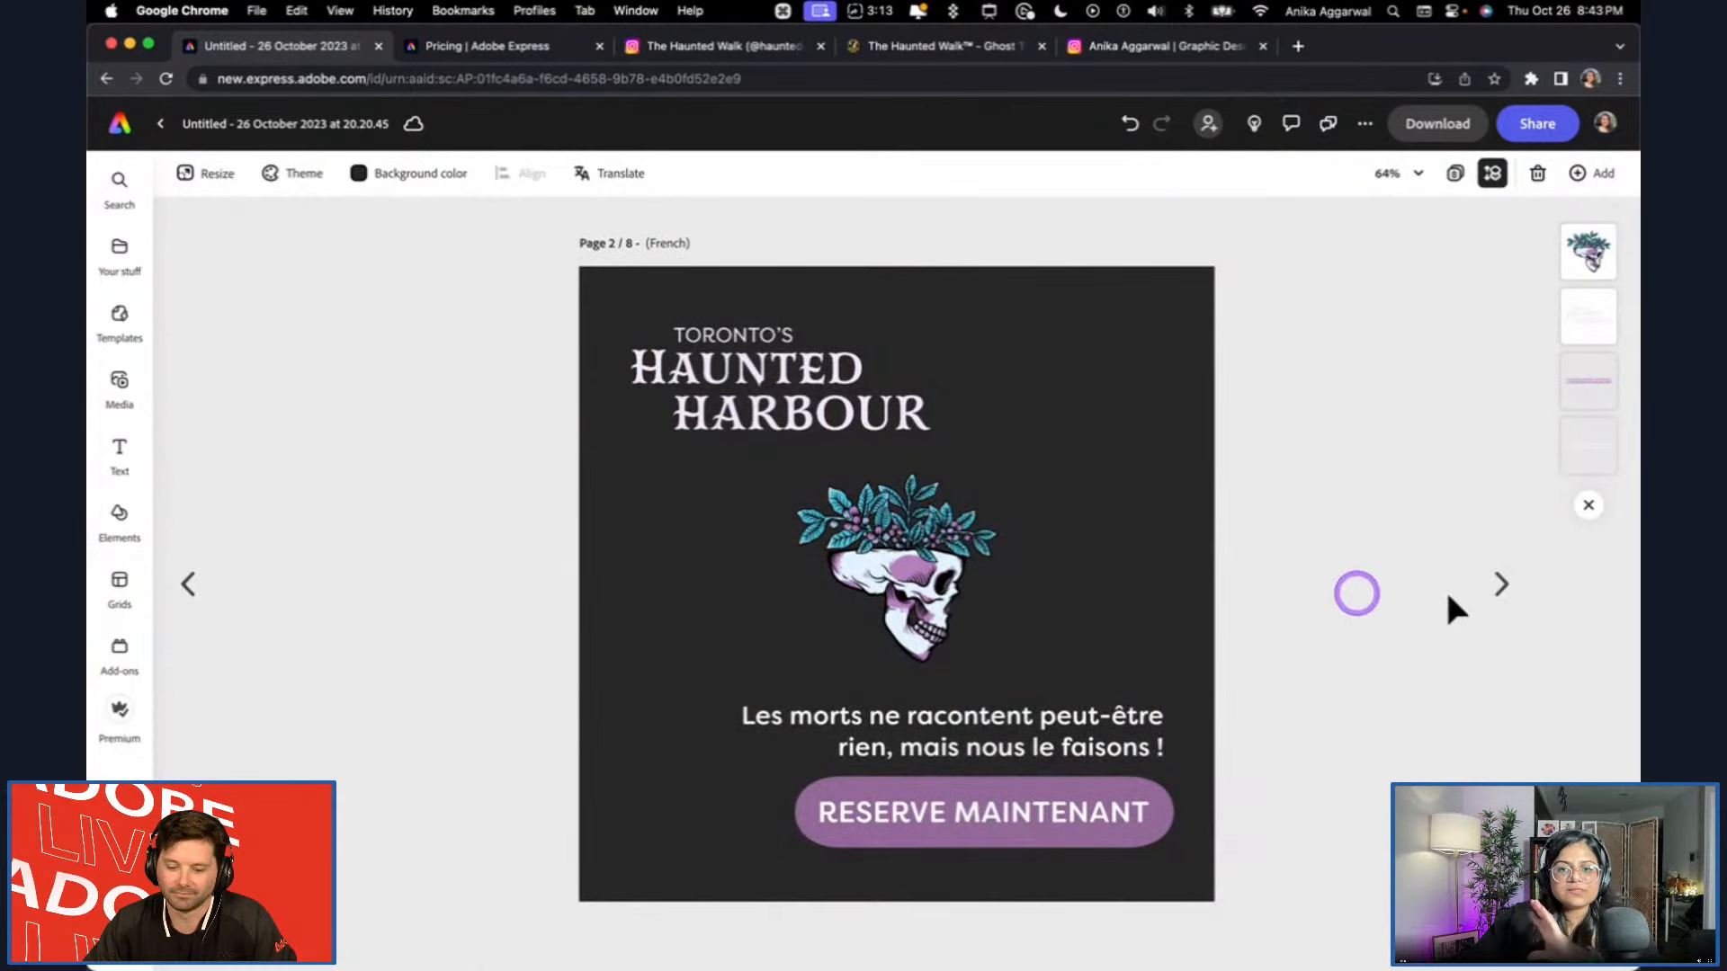
Go to the Spanish page and review the download options with all pages selected, without downloading.
click(1515, 594)
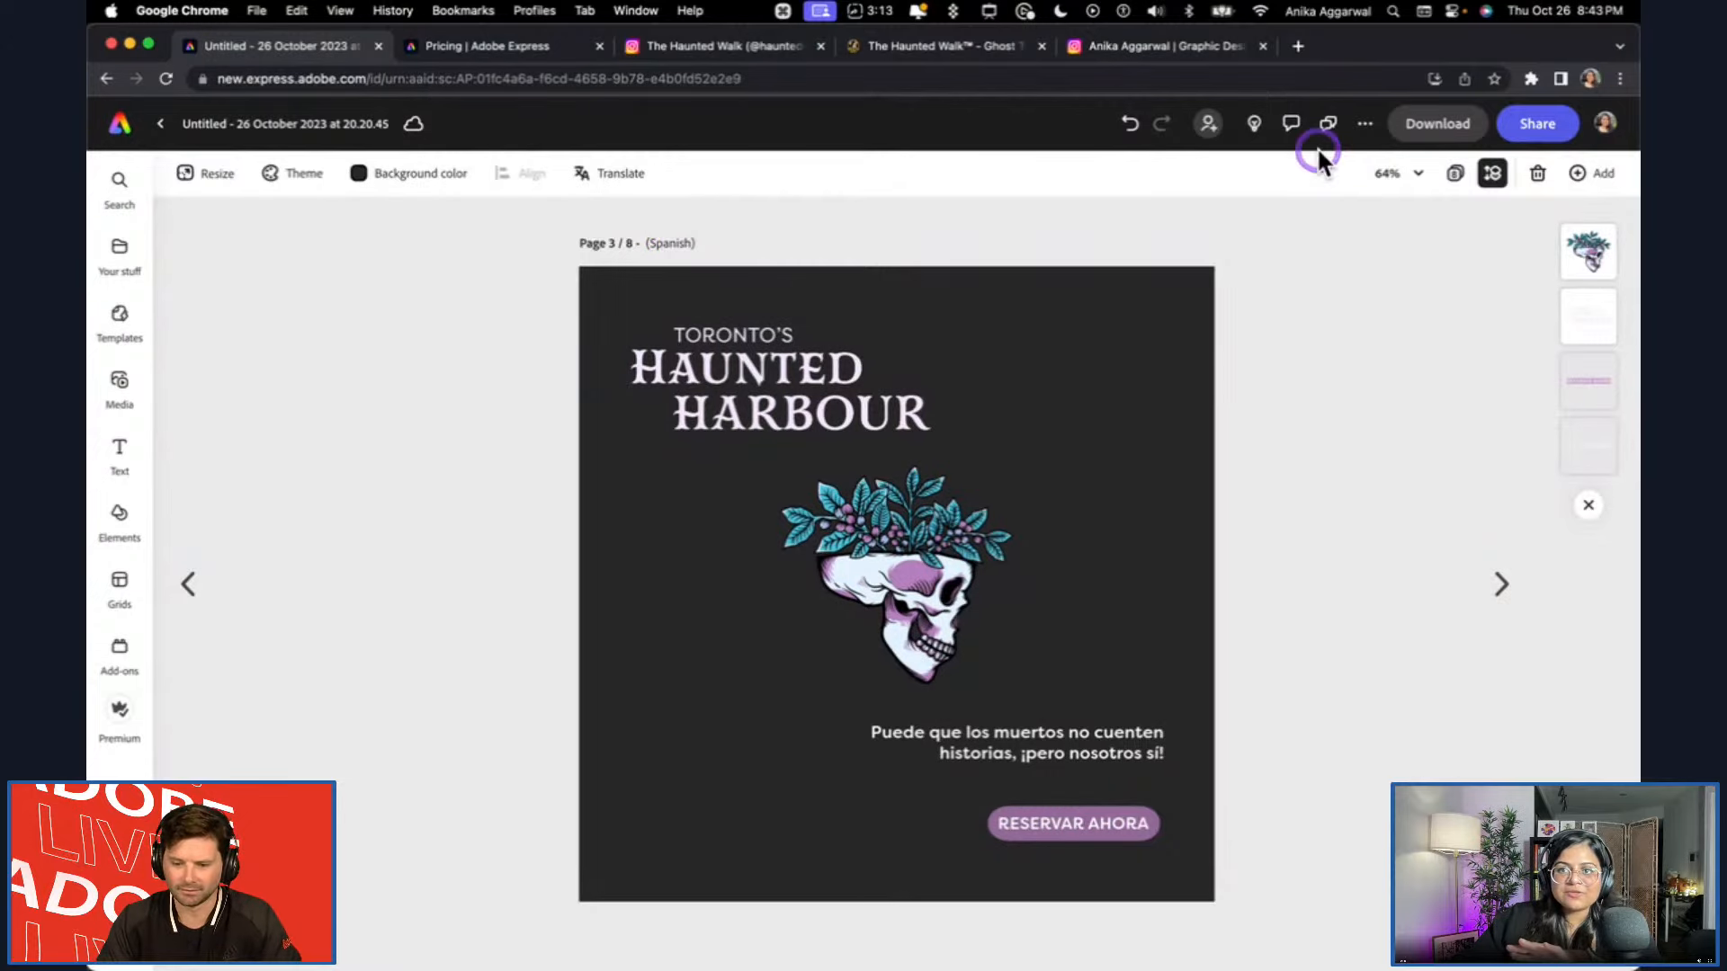
click(1438, 126)
click(1433, 247)
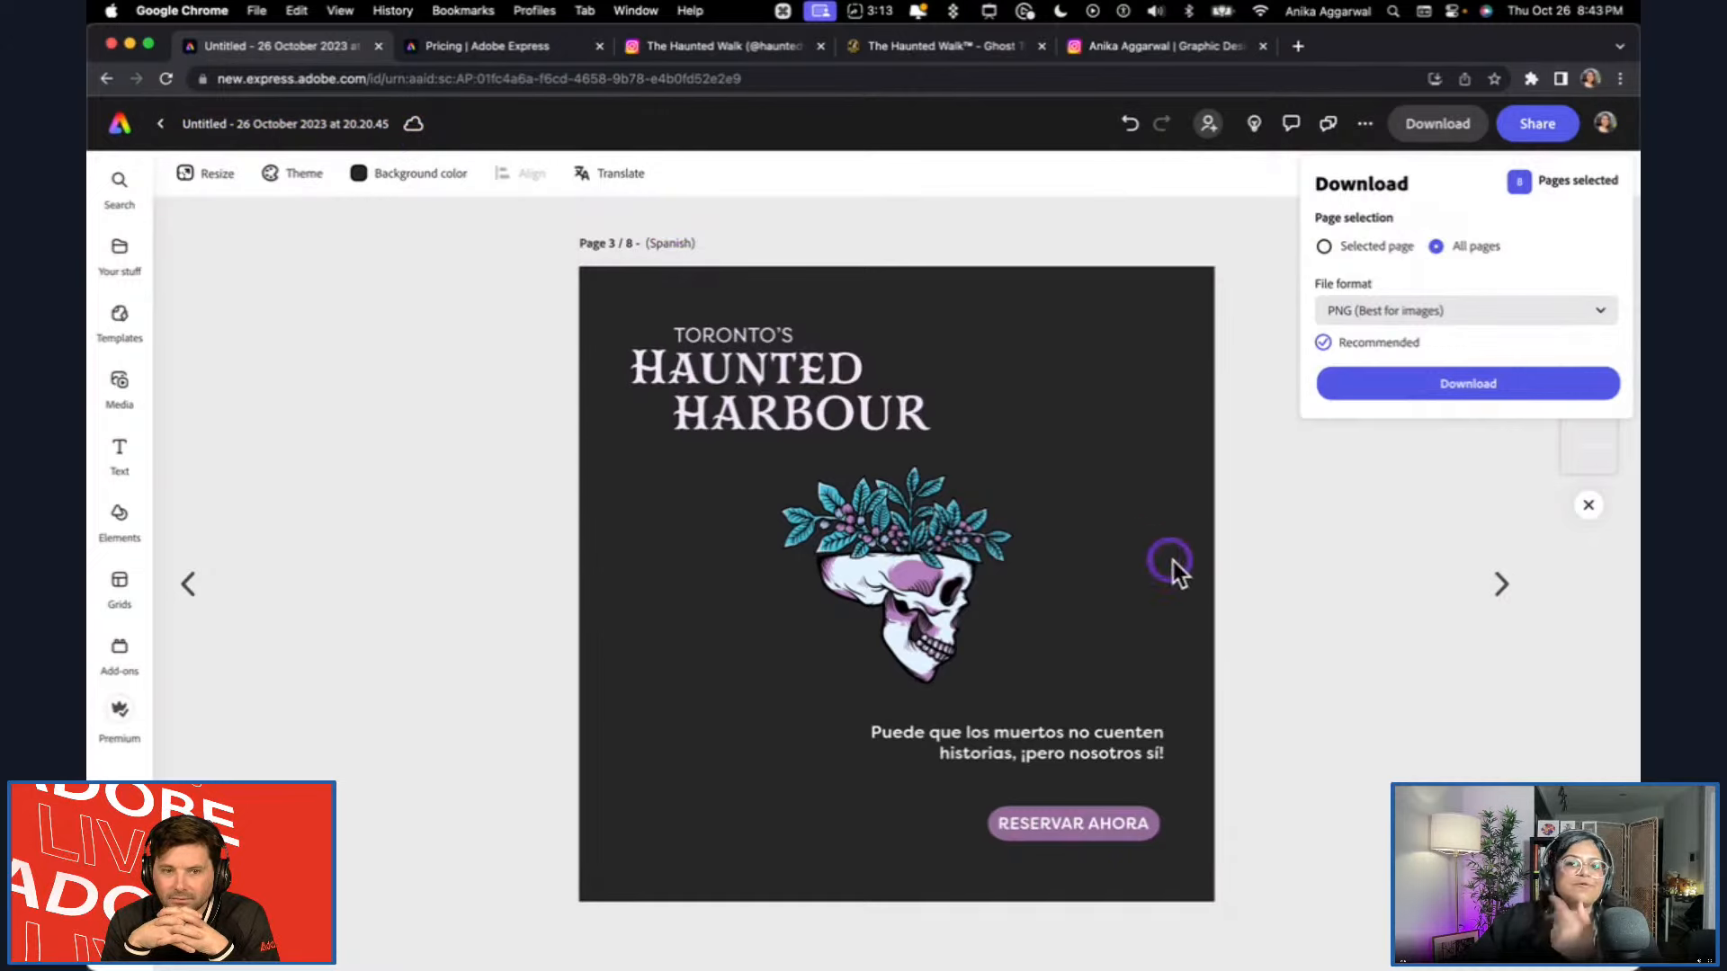
click(1335, 570)
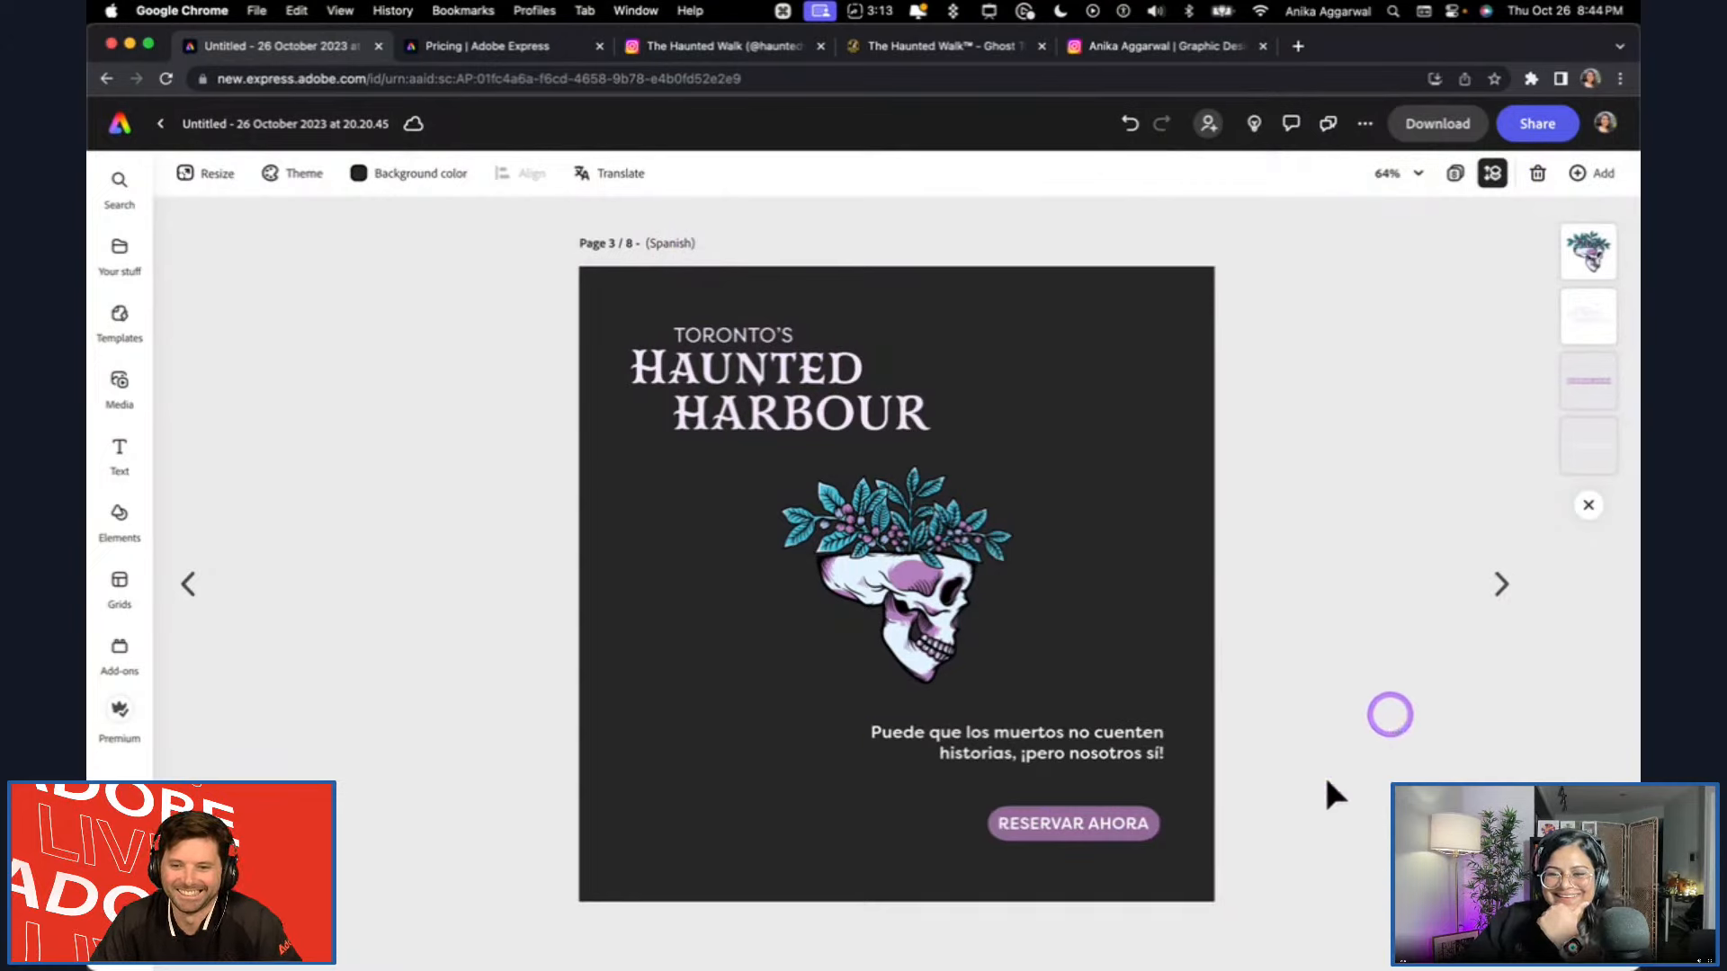
Enlarge the Spanish tagline to font size 43 and nudge it slightly above the RESERVAR AHORA button.
click(1108, 742)
drag(1012, 765, 886, 808)
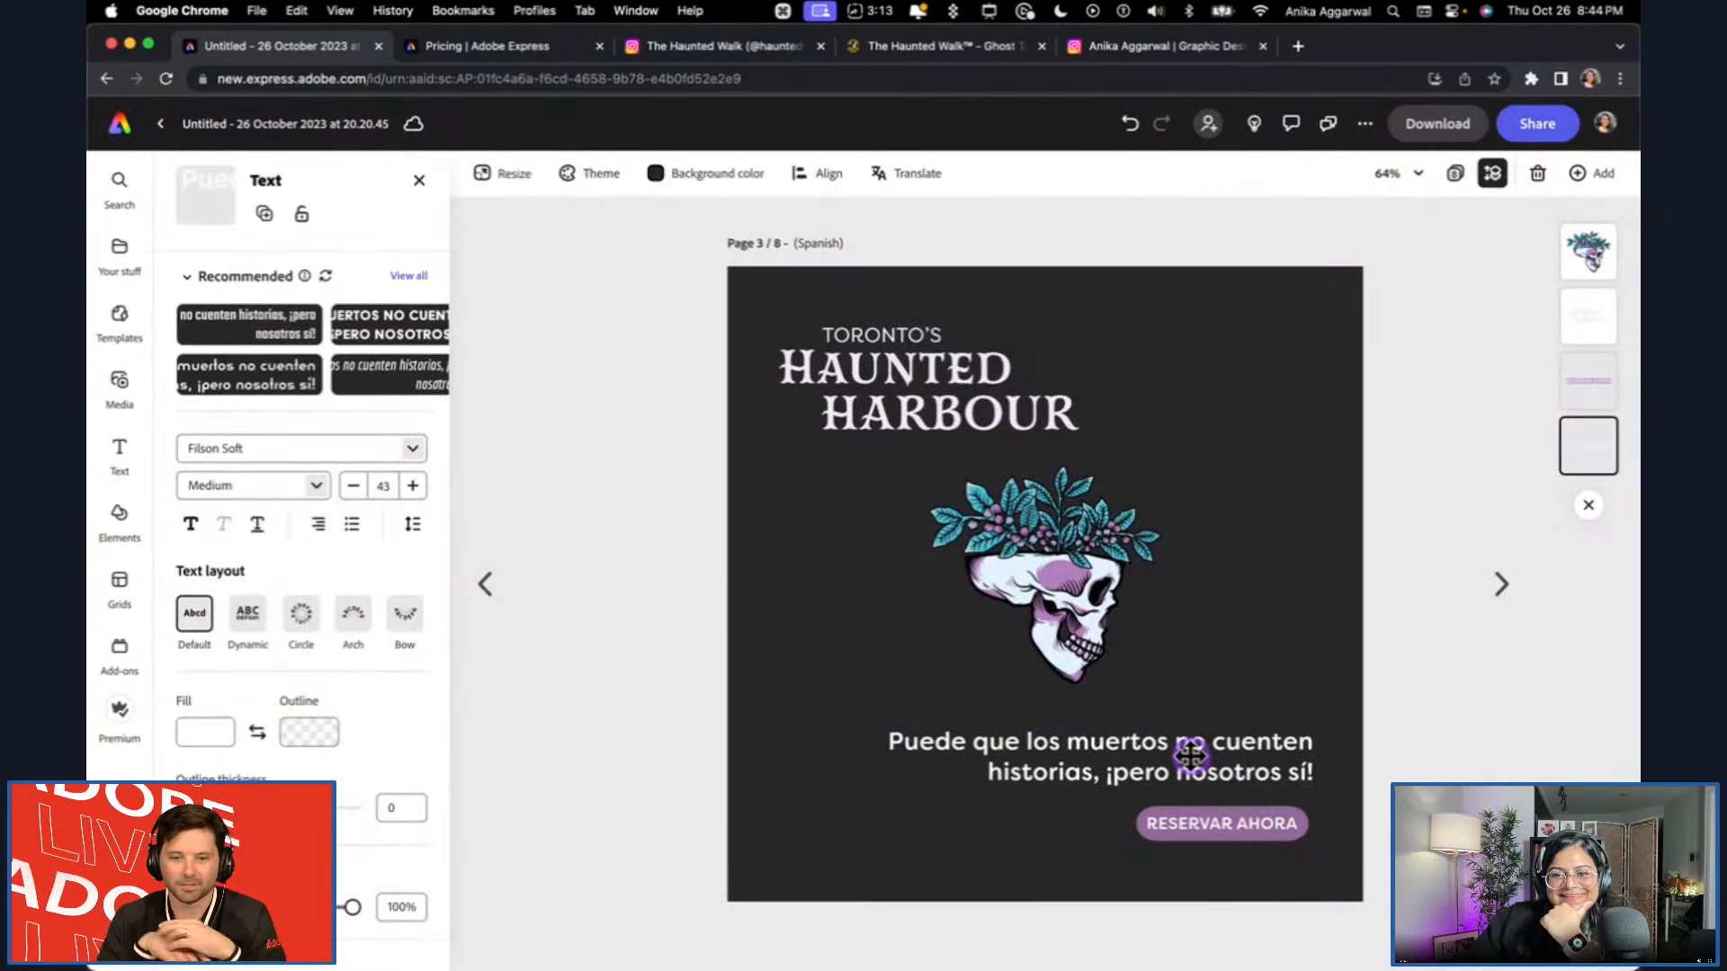
click(1190, 755)
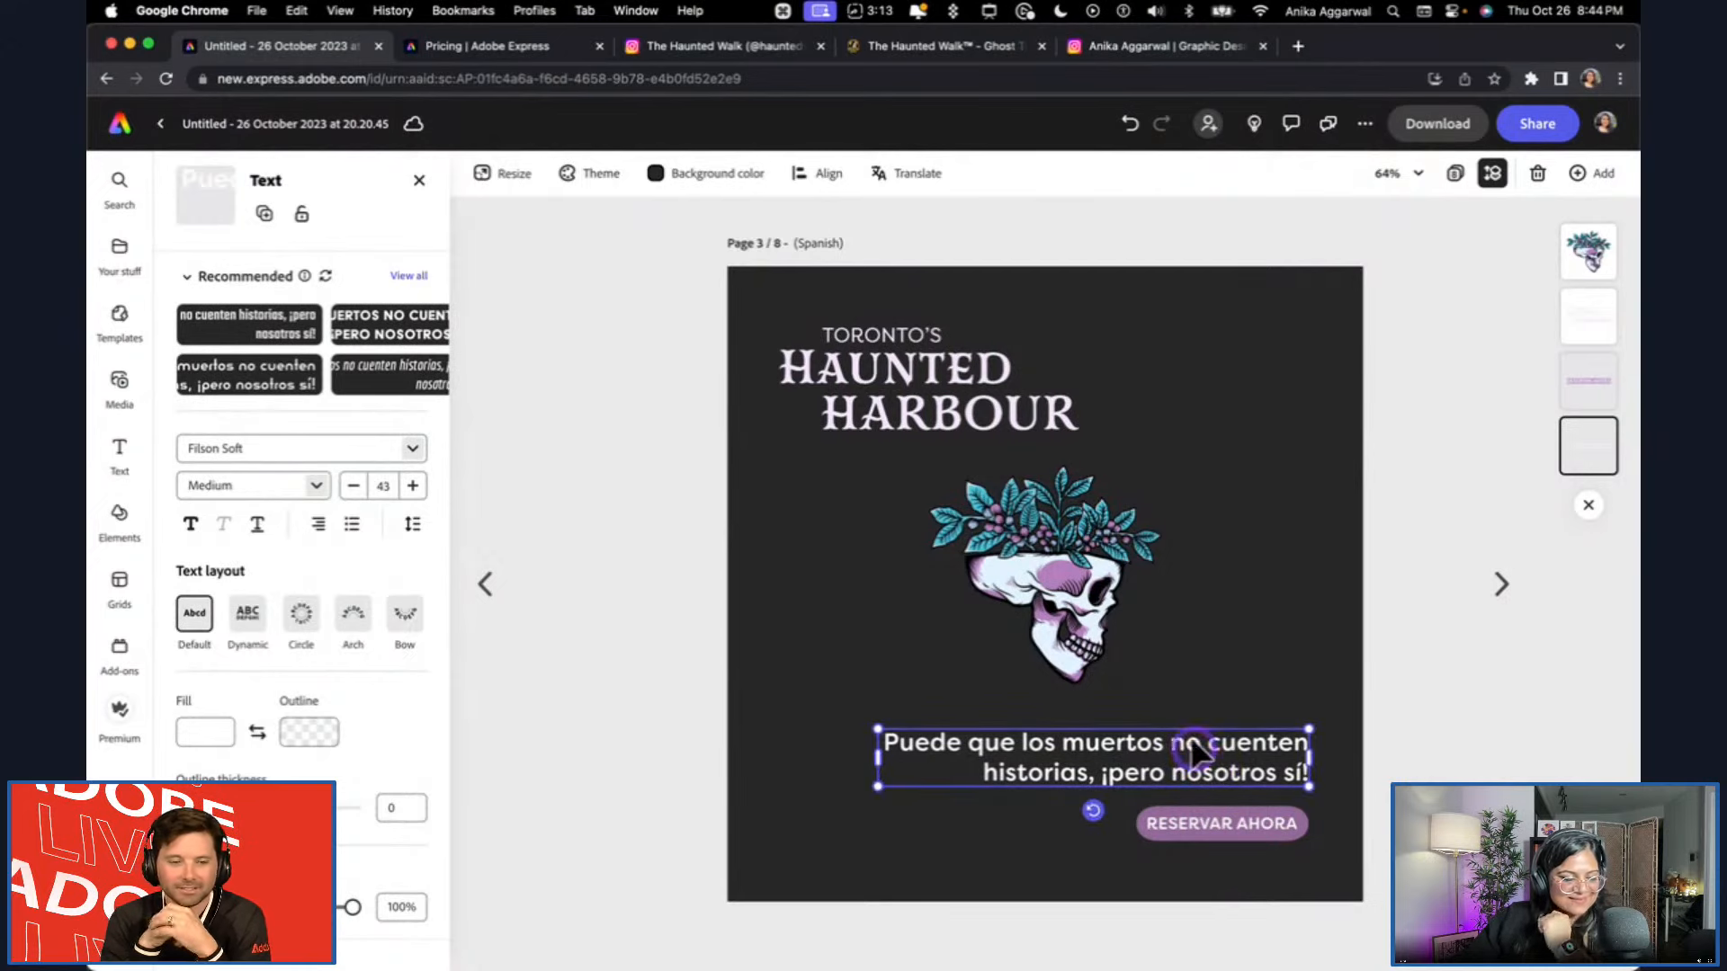
click(1515, 739)
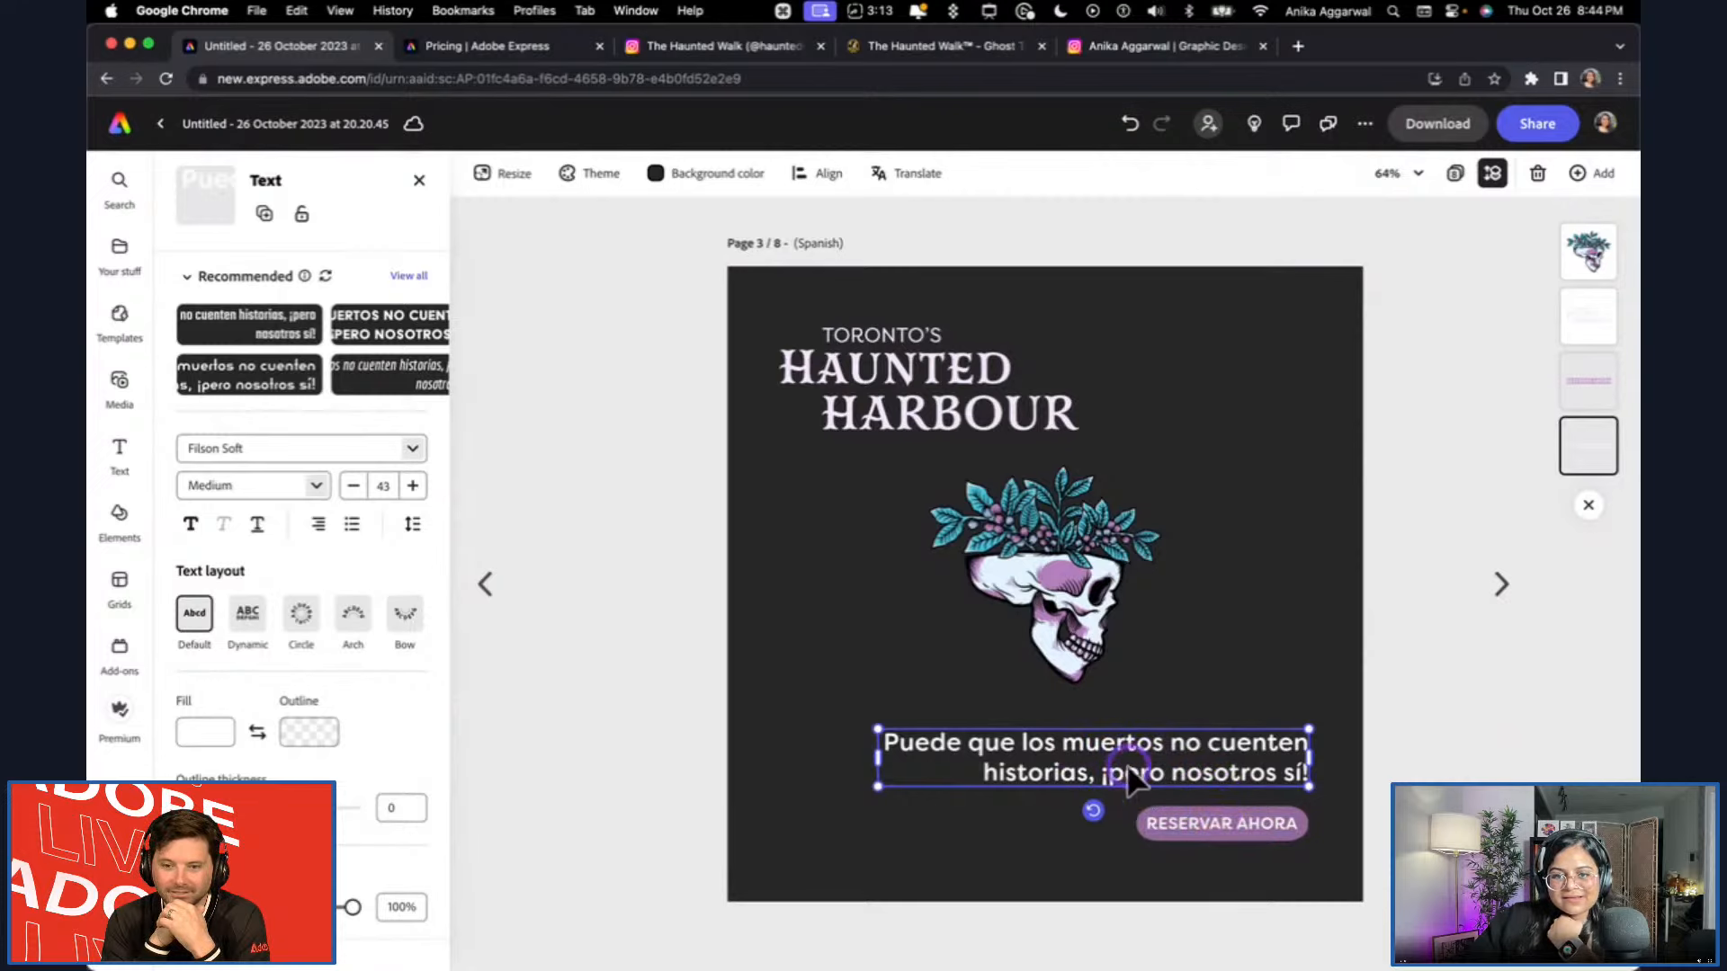
Go to the Korean page and inspect the translated tagline's font settings.
click(1492, 603)
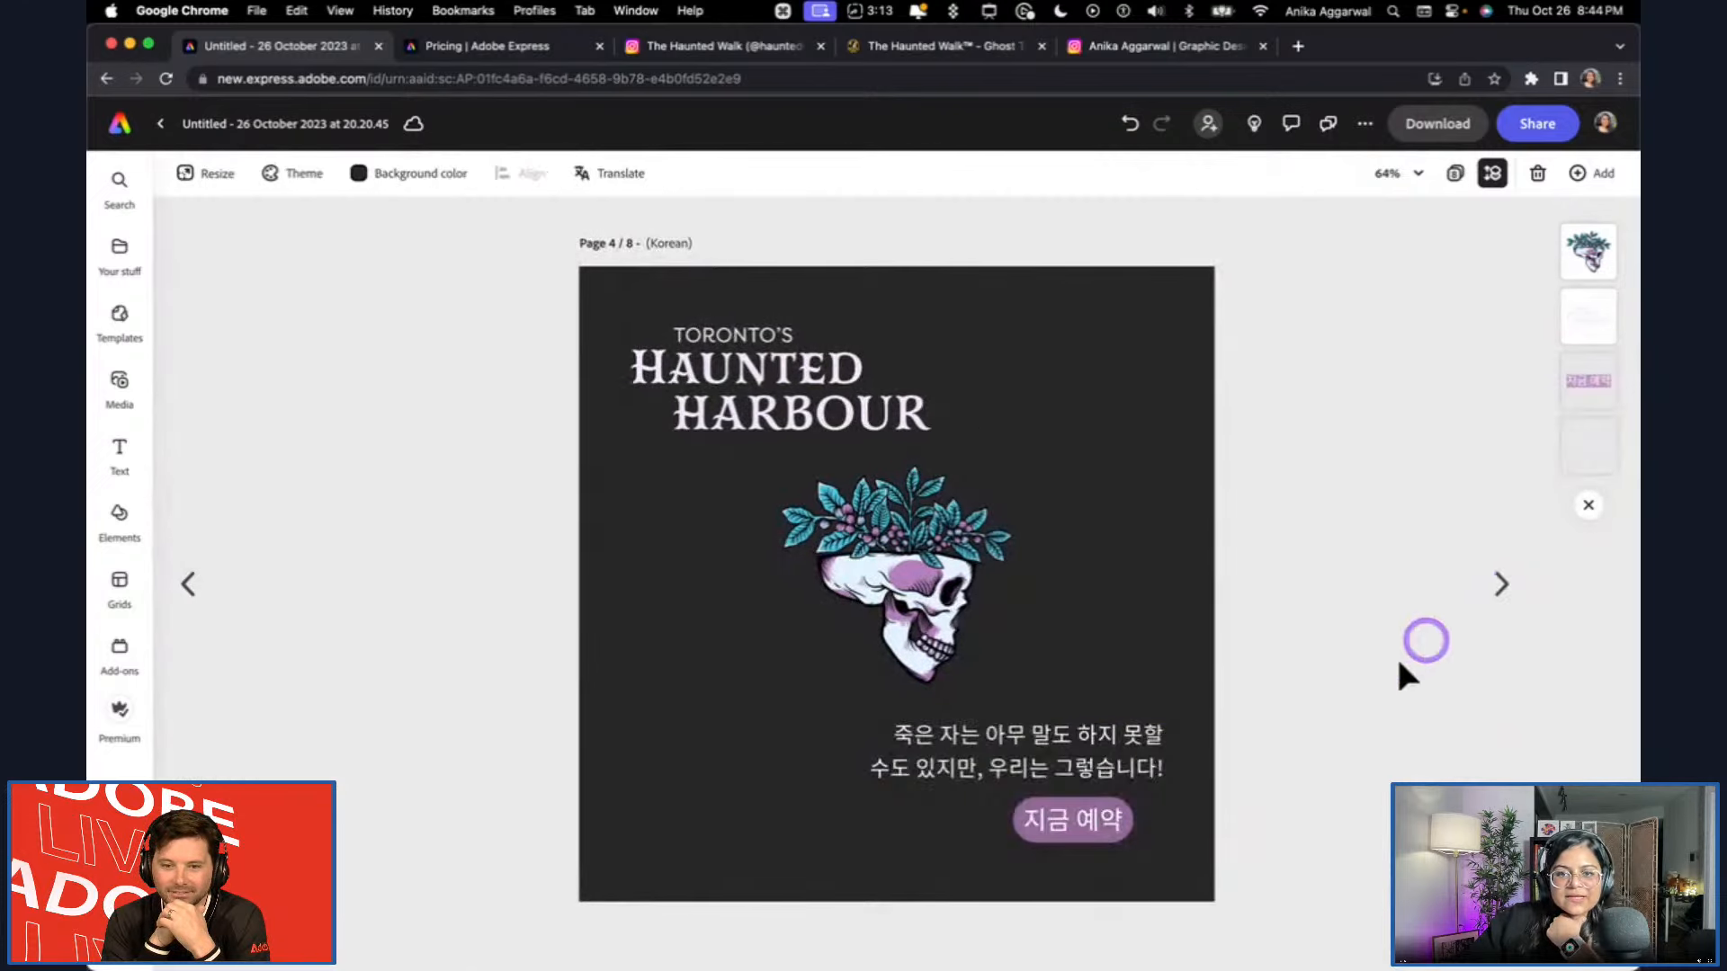
click(1065, 743)
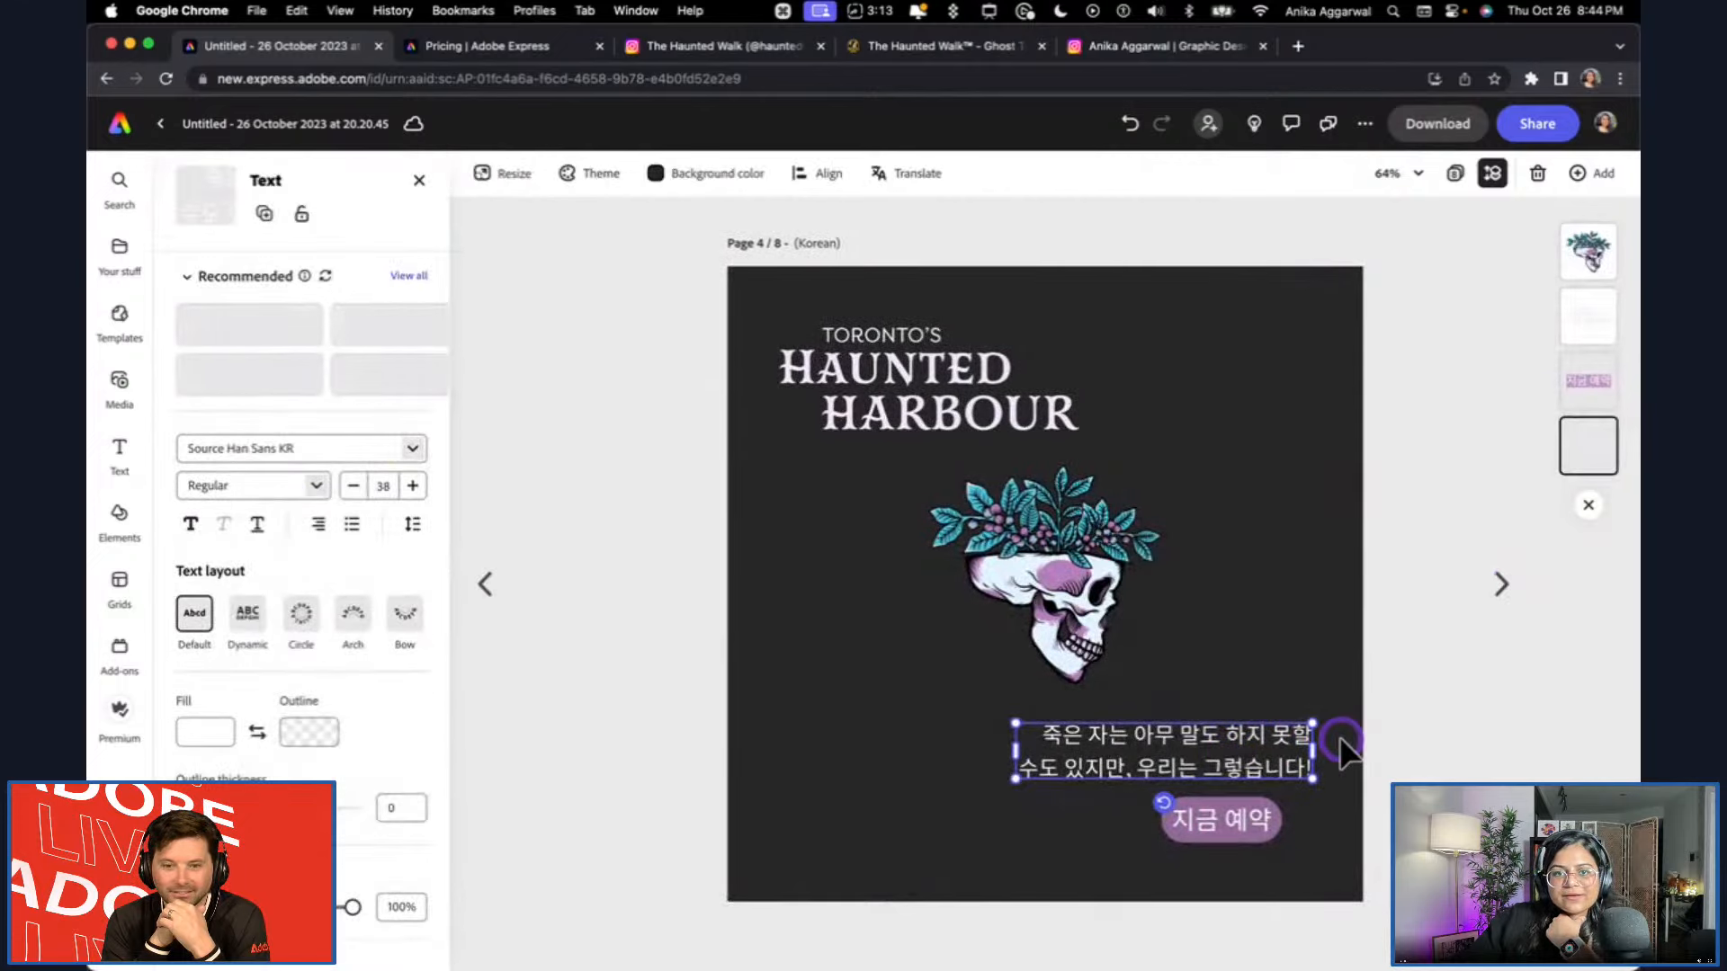
click(1437, 764)
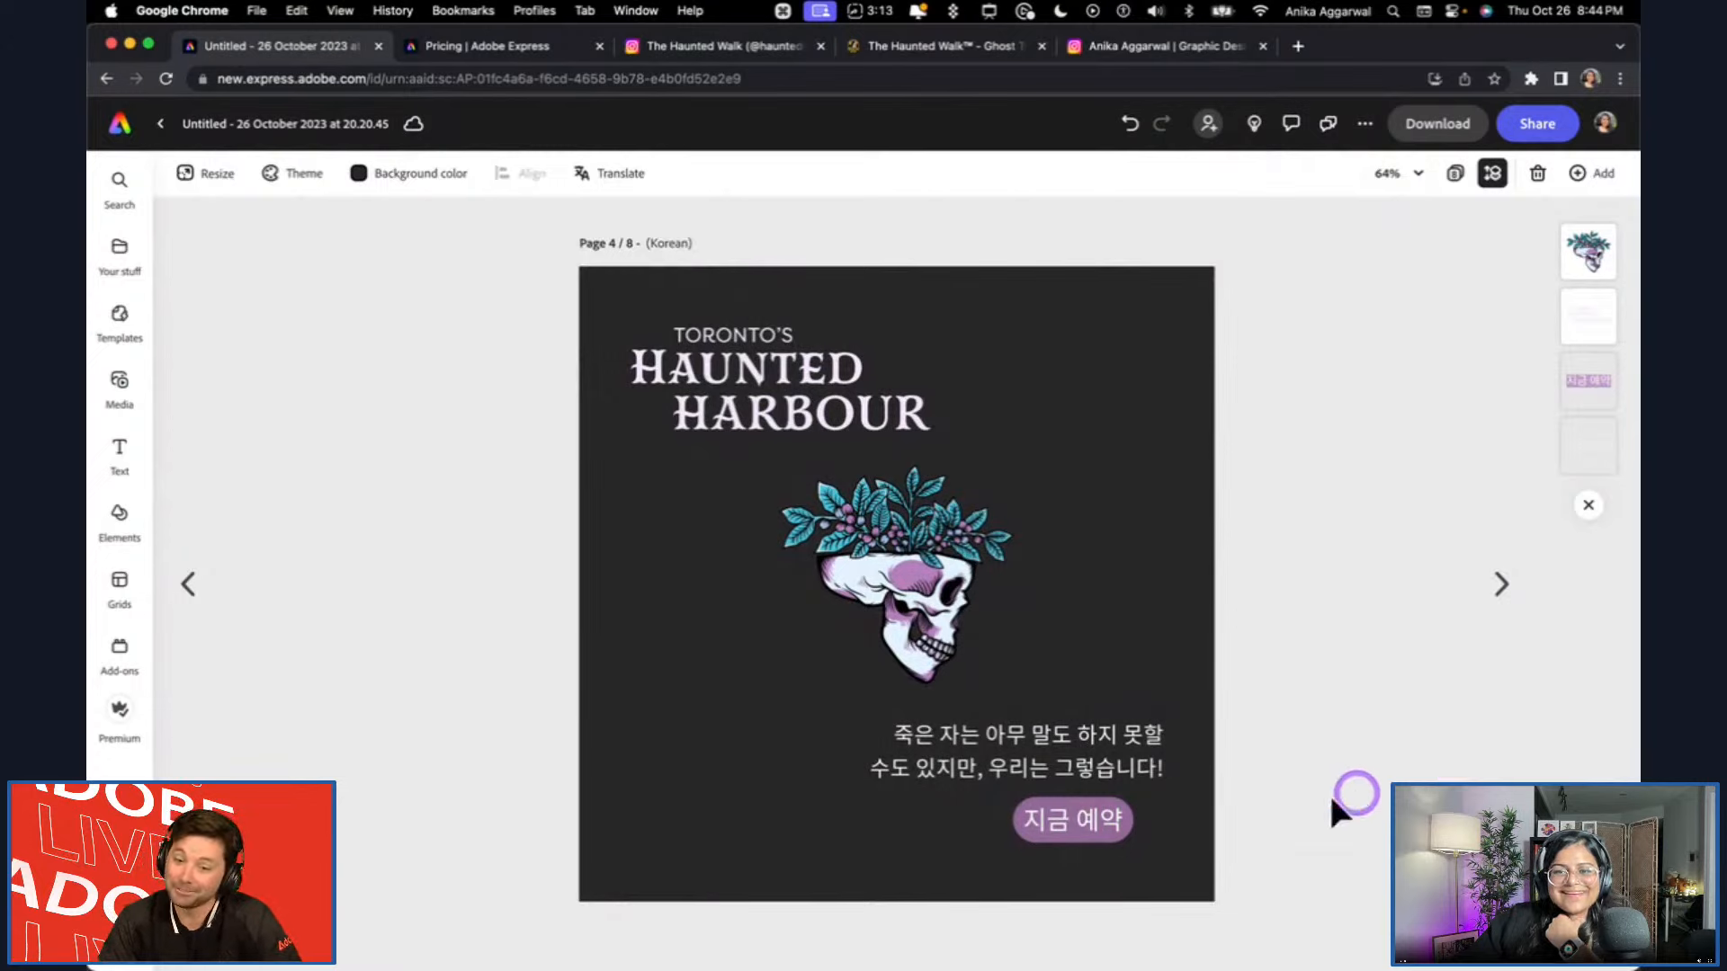
click(1106, 779)
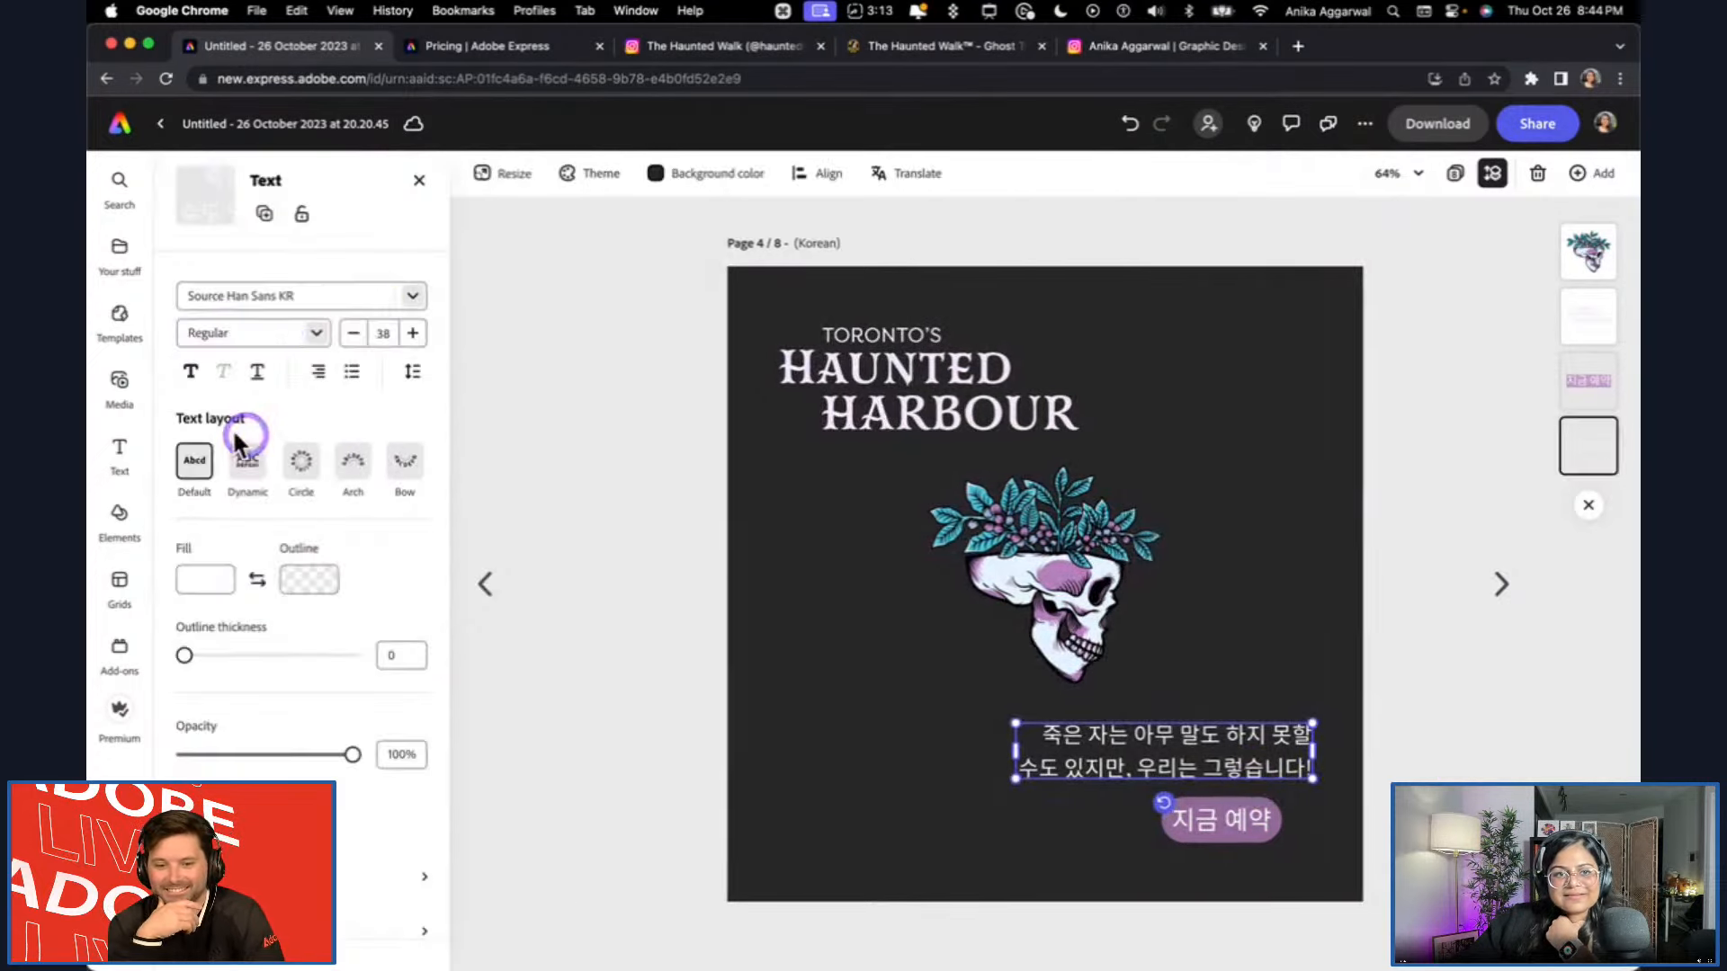
click(332, 452)
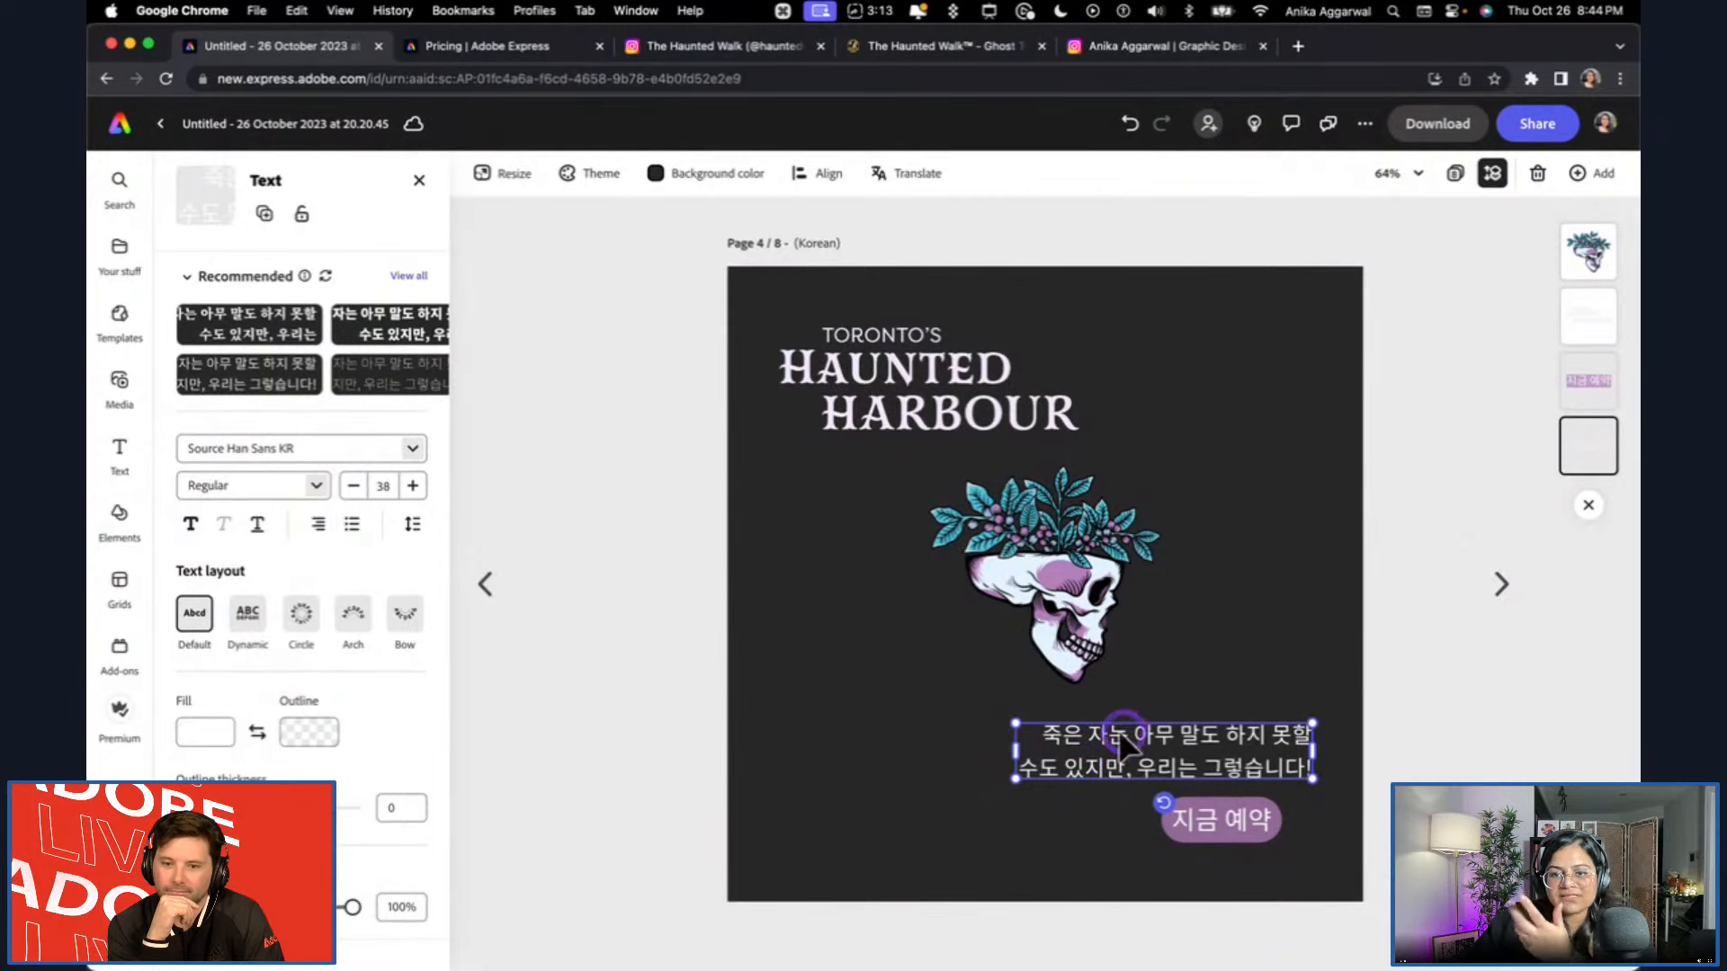
Try enlarging the Korean tagline to font size 45, and undo that resize.
drag(1019, 779, 964, 790)
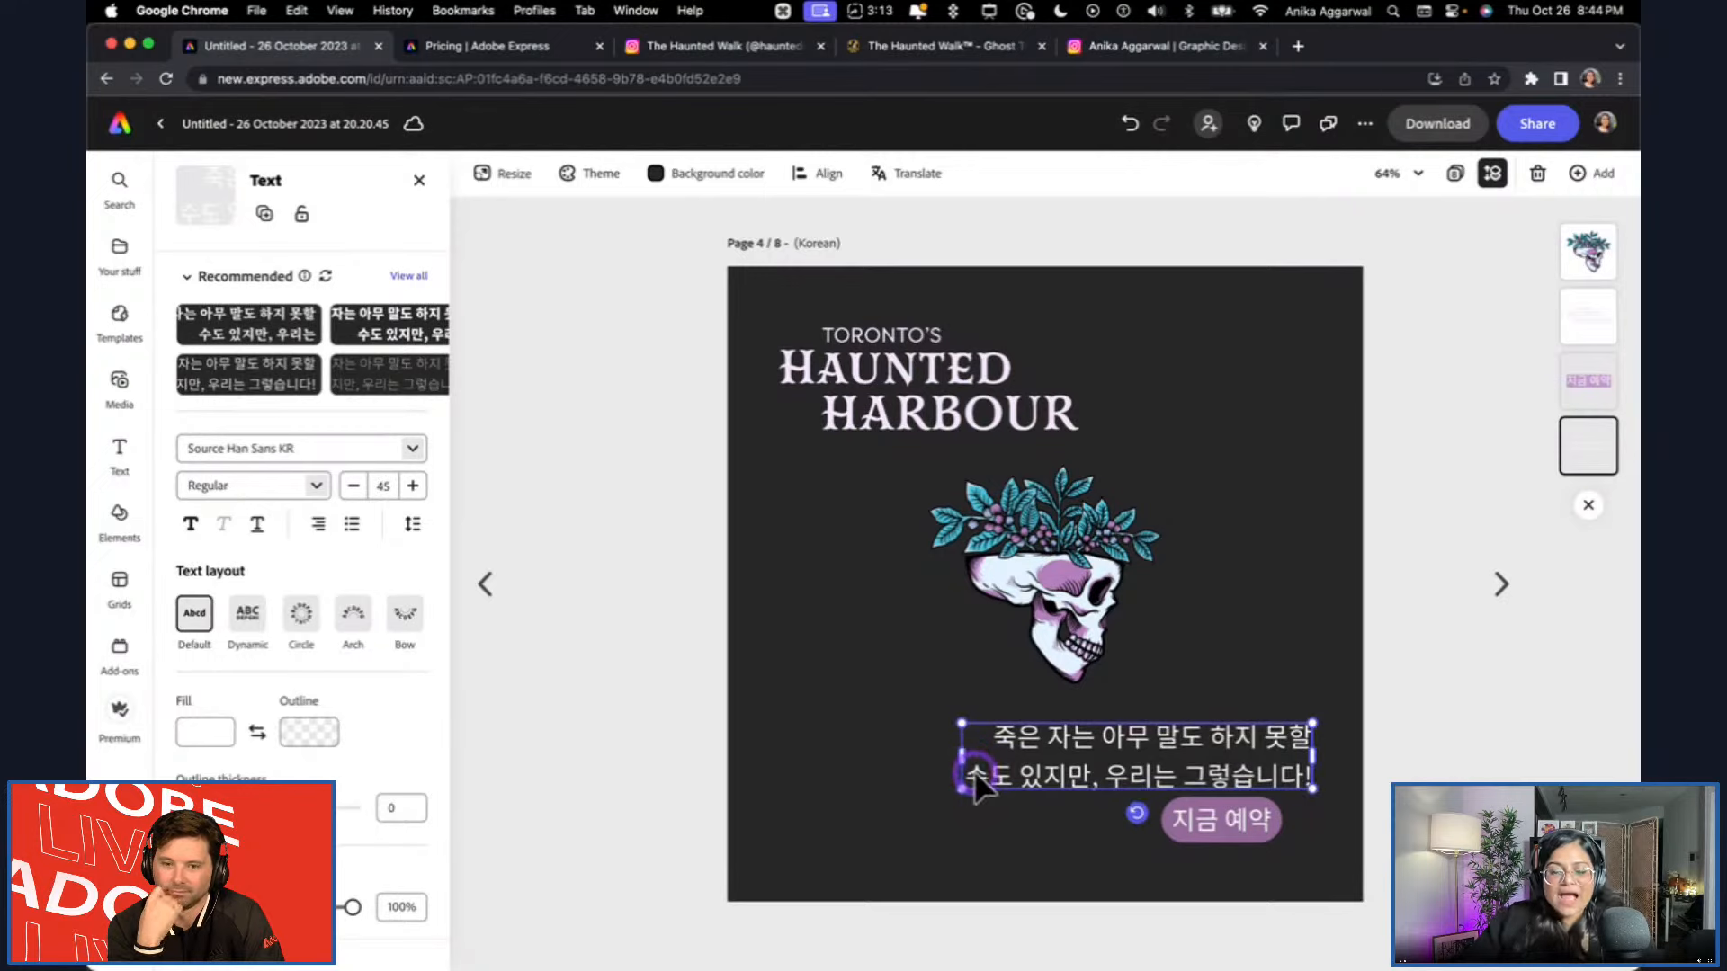
key(super+z)
click(1426, 727)
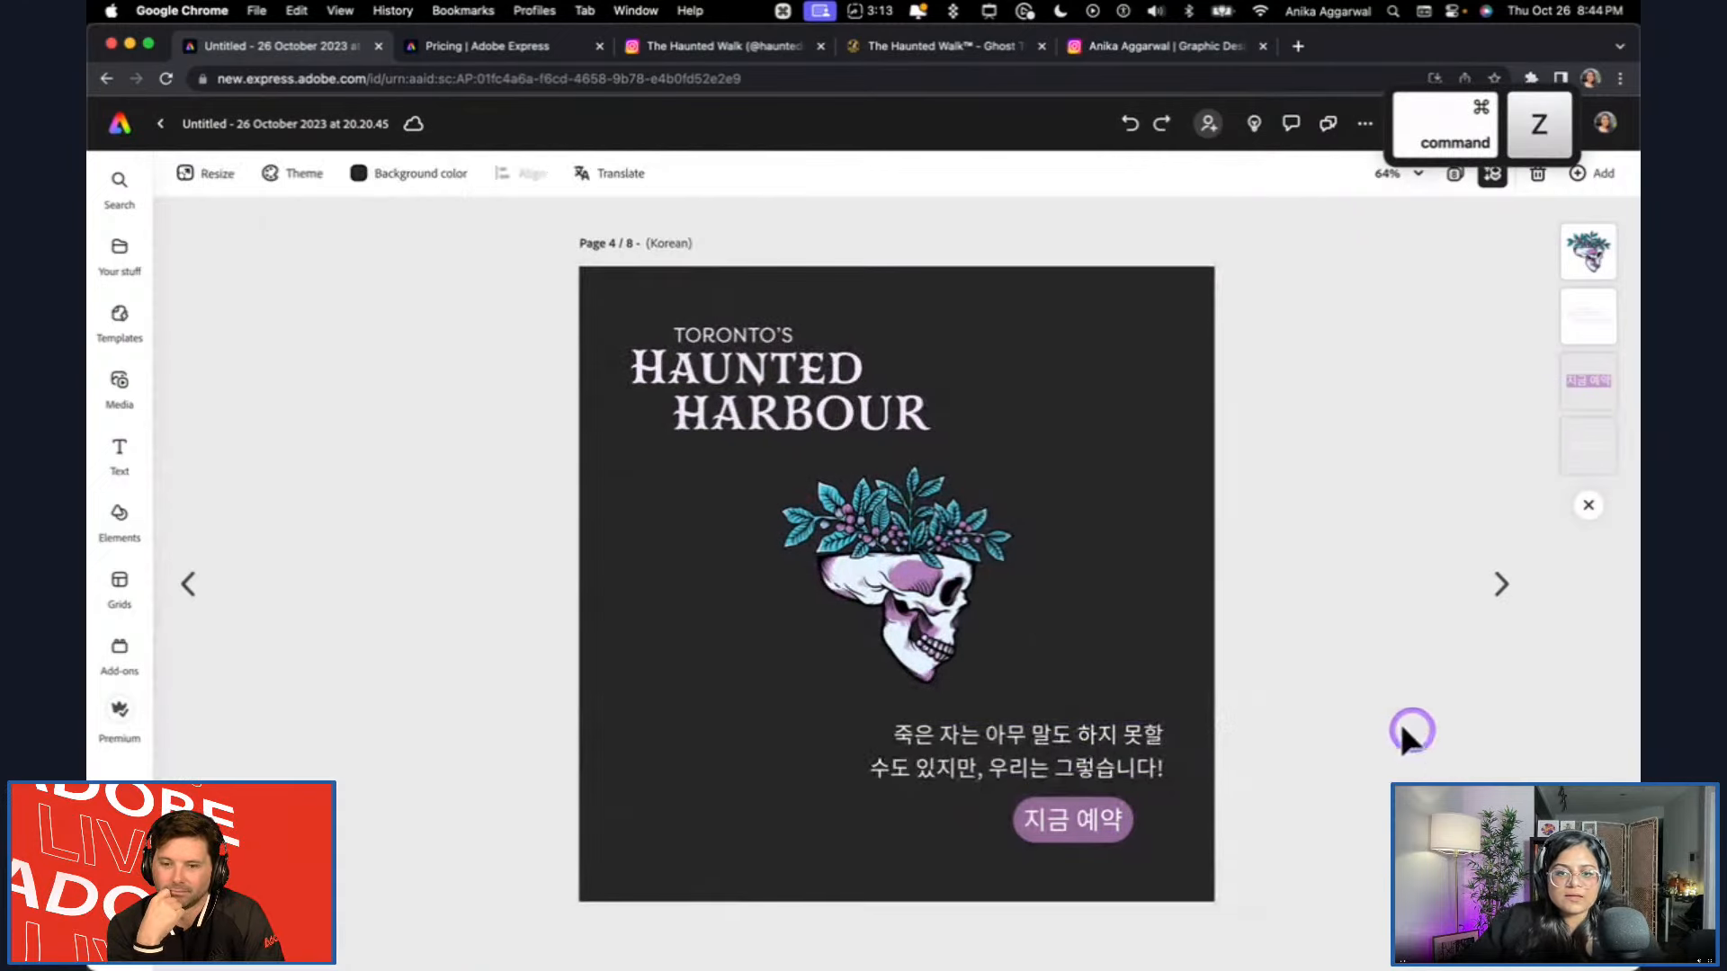
click(882, 773)
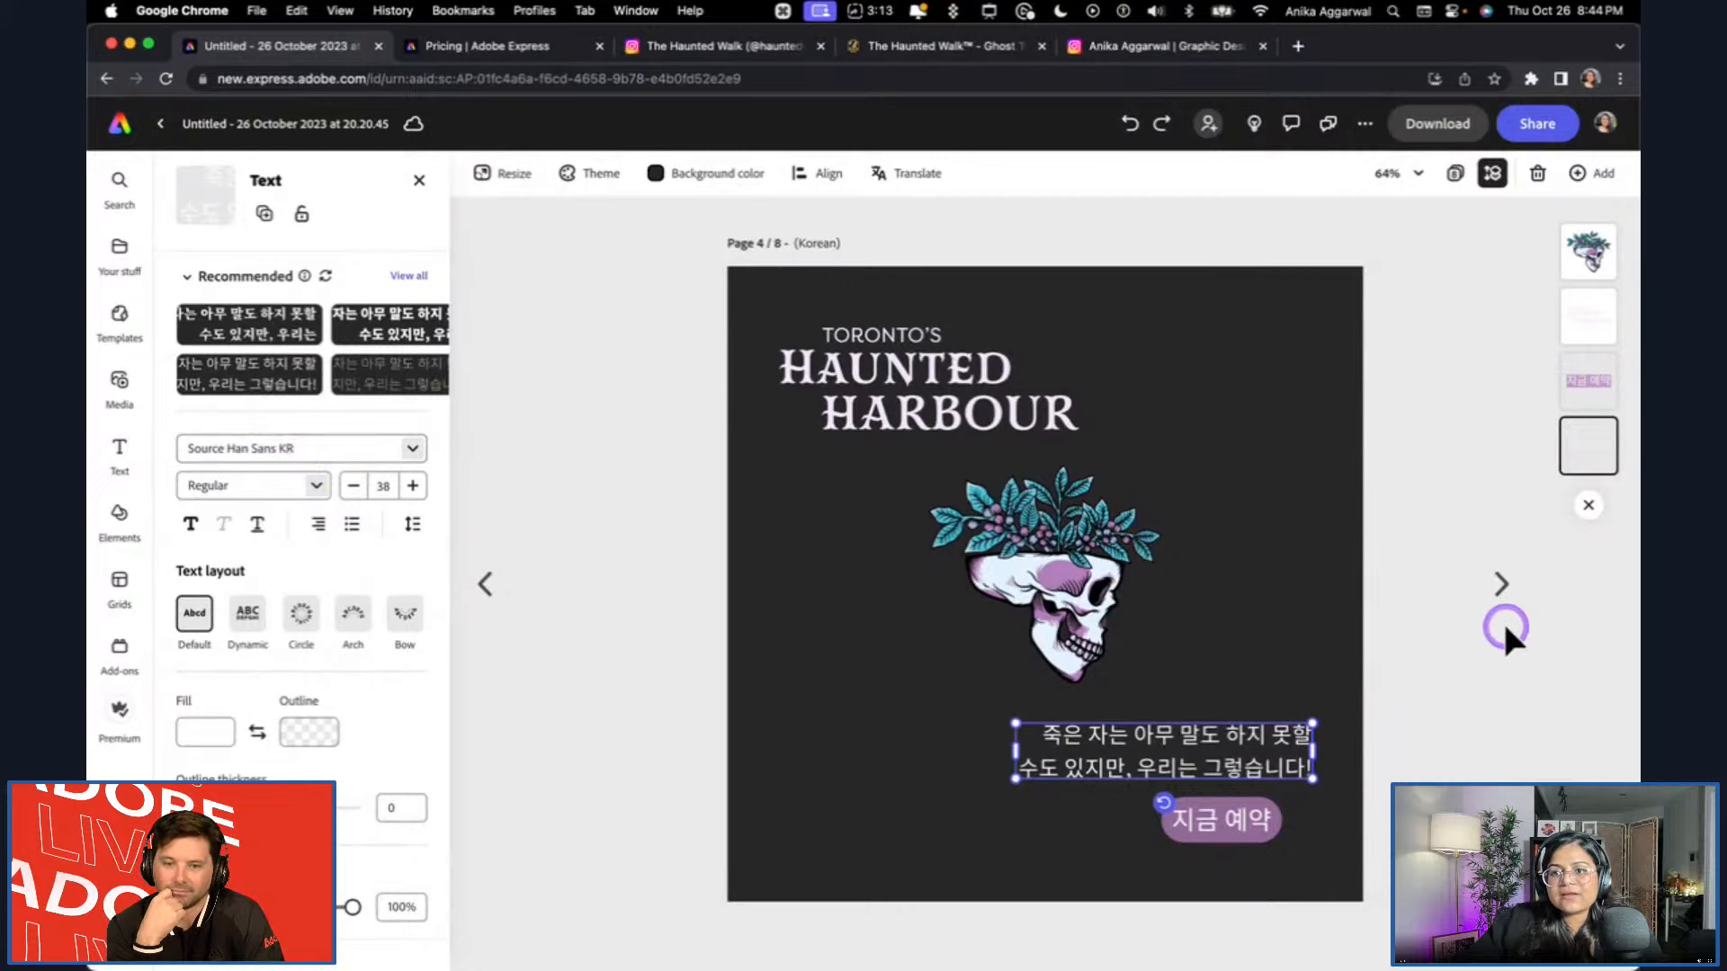
Go to the Swedish page and enlarge its tagline to font size 46 above the BOKA NU button.
click(1499, 589)
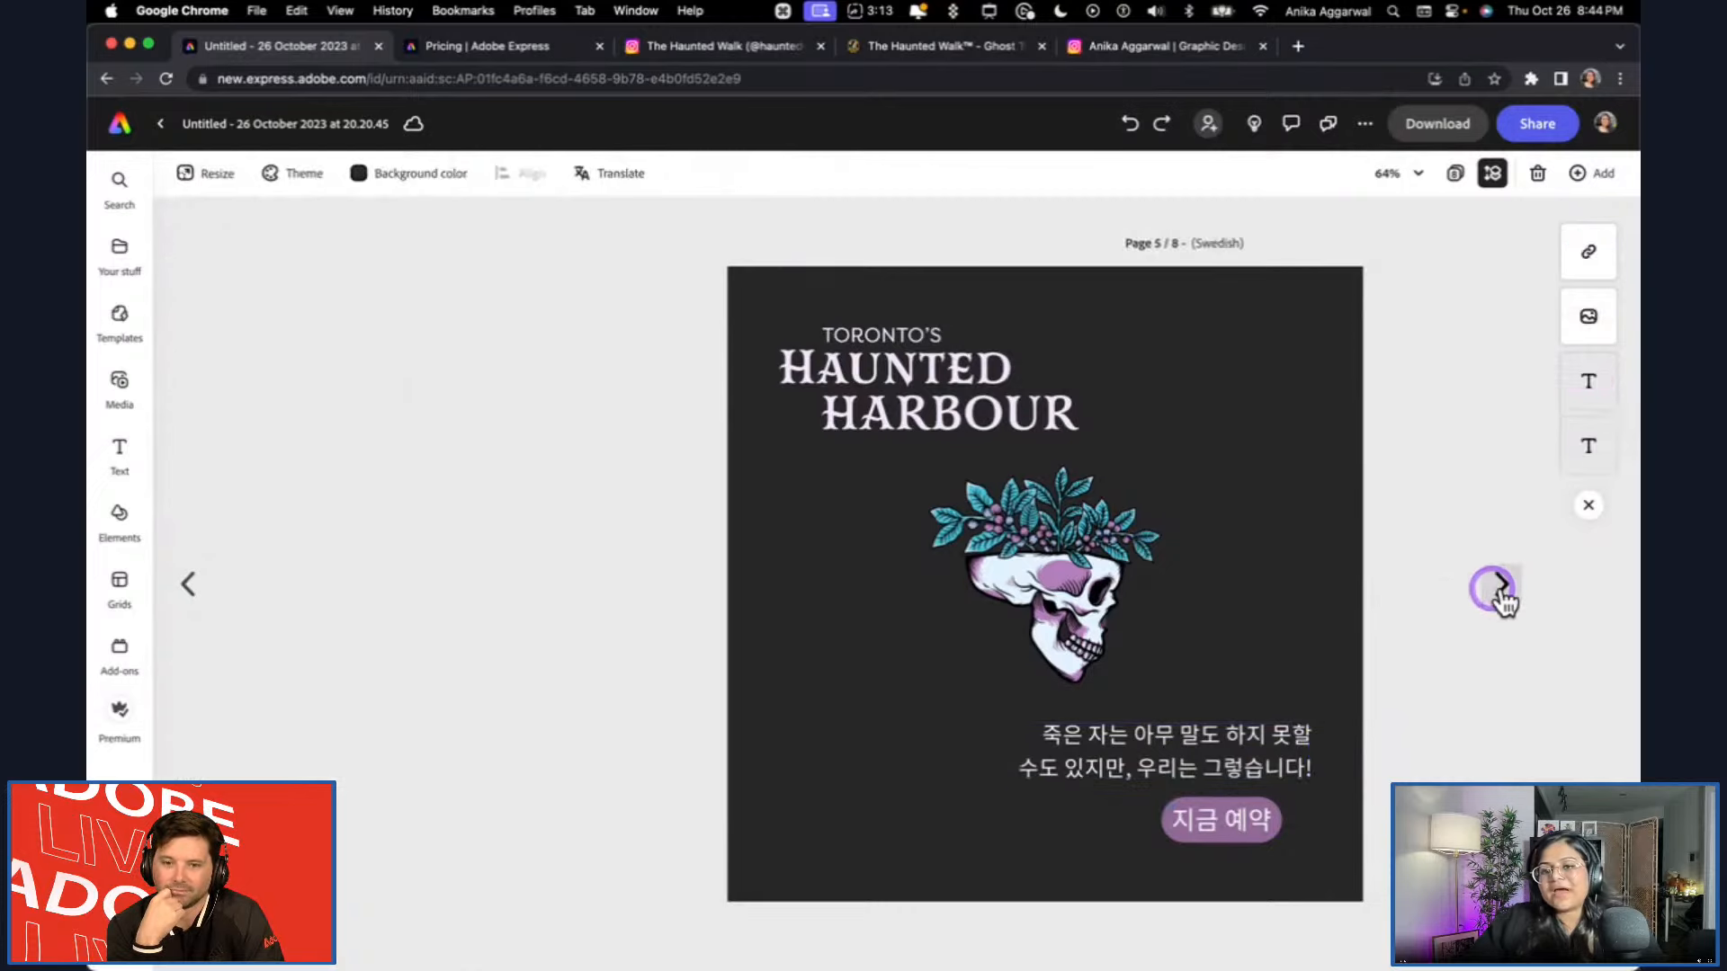
click(991, 754)
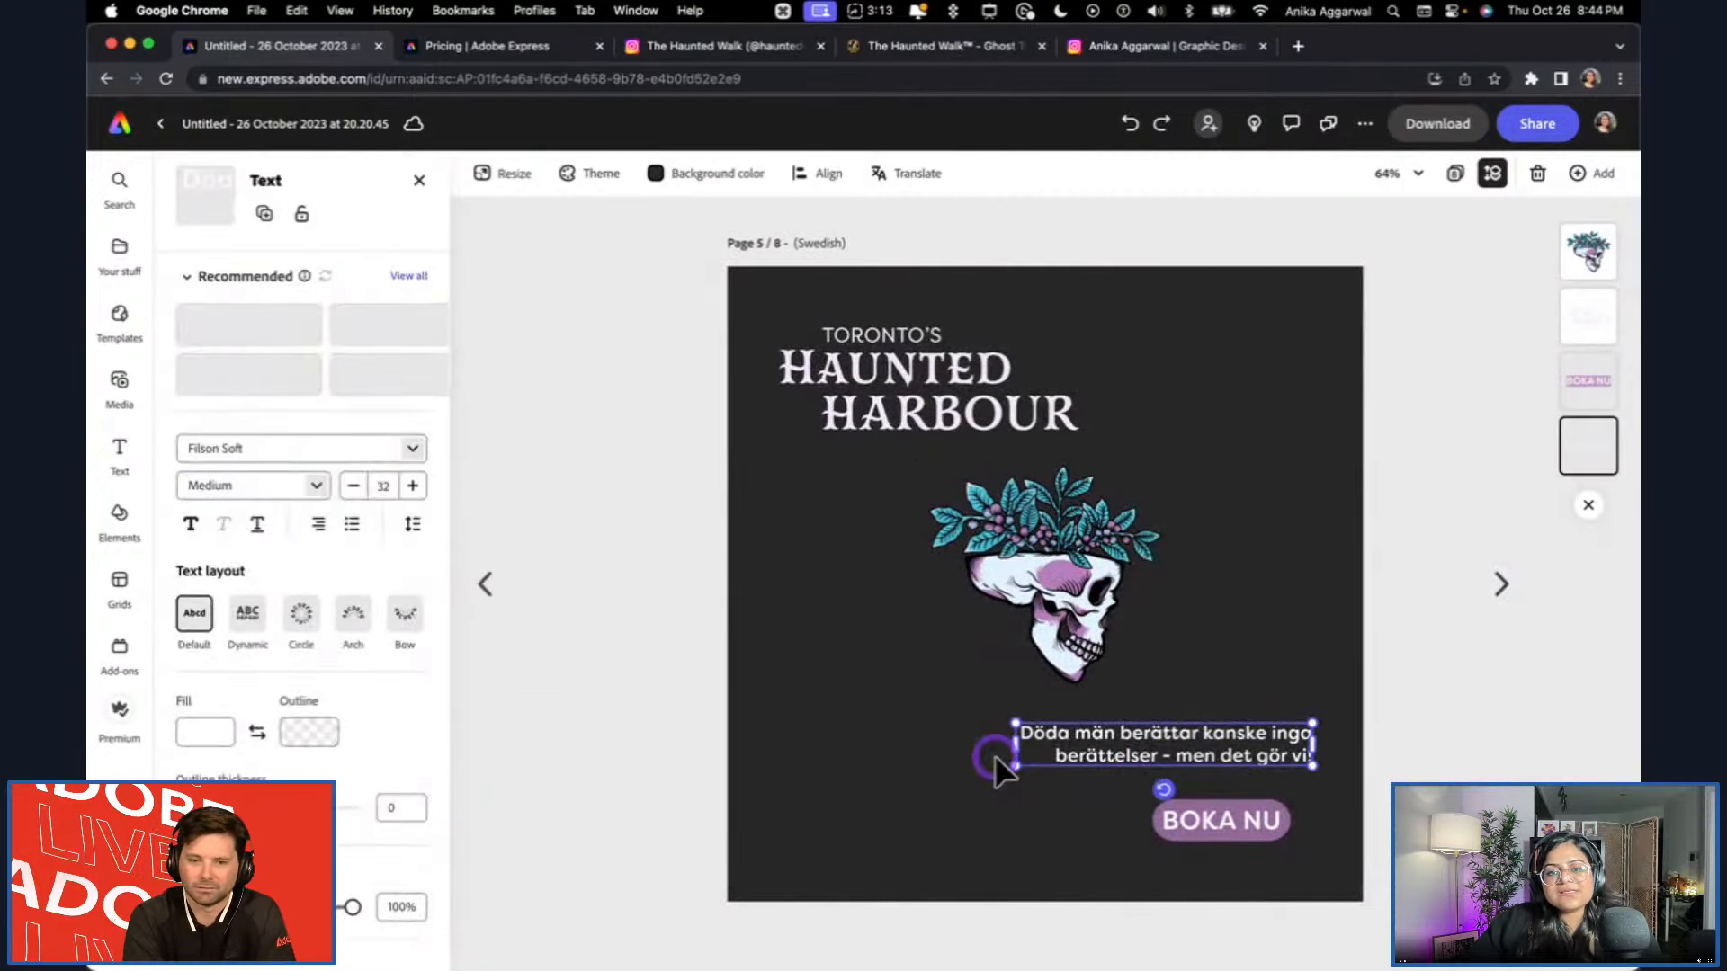
drag(1018, 761, 912, 802)
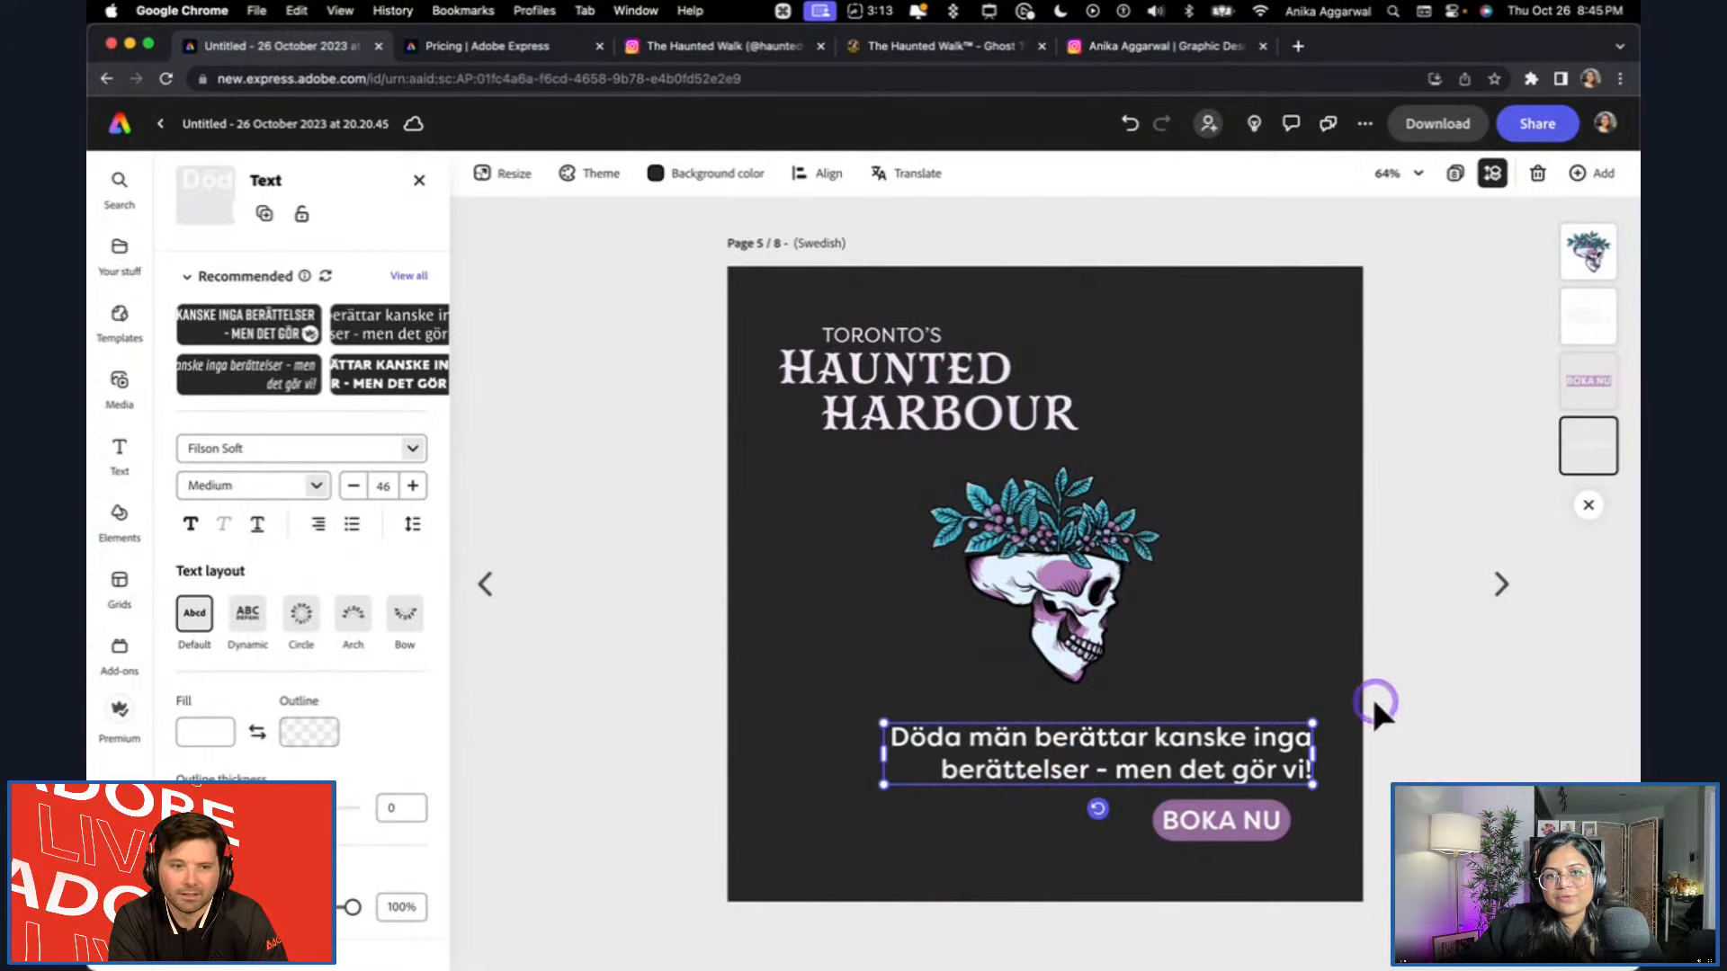
click(1409, 638)
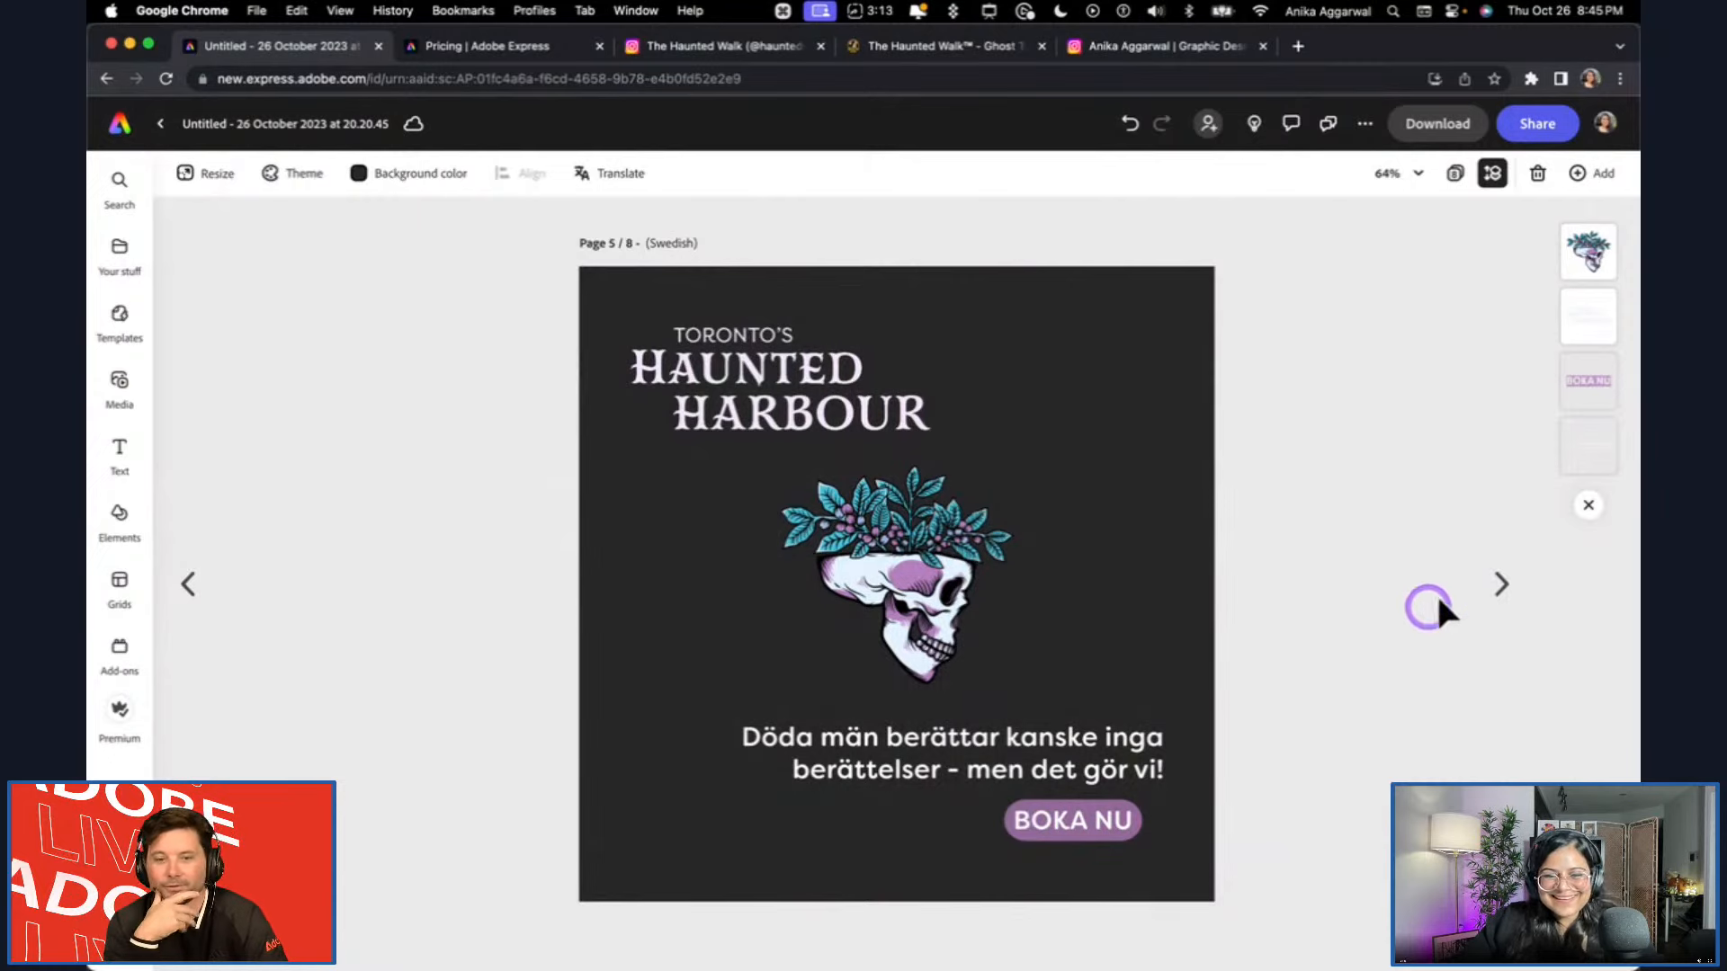
Go to the German page and enlarge its tagline to nearly fill the space above the BUCHEN SIE JETZT button.
click(1511, 598)
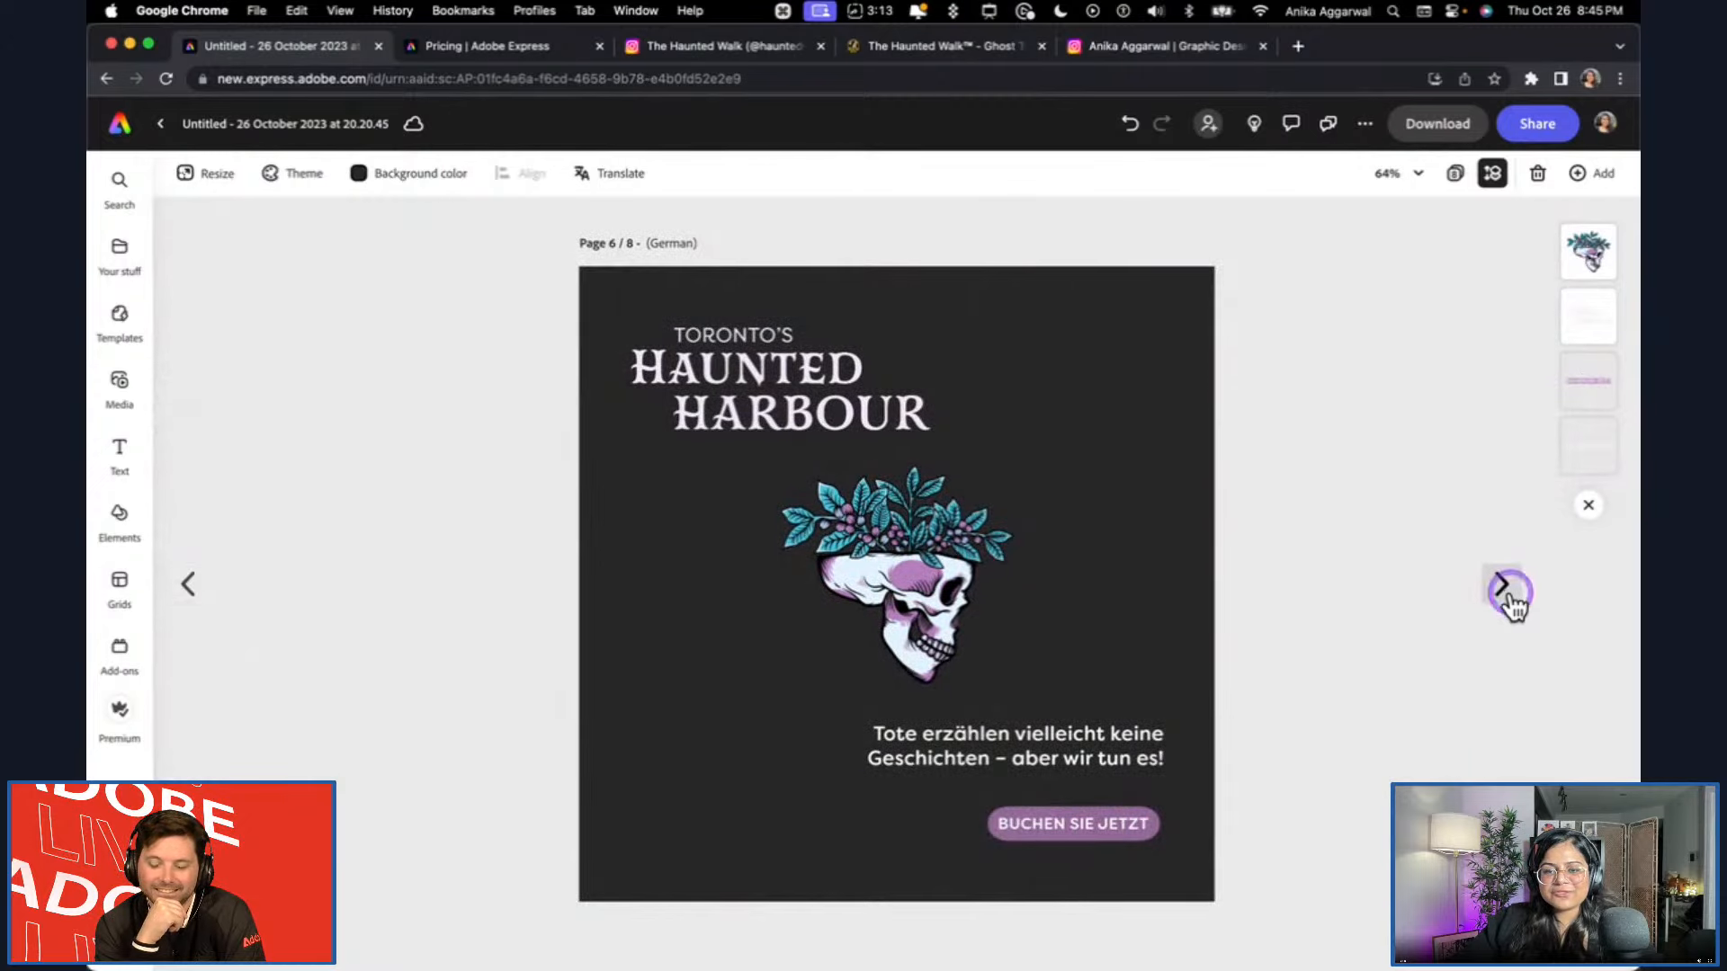
click(1013, 761)
drag(1016, 771, 856, 801)
click(1478, 673)
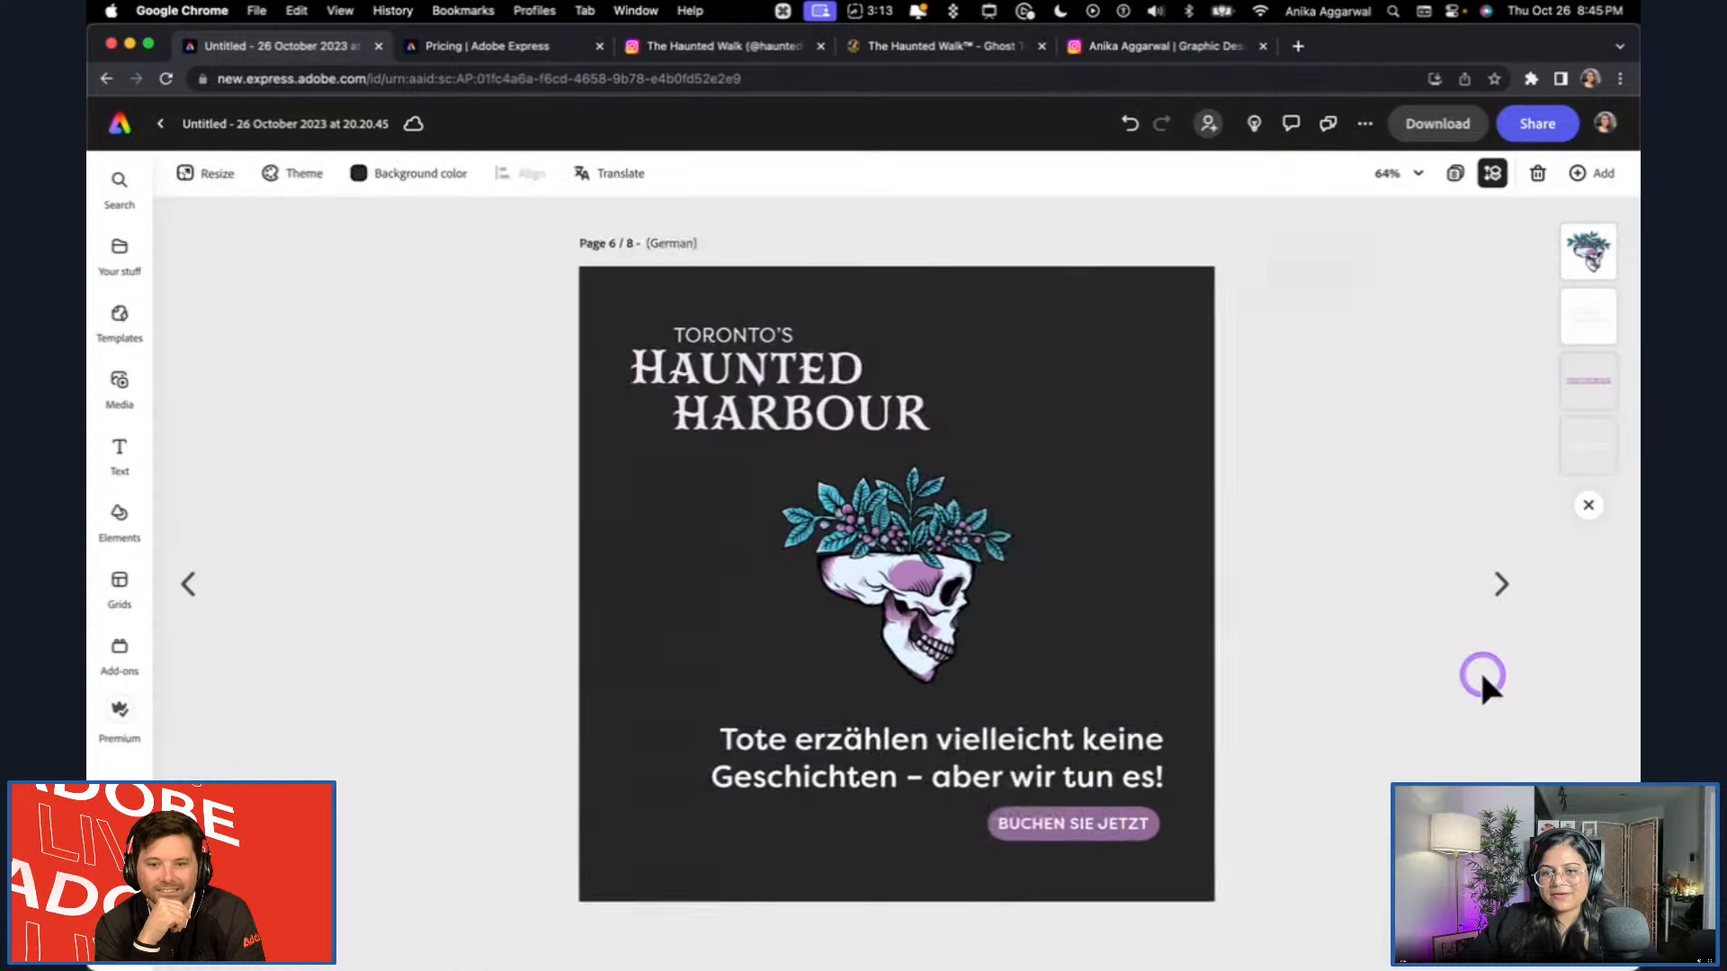
On the Portuguese page, enlarge the tagline to font size 37 and adjust its text box width so it wraps onto two balanced lines.
click(1501, 583)
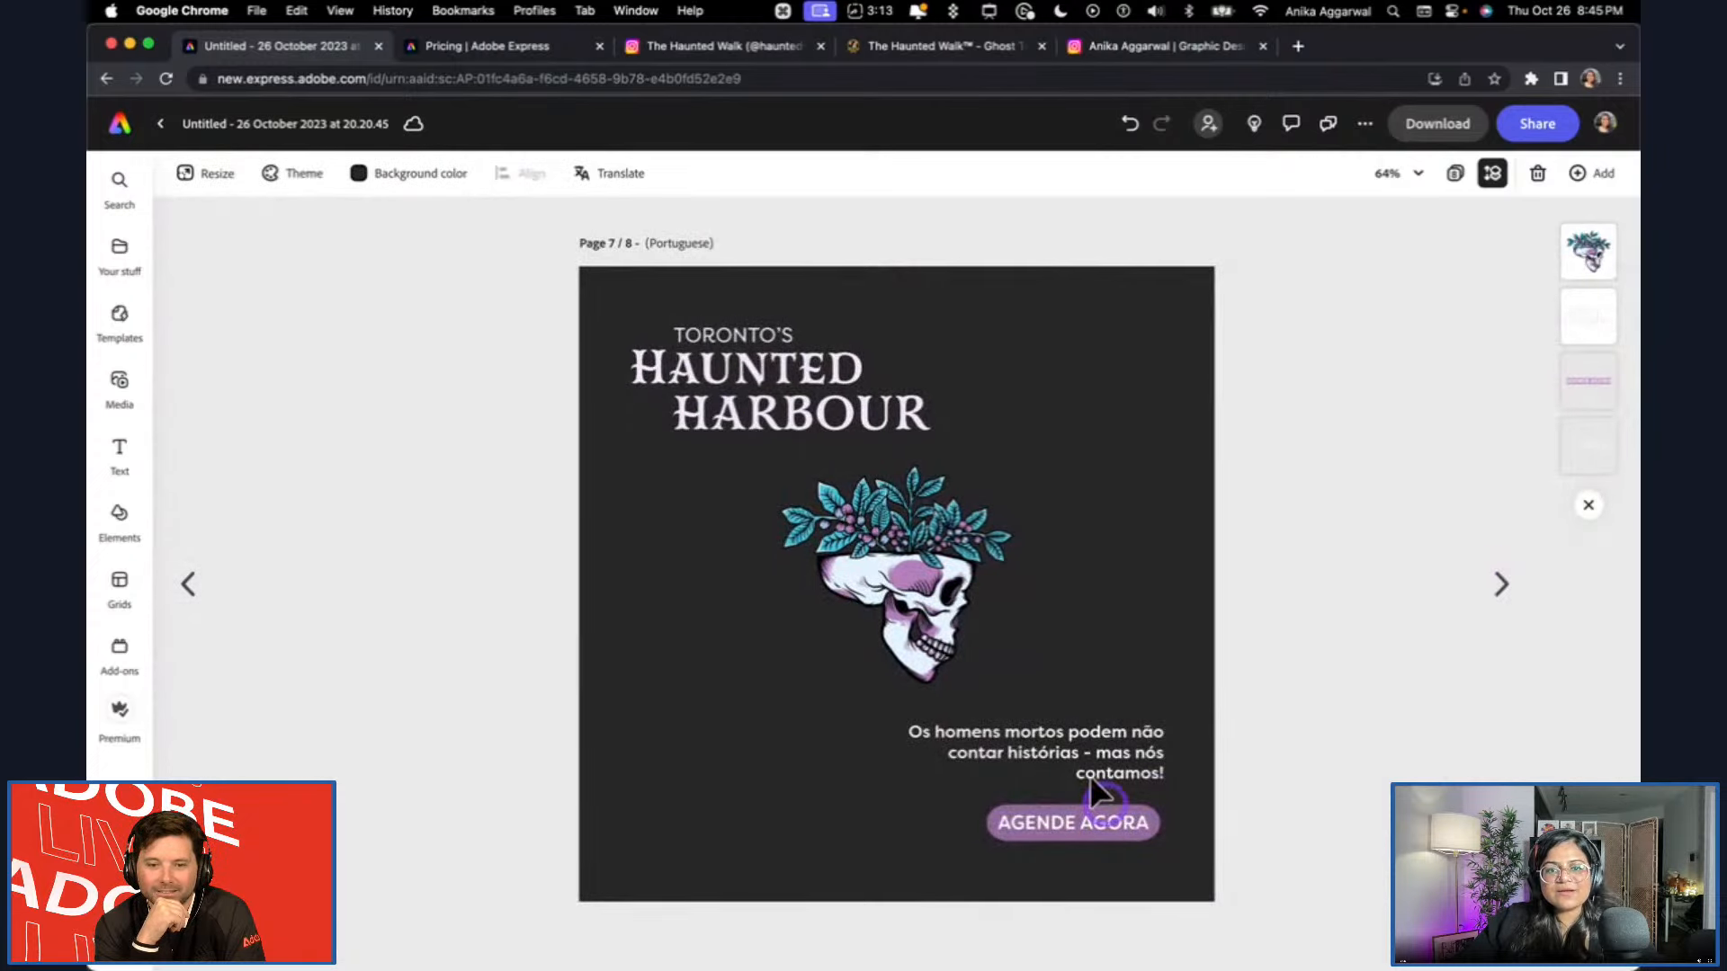
click(1035, 776)
drag(1014, 746, 791, 813)
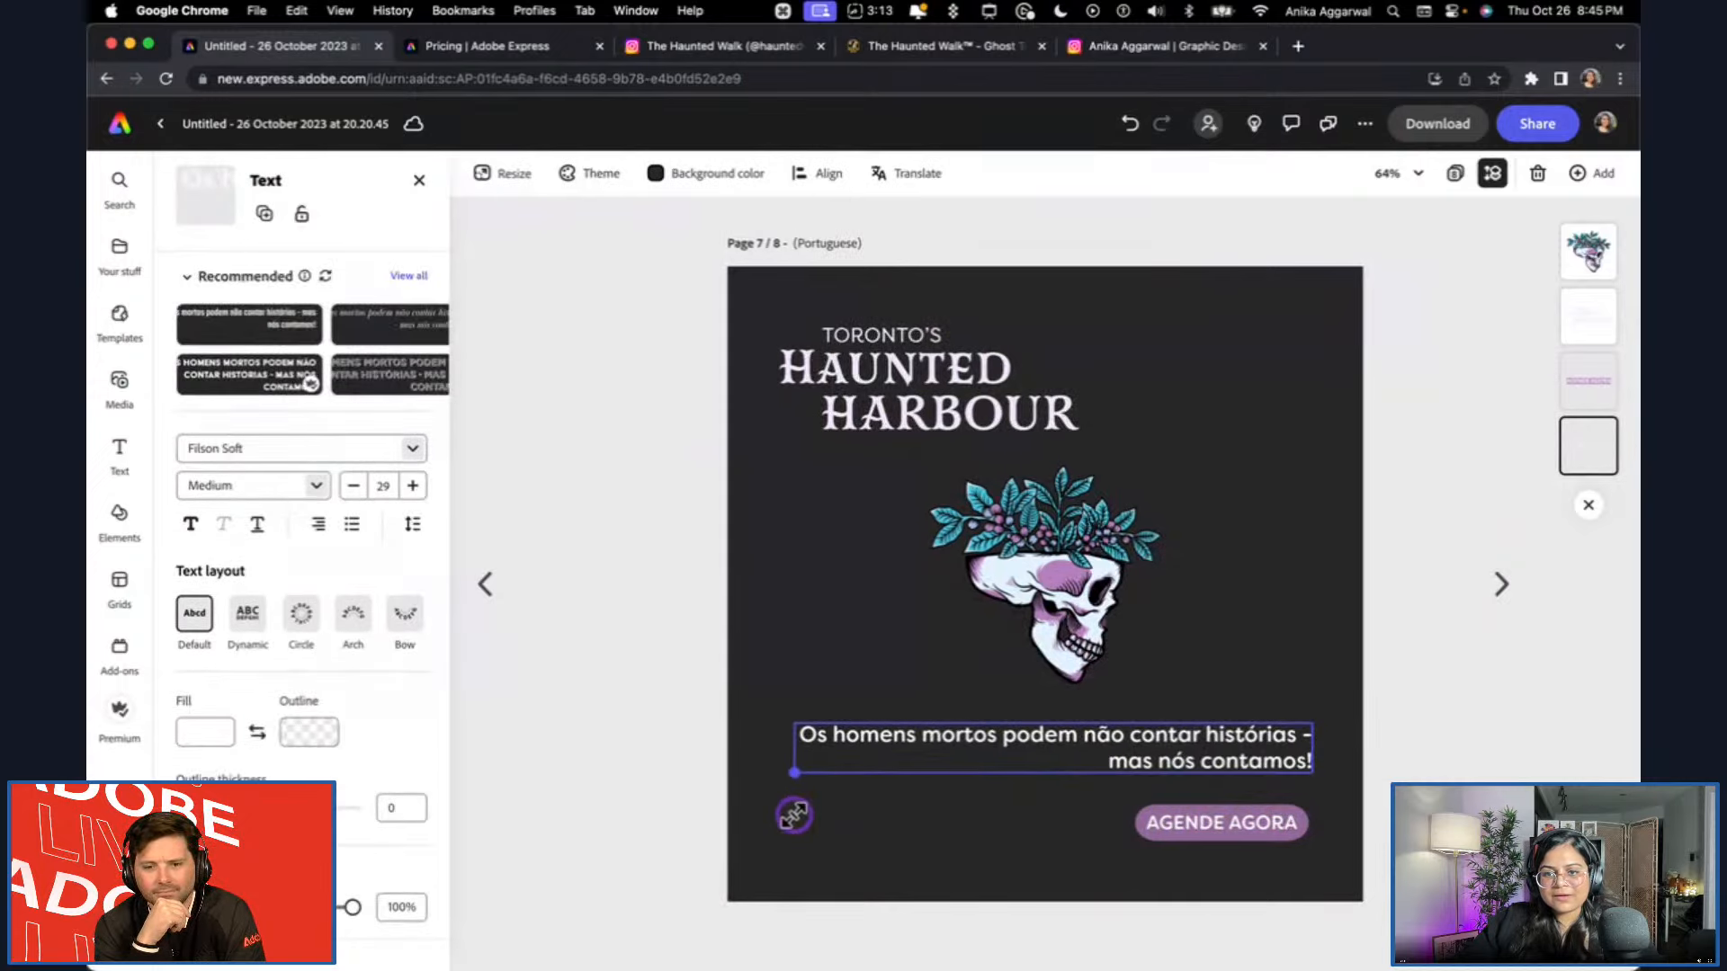
drag(793, 754, 855, 748)
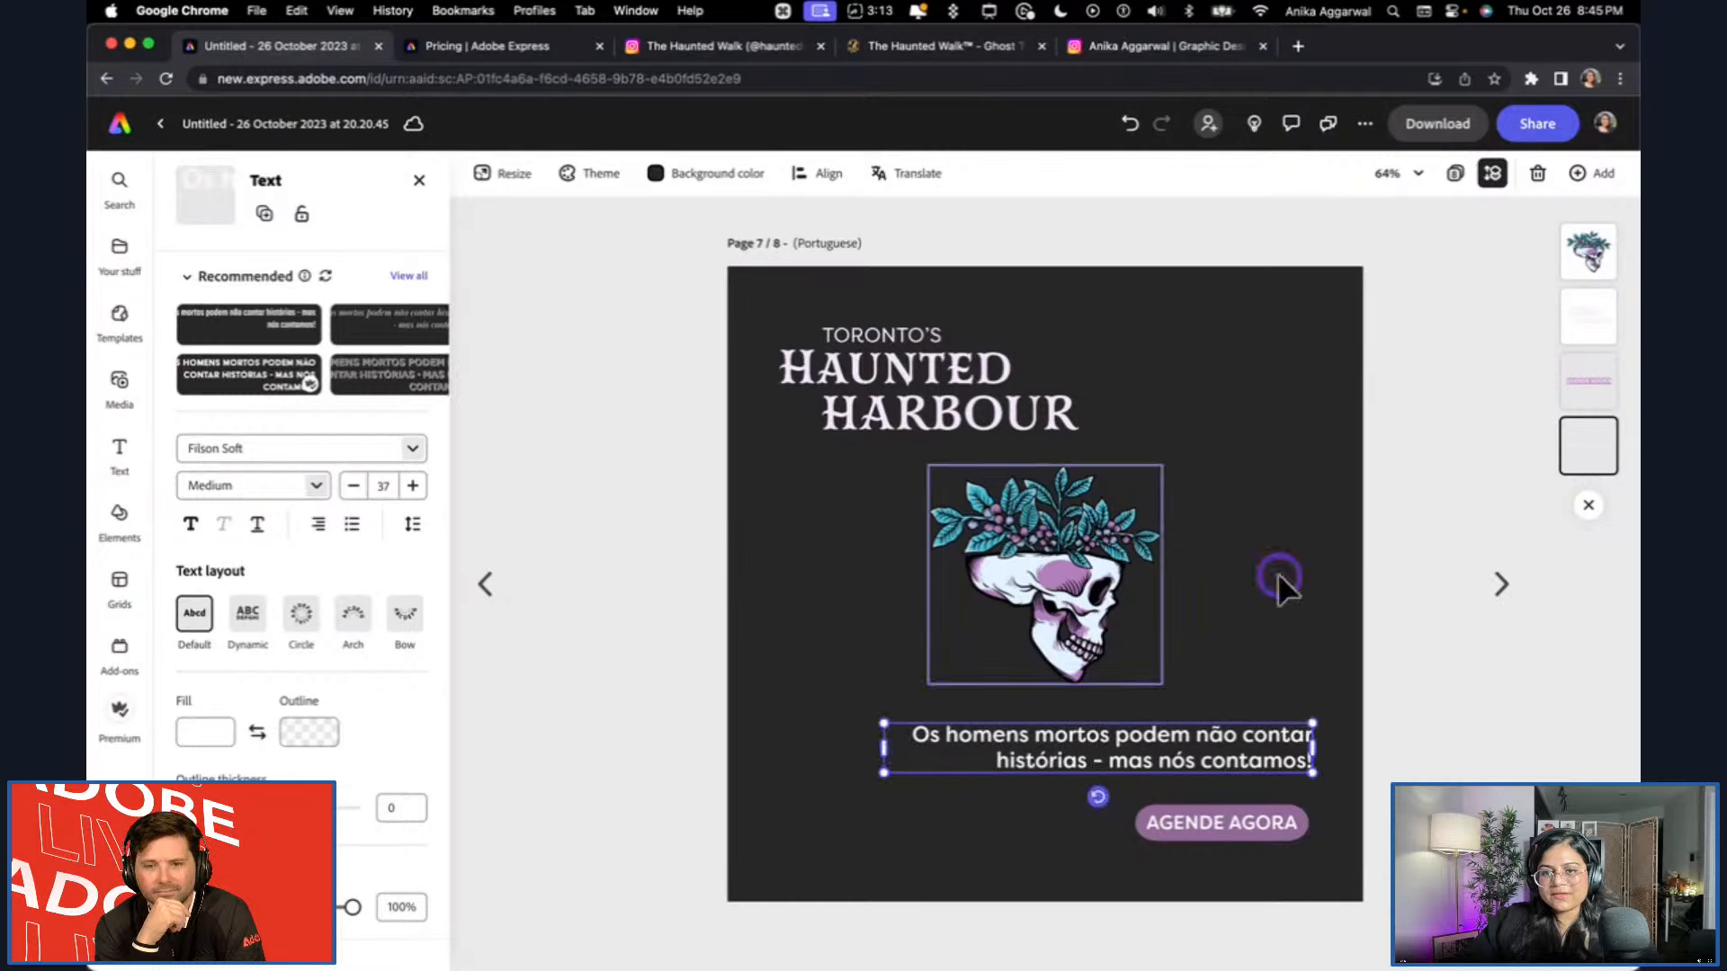
Go to the Japanese page, enlarge its tagline to font size 44, and select the button text below it.
click(1504, 575)
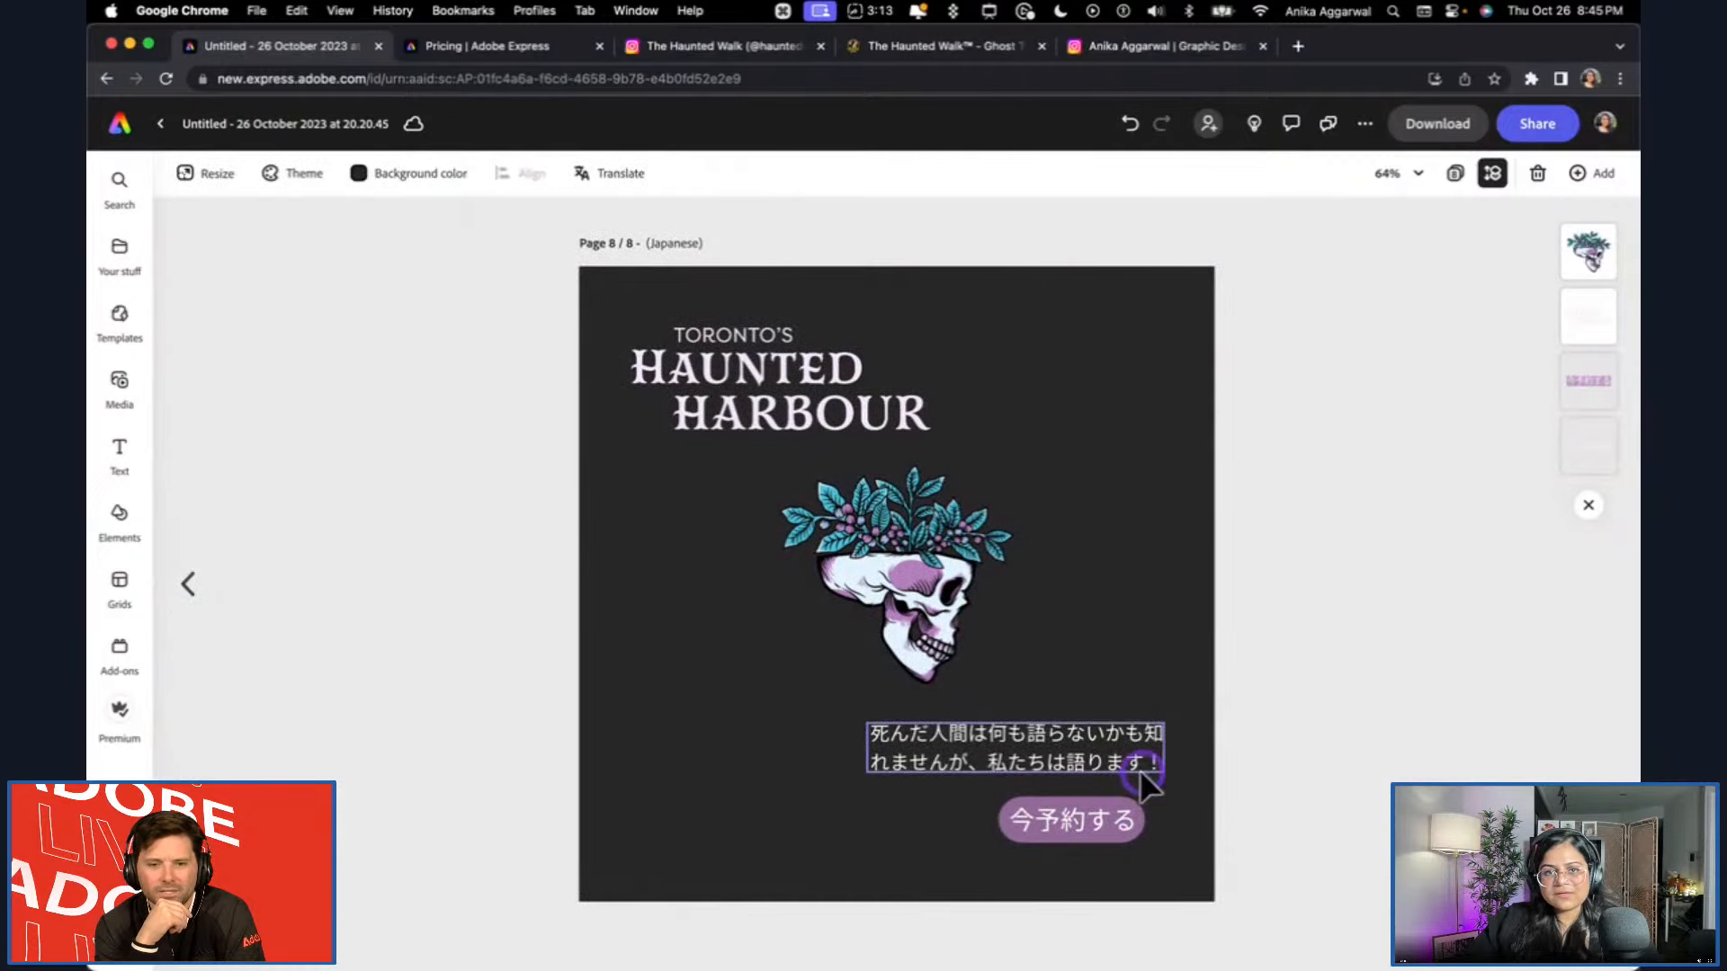
click(1038, 756)
drag(1013, 779, 894, 798)
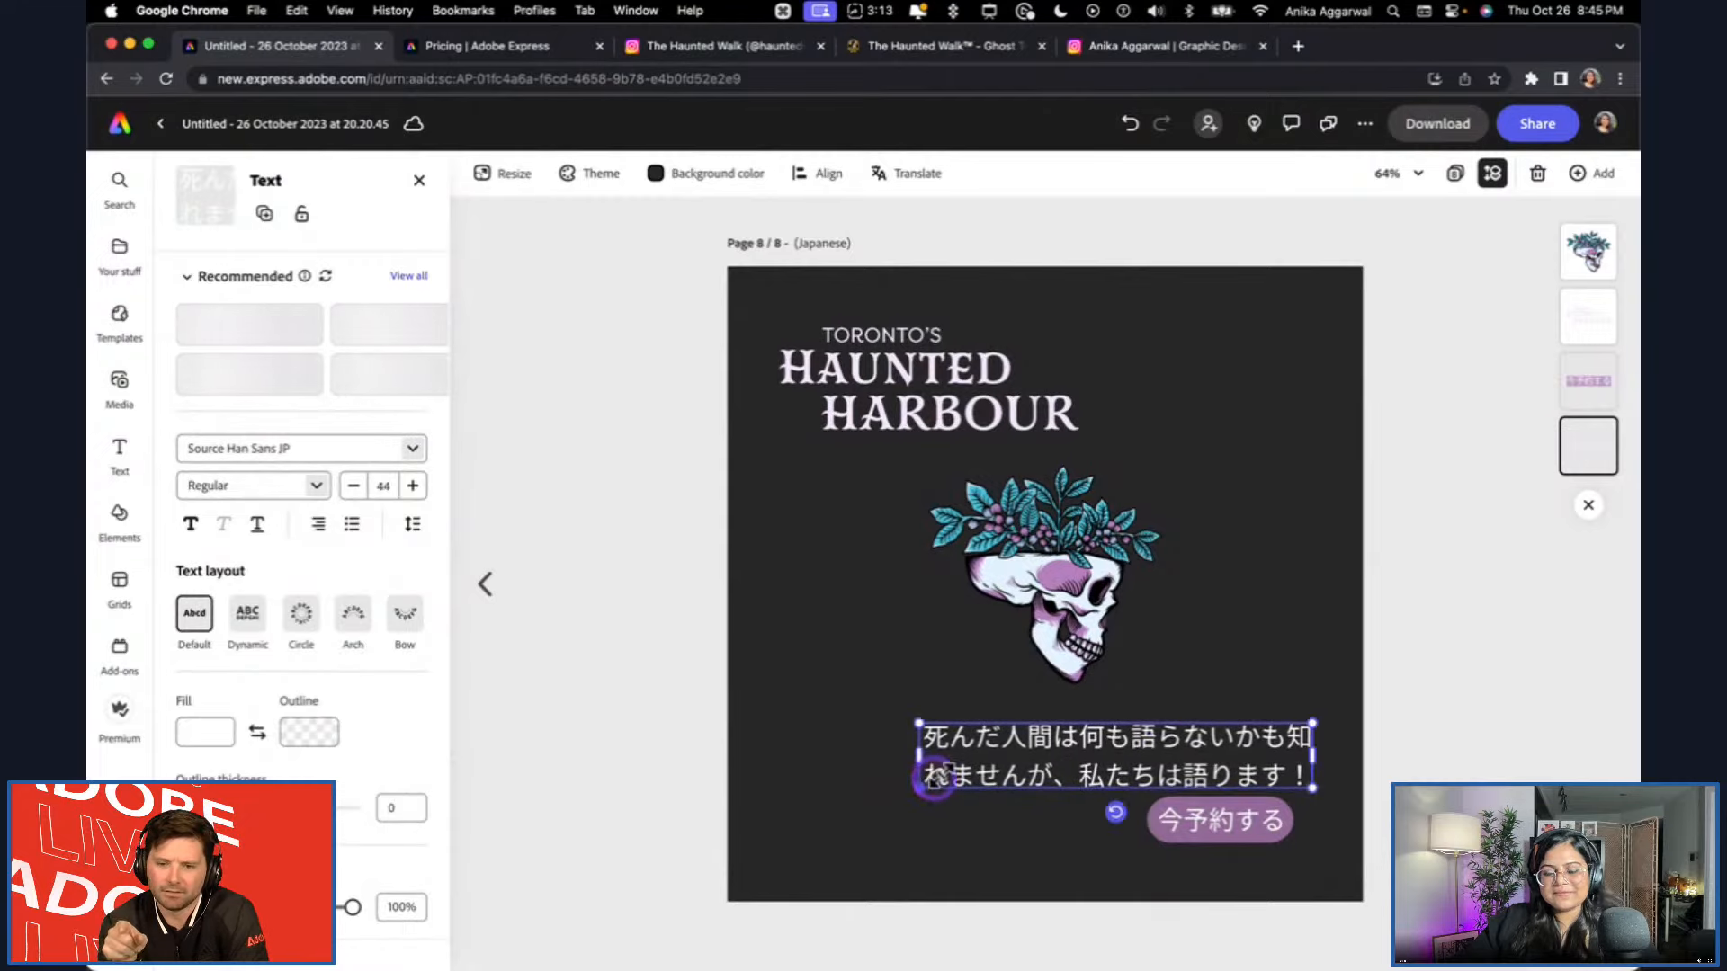
click(1451, 686)
click(1124, 814)
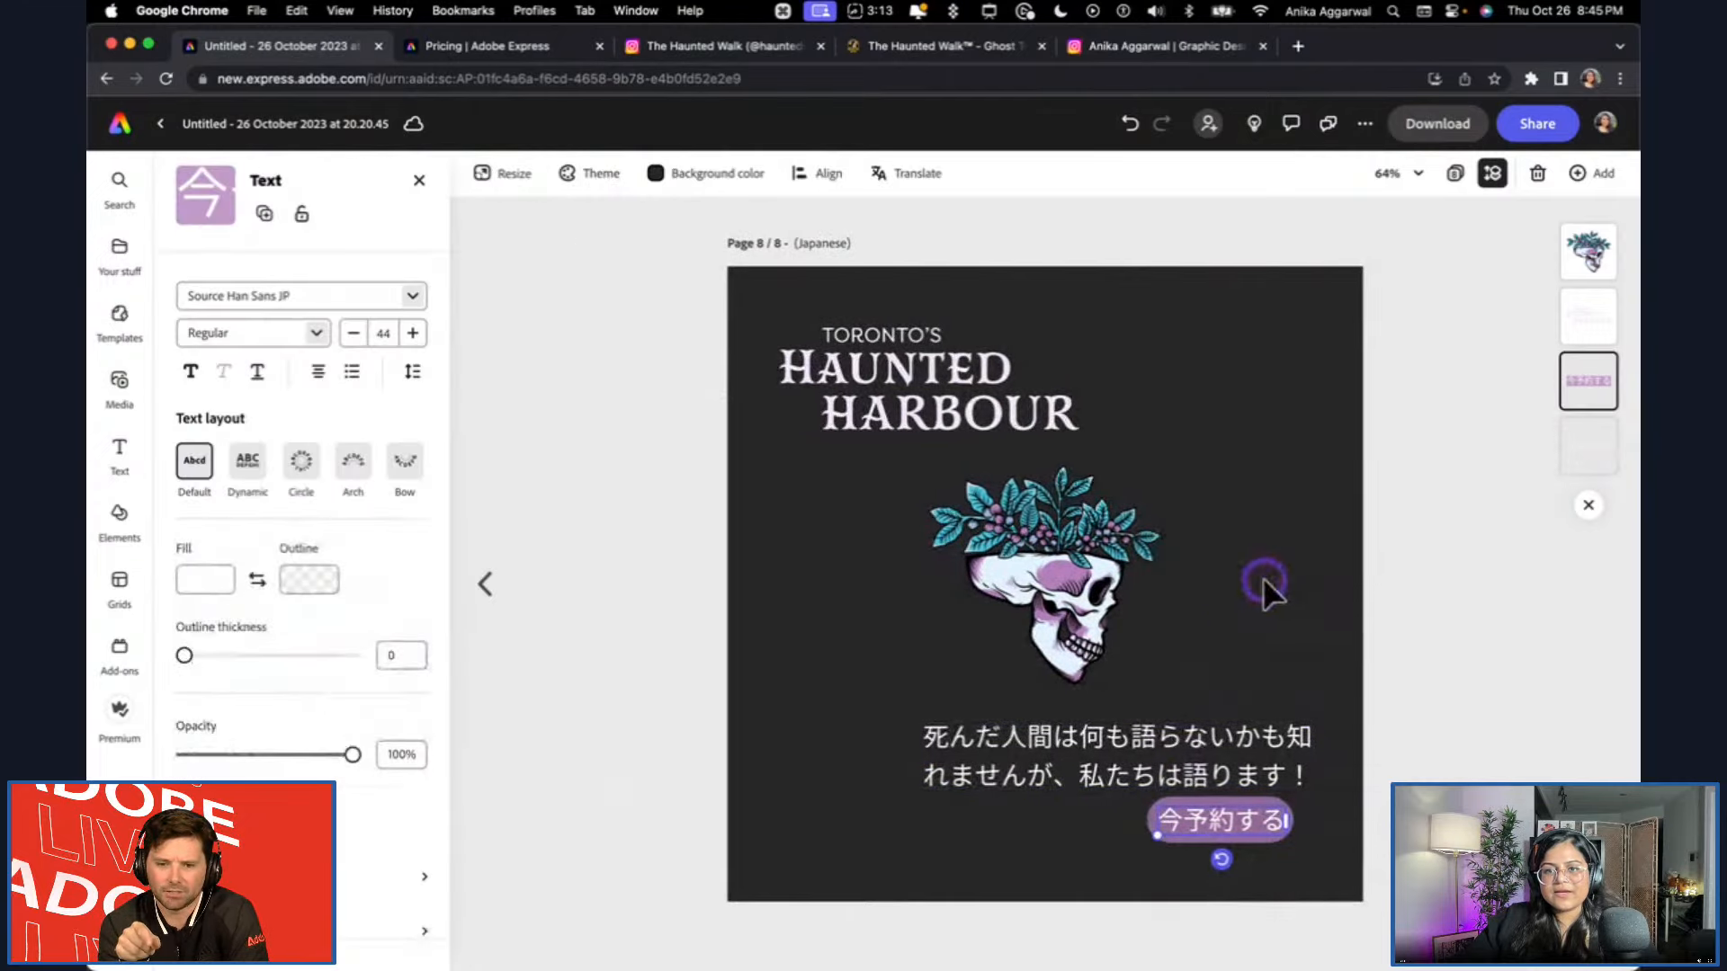
Open the French page from the overview of all pages and select its RESERVE MAINTENANT button text.
click(497, 589)
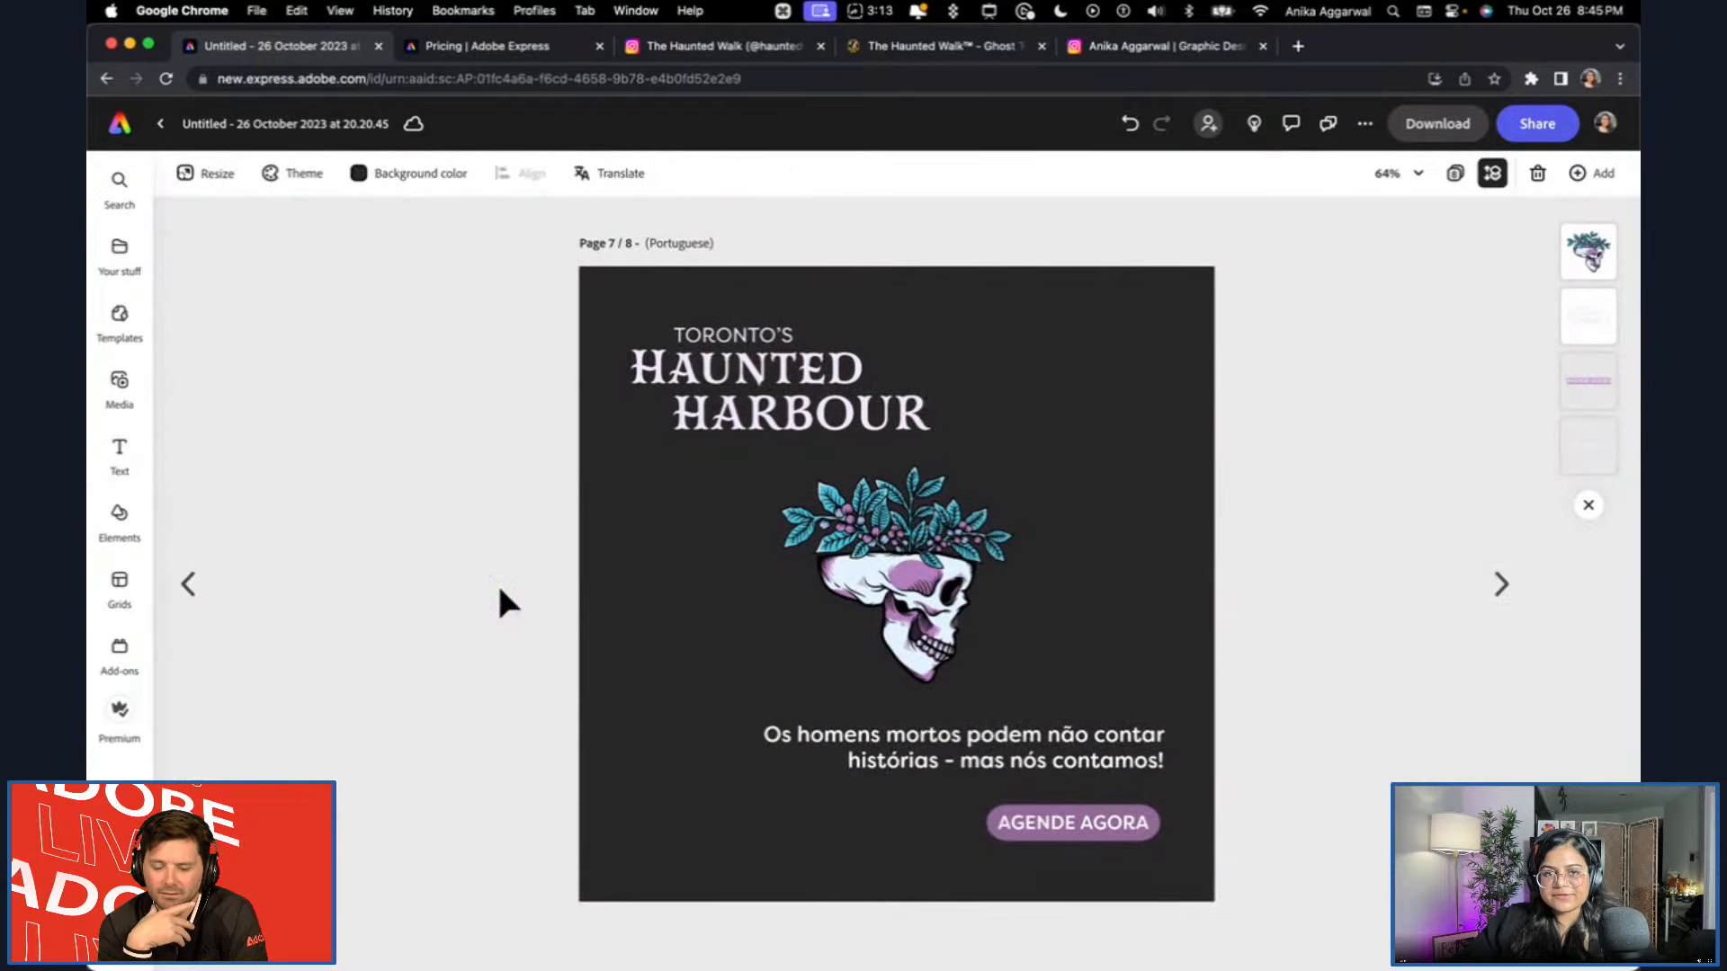
click(1456, 173)
double_click(686, 380)
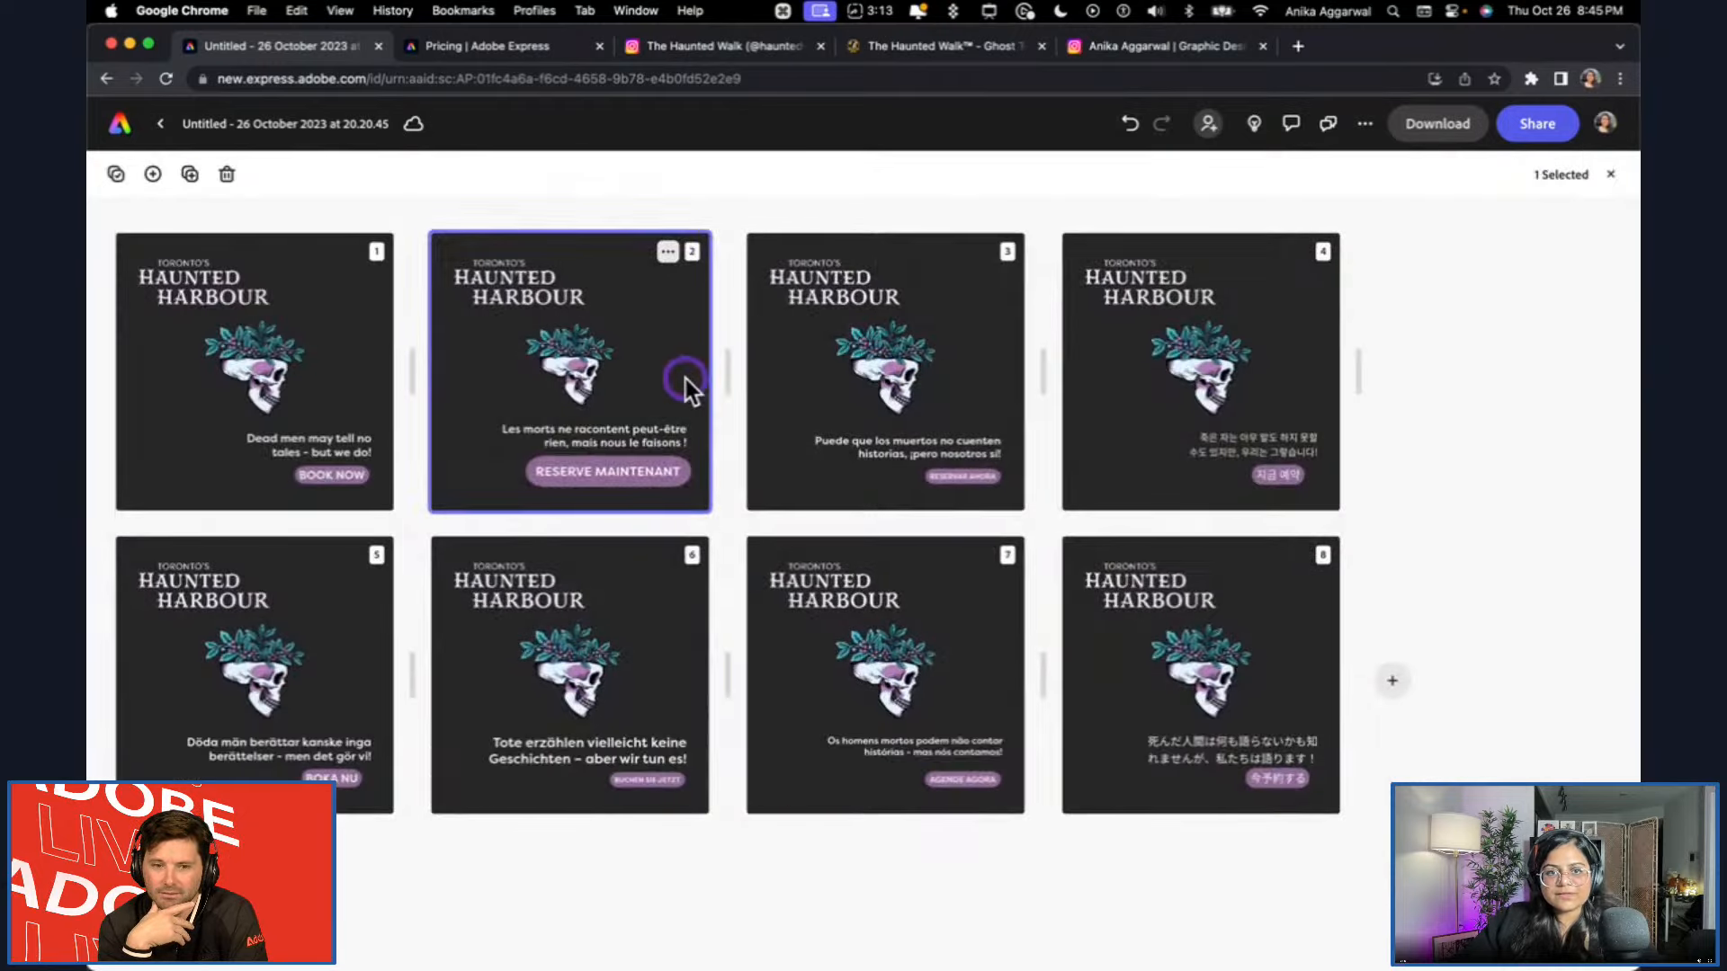
click(985, 817)
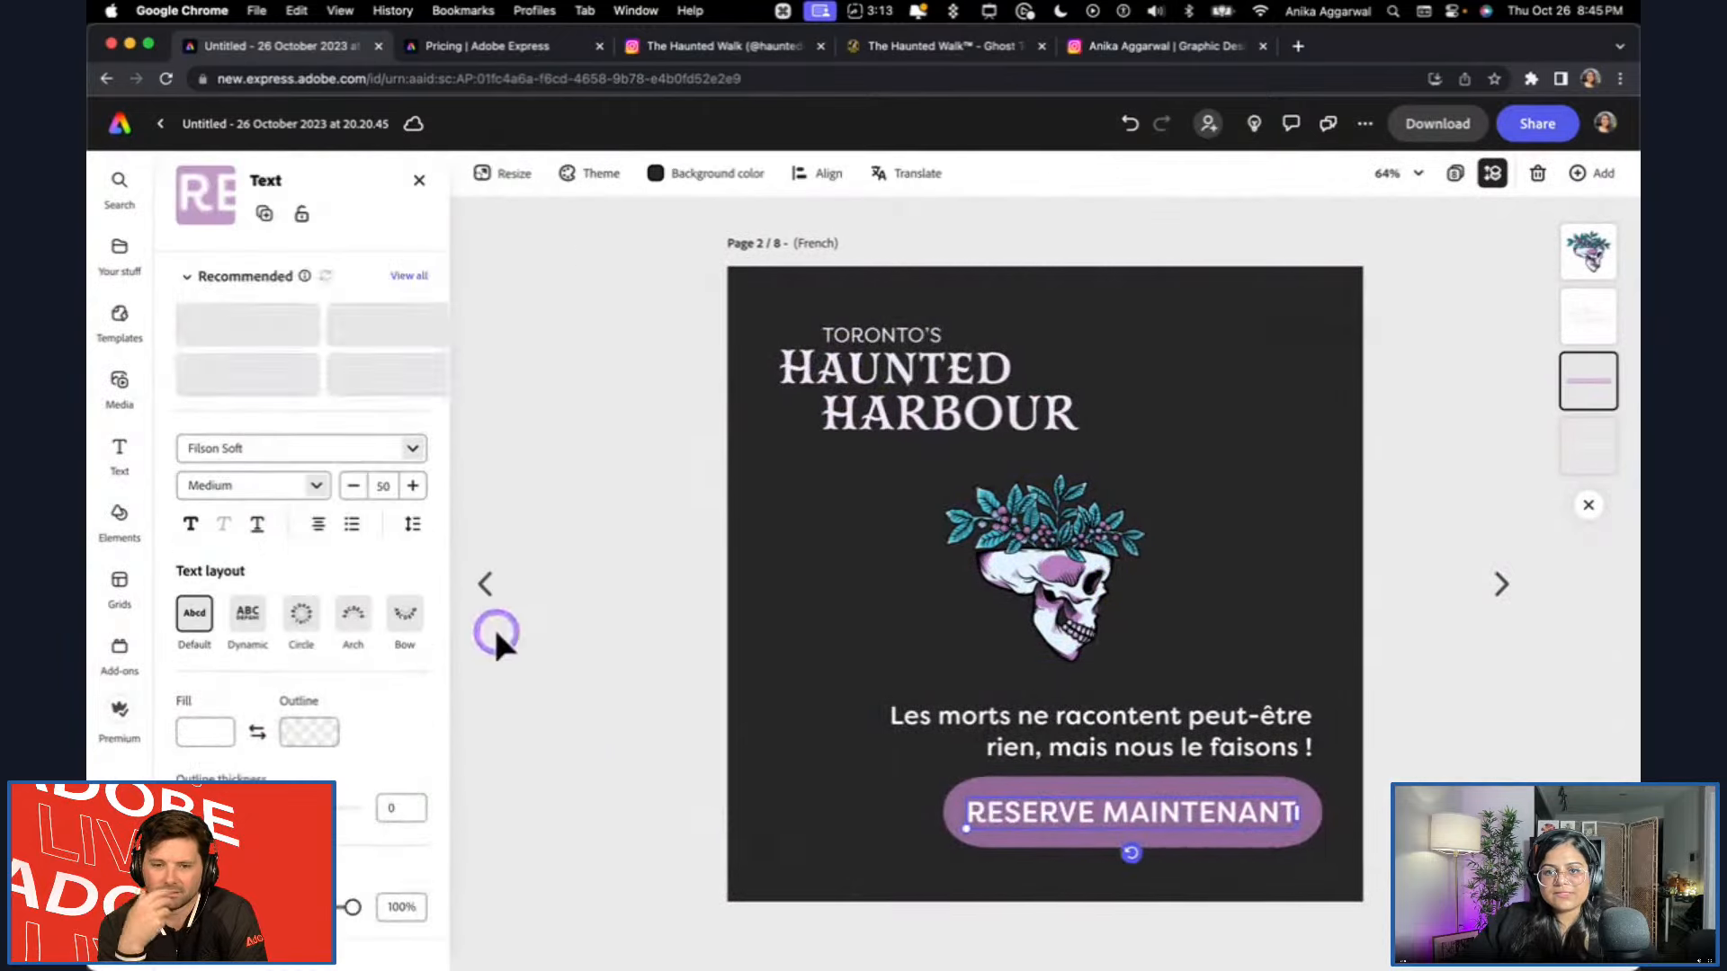
click(494, 579)
click(1480, 592)
click(967, 814)
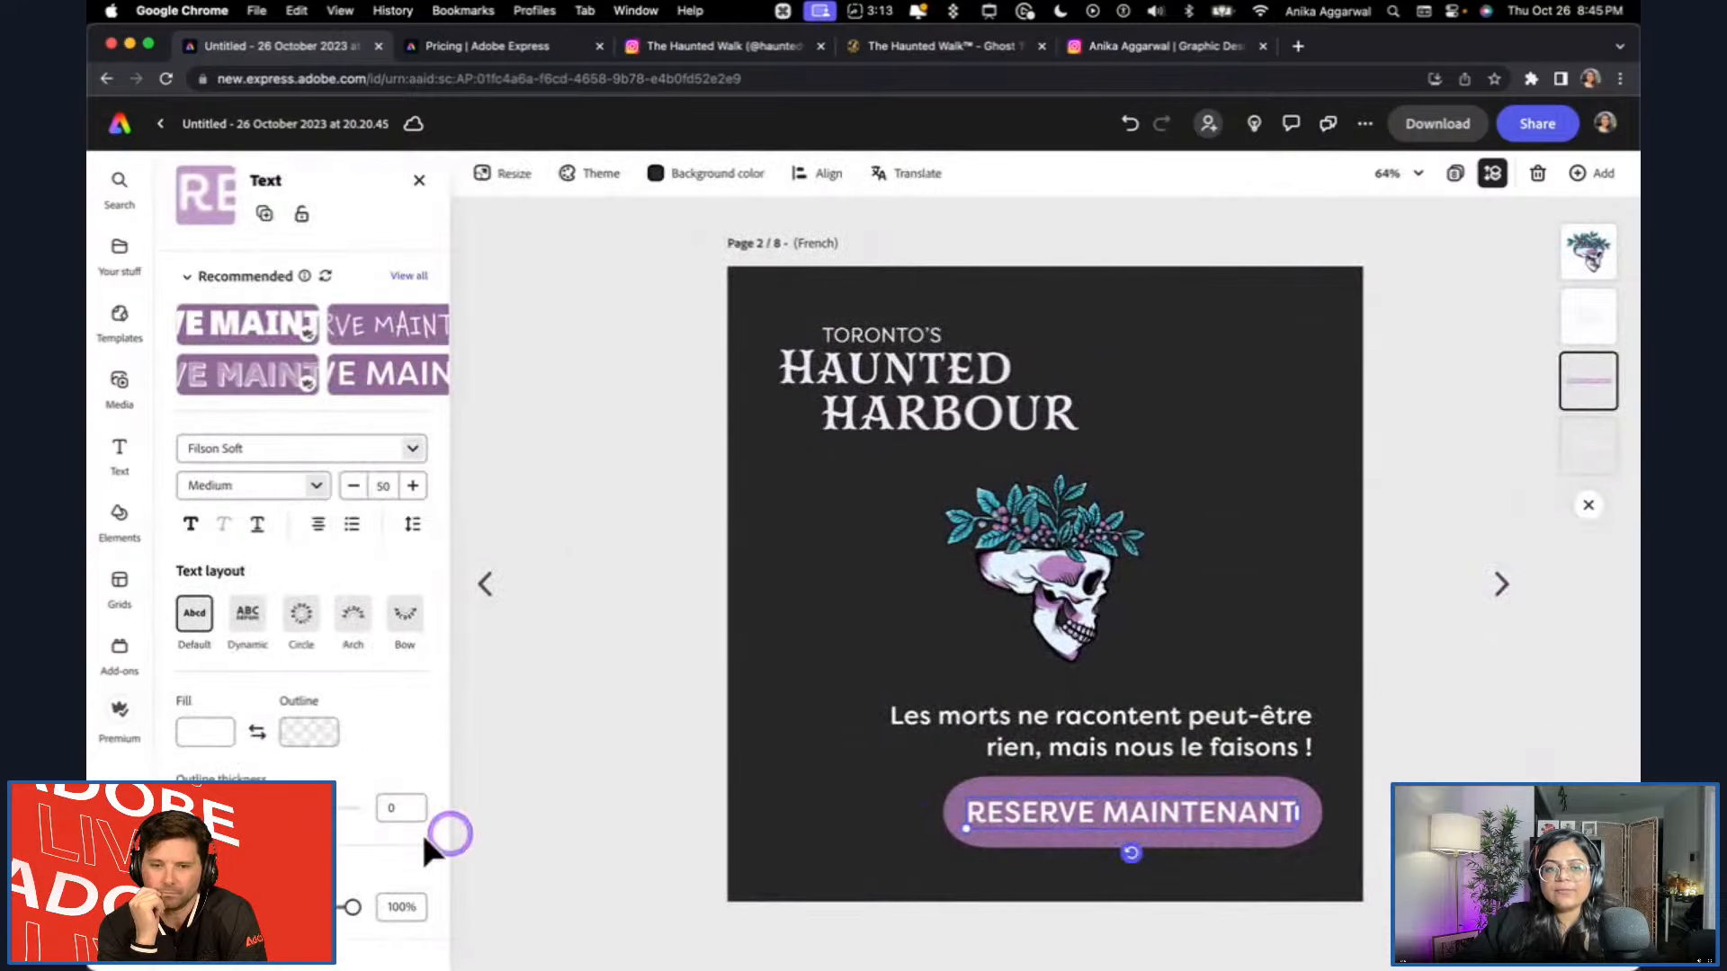
Inspect the background shape settings behind the French page's RESERVE MAINTENANT text, keeping the button text selected.
scroll(302, 827, down, 3)
click(292, 850)
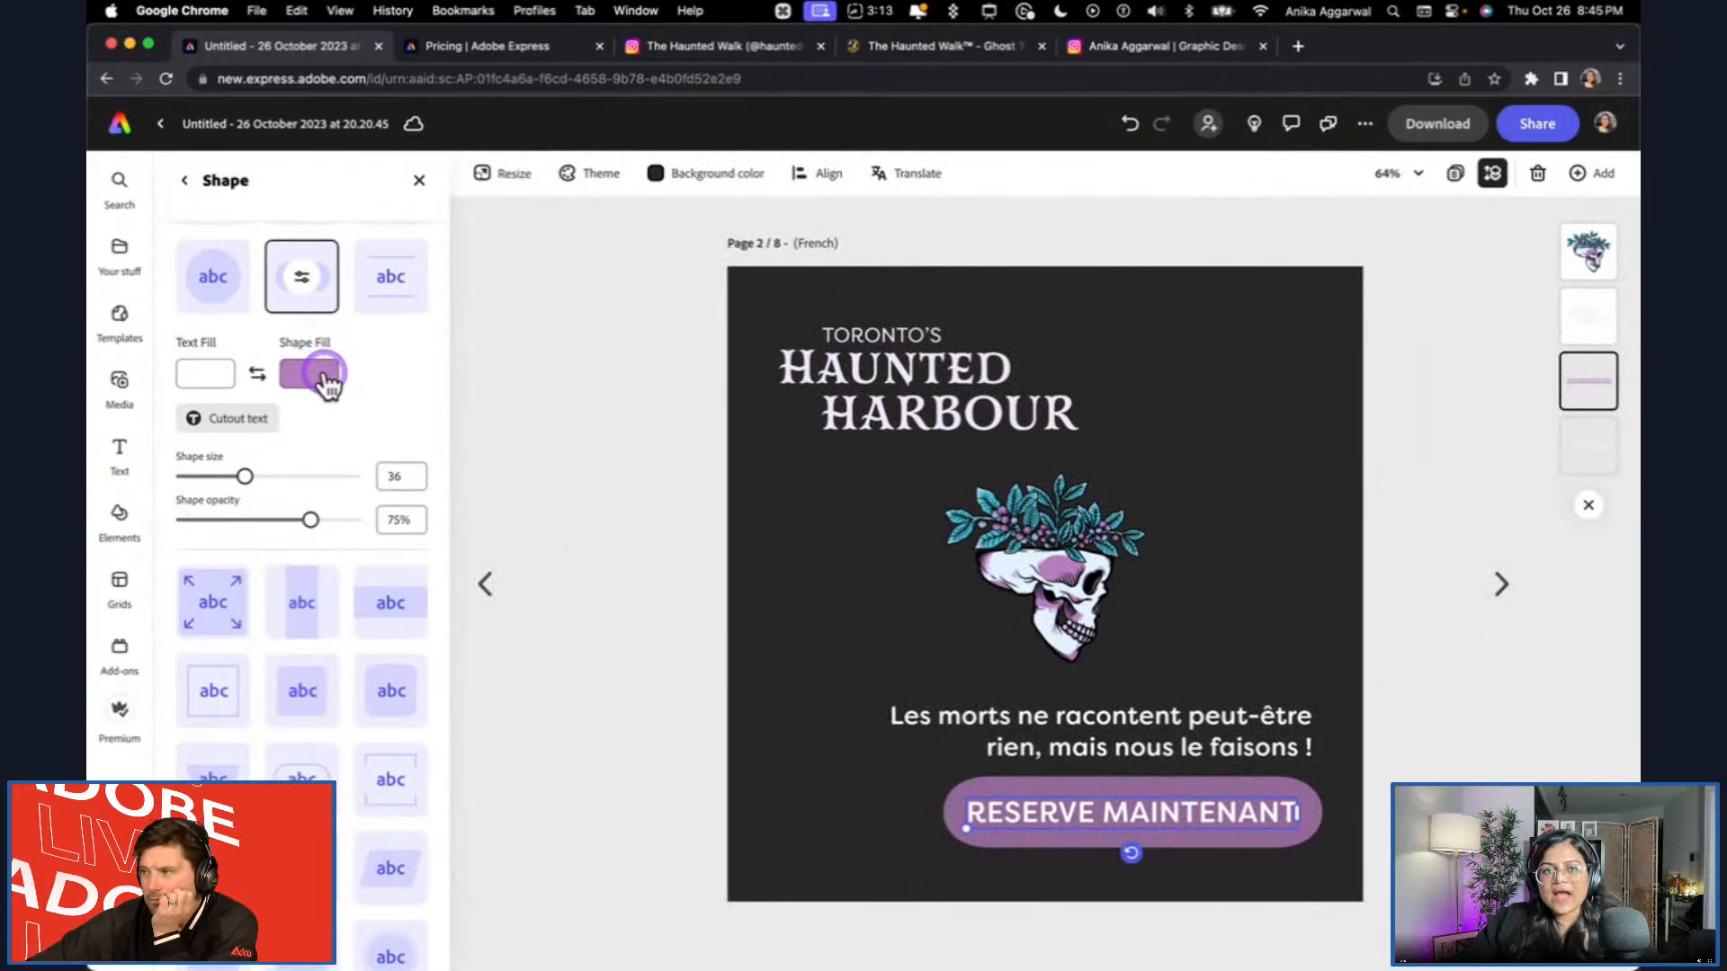
click(185, 181)
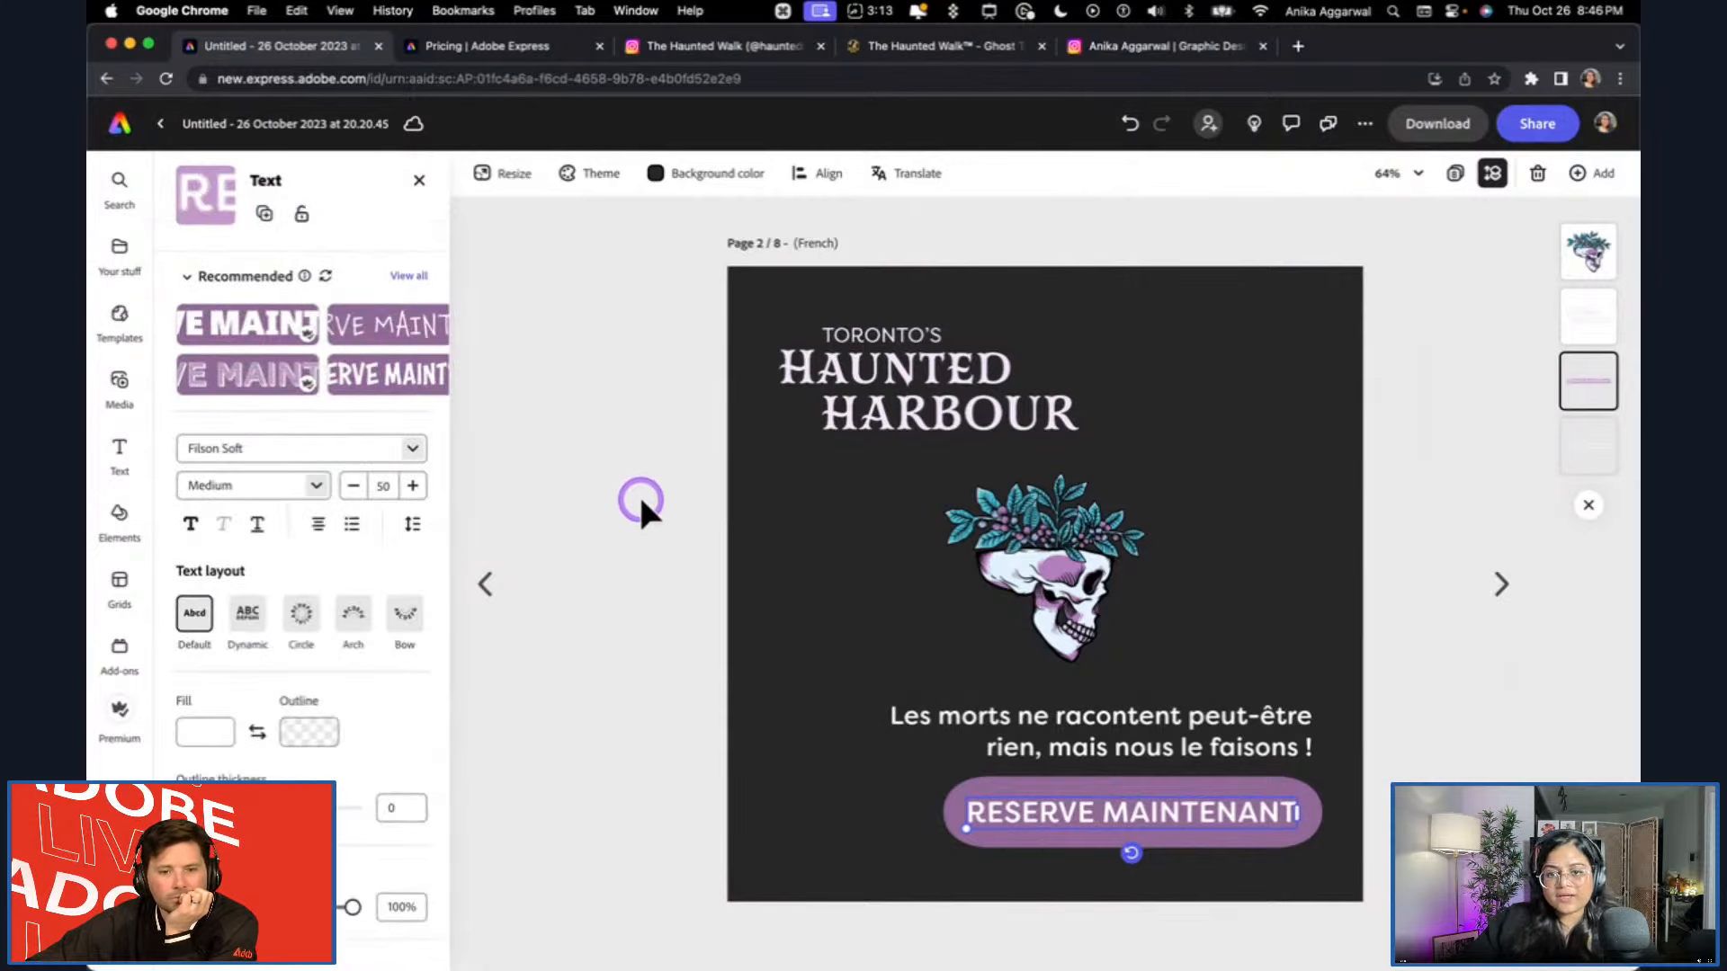
click(666, 486)
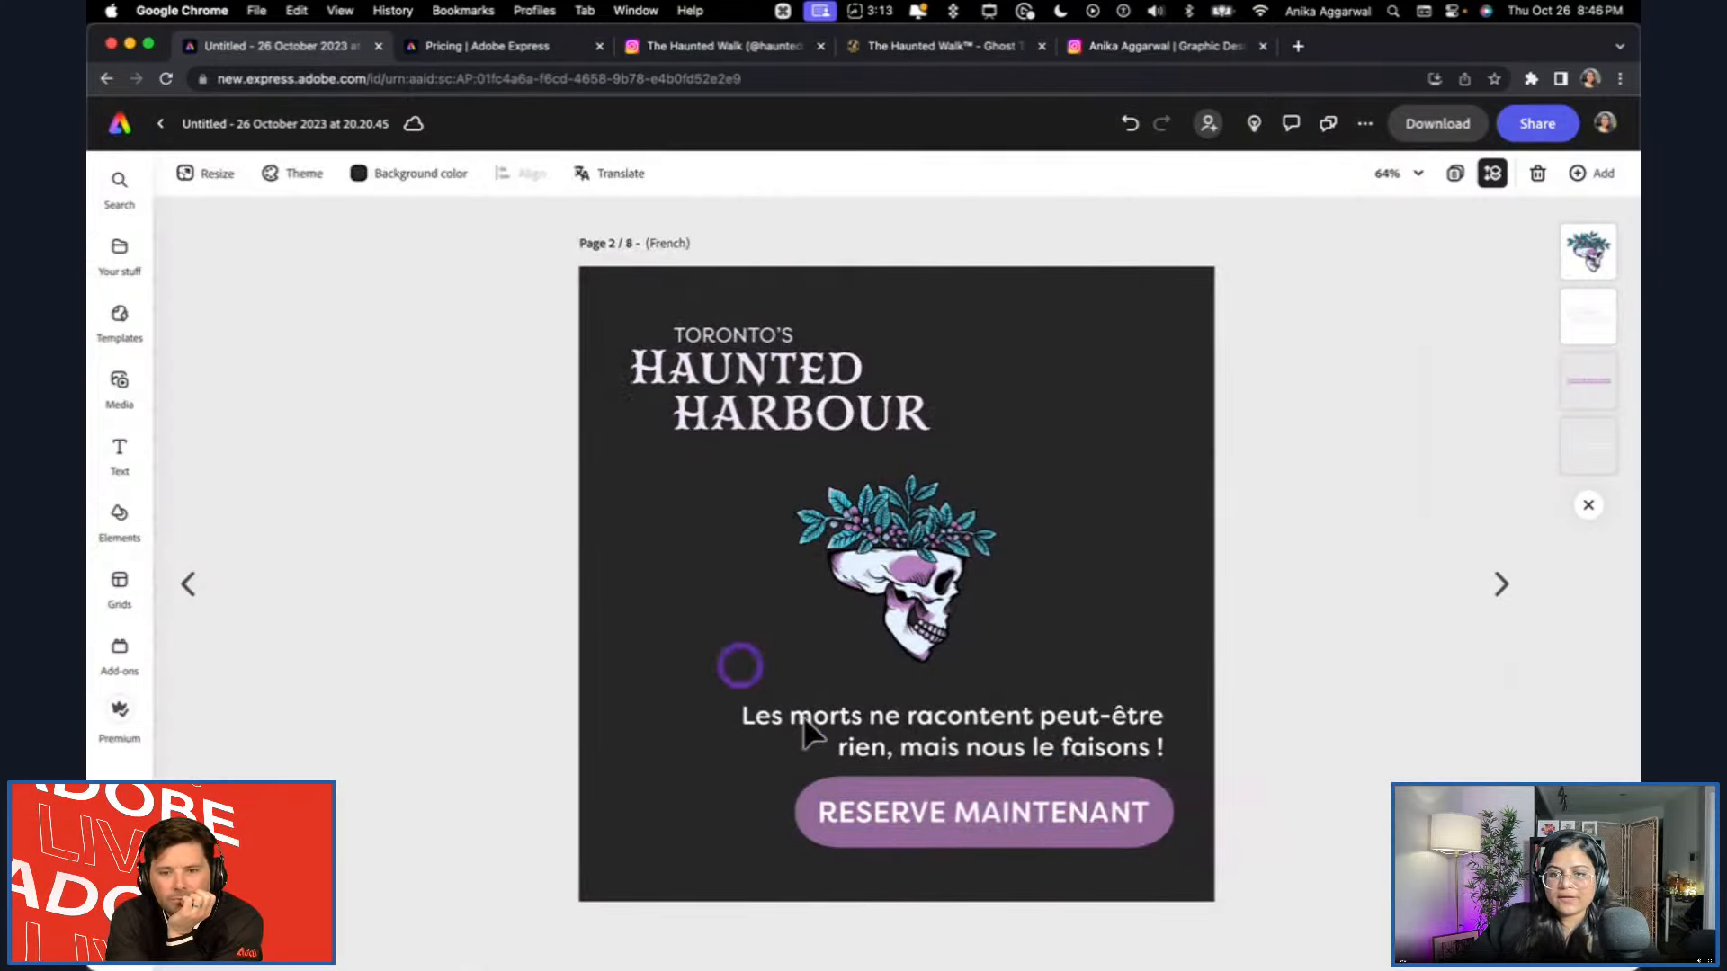
click(1123, 800)
scroll(356, 832, down, 5)
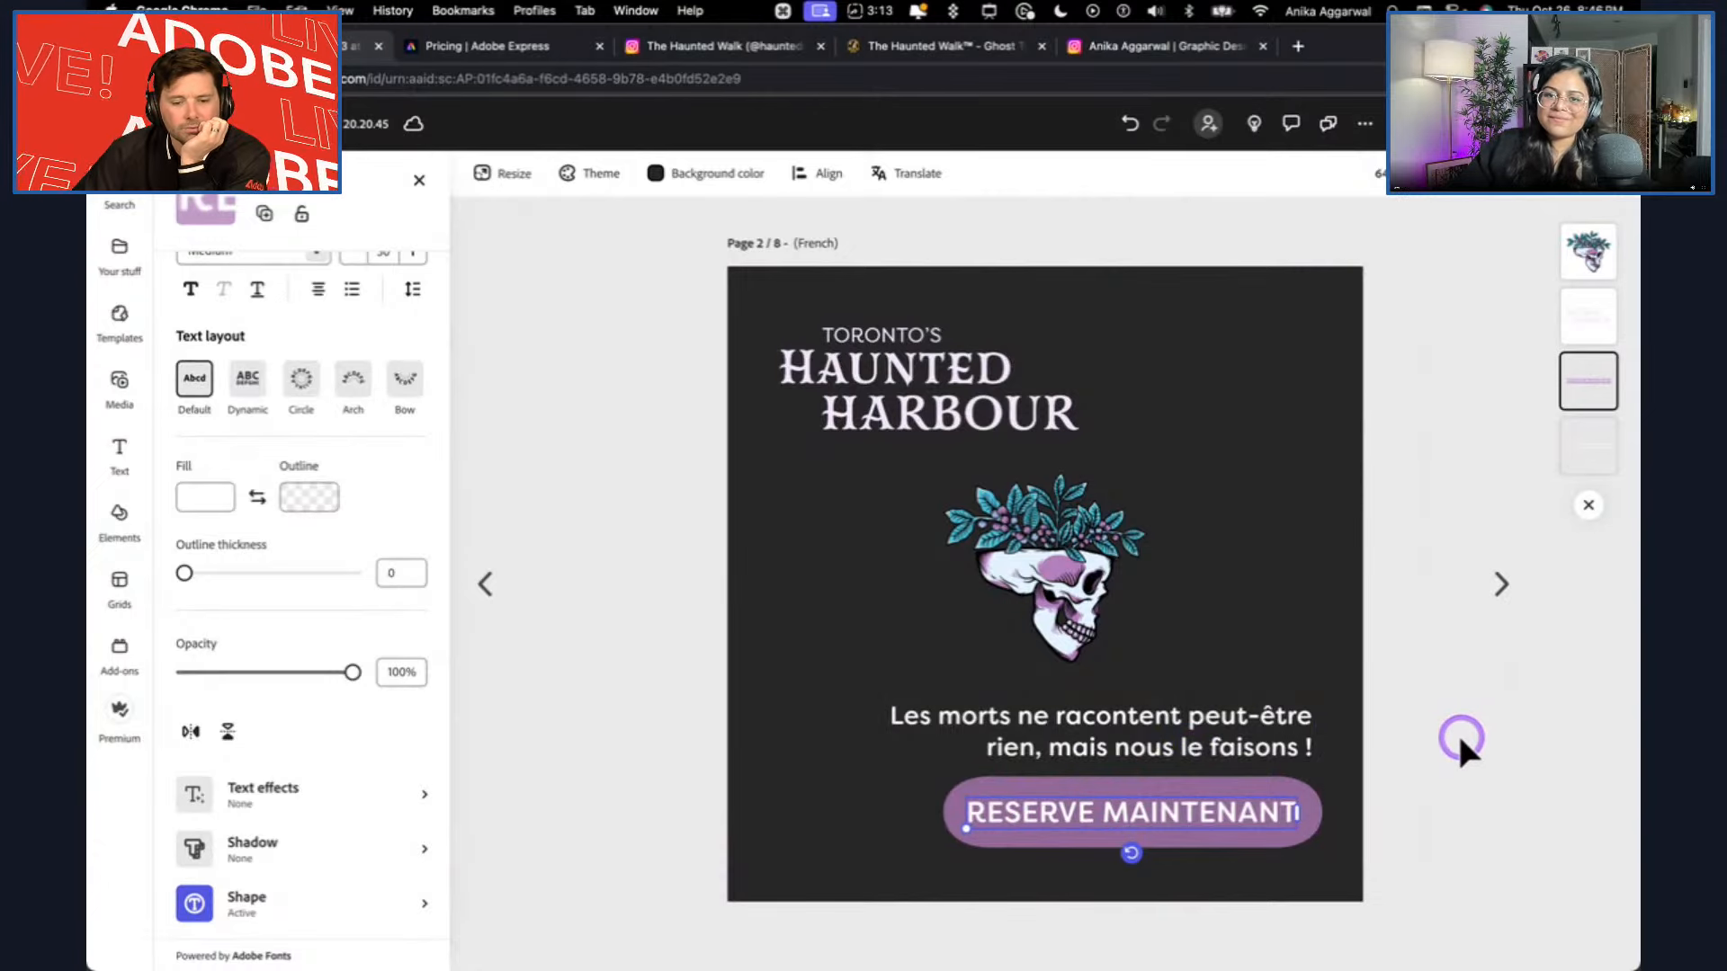
Shrink the RESERVE MAINTENANT button slightly on the French page and fine-tune the tagline's text box above it.
drag(967, 827, 1005, 820)
click(1157, 720)
mouse_move(1314, 732)
mouse_down()
mouse_move(1288, 733)
mouse_move(1318, 728)
mouse_up()
click(1488, 714)
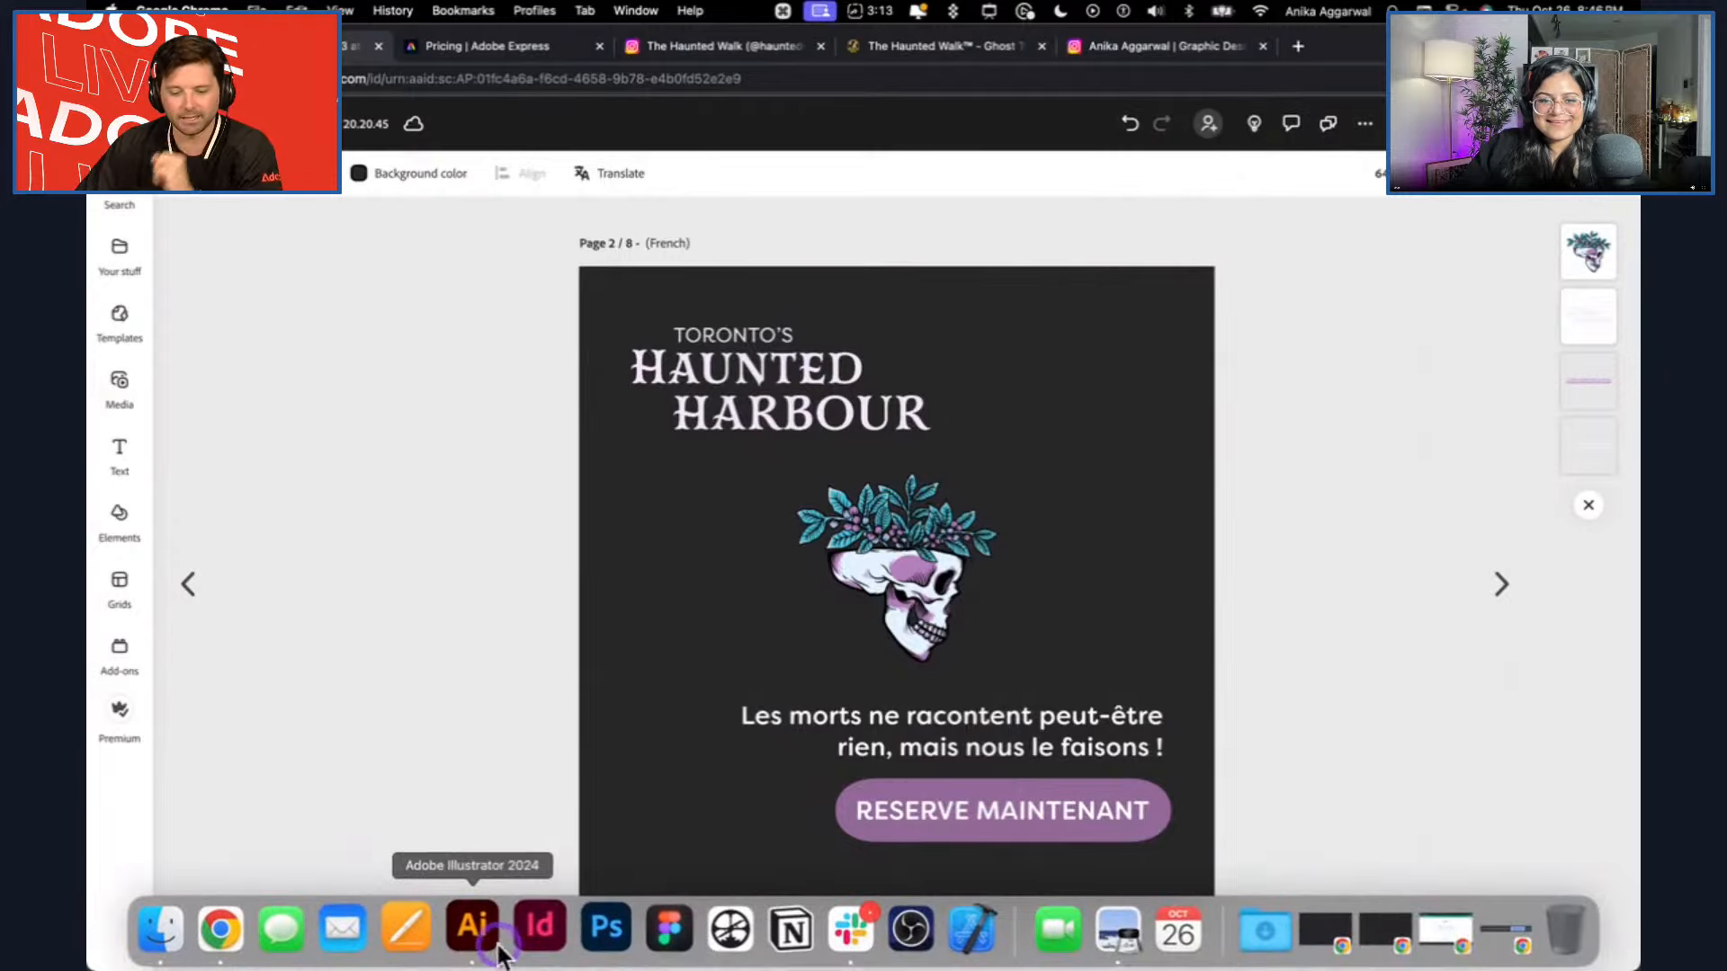
Switch to Adobe Illustrator and review the APAC Day 2 task list beside the brand artboards.
click(467, 933)
click(585, 727)
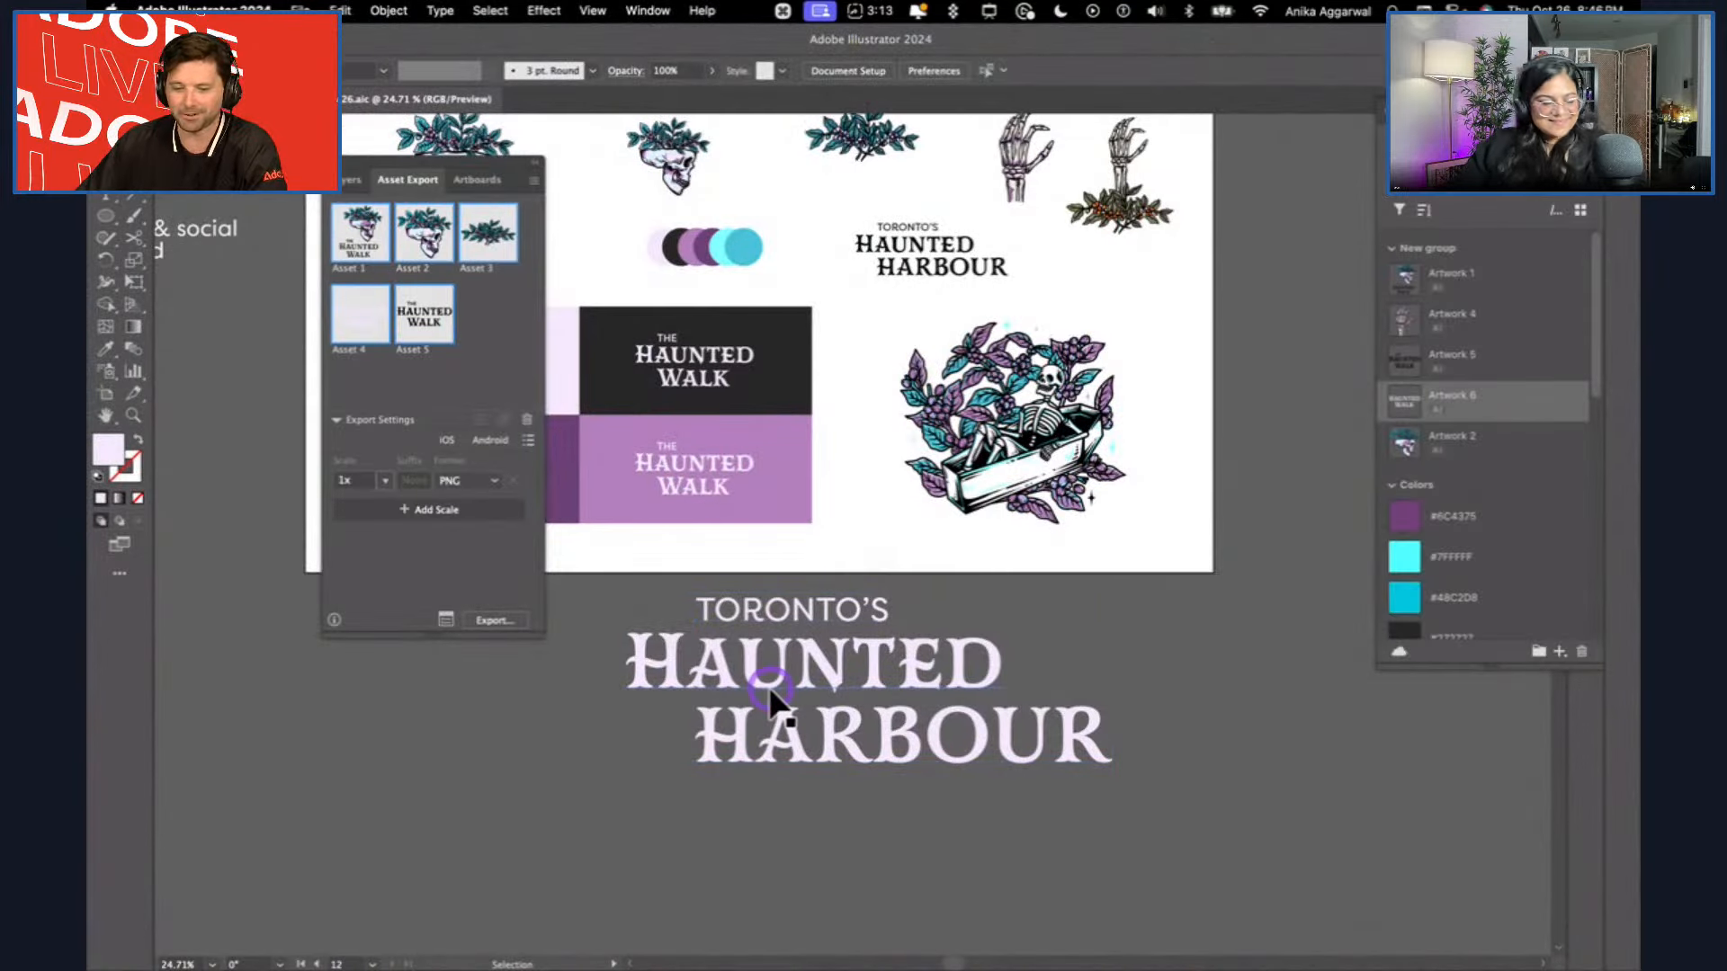
scroll(768, 686, left, 15)
scroll(768, 686, up, 5)
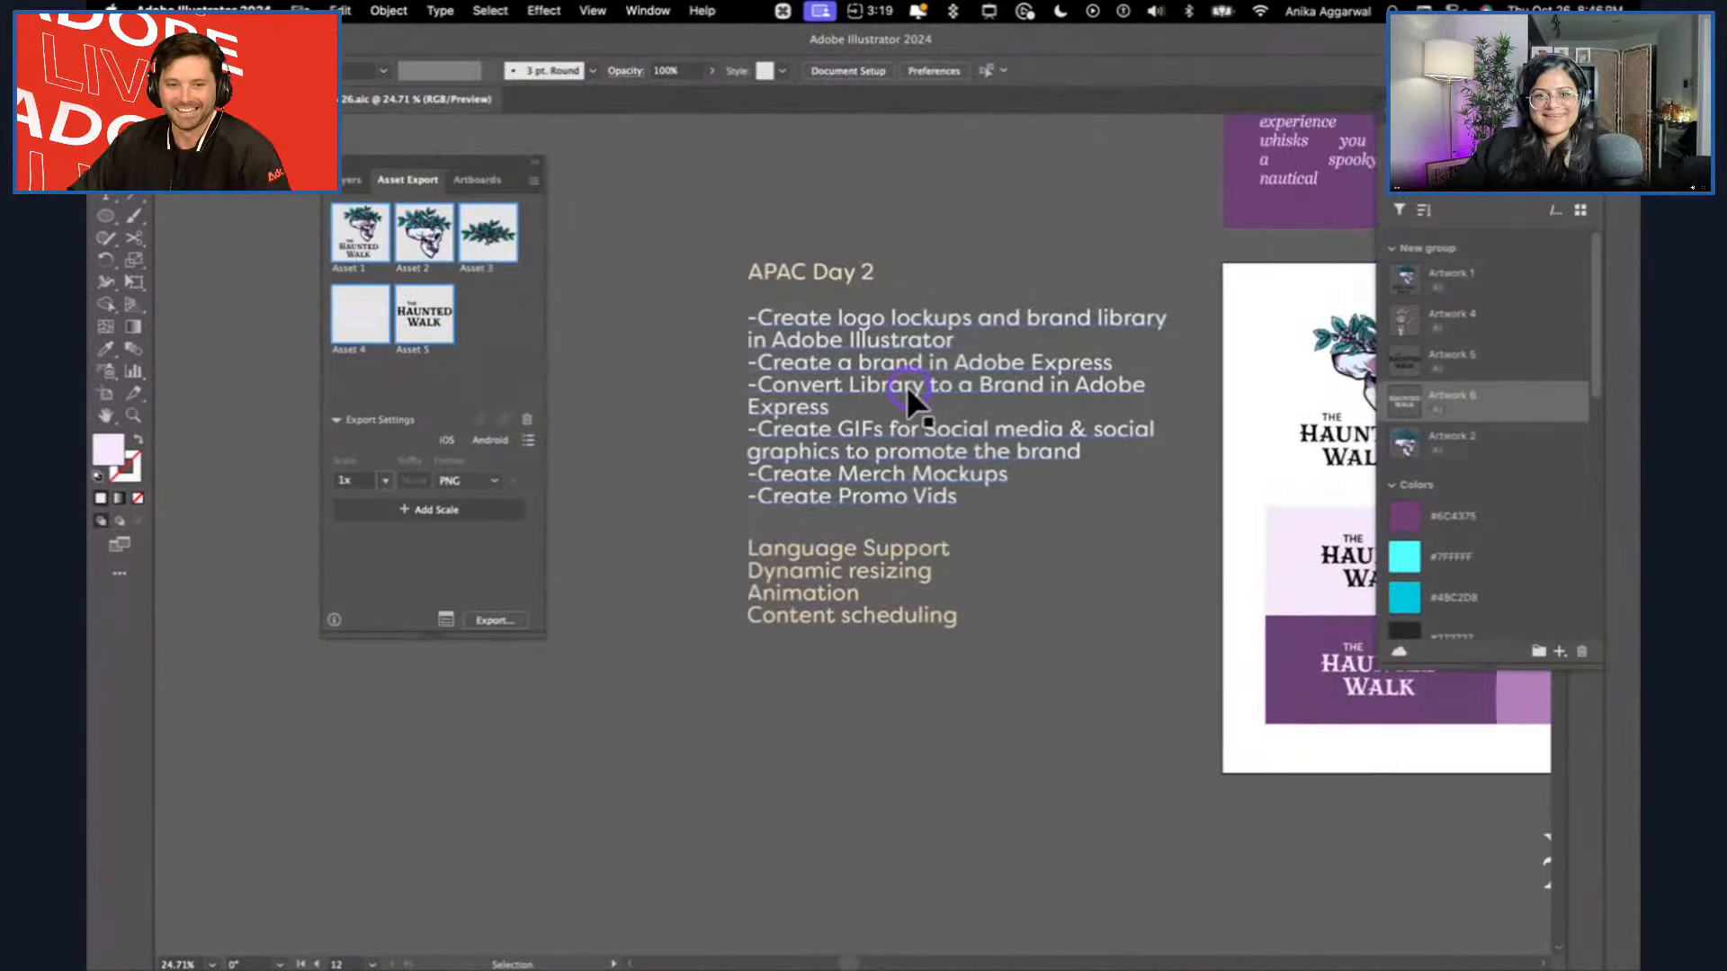
click(651, 703)
click(699, 806)
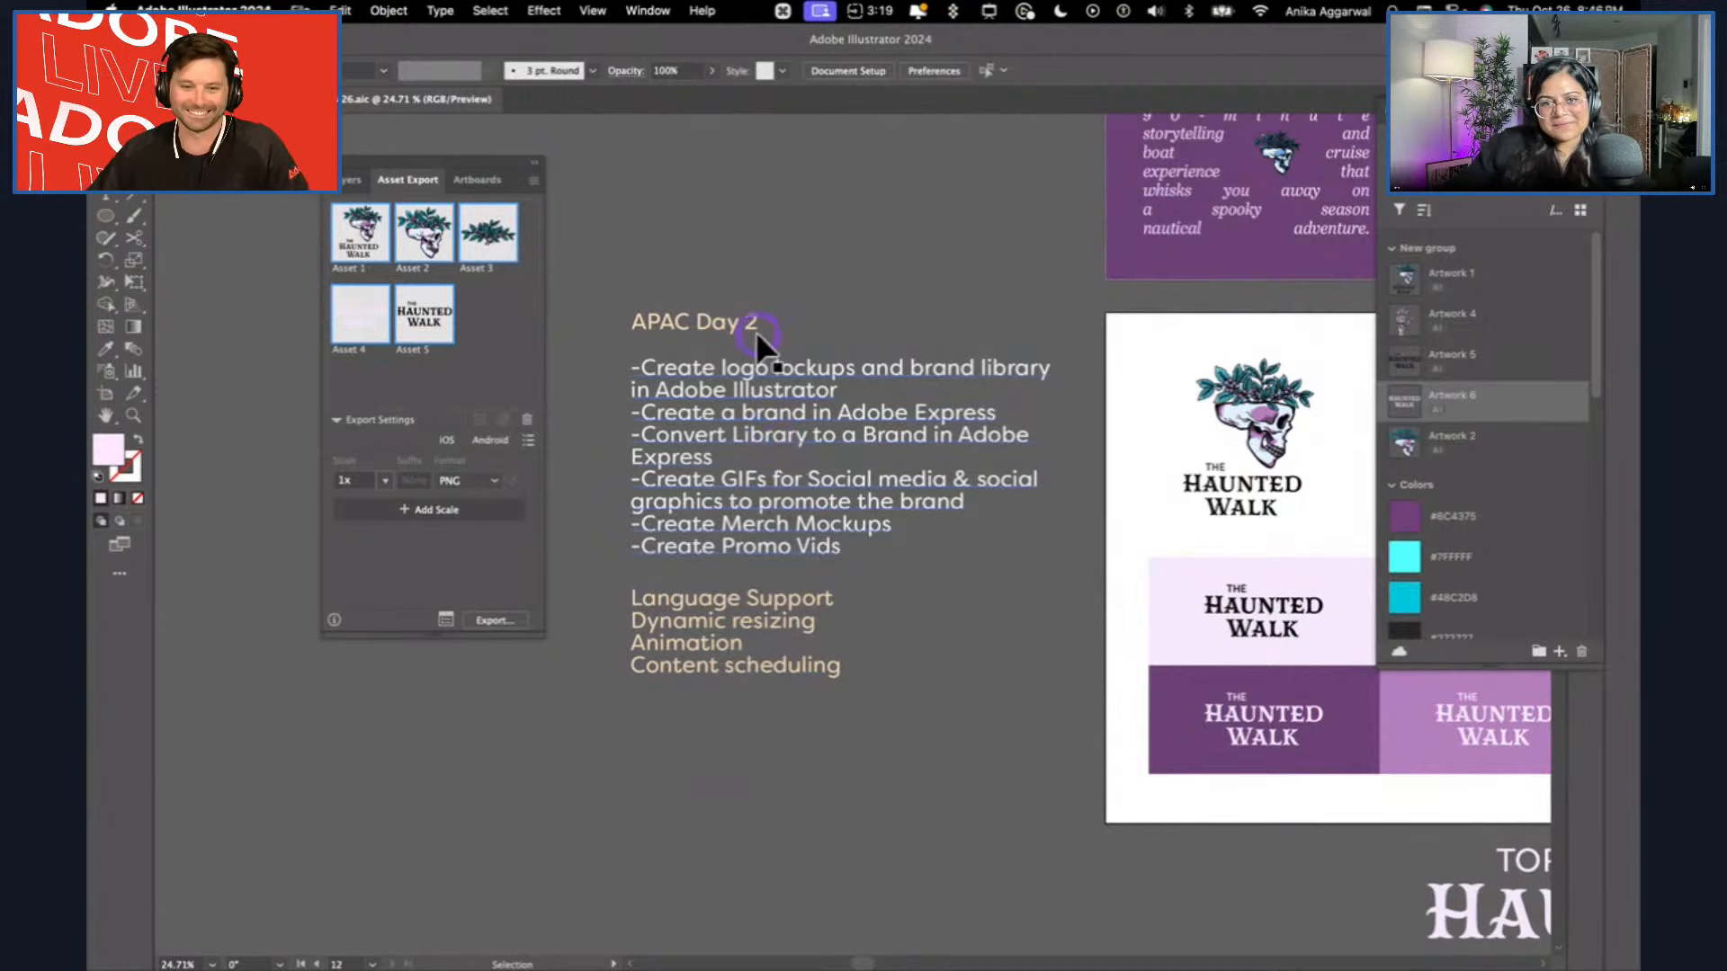
Nudge the APAC Day 2 task list and the language support notes slightly down and to the left.
click(726, 541)
drag(727, 541, 717, 566)
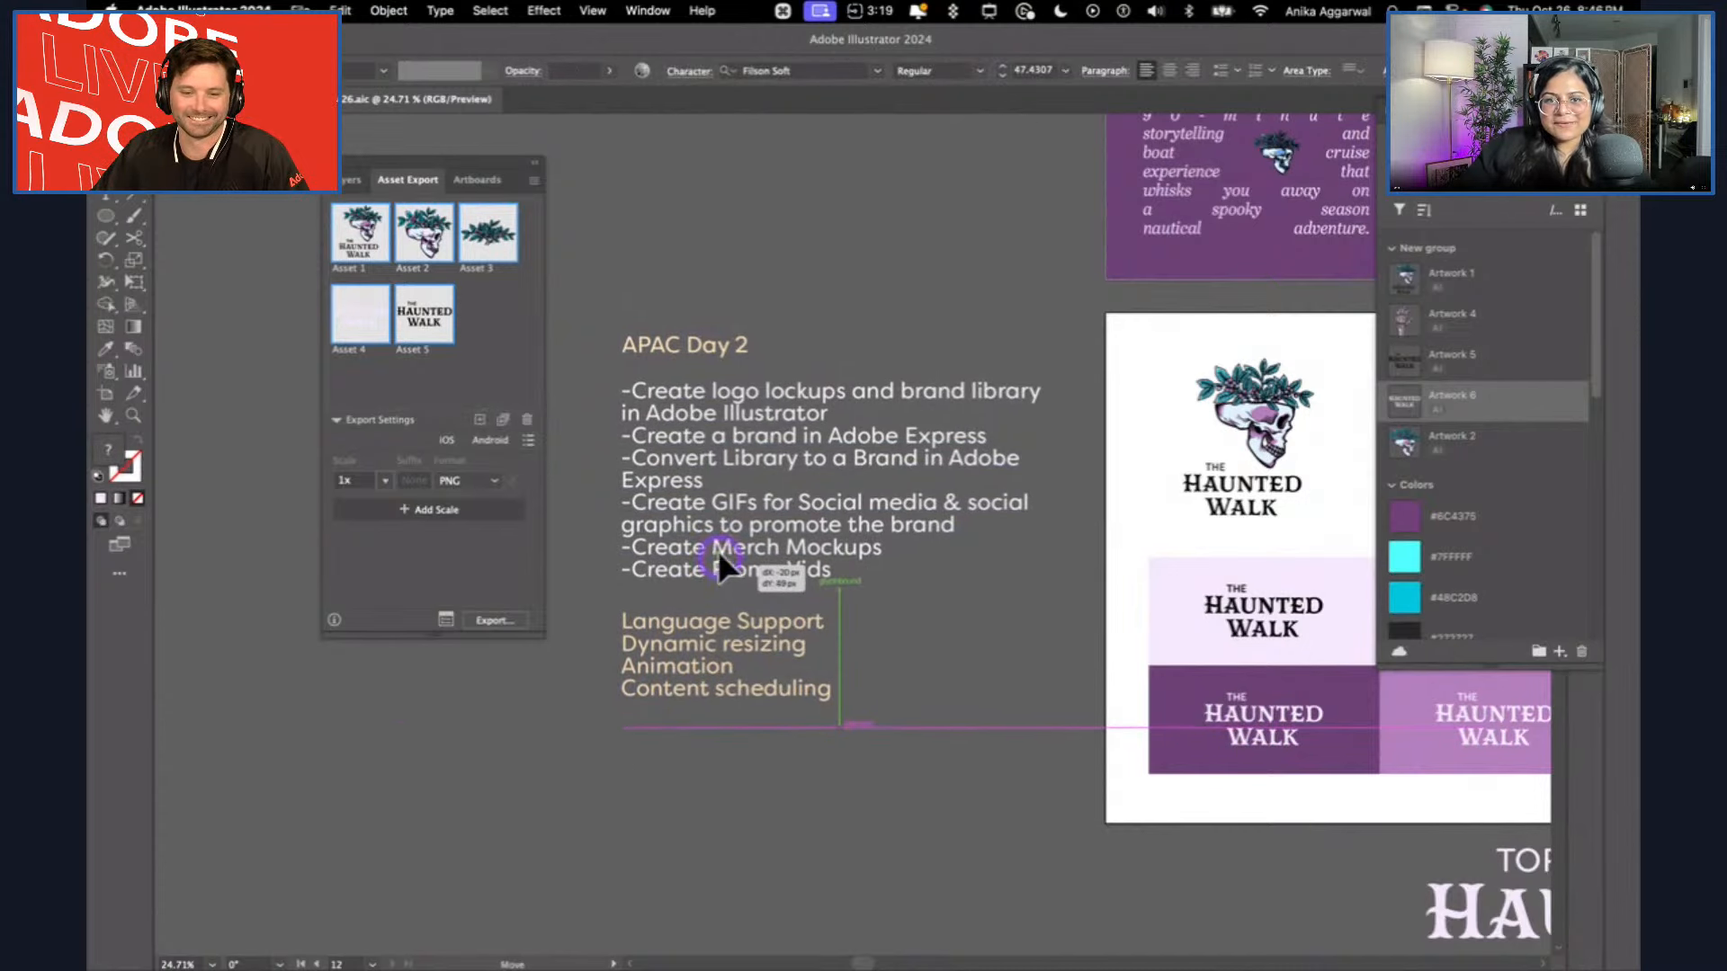
click(717, 270)
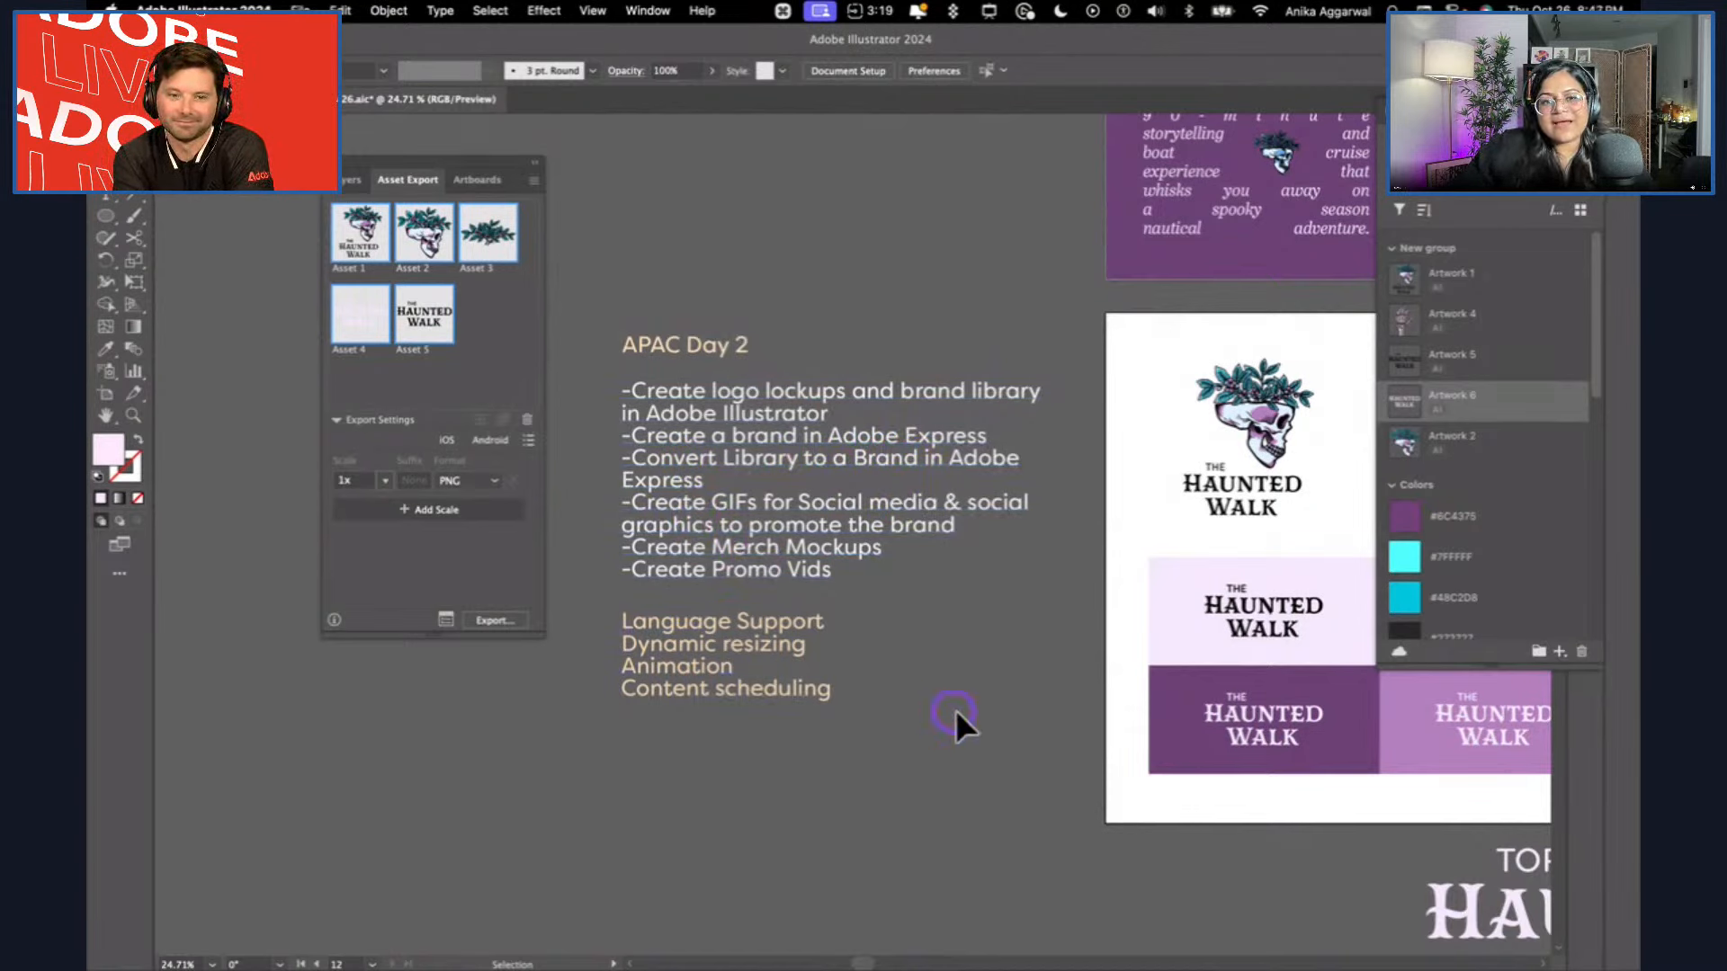
Switch back to Adobe Express and open the original English page from the overview of all pages.
key(super+Tab)
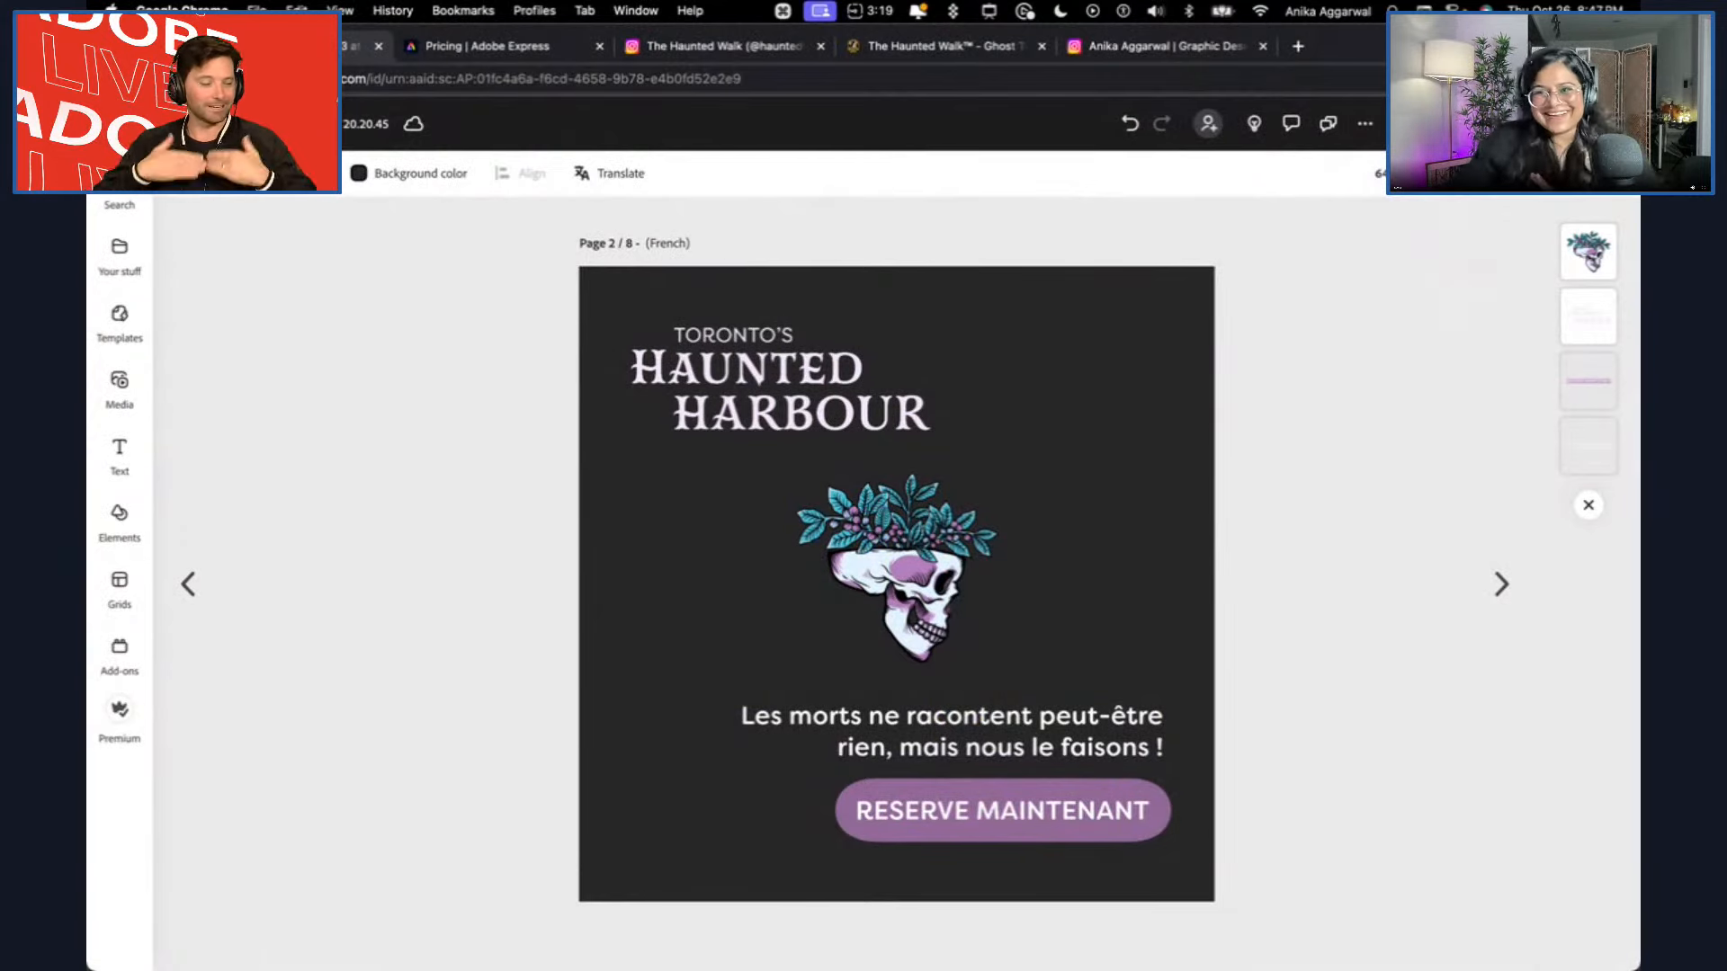
click(1475, 173)
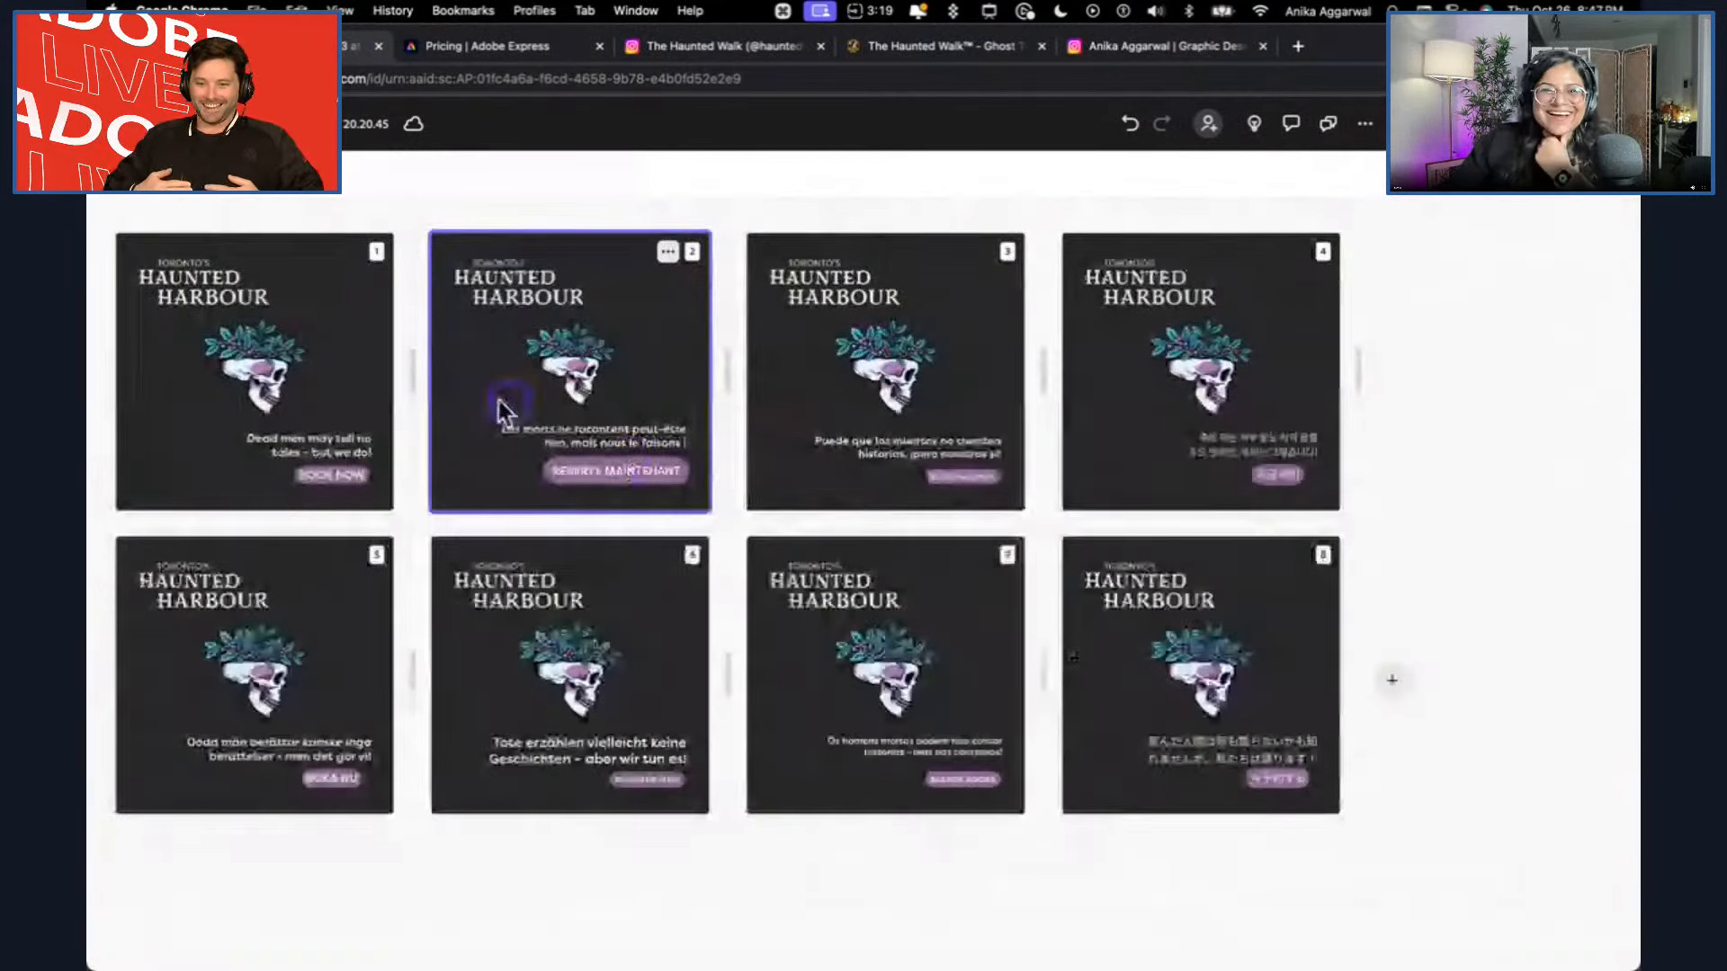
double_click(376, 334)
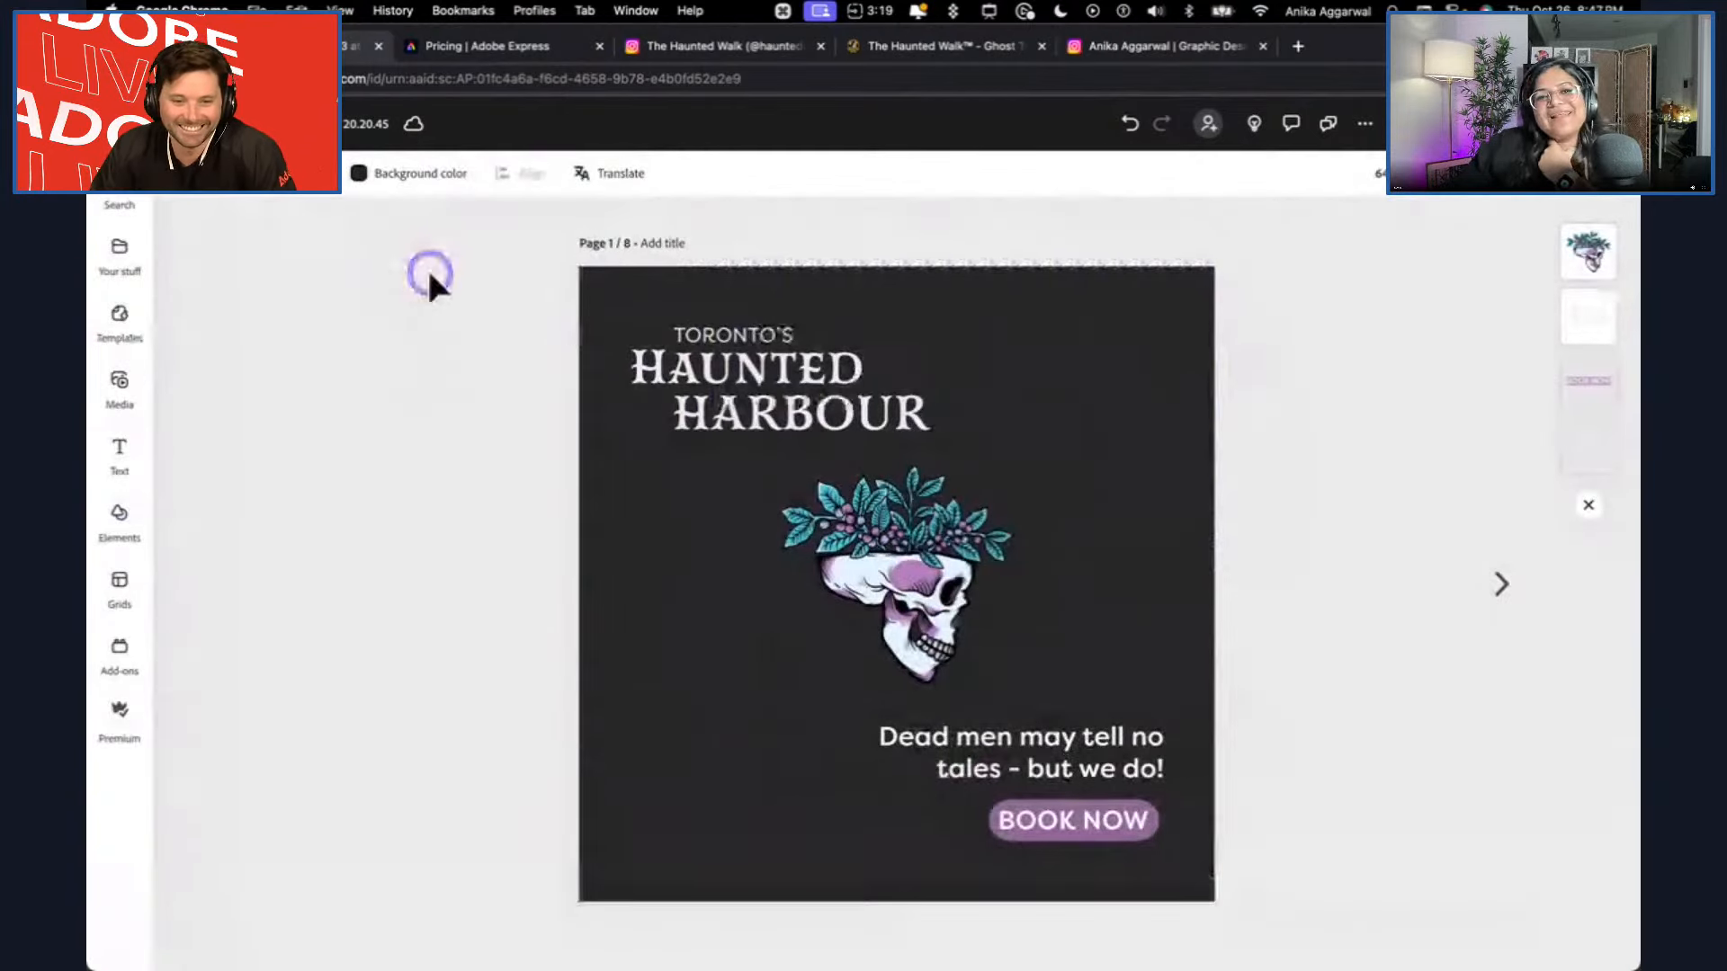
Start resizing the English page and choose the Instagram square post, TikTok video, Facebook post and Flyer sizes.
click(178, 173)
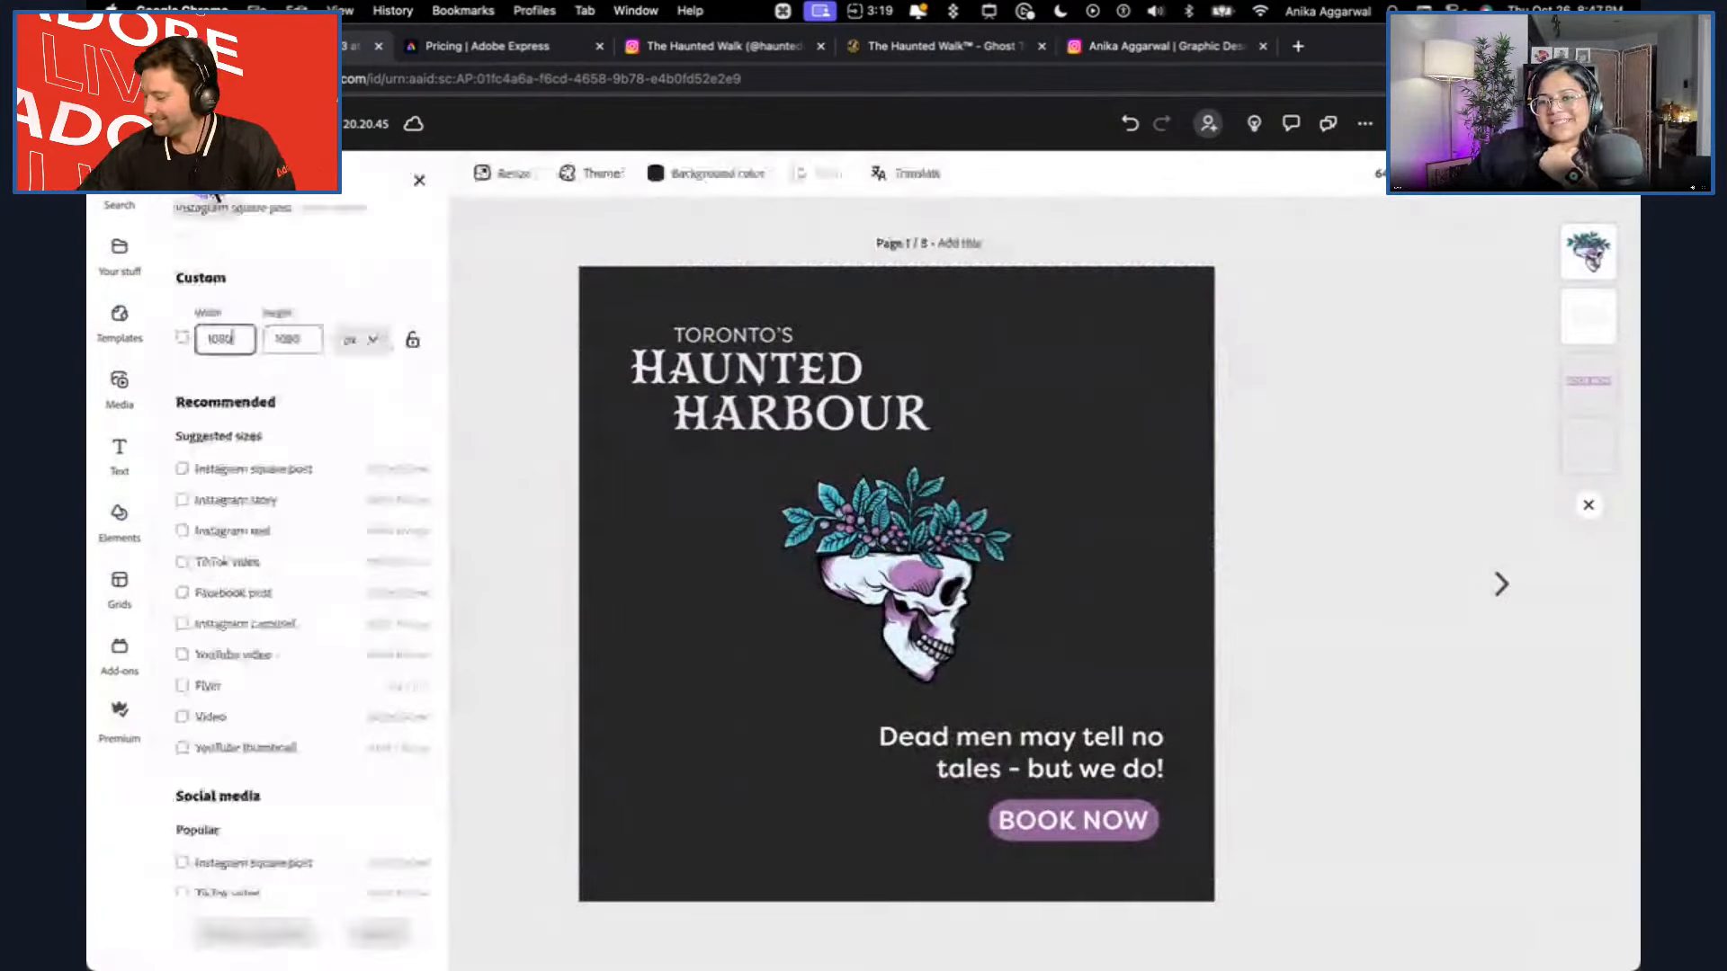
click(248, 468)
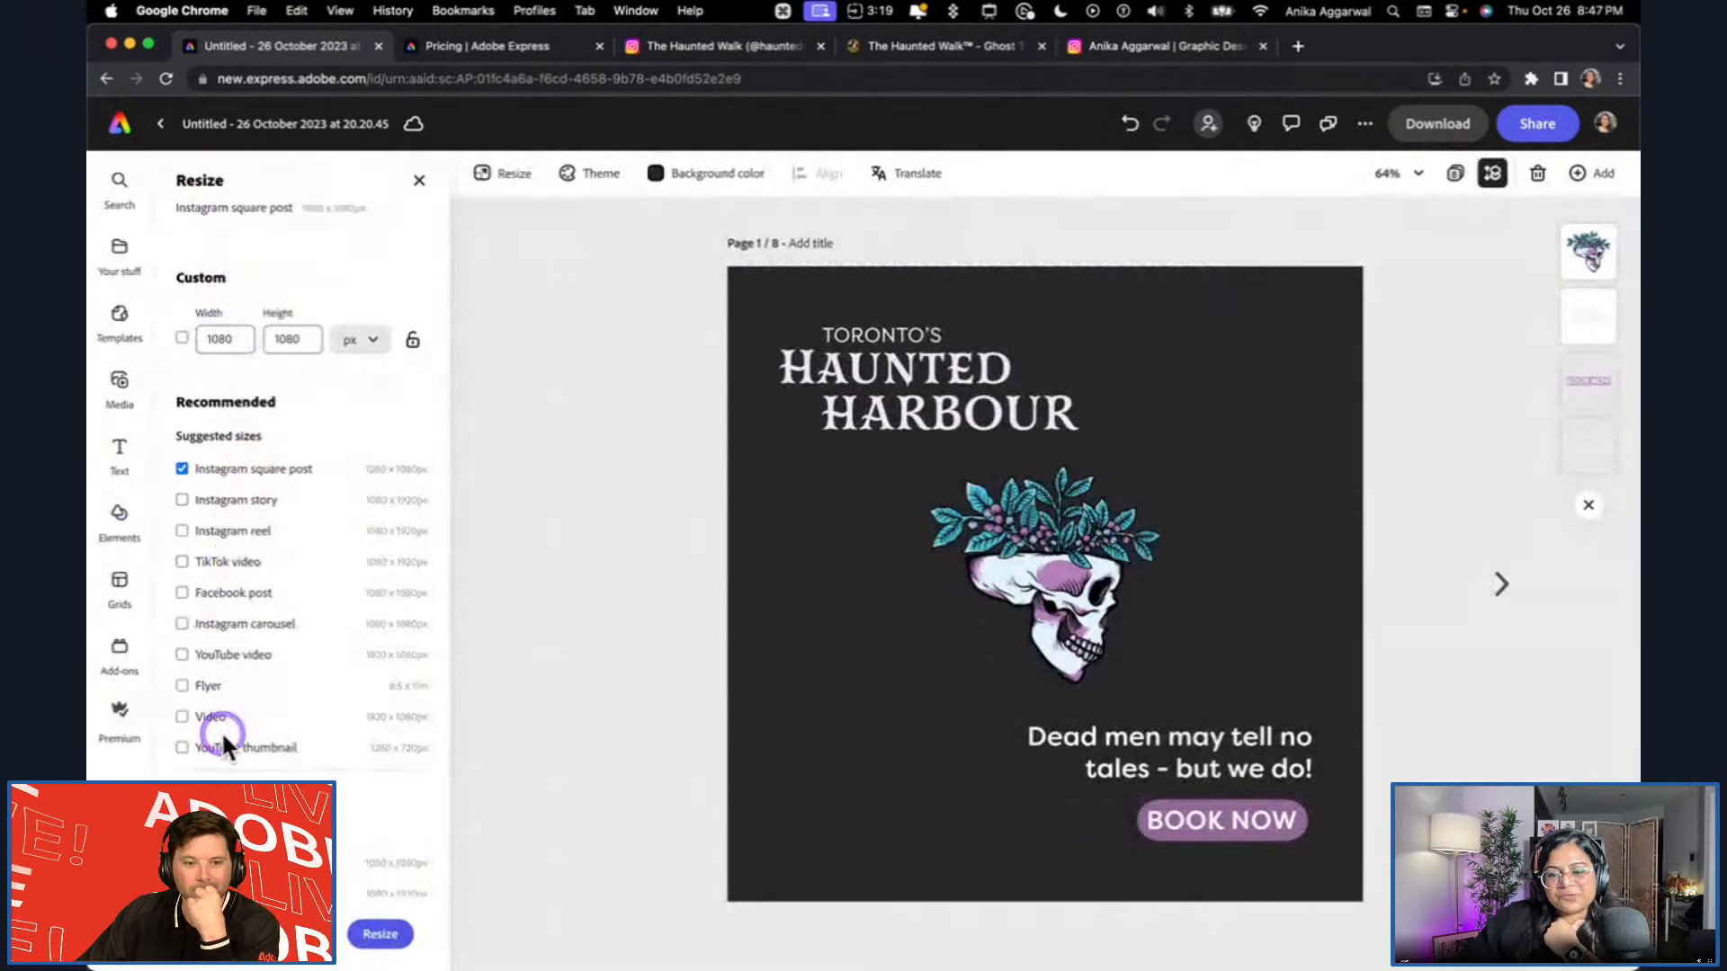
click(219, 562)
click(225, 591)
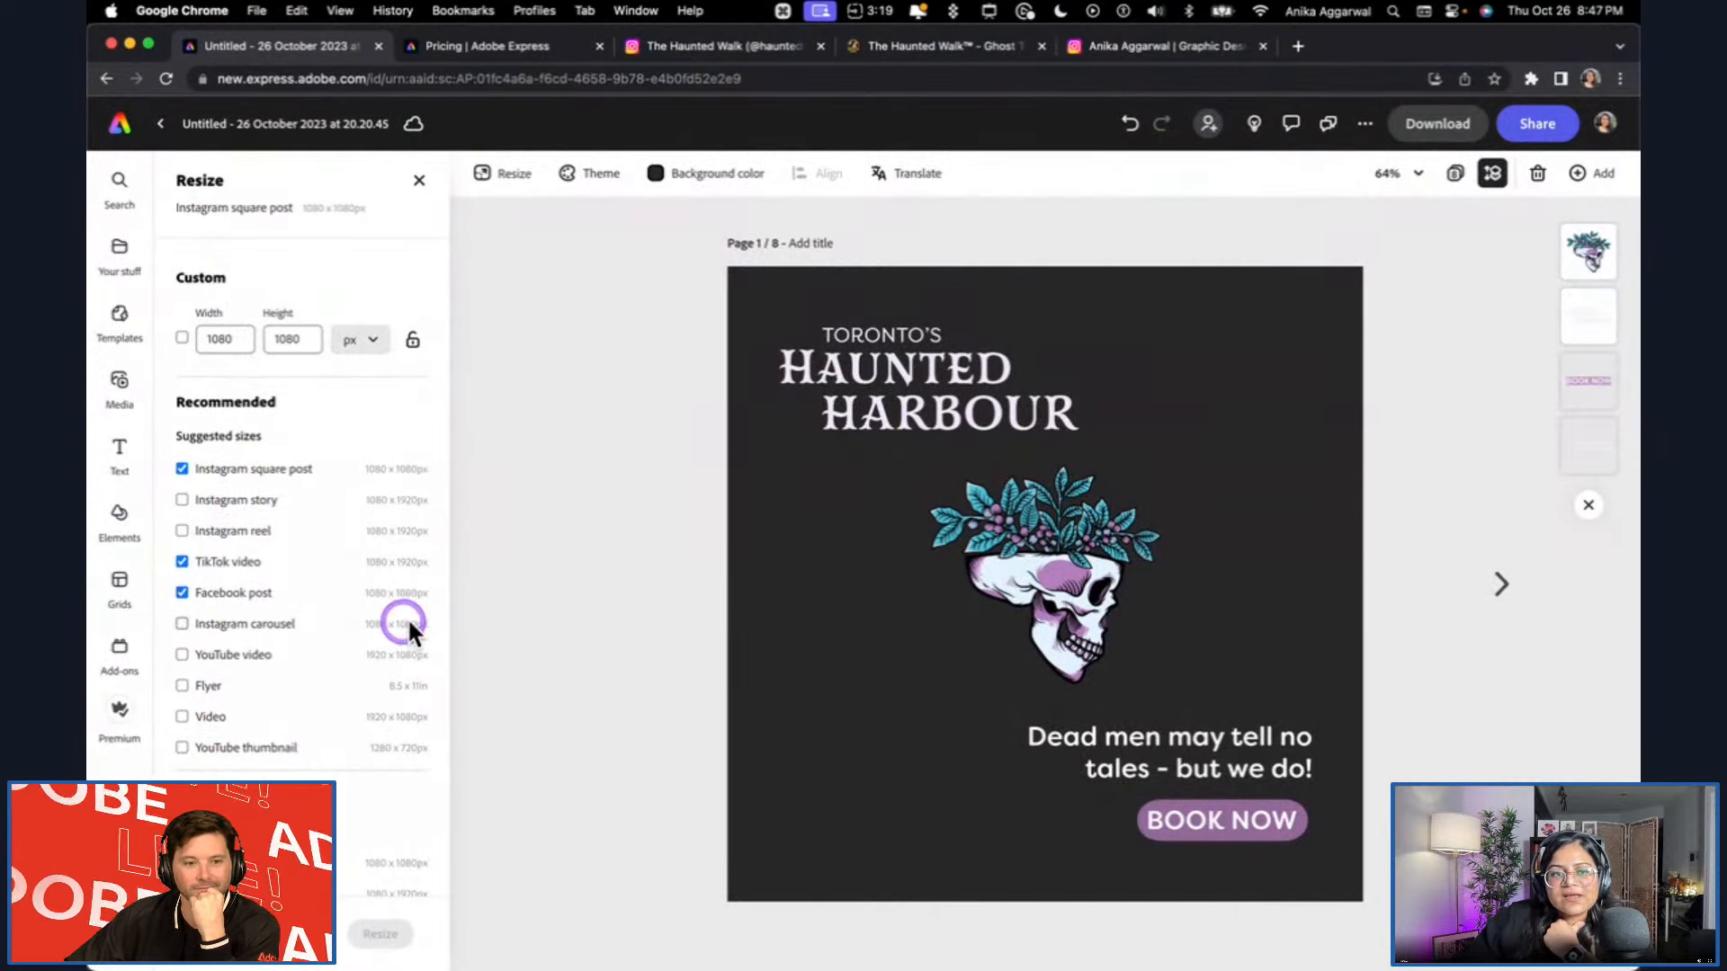
click(199, 681)
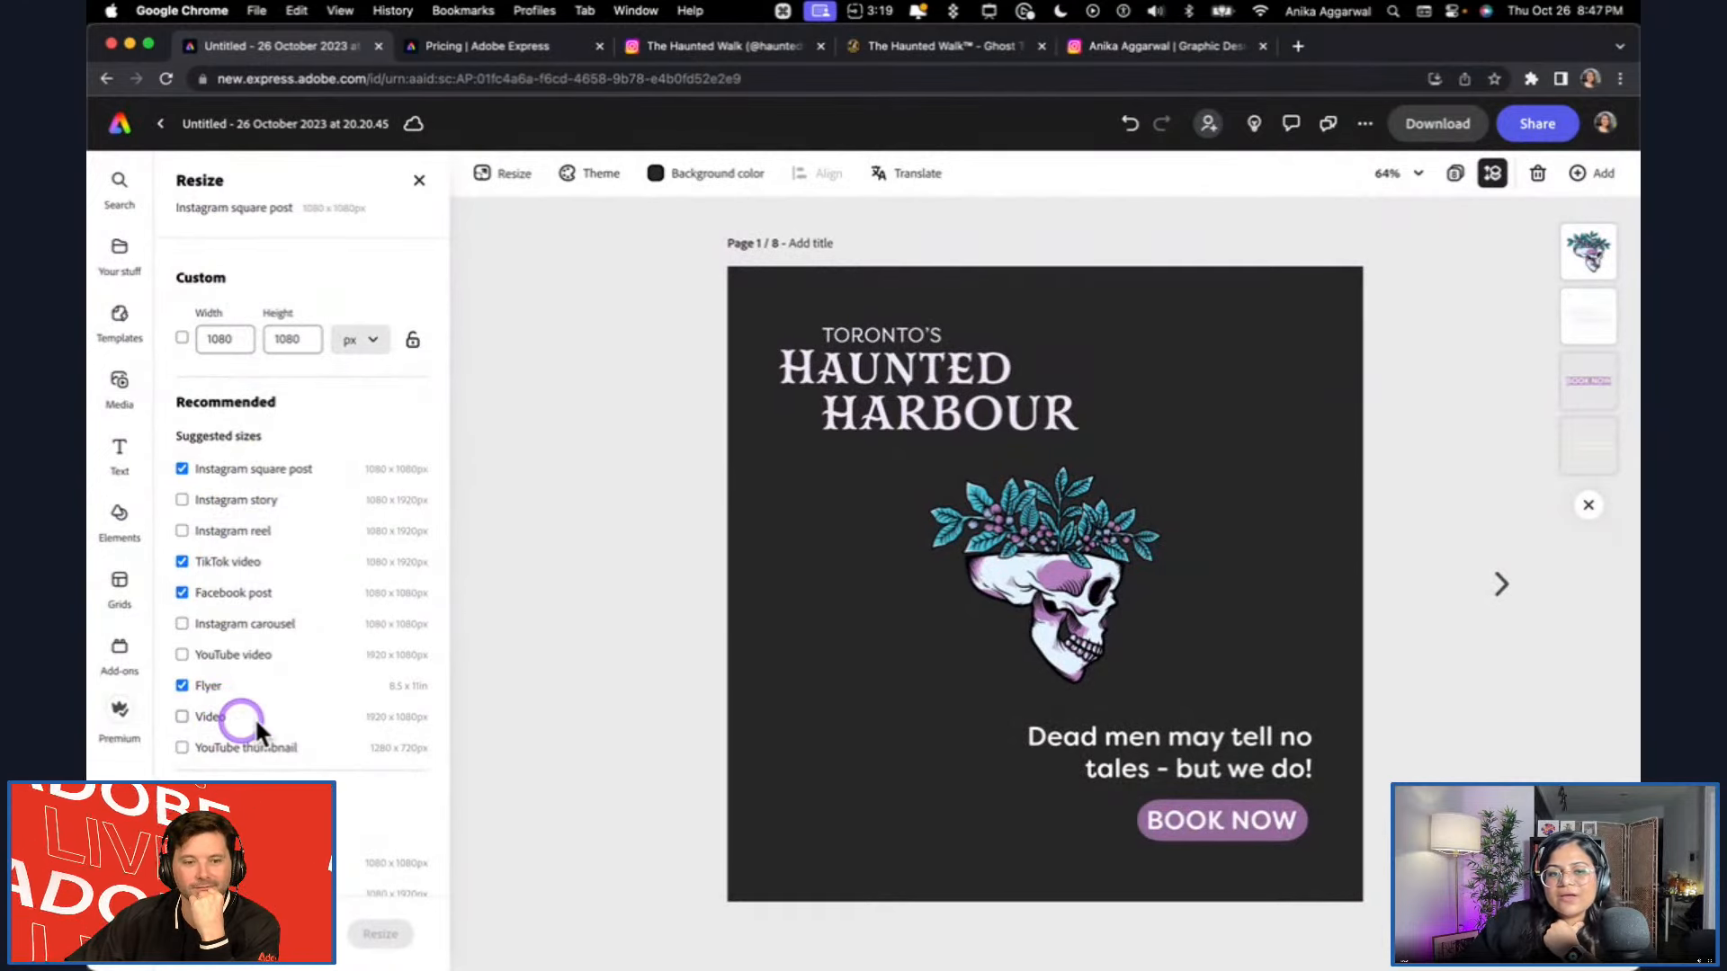
Add the Instagram ad size from the Instagram formats to the selected resize targets.
scroll(239, 772, down, 2)
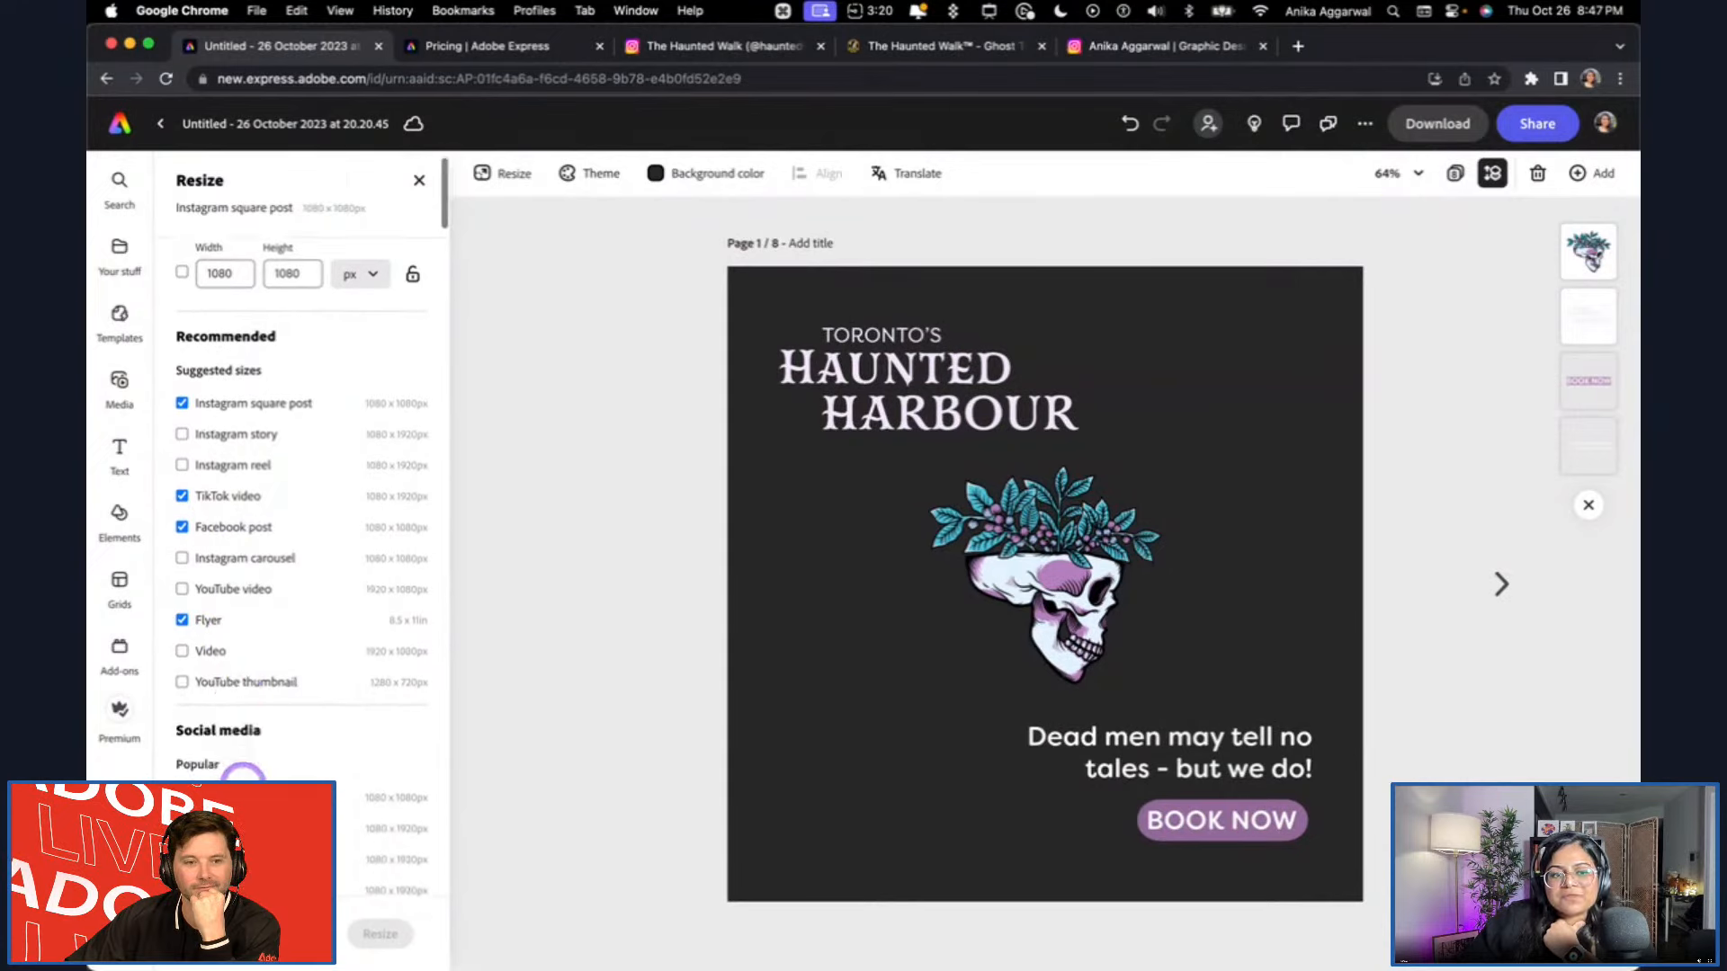
scroll(242, 773, down, 8)
click(209, 555)
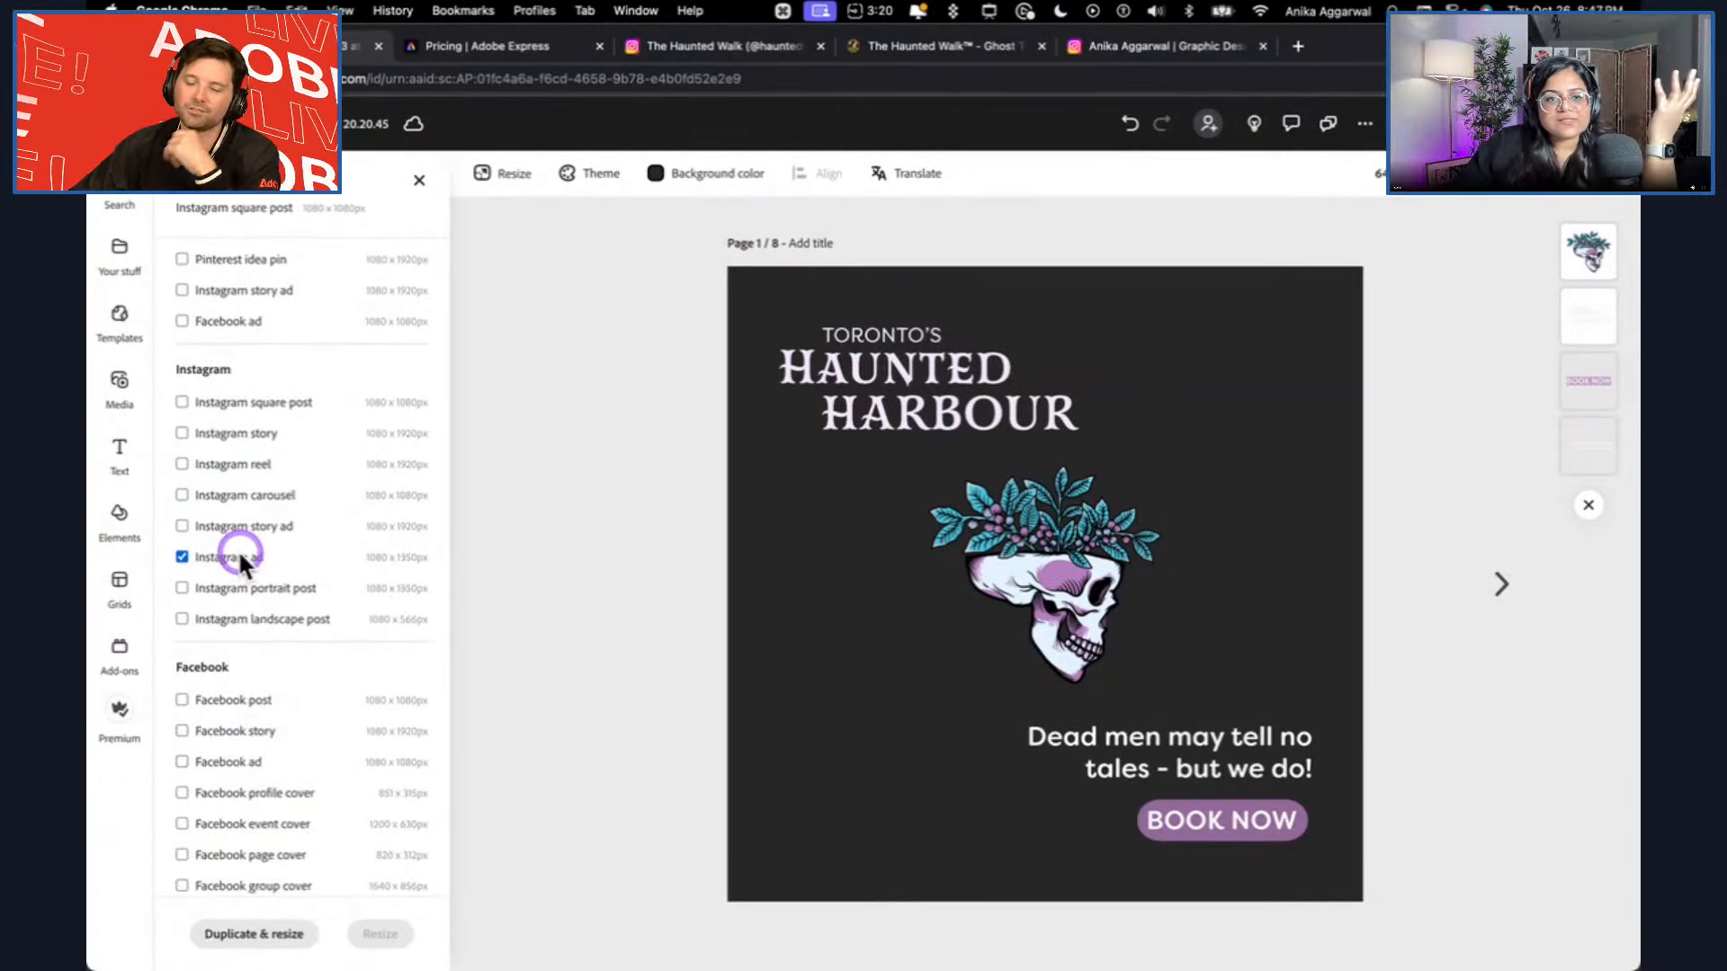
click(253, 586)
Replace Instagram square post and TikTok video with Instagram story and YouTube video, and duplicate the page into all selected sizes.
scroll(349, 651, up, 10)
scroll(349, 651, up, 1)
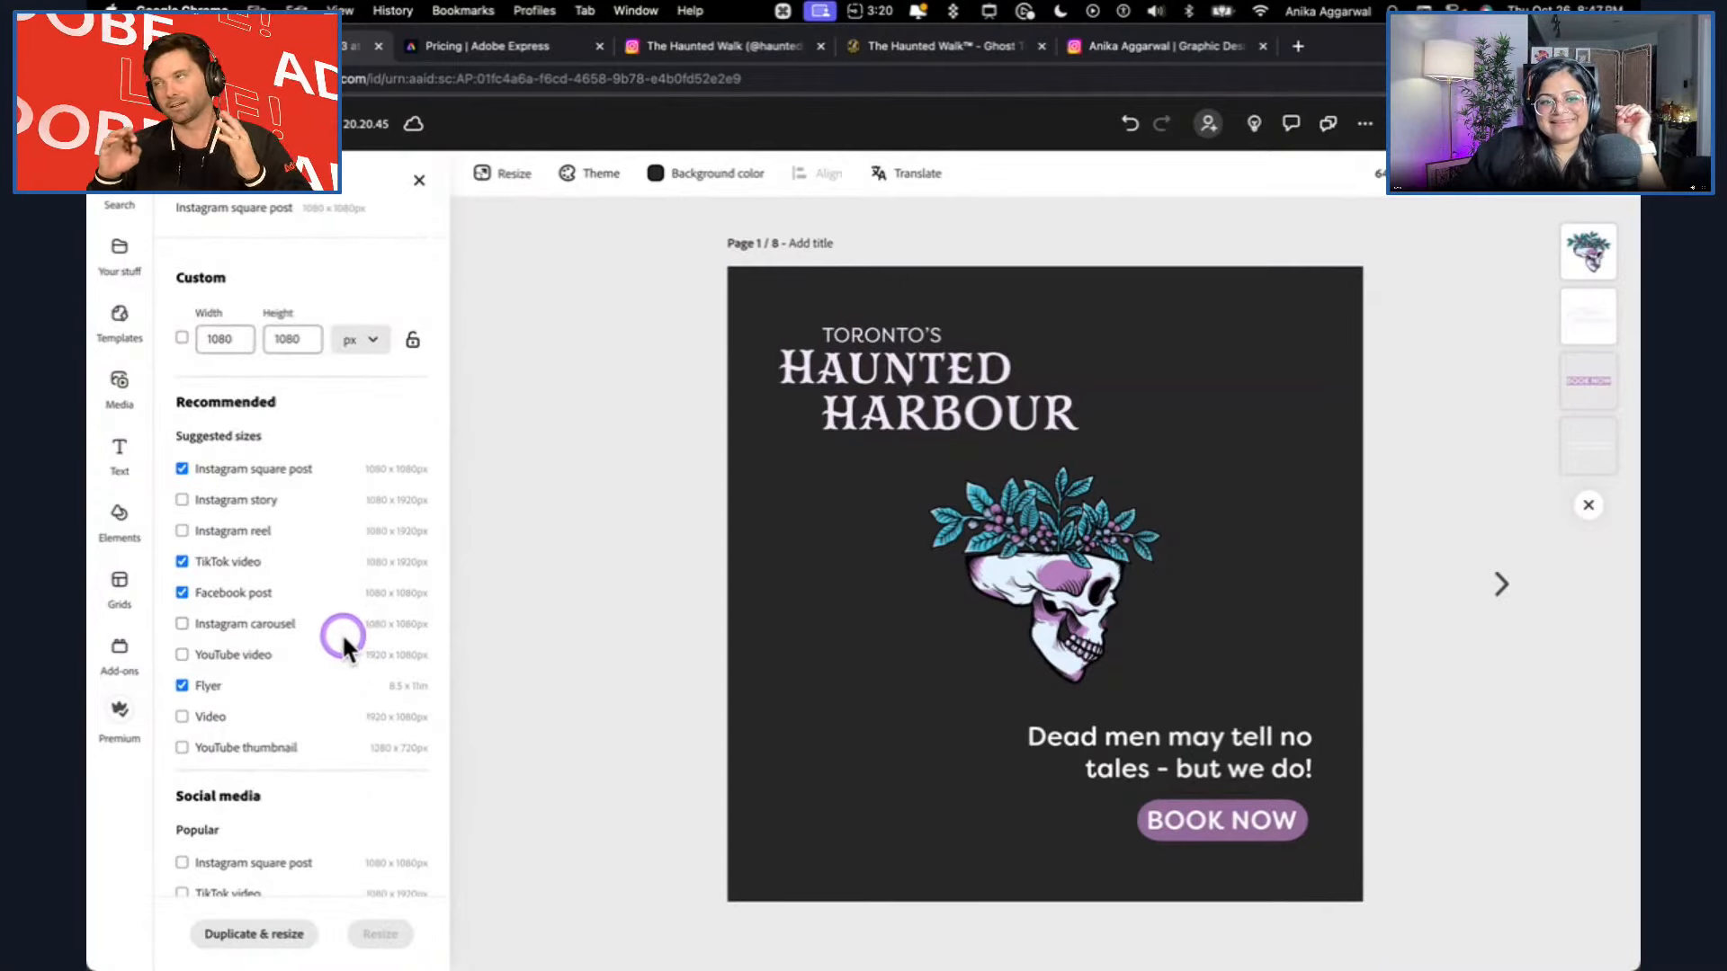
click(223, 500)
click(225, 469)
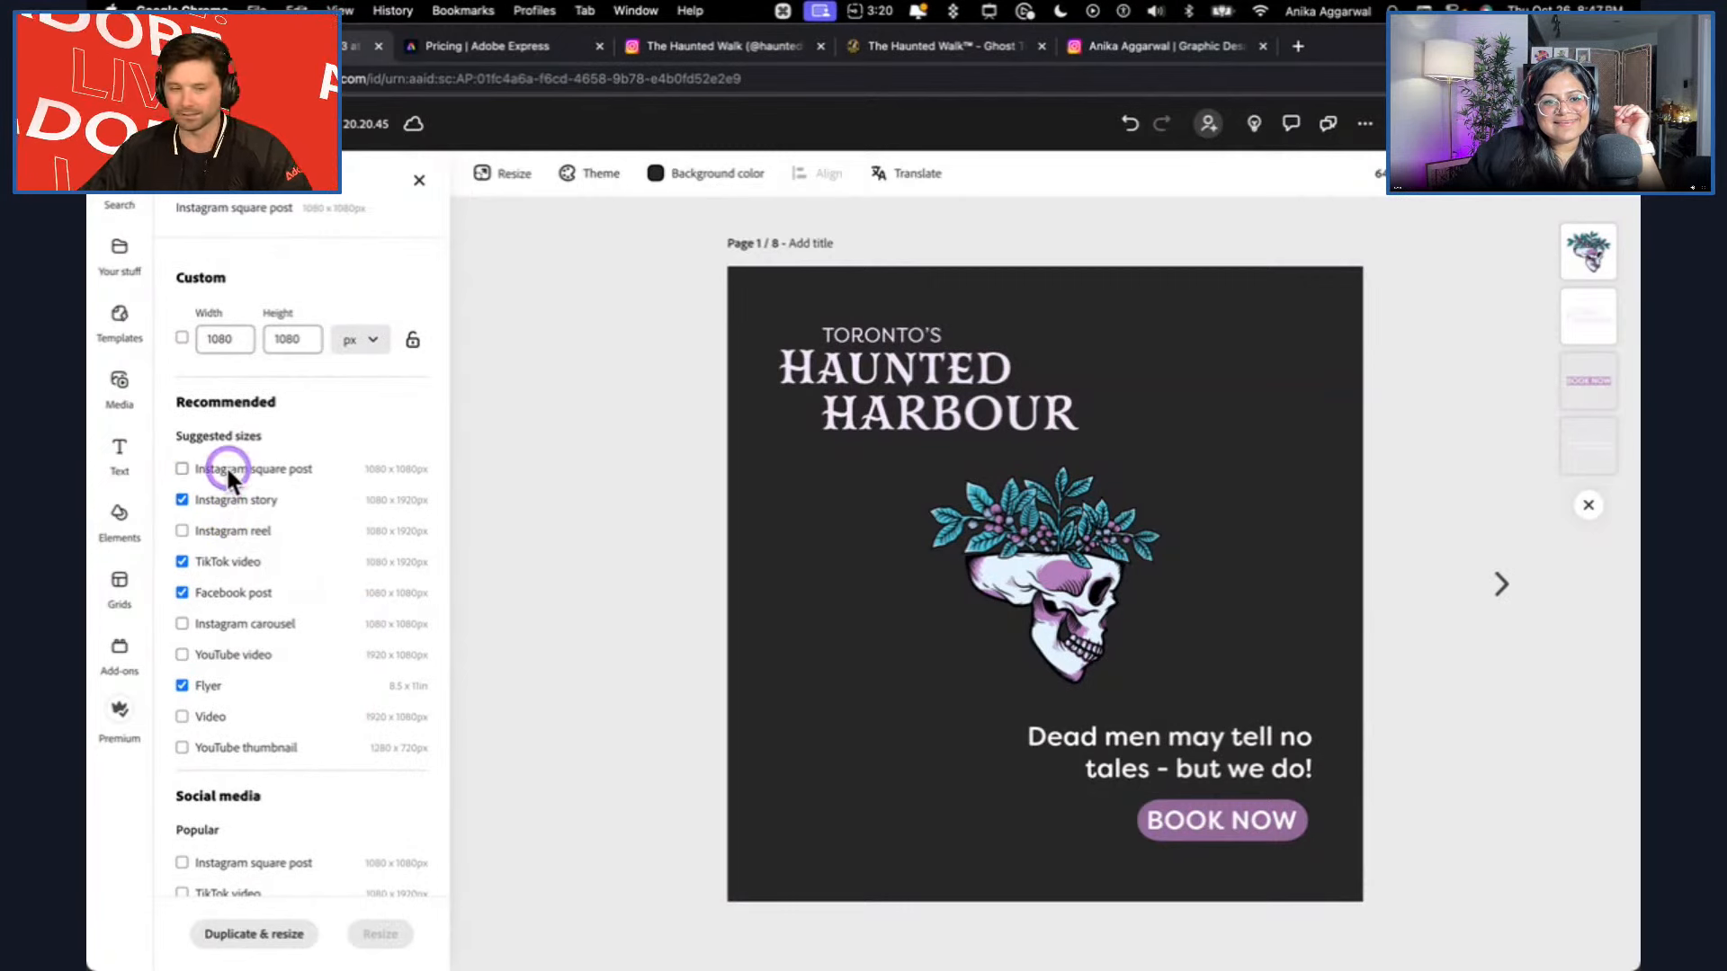
click(249, 561)
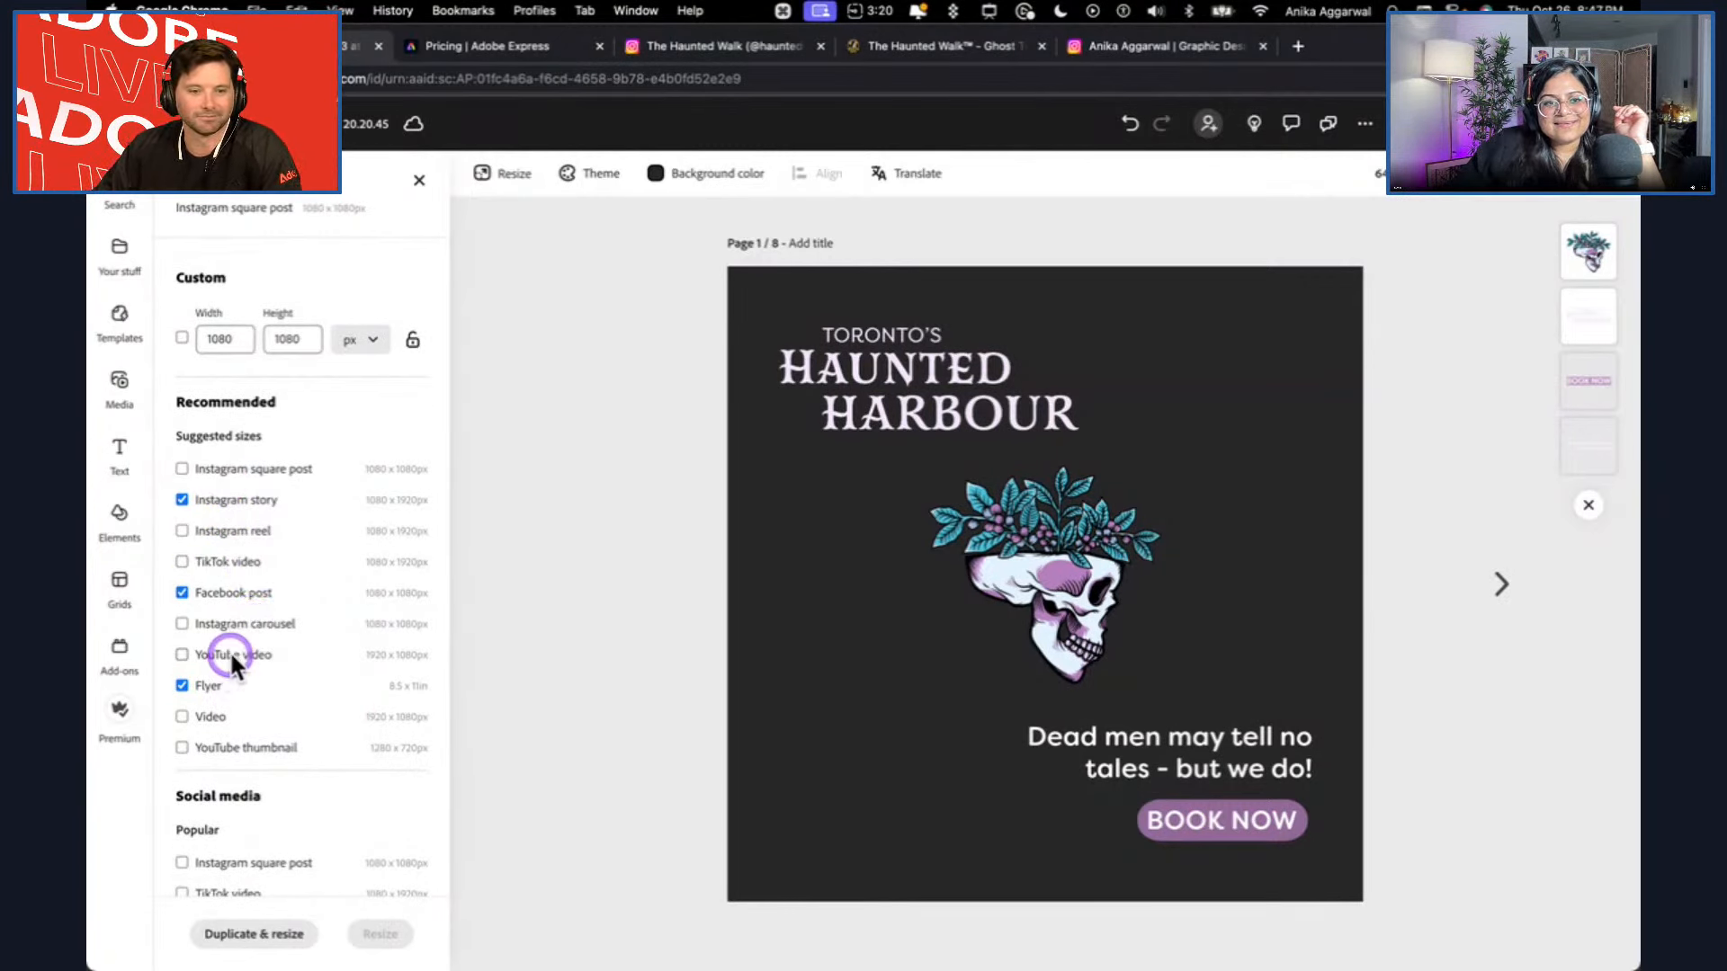
scroll(222, 689, down, 3)
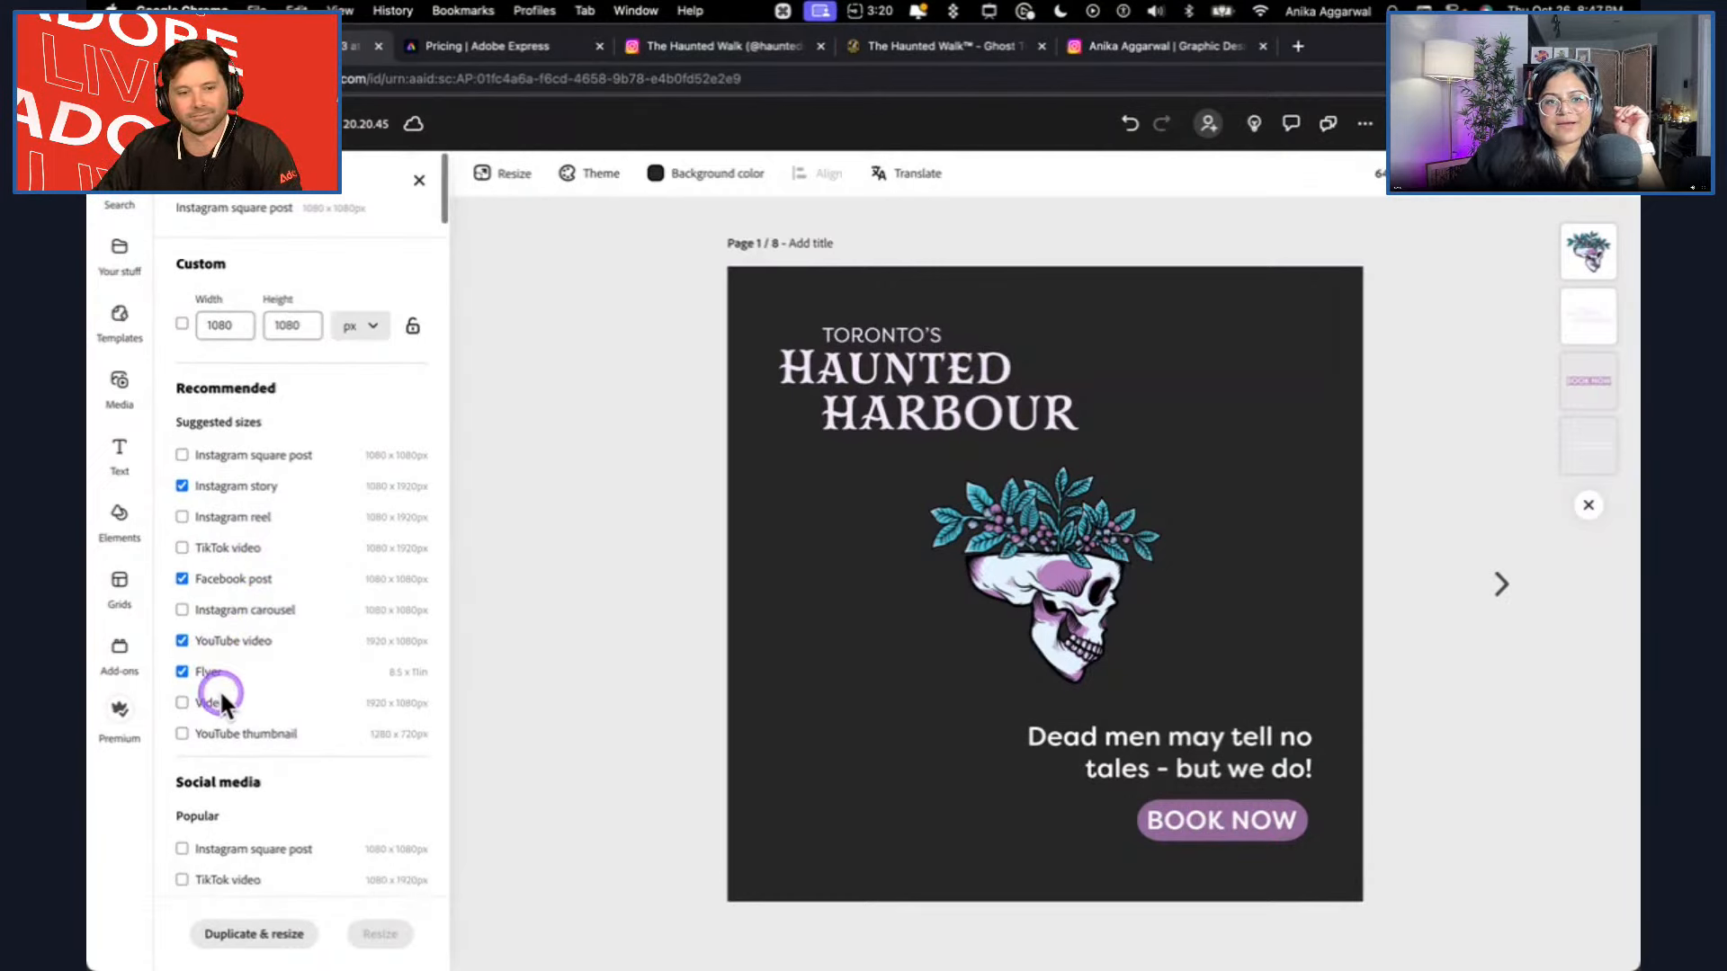
scroll(221, 683, up, 3)
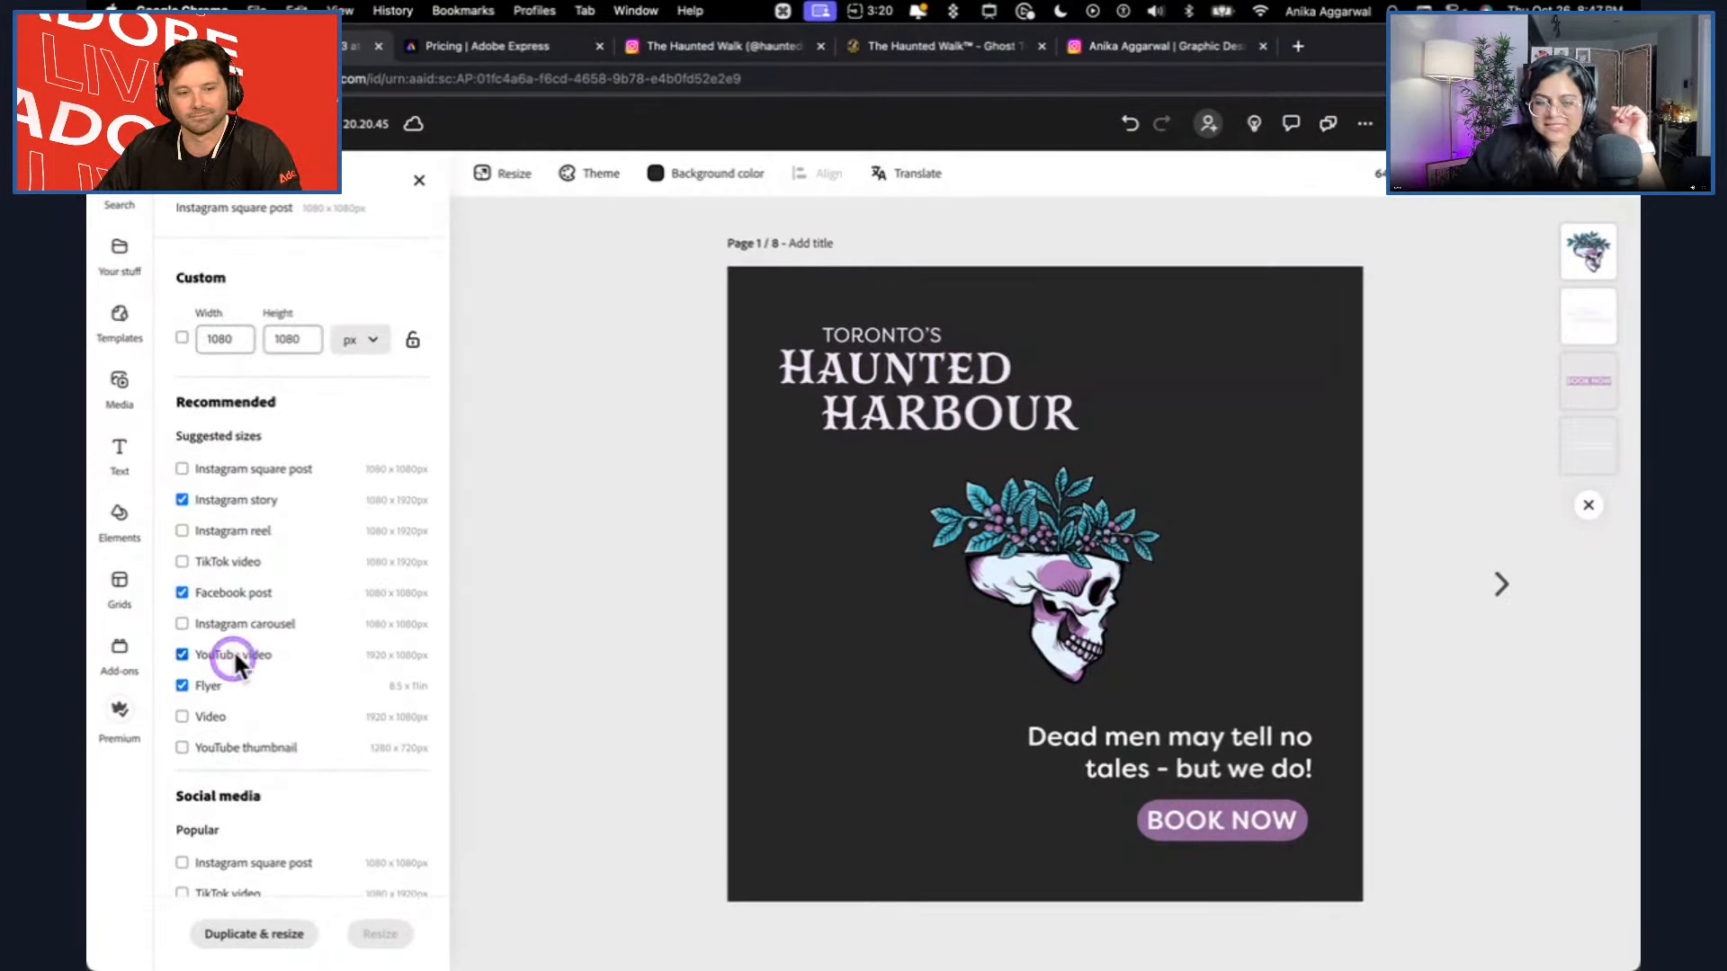
click(258, 934)
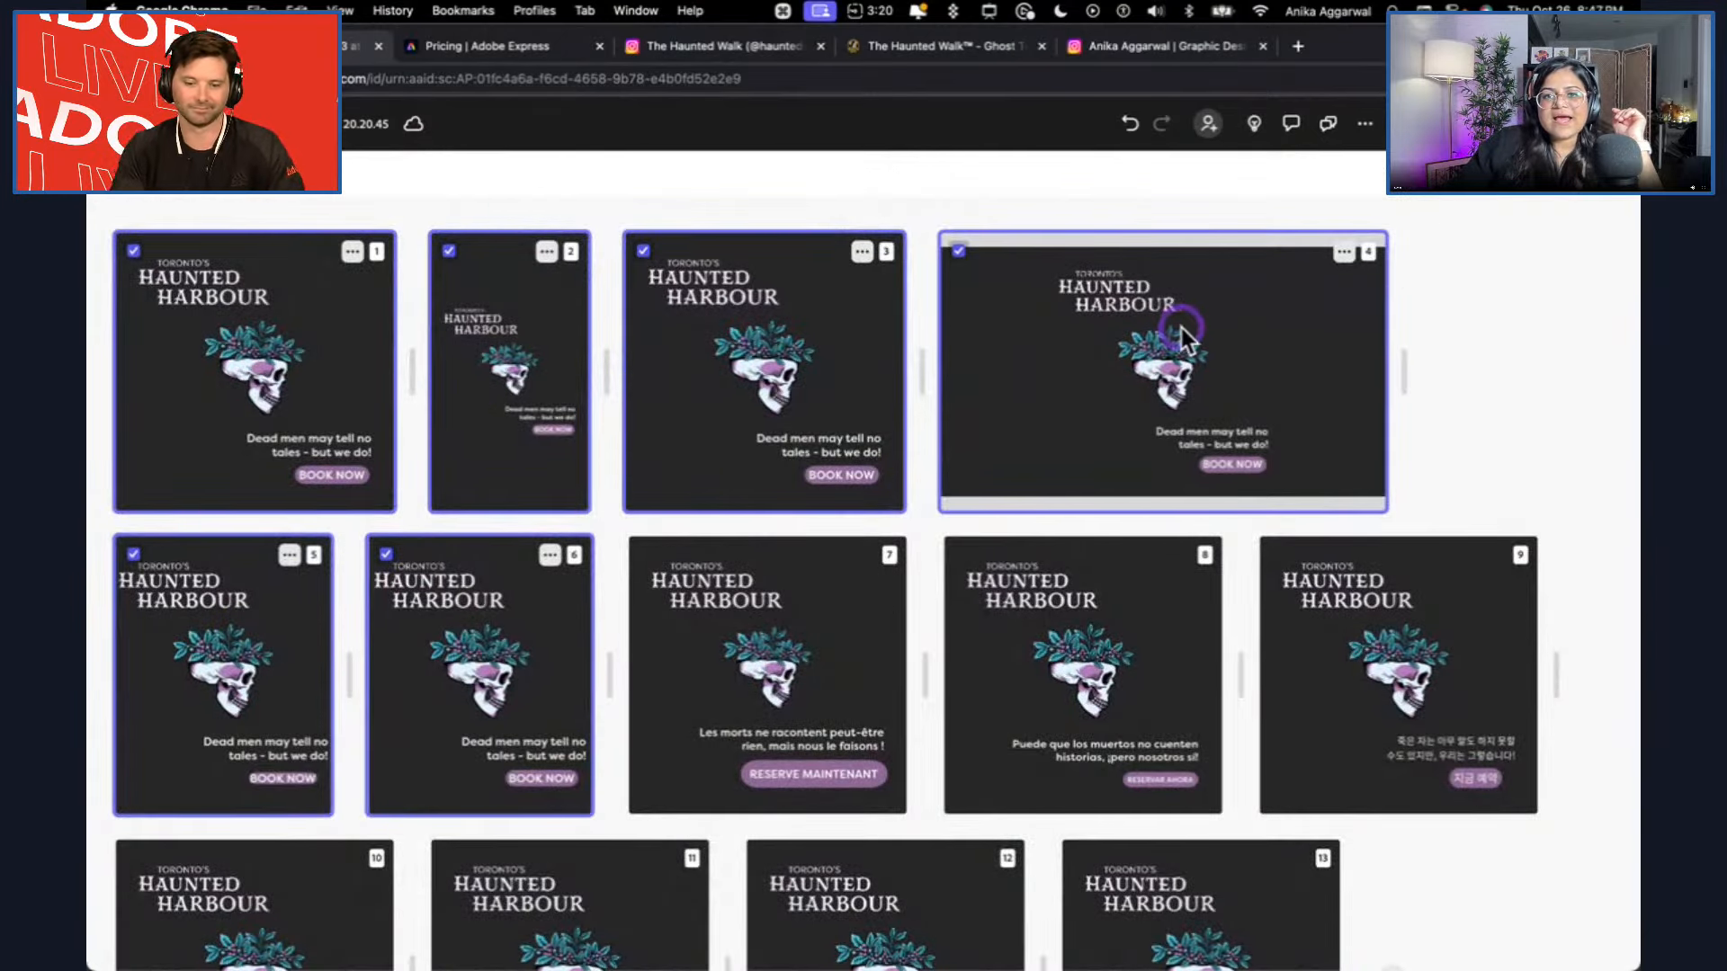
Open the Instagram story version, enlarge the Toronto's Haunted Harbour logo and move it near the page's upper edge.
double_click(495, 407)
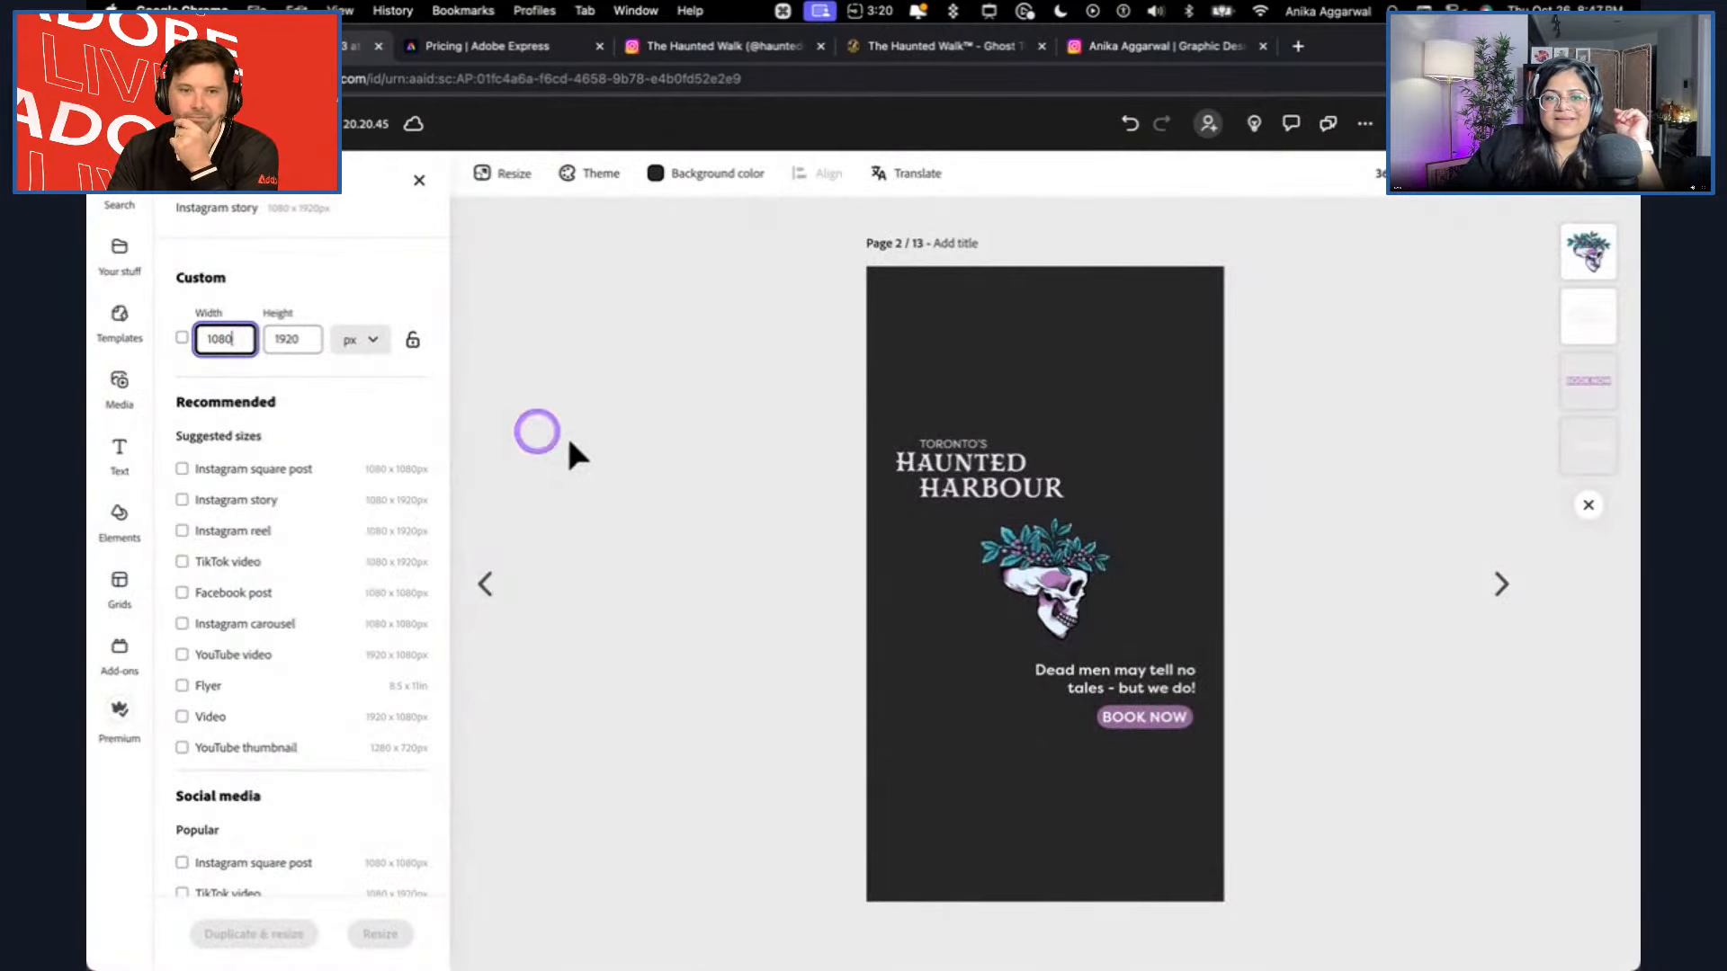
click(1030, 435)
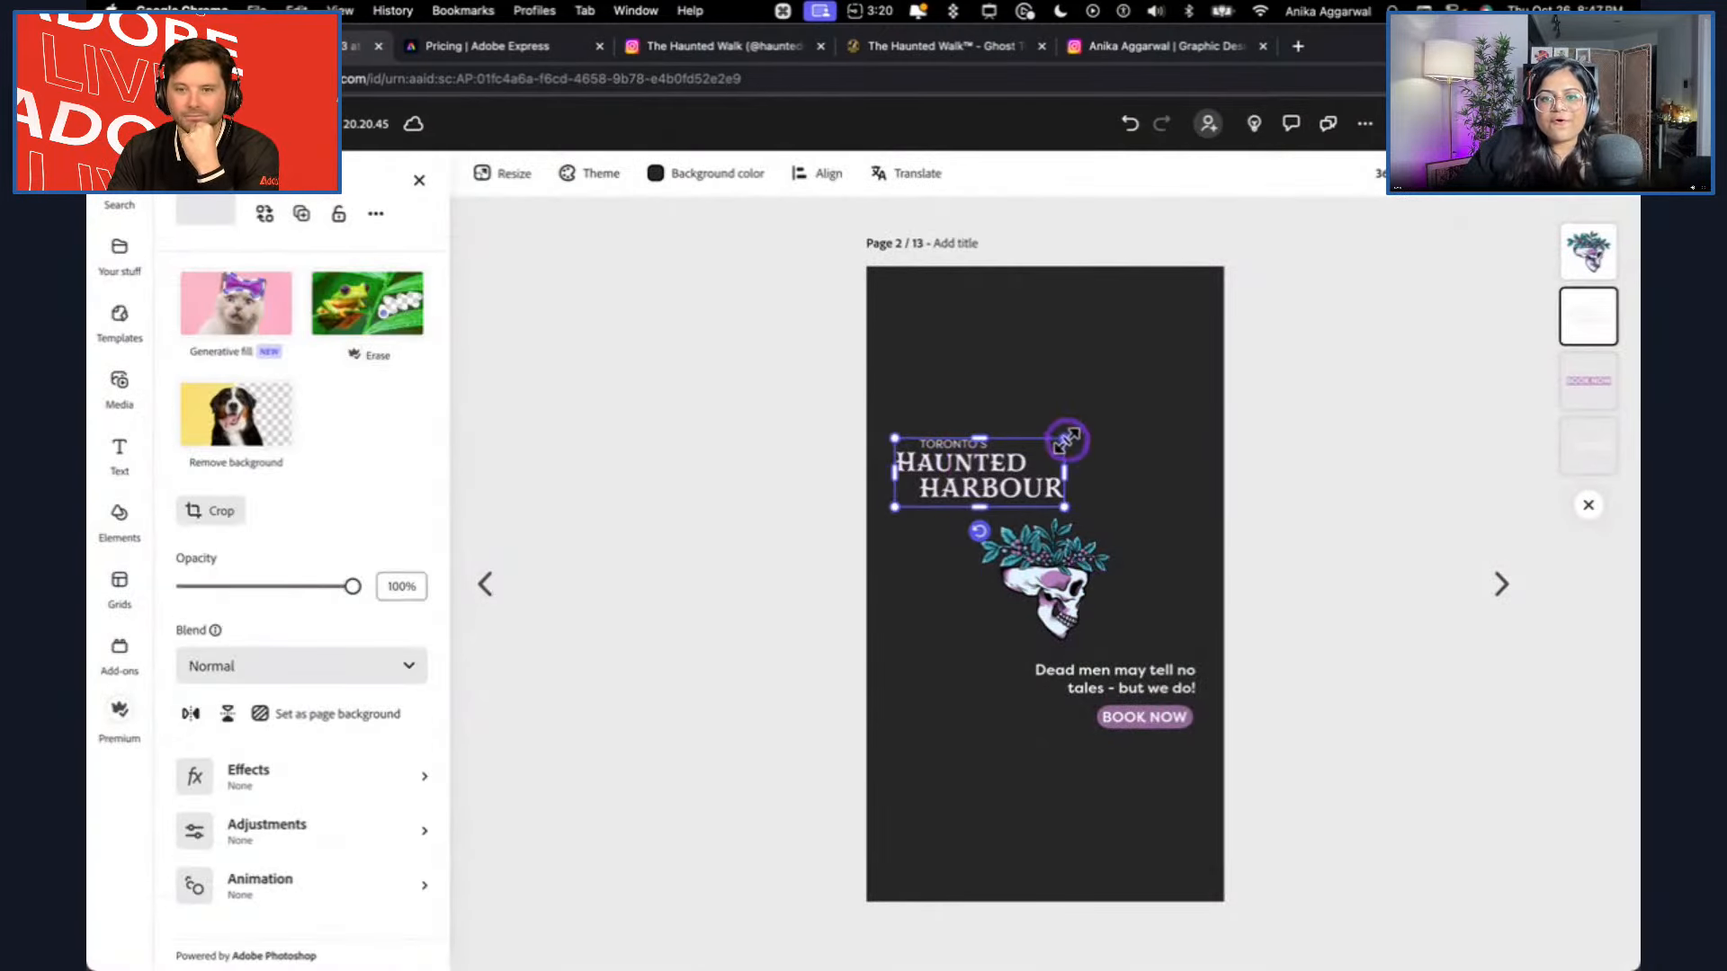
drag(1067, 440, 1096, 412)
drag(1026, 508, 1034, 402)
click(953, 245)
click(1342, 493)
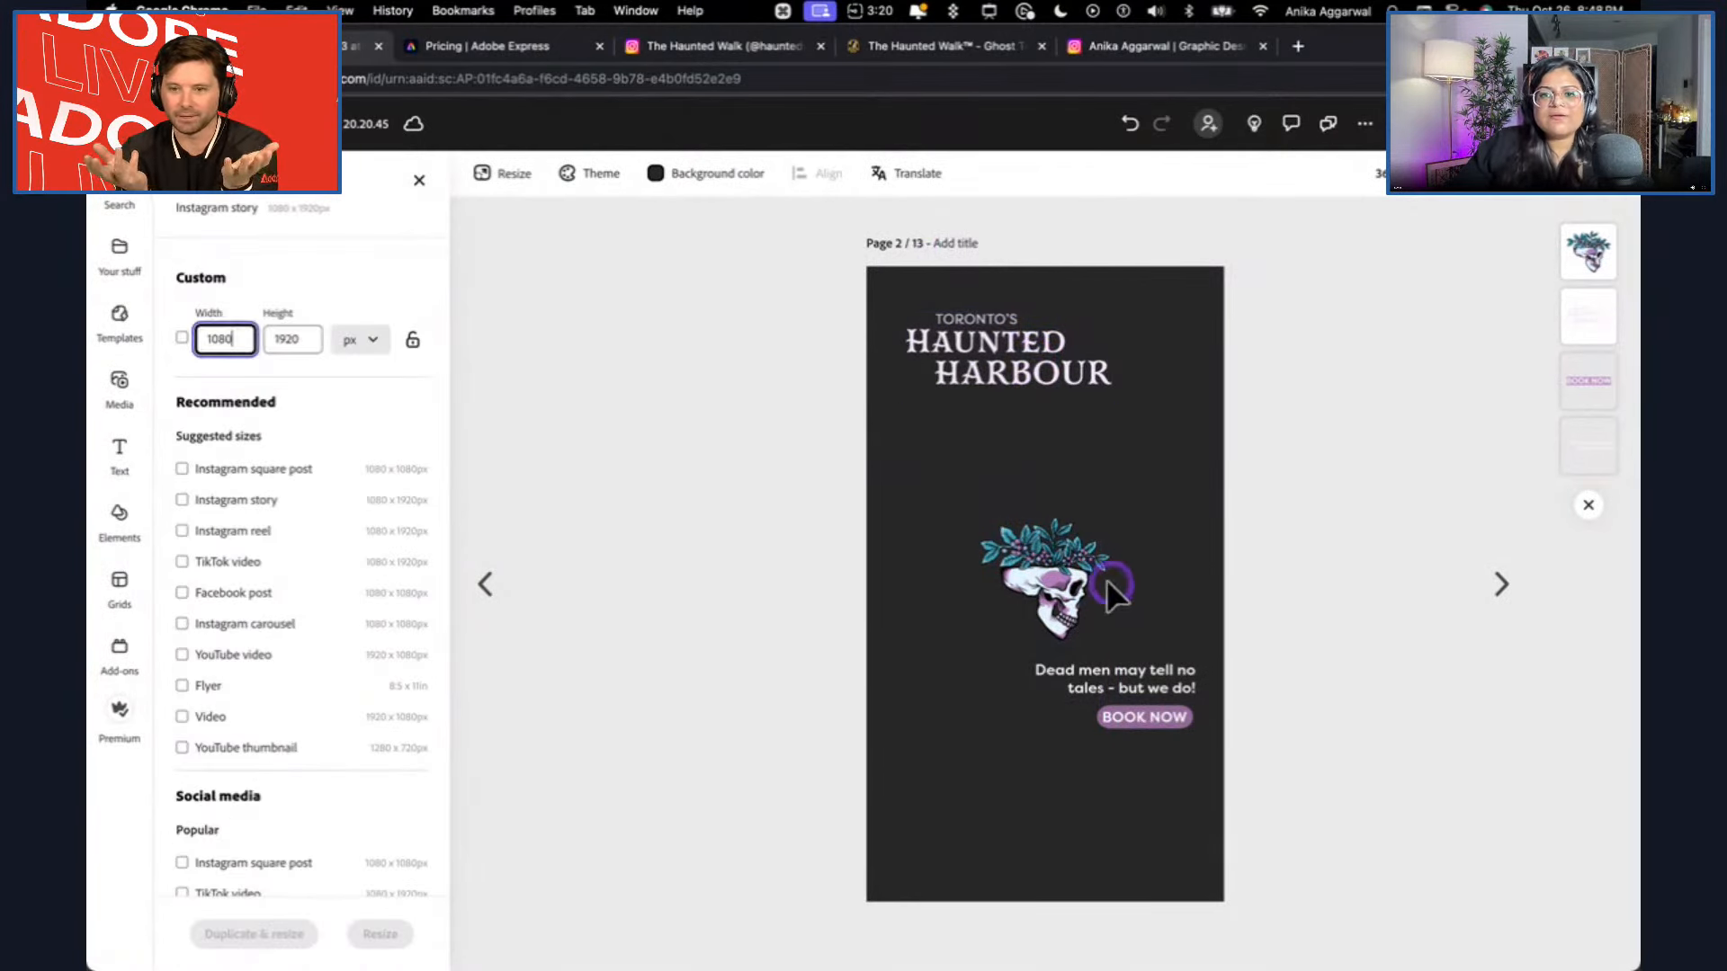
Enlarge the skull illustration on the Instagram story page and position it below the logo.
click(1105, 580)
drag(1110, 516, 1049, 522)
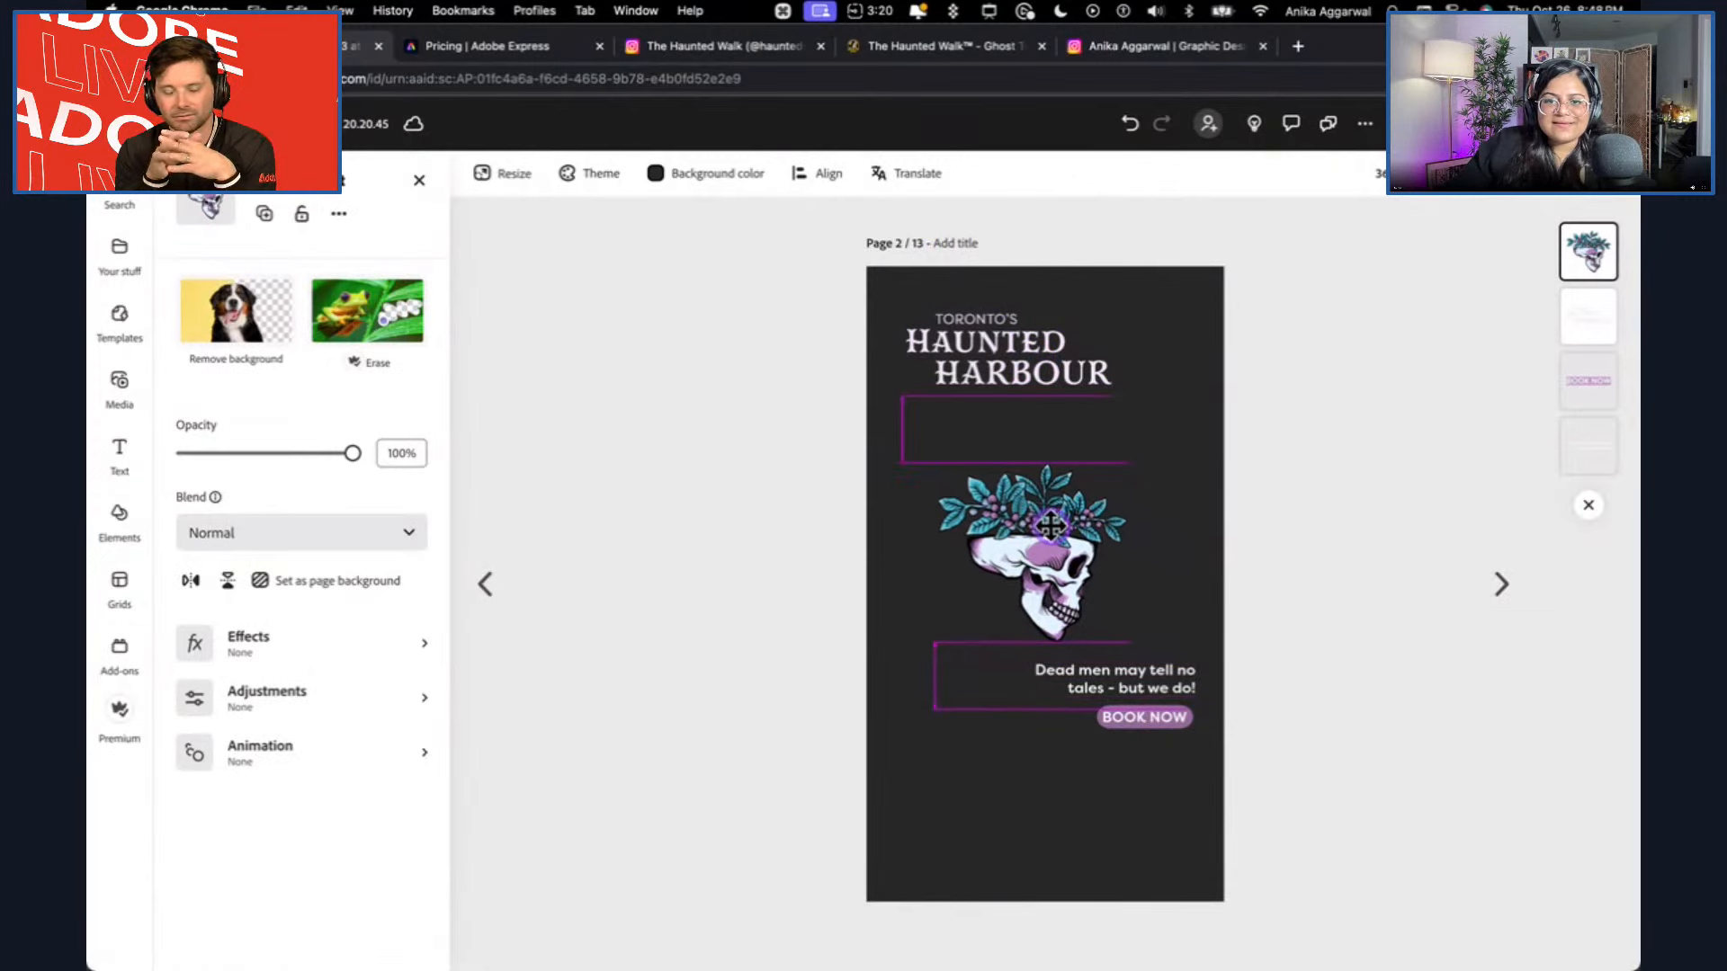
Enlarge the tagline and BOOK NOW button together and move them toward the lower edge of the story page.
click(1141, 670)
shift+click(1157, 712)
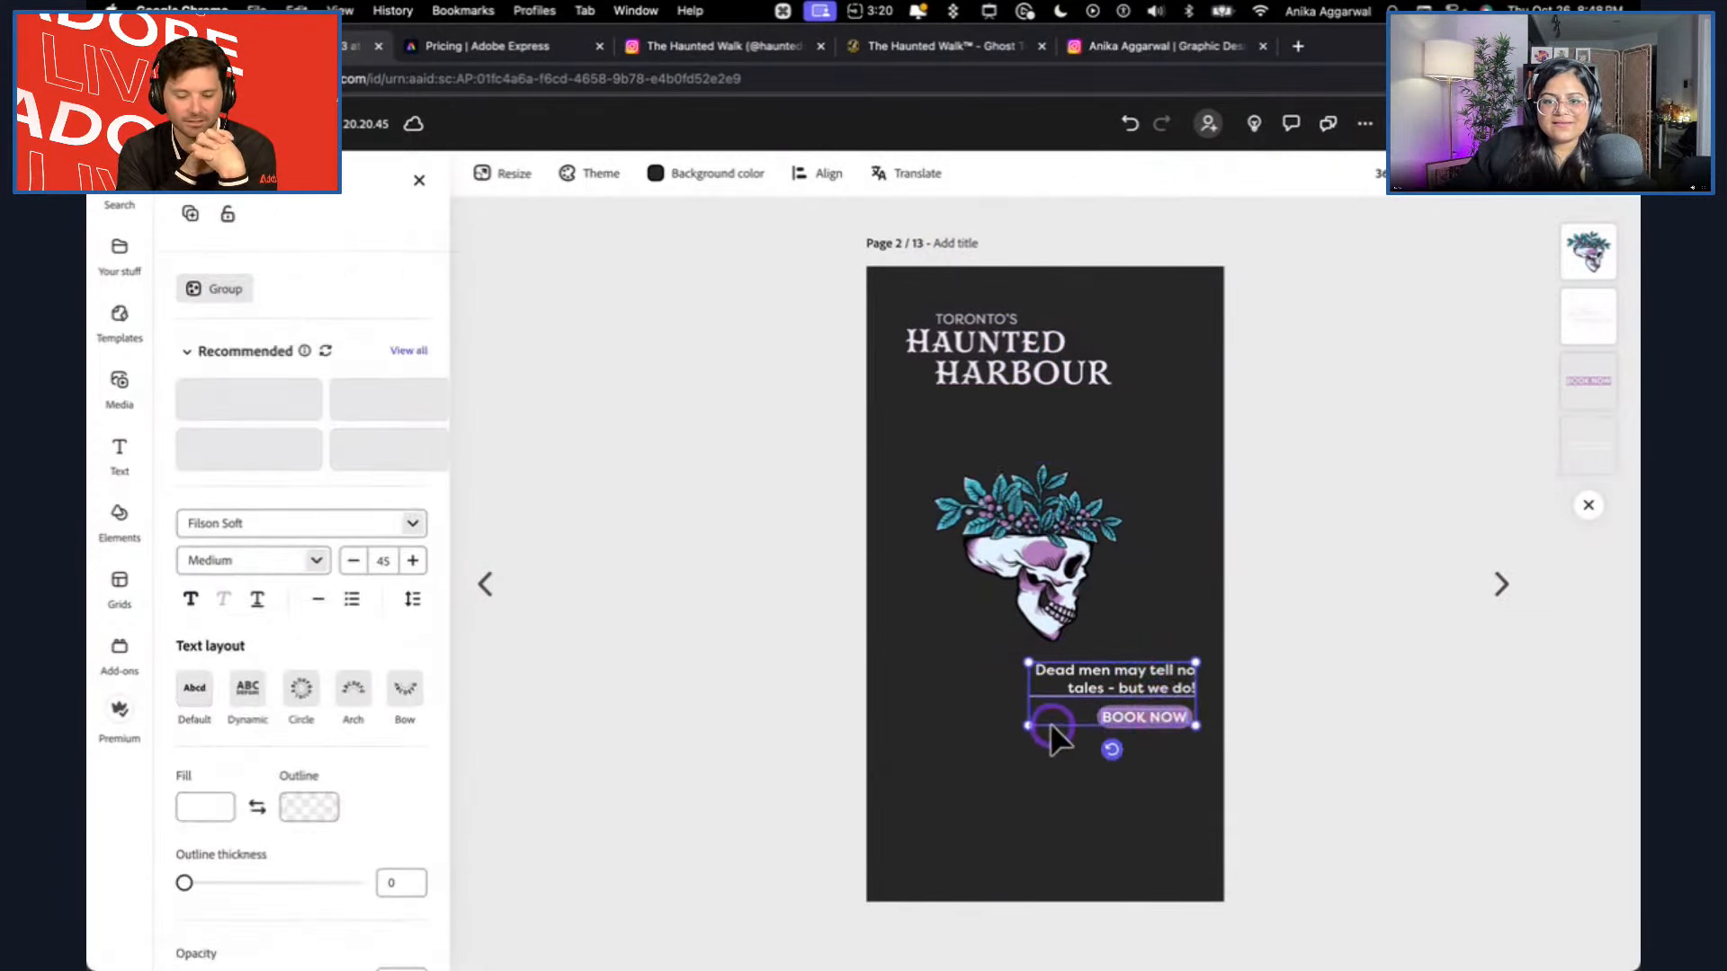
drag(1029, 728, 992, 744)
click(1120, 732)
shift+click(1151, 695)
drag(1152, 695, 1121, 800)
Move the skull illustration slightly down and right so it sits between the logo and the tagline.
click(1285, 740)
mouse_move(1079, 590)
mouse_down()
mouse_move(1096, 650)
mouse_move(1095, 616)
mouse_up()
click(1137, 730)
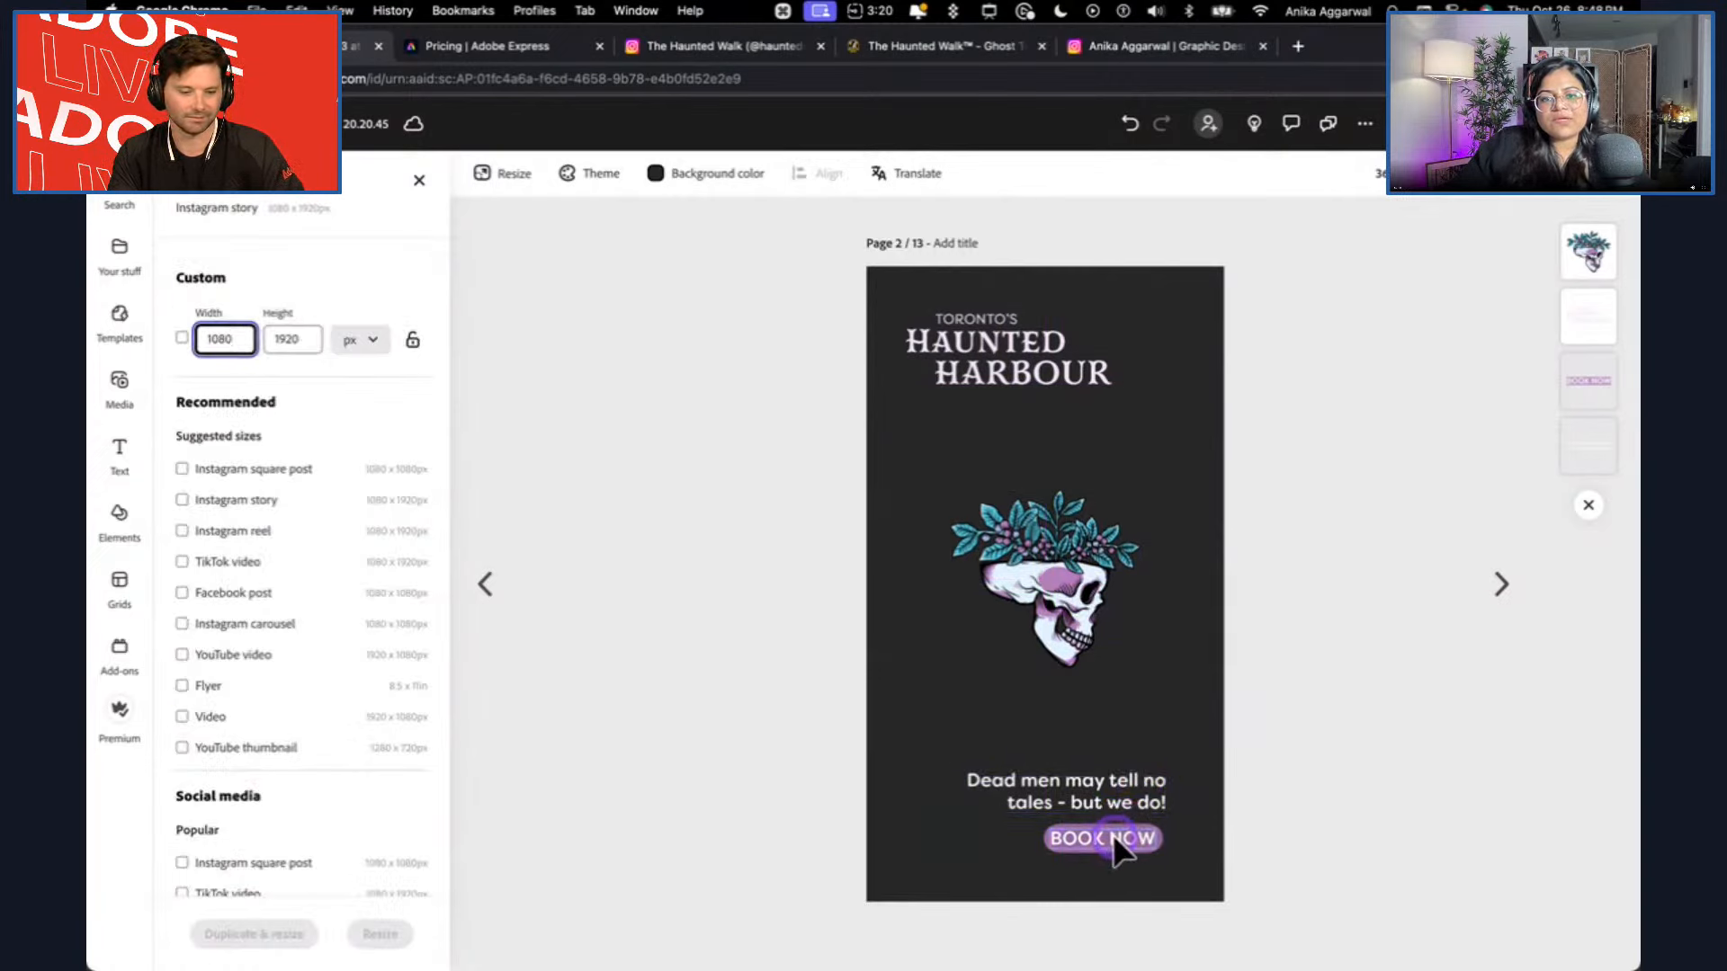
Select the tagline and BOOK NOW button on the story page and move them slightly up, closer to the skull.
click(1113, 834)
drag(1125, 791, 1126, 742)
click(1234, 733)
click(1126, 794)
click(1306, 724)
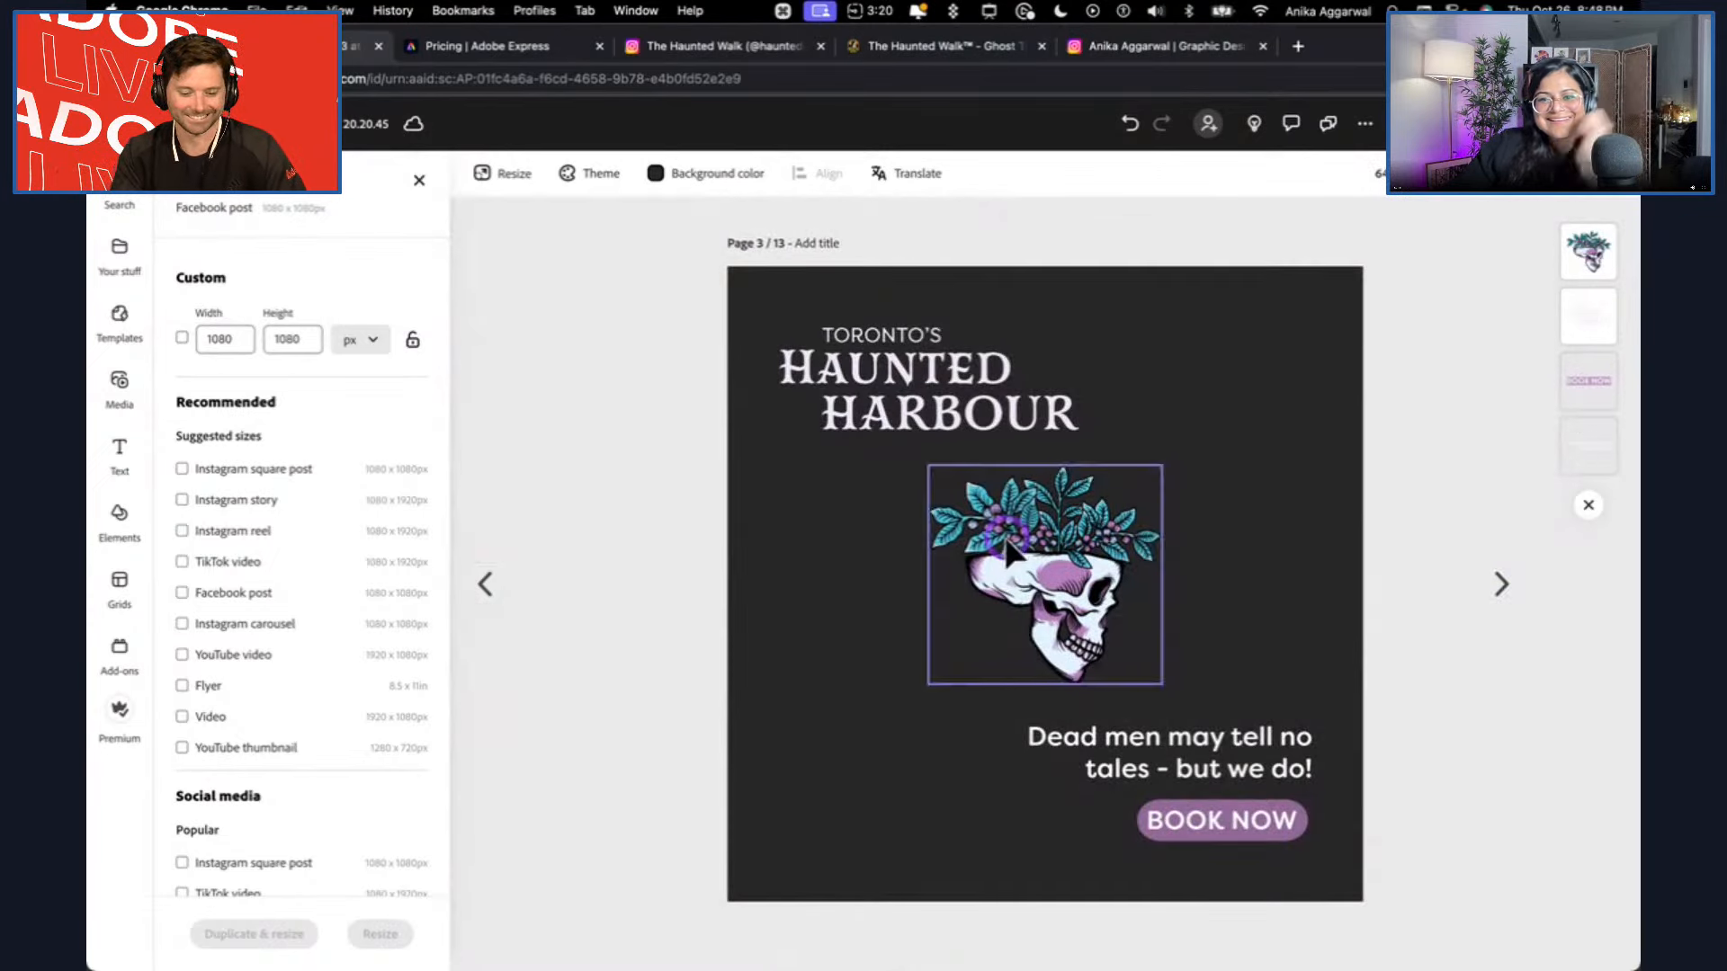
On the YouTube video page, move the logo to the left side and the tagline with the BOOK NOW button to the right side.
click(1502, 586)
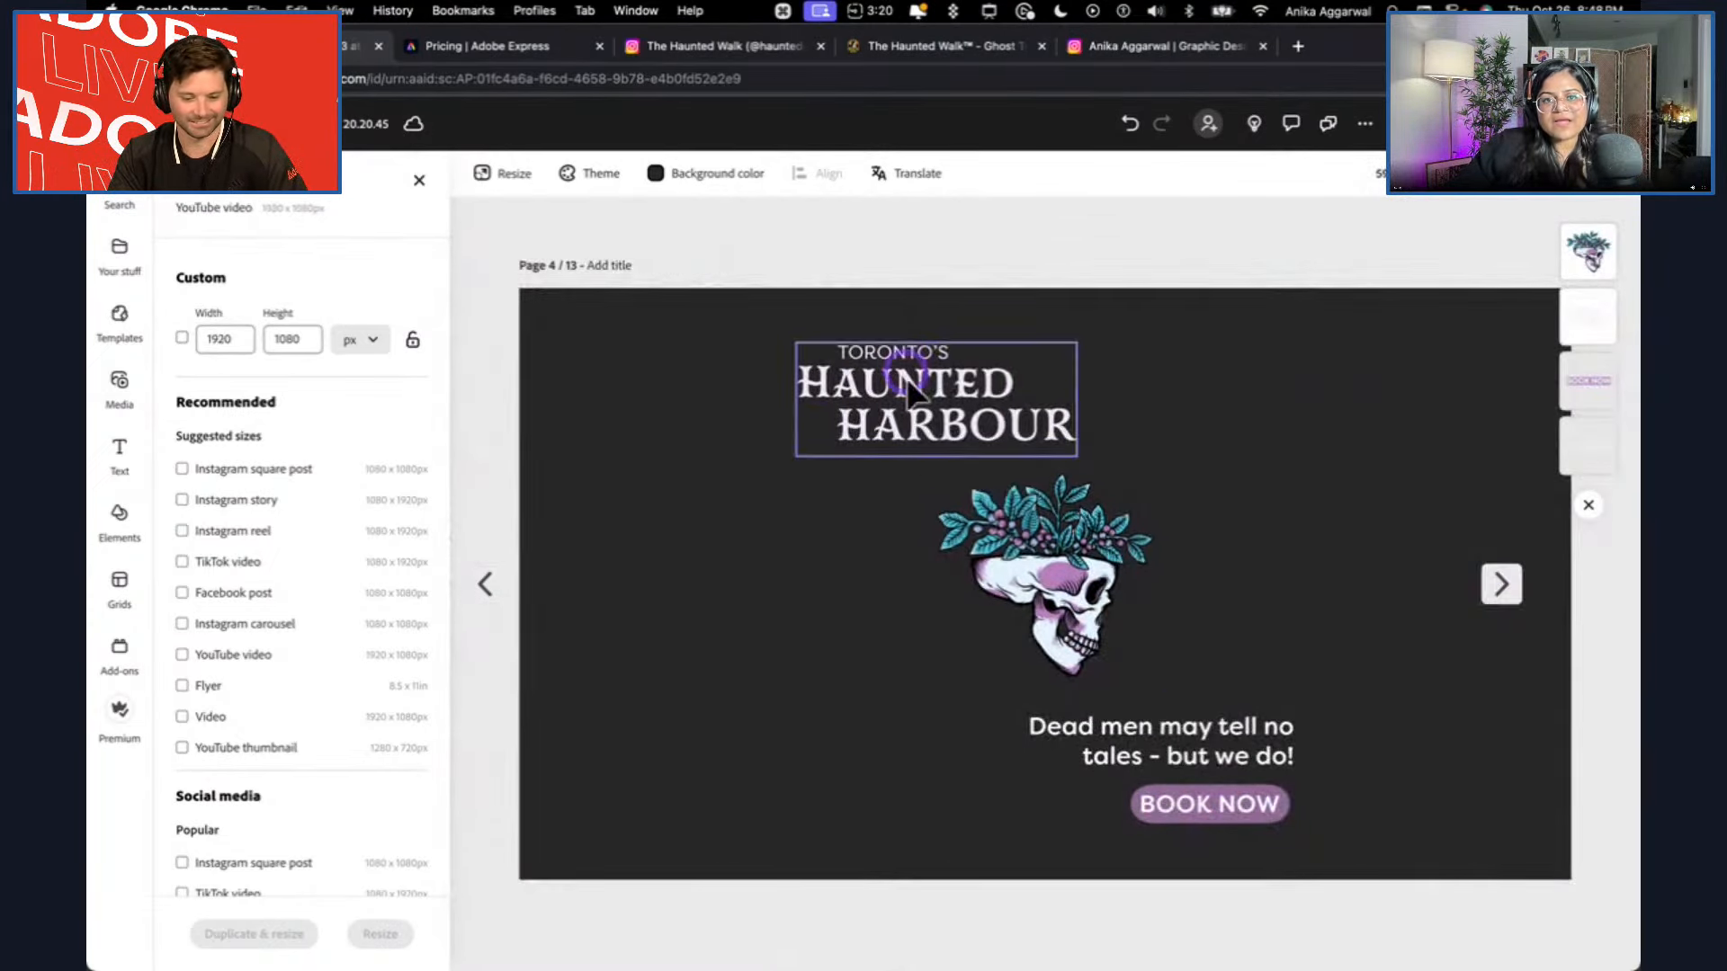
drag(888, 387, 682, 387)
click(1205, 775)
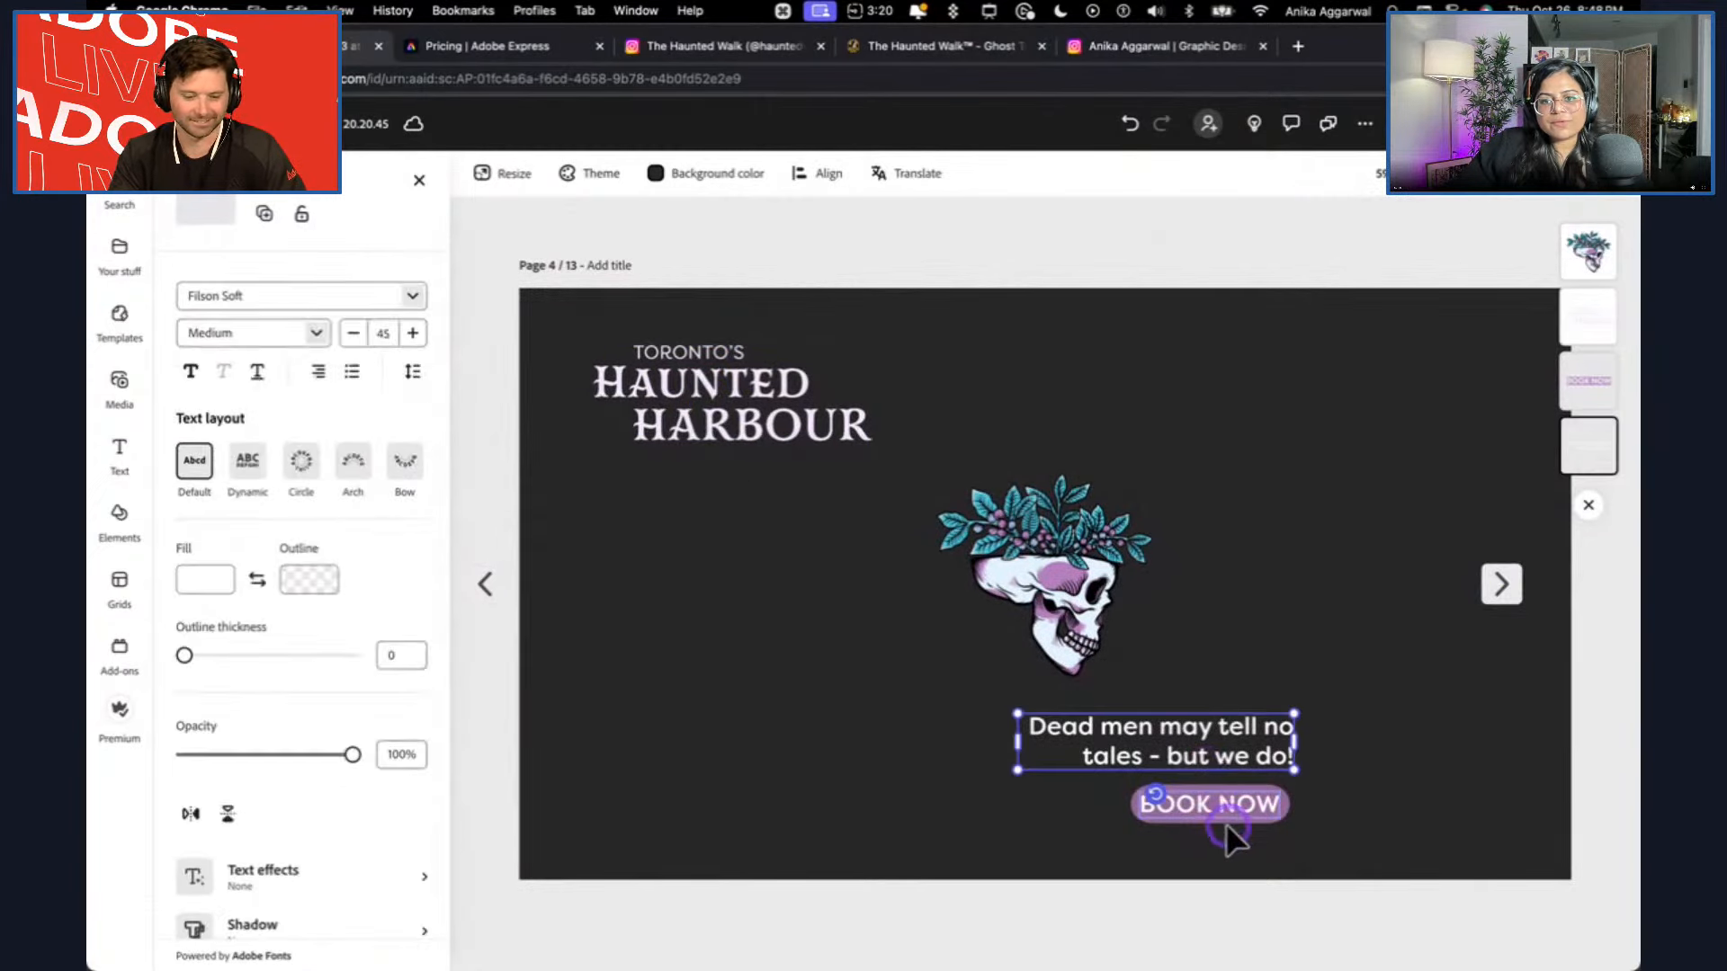
shift+click(1222, 808)
drag(1221, 808, 1430, 686)
Place the skull at the YouTube page's lower left below the logo, and nudge the tagline and BOOK NOW button toward the lower right corner.
drag(1053, 586, 710, 713)
click(1396, 727)
shift+click(1414, 764)
drag(1417, 783, 1432, 785)
On the flyer page, shrink the Toronto's Haunted Harbour logo, move it away from the left edge, and reduce the skull illustration.
click(1500, 585)
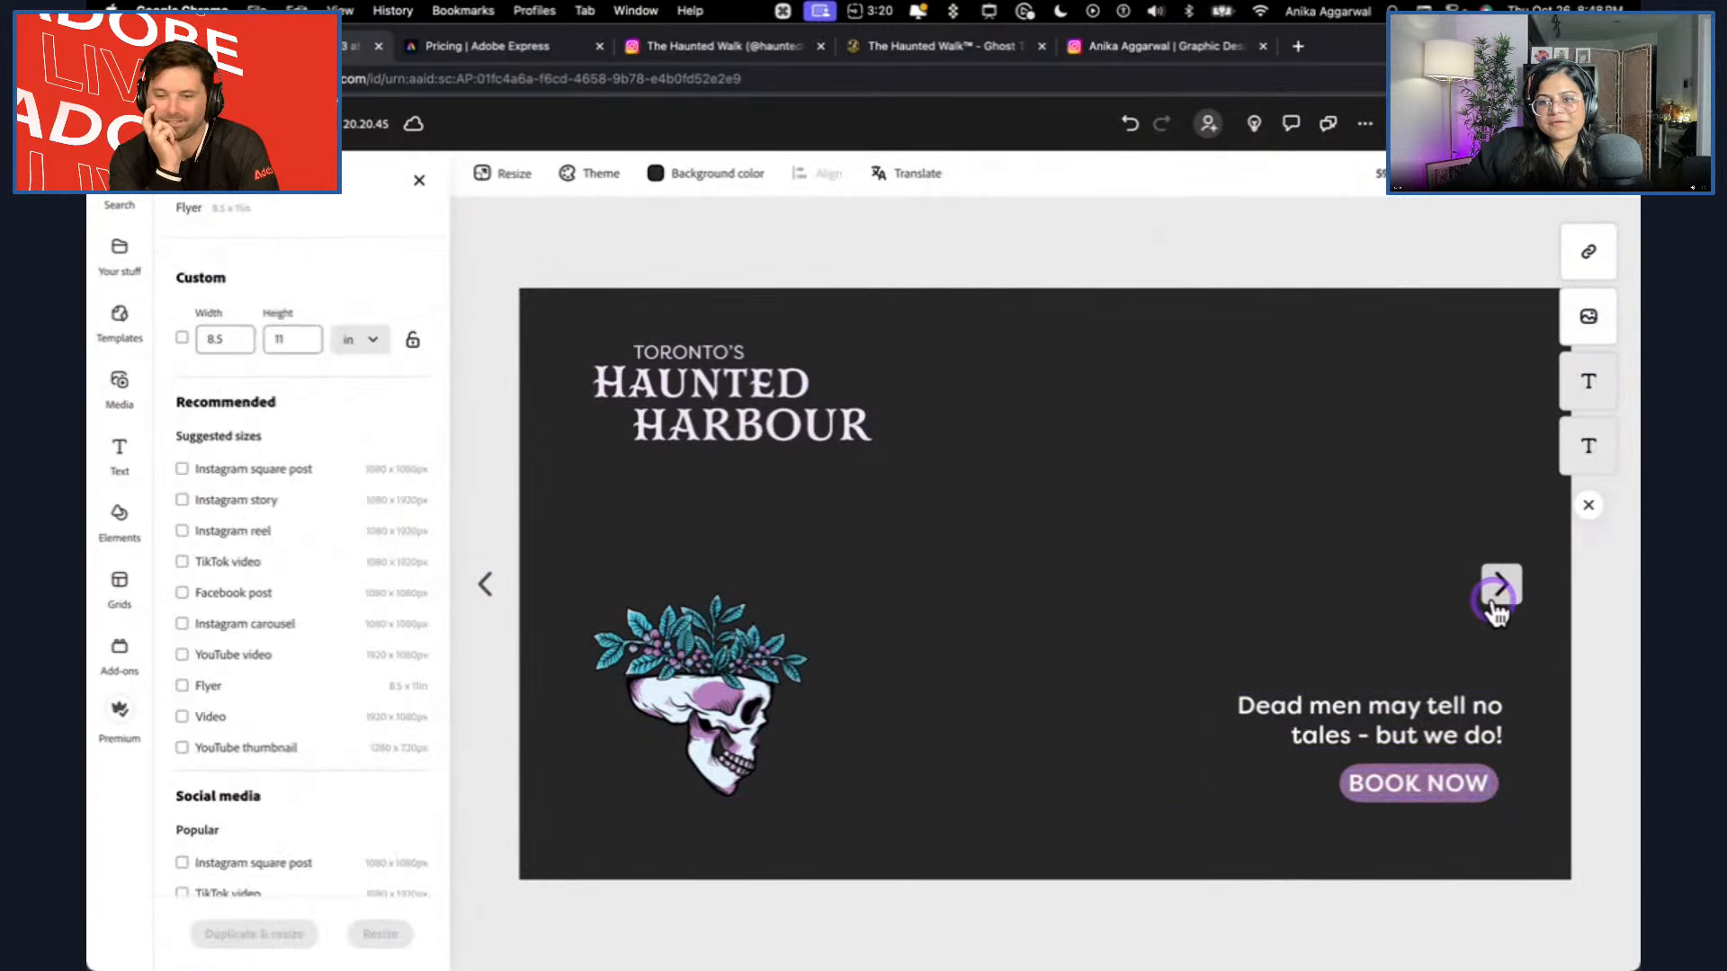
click(983, 375)
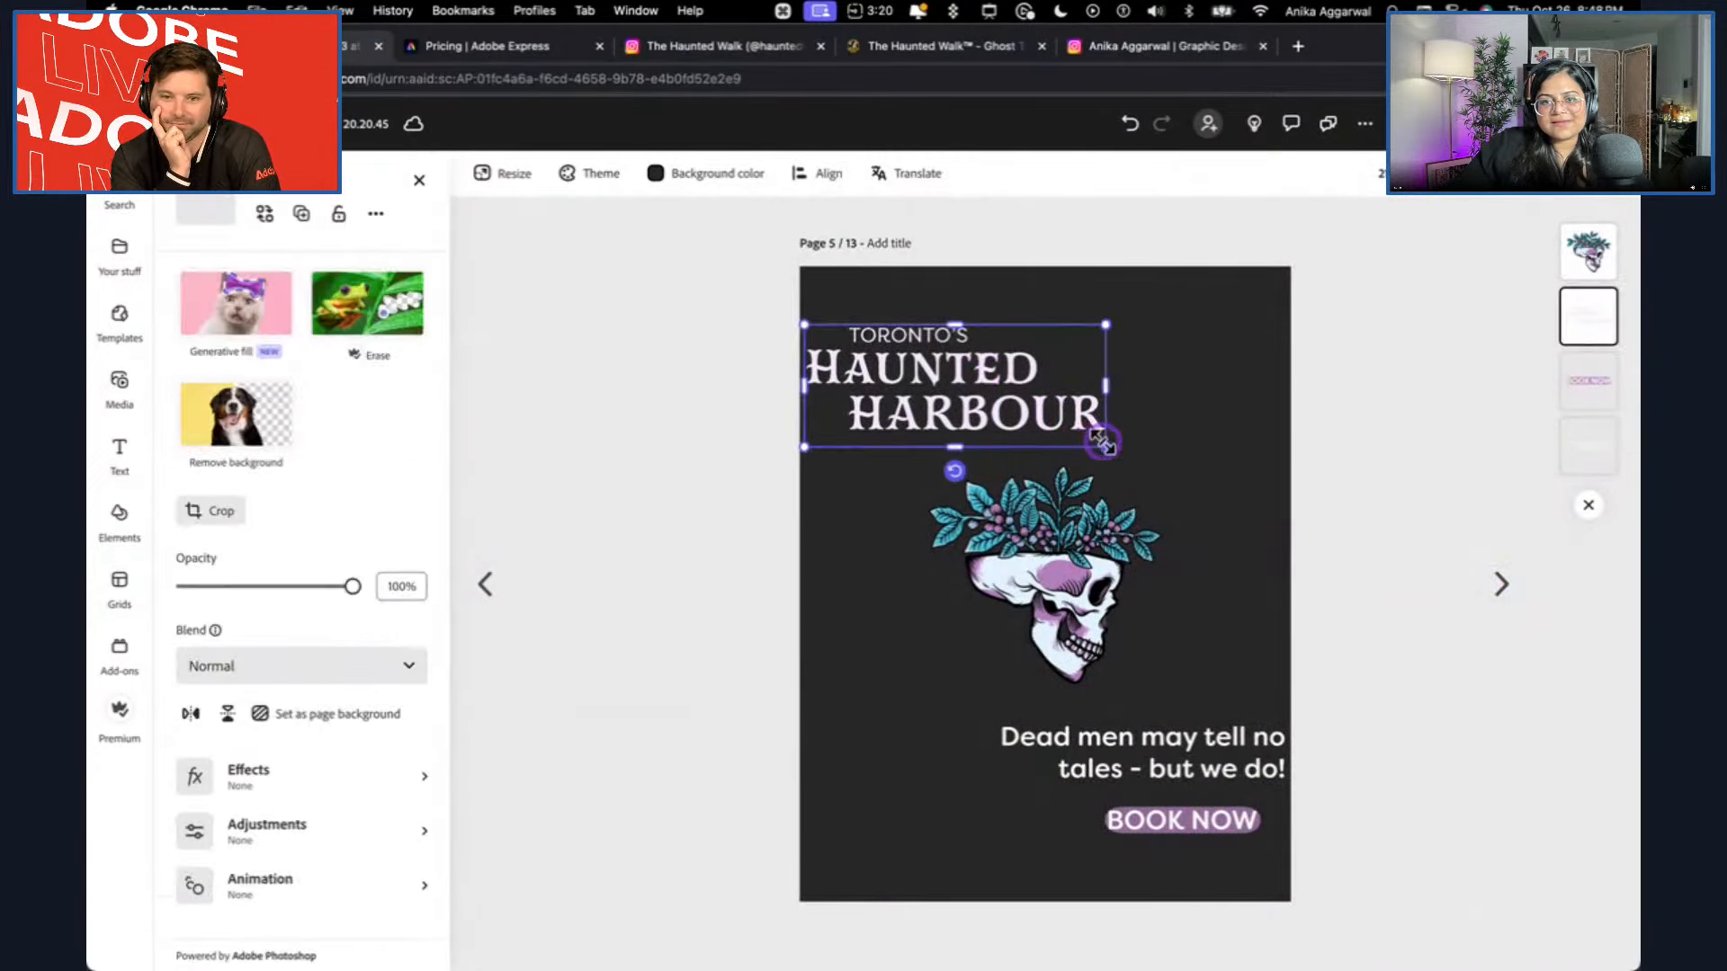
drag(1102, 442, 1032, 412)
drag(902, 392, 928, 377)
click(1036, 580)
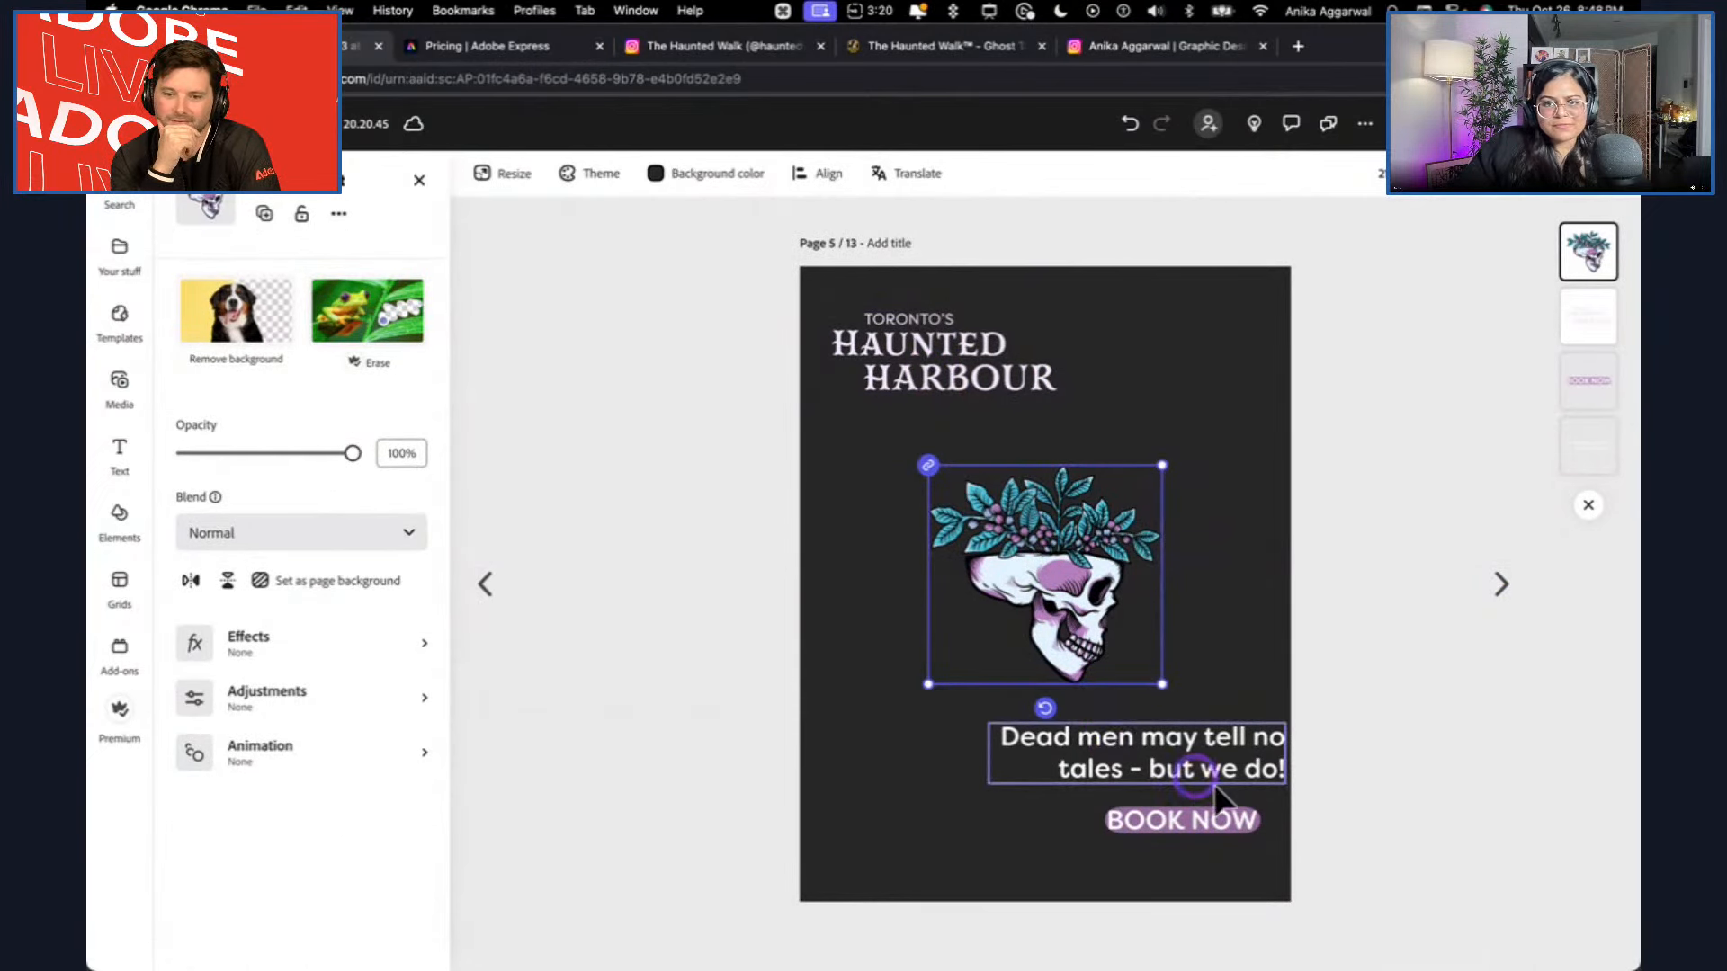
drag(1160, 682, 1127, 653)
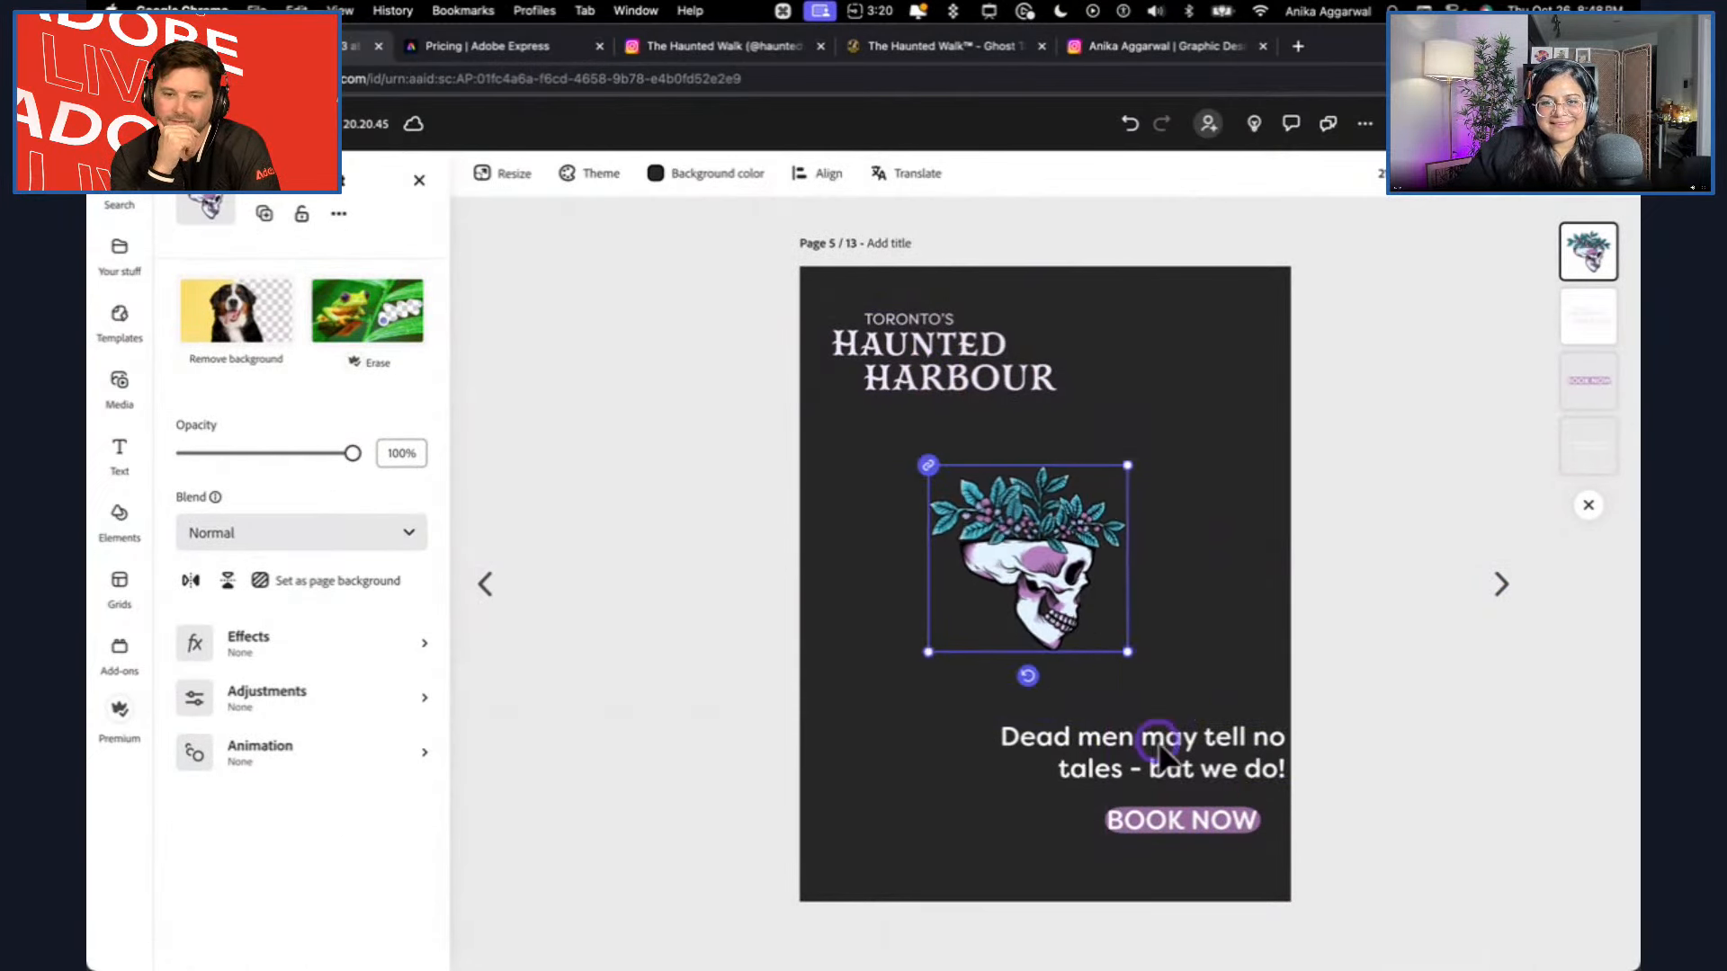
Shrink the flyer's tagline and BOOK NOW button together and move them inward from the right edge.
click(1159, 749)
shift+click(1183, 826)
drag(989, 835, 1031, 819)
drag(1170, 760, 1112, 778)
Nudge the flyer's logo and skull illustration slightly down and right to balance them on the page.
click(1068, 421)
drag(1011, 360, 1020, 376)
mouse_move(1060, 511)
mouse_down()
mouse_move(1090, 544)
mouse_move(1076, 537)
mouse_up()
drag(985, 360, 1001, 370)
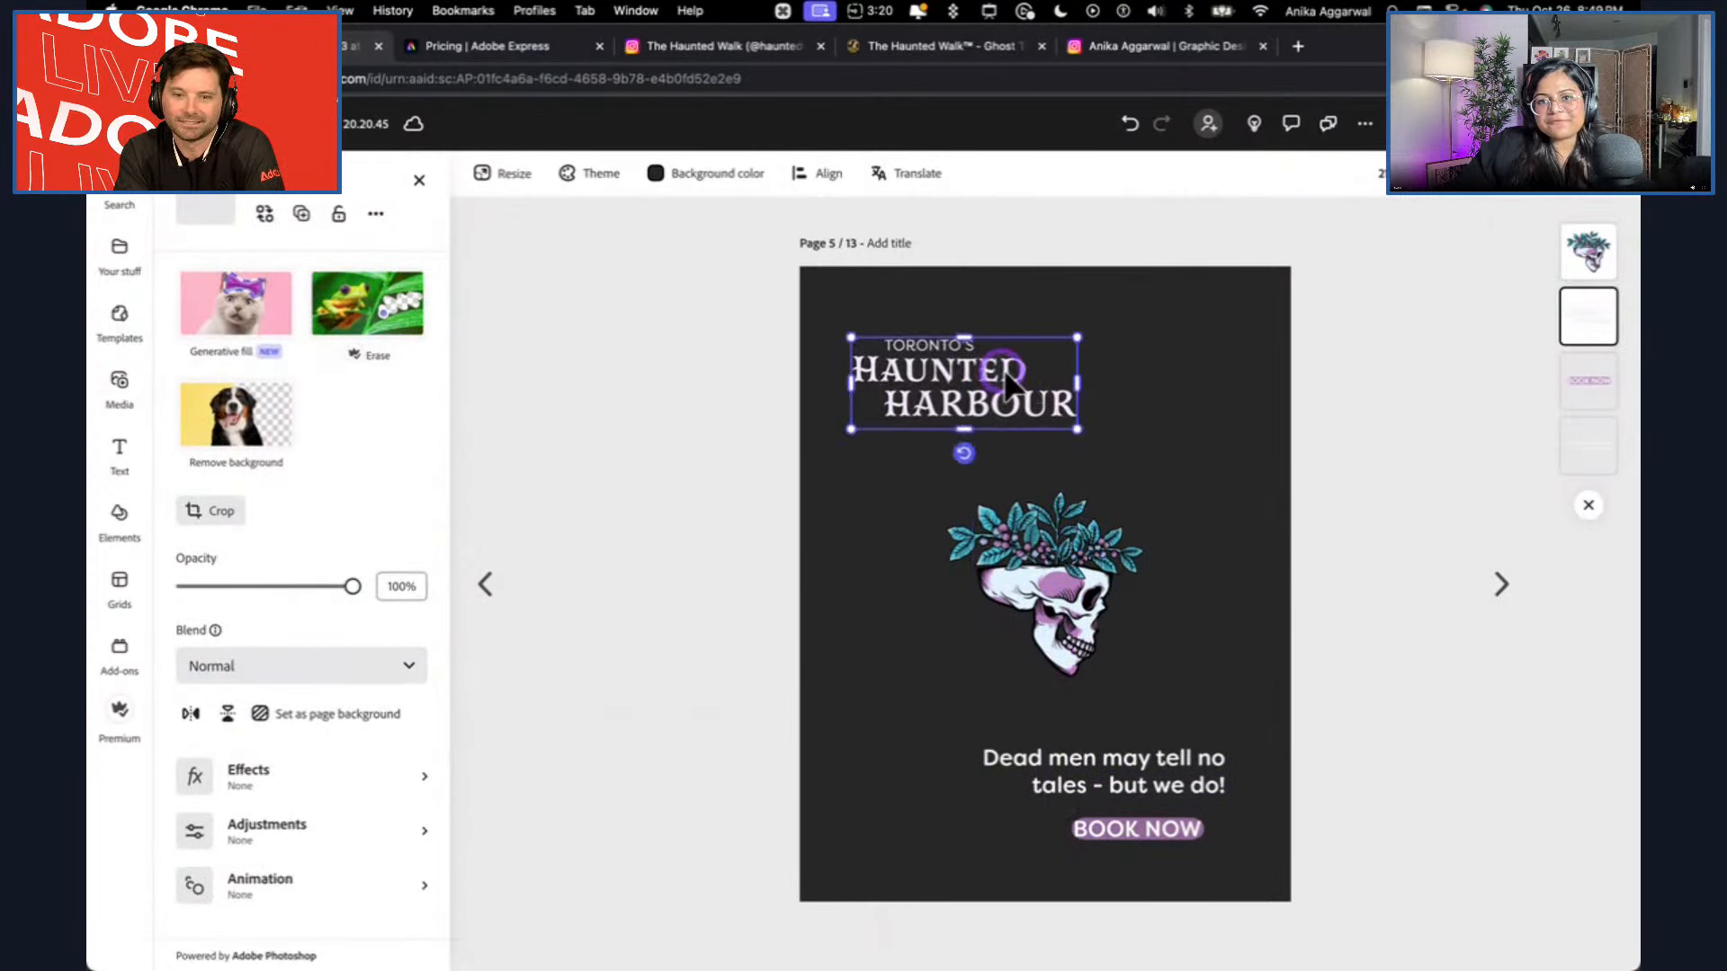
On the Instagram portrait page, move the logo inward from the left edge and the tagline with the BOOK NOW button inward from the right.
click(1507, 593)
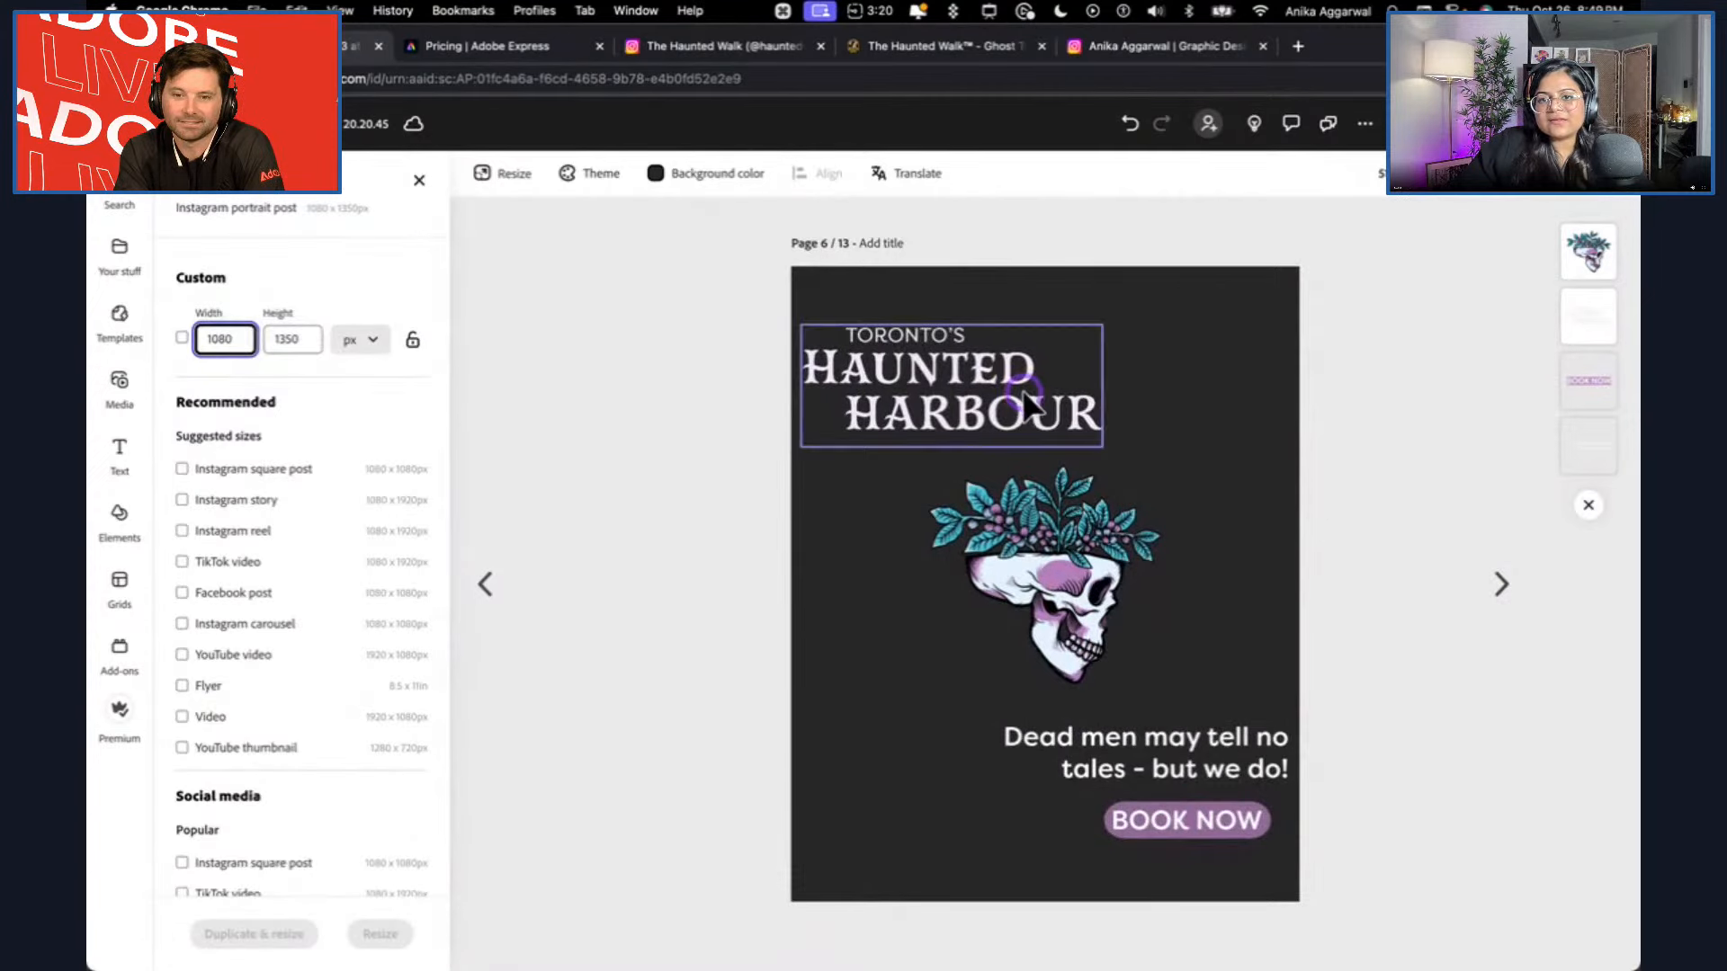
drag(1022, 385, 1059, 389)
click(1183, 769)
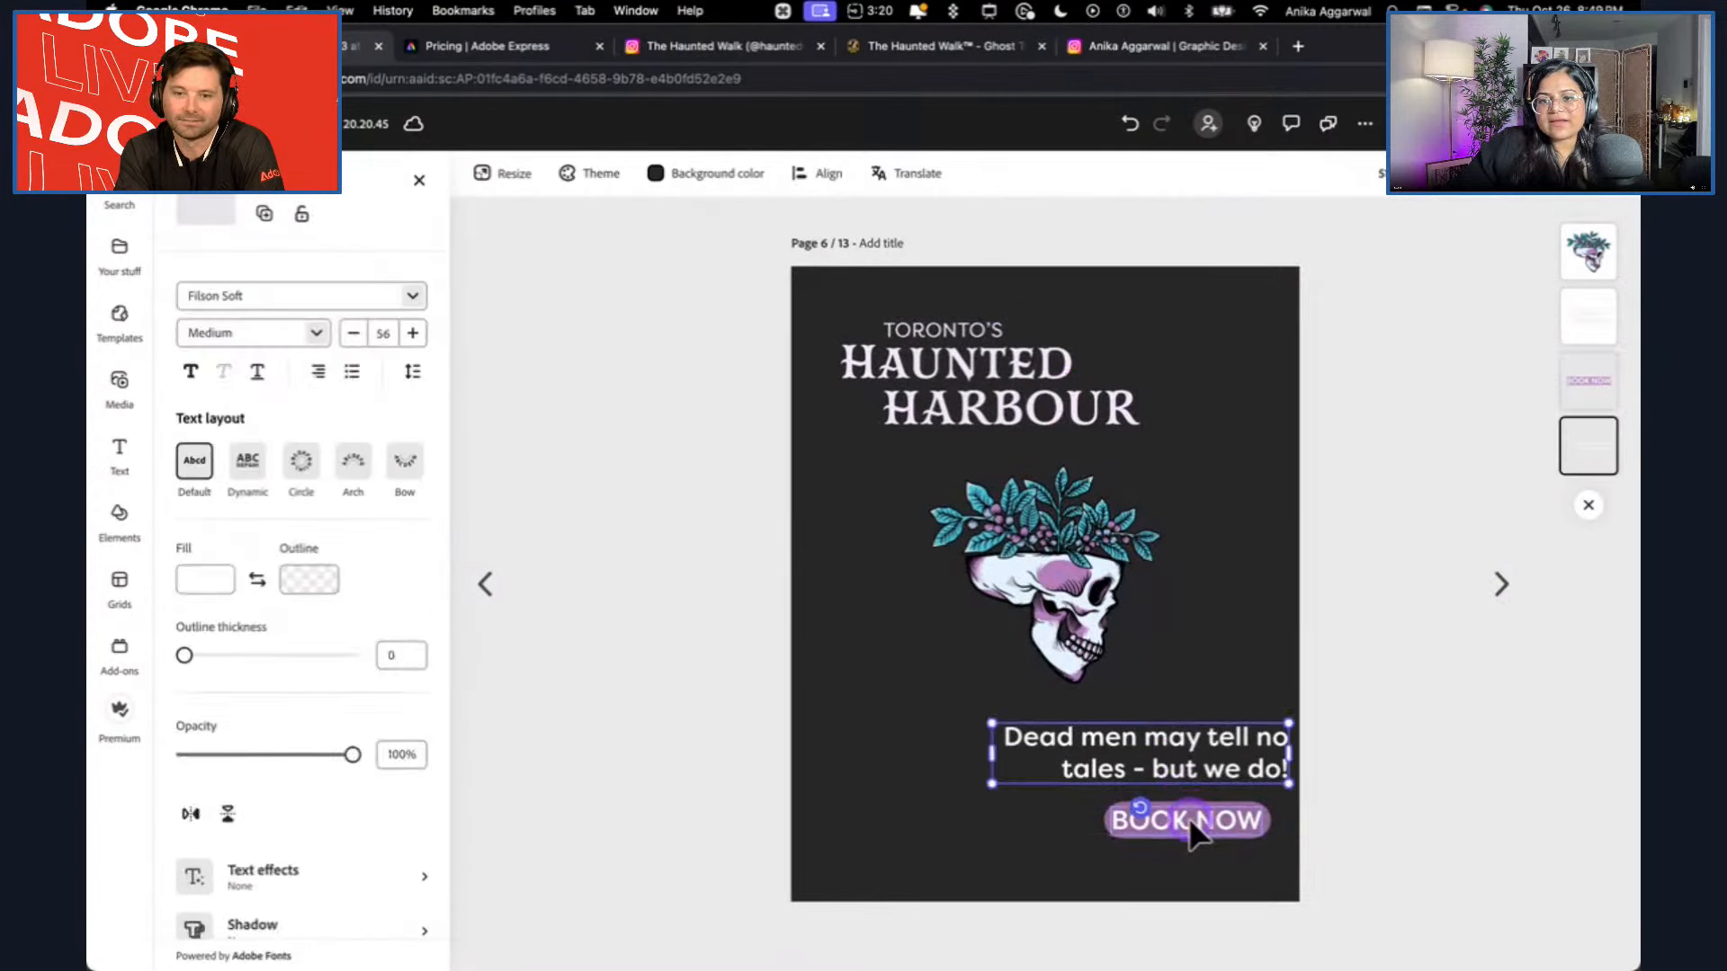
drag(1201, 783, 1148, 786)
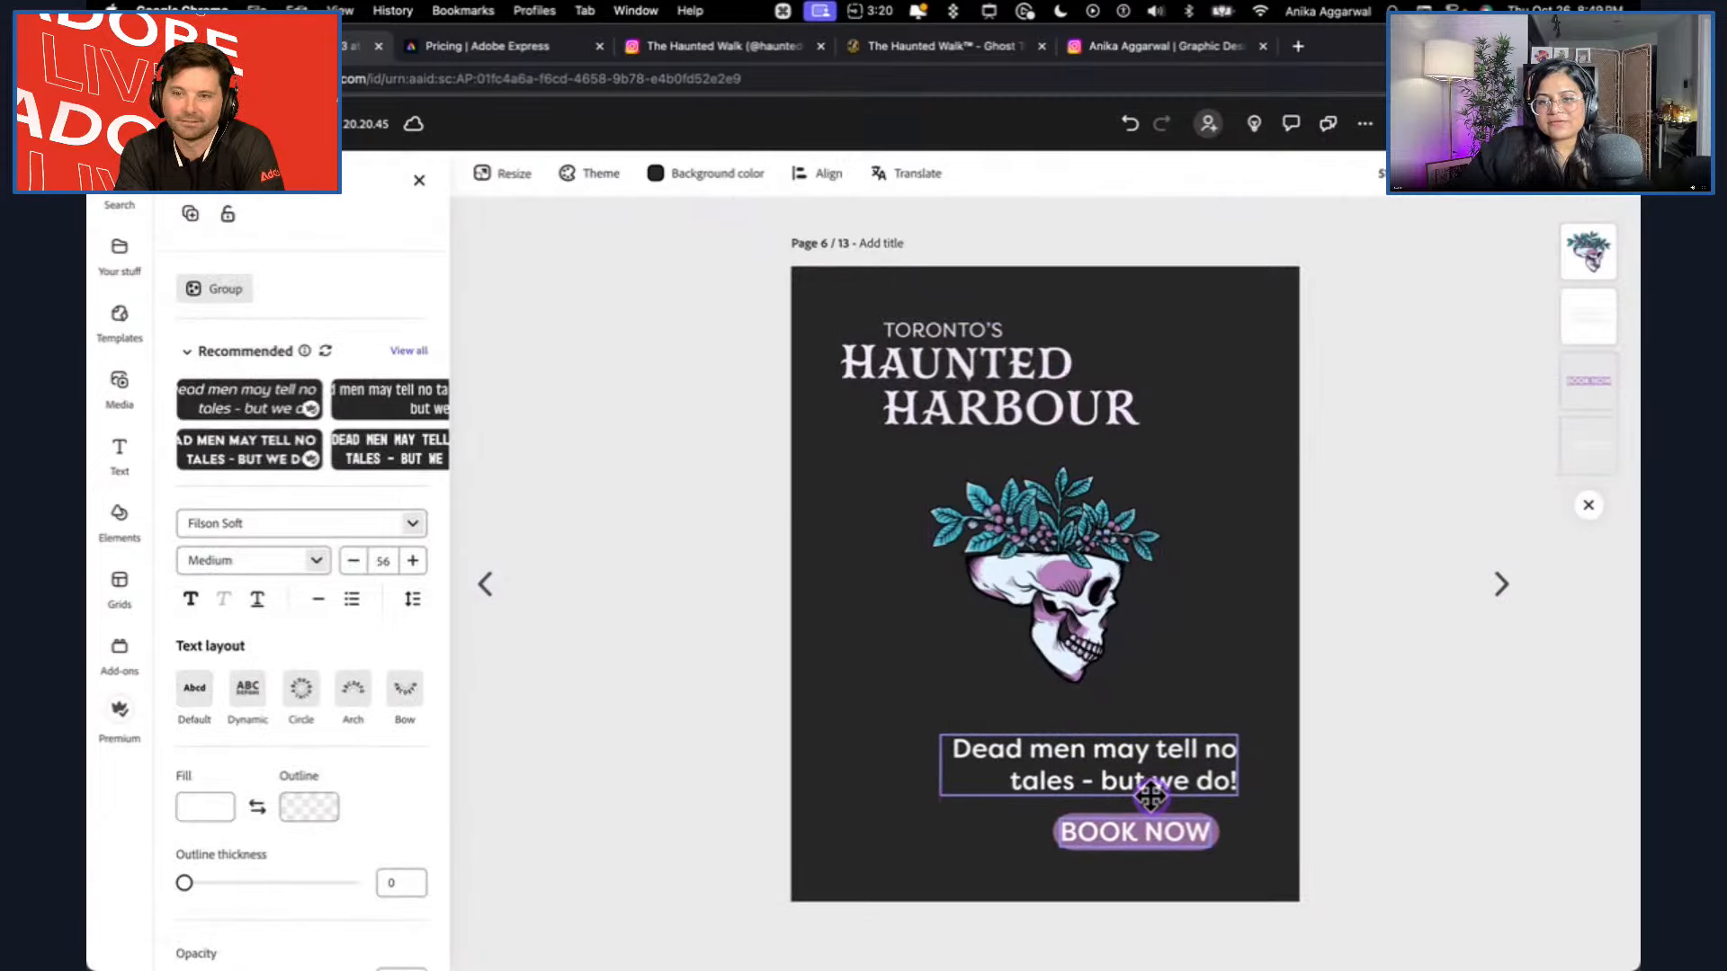
Review the resized pages in the all-pages overview and reopen the first Instagram square post page.
click(1501, 585)
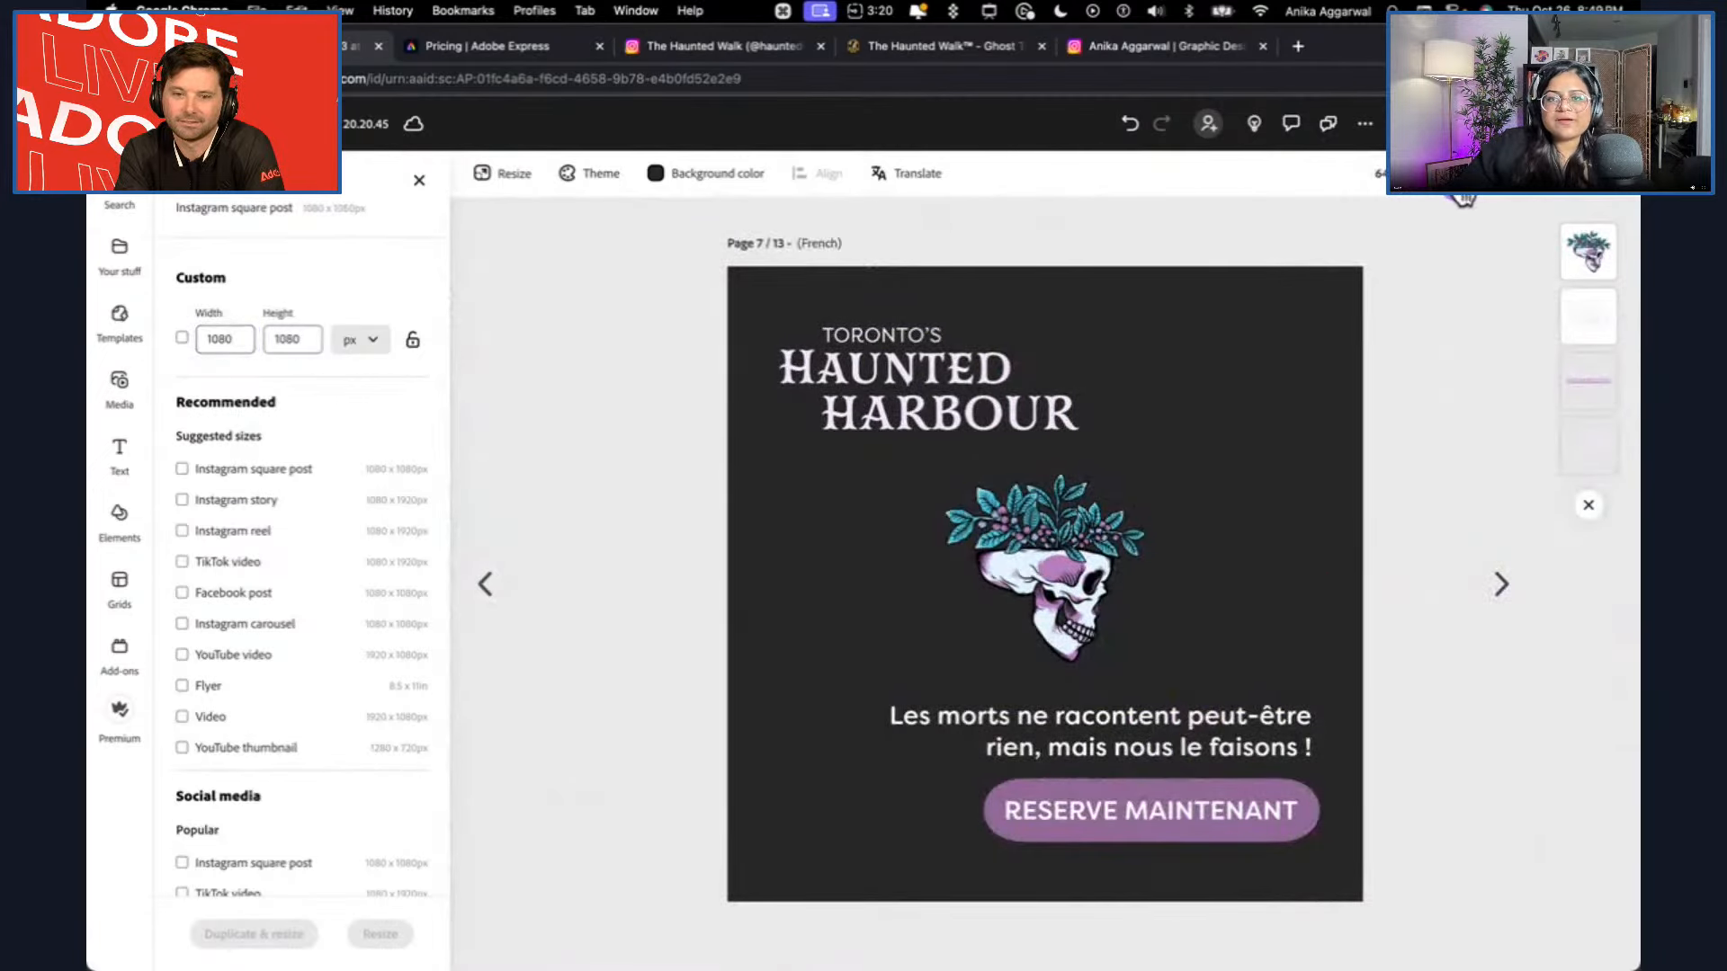
click(1462, 198)
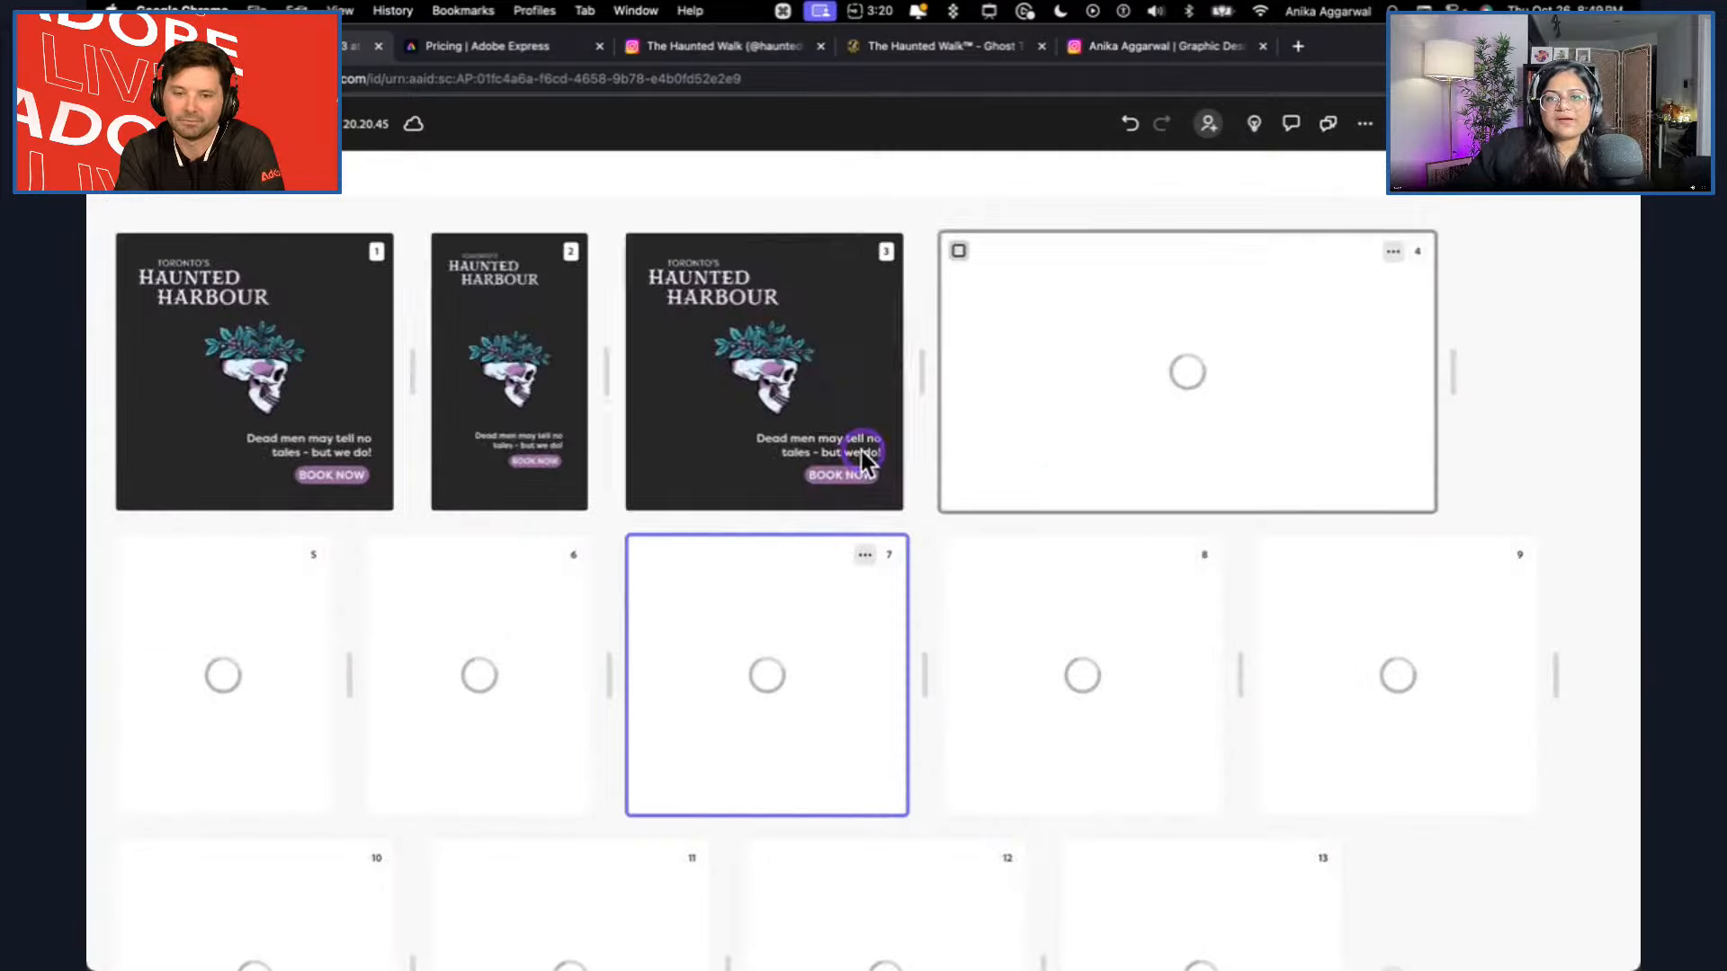
click(320, 377)
click(497, 464)
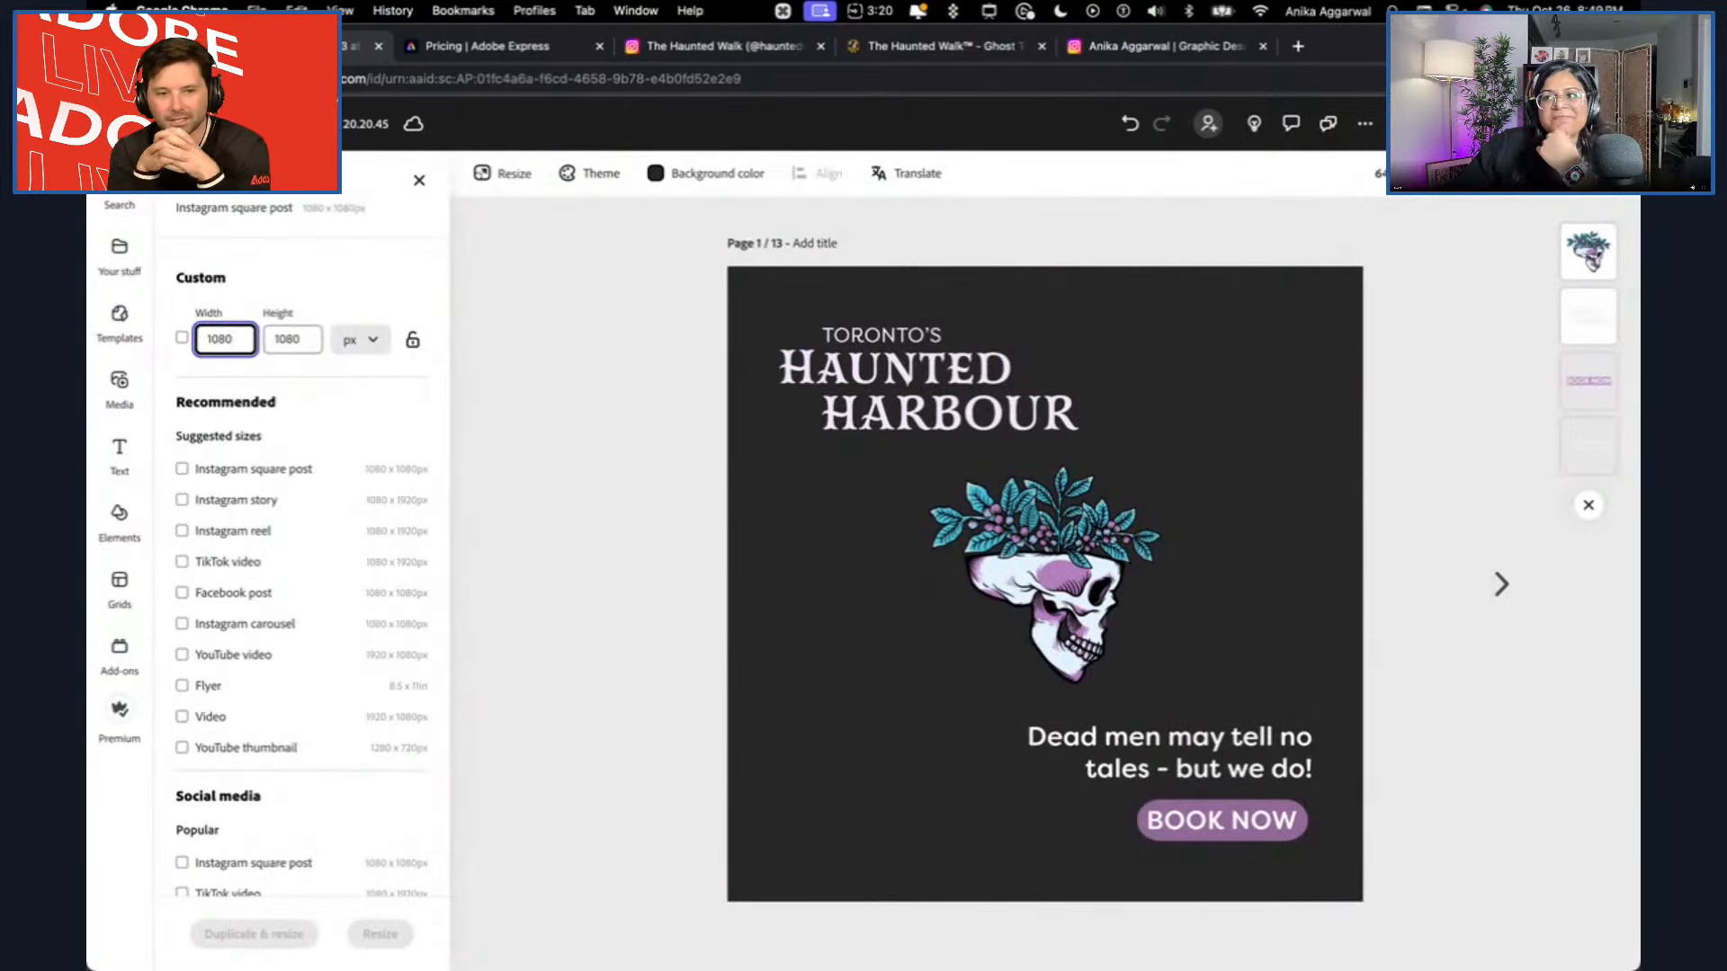
click(733, 501)
Switch to Illustrator to check the list of planned topics, and return to Adobe Express in Chrome.
mouse_move(571, 957)
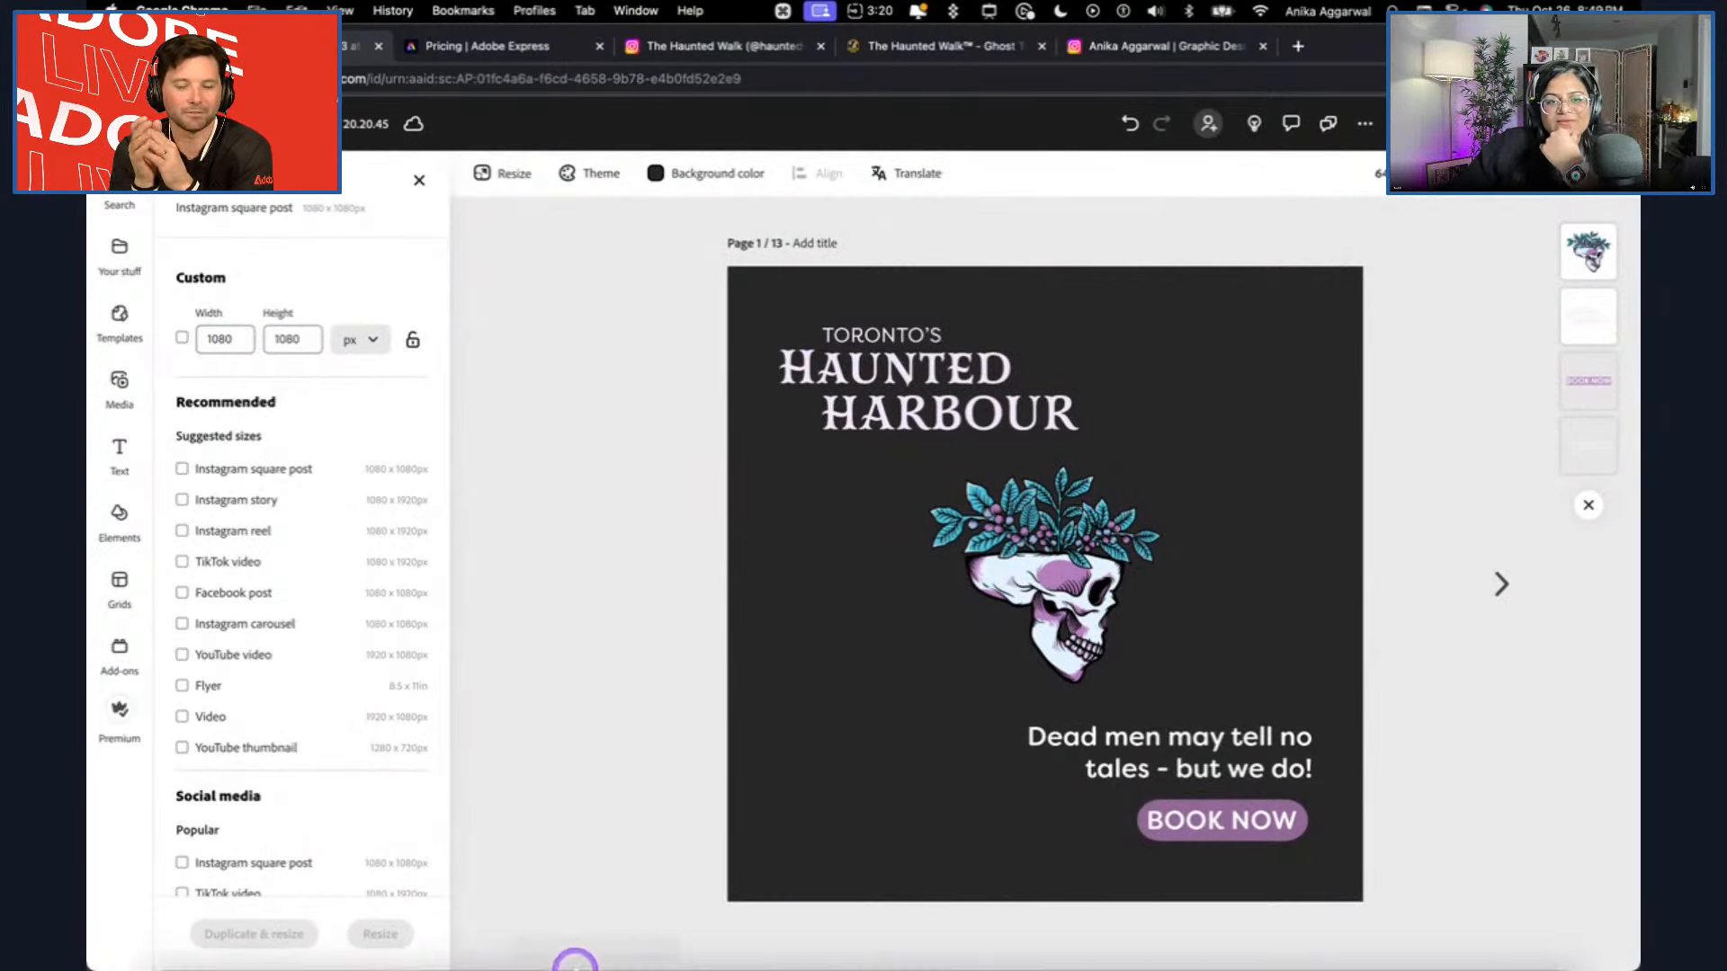
click(469, 927)
click(536, 865)
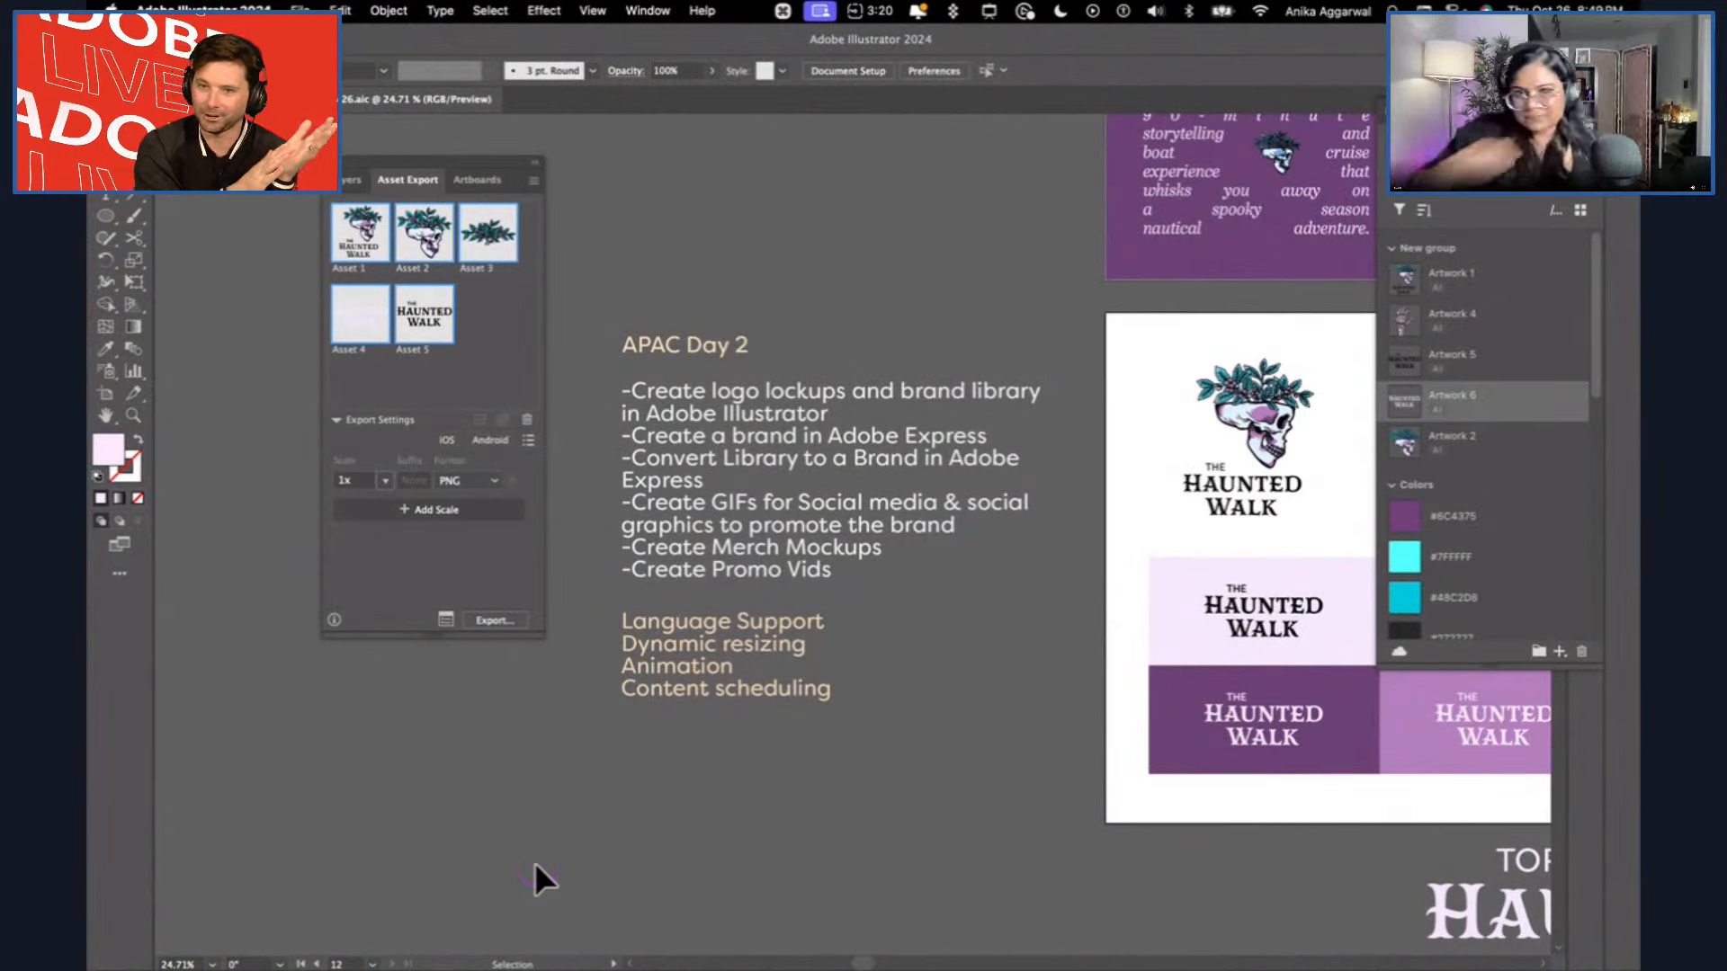
mouse_move(461, 968)
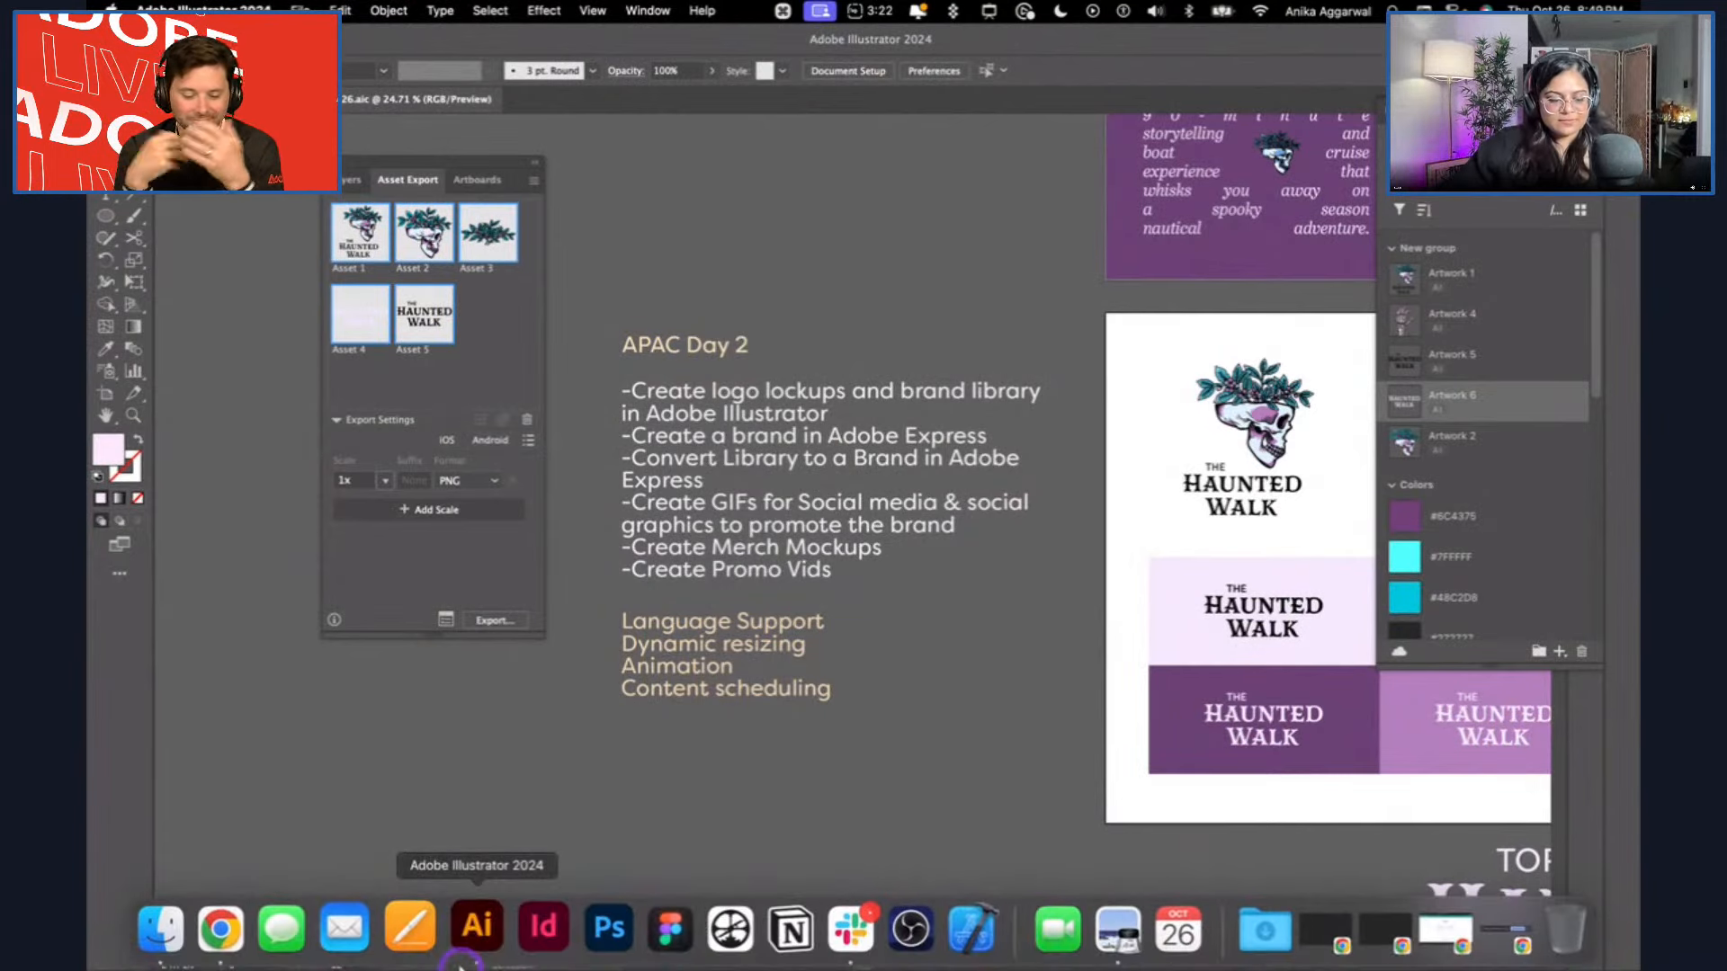
click(241, 928)
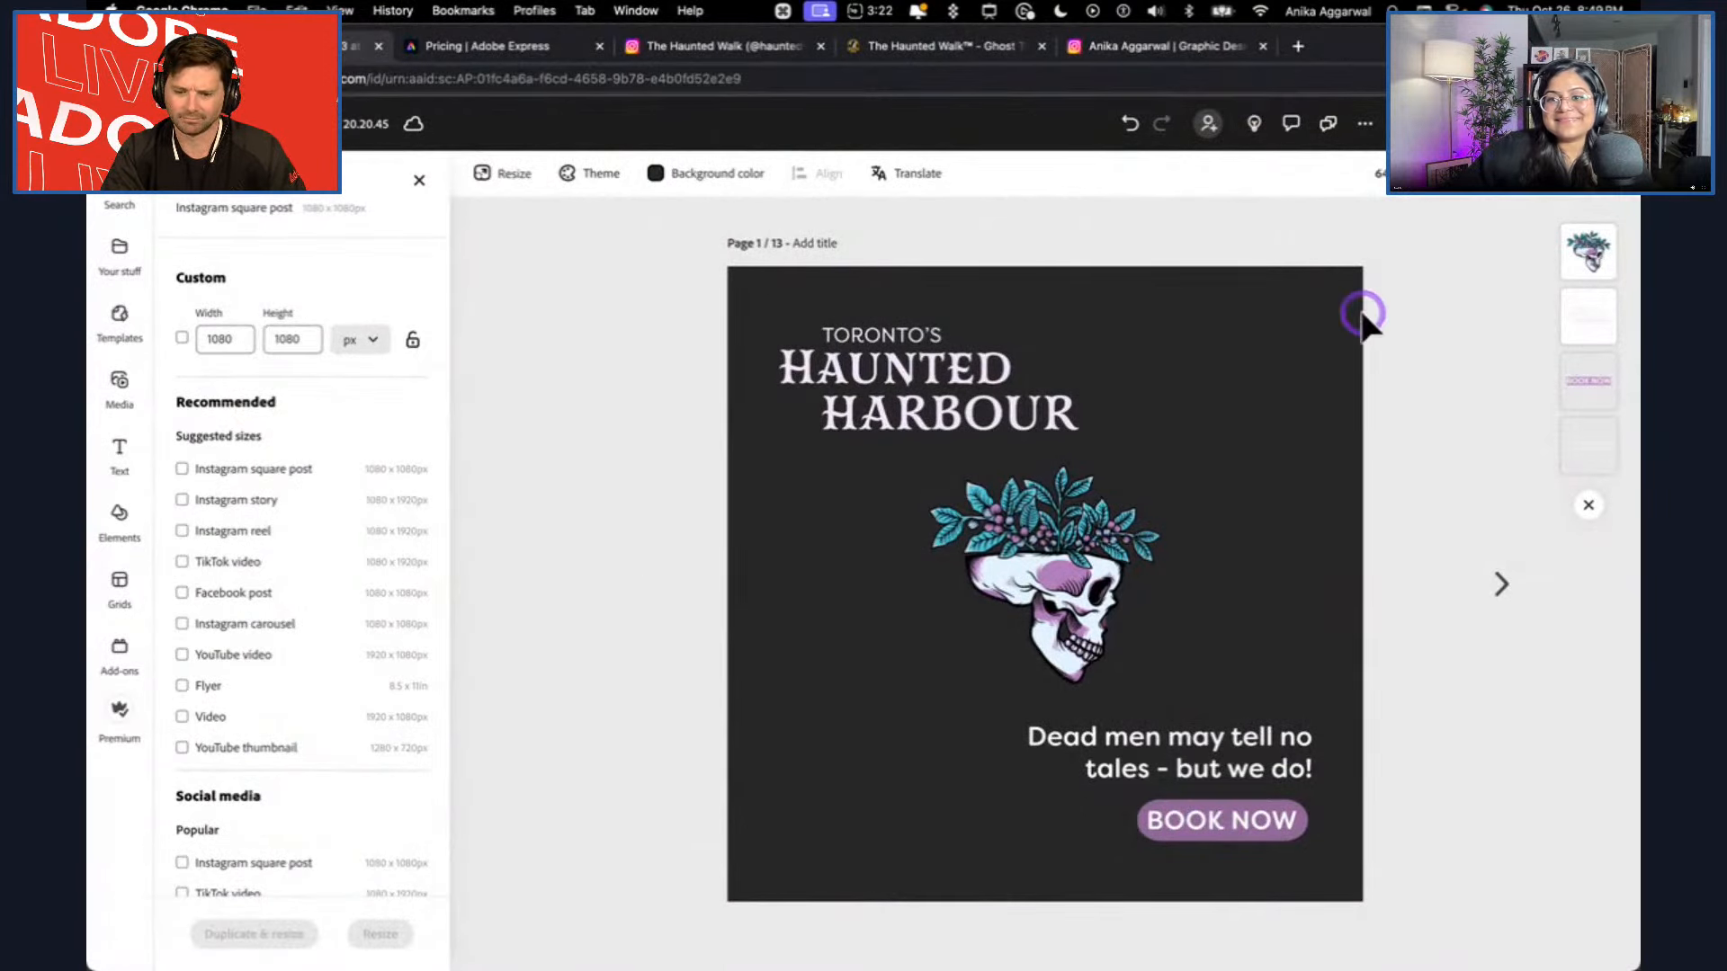
Look over the whole page set once more, return to page 1 and inspect its logo and skull elements.
click(1464, 191)
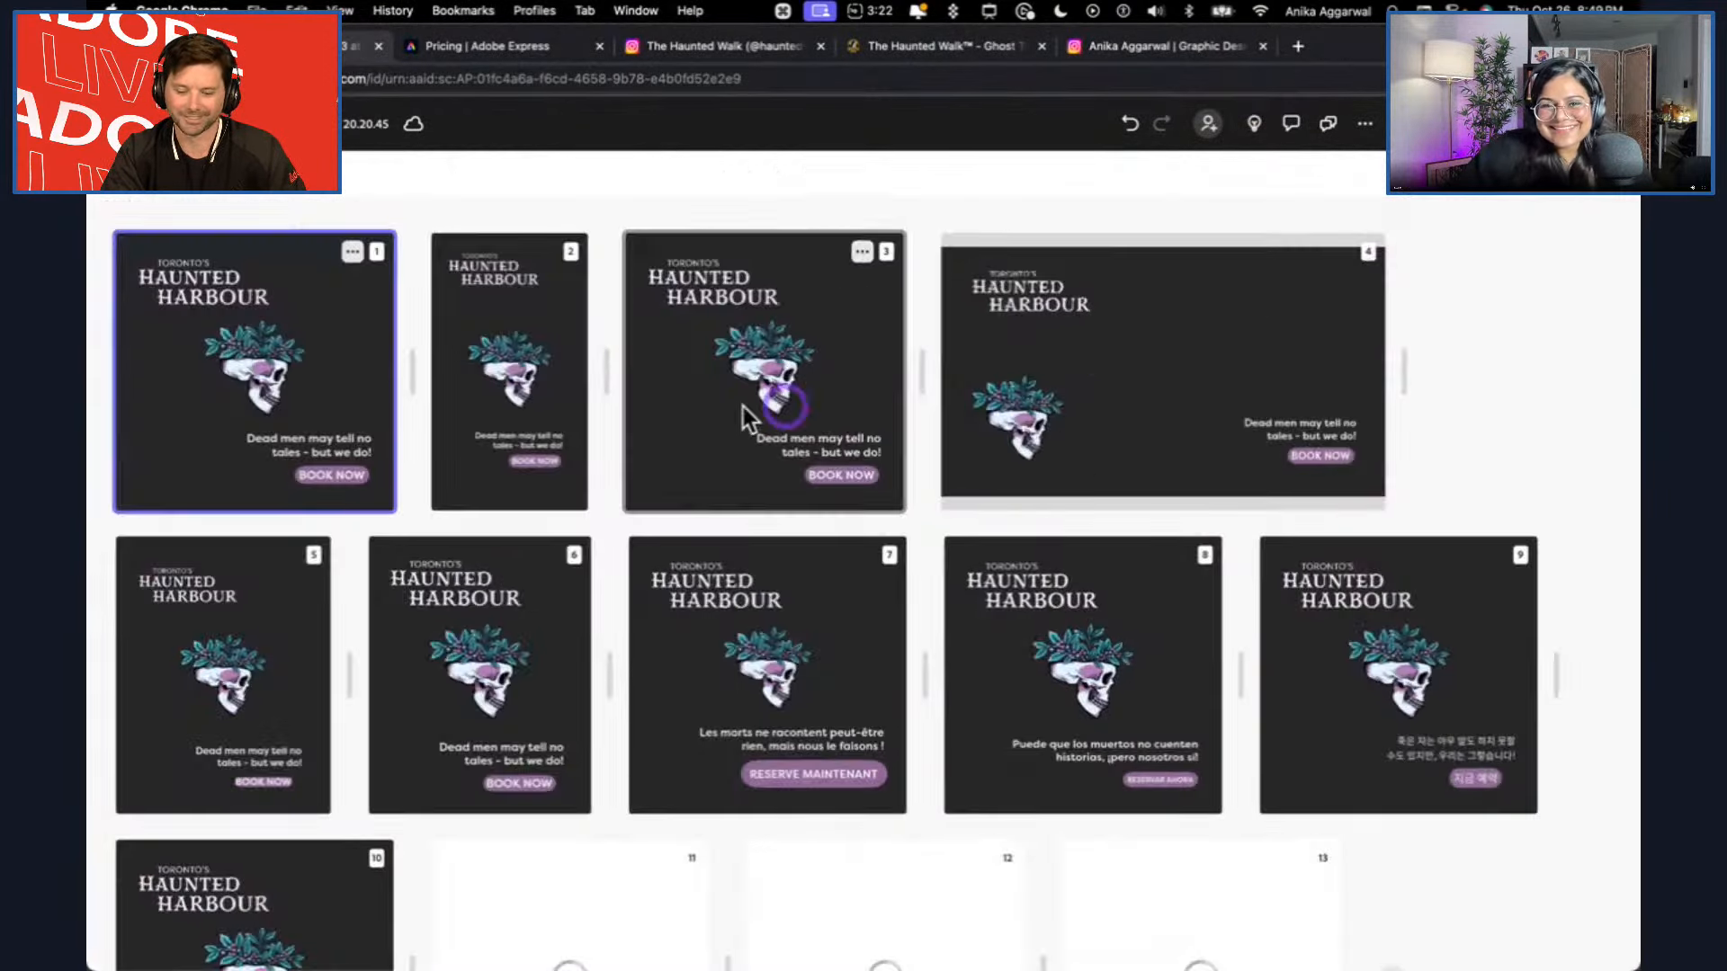
double_click(277, 371)
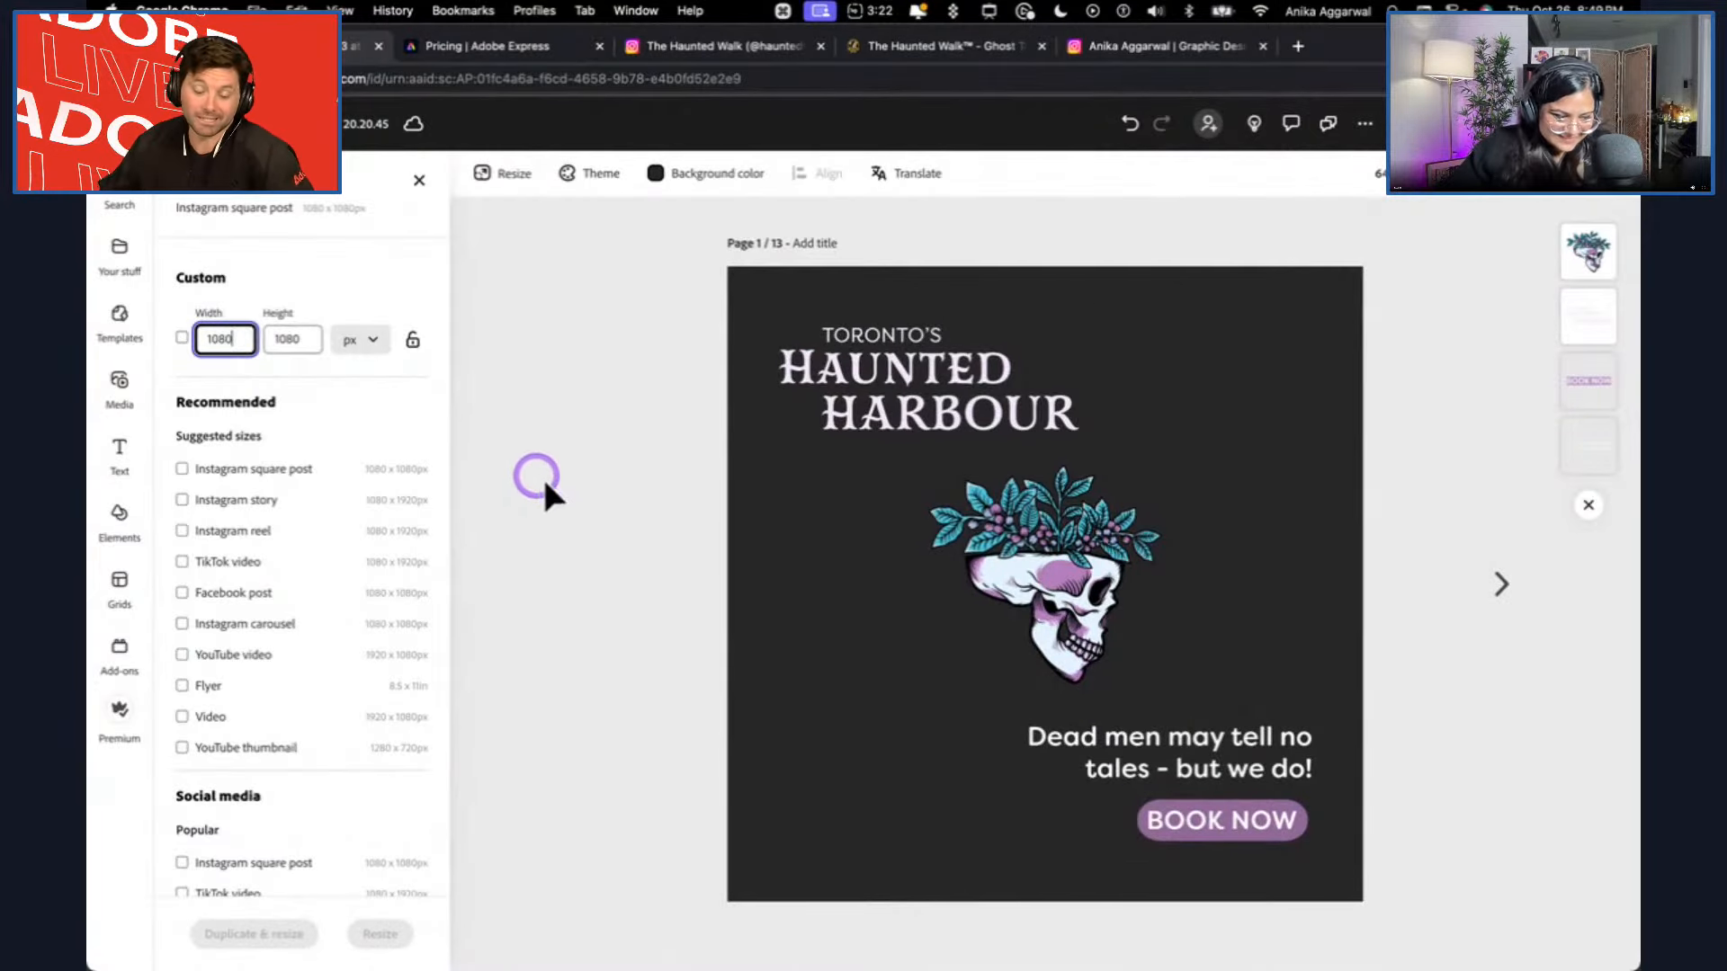
click(926, 387)
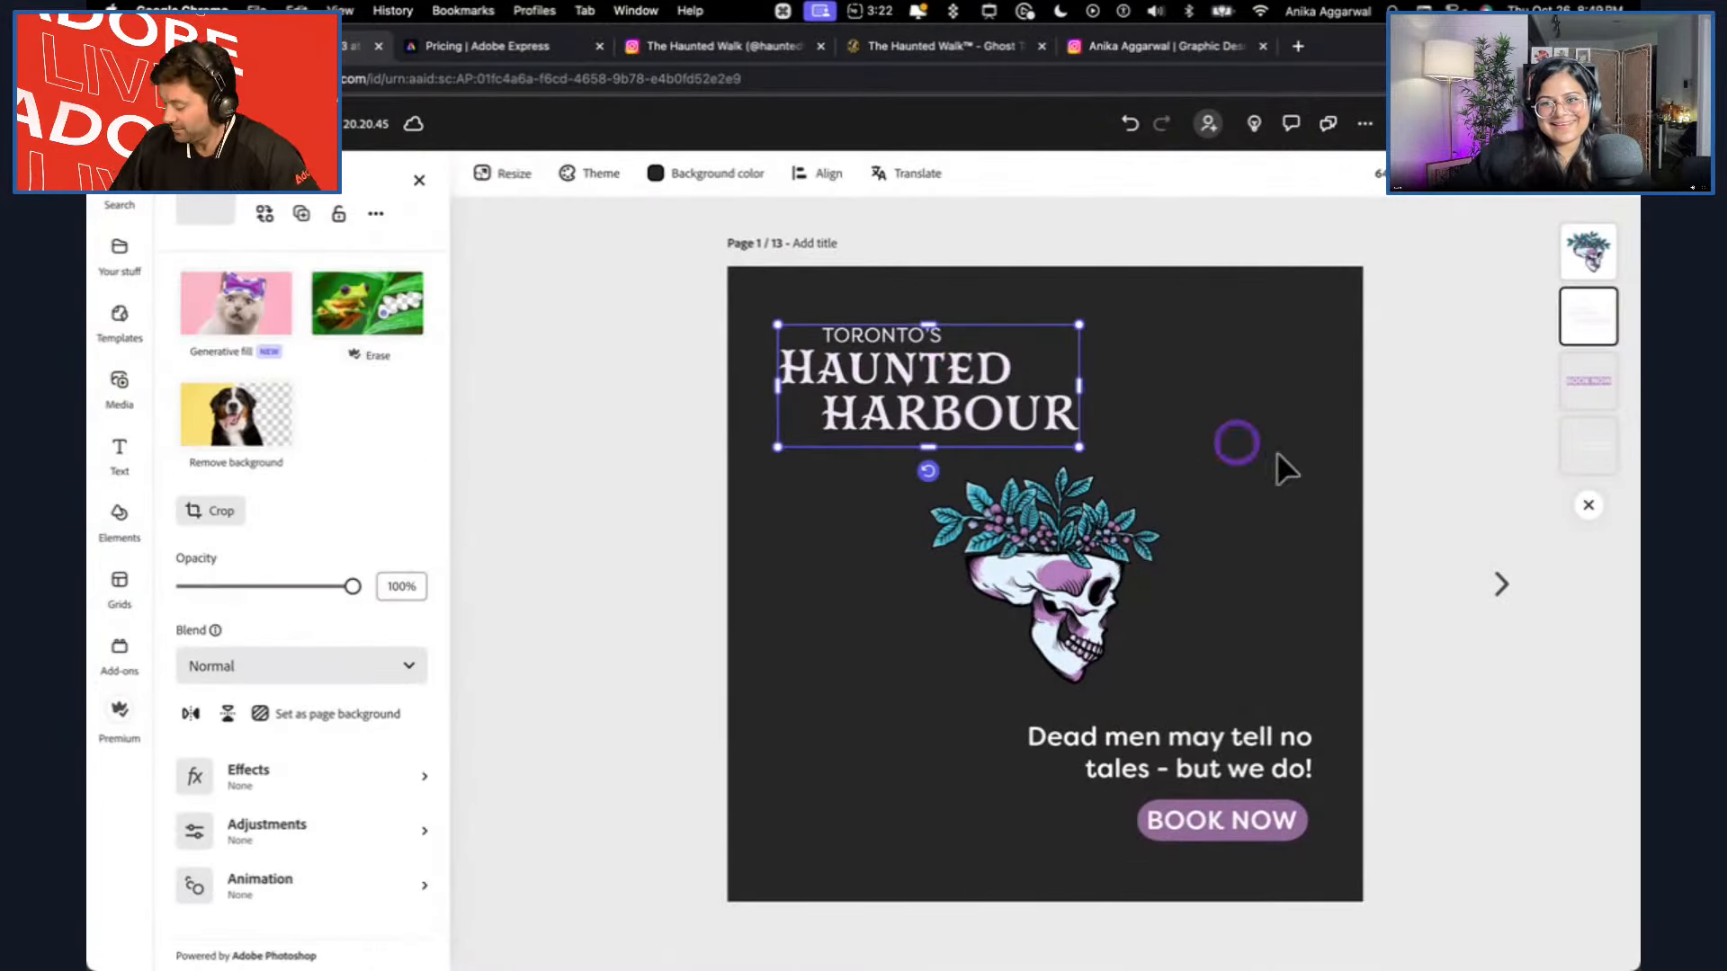
click(1392, 480)
click(1091, 612)
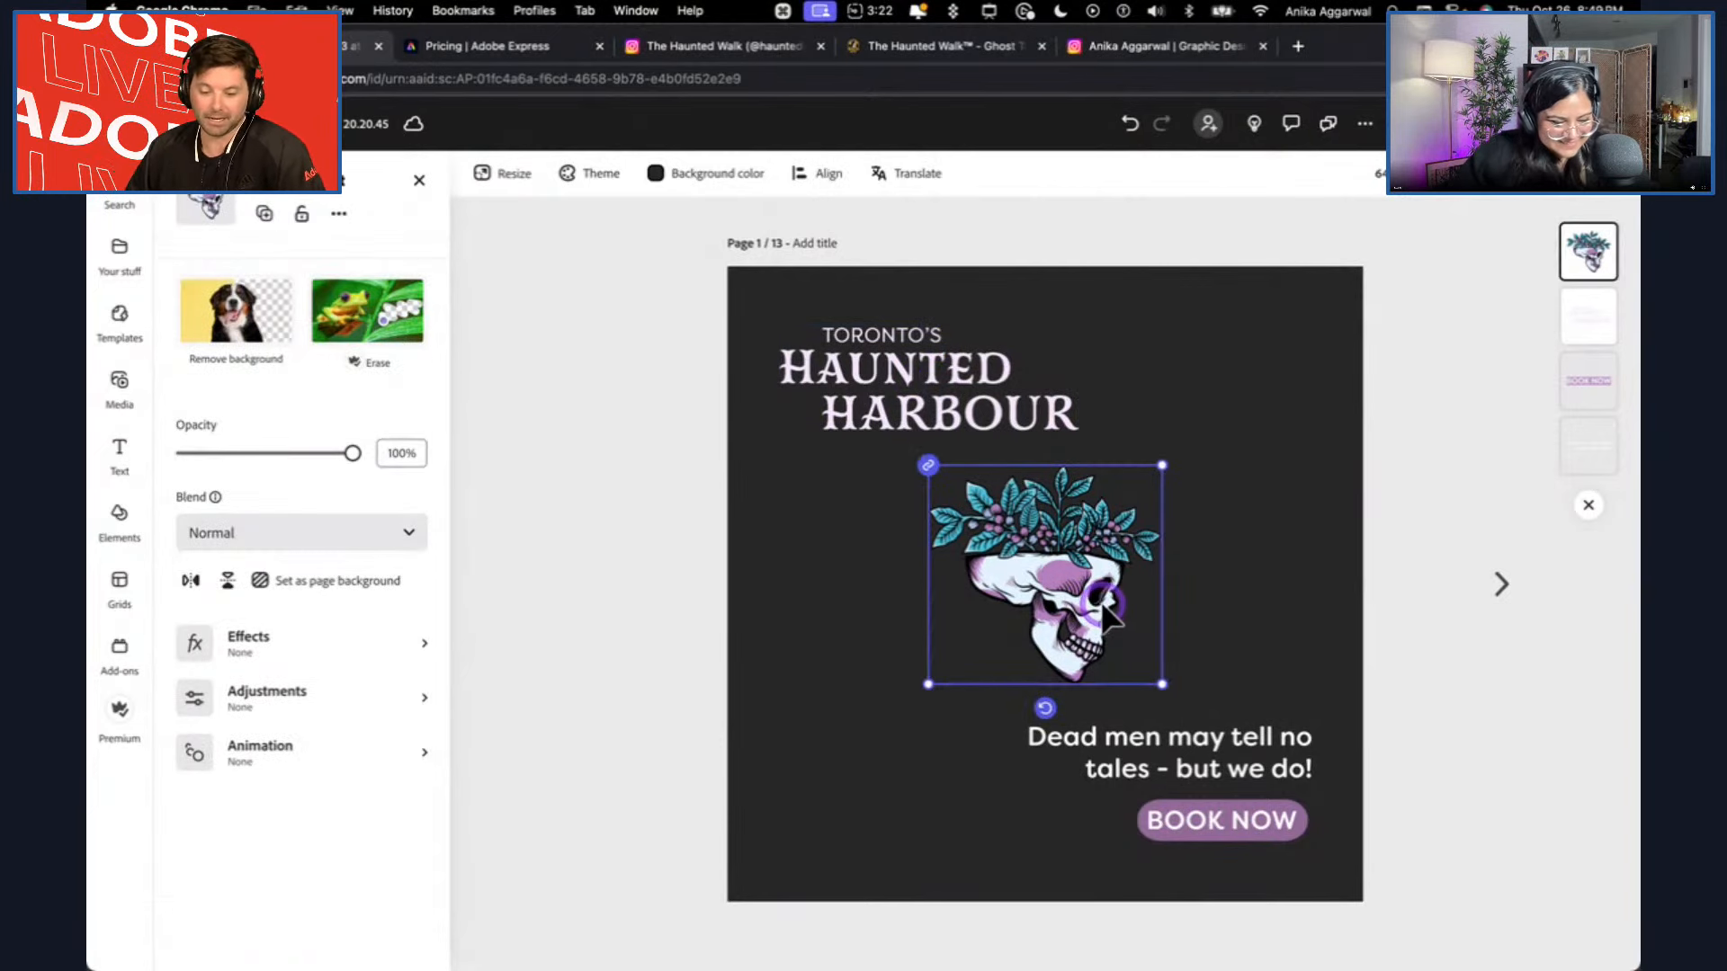
click(902, 415)
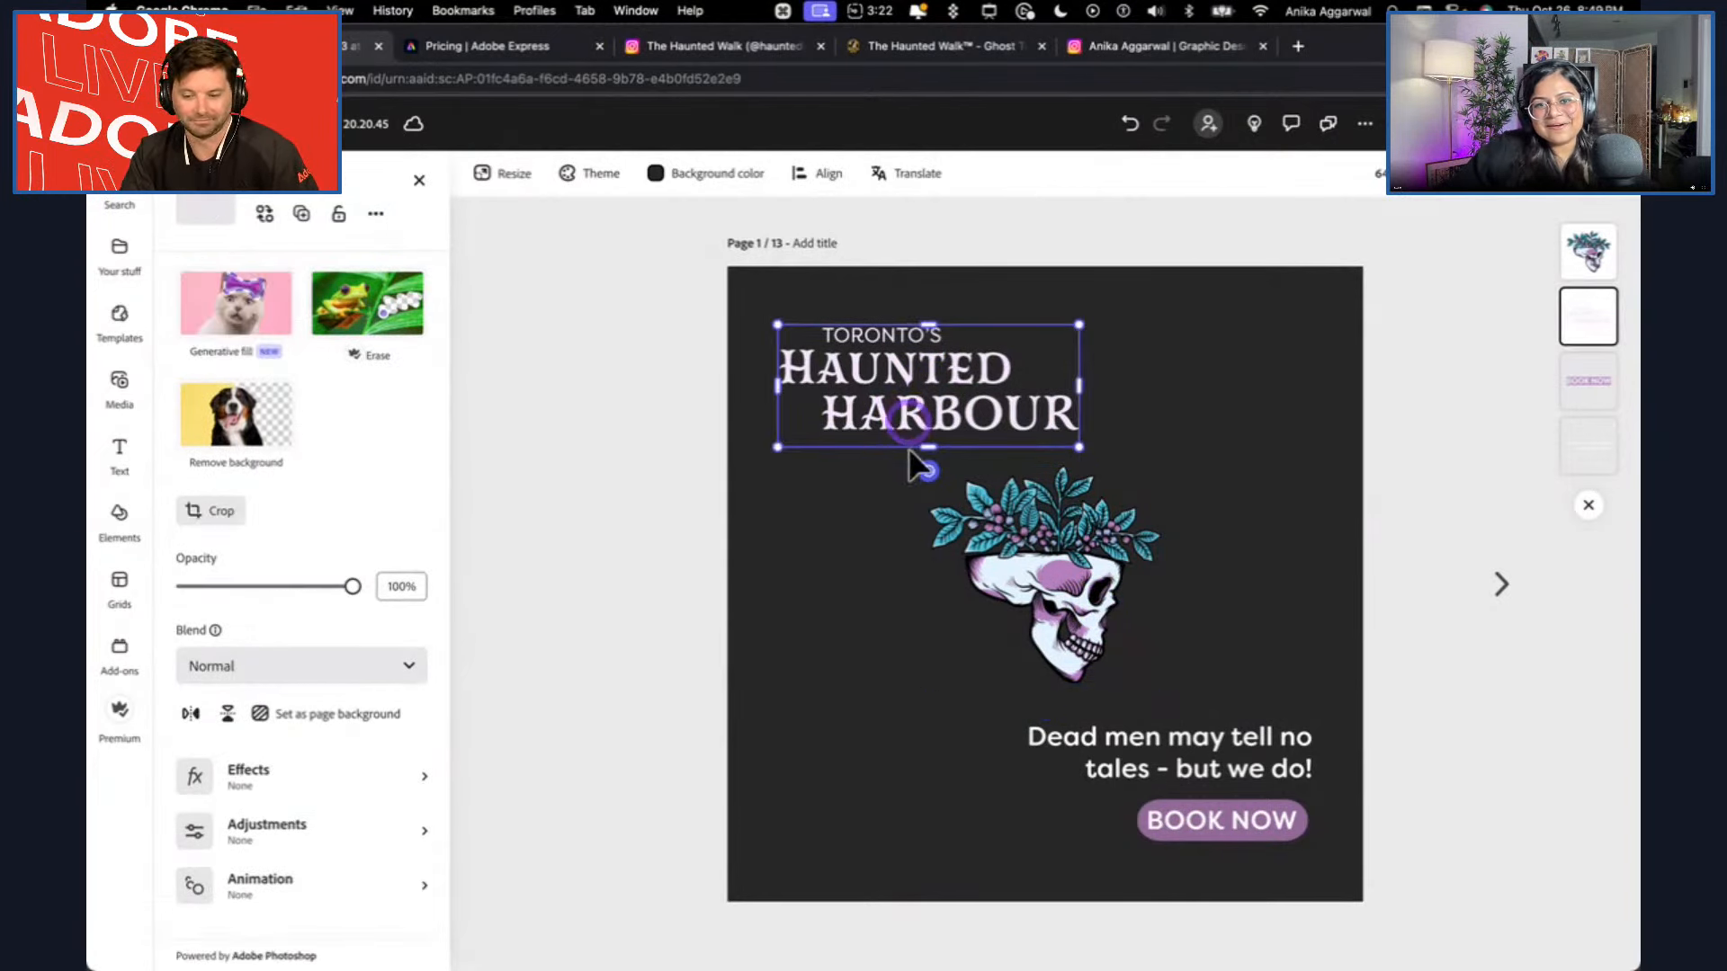
click(658, 483)
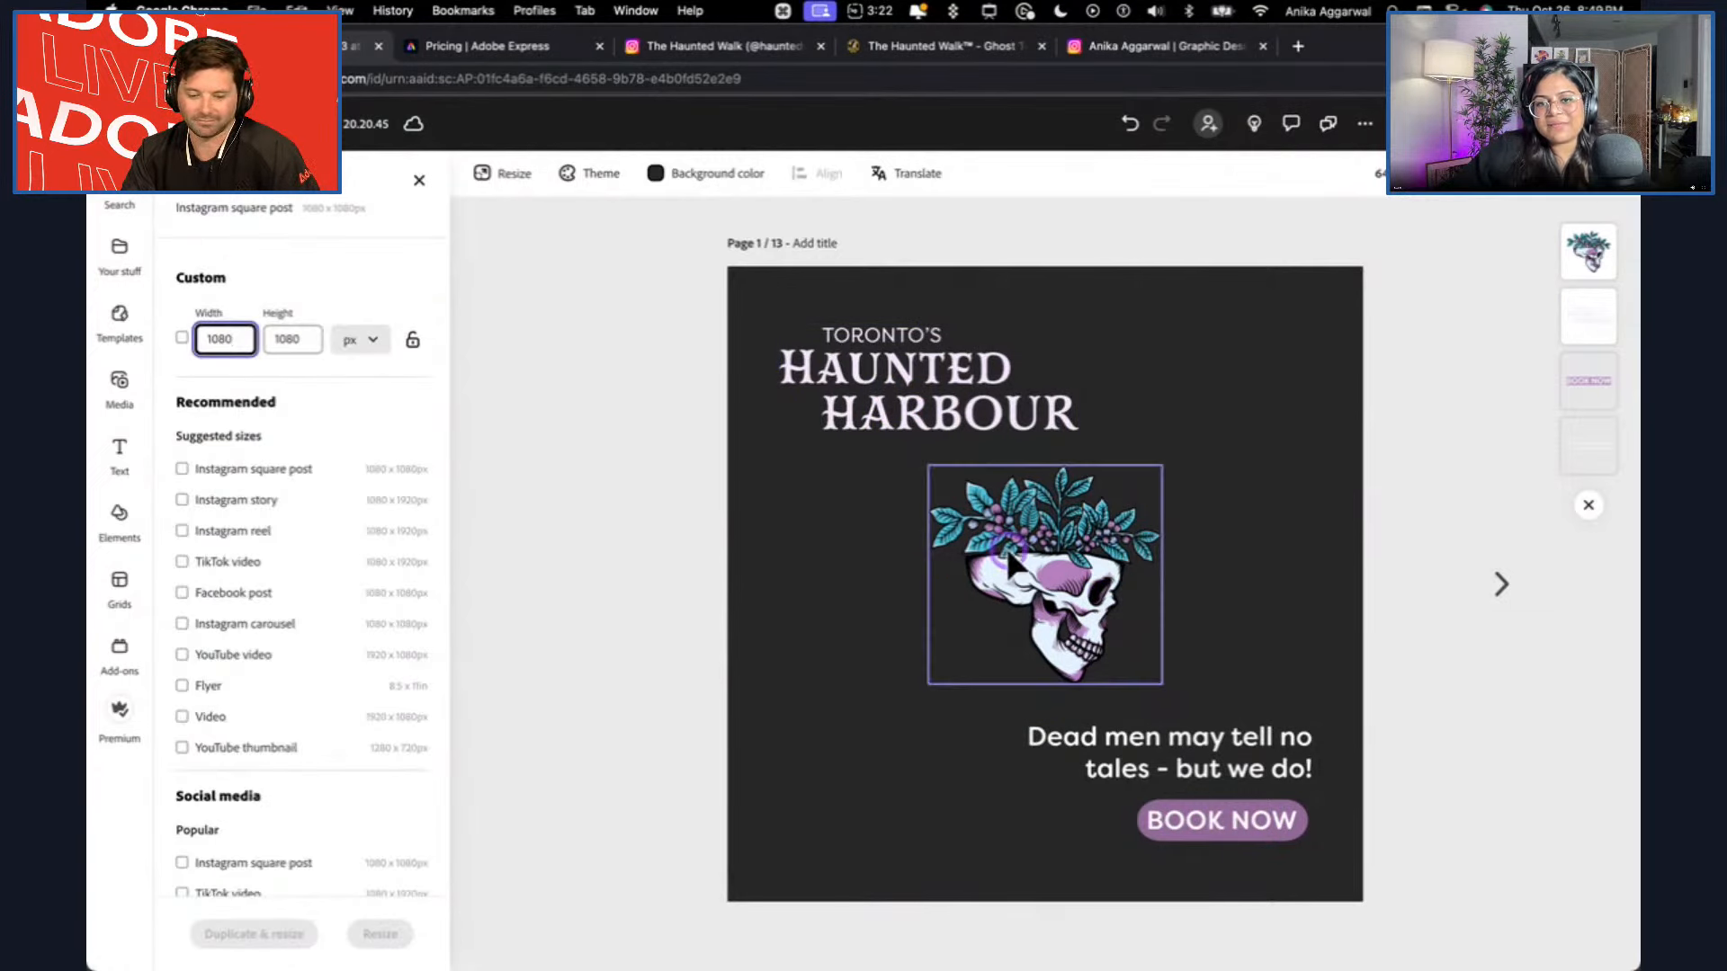
Open the skull illustration's entrance animations on page 1 and preview styles including Fade, Flicker, Grow, Shrink, Rise, Pop and Slide.
click(1052, 549)
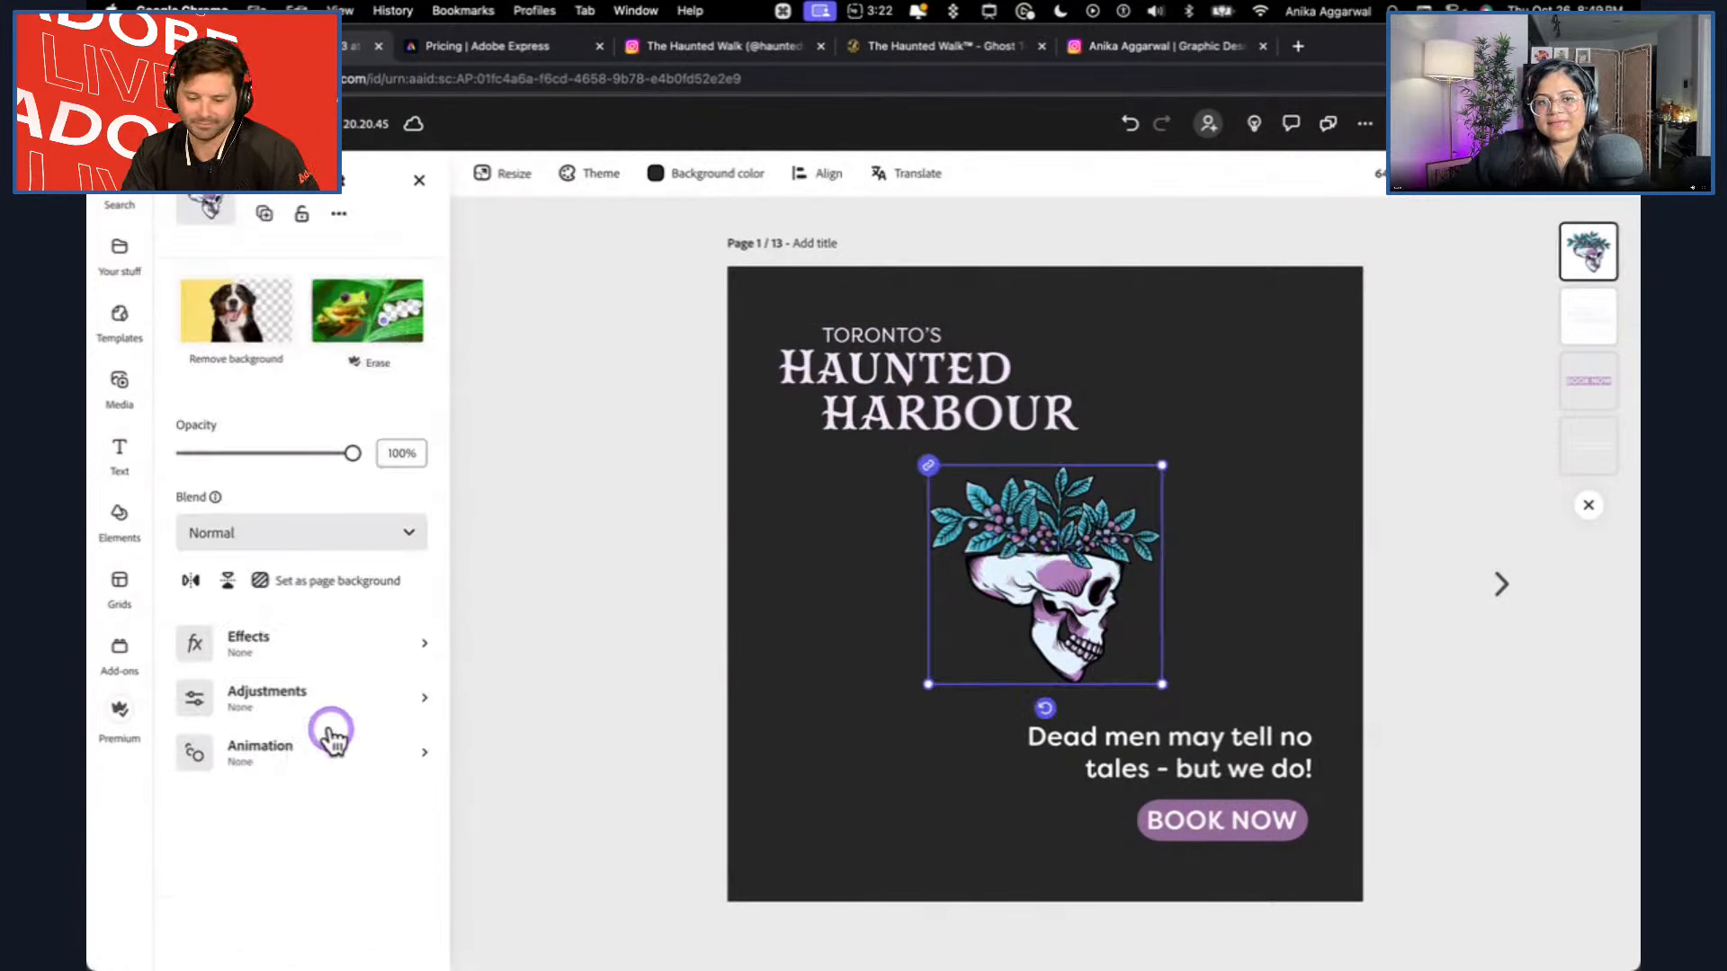
click(393, 749)
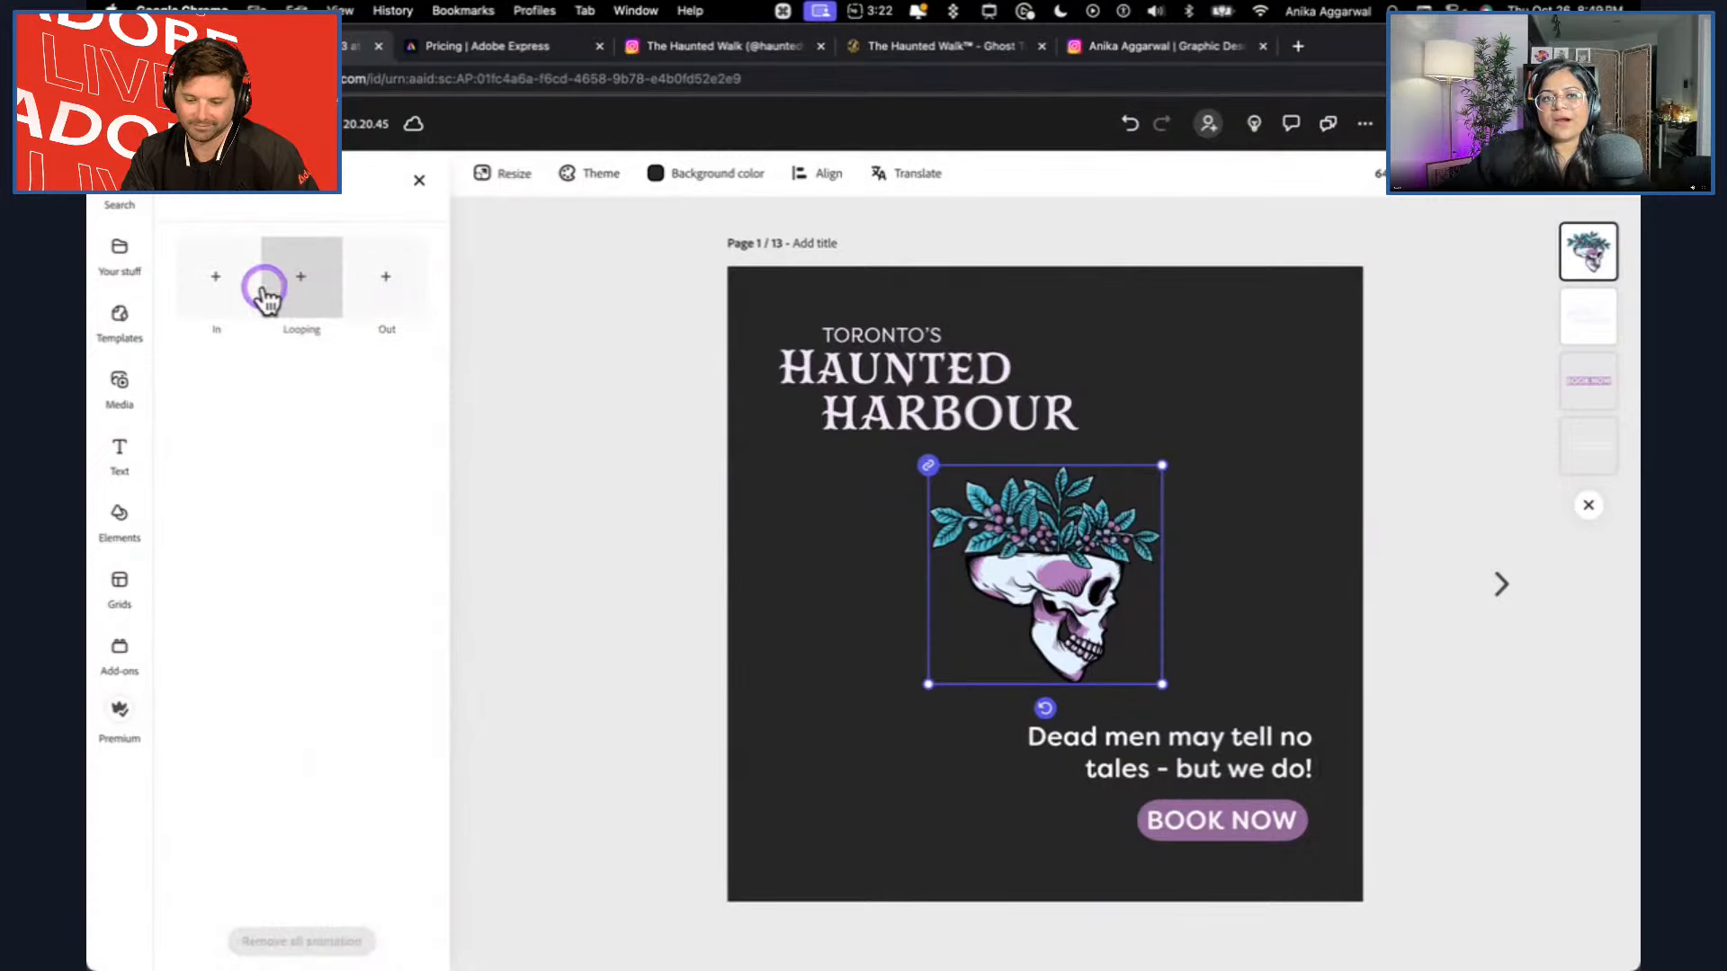
click(205, 295)
click(208, 396)
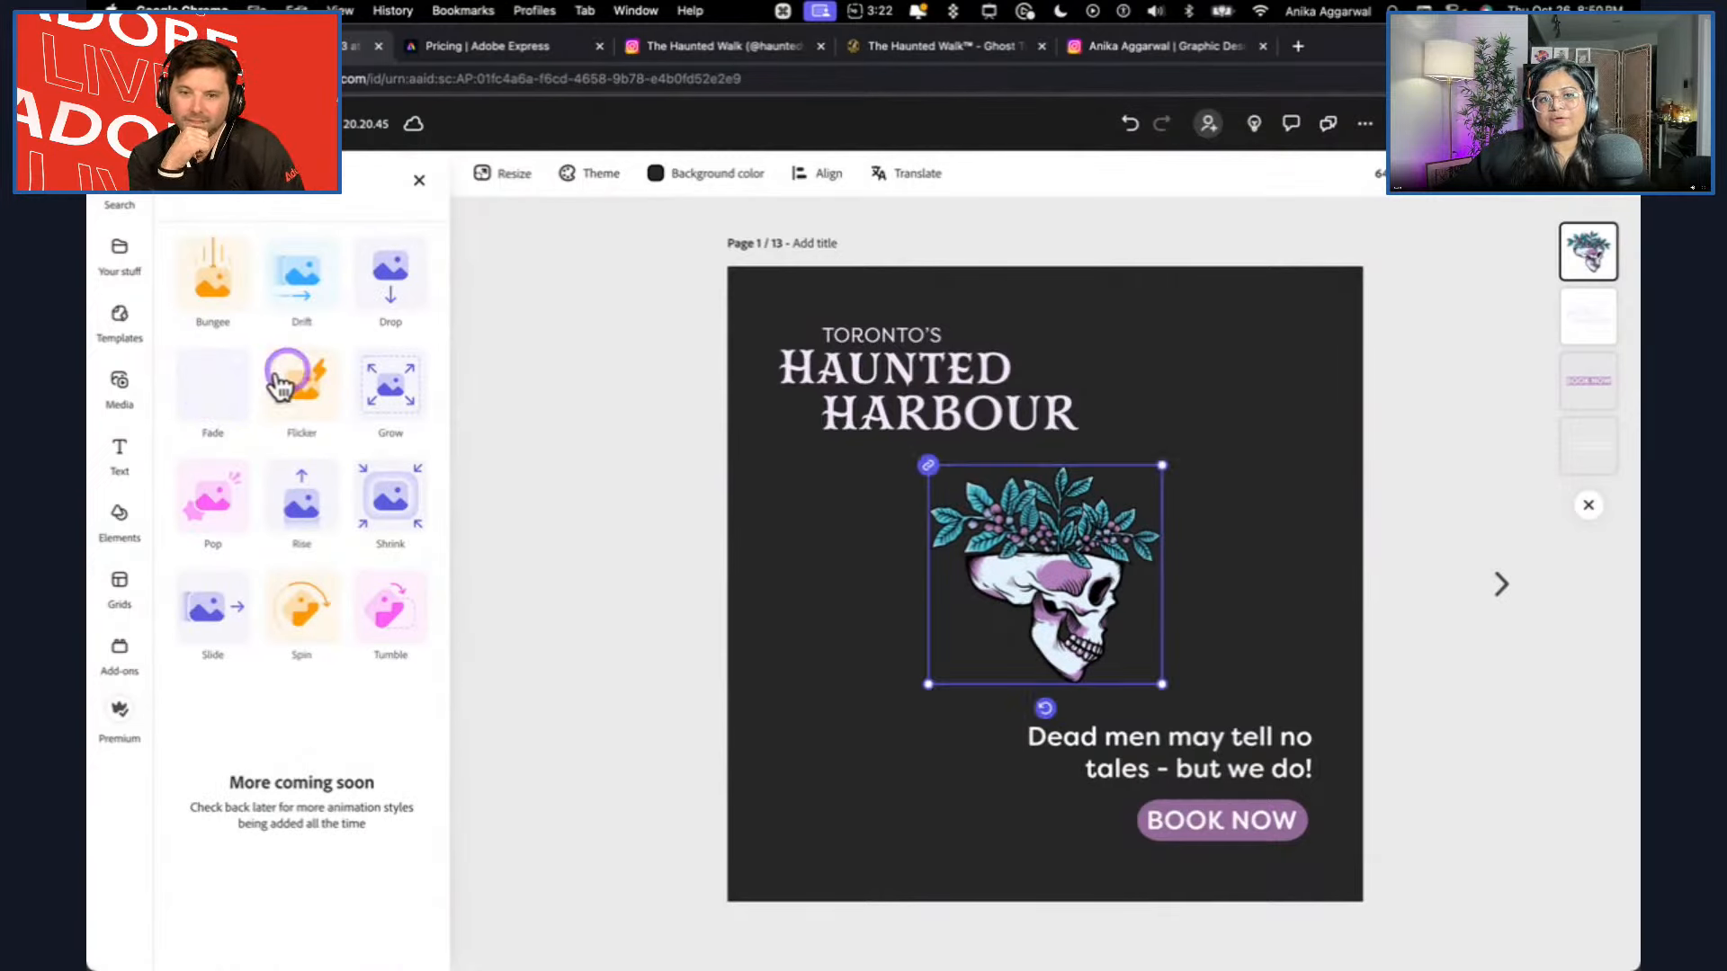
click(306, 393)
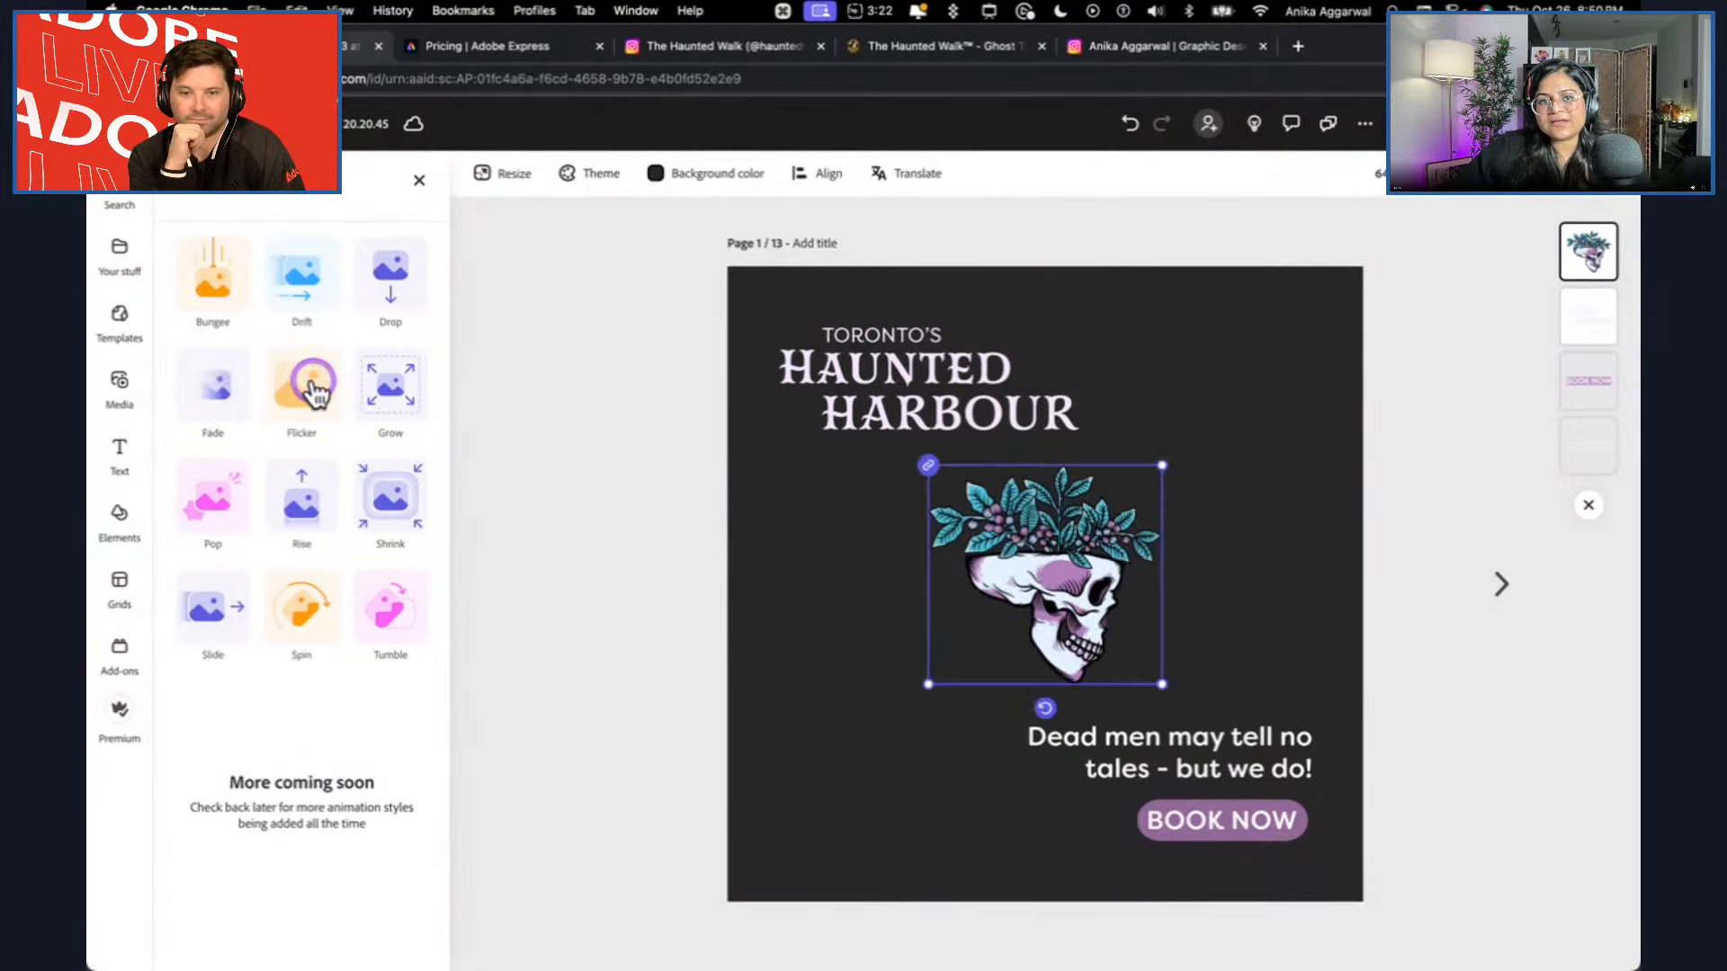
click(387, 388)
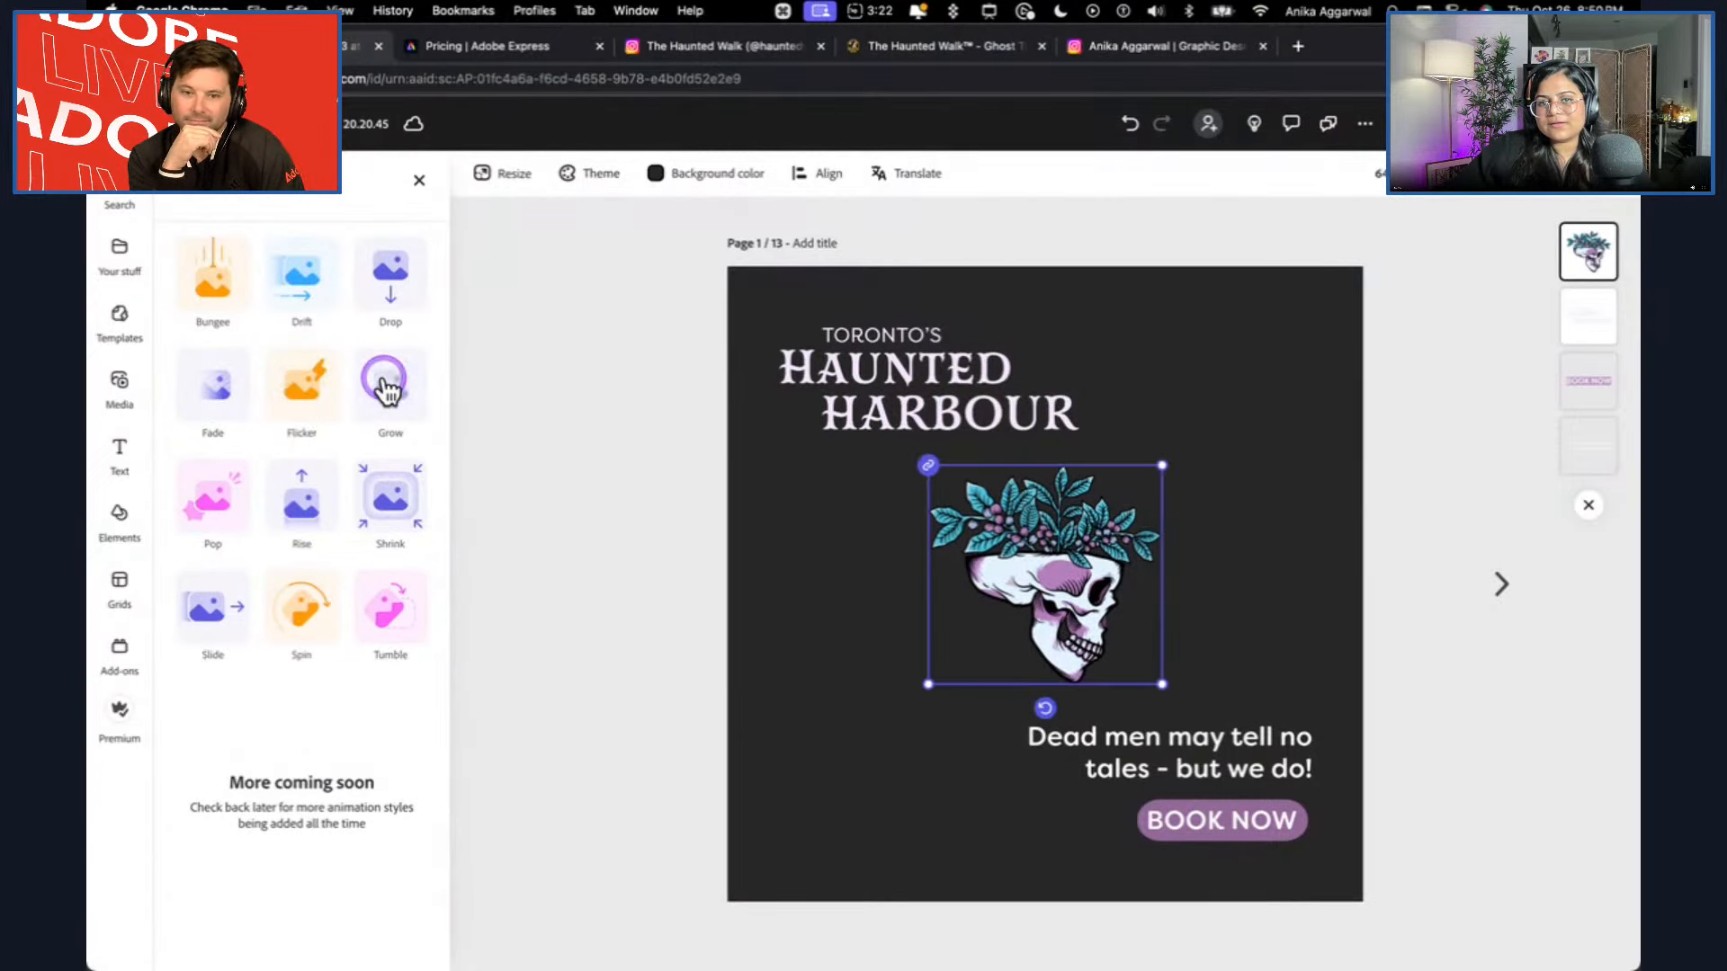
click(382, 521)
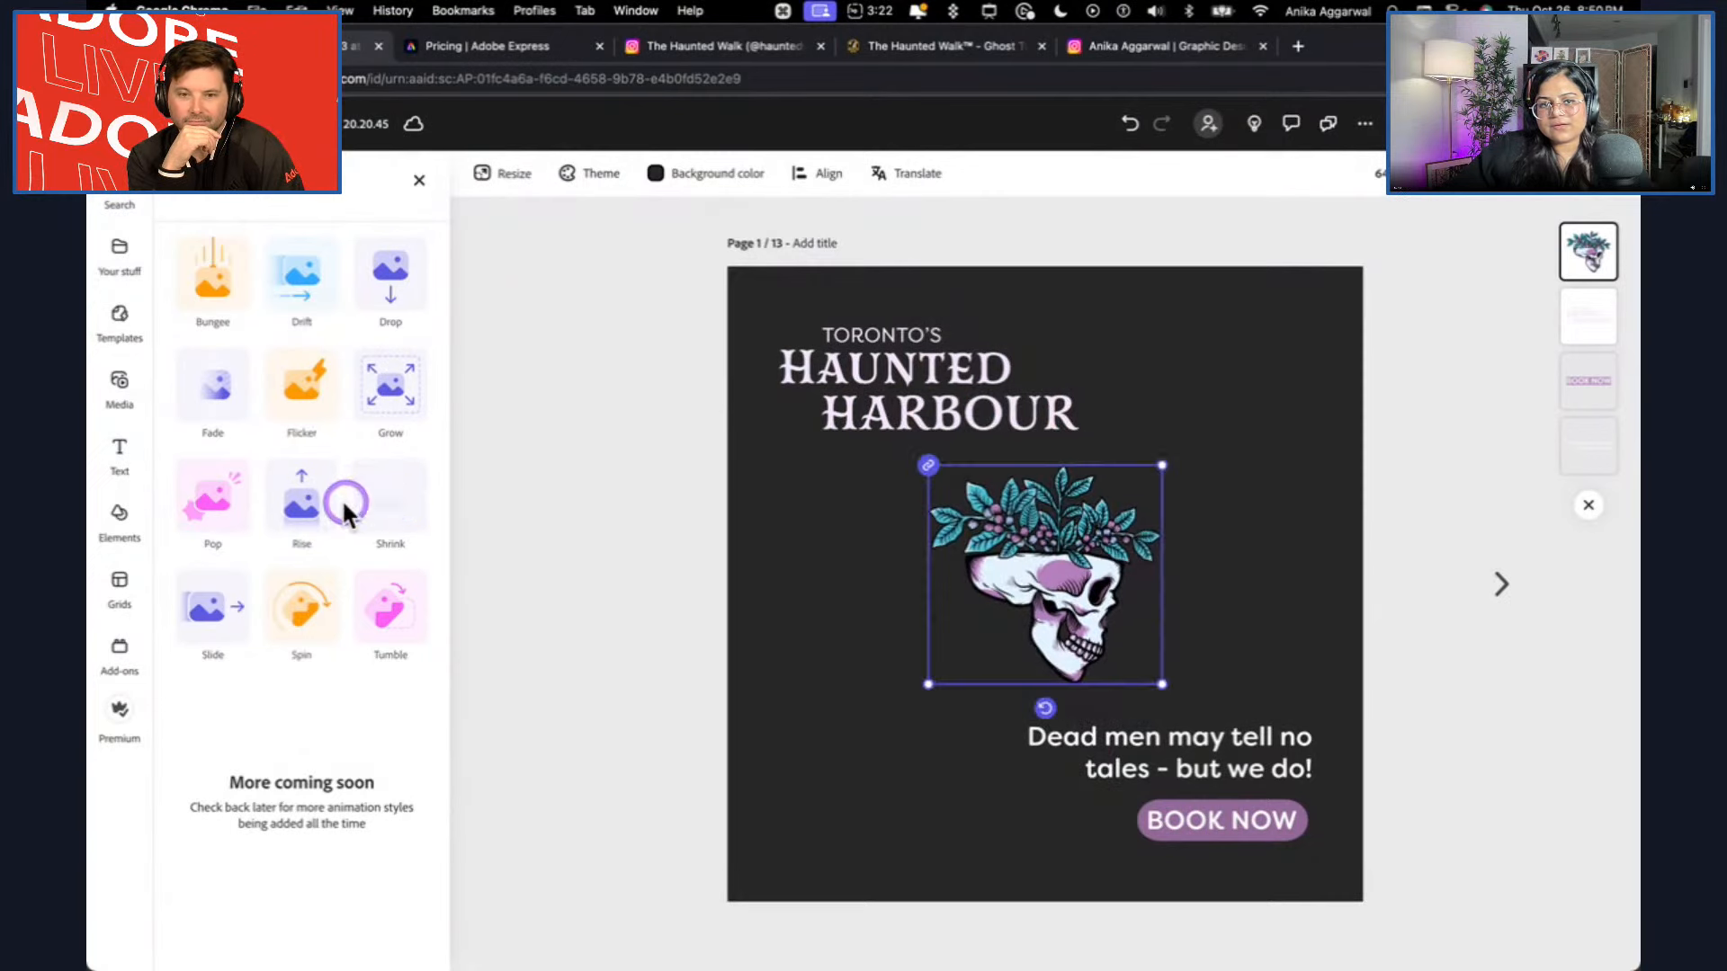
click(306, 508)
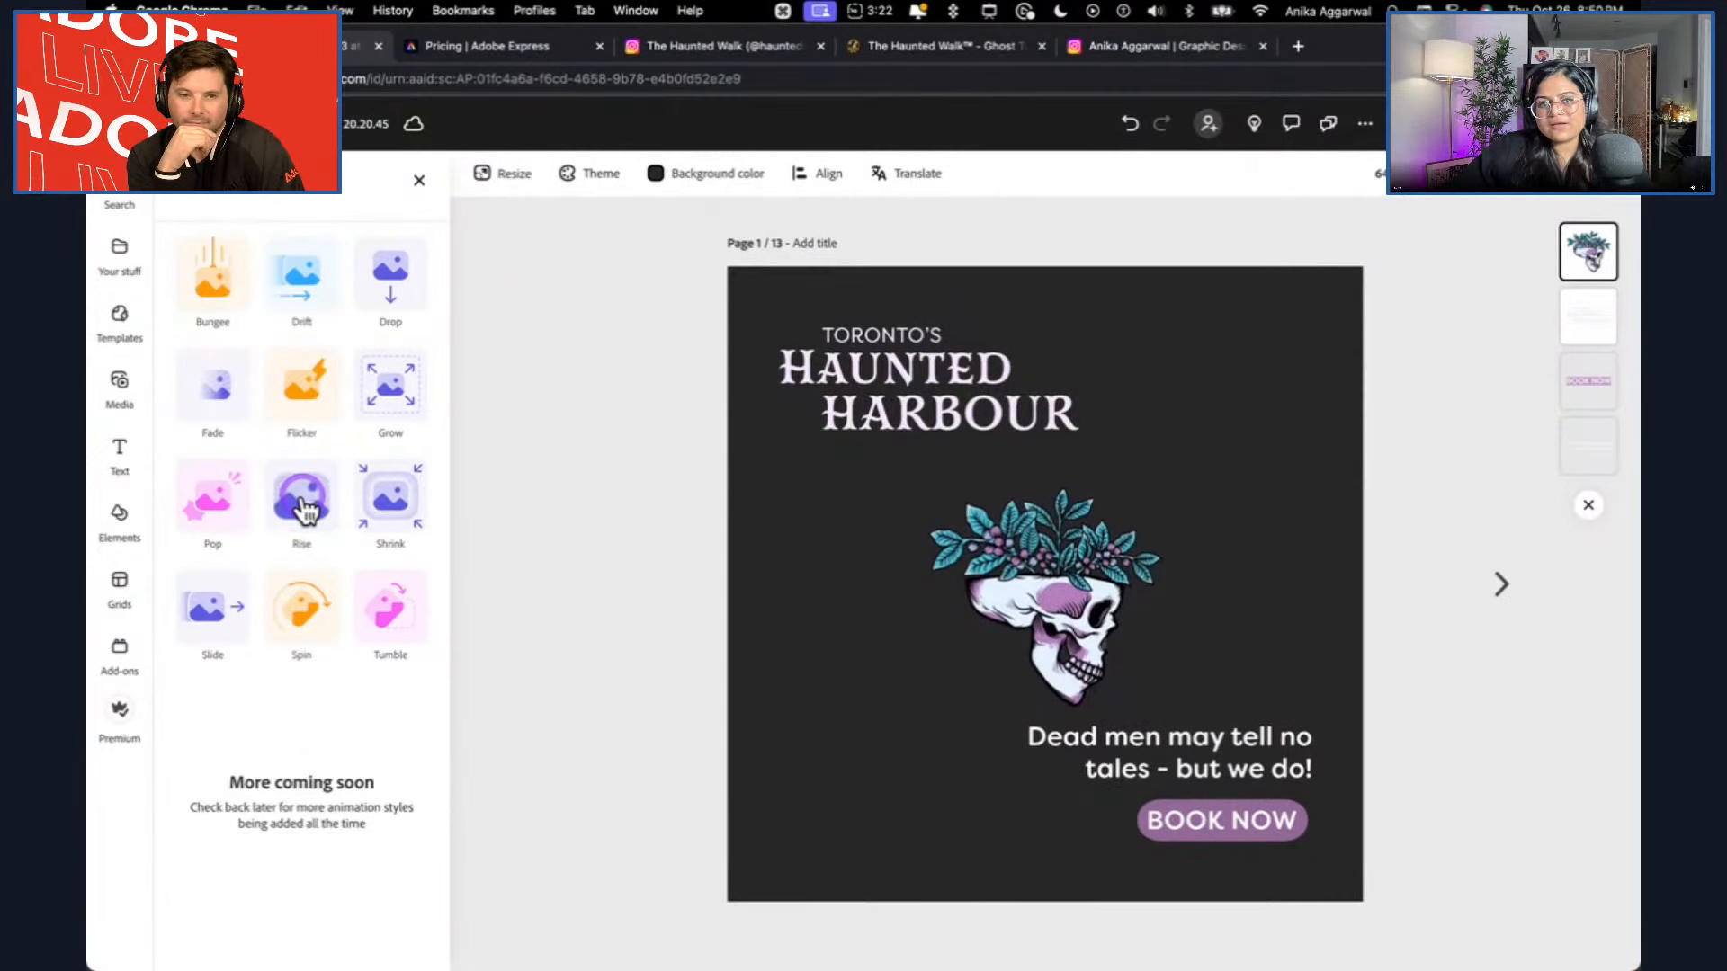
click(208, 504)
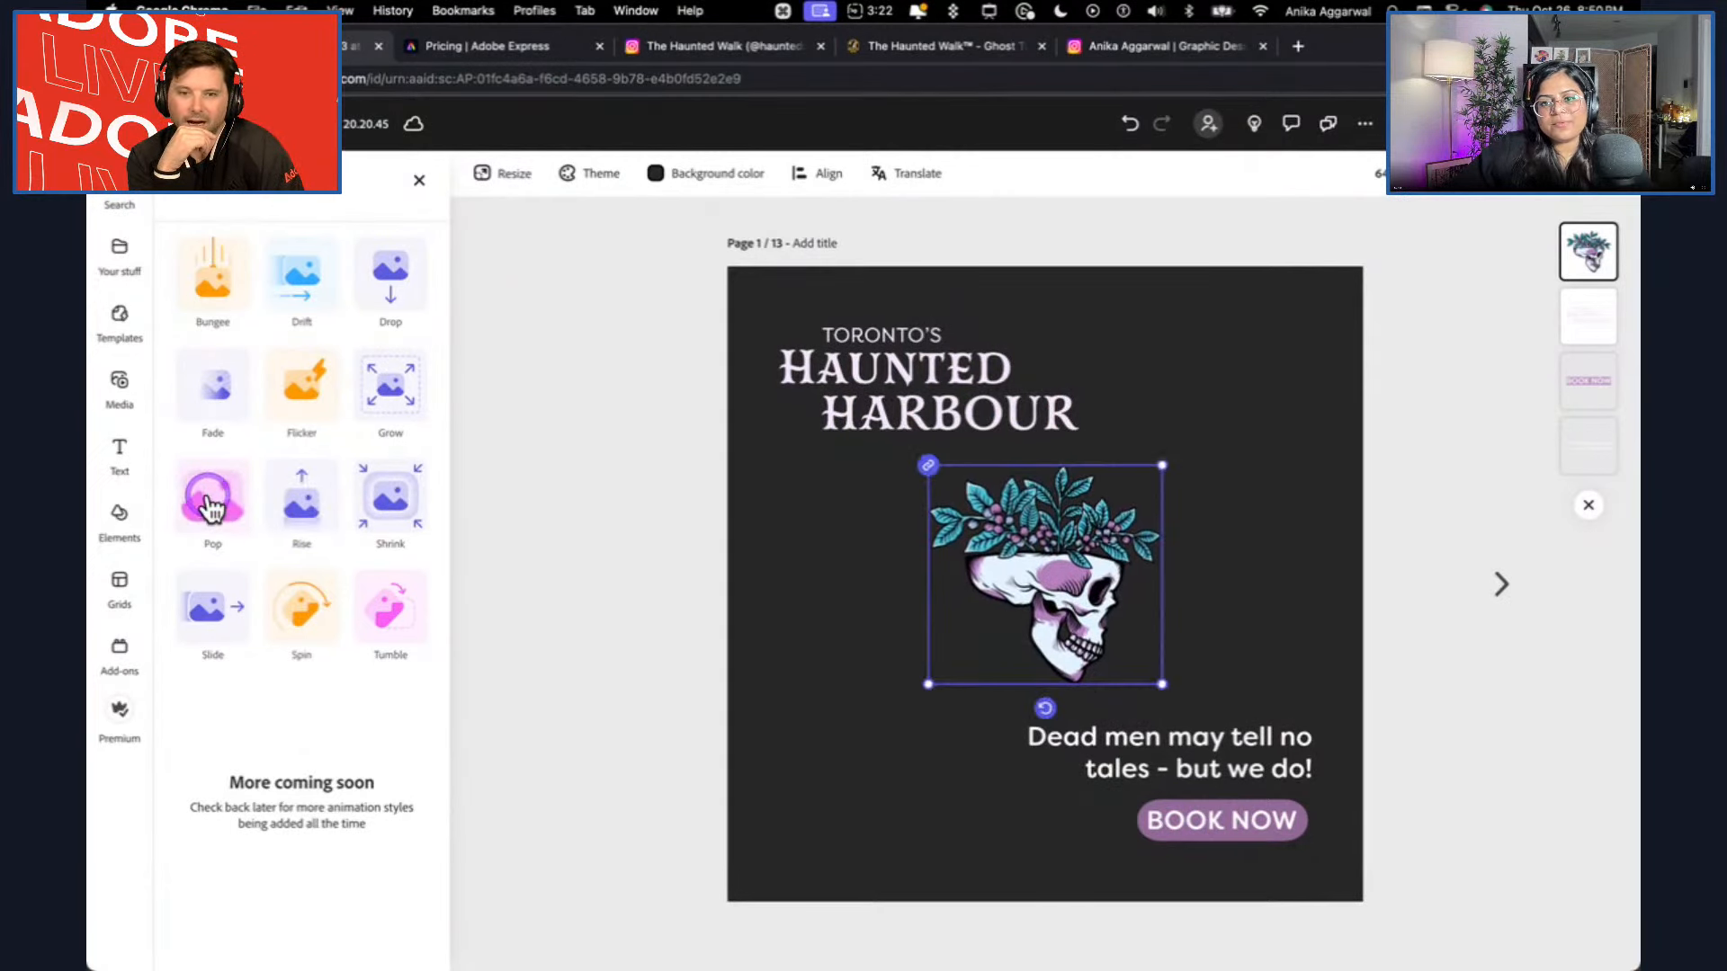
click(205, 611)
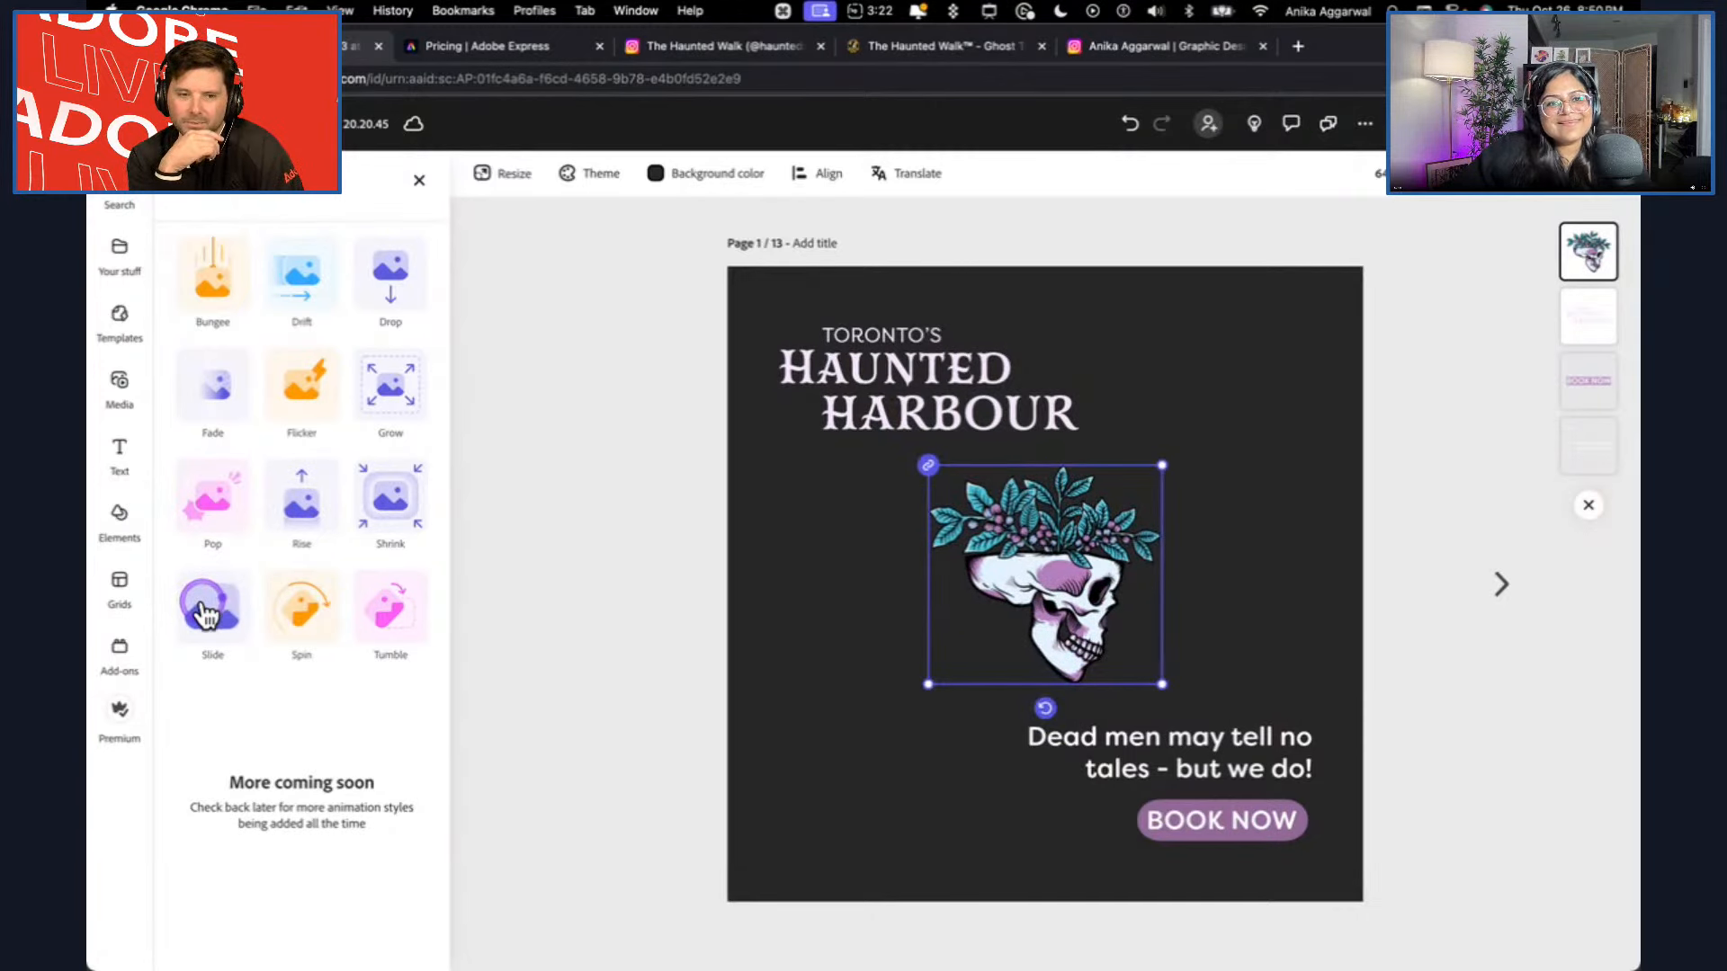
Apply the Rise entrance animation to the skull illustration on page 1.
click(301, 505)
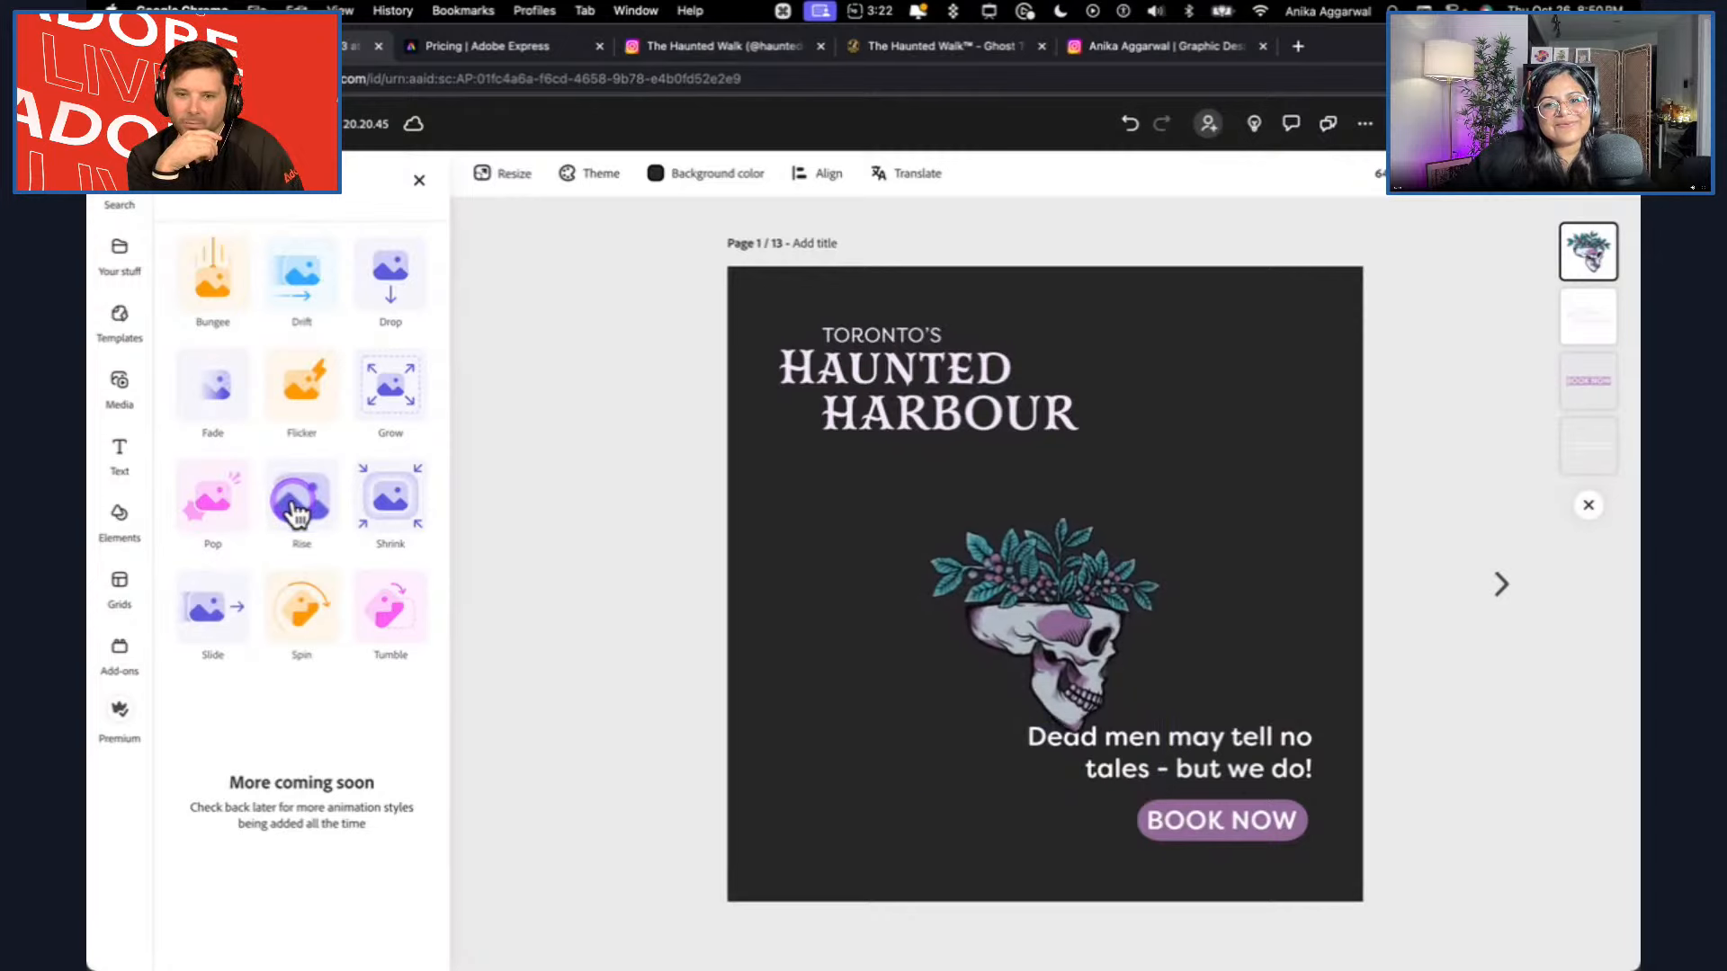
click(299, 511)
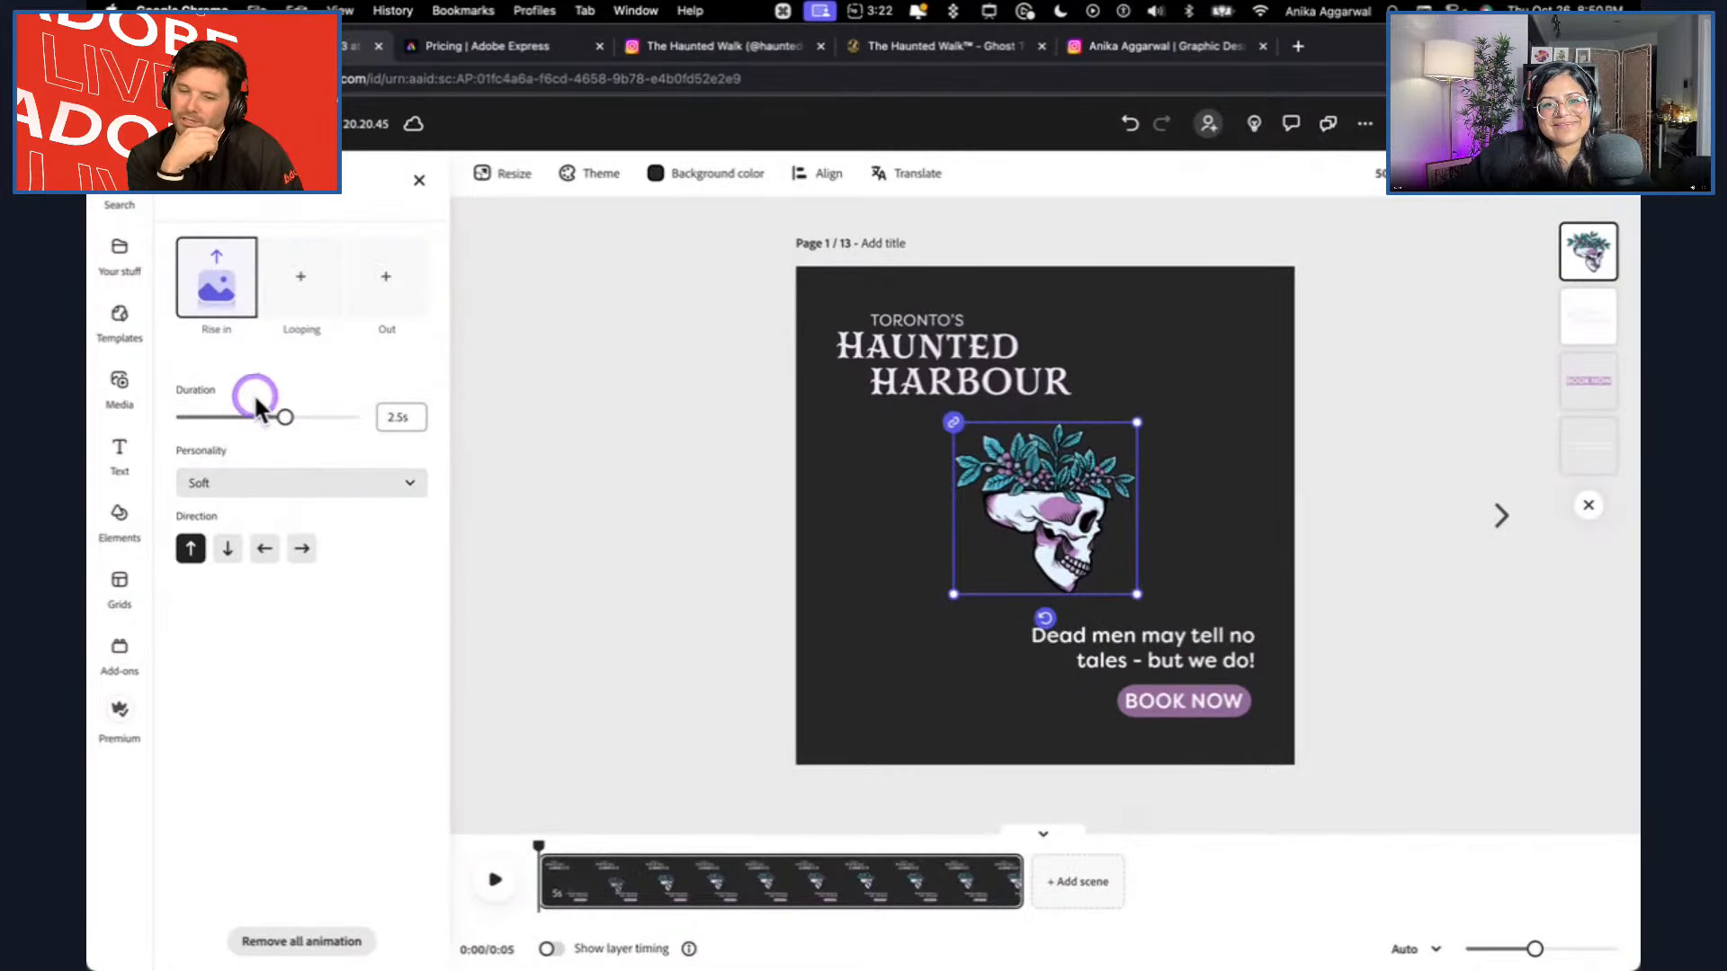
Shorten the skull's Rise entrance to 1.44 s, compare the Smooth, Strong, Energetic and Loud personalities, and set it to Energetic.
drag(249, 418, 238, 412)
click(255, 483)
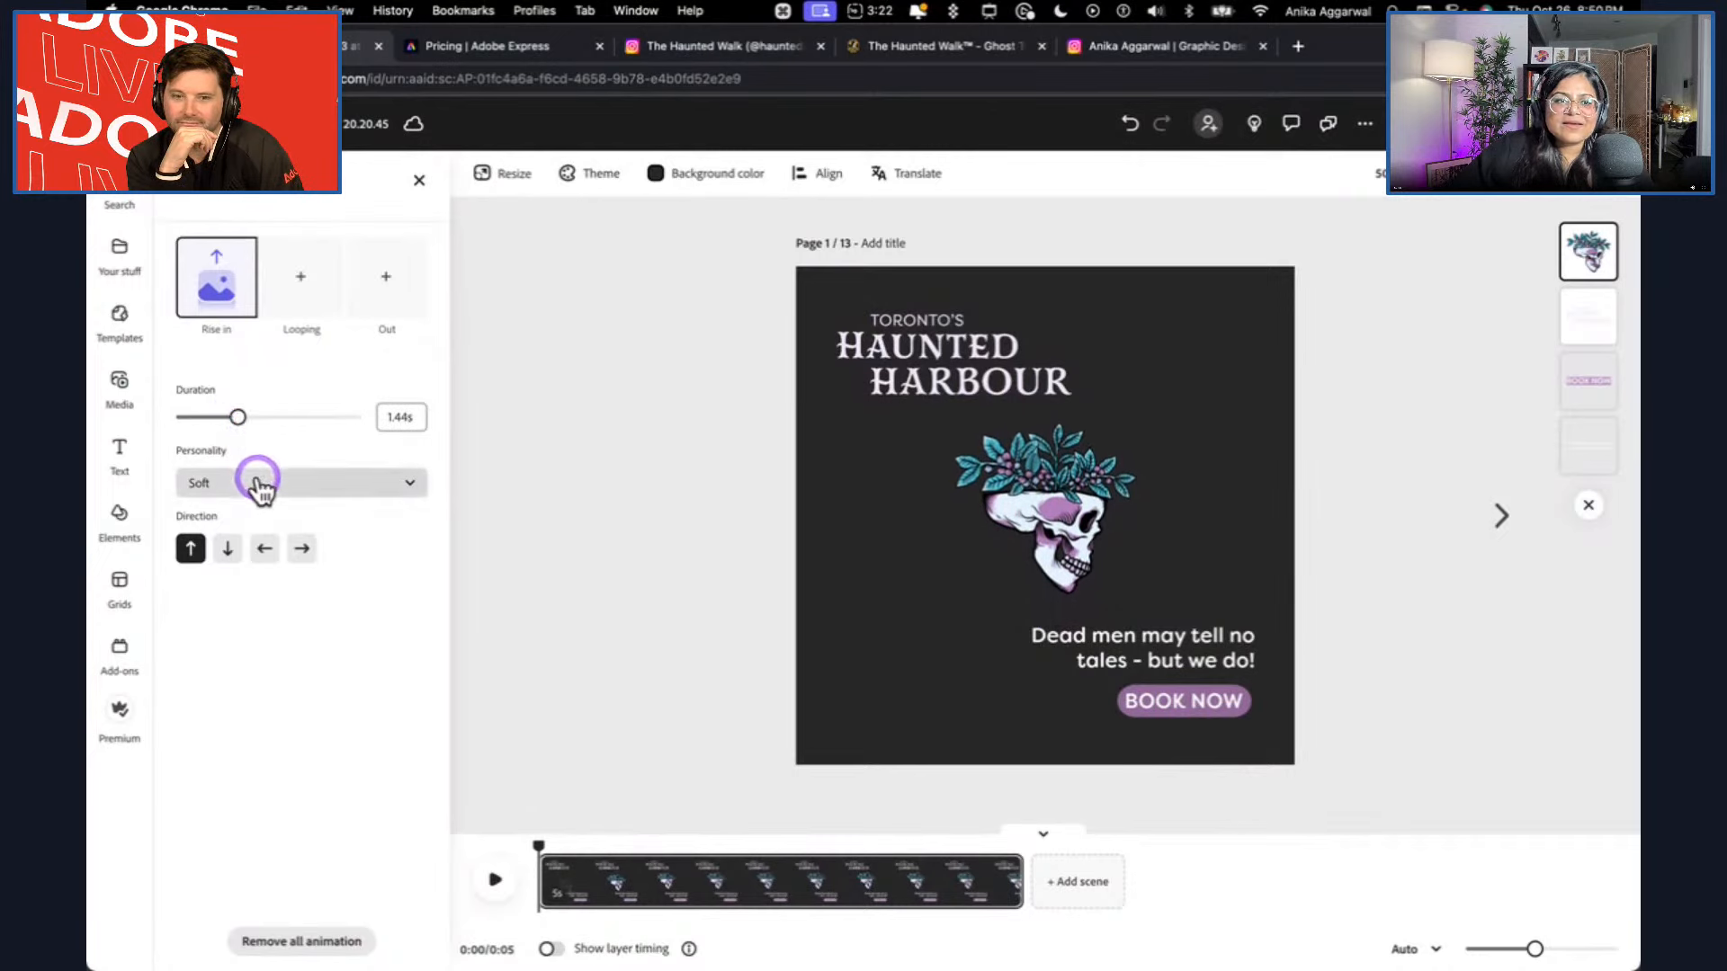
click(251, 550)
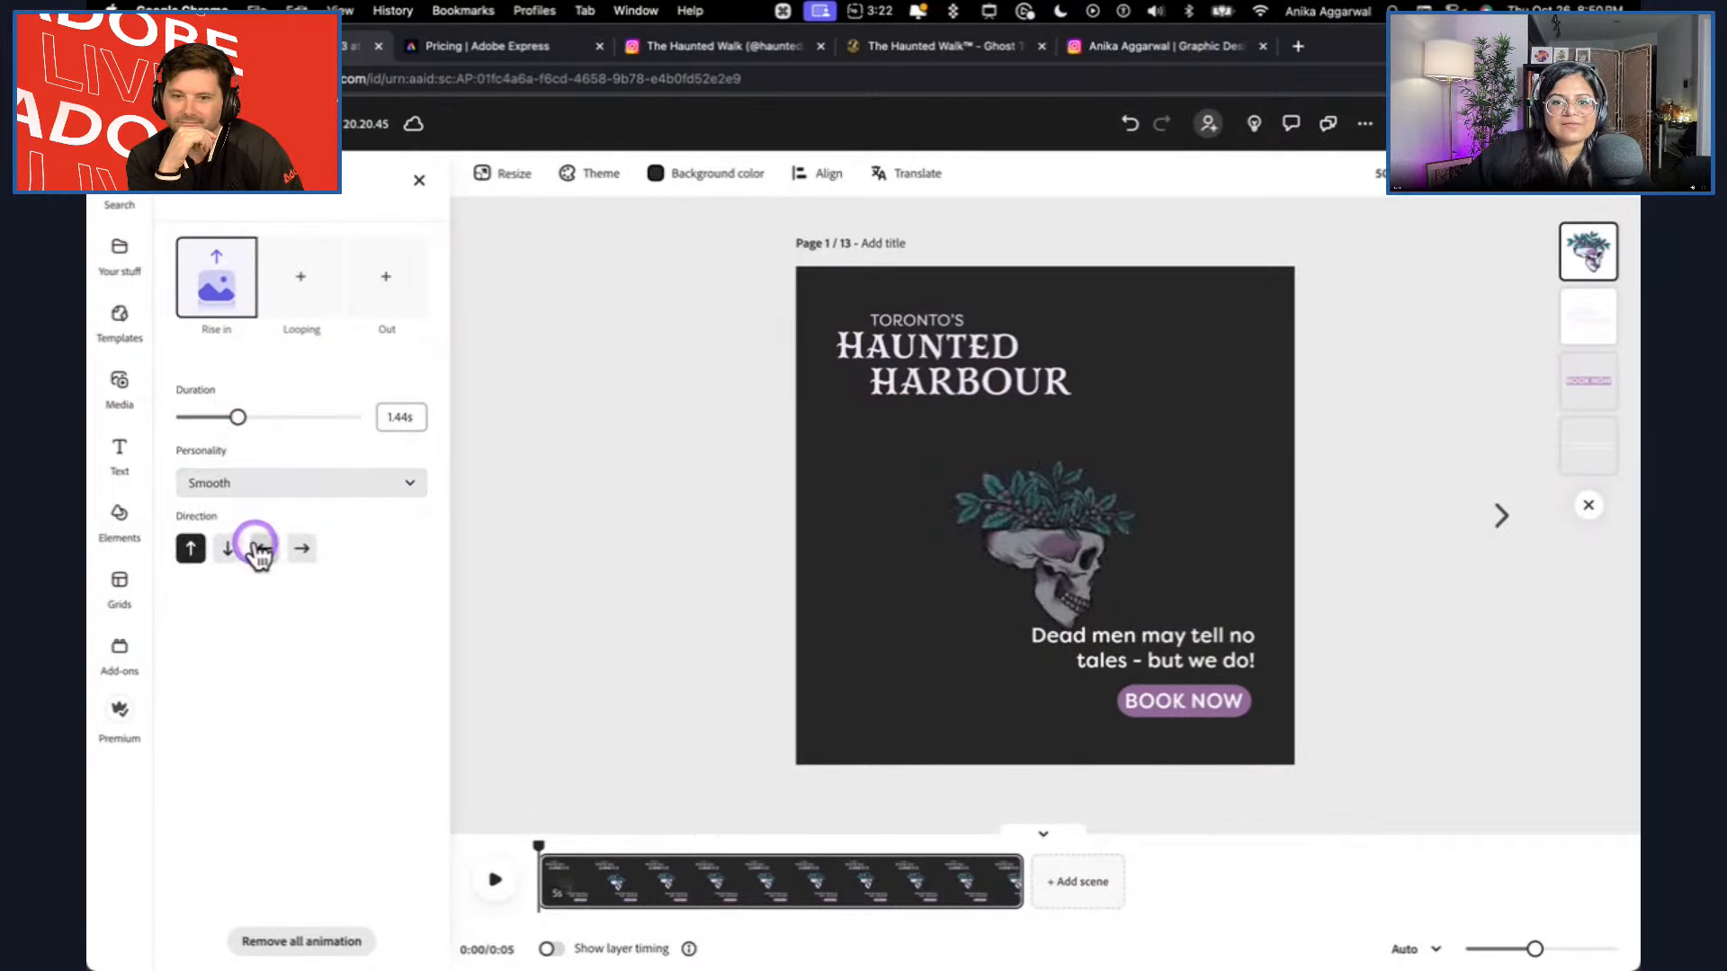
click(297, 490)
click(277, 582)
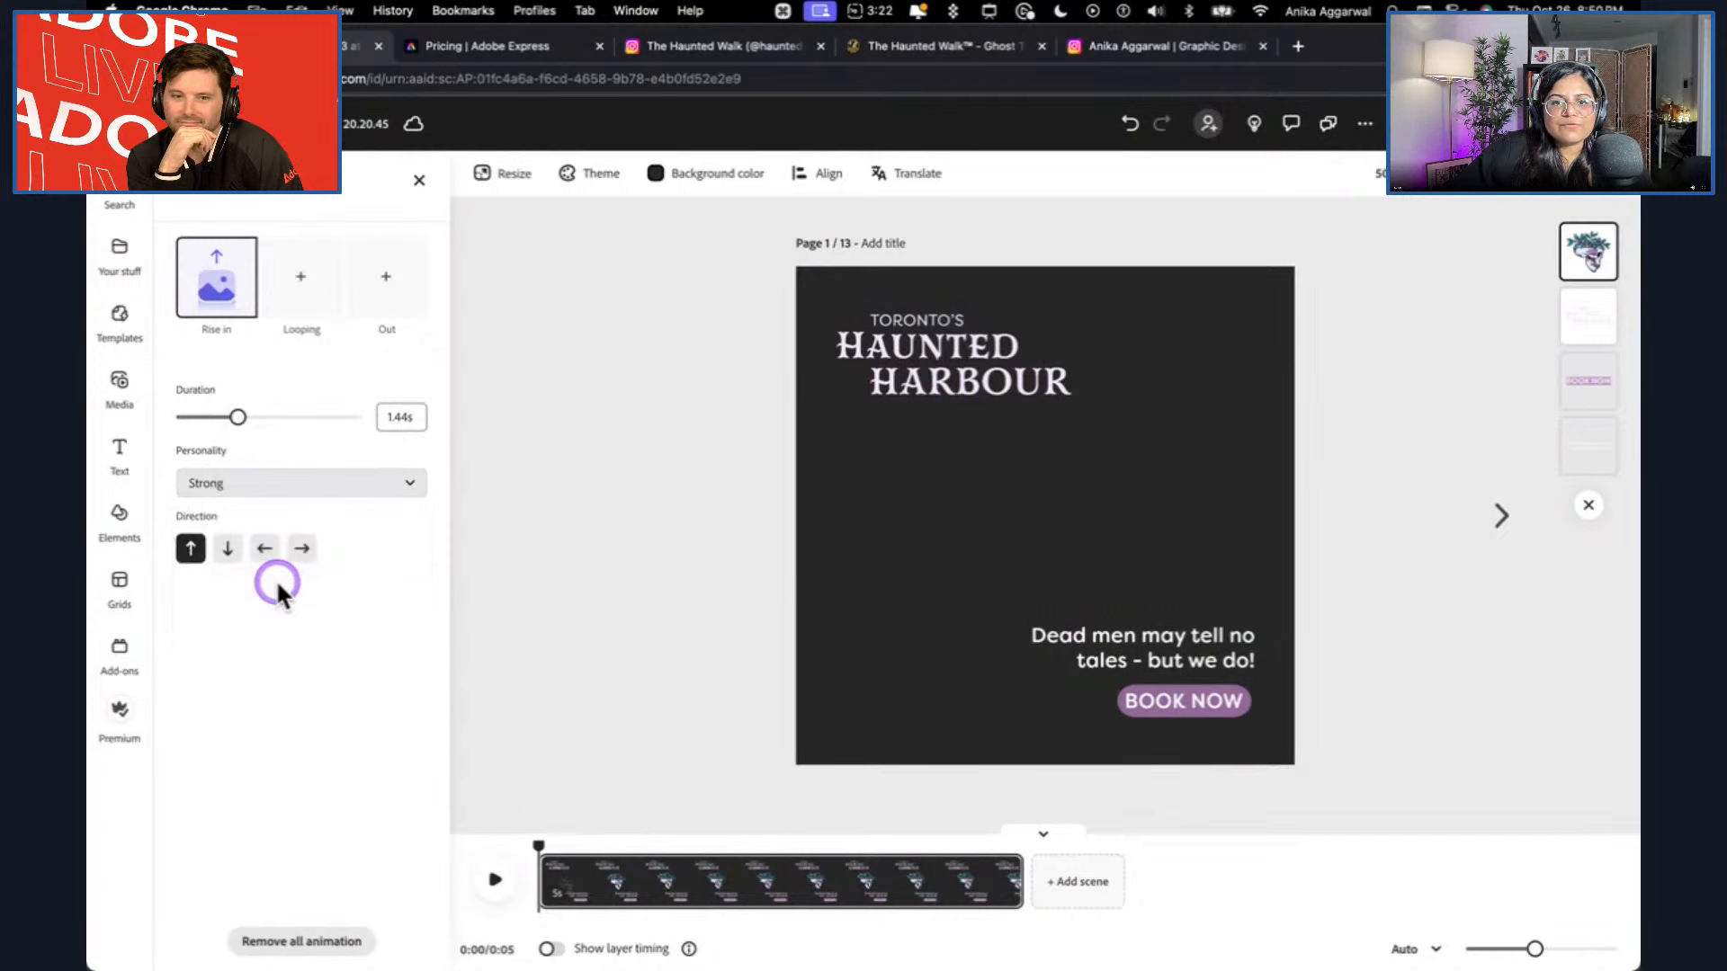
click(293, 491)
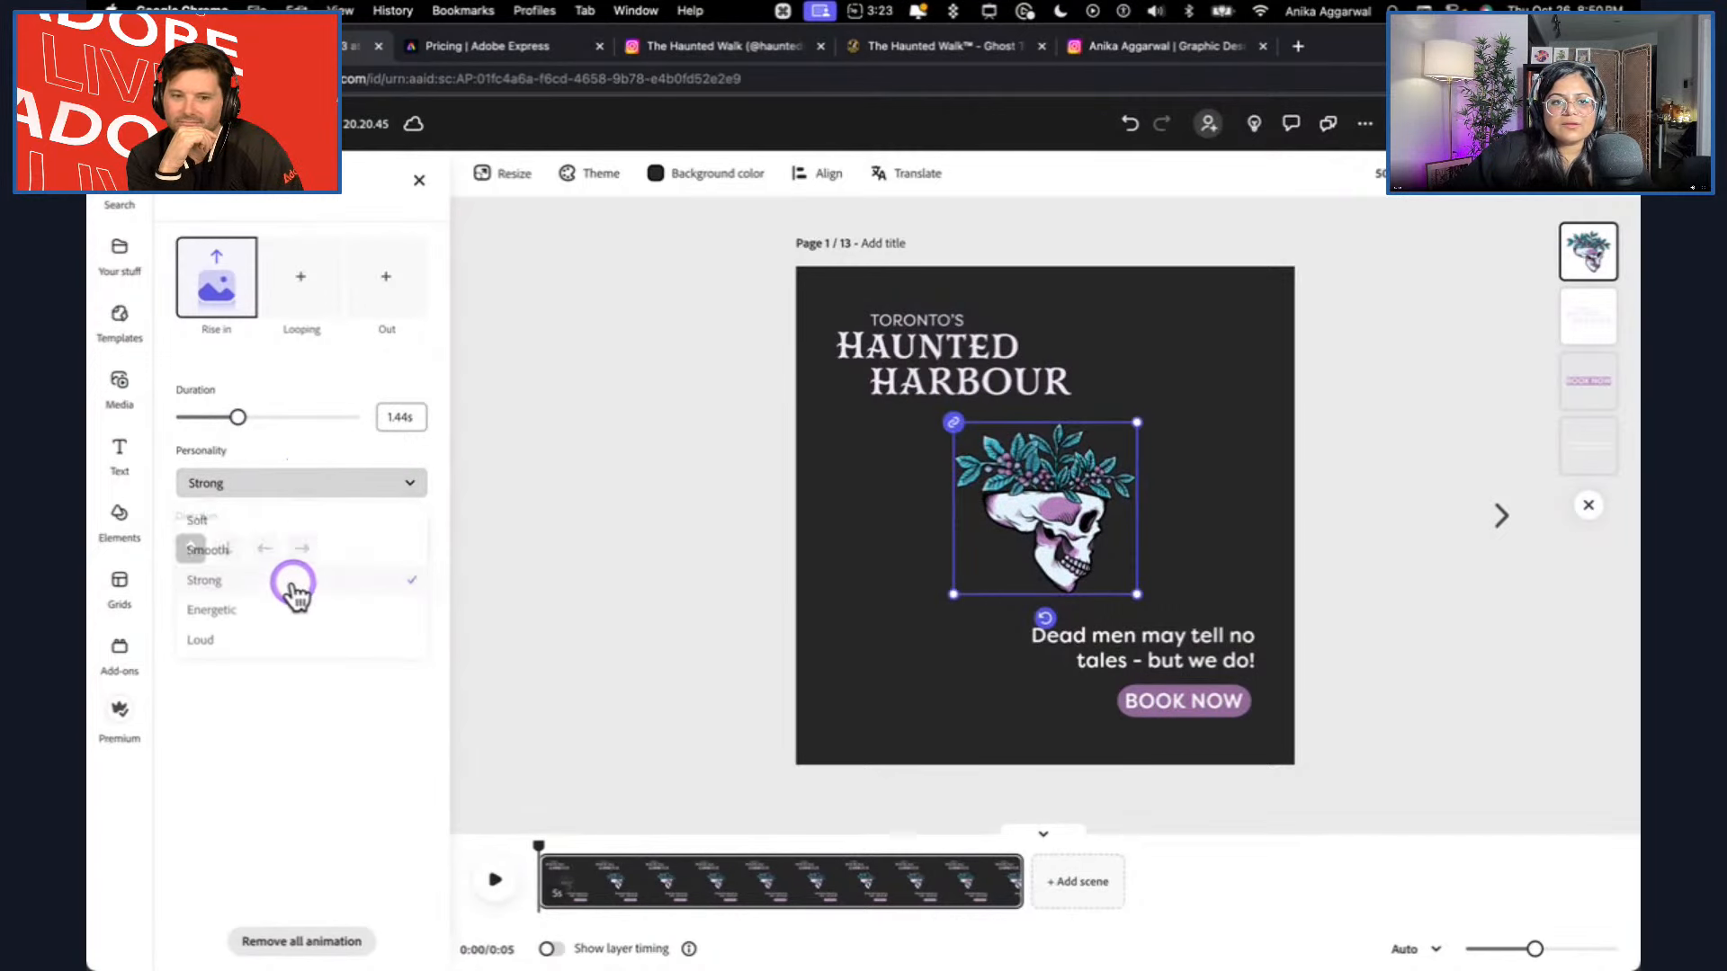
click(287, 617)
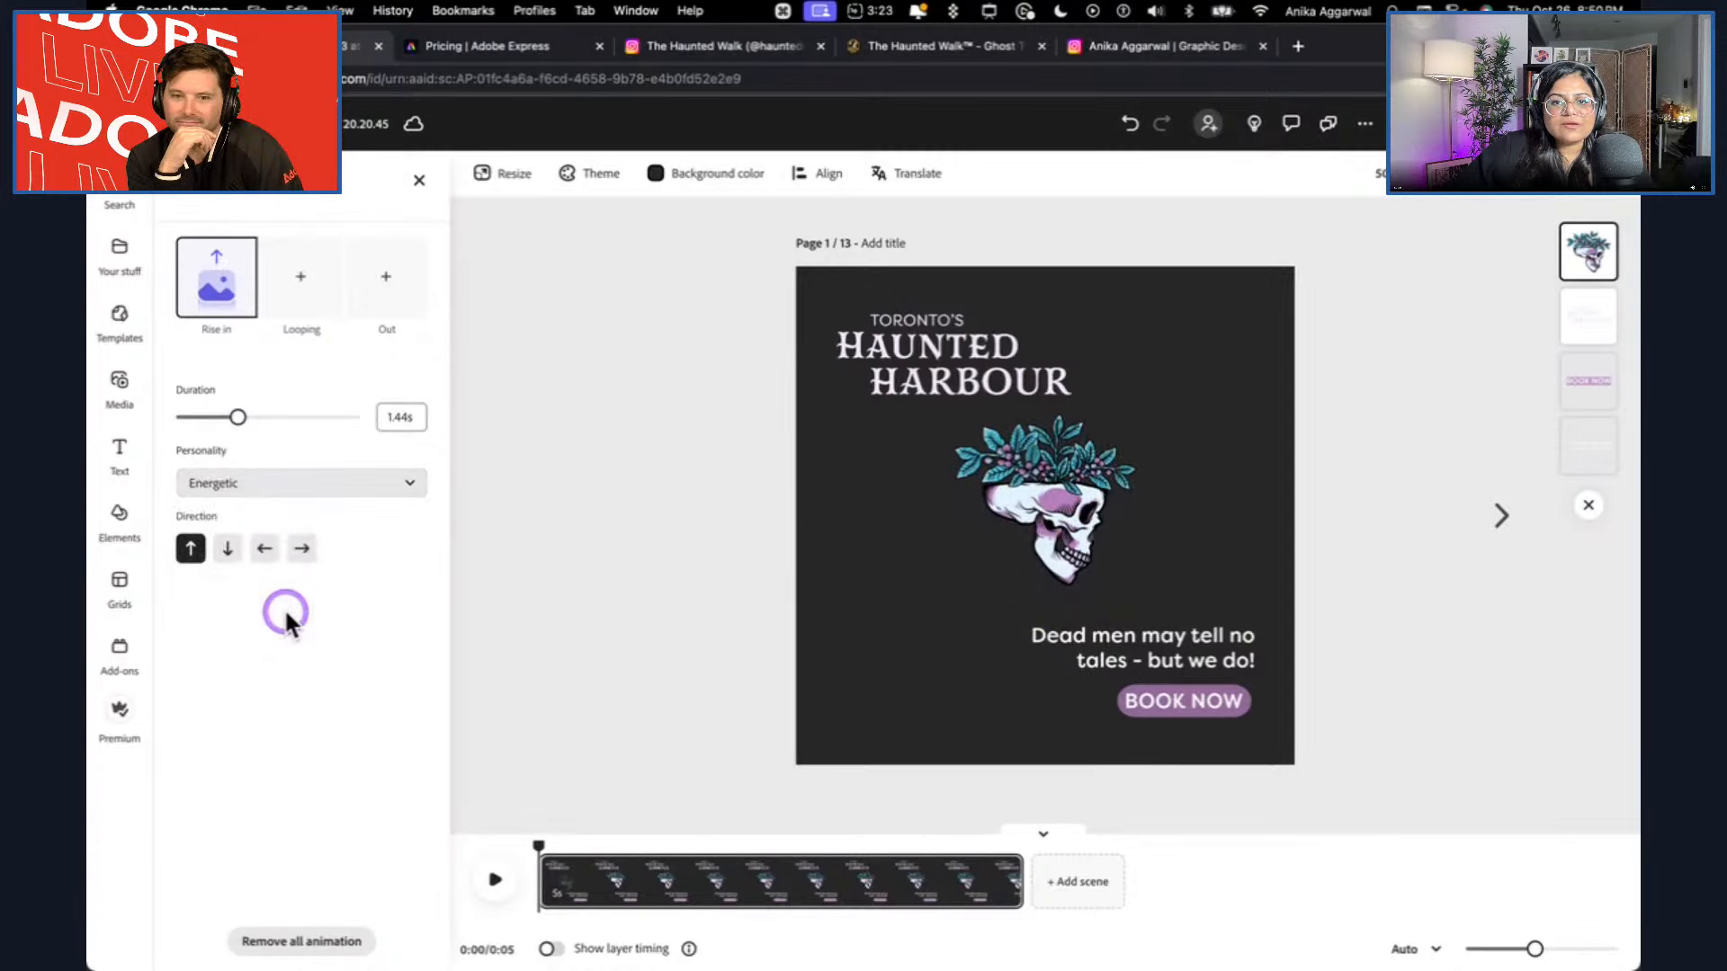
click(312, 486)
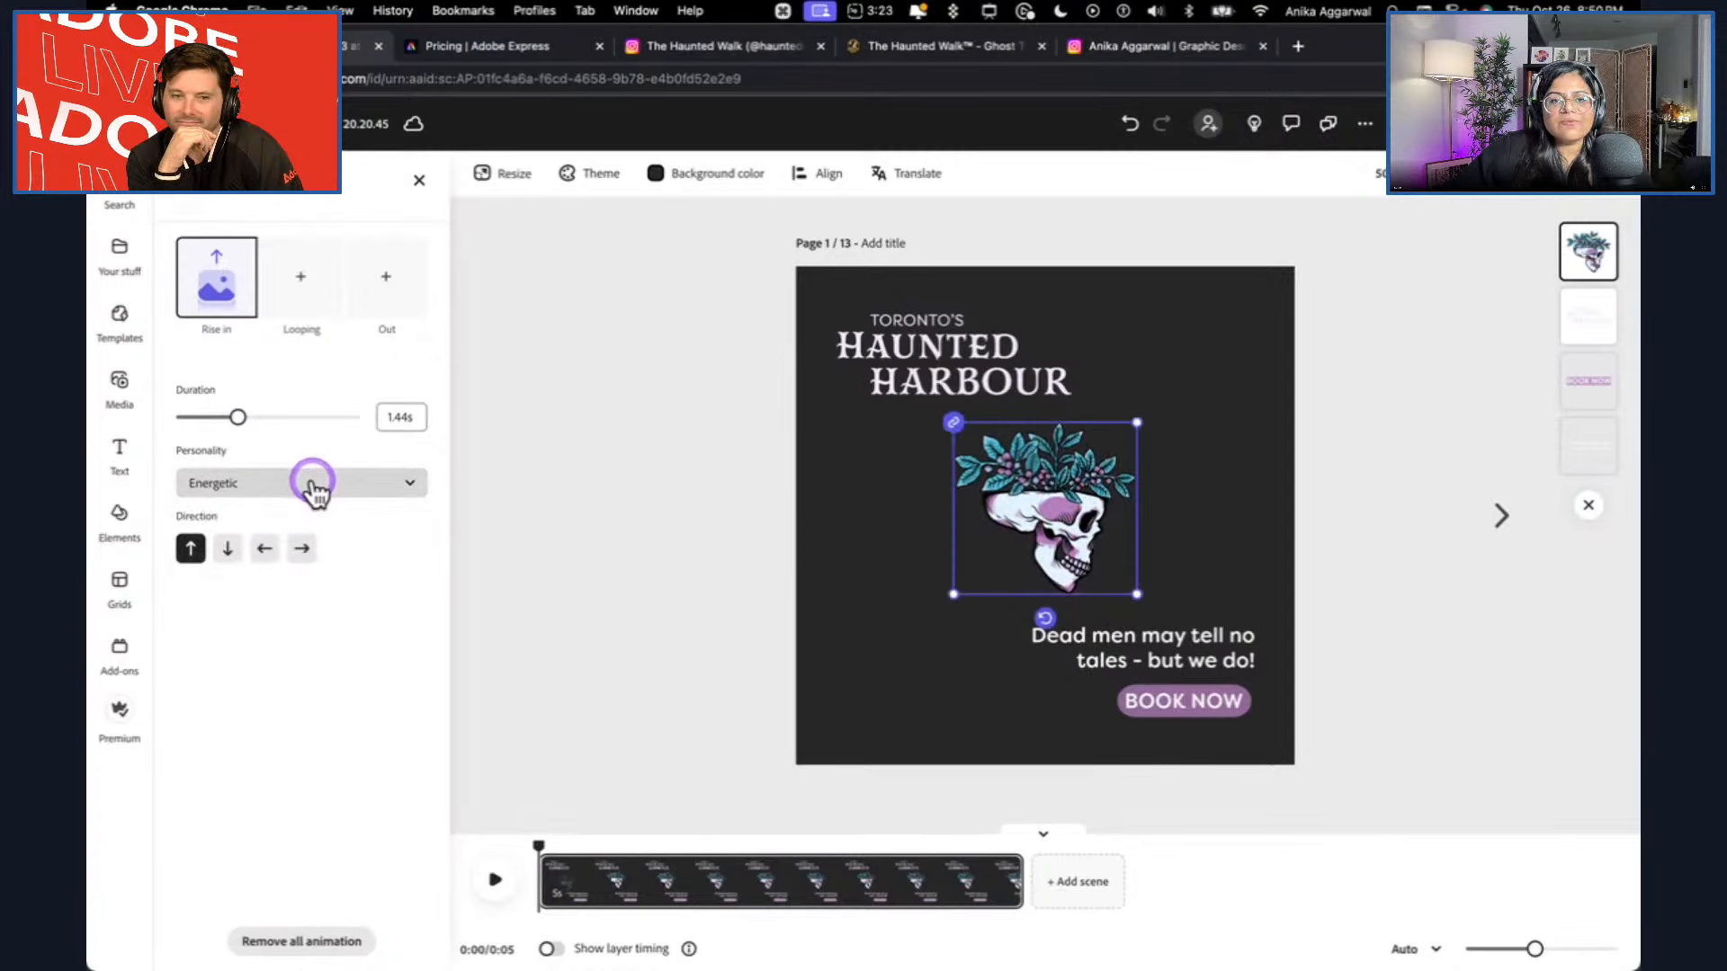
click(281, 644)
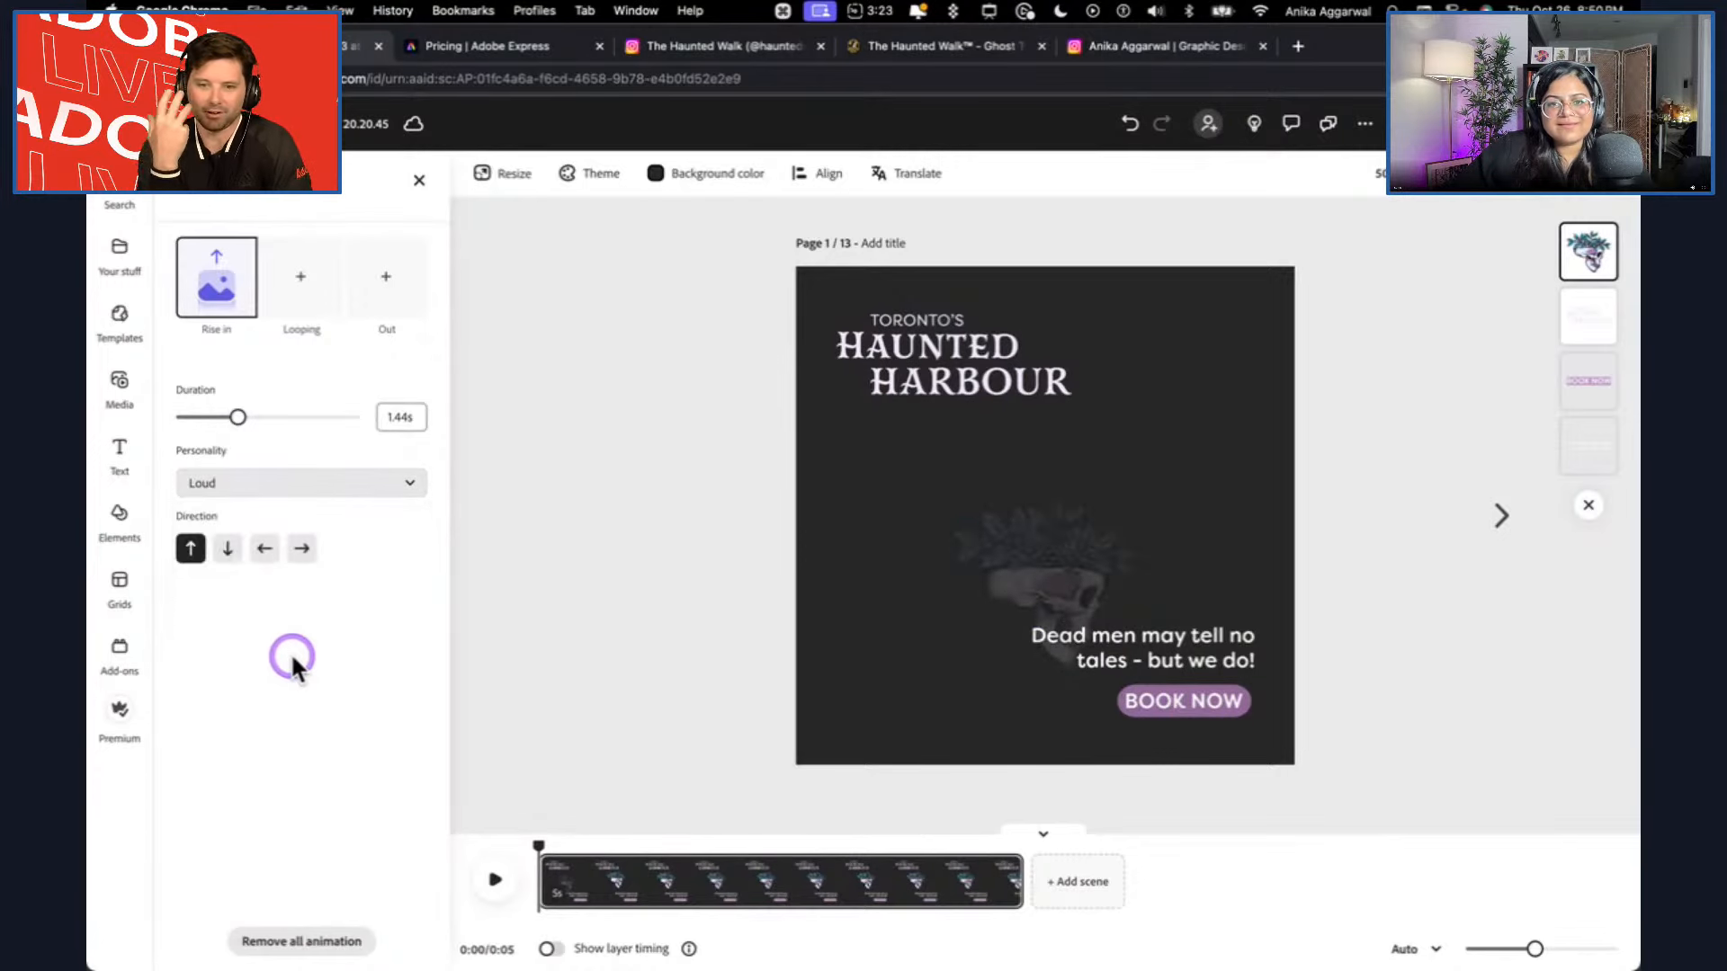
click(285, 490)
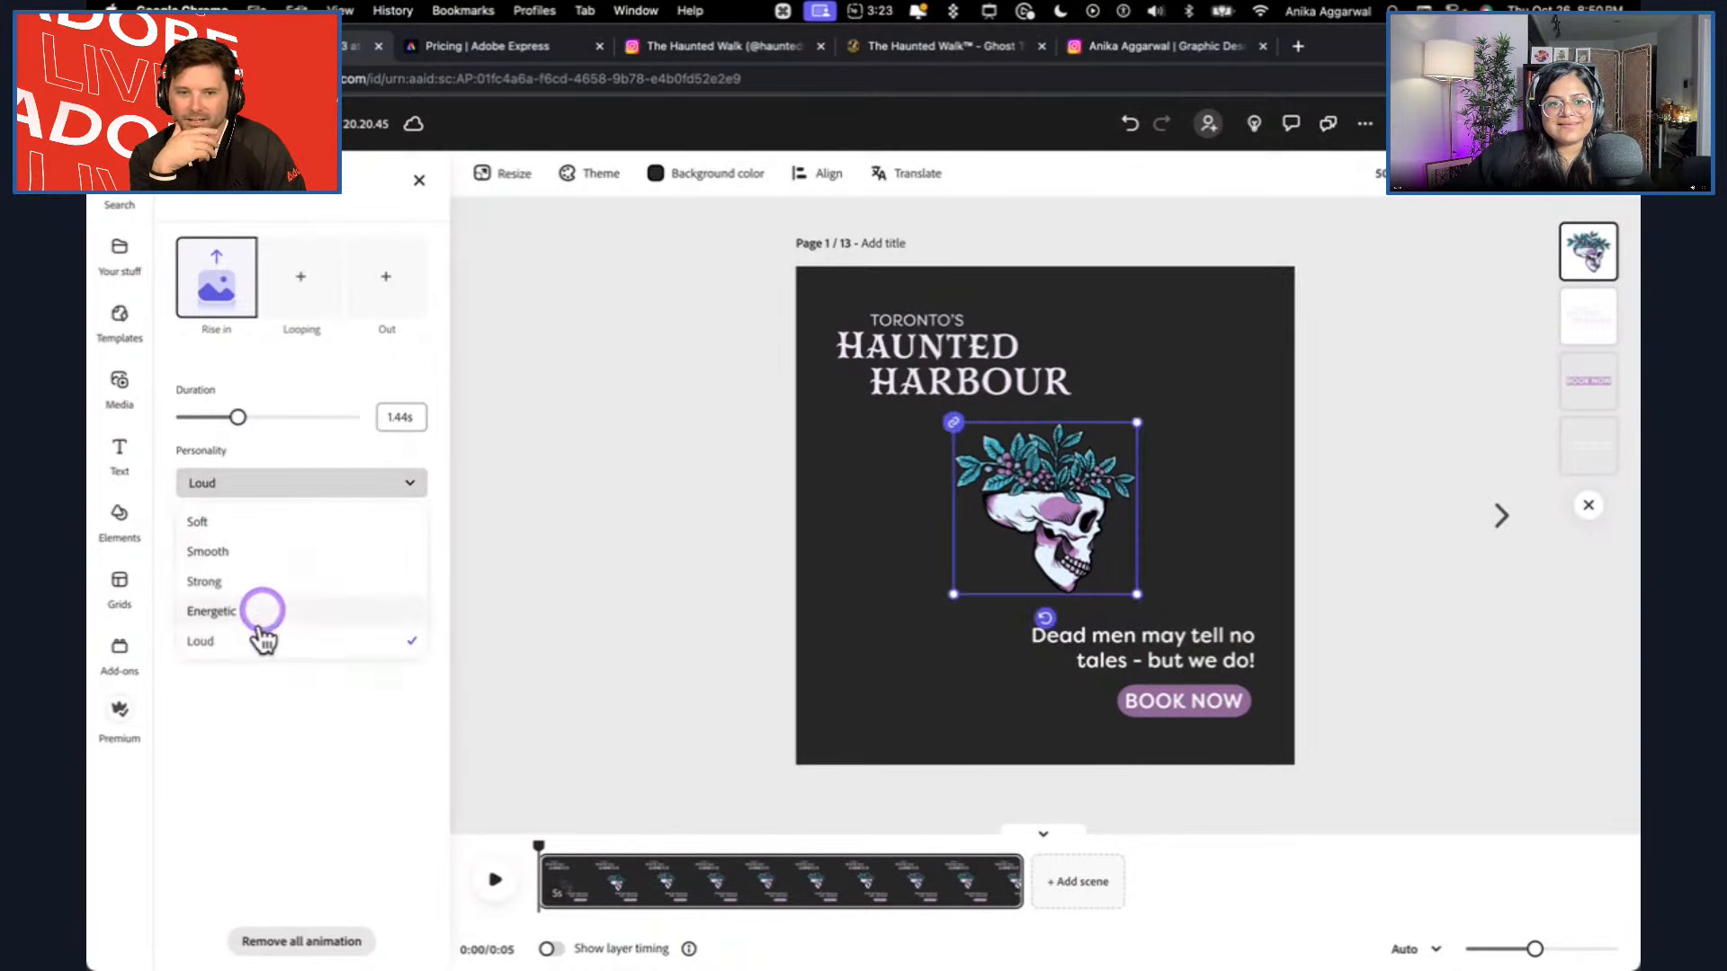
click(258, 610)
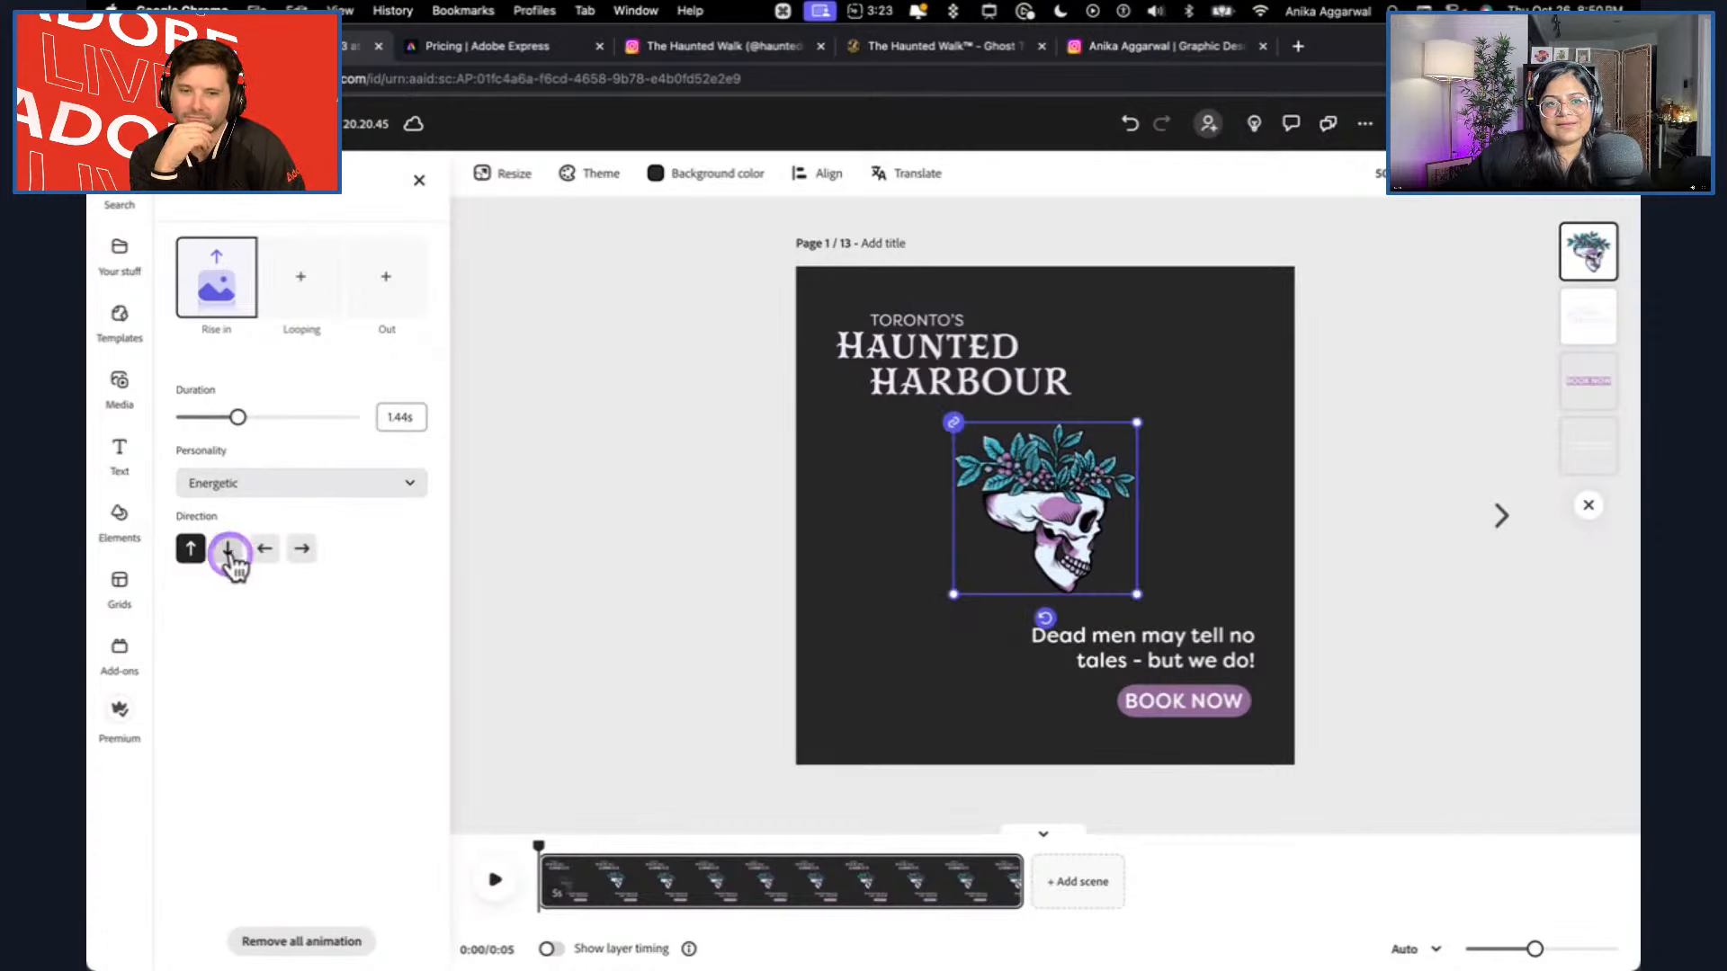
Preview the skull's Rise animation in the down, left and right directions, and return it to upward.
click(231, 551)
click(263, 552)
click(300, 551)
click(190, 549)
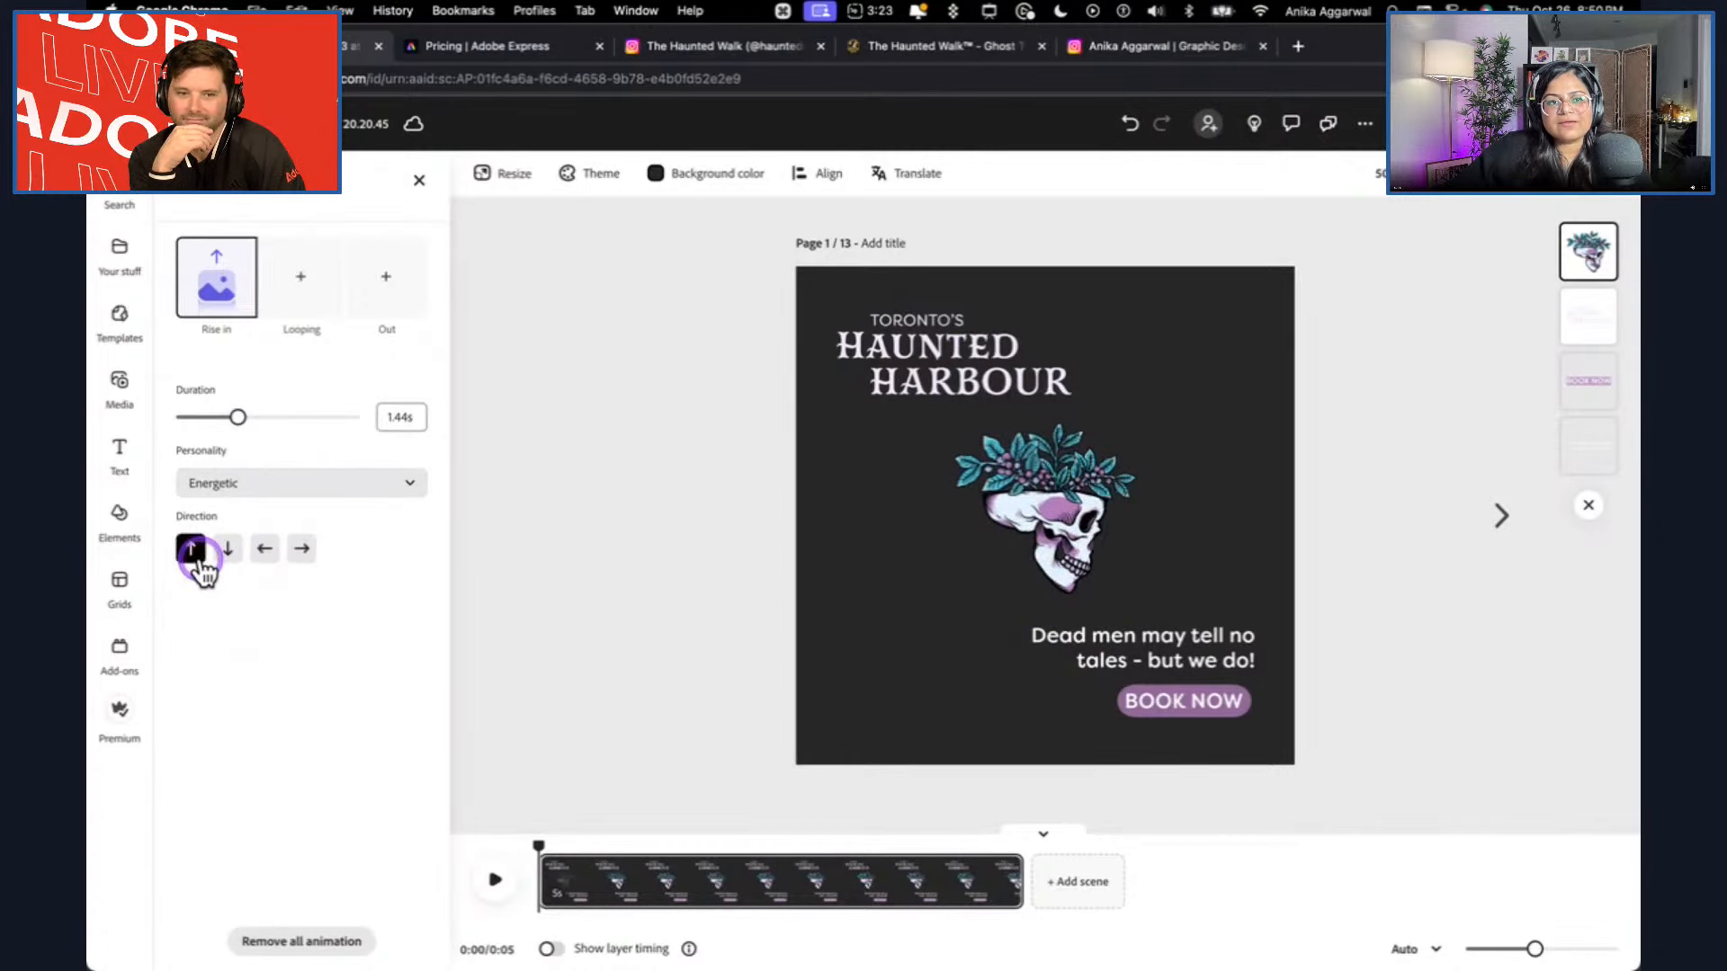
Preview looping animations such as Breathe, Blinking and Bob on page 1's Haunted Harbour logo, and apply Jitter.
click(990, 348)
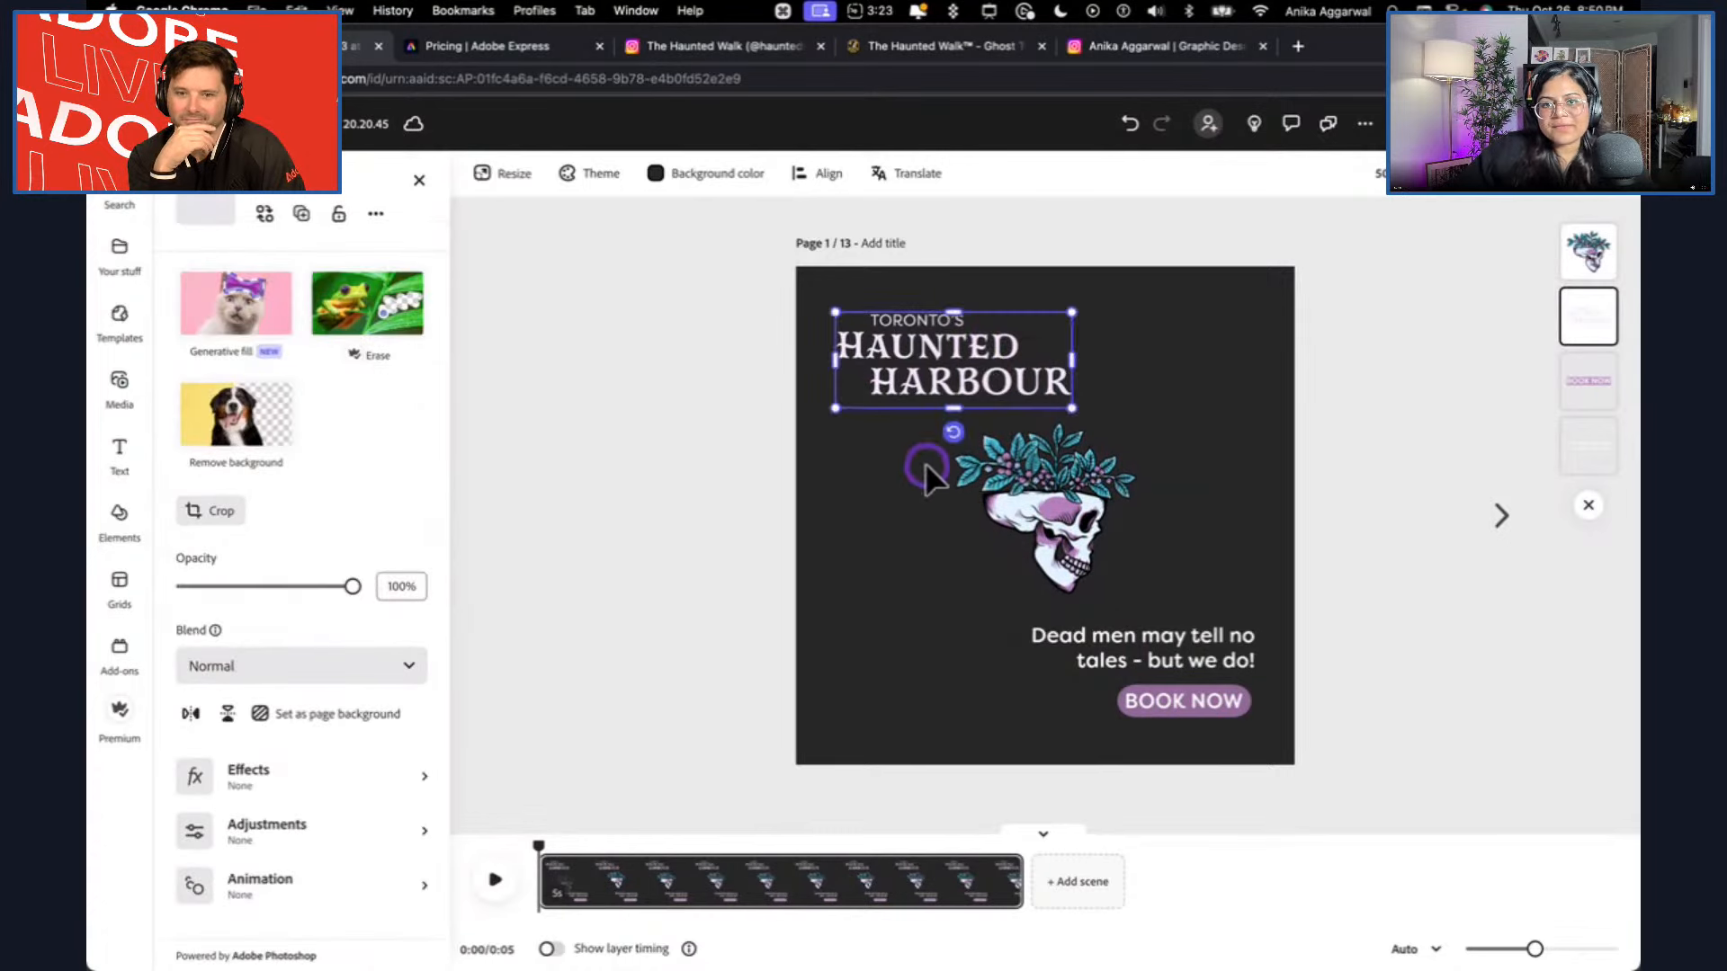
click(406, 886)
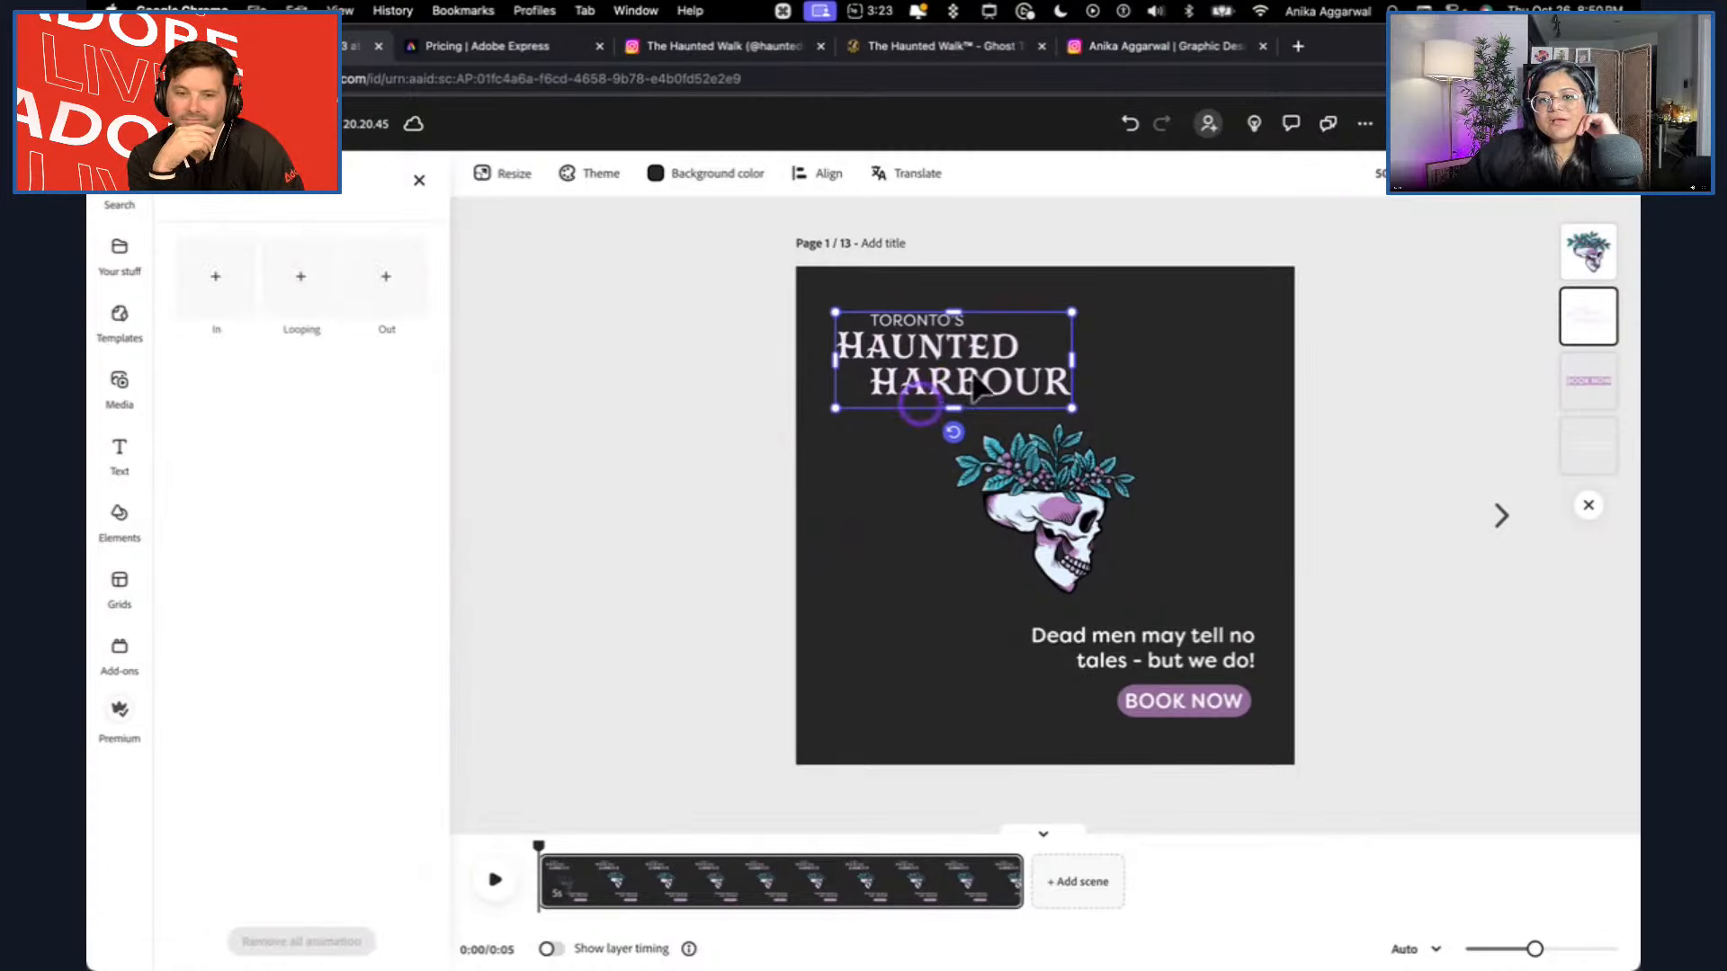
click(278, 278)
click(282, 288)
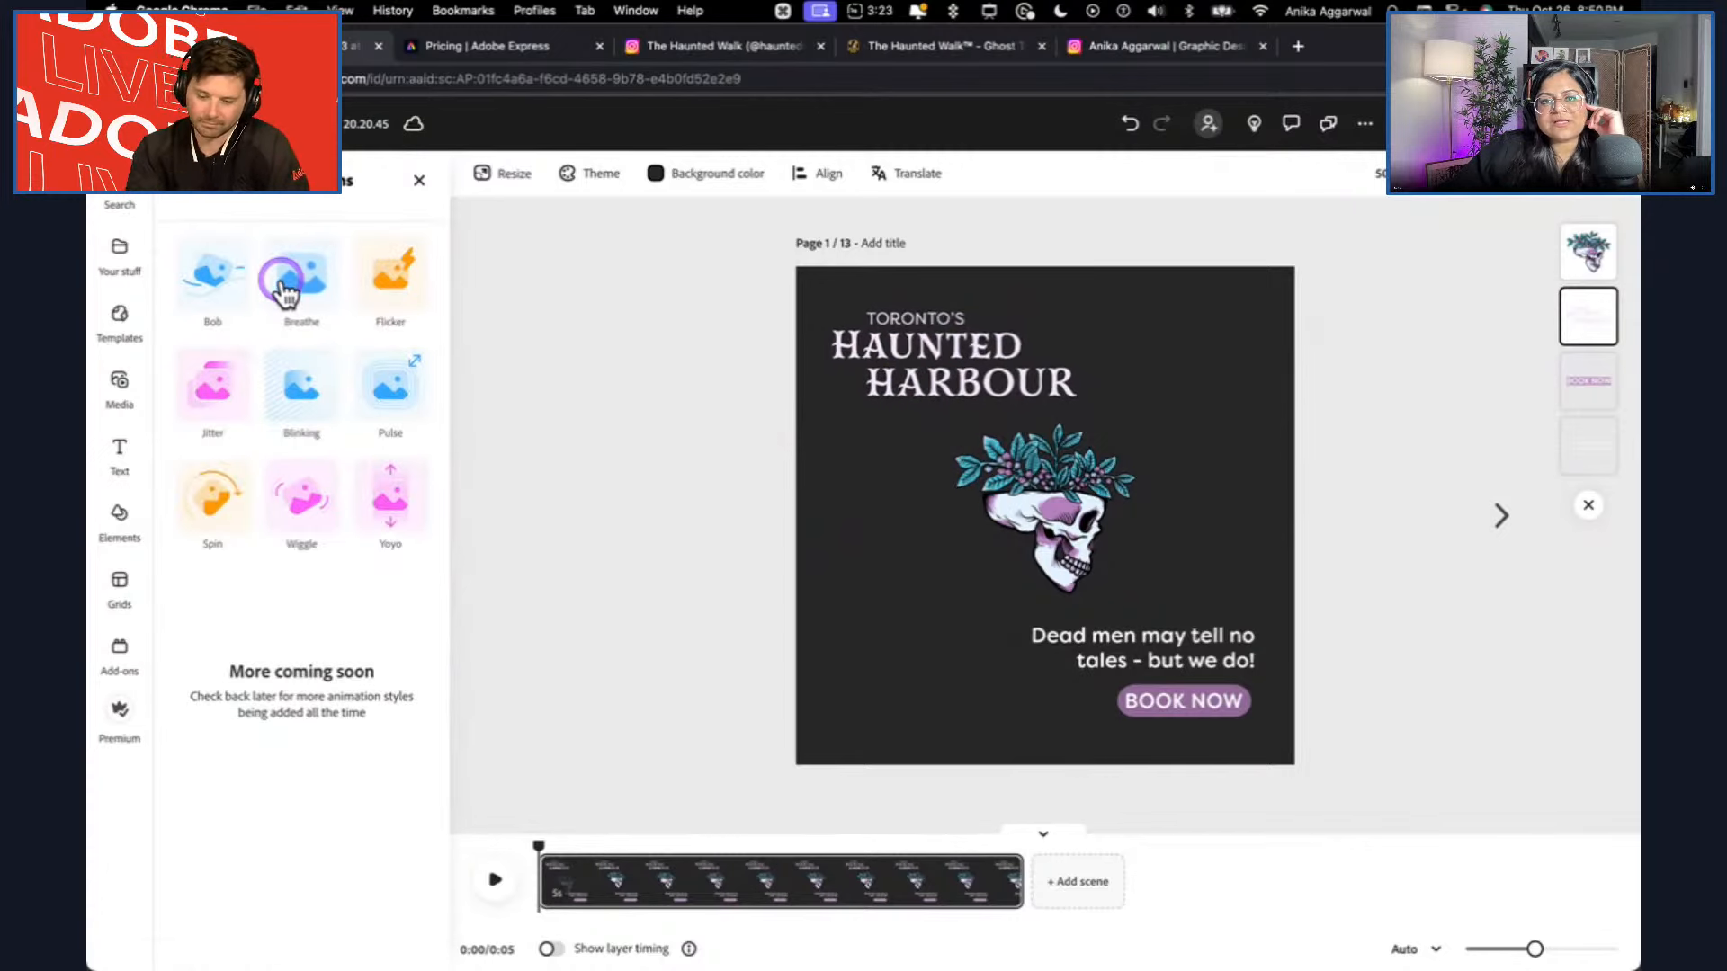
click(295, 406)
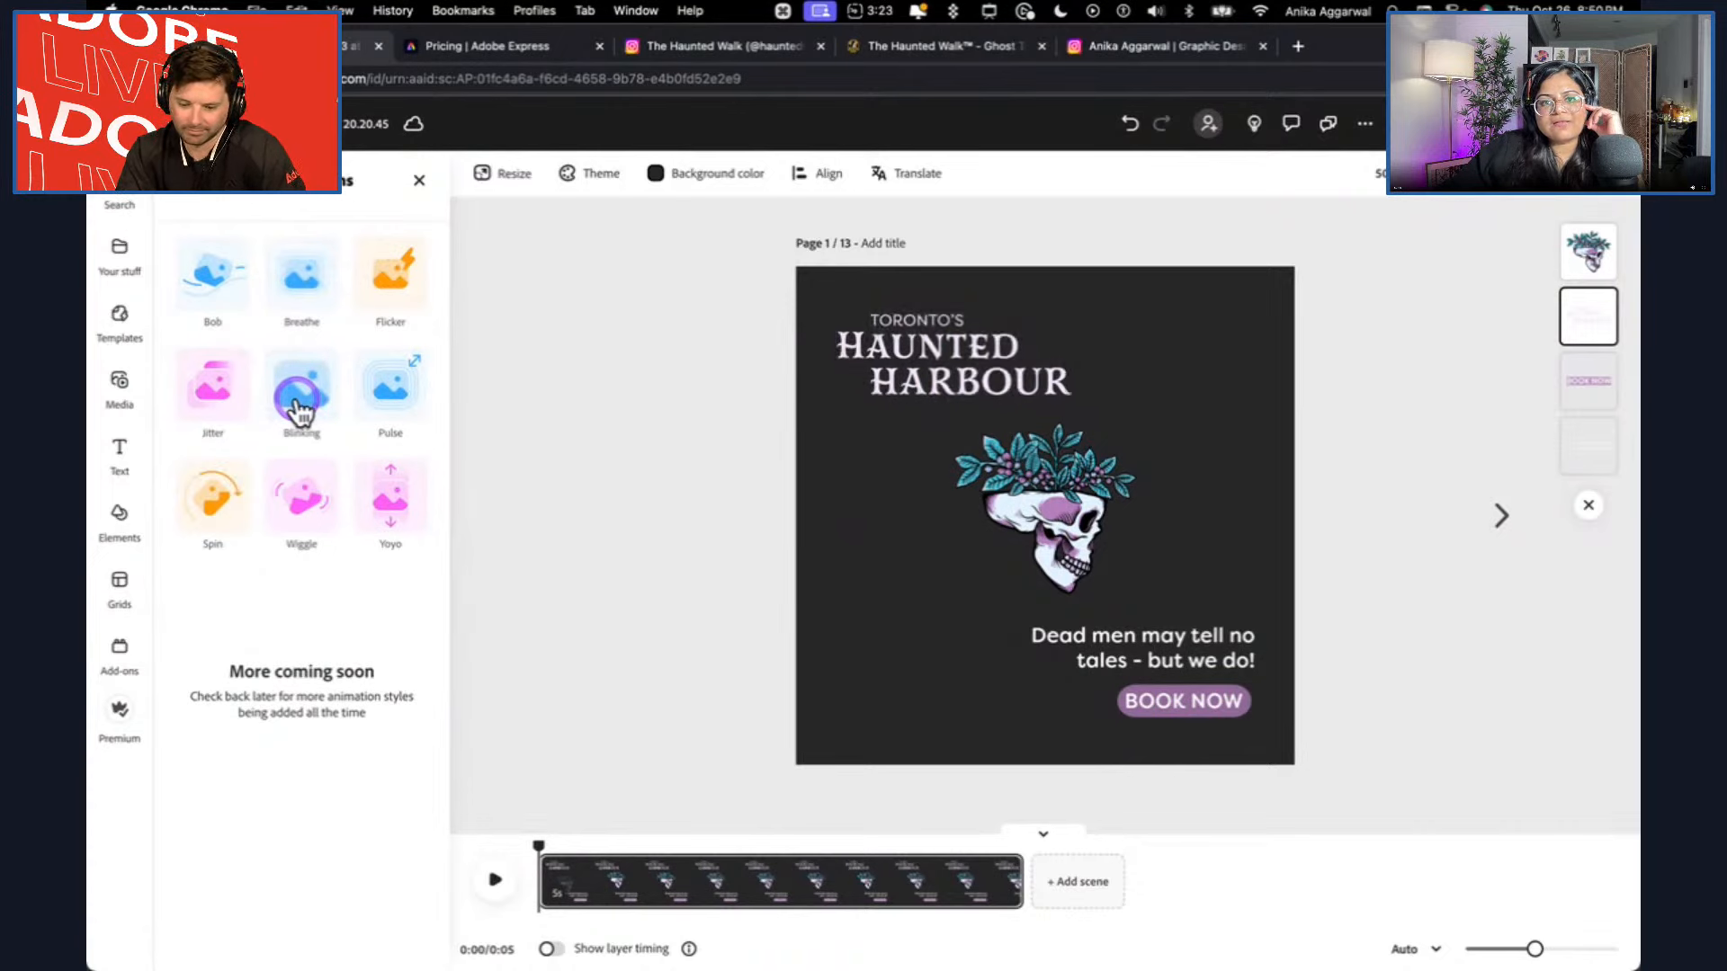
click(222, 291)
click(214, 378)
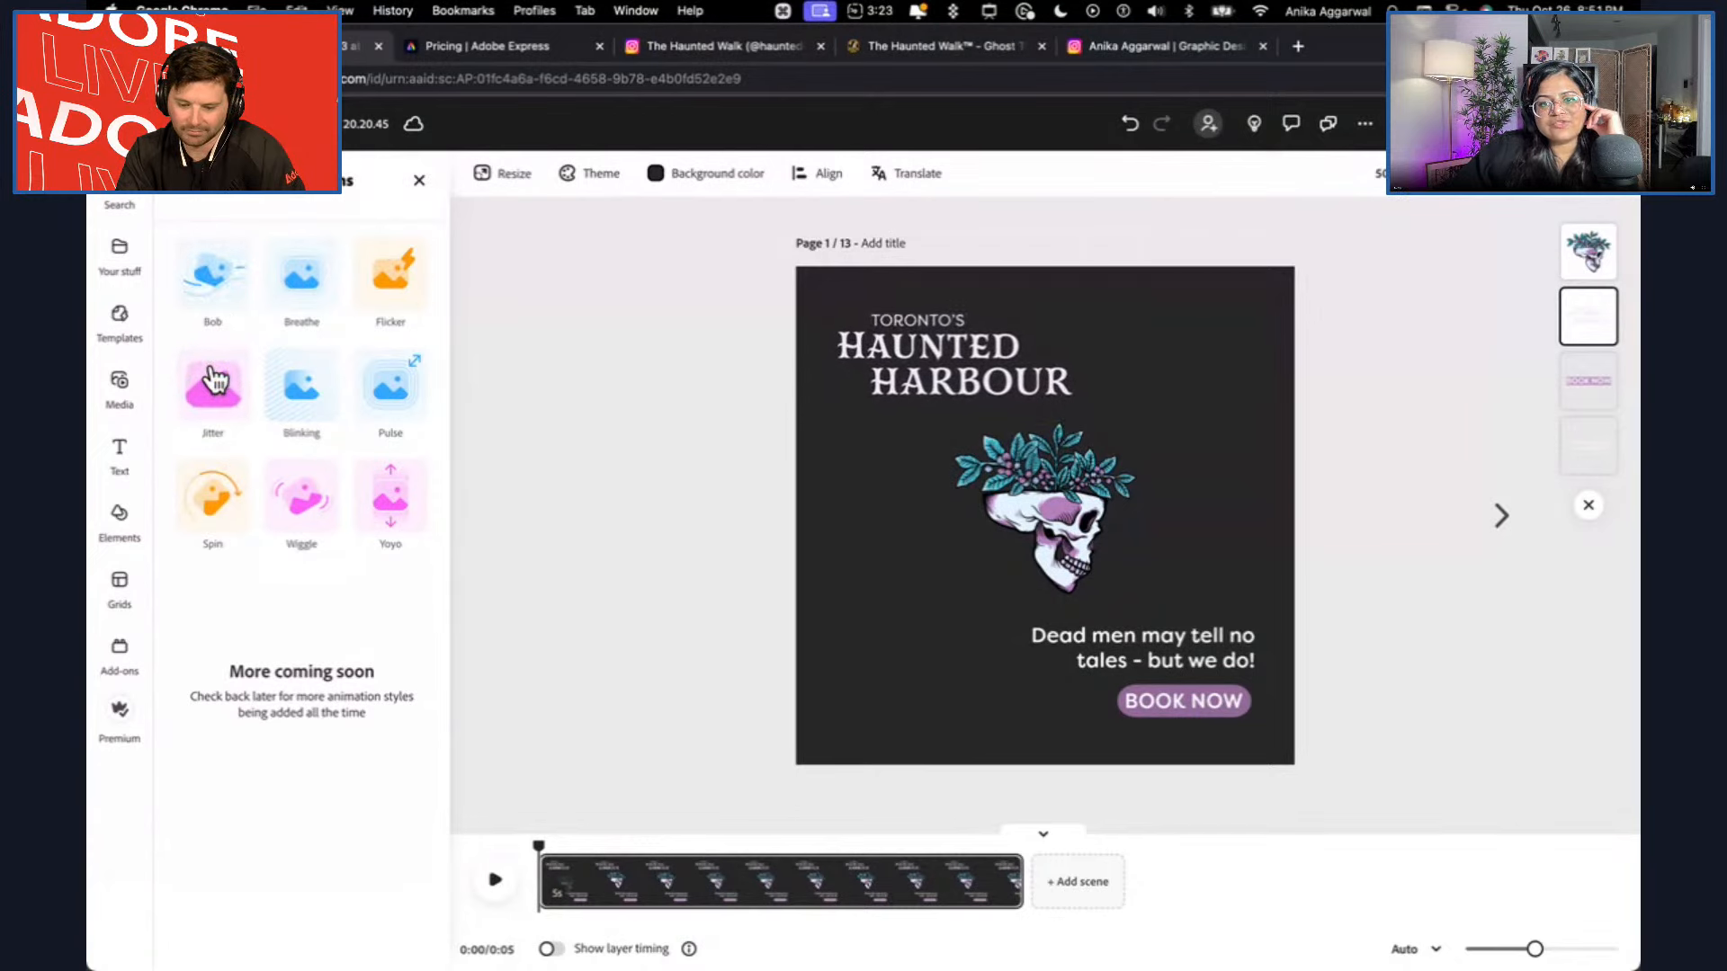
click(245, 391)
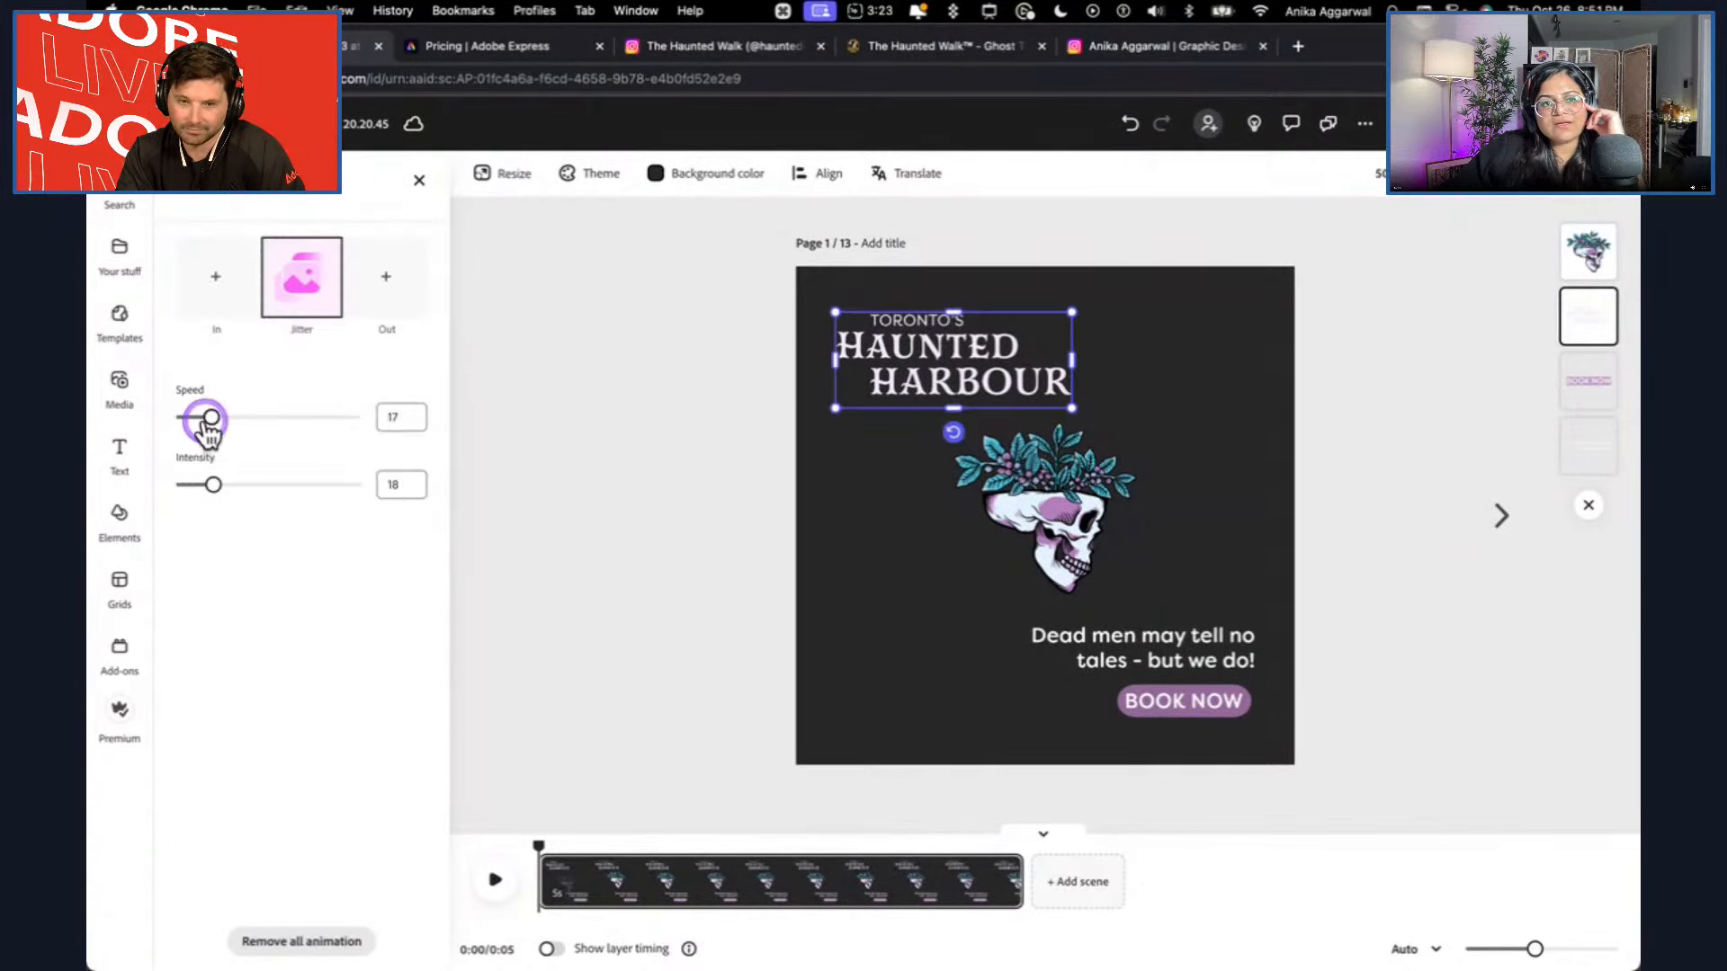
Reduce the logo's Jitter animation to a speed of 2 and an intensity of 5.
drag(210, 419, 193, 417)
drag(245, 489, 197, 486)
drag(193, 419, 179, 417)
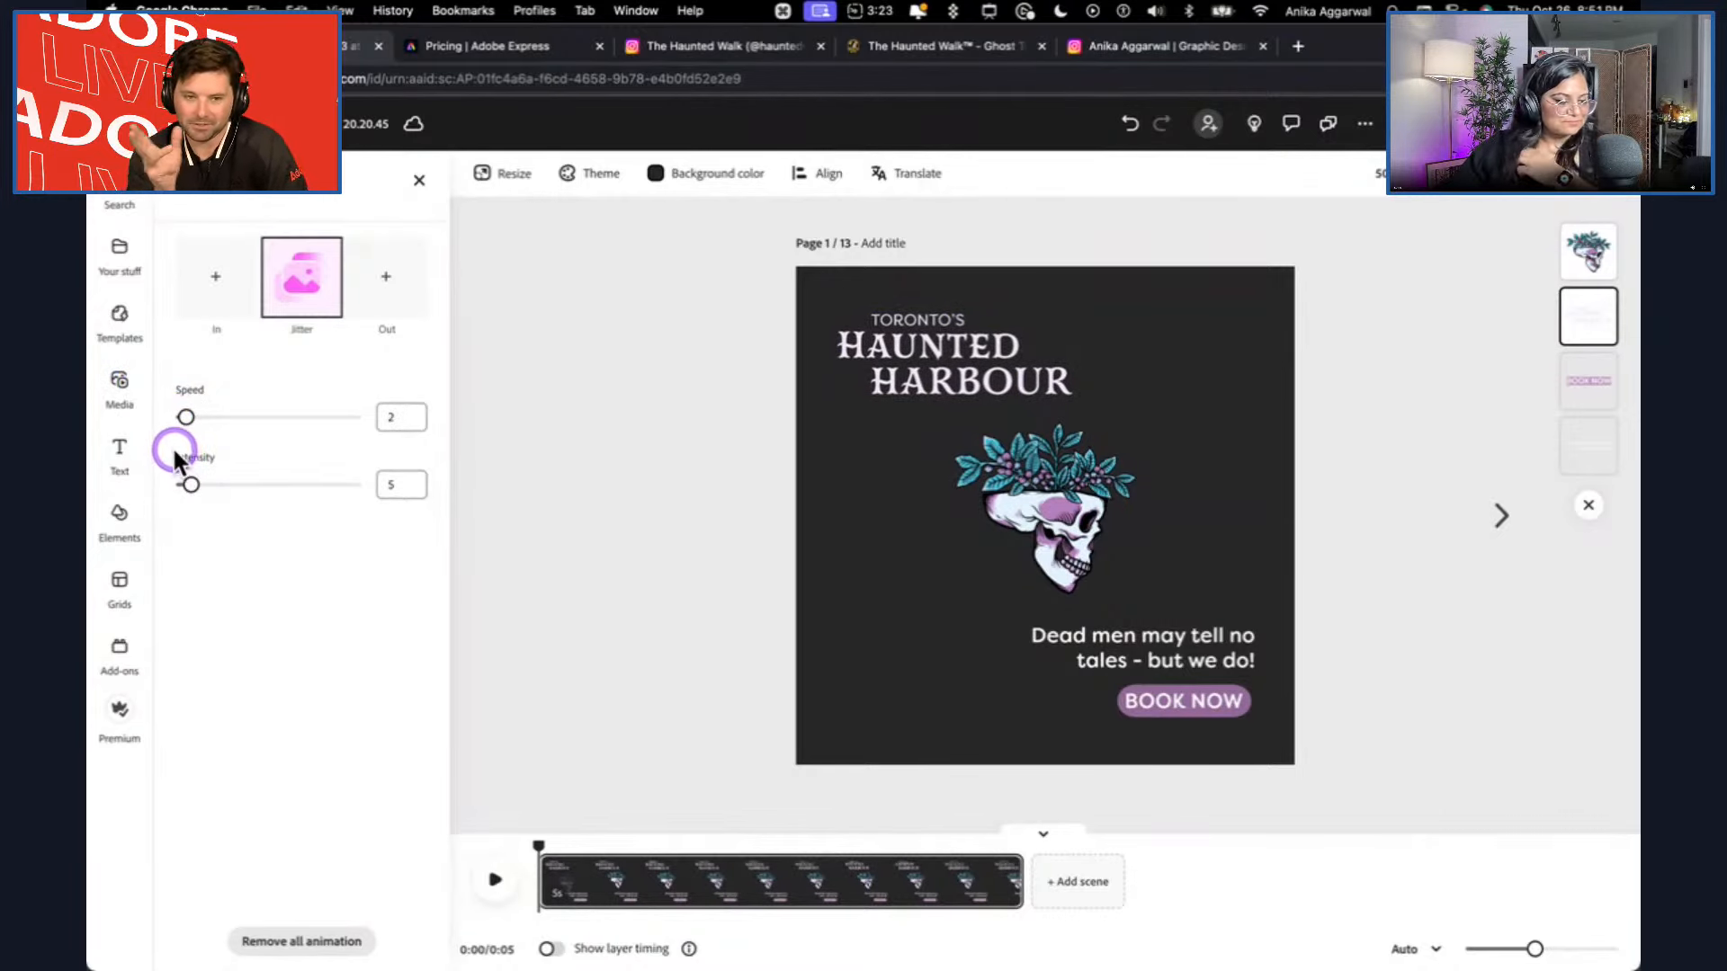
Give the "Dead men may tell no tales - but we do!" text a Fade entrance and a looping Breathe animation.
click(1126, 637)
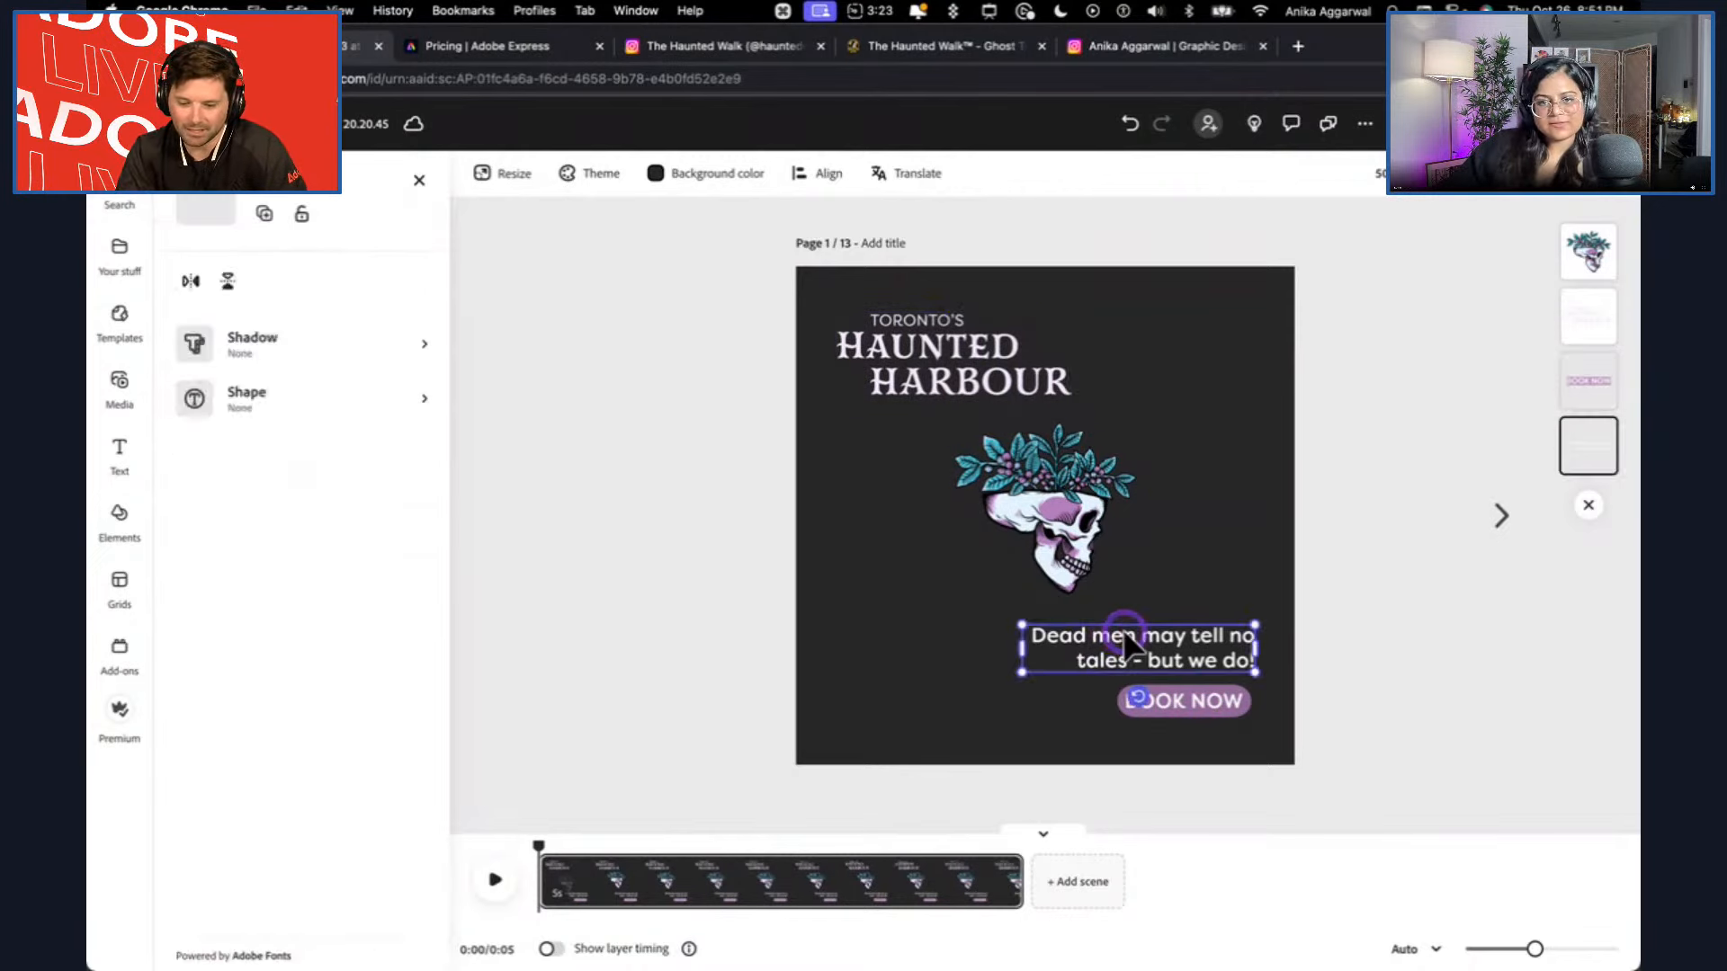
scroll(437, 758, down, 5)
click(344, 890)
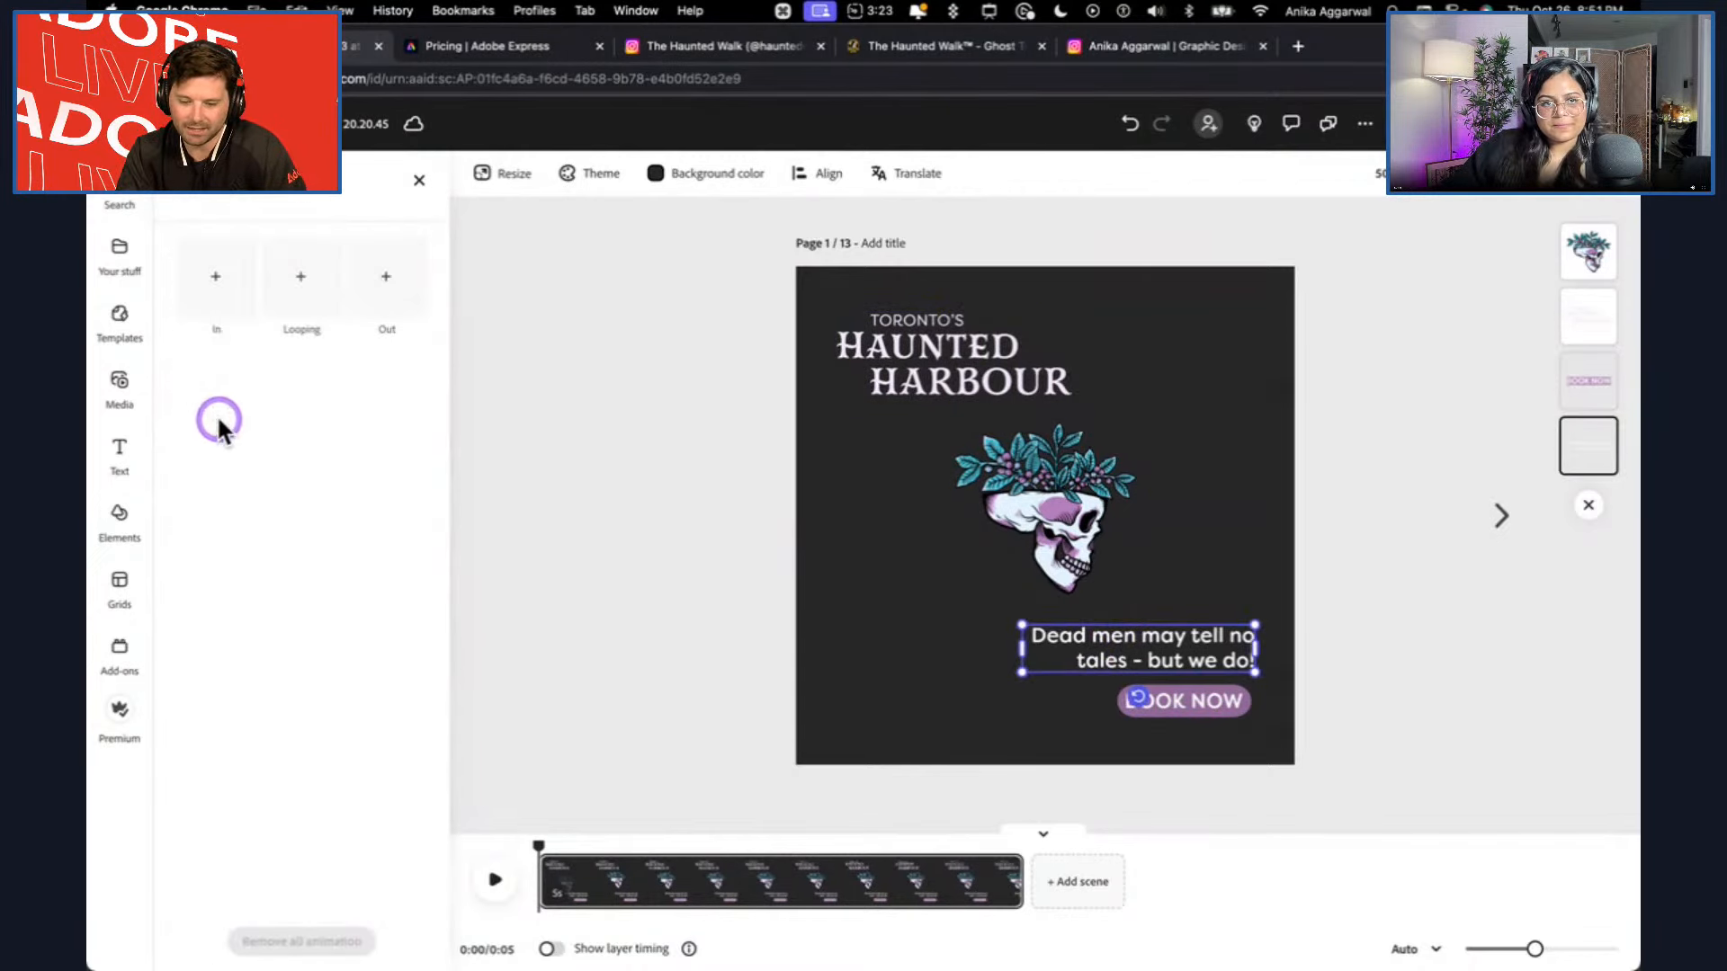
click(216, 278)
click(218, 383)
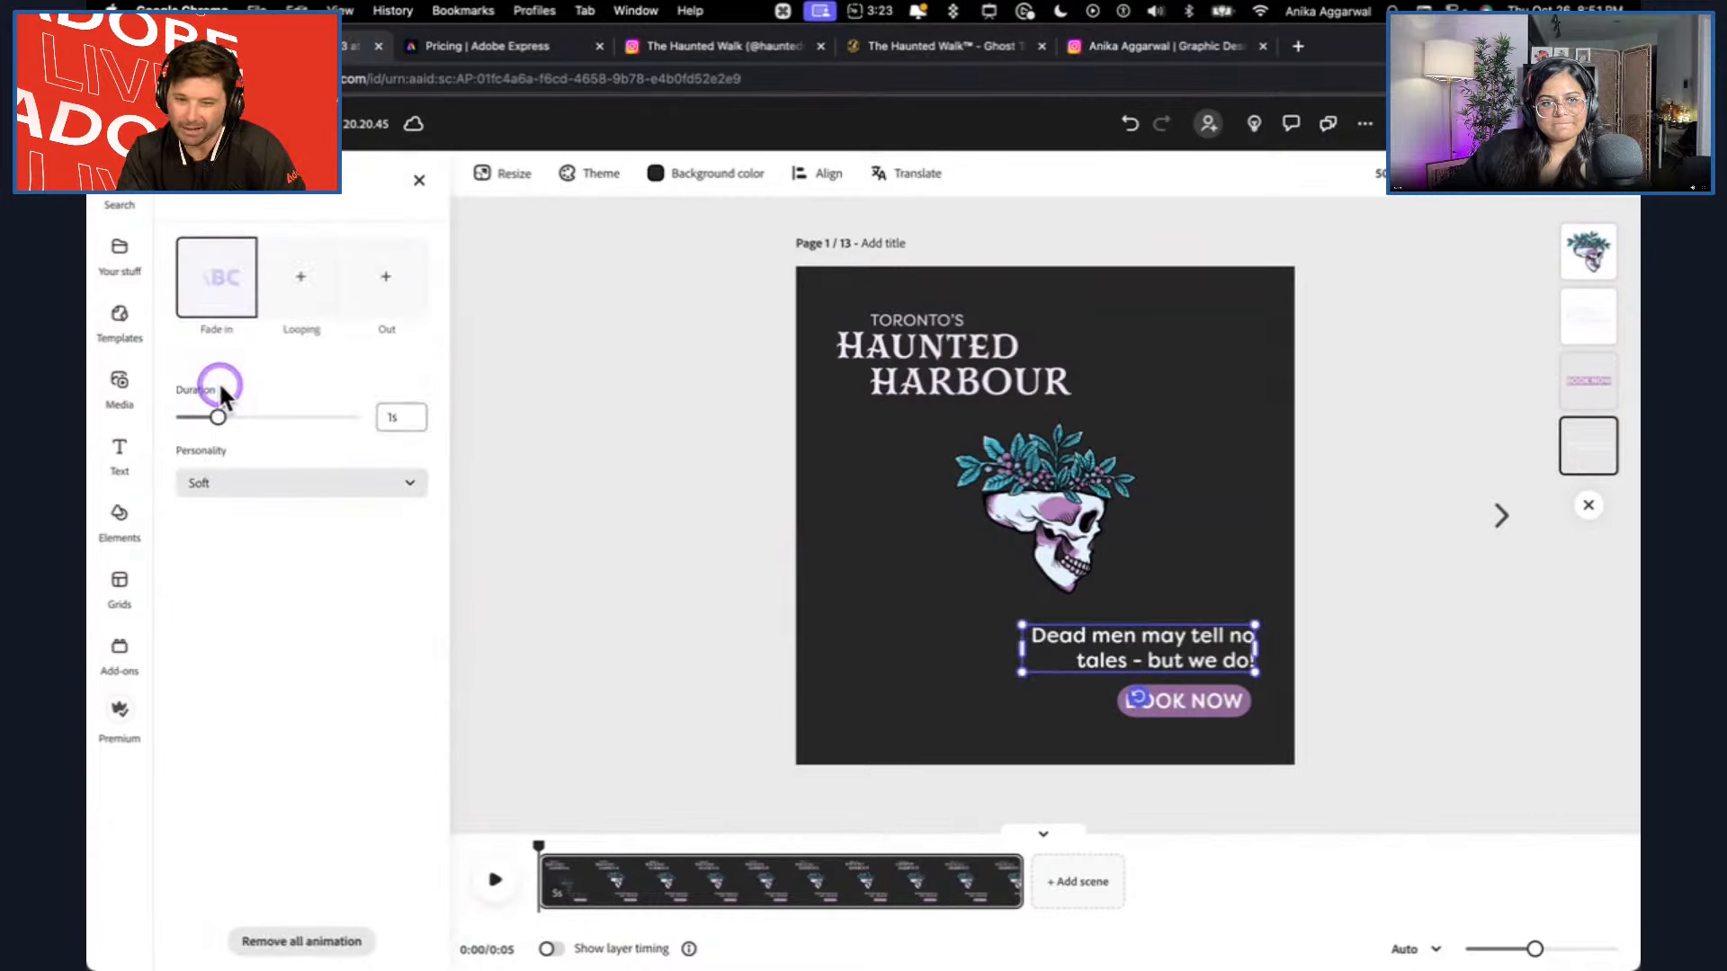
click(321, 286)
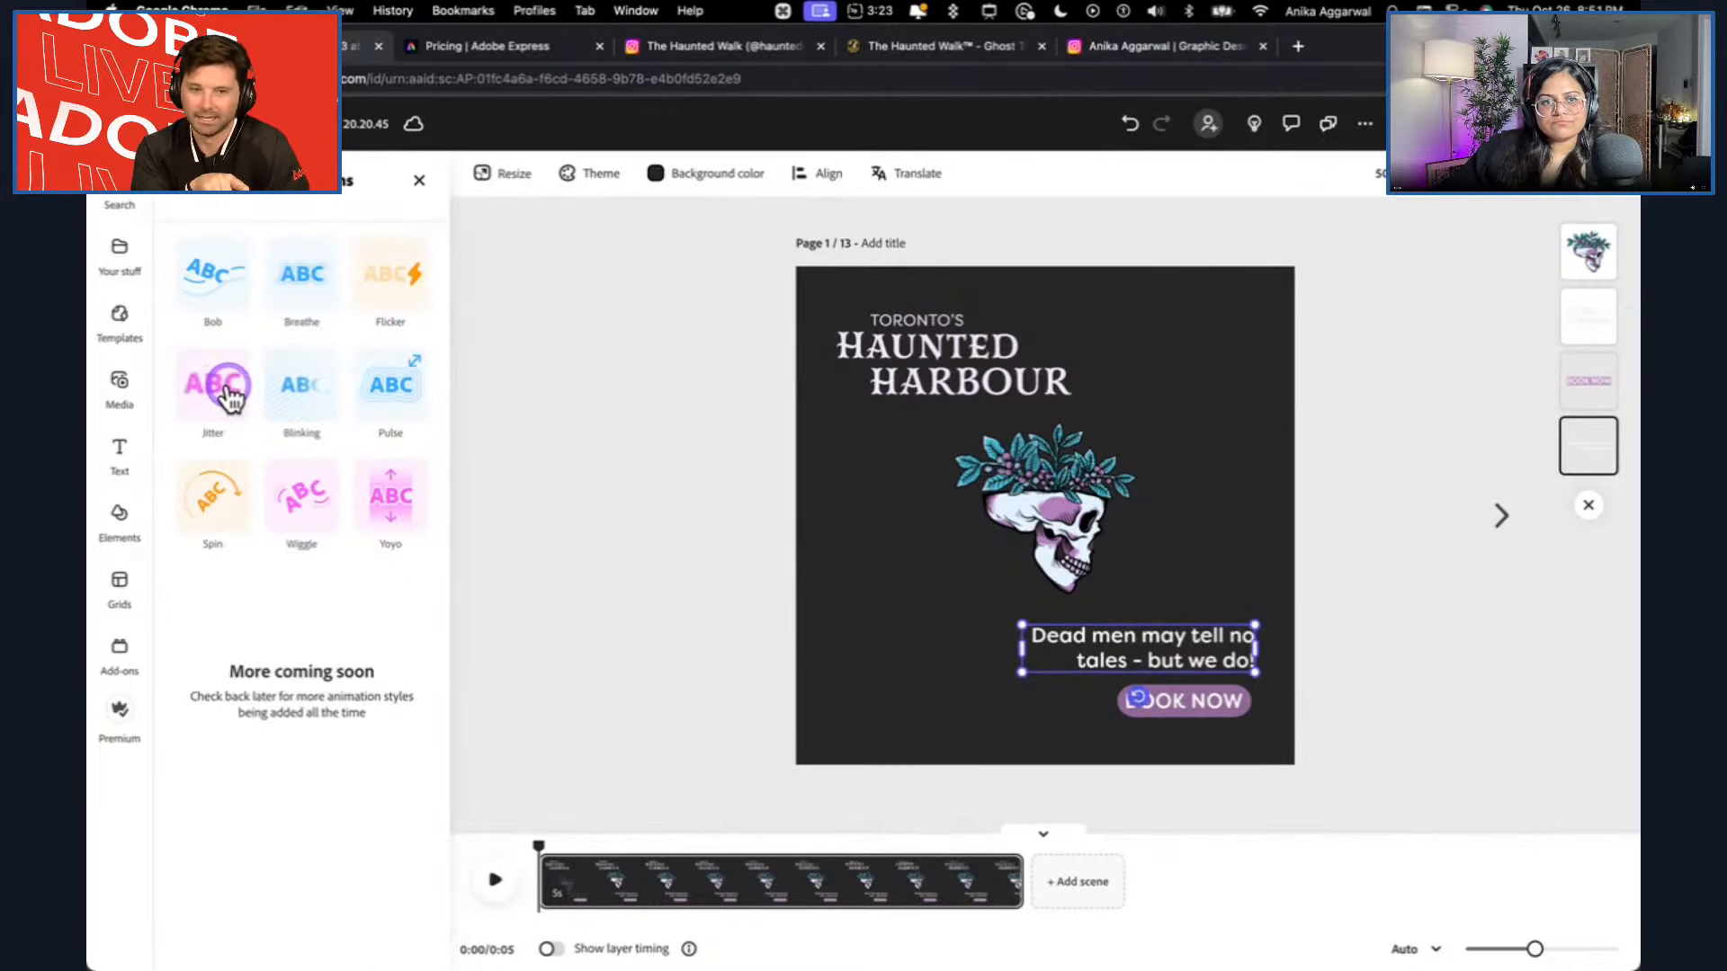
click(292, 283)
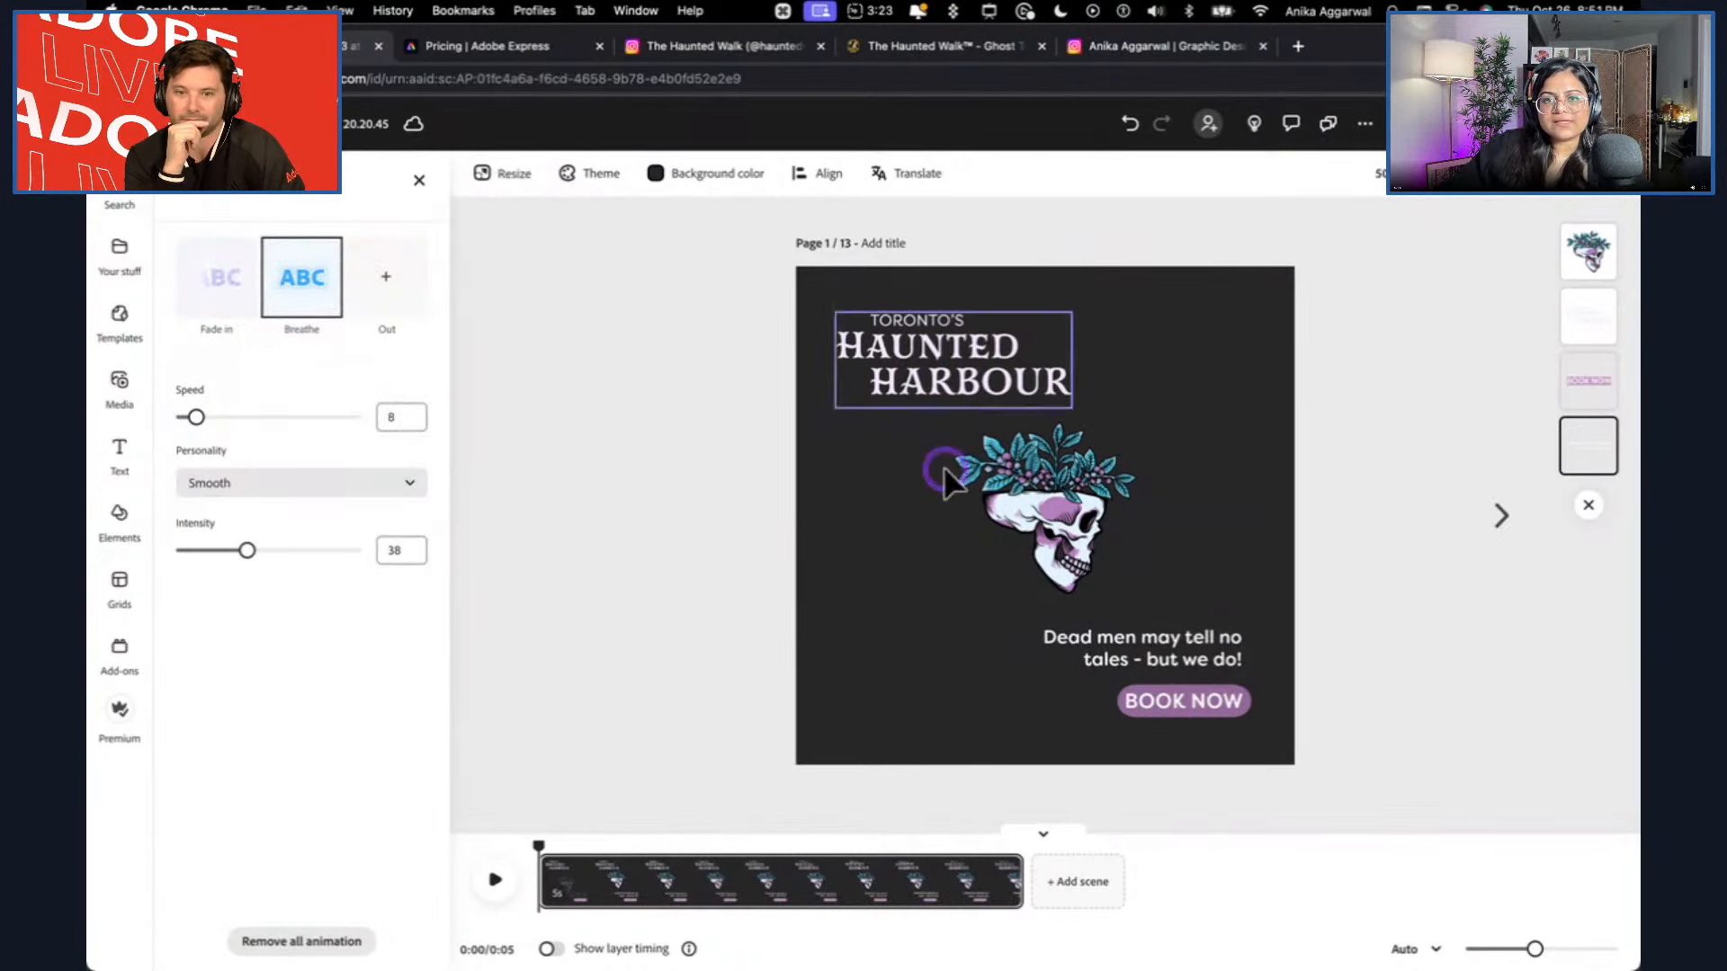
Look at the available resize formats, and open the overview of all pages.
click(526, 177)
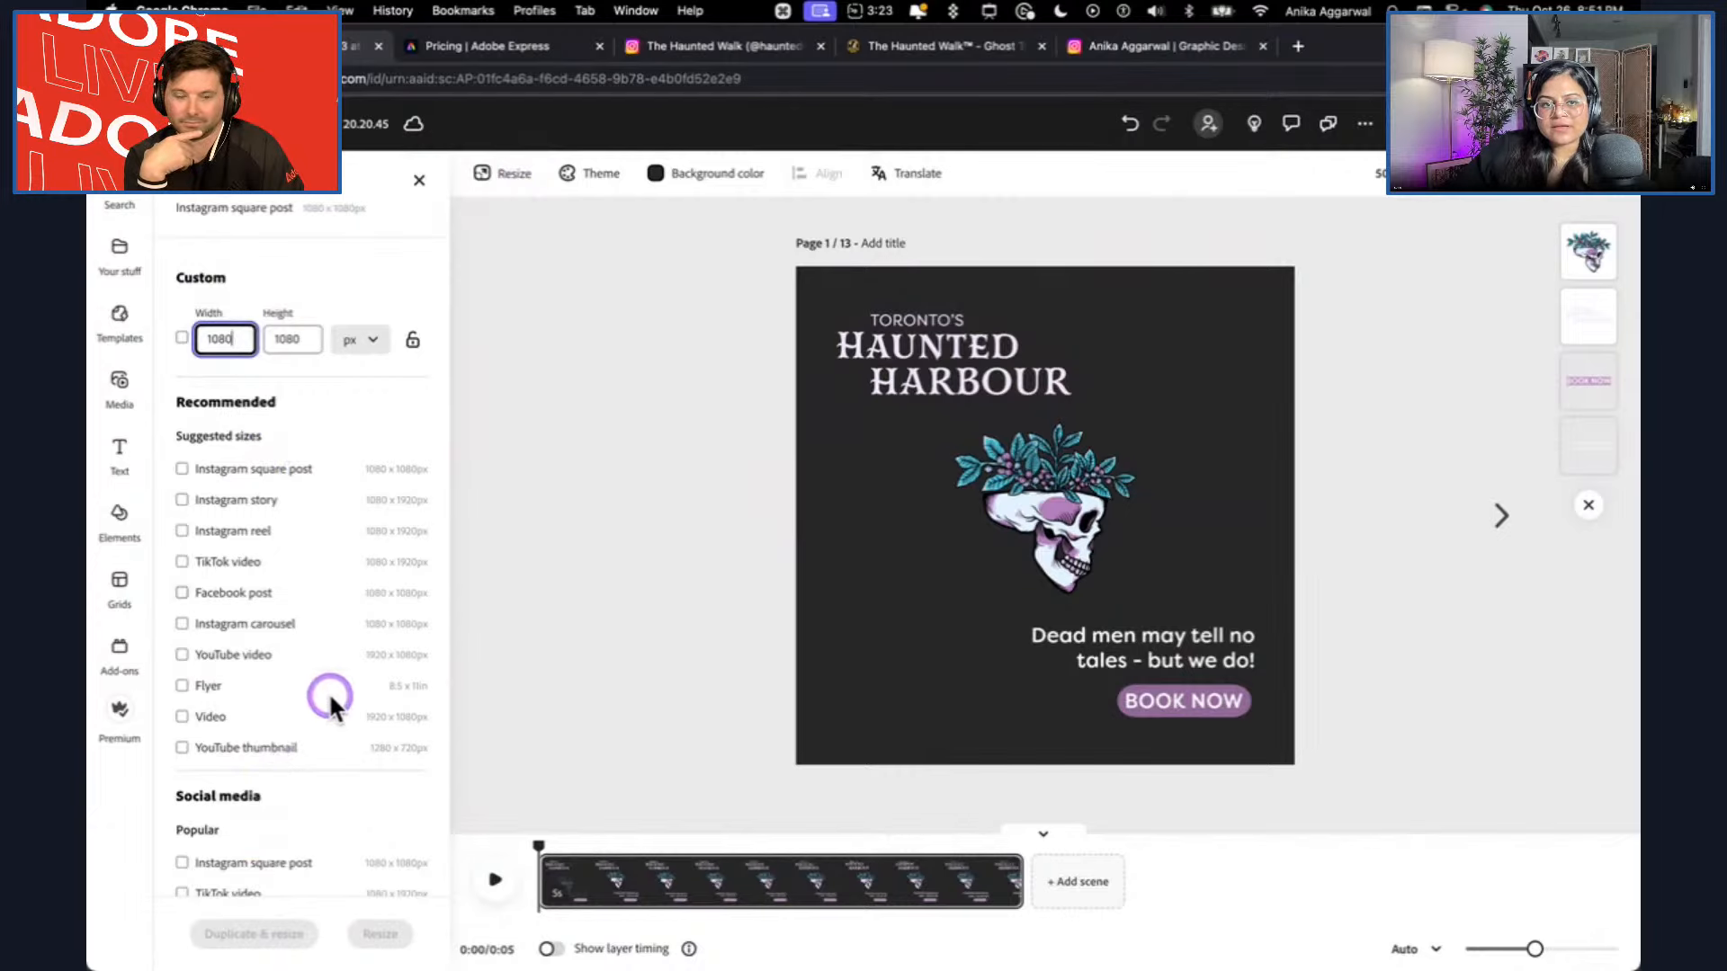
click(1453, 184)
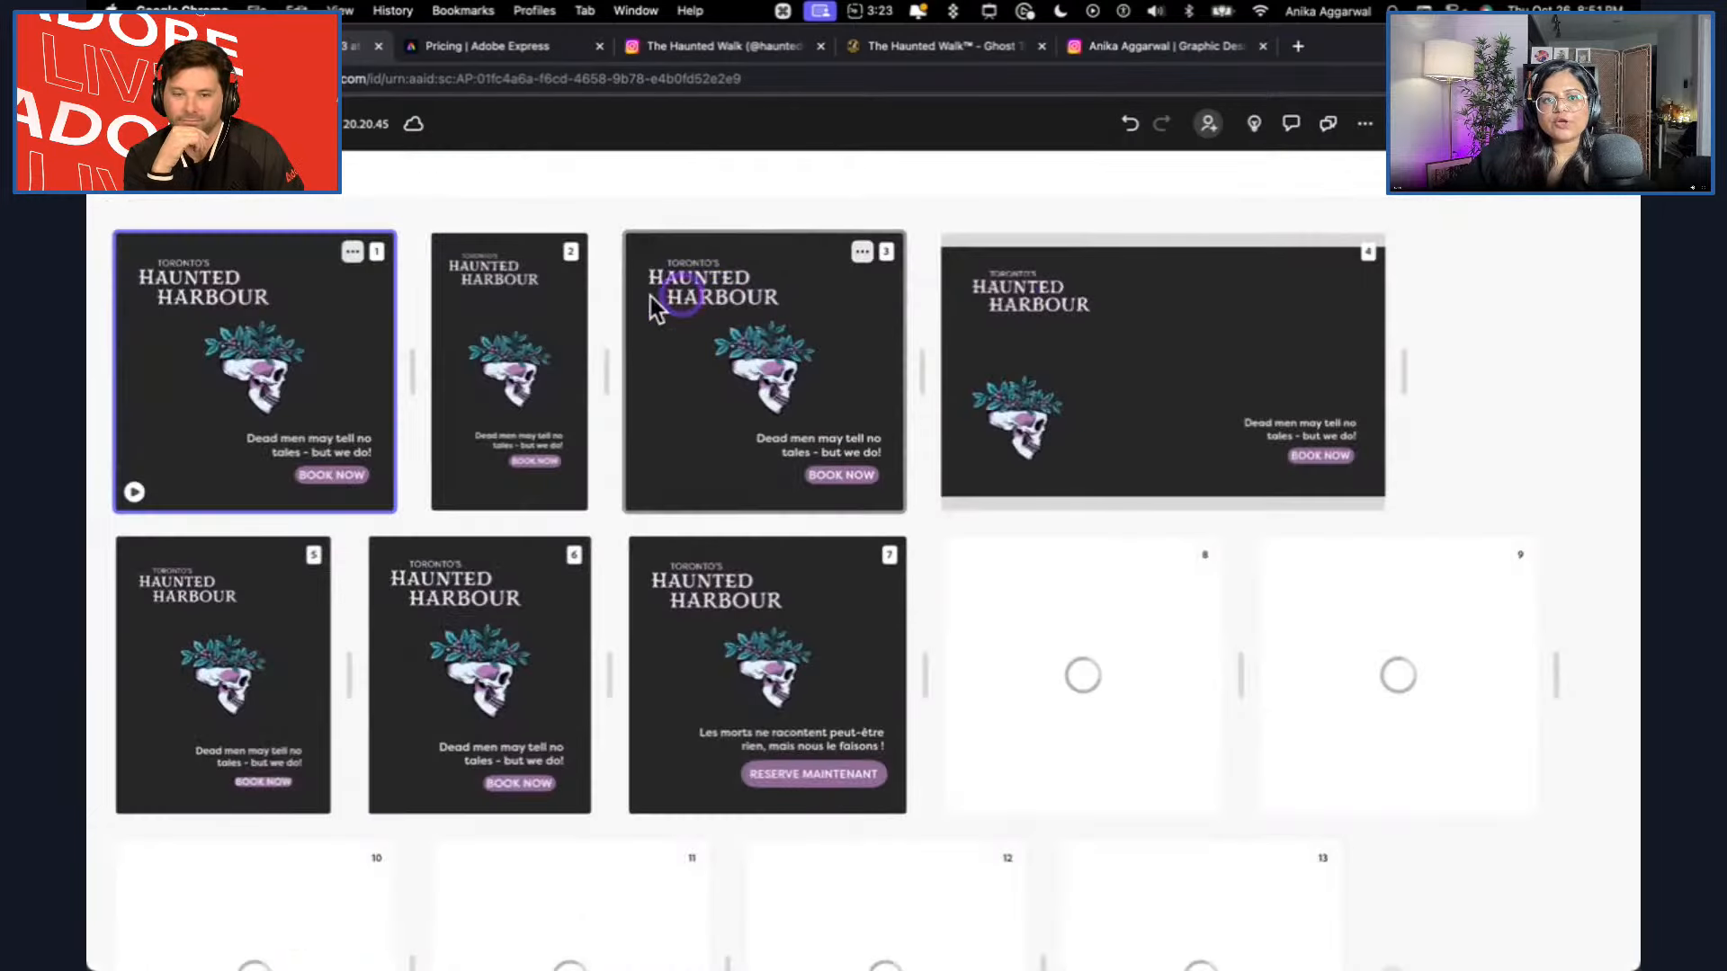
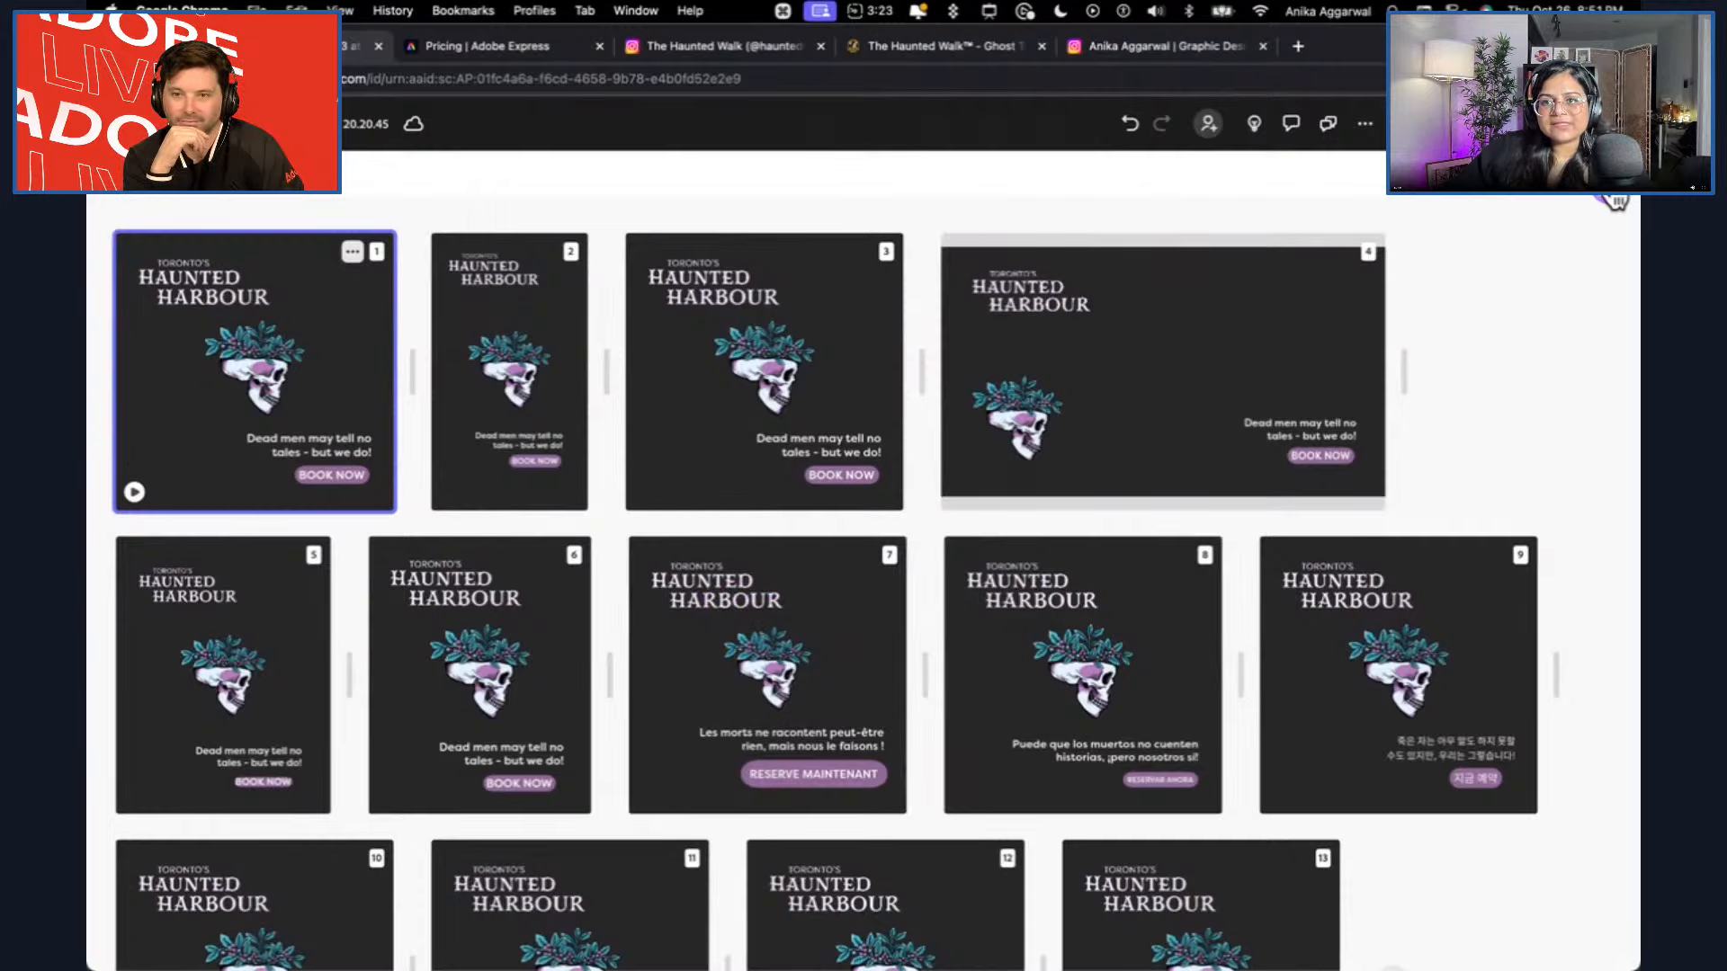
Search the web for "user voice adobe express" in a new browser tab and open the Adobe Express UserVoice forum.
click(1303, 43)
text(user)
key(Right)
key(Return)
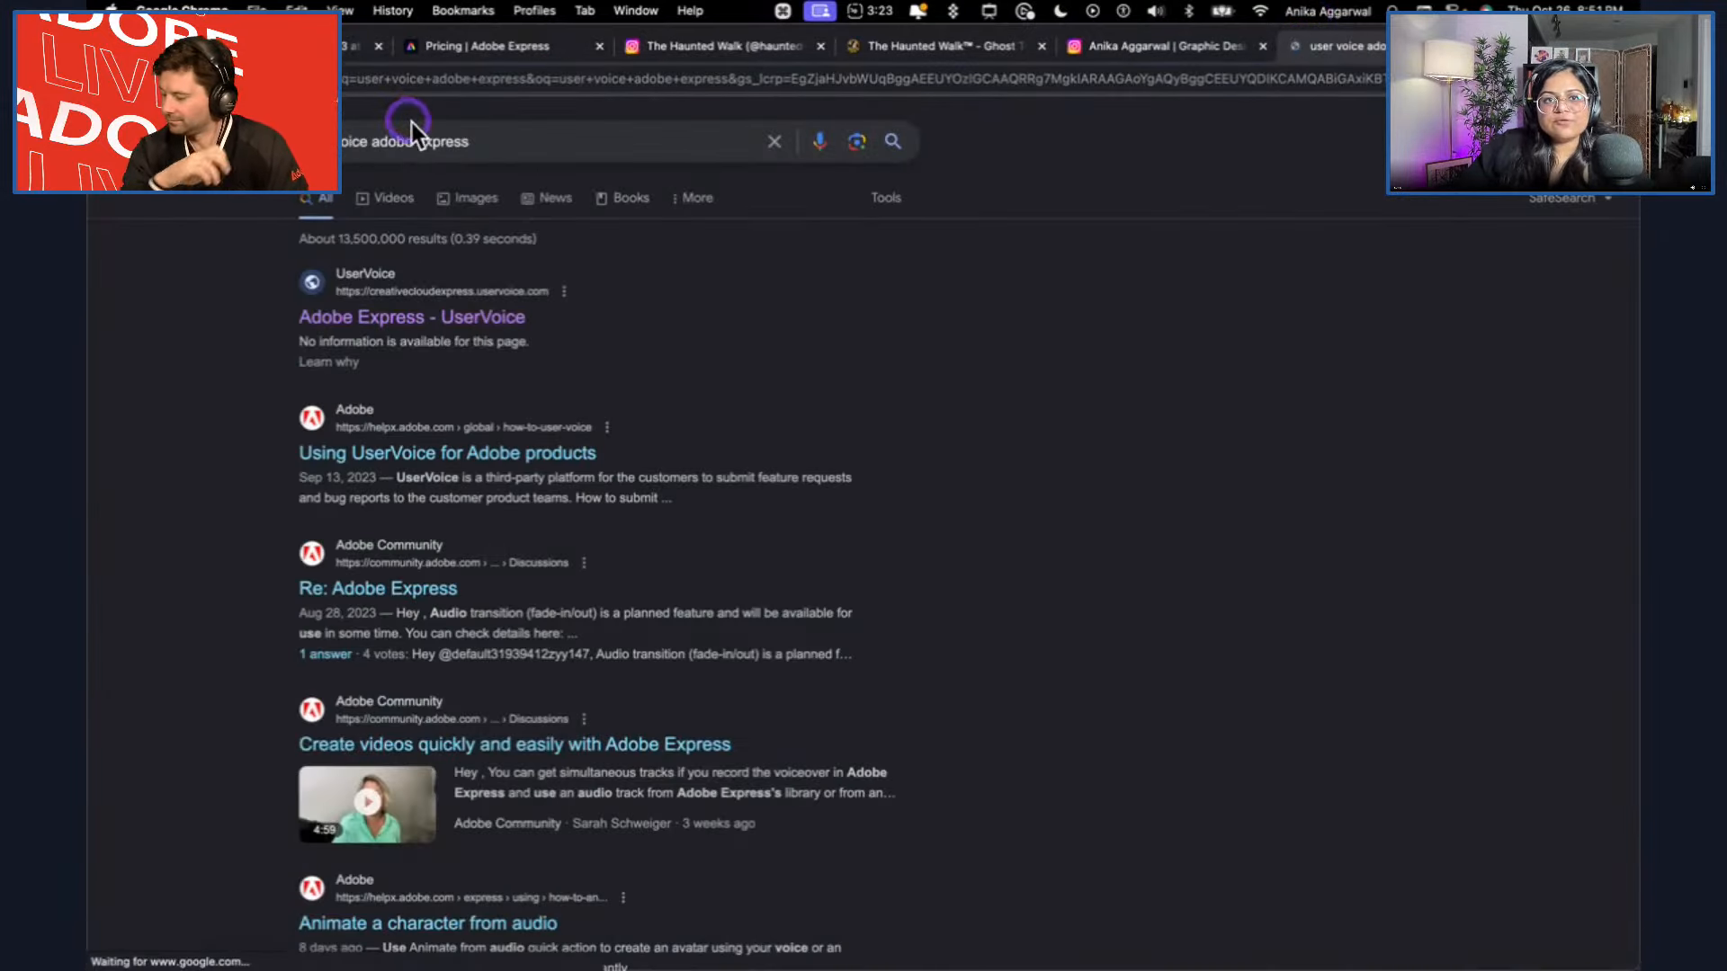
click(483, 316)
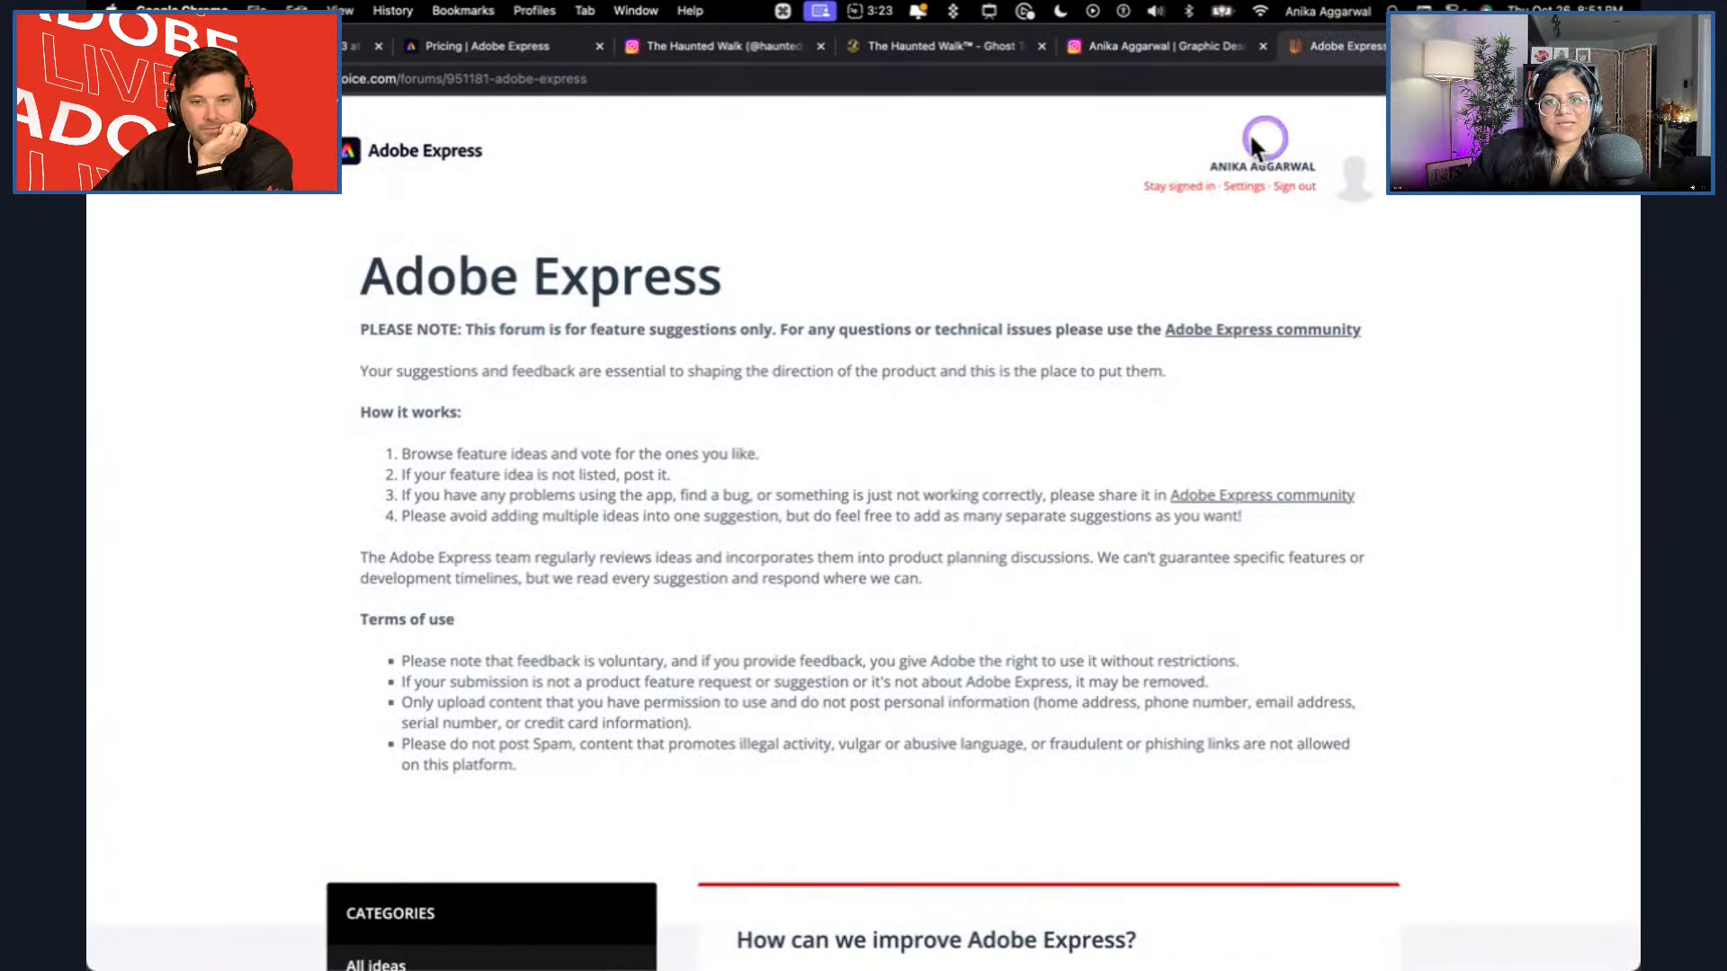
Search the forum's ideas for "resize" and look through the matching suggestions.
scroll(888, 497, down, 5)
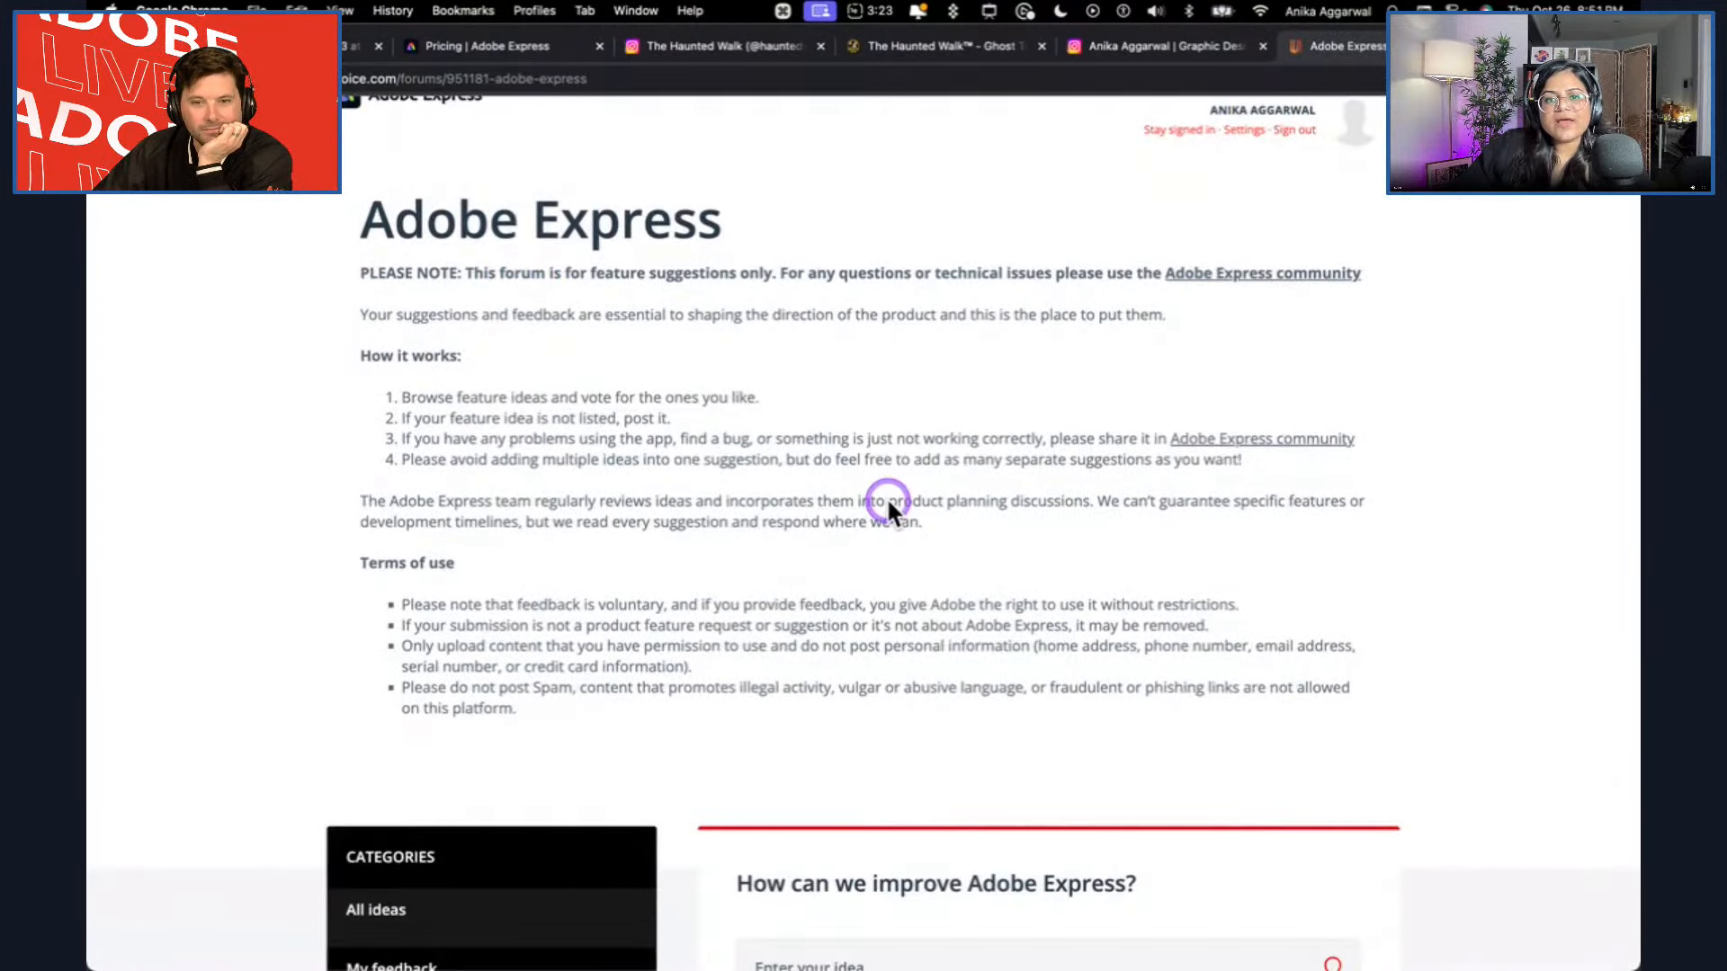
scroll(887, 502, down, 2)
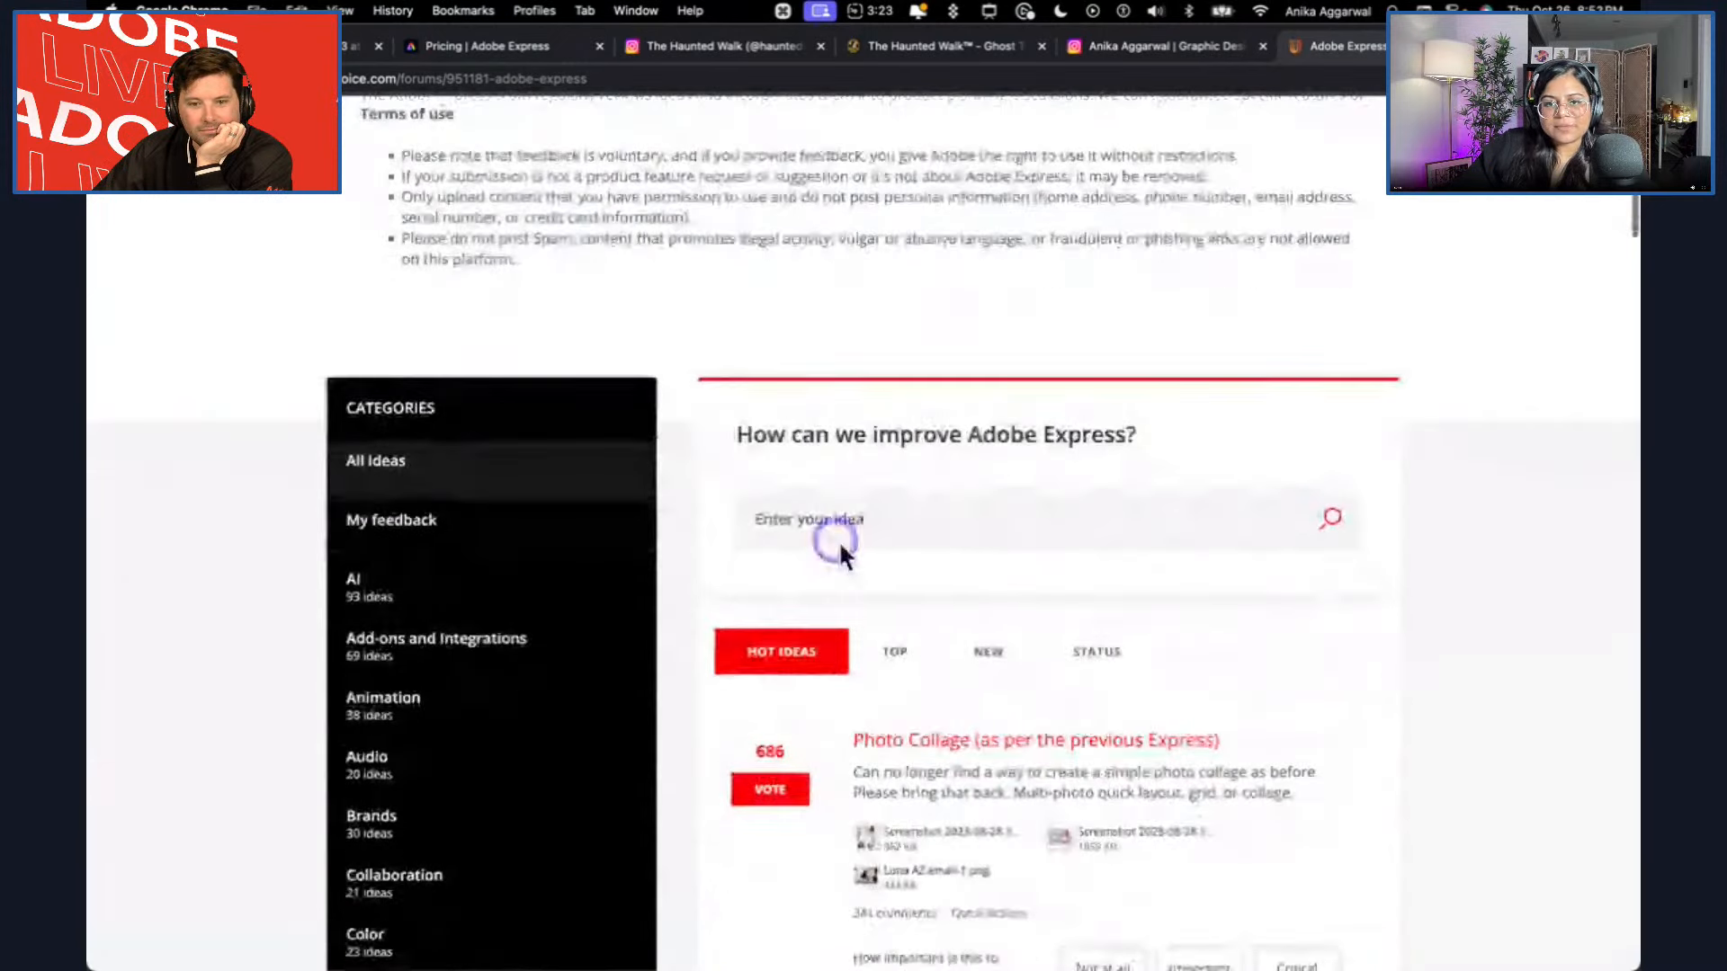
scroll(896, 655, down, 1)
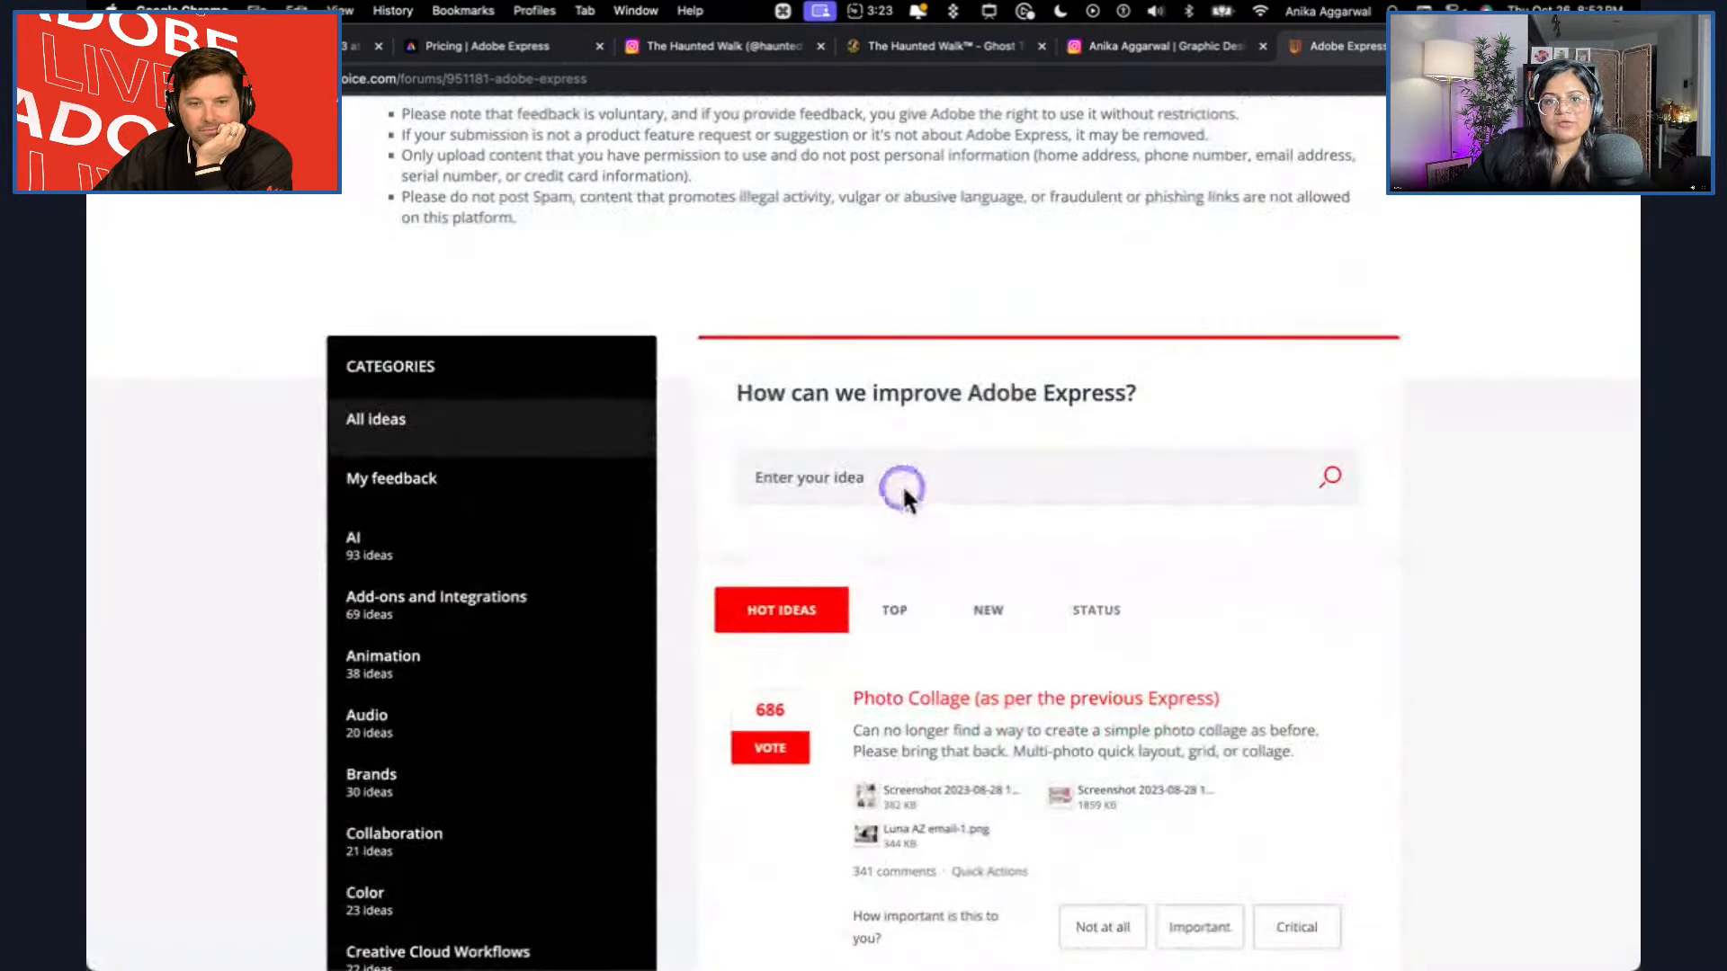
click(905, 484)
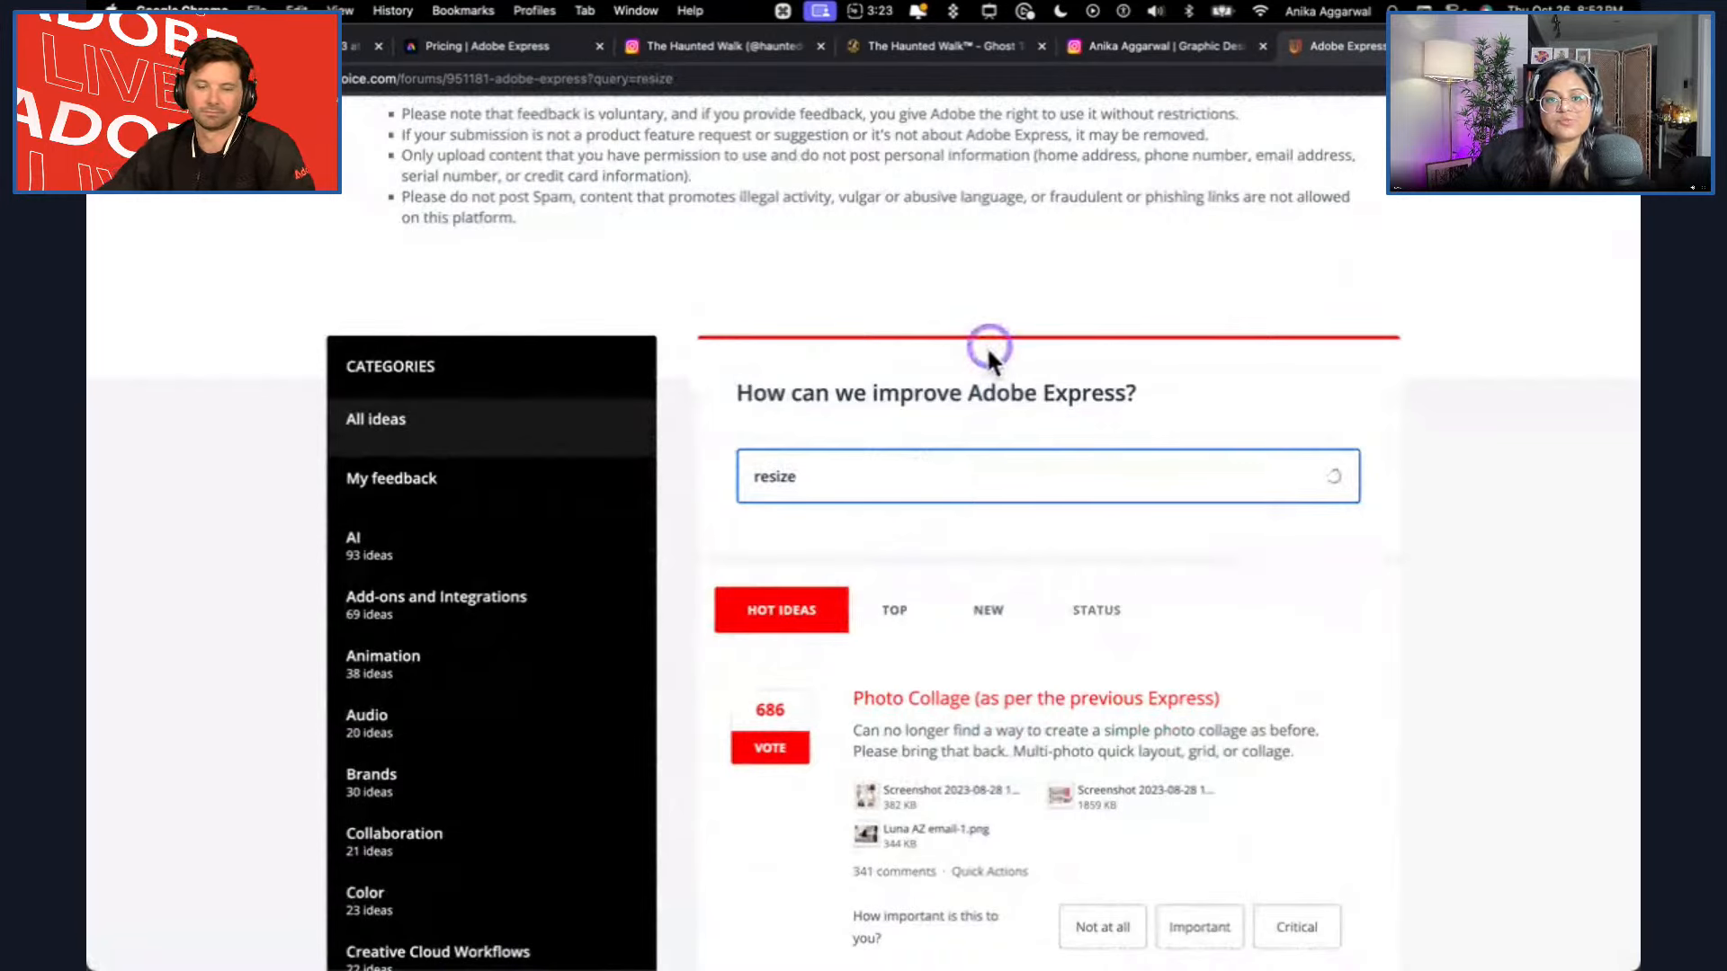
scroll(979, 520, down, 5)
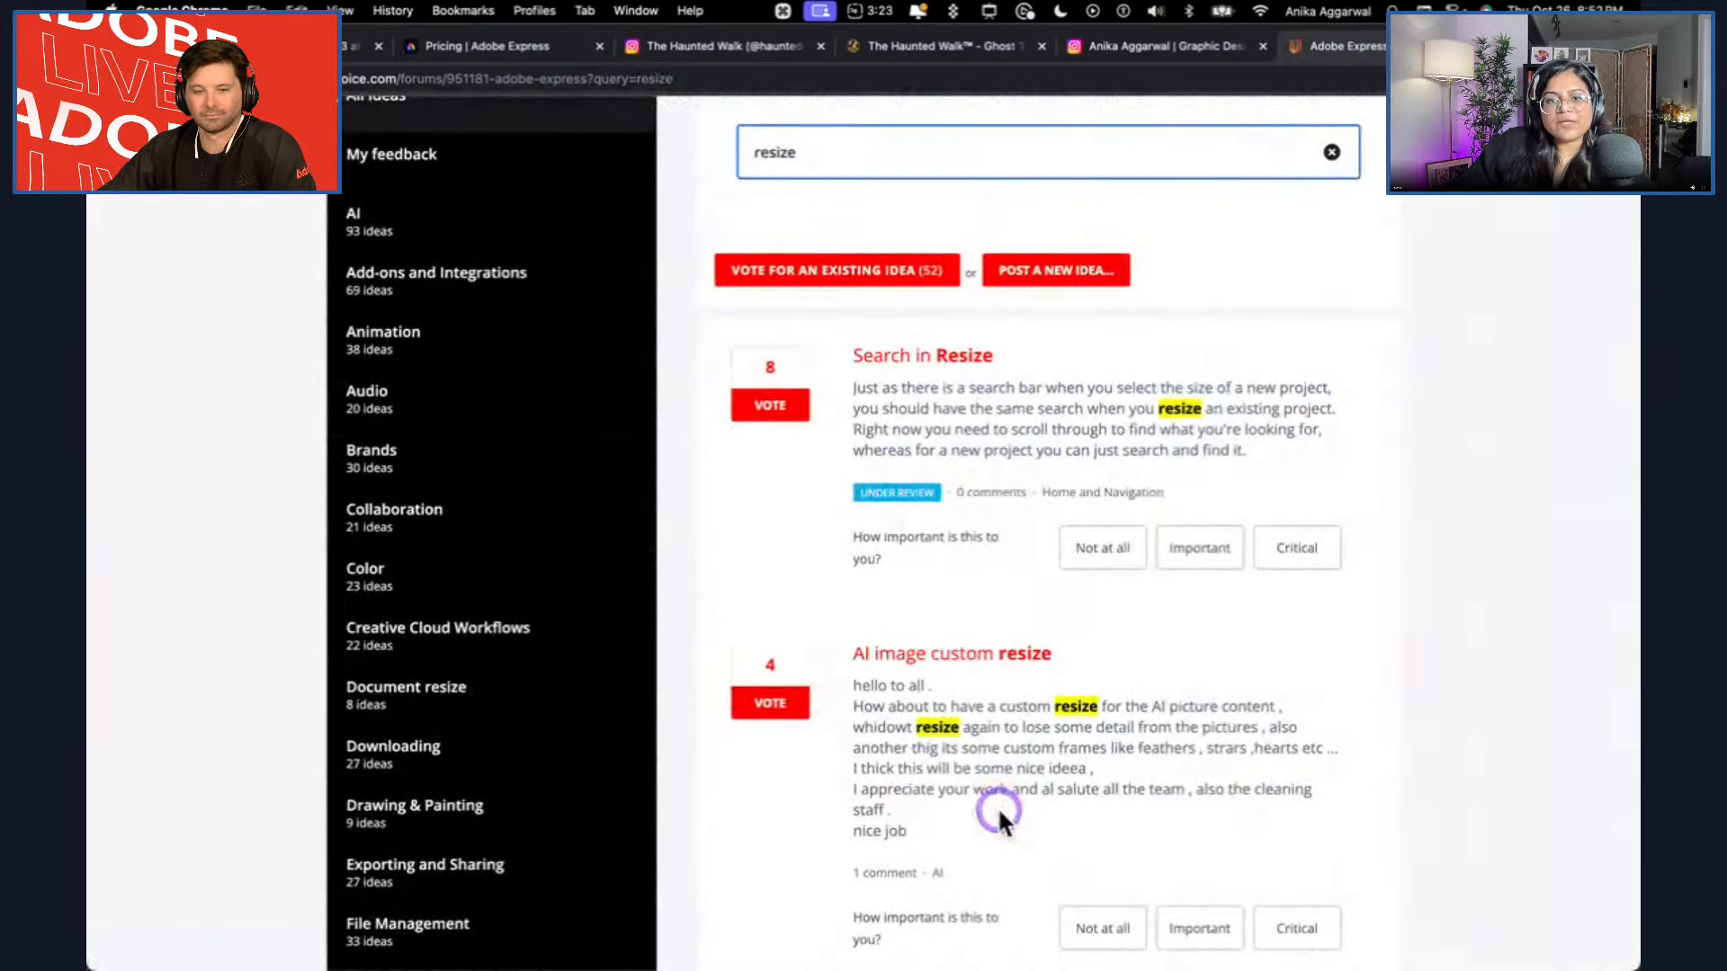
scroll(1000, 814, down, 8)
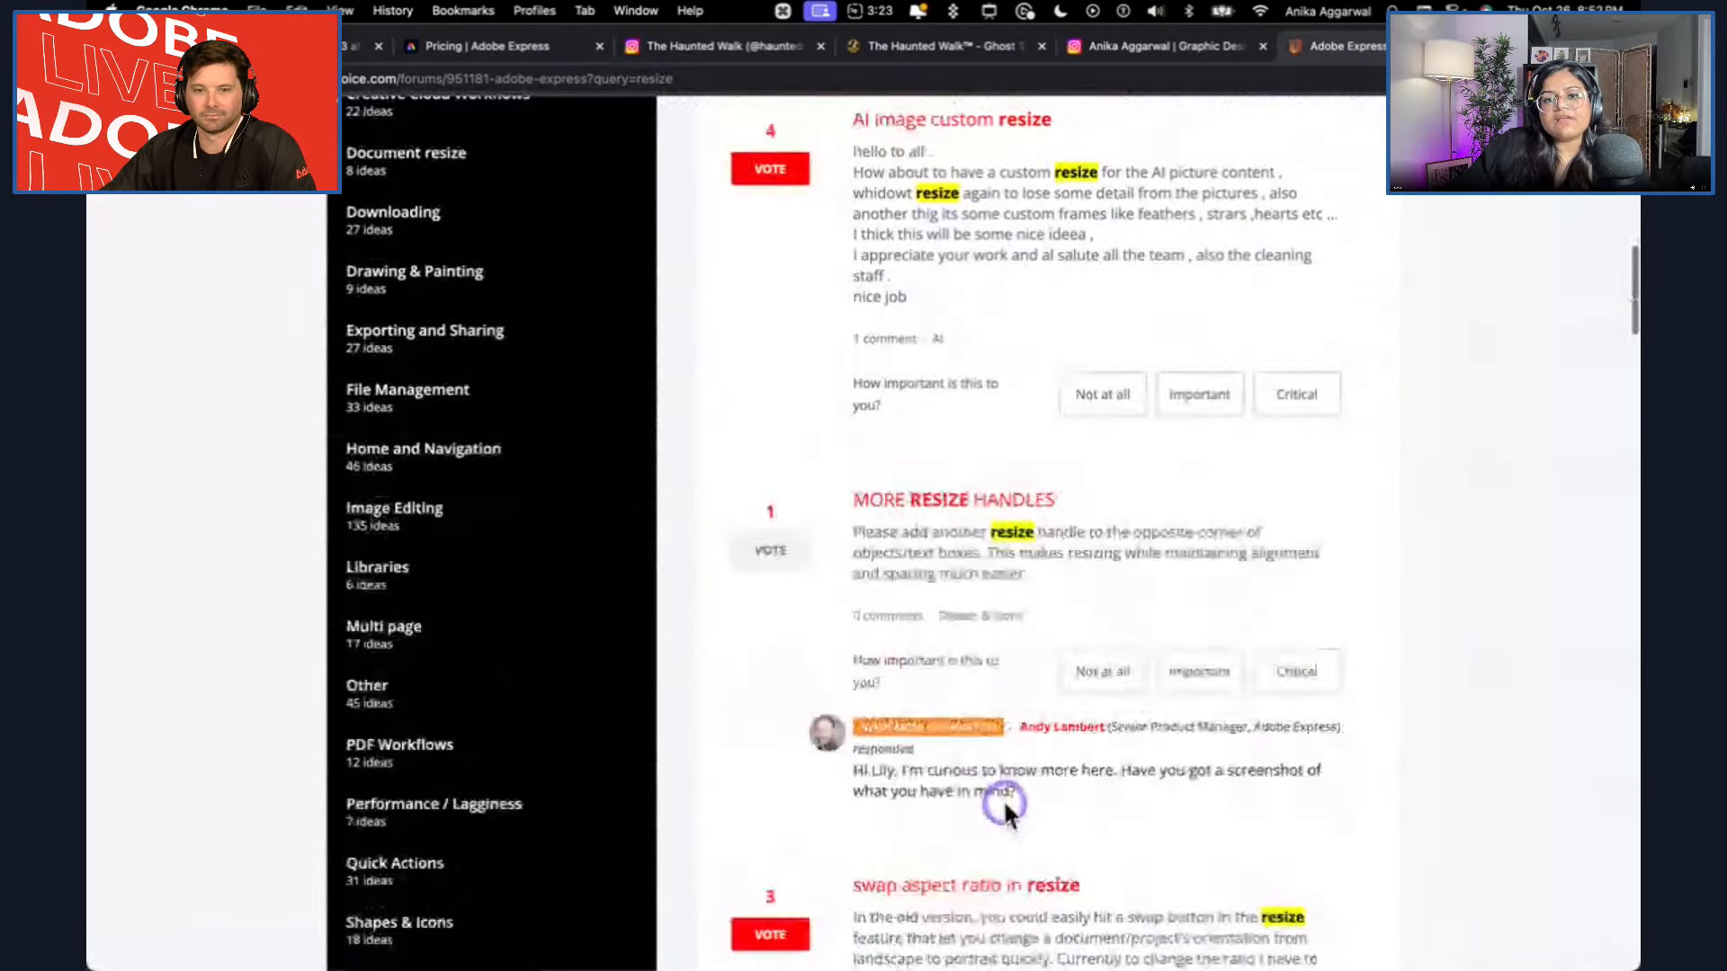
scroll(1005, 800, up, 15)
scroll(792, 525, down, 5)
click(830, 400)
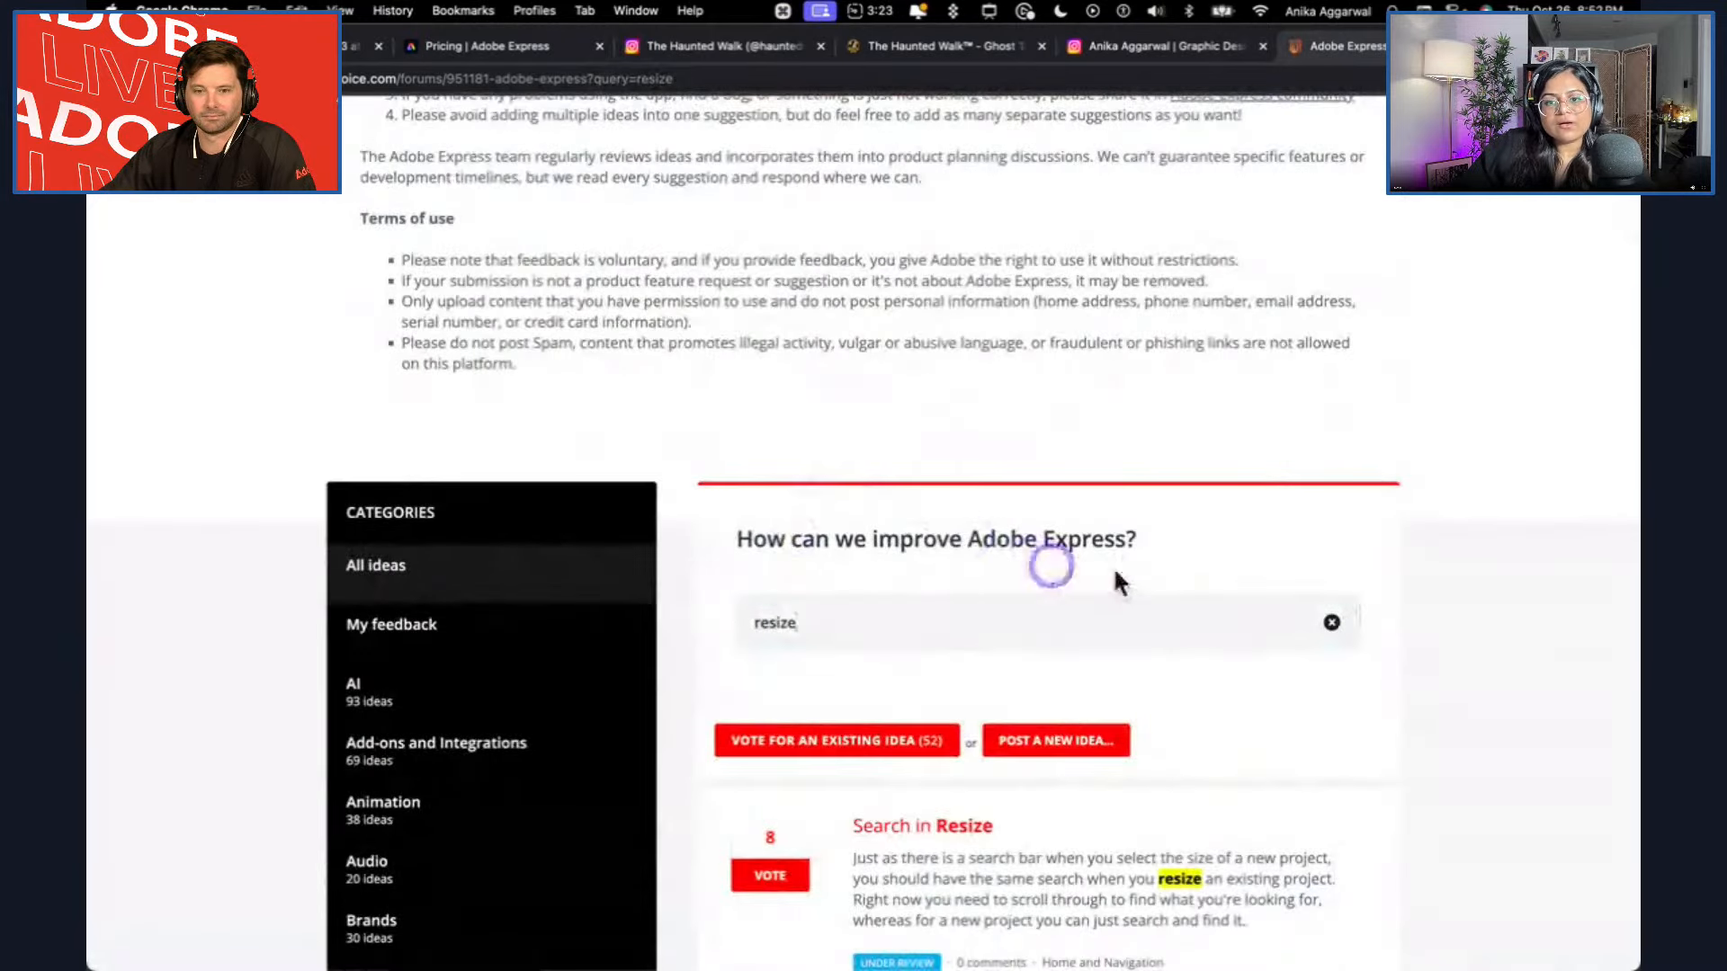
Clear the idea search and examine the new-idea form, including its list of categories.
click(1332, 622)
scroll(909, 759, down, 1)
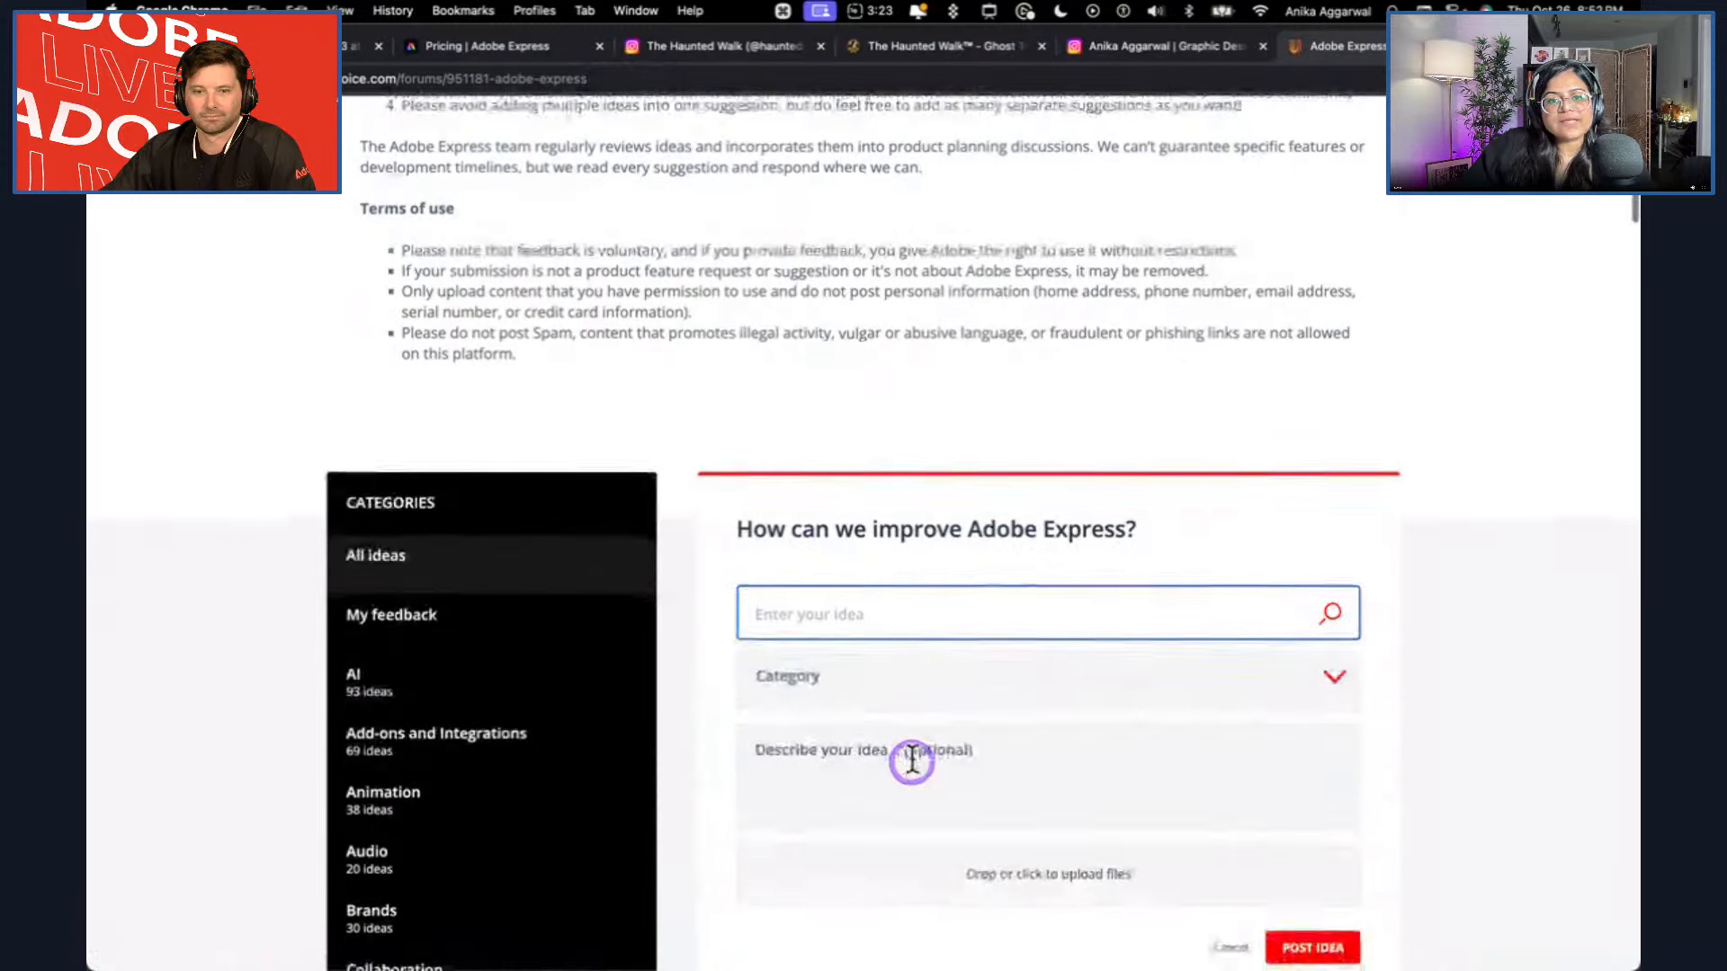
click(887, 647)
scroll(855, 900, down, 5)
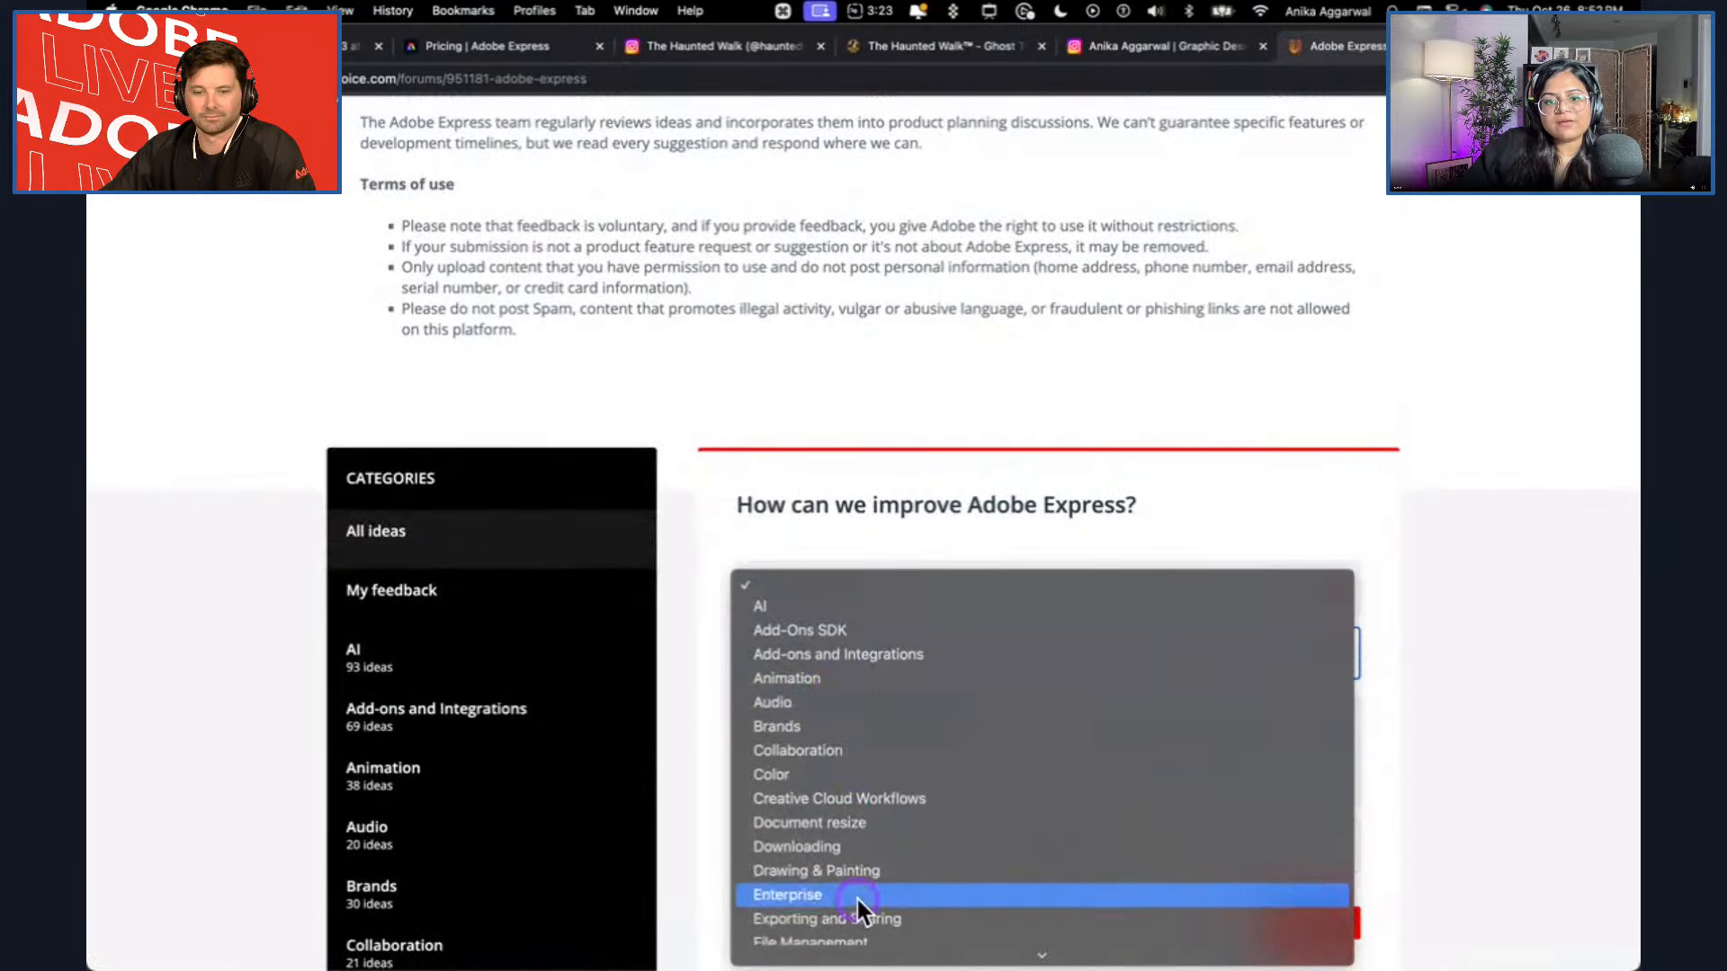
click(1372, 792)
scroll(1353, 837, down, 1)
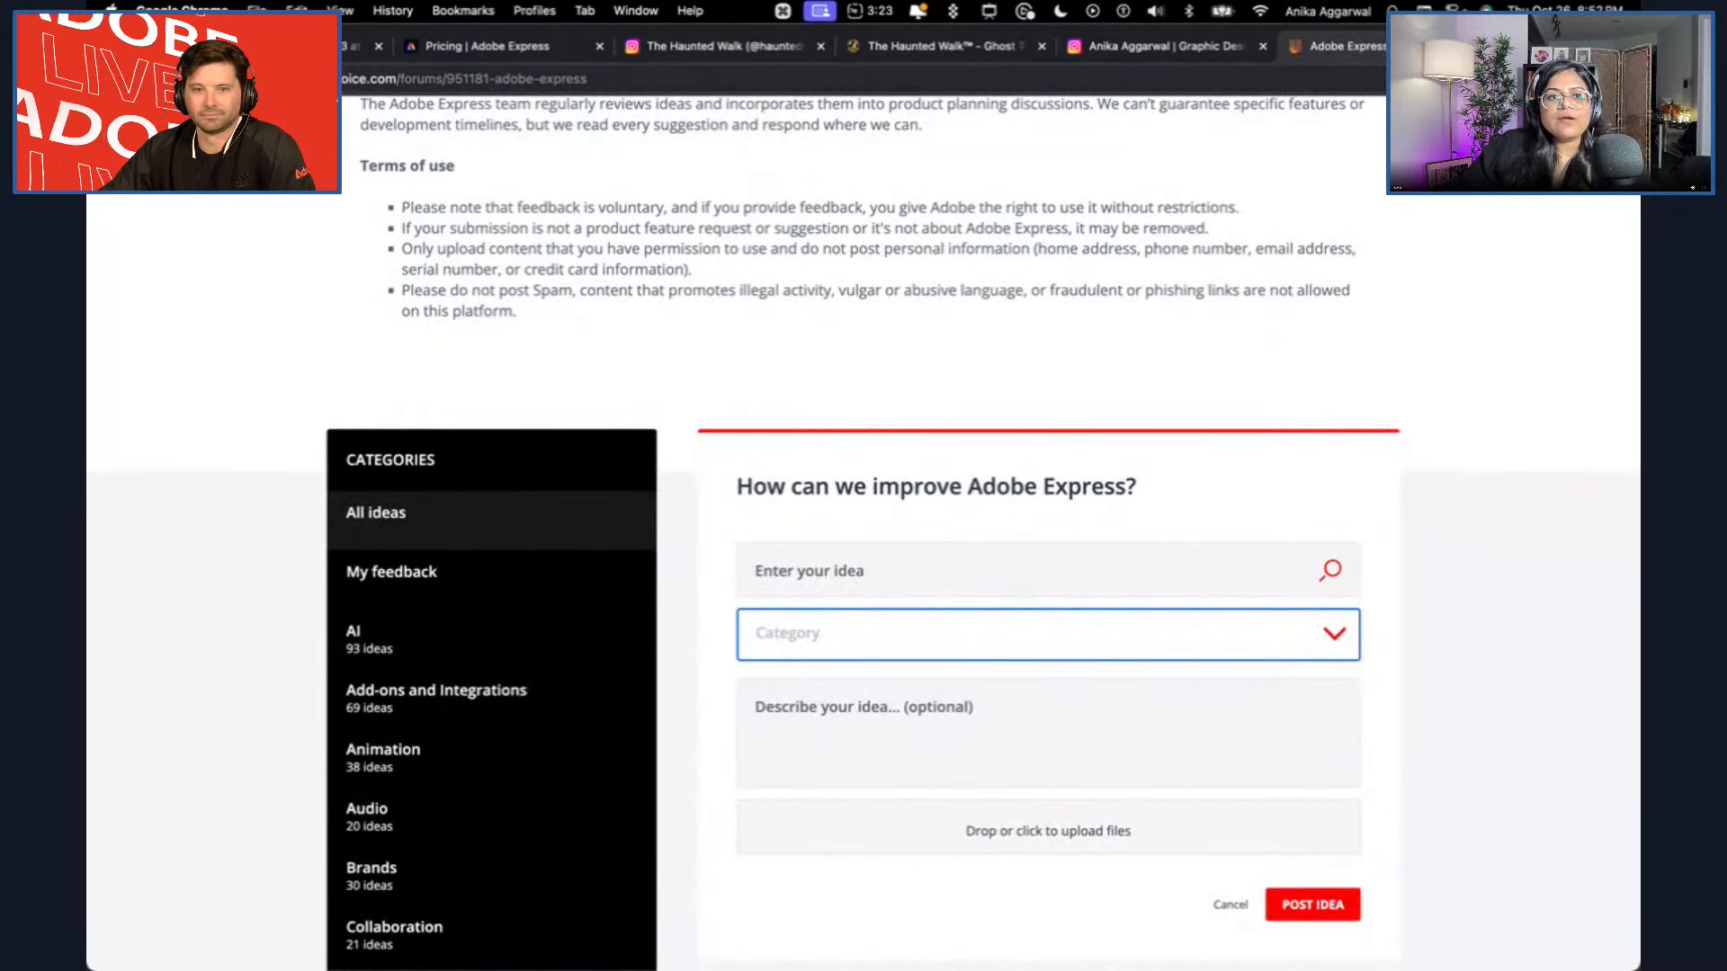
Switch back to the Haunted Harbour design in Adobe Express, reopen page 1 for editing and inspect the tagline's text settings.
click(296, 46)
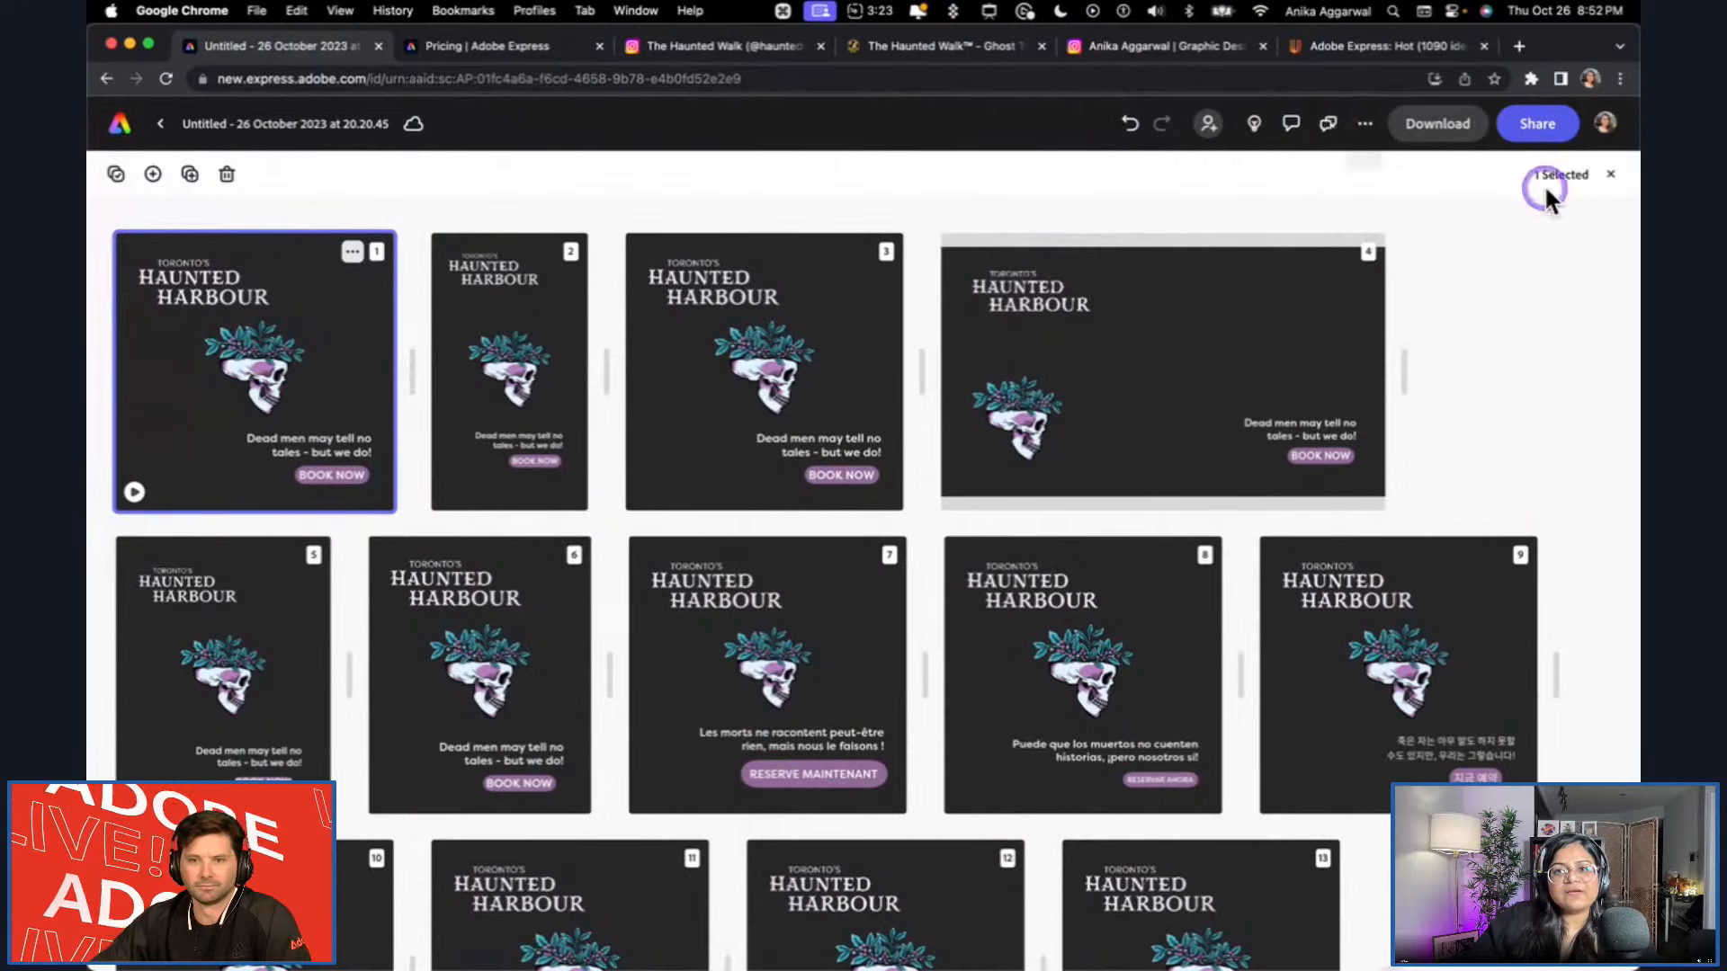
click(1608, 175)
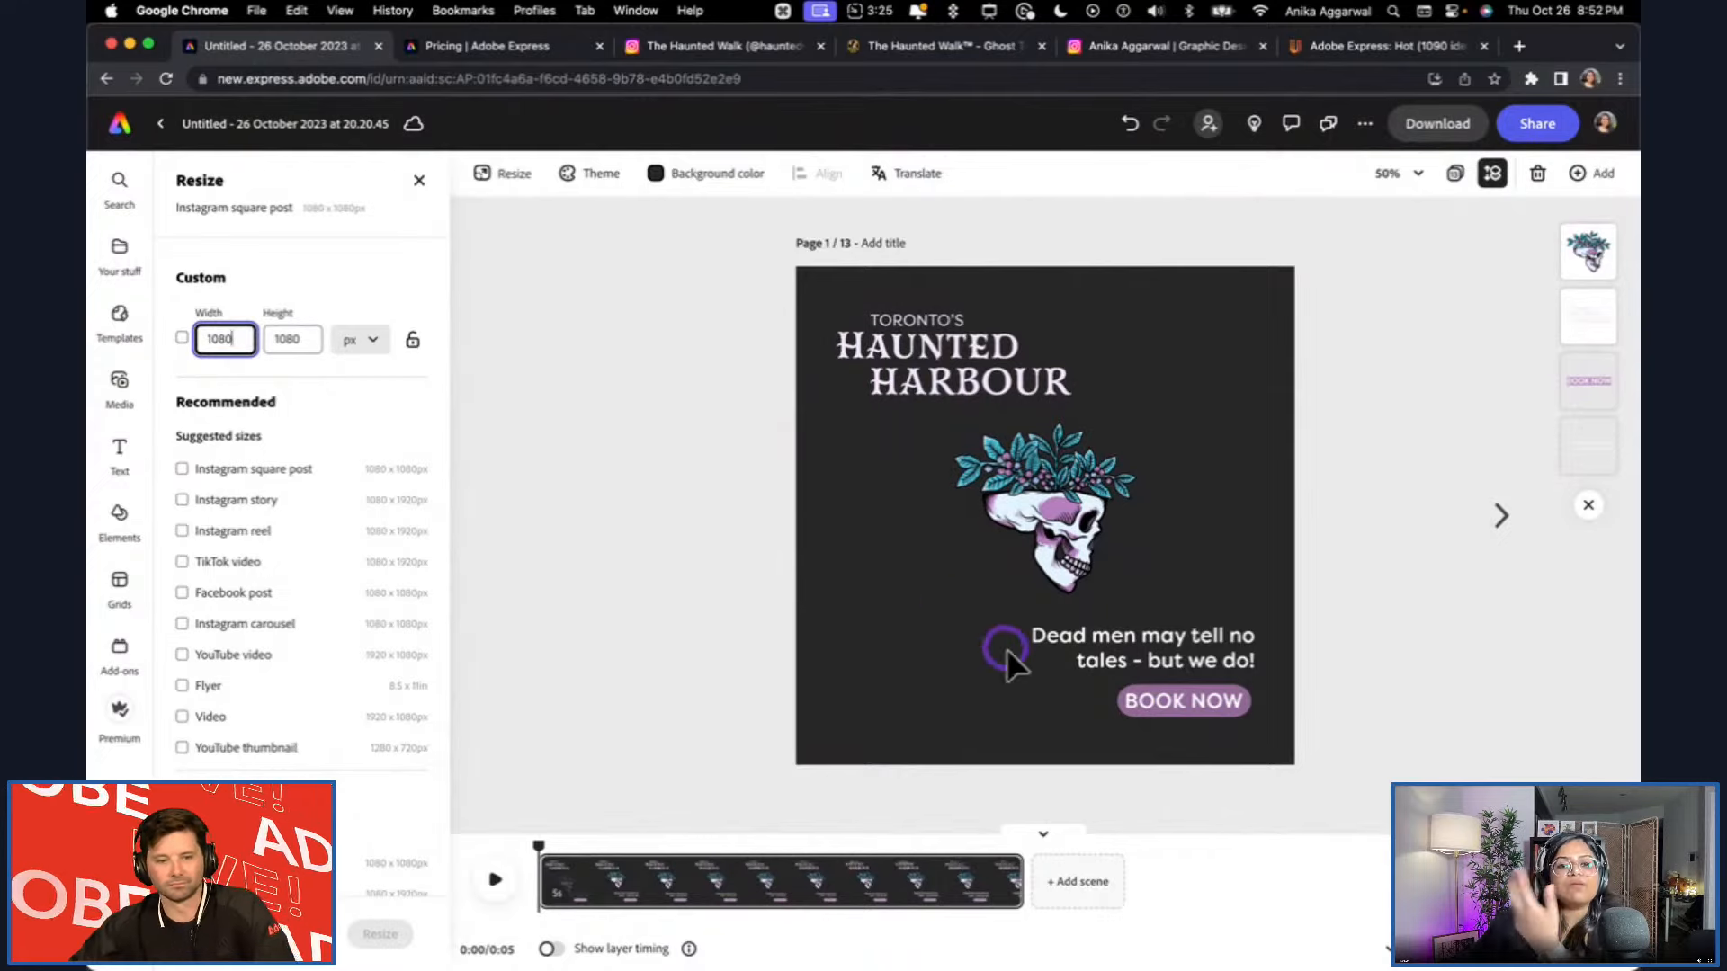
click(1157, 637)
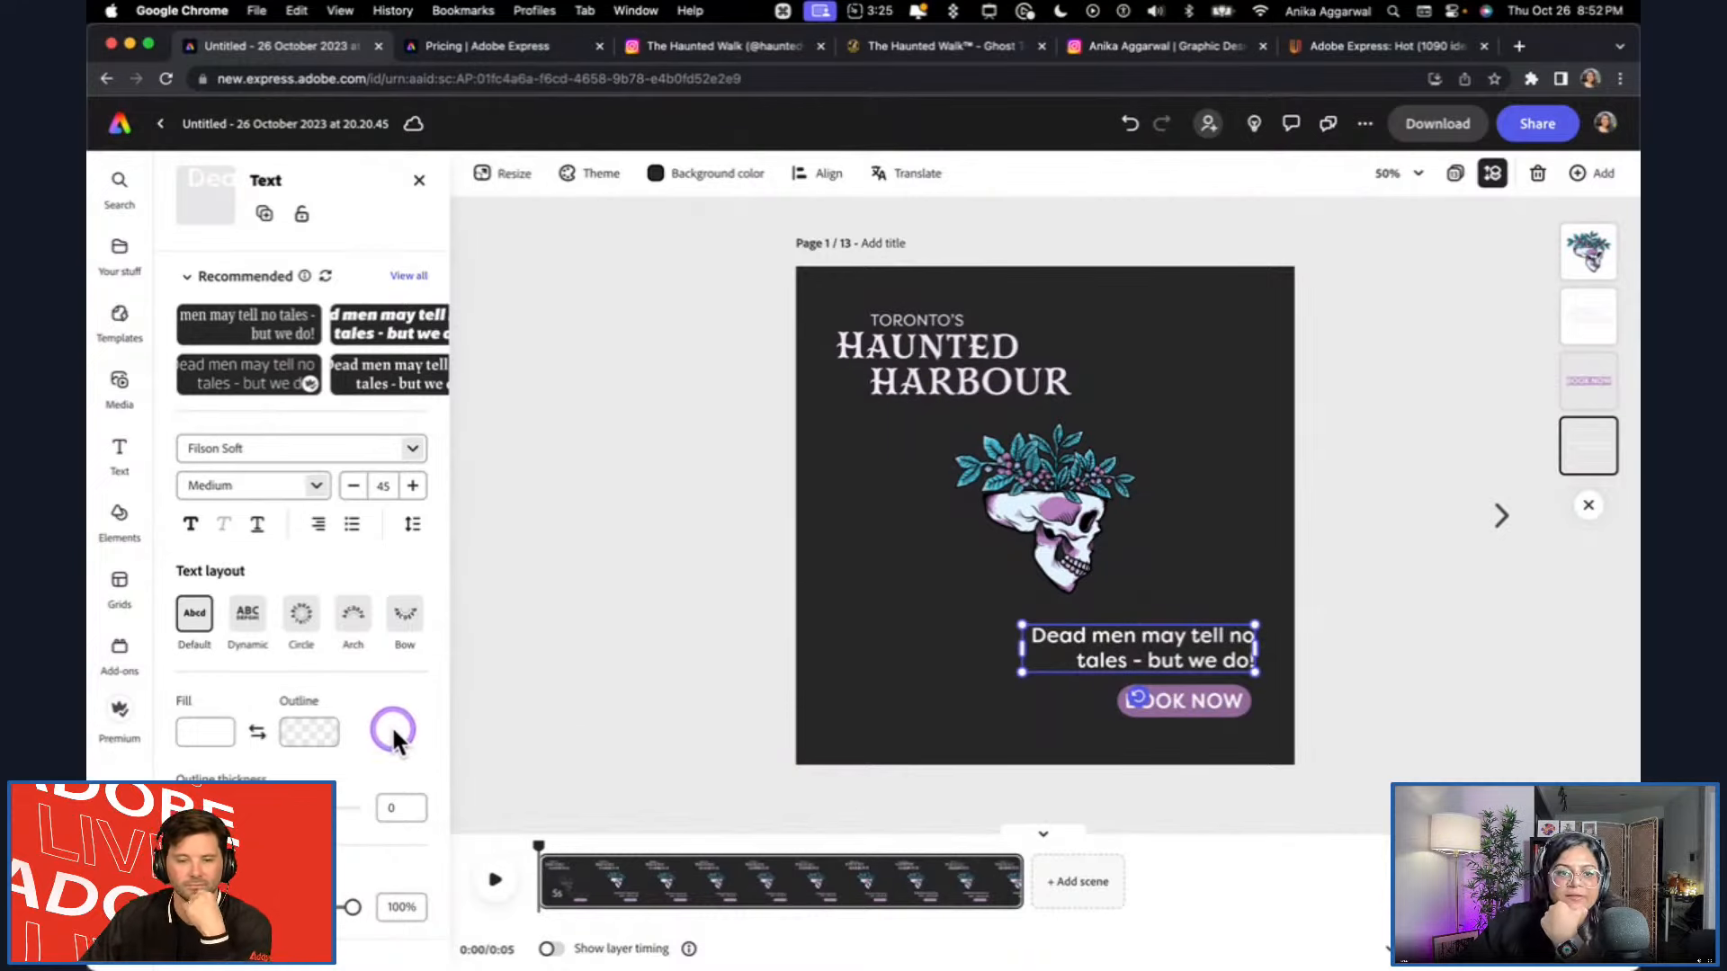
scroll(392, 738, down, 1)
scroll(392, 738, down, 3)
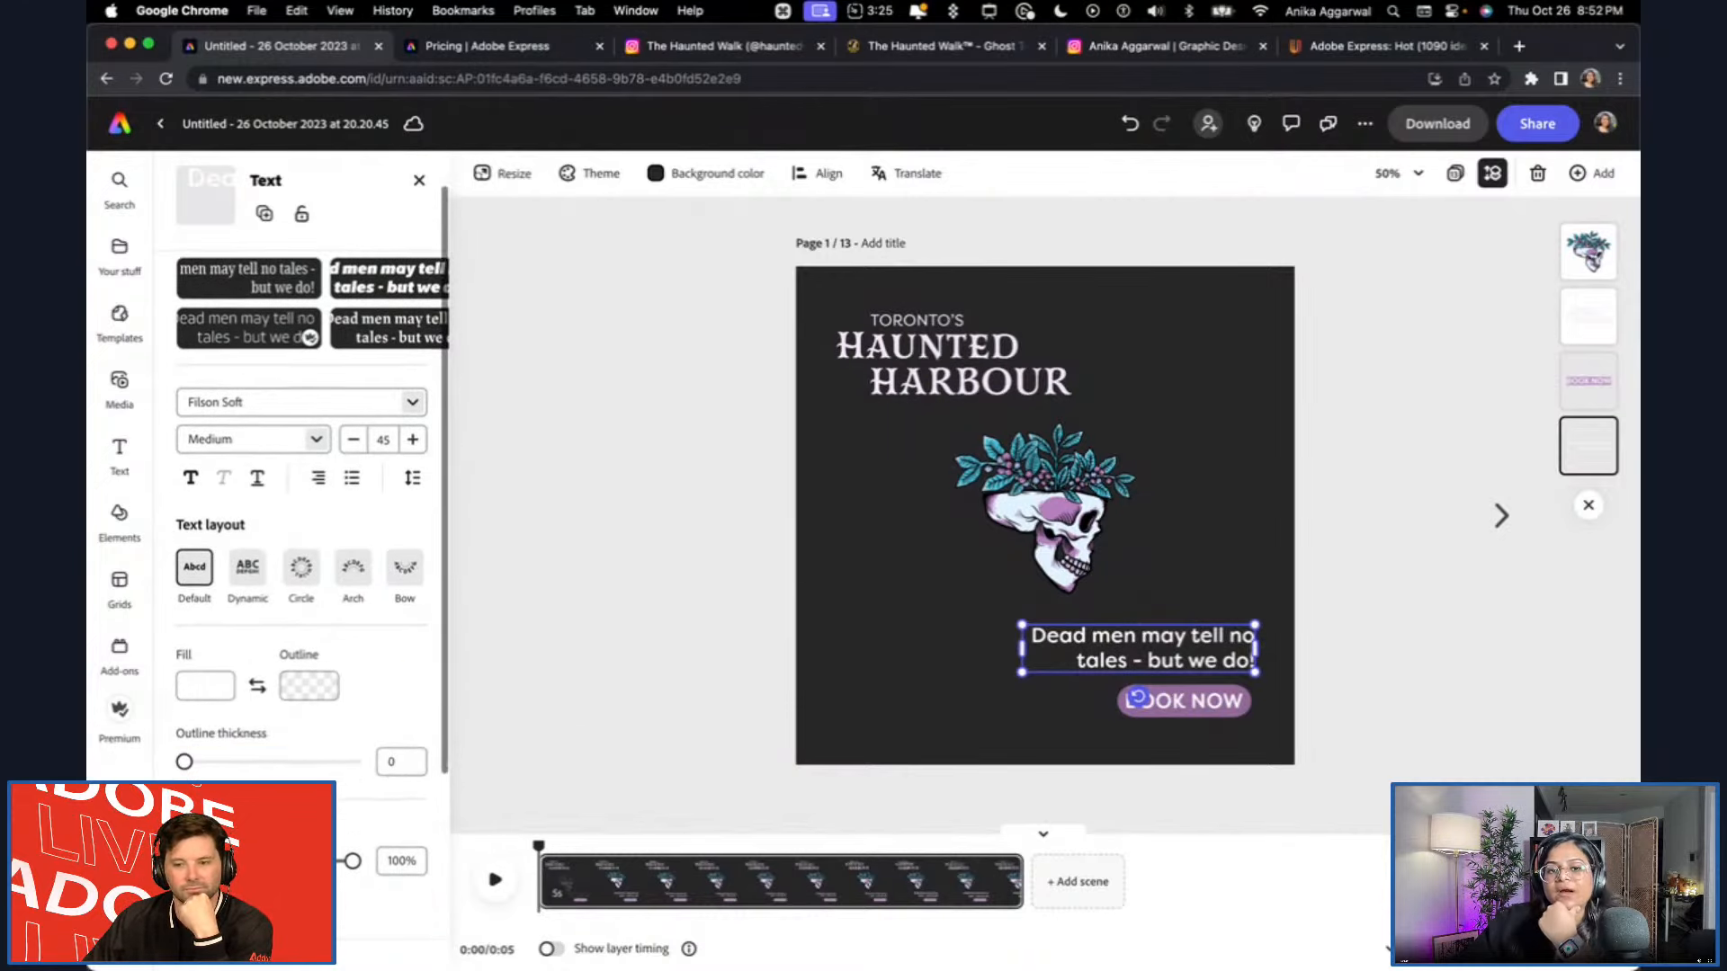
scroll(338, 872, down, 1)
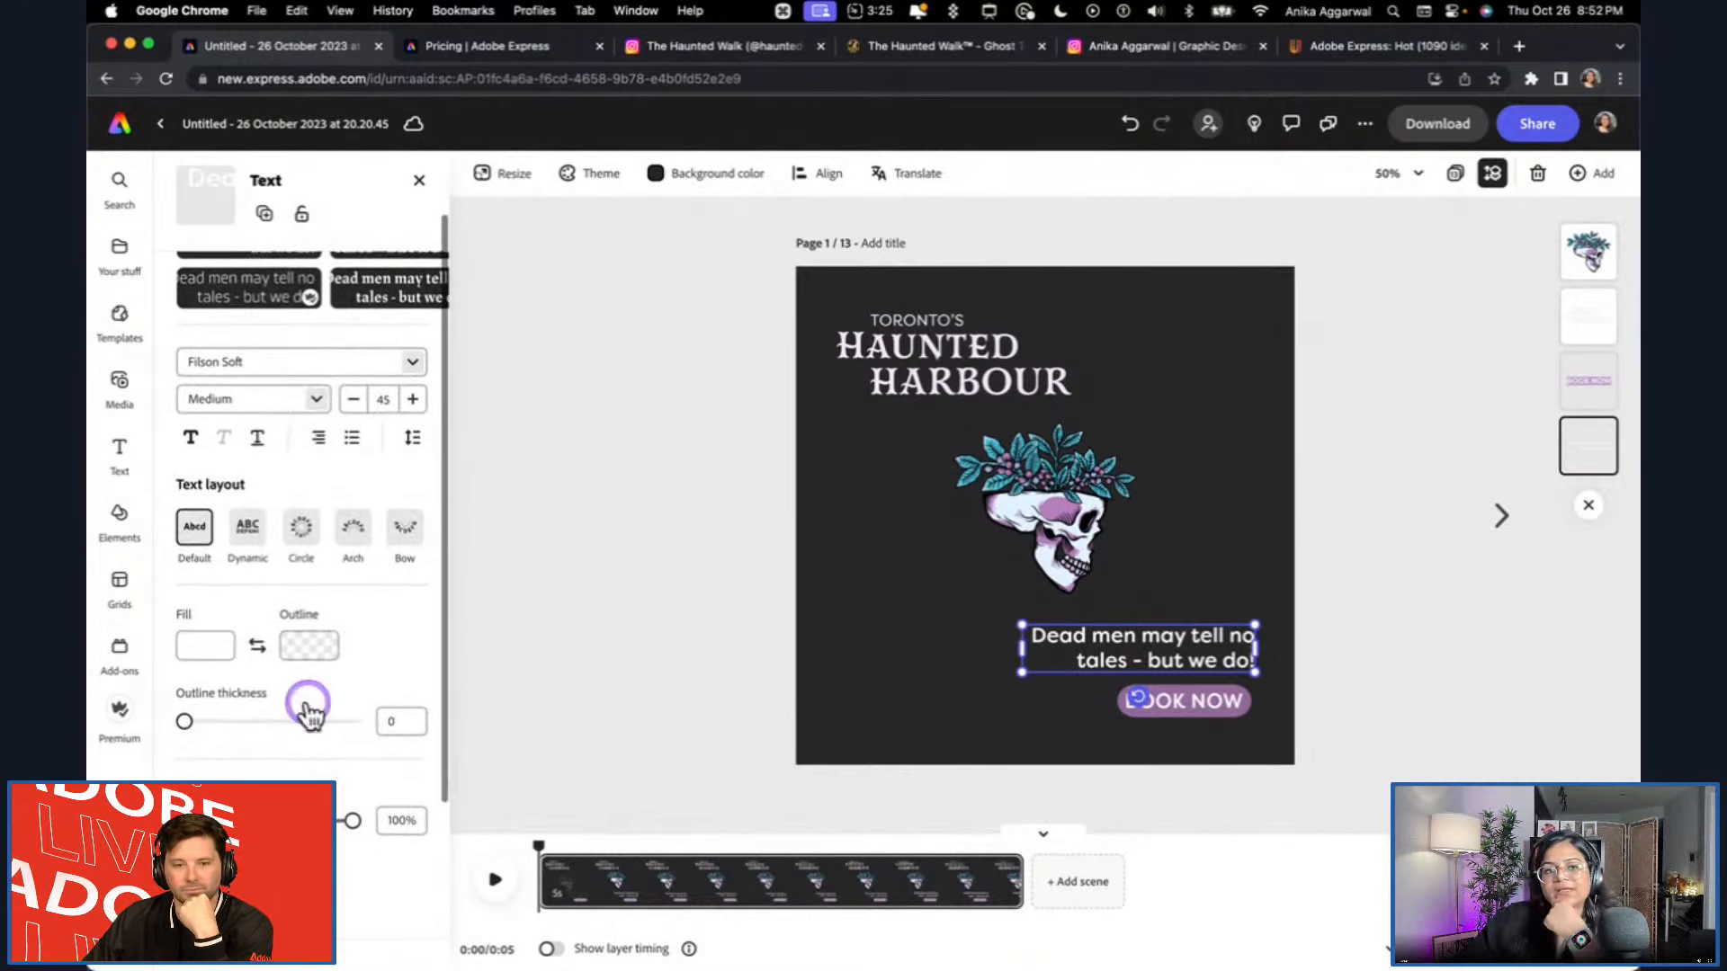
scroll(372, 678, down, 5)
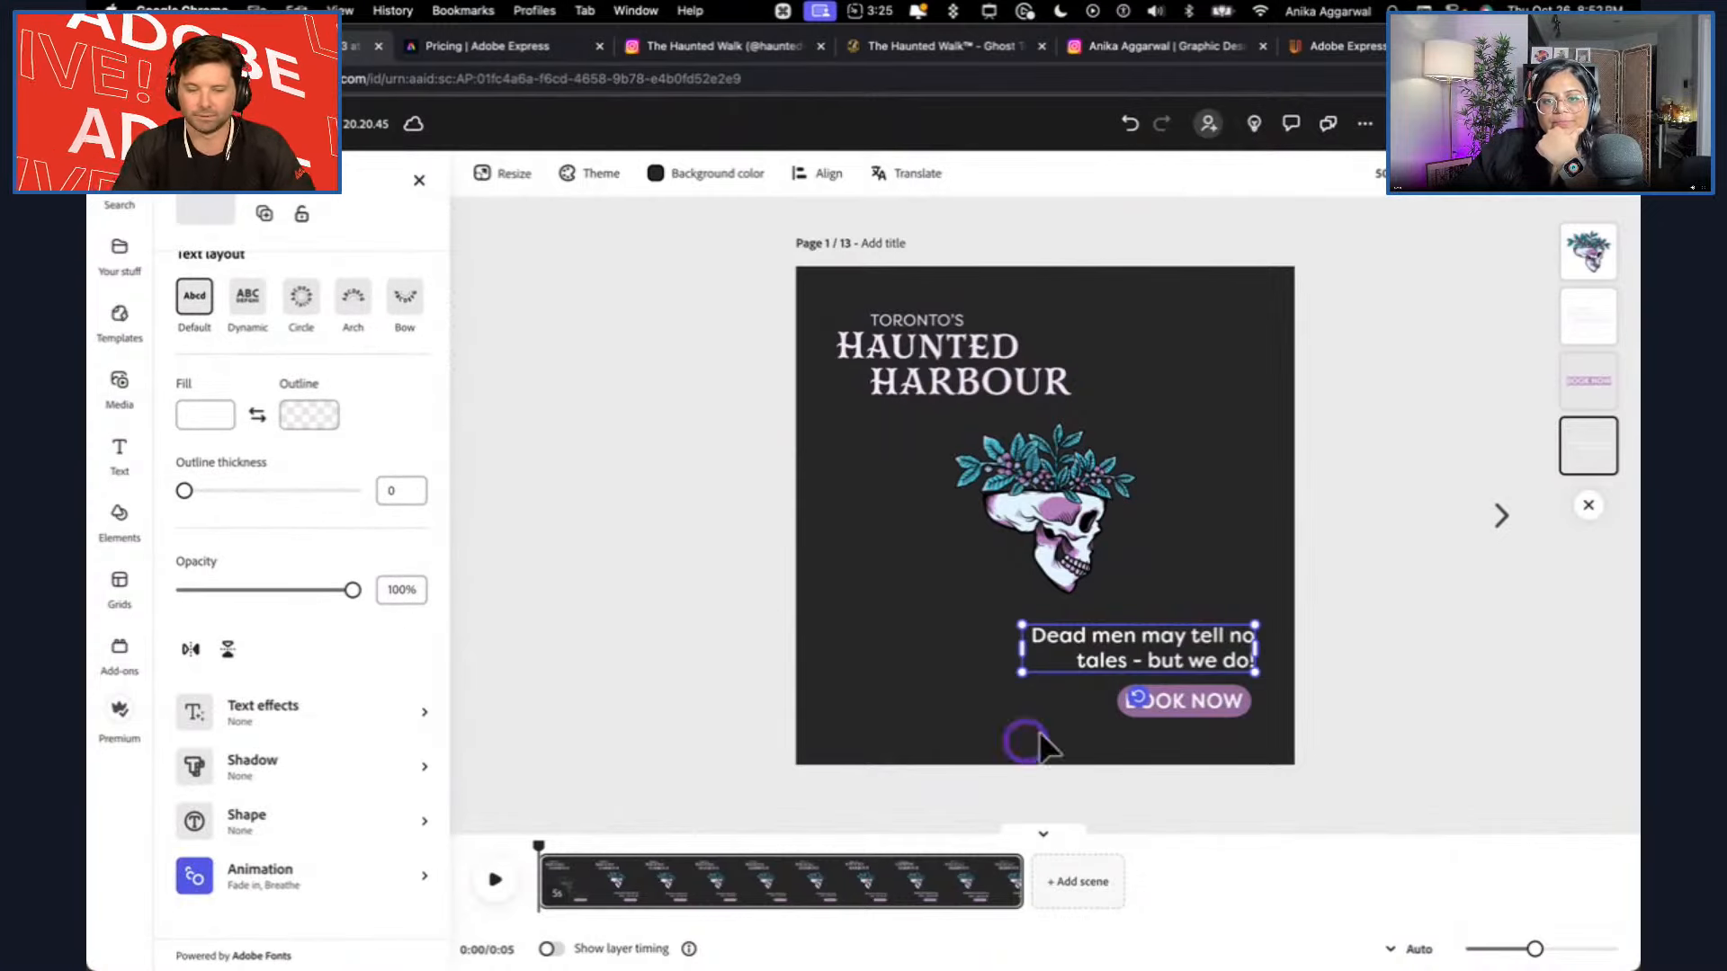
Apply the Blinking looping animation to the BOOK NOW button text.
click(1203, 718)
scroll(316, 908, down, 5)
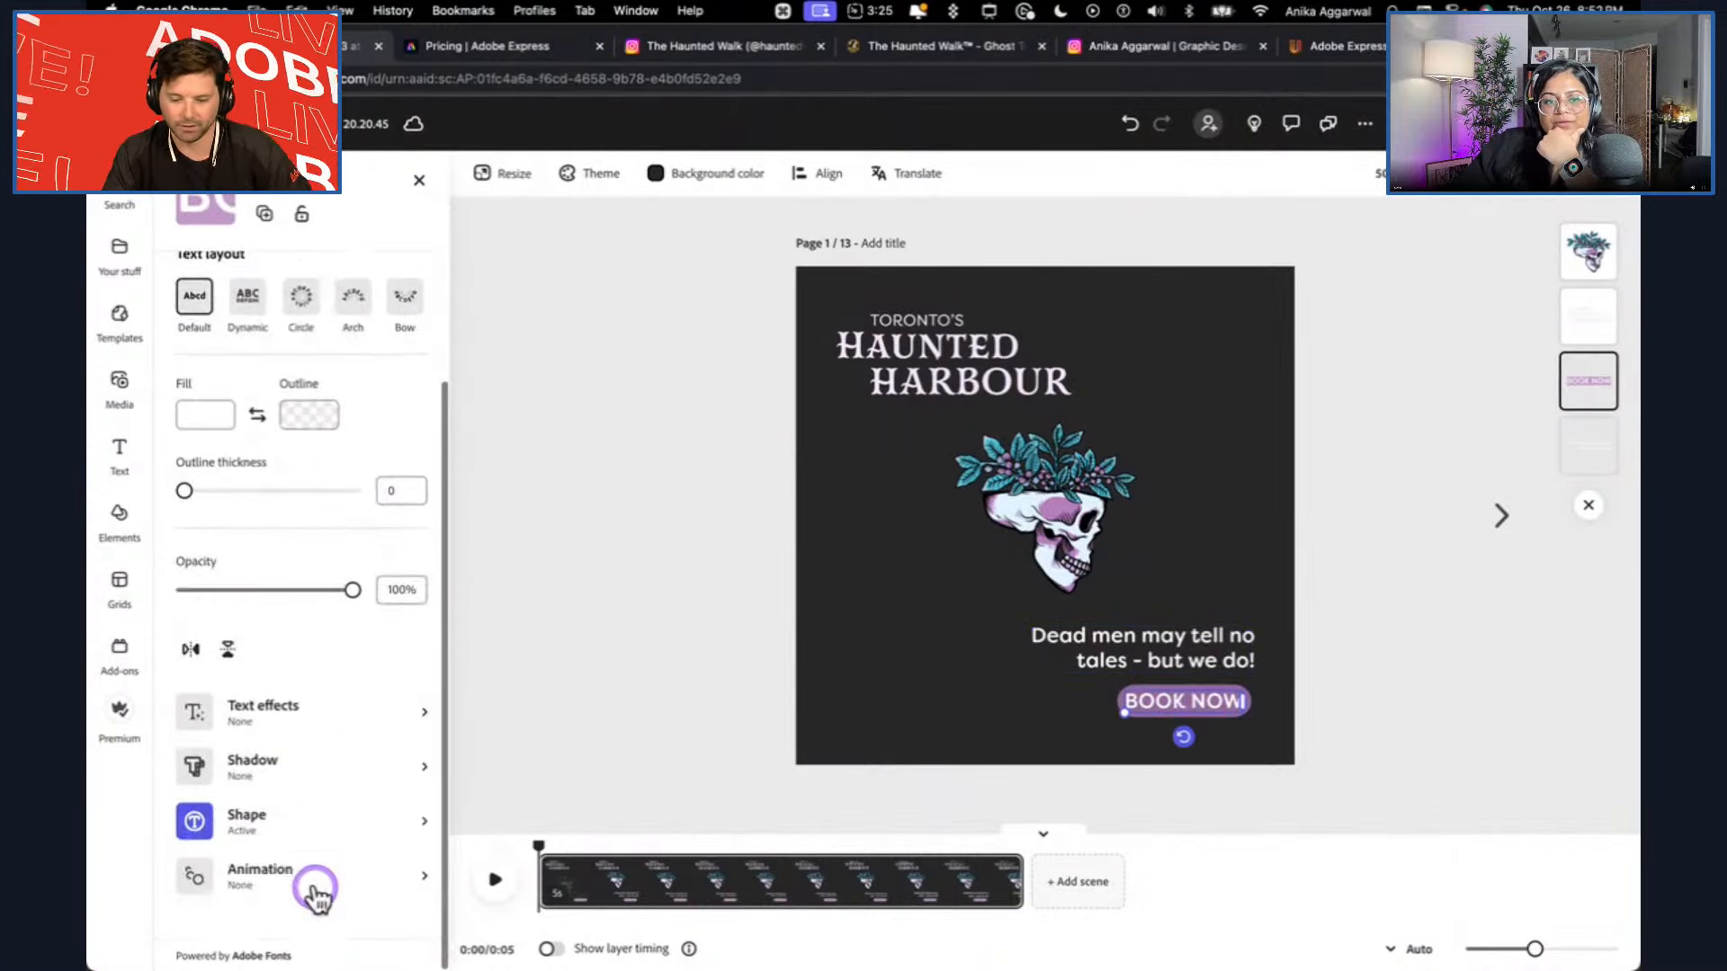
click(314, 890)
click(264, 288)
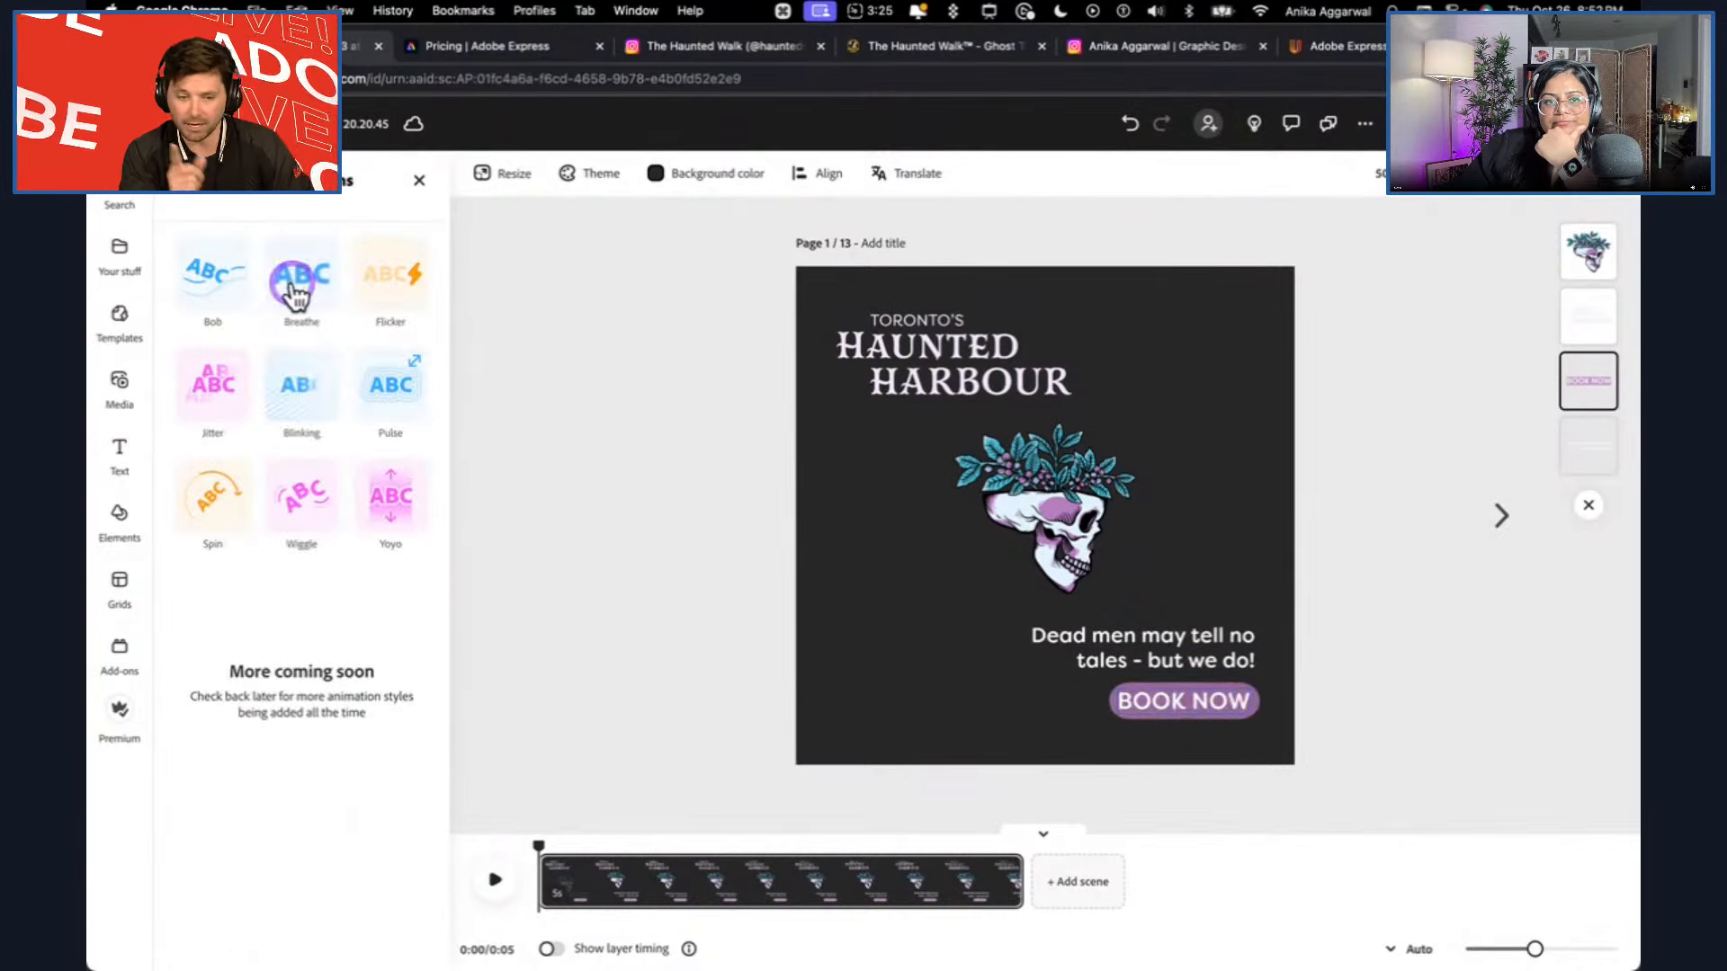
click(292, 364)
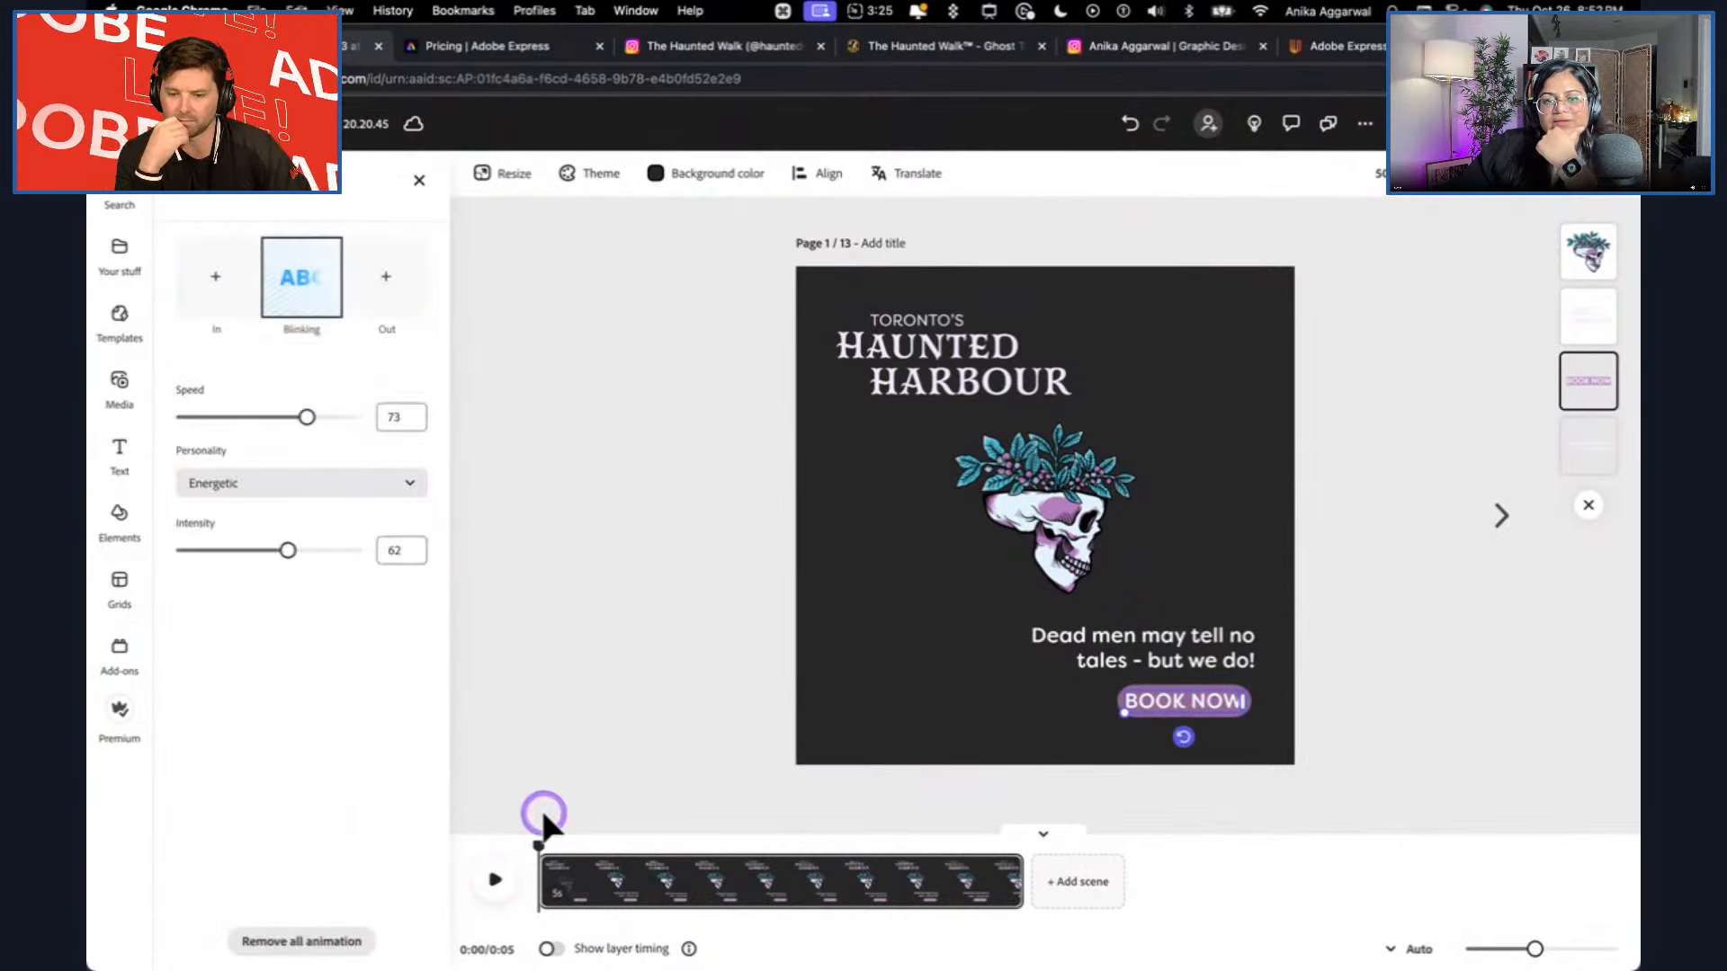
Extend the scene to about 12 seconds, previewing the animation before and after the change.
click(497, 882)
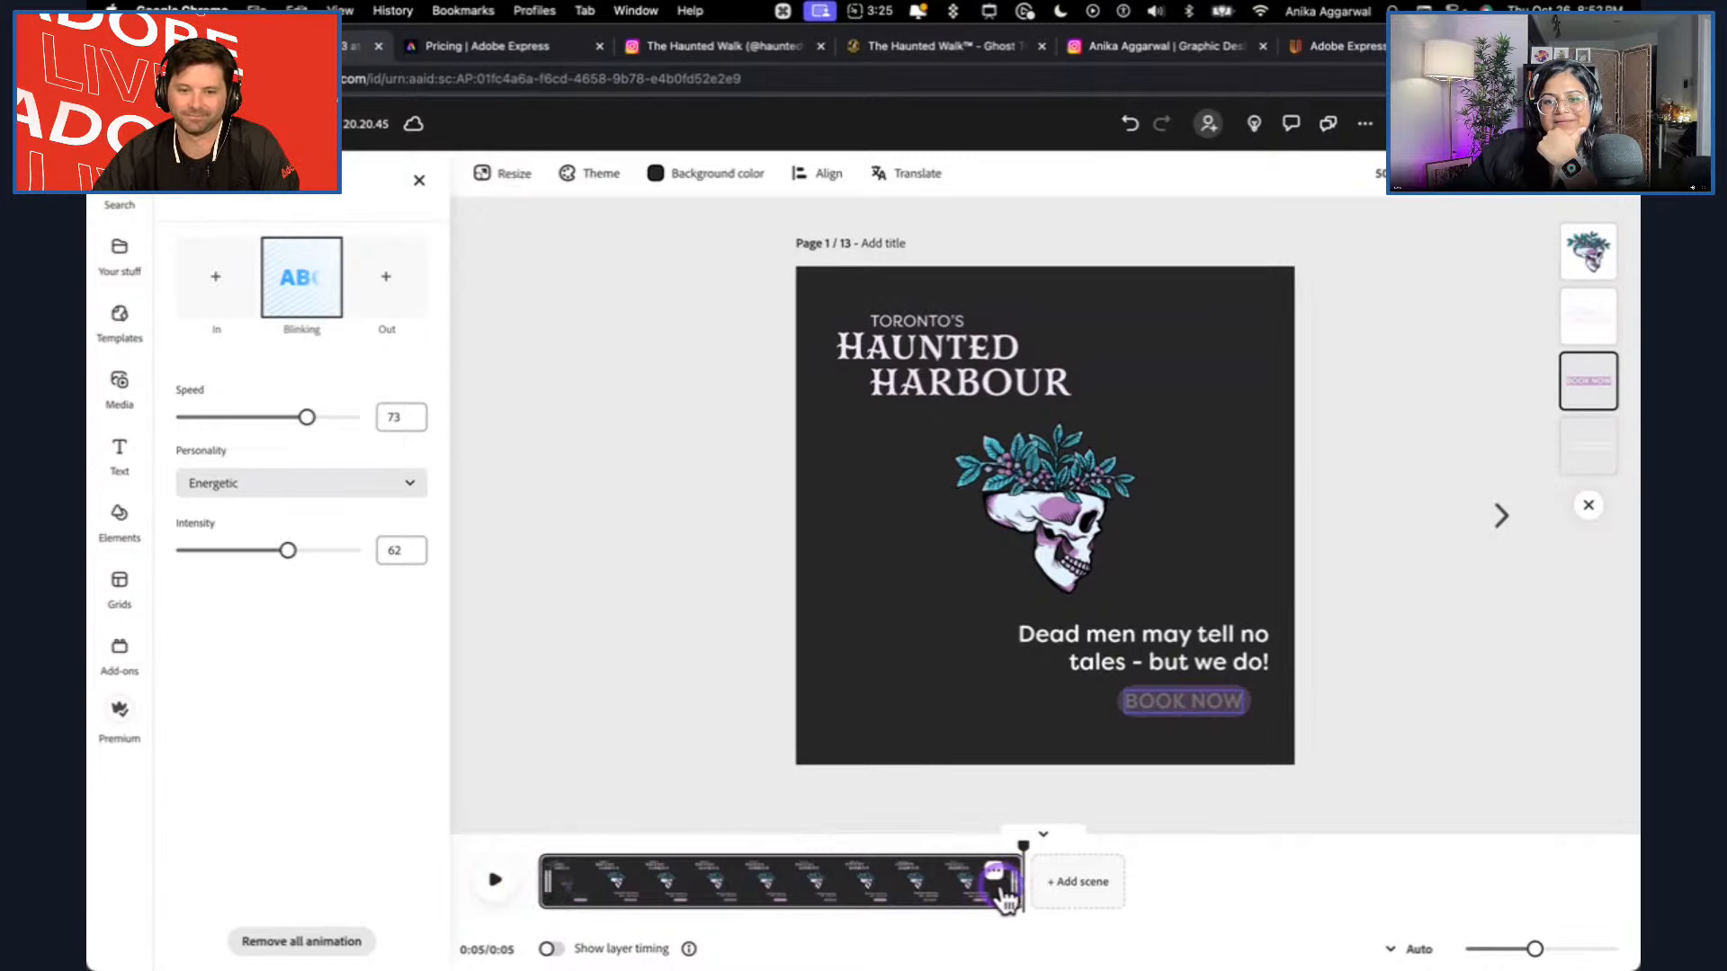
drag(1014, 888, 1620, 880)
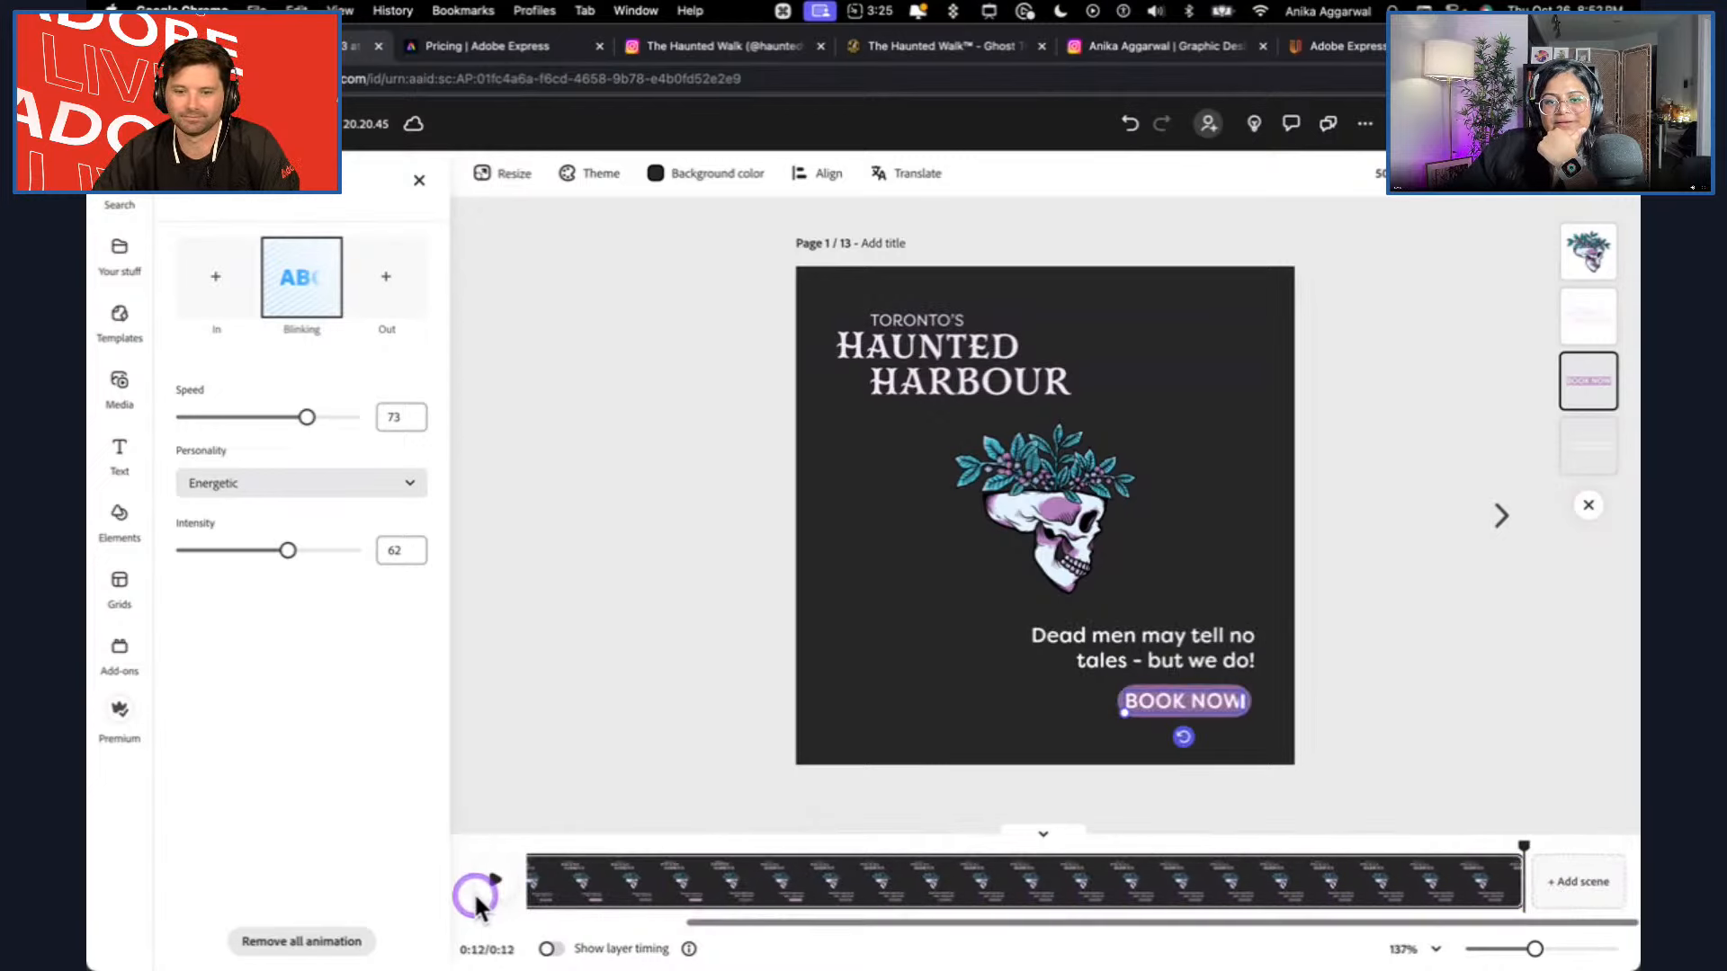
click(493, 882)
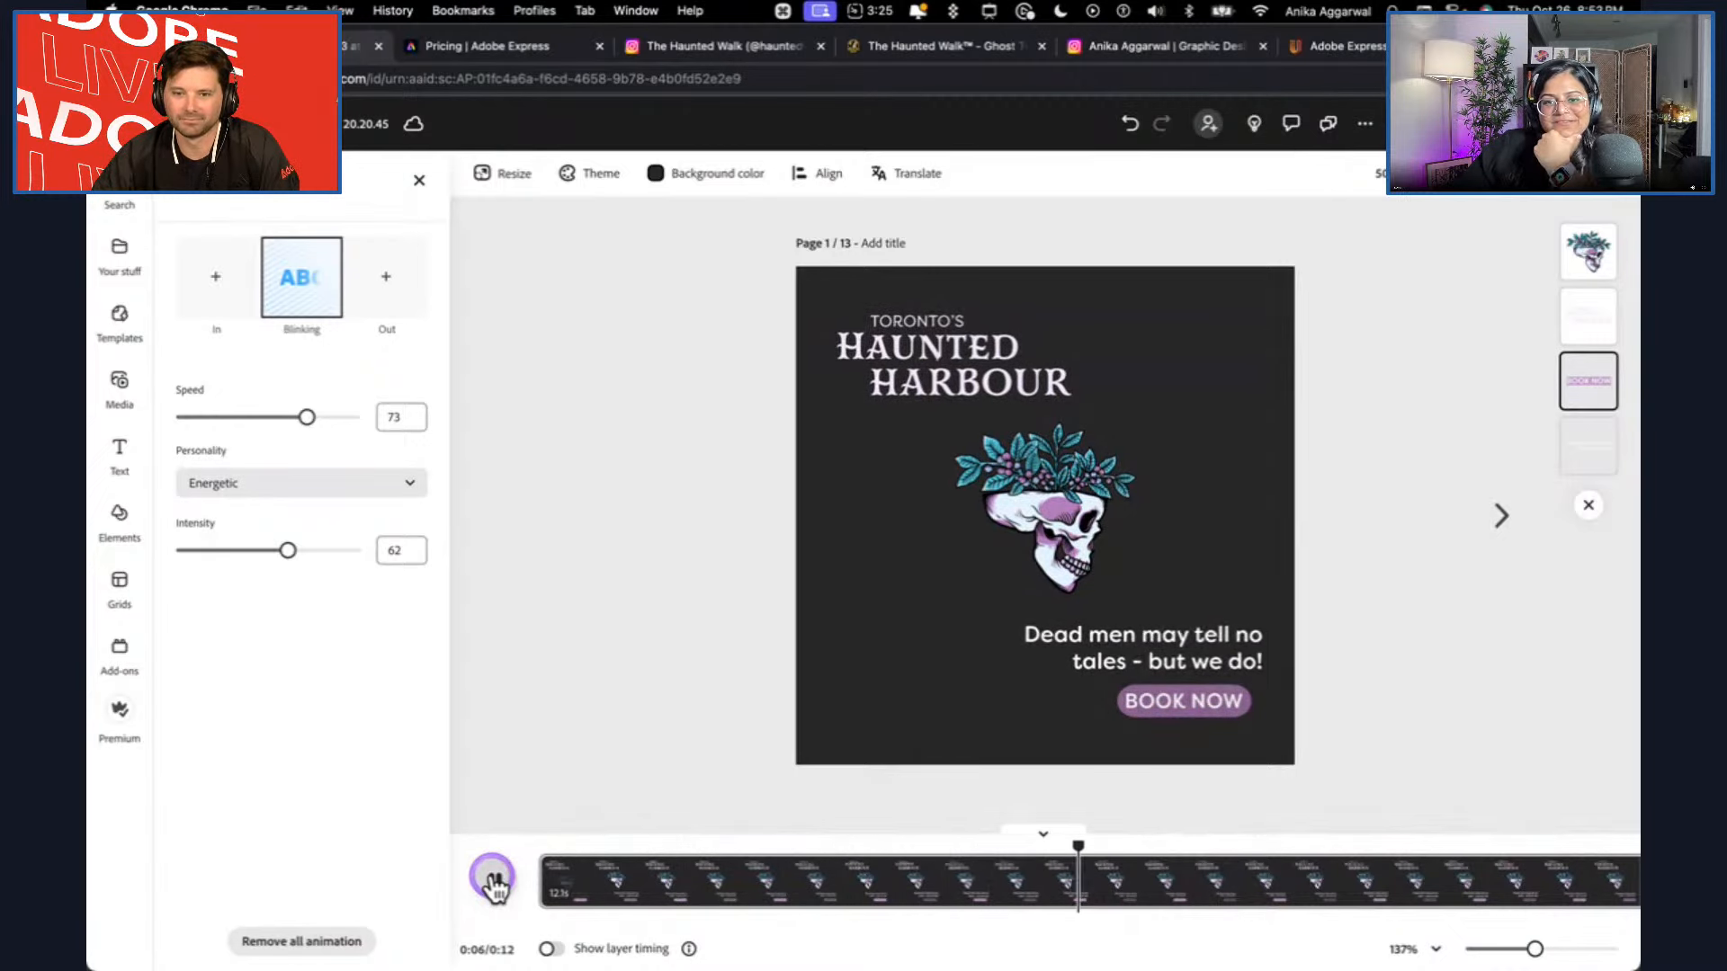
click(497, 881)
Remove the Breathe looping animation from the tagline, keep its Fade in, and preview the scene.
click(1125, 655)
scroll(270, 855, down, 5)
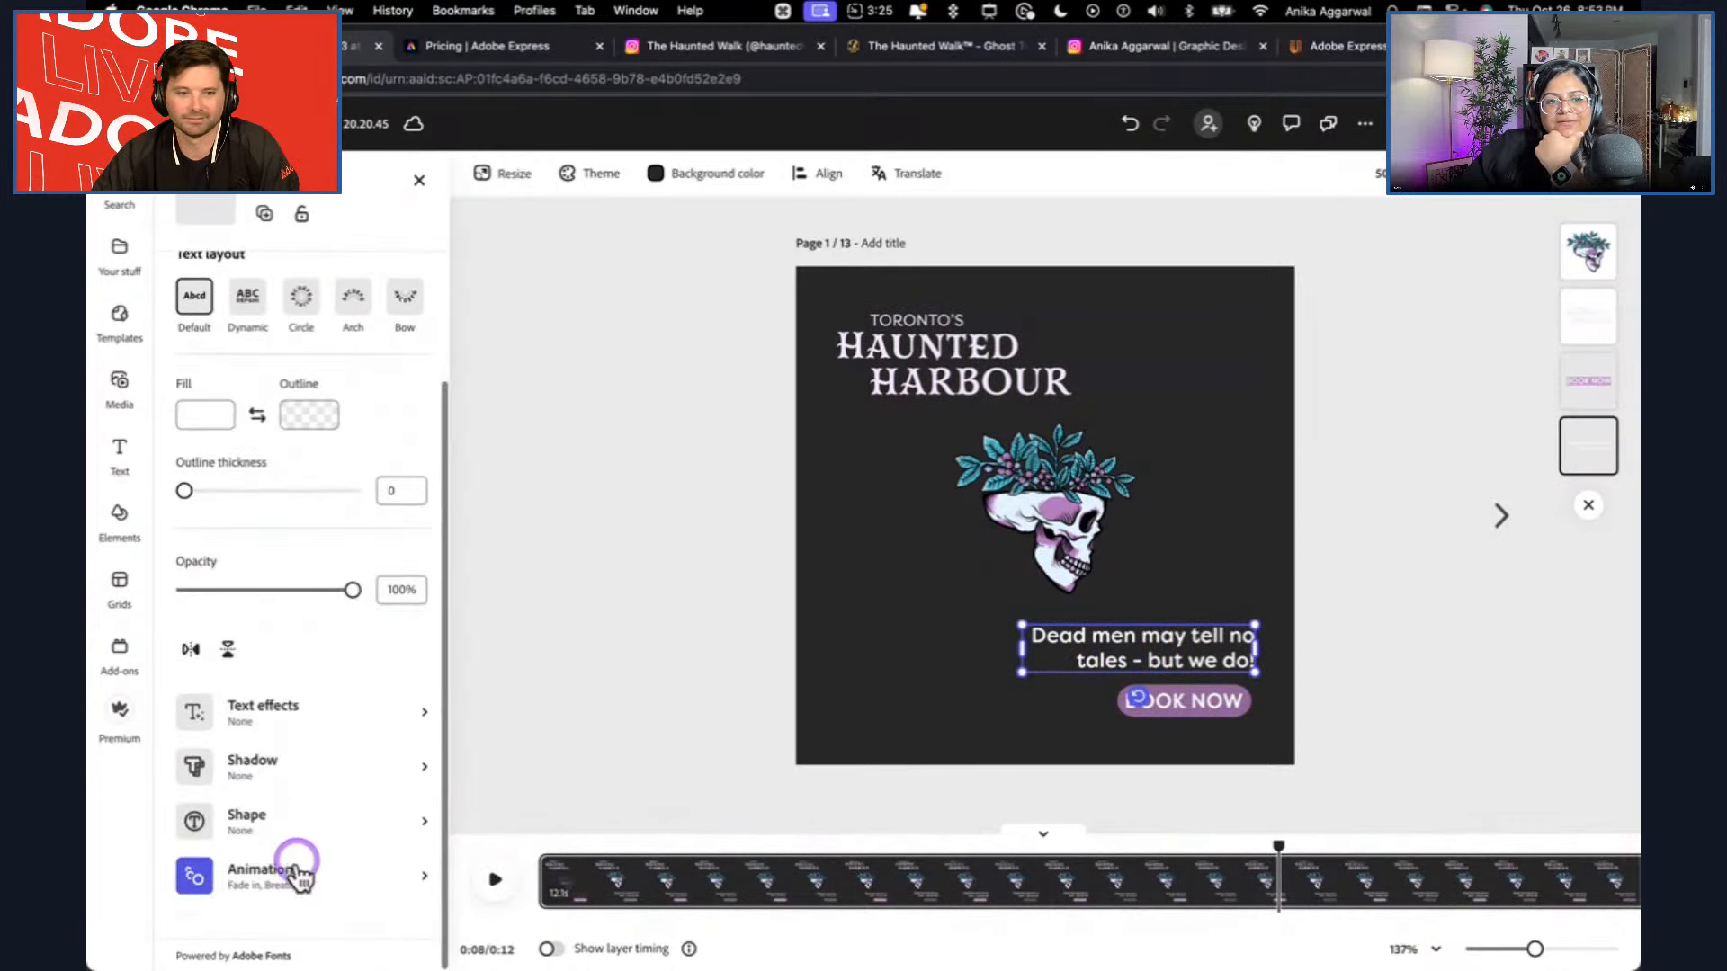
click(270, 904)
click(301, 277)
click(301, 279)
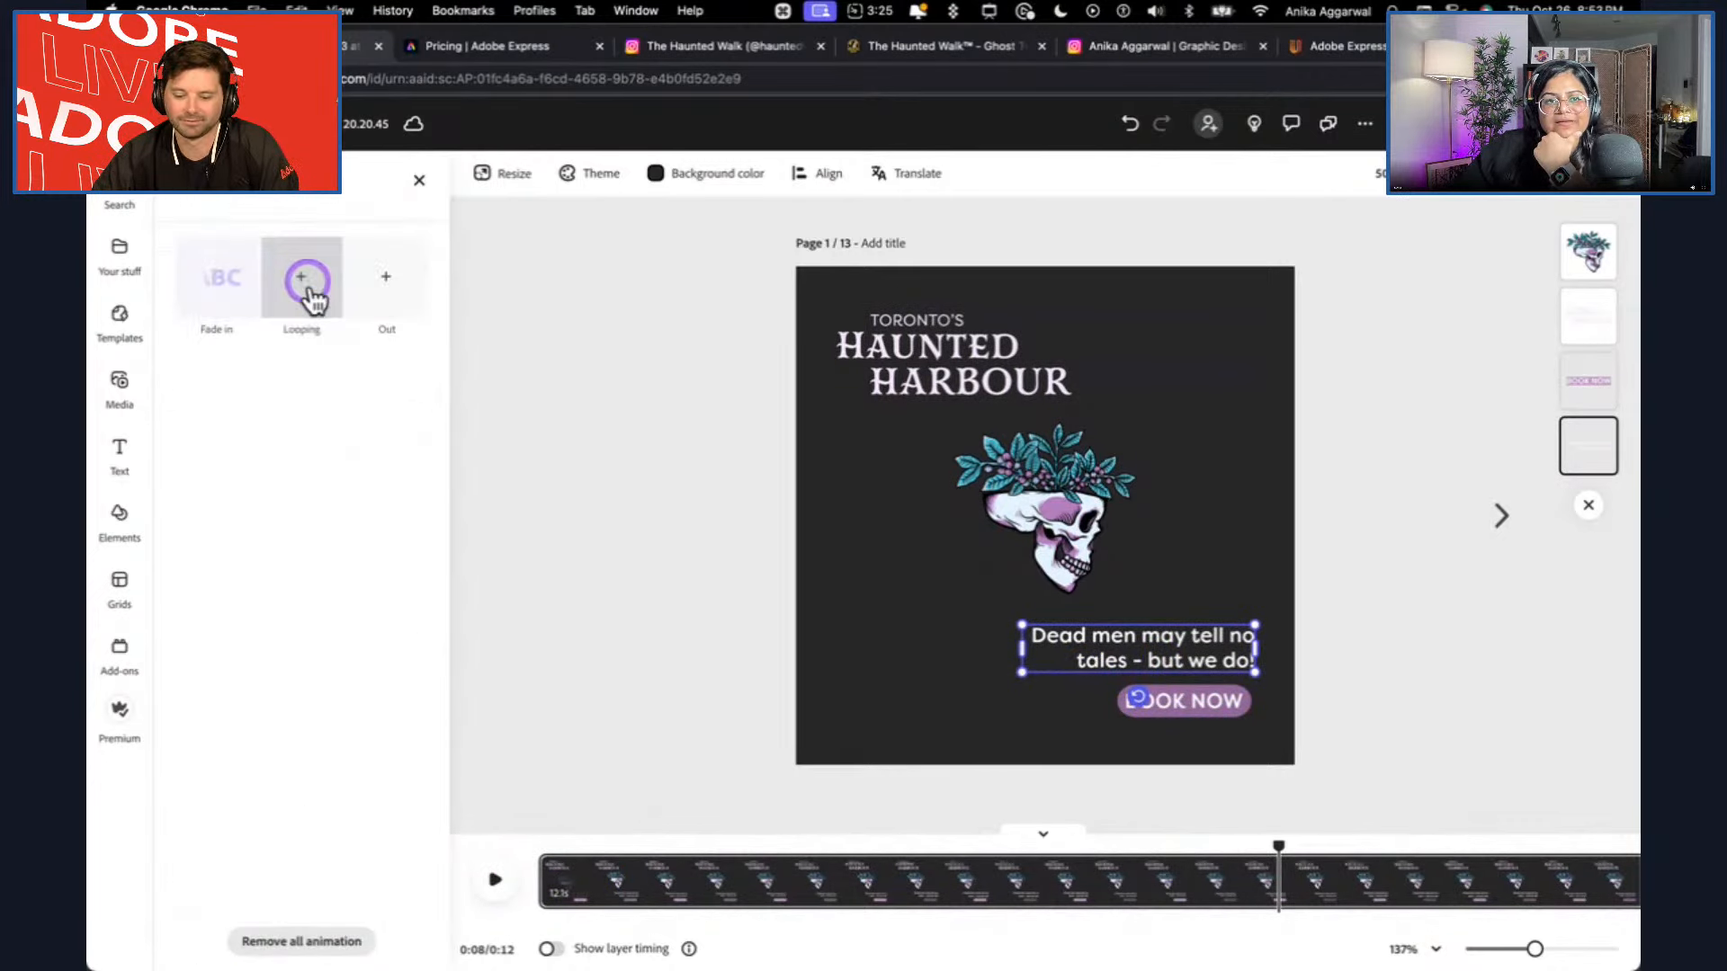
click(483, 868)
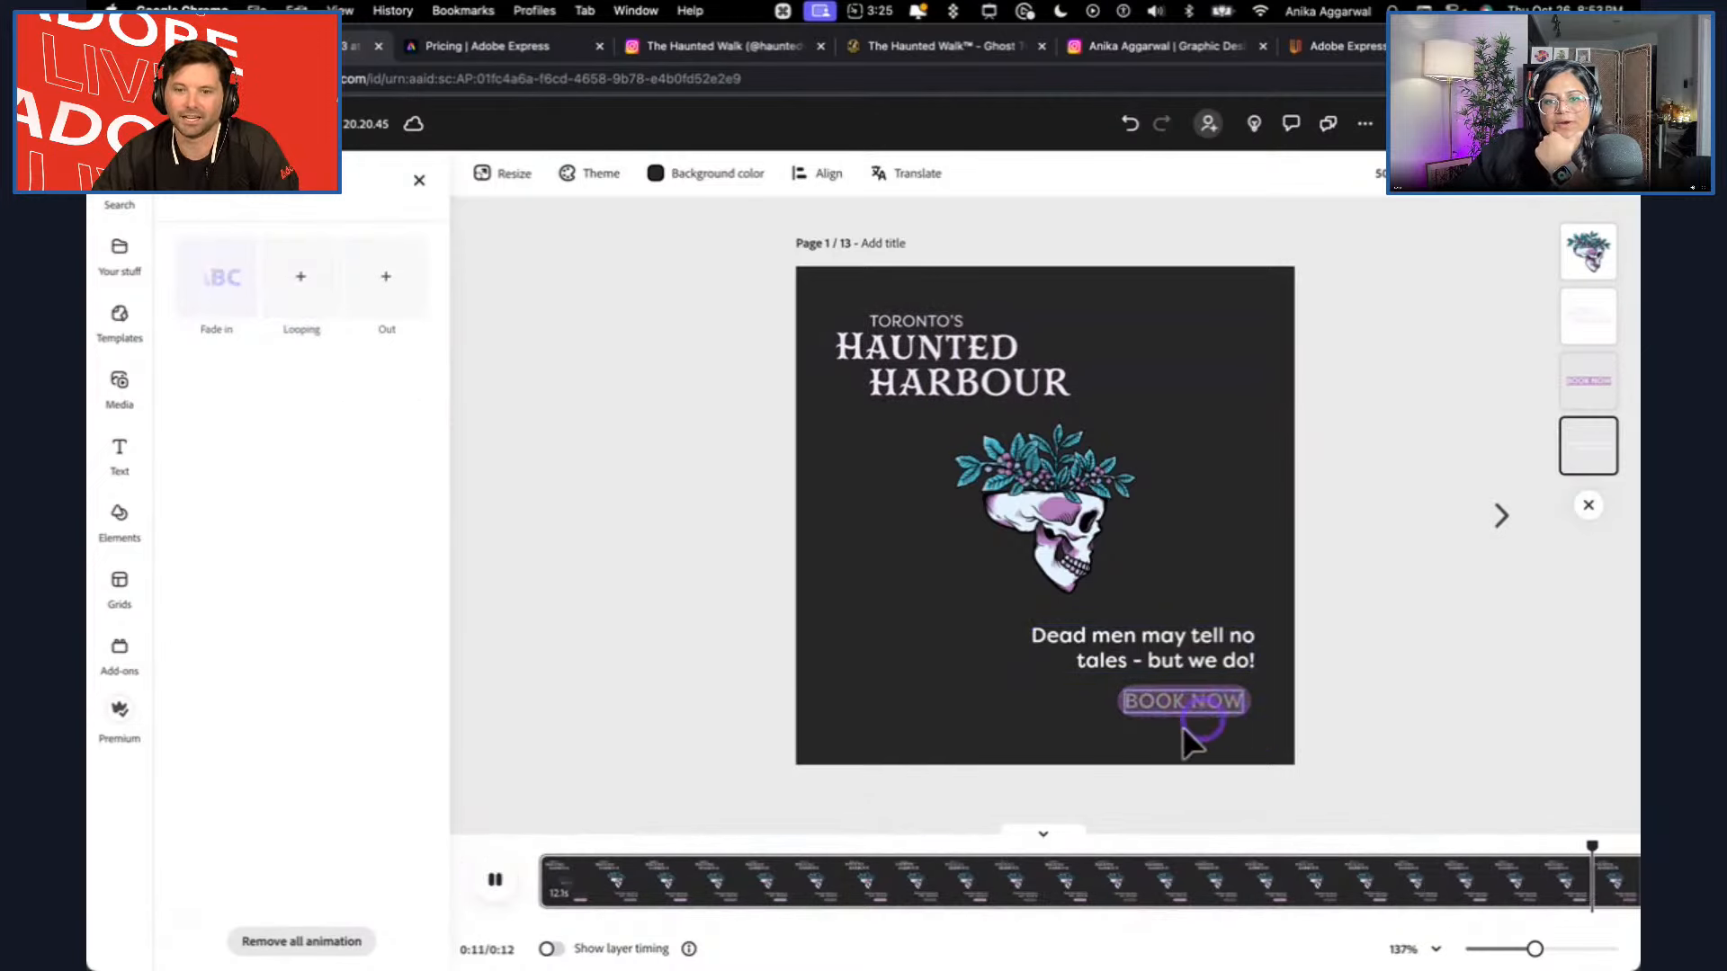
click(482, 885)
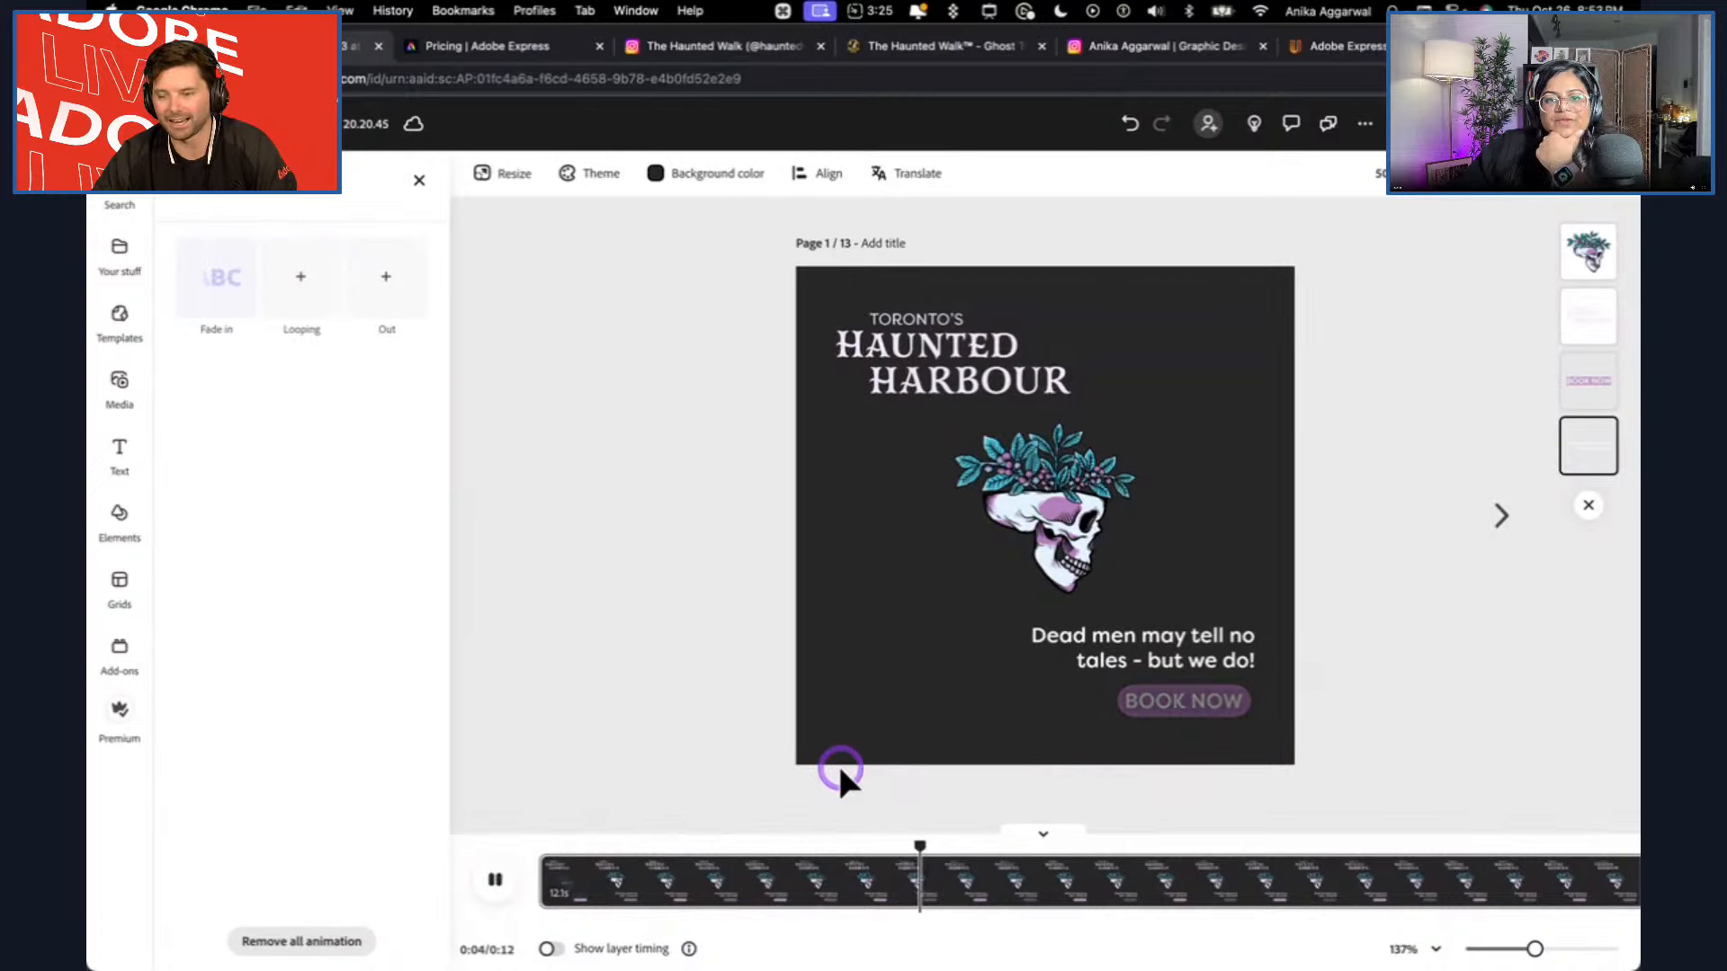
Turn on layer timing for the BOOK NOW text, delay its start to about 3.5 seconds and play the scene from the beginning.
click(1180, 710)
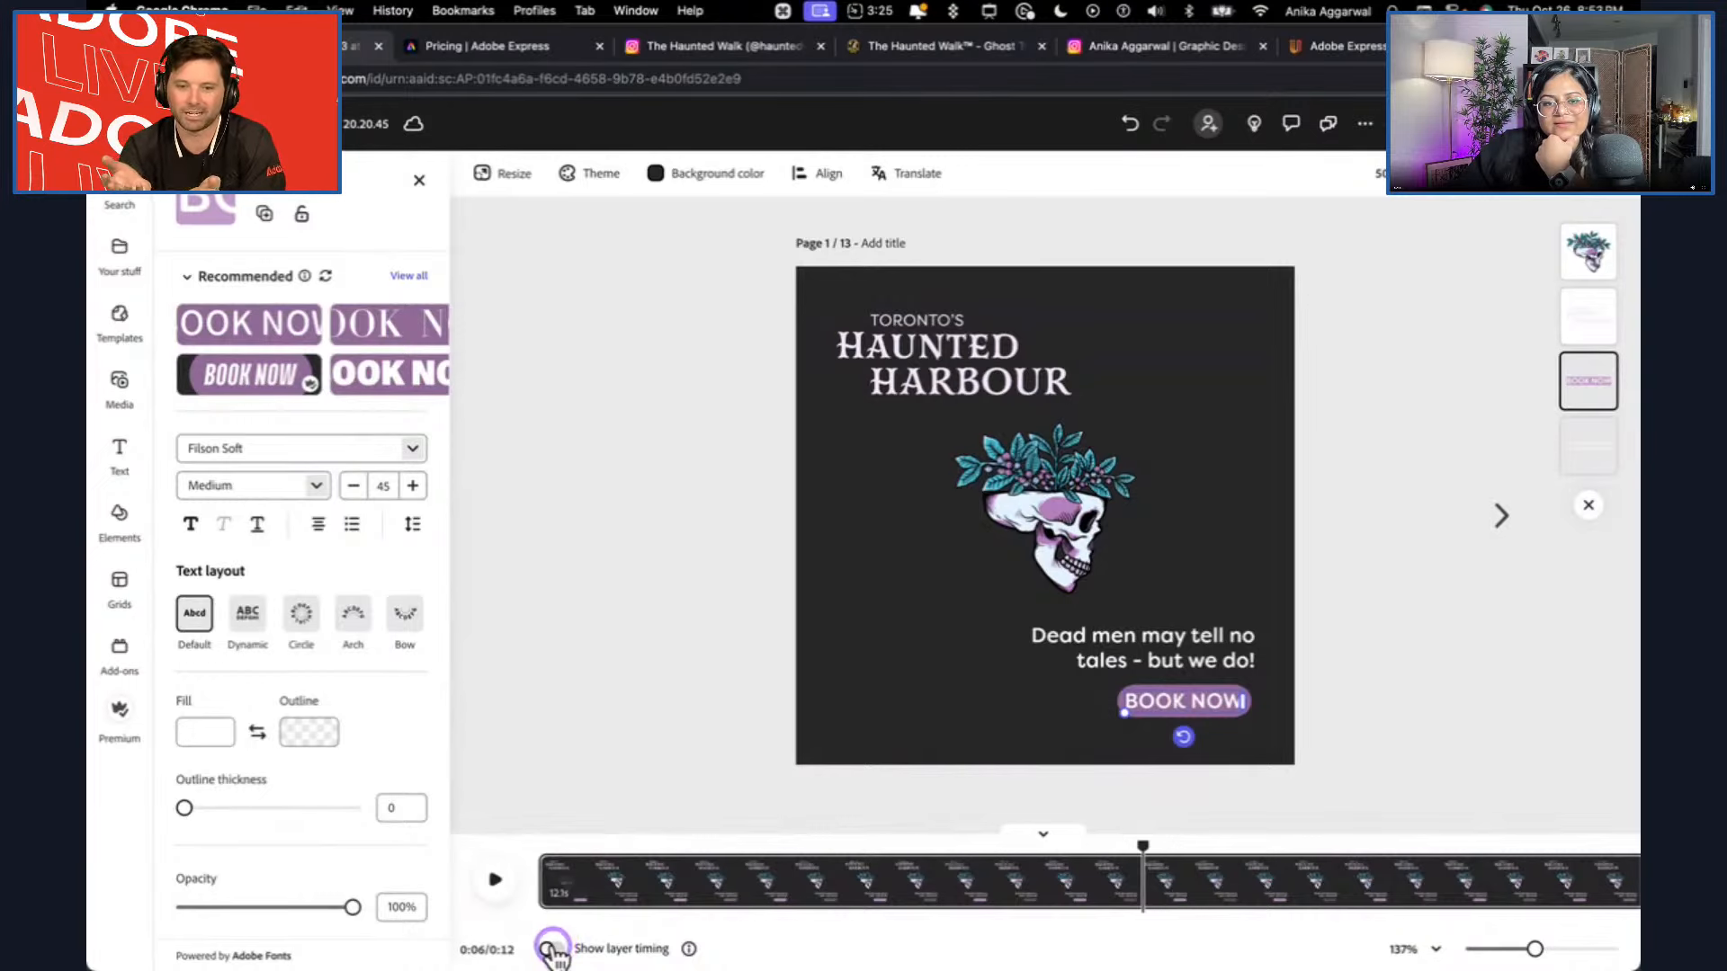
click(551, 949)
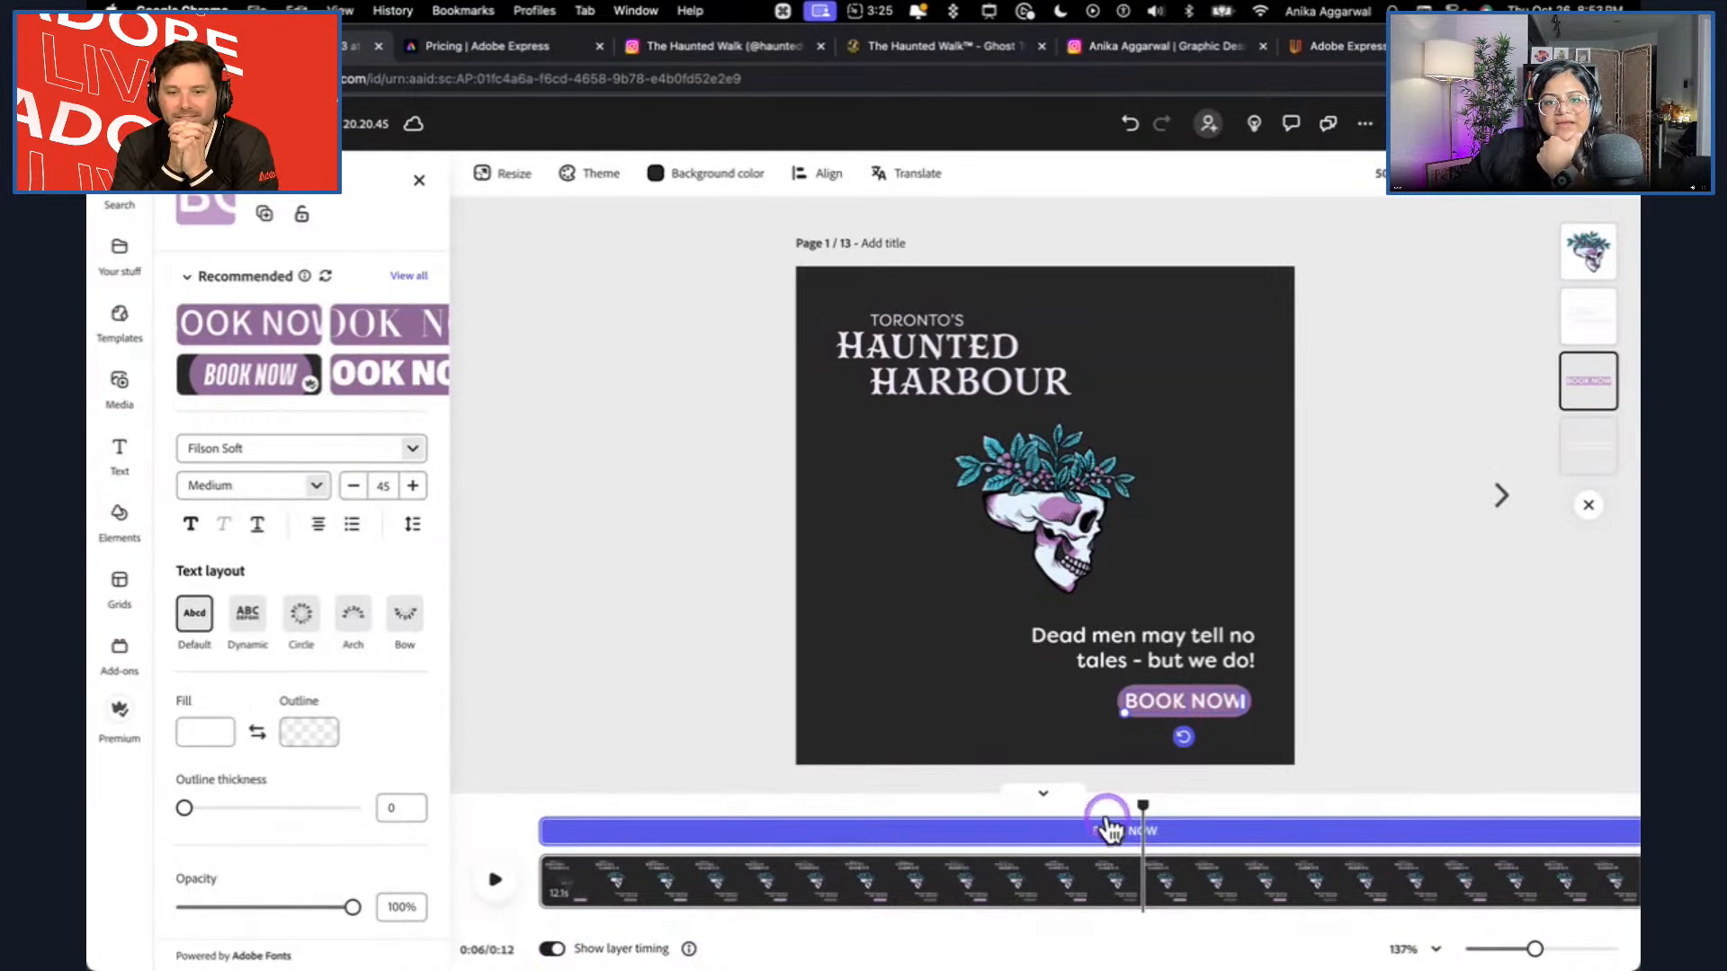
drag(1145, 801, 539, 805)
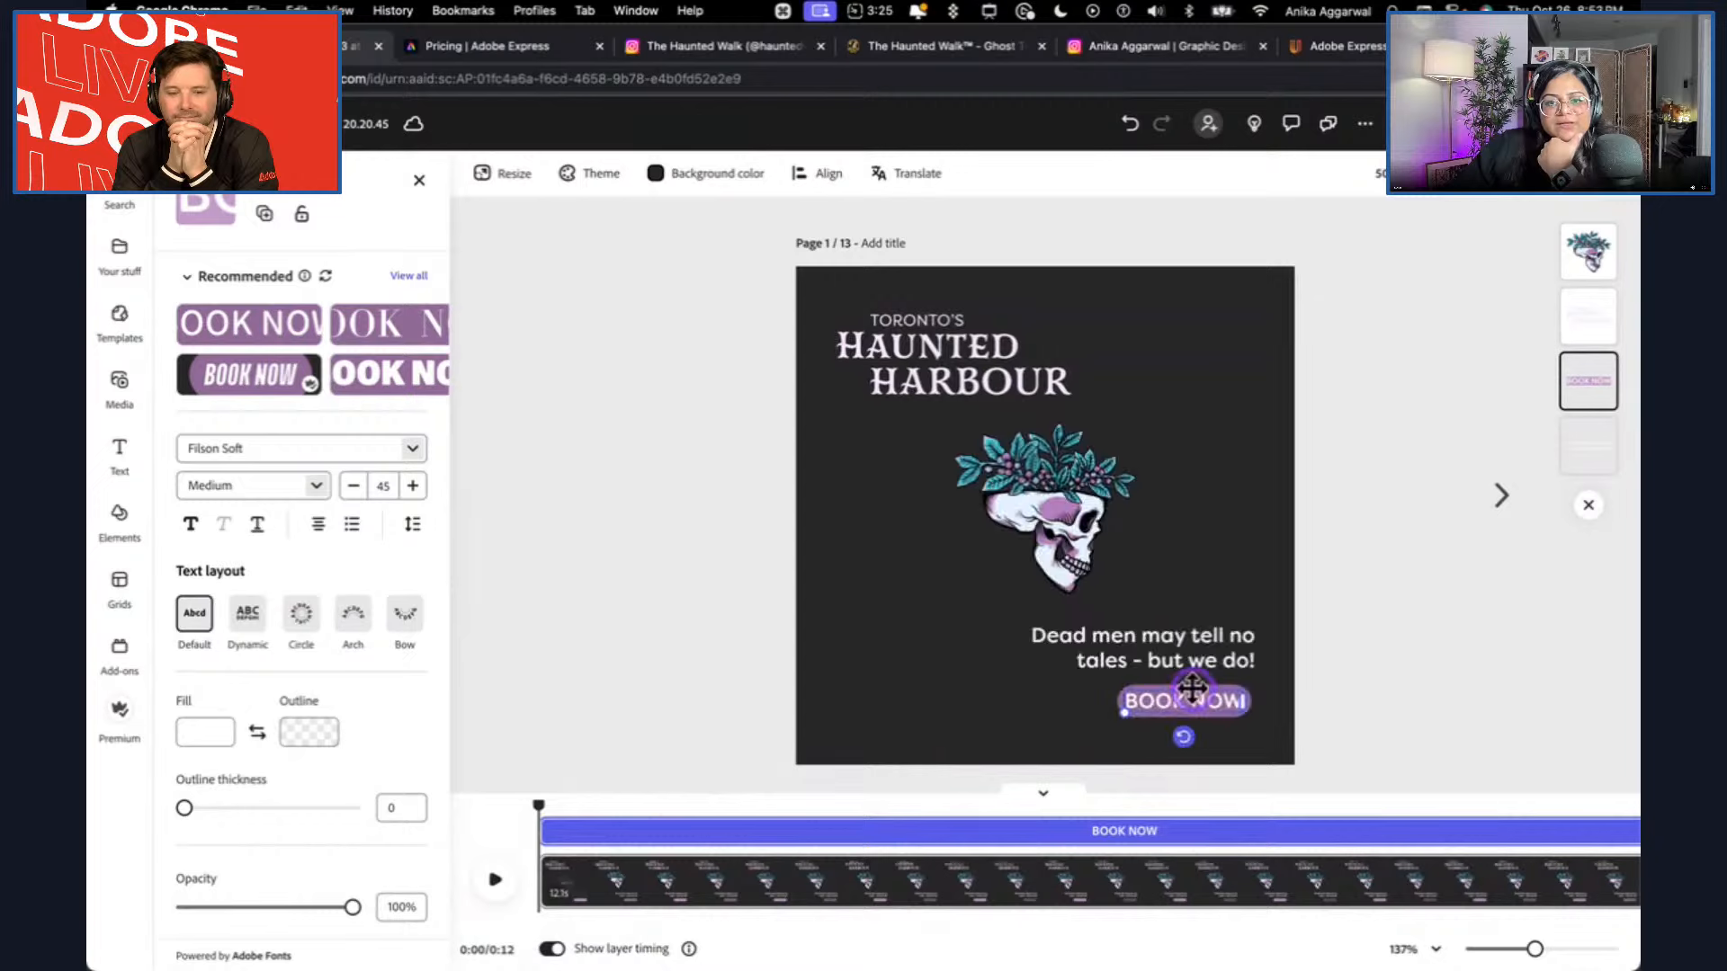
drag(542, 824, 882, 824)
click(500, 884)
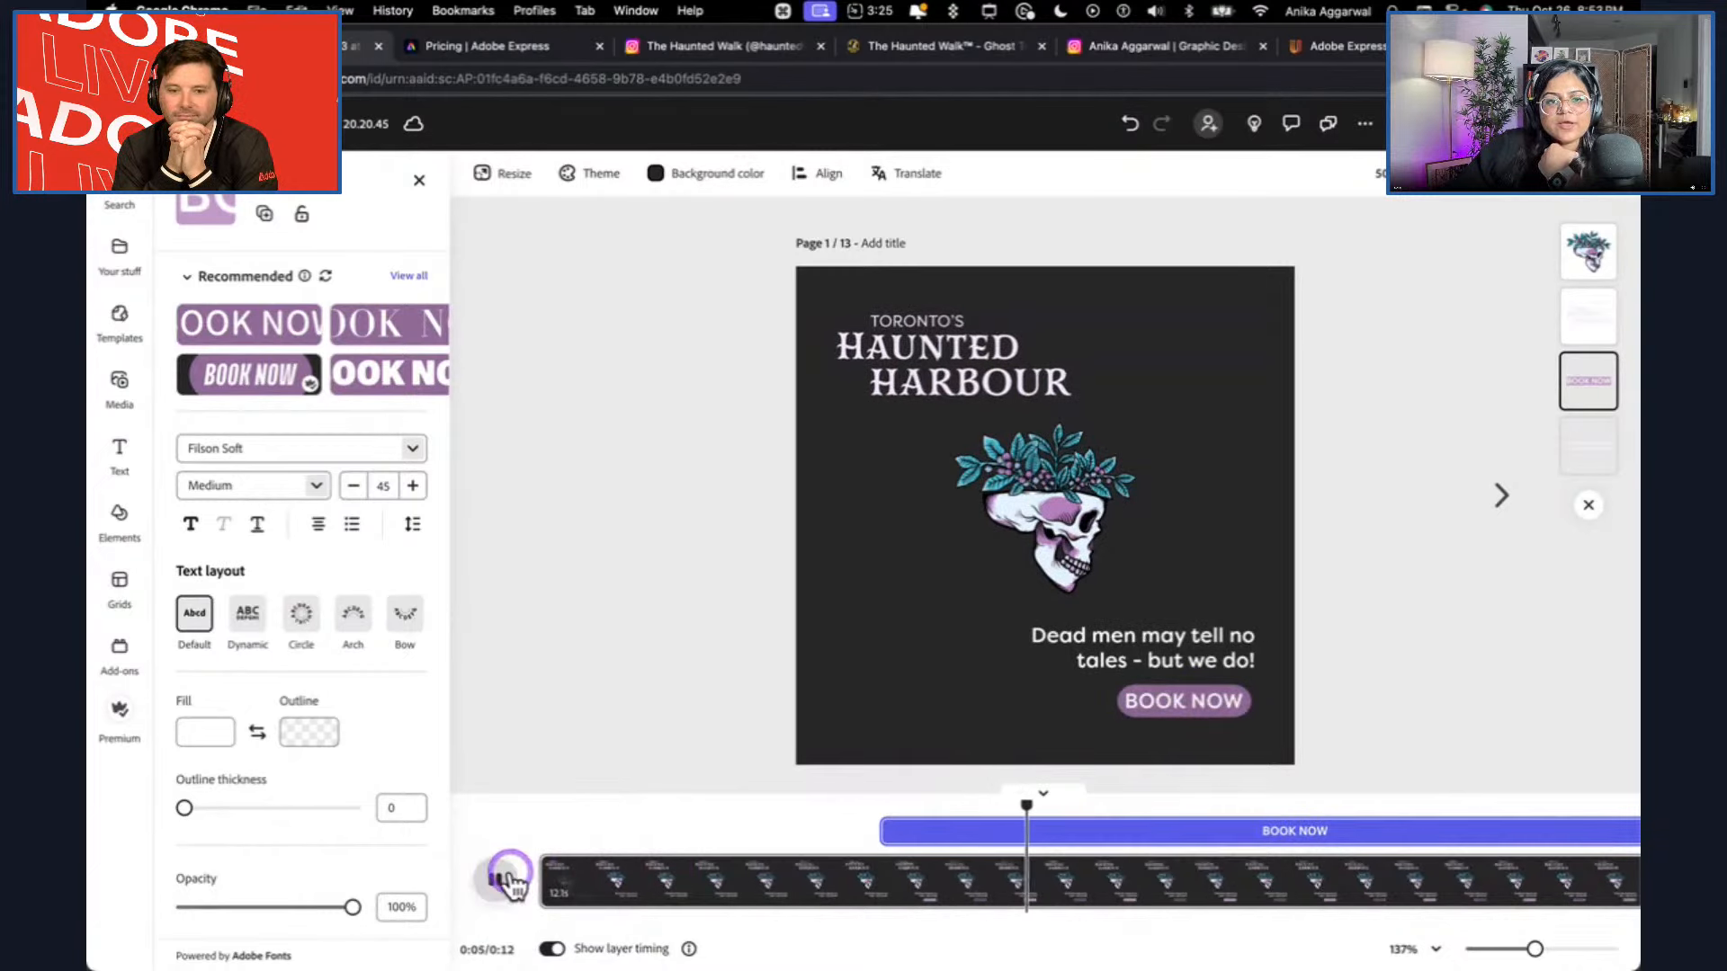
click(509, 883)
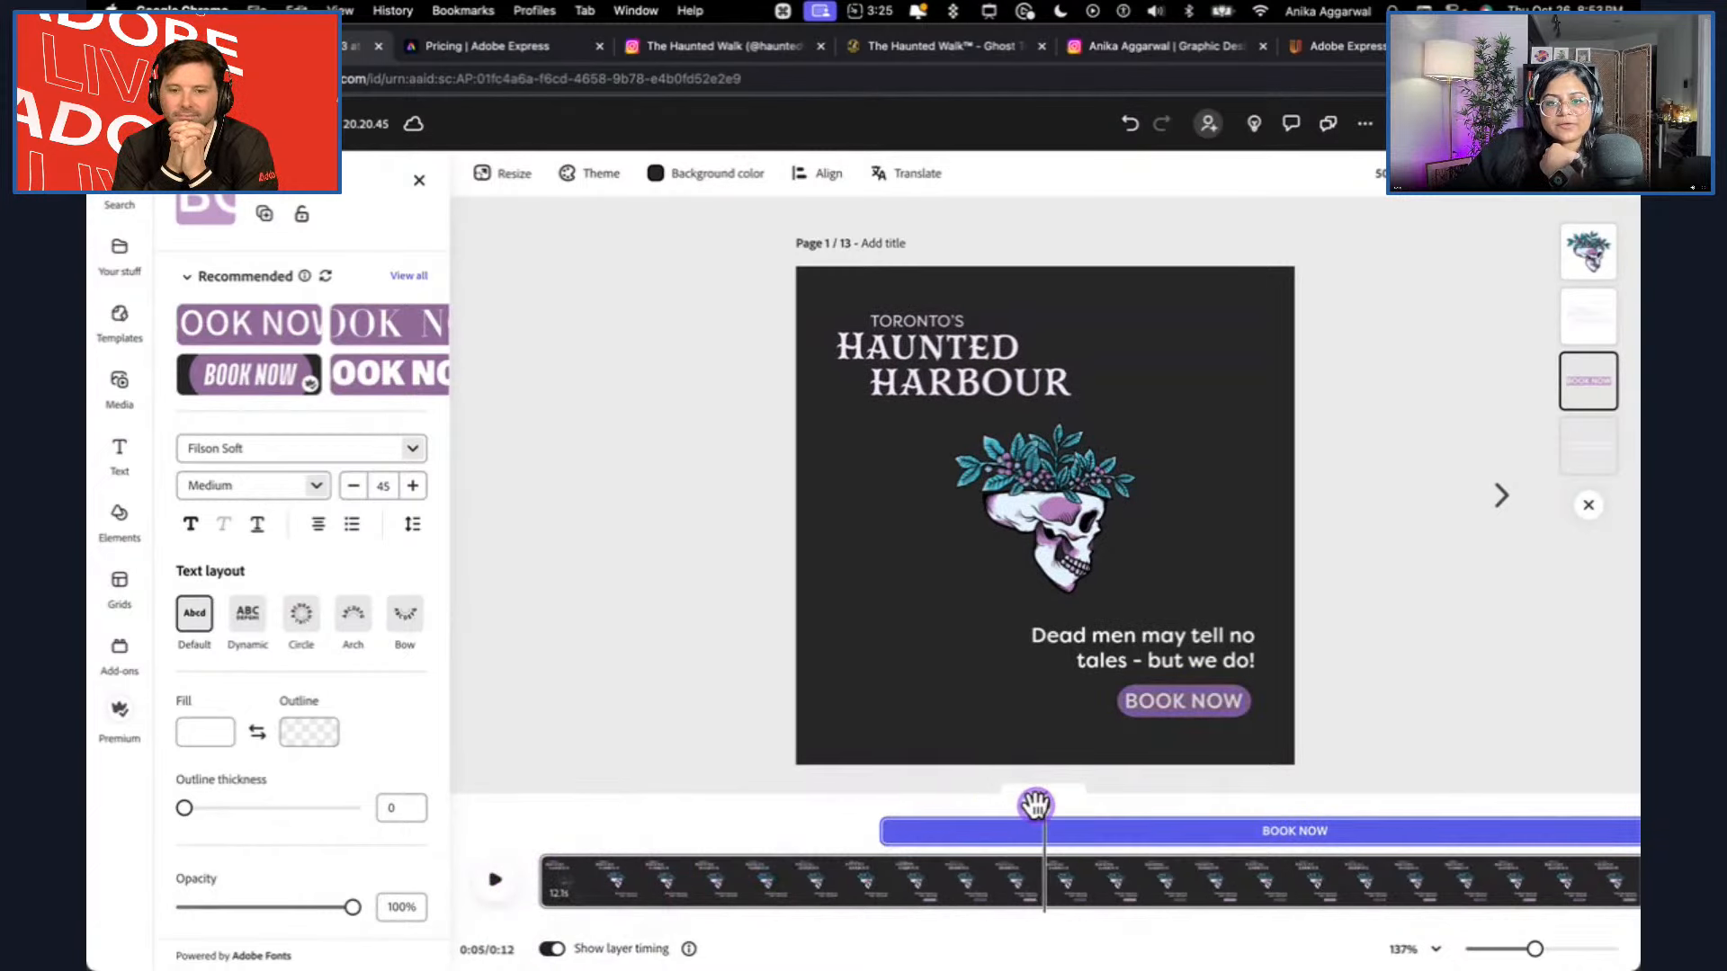
Replay the scene, move the BOOK NOW layer's start earlier to about 2 seconds and preview the new timing.
drag(1040, 803, 552, 805)
click(505, 883)
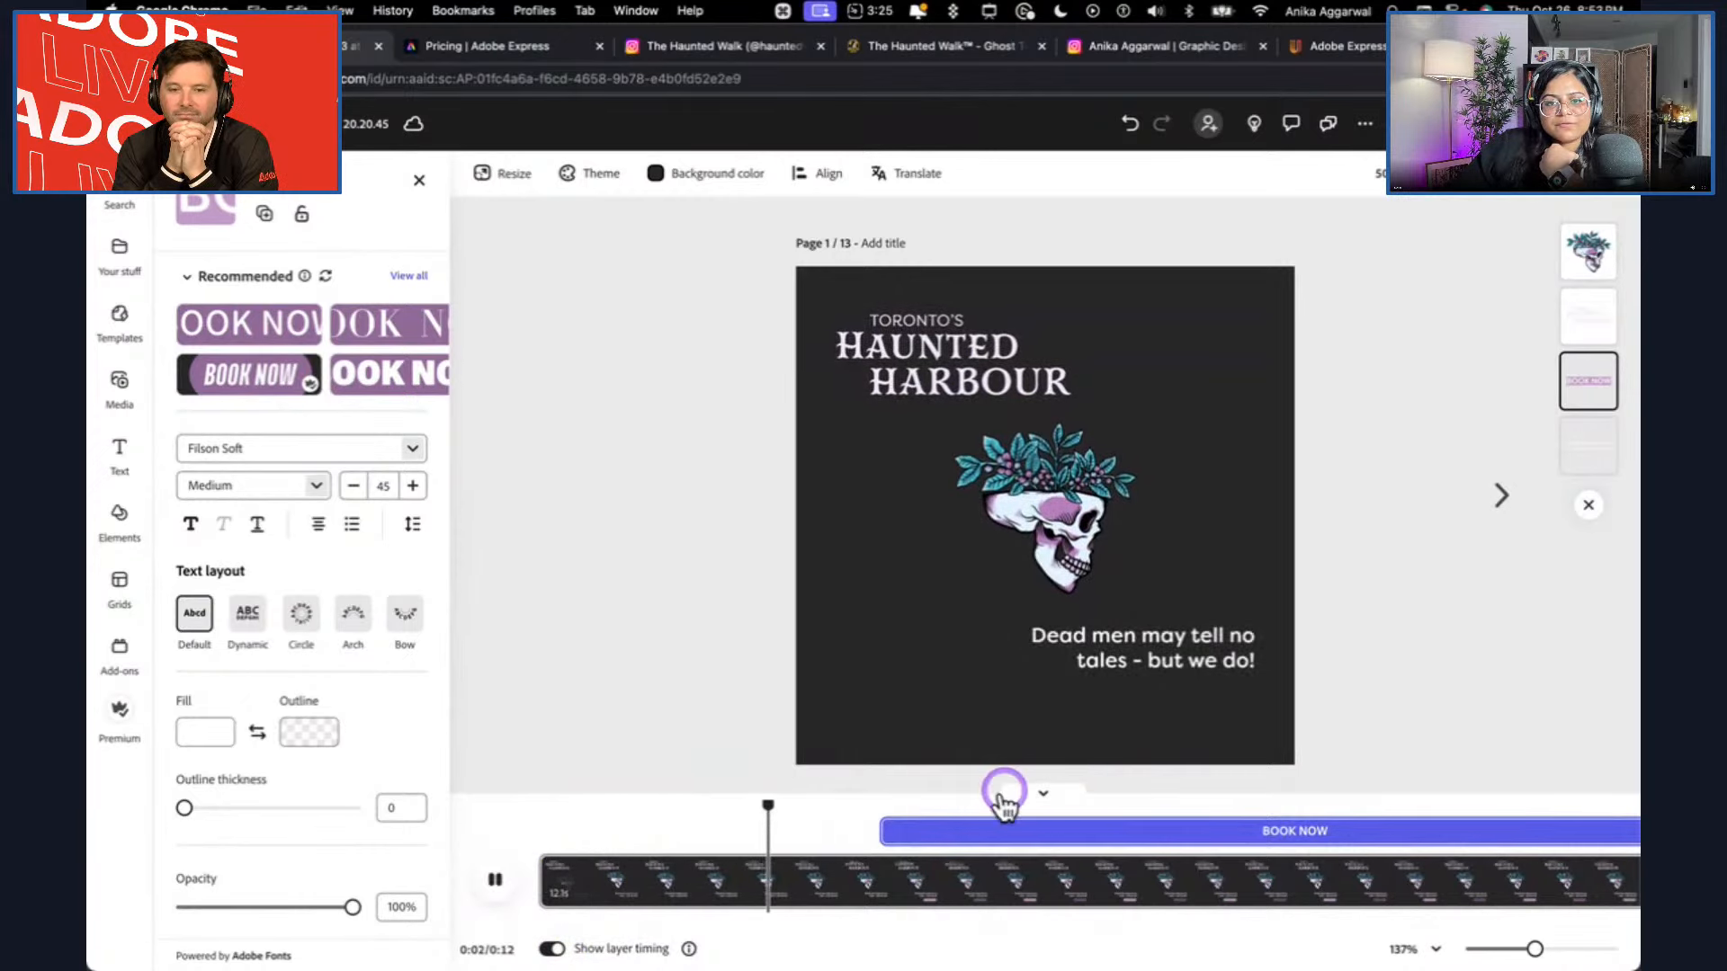
drag(878, 831, 466, 817)
click(494, 880)
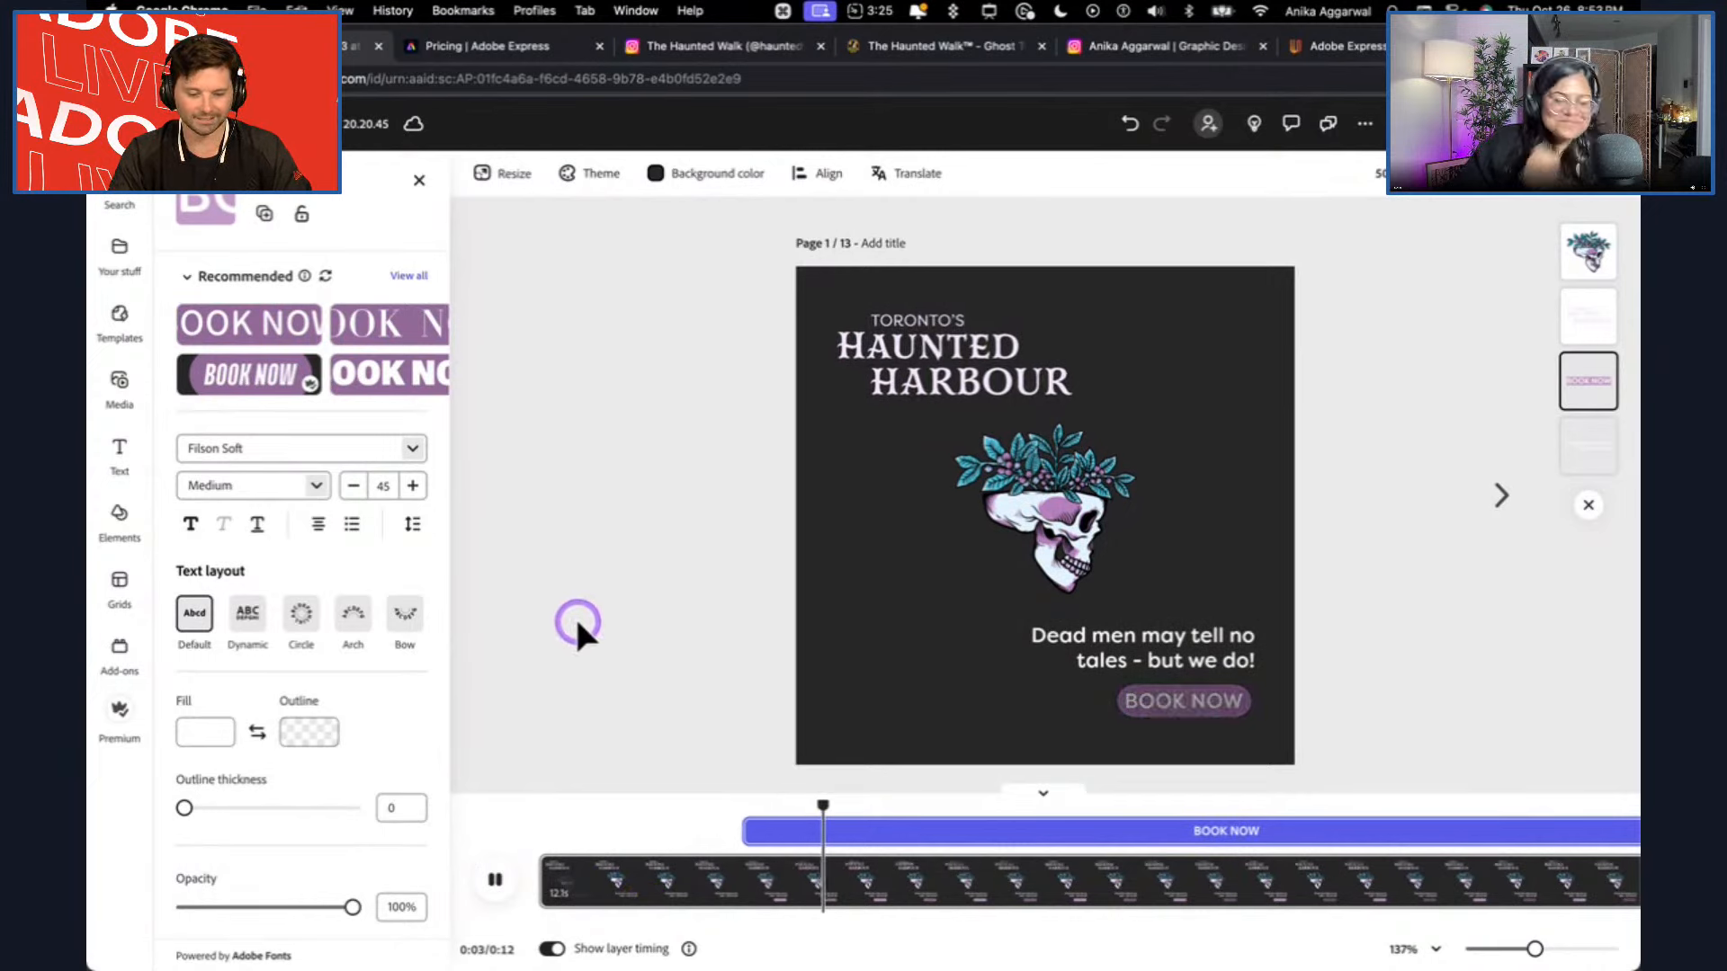
Pause the scene, start scheduling it as a social media post, select Instagram as the channel and set the post type to Reel.
click(505, 873)
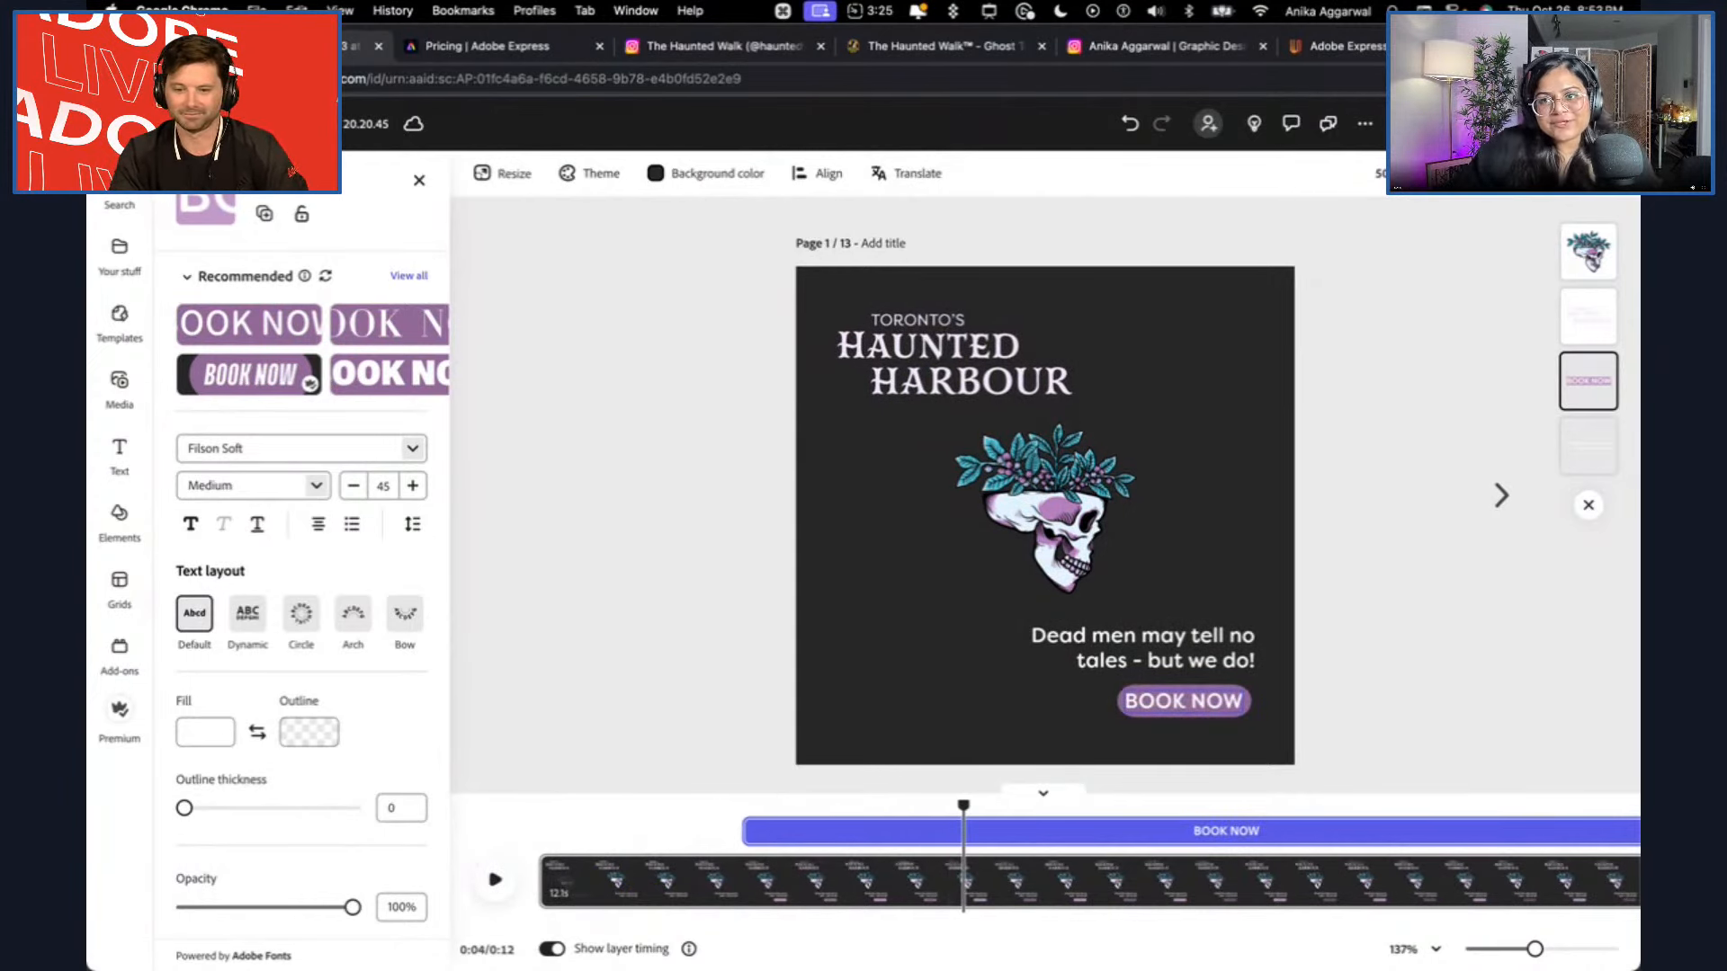
click(1537, 123)
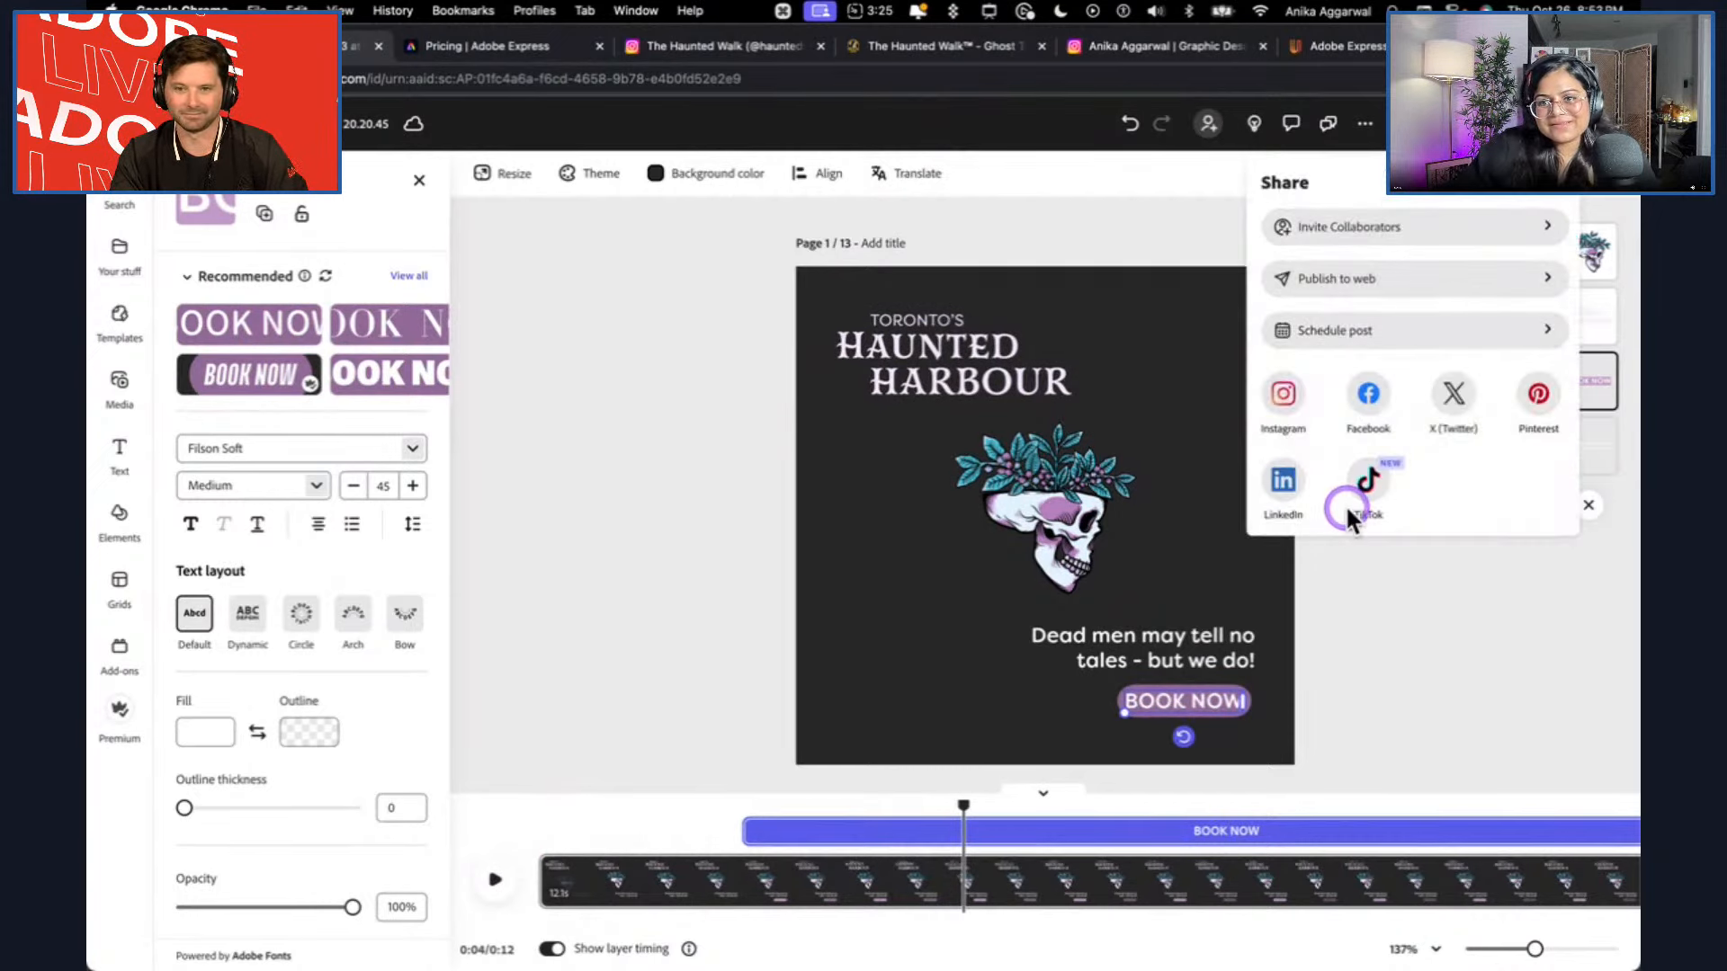
click(1463, 333)
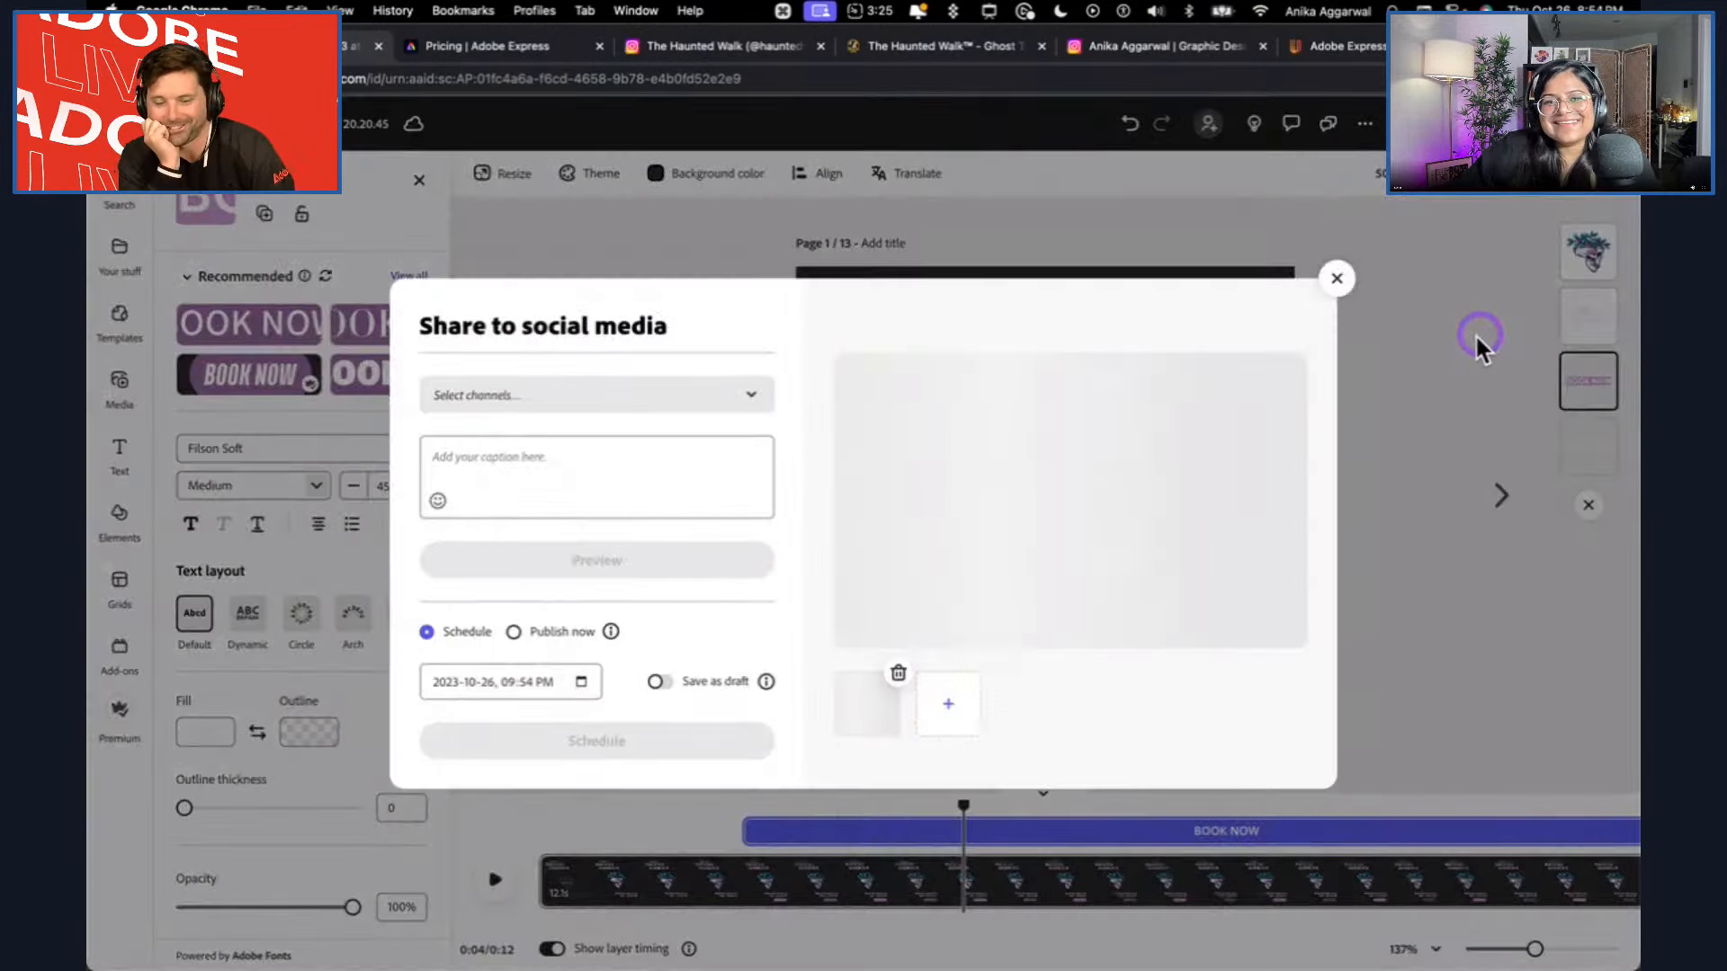
click(614, 391)
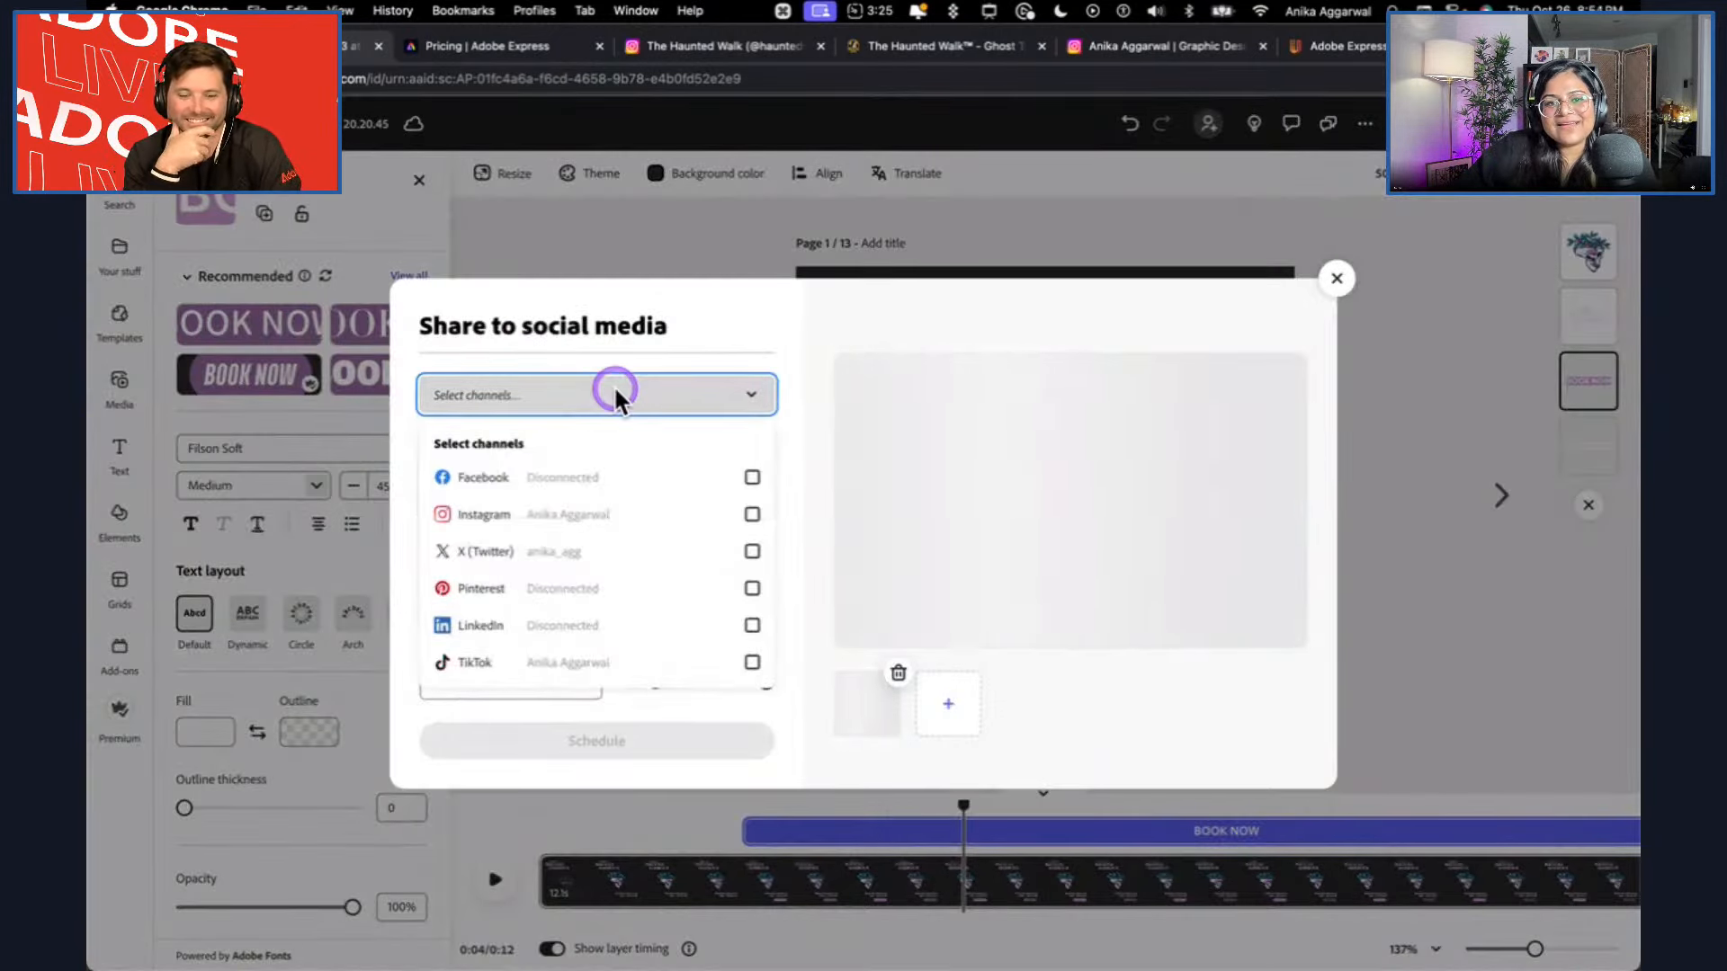
click(591, 526)
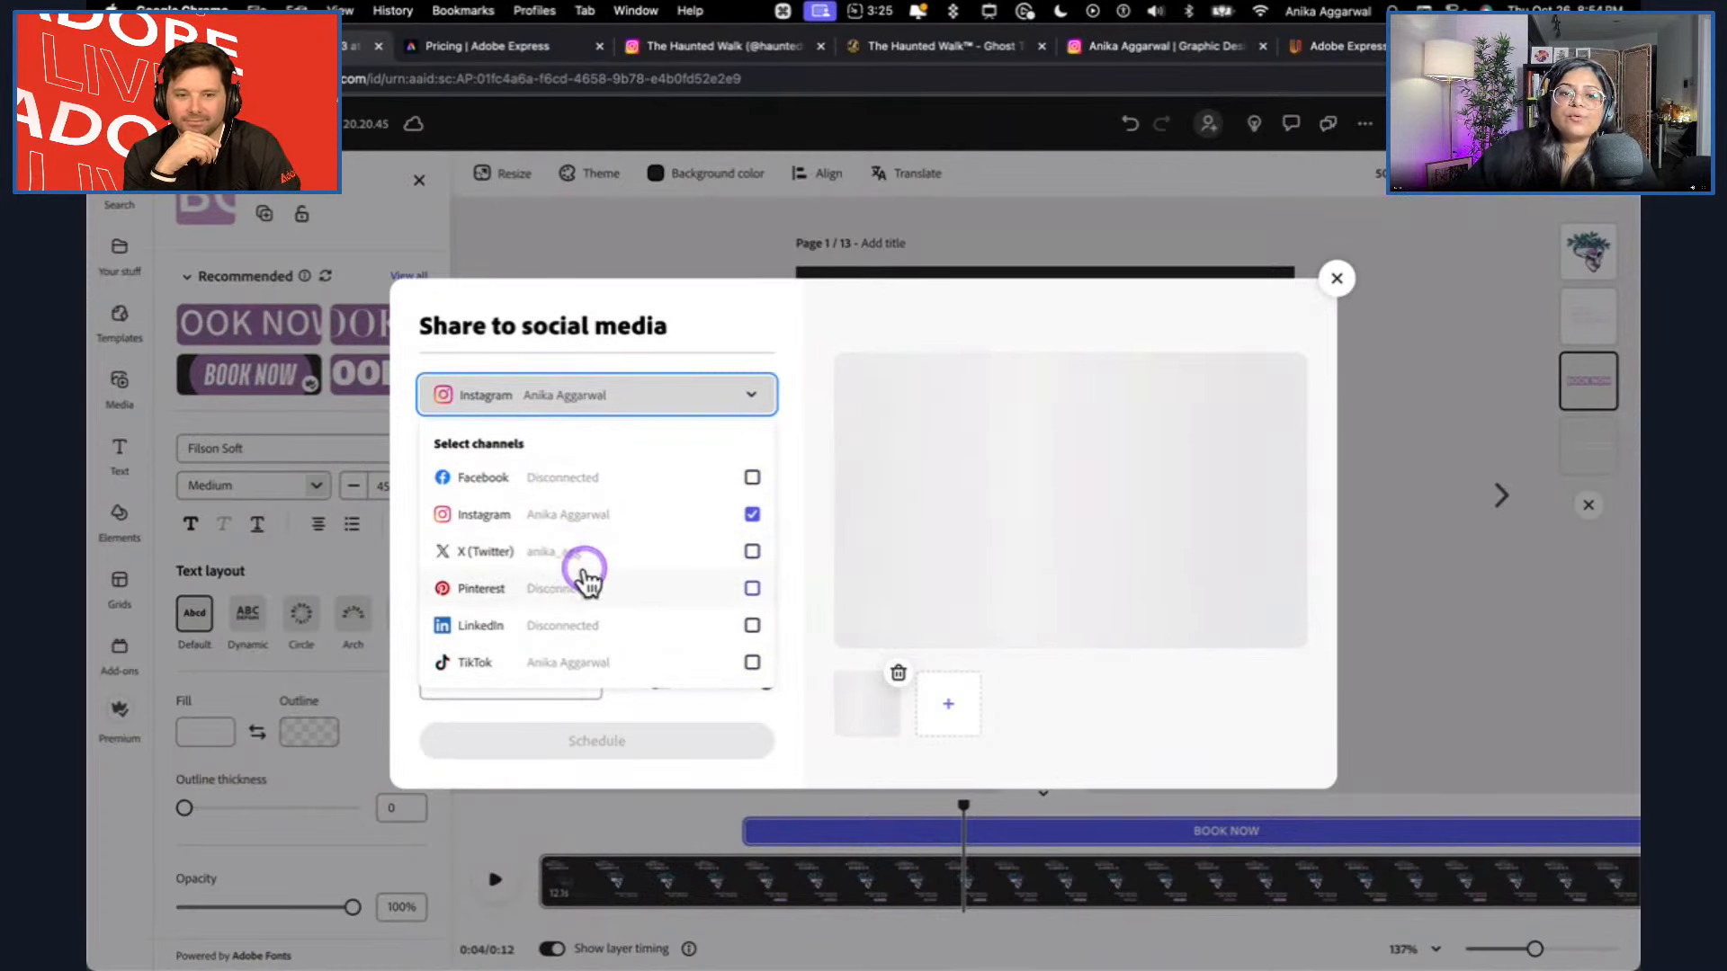
click(757, 343)
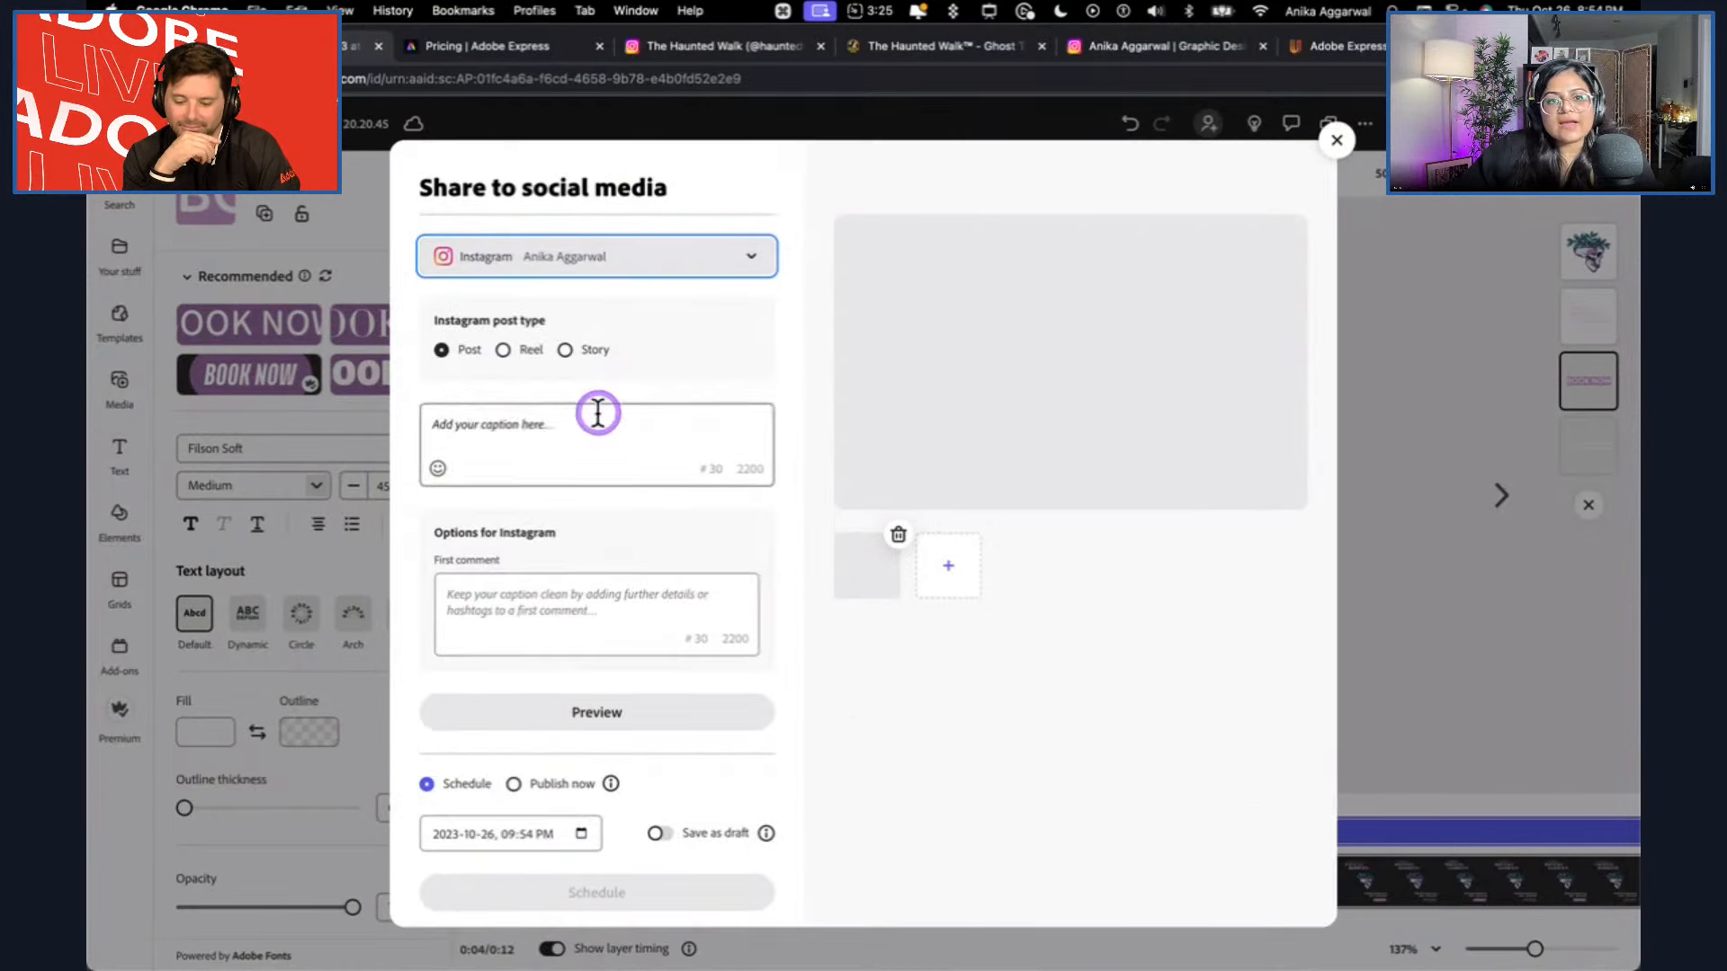
click(502, 351)
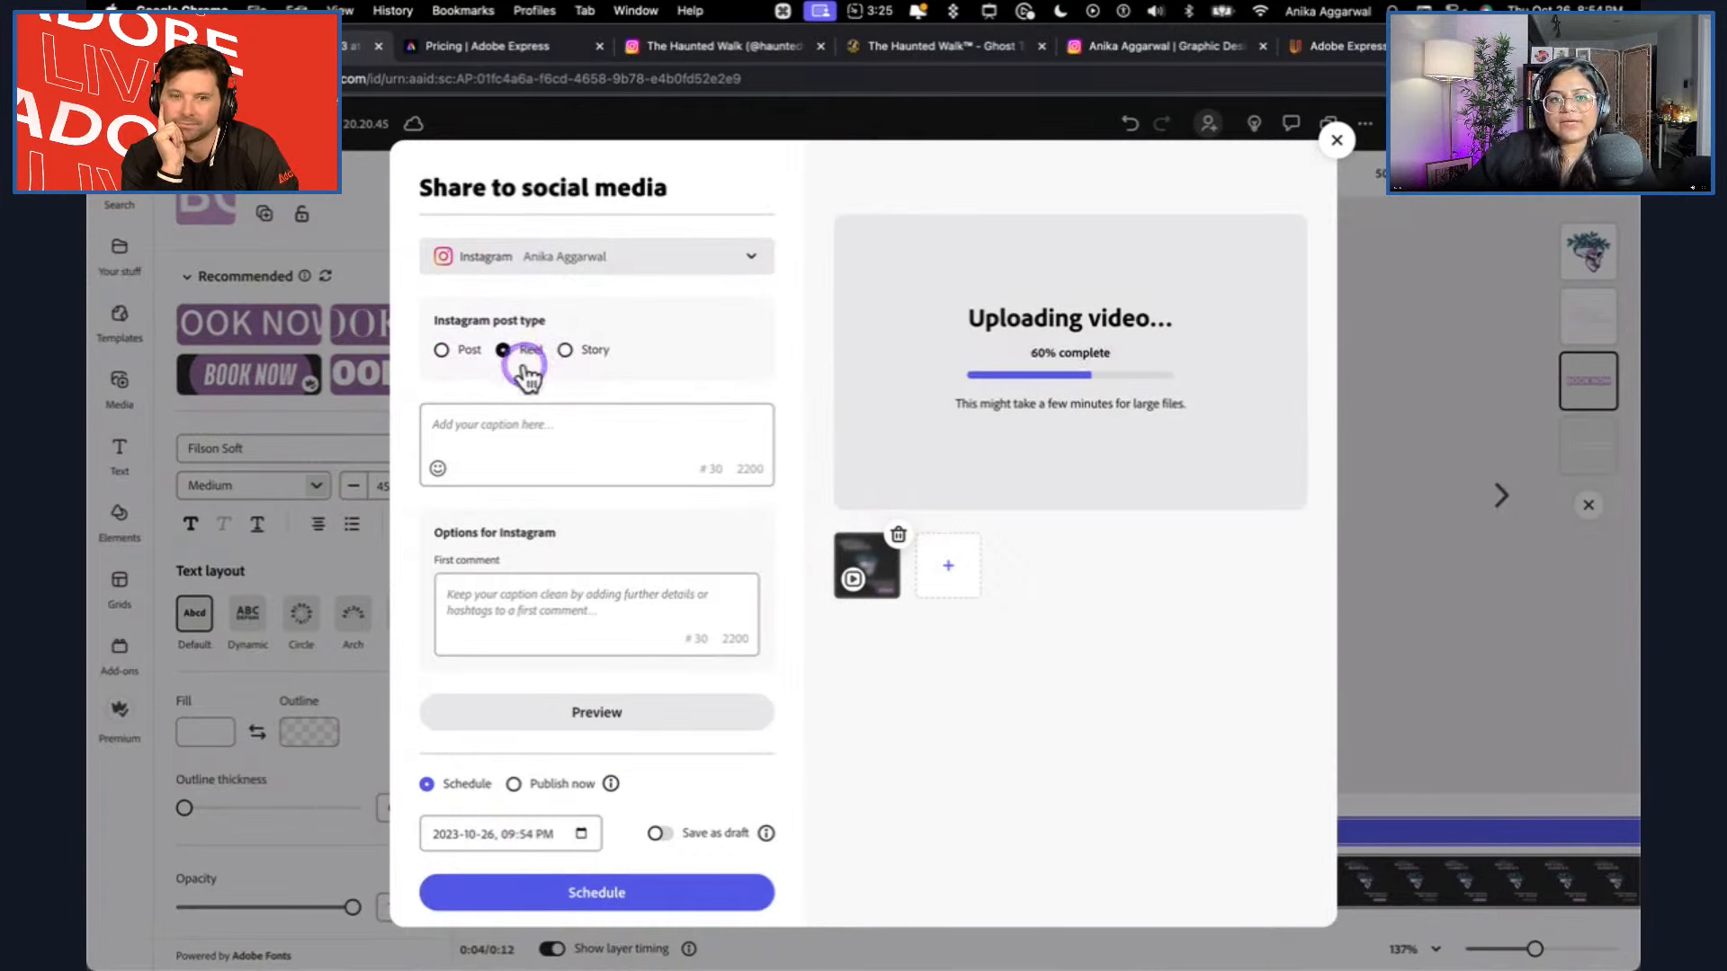
Write the caption "Spooky stream product" followed by a space and a jack-o-lantern emoji found by searching for pumpkin.
click(500, 409)
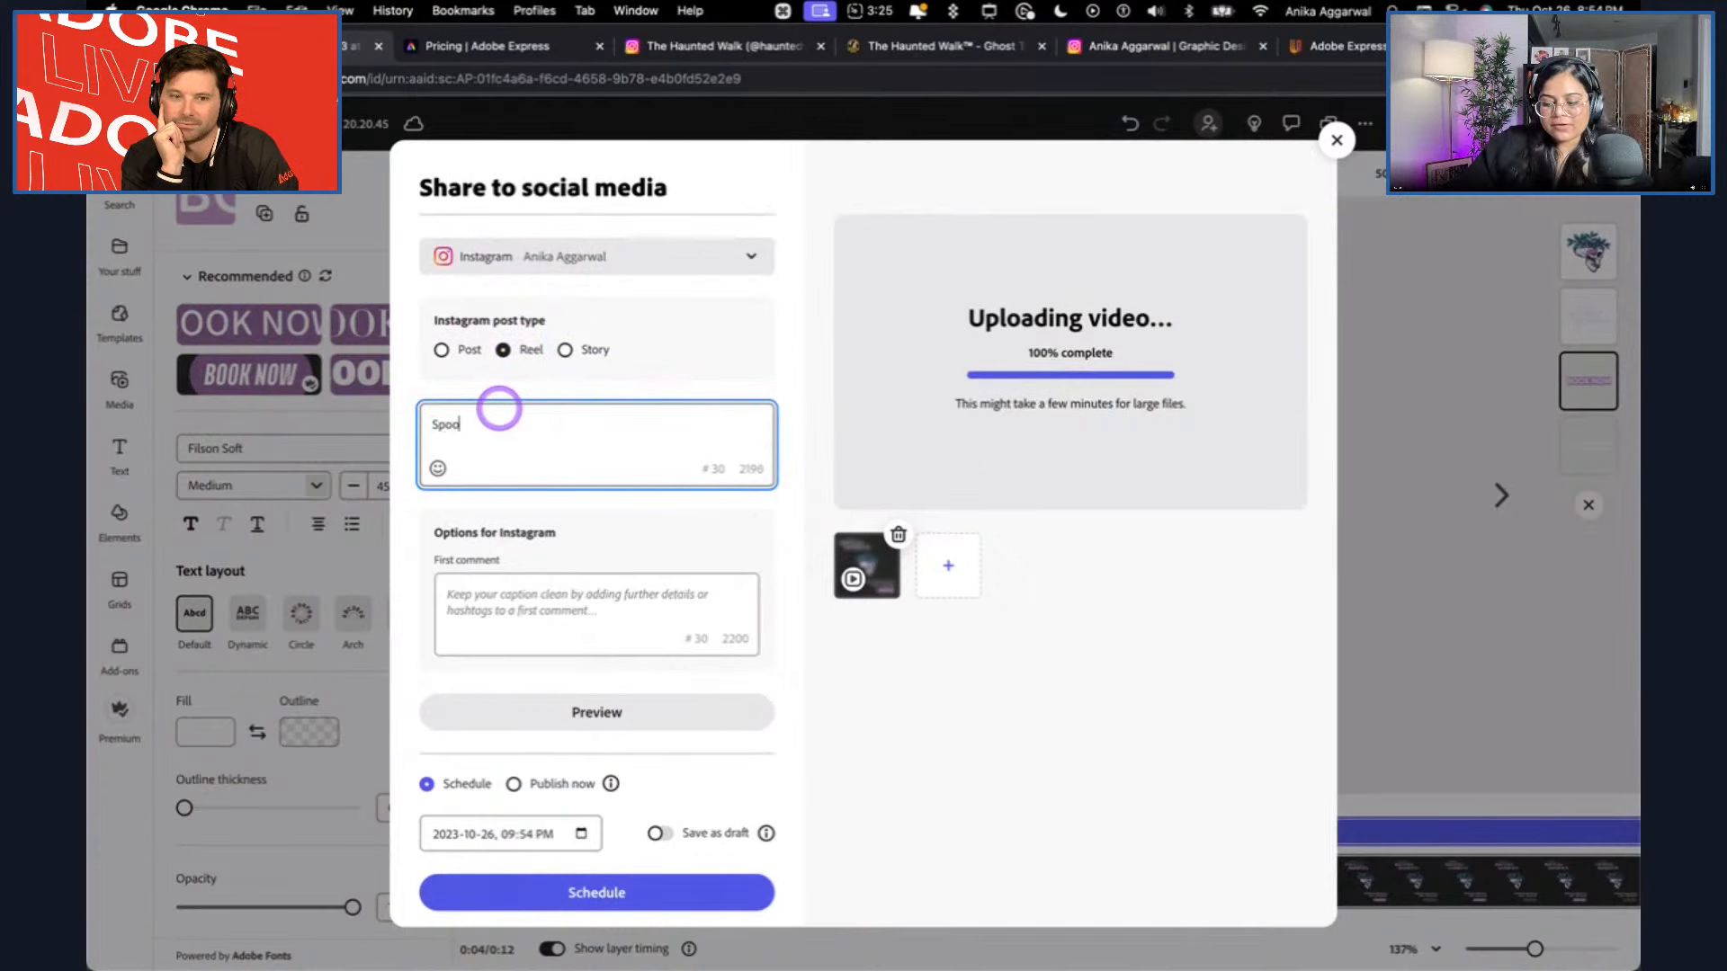
text(Spooky stream product)
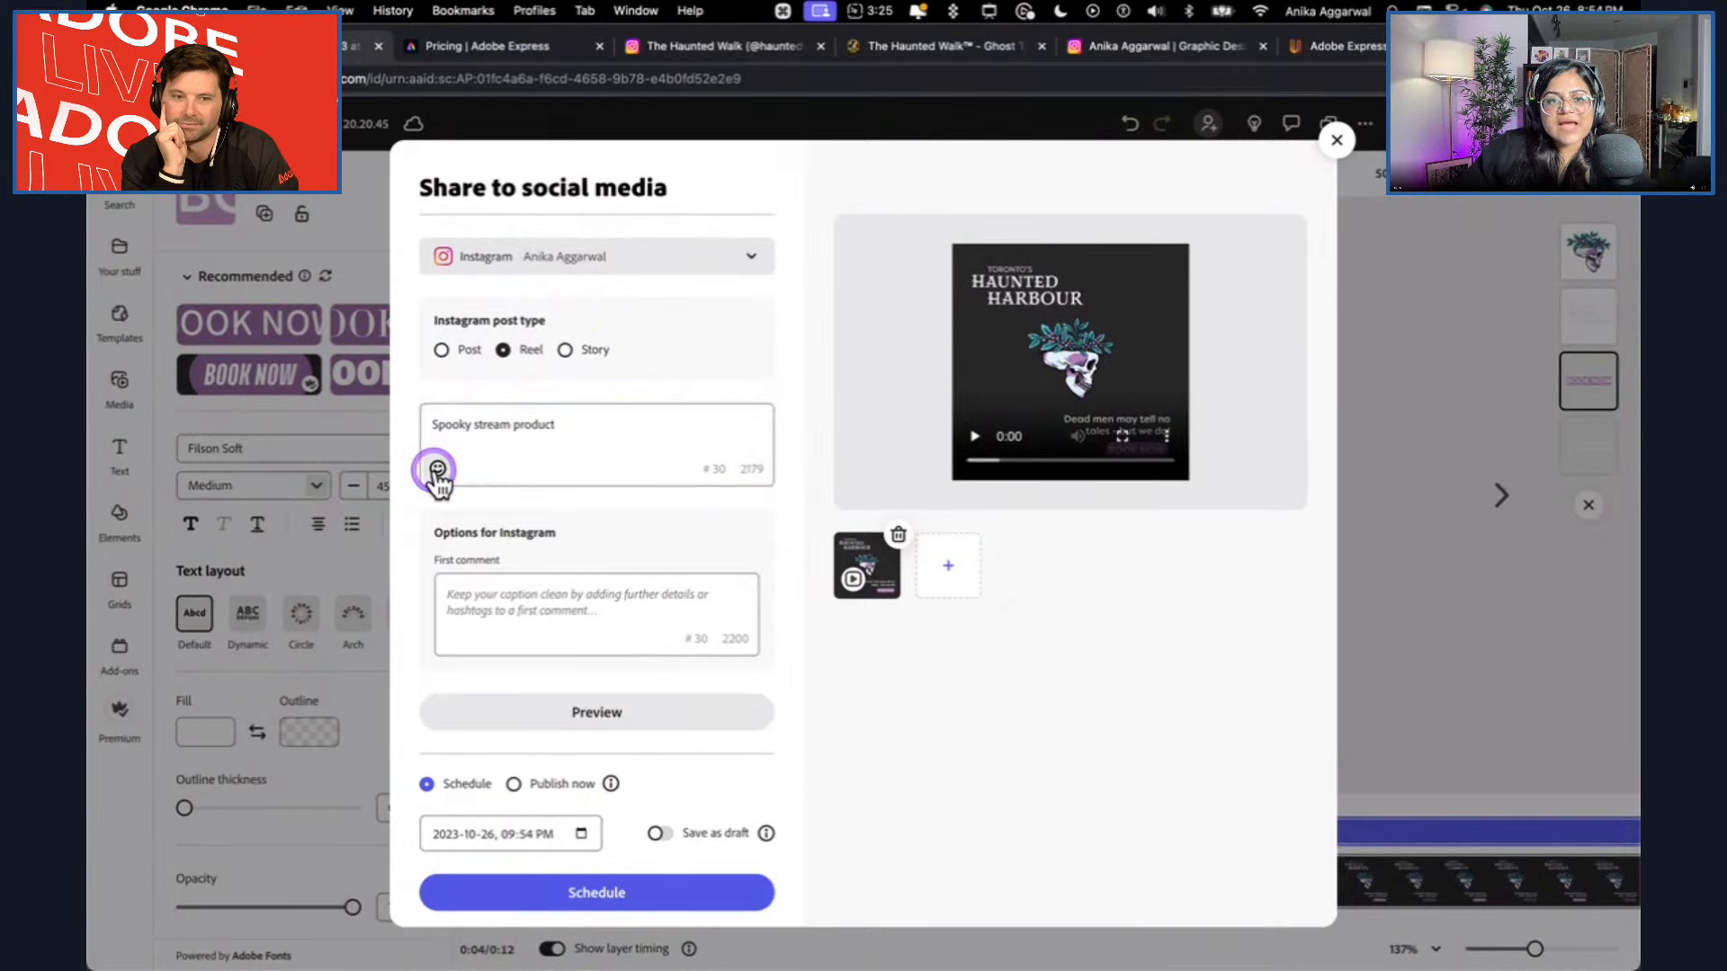
click(436, 469)
text(pu)
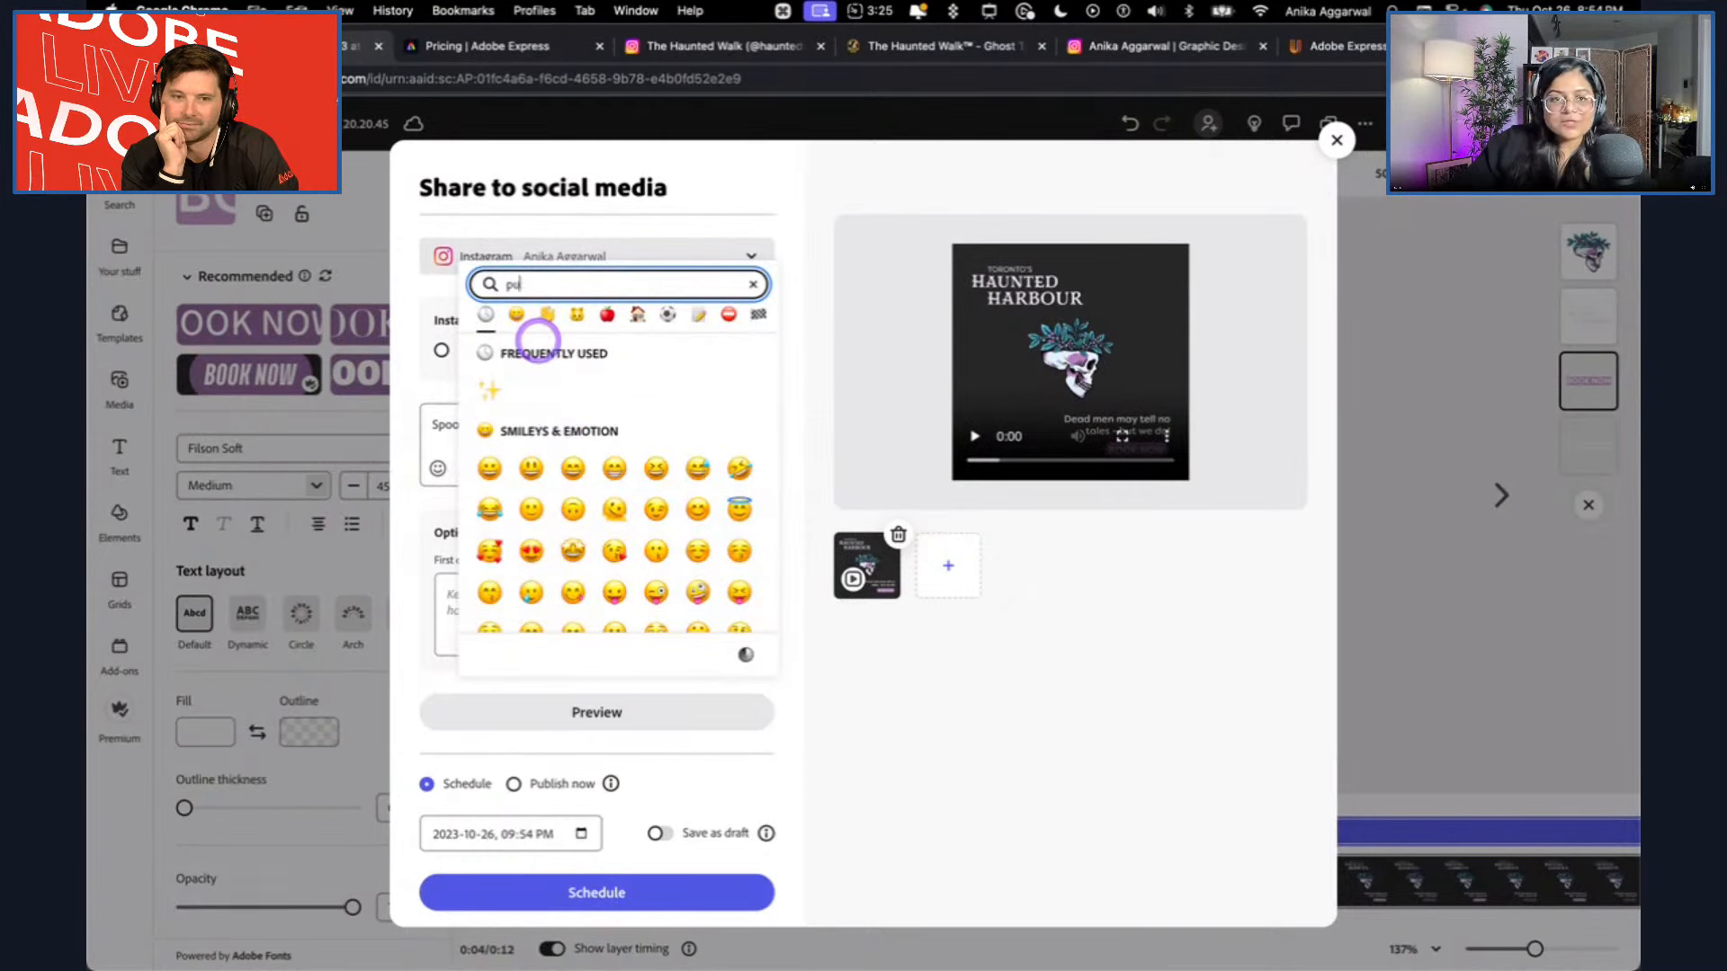
text(mpkin)
click(492, 394)
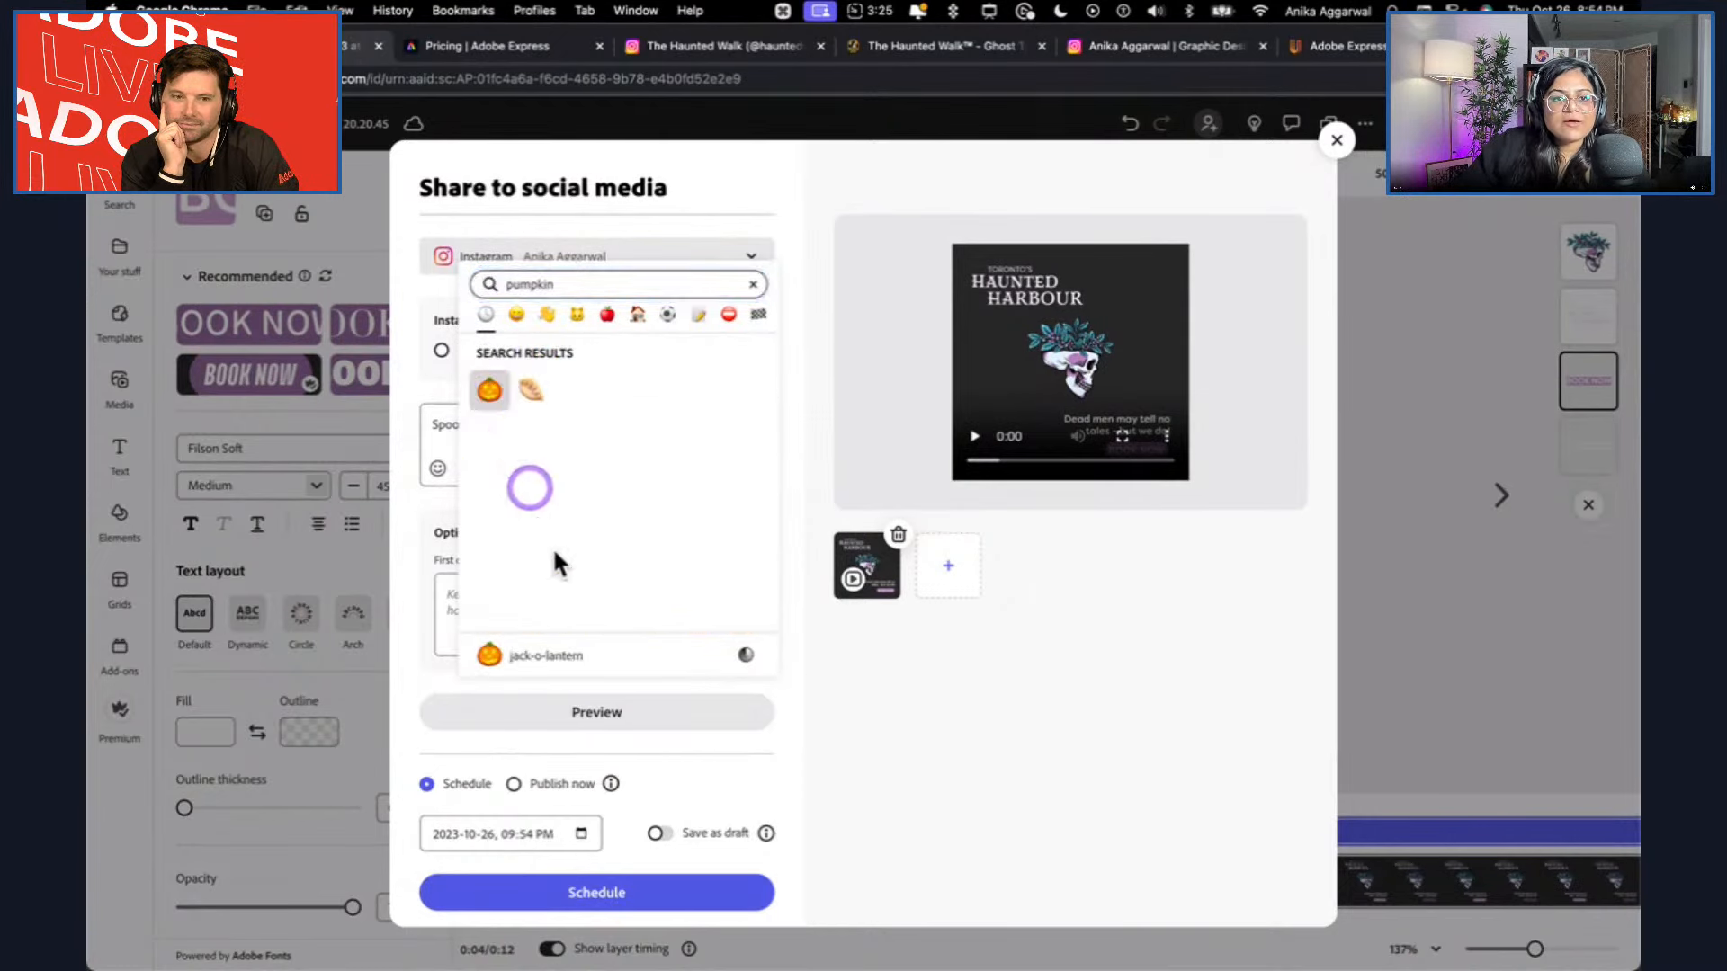
click(559, 420)
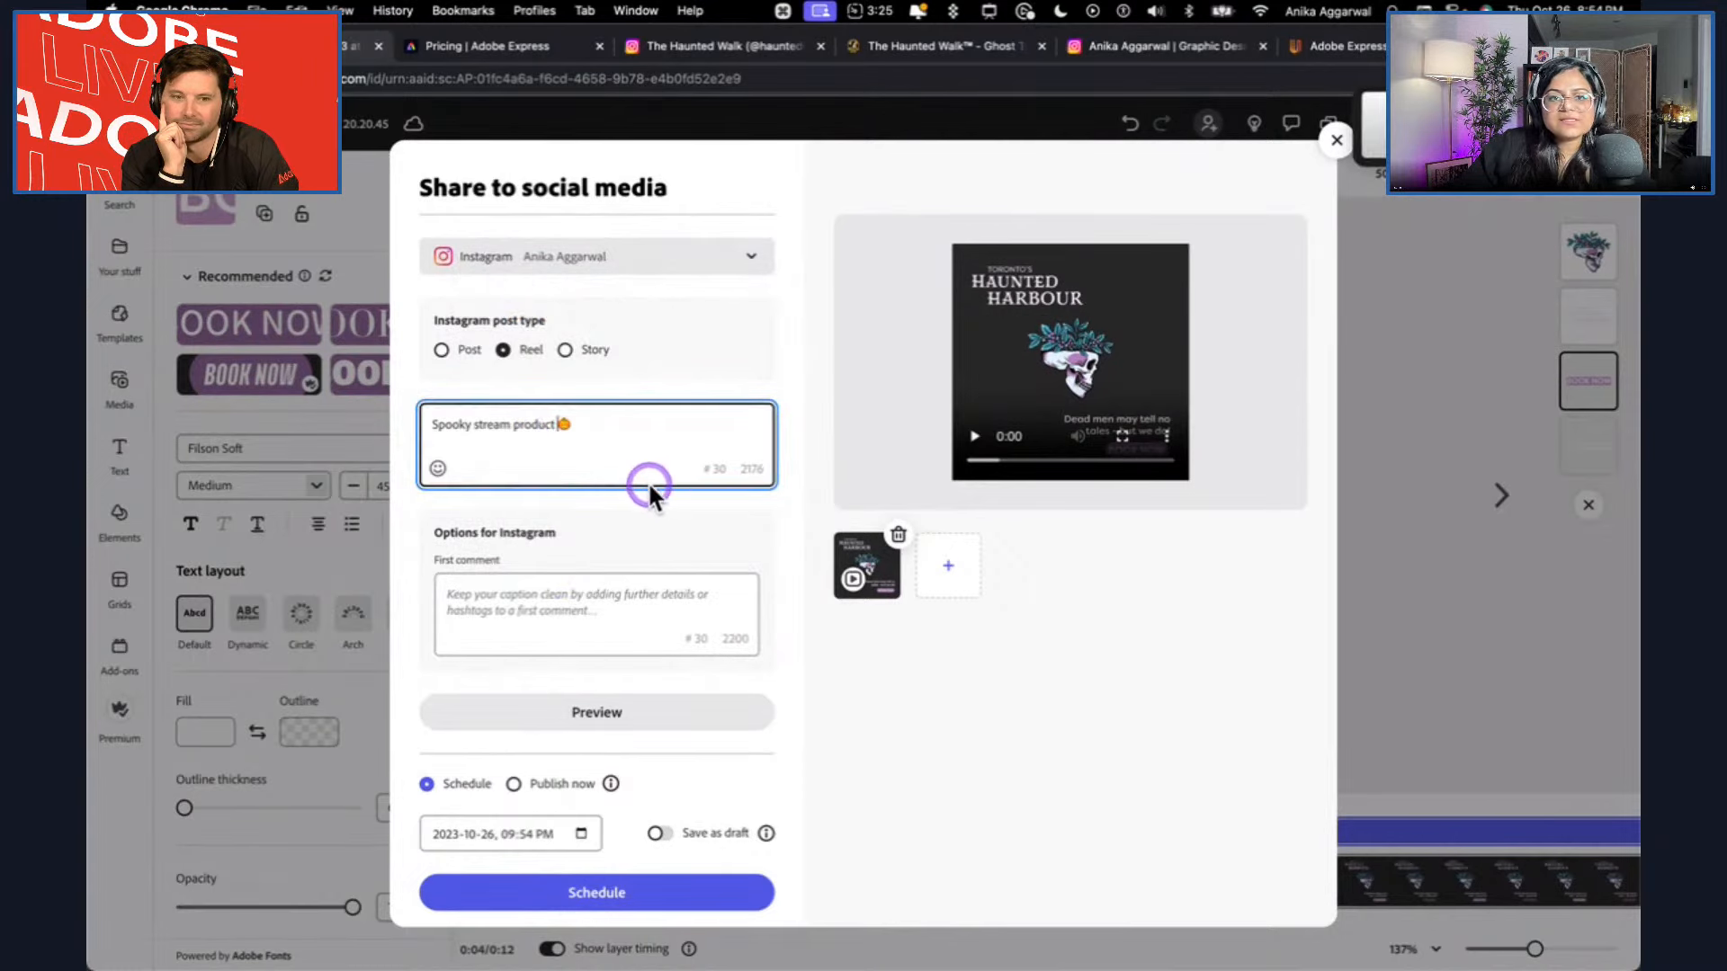
Play the uploaded video and add "#adobelive" as the reel's first comment.
click(967, 439)
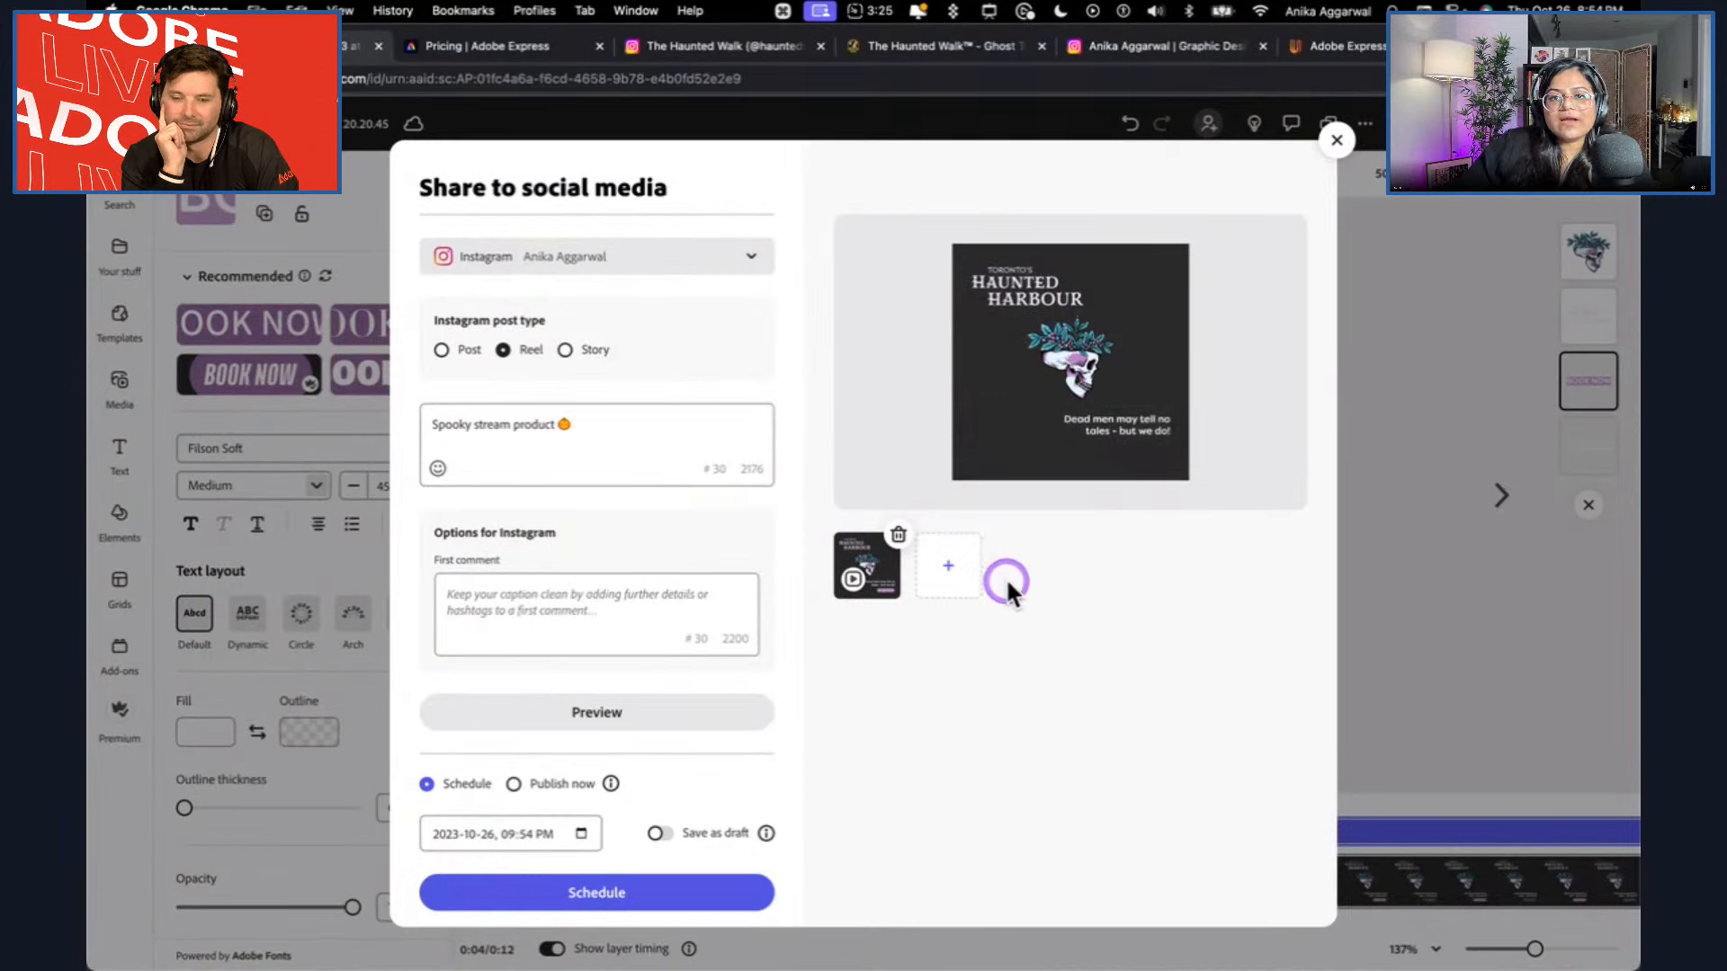
click(446, 597)
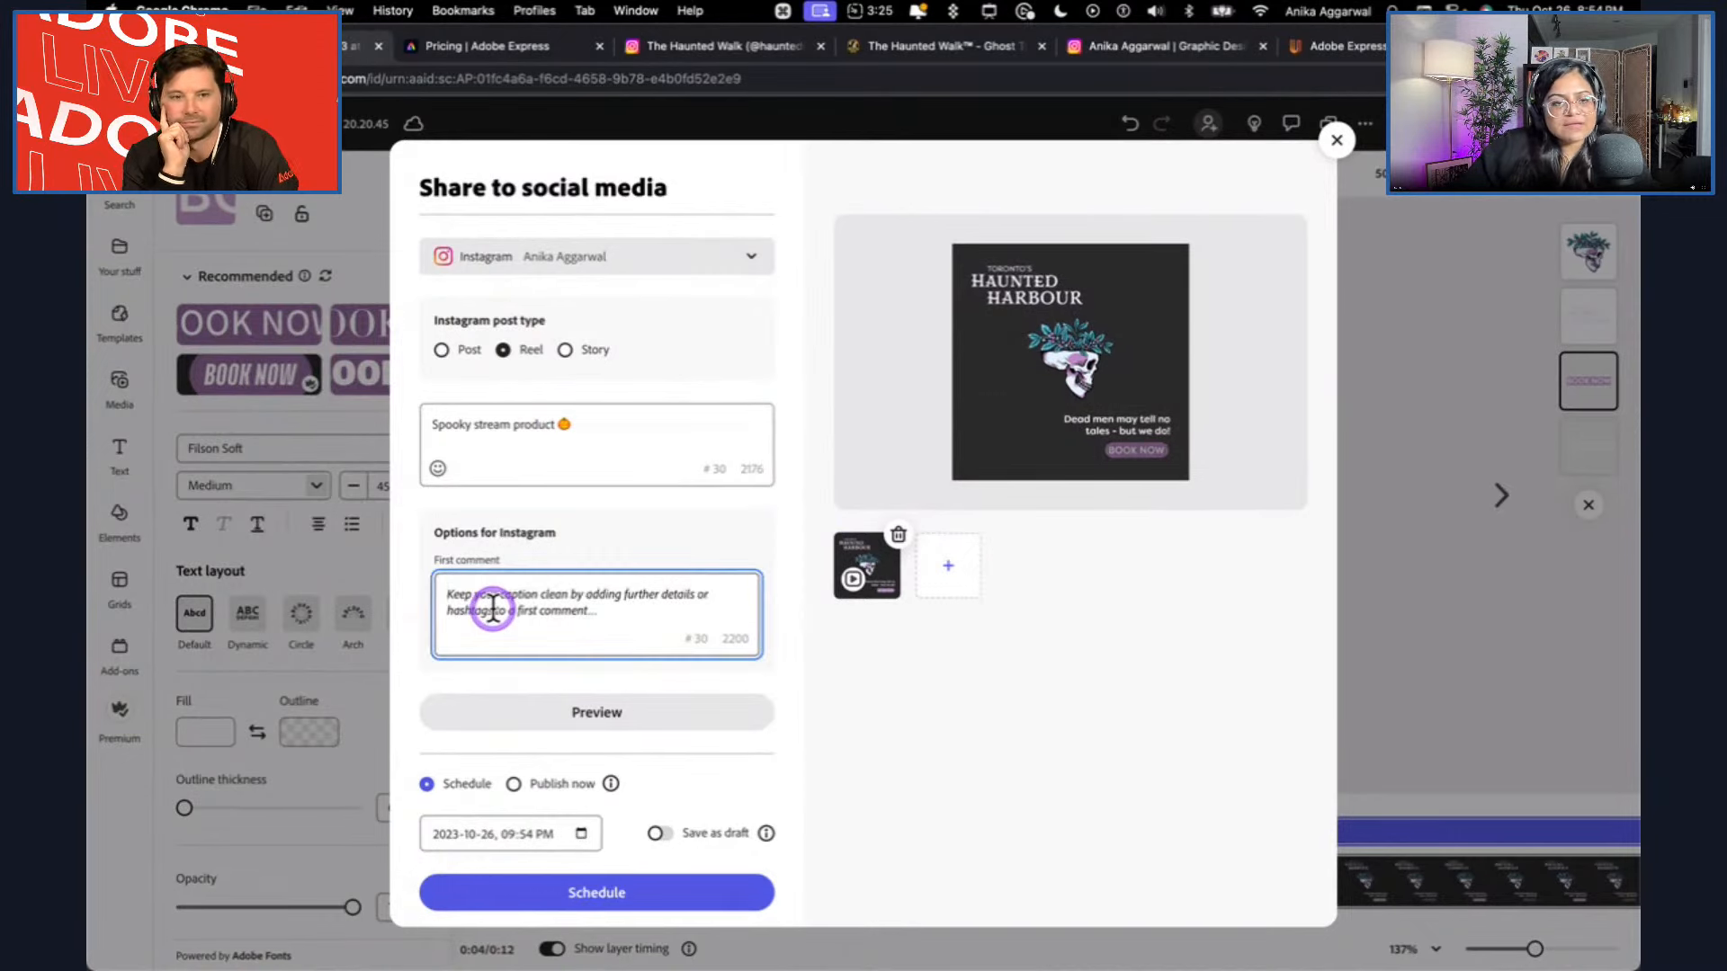
text(#adobelive)
Preview how the reel appears on Instagram with its caption, and return to the post settings.
click(606, 715)
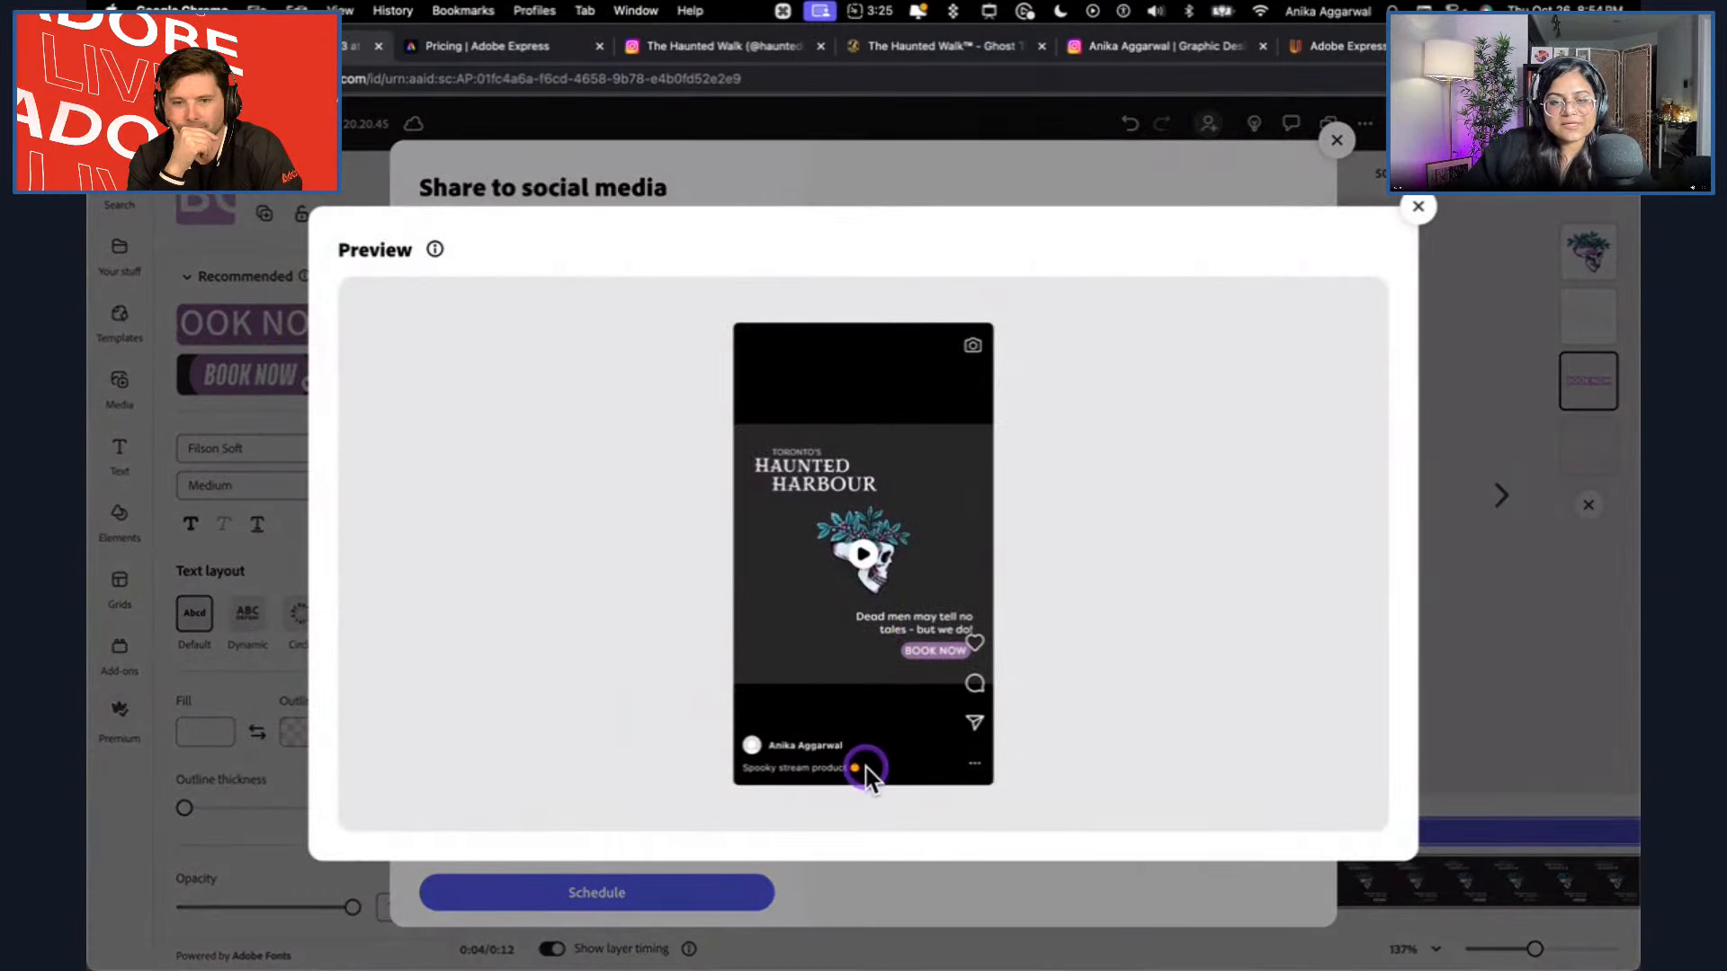
click(859, 544)
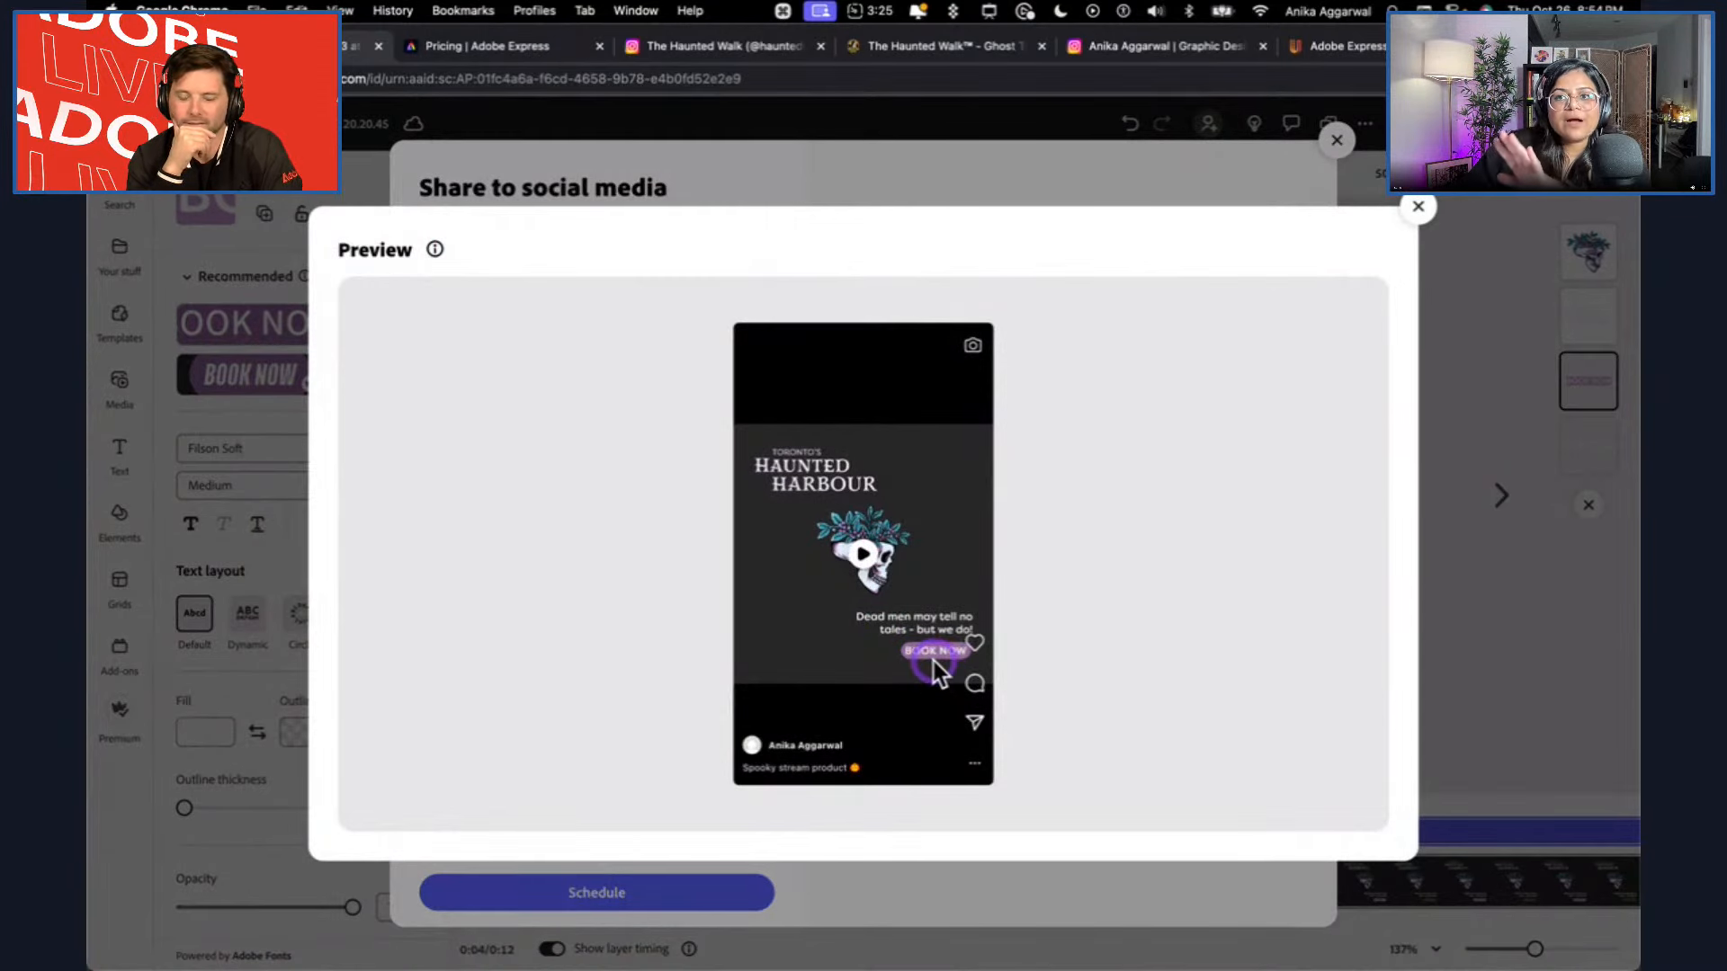
click(1419, 209)
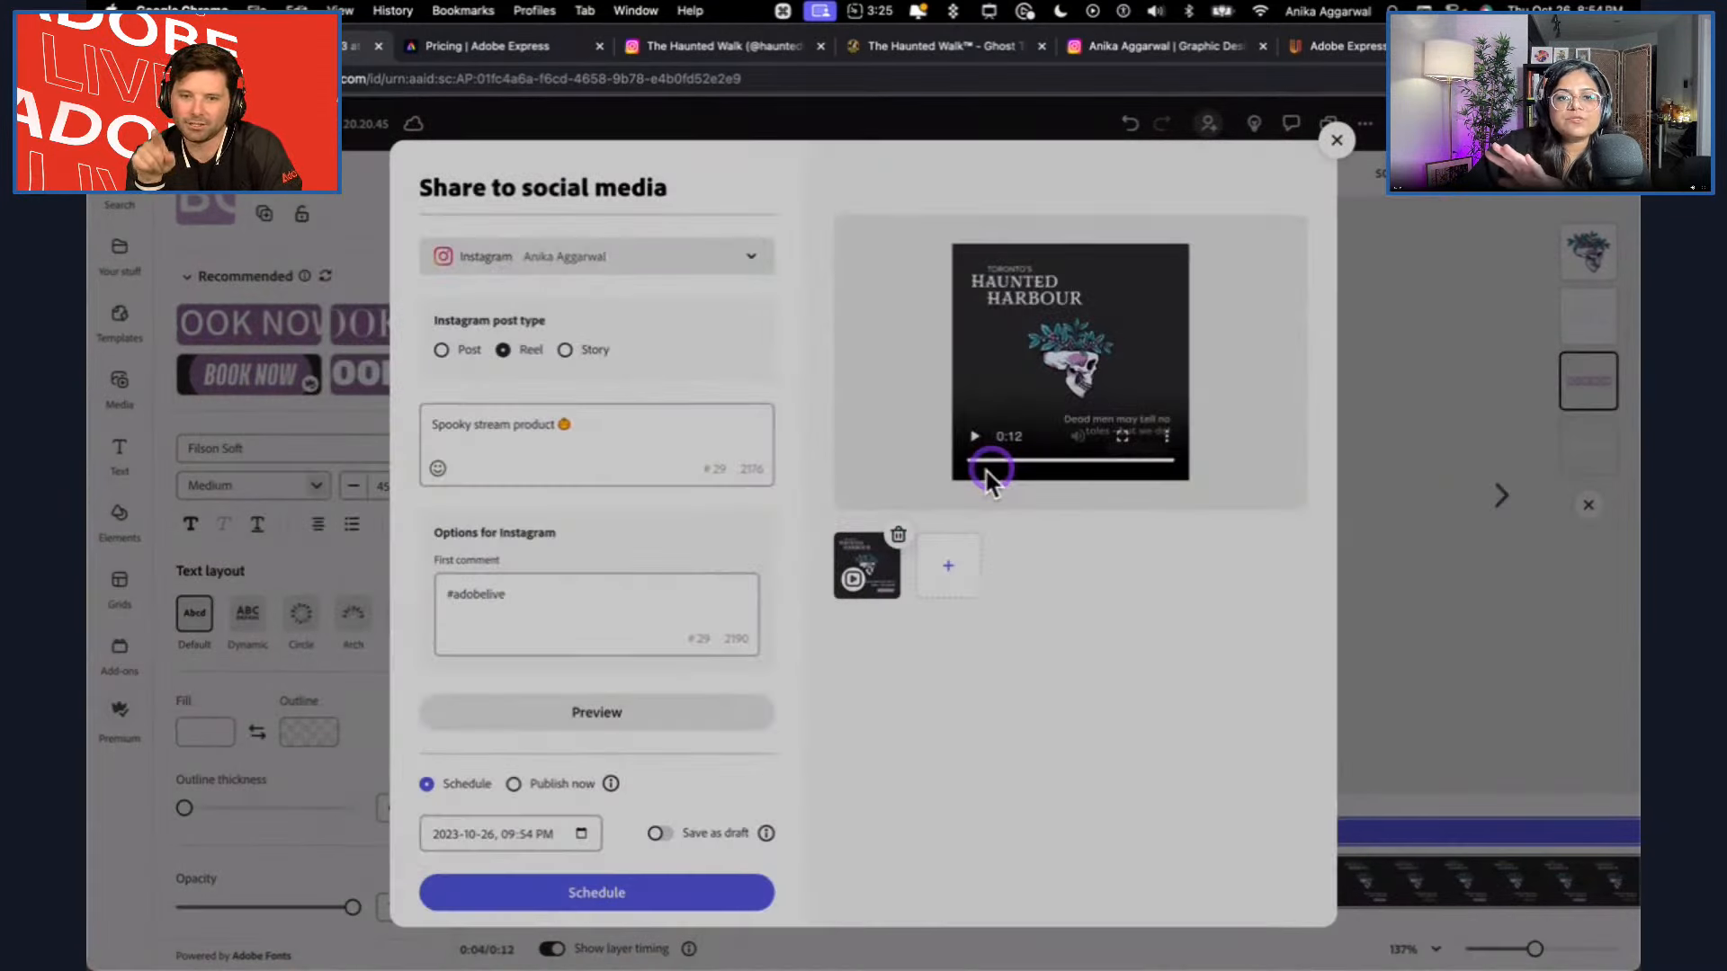
Turn on saving as a draft, set the post date to October 28, 2023, and add the draft to the schedule.
scroll(995, 467, down, 1)
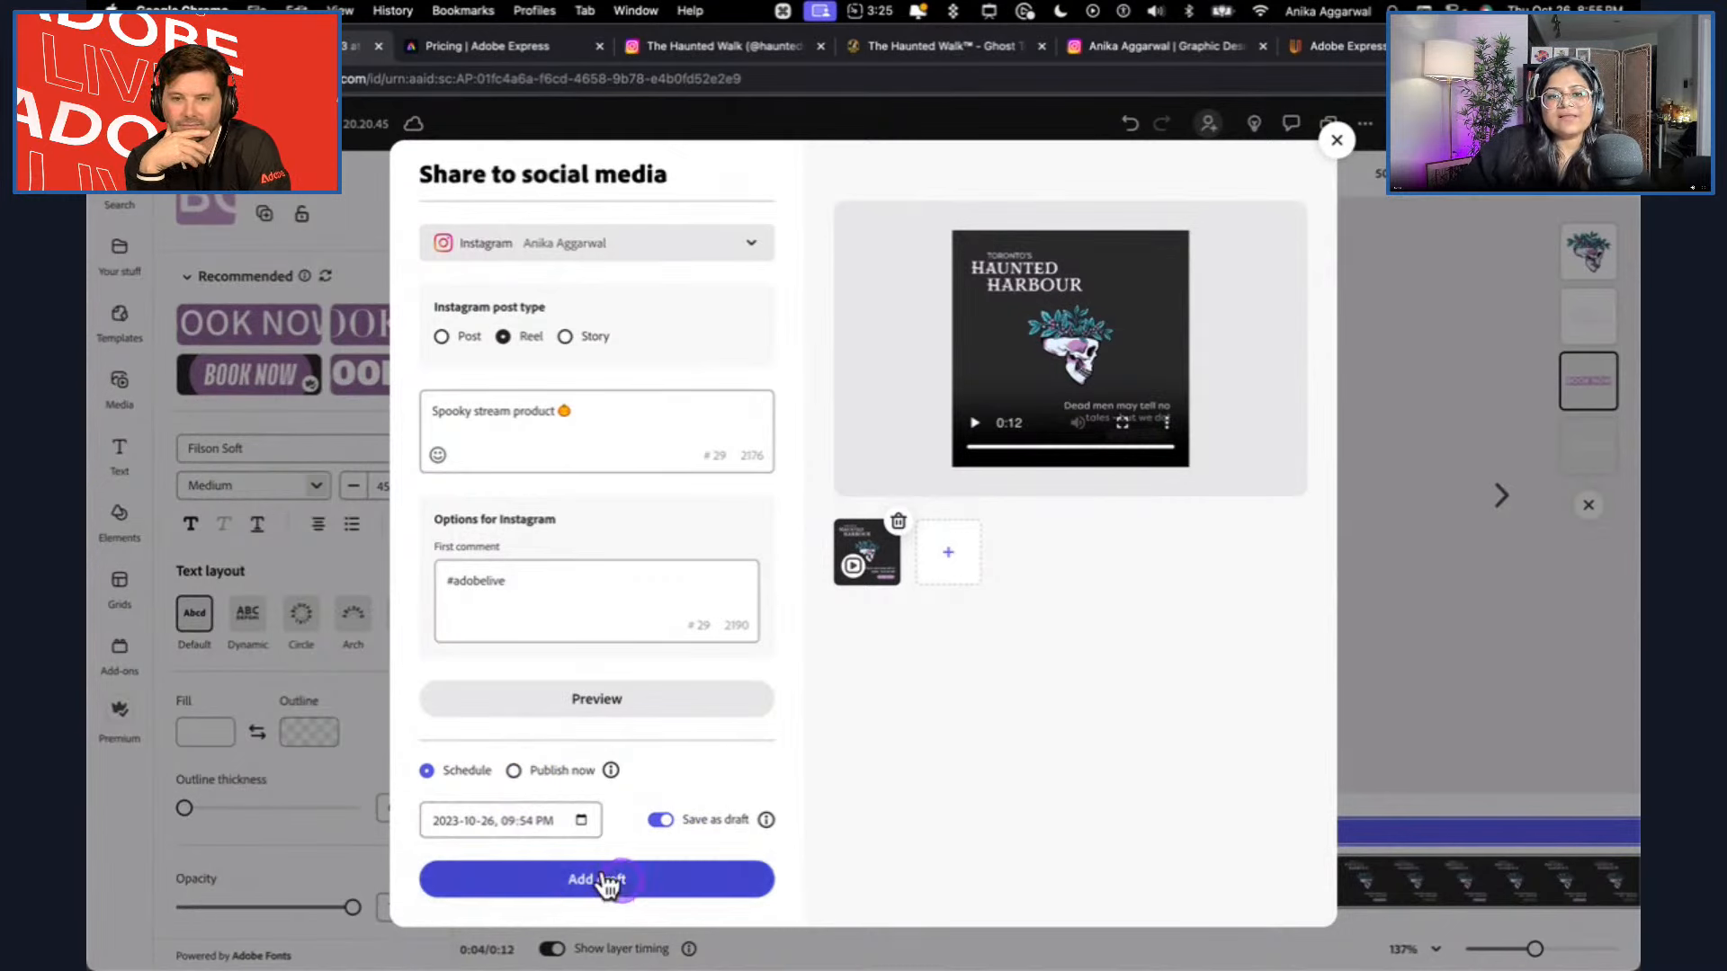
click(583, 819)
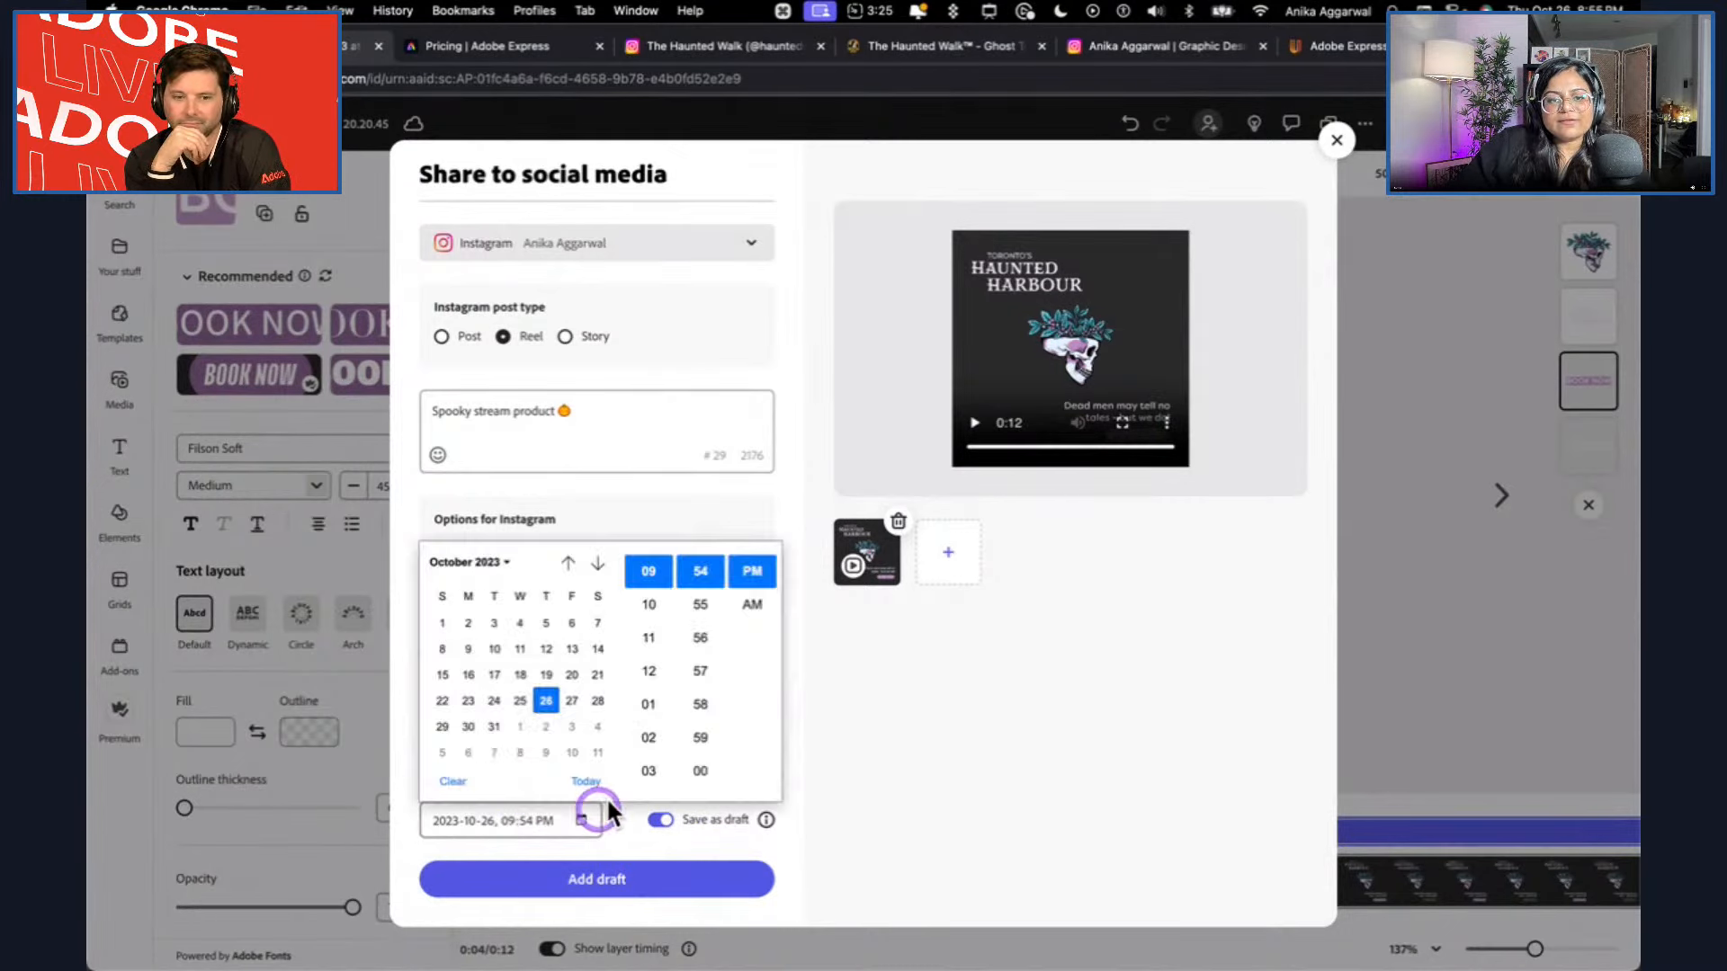
click(599, 702)
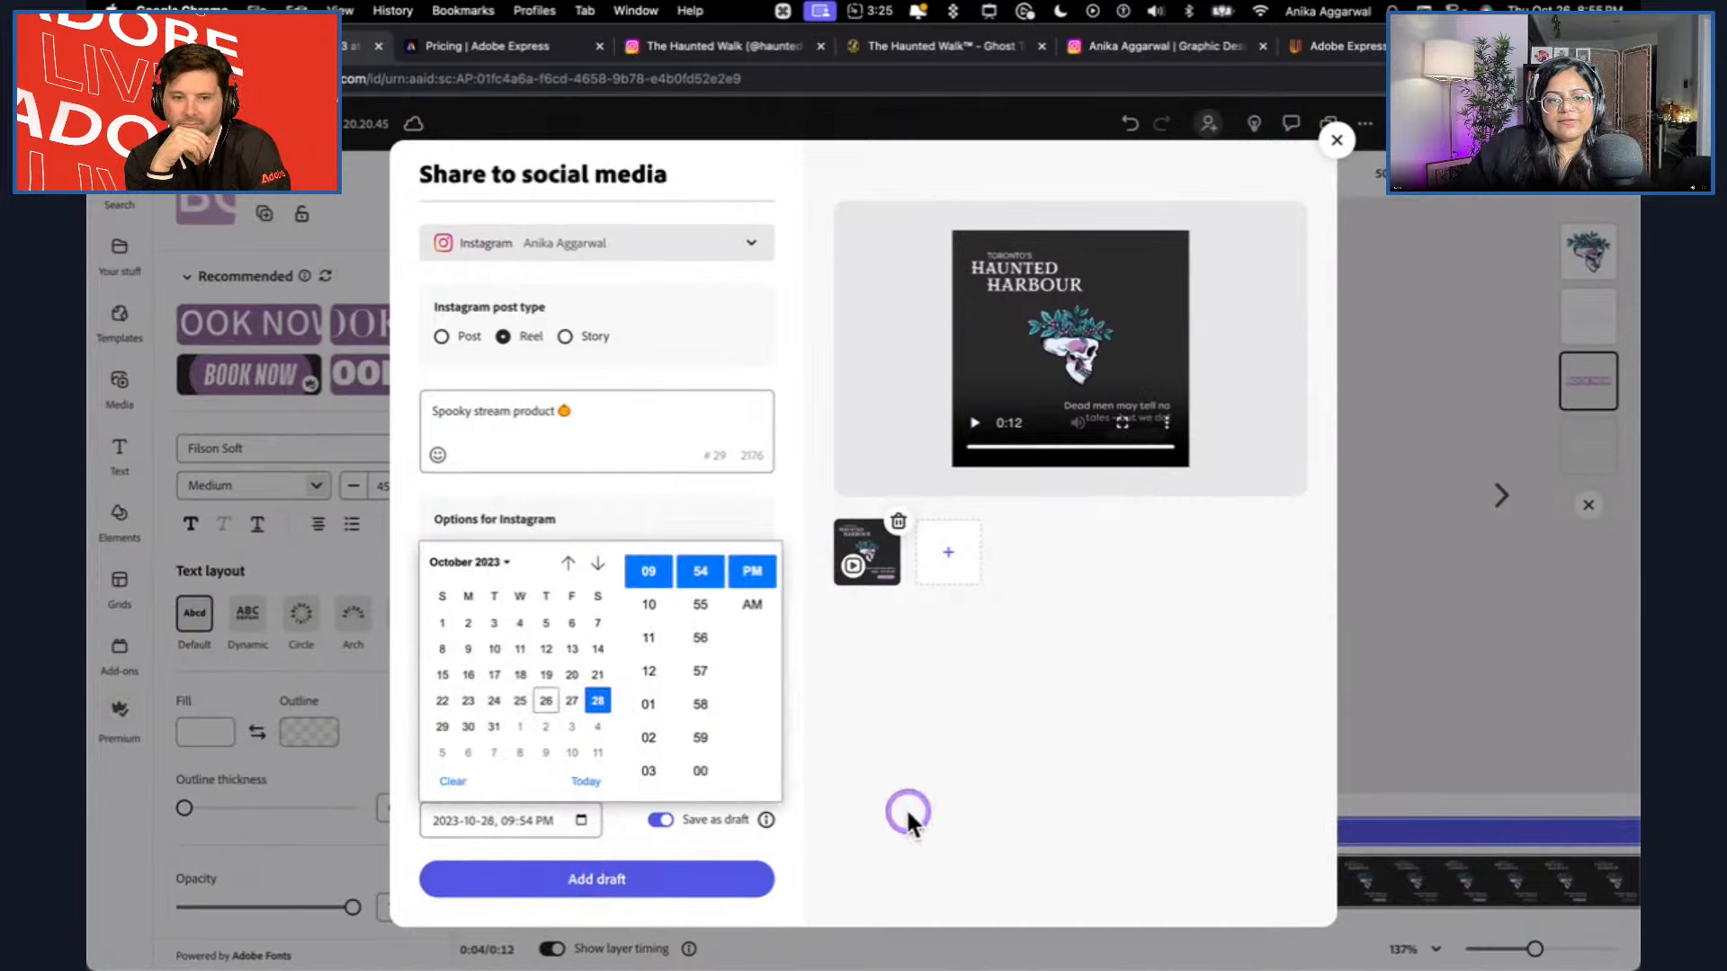
click(848, 764)
click(600, 886)
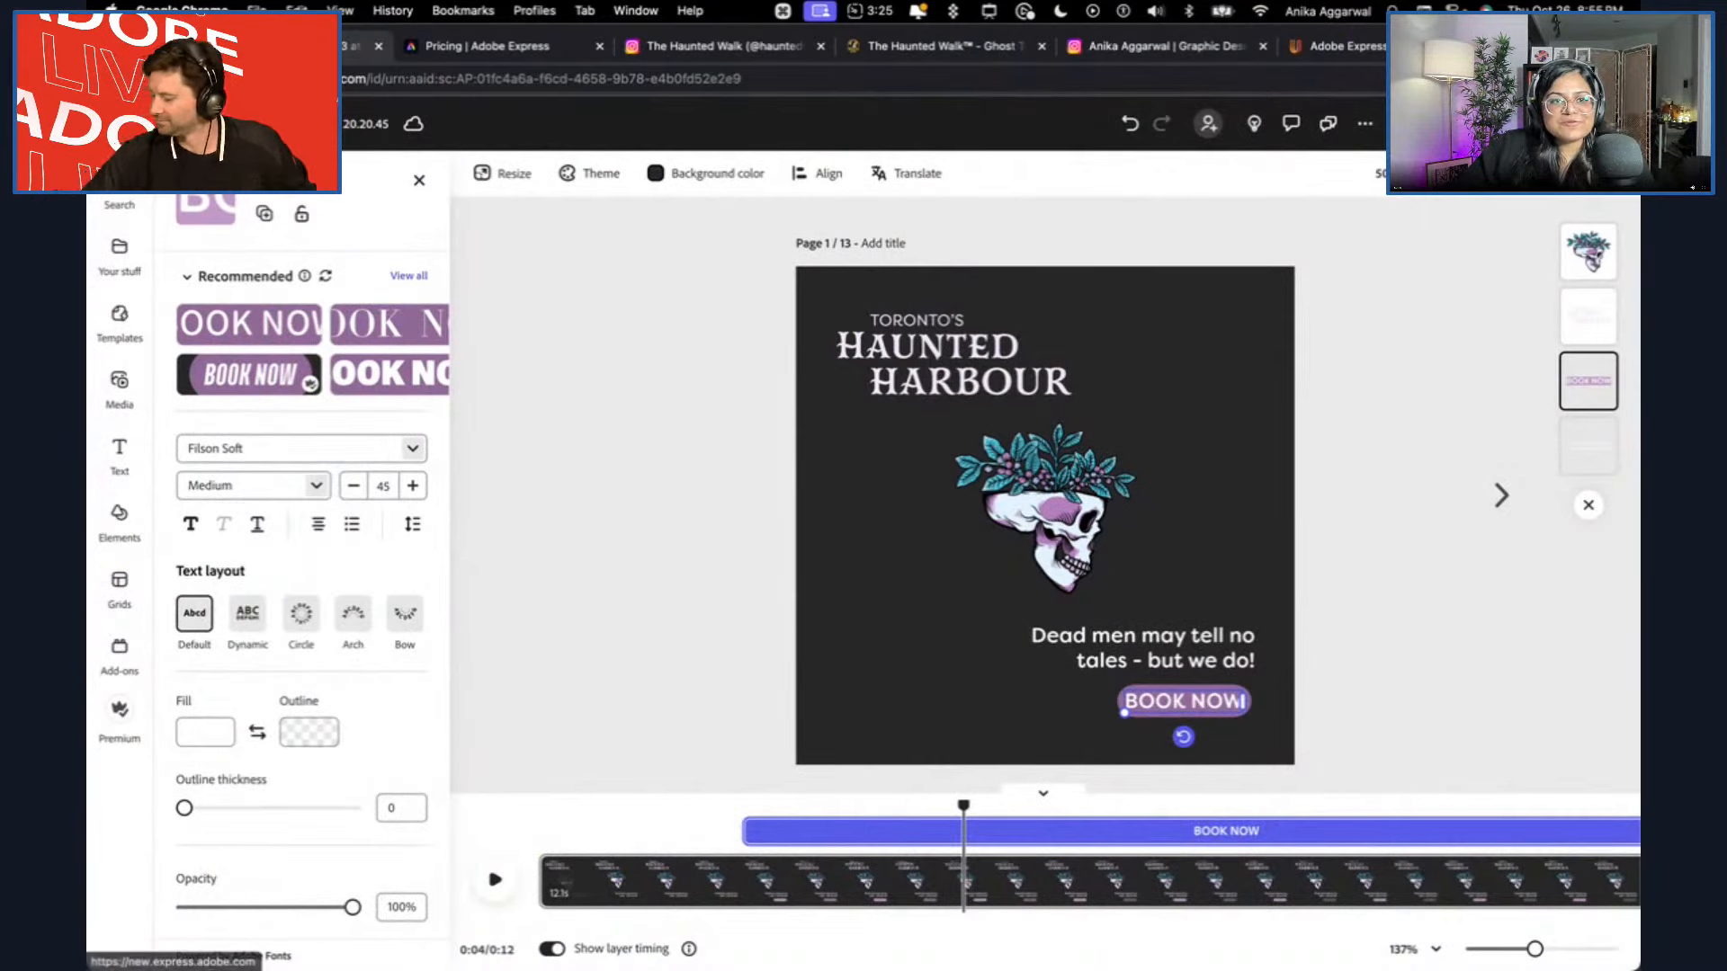
Go to the content schedule, inspect the Instagram draft on October 28, and close it without changes.
click(121, 123)
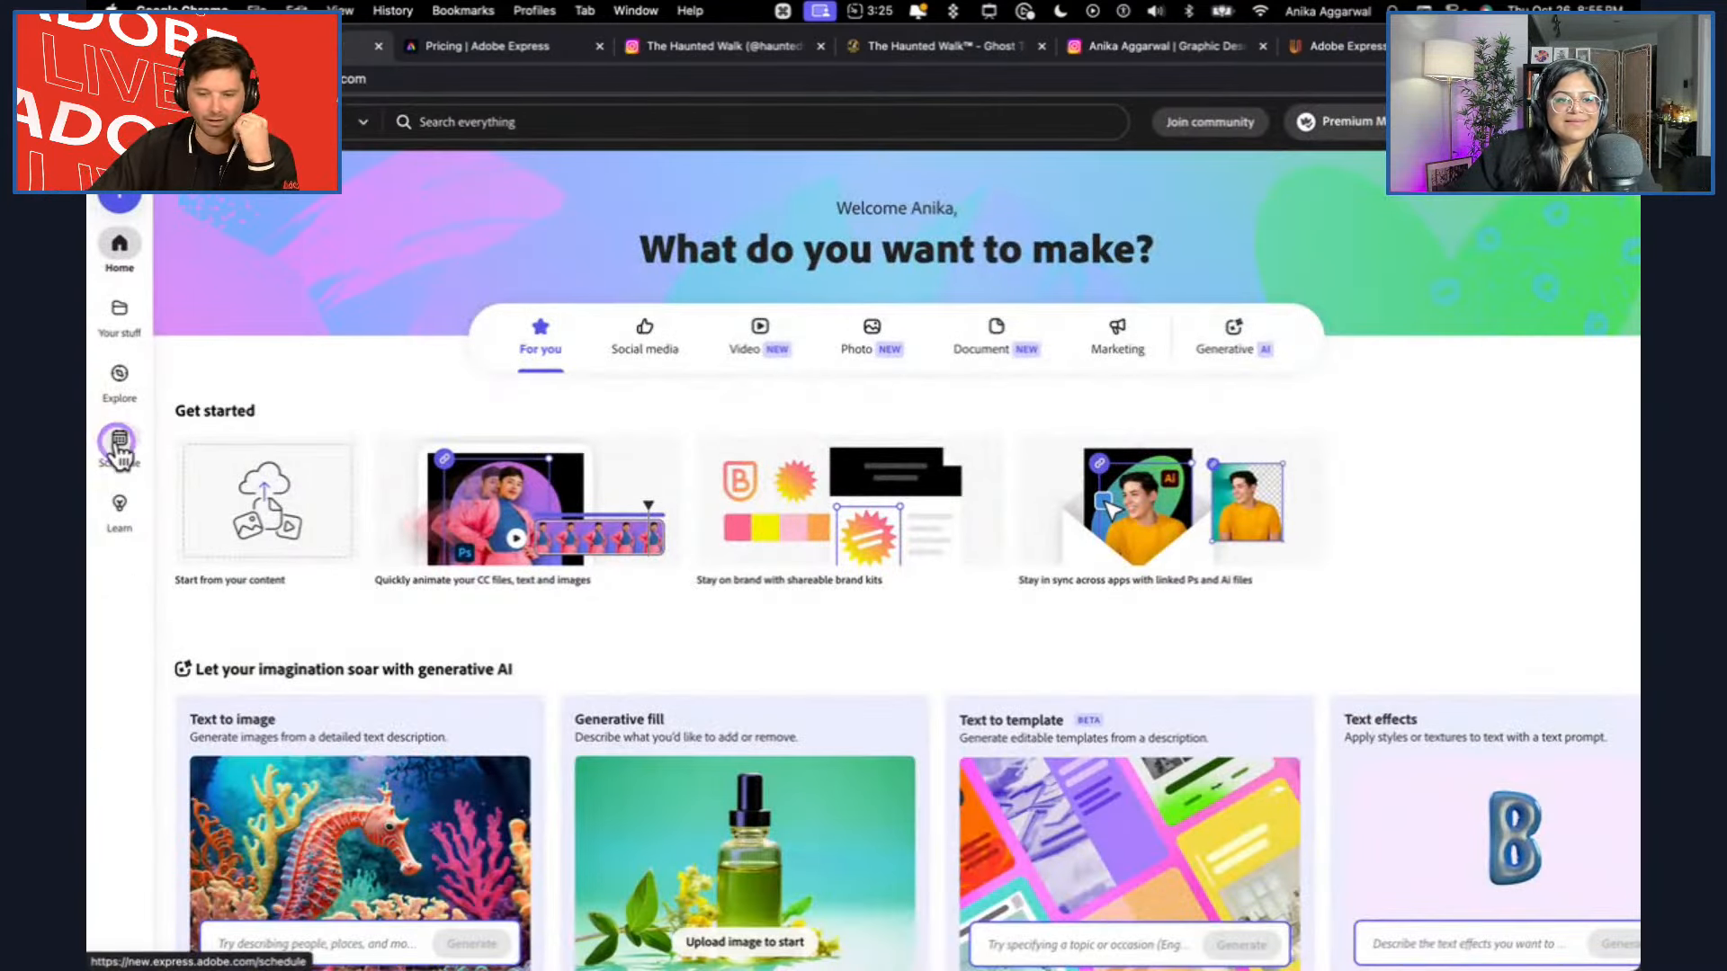
click(119, 442)
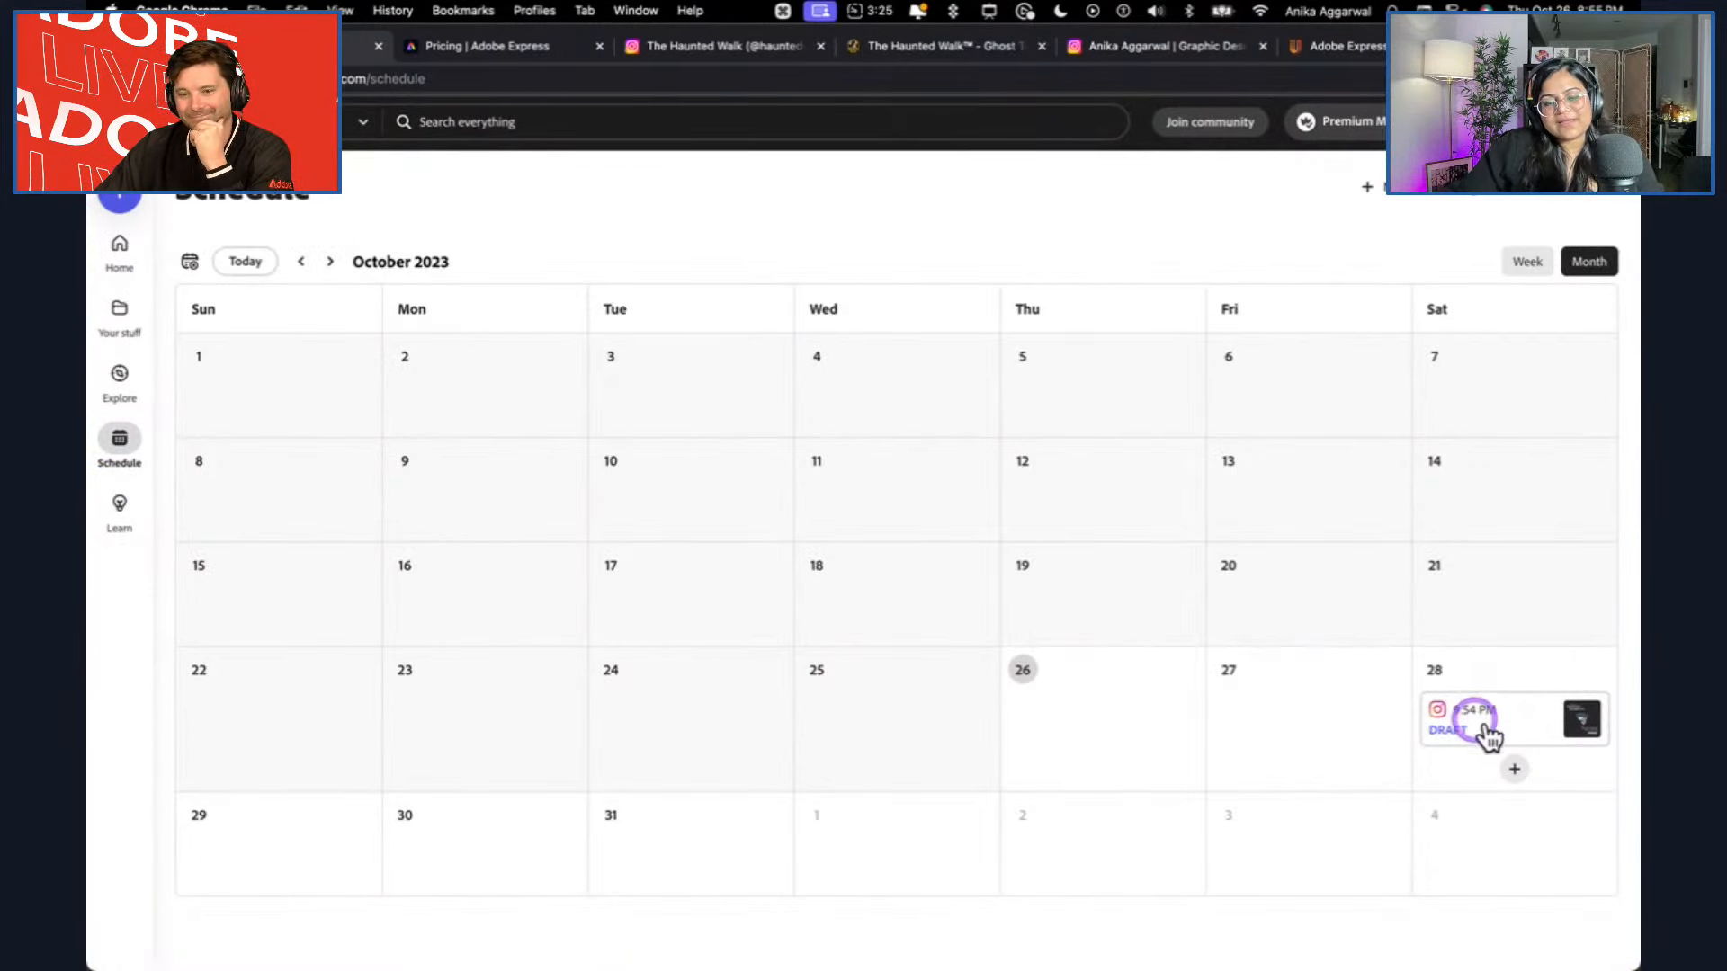
click(1527, 717)
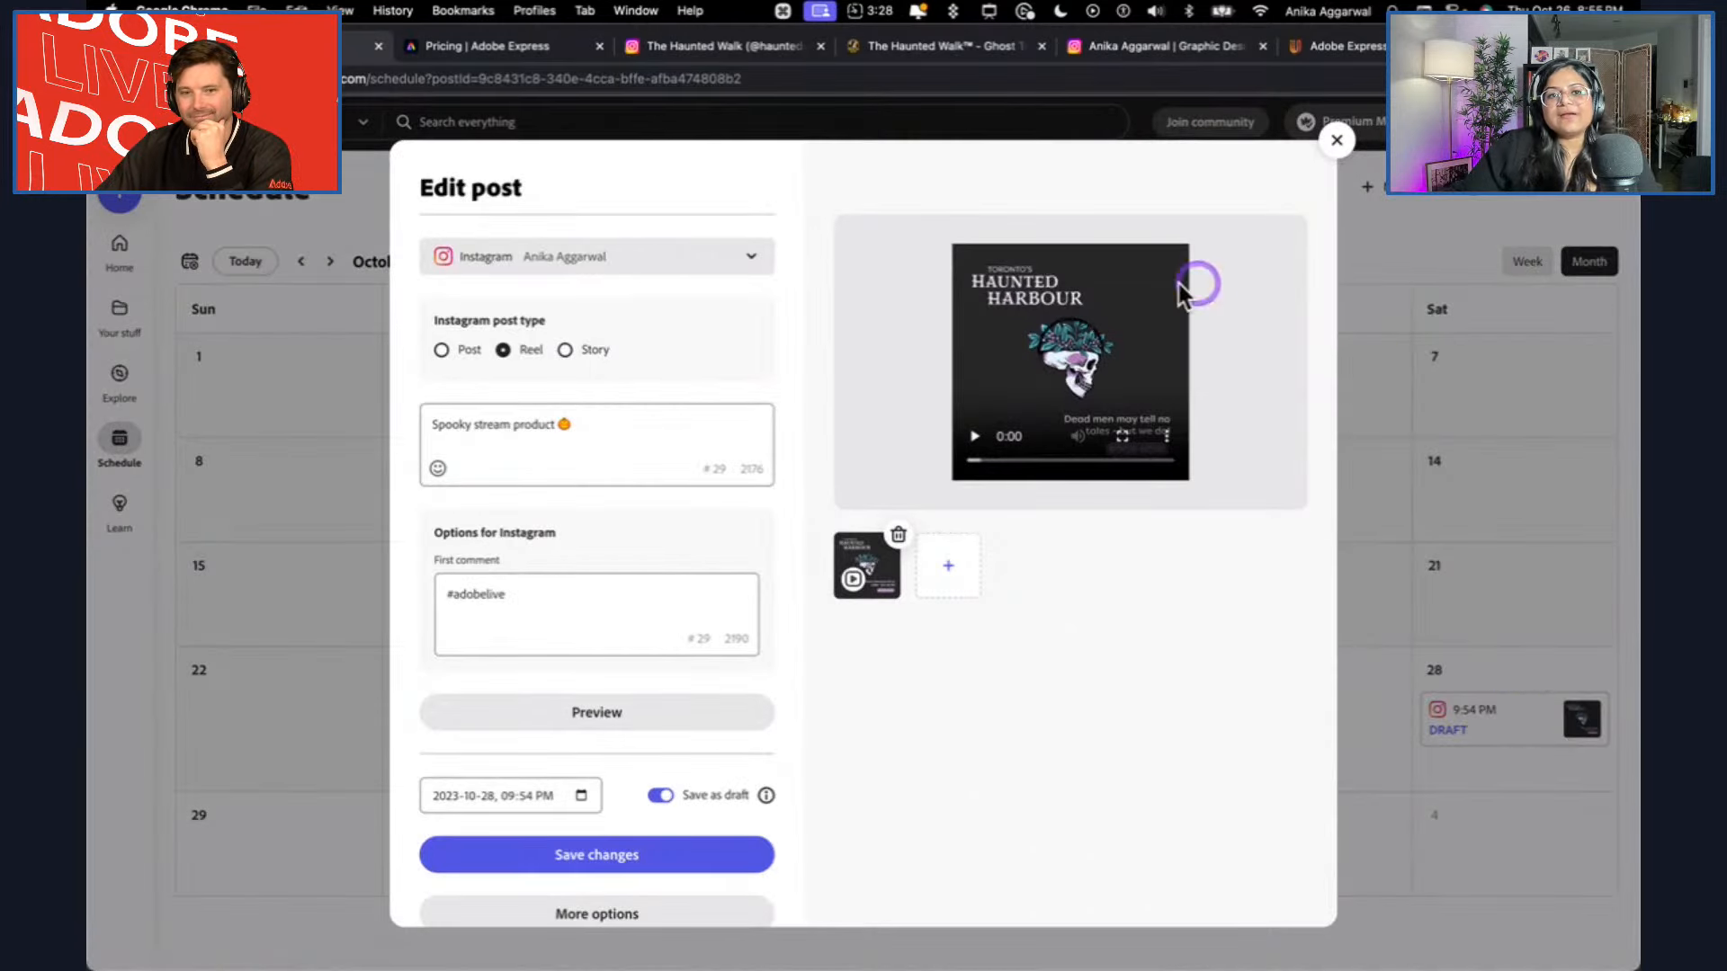
click(1329, 154)
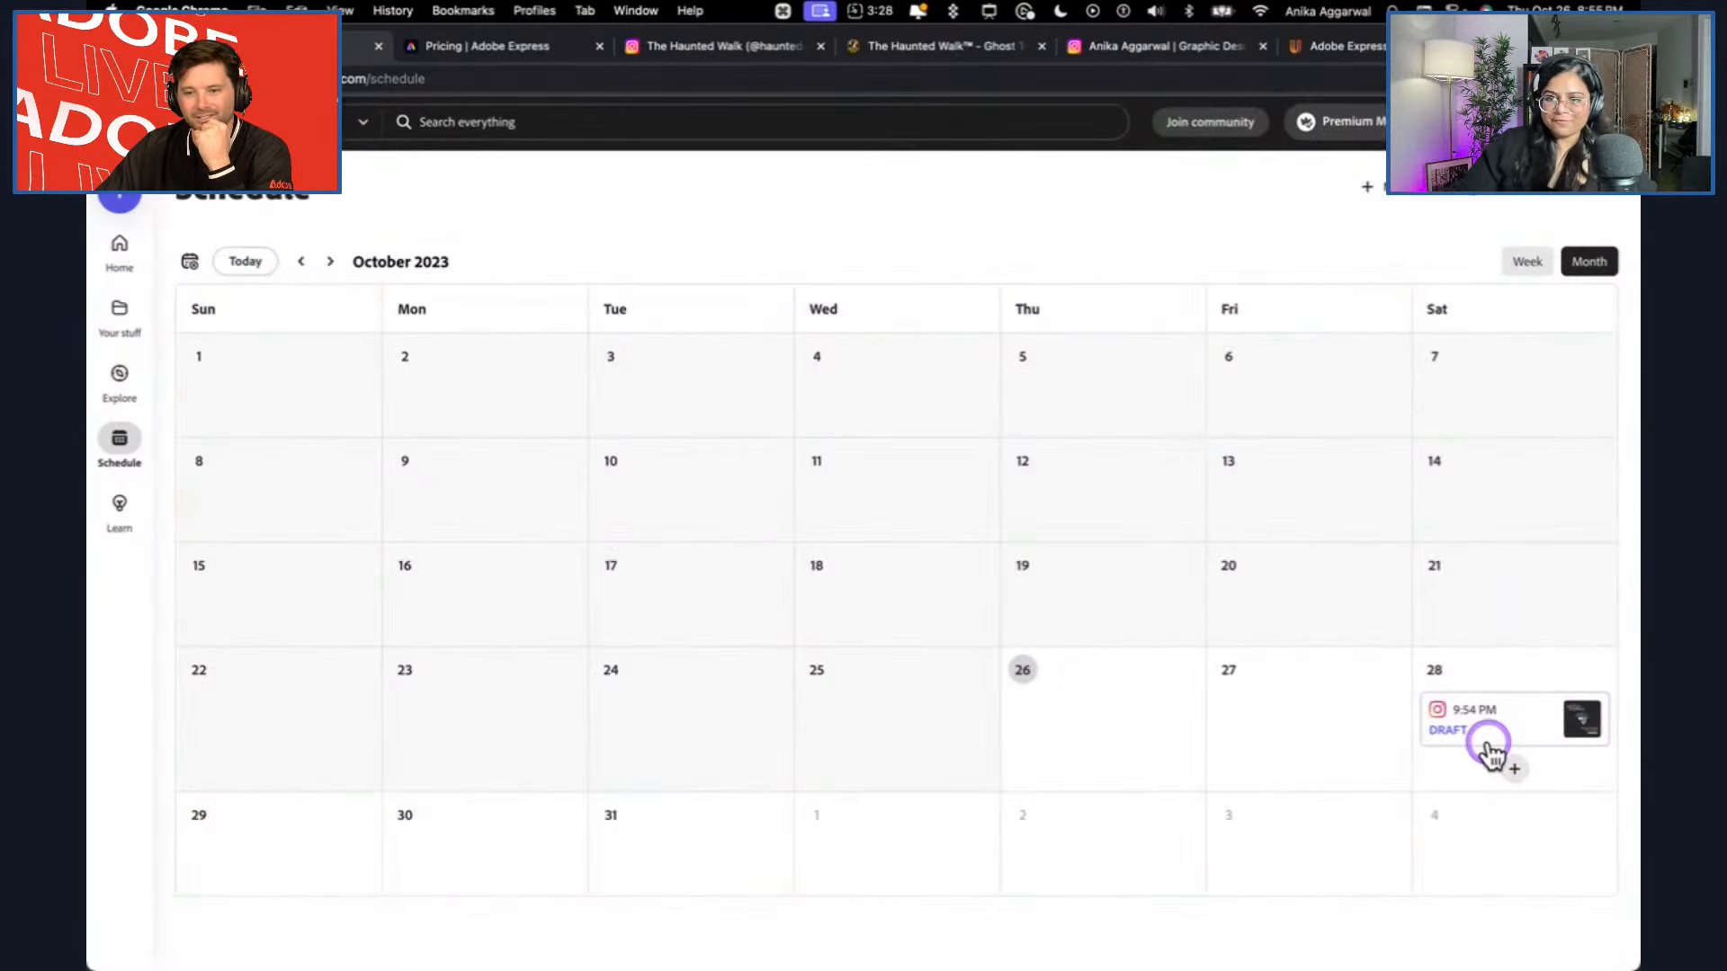
Switch to Adobe Illustrator 2024 and review the Haunted Walk brand artboard with its logos, colors and illustrations.
mouse_move(468, 962)
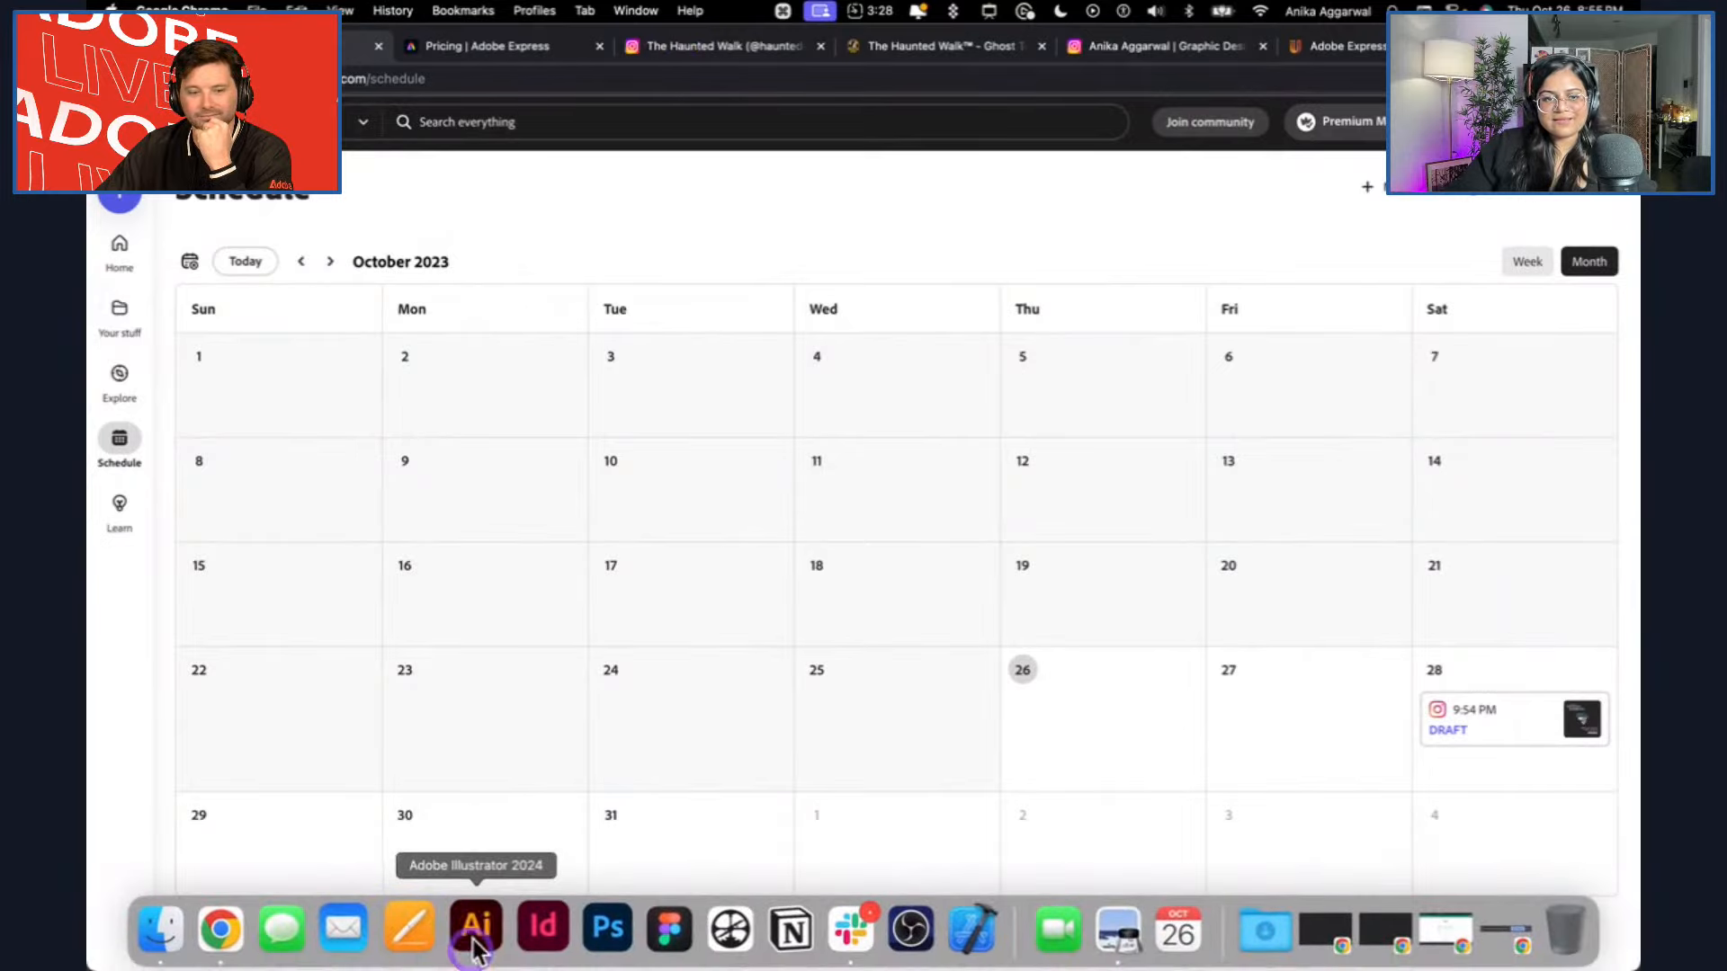
click(471, 932)
scroll(996, 747, right, 5)
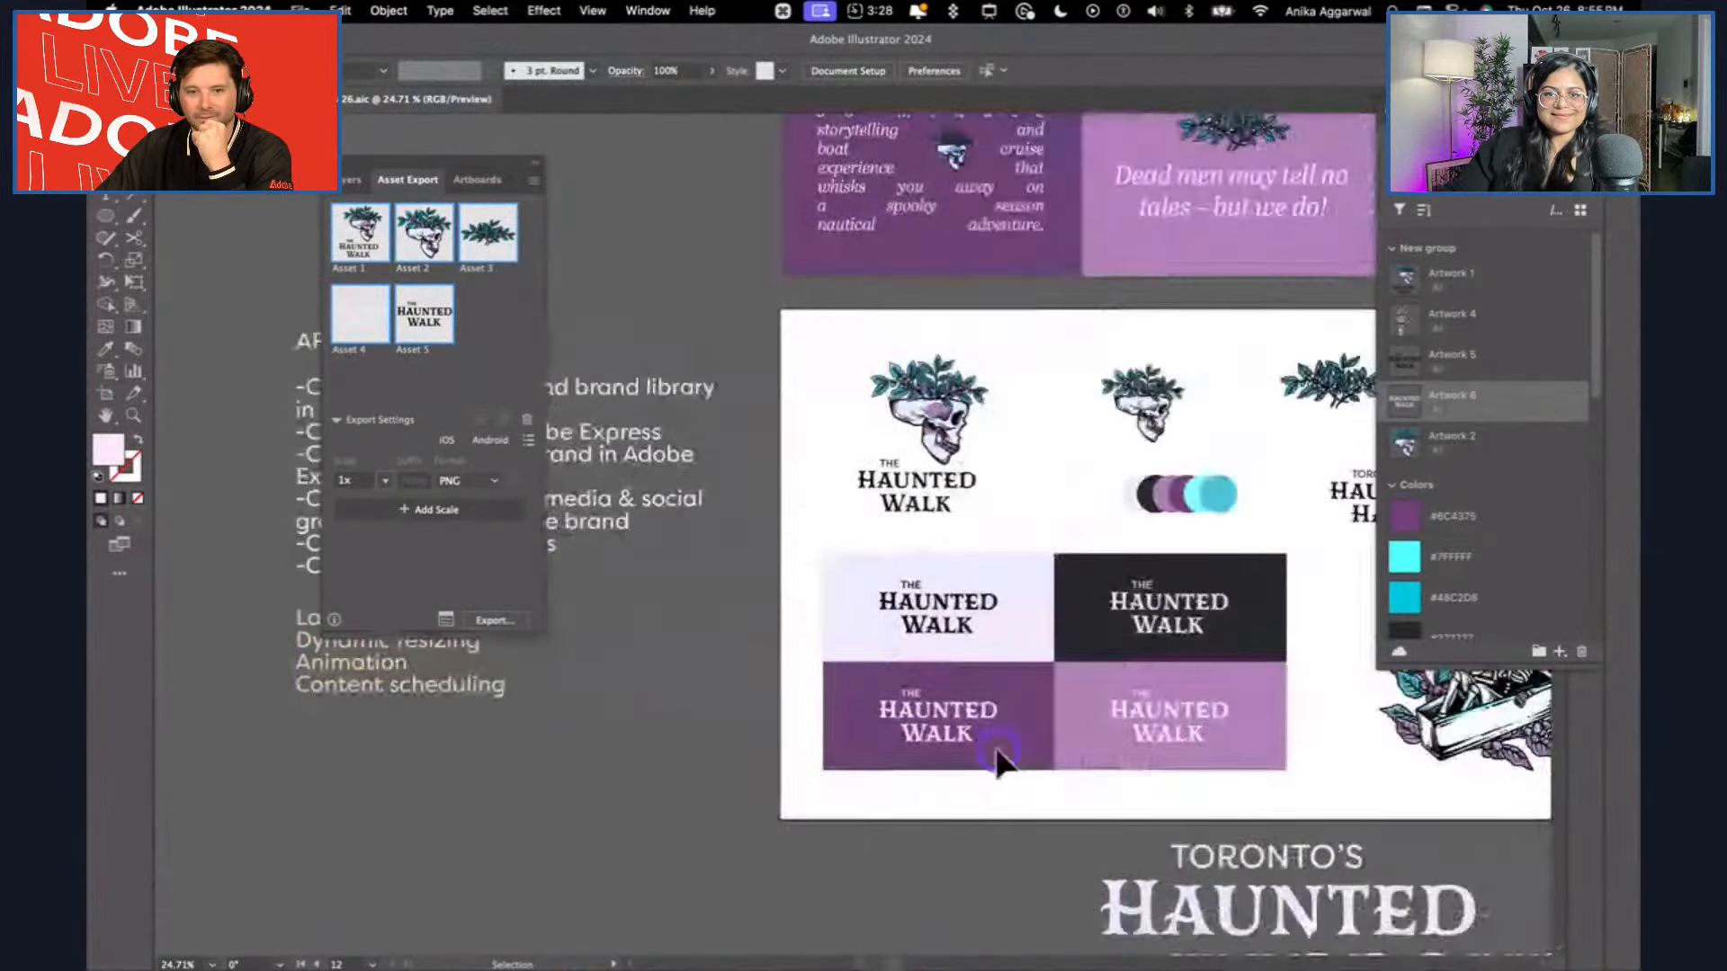
scroll(999, 763, right, 5)
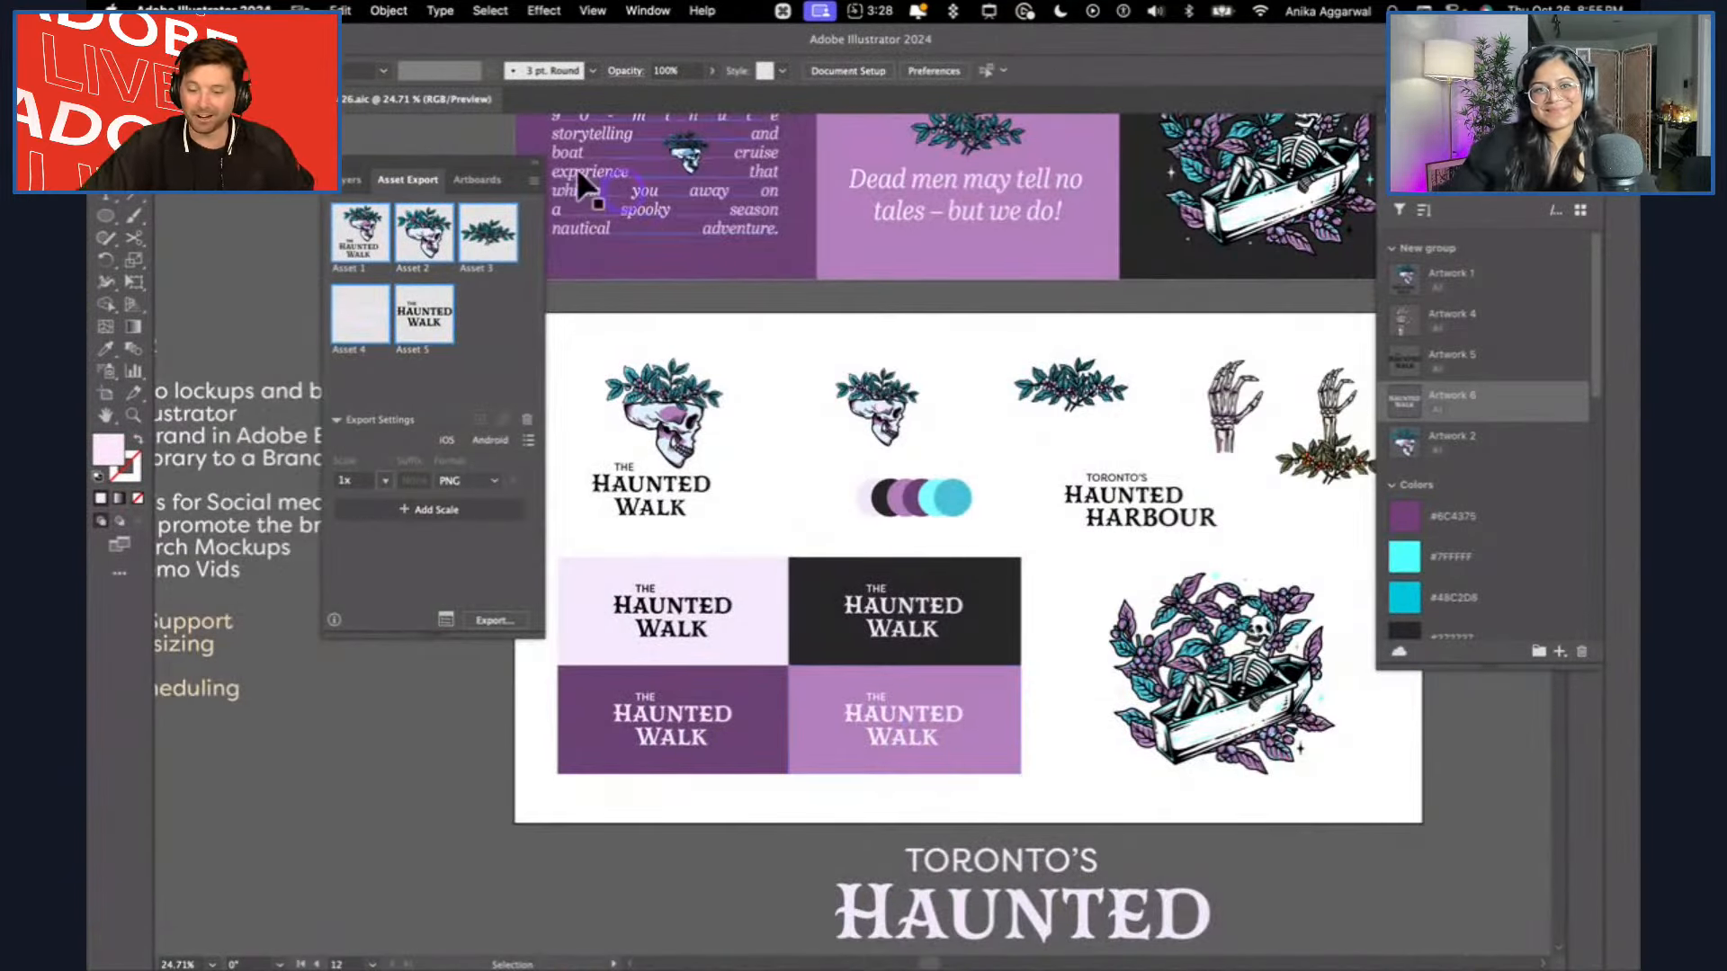